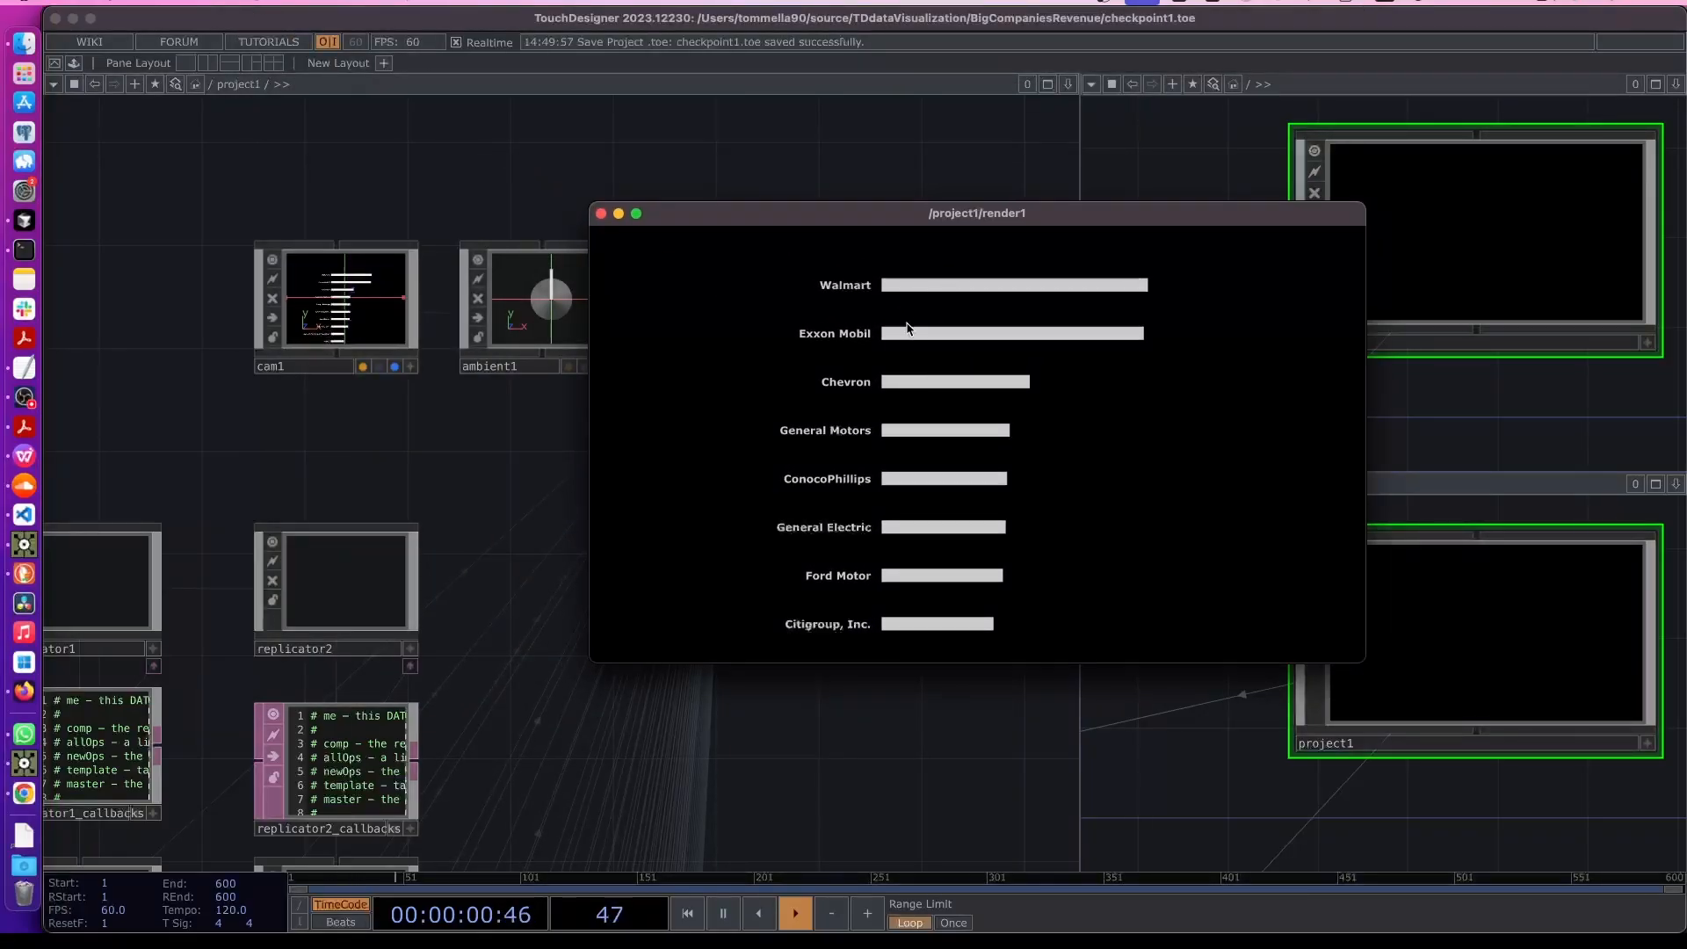
- Examine the columns of table1, scrolling across company names, industries, sector groups and logo paths
{"action": "left_click_drag", "start_coordinate": [811, 214], "coordinate": [1101, 154]}
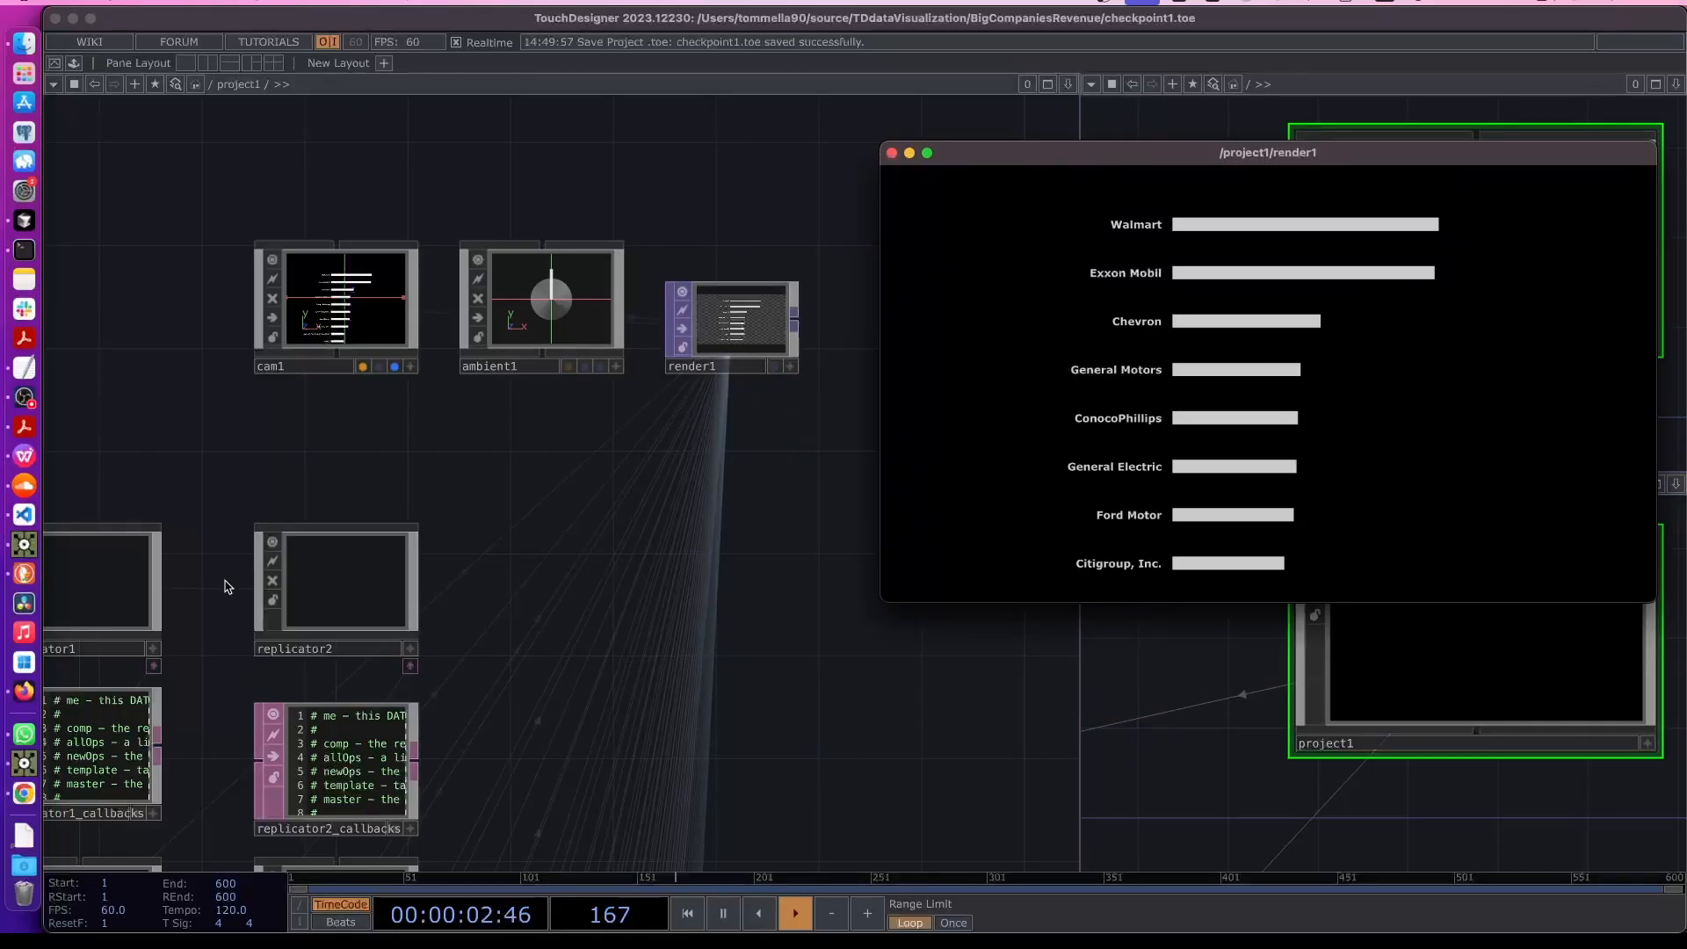
{"action": "left_click_drag", "start_coordinate": [229, 587], "coordinate": [767, 589]}
{"action": "left_click_drag", "start_coordinate": [486, 618], "coordinate": [662, 479]}
{"action": "scroll", "coordinate": [659, 368], "scroll_direction": "down", "scroll_amount": 5}
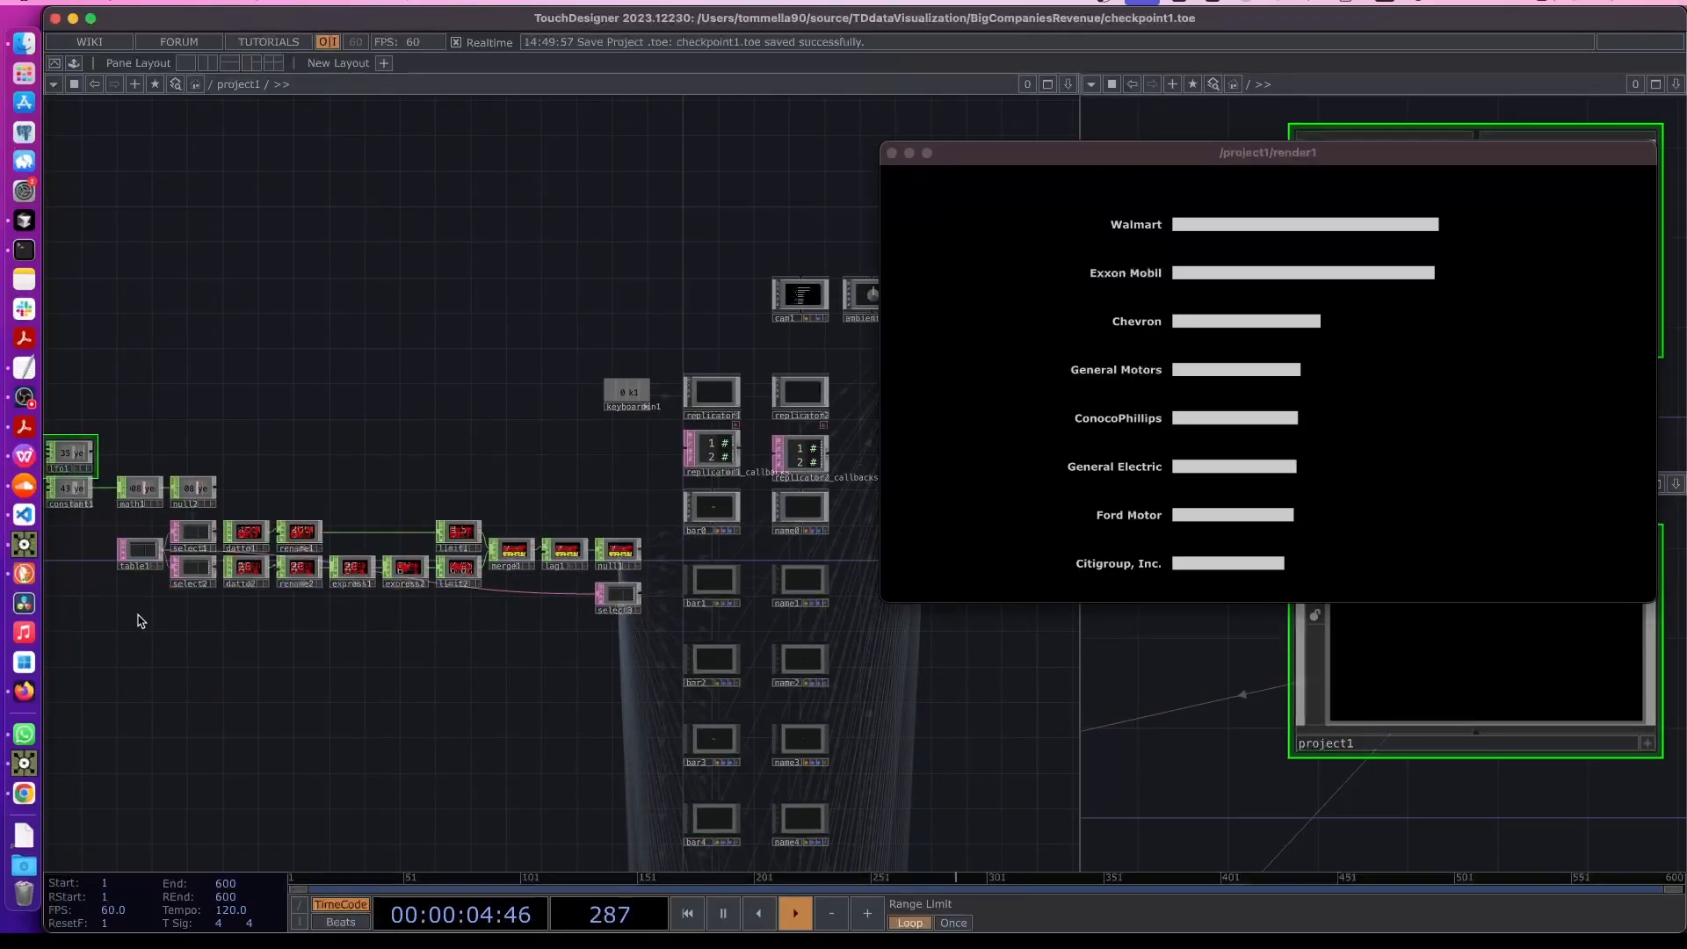
{"action": "scroll", "coordinate": [215, 624], "scroll_direction": "up", "scroll_amount": 10}
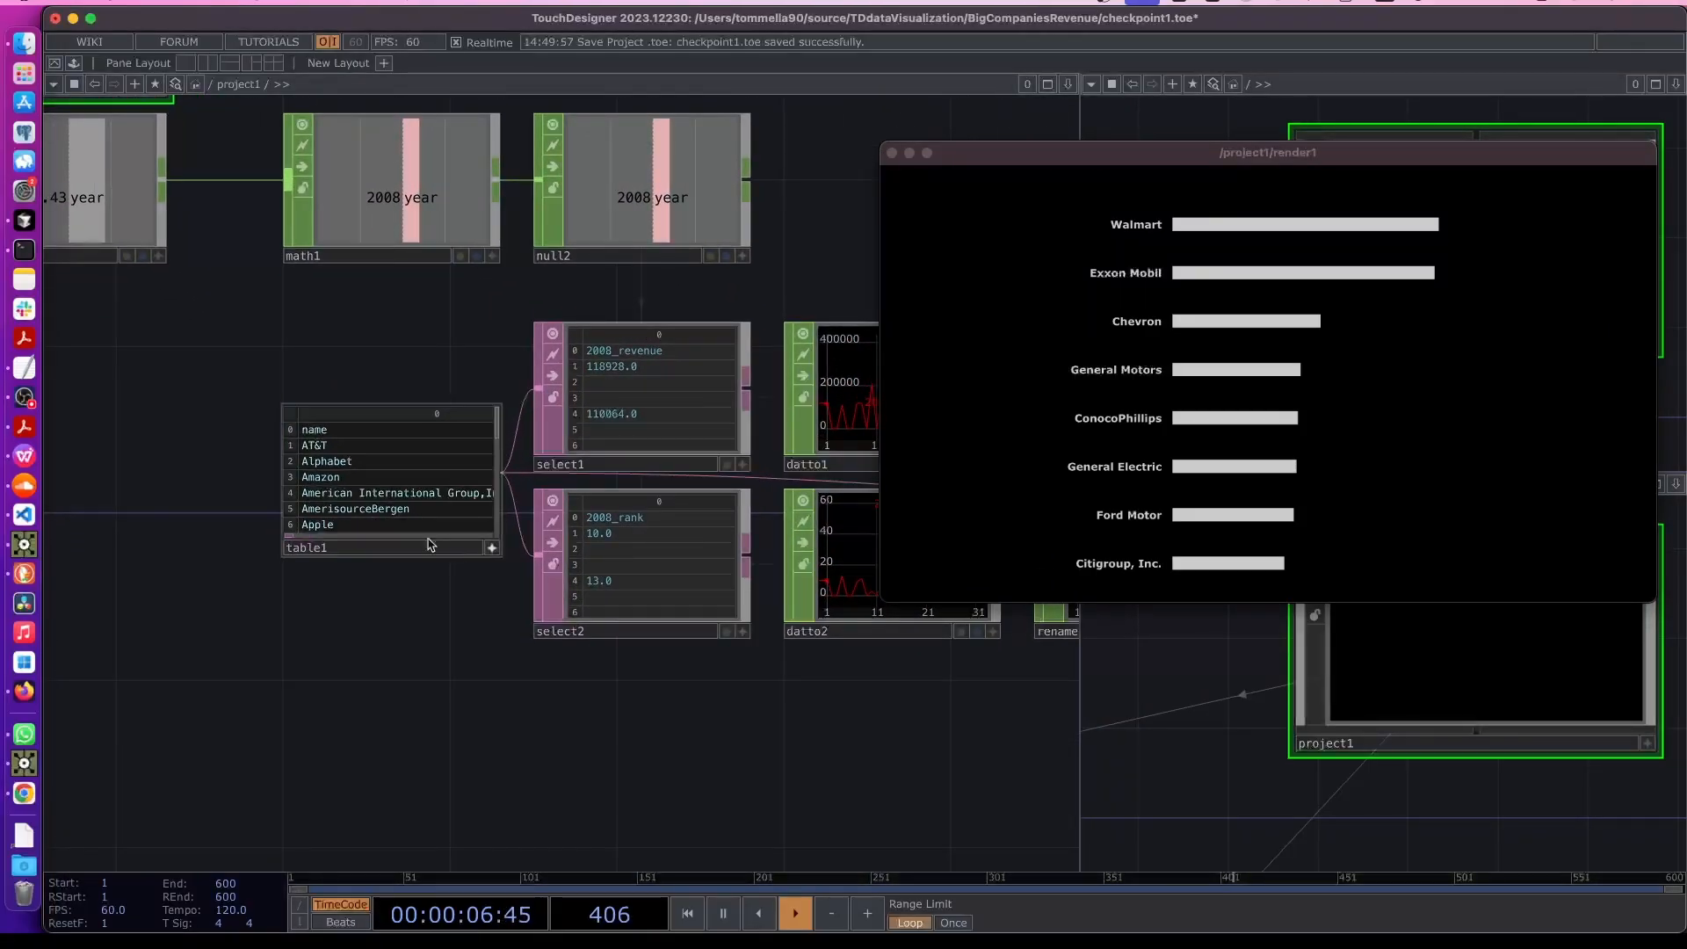
{"action": "scroll", "coordinate": [322, 538], "scroll_direction": "right", "scroll_amount": 15}
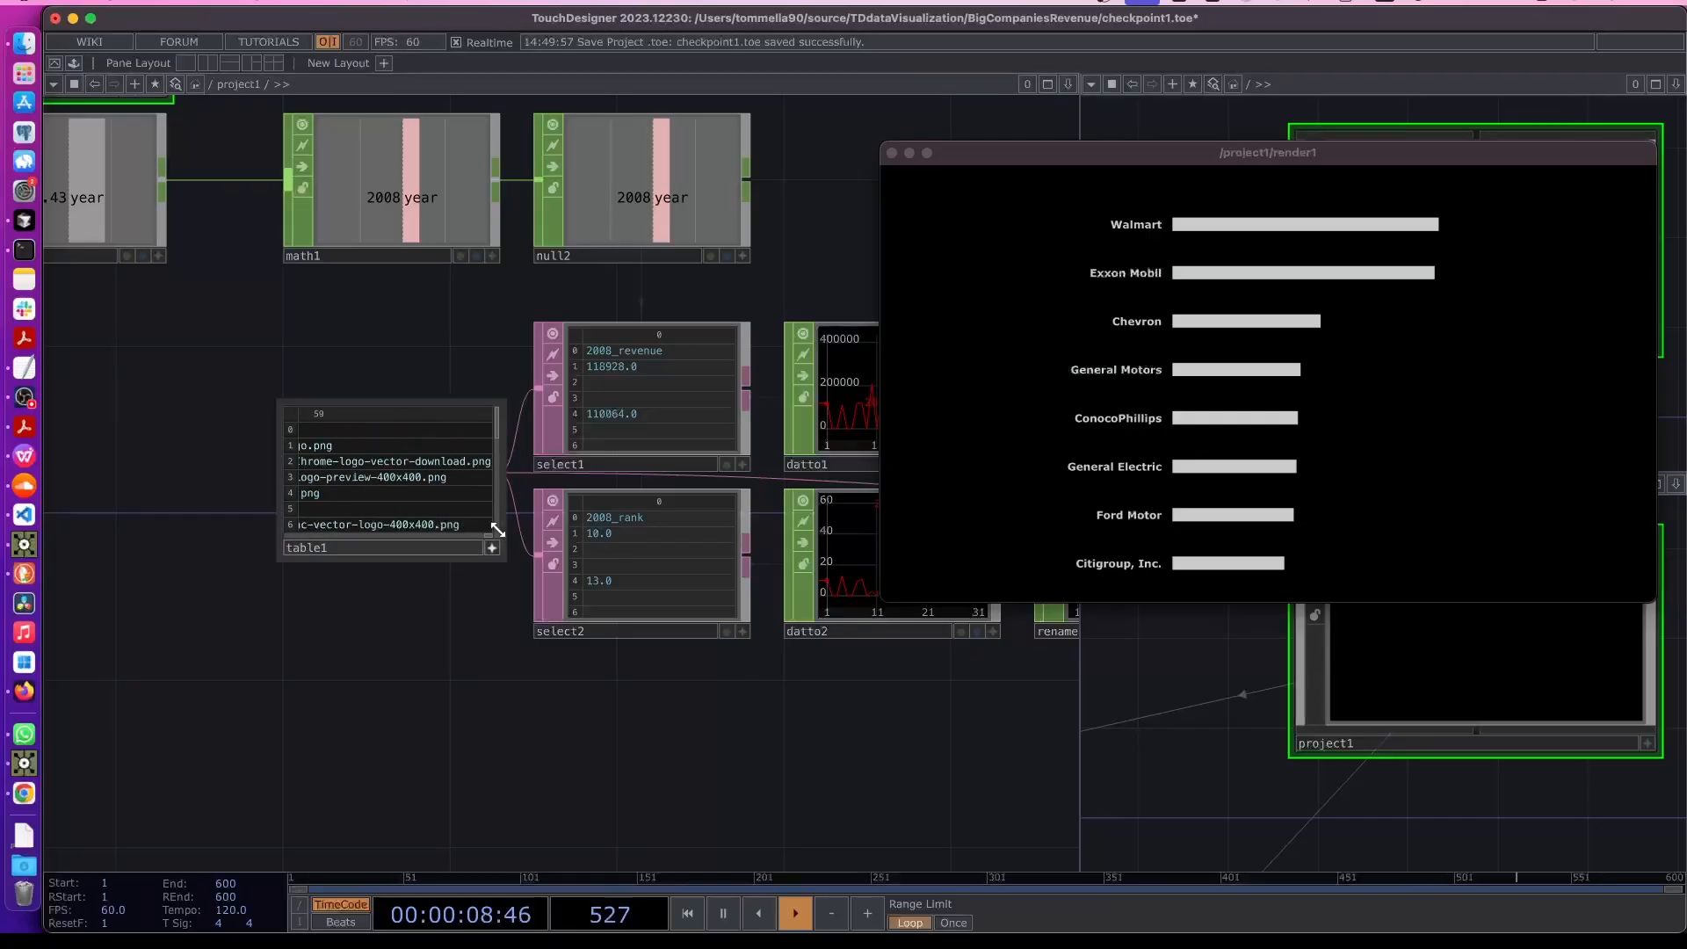
{"action": "scroll", "coordinate": [255, 363], "scroll_direction": "up", "scroll_amount": 2}
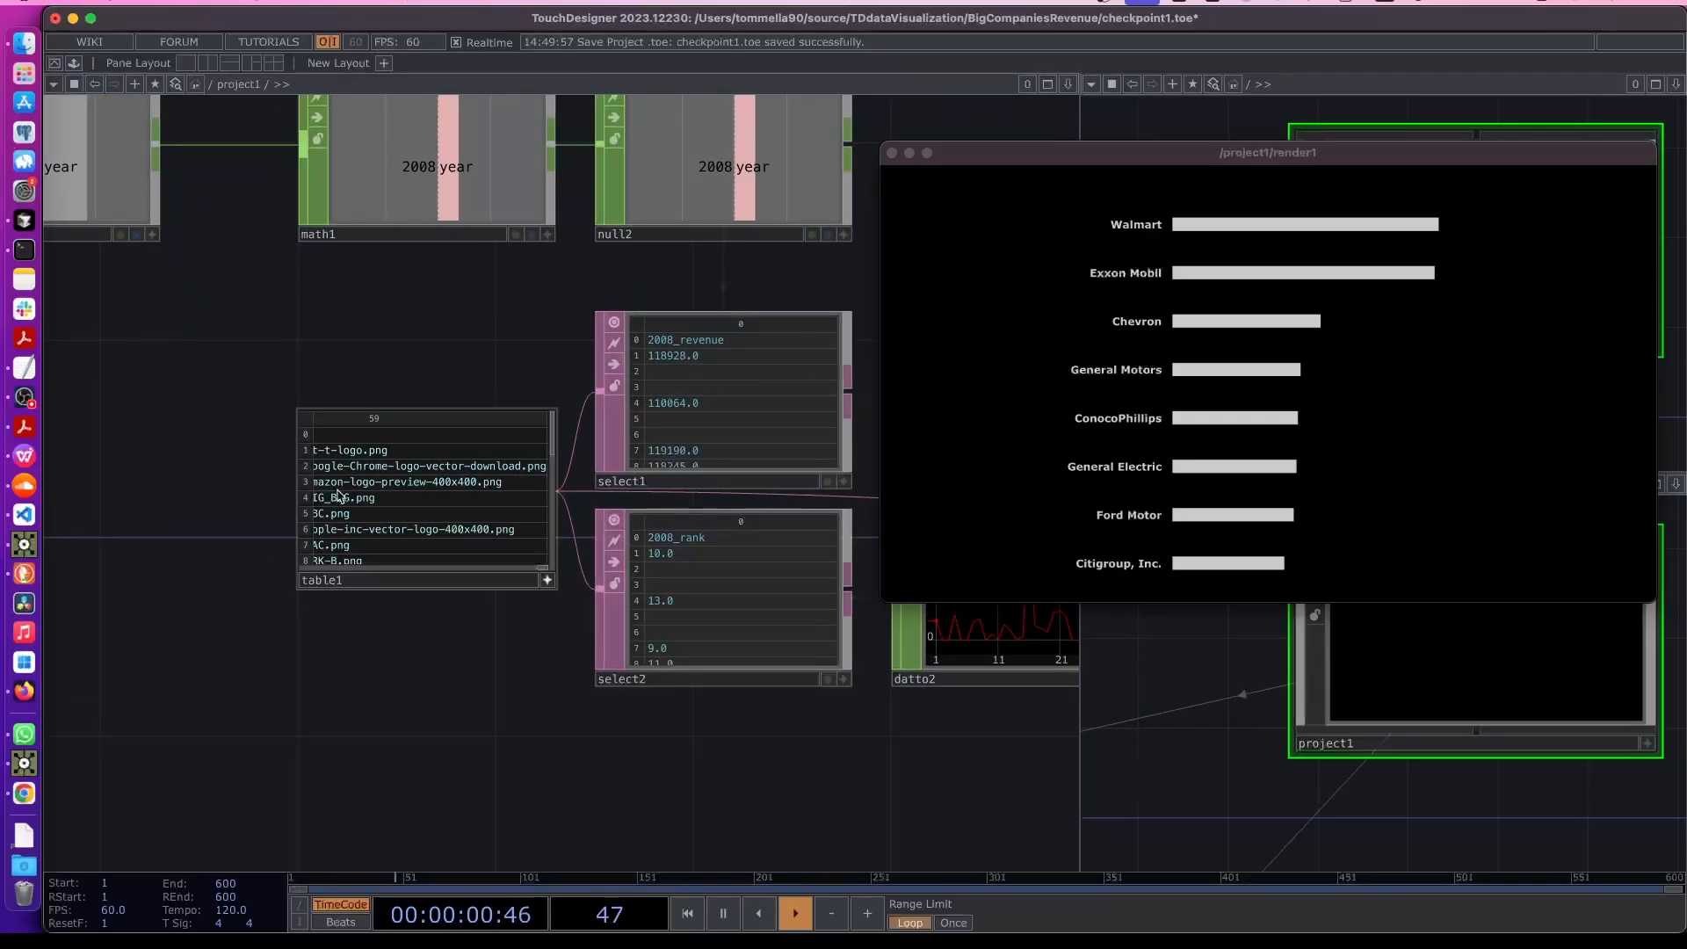
{"action": "scroll", "coordinate": [211, 485], "scroll_direction": "up", "scroll_amount": 5}
{"action": "left_click_drag", "start_coordinate": [660, 607], "coordinate": [628, 608]}
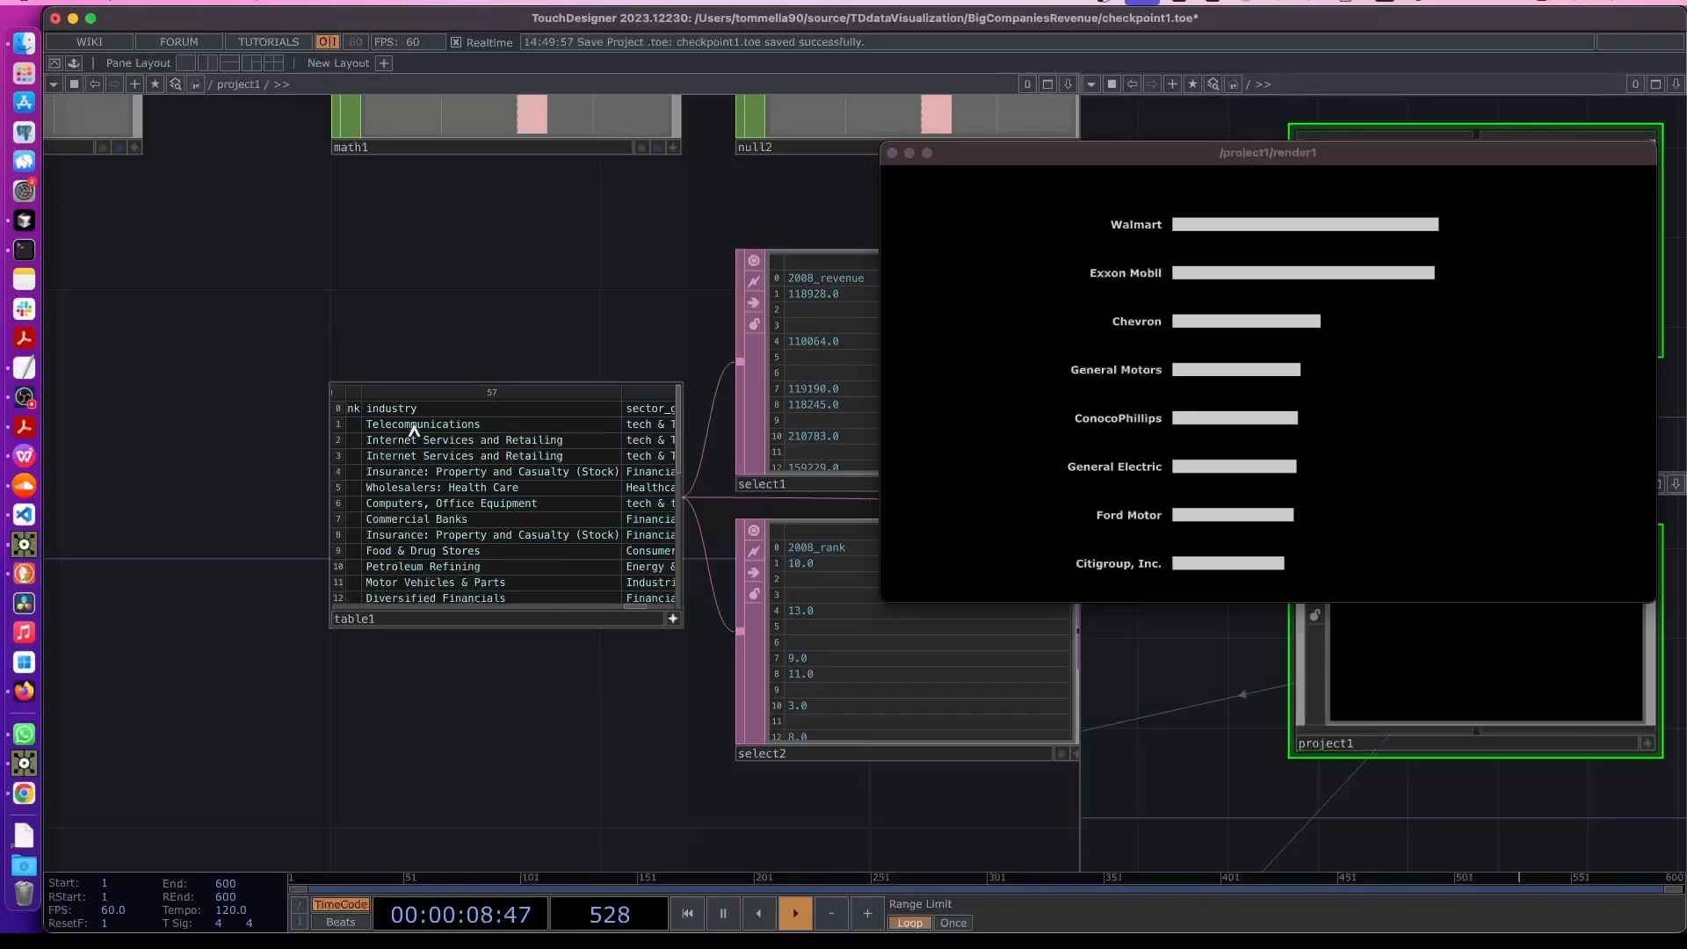
{"action": "left_click_drag", "start_coordinate": [635, 610], "coordinate": [660, 610]}
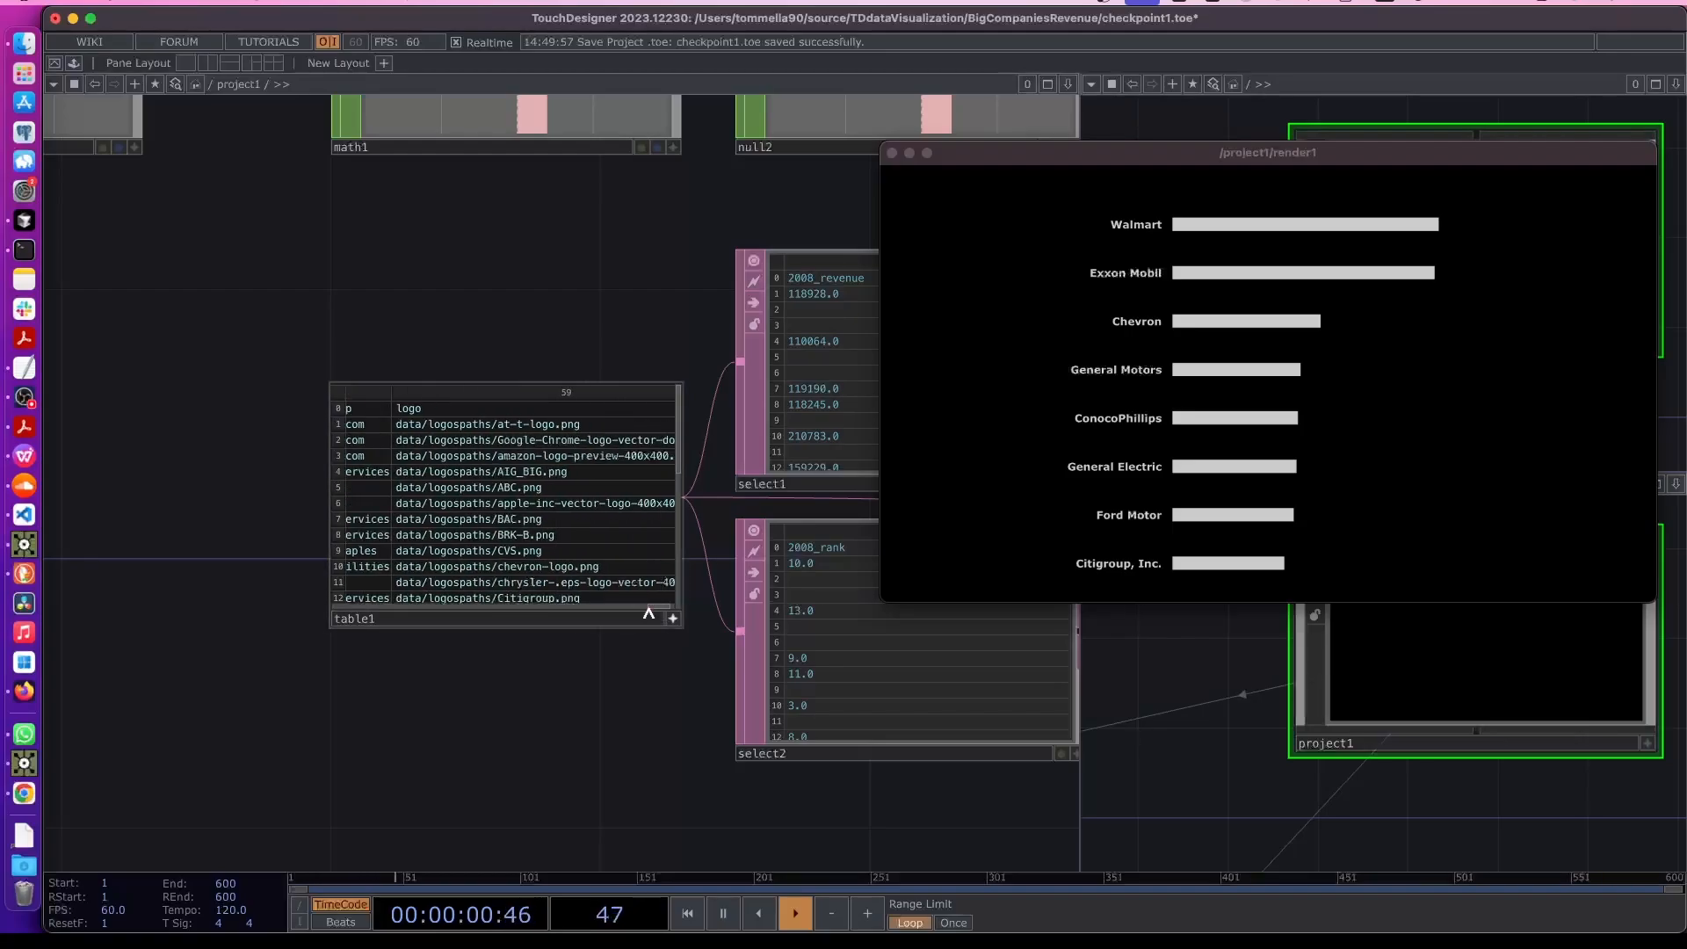
{"action": "scroll", "coordinate": [442, 423], "scroll_direction": "left", "scroll_amount": 5}
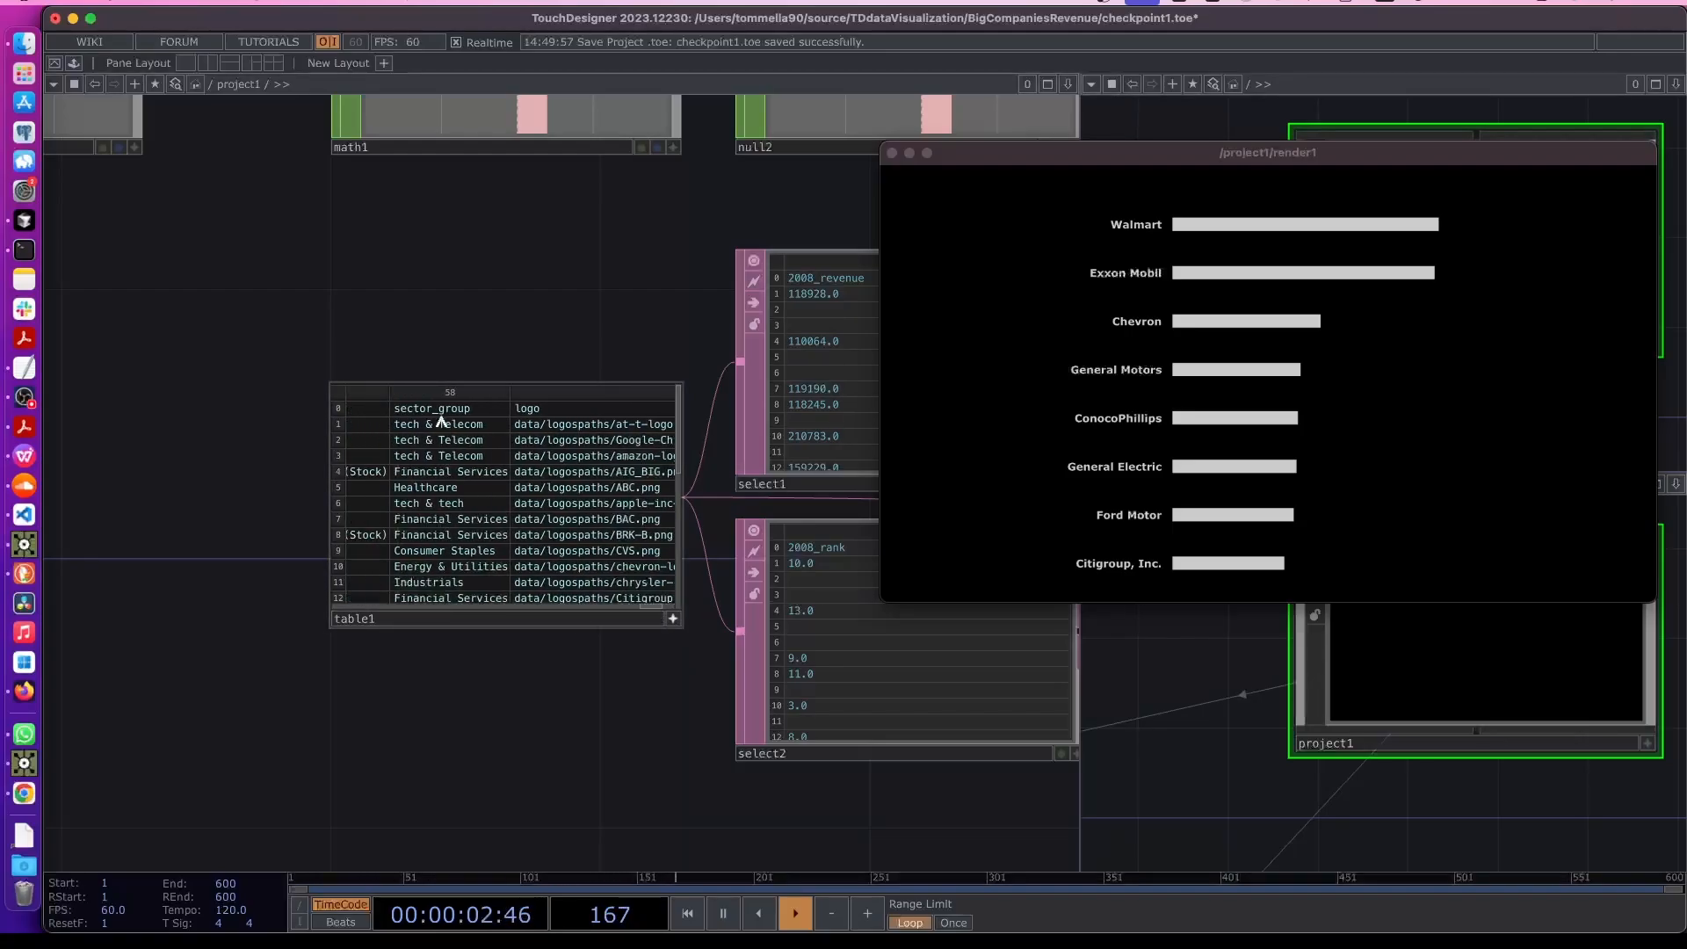
- Add a Select DAT to the network below table1
{"action": "key", "text": "h"}
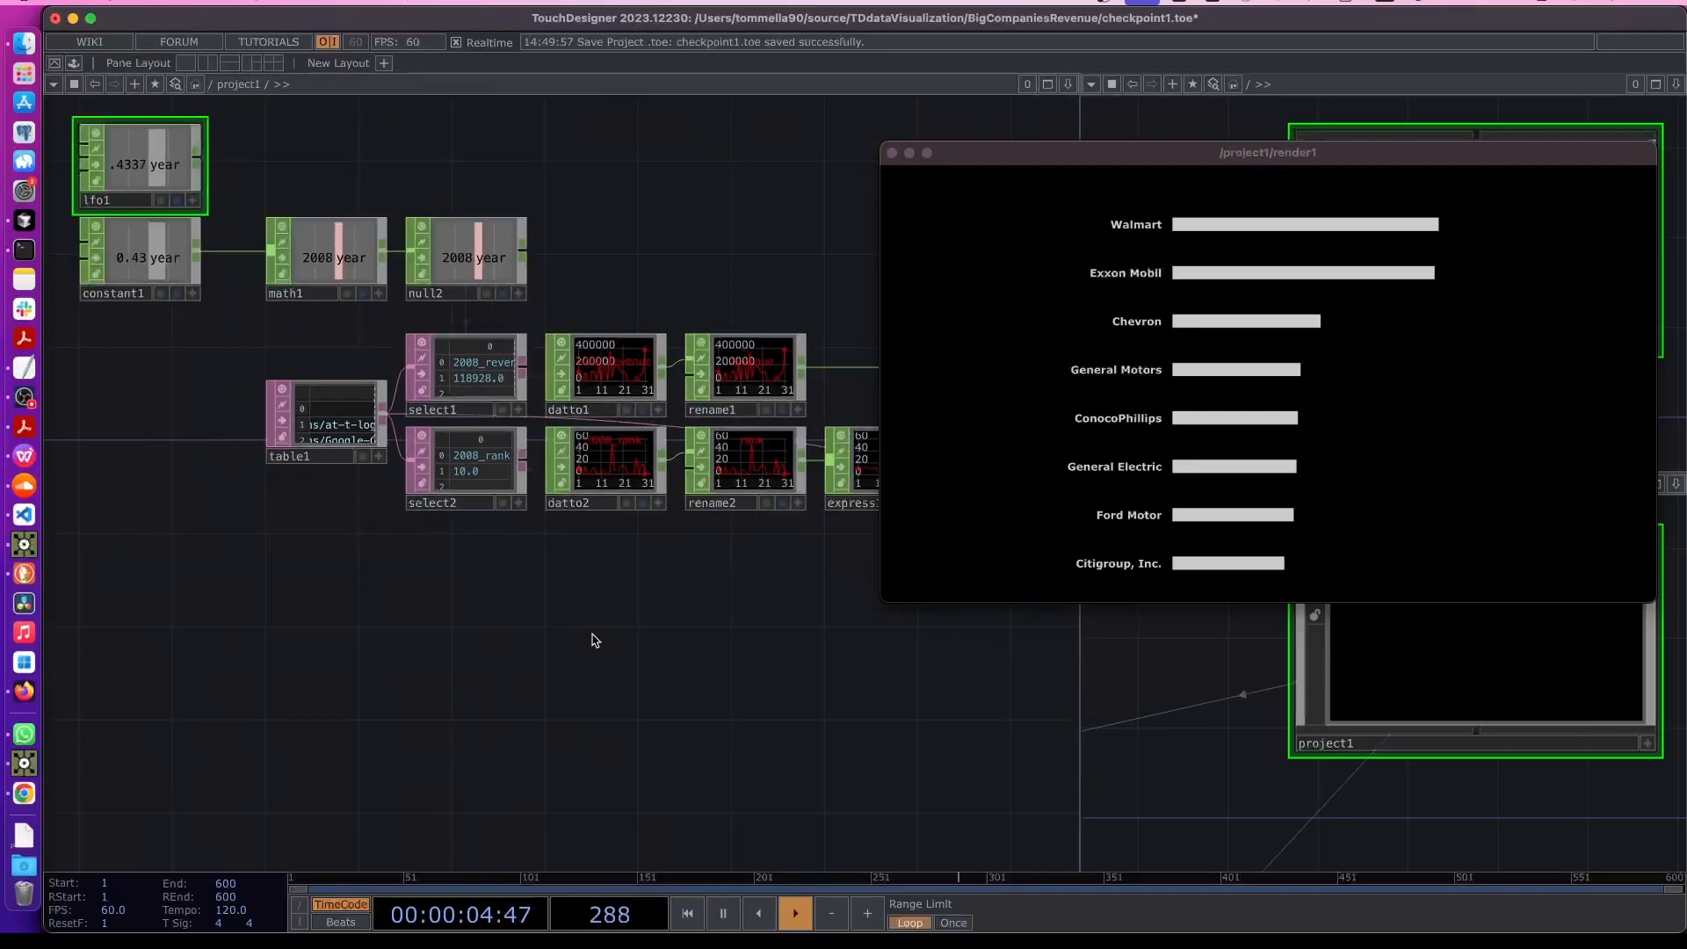
{"action": "scroll", "coordinate": [441, 572], "scroll_direction": "up", "scroll_amount": 2}
{"action": "key", "text": "Tab"}
{"action": "type", "text": "ss"}
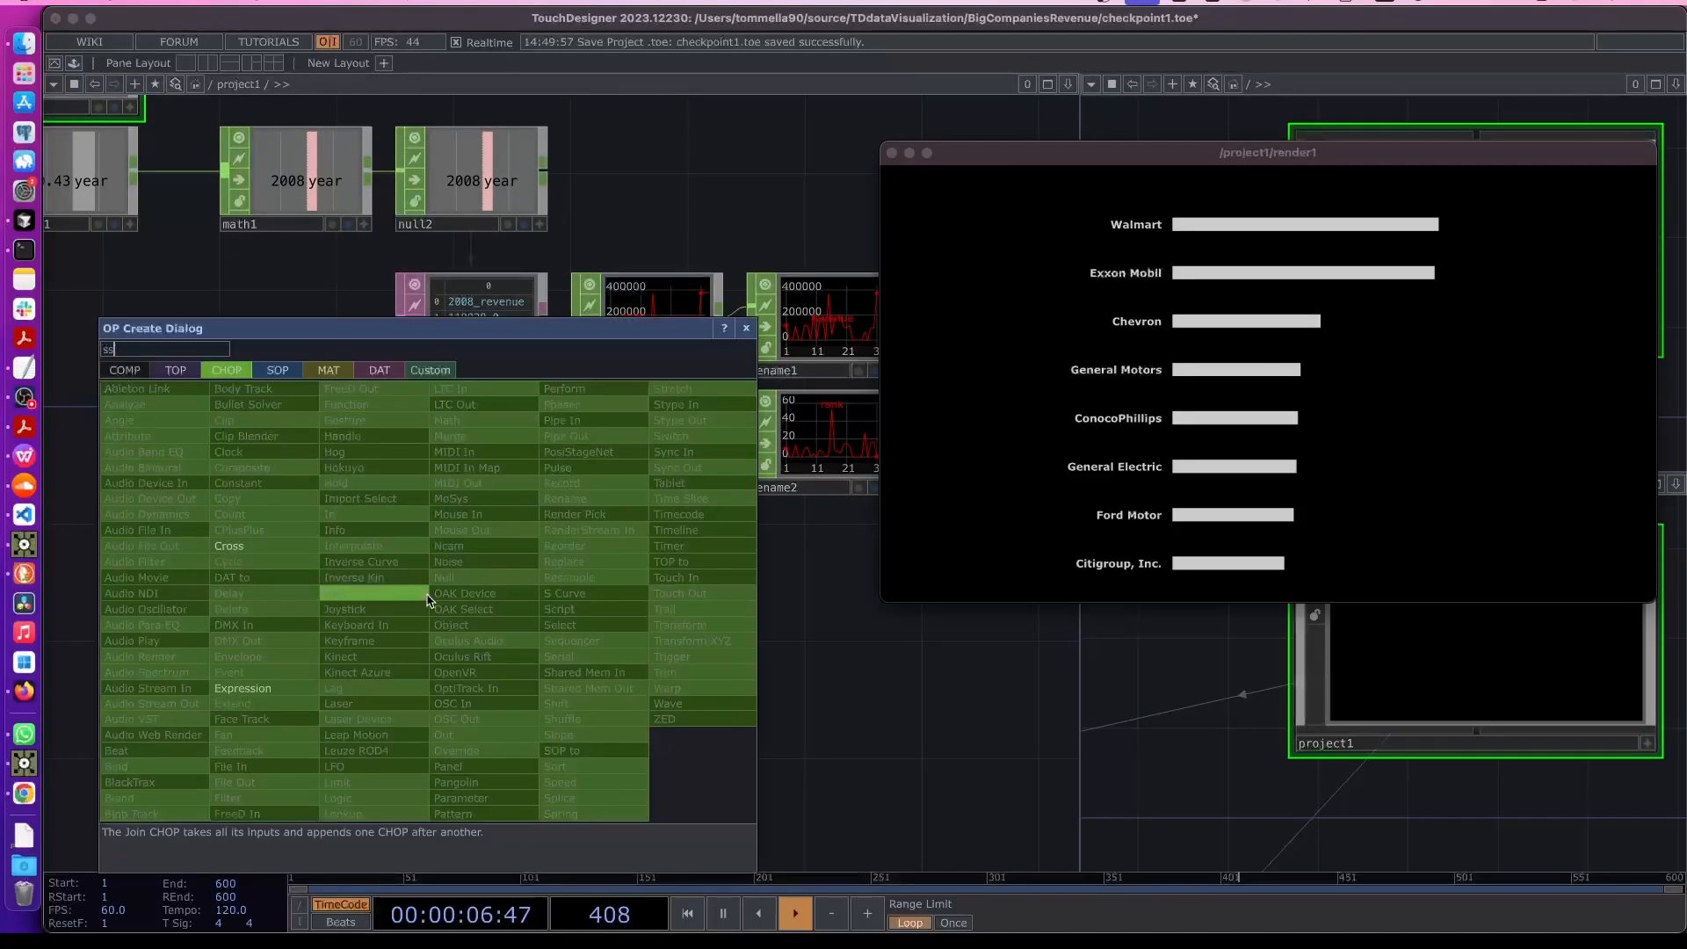
{"action": "type", "text": "e"}
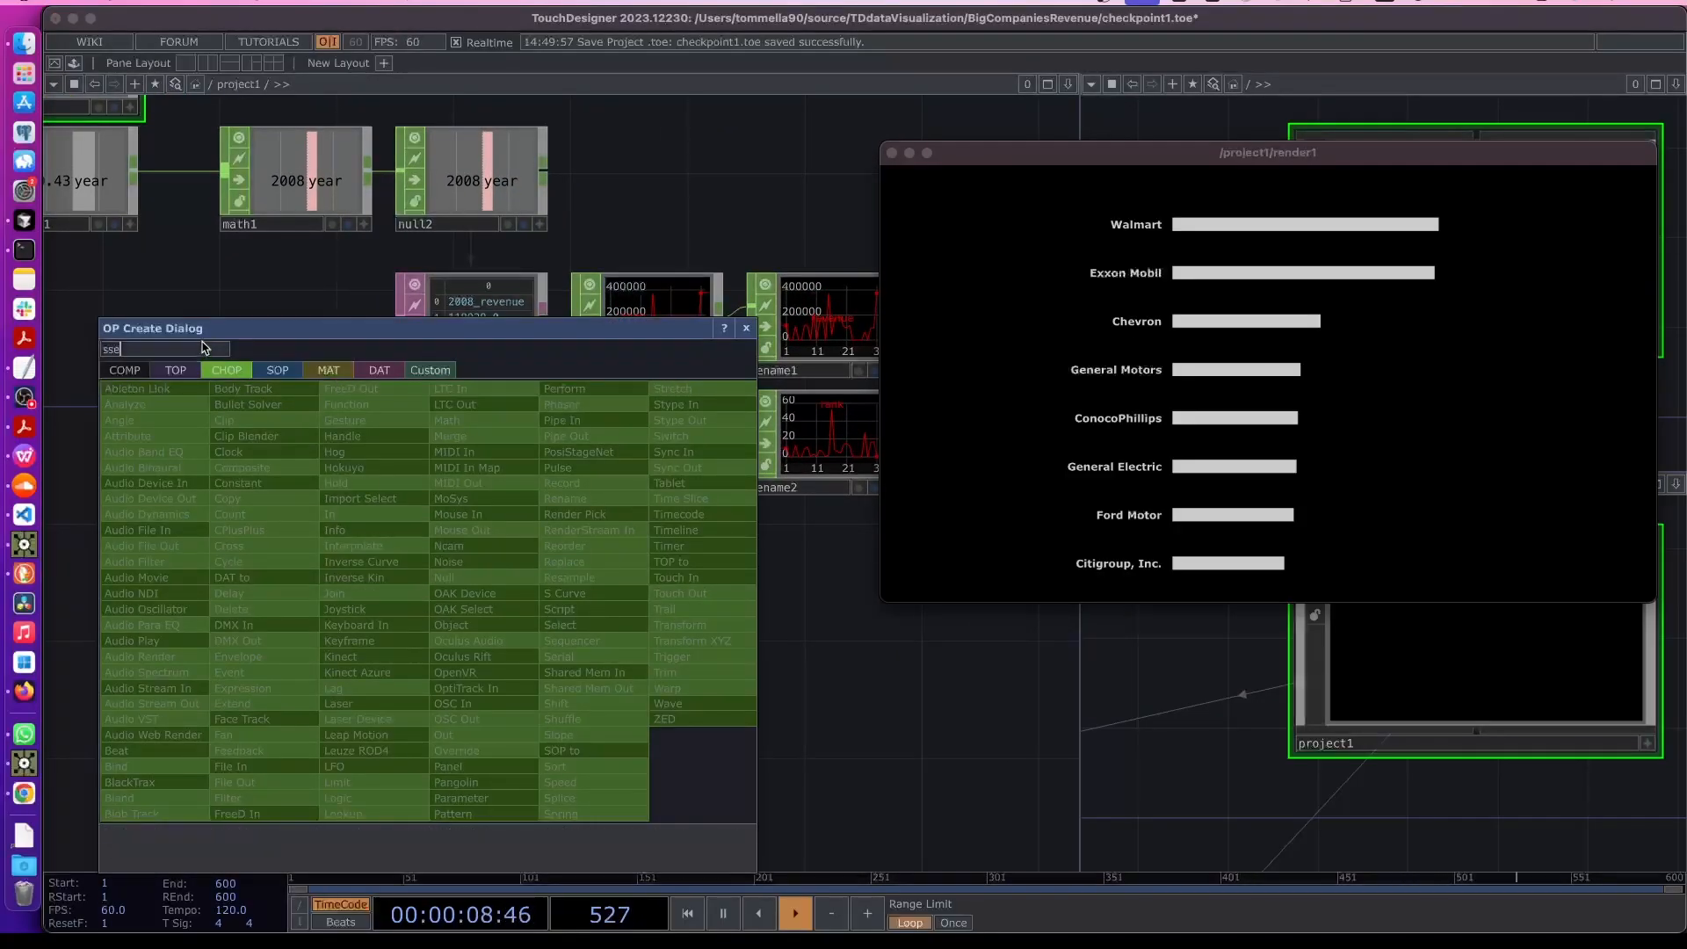
{"action": "key", "text": "BackSpace"}
{"action": "key", "text": "BackSpace"}
{"action": "type", "text": "e"}
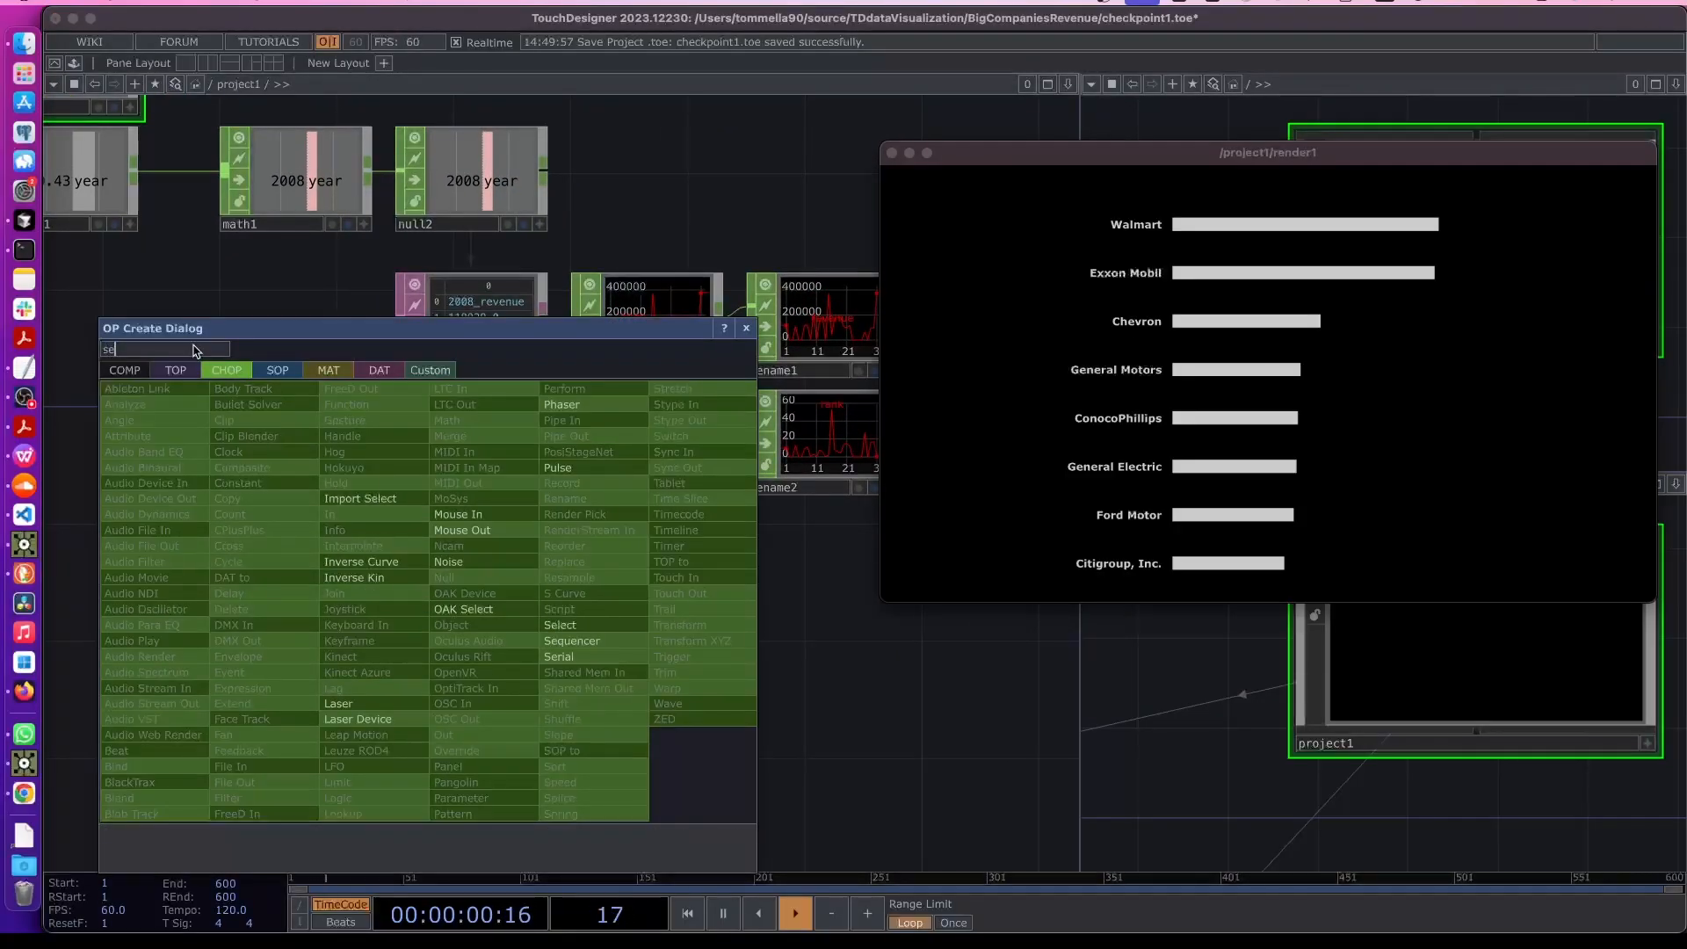
{"action": "left_click", "coordinate": [375, 371]}
{"action": "left_click", "coordinate": [230, 672]}
{"action": "left_click", "coordinate": [492, 731]}
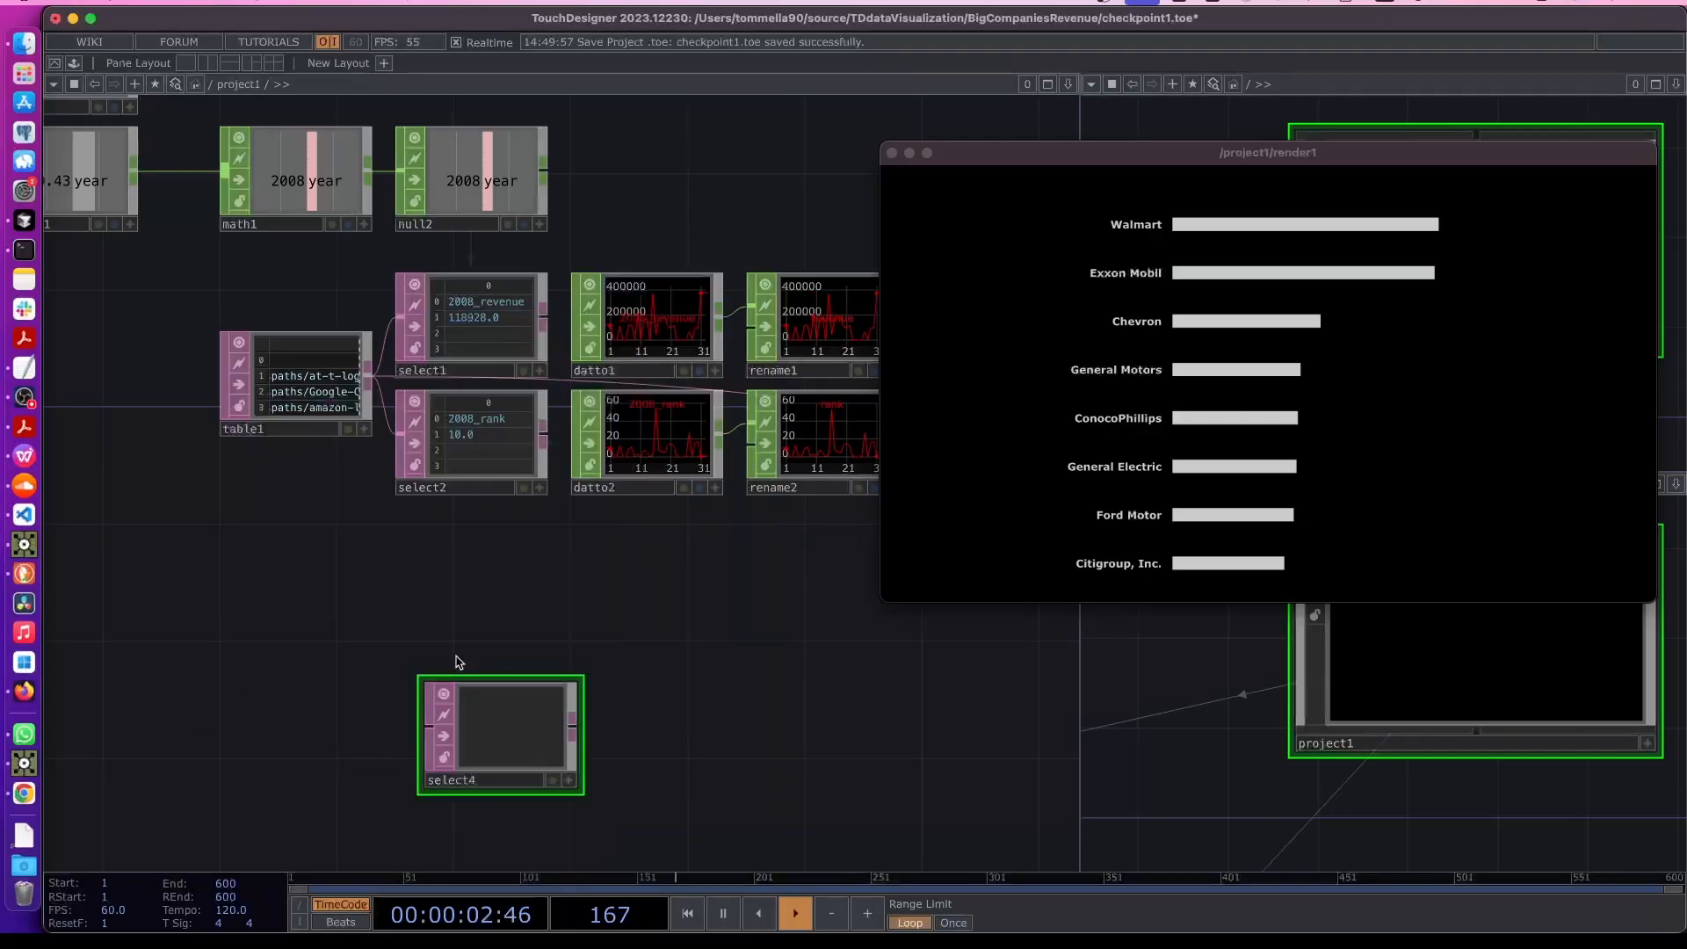
{"action": "left_click_drag", "start_coordinate": [470, 722], "coordinate": [441, 722]}
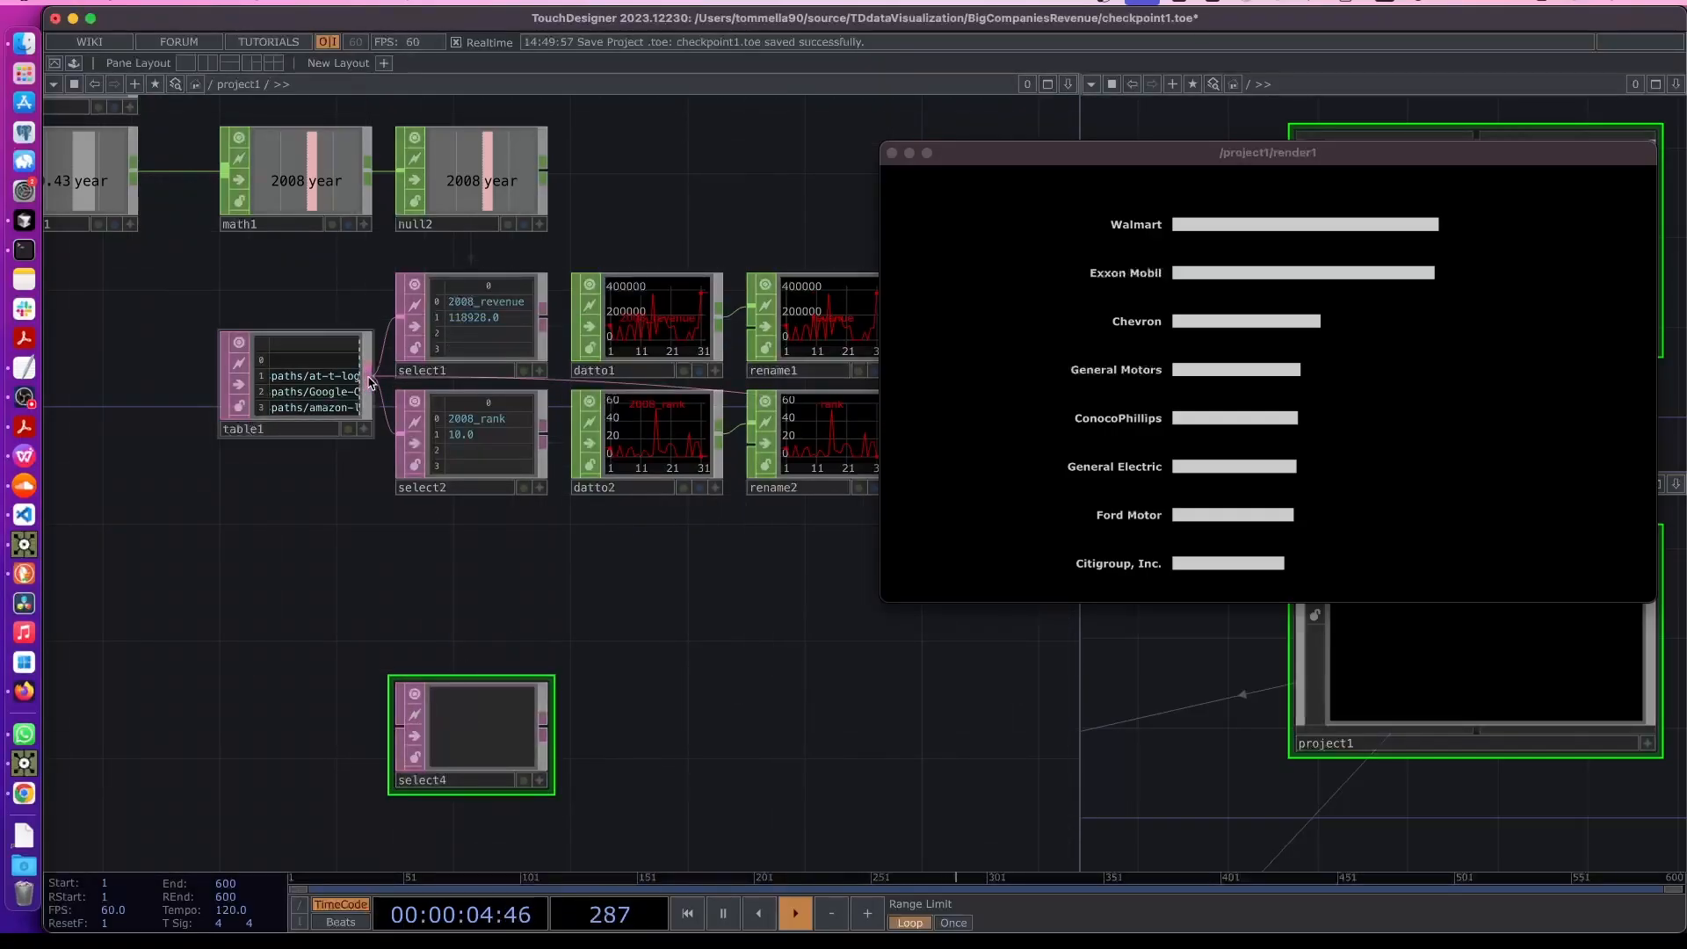
- Wire table1 into the new Select DAT and copy the sector_group column name from table1
{"action": "left_click_drag", "start_coordinate": [368, 376], "coordinate": [401, 726]}
{"action": "left_click", "coordinate": [290, 413]}
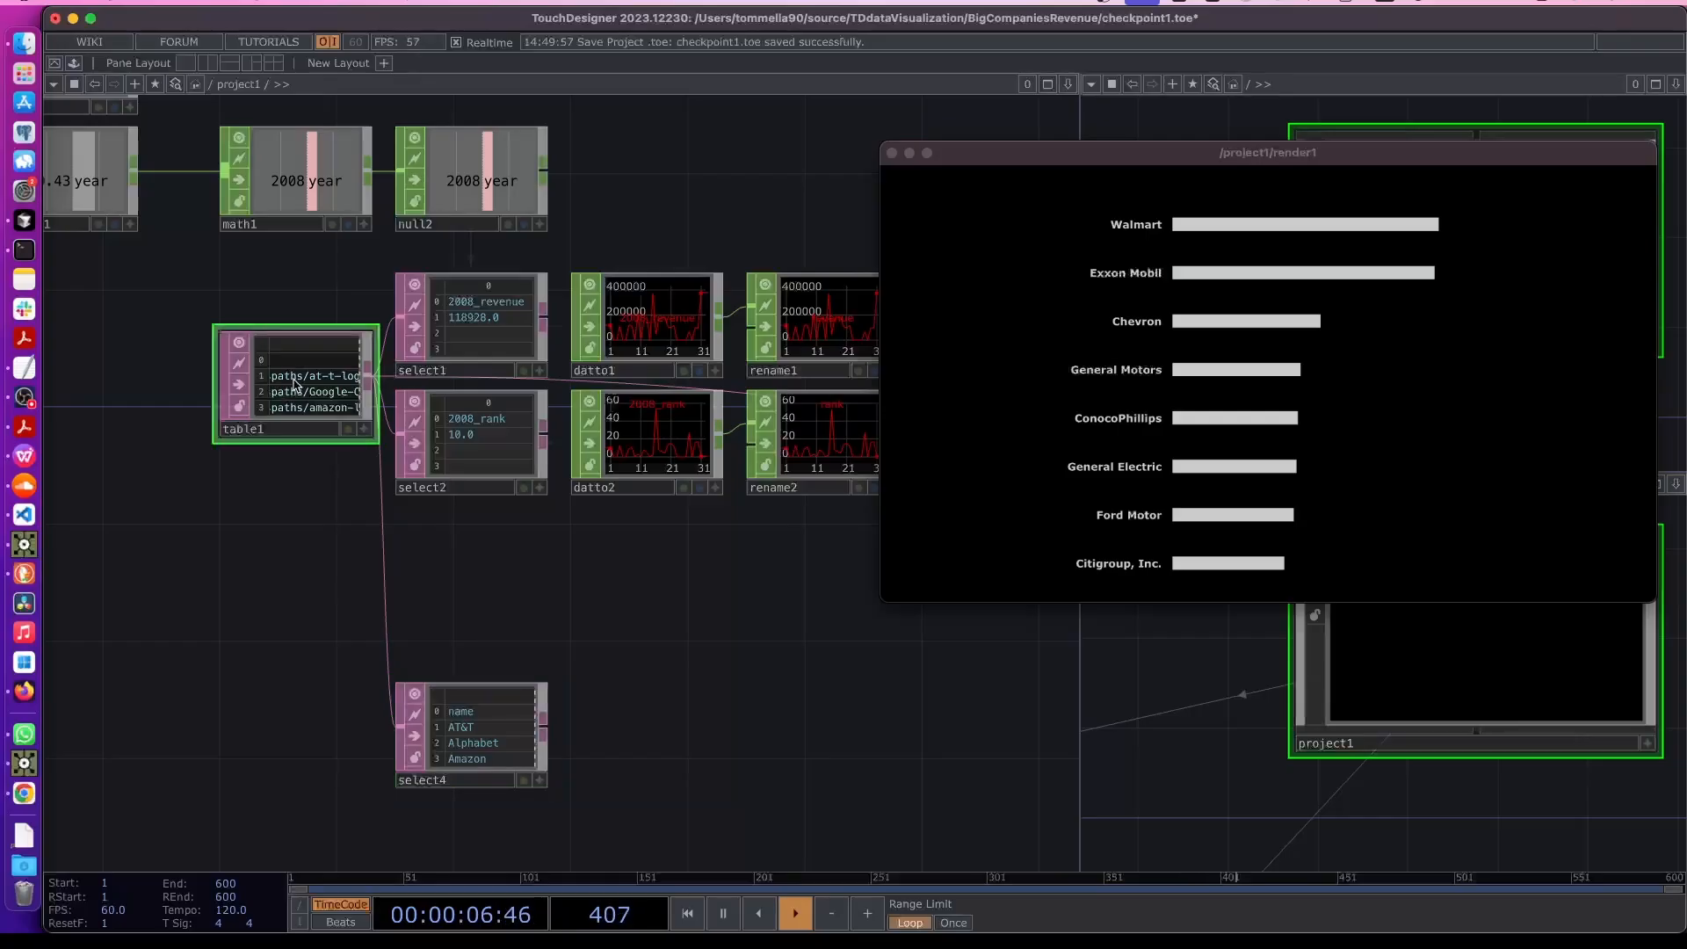
{"action": "scroll", "coordinate": [334, 395], "scroll_direction": "up", "scroll_amount": 5}
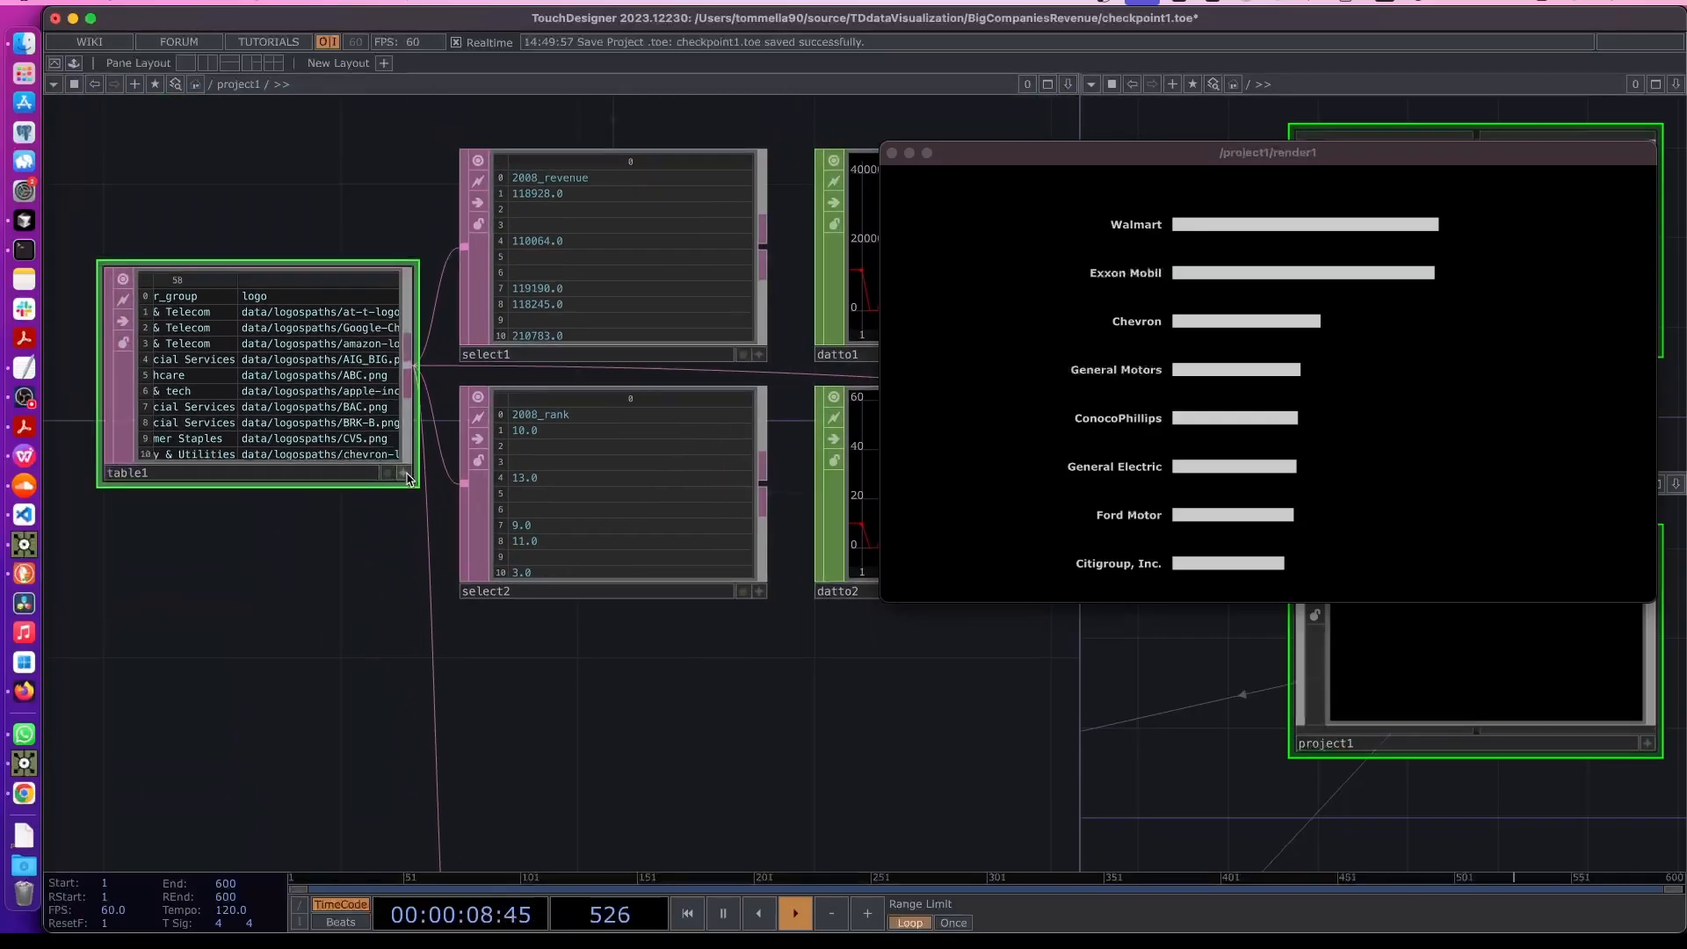
{"action": "double_click", "coordinate": [201, 293]}
{"action": "key", "text": "super+c"}
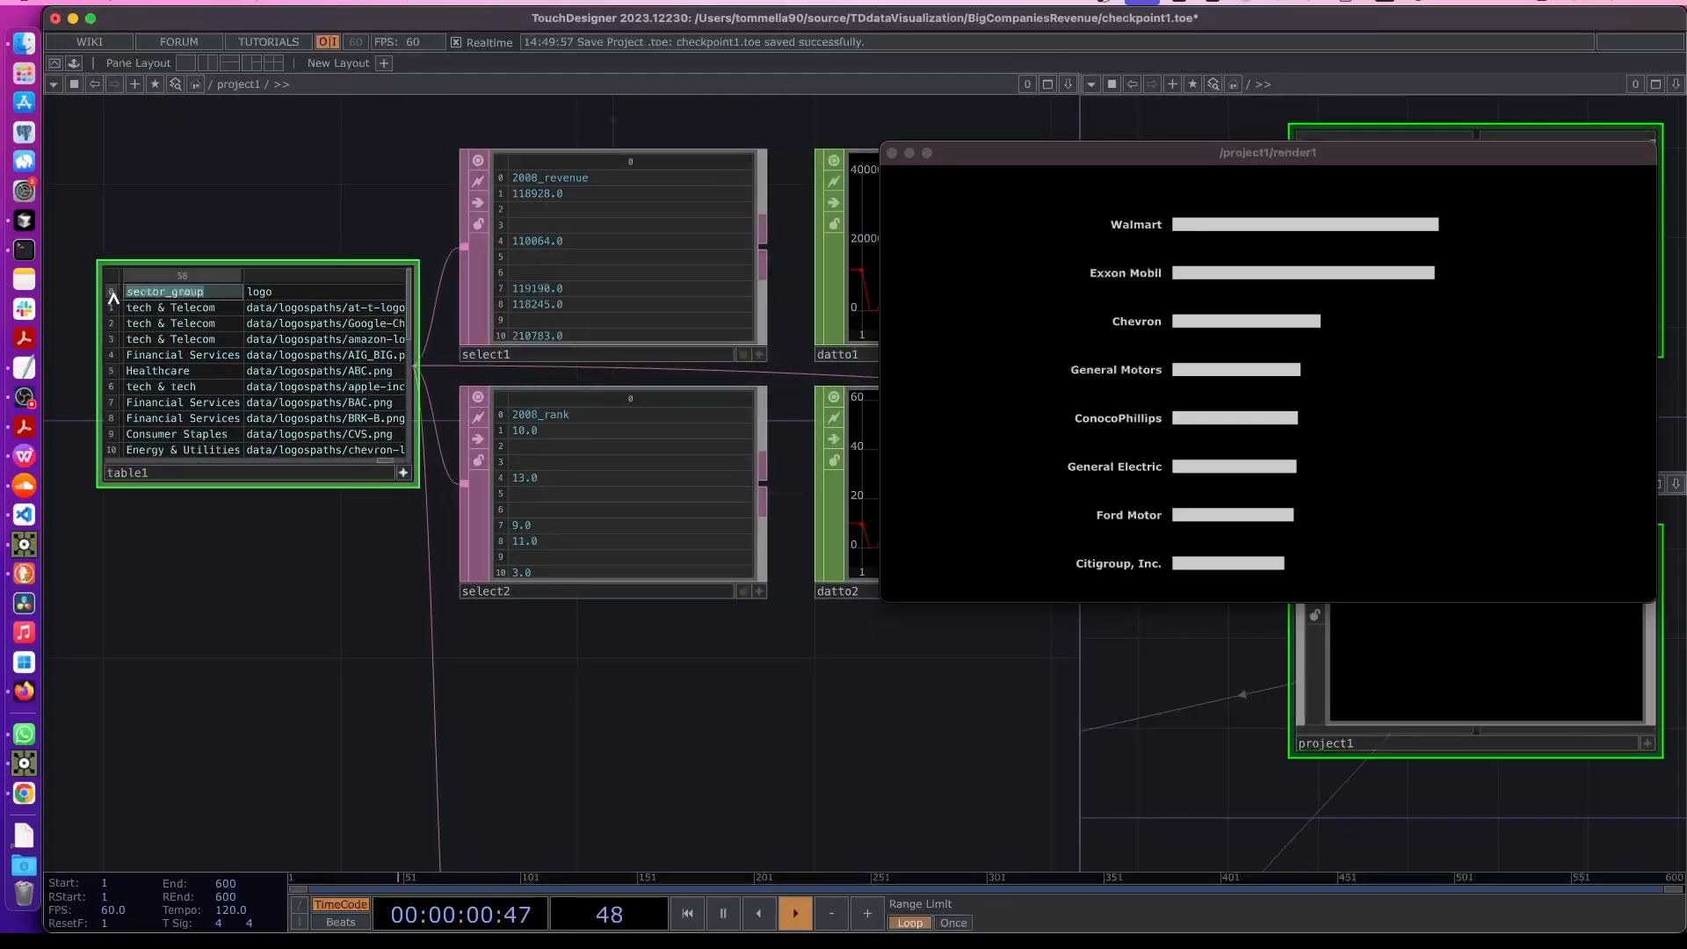
- Set select4 to select columns by name, with sector_group as the start column name
{"action": "left_click_drag", "start_coordinate": [619, 755], "coordinate": [524, 401]}
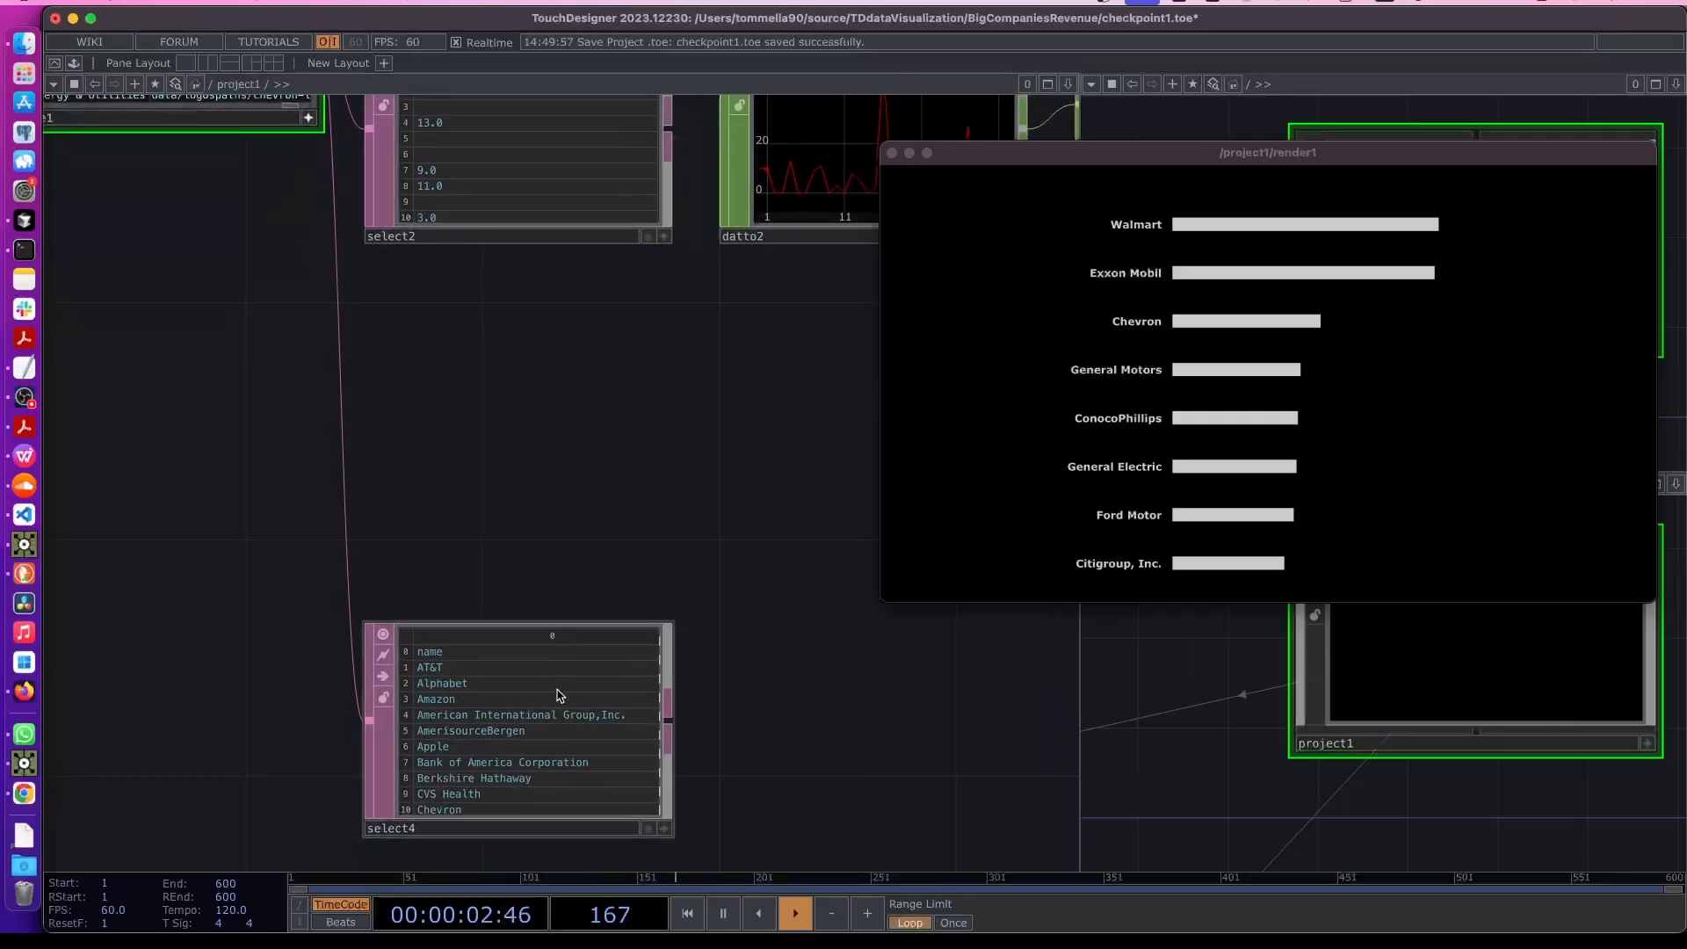
{"action": "left_click", "coordinate": [558, 694]}
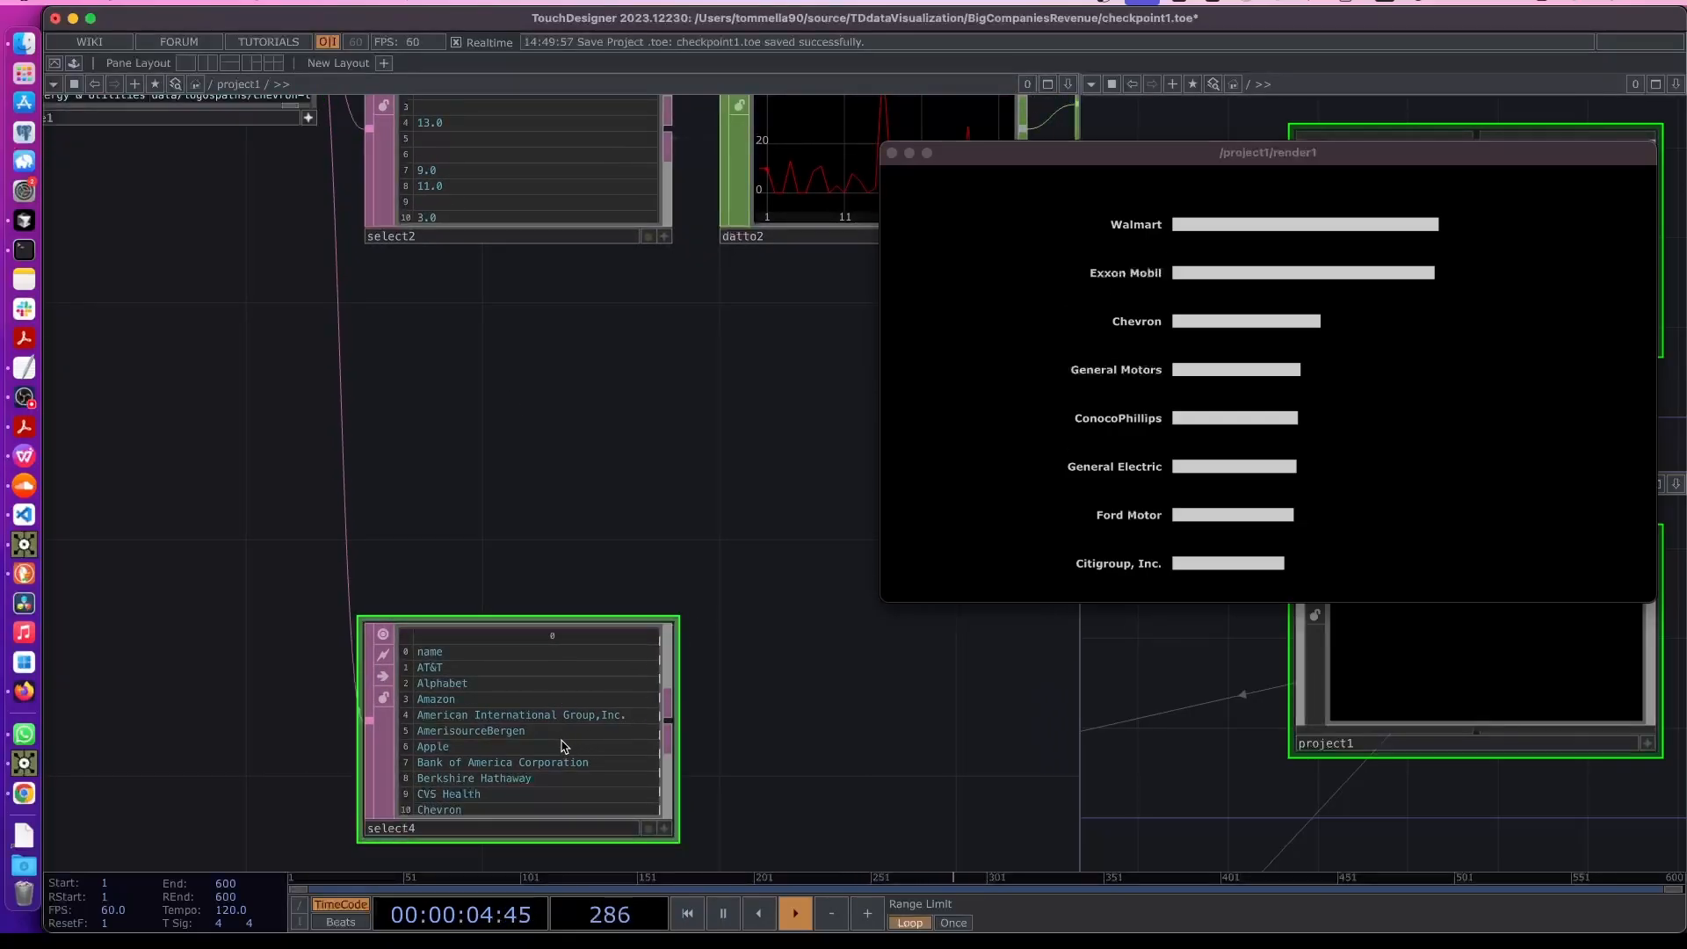
{"action": "key", "text": "p"}
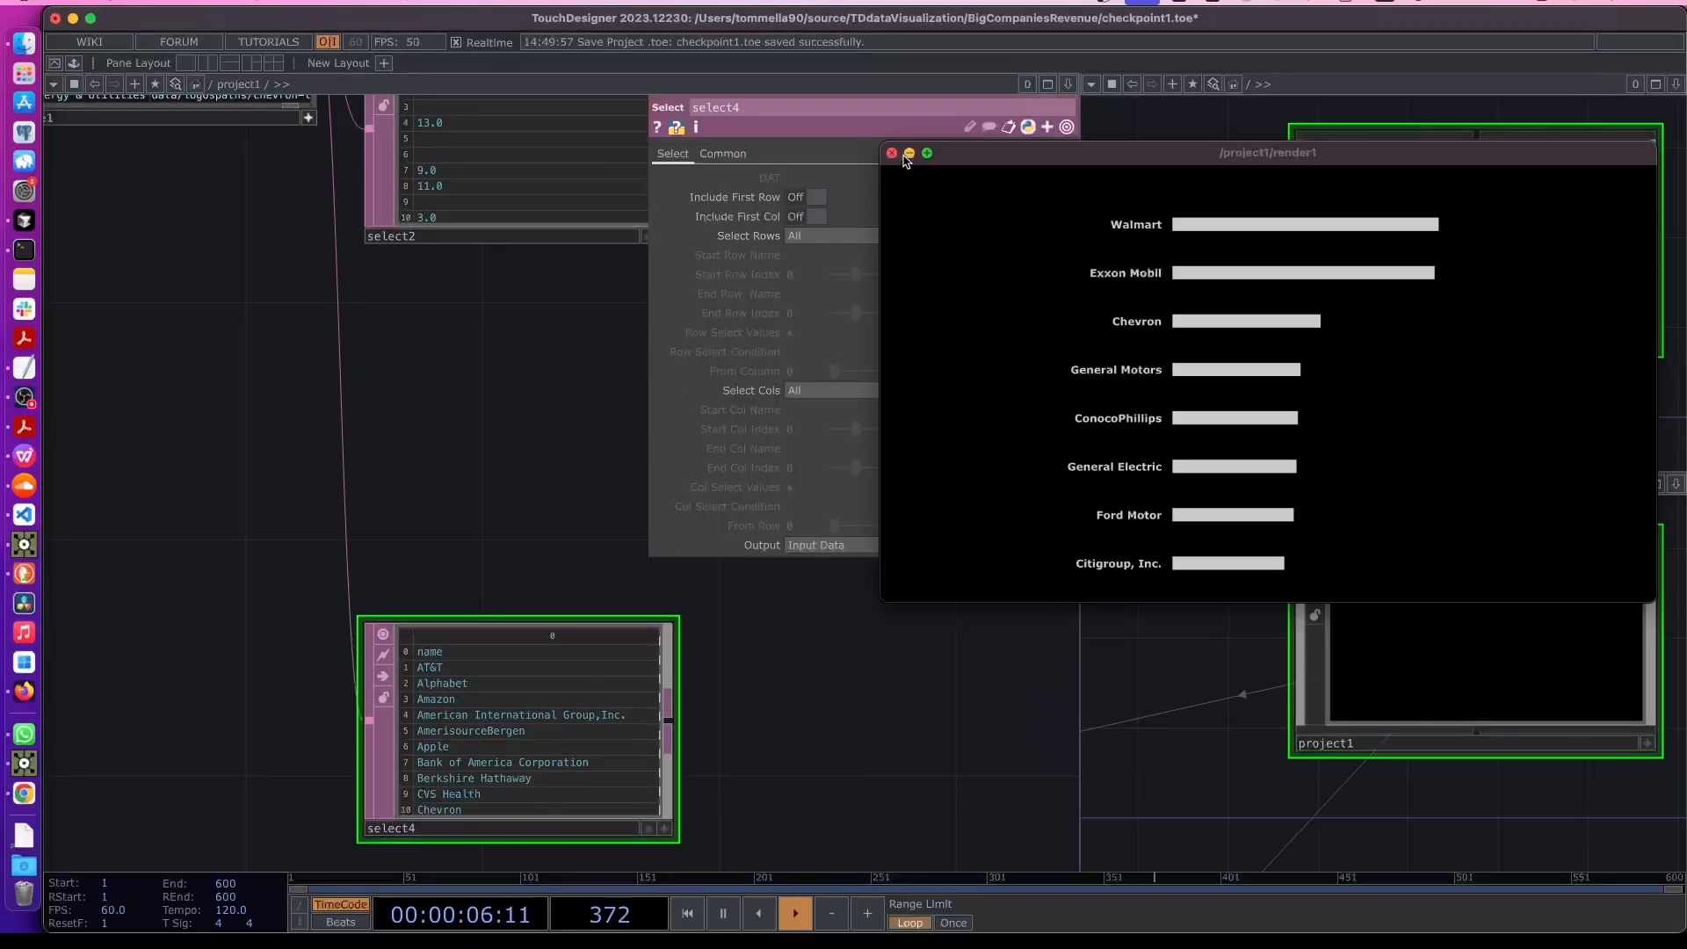
{"action": "left_click_drag", "start_coordinate": [965, 161], "coordinate": [1166, 132]}
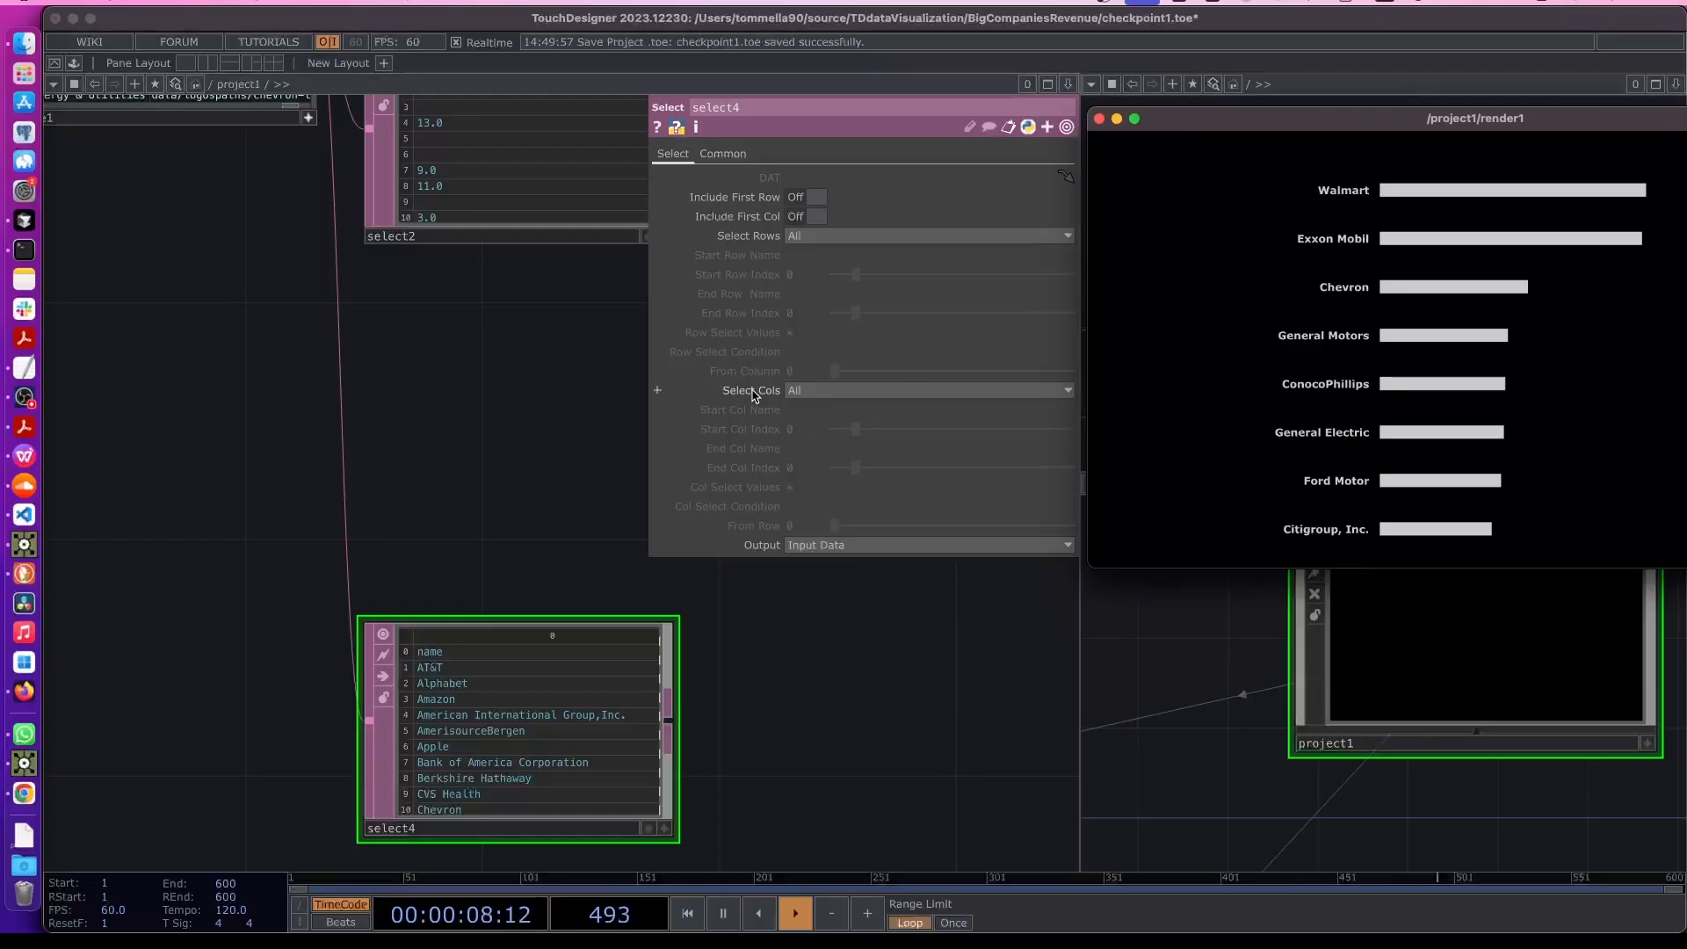
{"action": "left_click", "coordinate": [800, 390]}
{"action": "left_click", "coordinate": [819, 428]}
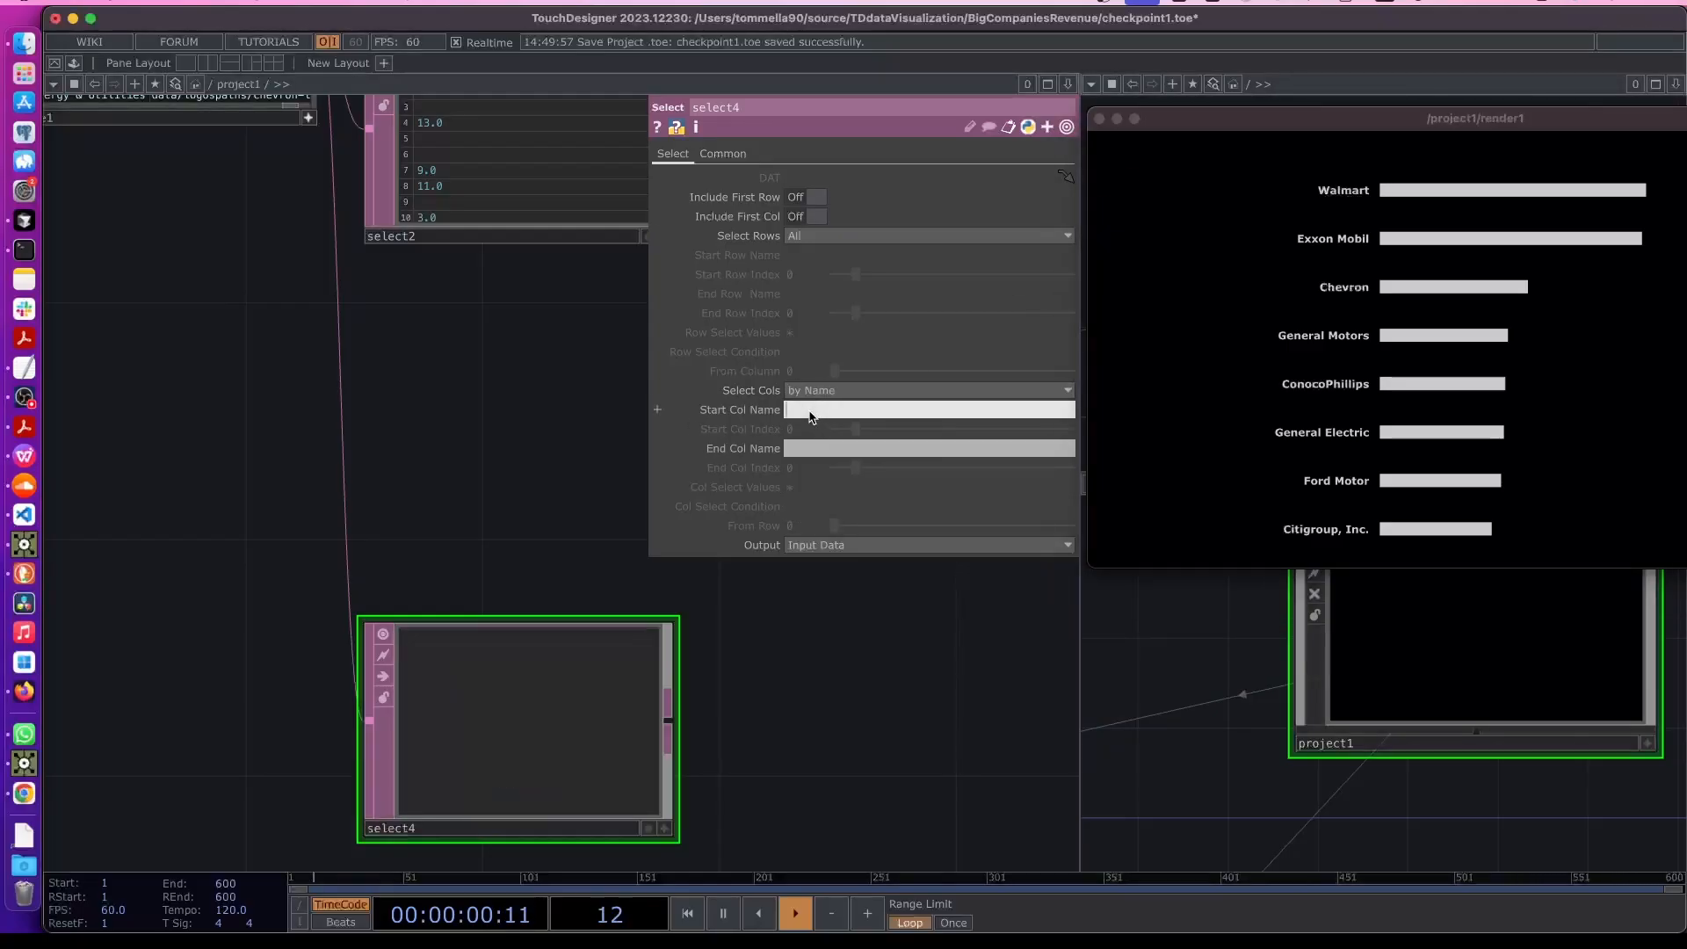
{"action": "key", "text": "super+v"}
{"action": "left_click", "coordinate": [839, 762]}
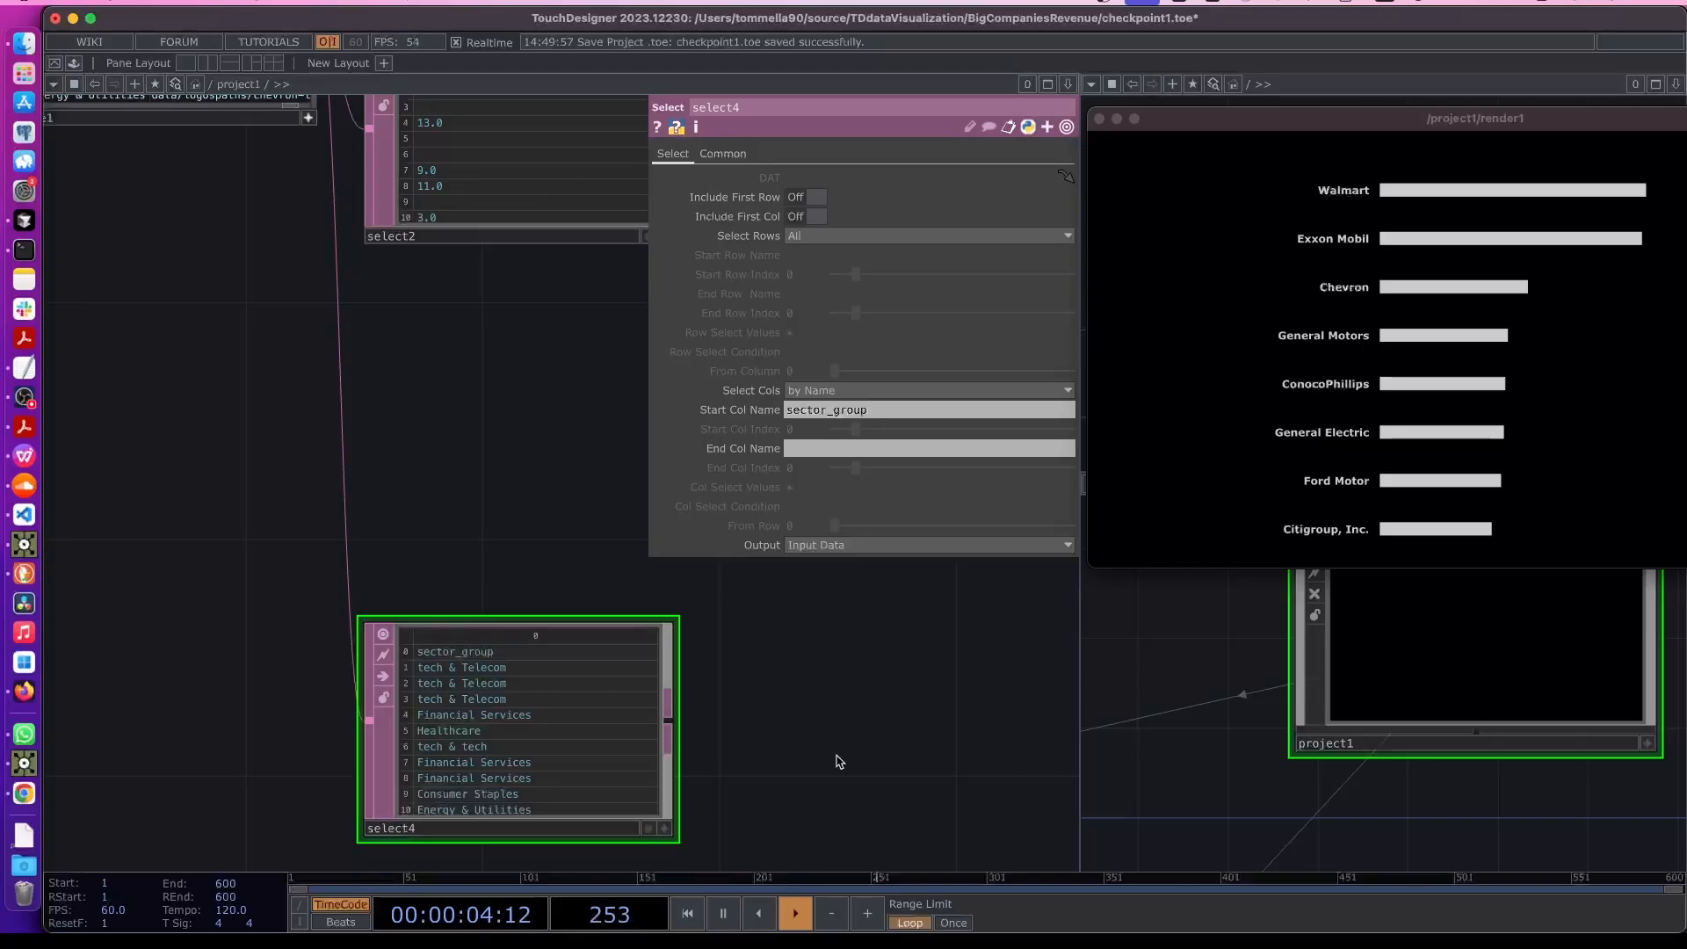
- Set select4 to select rows by index, starting at row index 1 to drop the header
{"action": "key", "text": "Tab"}
{"action": "left_click", "coordinate": [446, 554]}
{"action": "scroll", "coordinate": [758, 716], "scroll_direction": "down", "scroll_amount": 5}
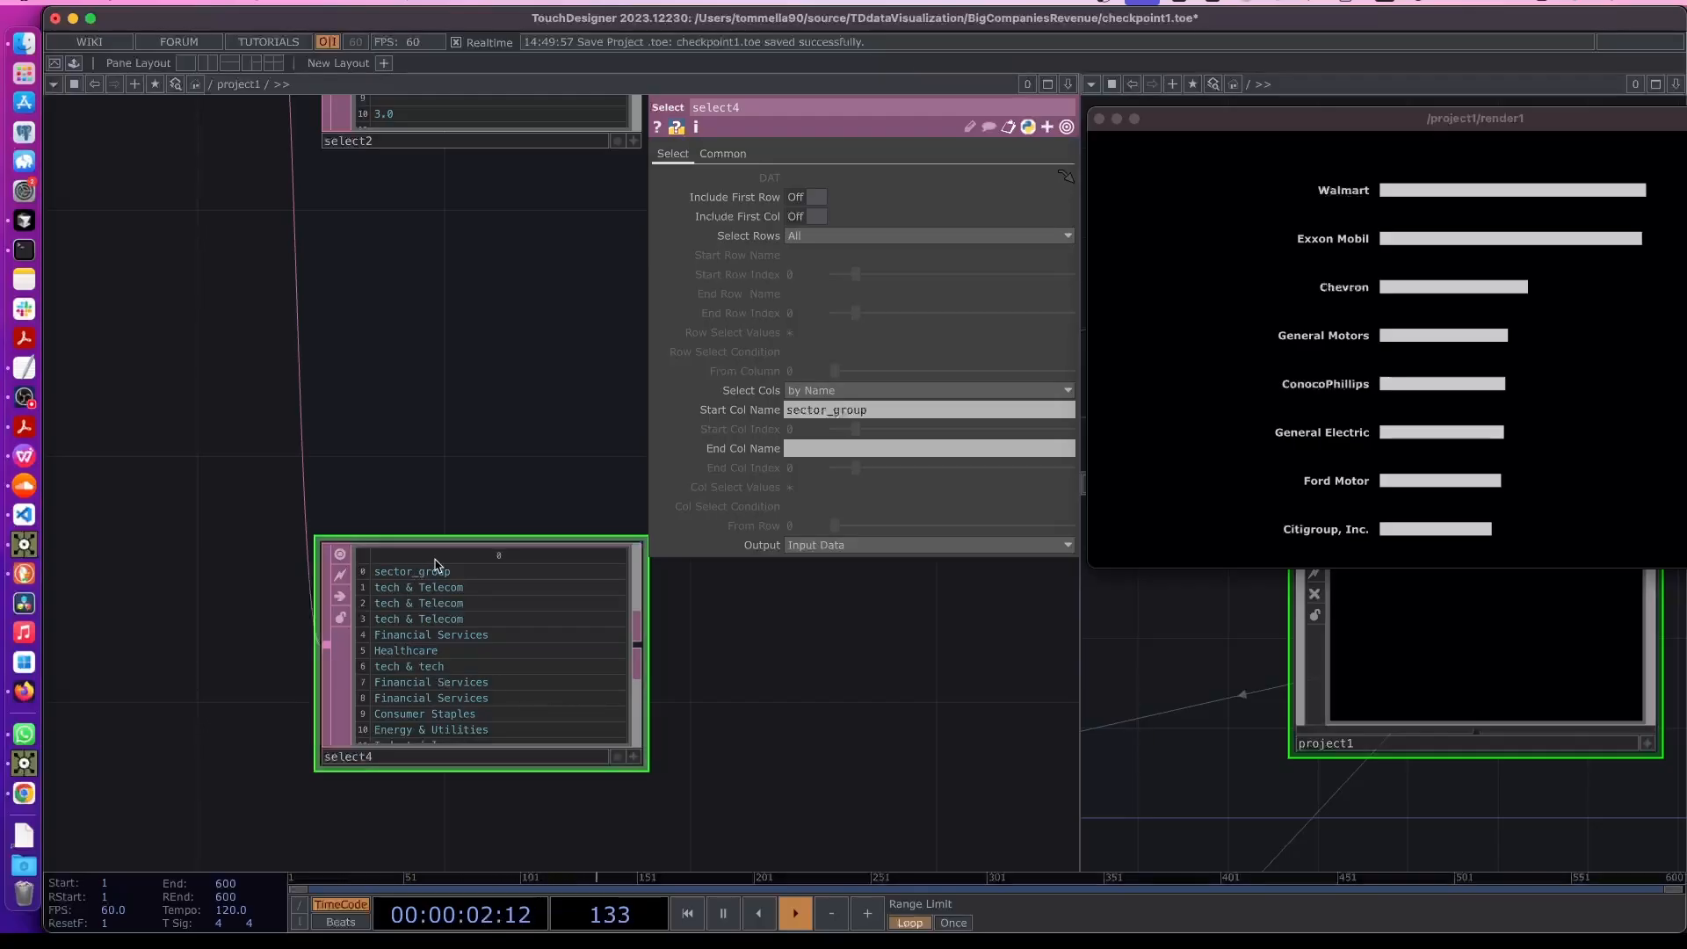
{"action": "left_click", "coordinate": [797, 237]}
{"action": "left_click", "coordinate": [810, 275]}
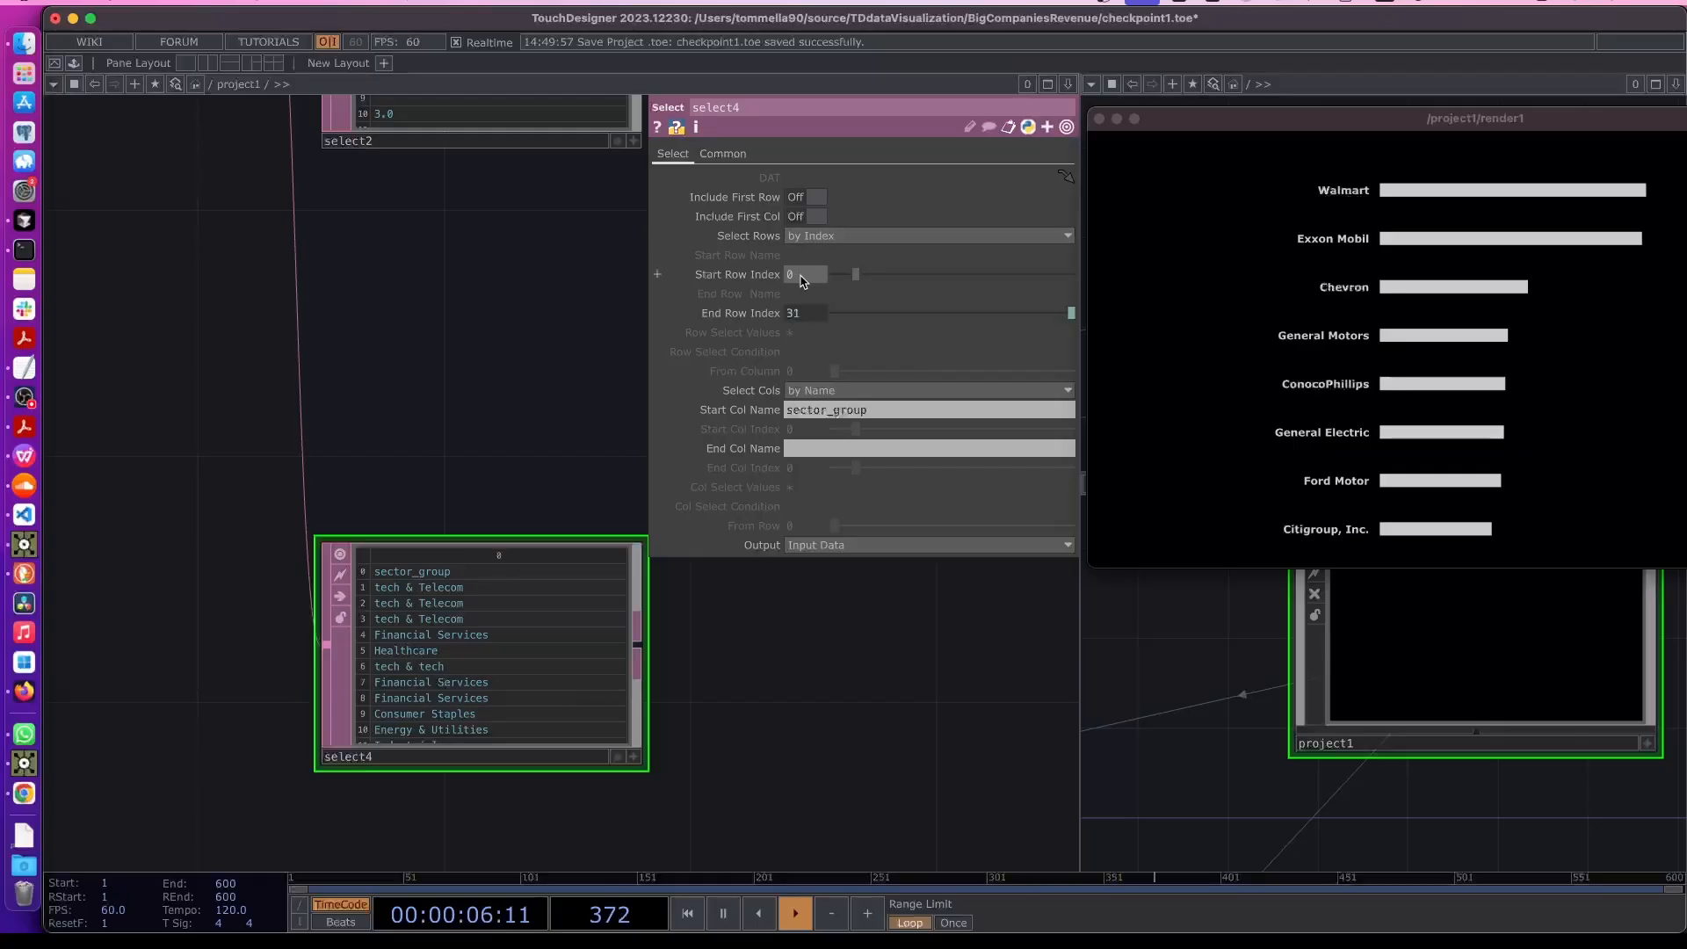
{"action": "left_click_drag", "start_coordinate": [800, 277], "coordinate": [780, 277]}
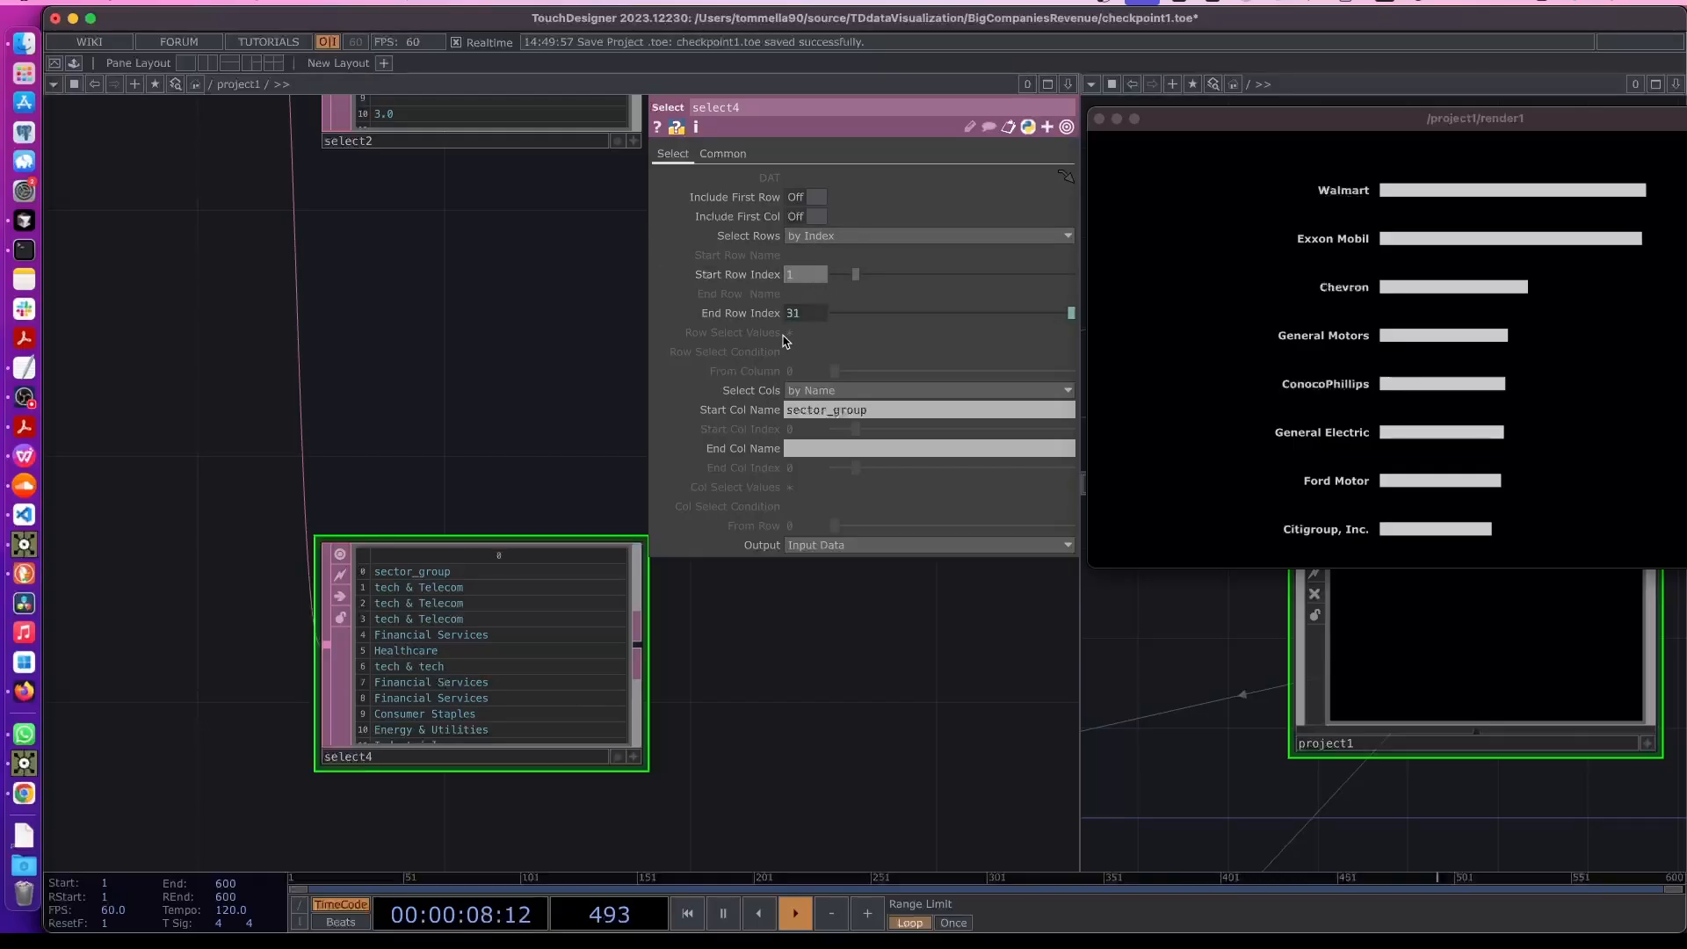
{"action": "key", "text": "Return"}
- Append a Sort DAT to the output of select4
{"action": "left_click_drag", "start_coordinate": [737, 715], "coordinate": [633, 670]}
{"action": "scroll", "coordinate": [632, 670], "scroll_direction": "up", "scroll_amount": 2}
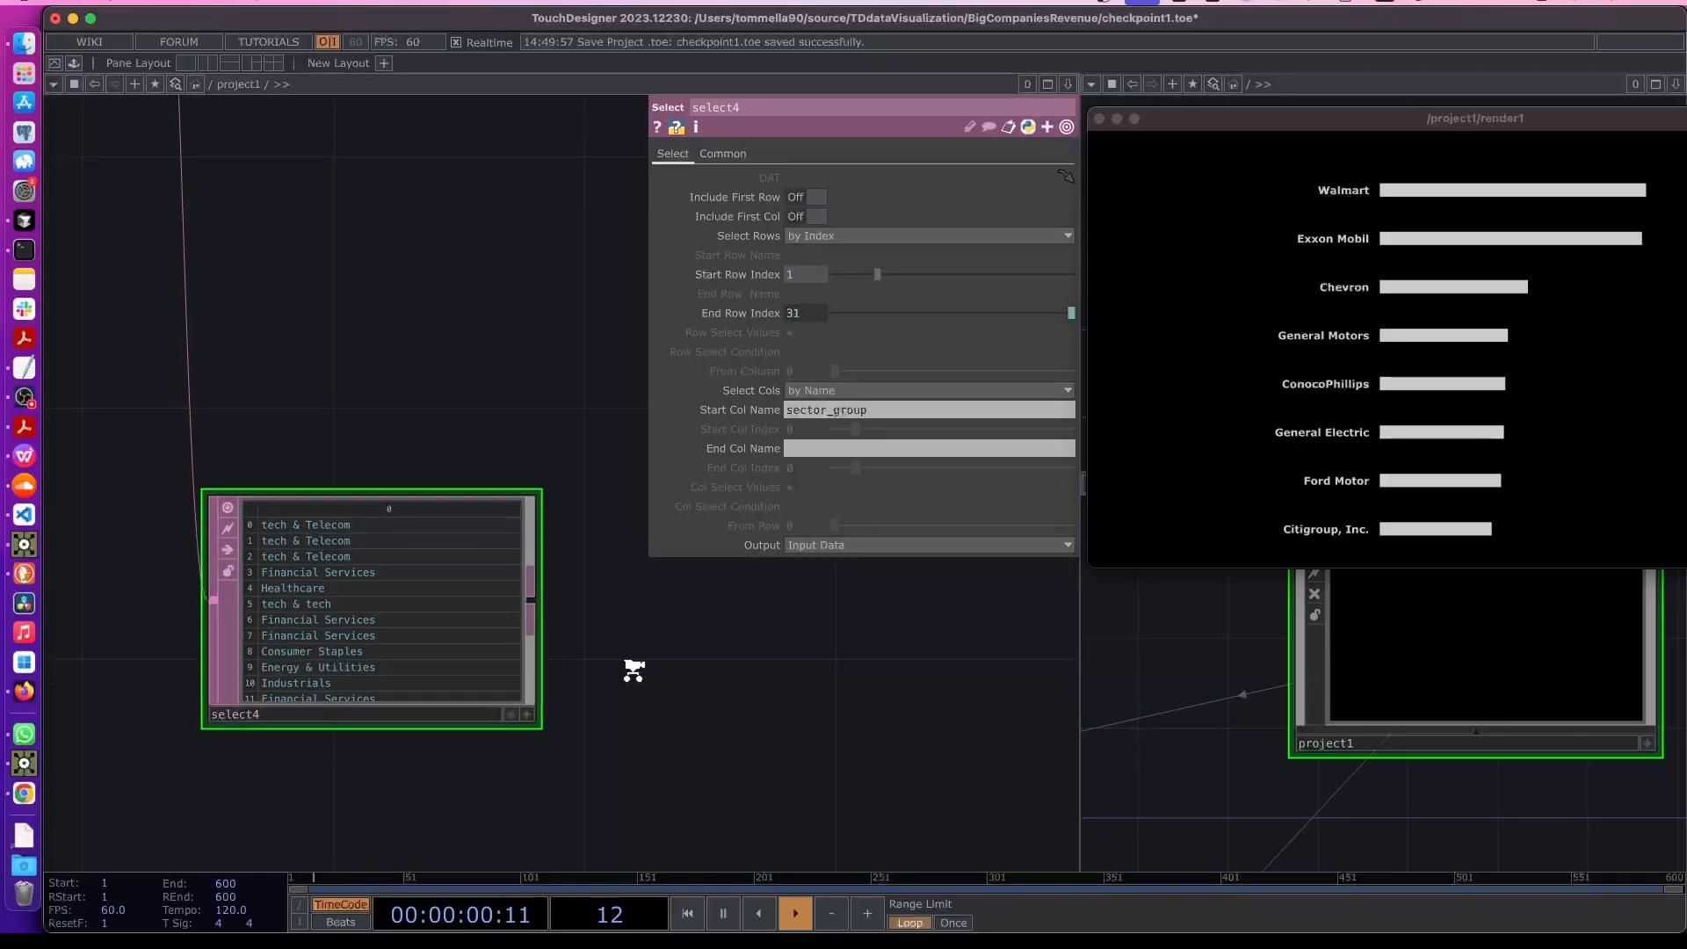
{"action": "scroll", "coordinate": [331, 636], "scroll_direction": "up", "scroll_amount": 3}
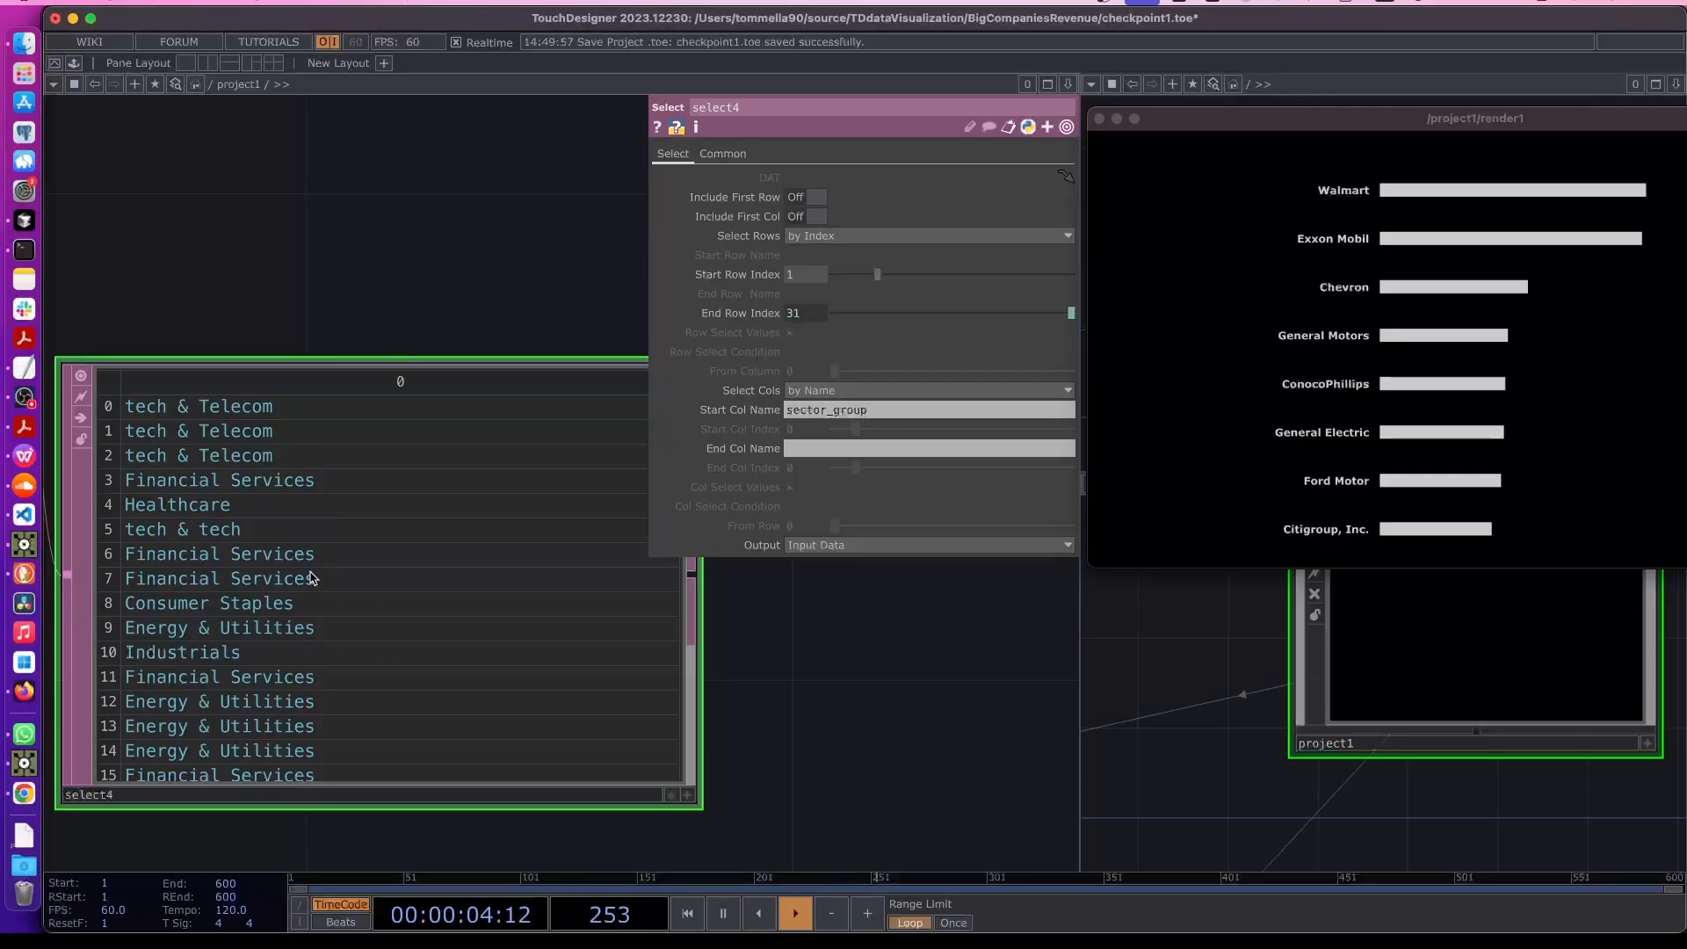
{"action": "left_click_drag", "start_coordinate": [823, 729], "coordinate": [482, 720]}
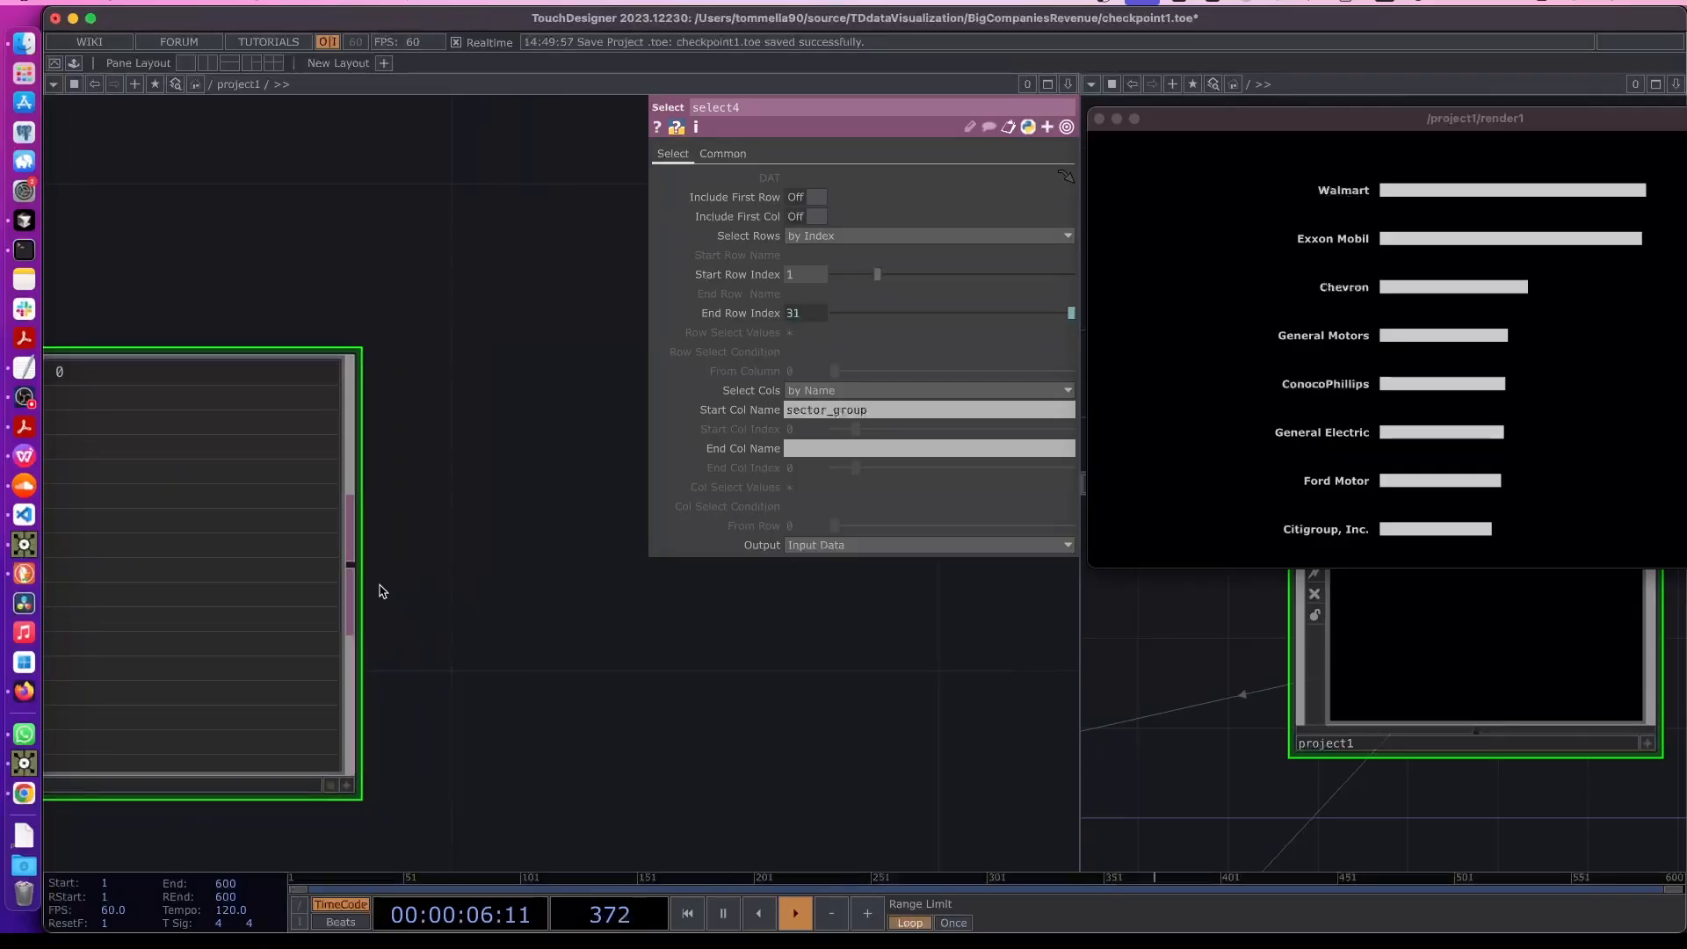
{"action": "right_click", "coordinate": [354, 561]}
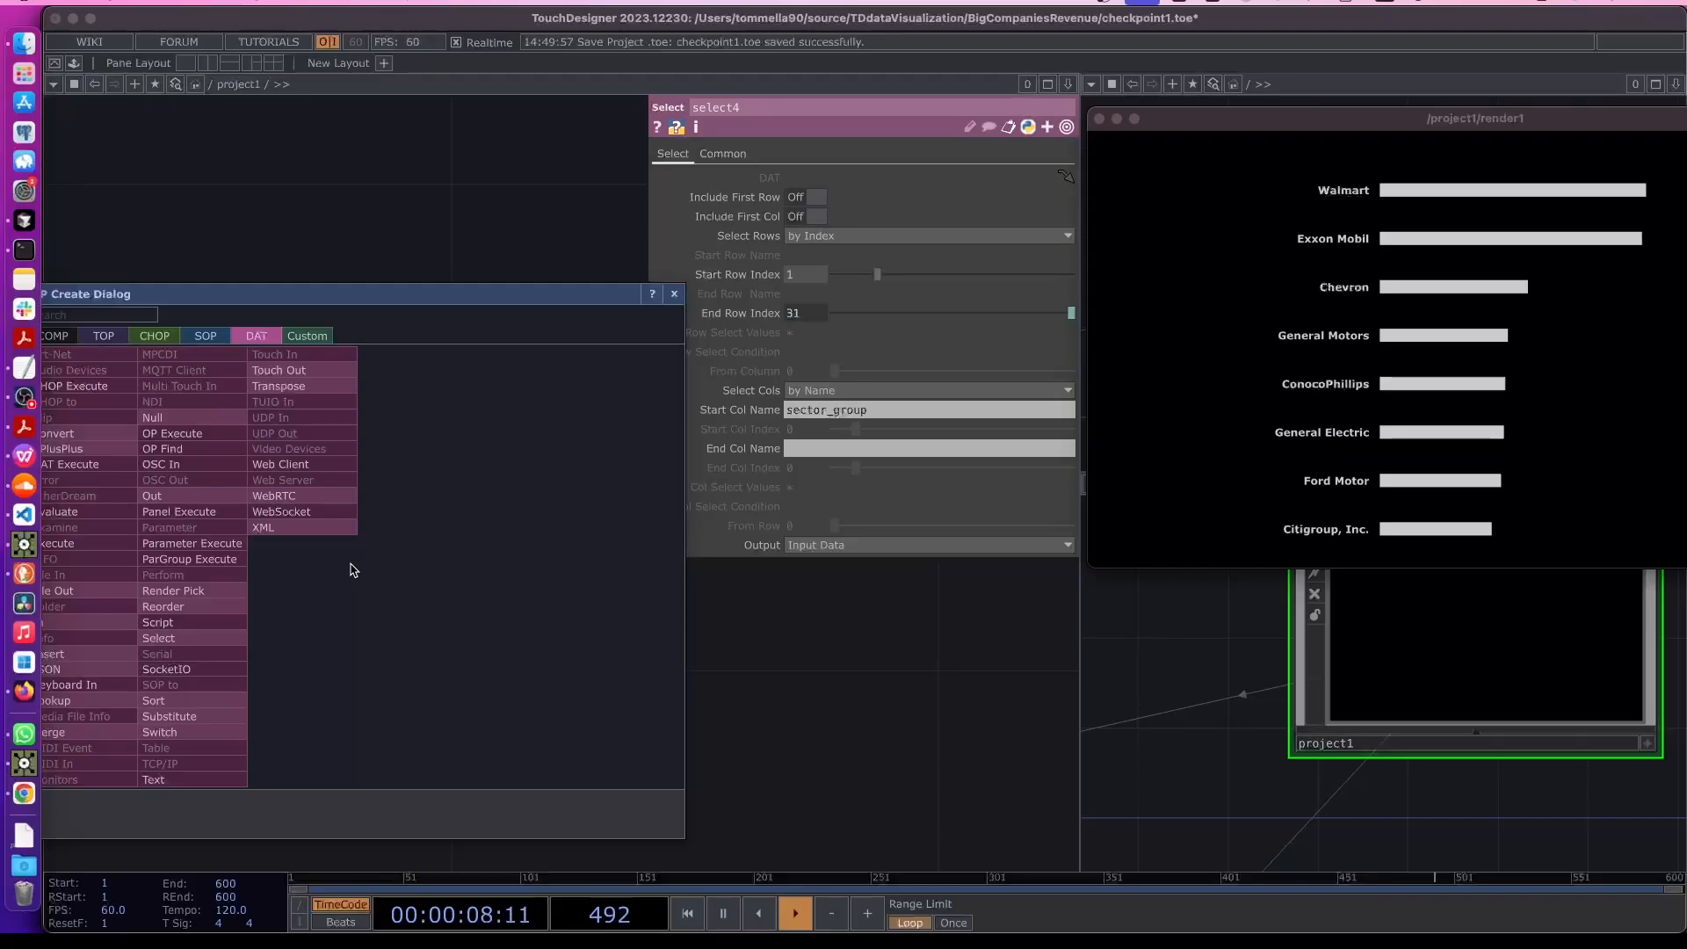
{"action": "left_click_drag", "start_coordinate": [253, 288], "coordinate": [333, 251]}
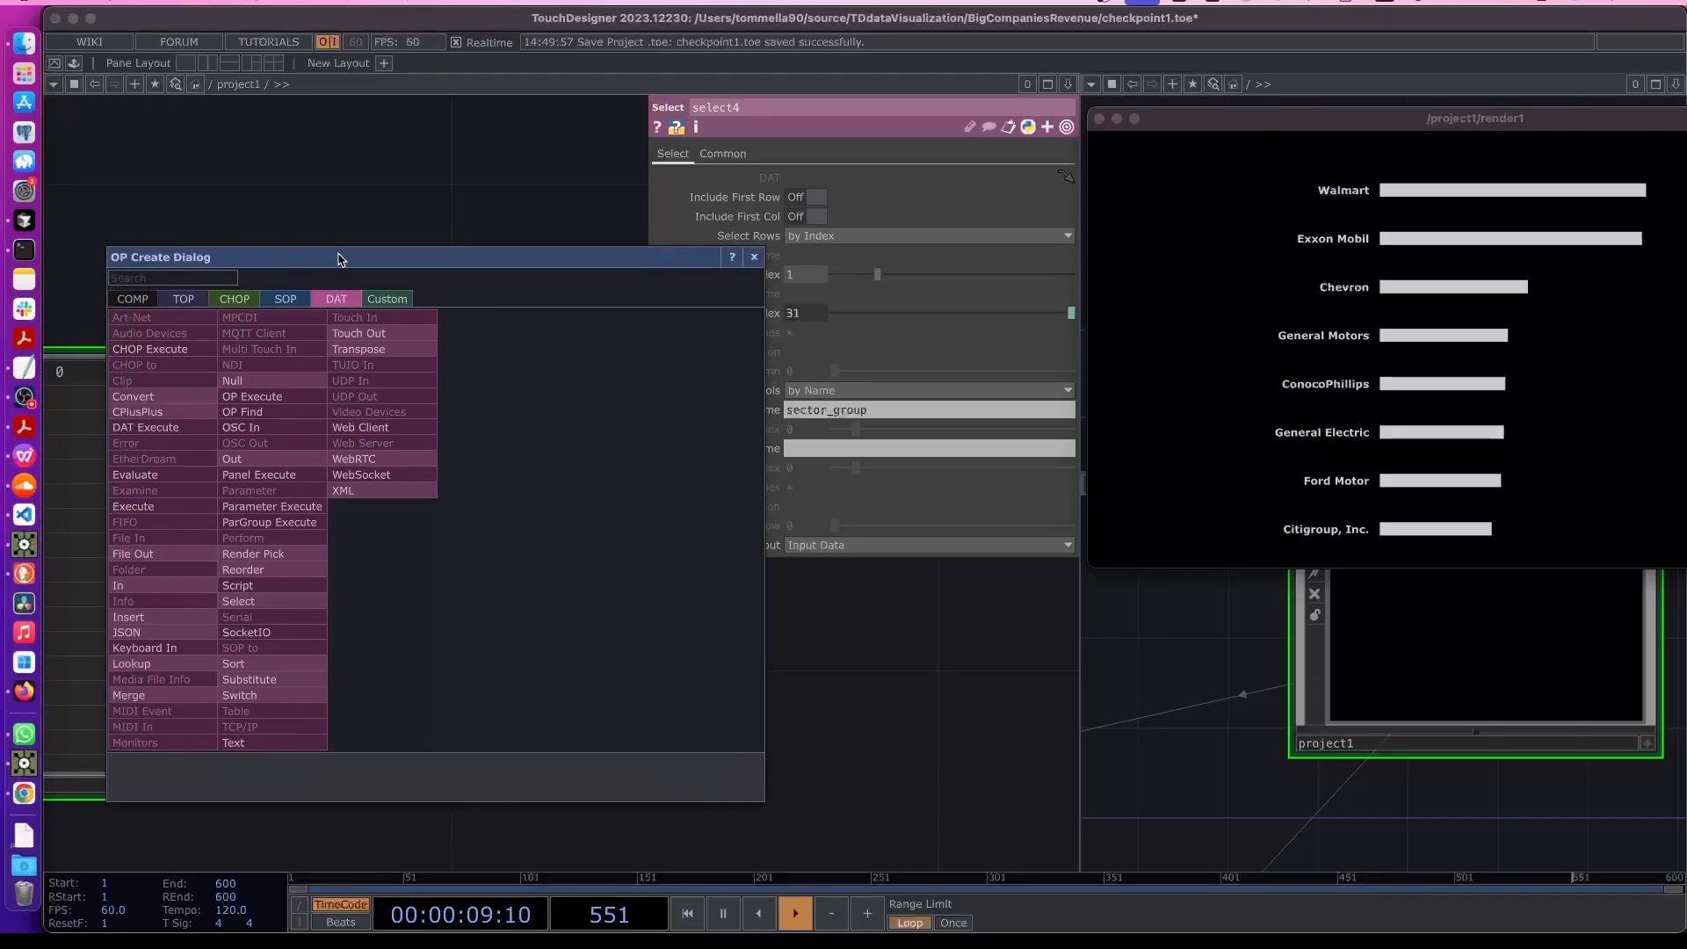
{"action": "left_click", "coordinate": [261, 672]}
{"action": "left_click", "coordinate": [727, 665]}
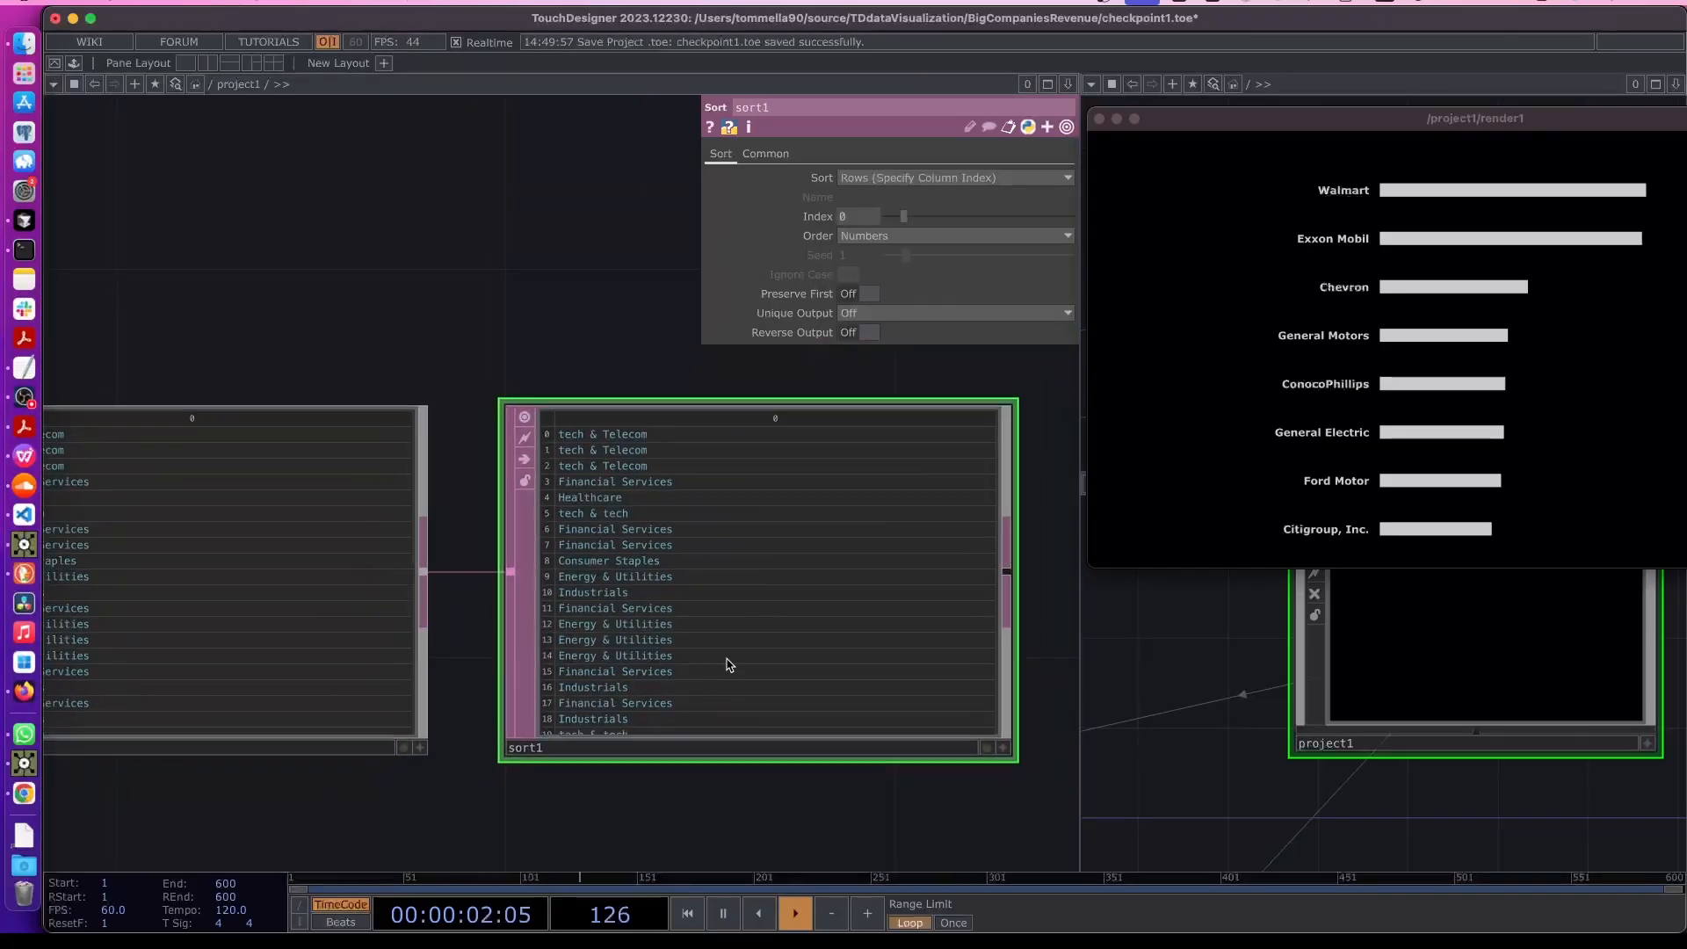
- Set the Sort DAT's Unique Output to Single Row/Col to list each sector group once
{"action": "scroll", "coordinate": [728, 666], "scroll_direction": "down", "scroll_amount": 1}
{"action": "left_click_drag", "start_coordinate": [684, 766], "coordinate": [461, 726]}
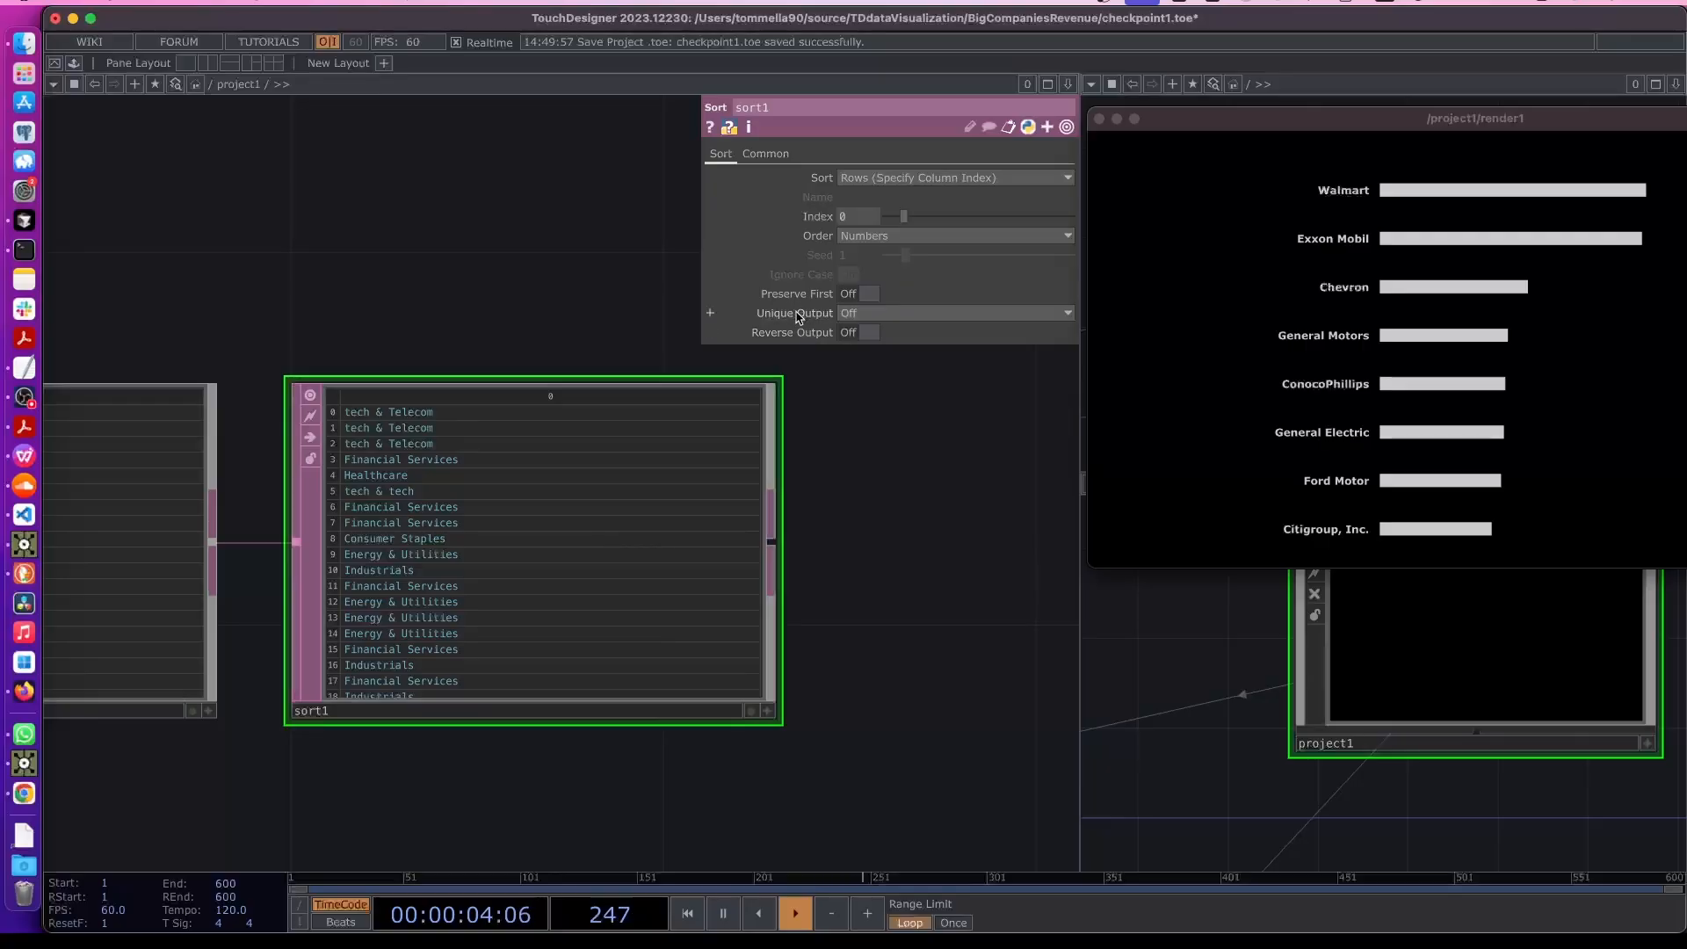
{"action": "left_click", "coordinate": [846, 314]}
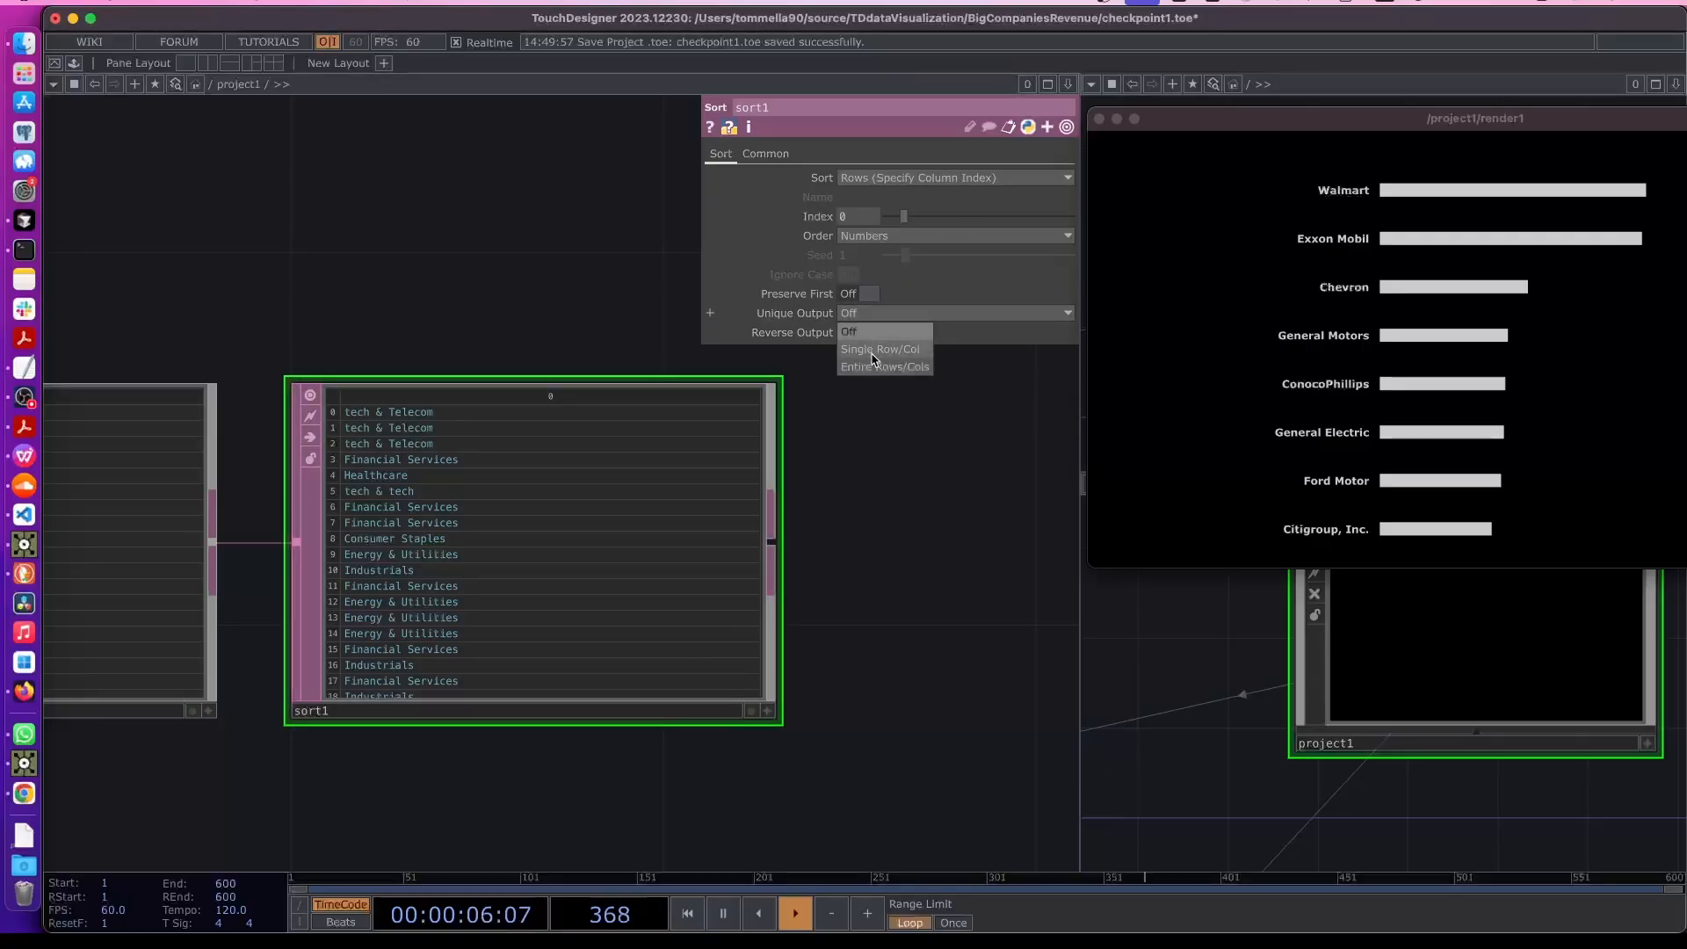
{"action": "left_click", "coordinate": [872, 351]}
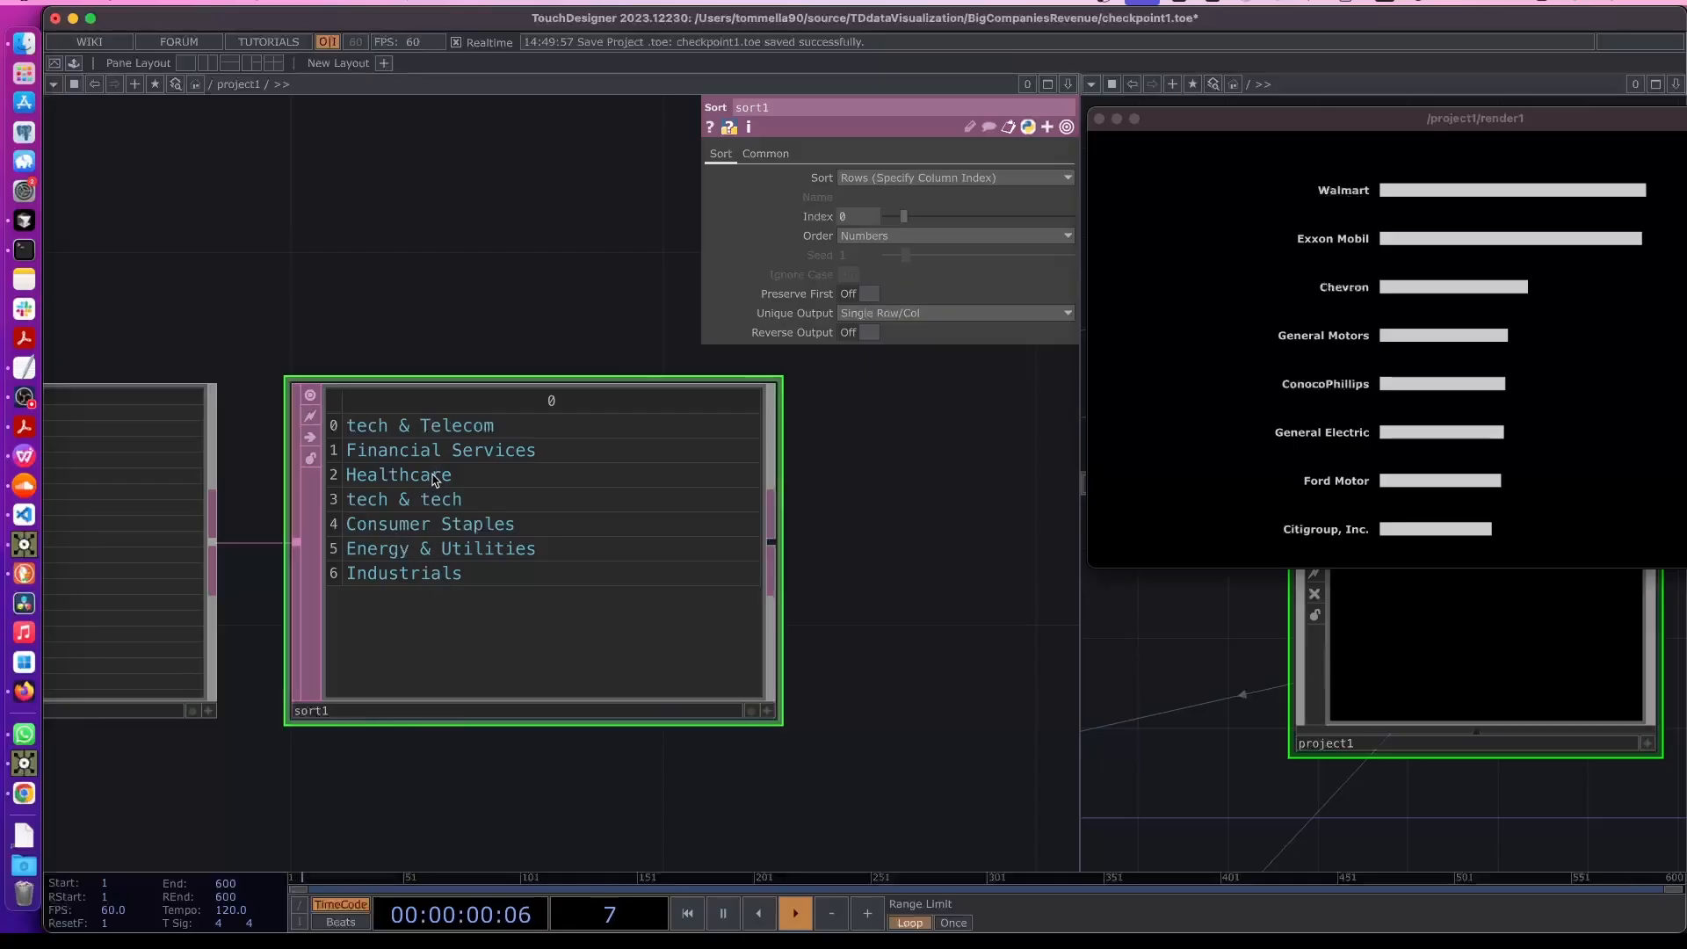
- Examine the sort1 output listing each sector group once, alongside select4 in the network
{"action": "scroll", "coordinate": [449, 511], "scroll_direction": "down", "scroll_amount": 3}
{"action": "scroll", "coordinate": [723, 586], "scroll_direction": "down", "scroll_amount": 4}
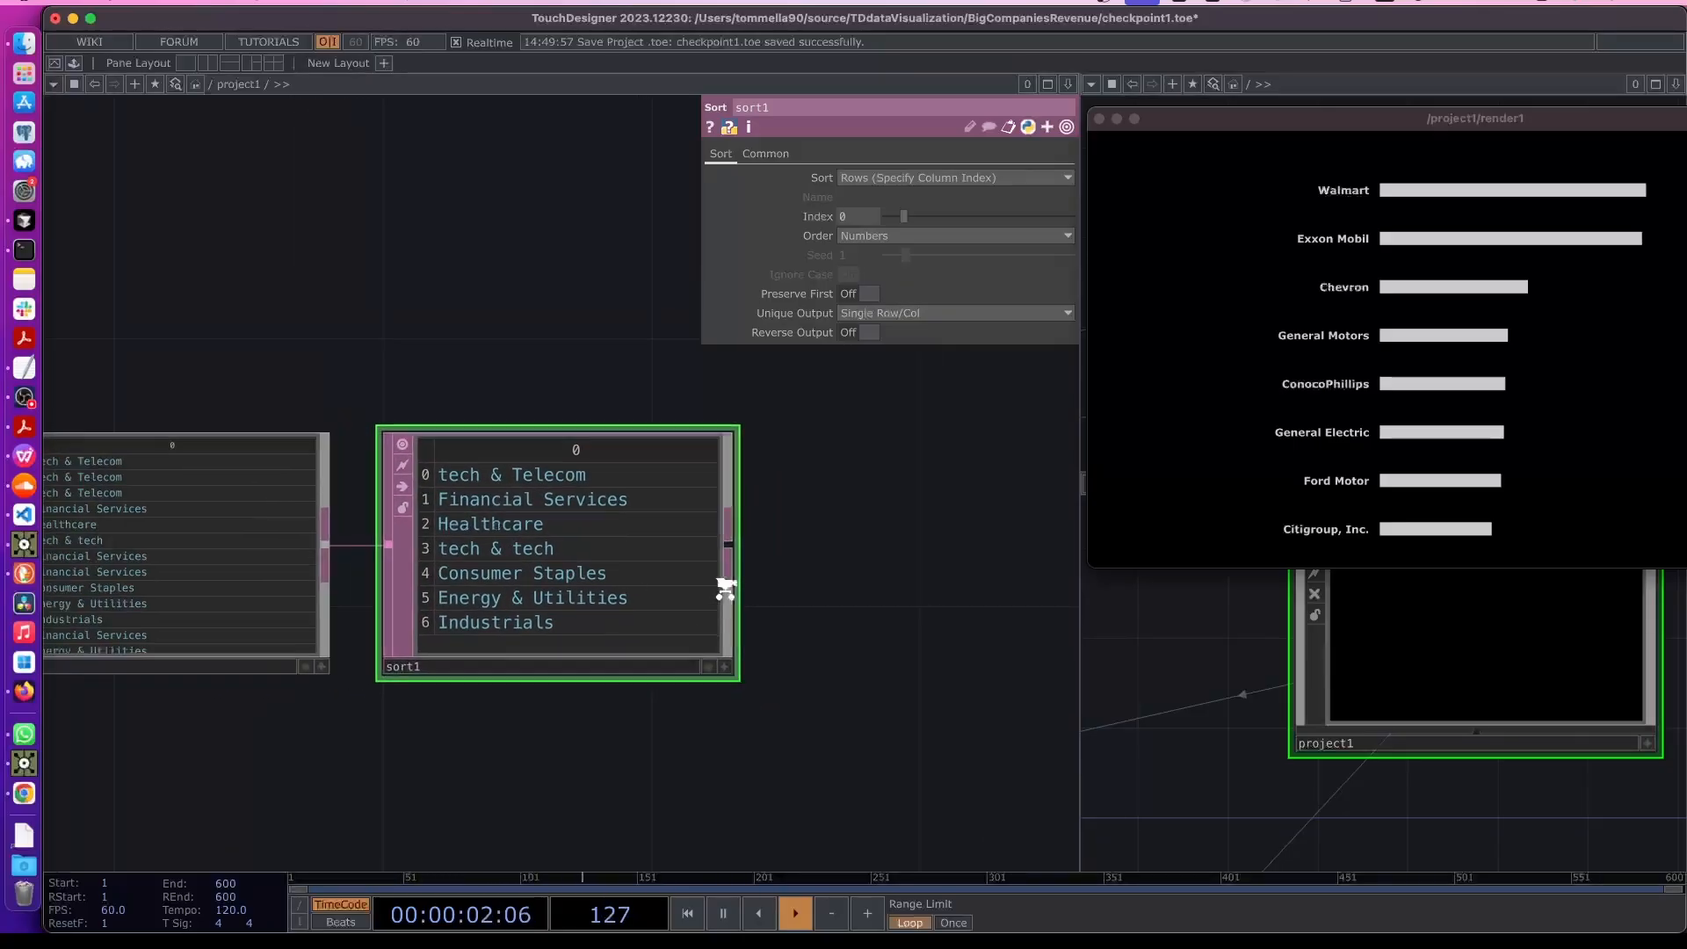
{"action": "left_click_drag", "start_coordinate": [753, 676], "coordinate": [454, 622]}
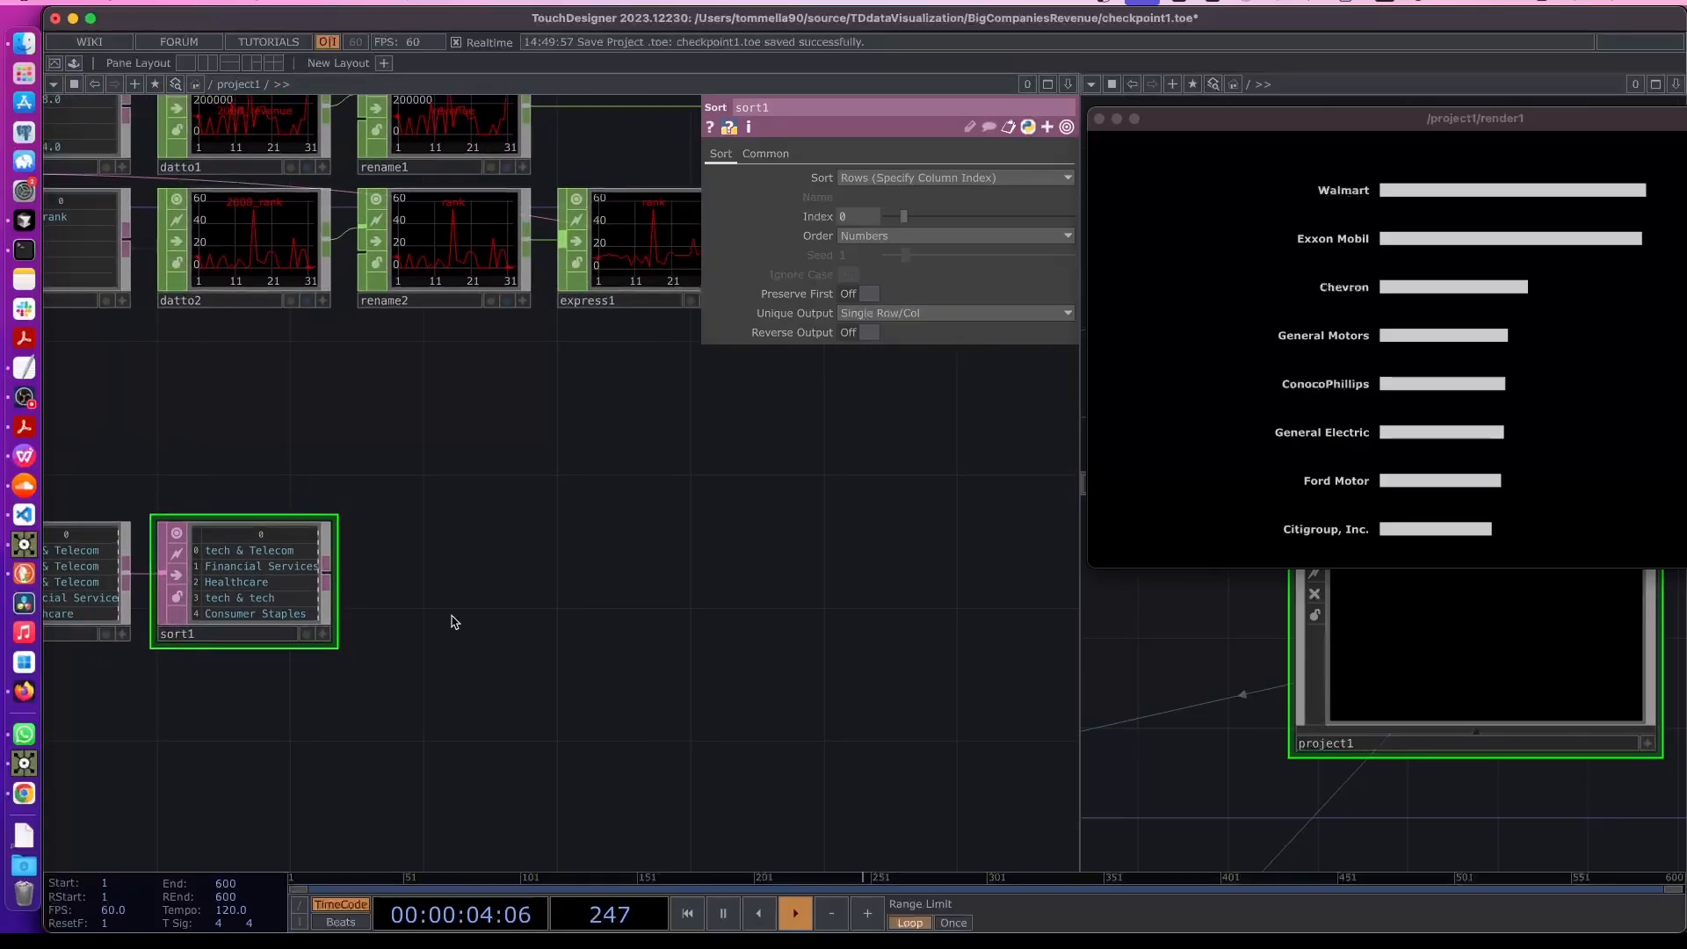
{"action": "scroll", "coordinate": [303, 602], "scroll_direction": "up", "scroll_amount": 3}
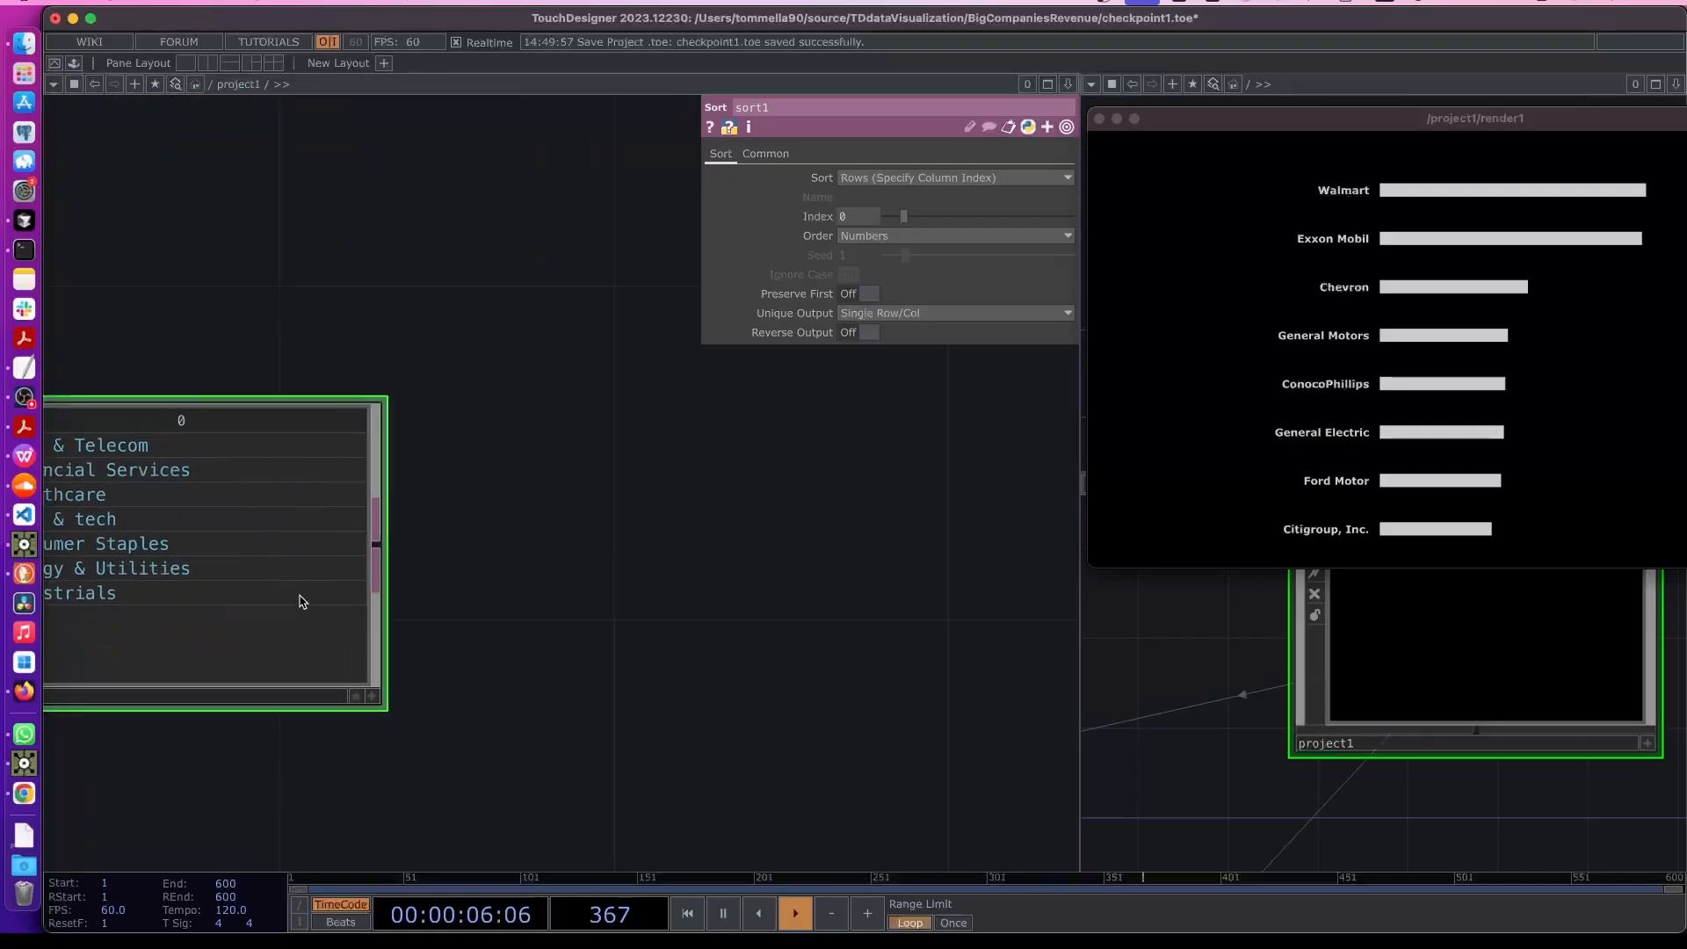
{"action": "left_click_drag", "start_coordinate": [408, 685], "coordinate": [588, 693]}
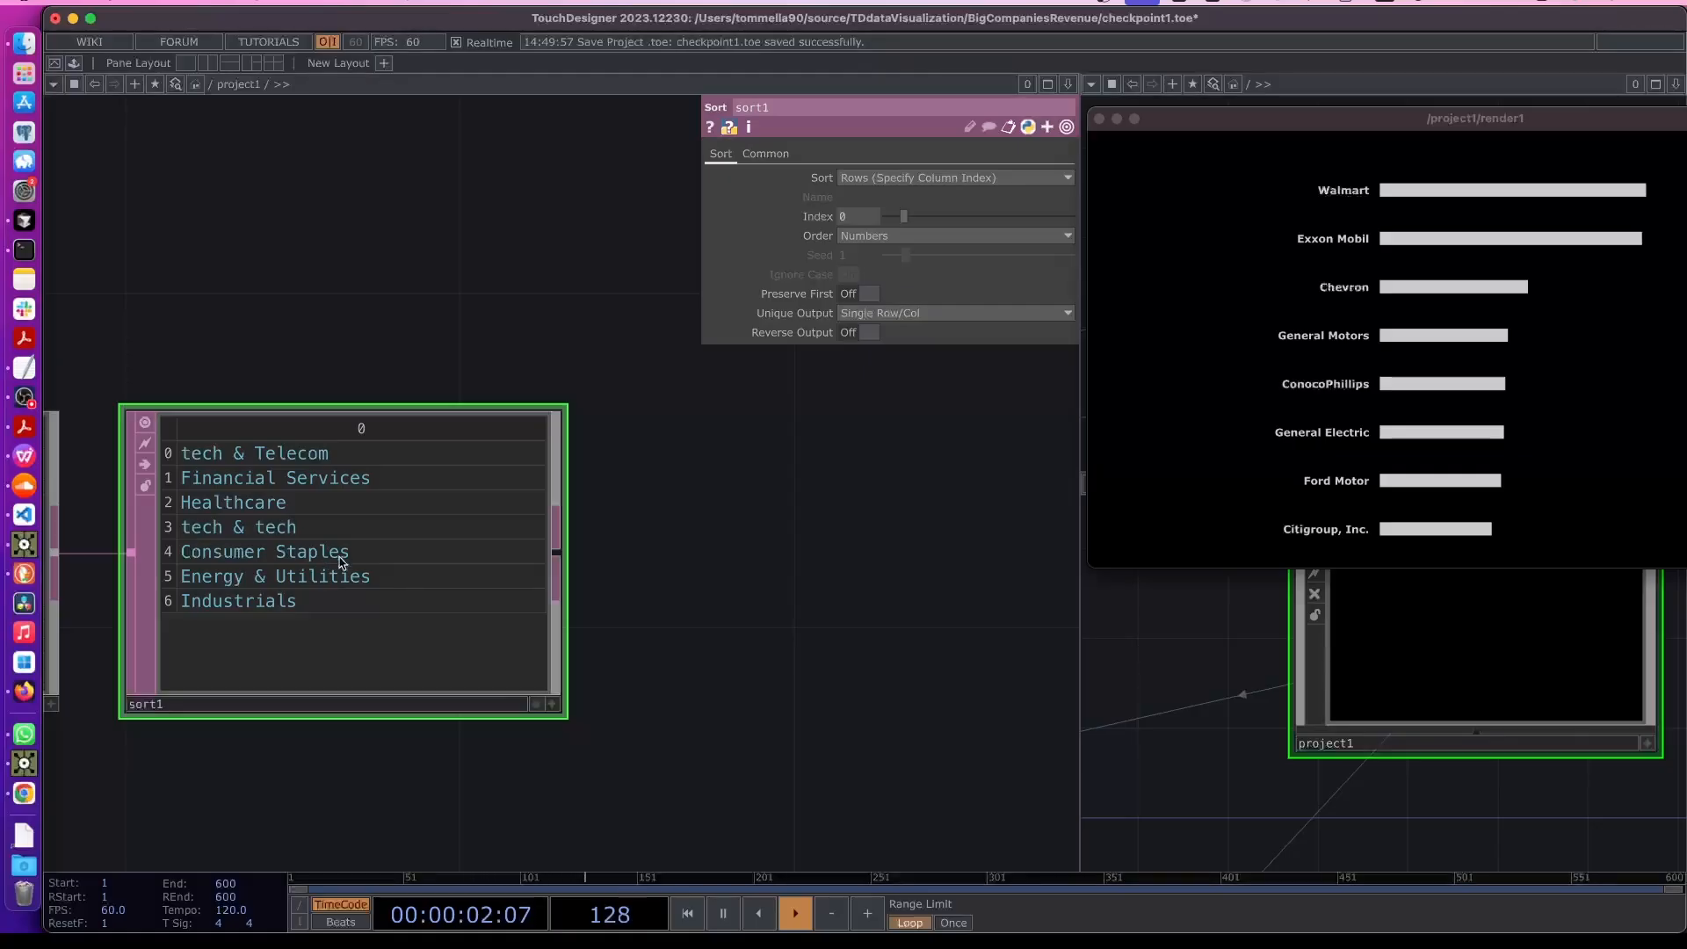
{"action": "scroll", "coordinate": [624, 636], "scroll_direction": "down", "scroll_amount": 10}
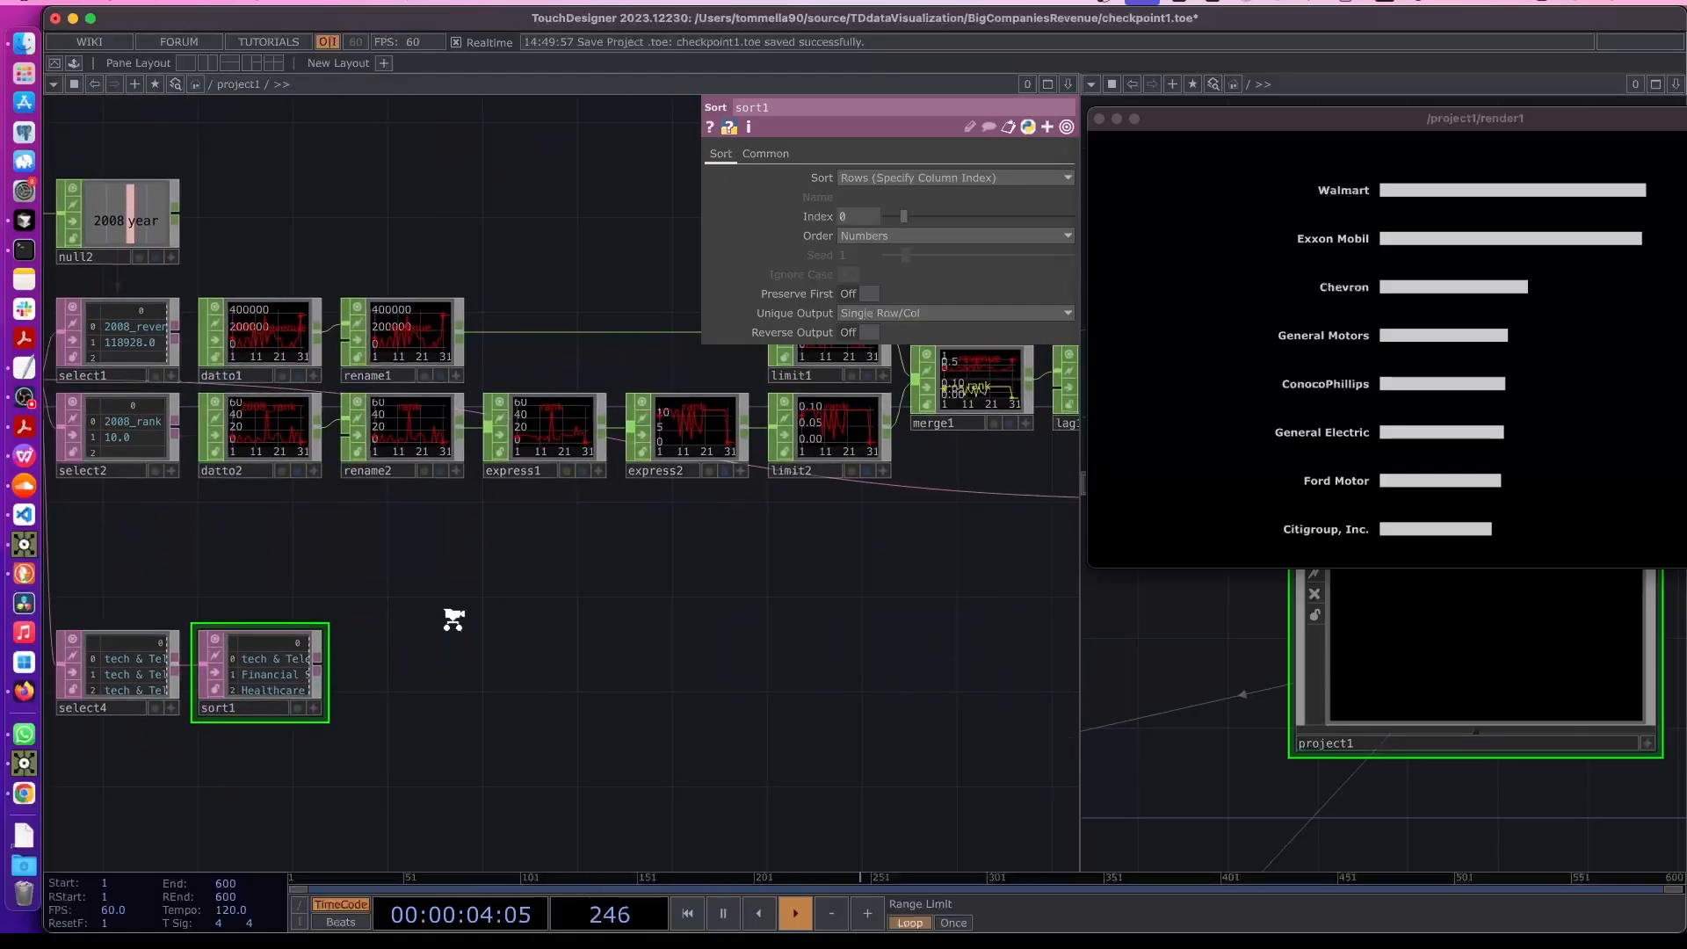
{"action": "scroll", "coordinate": [784, 505], "scroll_direction": "up", "scroll_amount": 5}
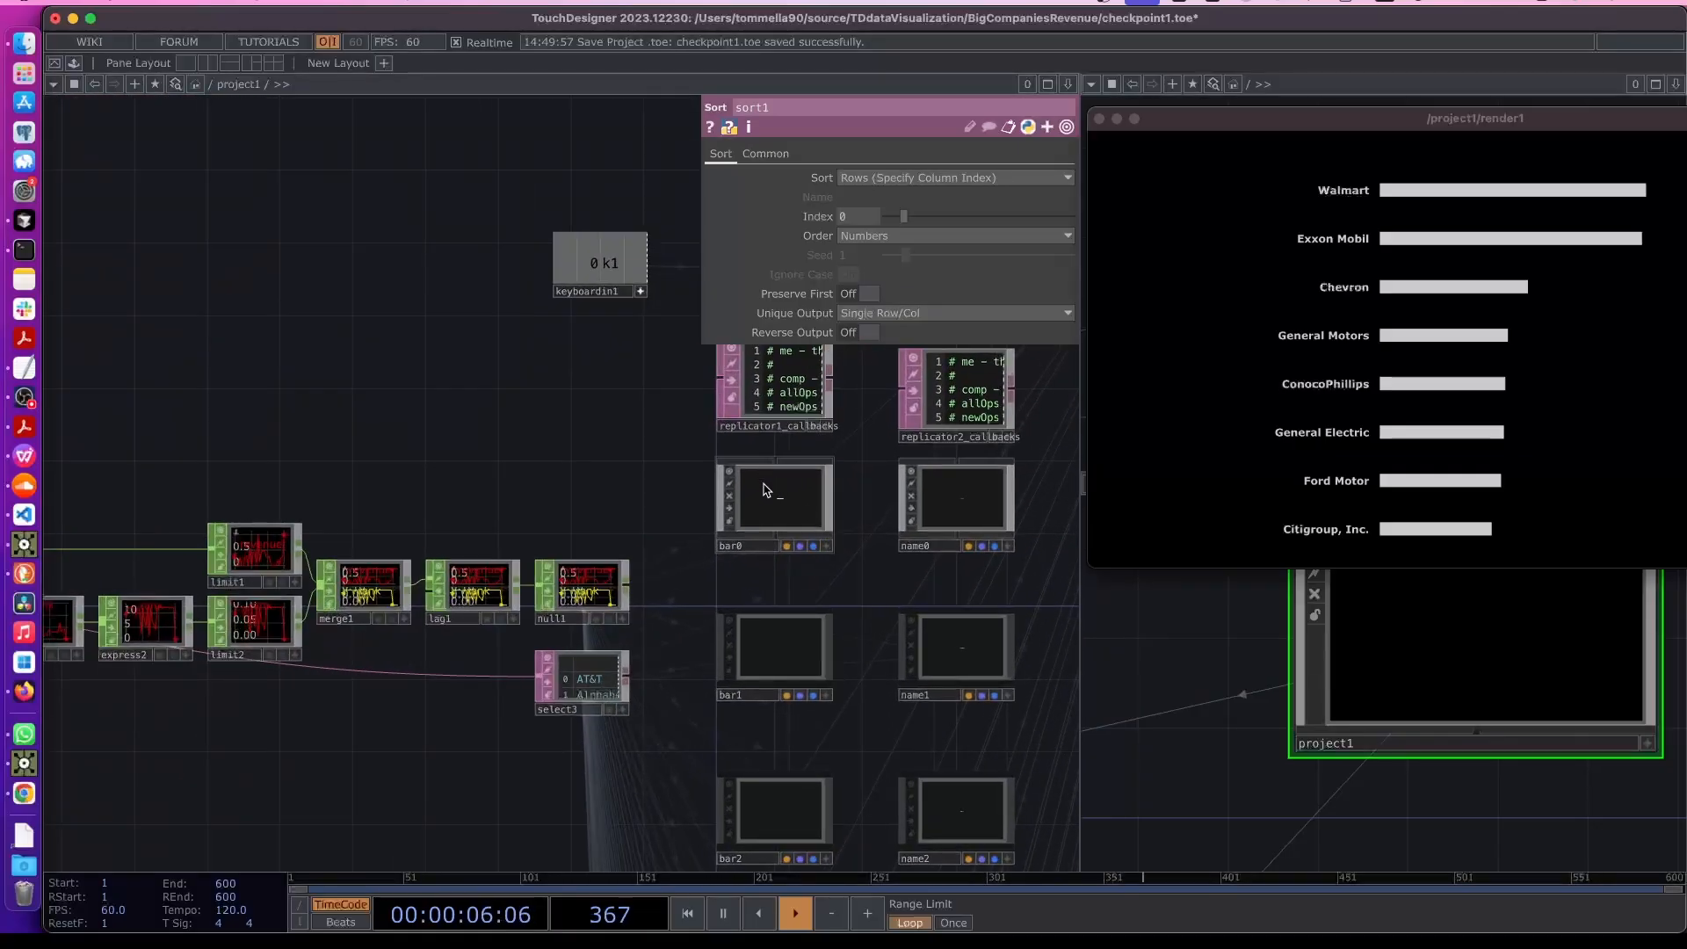
{"action": "left_click_drag", "start_coordinate": [178, 710], "coordinate": [539, 455]}
{"action": "left_click_drag", "start_coordinate": [167, 615], "coordinate": [354, 543]}
{"action": "scroll", "coordinate": [354, 543], "scroll_direction": "up", "scroll_amount": 5}
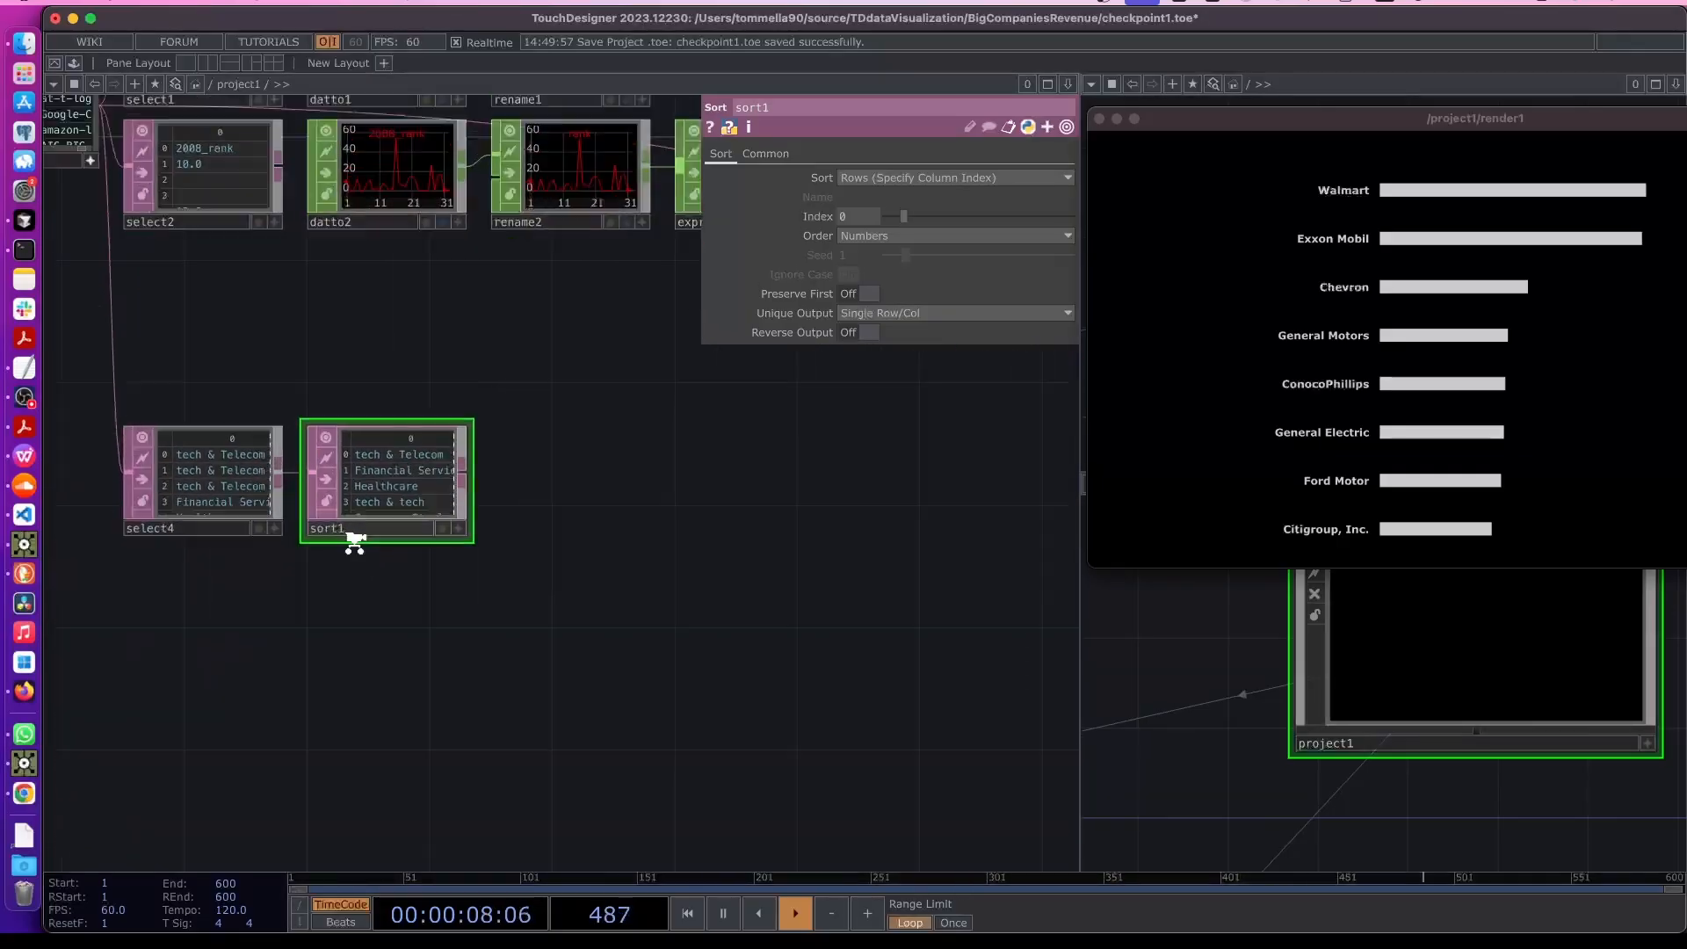
{"action": "scroll", "coordinate": [354, 543], "scroll_direction": "up", "scroll_amount": 3}
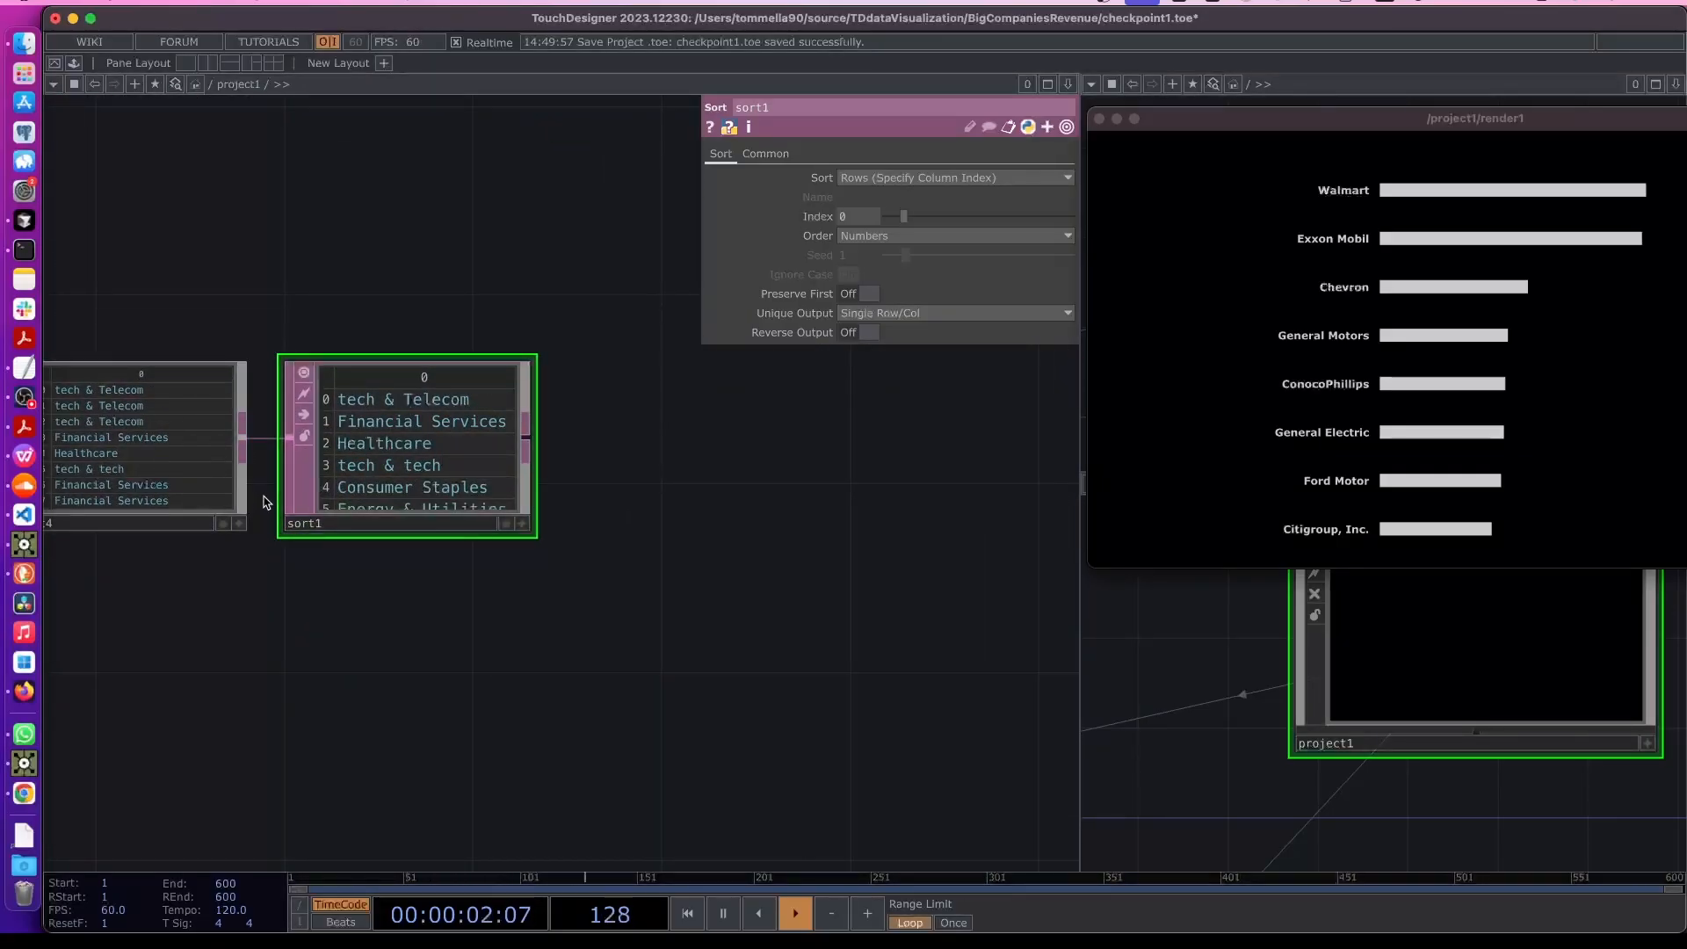
{"action": "left_click_drag", "start_coordinate": [666, 527], "coordinate": [514, 620]}
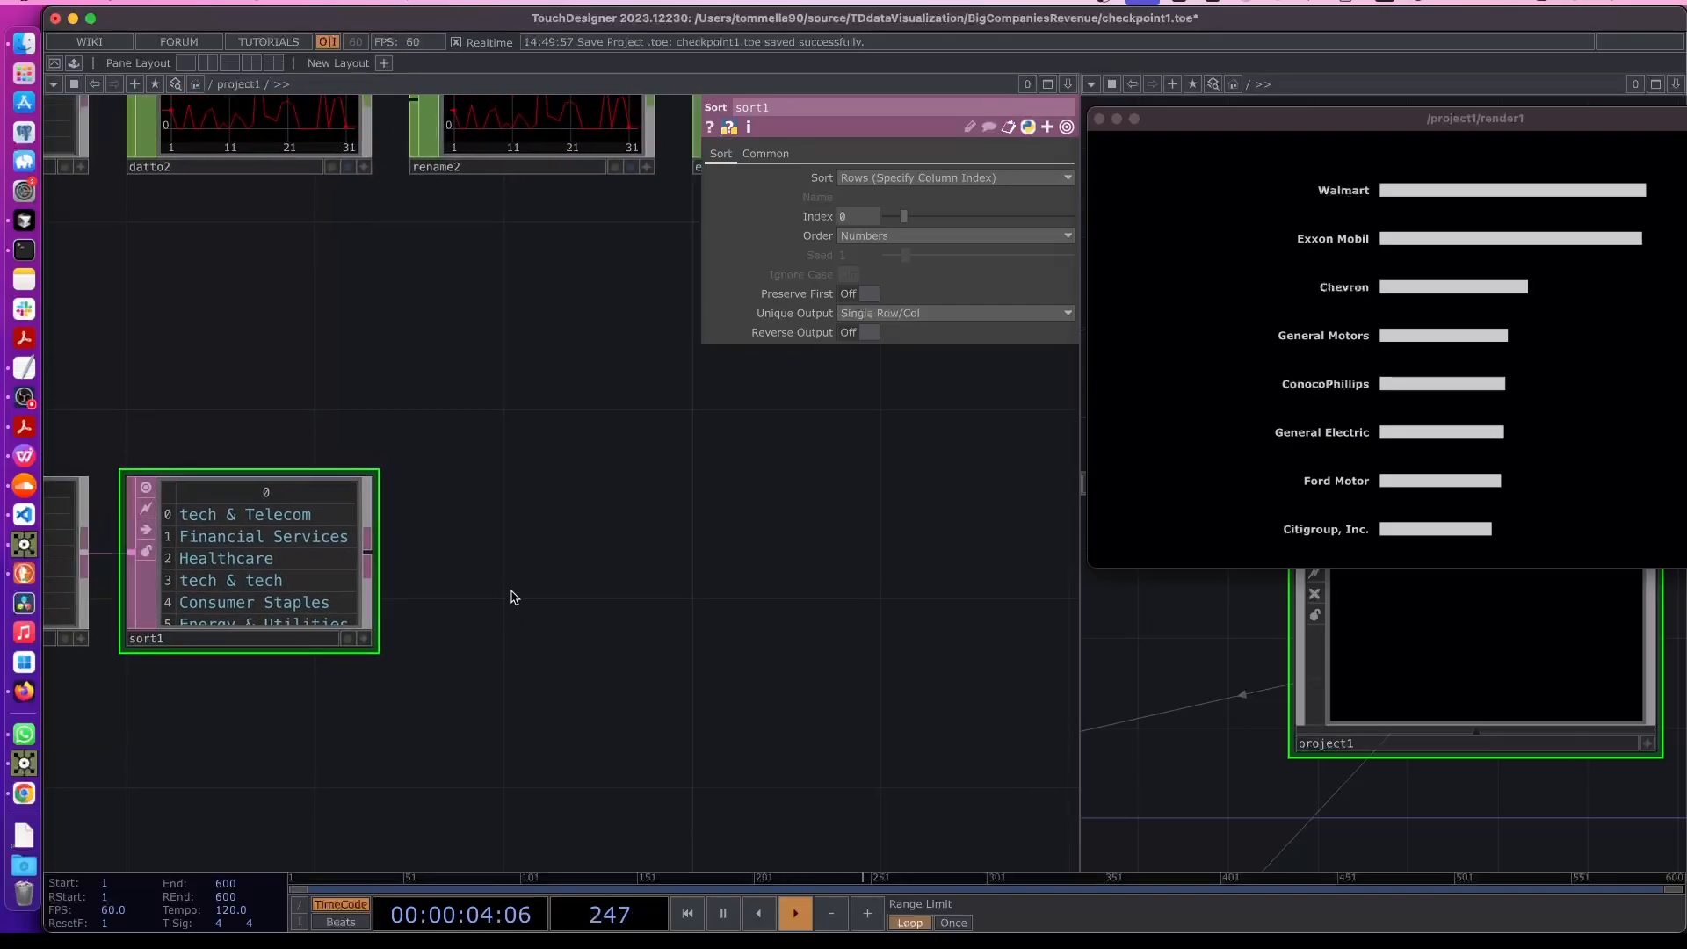
{"action": "left_click_drag", "start_coordinate": [640, 577], "coordinate": [494, 546]}
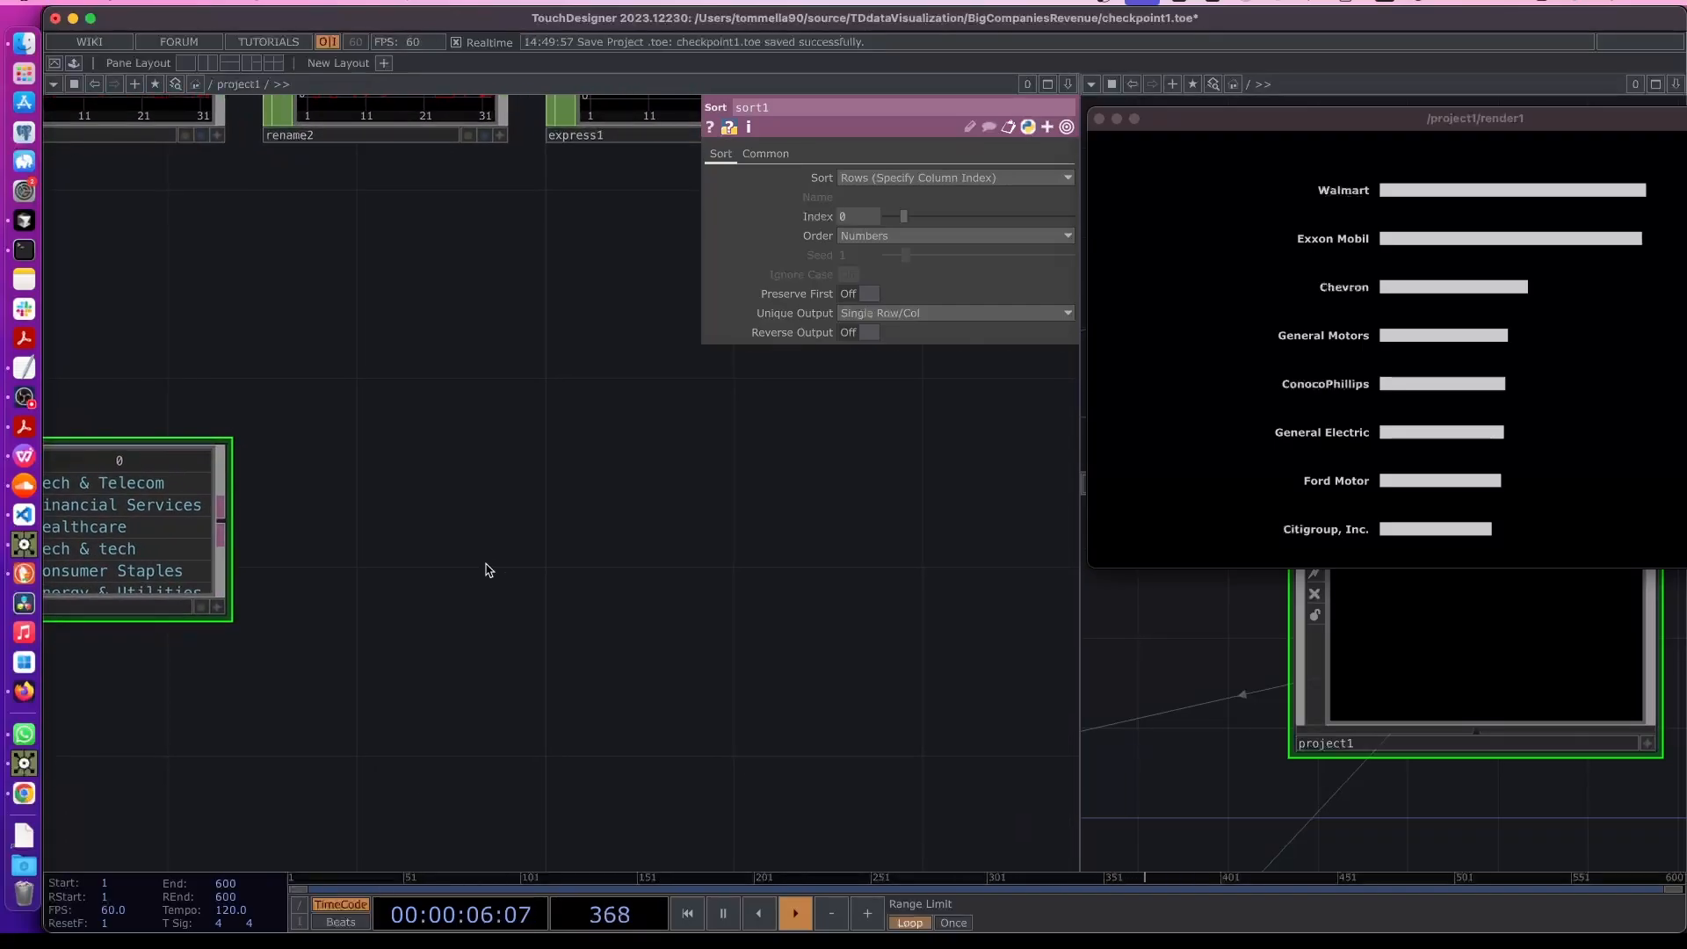
- Add a Constant TOP beside sort1 and rename it ColorCat1
{"action": "key", "text": "Tab"}
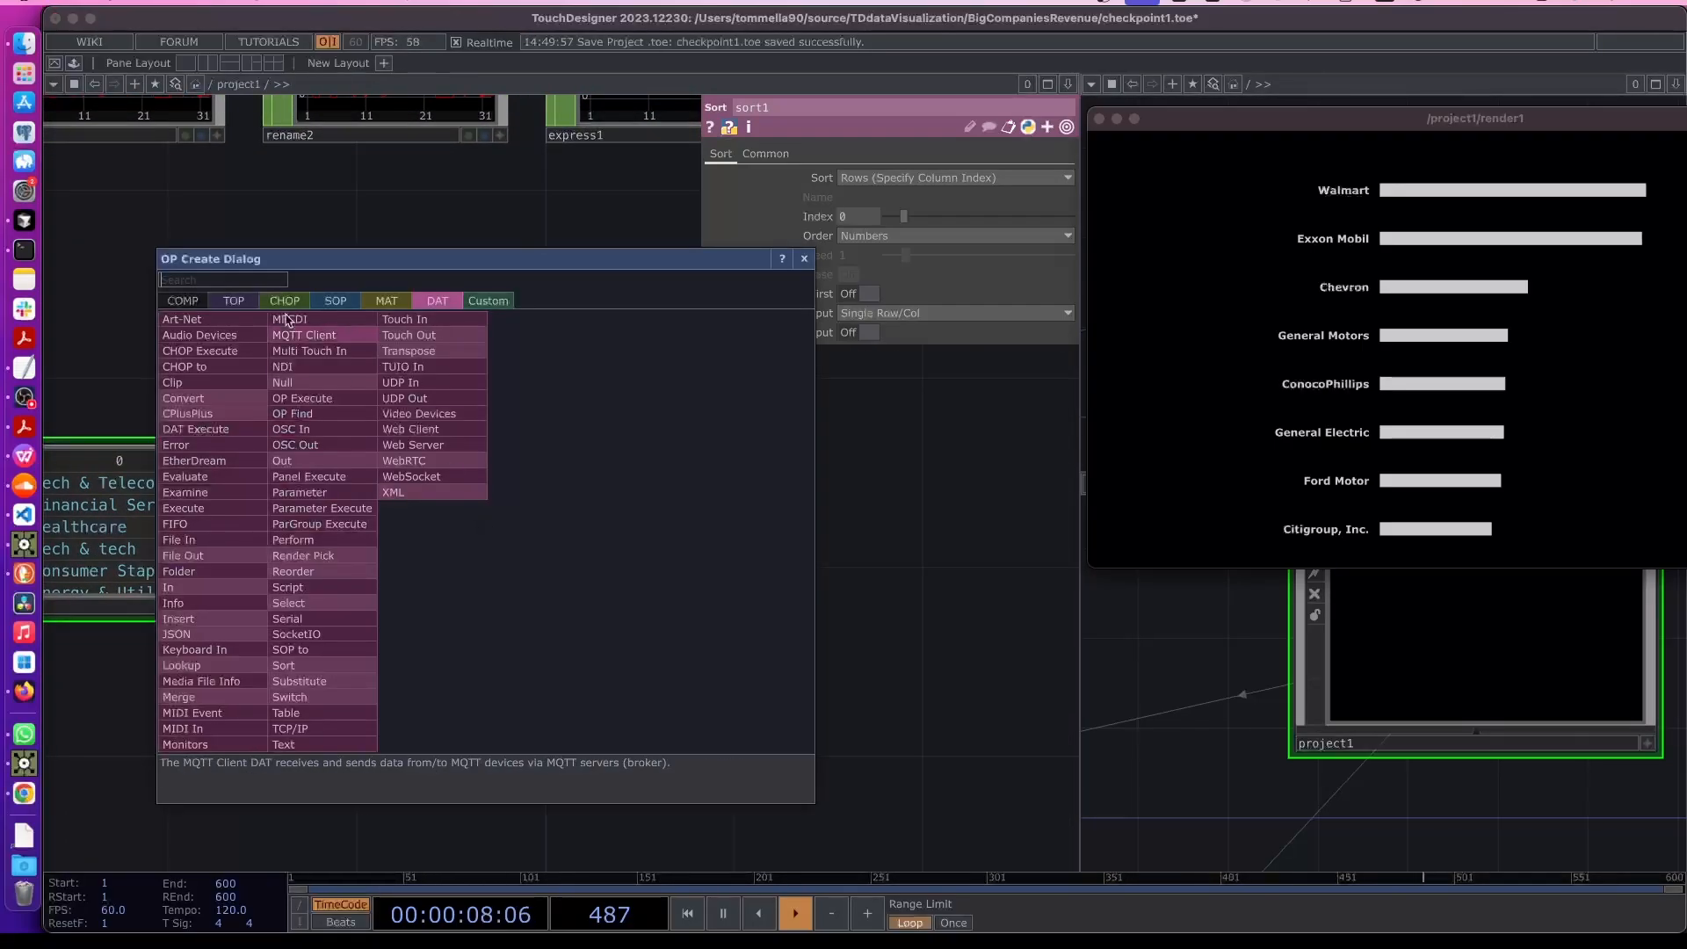
{"action": "left_click", "coordinate": [232, 300]}
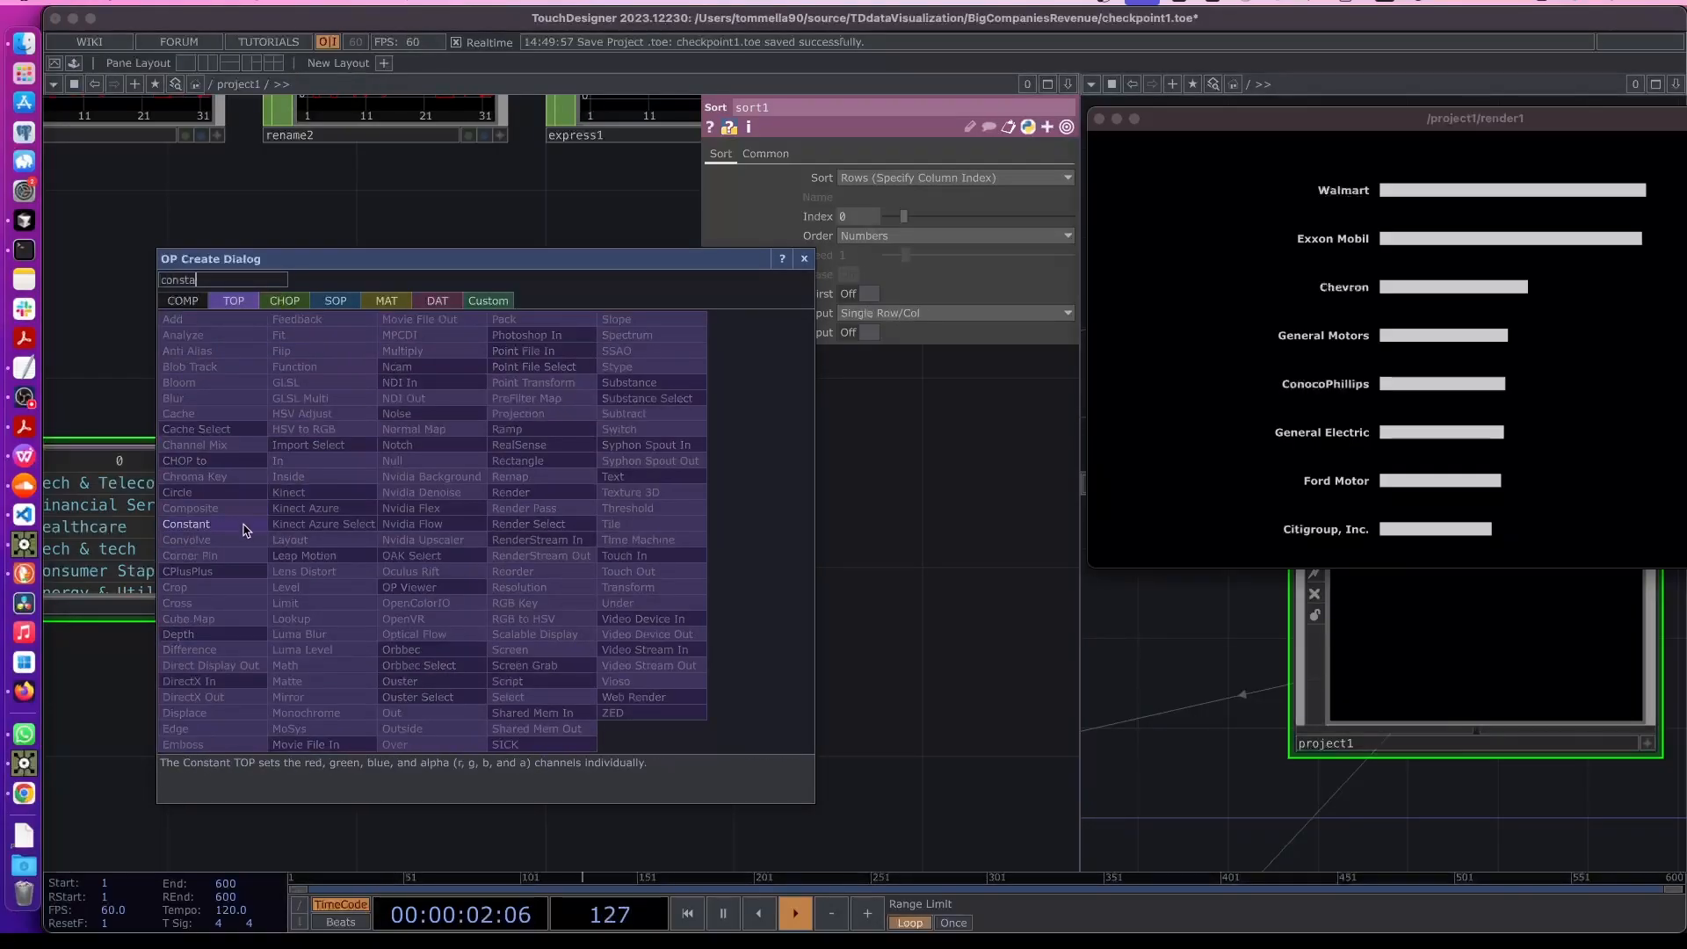
{"action": "left_click", "coordinate": [249, 525]}
{"action": "left_click", "coordinate": [622, 537]}
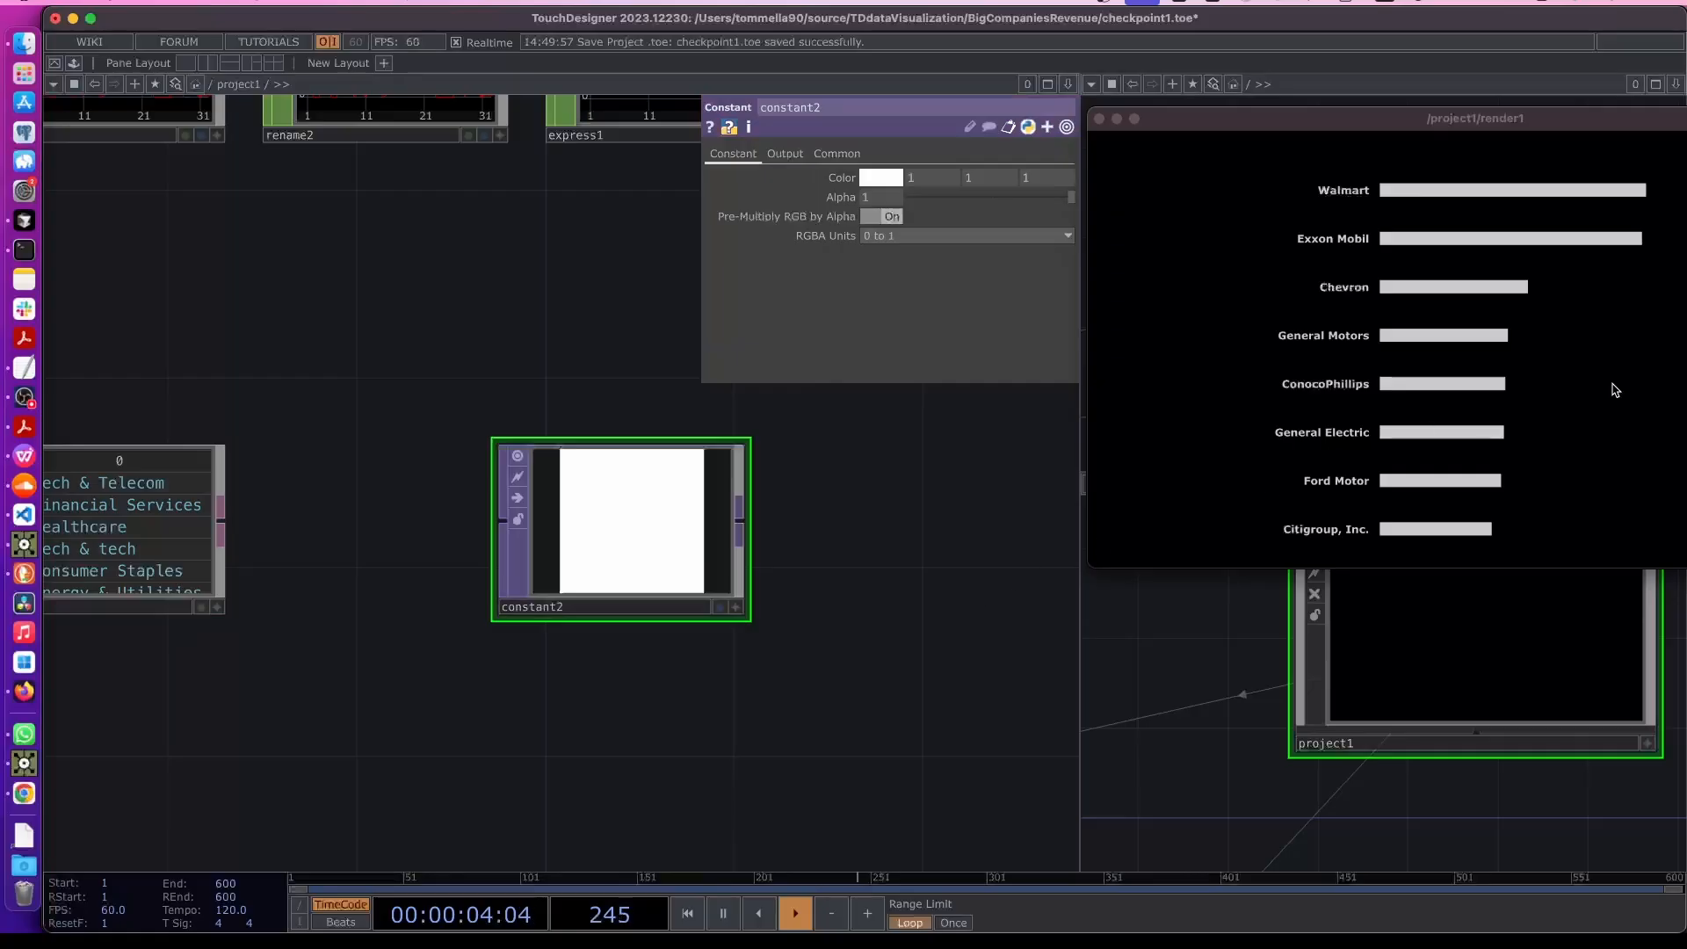
{"action": "key", "text": "super+Tab"}
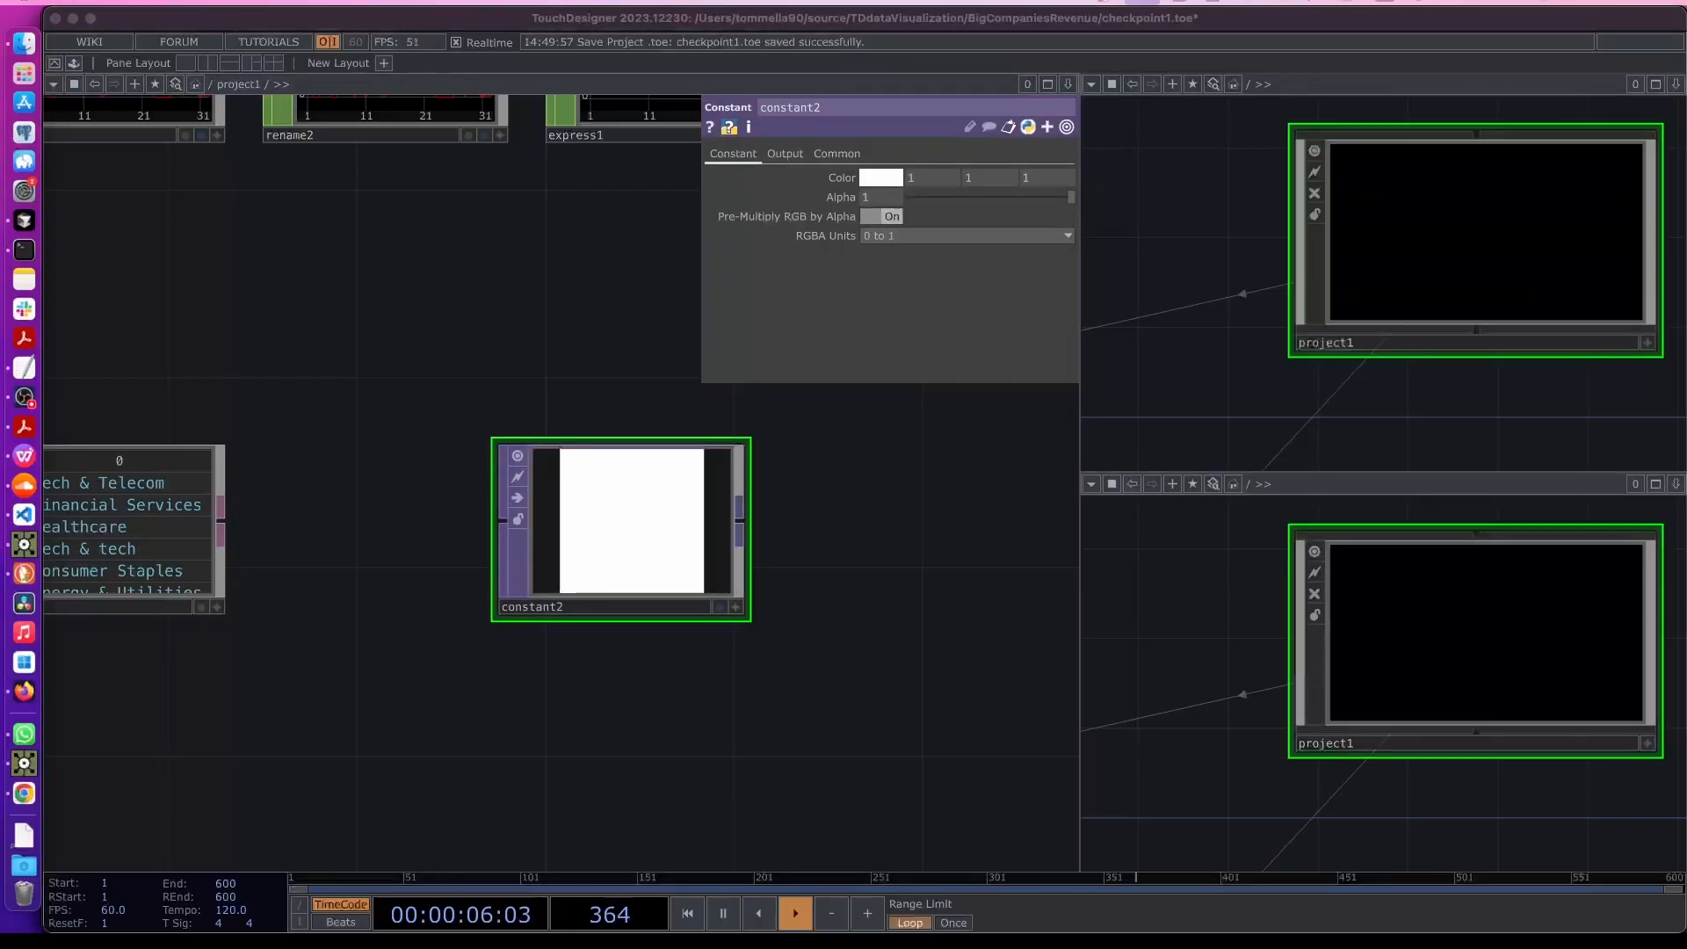
{"action": "left_click", "coordinate": [613, 611]}
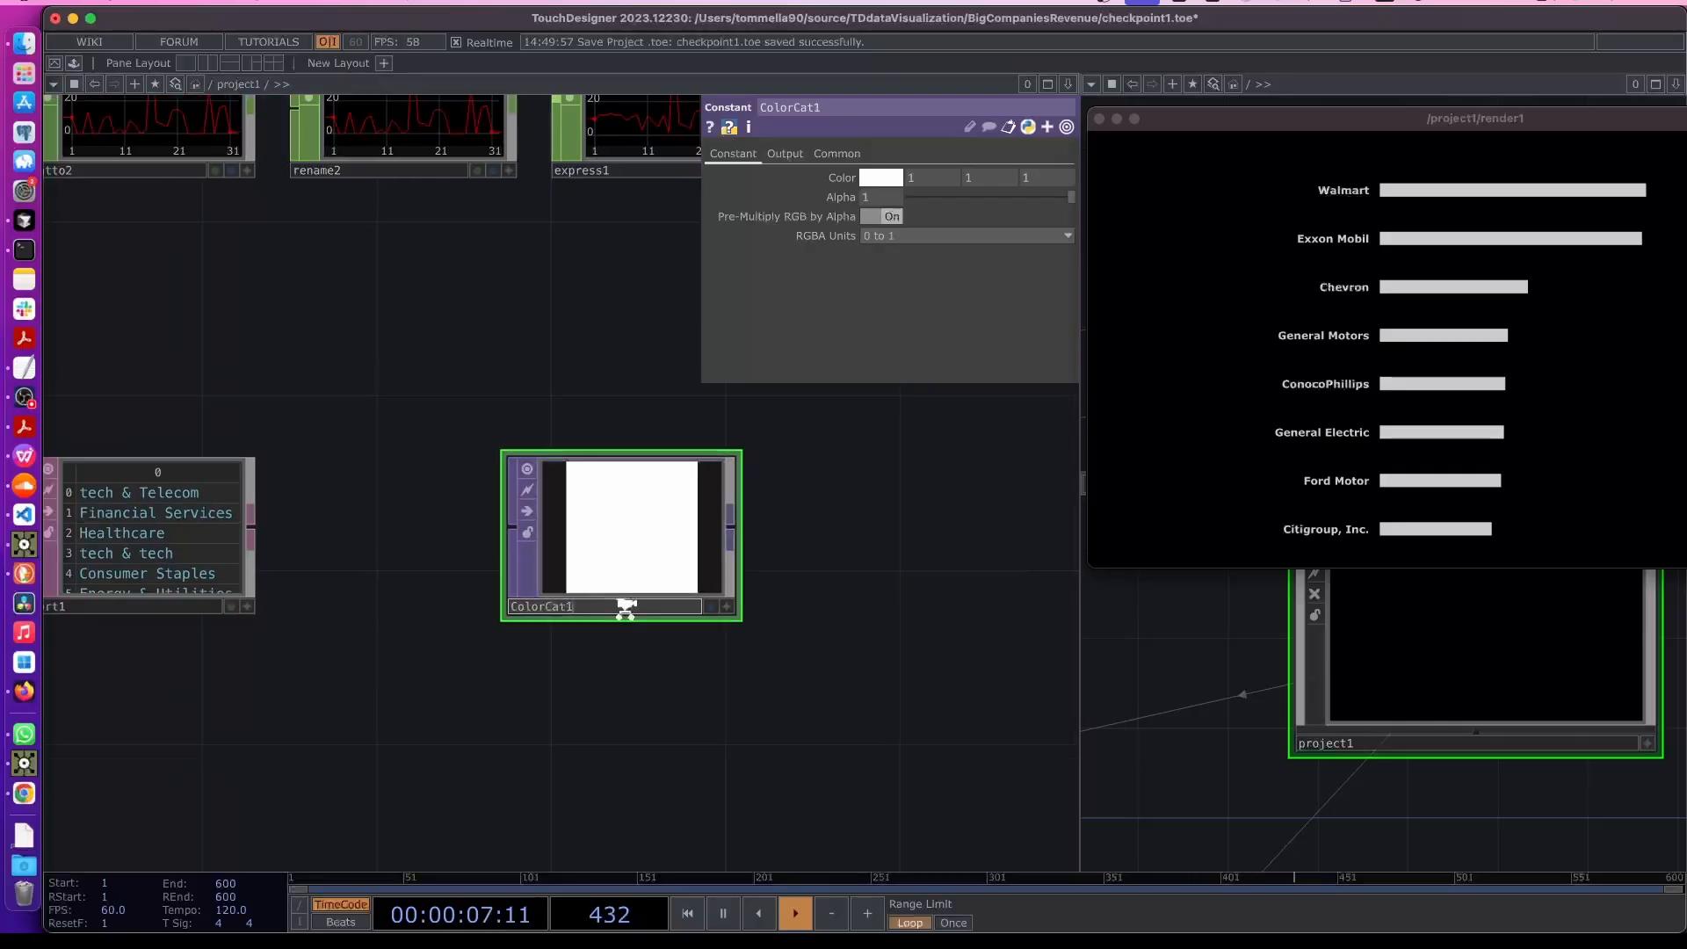
- Paste six copies of ColorCat1 into the network
{"action": "scroll", "coordinate": [613, 610], "scroll_direction": "down", "scroll_amount": 10}
{"action": "scroll", "coordinate": [638, 546], "scroll_direction": "up", "scroll_amount": 10}
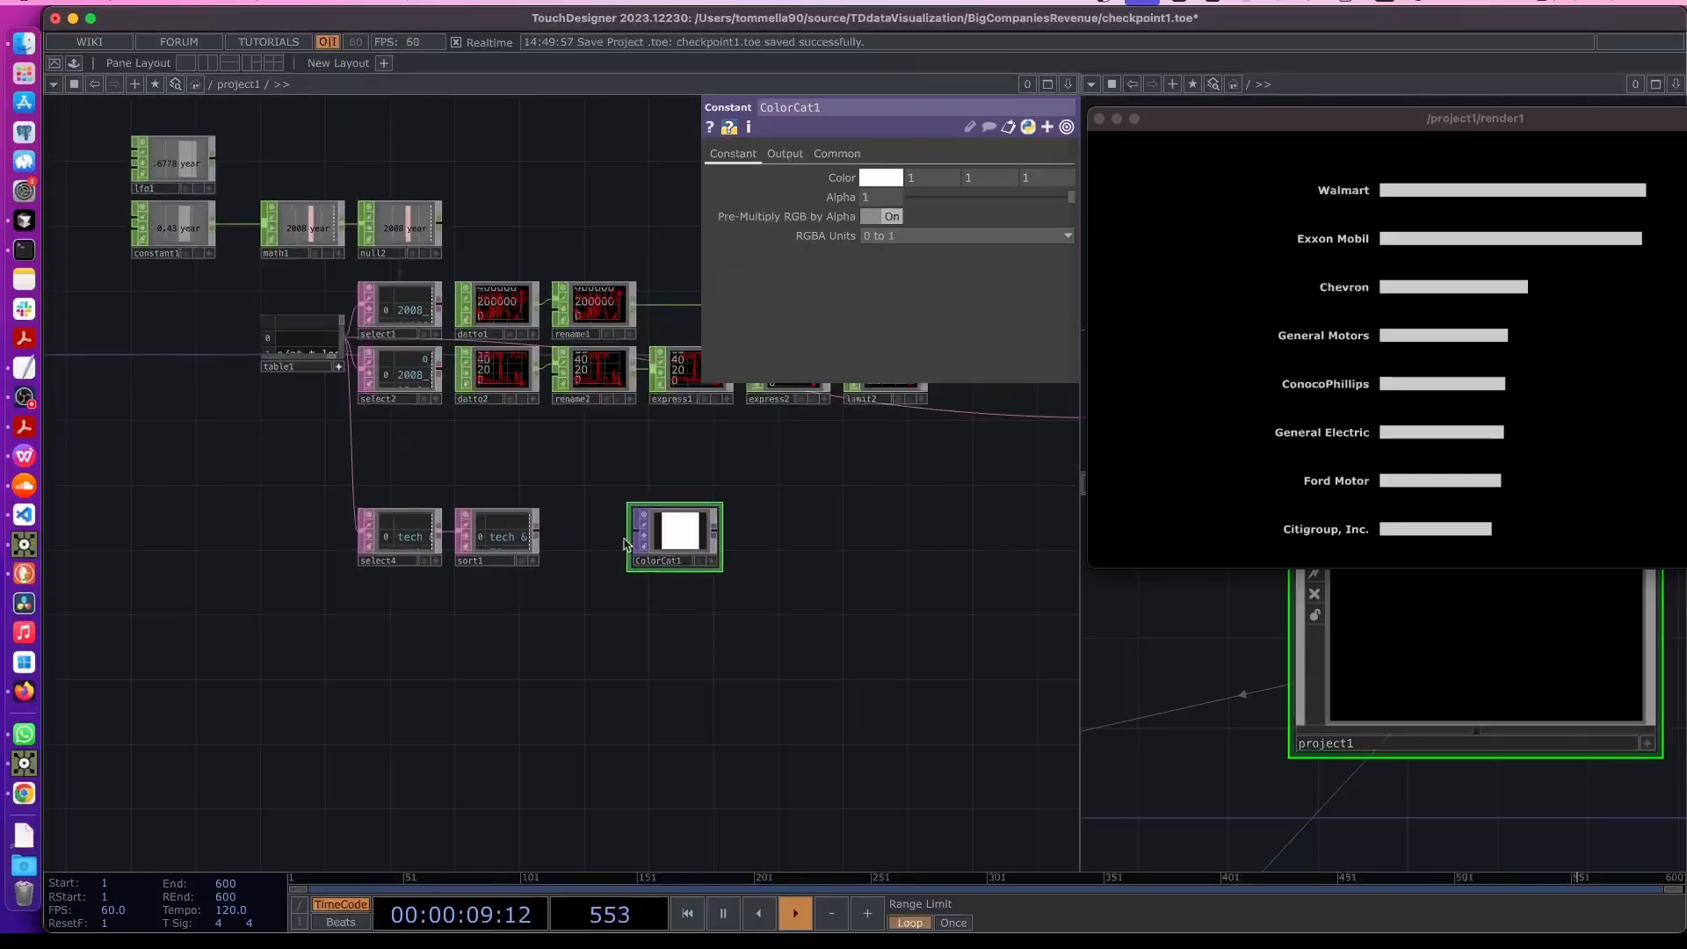
{"action": "scroll", "coordinate": [489, 589], "scroll_direction": "right", "scroll_amount": 5}
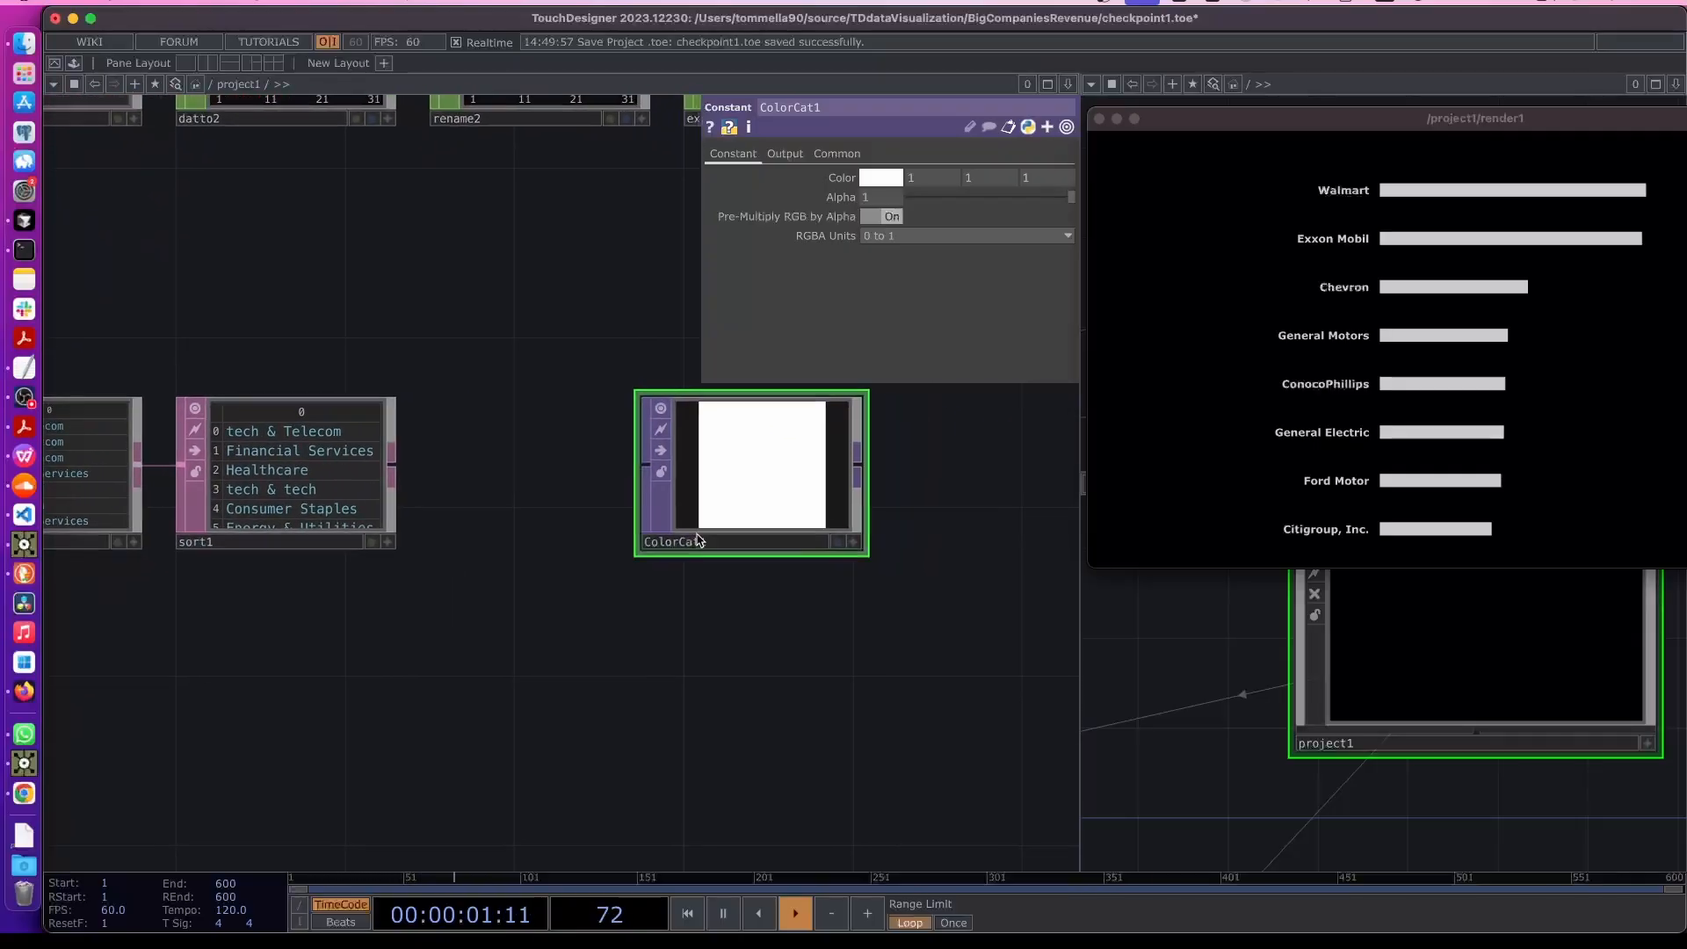
{"action": "key", "text": "super+v"}
{"action": "scroll", "coordinate": [791, 632], "scroll_direction": "down", "scroll_amount": 10}
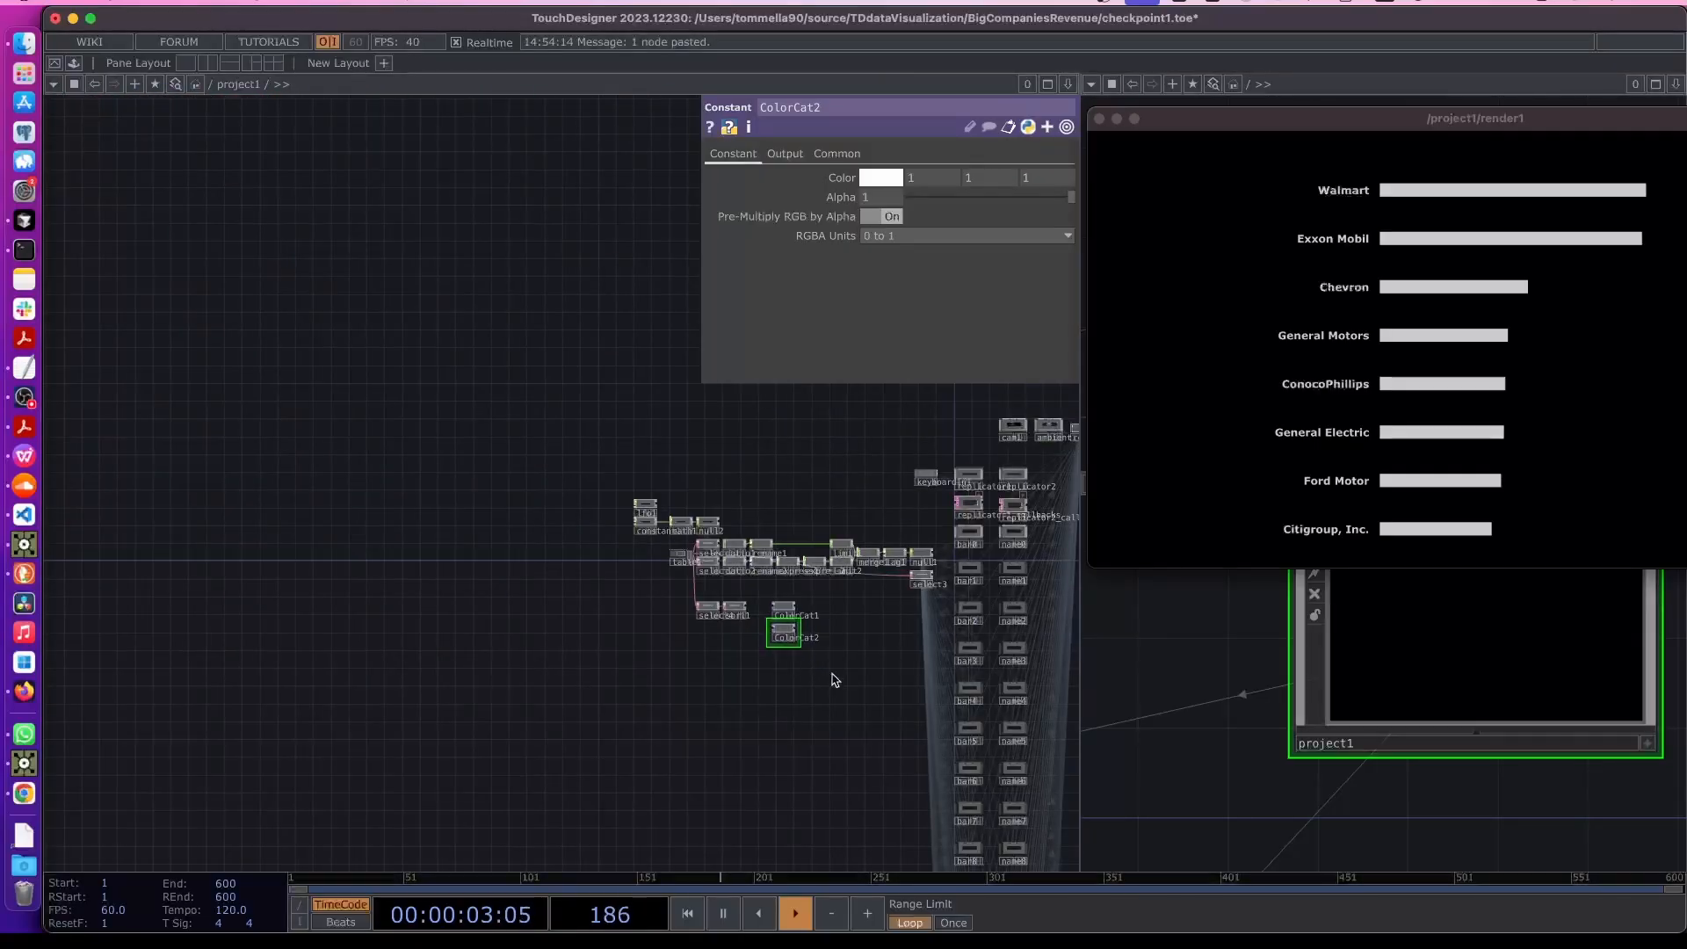
{"action": "key", "text": "super+v"}
{"action": "key", "text": "super+v"}
{"action": "key", "text": "super+v"}
{"action": "key", "text": "super+v"}
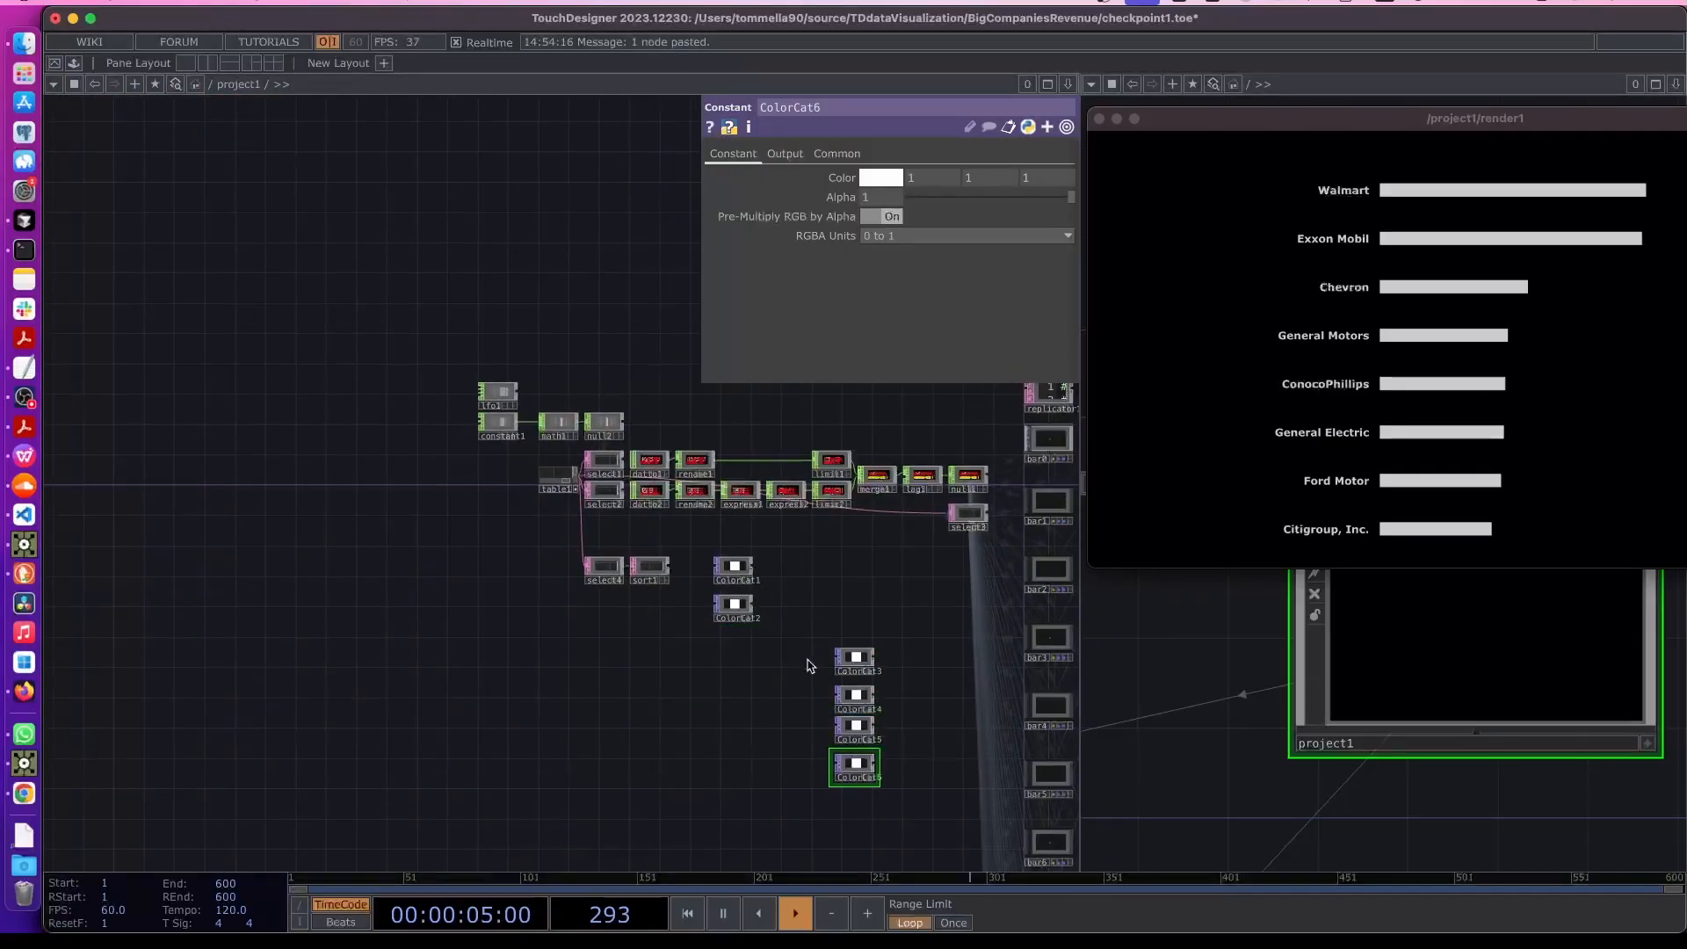
{"action": "key", "text": "super+v"}
- Arrange the ColorCat copies in a vertical column below ColorCat1
{"action": "left_click_drag", "start_coordinate": [796, 648], "coordinate": [882, 821]}
{"action": "left_click_drag", "start_coordinate": [861, 677], "coordinate": [723, 647]}
{"action": "scroll", "coordinate": [722, 646], "scroll_direction": "up", "scroll_amount": 1}
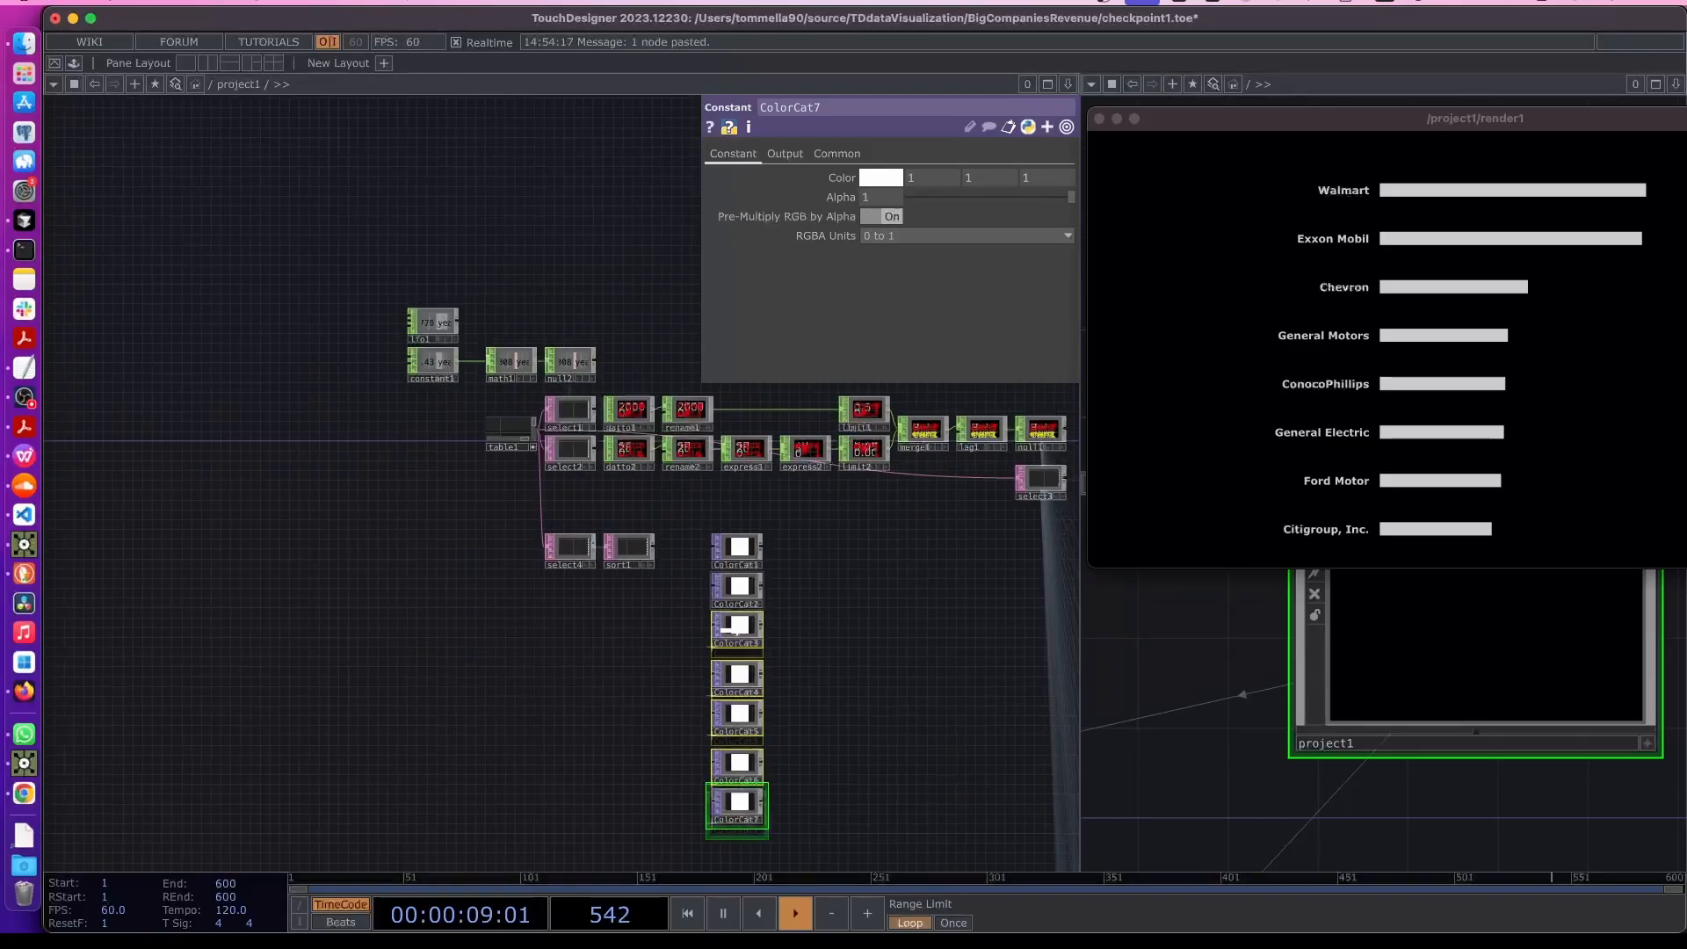
{"action": "scroll", "coordinate": [761, 694], "scroll_direction": "up", "scroll_amount": 5}
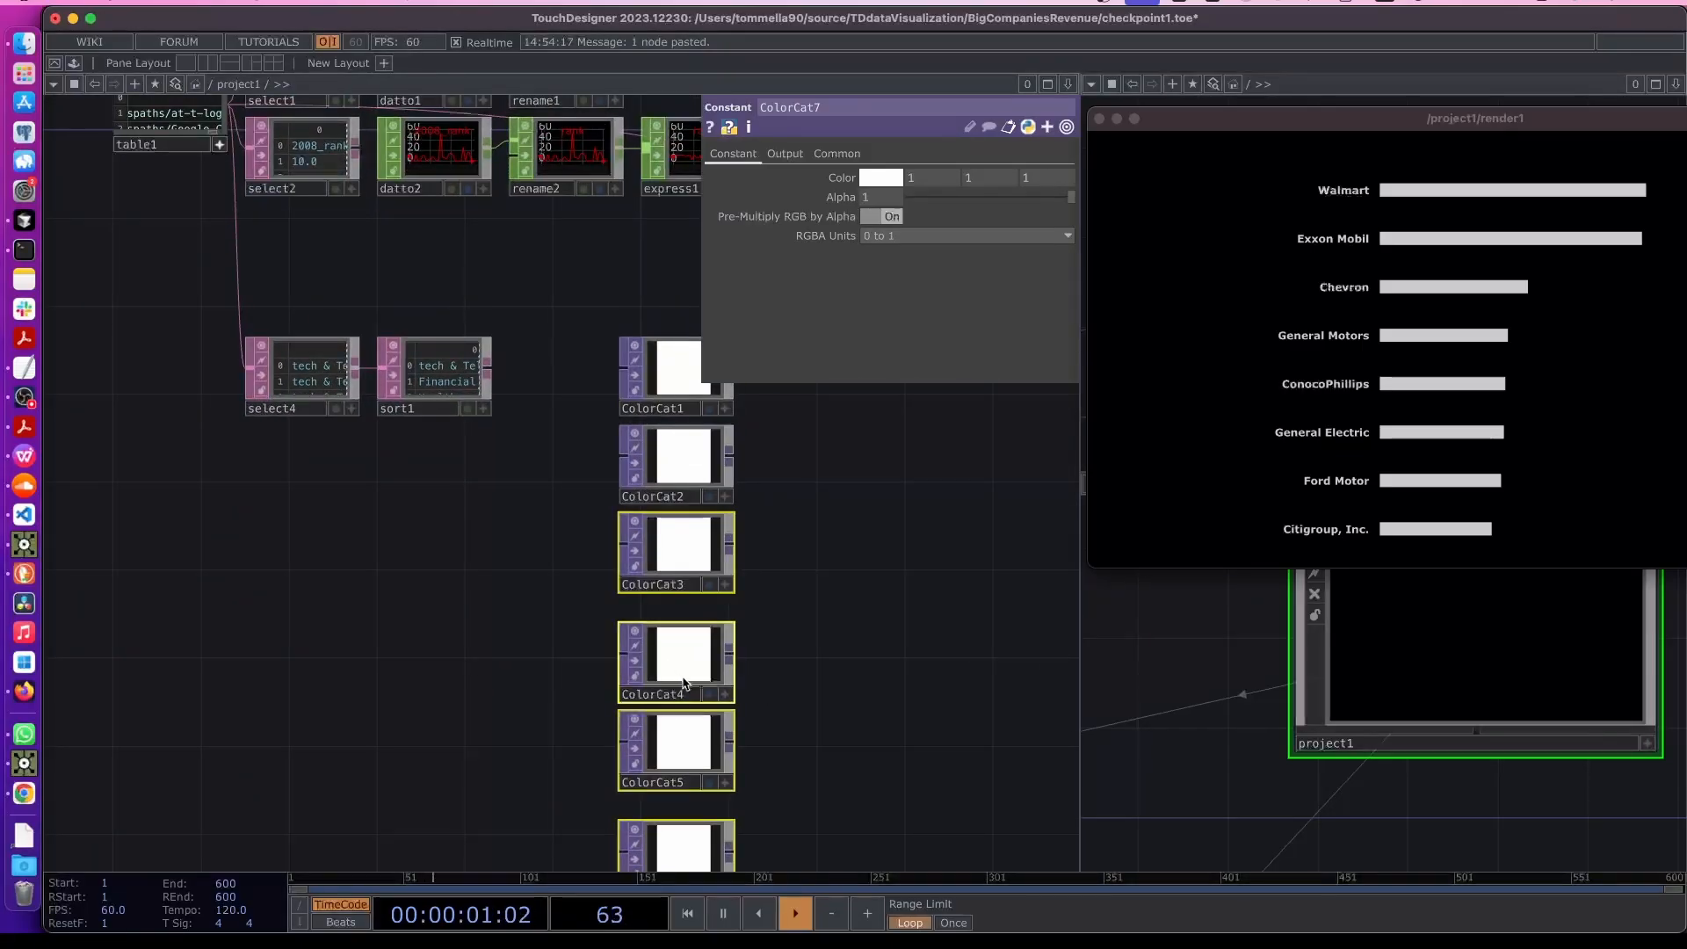
{"action": "left_click_drag", "start_coordinate": [694, 683], "coordinate": [694, 662]}
{"action": "left_click_drag", "start_coordinate": [694, 757], "coordinate": [694, 728]}
{"action": "left_click", "coordinate": [691, 814]}
{"action": "left_click_drag", "start_coordinate": [691, 845], "coordinate": [691, 801]}
{"action": "left_click_drag", "start_coordinate": [759, 715], "coordinate": [747, 642]}
{"action": "left_click", "coordinate": [694, 764]}
{"action": "left_click_drag", "start_coordinate": [773, 784], "coordinate": [772, 687]}
{"action": "left_click_drag", "start_coordinate": [694, 780], "coordinate": [694, 736]}
{"action": "left_click_drag", "start_coordinate": [800, 654], "coordinate": [633, 696]}
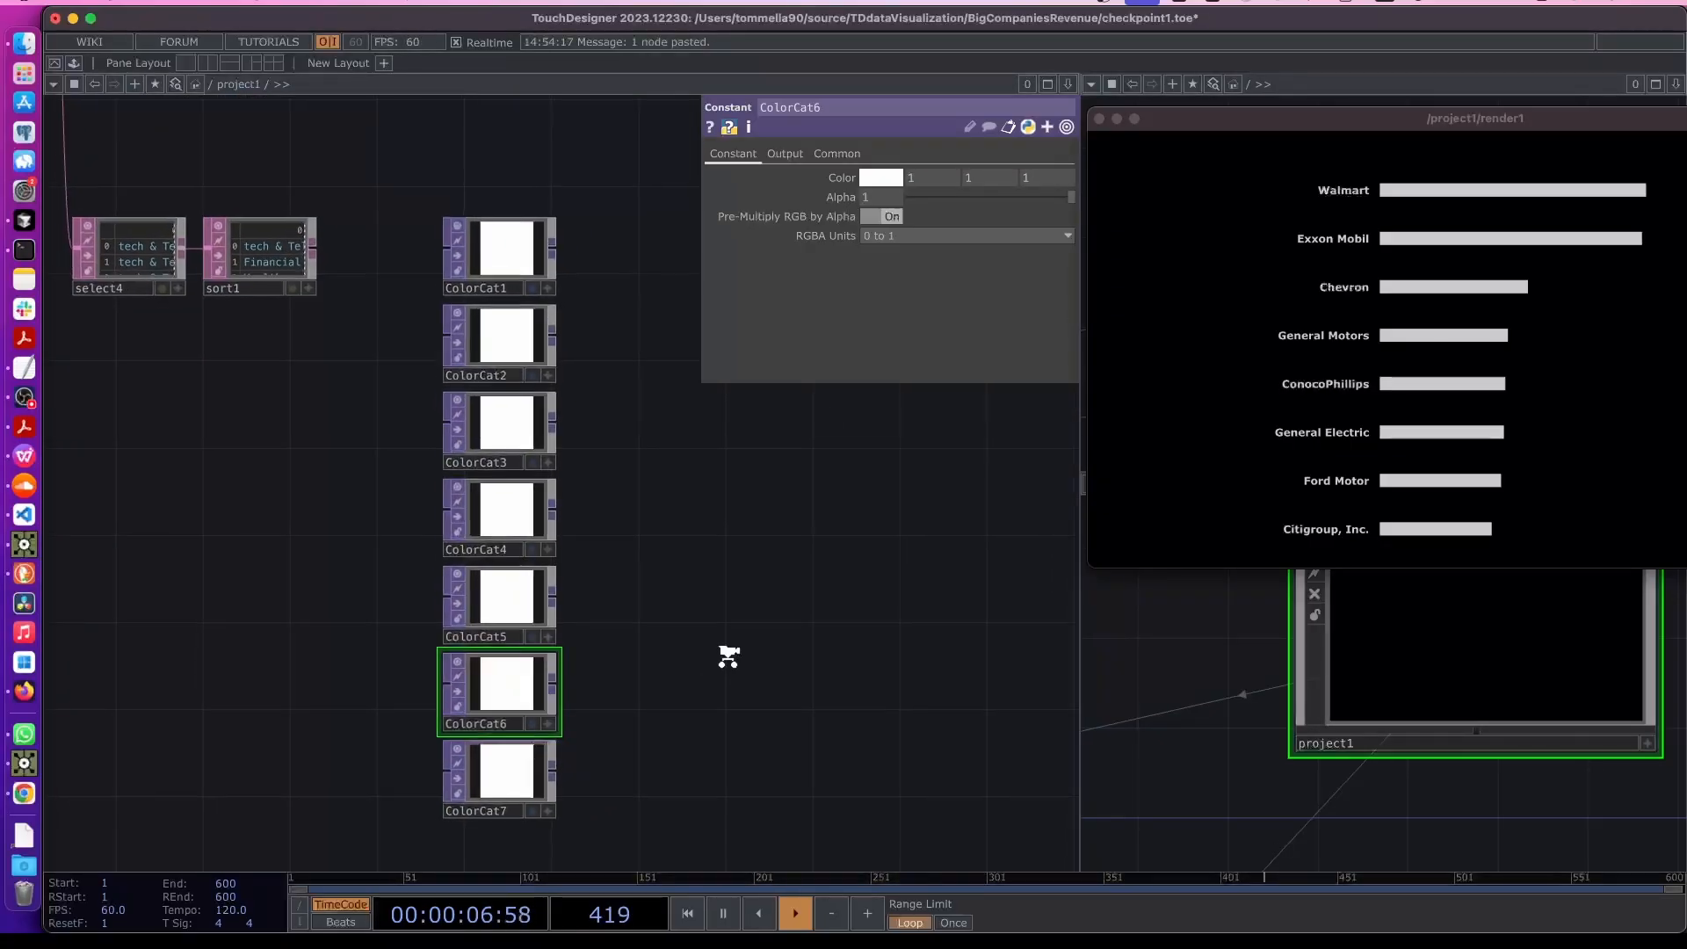
{"action": "scroll", "coordinate": [726, 651], "scroll_direction": "down", "scroll_amount": 1}
{"action": "left_click_drag", "start_coordinate": [795, 575], "coordinate": [639, 638]}
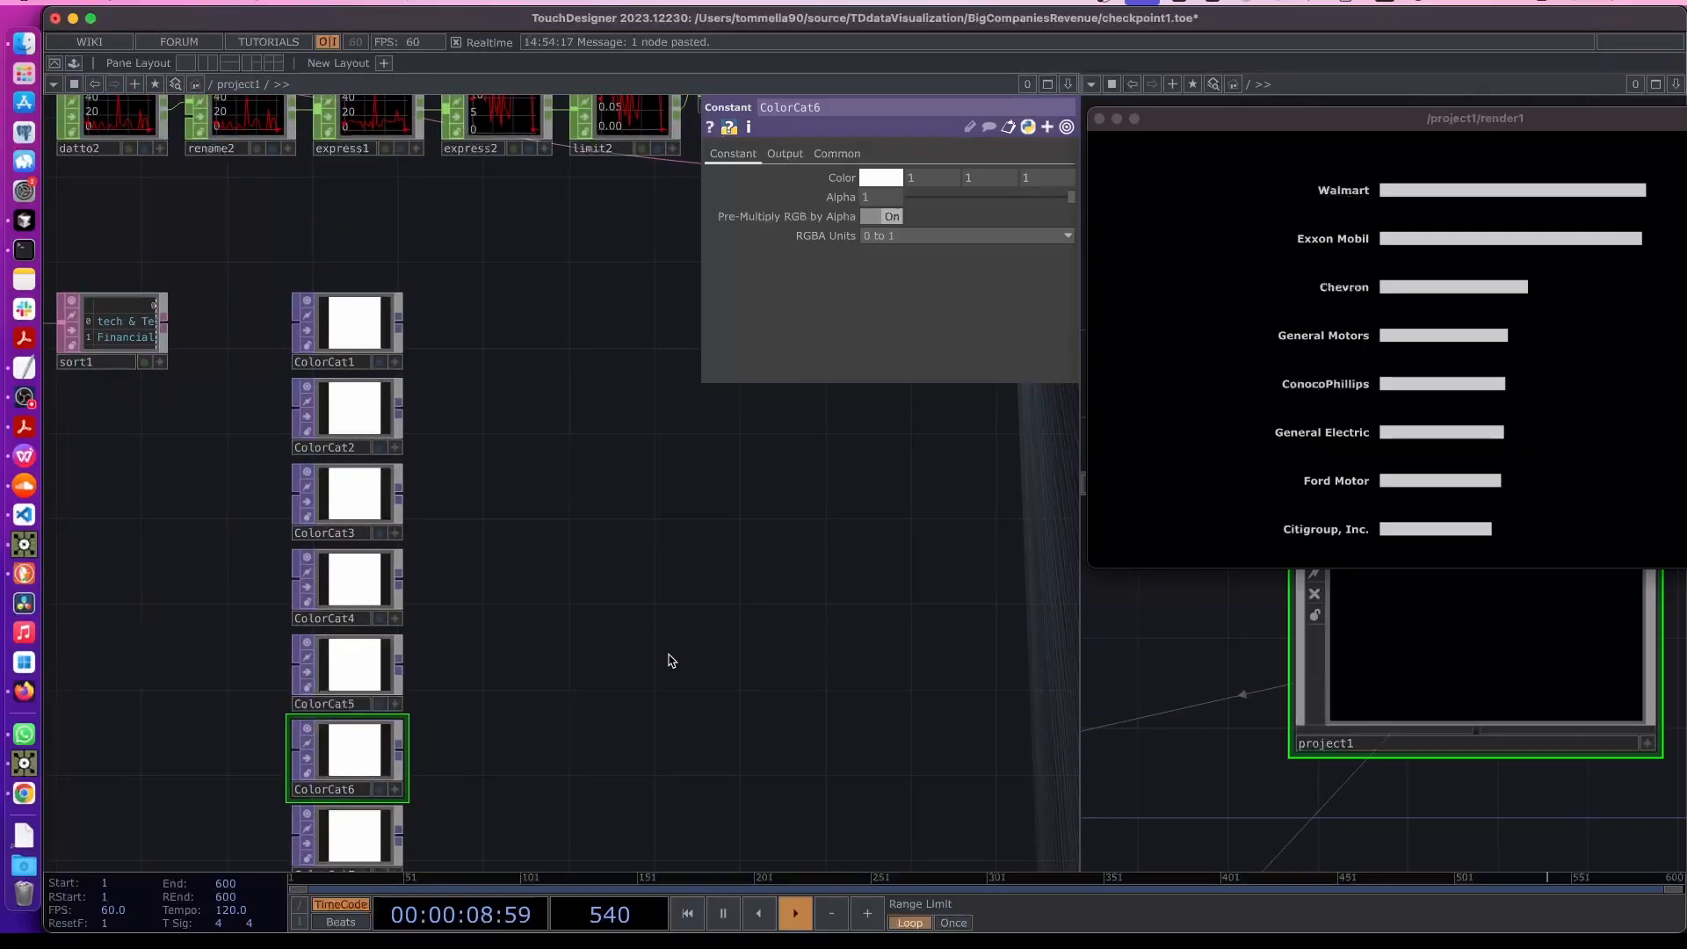
- Set ColorCat2's color to red, with Hue 359 and Saturation 0.62
{"action": "left_click", "coordinate": [367, 426]}
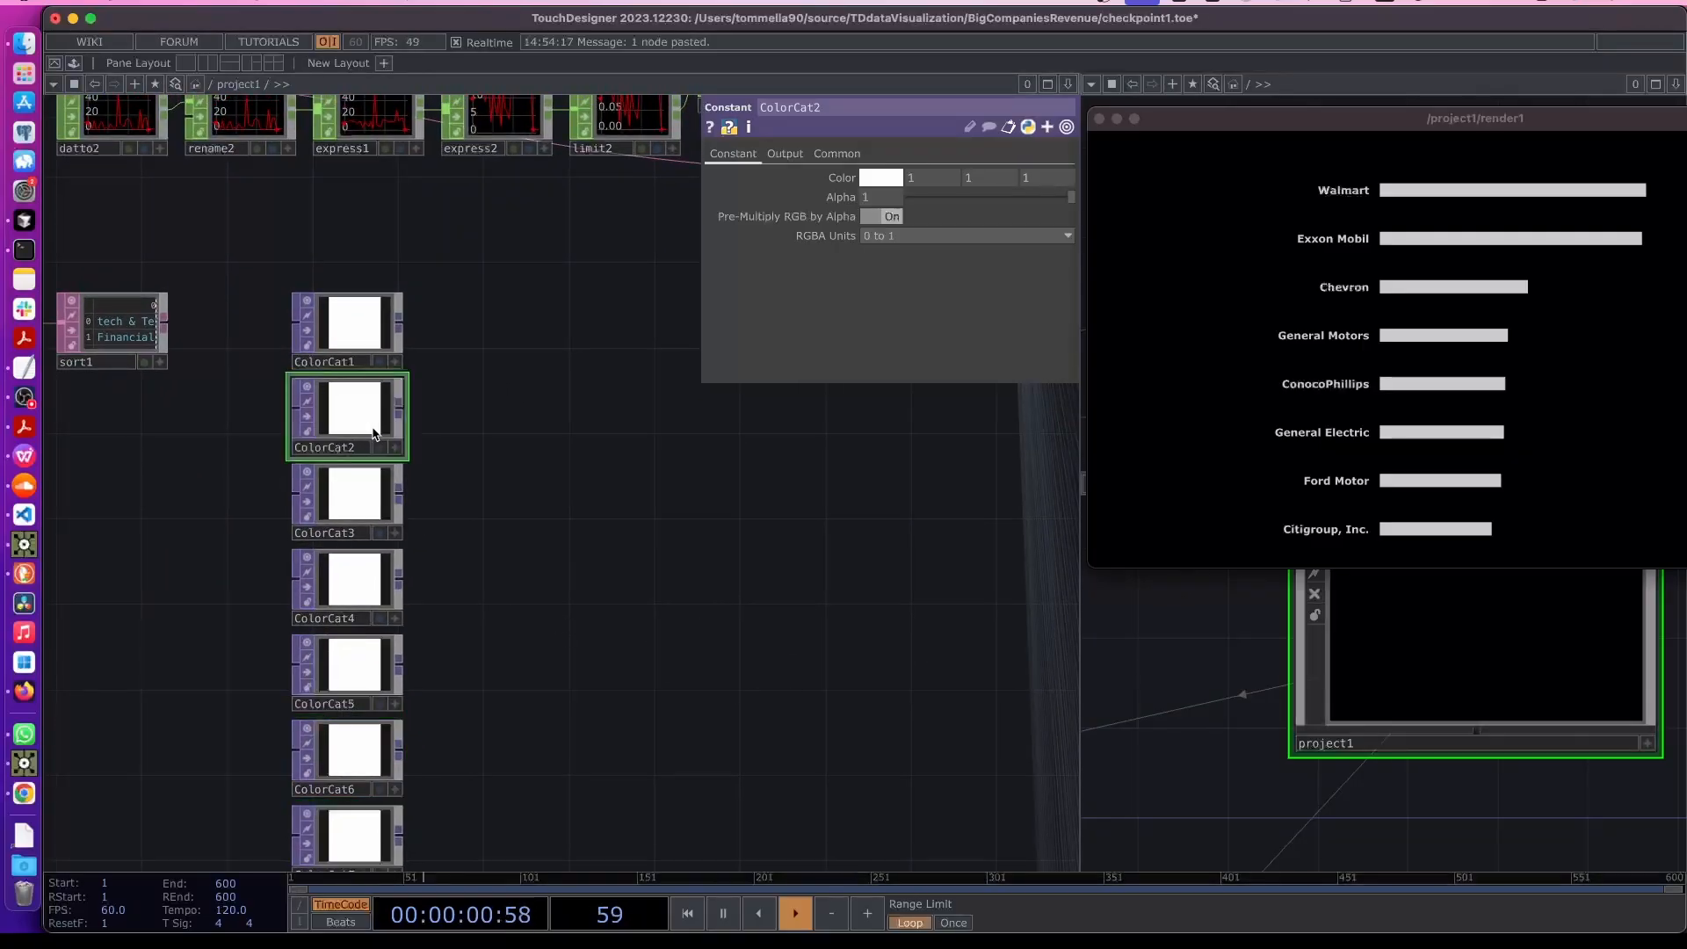
{"action": "left_click", "coordinate": [877, 187]}
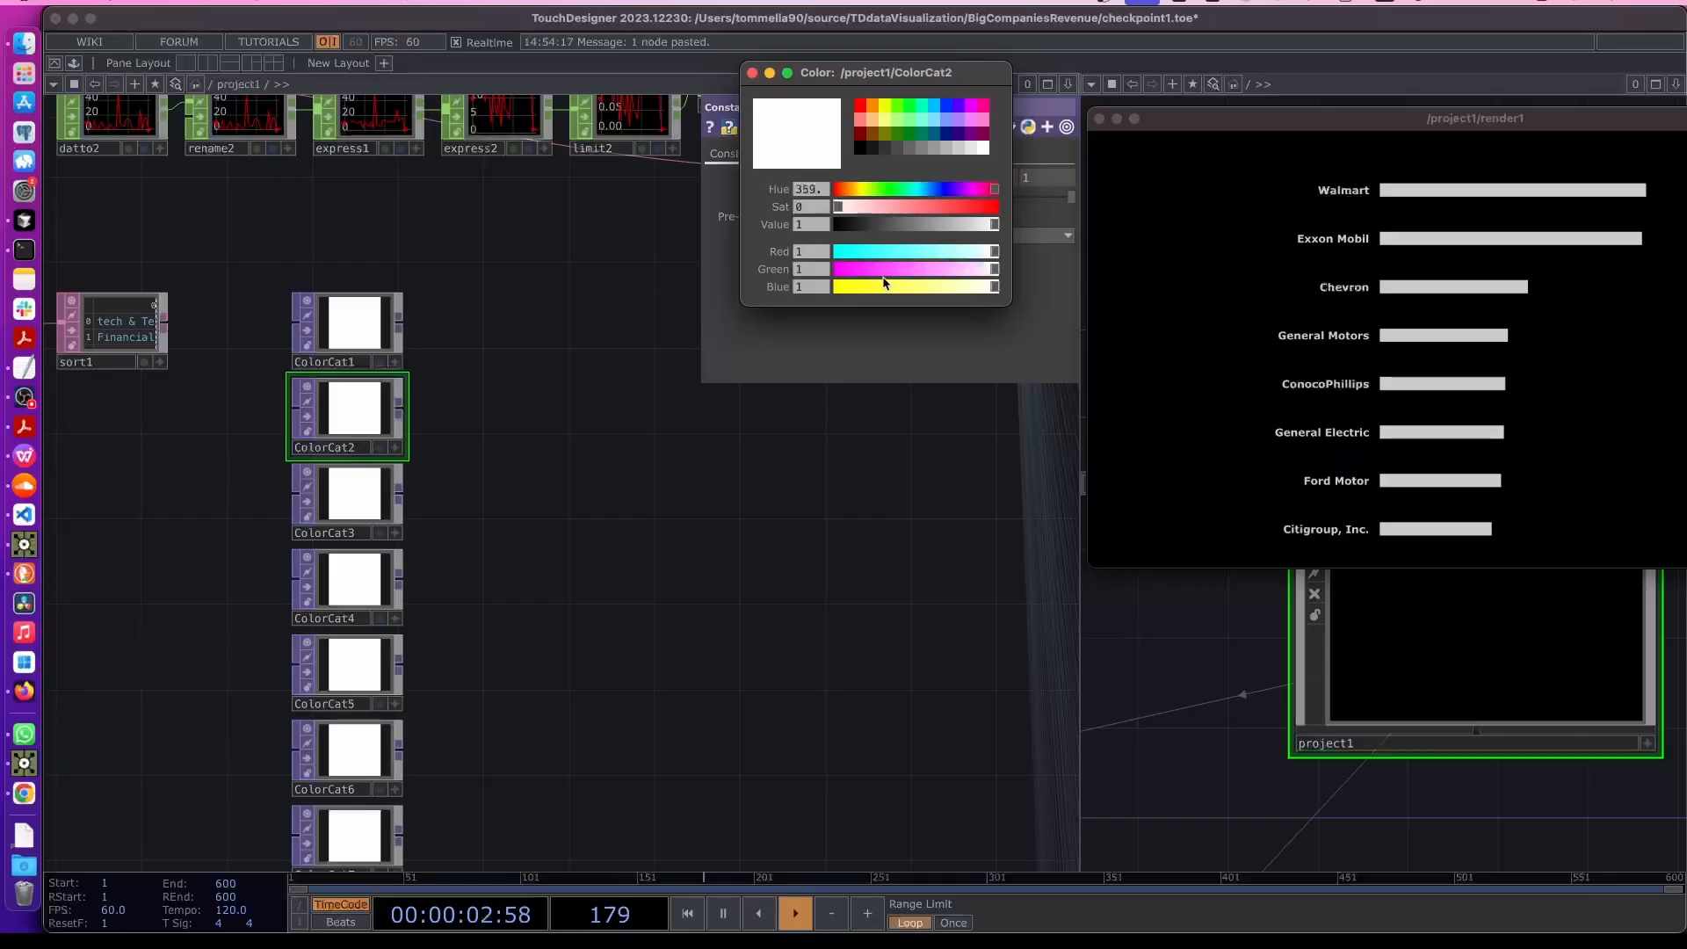
{"action": "left_click", "coordinate": [937, 208]}
{"action": "left_click_drag", "start_coordinate": [545, 453], "coordinate": [477, 377]}
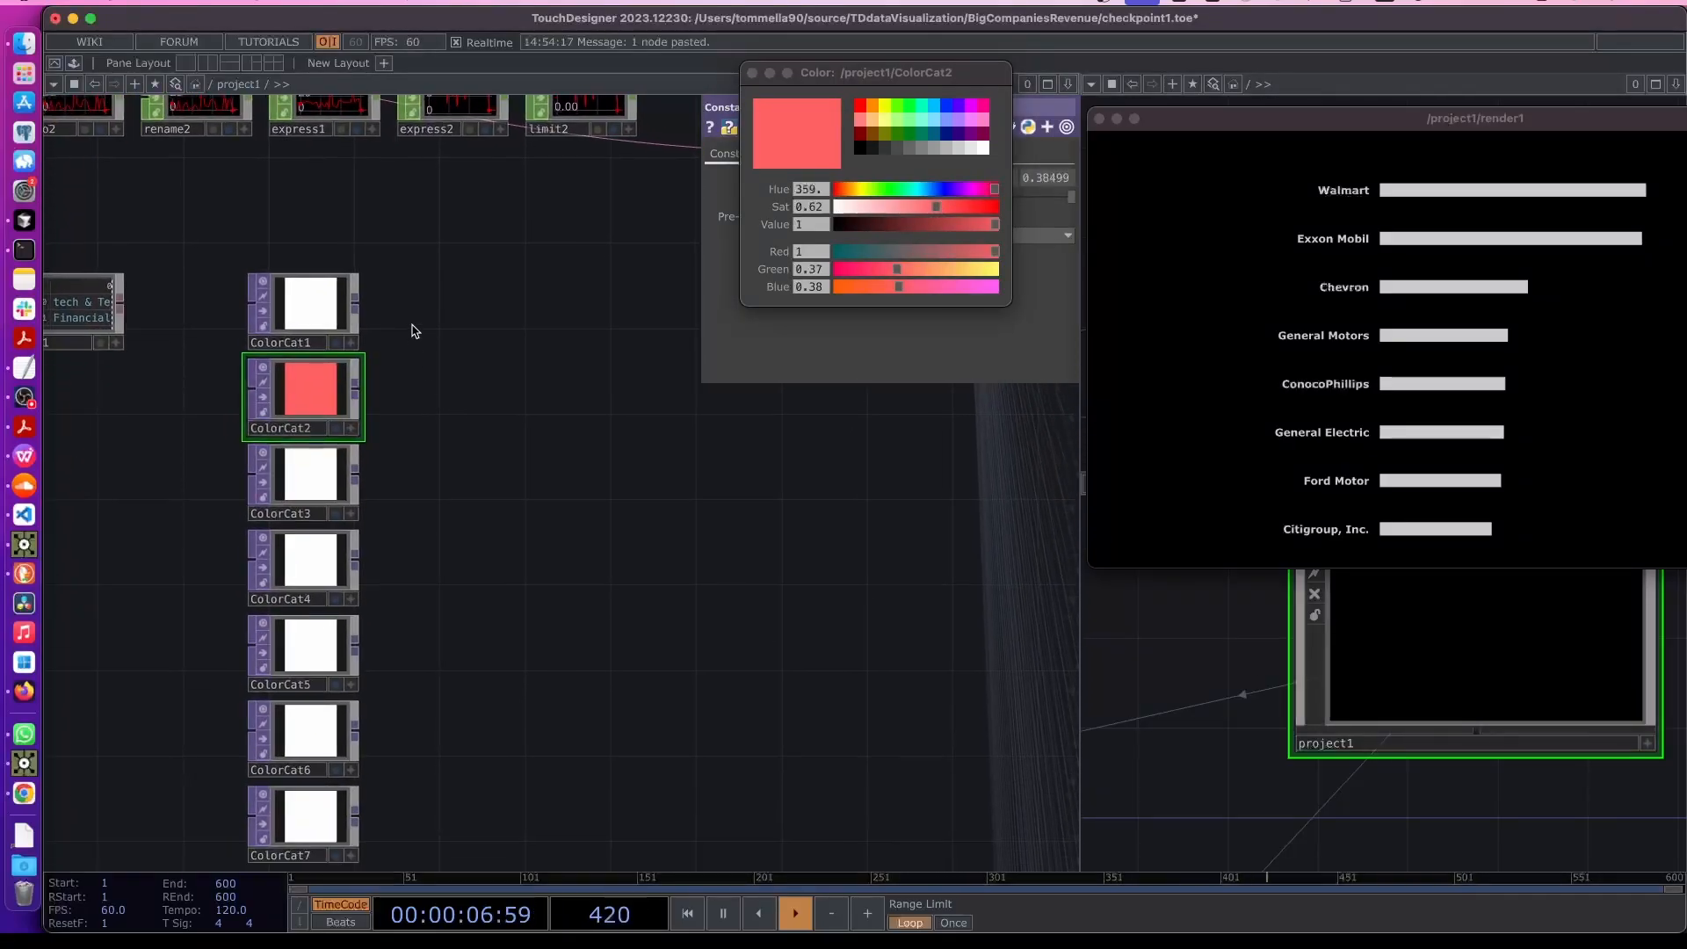
- Append a Layout TOP to the output of ColorCat1
{"action": "right_click_drag", "start_coordinate": [413, 324], "coordinate": [312, 842]}
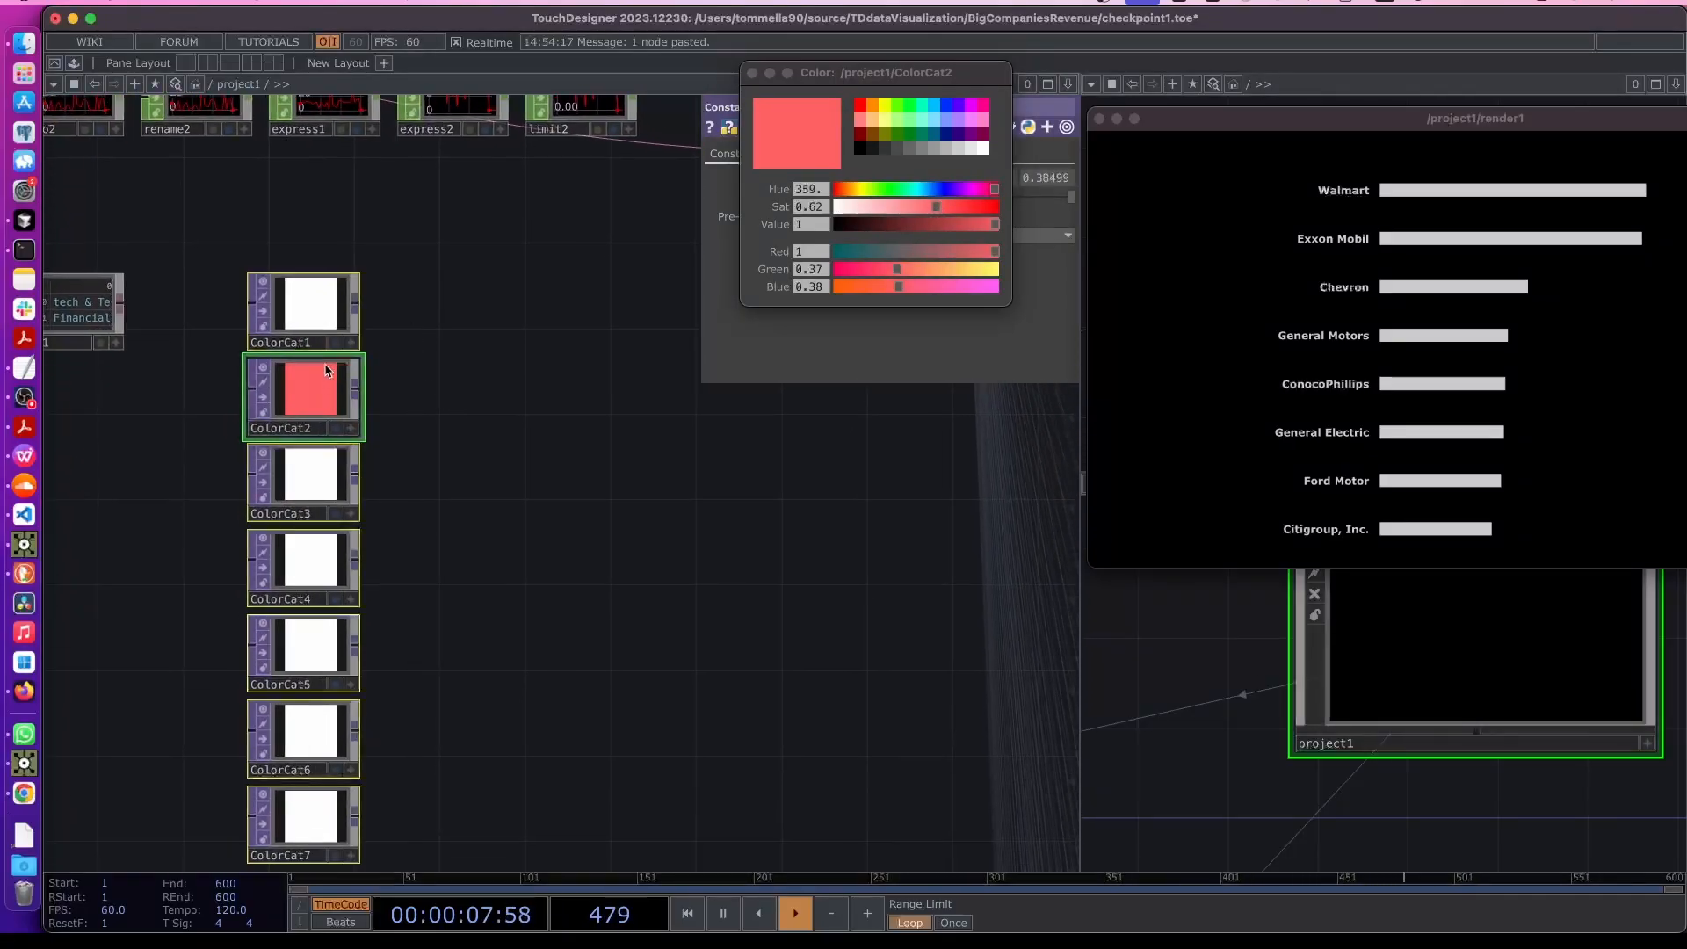
{"action": "left_click", "coordinate": [355, 305]}
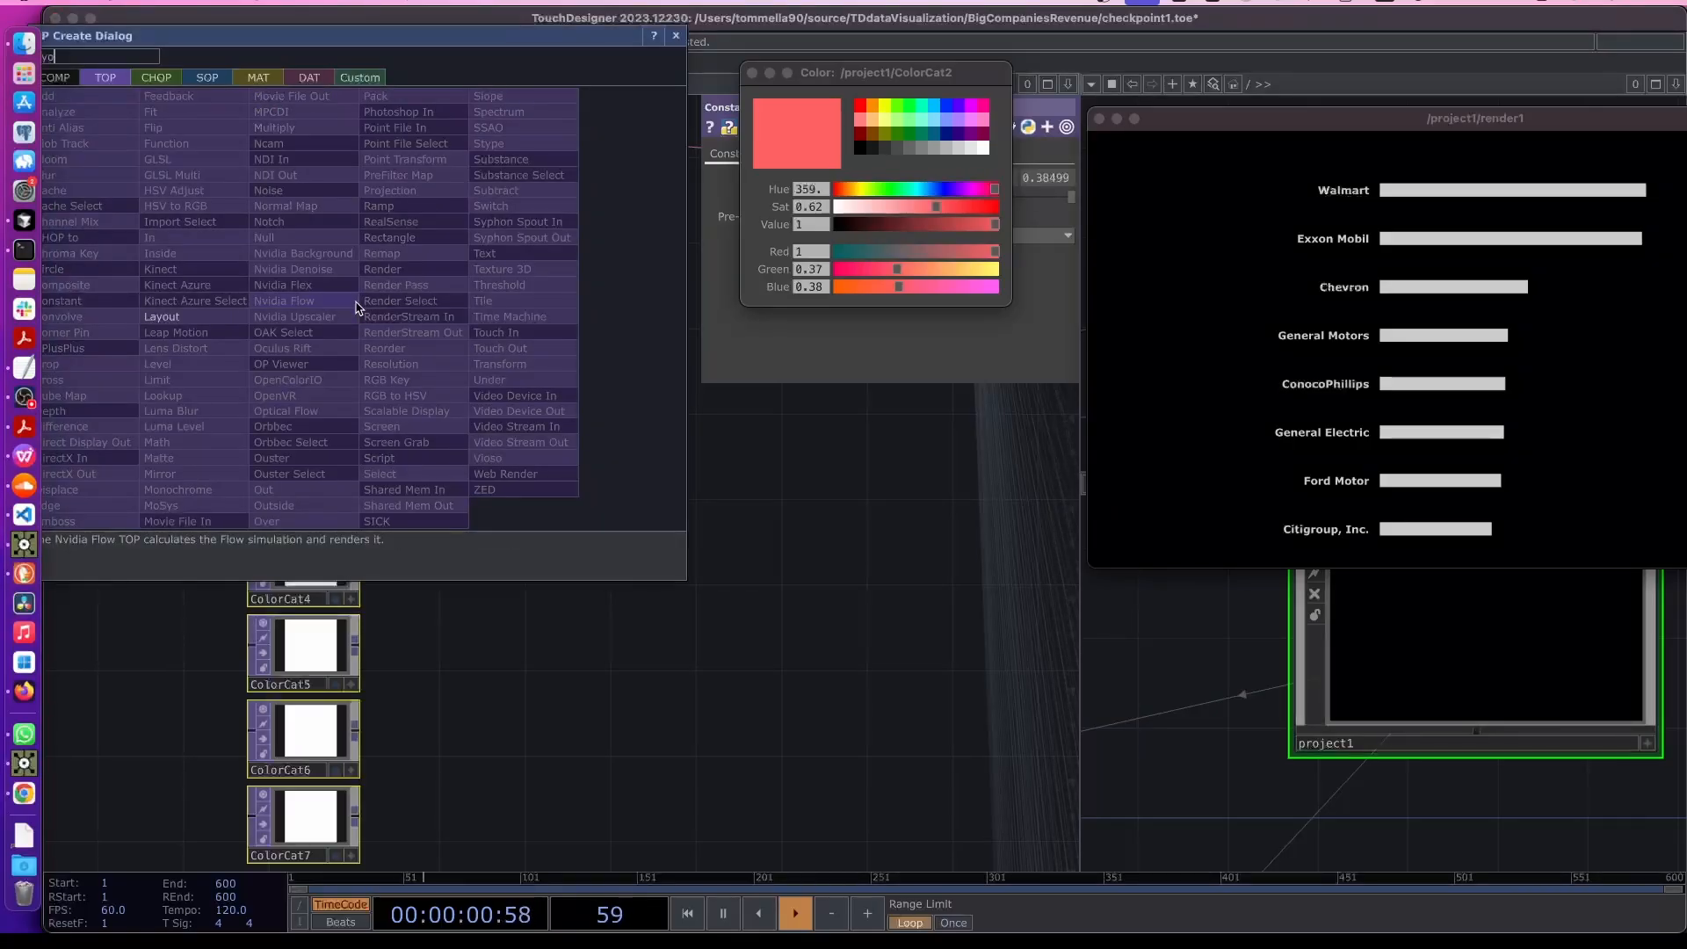
{"action": "left_click", "coordinate": [176, 316]}
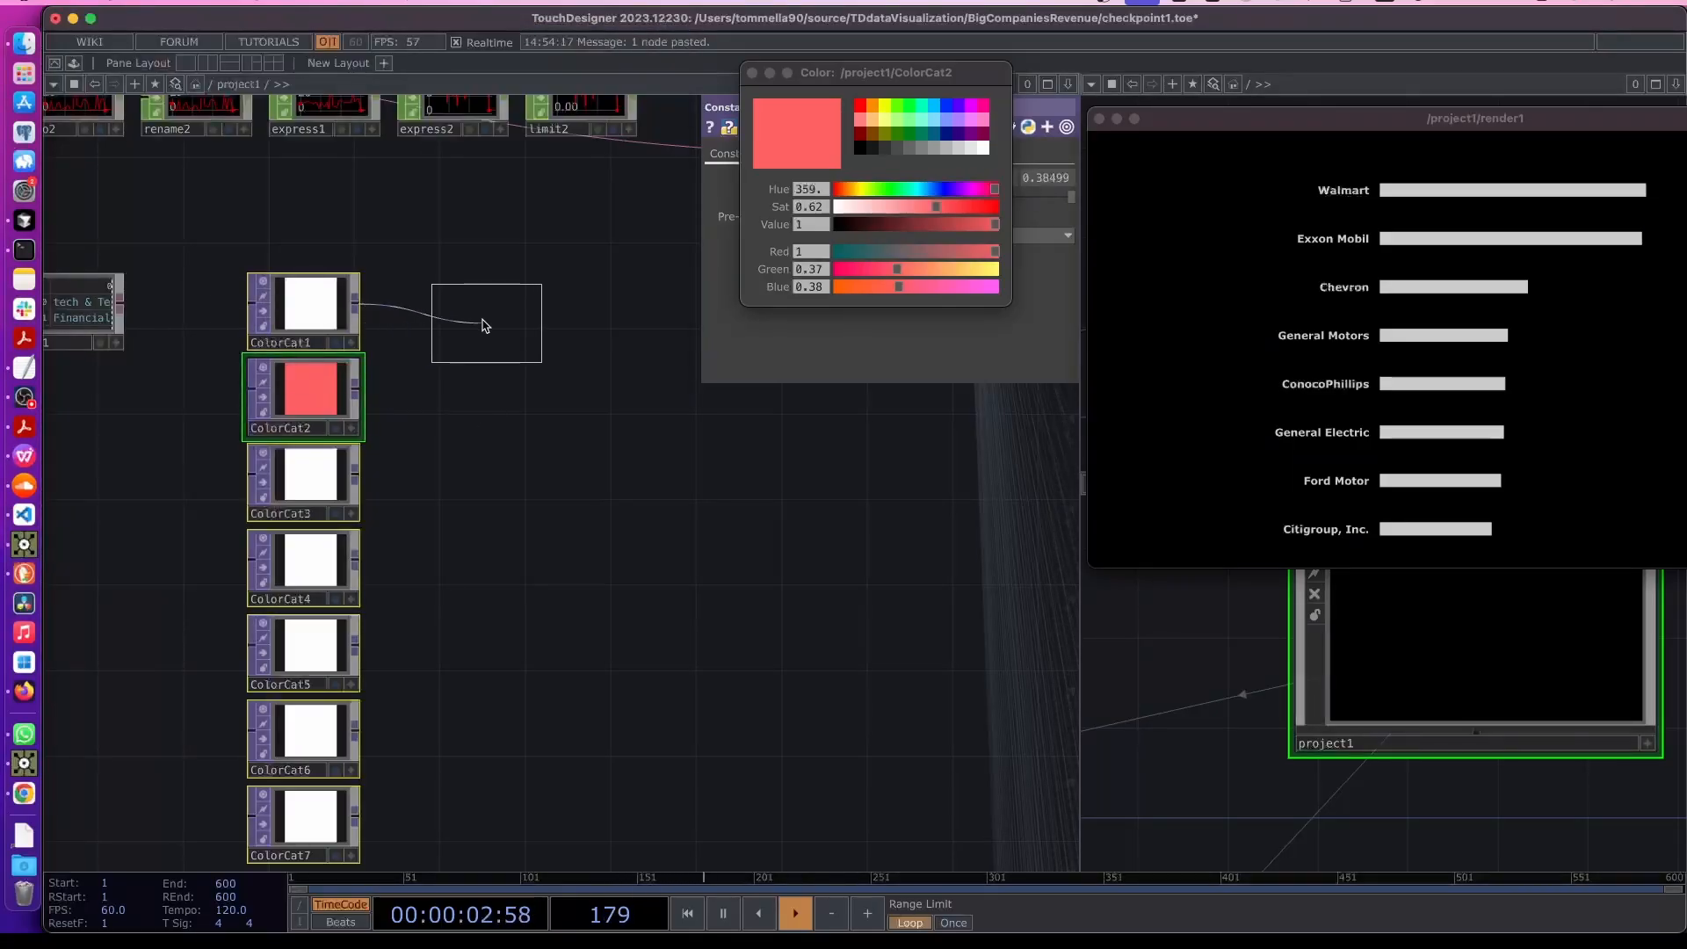
{"action": "left_click", "coordinate": [479, 318]}
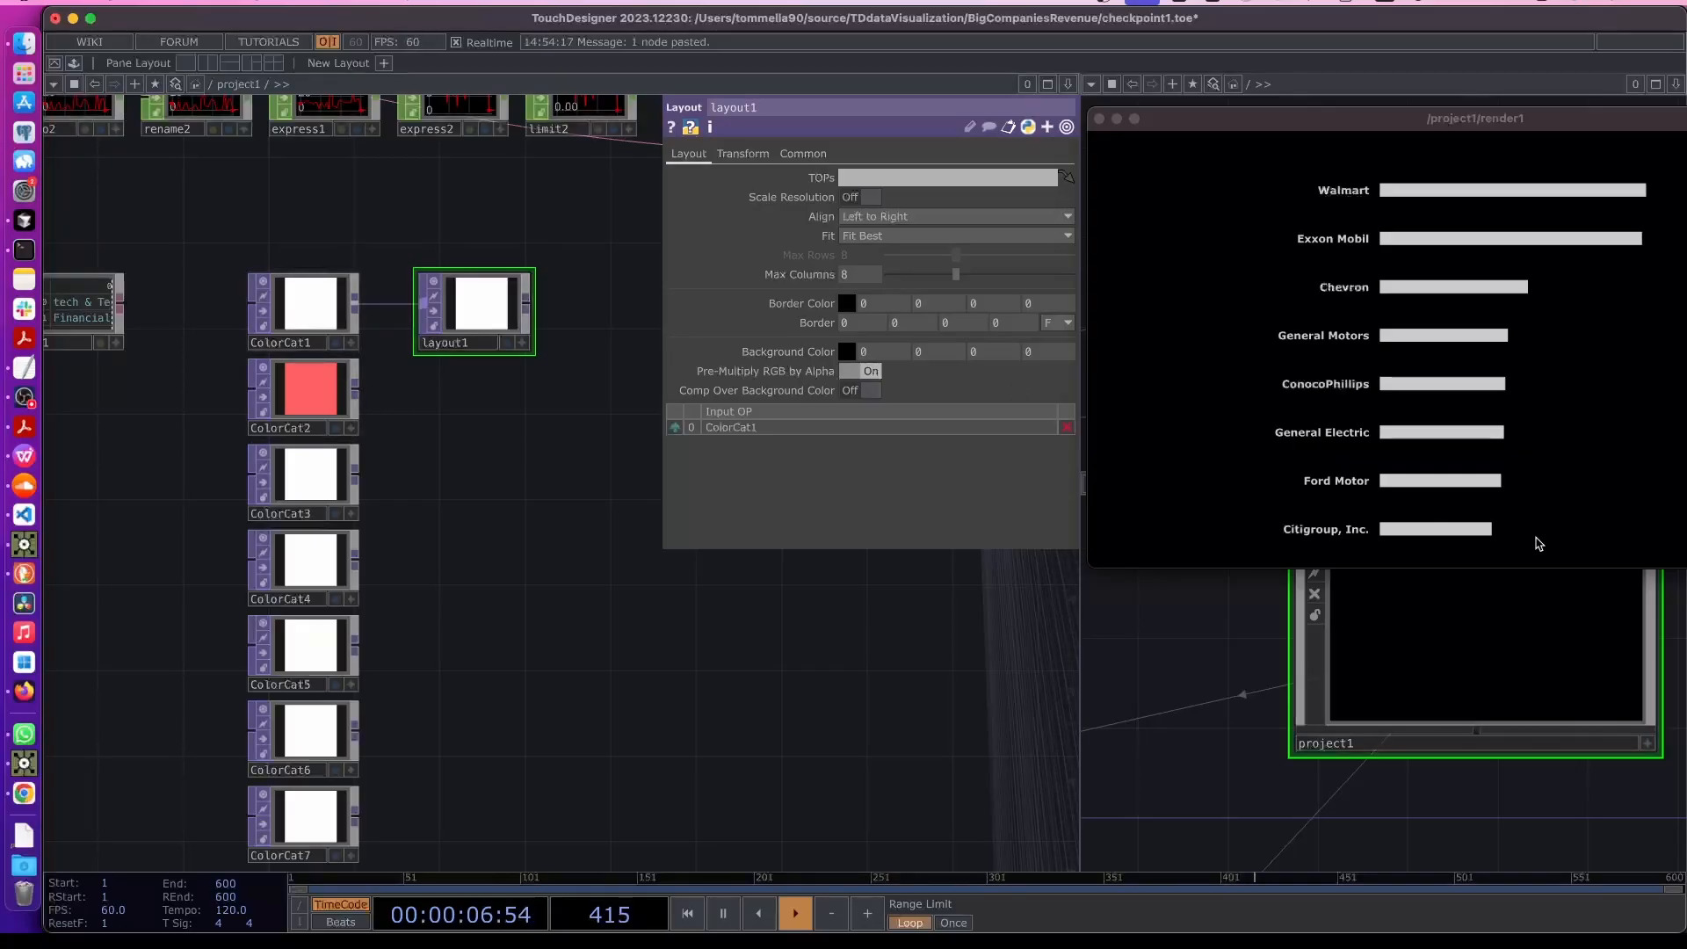
- Set ColorCat1's output resolution to 1 by 1 pixels
{"action": "left_click_drag", "start_coordinate": [167, 406], "coordinate": [209, 363]}
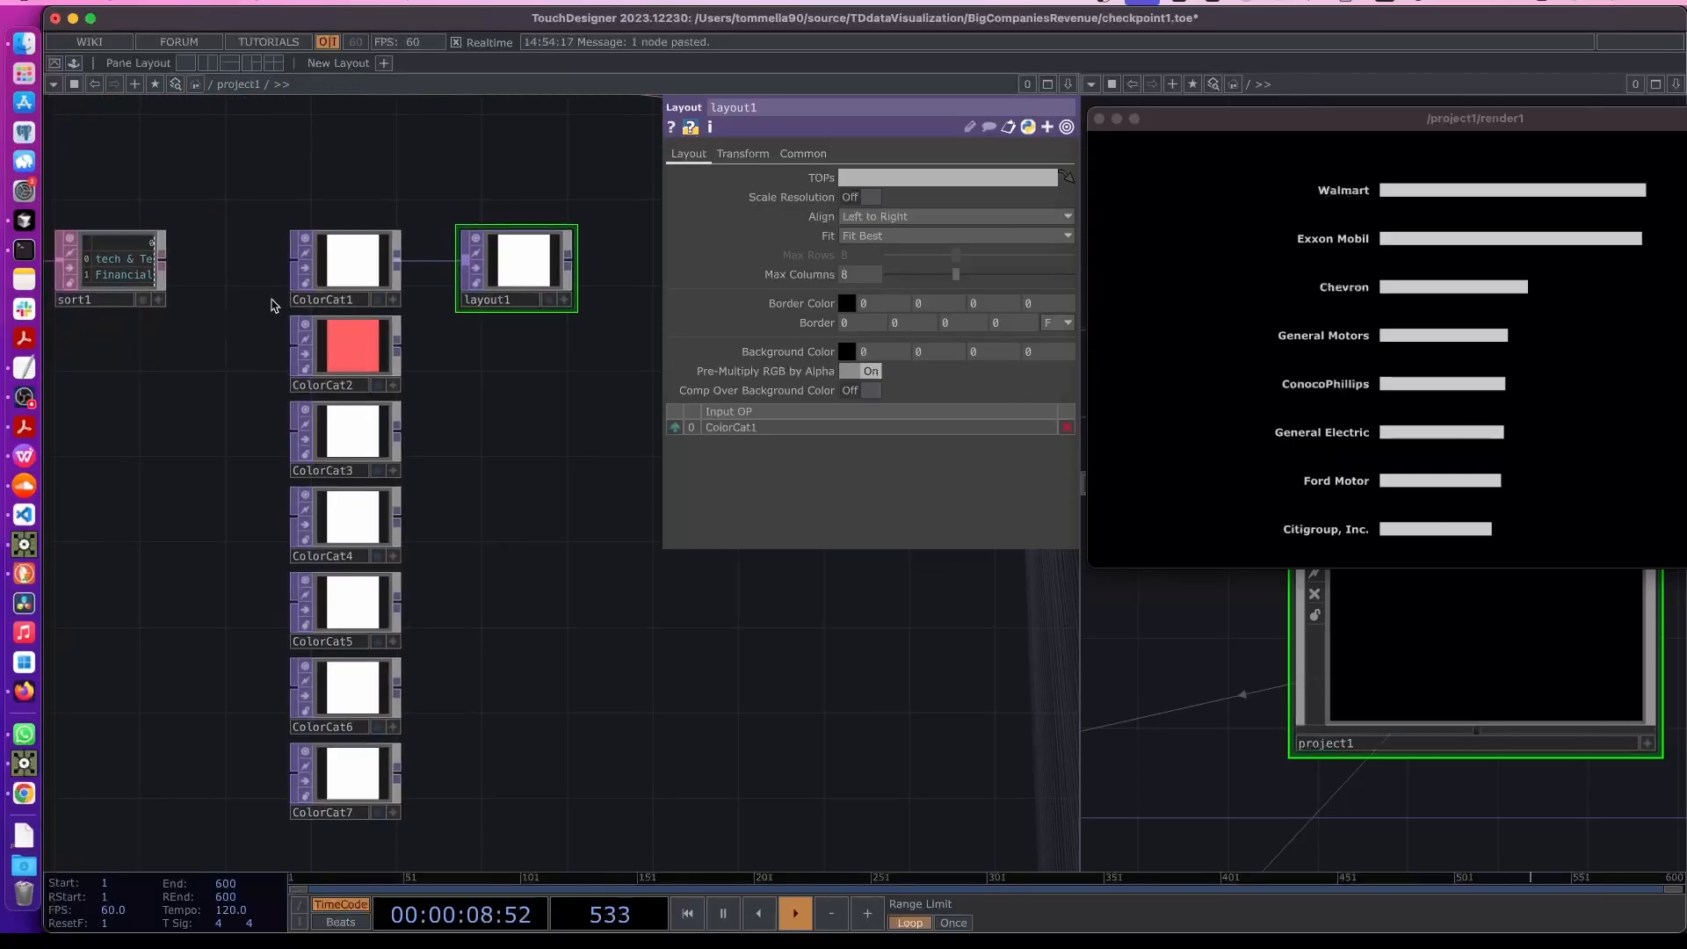
{"action": "left_click", "coordinate": [333, 260]}
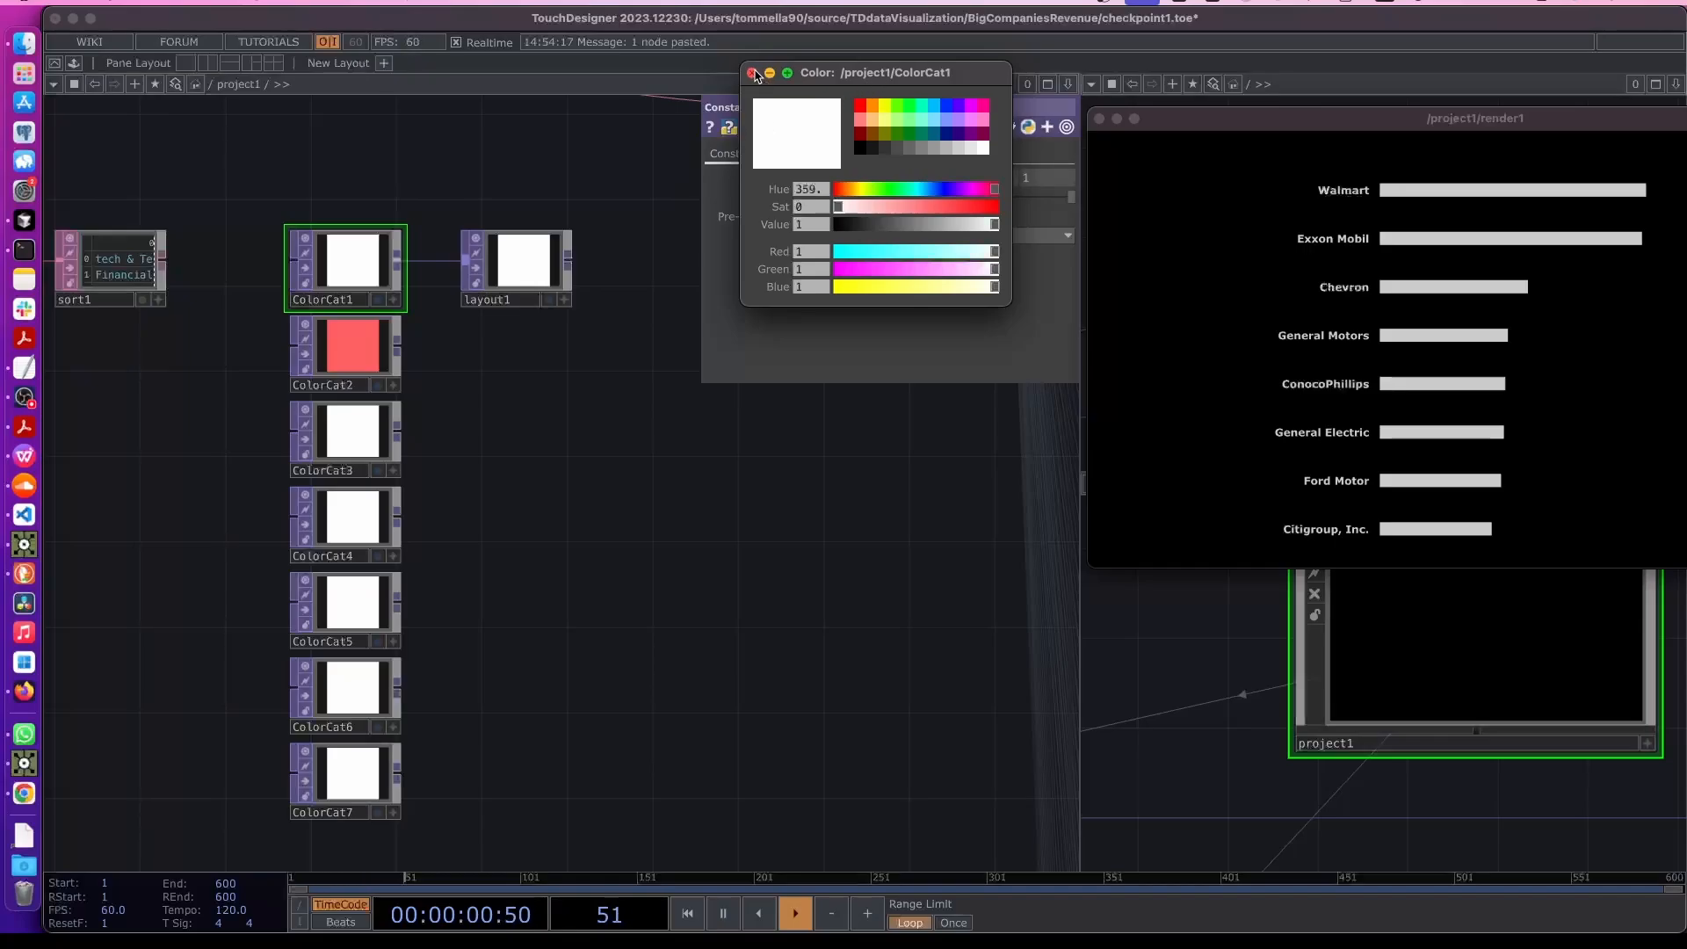
{"action": "left_click", "coordinate": [752, 73]}
{"action": "left_click", "coordinate": [838, 154]}
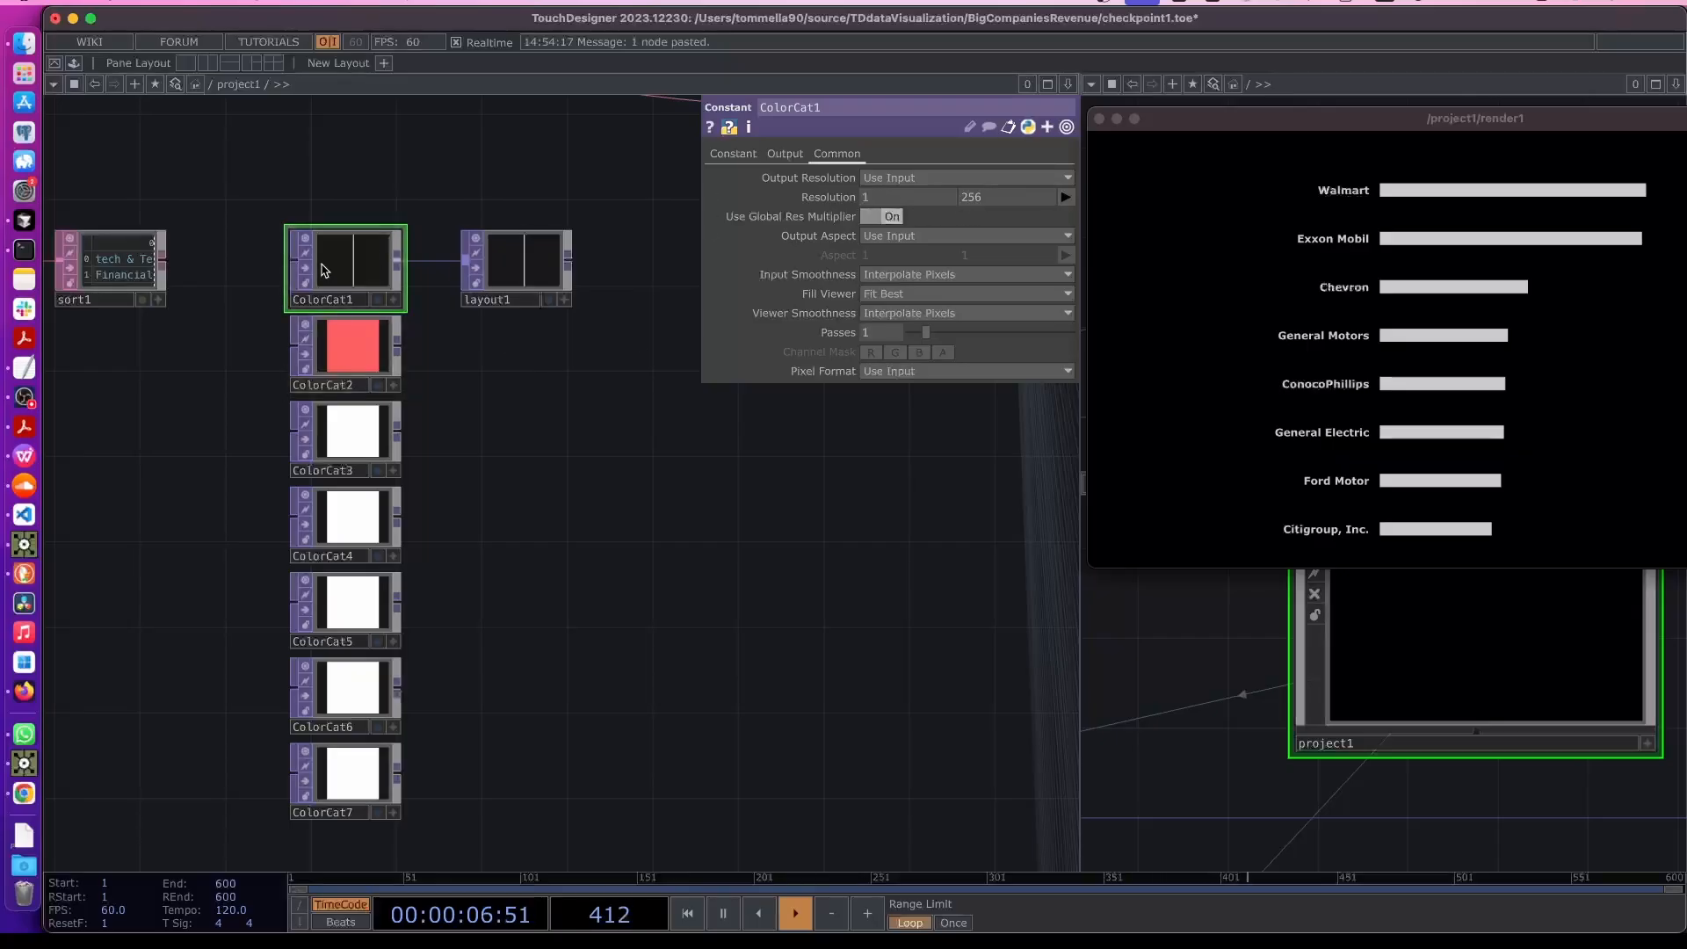
{"action": "type", "text": "1"}
{"action": "key", "text": "Return"}
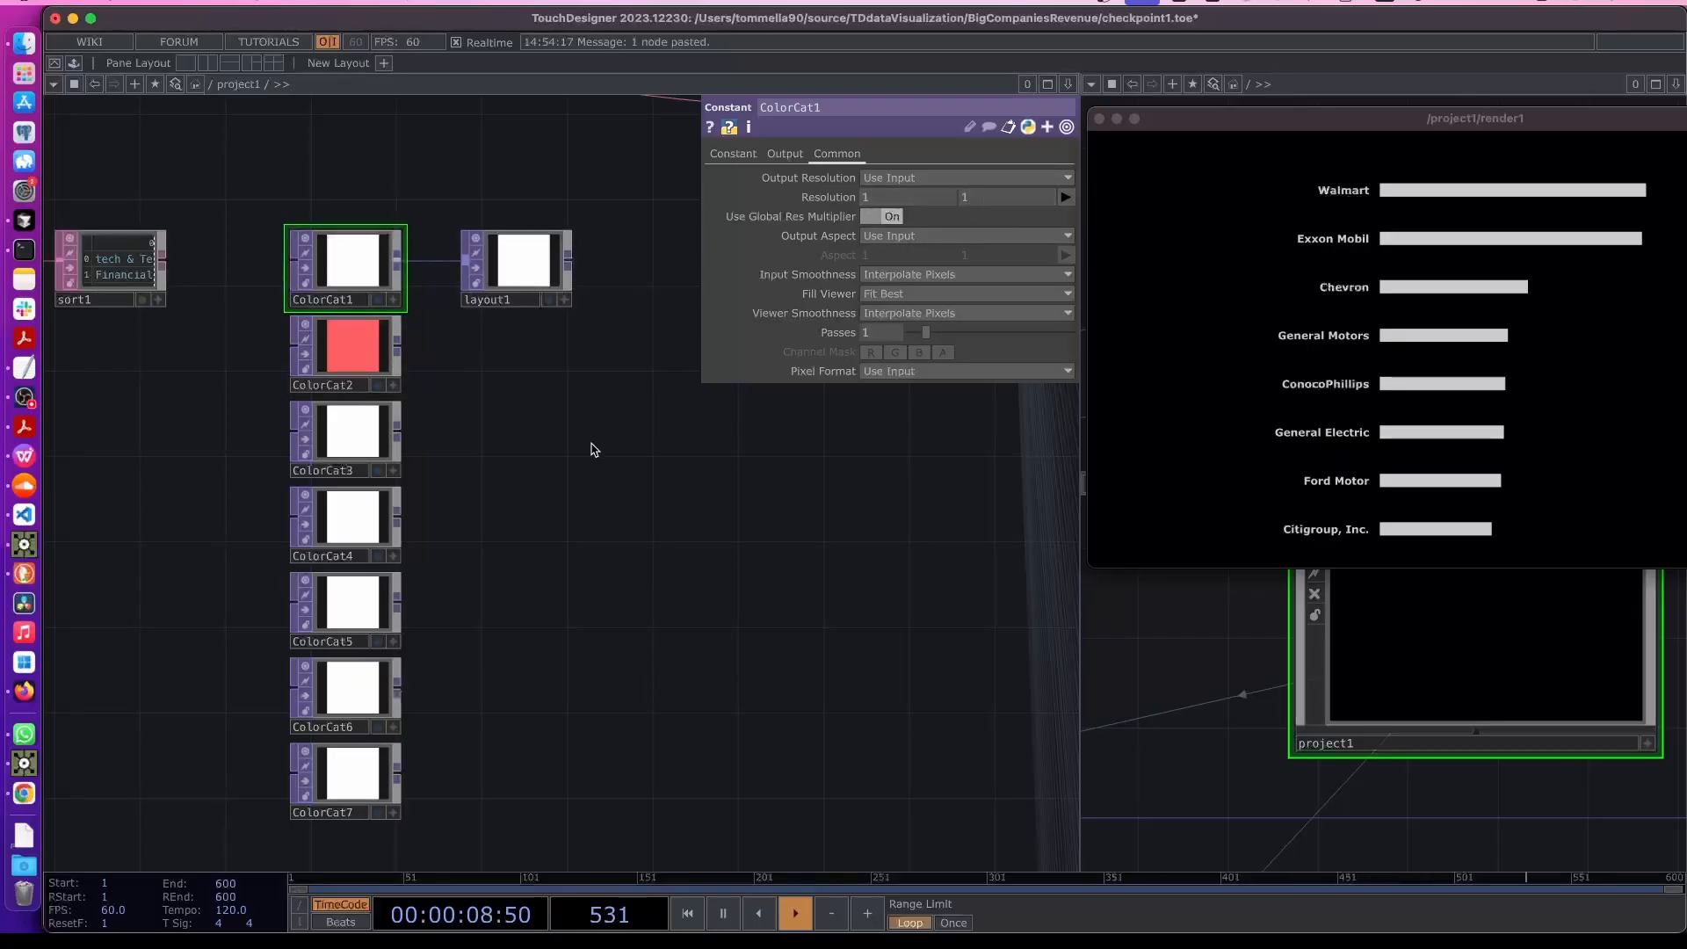
- Delete the copies ColorCat2 through ColorCat7, keeping only ColorCat1
{"action": "left_click_drag", "start_coordinate": [235, 366], "coordinate": [383, 791]}
{"action": "key", "text": "Delete"}
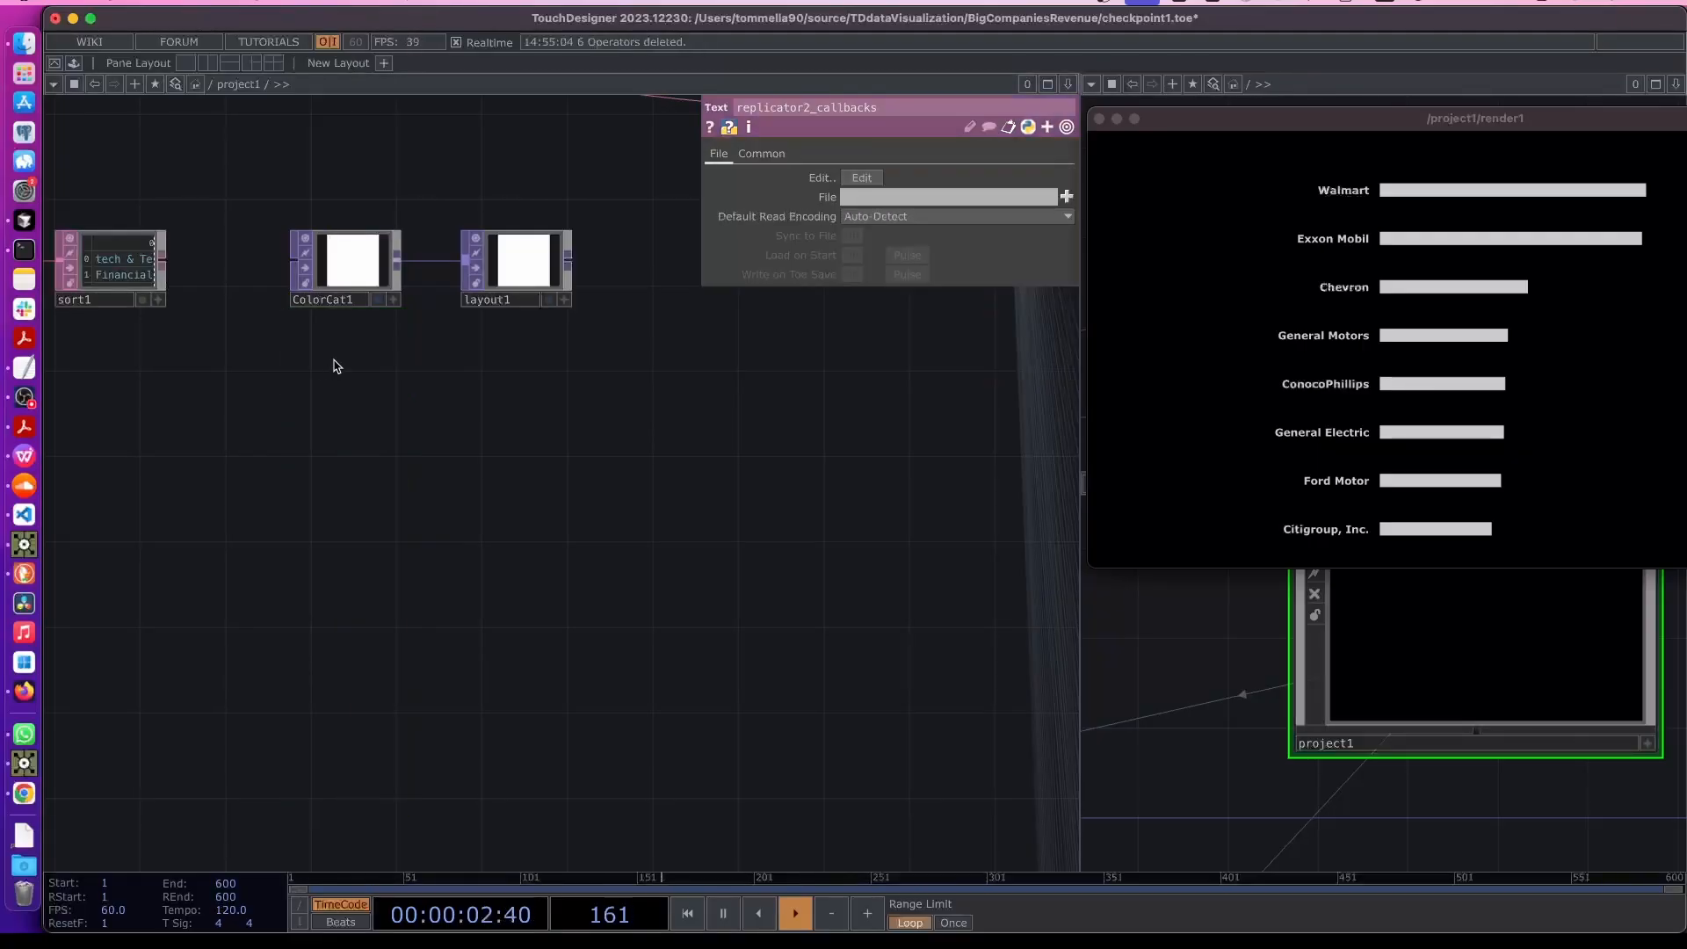
- Duplicate ColorCat1 six times to create ColorCat2 through ColorCat7
{"action": "left_click", "coordinate": [344, 266]}
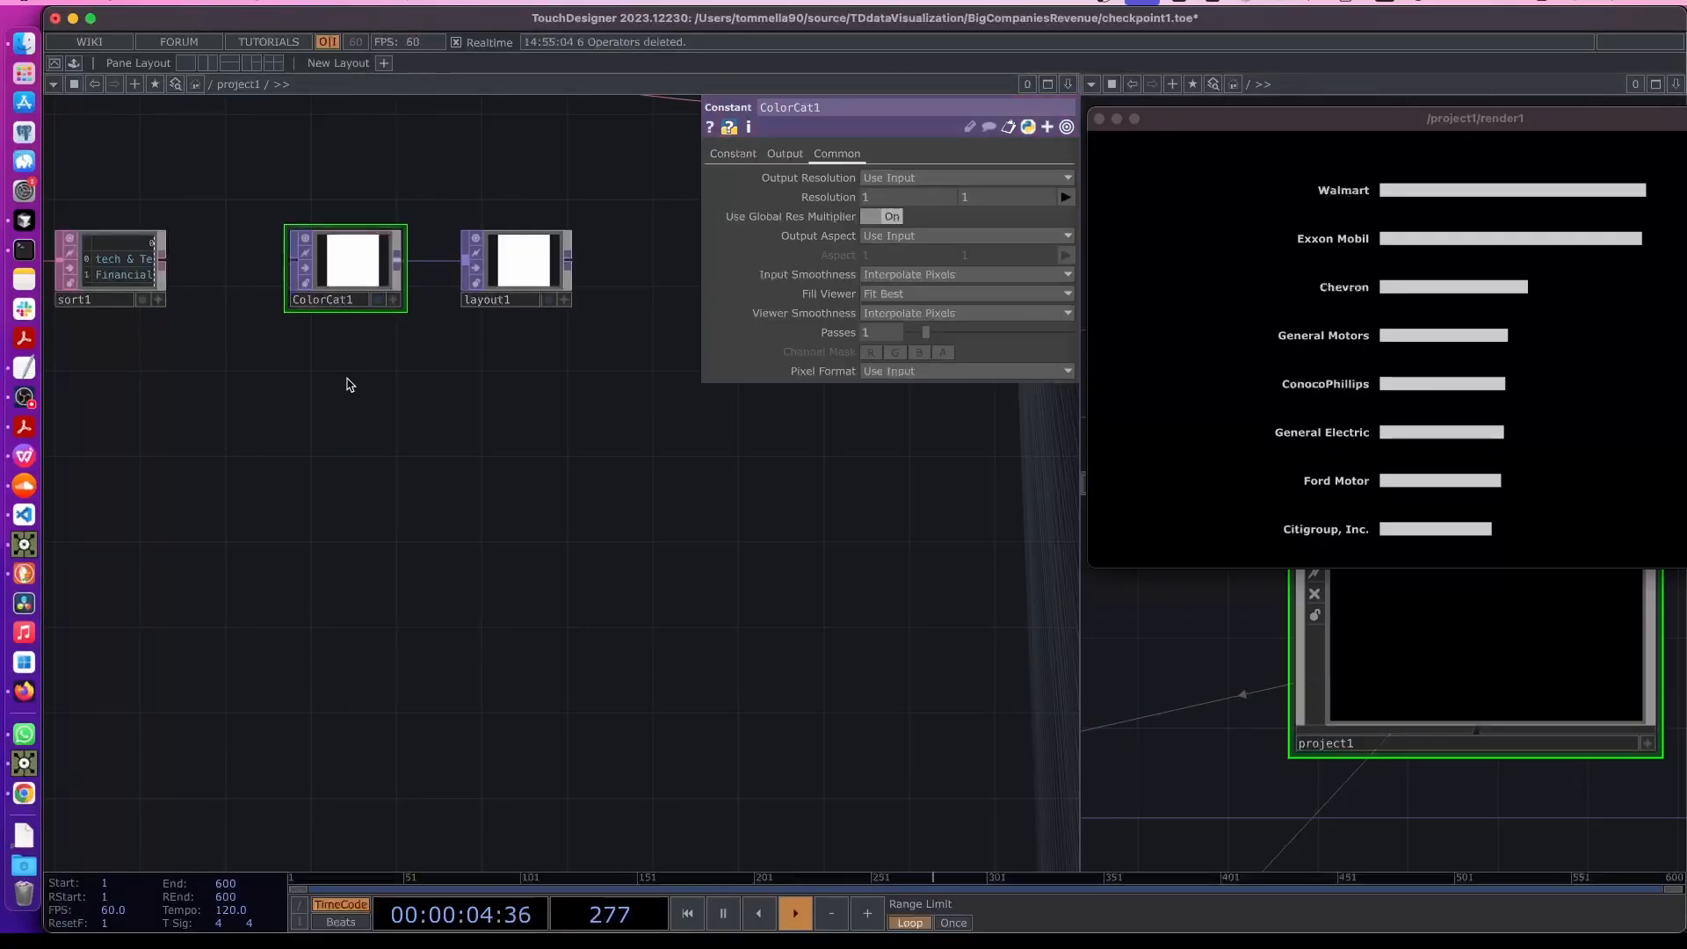
{"action": "key", "text": "ctrl+c"}
{"action": "key", "text": "ctrl+v"}
{"action": "key", "text": "ctrl+v"}
{"action": "key", "text": "ctrl+v"}
{"action": "key", "text": "ctrl+v"}
{"action": "key", "text": "ctrl+v"}
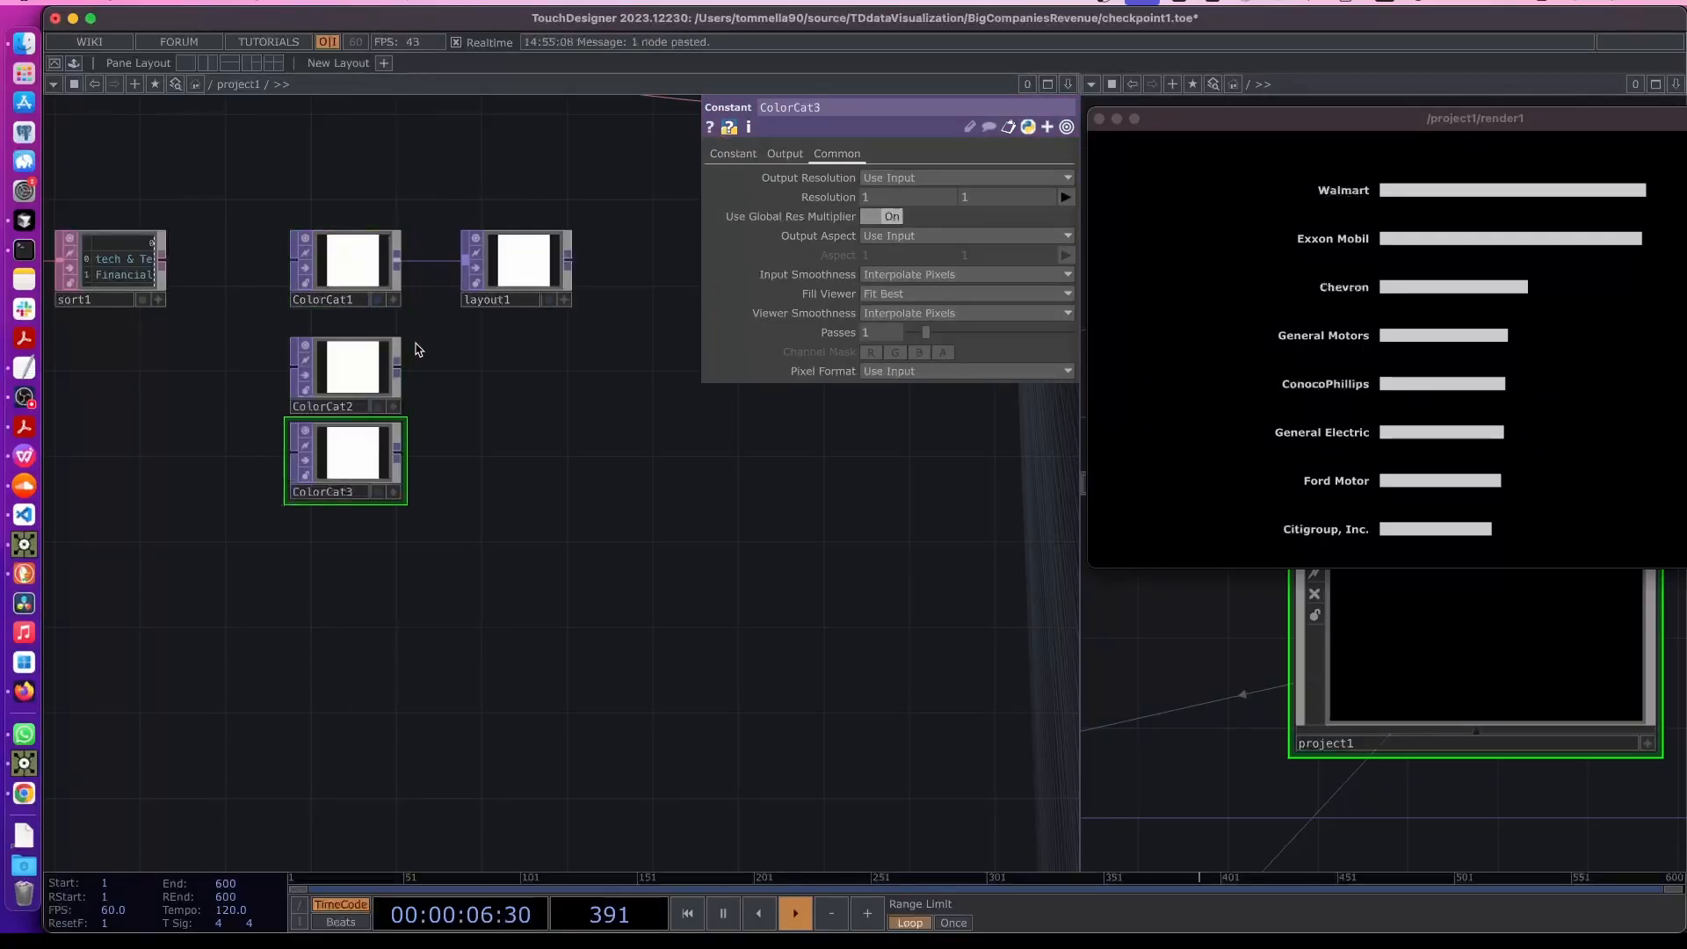
{"action": "key", "text": "ctrl+v"}
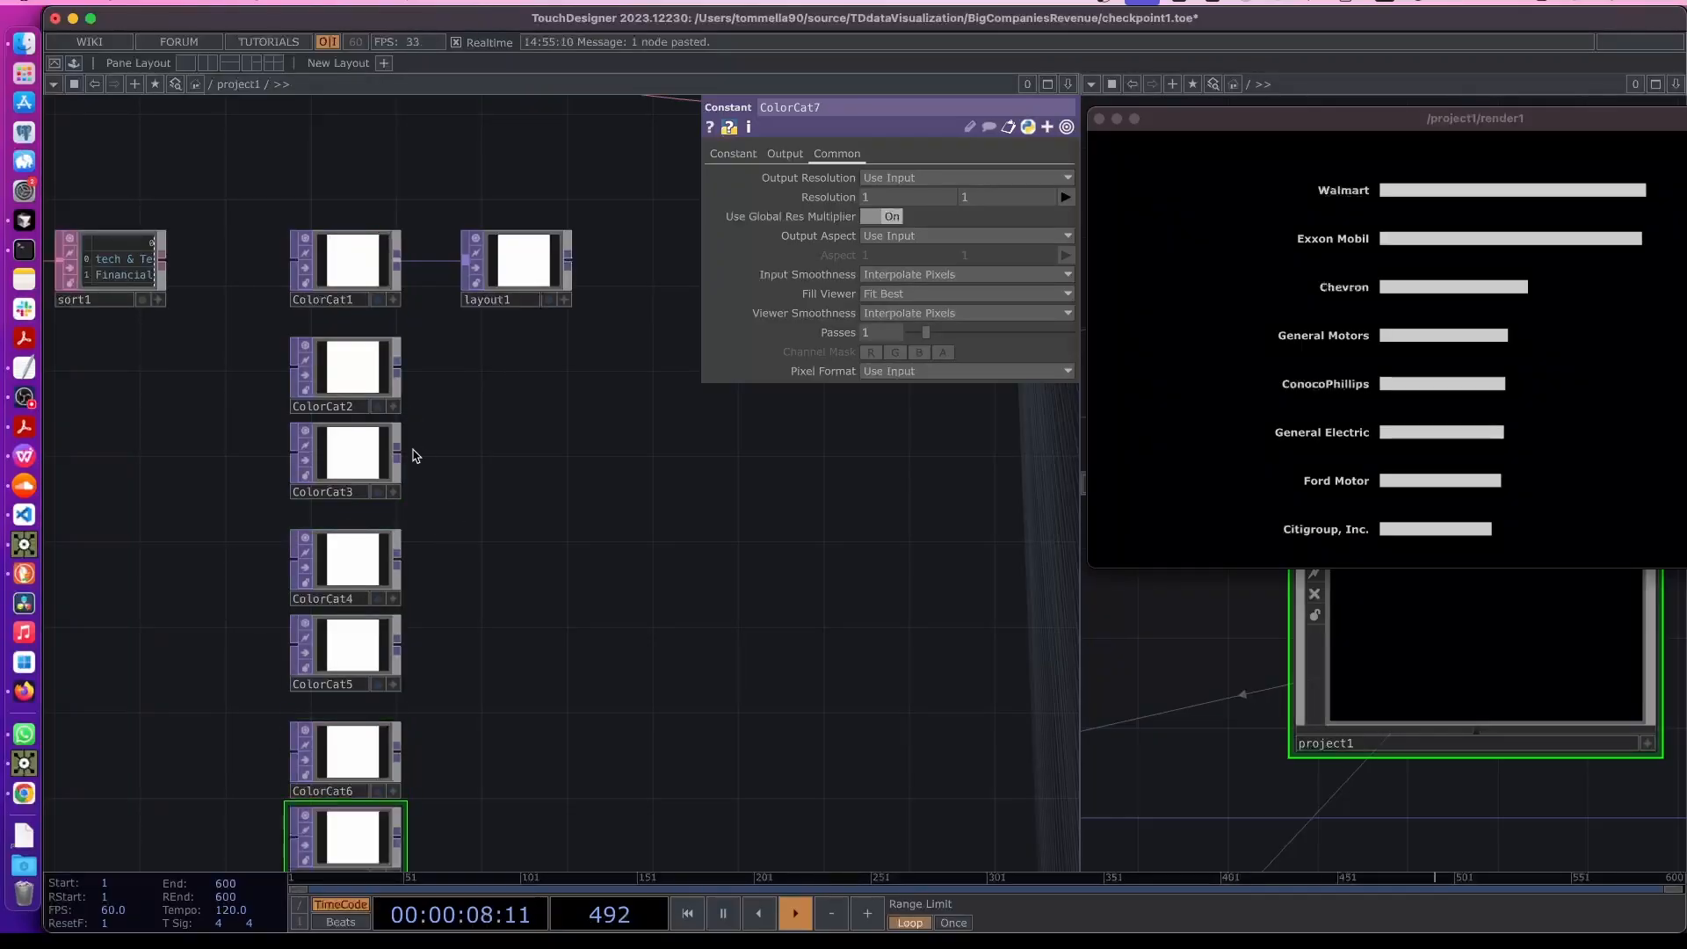
- Connect the six new color constants ColorCat2 through ColorCat7 into layout1's inputs
{"action": "left_click_drag", "start_coordinate": [227, 338], "coordinate": [431, 865]}
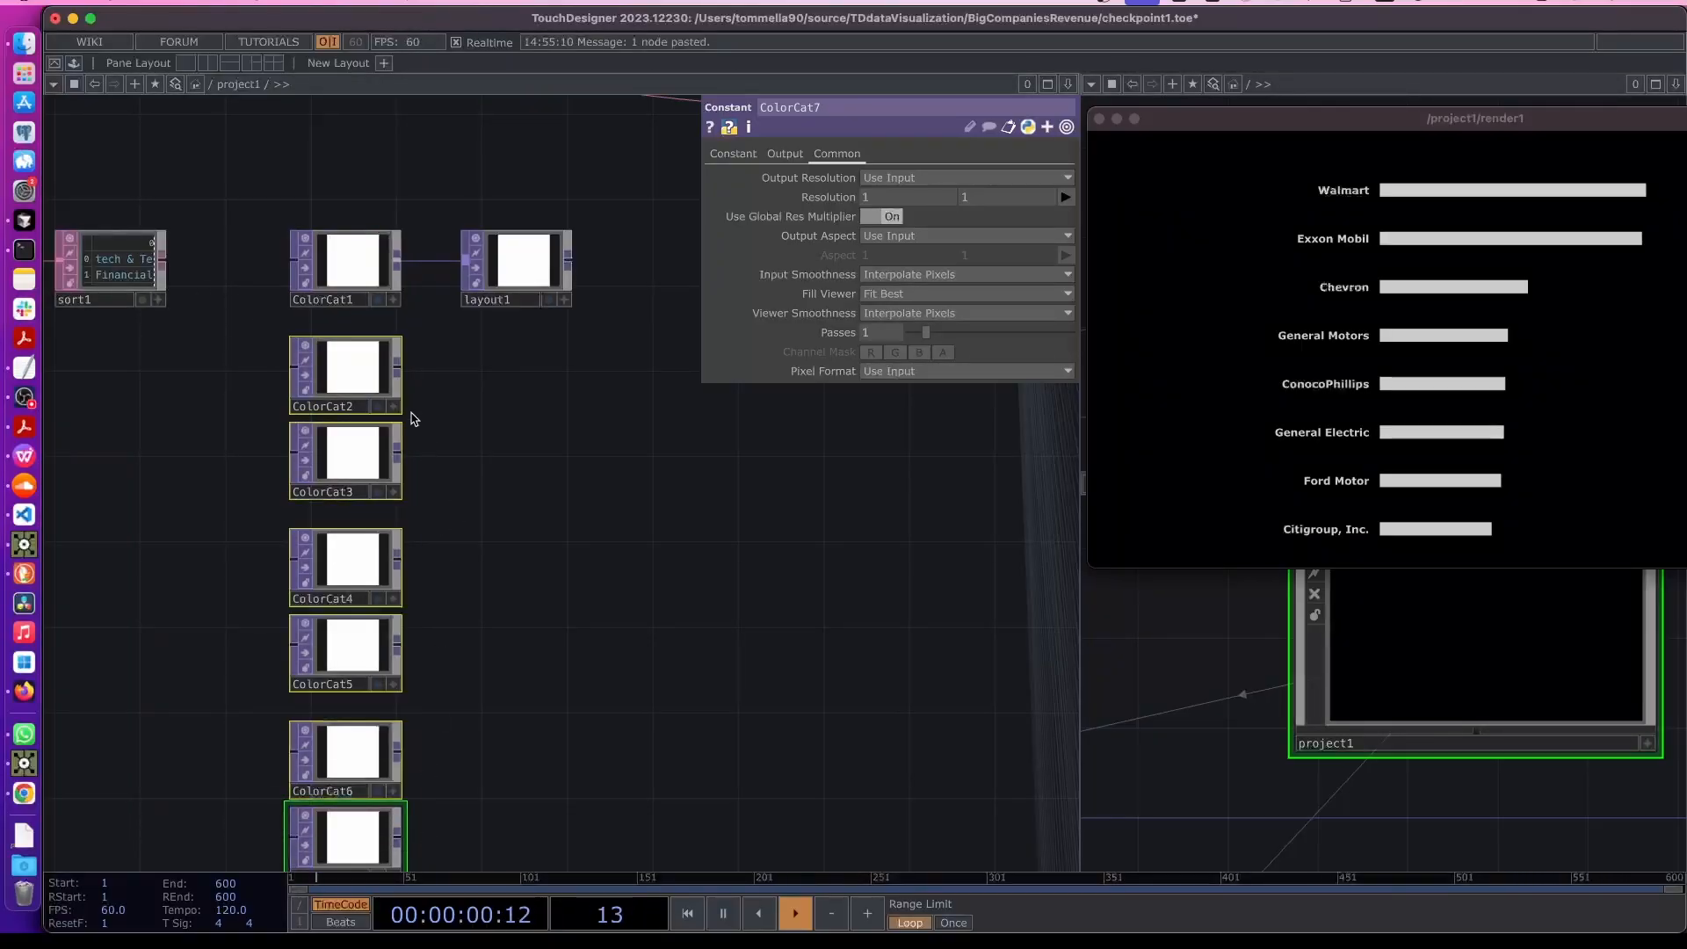
{"action": "left_click_drag", "start_coordinate": [398, 375], "coordinate": [466, 260]}
{"action": "left_click", "coordinate": [362, 279]}
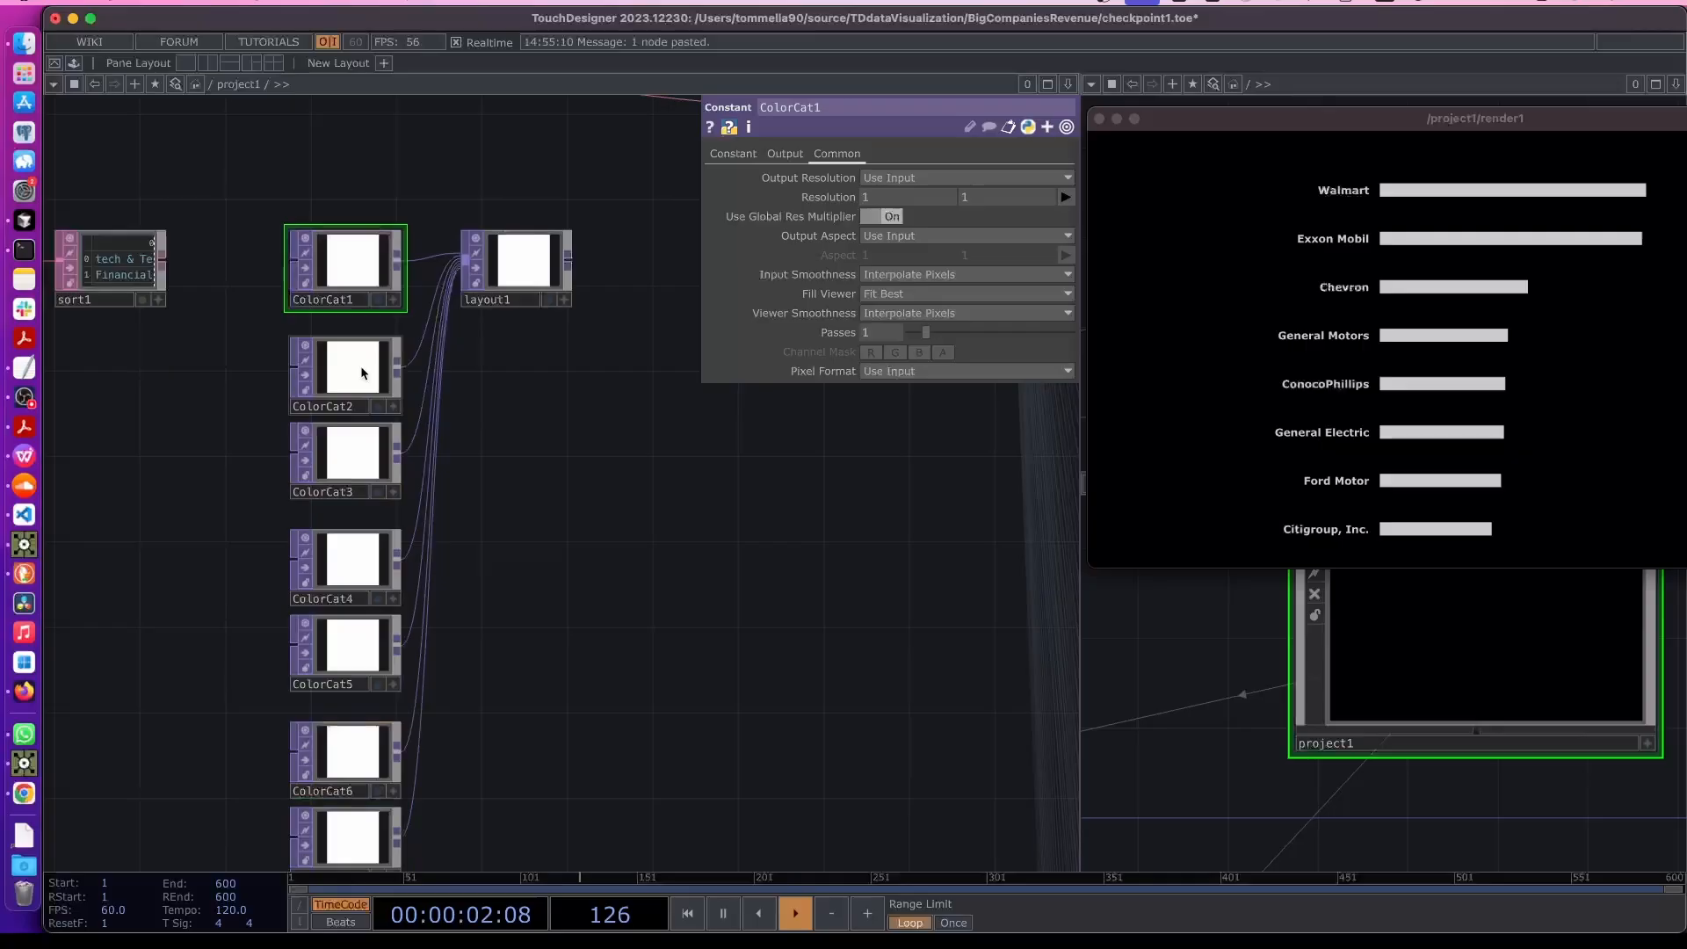
- Set ColorCat2's color to cyan, with Hue 180 and Saturation 0.67
{"action": "left_click", "coordinate": [351, 369]}
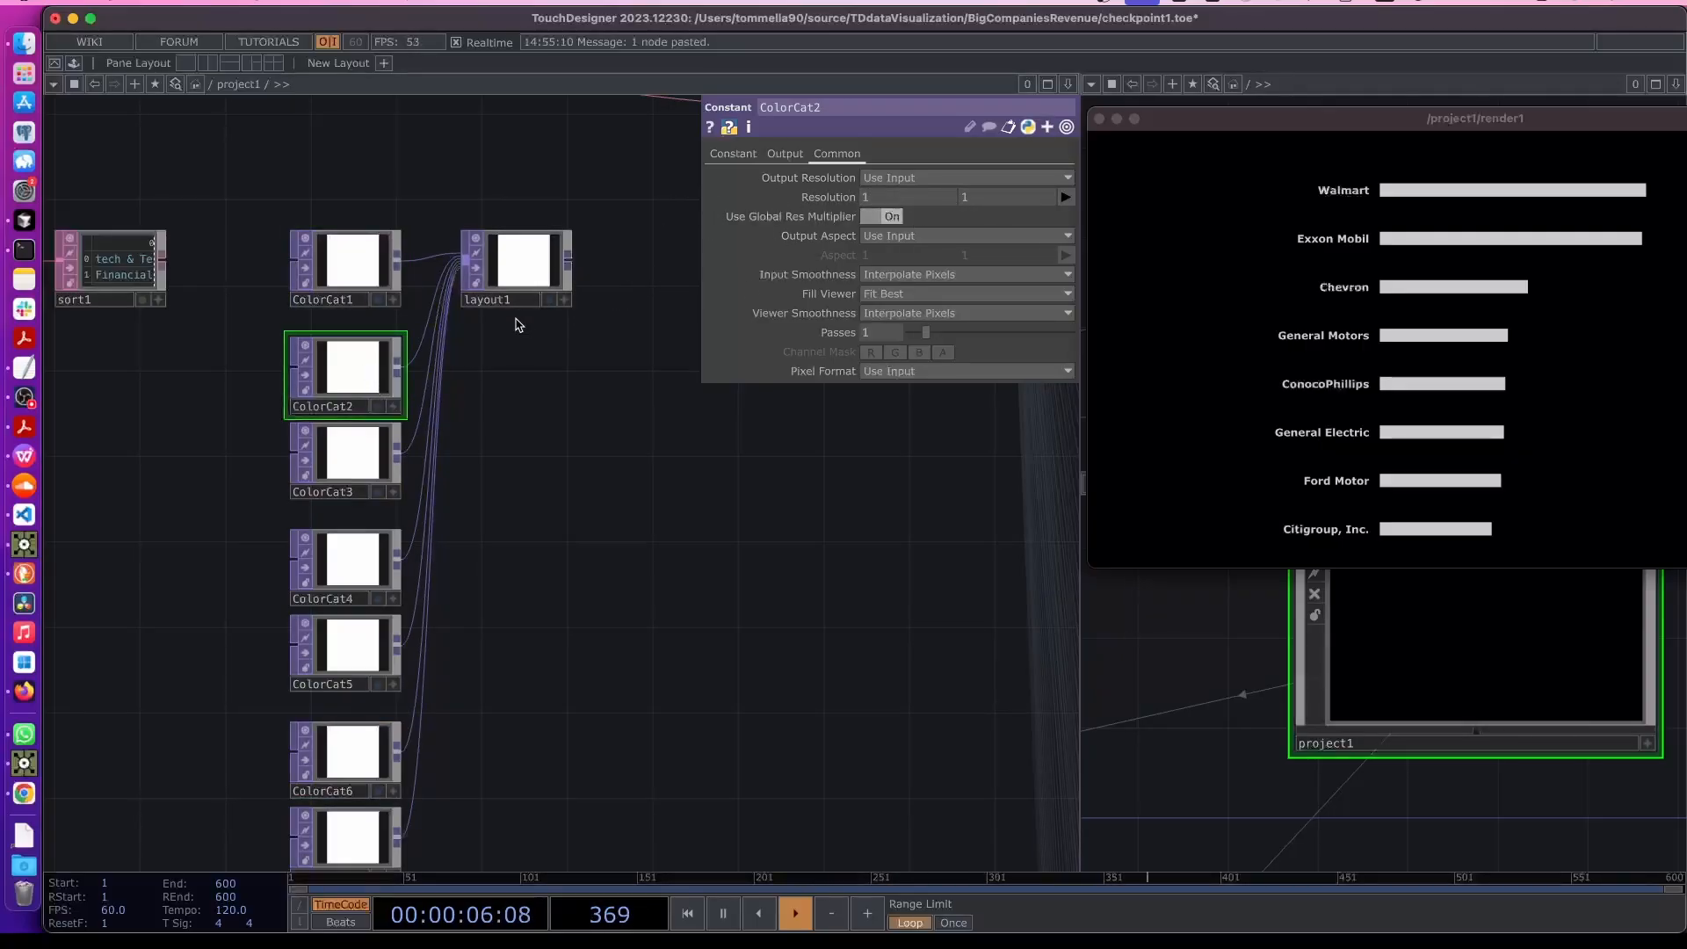
{"action": "left_click", "coordinate": [733, 153]}
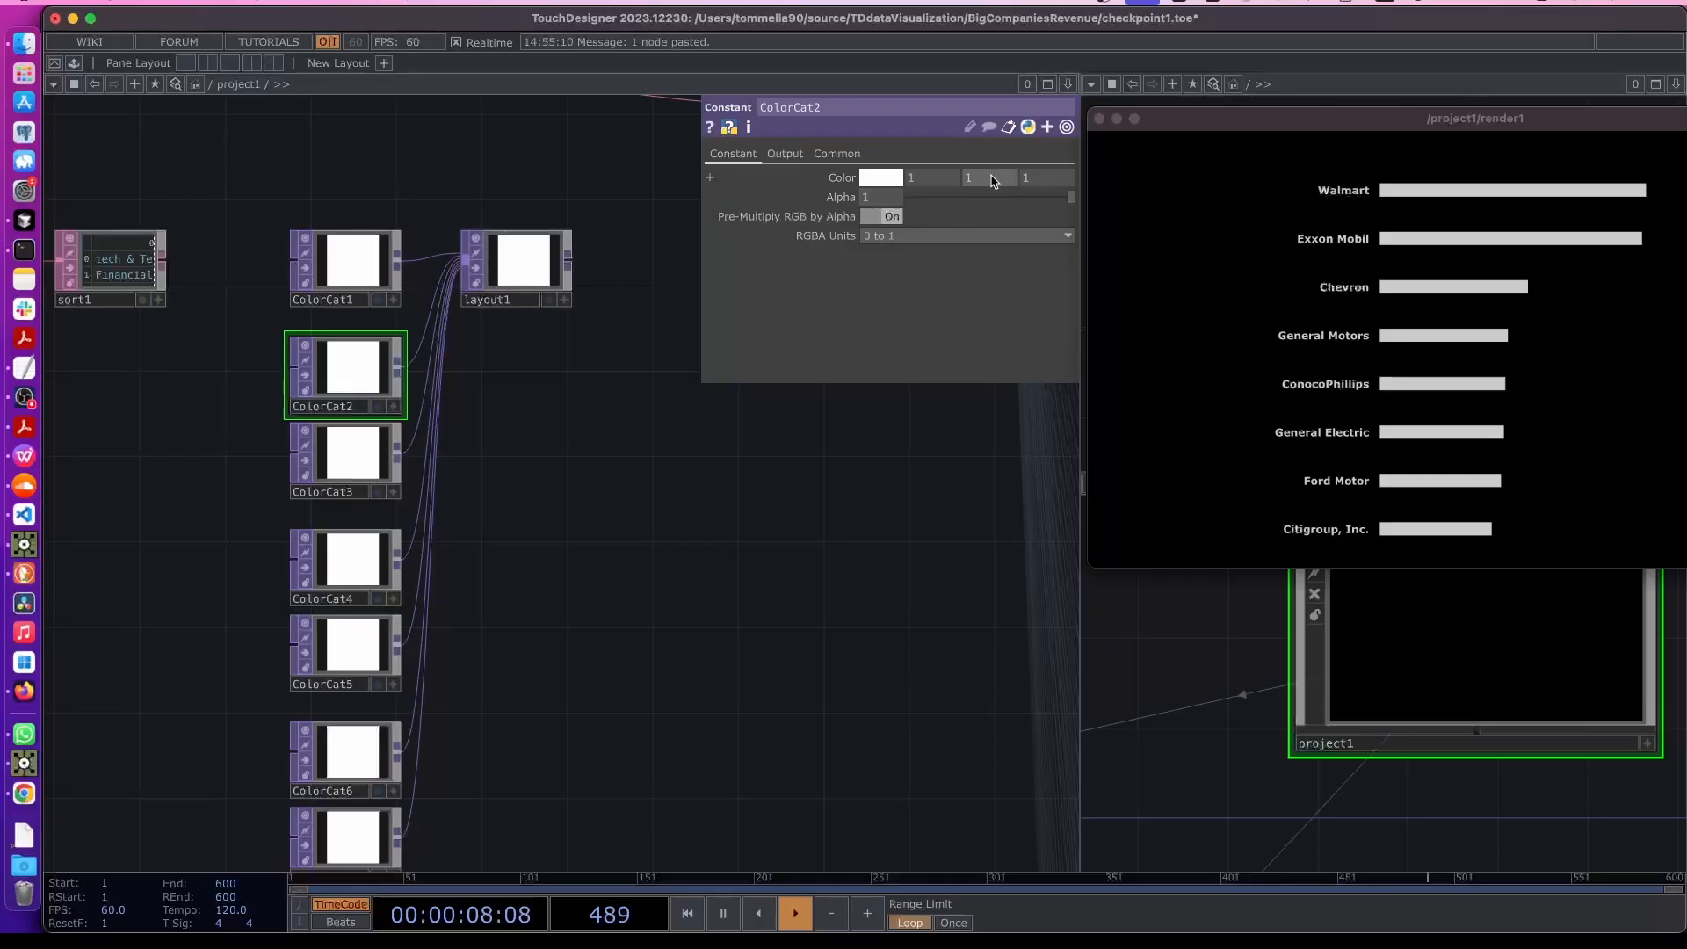
{"action": "left_click", "coordinate": [885, 179]}
{"action": "left_click", "coordinate": [889, 253]}
- Set ColorCat3's color to magenta by lowering its green component
{"action": "left_click", "coordinate": [371, 457]}
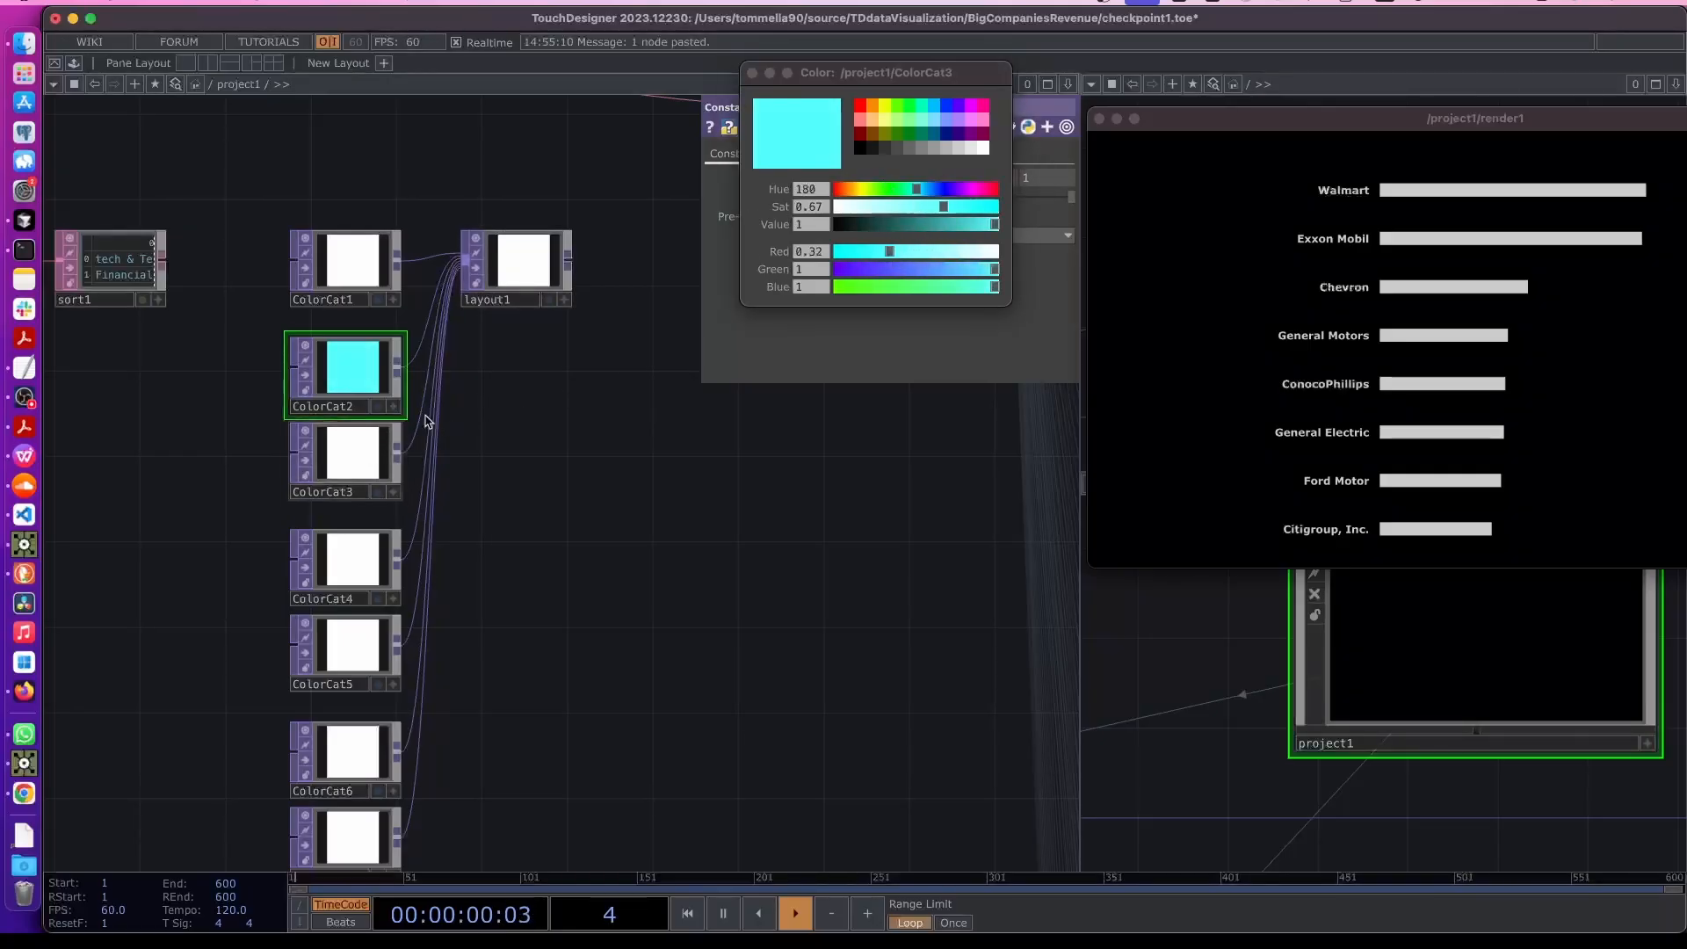
{"action": "left_click", "coordinate": [873, 191]}
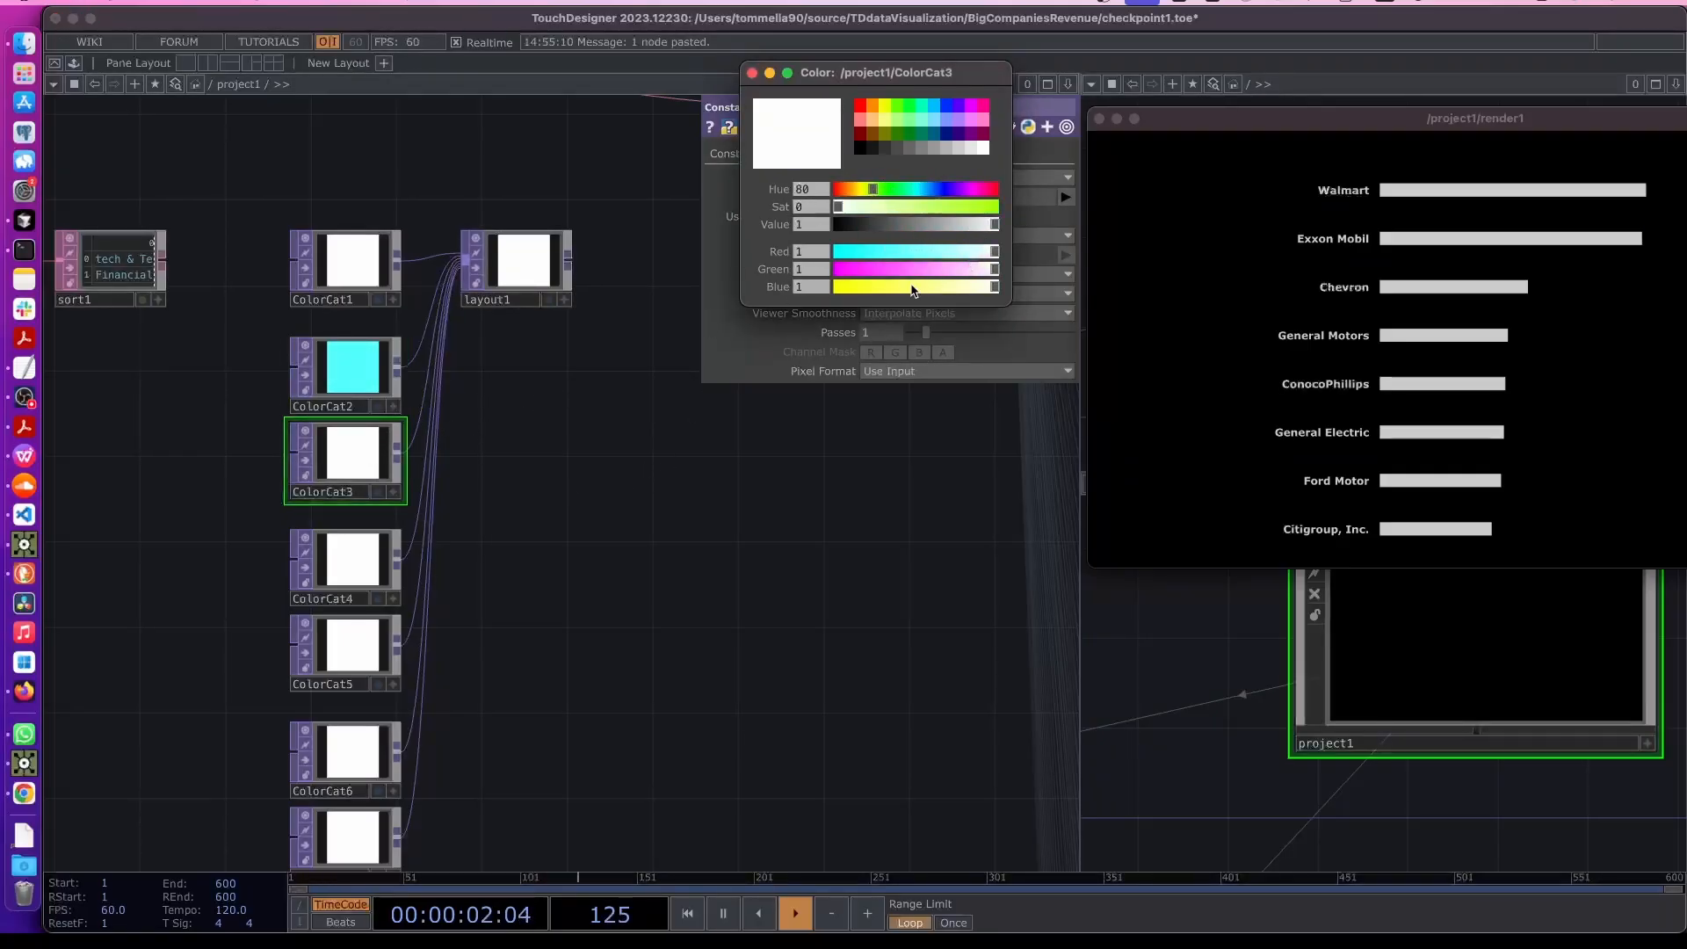
{"action": "left_click", "coordinate": [877, 271]}
{"action": "left_click", "coordinate": [579, 478]}
- Turn on Scale Resolution for layout1
{"action": "left_click", "coordinate": [531, 277]}
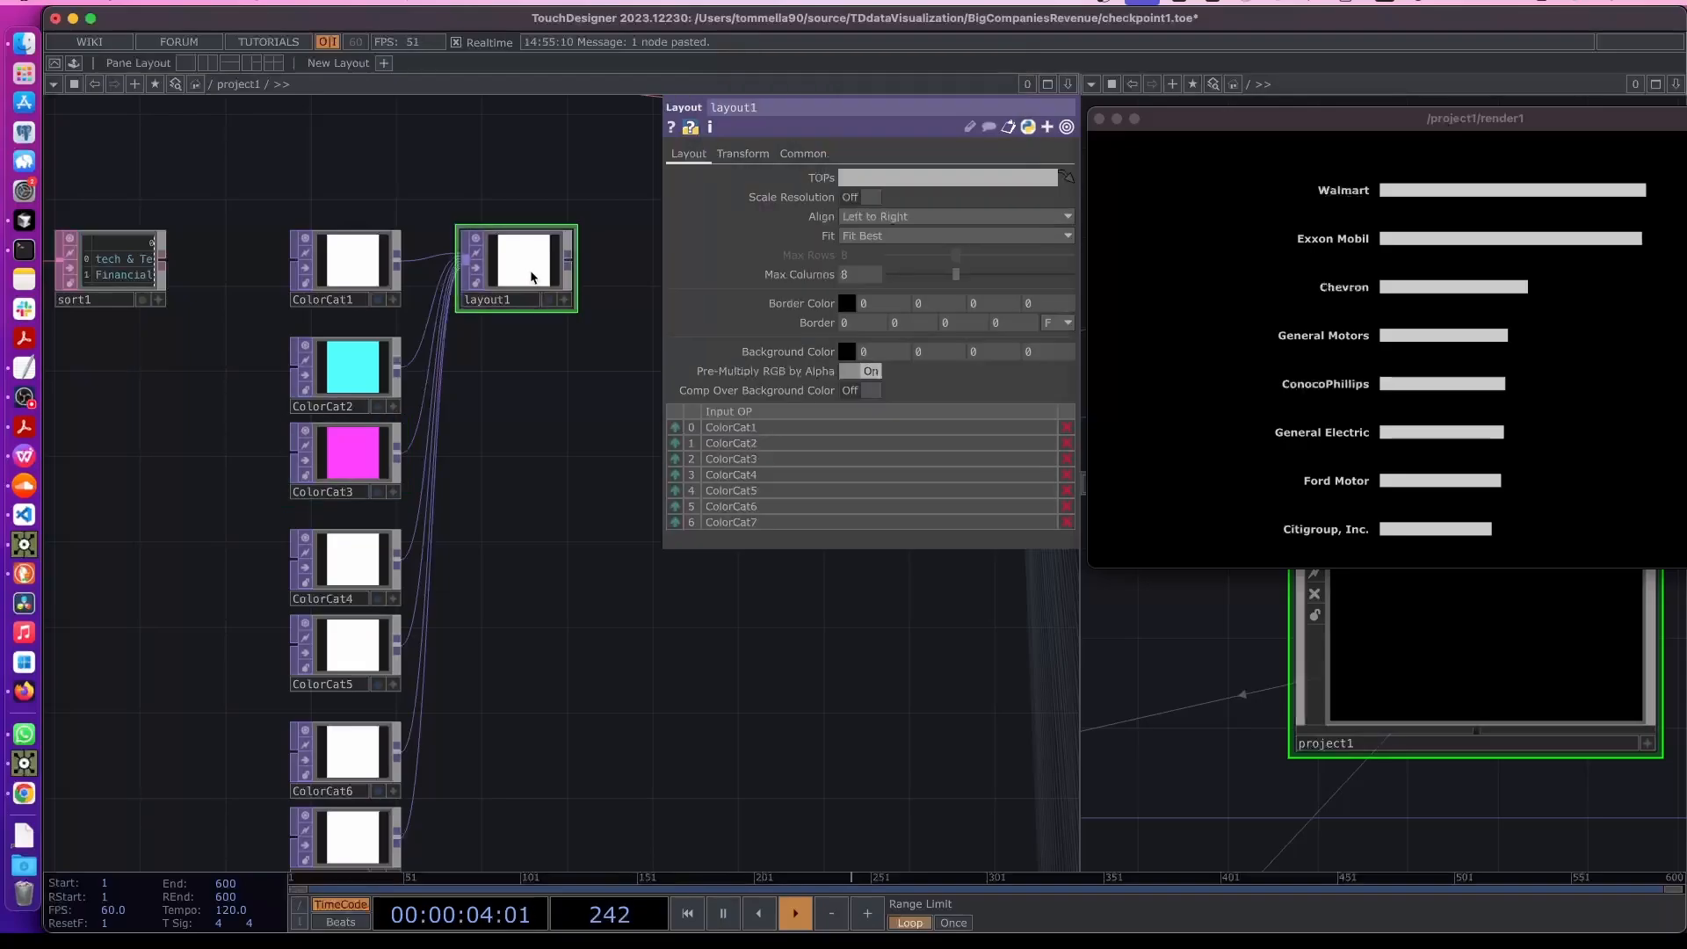
{"action": "left_click_drag", "start_coordinate": [550, 422], "coordinate": [479, 505]}
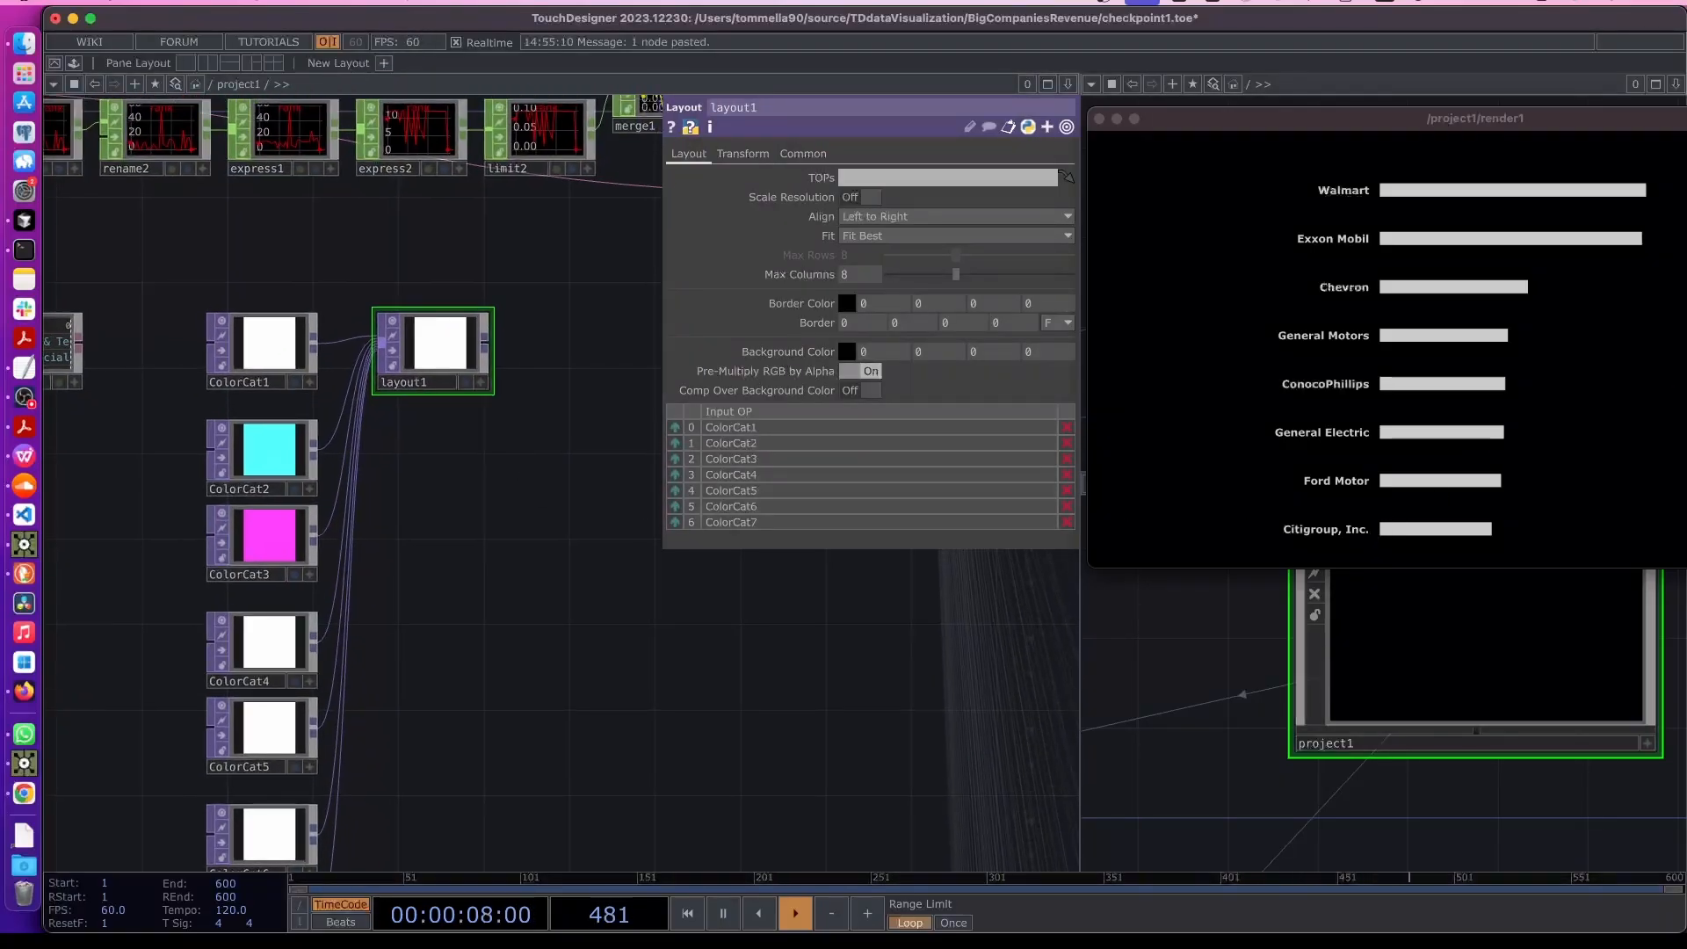
{"action": "key", "text": "super+Tab"}
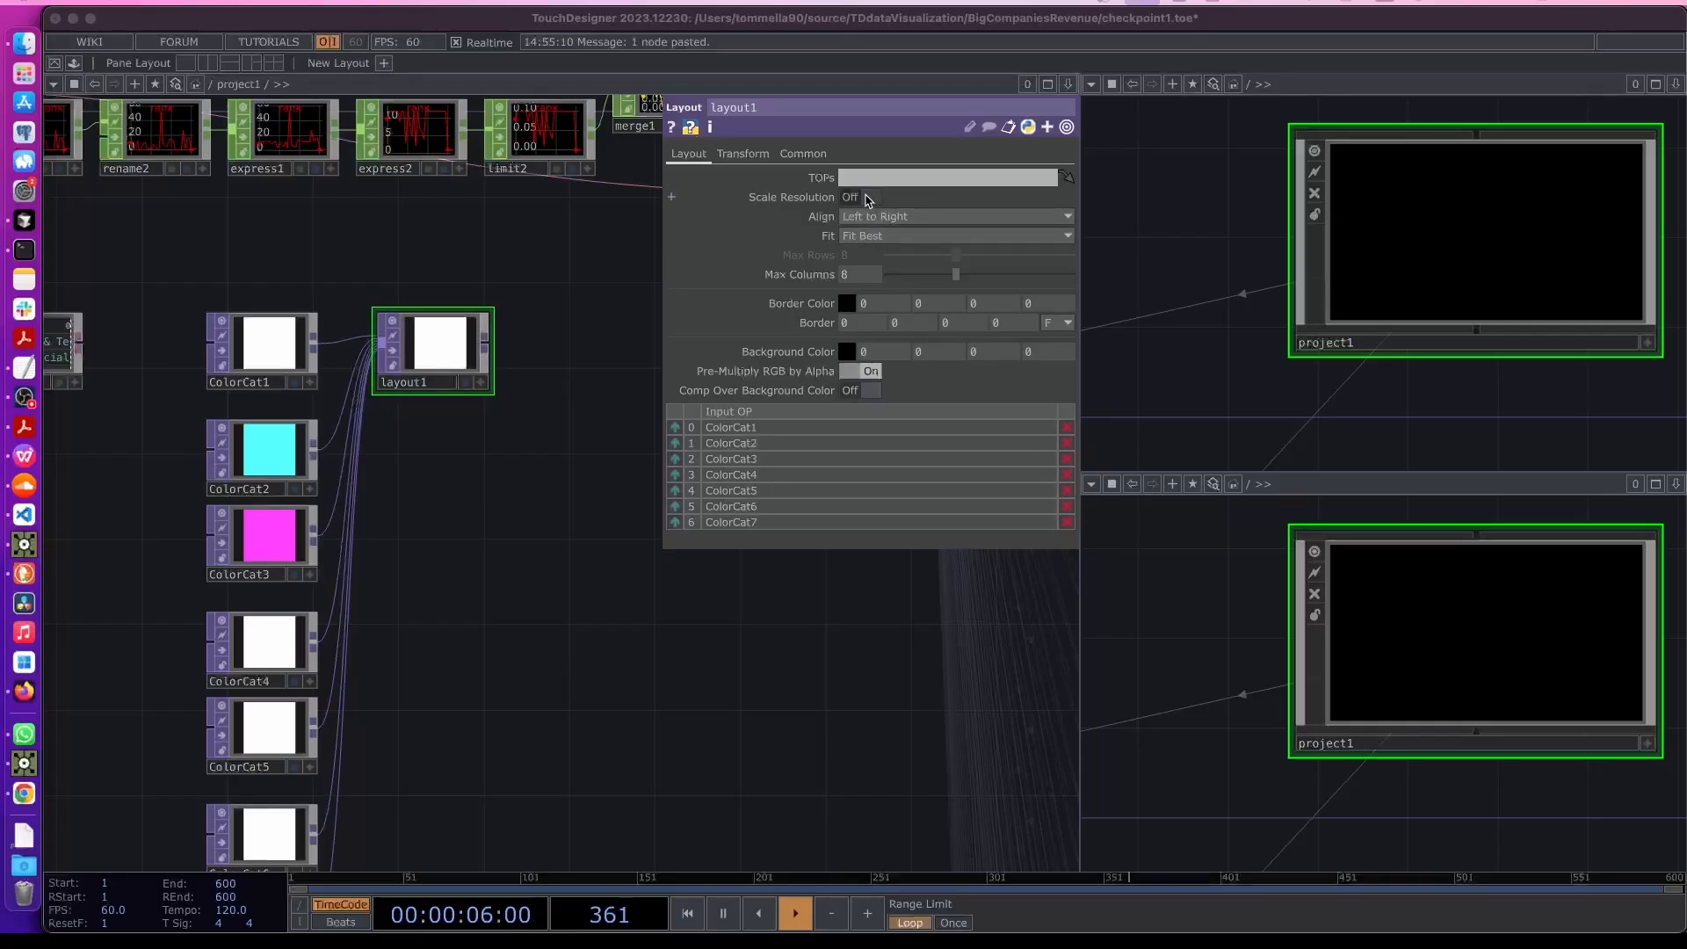
{"action": "left_click", "coordinate": [867, 196]}
{"action": "left_click", "coordinate": [867, 197]}
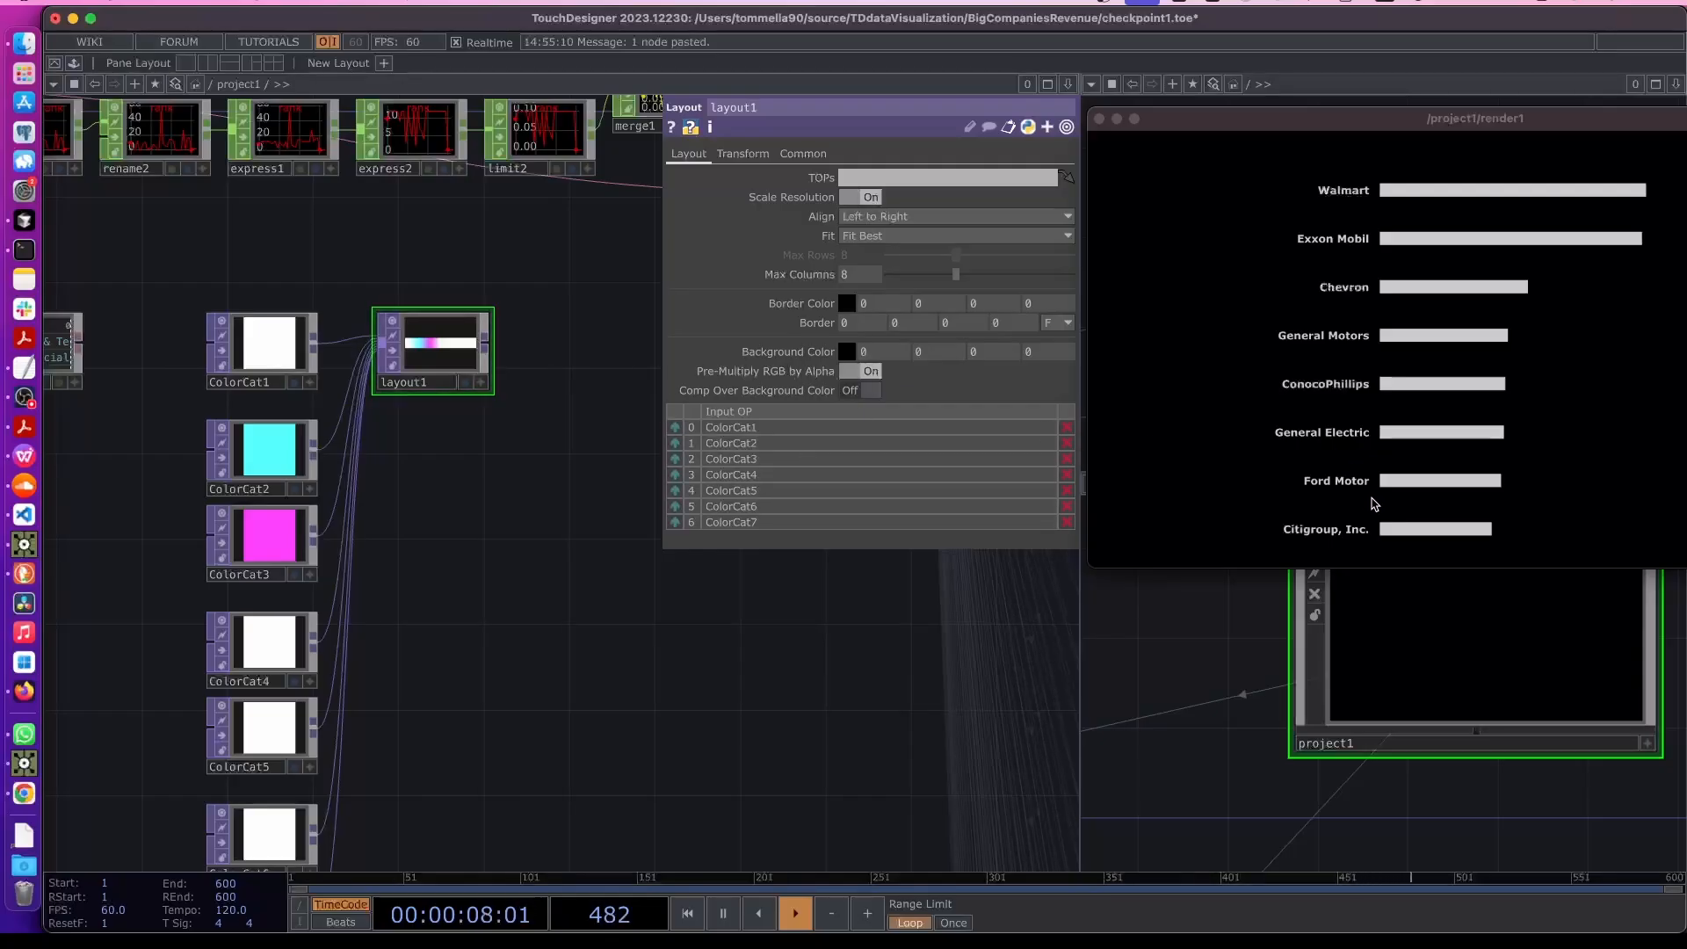
- Append a TOP to CHOP operator to the output of layout1
{"action": "left_click_drag", "start_coordinate": [650, 618], "coordinate": [652, 612]}
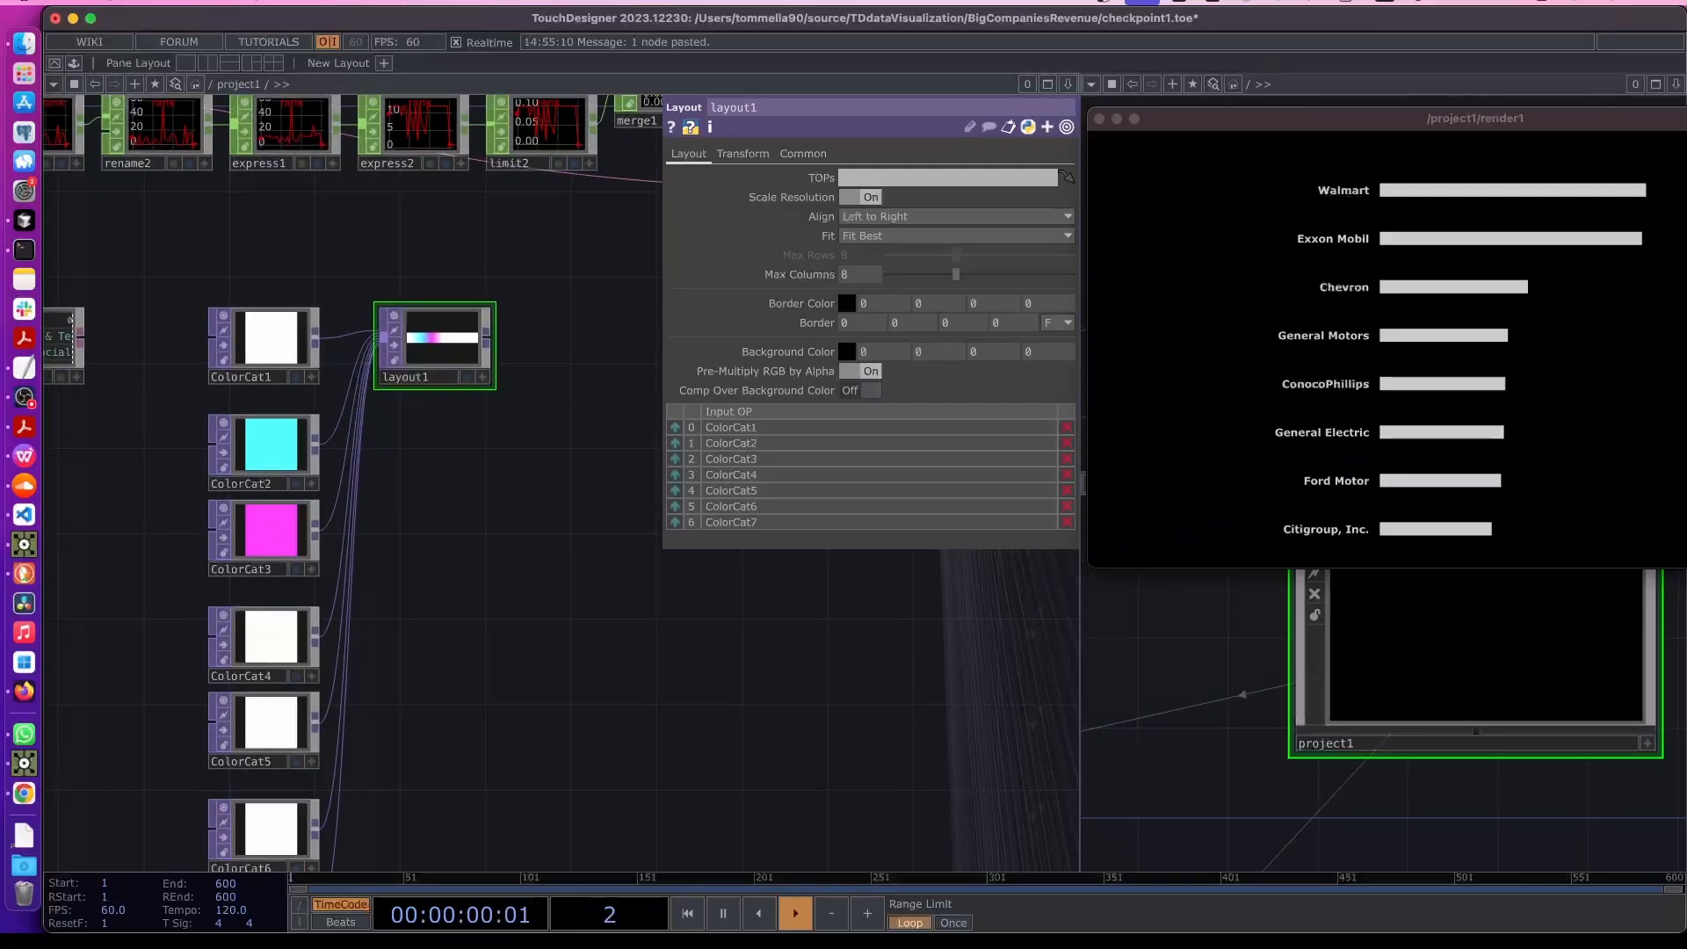
{"action": "key", "text": "super+Tab"}
{"action": "left_click", "coordinate": [634, 623]}
{"action": "left_click_drag", "start_coordinate": [633, 622], "coordinate": [459, 668]}
{"action": "left_click_drag", "start_coordinate": [452, 559], "coordinate": [443, 643]}
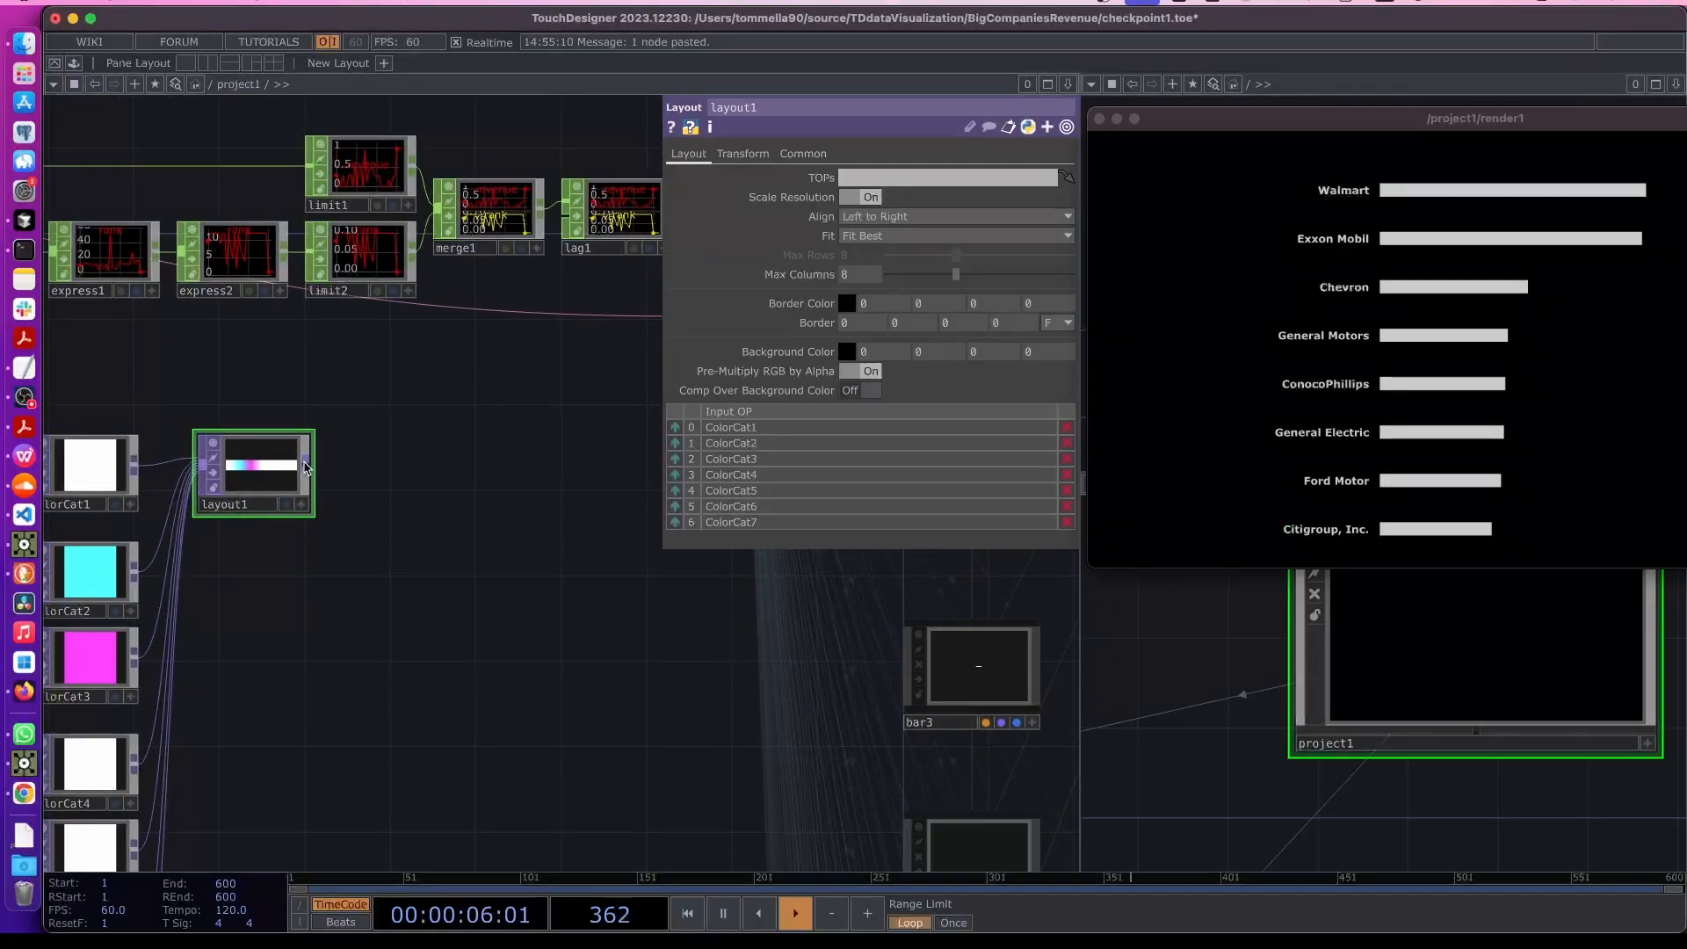
{"action": "right_click", "coordinate": [308, 465]}
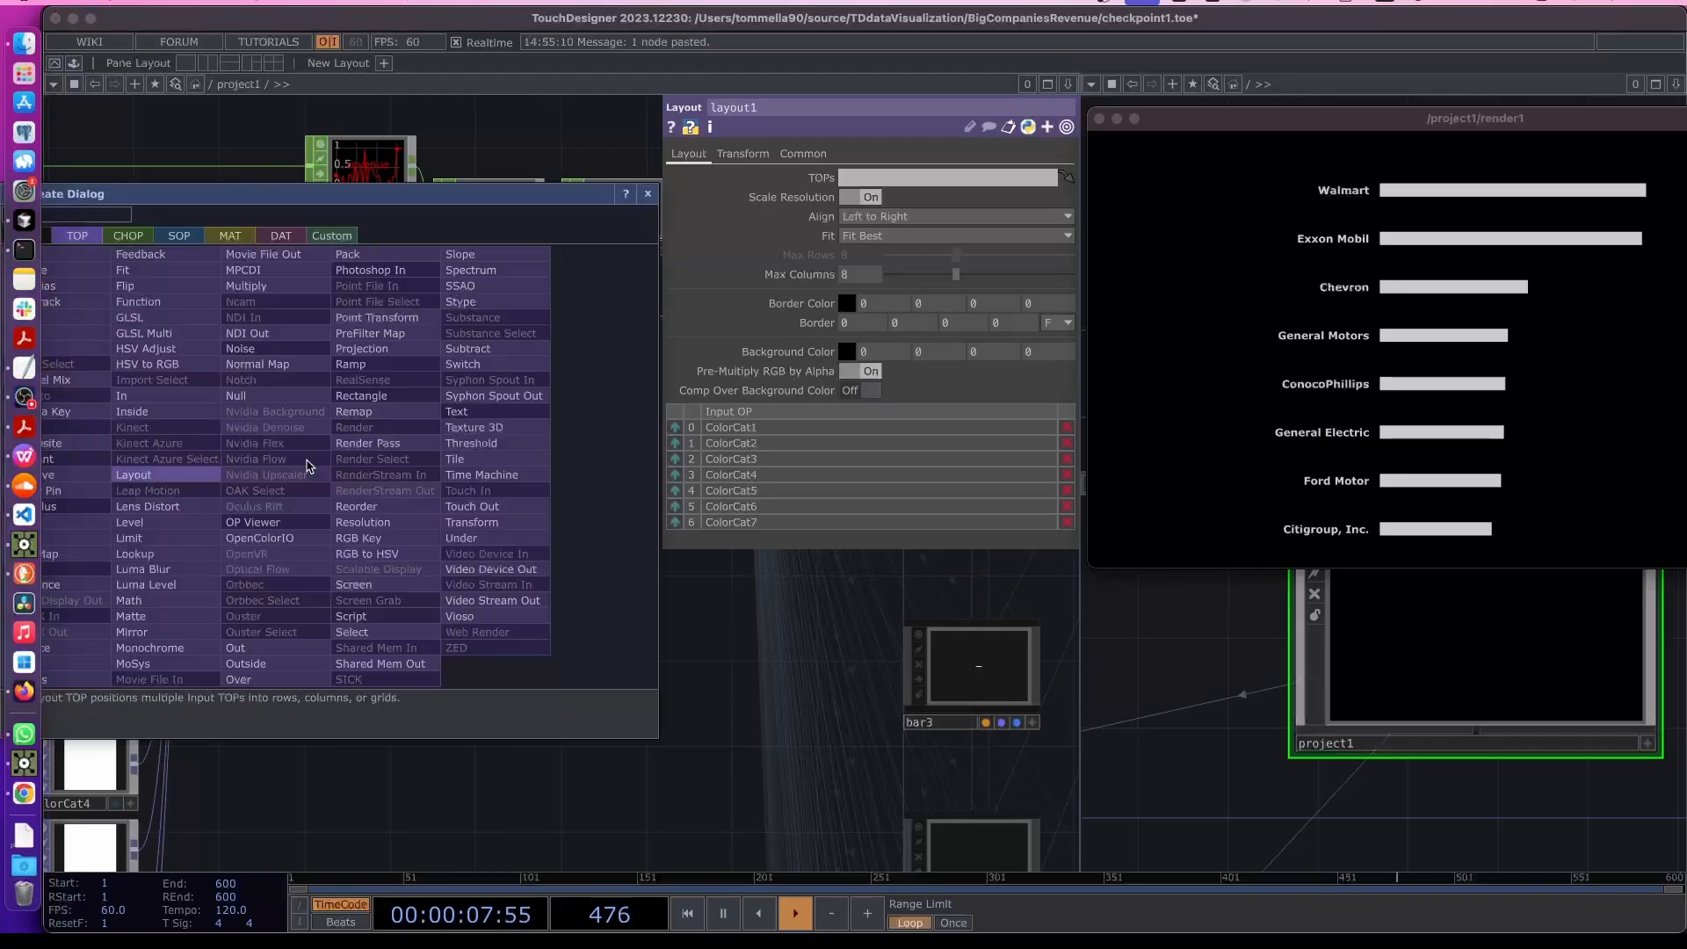
{"action": "left_click", "coordinate": [128, 237]}
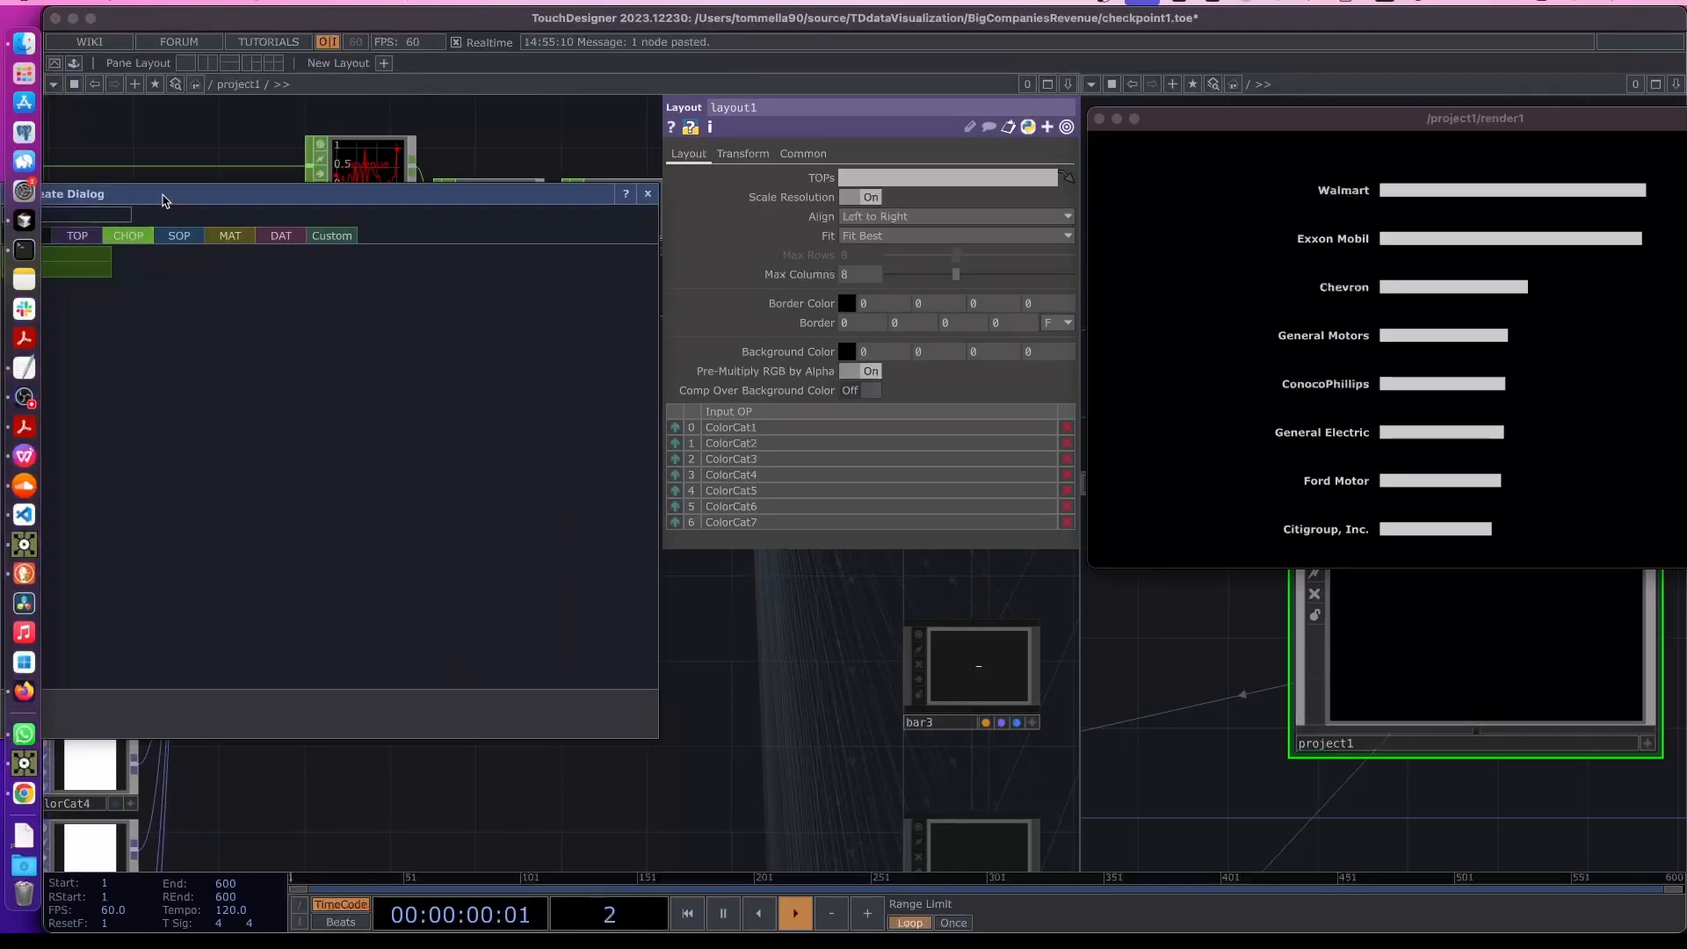
{"action": "left_click", "coordinate": [180, 278]}
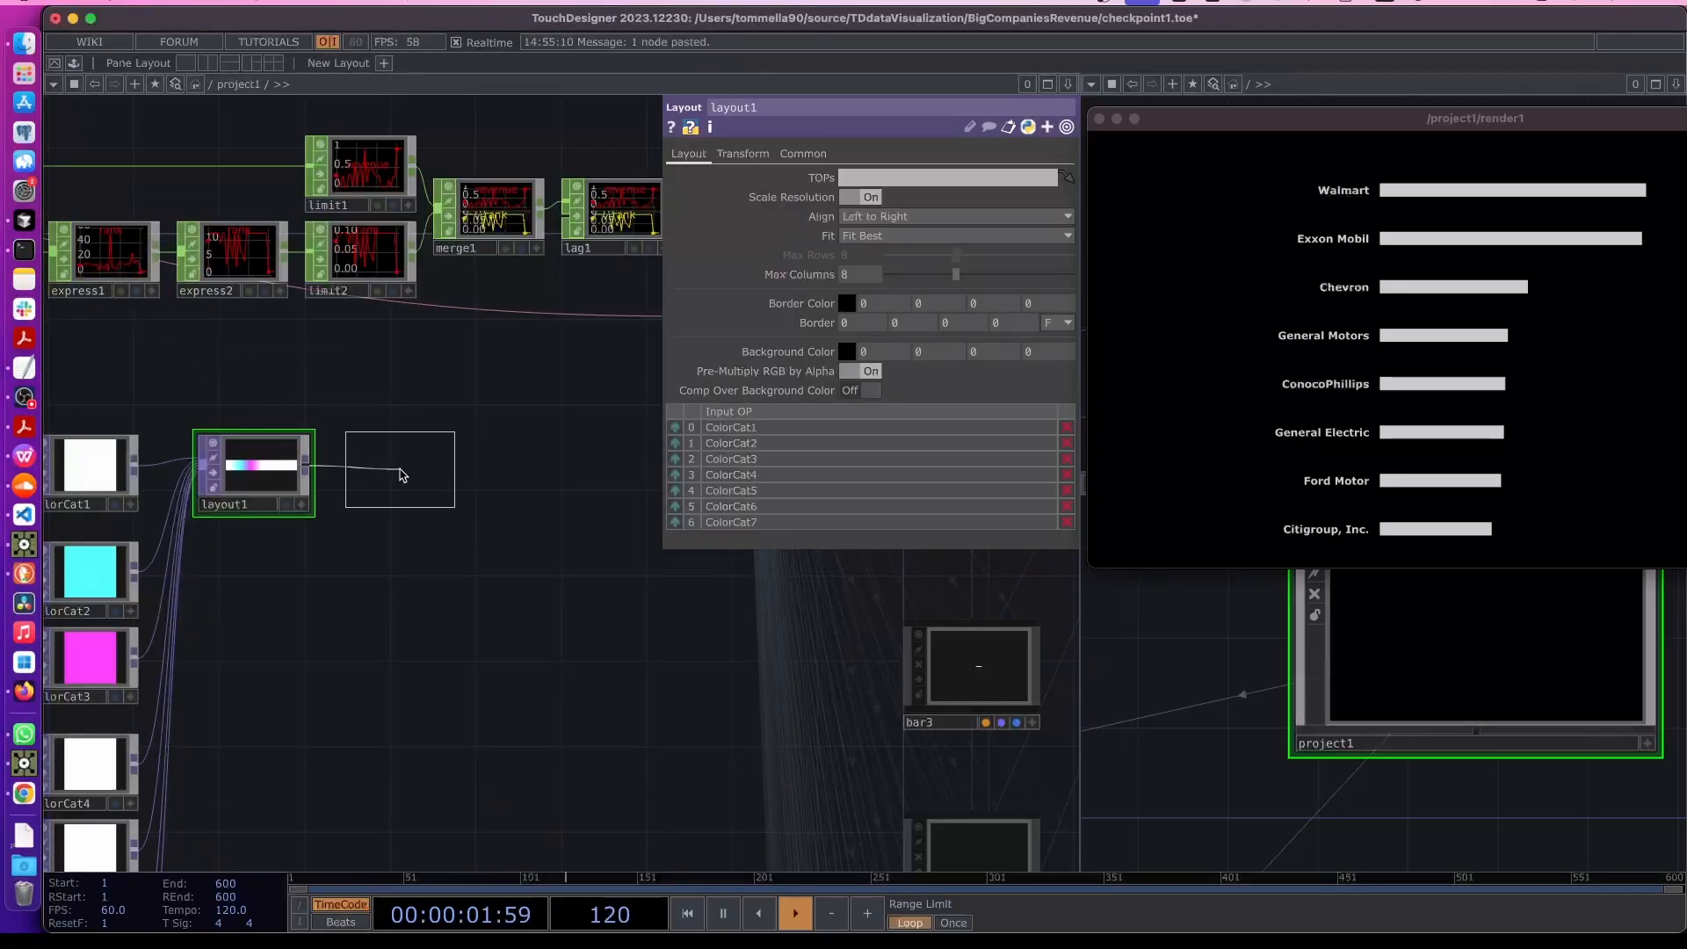
{"action": "left_click", "coordinate": [443, 488]}
{"action": "scroll", "coordinate": [459, 470], "scroll_direction": "up", "scroll_amount": 4}
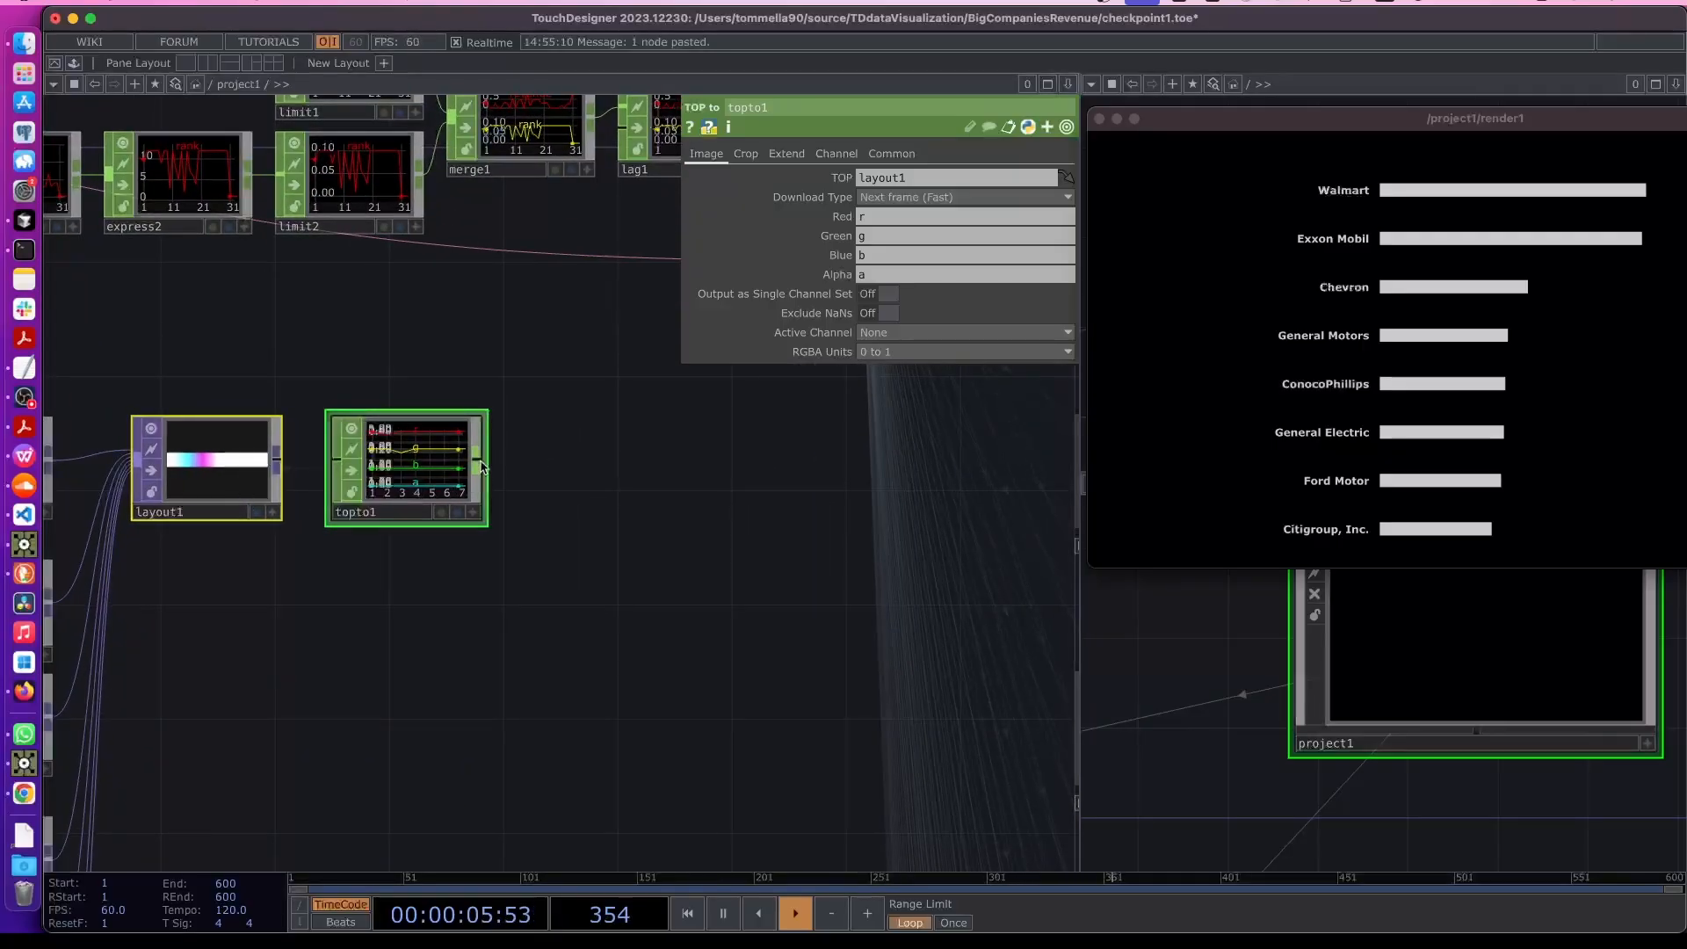
- Append a CHOP to DAT operator to the output of topto1
{"action": "right_click", "coordinate": [479, 460]}
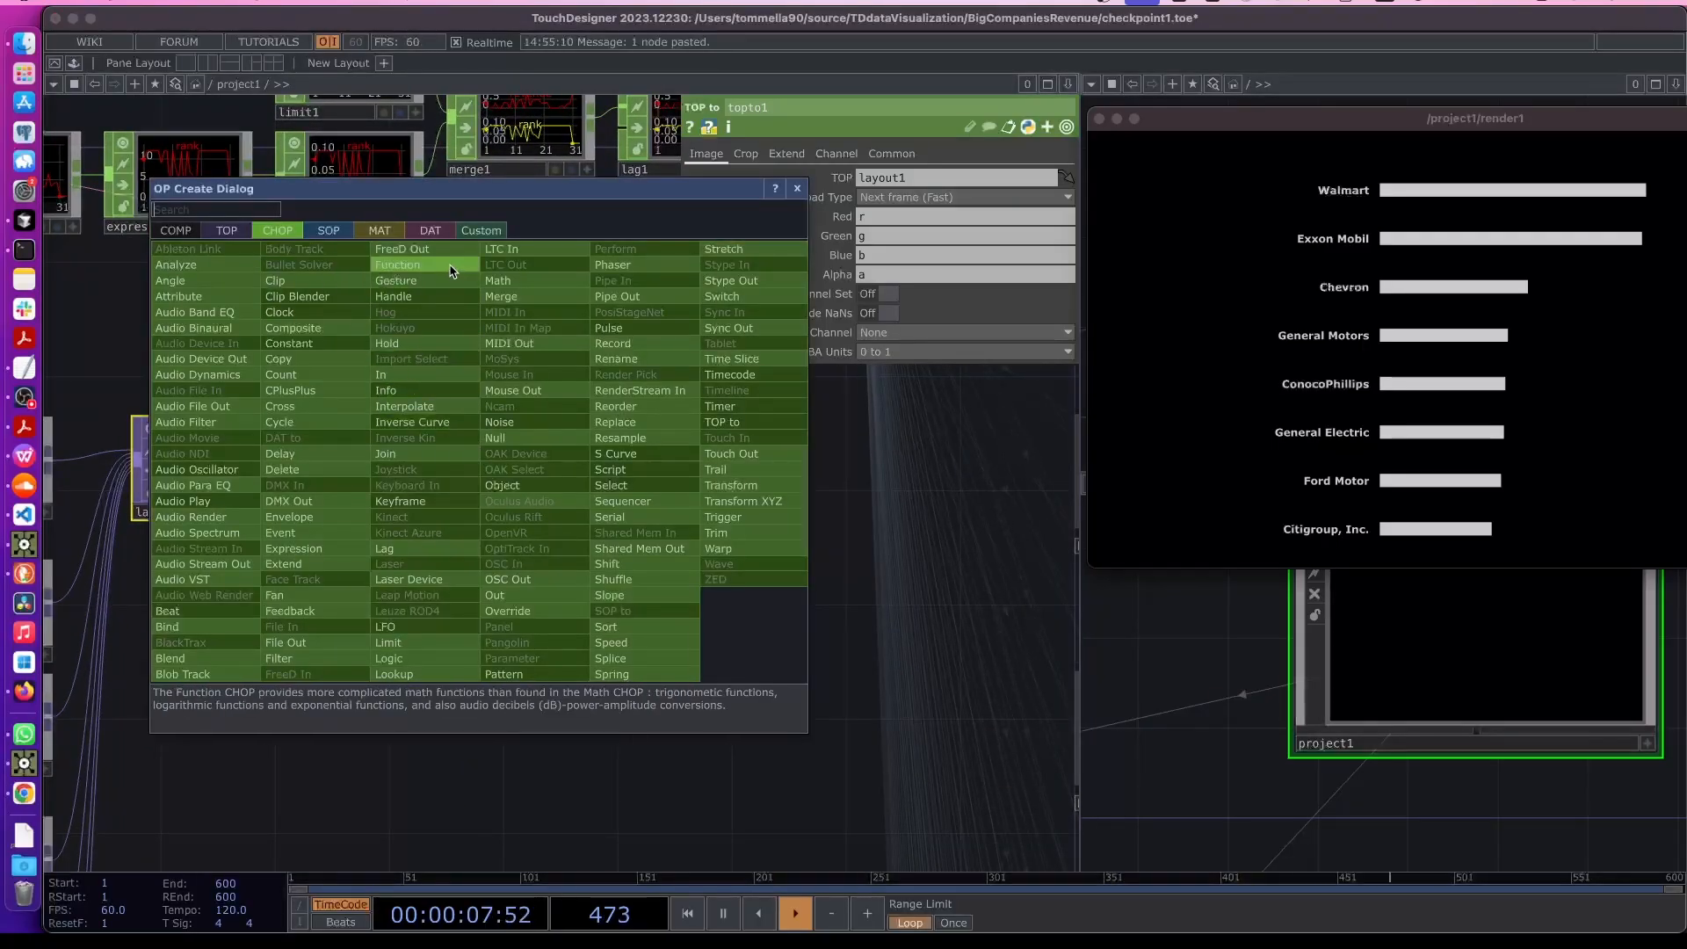
{"action": "left_click", "coordinate": [432, 232]}
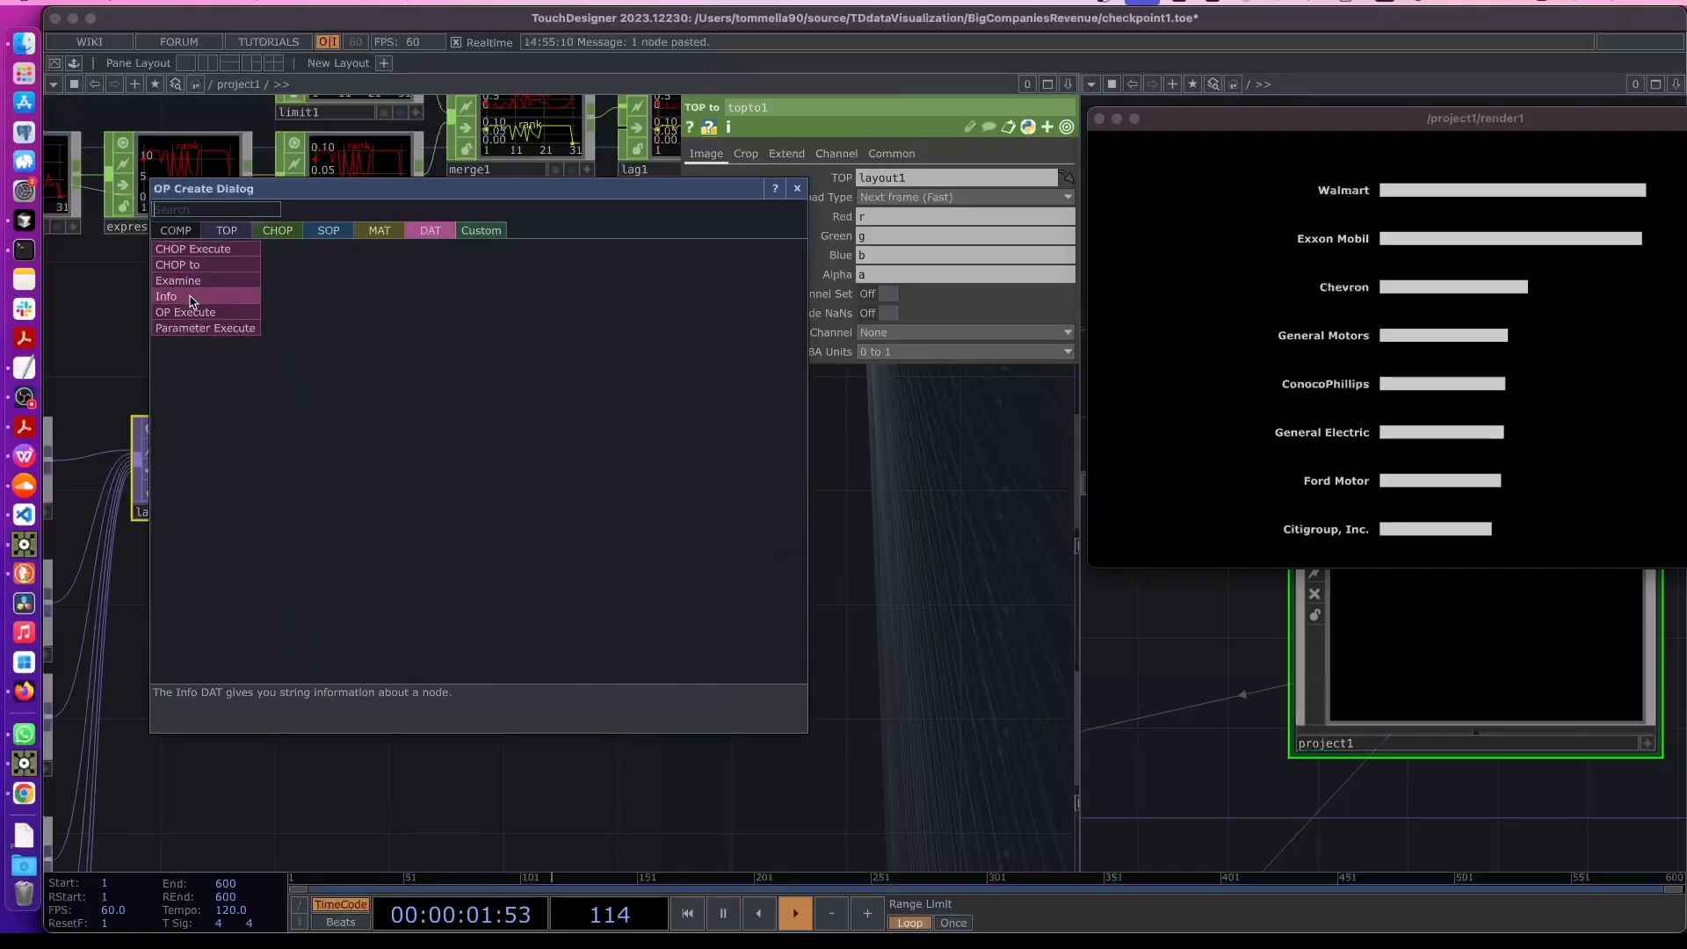
{"action": "left_click", "coordinate": [192, 265]}
{"action": "left_click", "coordinate": [607, 476]}
{"action": "scroll", "coordinate": [629, 479], "scroll_direction": "up", "scroll_amount": 5}
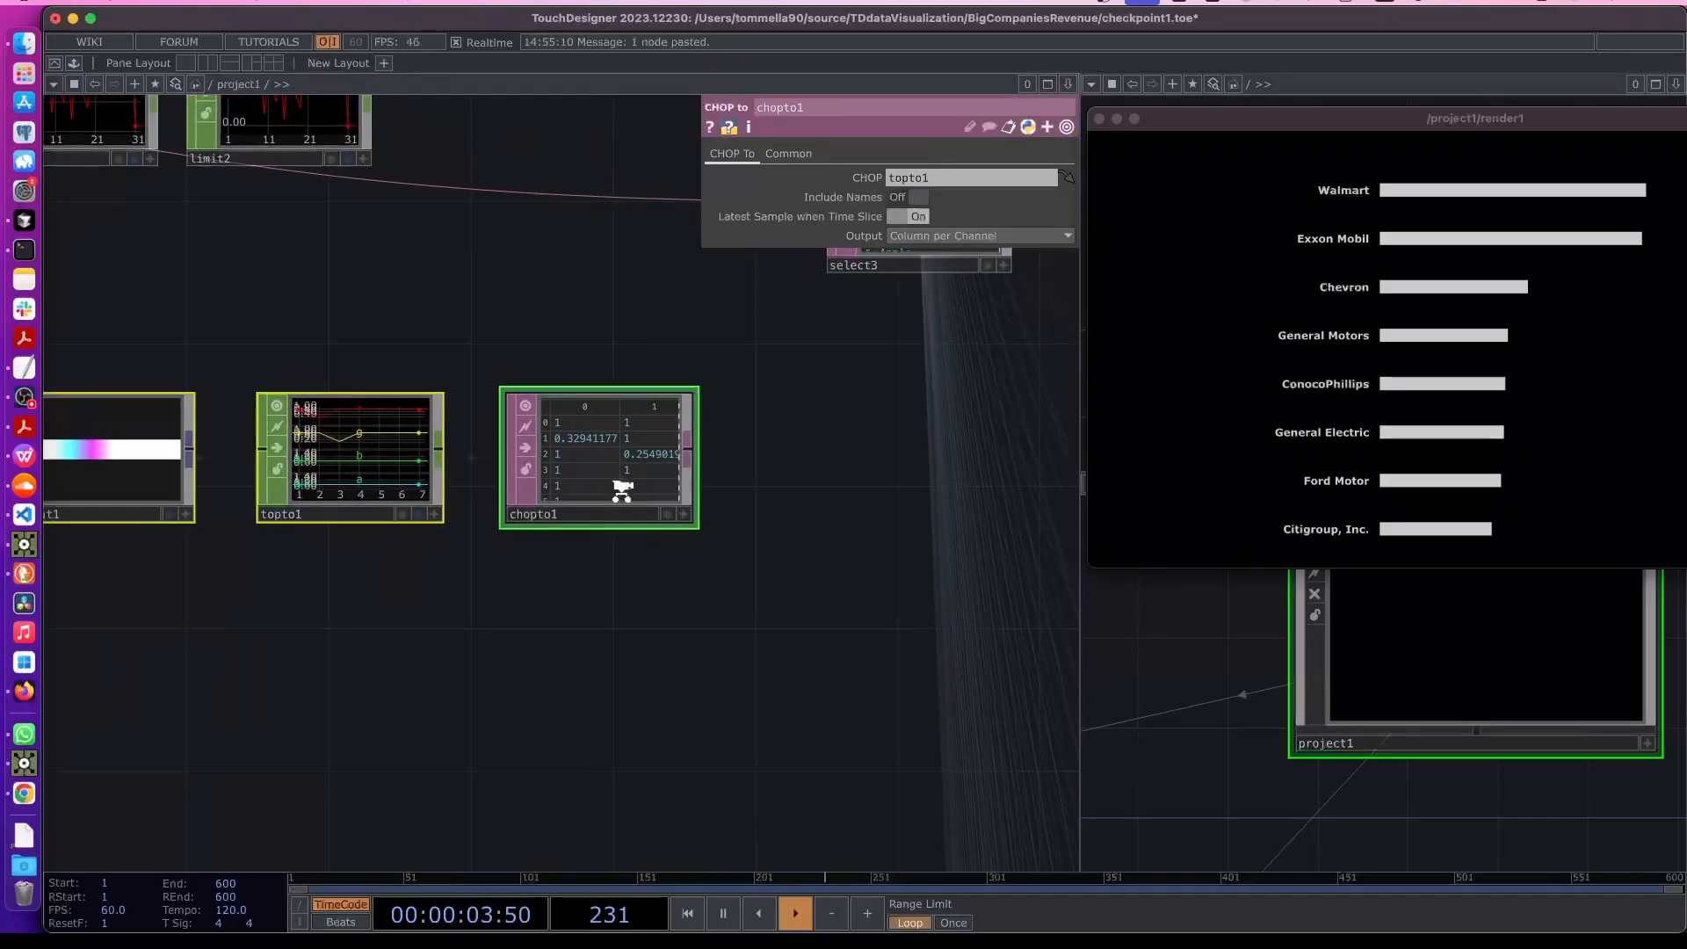
{"action": "scroll", "coordinate": [633, 478], "scroll_direction": "up", "scroll_amount": 2}
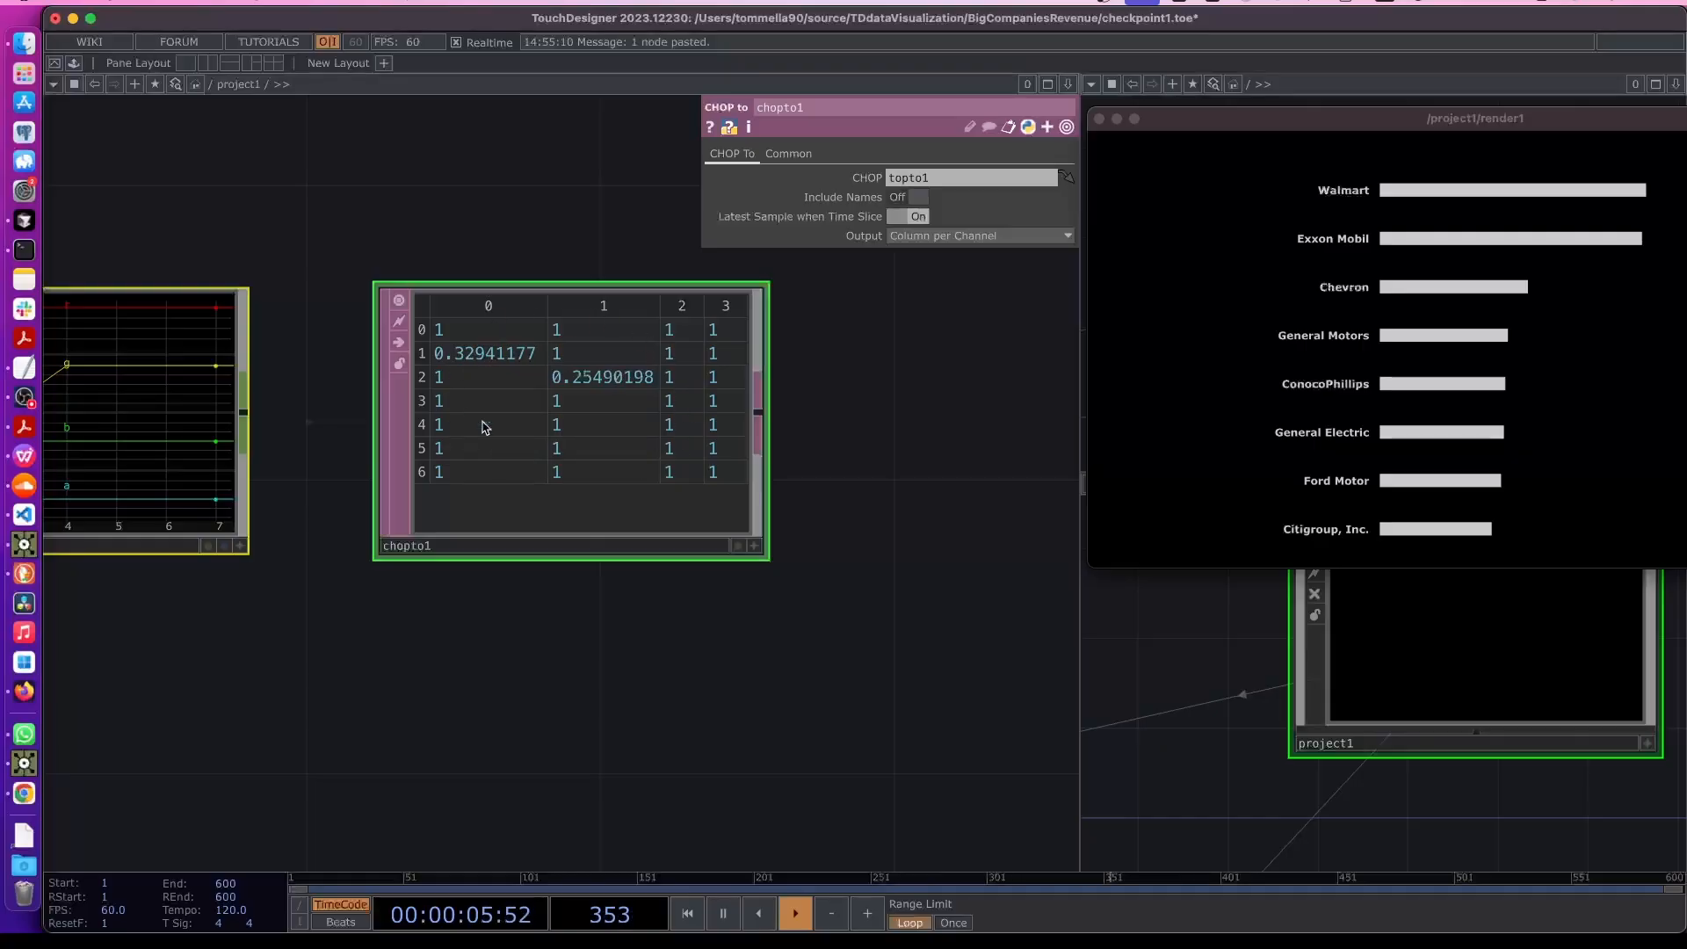
{"action": "scroll", "coordinate": [694, 481], "scroll_direction": "down", "scroll_amount": 1}
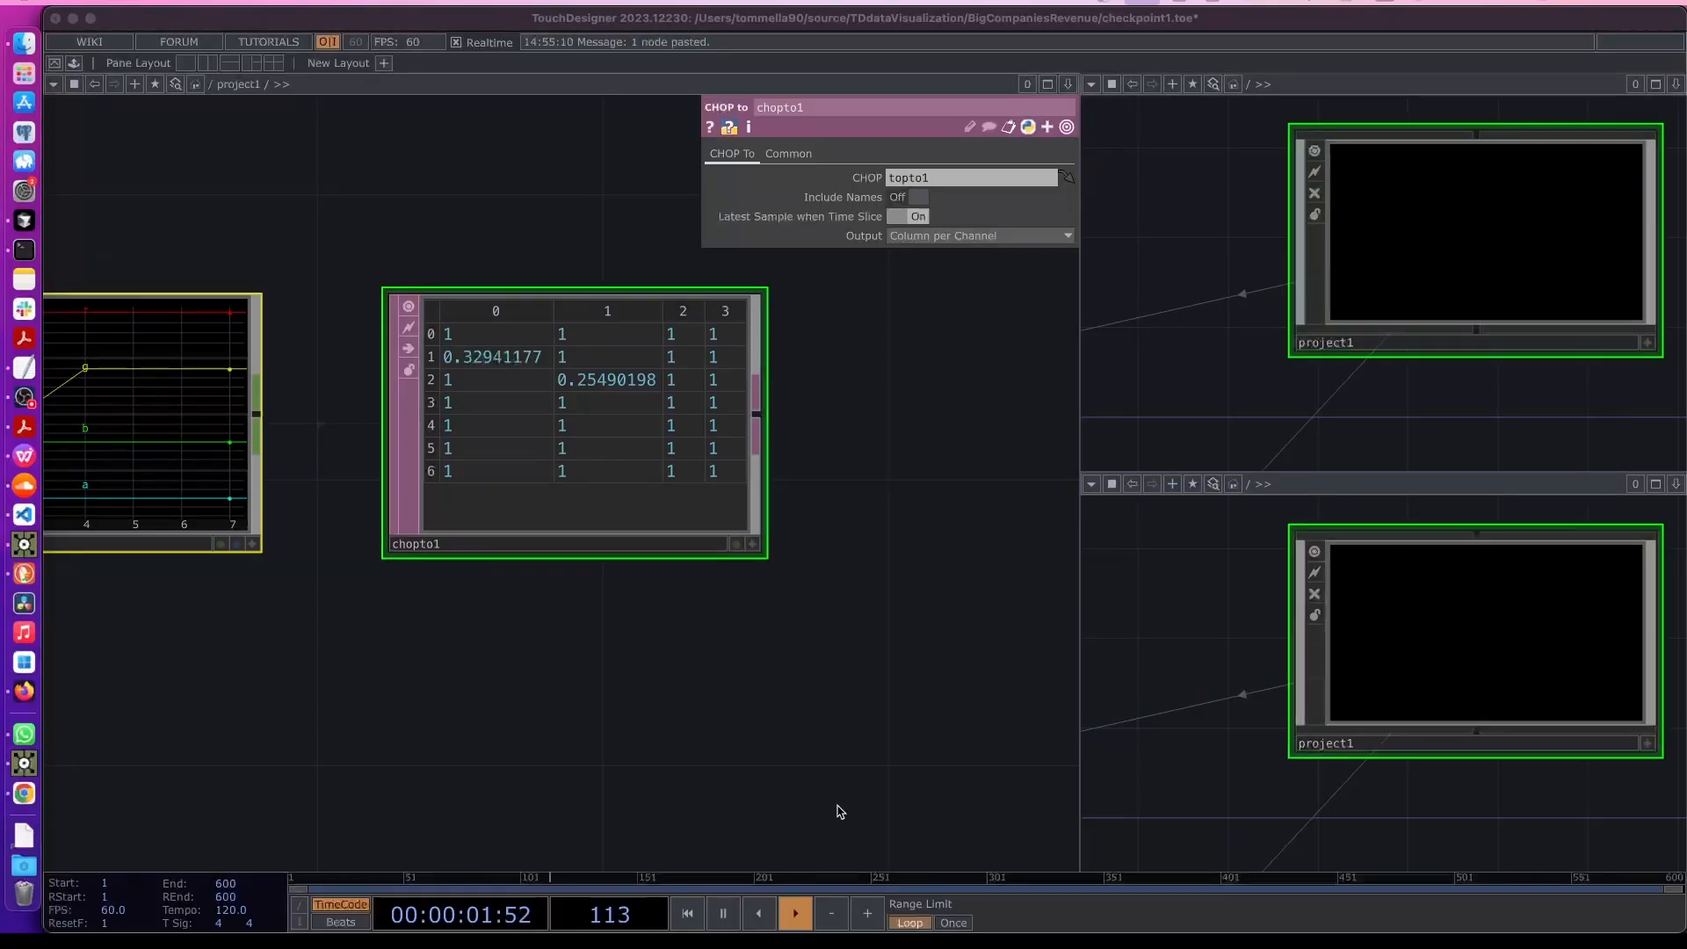
- Append an Insert DAT to the output of chopto1
{"action": "left_click", "coordinate": [764, 401]}
{"action": "key", "text": "Tab"}
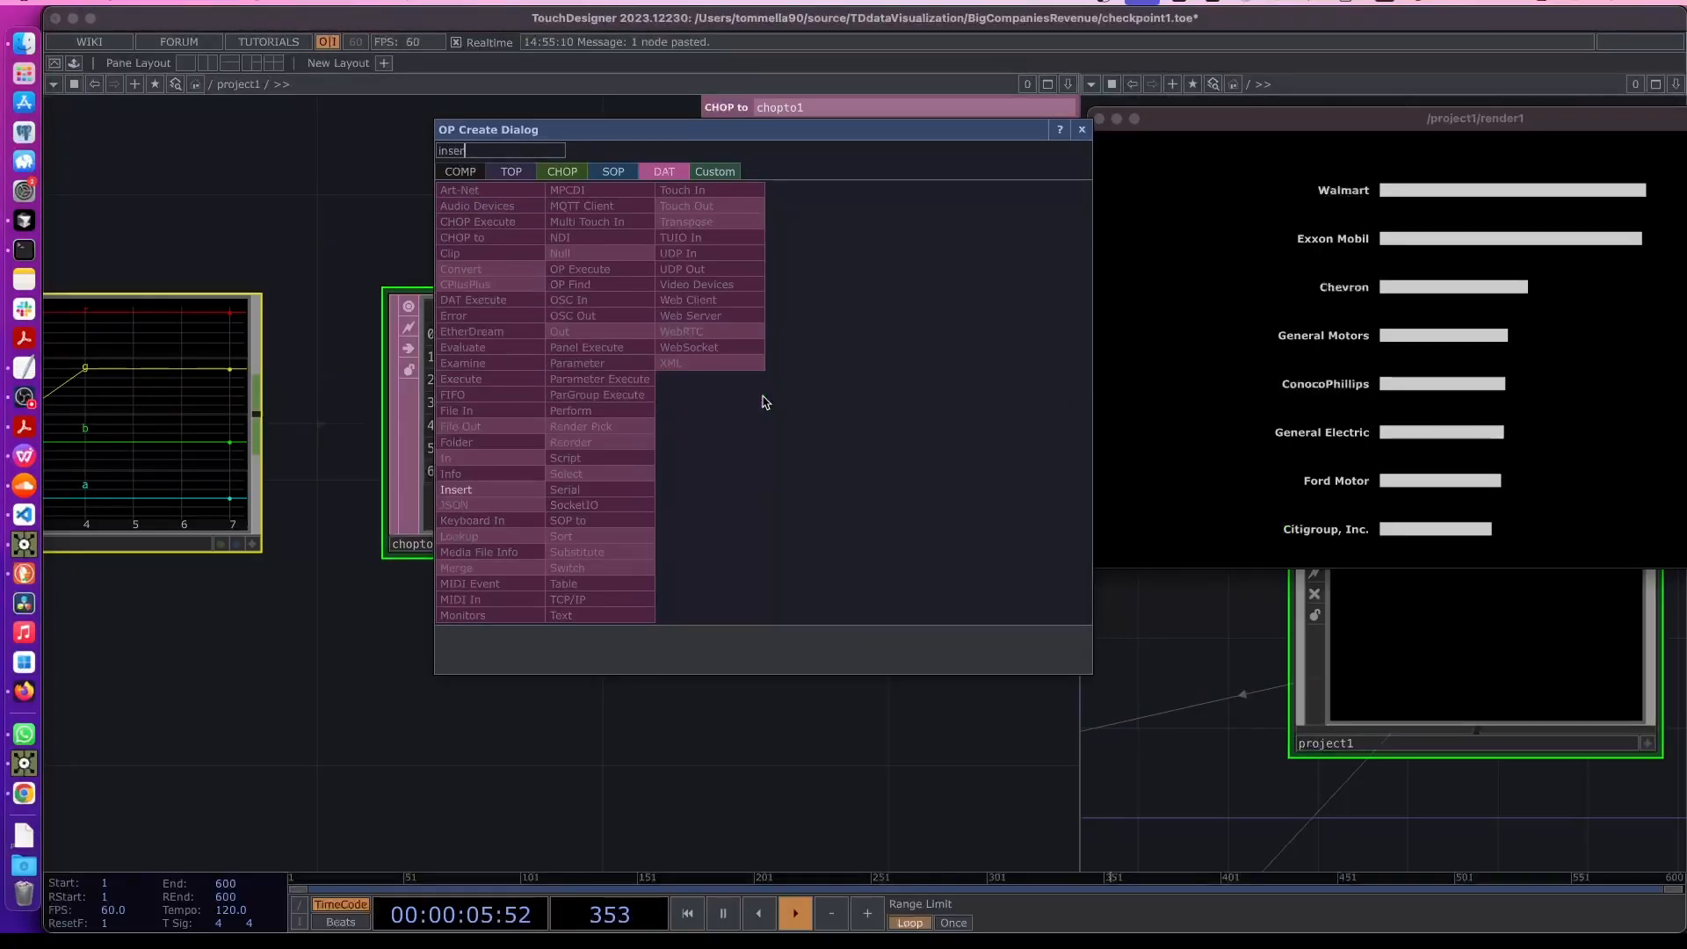
{"action": "left_click", "coordinate": [460, 490]}
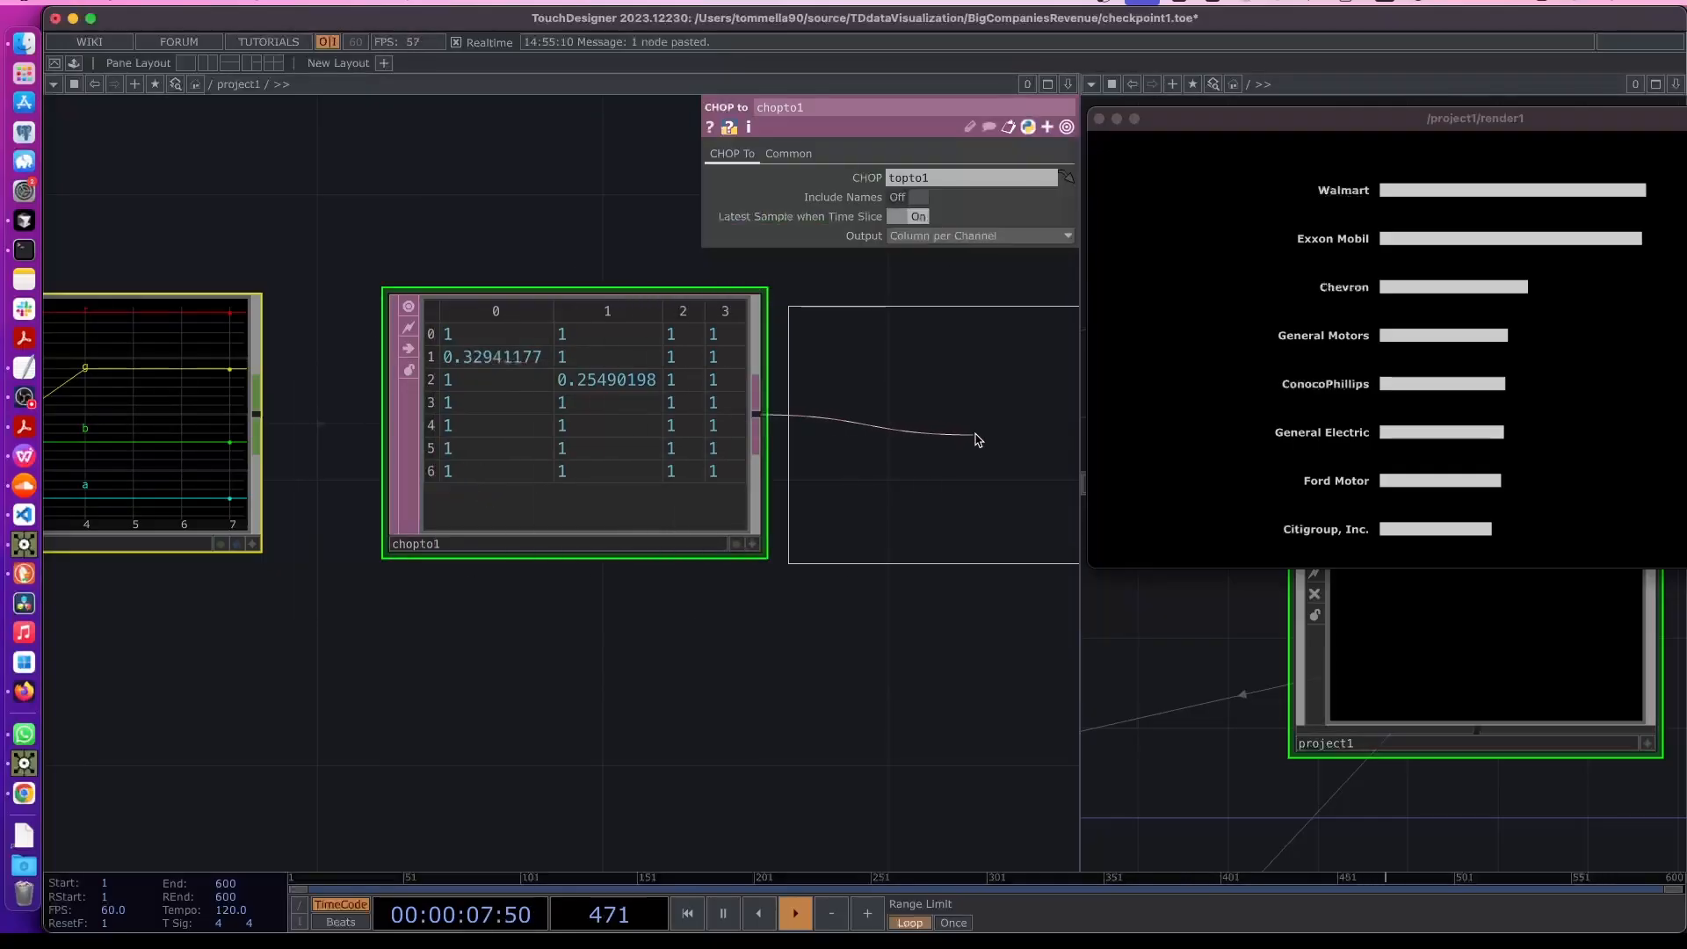
{"action": "left_click", "coordinate": [824, 440]}
{"action": "scroll", "coordinate": [786, 606], "scroll_direction": "down", "scroll_amount": 3}
{"action": "left_click_drag", "start_coordinate": [637, 537], "coordinate": [635, 537]}
{"action": "left_click_drag", "start_coordinate": [820, 527], "coordinate": [787, 533]}
{"action": "scroll", "coordinate": [793, 435], "scroll_direction": "up", "scroll_amount": 2}
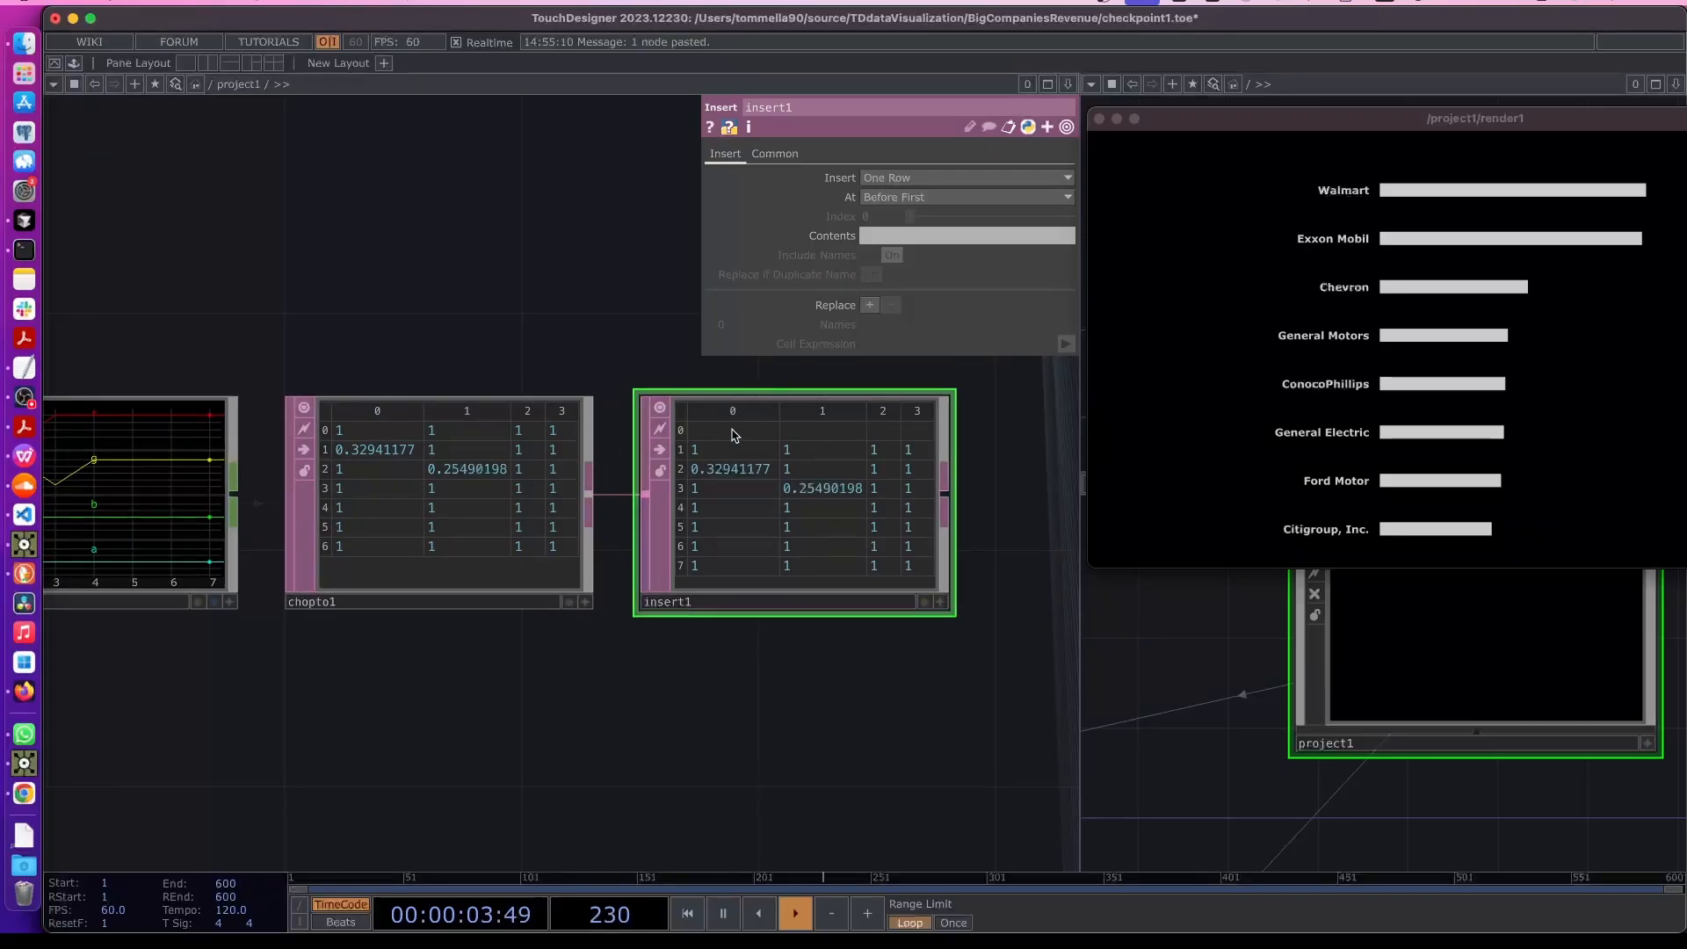
- Set insert1's inserted row contents to "r g b a" as column headers
{"action": "left_click", "coordinate": [883, 240]}
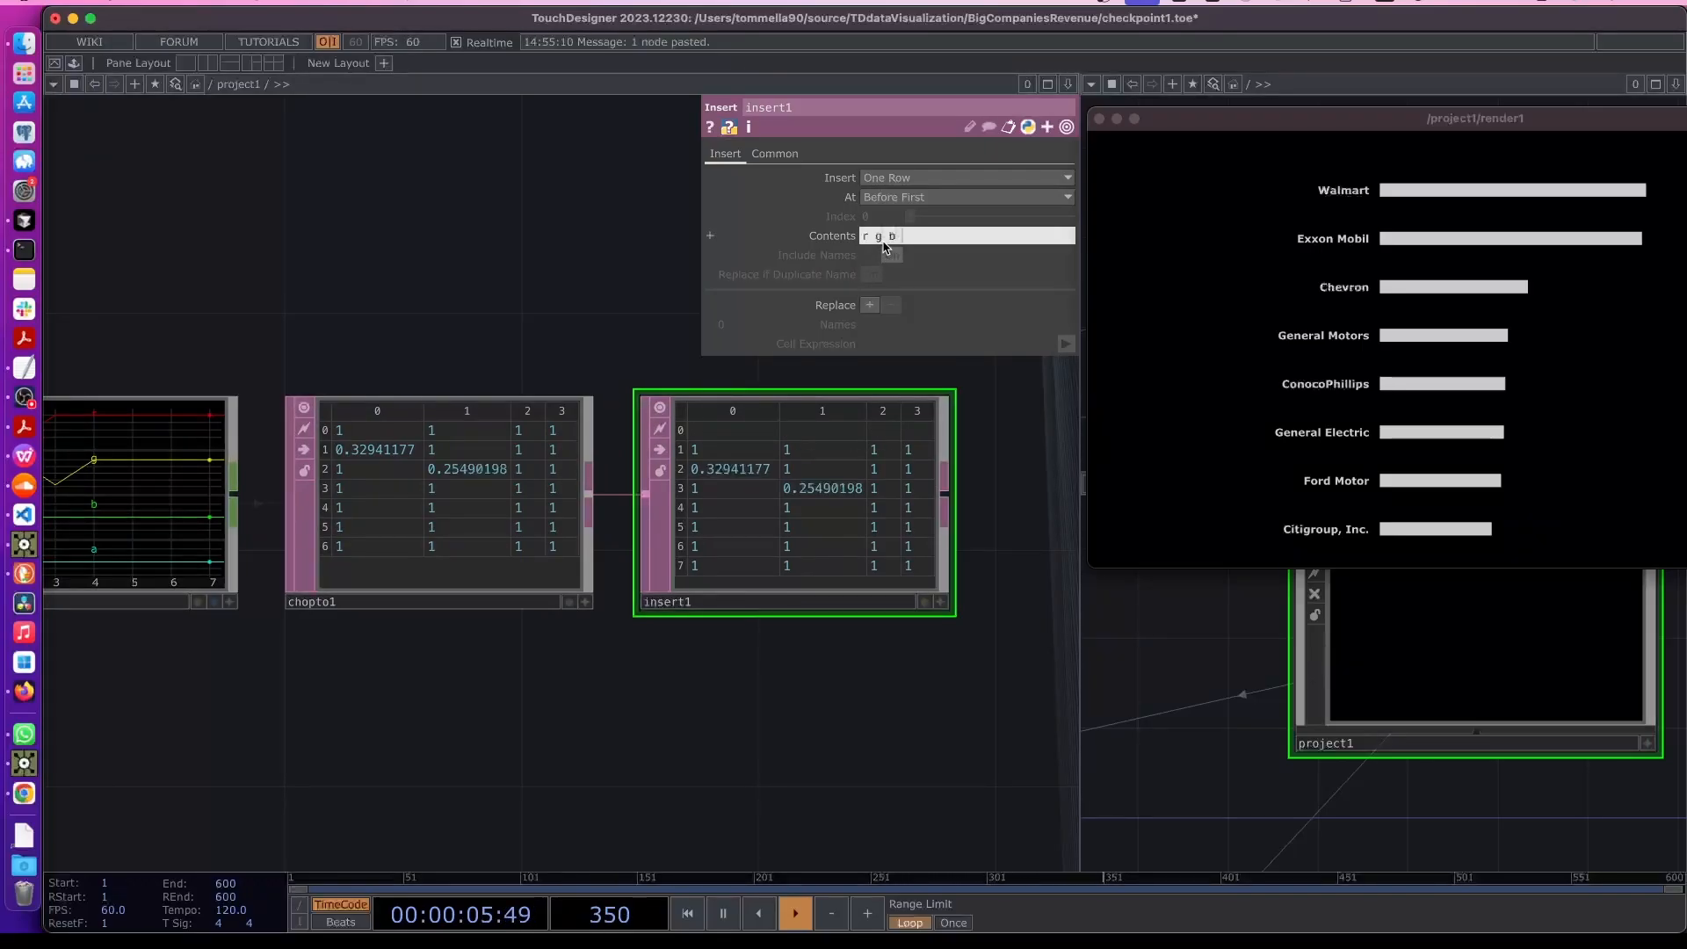
{"action": "type", "text": "r g b a"}
{"action": "key", "text": "Return"}
{"action": "scroll", "coordinate": [914, 575], "scroll_direction": "up", "scroll_amount": 1}
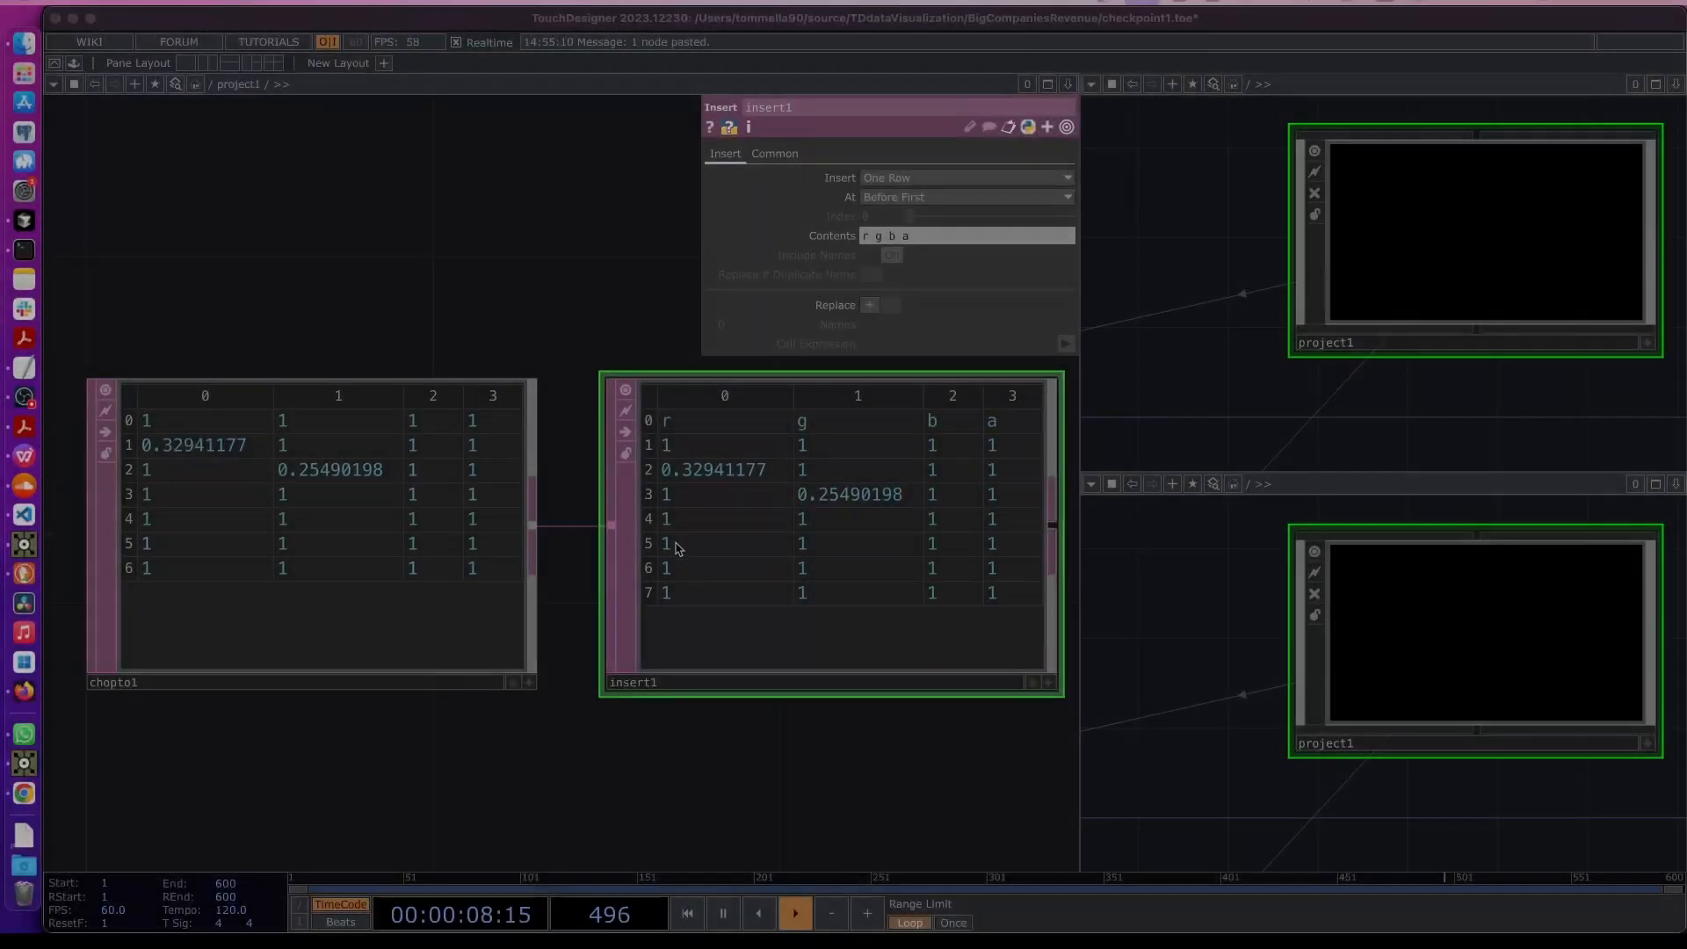
{"action": "scroll", "coordinate": [697, 545], "scroll_direction": "down", "scroll_amount": 1}
{"action": "scroll", "coordinate": [697, 545], "scroll_direction": "down", "scroll_amount": 2}
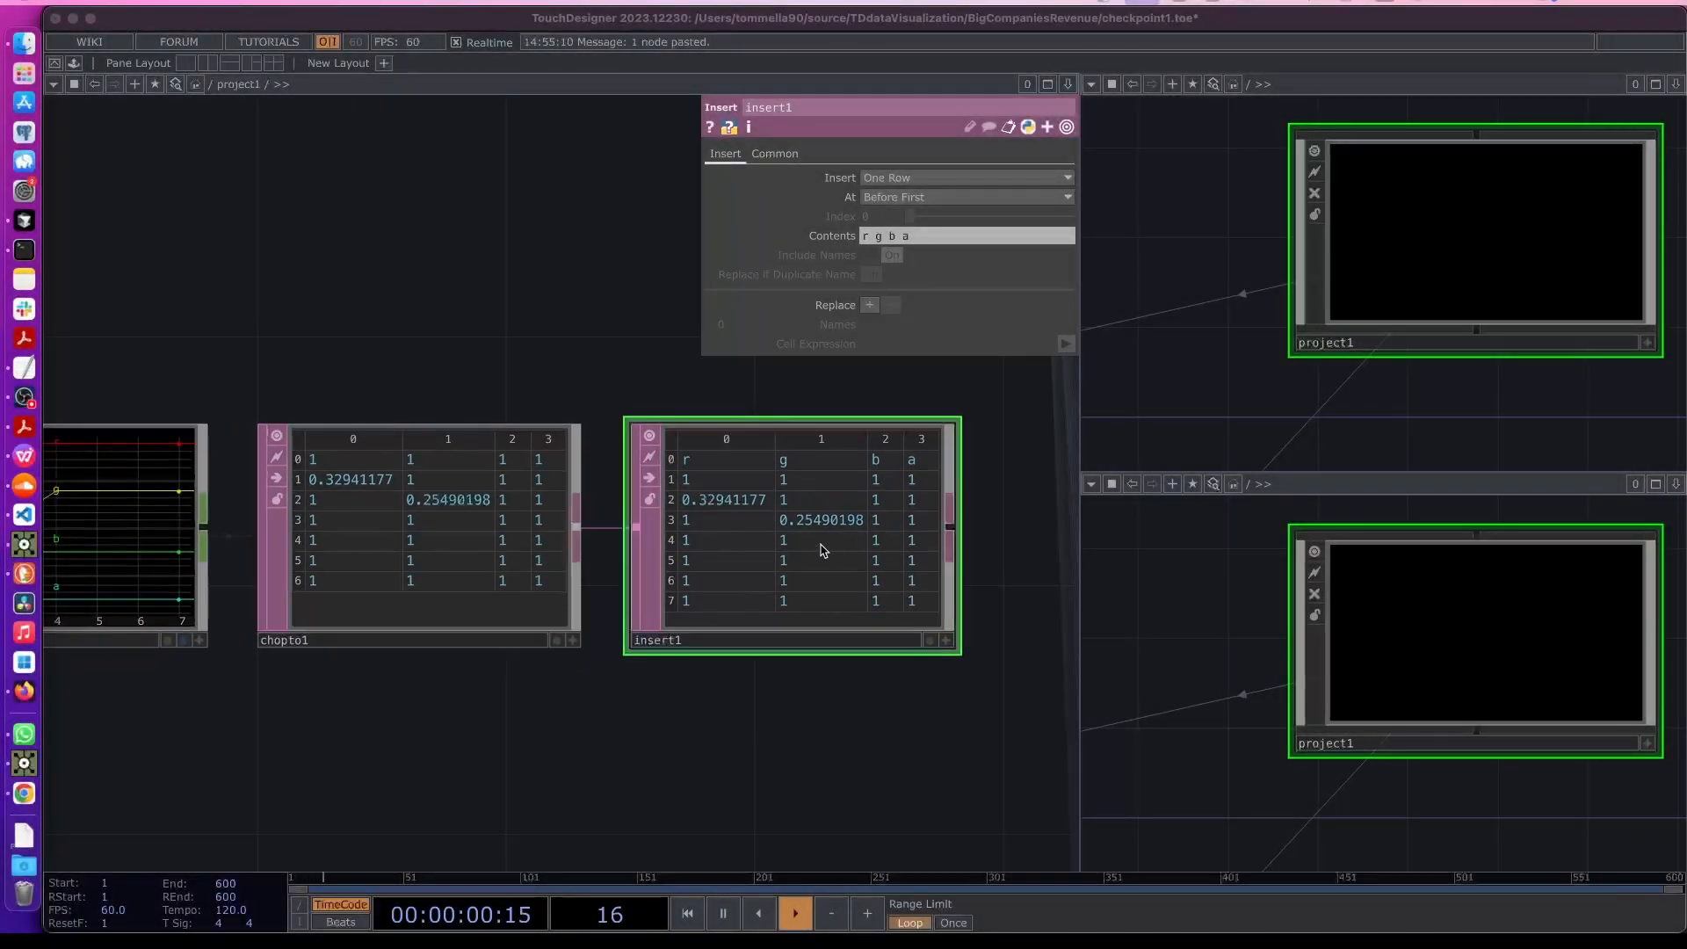
{"action": "scroll", "coordinate": [786, 523], "scroll_direction": "down", "scroll_amount": 4}
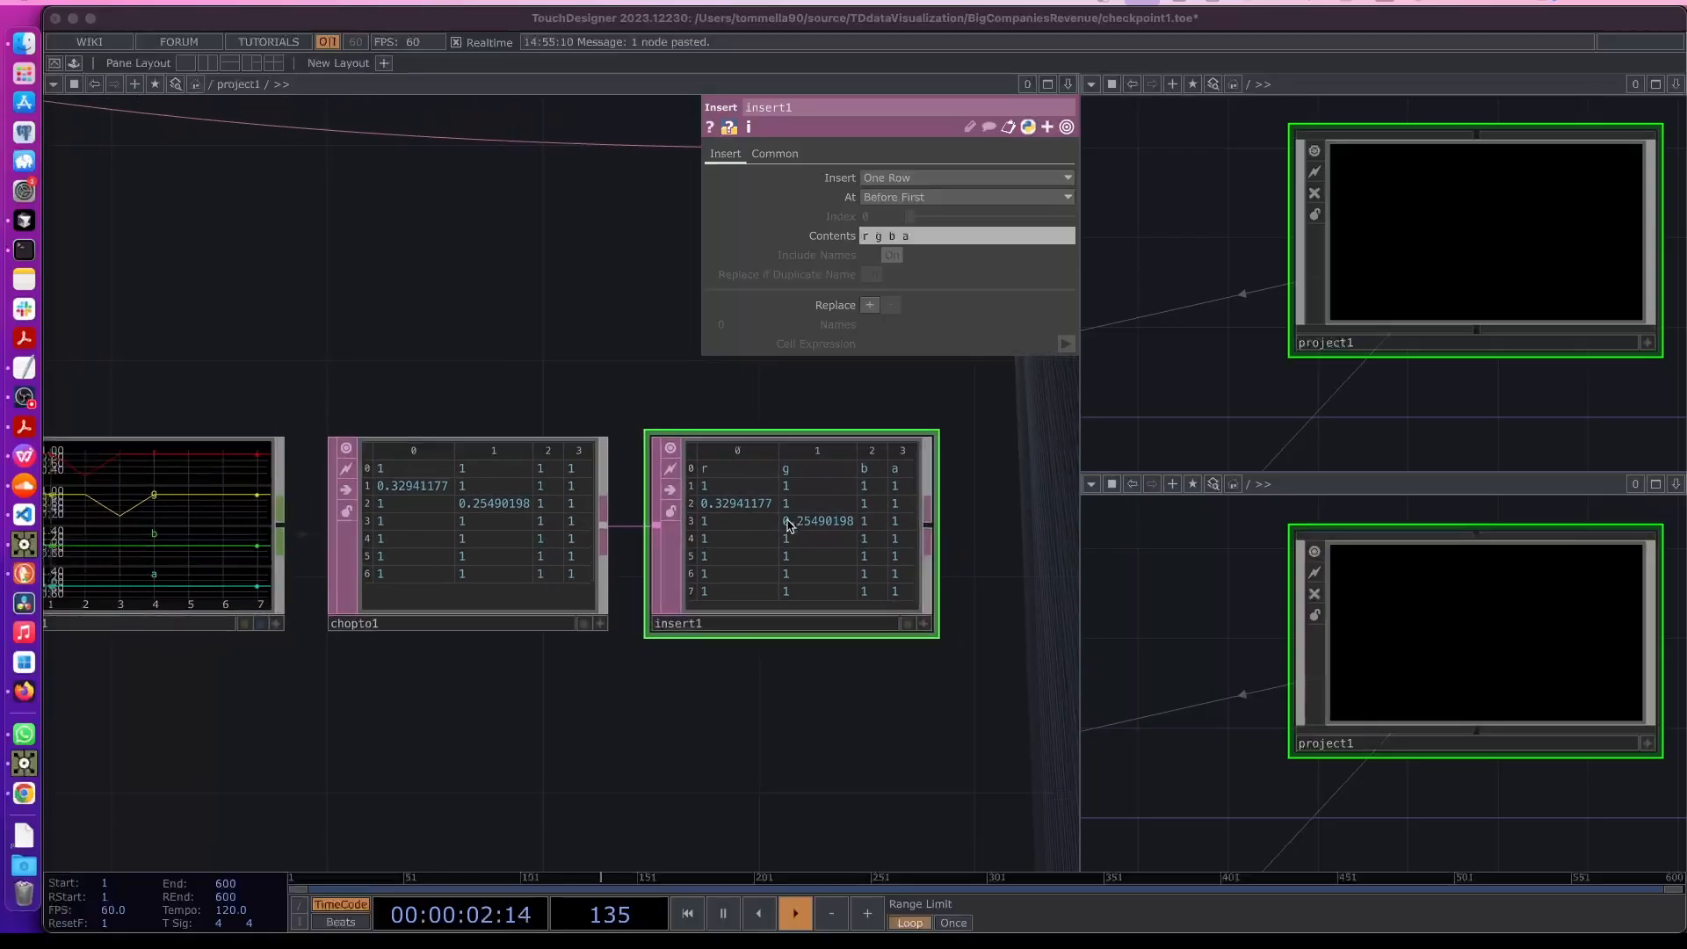
- Append a Merge DAT to the output of insert1
{"action": "left_click", "coordinate": [721, 722]}
{"action": "left_click_drag", "start_coordinate": [802, 716], "coordinate": [557, 665]}
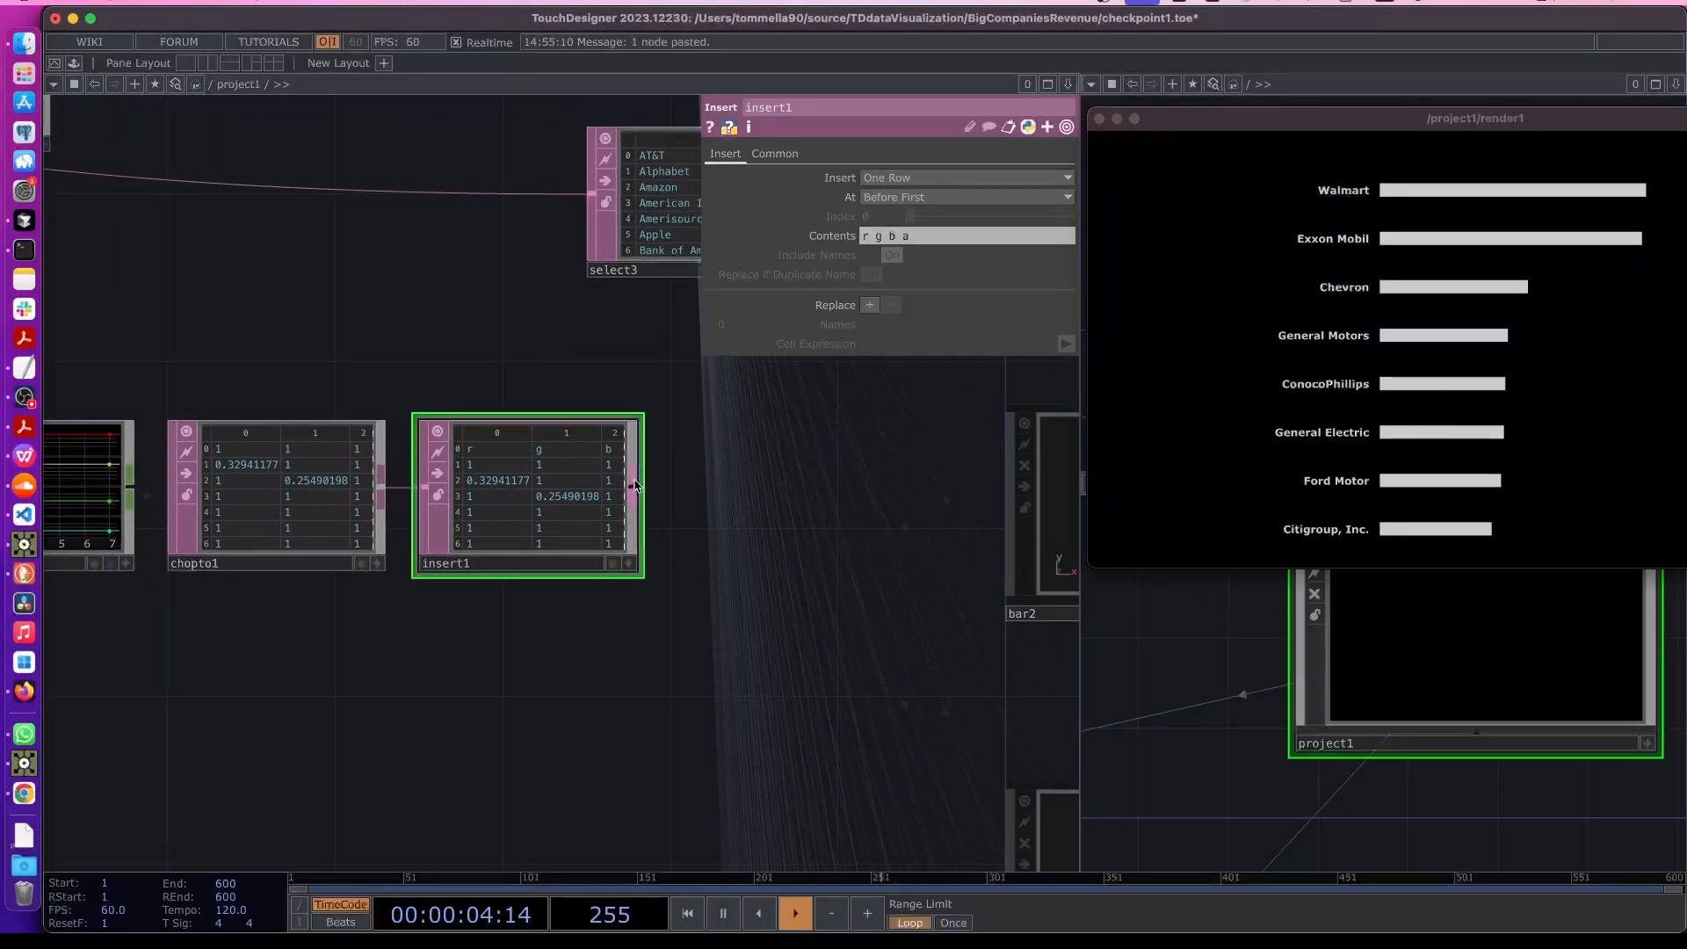
{"action": "key", "text": "Tab"}
{"action": "type", "text": "merge"}
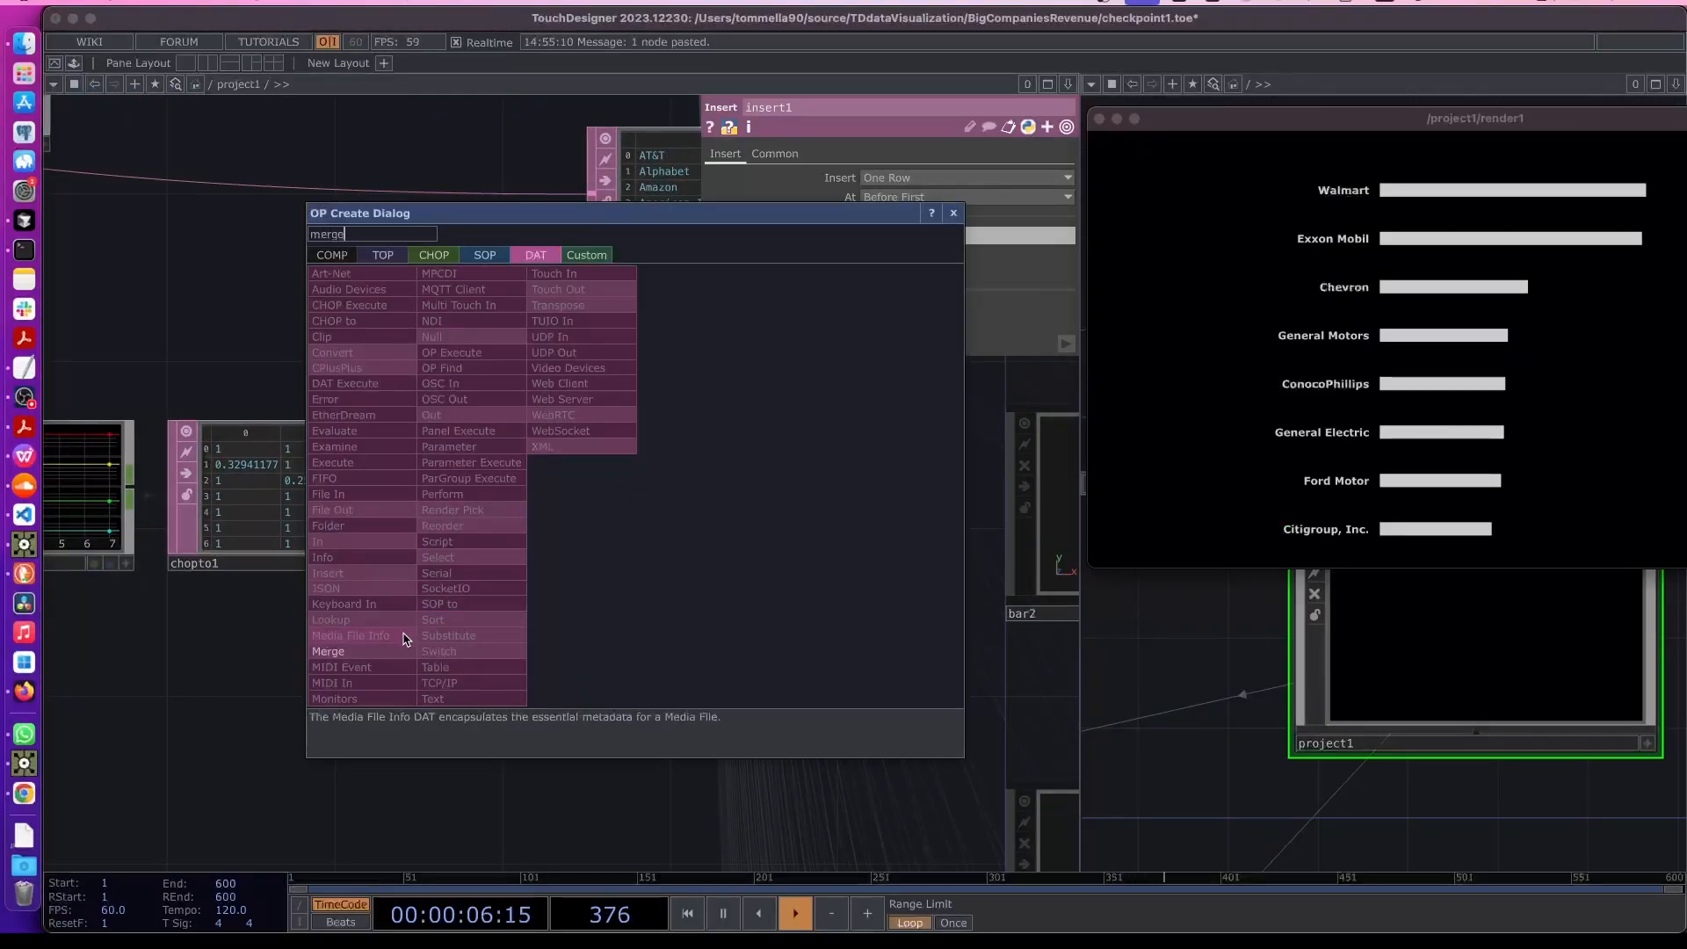
{"action": "left_click", "coordinate": [384, 652]}
{"action": "left_click", "coordinate": [764, 521]}
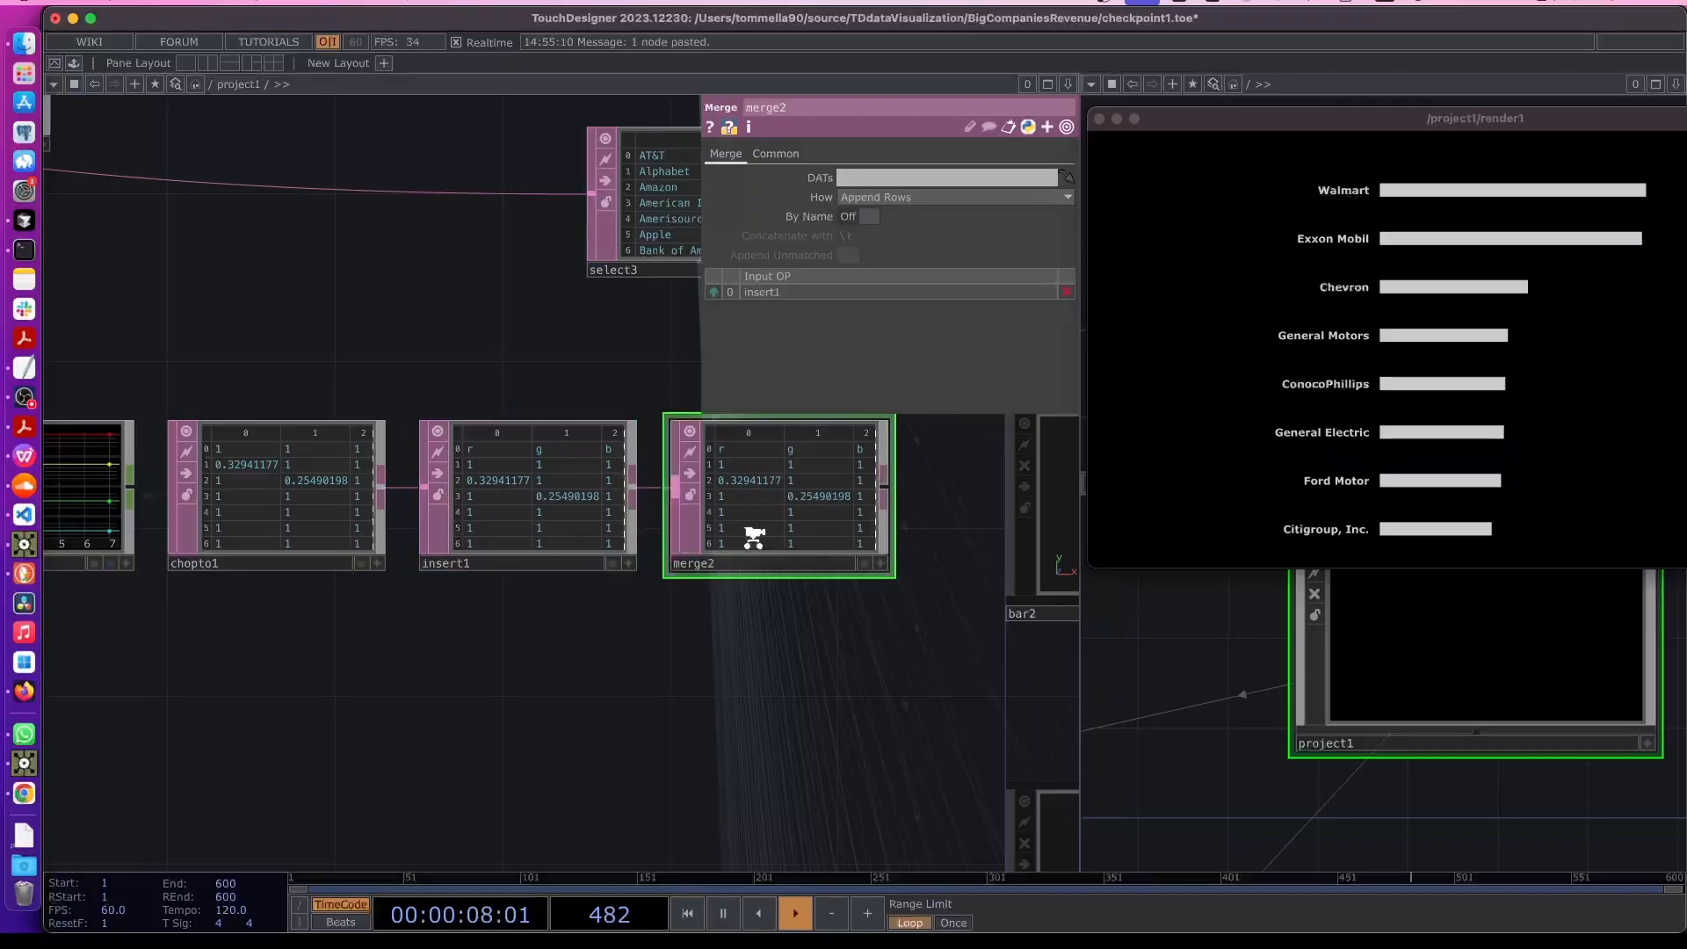
{"action": "scroll", "coordinate": [667, 607], "scroll_direction": "down", "scroll_amount": 2}
{"action": "scroll", "coordinate": [653, 653], "scroll_direction": "down", "scroll_amount": 5}
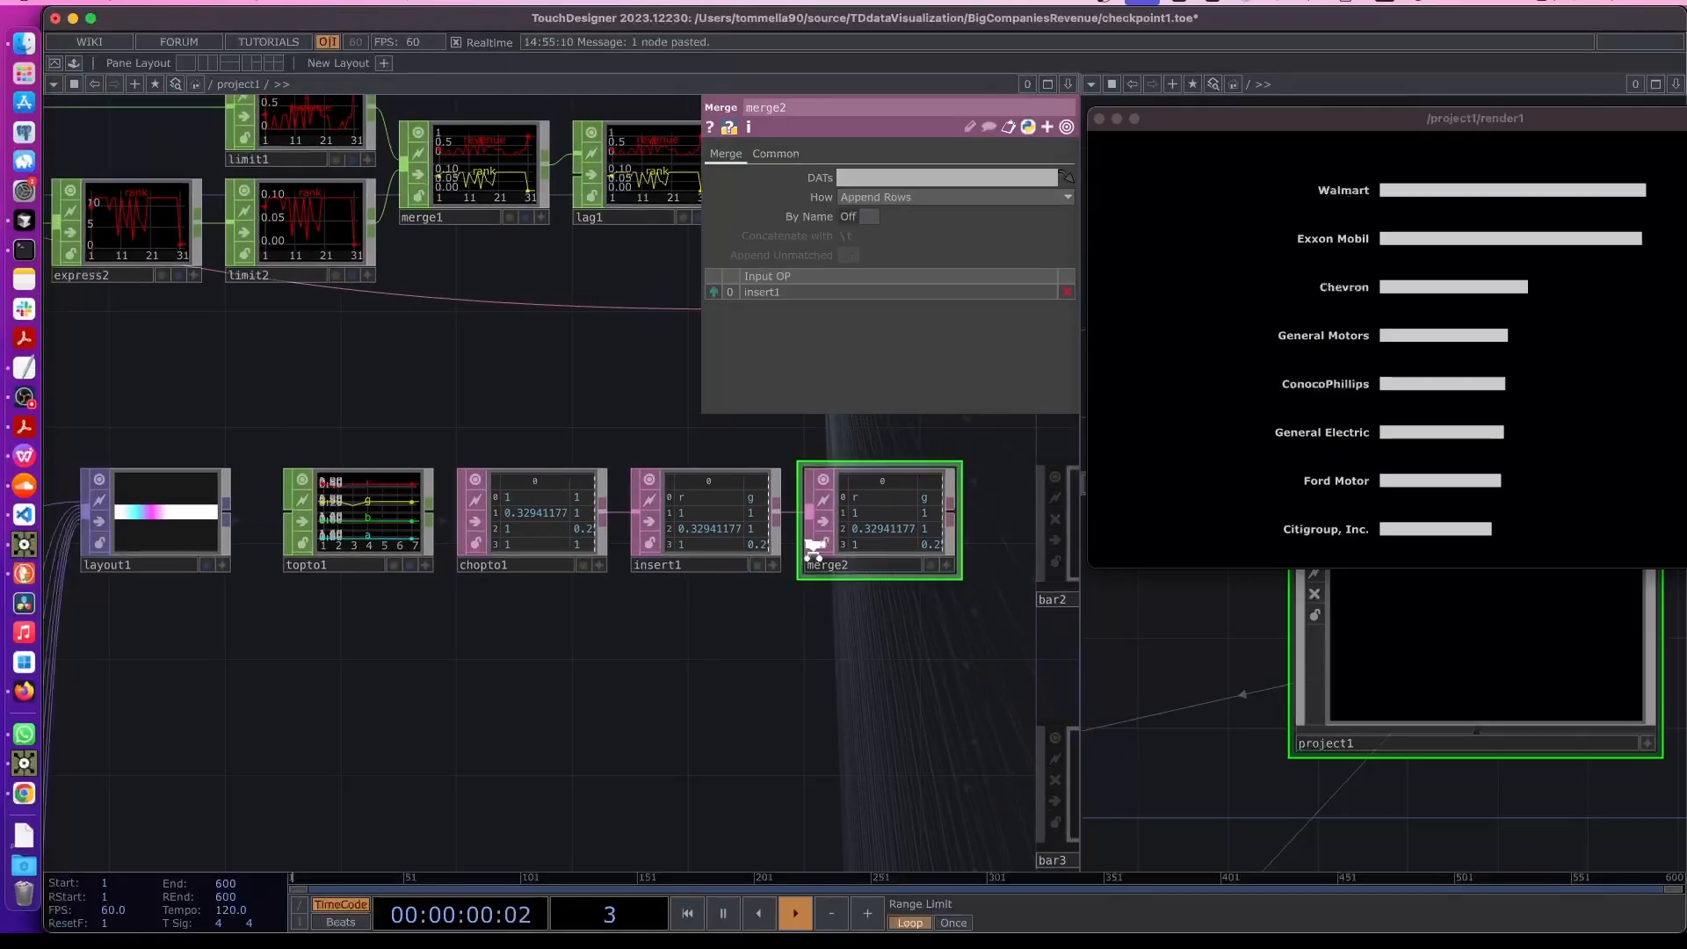
- Connect sort1's list of sector names as a second input to merge2
{"action": "left_click_drag", "start_coordinate": [513, 689], "coordinate": [812, 655]}
{"action": "left_click_drag", "start_coordinate": [211, 558], "coordinate": [431, 554]}
{"action": "scroll", "coordinate": [325, 499], "scroll_direction": "up", "scroll_amount": 5}
{"action": "scroll", "coordinate": [324, 496], "scroll_direction": "up", "scroll_amount": 4}
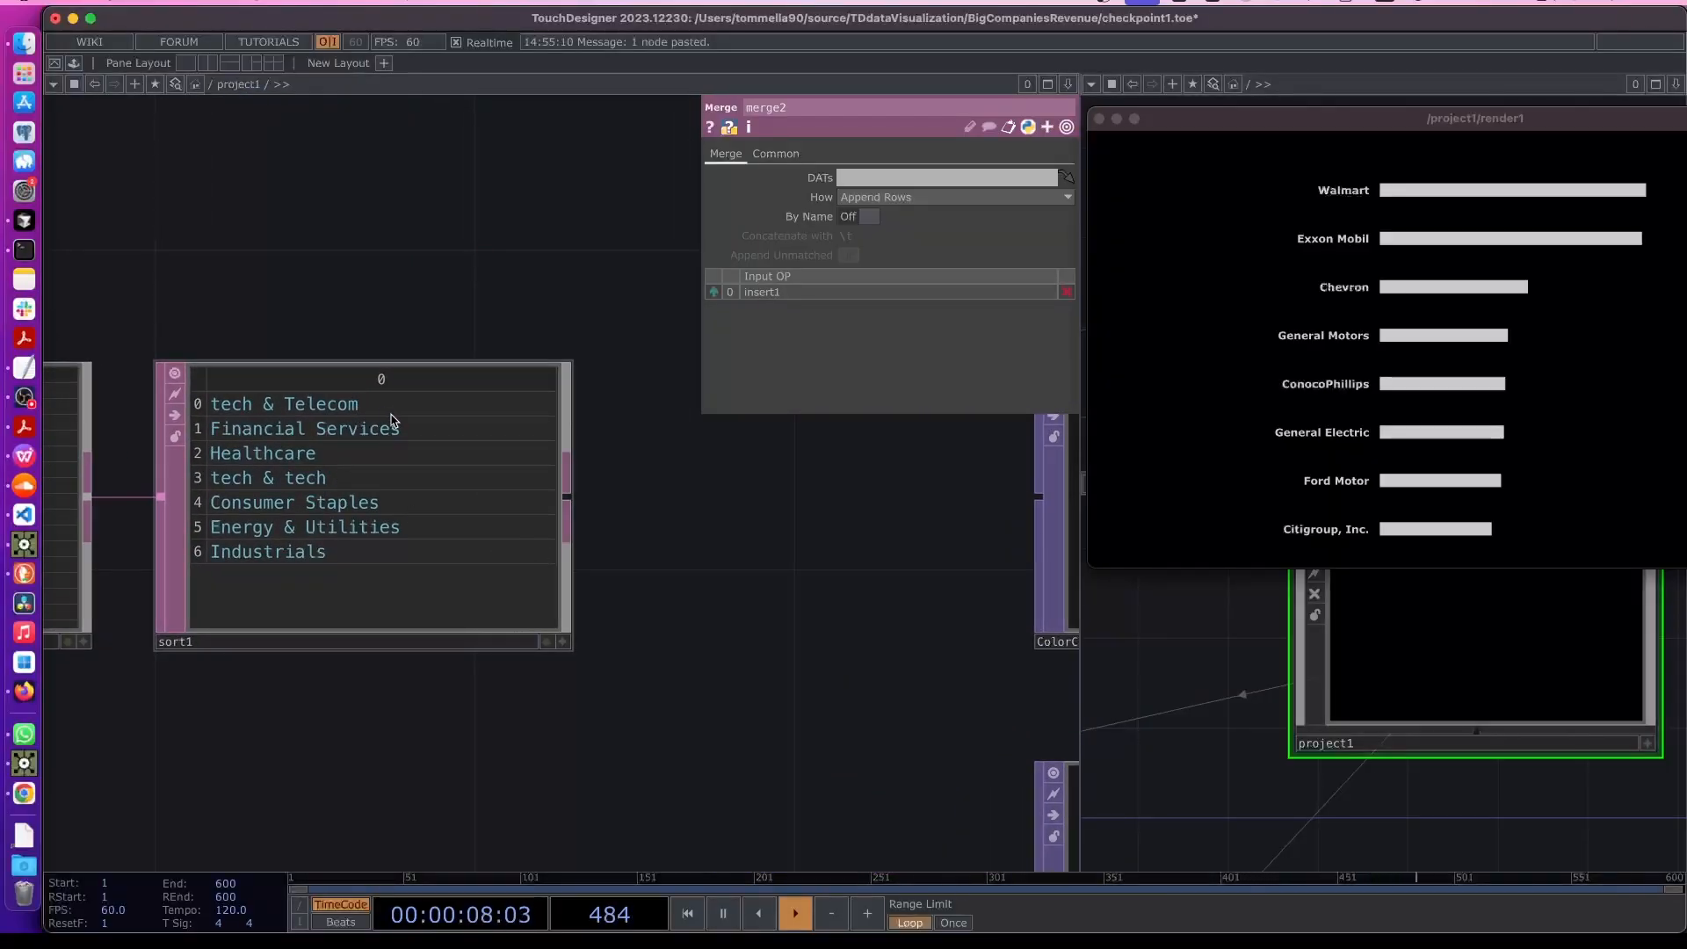
{"action": "scroll", "coordinate": [478, 697], "scroll_direction": "left", "scroll_amount": 5}
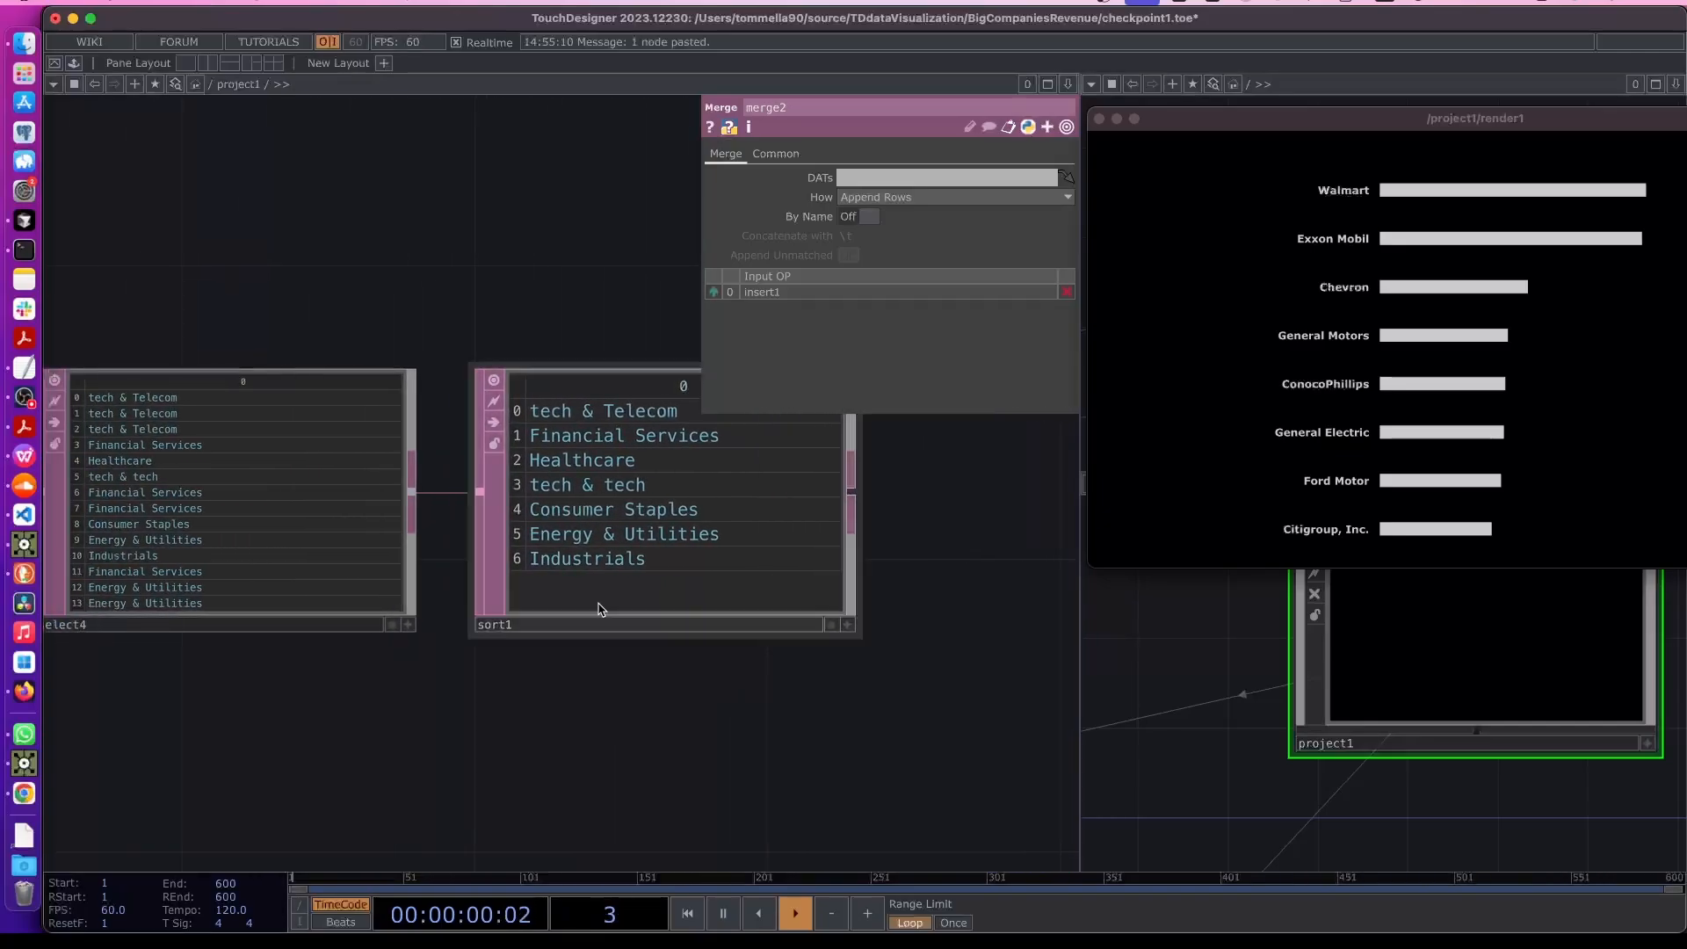
{"action": "left_click", "coordinate": [626, 545]}
{"action": "left_click", "coordinate": [338, 514]}
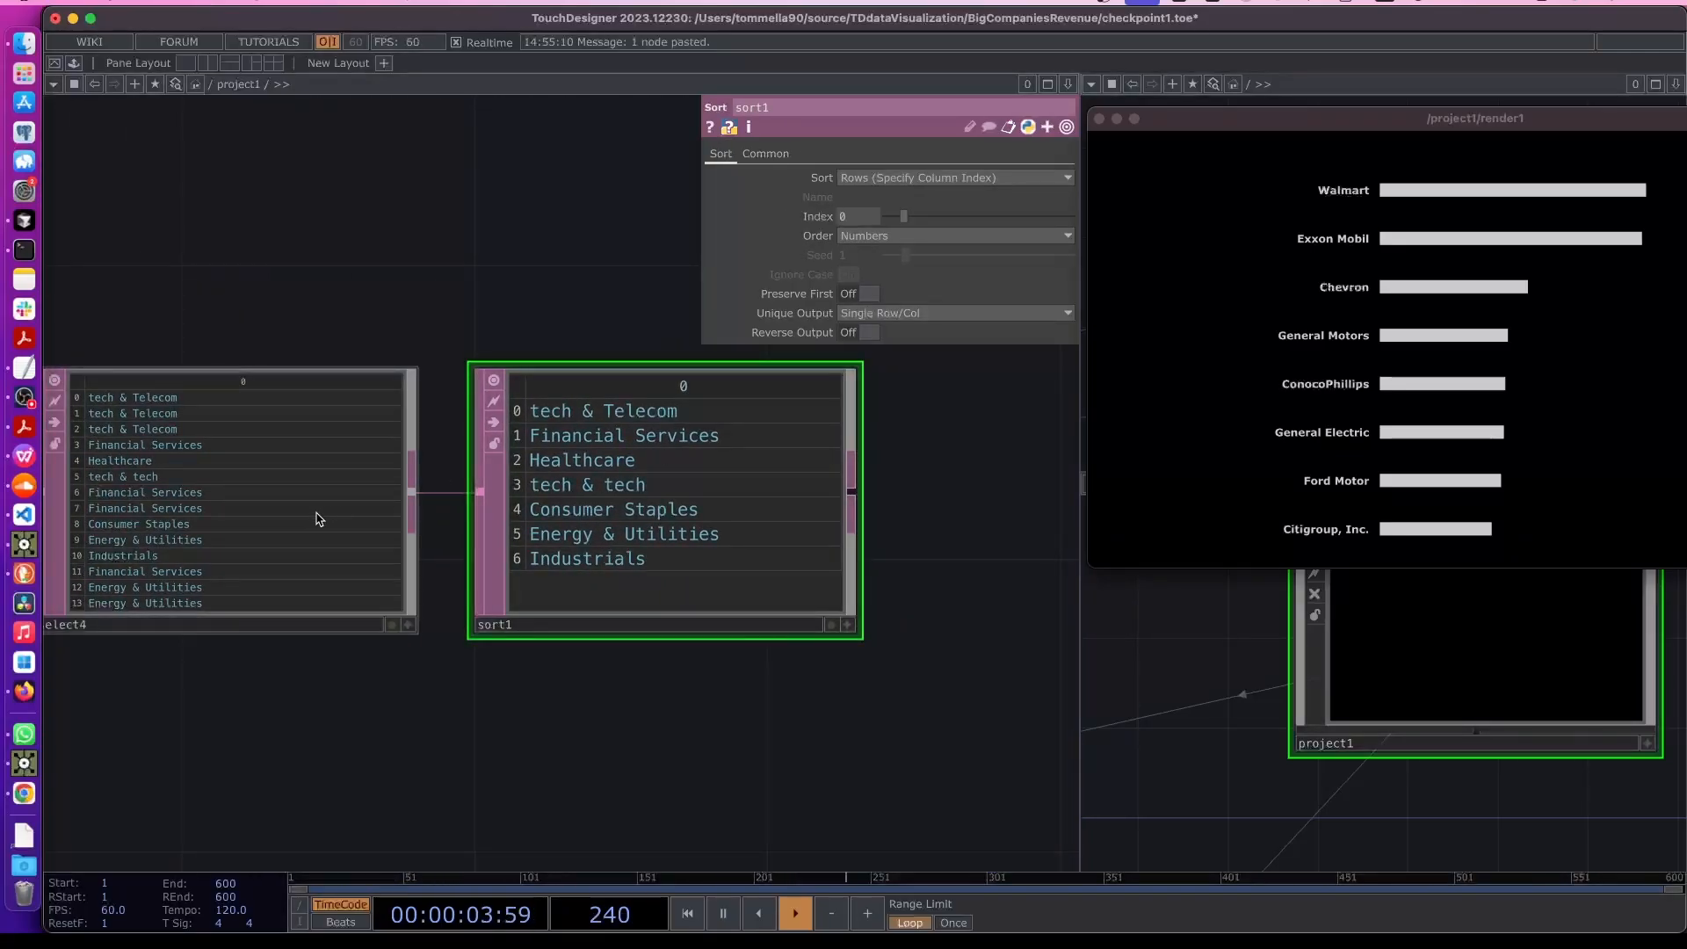
{"action": "left_click", "coordinate": [553, 530]}
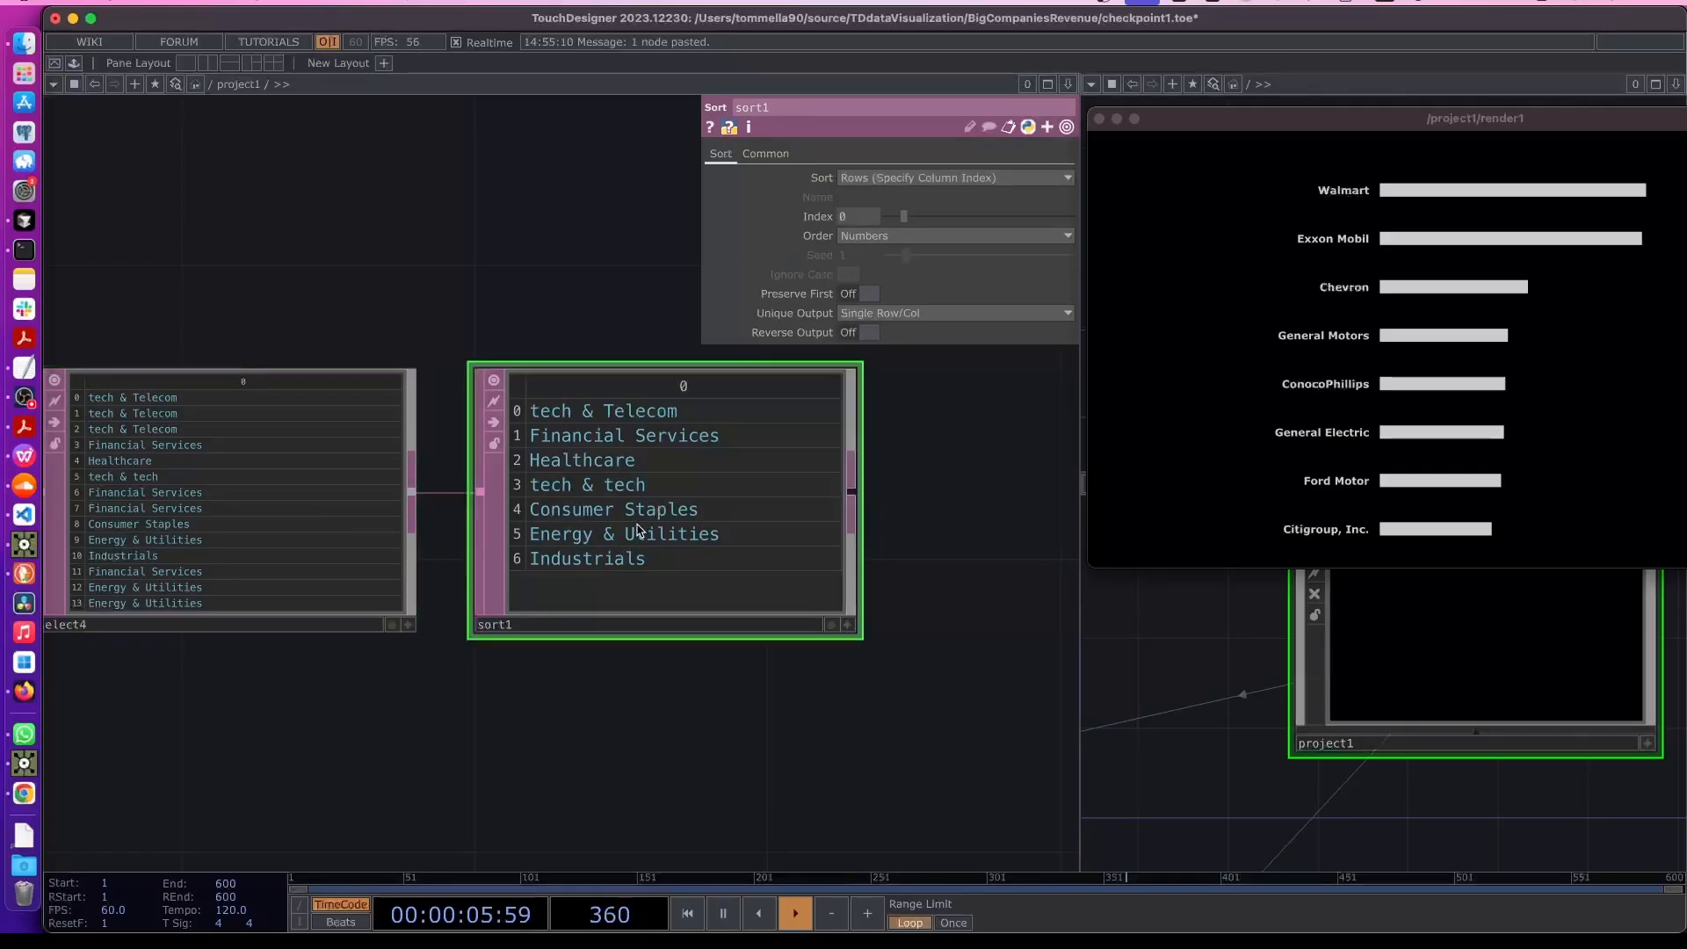
{"action": "scroll", "coordinate": [637, 528], "scroll_direction": "up", "scroll_amount": 3}
{"action": "scroll", "coordinate": [645, 529], "scroll_direction": "down", "scroll_amount": 3}
{"action": "left_click_drag", "start_coordinate": [713, 693], "coordinate": [471, 620]}
{"action": "scroll", "coordinate": [471, 620], "scroll_direction": "down", "scroll_amount": 5}
{"action": "left_click_drag", "start_coordinate": [766, 618], "coordinate": [499, 595]}
{"action": "scroll", "coordinate": [498, 594], "scroll_direction": "down", "scroll_amount": 1}
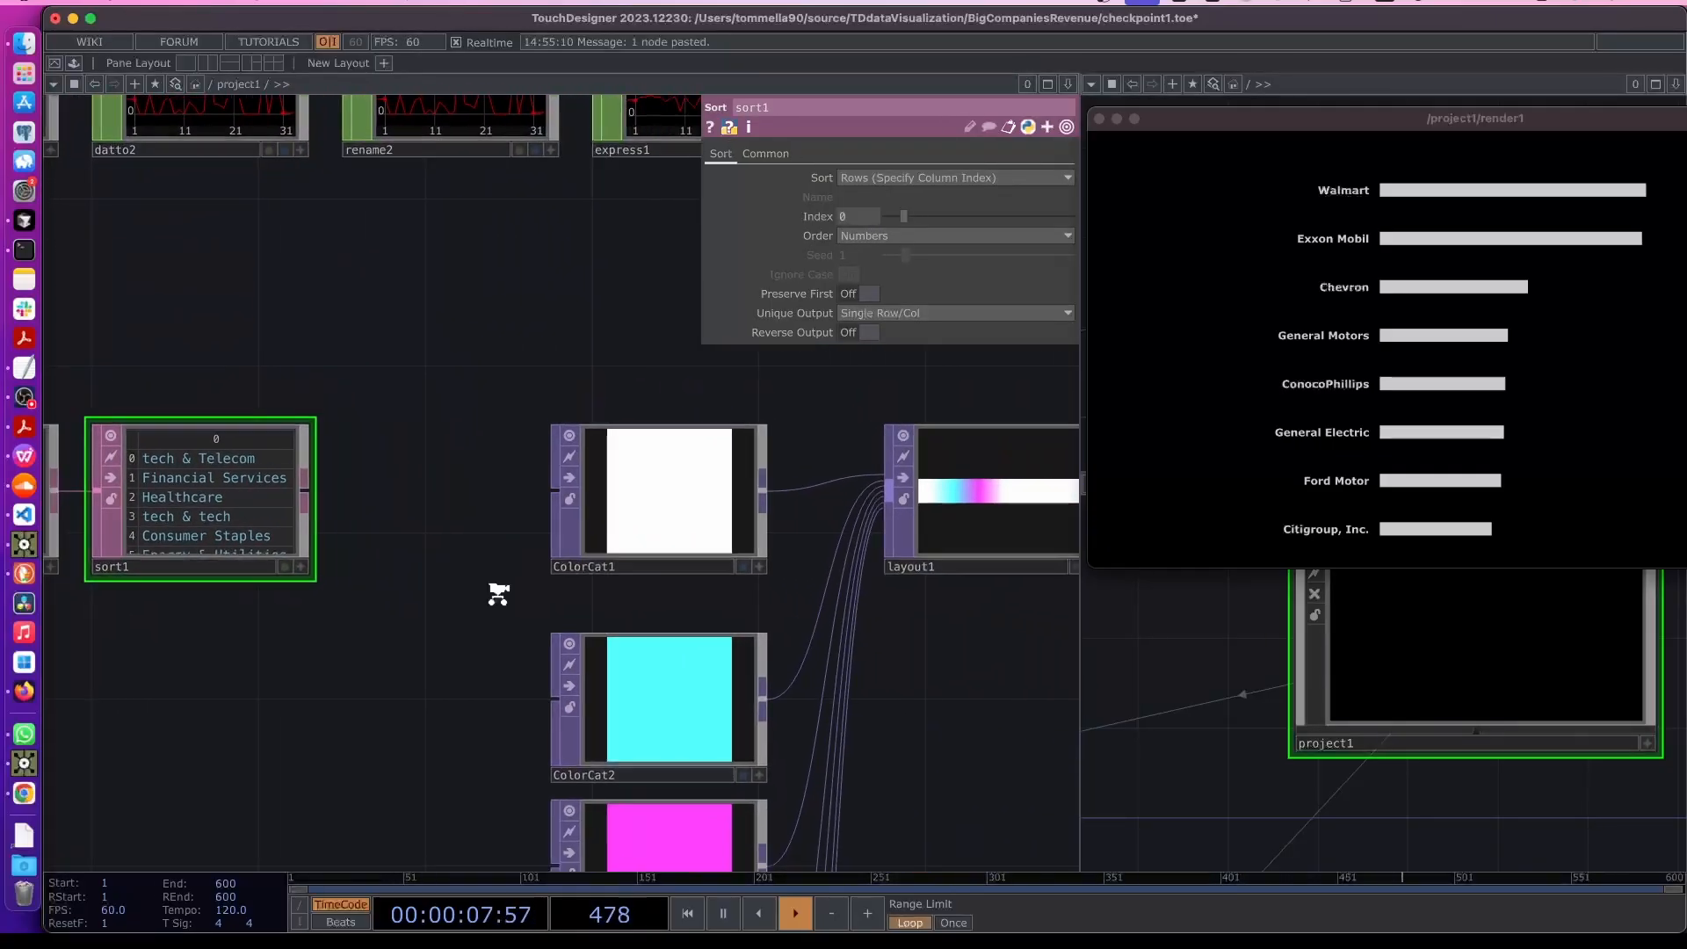
{"action": "scroll", "coordinate": [475, 602], "scroll_direction": "down", "scroll_amount": 6}
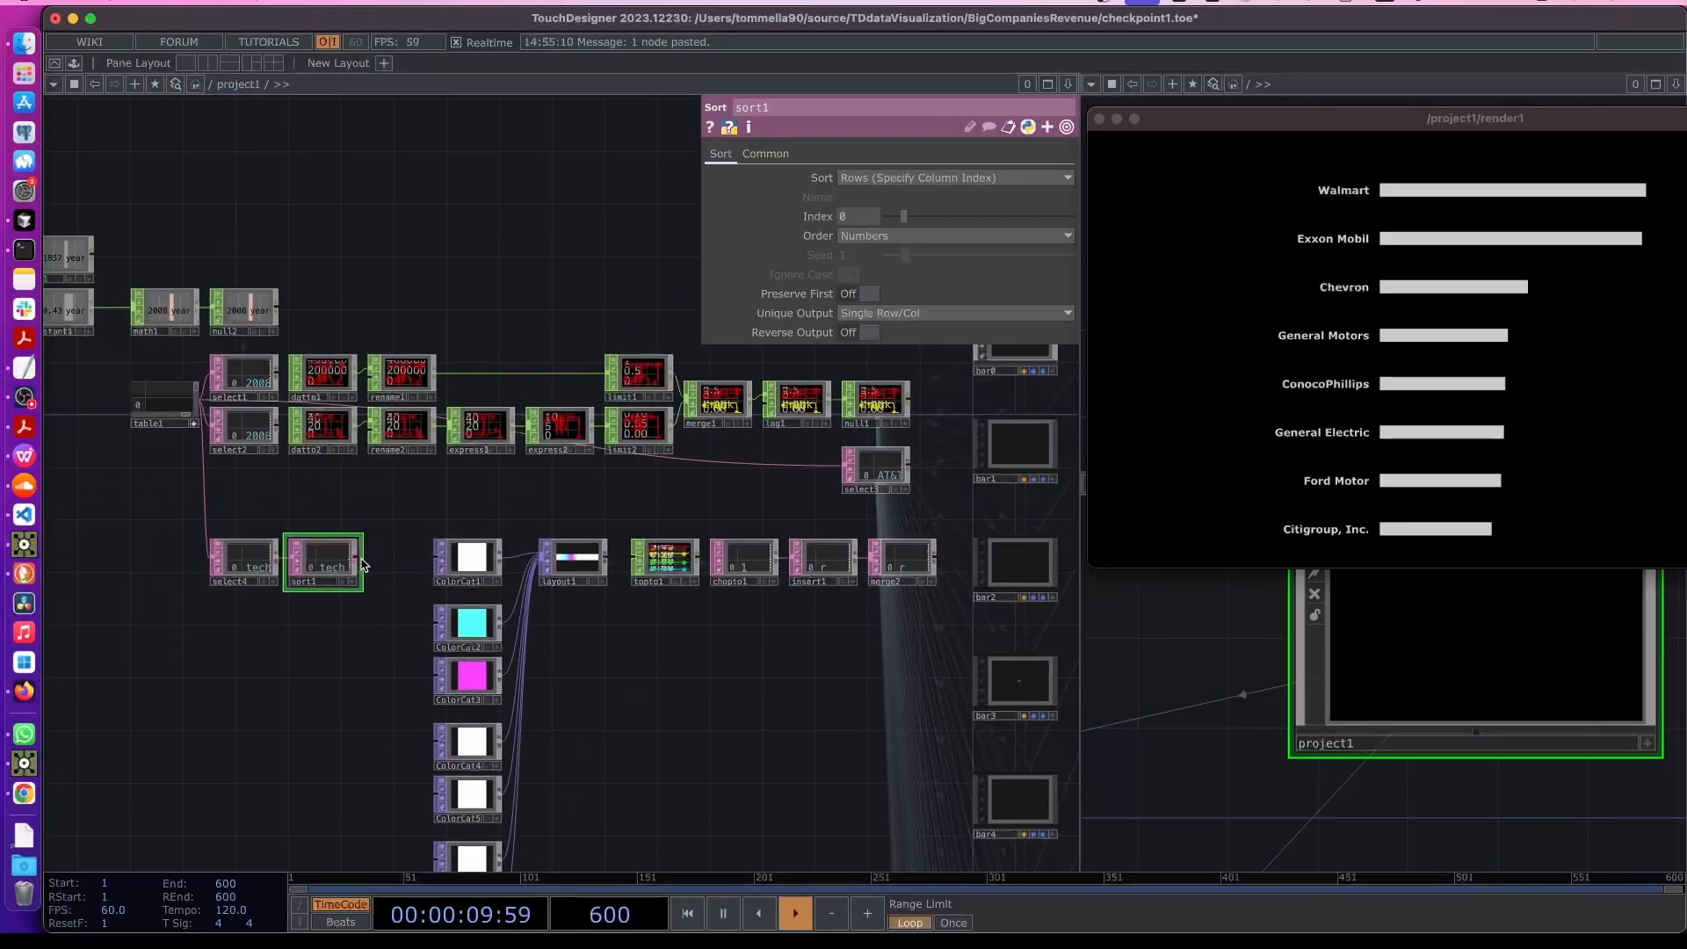
{"action": "scroll", "coordinate": [919, 563], "scroll_direction": "up", "scroll_amount": 8}
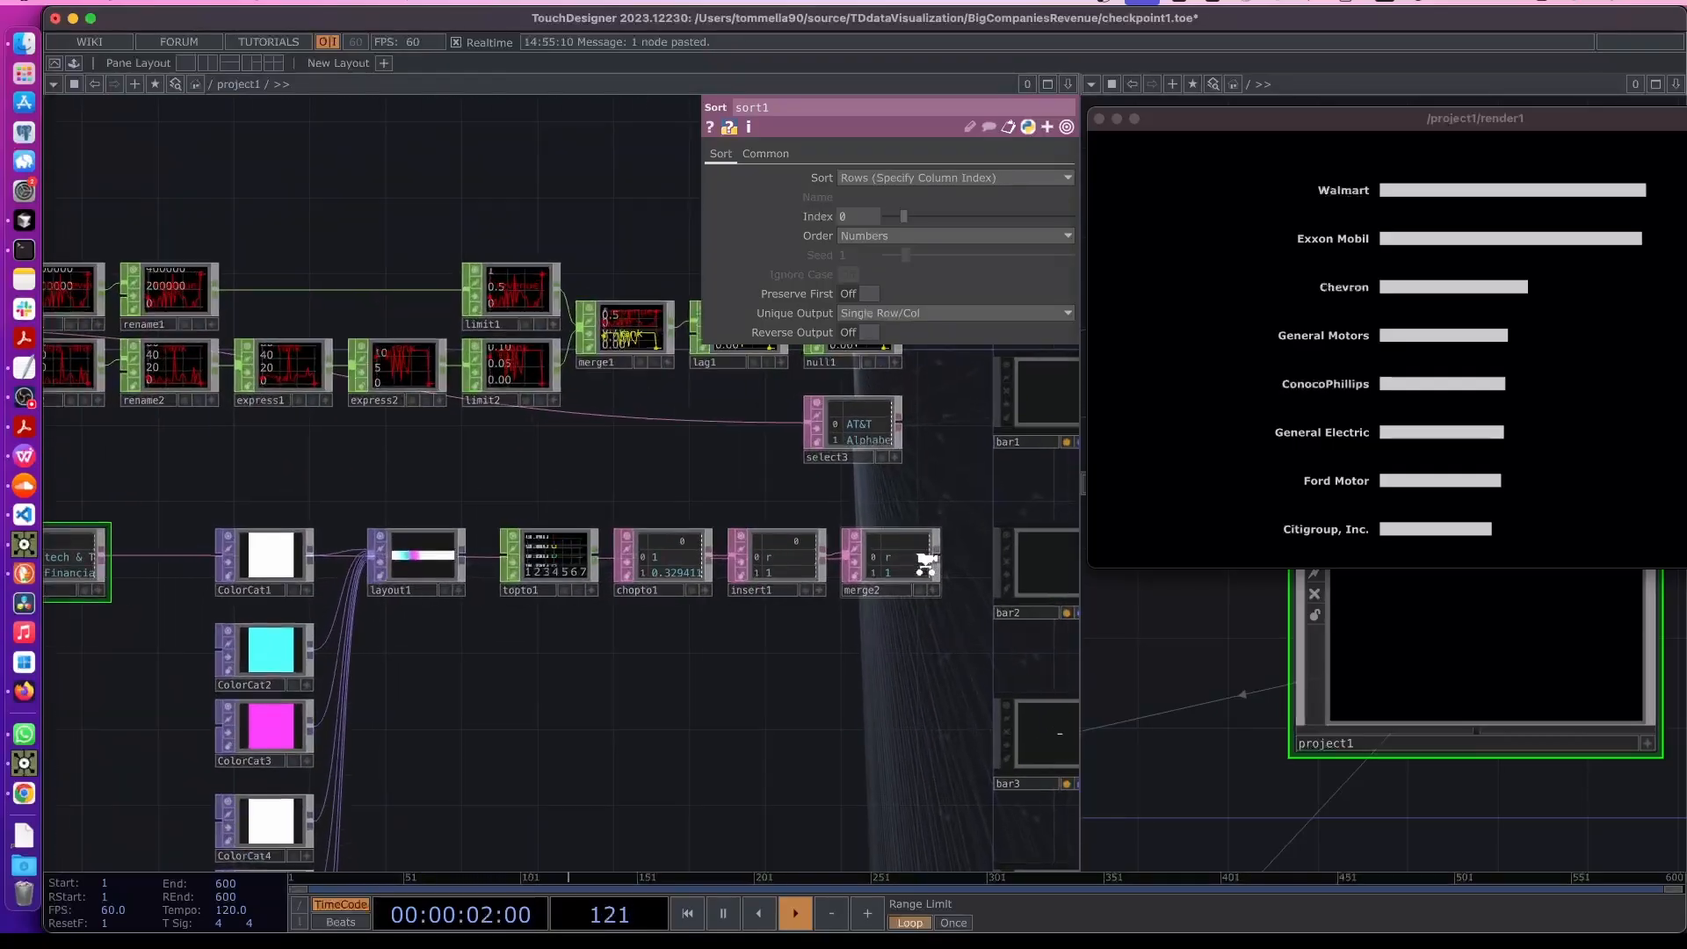
{"action": "scroll", "coordinate": [918, 581], "scroll_direction": "up", "scroll_amount": 5}
{"action": "left_click", "coordinate": [798, 445]}
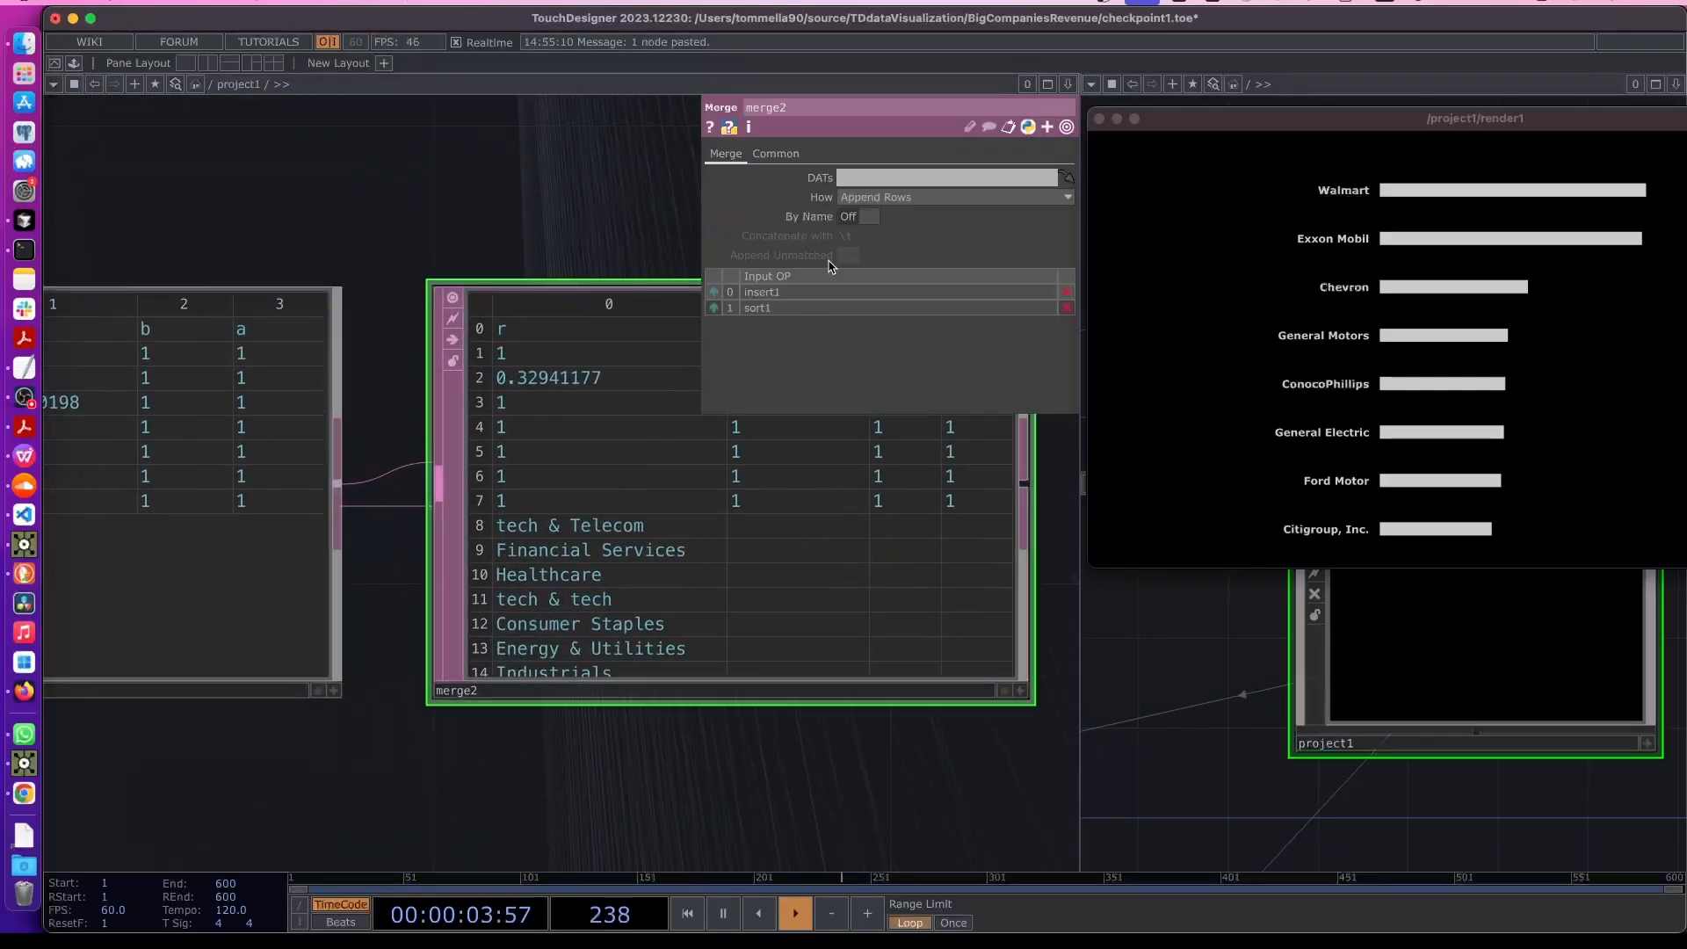
- Set merge2 to append its inputs as columns instead of rows
{"action": "left_click", "coordinate": [876, 206]}
{"action": "left_click", "coordinate": [883, 236]}
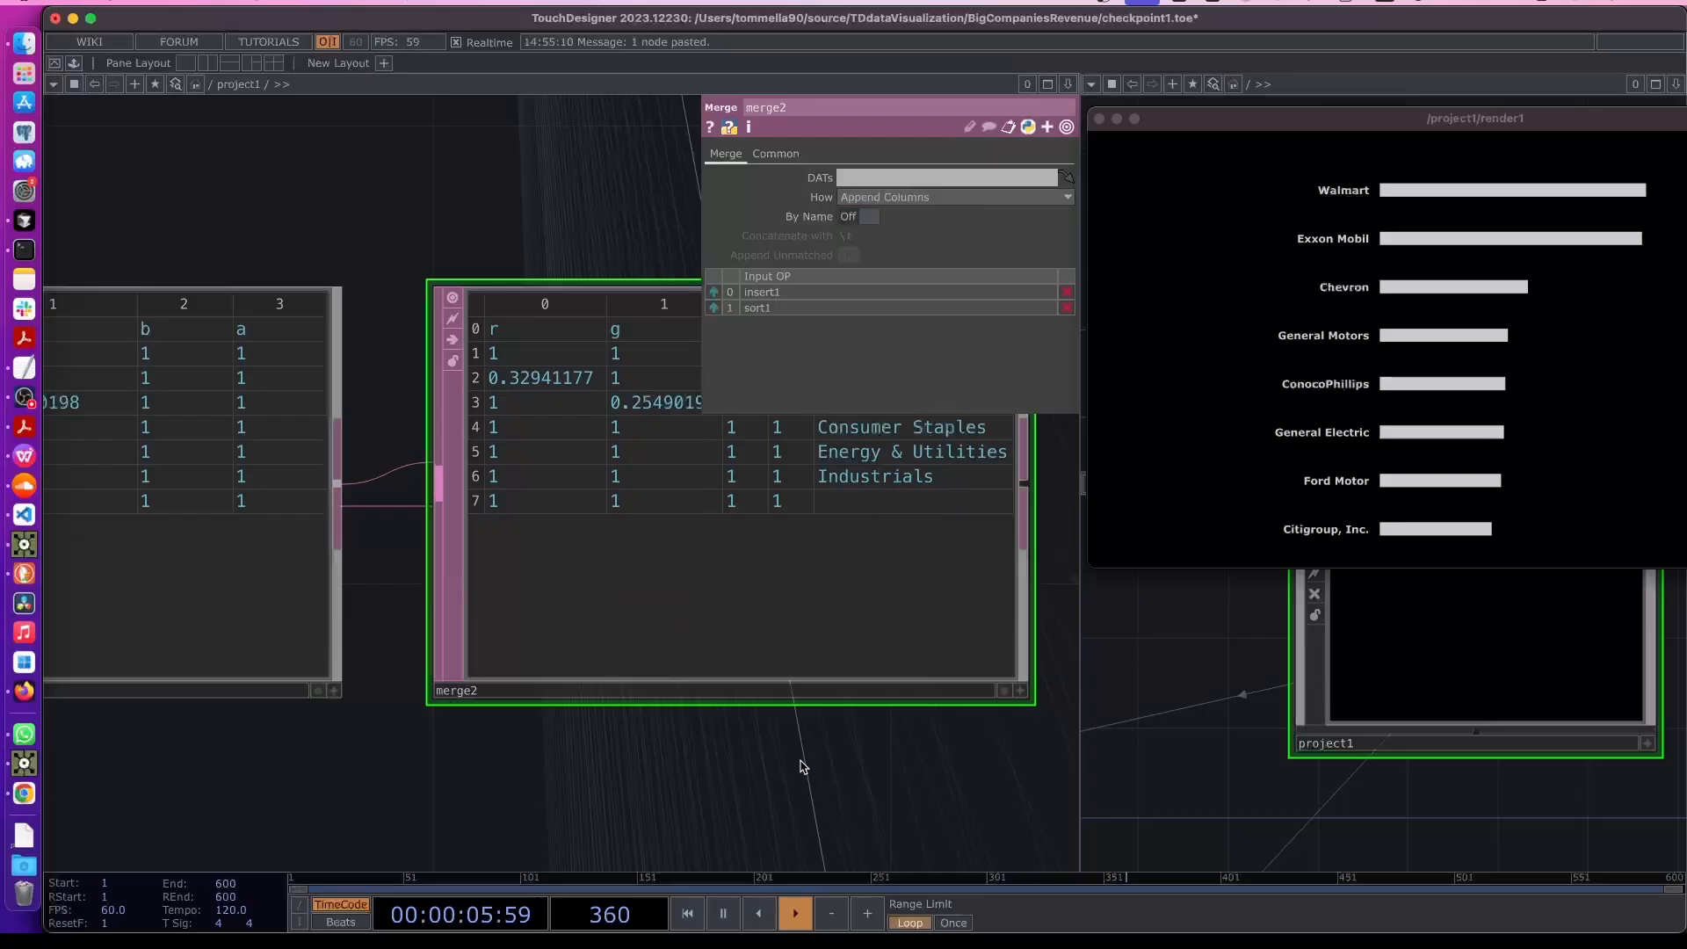
{"action": "left_click_drag", "start_coordinate": [642, 766], "coordinate": [545, 752]}
{"action": "scroll", "coordinate": [545, 752], "scroll_direction": "right", "scroll_amount": 5}
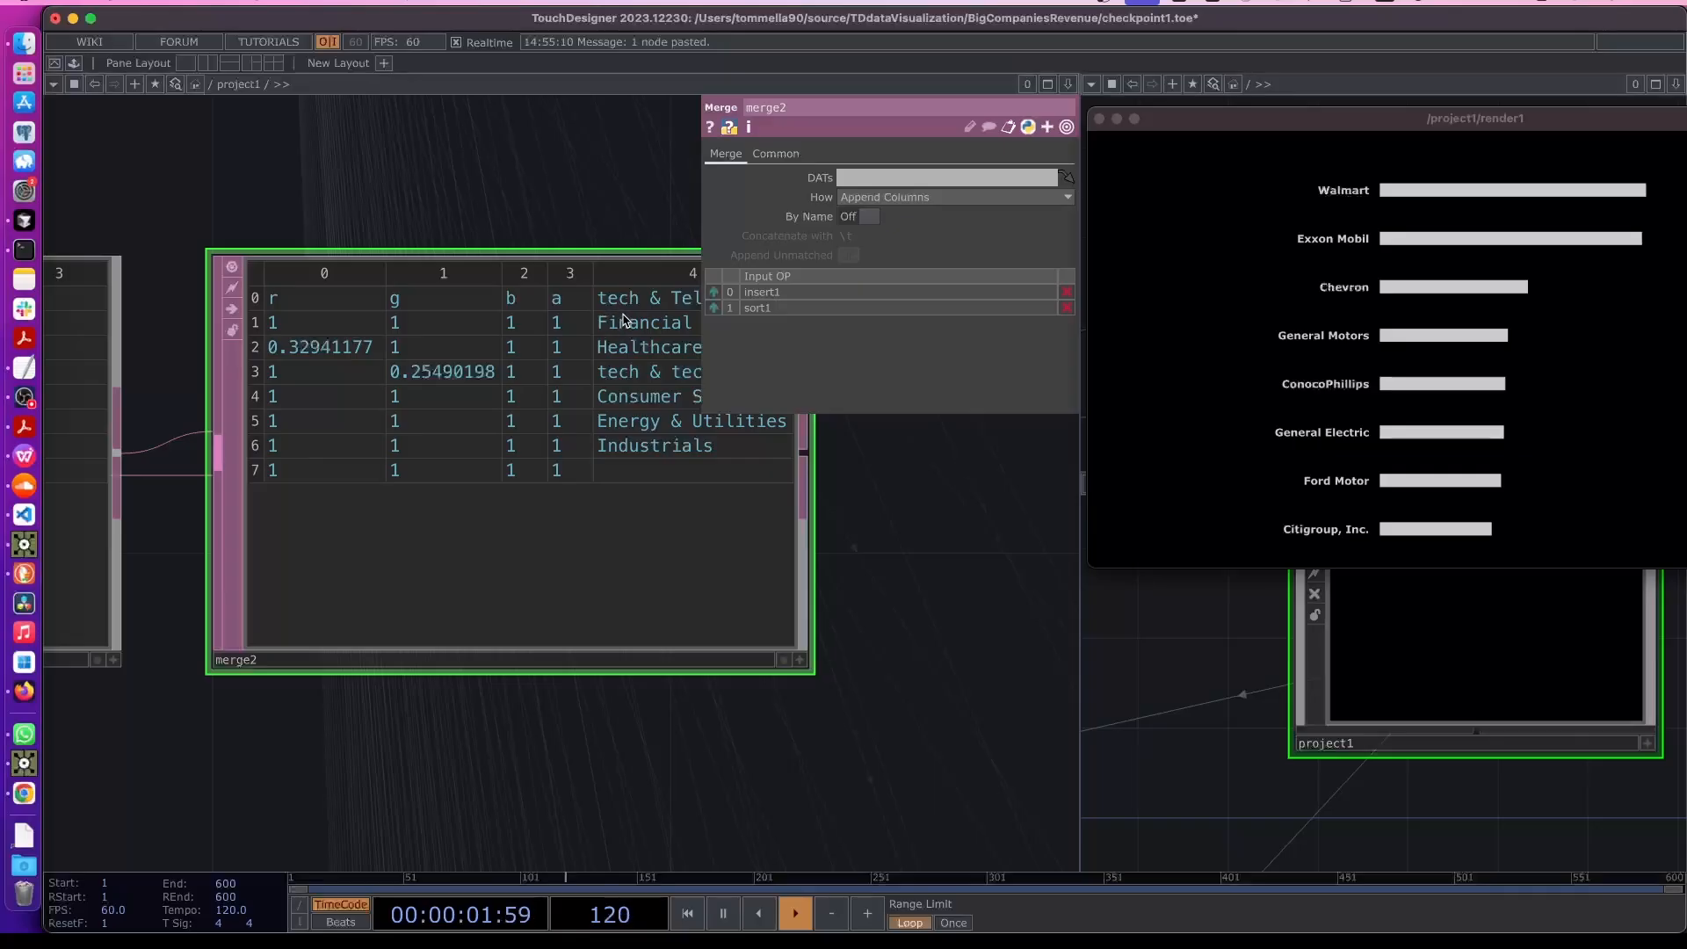
{"action": "scroll", "coordinate": [538, 742], "scroll_direction": "down", "scroll_amount": 10}
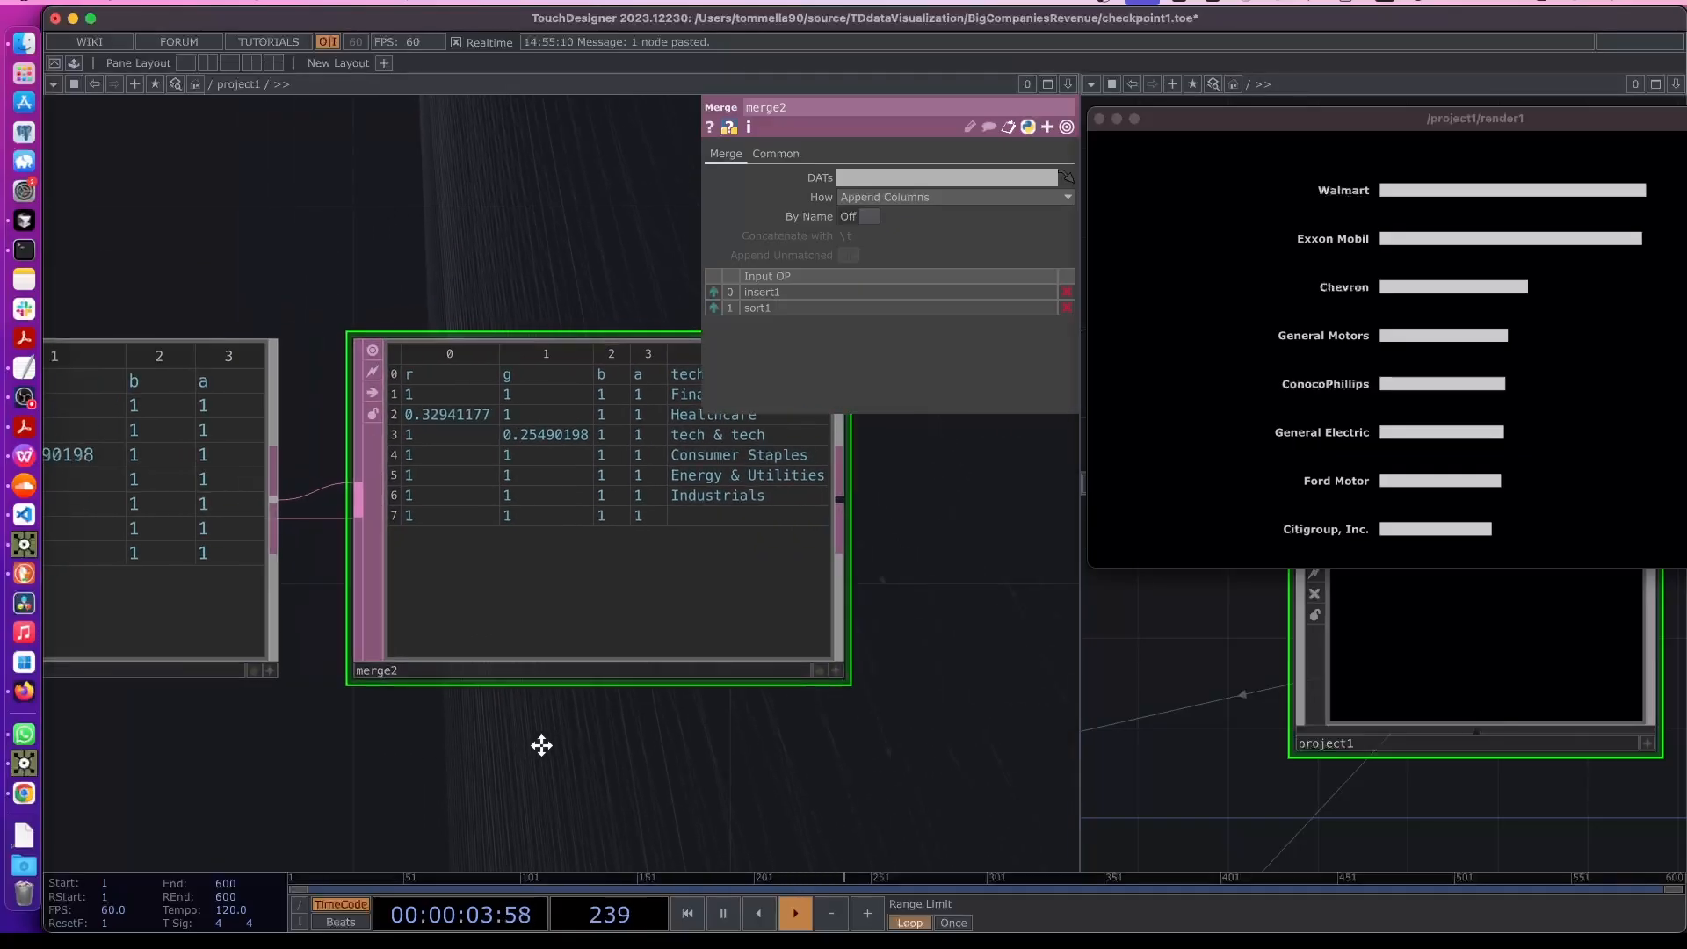
- Rewire the chain so merge2 combines sort1 and chopto1 directly and feeds into insert1
{"action": "left_click_drag", "start_coordinate": [318, 624], "coordinate": [311, 781]}
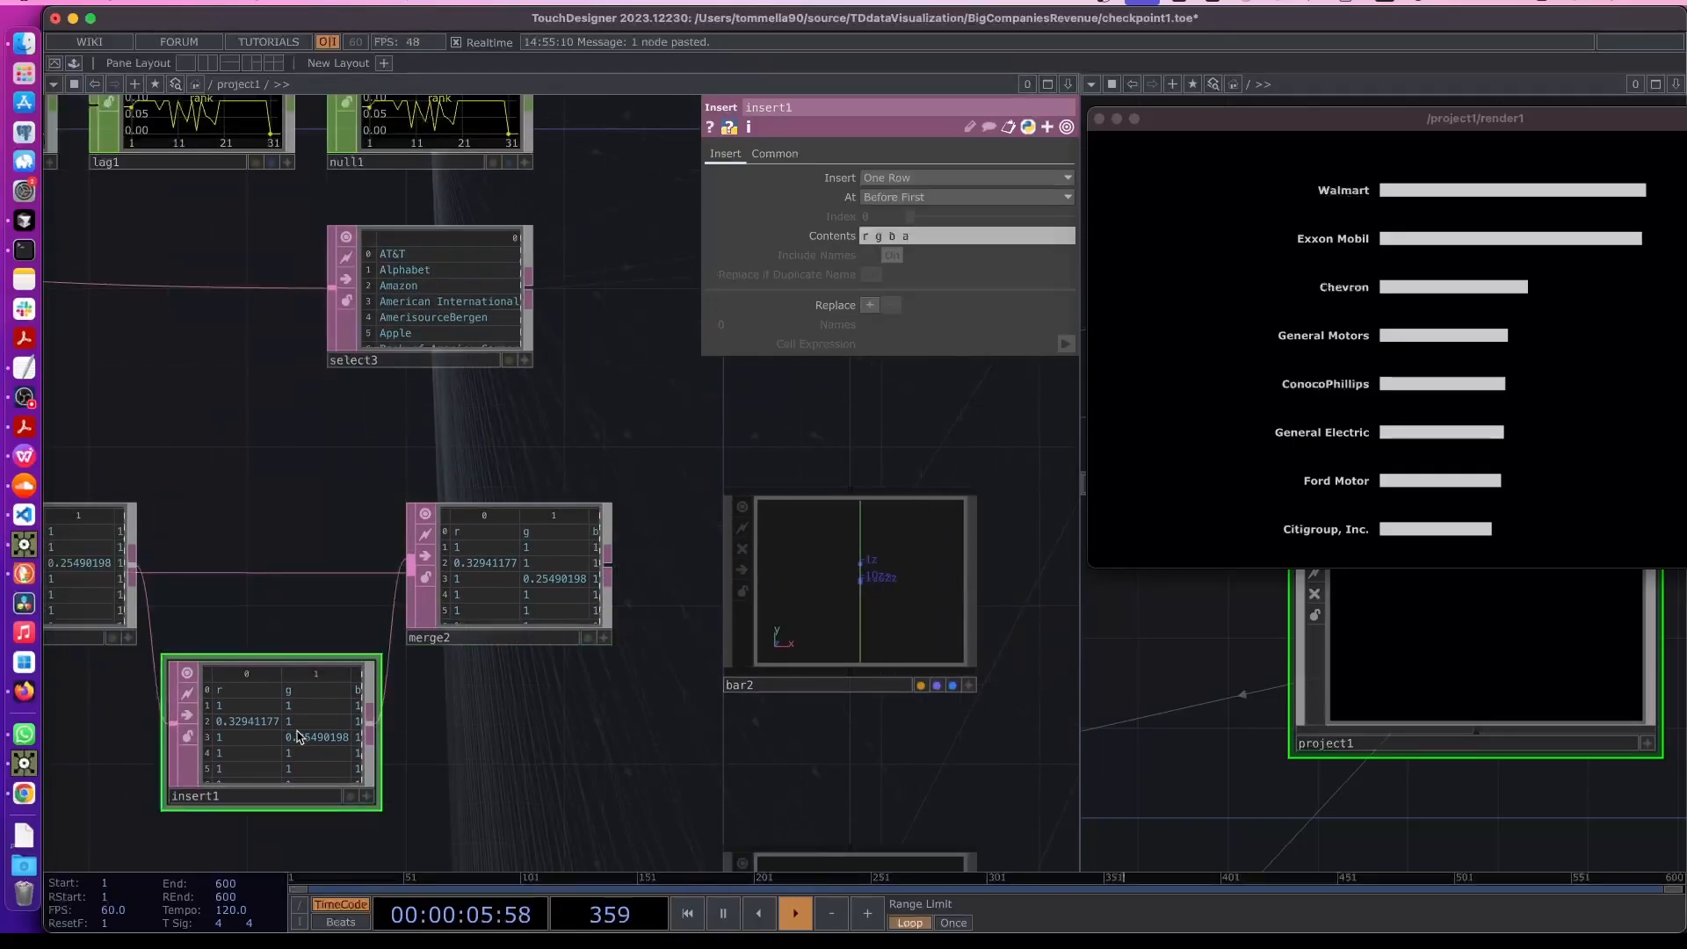
{"action": "left_click_drag", "start_coordinate": [469, 602], "coordinate": [351, 603]}
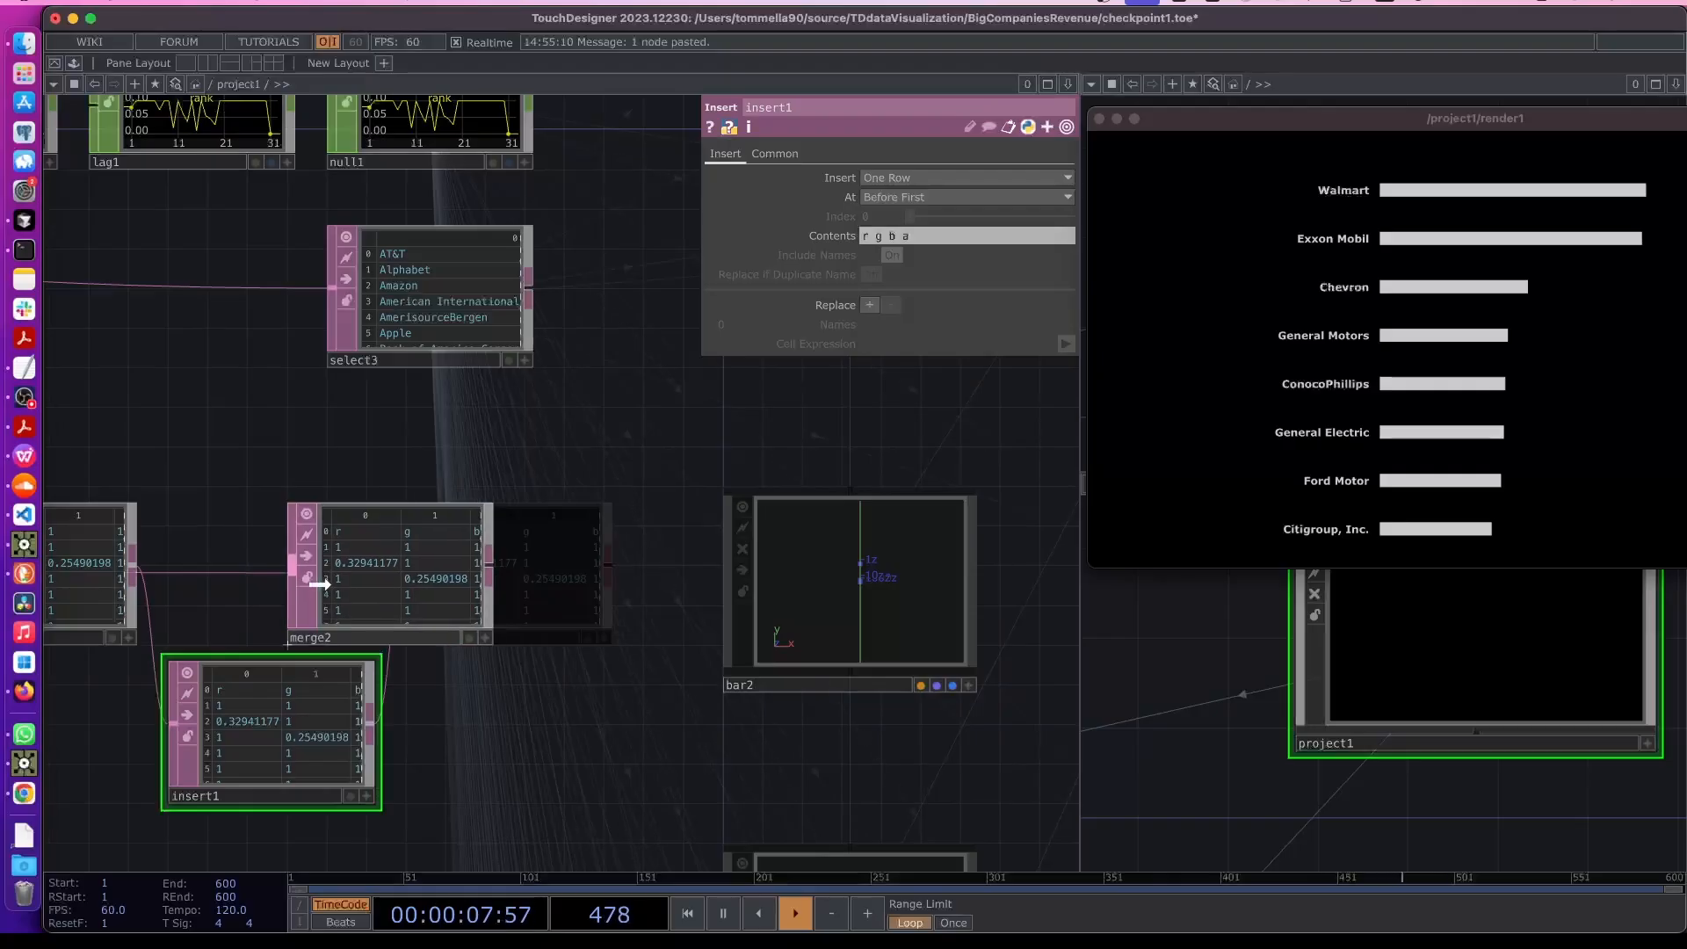
{"action": "left_click_drag", "start_coordinate": [497, 718], "coordinate": [535, 674]}
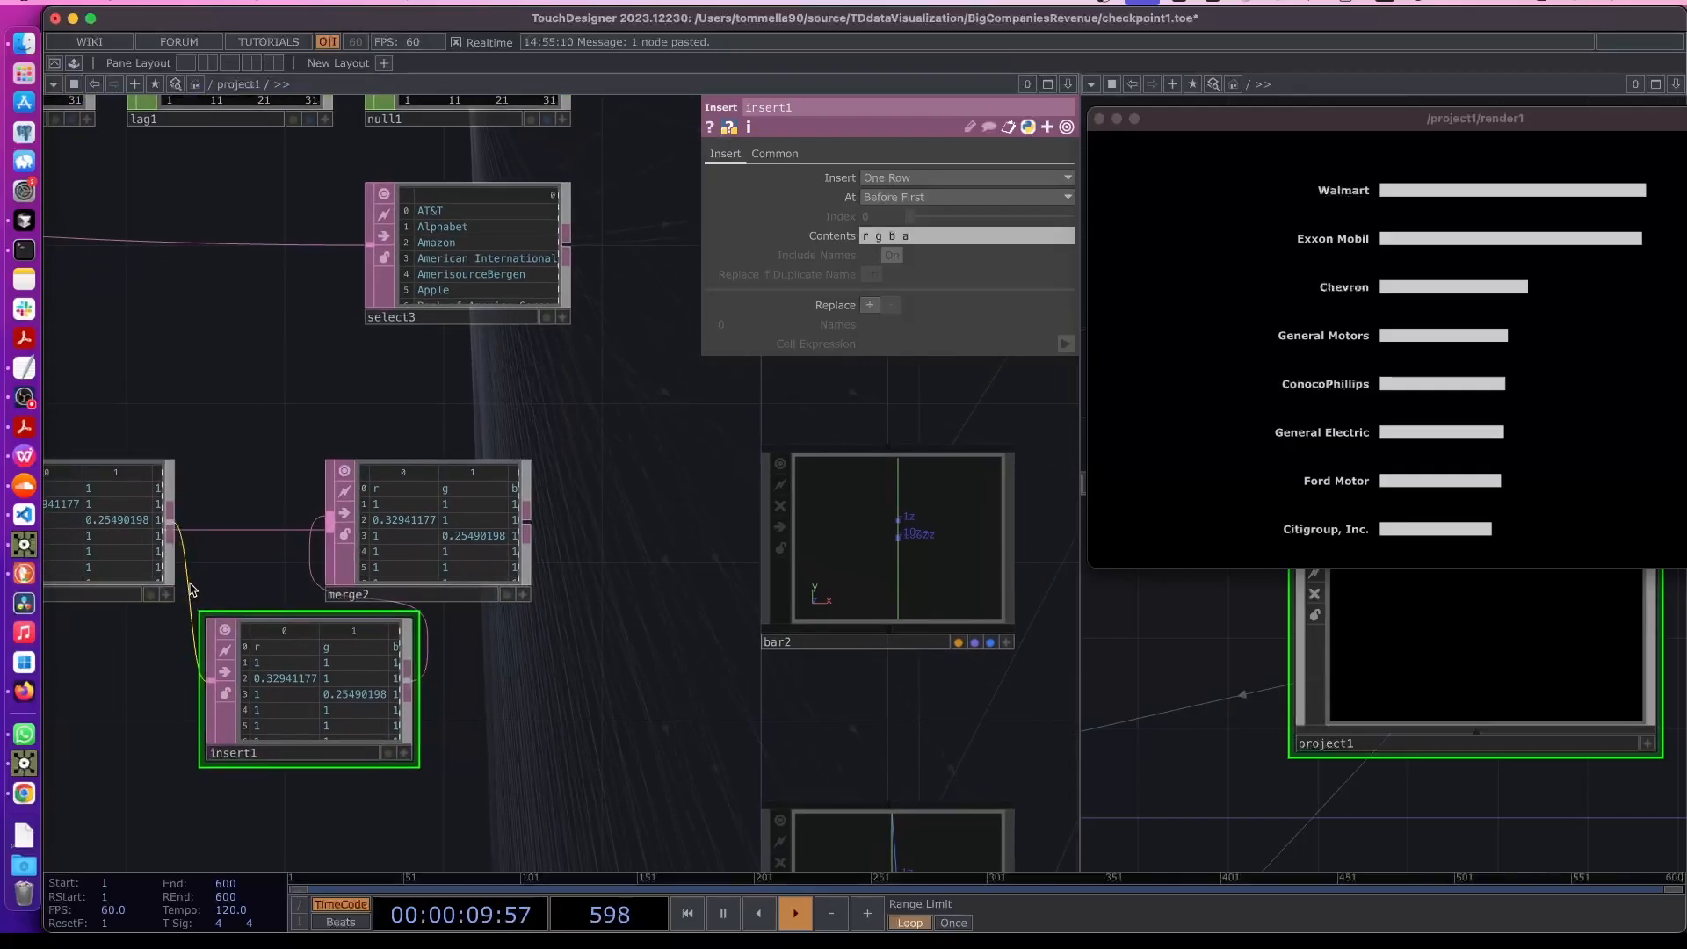
{"action": "right_click", "coordinate": [188, 586]}
{"action": "left_click", "coordinate": [234, 636]}
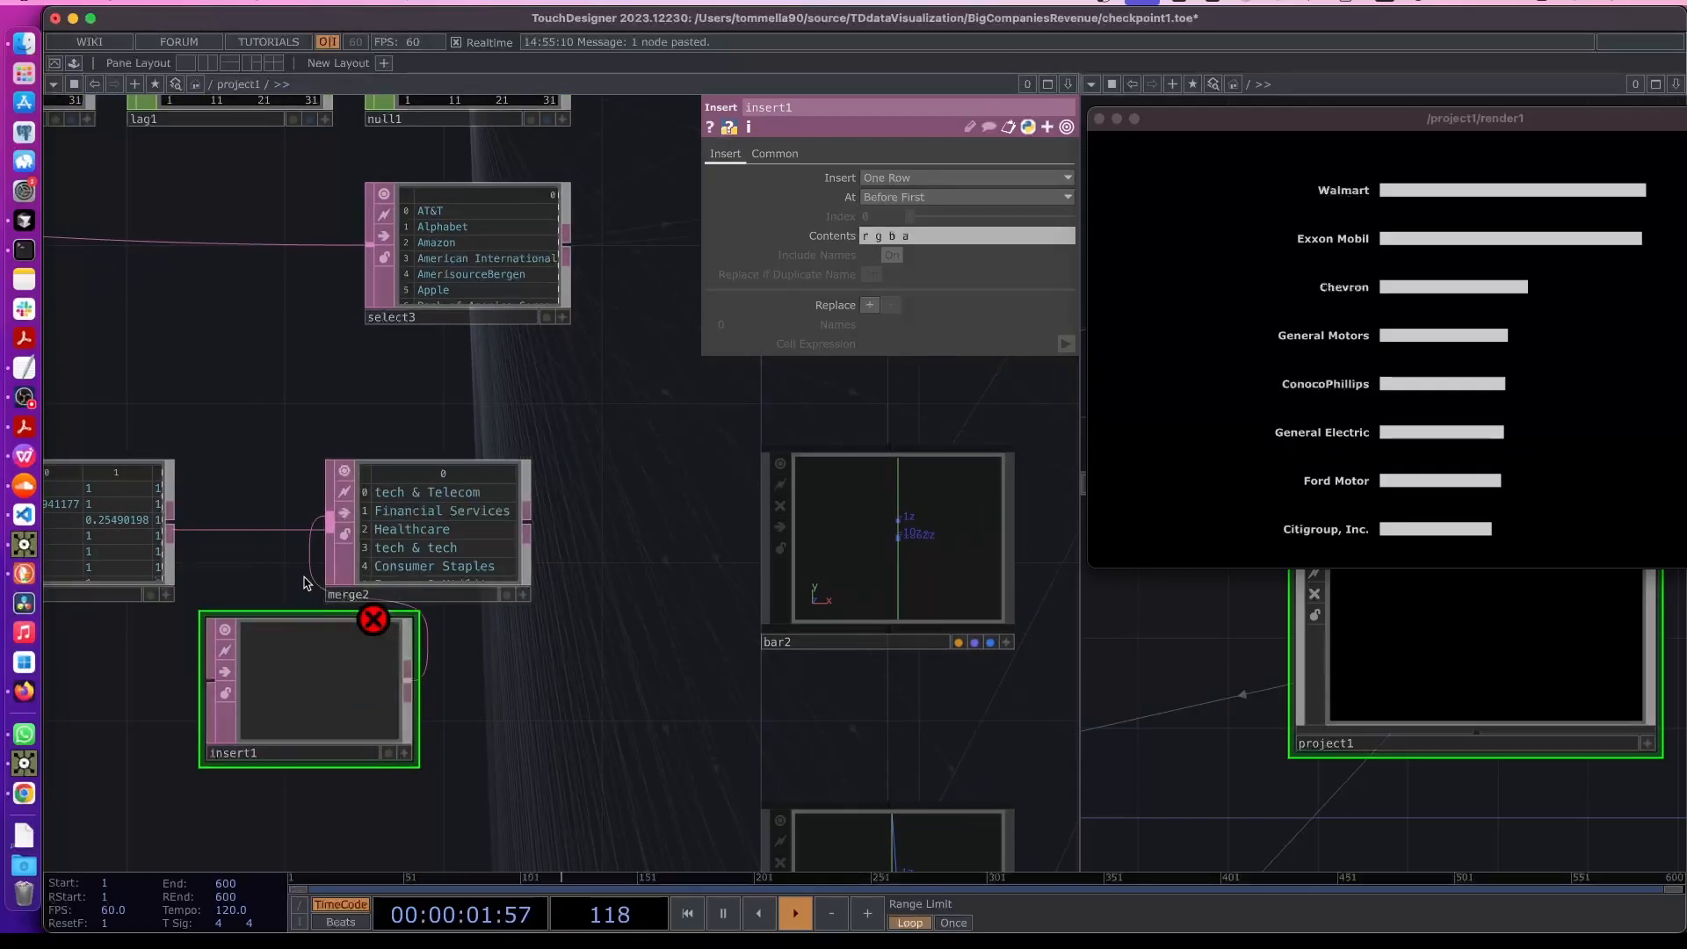
{"action": "right_click", "coordinate": [311, 541]}
{"action": "left_click", "coordinate": [358, 623]}
{"action": "left_click_drag", "start_coordinate": [423, 558], "coordinate": [304, 558]}
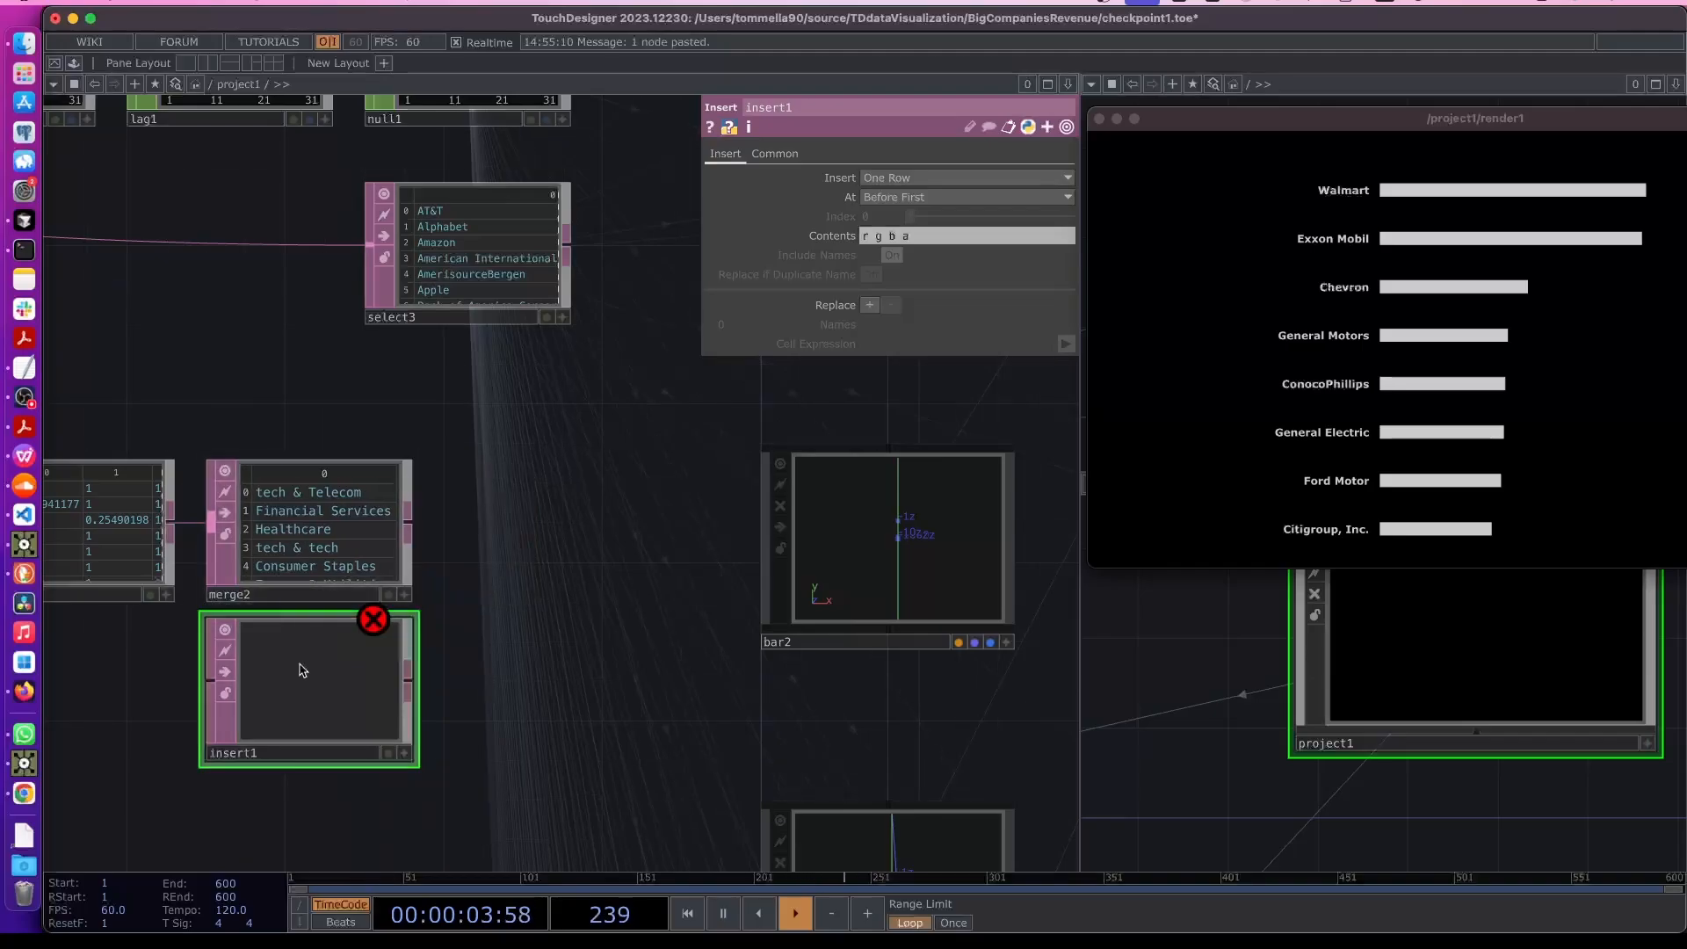
{"action": "left_click_drag", "start_coordinate": [301, 670], "coordinate": [532, 520]}
{"action": "left_click_drag", "start_coordinate": [408, 524], "coordinate": [446, 525]}
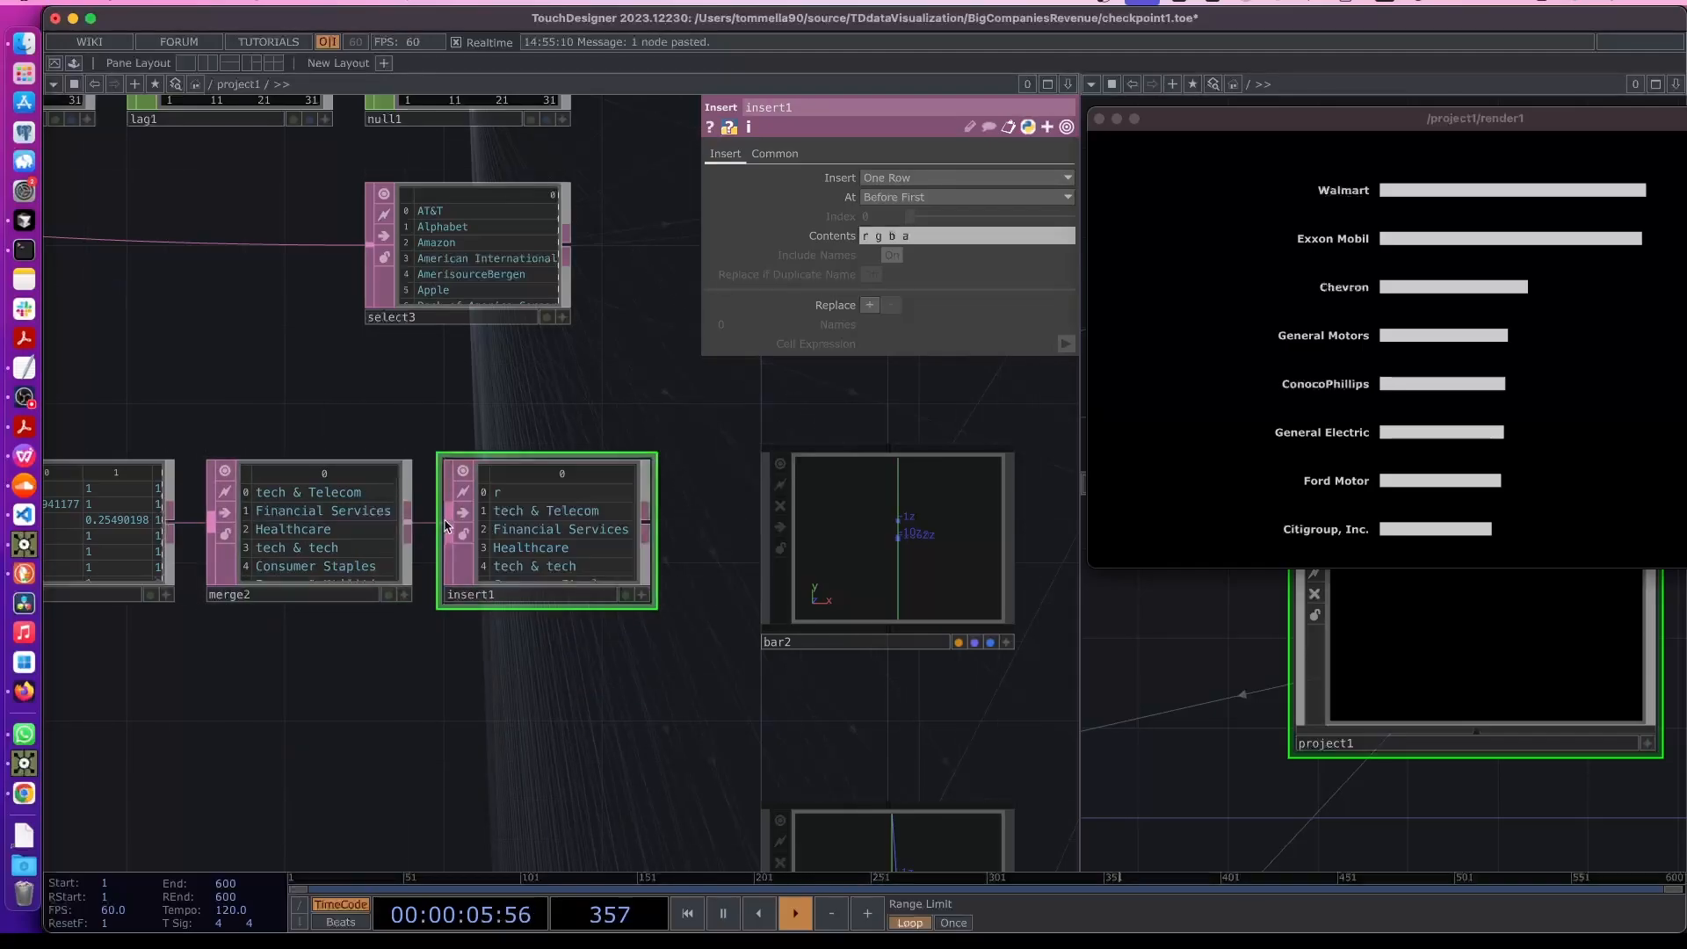
- Undo the last node move and the last connection
{"action": "scroll", "coordinate": [514, 531], "scroll_direction": "up", "scroll_amount": 3}
{"action": "scroll", "coordinate": [525, 531], "scroll_direction": "up", "scroll_amount": 3}
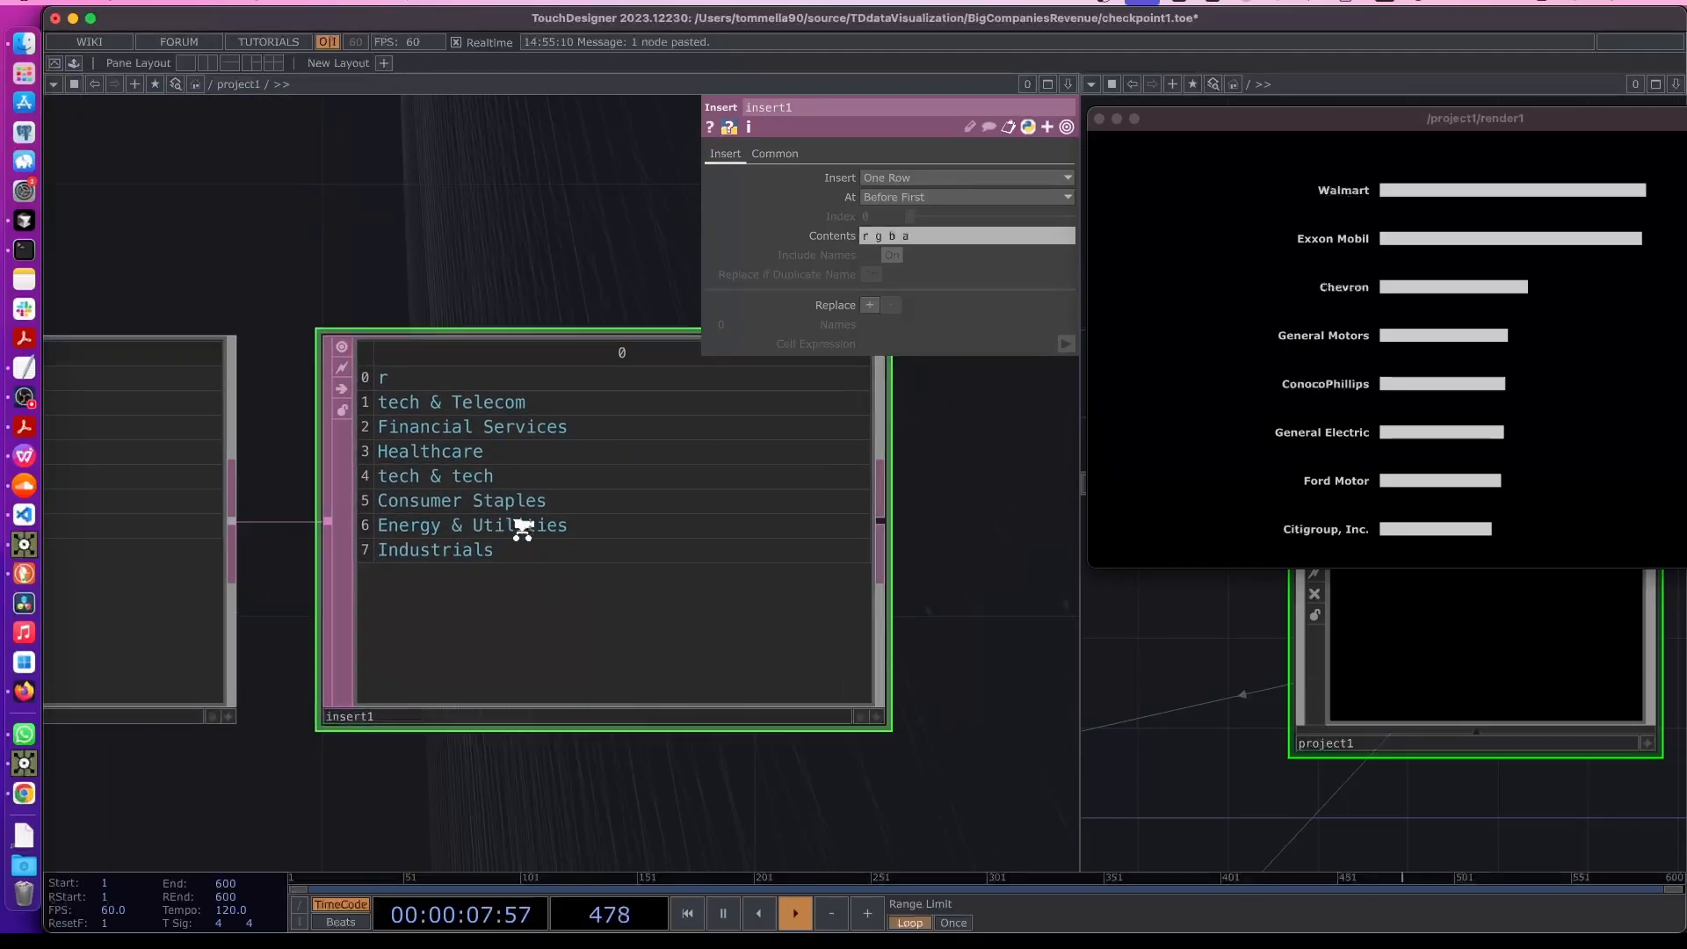
{"action": "scroll", "coordinate": [523, 525], "scroll_direction": "down", "scroll_amount": 6}
{"action": "scroll", "coordinate": [331, 528], "scroll_direction": "up", "scroll_amount": 5}
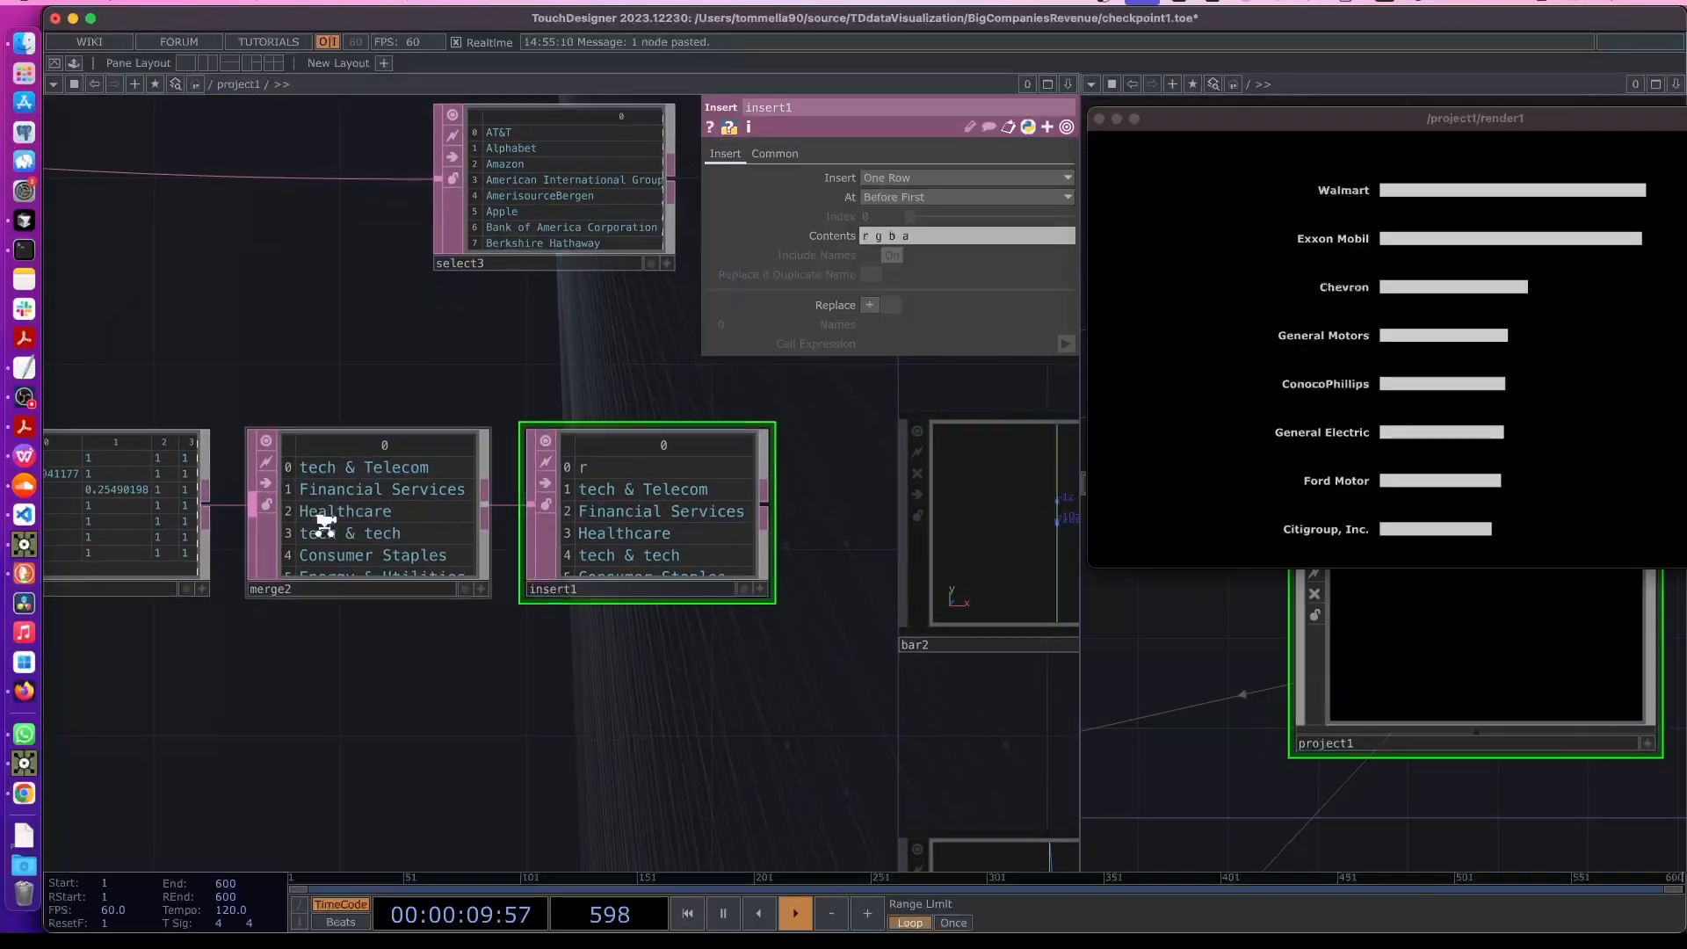
{"action": "scroll", "coordinate": [323, 532], "scroll_direction": "up", "scroll_amount": 1}
{"action": "left_click_drag", "start_coordinate": [513, 729], "coordinate": [725, 736]}
{"action": "scroll", "coordinate": [493, 738], "scroll_direction": "down", "scroll_amount": 5}
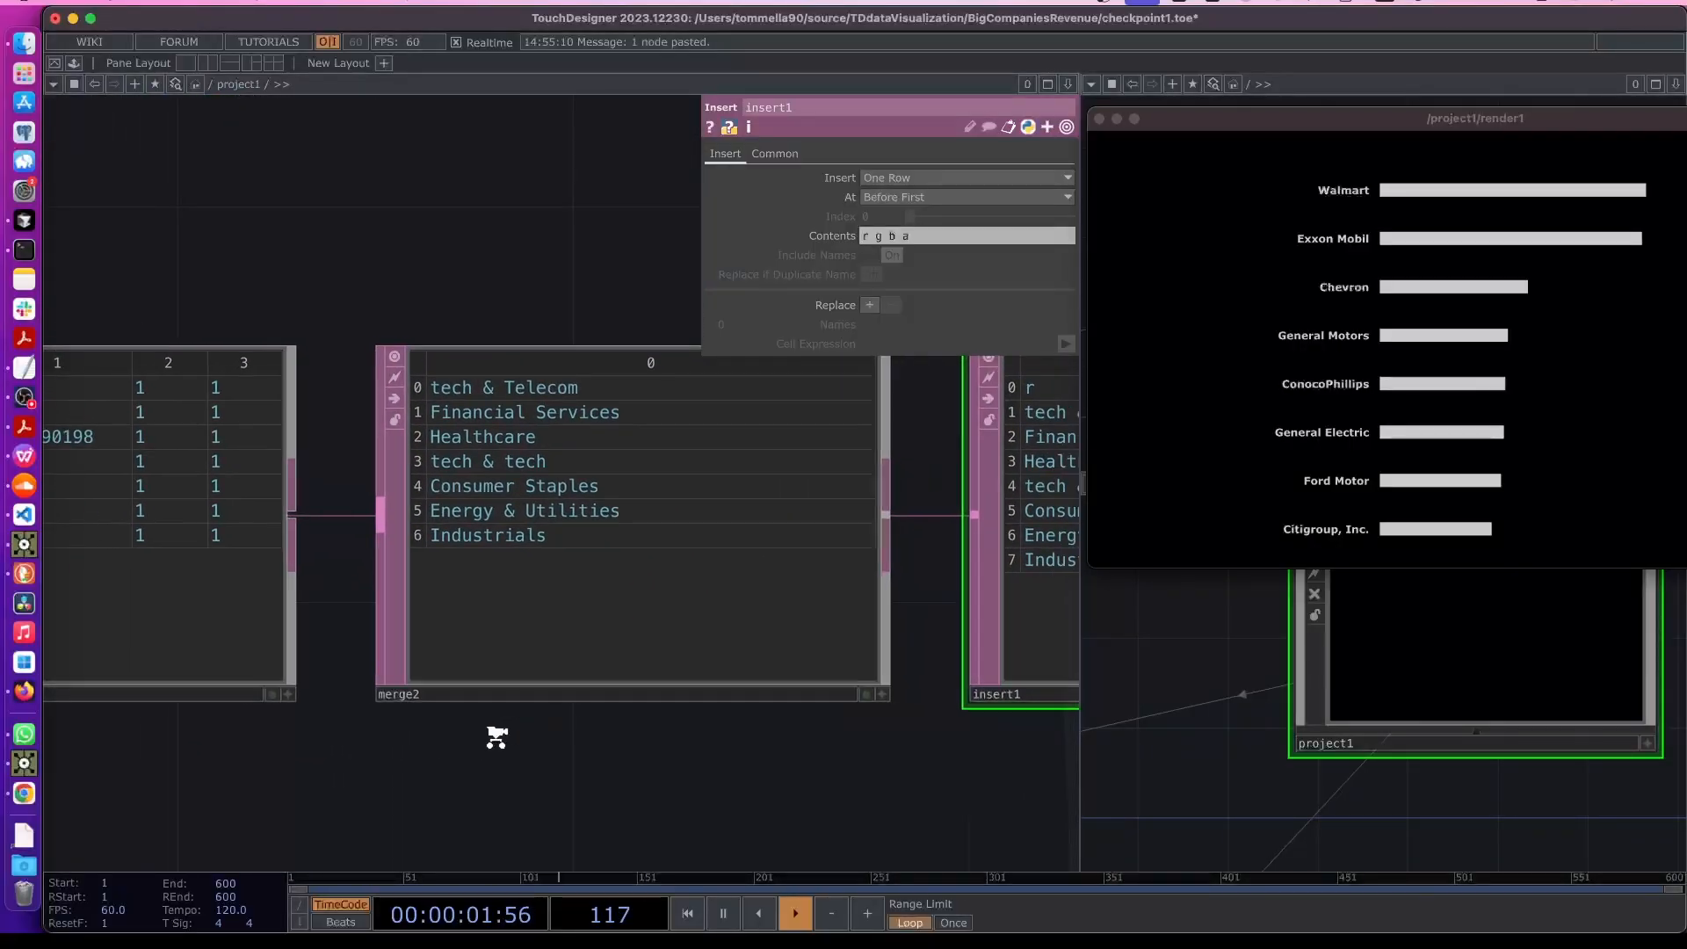
{"action": "scroll", "coordinate": [393, 601], "scroll_direction": "down", "scroll_amount": 10}
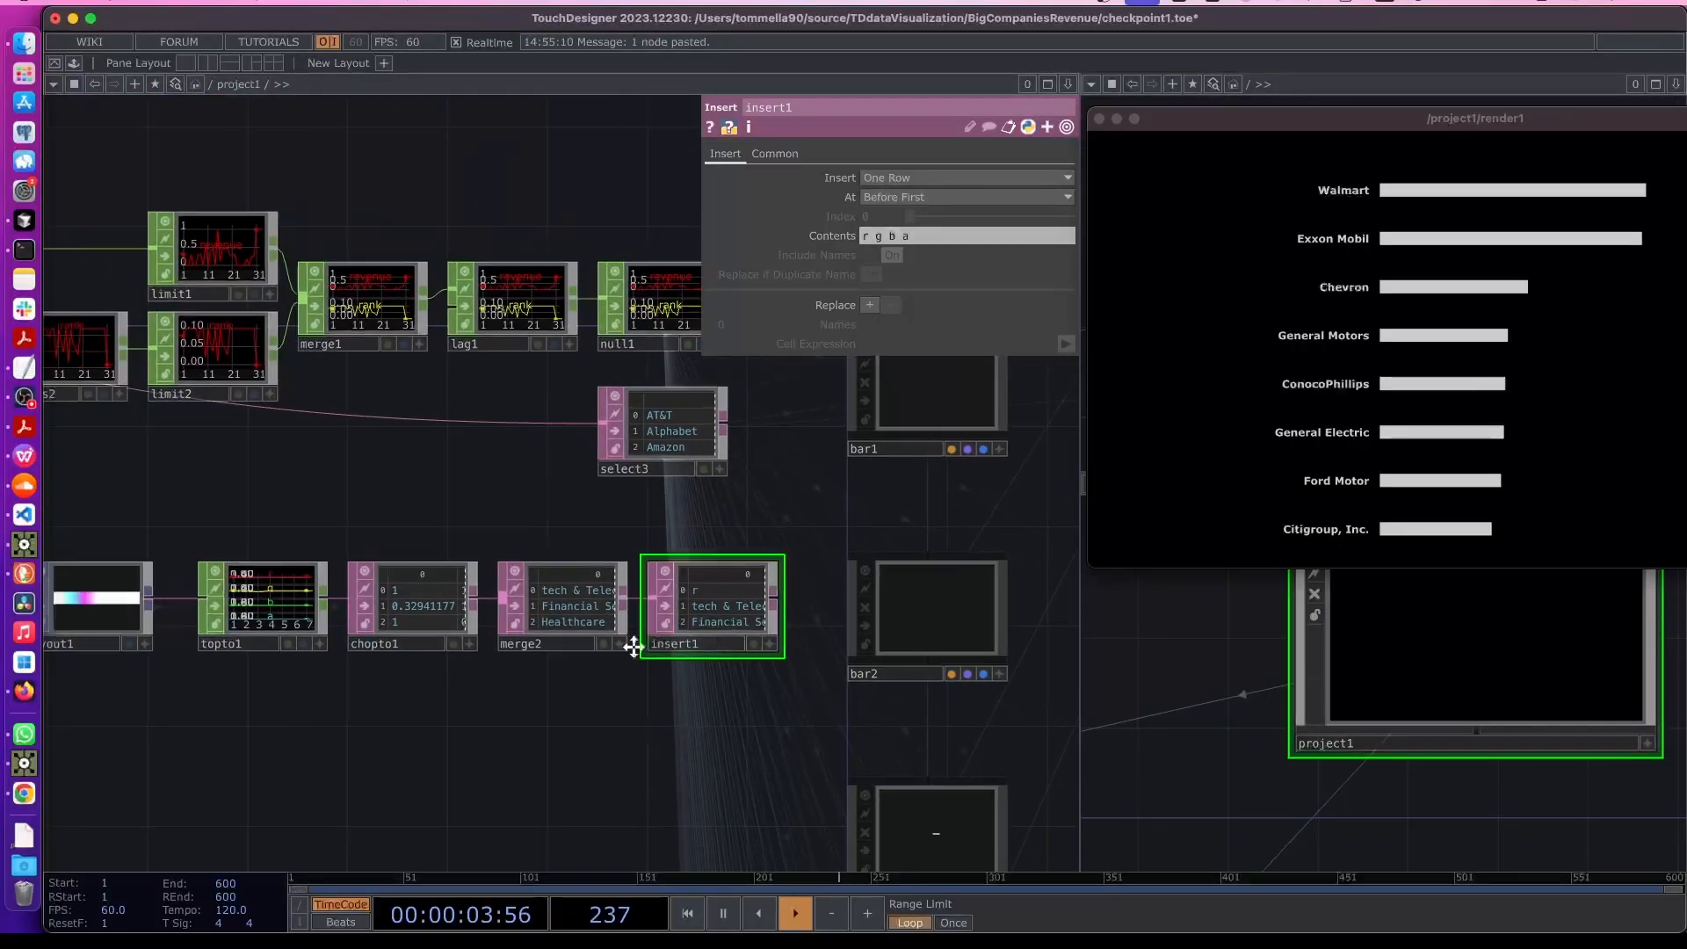
{"action": "scroll", "coordinate": [274, 613], "scroll_direction": "up", "scroll_amount": 5}
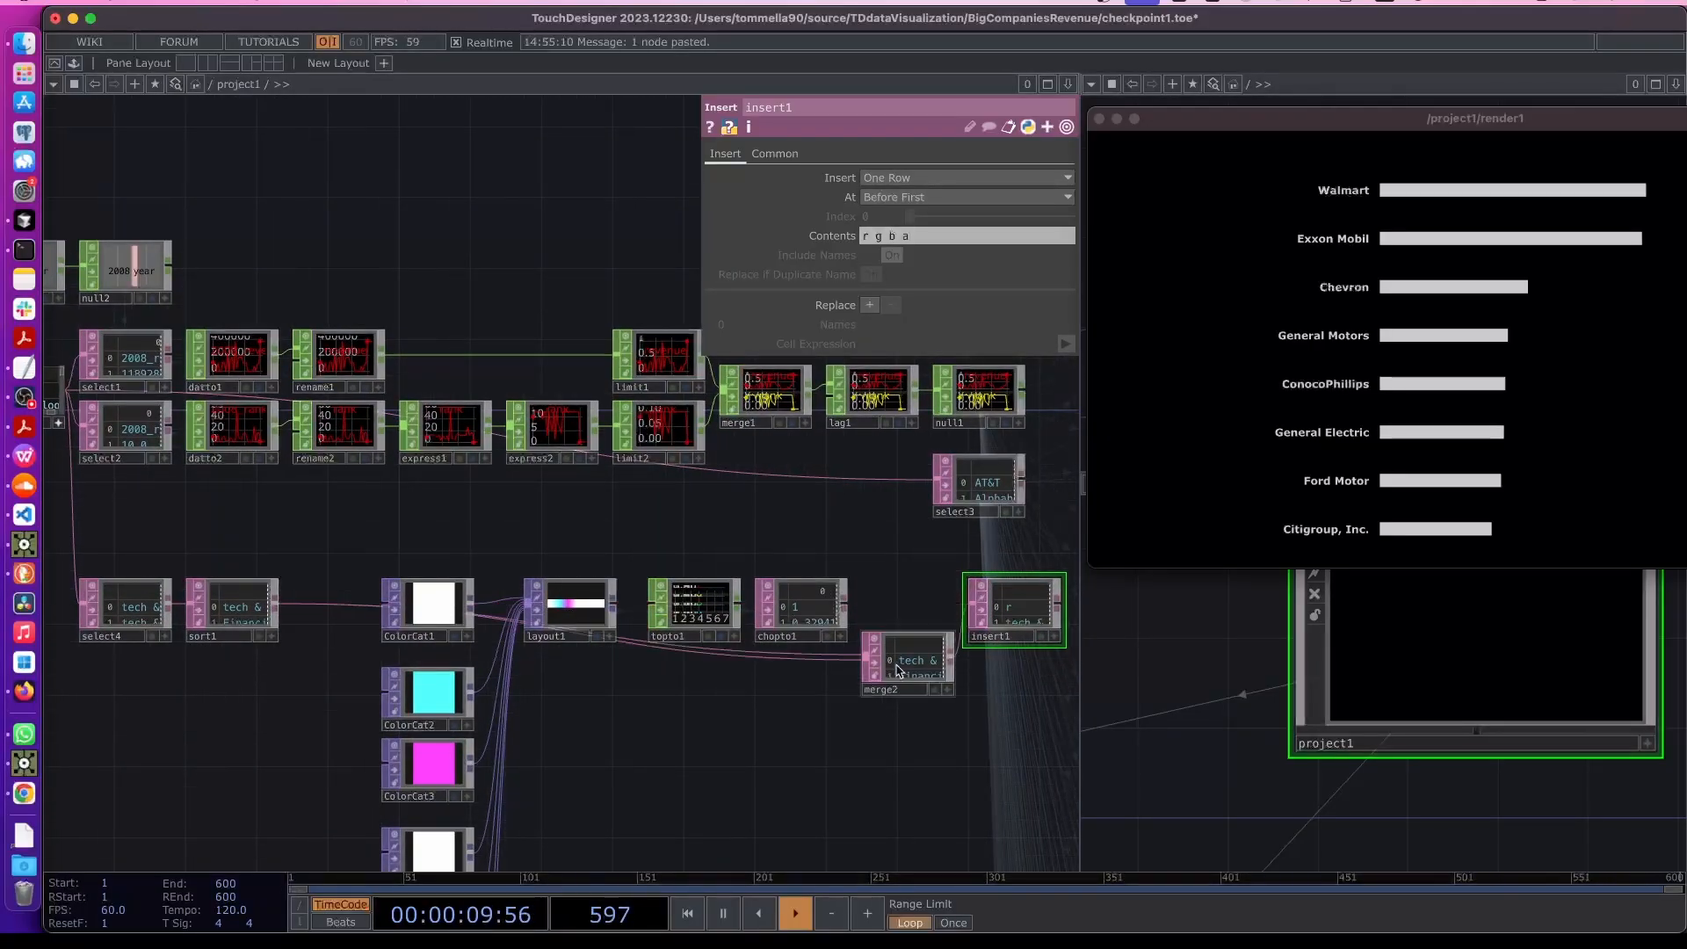
{"action": "key", "text": "ctrl+z"}
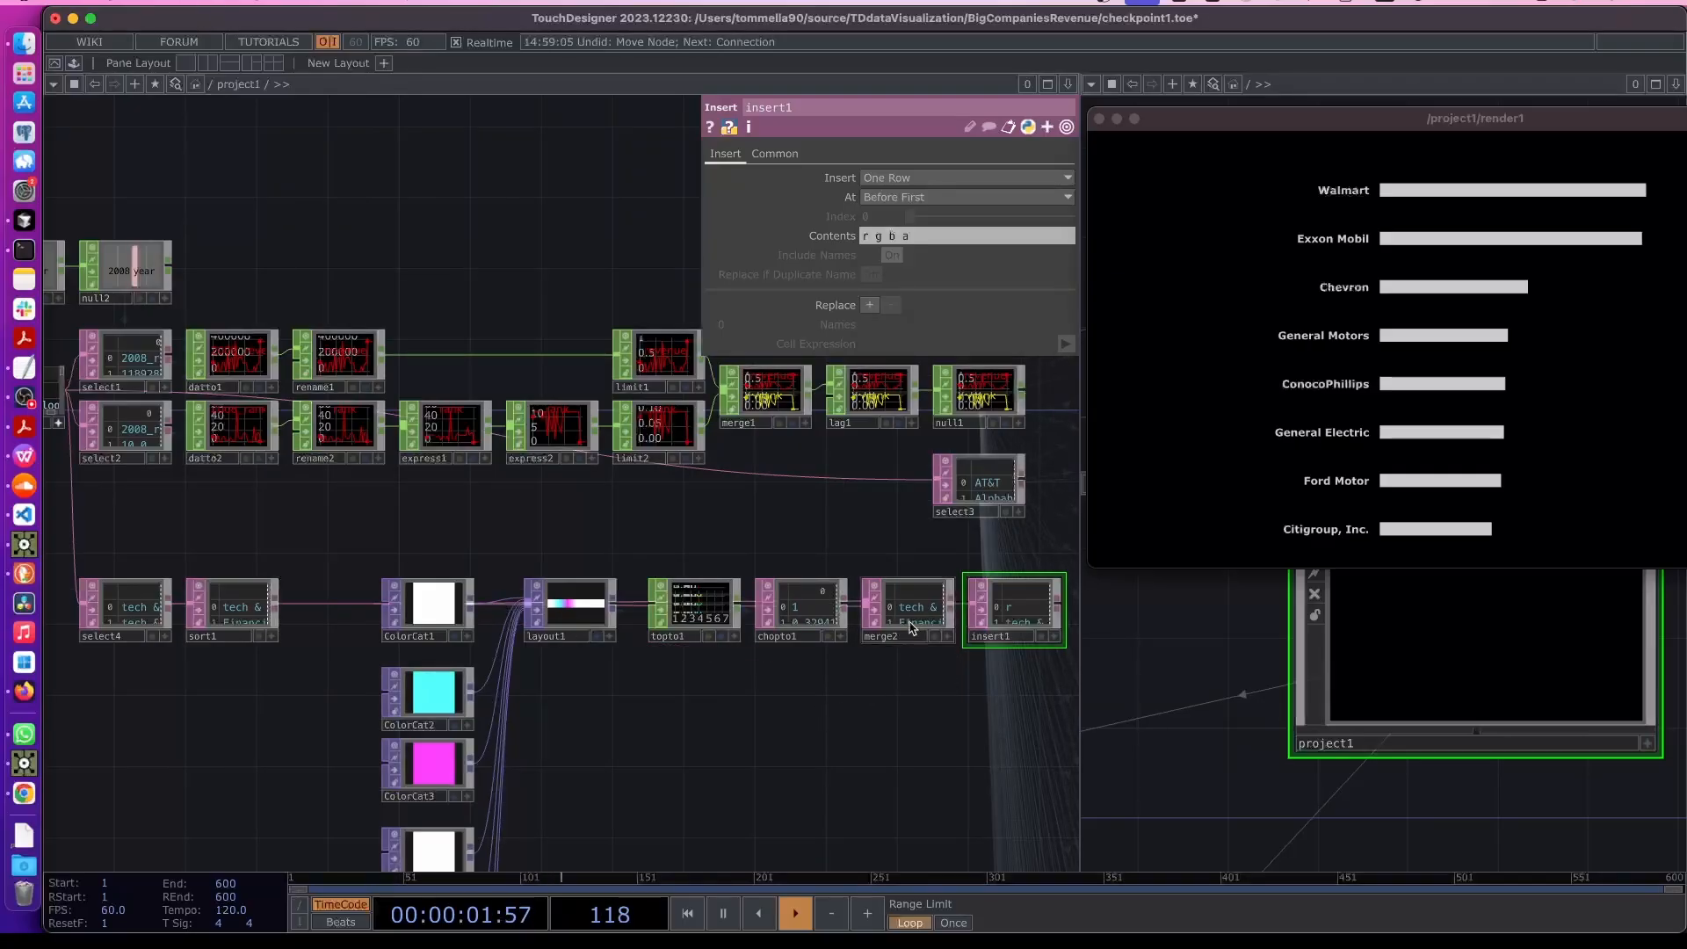
{"action": "key", "text": "ctrl+z"}
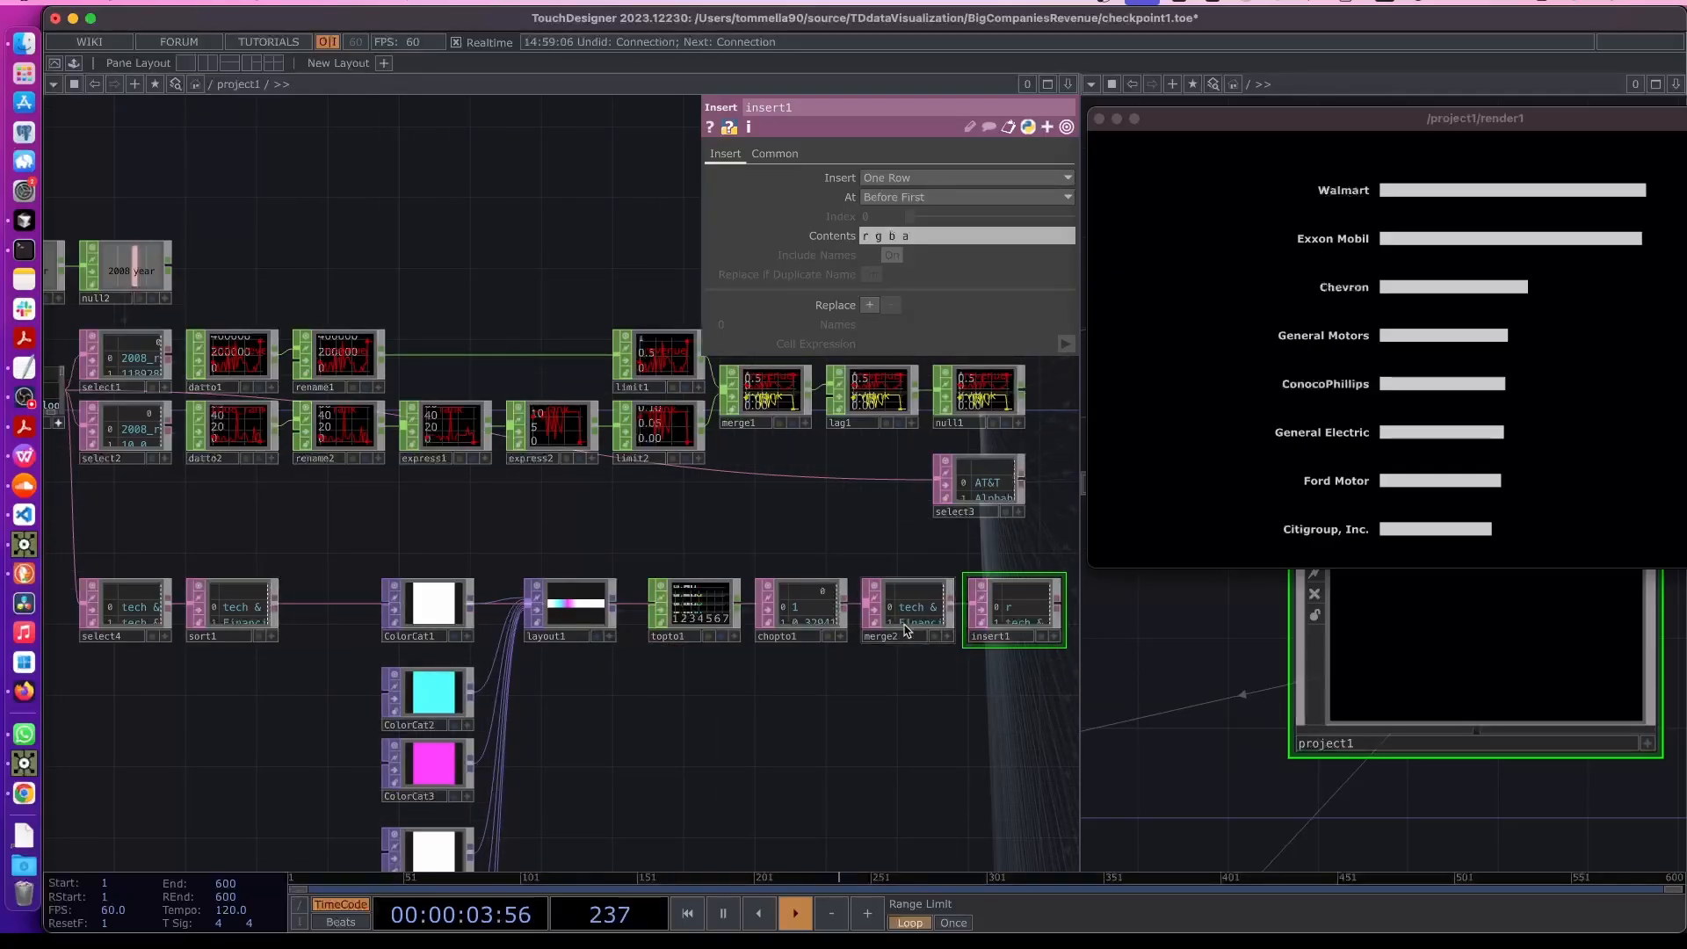
- Examine the merged tables in merge2 and insert1 to check the column order
{"action": "scroll", "coordinate": [849, 606], "scroll_direction": "up", "scroll_amount": 5}
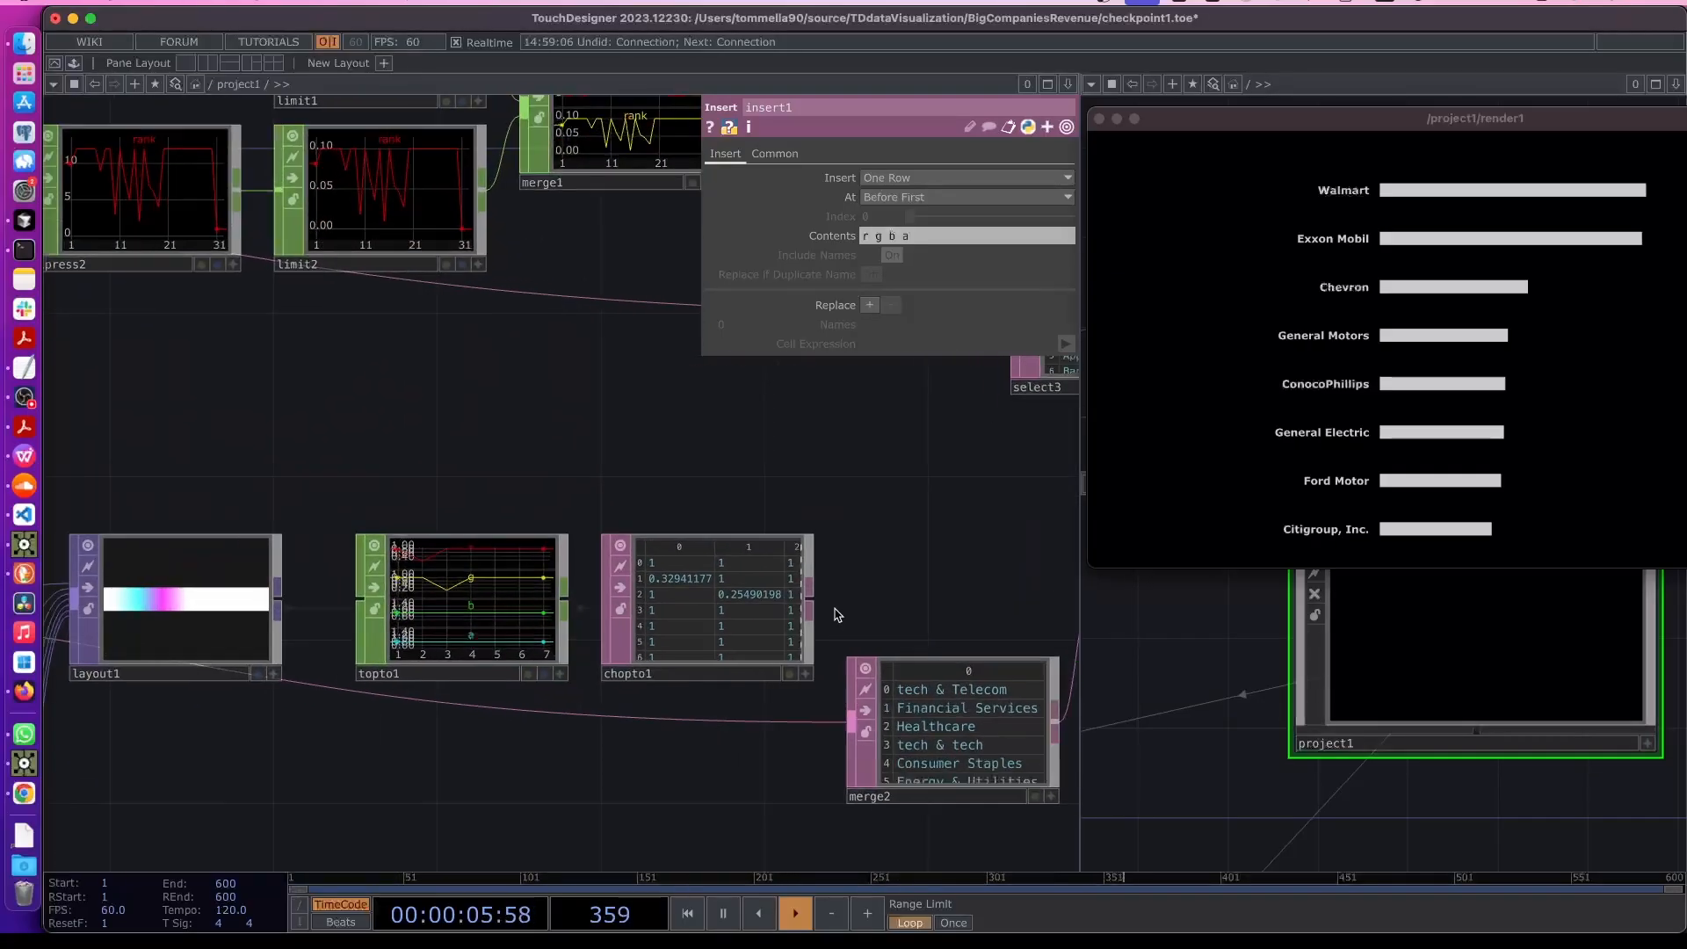
{"action": "left_click_drag", "start_coordinate": [826, 594], "coordinate": [625, 543]}
{"action": "scroll", "coordinate": [767, 671], "scroll_direction": "up", "scroll_amount": 5}
{"action": "scroll", "coordinate": [767, 672], "scroll_direction": "up", "scroll_amount": 5}
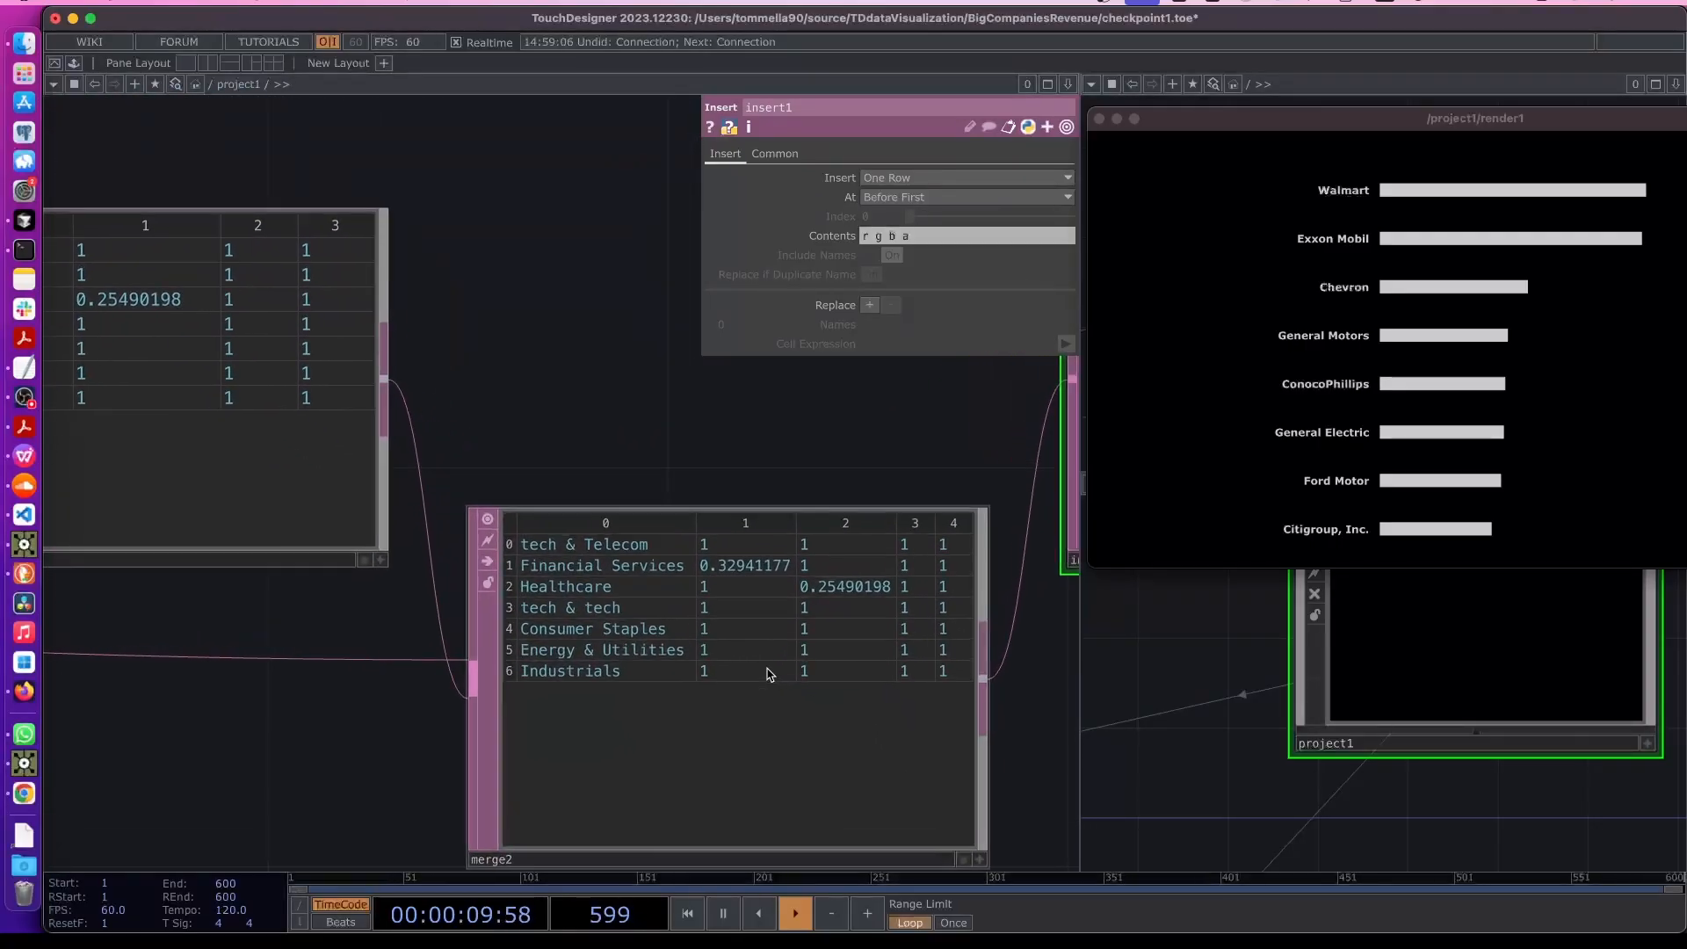
{"action": "left_click_drag", "start_coordinate": [678, 441], "coordinate": [559, 442]}
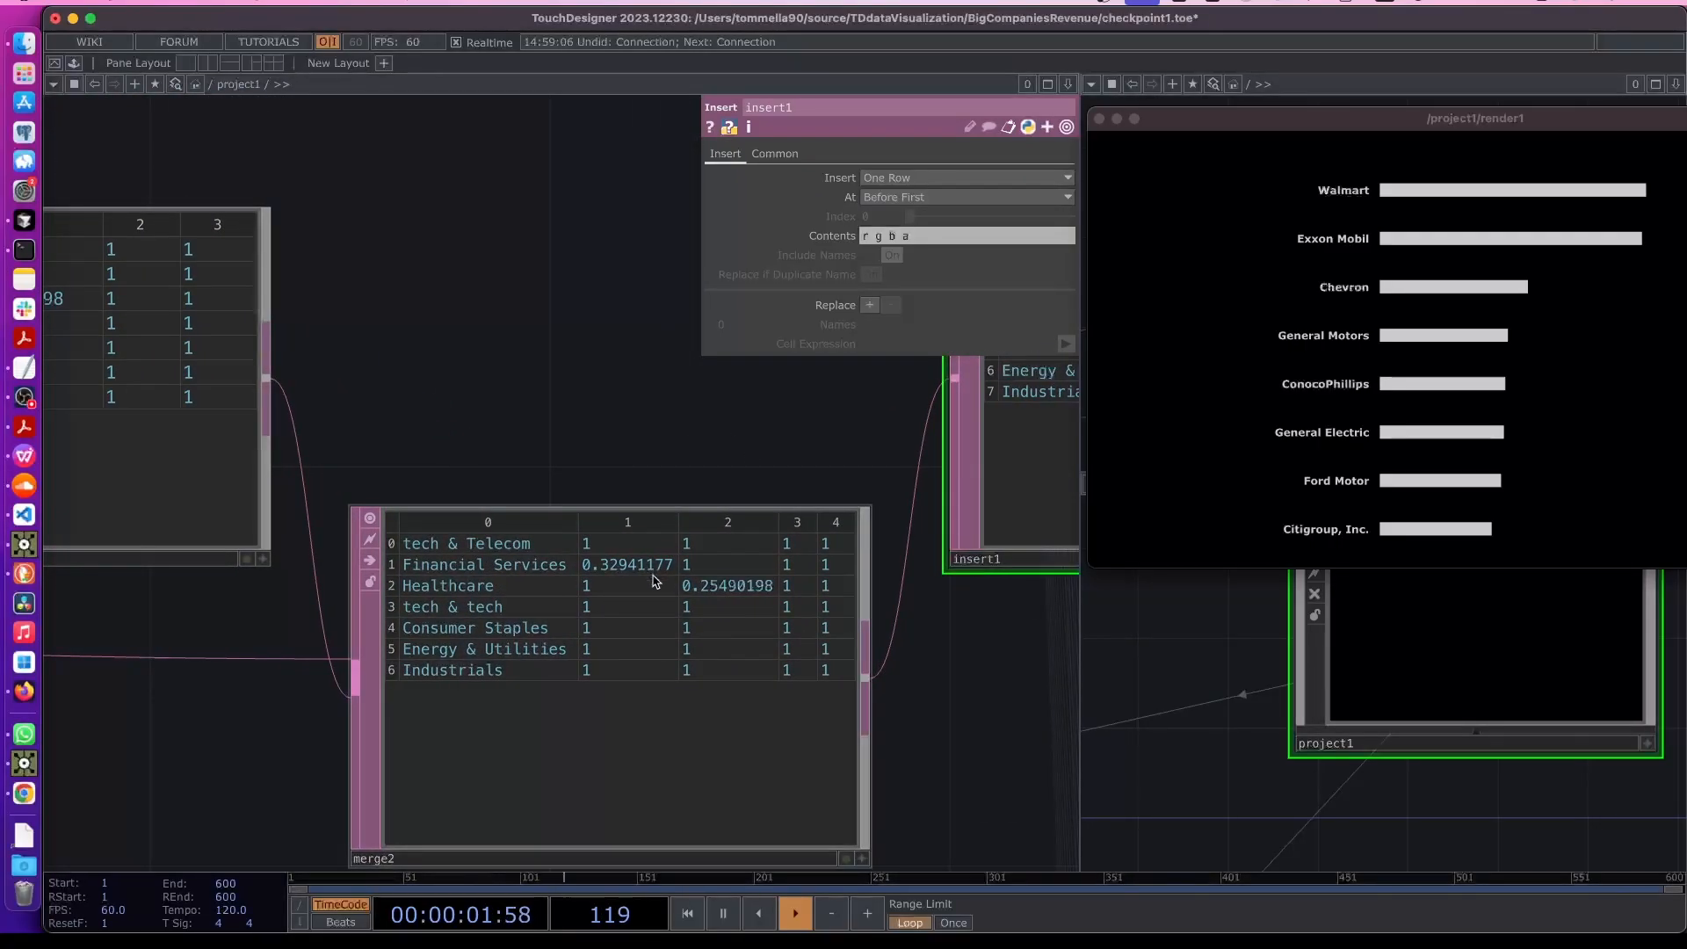
{"action": "scroll", "coordinate": [710, 617], "scroll_direction": "down", "scroll_amount": 5}
{"action": "left_click_drag", "start_coordinate": [654, 632], "coordinate": [643, 465]}
{"action": "left_click_drag", "start_coordinate": [735, 660], "coordinate": [379, 674]}
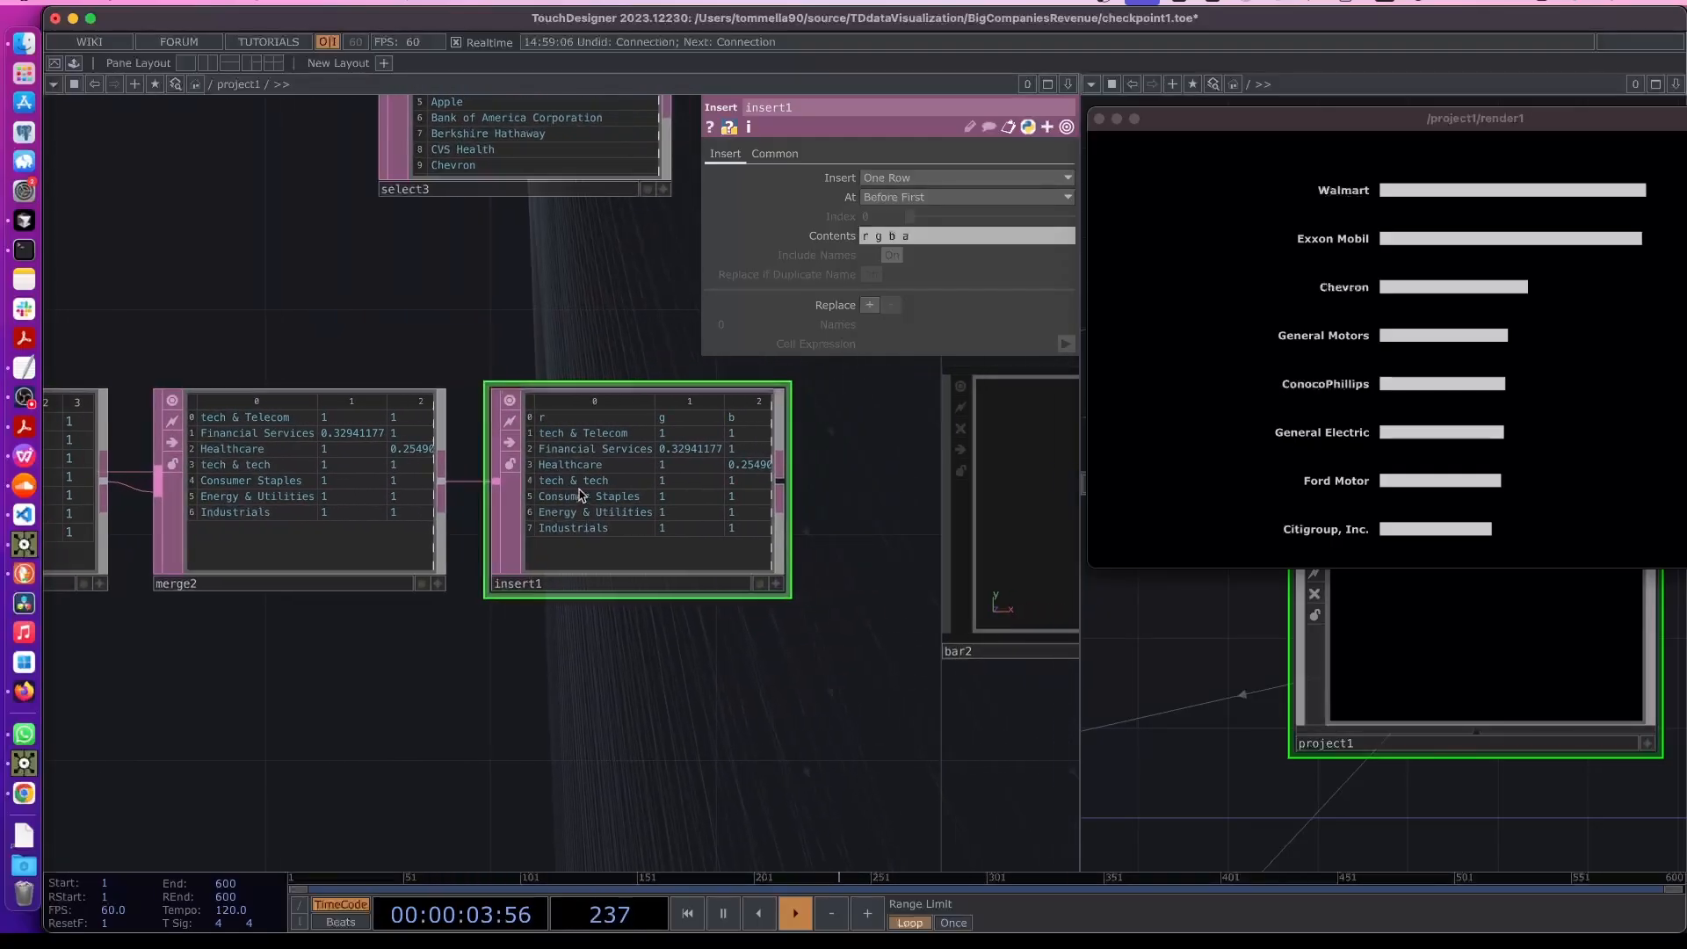
{"action": "scroll", "coordinate": [580, 494], "scroll_direction": "up", "scroll_amount": 2}
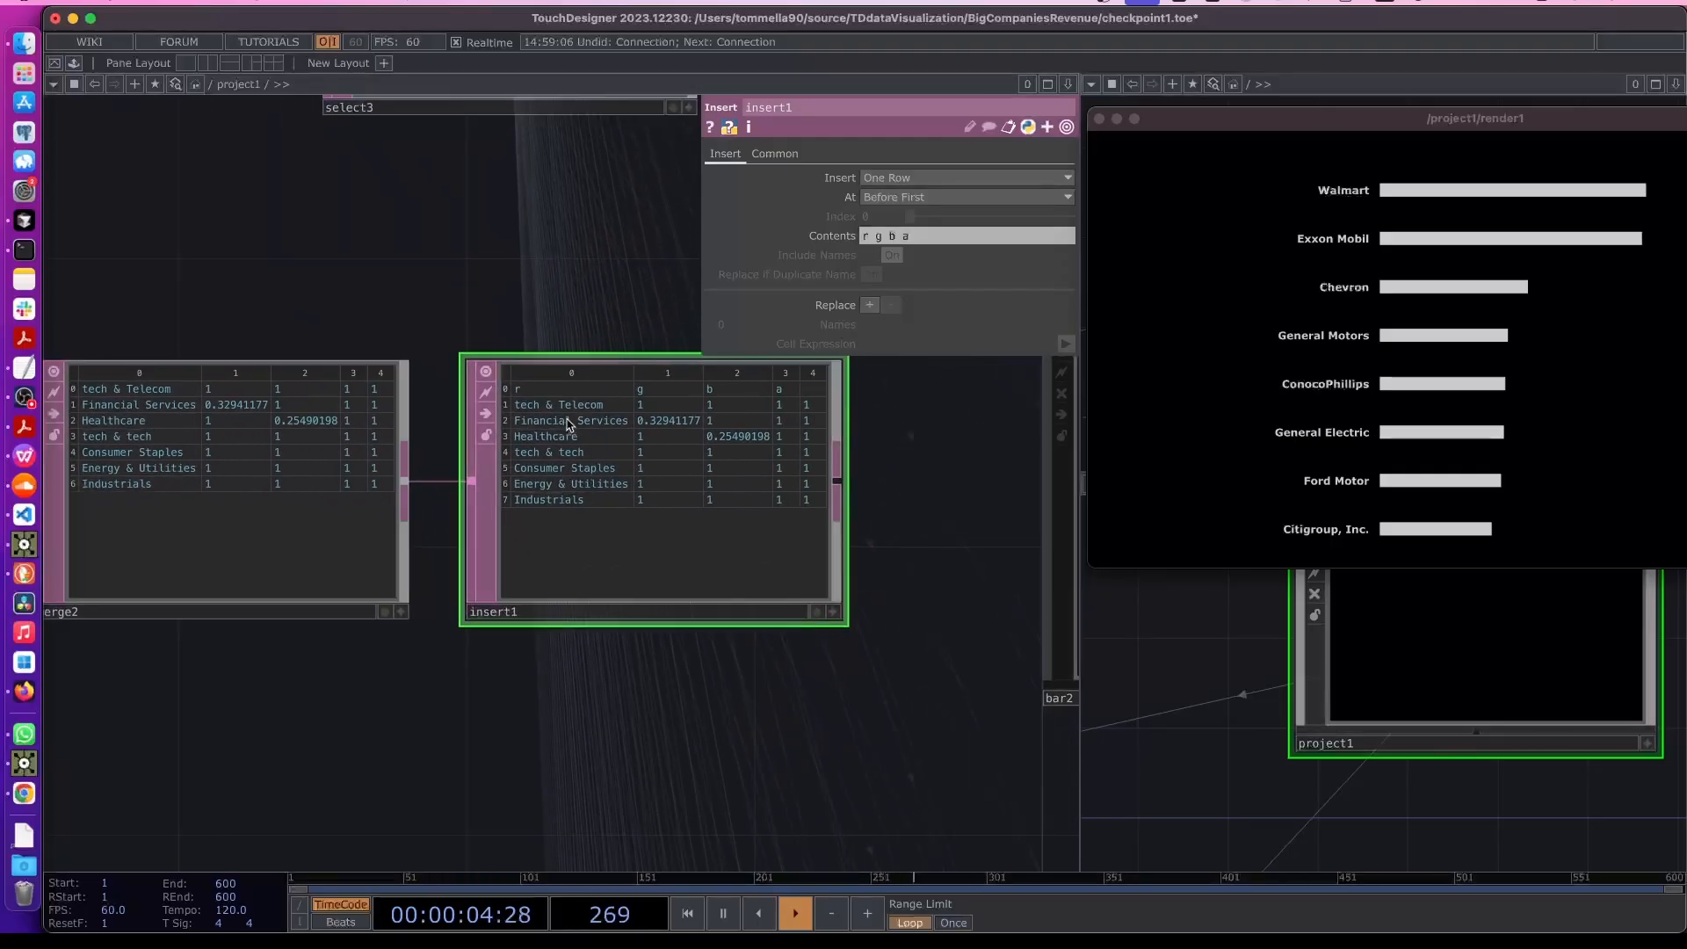
- Set insert1's inserted header row to "sector r g b a"
{"action": "left_click", "coordinate": [862, 235]}
{"action": "type", "text": "s"}
{"action": "type", "text": "ector"}
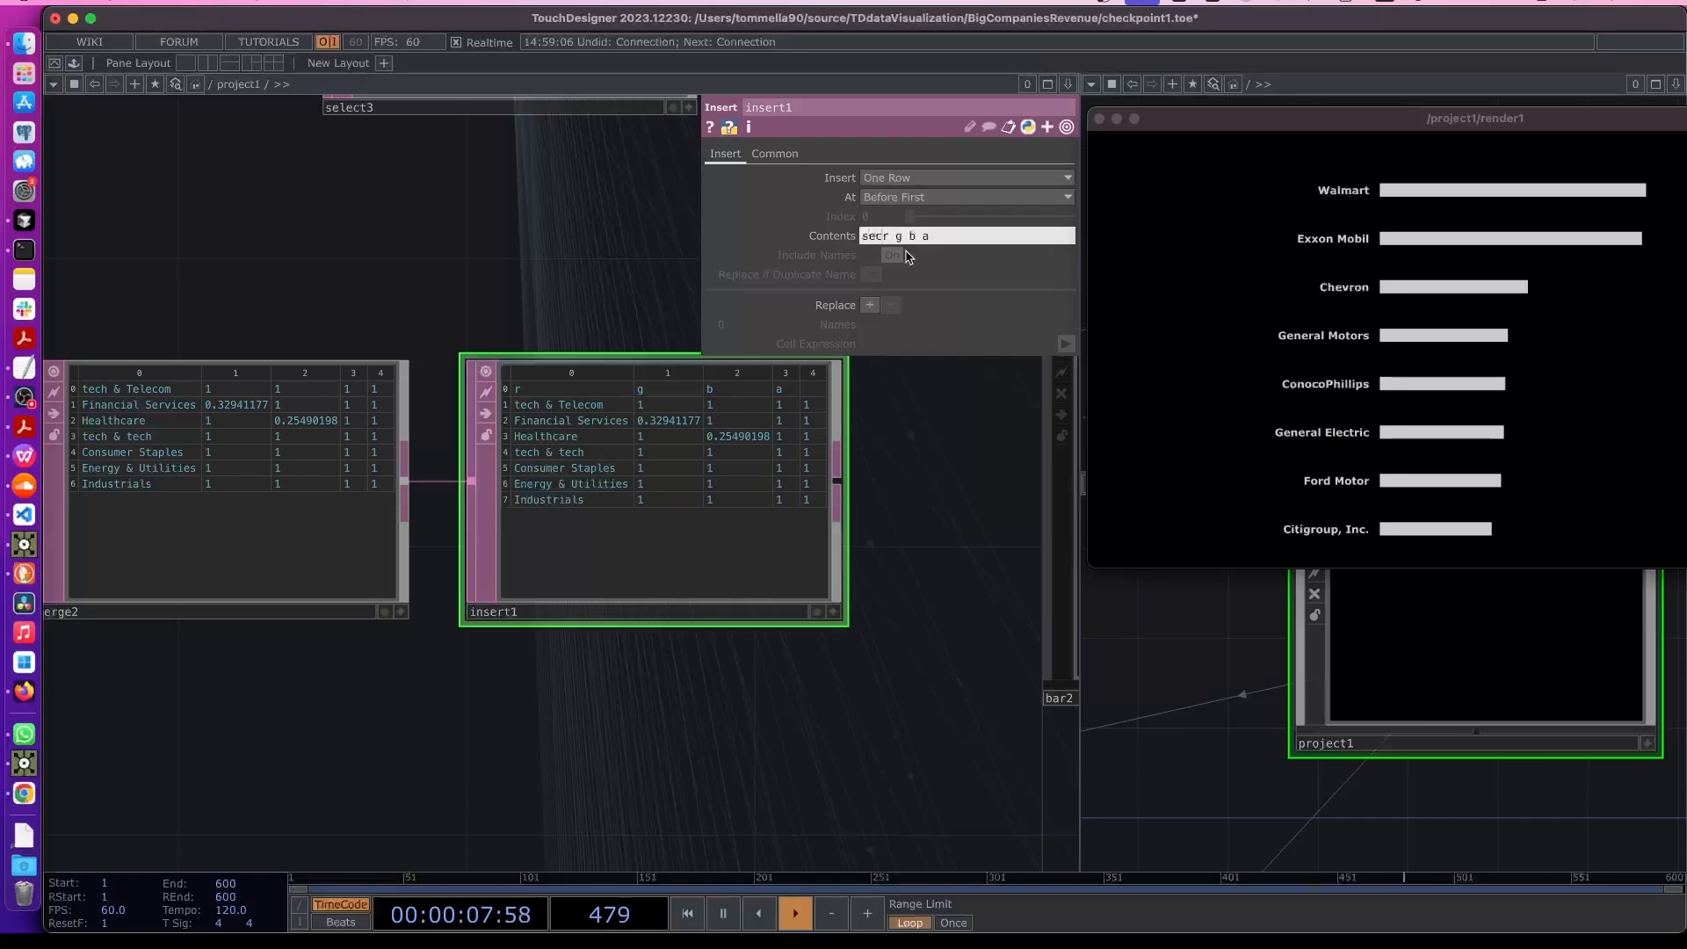
{"action": "key", "text": "Return"}
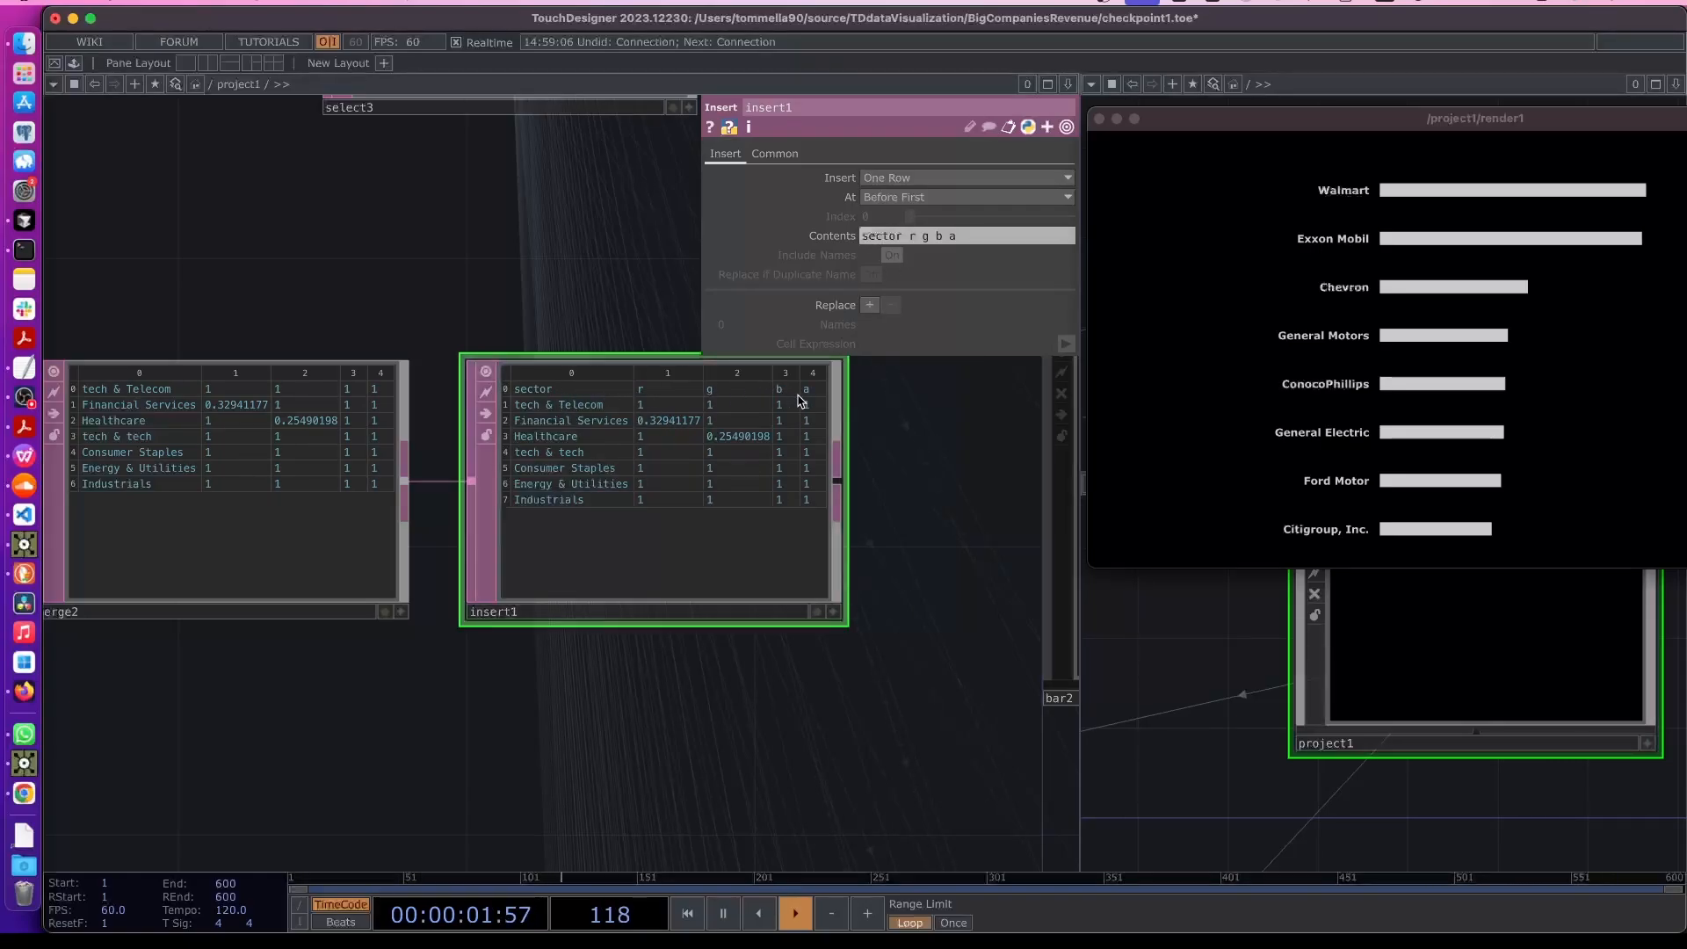
{"action": "scroll", "coordinate": [592, 561], "scroll_direction": "down", "scroll_amount": 8}
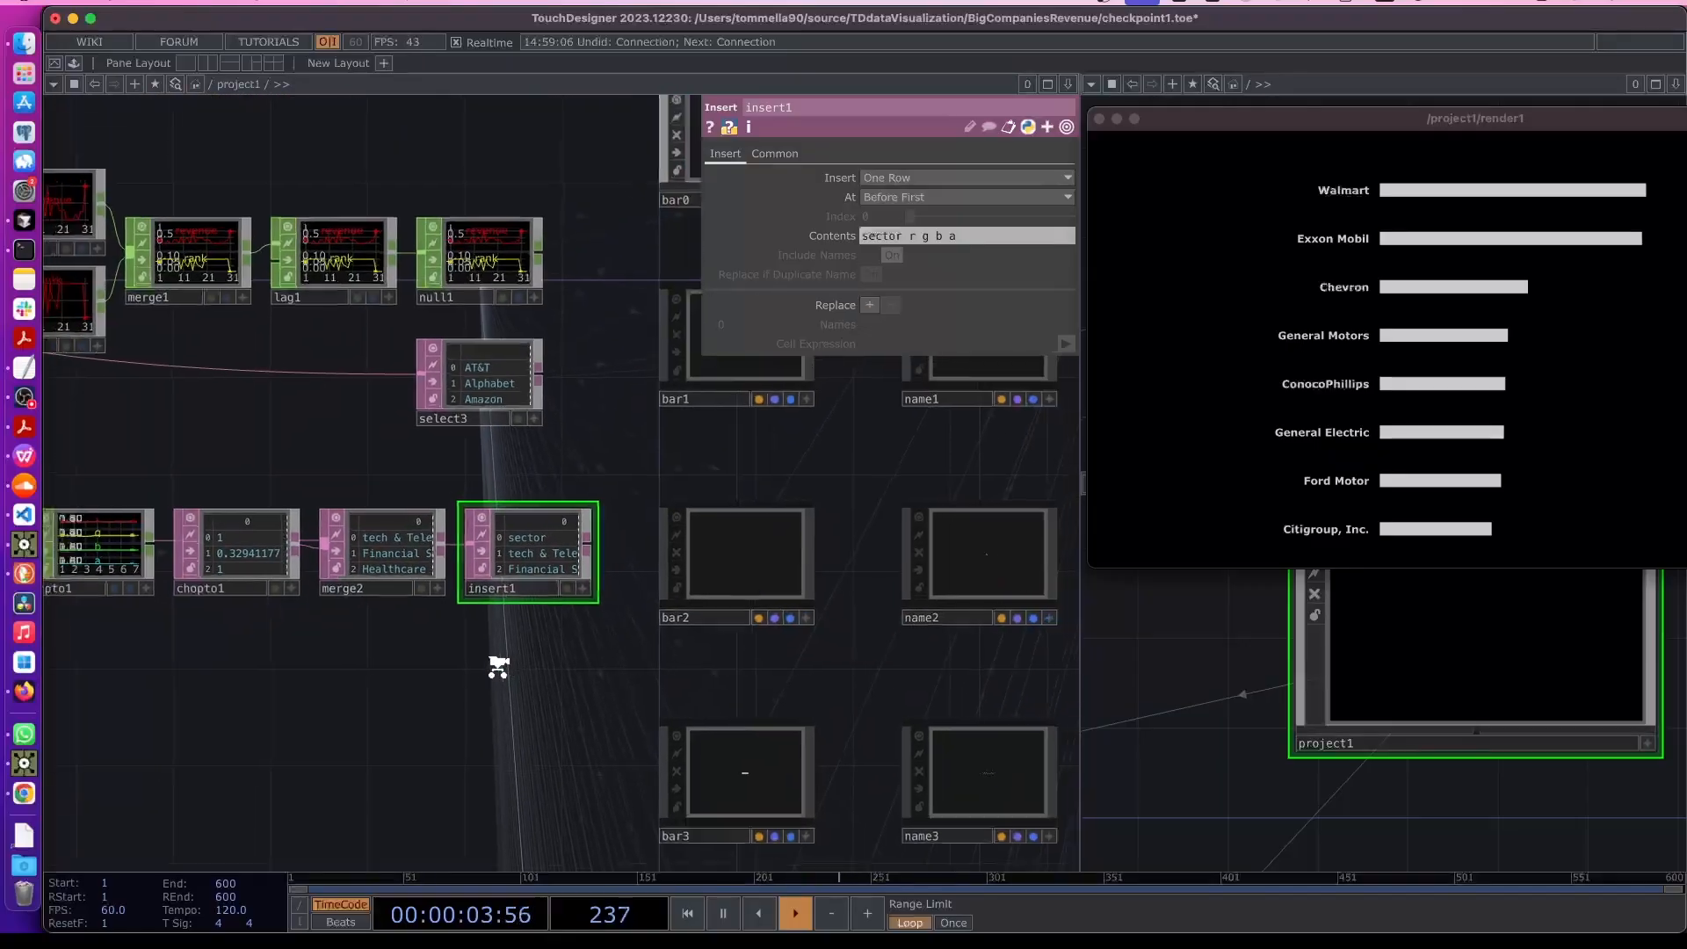
{"action": "scroll", "coordinate": [694, 677], "scroll_direction": "down", "scroll_amount": 3}
{"action": "left_click_drag", "start_coordinate": [373, 690], "coordinate": [573, 610]}
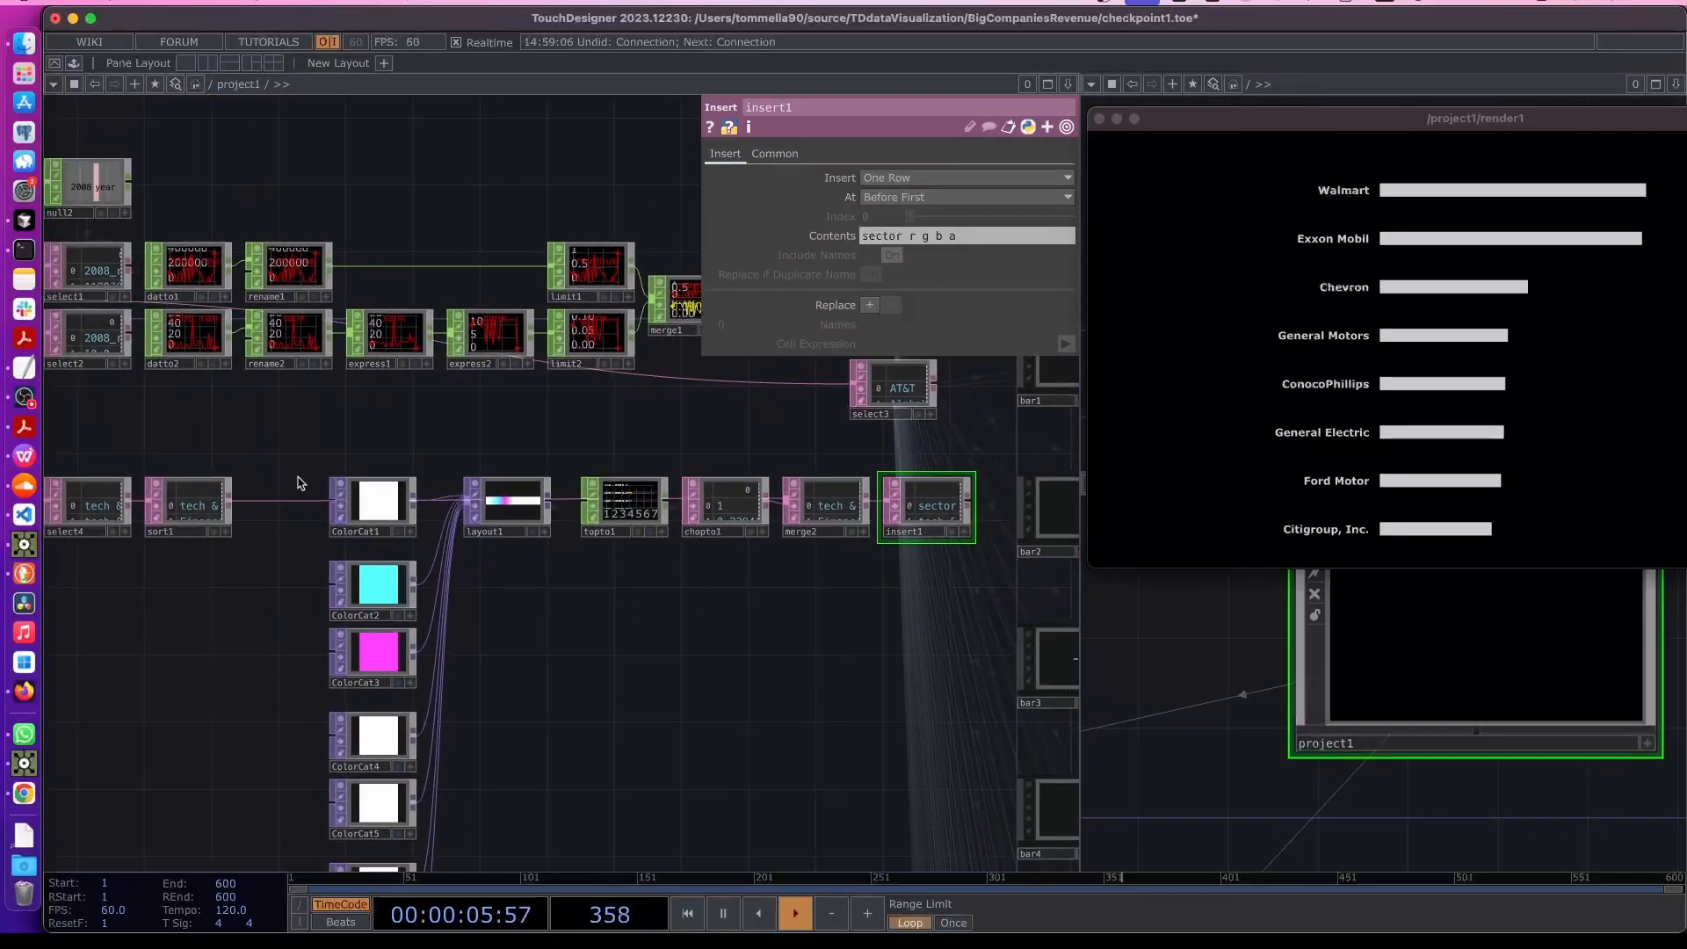
{"action": "scroll", "coordinate": [300, 480], "scroll_direction": "down", "scroll_amount": 3}
{"action": "right_click_drag", "start_coordinate": [299, 455], "coordinate": [821, 870]}
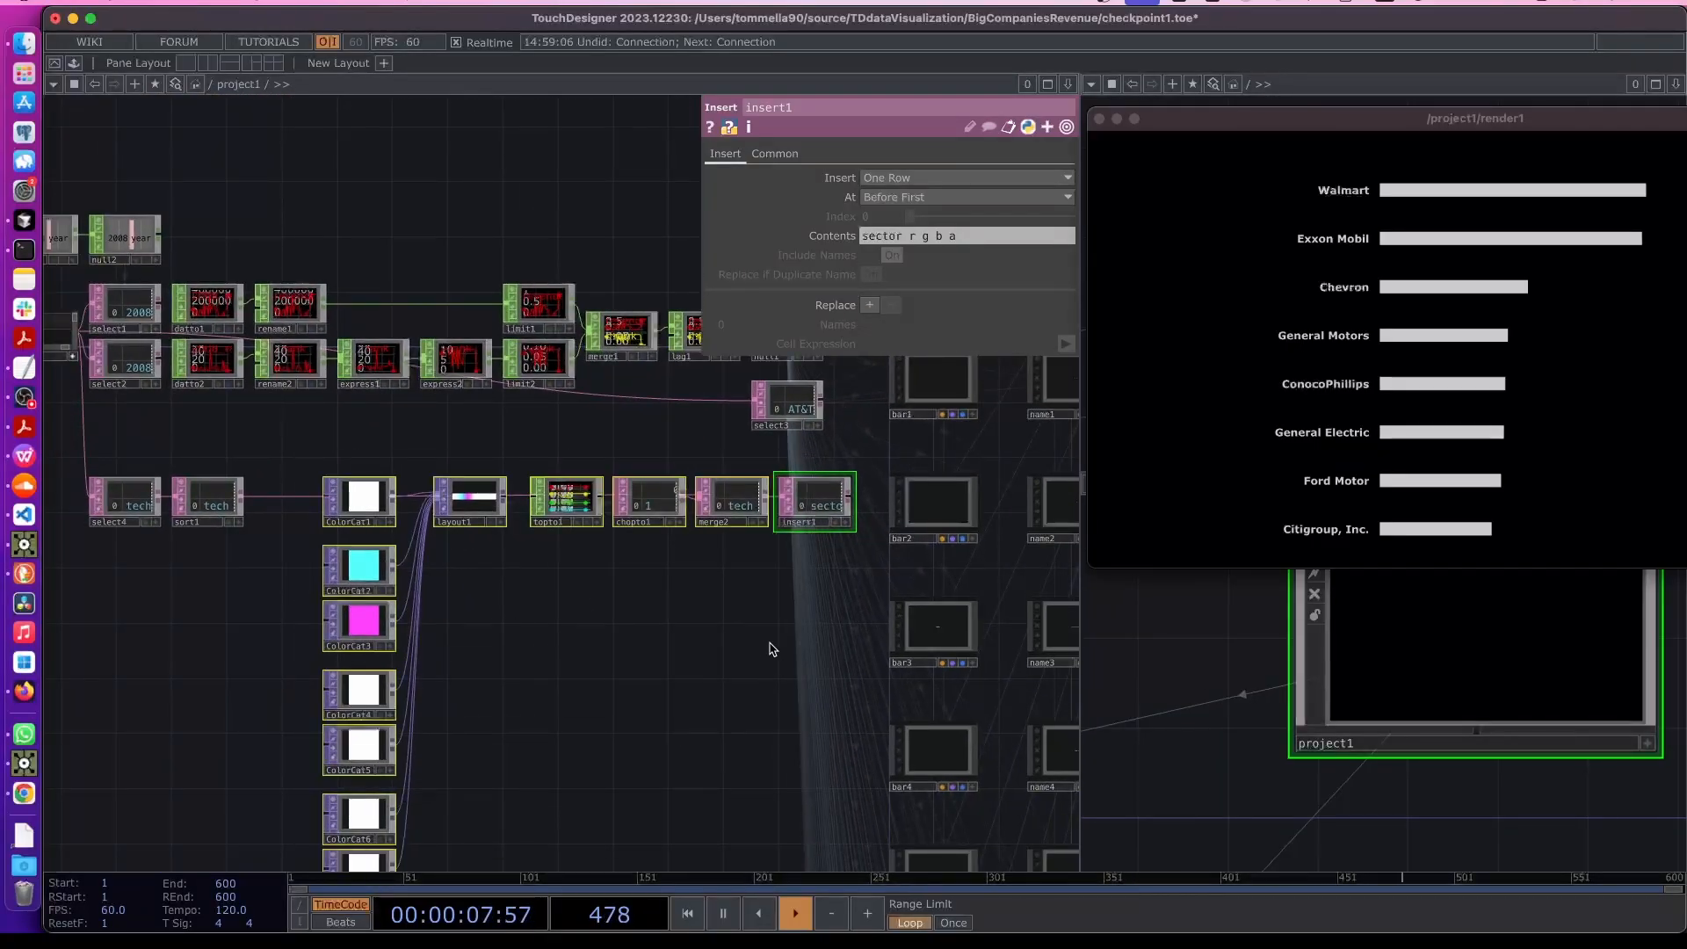
{"action": "left_click_drag", "start_coordinate": [795, 504], "coordinate": [739, 506]}
{"action": "left_click", "coordinate": [614, 545]}
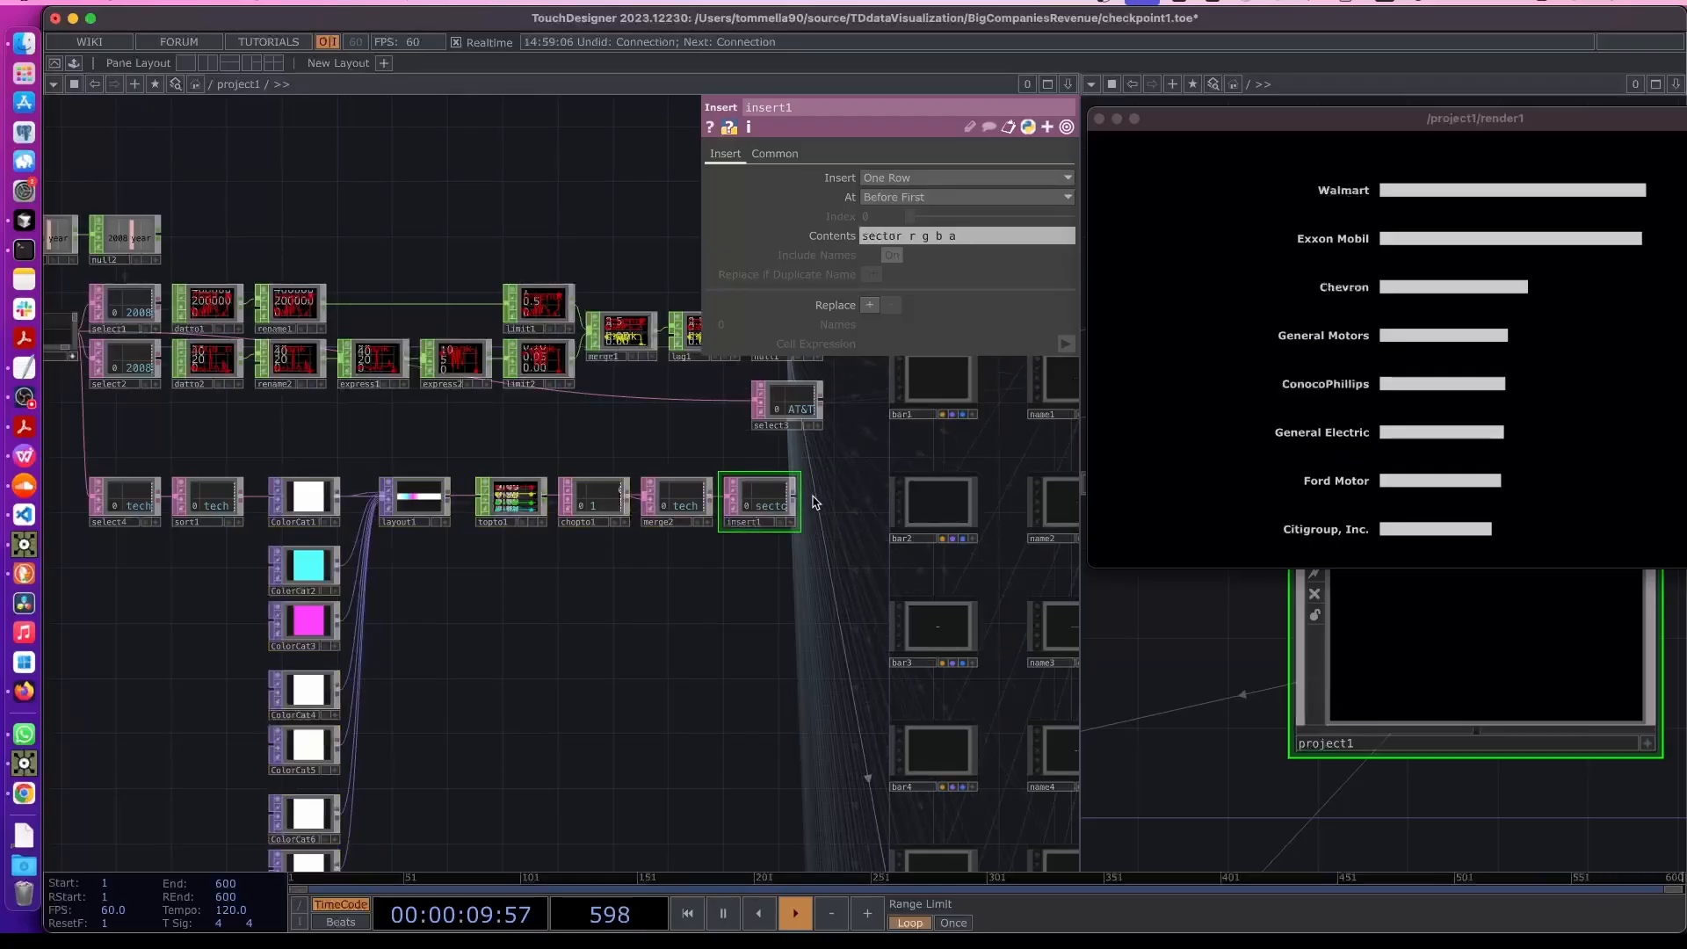
- Move the bottom node chain from layout1 through insert1 closer together
{"action": "right_click_drag", "start_coordinate": [429, 466], "coordinate": [759, 529]}
{"action": "left_click_drag", "start_coordinate": [748, 516], "coordinate": [720, 516]}
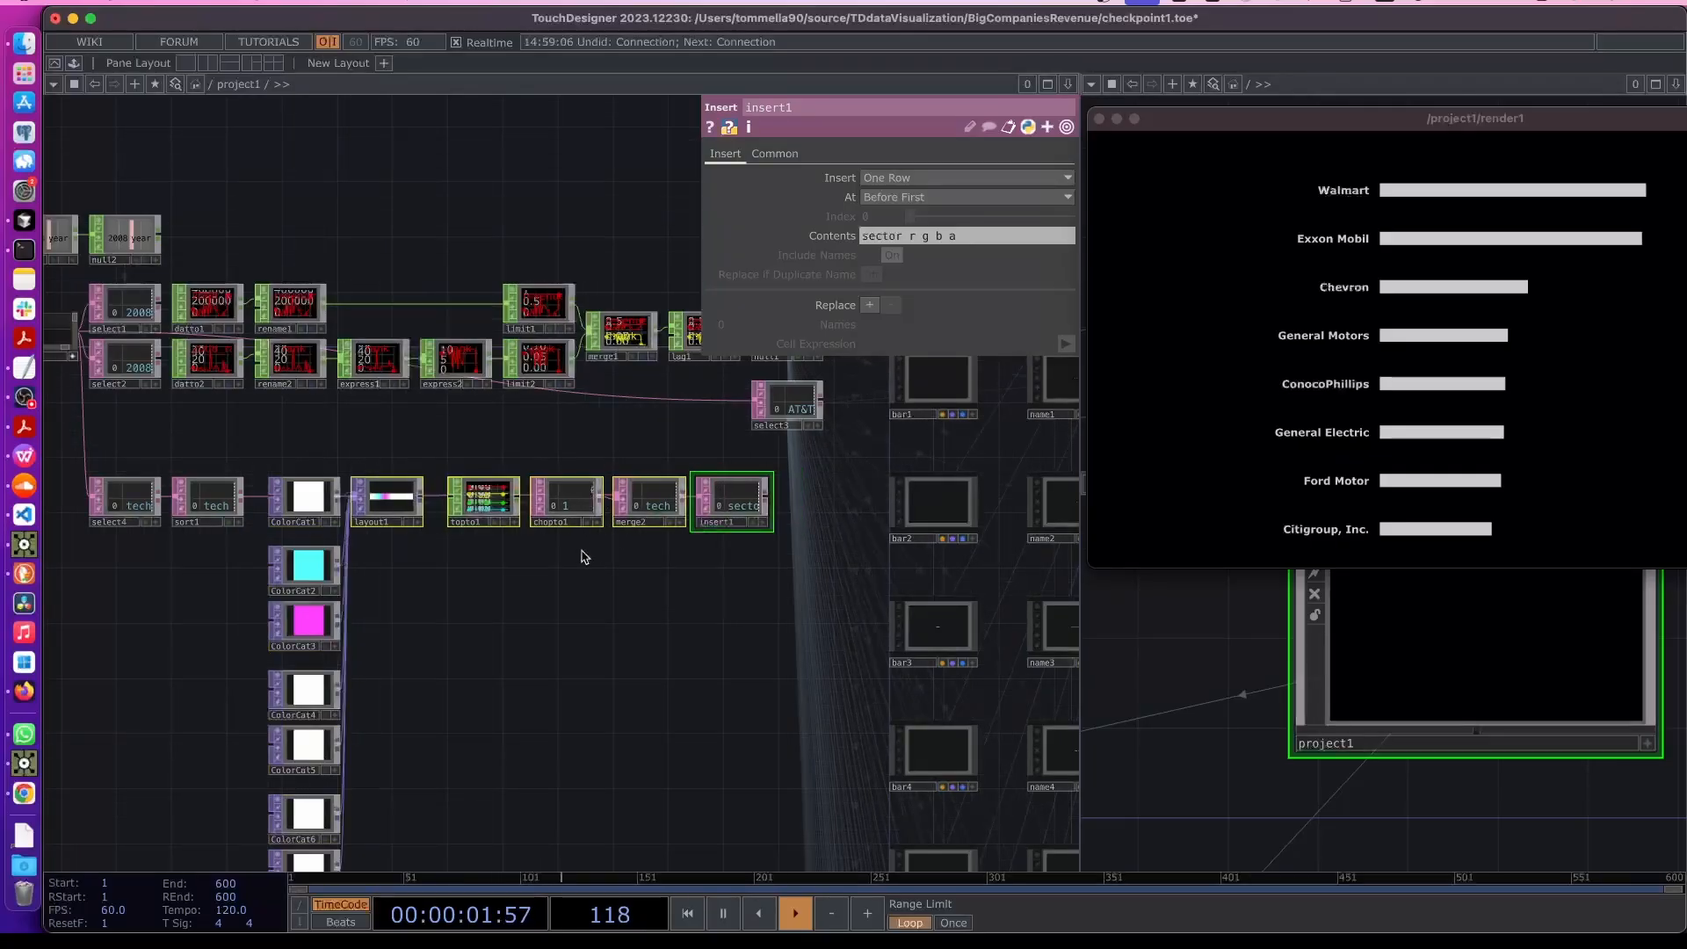
{"action": "left_click", "coordinate": [583, 557]}
- Append a Null DAT after insert1 and rename it colorMapping
{"action": "right_click", "coordinate": [767, 498]}
{"action": "type", "text": "nu"}
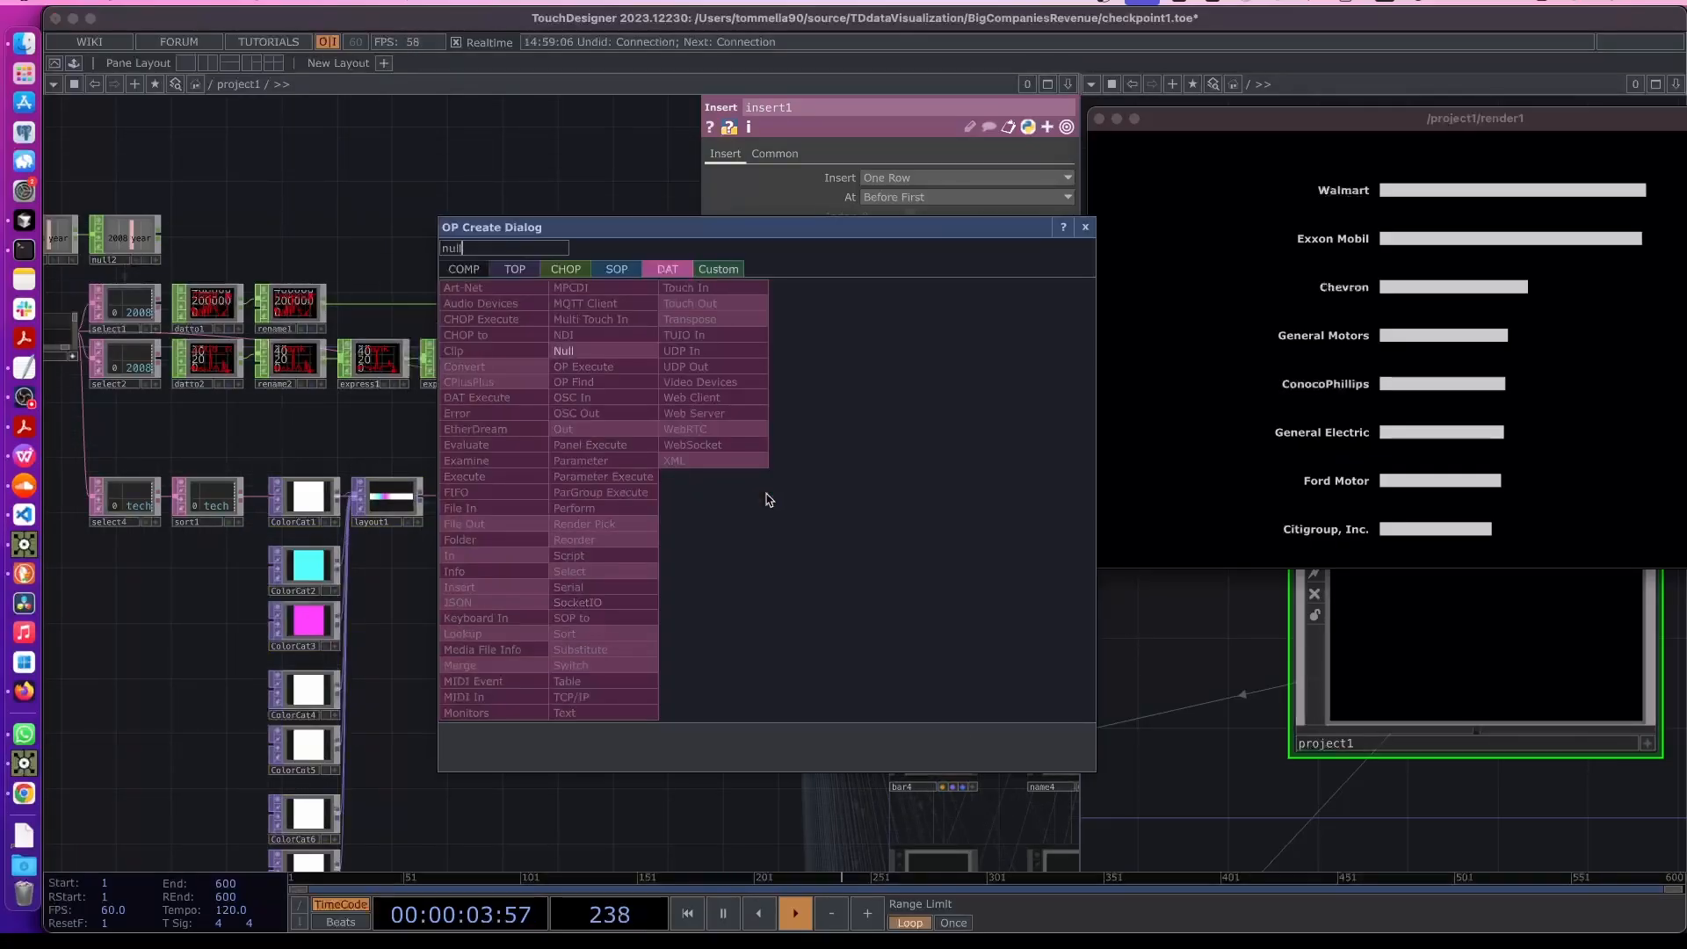
{"action": "type", "text": "ll"}
{"action": "left_click", "coordinate": [619, 354]}
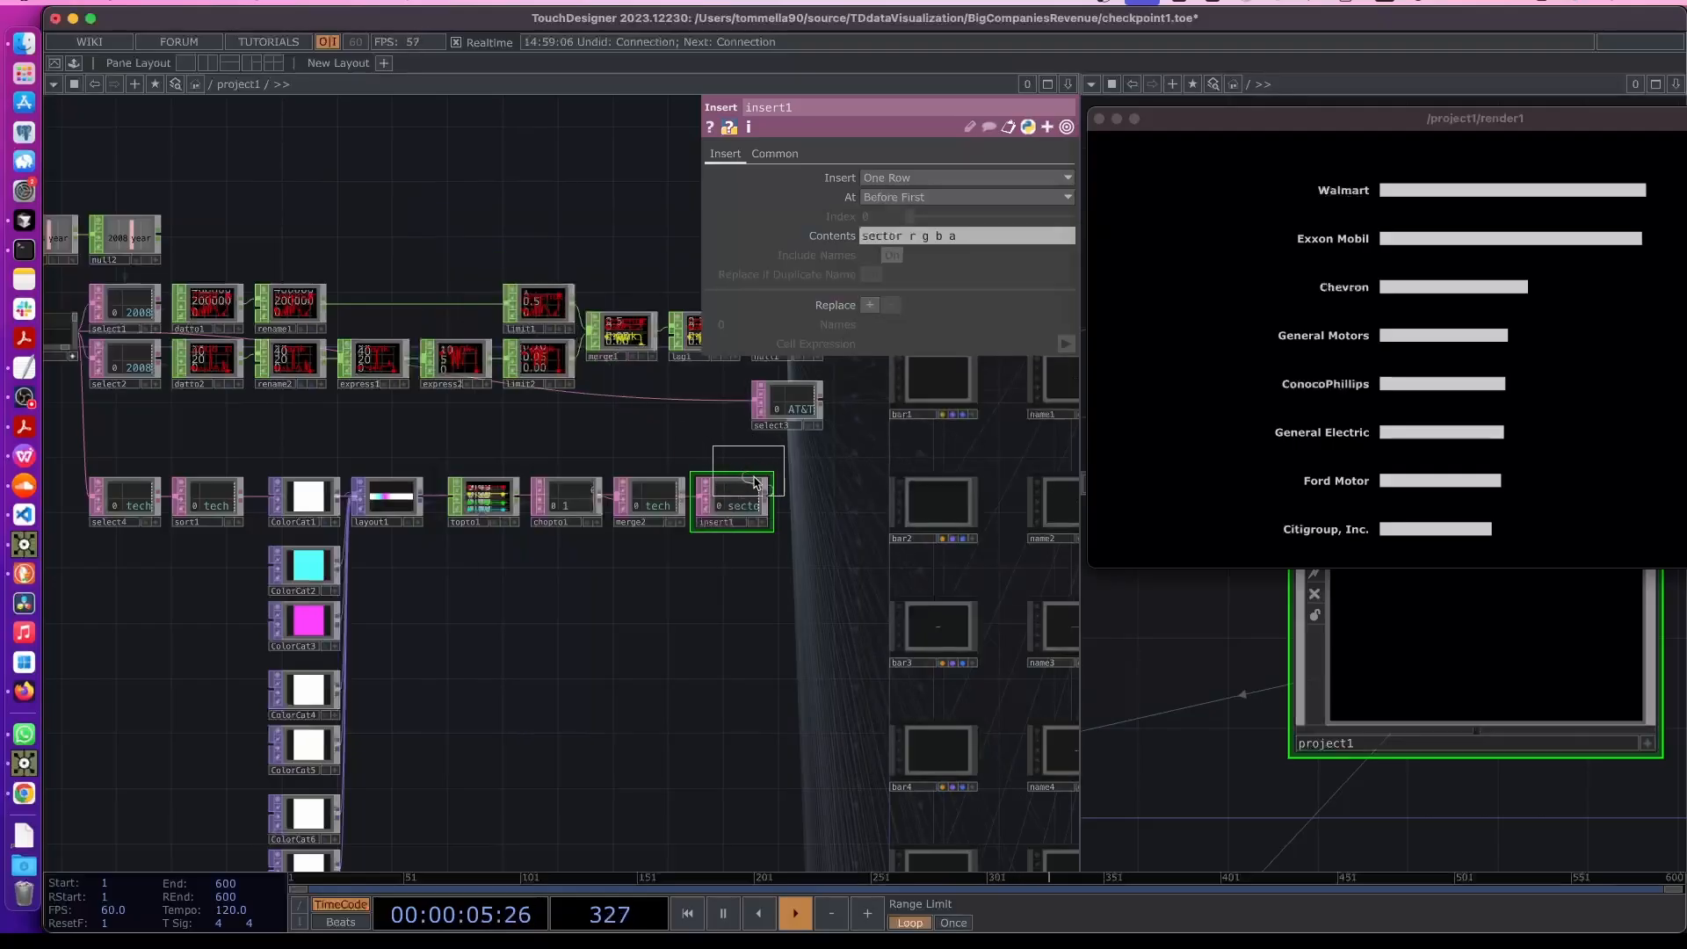
{"action": "left_click", "coordinate": [824, 509]}
{"action": "scroll", "coordinate": [824, 514], "scroll_direction": "up", "scroll_amount": 5}
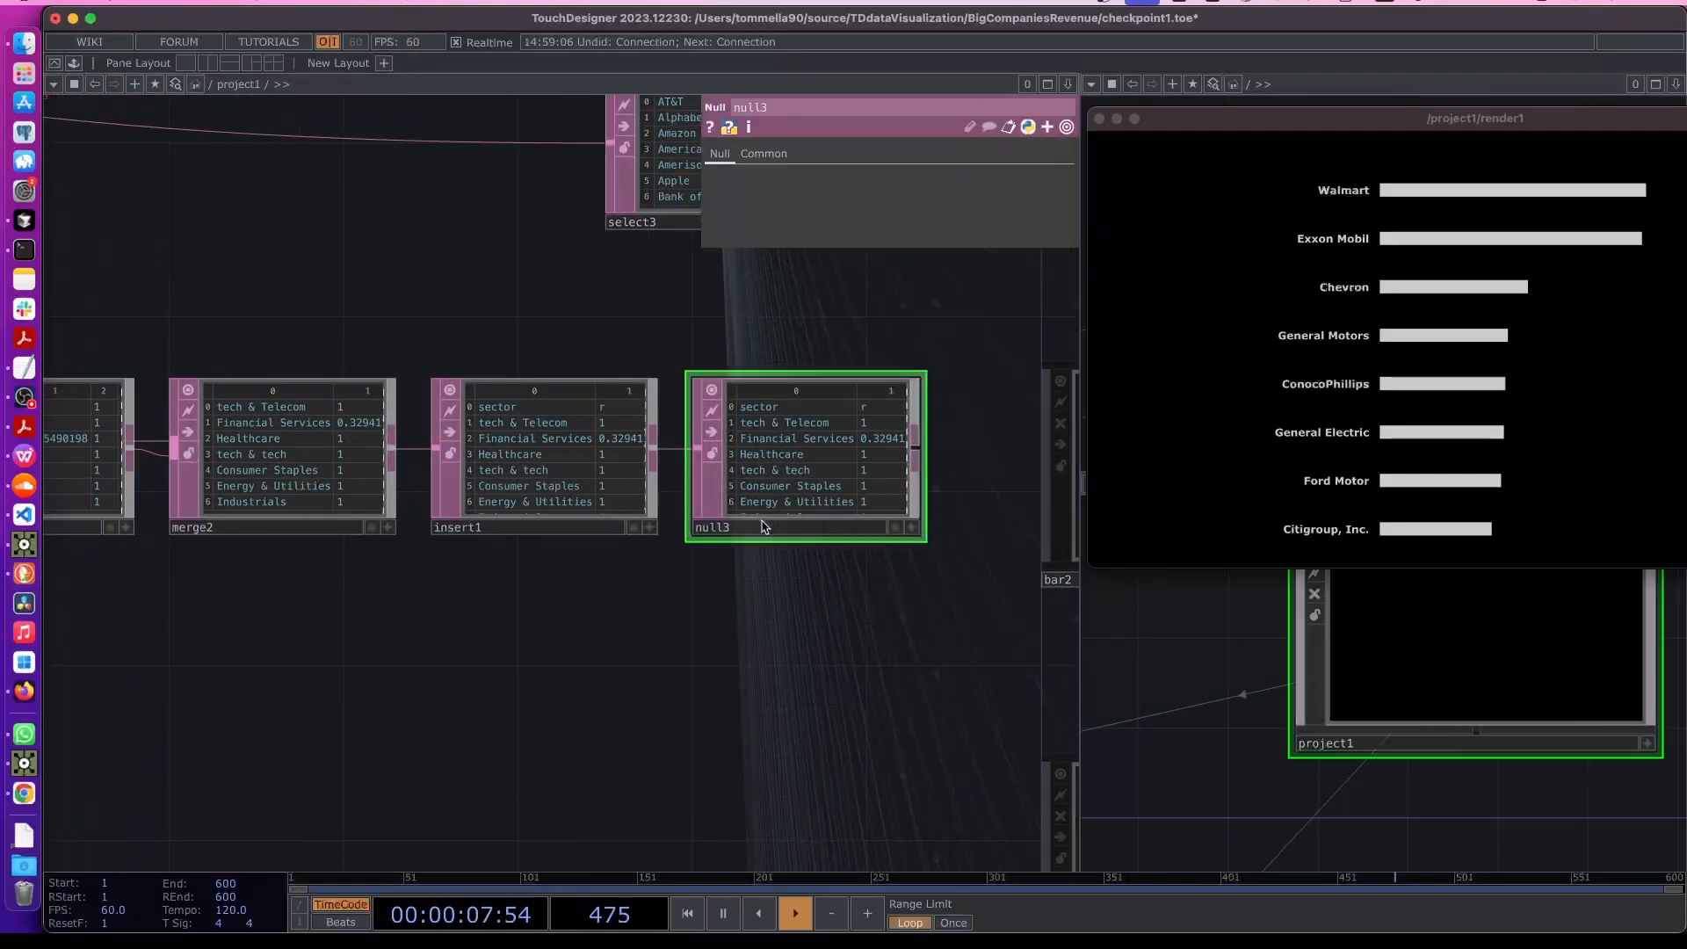
{"action": "left_click", "coordinate": [761, 527]}
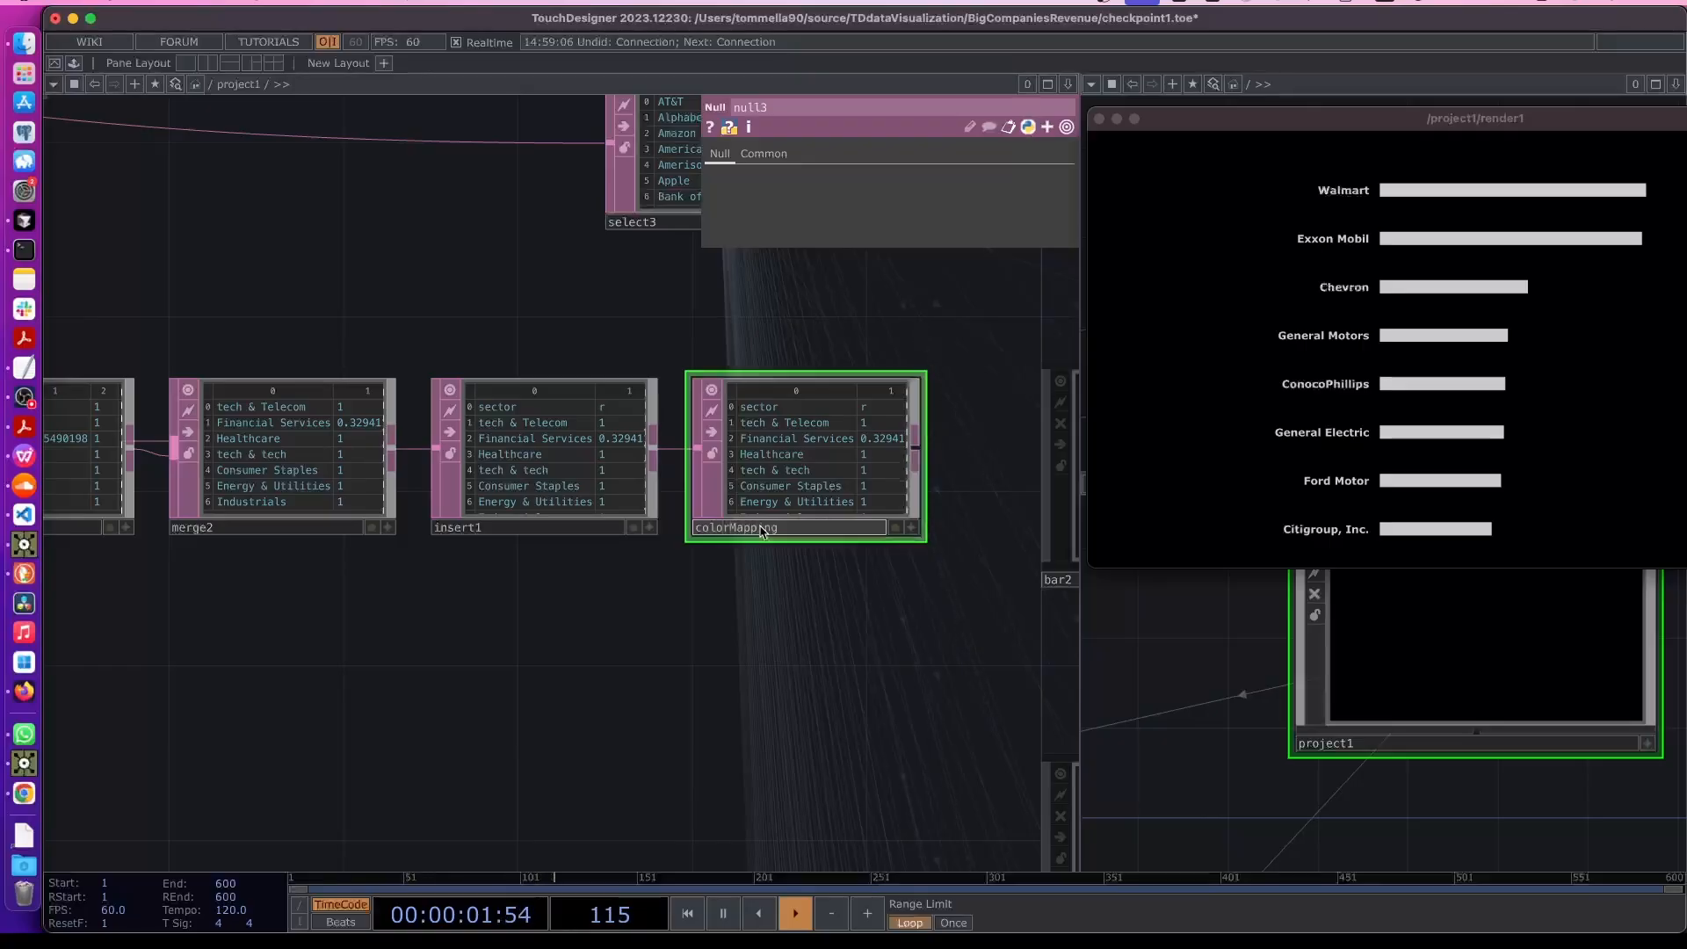
{"action": "key", "text": "Return"}
- Open bar0's parameters and reference table1 in its Sector parameter by dropping the table onto it
{"action": "scroll", "coordinate": [497, 615], "scroll_direction": "down", "scroll_amount": 5}
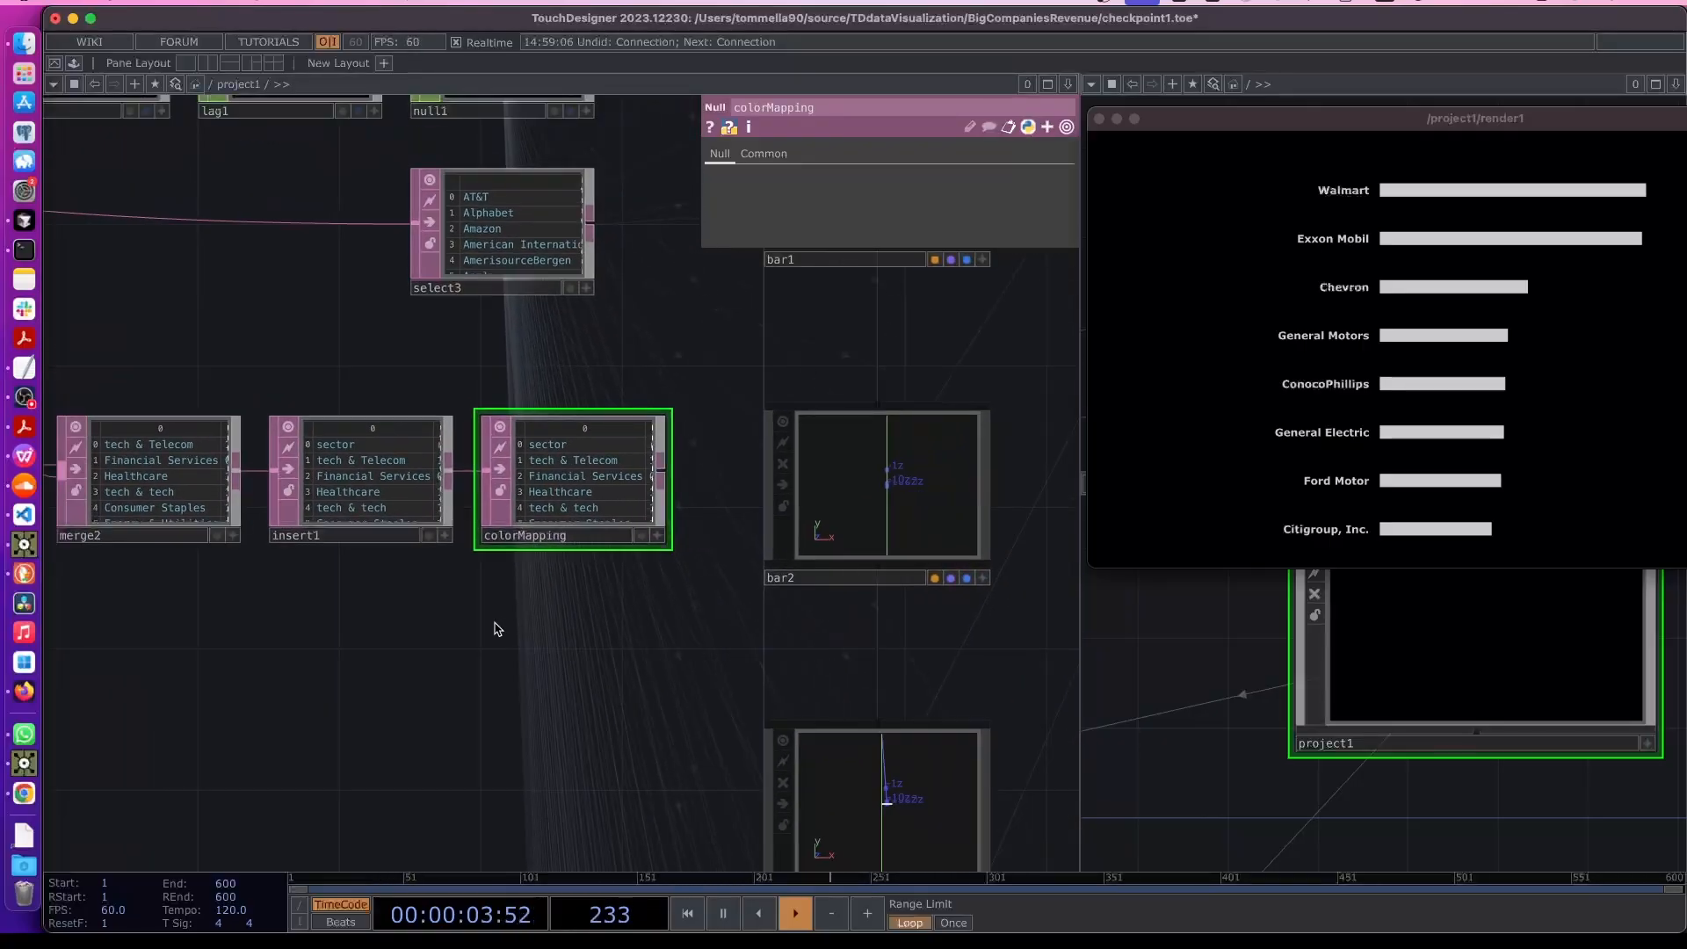
{"action": "scroll", "coordinate": [498, 629], "scroll_direction": "down", "scroll_amount": 3}
{"action": "left_click_drag", "start_coordinate": [640, 490], "coordinate": [578, 594]}
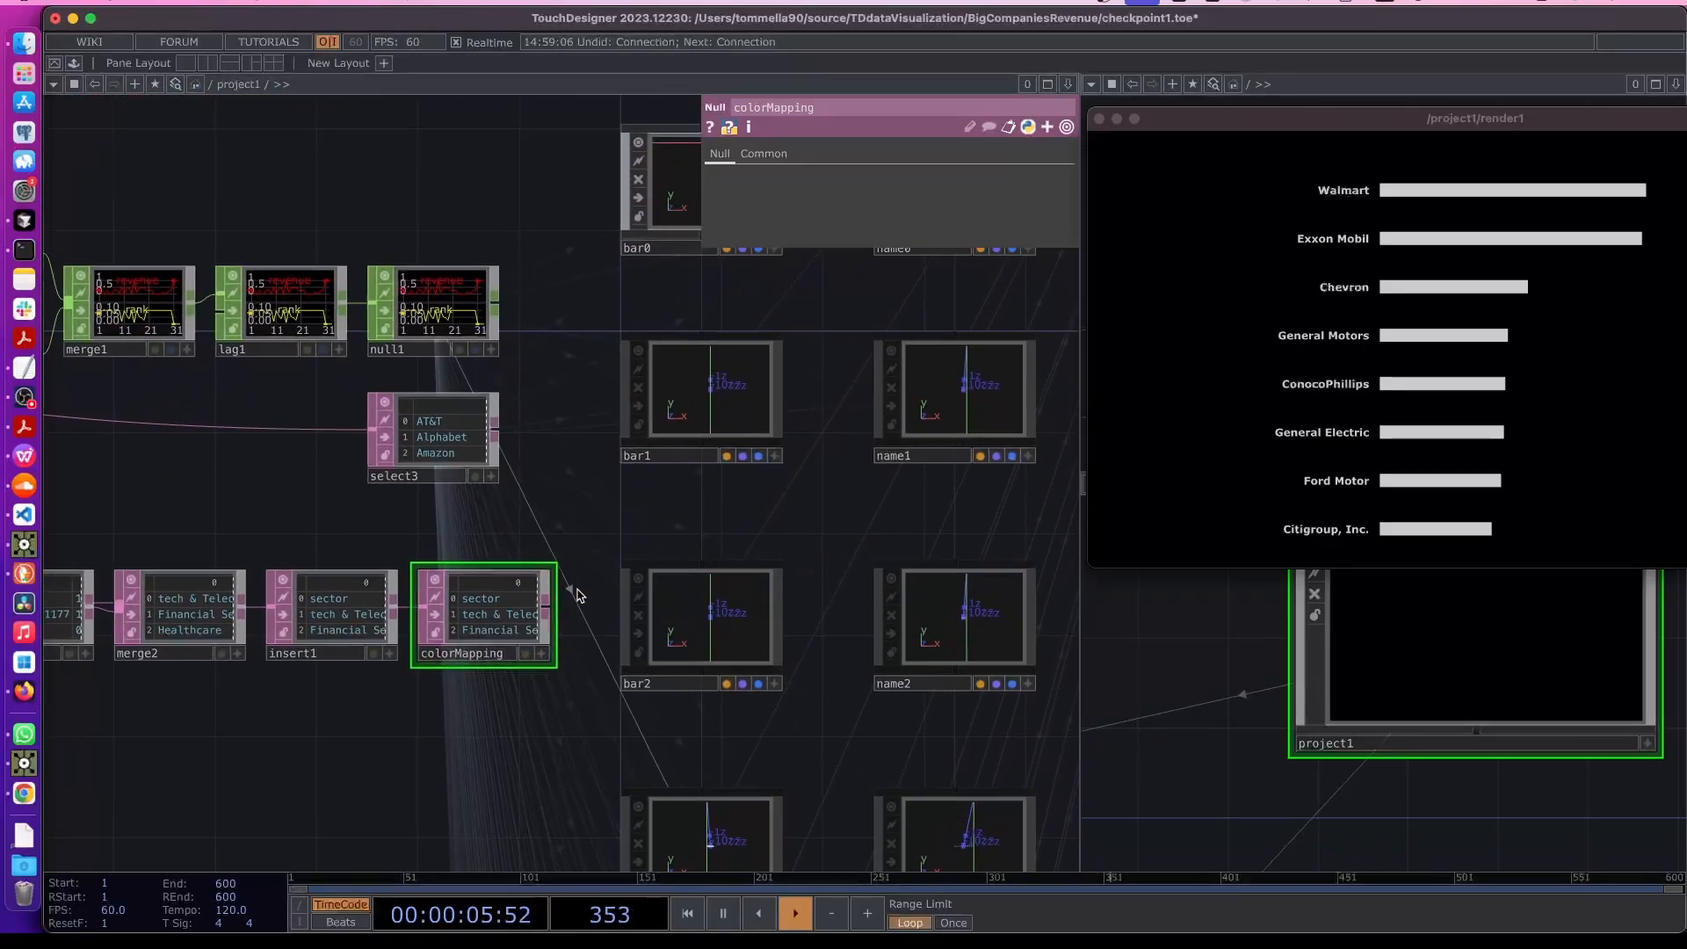
{"action": "scroll", "coordinate": [519, 591], "scroll_direction": "up", "scroll_amount": 4}
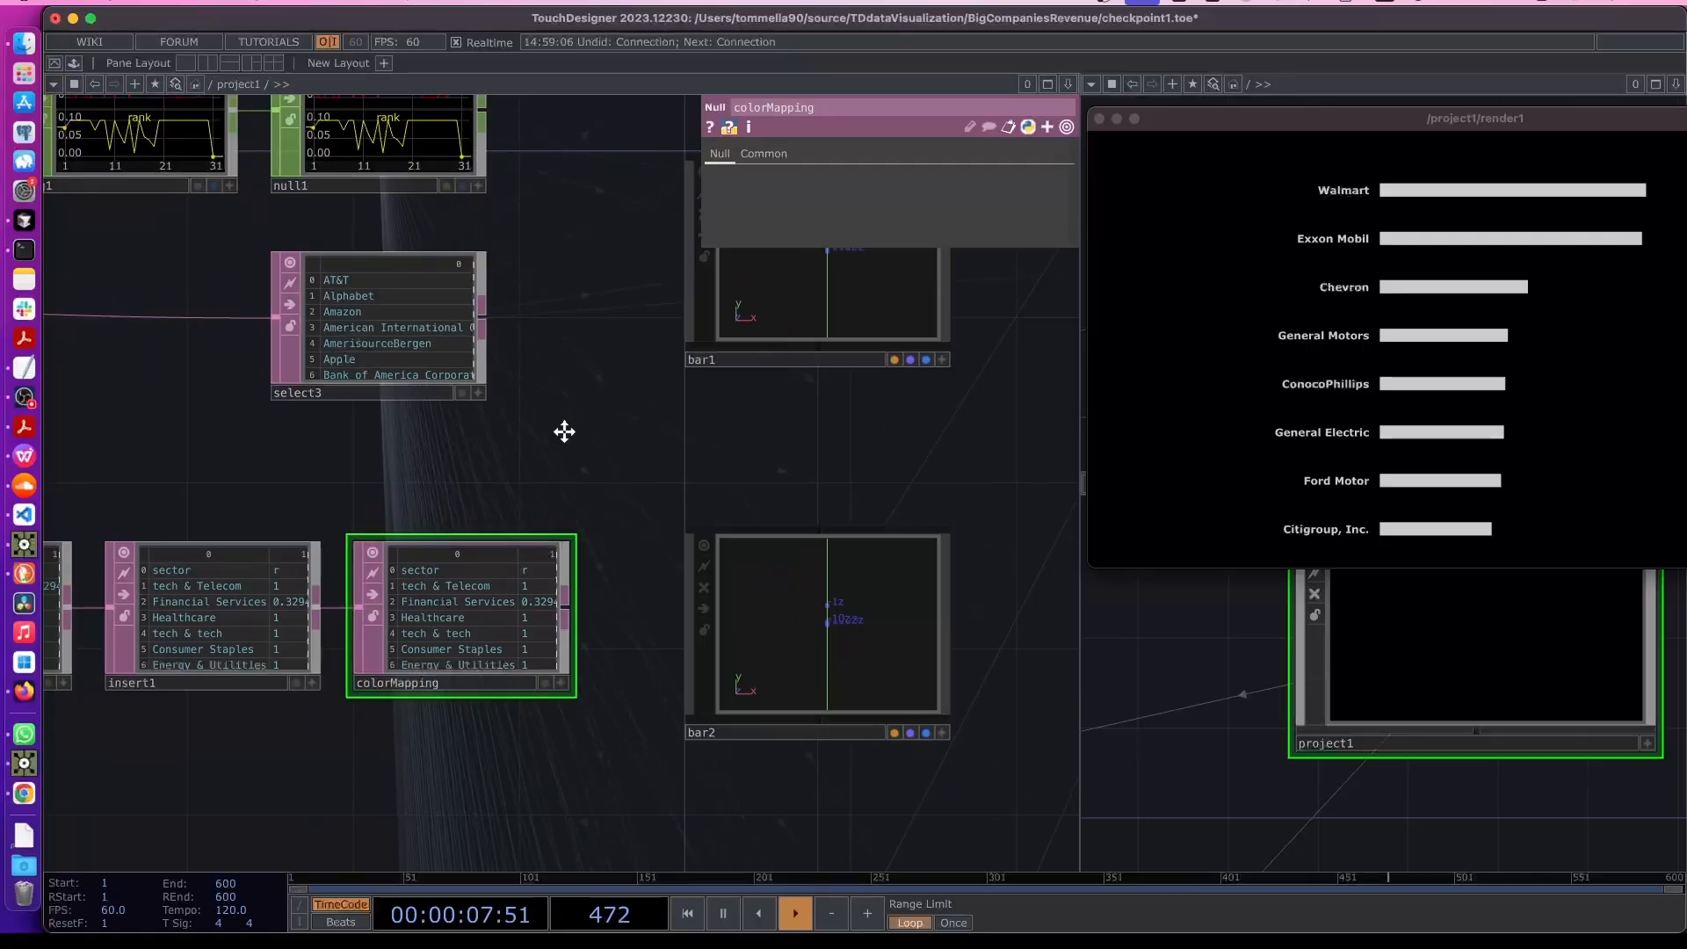
{"action": "scroll", "coordinate": [564, 431], "scroll_direction": "up", "scroll_amount": 6}
{"action": "scroll", "coordinate": [602, 237], "scroll_direction": "right", "scroll_amount": 3}
{"action": "left_click", "coordinate": [621, 377]}
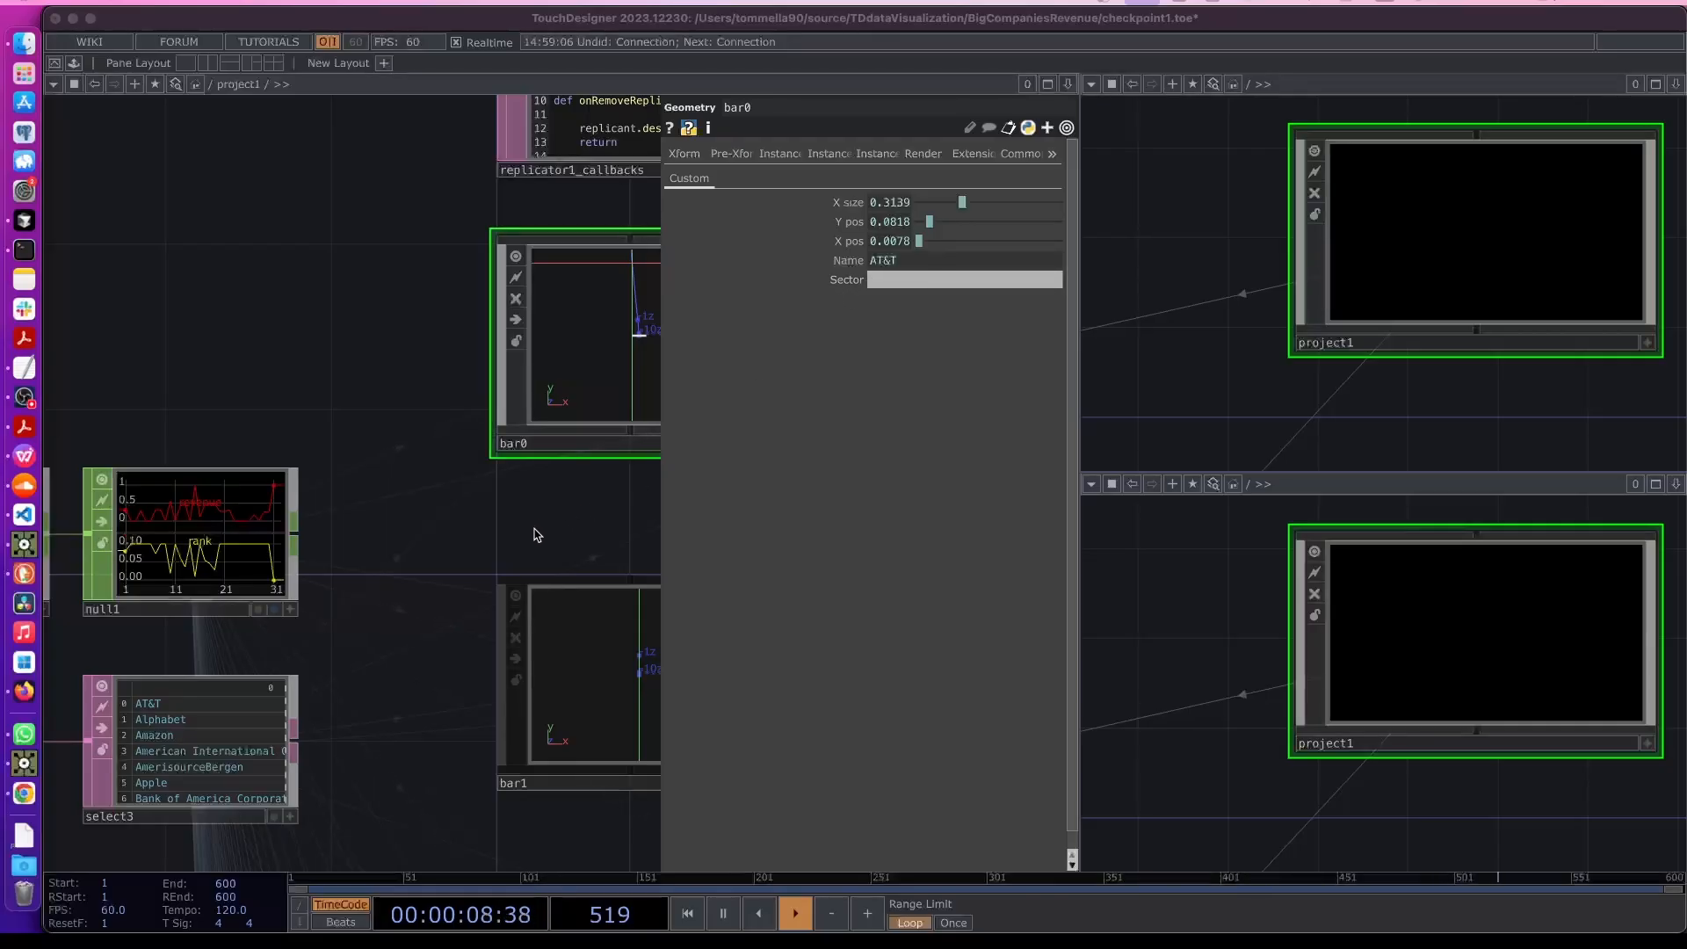
{"action": "scroll", "coordinate": [528, 527], "scroll_direction": "down", "scroll_amount": 5}
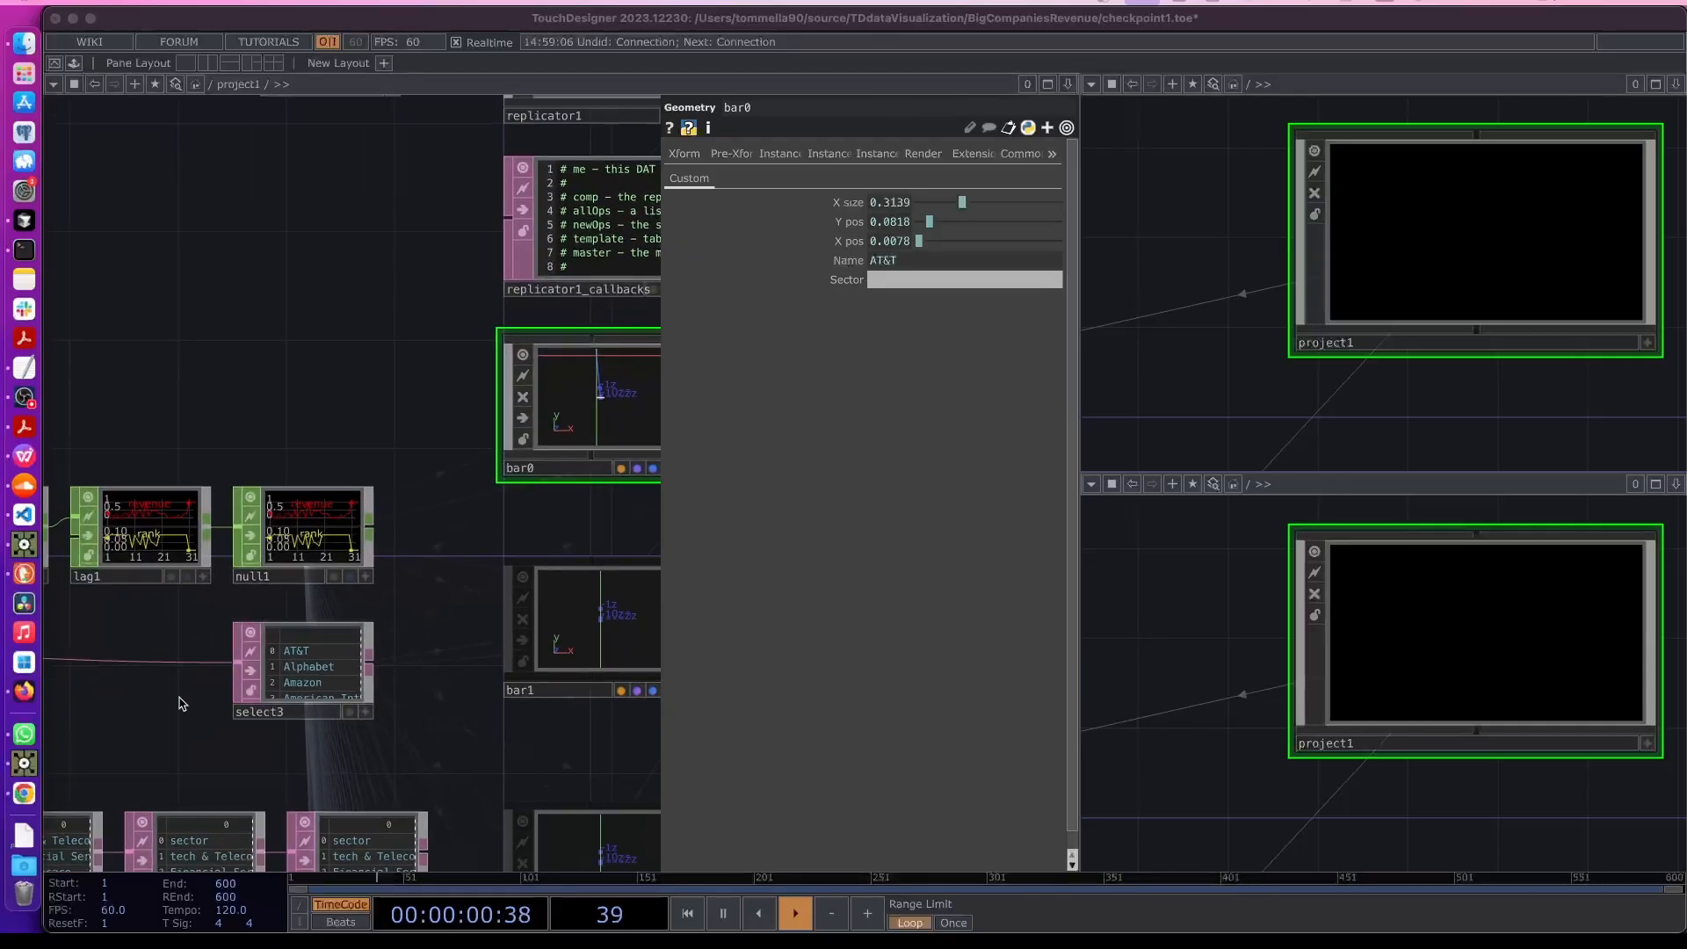
{"action": "scroll", "coordinate": [173, 704], "scroll_direction": "down", "scroll_amount": 5}
{"action": "left_click_drag", "start_coordinate": [220, 688], "coordinate": [597, 610]}
{"action": "left_click_drag", "start_coordinate": [241, 639], "coordinate": [575, 627]}
{"action": "left_click_drag", "start_coordinate": [121, 539], "coordinate": [388, 541]}
{"action": "scroll", "coordinate": [388, 541], "scroll_direction": "up", "scroll_amount": 8}
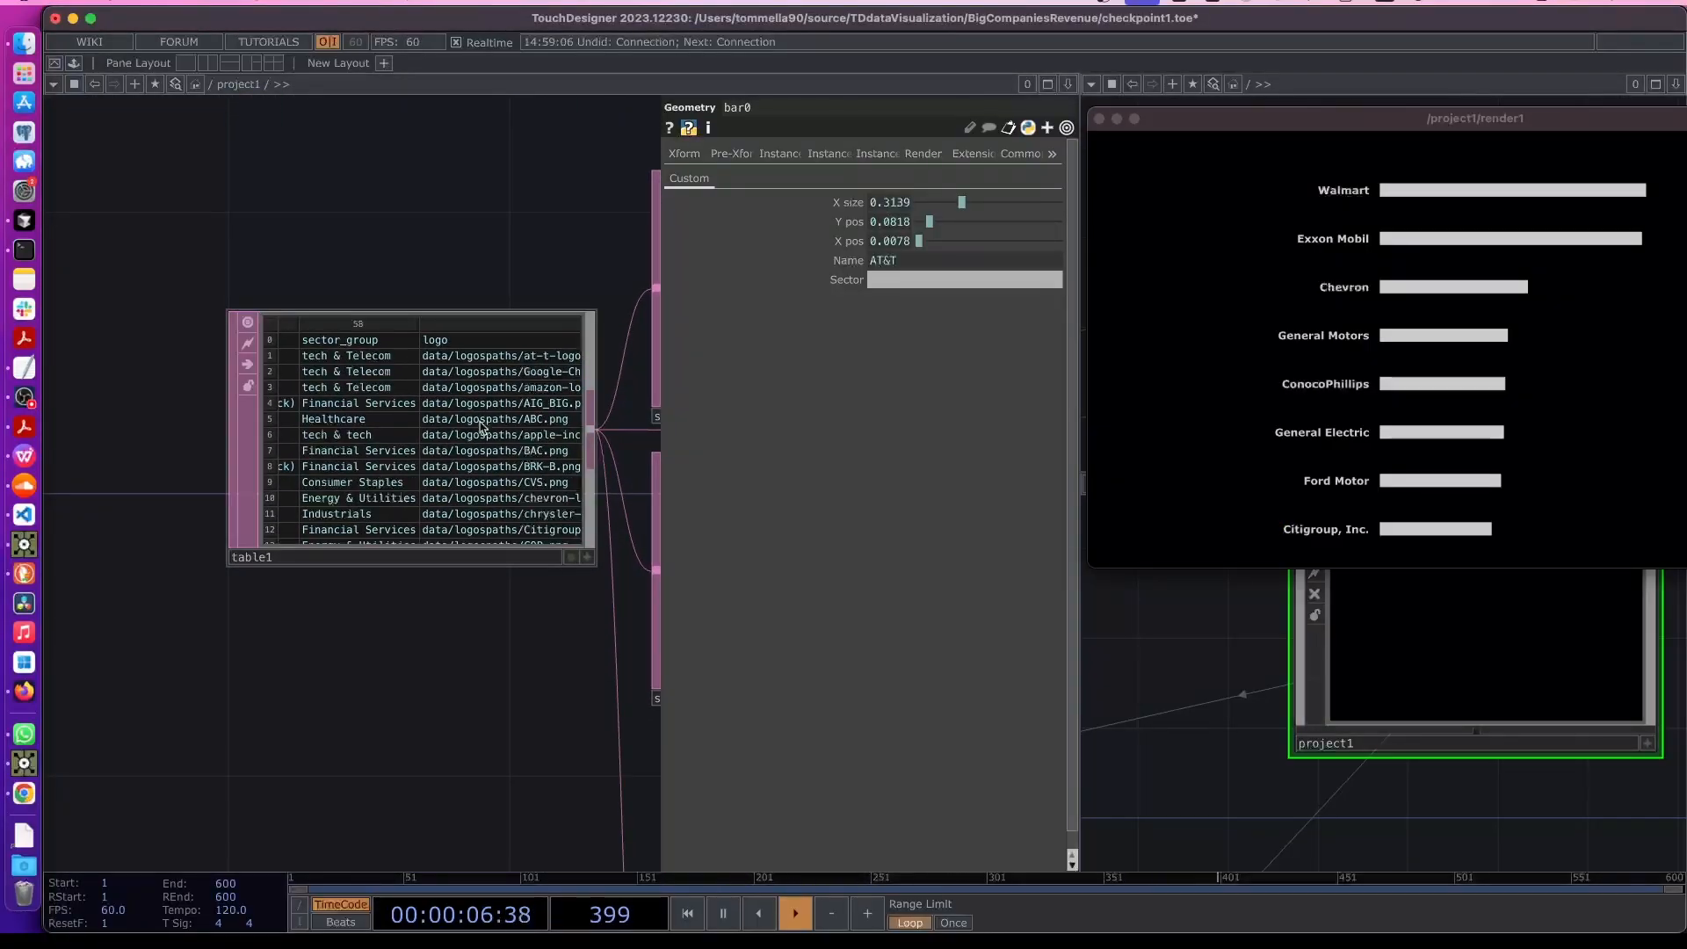
{"action": "left_click_drag", "start_coordinate": [401, 431], "coordinate": [866, 281]}
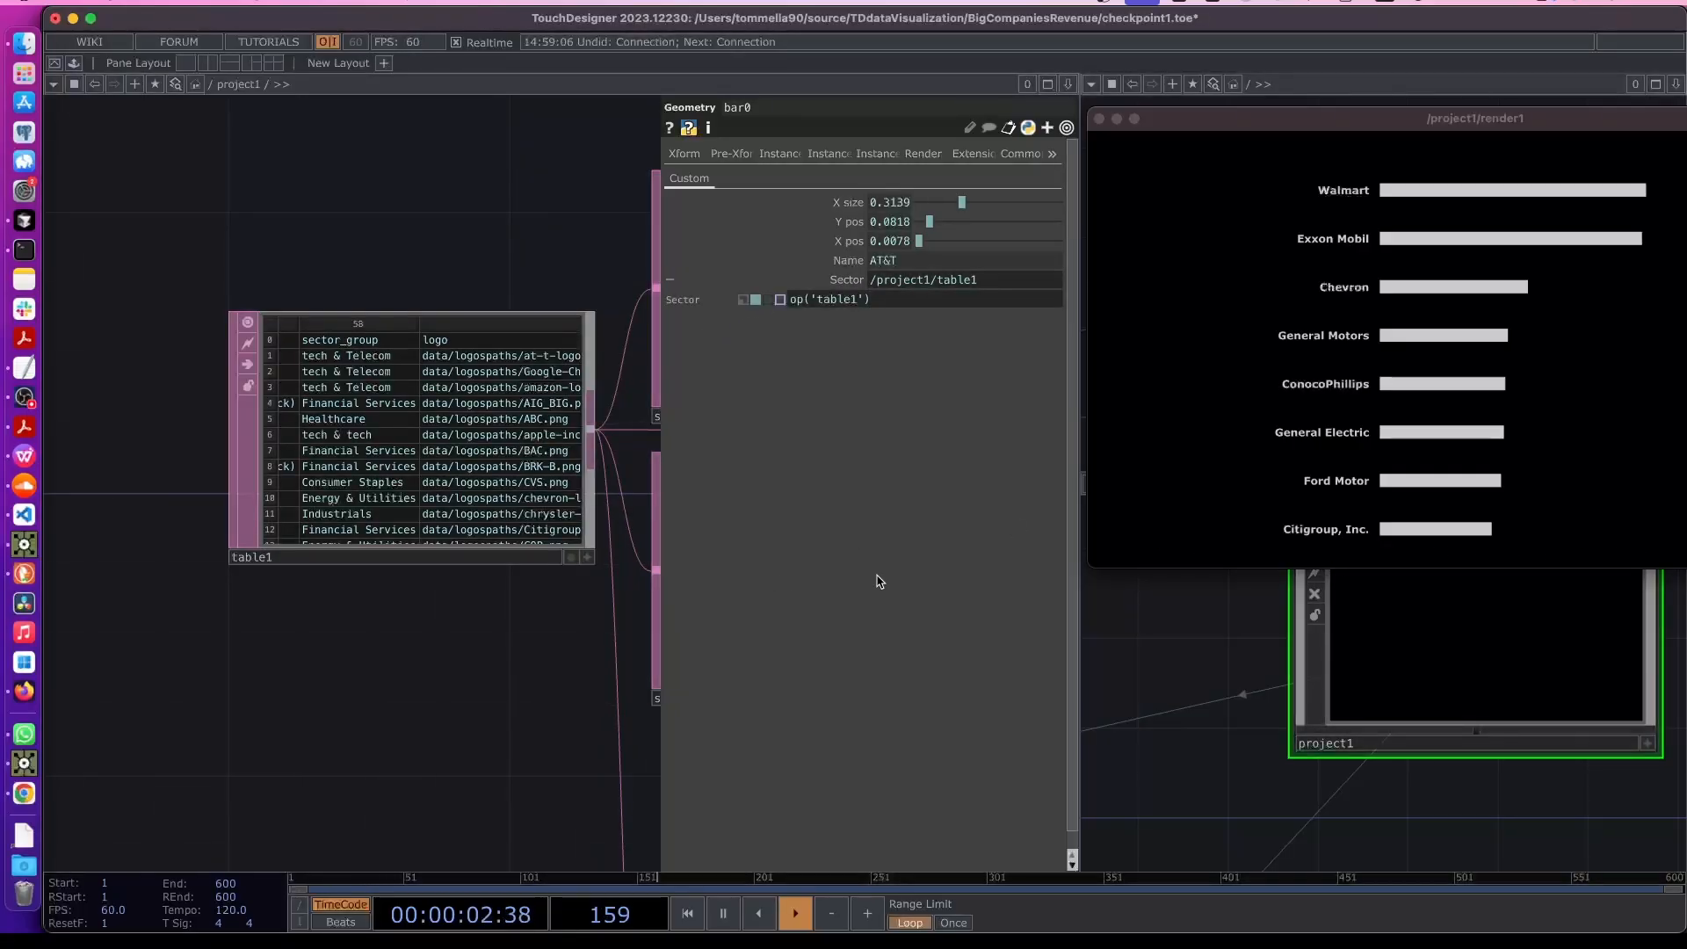
- Try me.digits as the row index in the Sector expression, then delete it again
{"action": "scroll", "coordinate": [497, 429], "scroll_direction": "up", "scroll_amount": 3}
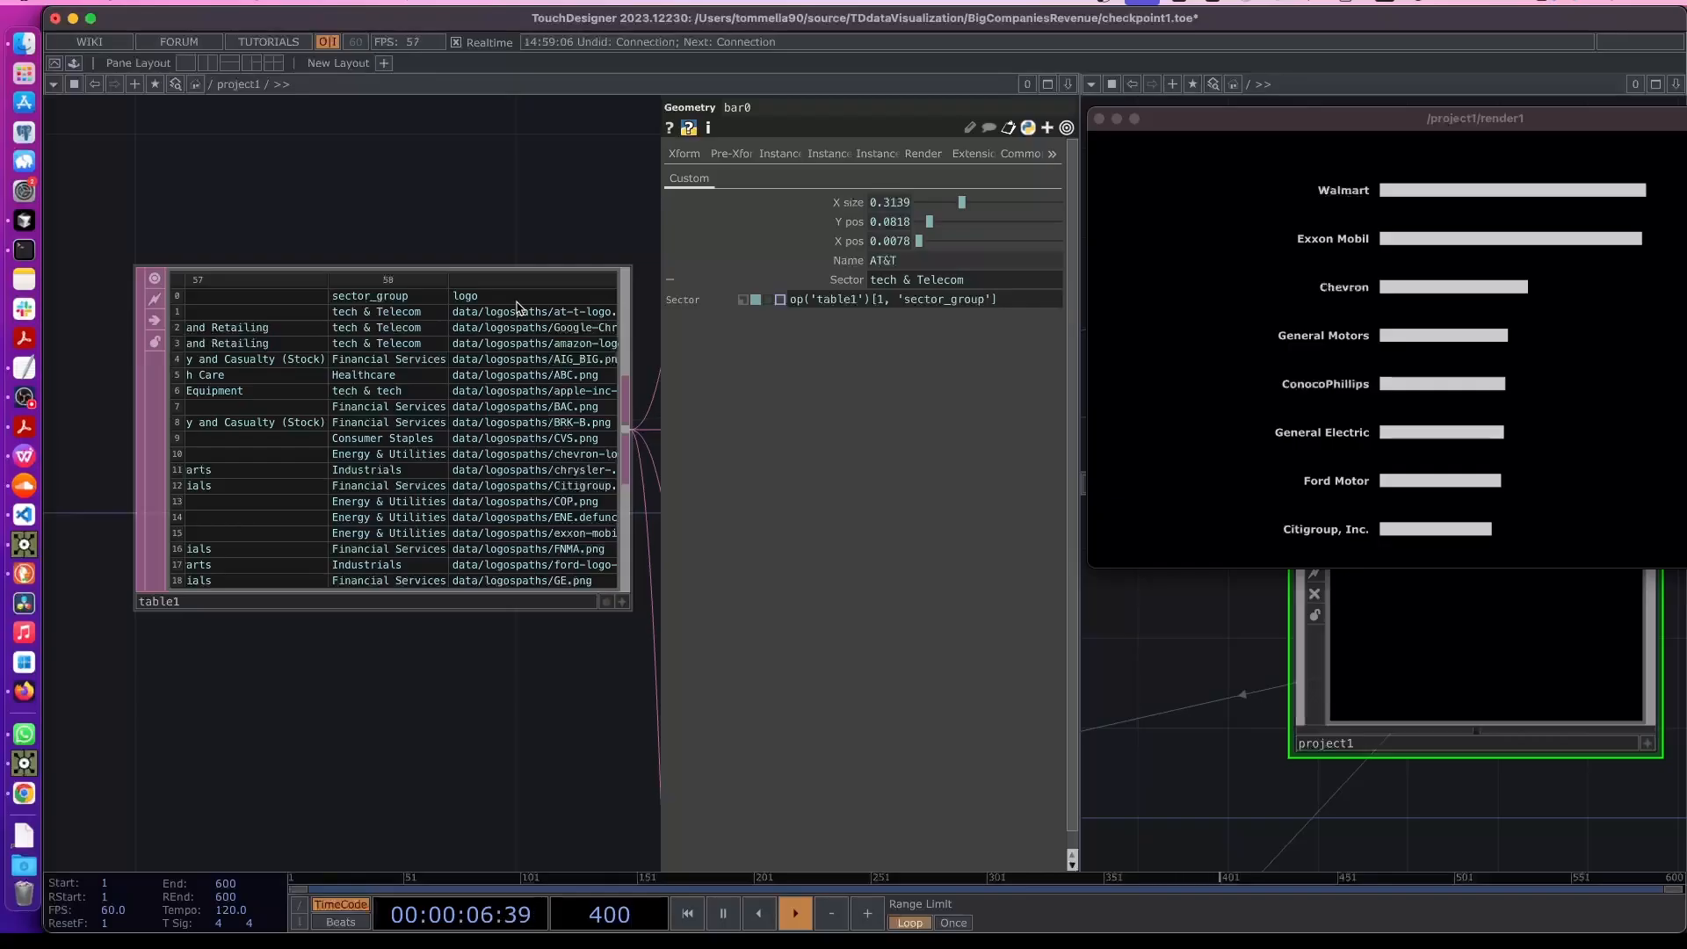
{"action": "left_click_drag", "start_coordinate": [976, 281], "coordinate": [865, 286]}
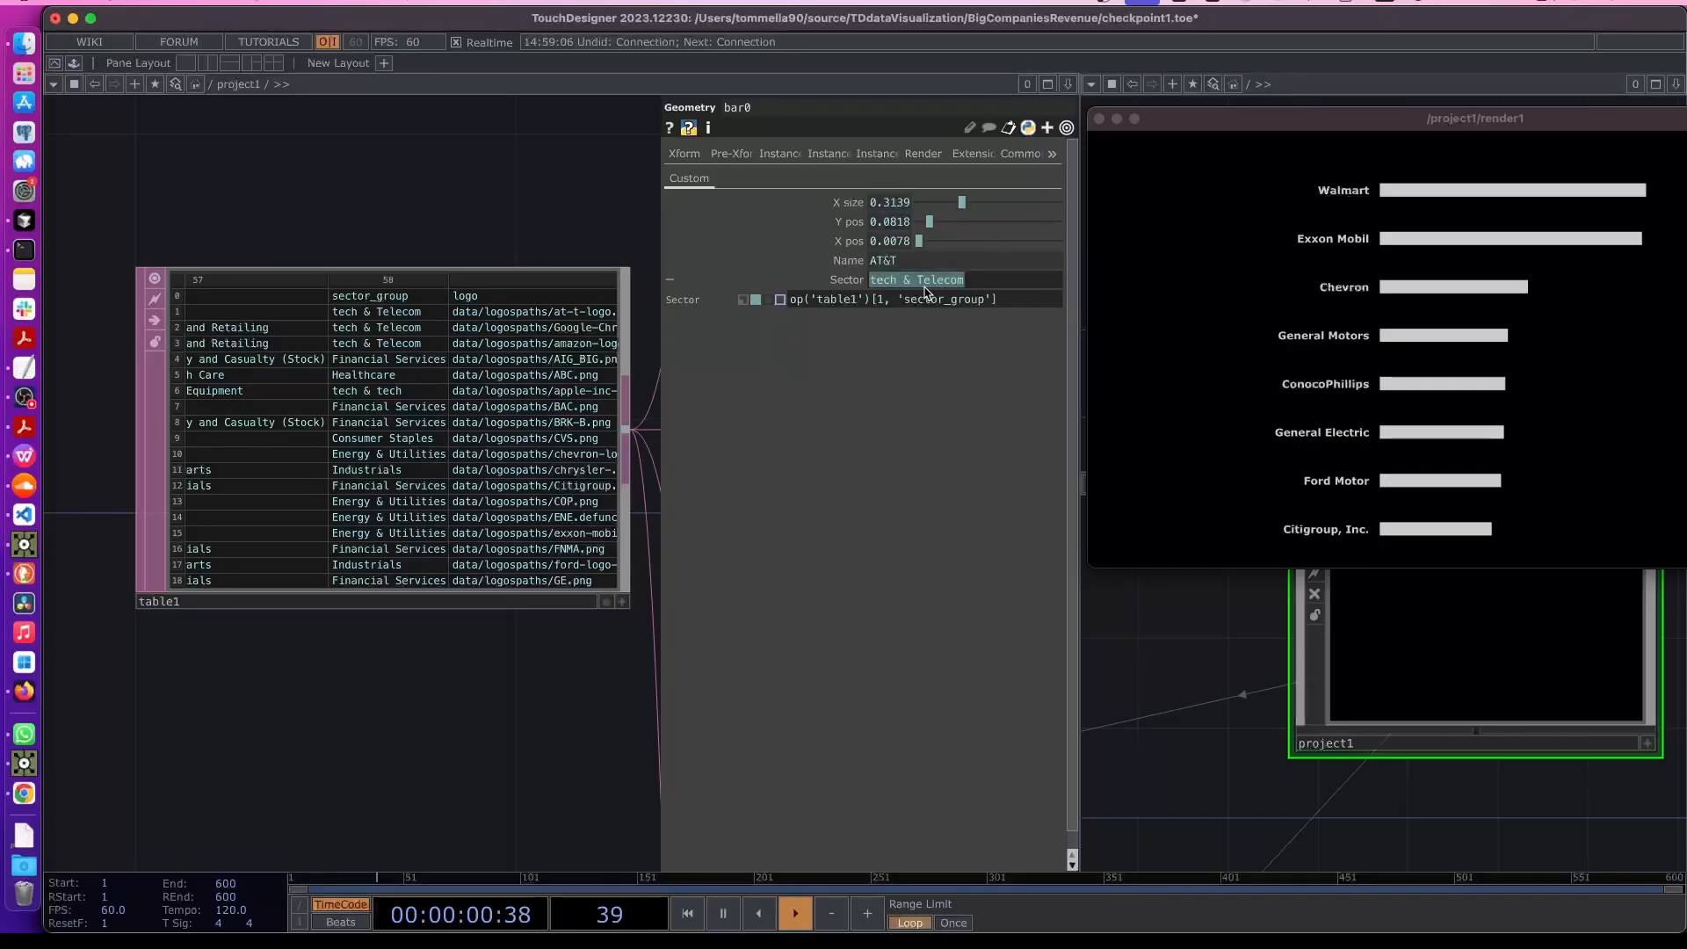
{"action": "double_click", "coordinate": [879, 300]}
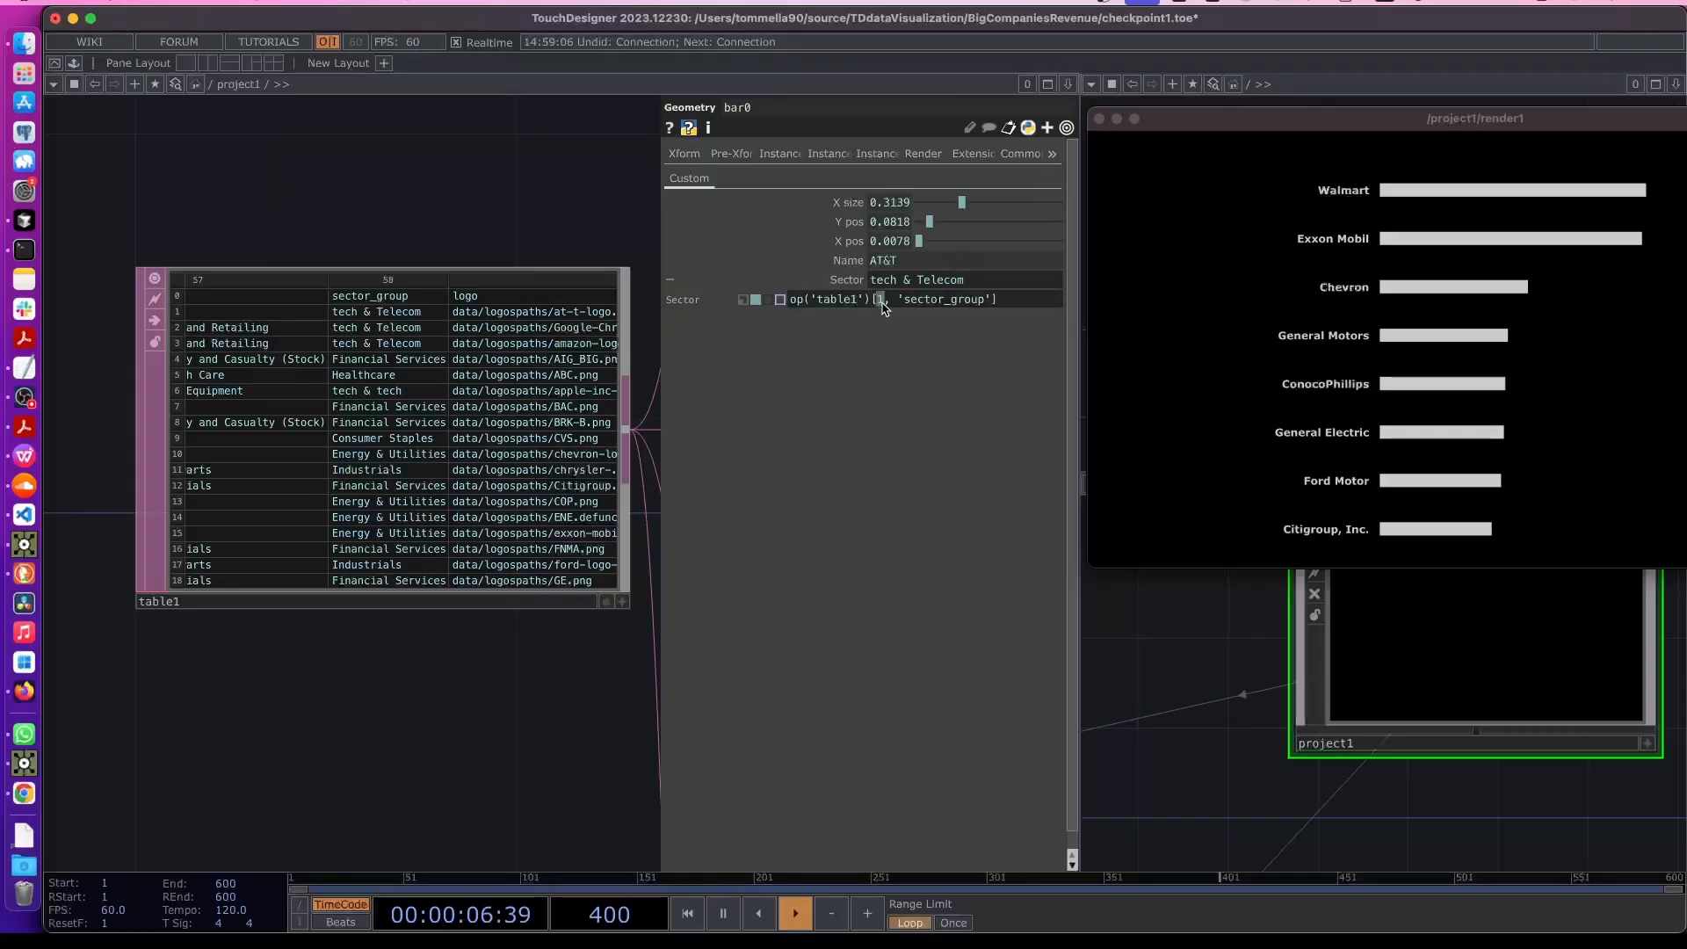
{"action": "type", "text": "me."}
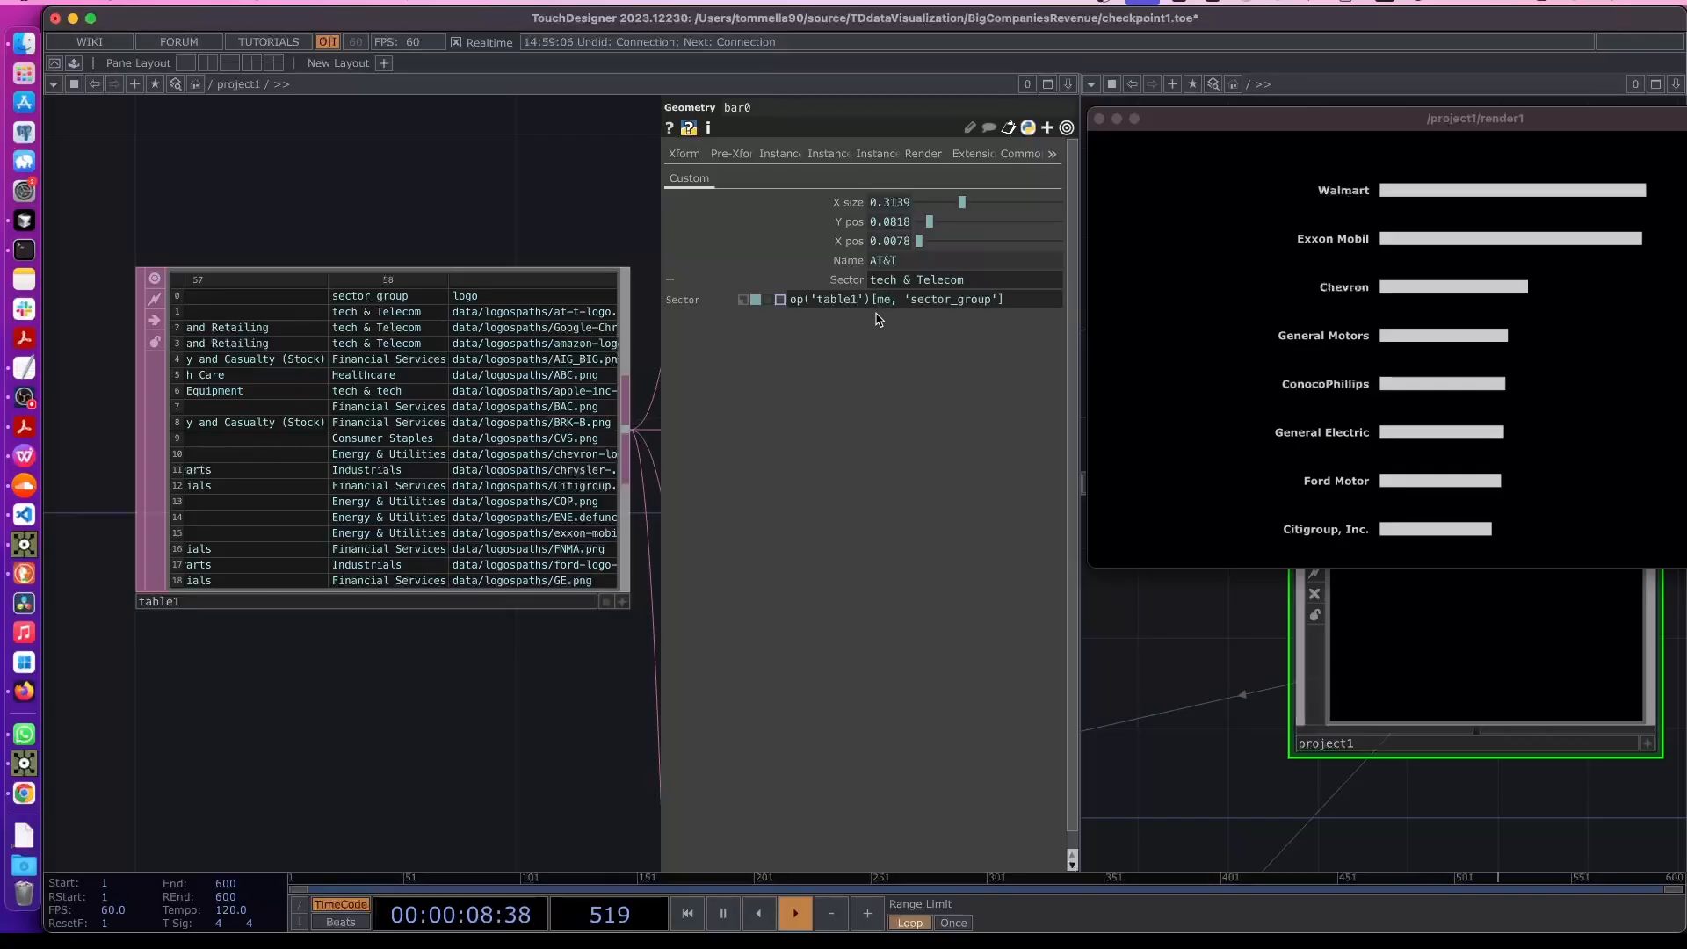
{"action": "type", "text": "digits"}
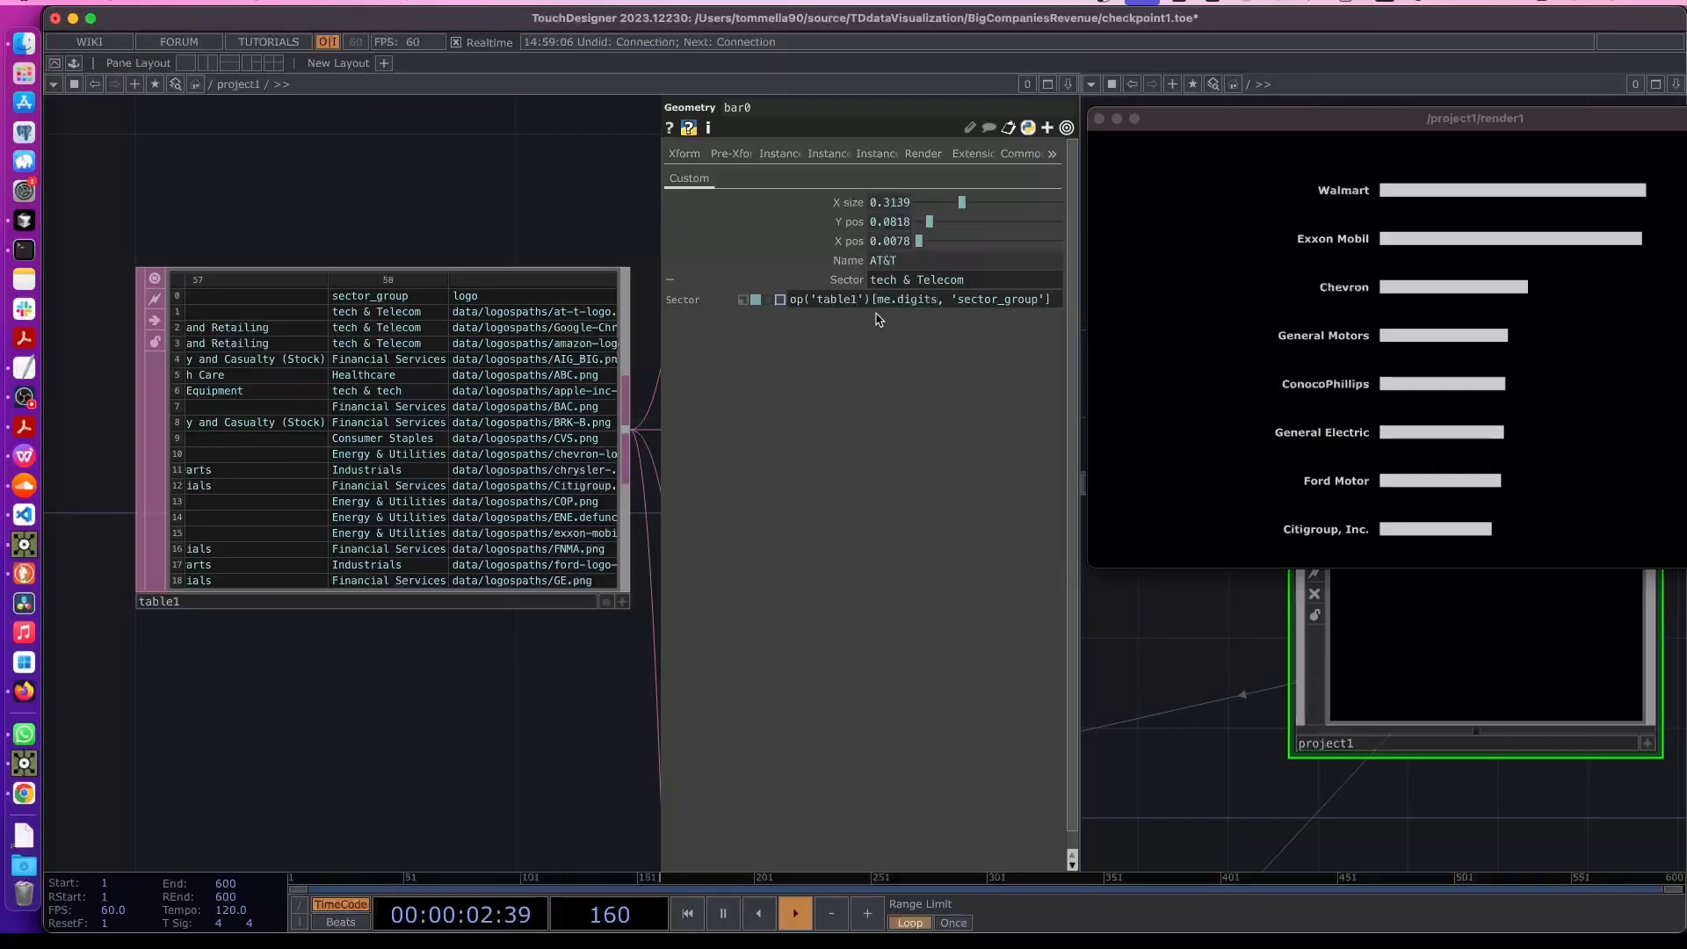
{"action": "key", "text": "BackSpace"}
{"action": "key", "text": "BackSpace"}
{"action": "key", "text": "BackSpace"}
{"action": "key", "text": "BackSpace"}
{"action": "key", "text": "BackSpace"}
{"action": "key", "text": "BackSpace"}
{"action": "key", "text": "BackSpace"}
{"action": "key", "text": "BackSpace"}
{"action": "key", "text": "BackSpace"}
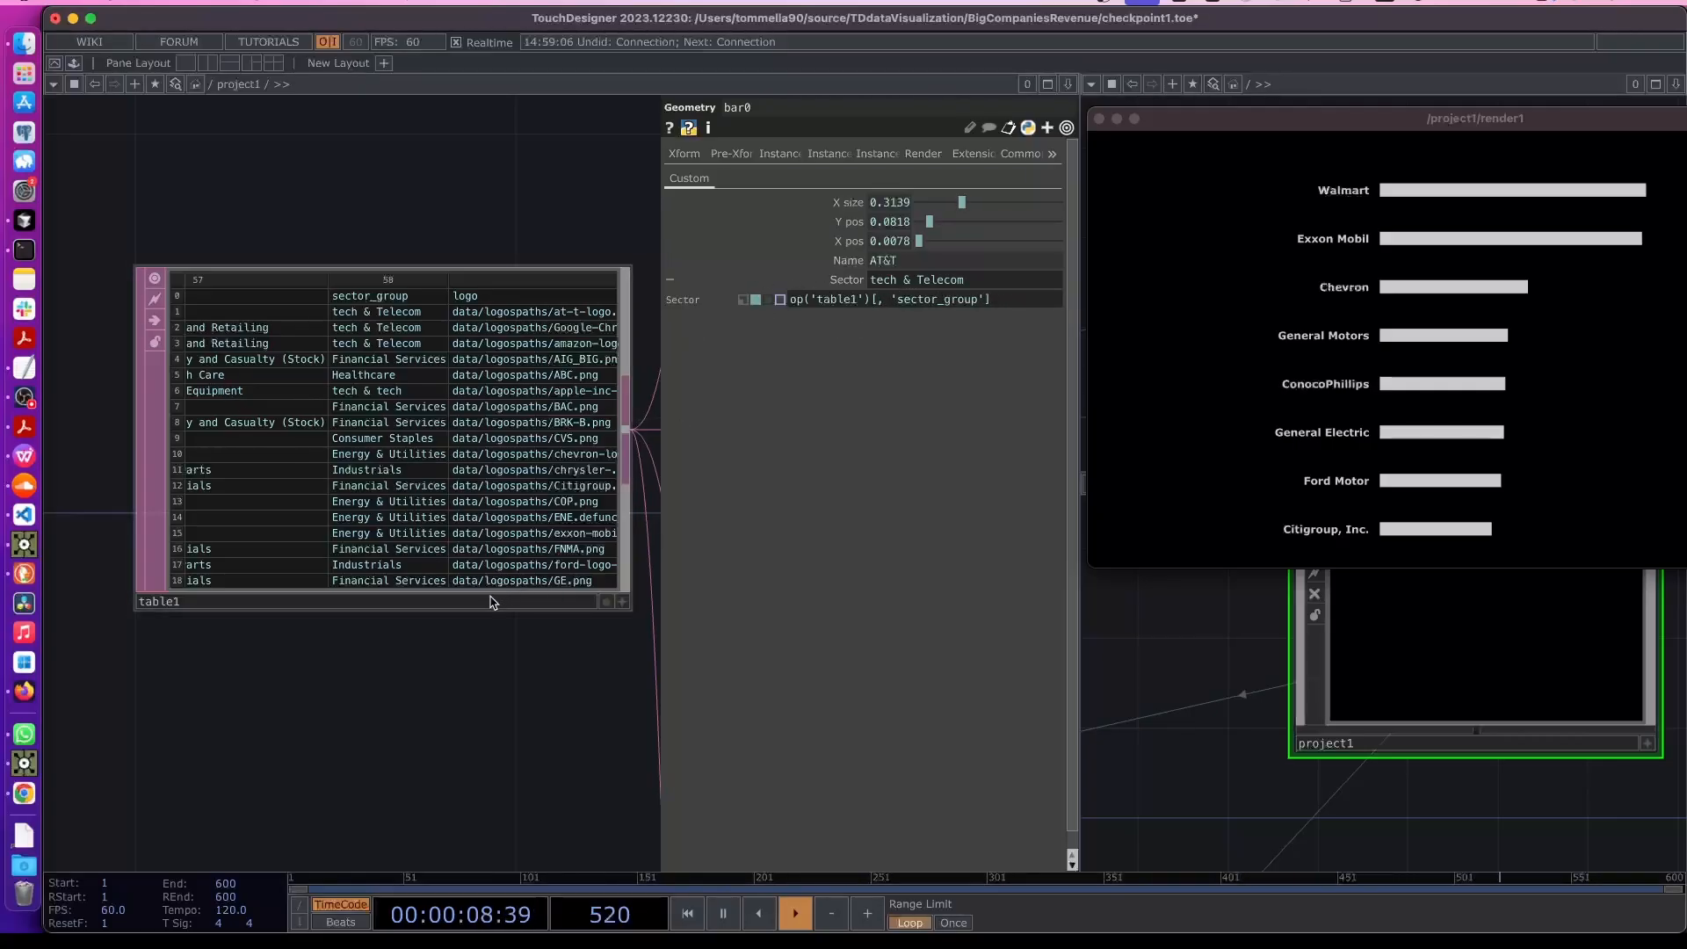
- Copy the Alphabet cell from table1 and use it quoted as the row key: op('table1')['Alphabet', 'sector_group']
{"action": "left_click", "coordinate": [622, 603]}
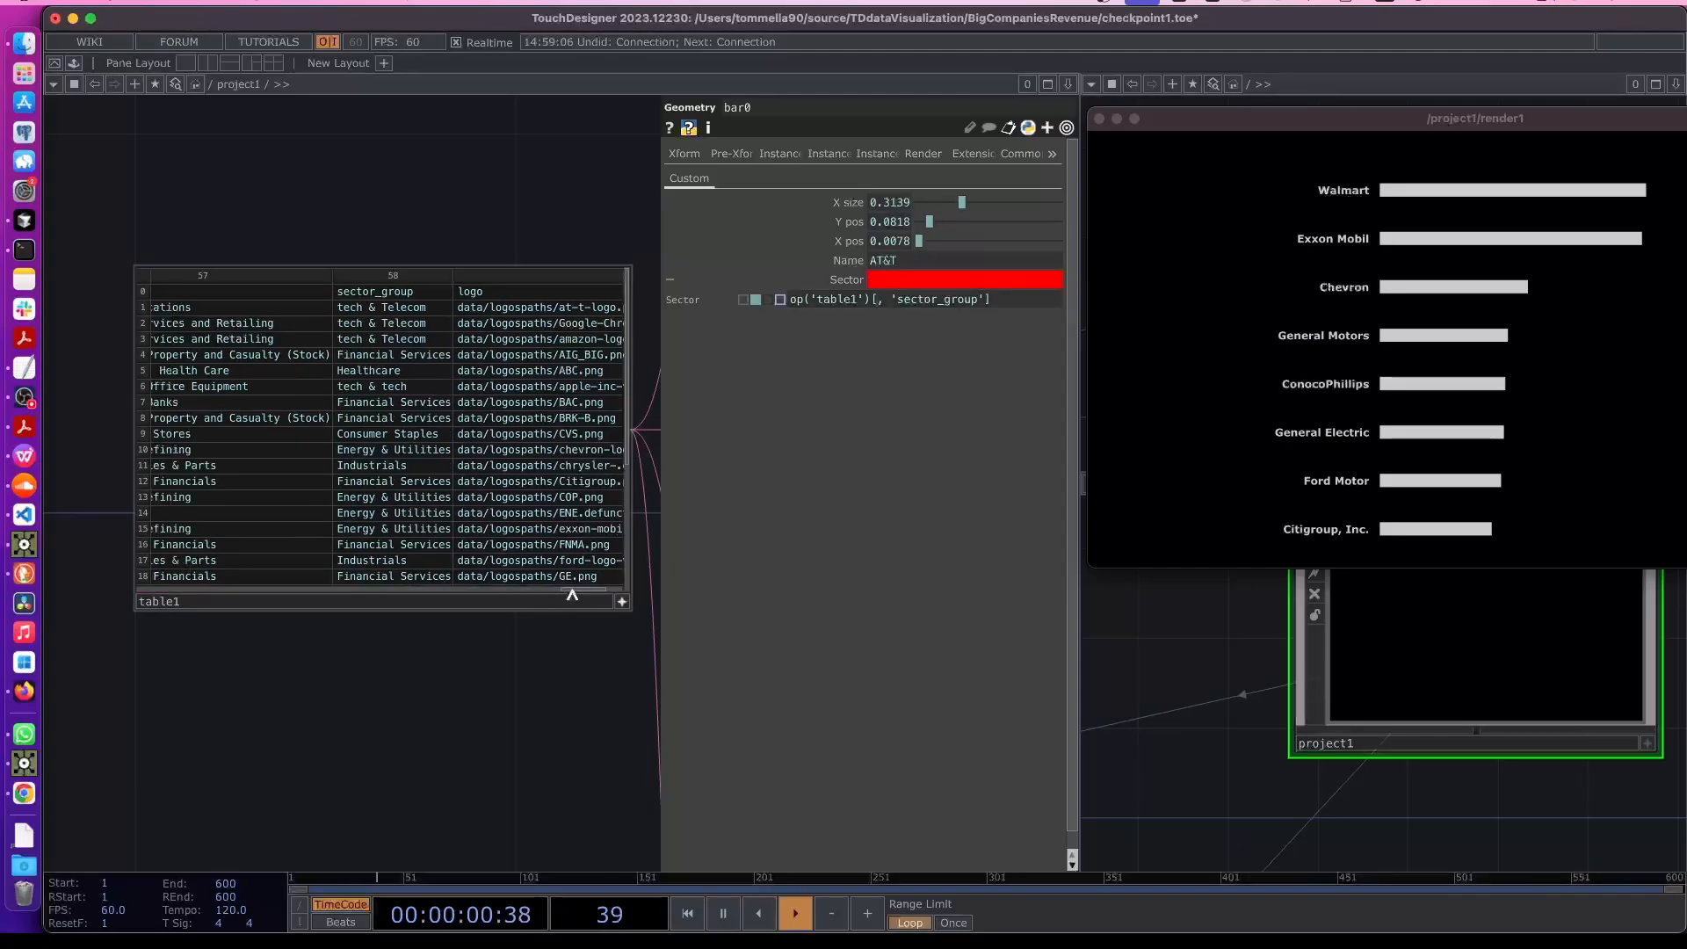
{"action": "left_click_drag", "start_coordinate": [571, 595], "coordinate": [339, 527]}
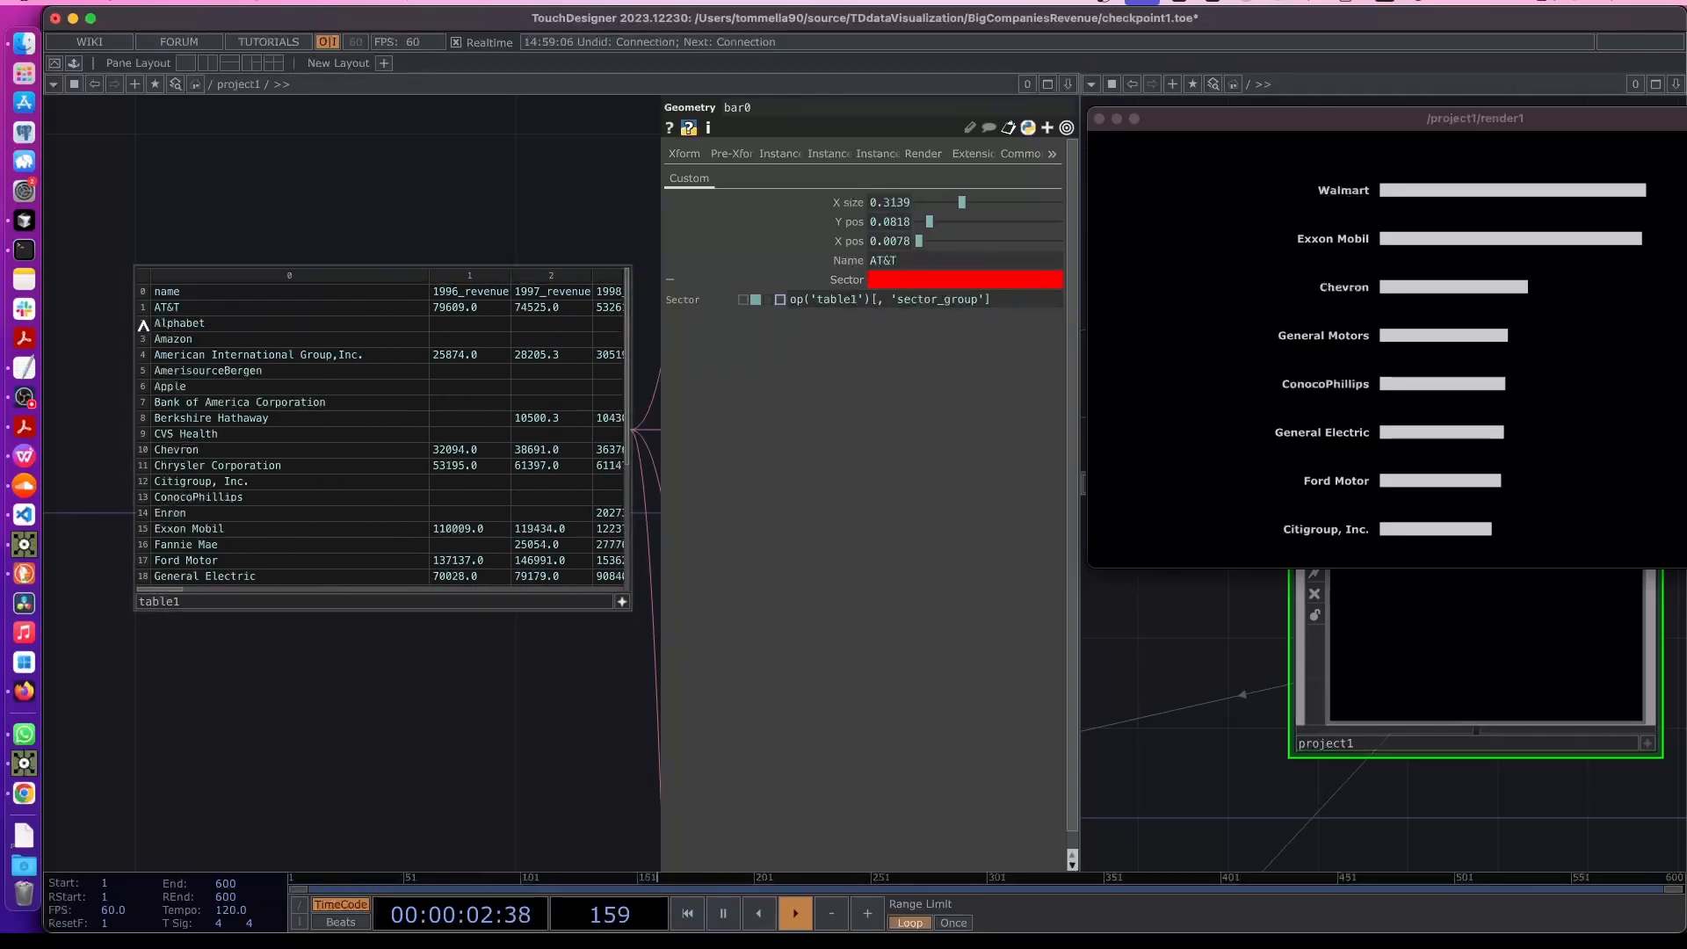
{"action": "left_click", "coordinate": [211, 324]}
{"action": "key", "text": "ctrl+c"}
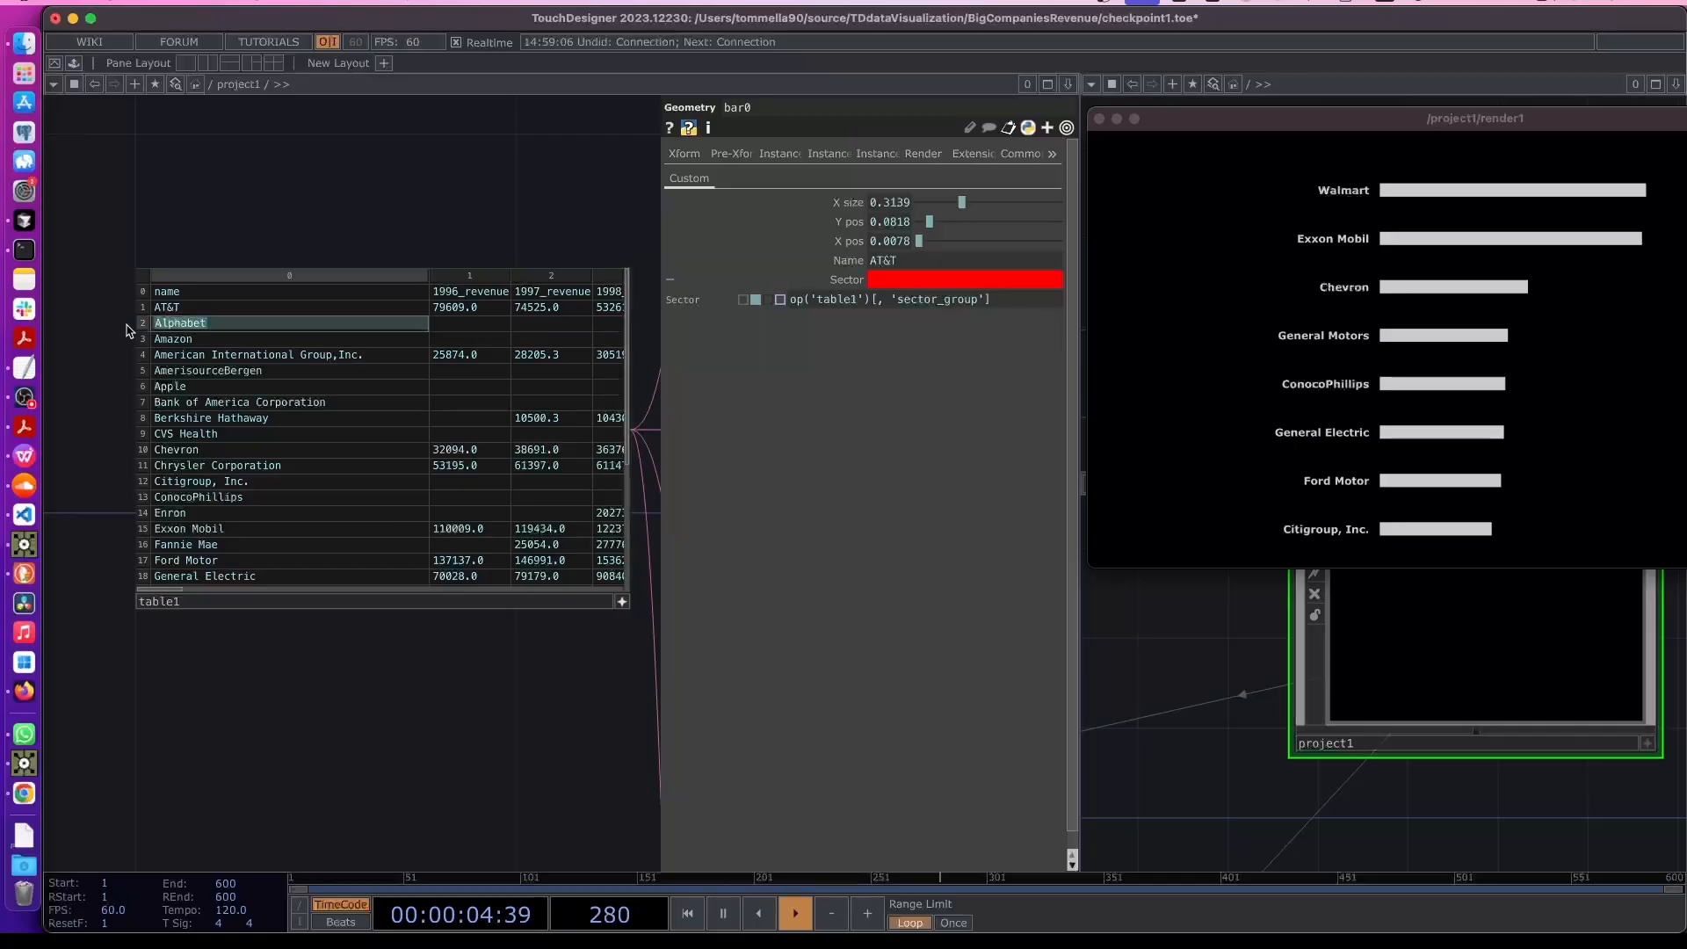
{"action": "left_click", "coordinate": [888, 301]}
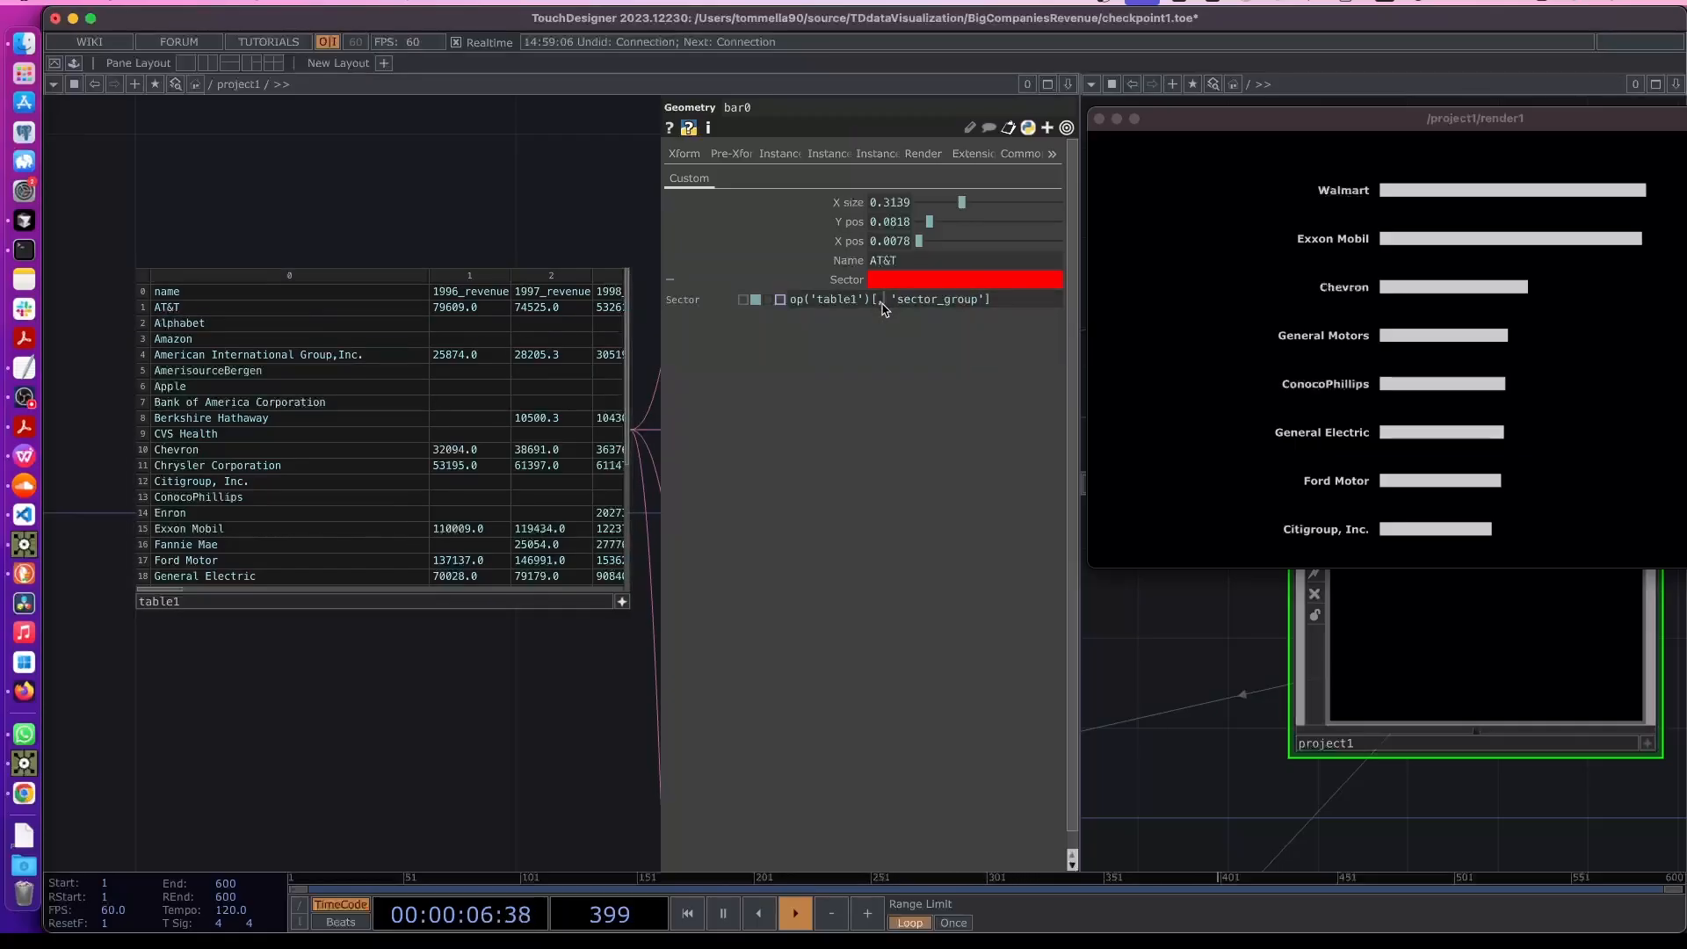
{"action": "type", "text": "'"}
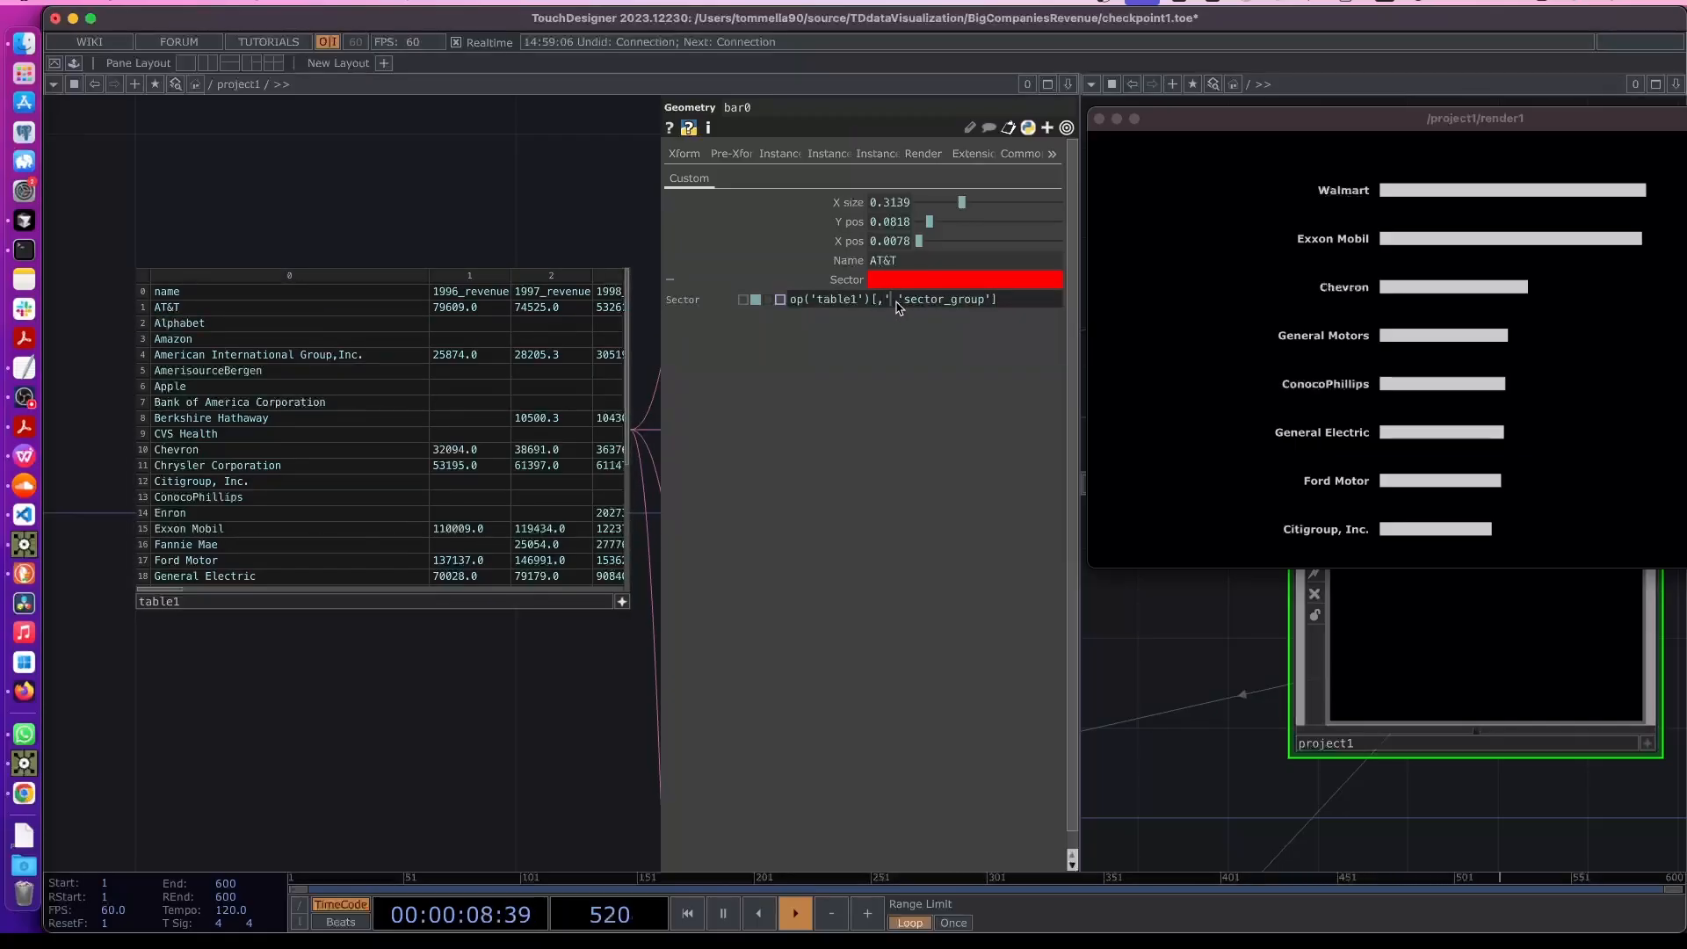
{"action": "key", "text": "BackSpace"}
{"action": "key", "text": "BackSpace"}
{"action": "key", "text": "ctrl+v"}
{"action": "key", "text": "BackSpace"}
{"action": "key", "text": "BackSpace"}
{"action": "key", "text": "BackSpace"}
{"action": "key", "text": "BackSpace"}
{"action": "key", "text": "BackSpace"}
{"action": "key", "text": "BackSpace"}
{"action": "key", "text": "BackSpace"}
{"action": "key", "text": "BackSpace"}
{"action": "type", "text": "'"}
{"action": "key", "text": "ctrl+v"}
{"action": "type", "text": "',"}
{"action": "key", "text": "Return"}
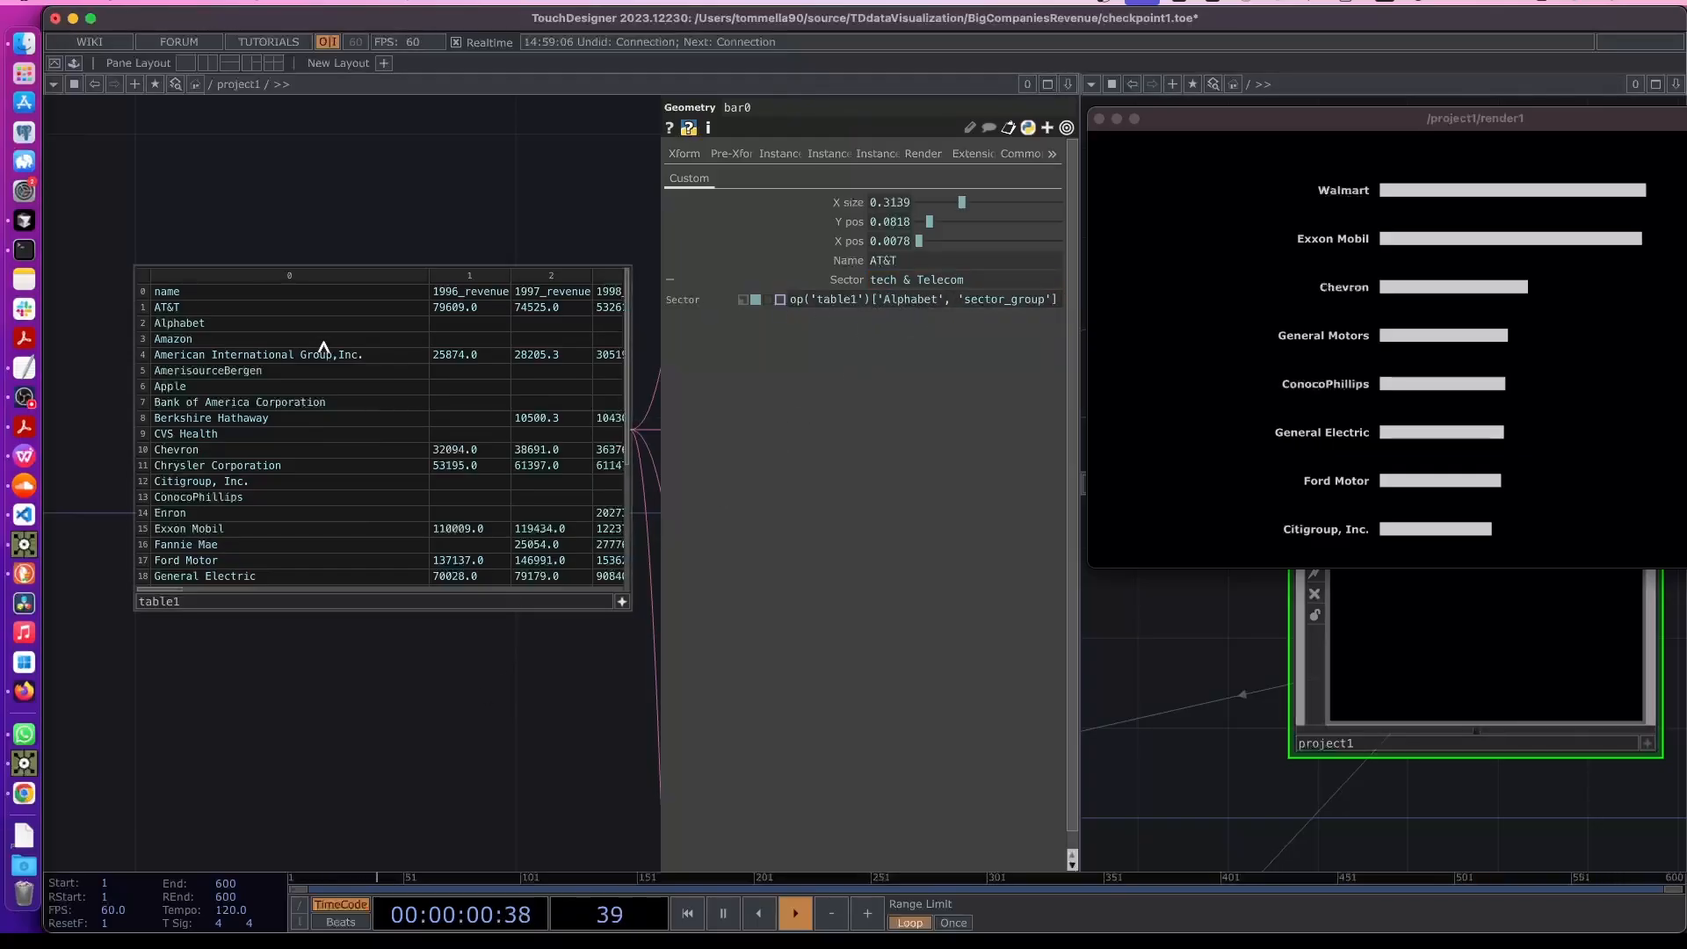
- Replace 'Alphabet' in the Sector expression with me.par.Name
{"action": "mouse_move", "coordinate": [882, 299]}
{"action": "left_mouse_down"}
{"action": "mouse_move", "coordinate": [945, 305]}
{"action": "mouse_move", "coordinate": [880, 304]}
{"action": "left_mouse_up"}
{"action": "left_click", "coordinate": [942, 301]}
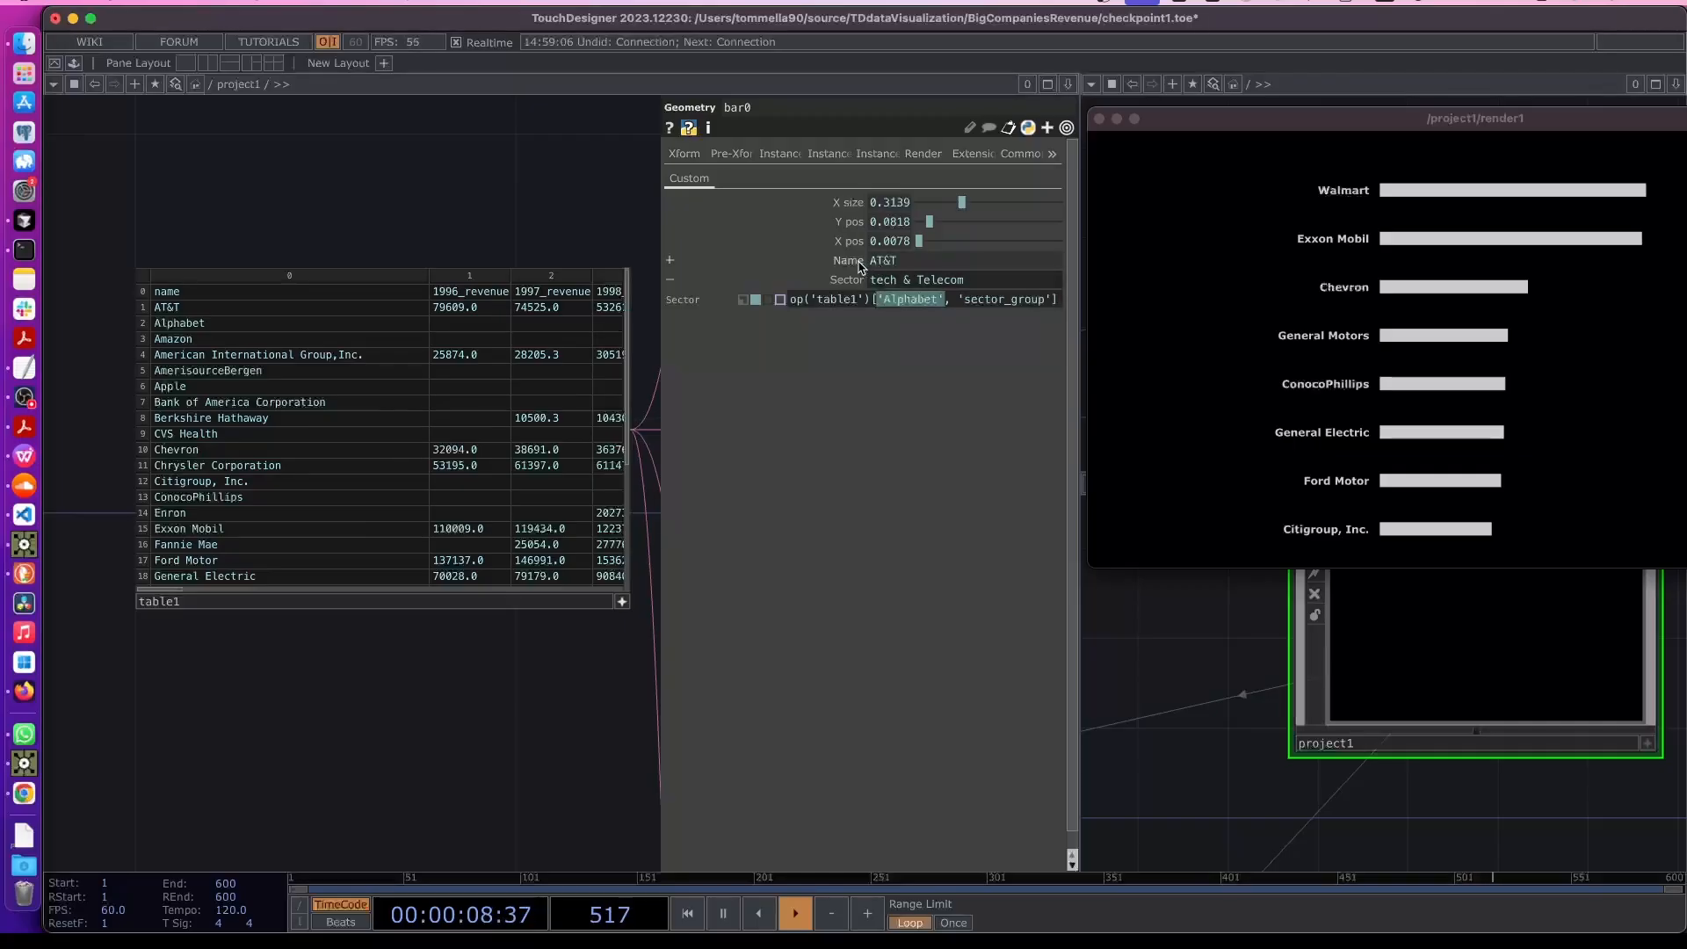
{"action": "type", "text": "me.par."}
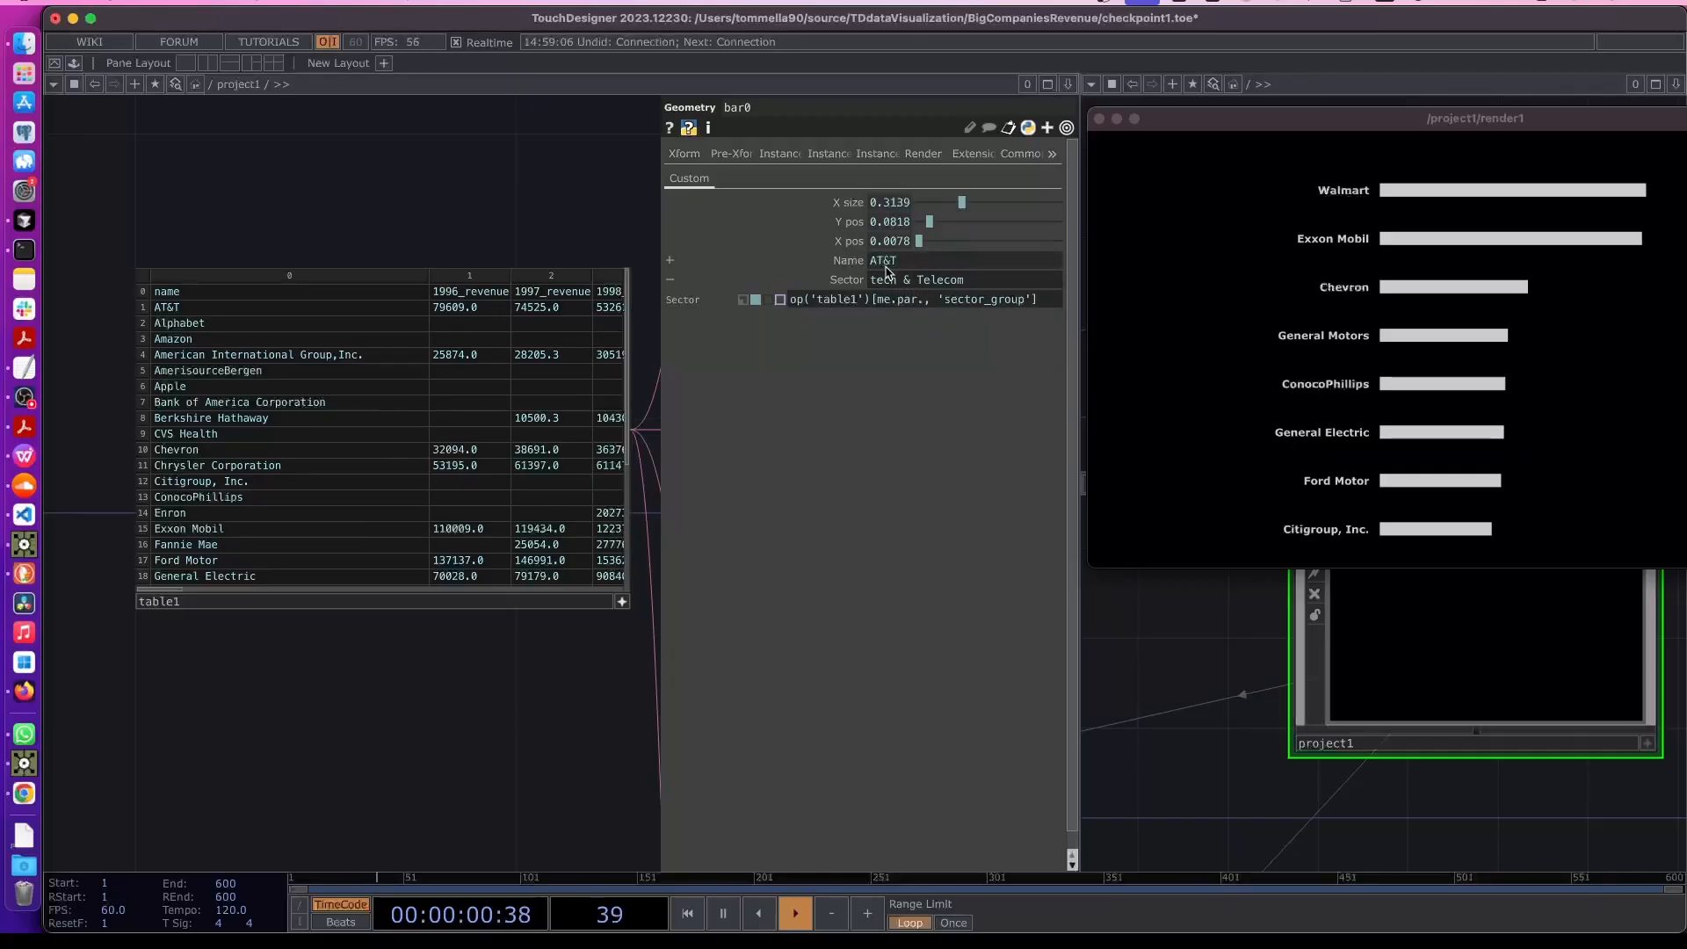
{"action": "type", "text": "Name"}
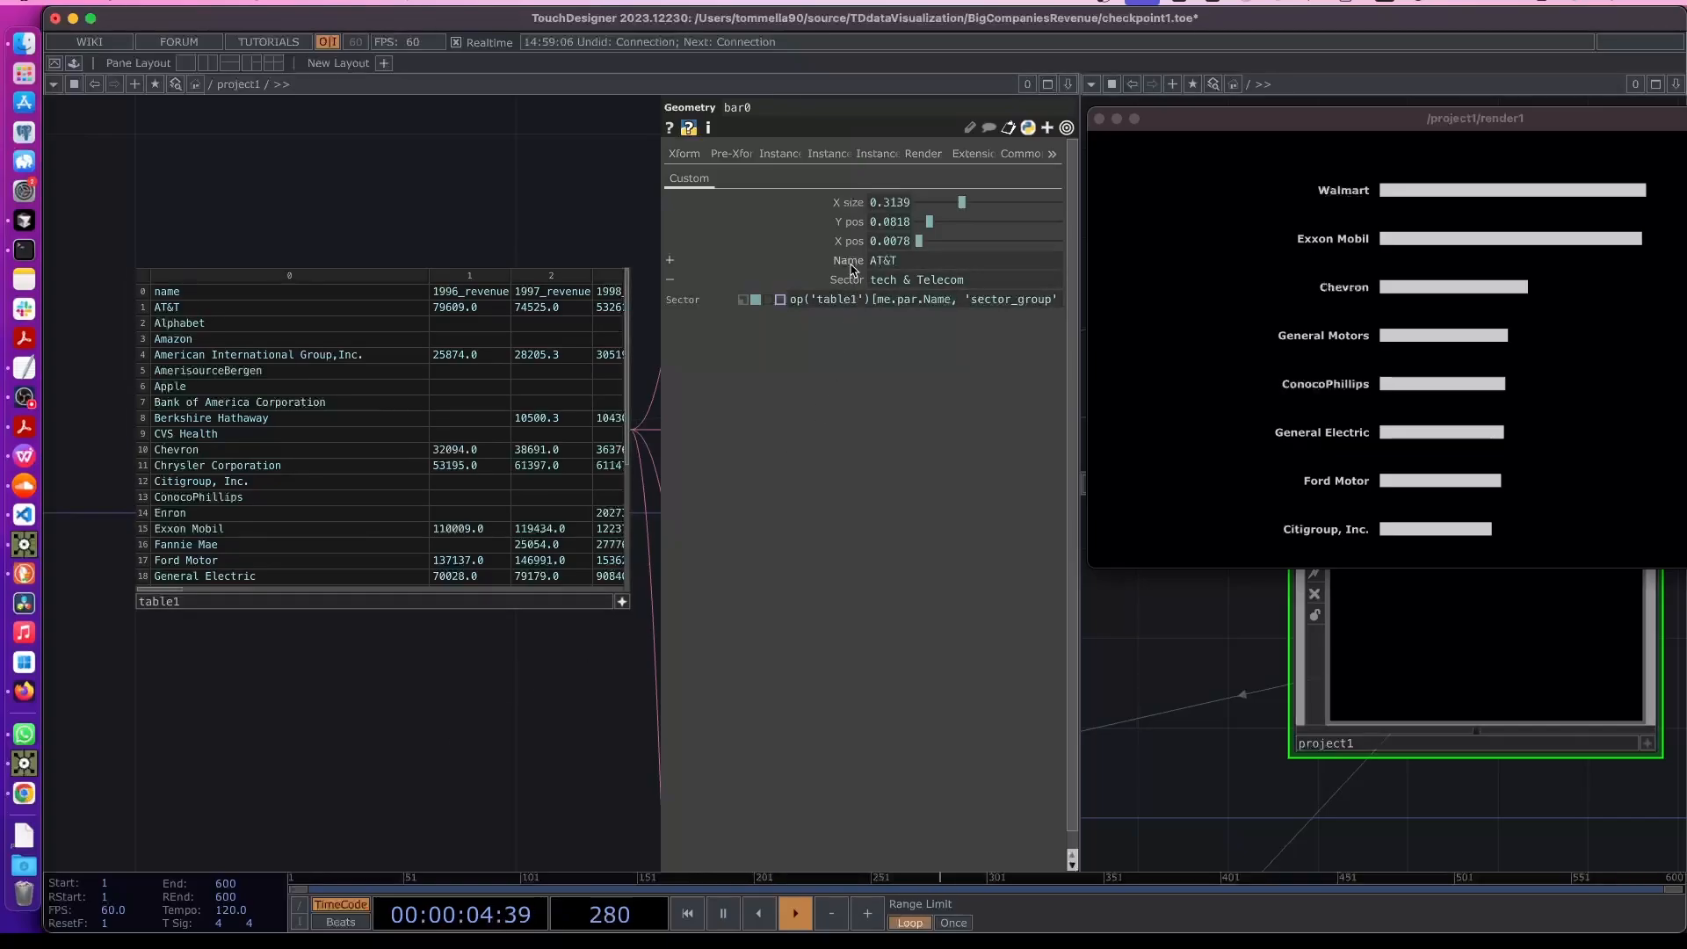
- Examine bar0's Name and Sector parameter expressions and the table1 columns
{"action": "left_click", "coordinate": [856, 264]}
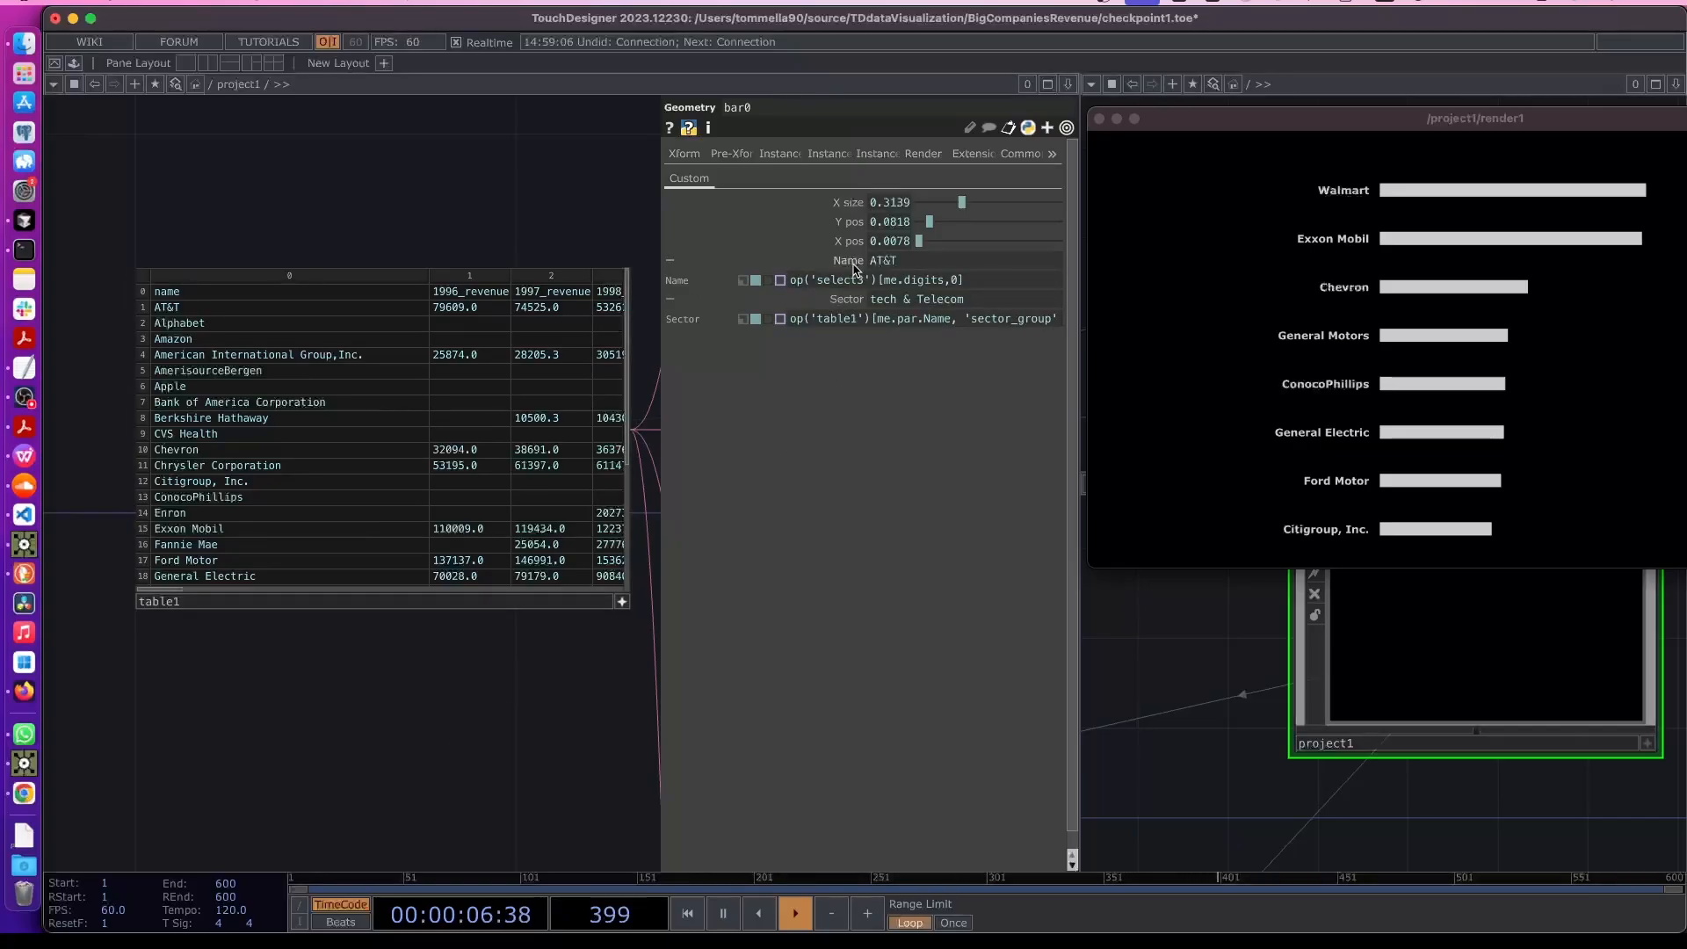
{"action": "left_click", "coordinate": [857, 263]}
{"action": "left_click", "coordinate": [849, 281]}
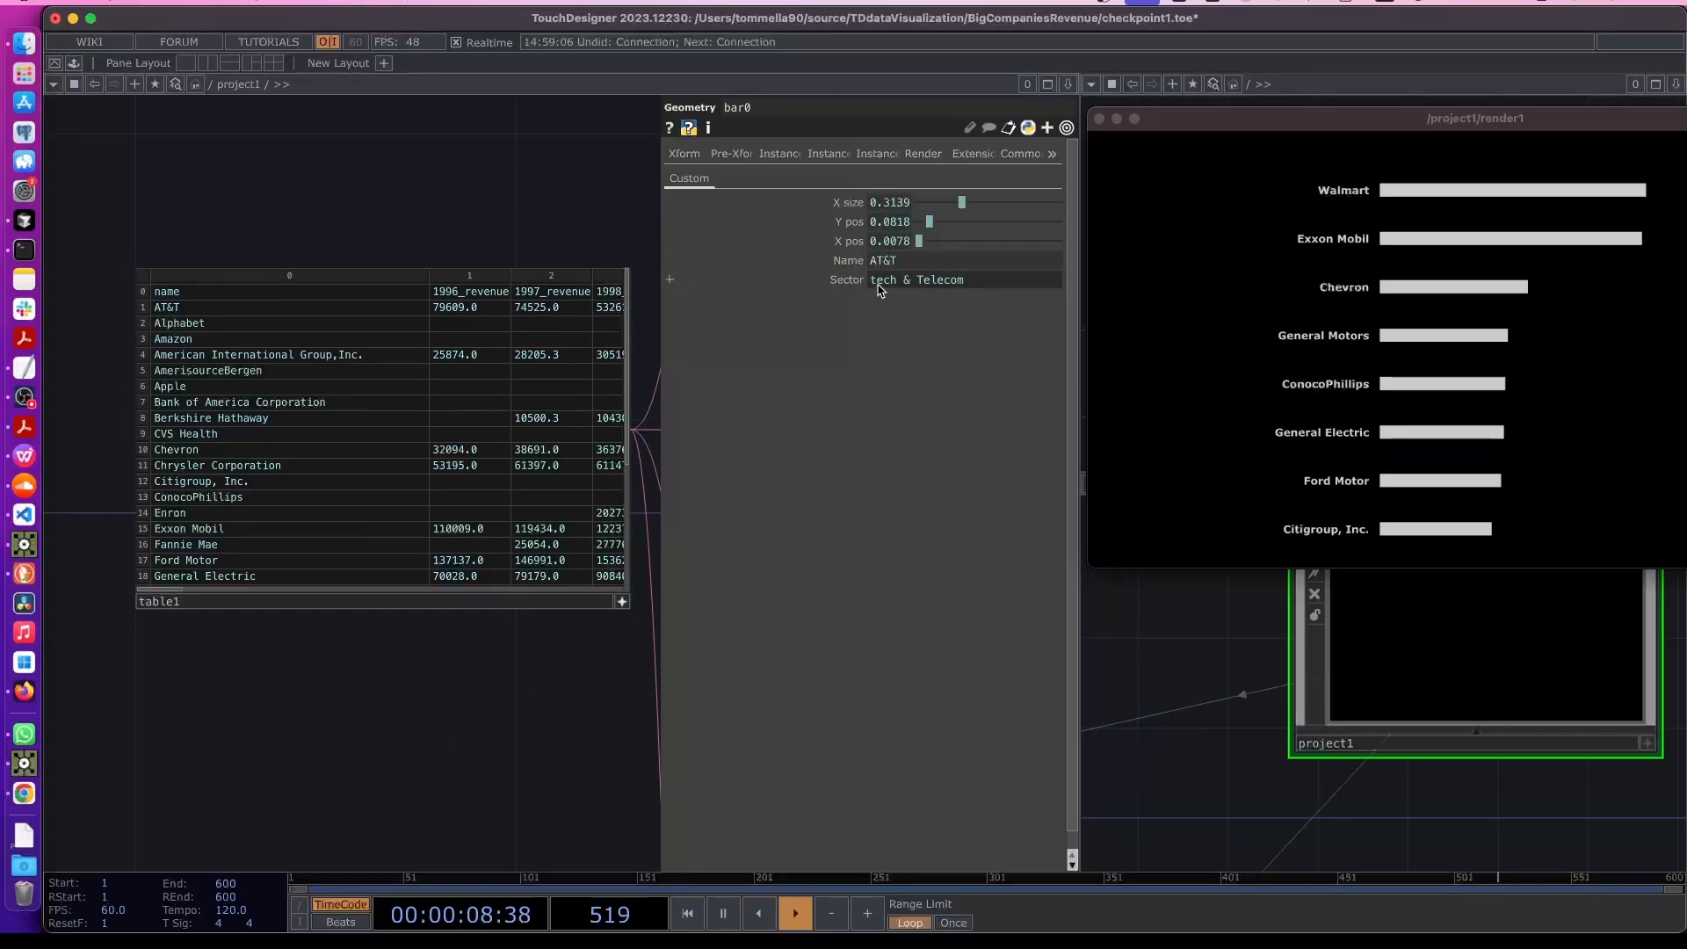
{"action": "left_click", "coordinate": [850, 281]}
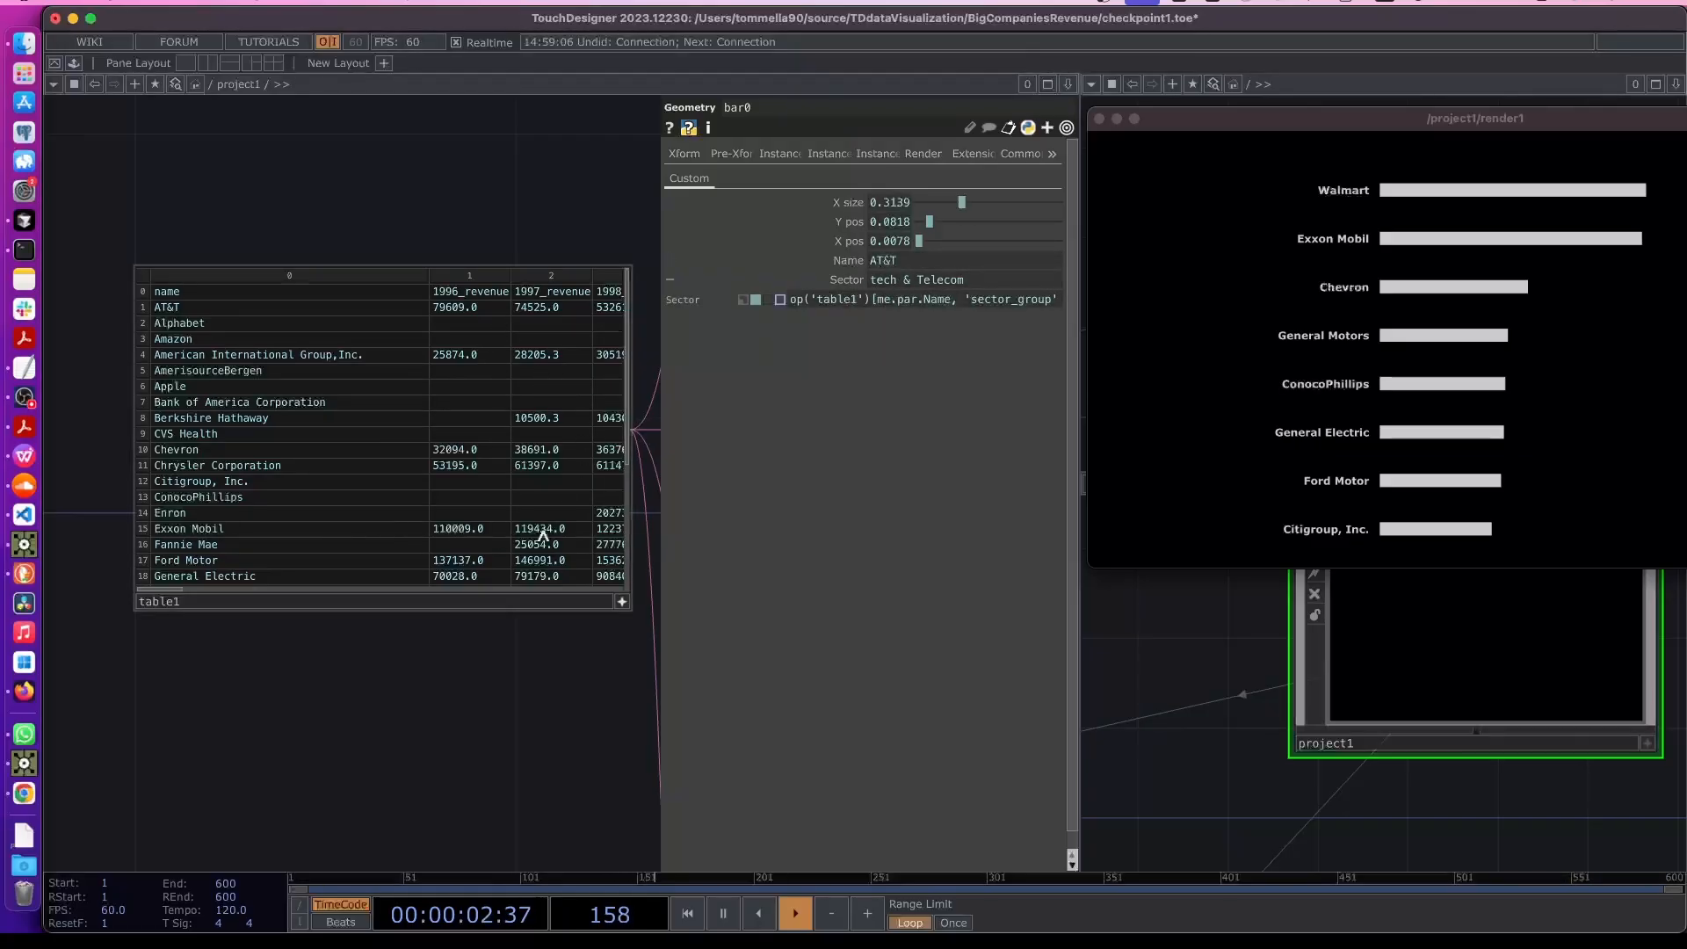
{"action": "scroll", "coordinate": [263, 591], "scroll_direction": "right", "scroll_amount": 15}
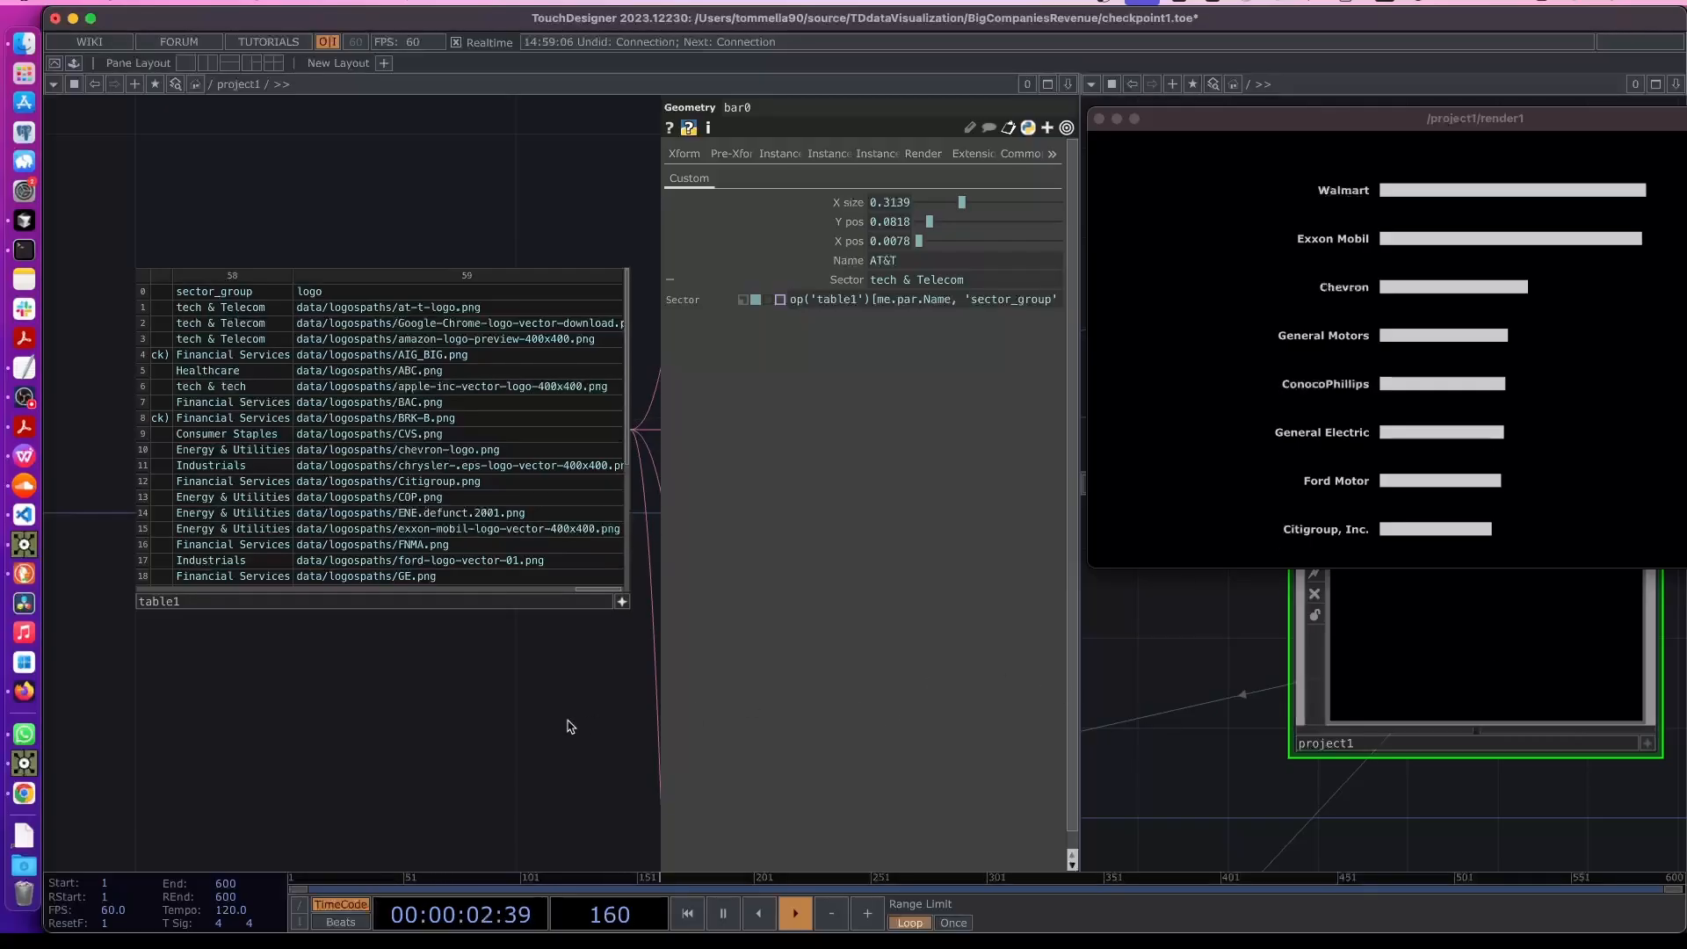
- Open replicator1's parameters
{"action": "key", "text": "p"}
{"action": "scroll", "coordinate": [889, 482], "scroll_direction": "down", "scroll_amount": 10}
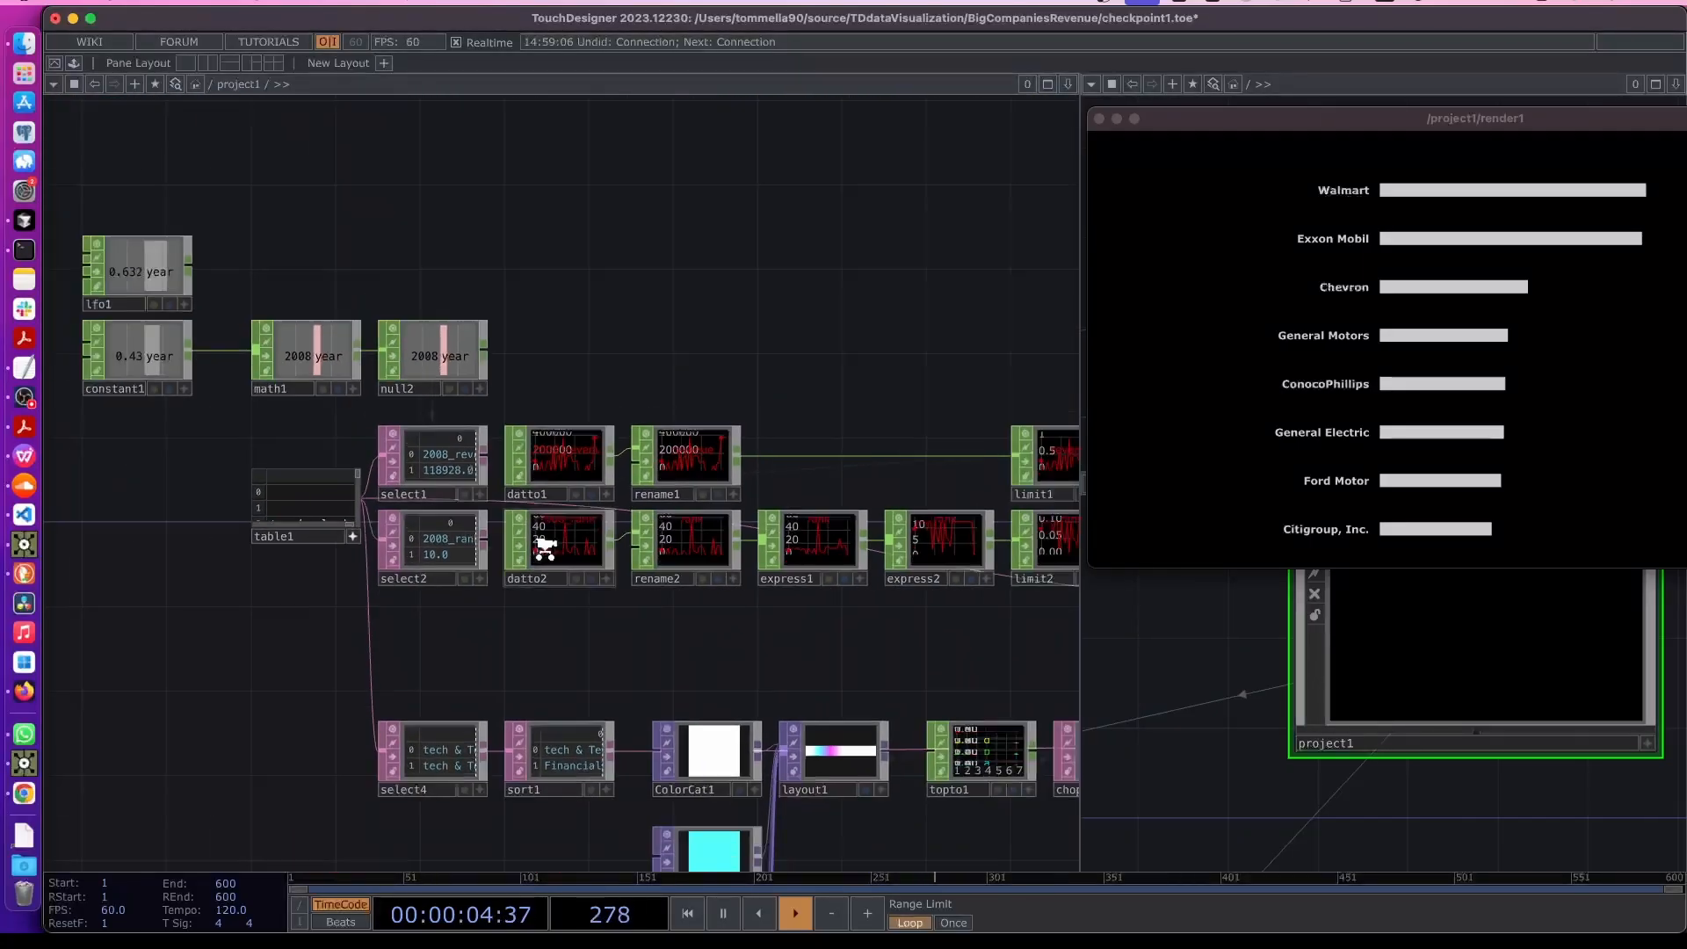
{"action": "scroll", "coordinate": [414, 387], "scroll_direction": "right", "scroll_amount": 10}
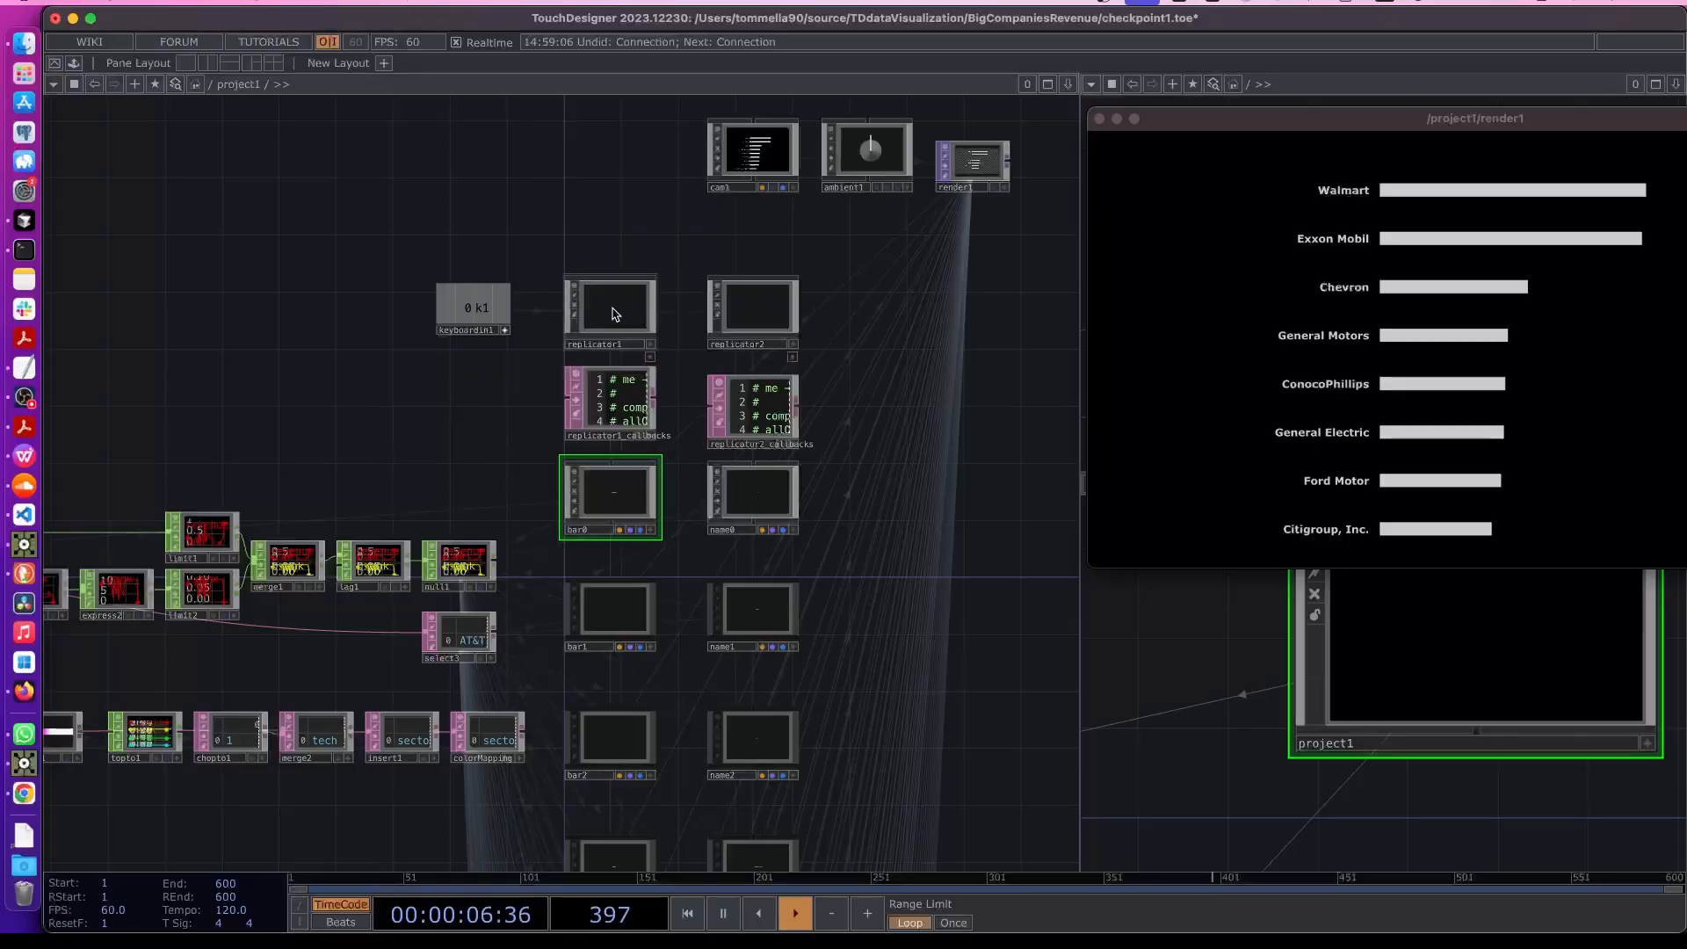
{"action": "left_click", "coordinate": [612, 313]}
{"action": "key", "text": "p"}
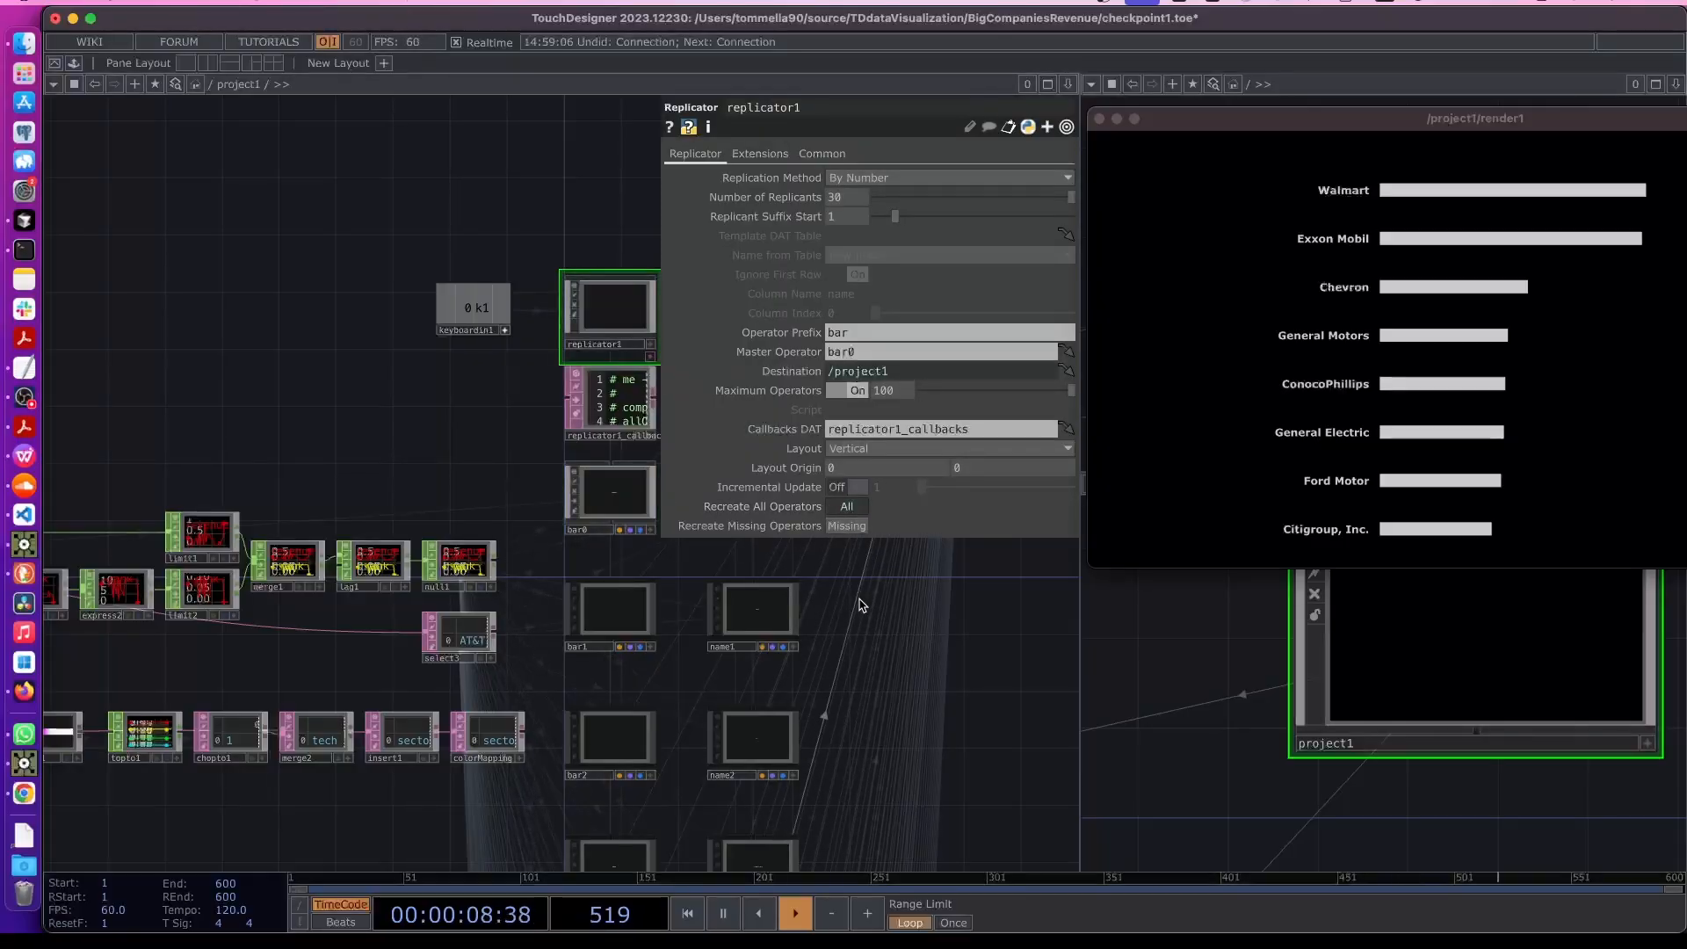
{"action": "scroll", "coordinate": [764, 670], "scroll_direction": "up", "scroll_amount": 5}
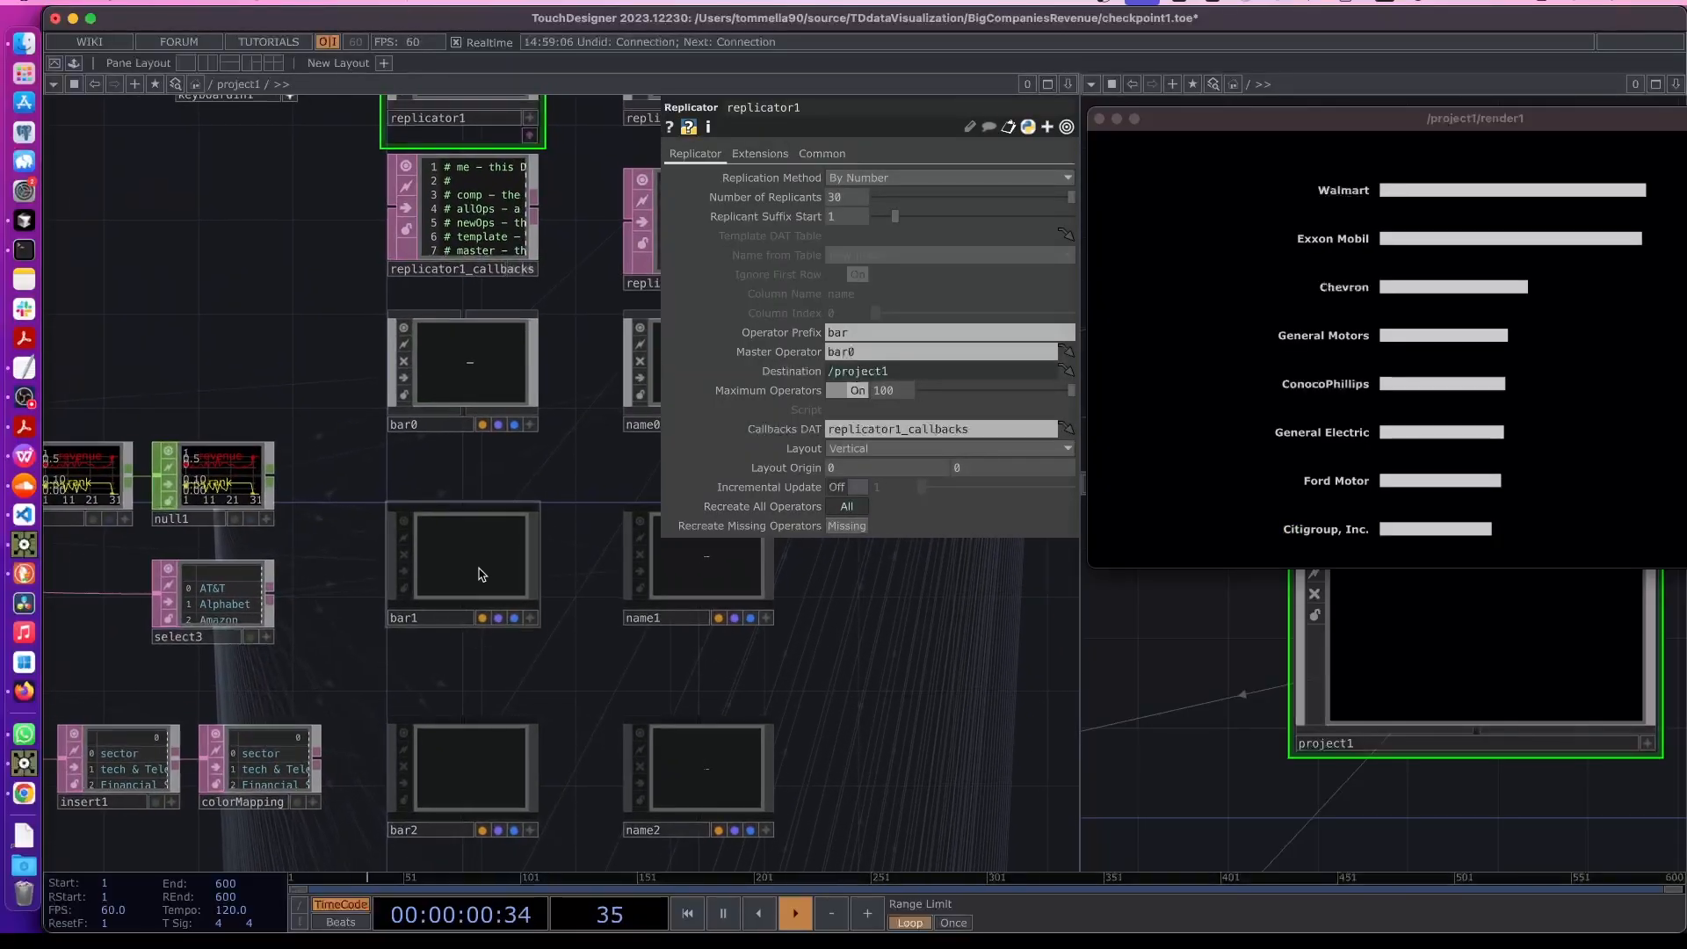
- Inspect the Sector values and expressions on the replicated bars bar1, bar2 and bar4
{"action": "left_click", "coordinate": [511, 580]}
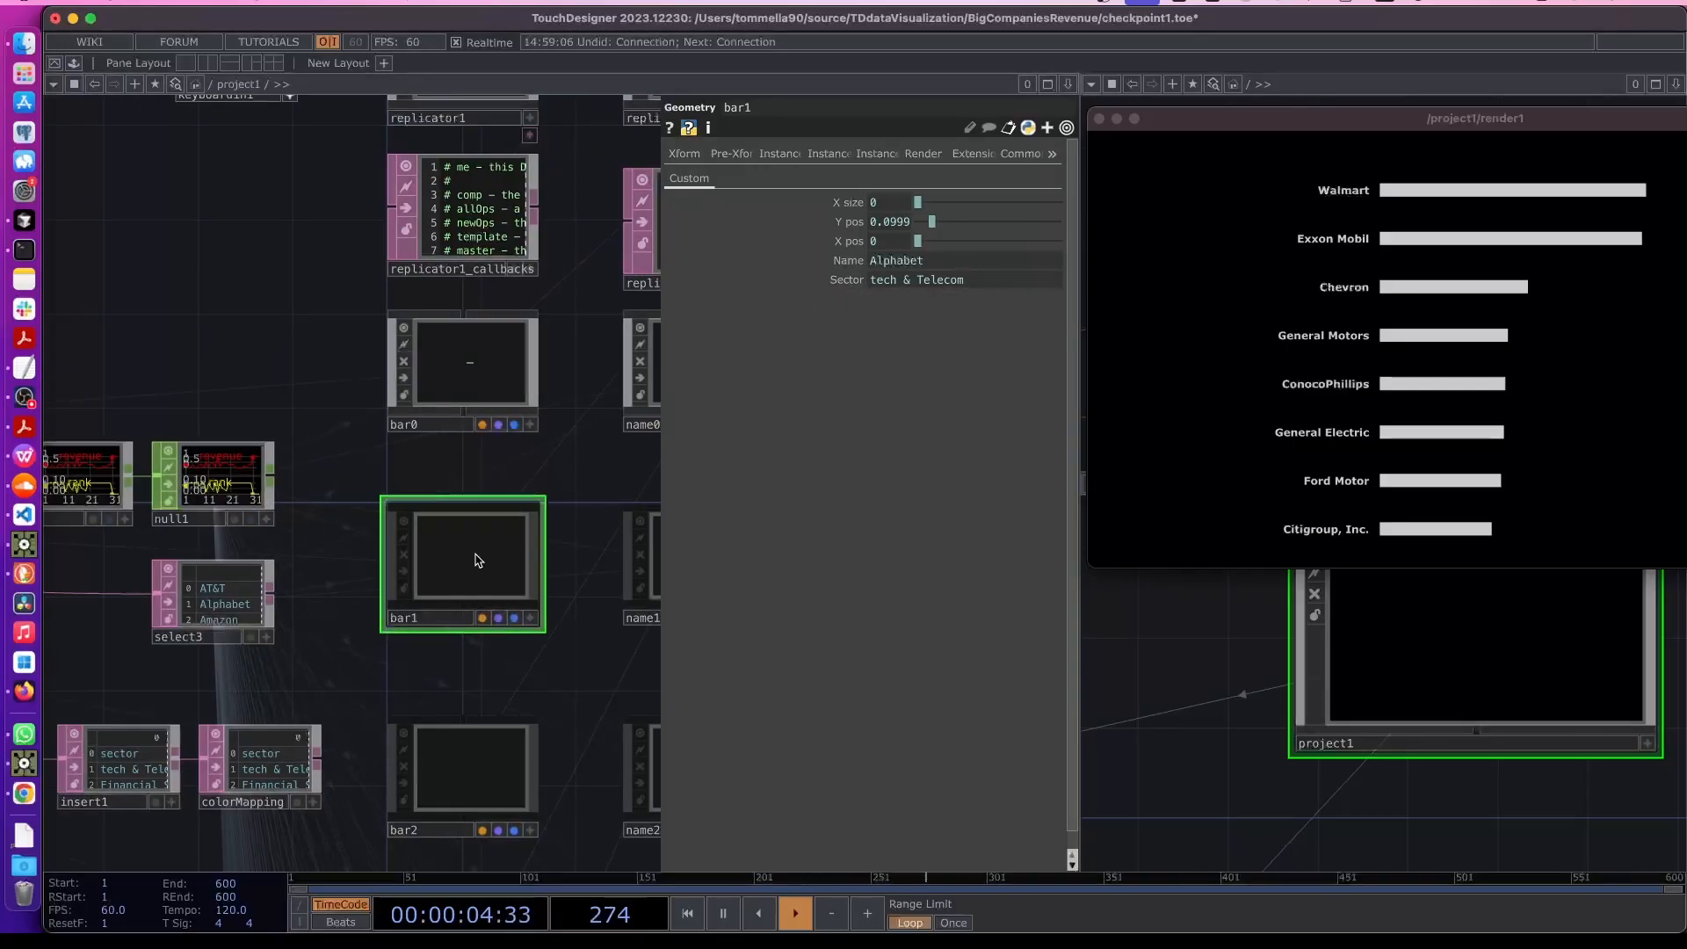
{"action": "left_click", "coordinate": [935, 282]}
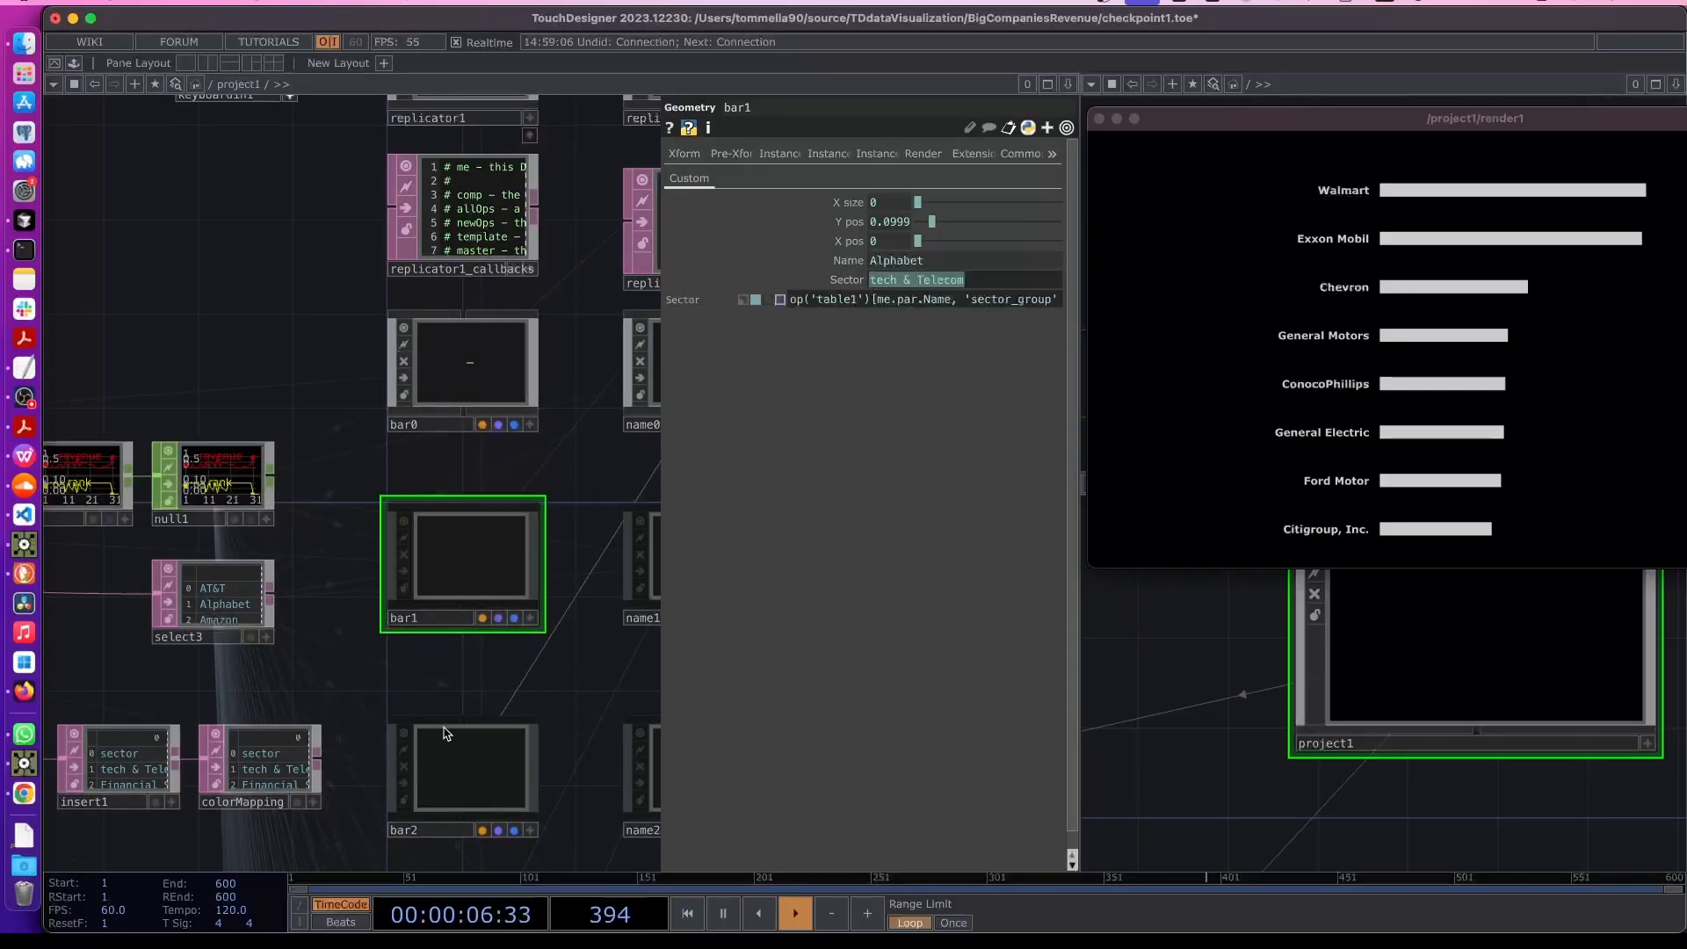
{"action": "left_click", "coordinate": [423, 771]}
{"action": "scroll", "coordinate": [404, 736], "scroll_direction": "down", "scroll_amount": 5}
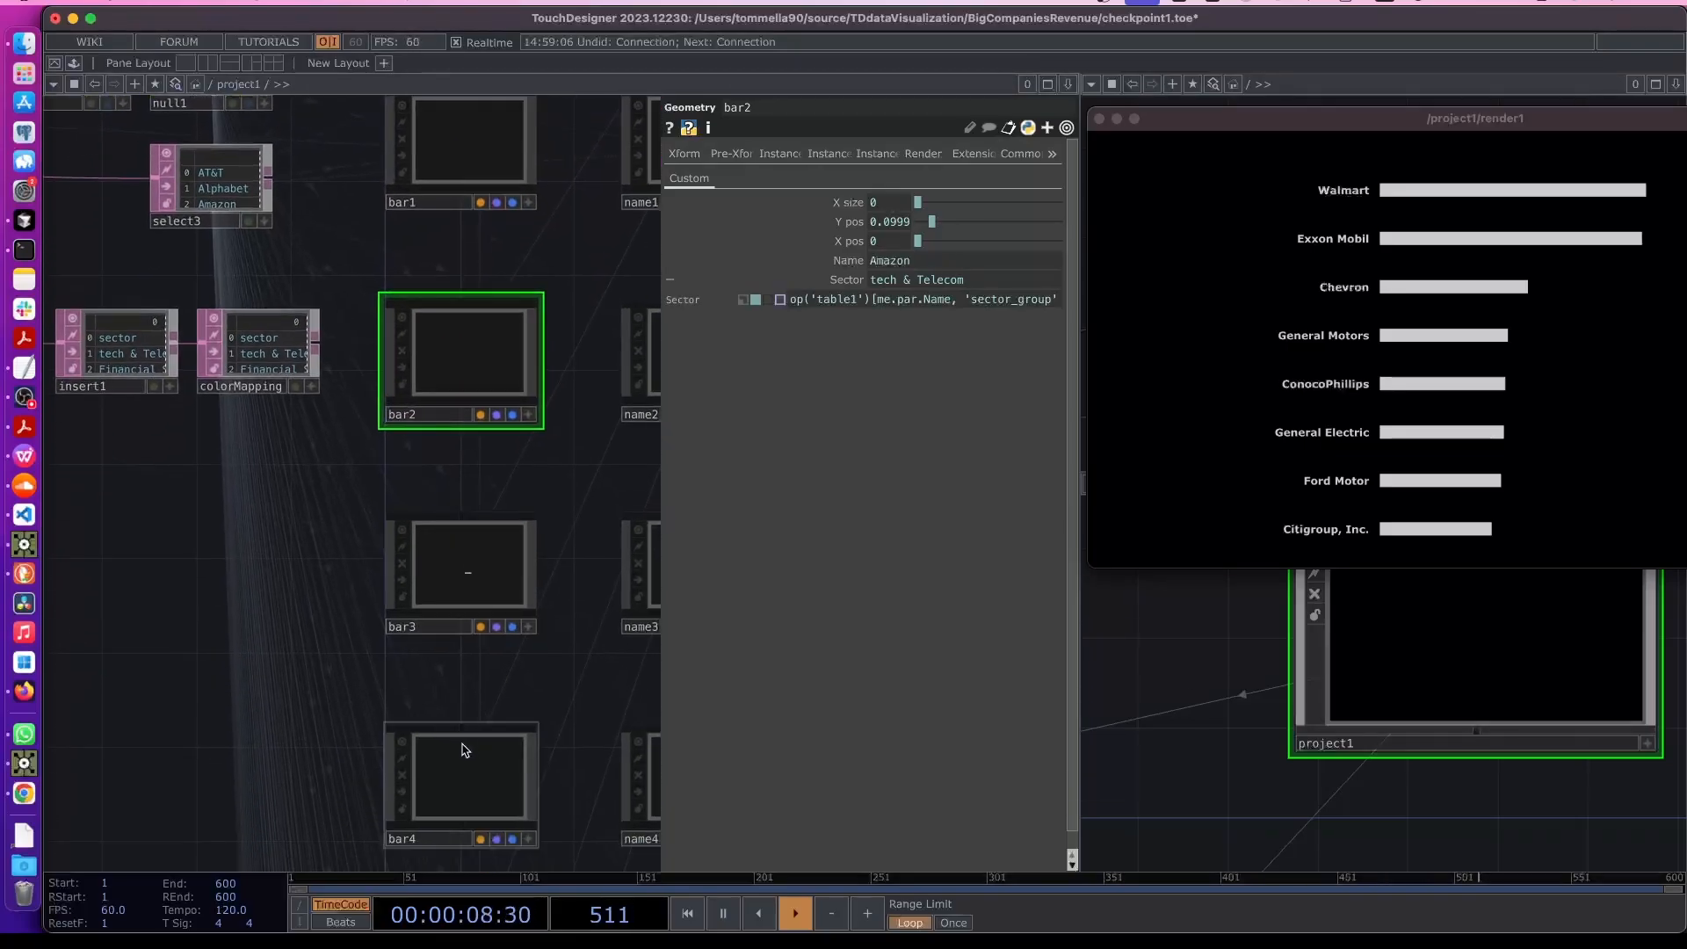
{"action": "left_click", "coordinate": [466, 781]}
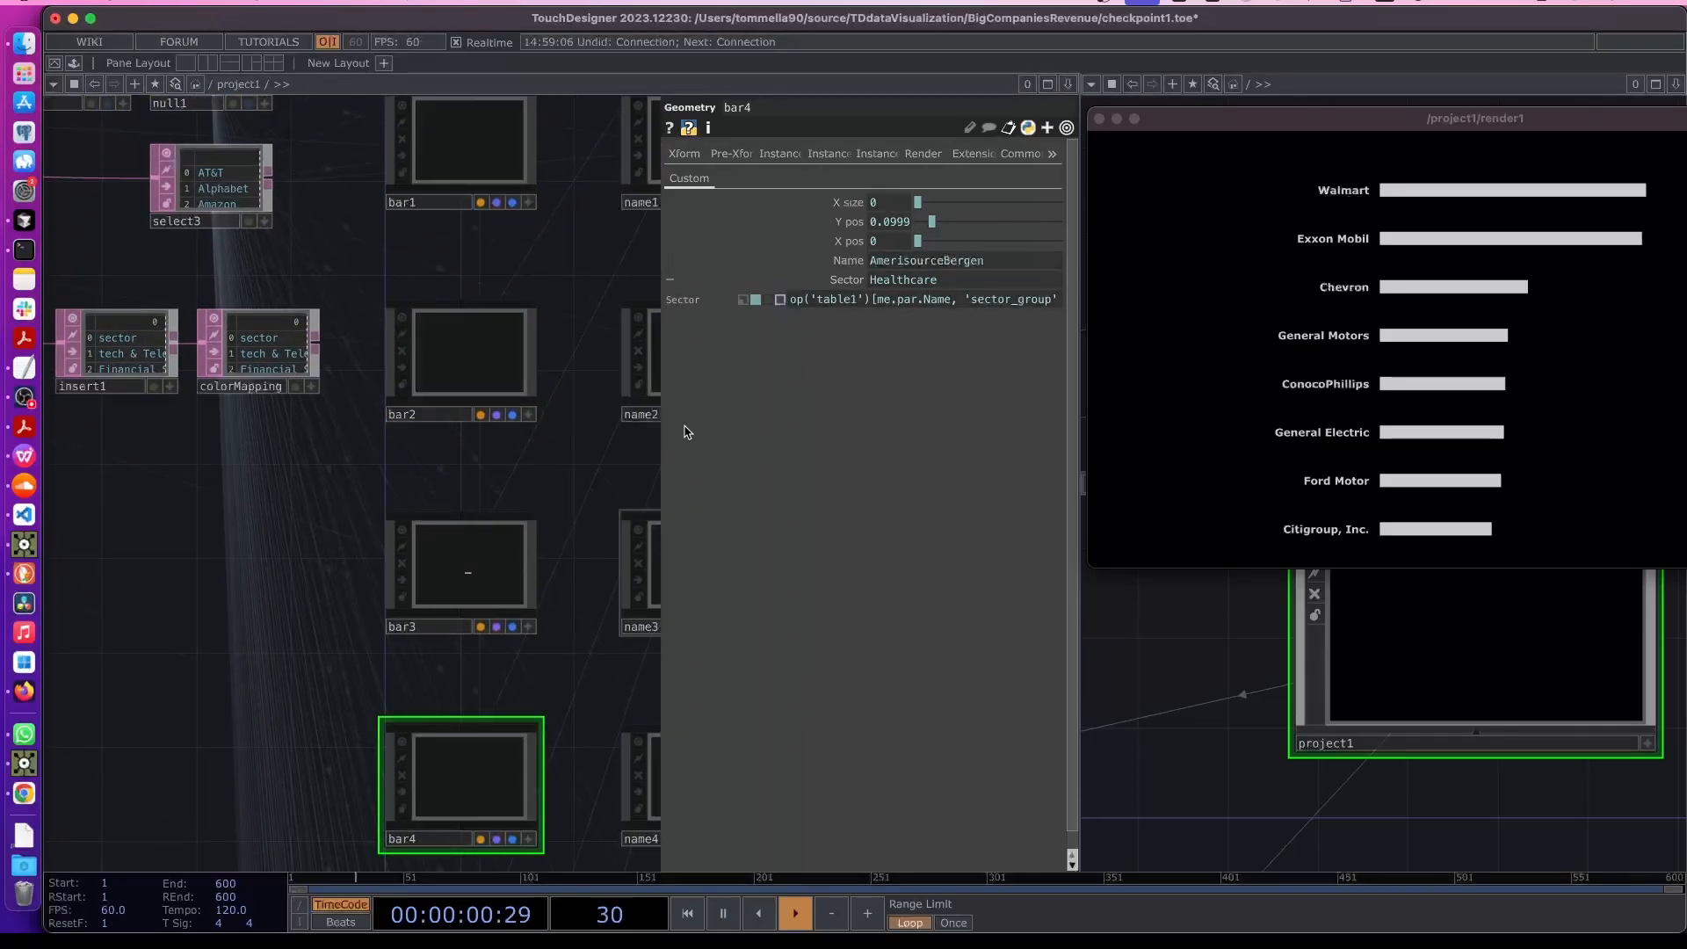
{"action": "left_click", "coordinate": [520, 545]}
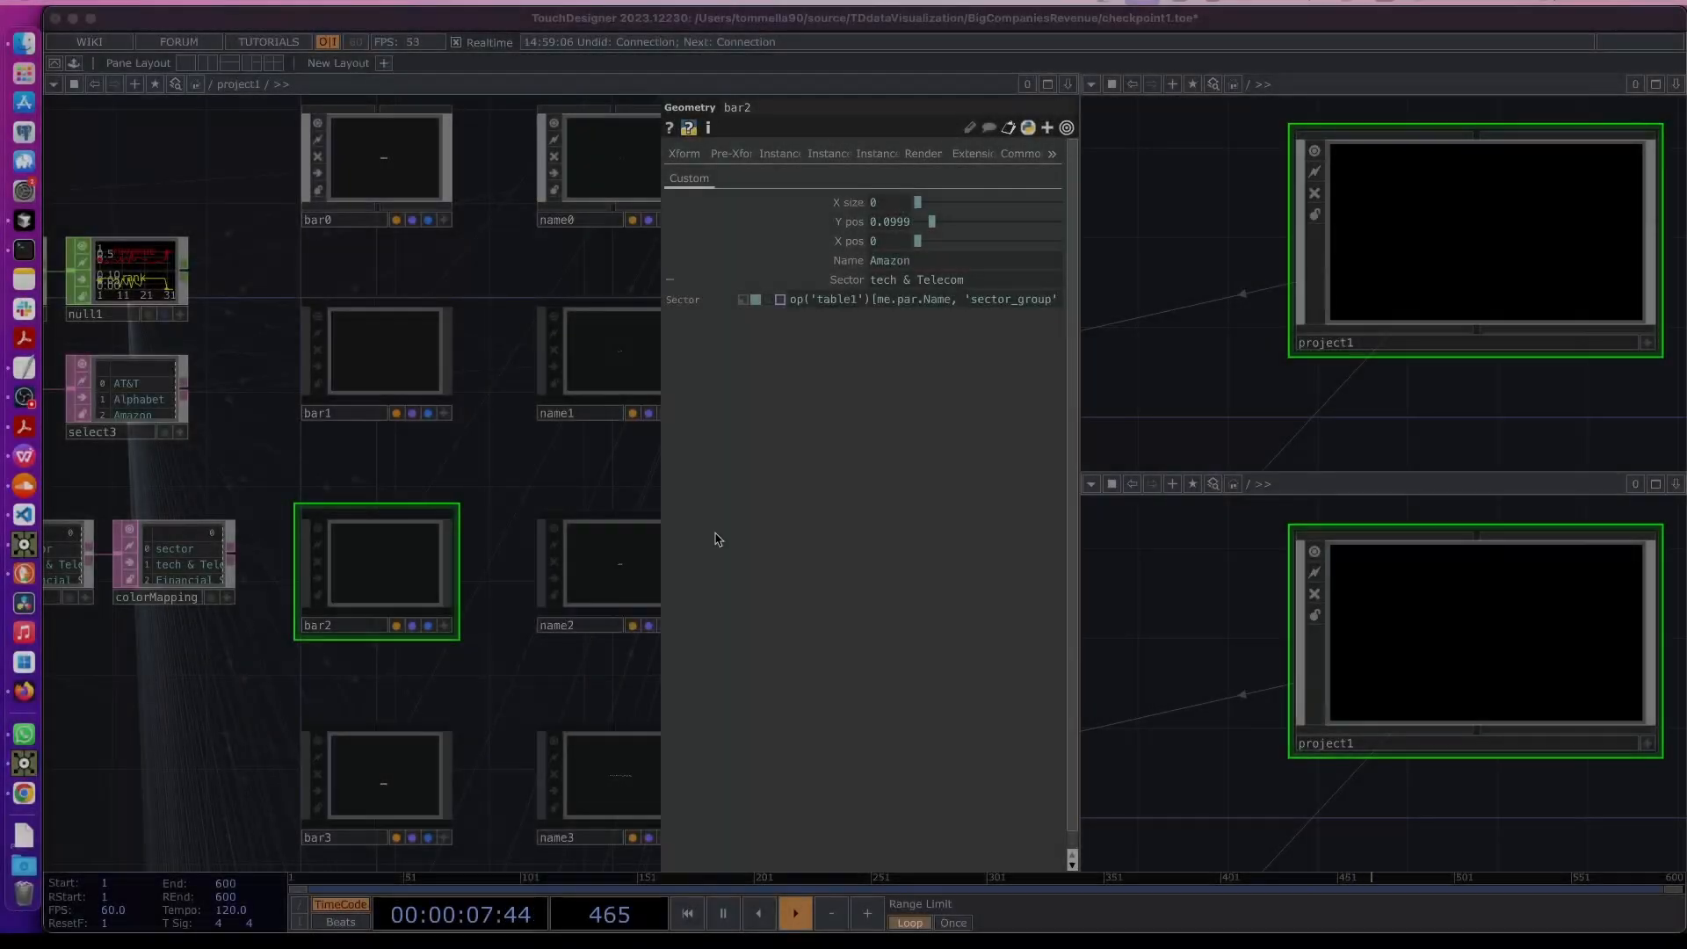
{"action": "left_click_drag", "start_coordinate": [470, 286], "coordinate": [492, 528]}
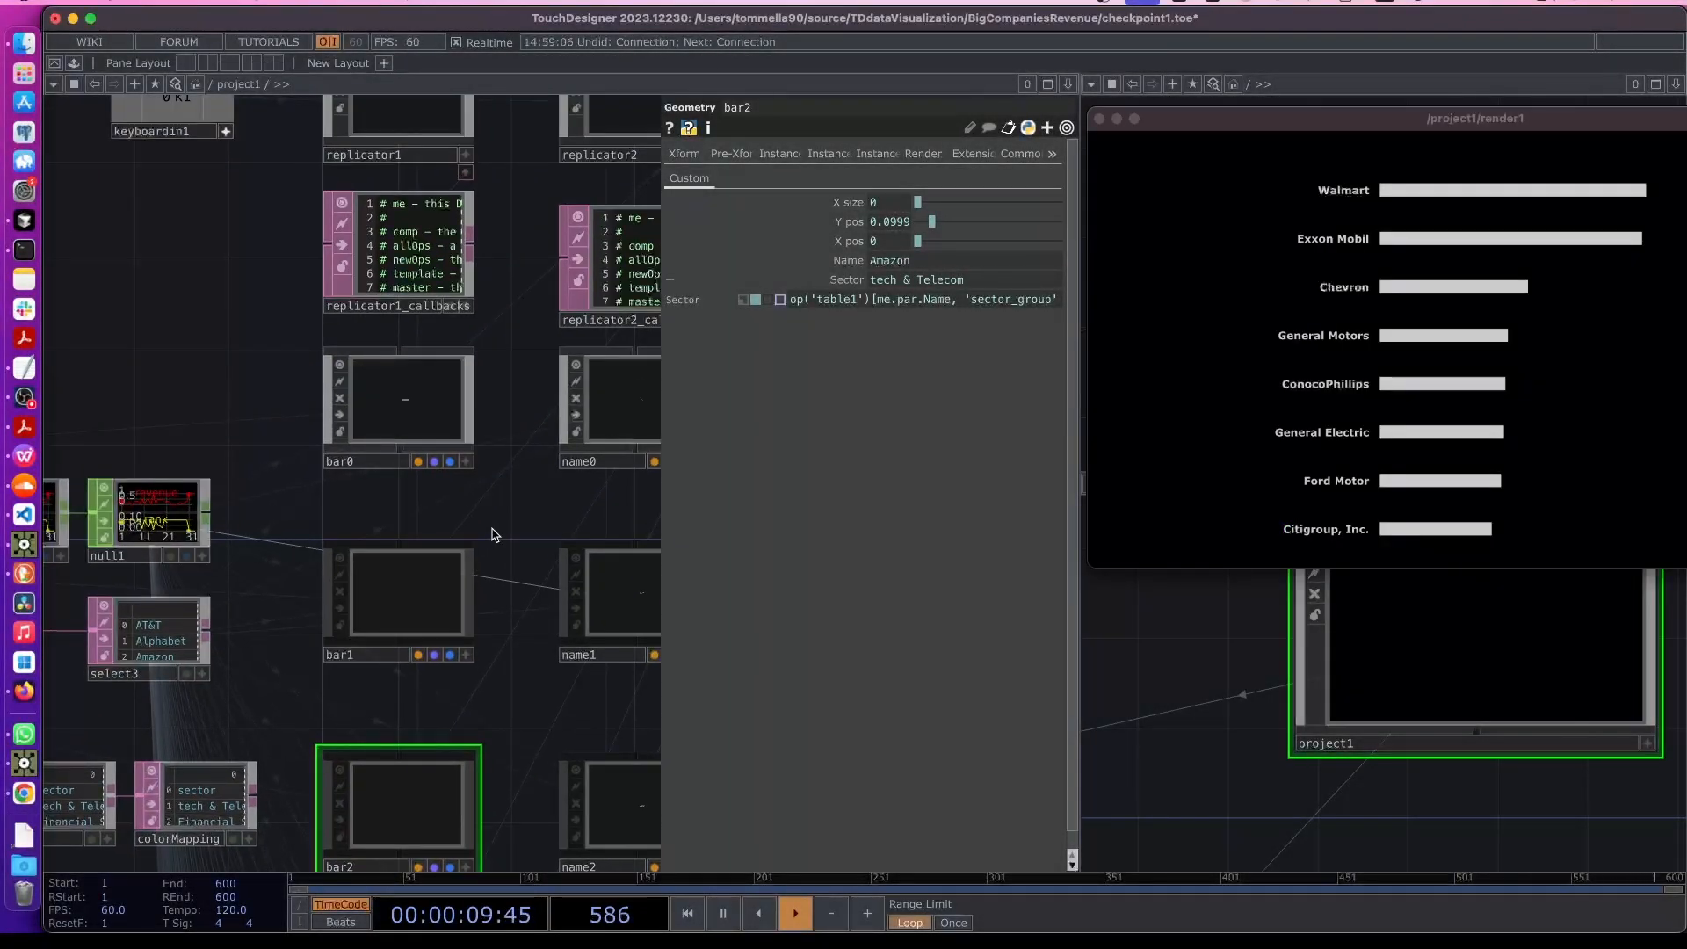
{"action": "left_click", "coordinate": [344, 441]}
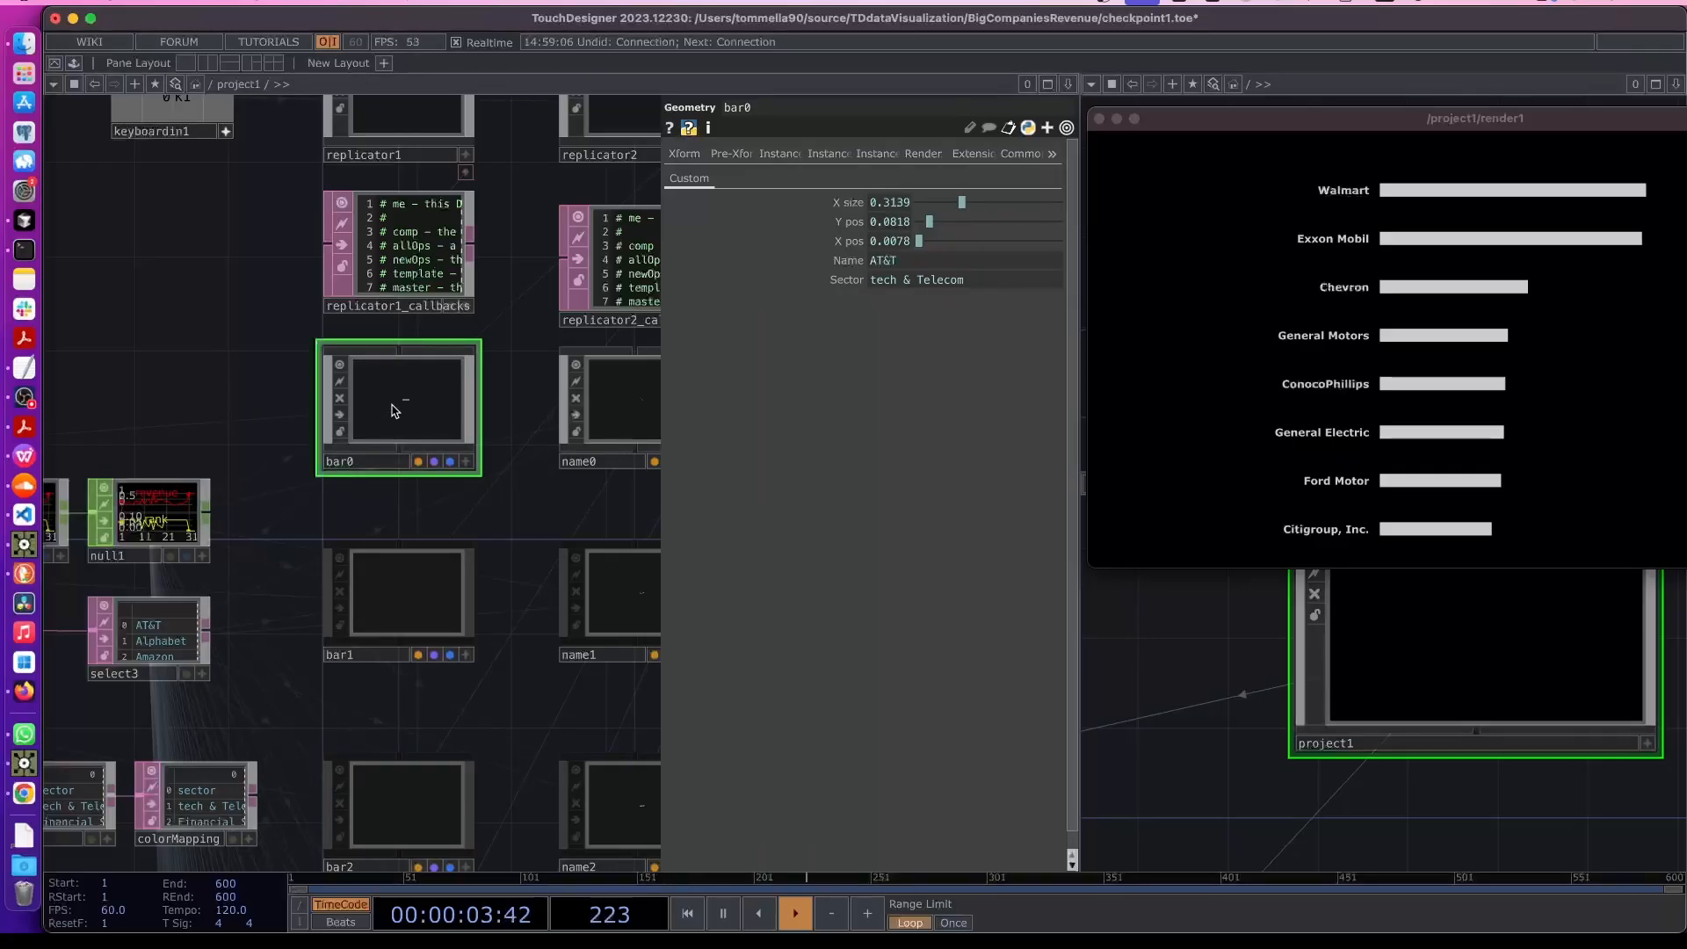
- Add an RGBA custom parameter named Color to bar0's Custom page with the Component Editor
{"action": "right_click", "coordinate": [393, 410]}
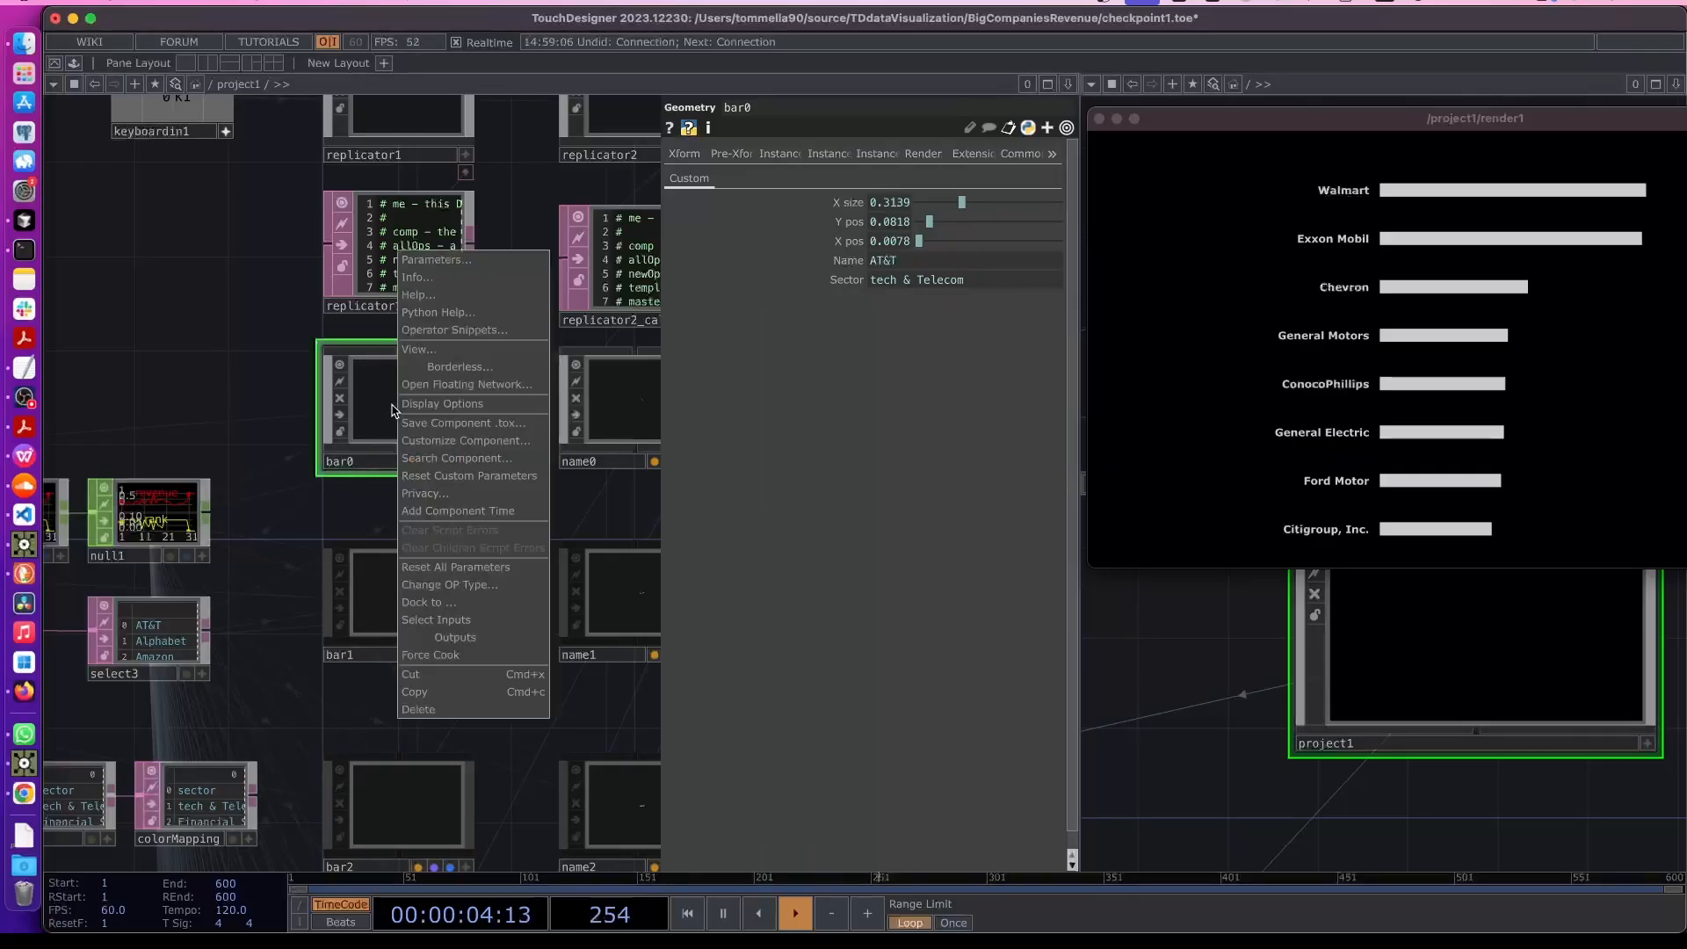
{"action": "left_click", "coordinate": [479, 442]}
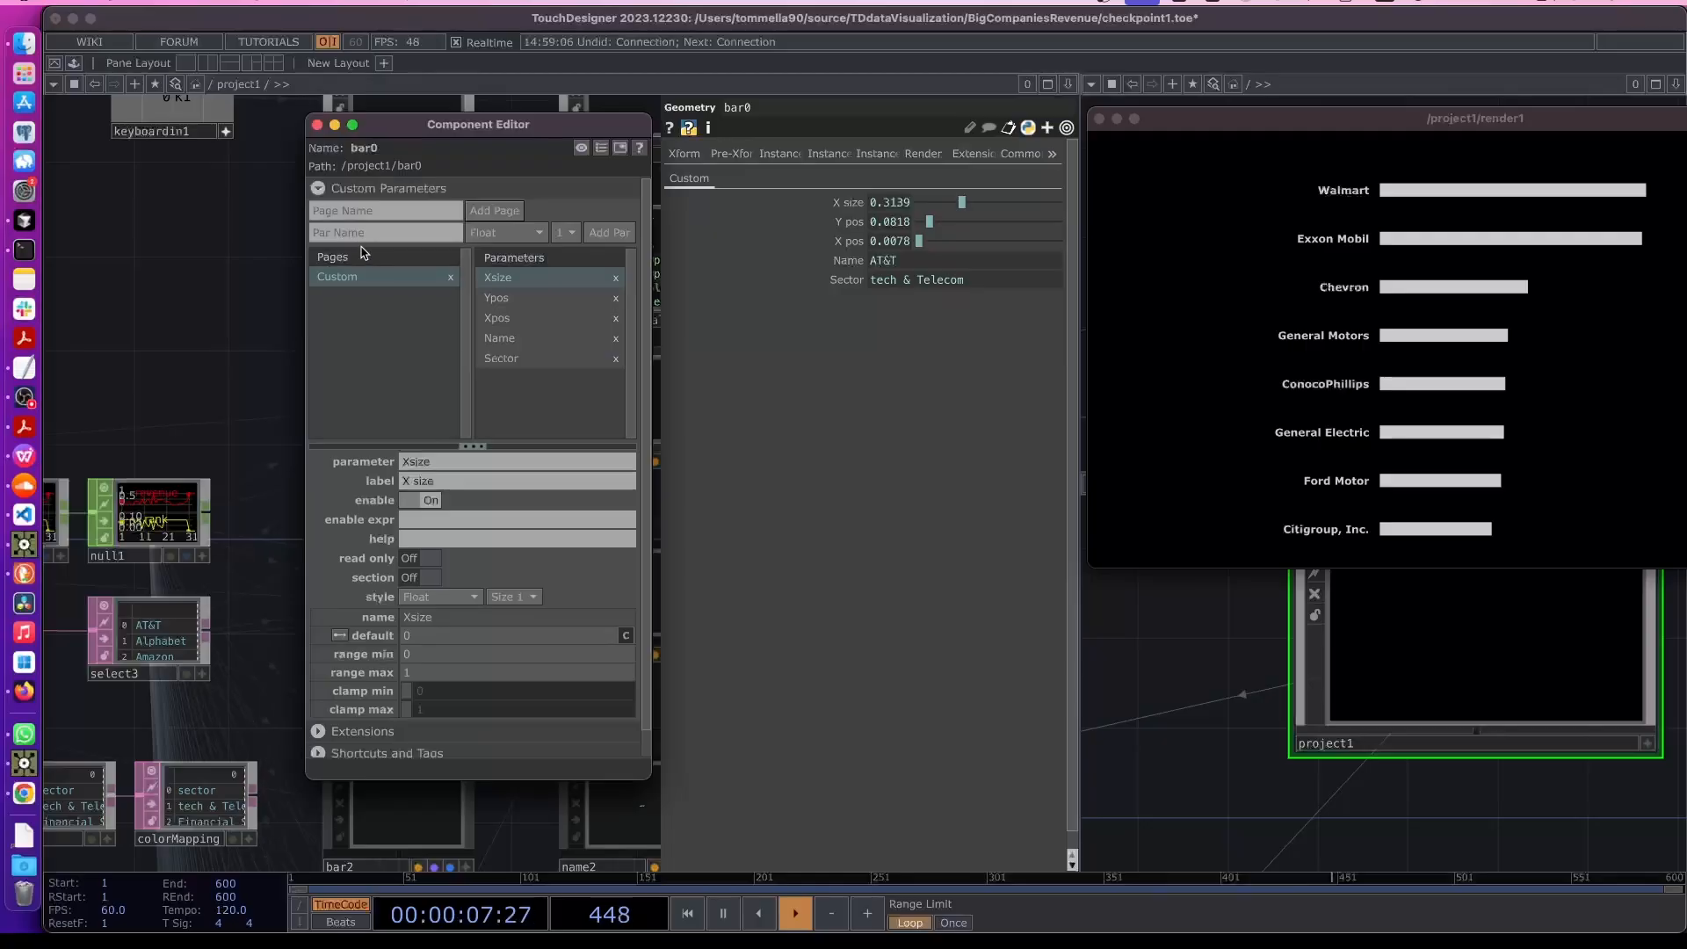
{"action": "left_click", "coordinate": [360, 235]}
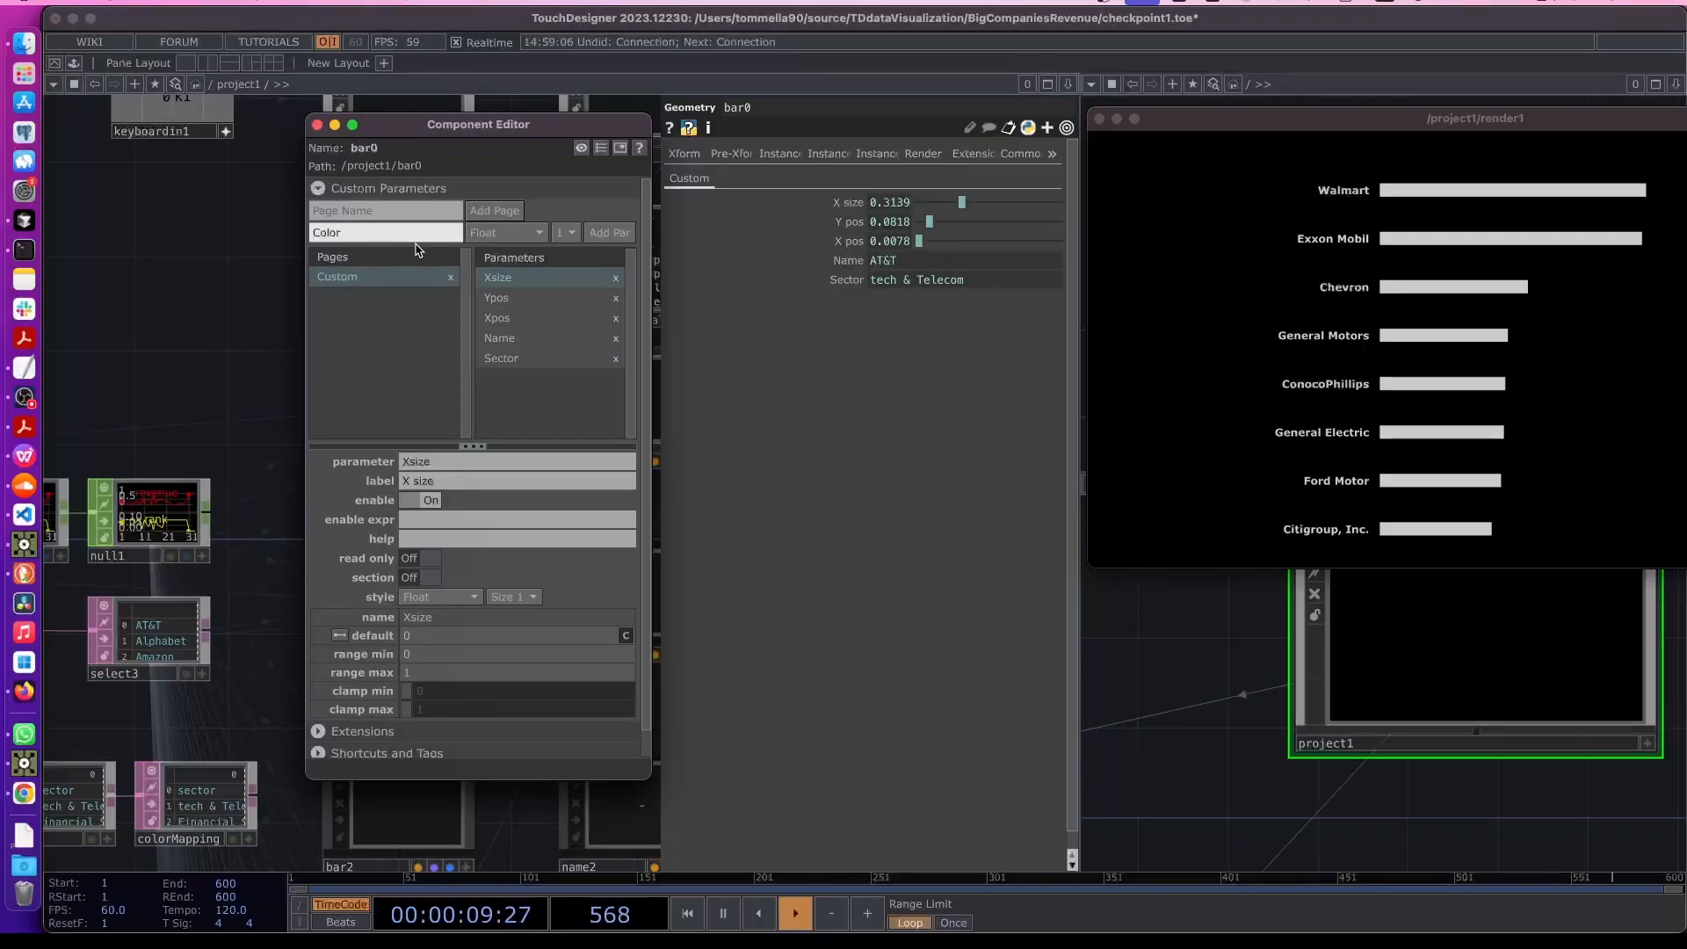
{"action": "left_click", "coordinate": [505, 232]}
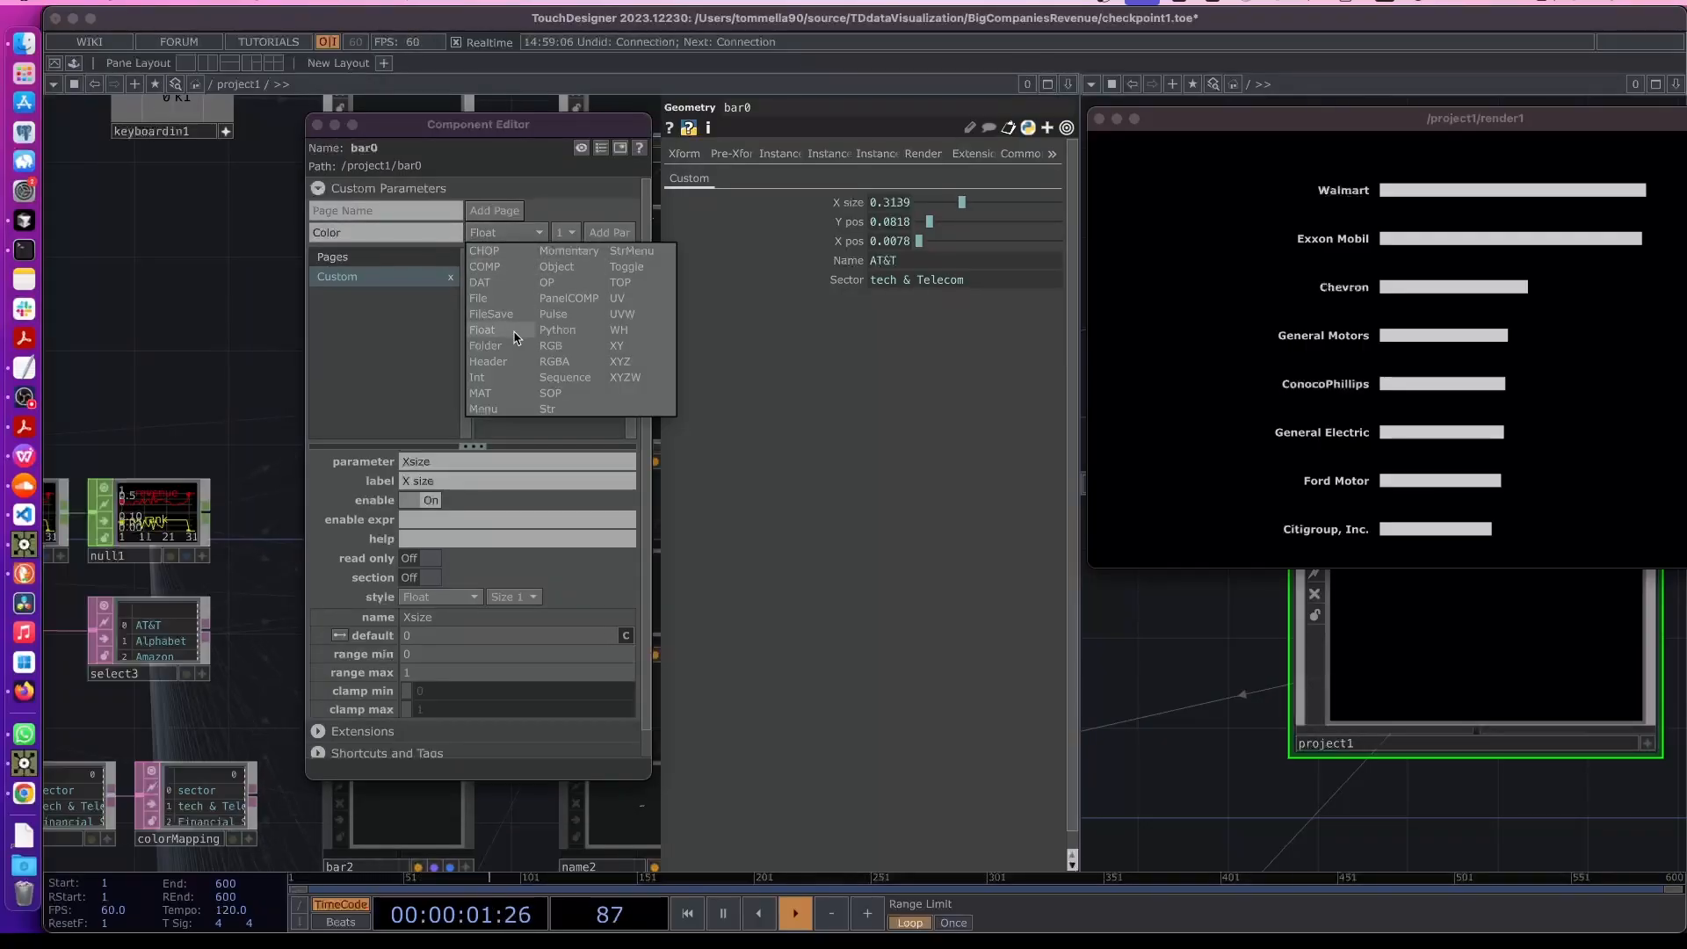
{"action": "left_click", "coordinate": [563, 366]}
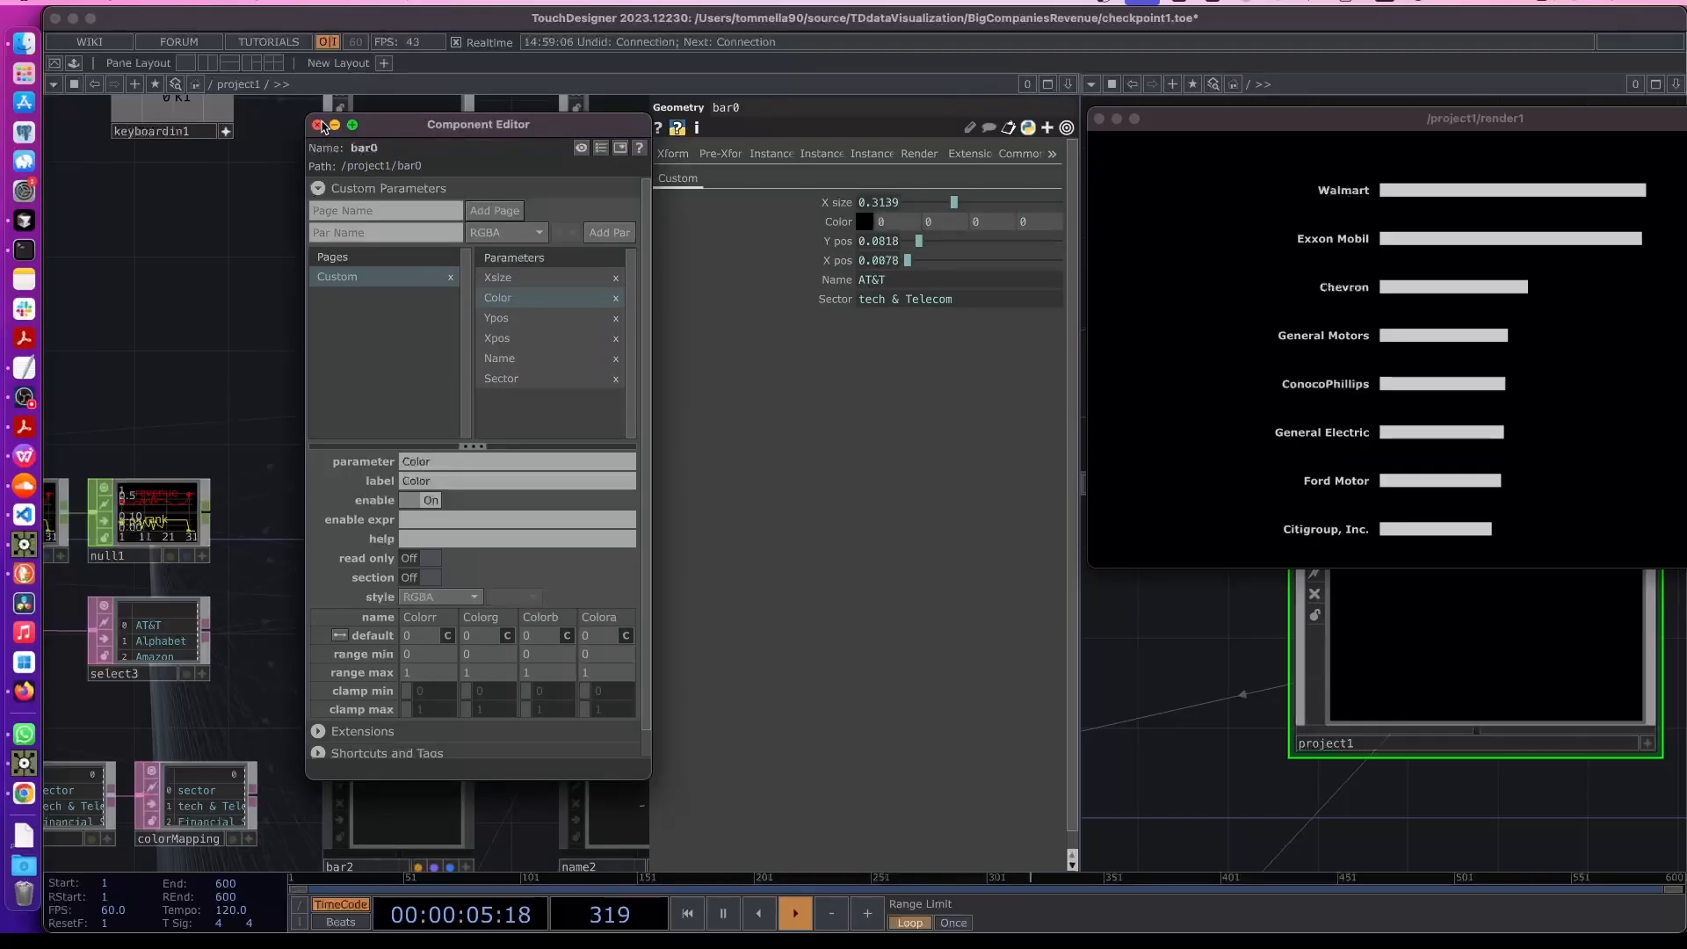
{"action": "left_click", "coordinate": [487, 232]}
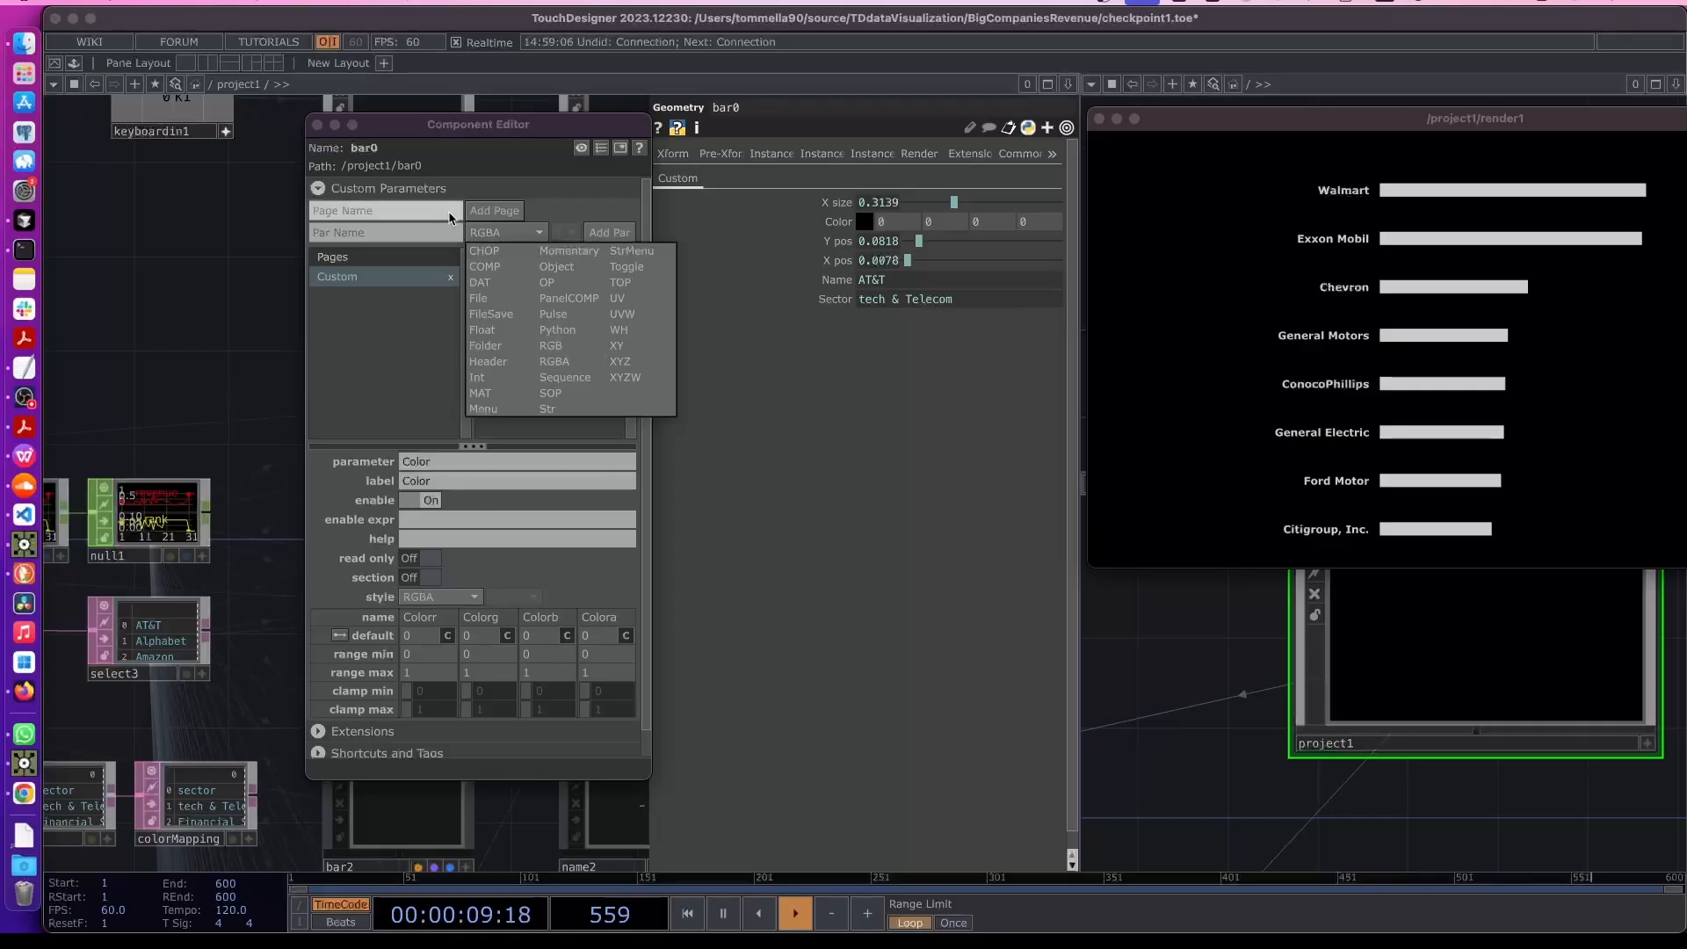
{"action": "left_click_drag", "start_coordinate": [291, 306], "coordinate": [286, 305]}
{"action": "left_click", "coordinate": [317, 126]}
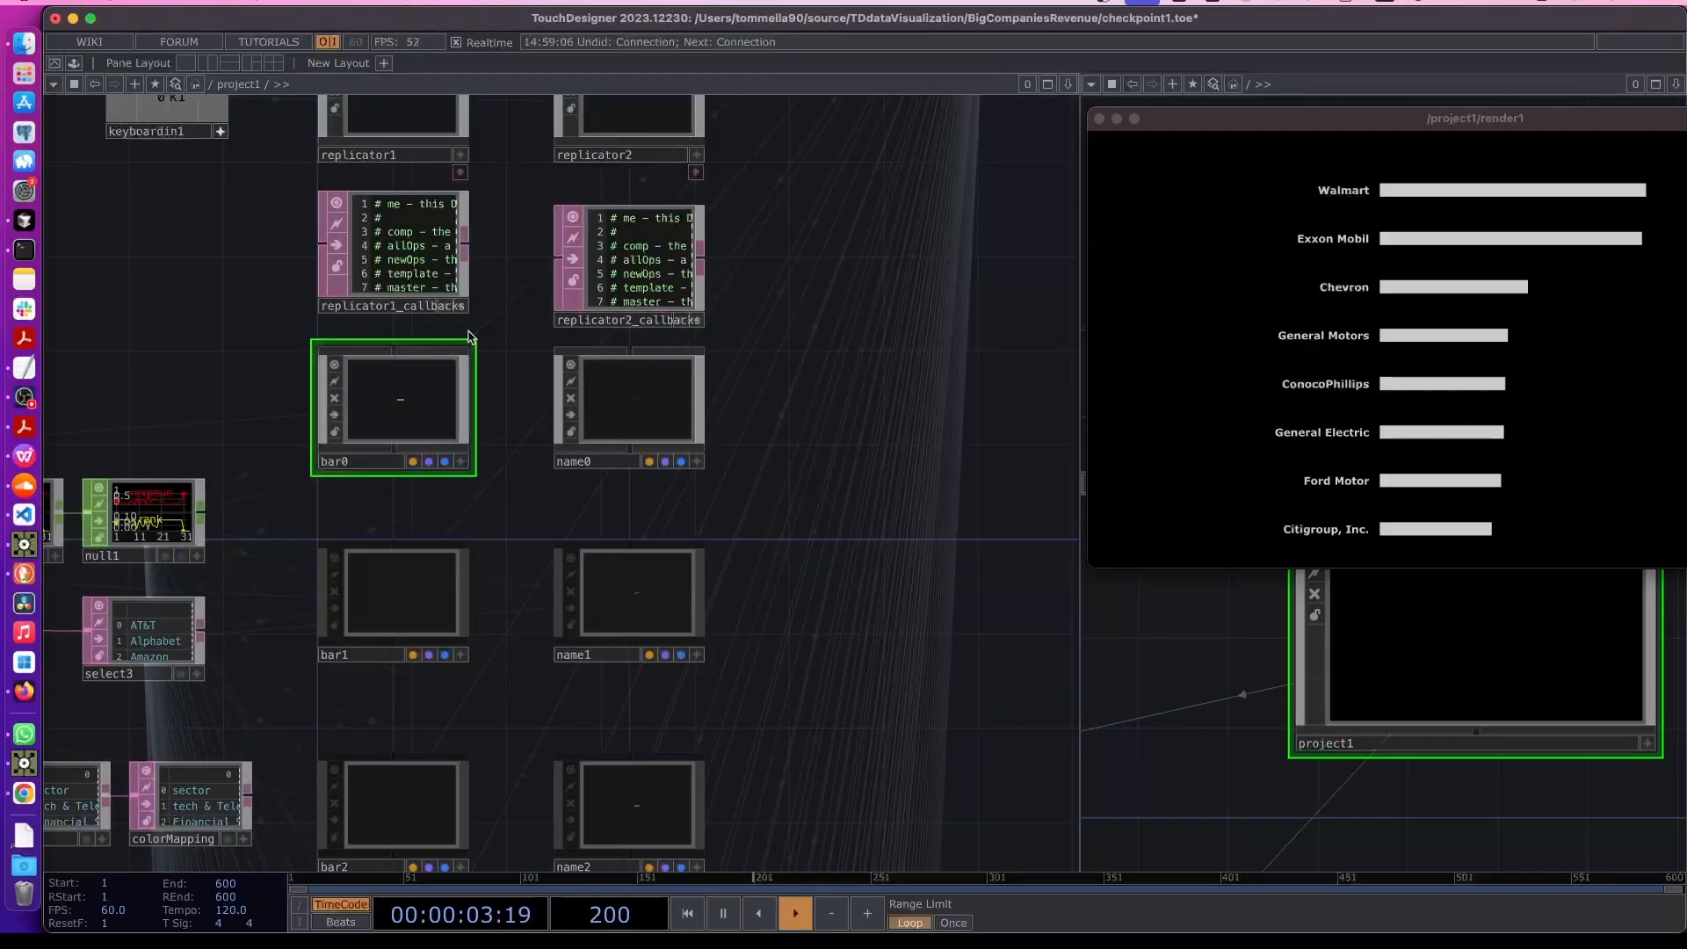
- Move bar0's Color custom parameter to the end of the list, below Sector
{"action": "right_click", "coordinate": [429, 420]}
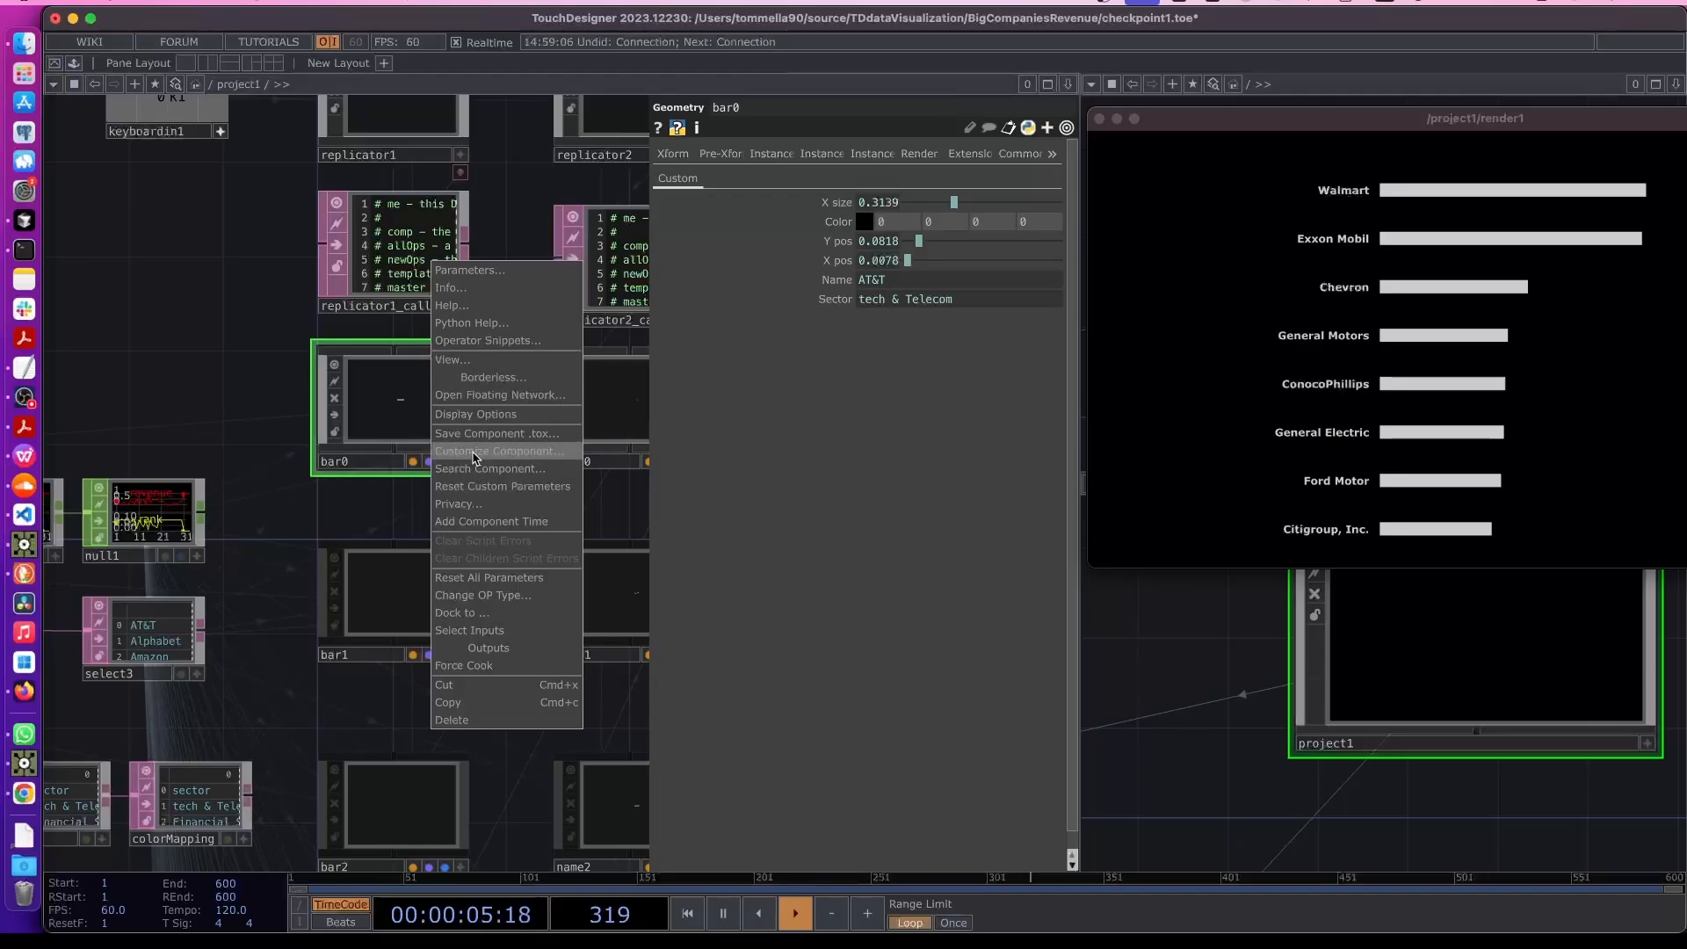
{"action": "left_click", "coordinate": [498, 451]}
{"action": "left_click_drag", "start_coordinate": [507, 304], "coordinate": [501, 385]}
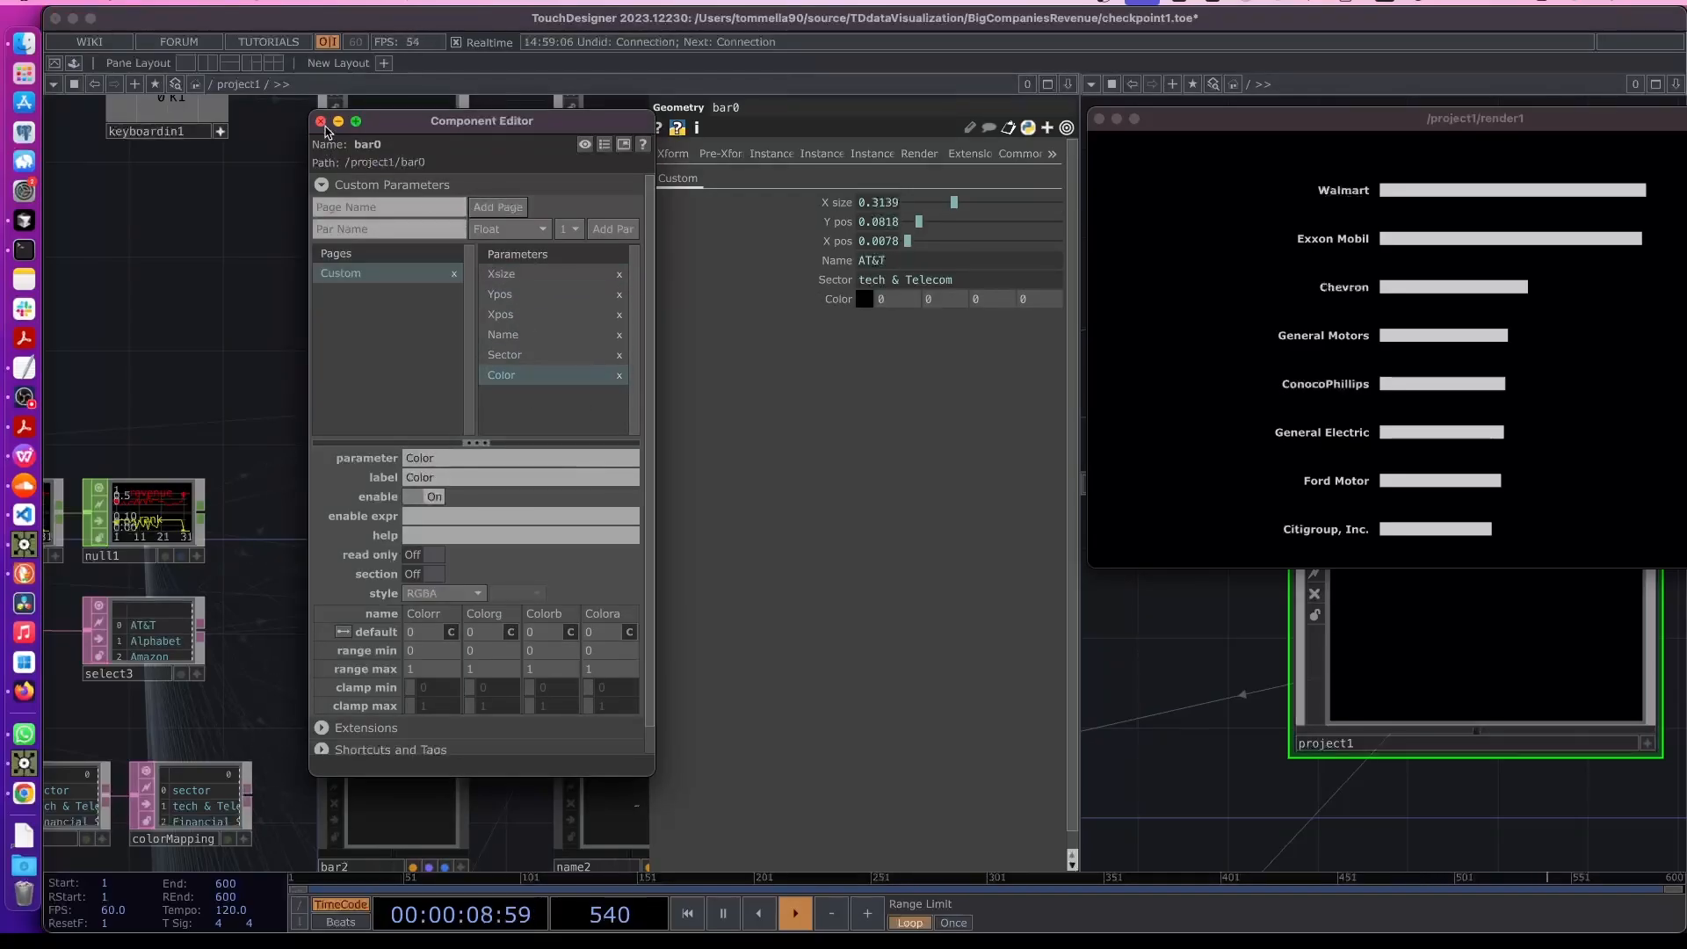
{"action": "left_click", "coordinate": [321, 122]}
- Inside bar0, create a Constant MAT and name it color
{"action": "scroll", "coordinate": [263, 377], "scroll_direction": "up", "scroll_amount": 3}
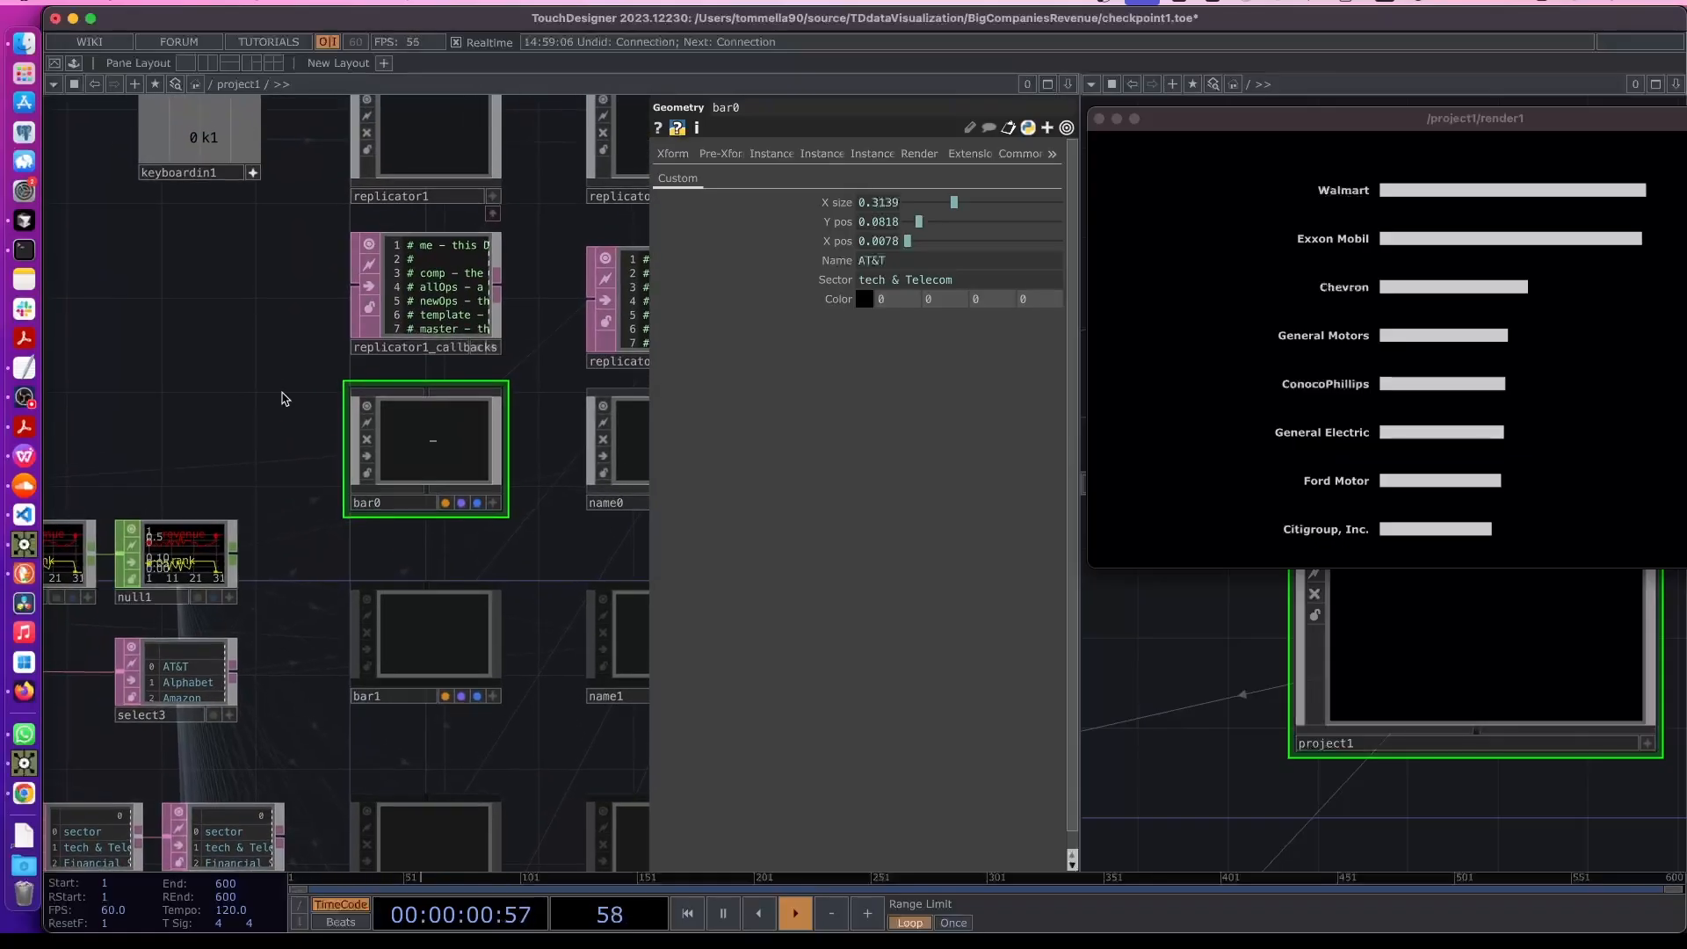
{"action": "scroll", "coordinate": [358, 439], "scroll_direction": "up", "scroll_amount": 2}
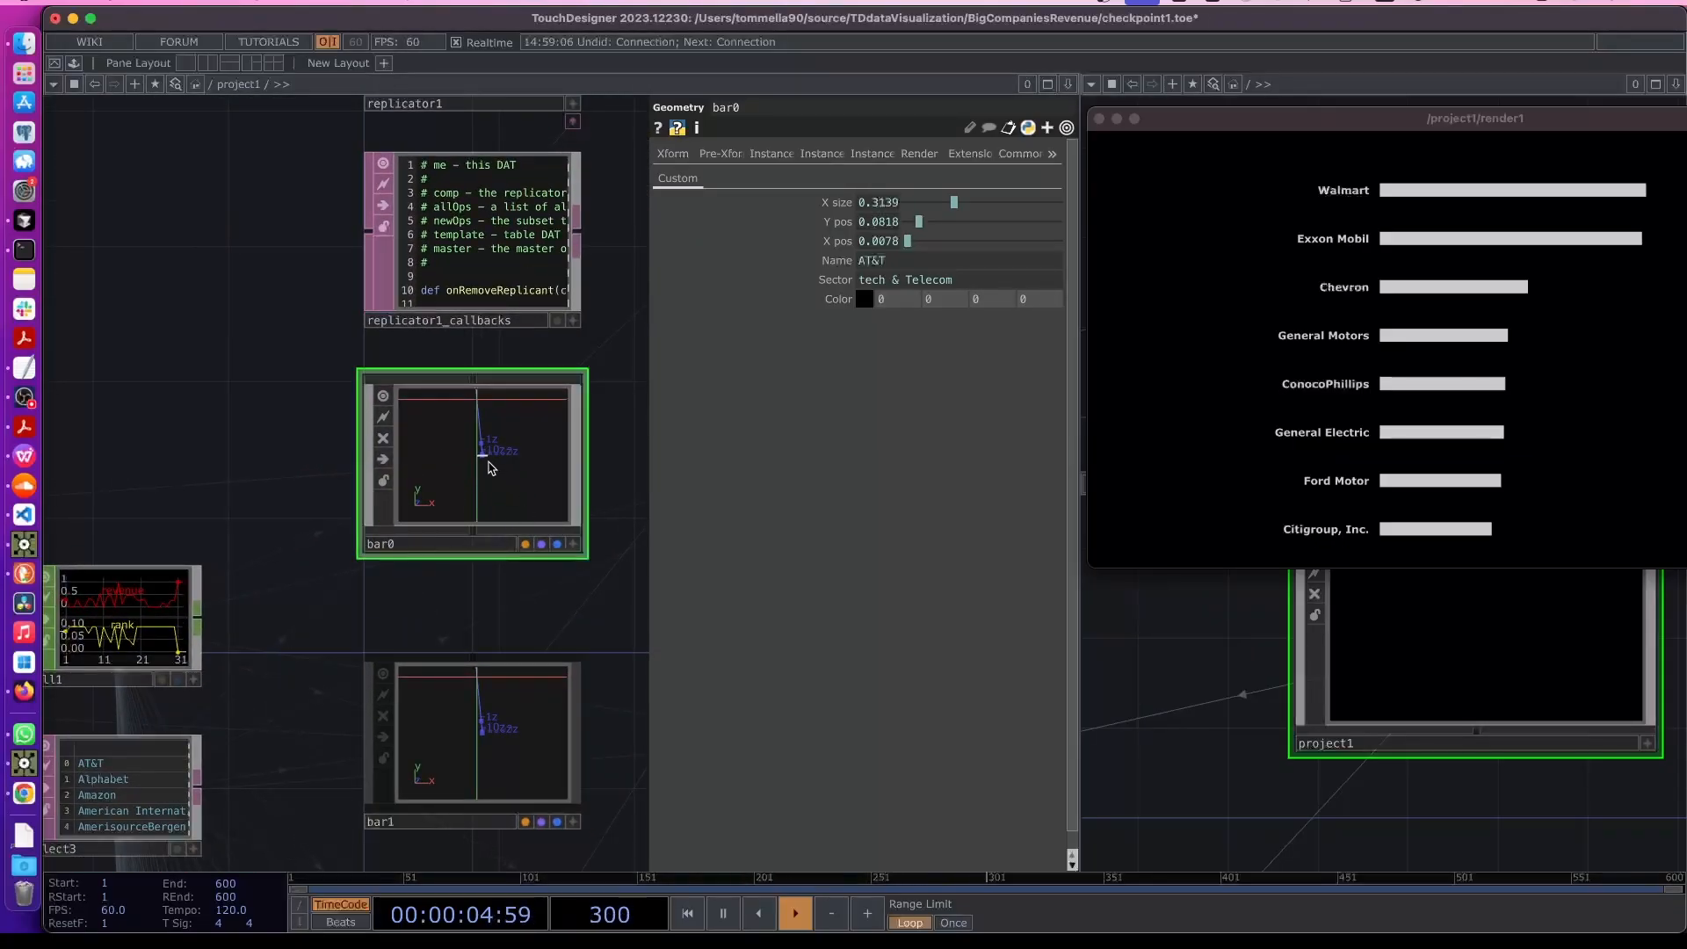
{"action": "scroll", "coordinate": [489, 468], "scroll_direction": "up", "scroll_amount": 2}
{"action": "key", "text": "Tab"}
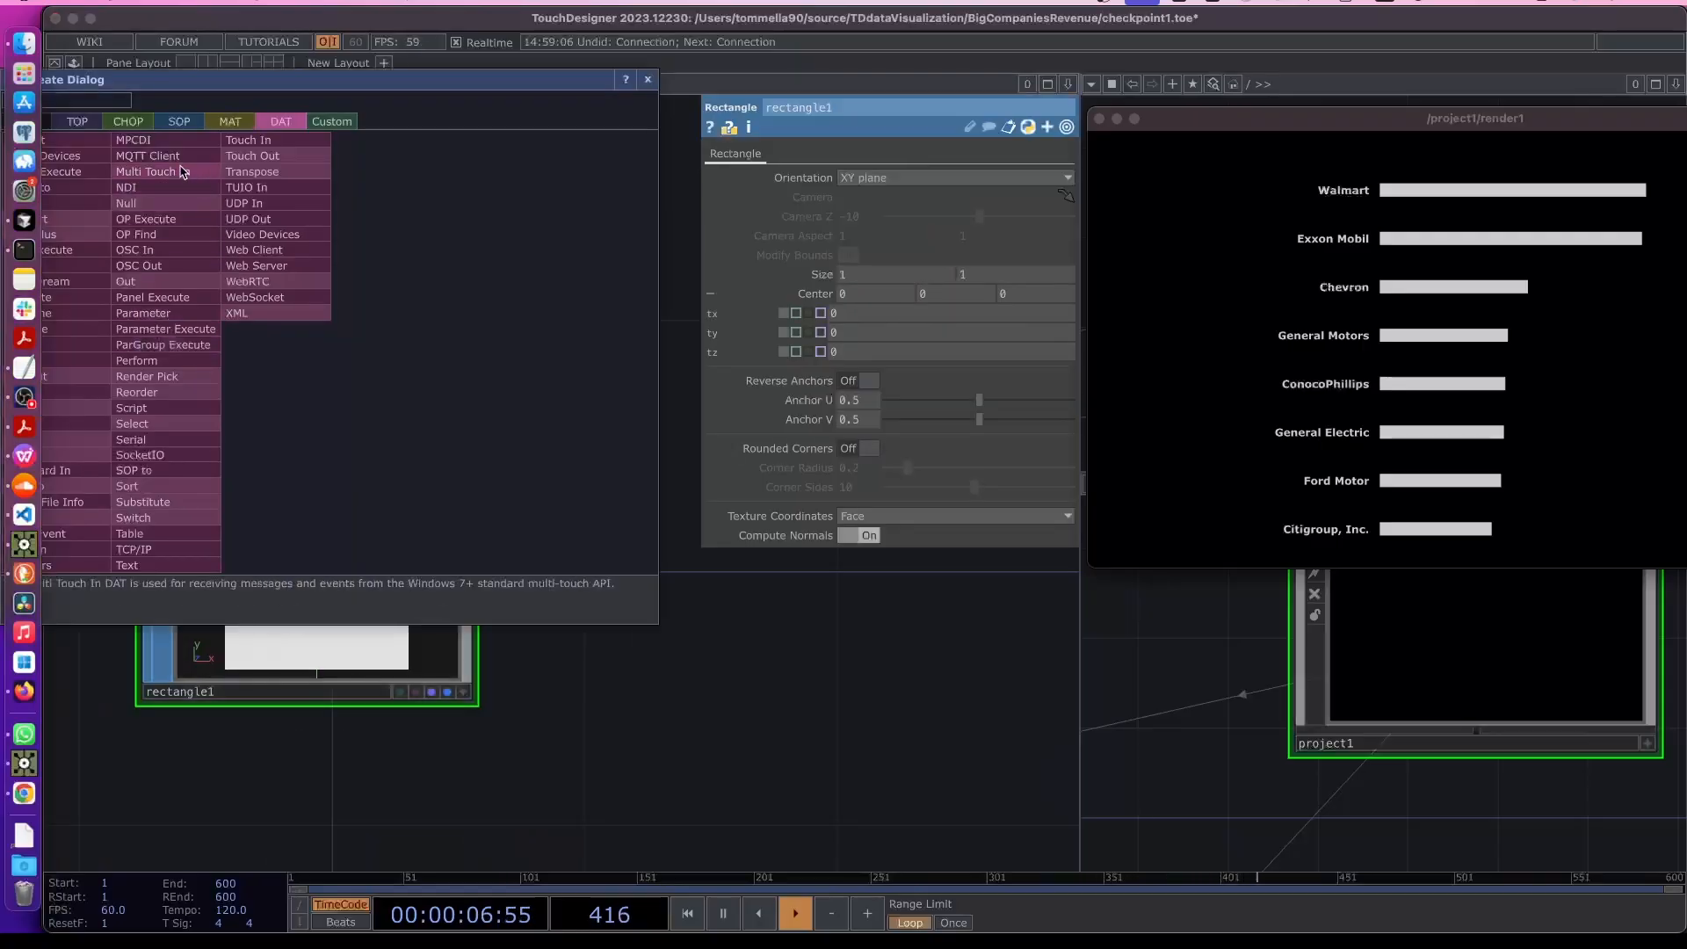
{"action": "left_click", "coordinate": [224, 127]}
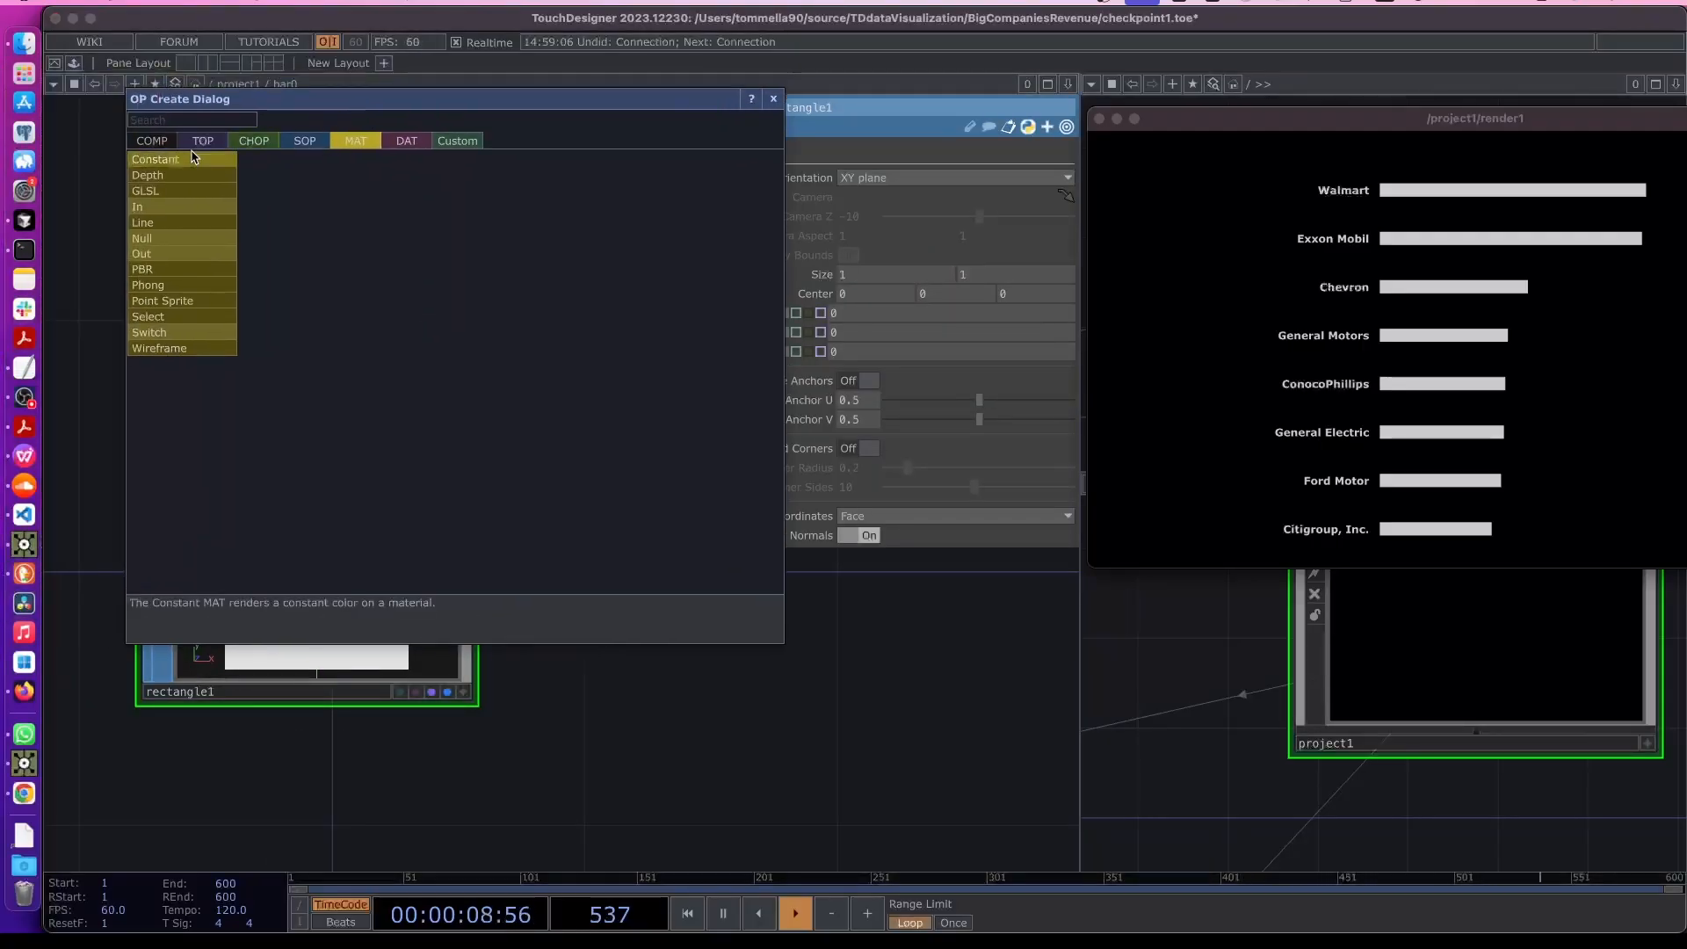
{"action": "left_click", "coordinate": [194, 159]}
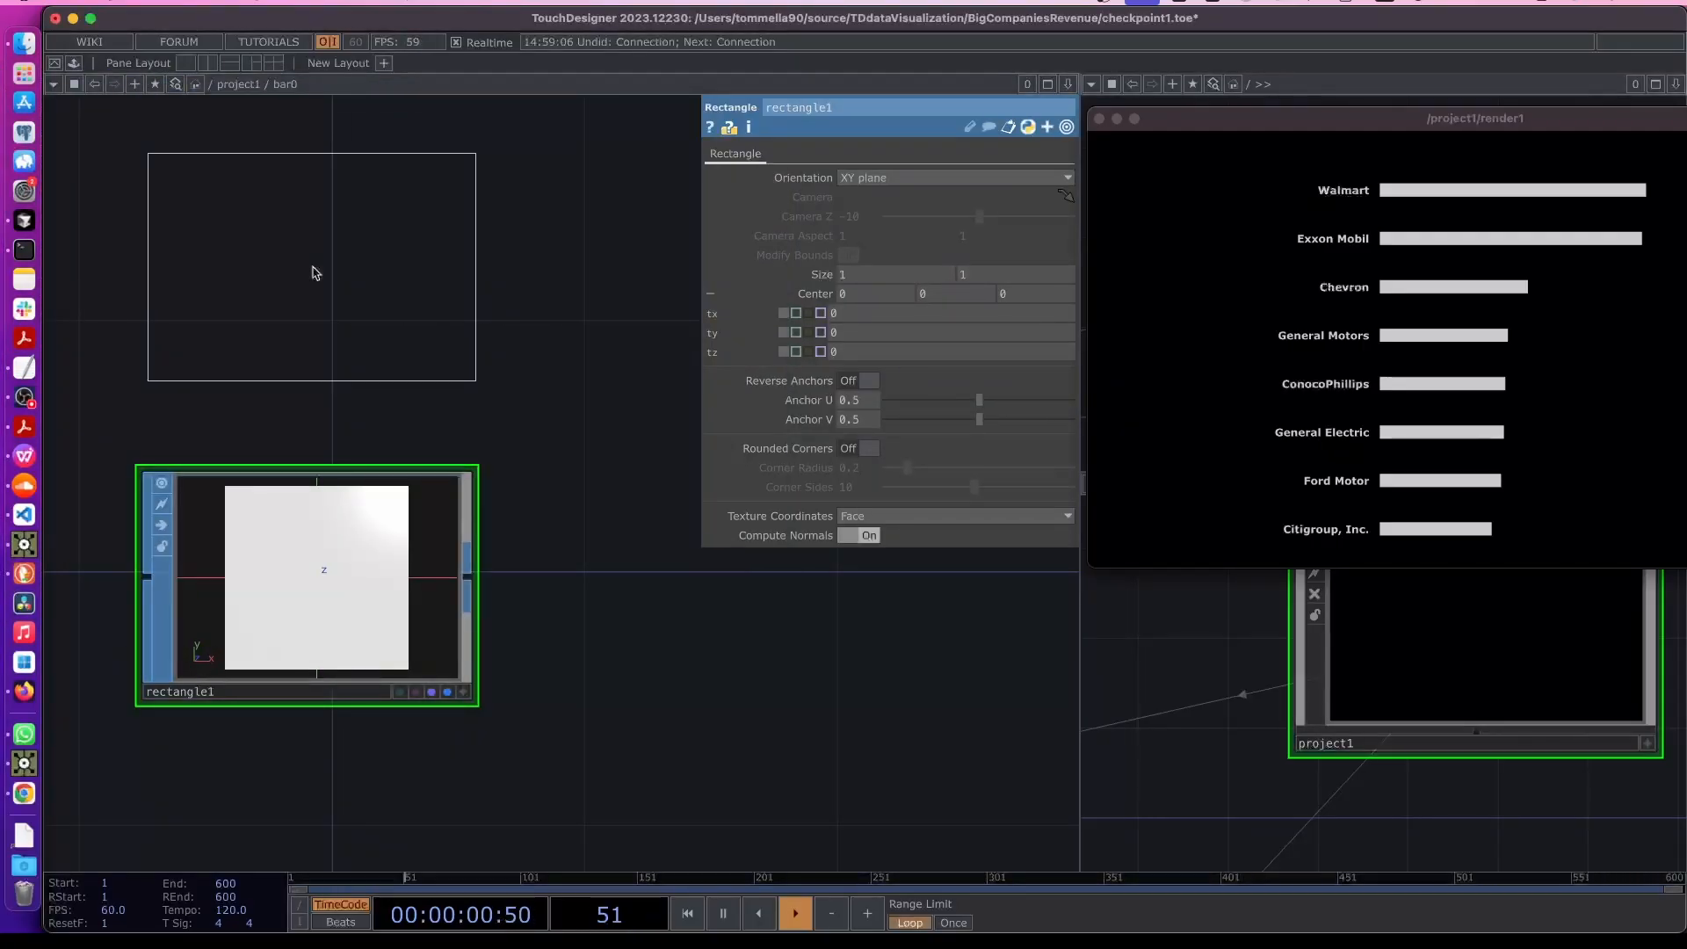
{"action": "left_click", "coordinate": [313, 272]}
{"action": "left_click", "coordinate": [324, 500]}
{"action": "type", "text": "color"}
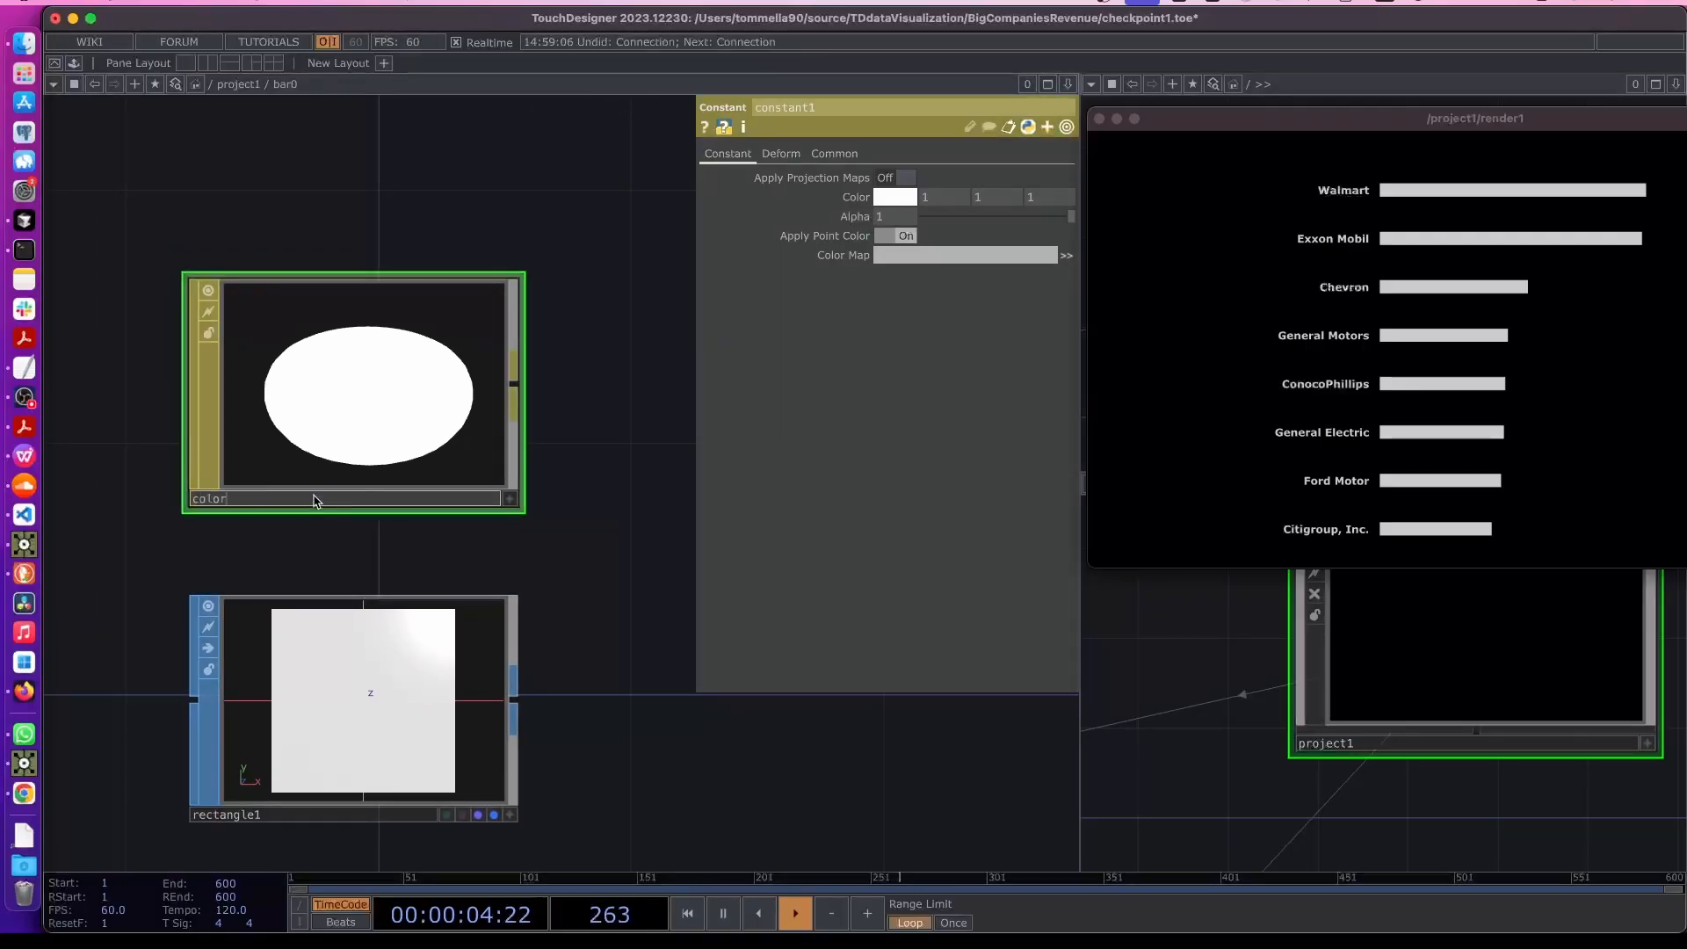
{"action": "key", "text": "Return"}
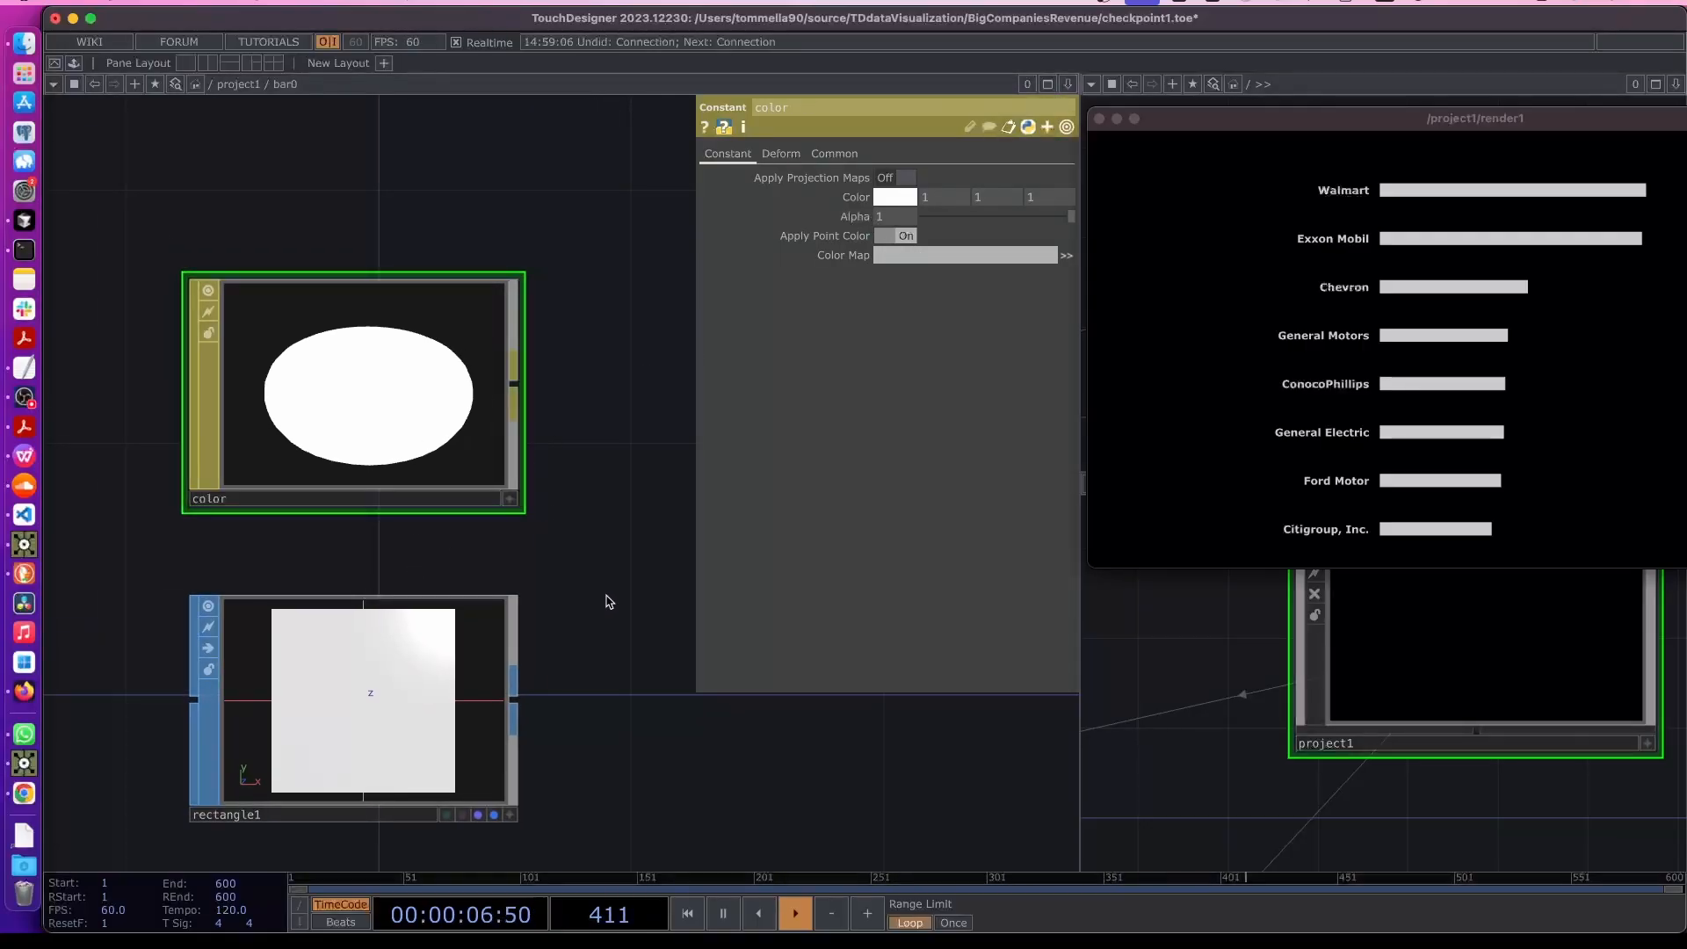
- Move the render window aside and open bar0's parameters in the second network pane
{"action": "left_click_drag", "start_coordinate": [1089, 109], "coordinate": [1268, 237]}
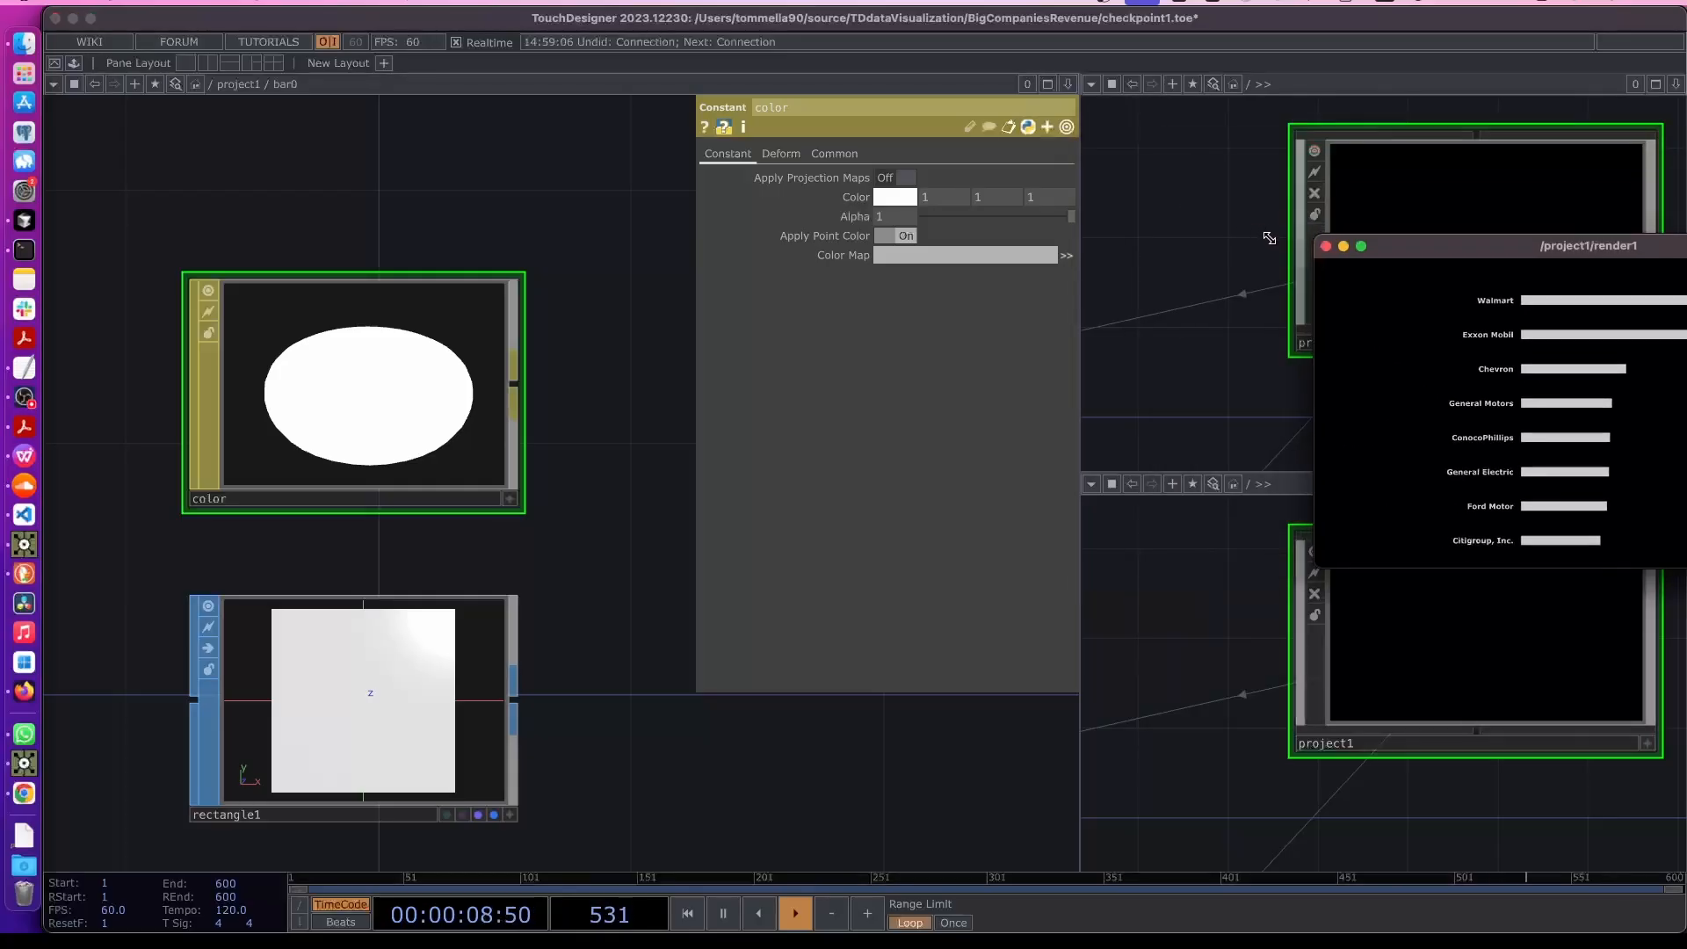
{"action": "left_click_drag", "start_coordinate": [1424, 251], "coordinate": [1197, 102]}
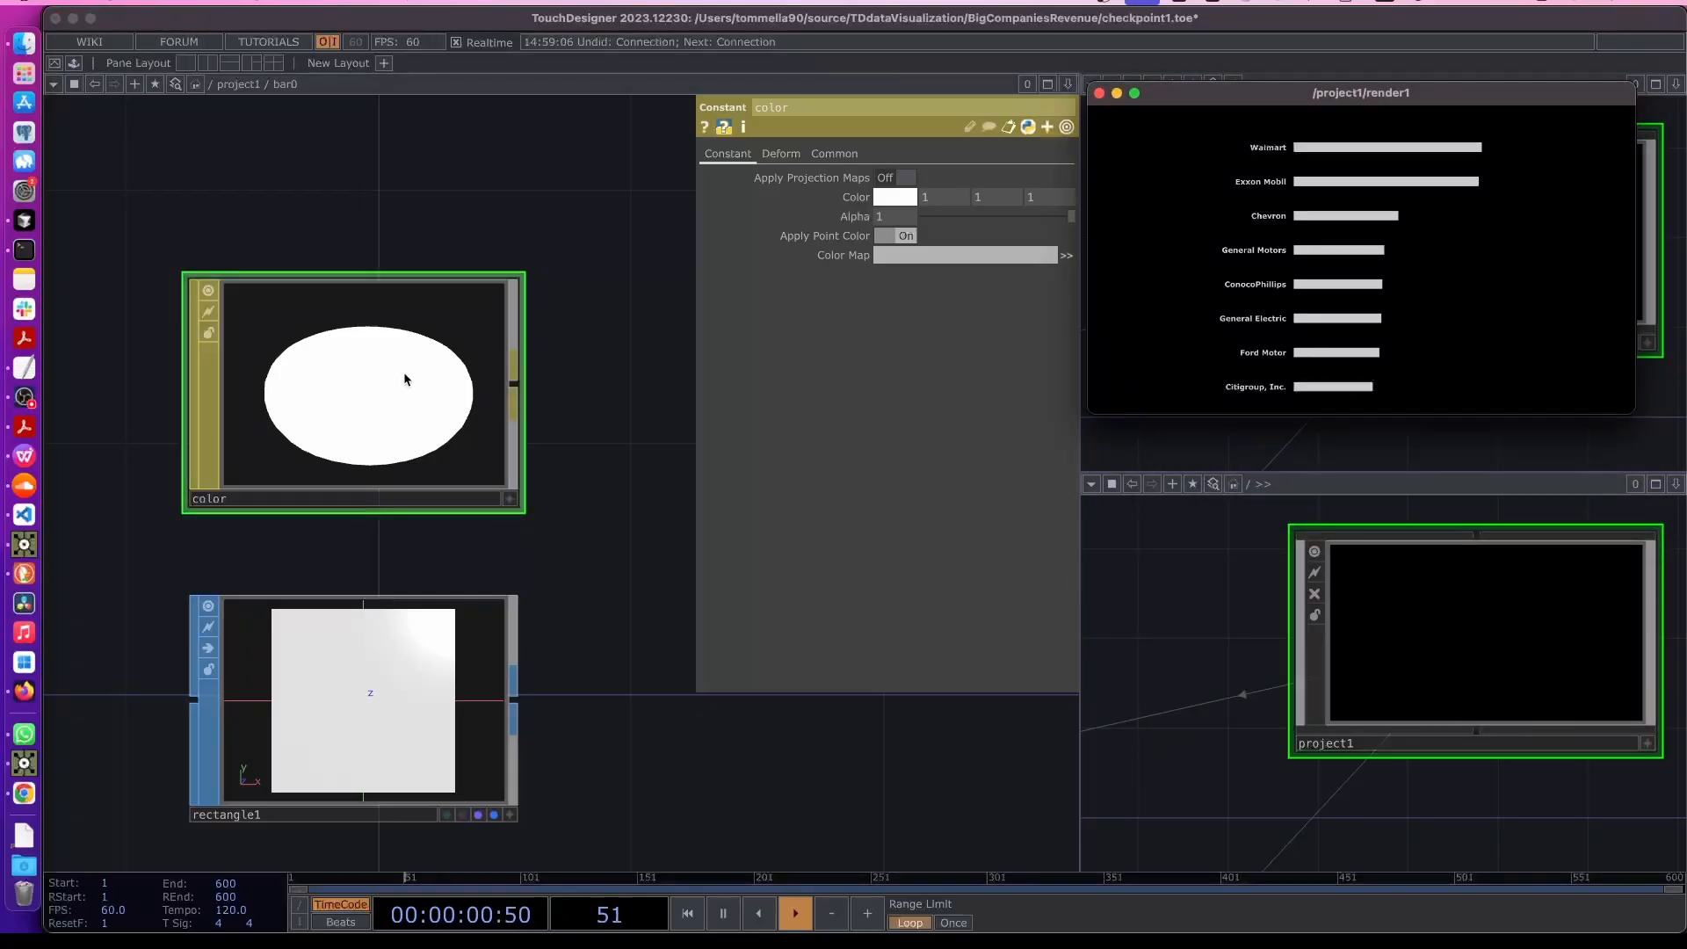
{"action": "scroll", "coordinate": [1243, 704], "scroll_direction": "down", "scroll_amount": 3}
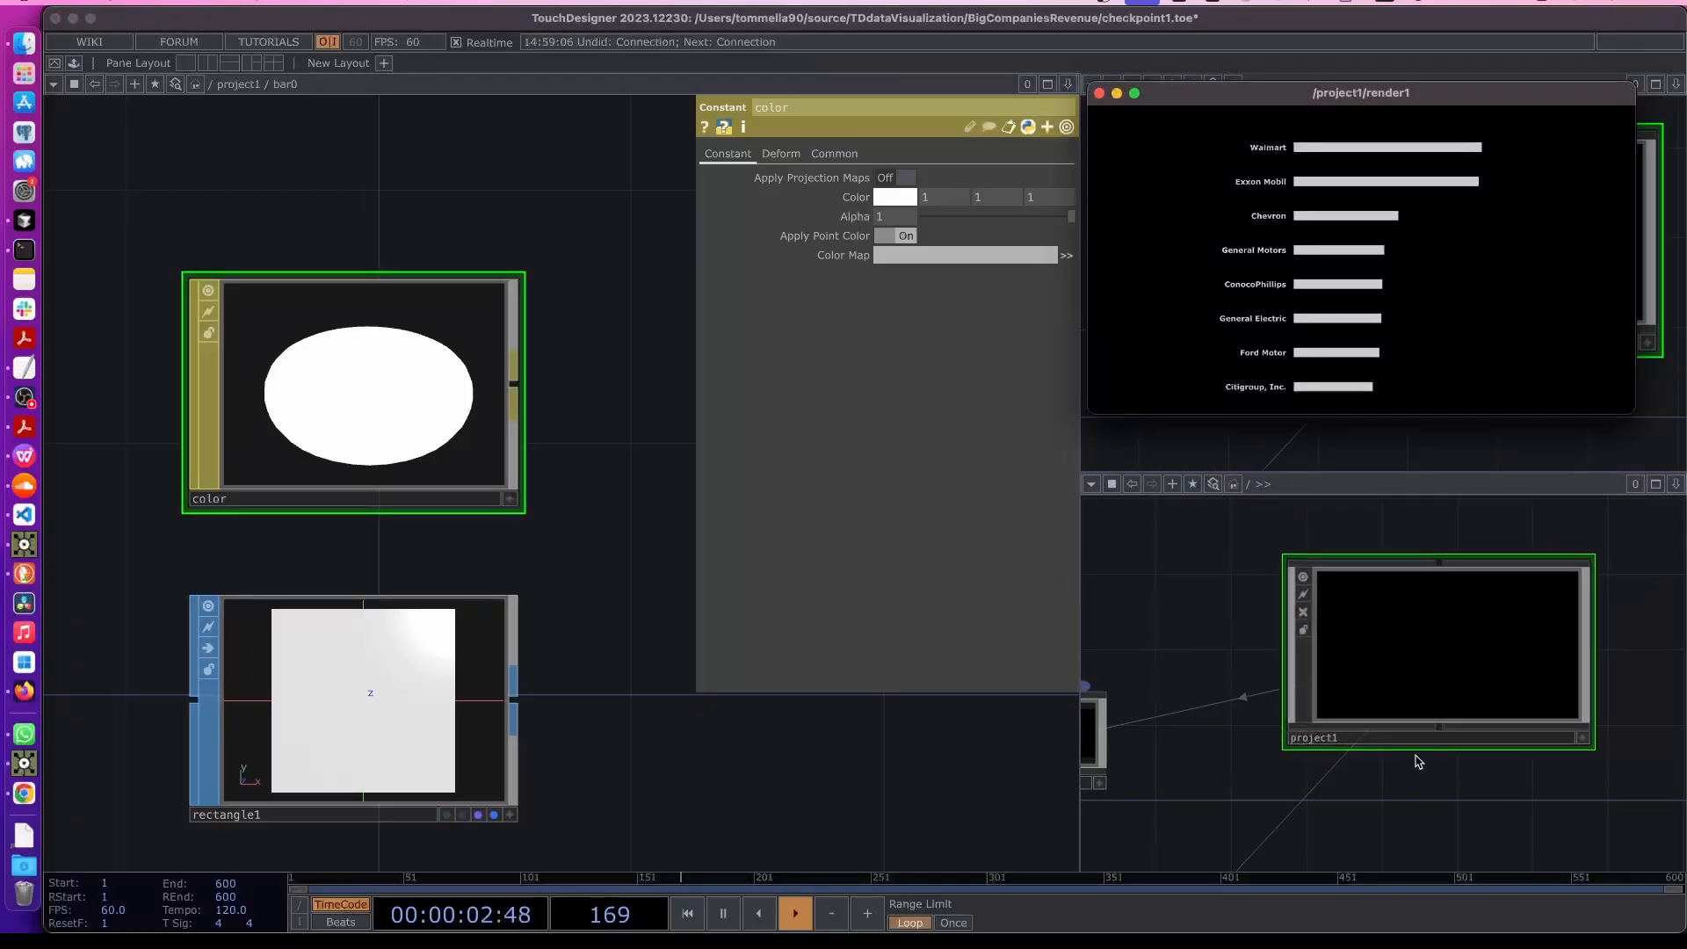
{"action": "scroll", "coordinate": [1192, 564], "scroll_direction": "down", "scroll_amount": 4}
{"action": "double_click", "coordinate": [1360, 646]}
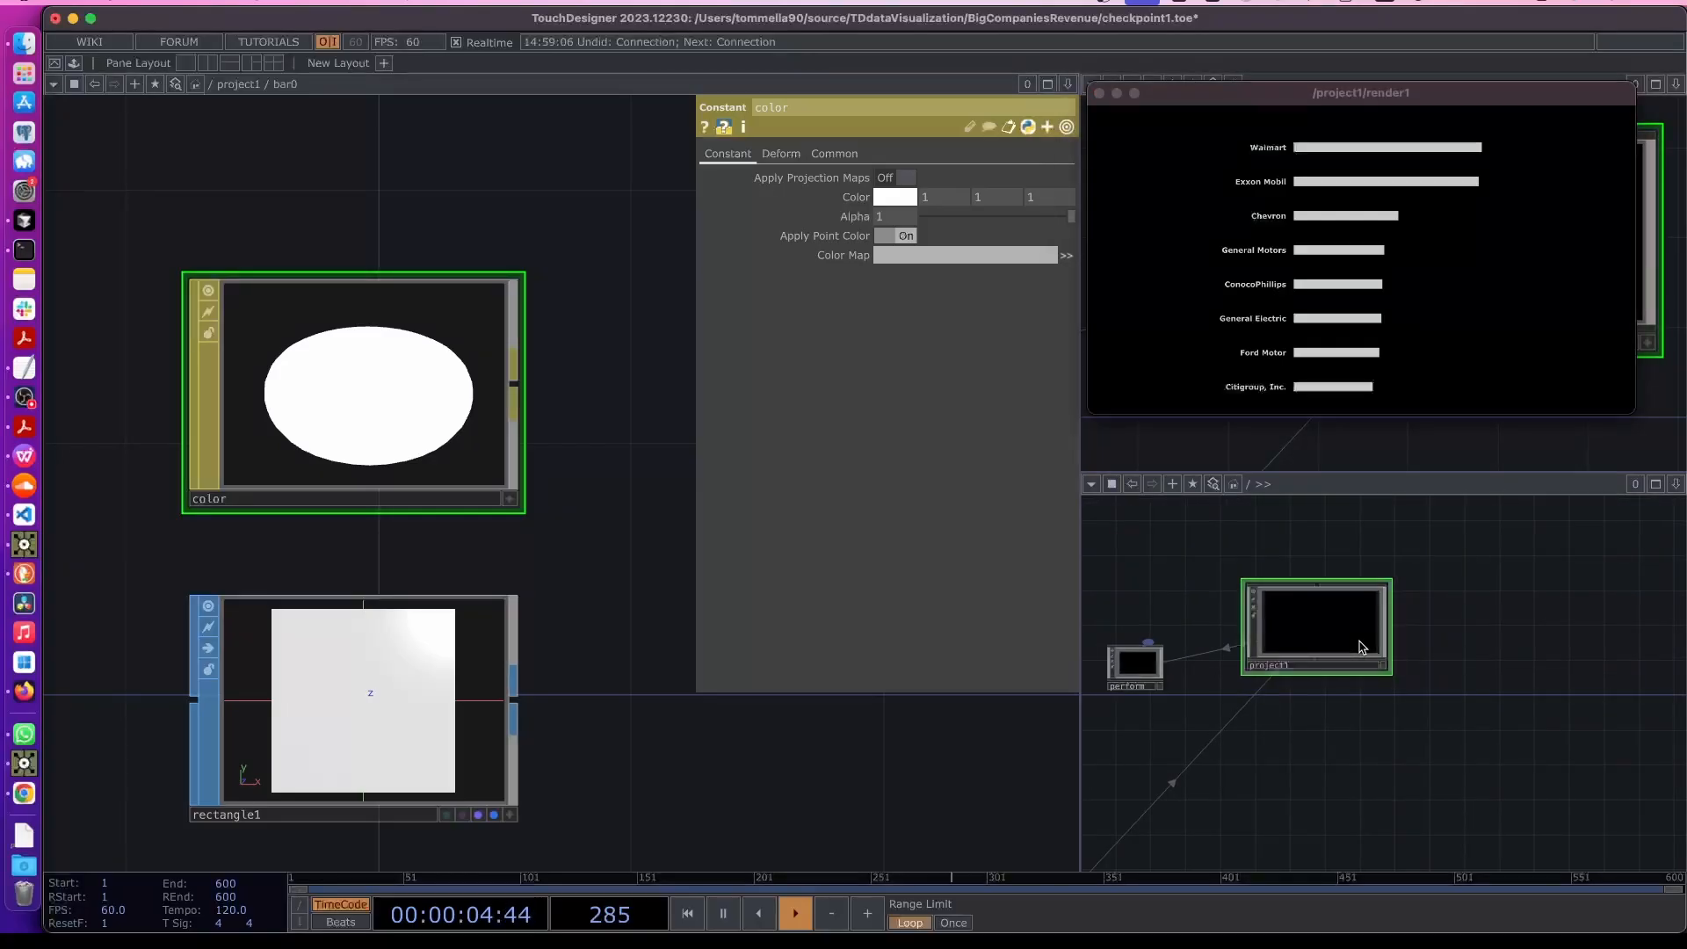
{"action": "scroll", "coordinate": [1361, 648], "scroll_direction": "down", "scroll_amount": 4}
{"action": "left_click_drag", "start_coordinate": [1288, 589], "coordinate": [1152, 707]}
{"action": "scroll", "coordinate": [1331, 661], "scroll_direction": "up", "scroll_amount": 3}
{"action": "key", "text": "p"}
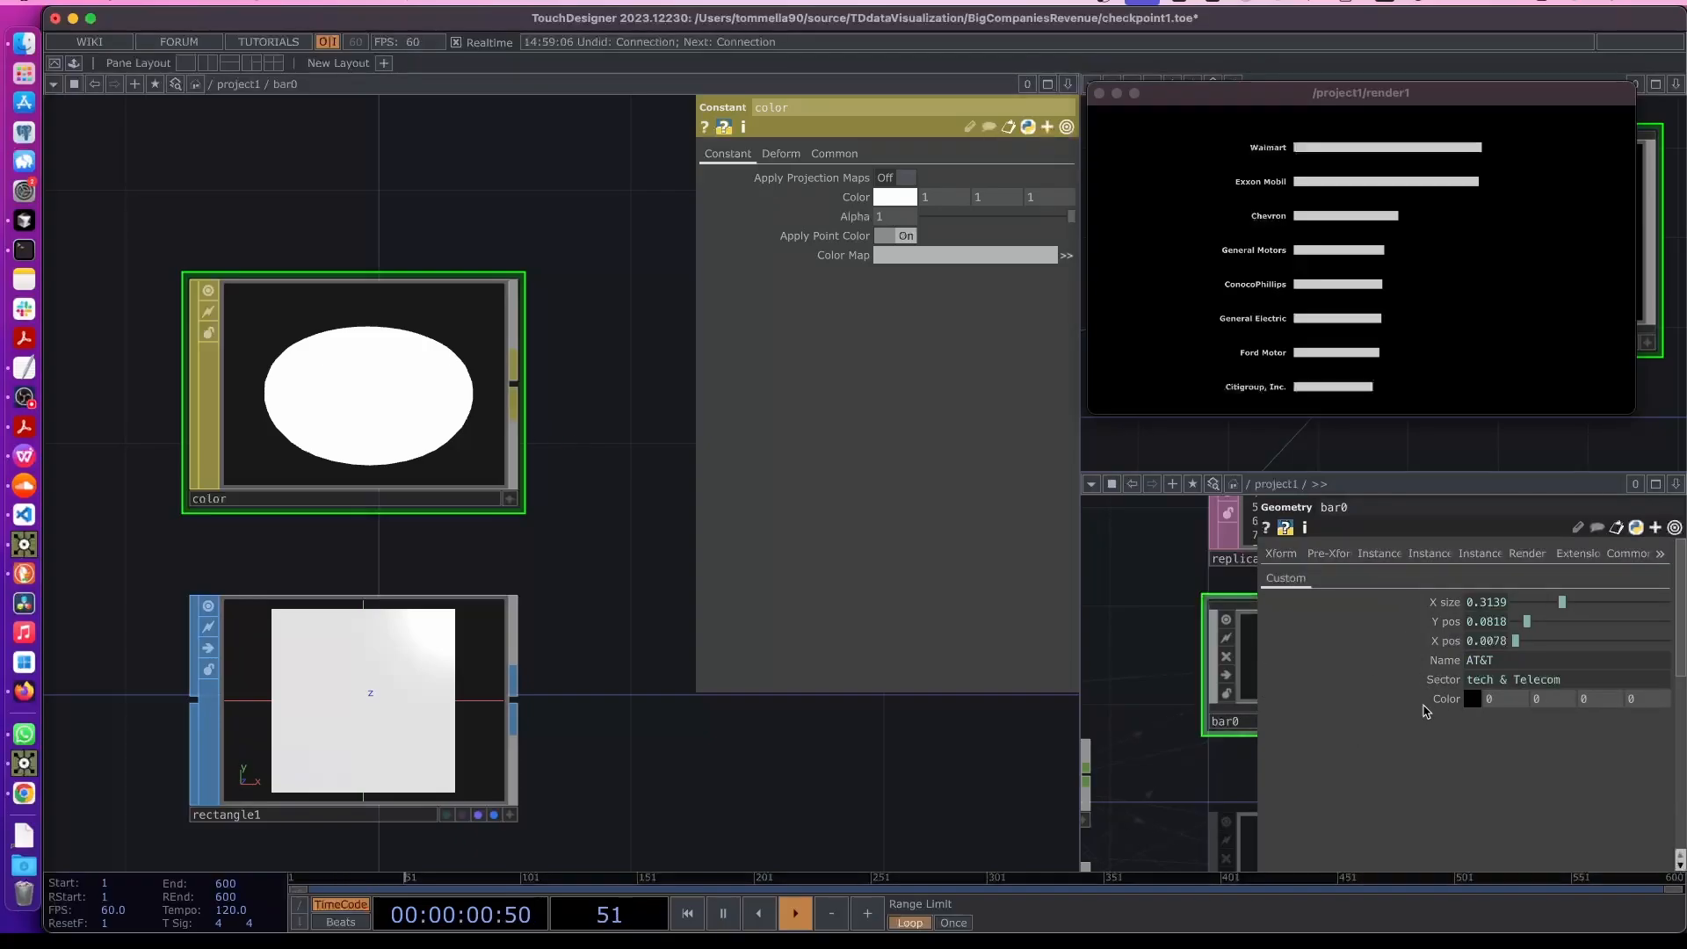
- Link the color MAT's Color to bar0's Color parameter as parent().par.Colorr, Colorg and Colorb
{"action": "left_click", "coordinate": [1452, 704]}
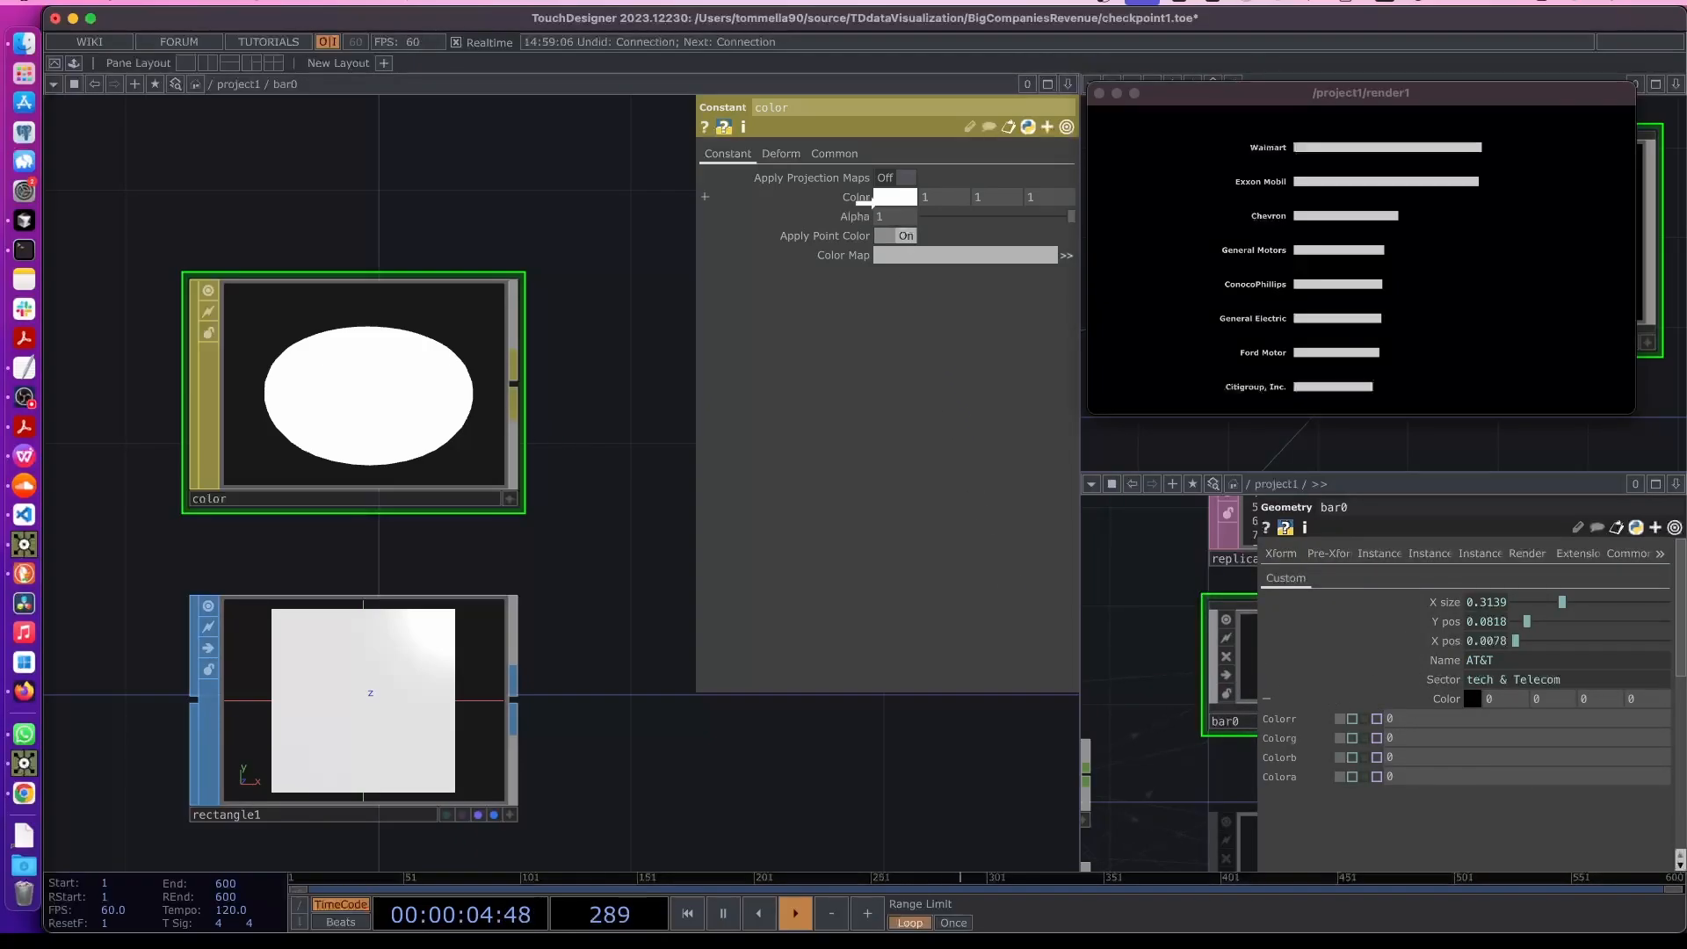
{"action": "left_click_drag", "start_coordinate": [865, 198], "coordinate": [866, 198]}
{"action": "left_click", "coordinate": [867, 197]}
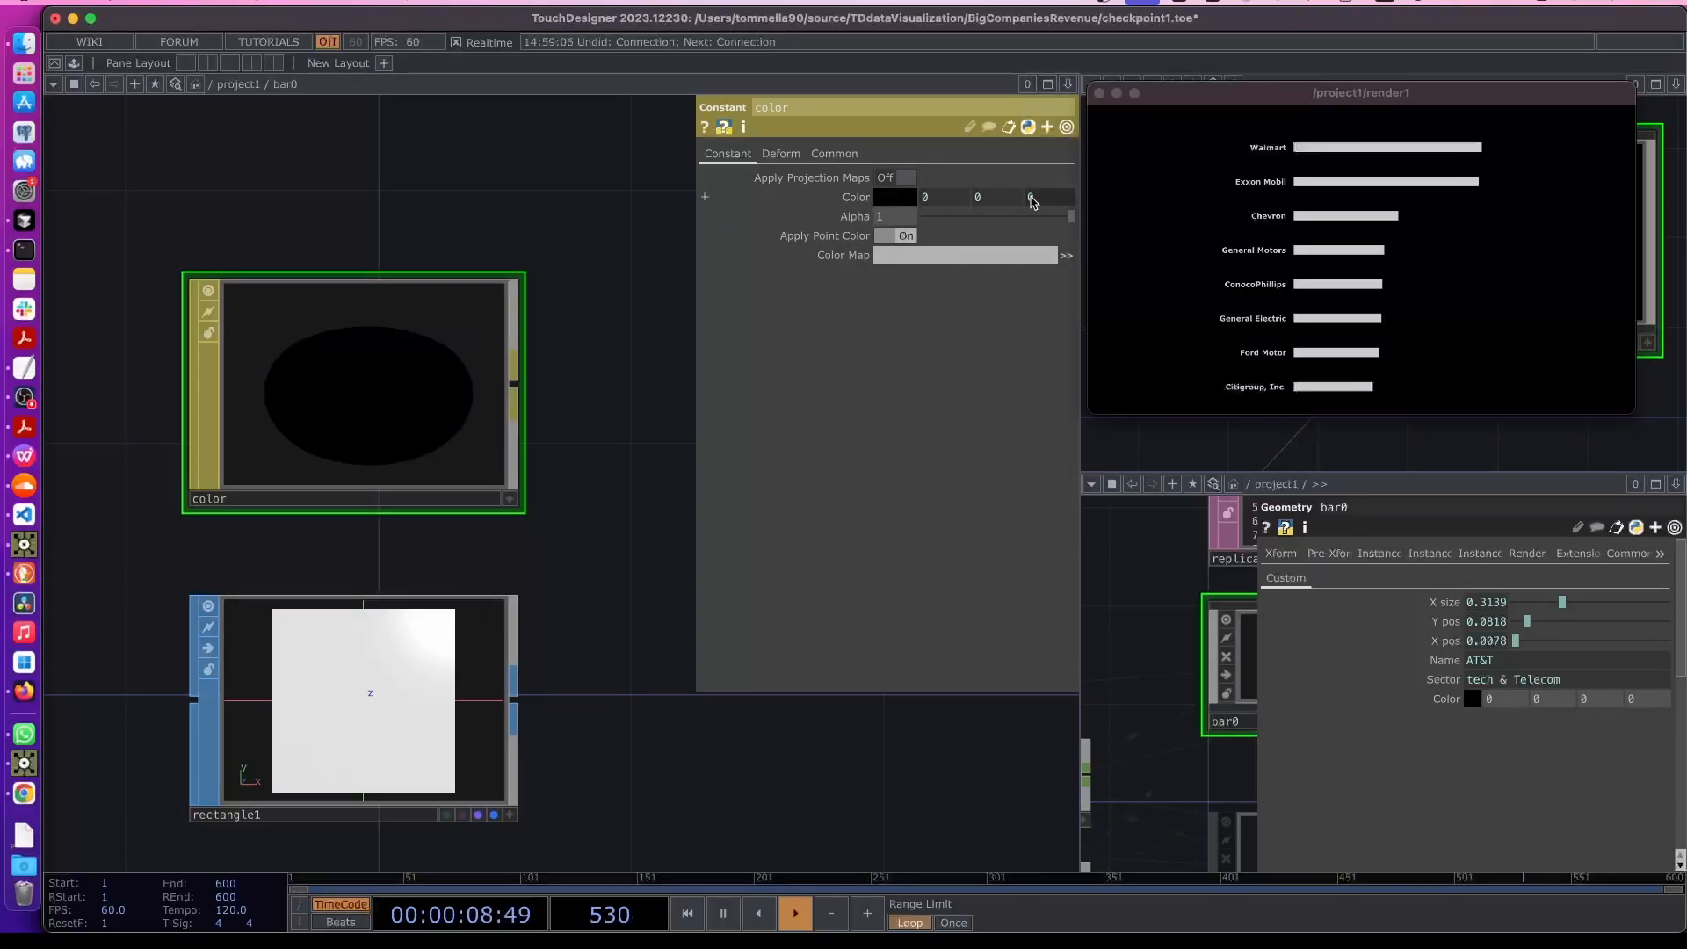
{"action": "left_click", "coordinate": [855, 199]}
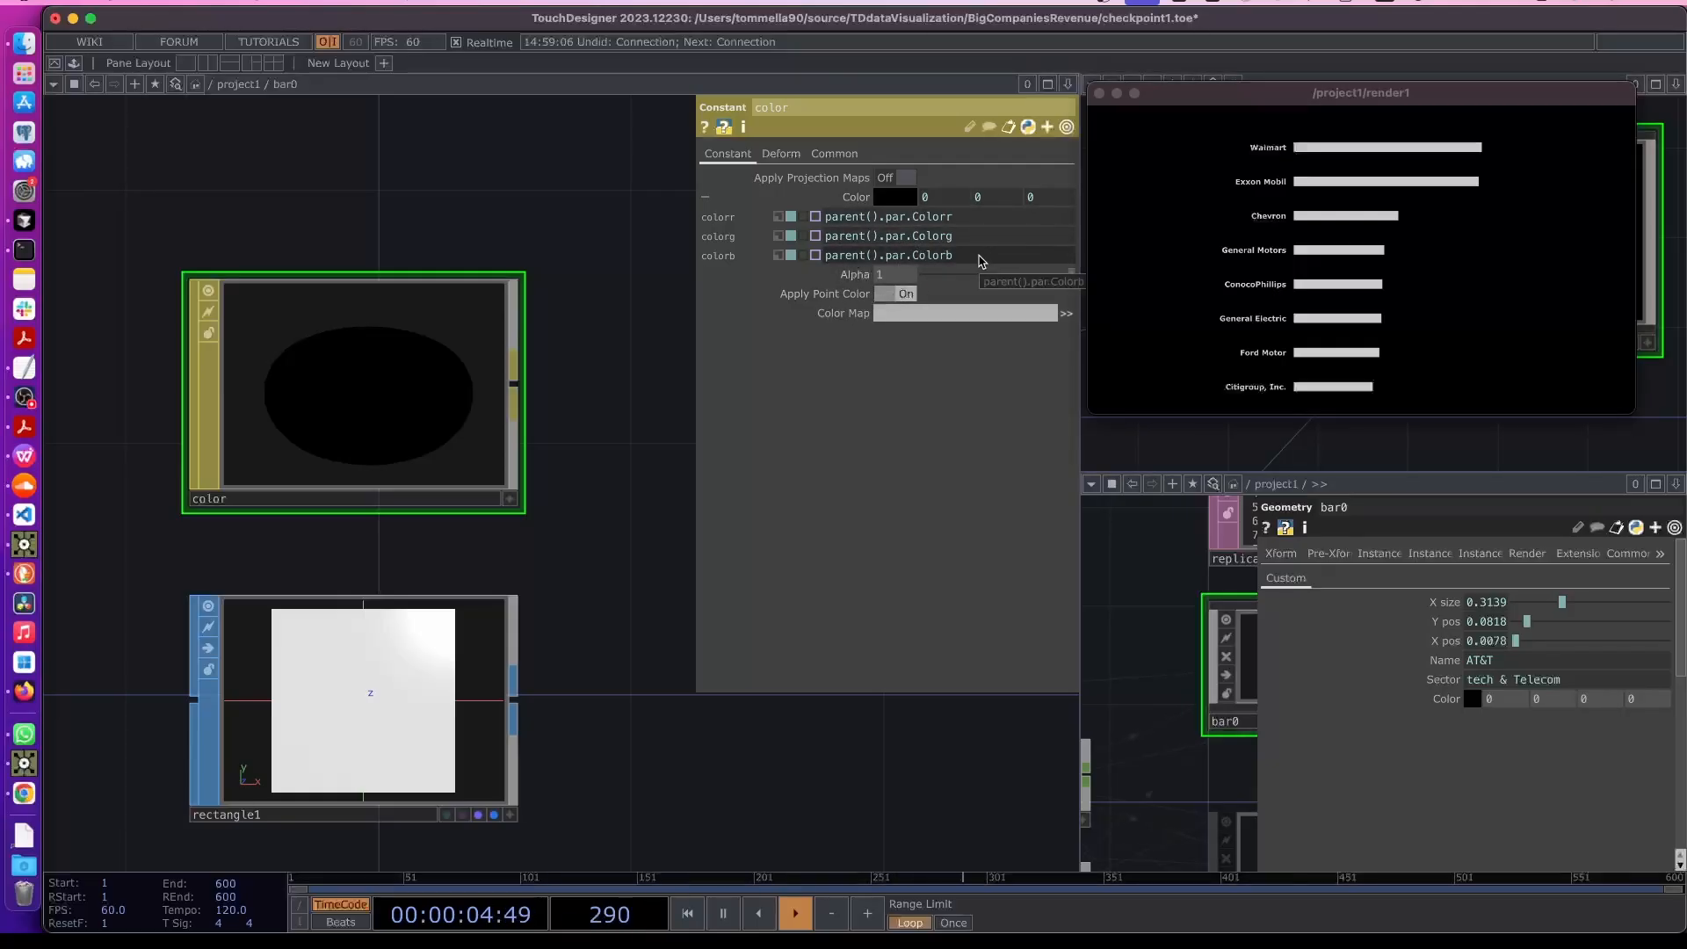
- Set the color MAT's Alpha to the expression parent().par.Colora
{"action": "left_click", "coordinate": [979, 257]}
{"action": "key", "text": "super+c"}
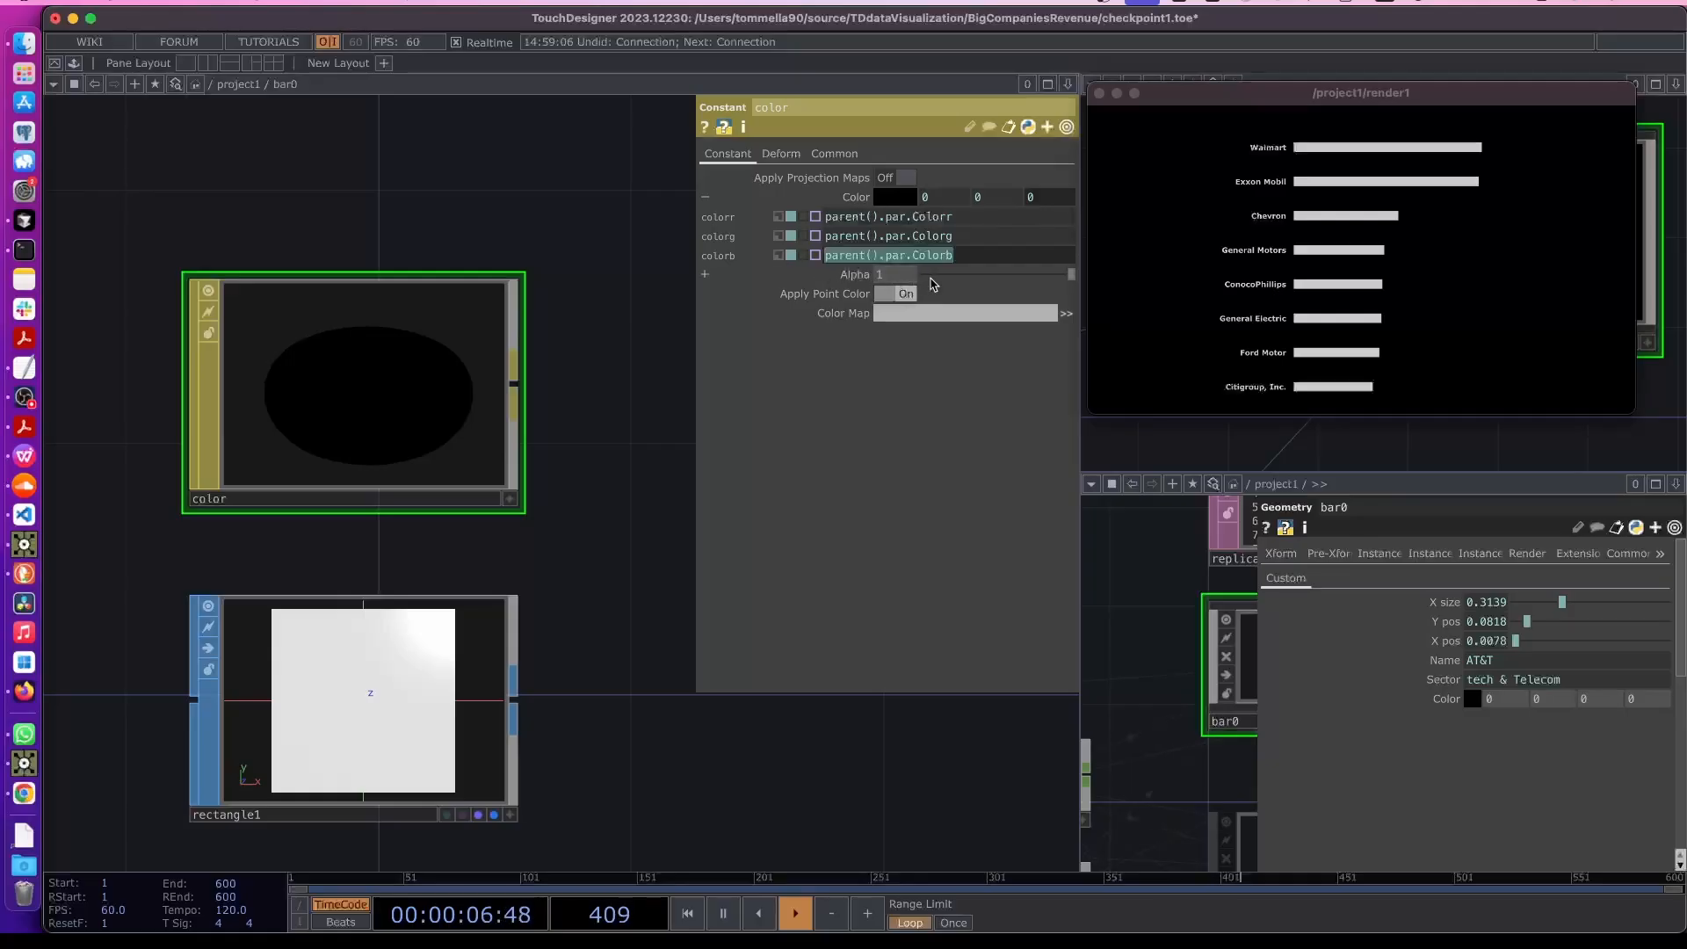
{"action": "left_click", "coordinate": [893, 279]}
{"action": "key", "text": "super+v"}
{"action": "key", "text": "Return"}
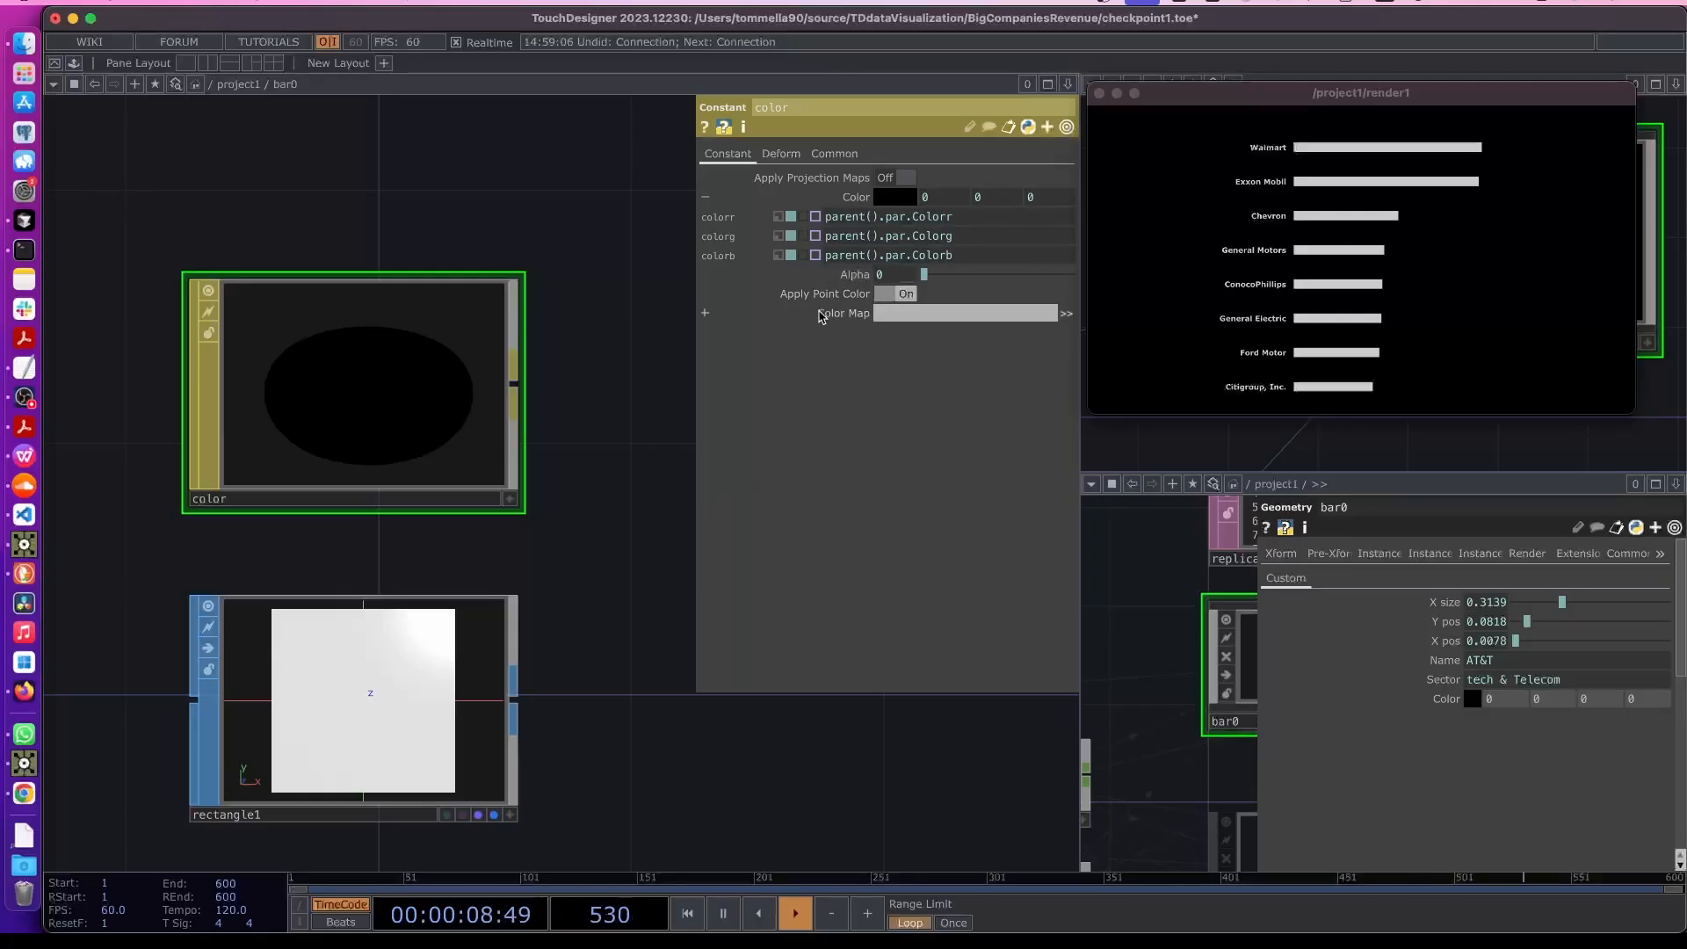
{"action": "left_click", "coordinate": [847, 275]}
{"action": "left_click", "coordinate": [963, 297]}
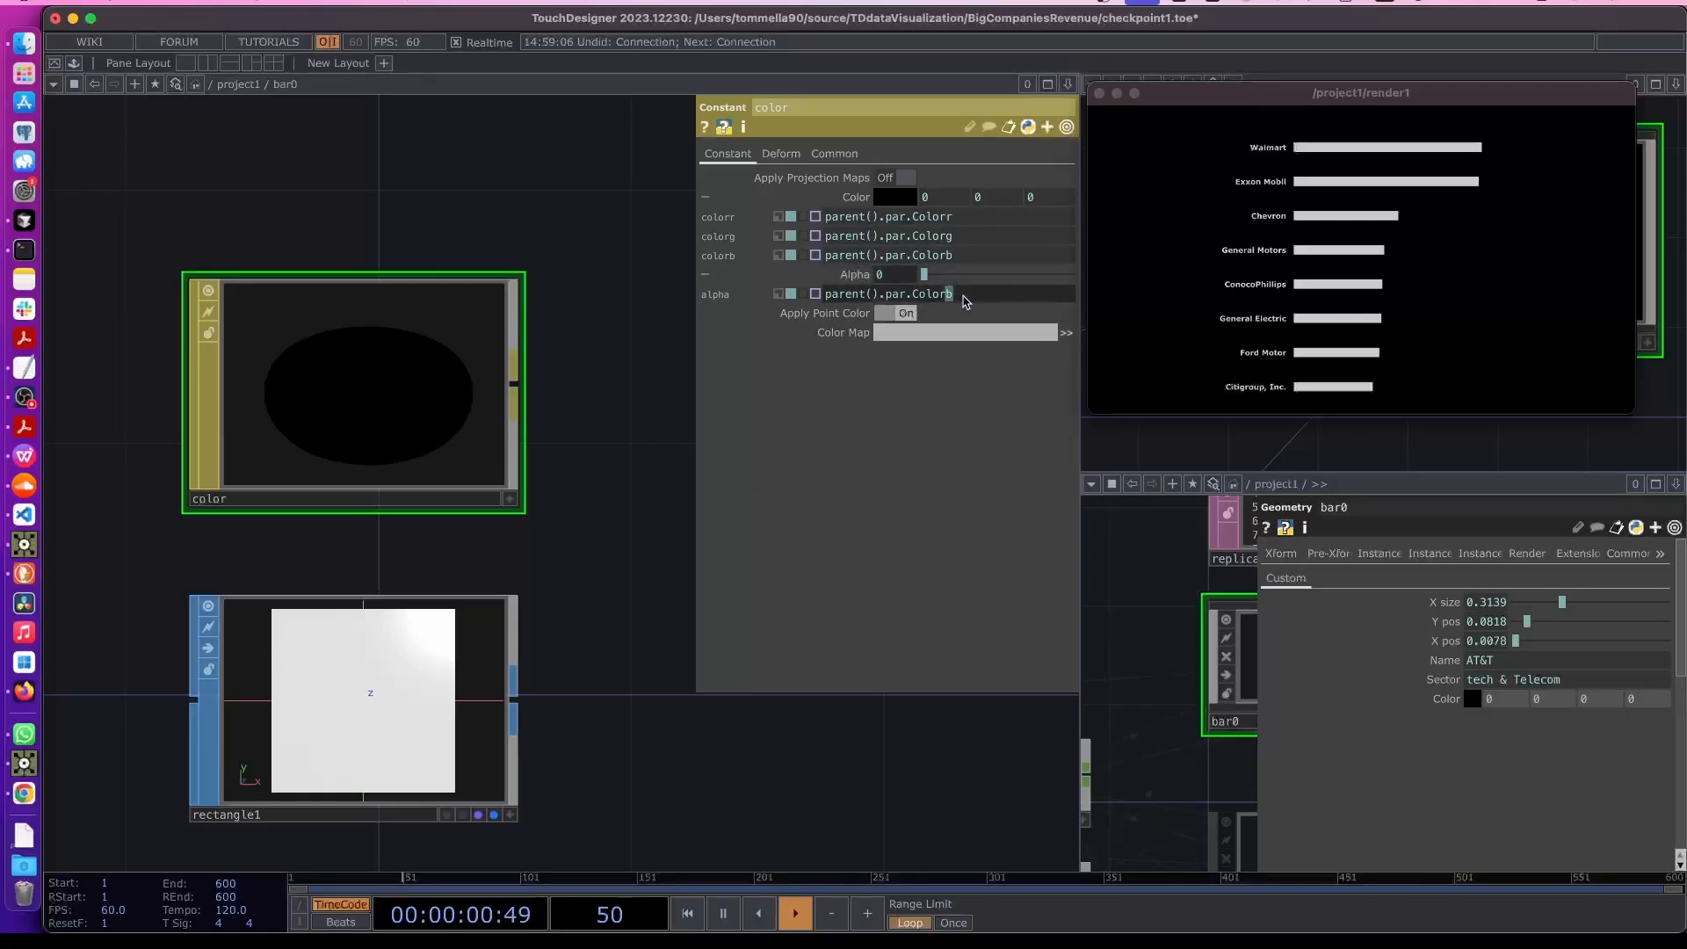
{"action": "type", "text": "a"}
{"action": "key", "text": "Return"}
{"action": "left_click", "coordinate": [848, 275]}
{"action": "left_click", "coordinate": [848, 197]}
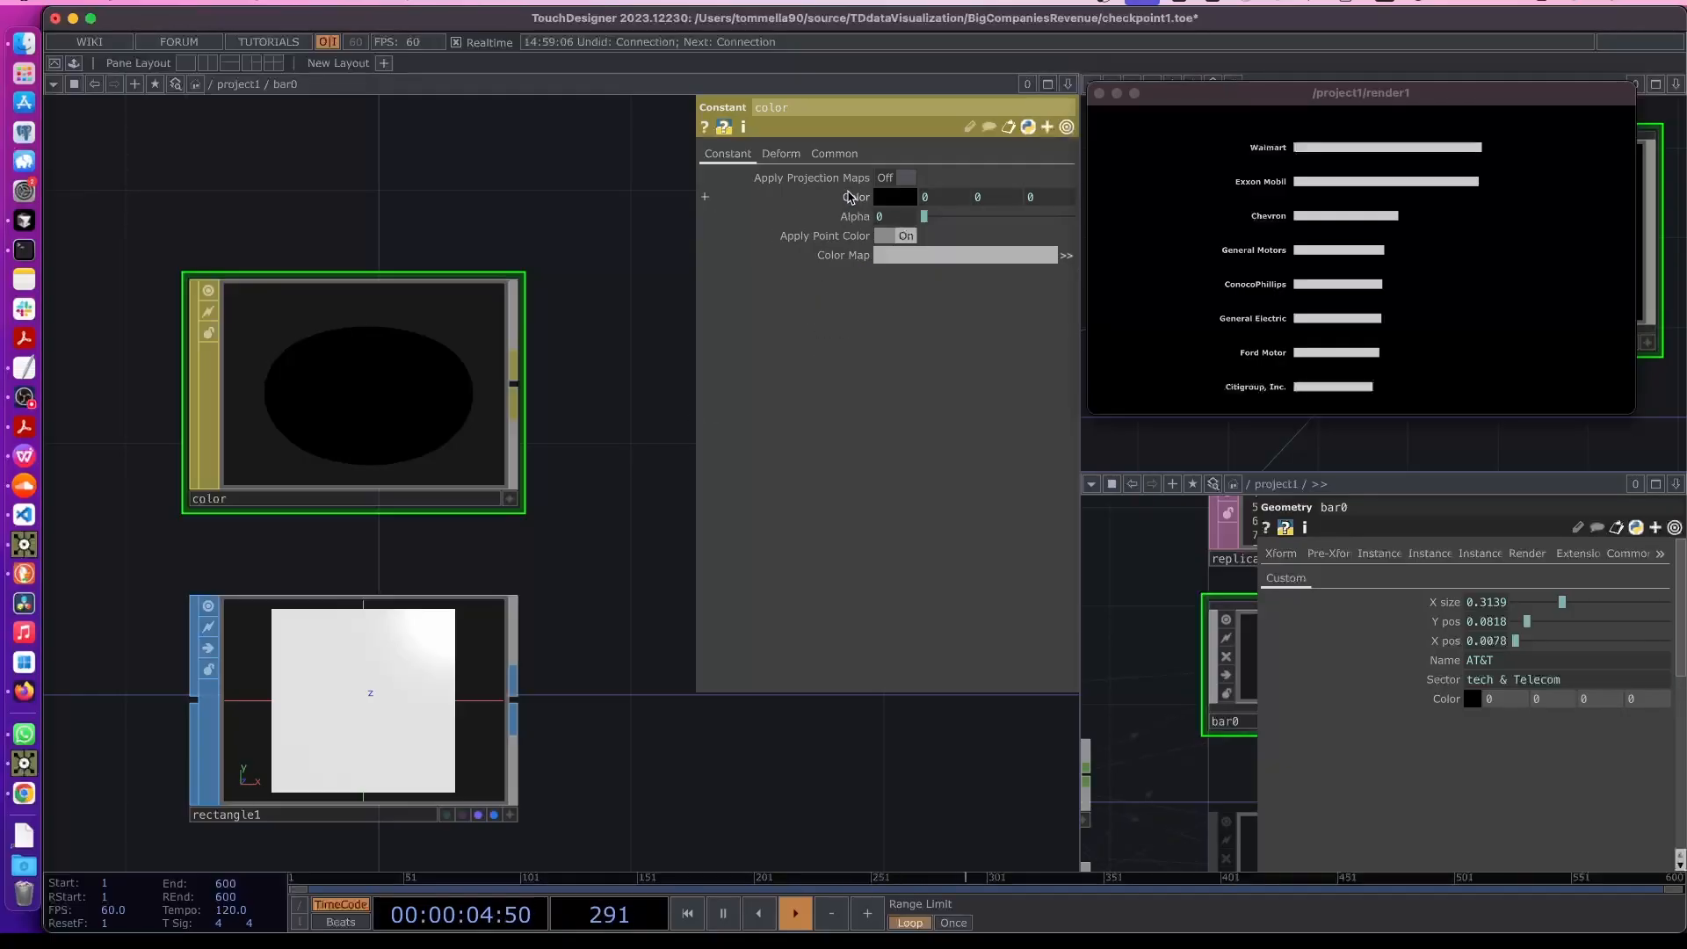
- Assign the color MAT as bar0's render material (./color)
{"action": "scroll", "coordinate": [592, 433], "scroll_direction": "down", "scroll_amount": 2}
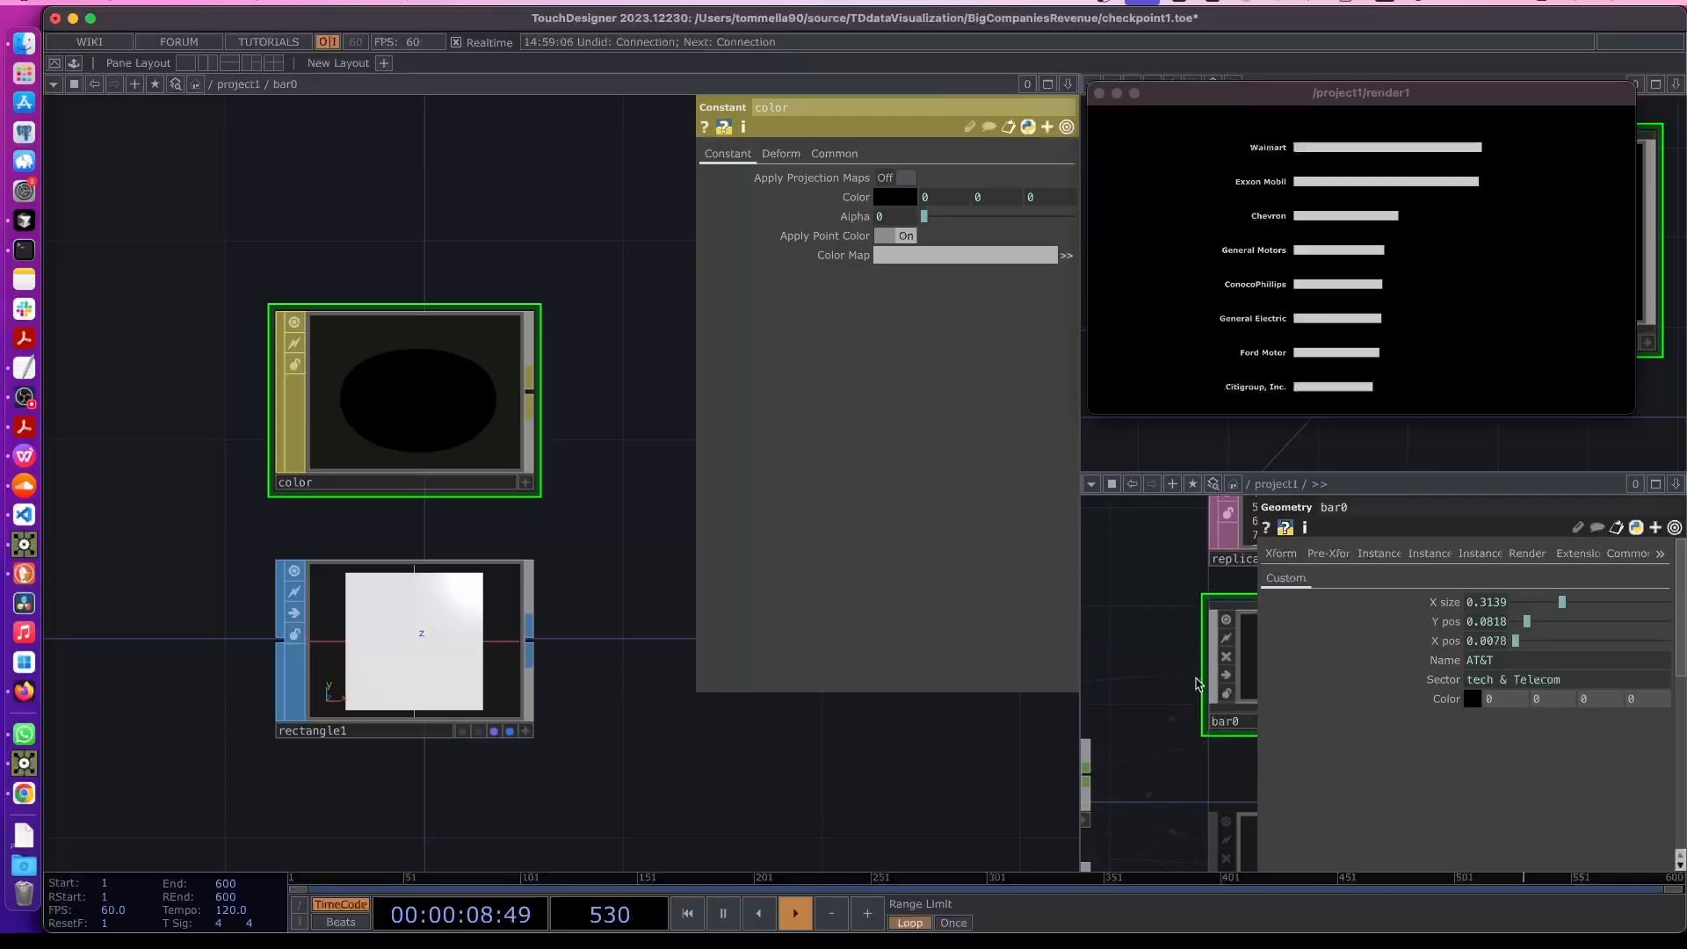
{"action": "key", "text": "p"}
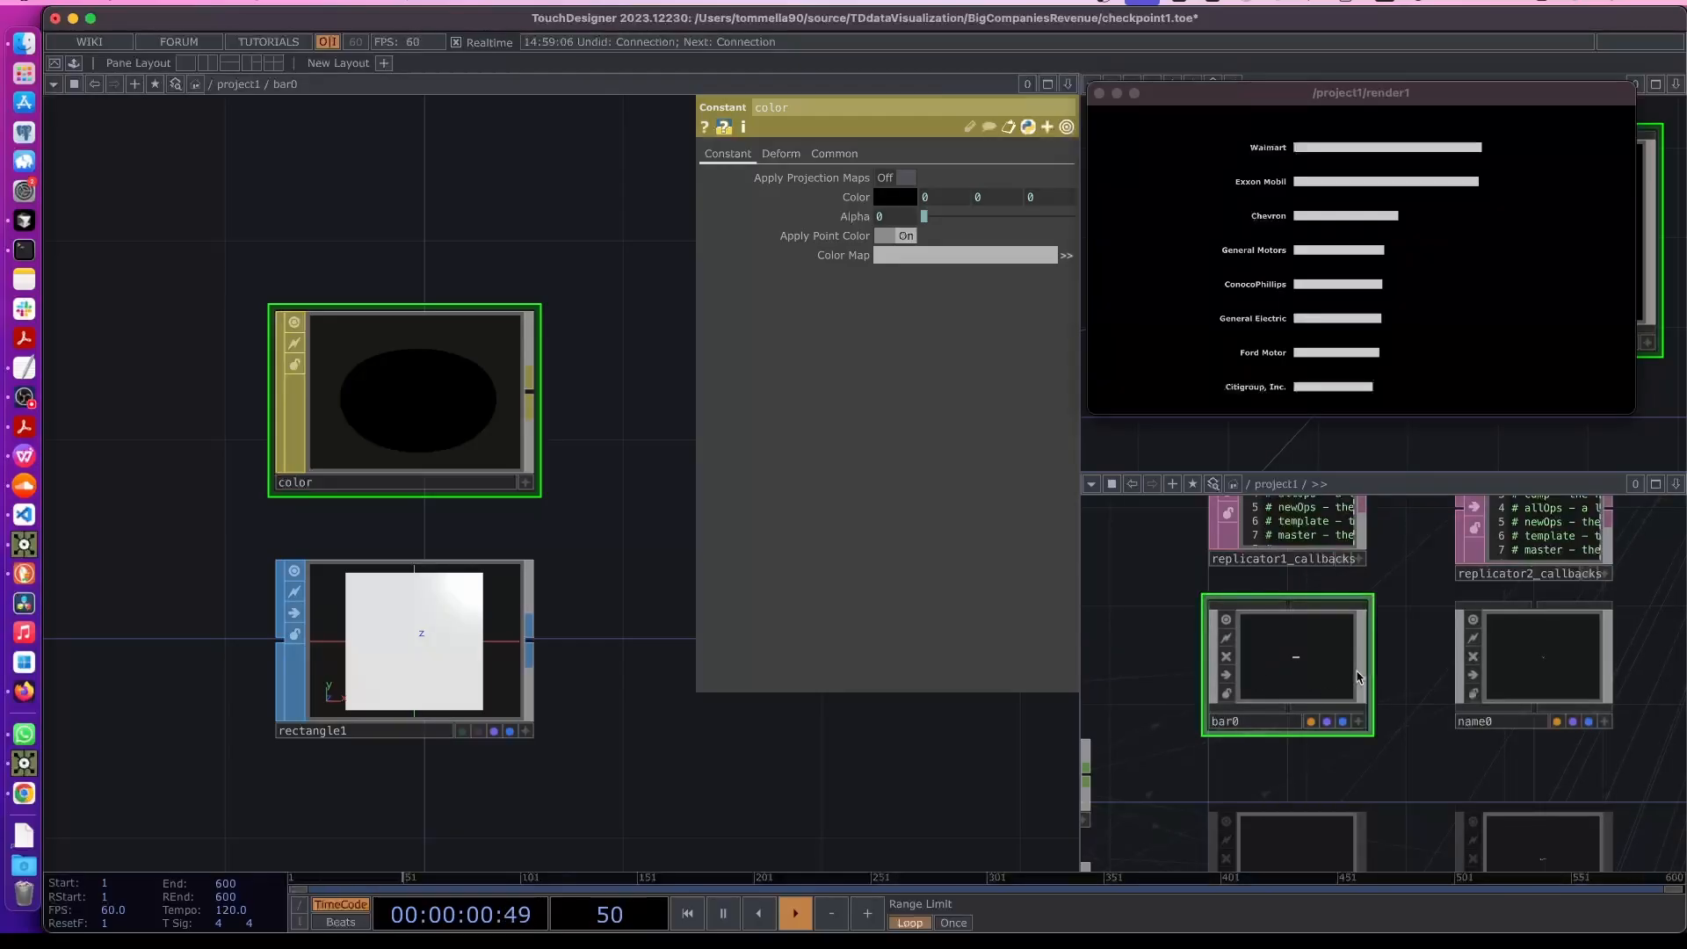
{"action": "key", "text": "p"}
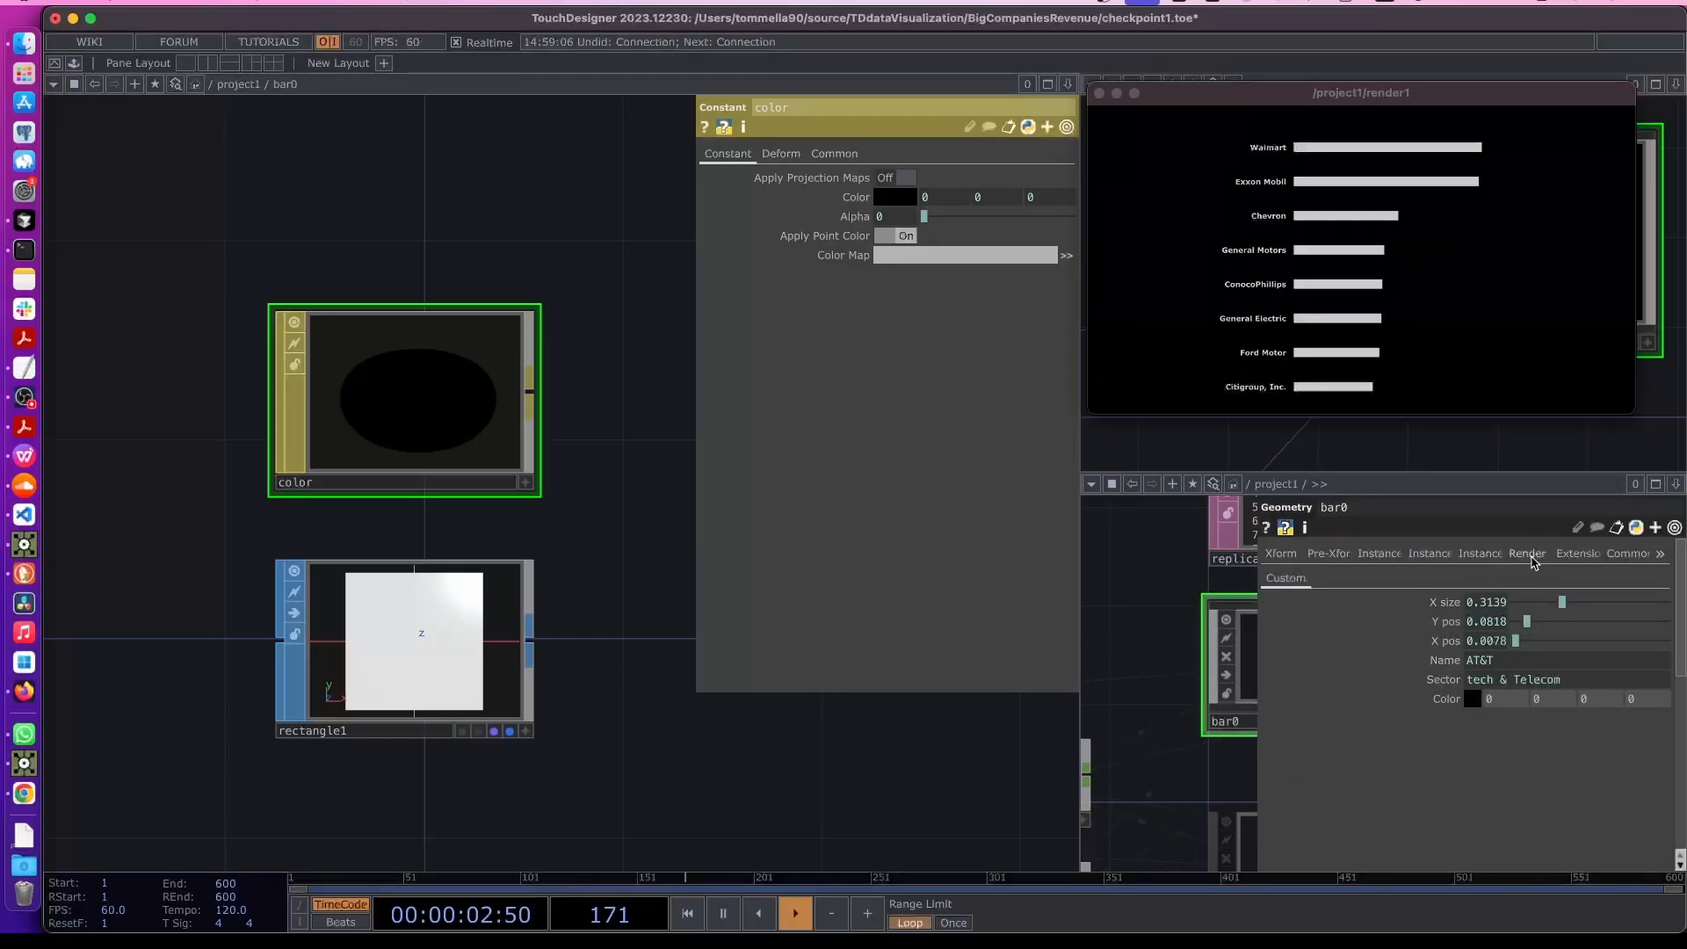
{"action": "left_click", "coordinate": [1529, 556]}
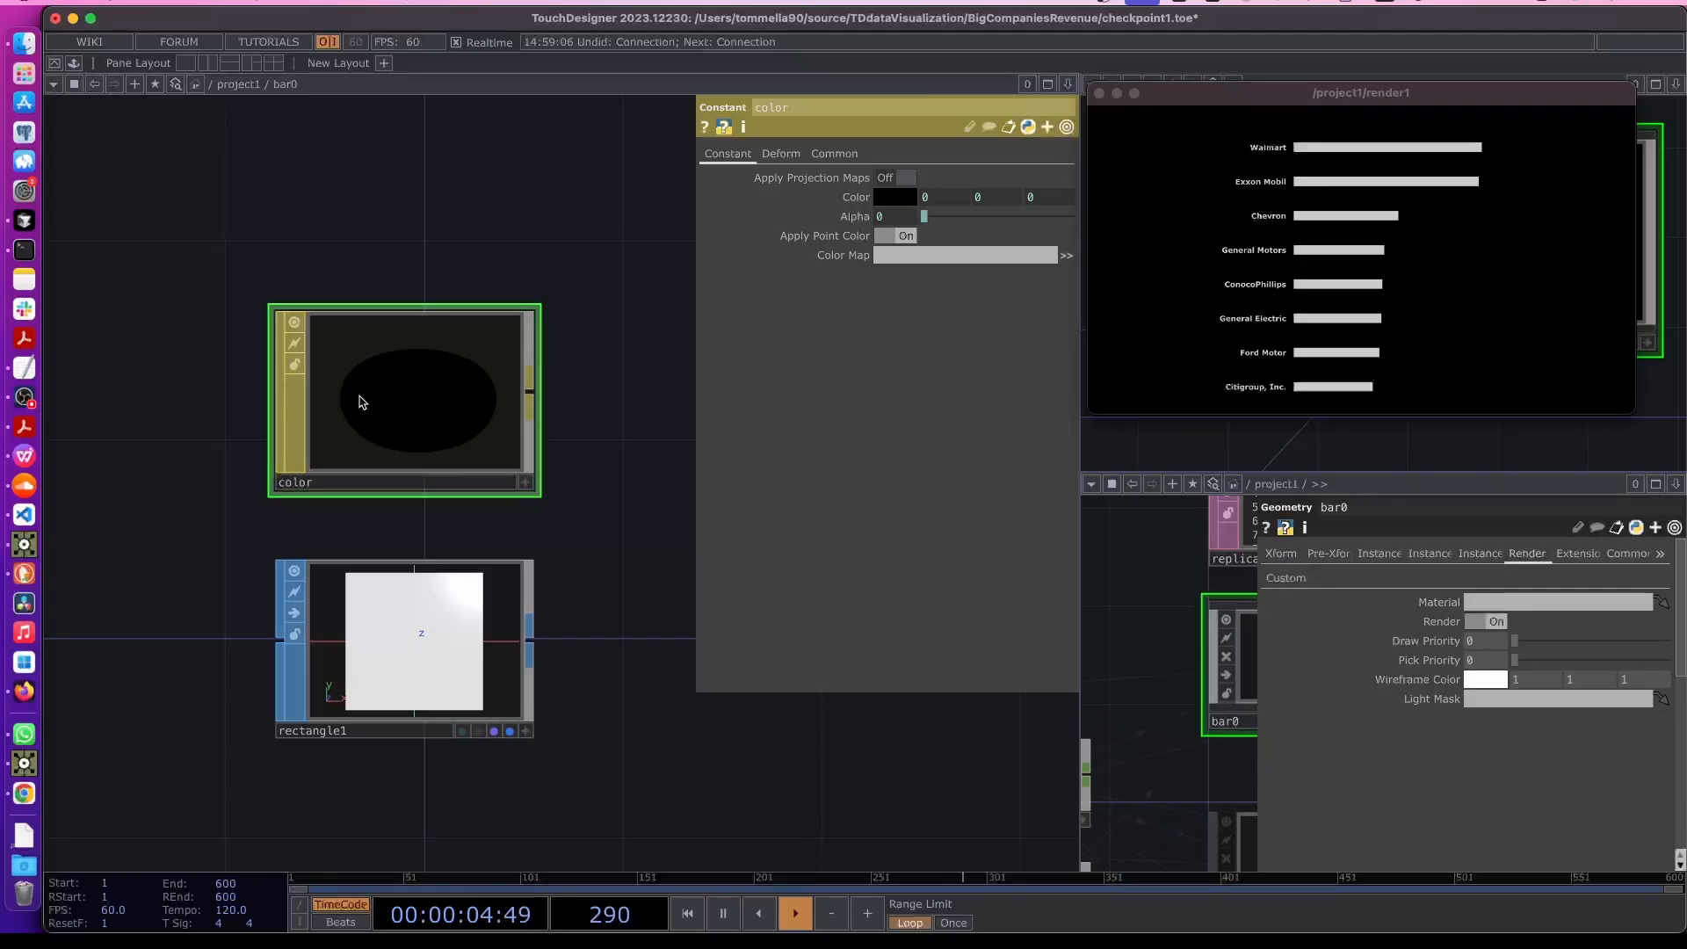
{"action": "left_click_drag", "start_coordinate": [344, 406], "coordinate": [1463, 602]}
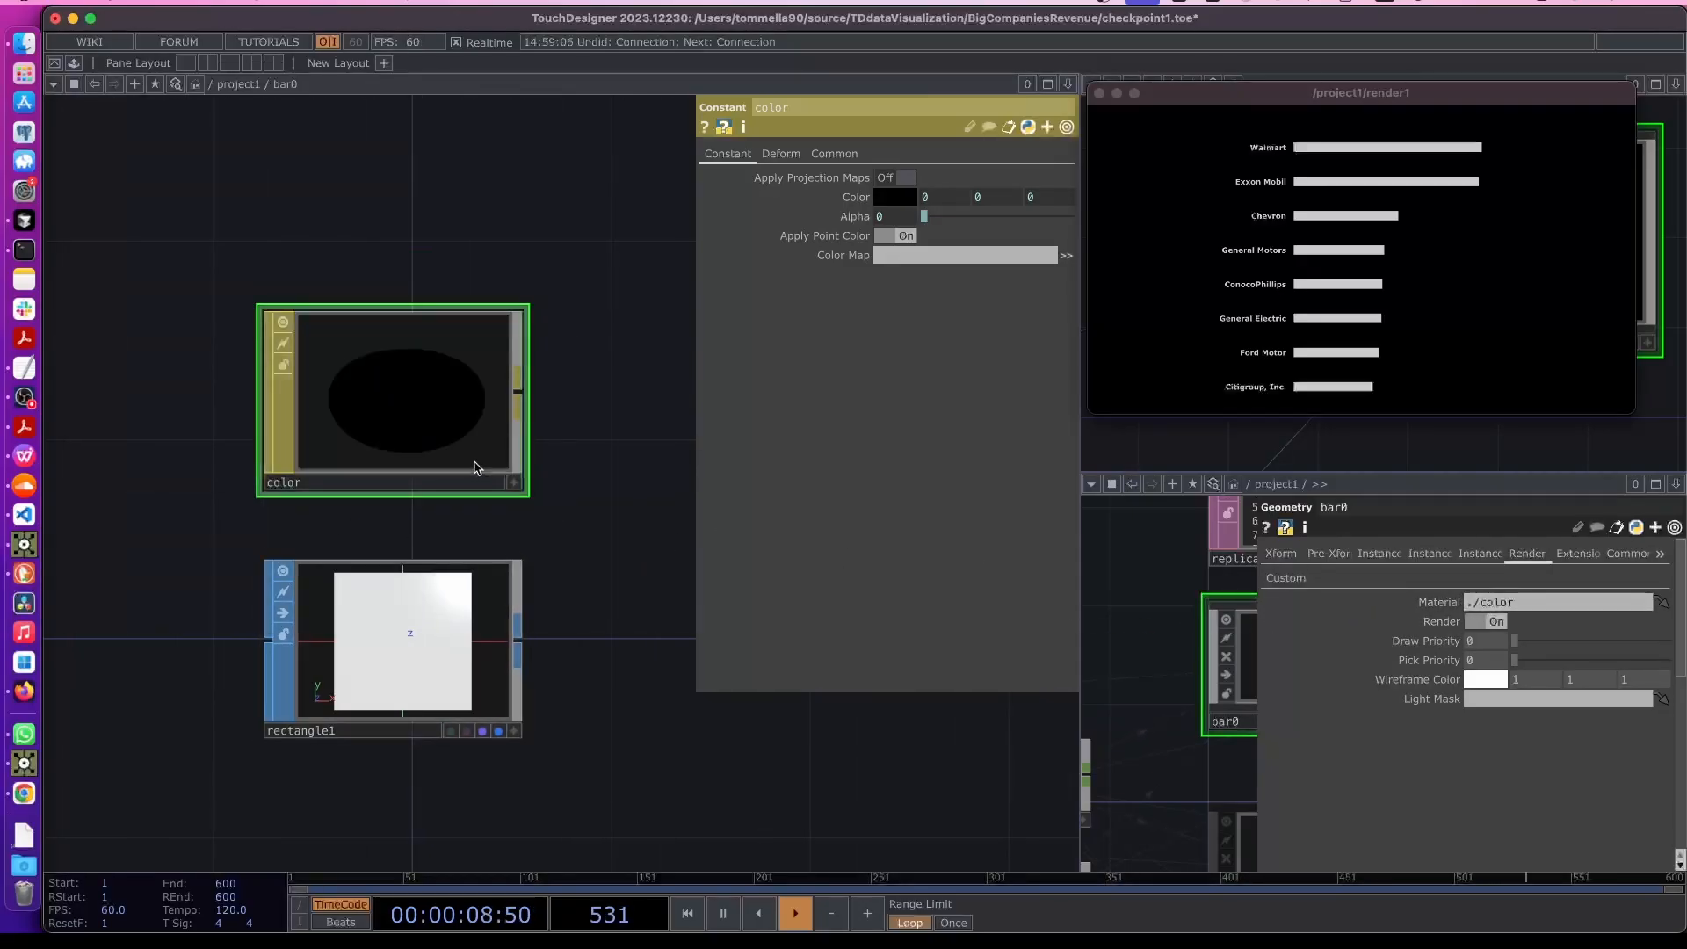
- Back in project1, reference the colorMapping DAT in bar0's Colorr, Colorg, Colorb and Colora parameters as op('colorMapping')
{"action": "scroll", "coordinate": [568, 525], "scroll_direction": "down", "scroll_amount": 2}
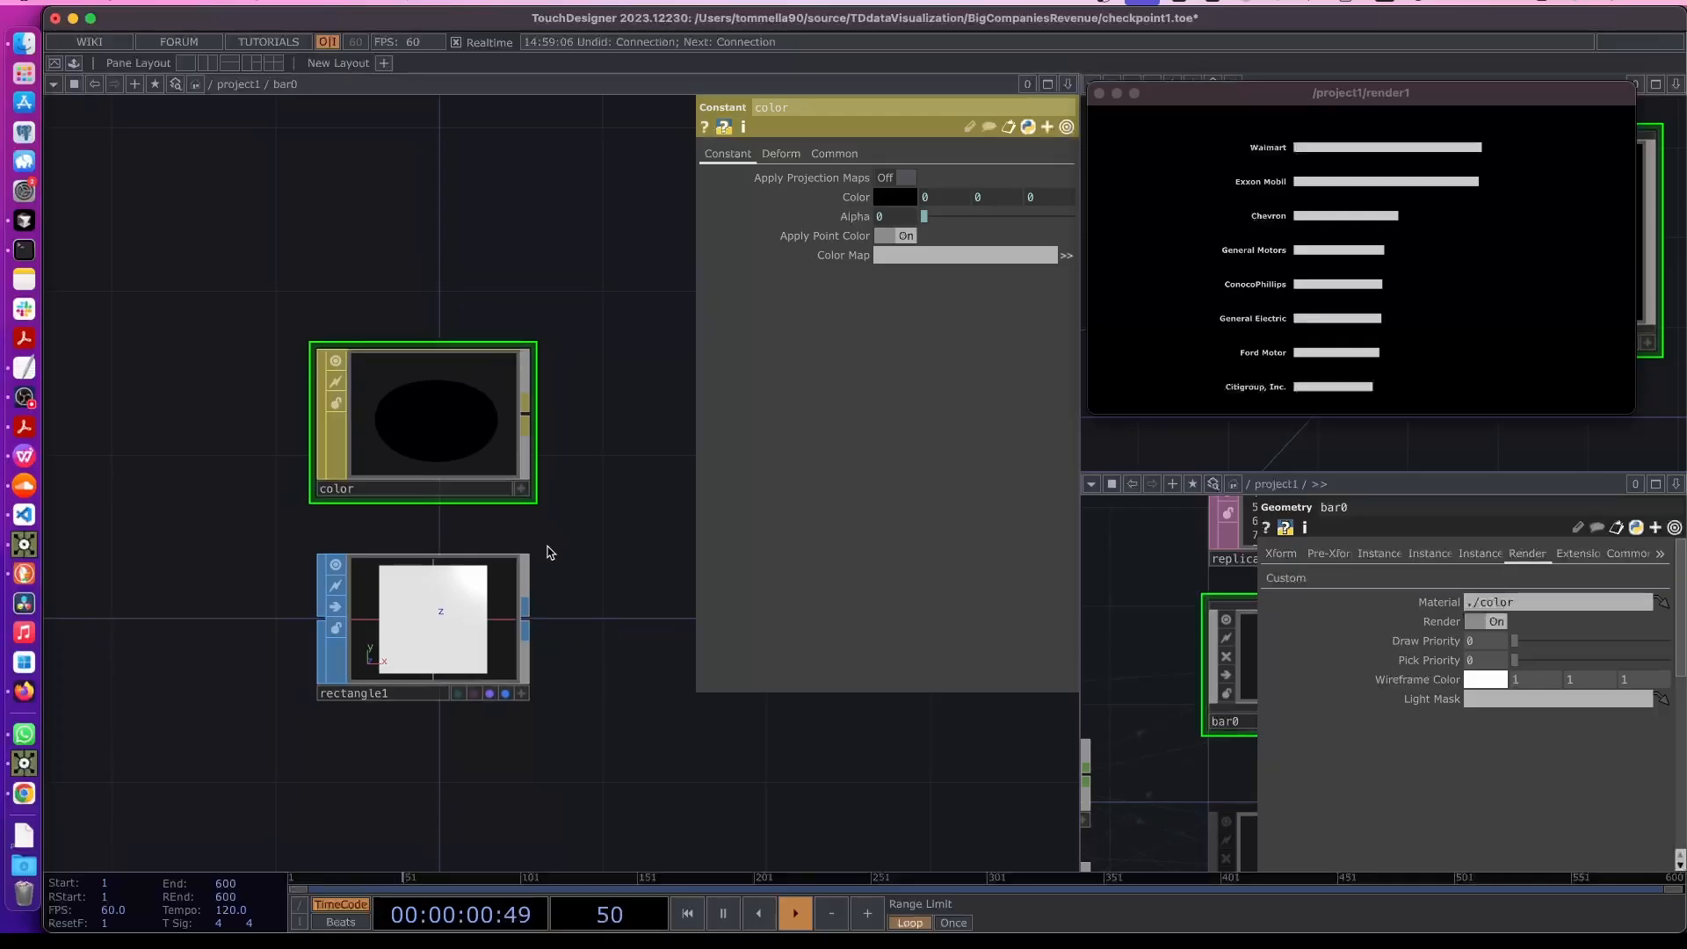
{"action": "scroll", "coordinate": [546, 552], "scroll_direction": "down", "scroll_amount": 3}
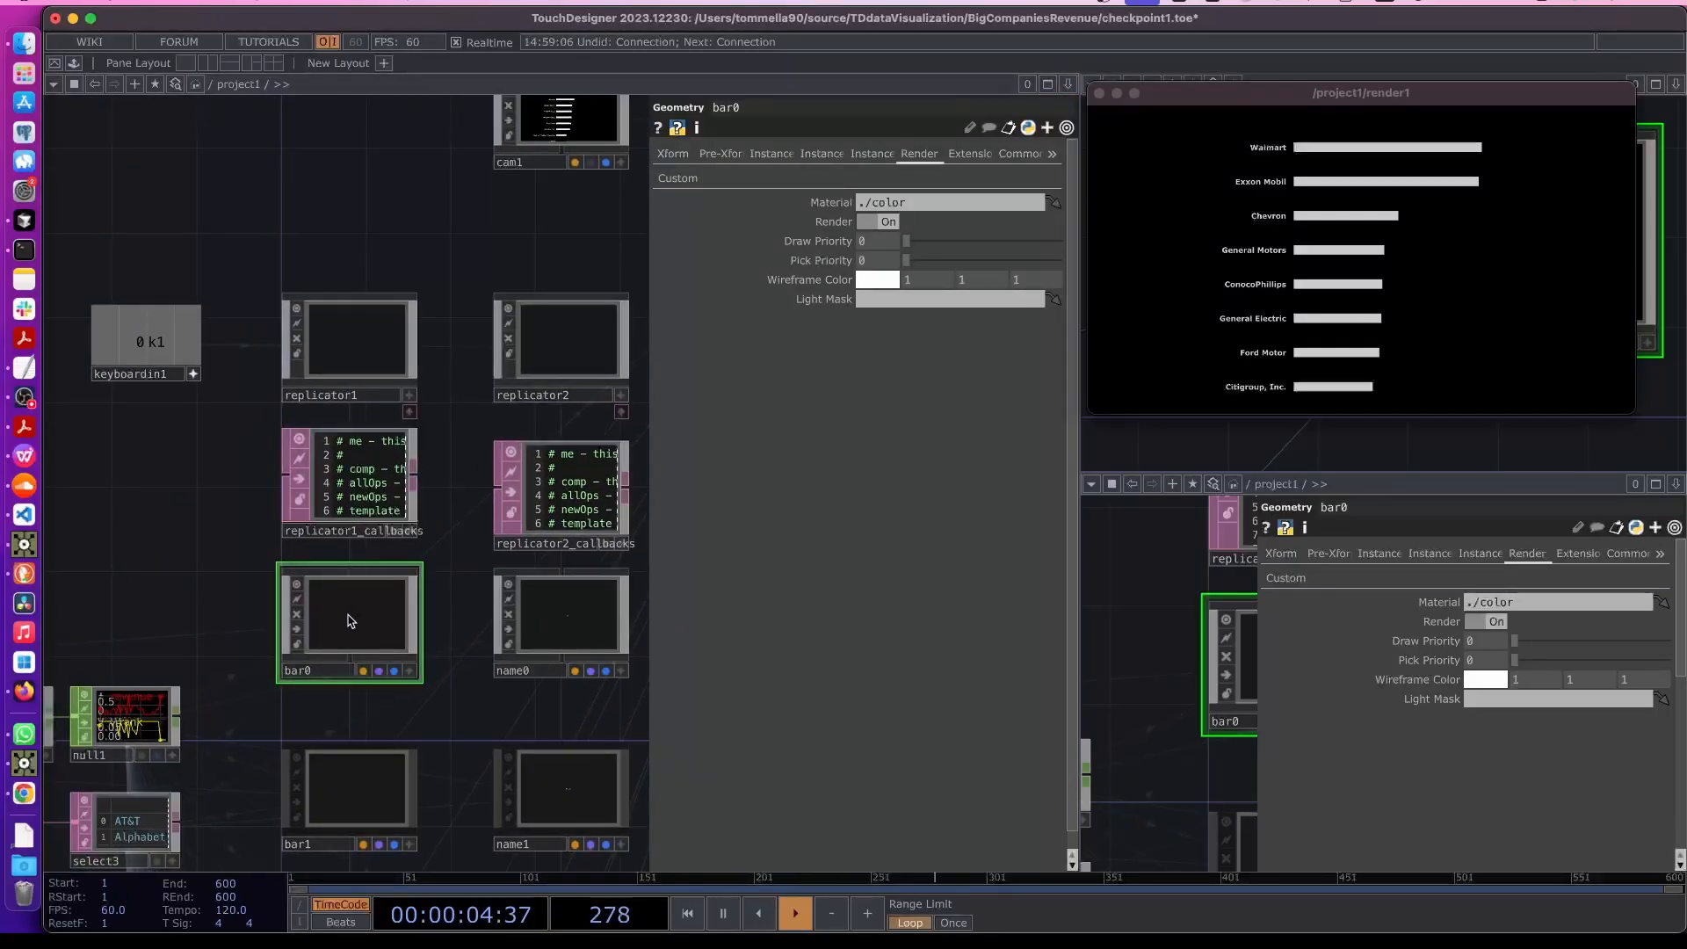
{"action": "left_click", "coordinate": [677, 178]}
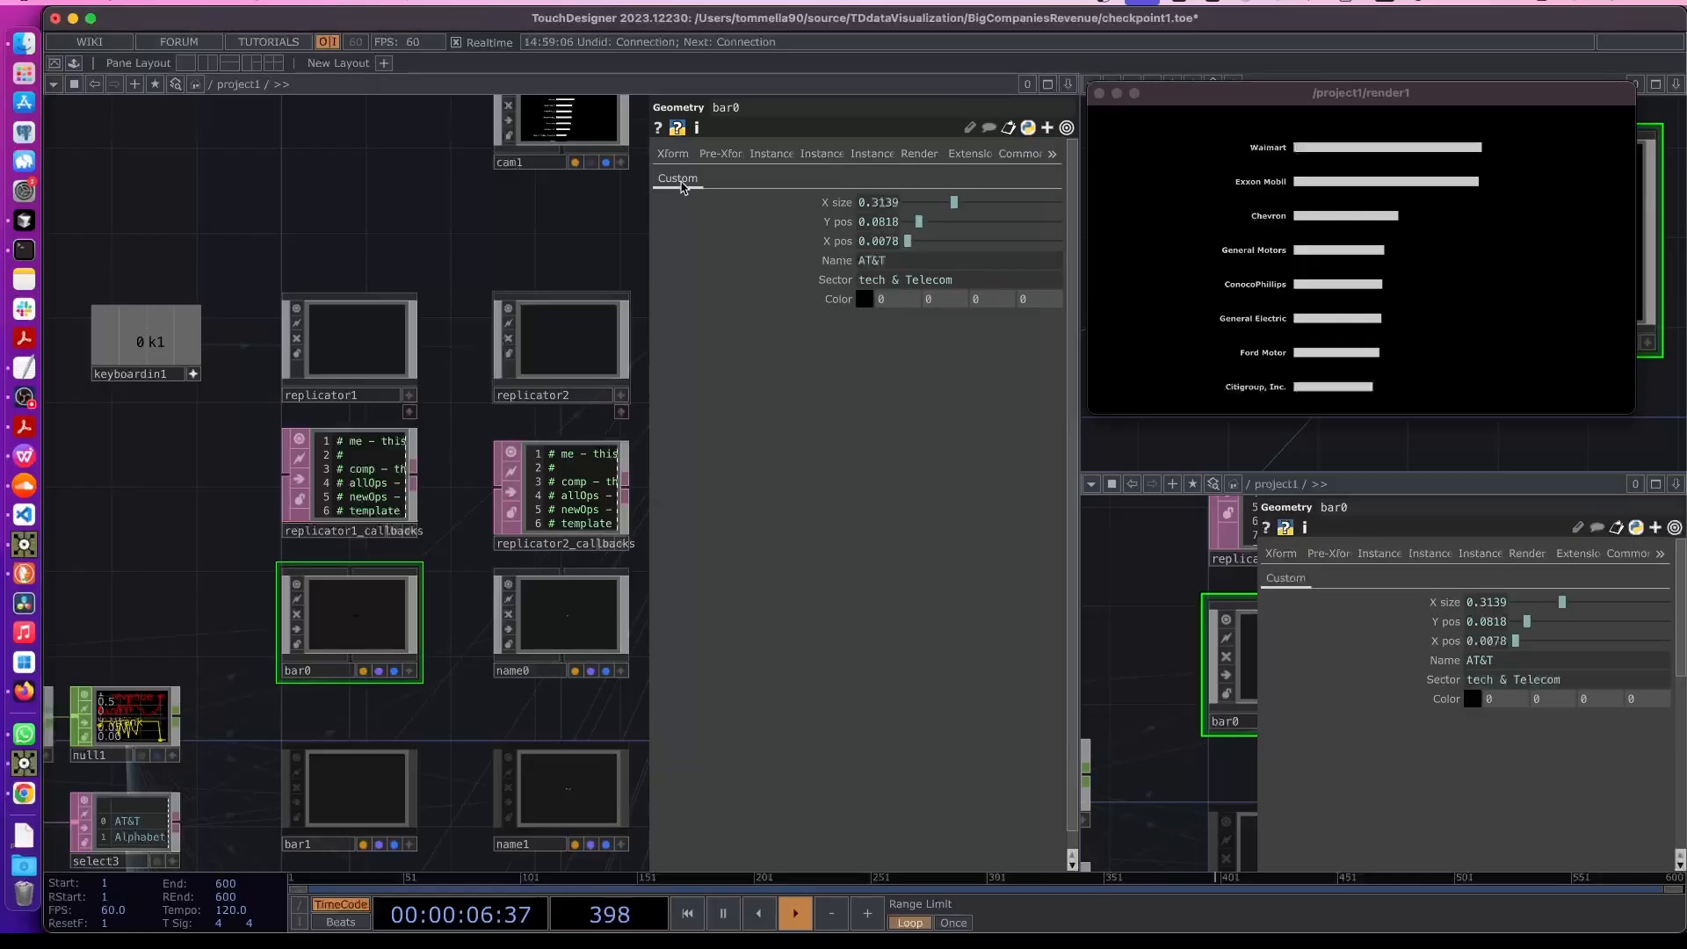
{"action": "left_click_drag", "start_coordinate": [287, 541], "coordinate": [597, 372]}
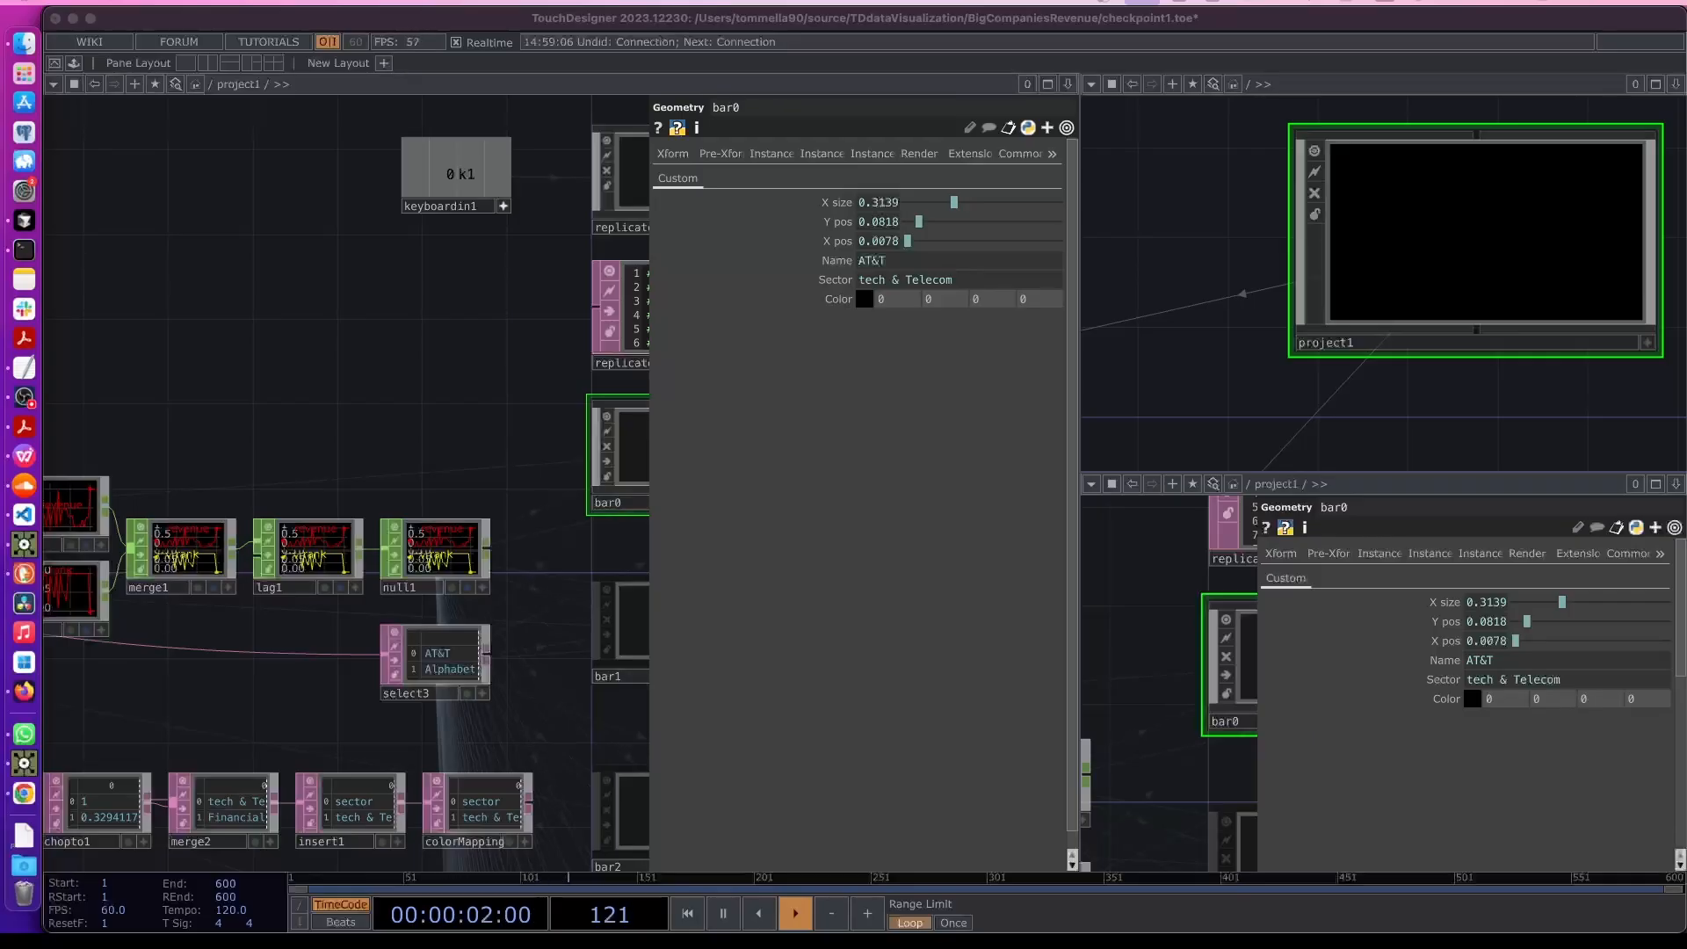
{"action": "scroll", "coordinate": [580, 810], "scroll_direction": "up", "scroll_amount": 5}
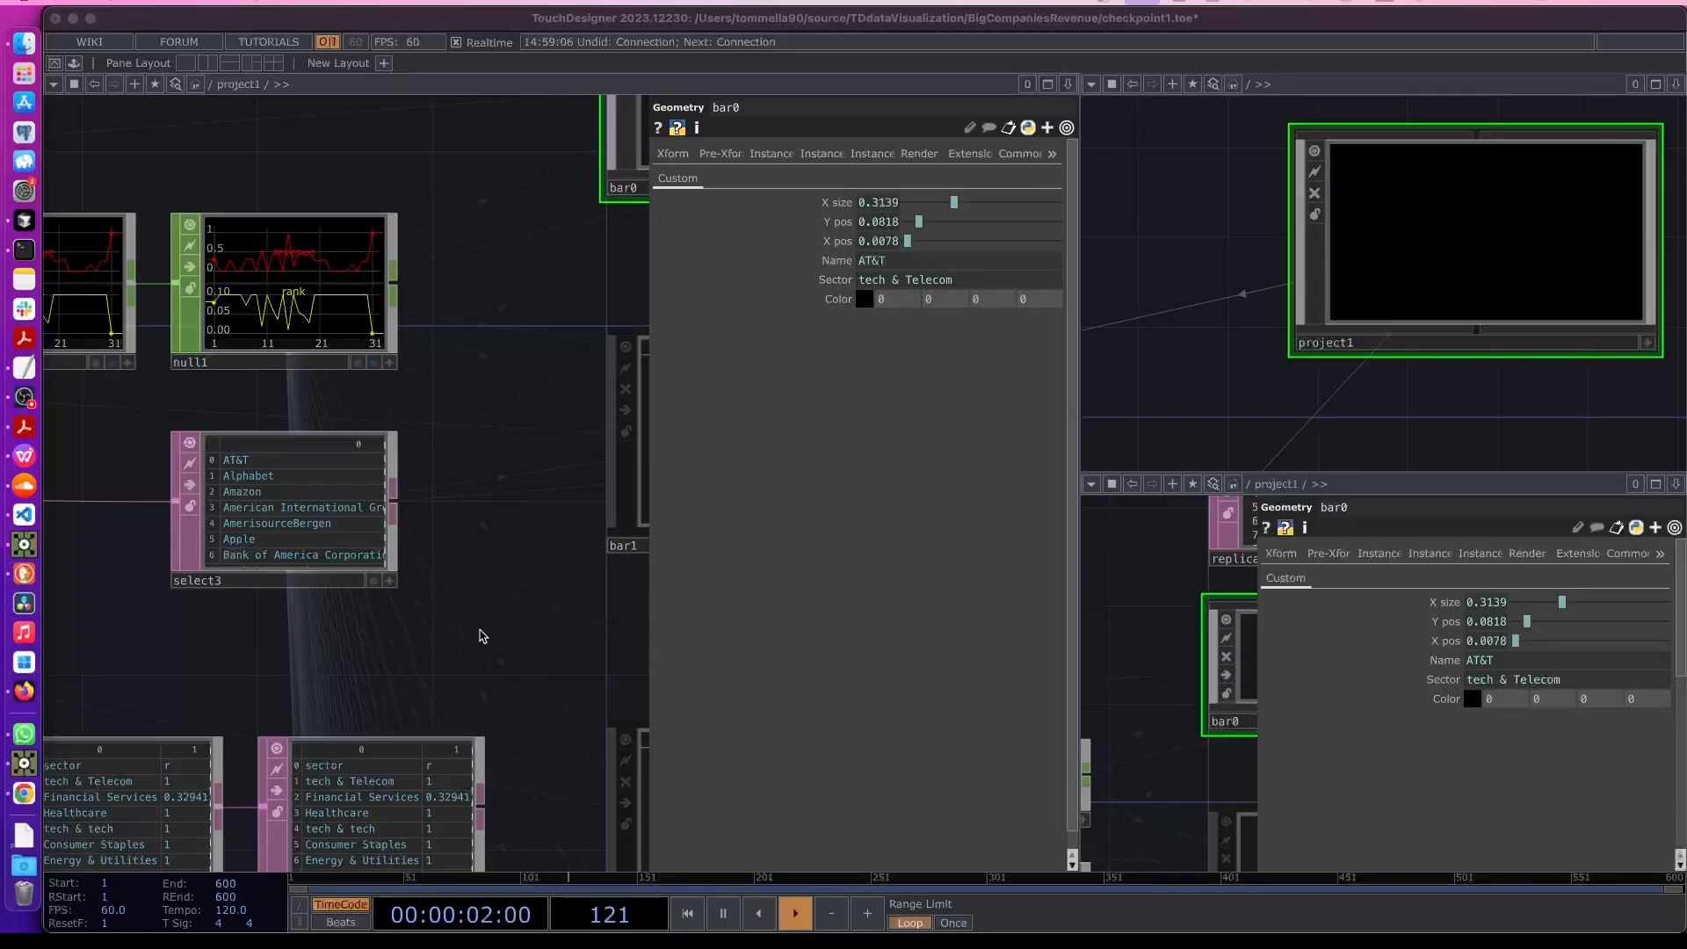
{"action": "left_click_drag", "start_coordinate": [479, 636], "coordinate": [482, 371]}
{"action": "left_click", "coordinate": [834, 299]}
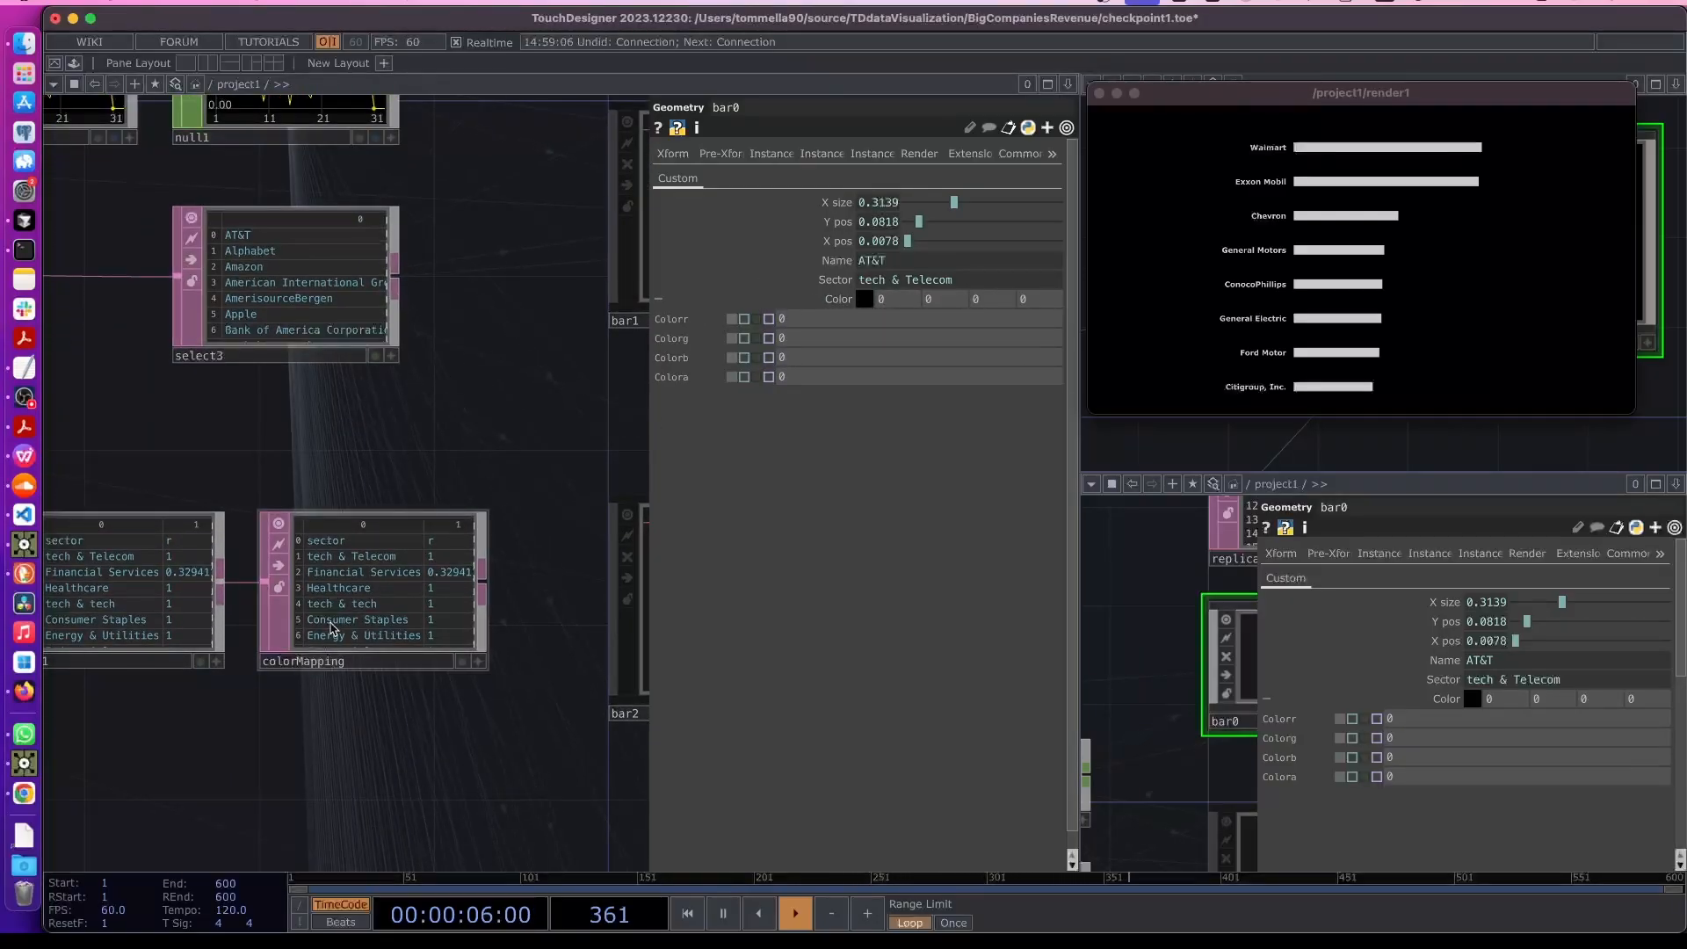
{"action": "left_click_drag", "start_coordinate": [333, 608], "coordinate": [835, 307]}
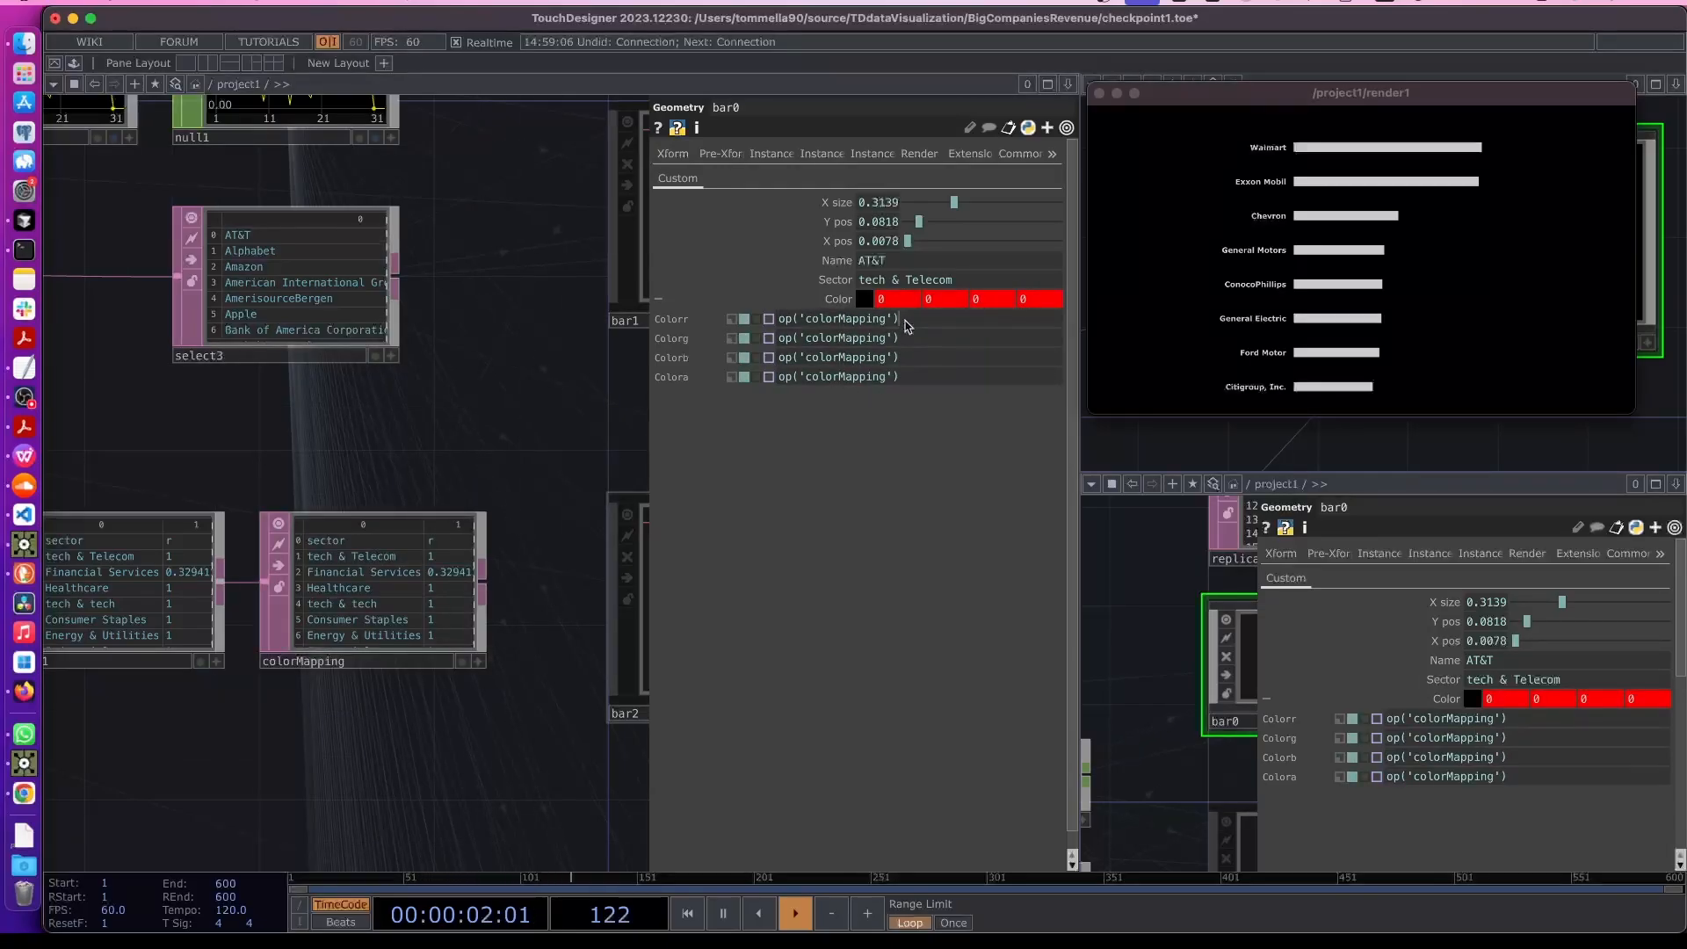
{"action": "left_click", "coordinate": [906, 320]}
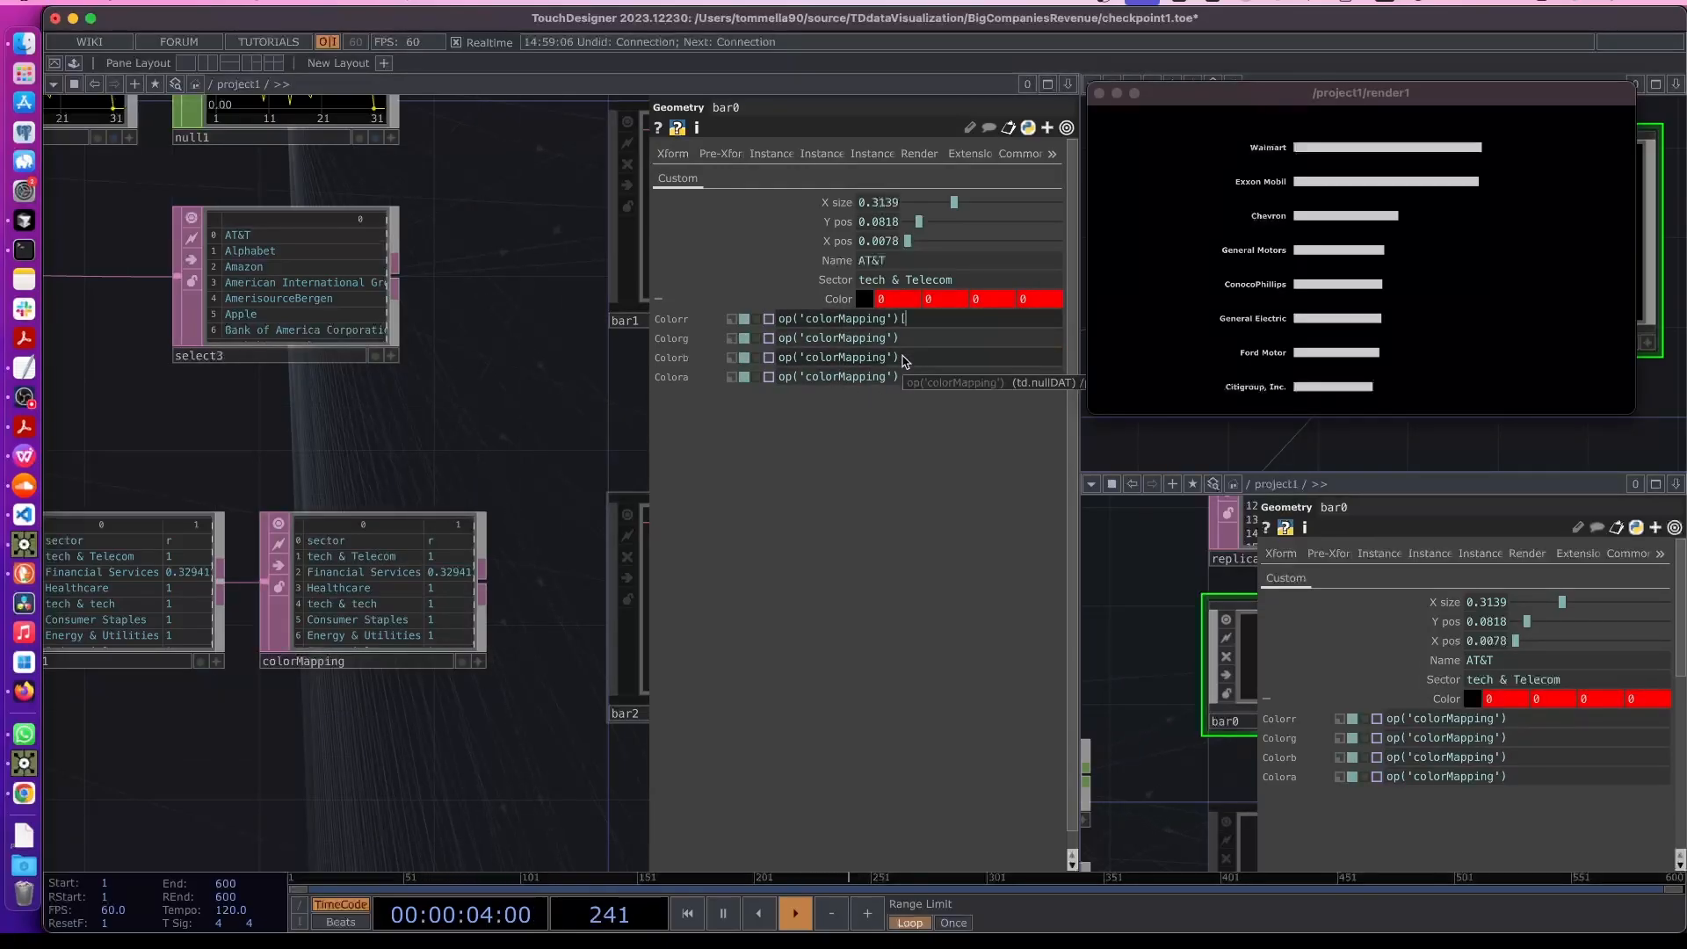
{"action": "scroll", "coordinate": [411, 569], "scroll_direction": "up", "scroll_amount": 3}
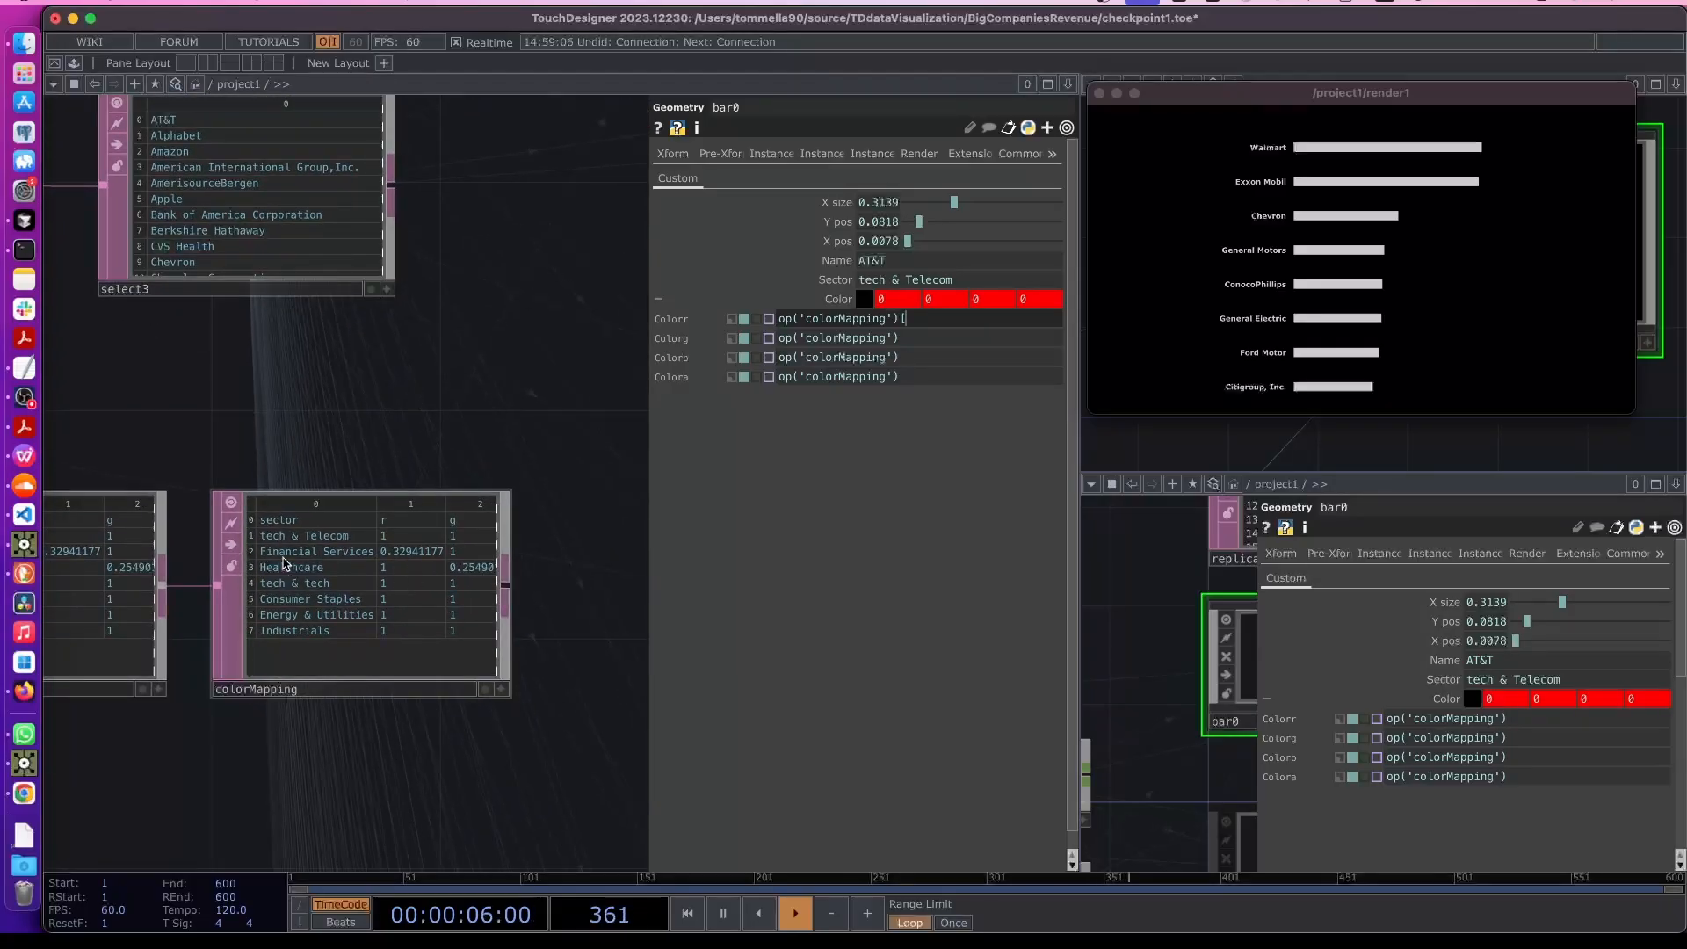
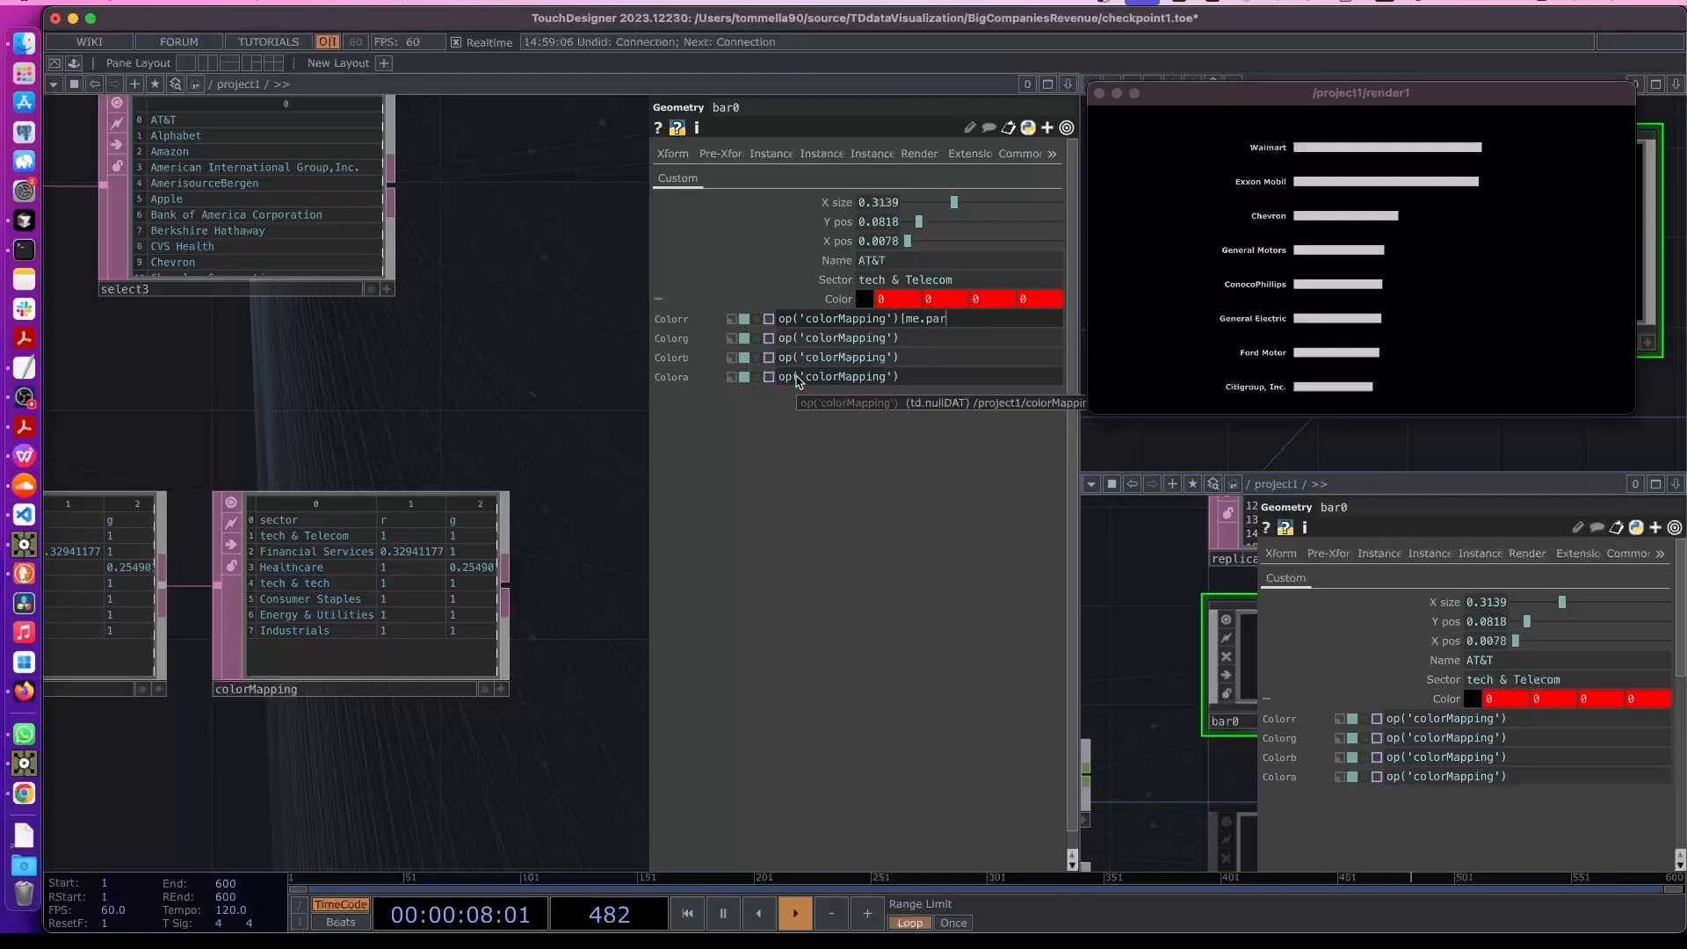
- Set bar0's Colorr expression to op('colorMapping')[me.par.Sector, 'r']
{"action": "left_click", "coordinate": [830, 281]}
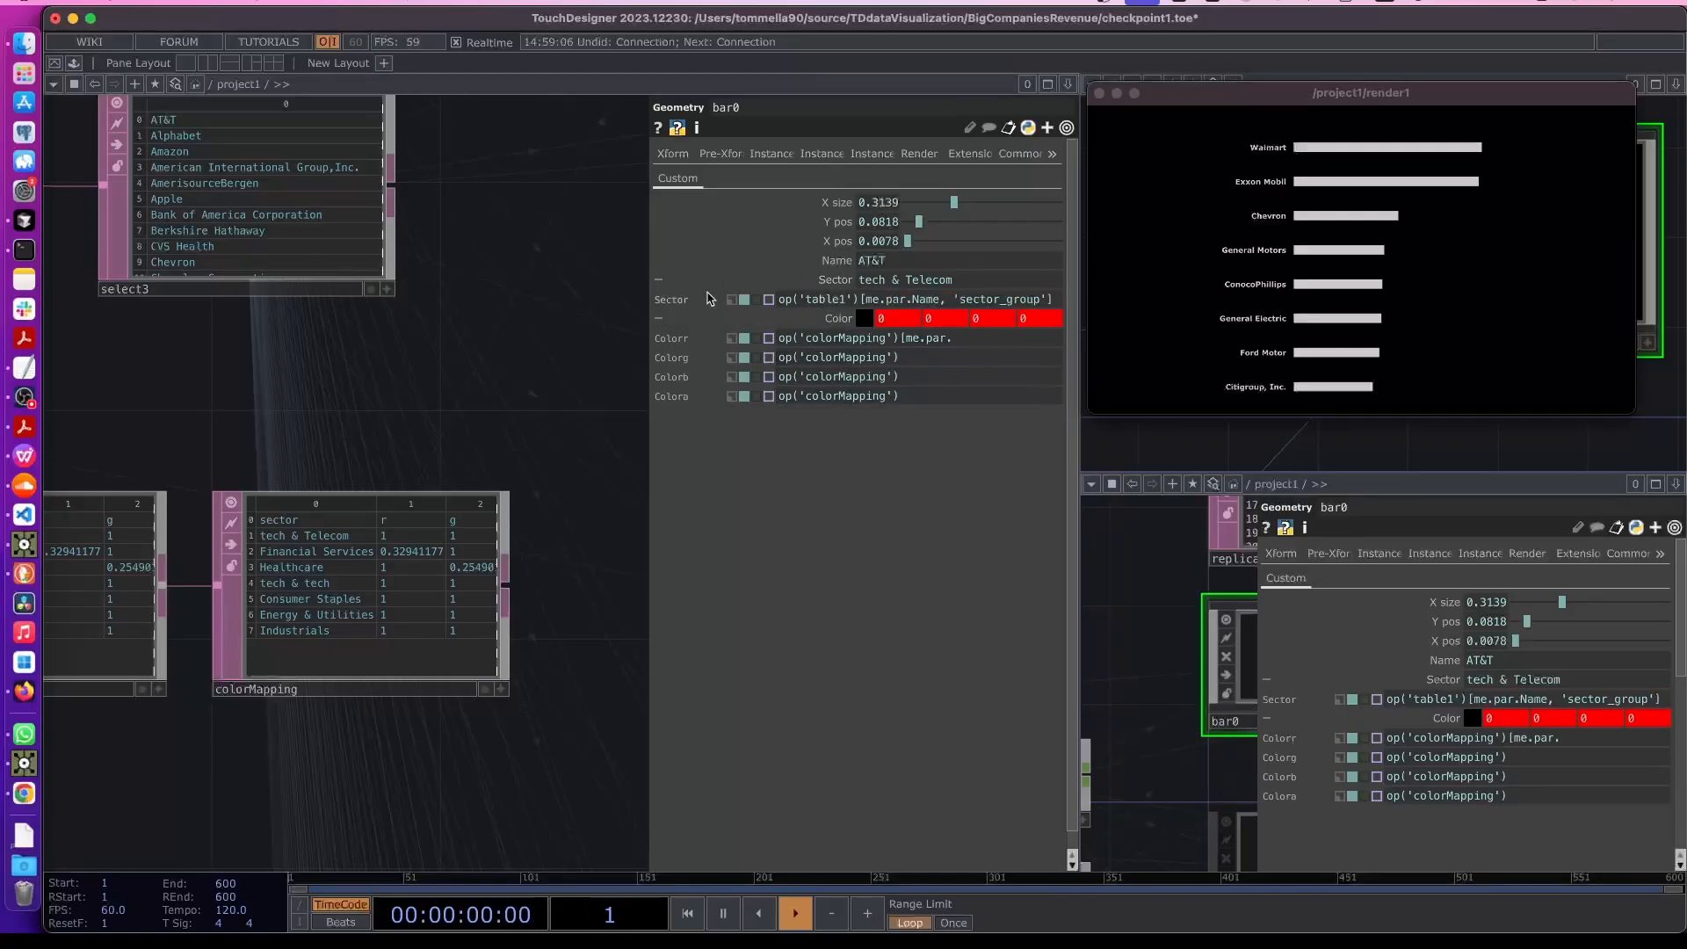
{"action": "type", "text": "Sector, '"}
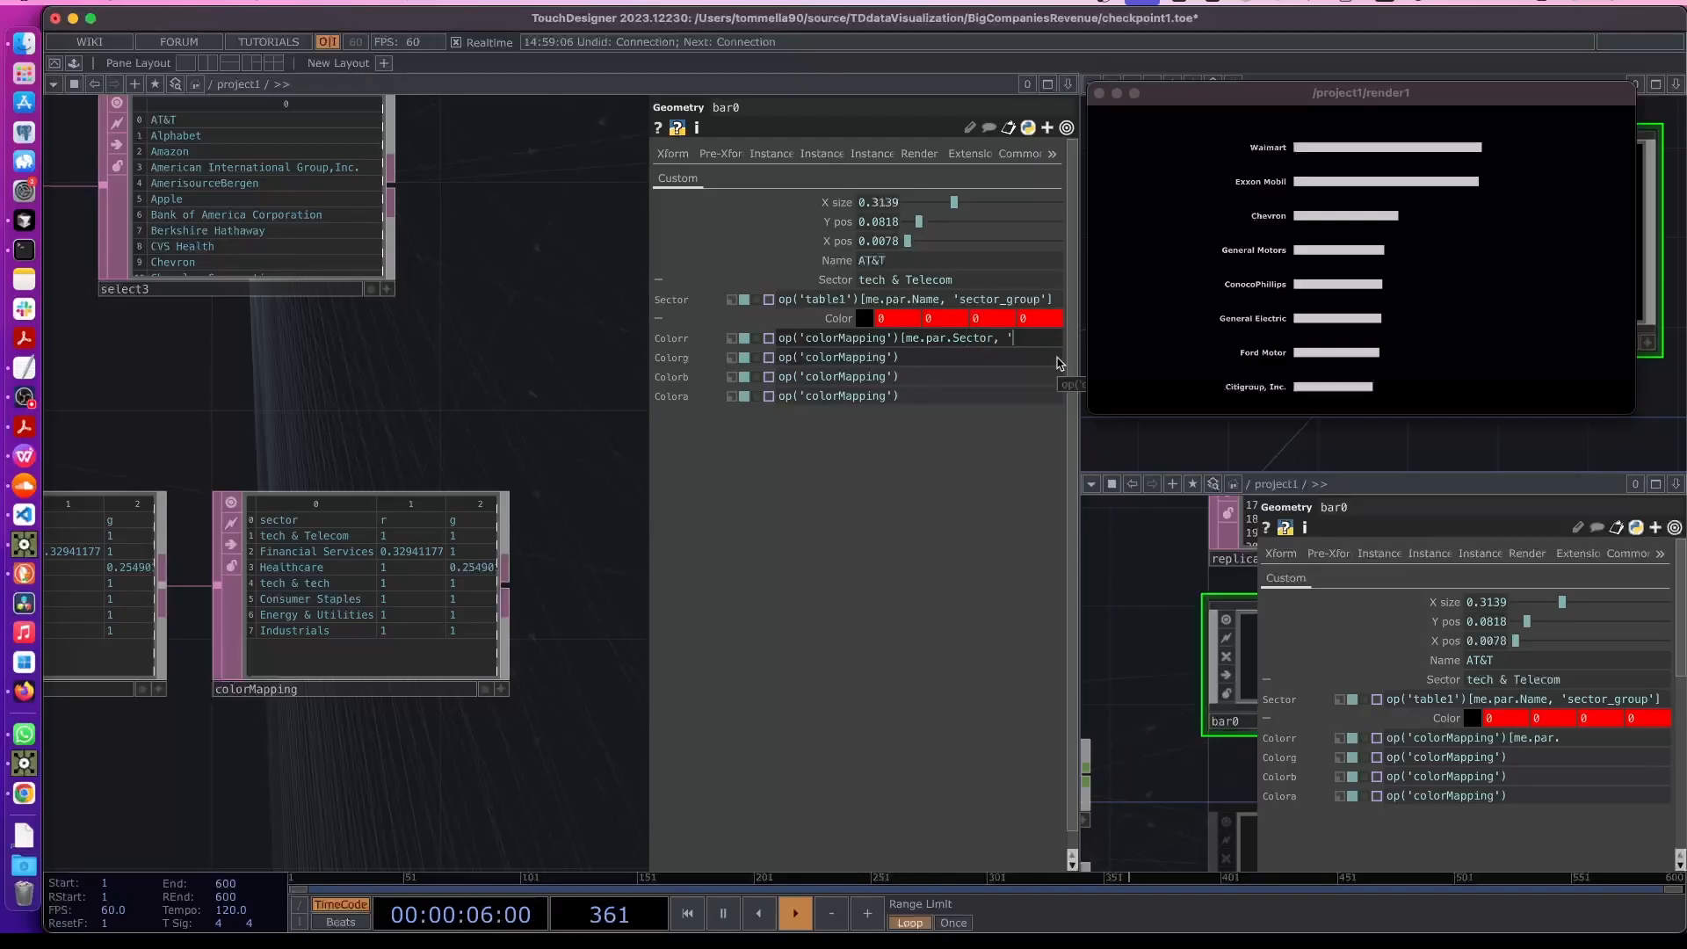
{"action": "type", "text": "r']"}
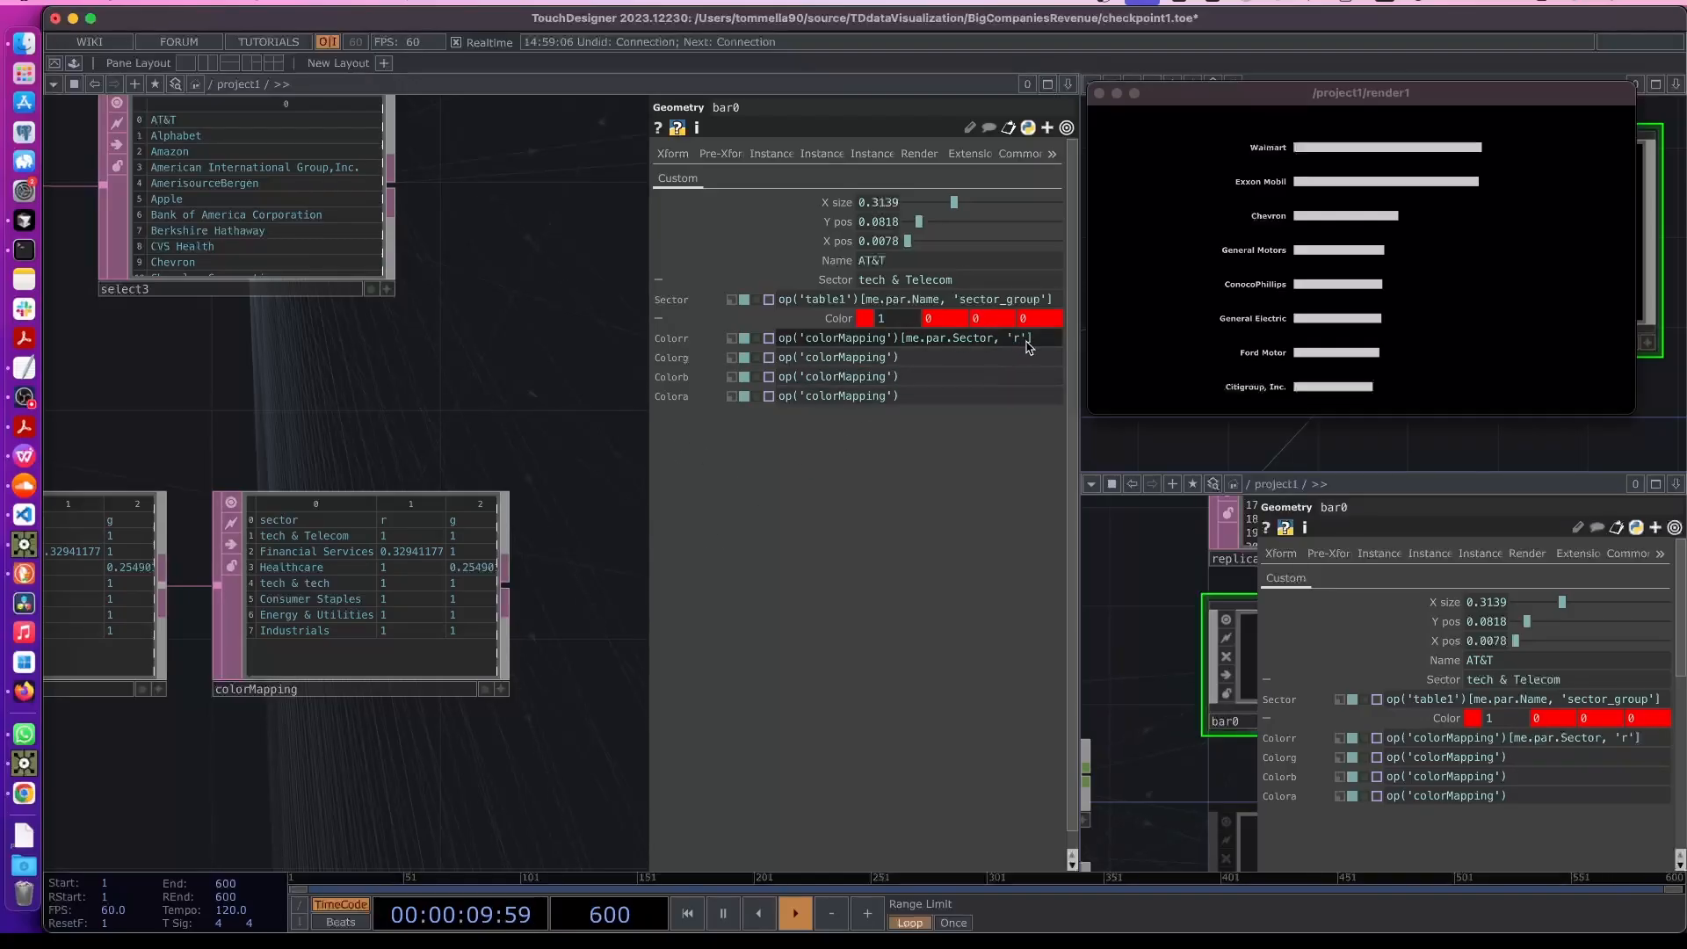
- Copy the Colorr expression into bar0's Colorg, Colorb and Colora parameters
{"action": "left_click_drag", "start_coordinate": [1036, 341], "coordinate": [739, 339]}
{"action": "key", "text": "ctrl+c"}
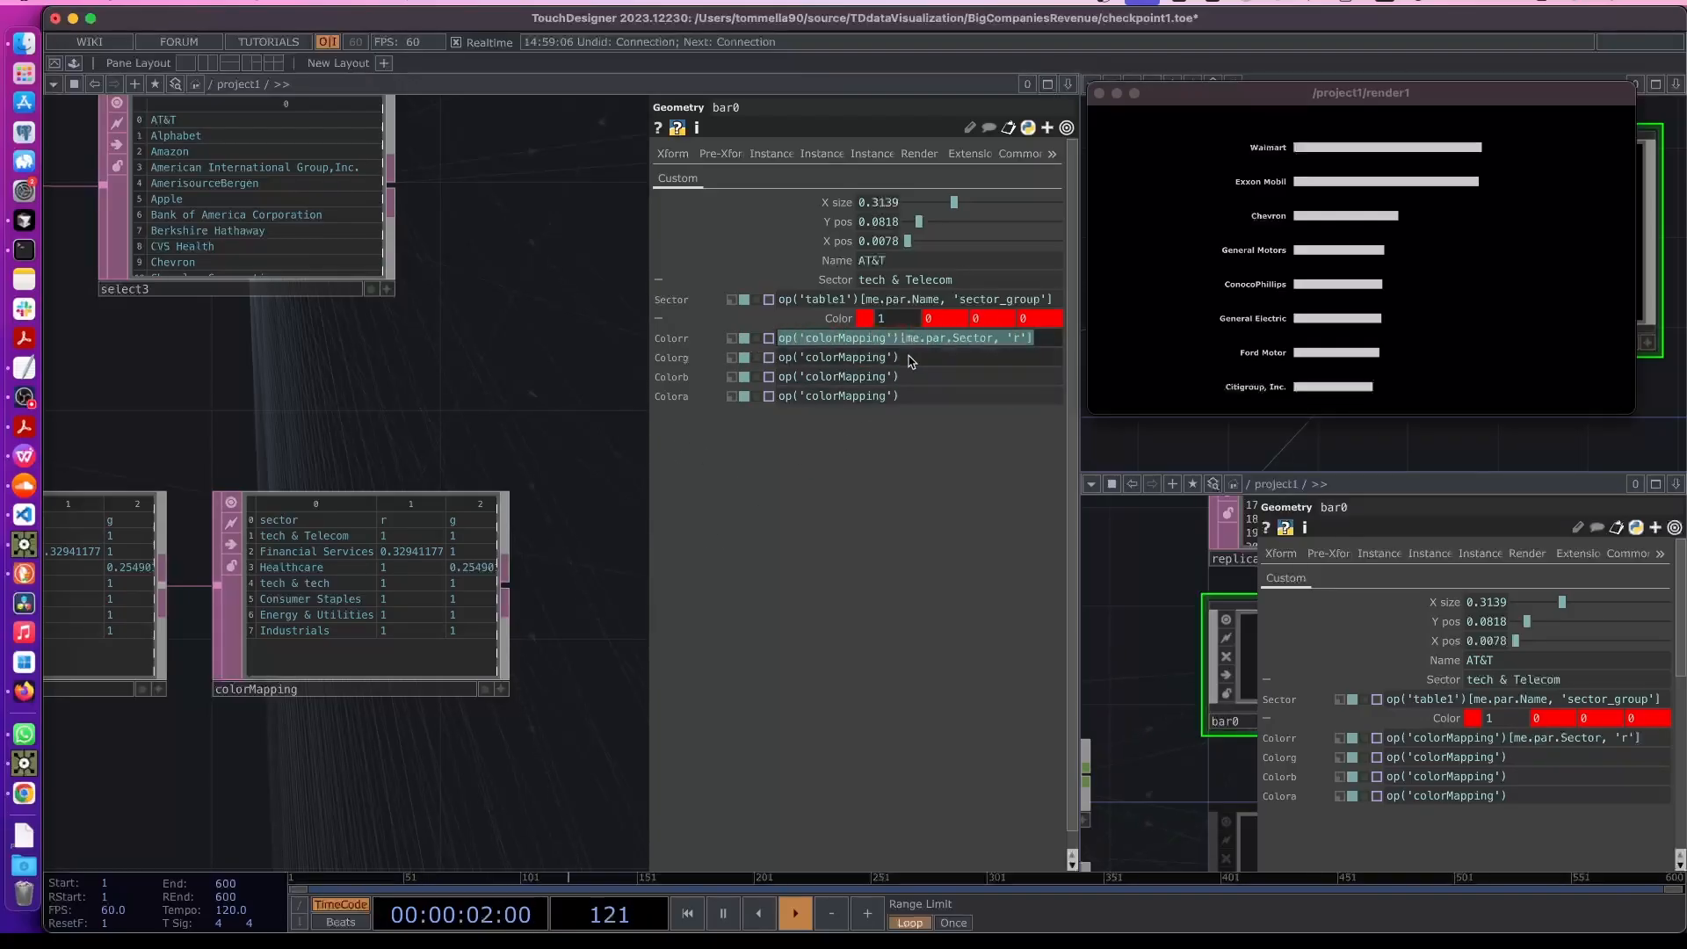
{"action": "left_click_drag", "start_coordinate": [928, 356], "coordinate": [753, 354]}
{"action": "key", "text": "ctrl+v"}
{"action": "left_click_drag", "start_coordinate": [900, 376], "coordinate": [764, 376]}
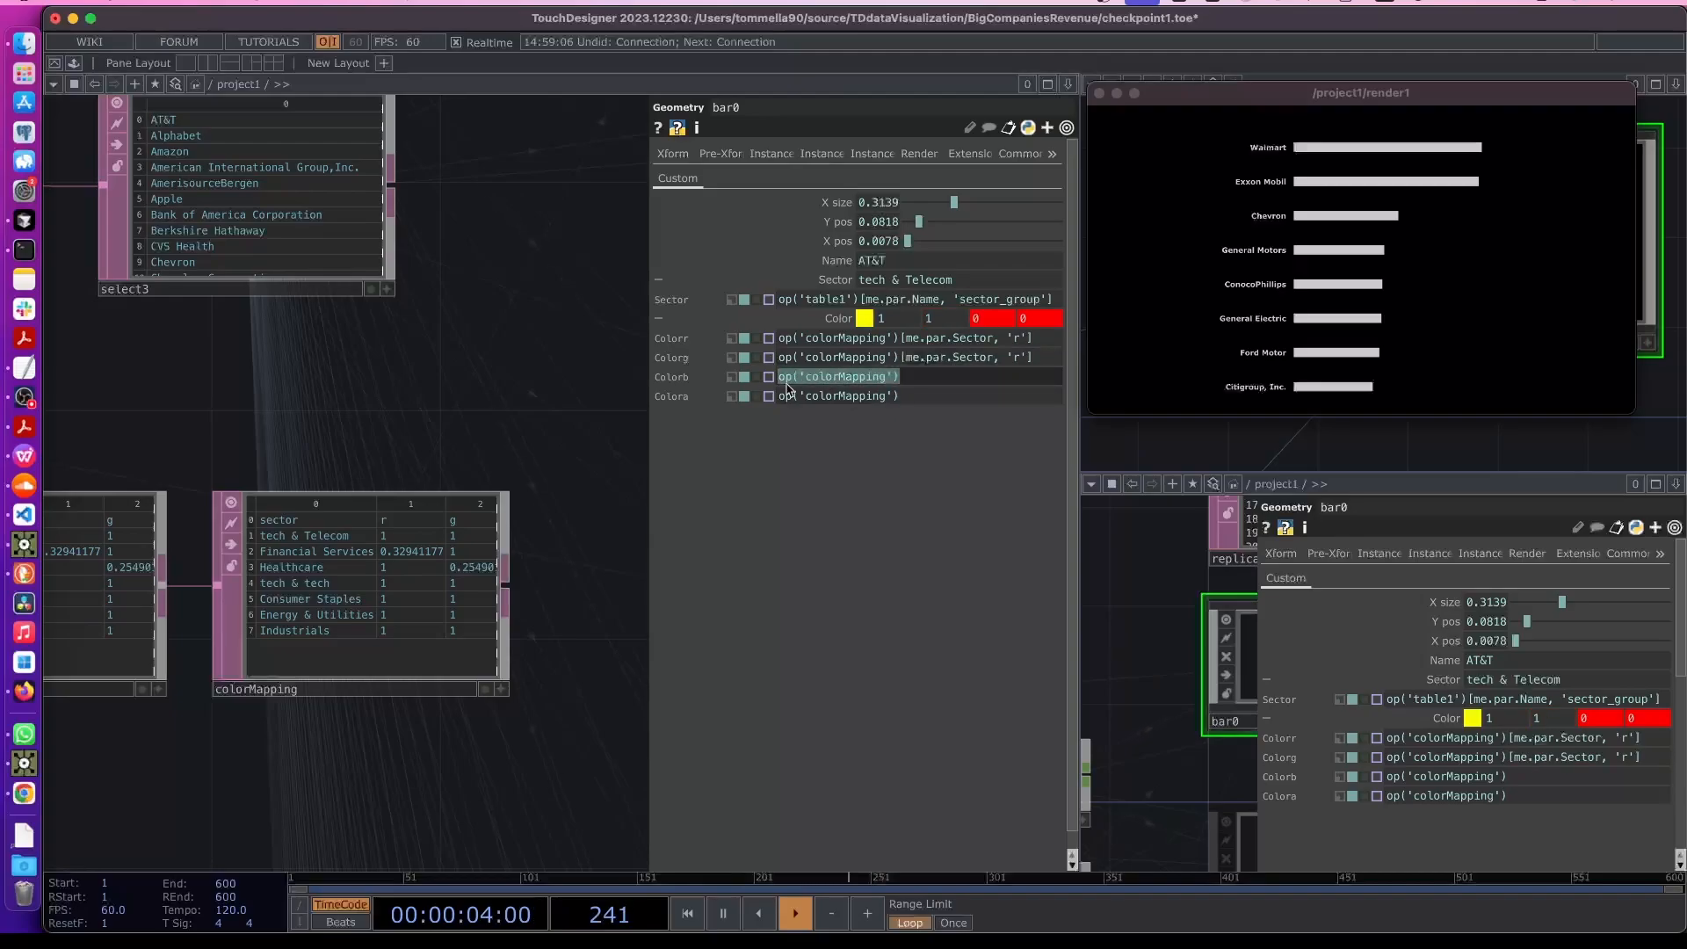
{"action": "key", "text": "ctrl+v"}
{"action": "left_click_drag", "start_coordinate": [902, 396], "coordinate": [733, 423]}
{"action": "key", "text": "ctrl+v"}
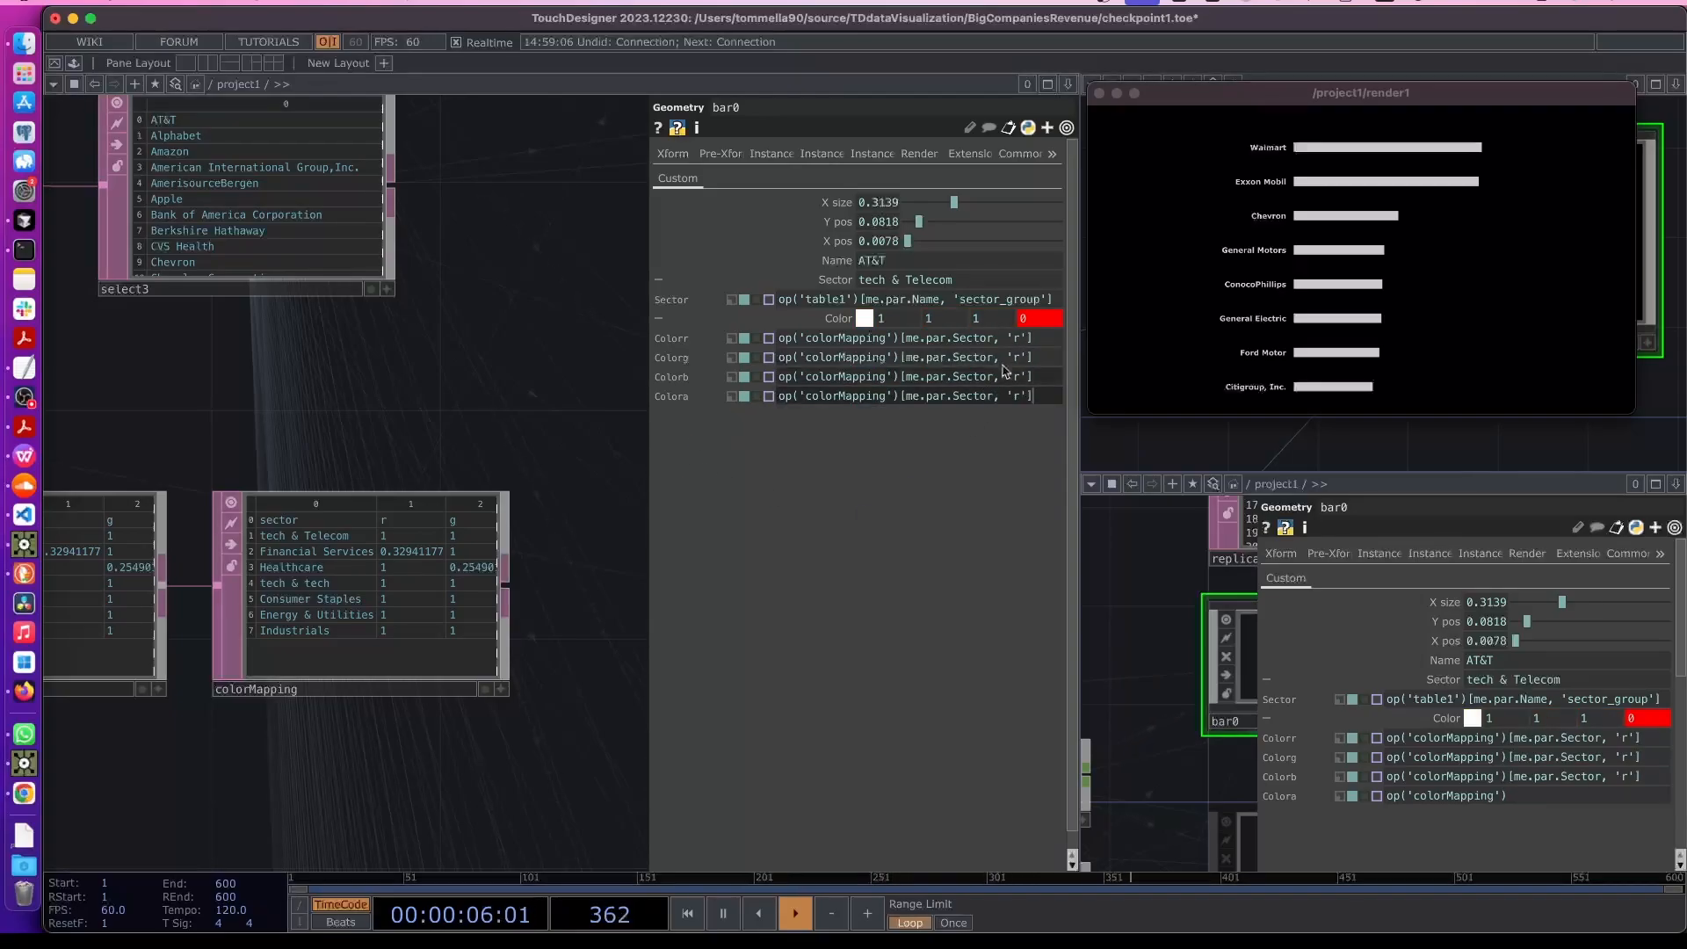
- Change the looked-up column in Colorg, Colorb and Colora to 'g', 'b' and 'a' respectively
{"action": "double_click", "coordinate": [1016, 358]}
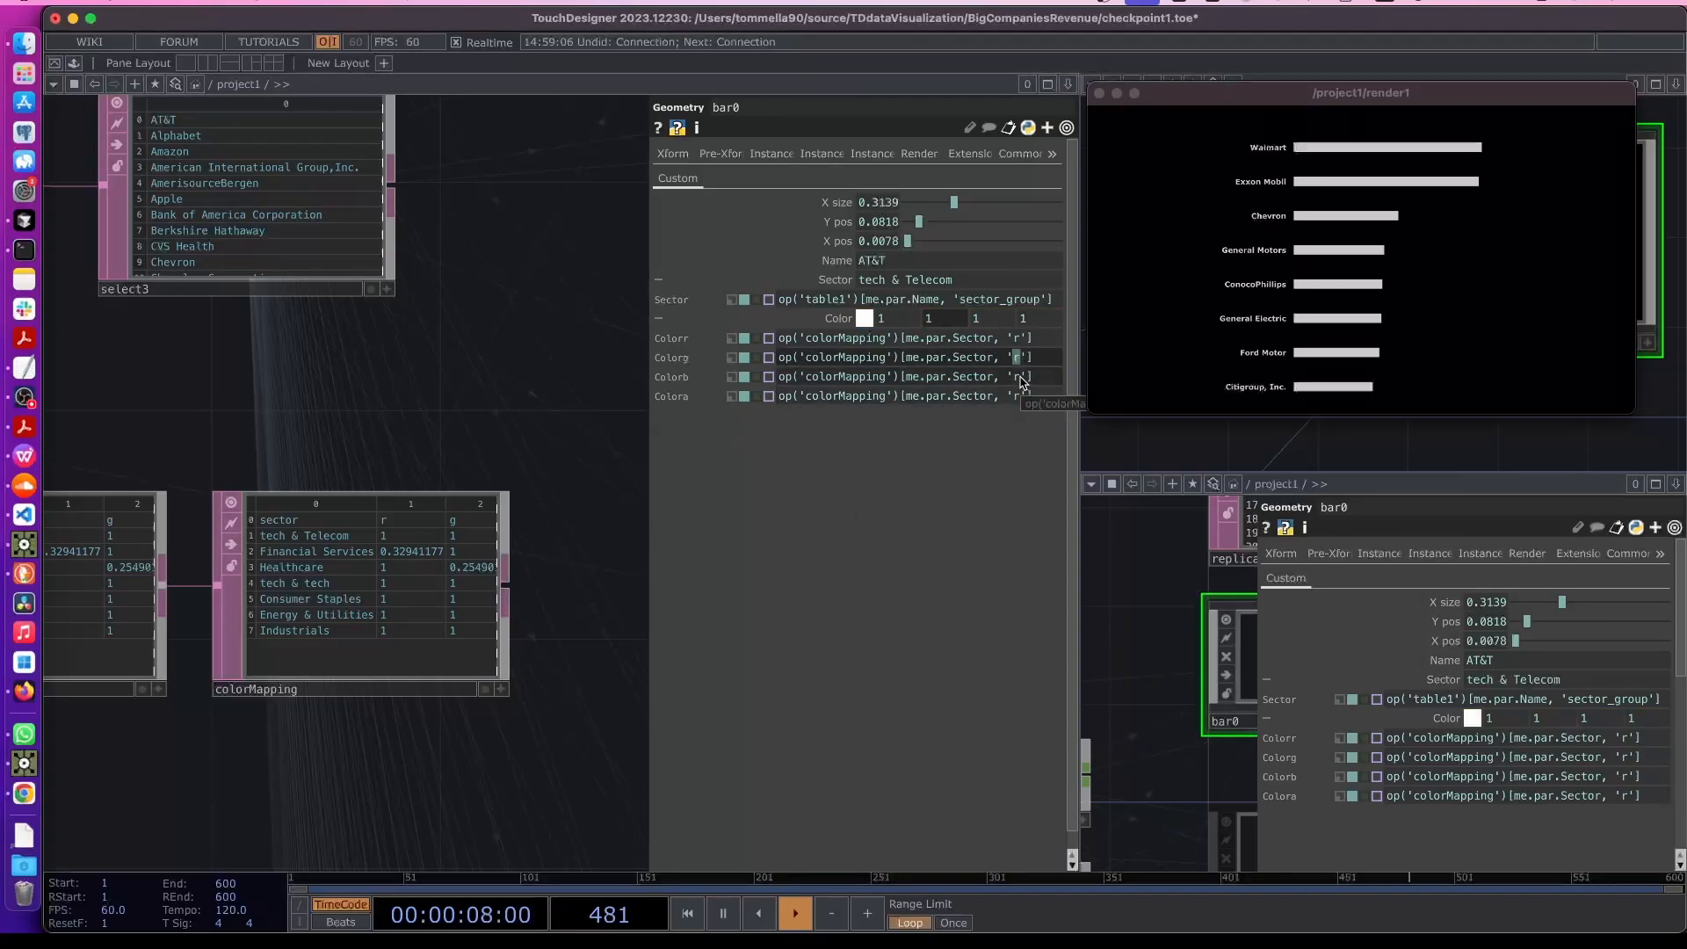
{"action": "type", "text": "g"}
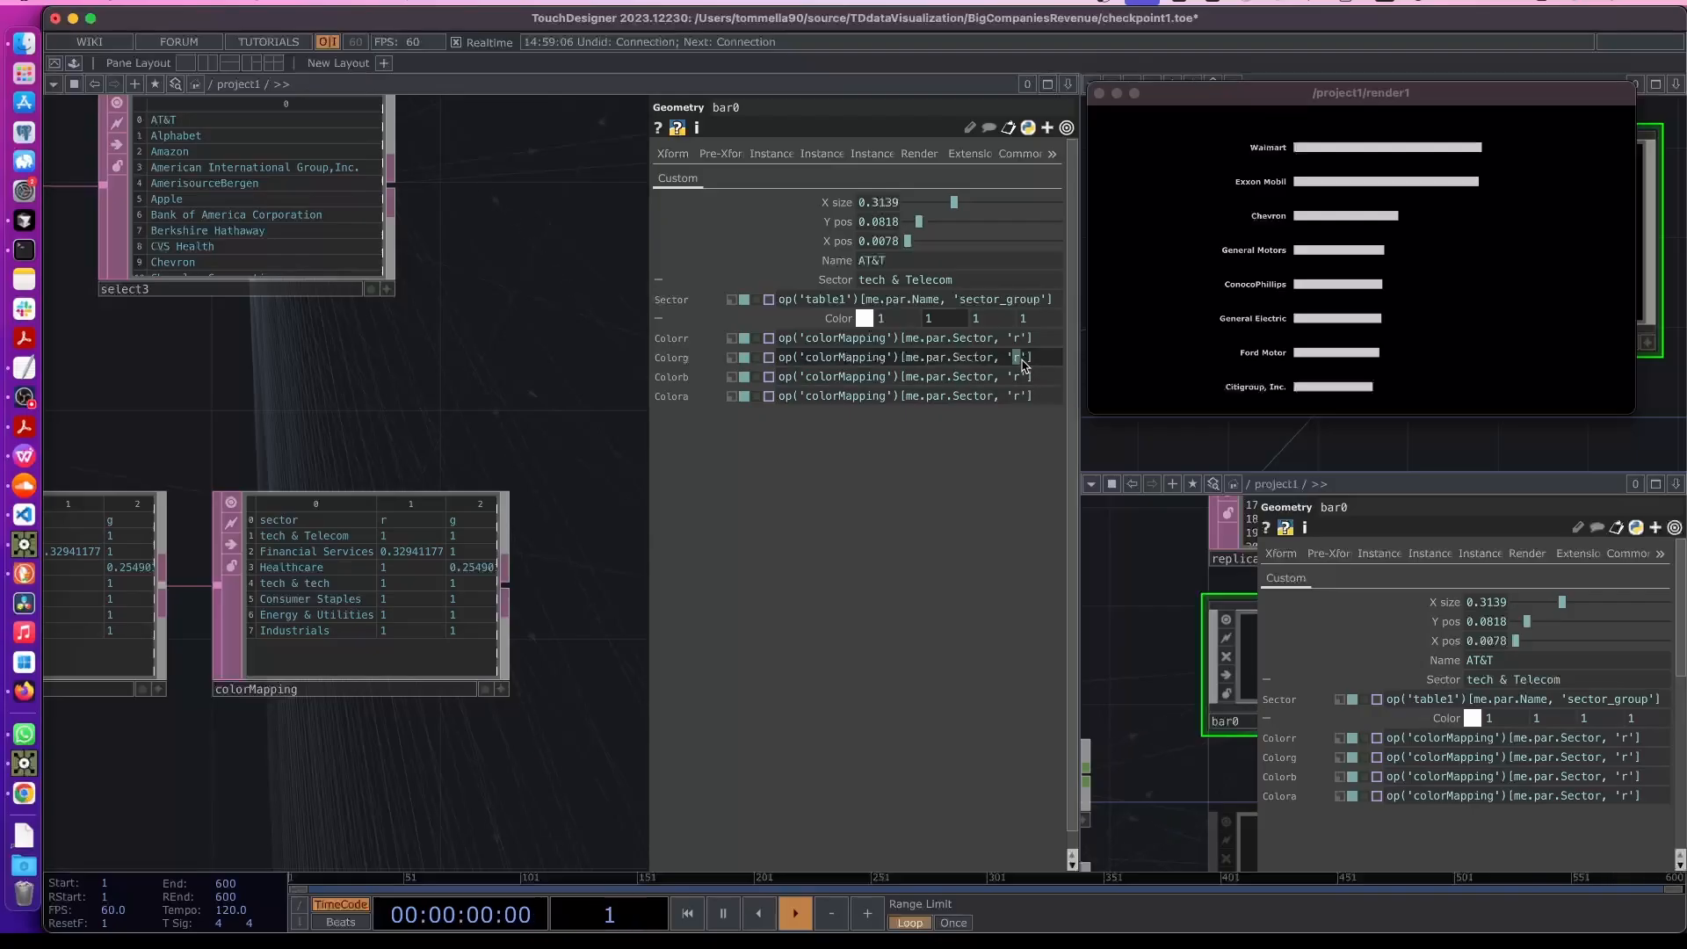
{"action": "double_click", "coordinate": [1017, 377]}
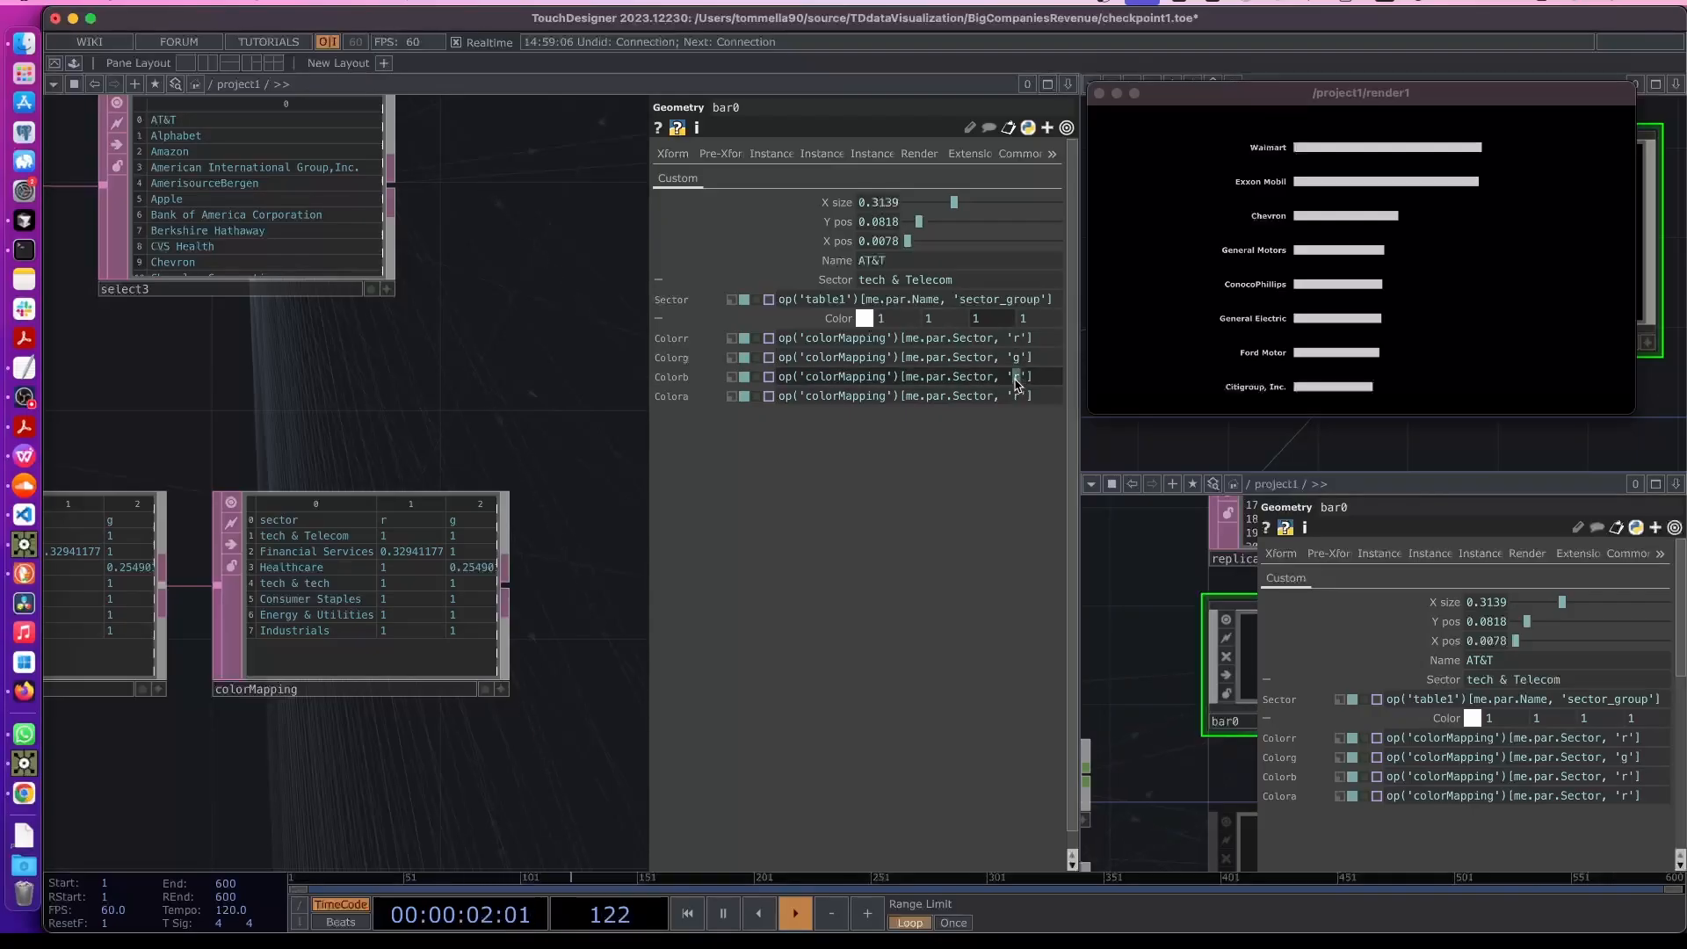
{"action": "double_click", "coordinate": [1019, 396]}
{"action": "type", "text": "a"}
{"action": "key", "text": "Return"}
{"action": "scroll", "coordinate": [422, 703], "scroll_direction": "down", "scroll_amount": 10}
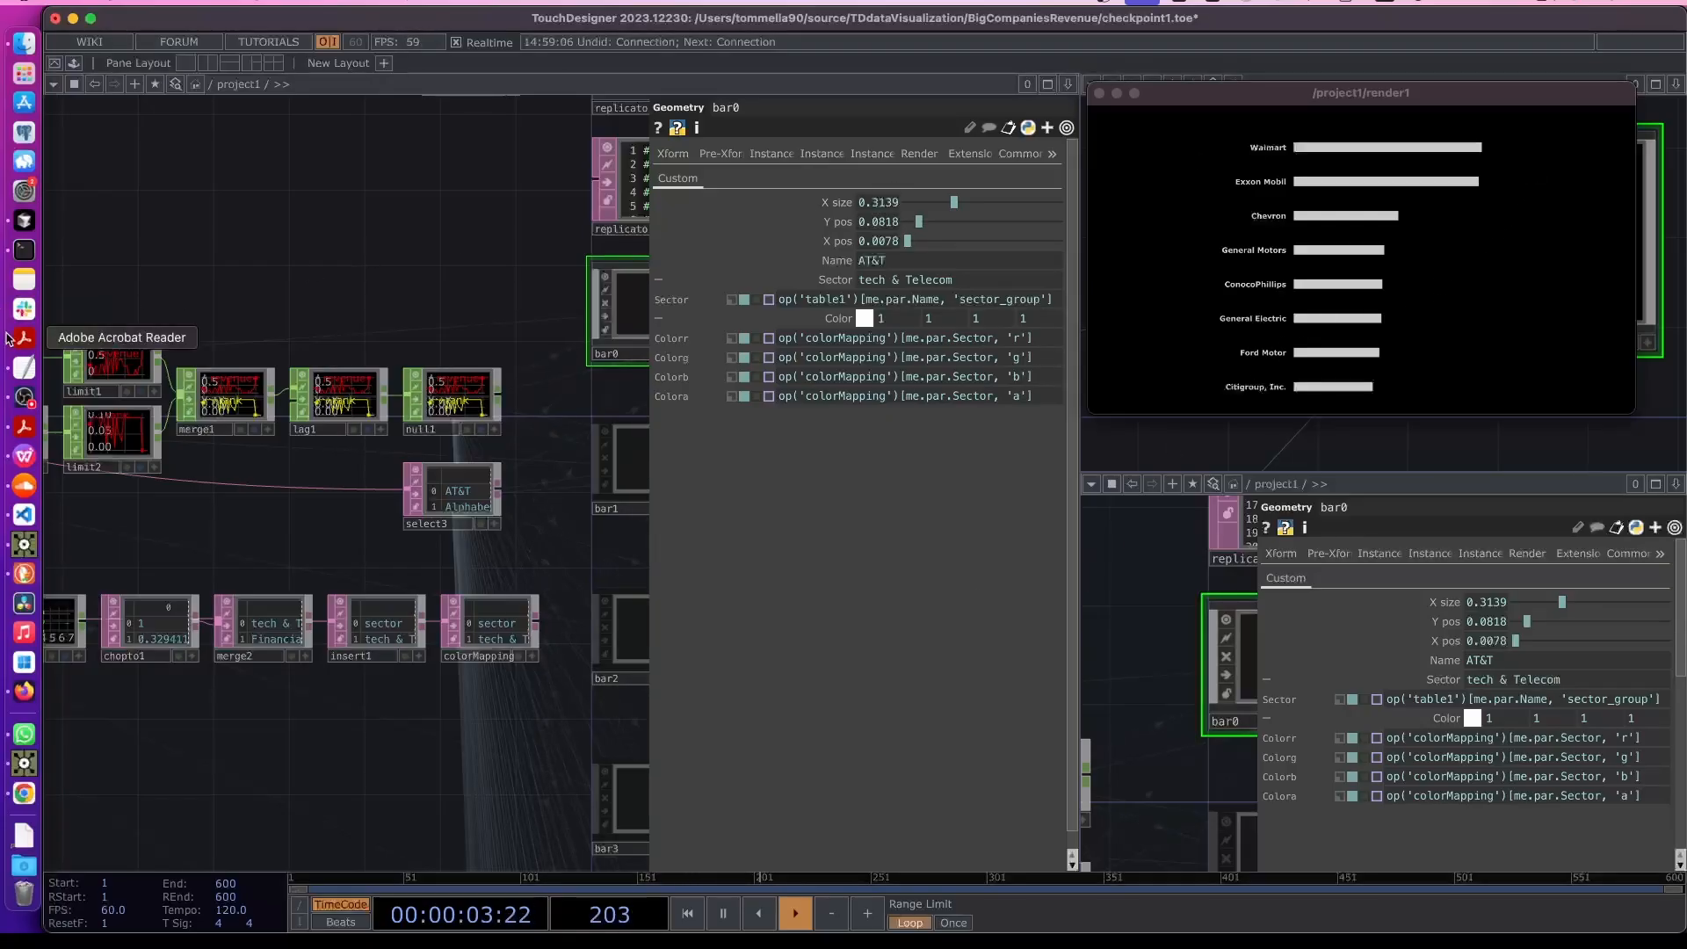
{"action": "key", "text": "super+Tab"}
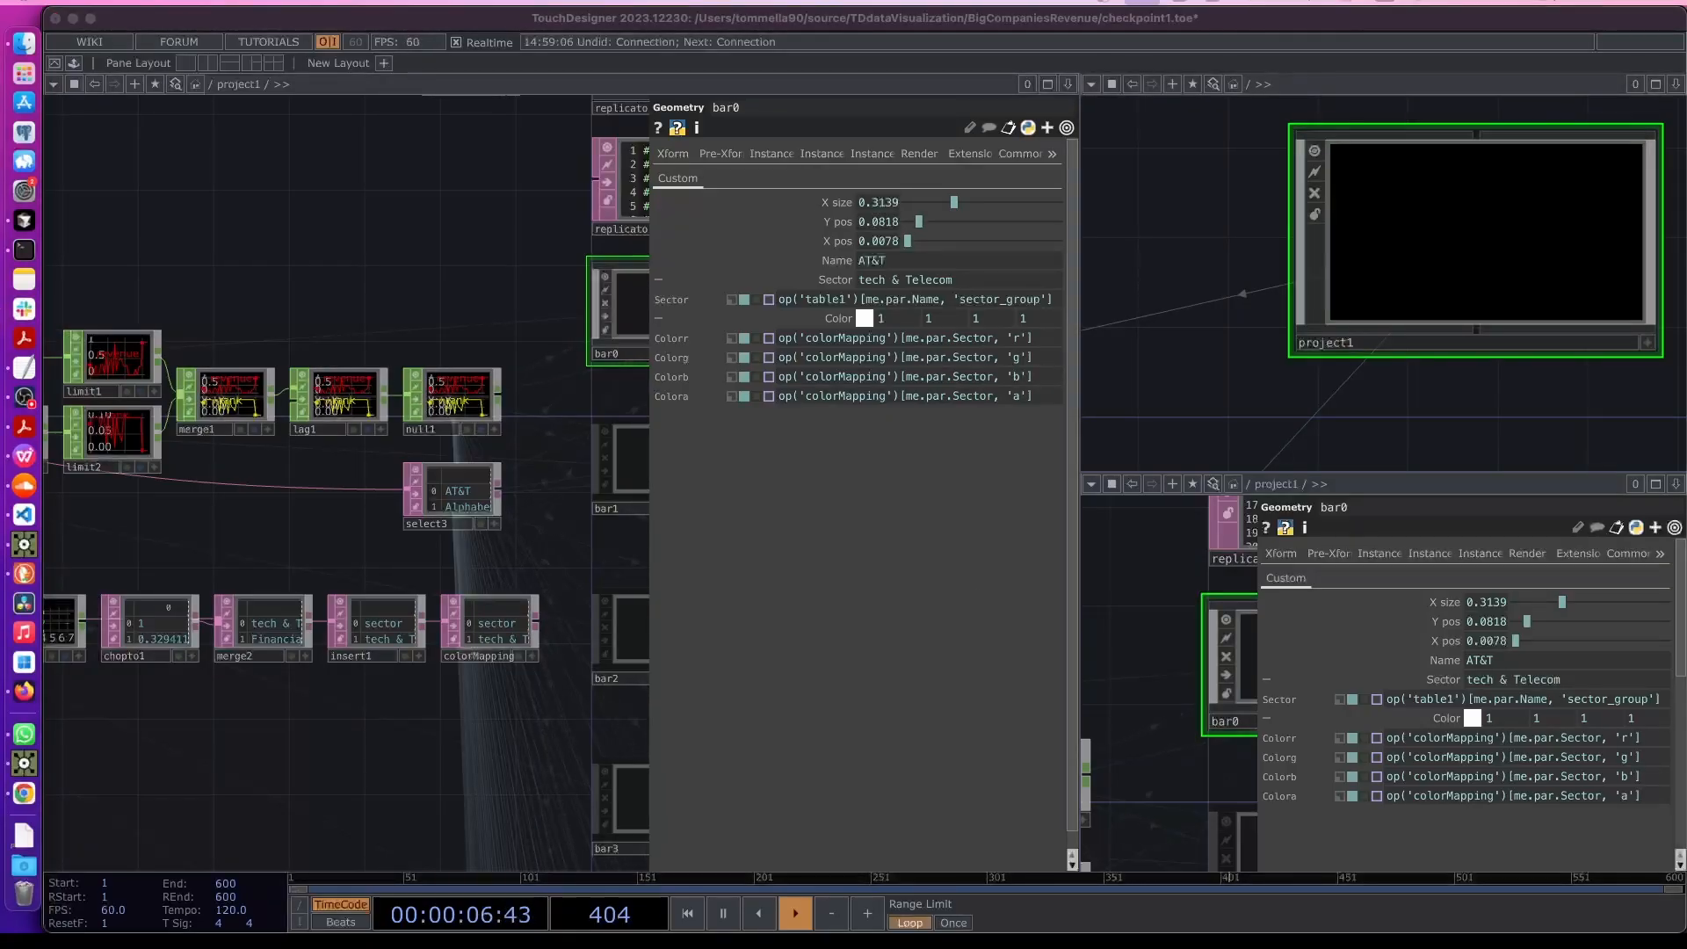
{"action": "left_click", "coordinate": [534, 559]}
{"action": "key", "text": "p"}
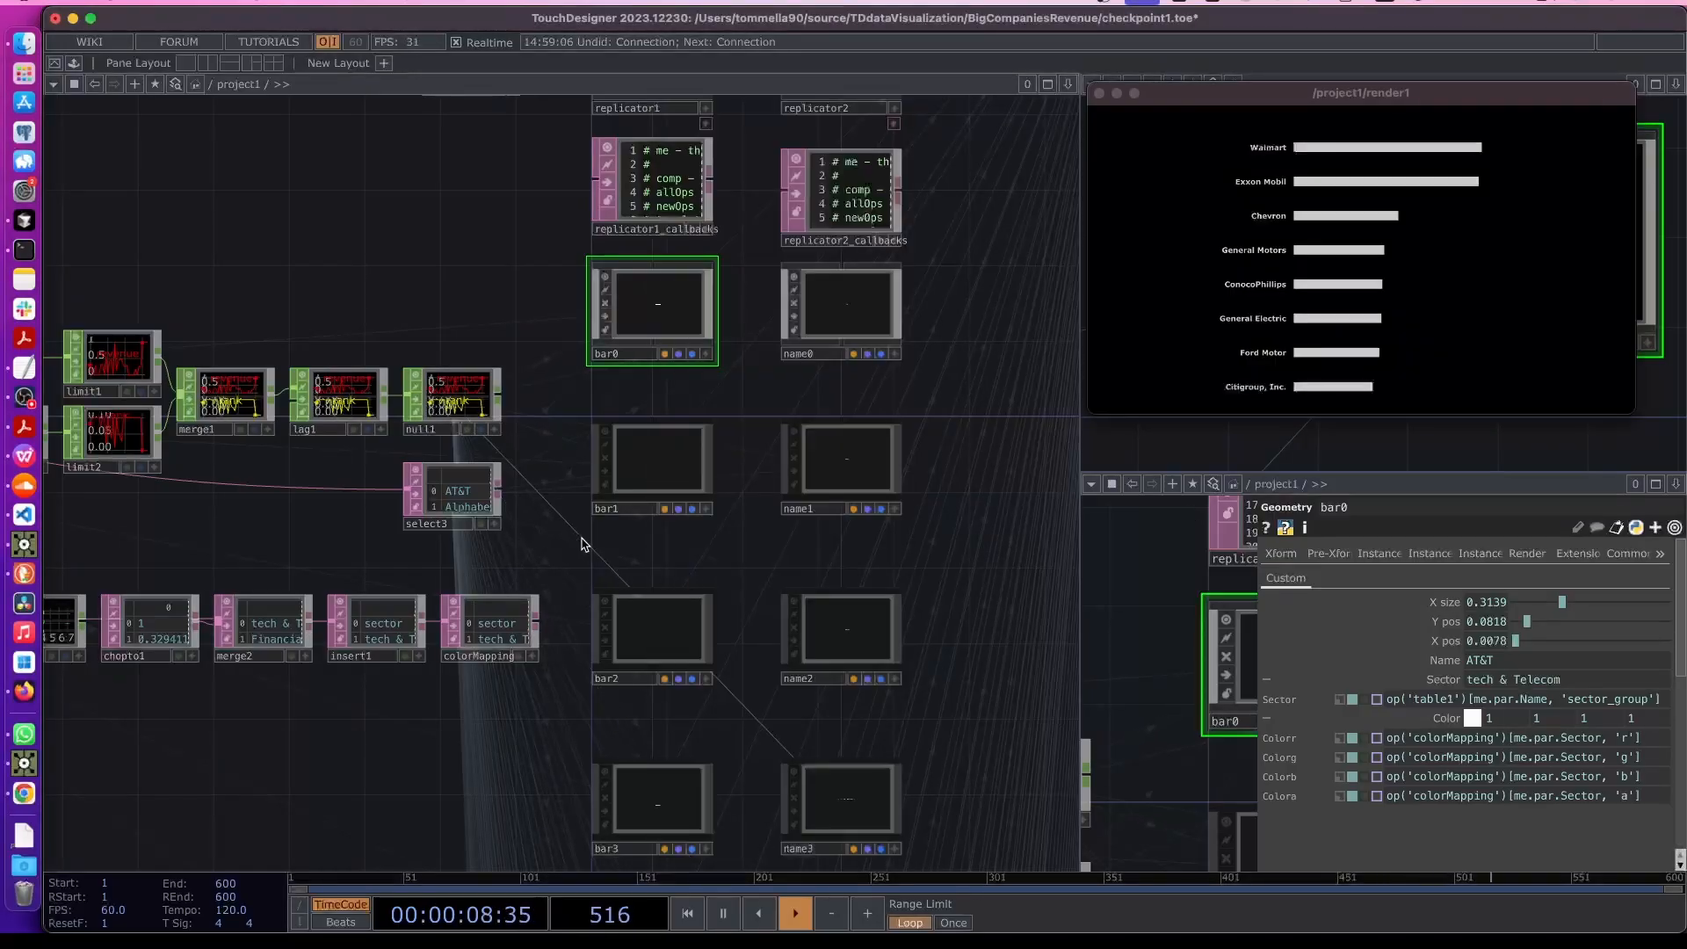
{"action": "mouse_move", "coordinate": [1156, 95]}
{"action": "left_mouse_down"}
{"action": "mouse_move", "coordinate": [1140, 95]}
{"action": "mouse_move", "coordinate": [1174, 91]}
{"action": "left_mouse_up"}
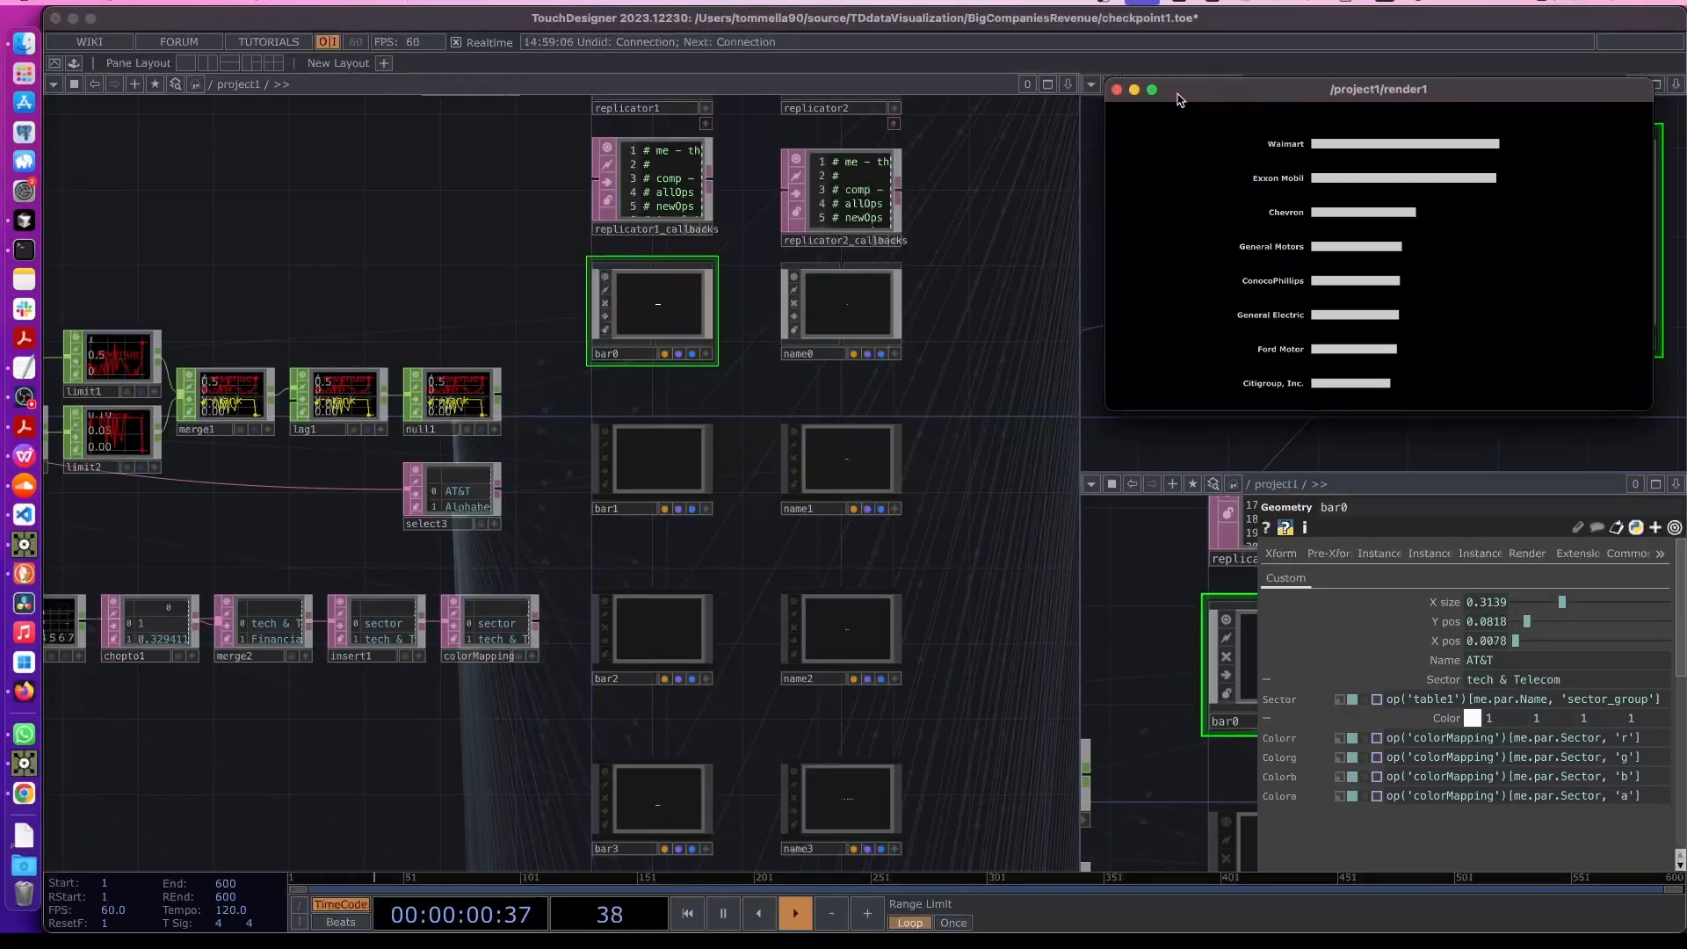
- Lighten ColorCat3's color to a pale pink with saturation 0.28
{"action": "scroll", "coordinate": [550, 584], "scroll_direction": "up", "scroll_amount": 2}
{"action": "scroll", "coordinate": [615, 508], "scroll_direction": "up", "scroll_amount": 1}
{"action": "left_click", "coordinate": [646, 453]}
{"action": "left_click_drag", "start_coordinate": [452, 697], "coordinate": [756, 659]}
{"action": "scroll", "coordinate": [587, 682], "scroll_direction": "down", "scroll_amount": 1}
{"action": "left_click_drag", "start_coordinate": [242, 680], "coordinate": [573, 665]}
{"action": "scroll", "coordinate": [527, 672], "scroll_direction": "down", "scroll_amount": 1}
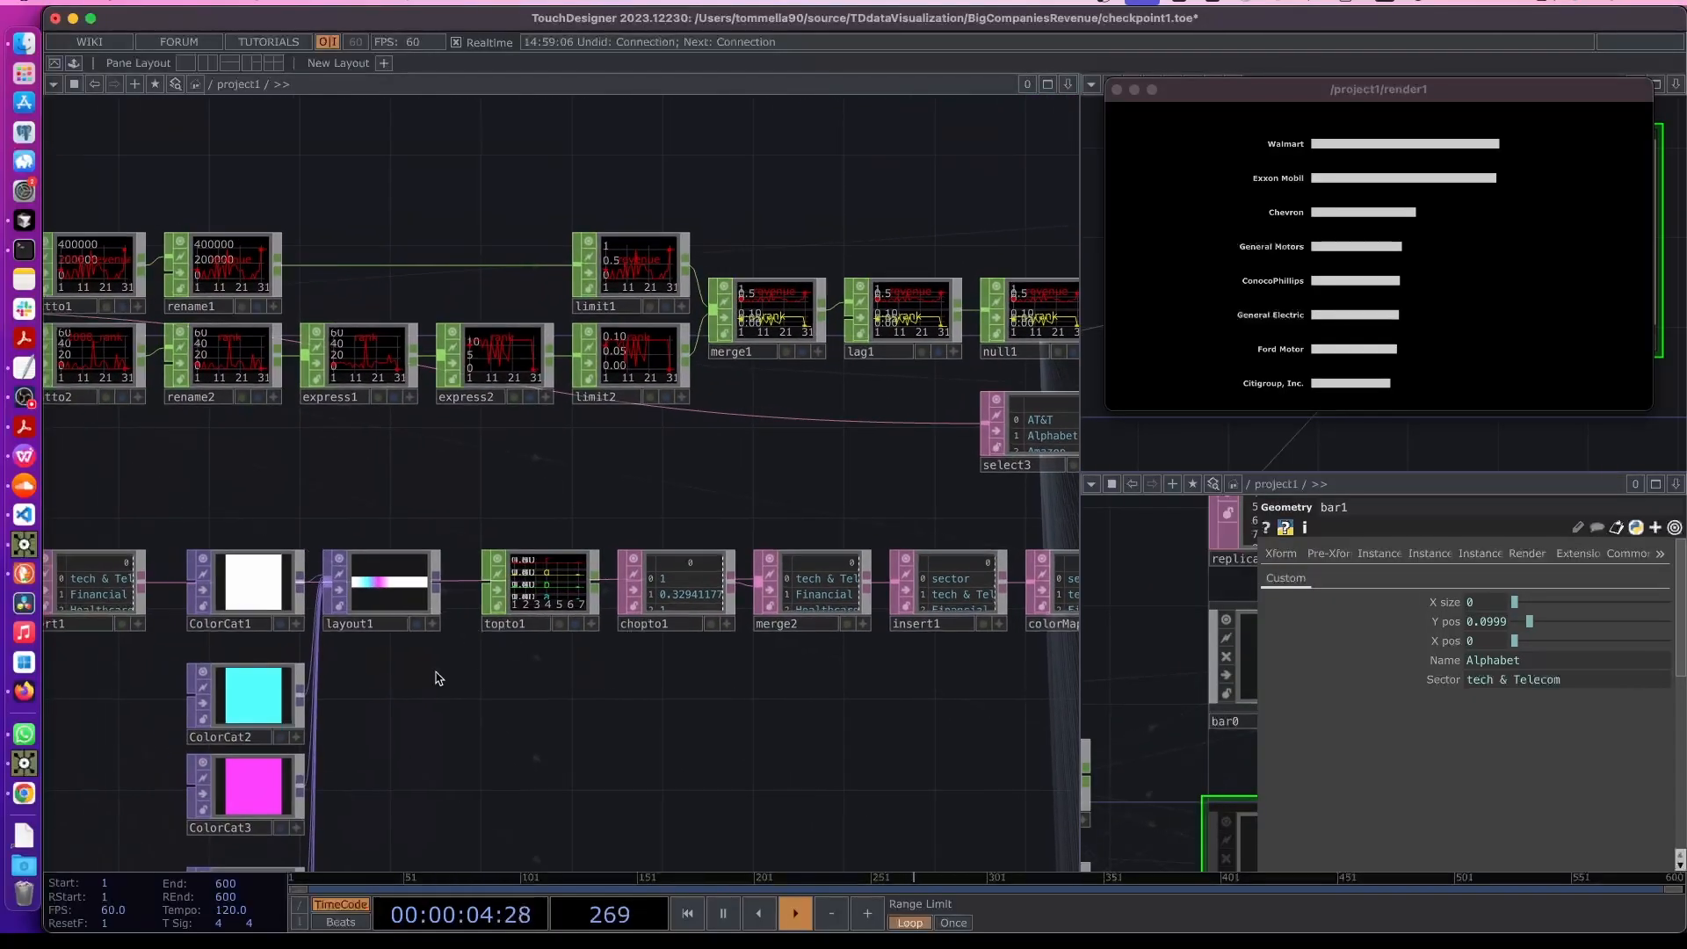
{"action": "left_click", "coordinate": [298, 613]}
{"action": "left_click_drag", "start_coordinate": [746, 760], "coordinate": [365, 701]}
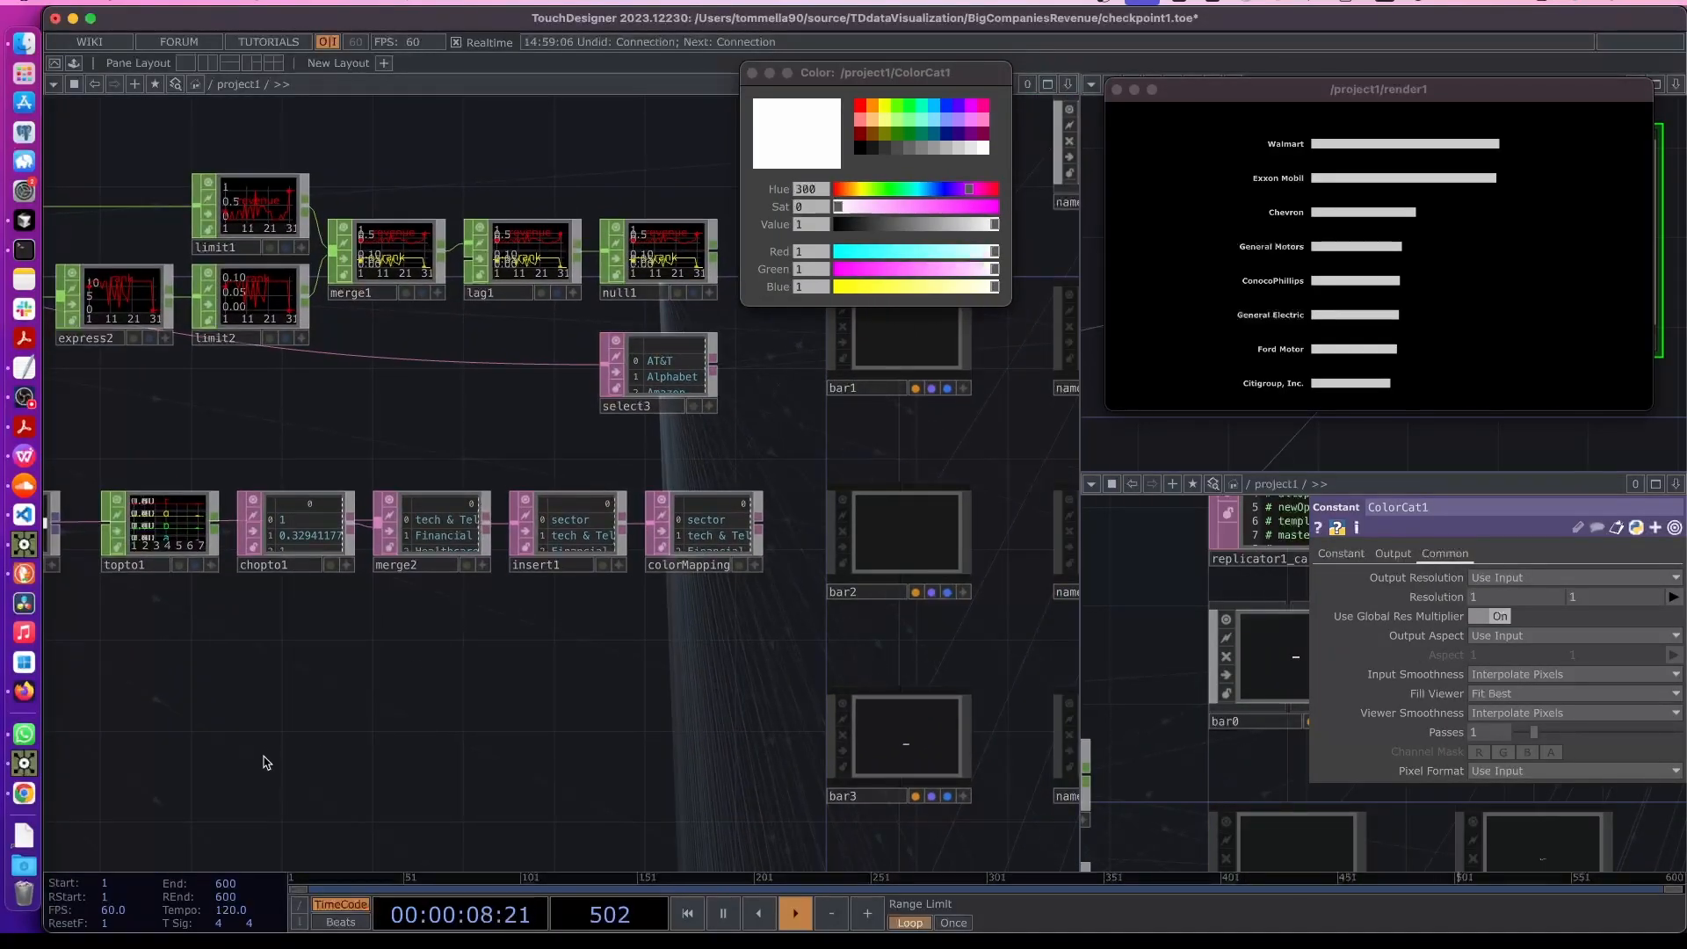
{"action": "left_click_drag", "start_coordinate": [261, 761], "coordinate": [724, 710]}
{"action": "left_click_drag", "start_coordinate": [580, 629], "coordinate": [671, 424]}
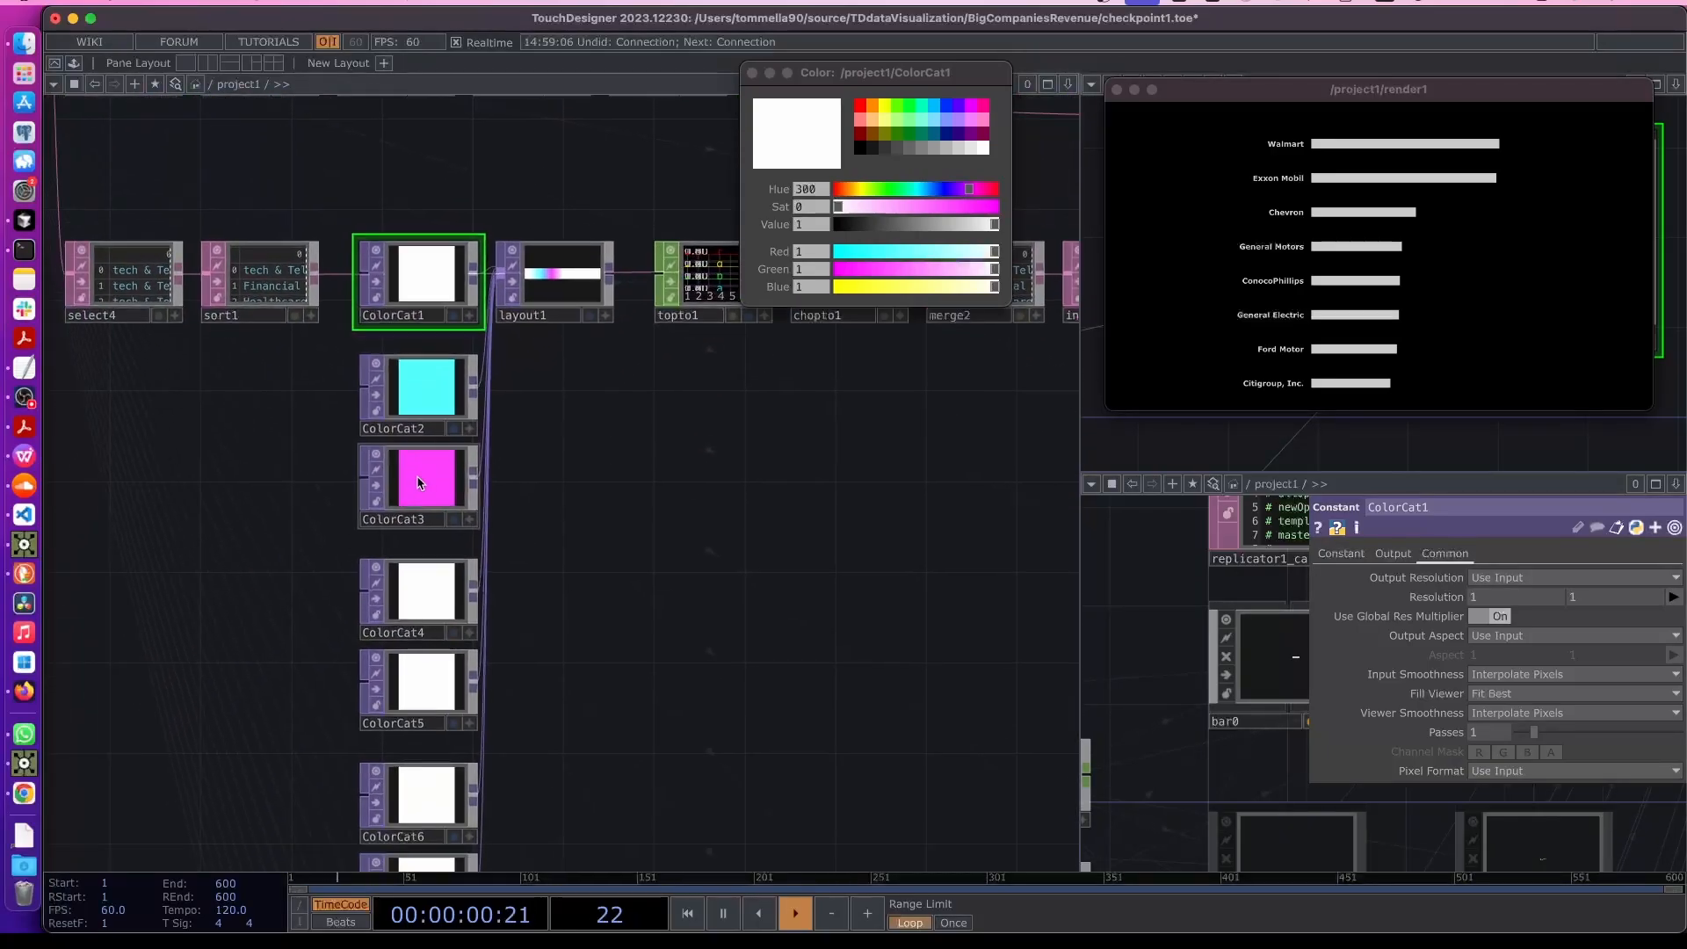
{"action": "left_click", "coordinate": [418, 477]}
{"action": "left_click_drag", "start_coordinate": [929, 268], "coordinate": [950, 269]}
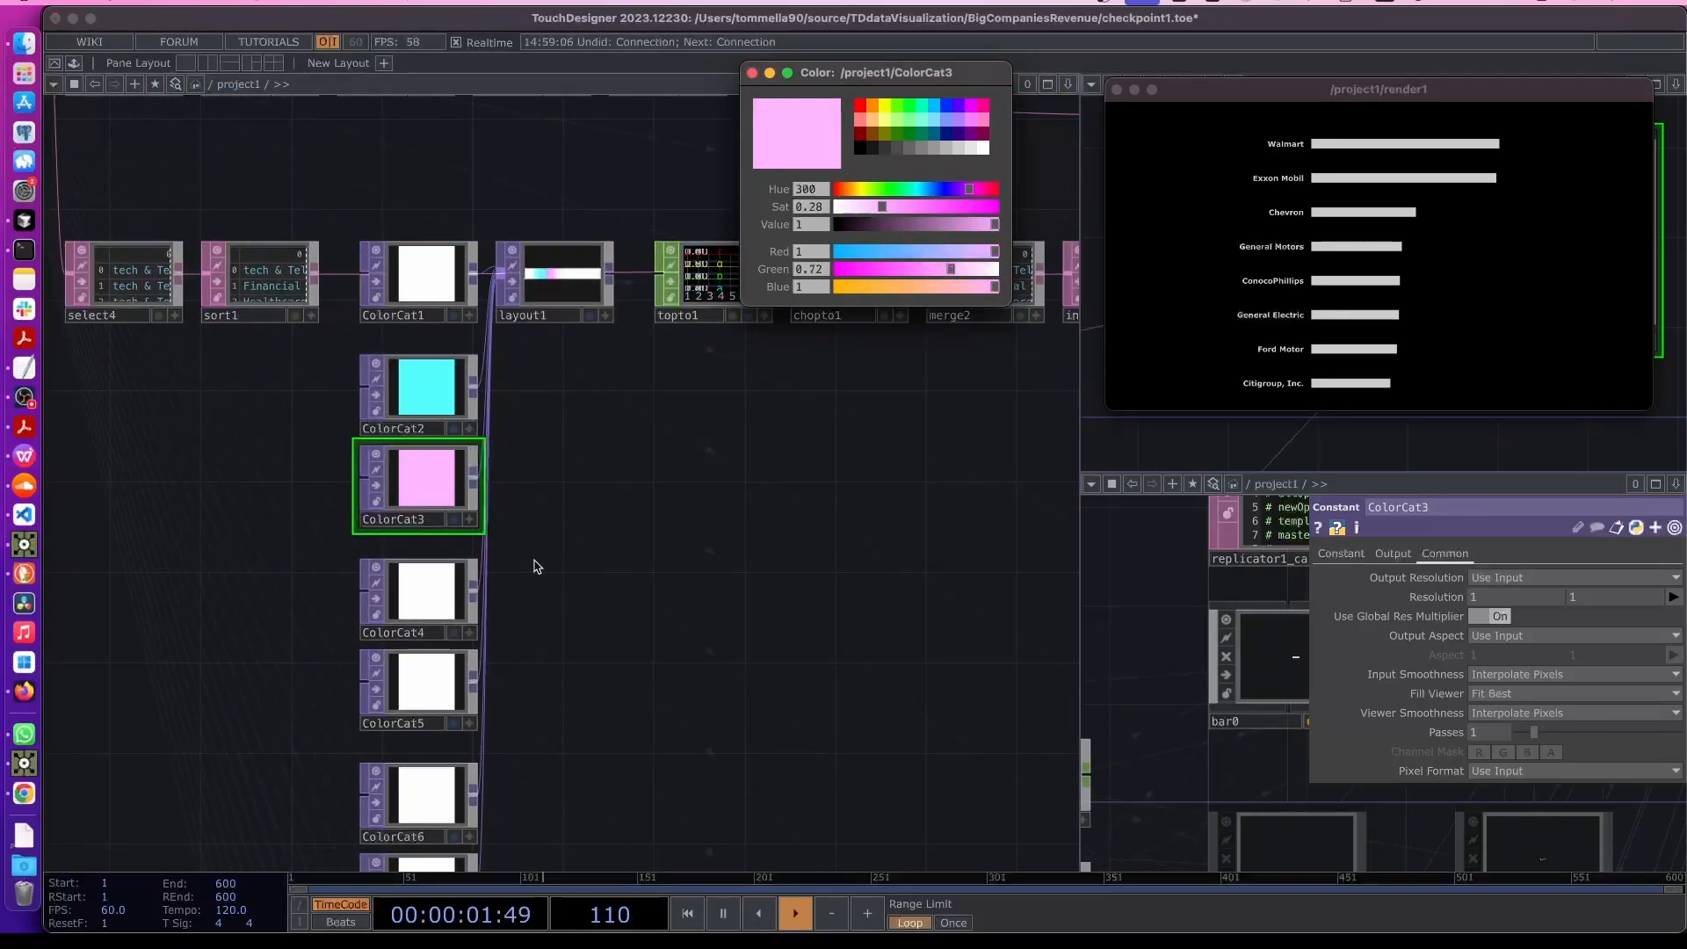
- Pick a pale green swatch for ColorCat4 and a pale orange swatch for ColorCat5
{"action": "left_click", "coordinate": [426, 581]}
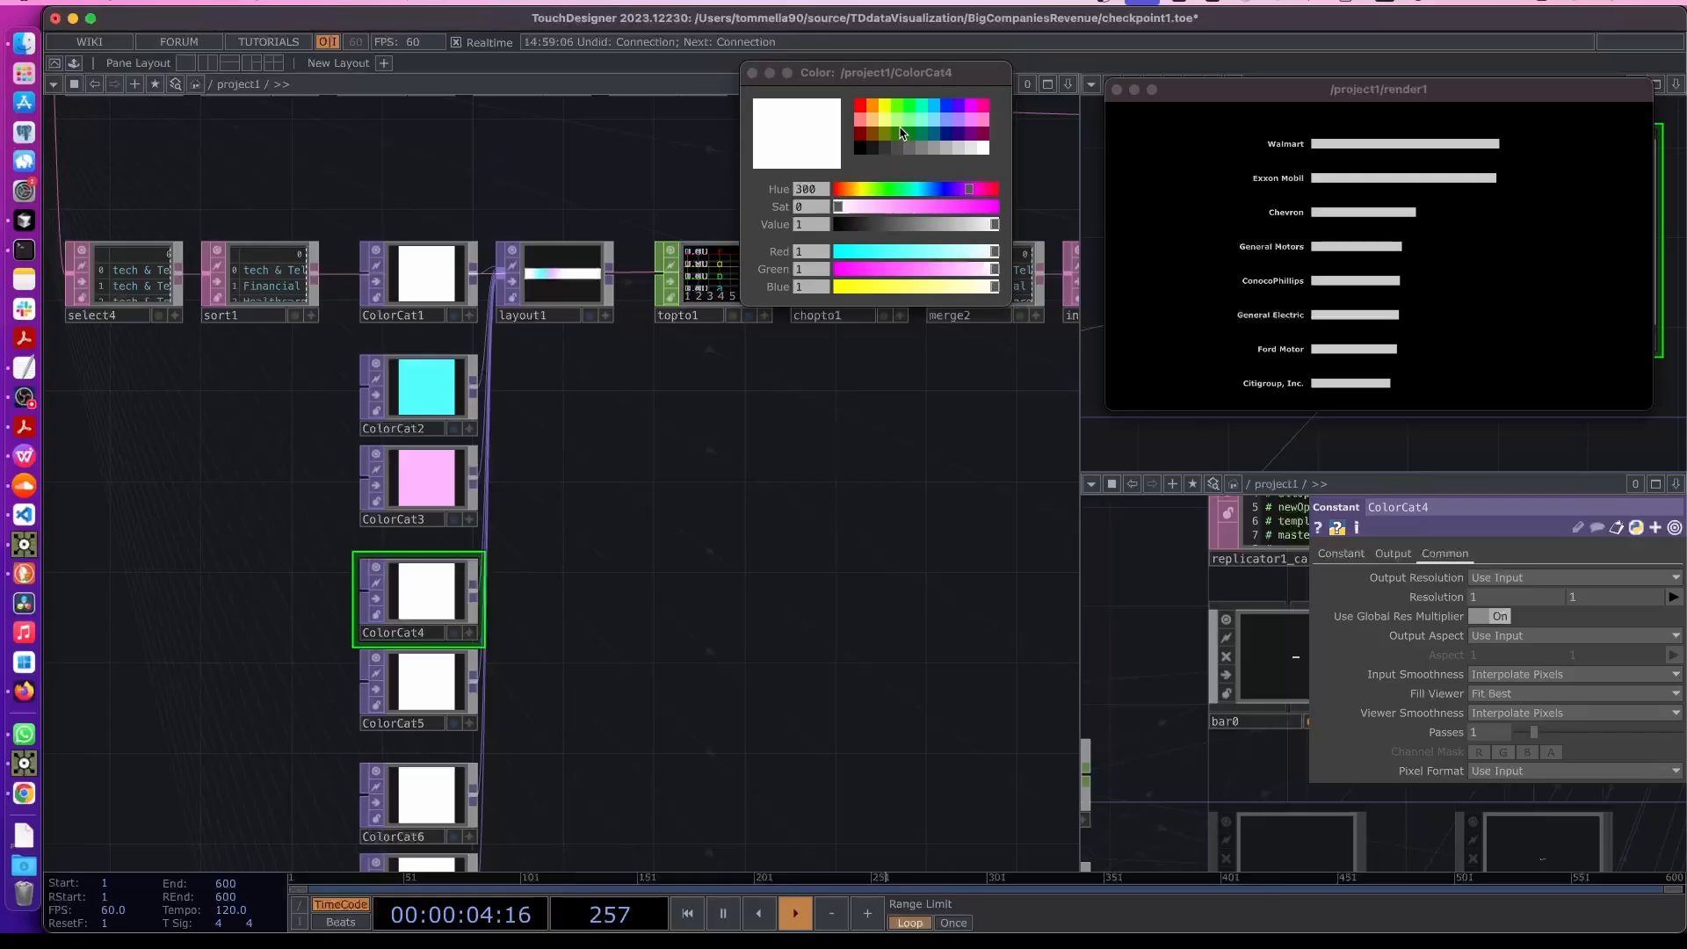
{"action": "left_click", "coordinate": [901, 132]}
{"action": "scroll", "coordinate": [471, 640], "scroll_direction": "down", "scroll_amount": 5}
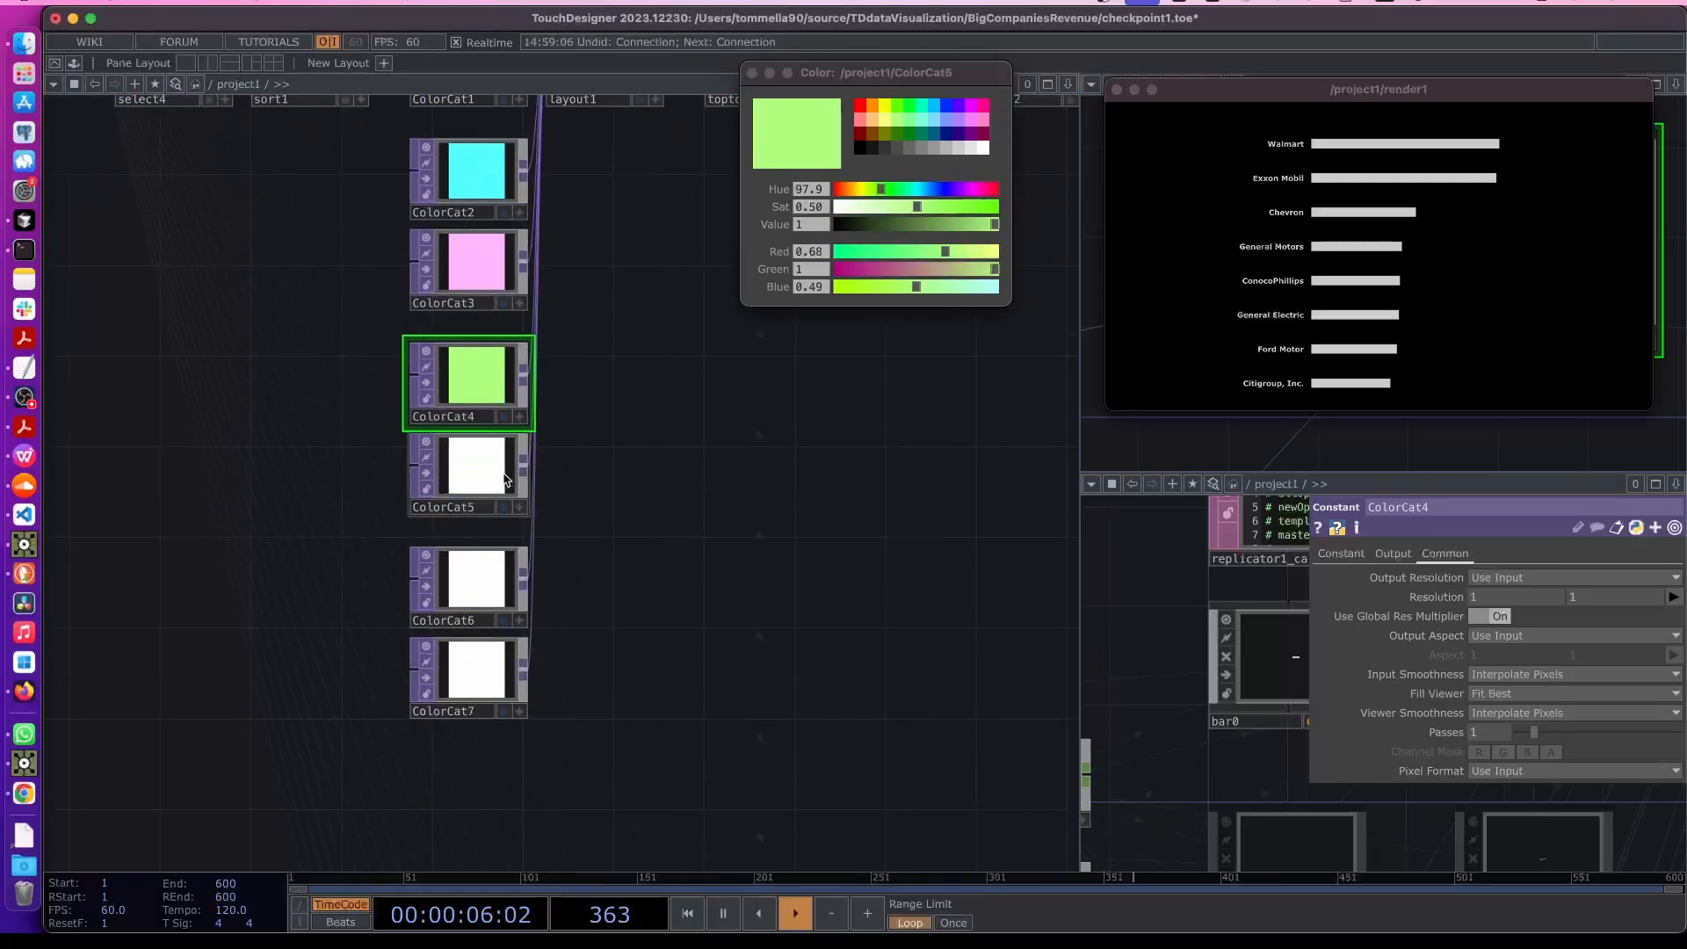
{"action": "left_click", "coordinate": [505, 479]}
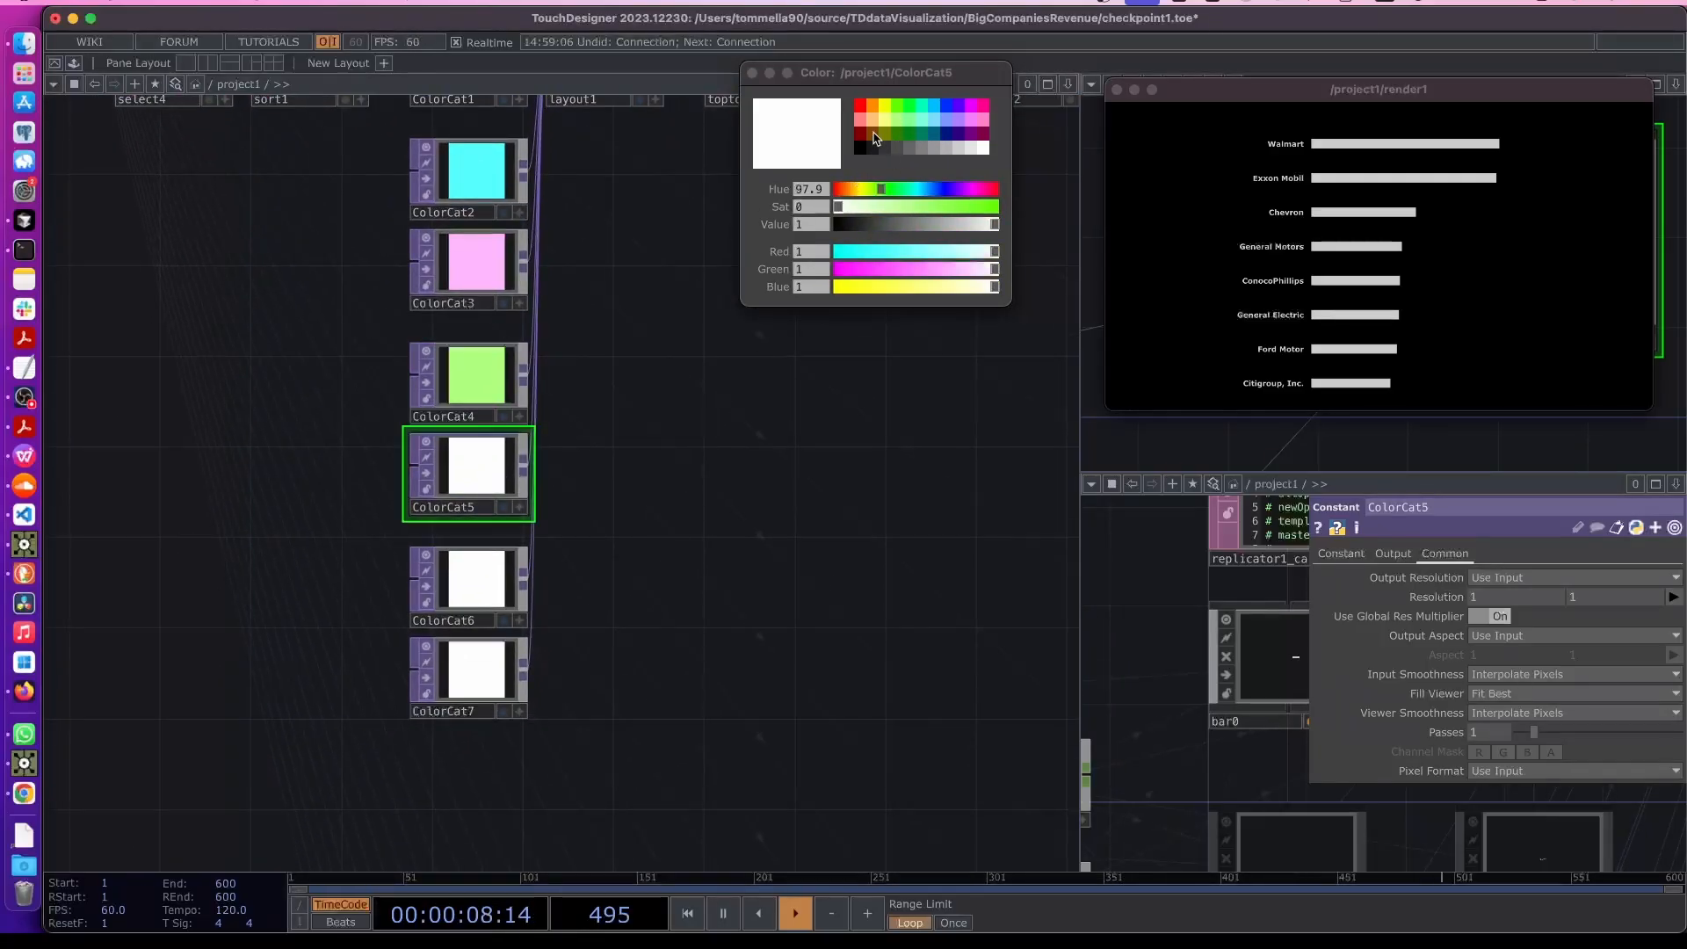
{"action": "left_click", "coordinate": [872, 119]}
- Set ColorCat6 to pale yellow with Blue 0.75 and pick a lavender swatch for ColorCat7
{"action": "left_click", "coordinate": [492, 581]}
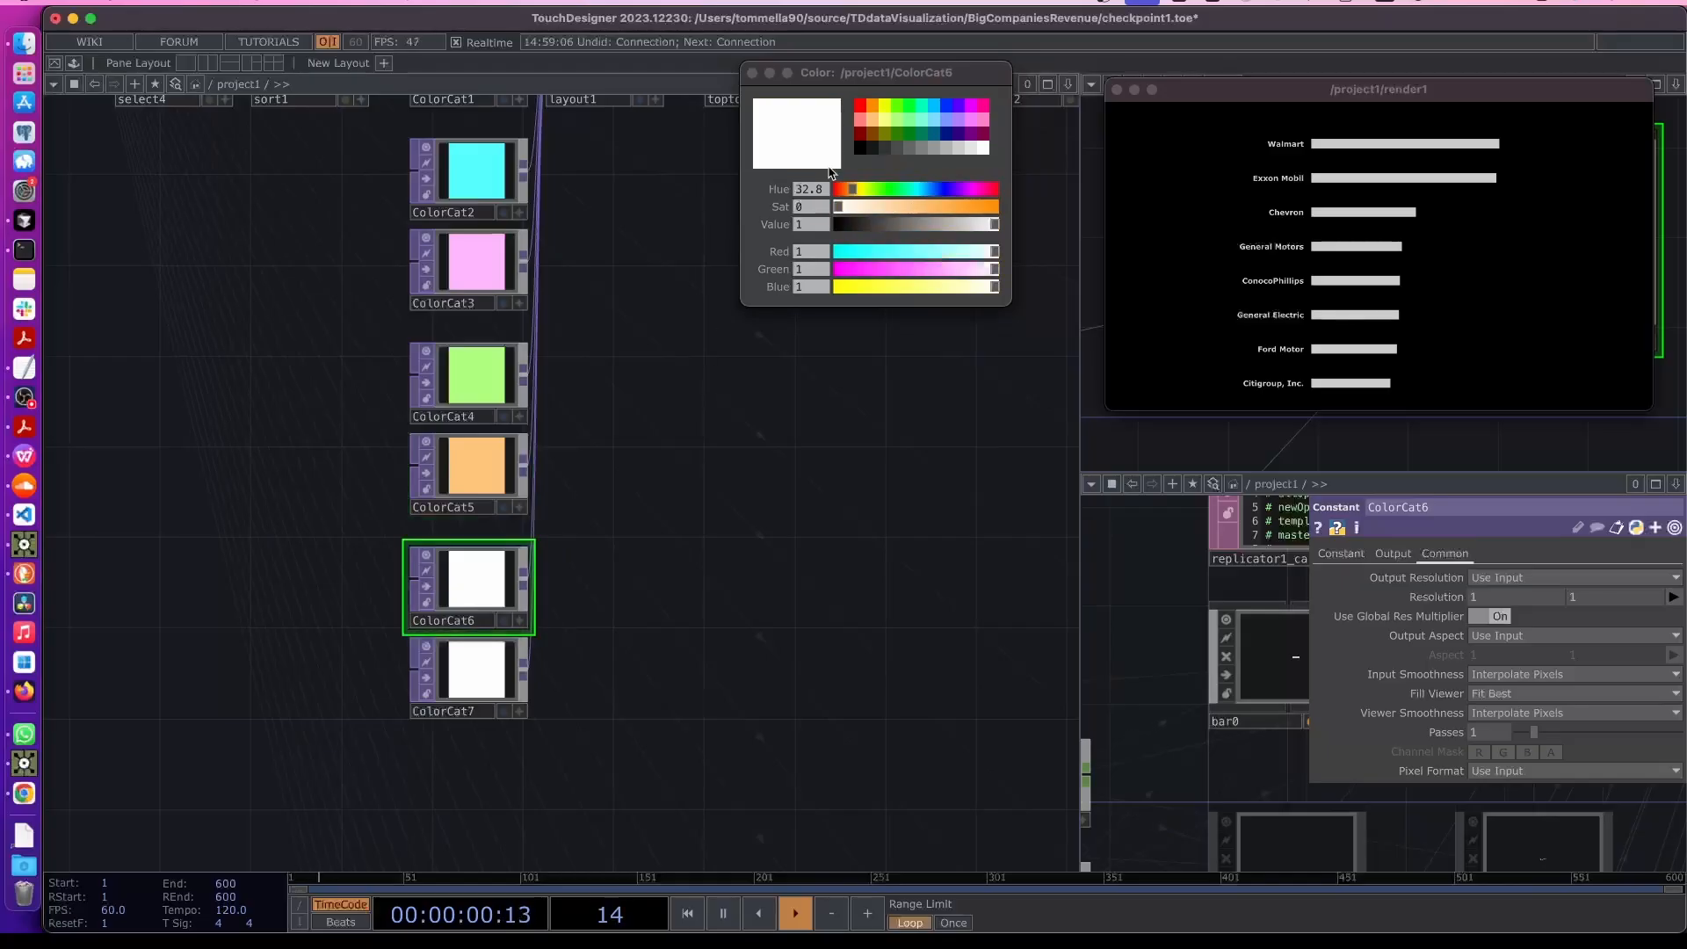
{"action": "left_click", "coordinate": [957, 289]}
{"action": "scroll", "coordinate": [686, 319], "scroll_direction": "up", "scroll_amount": 5}
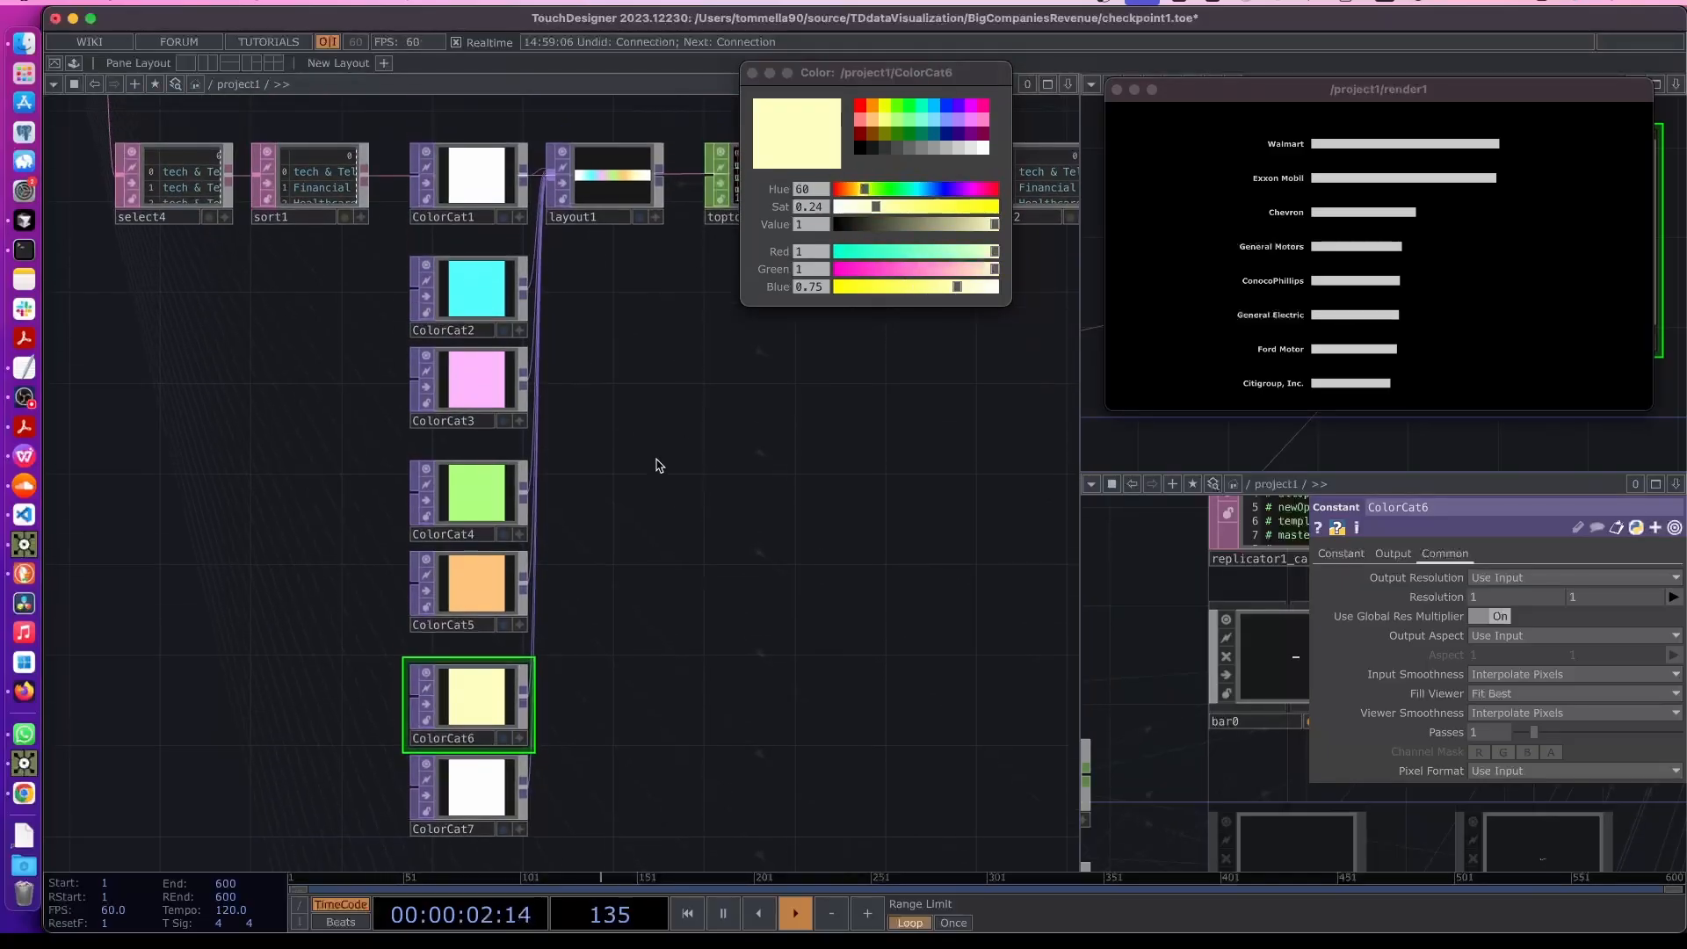
{"action": "left_click", "coordinate": [488, 778]}
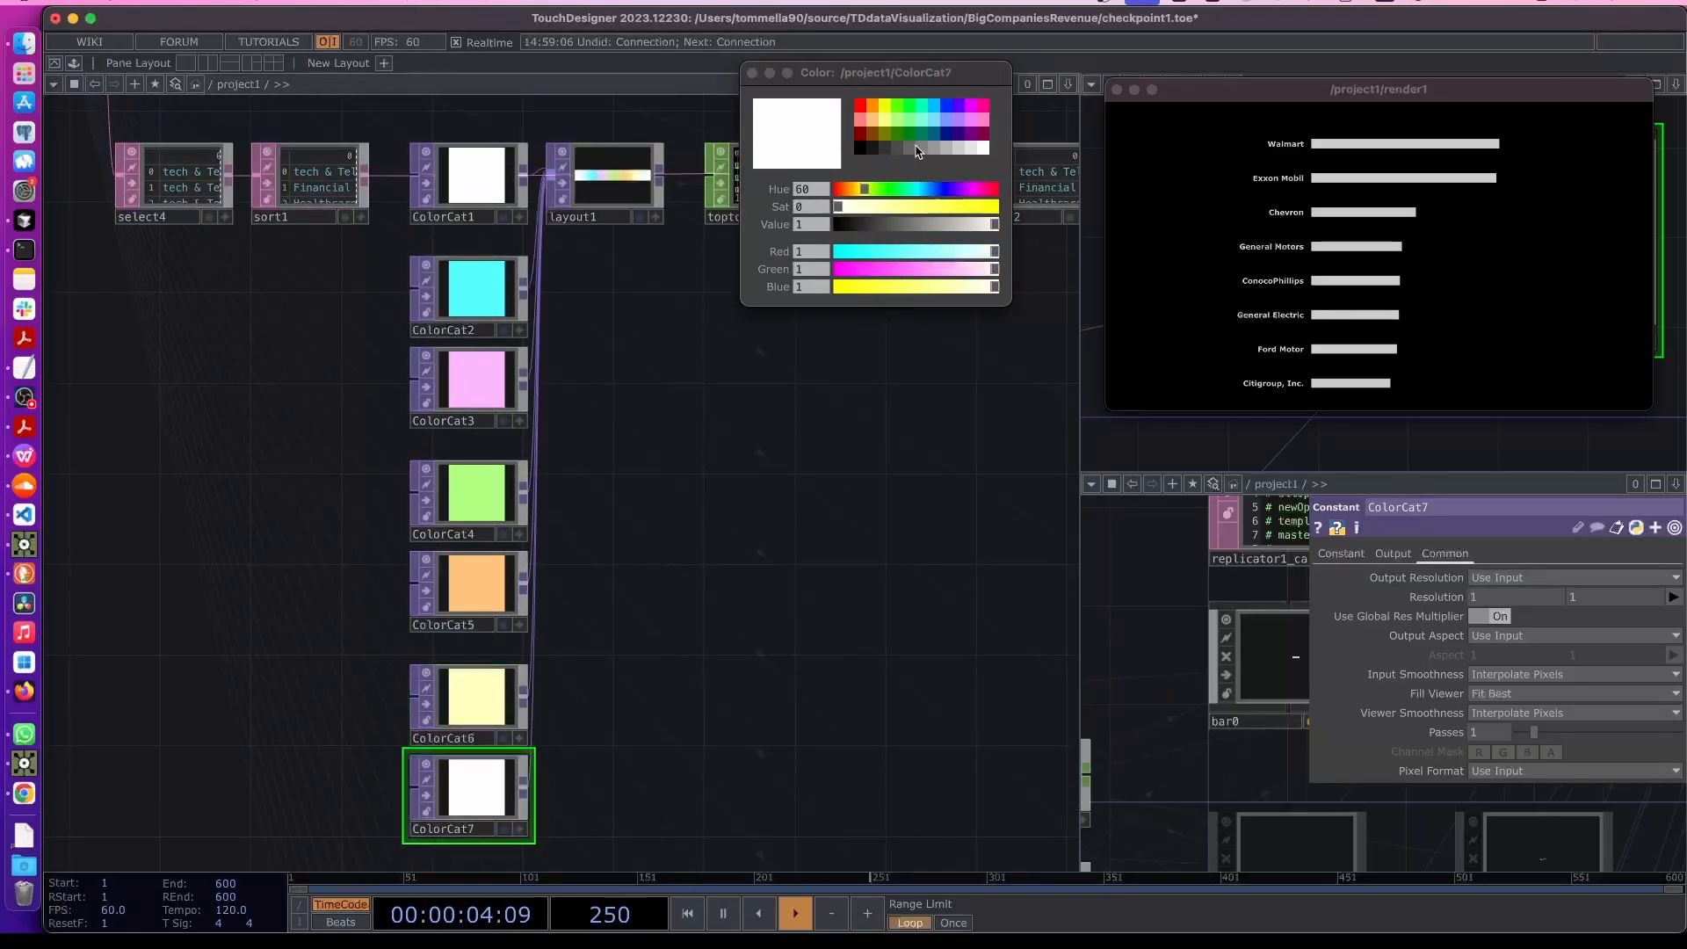
{"action": "left_click", "coordinate": [957, 124]}
- Open bar0's render parameters to check its material
{"action": "scroll", "coordinate": [855, 519], "scroll_direction": "right", "scroll_amount": 5}
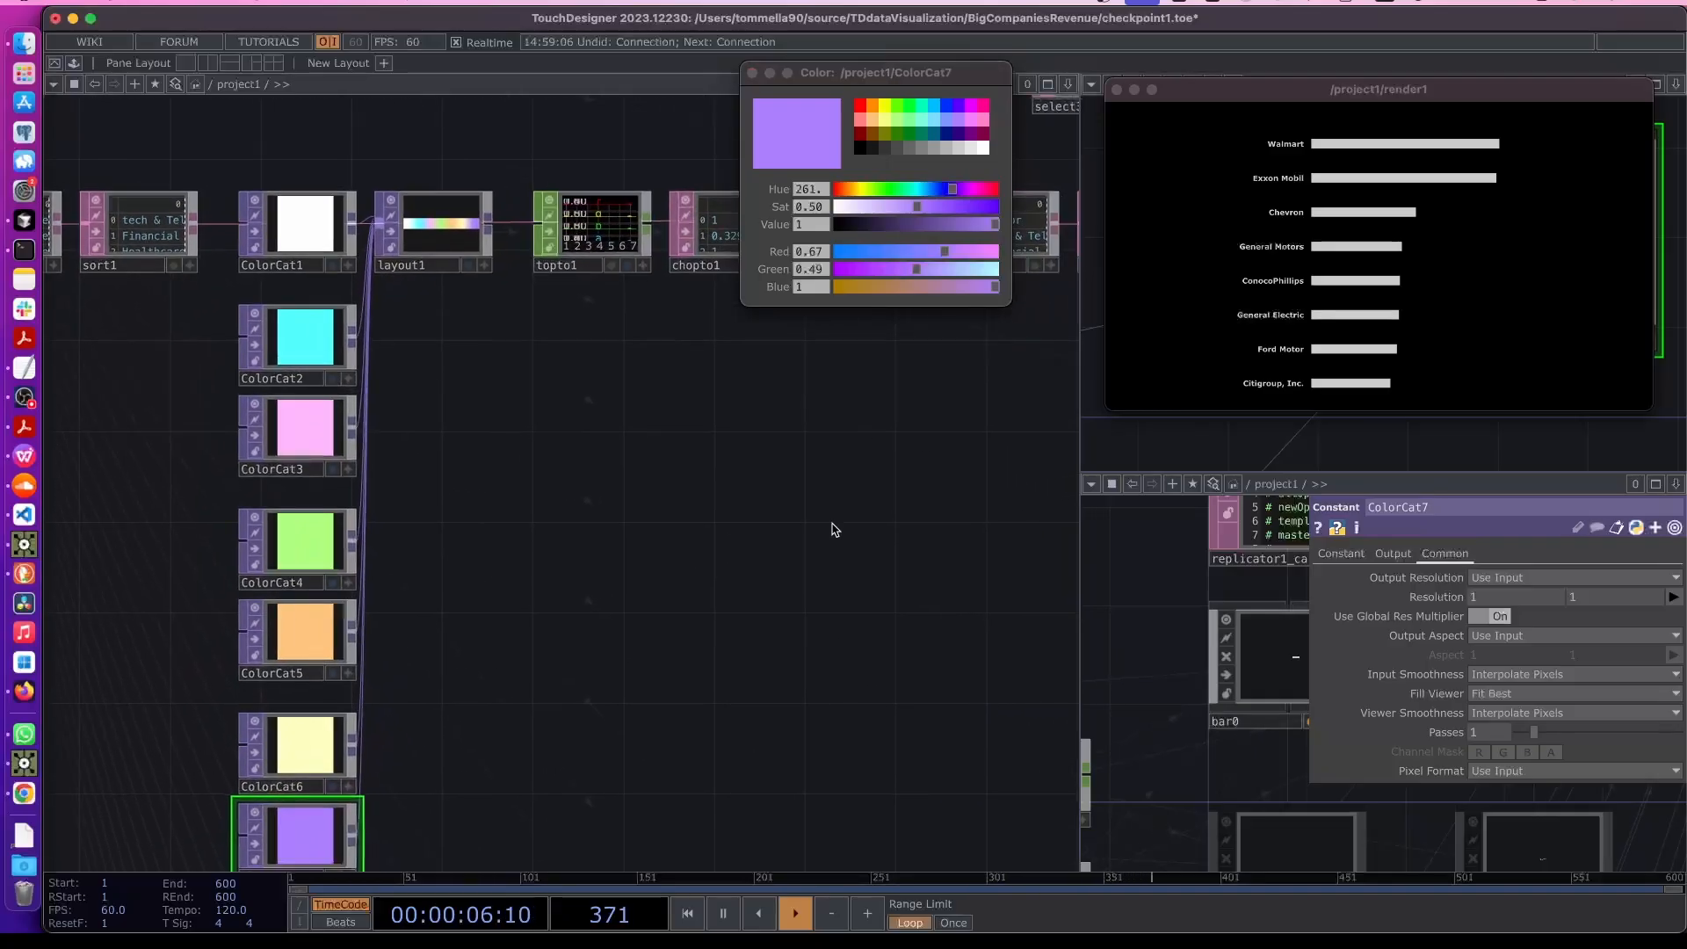
{"action": "scroll", "coordinate": [808, 571], "scroll_direction": "down", "scroll_amount": 8}
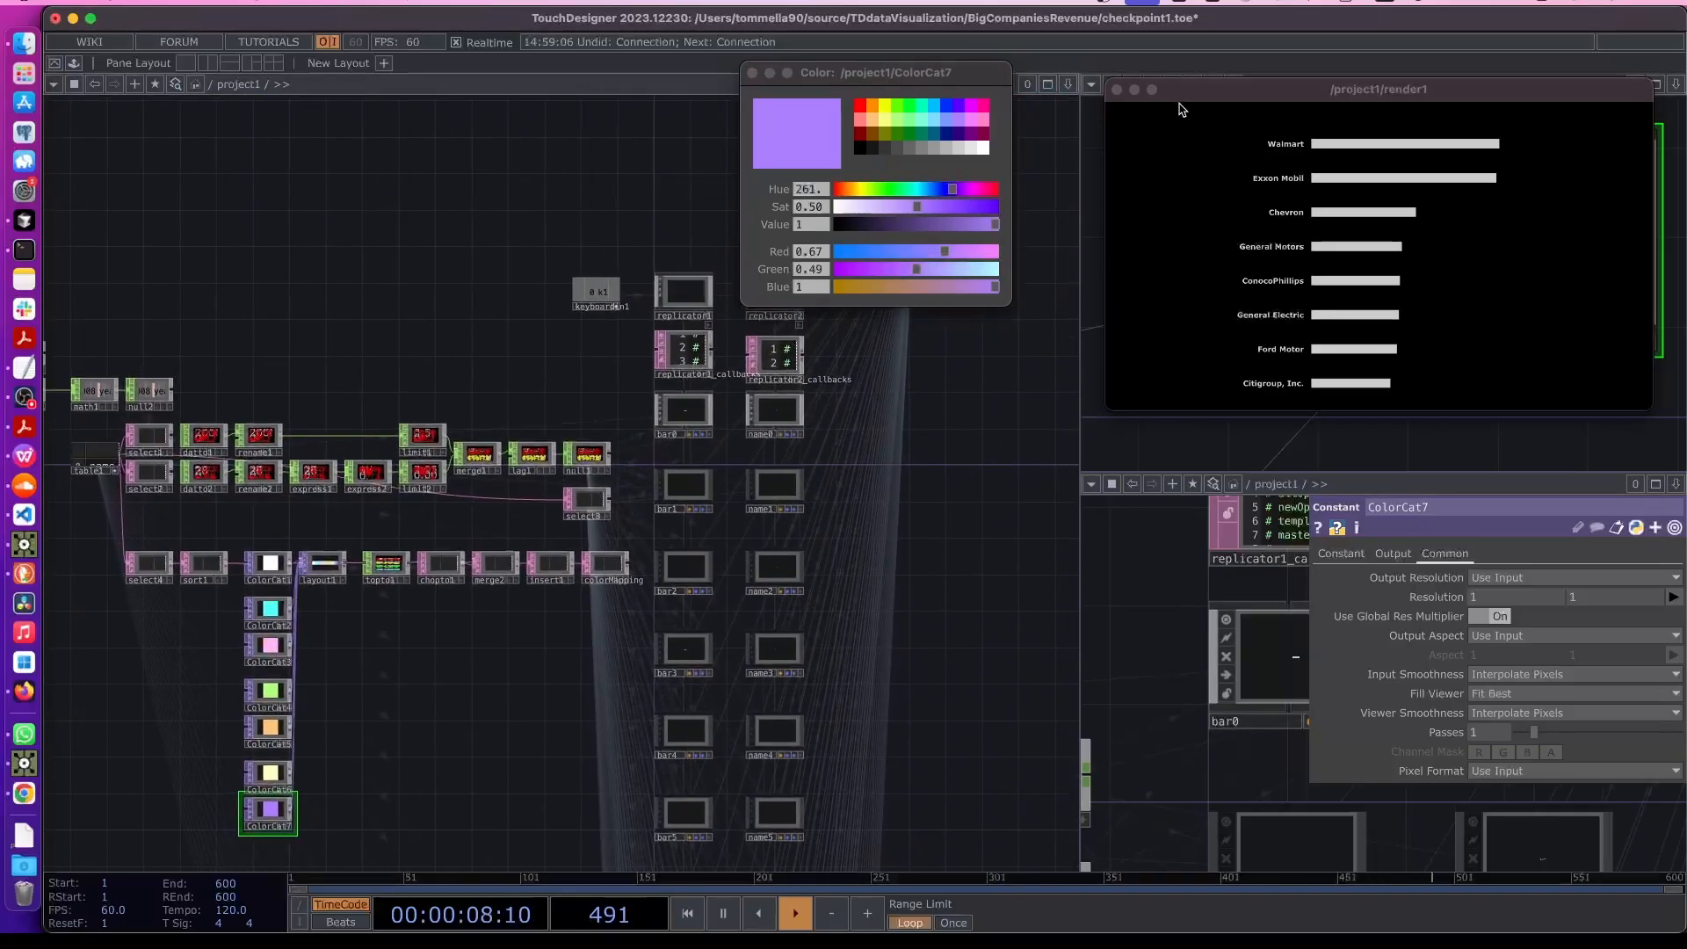
{"action": "scroll", "coordinate": [662, 490], "scroll_direction": "up", "scroll_amount": 8}
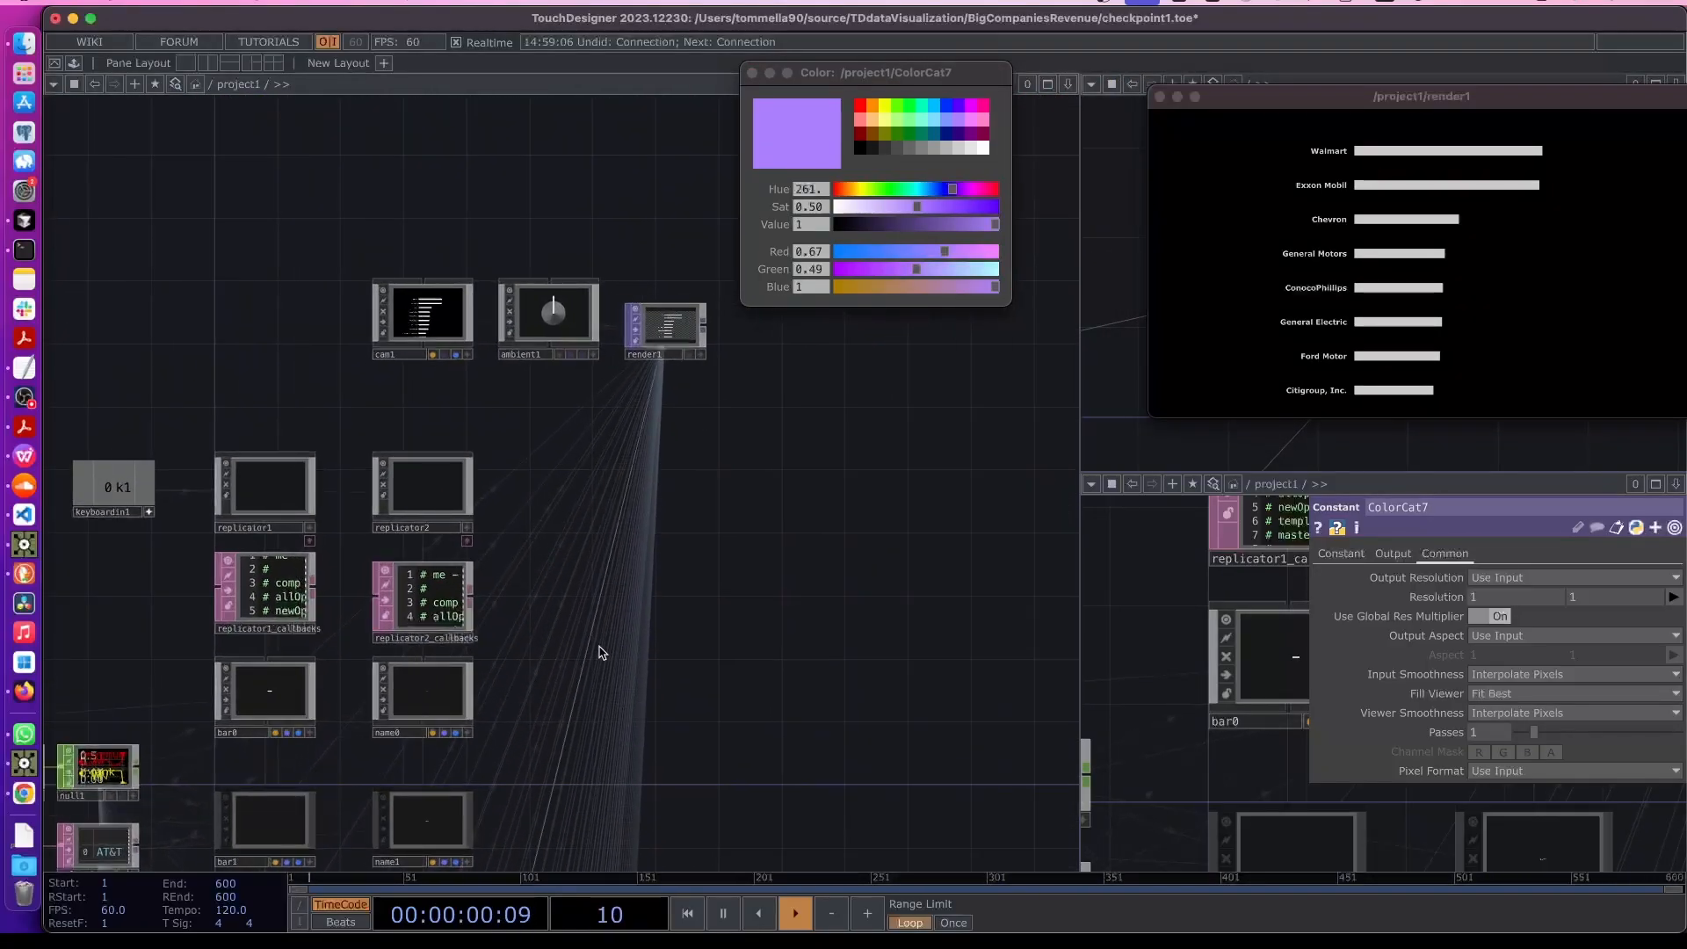
{"action": "left_click", "coordinate": [25, 398]}
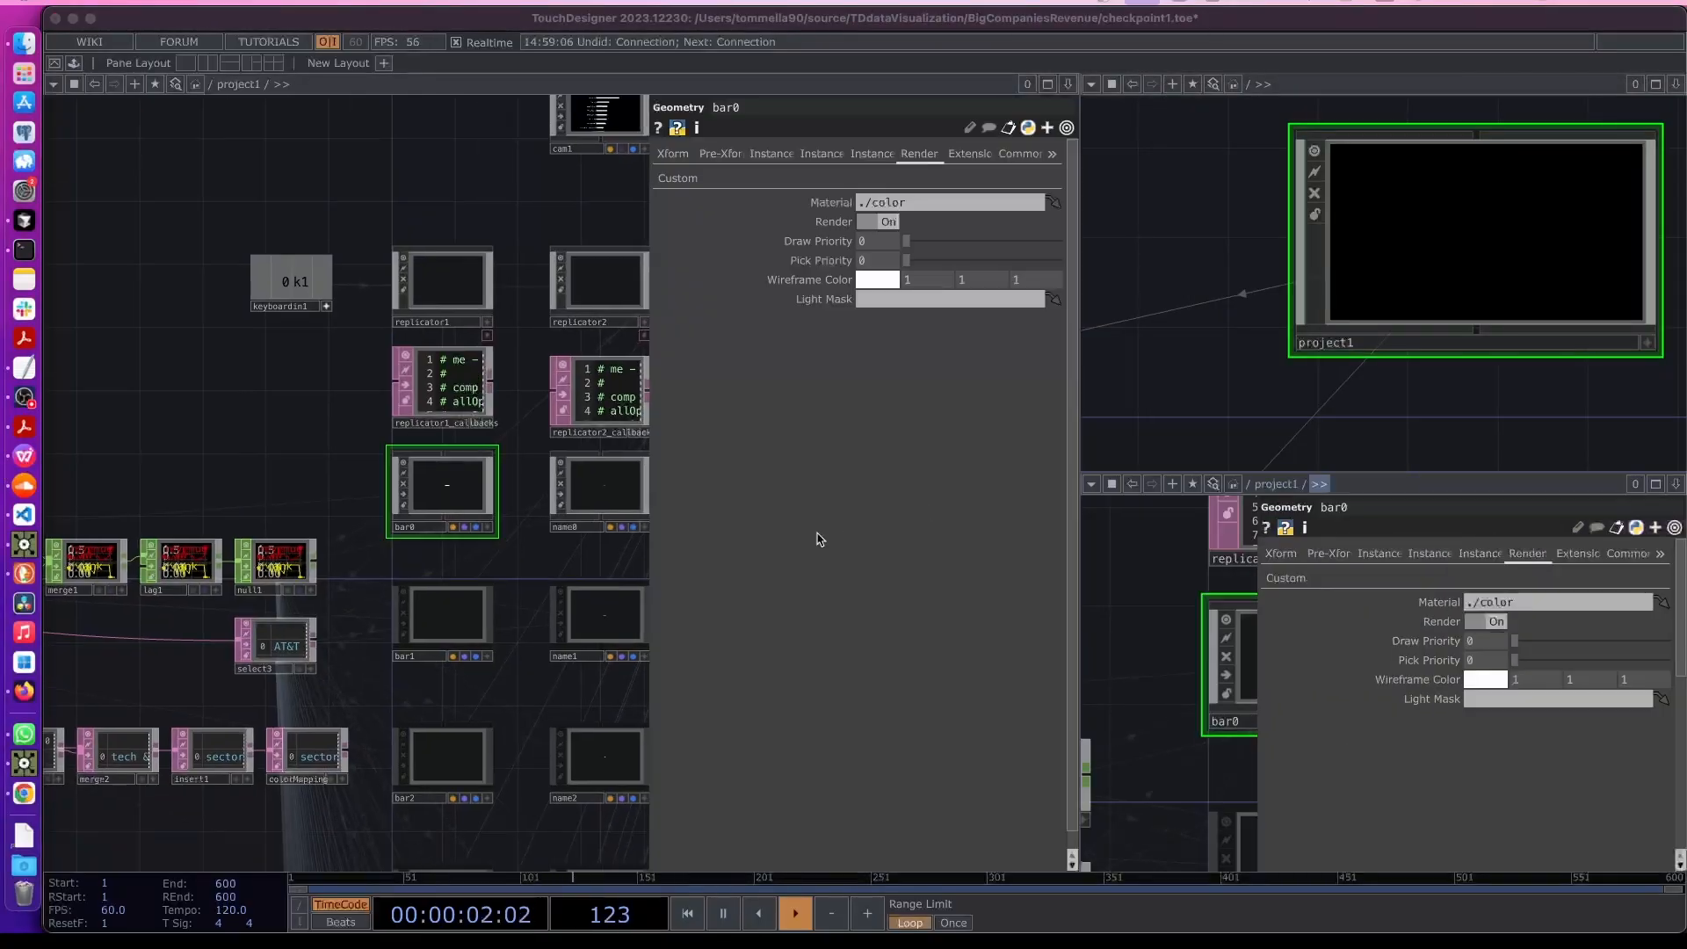
{"action": "left_click", "coordinate": [277, 433]}
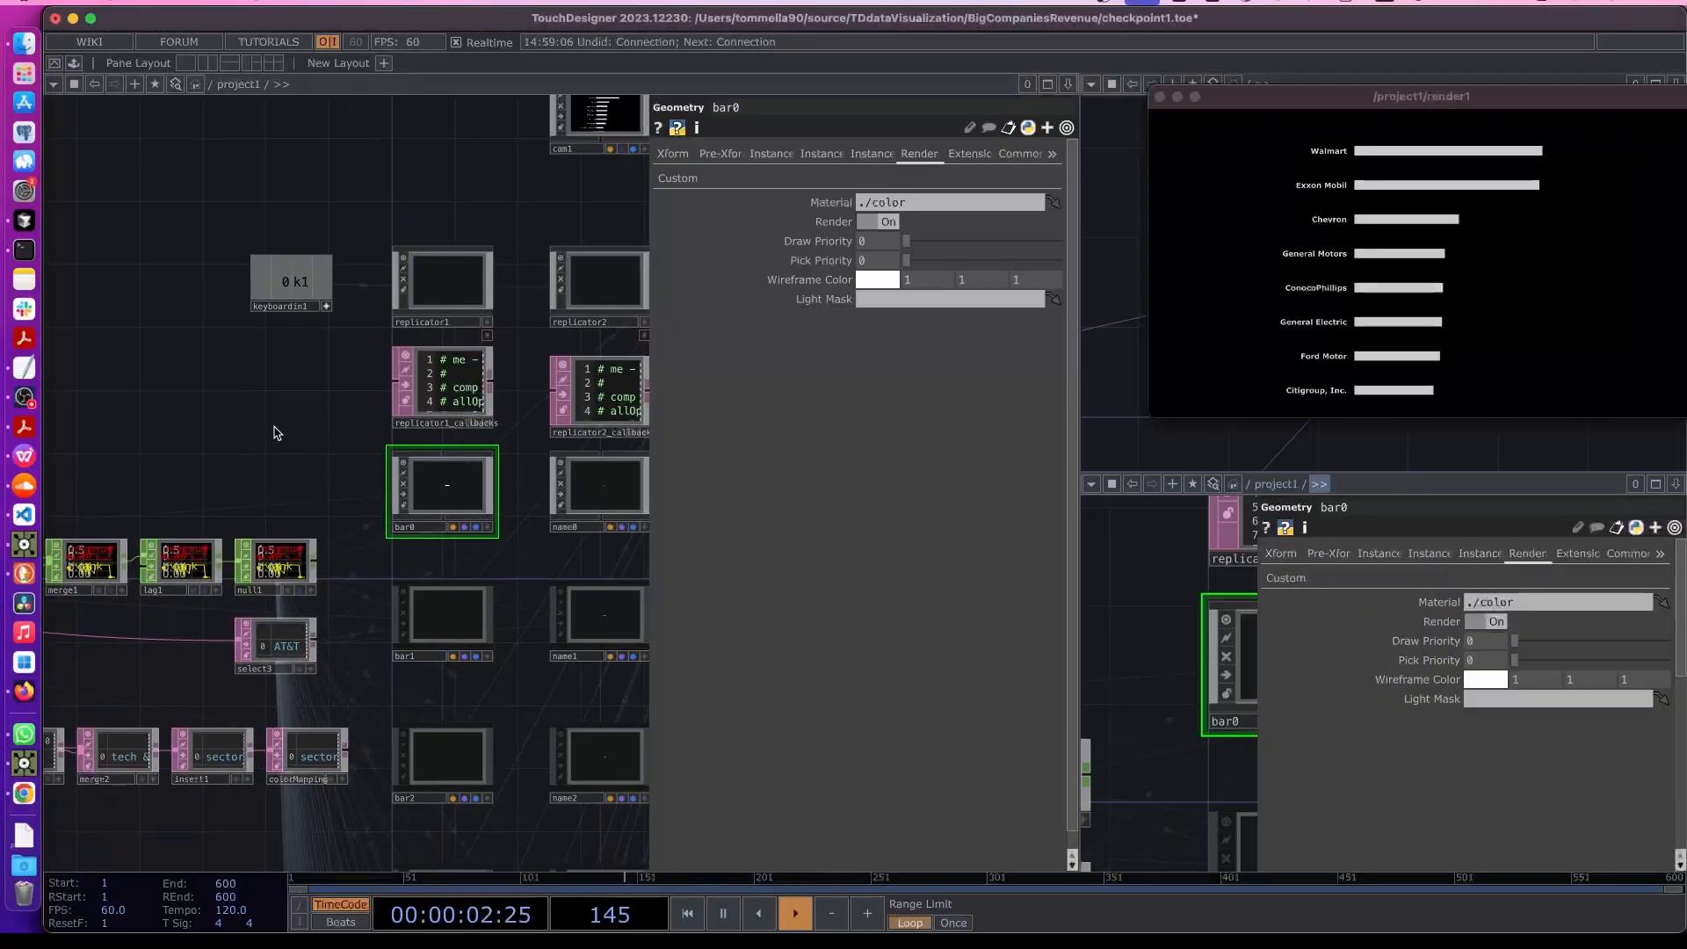
{"action": "key", "text": "1"}
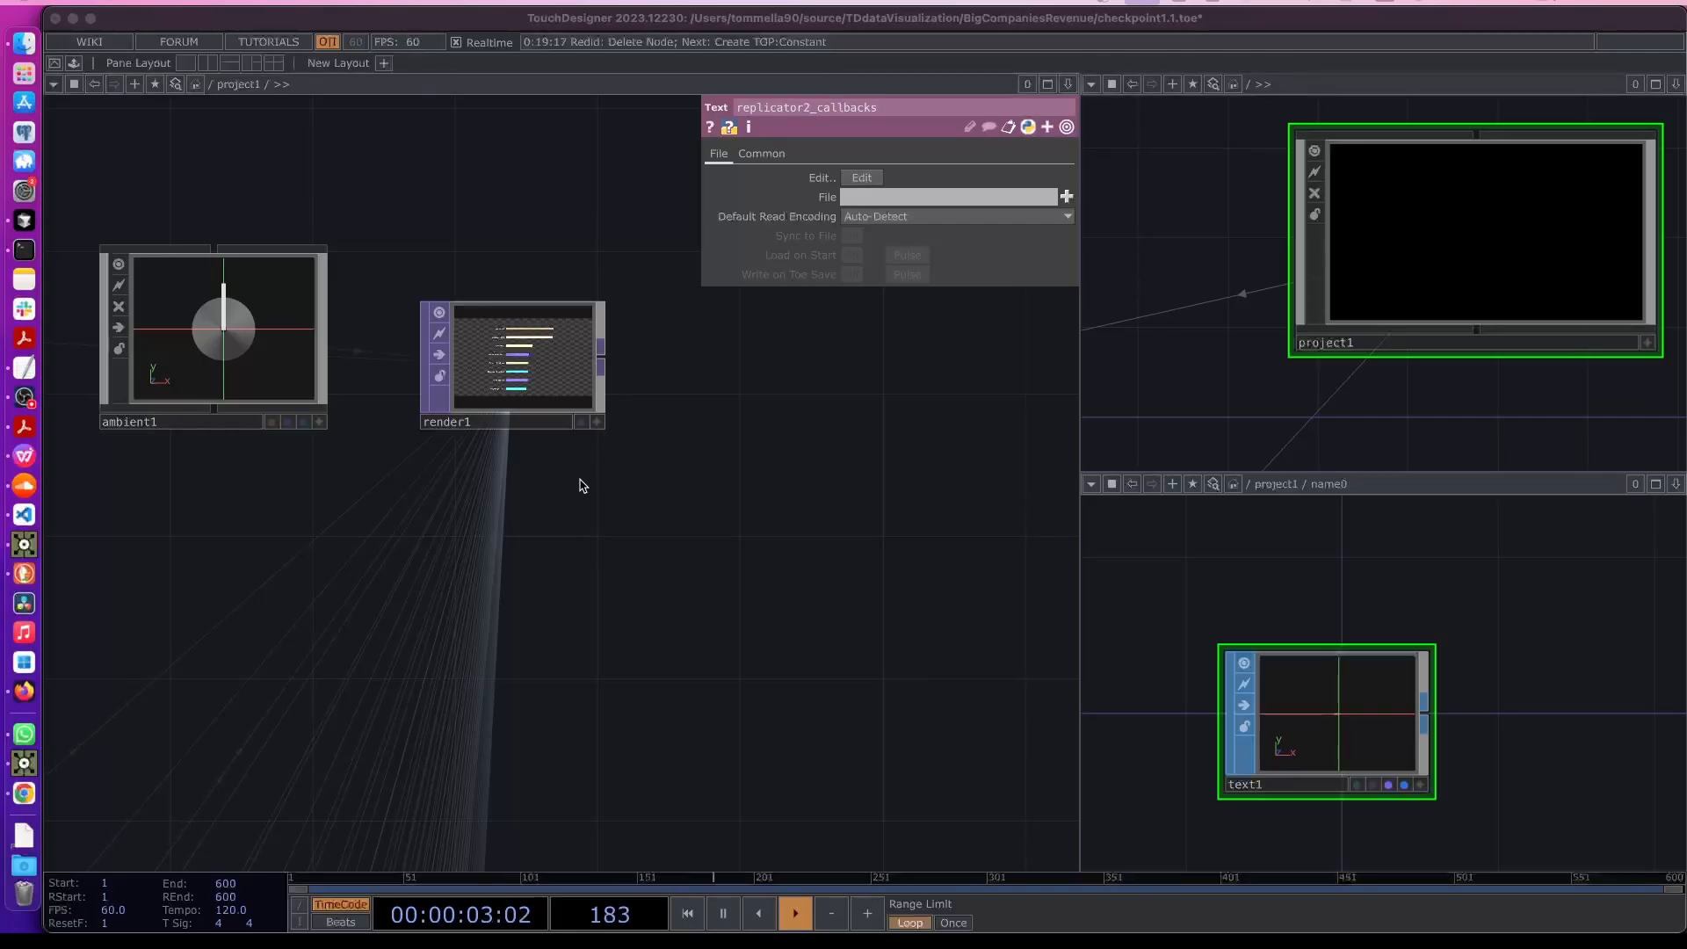
- Add a Constant TOP below render1 and set its color to light gray 0.8
{"action": "scroll", "coordinate": [470, 527], "scroll_direction": "down", "scroll_amount": 3}
{"action": "left_click_drag", "start_coordinate": [402, 644], "coordinate": [612, 552]}
{"action": "scroll", "coordinate": [636, 543], "scroll_direction": "down", "scroll_amount": 2}
{"action": "scroll", "coordinate": [636, 543], "scroll_direction": "down", "scroll_amount": 3}
{"action": "scroll", "coordinate": [651, 513], "scroll_direction": "down", "scroll_amount": 1}
{"action": "scroll", "coordinate": [720, 413], "scroll_direction": "up", "scroll_amount": 4}
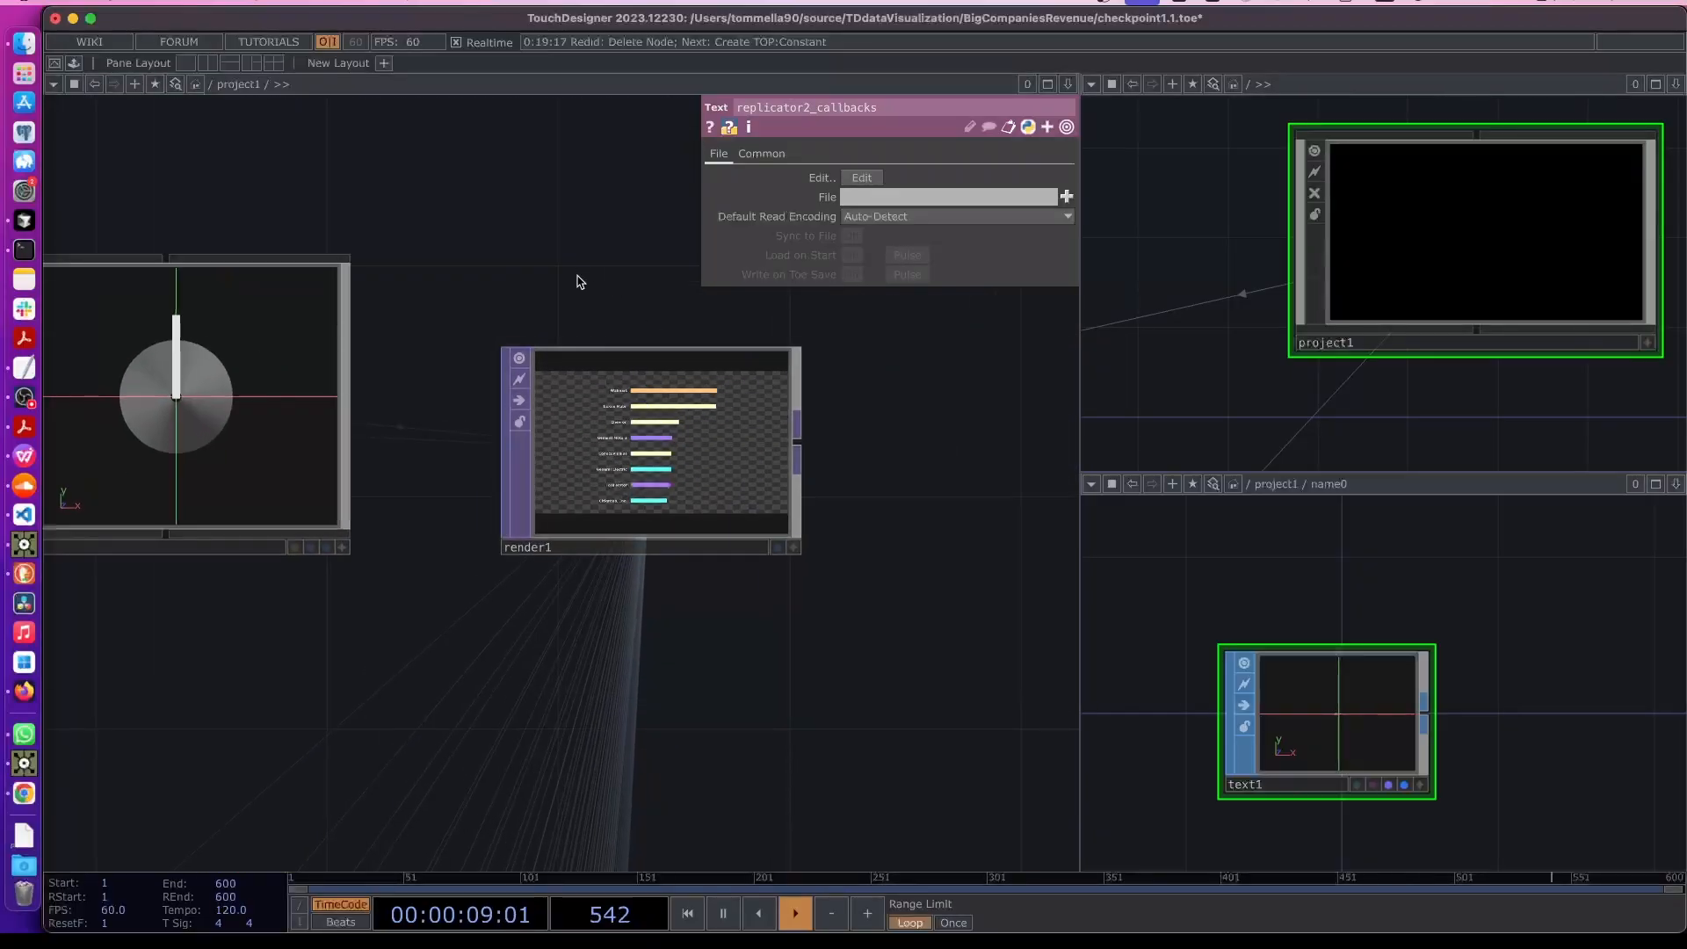
{"action": "key", "text": "Tab"}
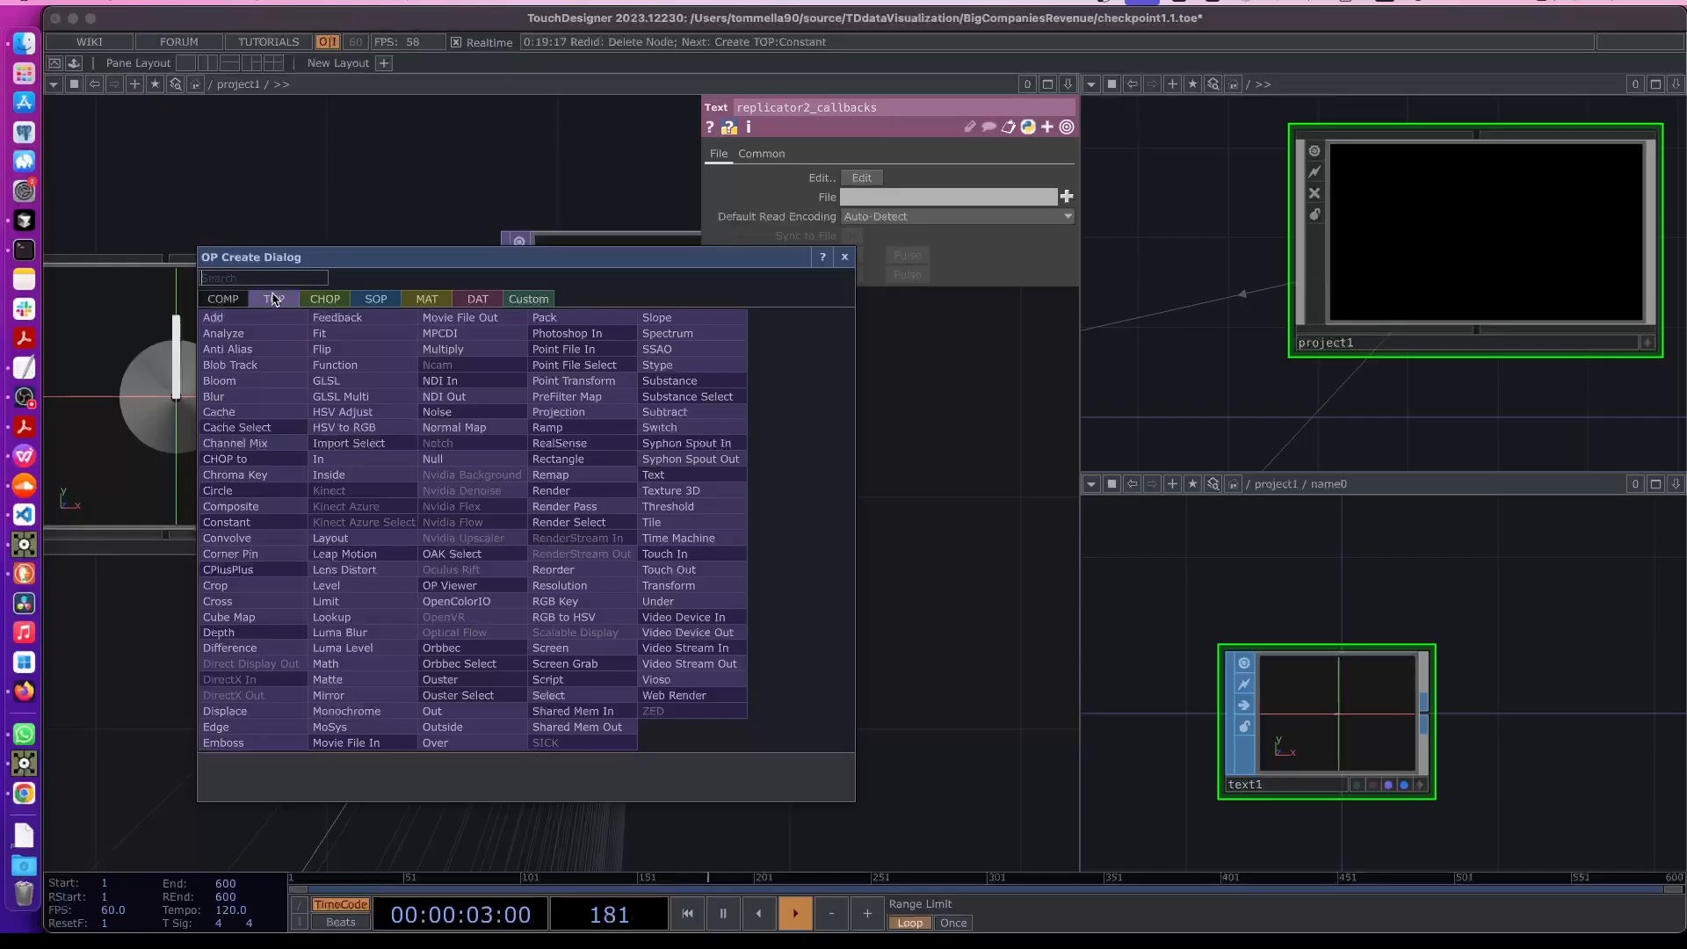
{"action": "type", "text": "cons"}
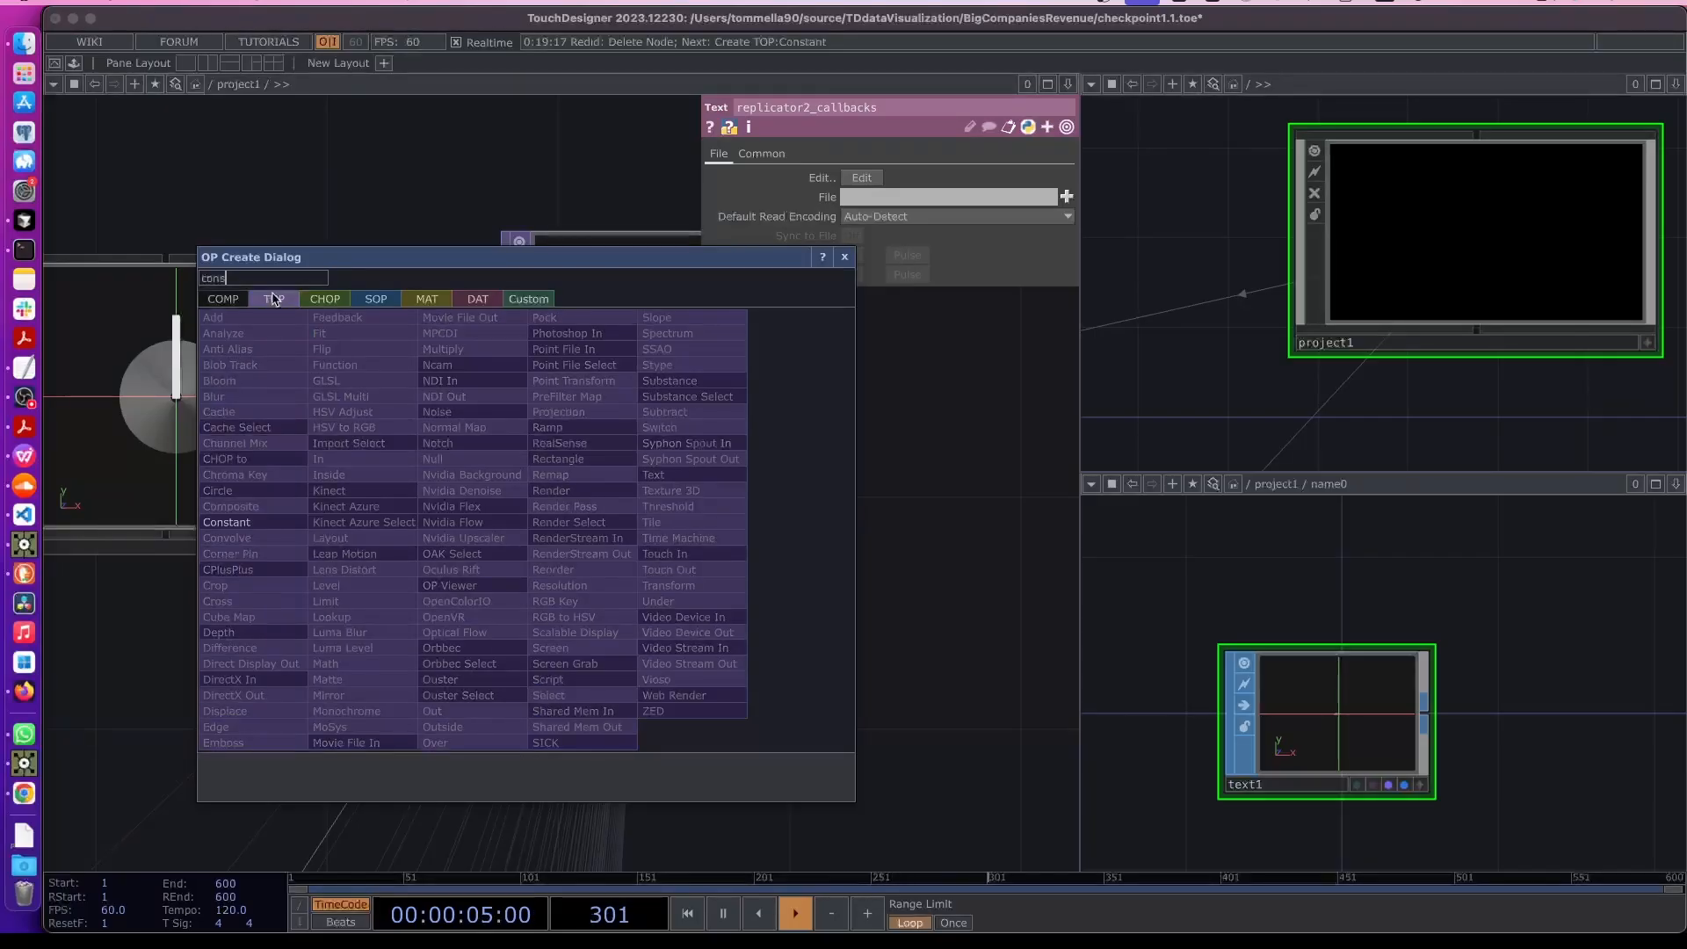
{"action": "left_click", "coordinate": [249, 521]}
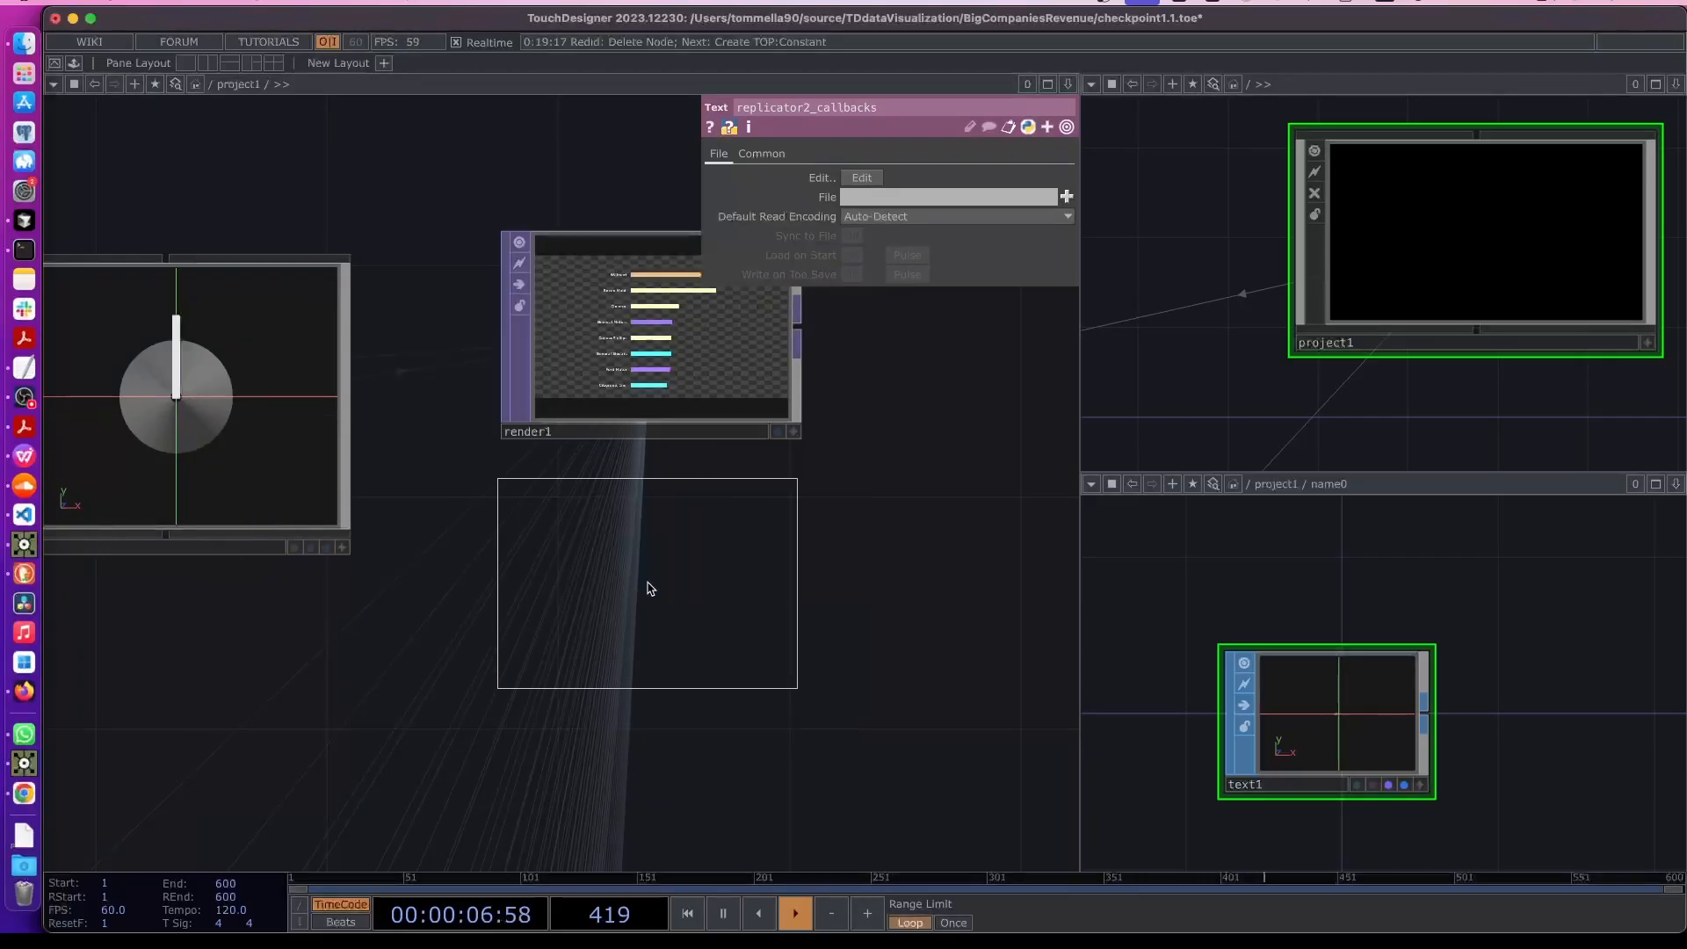
{"action": "left_click", "coordinate": [697, 600]}
{"action": "left_click_drag", "start_coordinate": [818, 522], "coordinate": [590, 554]}
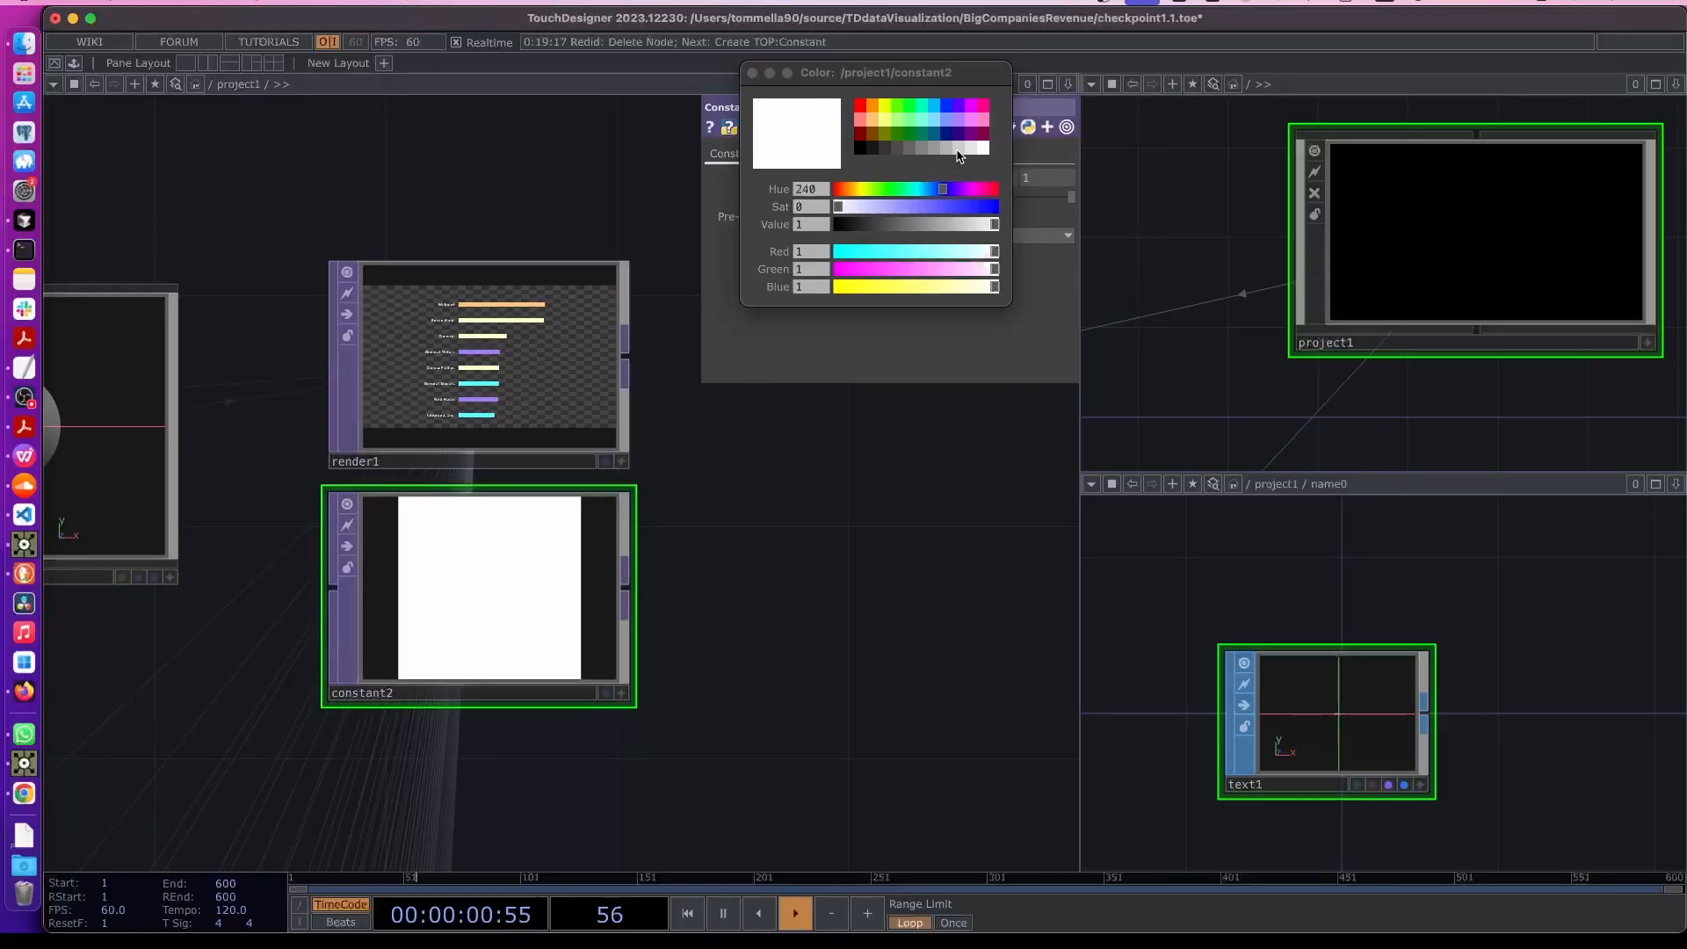
{"action": "left_click", "coordinate": [958, 149]}
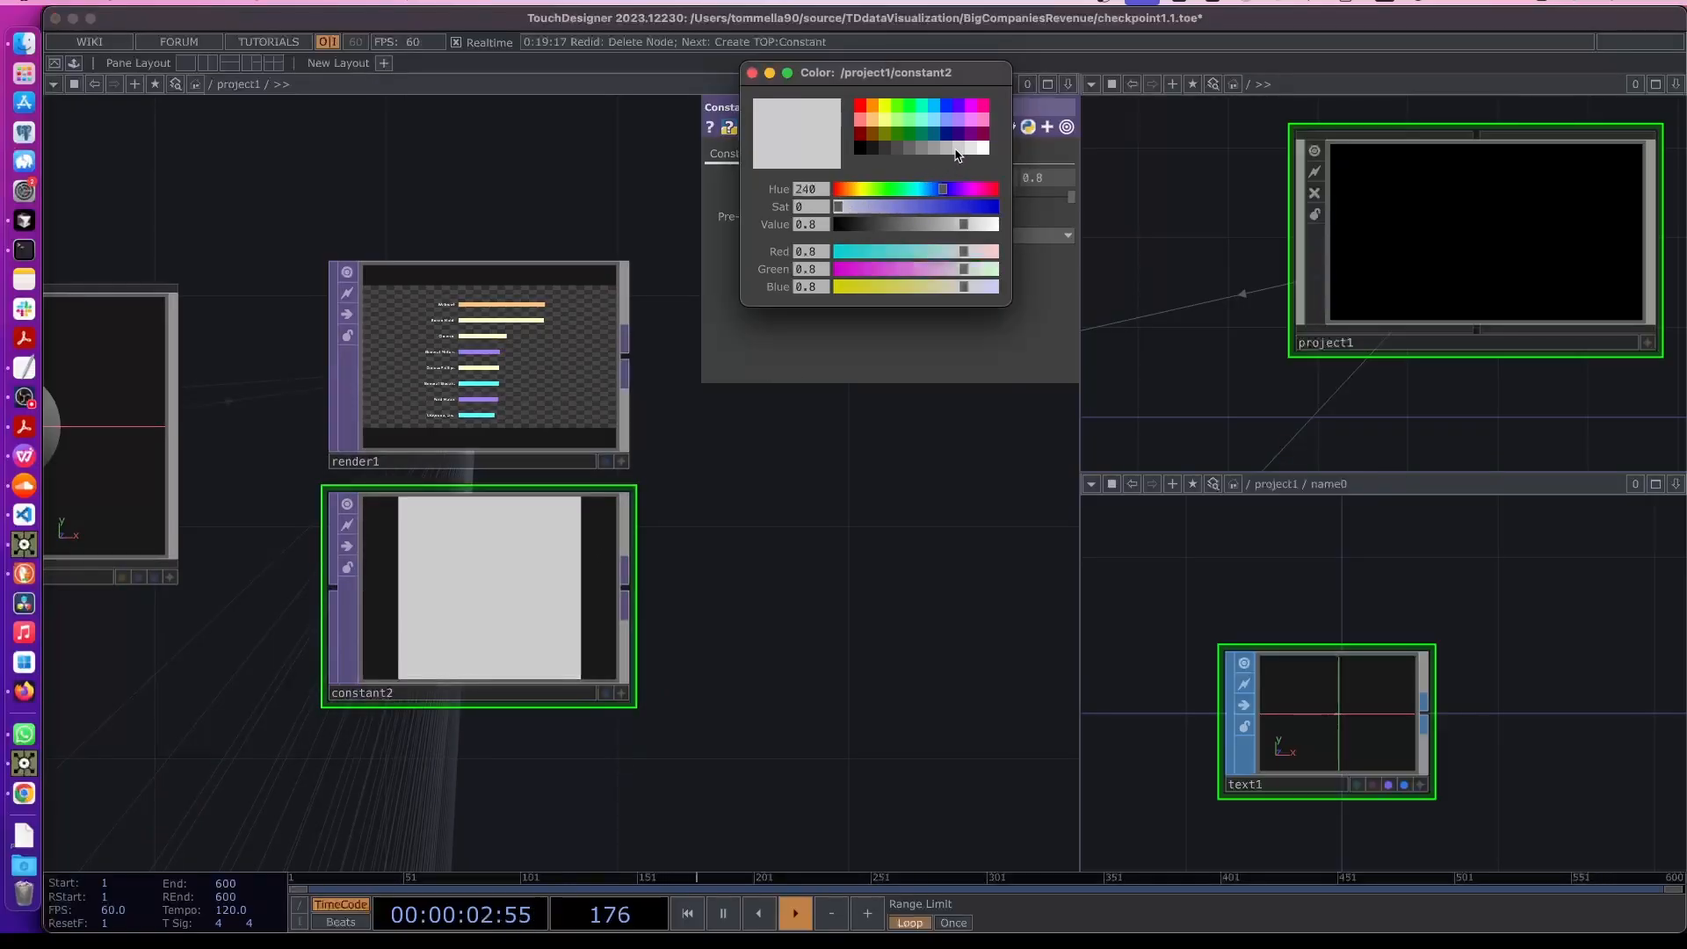
- Add a Composite TOP and wire render1 and constant2 into it
{"action": "left_click_drag", "start_coordinate": [724, 387], "coordinate": [555, 464]}
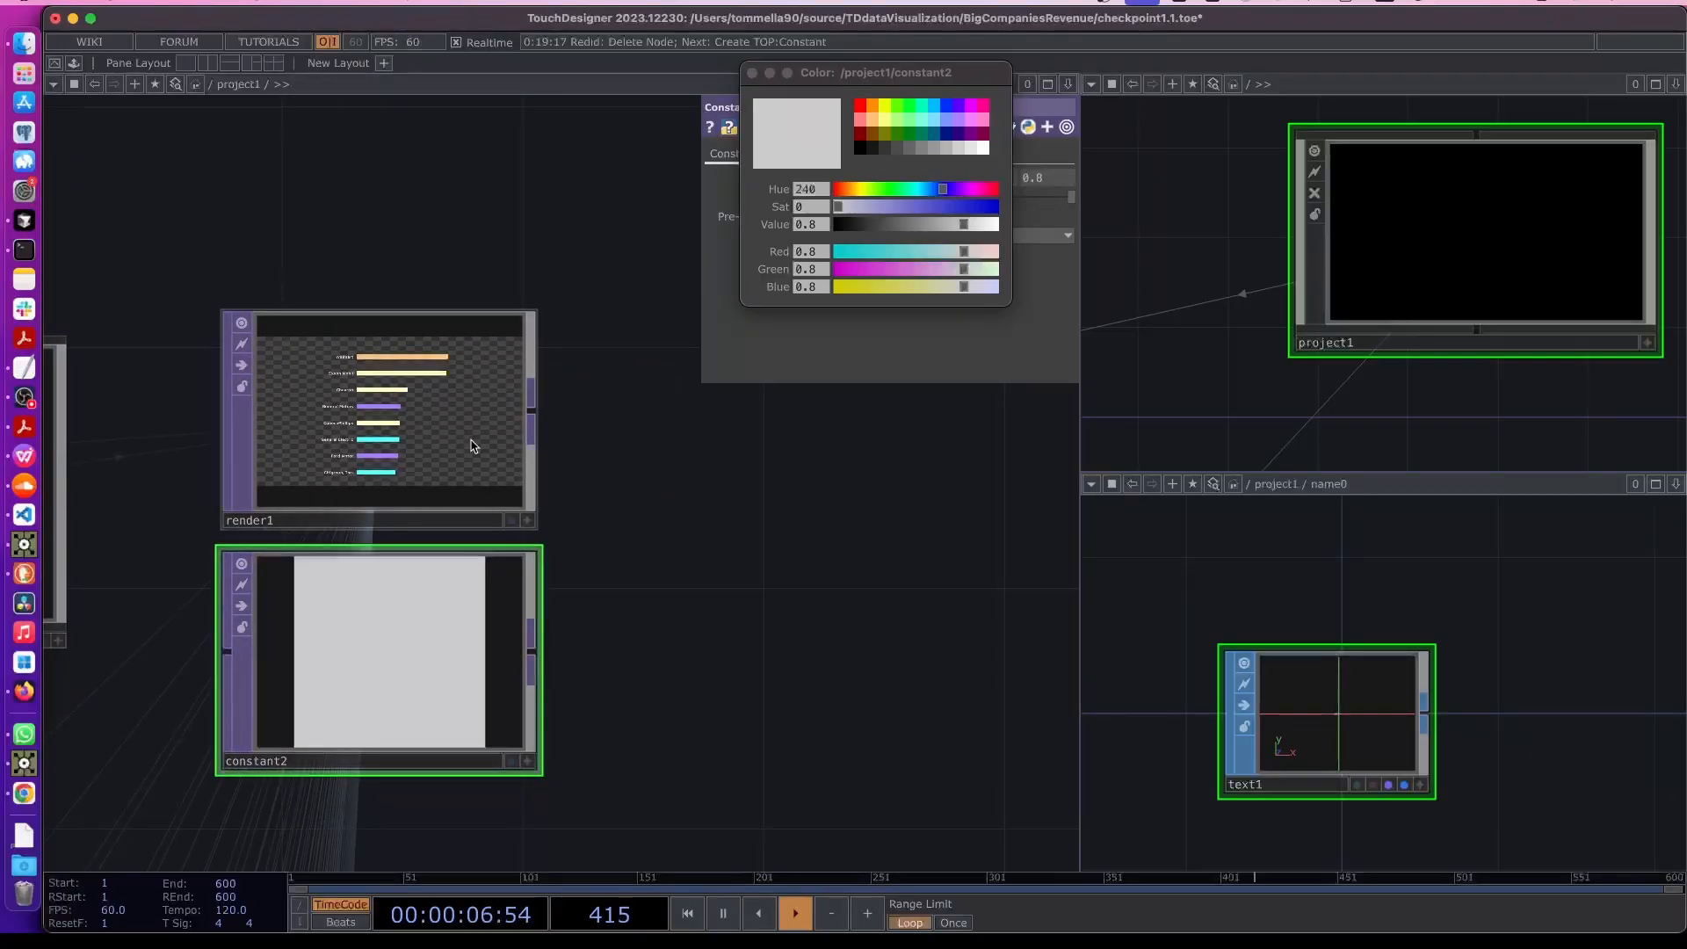
{"action": "right_click", "coordinate": [534, 403]}
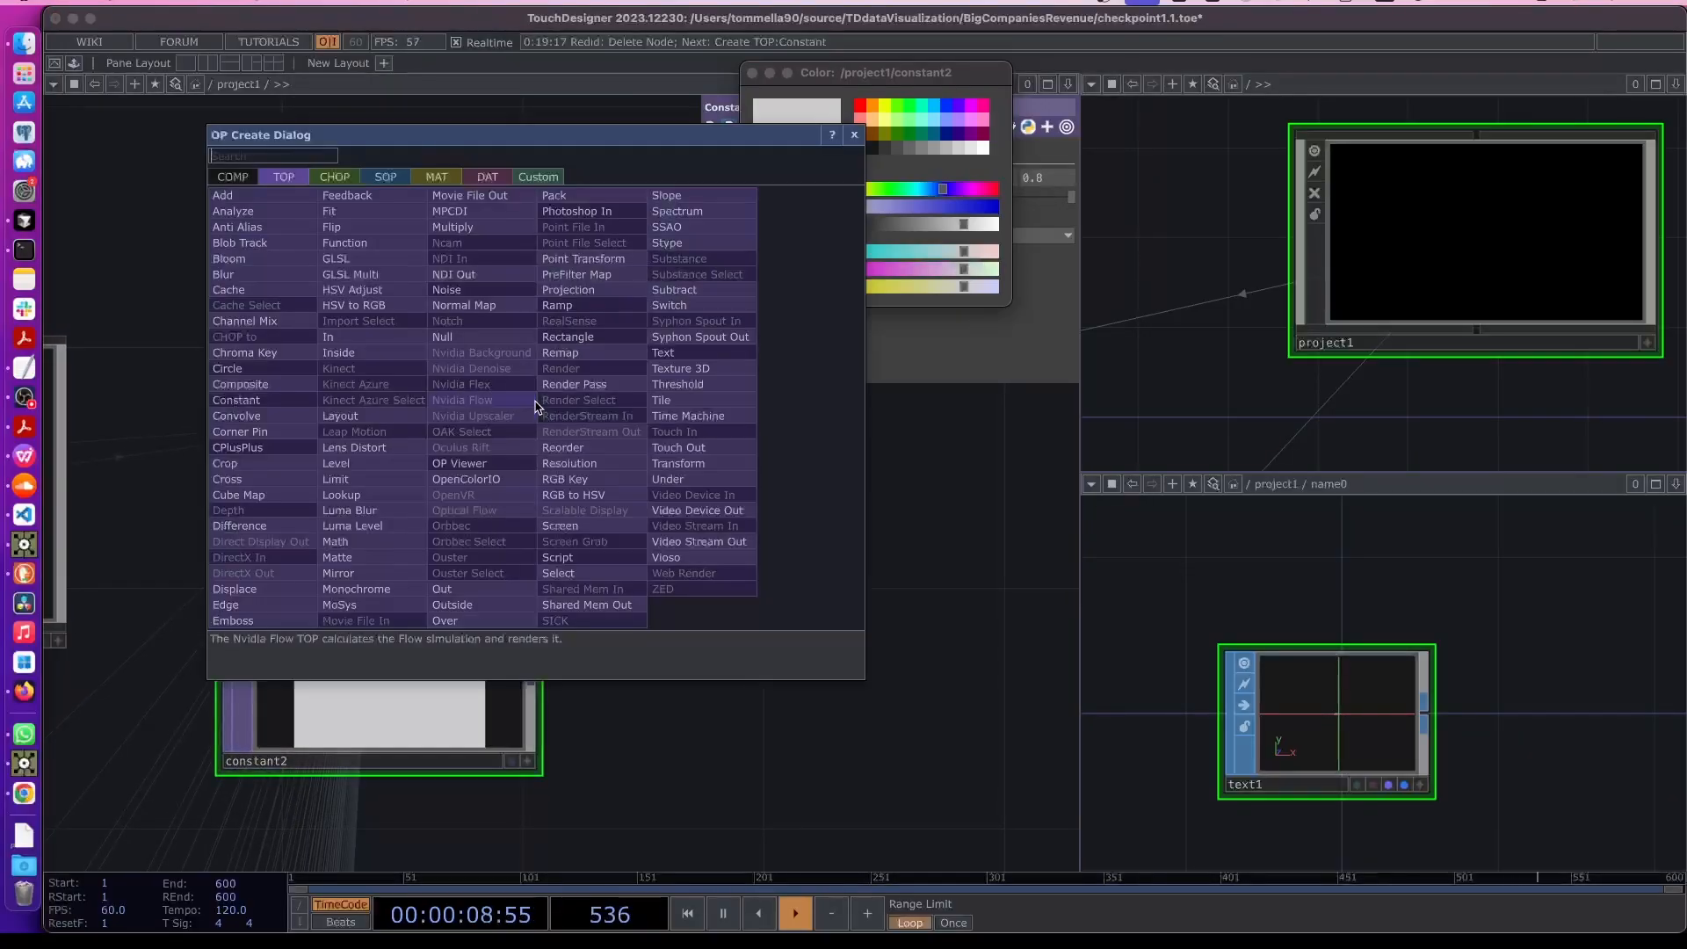
{"action": "type", "text": "compo"}
{"action": "left_click", "coordinate": [216, 383]}
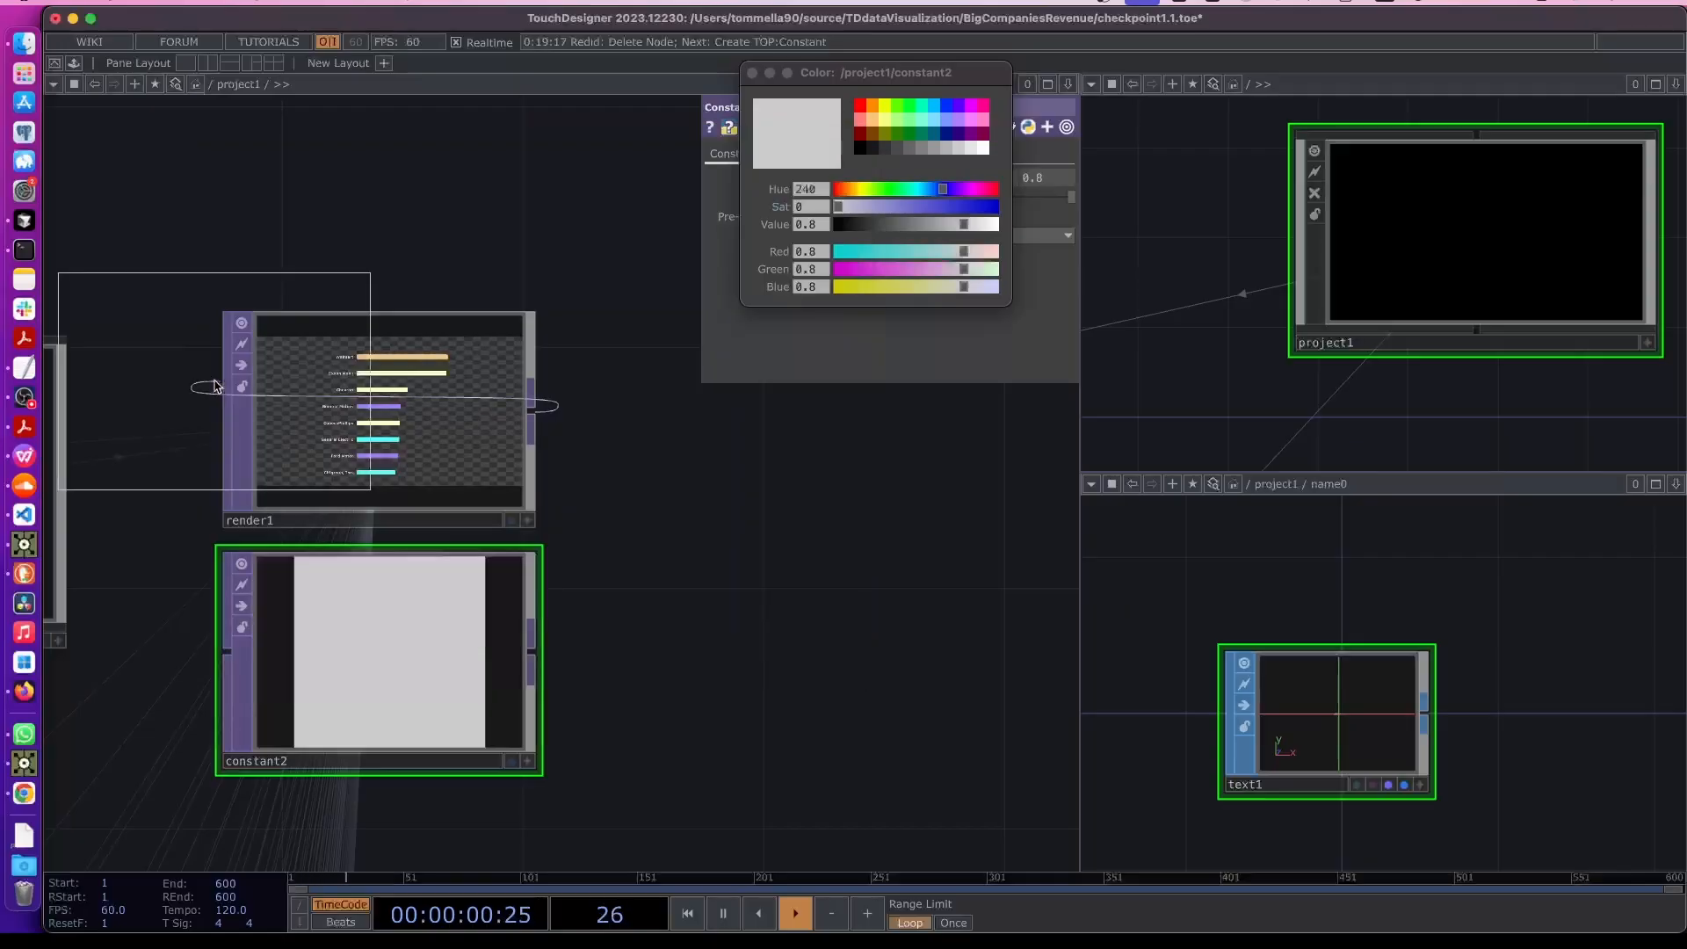
{"action": "left_click", "coordinate": [788, 537]}
{"action": "left_click", "coordinate": [531, 645]}
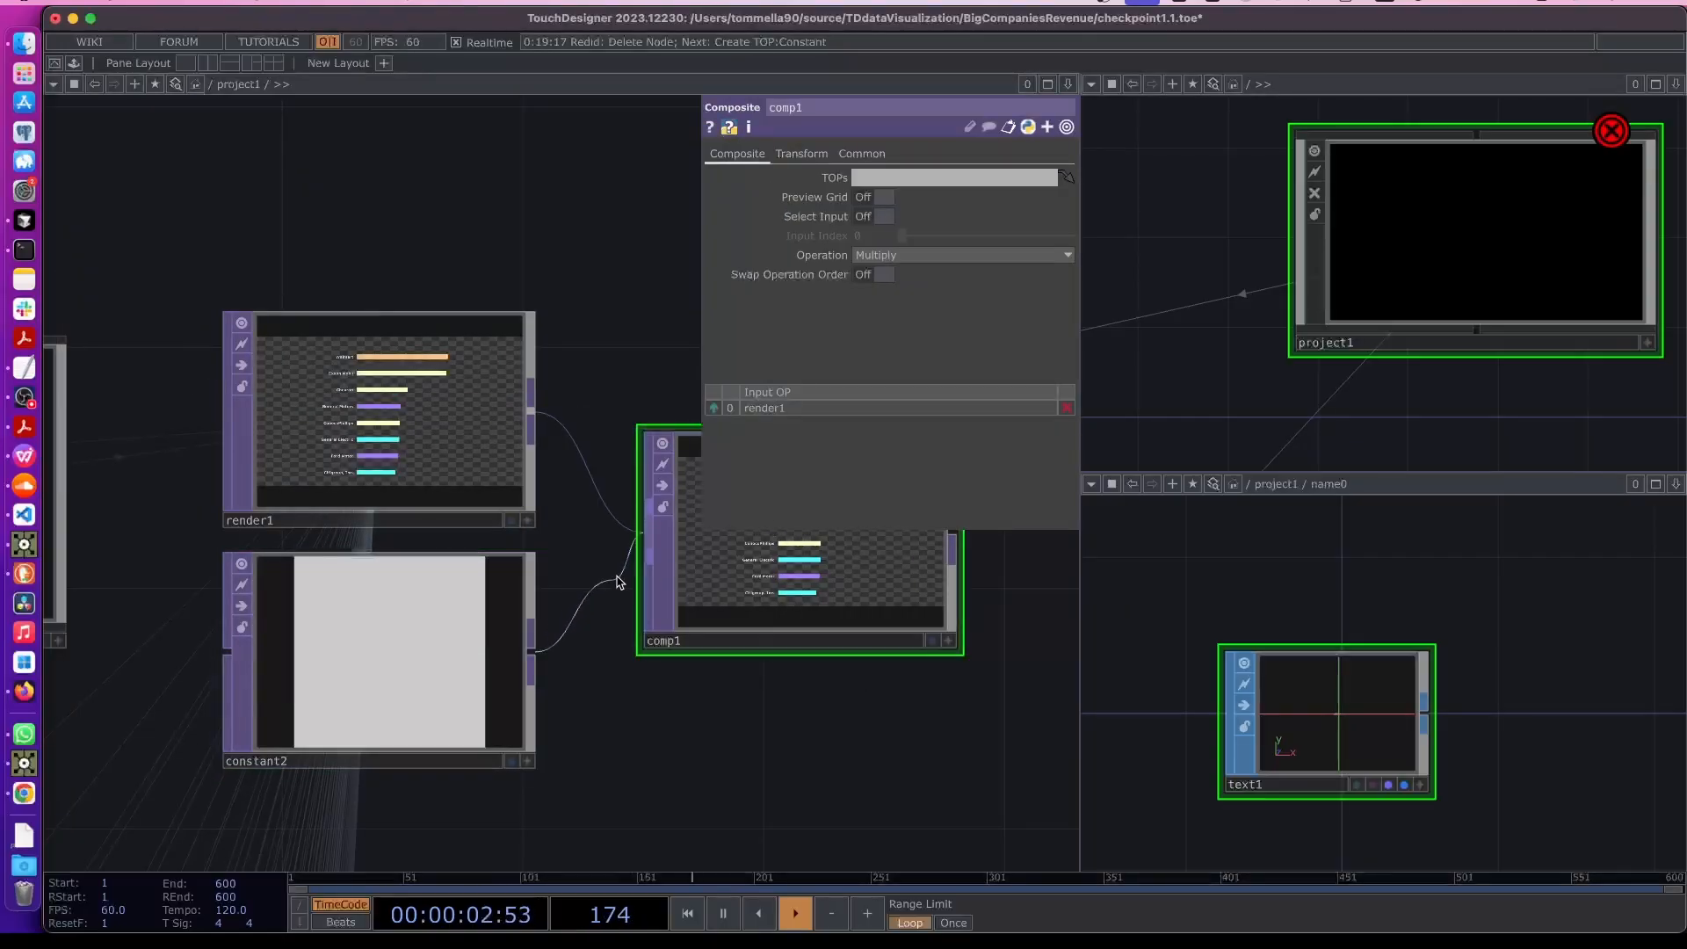
{"action": "left_click", "coordinate": [648, 543]}
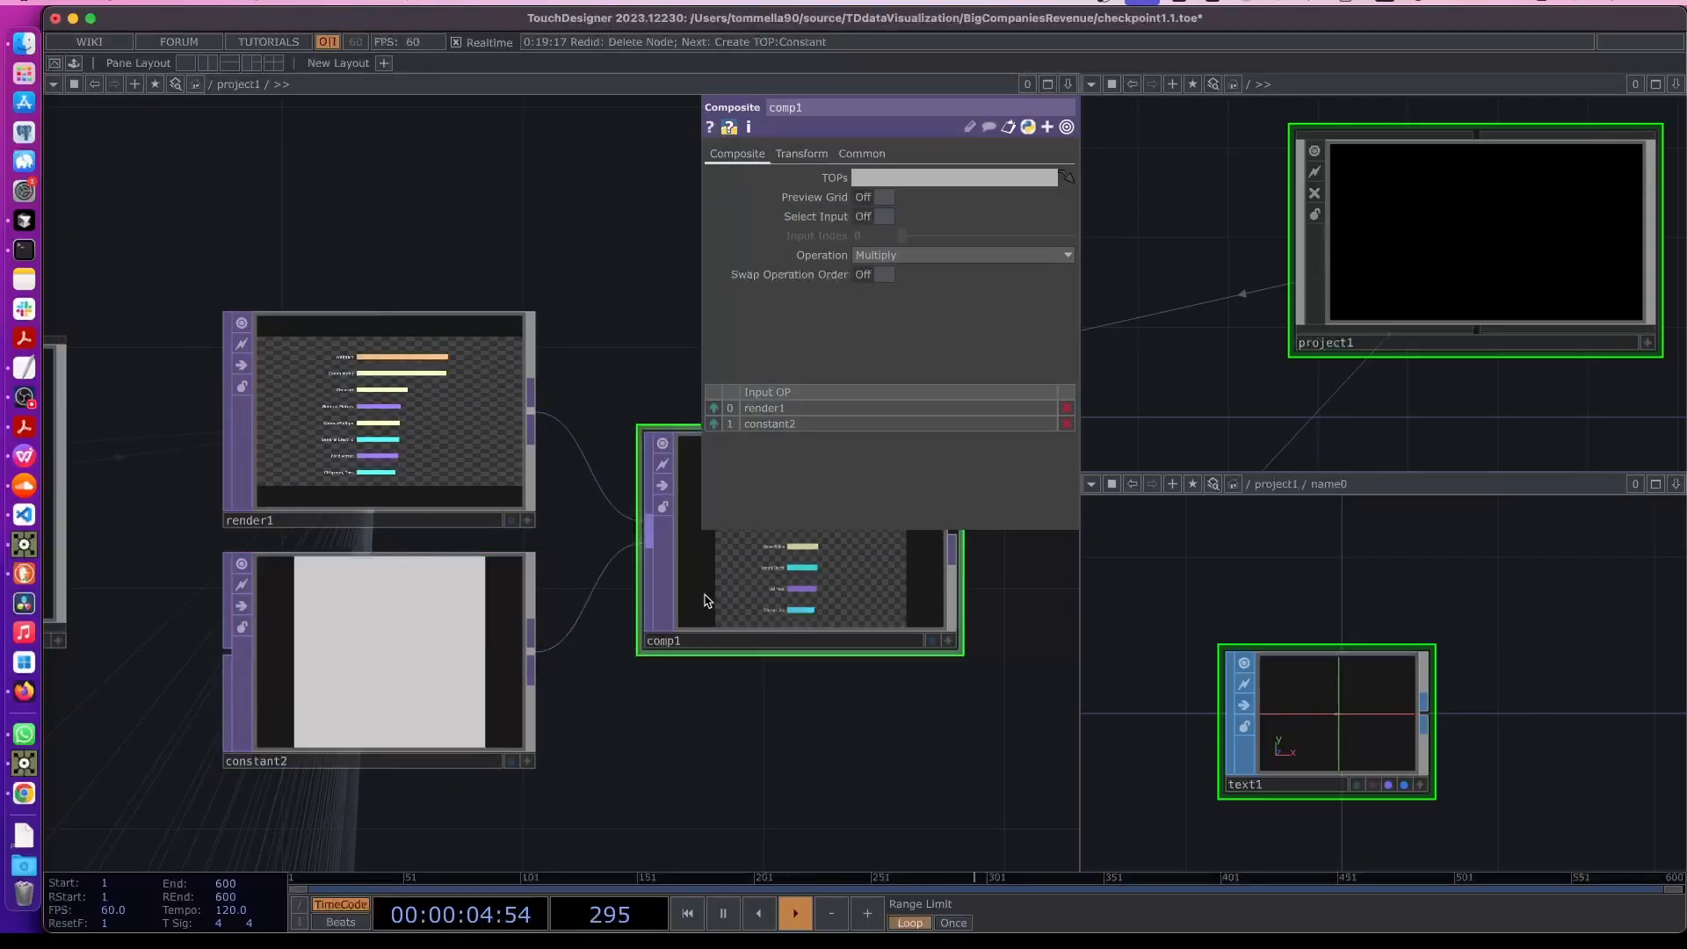
- Set the composite's operation to Over and its Fixed Layer to Input 1
{"action": "scroll", "coordinate": [712, 723], "scroll_direction": "right", "scroll_amount": 5}
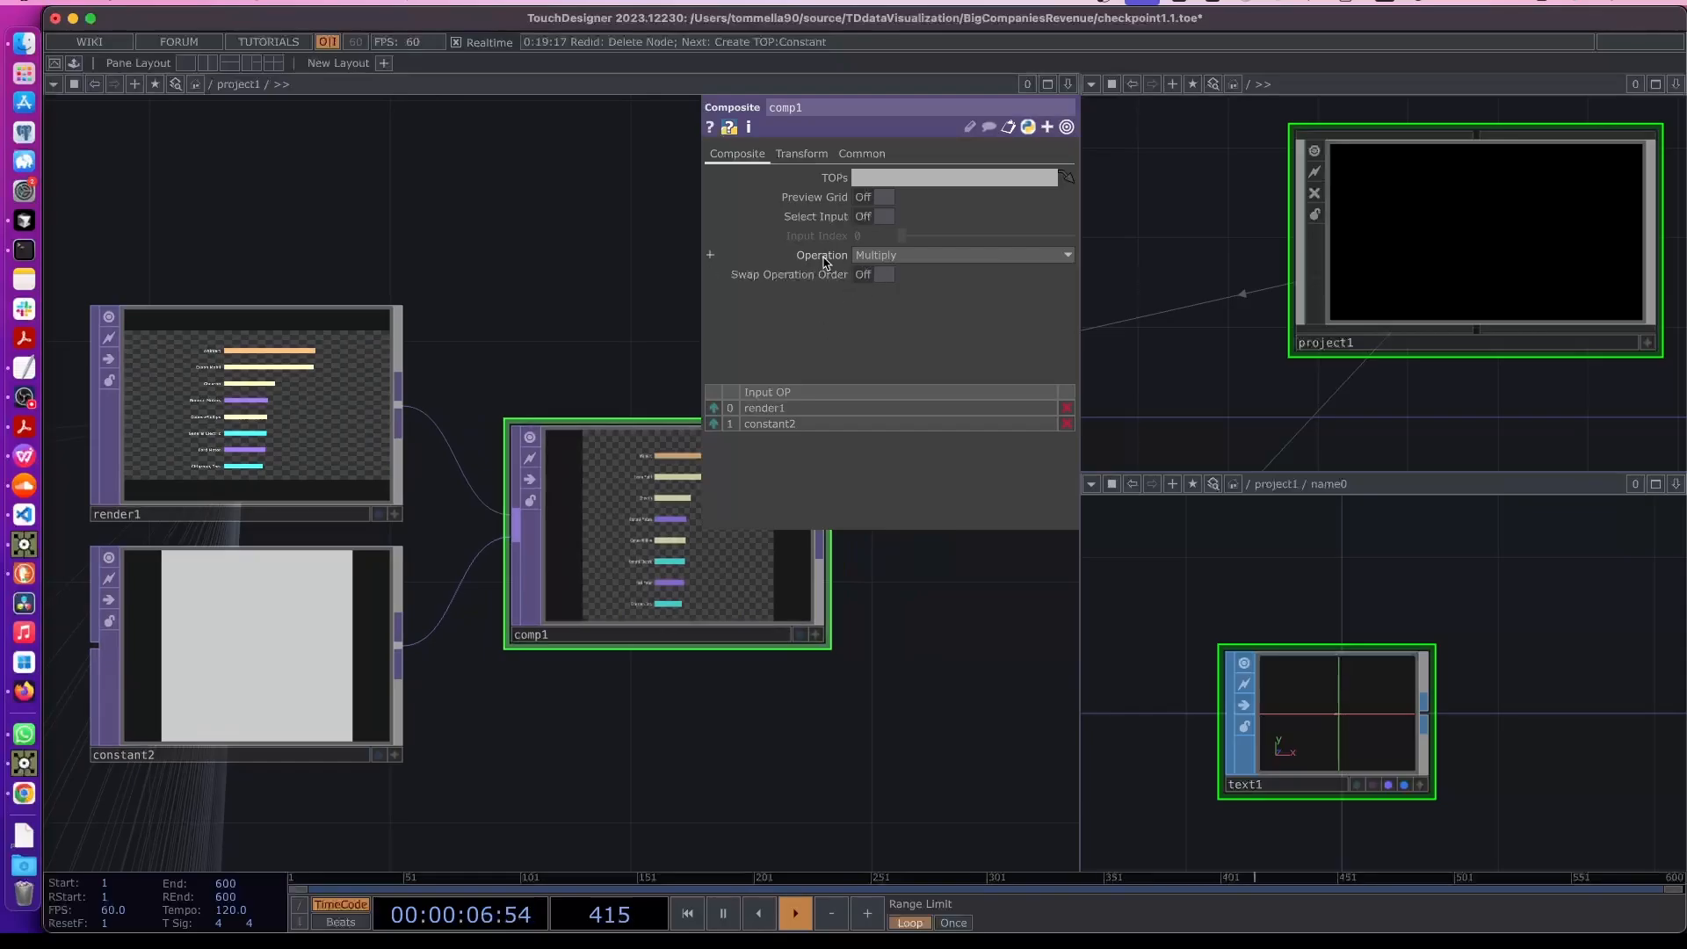
{"action": "left_click", "coordinate": [865, 256]}
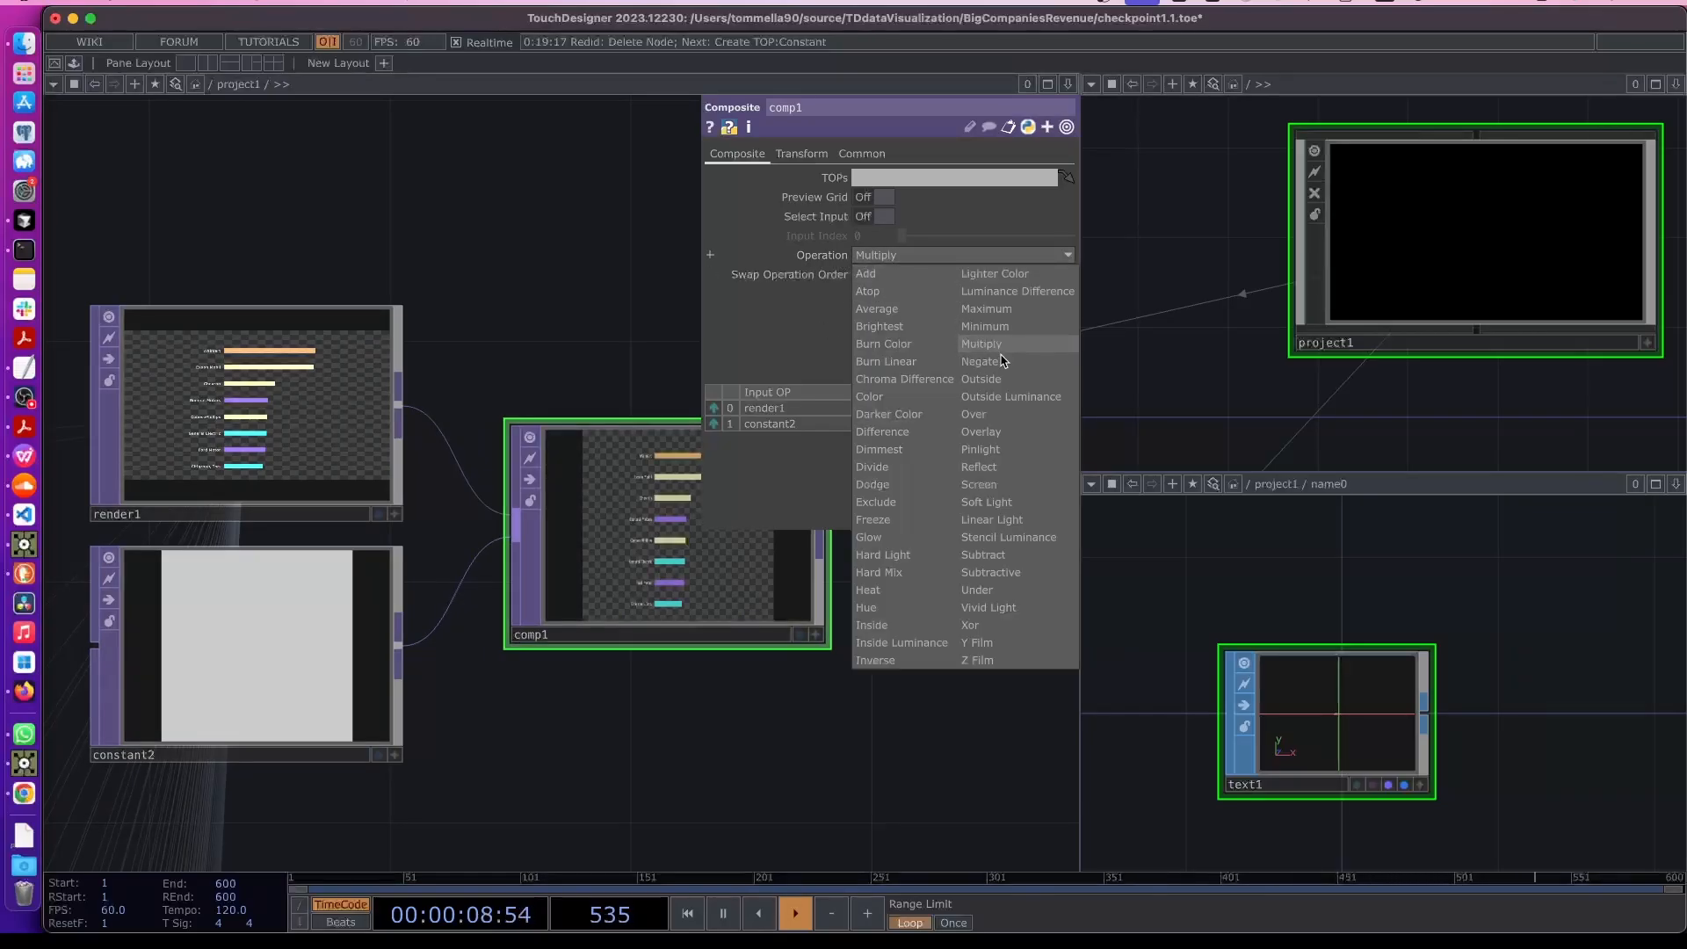
{"action": "left_click", "coordinate": [973, 414]}
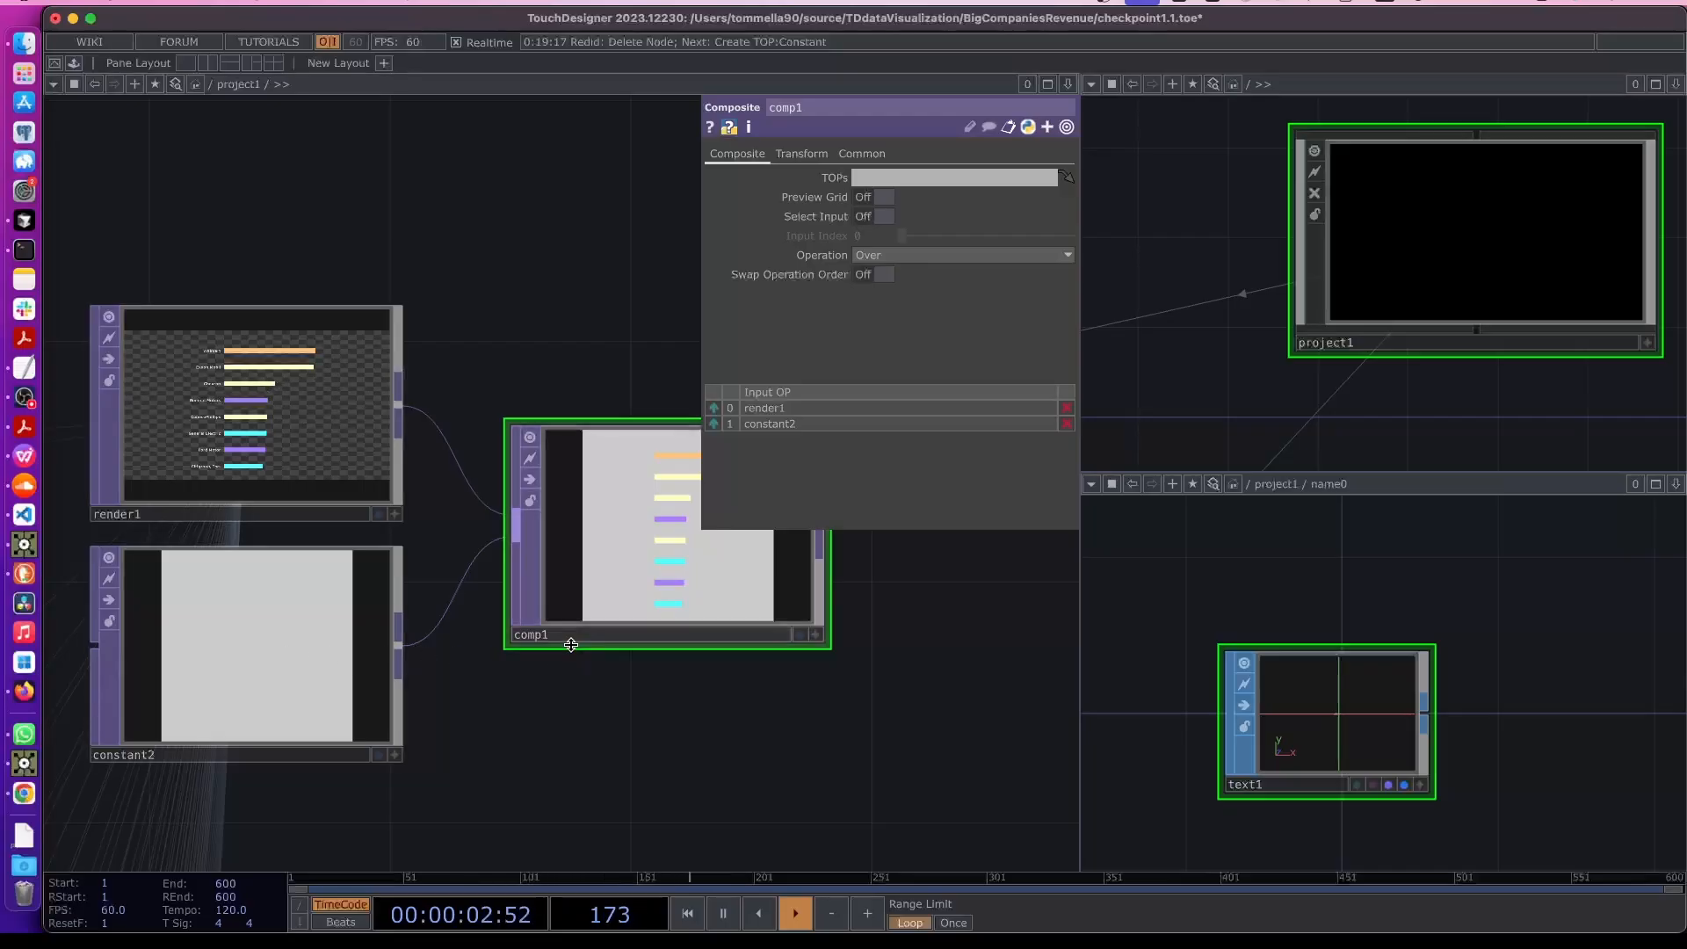
{"action": "left_click", "coordinate": [801, 154]}
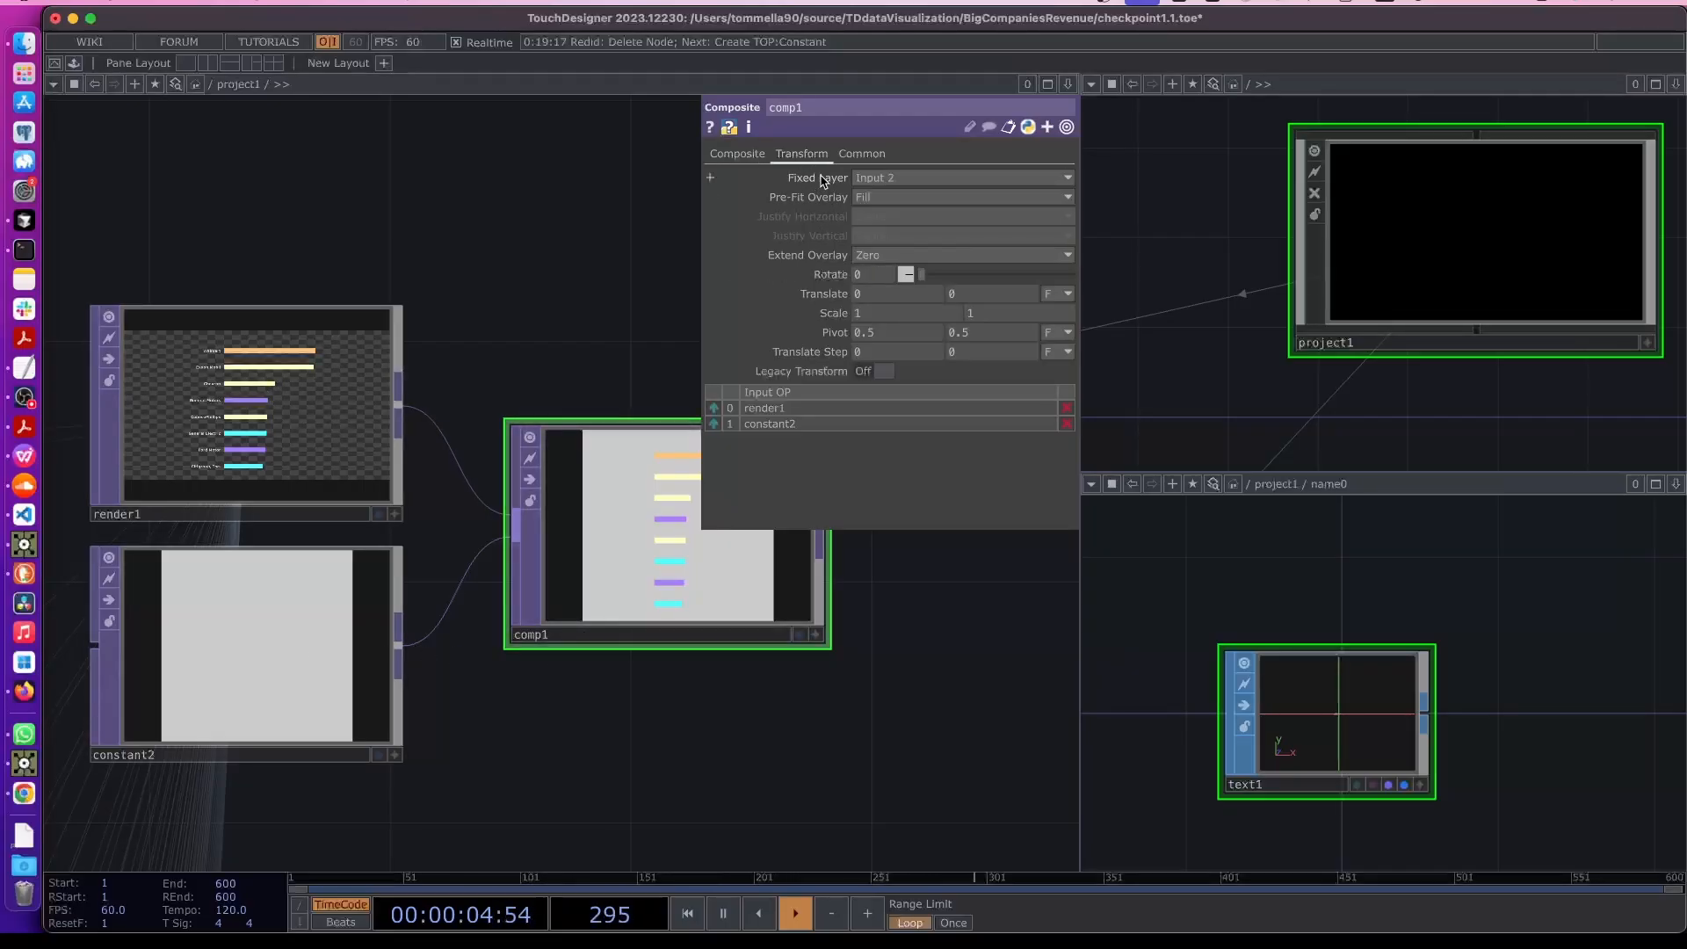
{"action": "left_click", "coordinate": [871, 183]}
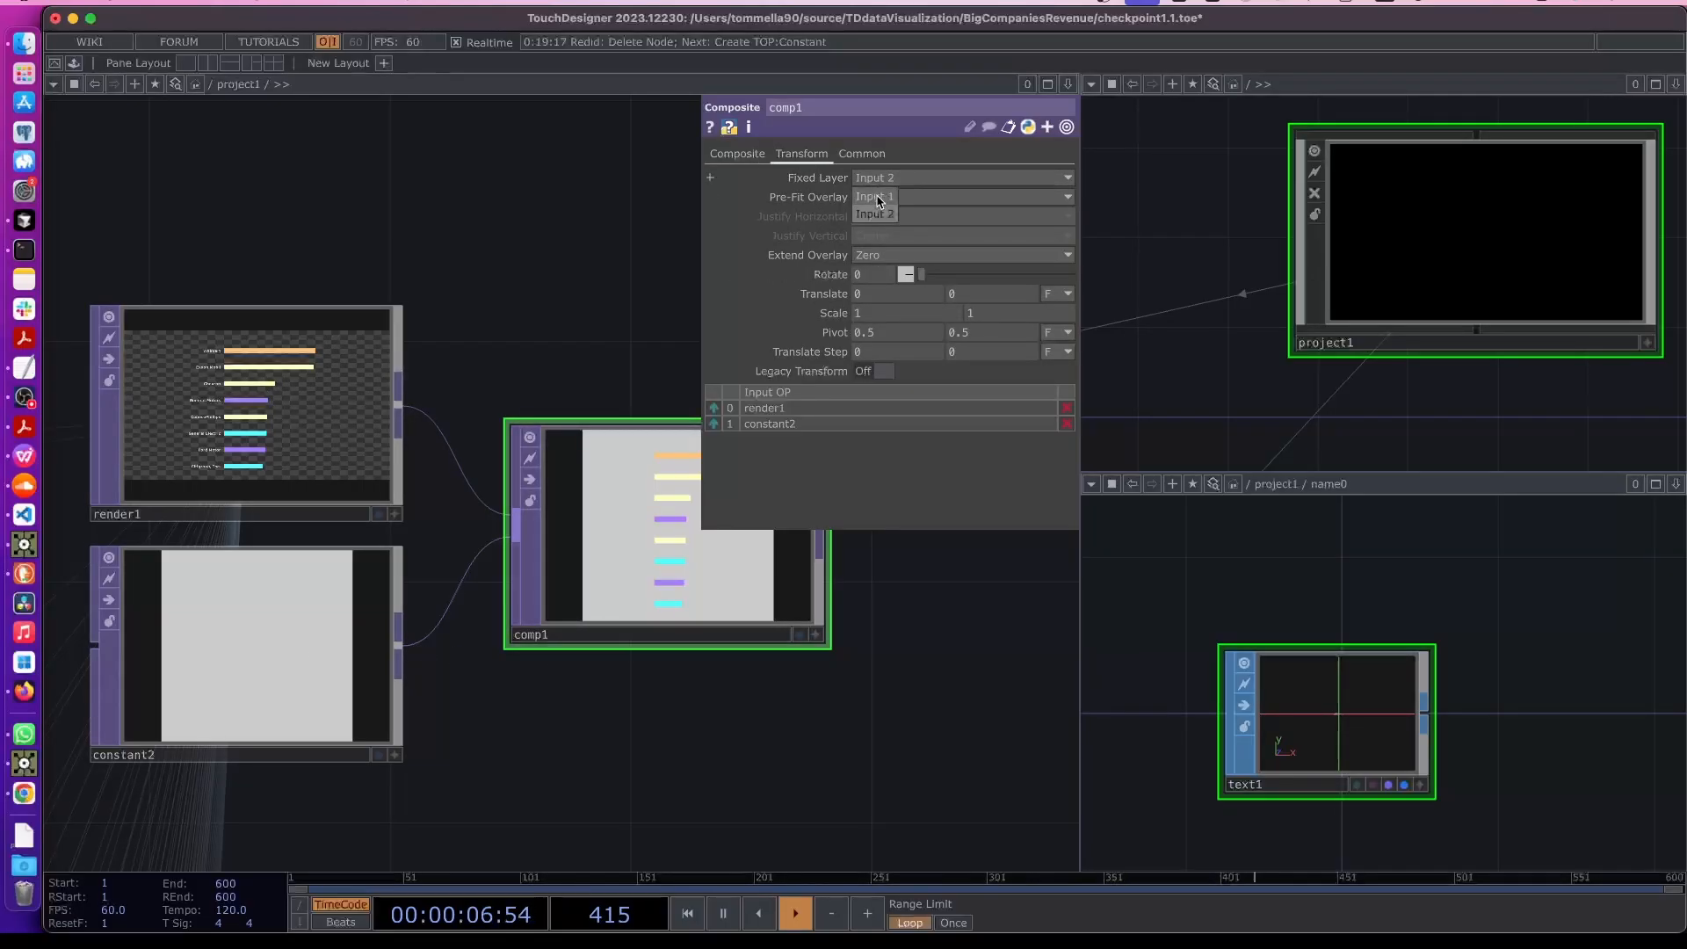
{"action": "left_click", "coordinate": [873, 201]}
- Examine the composited chart preview and locate the replicated name0 template component
{"action": "scroll", "coordinate": [735, 547], "scroll_direction": "up", "scroll_amount": 2}
{"action": "scroll", "coordinate": [688, 528], "scroll_direction": "up", "scroll_amount": 3}
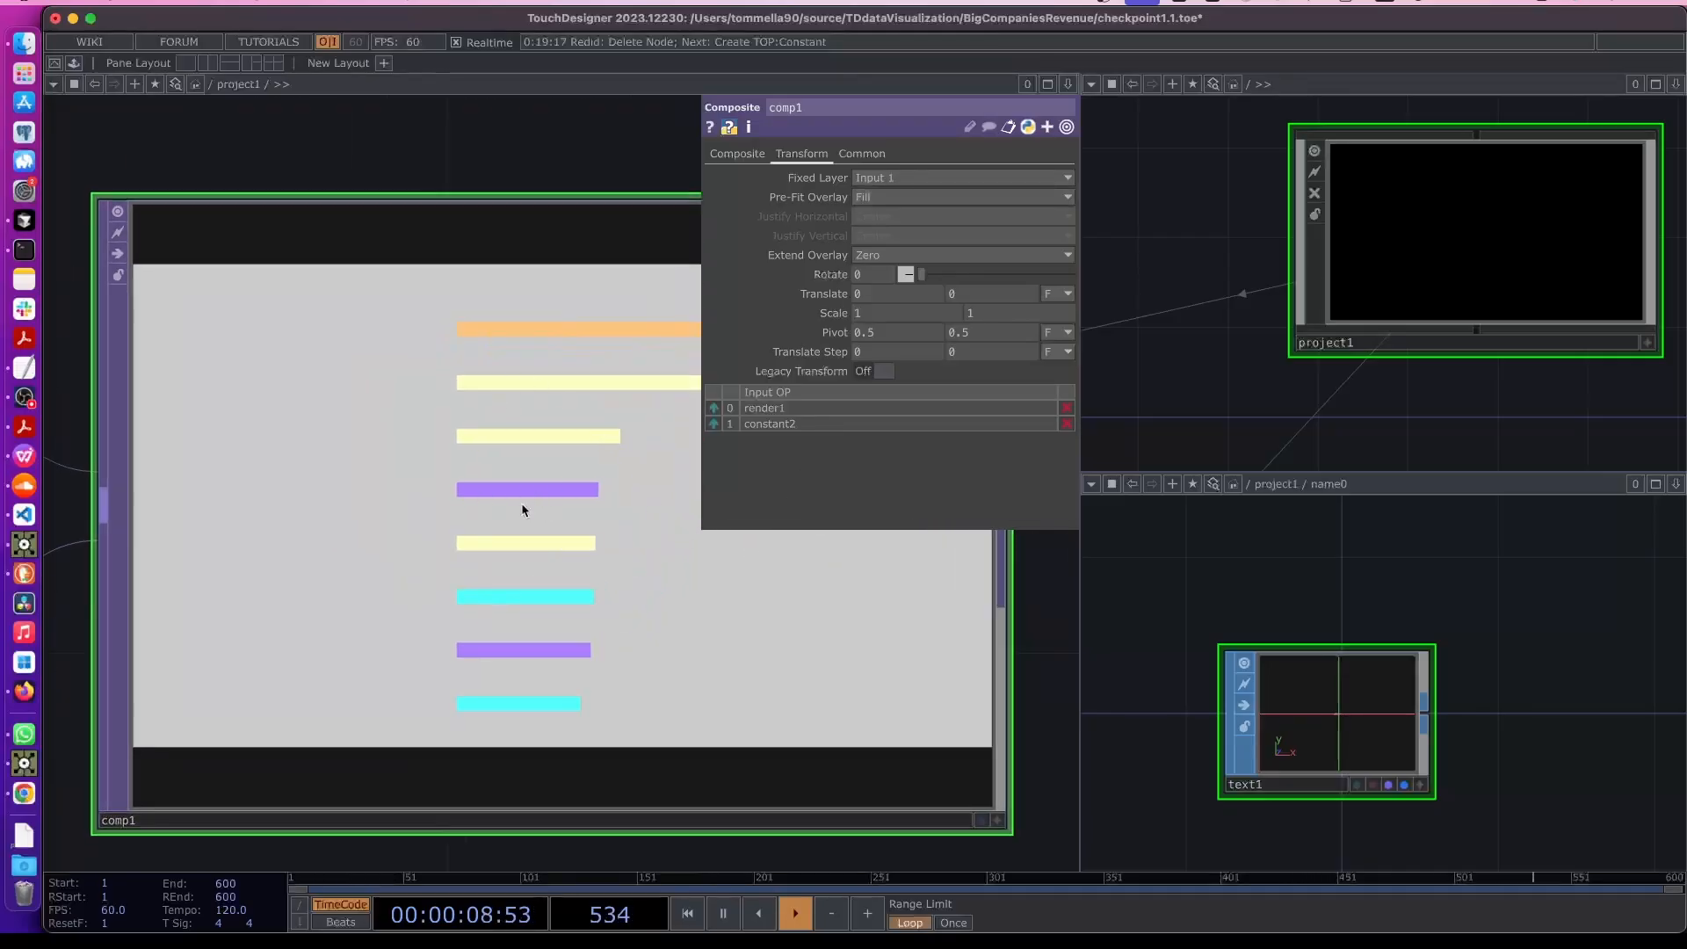
{"action": "scroll", "coordinate": [520, 505], "scroll_direction": "down", "scroll_amount": 3}
{"action": "scroll", "coordinate": [520, 508], "scroll_direction": "down", "scroll_amount": 2}
{"action": "left_click_drag", "start_coordinate": [408, 740], "coordinate": [678, 654]}
{"action": "scroll", "coordinate": [280, 293], "scroll_direction": "up", "scroll_amount": 3}
{"action": "scroll", "coordinate": [281, 295], "scroll_direction": "up", "scroll_amount": 1}
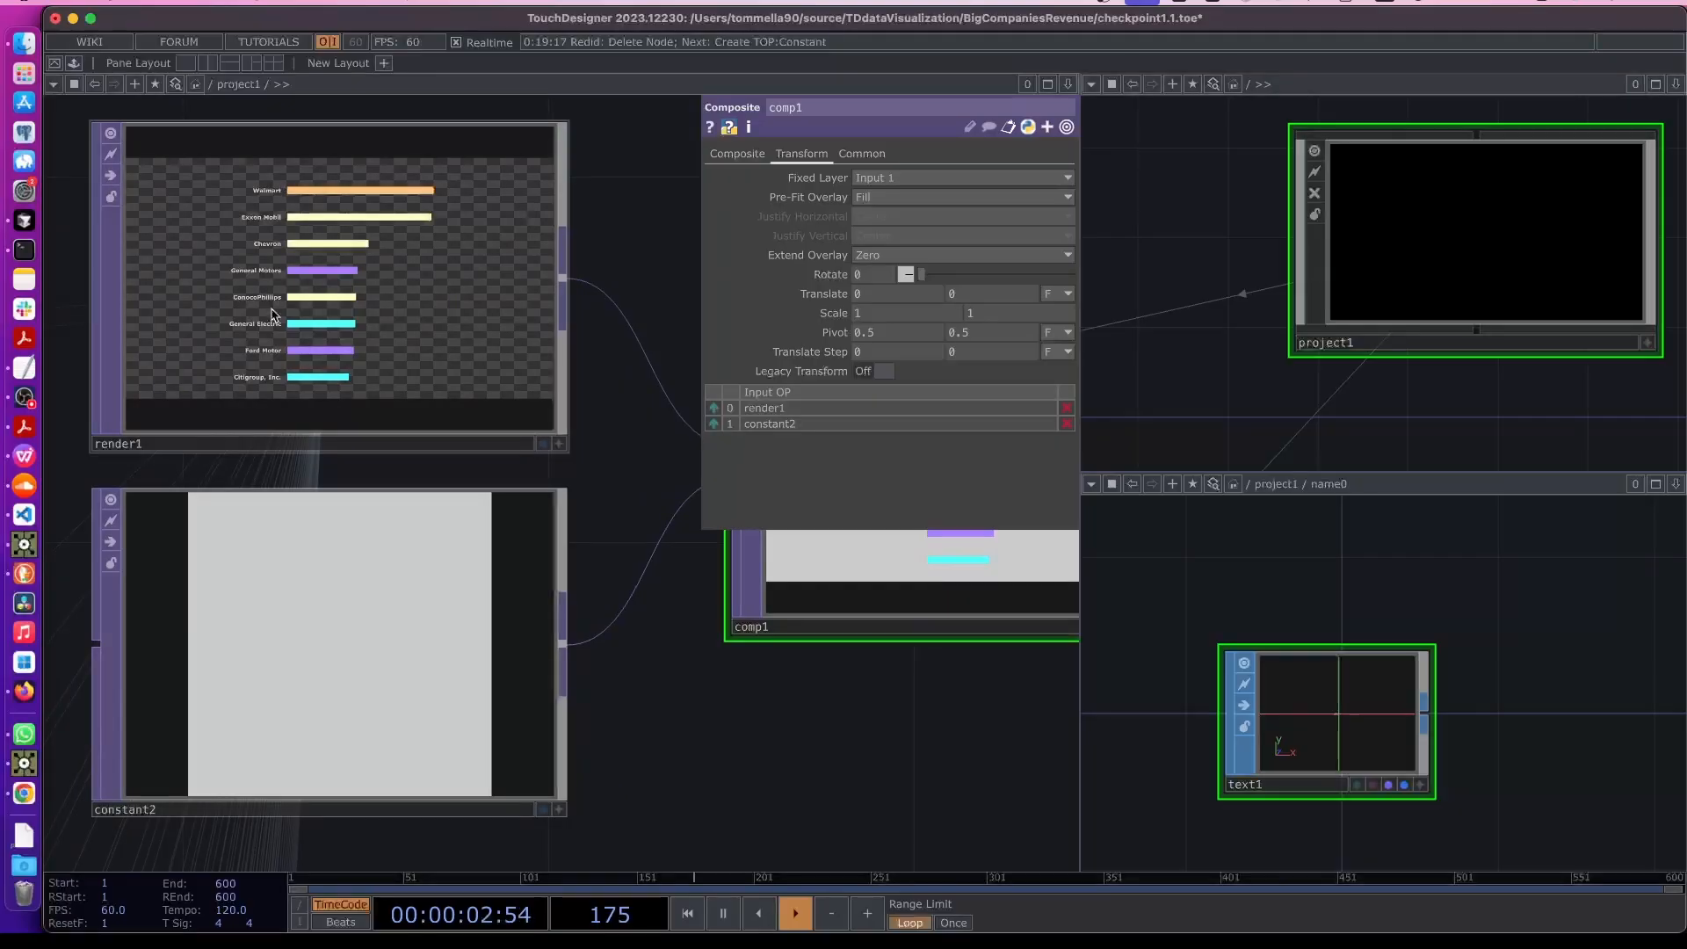
{"action": "scroll", "coordinate": [655, 659], "scroll_direction": "down", "scroll_amount": 1}
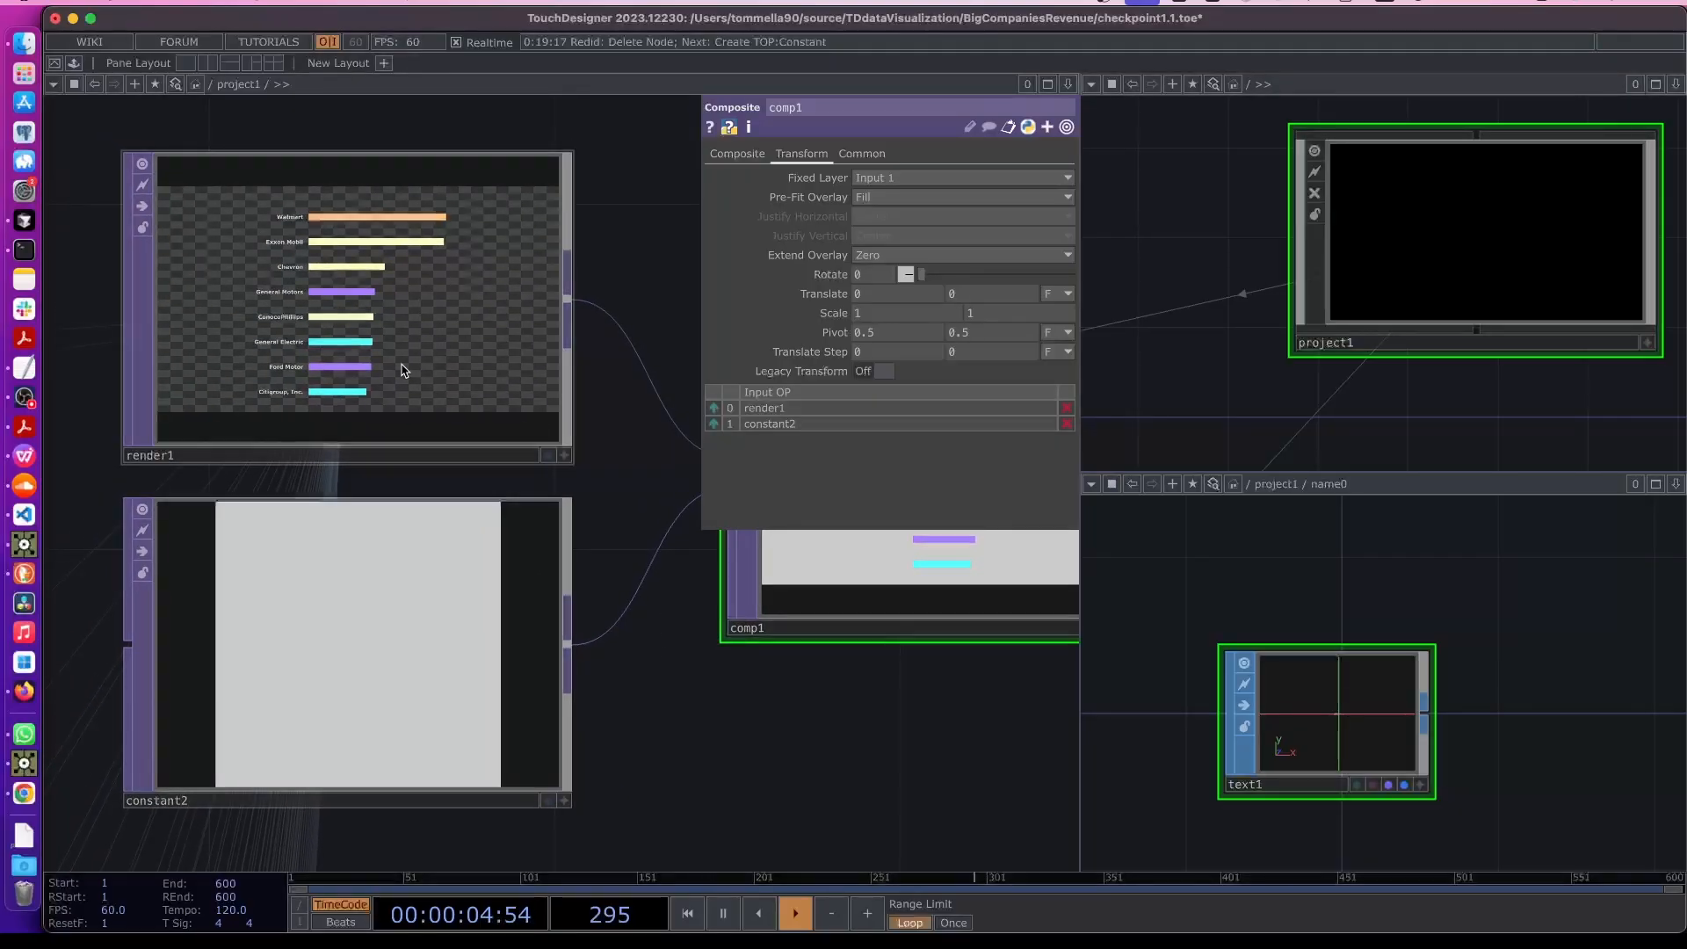
{"action": "scroll", "coordinate": [300, 321], "scroll_direction": "down", "scroll_amount": 6}
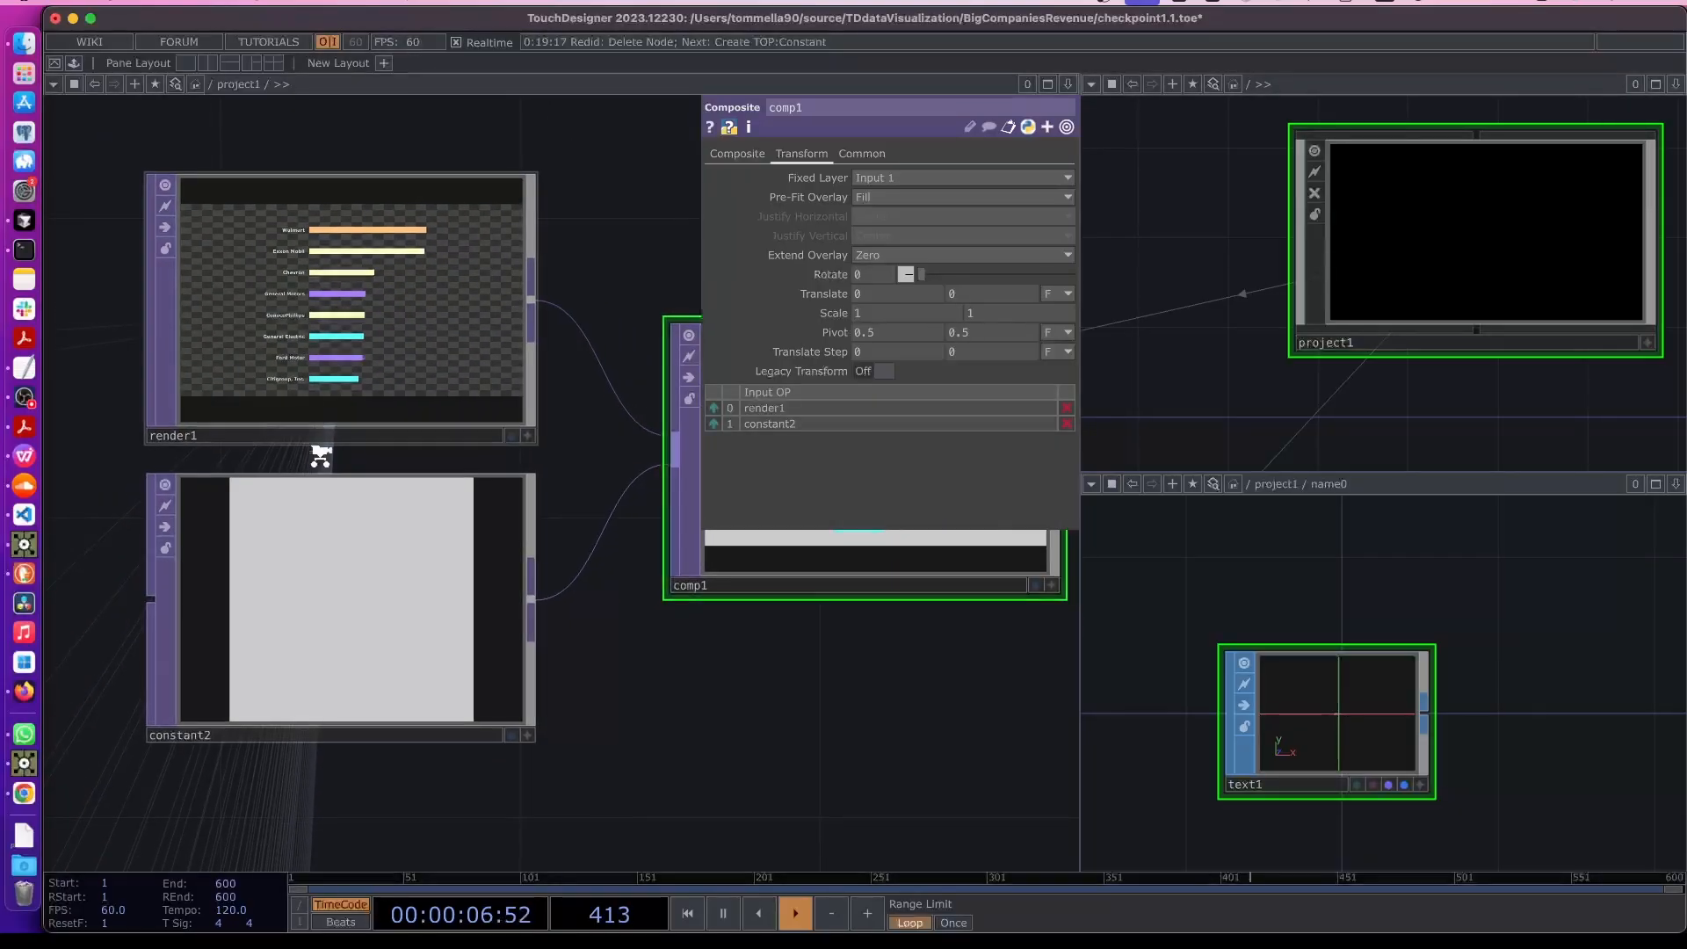
{"action": "left_click_drag", "start_coordinate": [391, 686], "coordinate": [830, 527]}
{"action": "left_click_drag", "start_coordinate": [419, 845], "coordinate": [590, 696]}
{"action": "left_click_drag", "start_coordinate": [351, 741], "coordinate": [454, 466]}
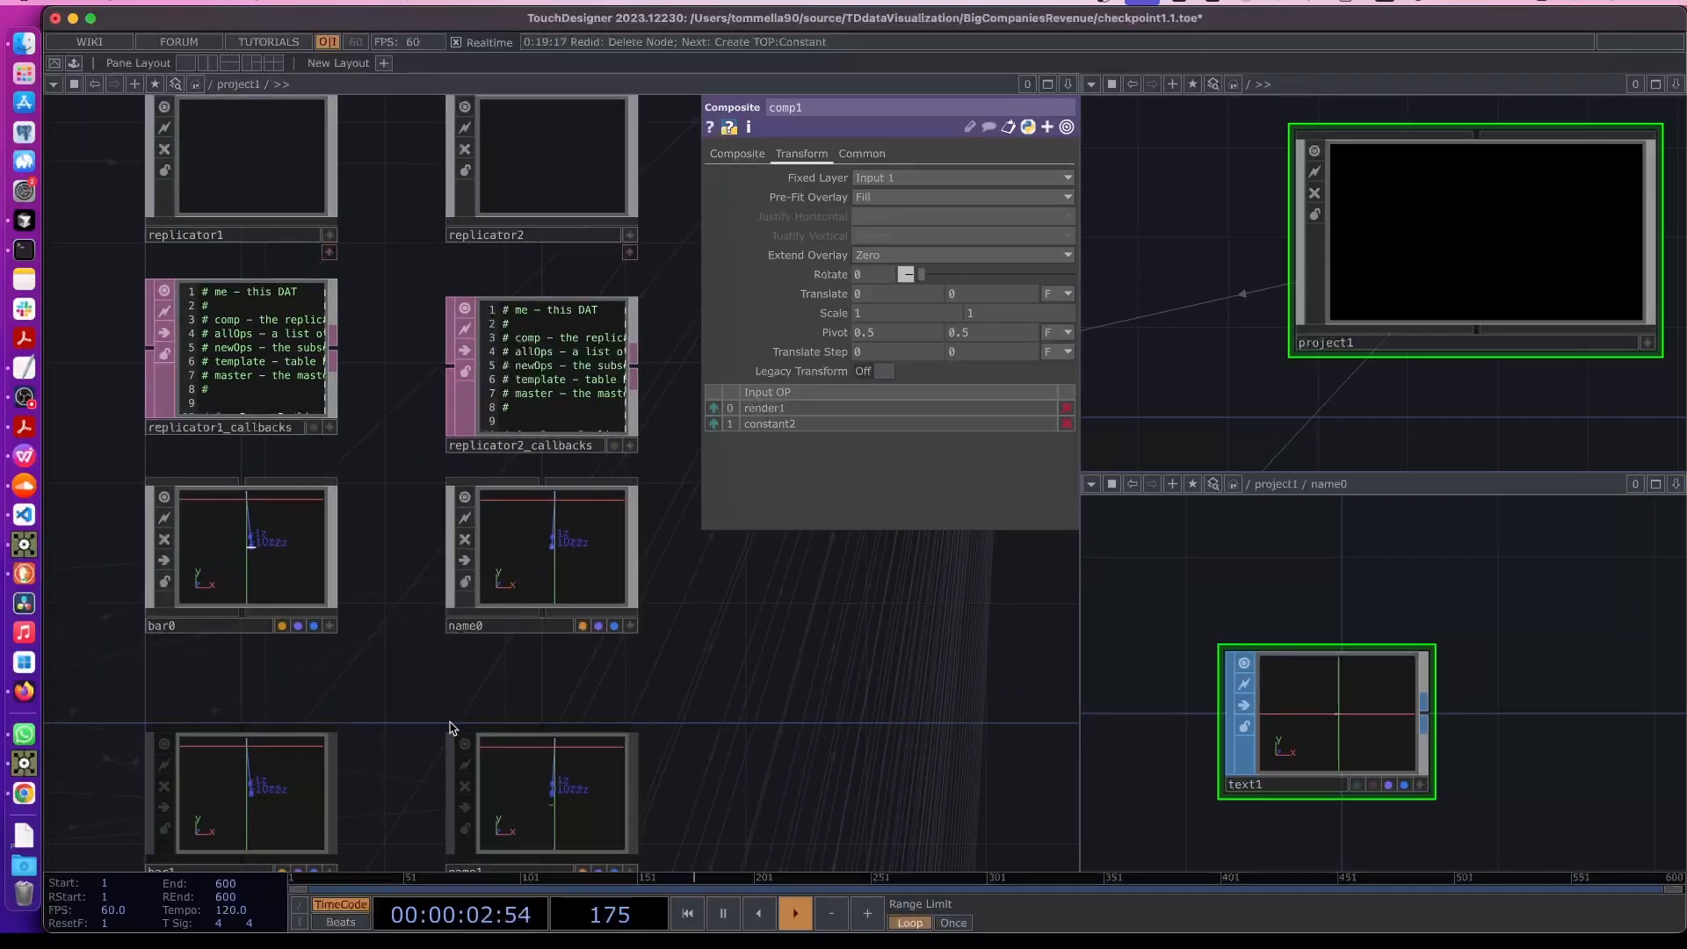
- Inside name0, create a Constant MAT and set its color to black
{"action": "left_click", "coordinate": [543, 571]}
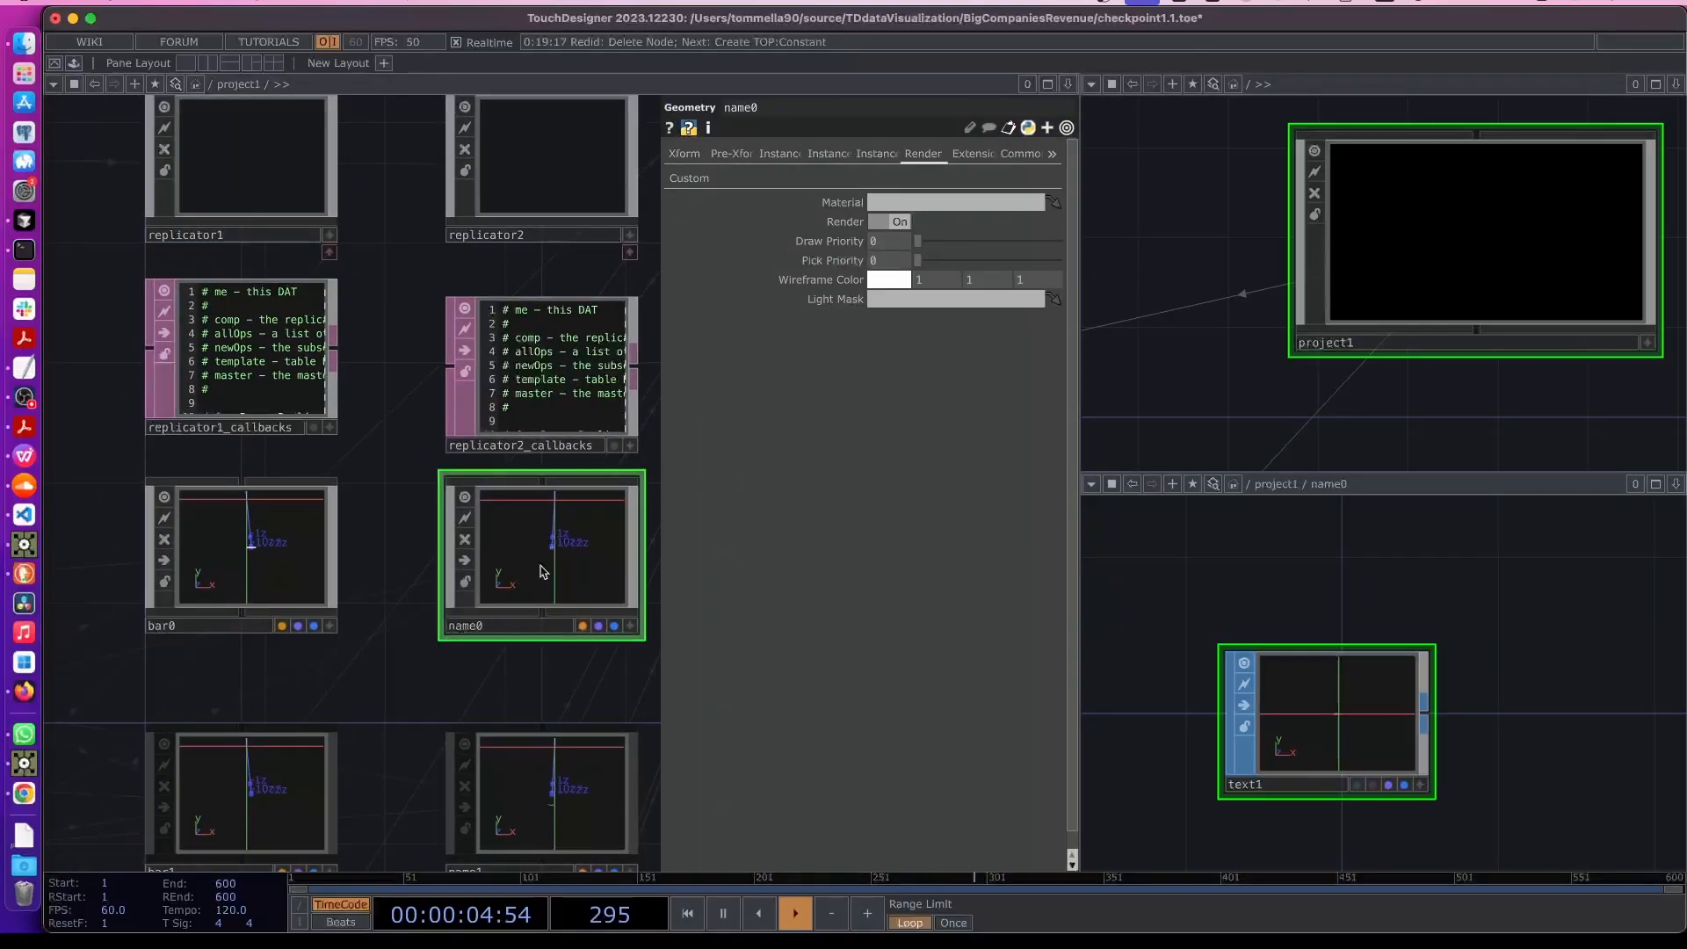
{"action": "double_click", "coordinate": [541, 571]}
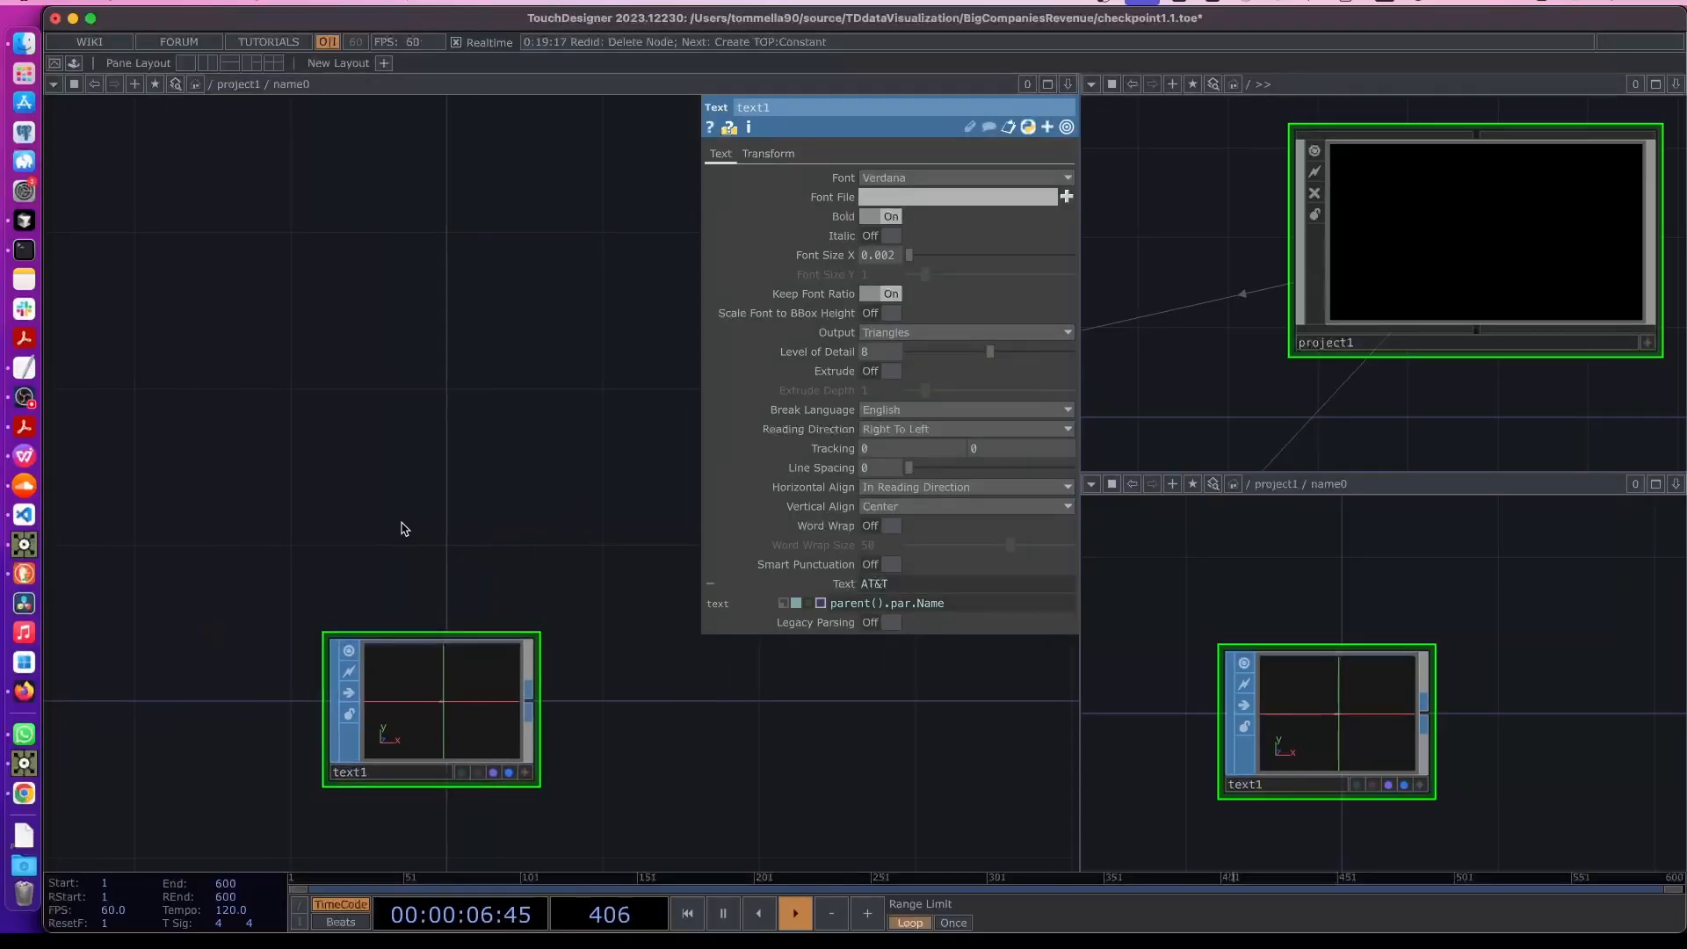
{"action": "key", "text": "Tab"}
{"action": "left_click", "coordinate": [261, 300]}
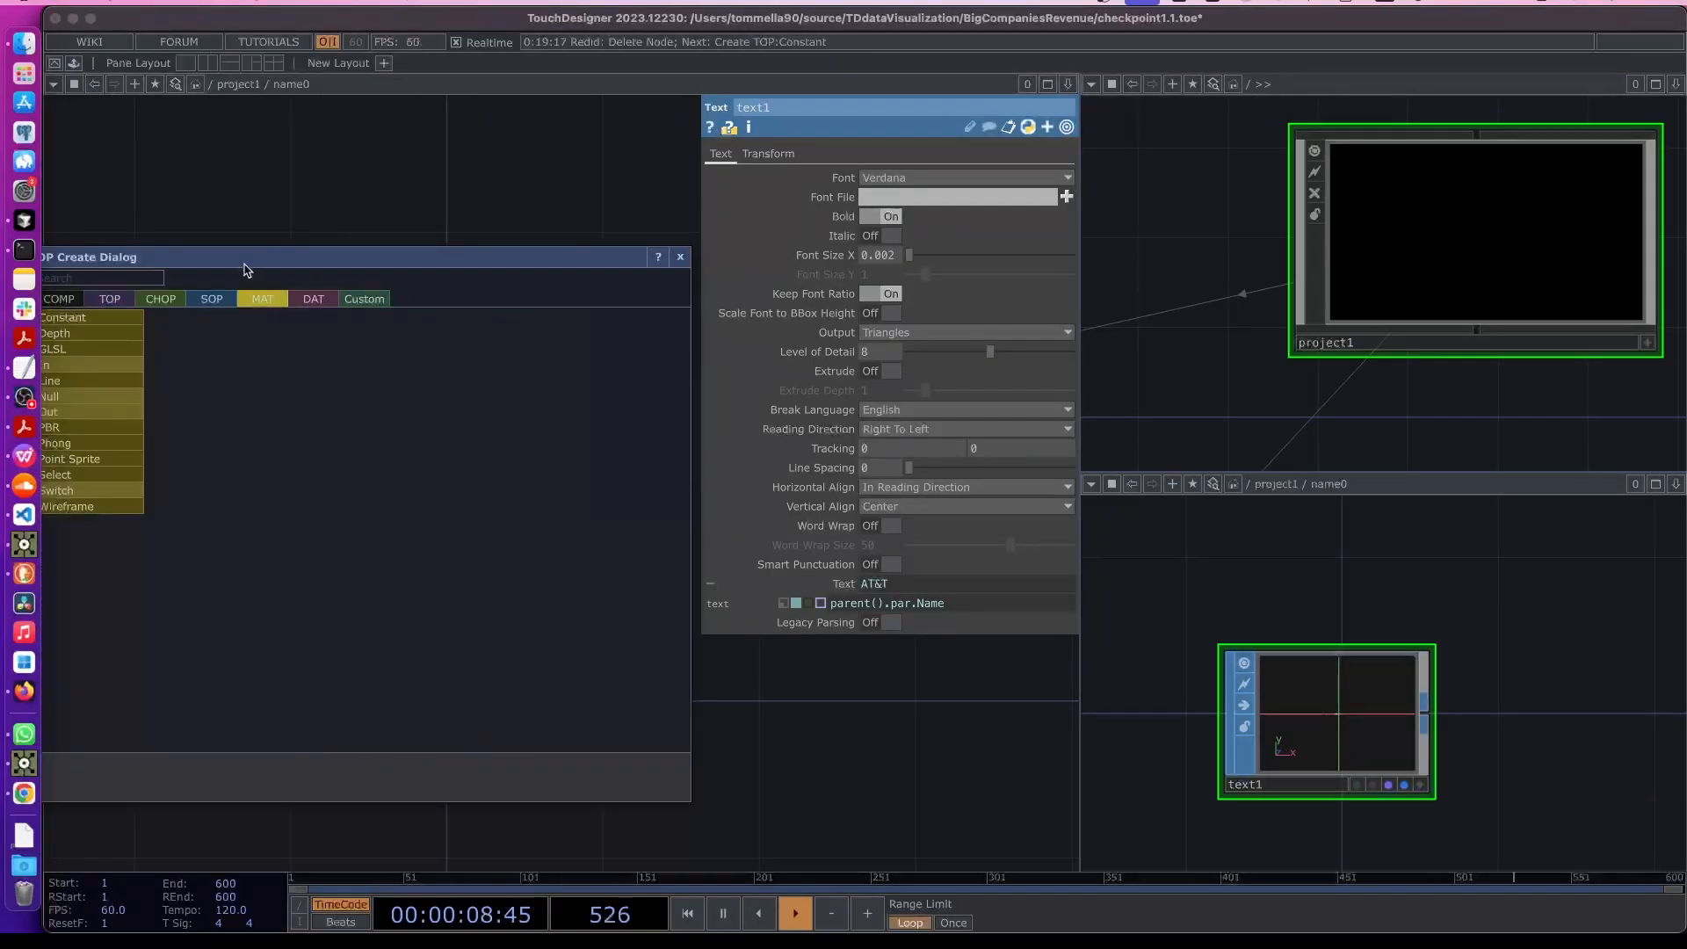
{"action": "left_click_drag", "start_coordinate": [244, 264], "coordinate": [318, 267]}
{"action": "left_click", "coordinate": [175, 321]}
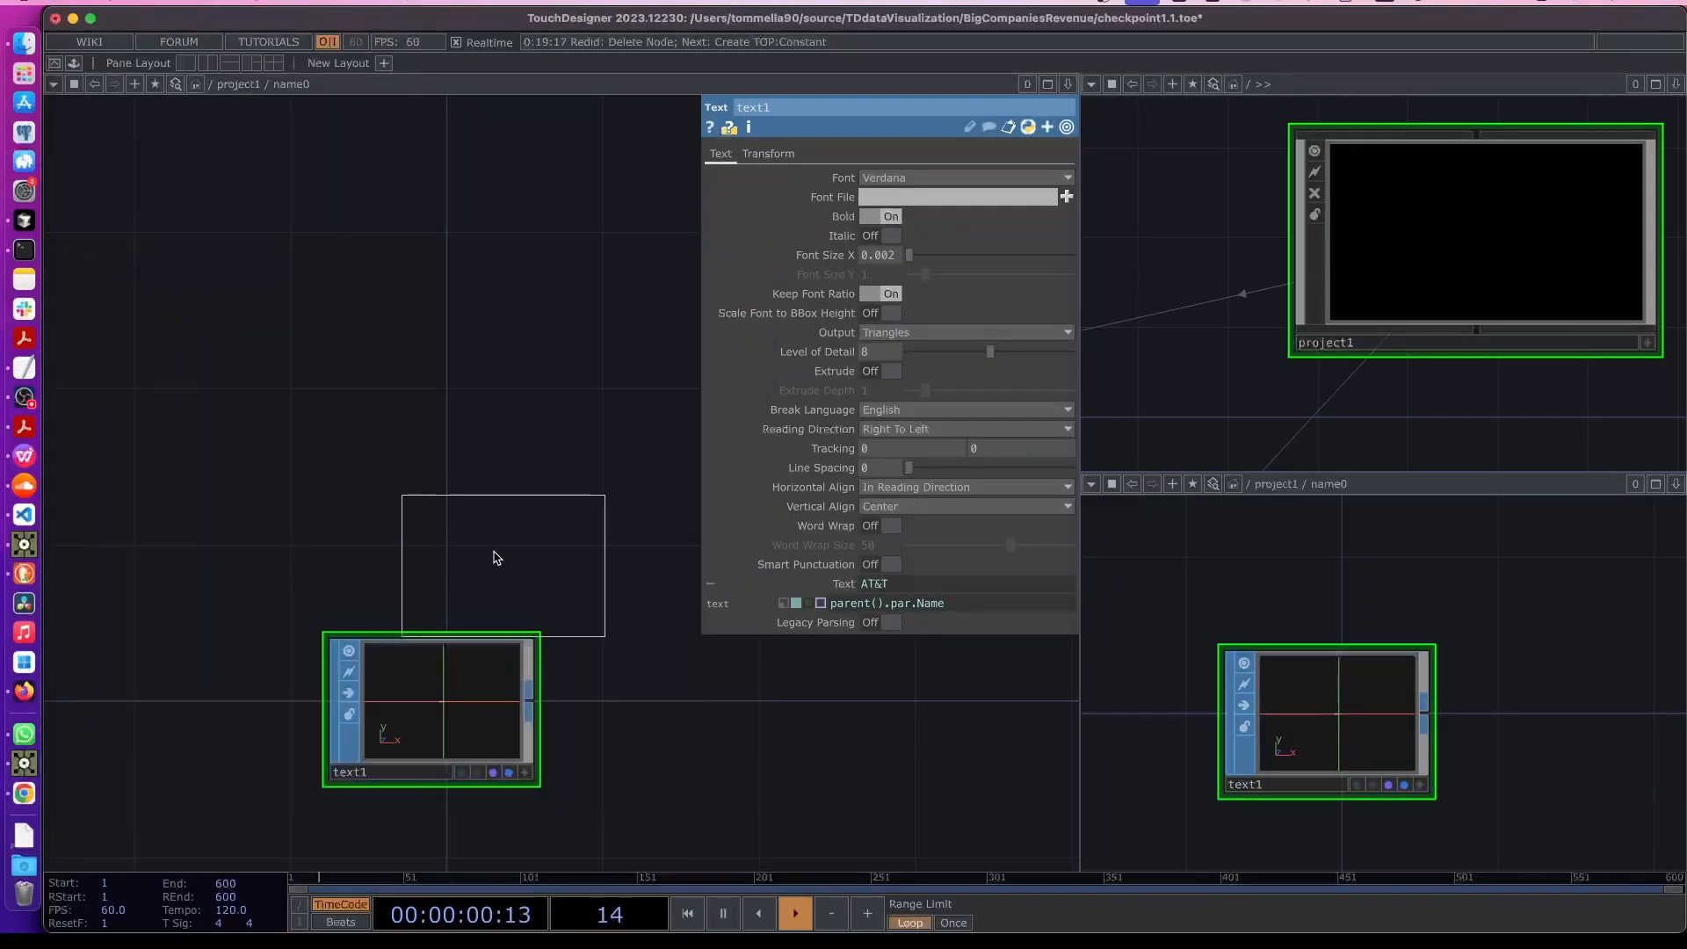
{"action": "left_click", "coordinate": [442, 525]}
{"action": "left_click", "coordinate": [895, 198]}
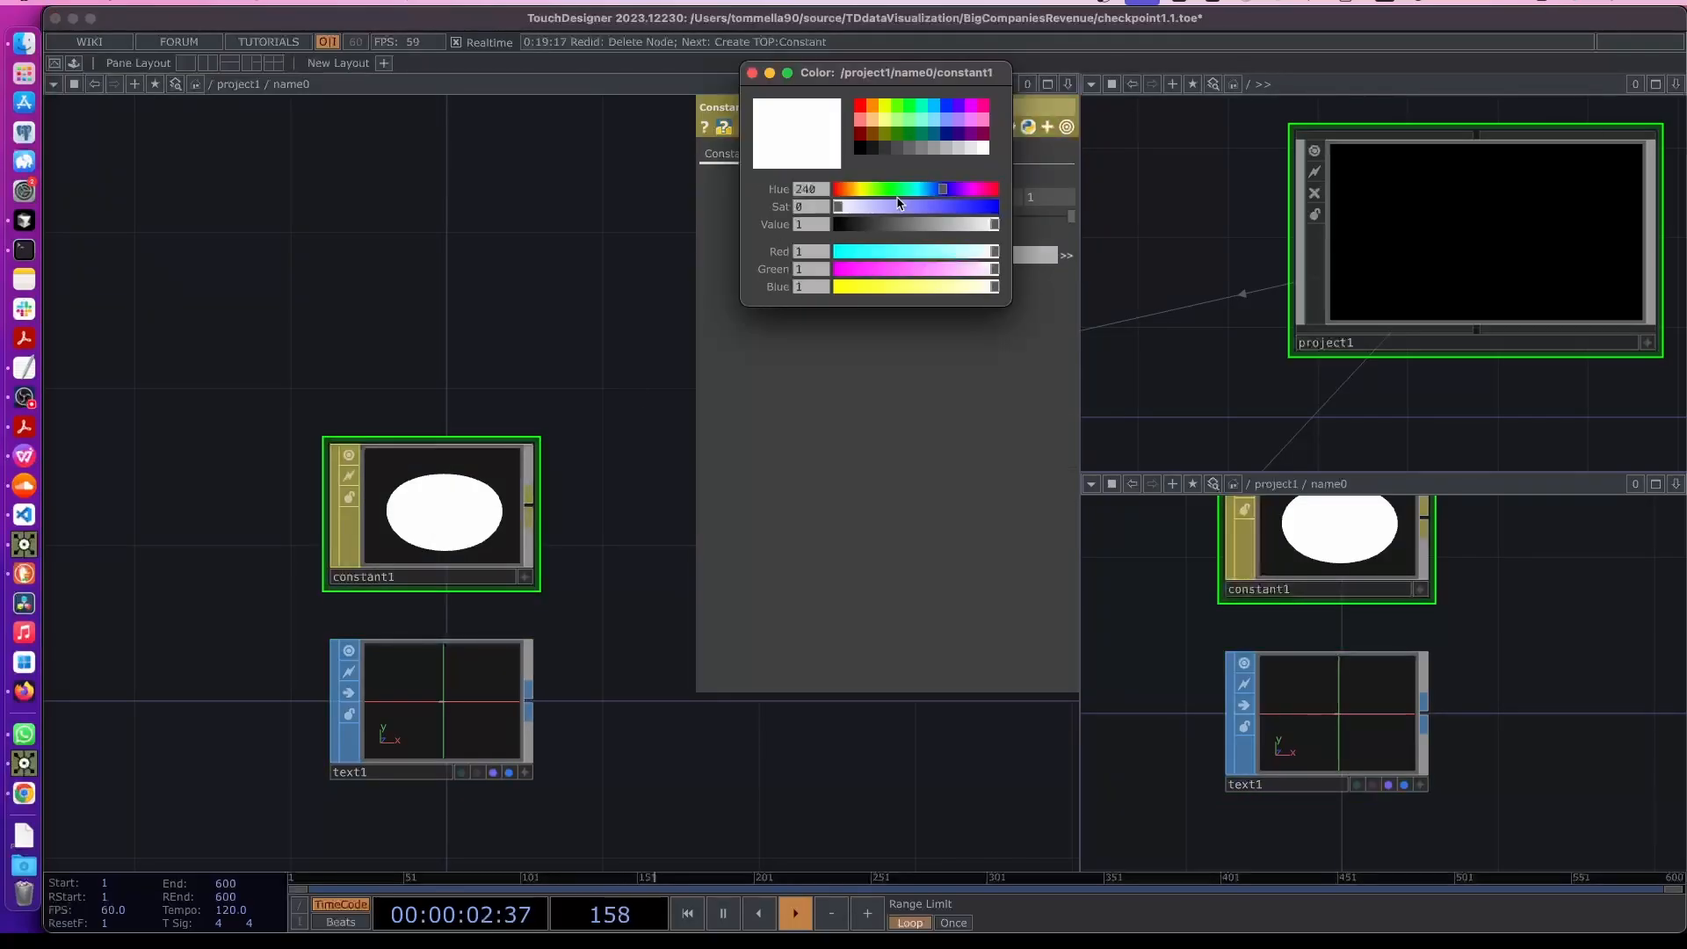
{"action": "left_click", "coordinate": [861, 149]}
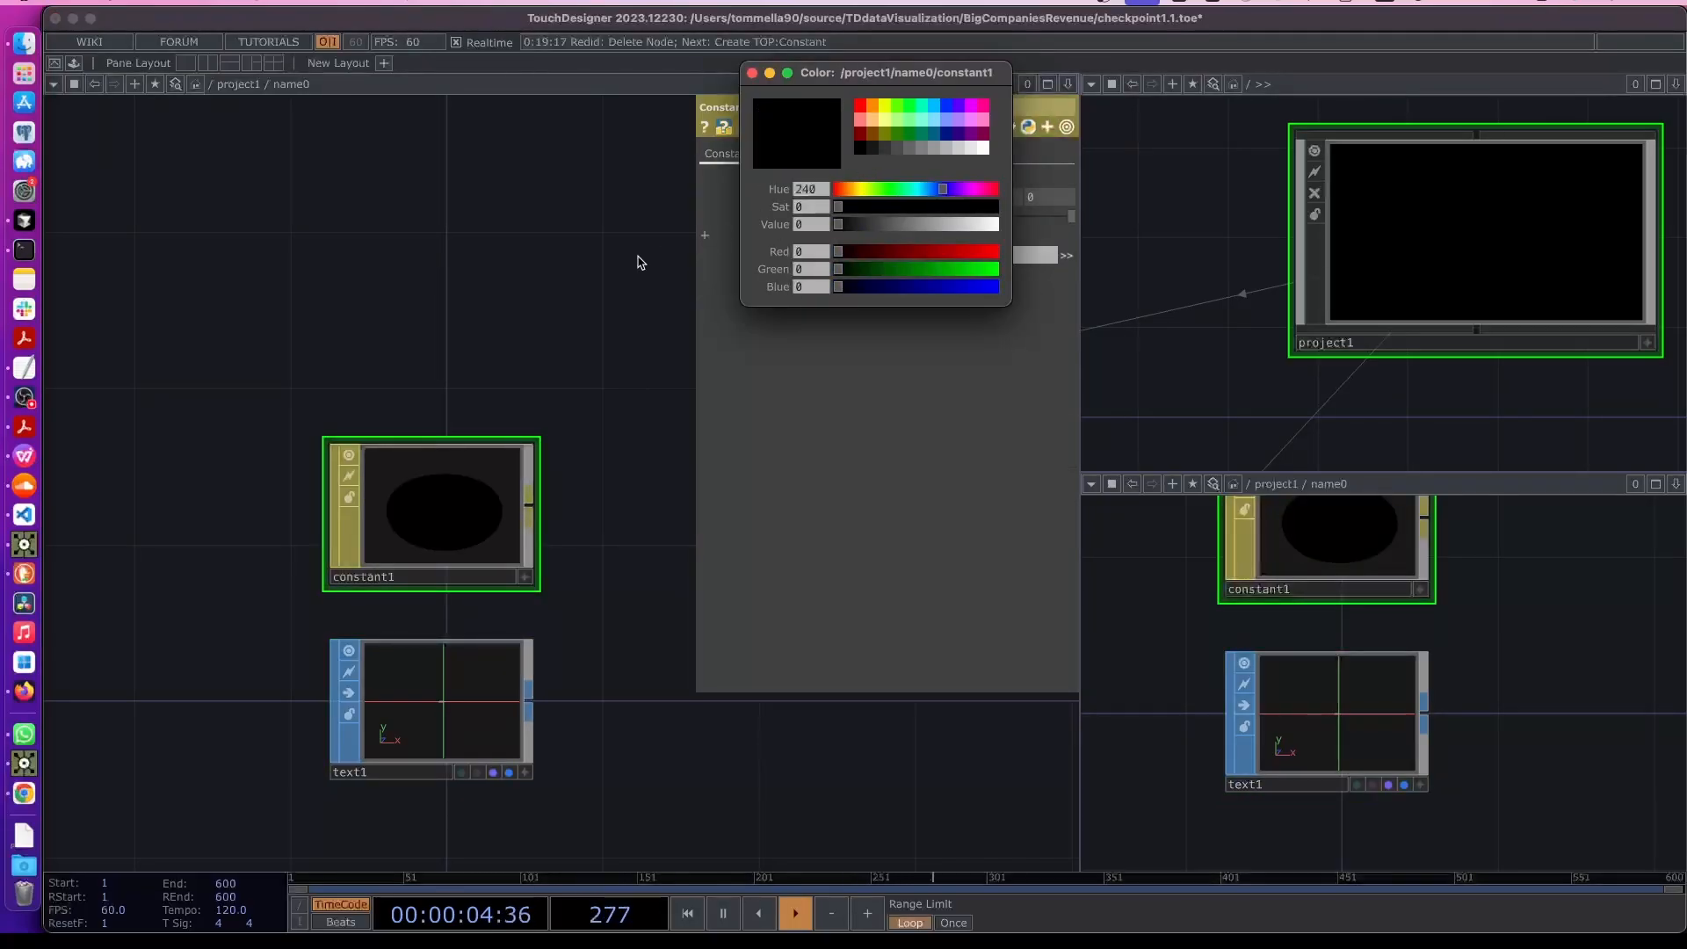
{"action": "left_click", "coordinate": [733, 109]}
{"action": "left_click", "coordinate": [753, 74]}
{"action": "scroll", "coordinate": [558, 378], "scroll_direction": "down", "scroll_amount": 1}
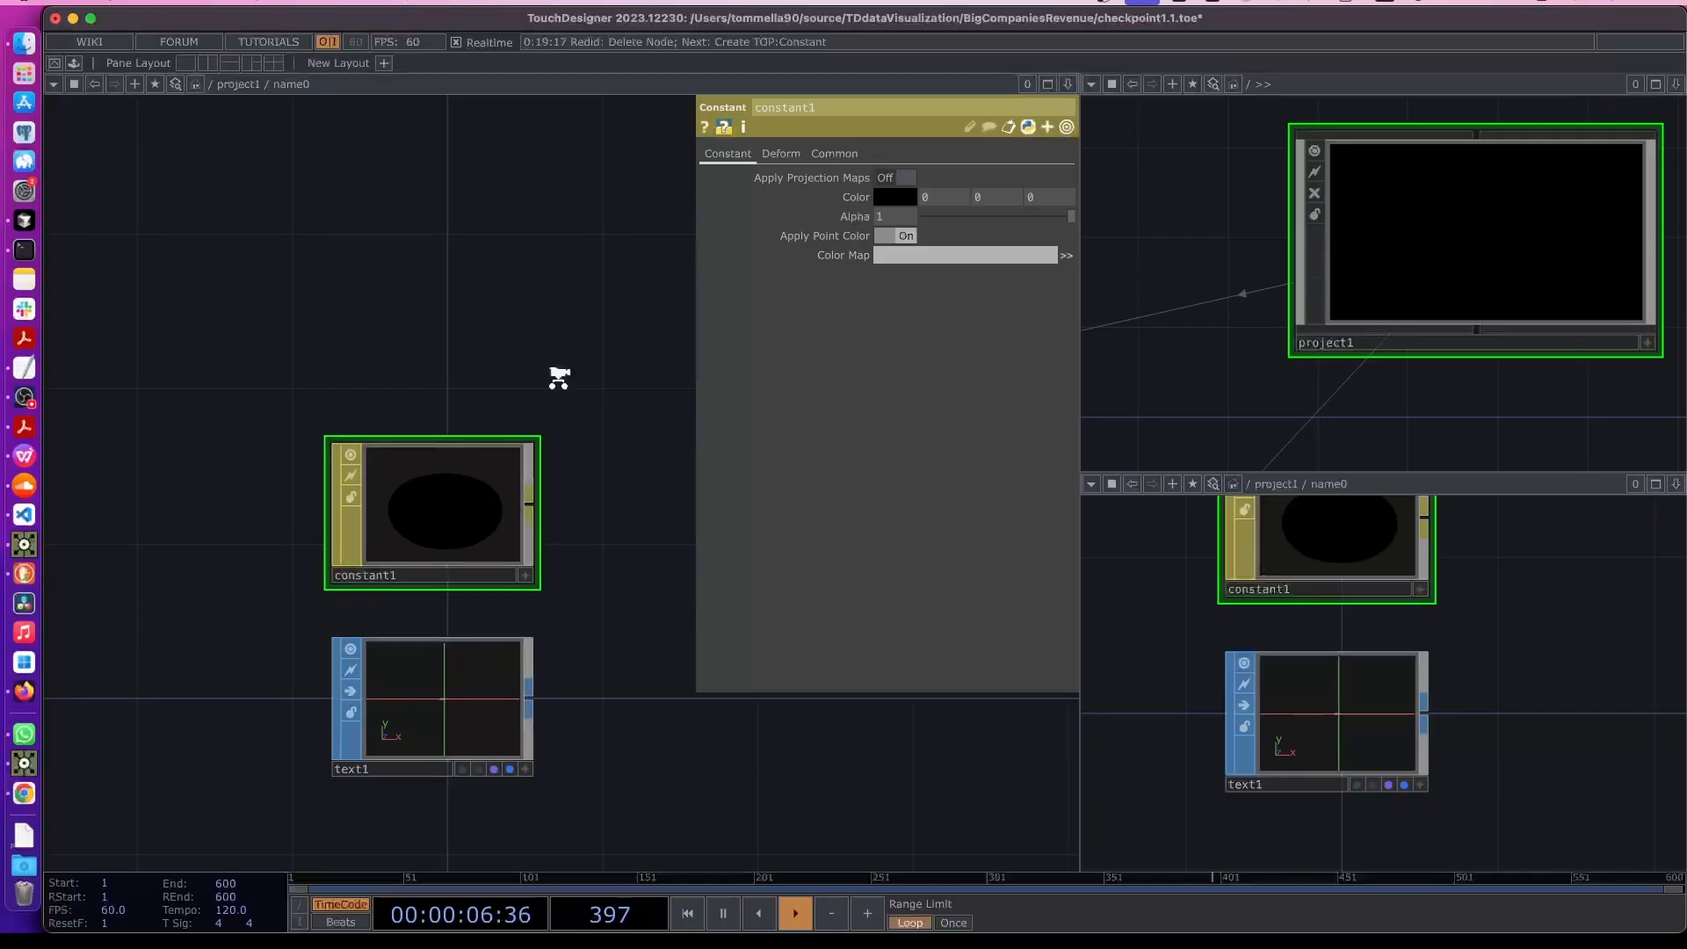
{"action": "key", "text": "Tab"}
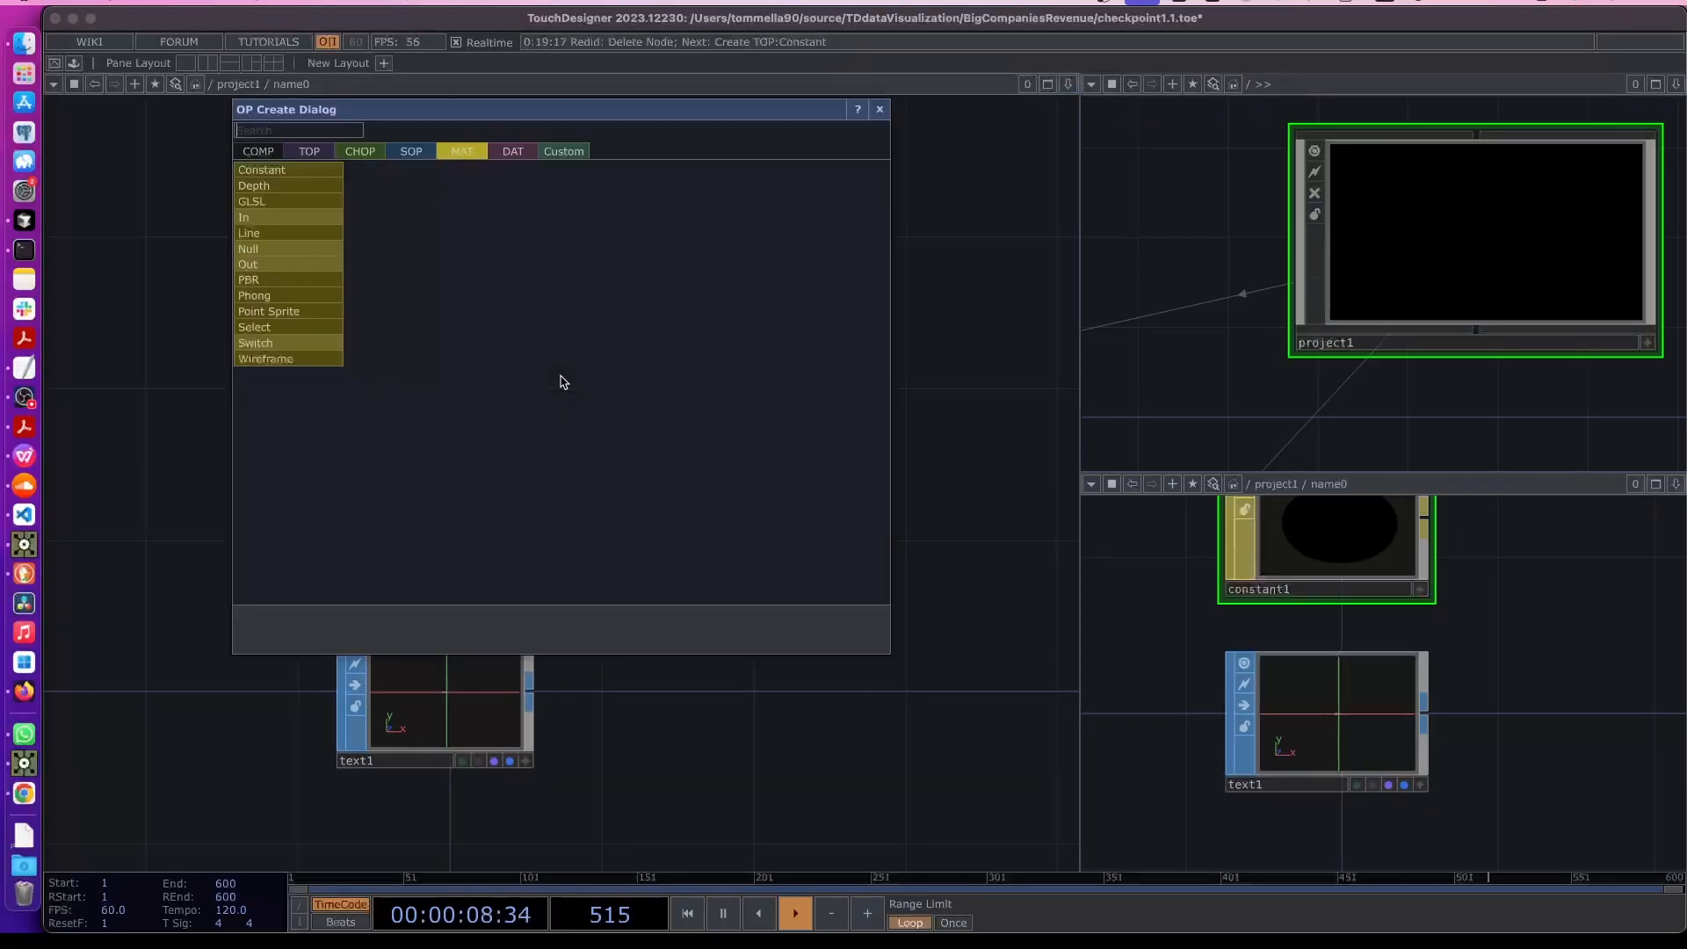
{"action": "key", "text": "Escape"}
- Return to the parent network and assign constant1 as name0's render material
{"action": "key", "text": "u"}
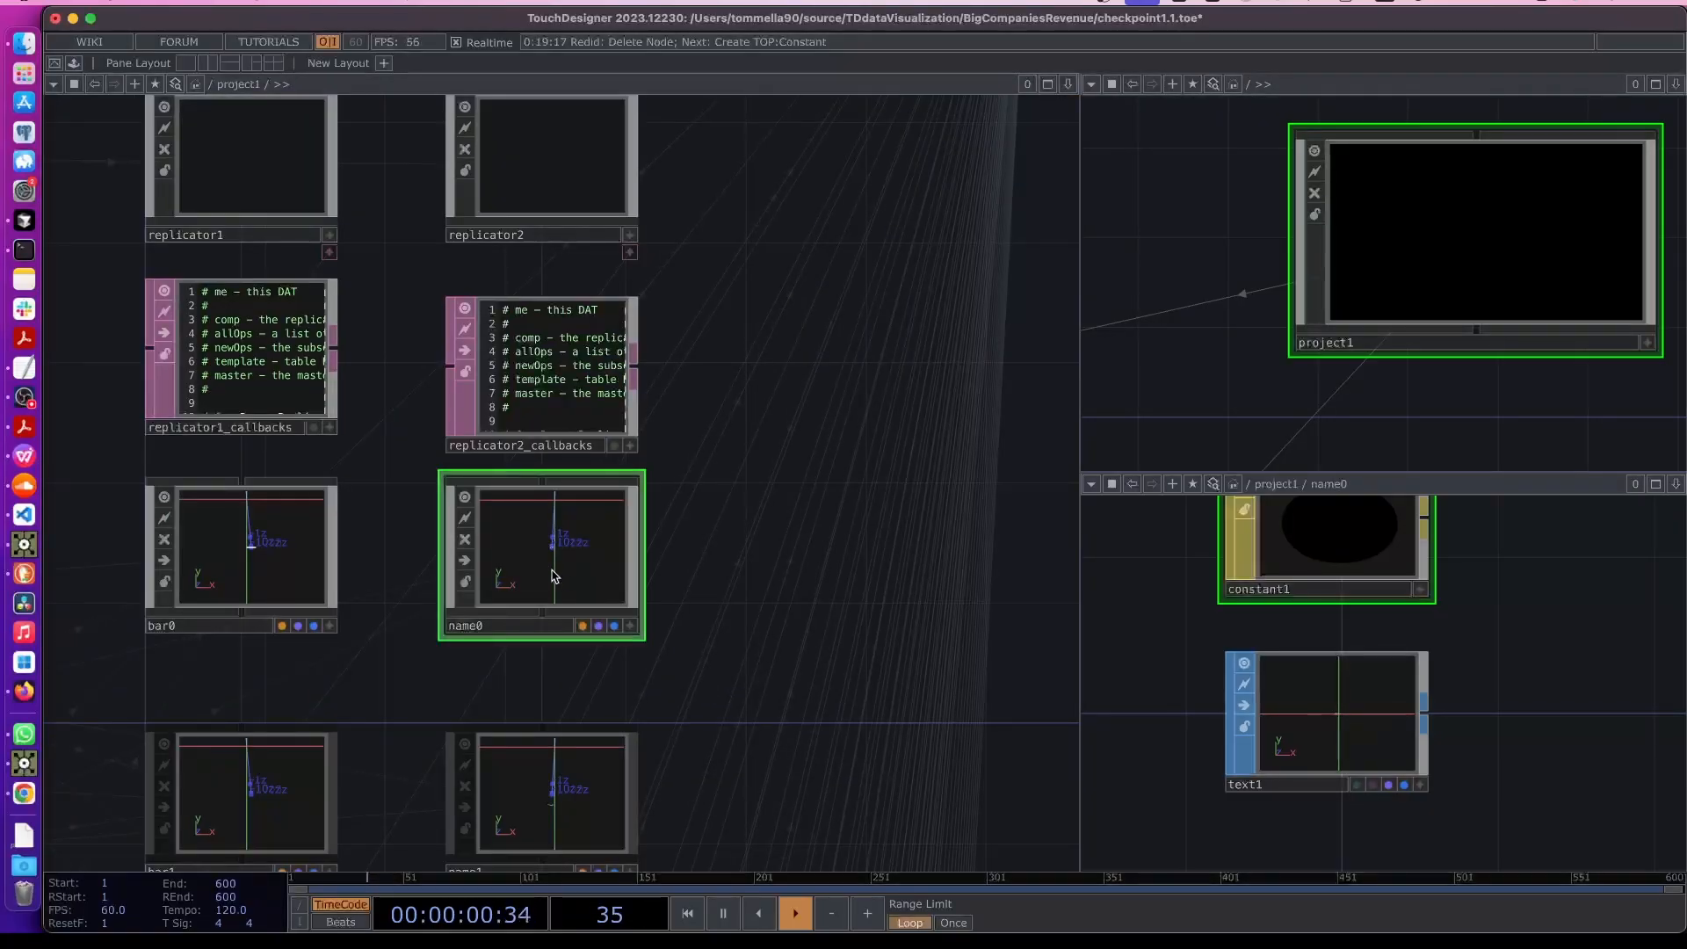
{"action": "key", "text": "p"}
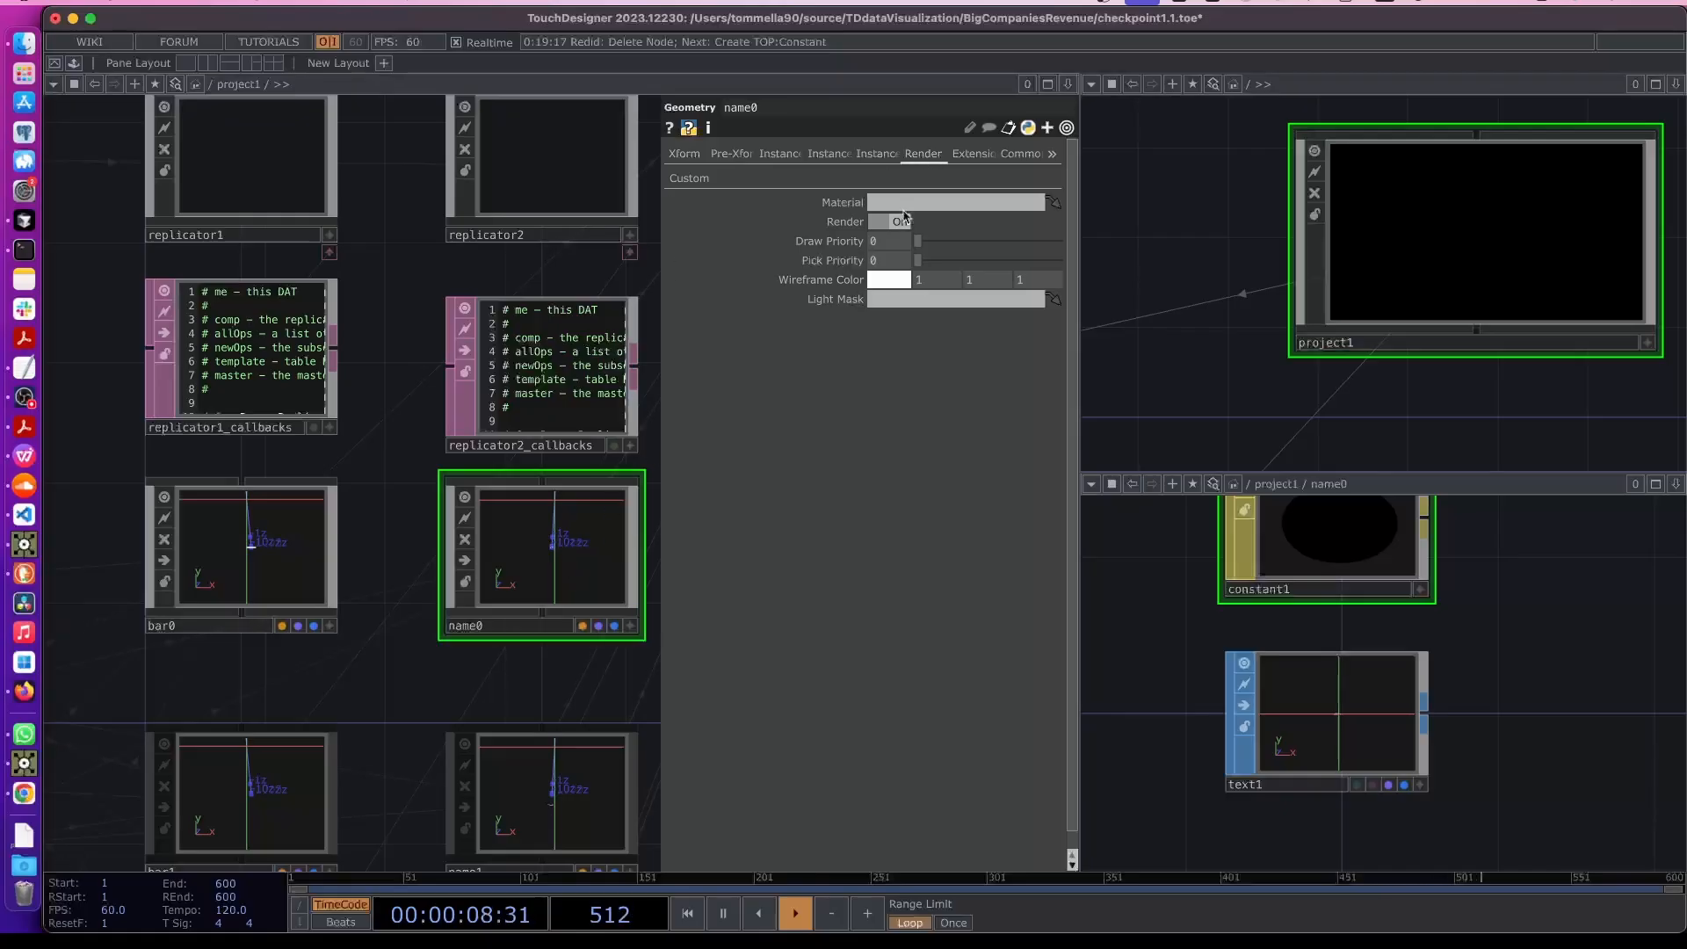
{"action": "left_click_drag", "start_coordinate": [1218, 597], "coordinate": [956, 204]}
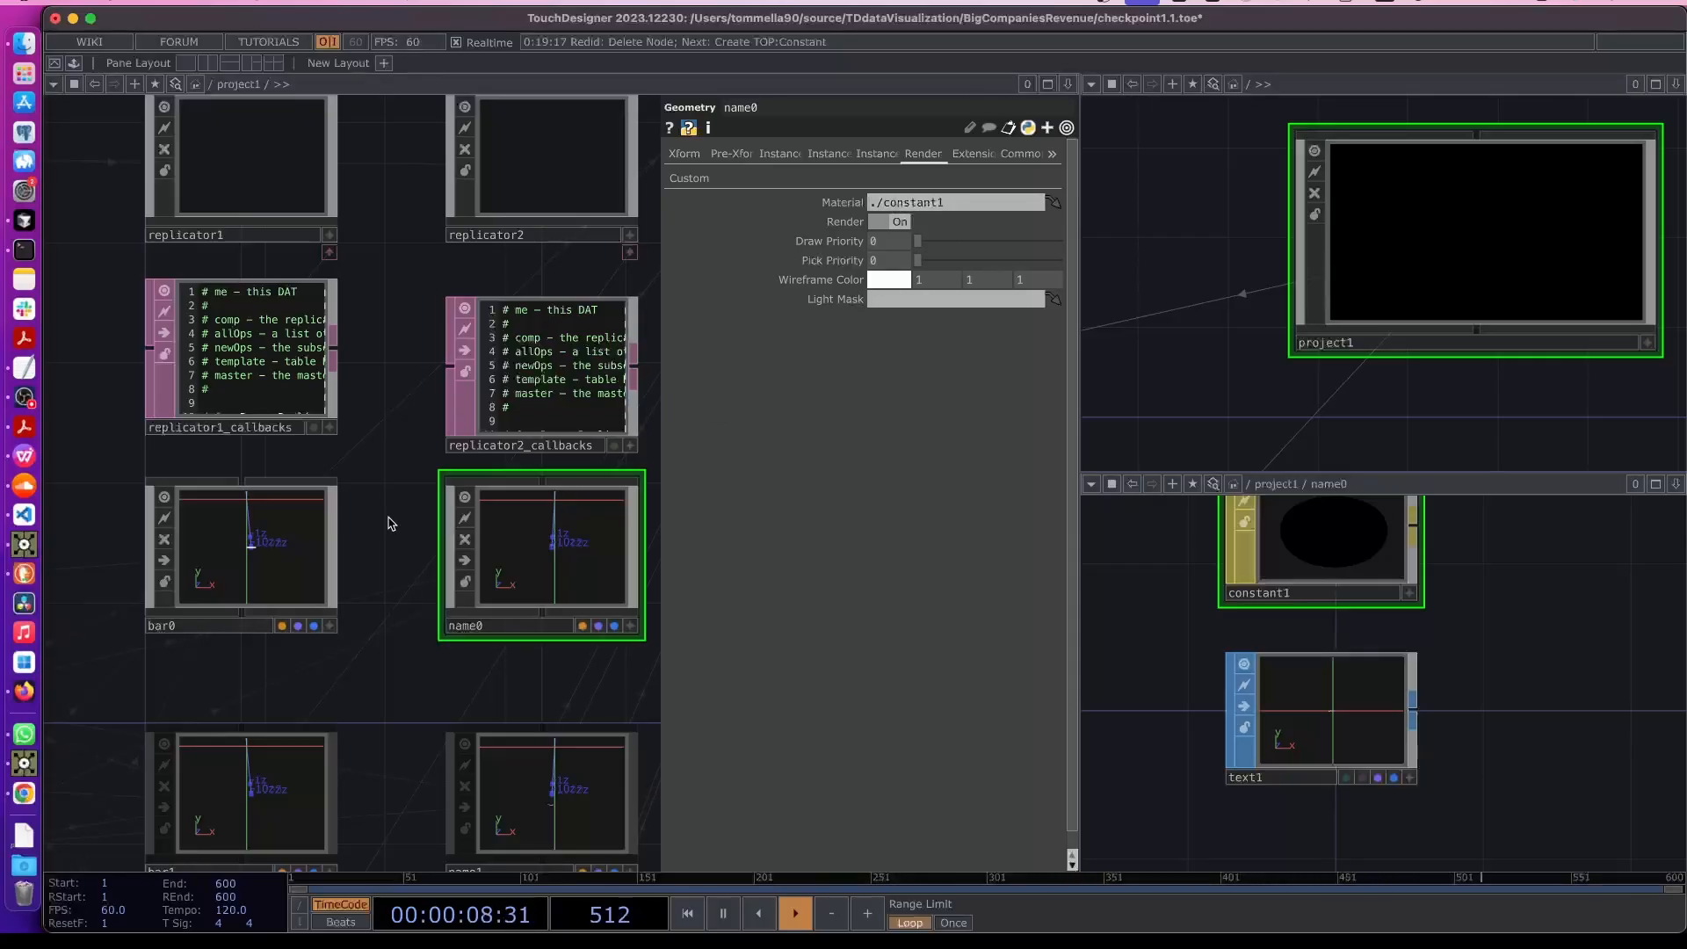
{"action": "key", "text": "p"}
- Inspect the composited chart output with the black label material applied
{"action": "scroll", "coordinate": [610, 464], "scroll_direction": "up", "scroll_amount": 15}
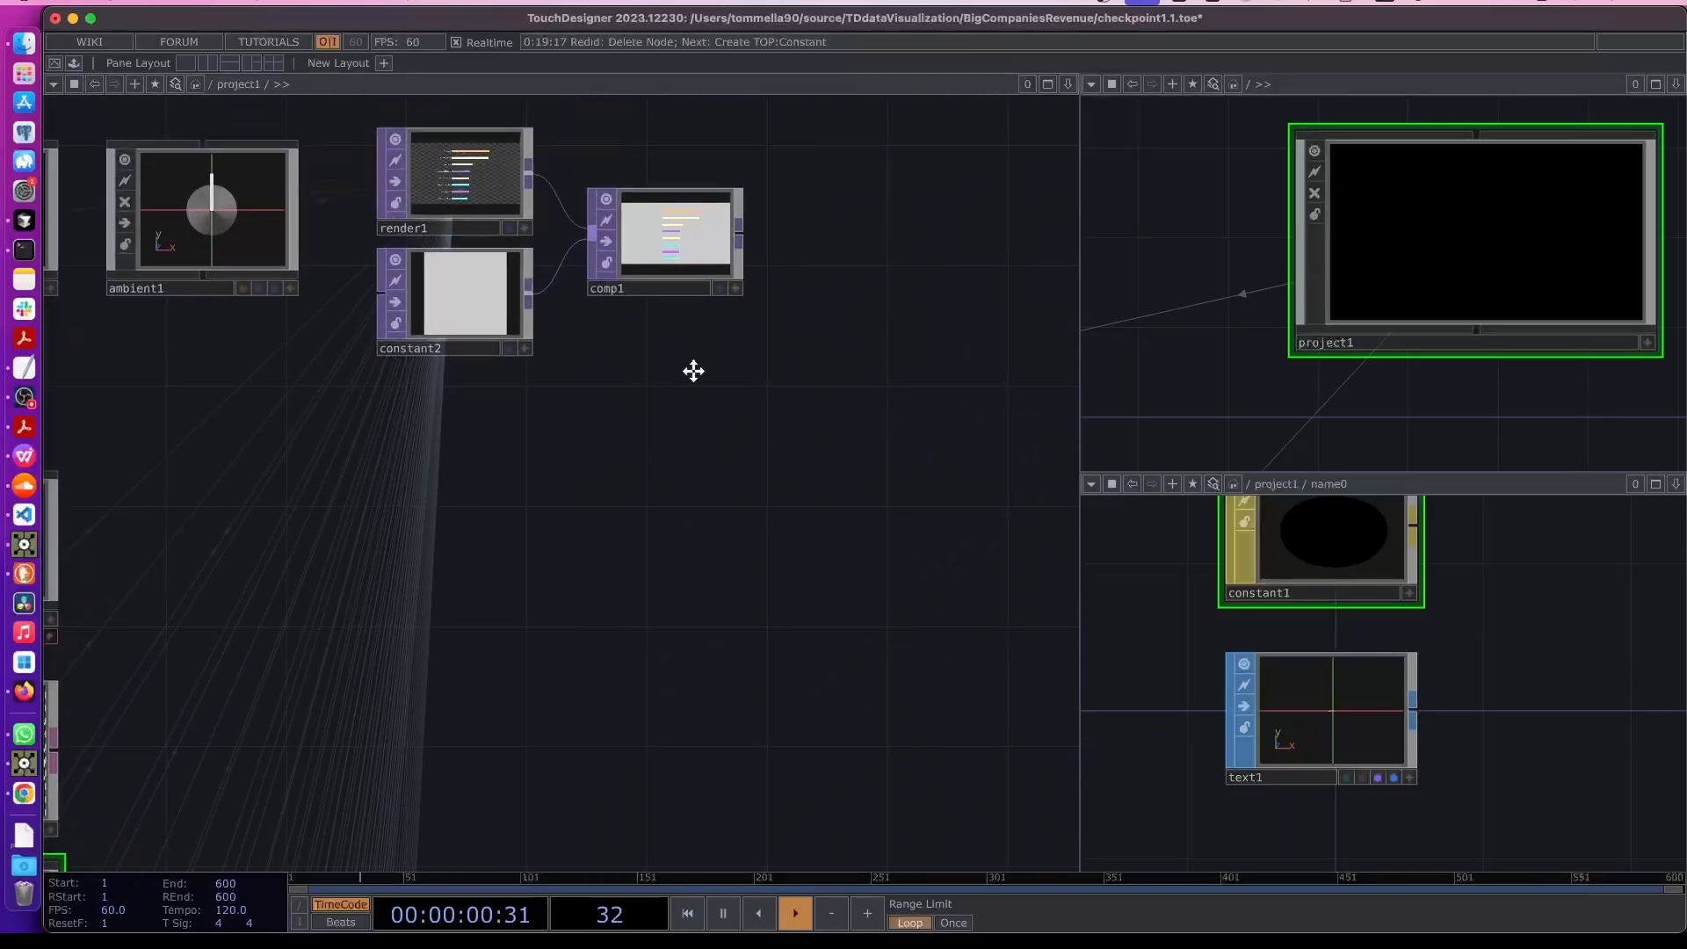
{"action": "scroll", "coordinate": [434, 342], "scroll_direction": "up", "scroll_amount": 5}
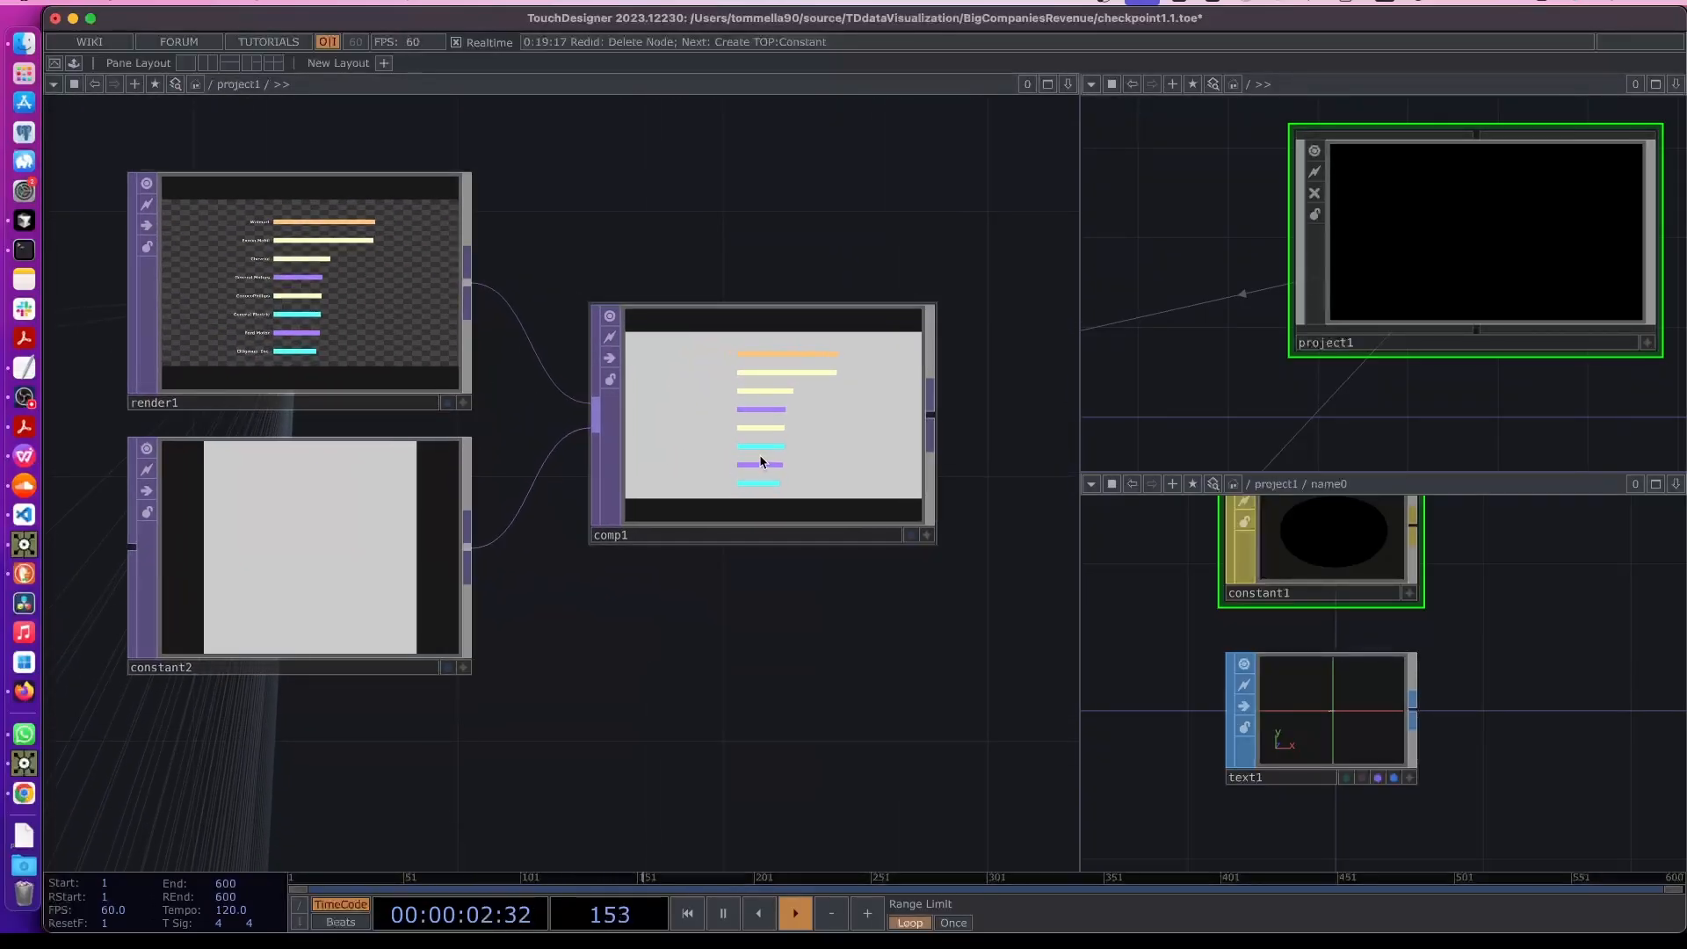
{"action": "left_click", "coordinate": [751, 540]}
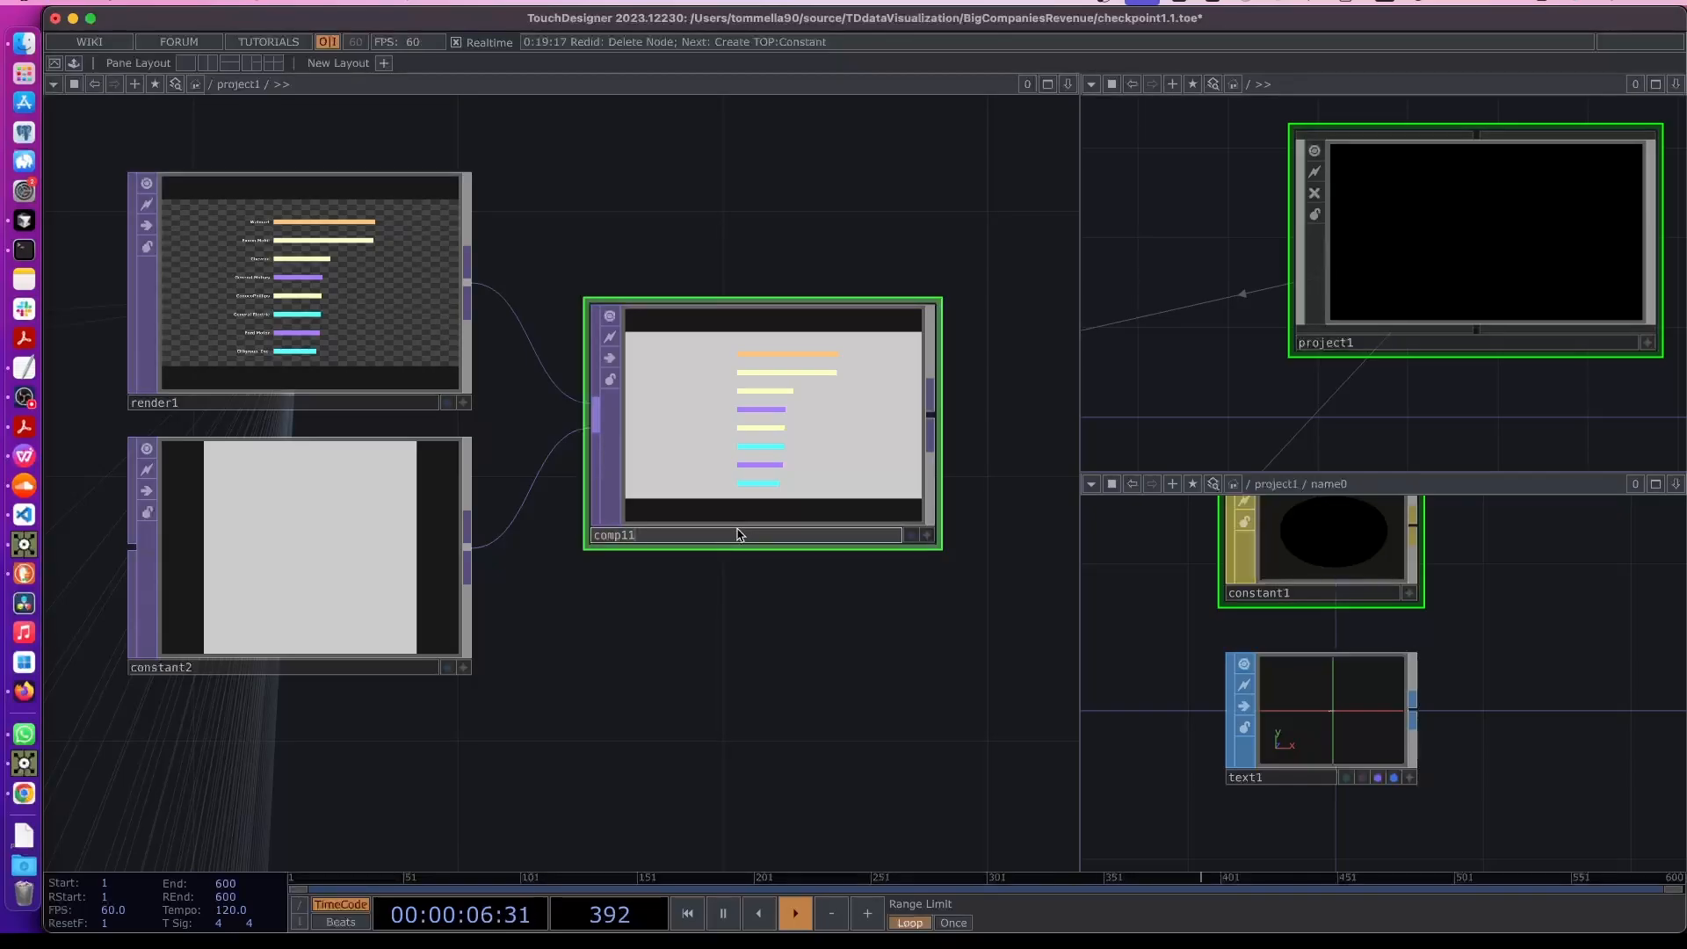
{"action": "left_click_drag", "start_coordinate": [581, 632], "coordinate": [828, 481]}
{"action": "scroll", "coordinate": [648, 629], "scroll_direction": "down", "scroll_amount": 7}
{"action": "scroll", "coordinate": [602, 696], "scroll_direction": "down", "scroll_amount": 10}
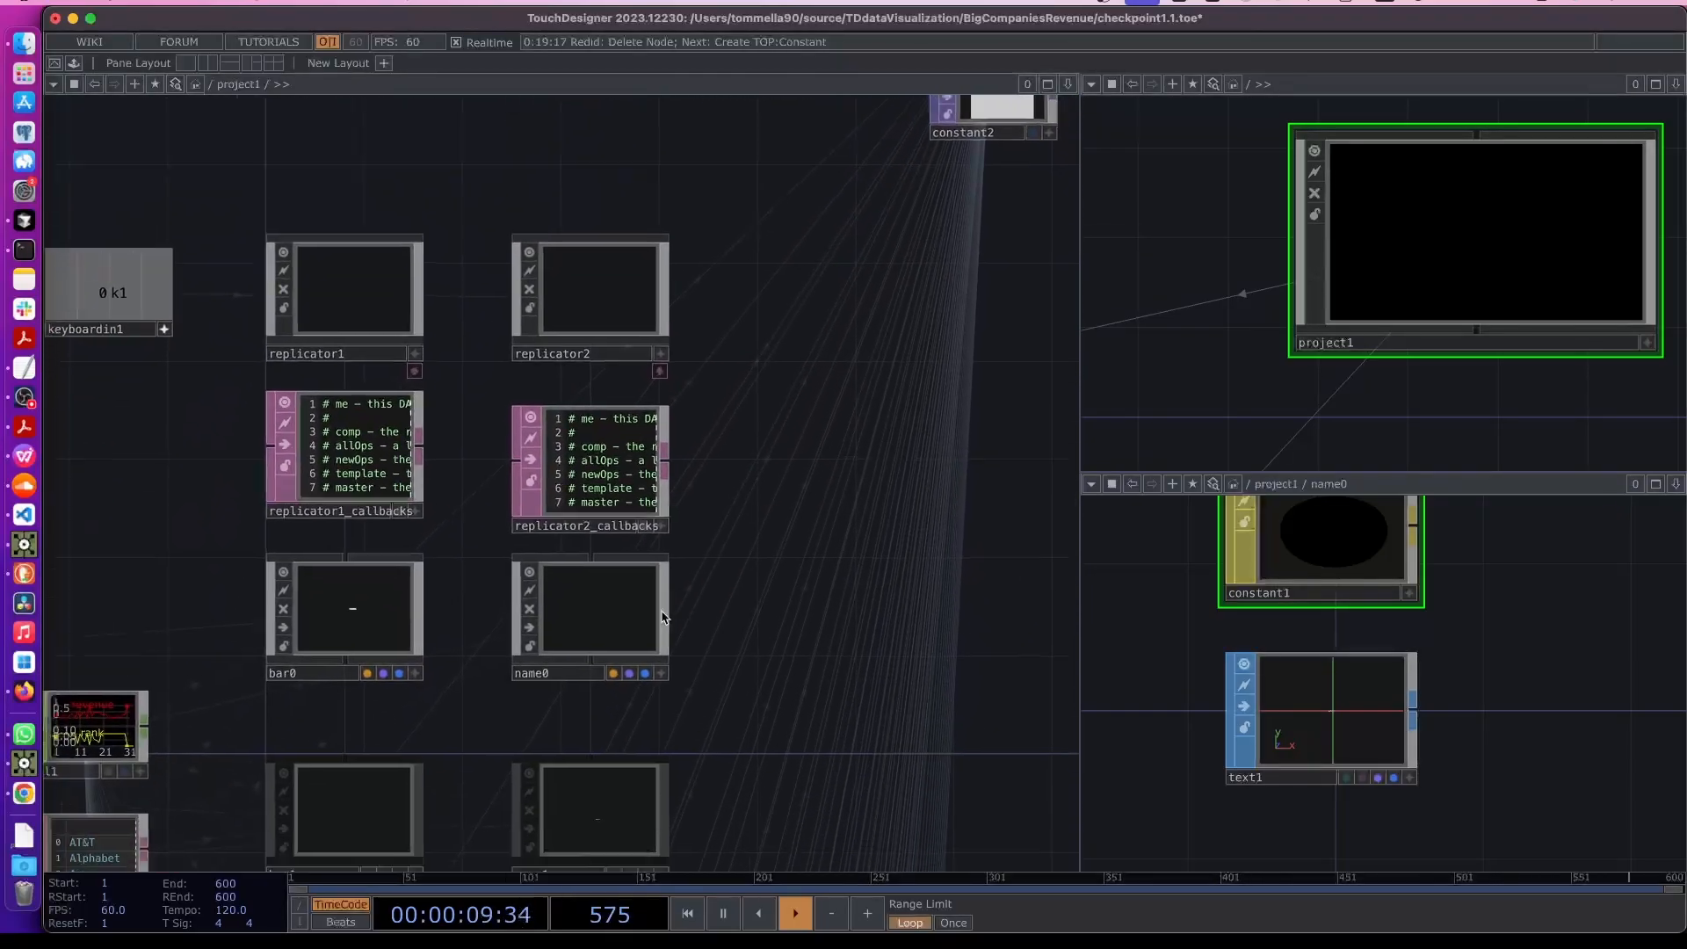
- Check the name components' material settings and review the composited chart labels
{"action": "left_click", "coordinate": [663, 575]}
{"action": "key", "text": "p"}
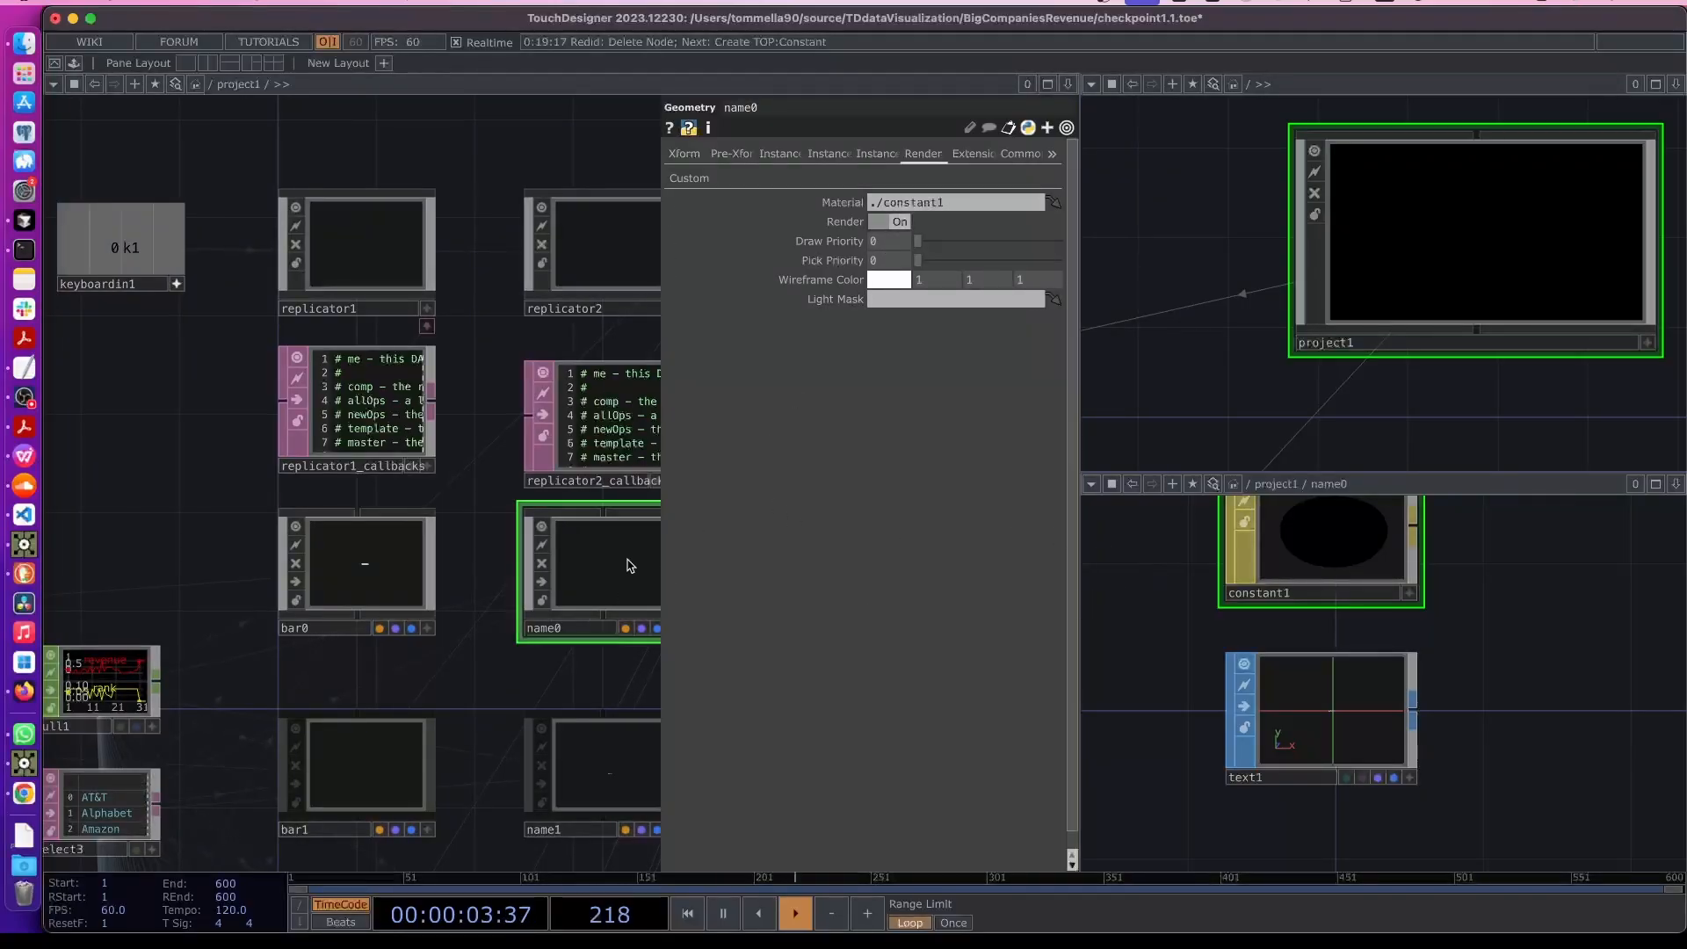
{"action": "double_click", "coordinate": [596, 593]}
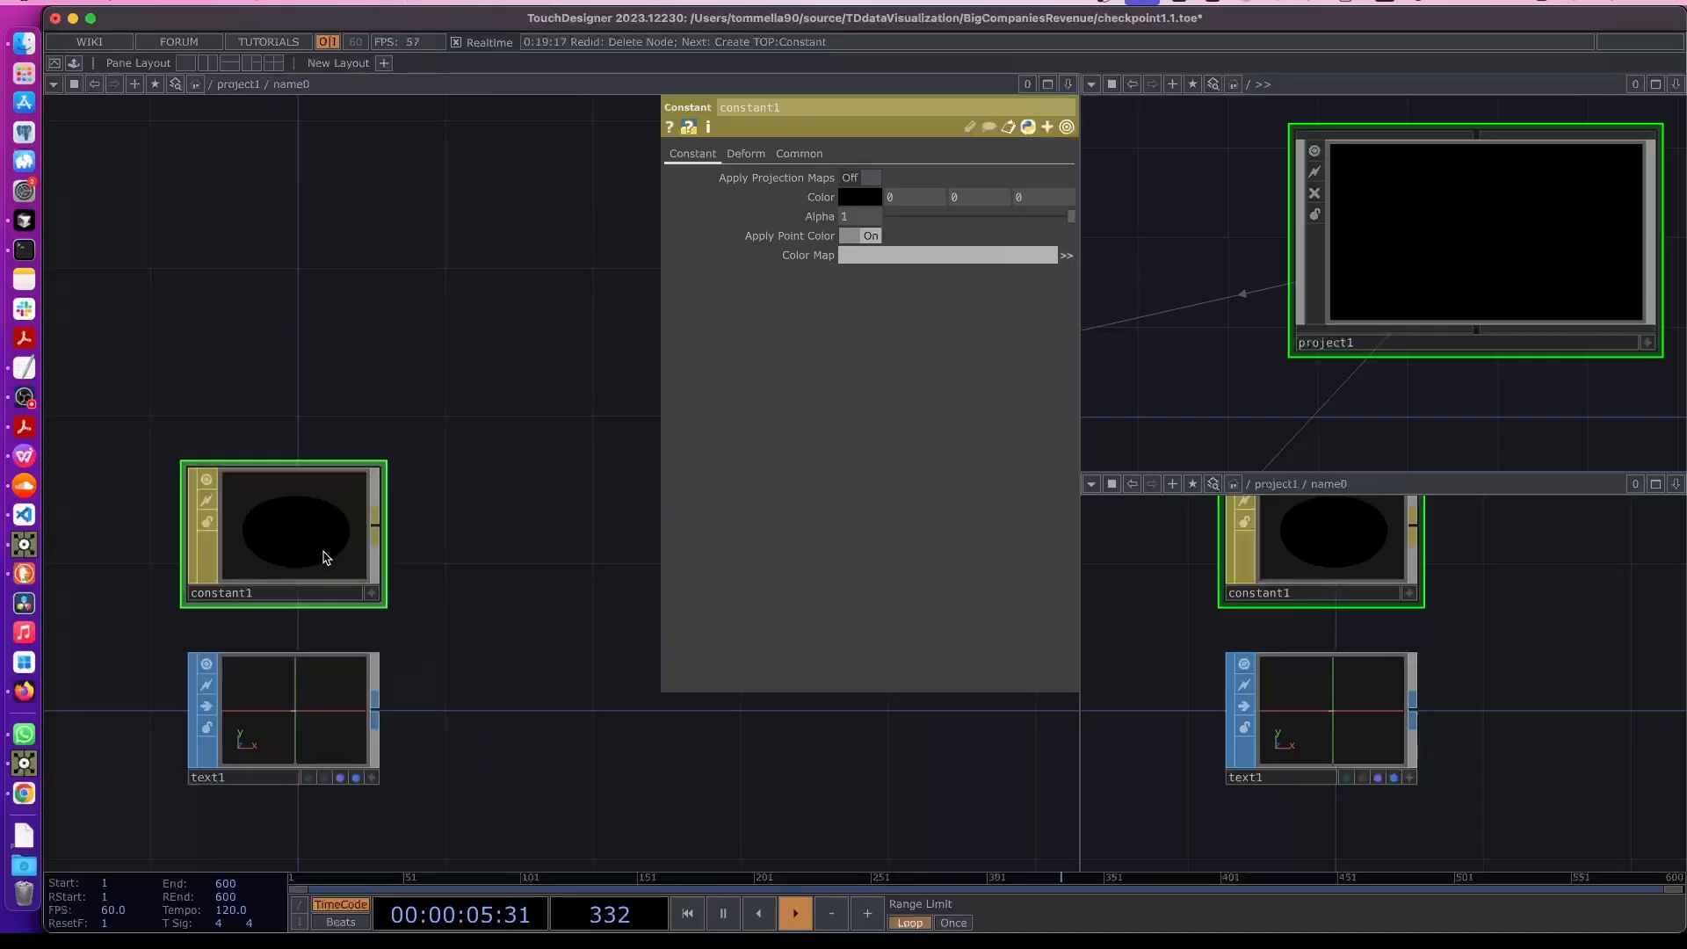
{"action": "key", "text": "u"}
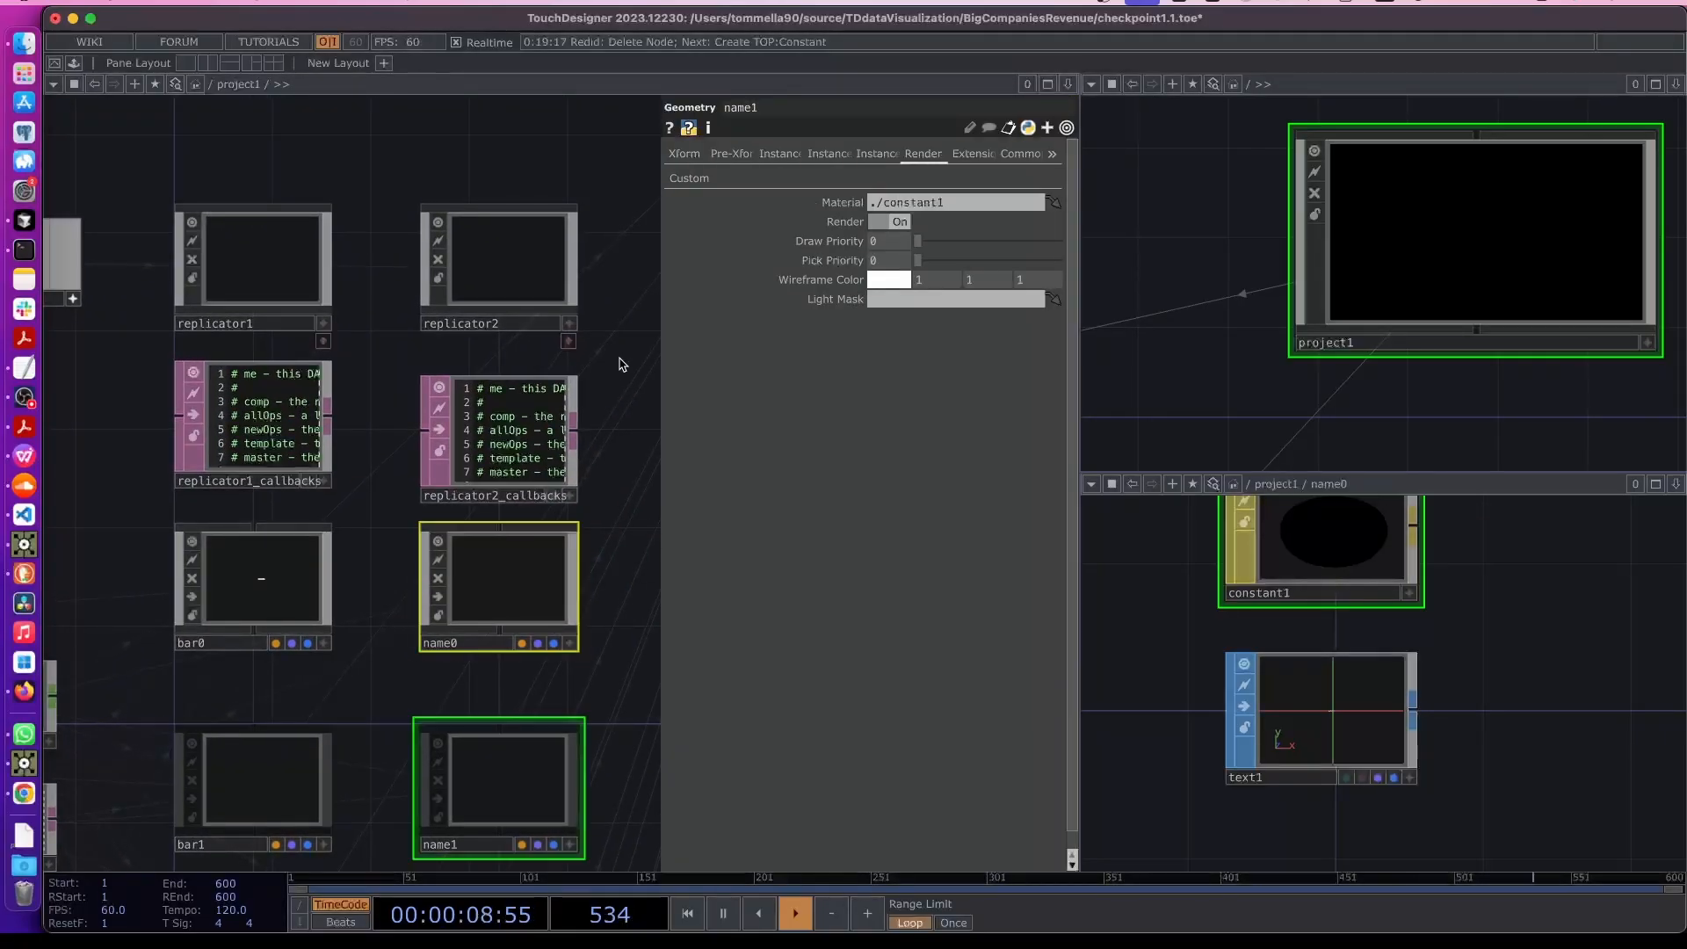
{"action": "left_click_drag", "start_coordinate": [621, 365], "coordinate": [232, 668]}
{"action": "left_click_drag", "start_coordinate": [465, 384], "coordinate": [436, 417]}
{"action": "scroll", "coordinate": [501, 275], "scroll_direction": "up", "scroll_amount": 4}
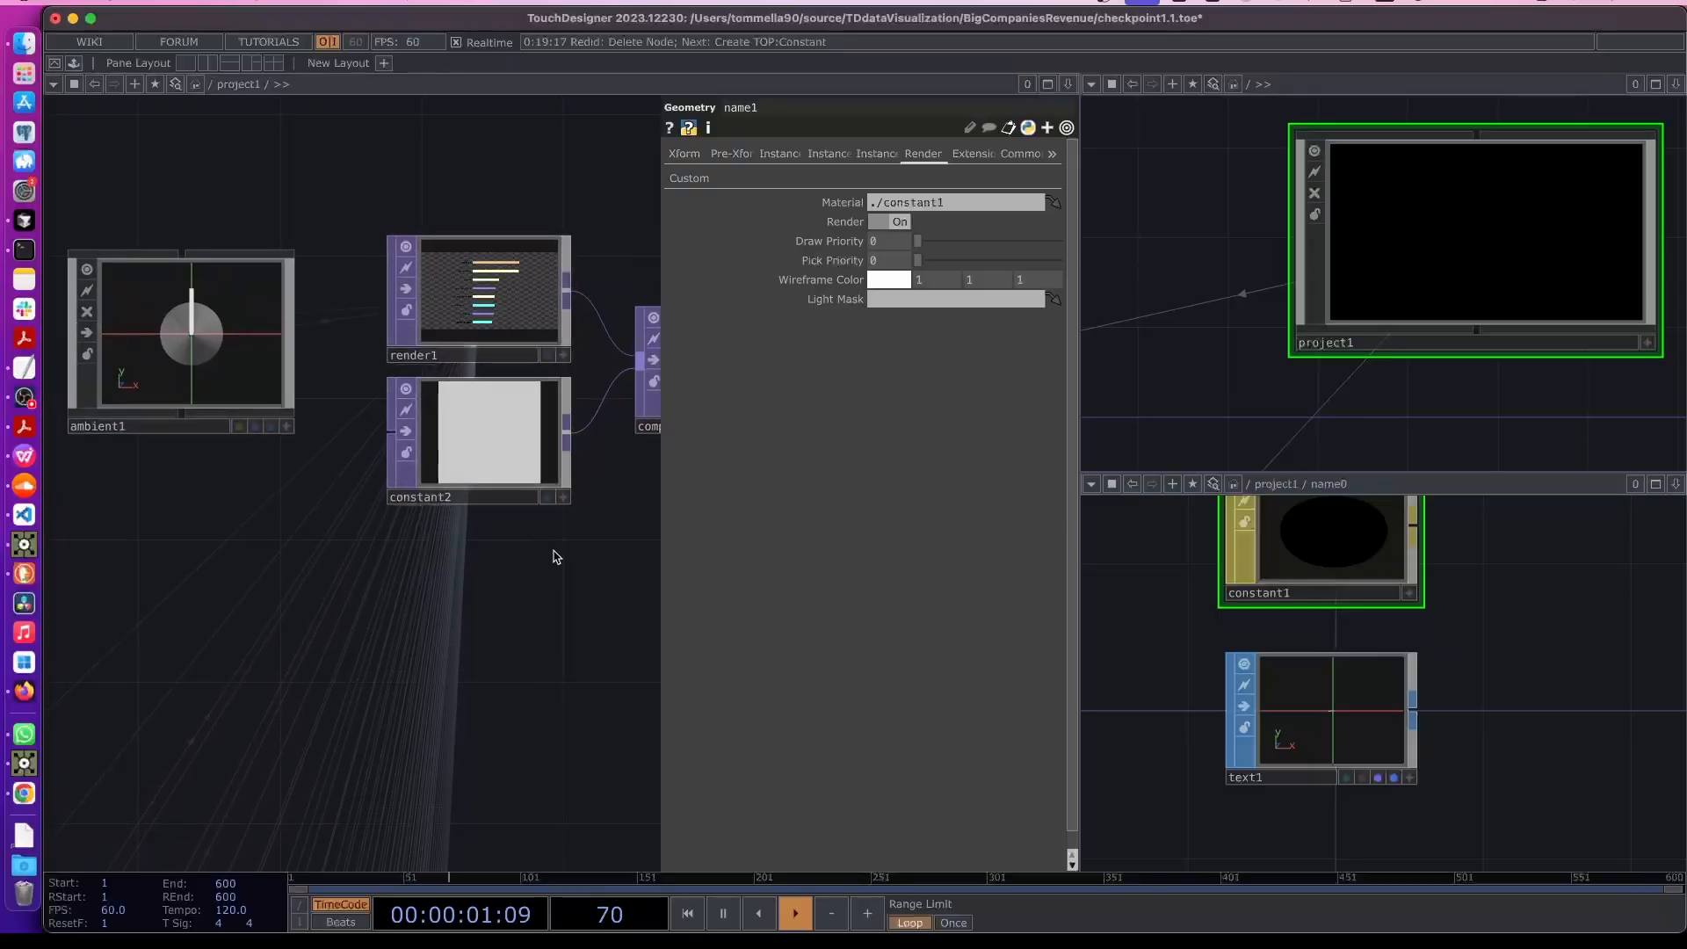
{"action": "left_click_drag", "start_coordinate": [553, 557], "coordinate": [334, 566]}
{"action": "scroll", "coordinate": [469, 392], "scroll_direction": "up", "scroll_amount": 5}
{"action": "scroll", "coordinate": [474, 386], "scroll_direction": "up", "scroll_amount": 4}
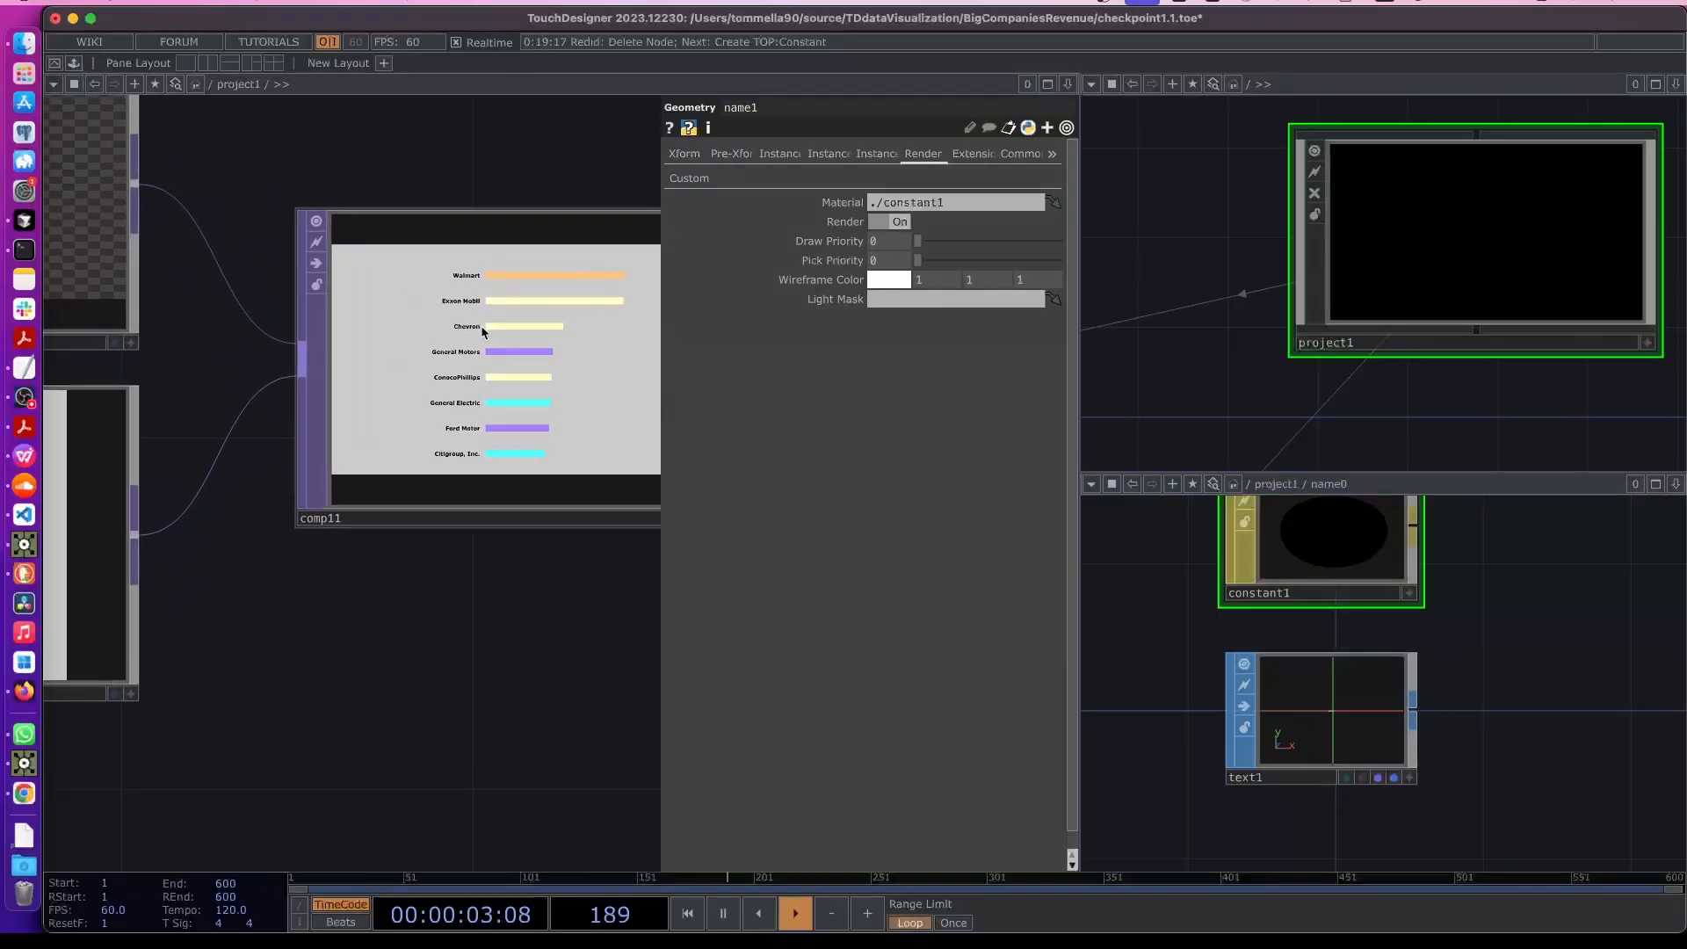
- Append a Null TOP after the comp11 composite output
{"action": "left_click_drag", "start_coordinate": [502, 572], "coordinate": [491, 615]}
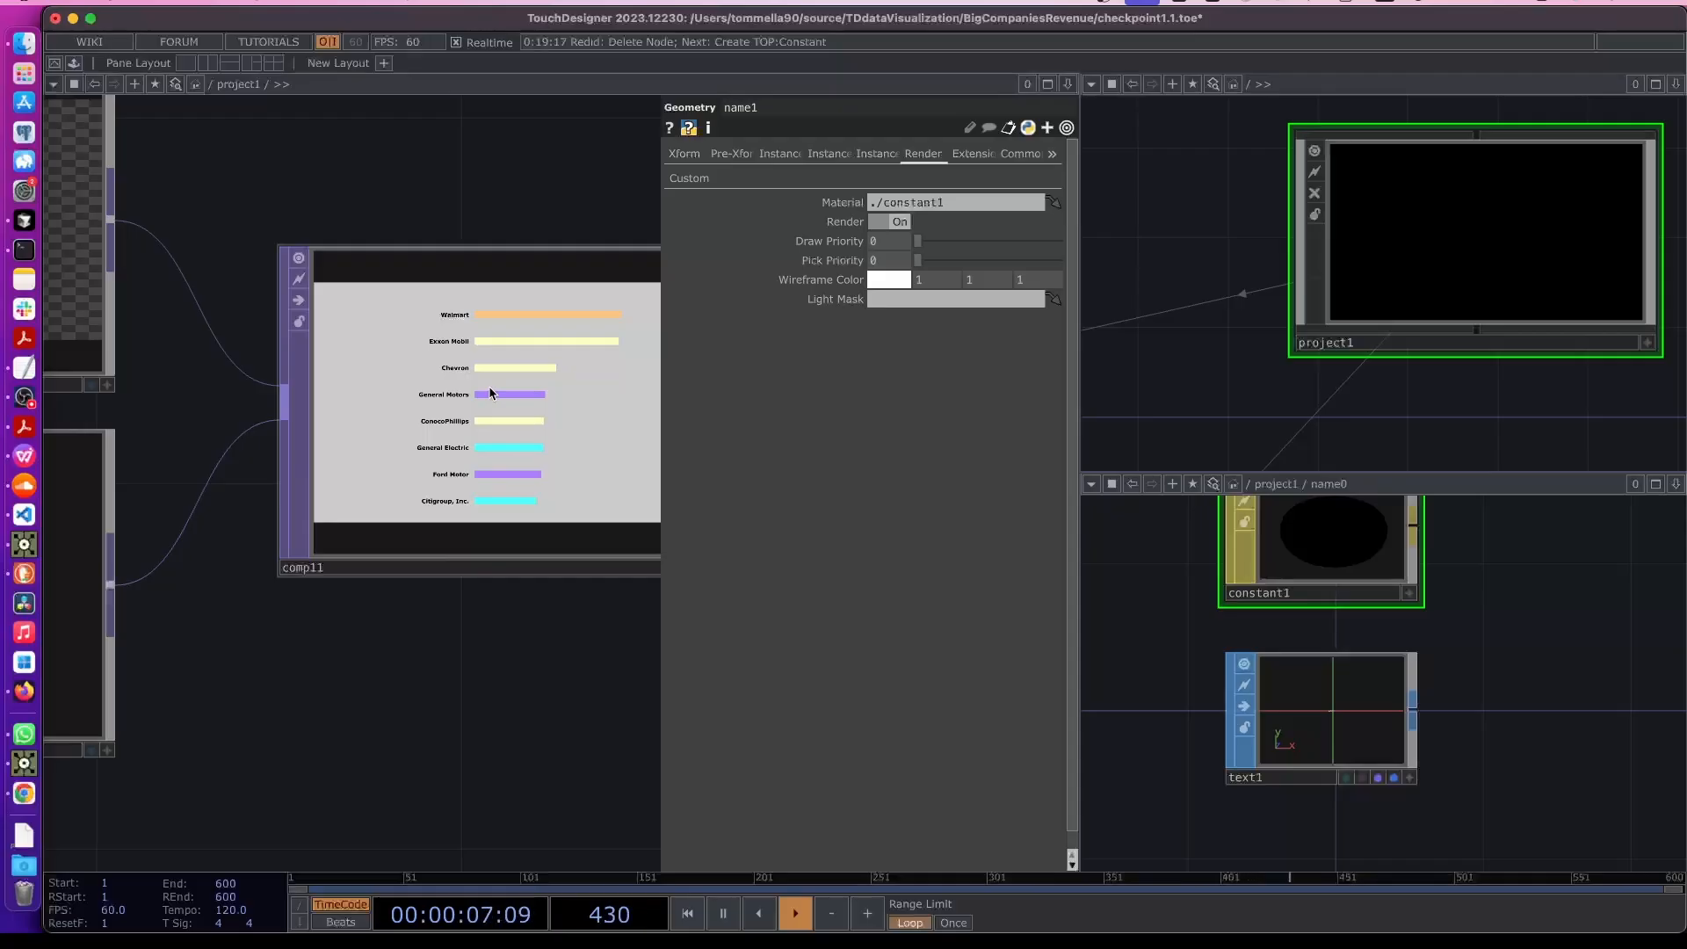
{"action": "scroll", "coordinate": [479, 608], "scroll_direction": "right", "scroll_amount": 5}
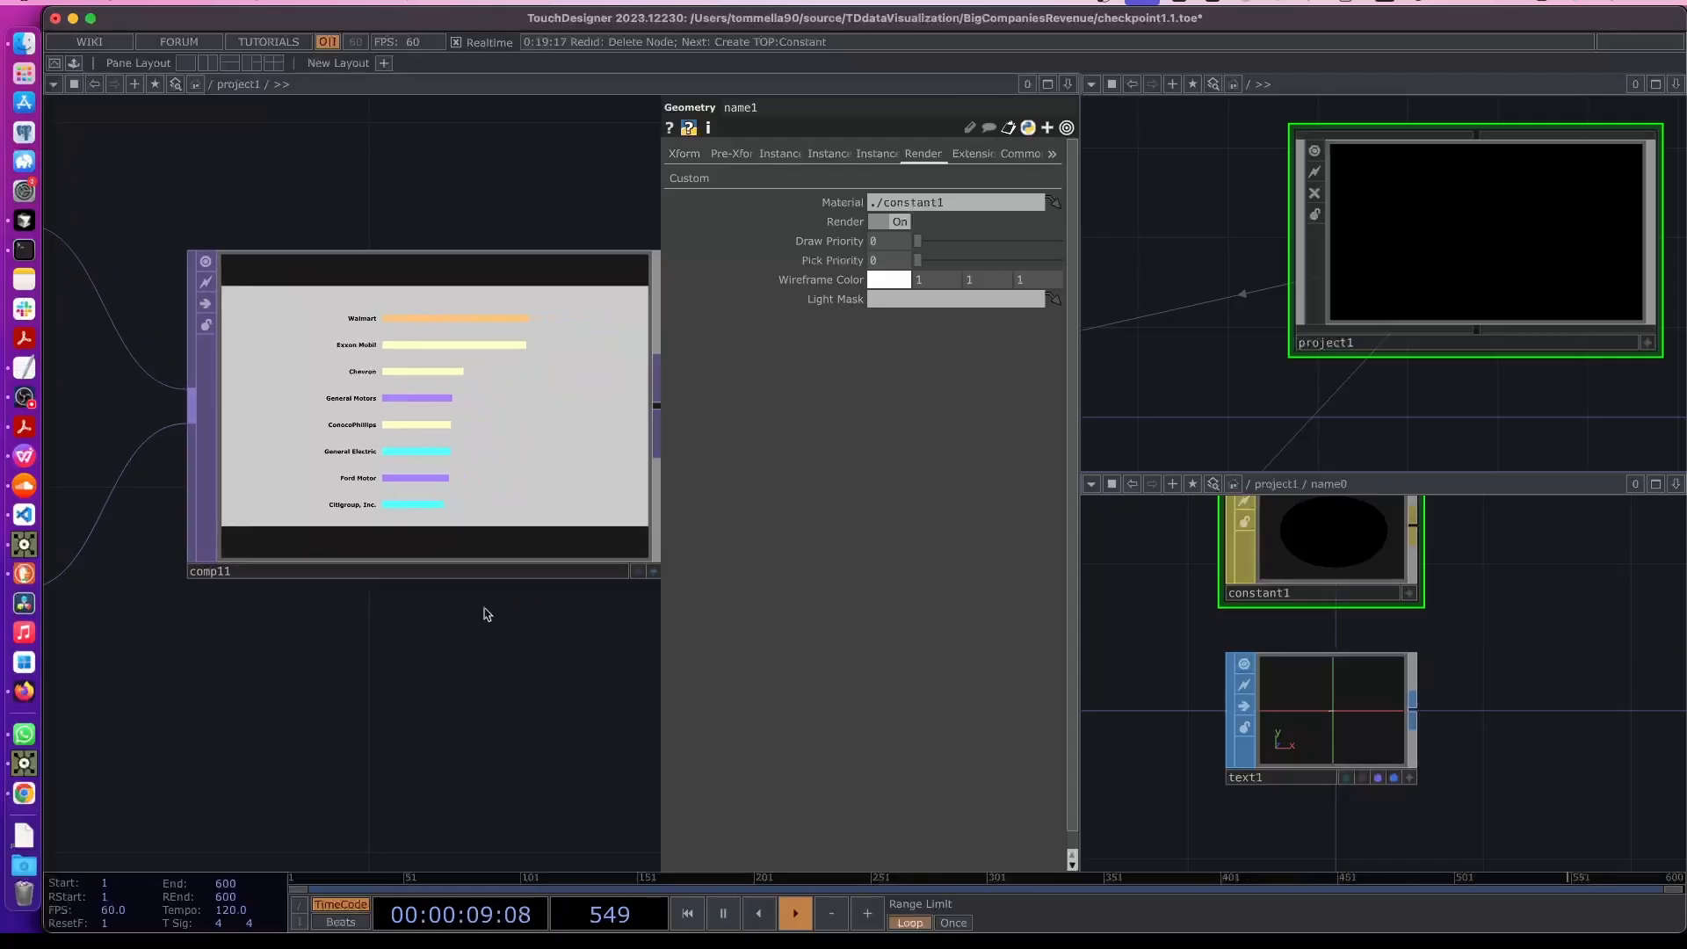
{"action": "key", "text": "p"}
{"action": "right_click", "coordinate": [650, 397]}
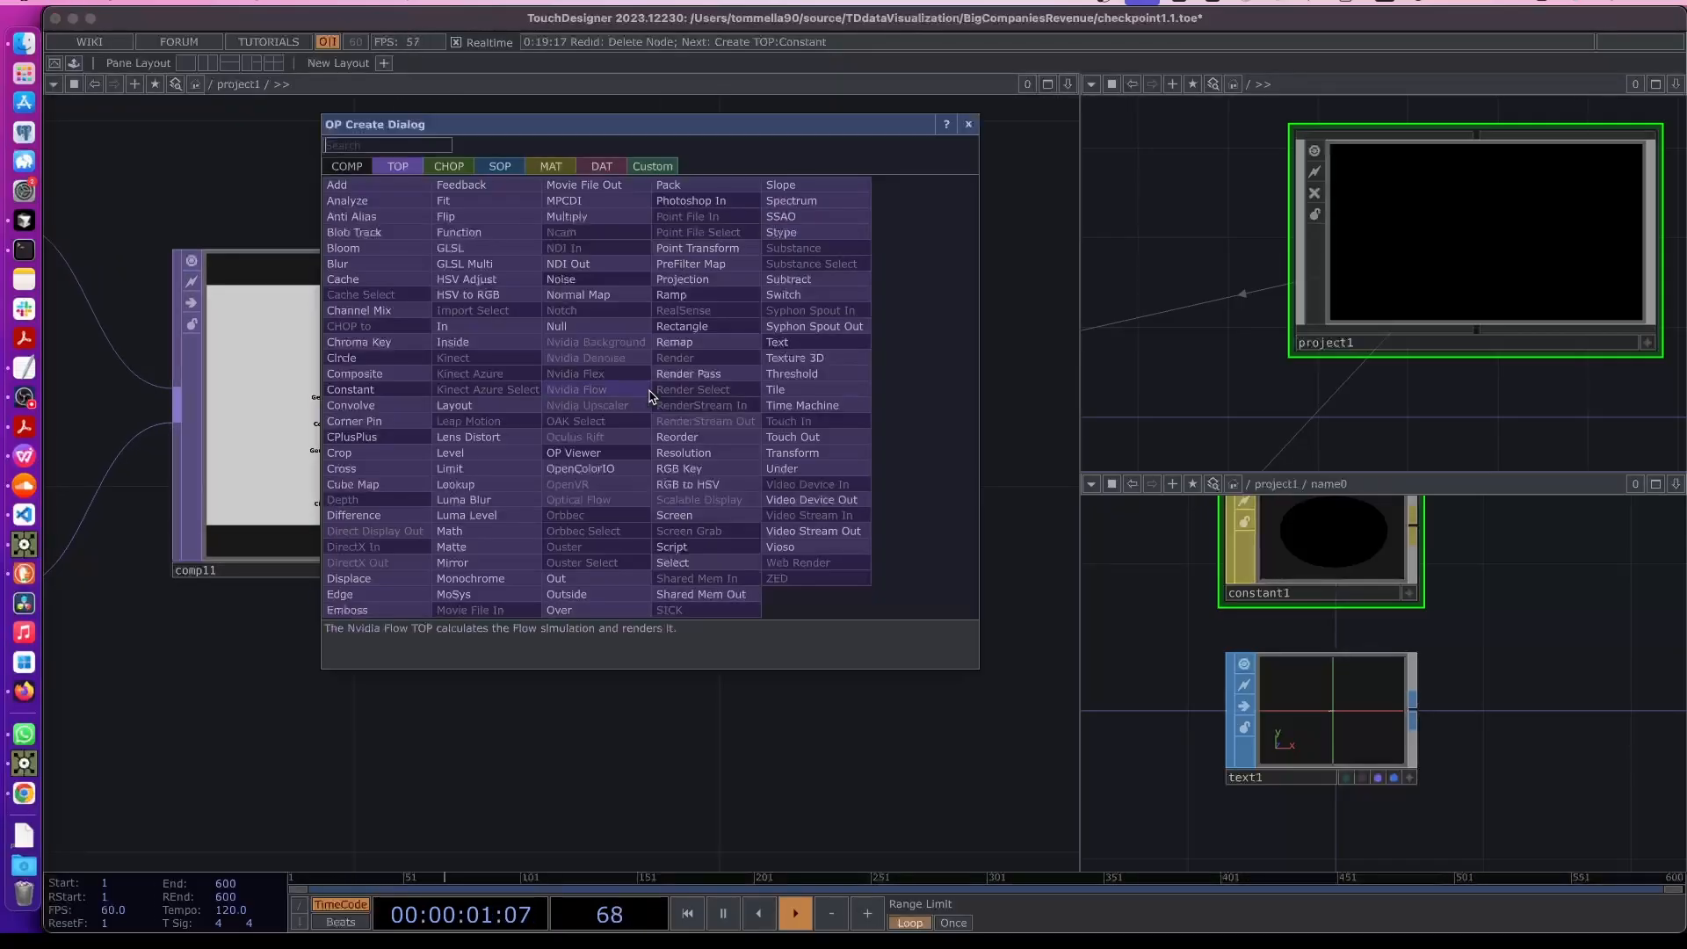
{"action": "left_click", "coordinate": [553, 318]}
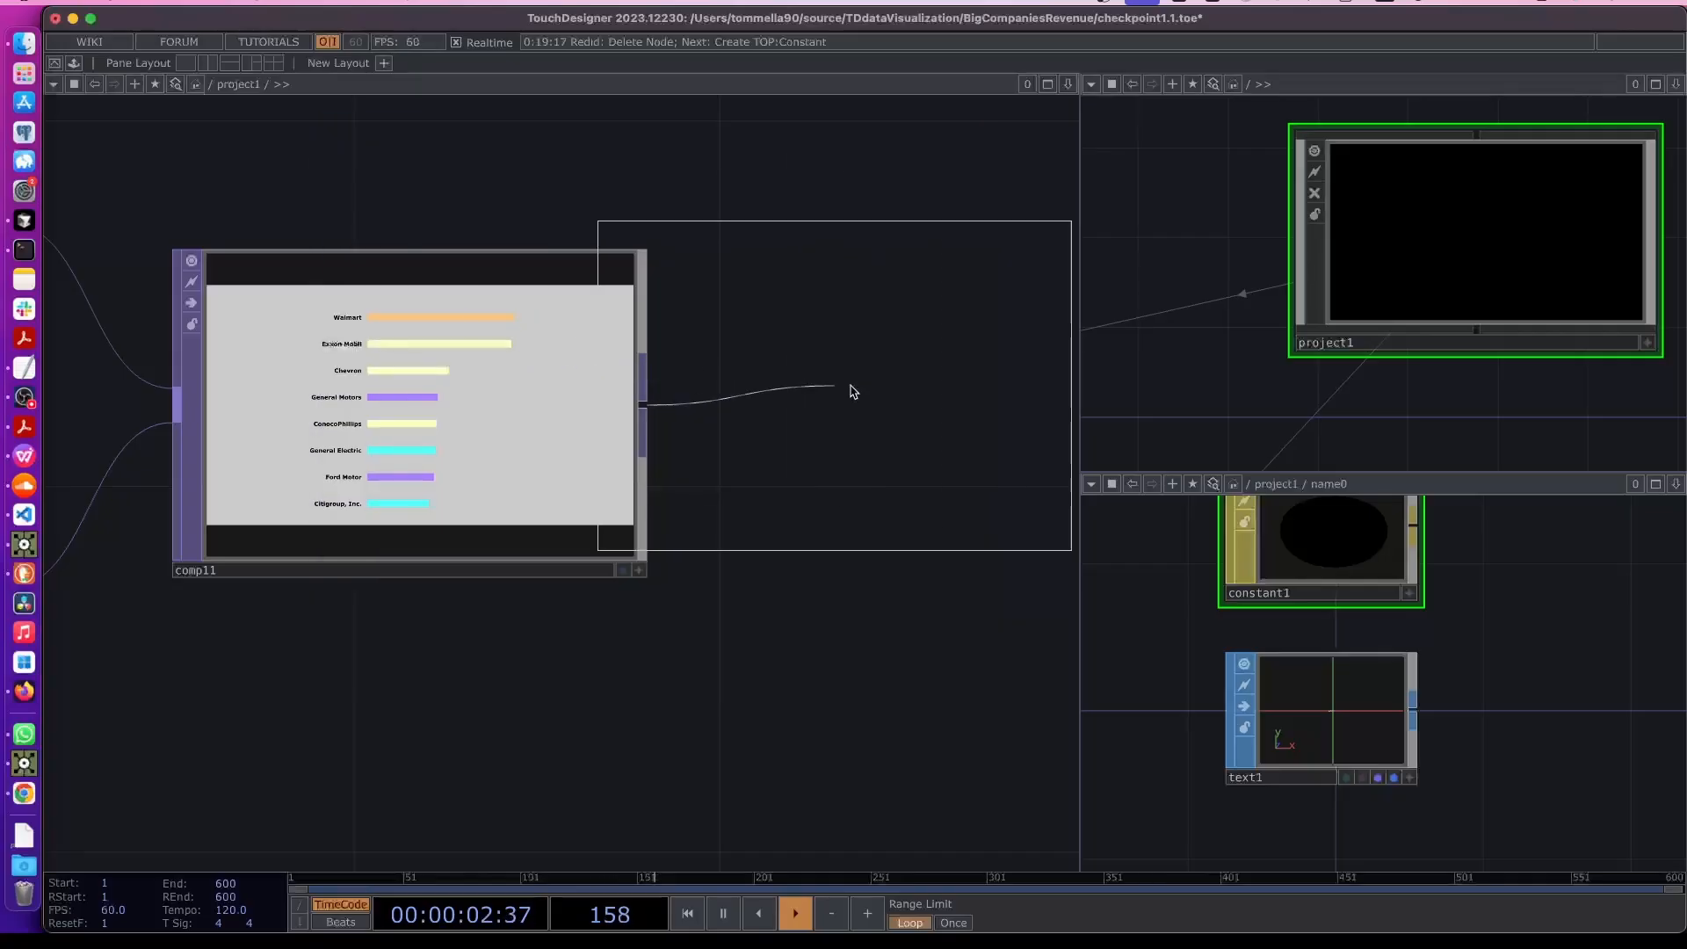
{"action": "left_click", "coordinate": [958, 405]}
- Inspect the composited chart shown in the new null3 node
{"action": "left_click_drag", "start_coordinate": [839, 661], "coordinate": [599, 633]}
{"action": "scroll", "coordinate": [833, 525], "scroll_direction": "down", "scroll_amount": 5}
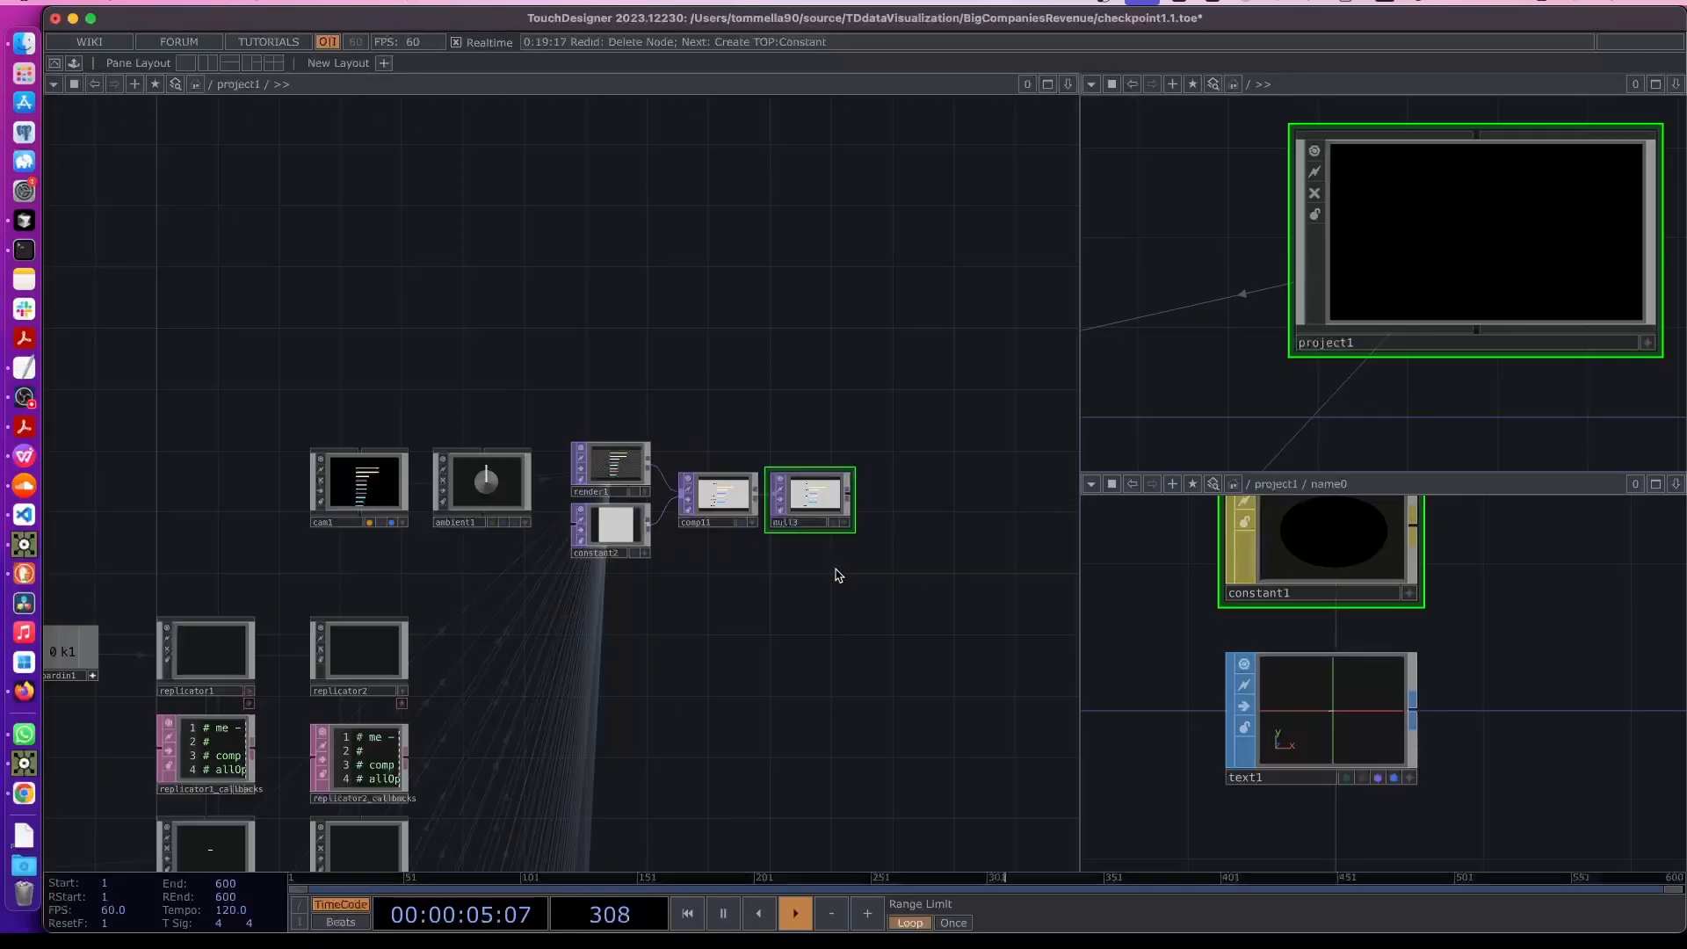
{"action": "left_click_drag", "start_coordinate": [835, 572], "coordinate": [688, 572]}
{"action": "scroll", "coordinate": [689, 527], "scroll_direction": "up", "scroll_amount": 3}
{"action": "left_click_drag", "start_coordinate": [701, 481], "coordinate": [933, 480]}
{"action": "left_click", "coordinate": [923, 512]}
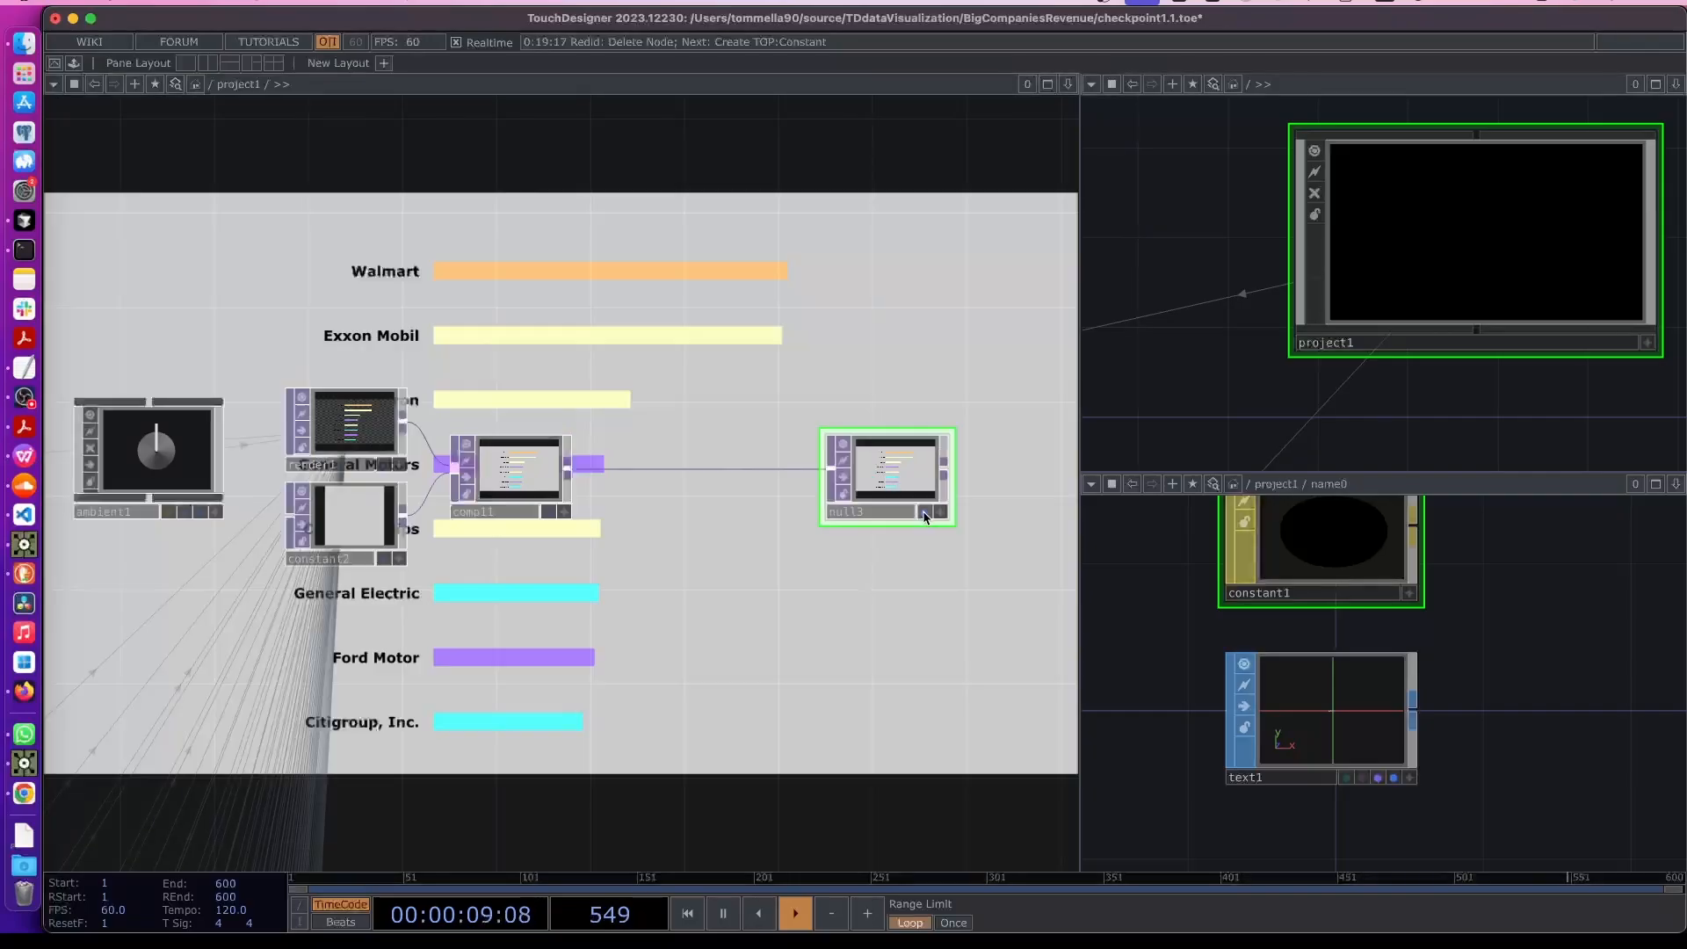
{"action": "scroll", "coordinate": [719, 493], "scroll_direction": "up", "scroll_amount": 5}
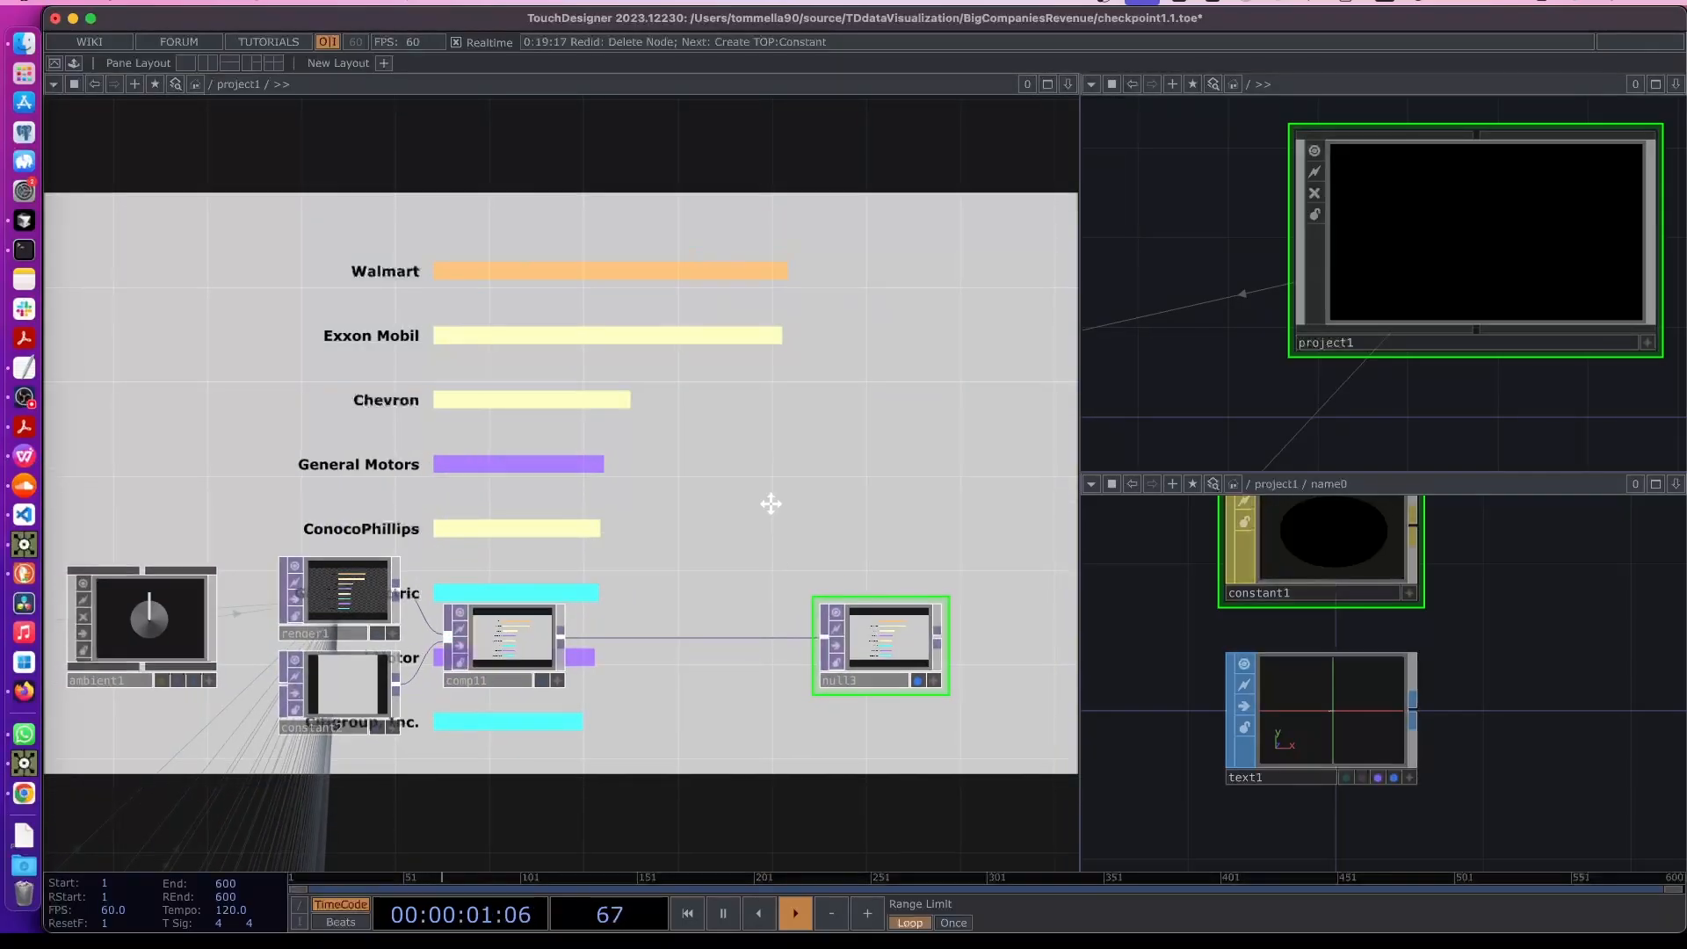
{"action": "scroll", "coordinate": [773, 509], "scroll_direction": "down", "scroll_amount": 5}
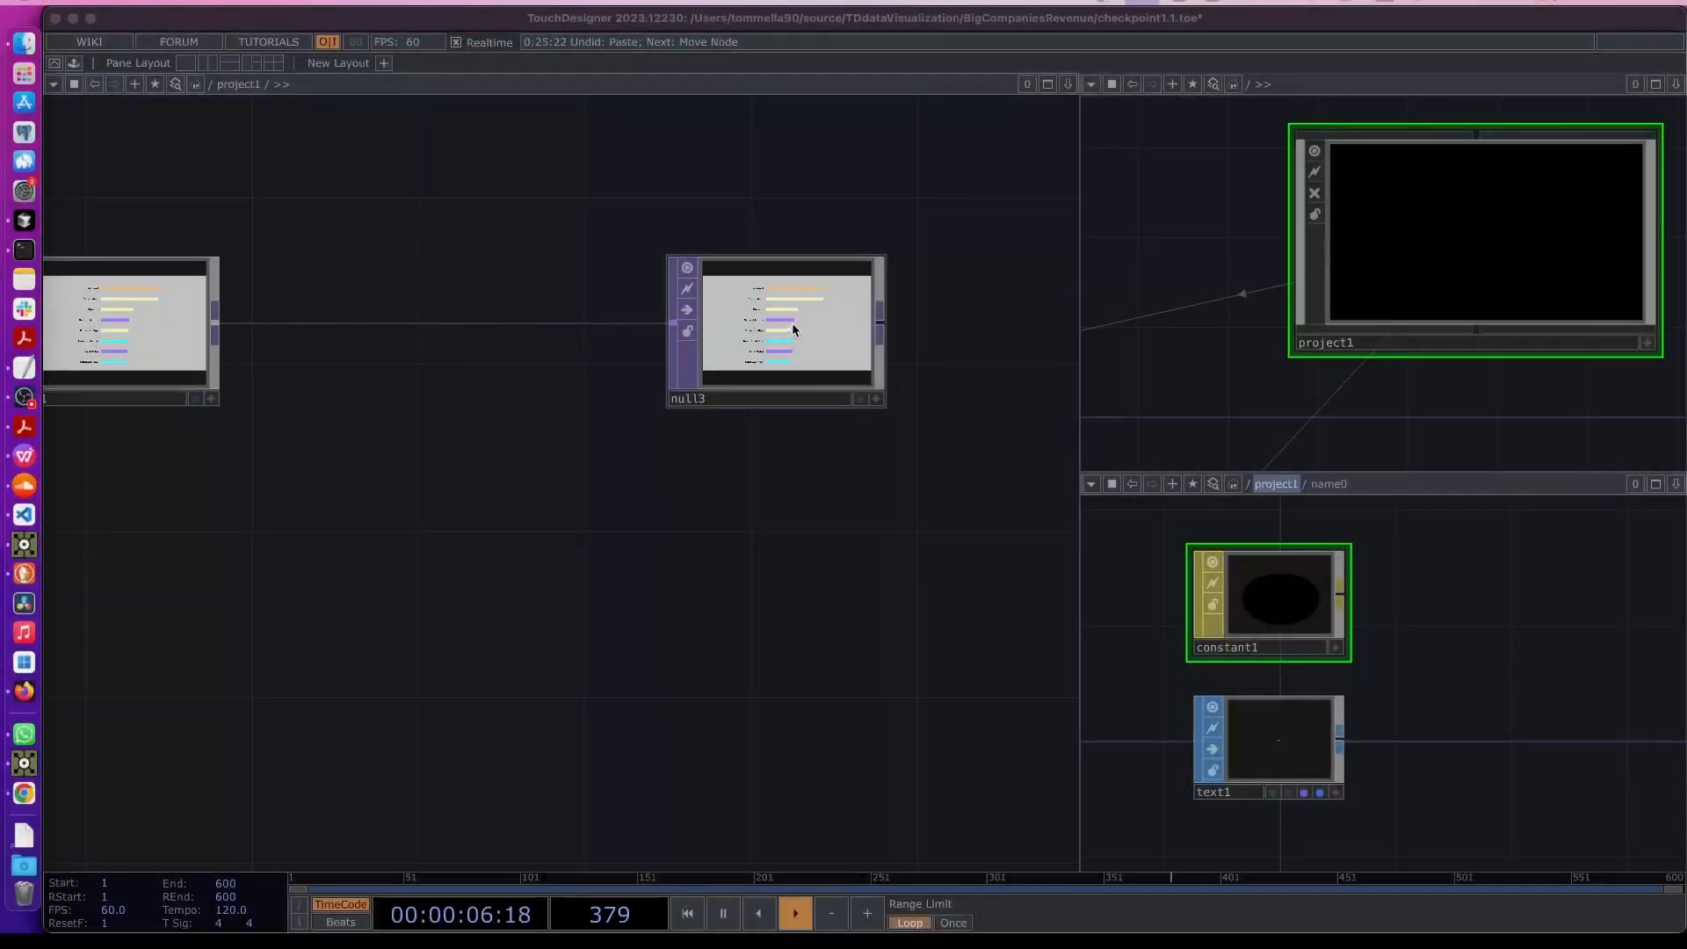
{"action": "scroll", "coordinate": [793, 323], "scroll_direction": "up", "scroll_amount": 8}
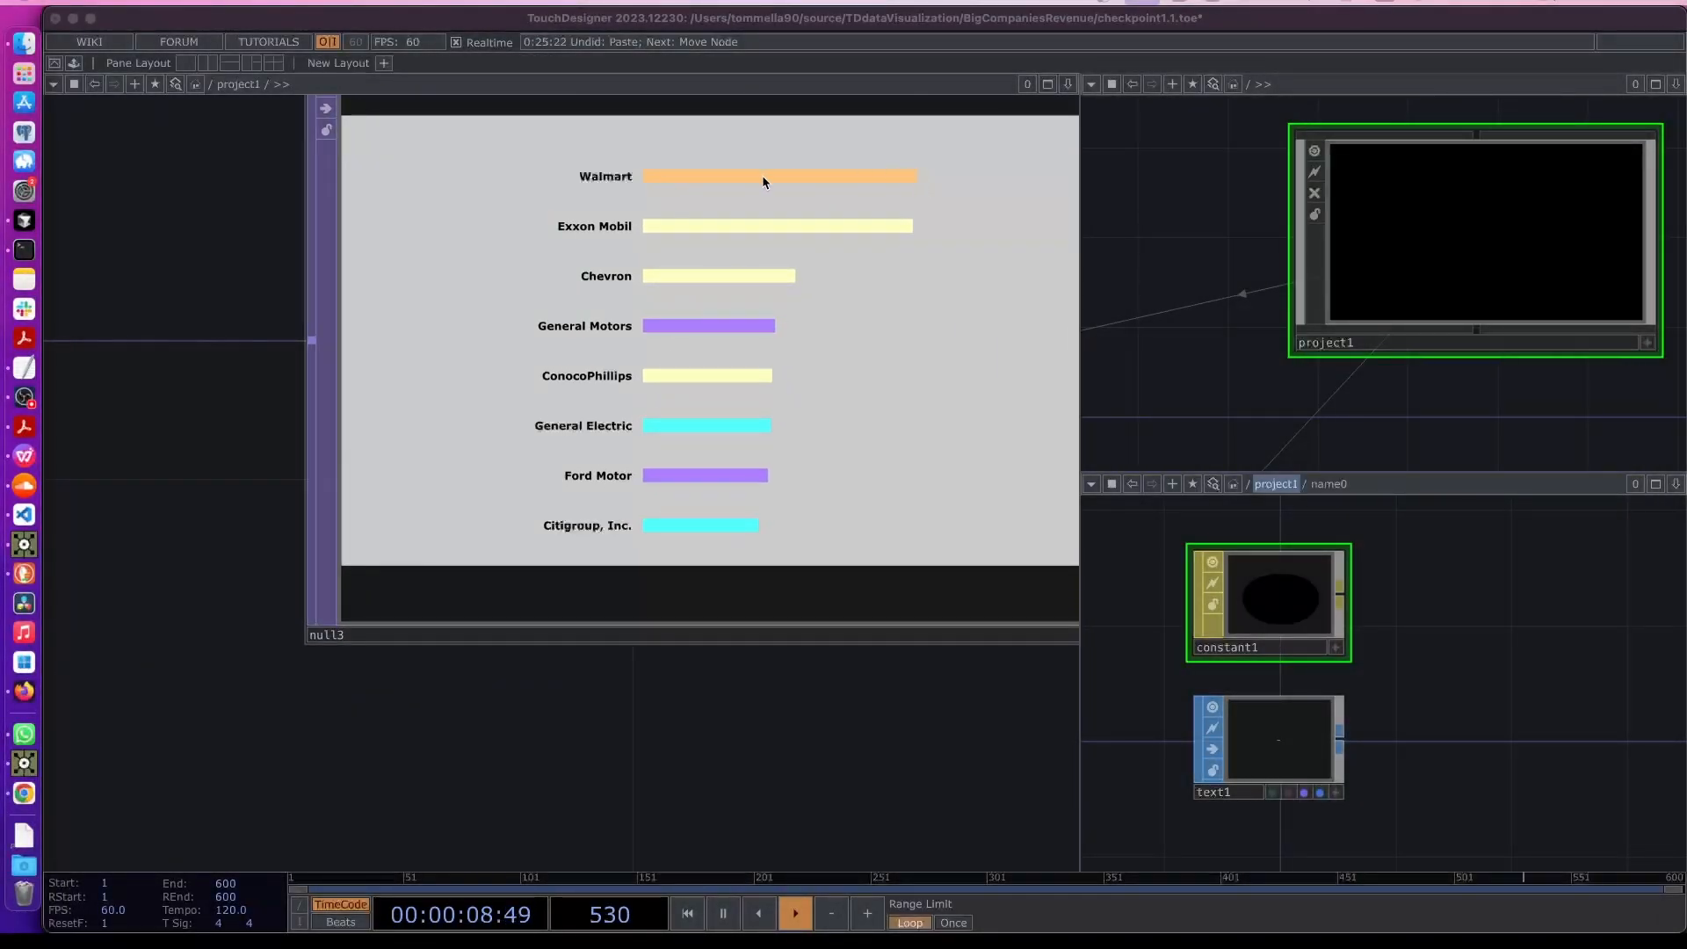
- Duplicate replicator1, its callbacks DAT and bar0, and place the copies beside the existing replicators
{"action": "scroll", "coordinate": [463, 475], "scroll_direction": "down", "scroll_amount": 6}
{"action": "left_click_drag", "start_coordinate": [294, 677], "coordinate": [731, 506]}
{"action": "scroll", "coordinate": [731, 507], "scroll_direction": "down", "scroll_amount": 3}
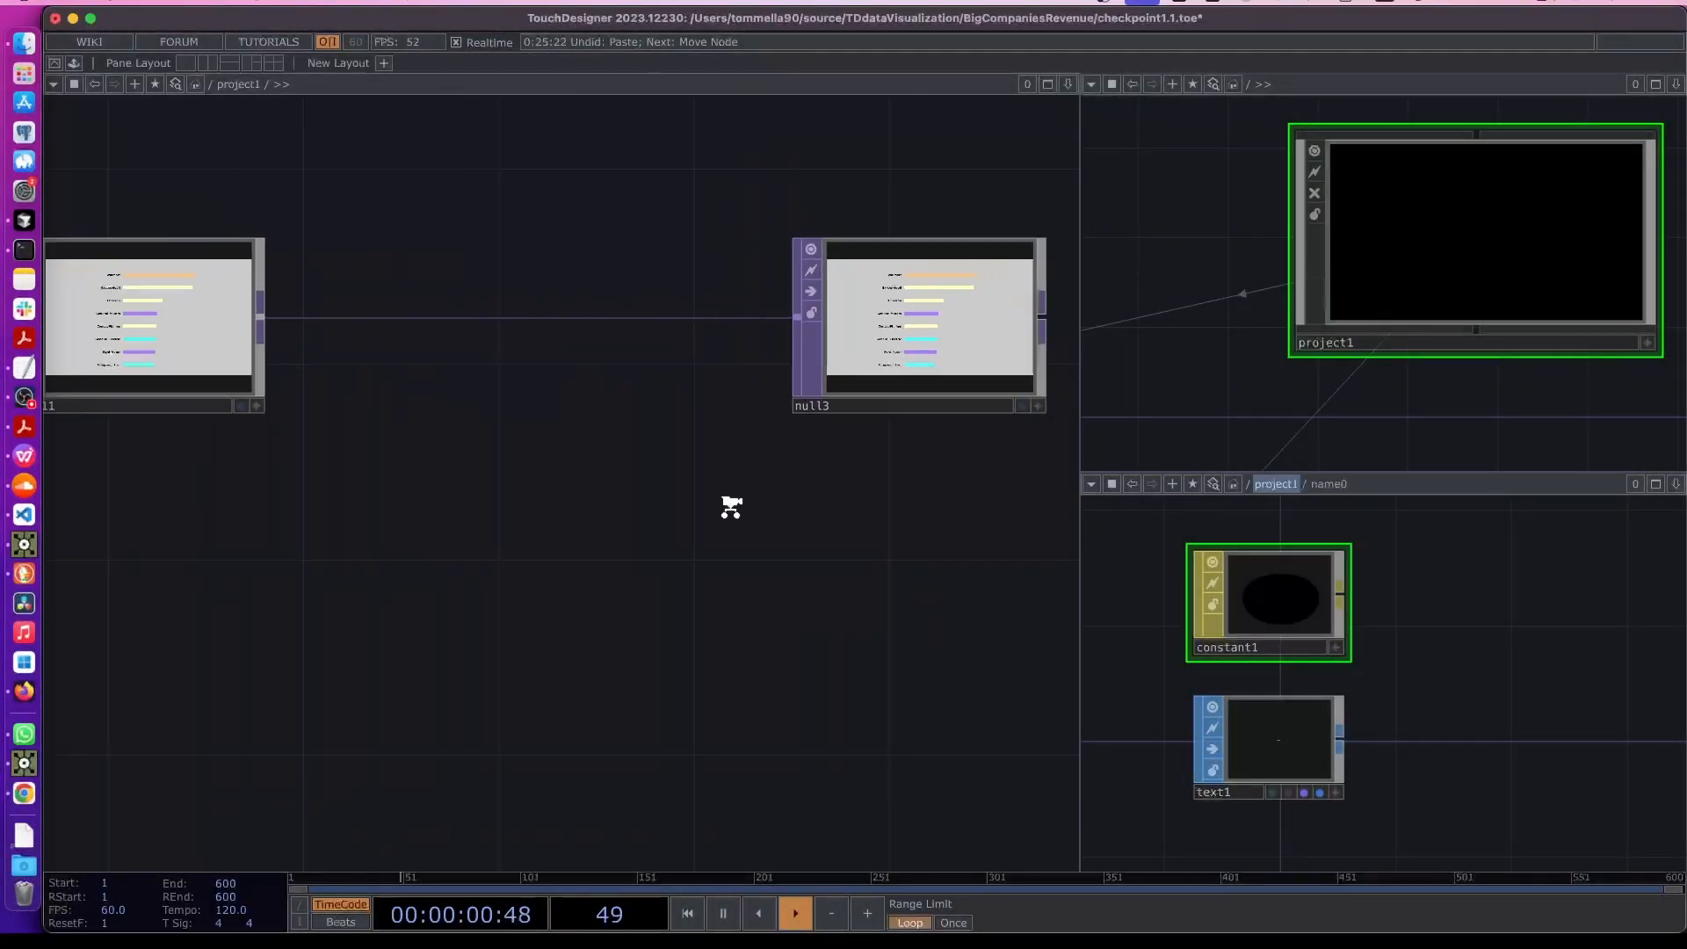
{"action": "scroll", "coordinate": [731, 506], "scroll_direction": "down", "scroll_amount": 4}
{"action": "left_click_drag", "start_coordinate": [362, 637], "coordinate": [700, 478]}
{"action": "left_click_drag", "start_coordinate": [417, 576], "coordinate": [670, 426]}
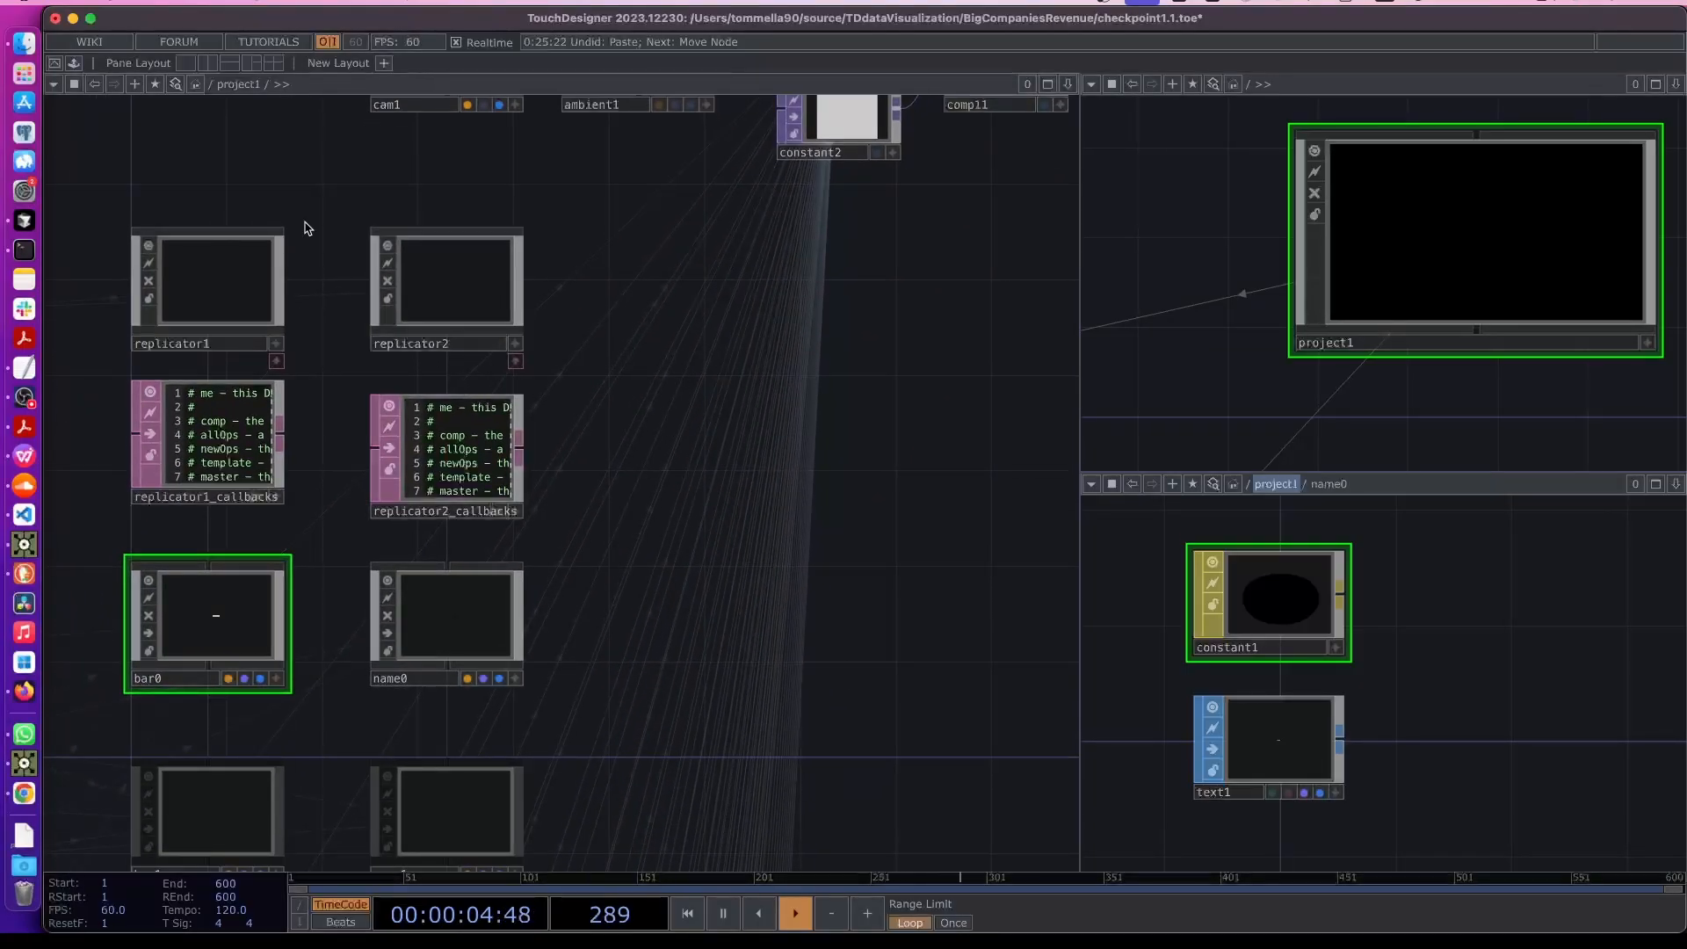
{"action": "scroll", "coordinate": [310, 202], "scroll_direction": "left", "scroll_amount": 5}
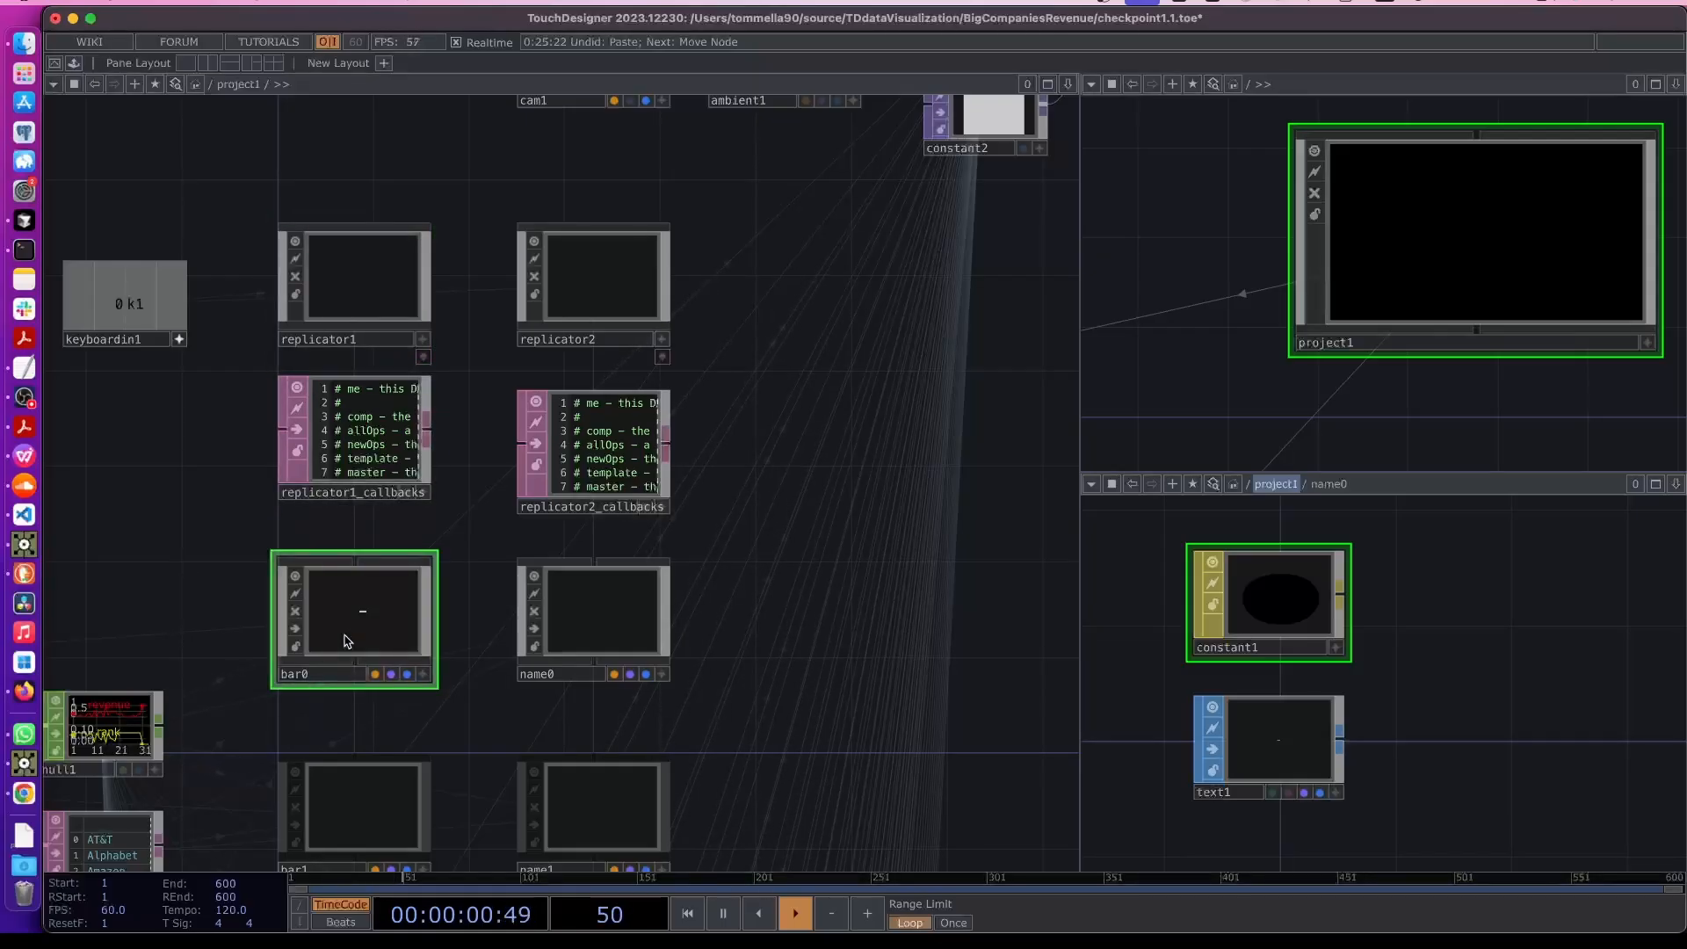
{"action": "left_click_drag", "start_coordinate": [463, 285], "coordinate": [322, 660]}
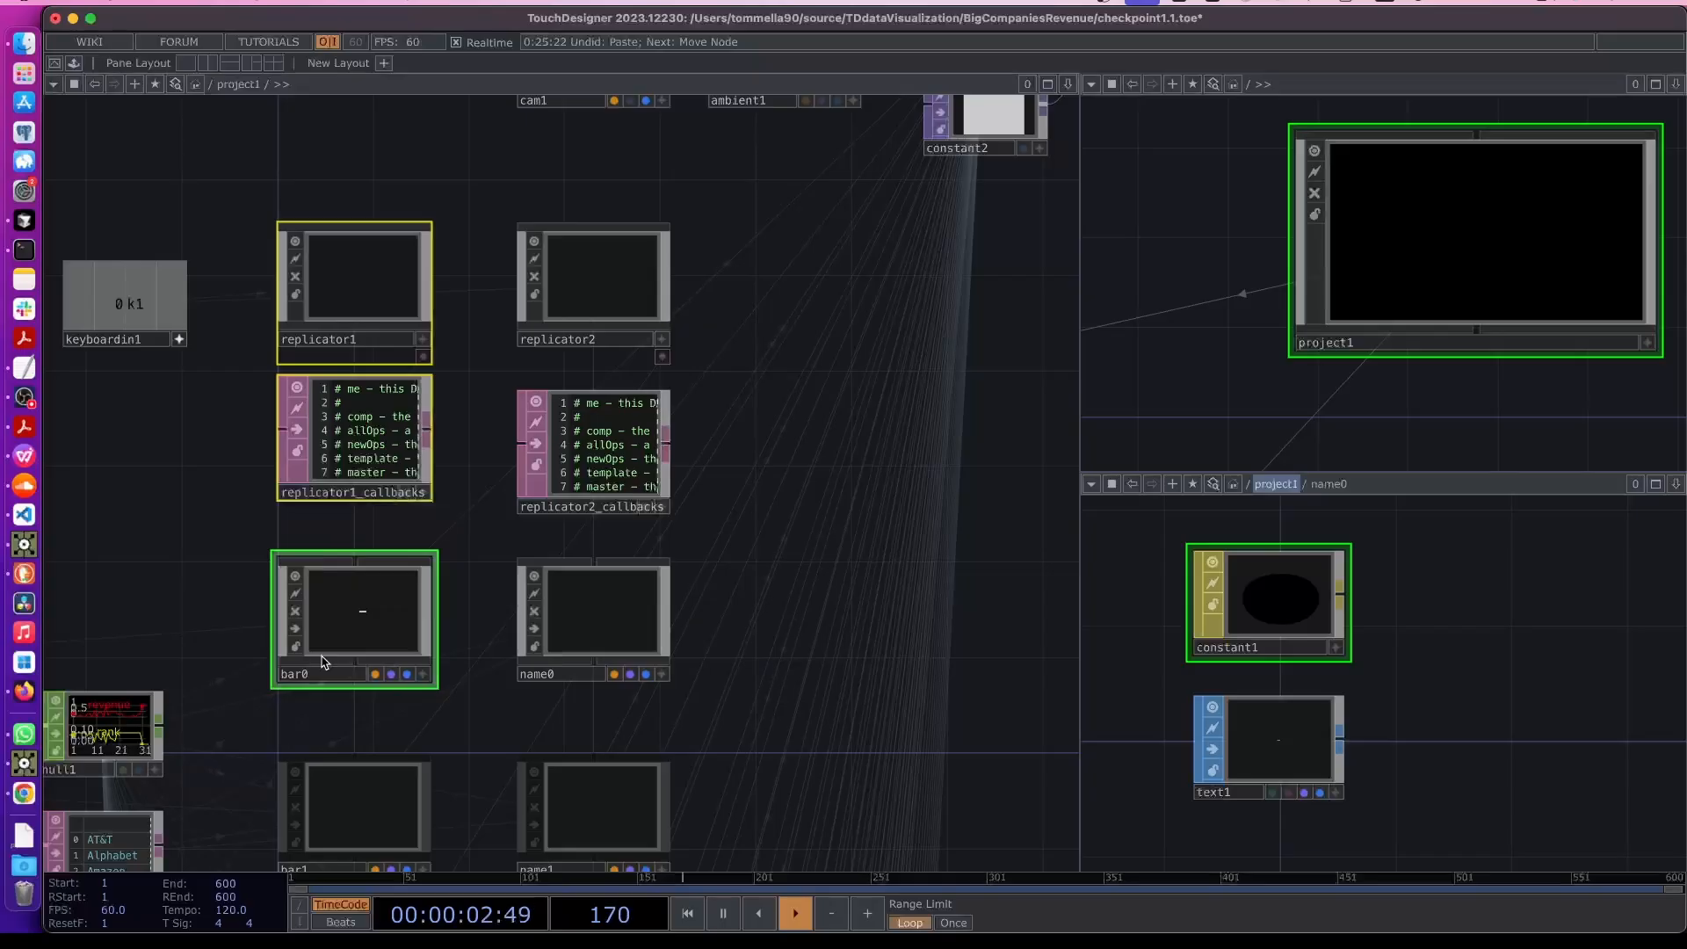
{"action": "key", "text": "ctrl+c"}
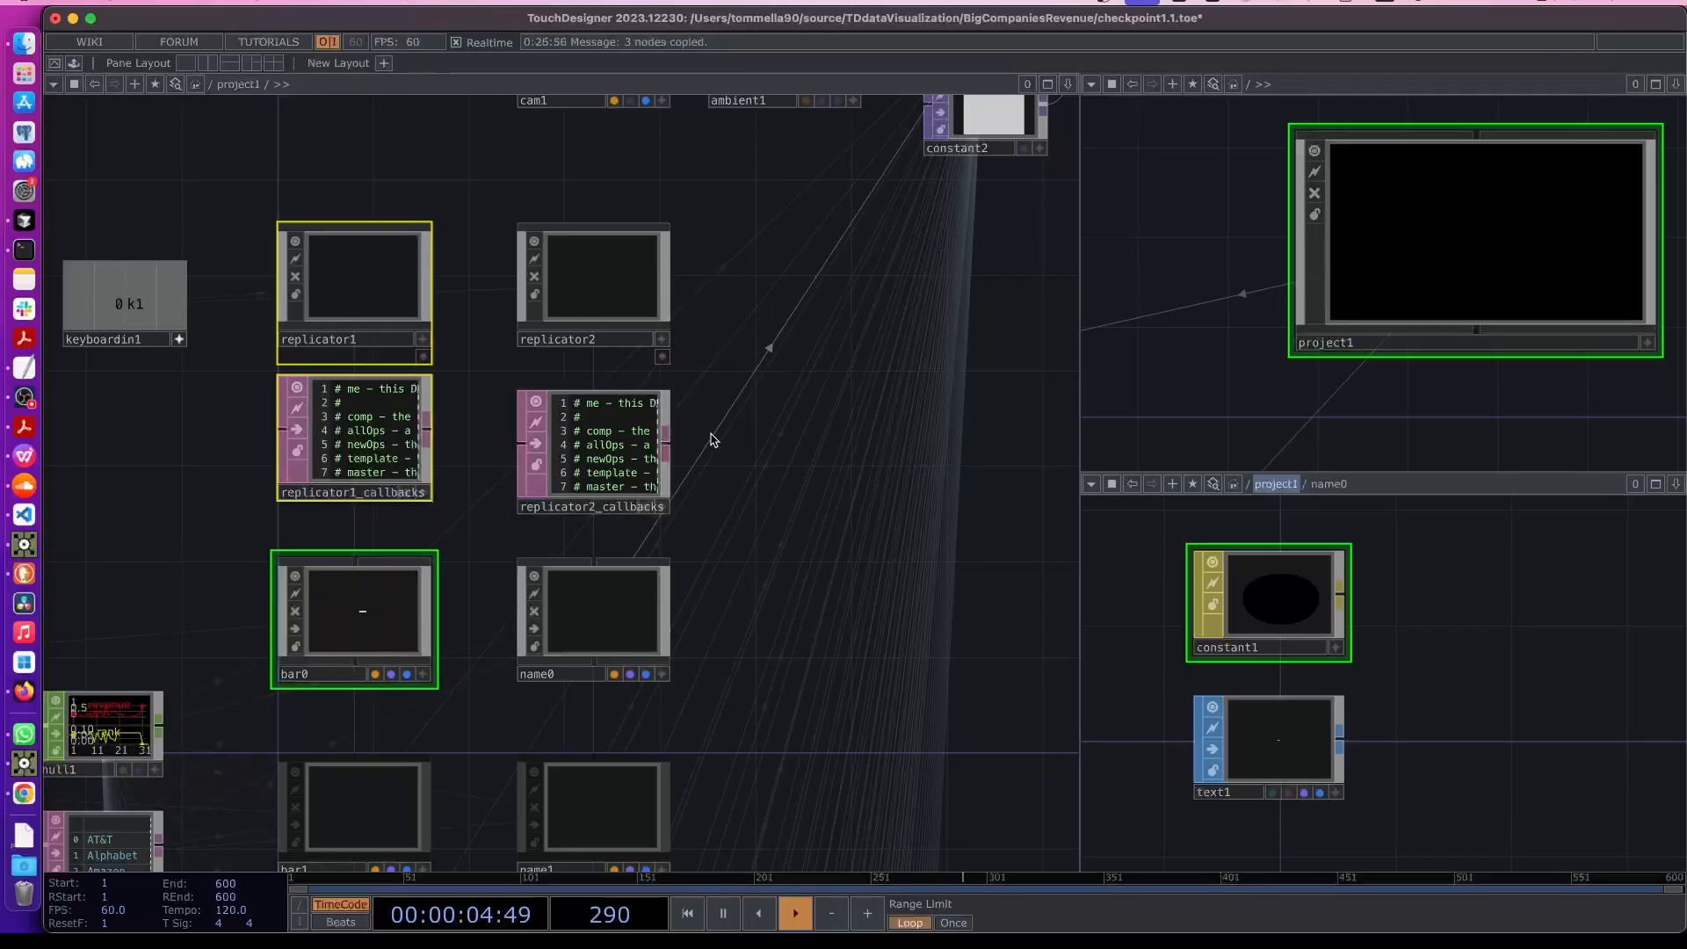
{"action": "key", "text": "ctrl+v"}
{"action": "left_click_drag", "start_coordinate": [791, 418], "coordinate": [648, 490]}
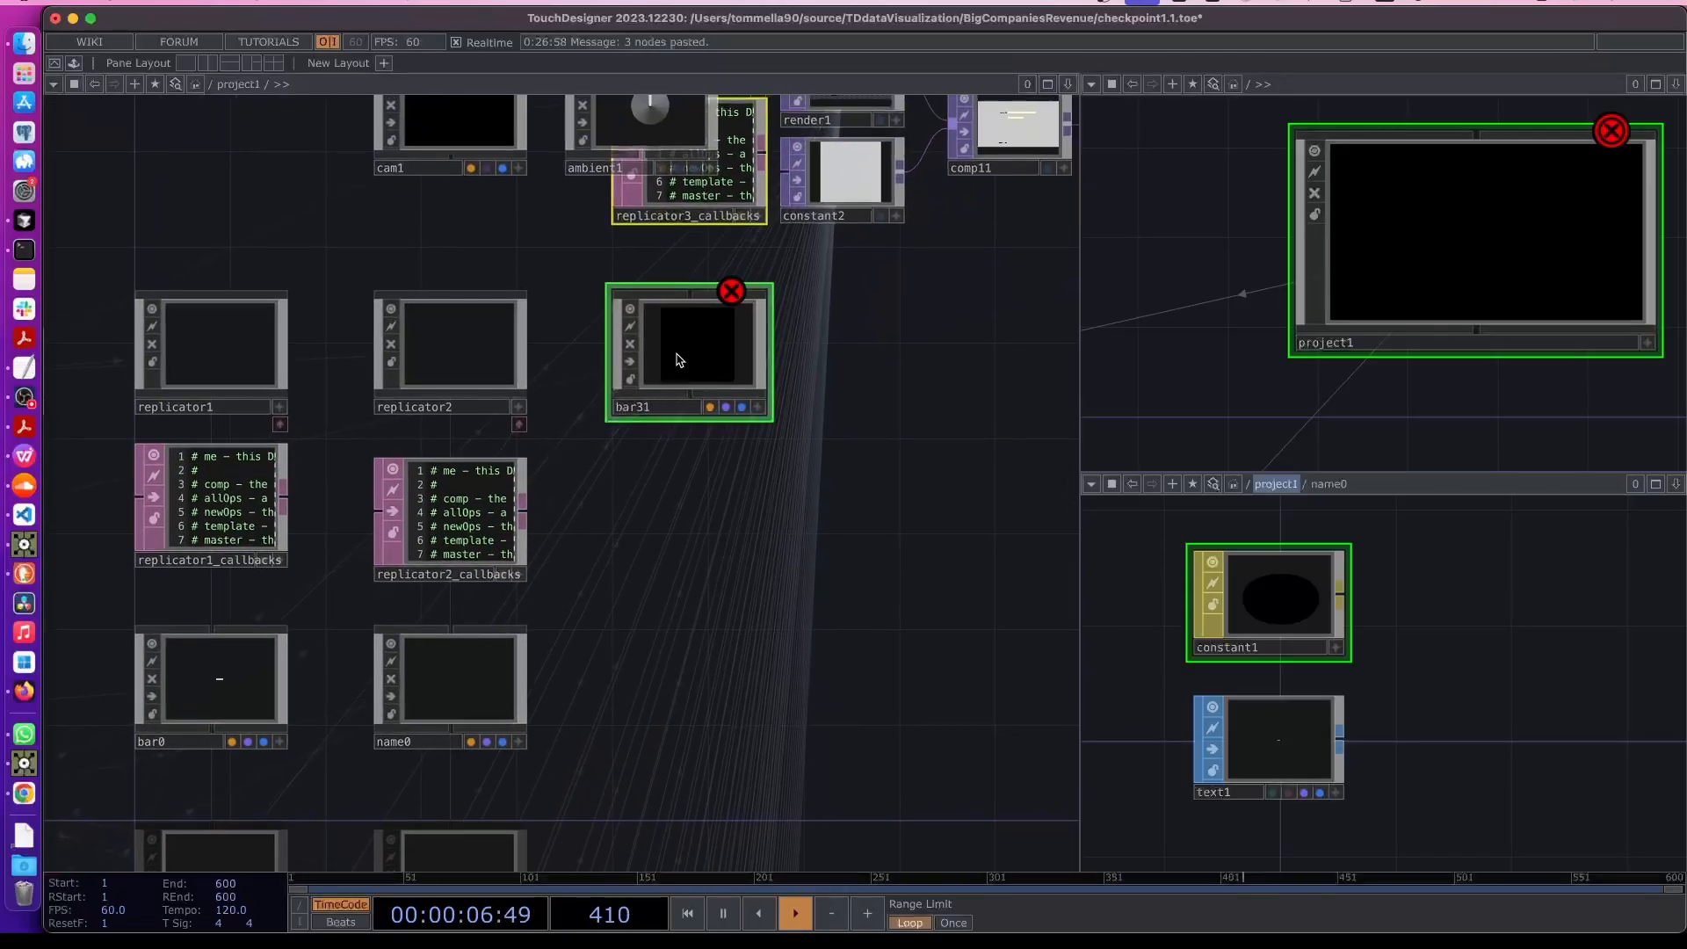
{"action": "left_click_drag", "start_coordinate": [674, 355], "coordinate": [668, 700]}
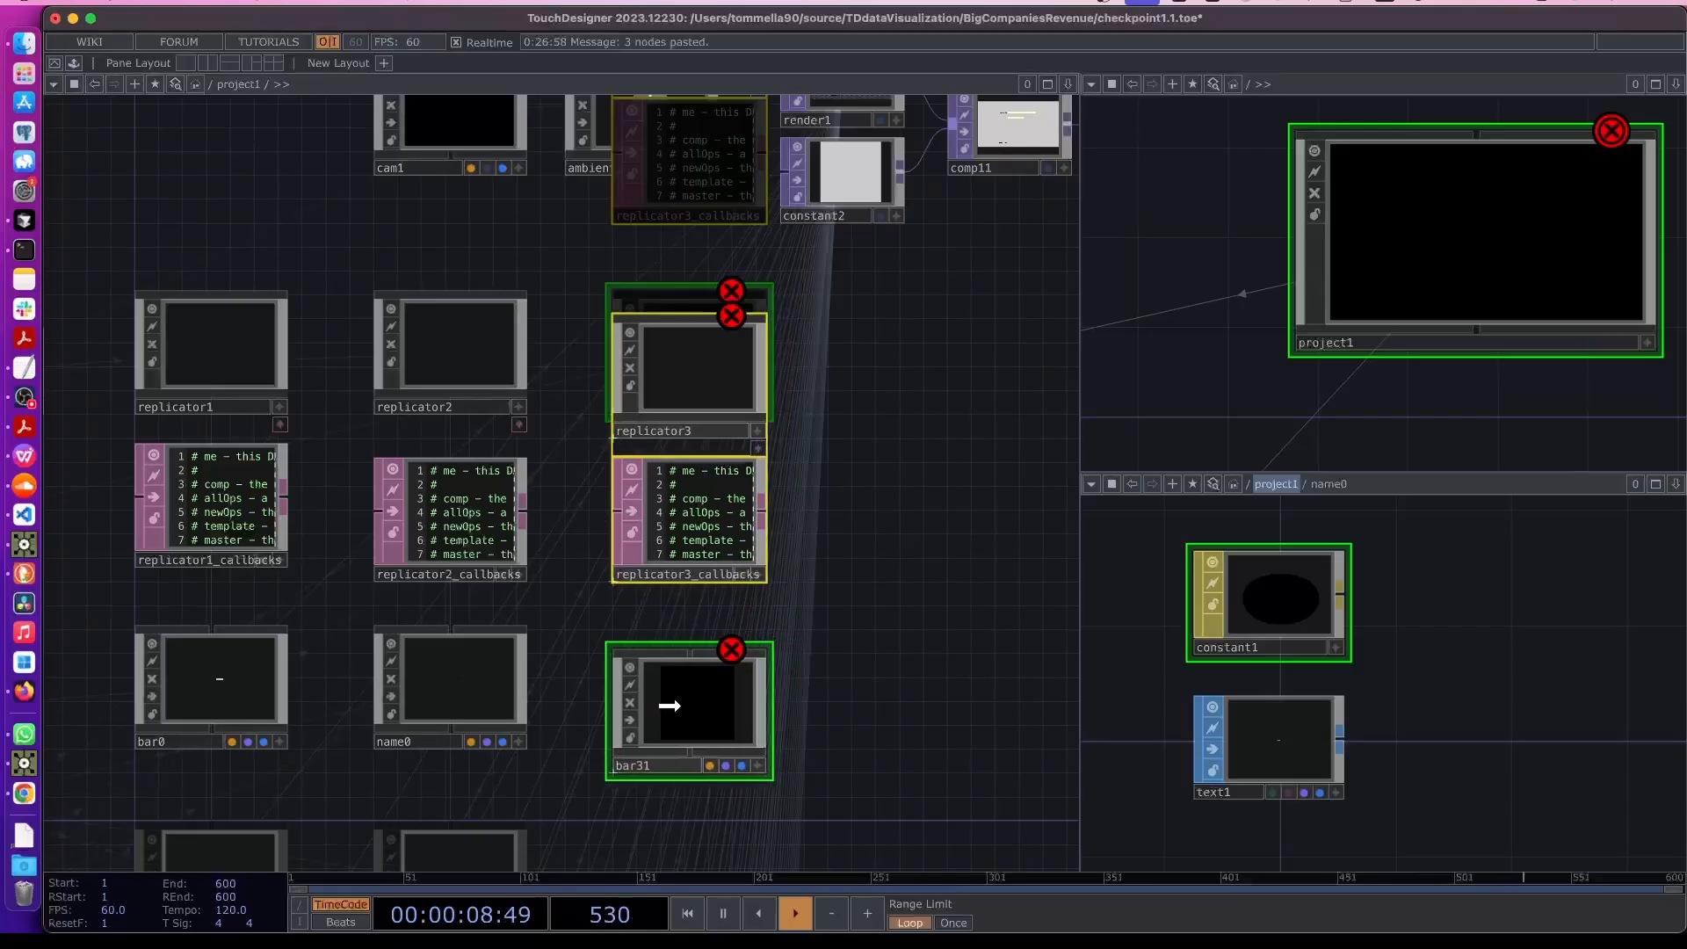
{"action": "left_click_drag", "start_coordinate": [777, 721], "coordinate": [773, 723]}
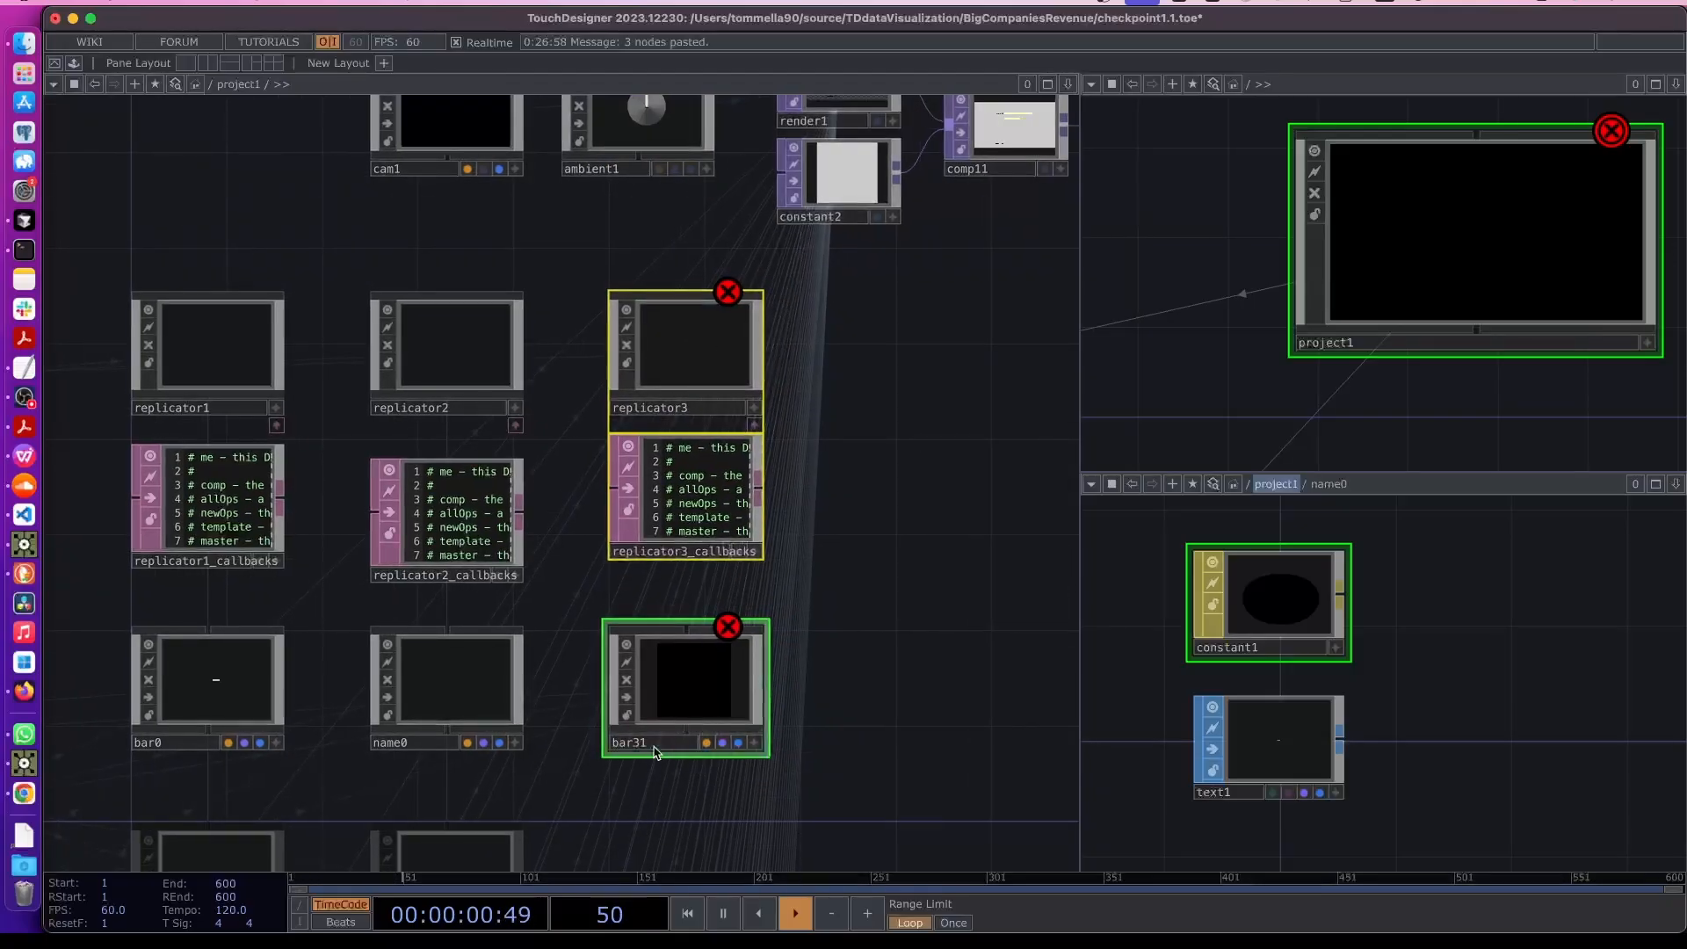
- Rename the pasted bar31 as barOutline0, updating all references to it
{"action": "left_click", "coordinate": [651, 747]}
{"action": "left_click_drag", "start_coordinate": [633, 745], "coordinate": [679, 747]}
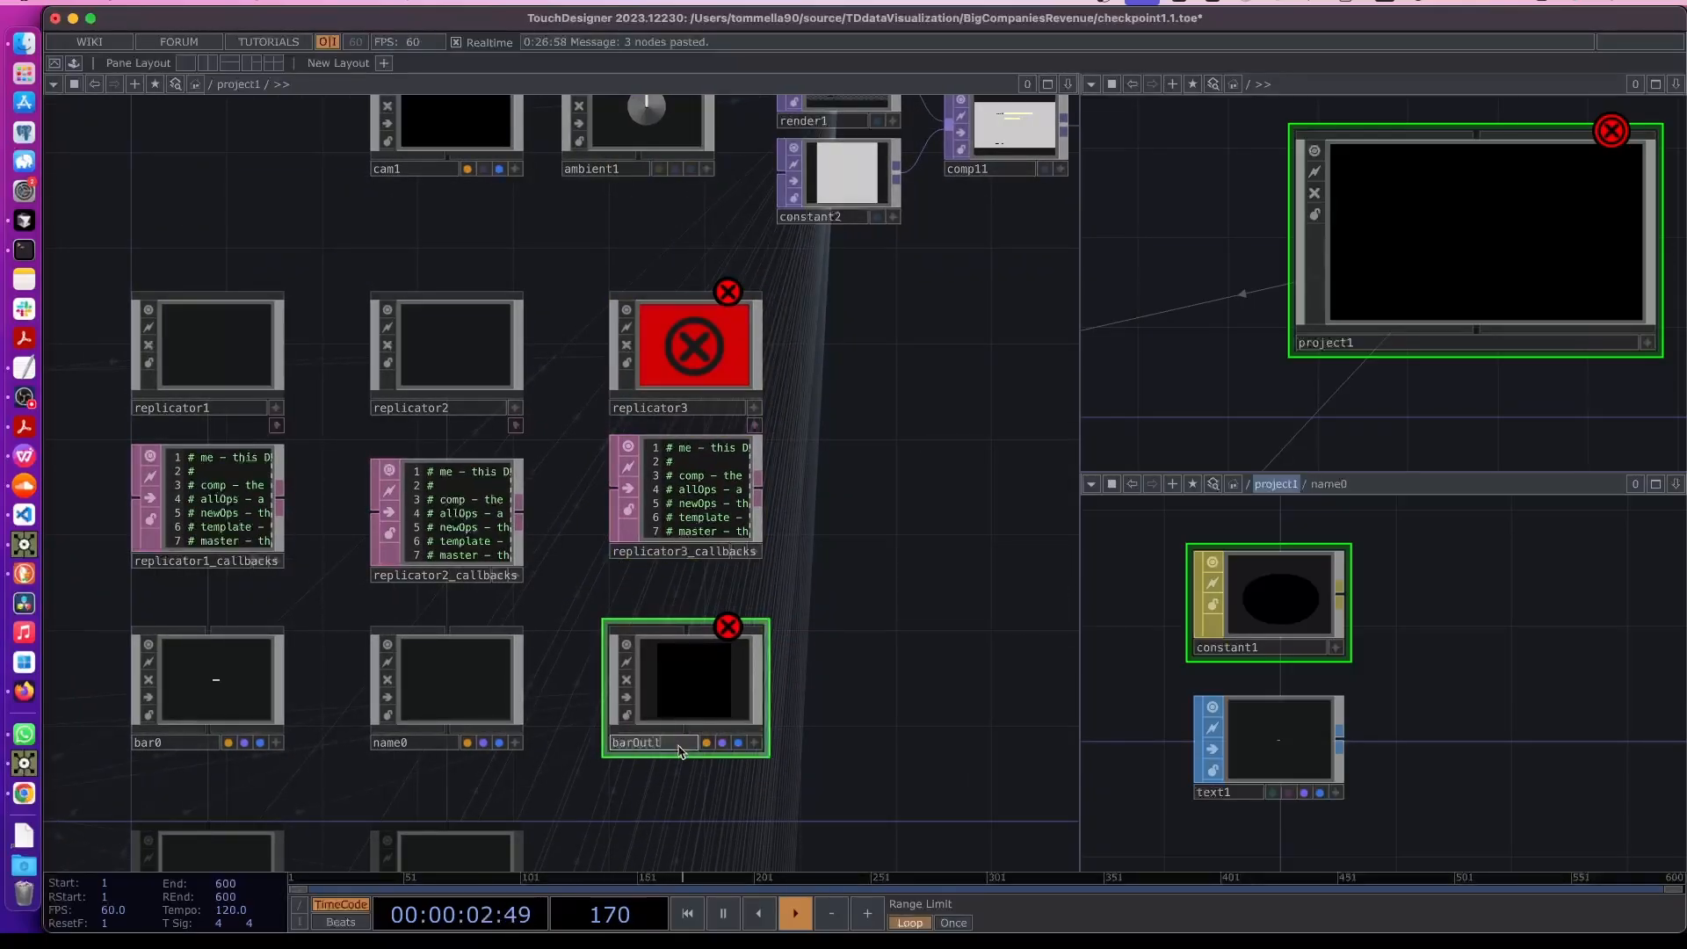
{"action": "key", "text": "Return"}
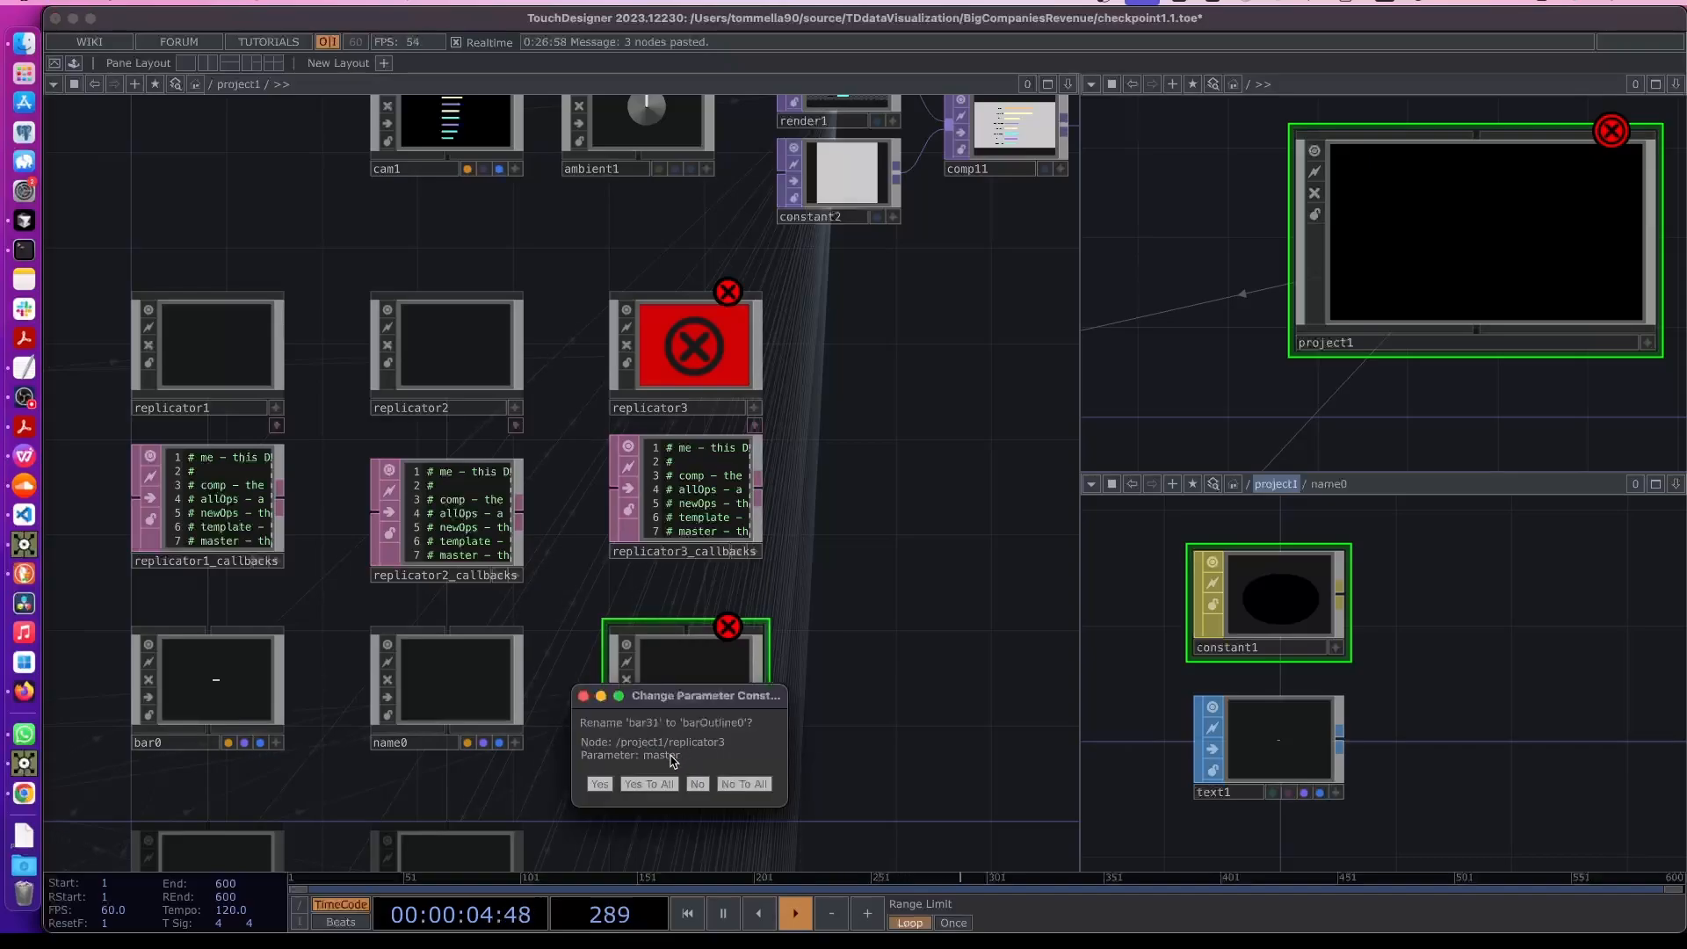
{"action": "left_click", "coordinate": [649, 784]}
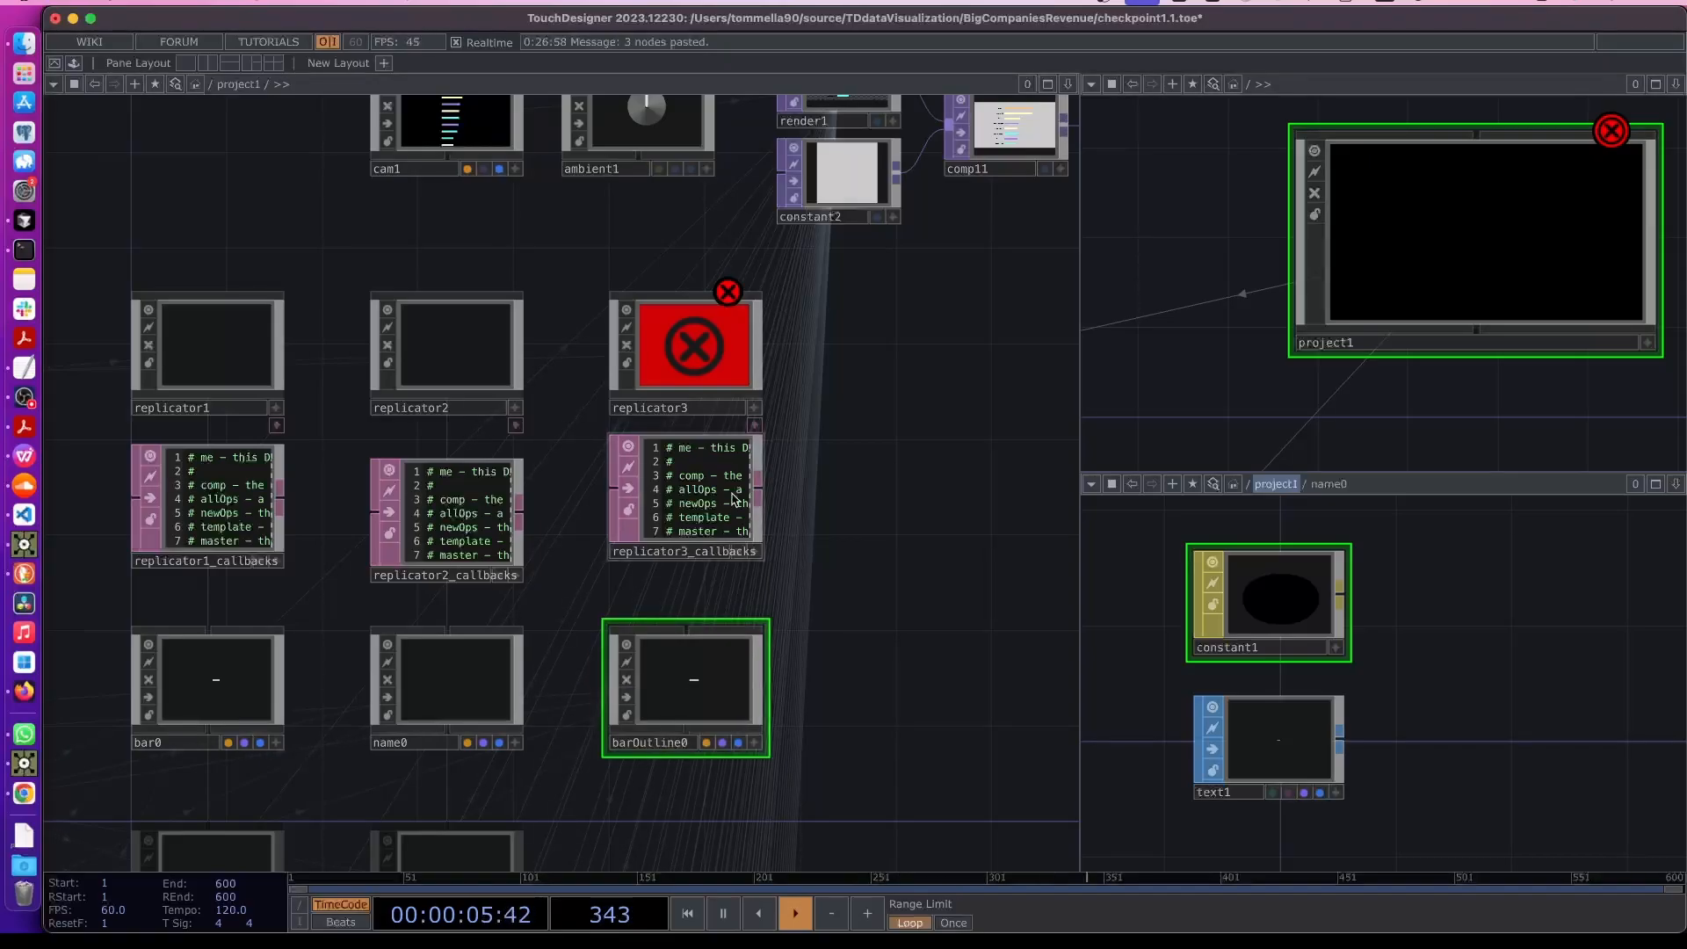
- Set replicator3's operator prefix to barOutline
{"action": "left_click", "coordinate": [703, 374]}
{"action": "key", "text": "p"}
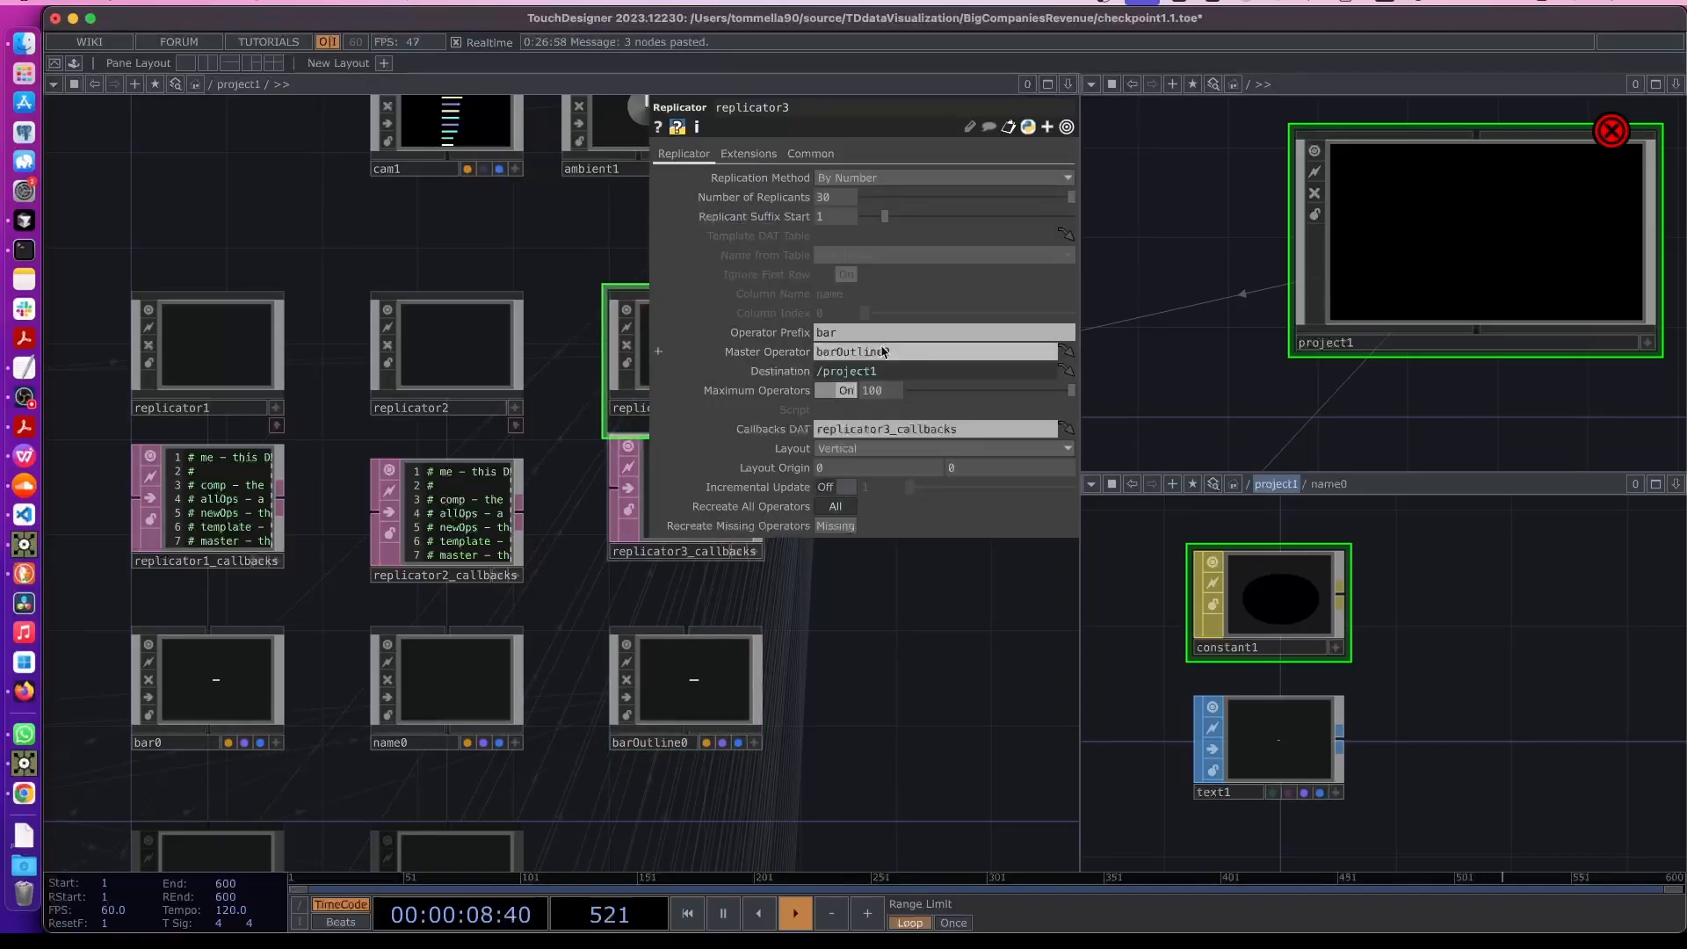
{"action": "left_click", "coordinate": [846, 334]}
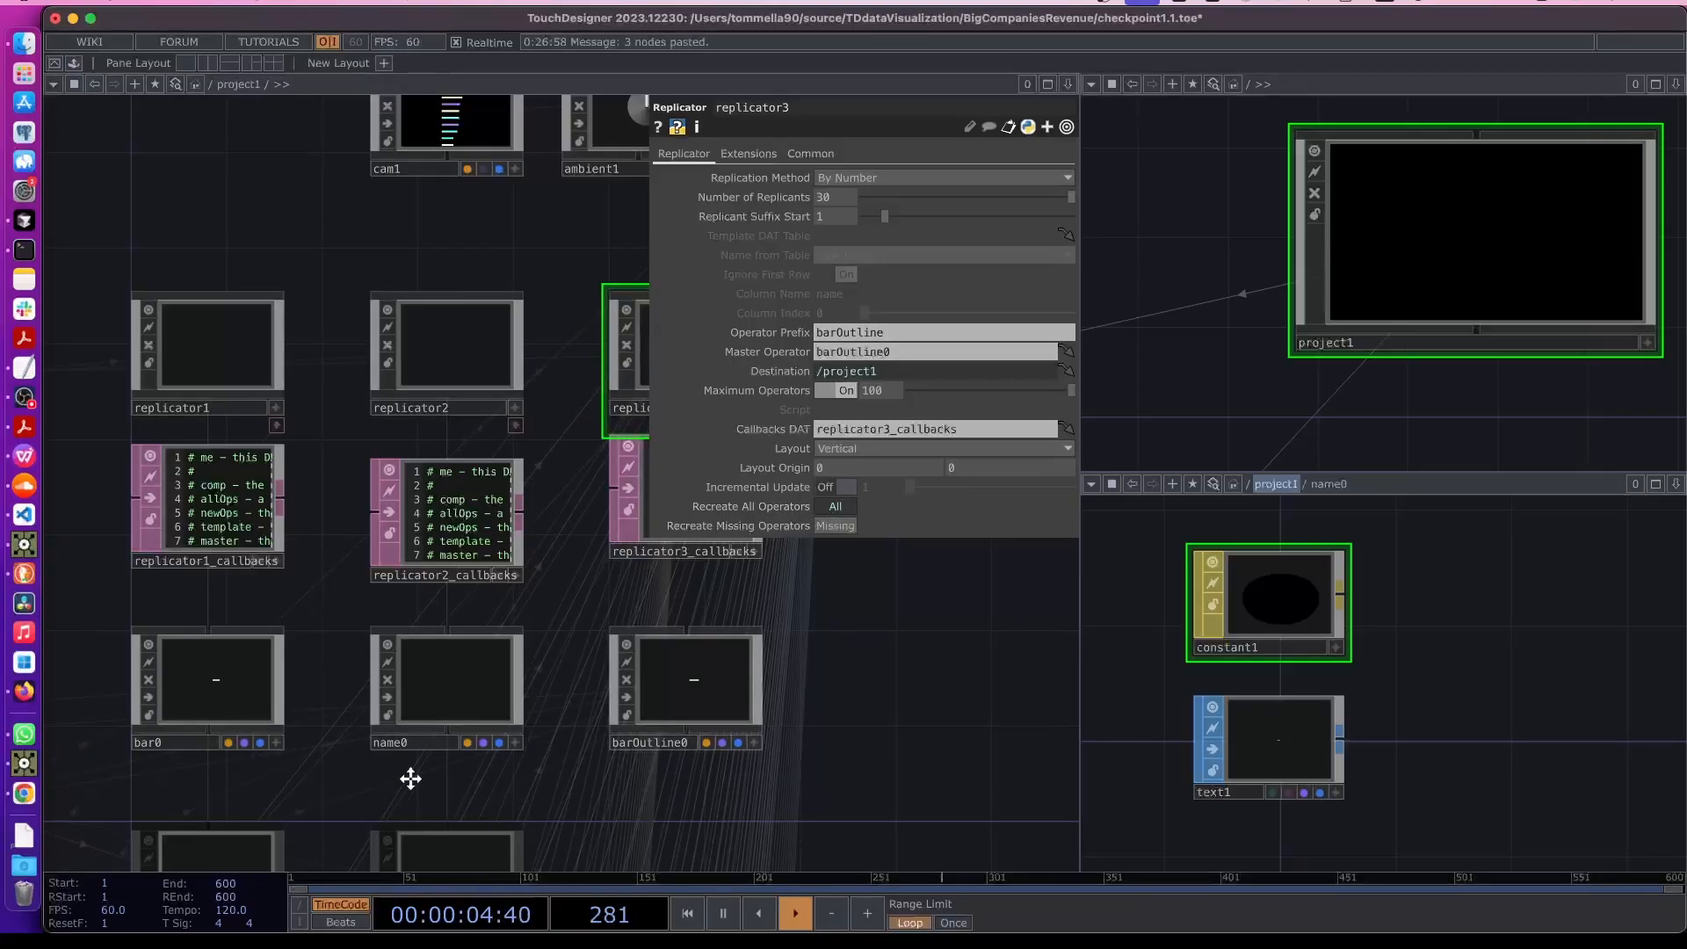
- Review name0's custom parameters and replicator2's layout origin
{"action": "left_click_drag", "start_coordinate": [440, 771], "coordinate": [415, 643]}
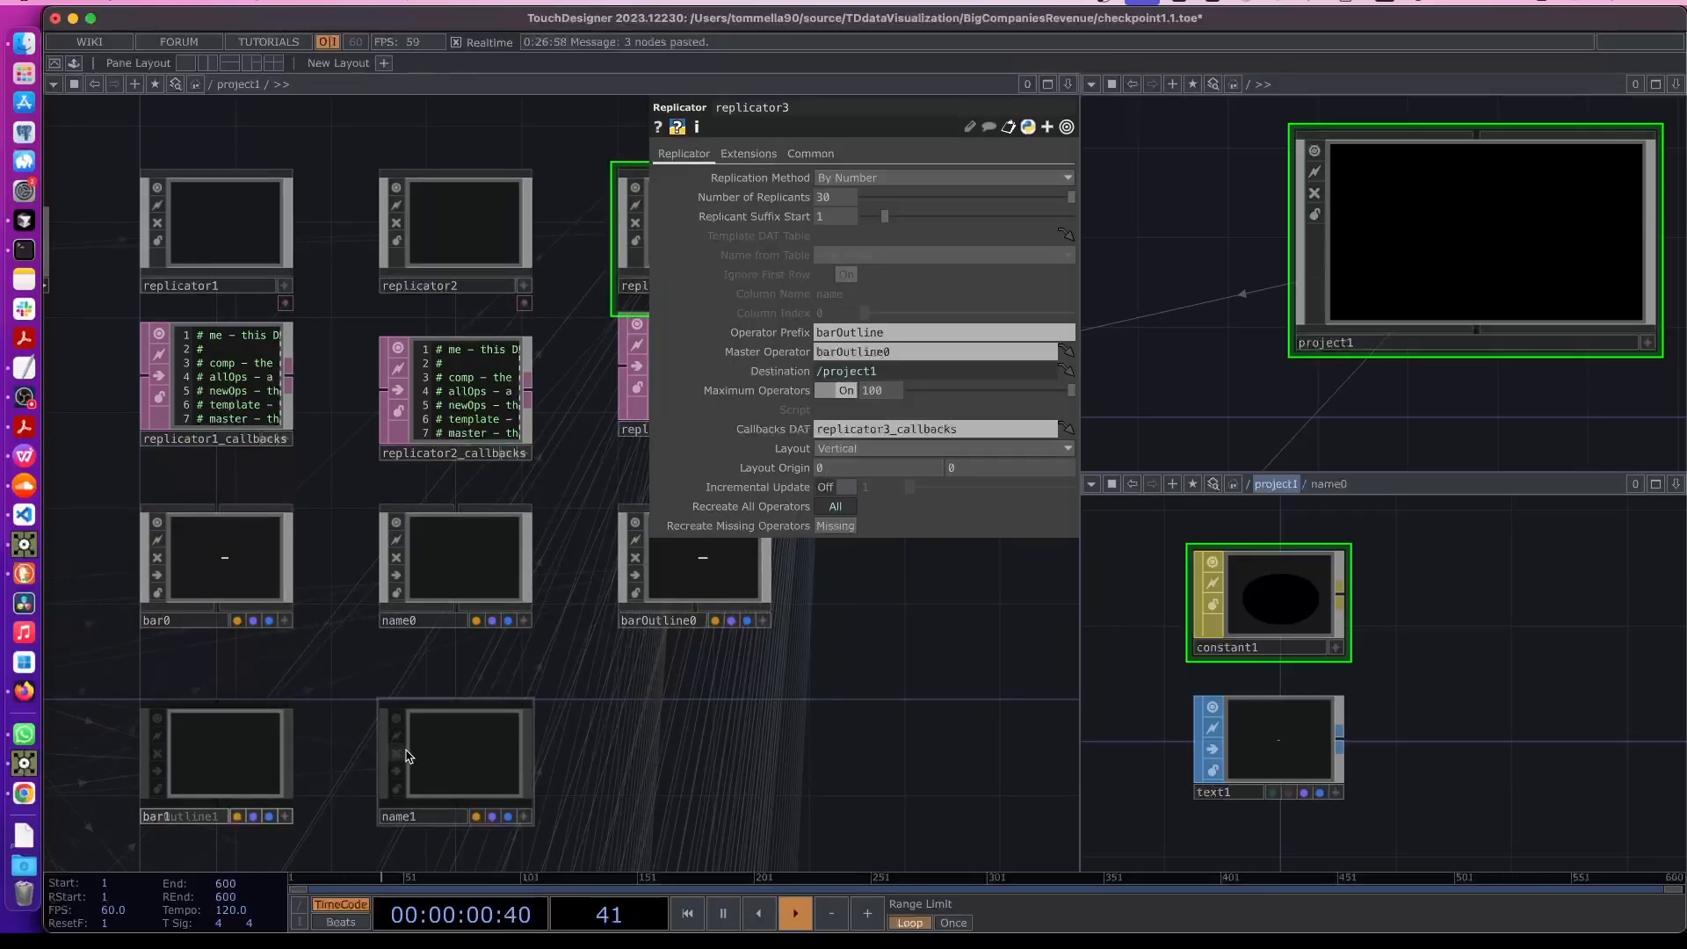
{"action": "left_click", "coordinate": [454, 585]}
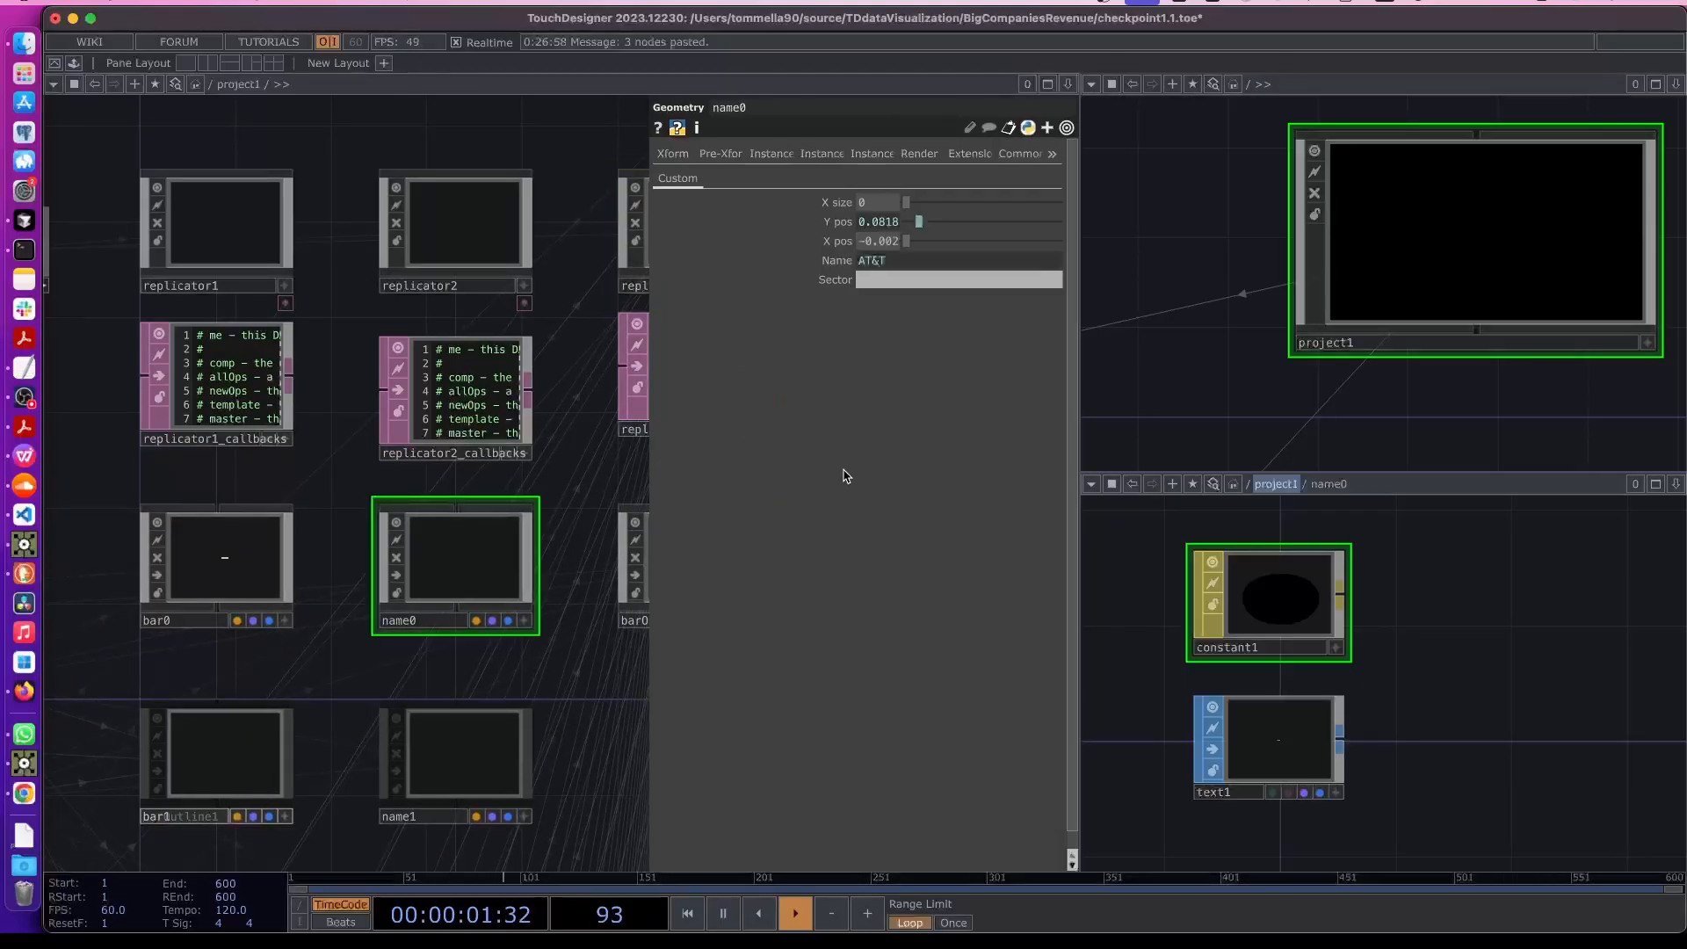
{"action": "left_click", "coordinate": [680, 155]}
{"action": "left_click", "coordinate": [676, 178]}
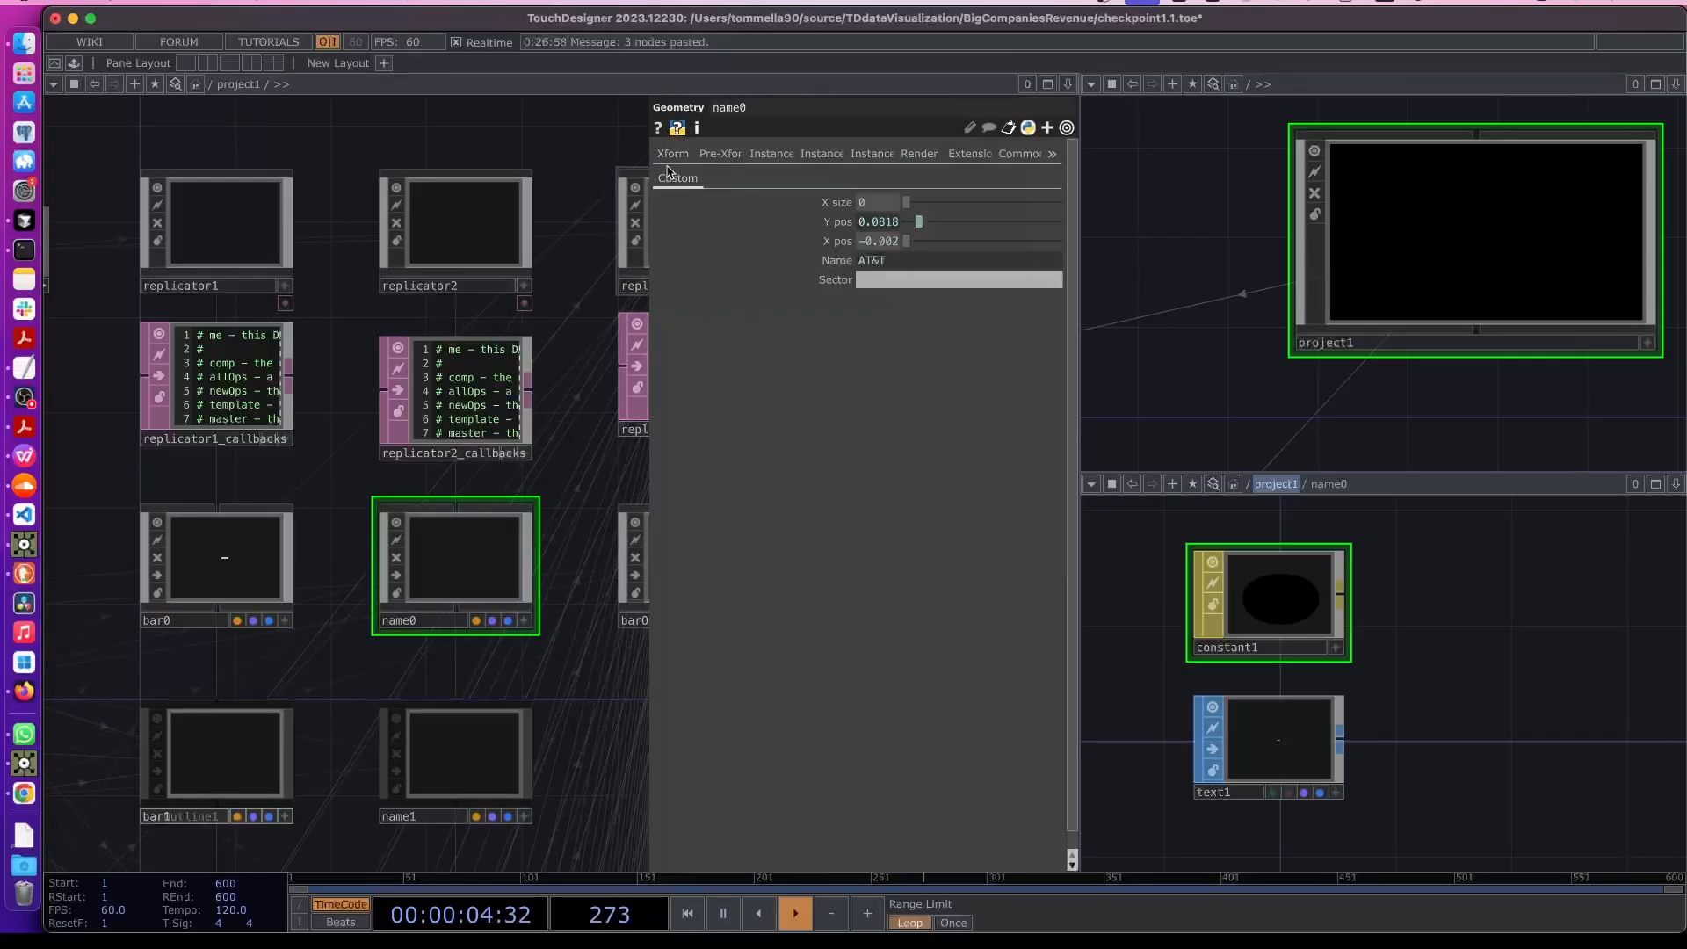
{"action": "left_click", "coordinate": [673, 155]}
{"action": "left_click", "coordinate": [501, 247]}
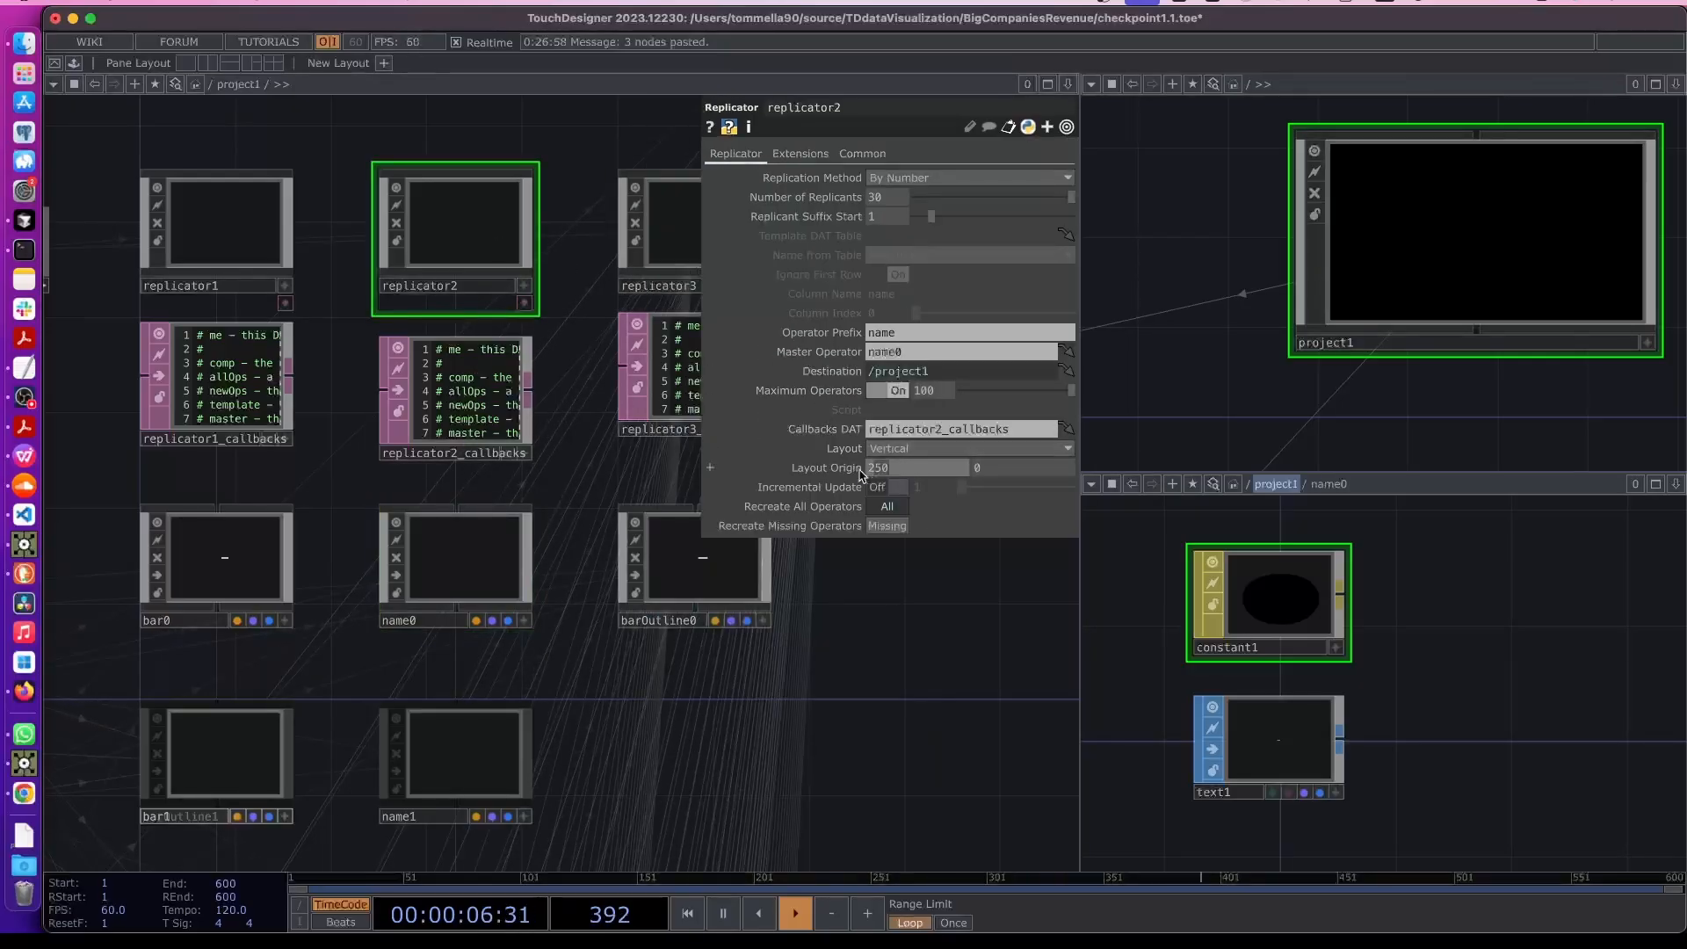
- Set replicator3's layout origin X to 500
{"action": "left_click", "coordinate": [675, 235]}
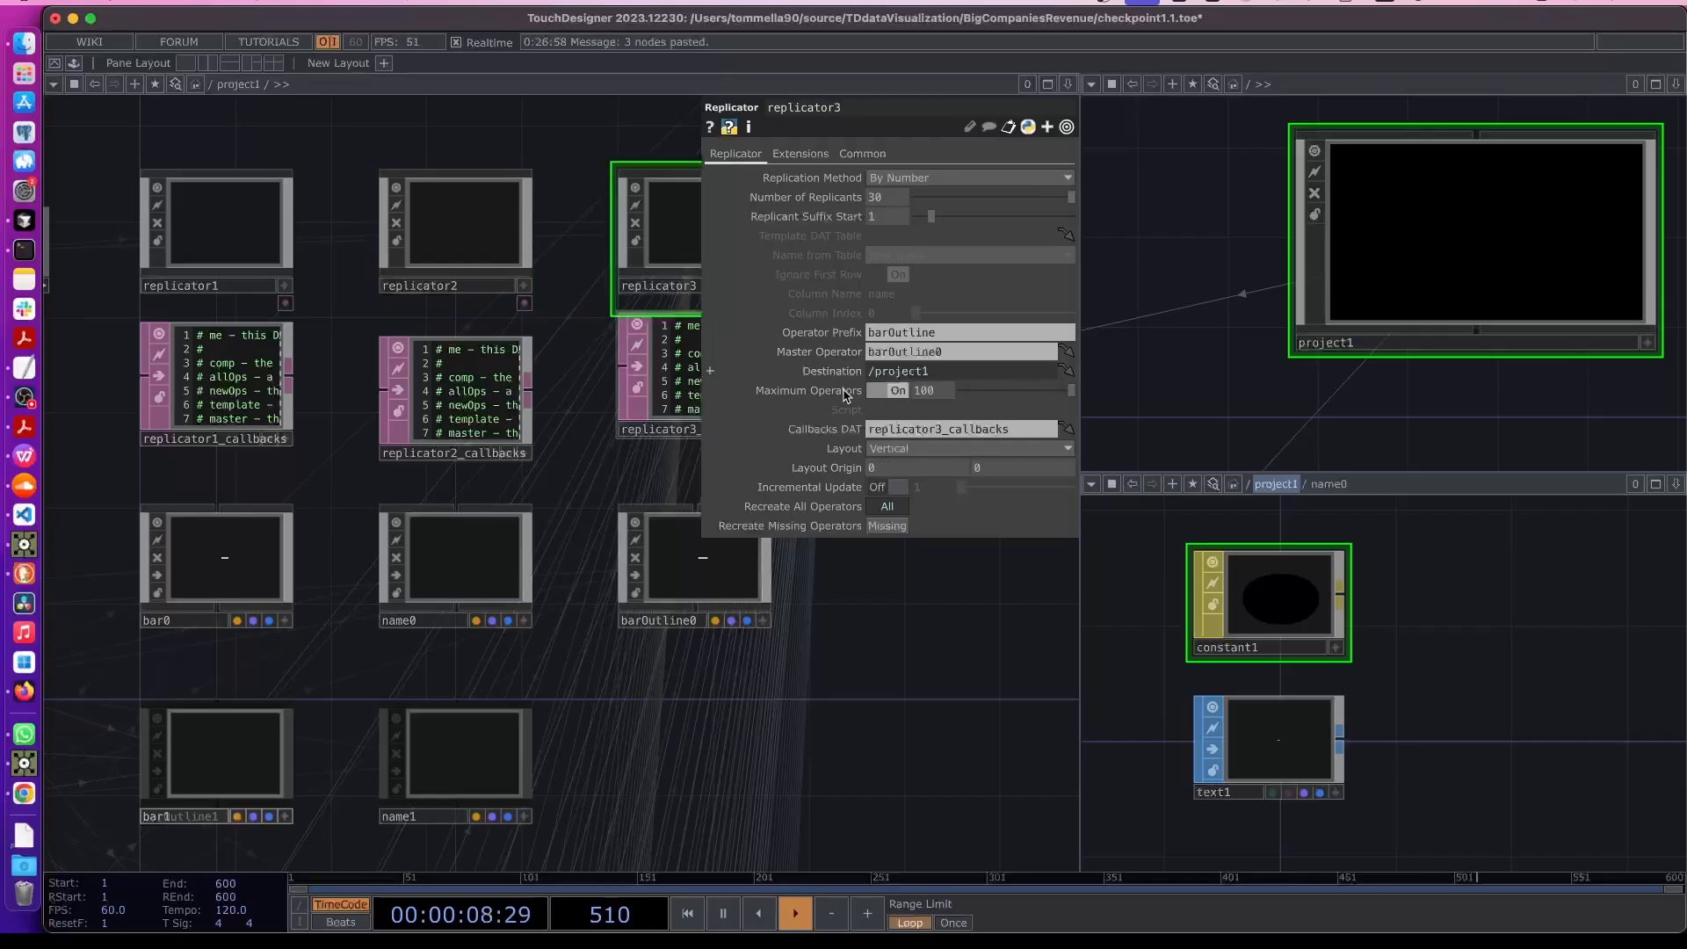
{"action": "type", "text": "50"}
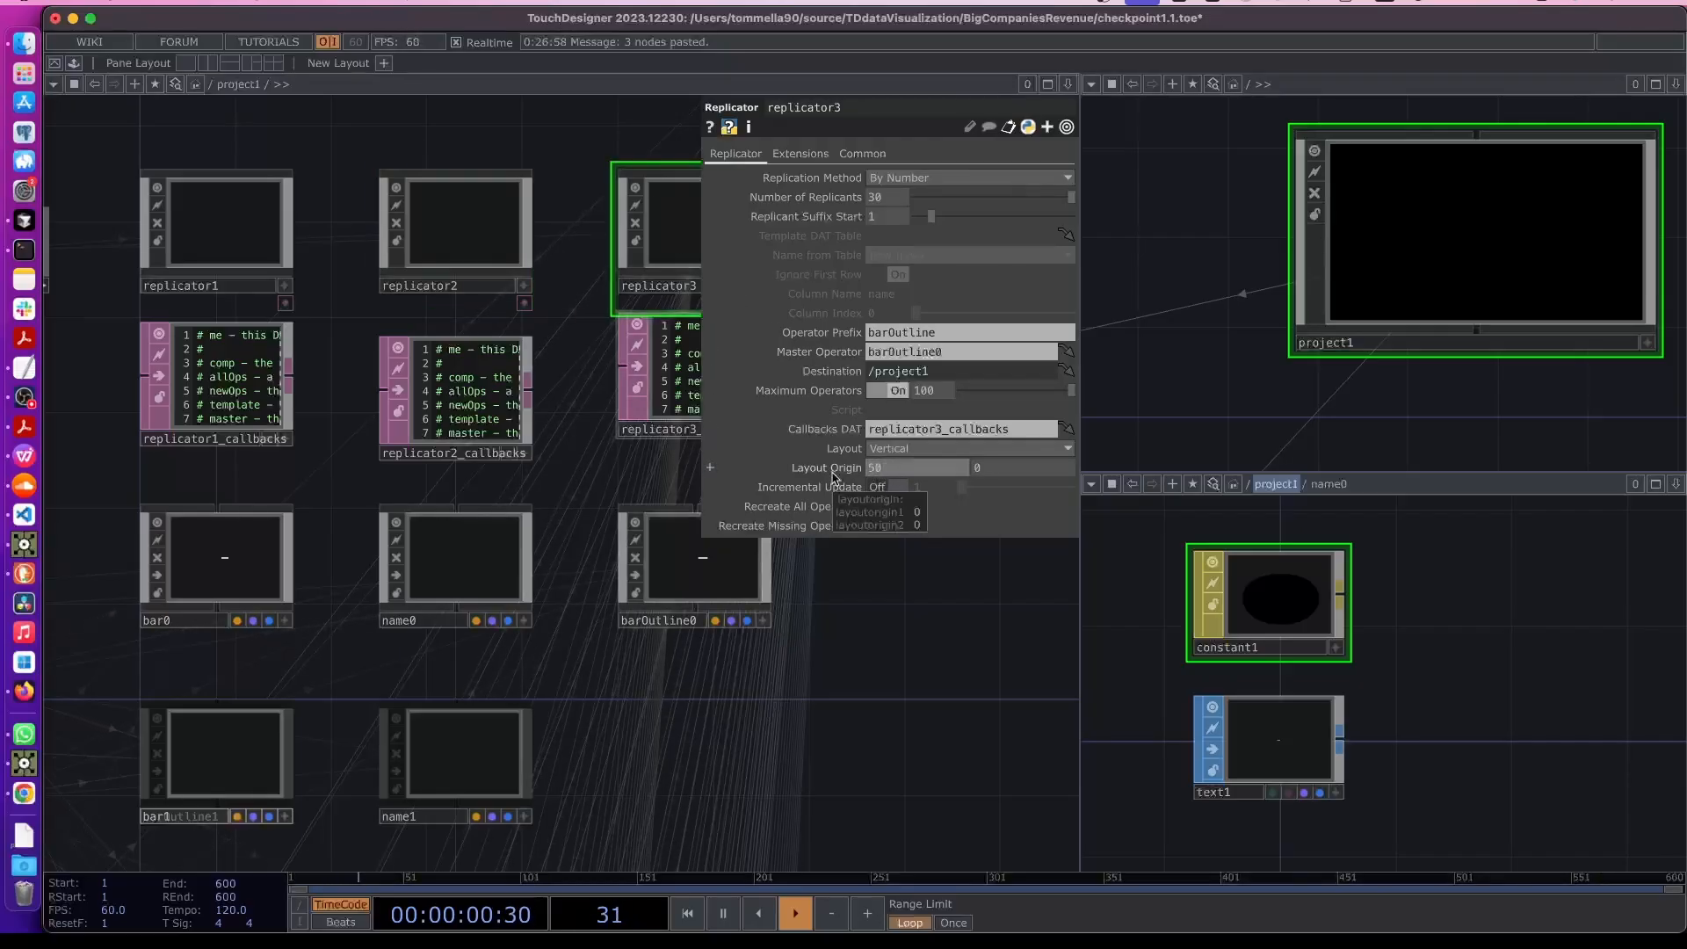
{"action": "type", "text": "0"}
{"action": "key", "text": "Return"}
- Check the custom parameters of the replicated barOutline1
{"action": "left_click_drag", "start_coordinate": [937, 804], "coordinate": [619, 621]}
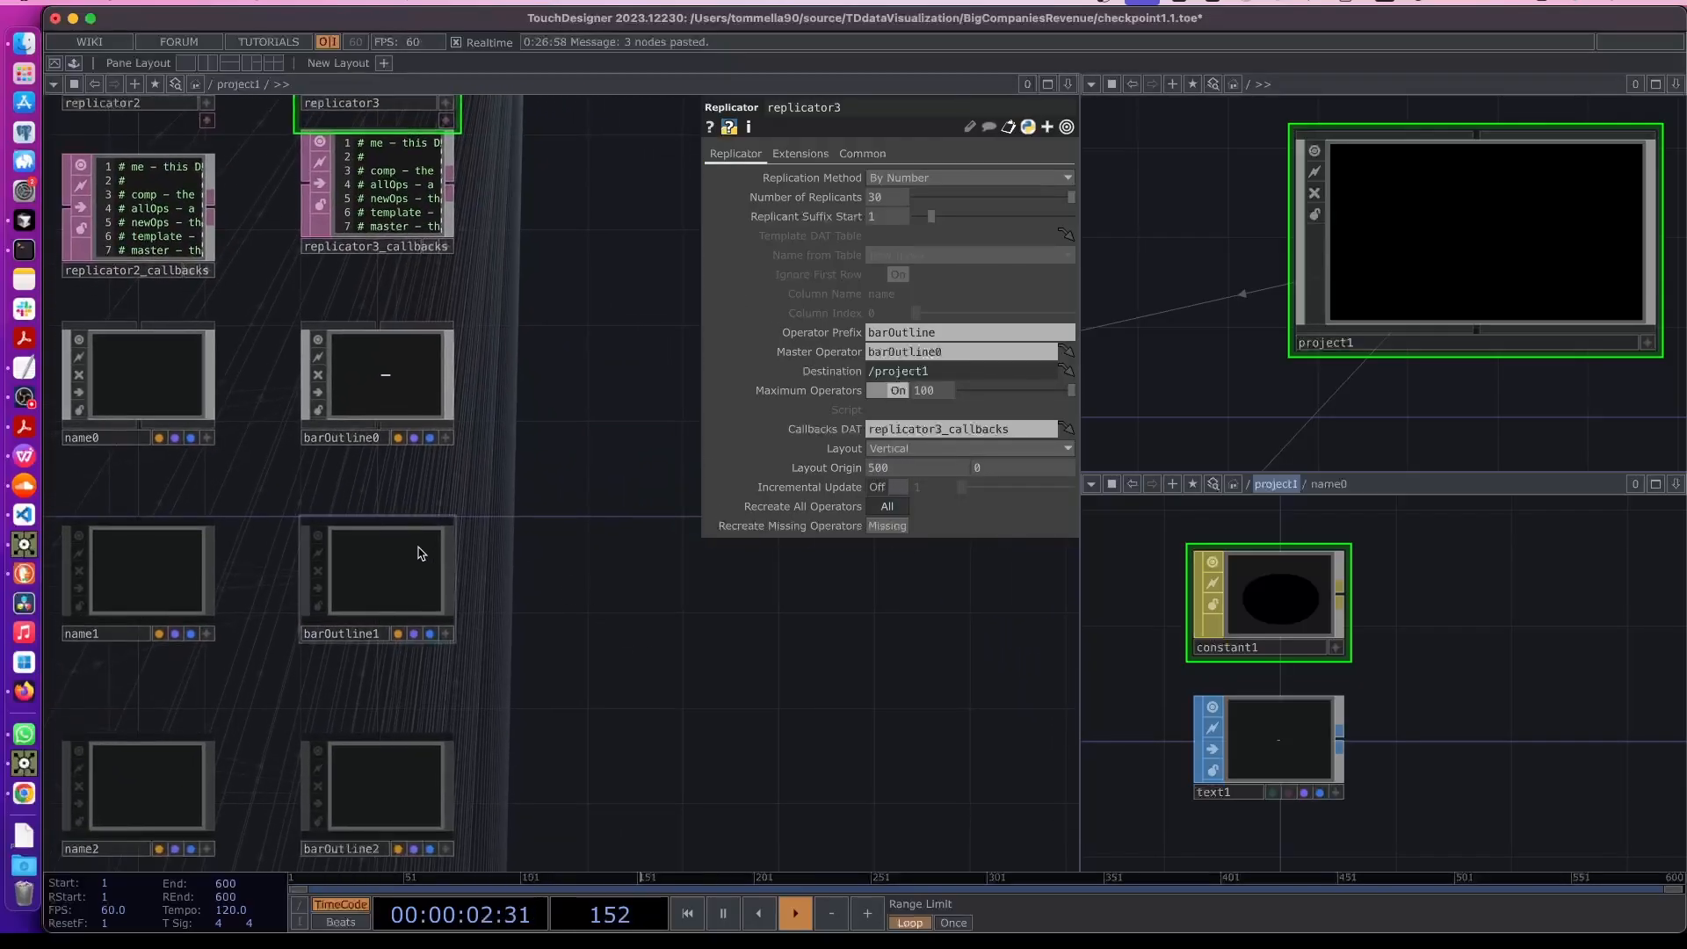
{"action": "left_click", "coordinate": [400, 540]}
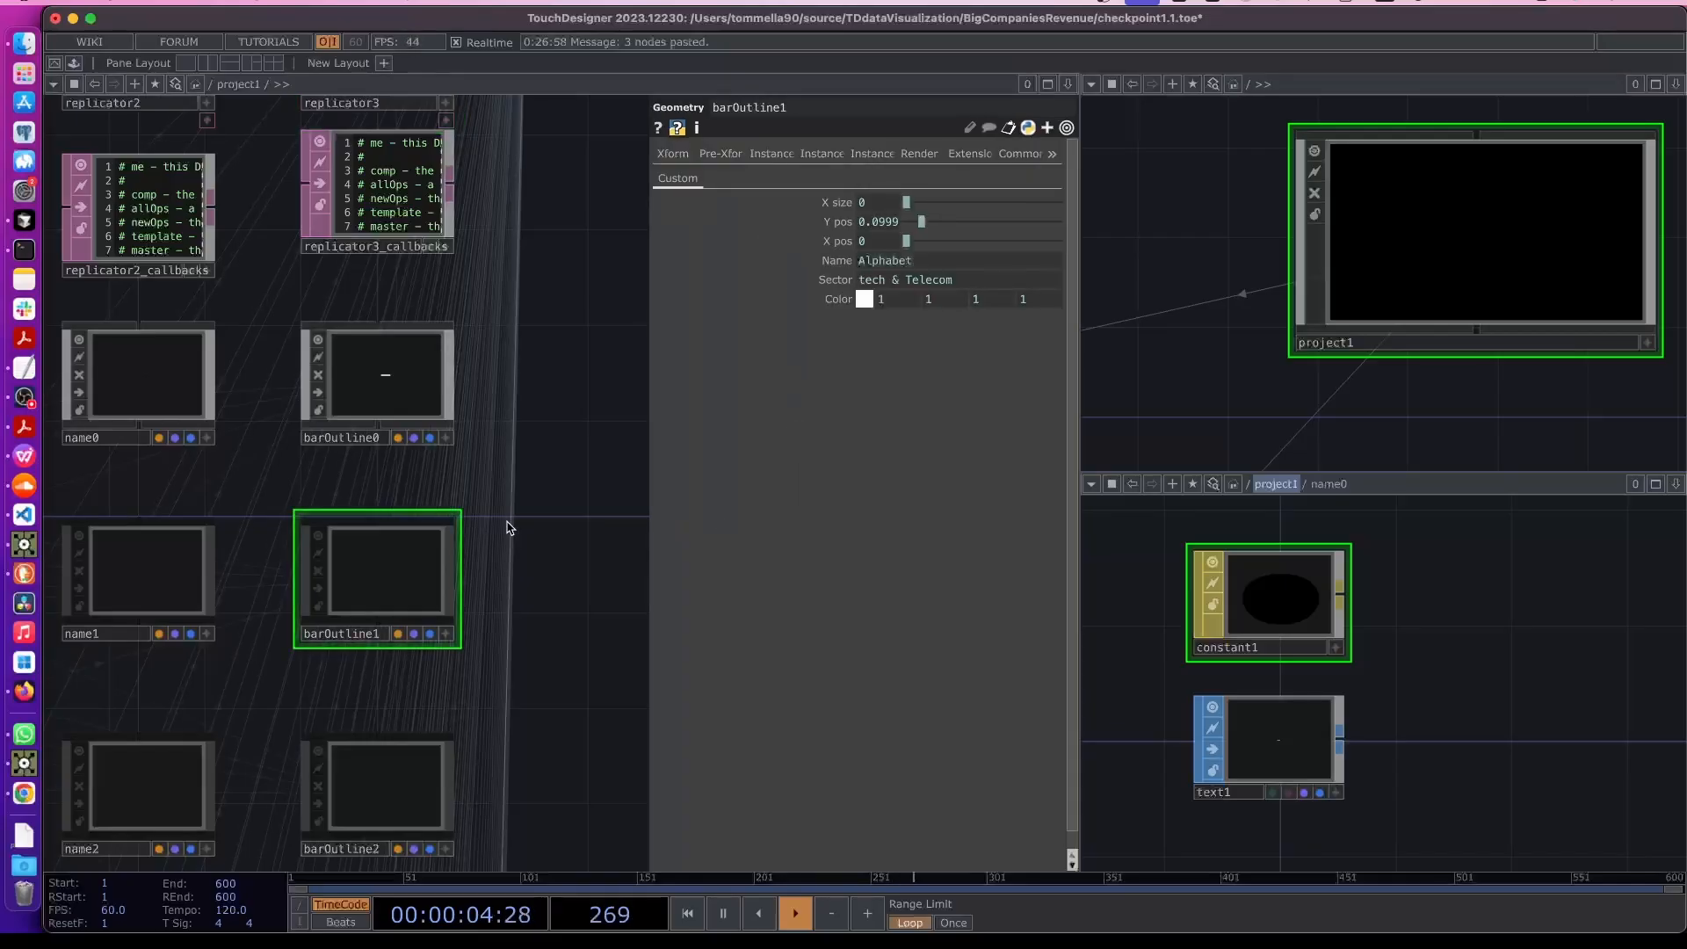
{"action": "left_click_drag", "start_coordinate": [508, 524], "coordinate": [543, 573]}
{"action": "key", "text": "p"}
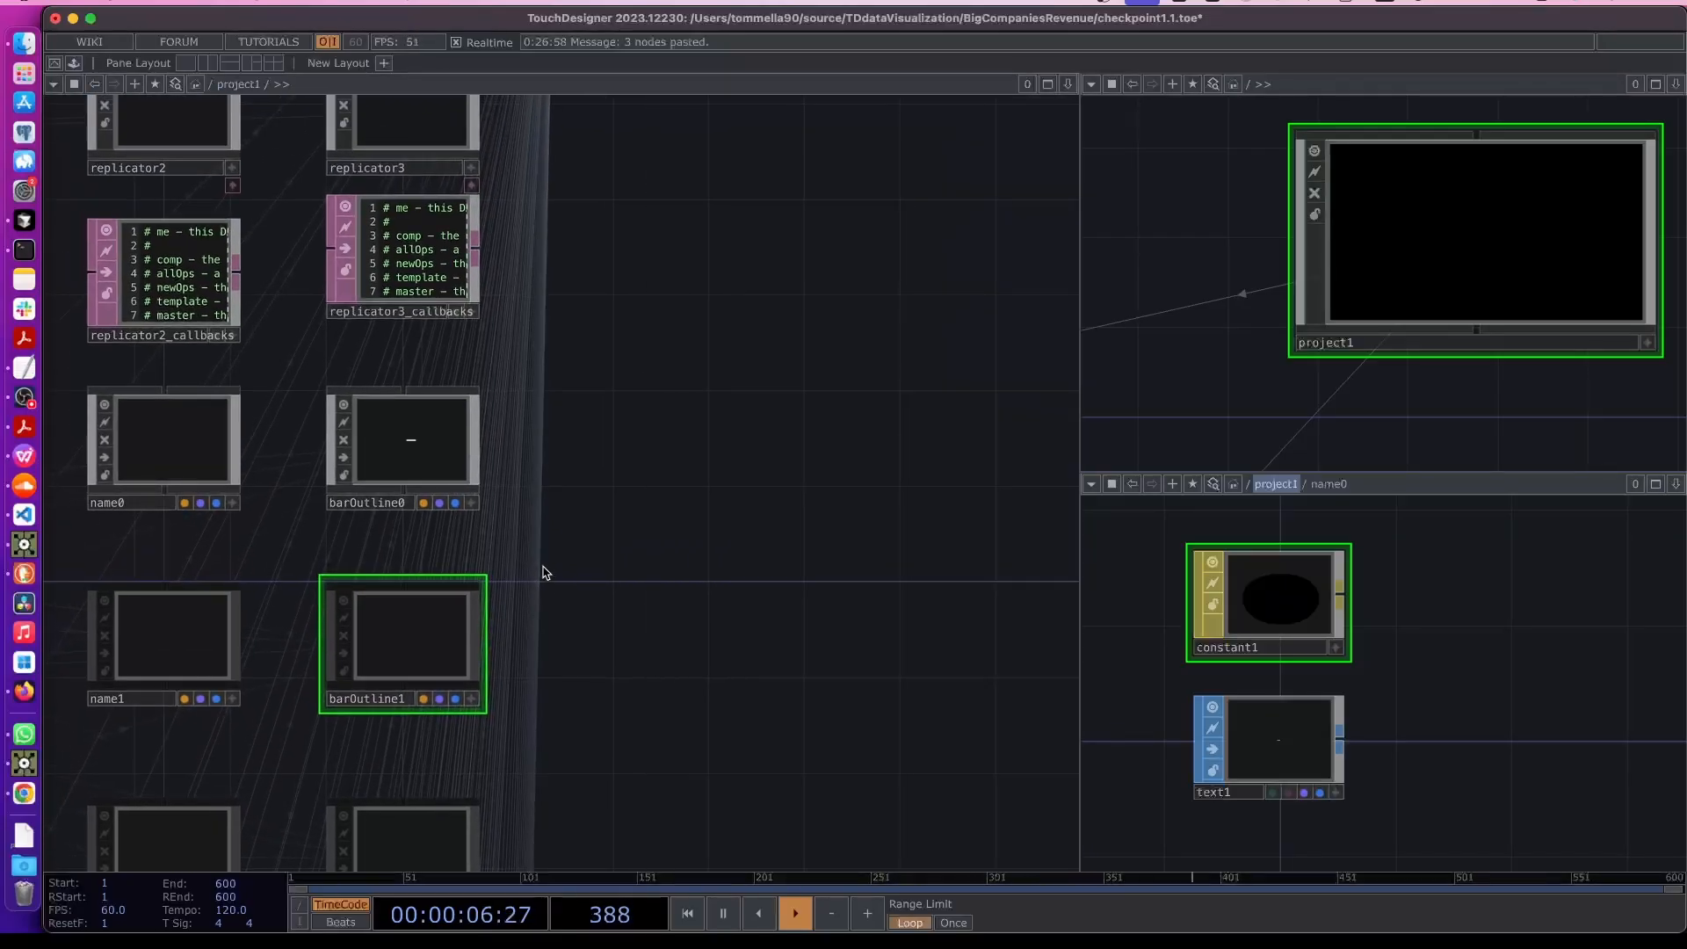
{"action": "left_click_drag", "start_coordinate": [752, 542], "coordinate": [1030, 588]}
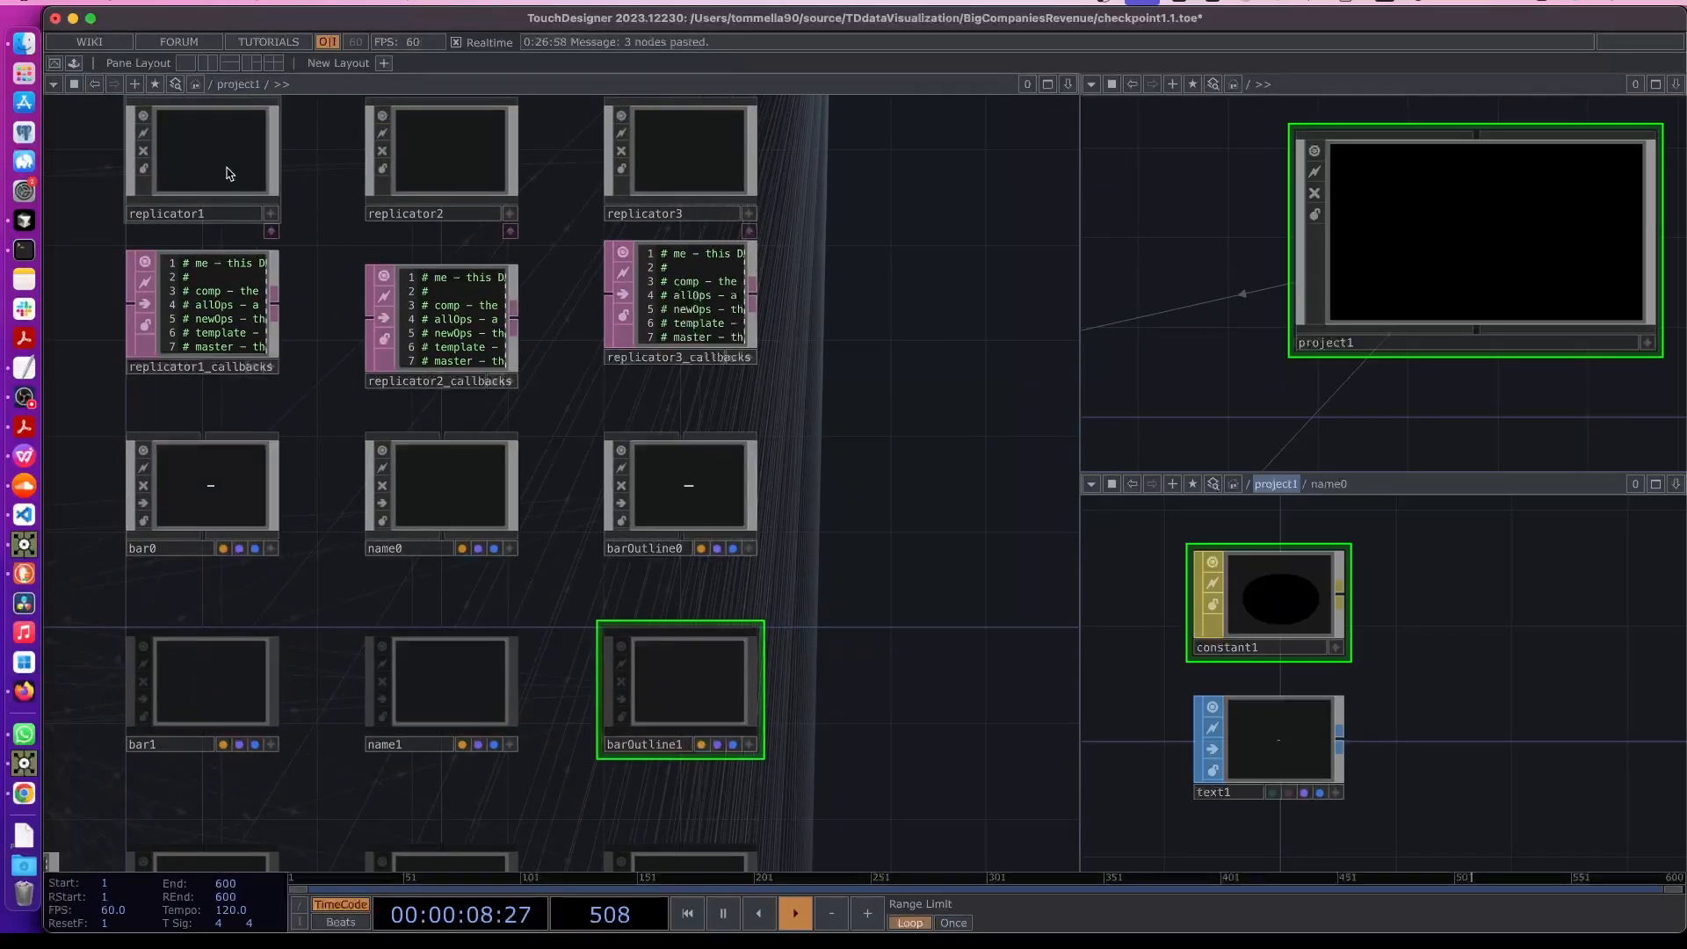
- Inside barOutline0, delete the color material and create a Line MAT in its place
{"action": "left_click", "coordinate": [717, 510]}
{"action": "key", "text": "i"}
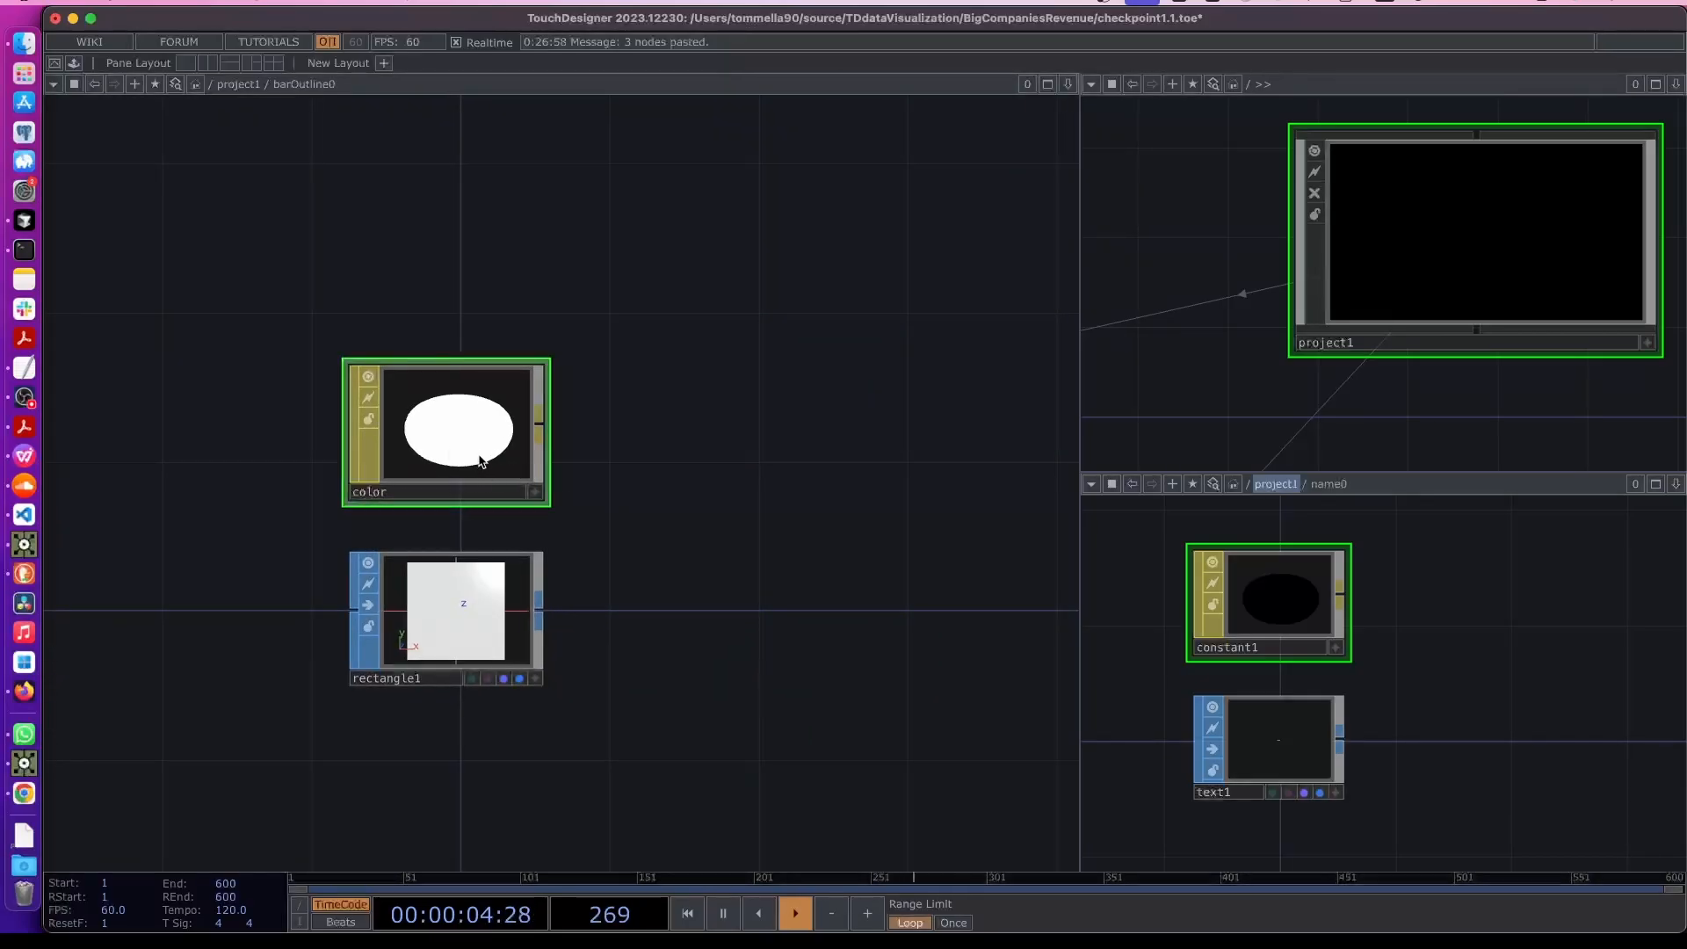
{"action": "key", "text": "Delete"}
{"action": "key", "text": "Tab"}
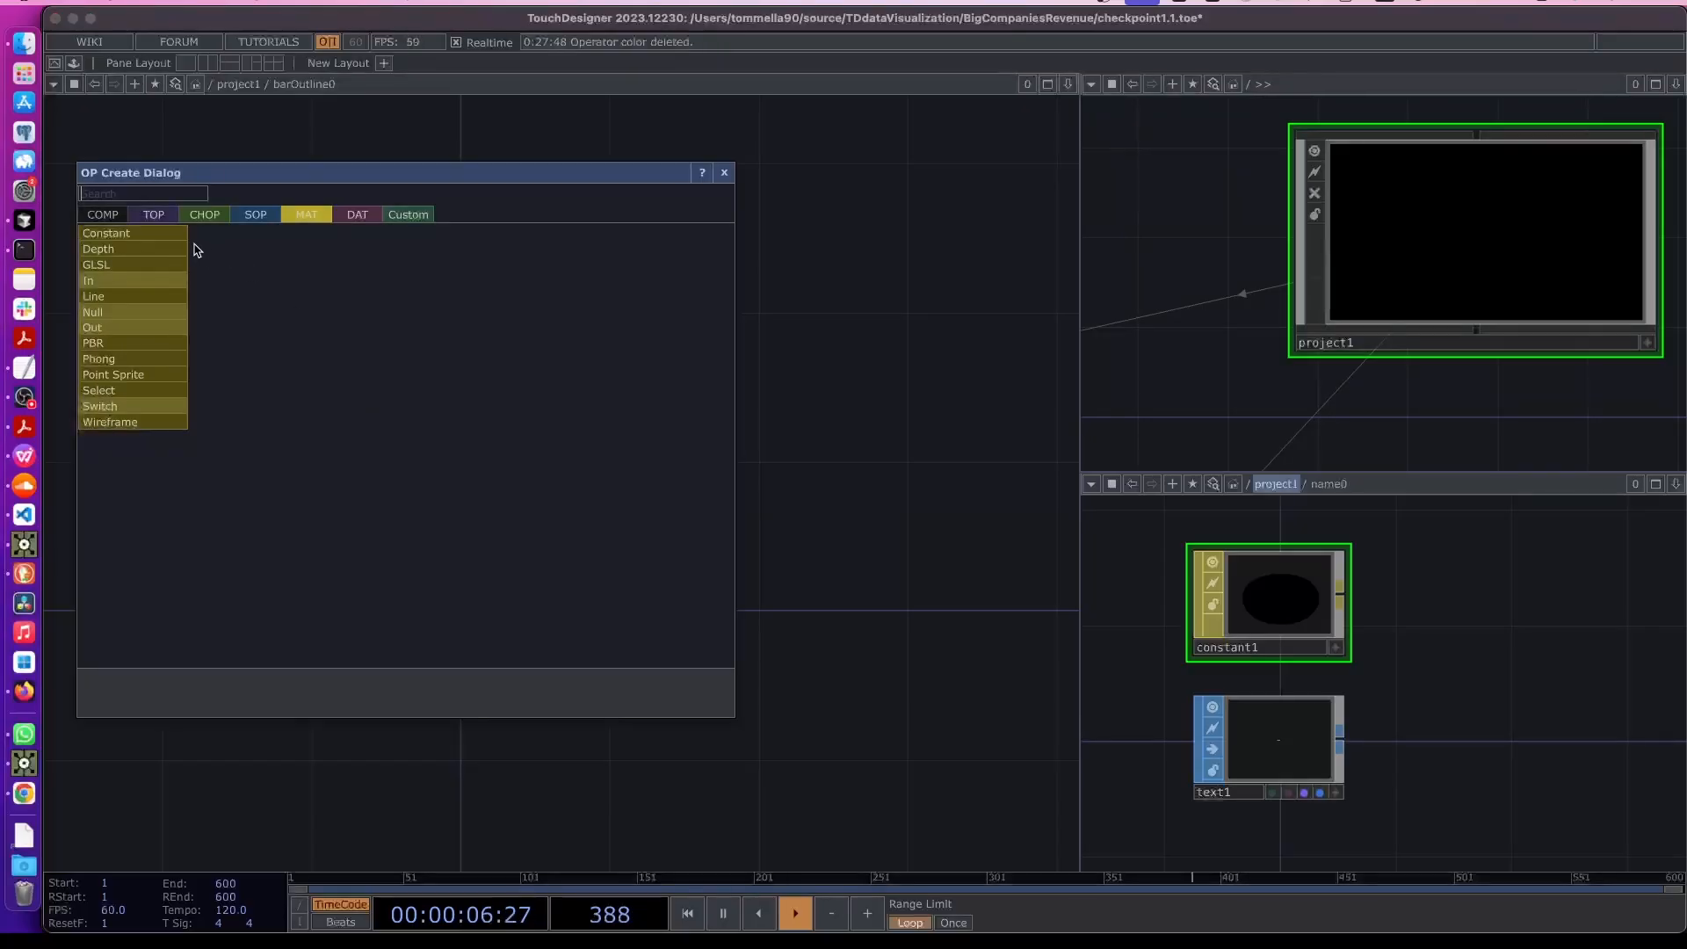
{"action": "left_click", "coordinate": [111, 217]}
{"action": "left_click", "coordinate": [307, 215]}
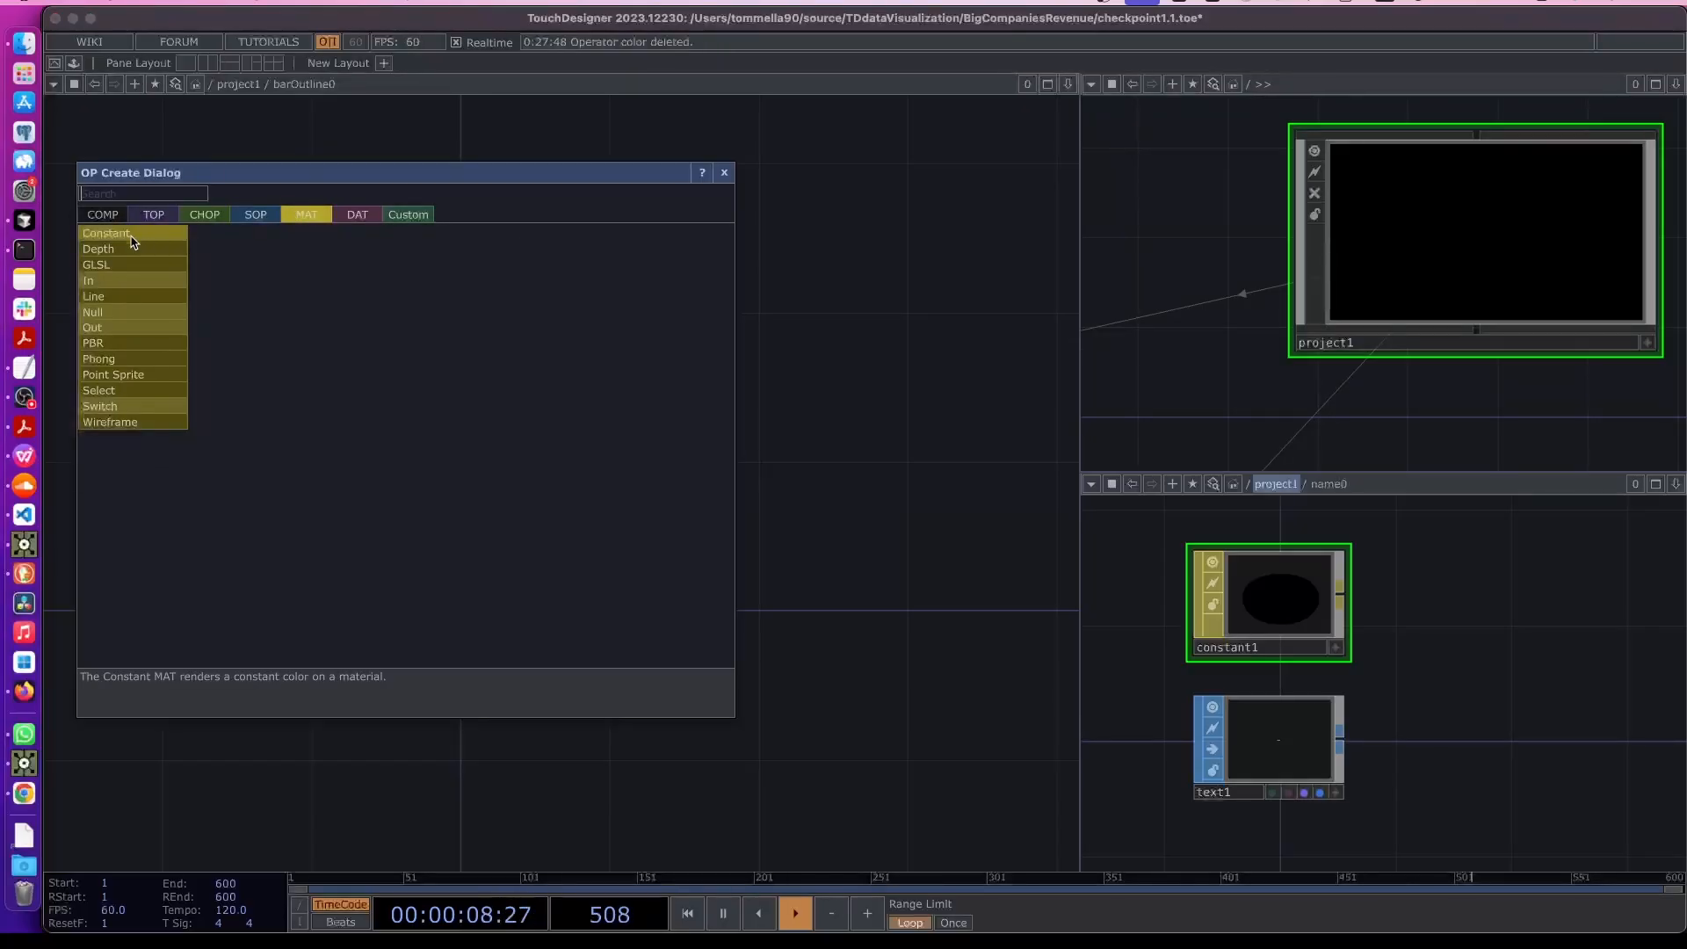
{"action": "left_click", "coordinate": [132, 290]}
{"action": "left_click", "coordinate": [448, 433]}
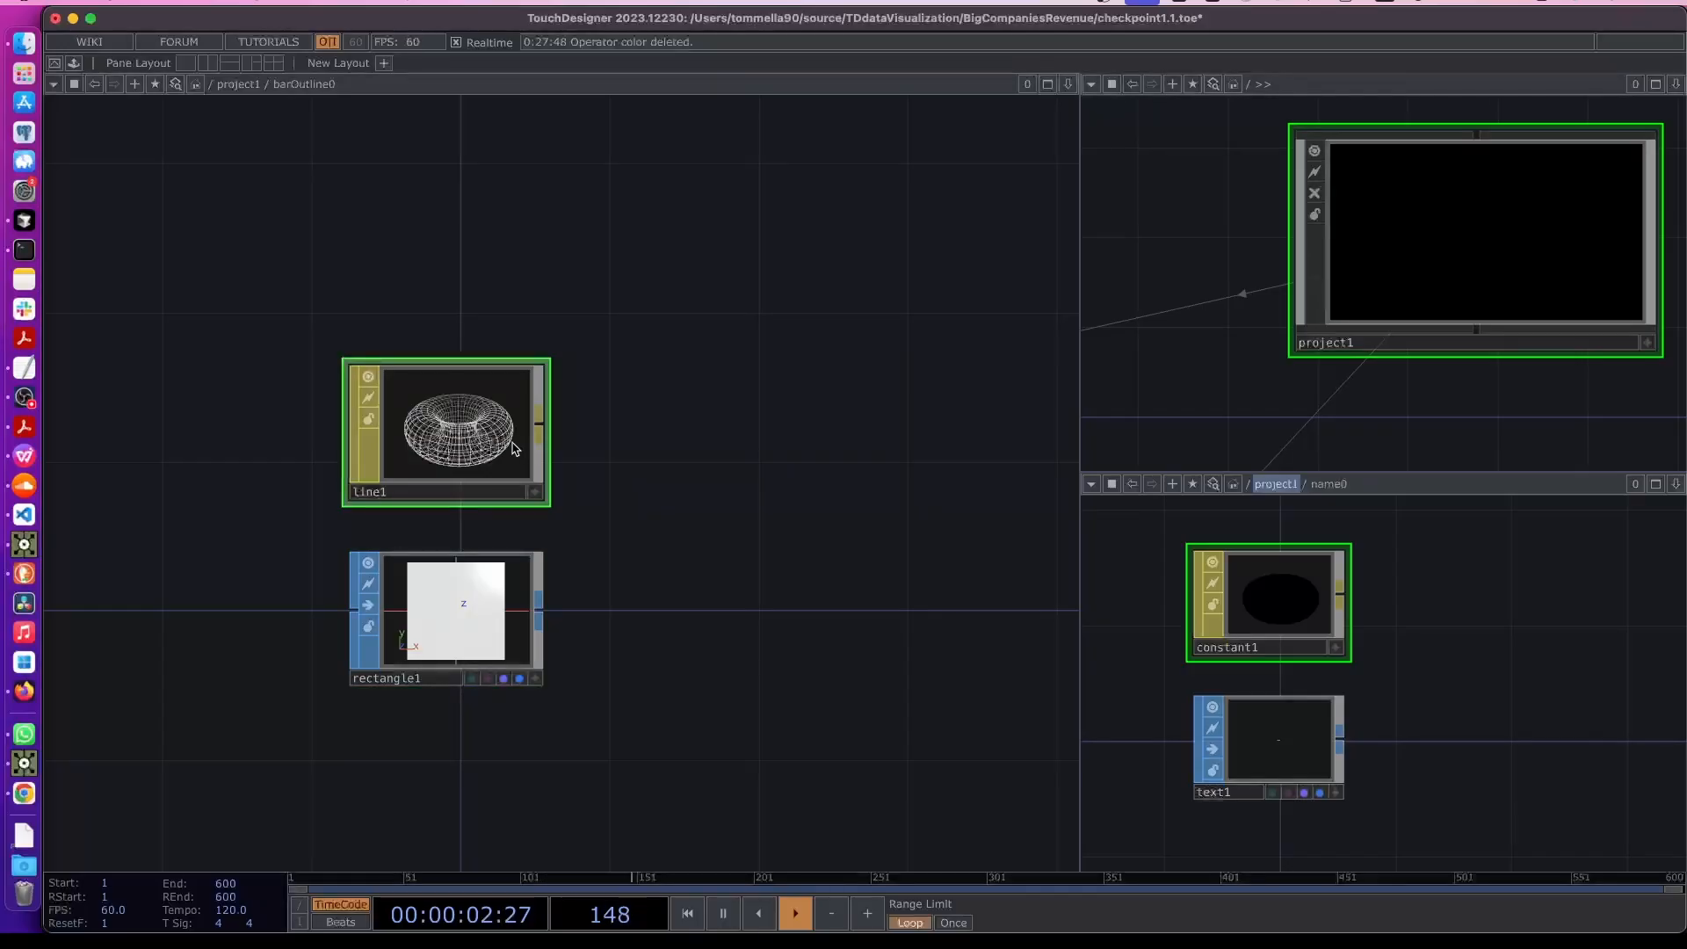
- Set the Line MAT's Line Near Color to black
{"action": "key", "text": "p"}
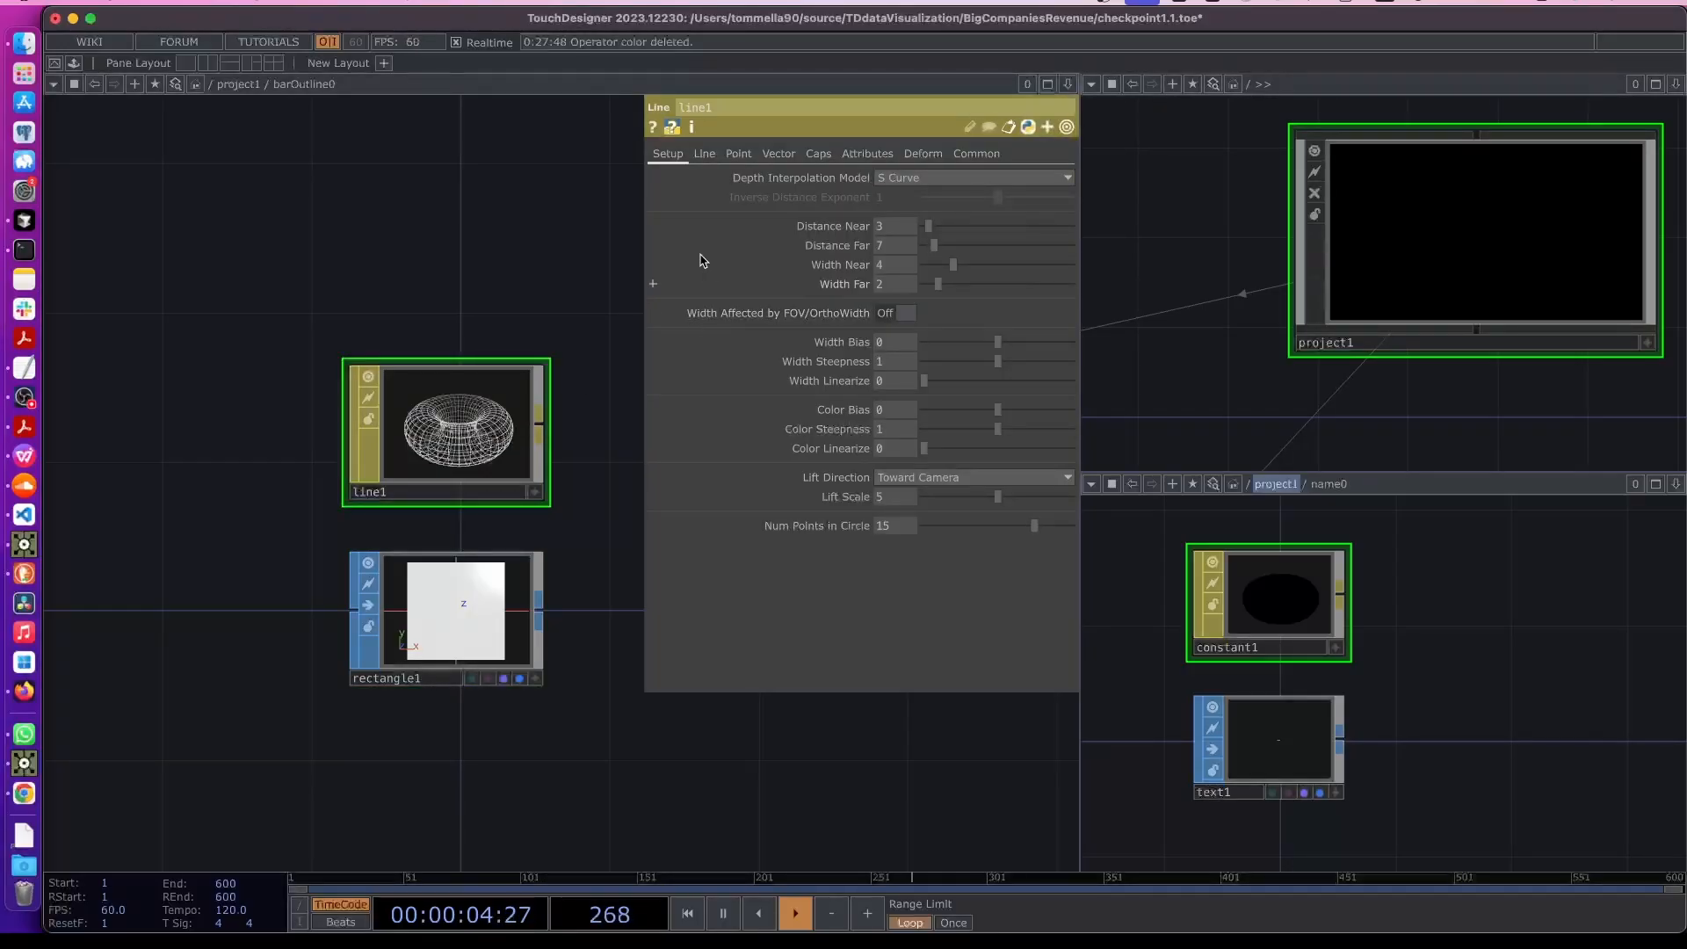
{"action": "left_click", "coordinate": [714, 159]}
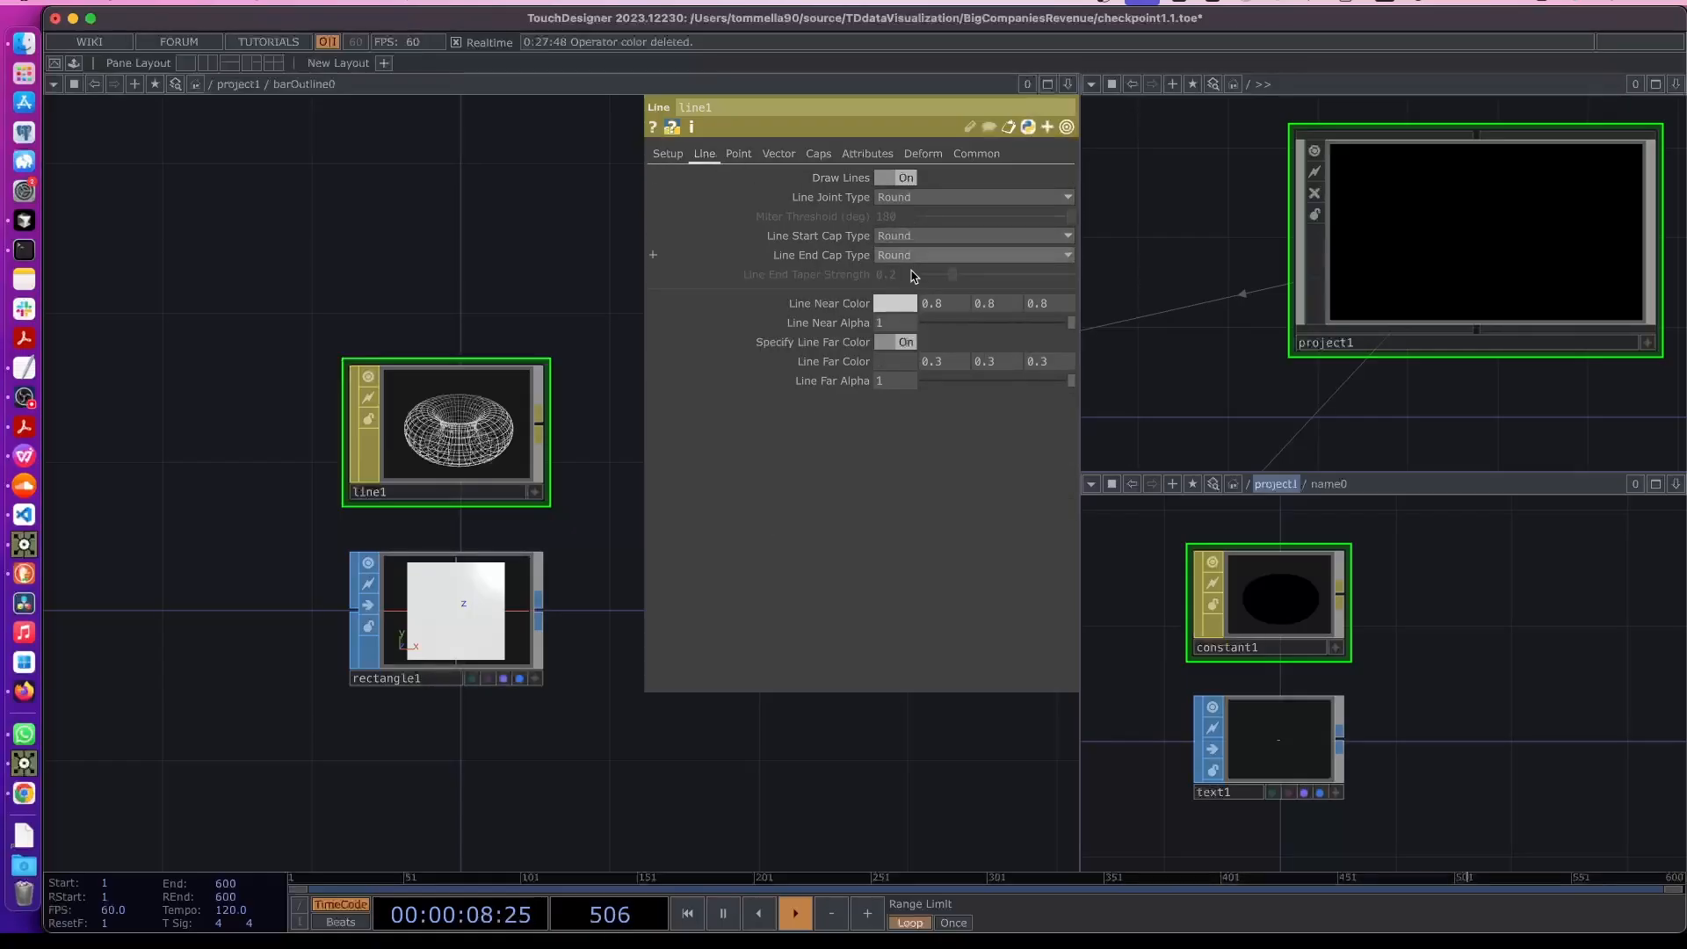
{"action": "left_click", "coordinate": [895, 303]}
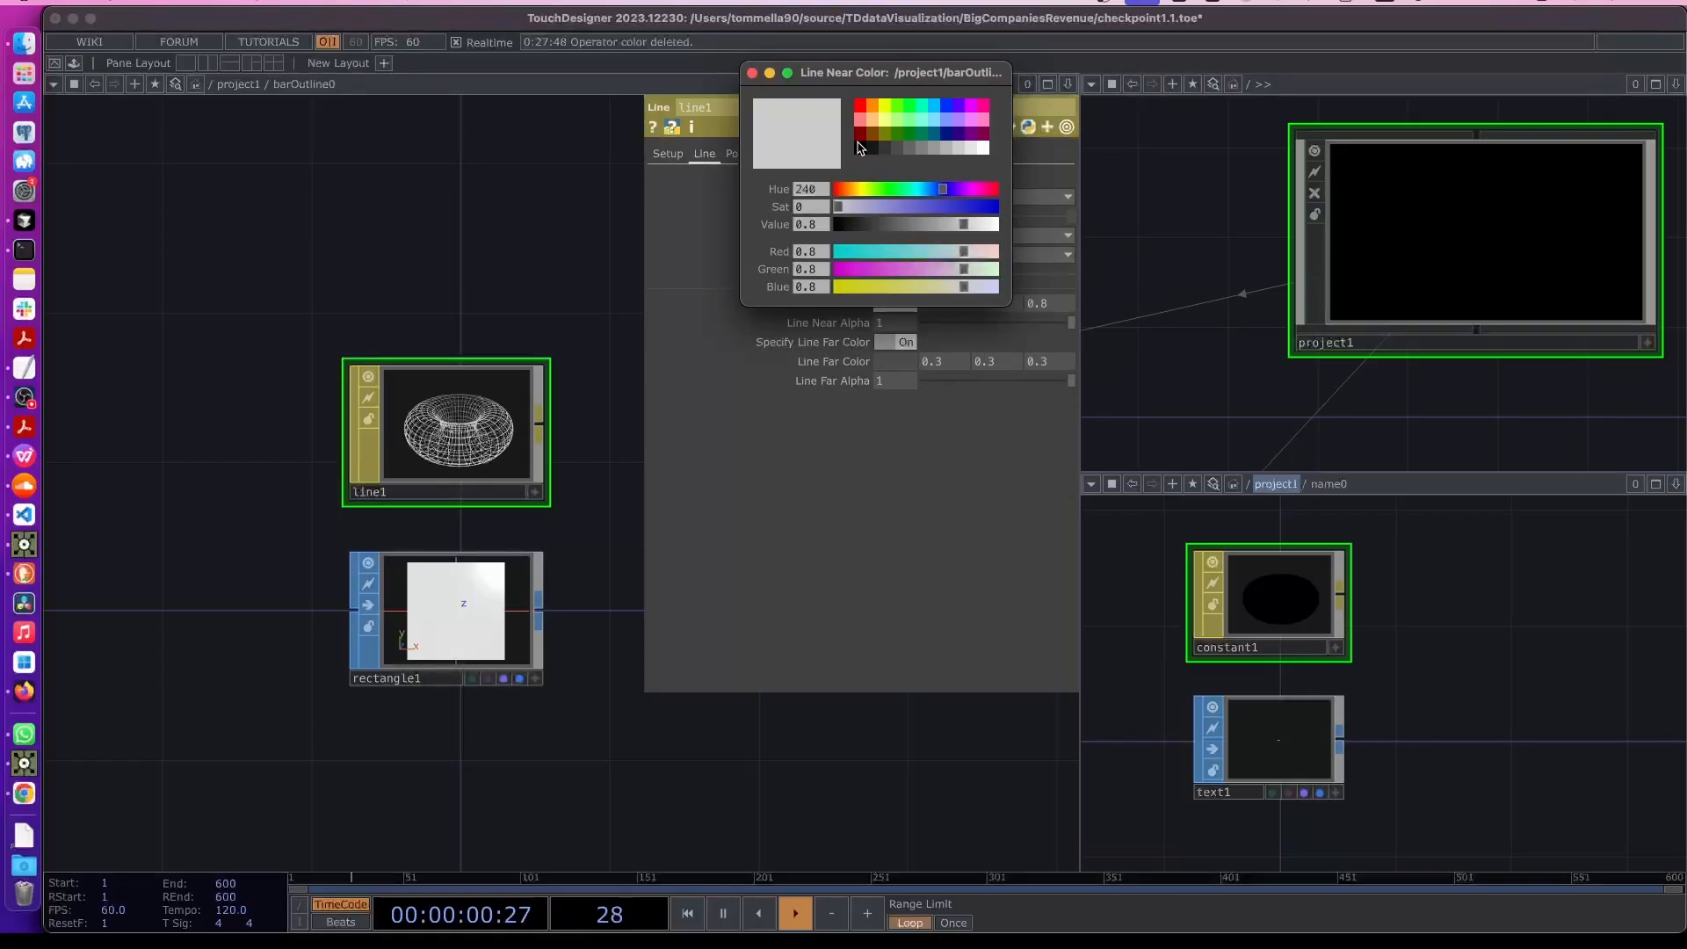
{"action": "left_click", "coordinate": [860, 147]}
{"action": "left_click", "coordinate": [751, 73]}
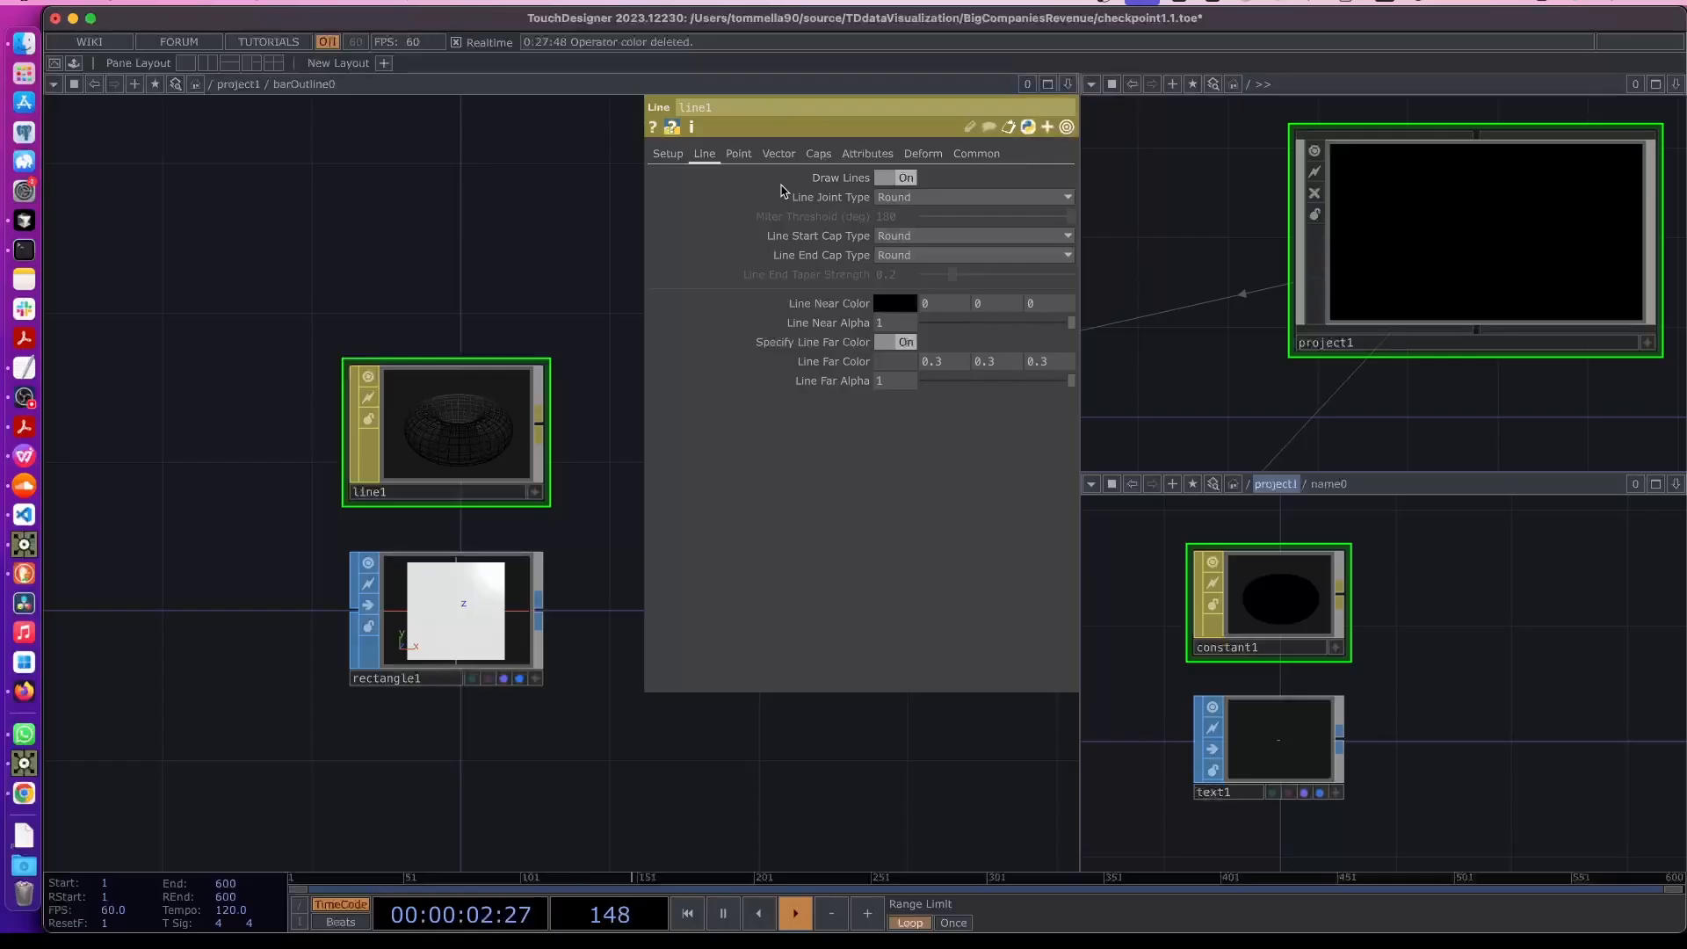
{"action": "left_click", "coordinate": [665, 155]}
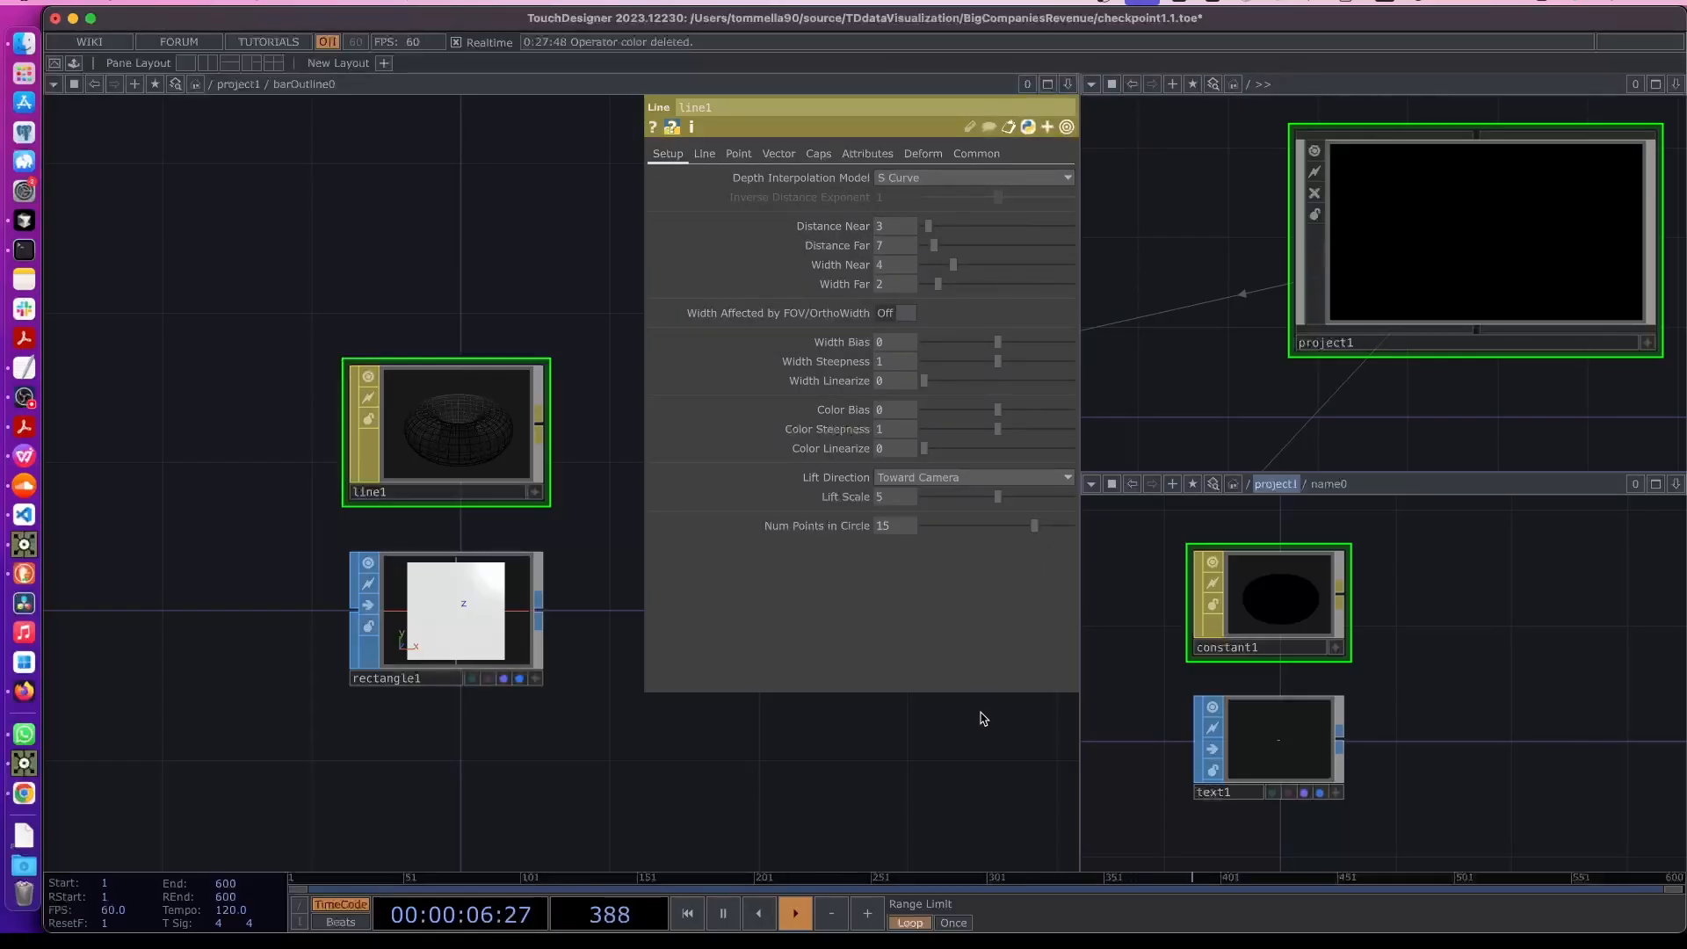
{"action": "key", "text": "p"}
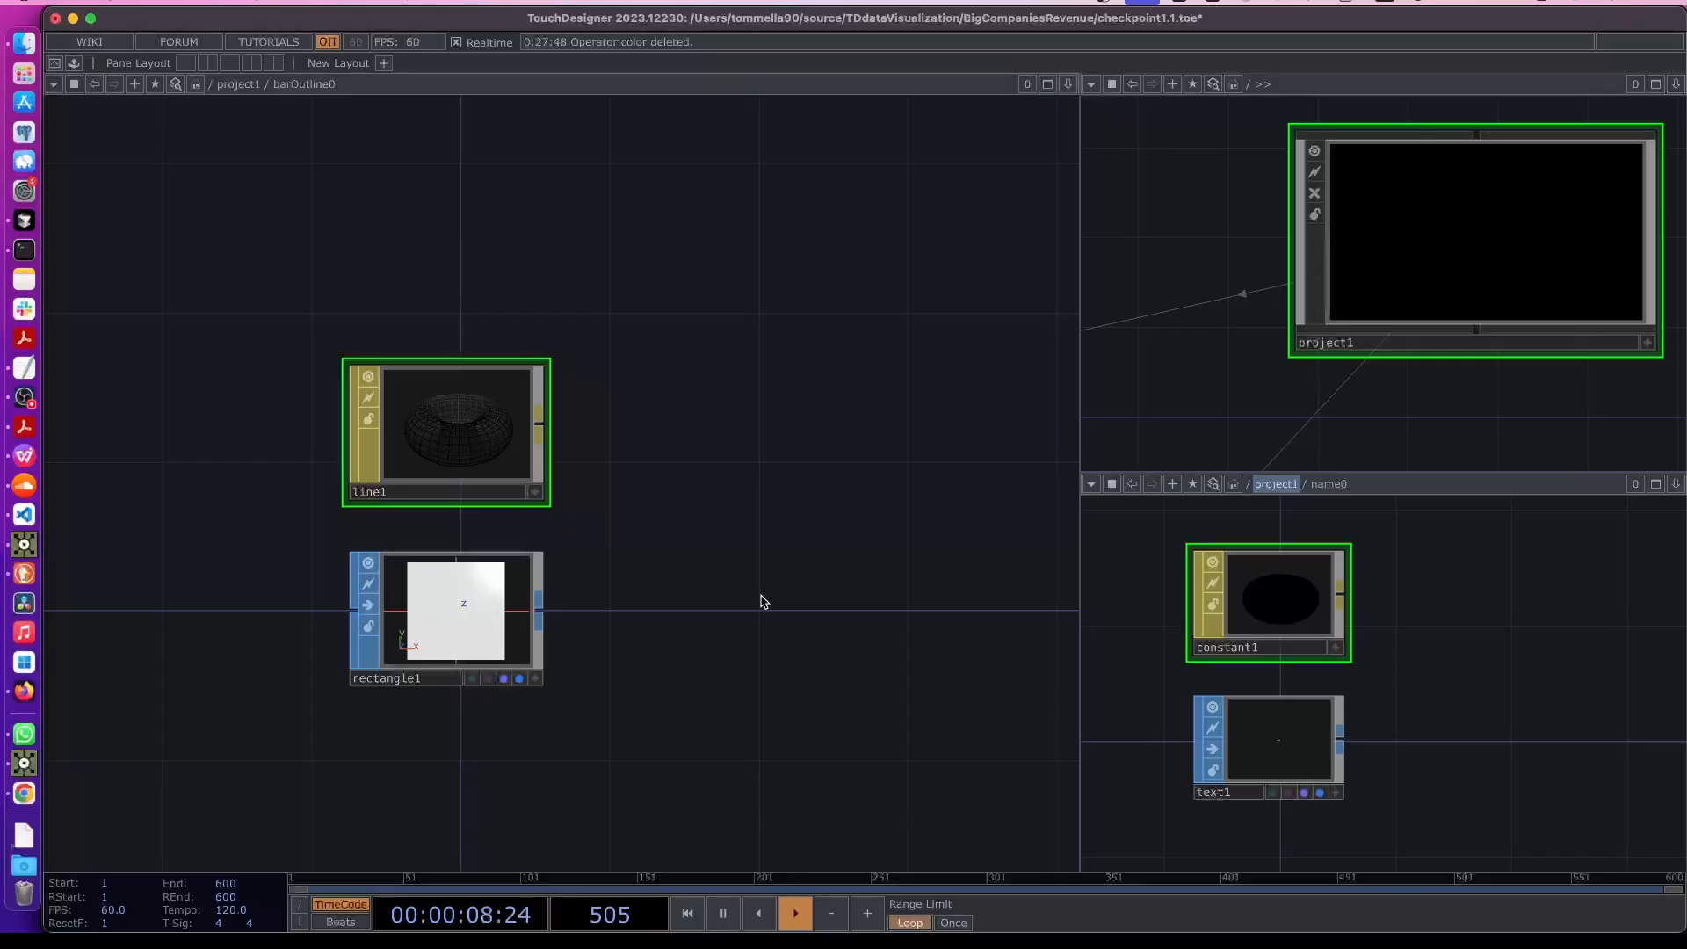
- Assign the line1 material to barOutline0 as its render material
{"action": "key", "text": "u"}
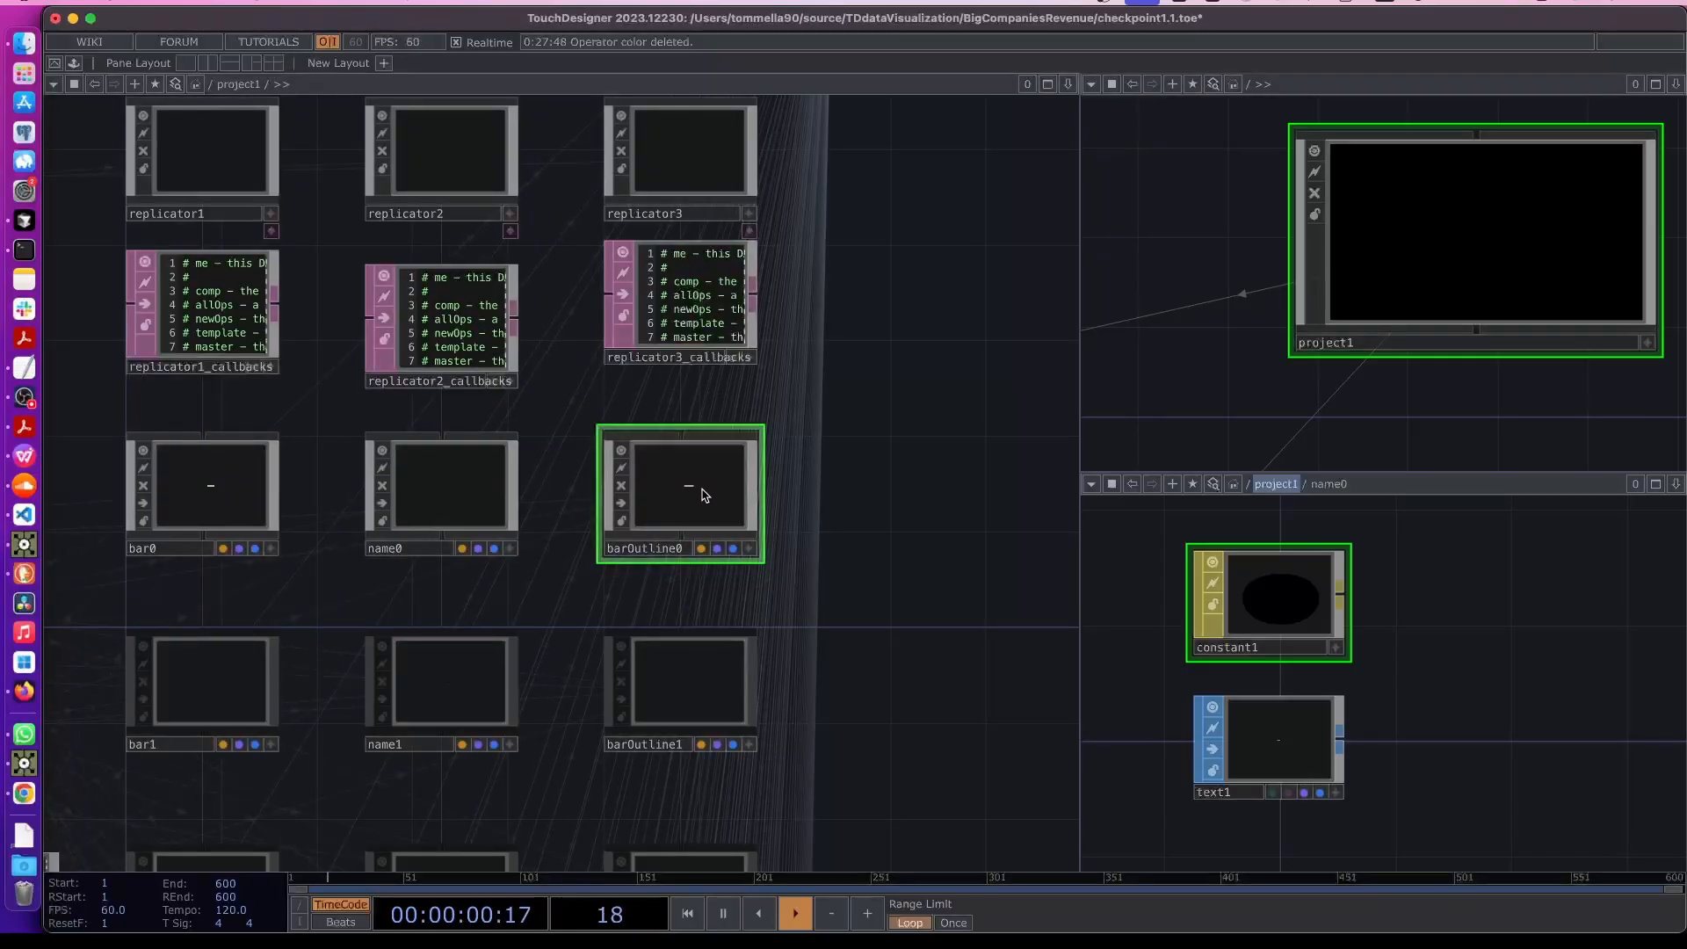
{"action": "key", "text": "p"}
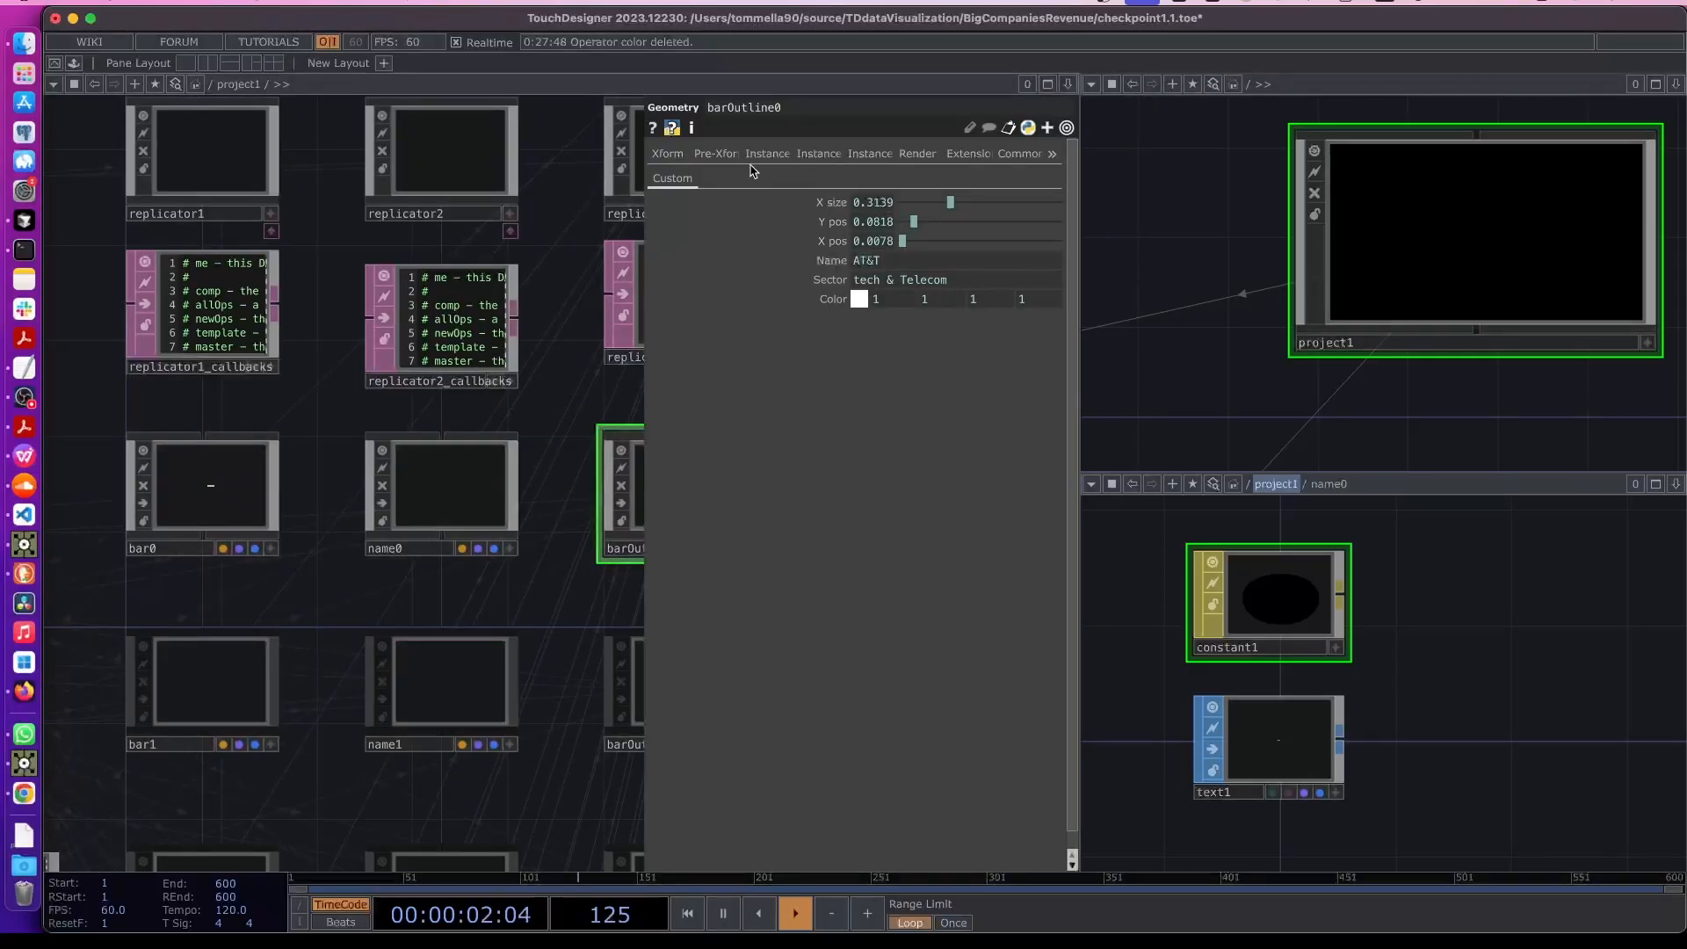
{"action": "left_click", "coordinate": [914, 155]}
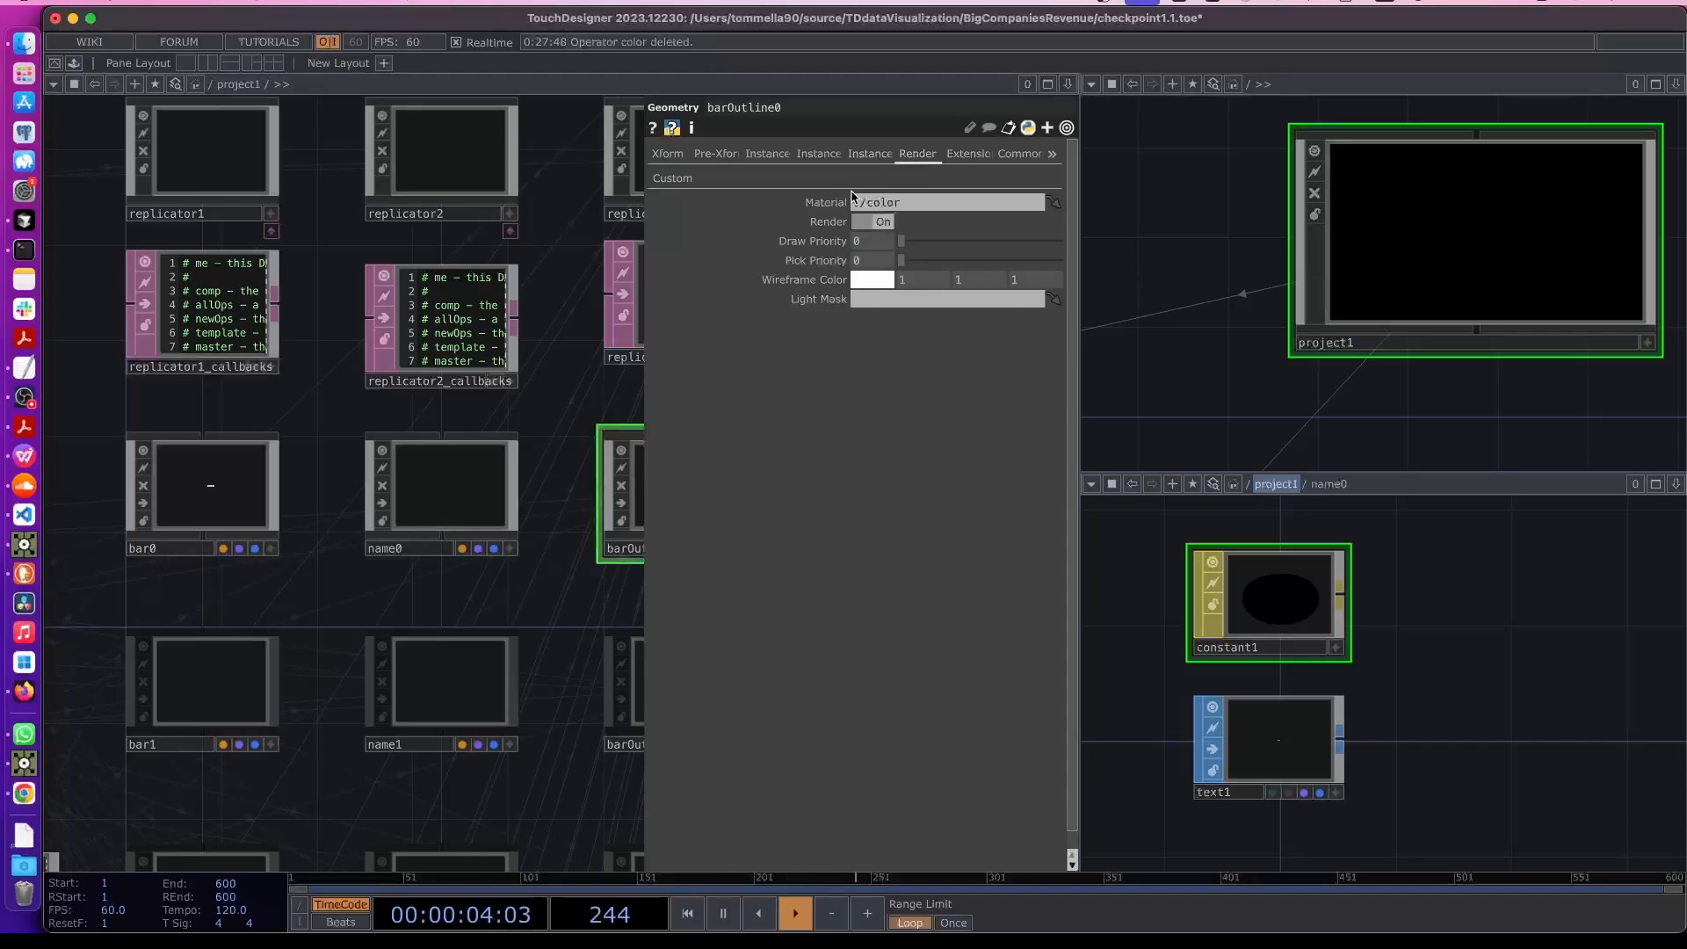
{"action": "left_click_drag", "start_coordinate": [639, 394], "coordinate": [459, 392]}
{"action": "left_click", "coordinate": [870, 205]}
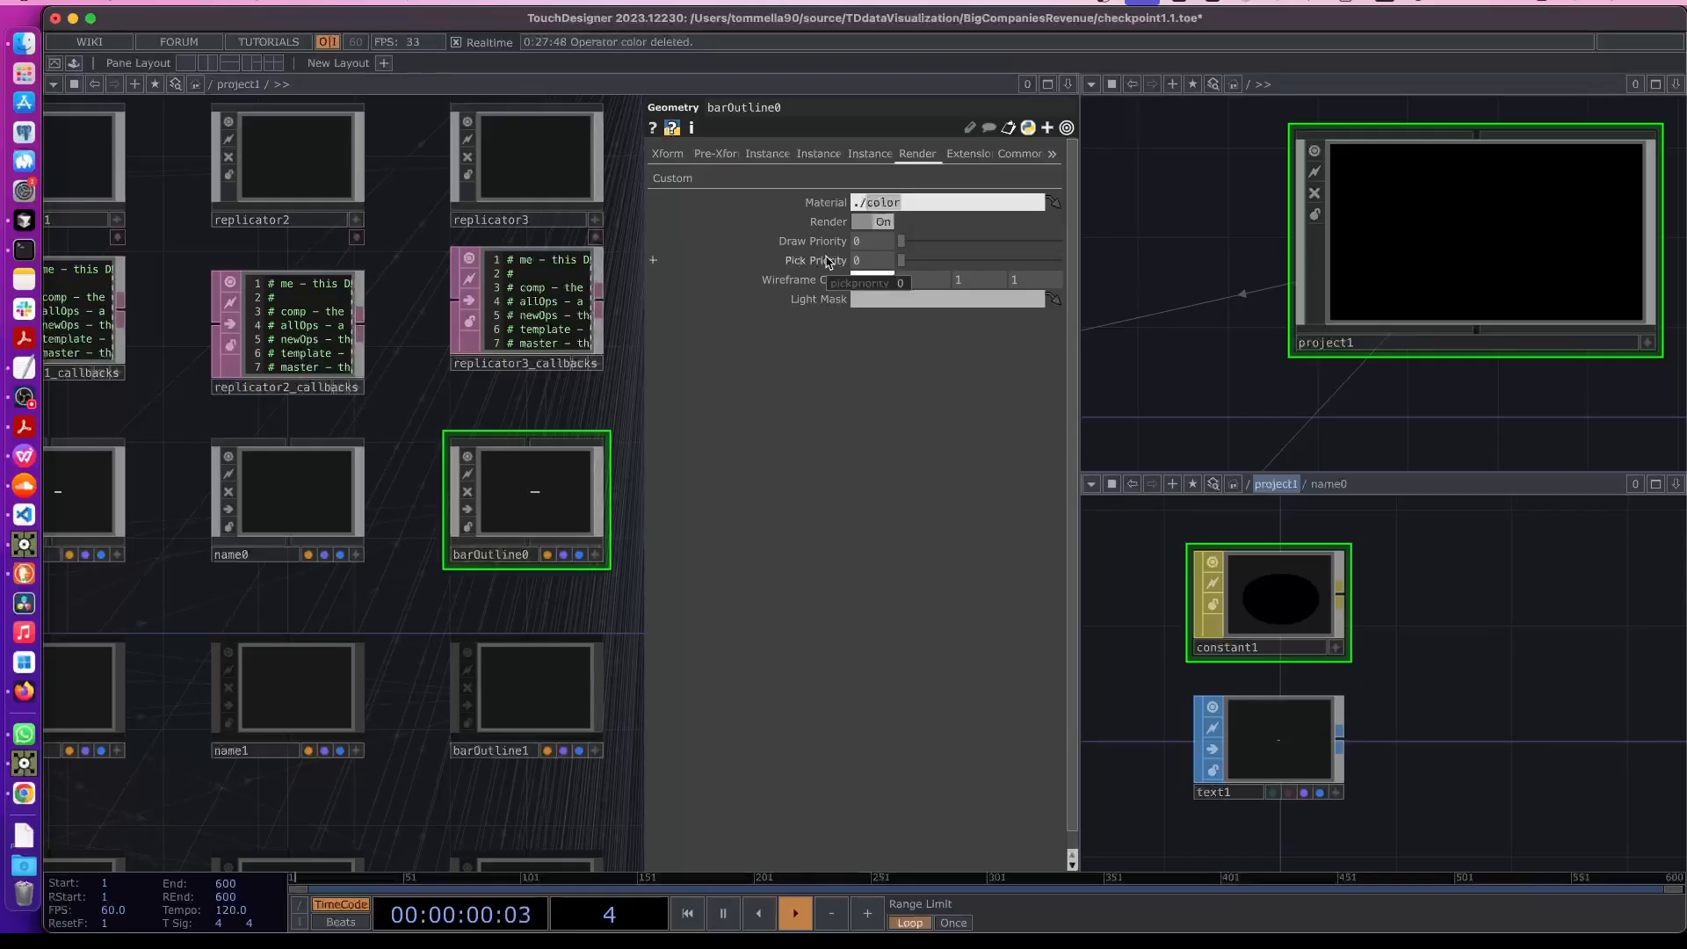
{"action": "type", "text": "line1"}
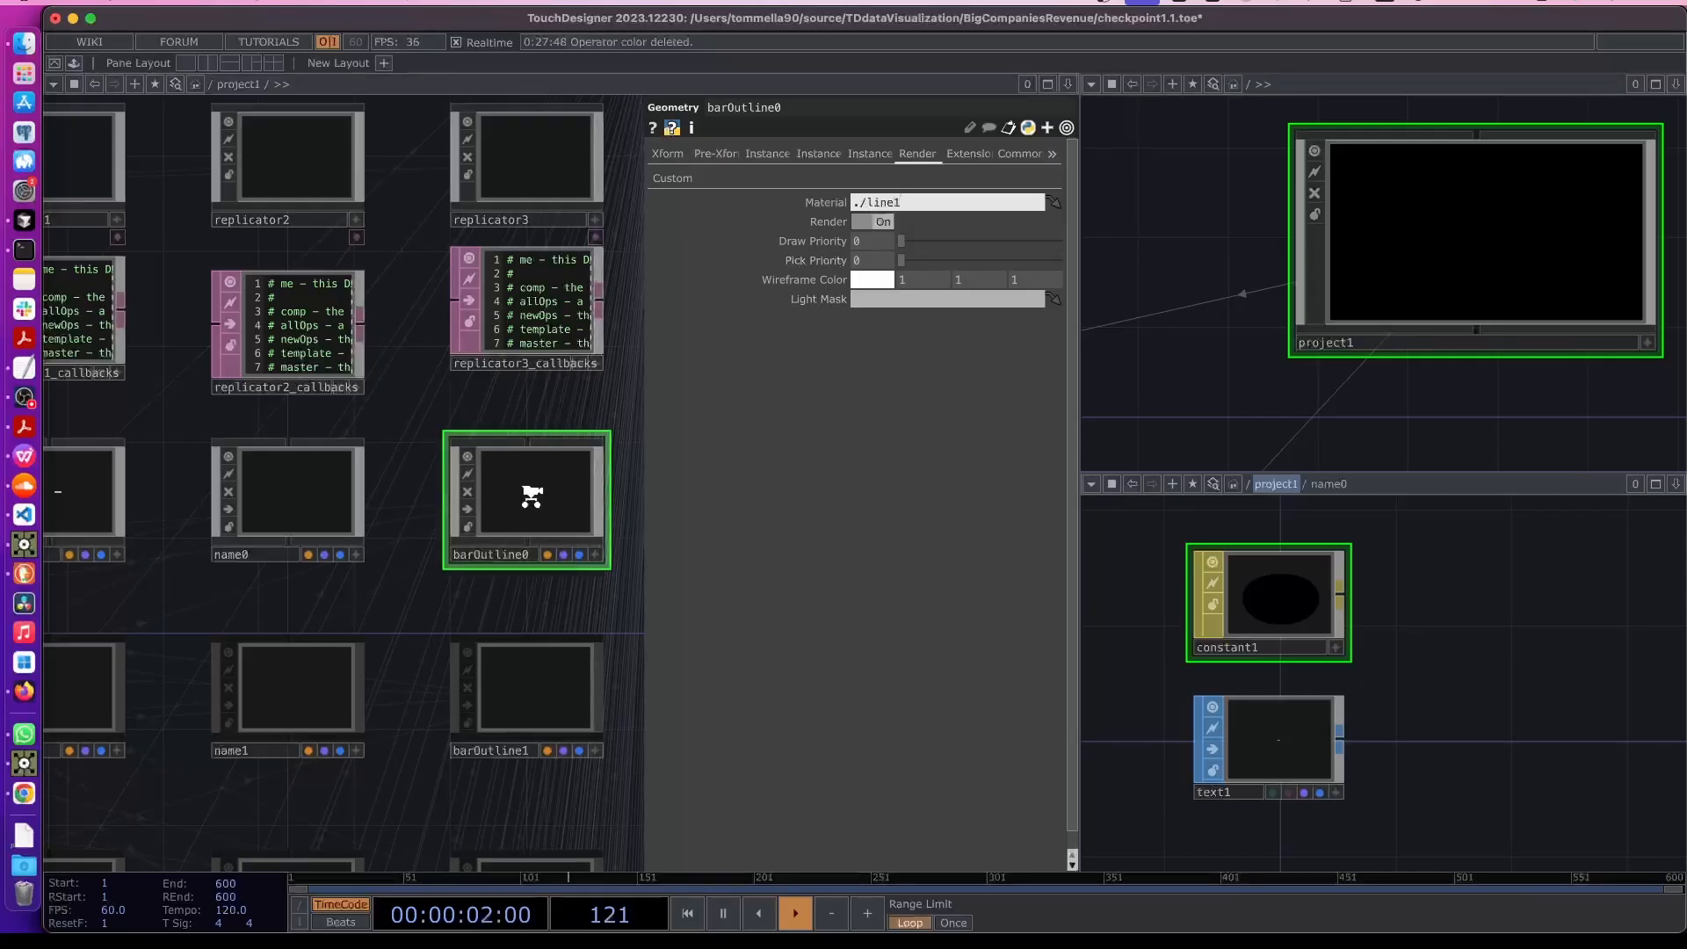
- Open a floating viewer of comp11 and place it over the lower-right pane
{"action": "scroll", "coordinate": [543, 492], "scroll_direction": "up", "scroll_amount": 10}
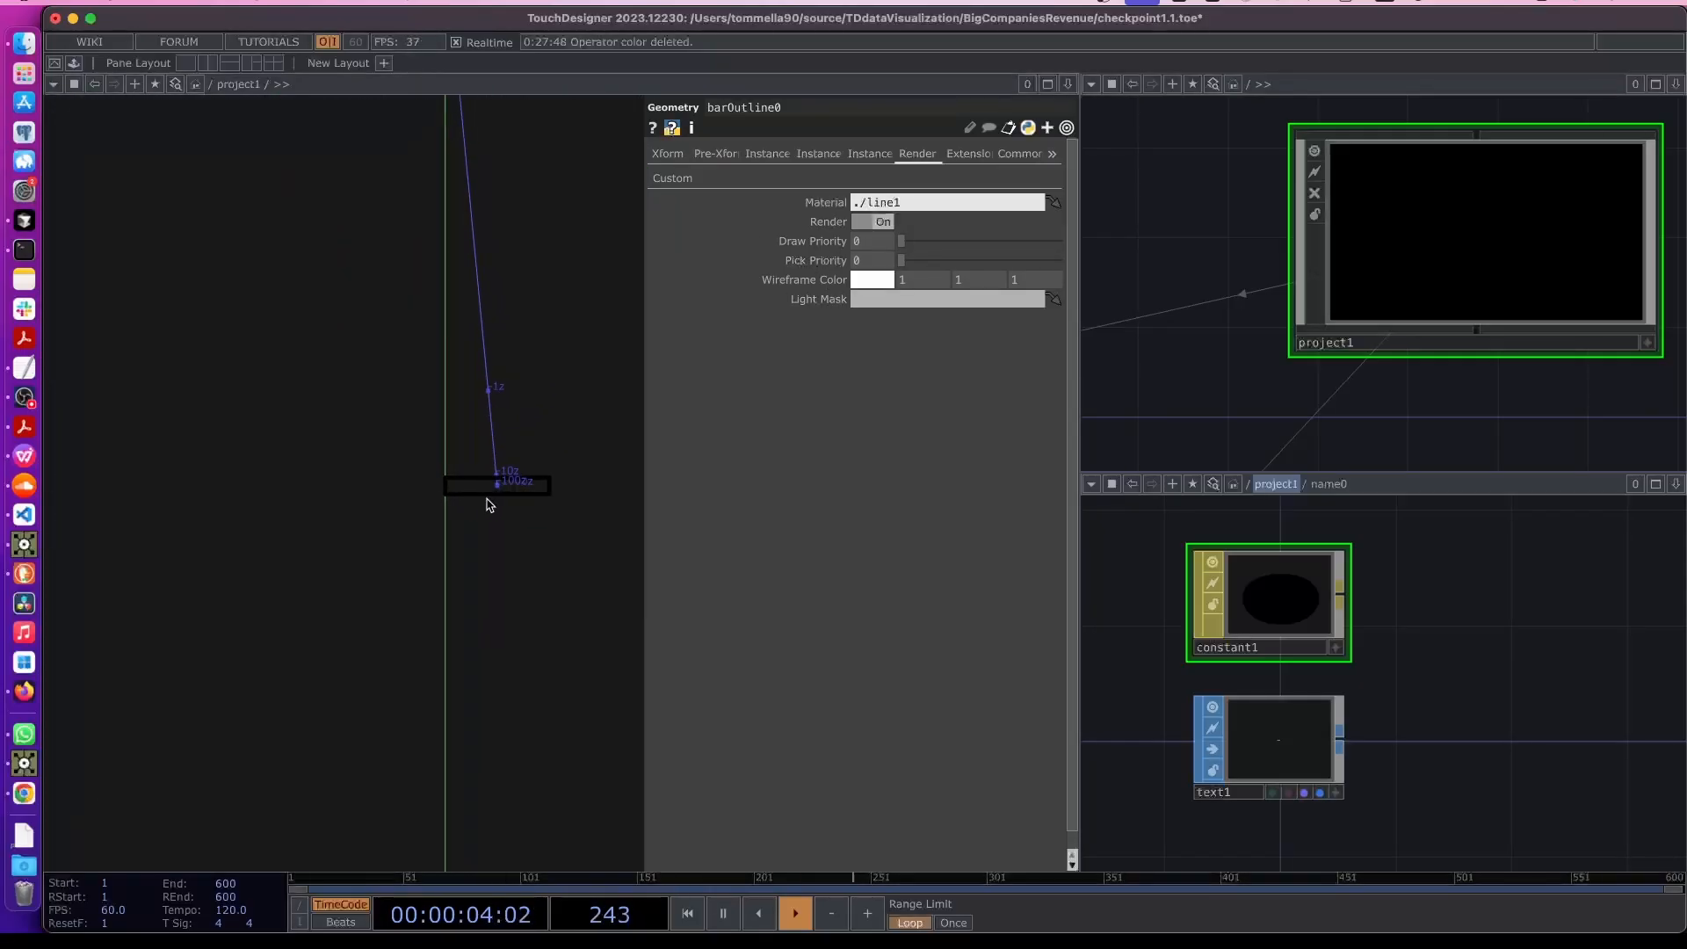
{"action": "scroll", "coordinate": [489, 482], "scroll_direction": "down", "scroll_amount": 10}
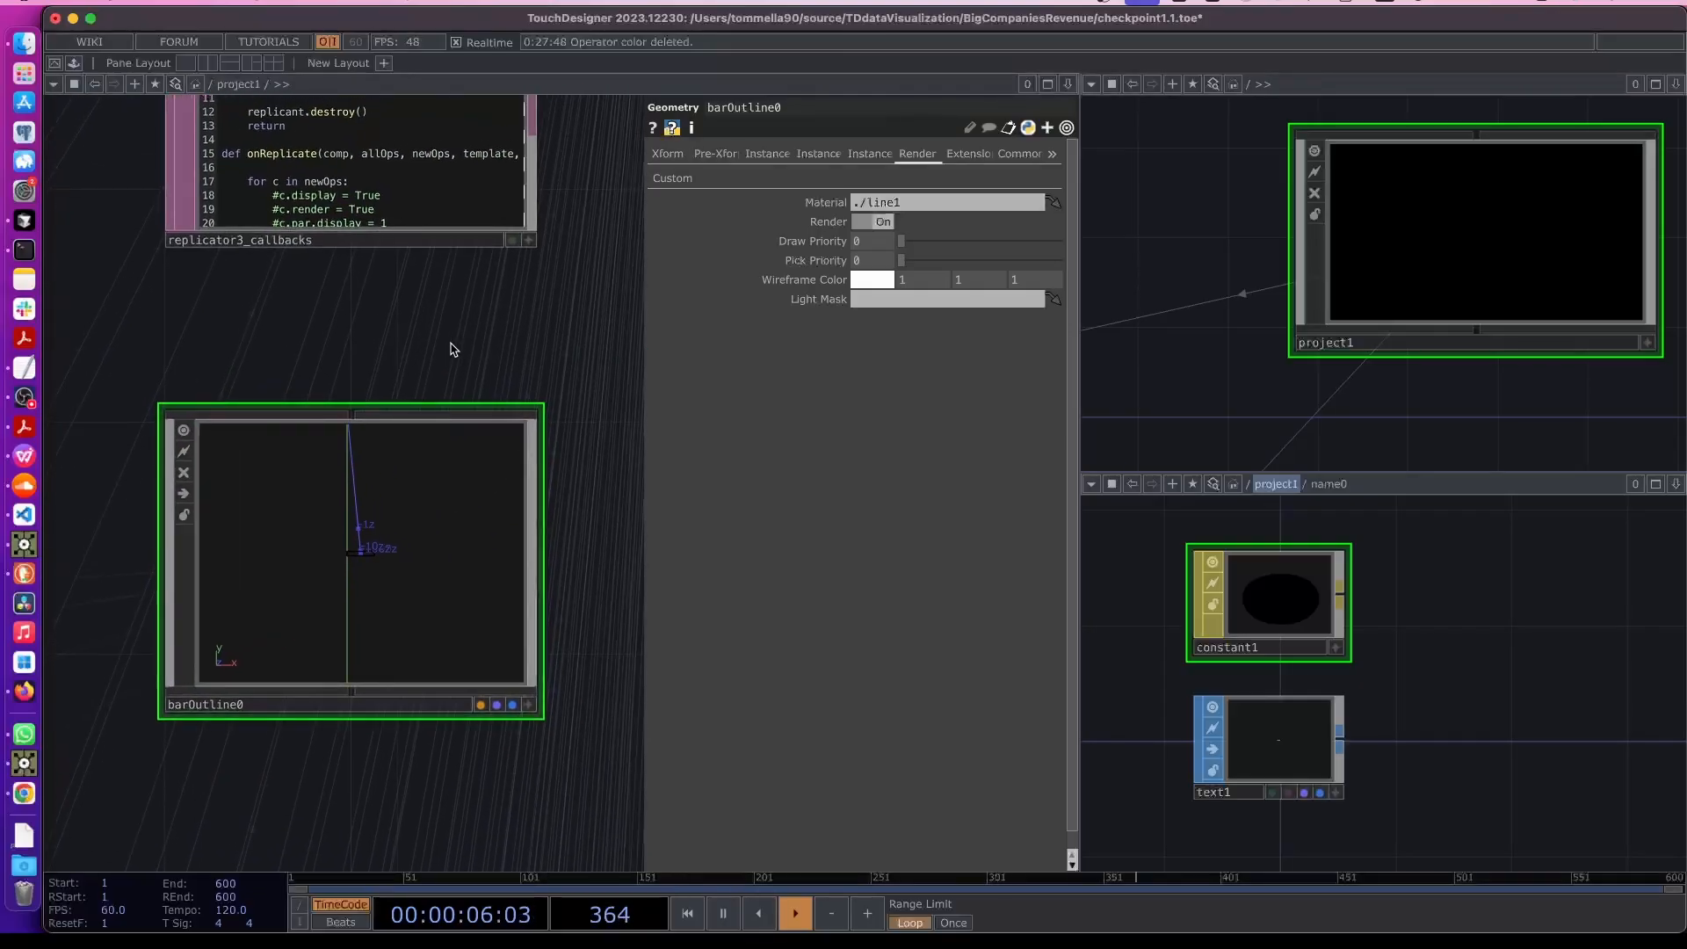
{"action": "key", "text": "p"}
{"action": "scroll", "coordinate": [708, 268], "scroll_direction": "down", "scroll_amount": 5}
{"action": "left_click_drag", "start_coordinate": [691, 376], "coordinate": [569, 490]}
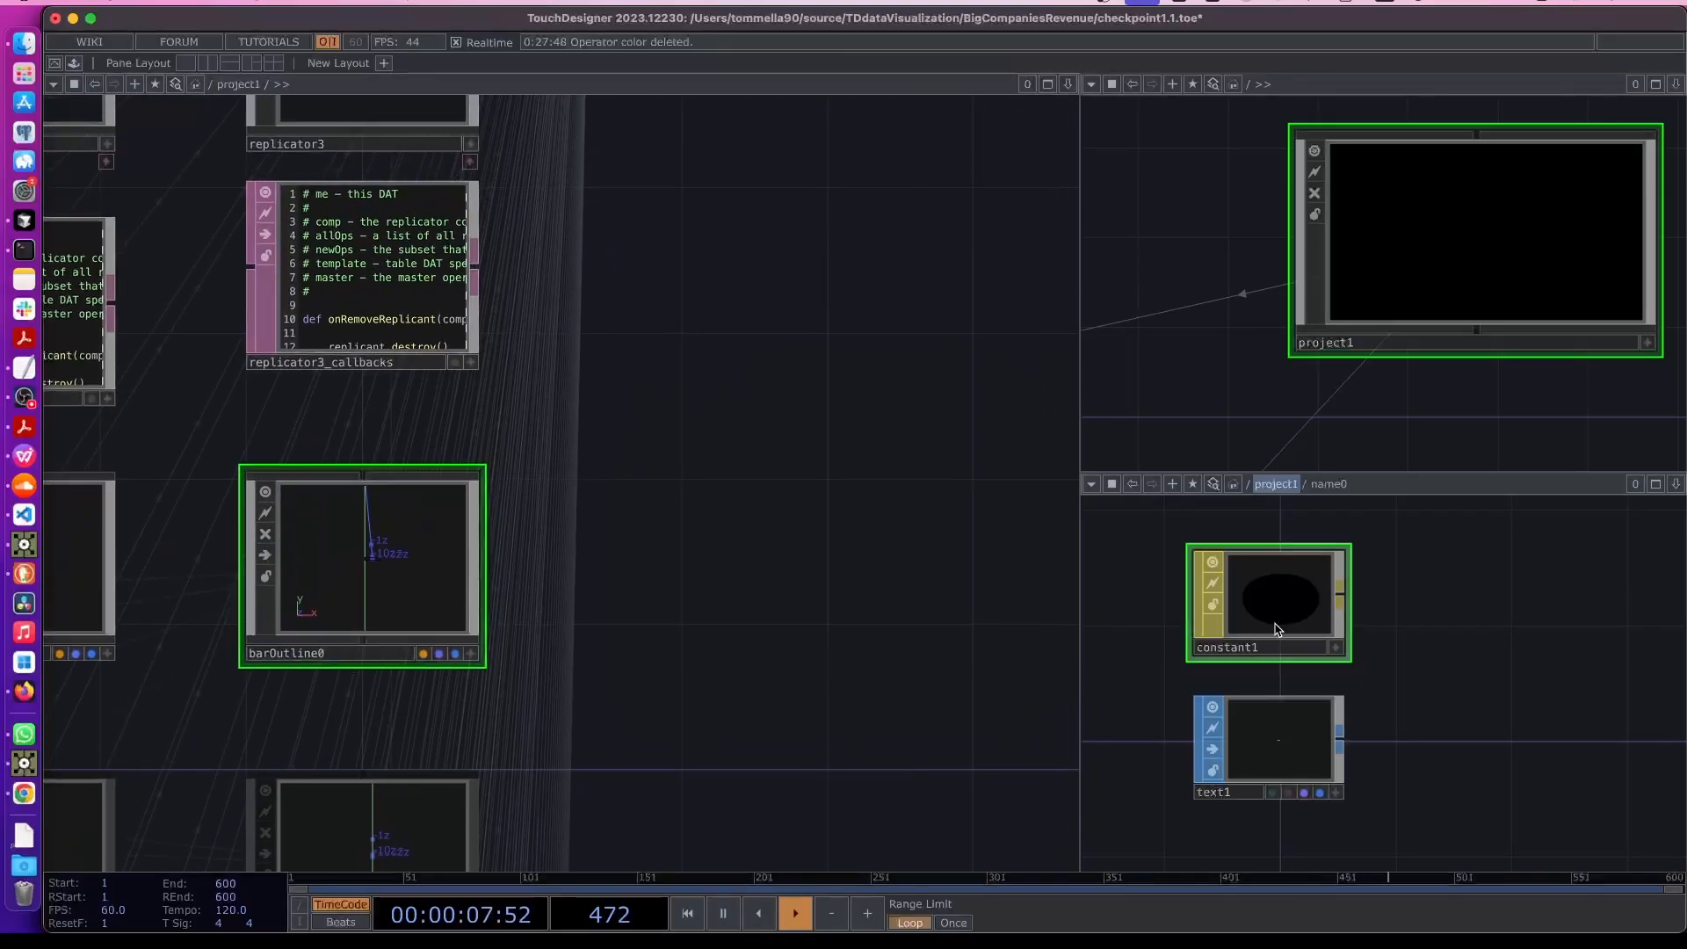
{"action": "left_click_drag", "start_coordinate": [808, 208], "coordinate": [772, 399]}
{"action": "scroll", "coordinate": [775, 397], "scroll_direction": "down", "scroll_amount": 2}
{"action": "left_click_drag", "start_coordinate": [818, 290], "coordinate": [745, 501]}
{"action": "right_click", "coordinate": [739, 215]}
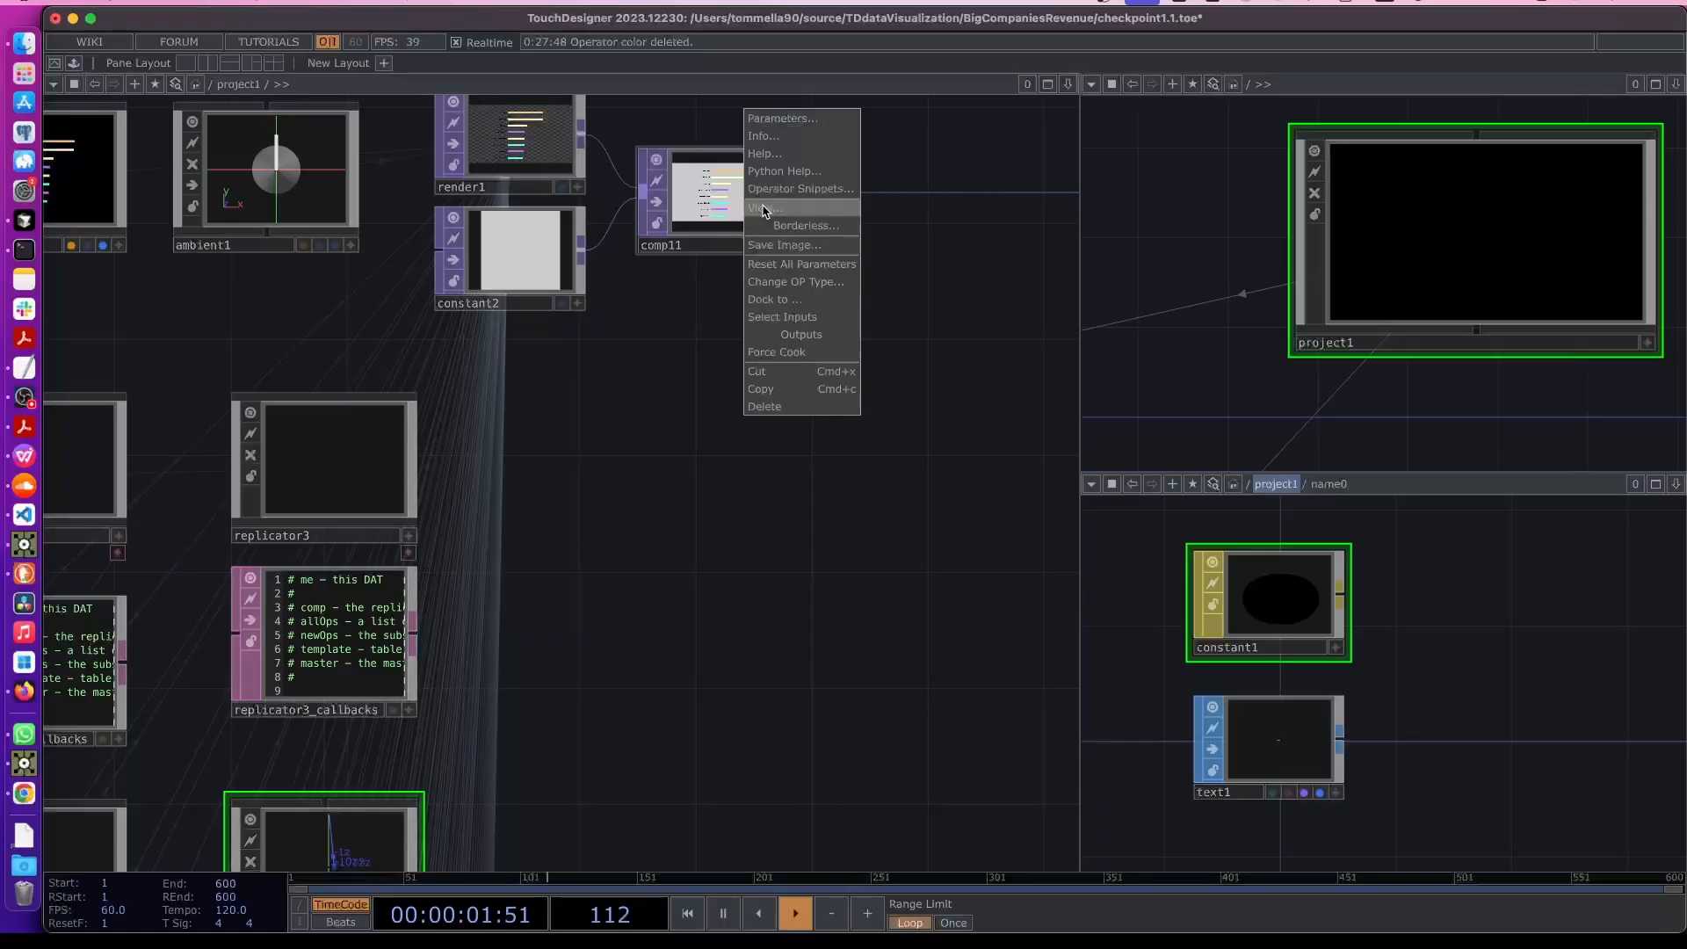
{"action": "left_click", "coordinate": [753, 208]}
{"action": "left_click_drag", "start_coordinate": [209, 11], "coordinate": [584, 365]}
{"action": "left_click_drag", "start_coordinate": [987, 370], "coordinate": [1256, 523]}
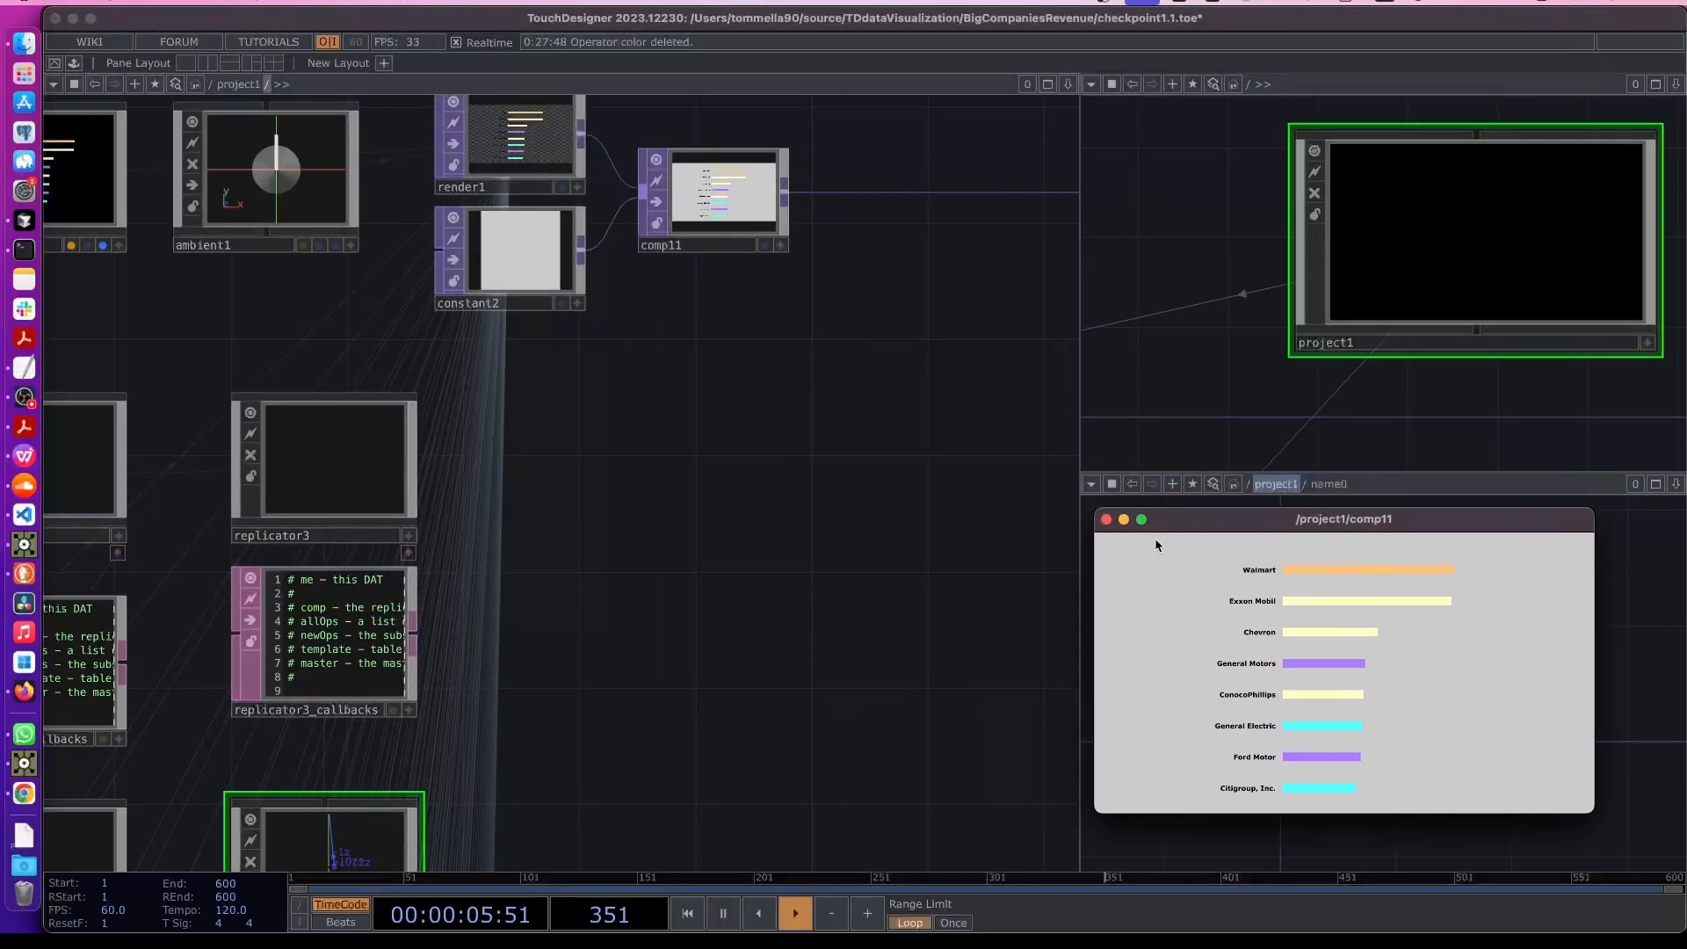
- Recreate all of replicator3's outline operators so they pick up the new material
{"action": "left_click_drag", "start_coordinate": [505, 798], "coordinate": [846, 528]}
{"action": "key", "text": "Tab"}
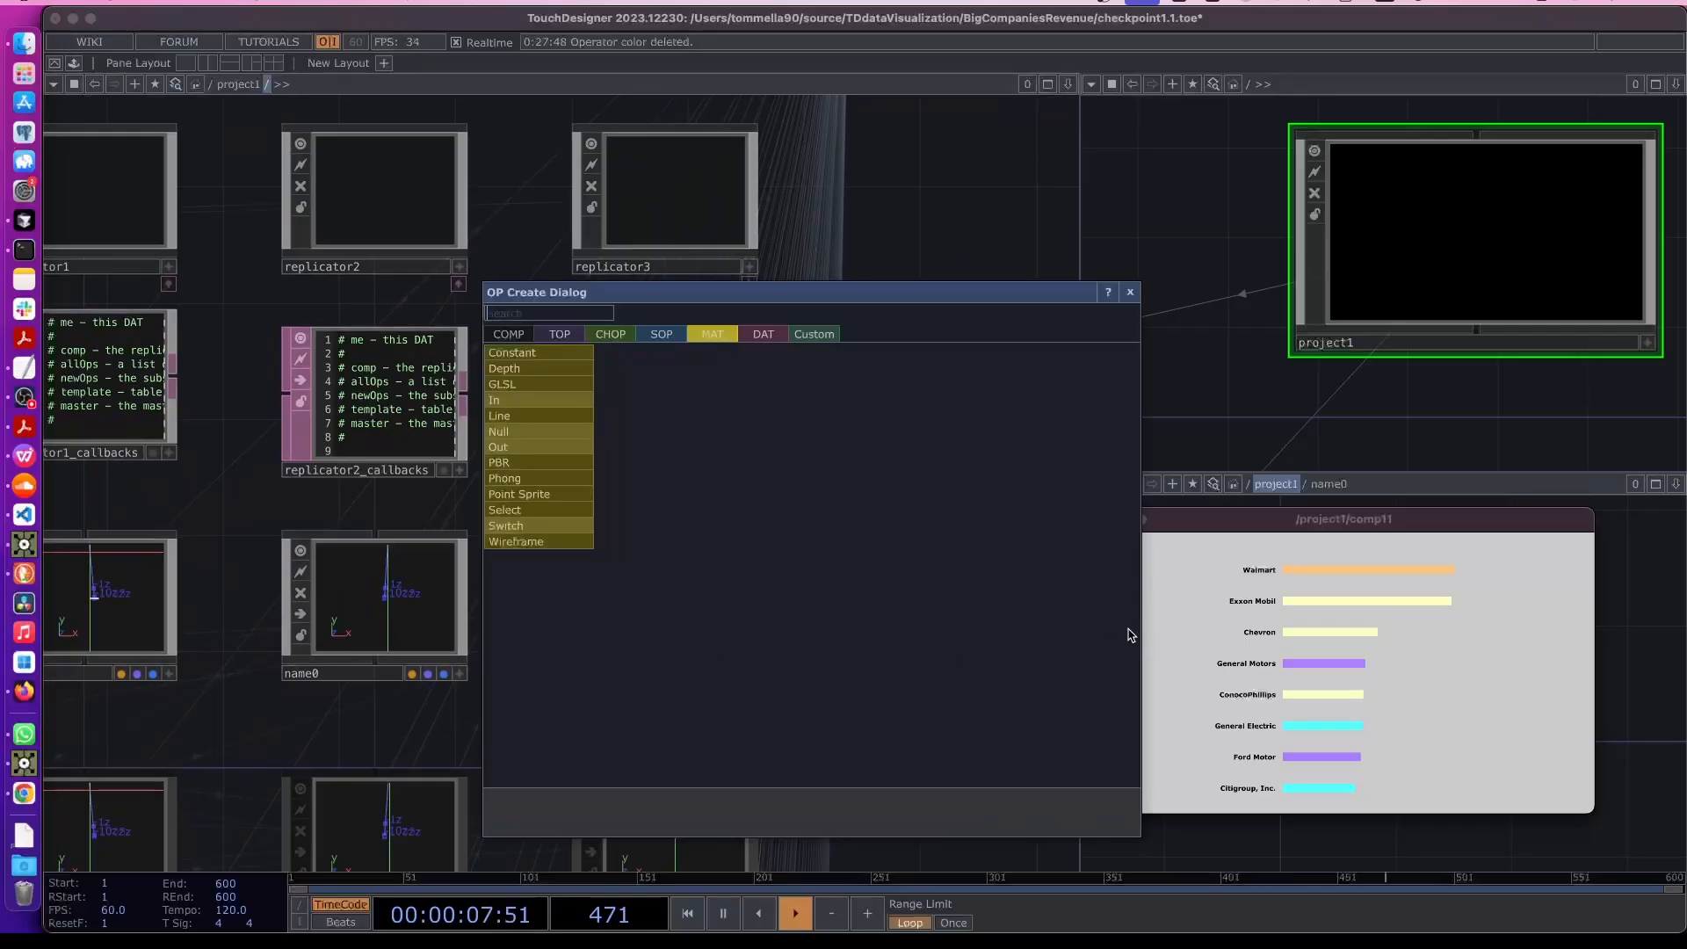
{"action": "left_click", "coordinate": [935, 223]}
{"action": "left_click_drag", "start_coordinate": [940, 282], "coordinate": [824, 406]}
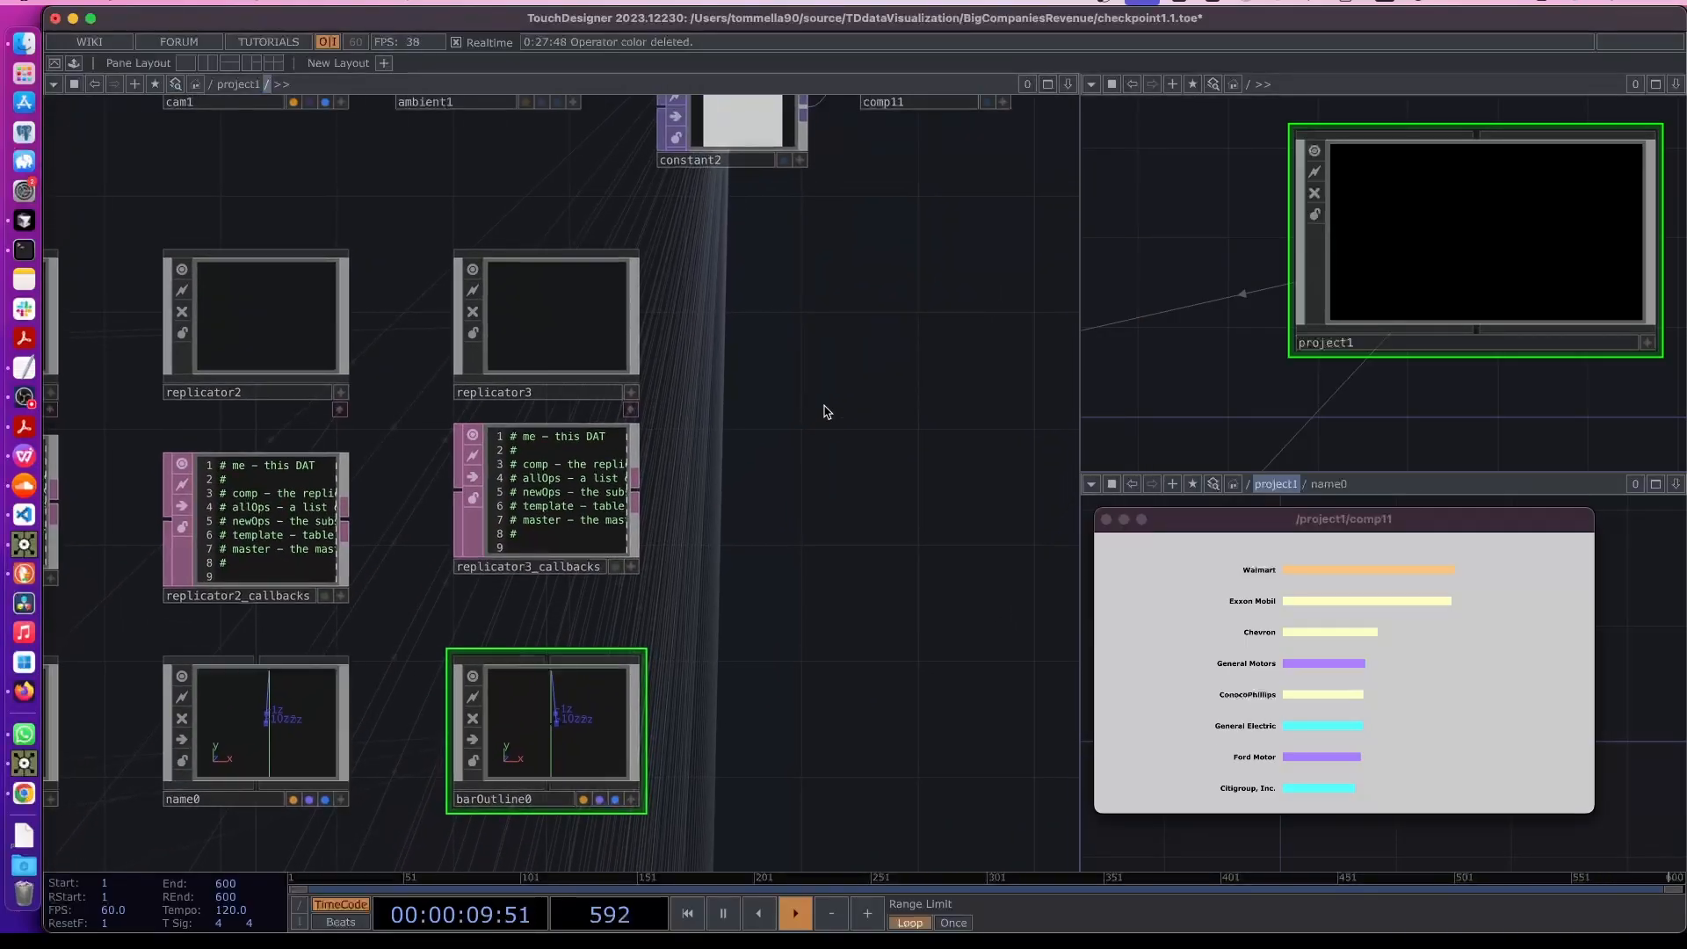
{"action": "left_click_drag", "start_coordinate": [910, 566], "coordinate": [835, 527]}
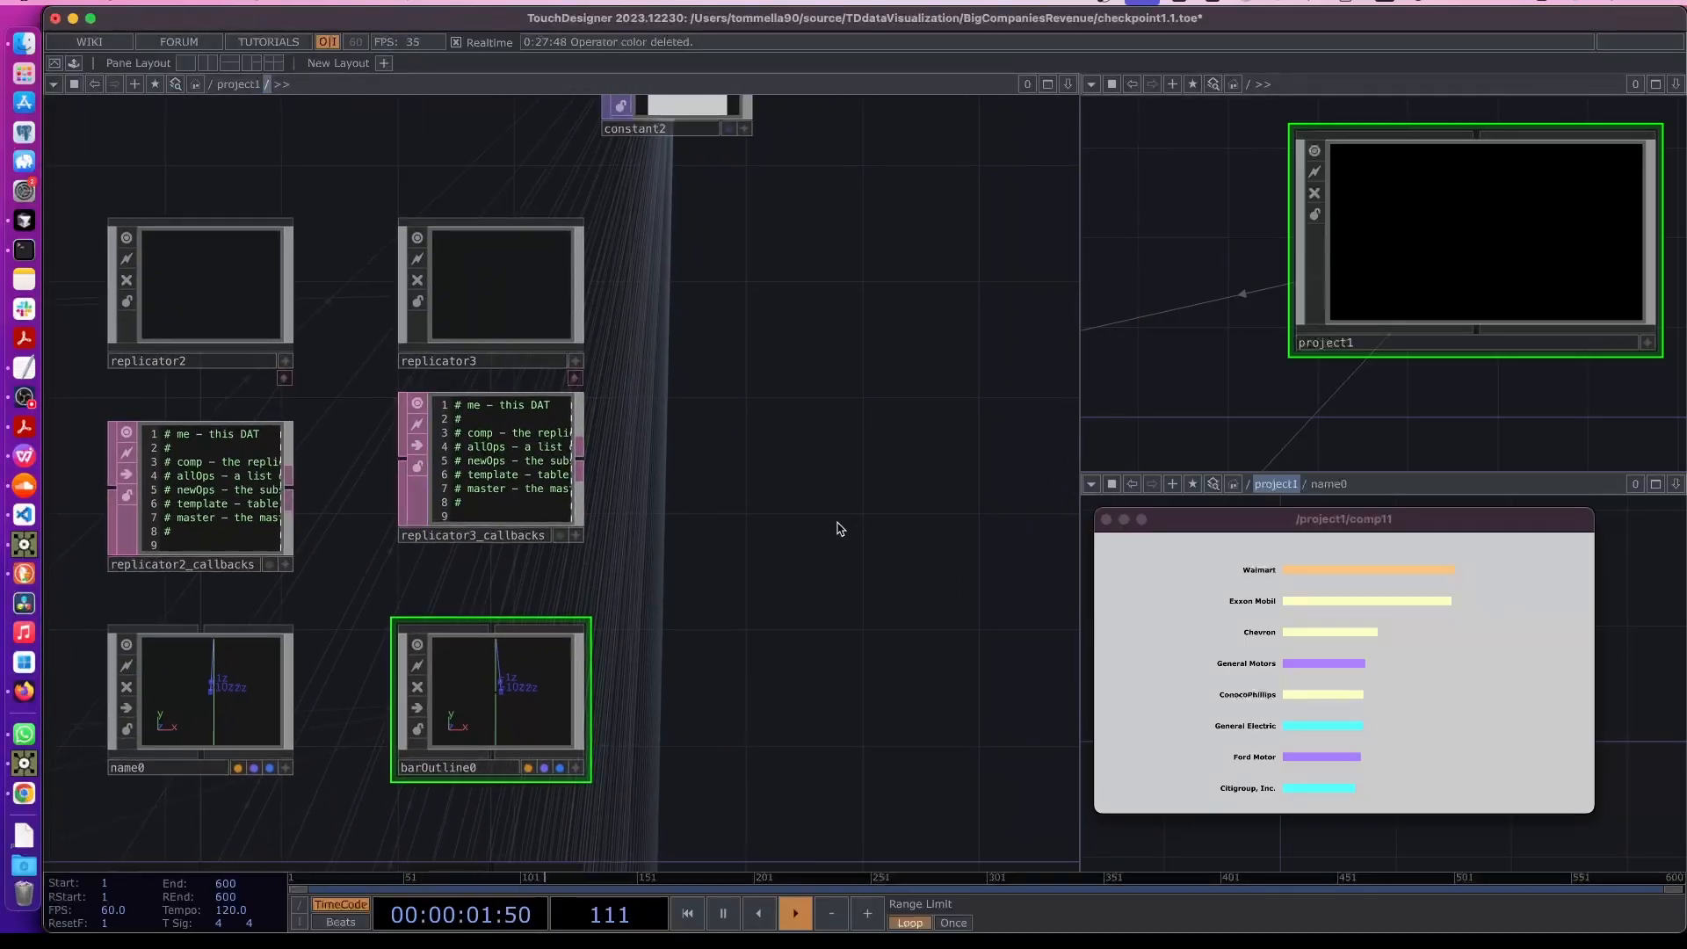
{"action": "left_click", "coordinate": [473, 280]}
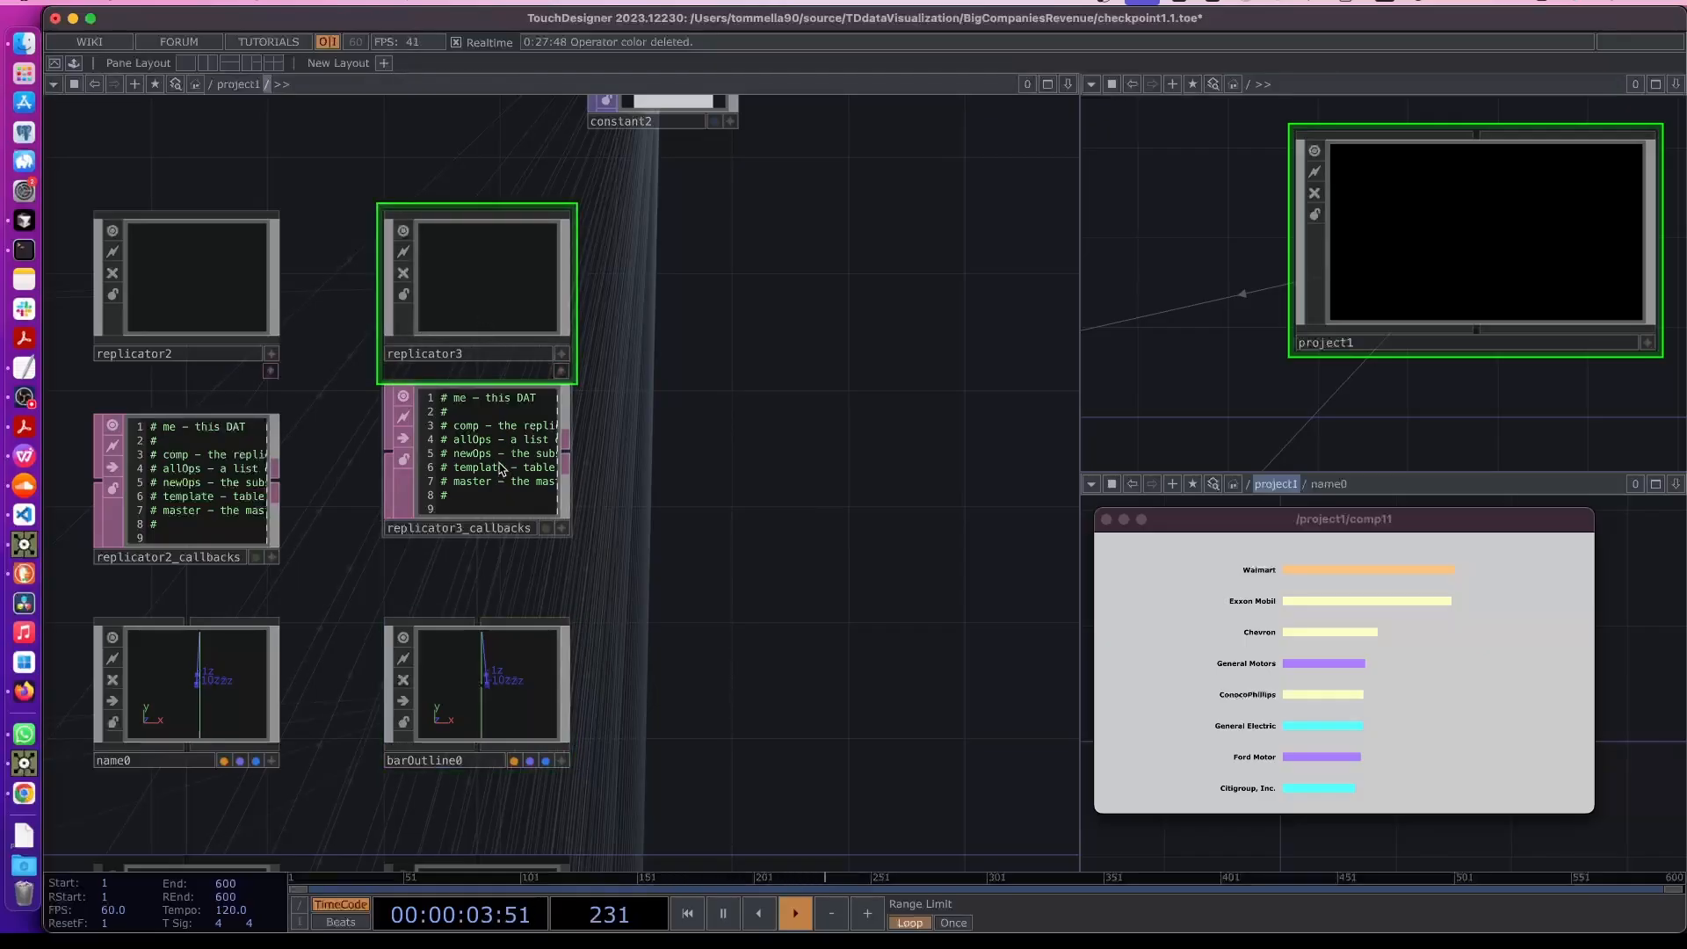
{"action": "key", "text": "p"}
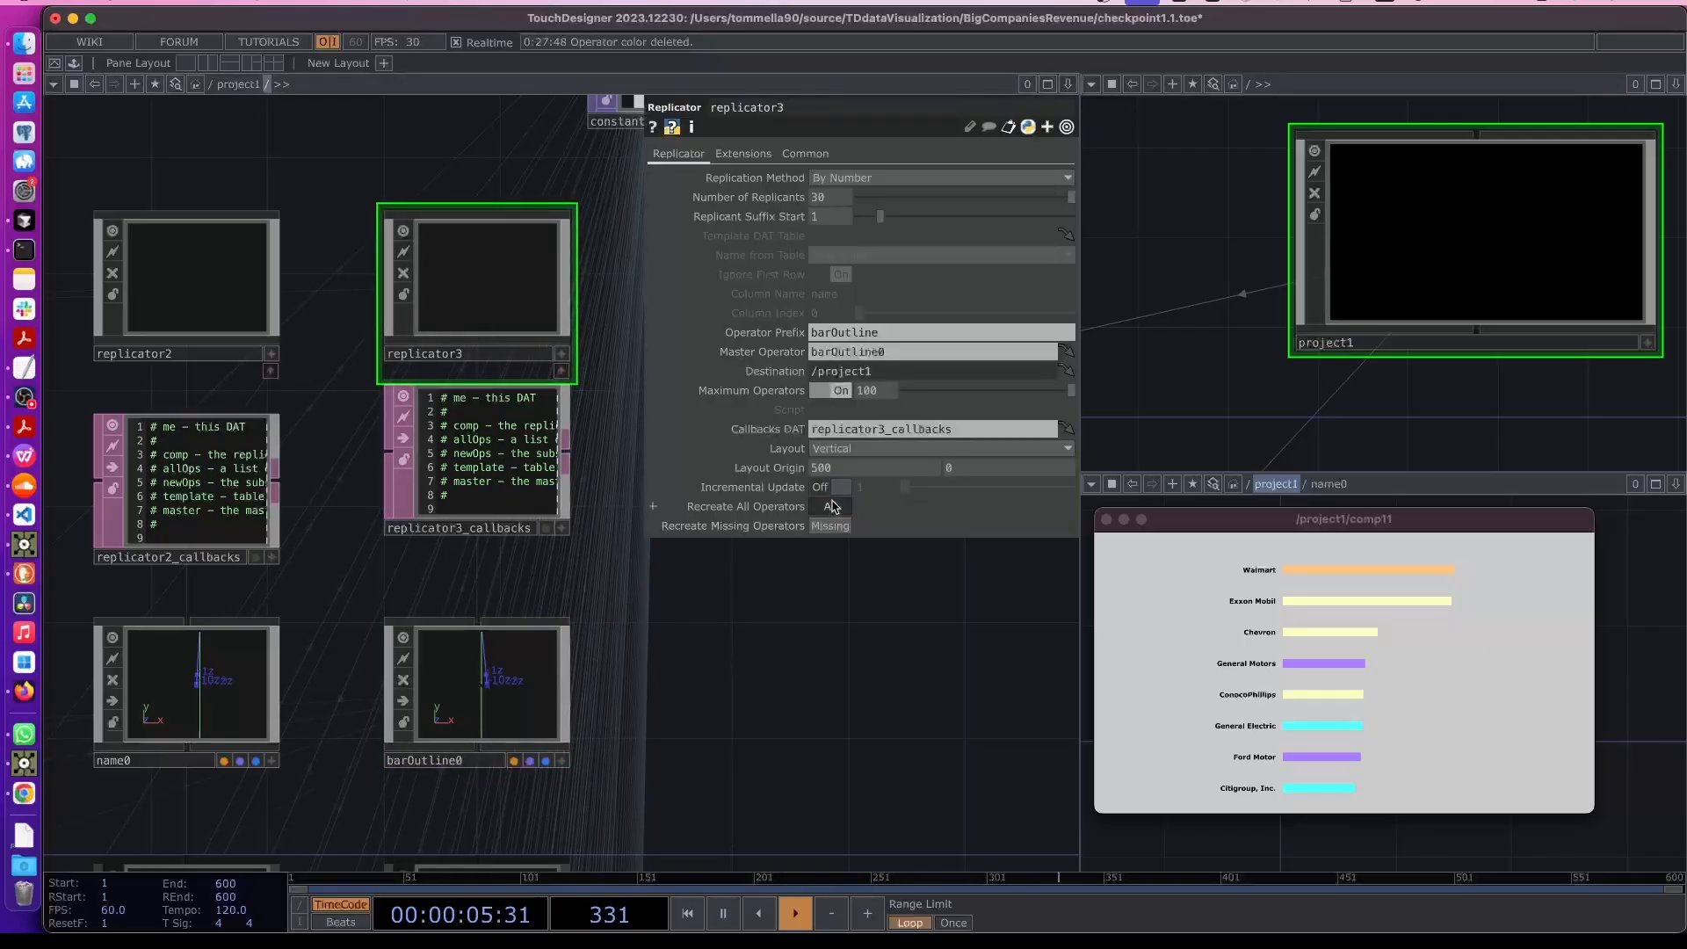
{"action": "left_click", "coordinate": [843, 678]}
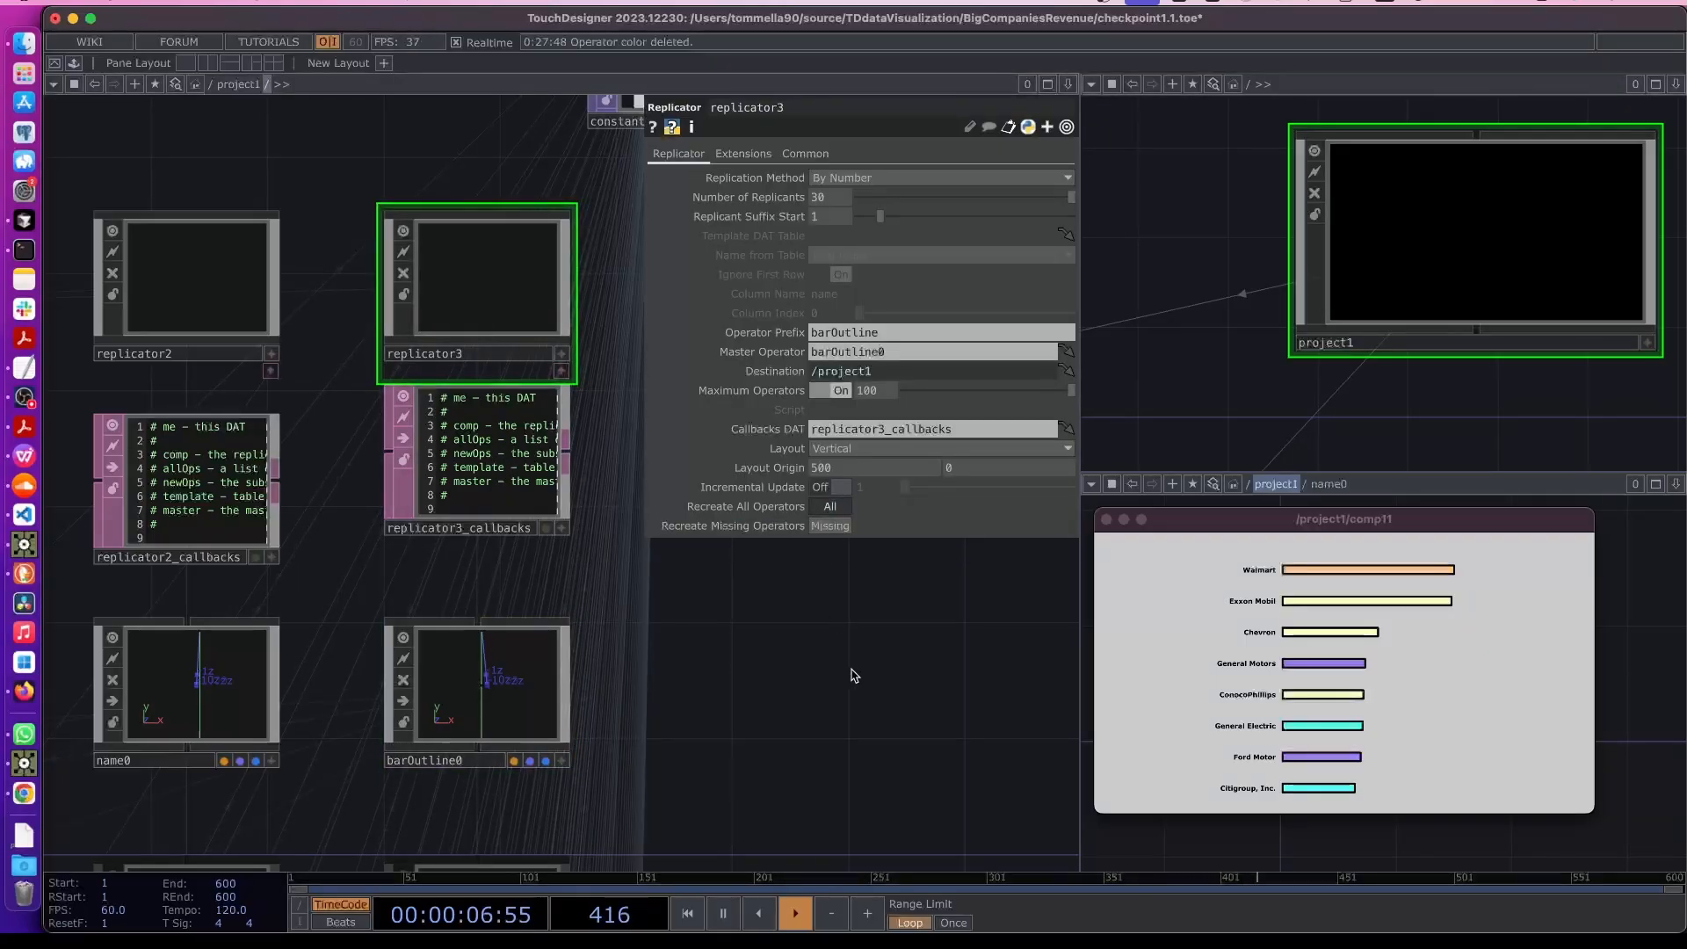
- Inside barOutline0, set the Line MAT's Width Near to 2
{"action": "left_click", "coordinate": [468, 695]}
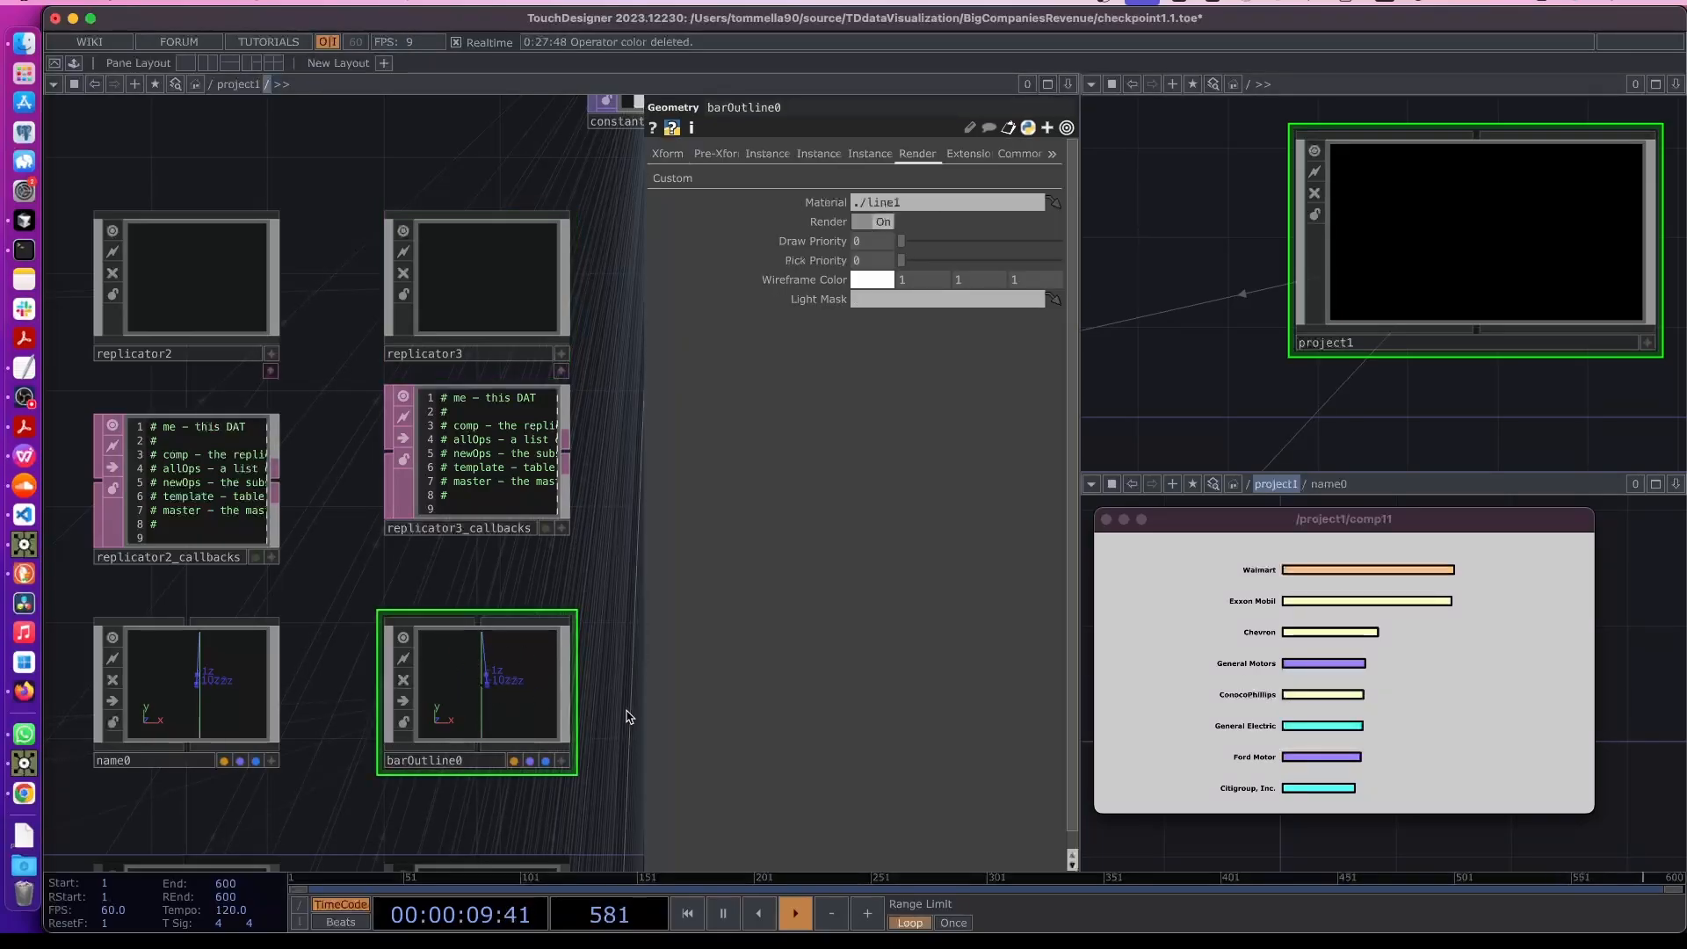
{"action": "double_click", "coordinate": [486, 705]}
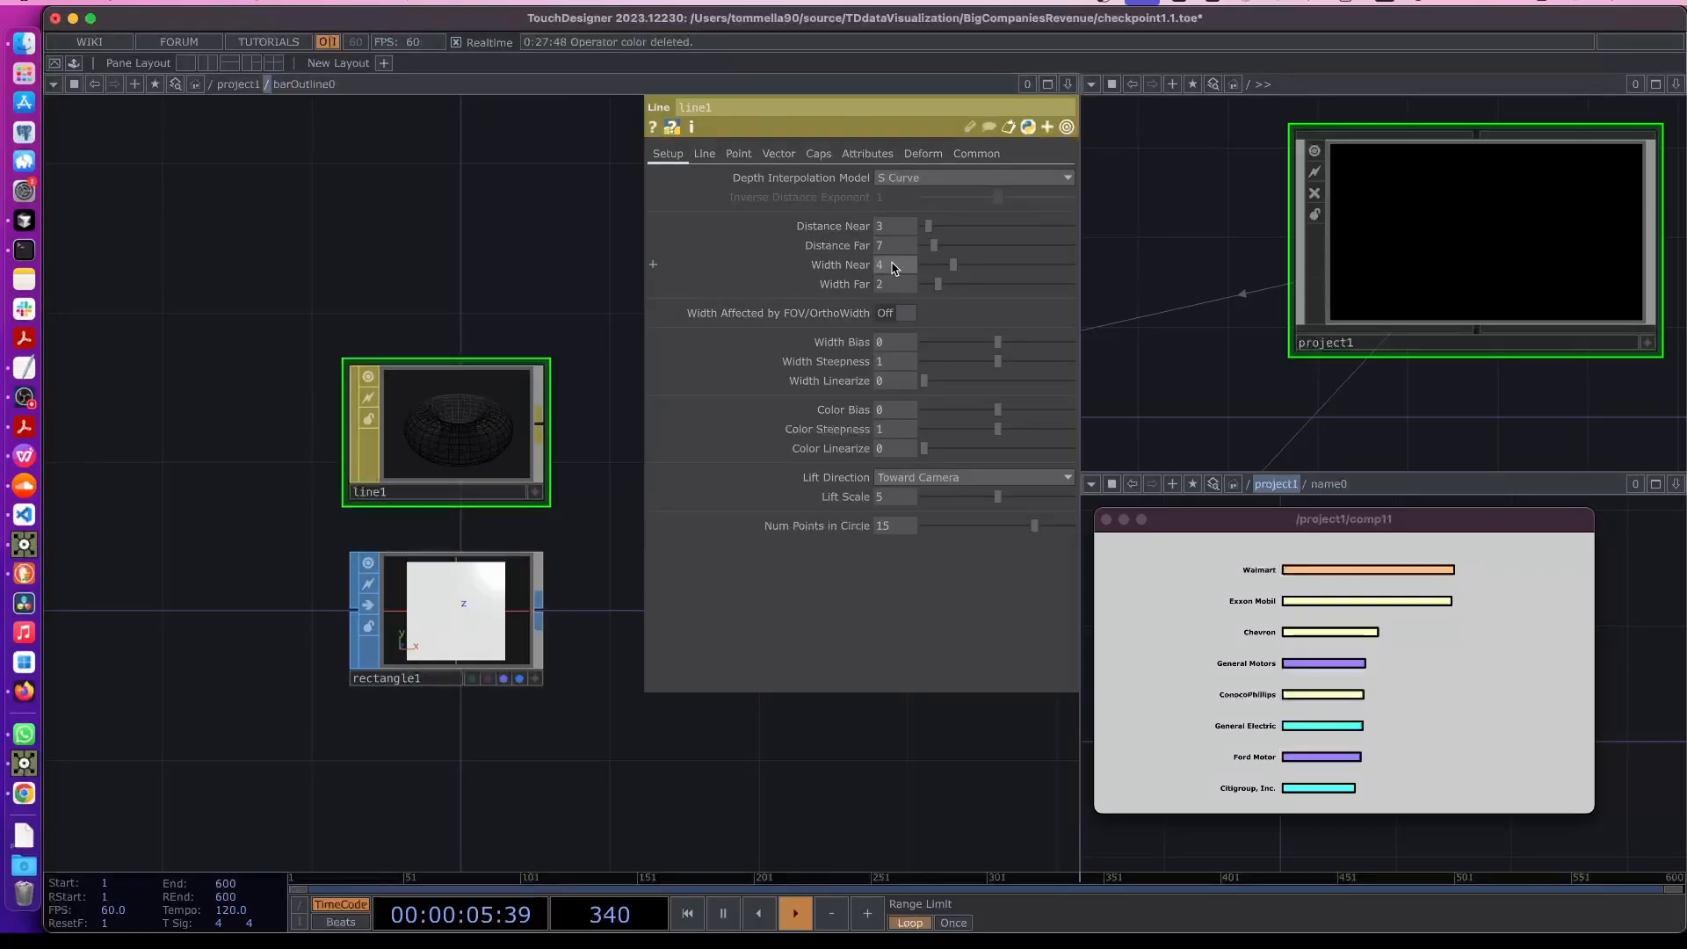
{"action": "type", "text": "2"}
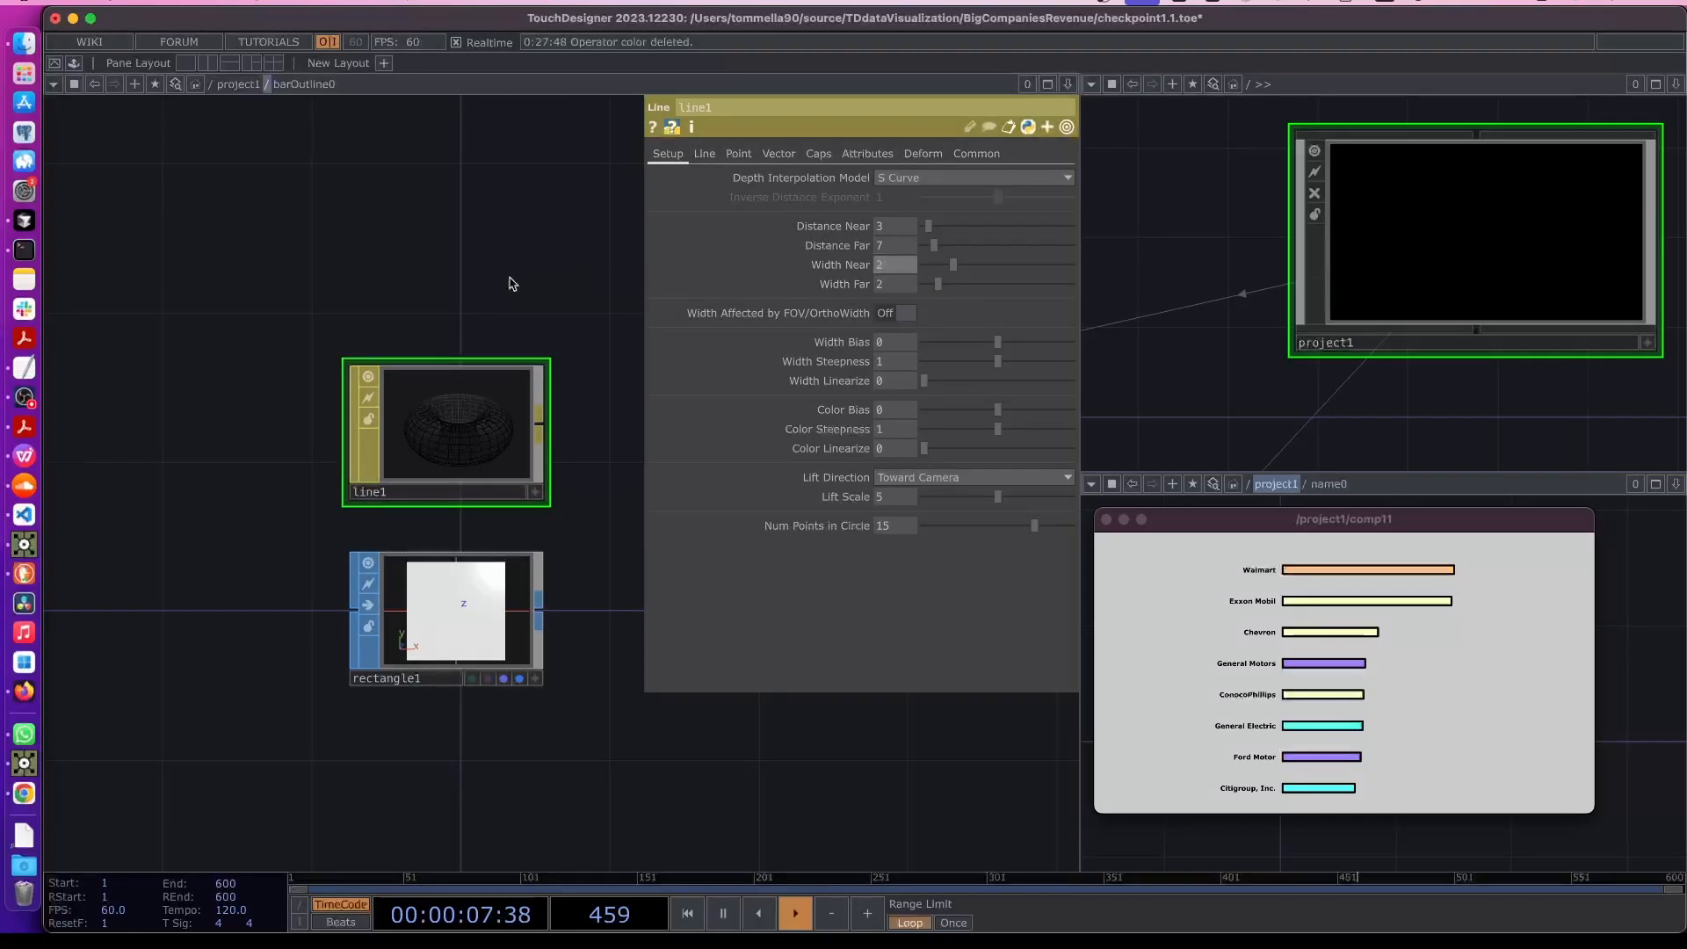
{"action": "key", "text": "Return"}
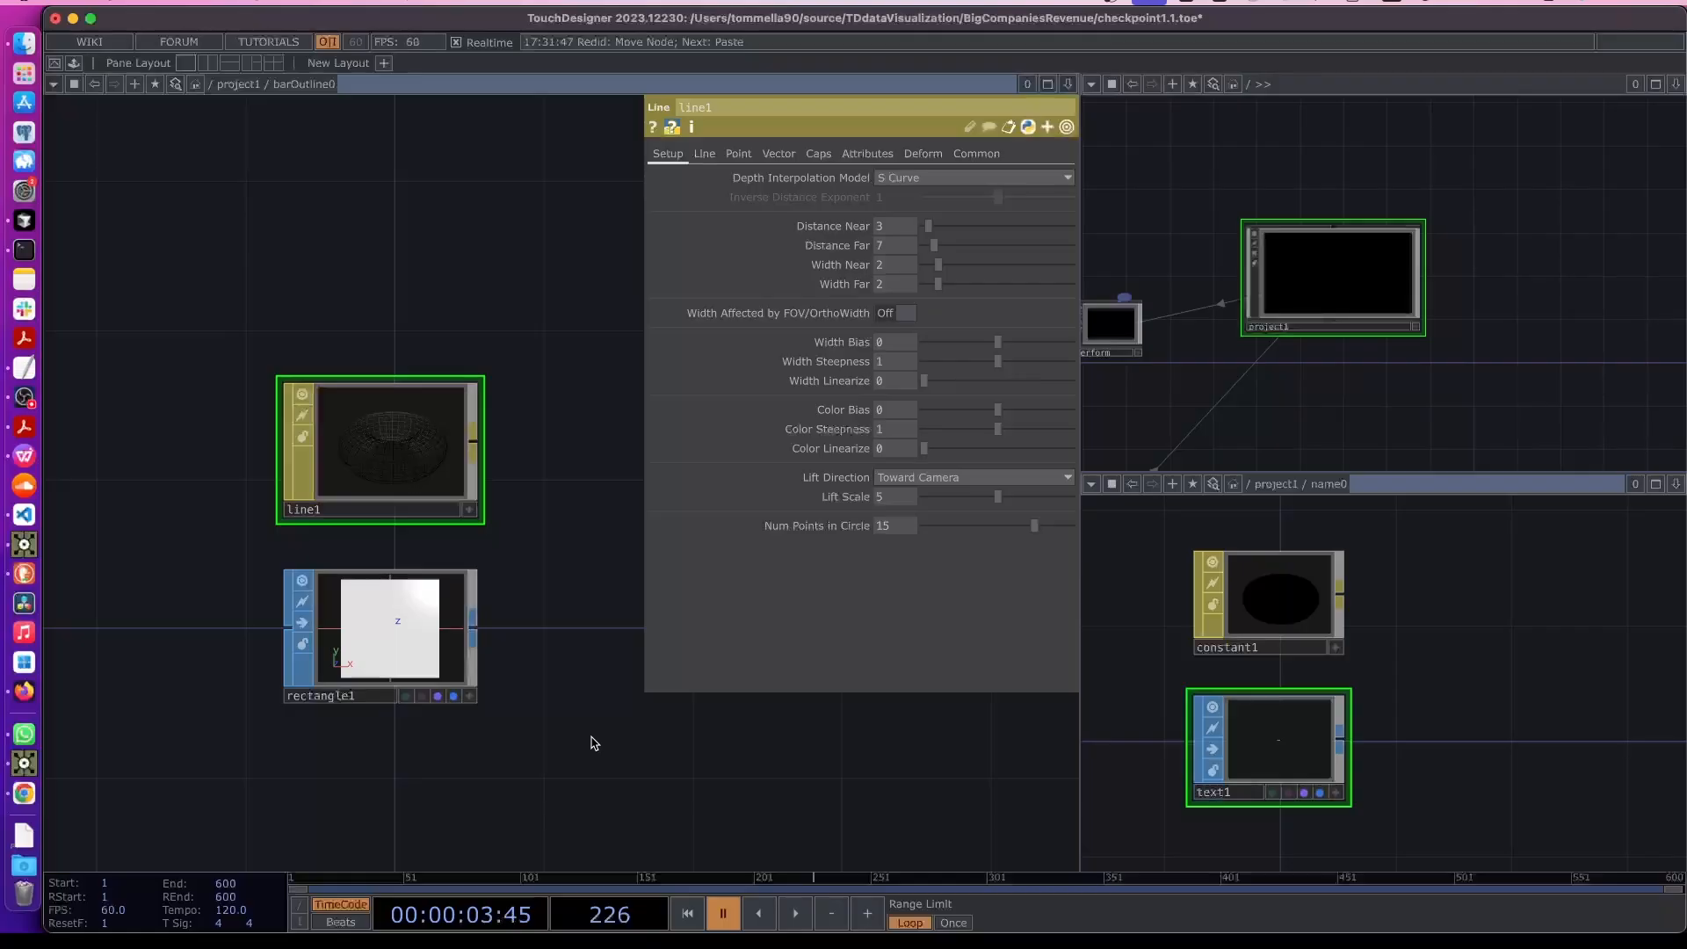
- Examine the rendered bar chart with its outlines in the comp11 viewer and the network
{"action": "scroll", "coordinate": [531, 553], "scroll_direction": "up", "scroll_amount": 3}
{"action": "scroll", "coordinate": [531, 553], "scroll_direction": "right", "scroll_amount": 3}
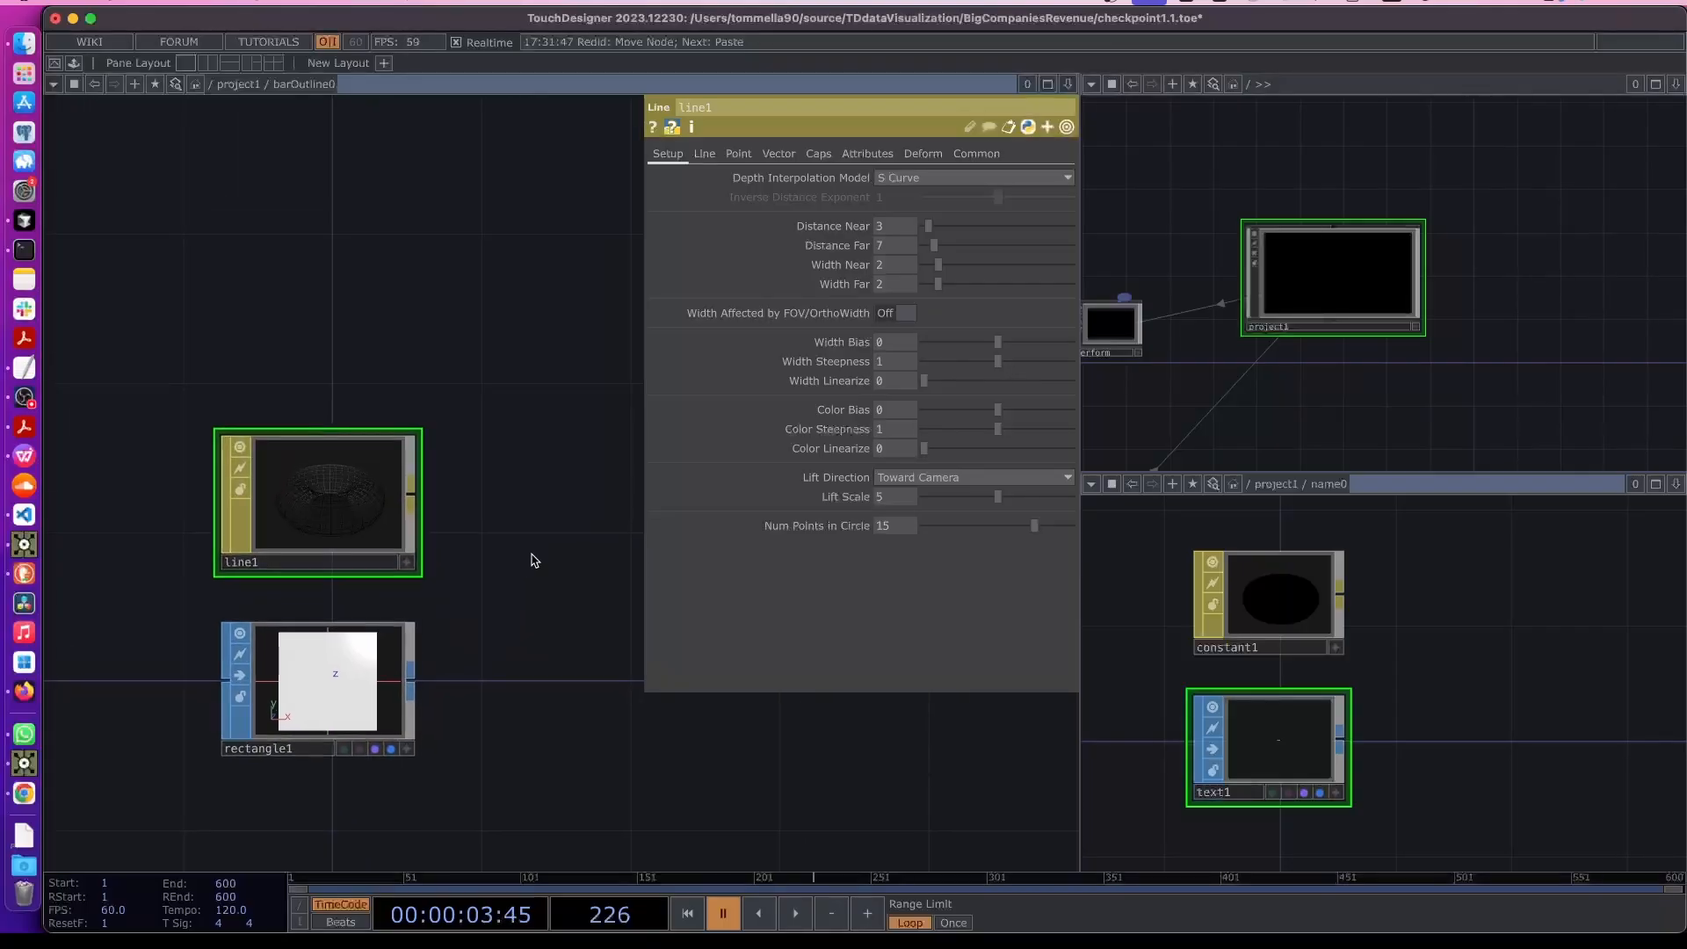
{"action": "key", "text": "u"}
{"action": "left_click_drag", "start_coordinate": [527, 561], "coordinate": [463, 610]}
{"action": "left_click_drag", "start_coordinate": [520, 508], "coordinate": [414, 619]}
{"action": "left_click_drag", "start_coordinate": [457, 527], "coordinate": [237, 613]}
{"action": "scroll", "coordinate": [501, 489], "scroll_direction": "up", "scroll_amount": 5}
{"action": "left_click_drag", "start_coordinate": [527, 634], "coordinate": [382, 633]}
{"action": "scroll", "coordinate": [466, 526], "scroll_direction": "up", "scroll_amount": 6}
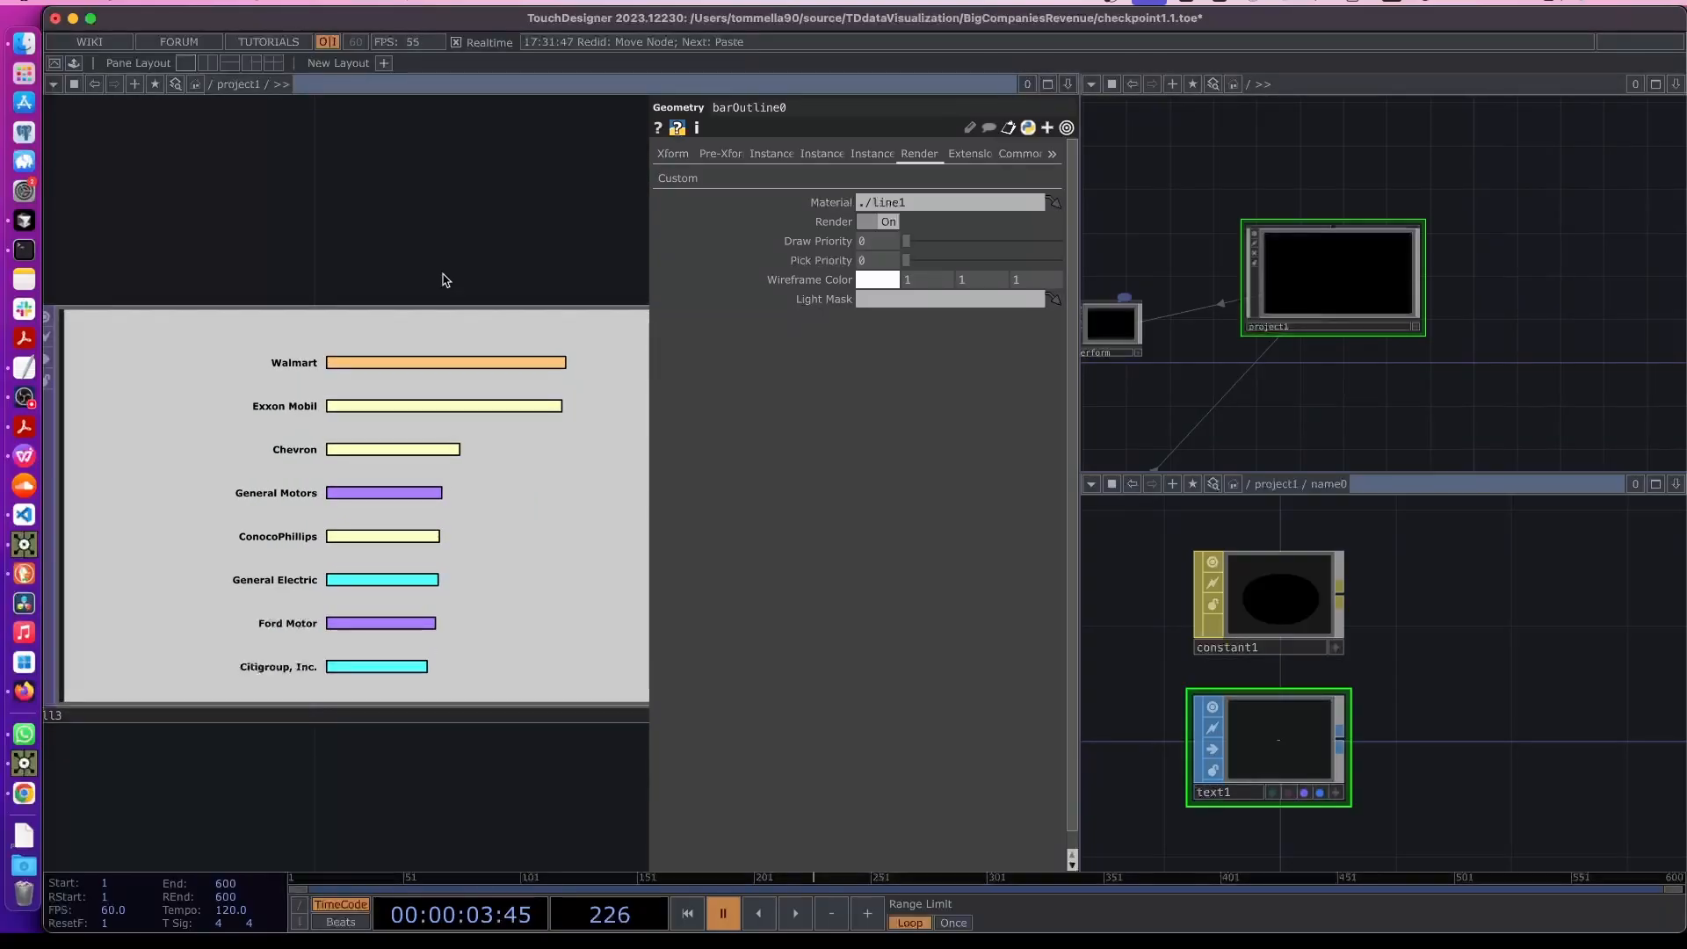
{"action": "key", "text": "p"}
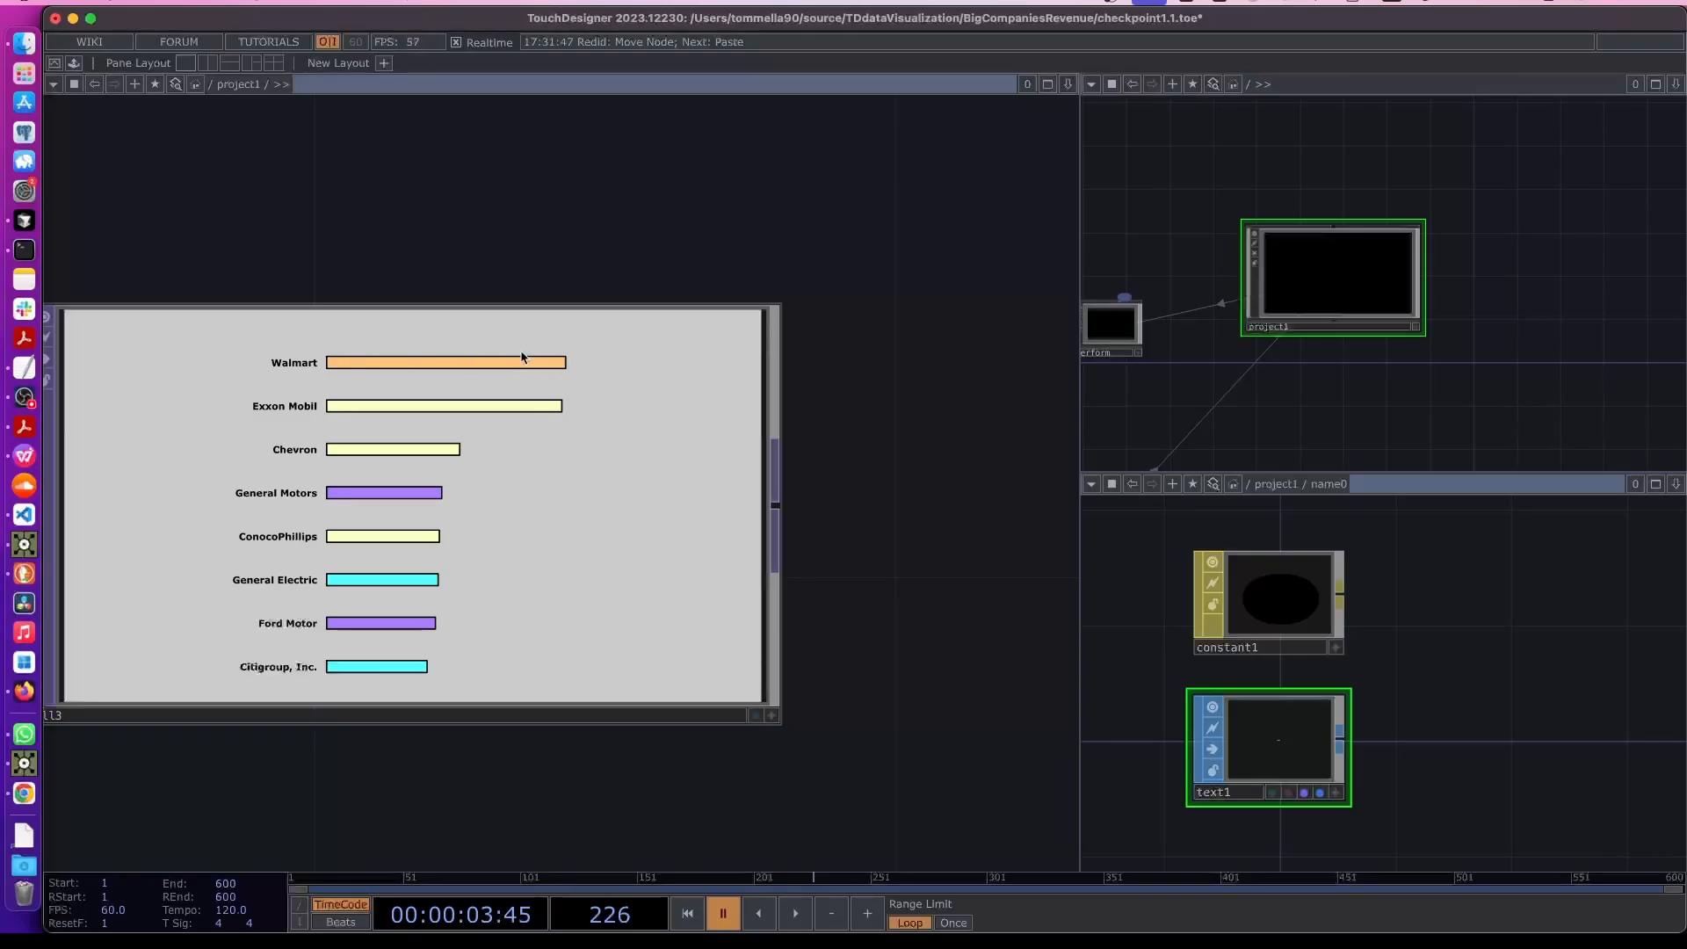
{"action": "scroll", "coordinate": [502, 343], "scroll_direction": "down", "scroll_amount": 10}
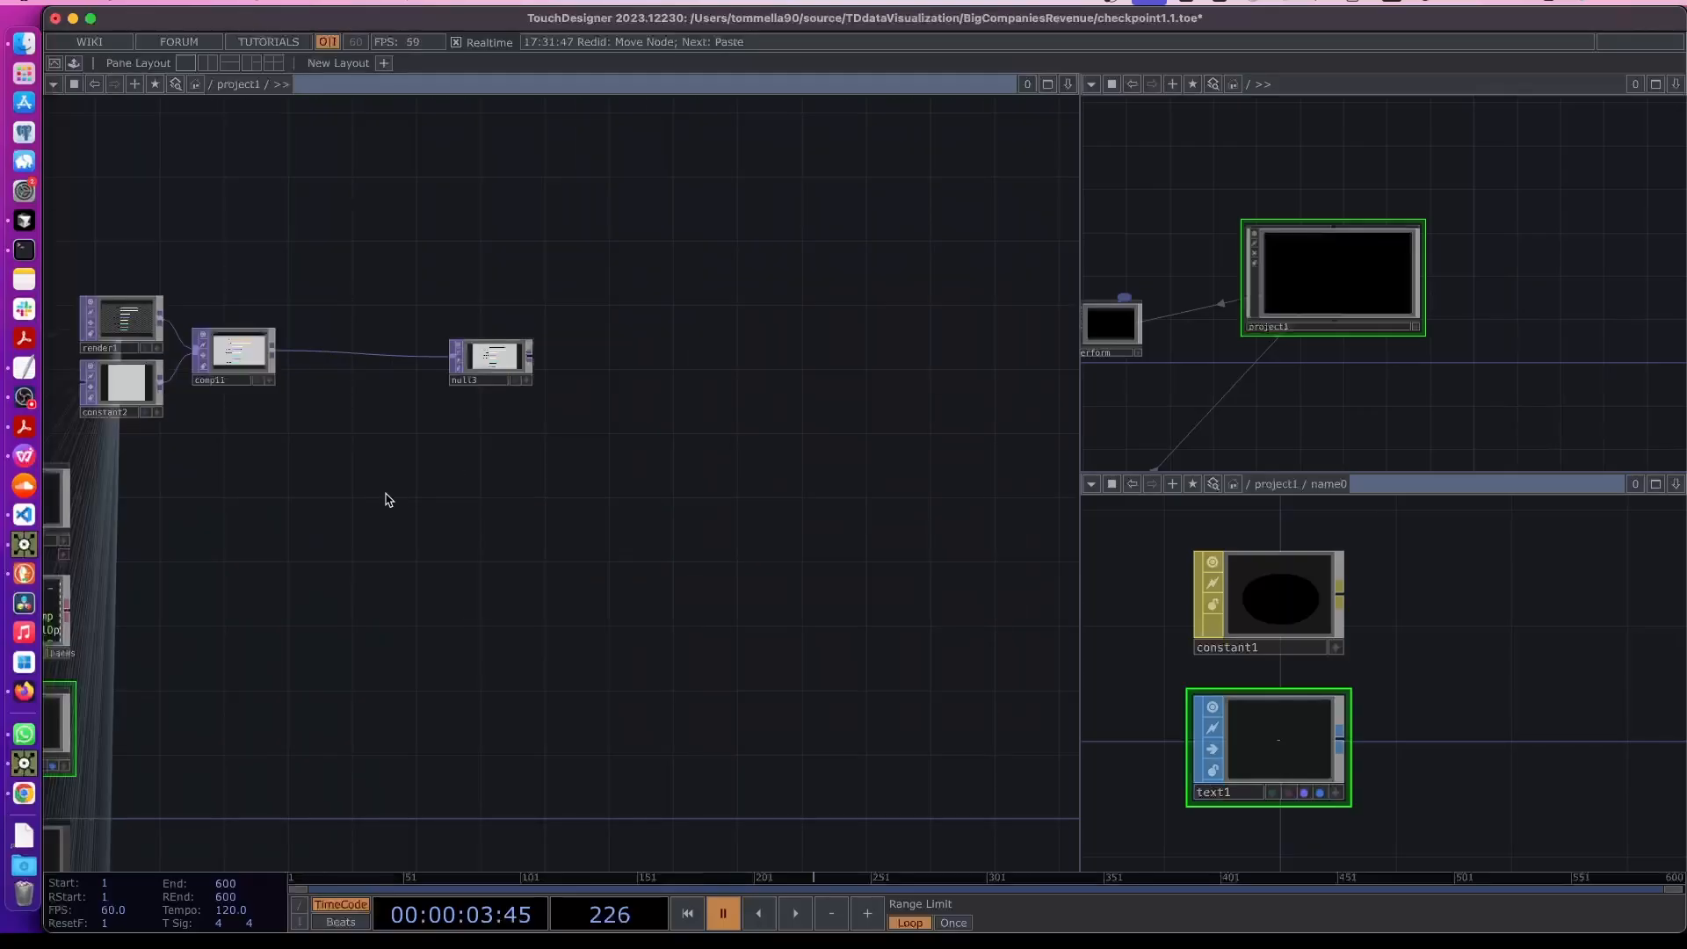
{"action": "left_click_drag", "start_coordinate": [237, 581], "coordinate": [626, 547]}
{"action": "left_click_drag", "start_coordinate": [237, 395], "coordinate": [501, 407]}
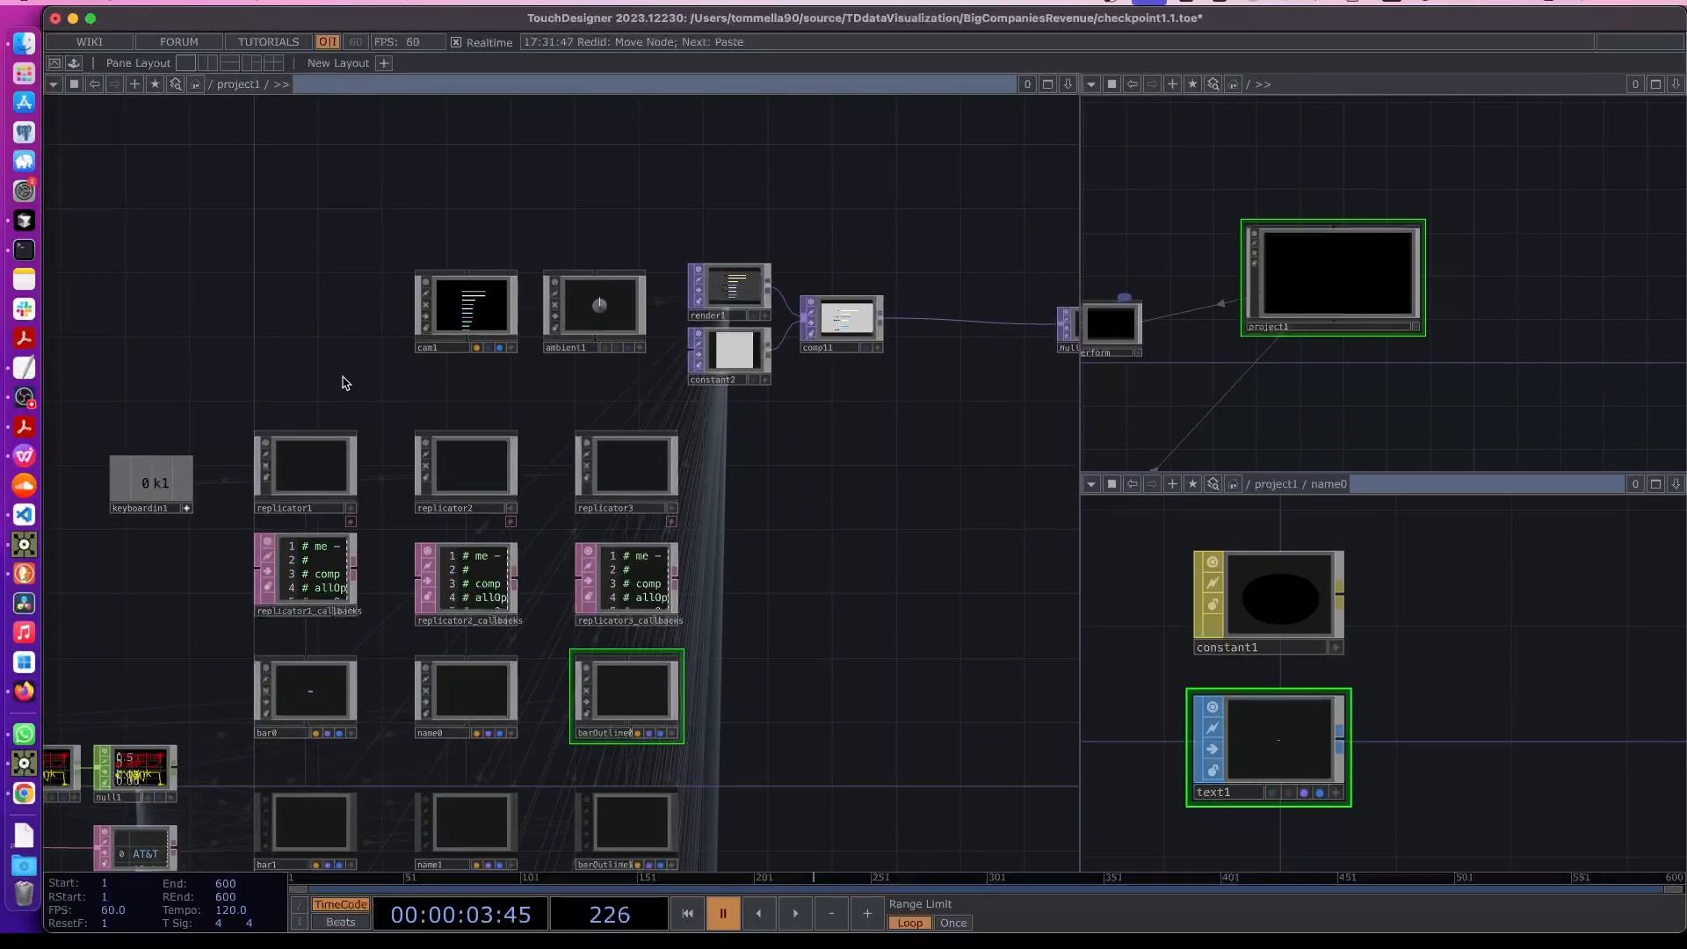
- Duplicate replicator1, its callbacks DAT and bar0, placing the copies beside replicator3
{"action": "left_click_drag", "start_coordinate": [346, 387], "coordinate": [251, 787]}
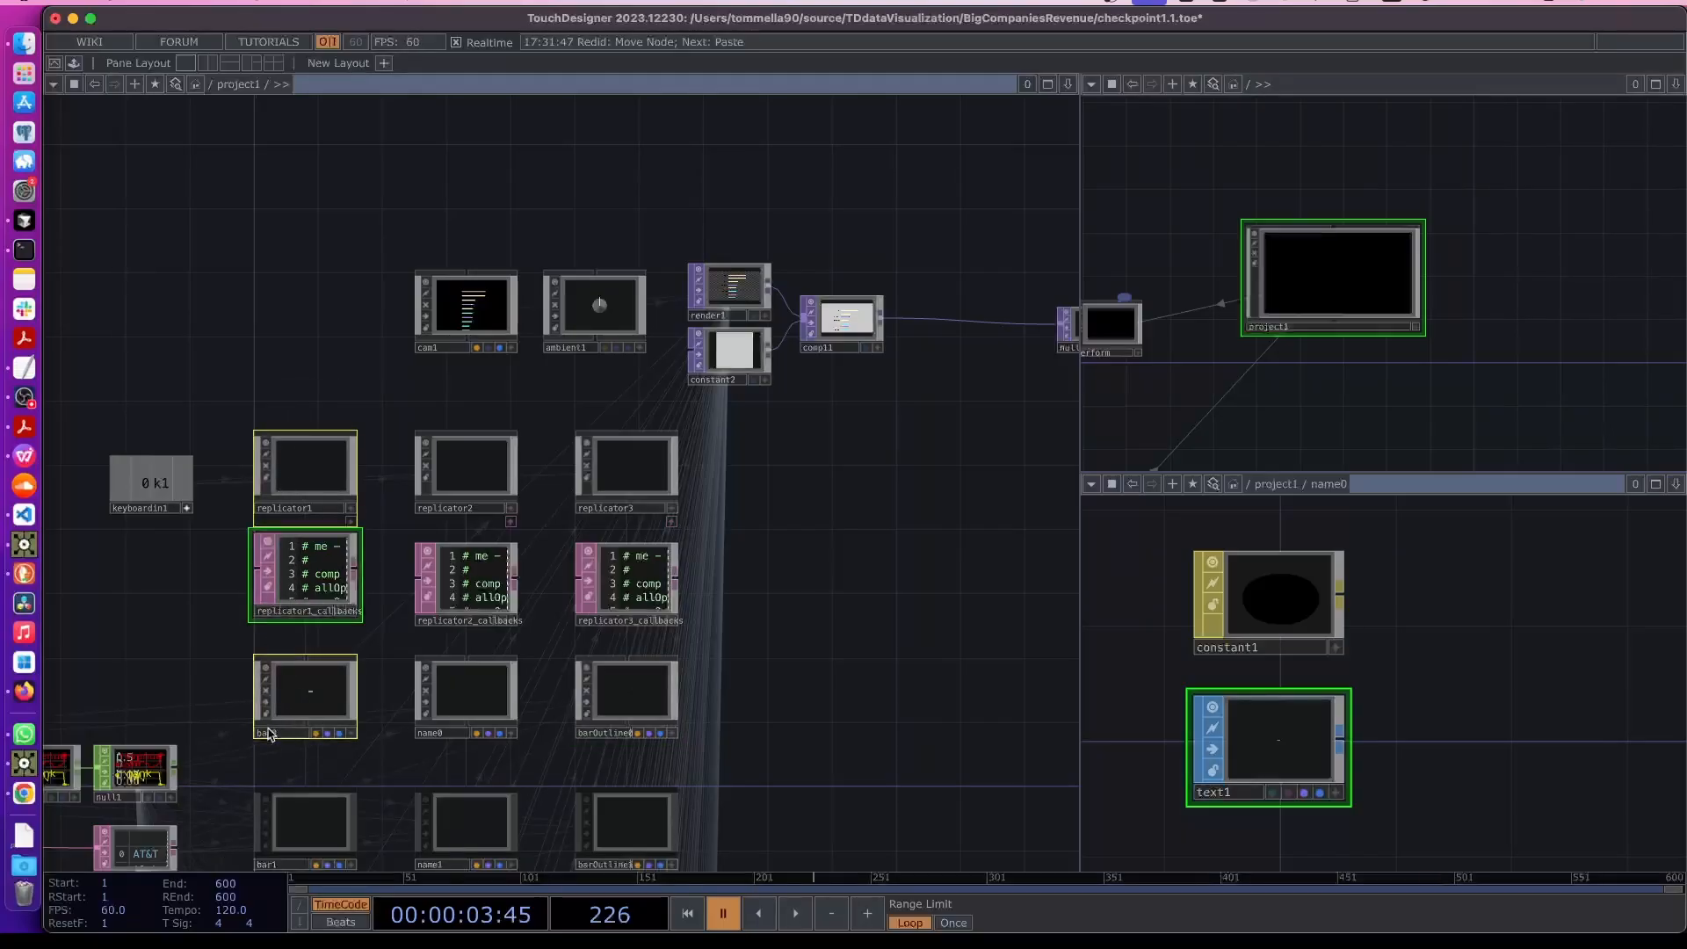
{"action": "key", "text": "super+c"}
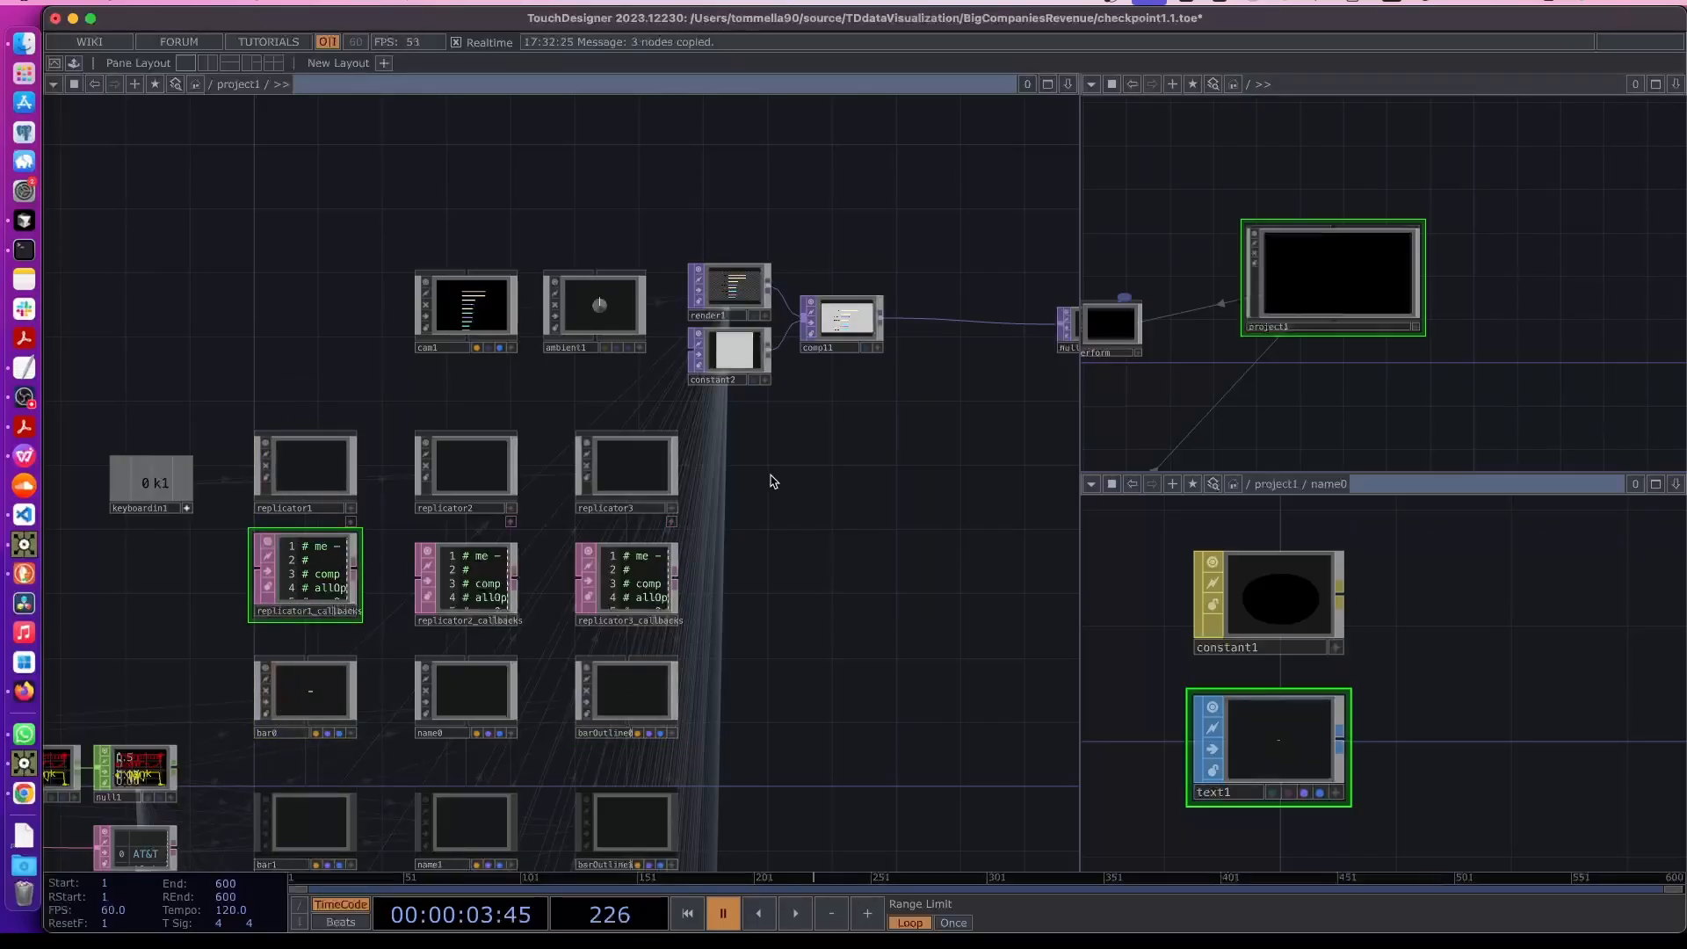
{"action": "key", "text": "super+v"}
{"action": "left_click_drag", "start_coordinate": [839, 252], "coordinate": [823, 510]}
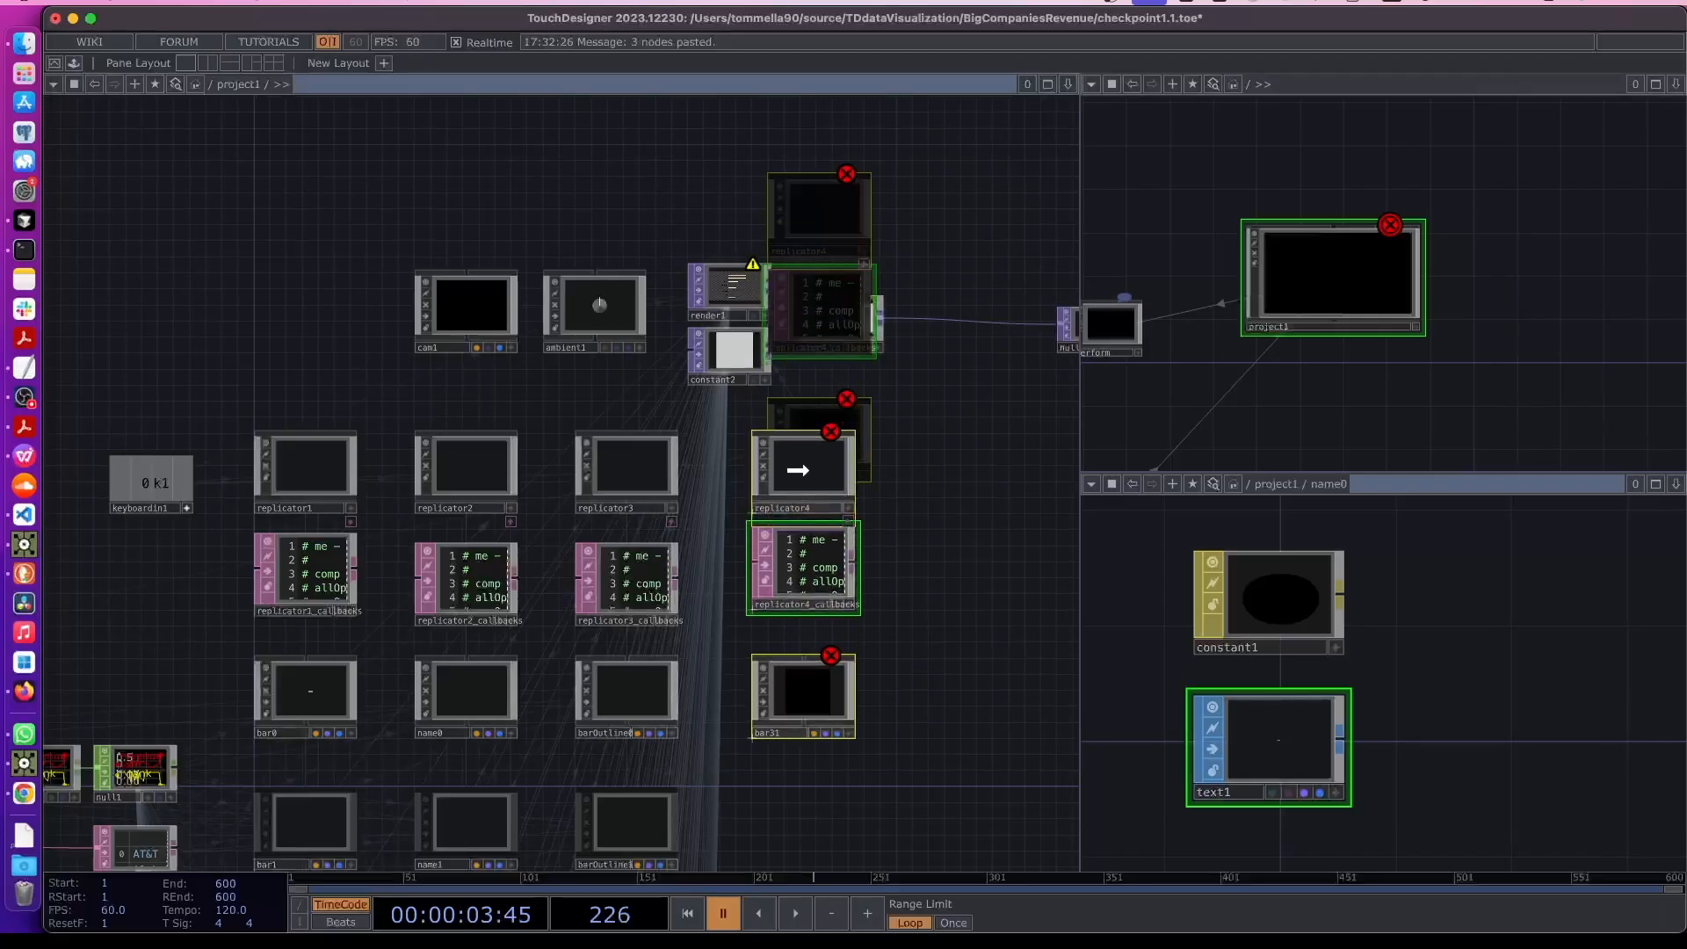
{"action": "key", "text": "p"}
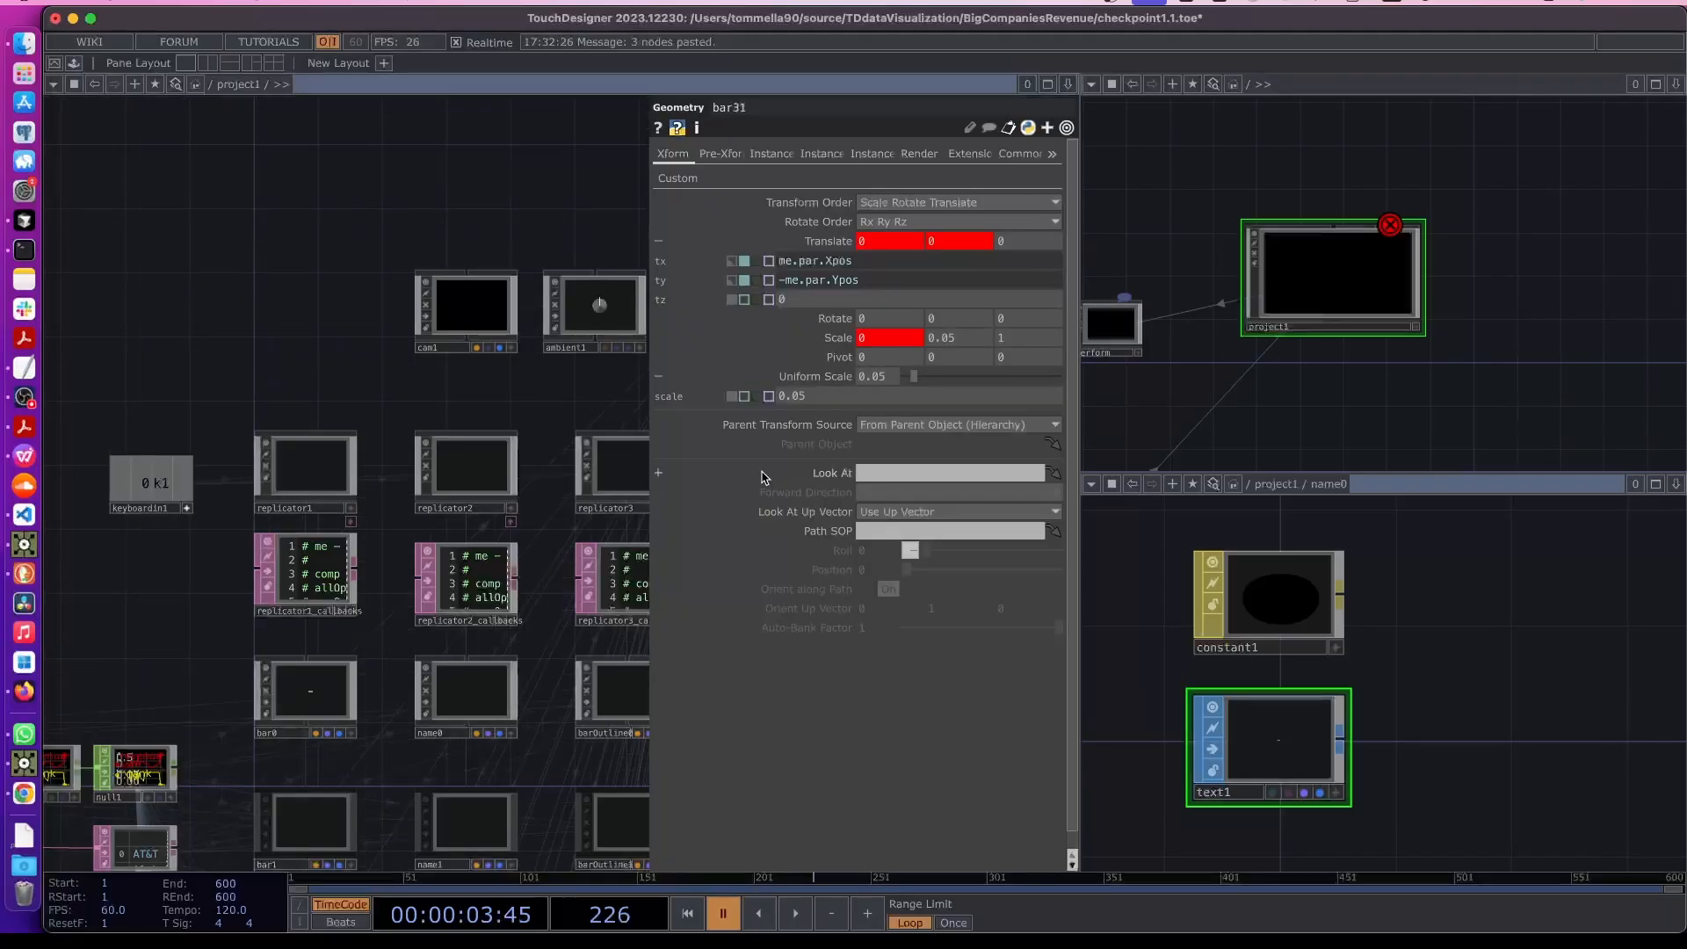
- Arrange the duplicated replicator, callbacks DAT and bar beside replicator3, and rename the copied bar to revenue0
{"action": "key", "text": "p"}
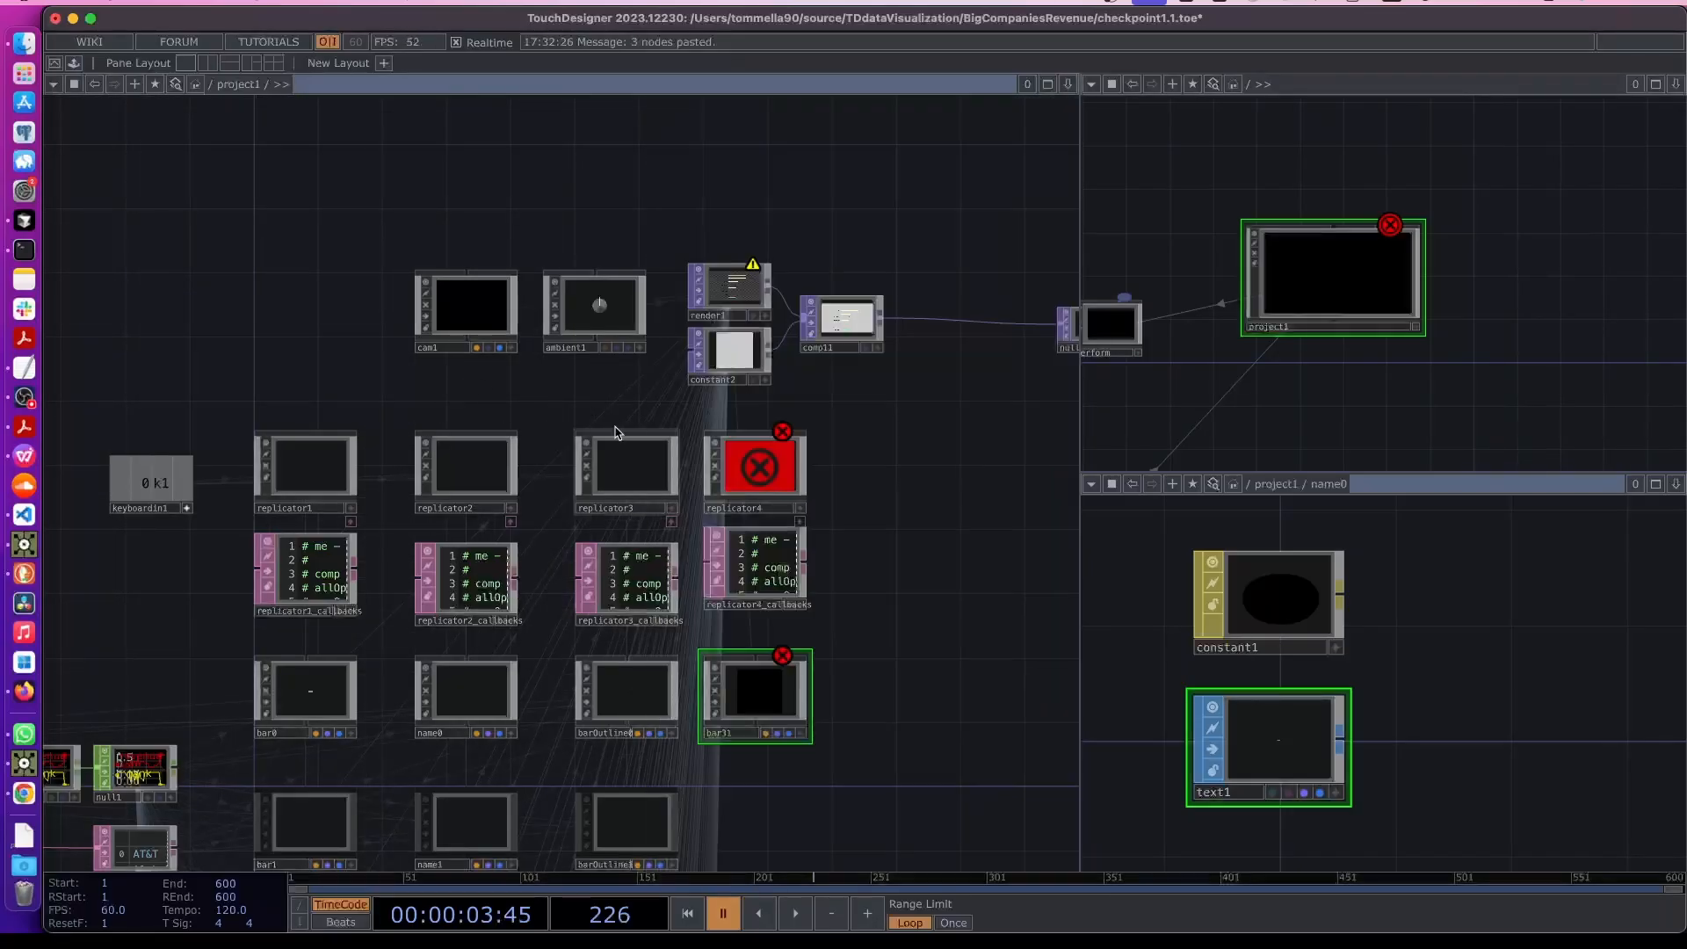
{"action": "left_click_drag", "start_coordinate": [539, 397], "coordinate": [430, 382]}
{"action": "scroll", "coordinate": [646, 676], "scroll_direction": "up", "scroll_amount": 1}
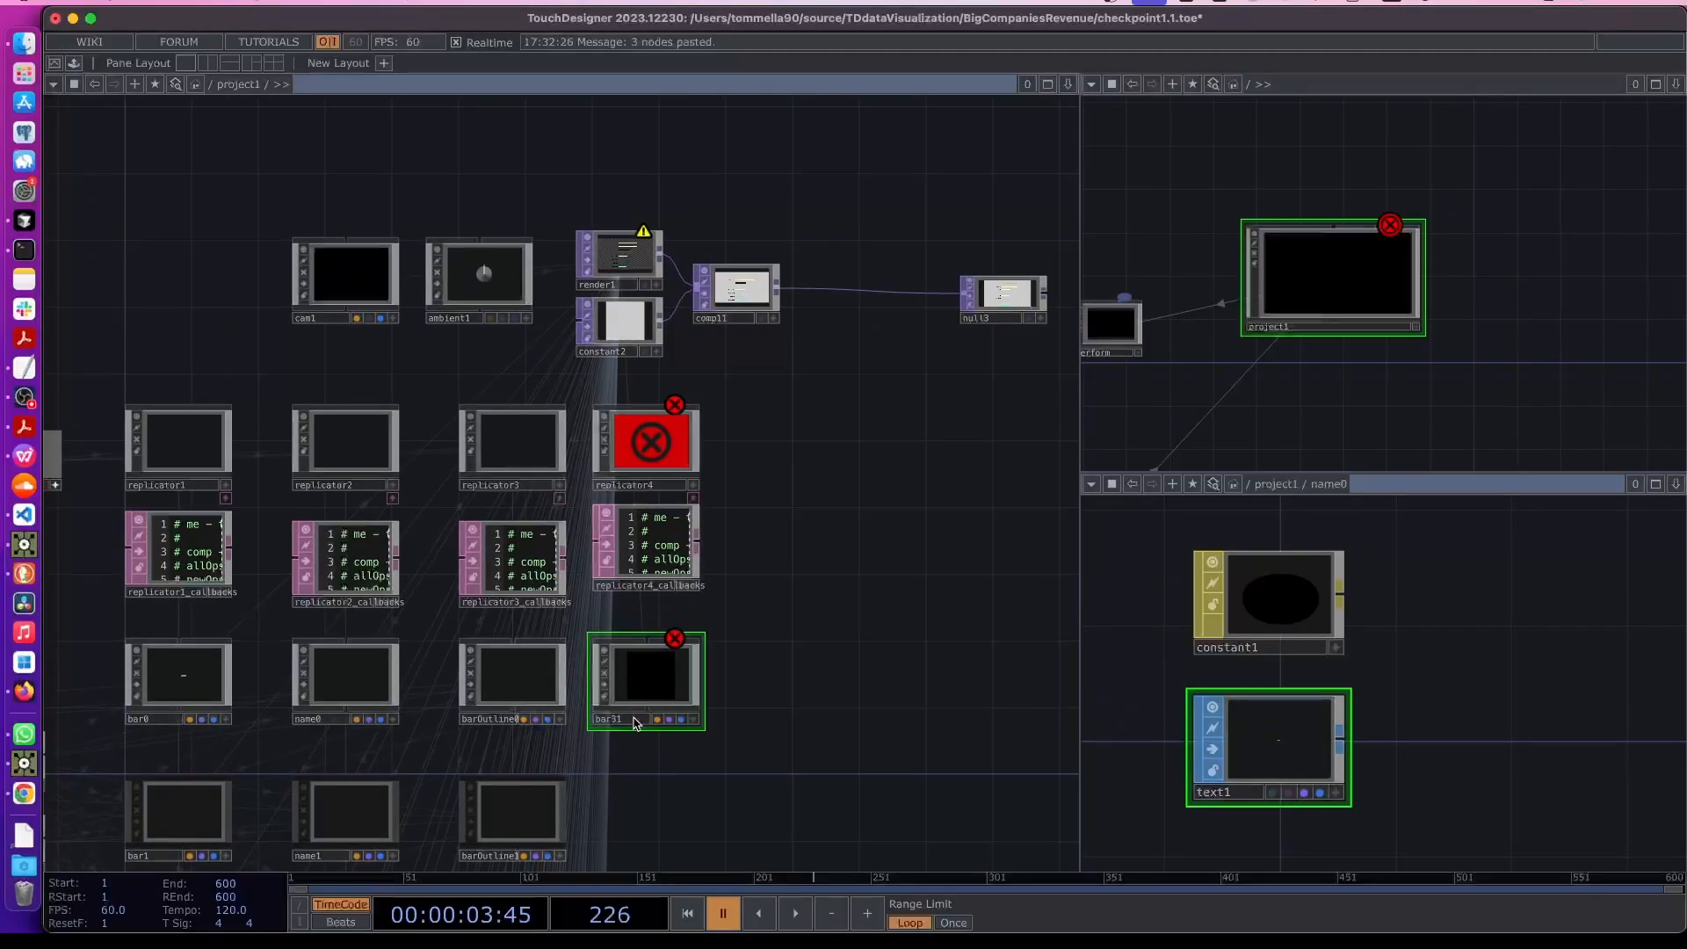
{"action": "right_click_drag", "start_coordinate": [773, 408], "coordinate": [659, 778]}
{"action": "left_click_drag", "start_coordinate": [650, 681], "coordinate": [667, 680]}
{"action": "left_click_drag", "start_coordinate": [648, 440], "coordinate": [666, 442]}
{"action": "left_click", "coordinate": [665, 757]}
{"action": "scroll", "coordinate": [652, 725], "scroll_direction": "up", "scroll_amount": 2}
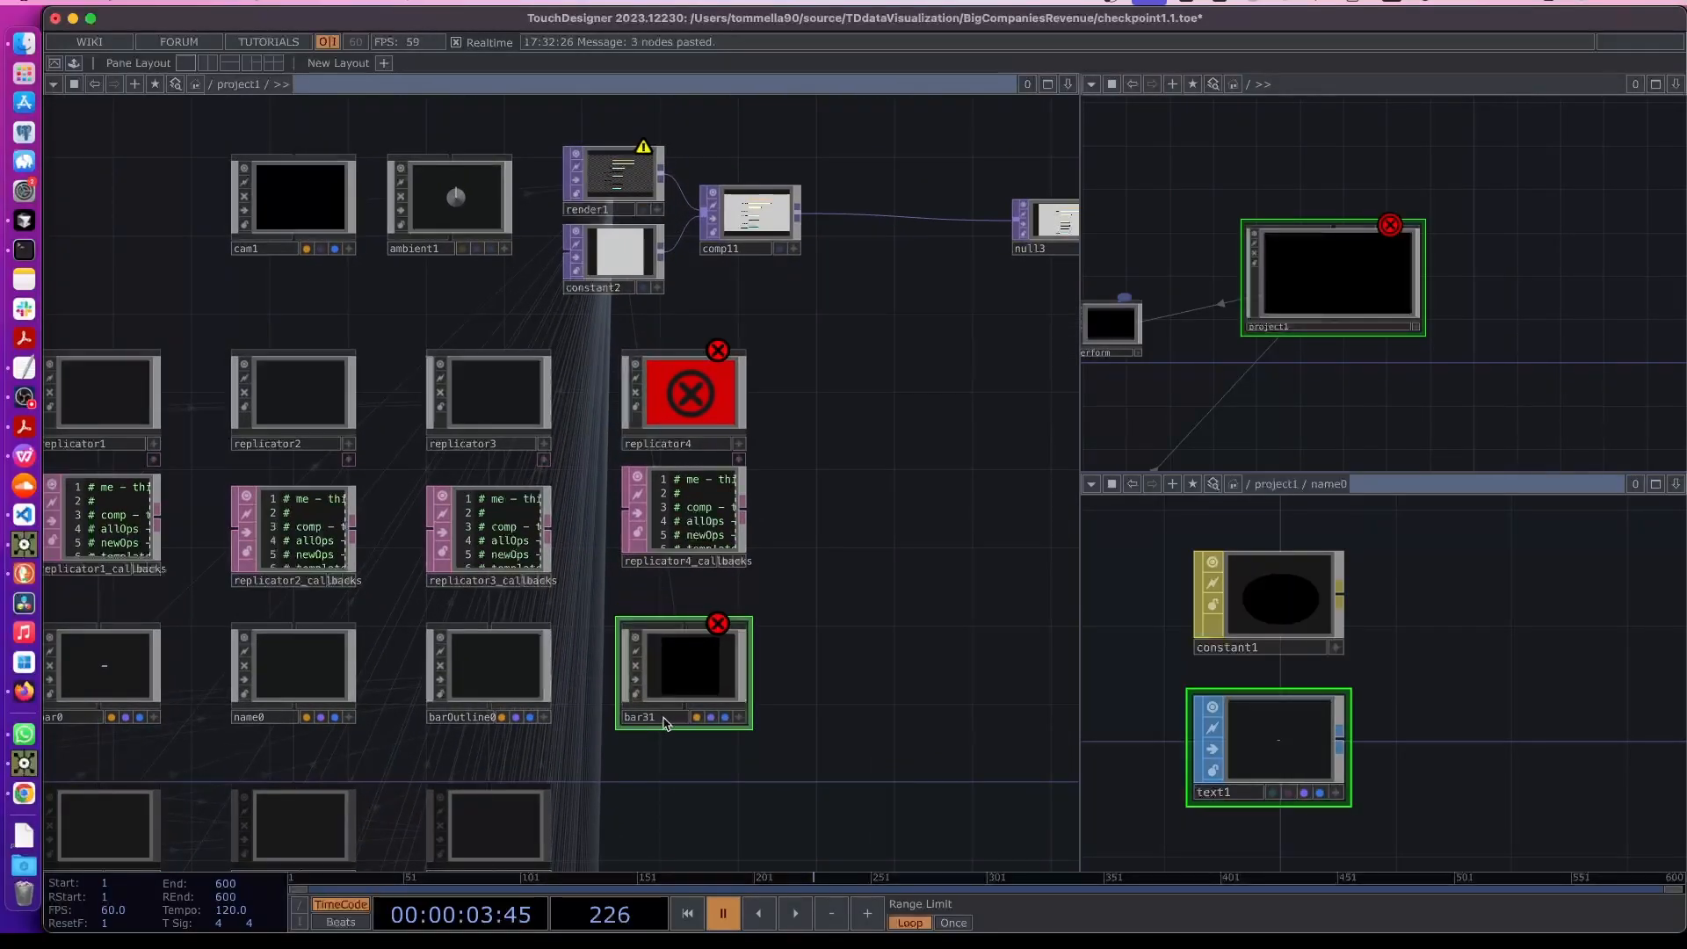
{"action": "left_click", "coordinate": [651, 718]}
{"action": "type", "text": "re"}
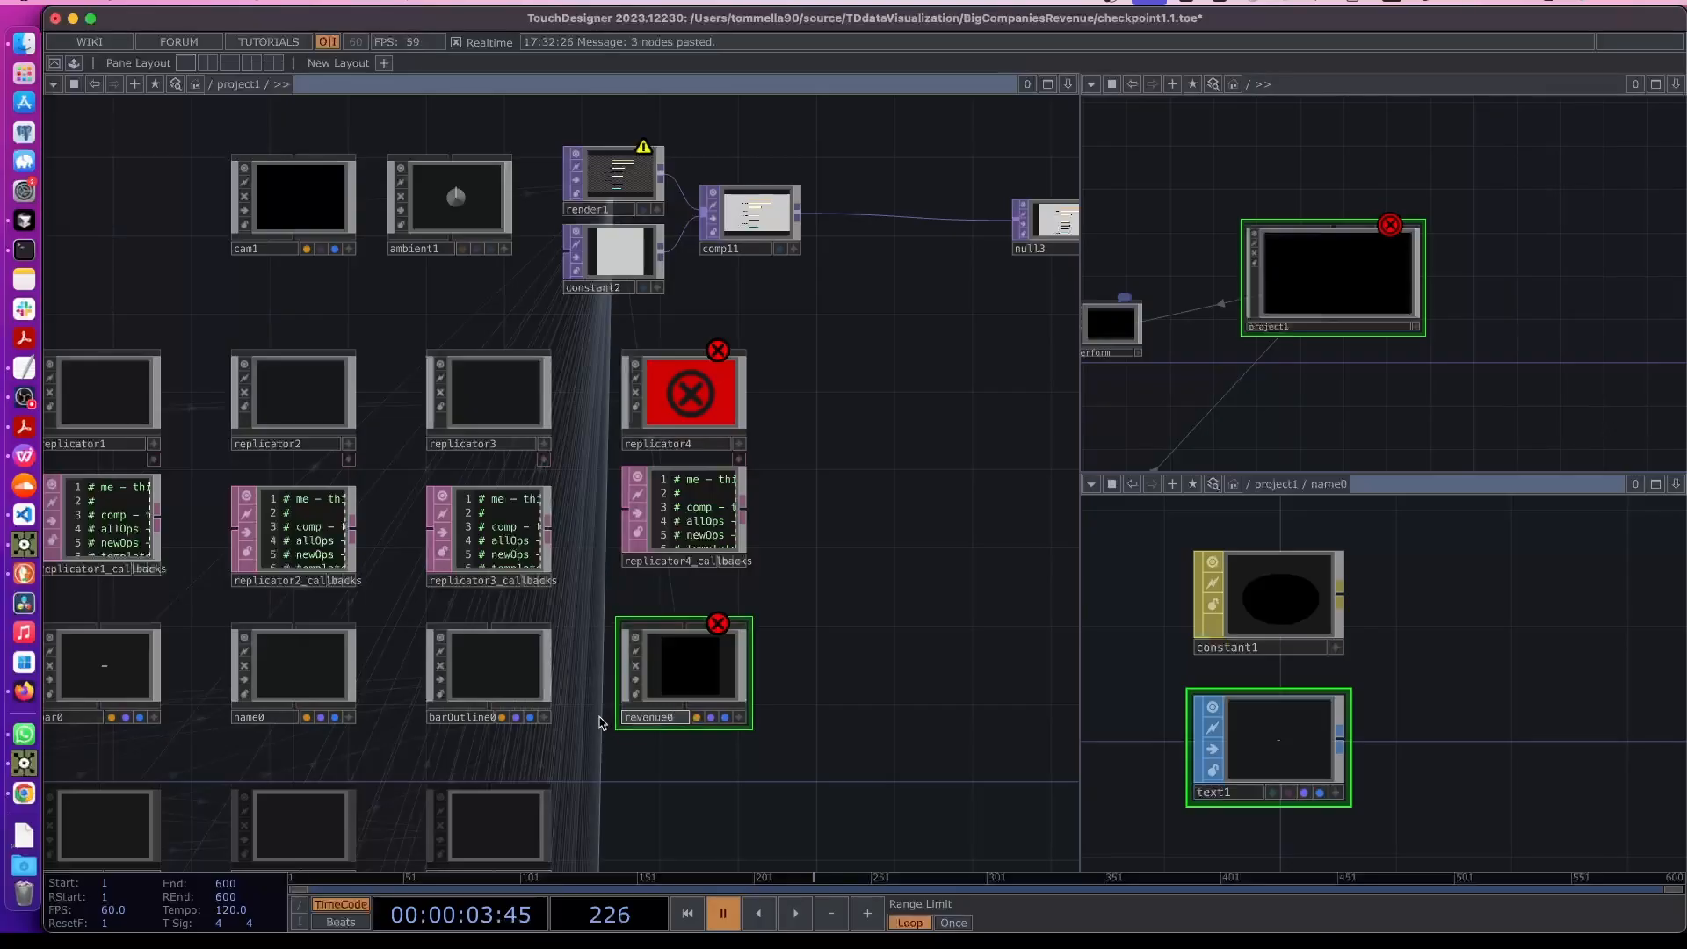
{"action": "type", "text": "venue0"}
{"action": "key", "text": "Return"}
{"action": "left_click", "coordinate": [571, 756]}
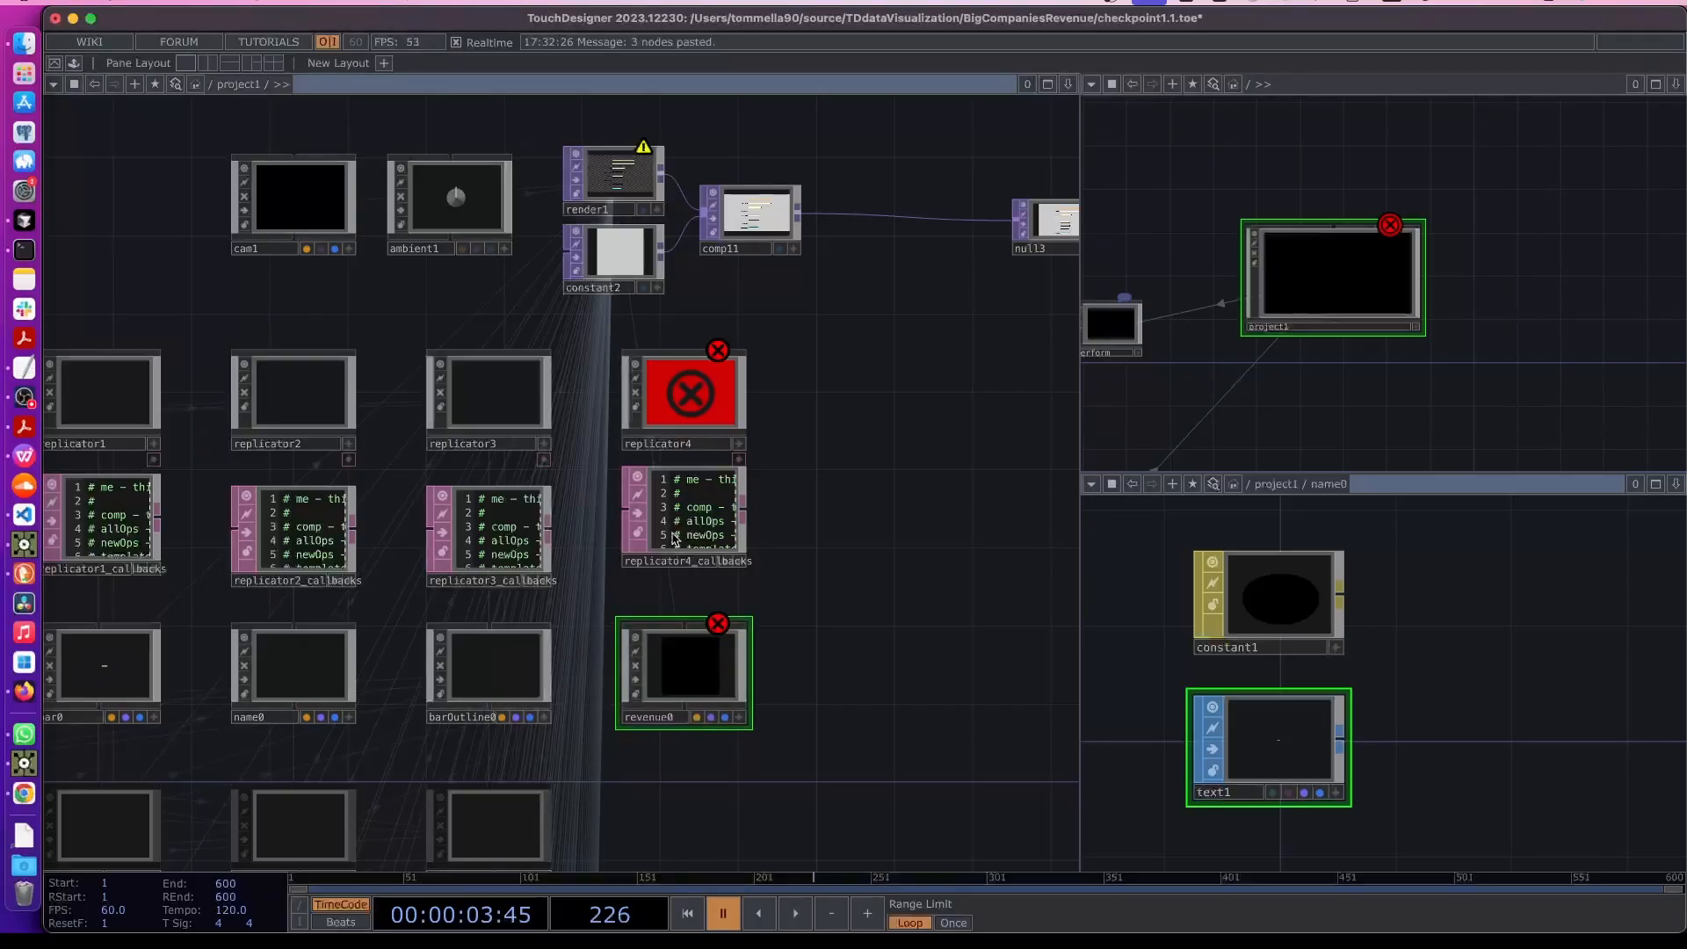
- Set replicator4's Operator Prefix to revenue and its Layout Origin X to 750
{"action": "left_click", "coordinate": [692, 419]}
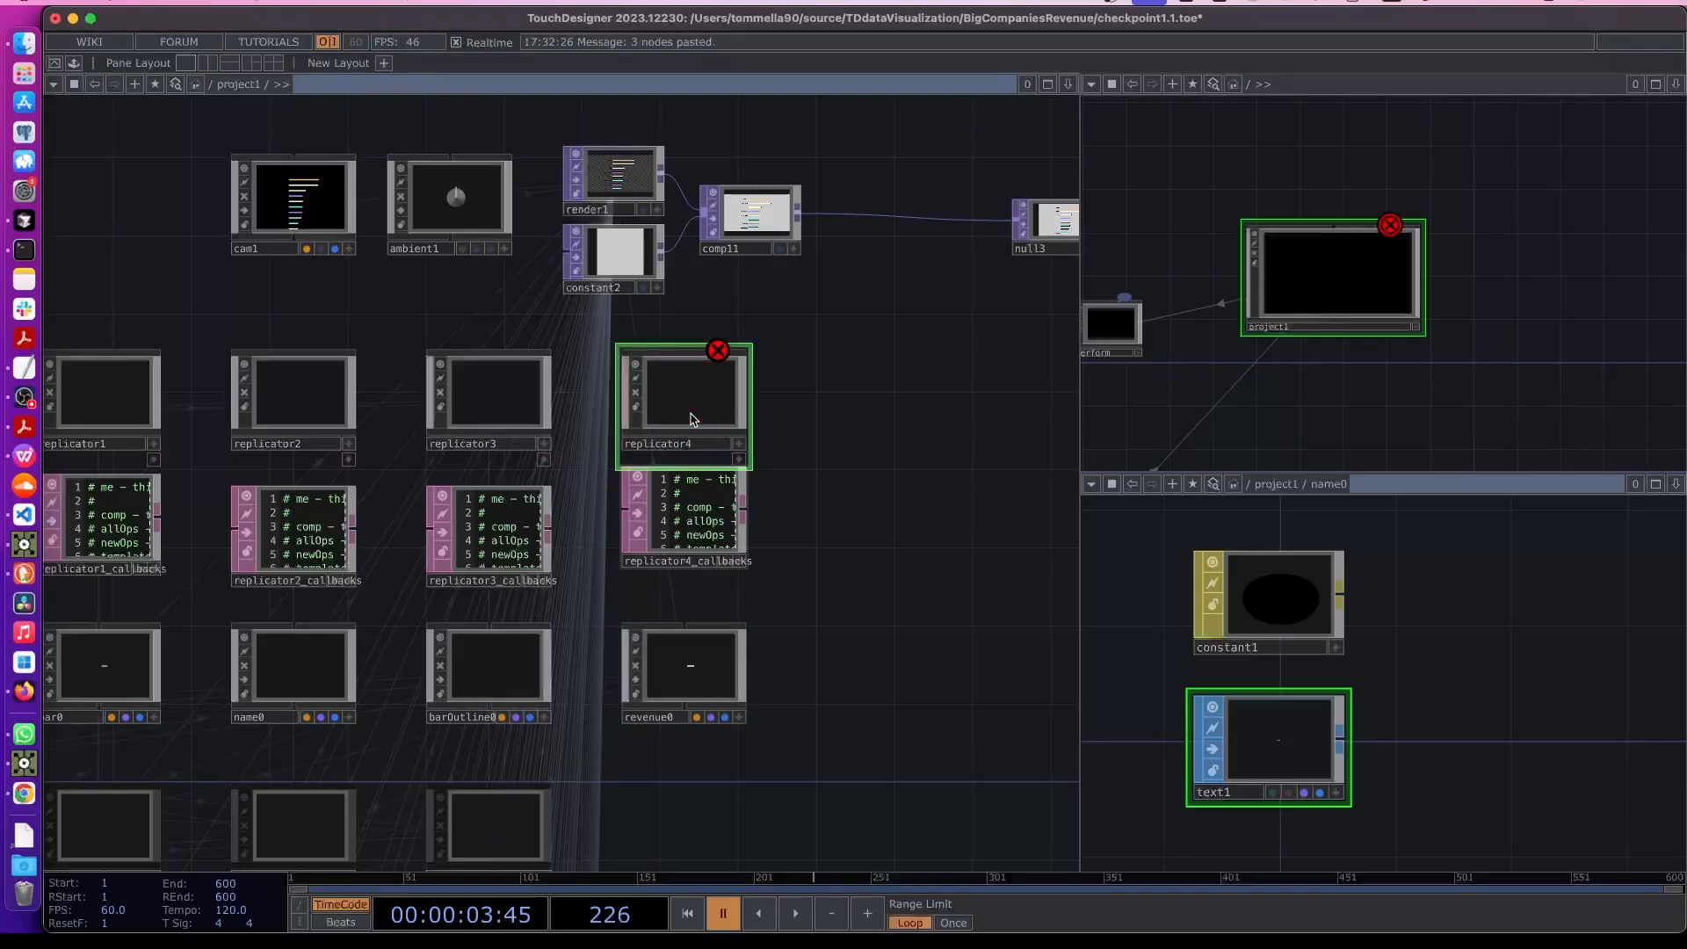
{"action": "key", "text": "p"}
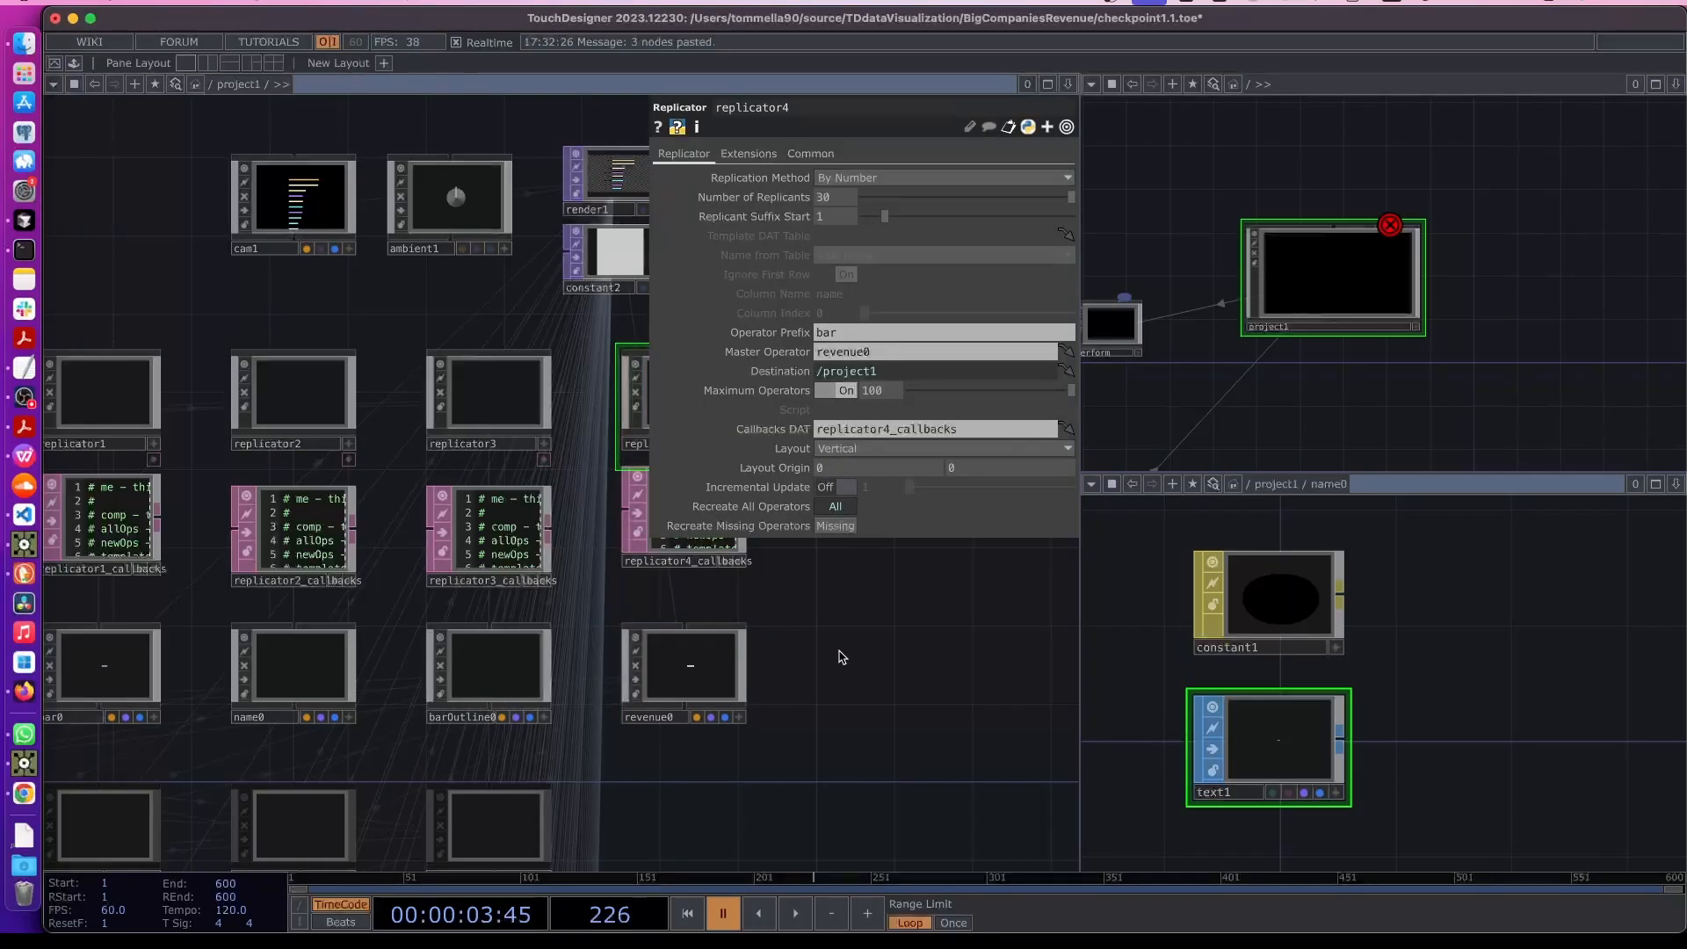
{"action": "left_click_drag", "start_coordinate": [840, 655], "coordinate": [721, 747]}
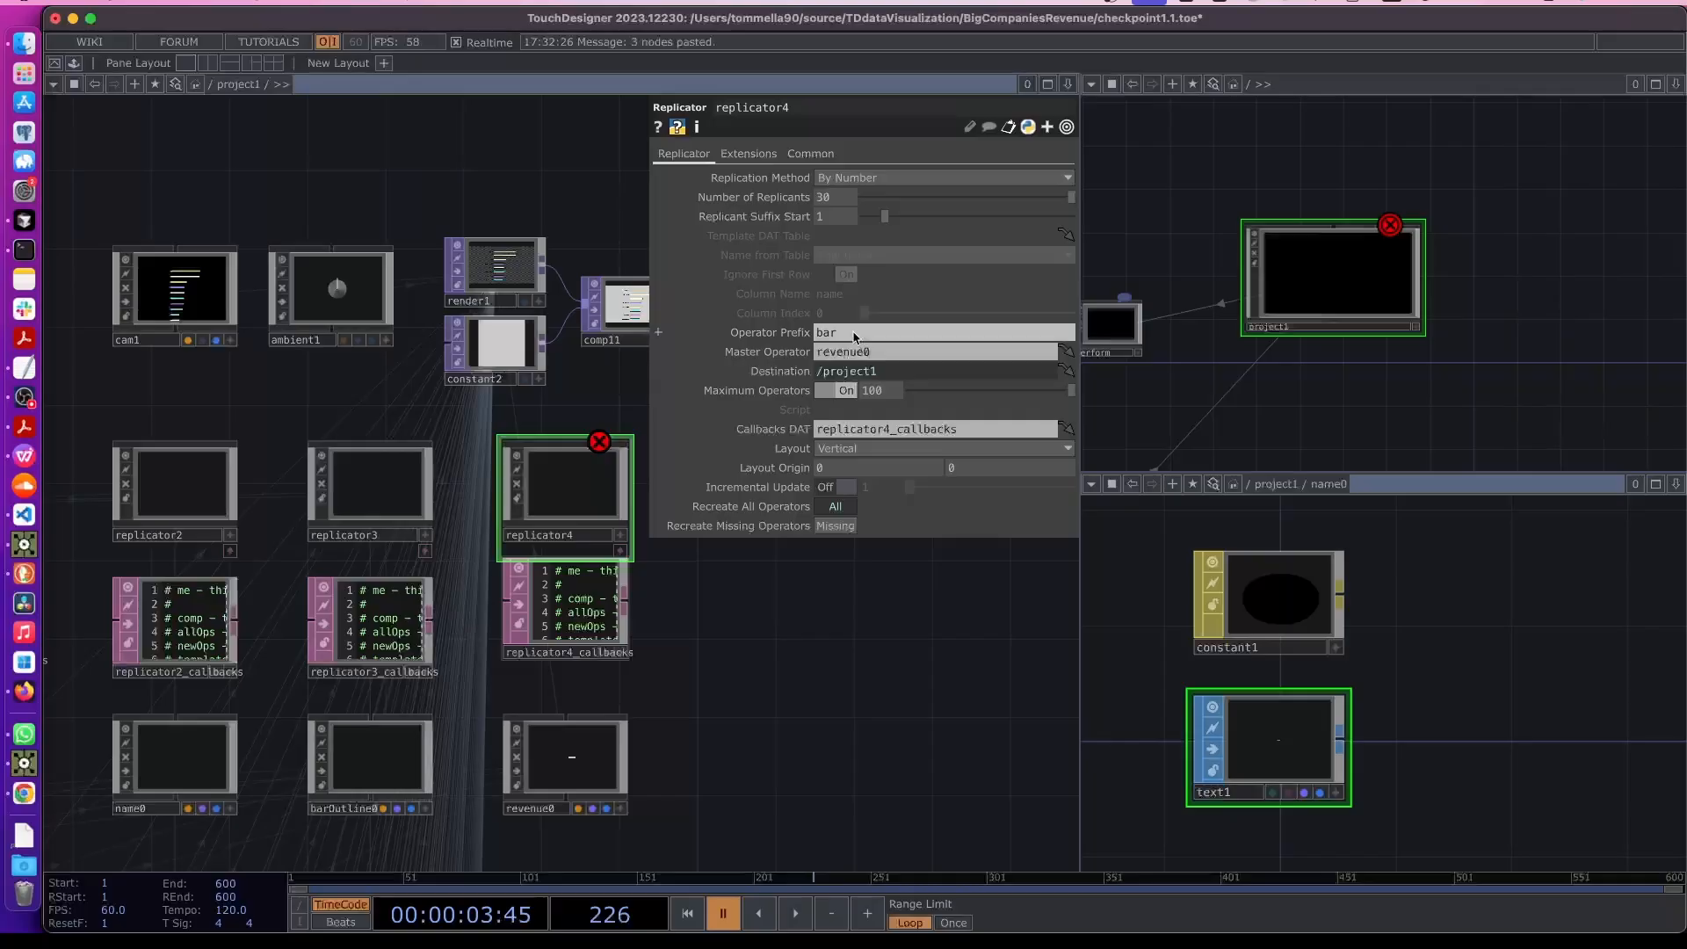
{"action": "type", "text": "revenue"}
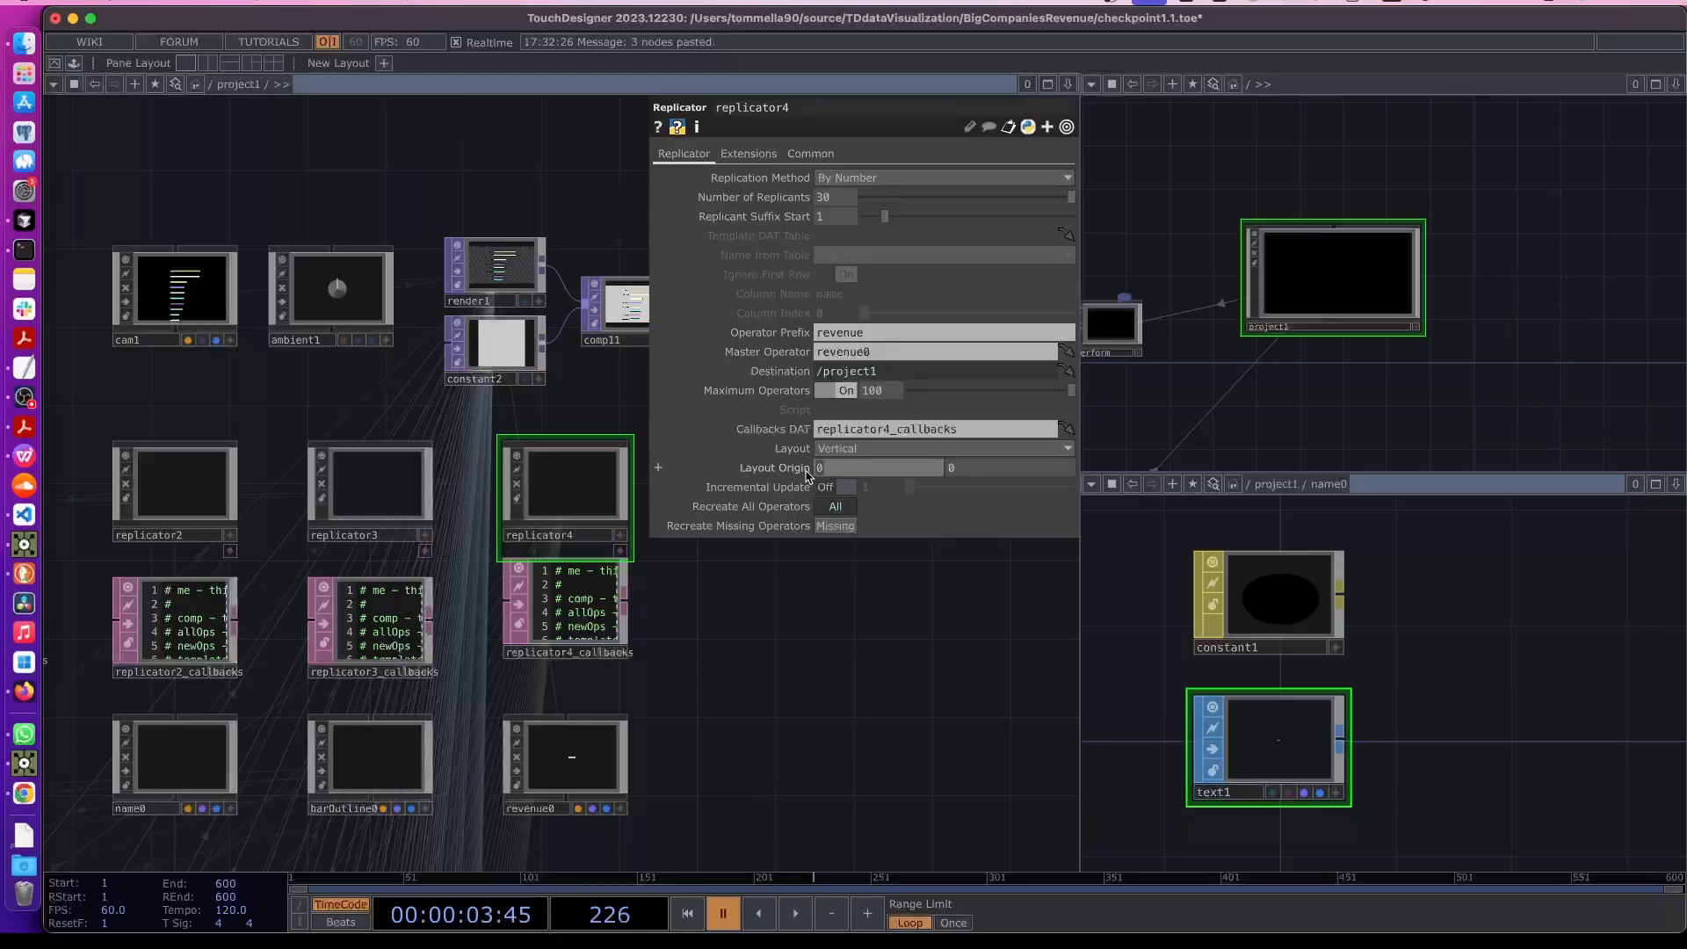
{"action": "type", "text": "75"}
{"action": "key", "text": "Return"}
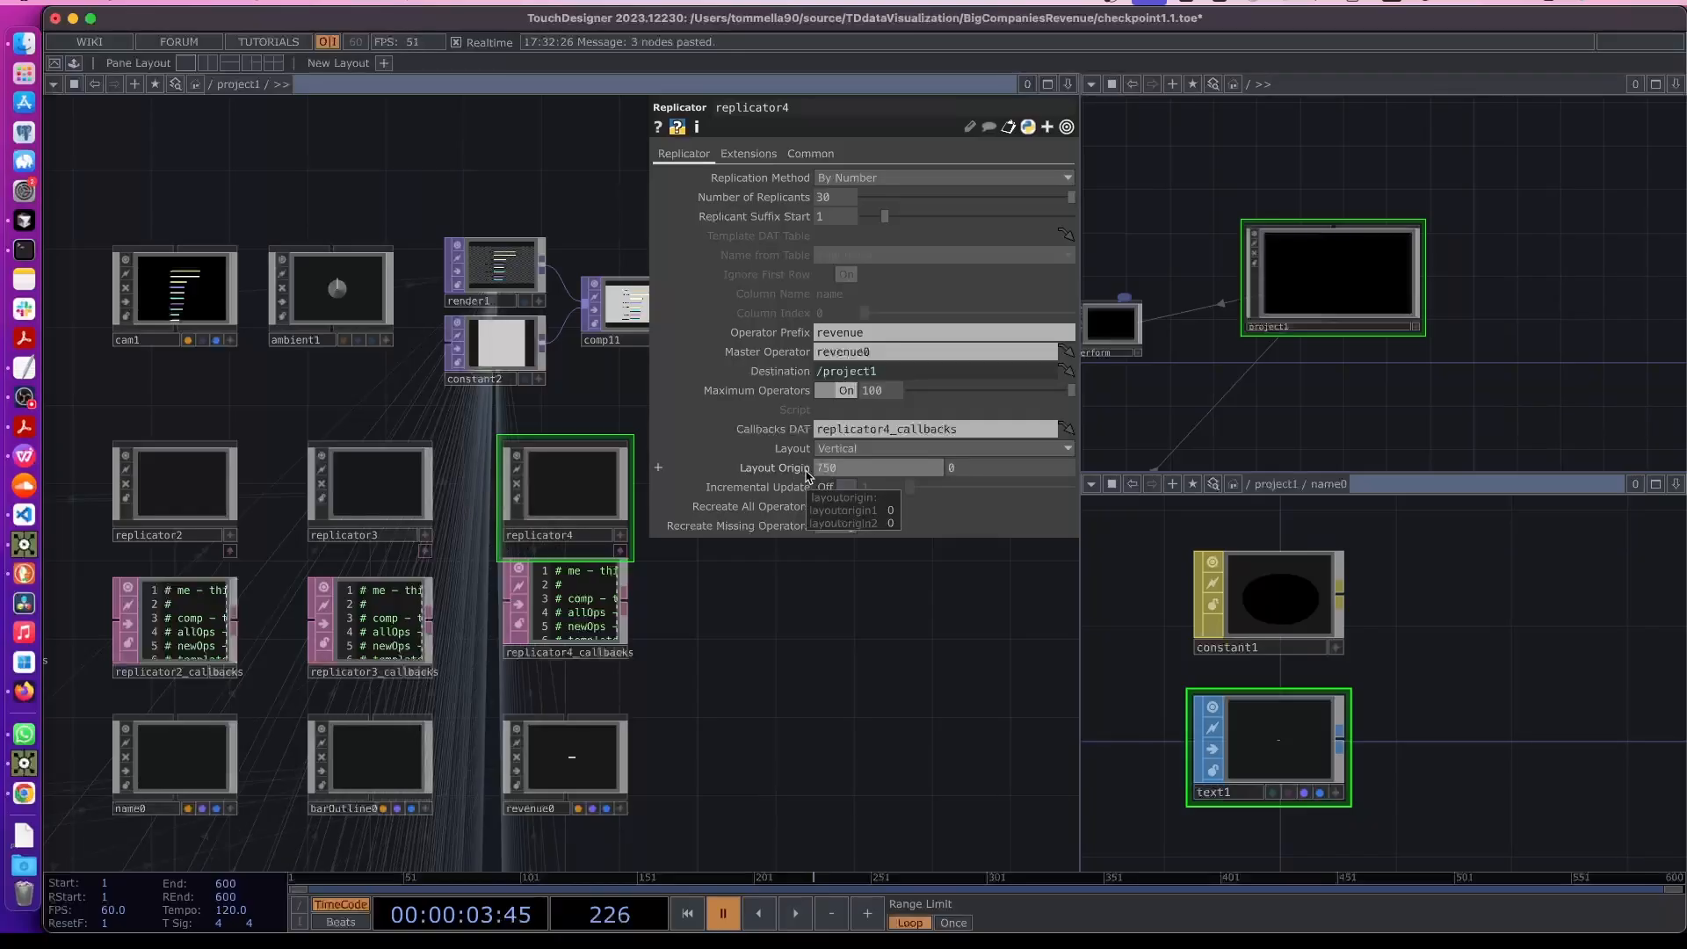
- Open revenue0's custom parameters in the Component Editor
{"action": "left_click_drag", "start_coordinate": [786, 823], "coordinate": [614, 678]}
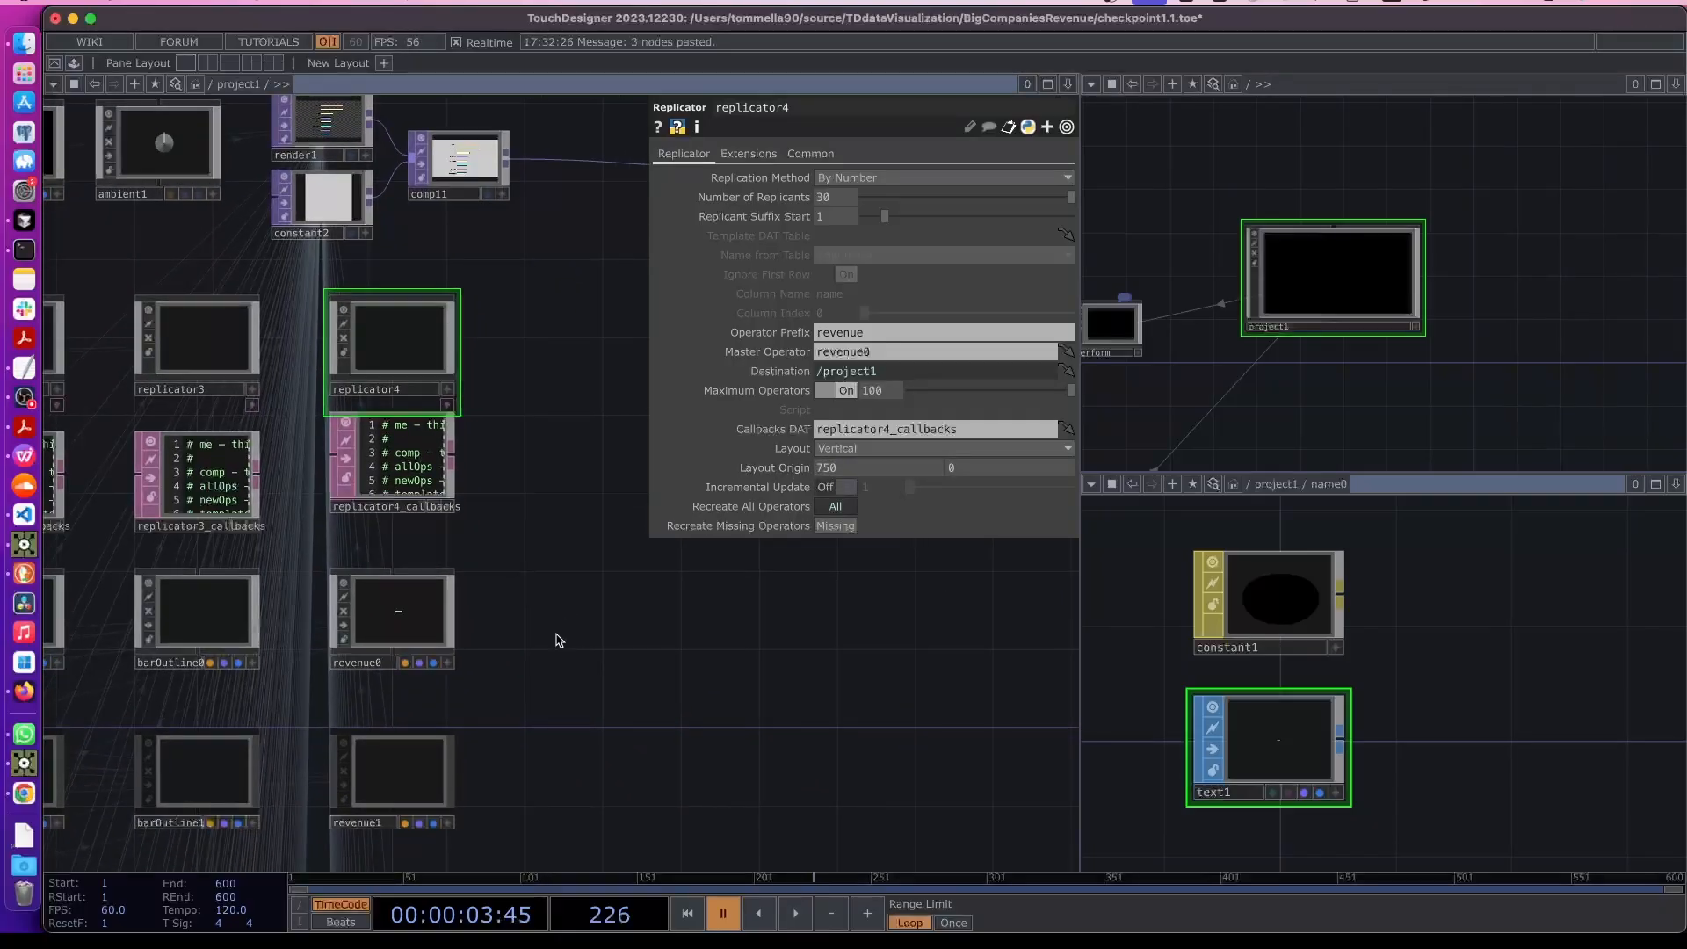
{"action": "scroll", "coordinate": [558, 640], "scroll_direction": "left", "scroll_amount": 5}
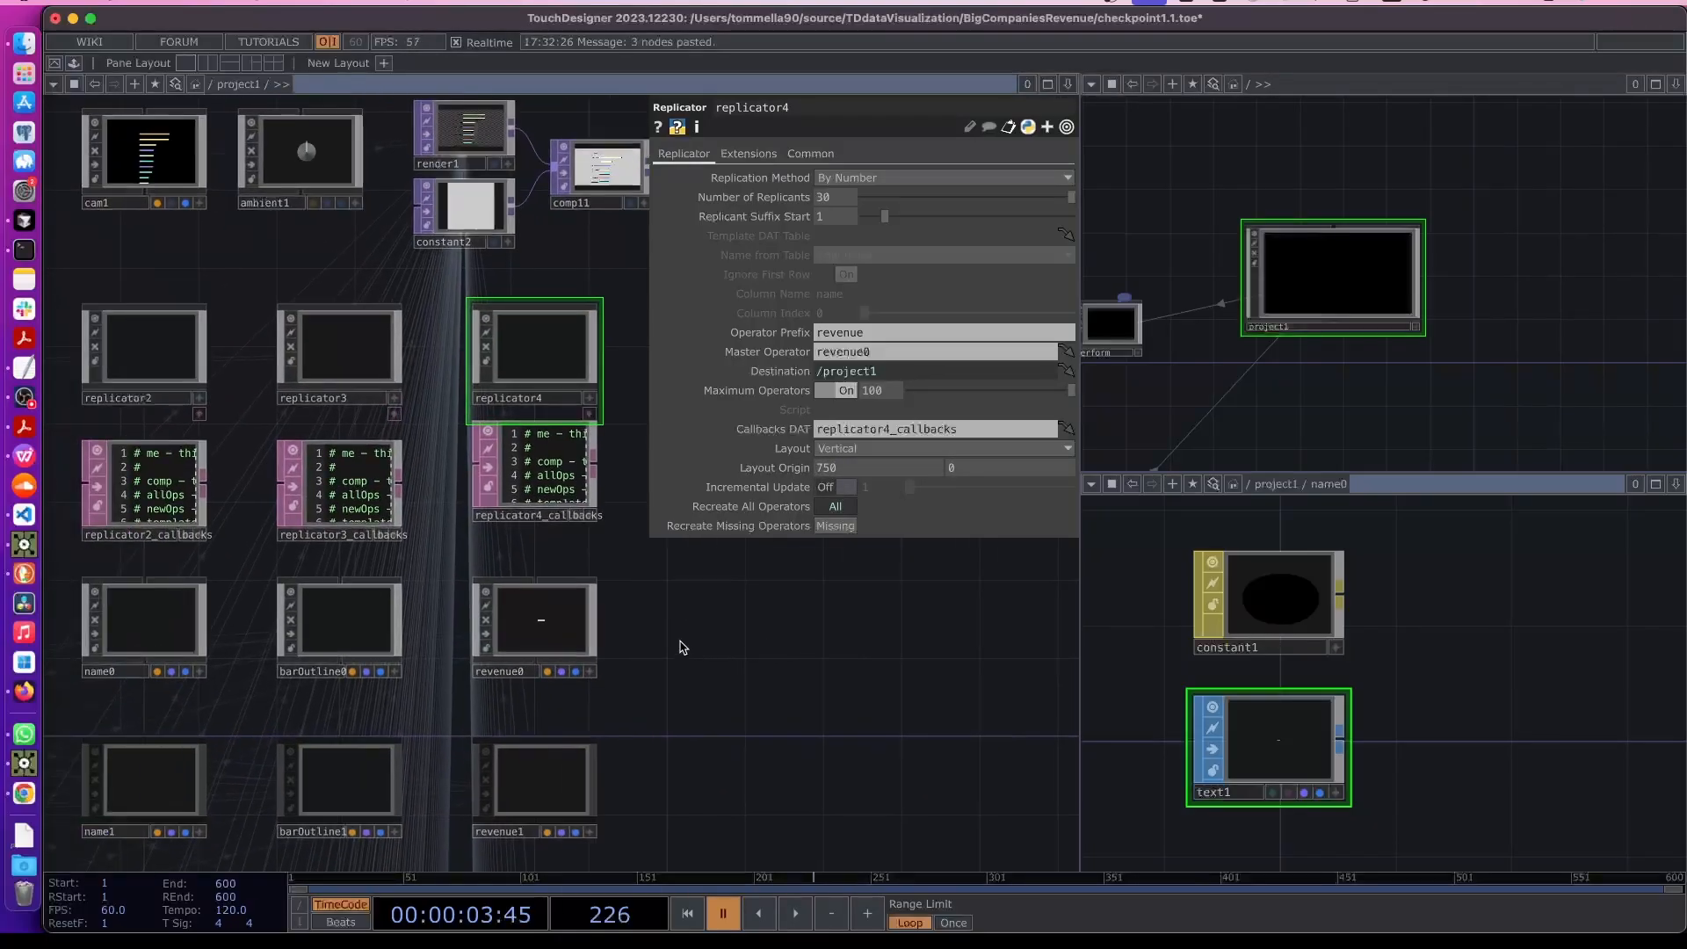
{"action": "left_click", "coordinate": [524, 667]}
{"action": "left_click", "coordinate": [678, 178]}
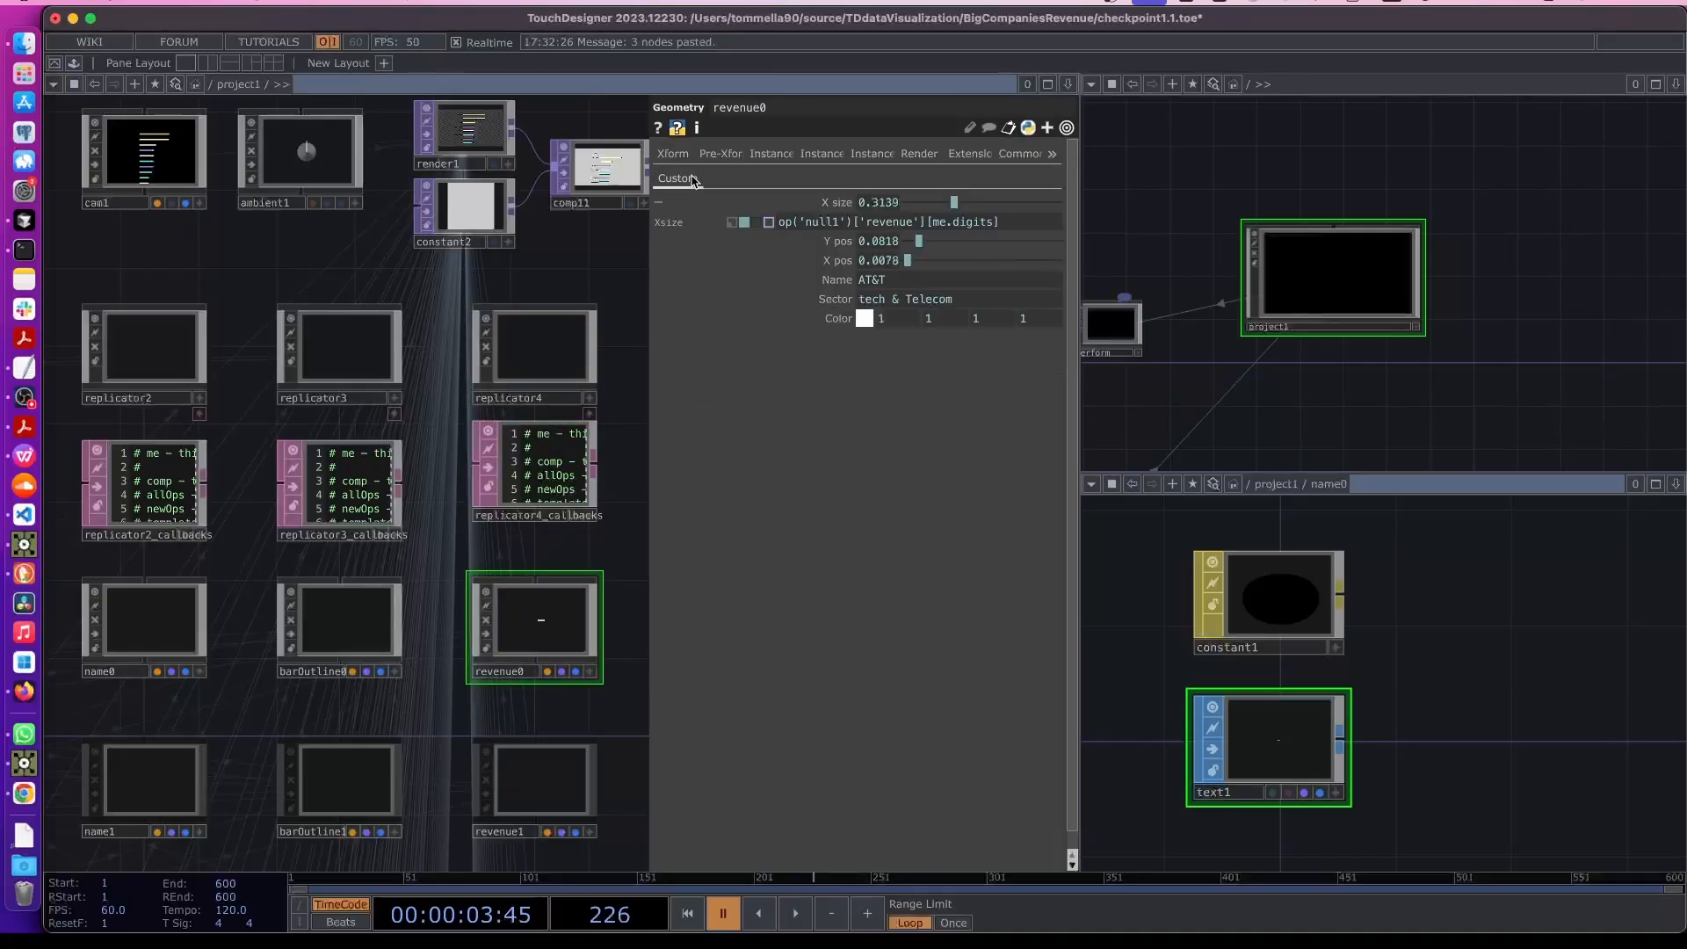
{"action": "left_click", "coordinate": [831, 206]}
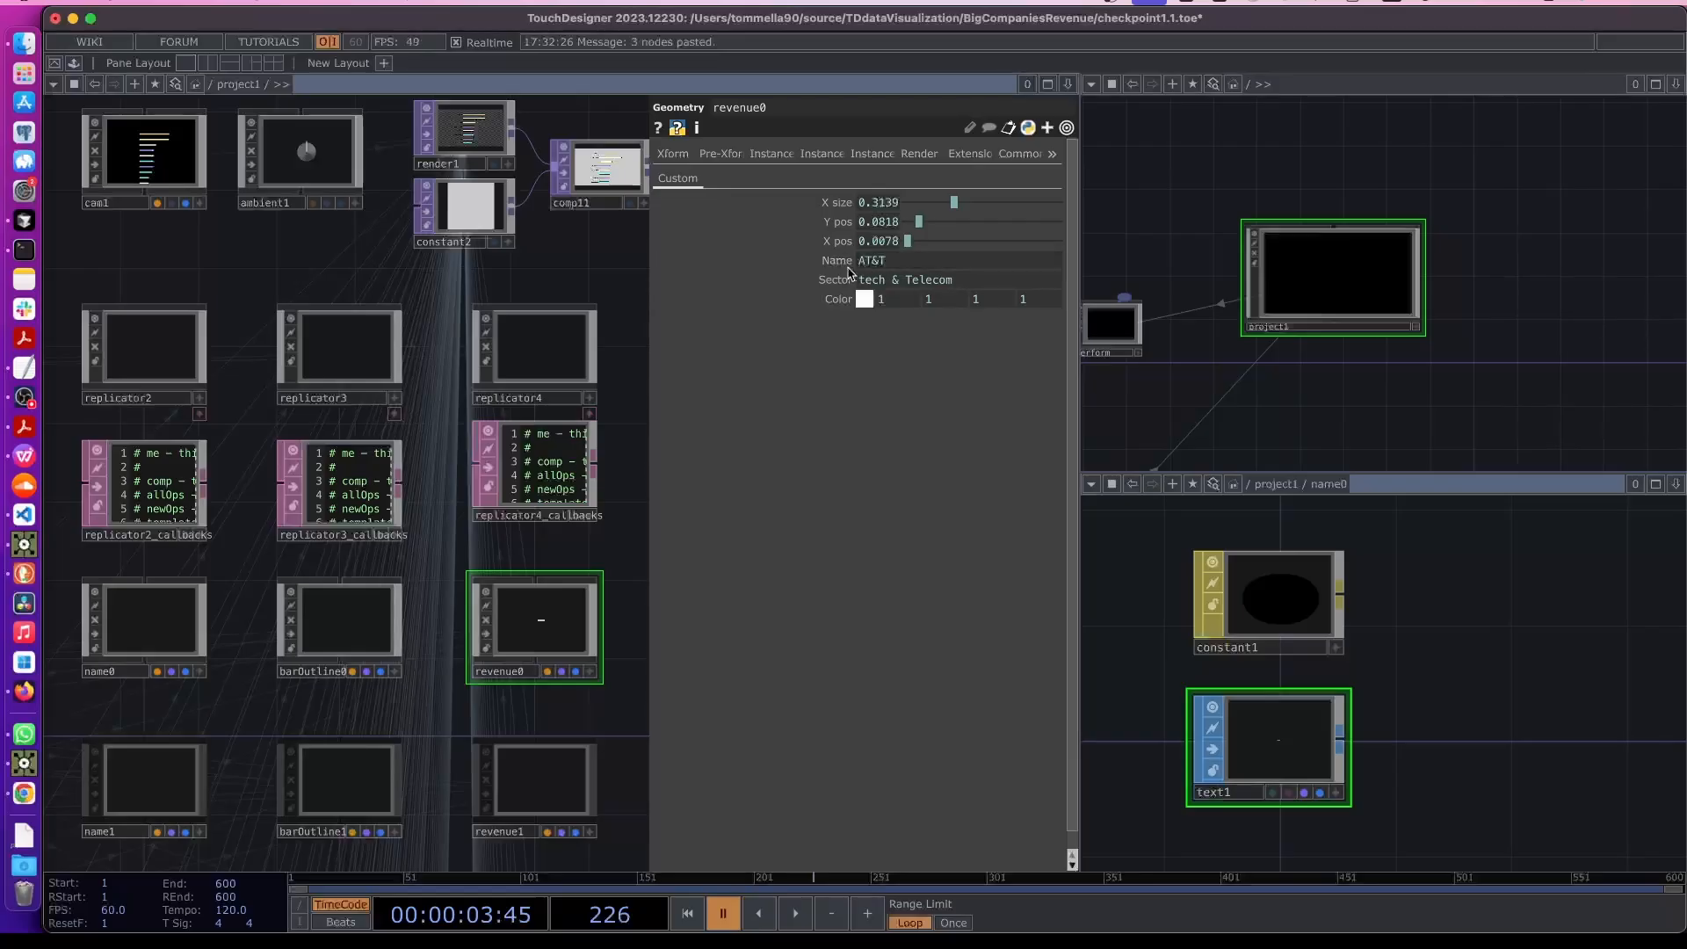
{"action": "right_click", "coordinate": [555, 639]}
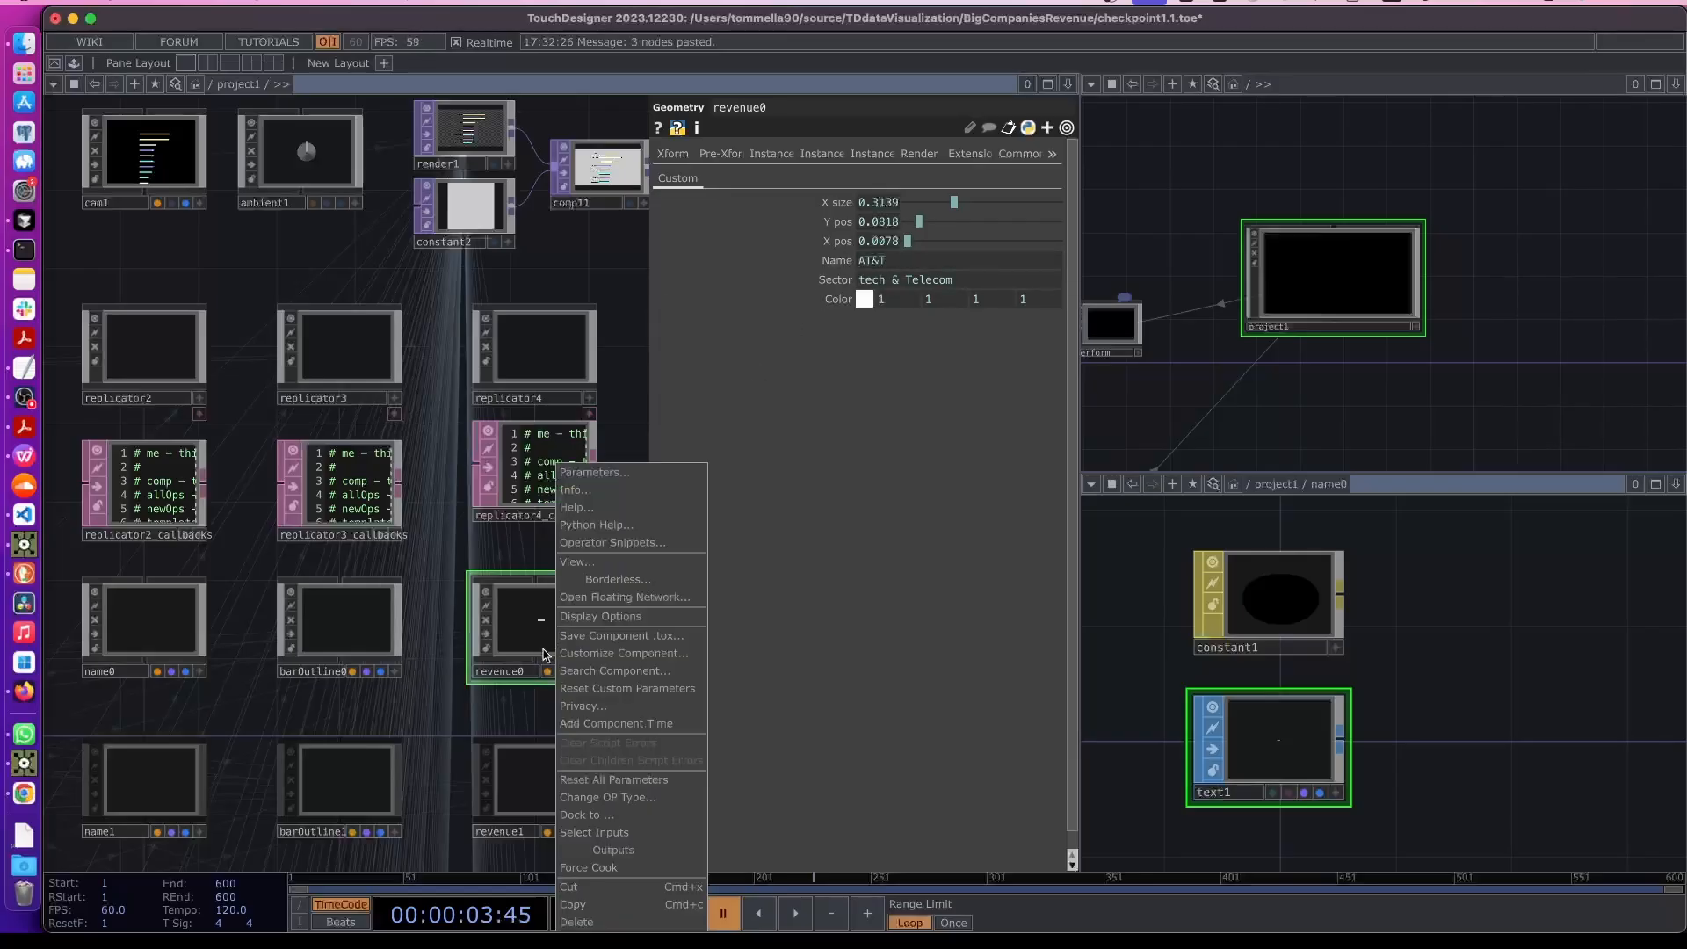
{"action": "left_click", "coordinate": [599, 654]}
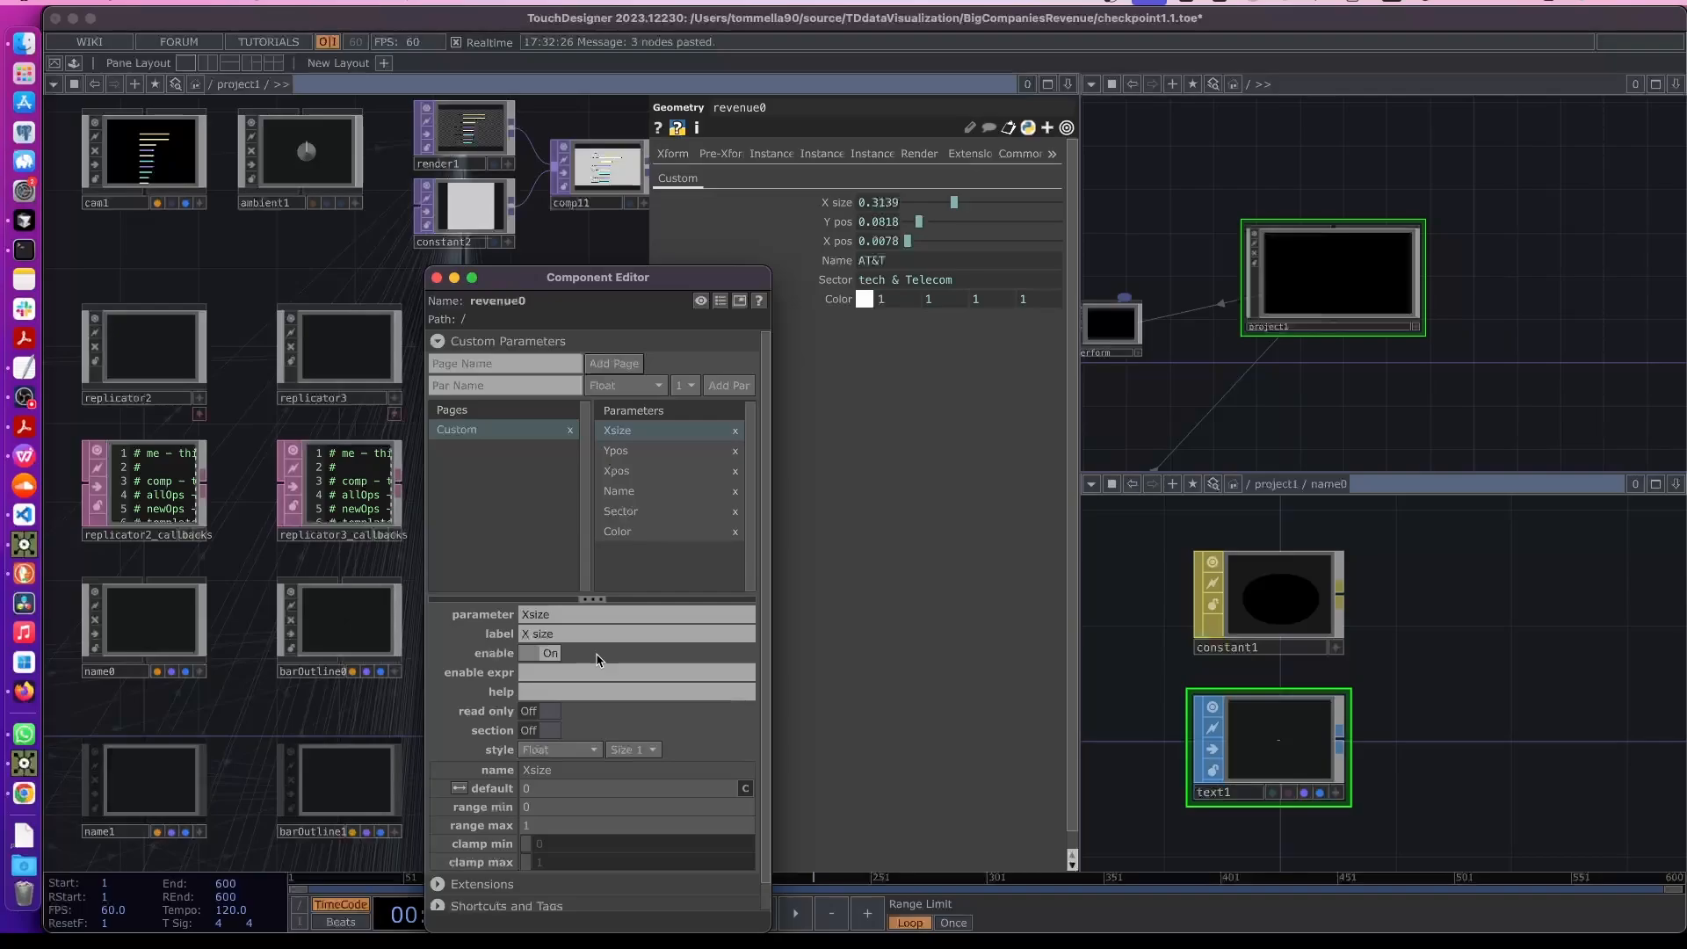
- Rename the Name custom parameter to Revenue, with label NameRevenue
{"action": "left_click", "coordinate": [648, 491]}
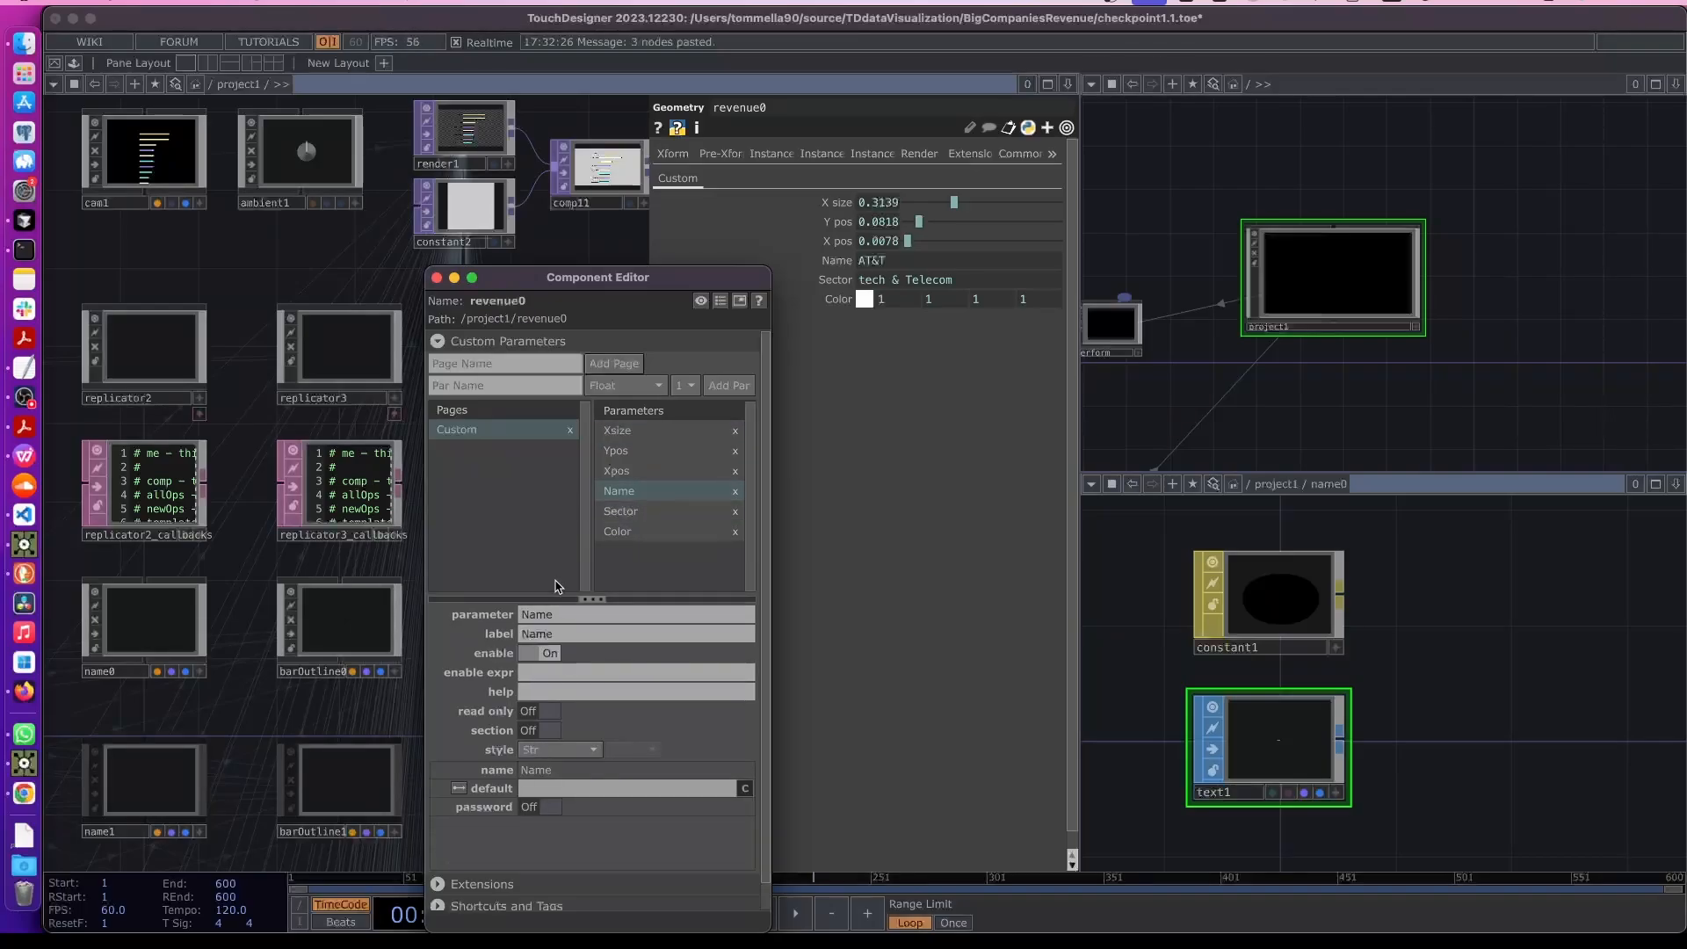
{"action": "left_click_drag", "start_coordinate": [570, 615], "coordinate": [477, 617]}
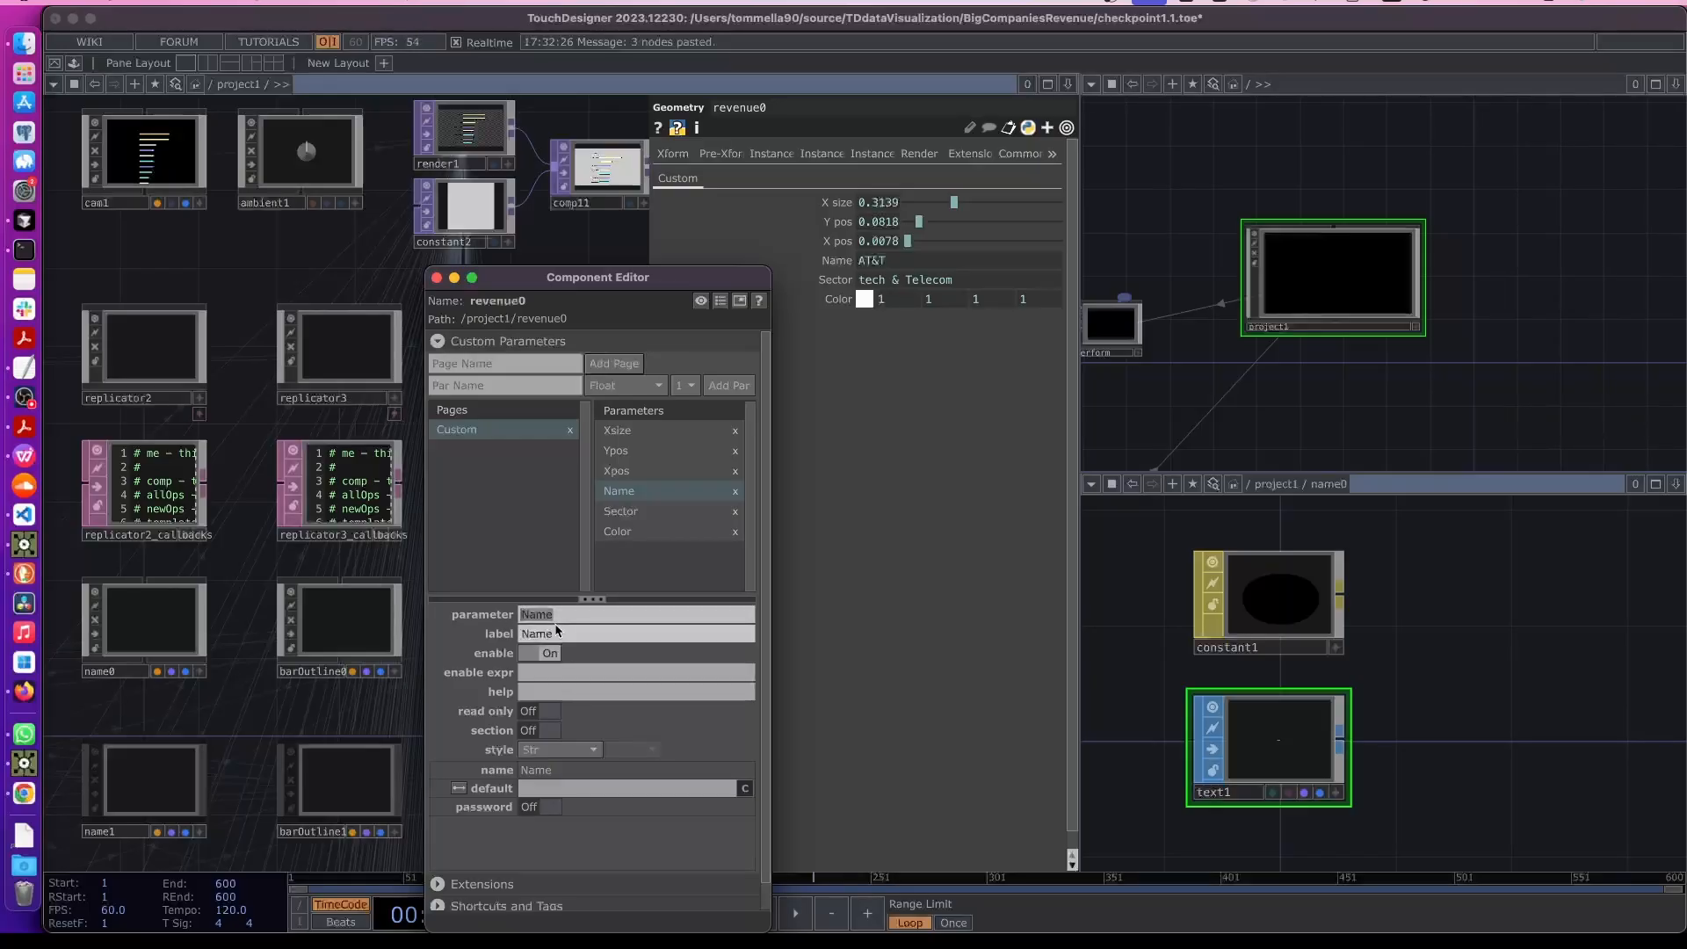
{"action": "type", "text": "Revenue"}
{"action": "left_click_drag", "start_coordinate": [586, 618], "coordinate": [489, 617]}
{"action": "left_click", "coordinate": [566, 637]}
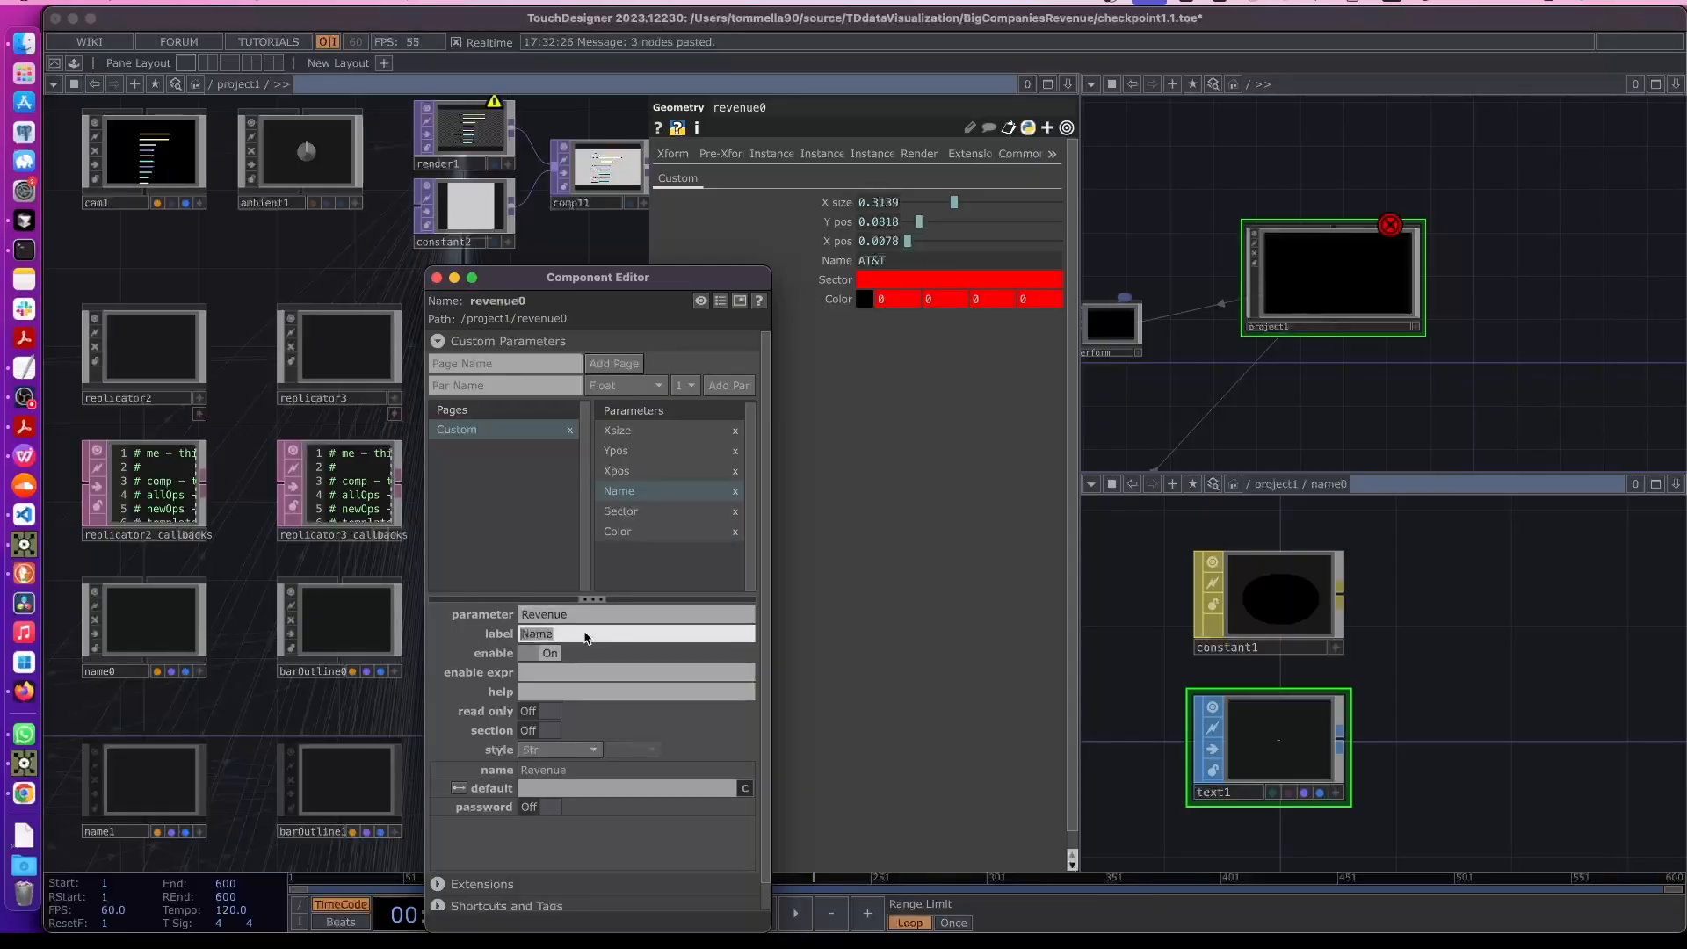
{"action": "key", "text": "super+v"}
{"action": "left_click", "coordinate": [871, 672]}
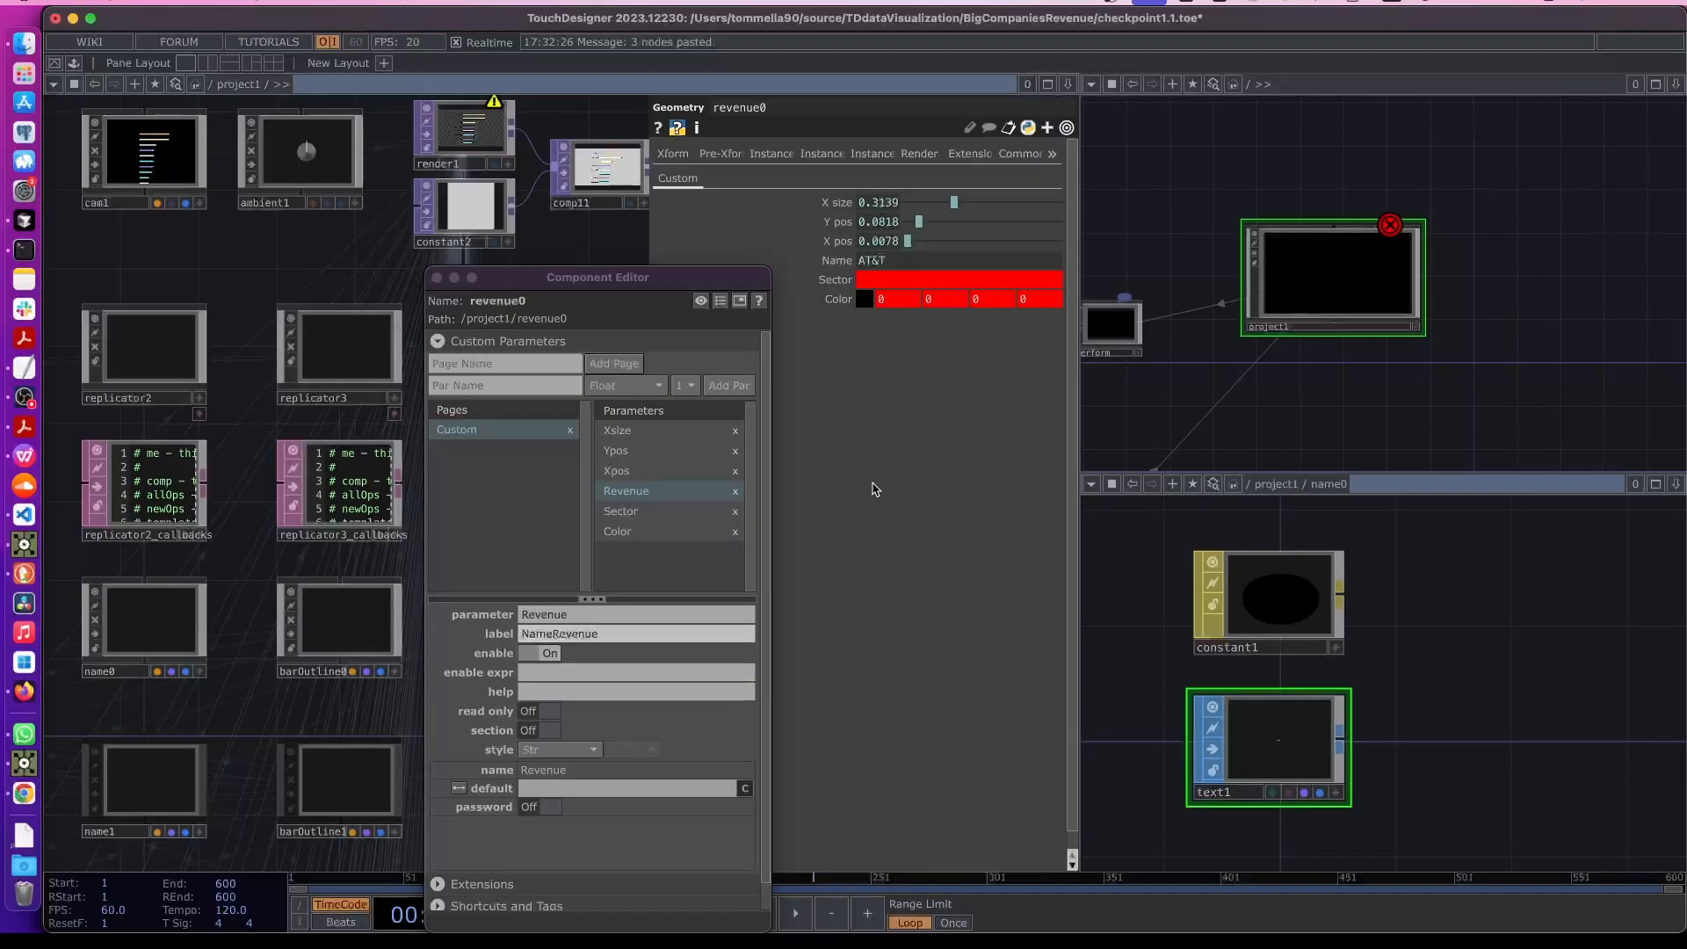
- Delete the Sector custom parameter and close the Component Editor
{"action": "left_click_drag", "start_coordinate": [609, 276], "coordinate": [490, 278]}
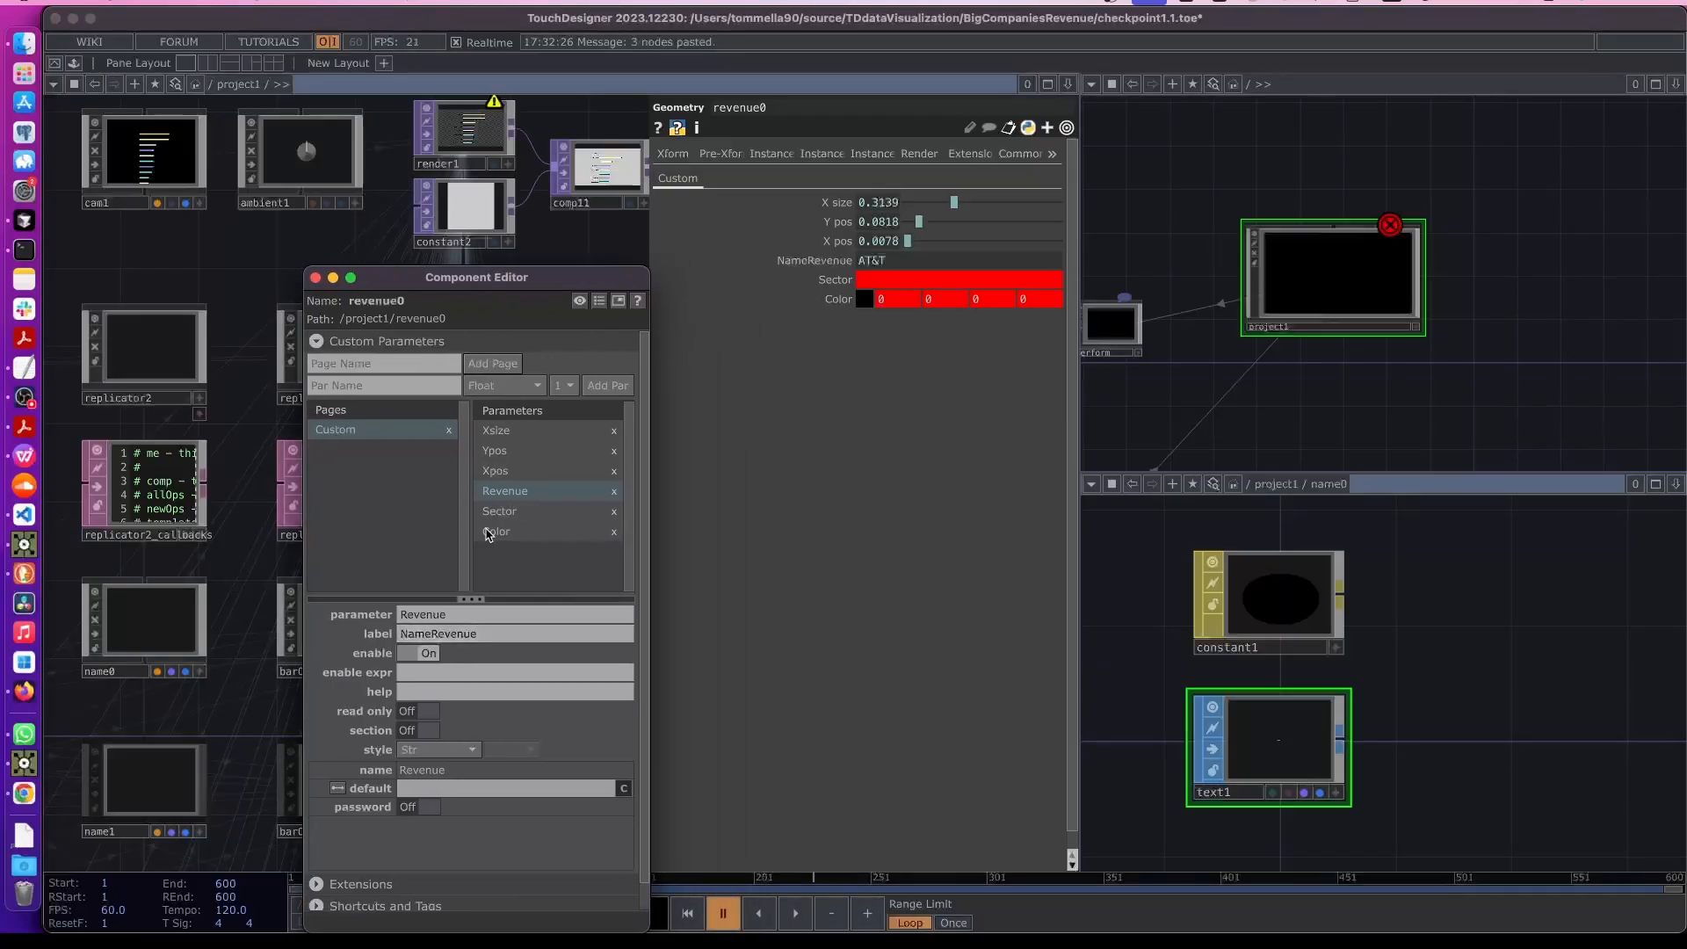
{"action": "left_click", "coordinate": [531, 513]}
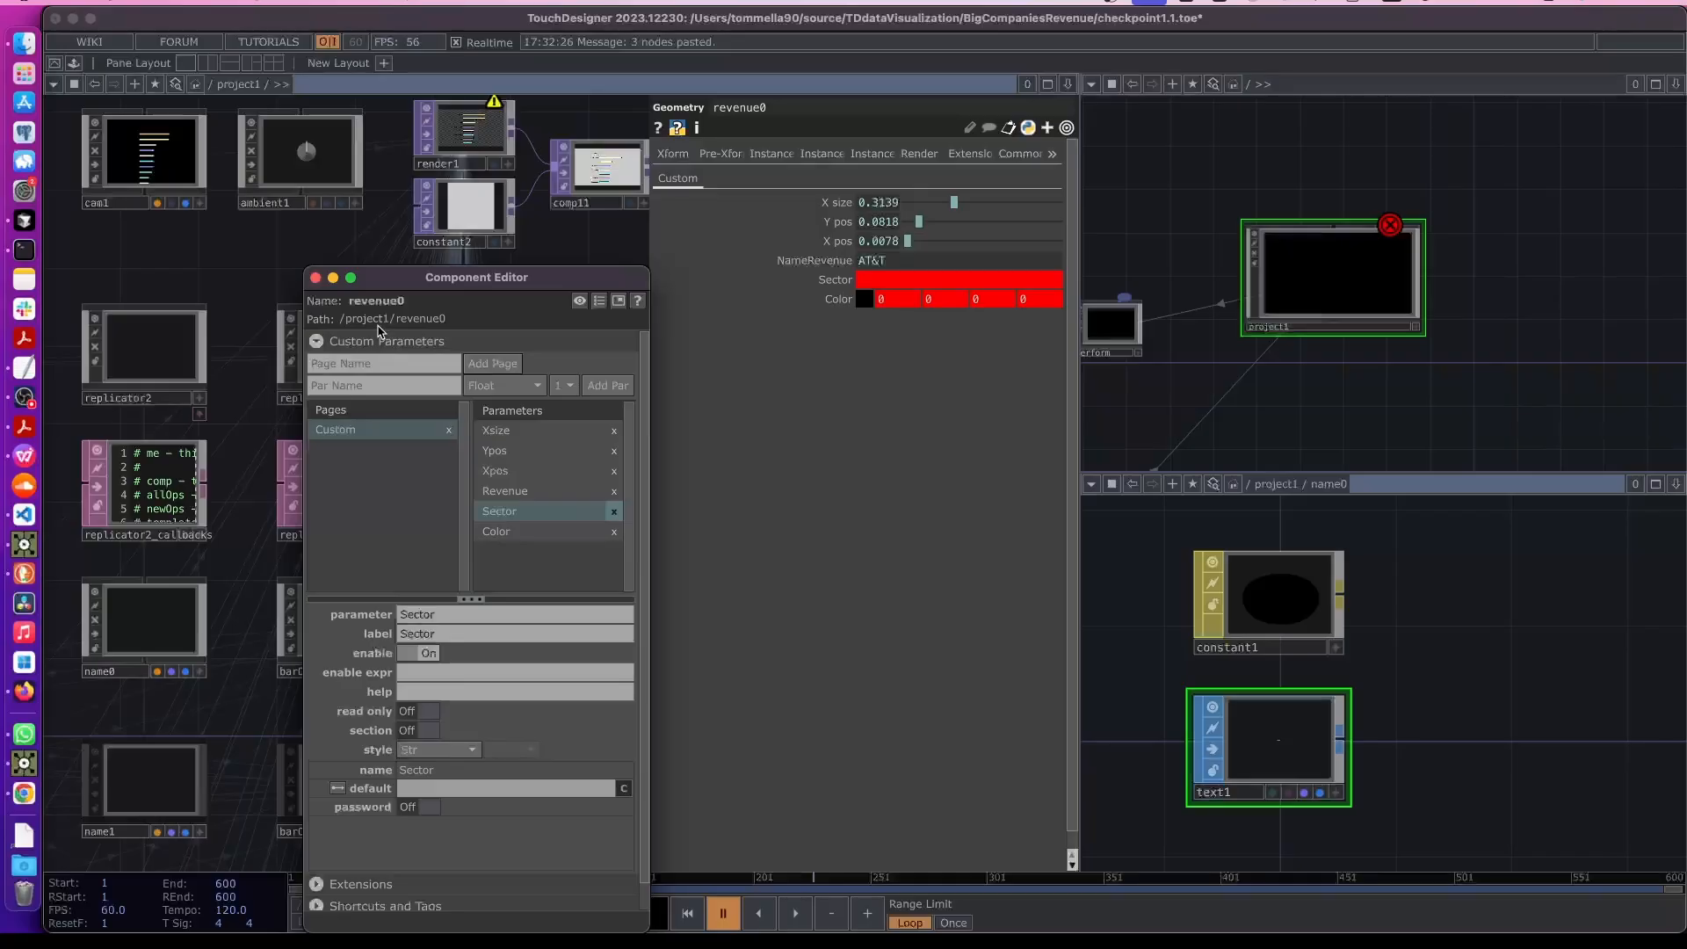
{"action": "key", "text": "Delete"}
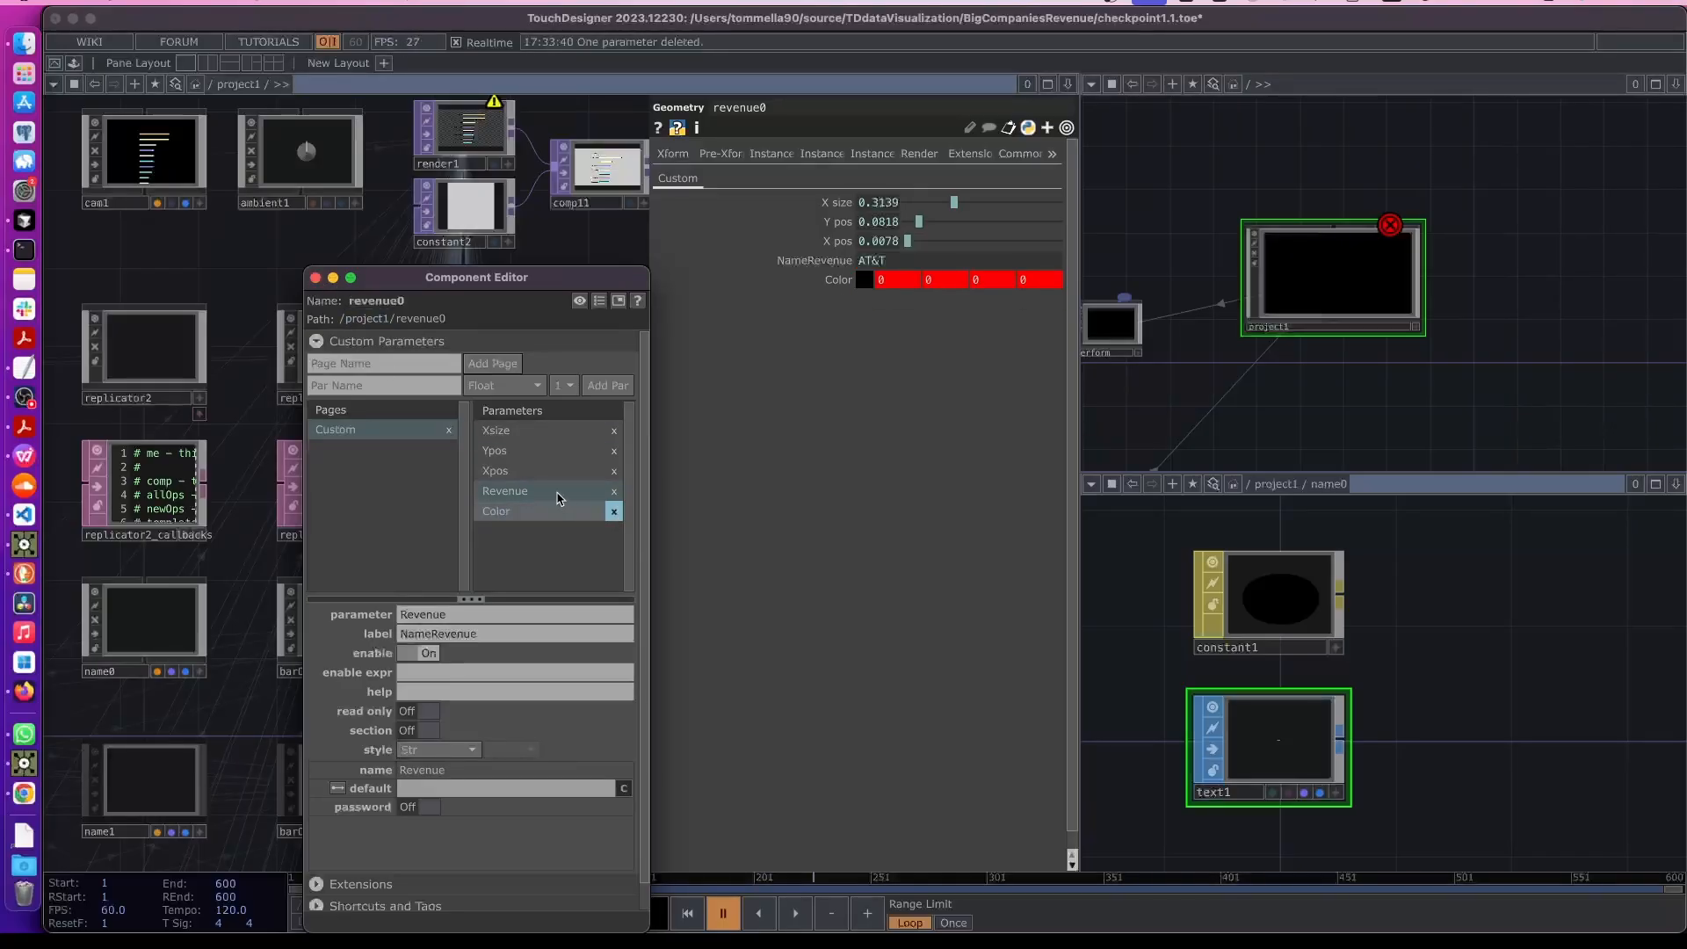
{"action": "left_click", "coordinate": [316, 278]}
- Inside revenue0, remove the parent-color expressions from the color Constant's red, green and blue channels
{"action": "scroll", "coordinate": [348, 479], "scroll_direction": "down", "scroll_amount": 2}
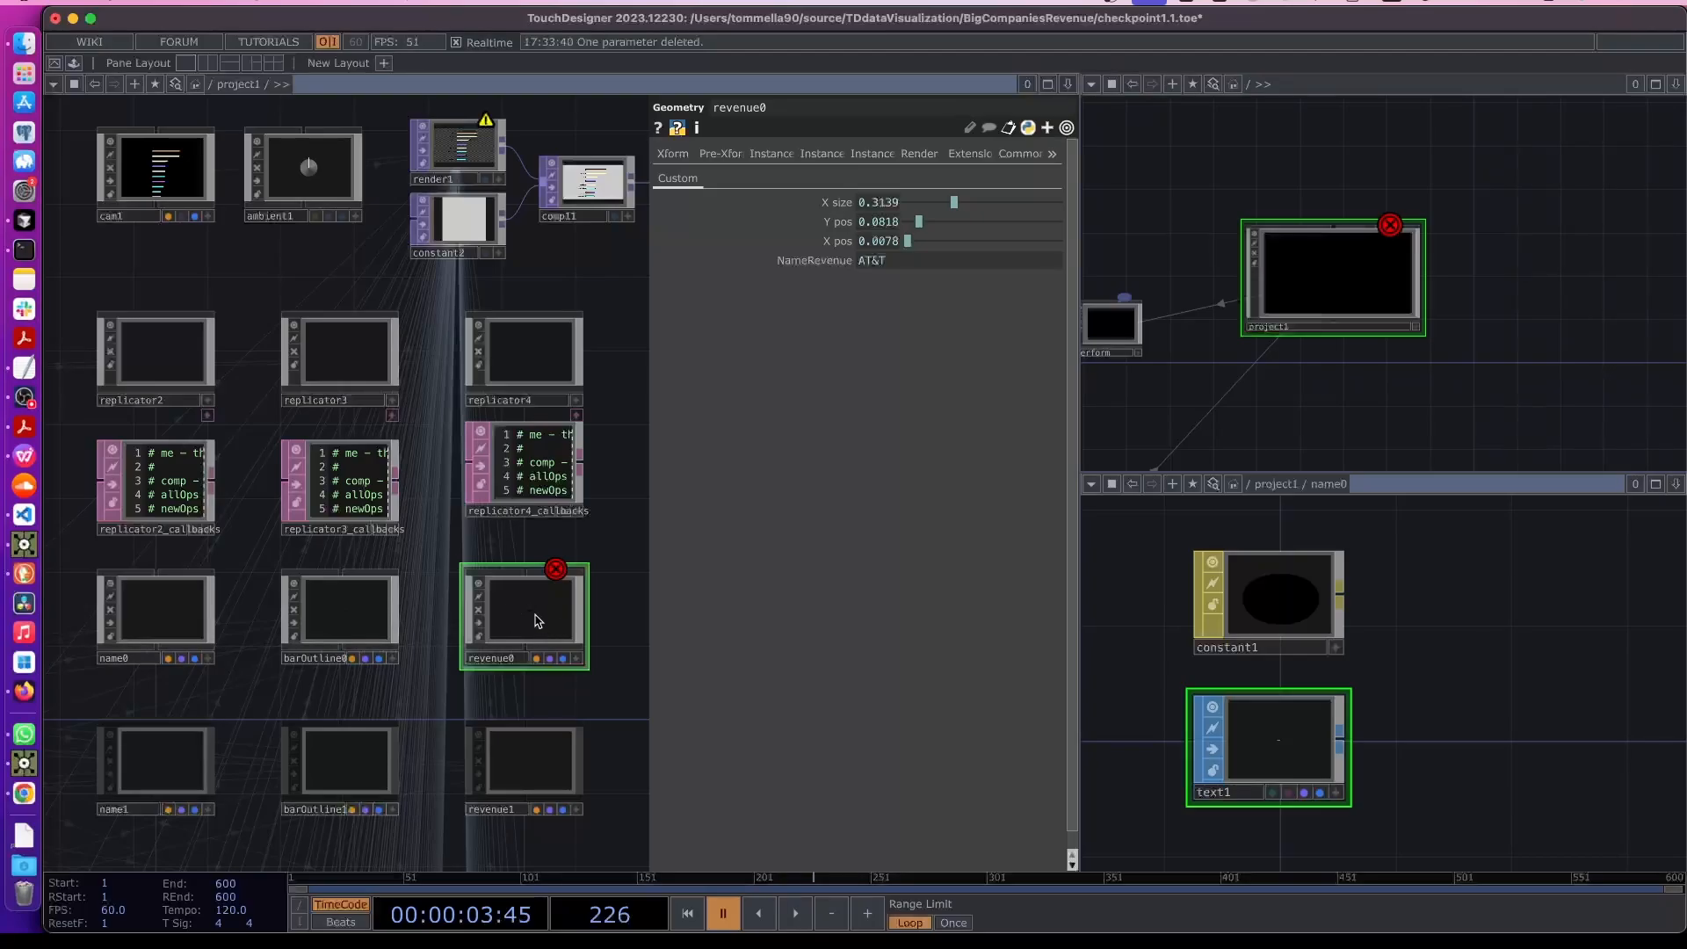
{"action": "key", "text": "i"}
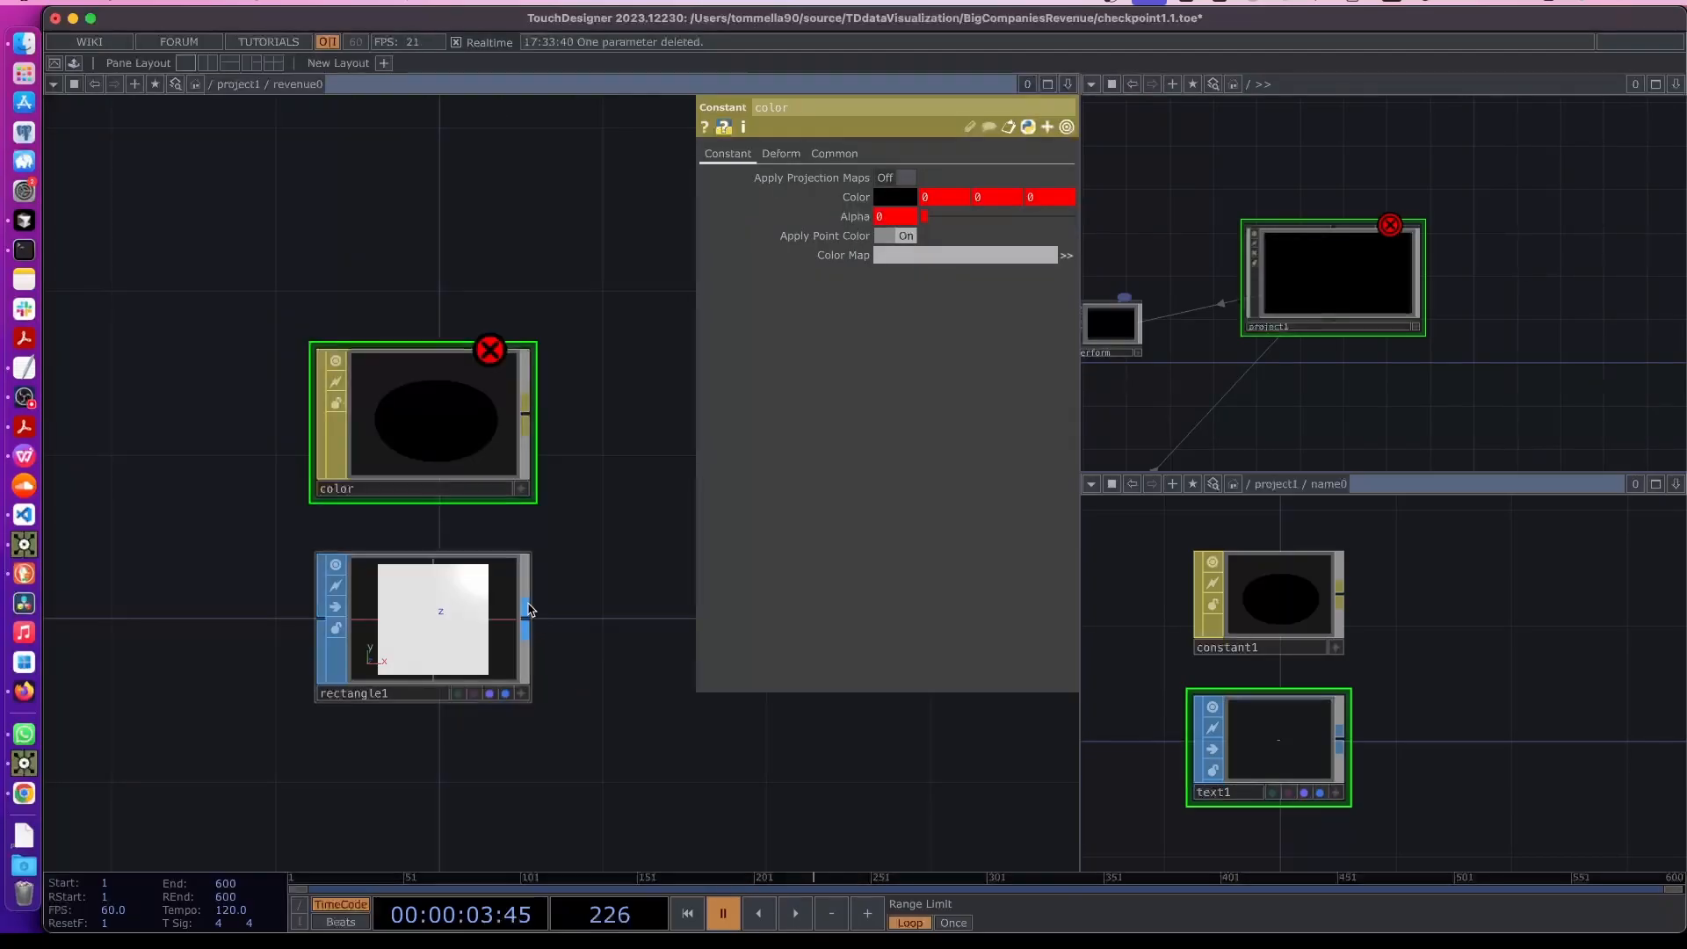
{"action": "left_click", "coordinate": [866, 197]}
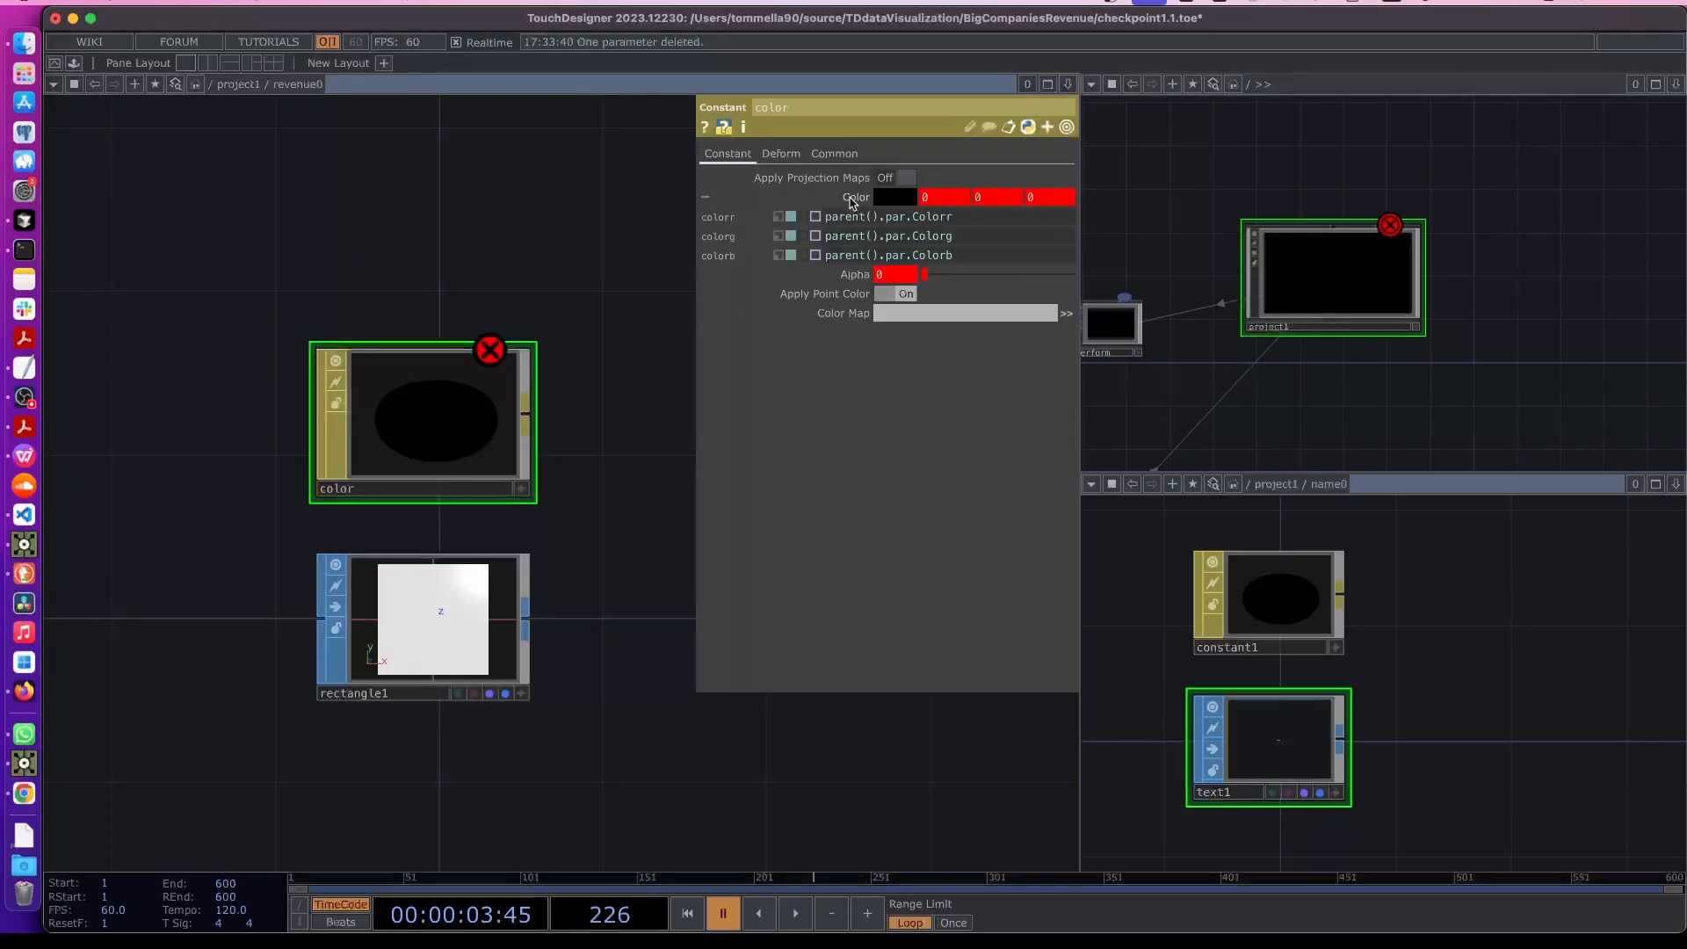
{"action": "left_click", "coordinate": [778, 216]}
{"action": "left_click", "coordinate": [778, 236]}
{"action": "left_click", "coordinate": [778, 255]}
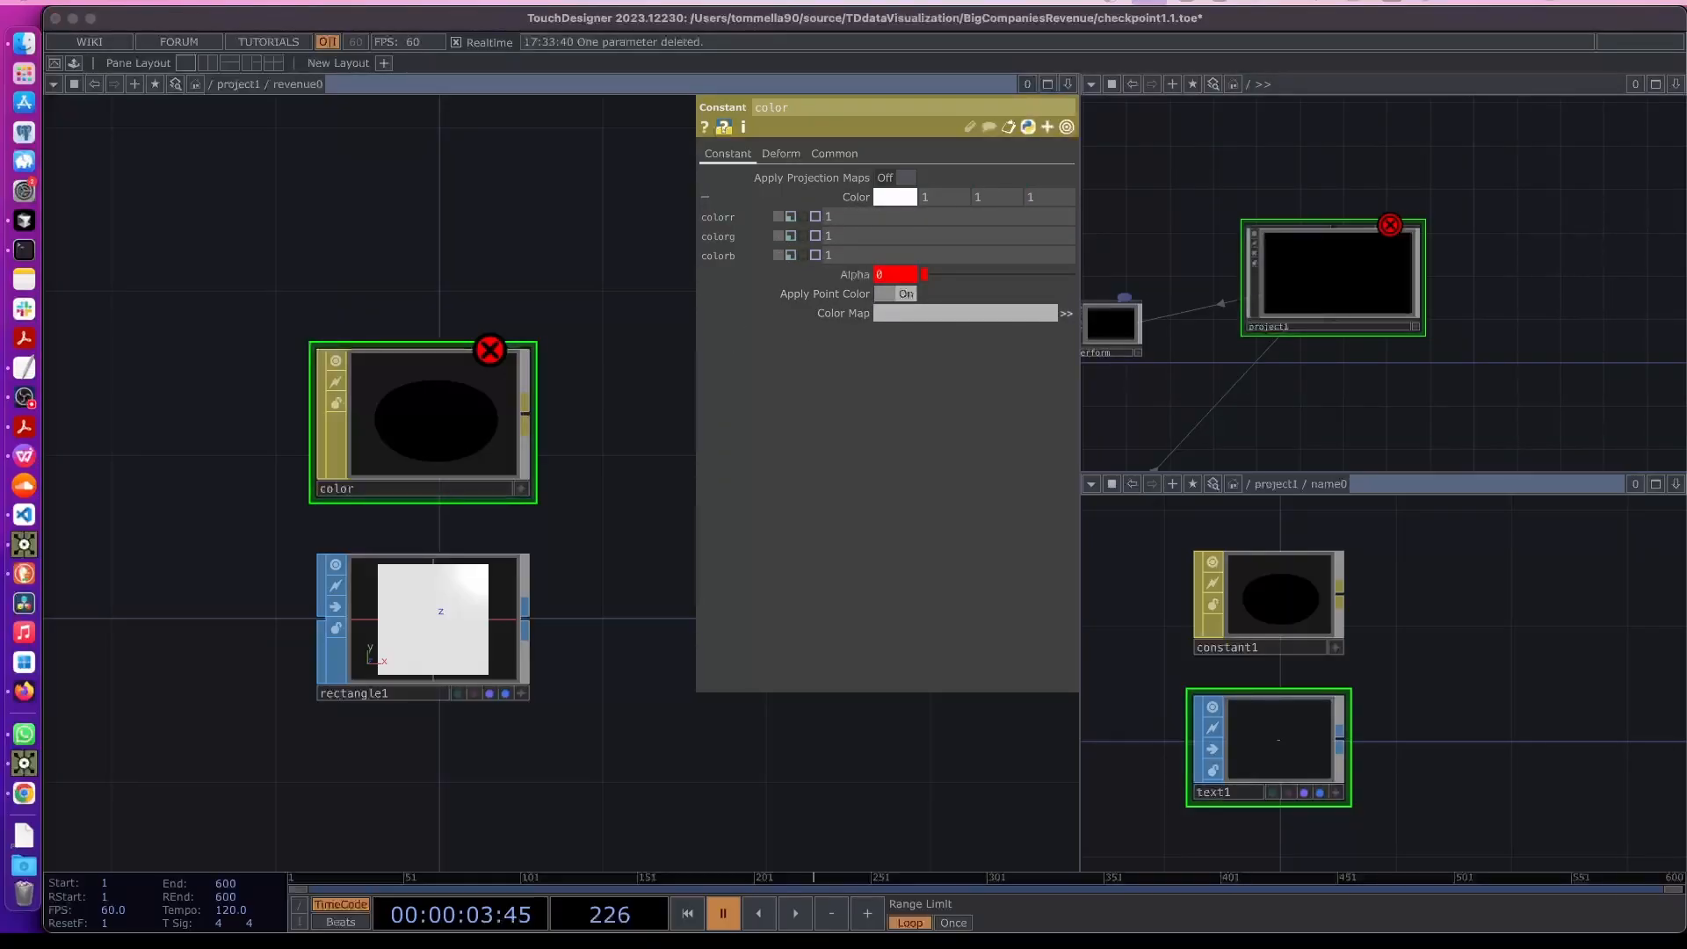
- Set the color Constant to black and replace its alpha expression with a fixed value of 1
{"action": "left_click", "coordinate": [895, 197]}
{"action": "left_click", "coordinate": [944, 280]}
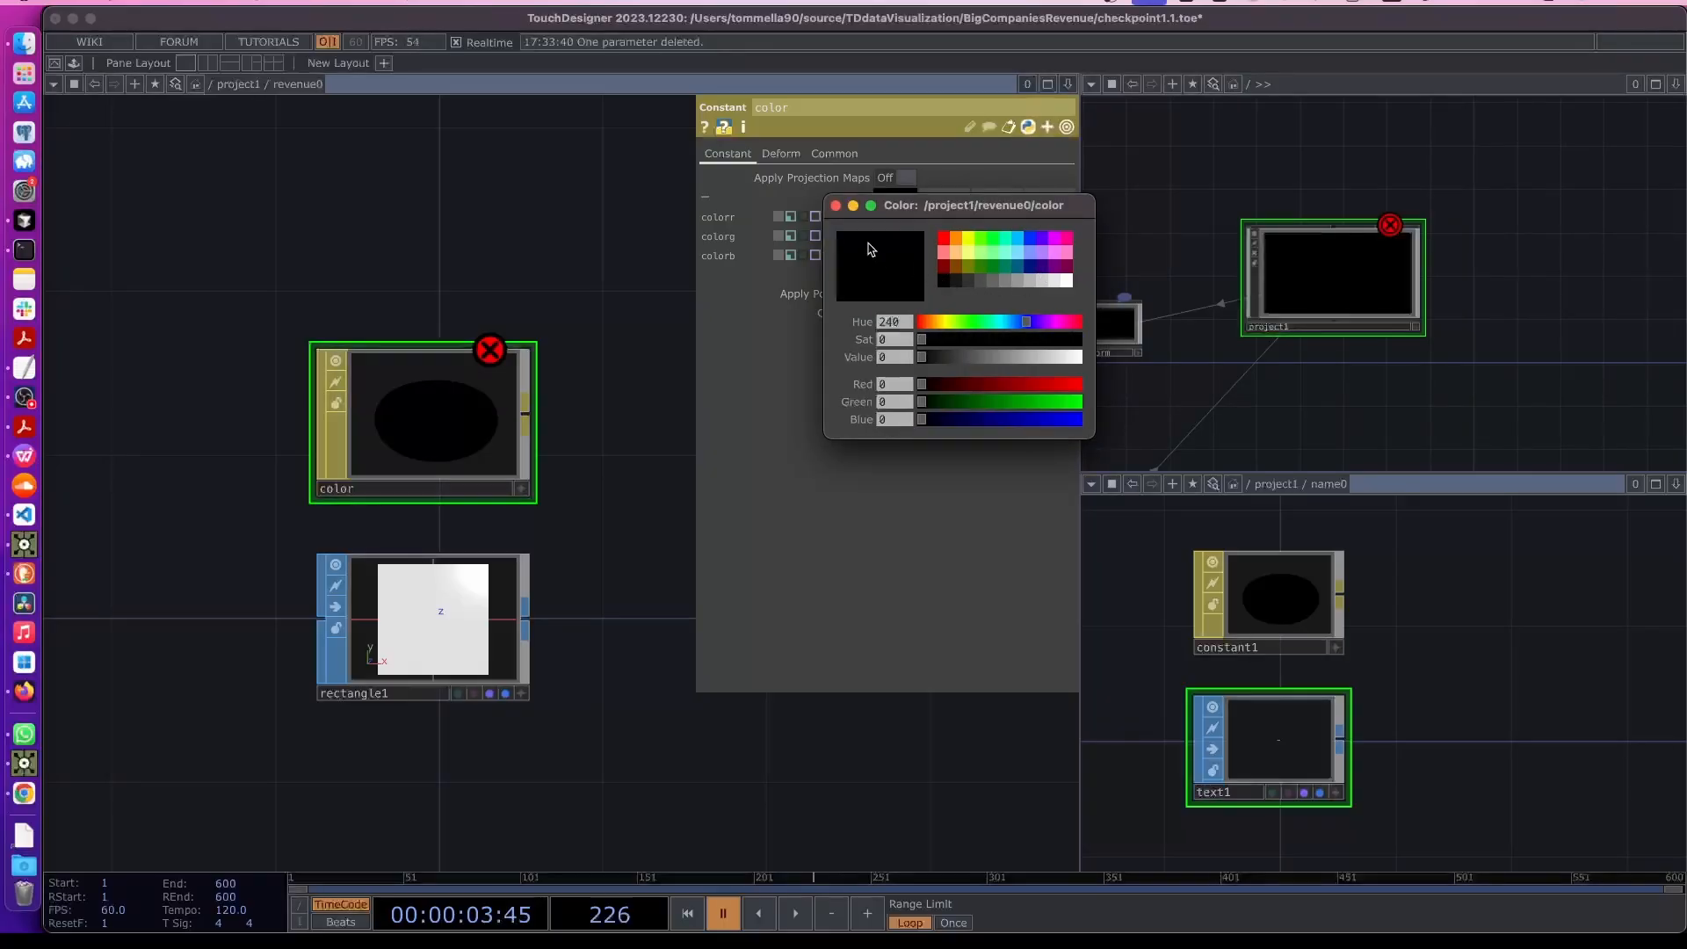
{"action": "left_click", "coordinate": [836, 205]}
{"action": "left_click", "coordinate": [856, 273]}
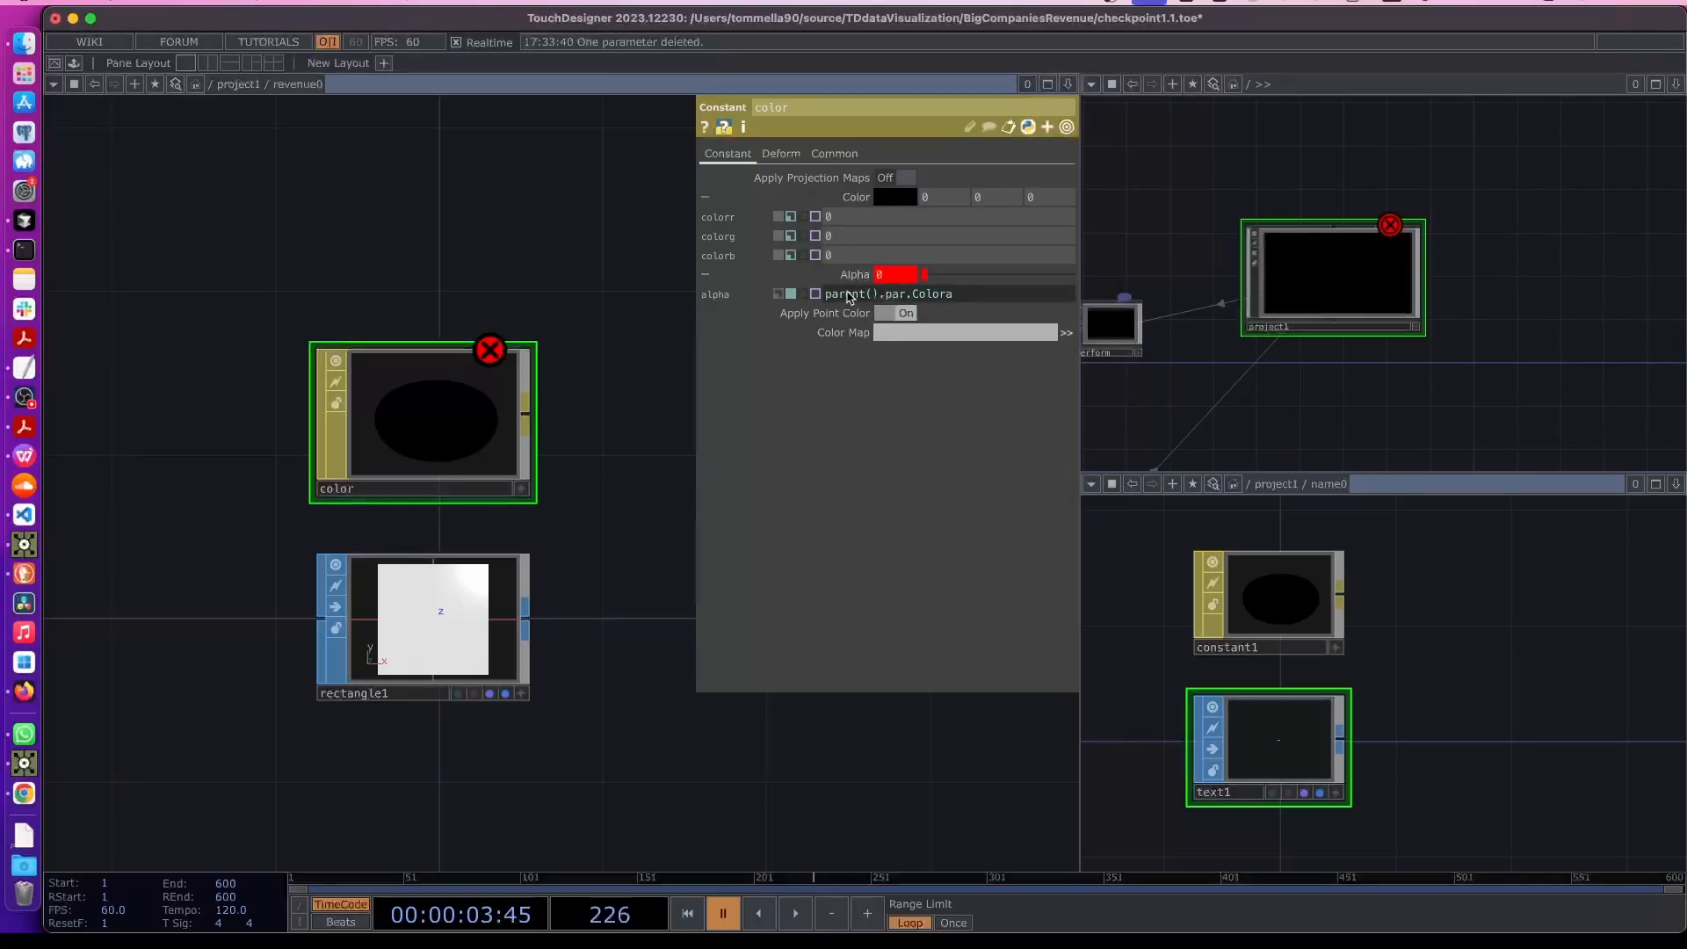
{"action": "left_click", "coordinate": [779, 295]}
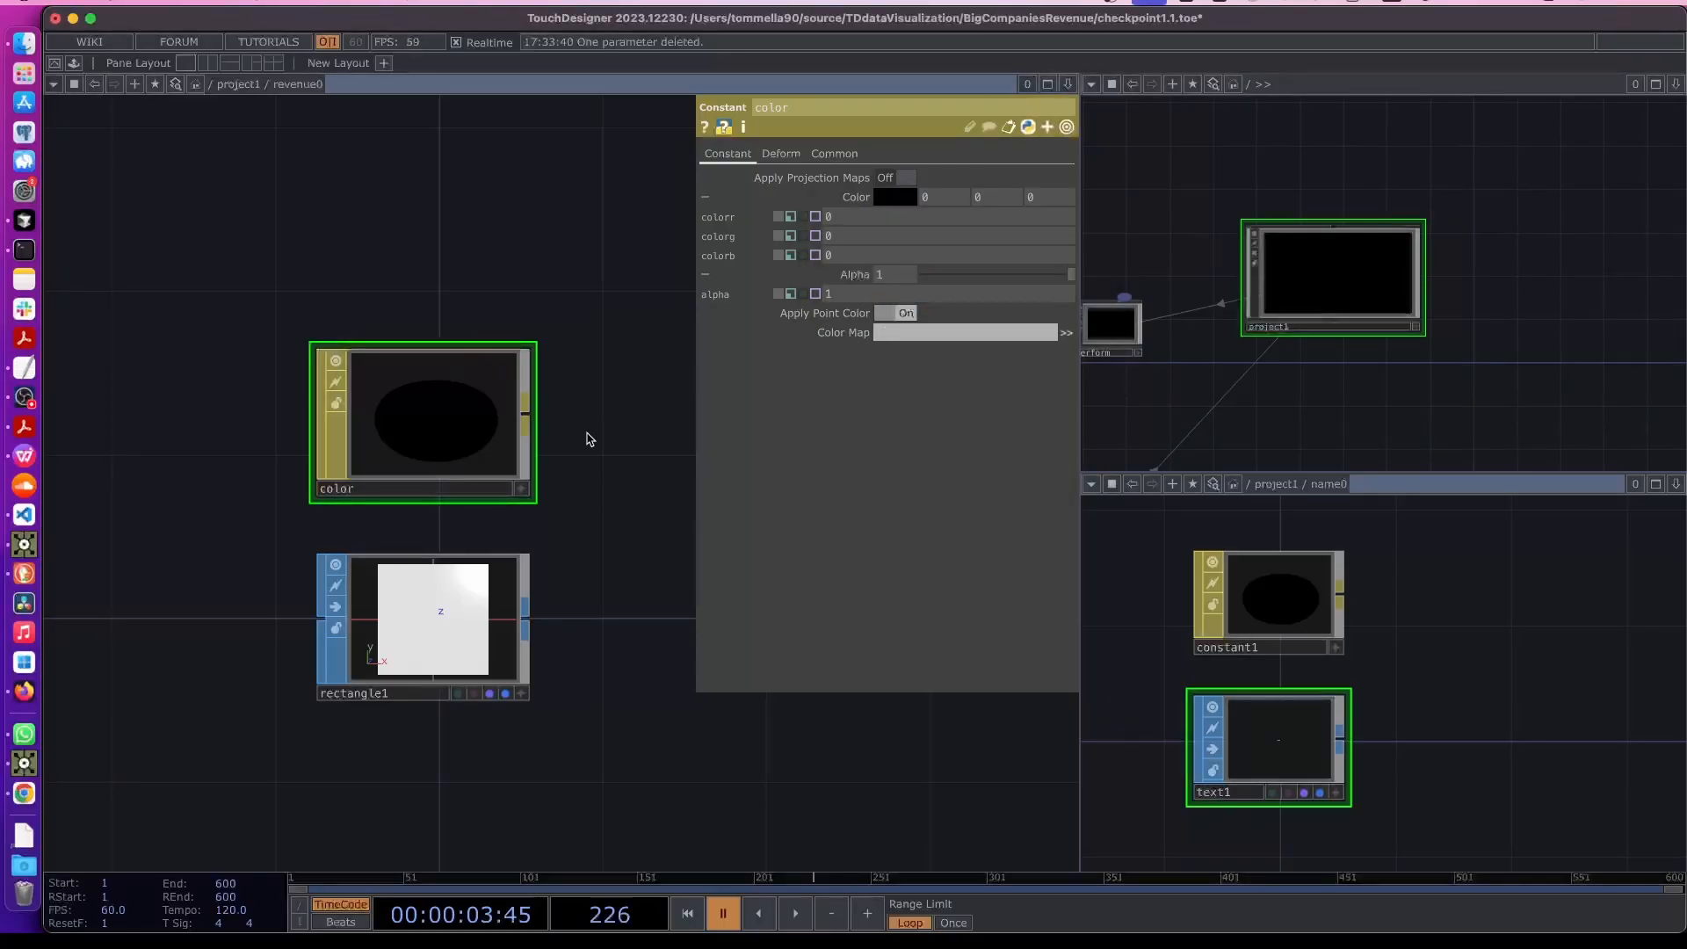
- Replace the rectangle SOP inside revenue0 with a new Text SOP
{"action": "left_click", "coordinate": [393, 622]}
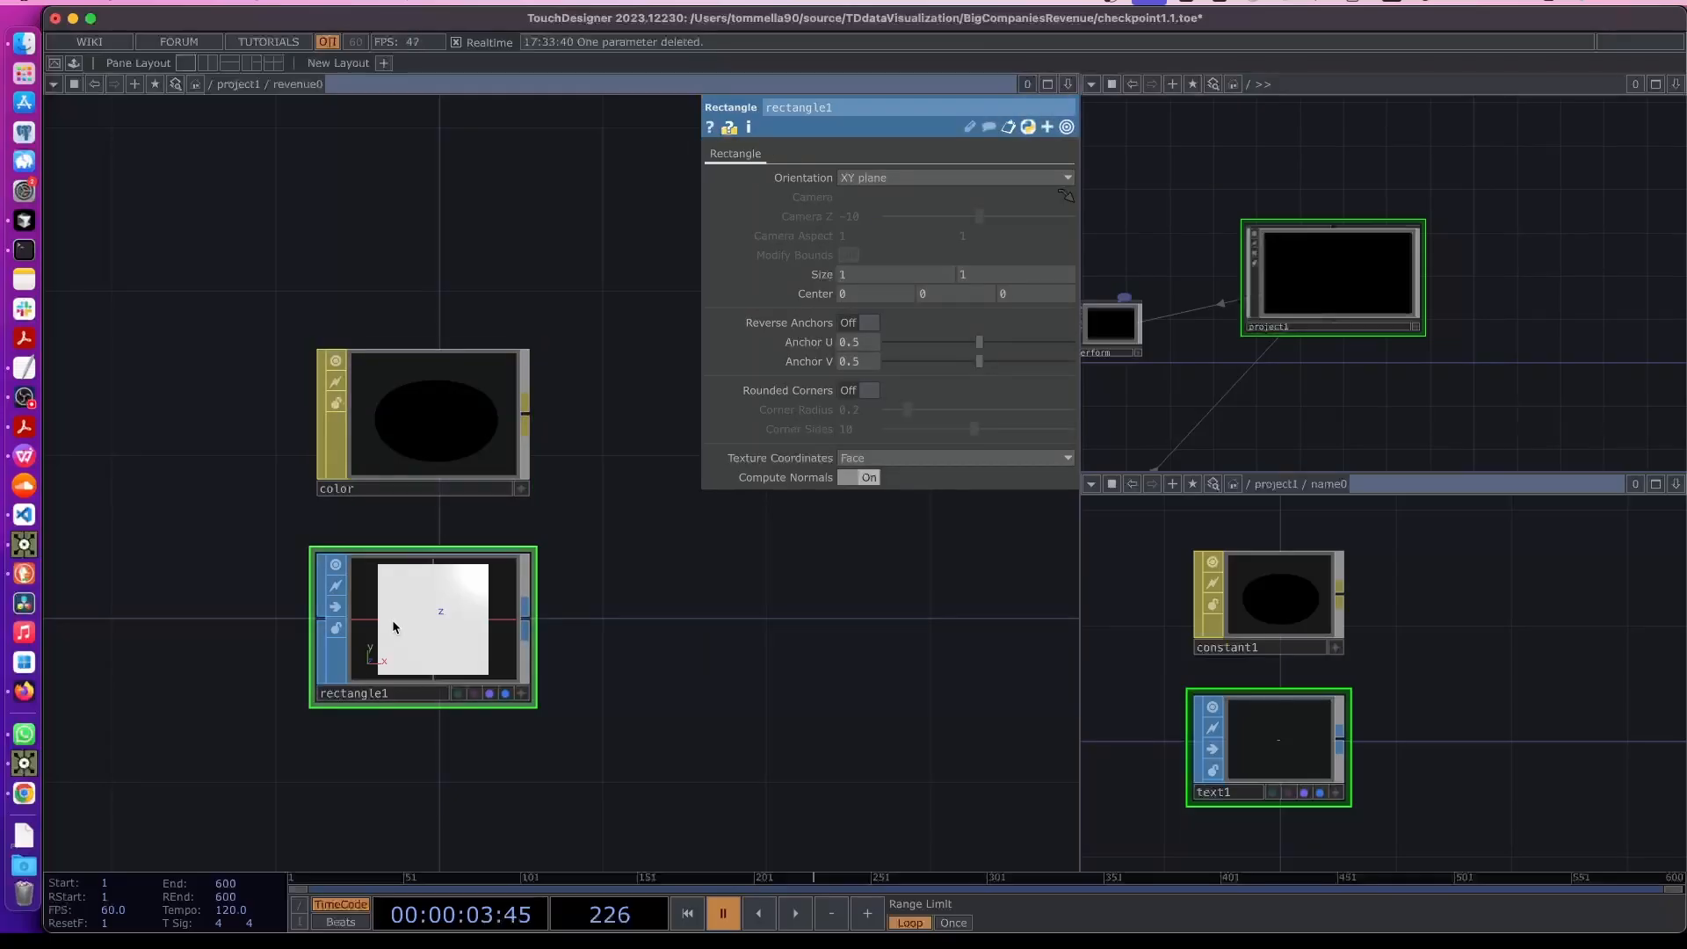
{"action": "key", "text": "Delete"}
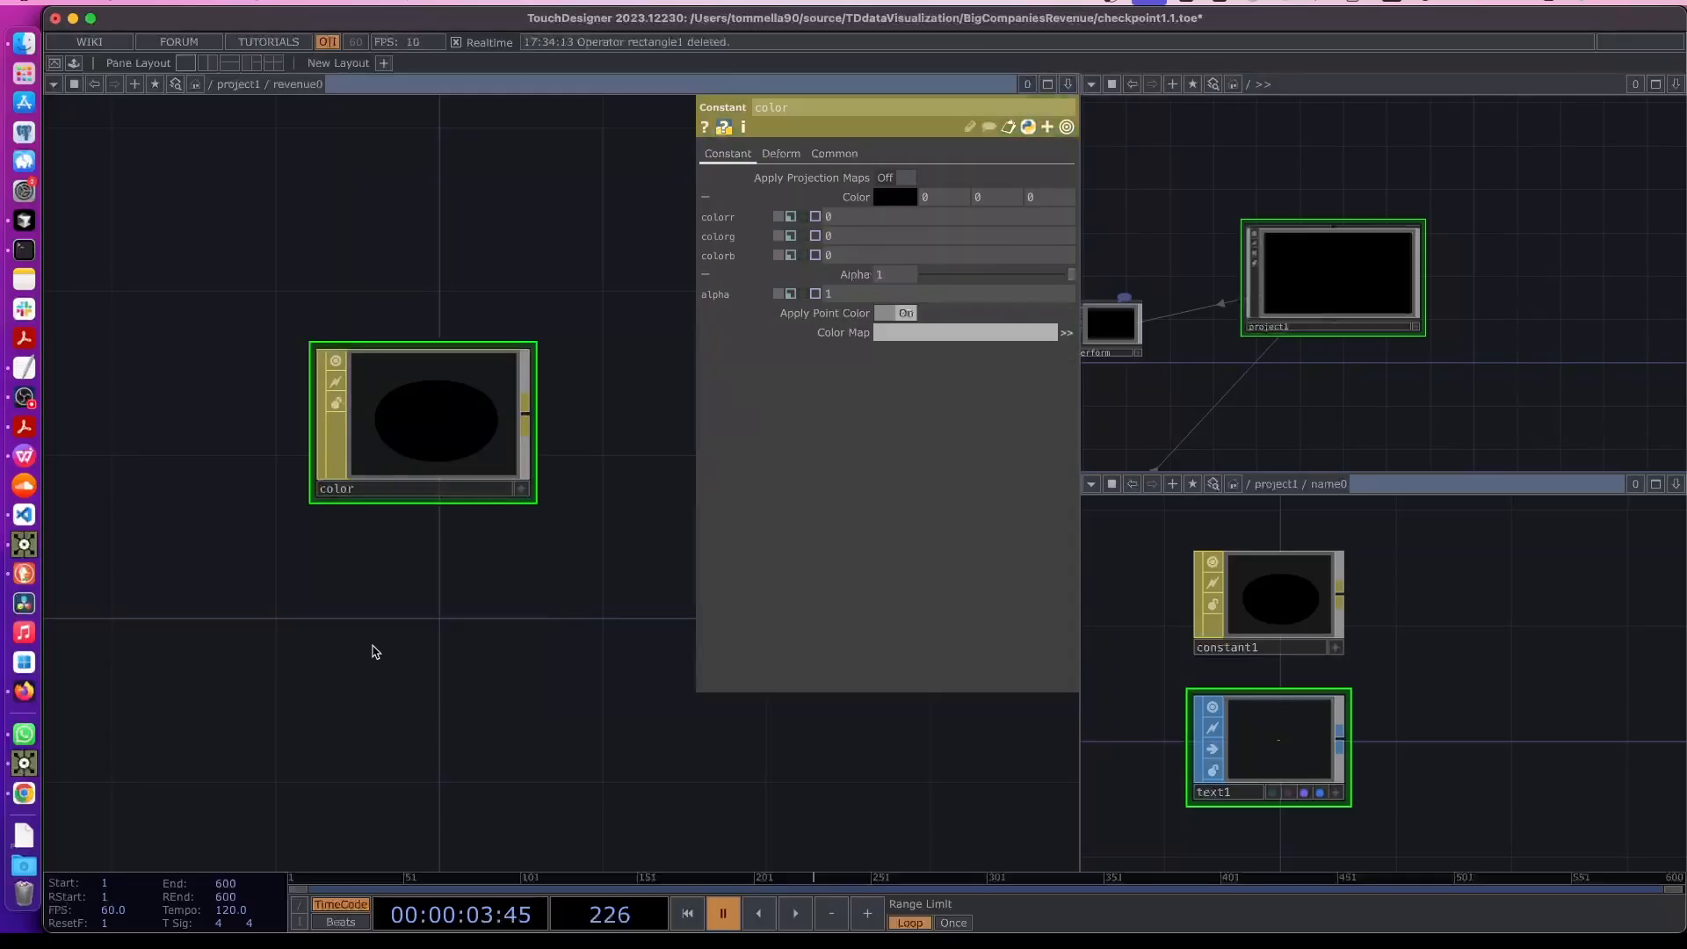
{"action": "key", "text": "Tab"}
{"action": "type", "text": "text"}
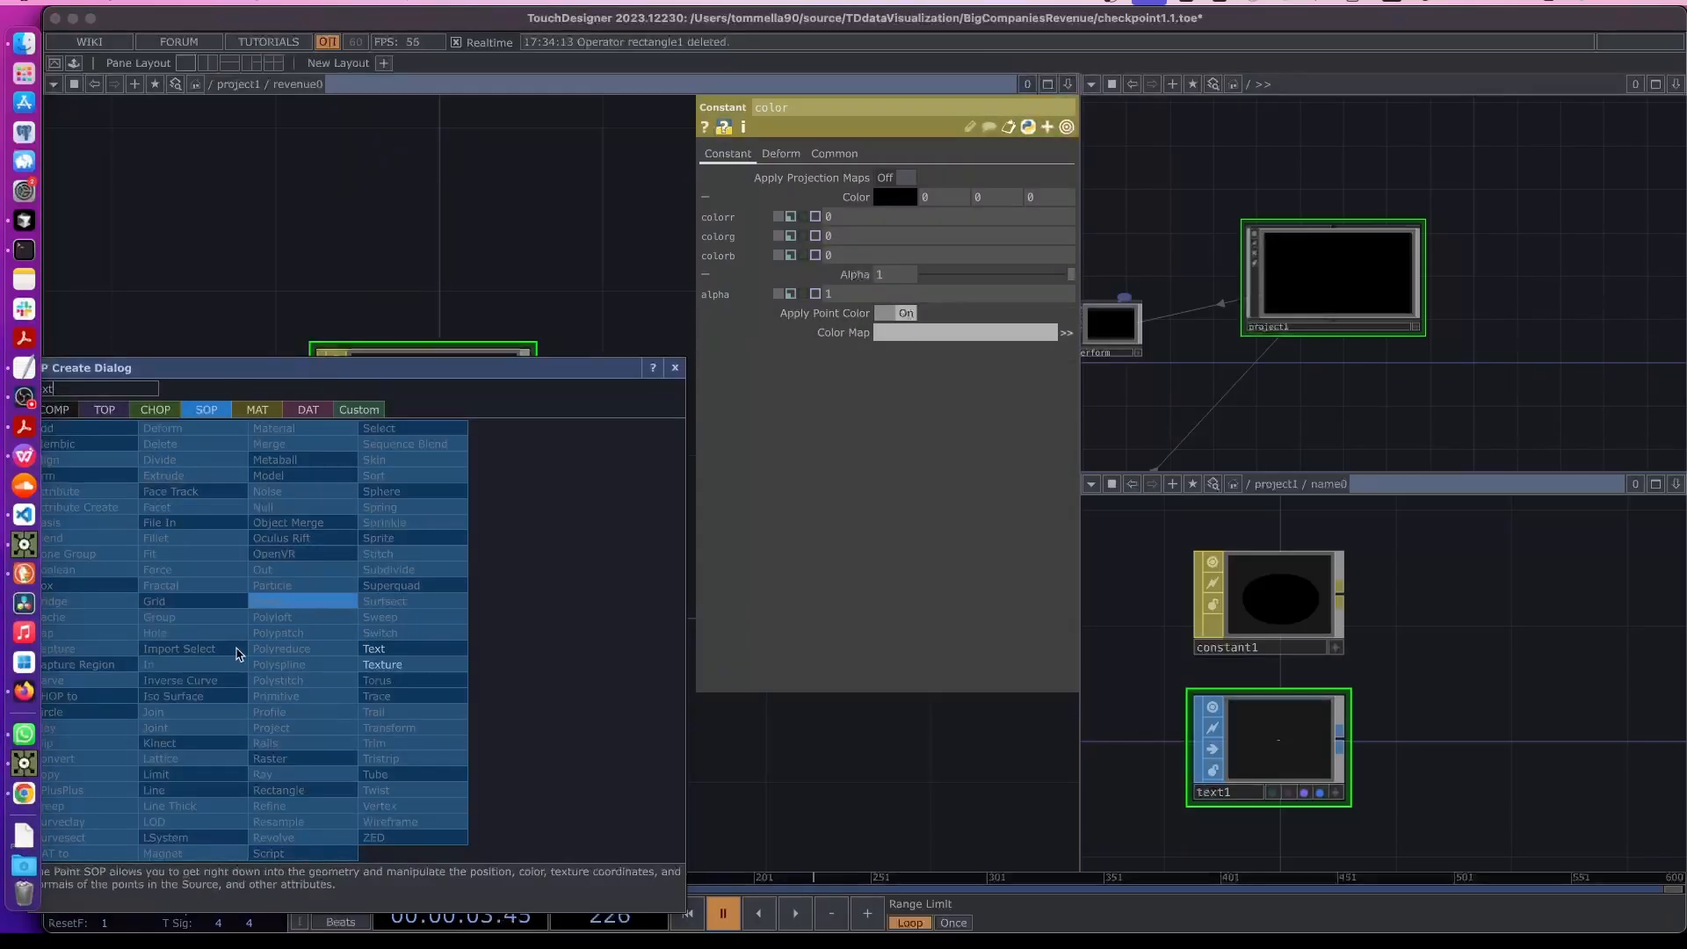
{"action": "left_click", "coordinate": [373, 650]}
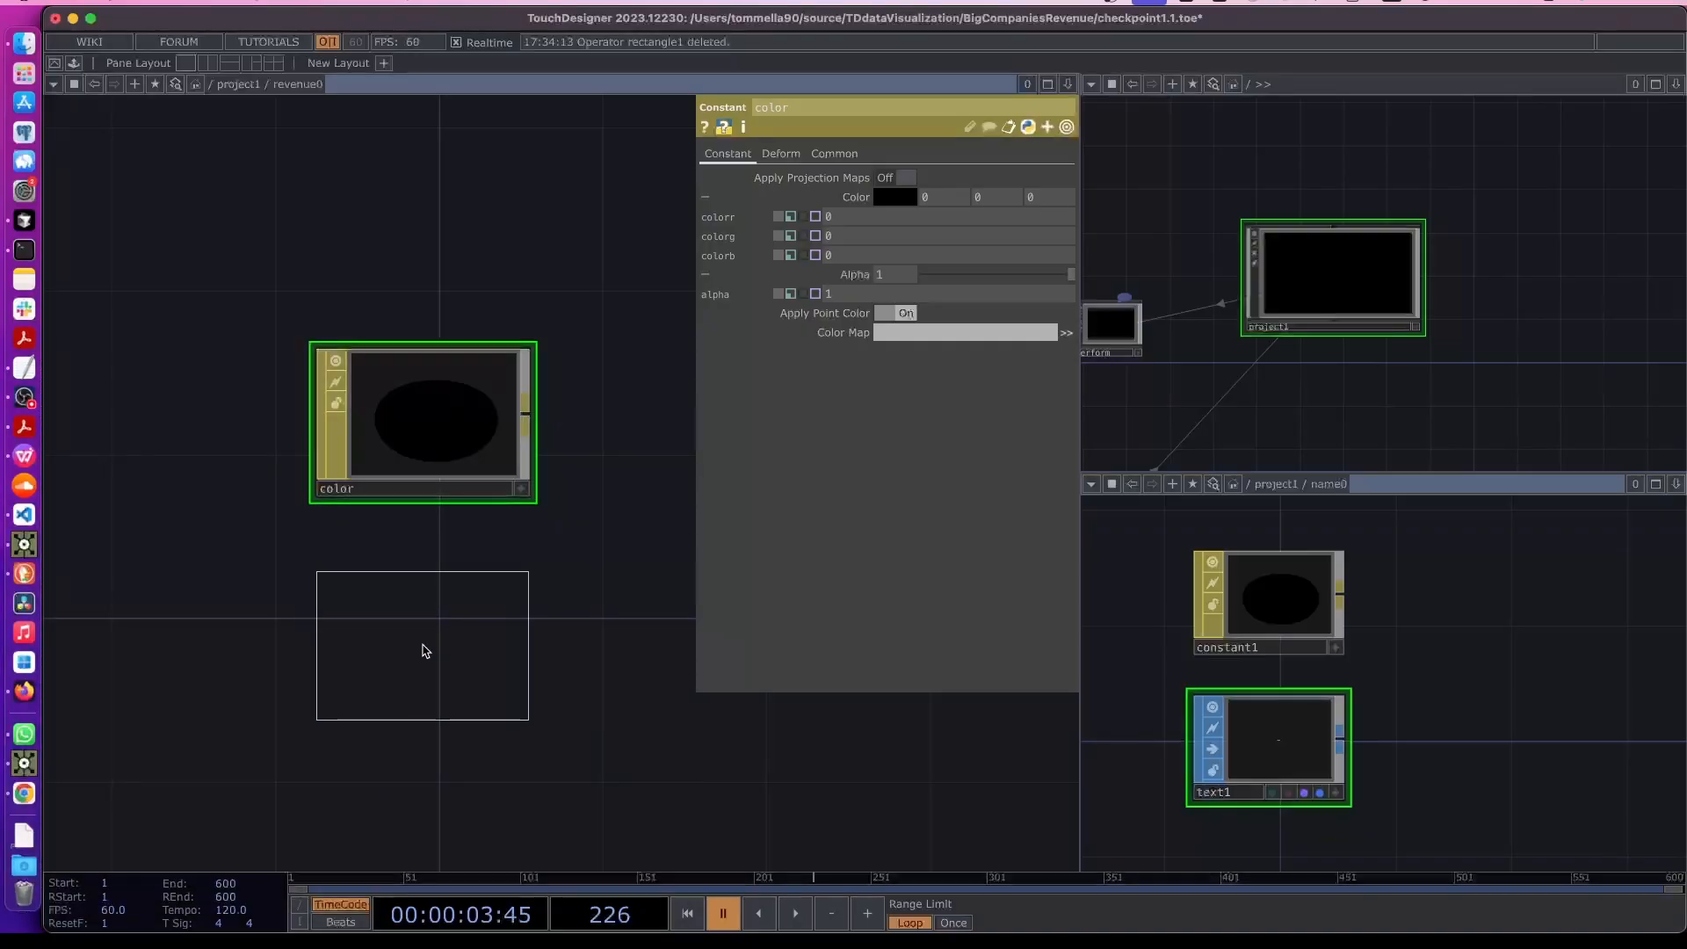
{"action": "left_click", "coordinate": [425, 650]}
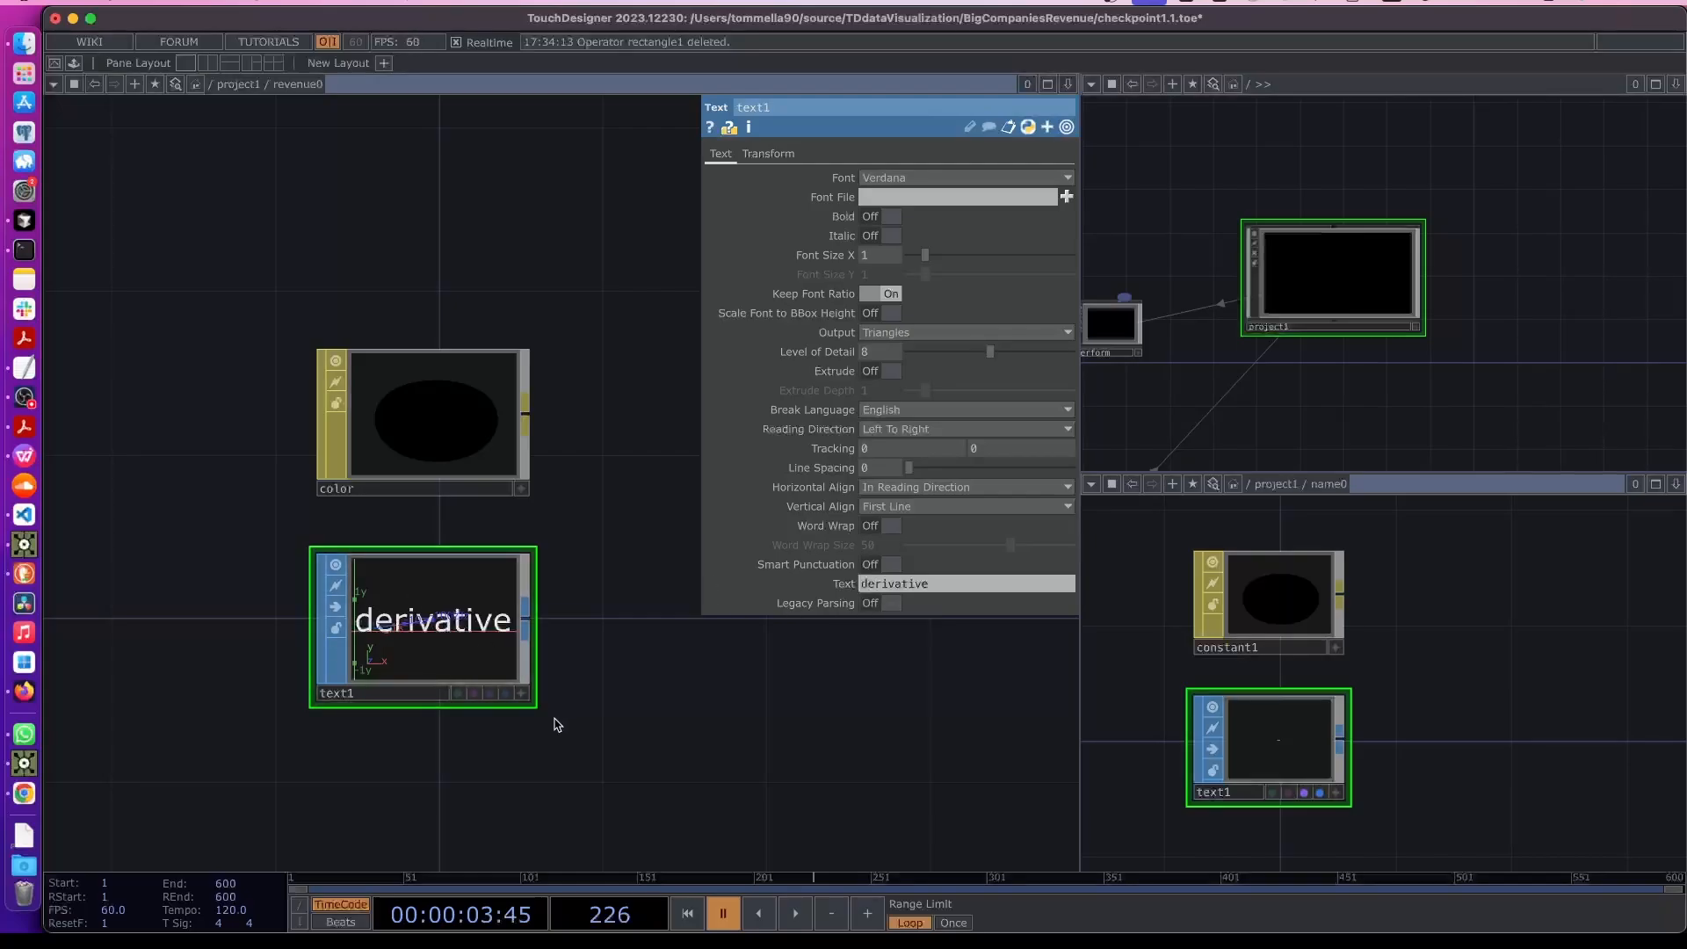
- Back in the main network, add a Null CHOP and connect the output of rename1 into it
{"action": "key", "text": "u"}
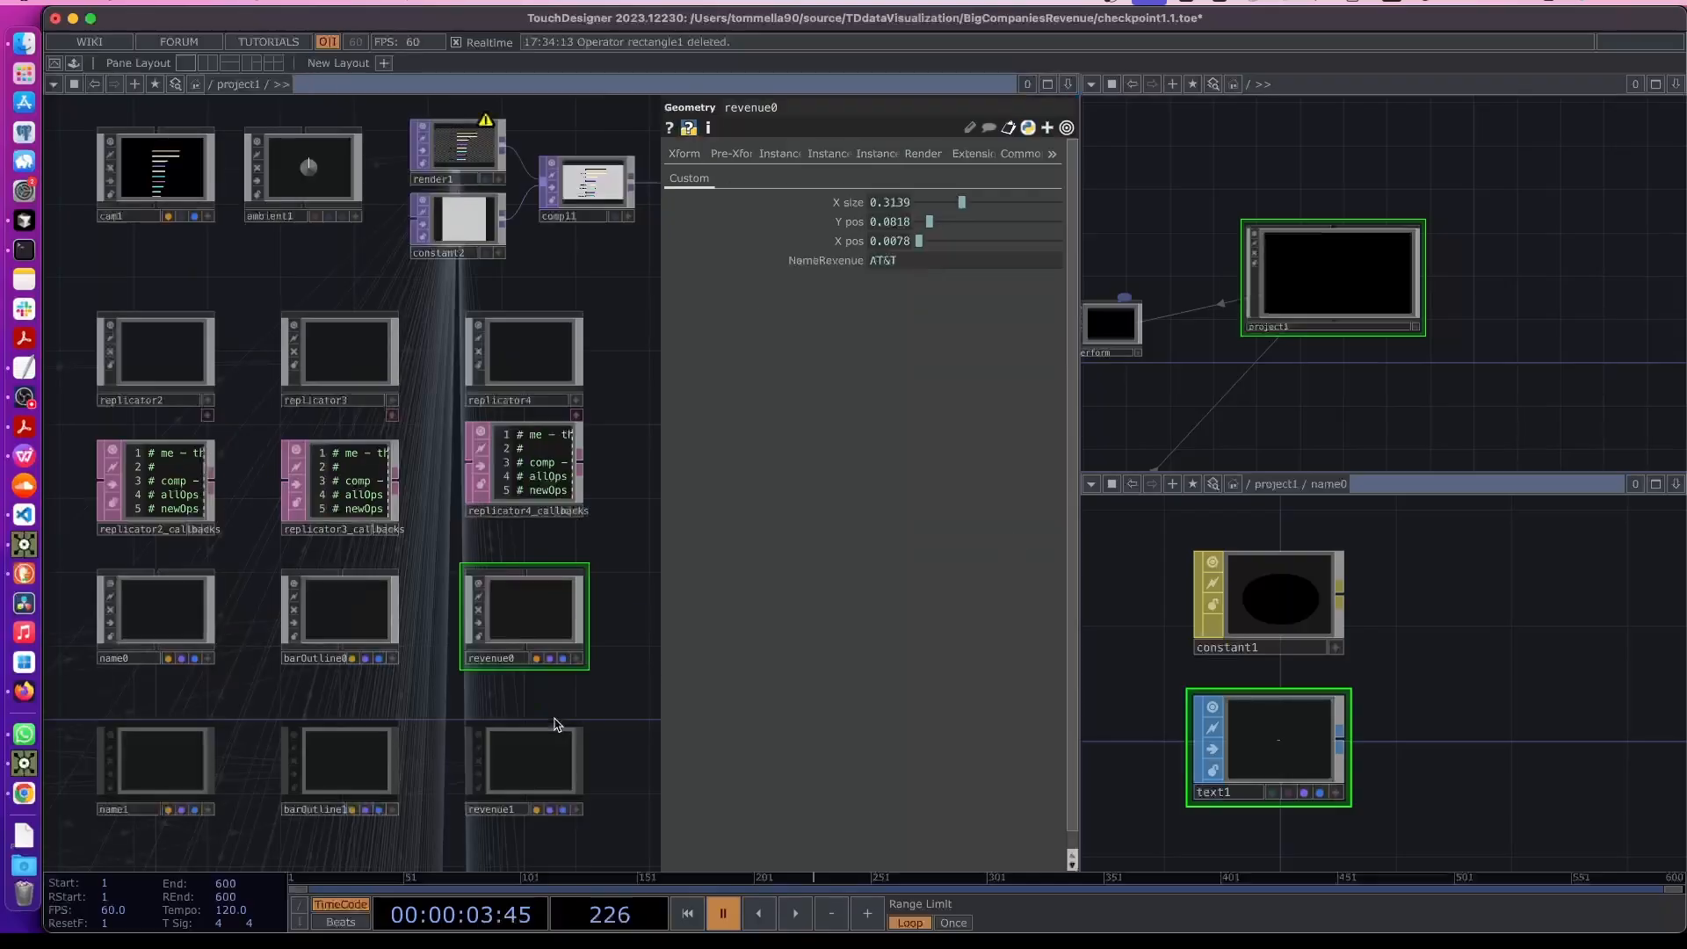
{"action": "scroll", "coordinate": [459, 703], "scroll_direction": "up", "scroll_amount": 2}
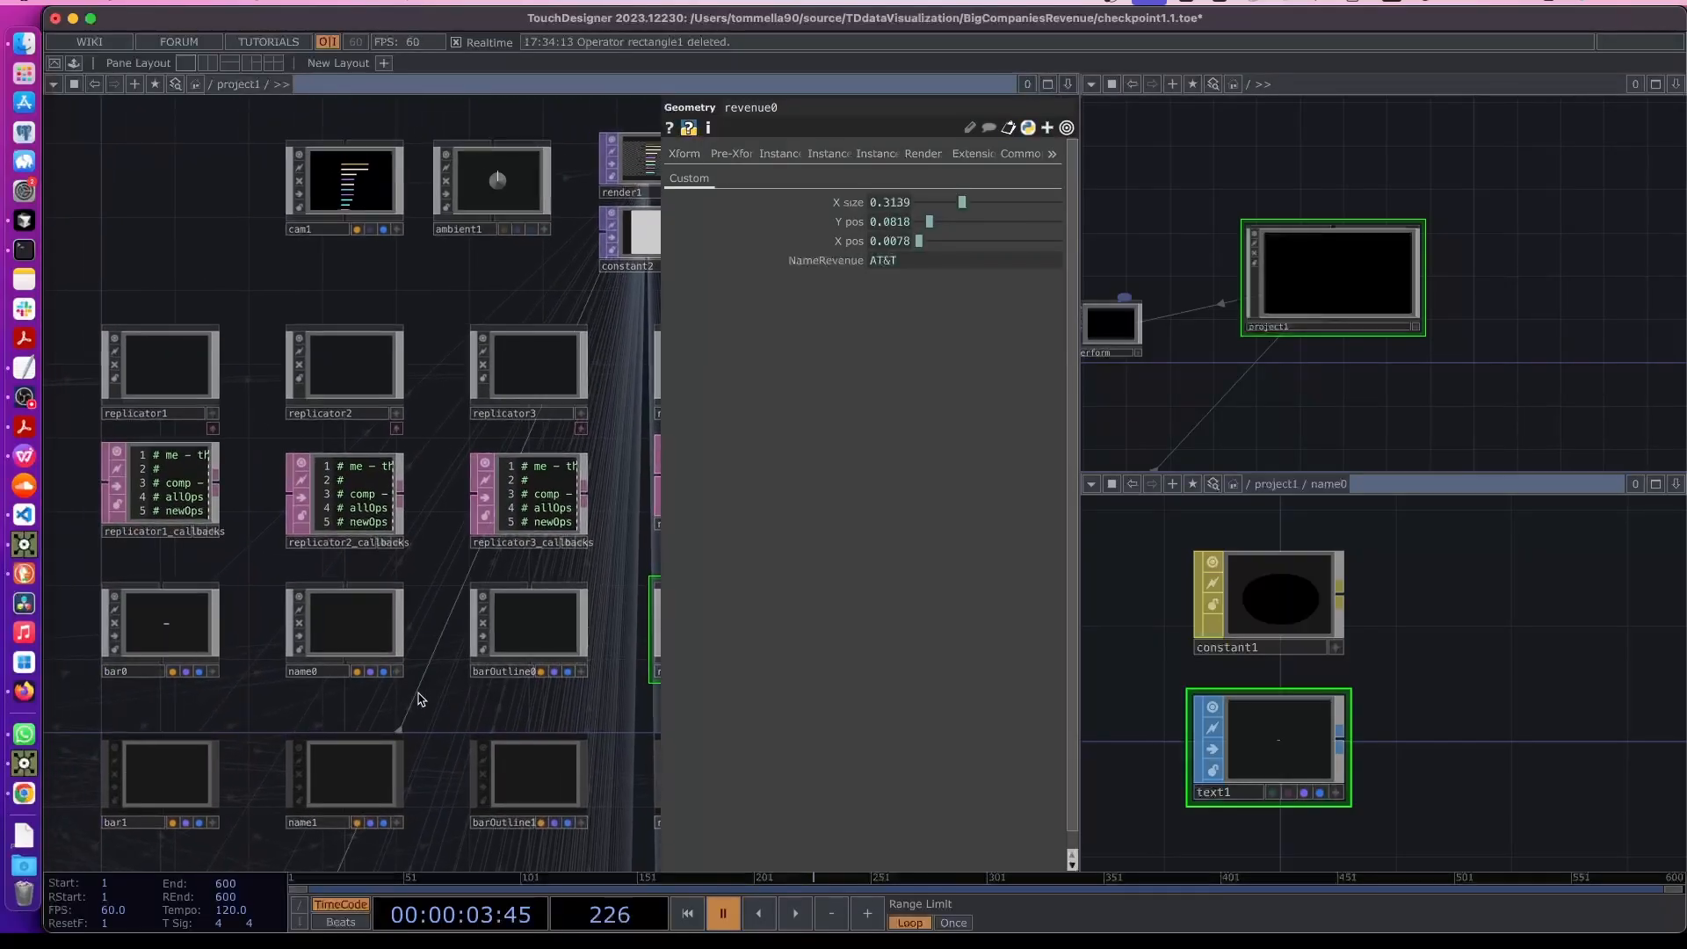
{"action": "key", "text": "p"}
{"action": "scroll", "coordinate": [372, 689], "scroll_direction": "down", "scroll_amount": 2}
{"action": "scroll", "coordinate": [373, 689], "scroll_direction": "down", "scroll_amount": 5}
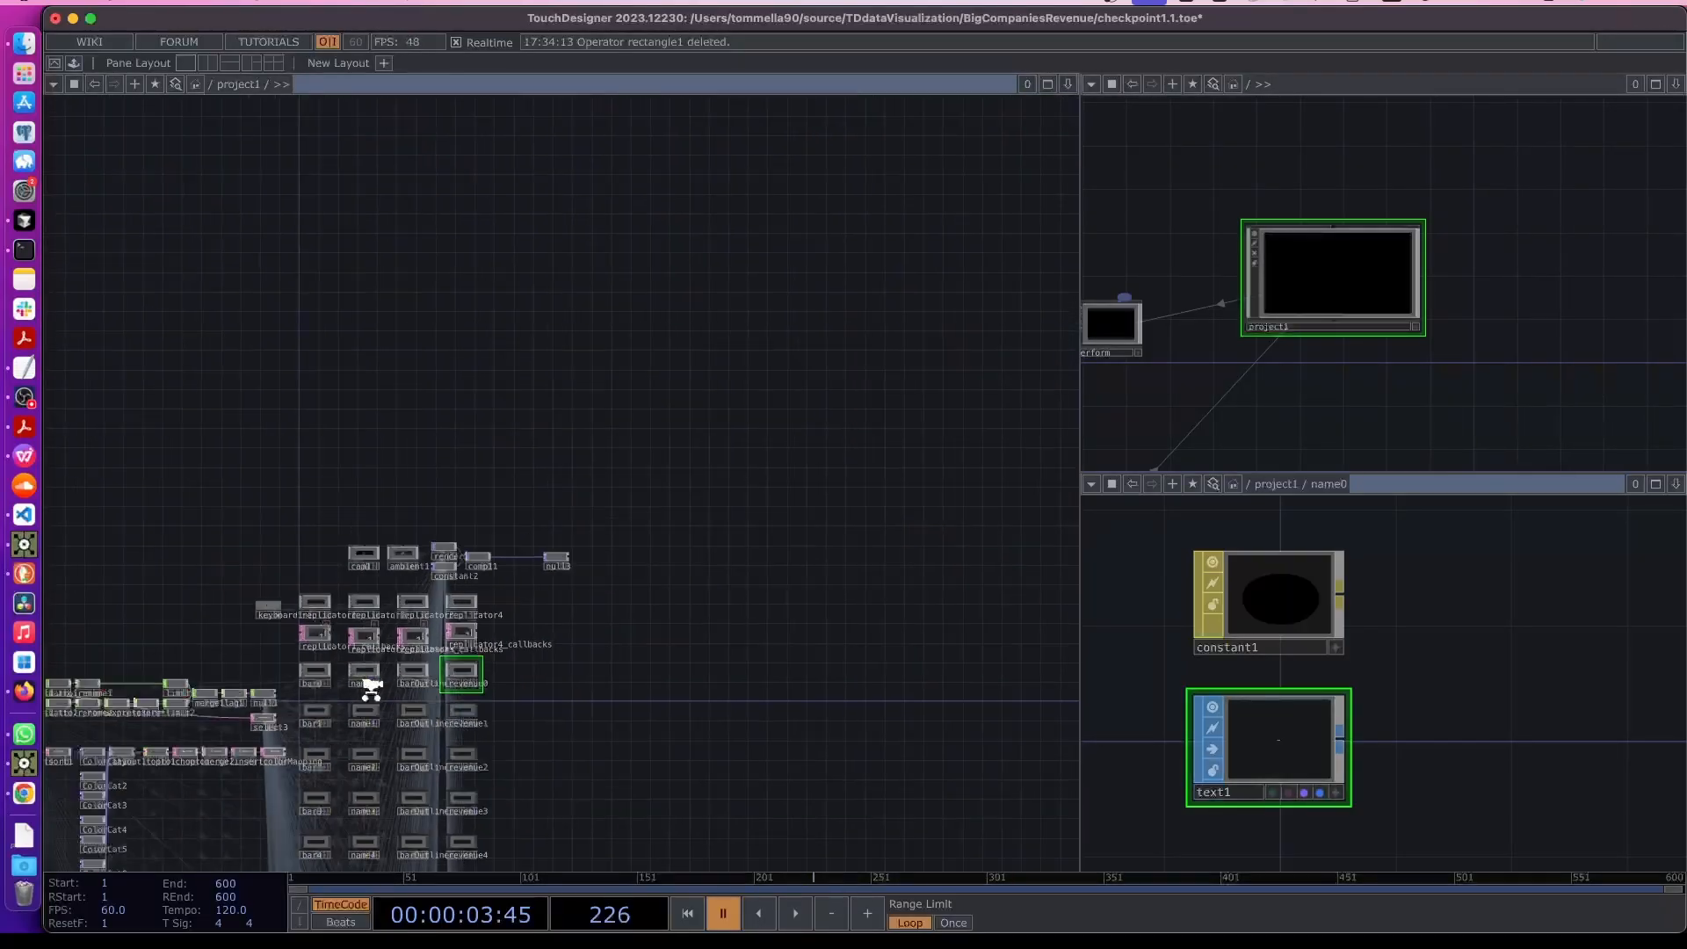
{"action": "scroll", "coordinate": [268, 692], "scroll_direction": "up", "scroll_amount": 6}
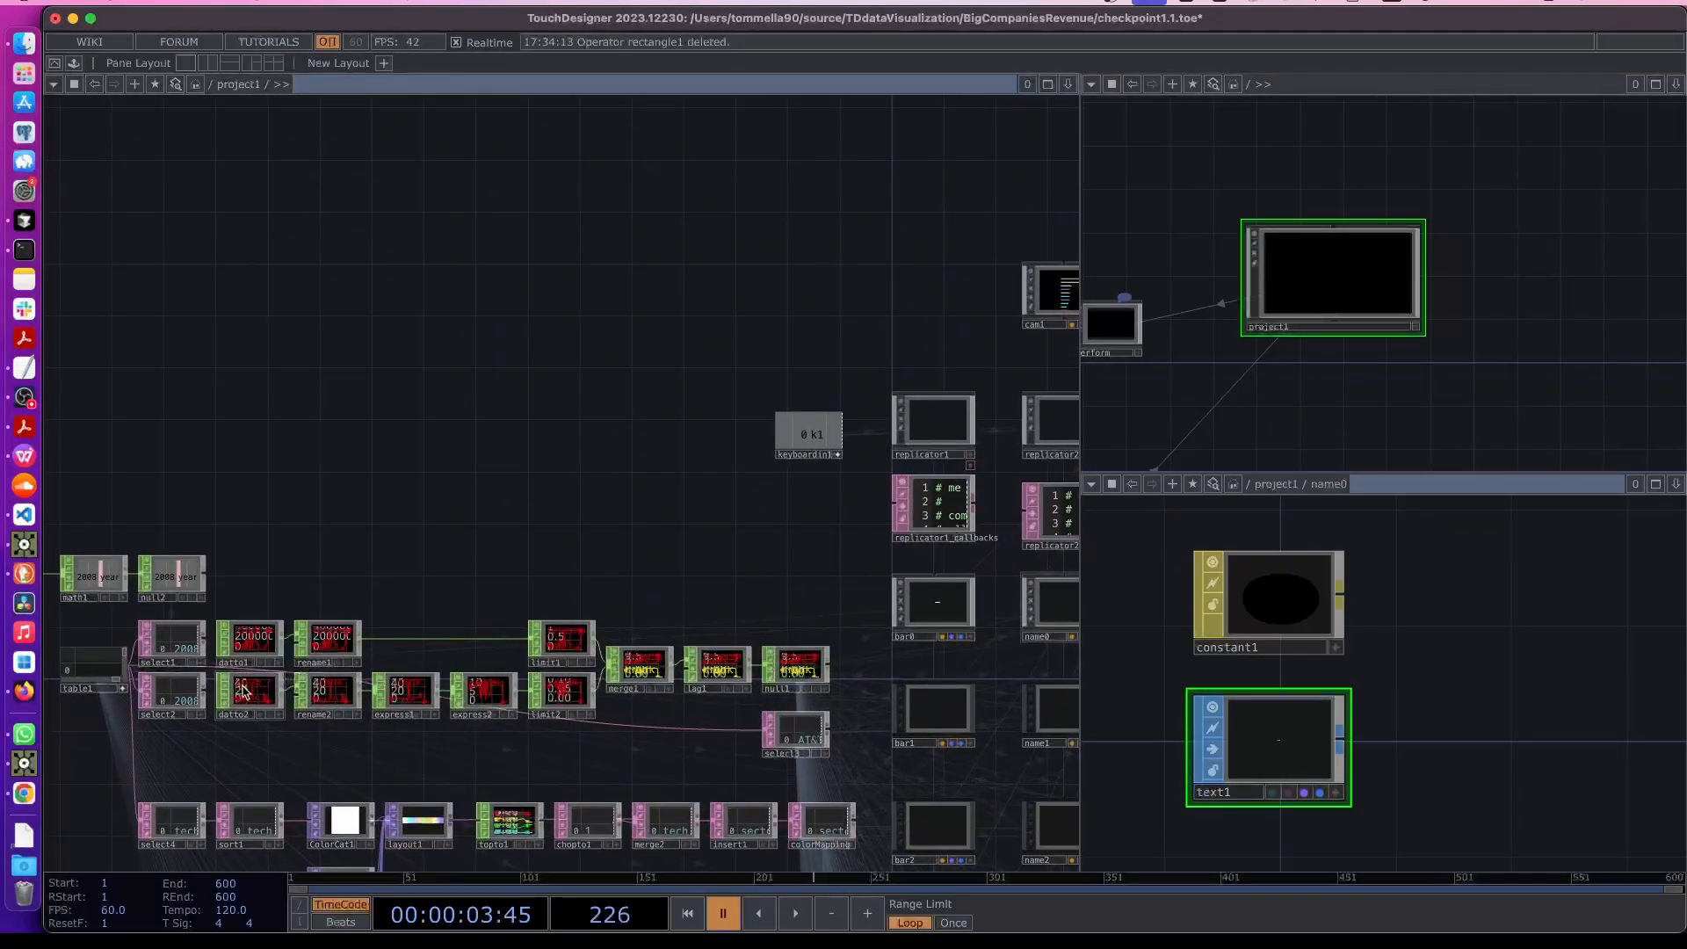
{"action": "left_click_drag", "start_coordinate": [349, 535], "coordinate": [454, 474]}
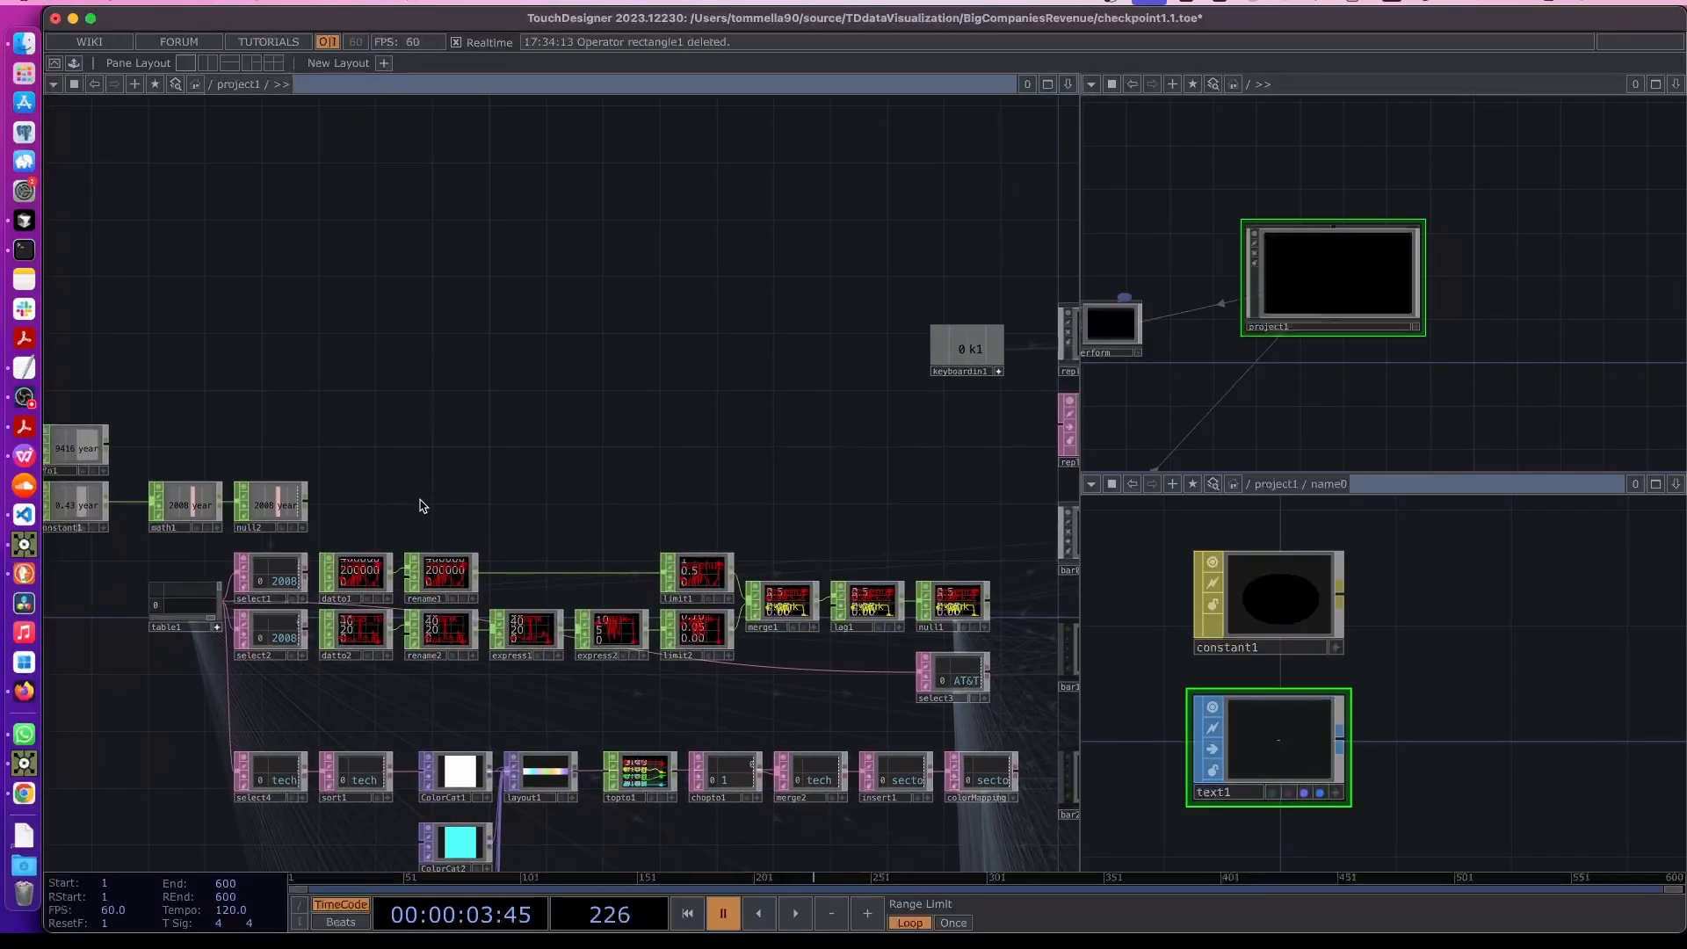
{"action": "left_click", "coordinate": [217, 627]}
{"action": "scroll", "coordinate": [403, 567], "scroll_direction": "up", "scroll_amount": 1}
{"action": "left_click_drag", "start_coordinate": [381, 587], "coordinate": [464, 567]}
{"action": "scroll", "coordinate": [464, 566], "scroll_direction": "up", "scroll_amount": 3}
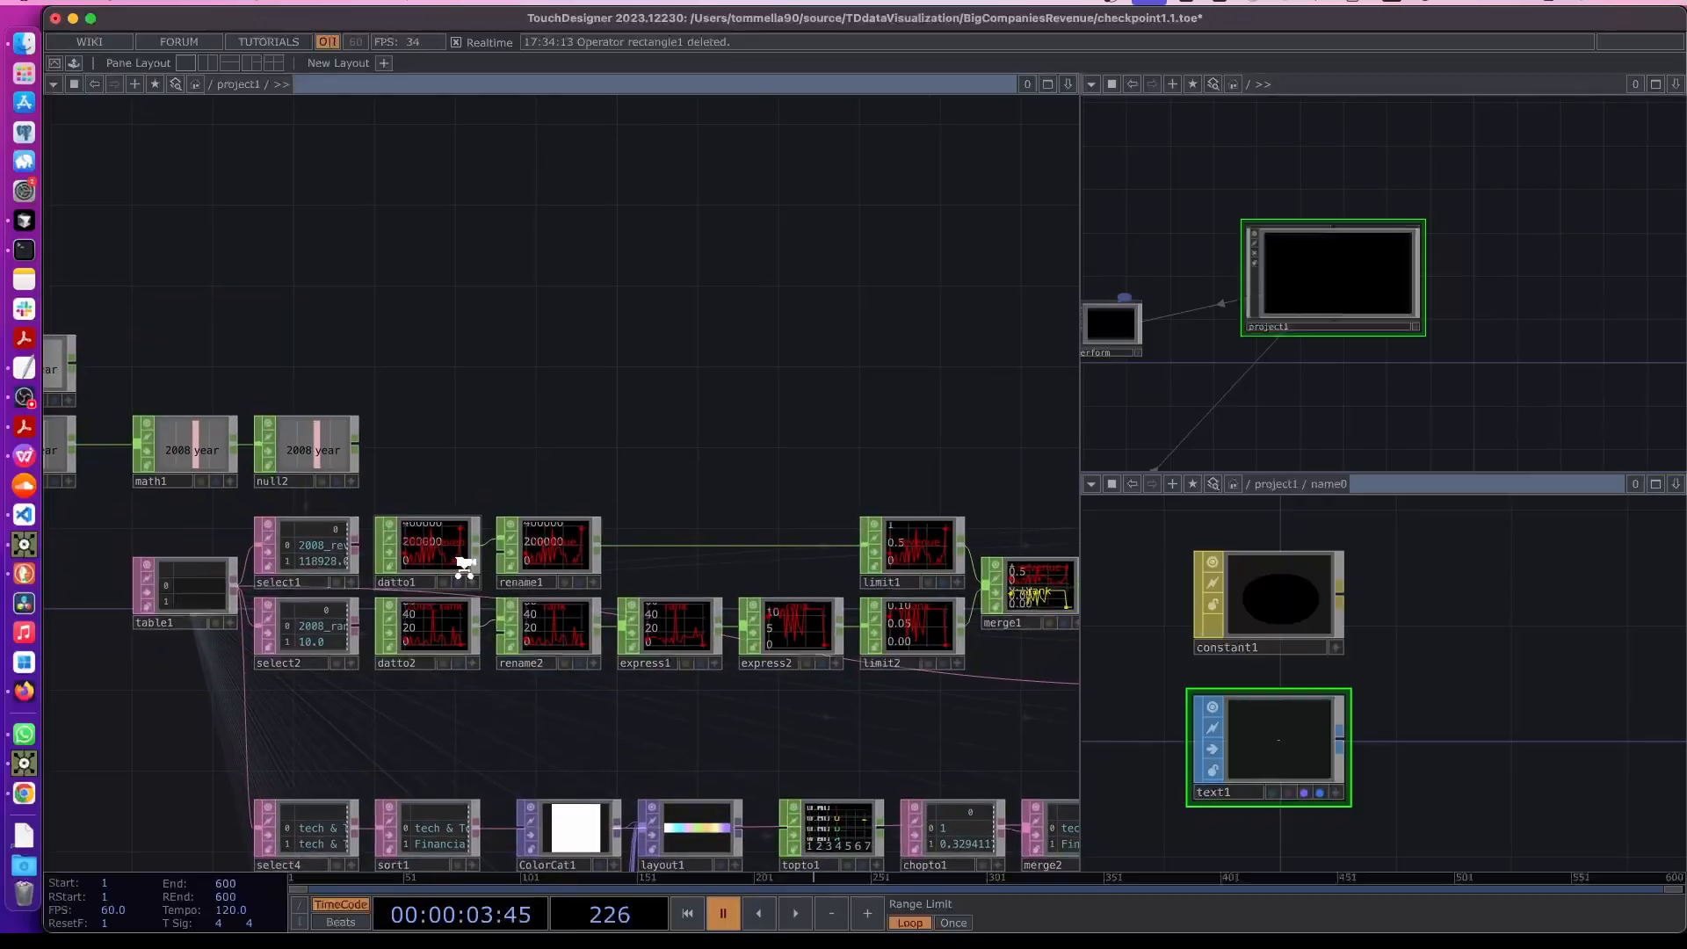
{"action": "scroll", "coordinate": [152, 591], "scroll_direction": "up", "scroll_amount": 2}
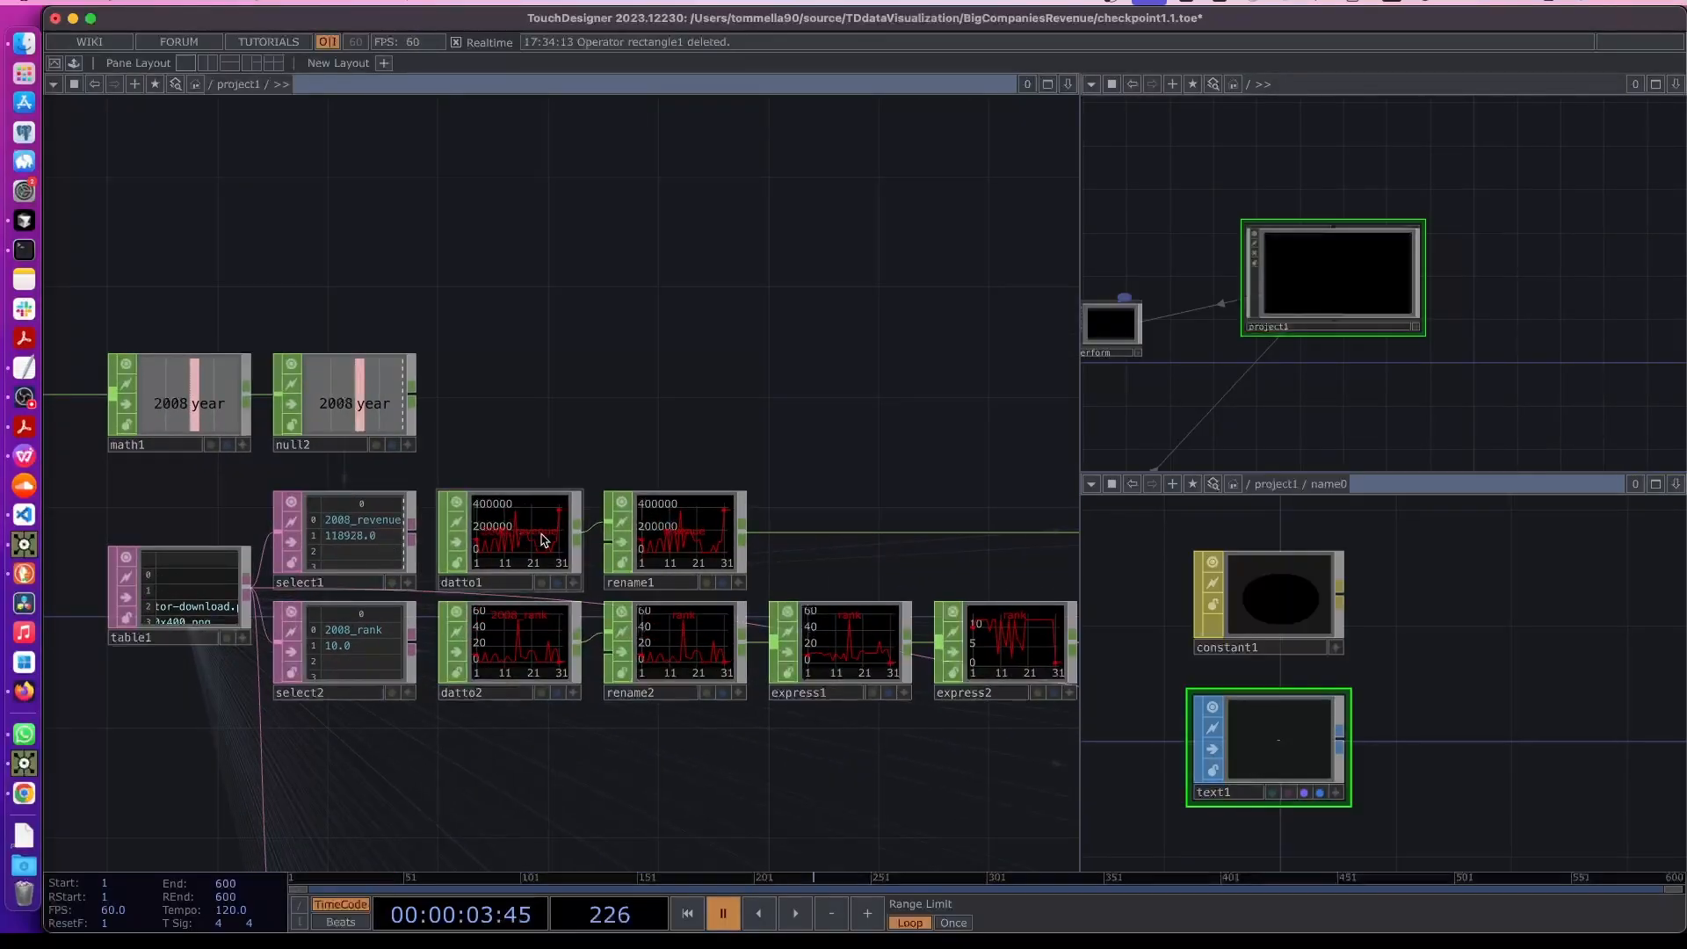
{"action": "scroll", "coordinate": [678, 500], "scroll_direction": "right", "scroll_amount": 5}
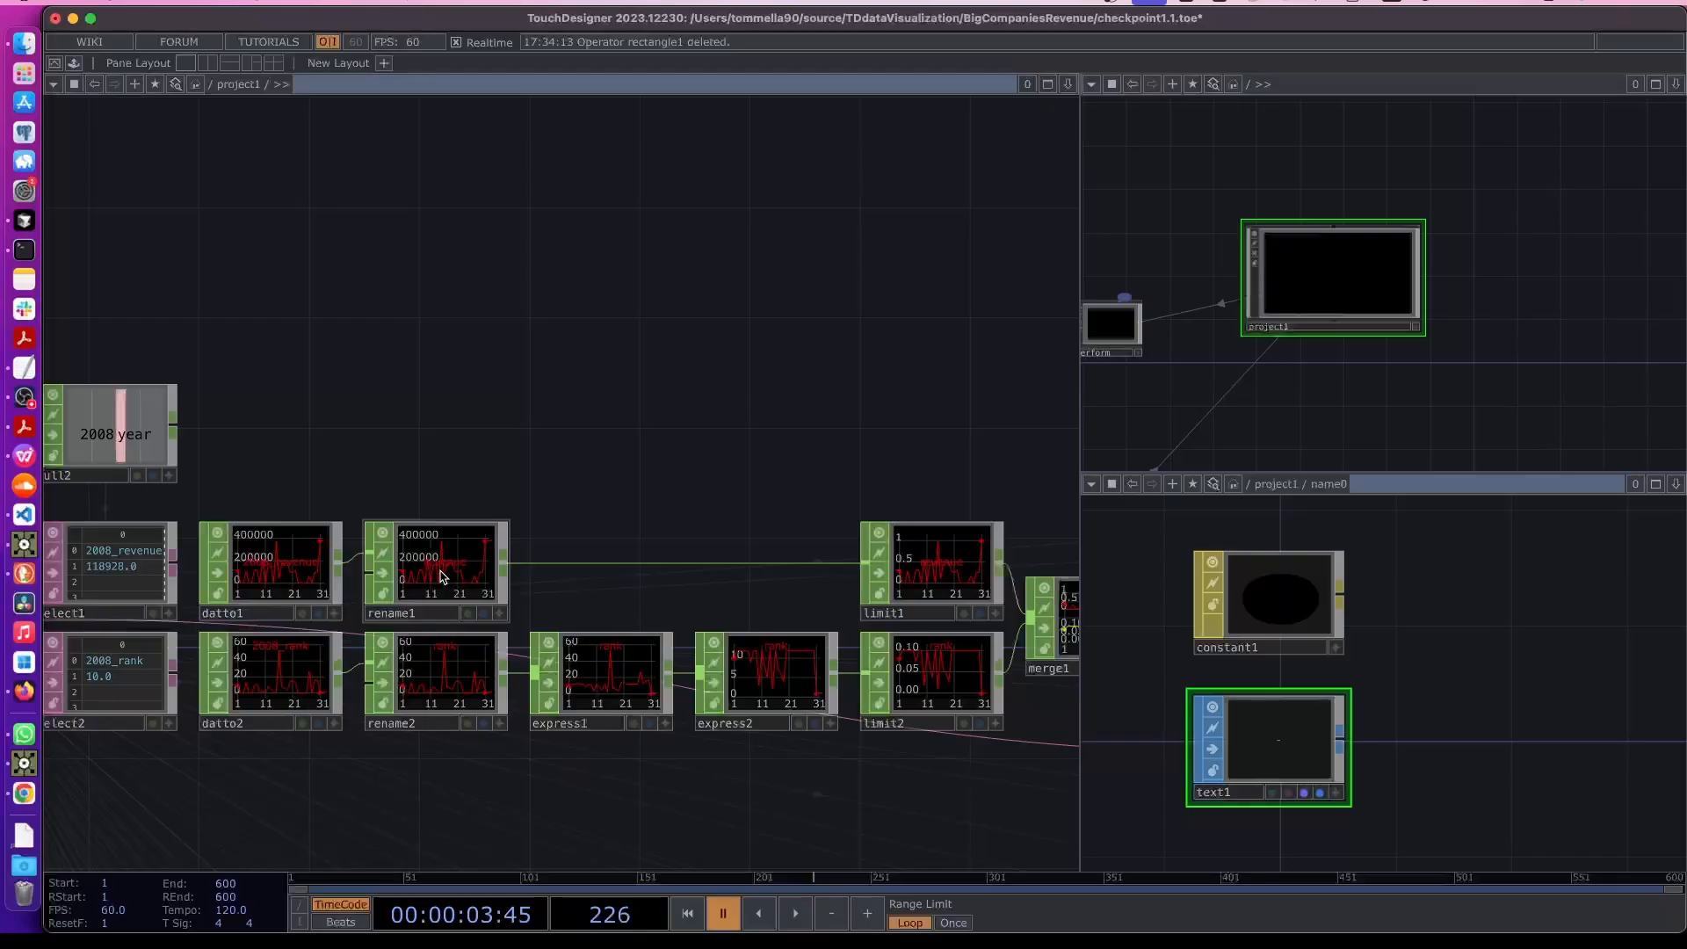
{"action": "scroll", "coordinate": [444, 578], "scroll_direction": "up", "scroll_amount": 4}
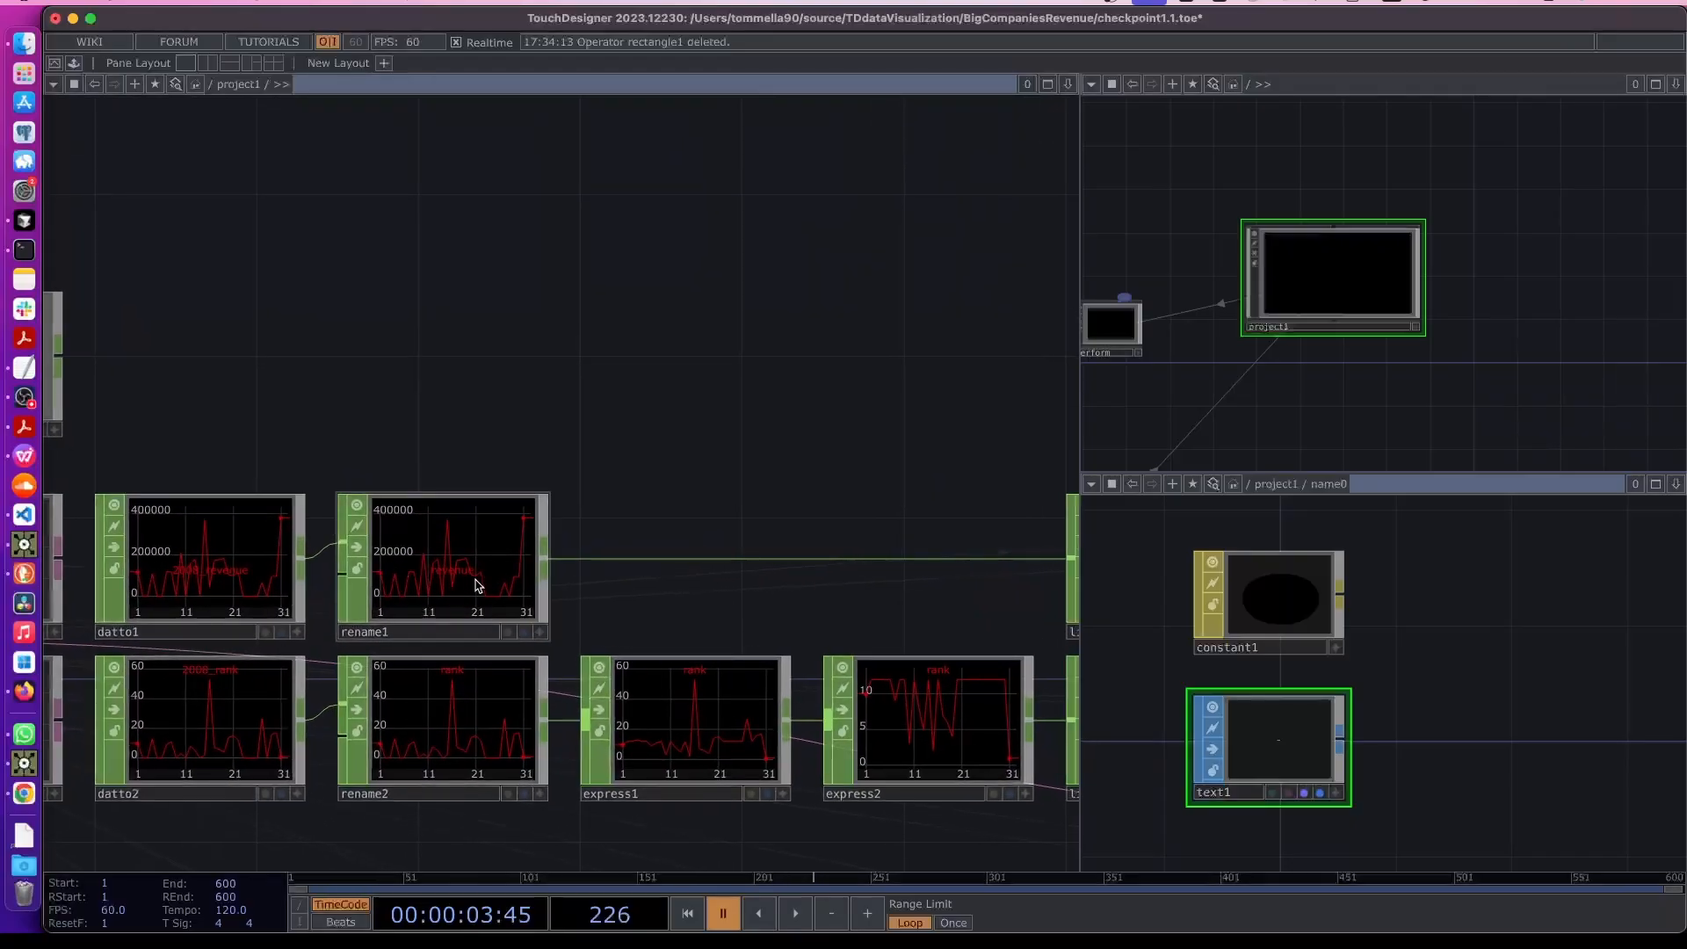
{"action": "left_click_drag", "start_coordinate": [570, 525], "coordinate": [499, 620]}
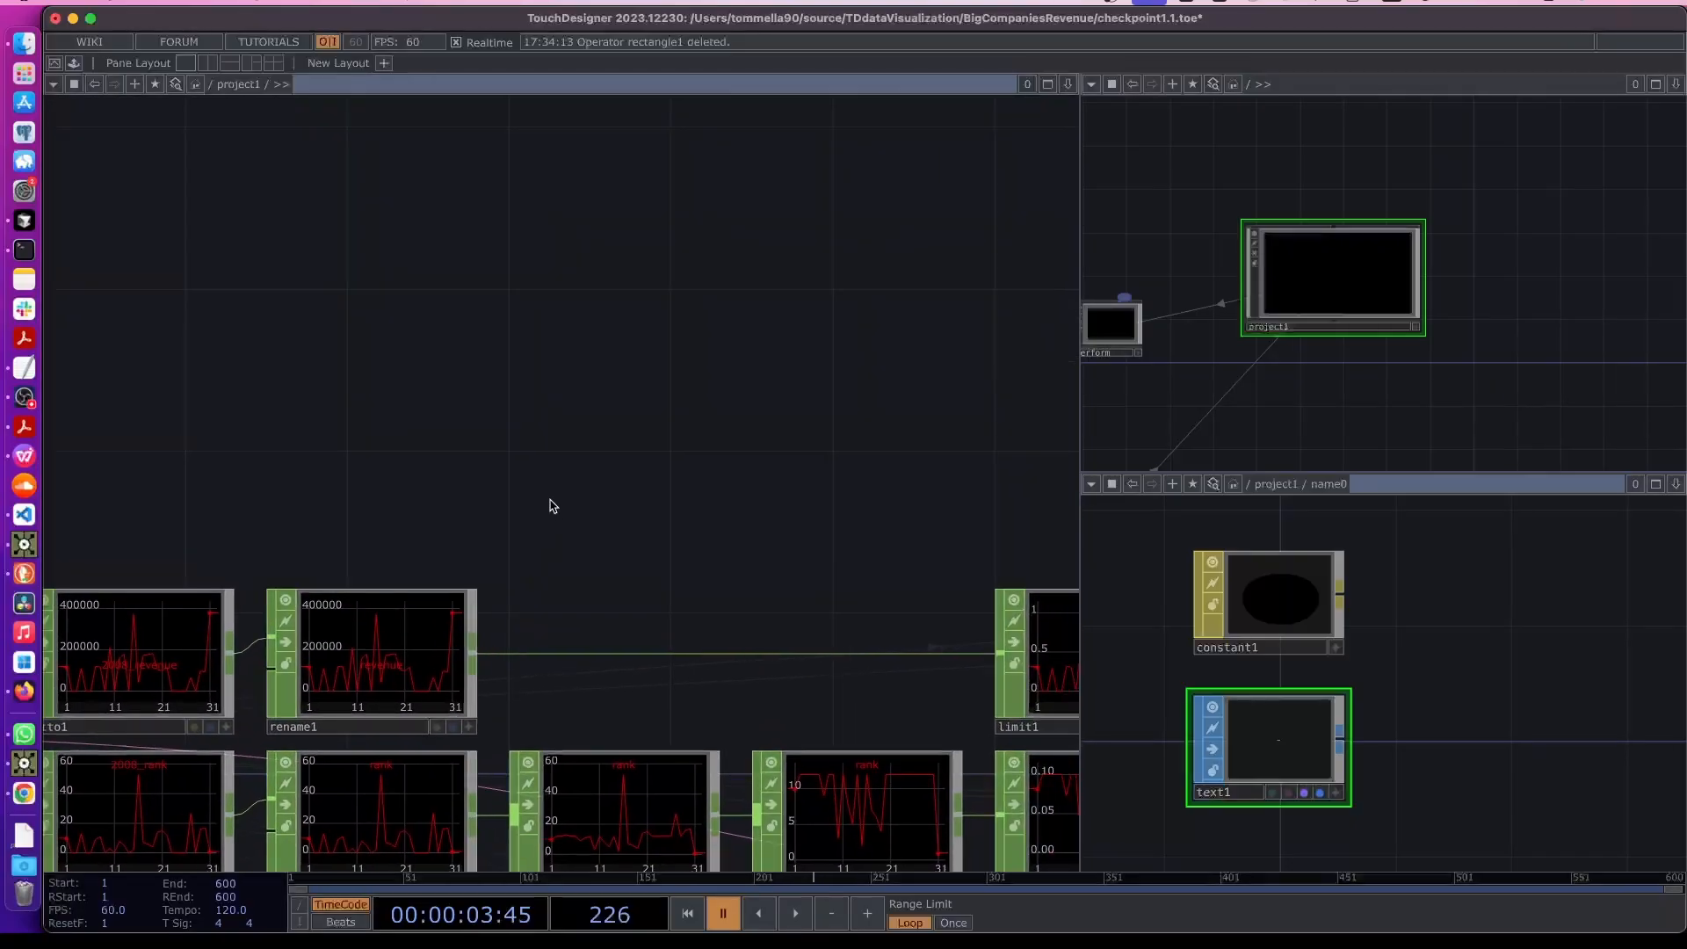
{"action": "key", "text": "Tab"}
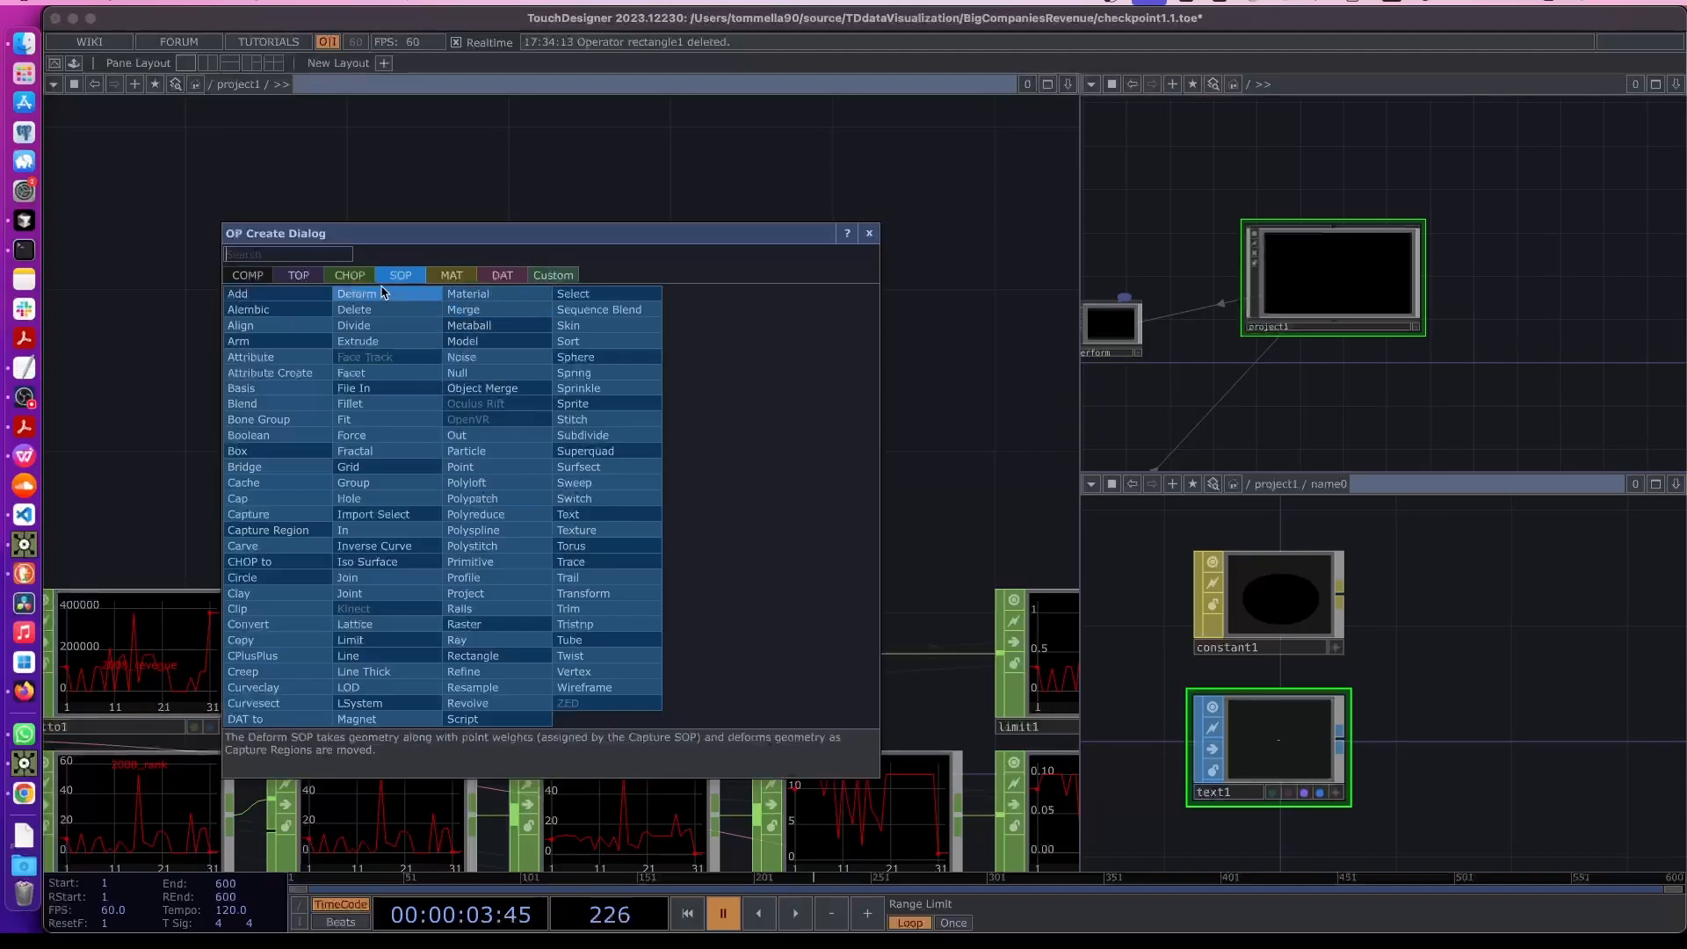
{"action": "left_click", "coordinate": [350, 276]}
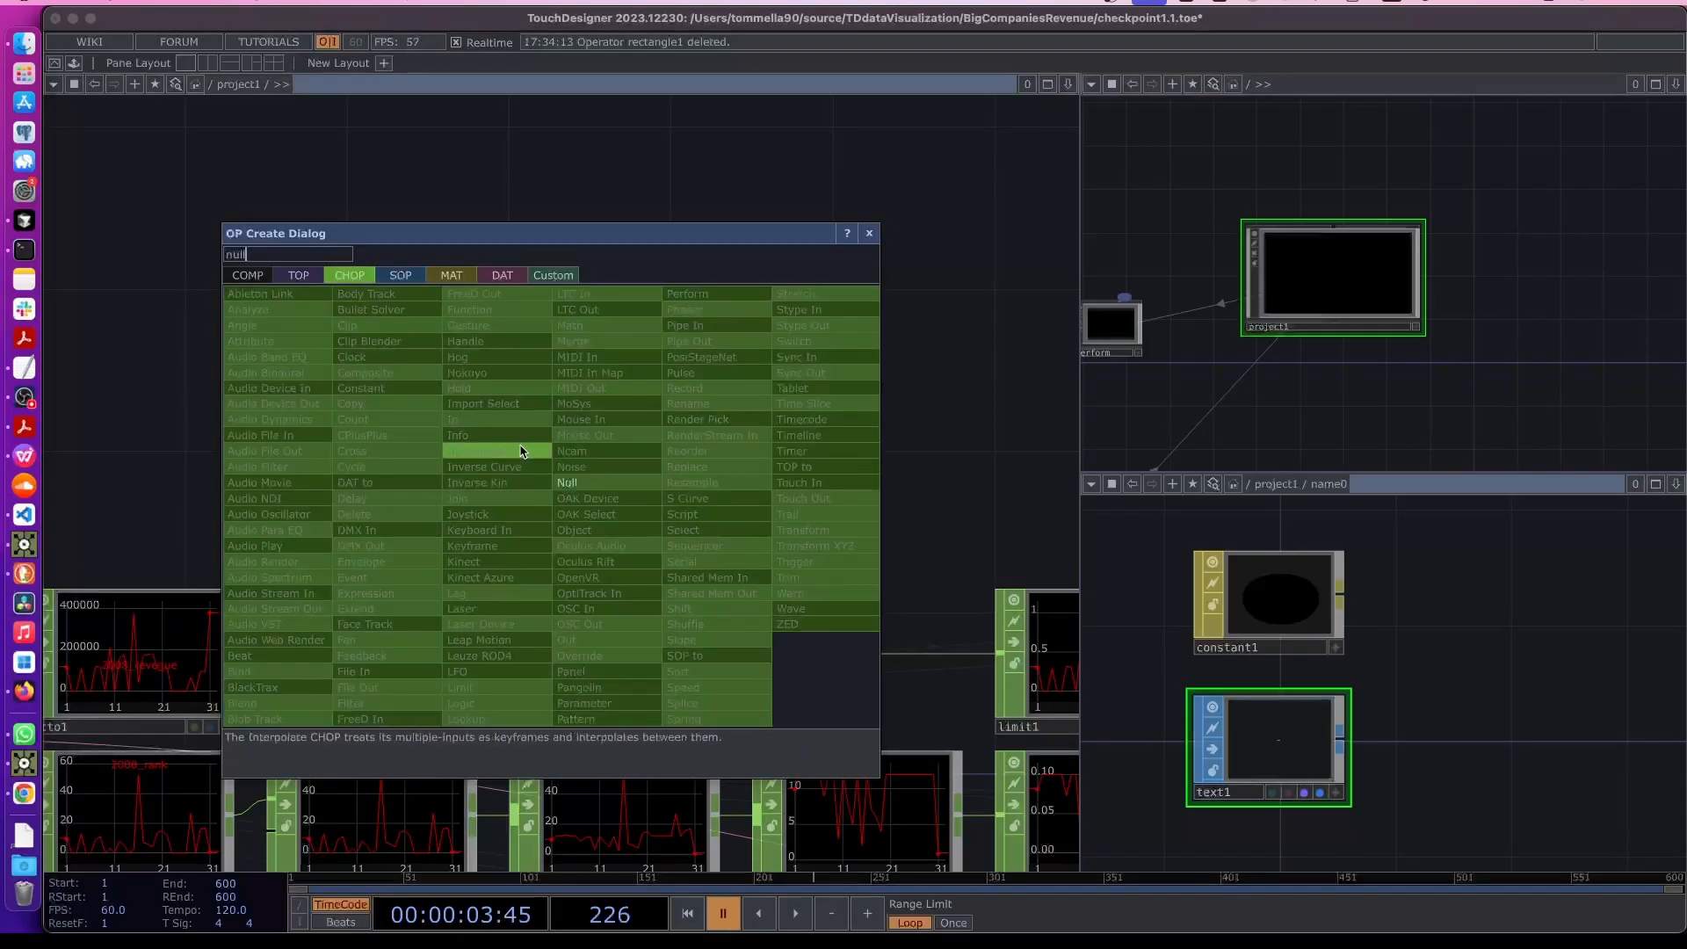
{"action": "left_click", "coordinate": [593, 482]}
{"action": "left_click", "coordinate": [622, 493]}
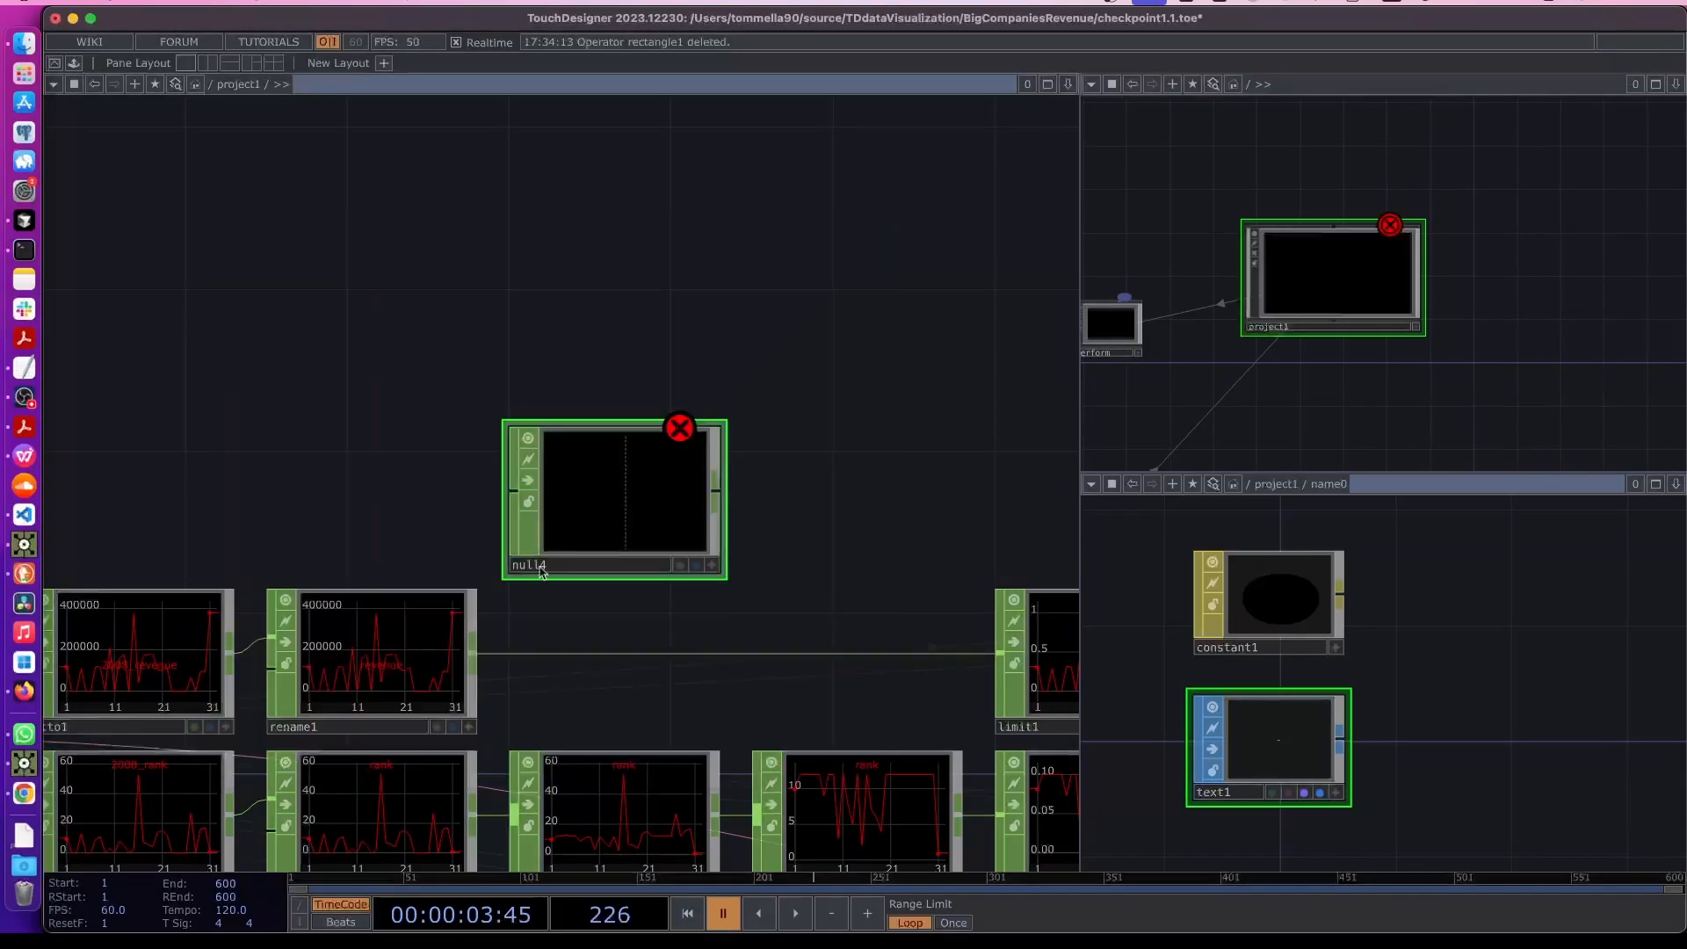
{"action": "left_click", "coordinate": [481, 631]}
{"action": "left_click", "coordinate": [513, 490]}
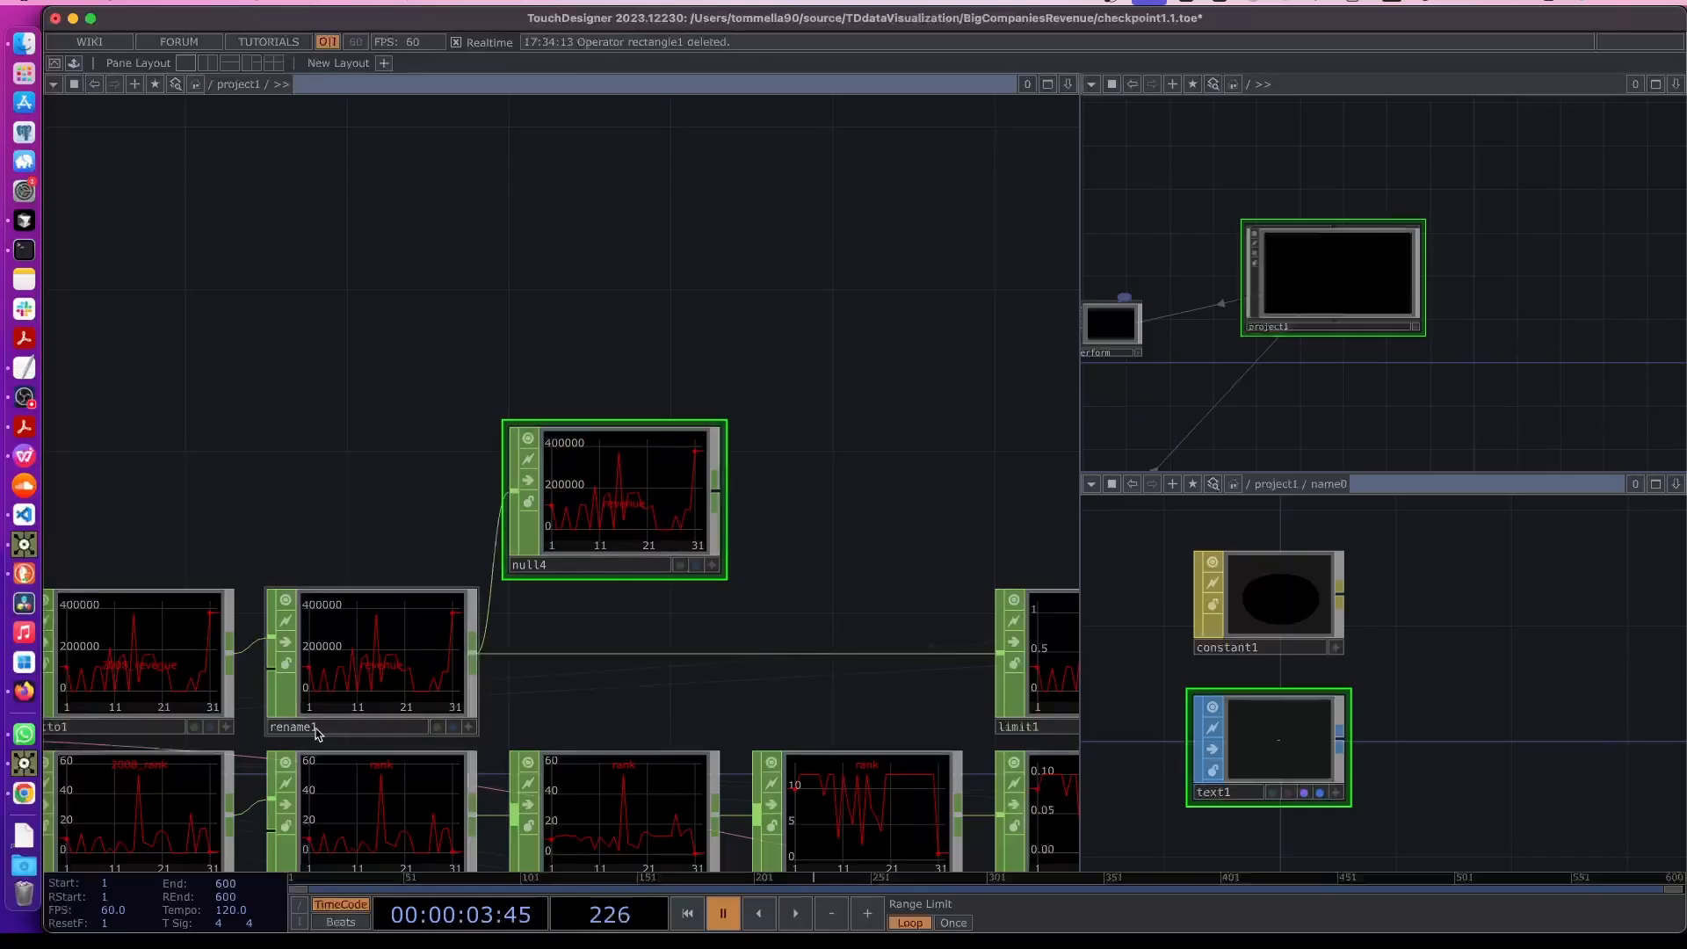
- Rename the new Null CHOP as revenue
{"action": "left_click", "coordinate": [579, 568]}
{"action": "type", "text": "revenue"}
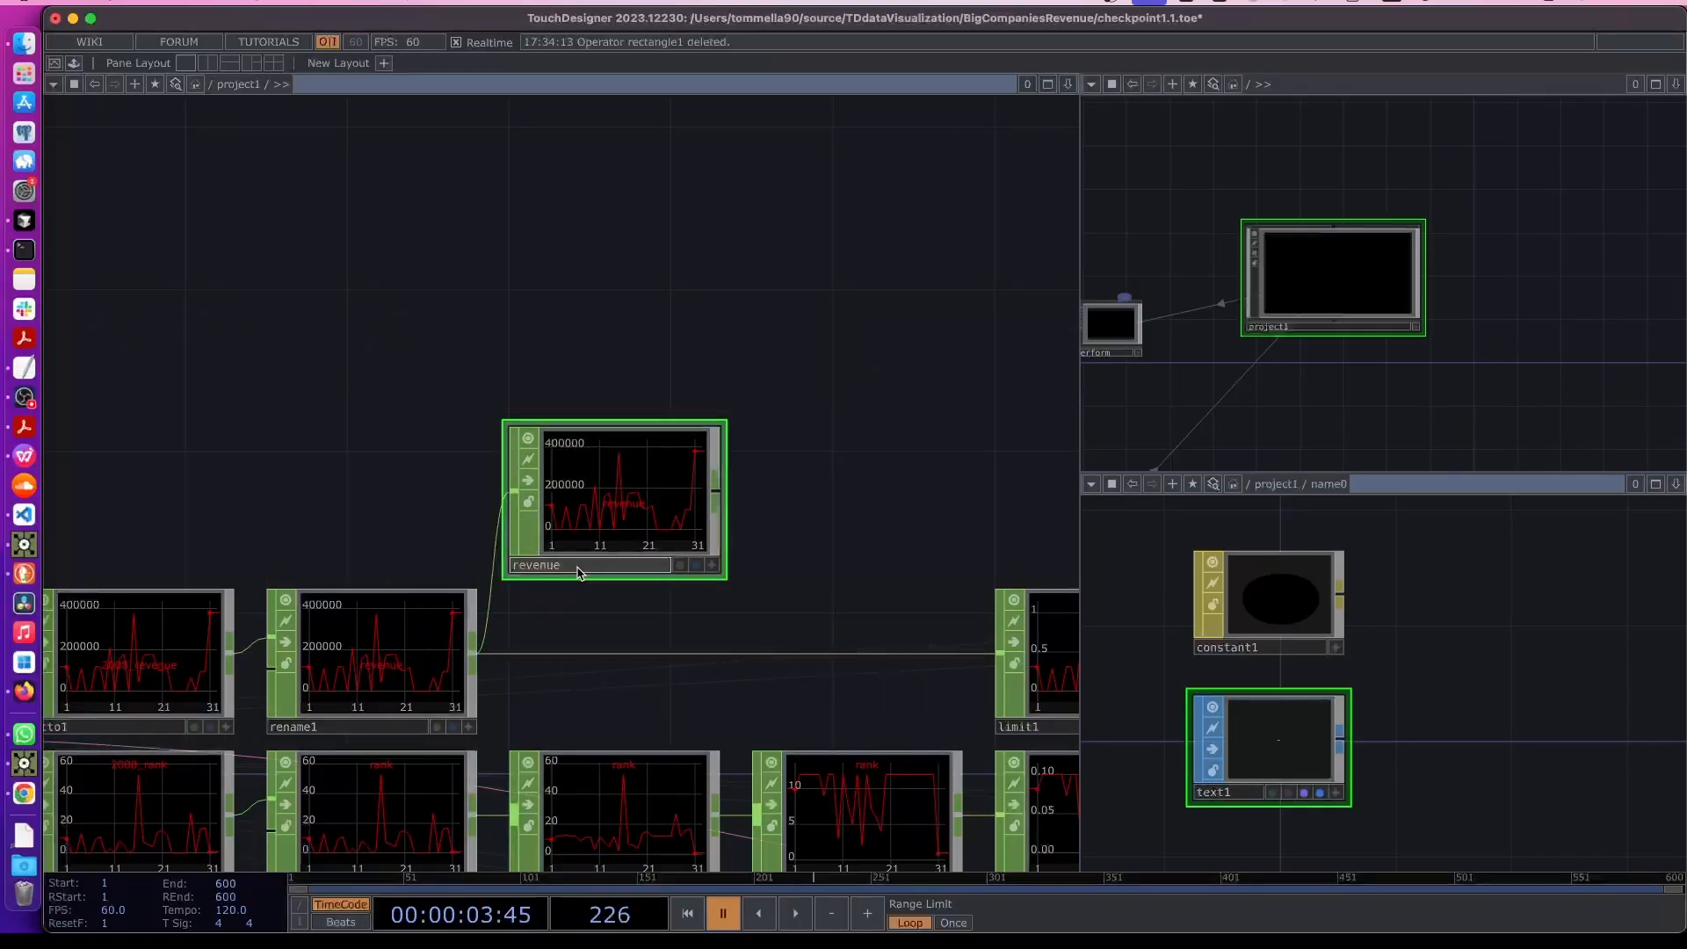
{"action": "key", "text": "Return"}
- Bind revenue0's NameRevenue parameter to the expression op('revenue')['revenue'][me.digits]
{"action": "left_click_drag", "start_coordinate": [826, 572], "coordinate": [534, 575]}
{"action": "scroll", "coordinate": [532, 575], "scroll_direction": "down", "scroll_amount": 5}
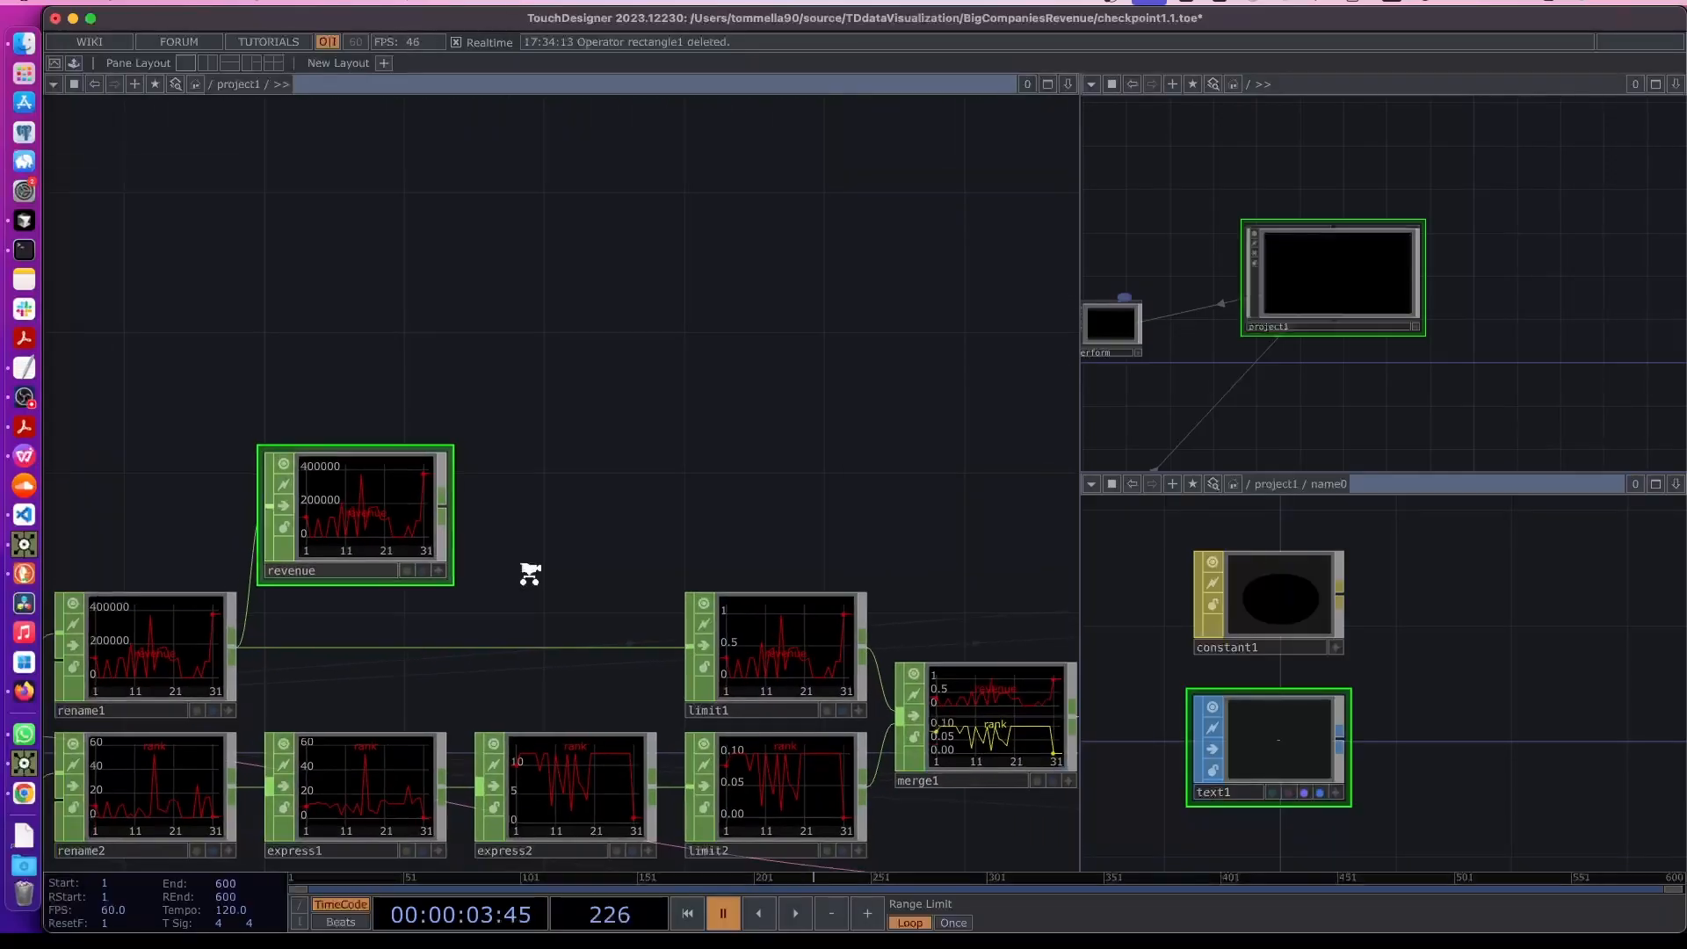
{"action": "left_click_drag", "start_coordinate": [713, 497], "coordinate": [600, 469]}
{"action": "scroll", "coordinate": [601, 469], "scroll_direction": "down", "scroll_amount": 5}
{"action": "left_click_drag", "start_coordinate": [726, 477], "coordinate": [482, 422]}
{"action": "scroll", "coordinate": [715, 440], "scroll_direction": "down", "scroll_amount": 3}
{"action": "left_click_drag", "start_coordinate": [789, 449], "coordinate": [504, 455]}
{"action": "scroll", "coordinate": [504, 455], "scroll_direction": "down", "scroll_amount": 2}
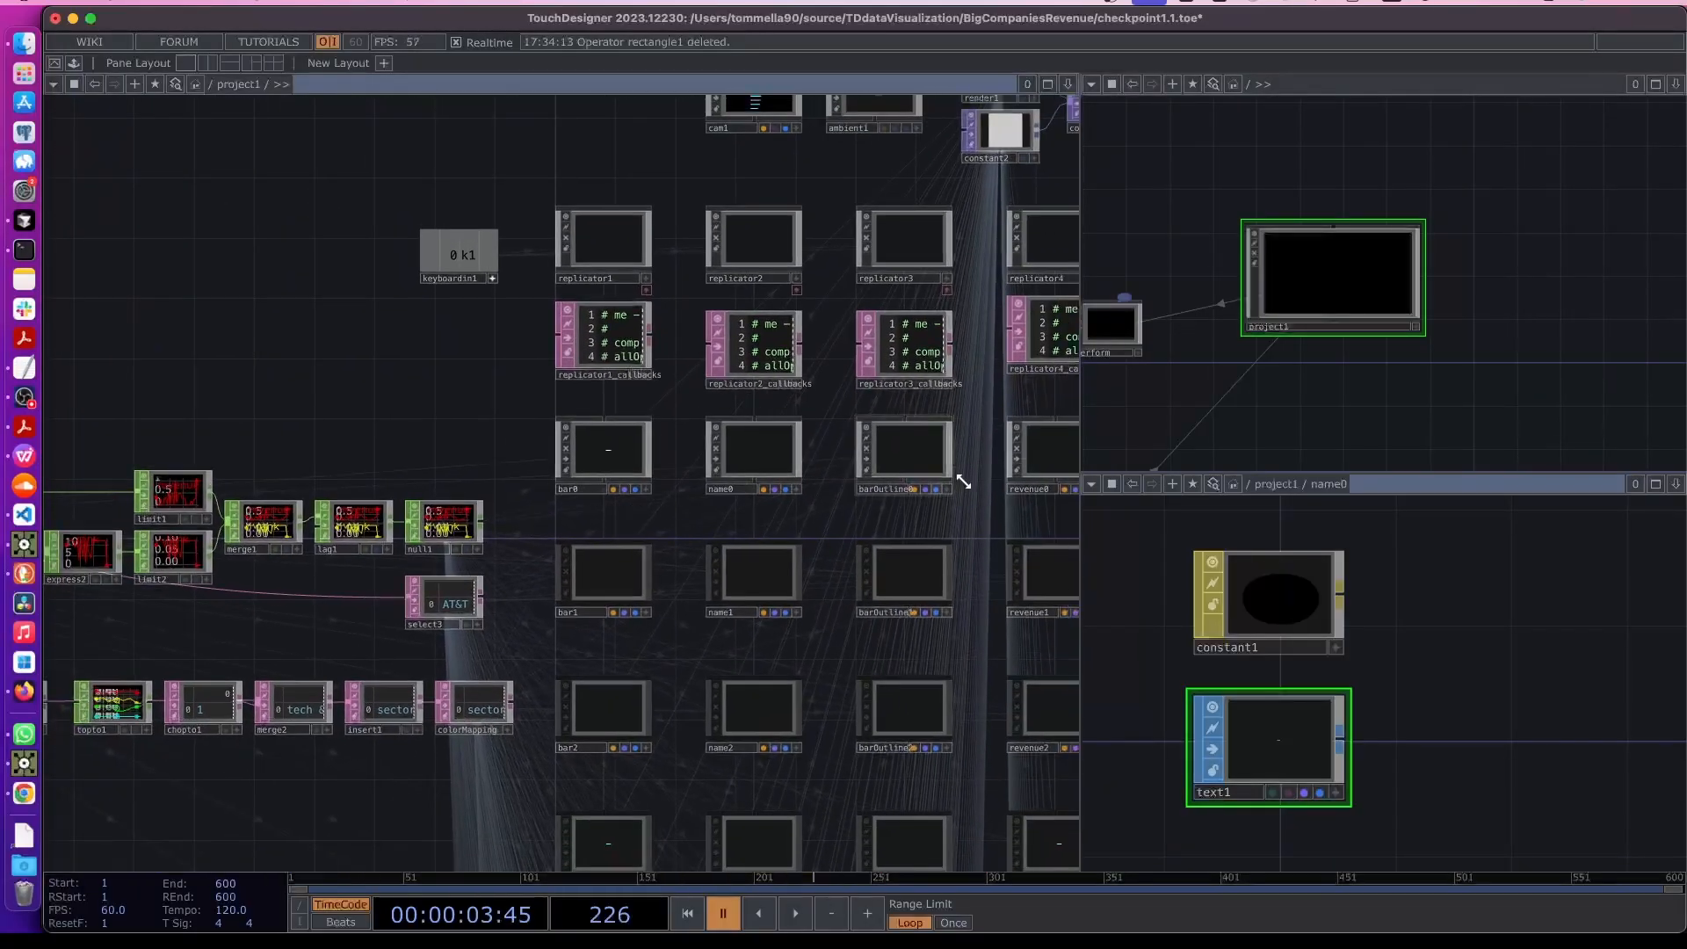
{"action": "left_click", "coordinate": [1044, 474]}
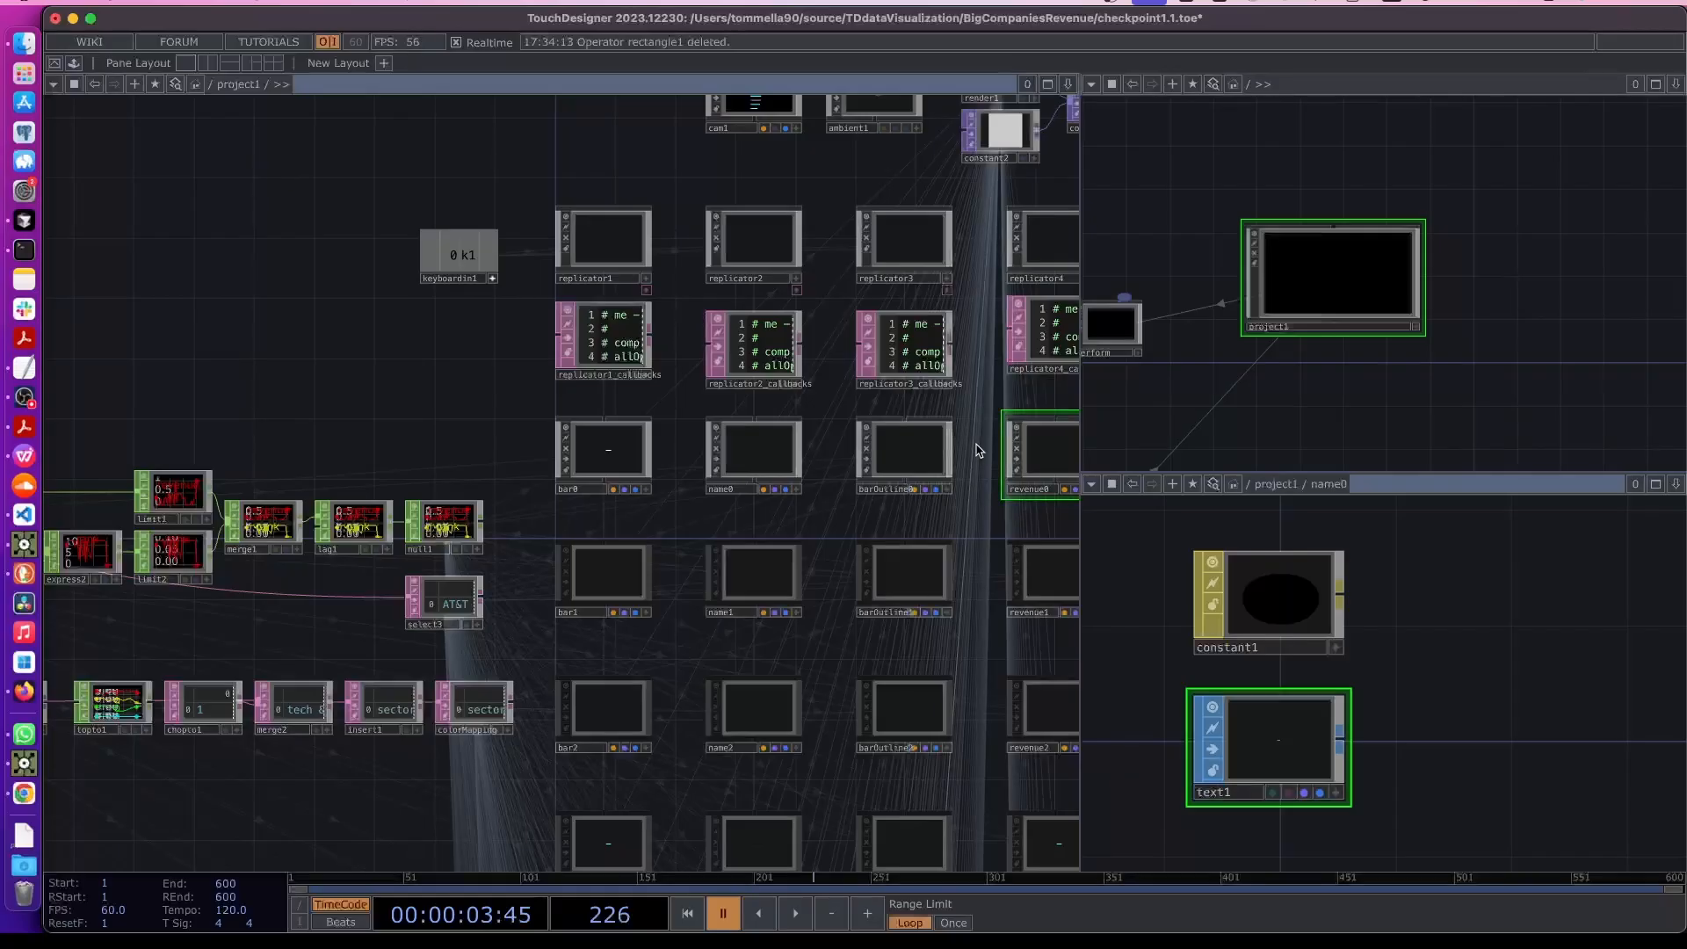
{"action": "key", "text": "p"}
{"action": "scroll", "coordinate": [287, 375], "scroll_direction": "left", "scroll_amount": 6}
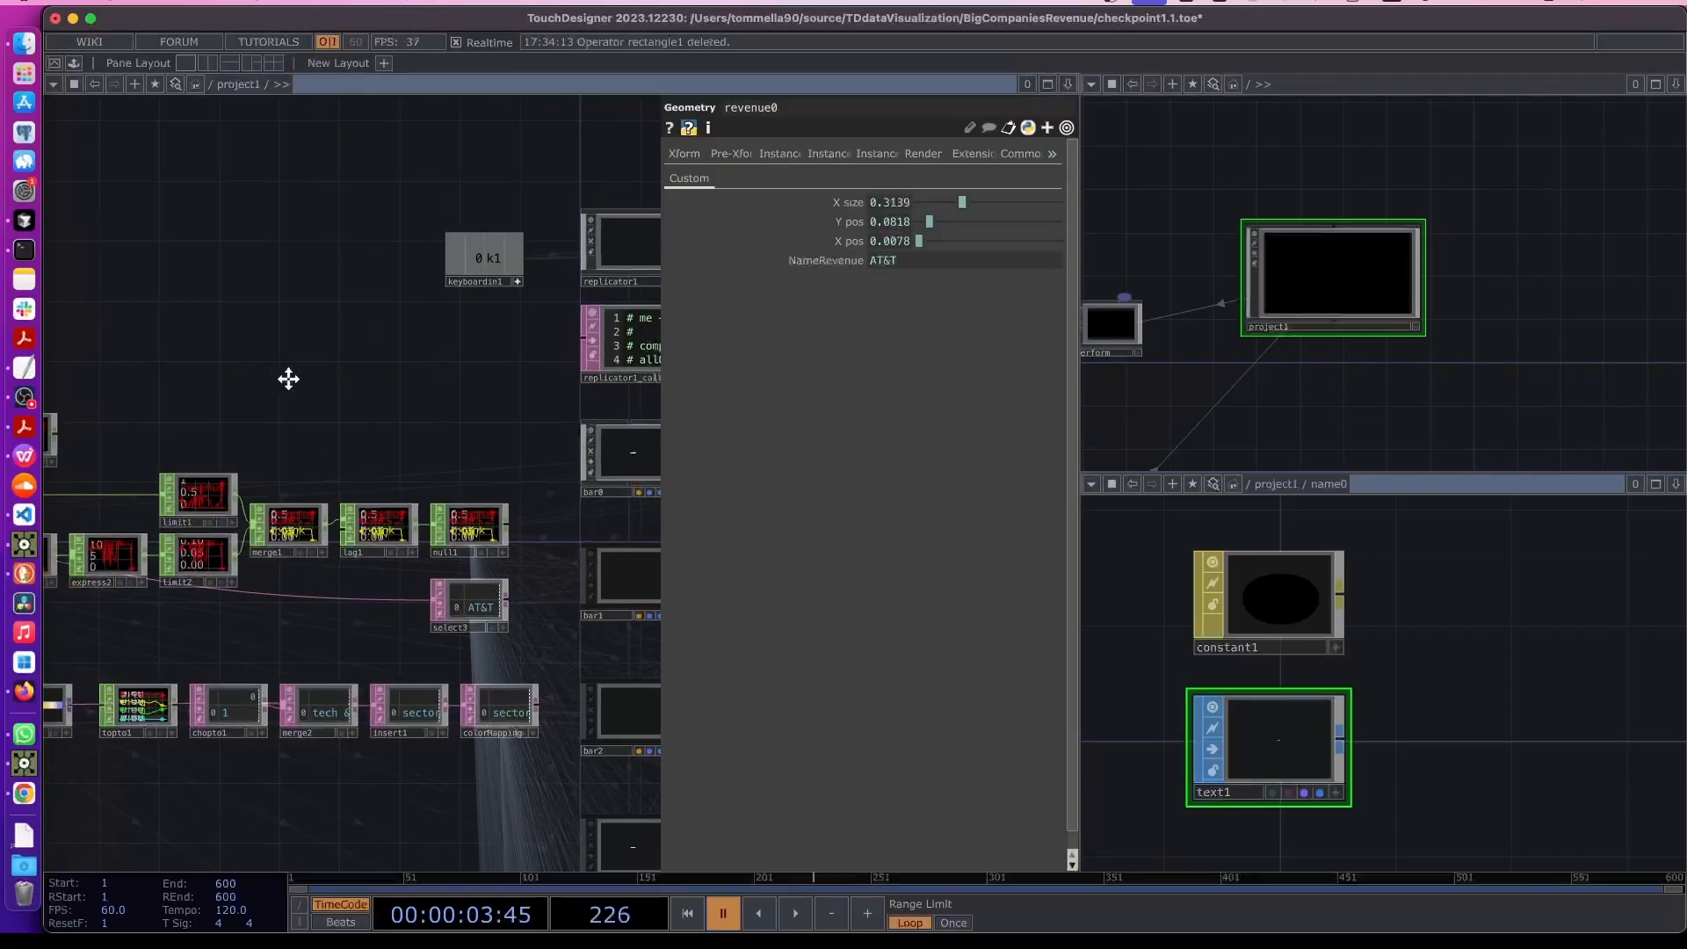
{"action": "scroll", "coordinate": [325, 466], "scroll_direction": "up", "scroll_amount": 10}
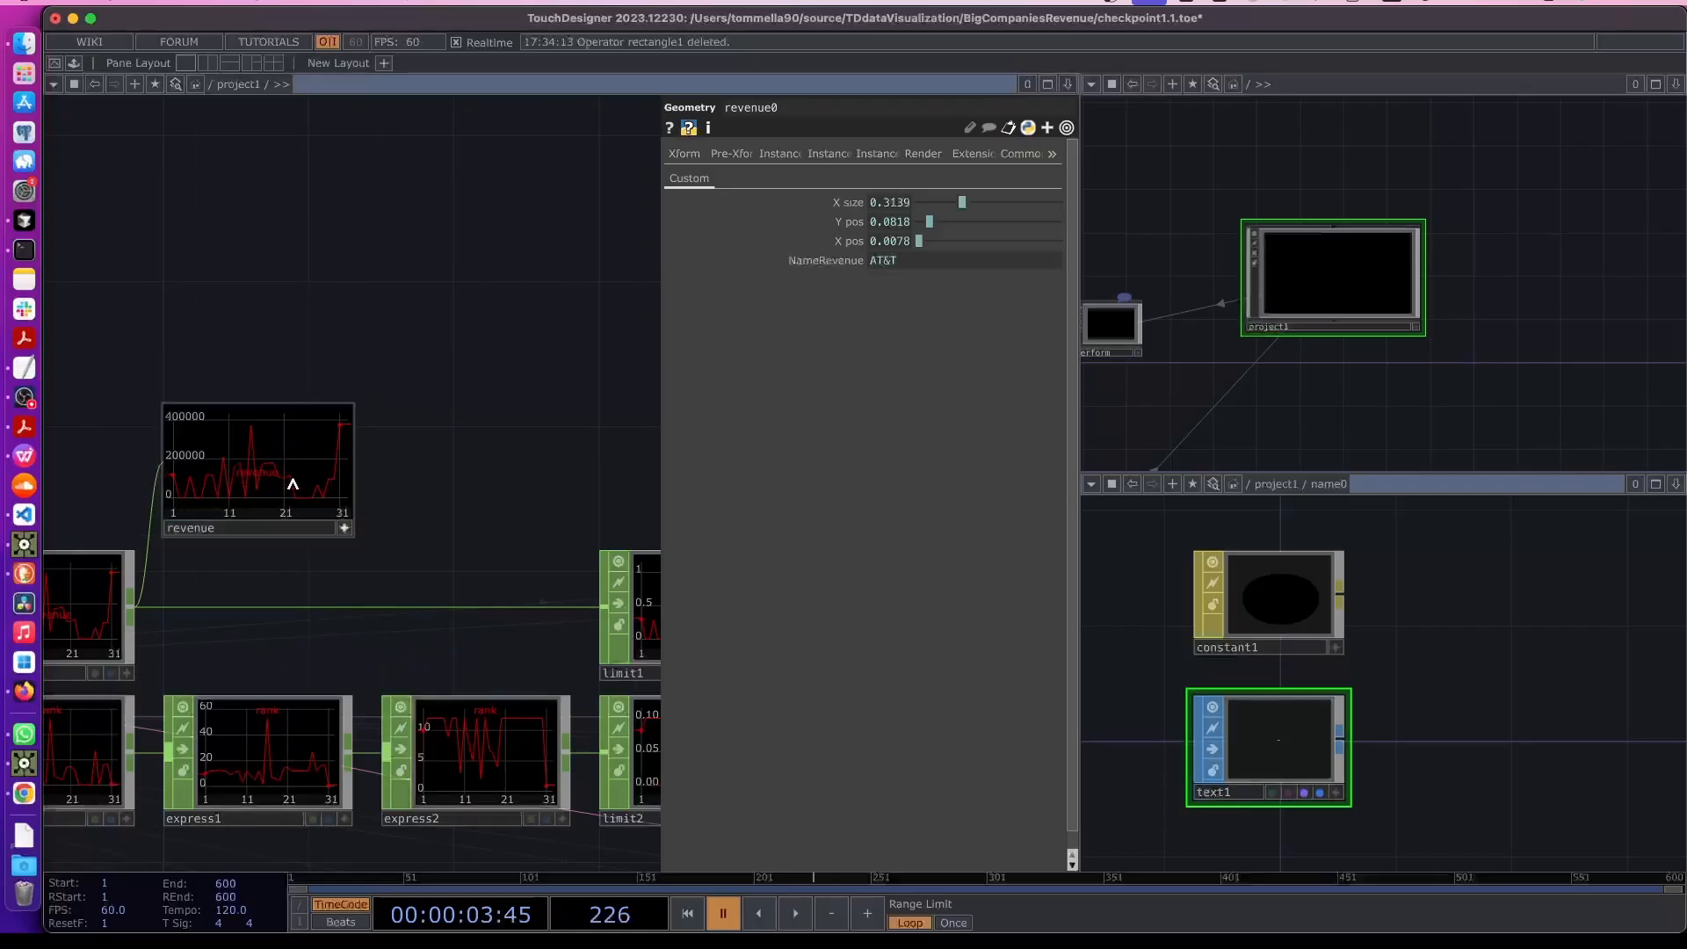
{"action": "left_click_drag", "start_coordinate": [256, 478], "coordinate": [825, 263]}
{"action": "left_click", "coordinate": [860, 266]}
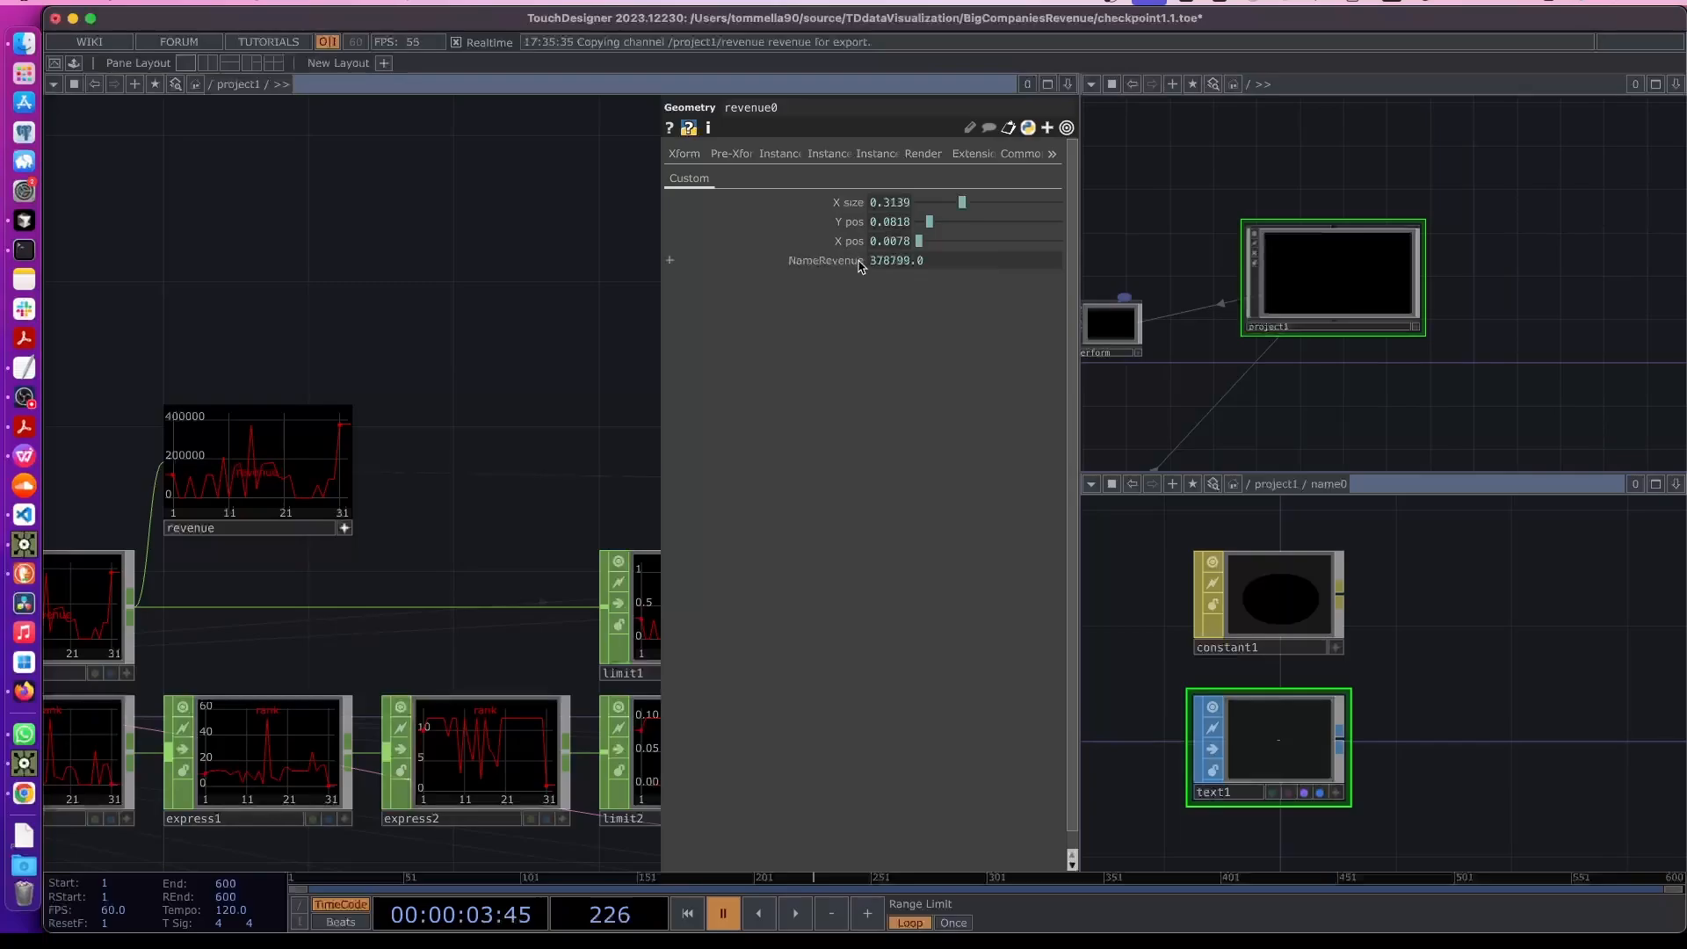
{"action": "left_click", "coordinate": [930, 265]}
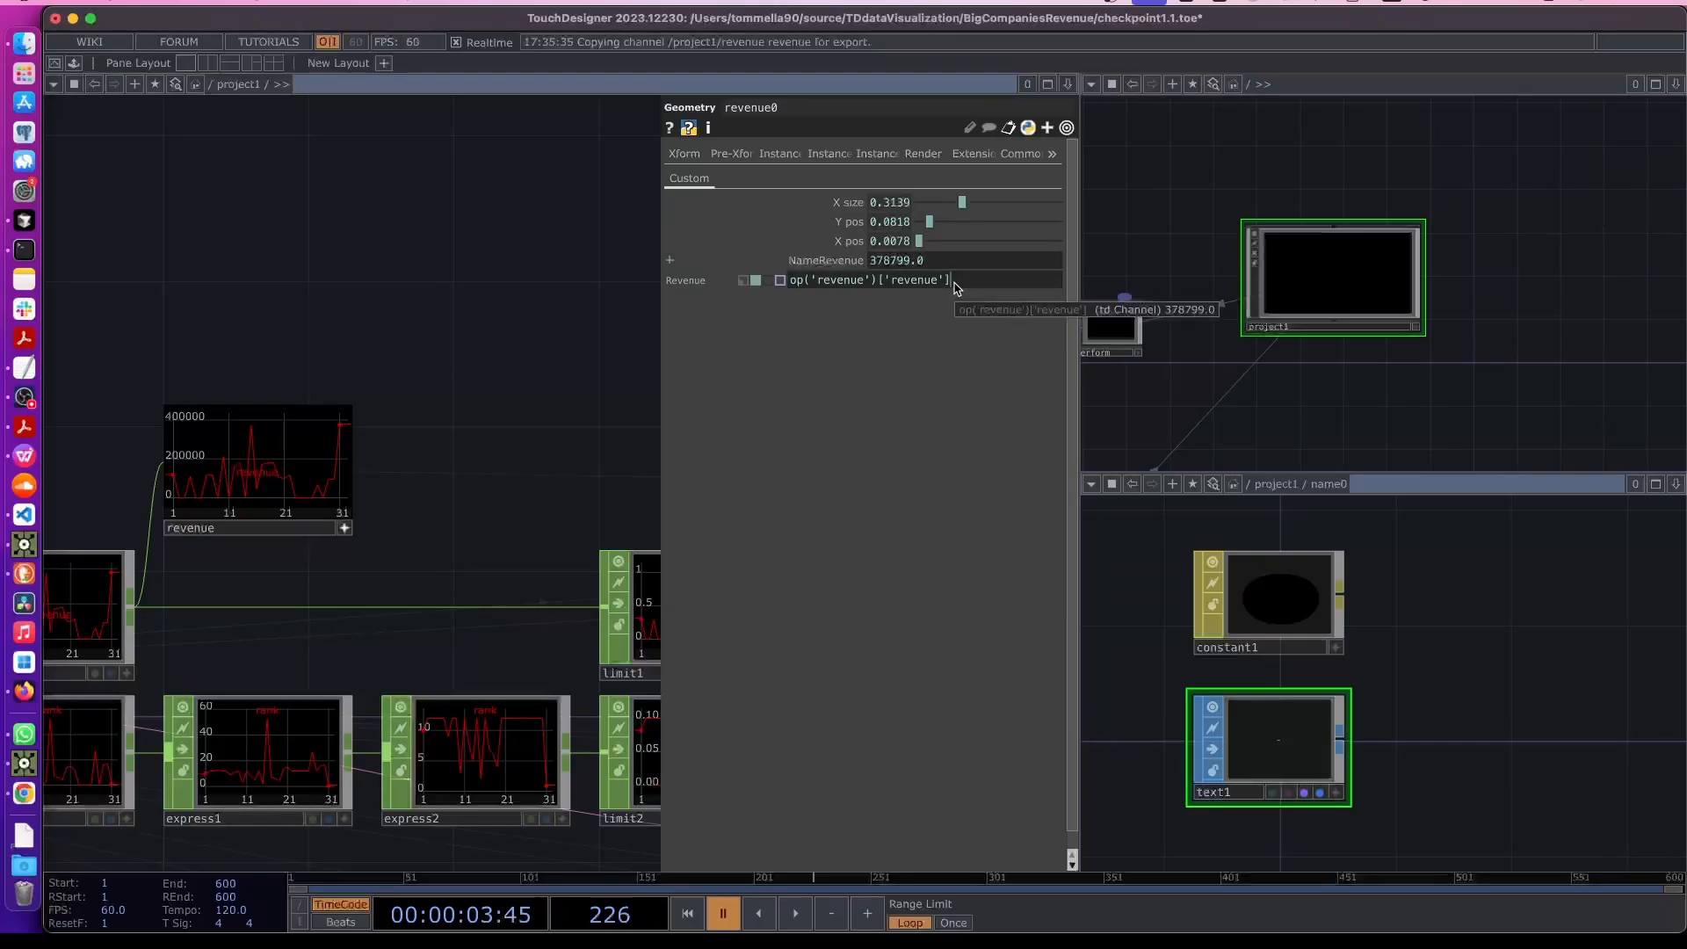
{"action": "scroll", "coordinate": [252, 584], "scroll_direction": "up", "scroll_amount": 2}
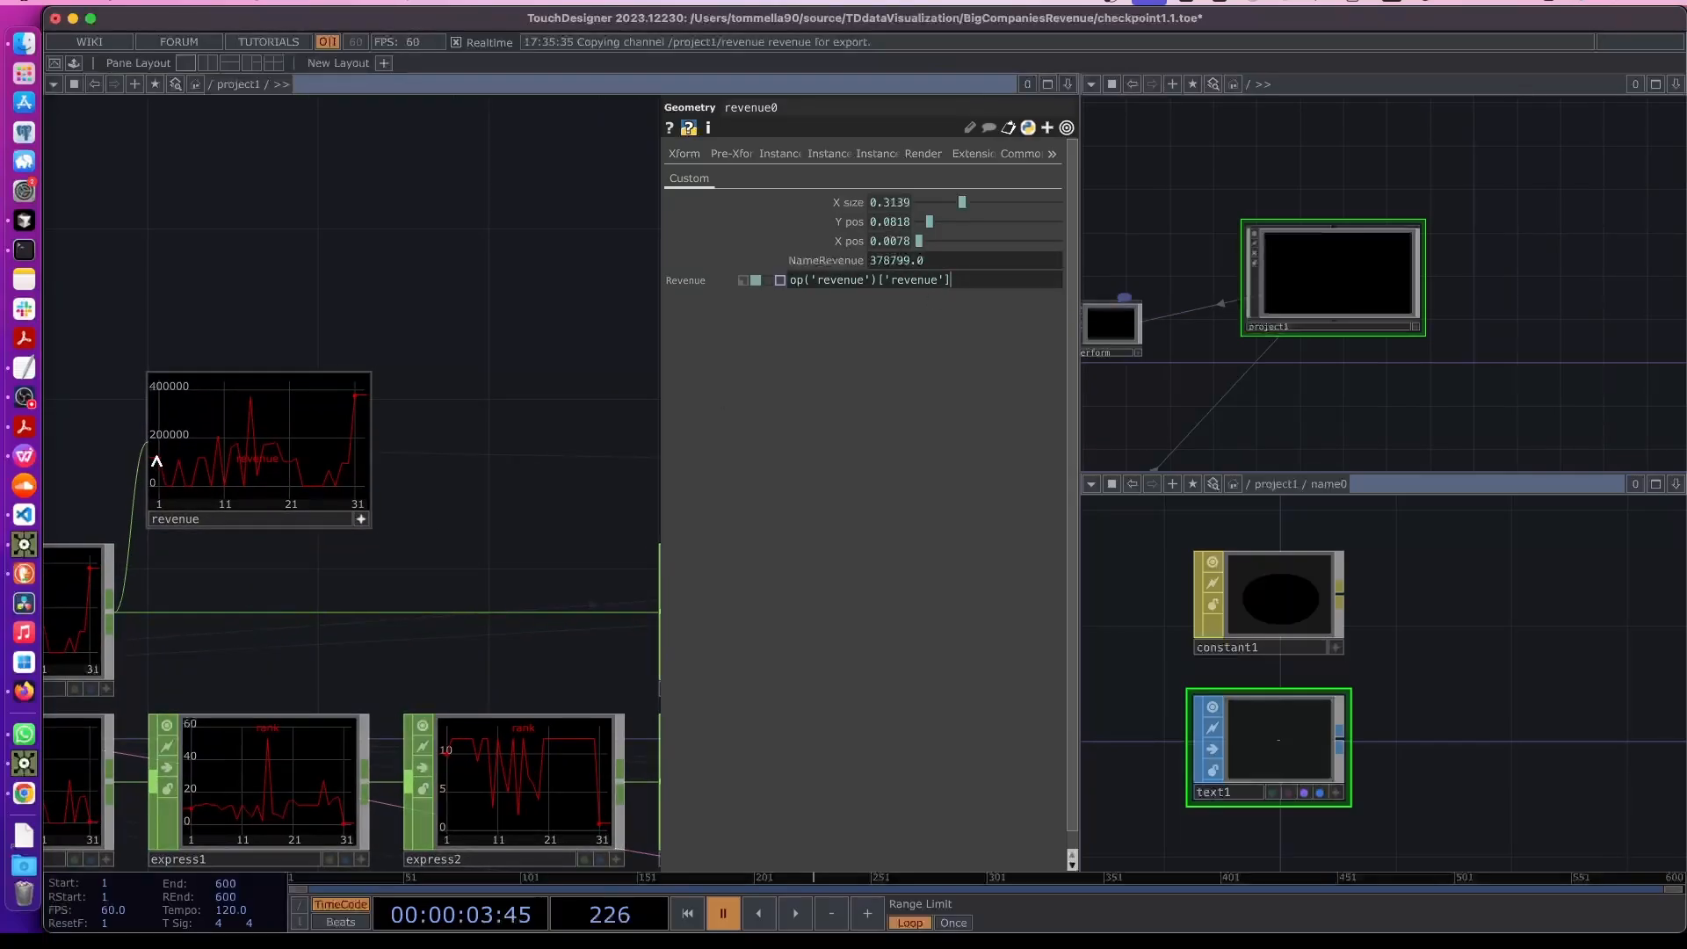
{"action": "mouse_move", "coordinate": [958, 278]}
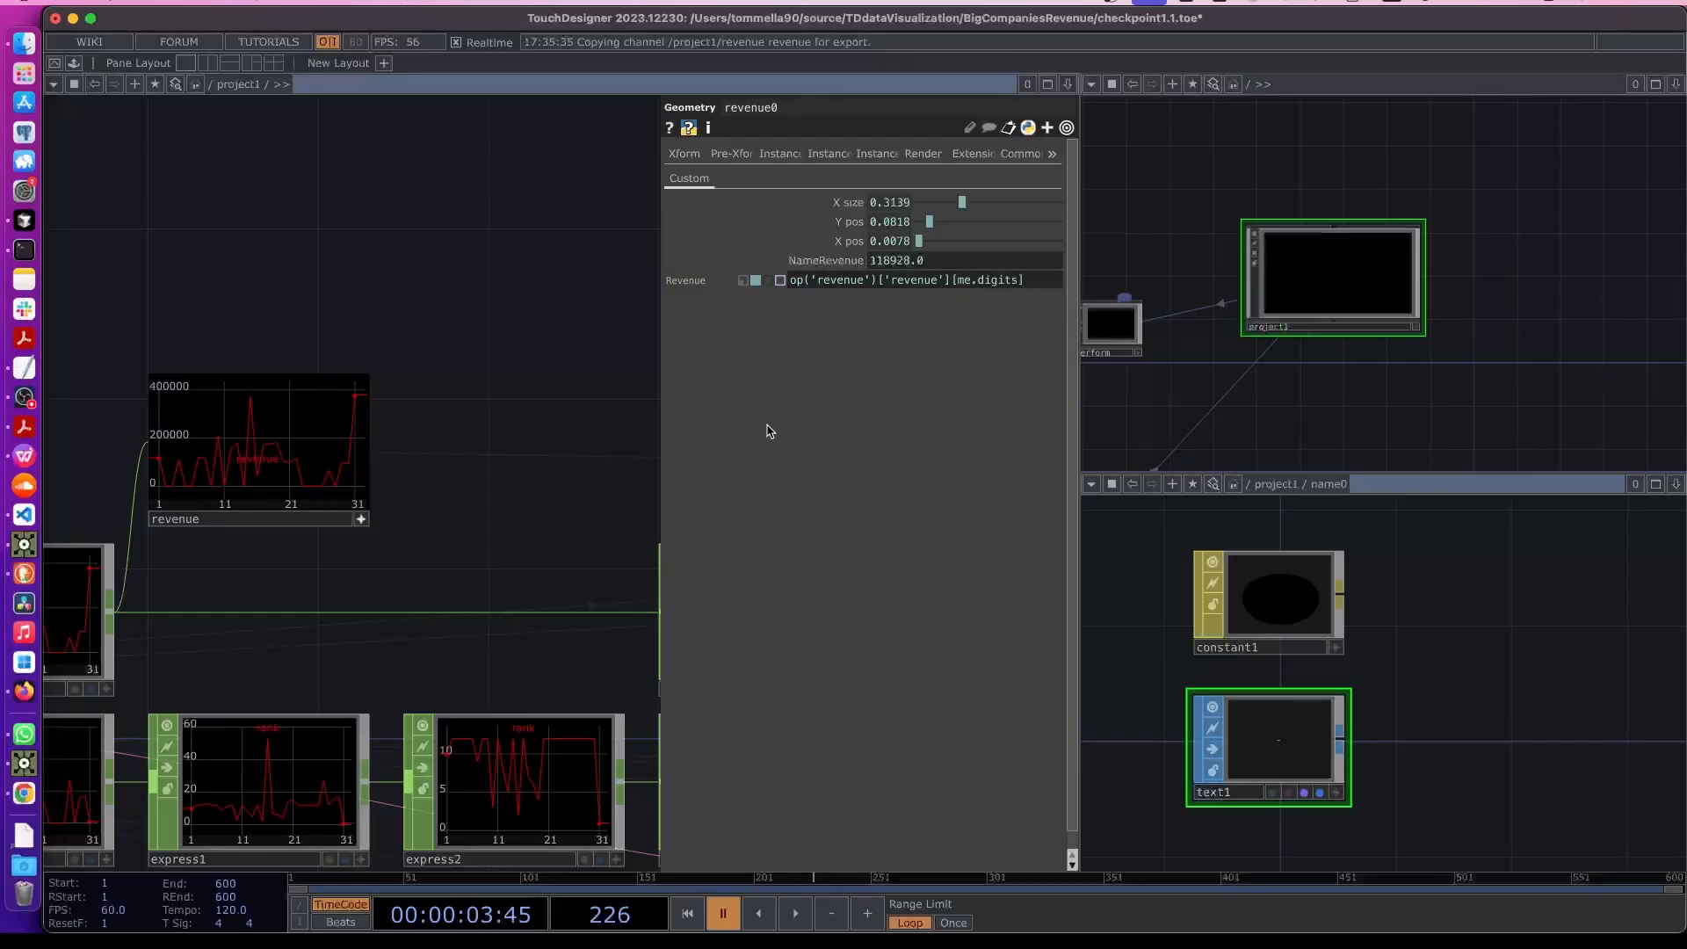
- In revenue0's Component Editor, set the Revenue custom parameter's label to Revenue and close the editor
{"action": "left_click_drag", "start_coordinate": [512, 475], "coordinate": [343, 475]}
{"action": "middle_click_drag", "start_coordinate": [413, 461], "coordinate": [612, 416]}
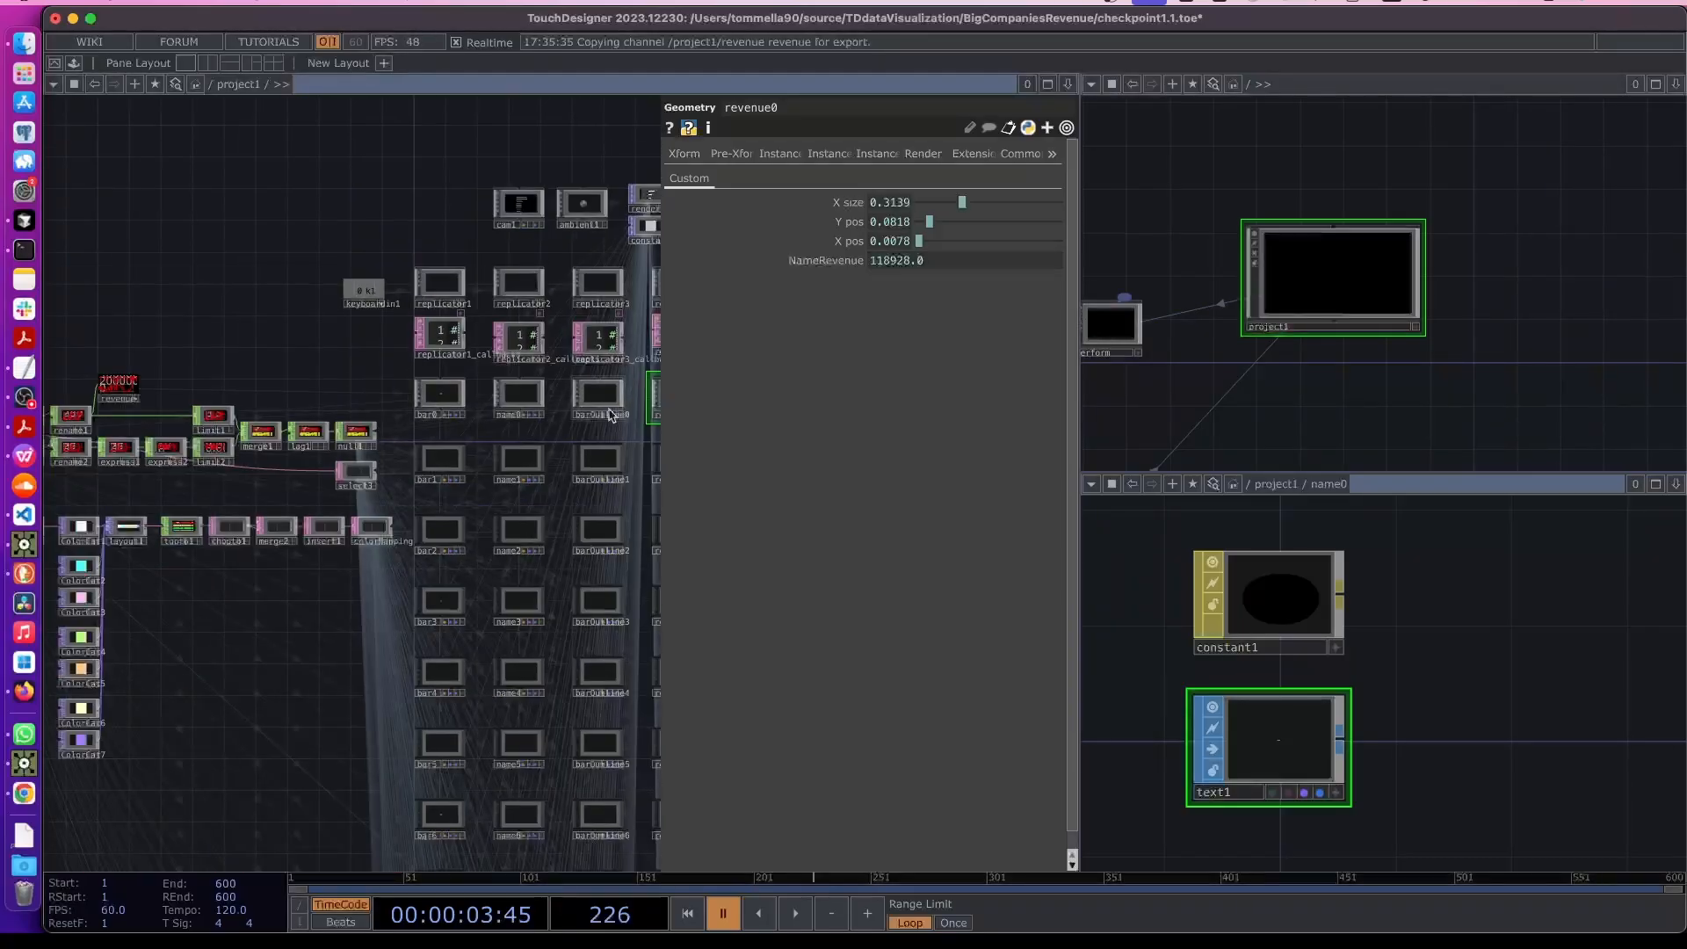
{"action": "scroll", "coordinate": [565, 440], "scroll_direction": "up", "scroll_amount": 3}
{"action": "scroll", "coordinate": [571, 392], "scroll_direction": "up", "scroll_amount": 3}
{"action": "scroll", "coordinate": [572, 392], "scroll_direction": "up", "scroll_amount": 2}
{"action": "right_click", "coordinate": [544, 443]}
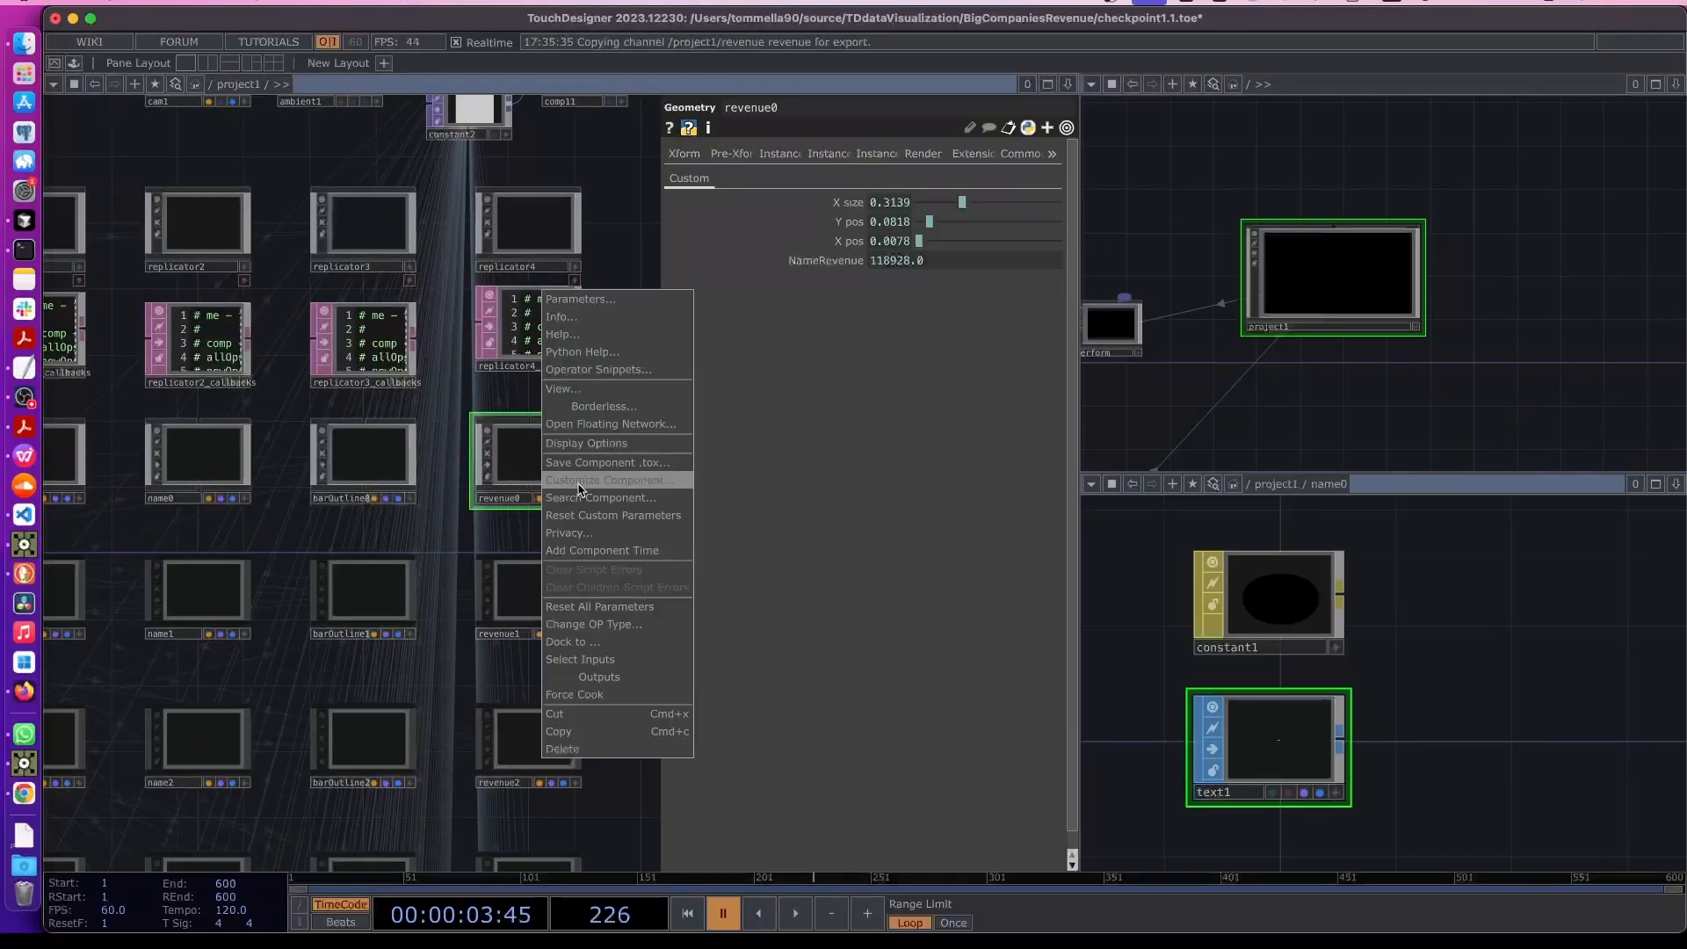
{"action": "left_click", "coordinate": [563, 479]}
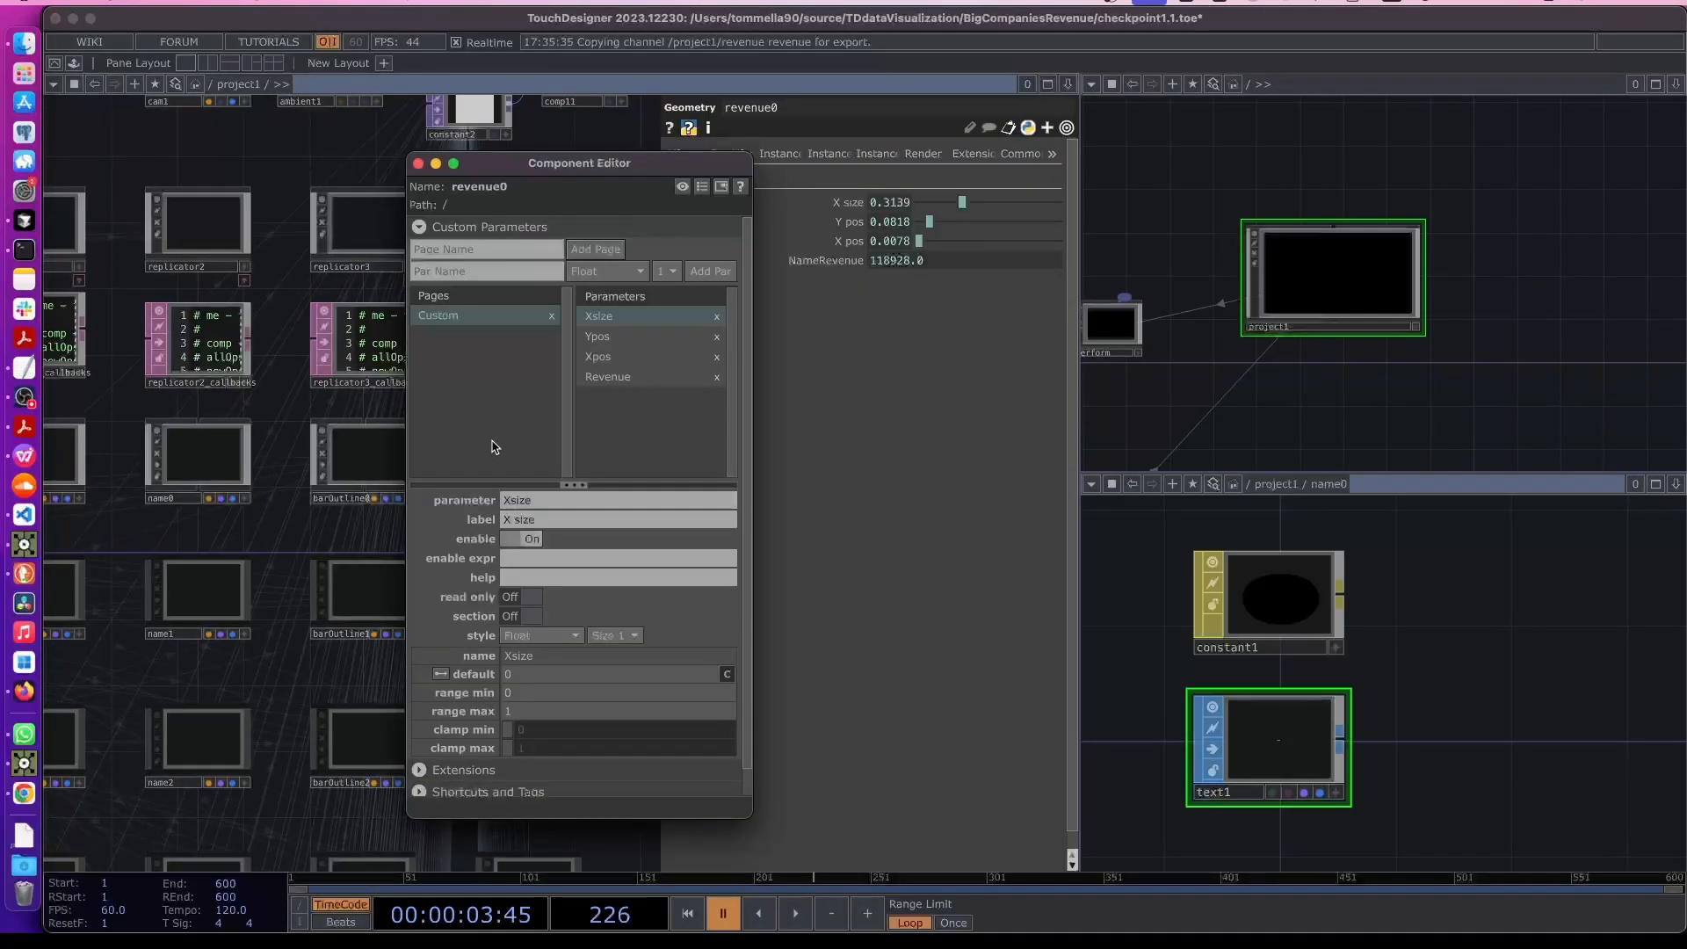
{"action": "left_click", "coordinate": [619, 383]}
{"action": "left_click", "coordinate": [562, 519]}
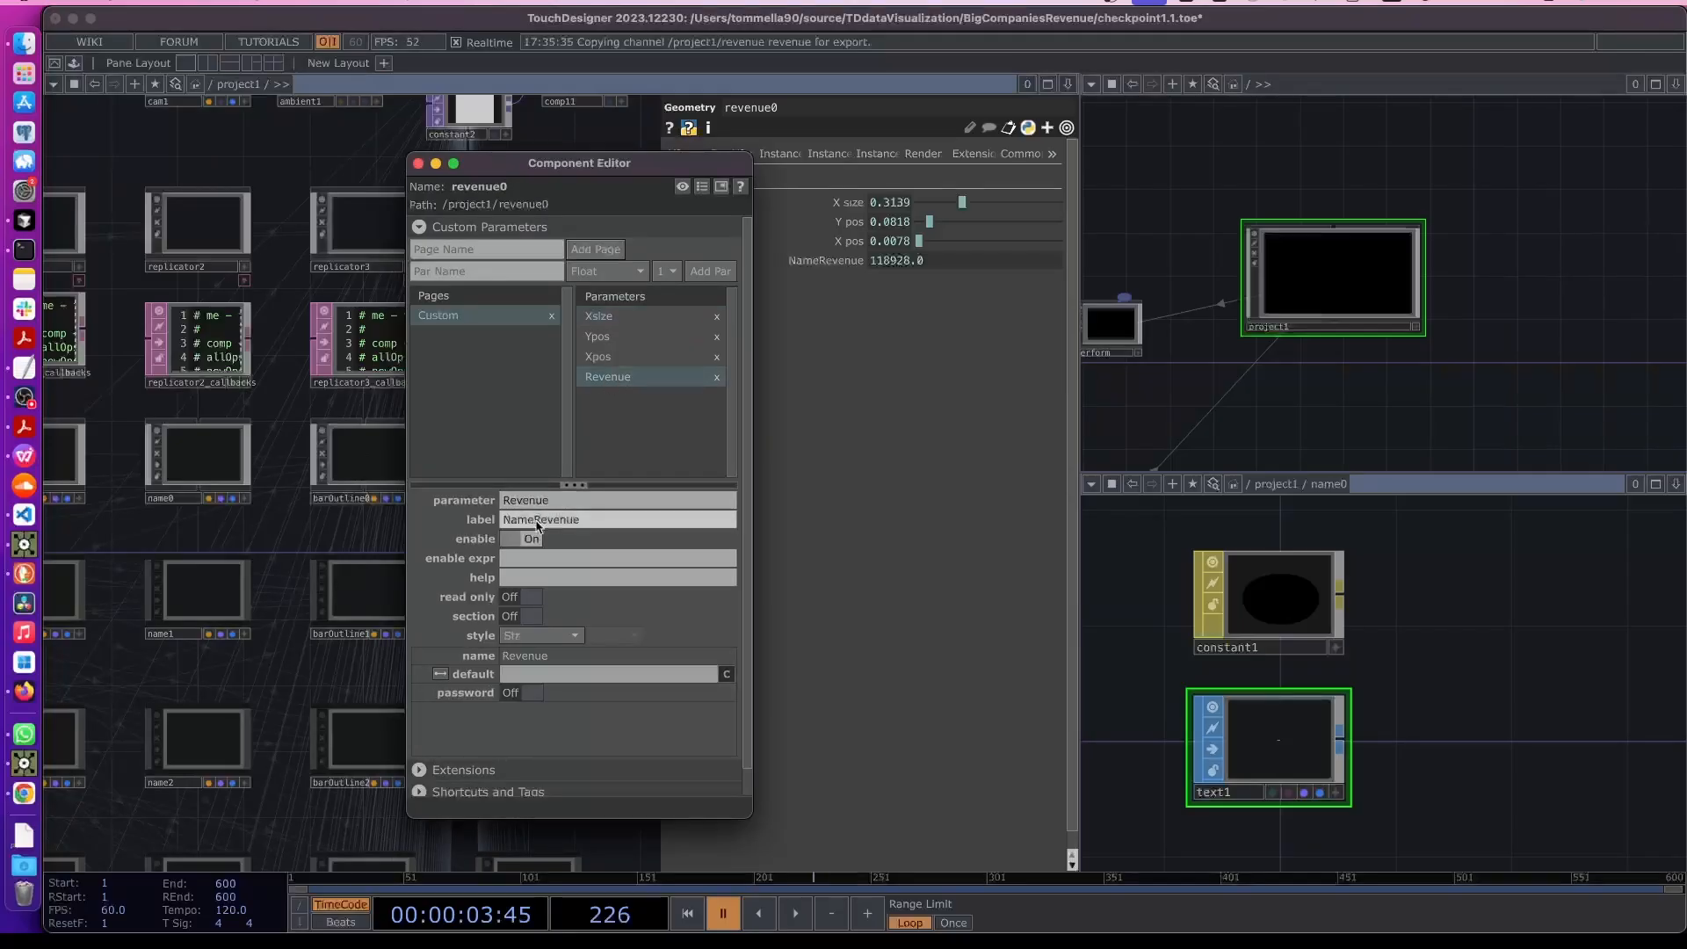
{"action": "left_click_drag", "start_coordinate": [534, 519], "coordinate": [508, 520]}
{"action": "key", "text": "BackSpace"}
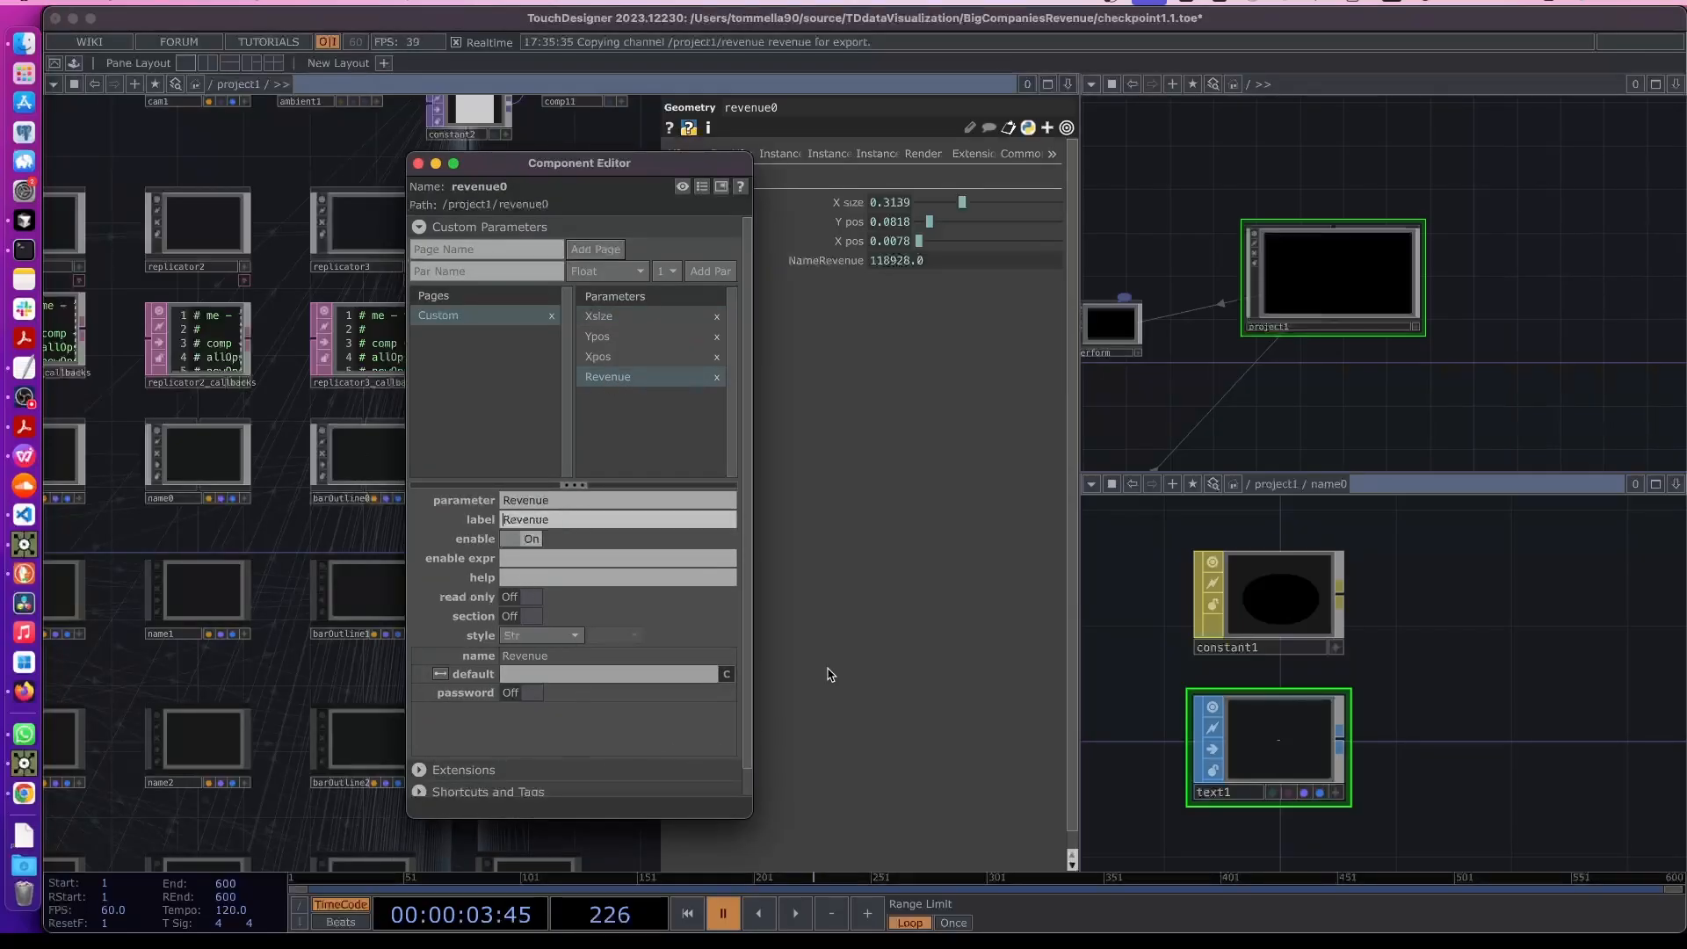
{"action": "left_click", "coordinate": [419, 164]}
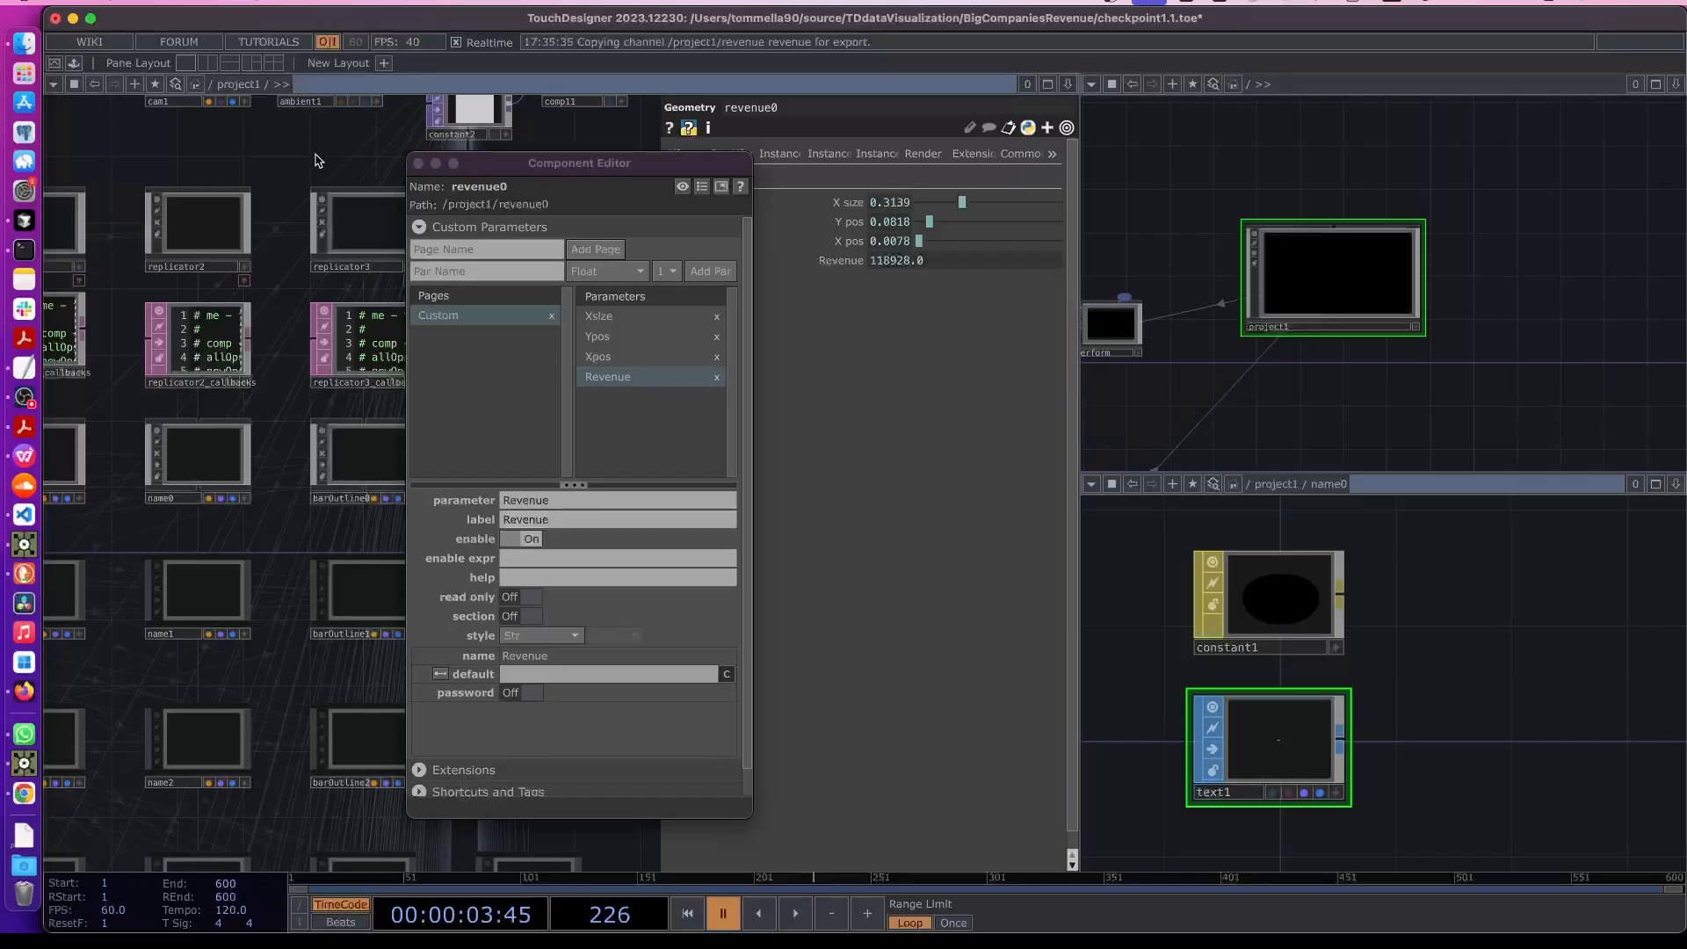
{"action": "left_click", "coordinate": [419, 165]}
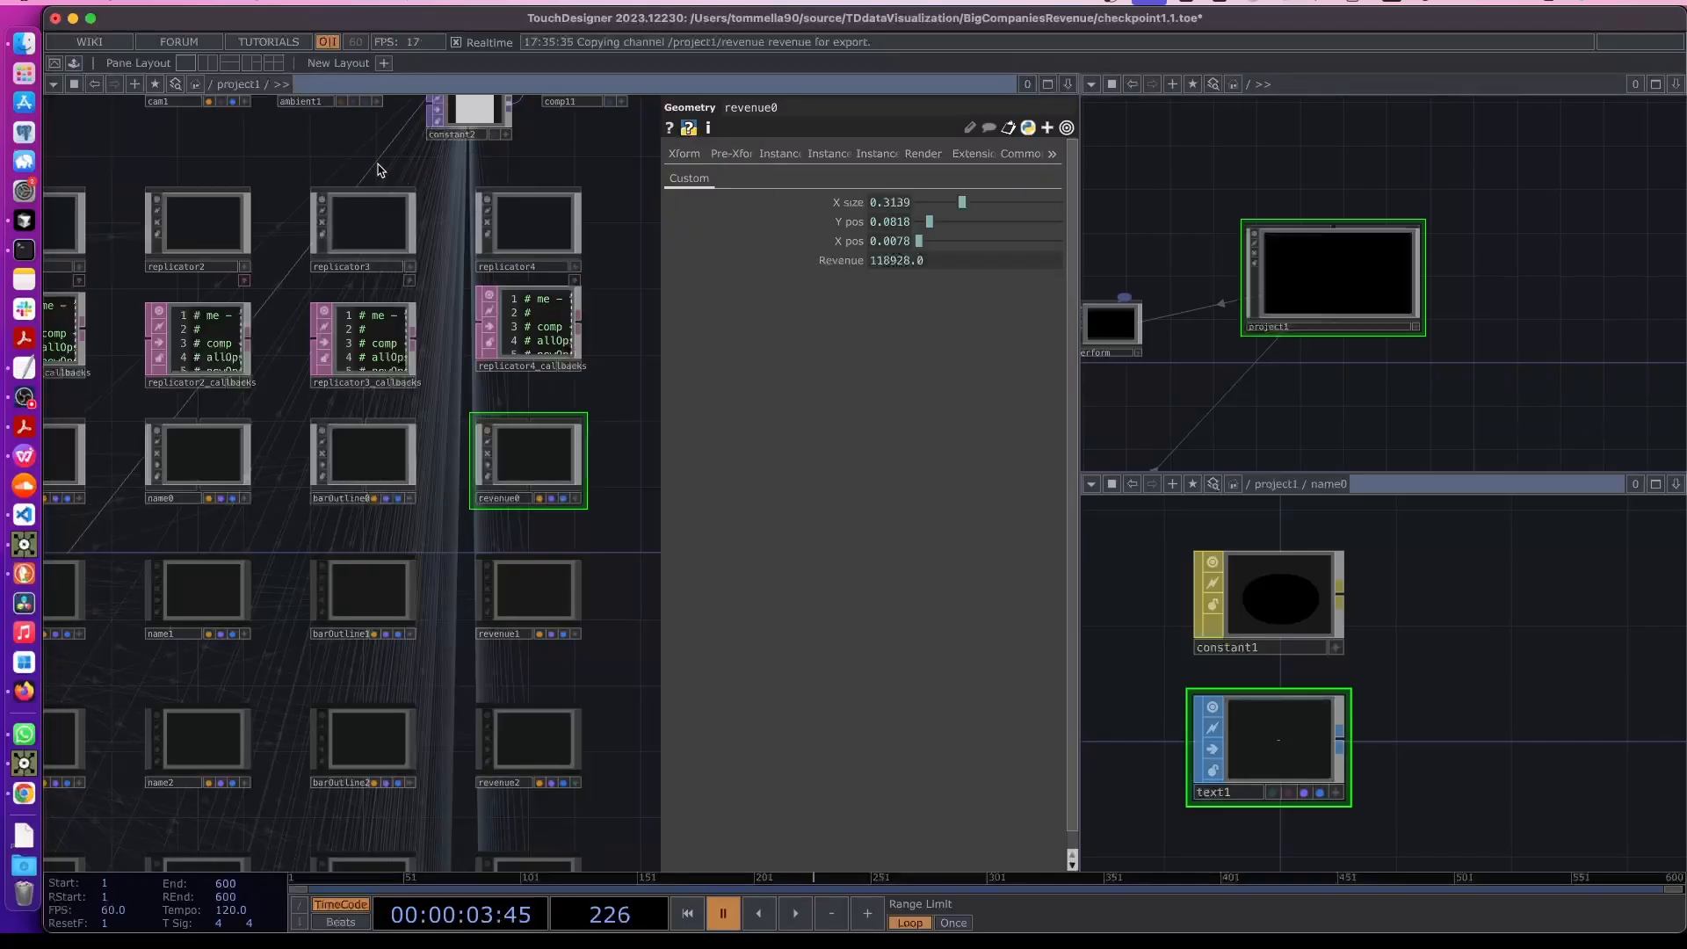
- Inside revenue0, set the Text SOP's text to the expression parent().par.Revenue
{"action": "double_click", "coordinate": [551, 459]}
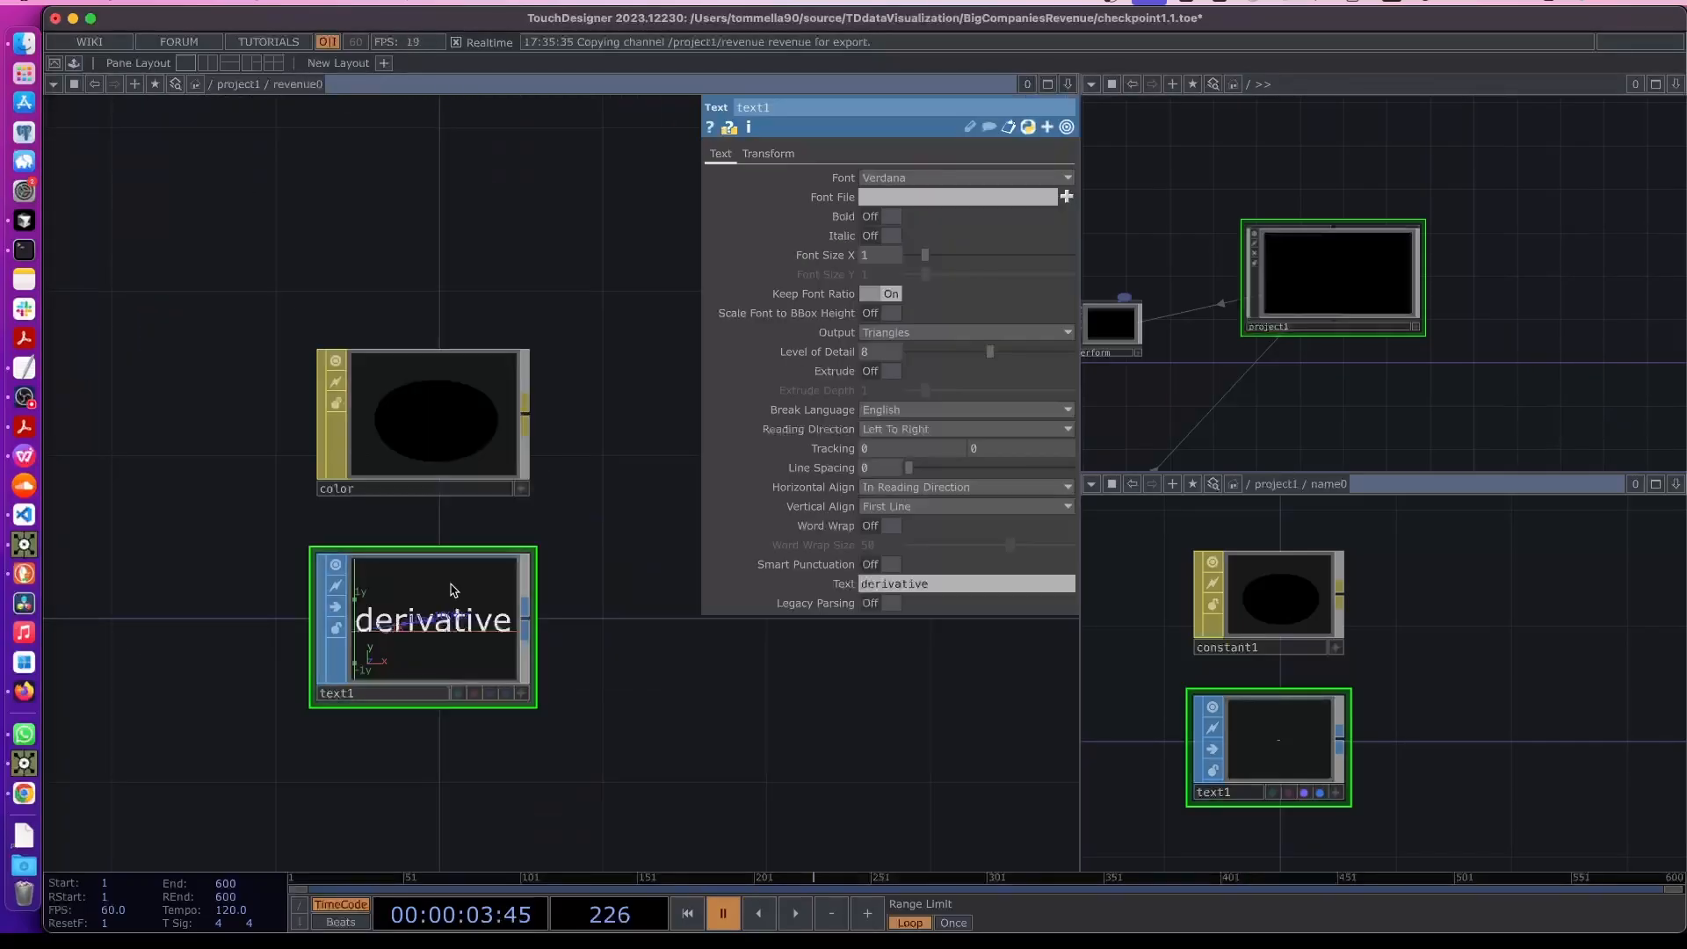
{"action": "left_click", "coordinate": [845, 591]}
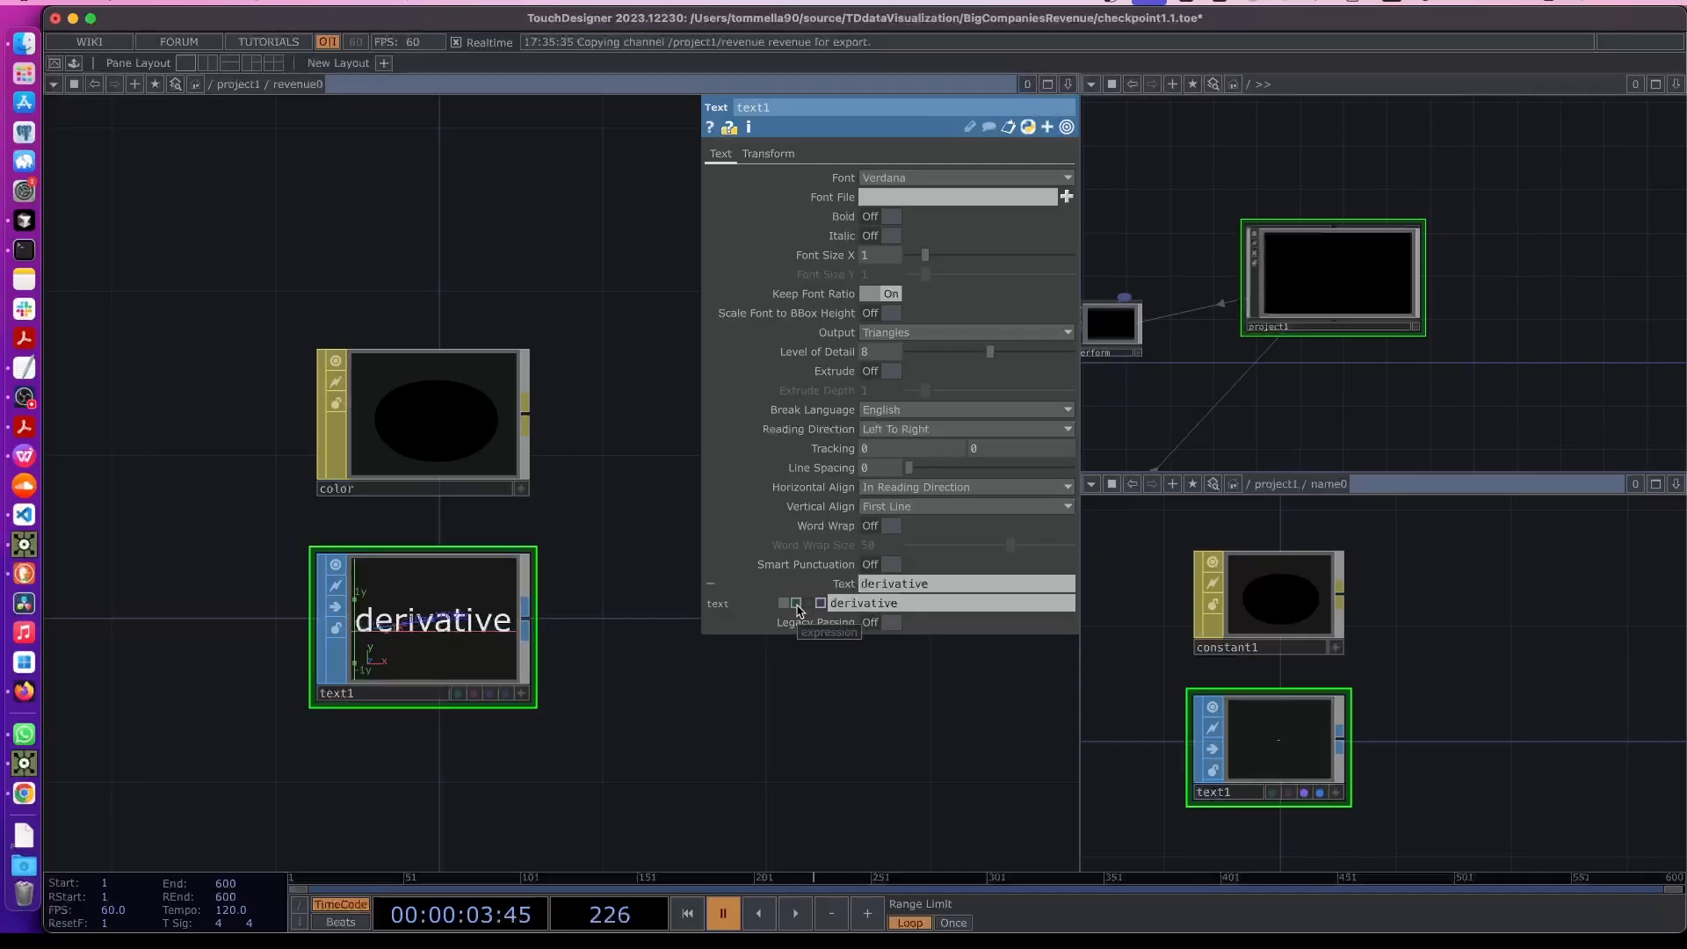
{"action": "left_click", "coordinate": [797, 603]}
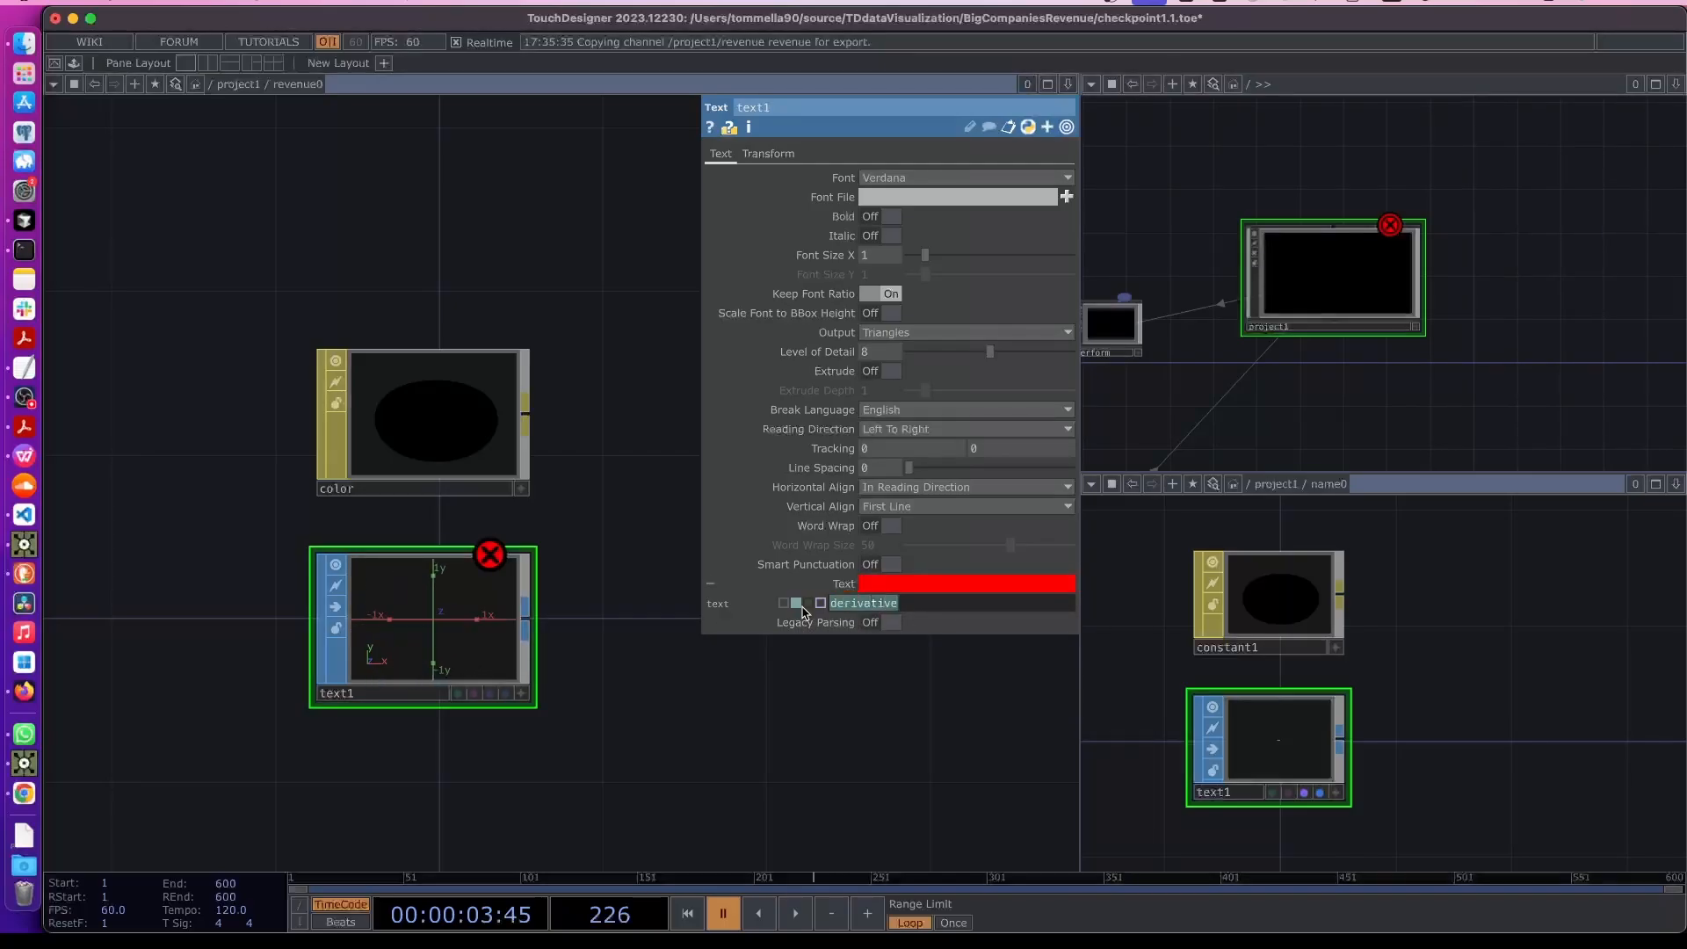
{"action": "type", "text": "parent().par.Revenue"}
{"action": "key", "text": "Return"}
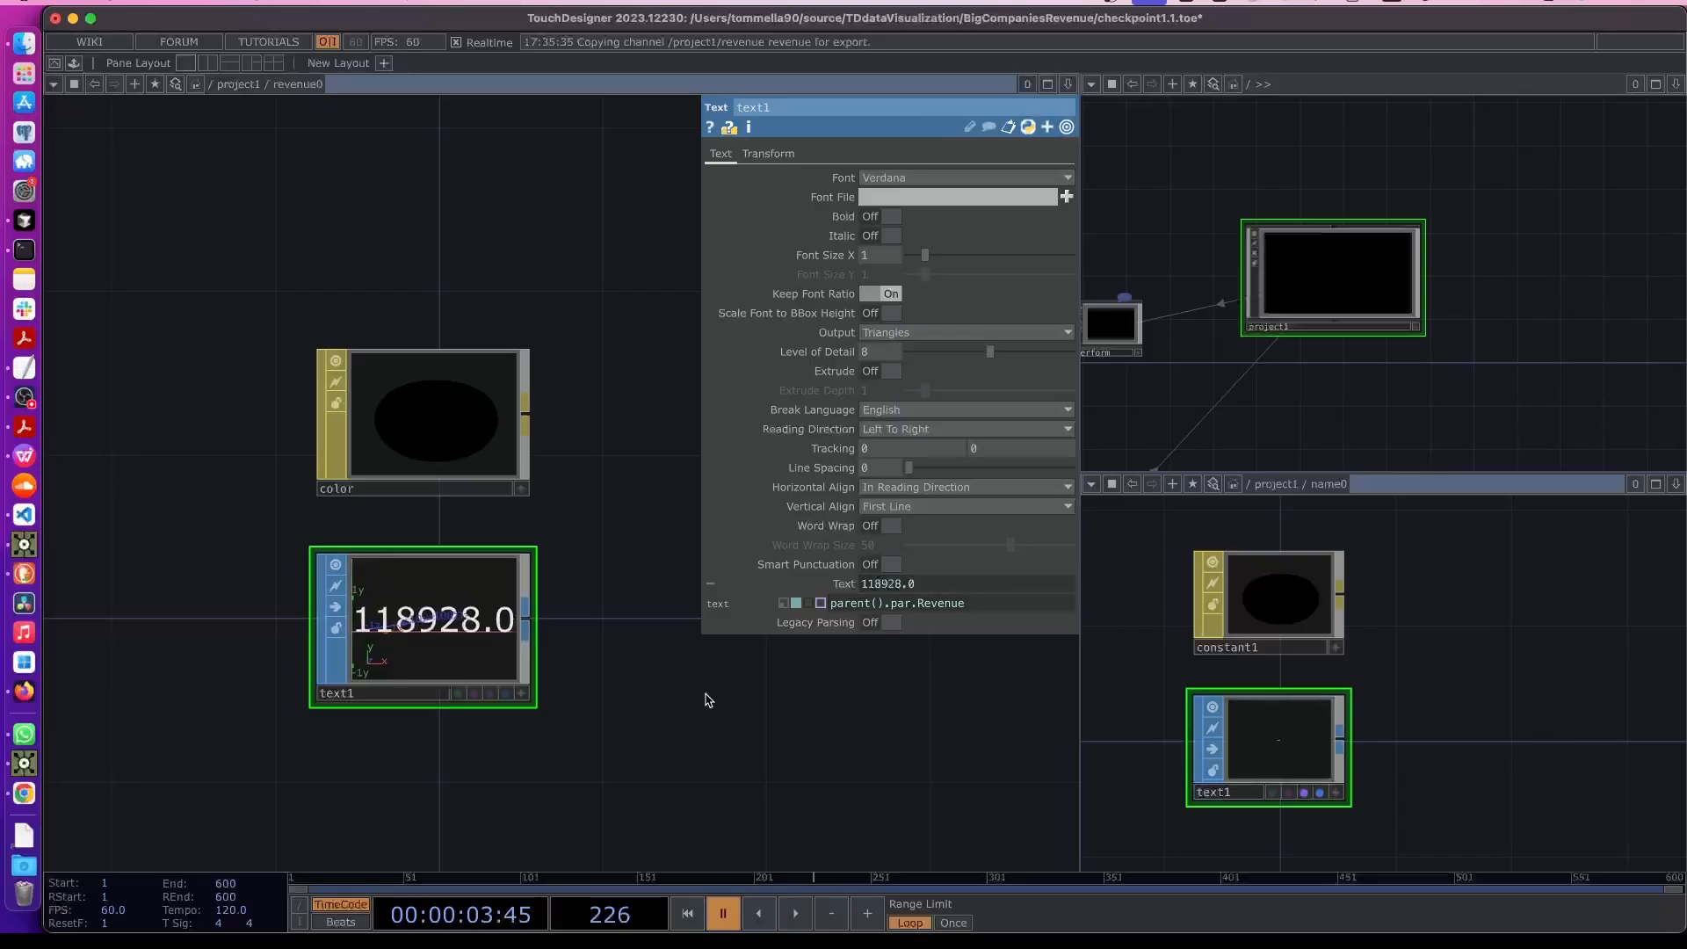
{"action": "key", "text": "u"}
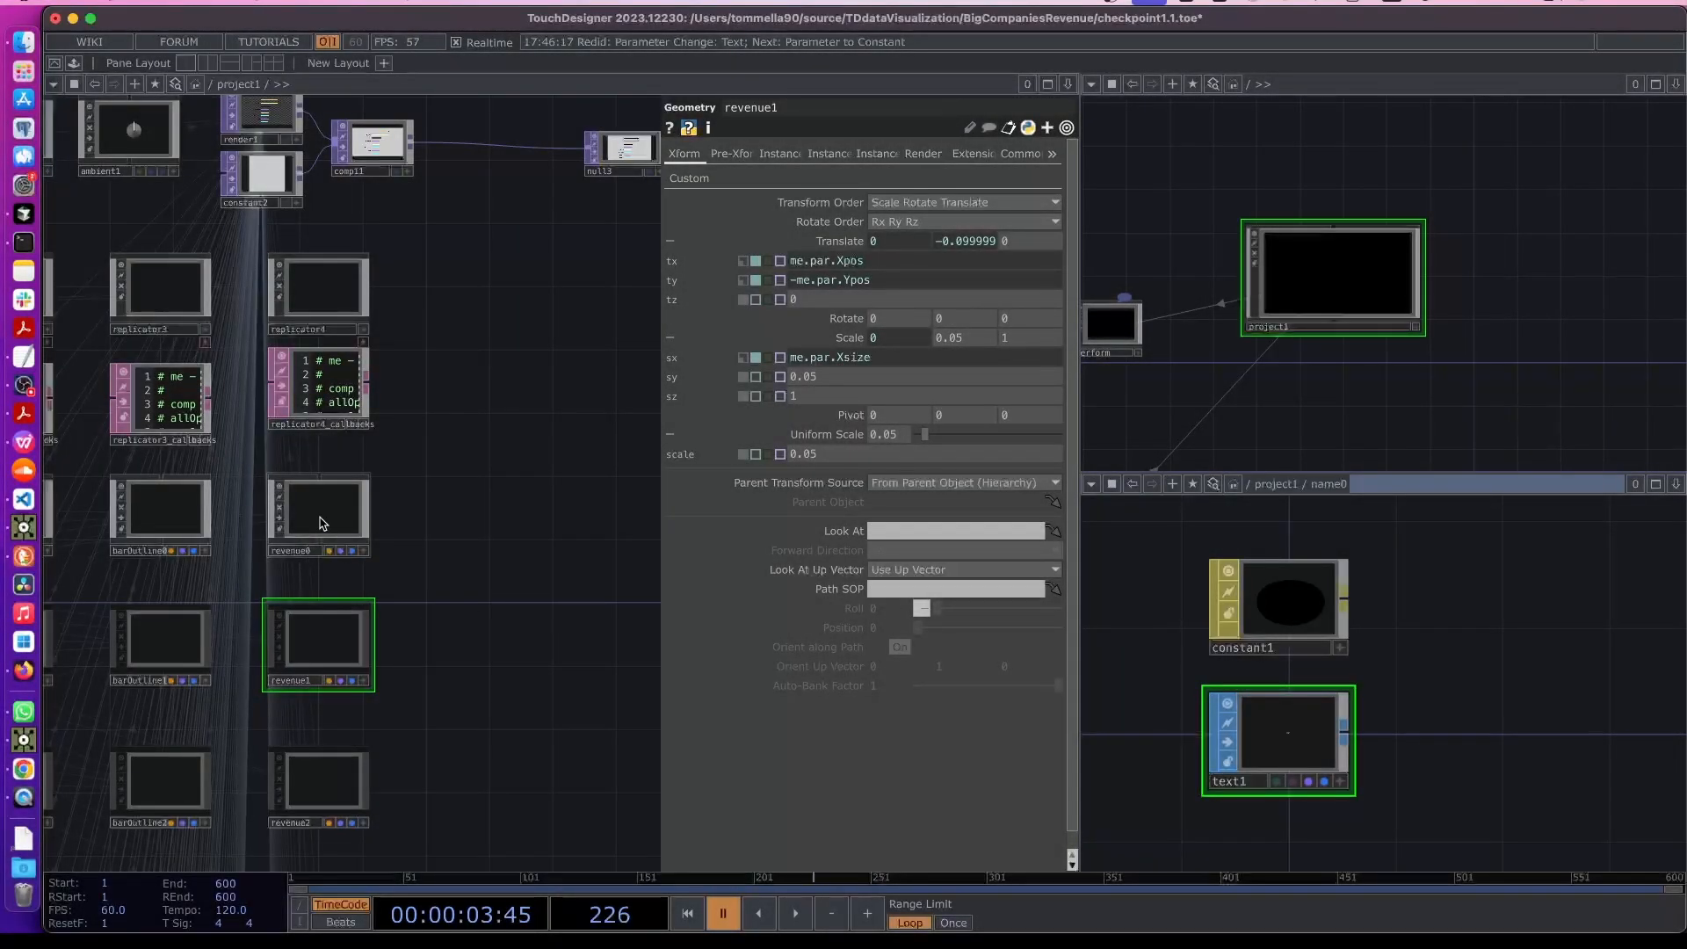
{"action": "left_click", "coordinate": [315, 522]}
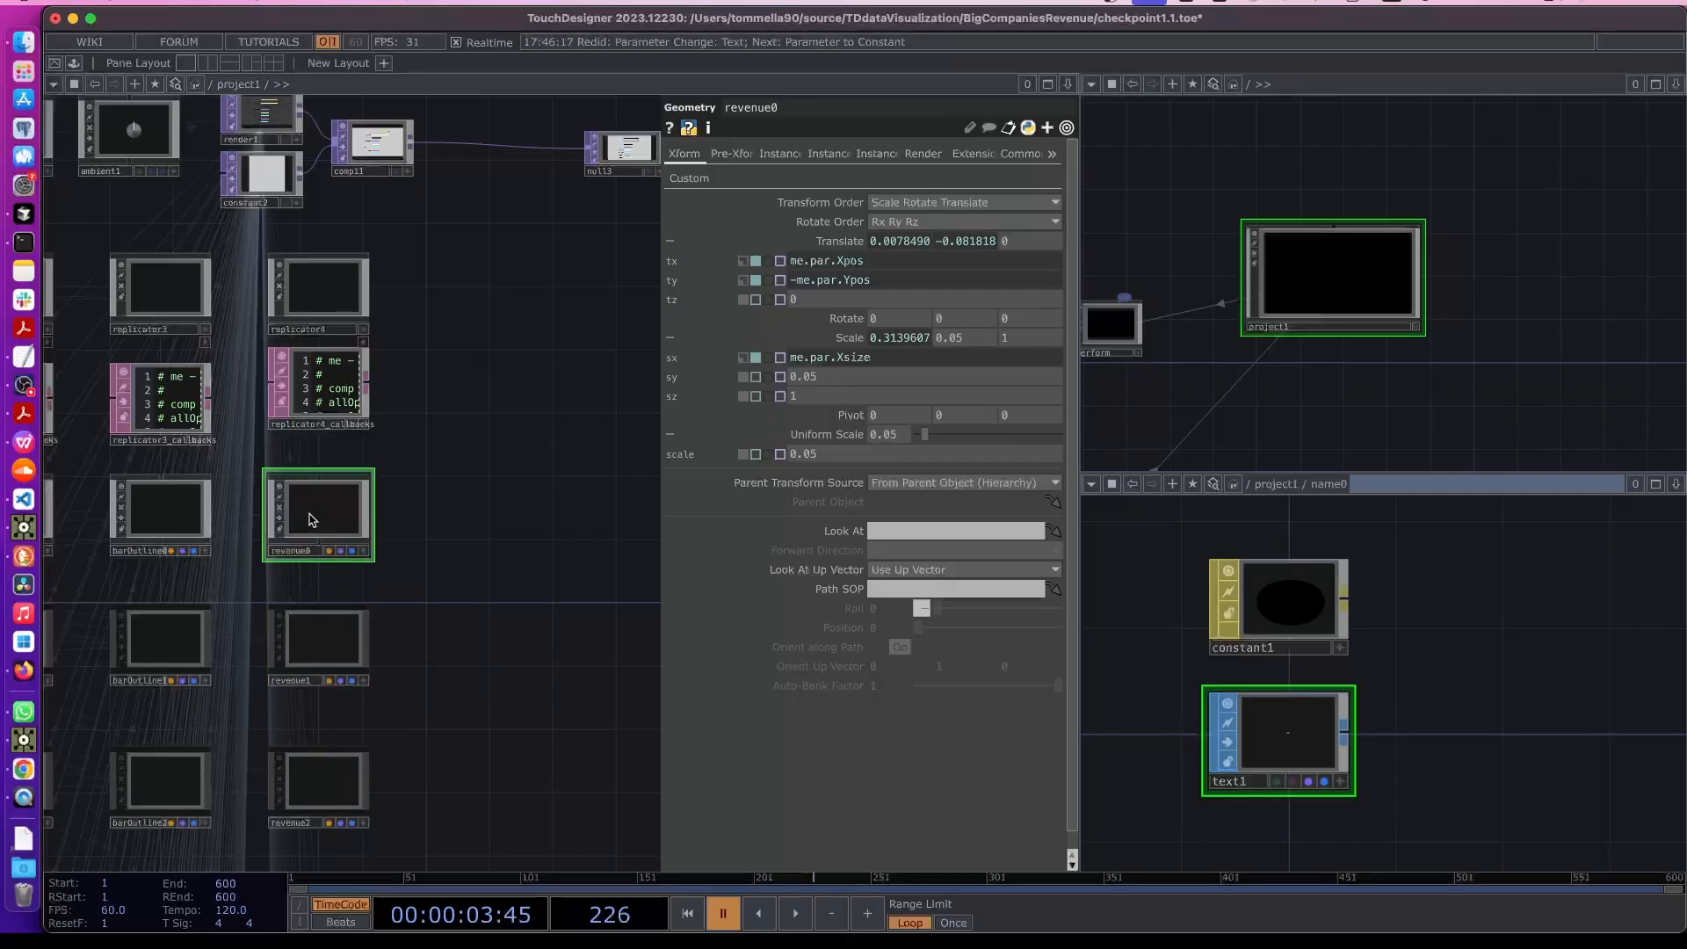
{"action": "double_click", "coordinate": [309, 519]}
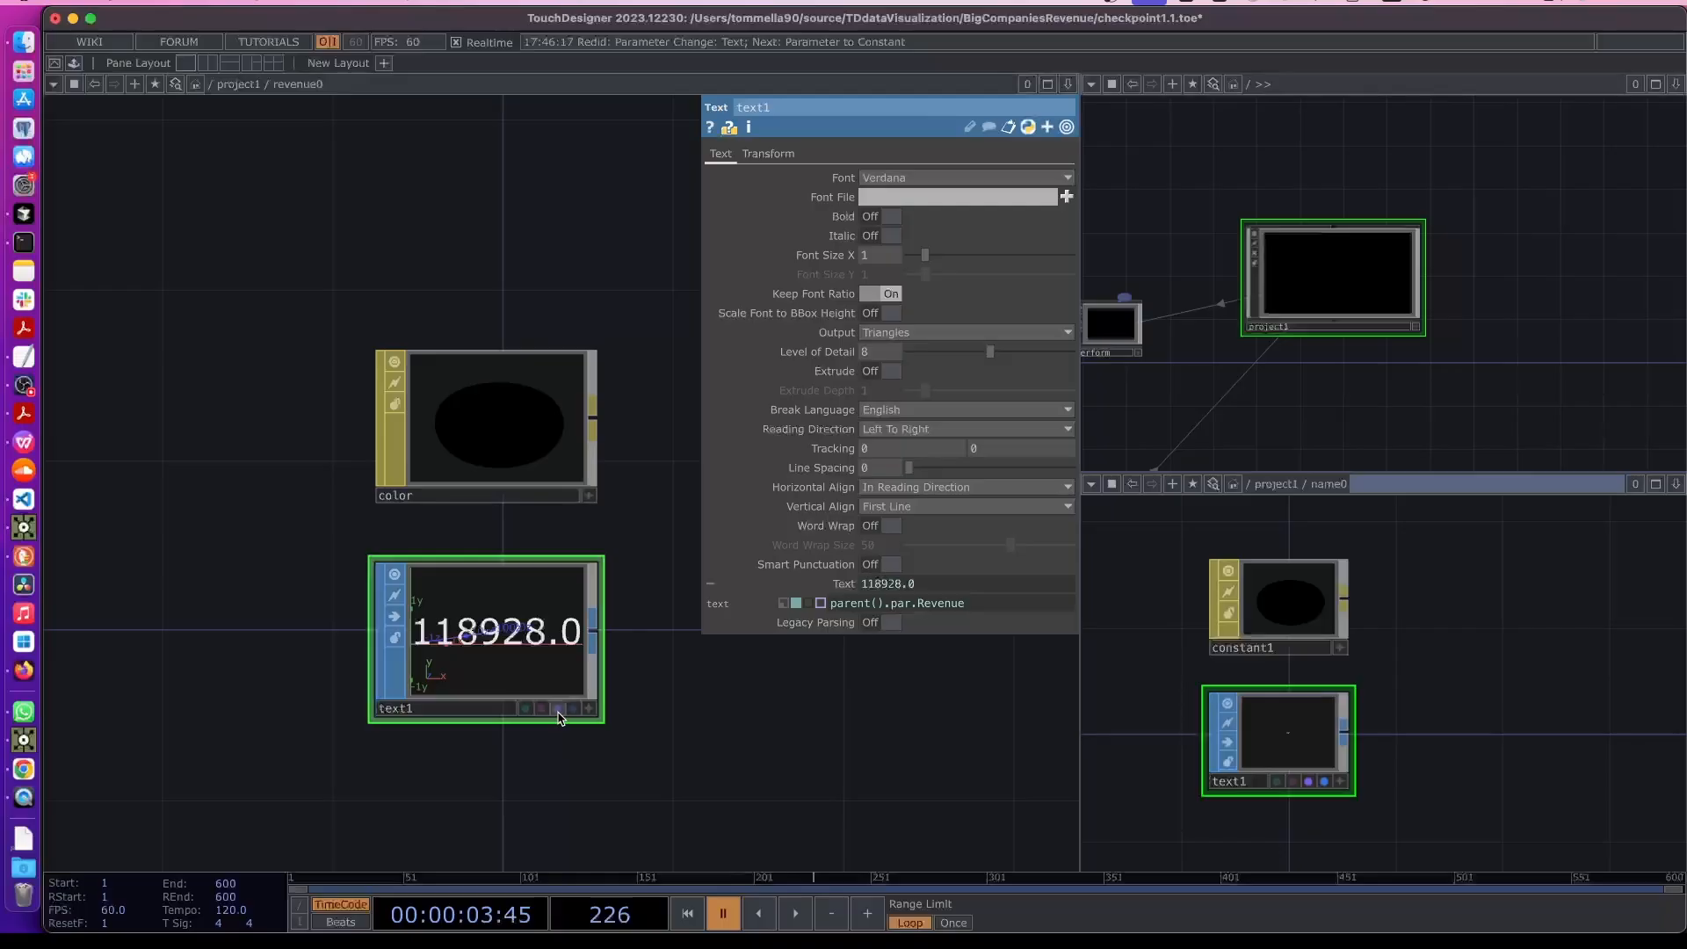
{"action": "left_click_drag", "start_coordinate": [695, 722], "coordinate": [649, 725]}
{"action": "key", "text": "u"}
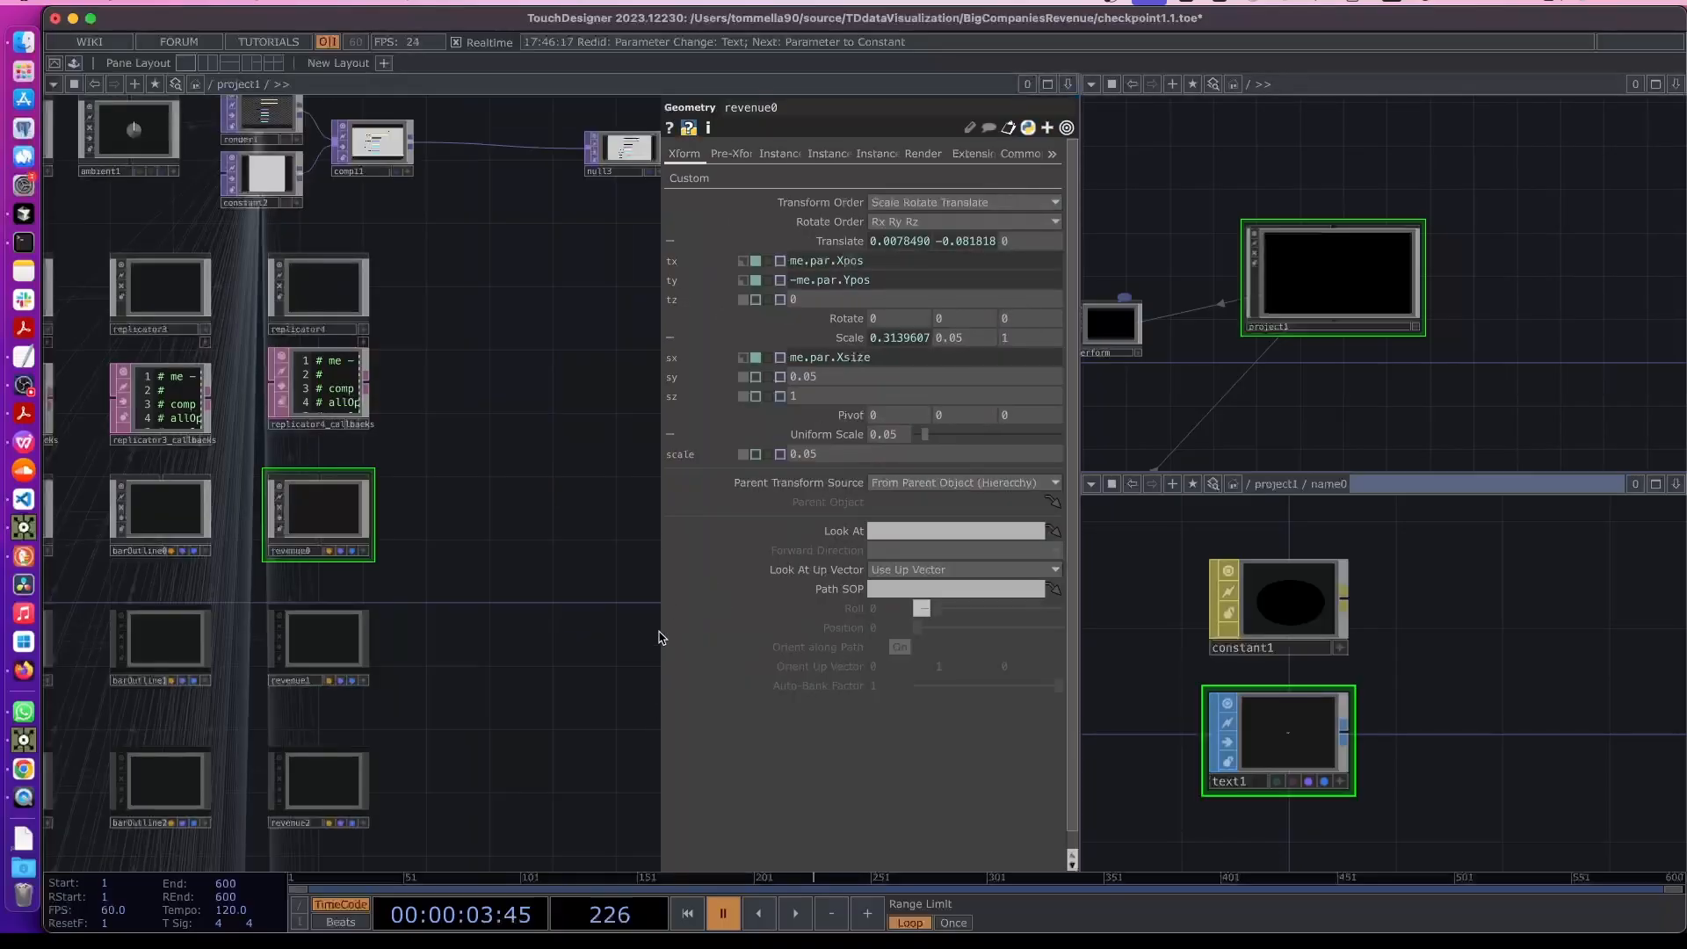
- Switch the upper-right pane to a Geometry Viewer showing the rendered bar chart
{"action": "left_click", "coordinate": [1090, 84]}
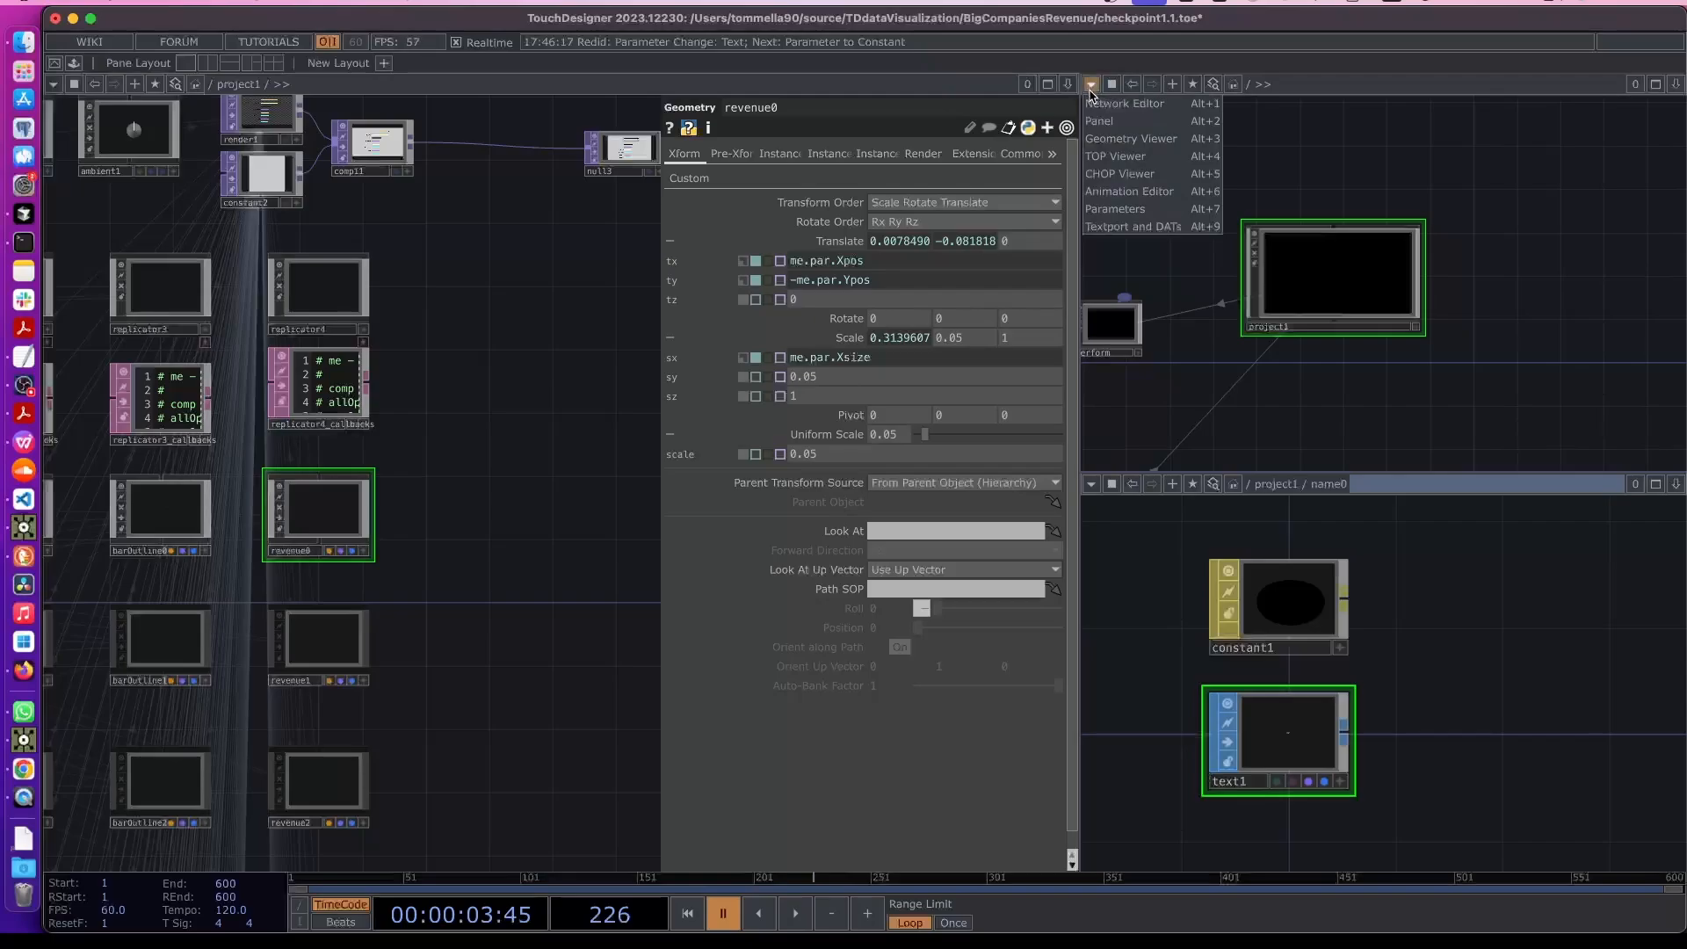
{"action": "left_click", "coordinate": [1133, 140]}
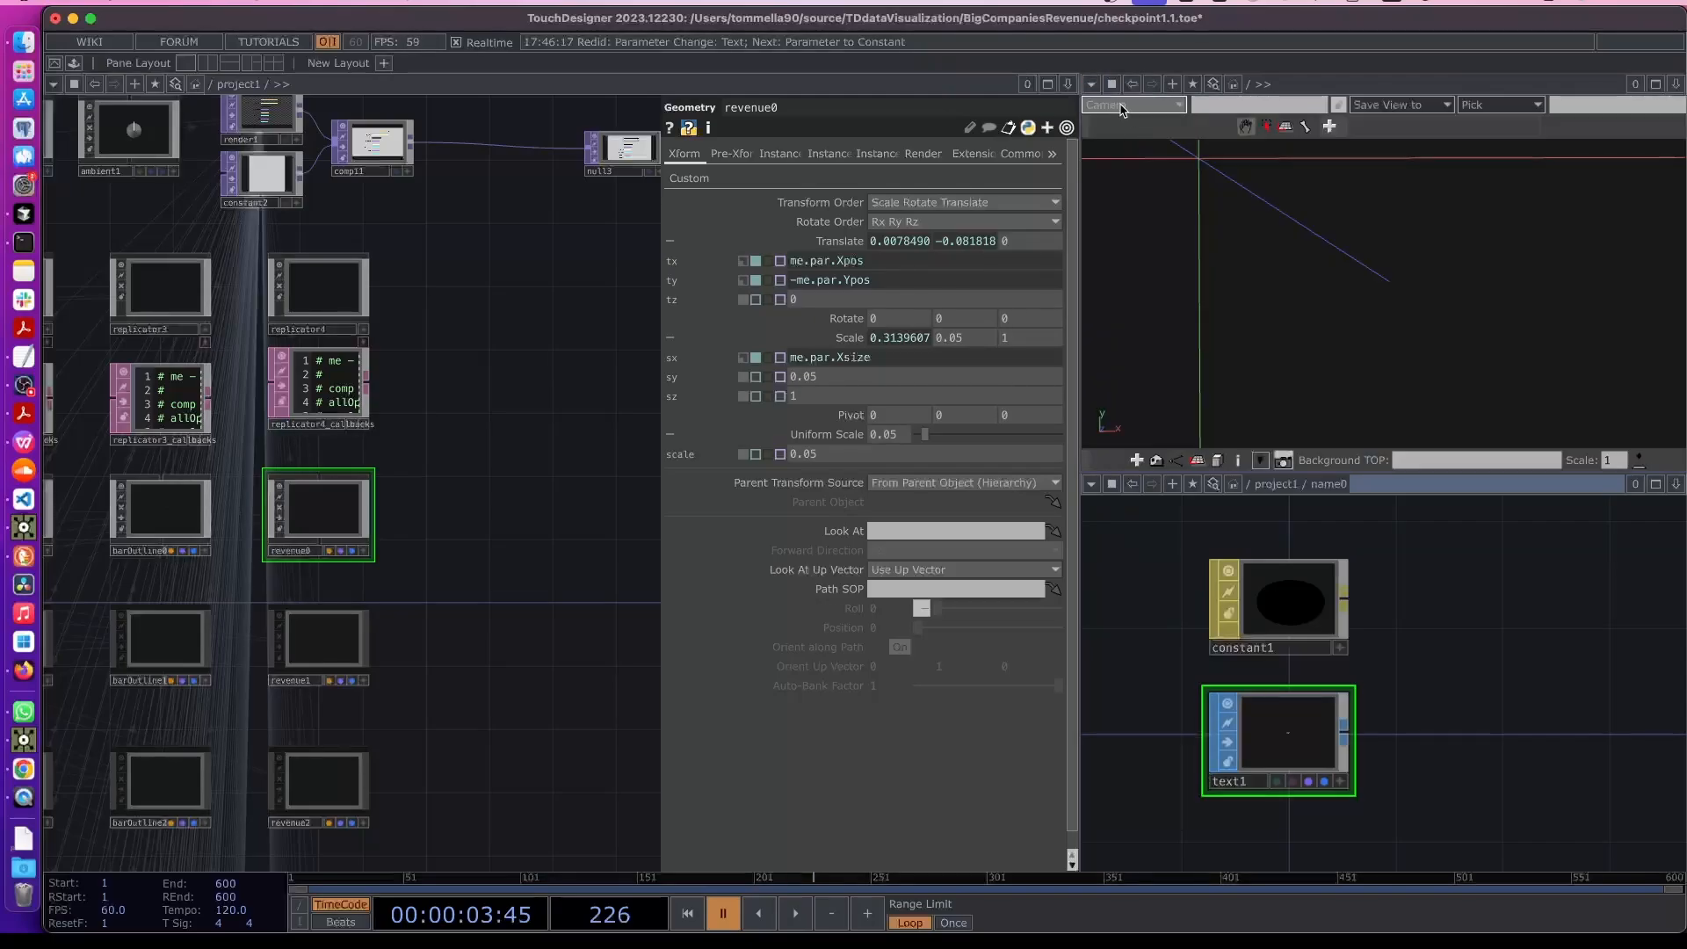
{"action": "left_click", "coordinate": [1091, 84]}
{"action": "left_click", "coordinate": [1100, 103]}
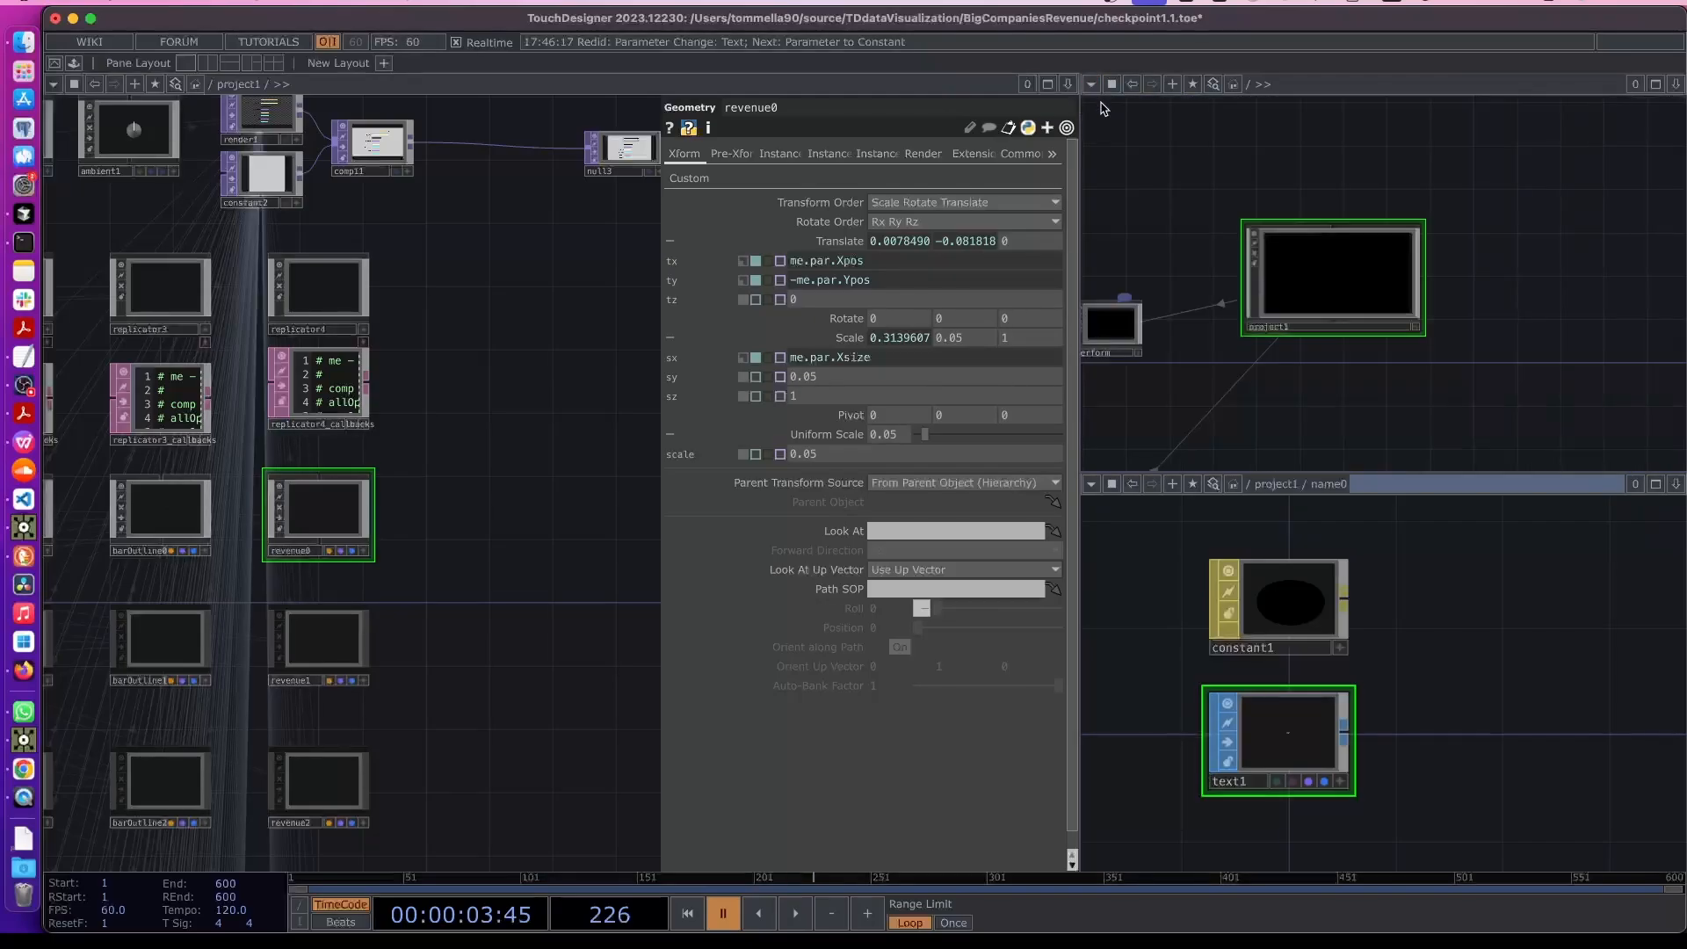
{"action": "double_click", "coordinate": [1326, 286]}
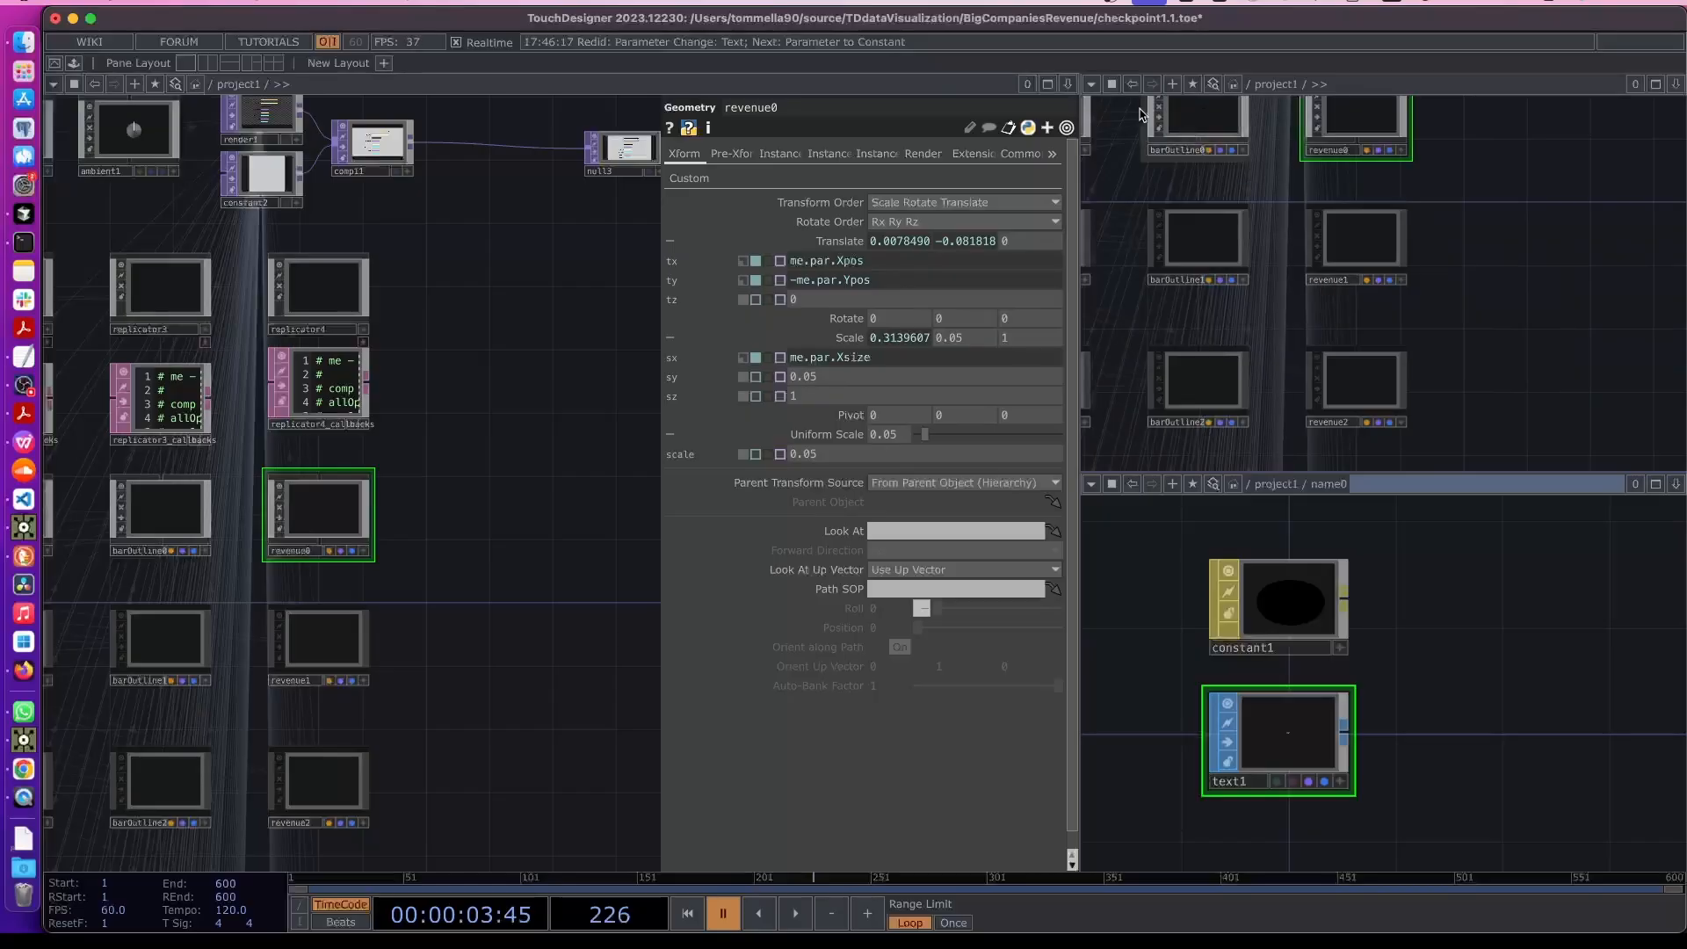
{"action": "left_click", "coordinate": [1091, 84]}
{"action": "left_click", "coordinate": [1128, 139]}
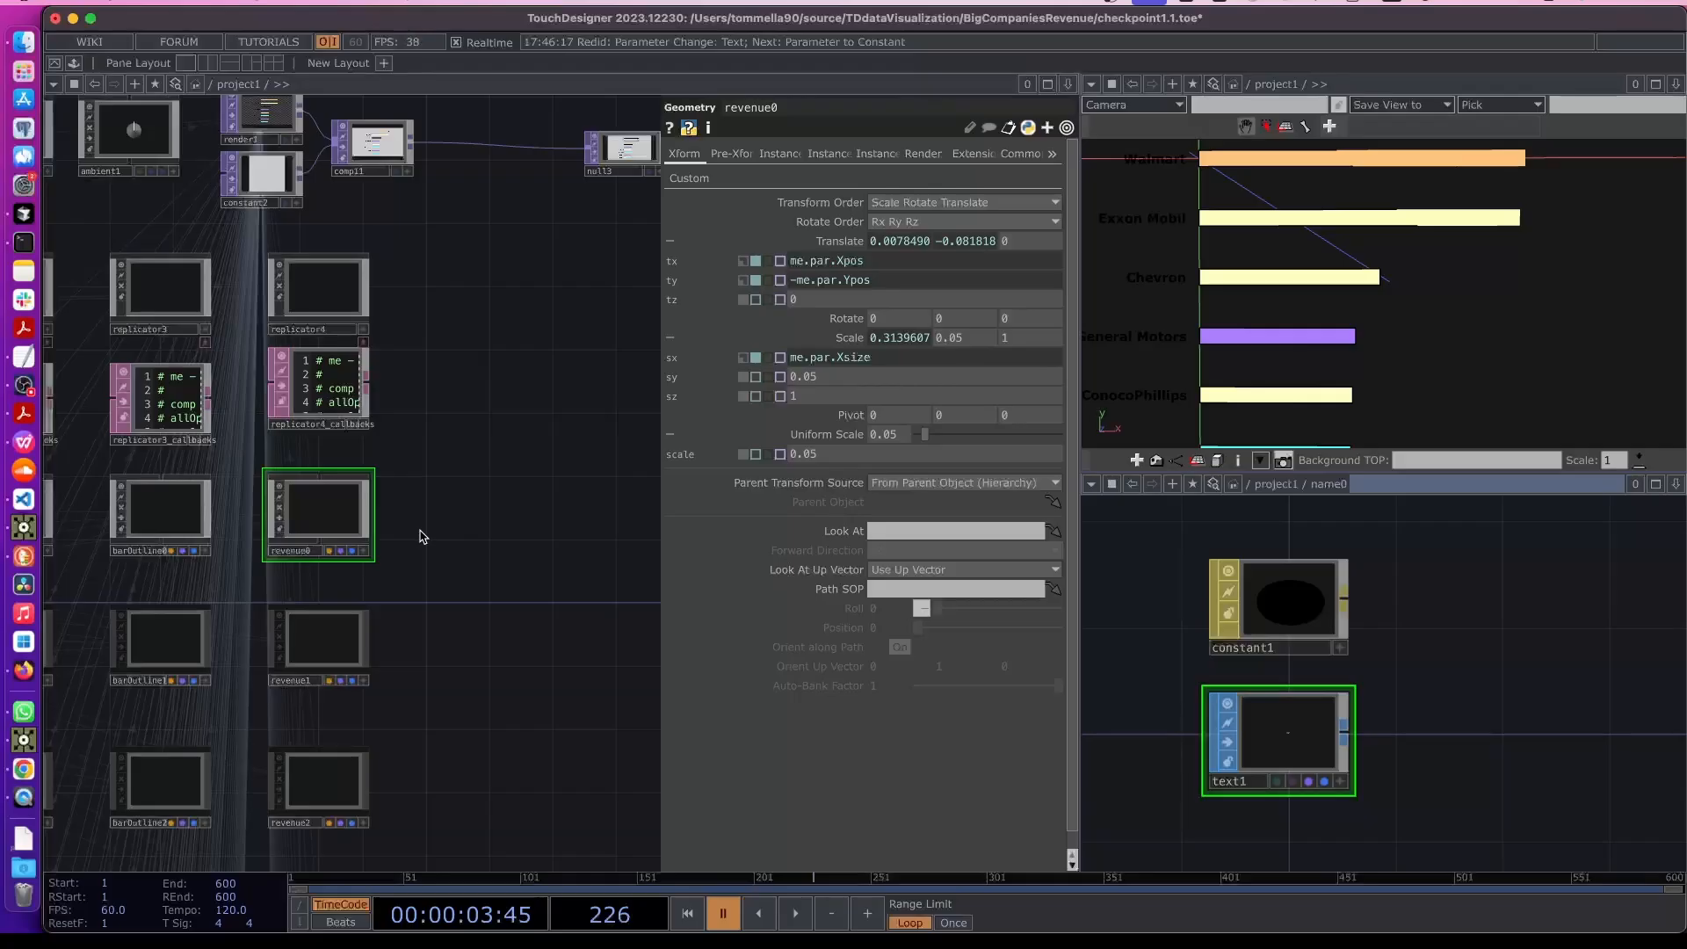
- Open revenue0's Component Editor to inspect the Revenue custom parameter, then close it
{"action": "key", "text": "p"}
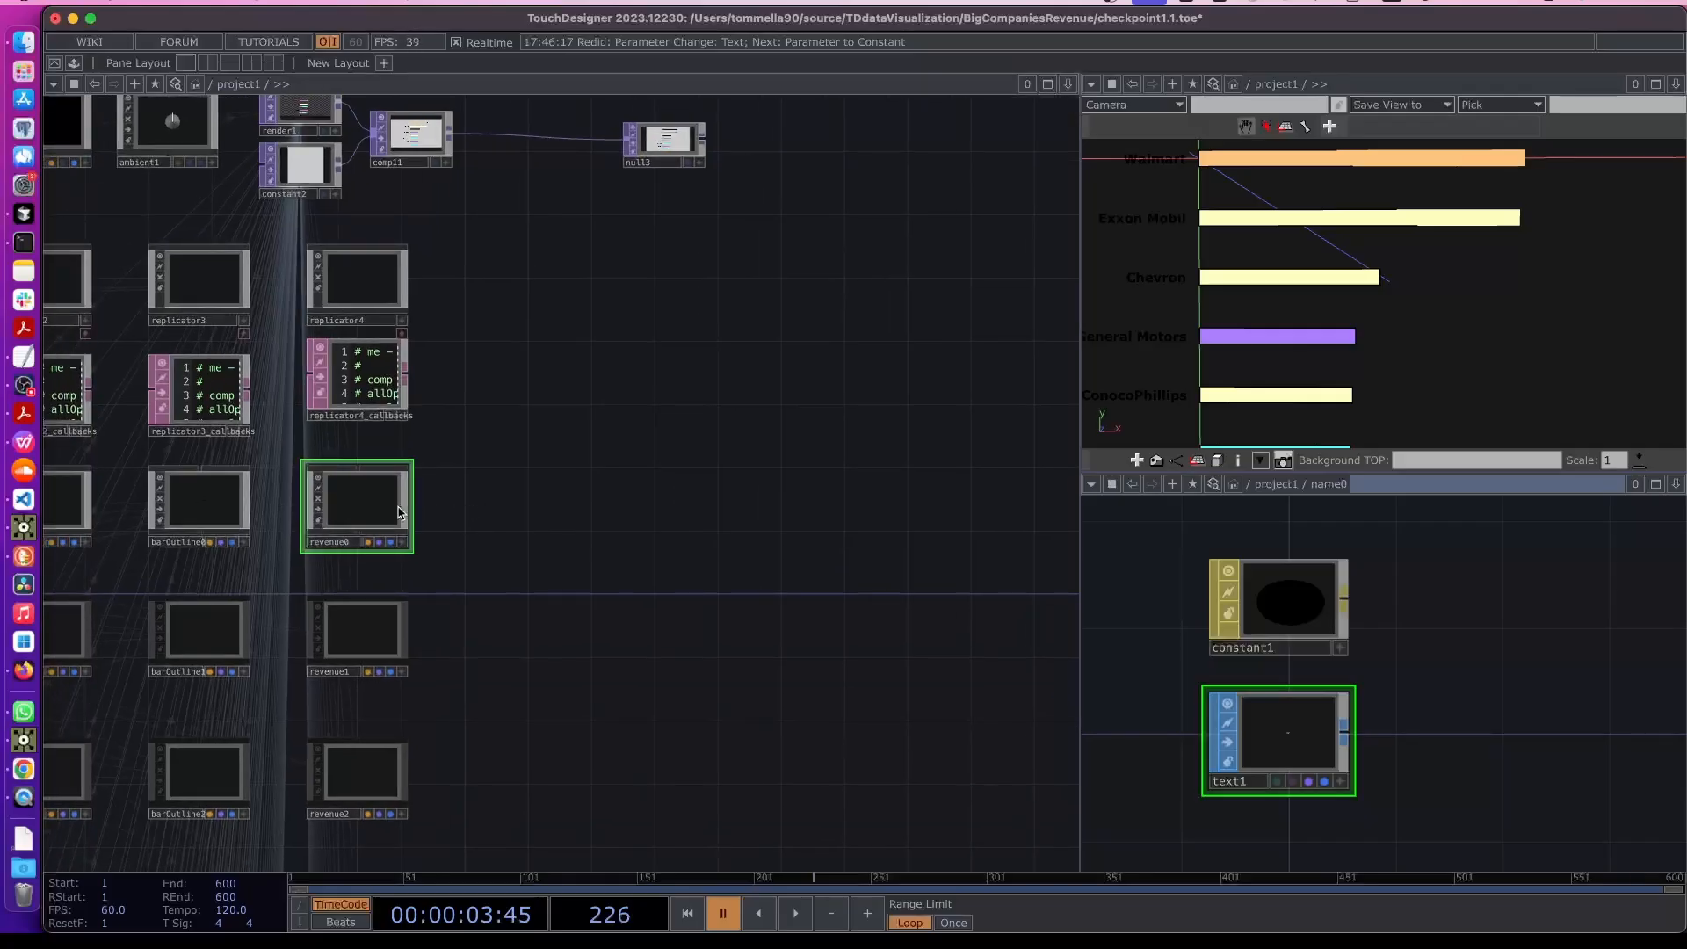
{"action": "right_click", "coordinate": [367, 511]}
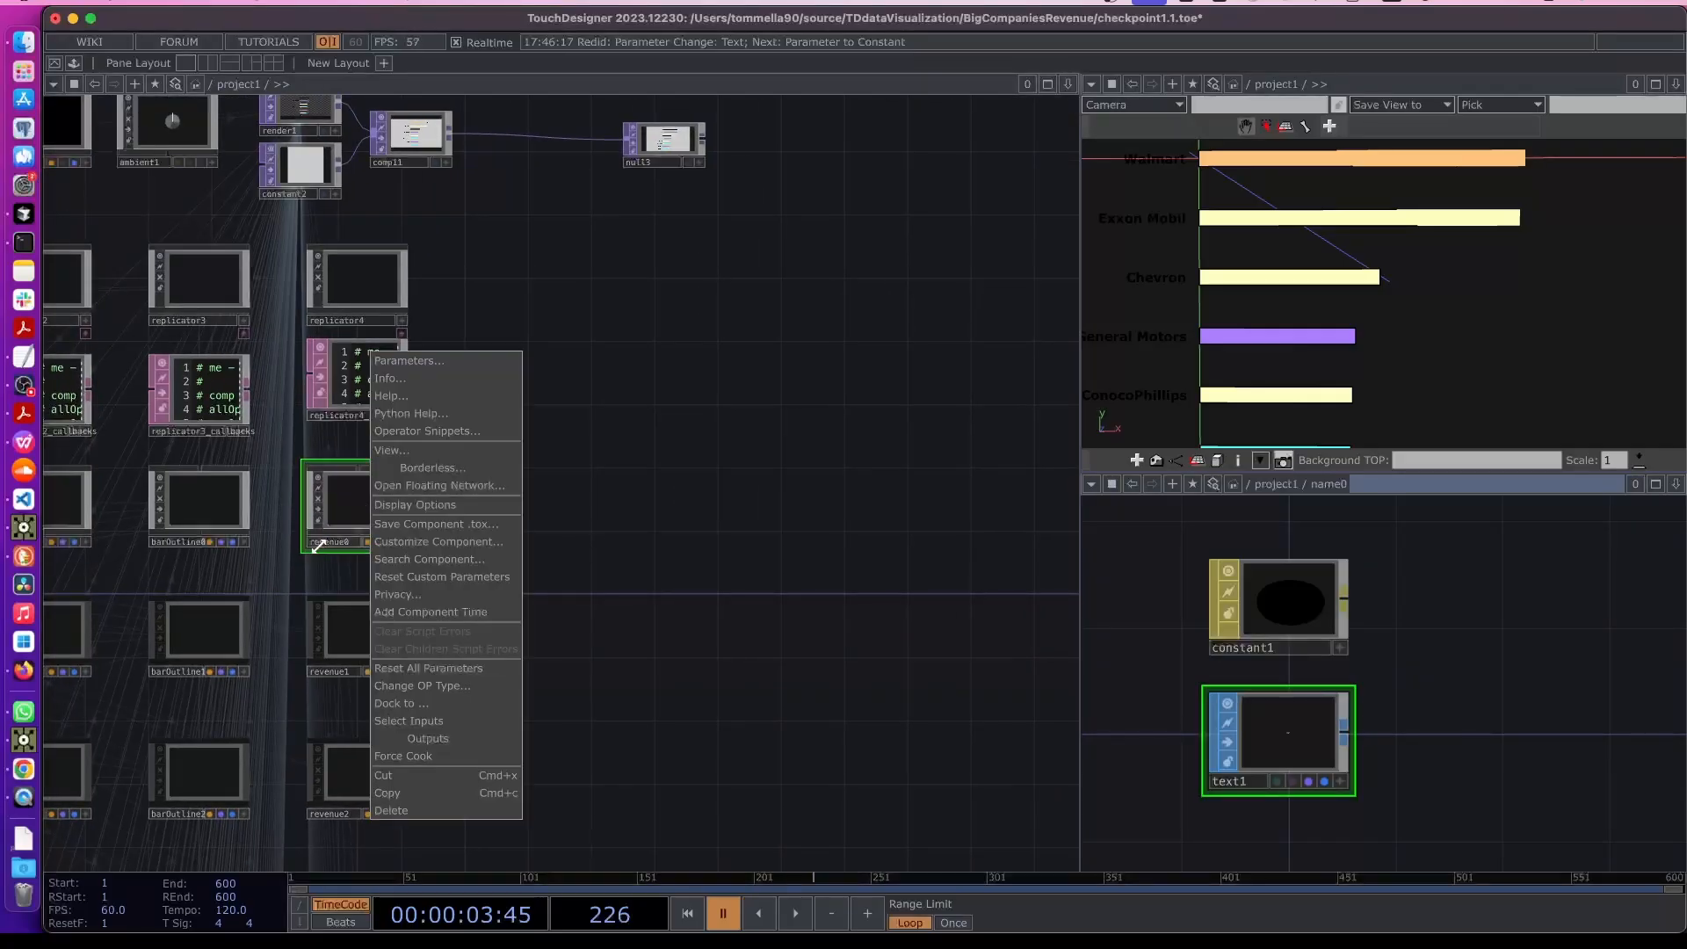
{"action": "left_click", "coordinate": [423, 541]}
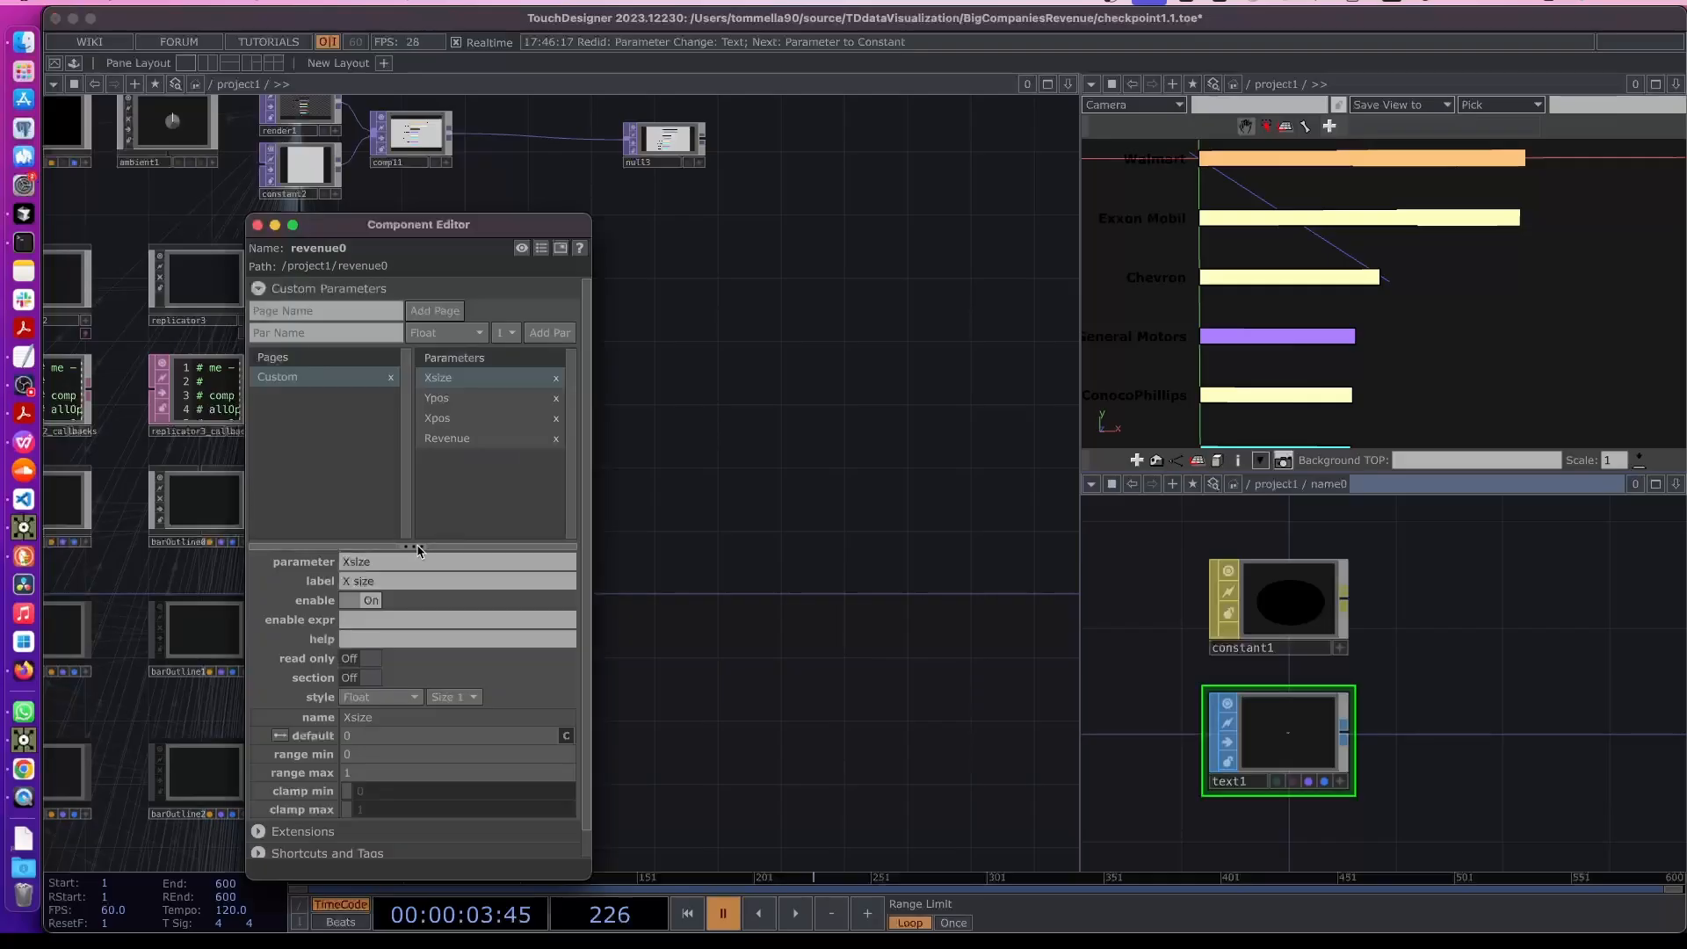
{"action": "left_click", "coordinate": [439, 439]}
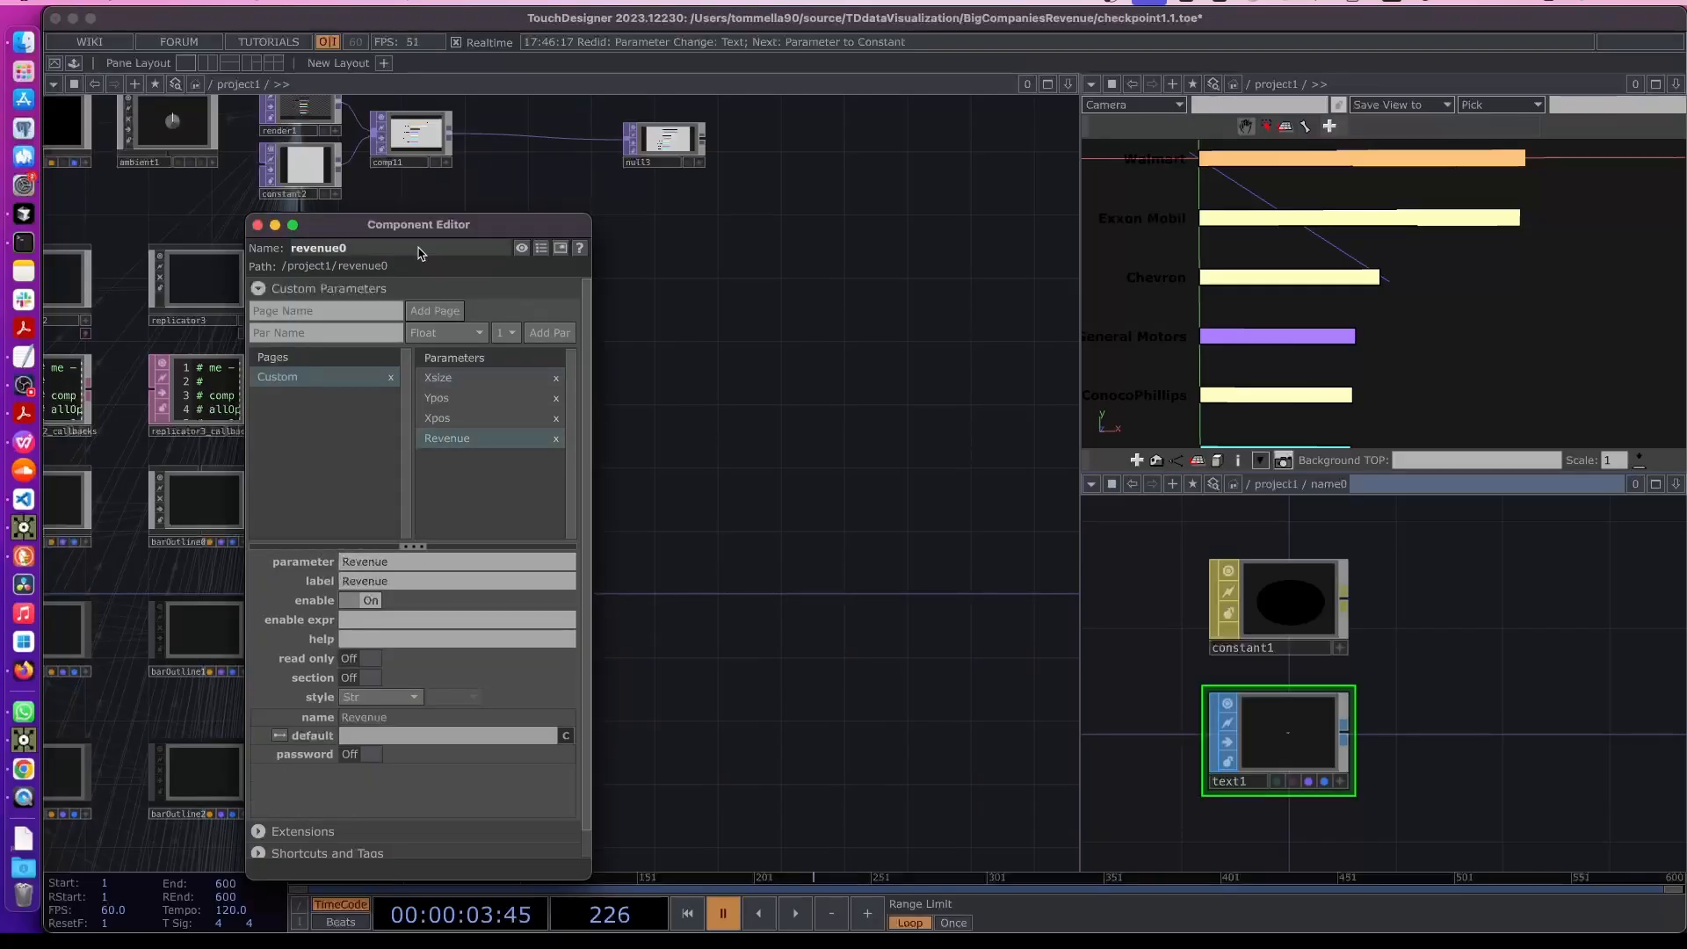
{"action": "left_click", "coordinate": [257, 227]}
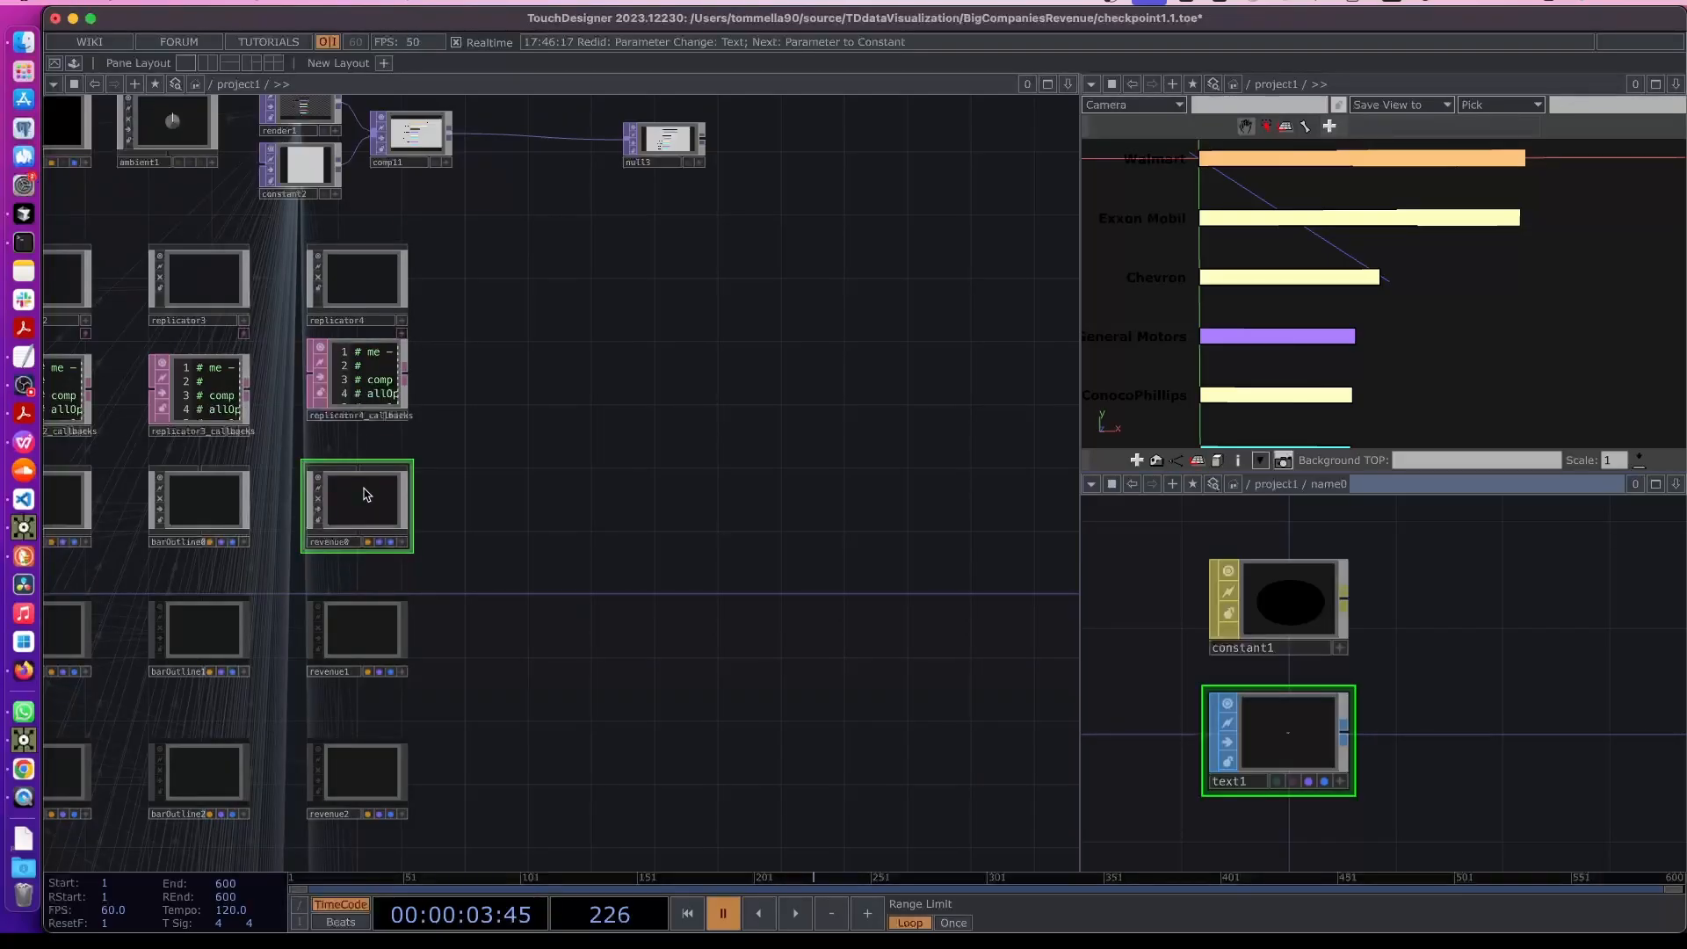
- Replace revenue0's x scale expression with a constant so its scale is 1, 1, 1
{"action": "key", "text": "p"}
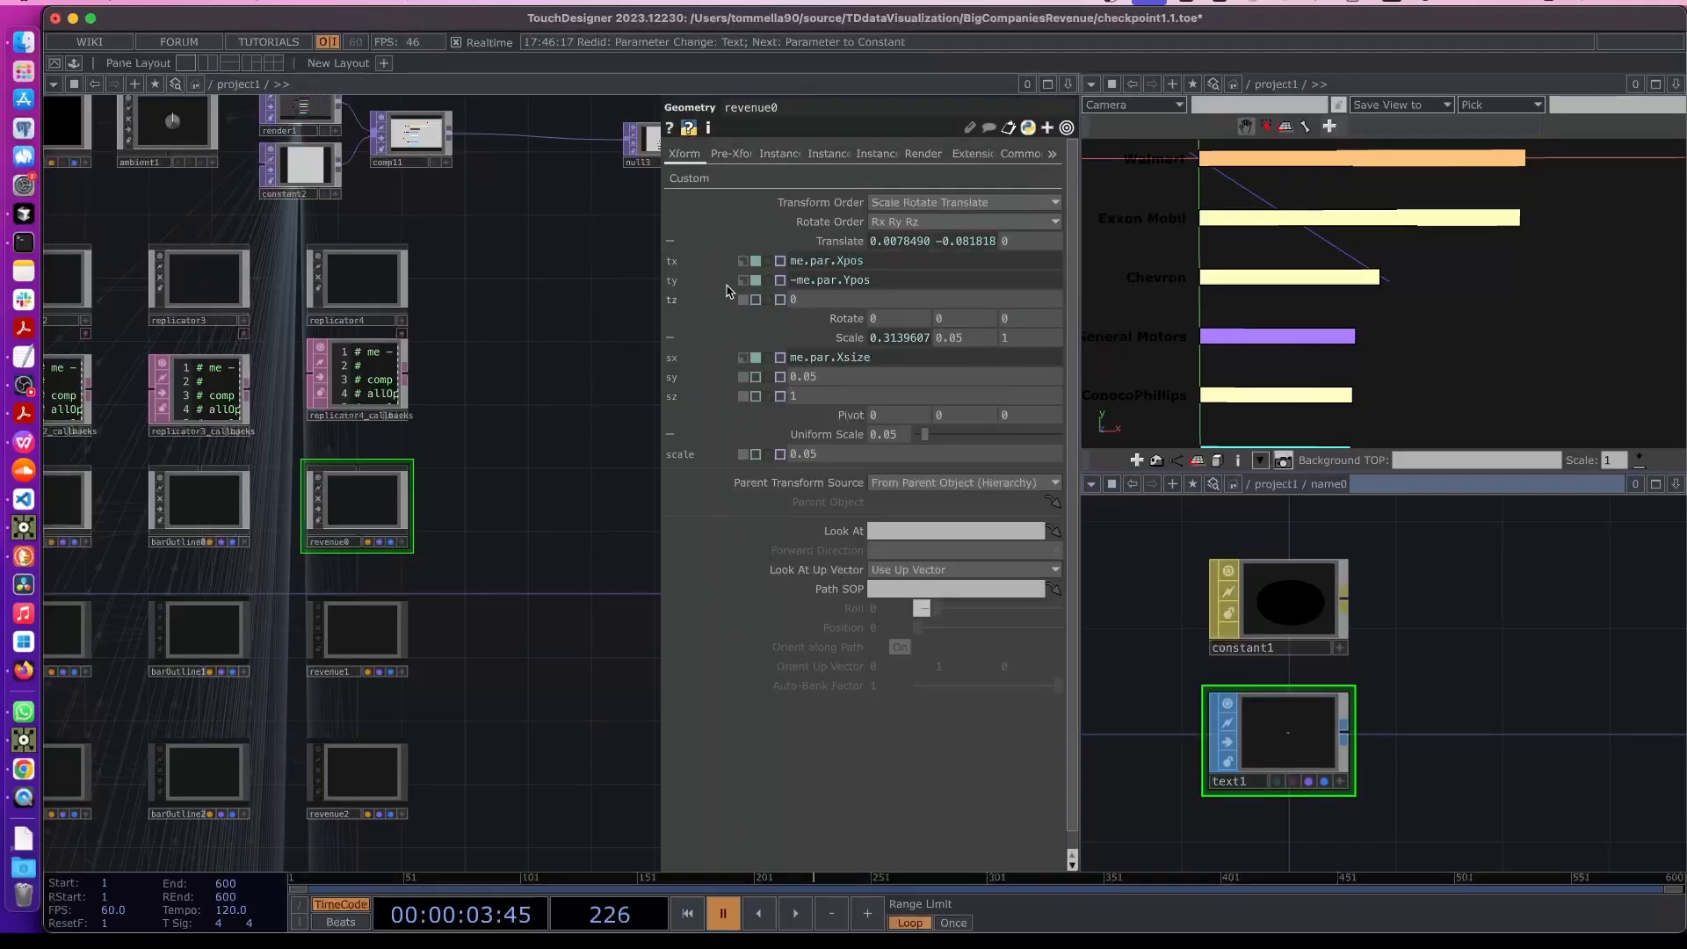
{"action": "left_click", "coordinate": [808, 243]}
{"action": "left_click", "coordinate": [845, 280]}
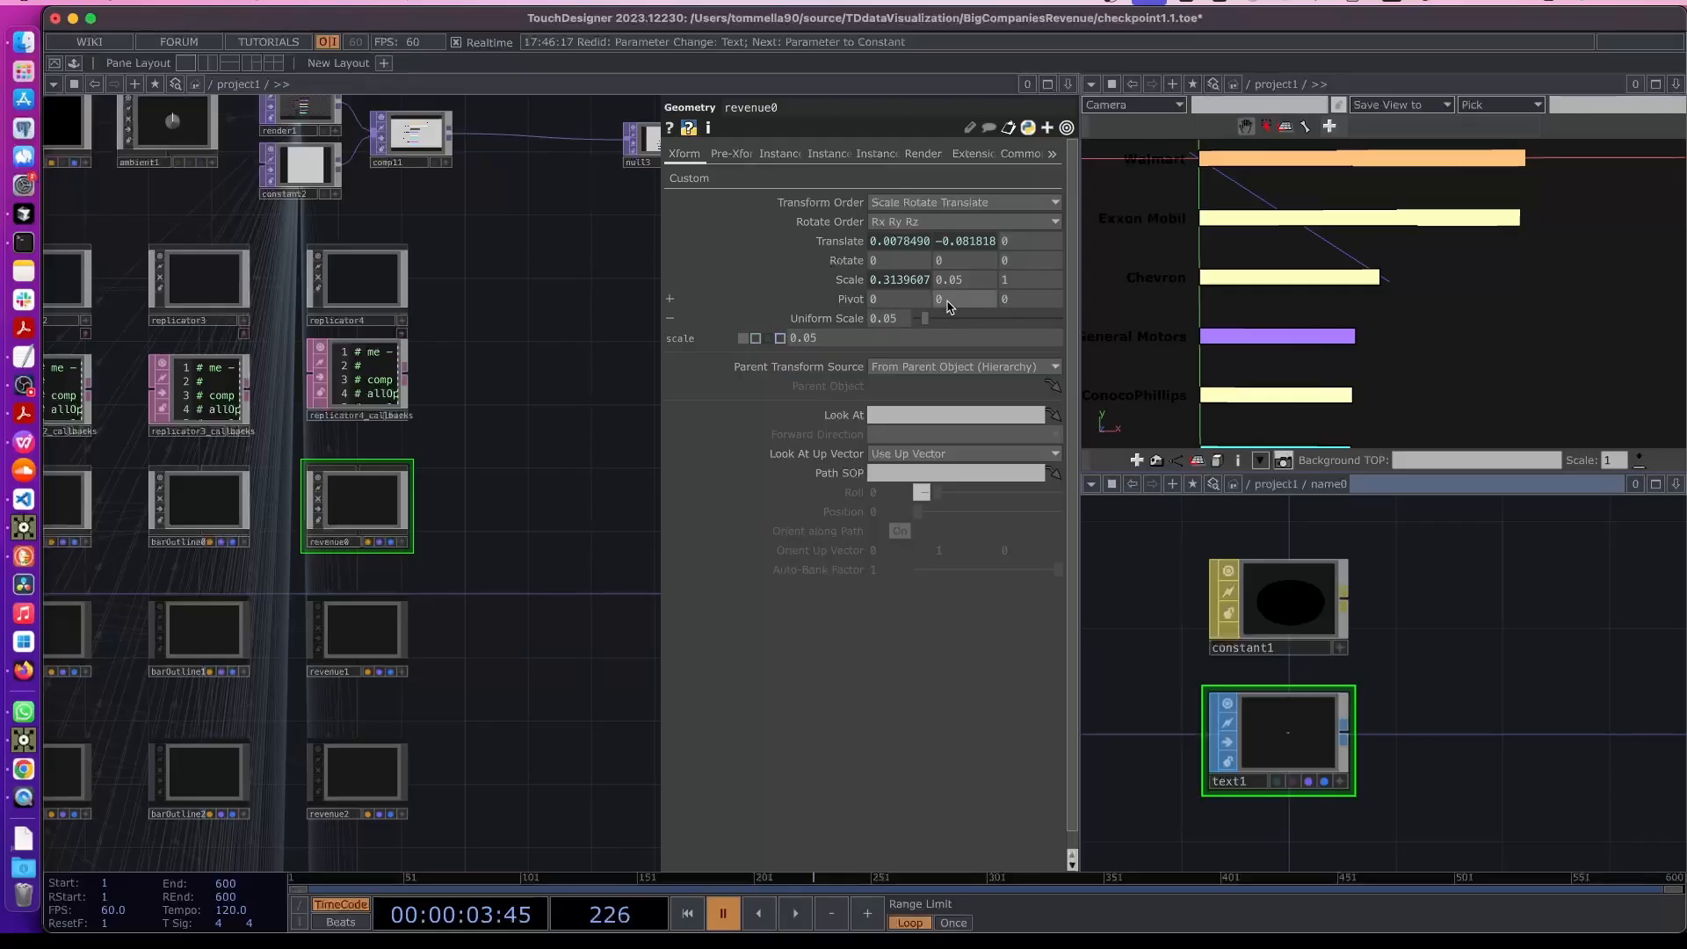
{"action": "left_click", "coordinate": [849, 279]}
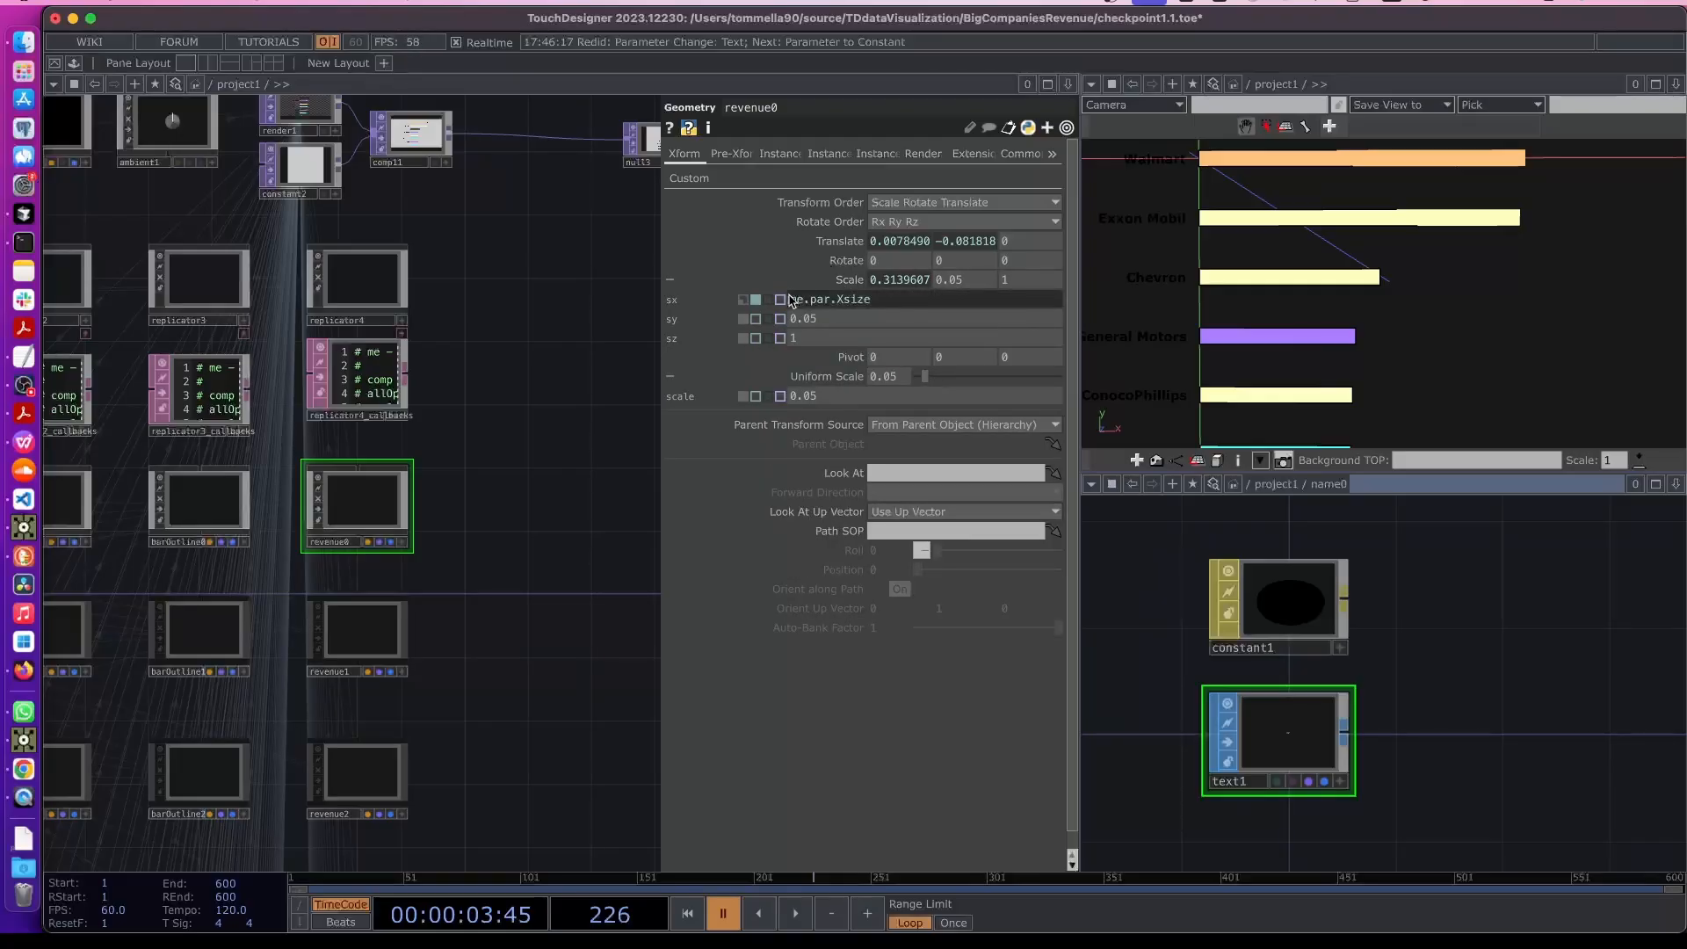
{"action": "left_click", "coordinate": [743, 302]}
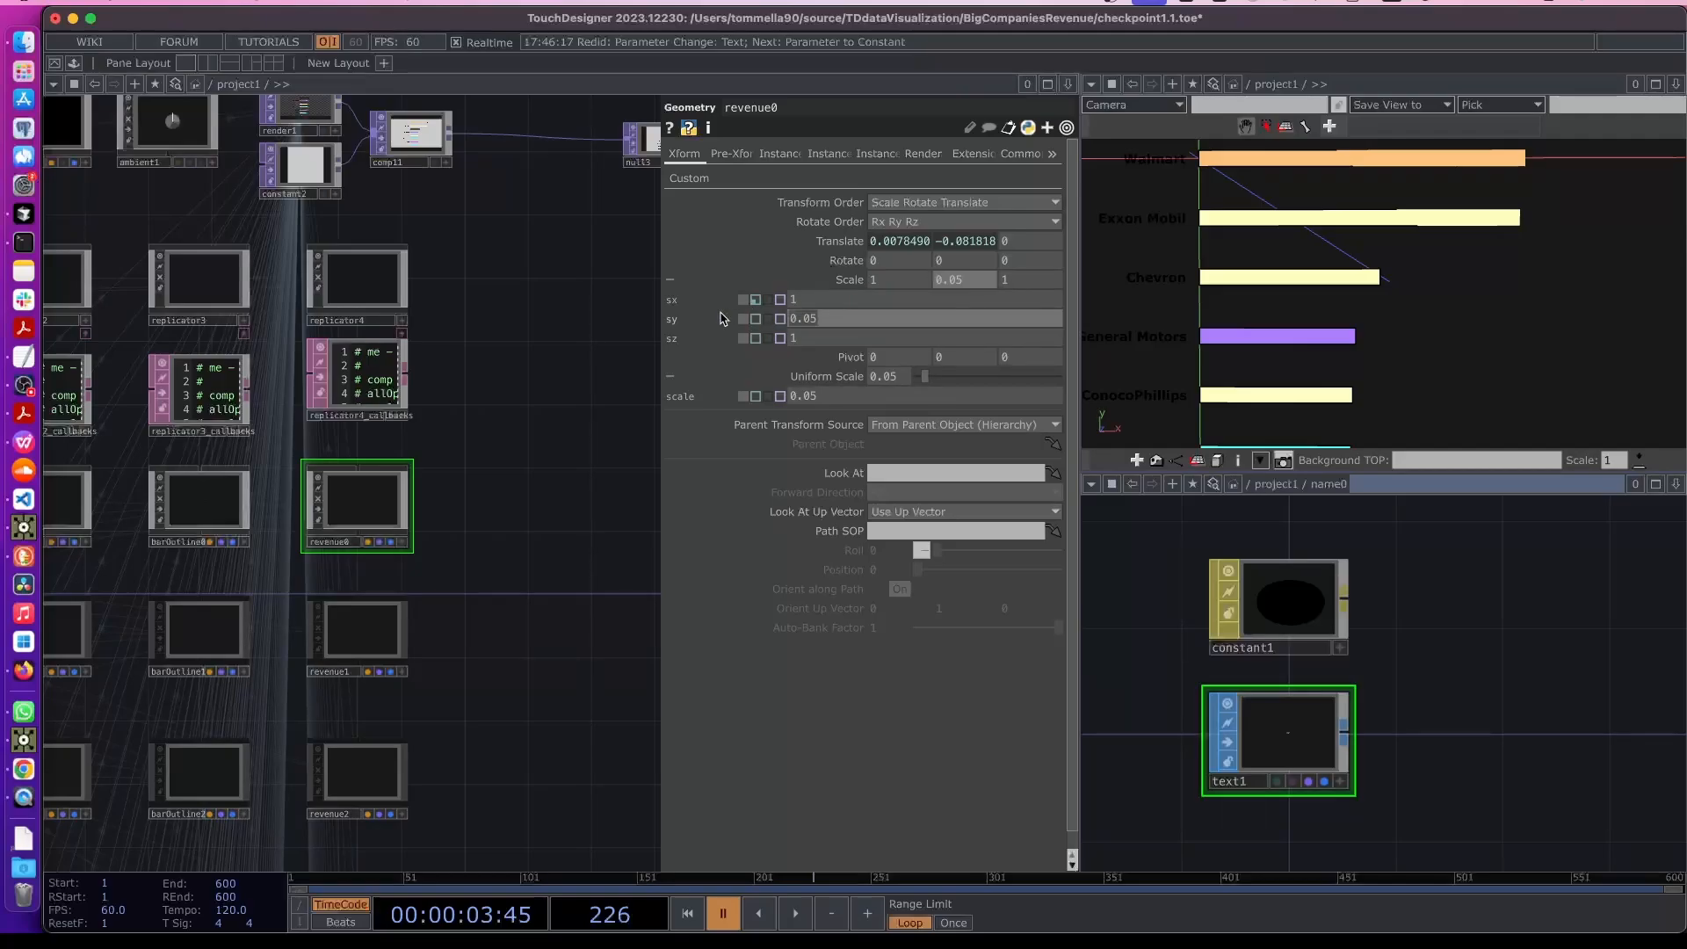
{"action": "type", "text": "1"}
{"action": "left_click", "coordinate": [579, 390]}
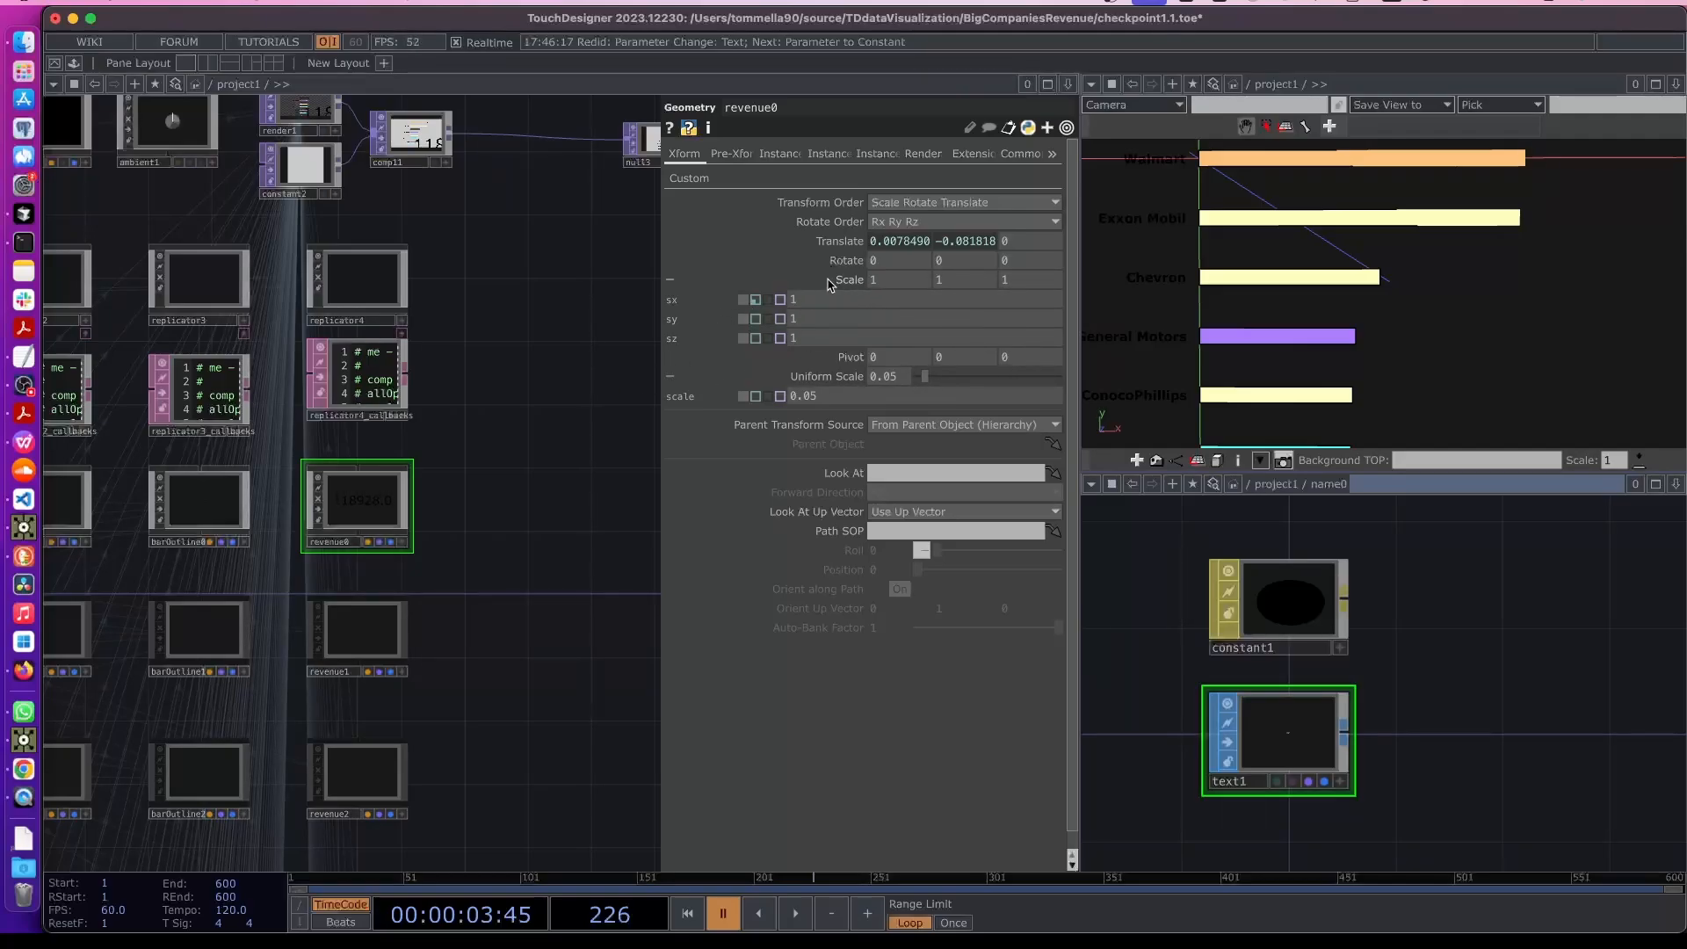
- Replace revenue0's x translate expression with a constant 0
{"action": "left_click", "coordinate": [831, 281]}
{"action": "left_click", "coordinate": [839, 242]}
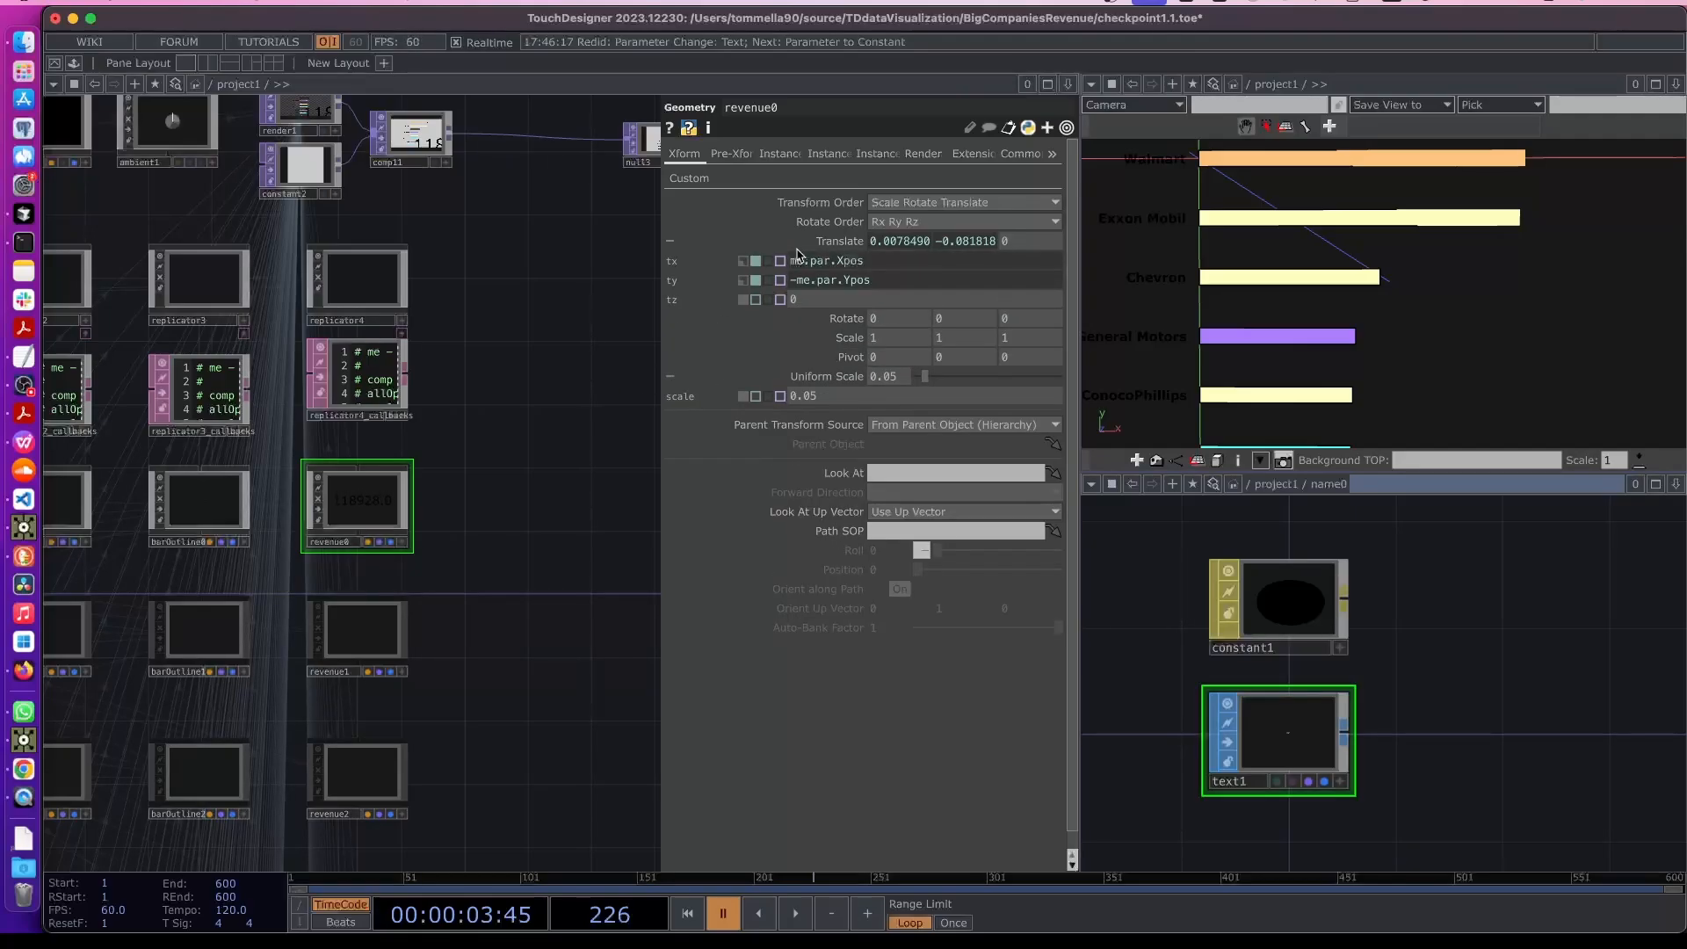
{"action": "left_click", "coordinate": [744, 263]}
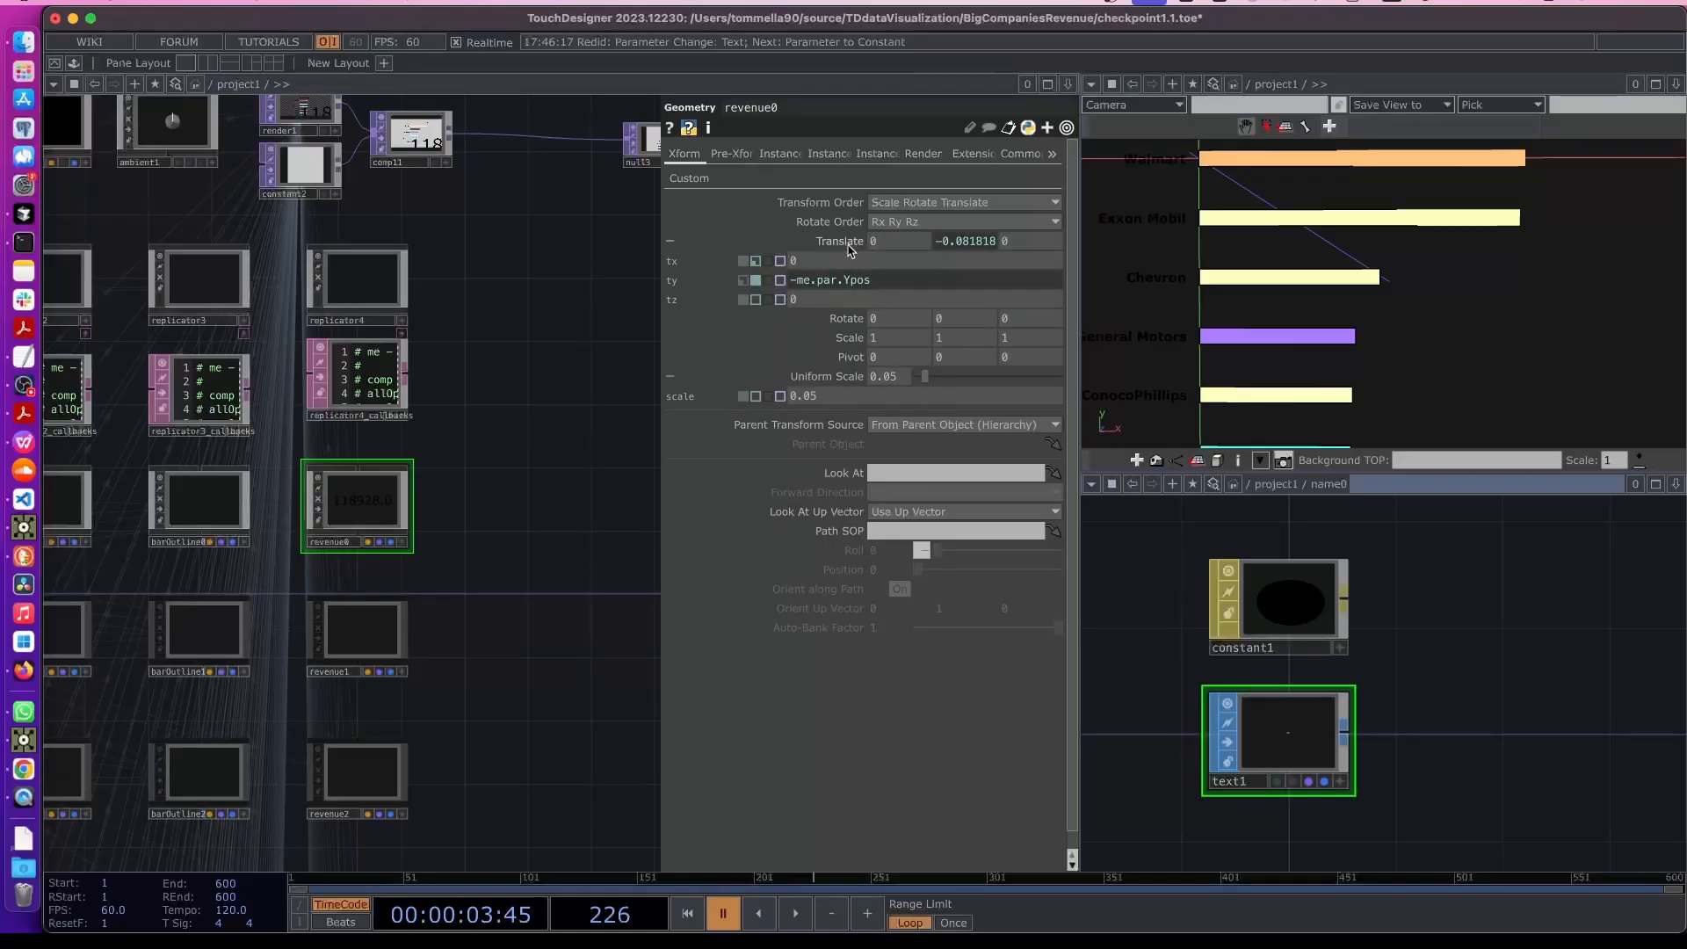
{"action": "left_click", "coordinate": [826, 242]}
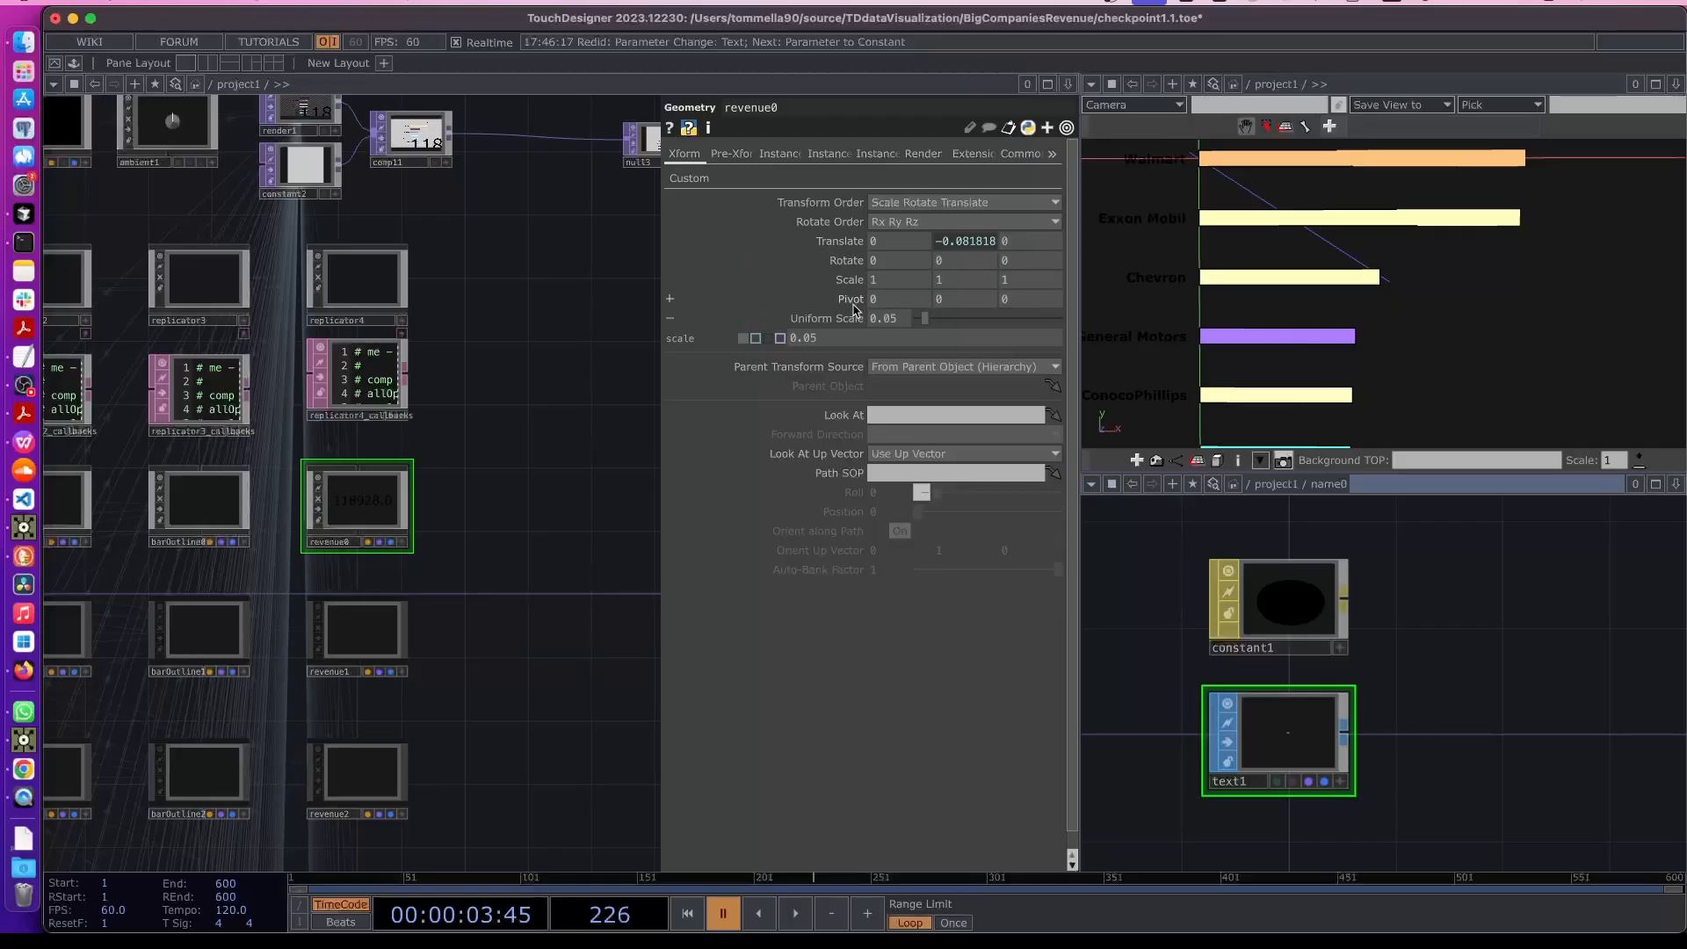
{"action": "left_click", "coordinate": [825, 318]}
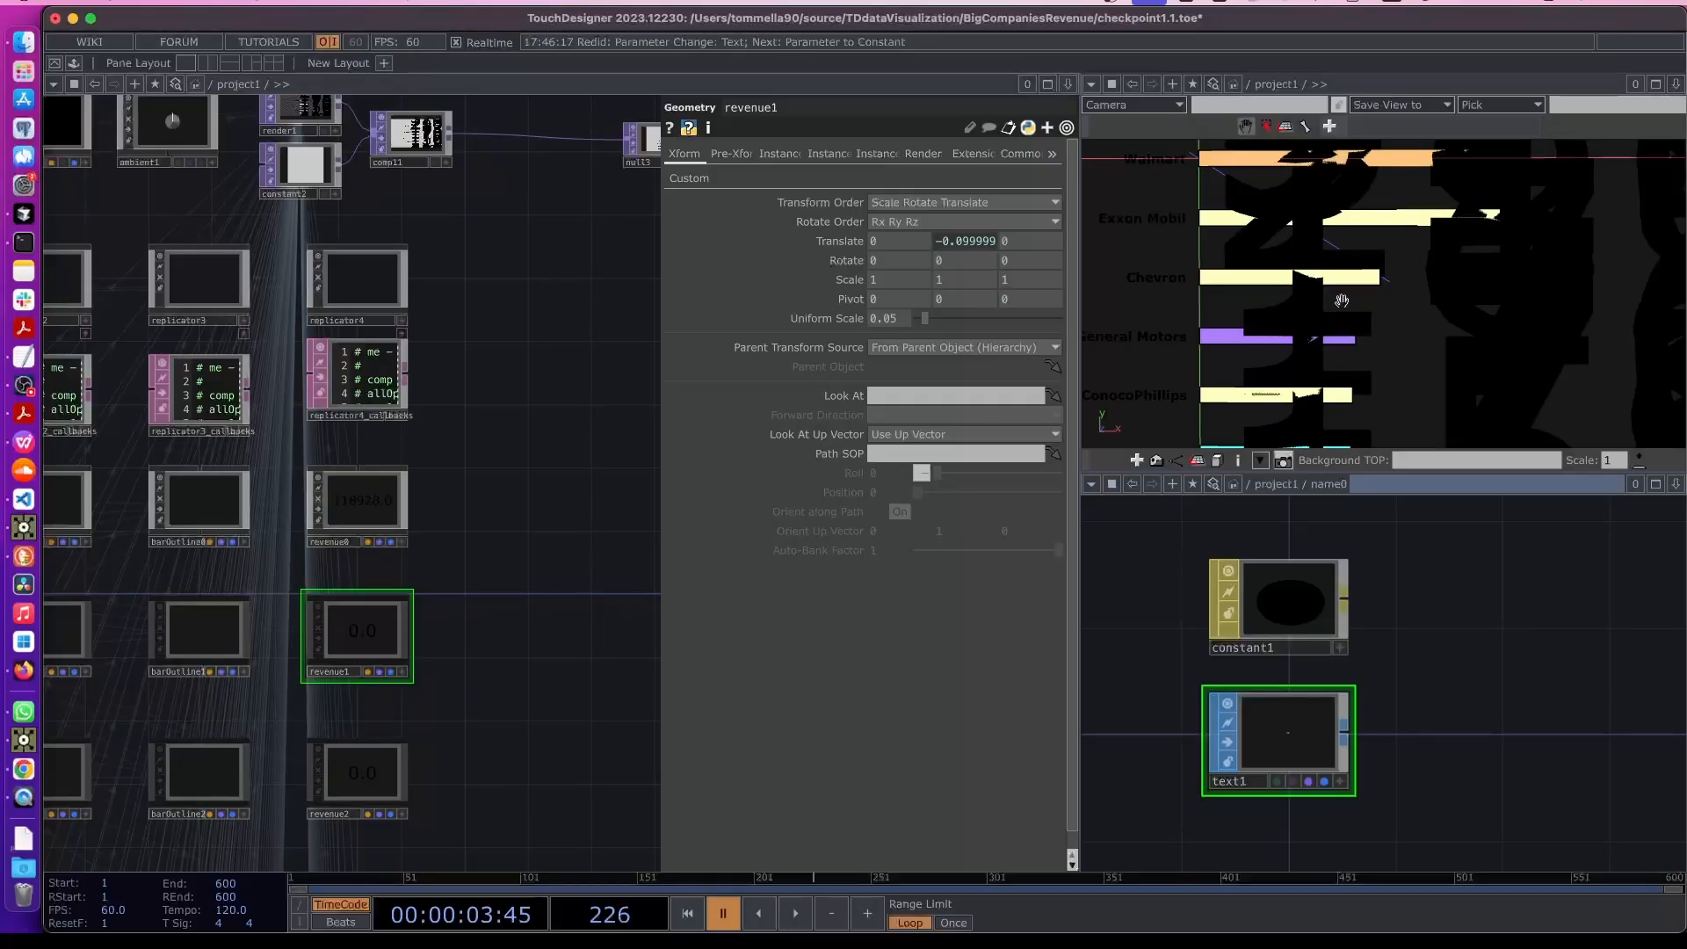
- Inside revenue0, set the Text SOP's font size to 0.04 and its vertical align to Center
{"action": "left_click", "coordinate": [366, 509]}
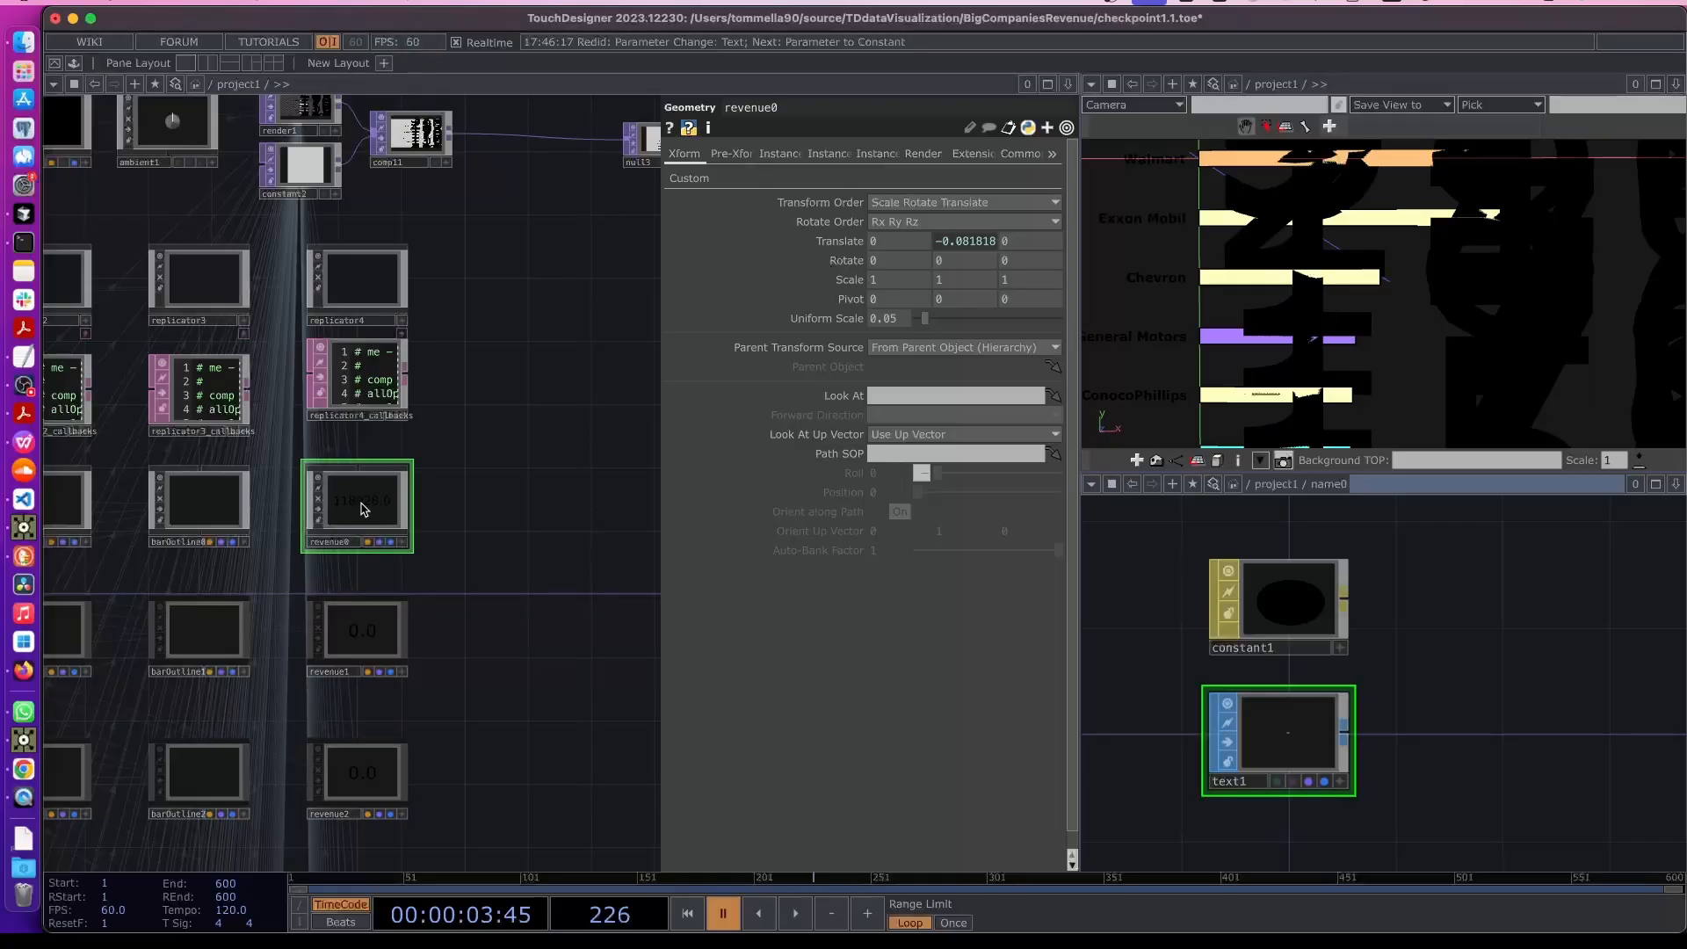
{"action": "double_click", "coordinate": [369, 512]}
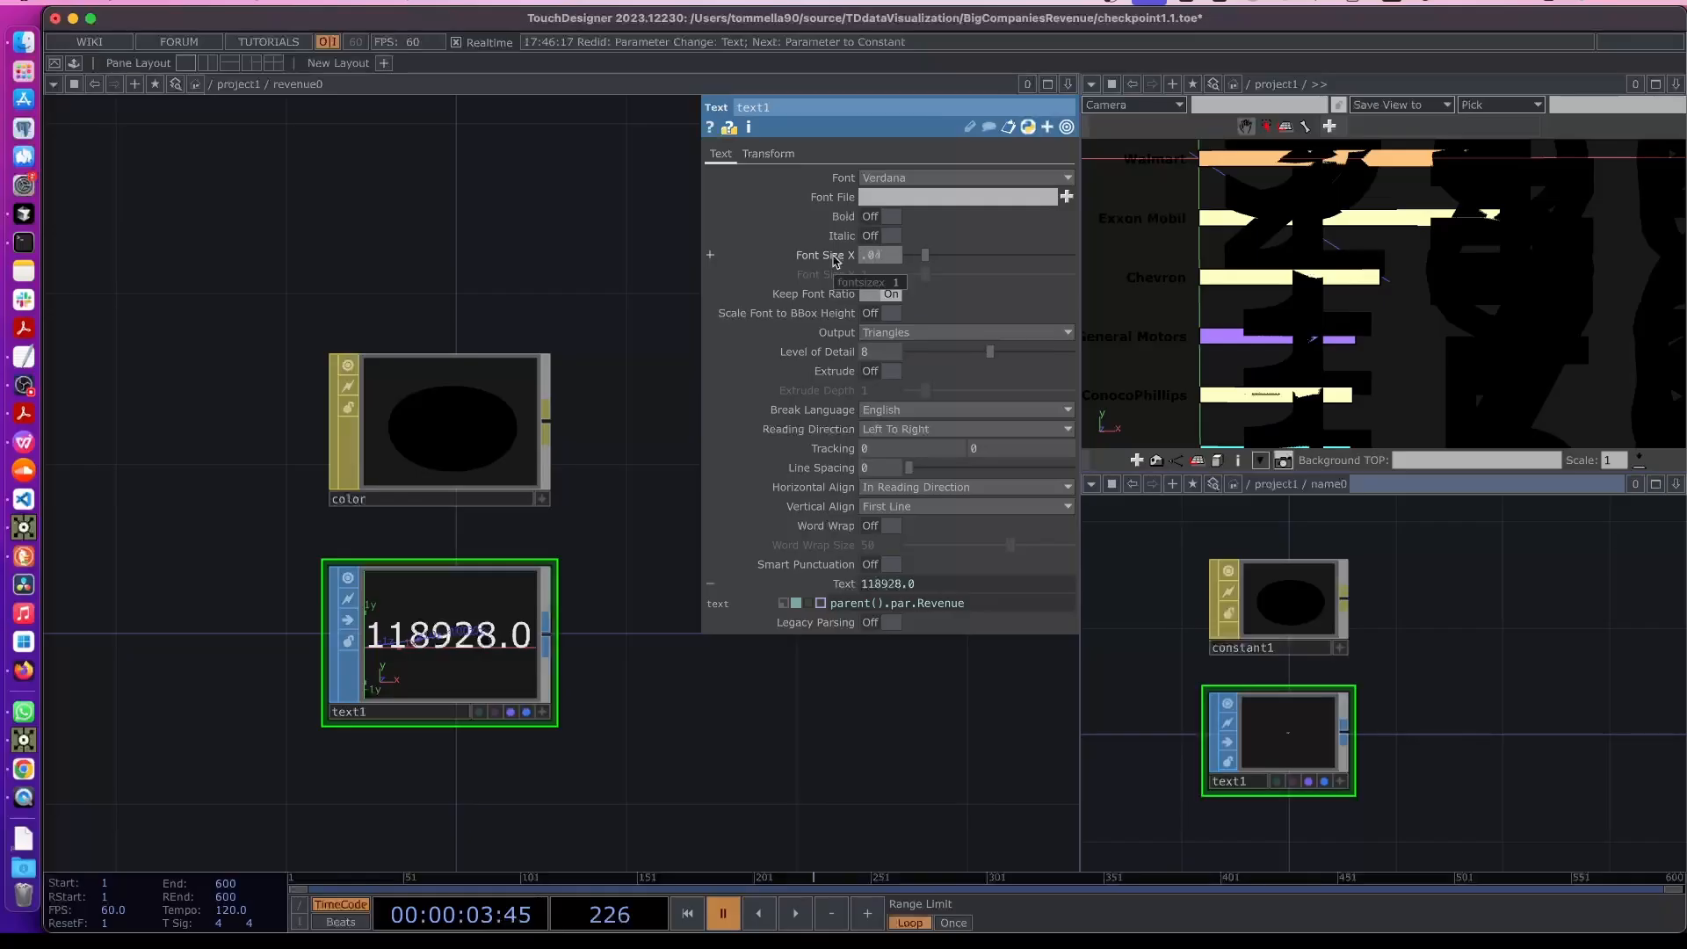
{"action": "key", "text": "Return"}
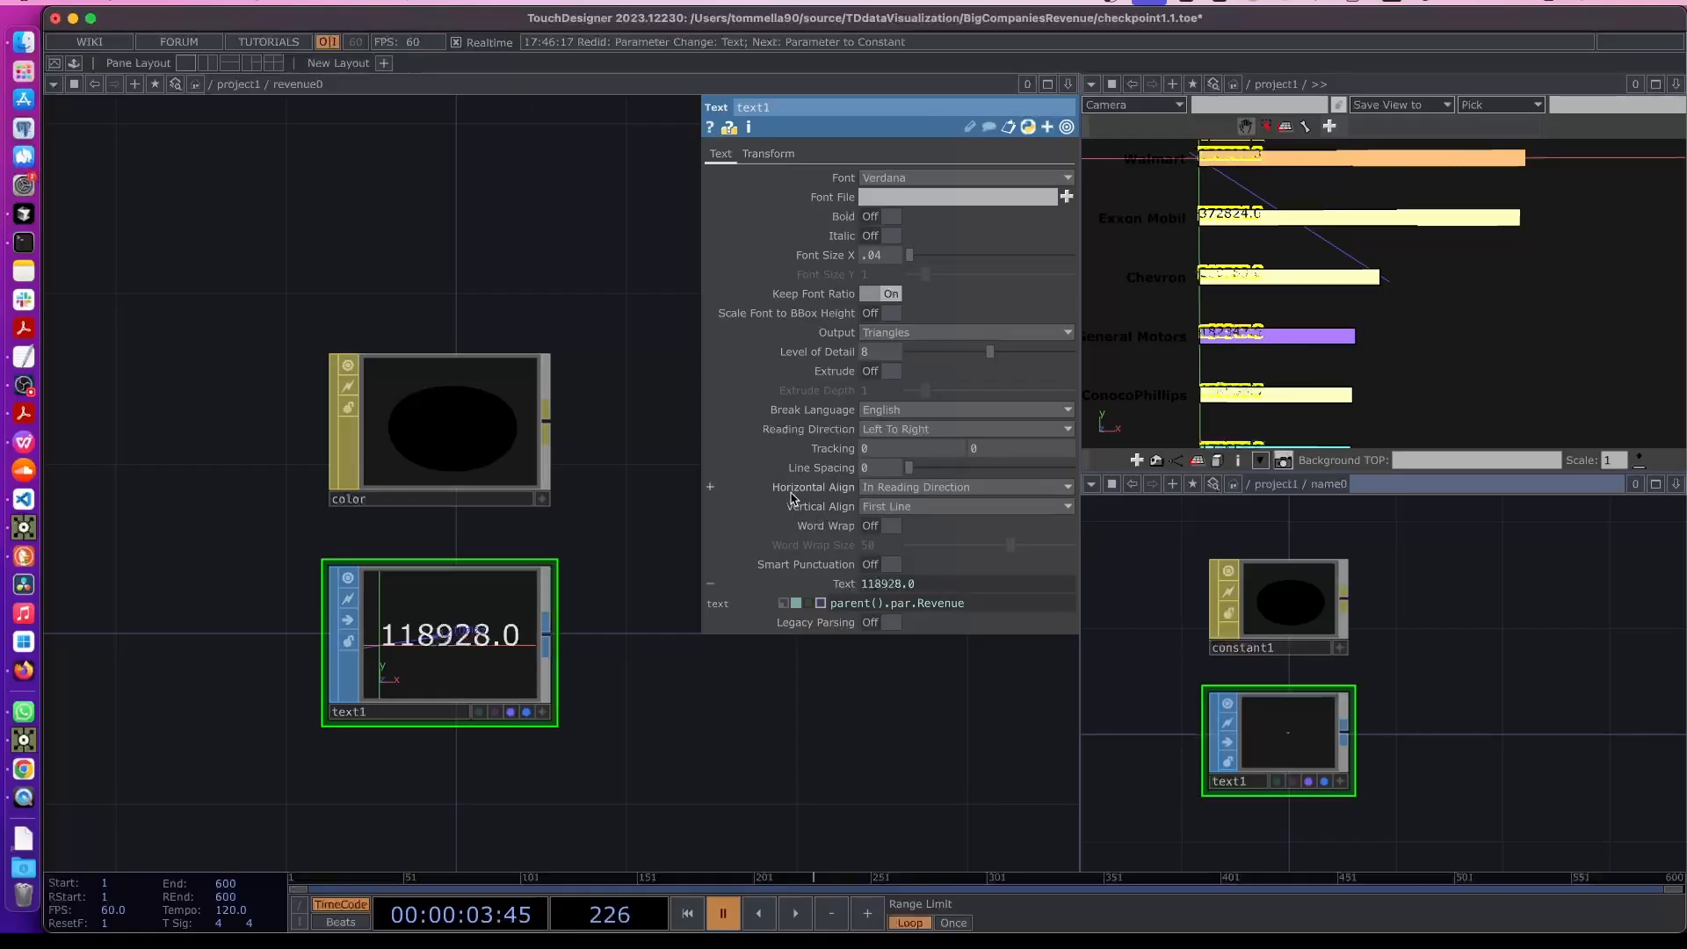
{"action": "left_click", "coordinate": [883, 508]}
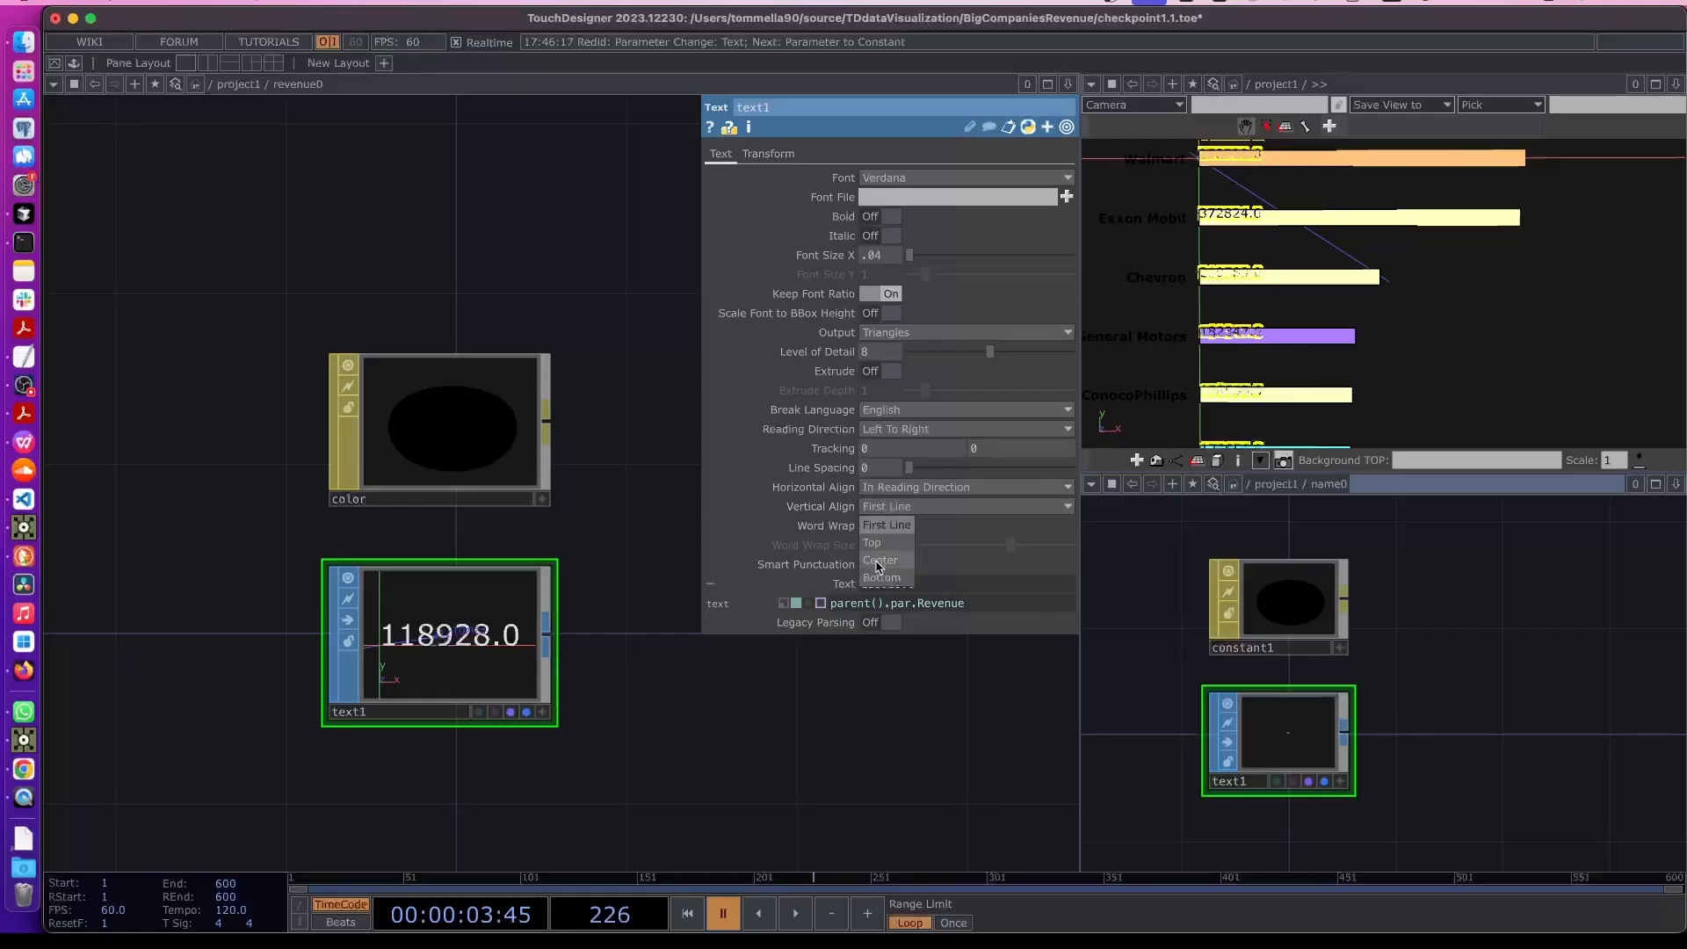
{"action": "left_click", "coordinate": [879, 562]}
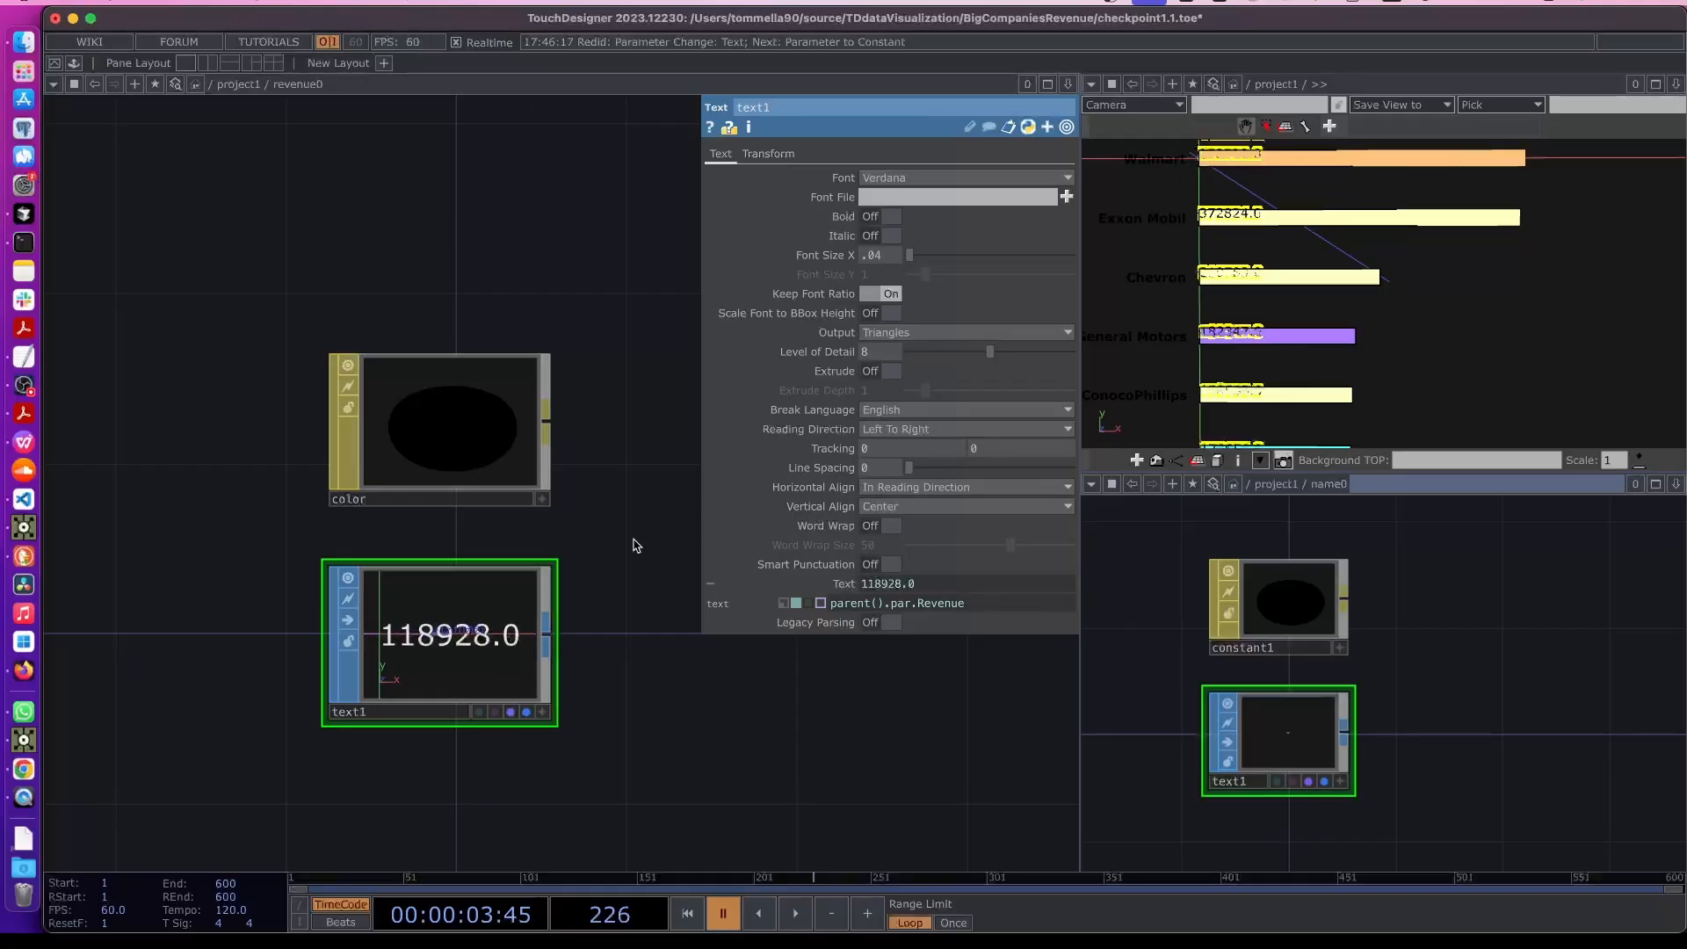
{"action": "key", "text": "Tab"}
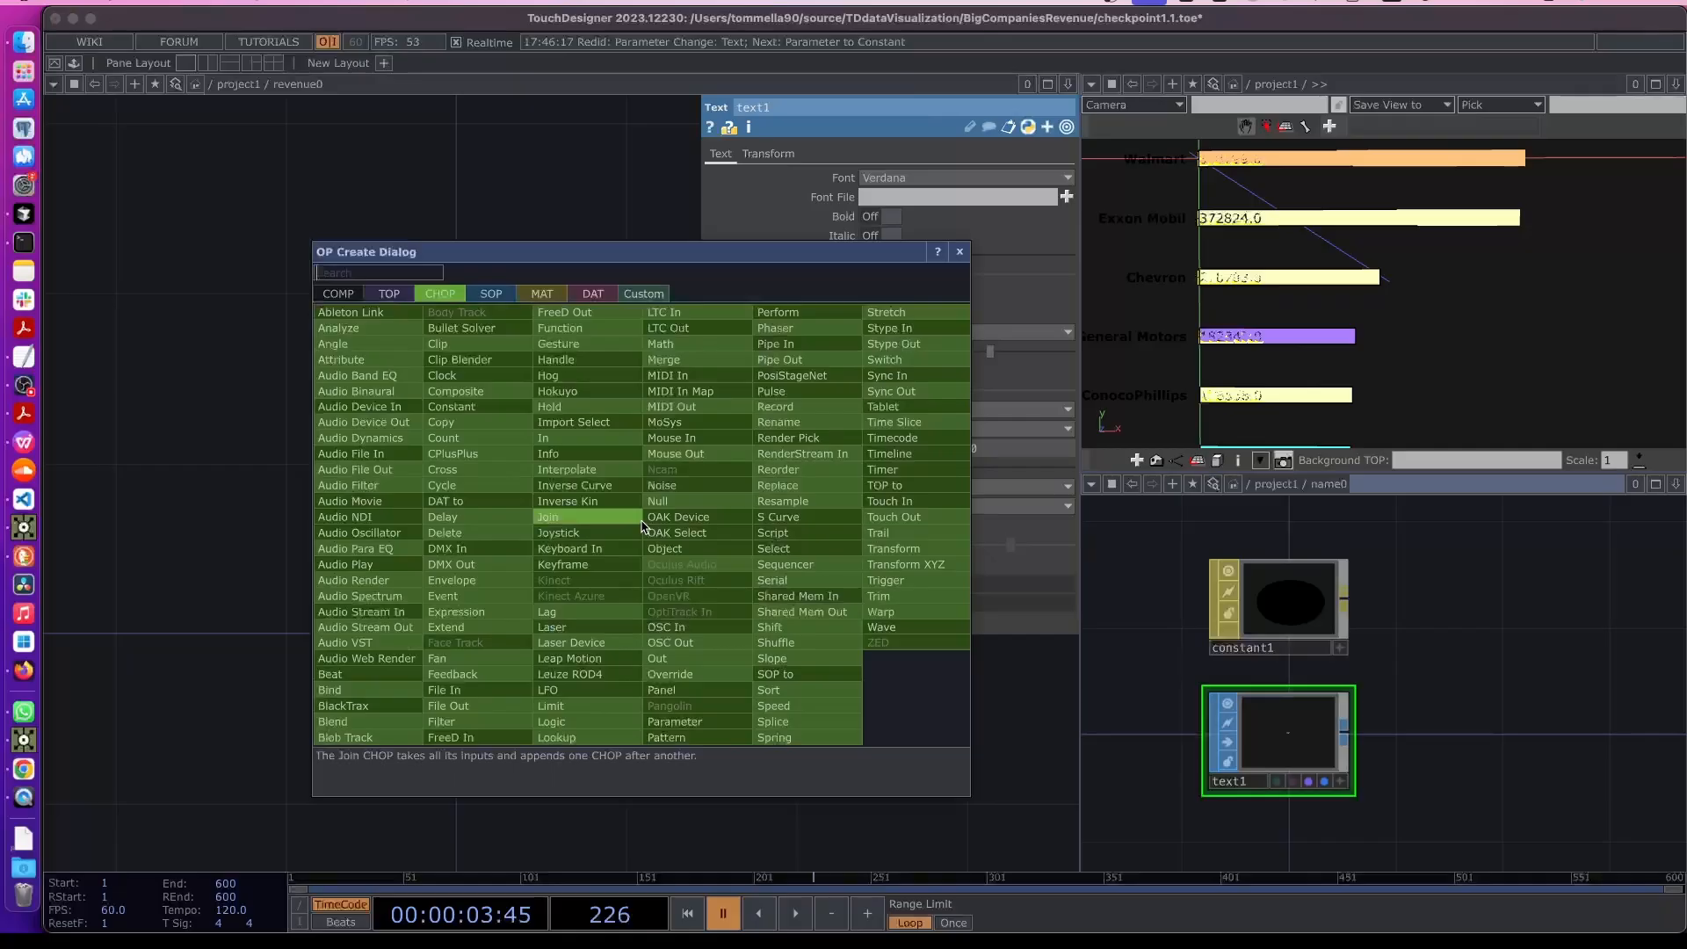
{"action": "left_click", "coordinate": [458, 203]}
{"action": "left_click_drag", "start_coordinate": [439, 253], "coordinate": [489, 278]}
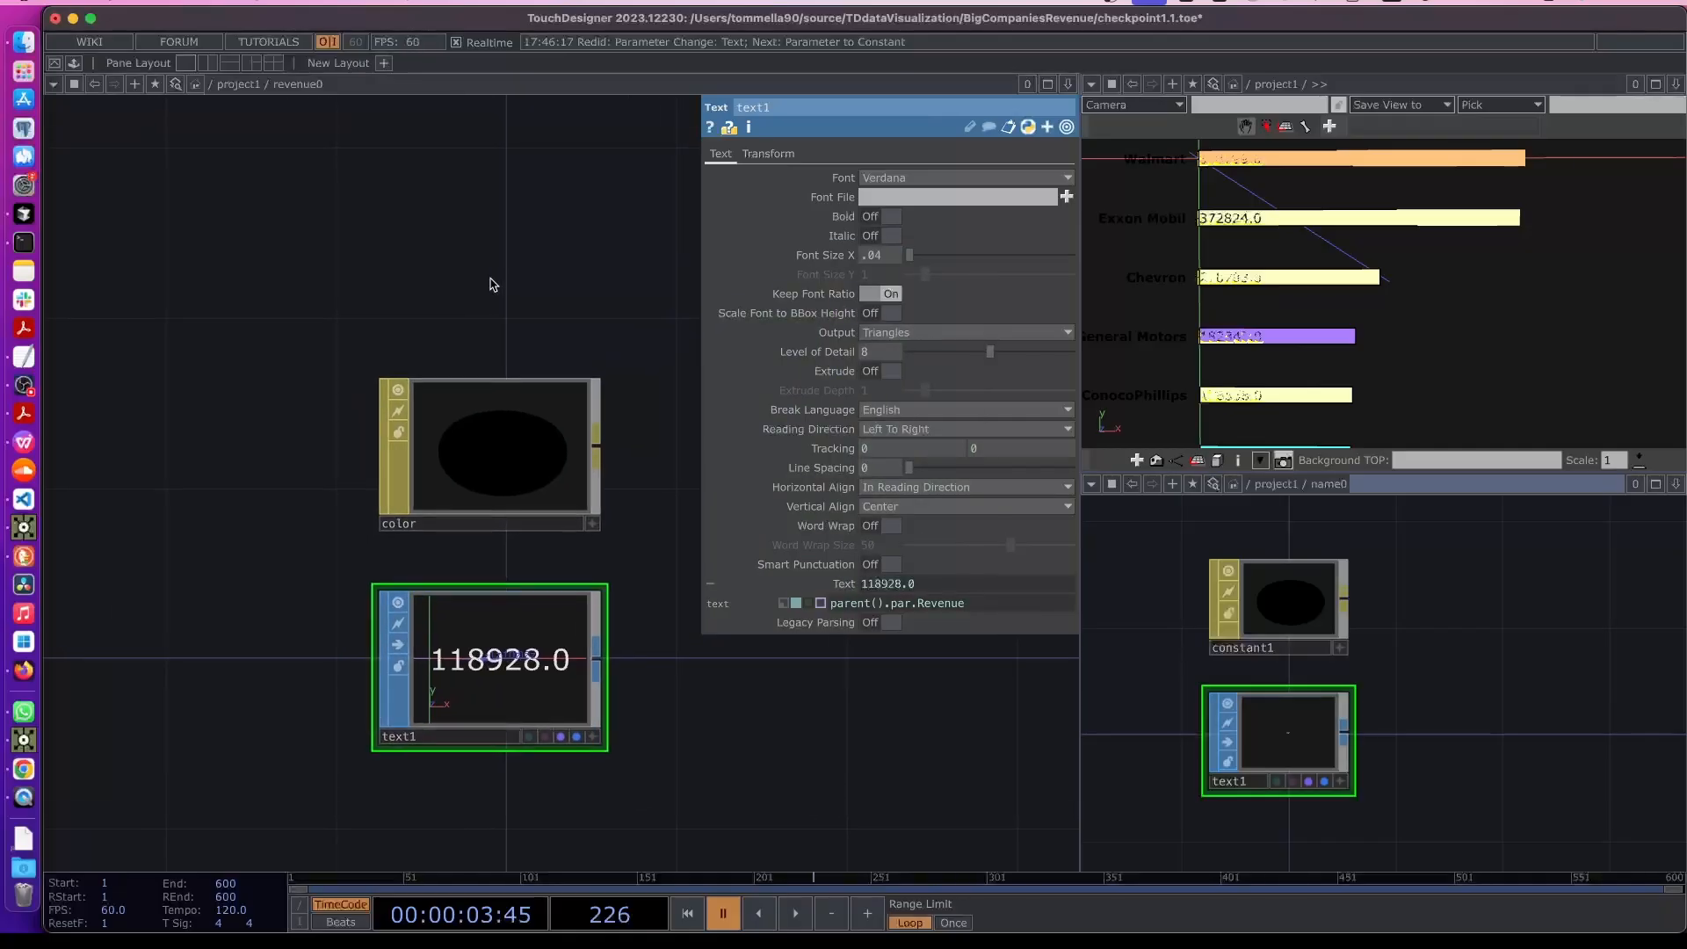
- Set revenue1's z translate to 0.001
{"action": "key", "text": "u"}
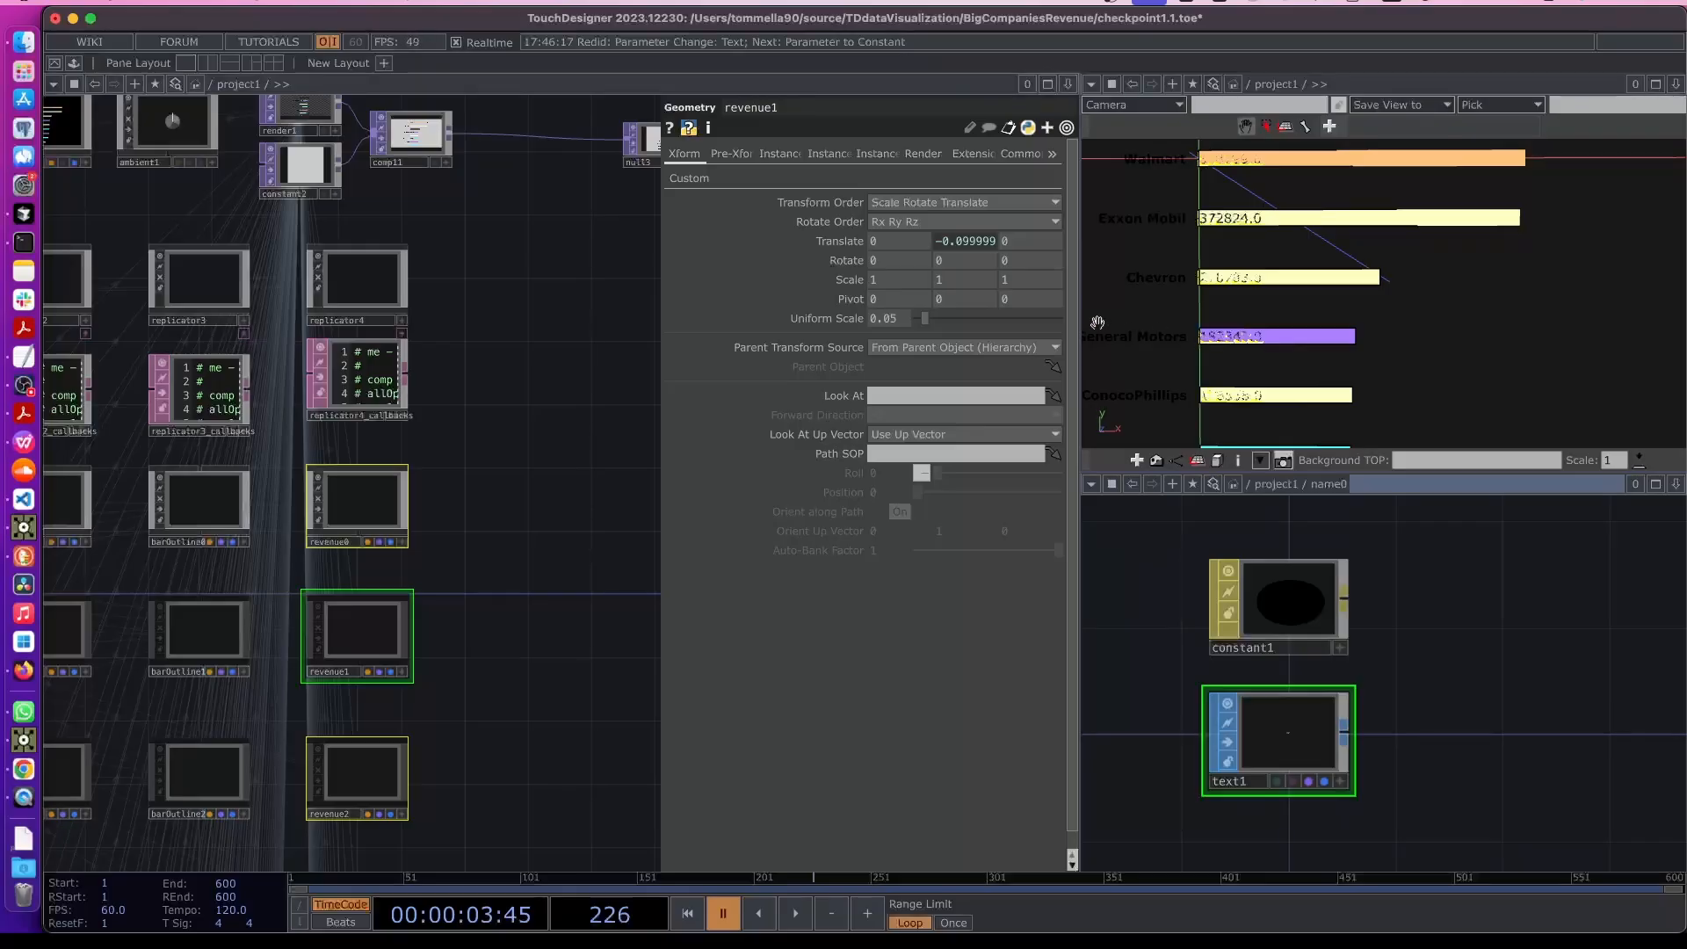
{"action": "left_click", "coordinate": [839, 243]}
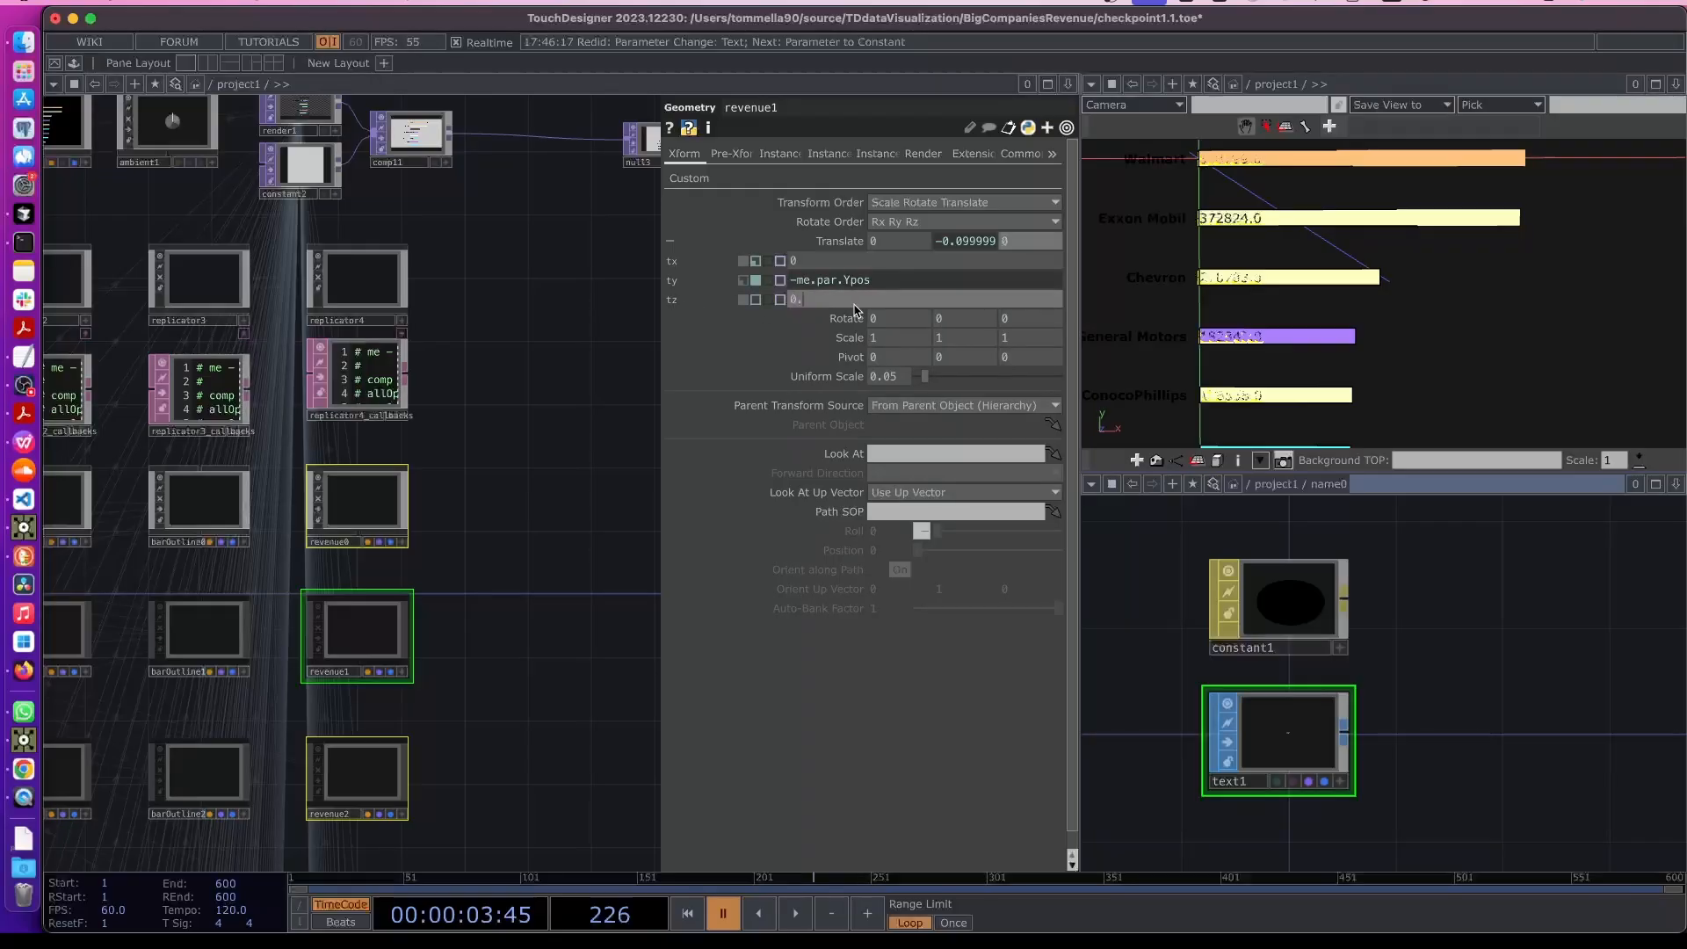
{"action": "type", "text": "001"}
{"action": "key", "text": "Return"}
{"action": "scroll", "coordinate": [614, 437], "scroll_direction": "right", "scroll_amount": 1}
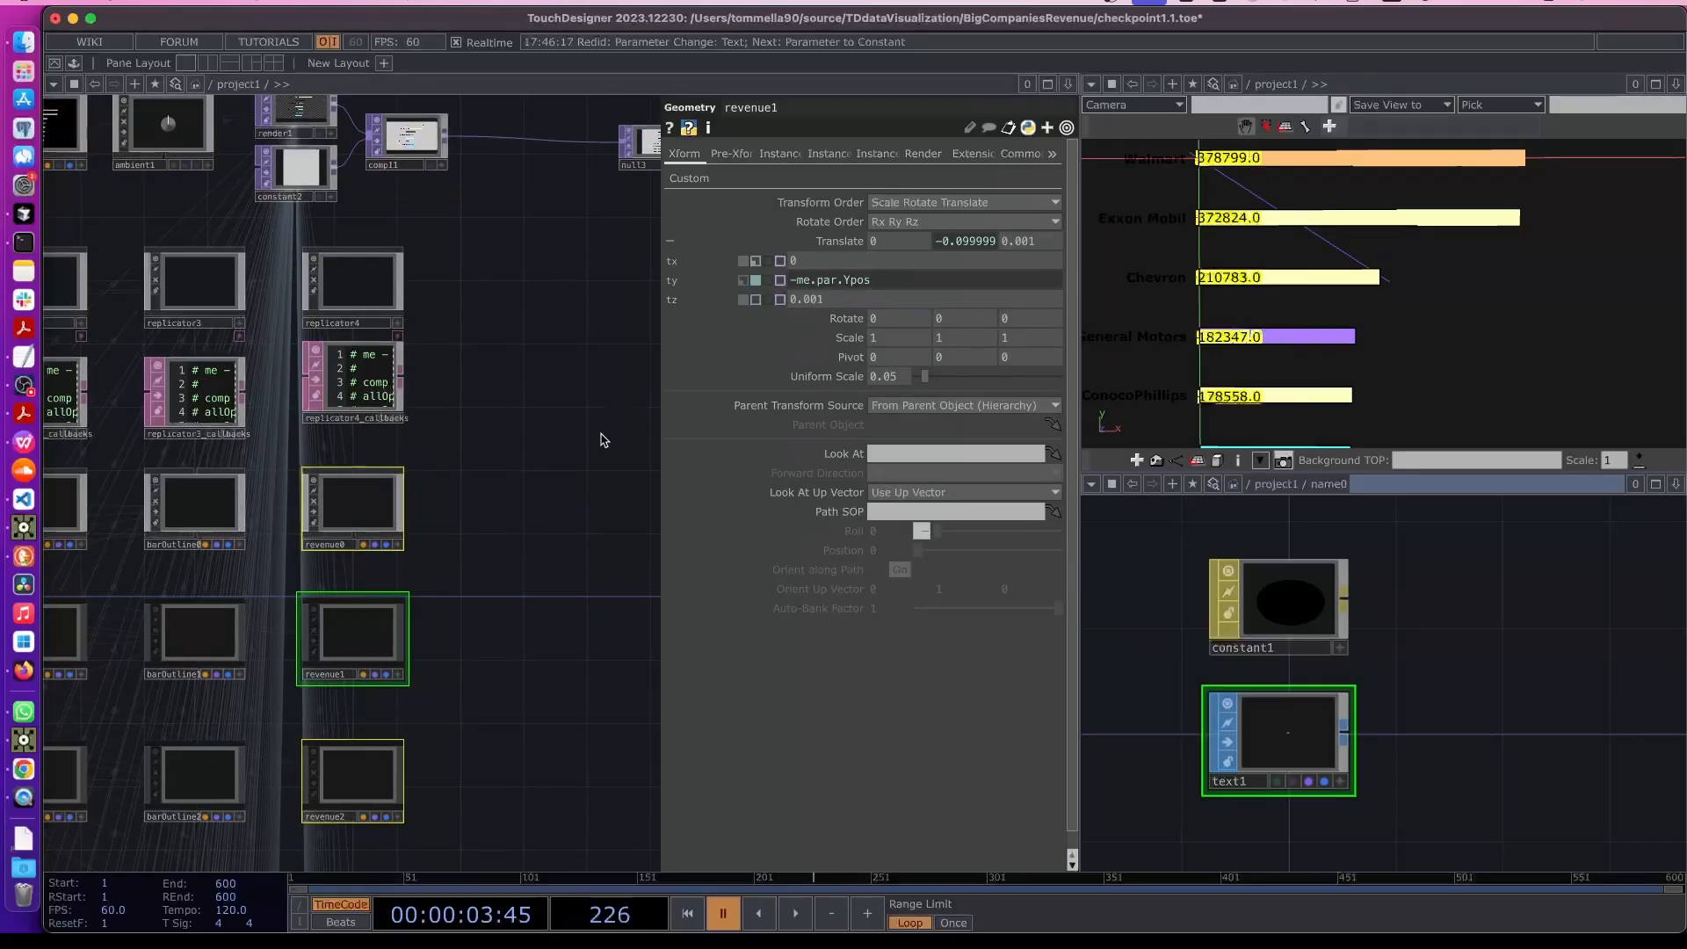
{"action": "double_click", "coordinate": [603, 434]}
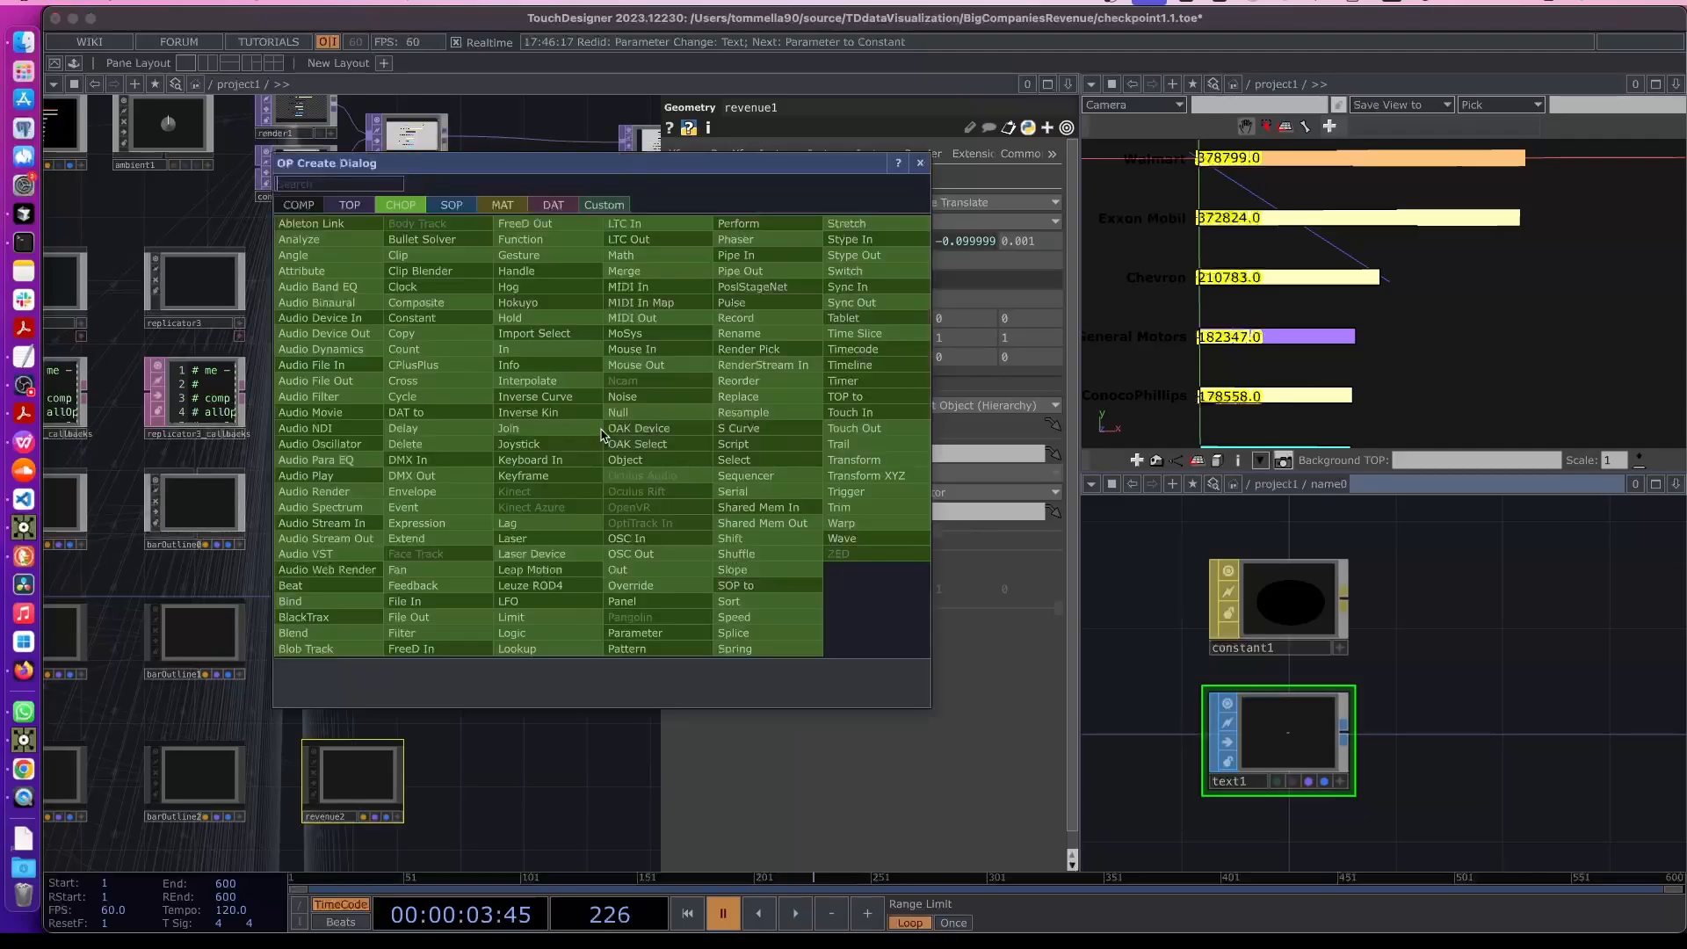
{"action": "left_click", "coordinate": [620, 740]}
{"action": "left_click", "coordinate": [567, 602]}
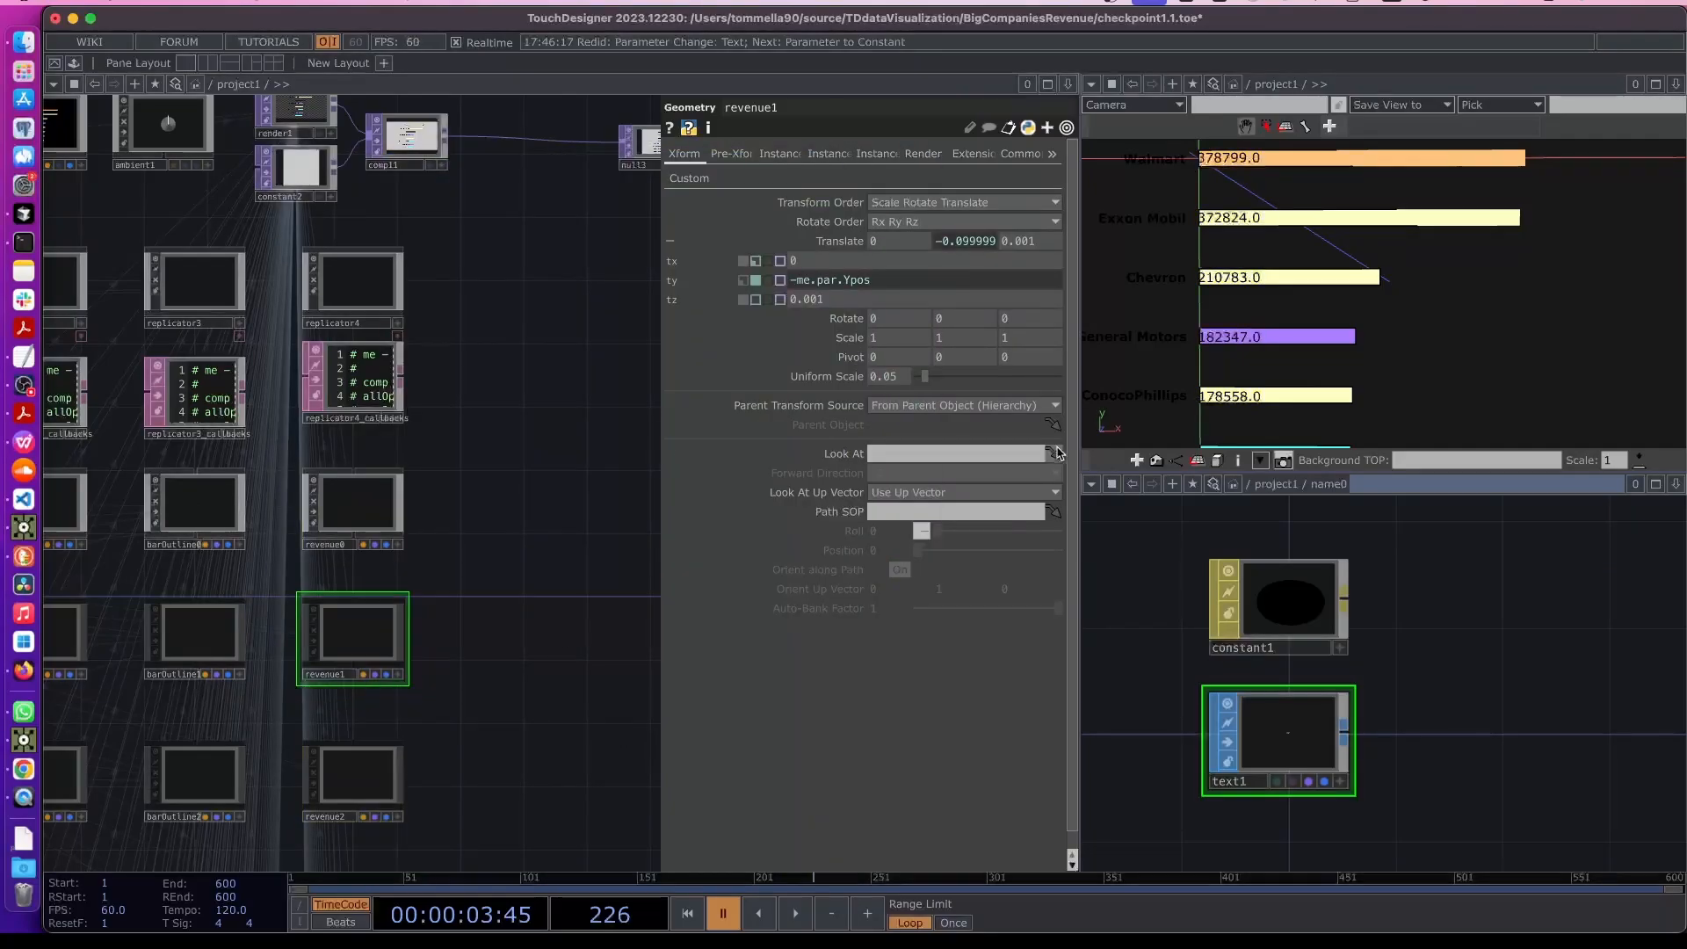
- Inside revenue0, set the Text SOP's font size to 0.025
{"action": "left_click", "coordinate": [359, 520]}
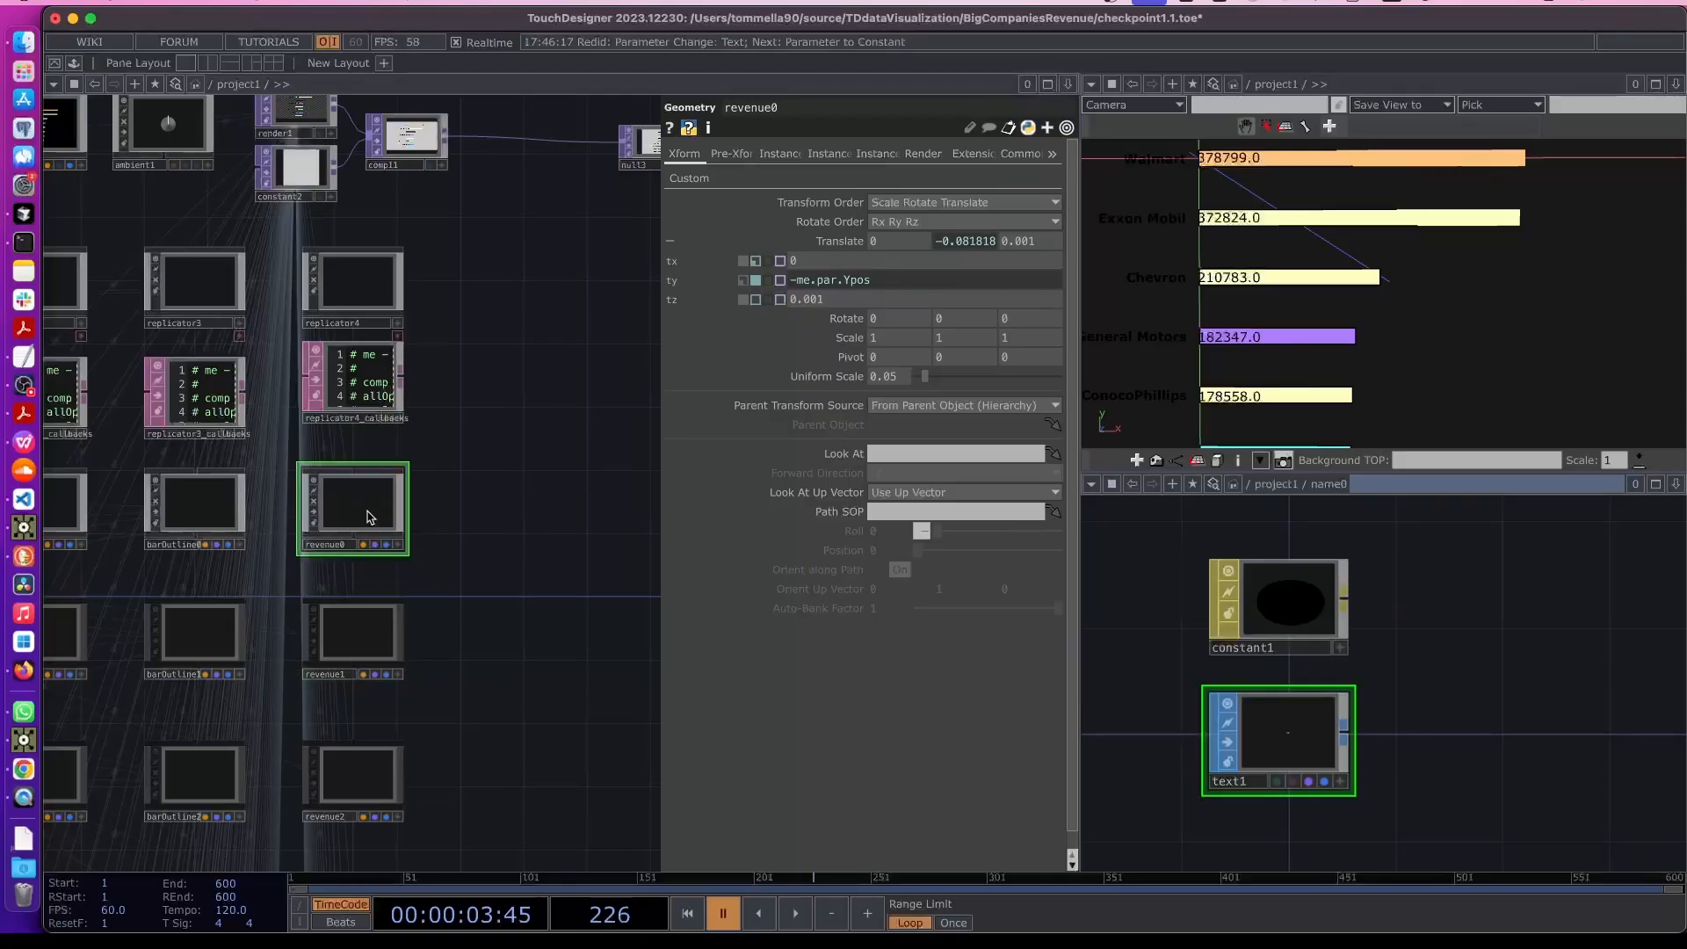
{"action": "key", "text": "i"}
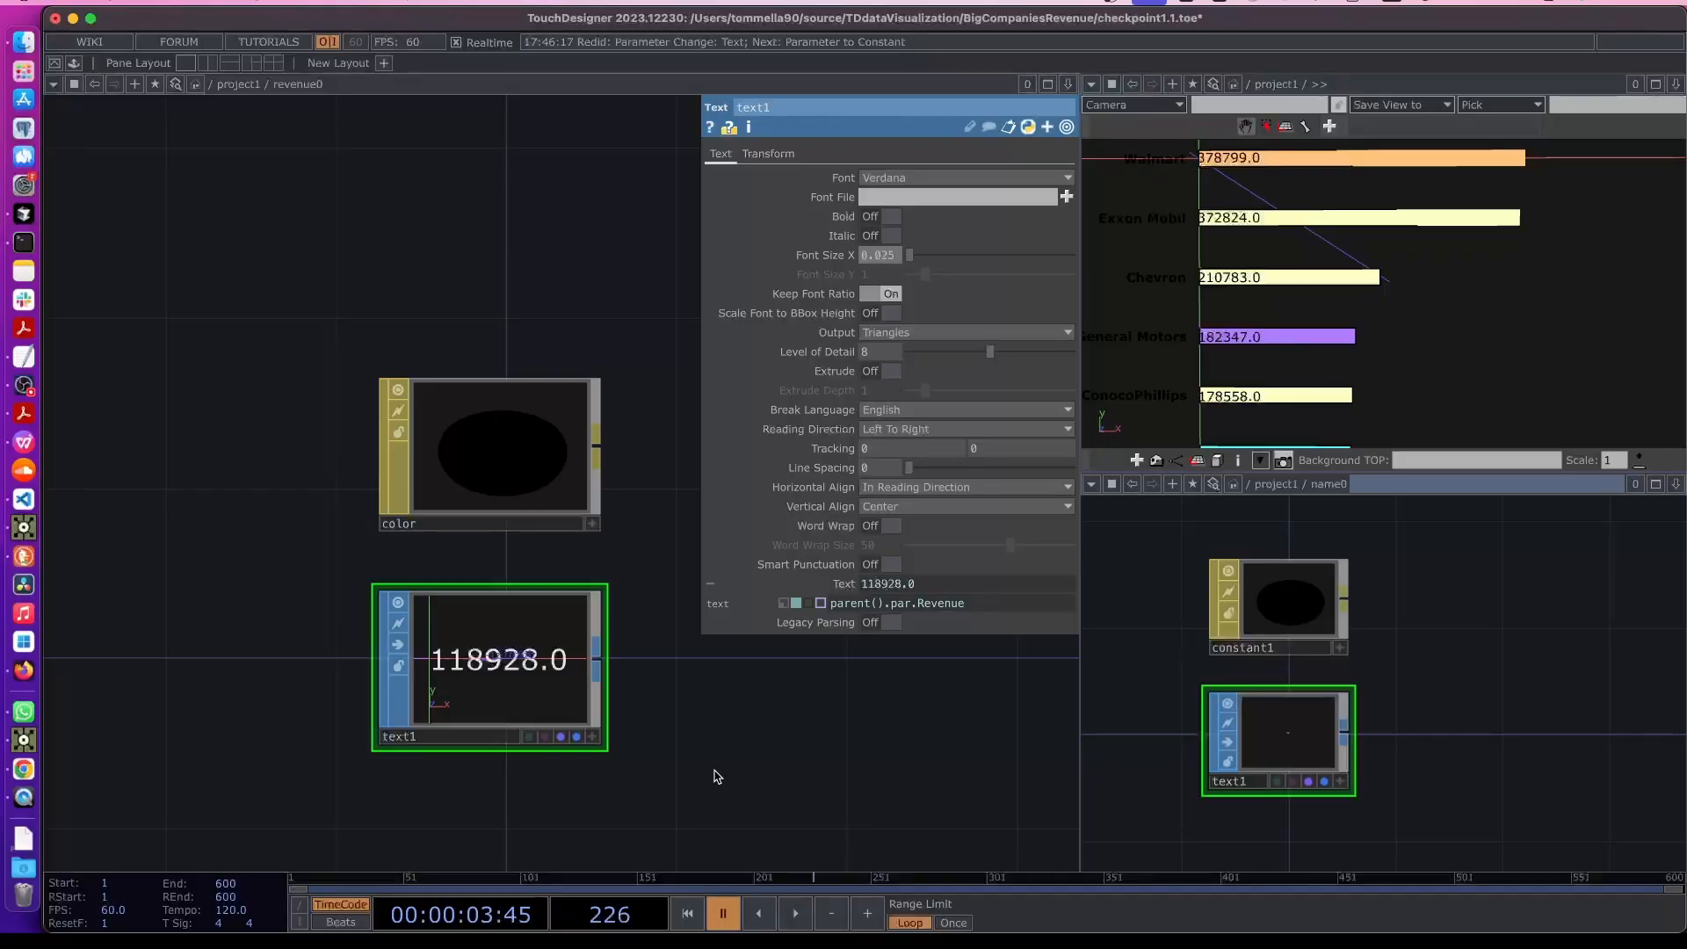
{"action": "key", "text": "Return"}
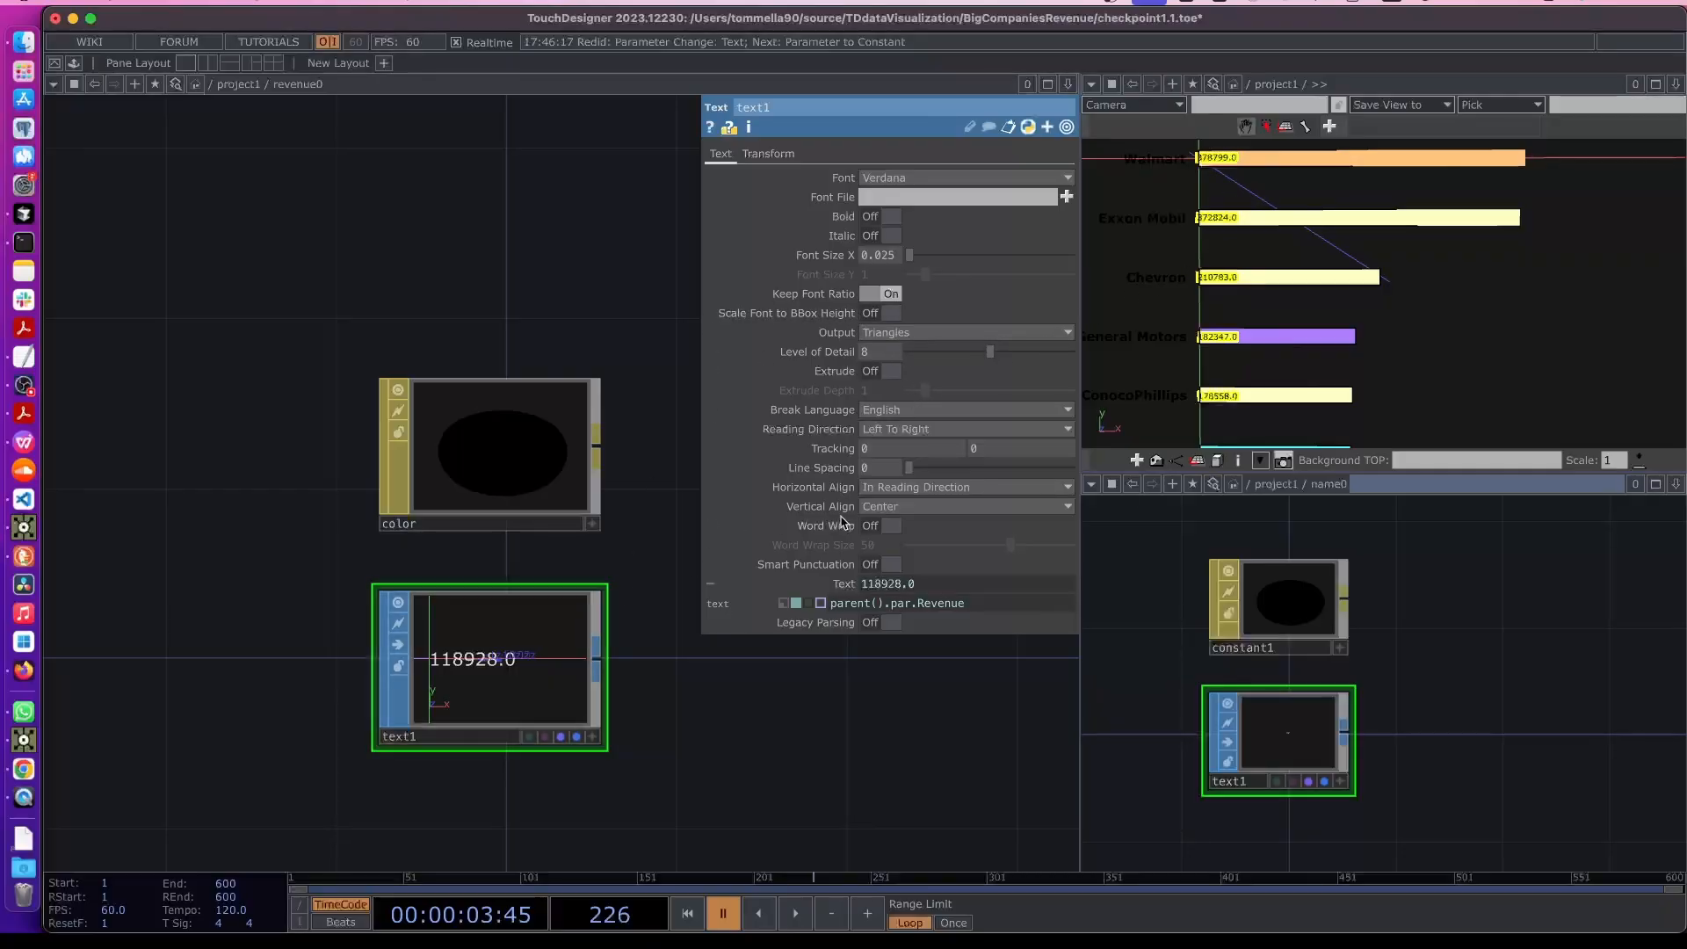
- Try the text's horizontal align options and set it to Left, then return to the parent network
{"action": "left_click", "coordinate": [879, 489]}
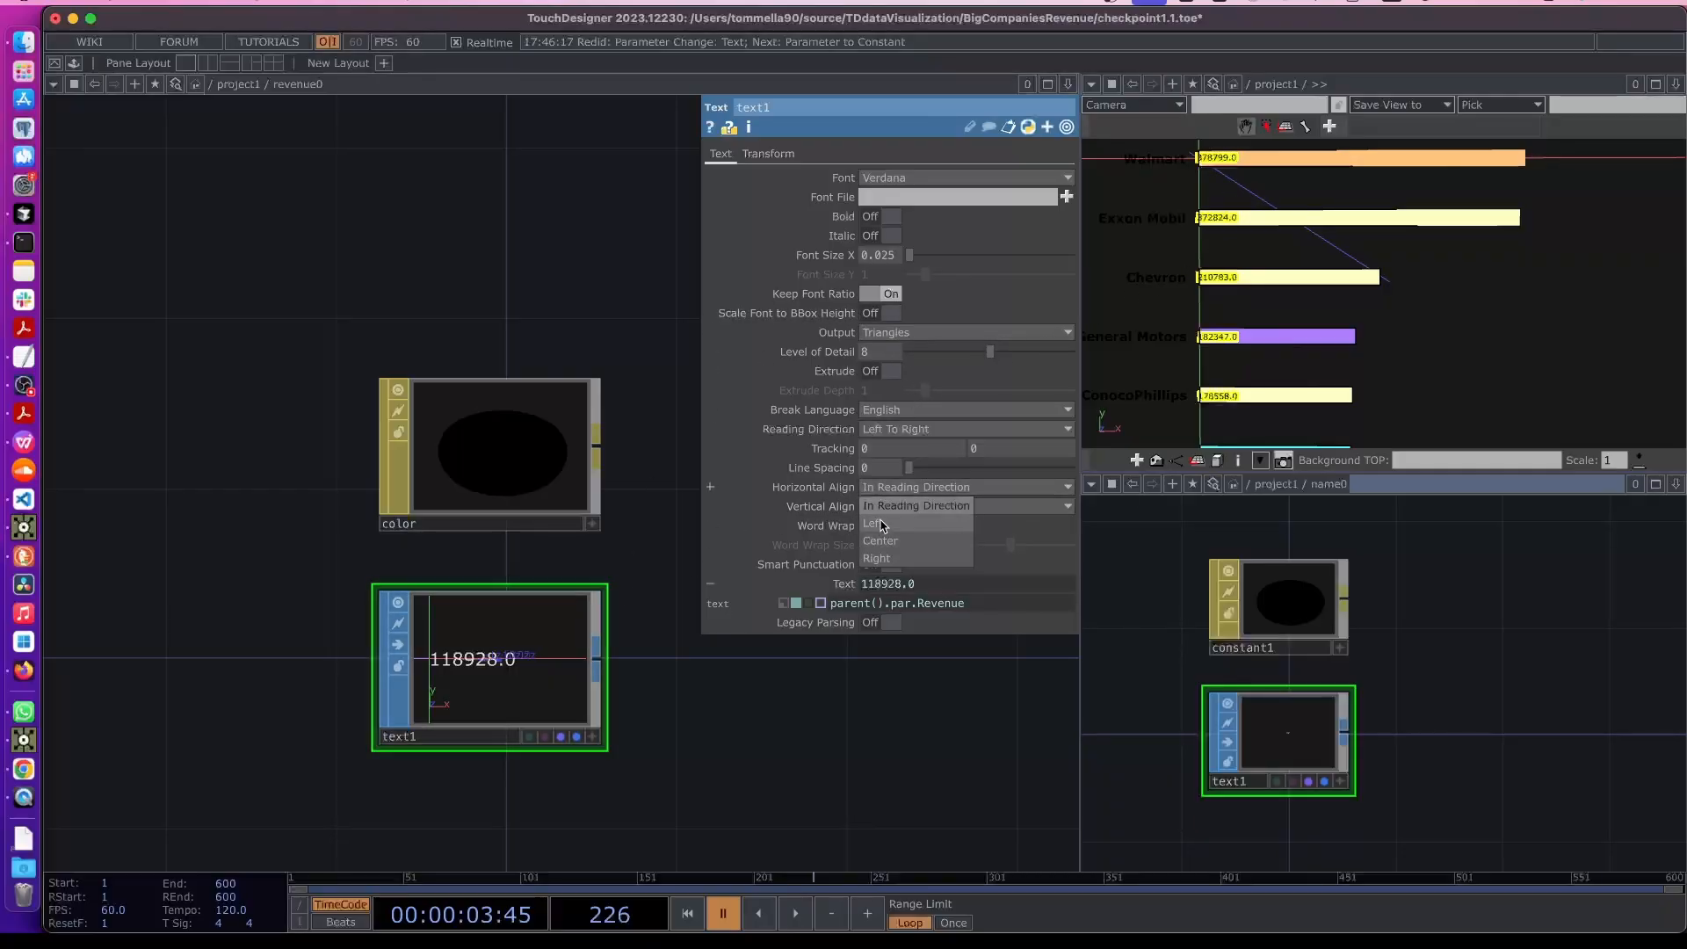
{"action": "left_click", "coordinate": [879, 524]}
{"action": "left_click", "coordinate": [881, 507]}
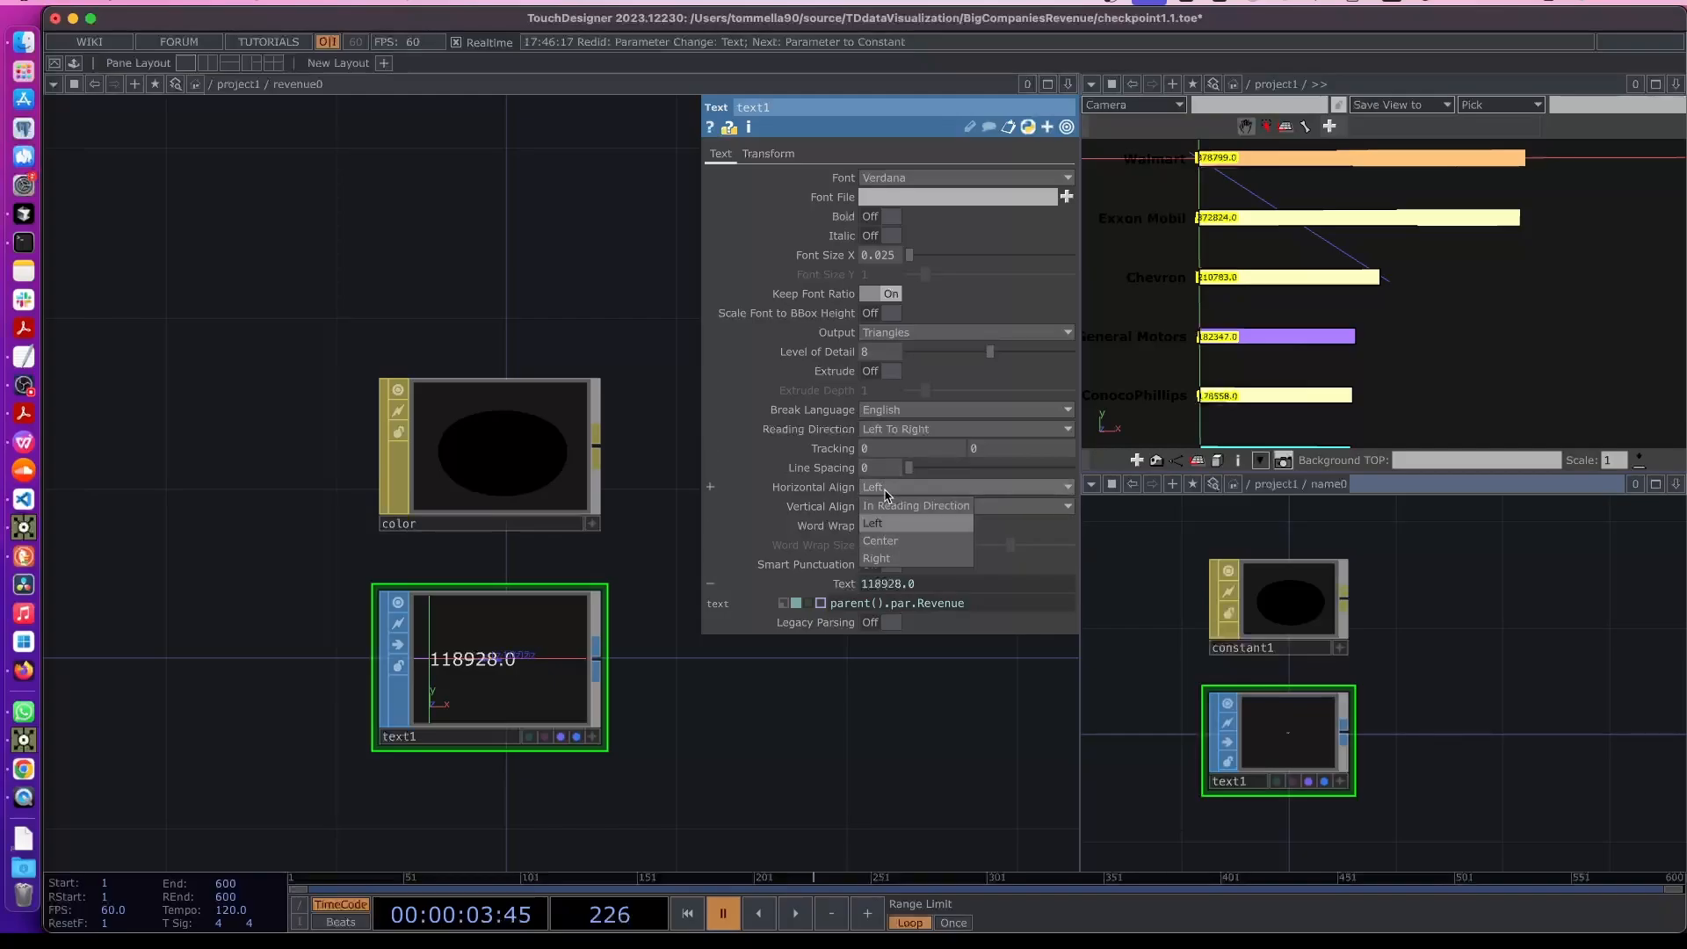
{"action": "left_click", "coordinate": [879, 541]}
{"action": "left_click", "coordinate": [878, 488]}
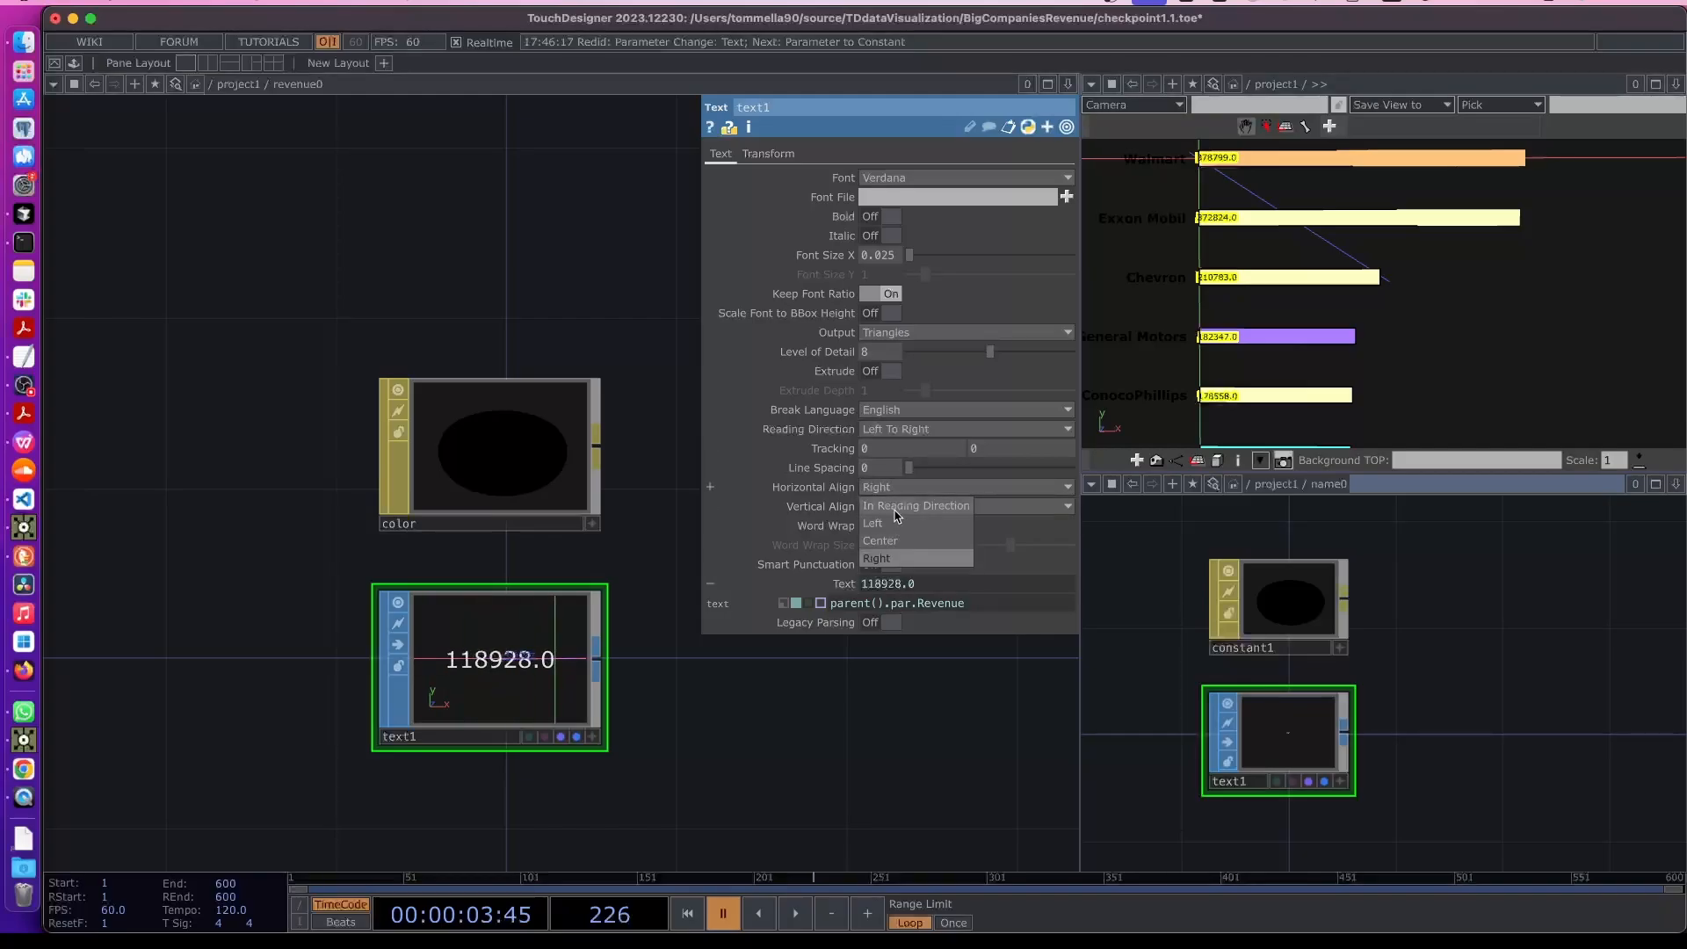
{"action": "left_click", "coordinate": [883, 541]}
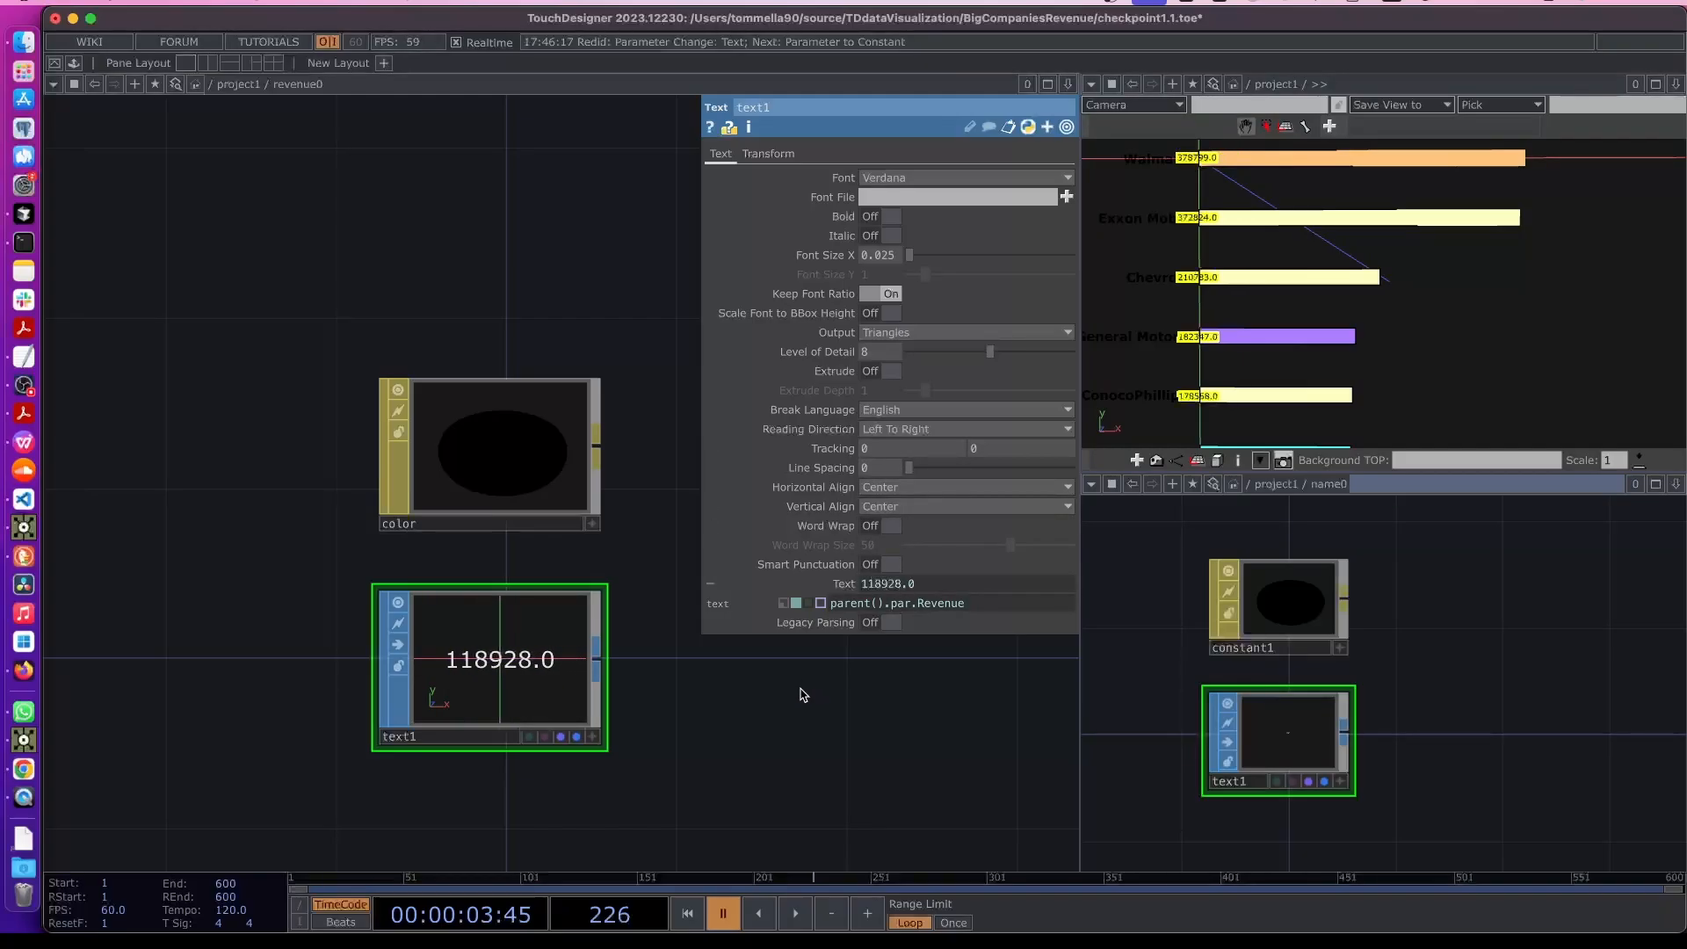
{"action": "left_click", "coordinate": [897, 491]}
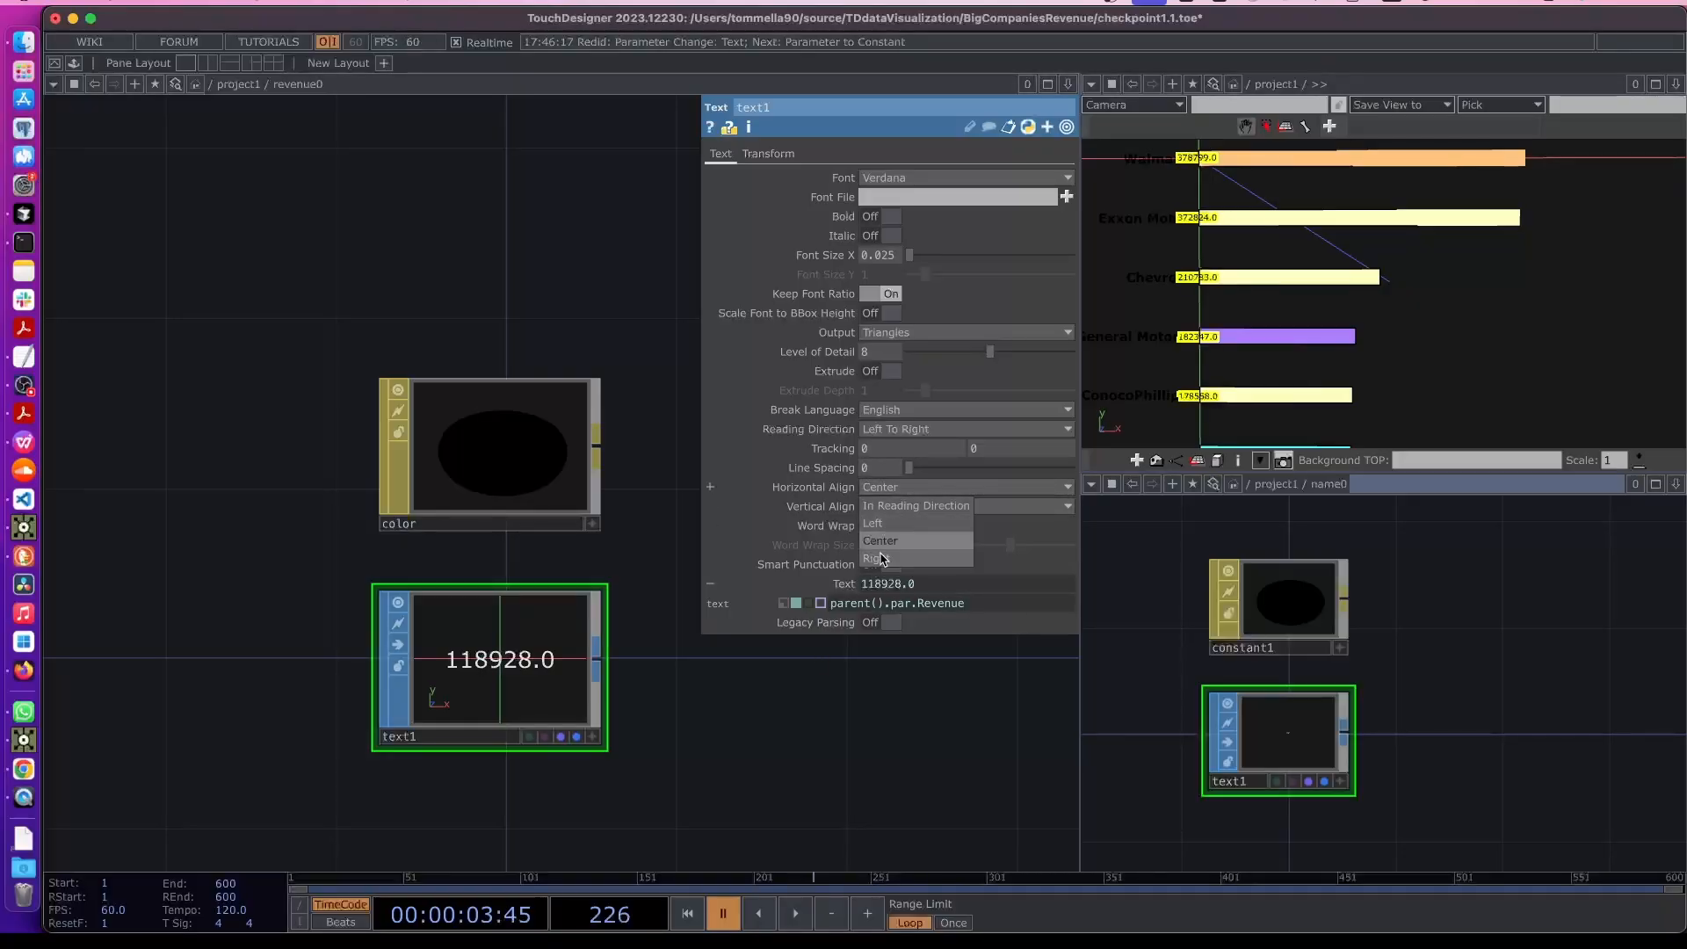
{"action": "left_click", "coordinate": [884, 525]}
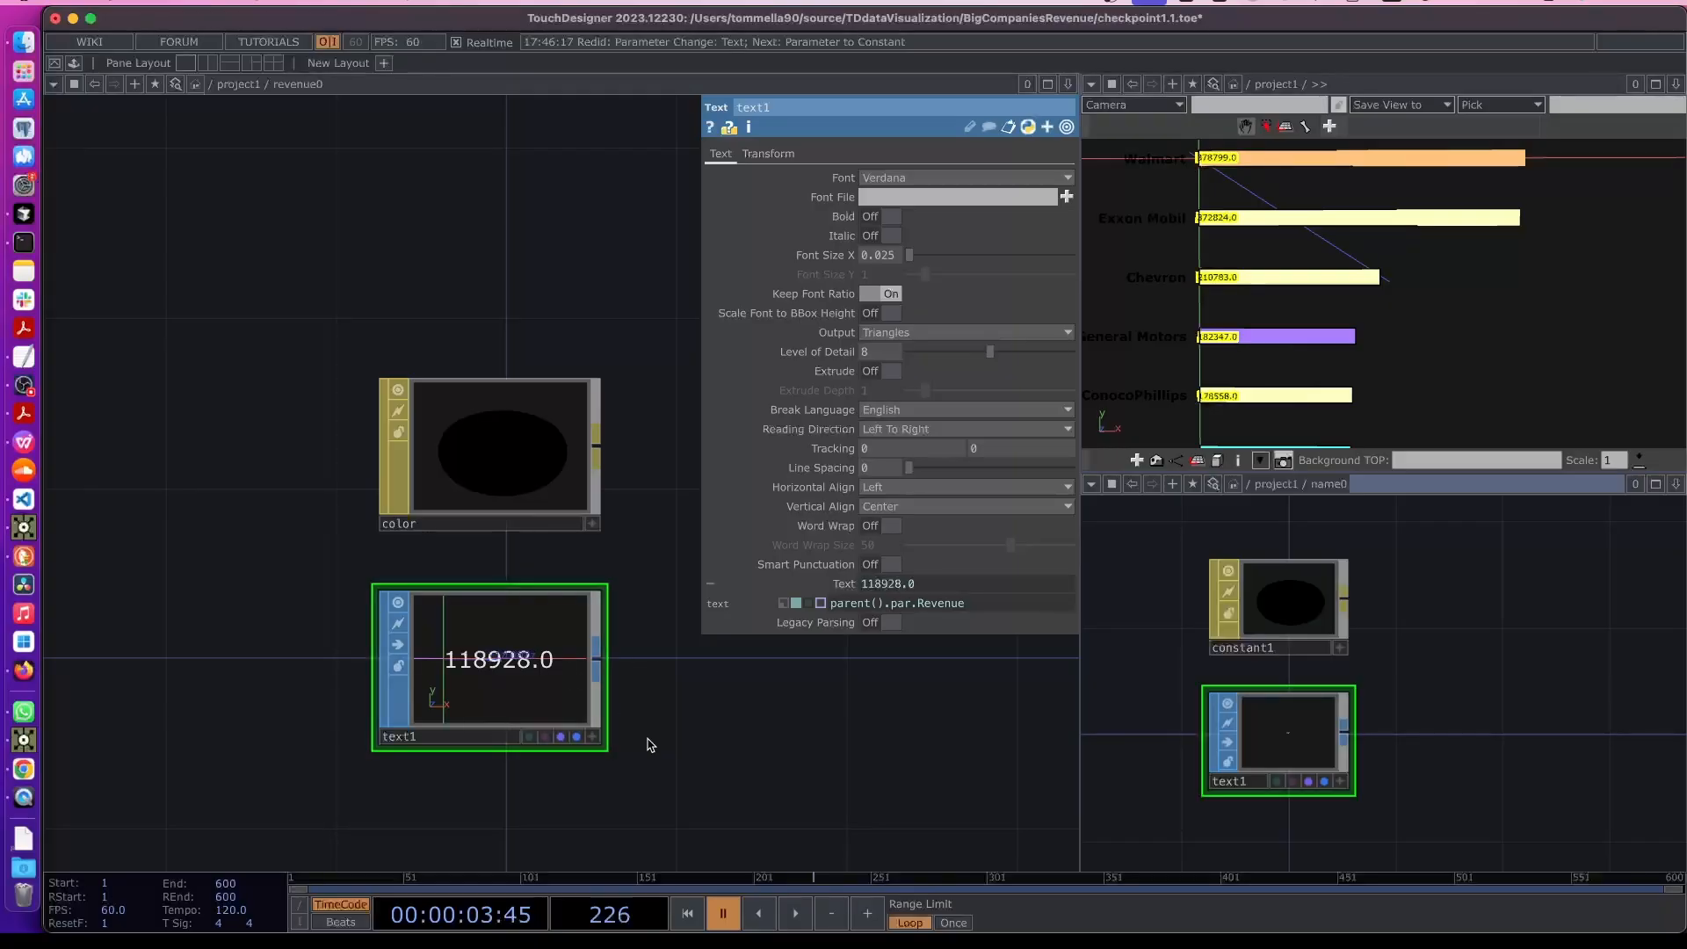
{"action": "key", "text": "u"}
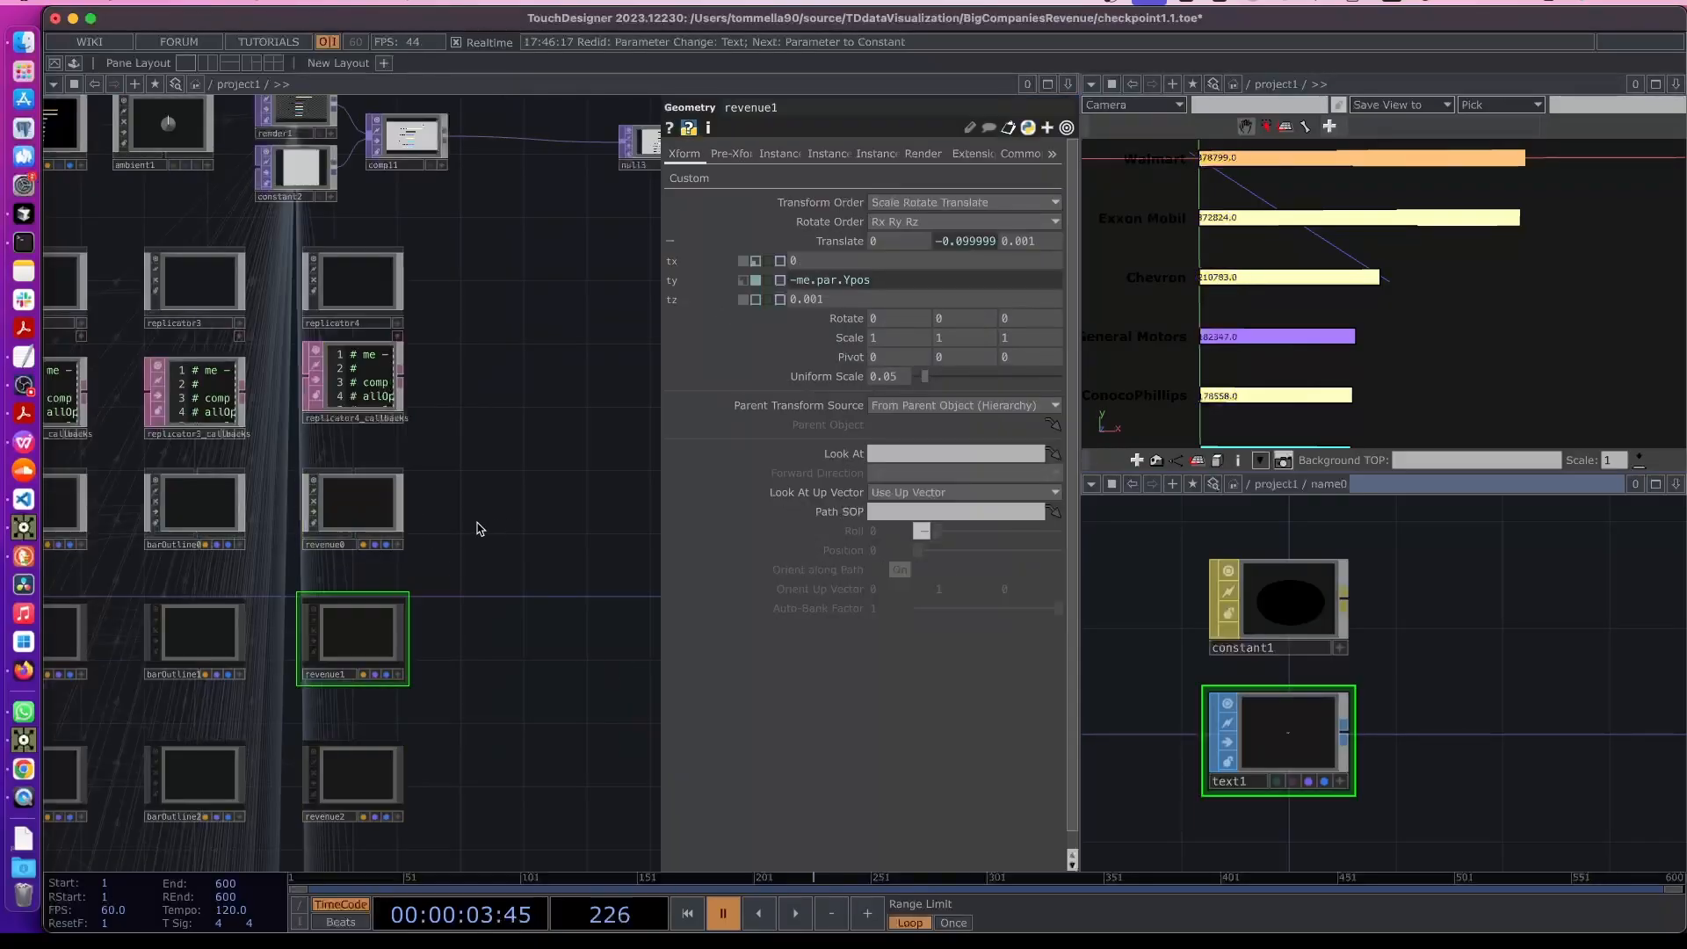
- Re-enter revenue0 to inspect the text label, then return to the parent network
{"action": "scroll", "coordinate": [478, 524], "scroll_direction": "up", "scroll_amount": 2}
{"action": "scroll", "coordinate": [482, 619], "scroll_direction": "up", "scroll_amount": 1}
{"action": "left_click", "coordinate": [432, 593]}
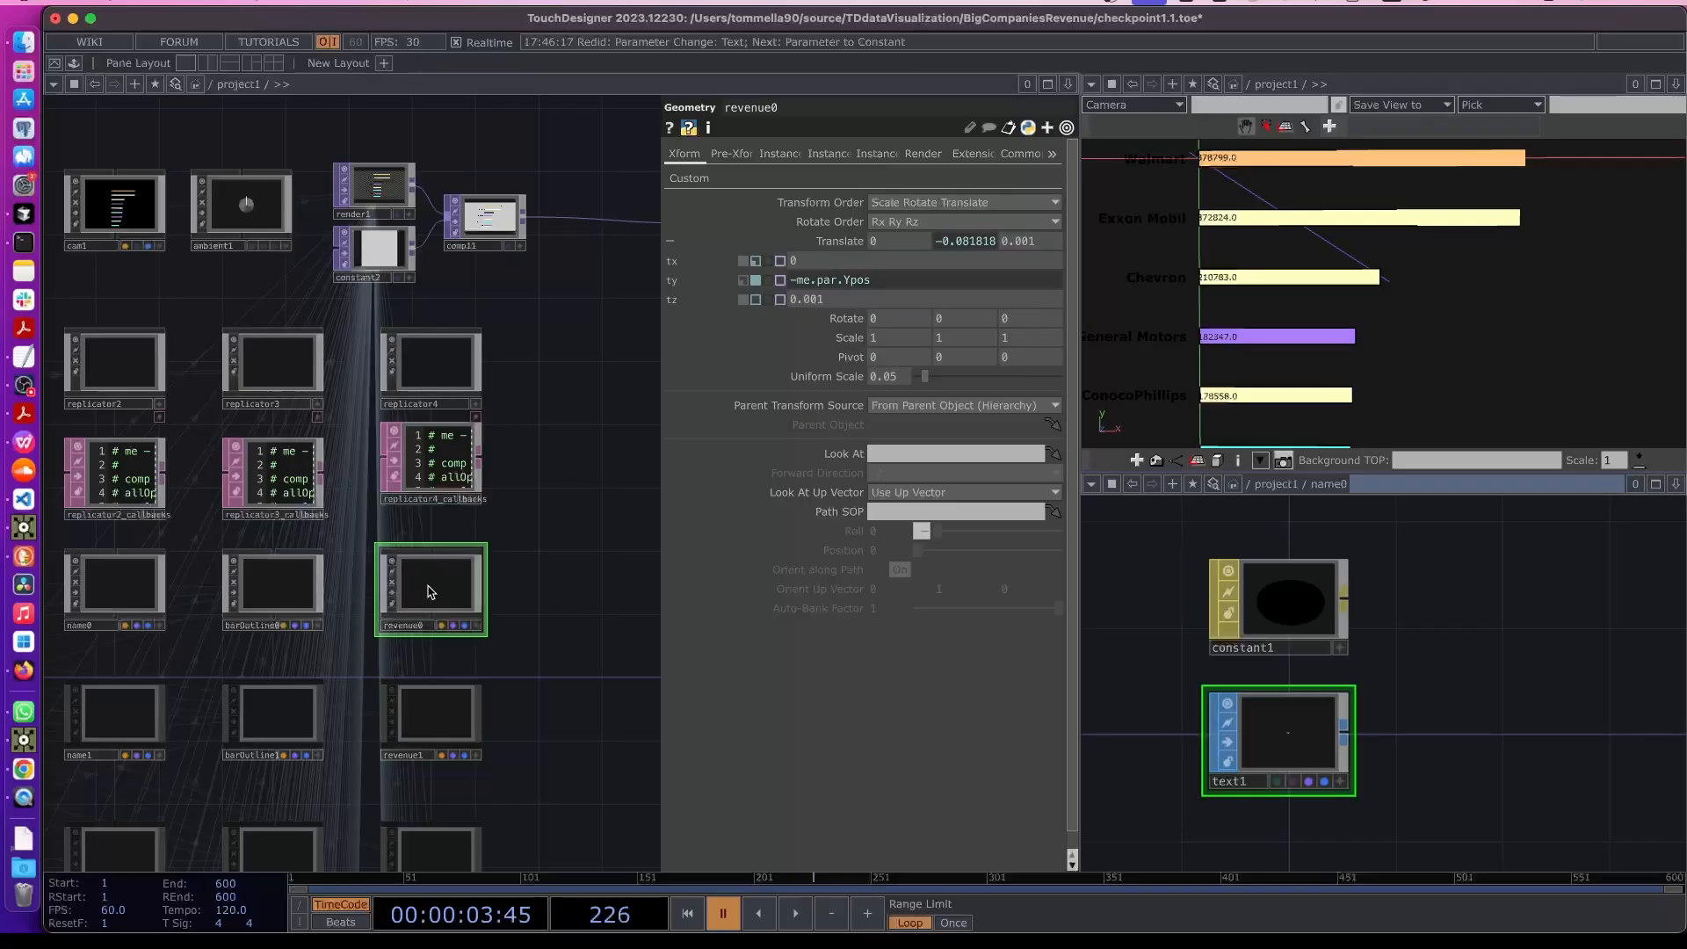
{"action": "key", "text": "i"}
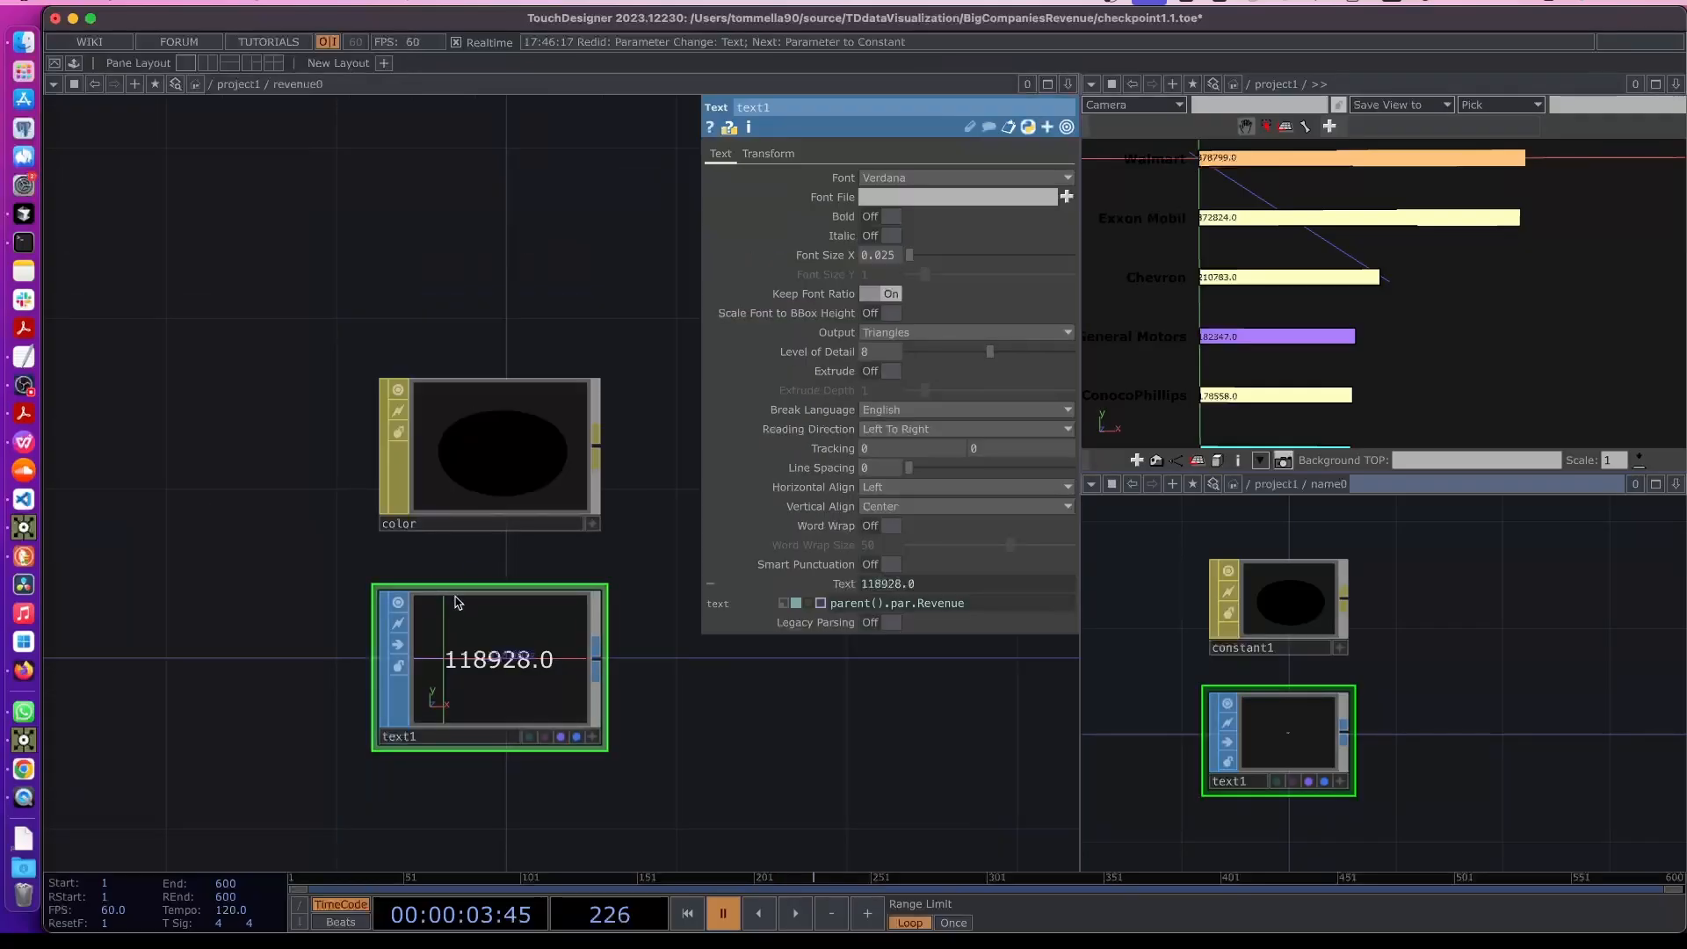
{"action": "key", "text": "u"}
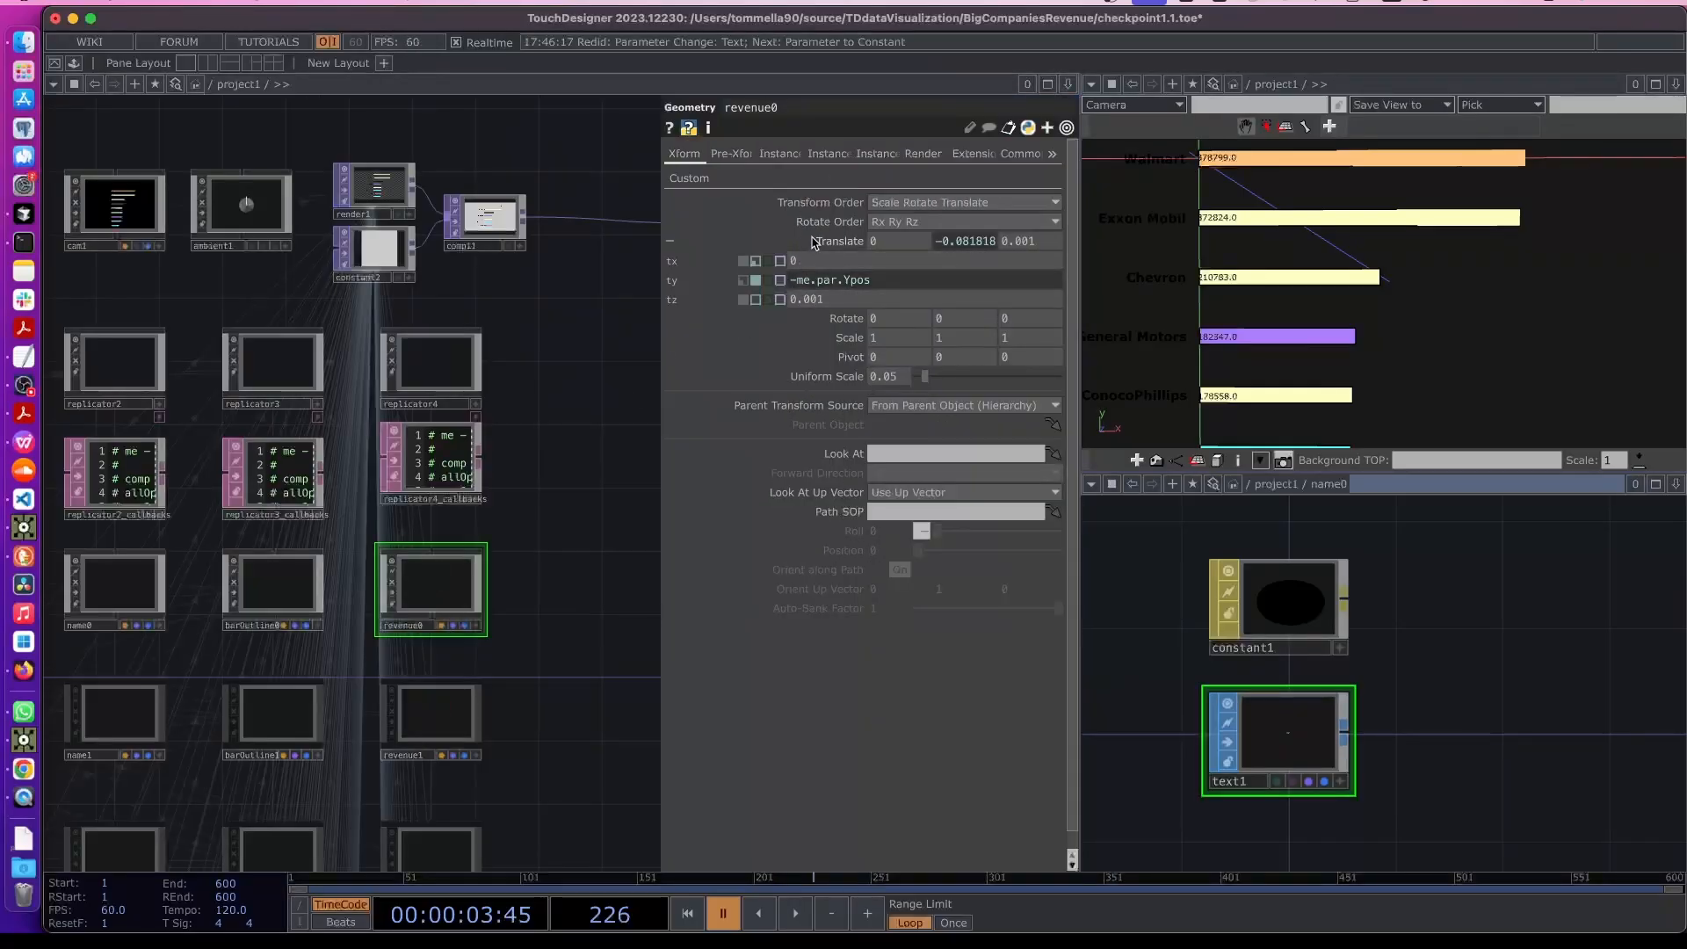
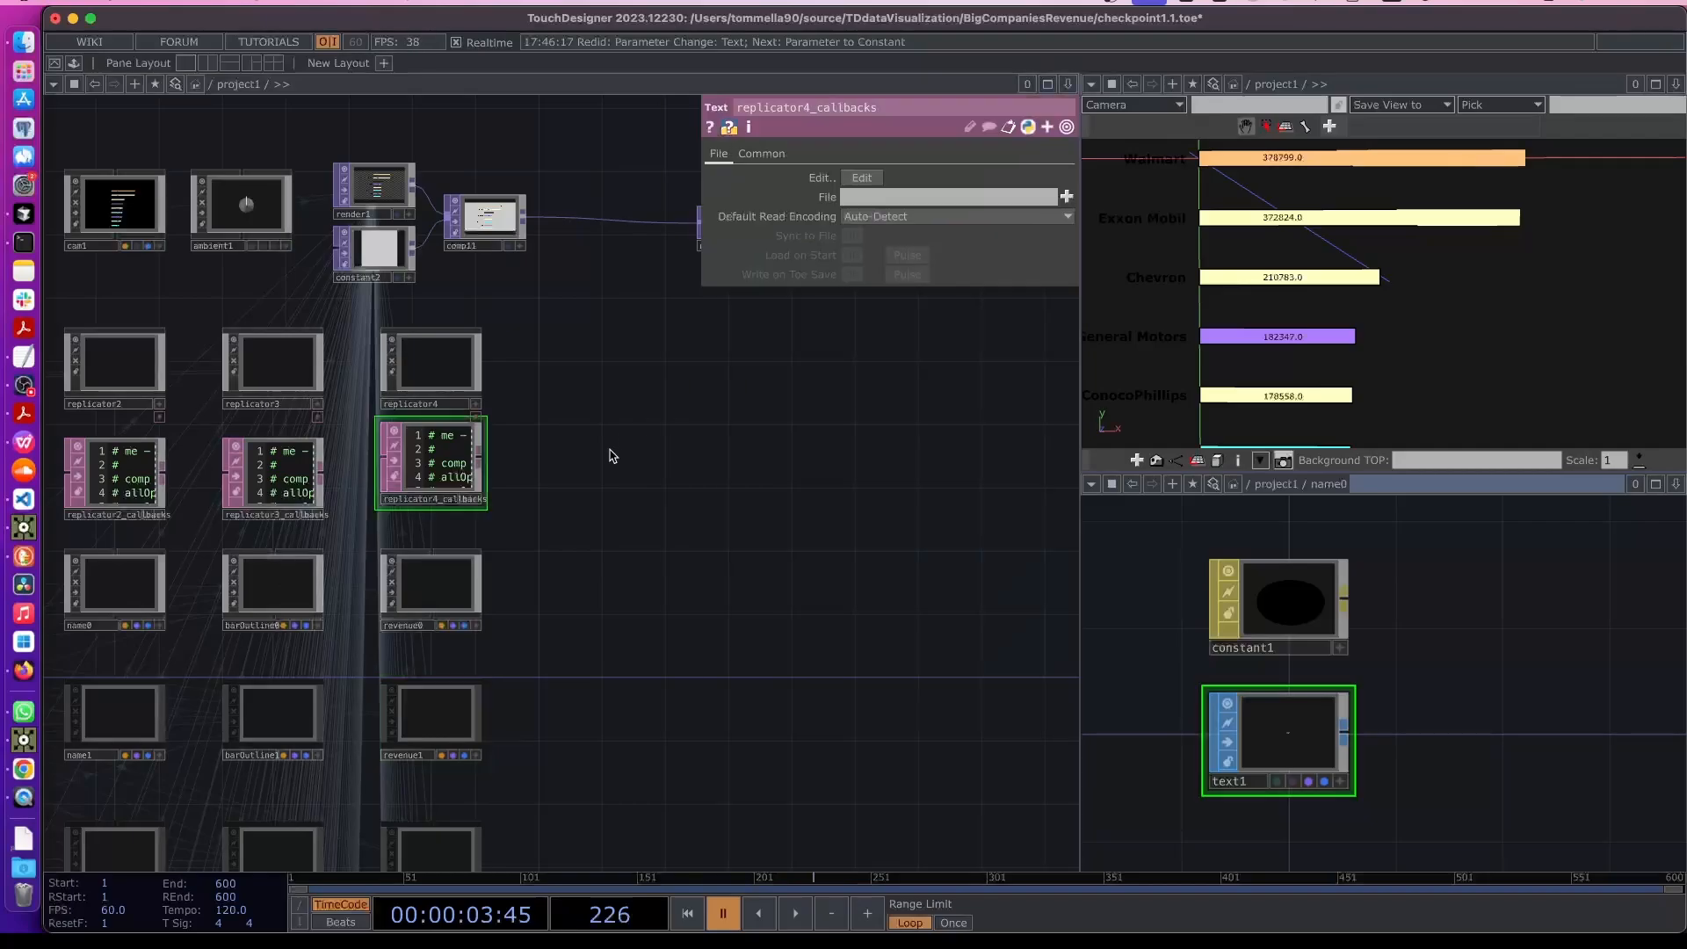
- Inspect the x translate parameters of revenue0 and revenue1 and examine the revenue labels in the chart view
{"action": "double_click", "coordinate": [609, 449]}
{"action": "left_click", "coordinate": [844, 791]}
{"action": "left_click", "coordinate": [458, 596]}
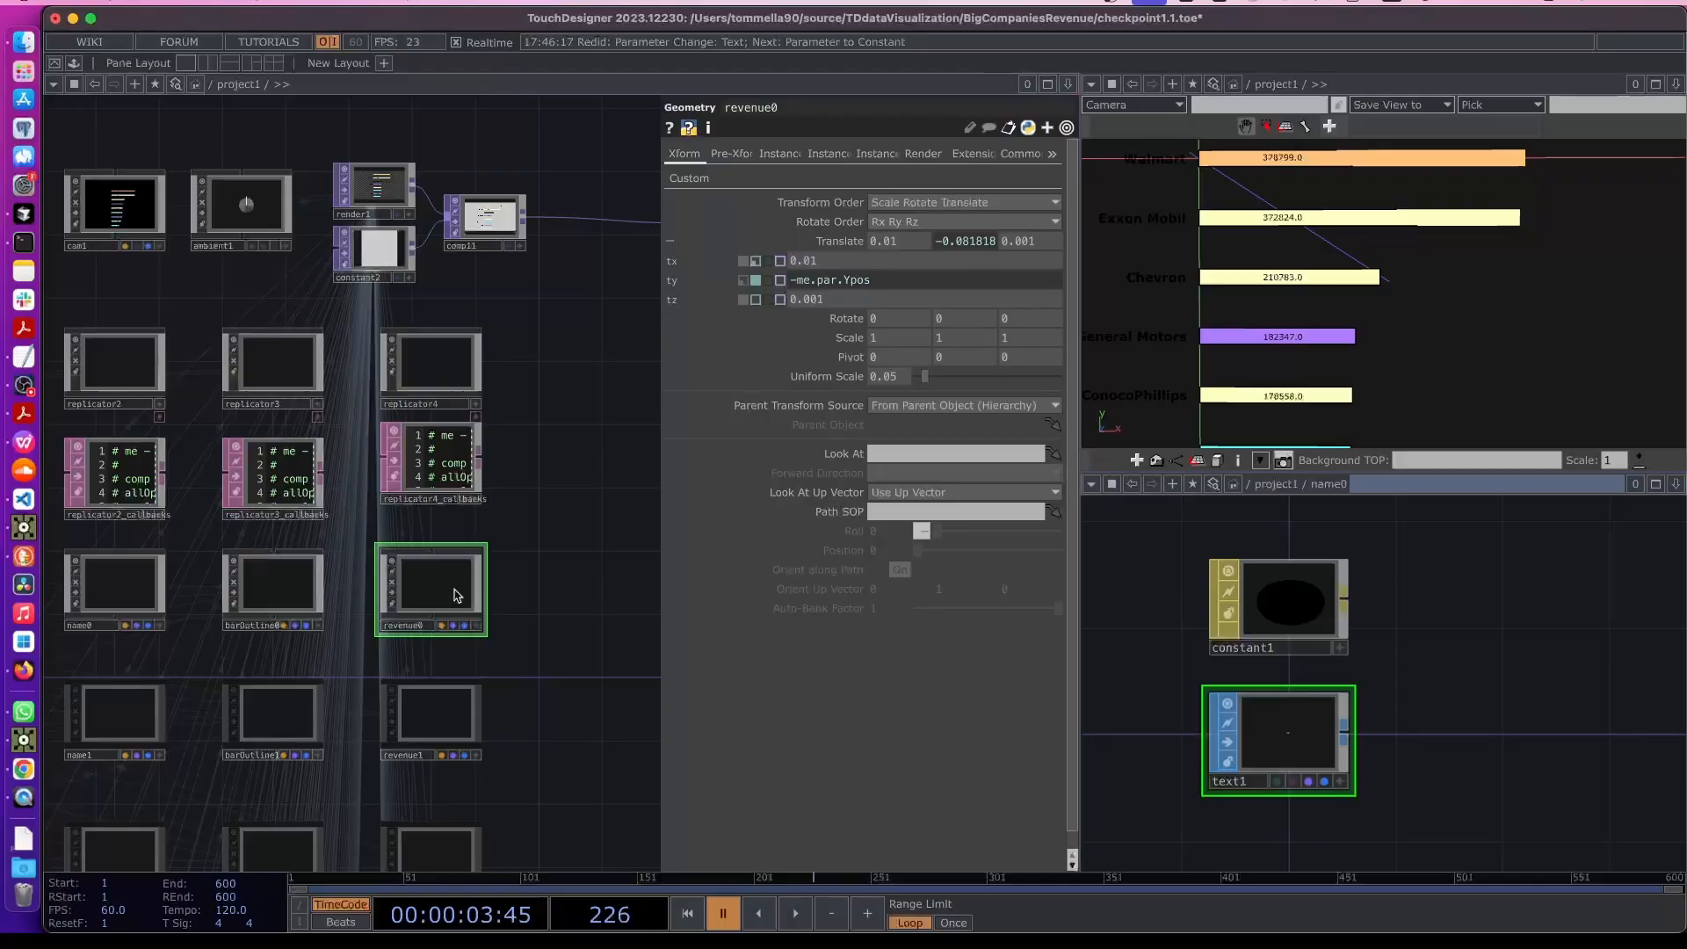
{"action": "left_click", "coordinate": [826, 261]}
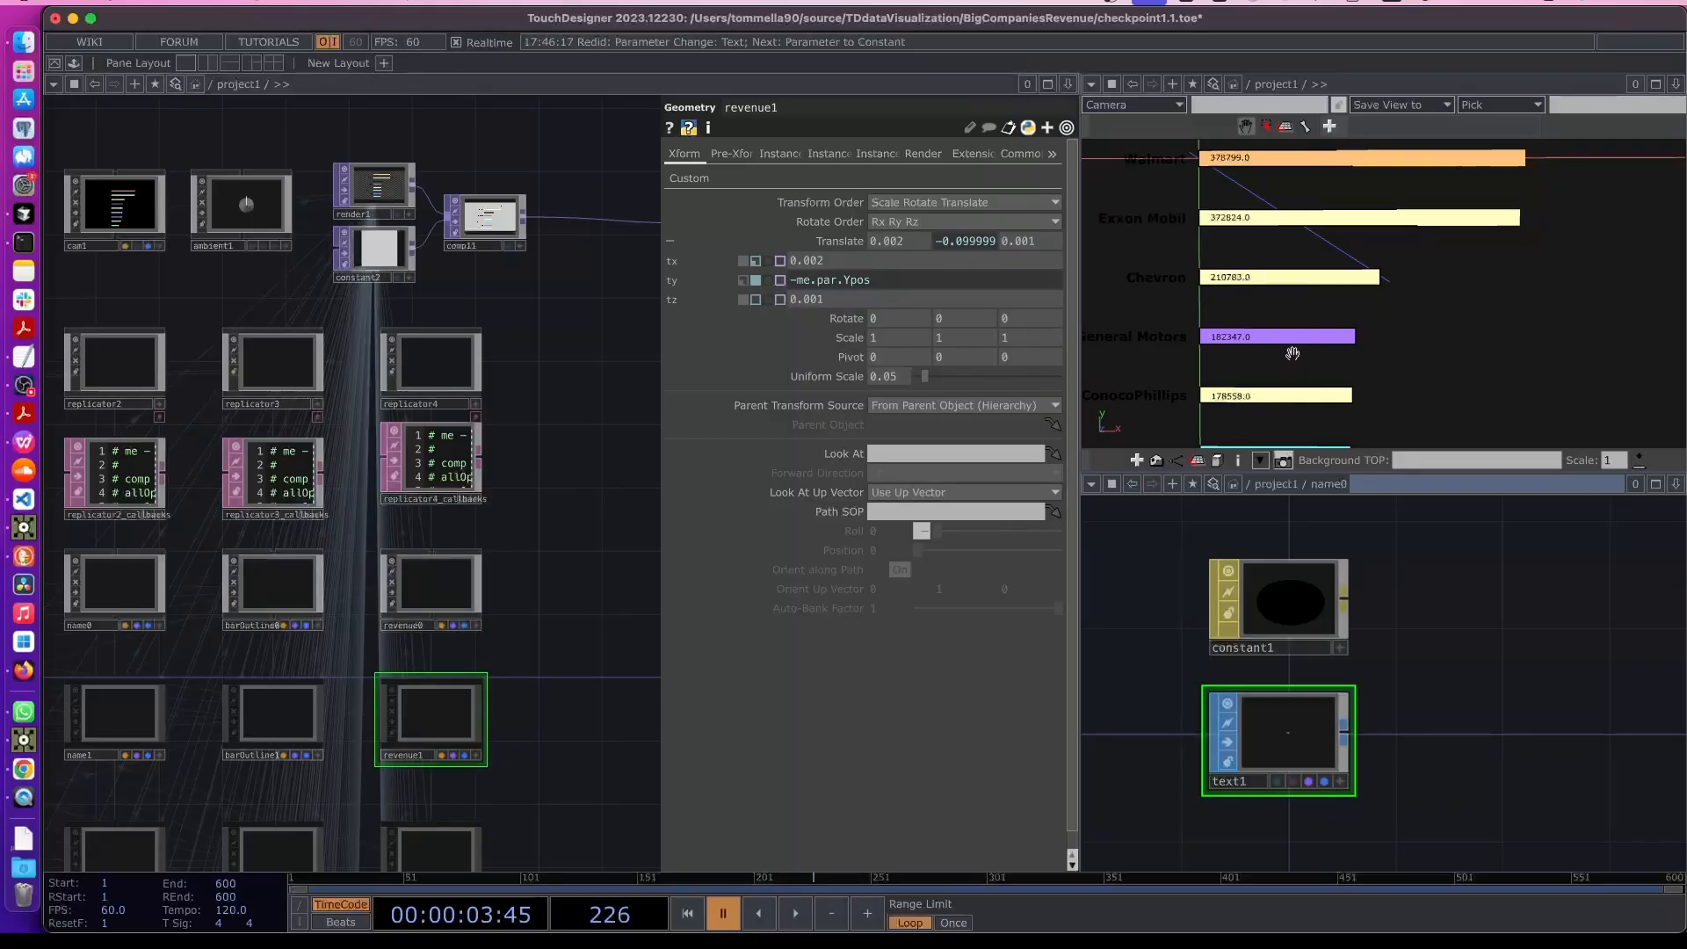
{"action": "scroll", "coordinate": [1290, 340], "scroll_direction": "down", "scroll_amount": 2}
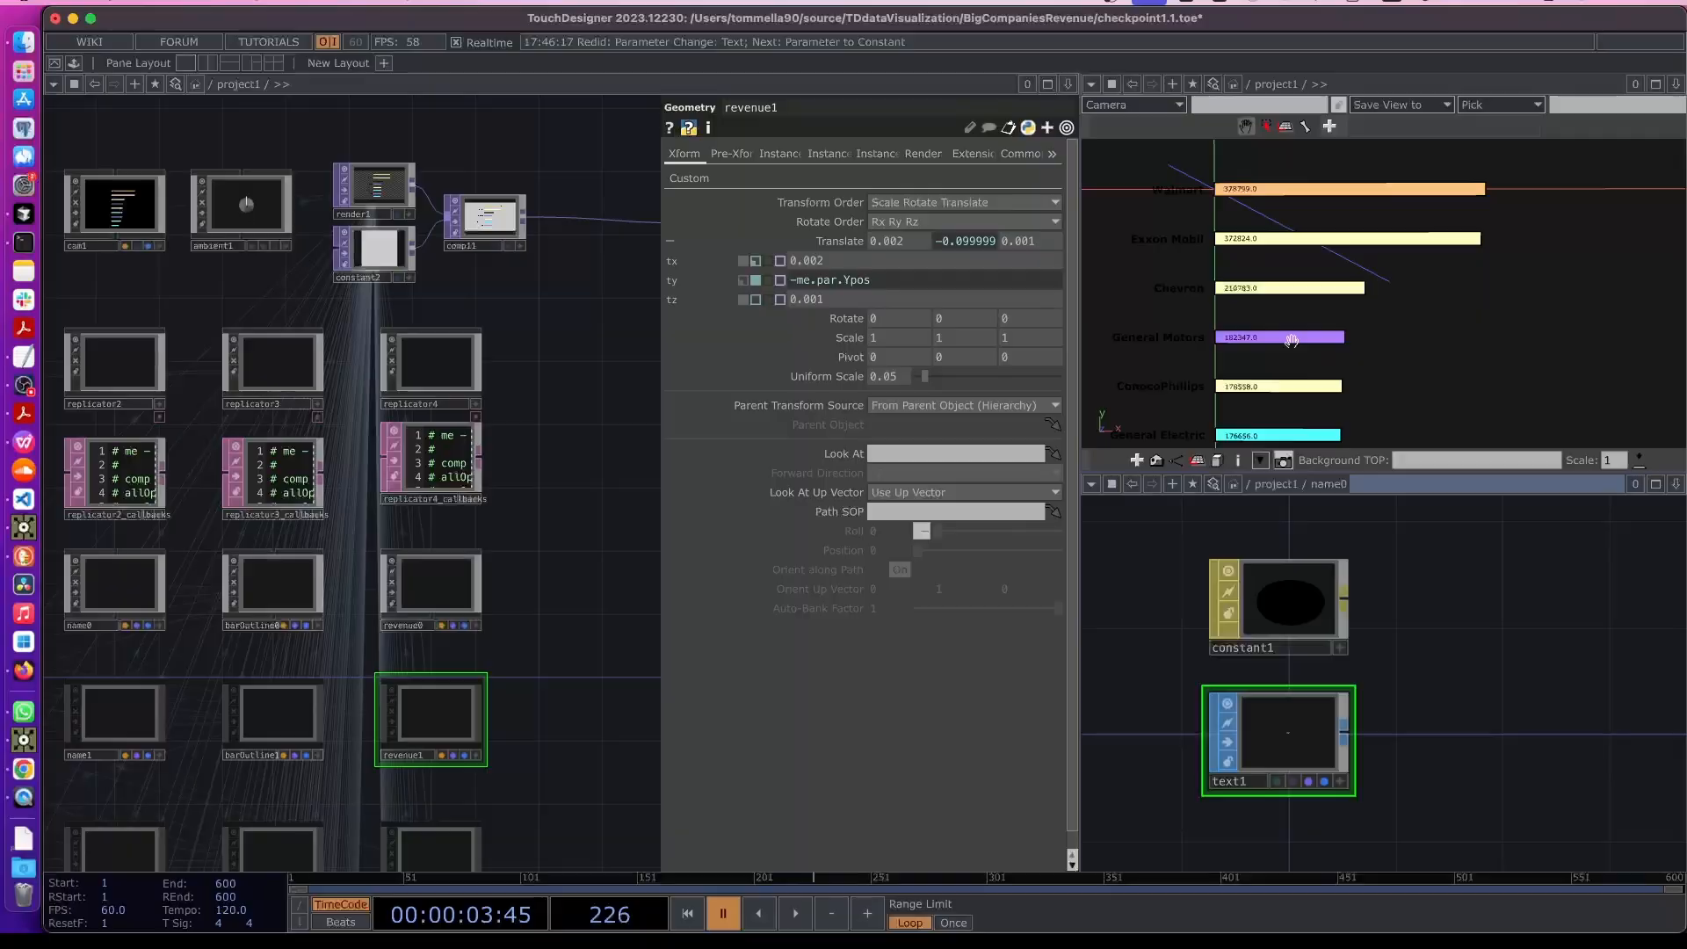
{"action": "right_click_drag", "start_coordinate": [1307, 395], "coordinate": [1299, 366]}
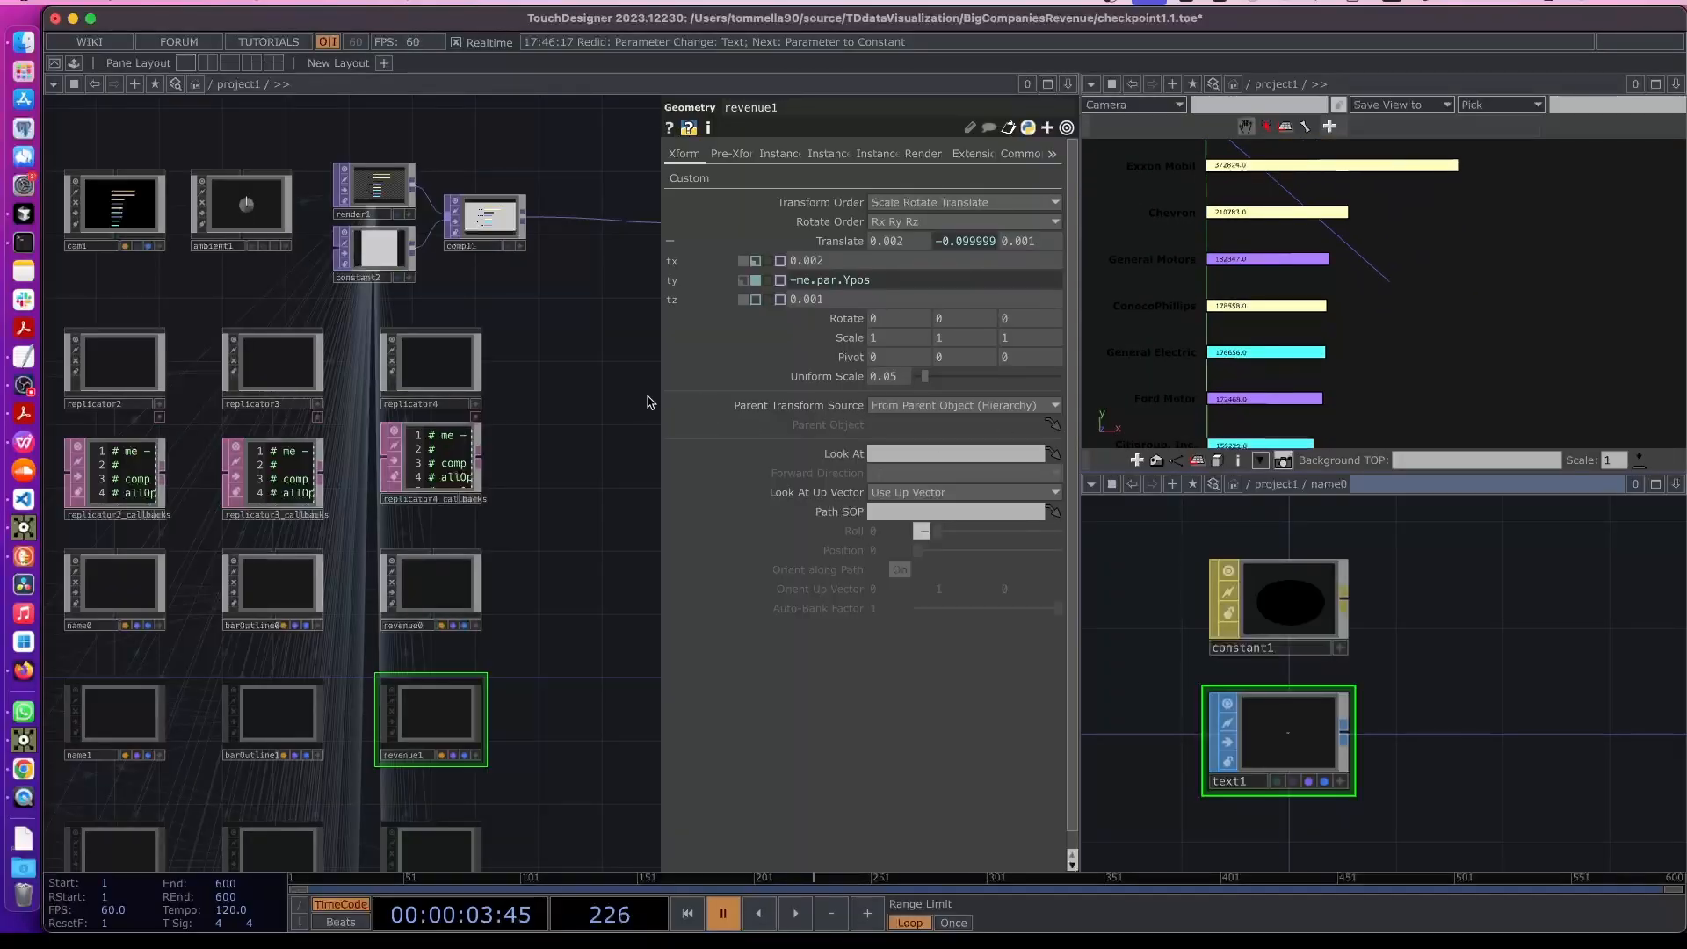
{"action": "key", "text": "p"}
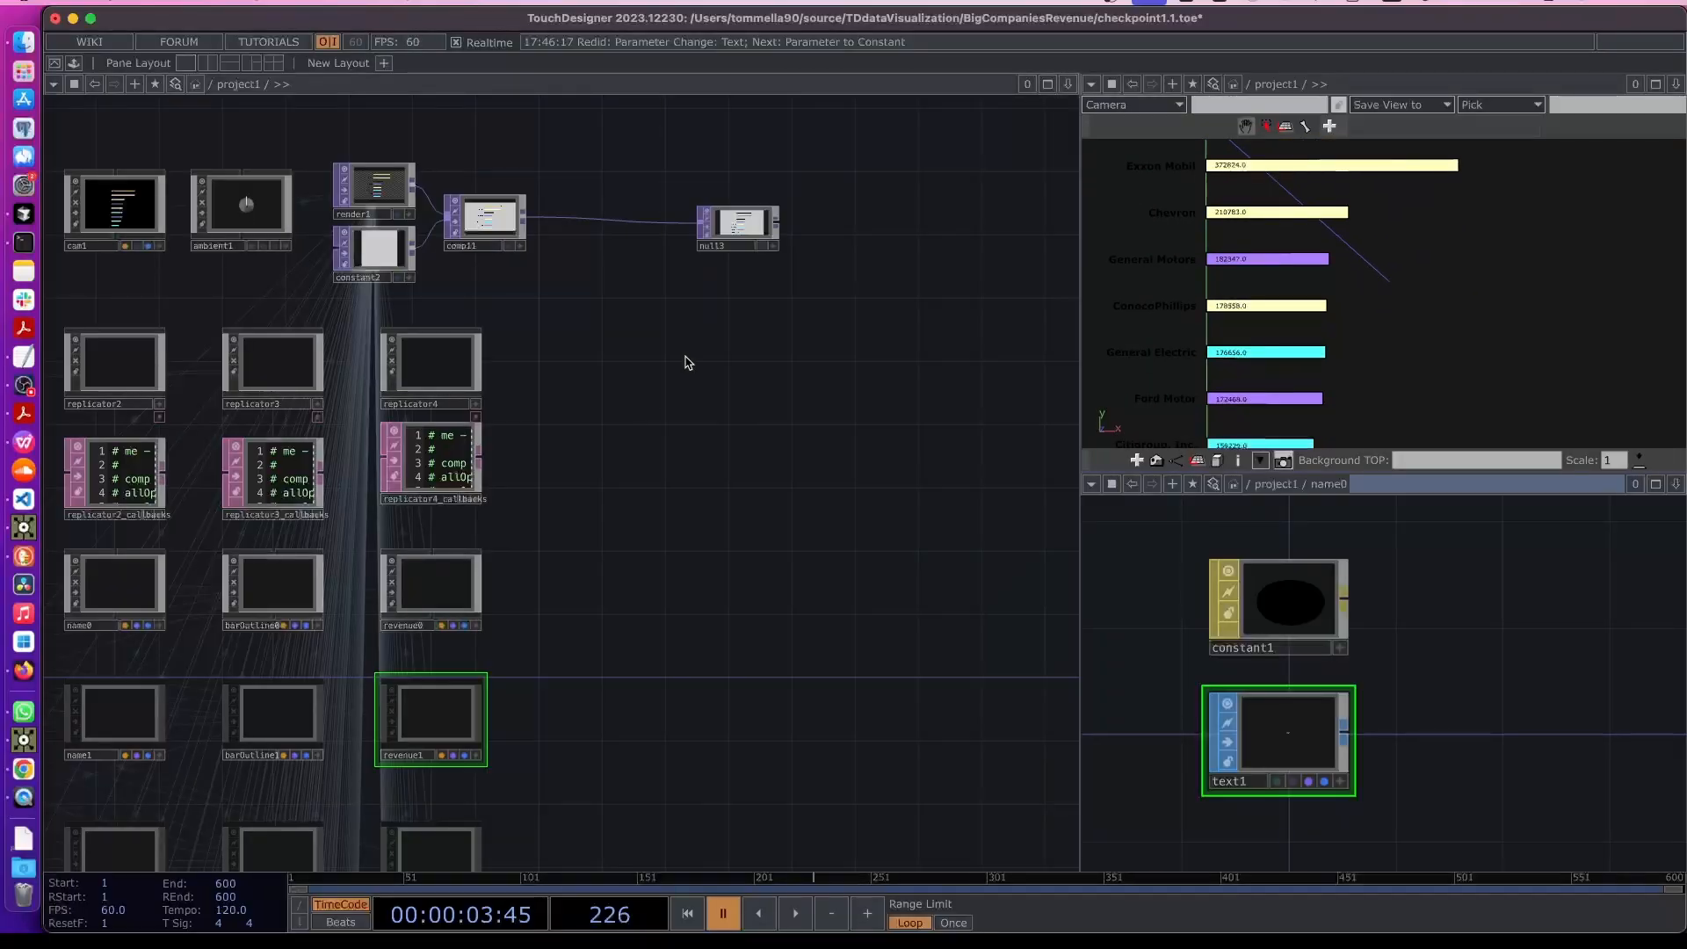
{"action": "right_click", "coordinate": [727, 233]}
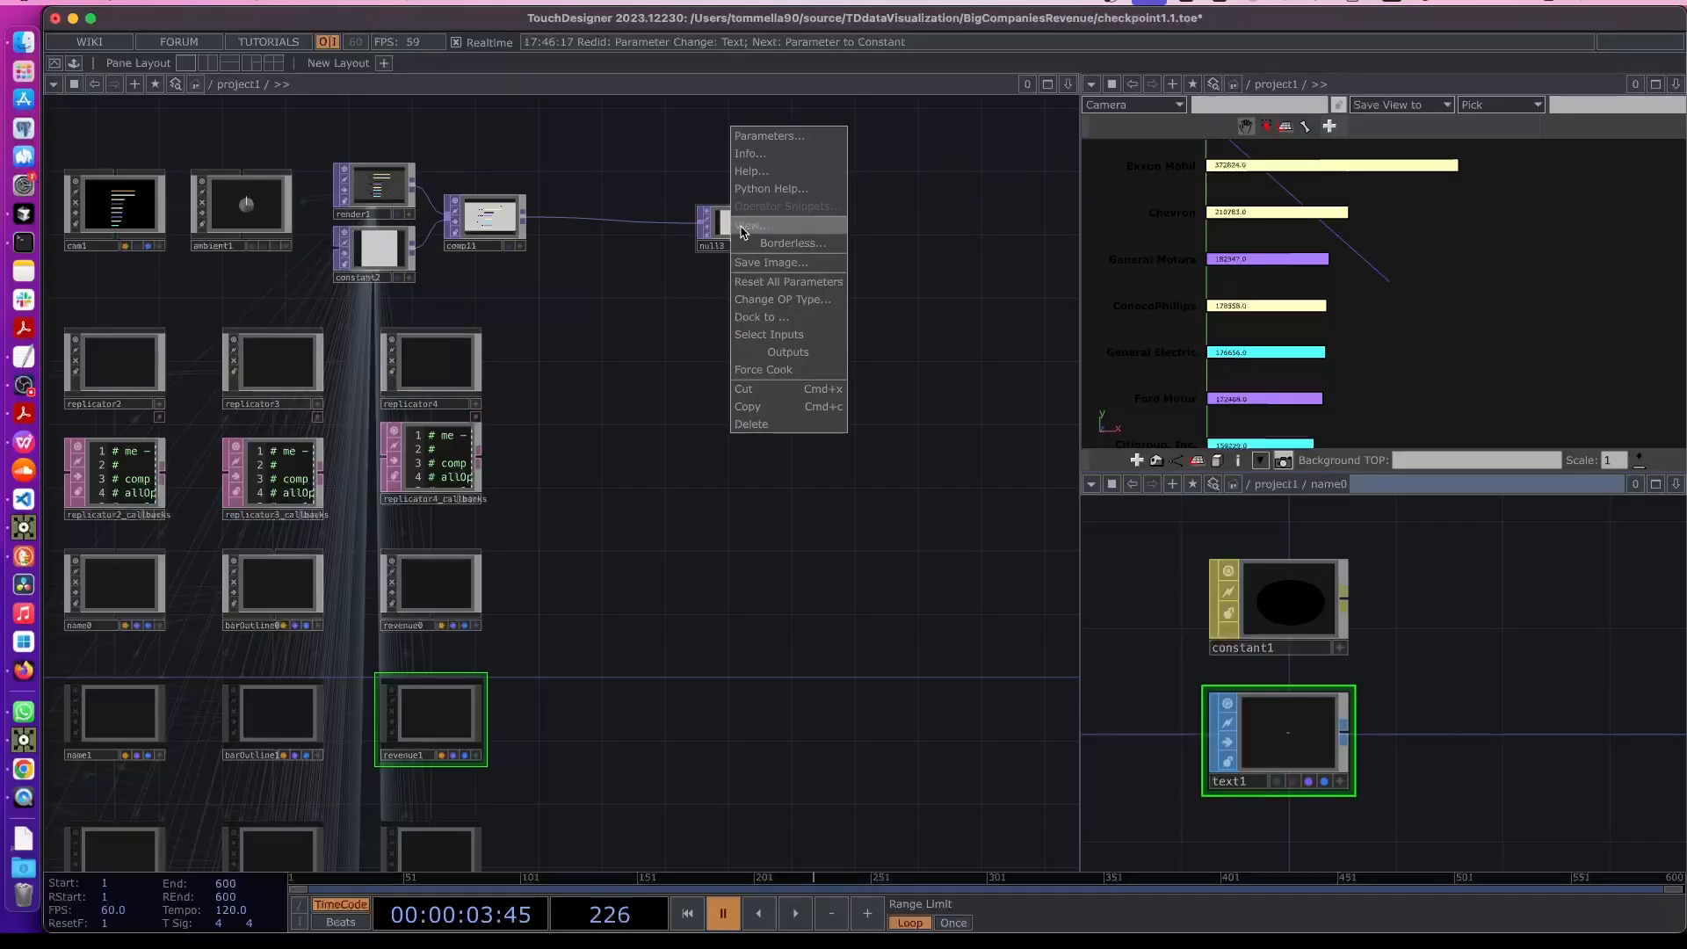
{"action": "left_click", "coordinate": [742, 225]}
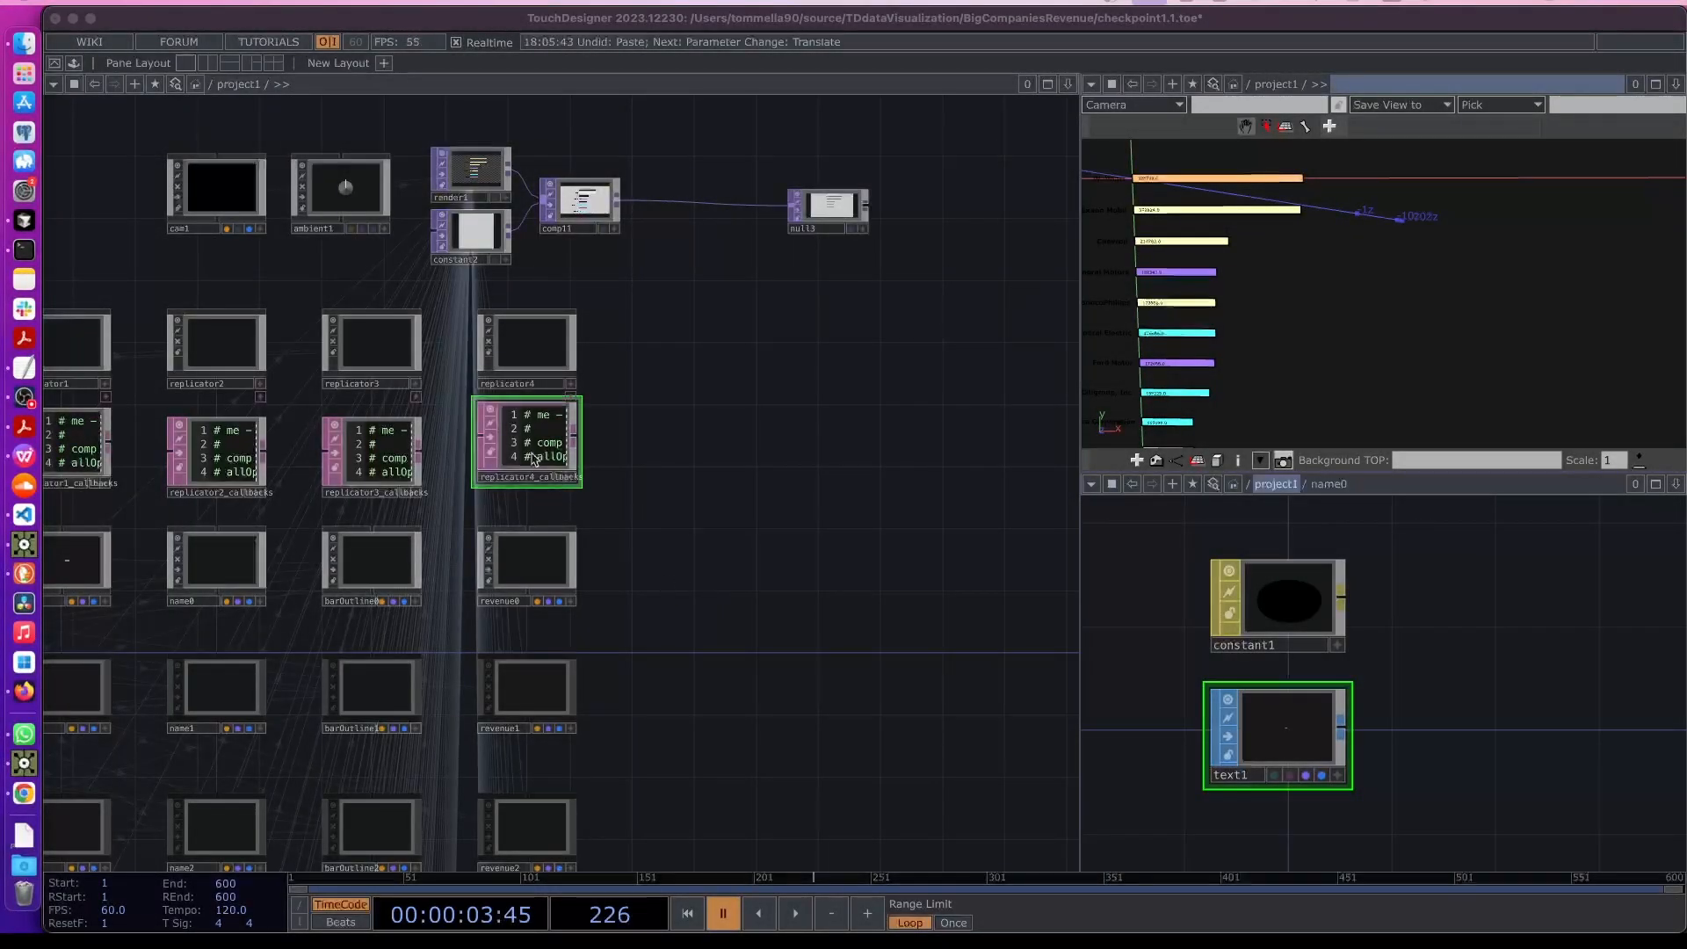
{"action": "left_click_drag", "start_coordinate": [523, 448], "coordinate": [518, 463]}
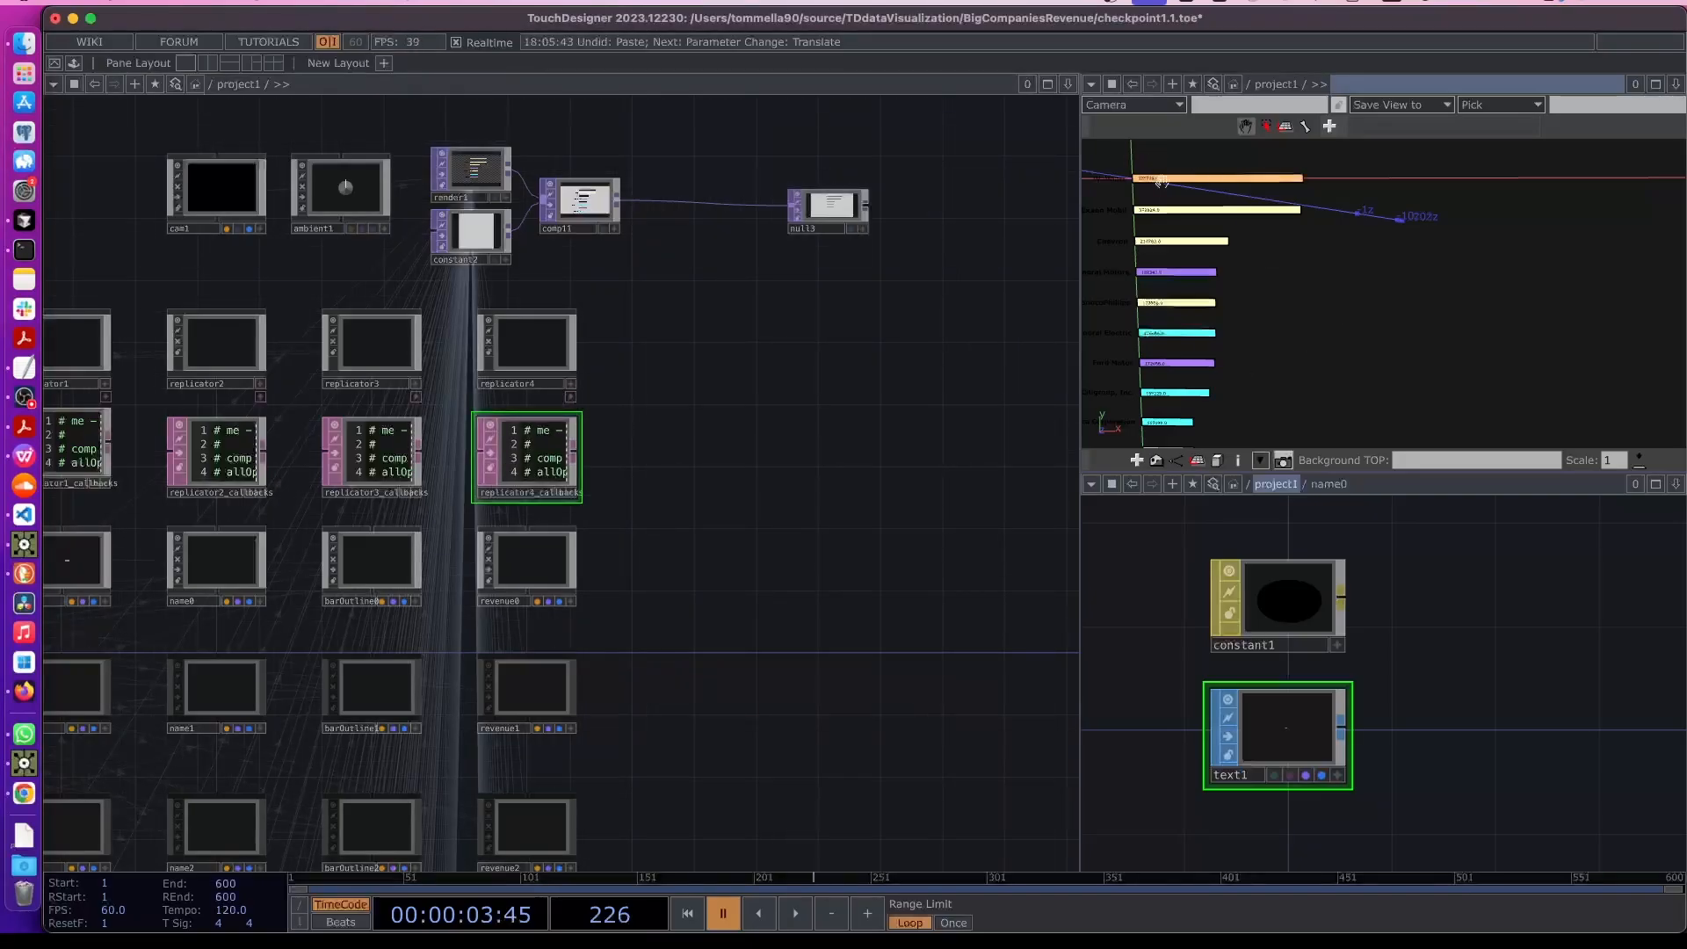
{"action": "scroll", "coordinate": [1295, 192], "scroll_direction": "up", "scroll_amount": 3}
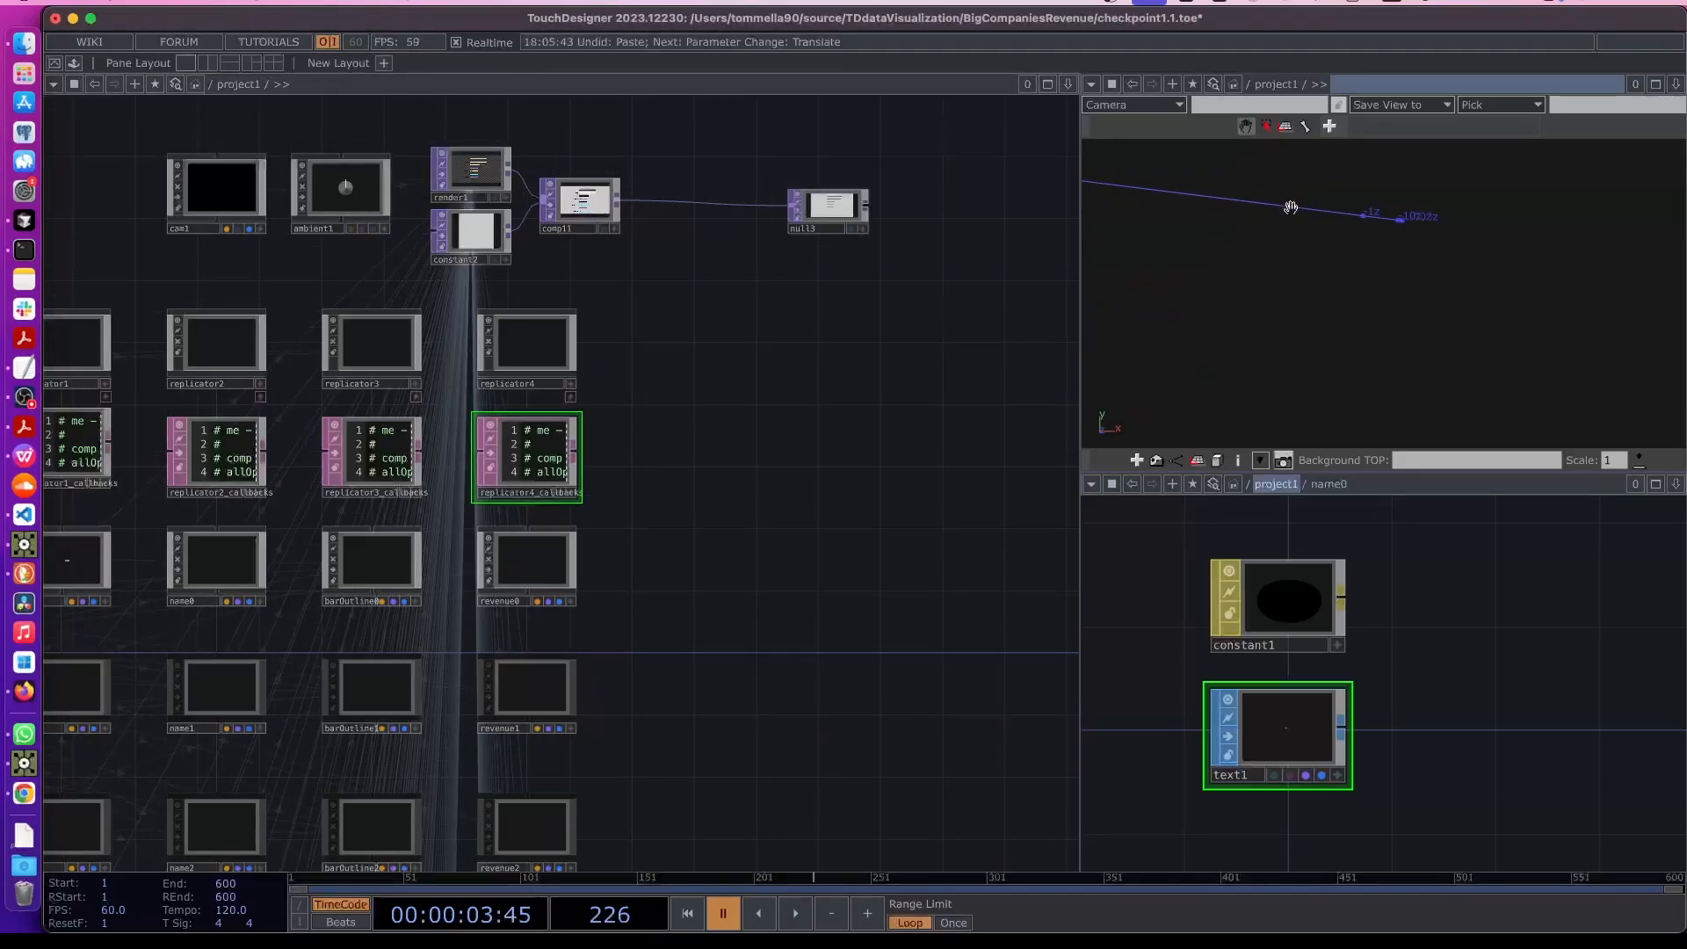
{"action": "scroll", "coordinate": [1290, 207], "scroll_direction": "down", "scroll_amount": 4}
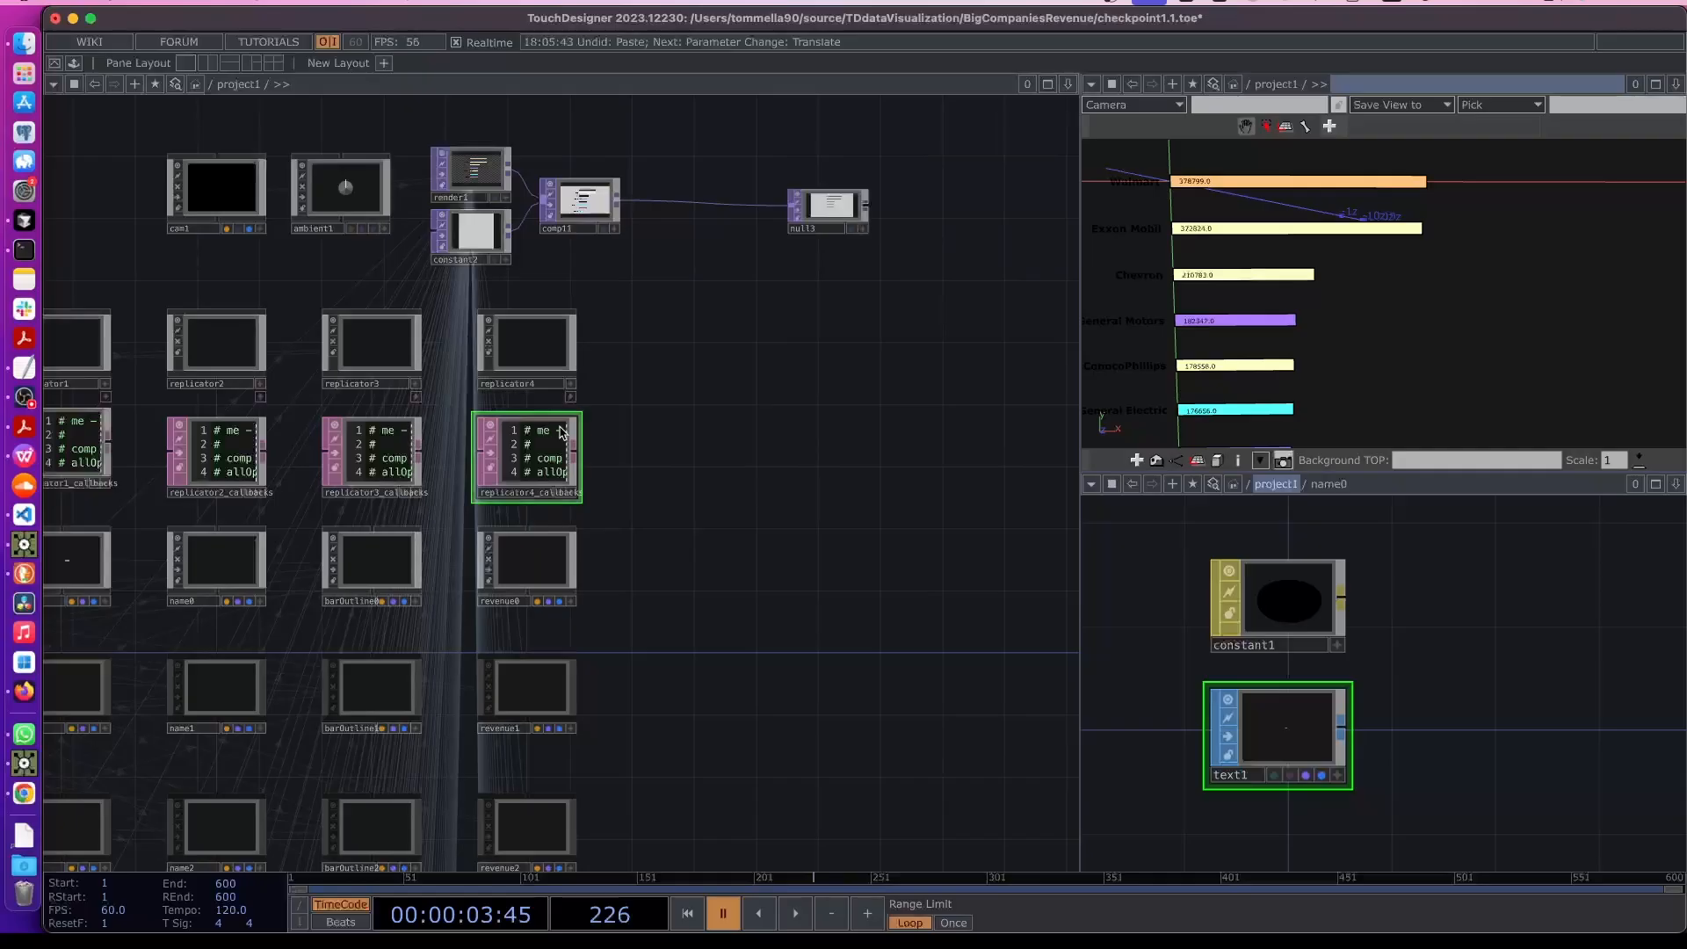
{"action": "scroll", "coordinate": [820, 437], "scroll_direction": "left", "scroll_amount": 3}
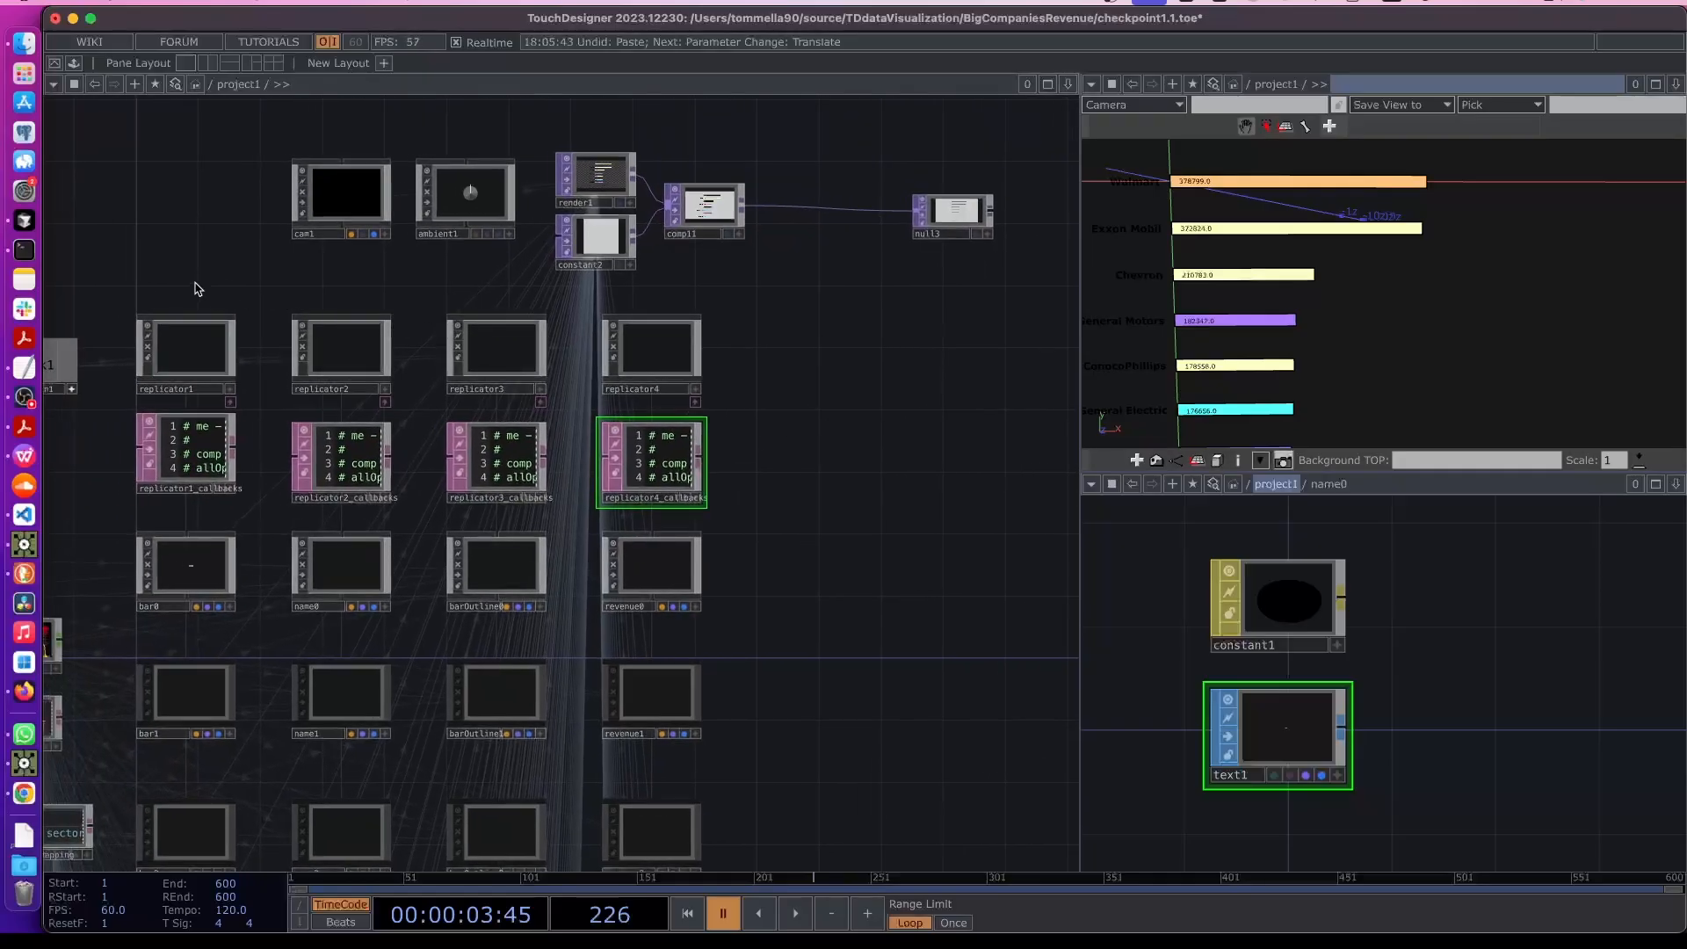
- Copy replicator1, its callbacks DAT and bar0, and paste duplicates into the network
{"action": "right_click_drag", "start_coordinate": [194, 284], "coordinate": [161, 627]}
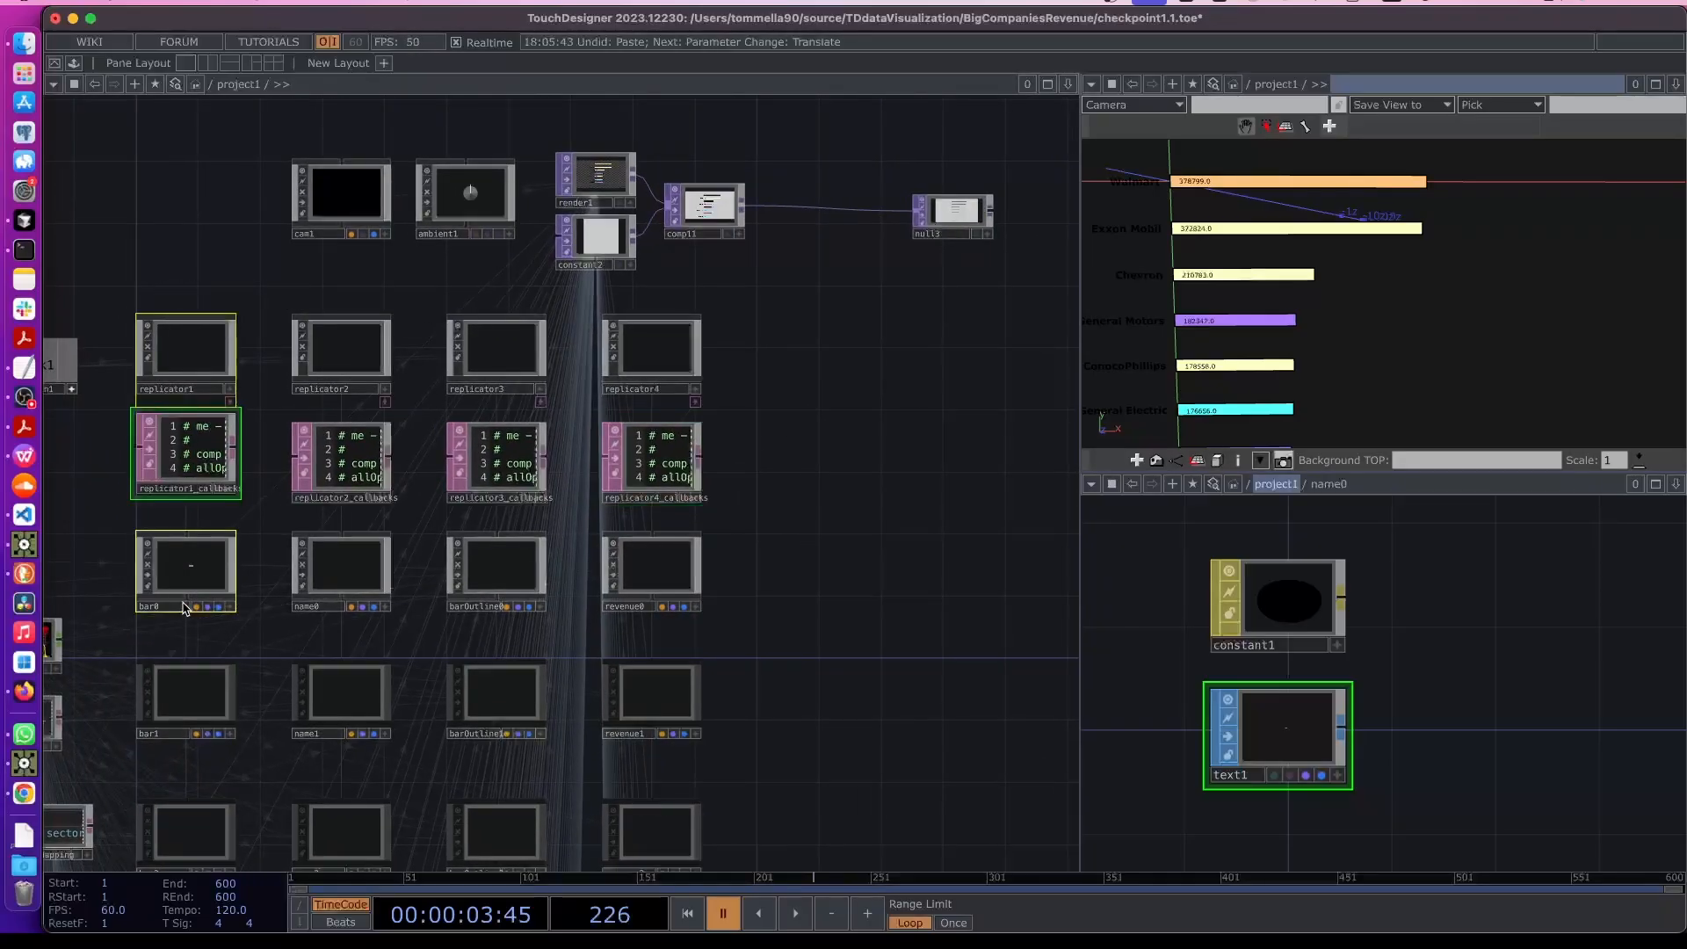
{"action": "key", "text": "super+c"}
{"action": "key", "text": "super+v"}
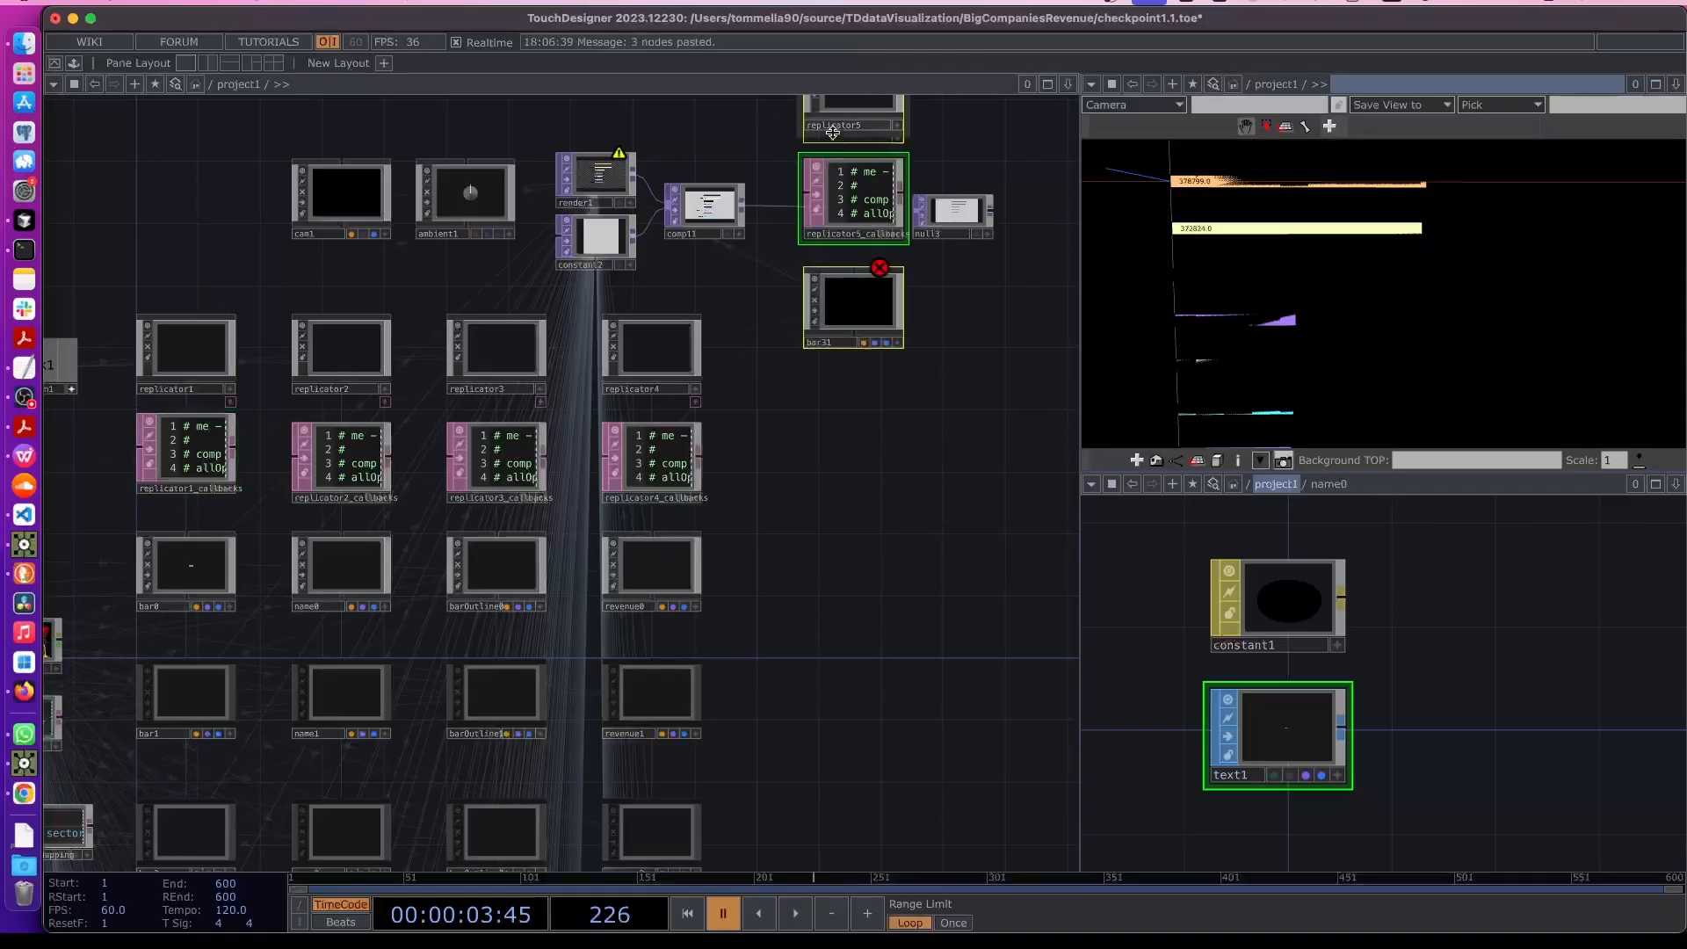
- Rename the pasted bar31 component to logo0, accepting the parameter reference updates
{"action": "left_click", "coordinate": [784, 395]}
{"action": "scroll", "coordinate": [806, 667], "scroll_direction": "up", "scroll_amount": 1}
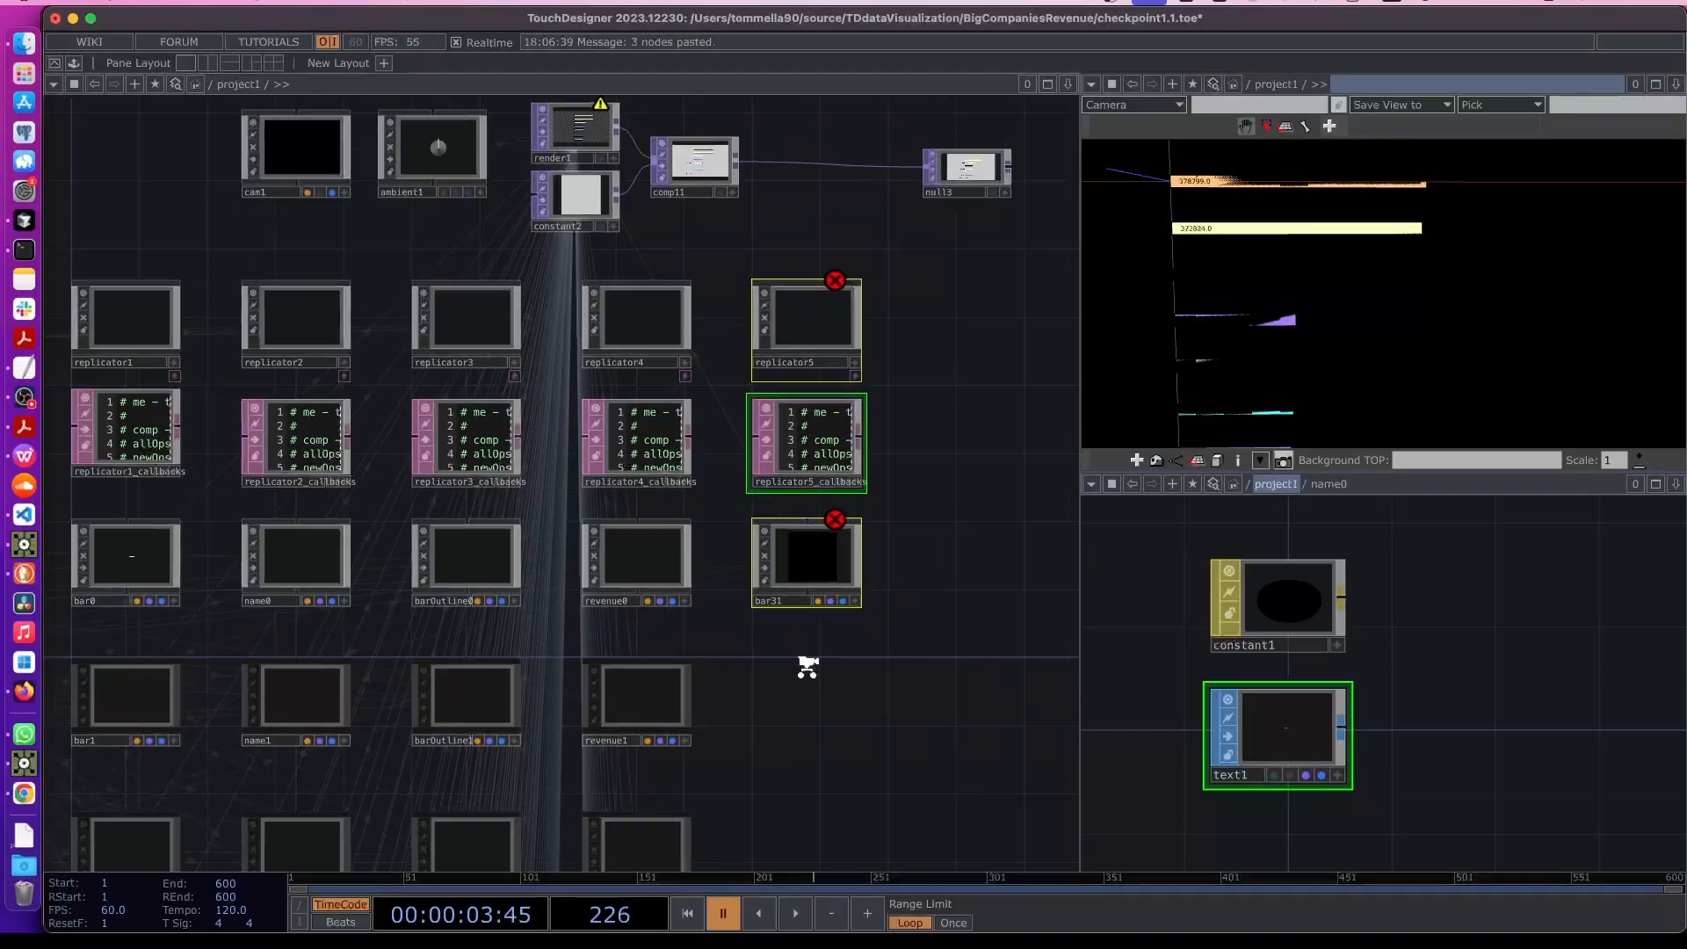
{"action": "scroll", "coordinate": [806, 667], "scroll_direction": "up", "scroll_amount": 2}
{"action": "left_click", "coordinate": [791, 581]}
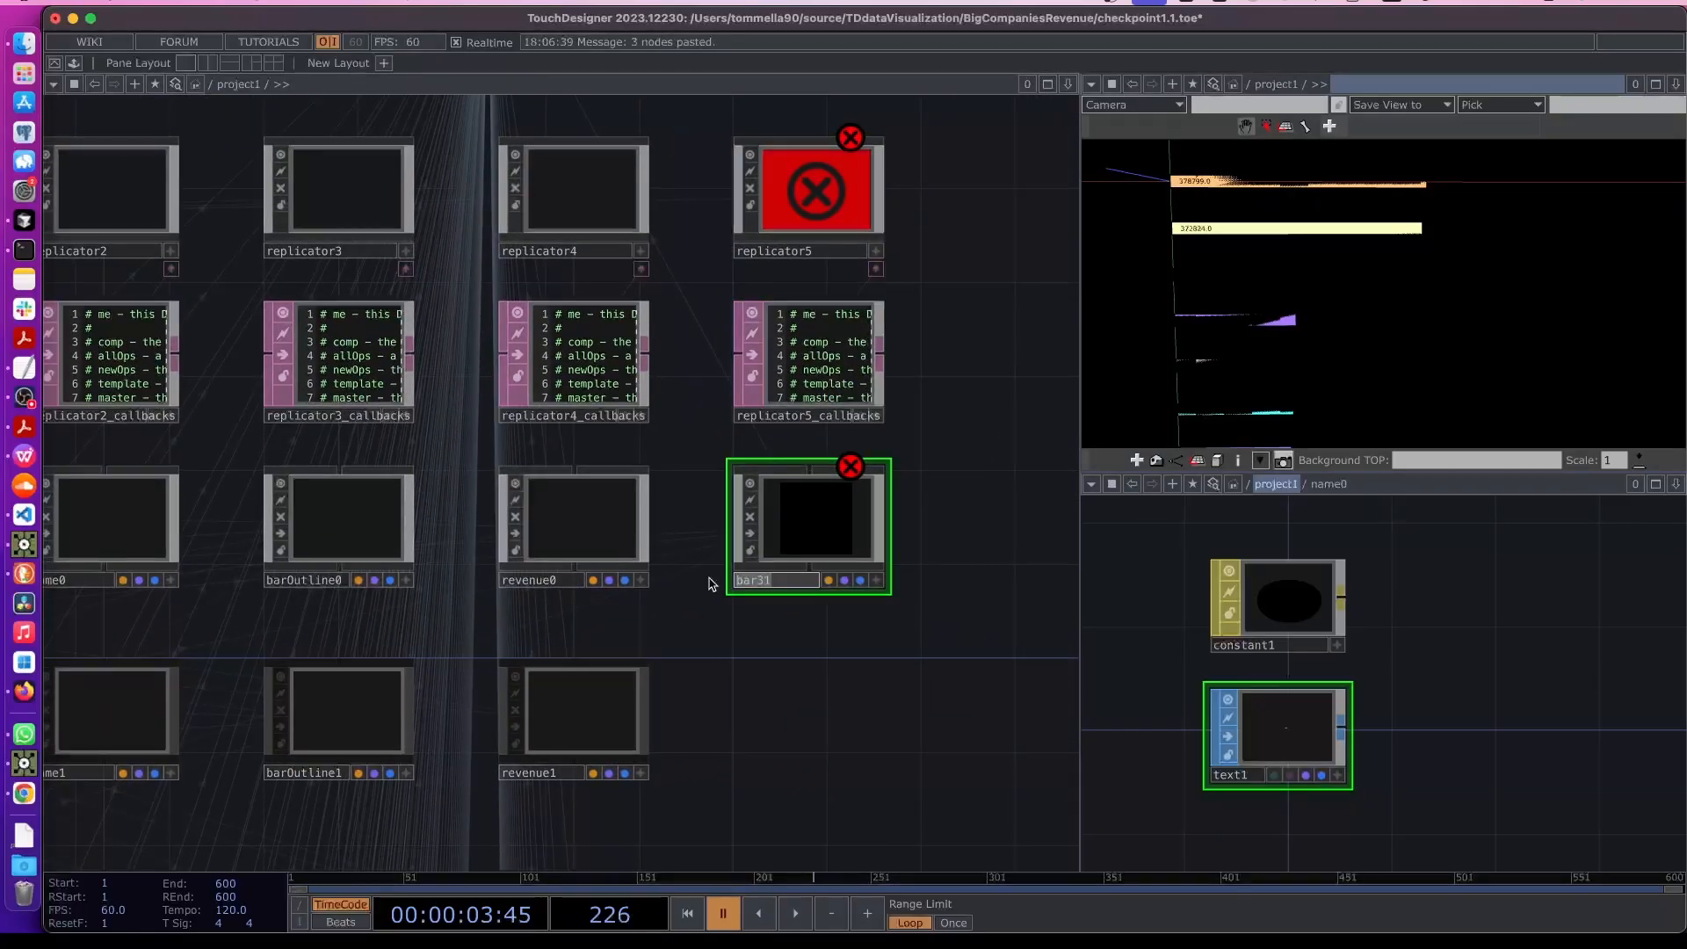
{"action": "type", "text": "lgo0"}
{"action": "left_click", "coordinate": [709, 584]}
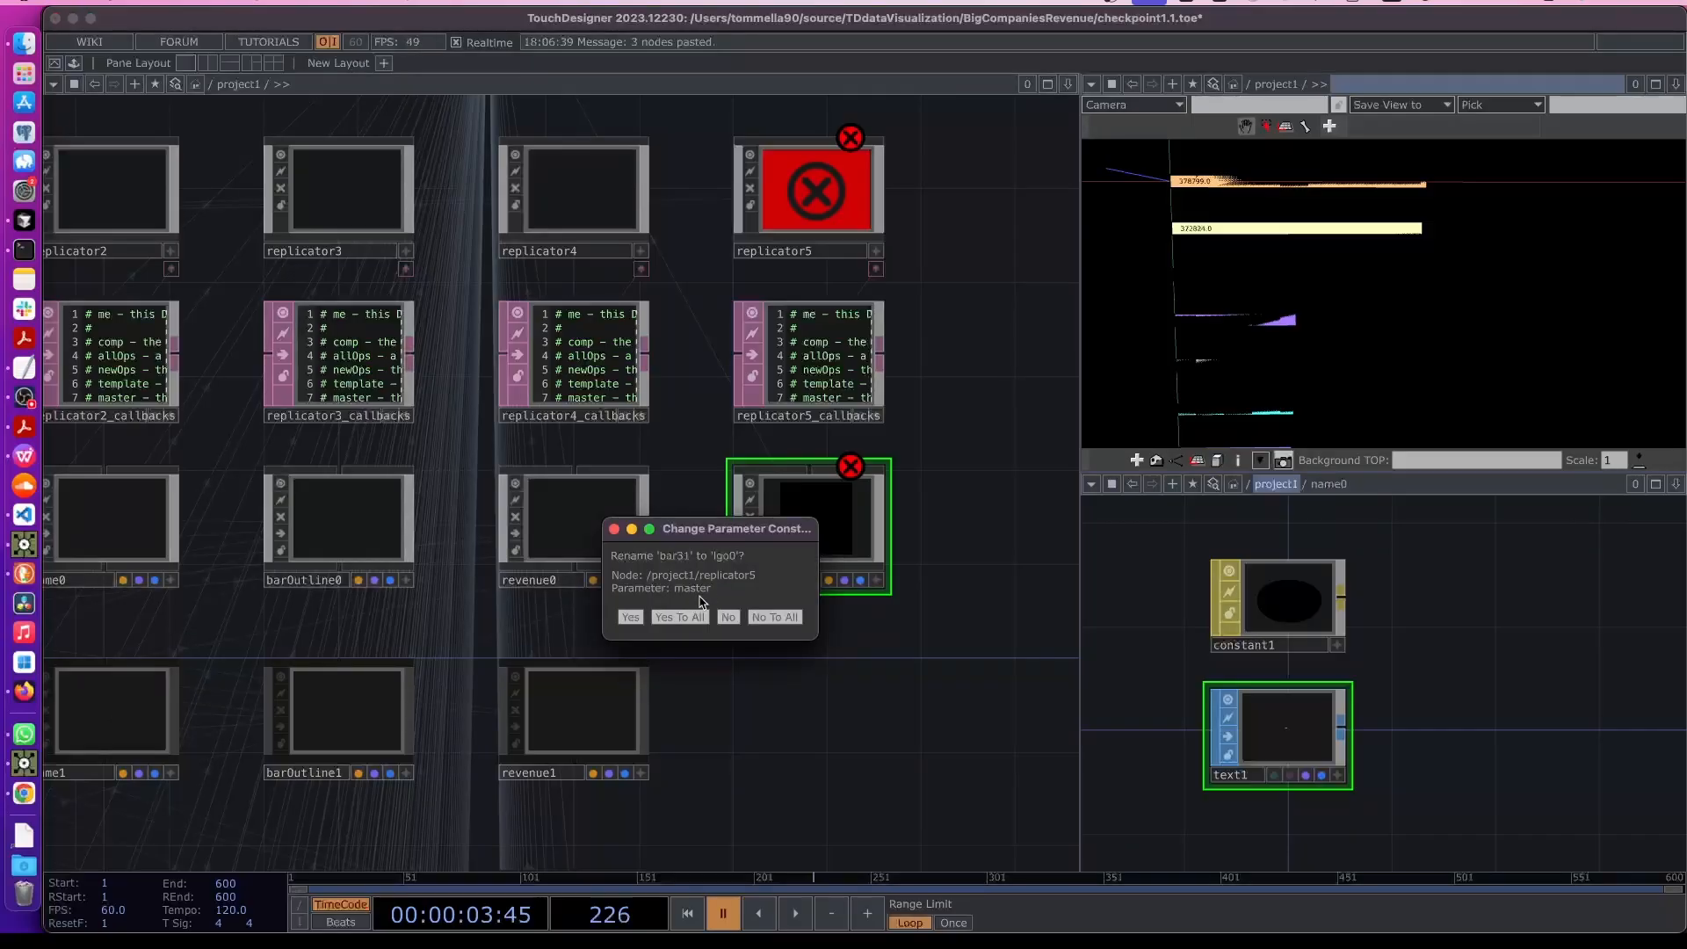
{"action": "left_click", "coordinate": [701, 615]}
{"action": "left_click", "coordinate": [746, 584]}
{"action": "type", "text": "o0"}
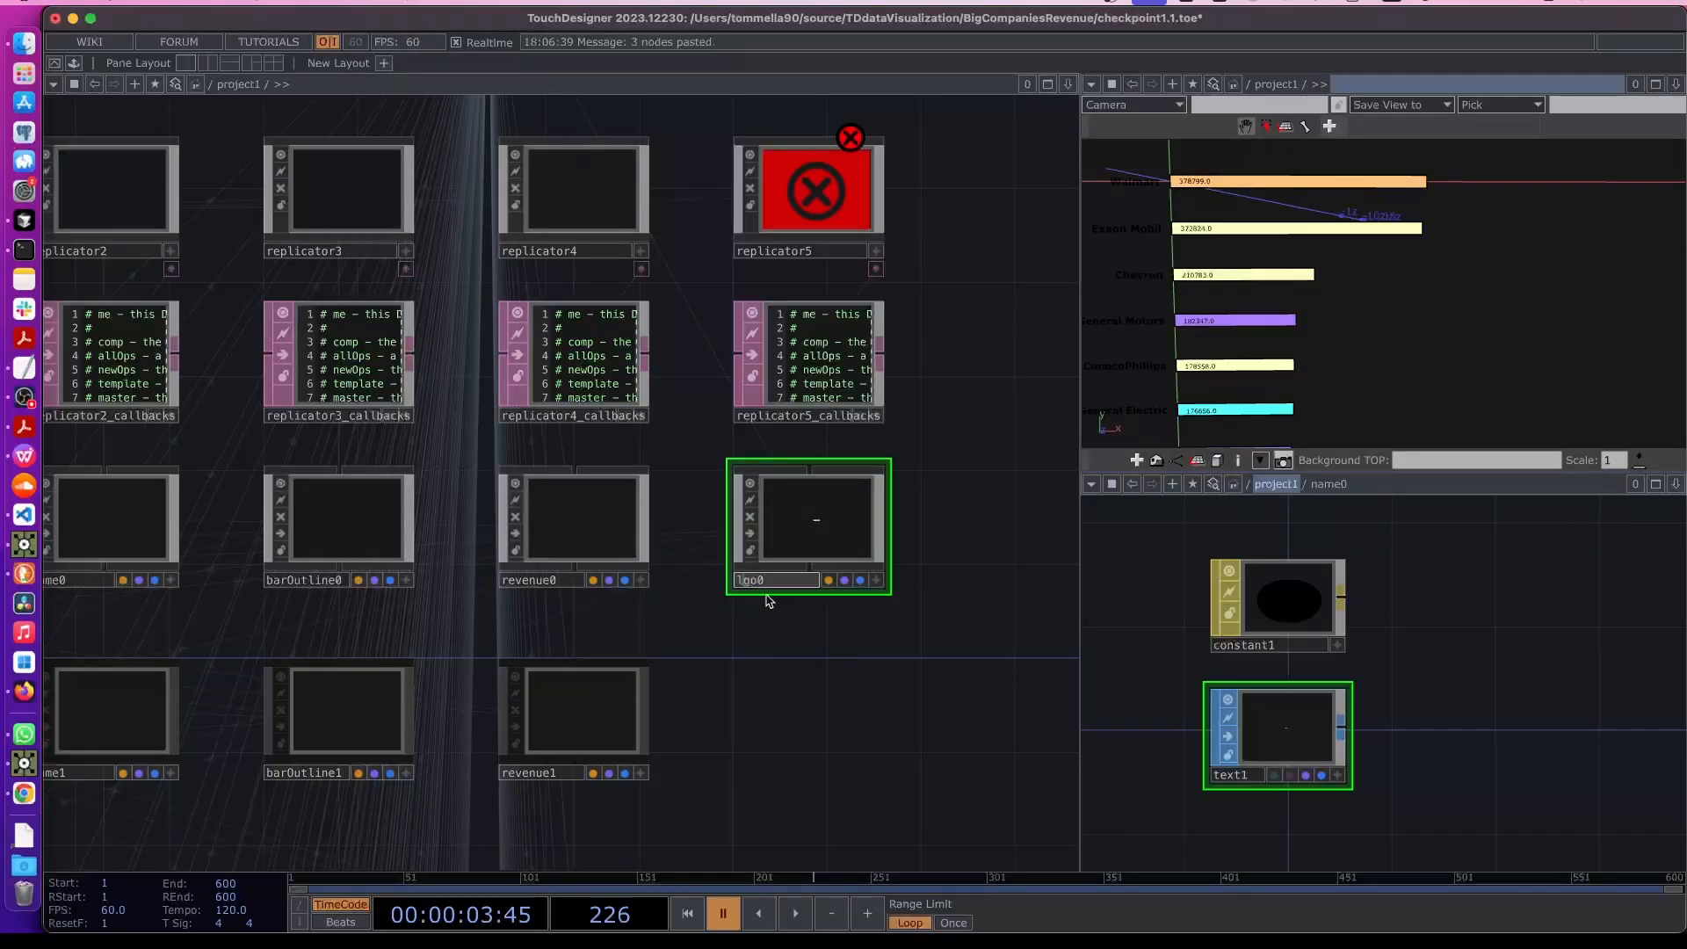
{"action": "key", "text": "Return"}
- Set replicator5's operator prefix to logo so it replicates logo components
{"action": "left_click", "coordinate": [754, 691]}
{"action": "left_click", "coordinate": [830, 221]}
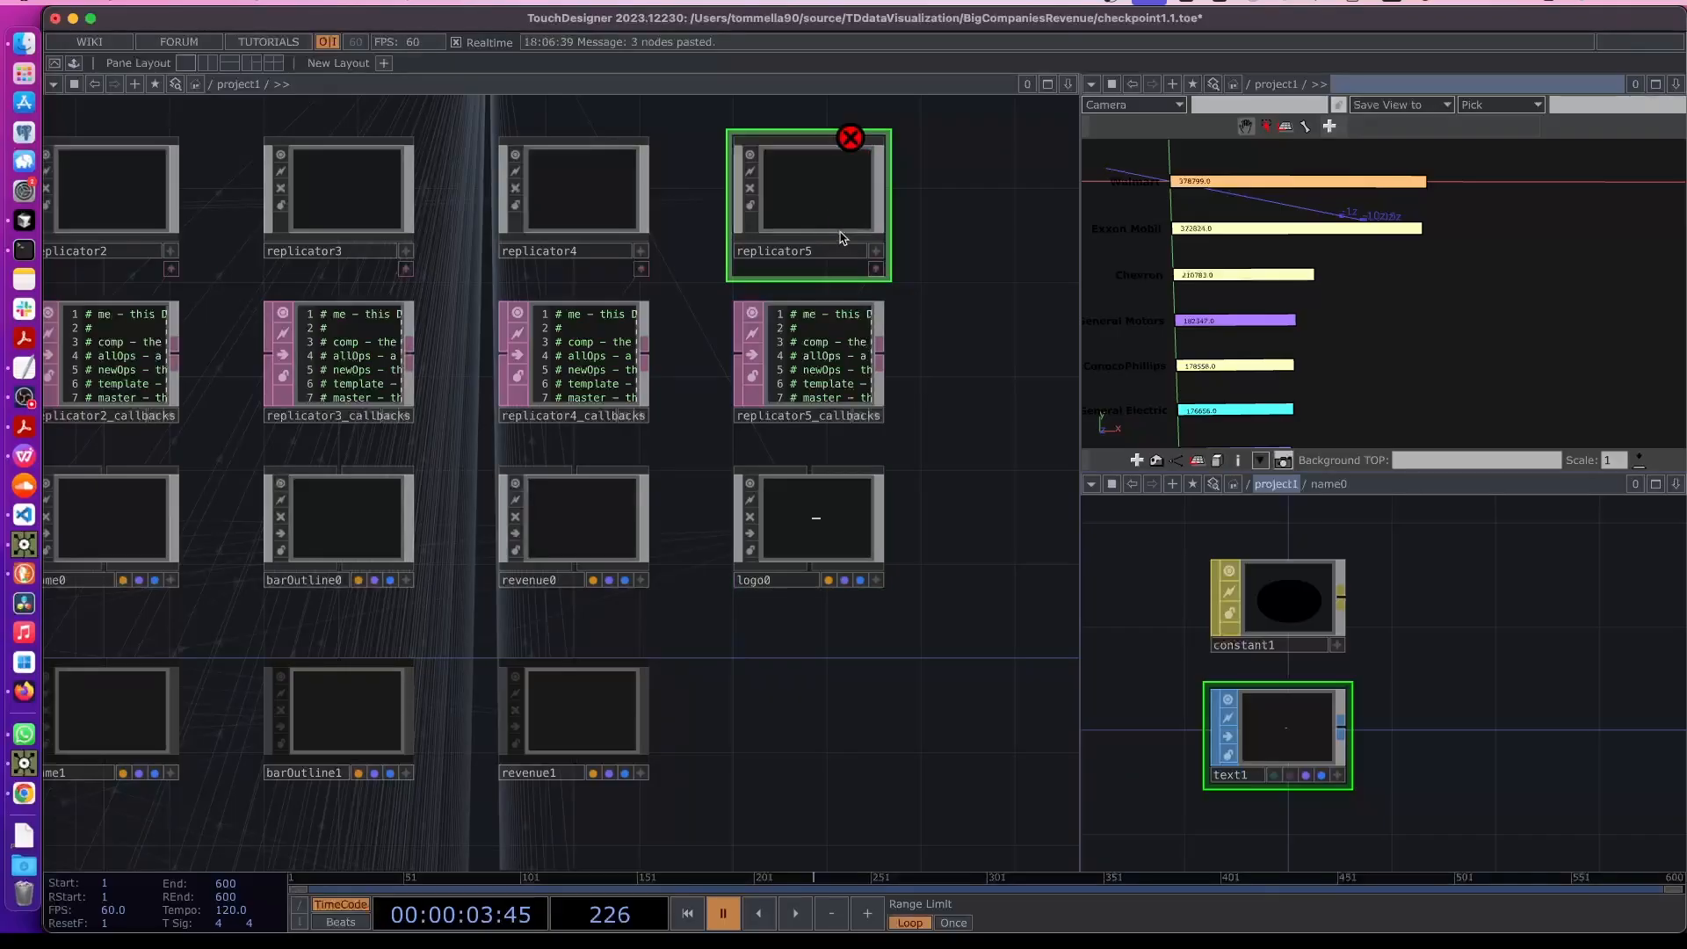
{"action": "key", "text": "p"}
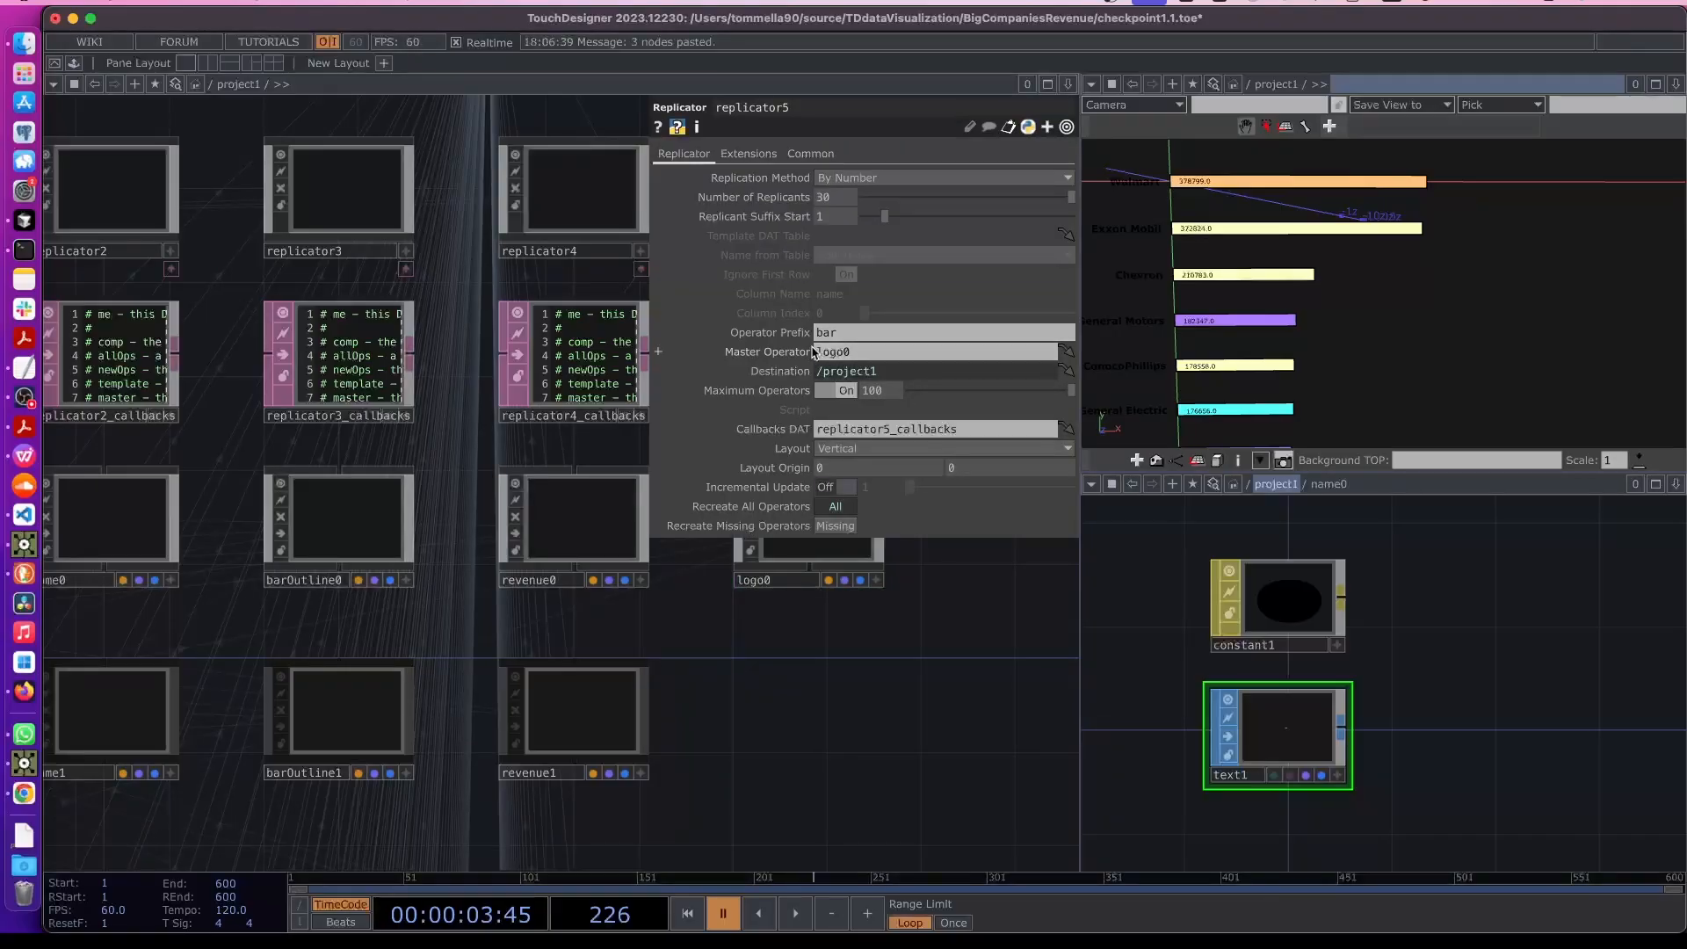
{"action": "left_click_drag", "start_coordinate": [842, 334], "coordinate": [759, 333]}
{"action": "type", "text": "logo"}
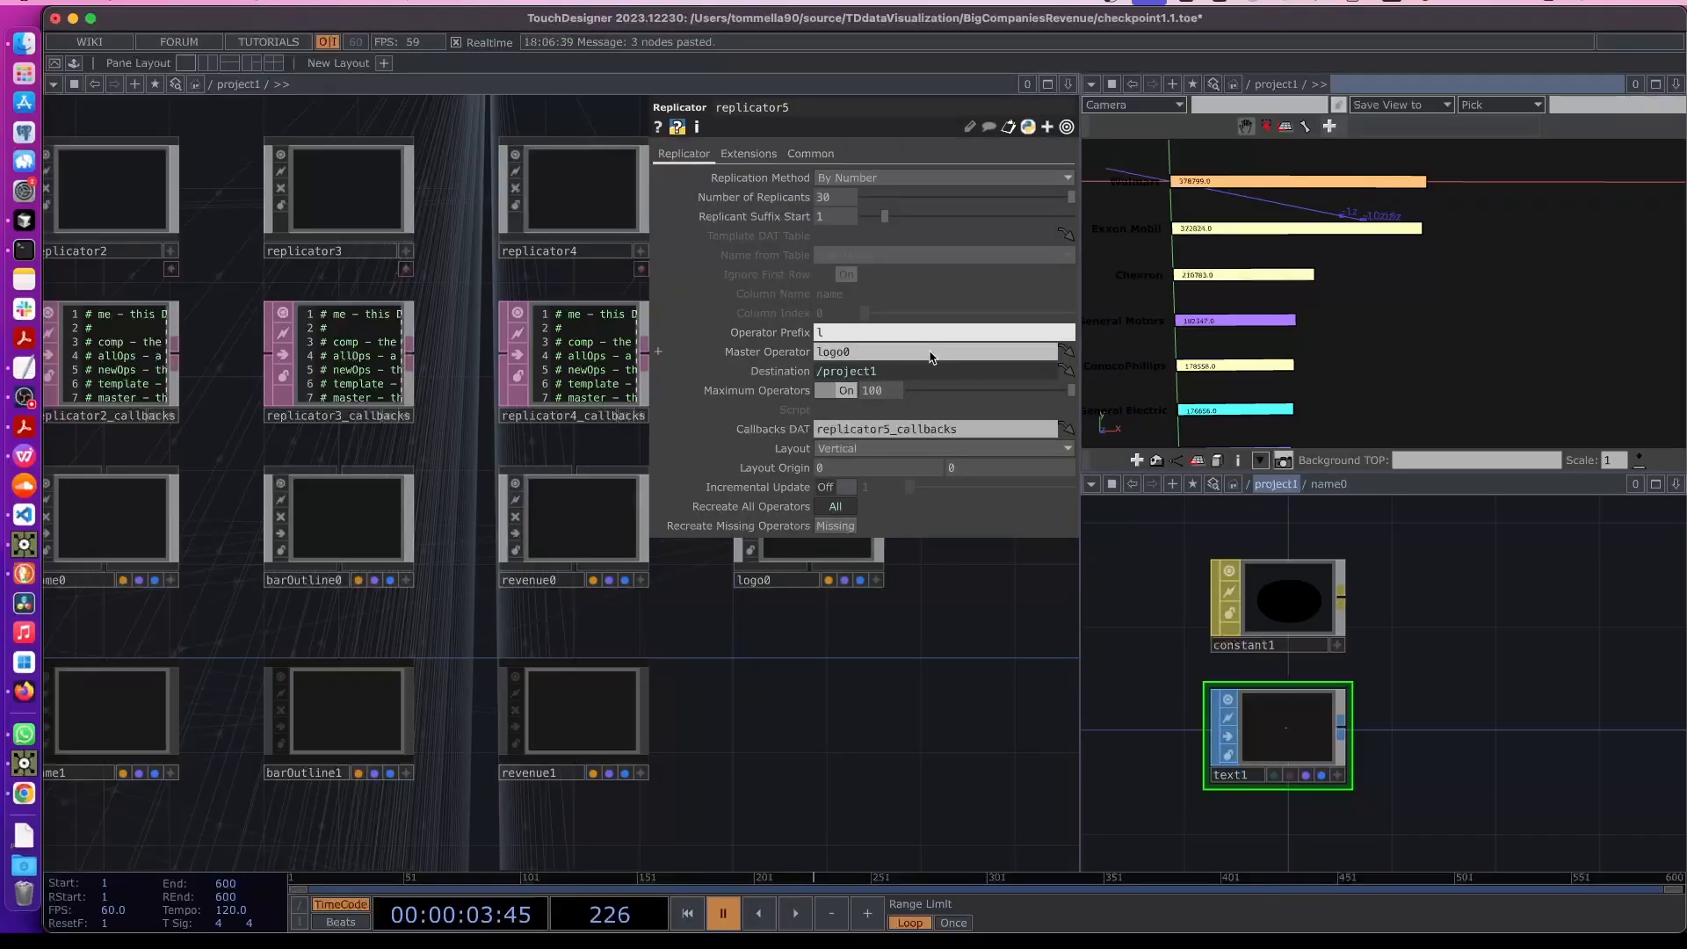
{"action": "left_click", "coordinate": [841, 473]}
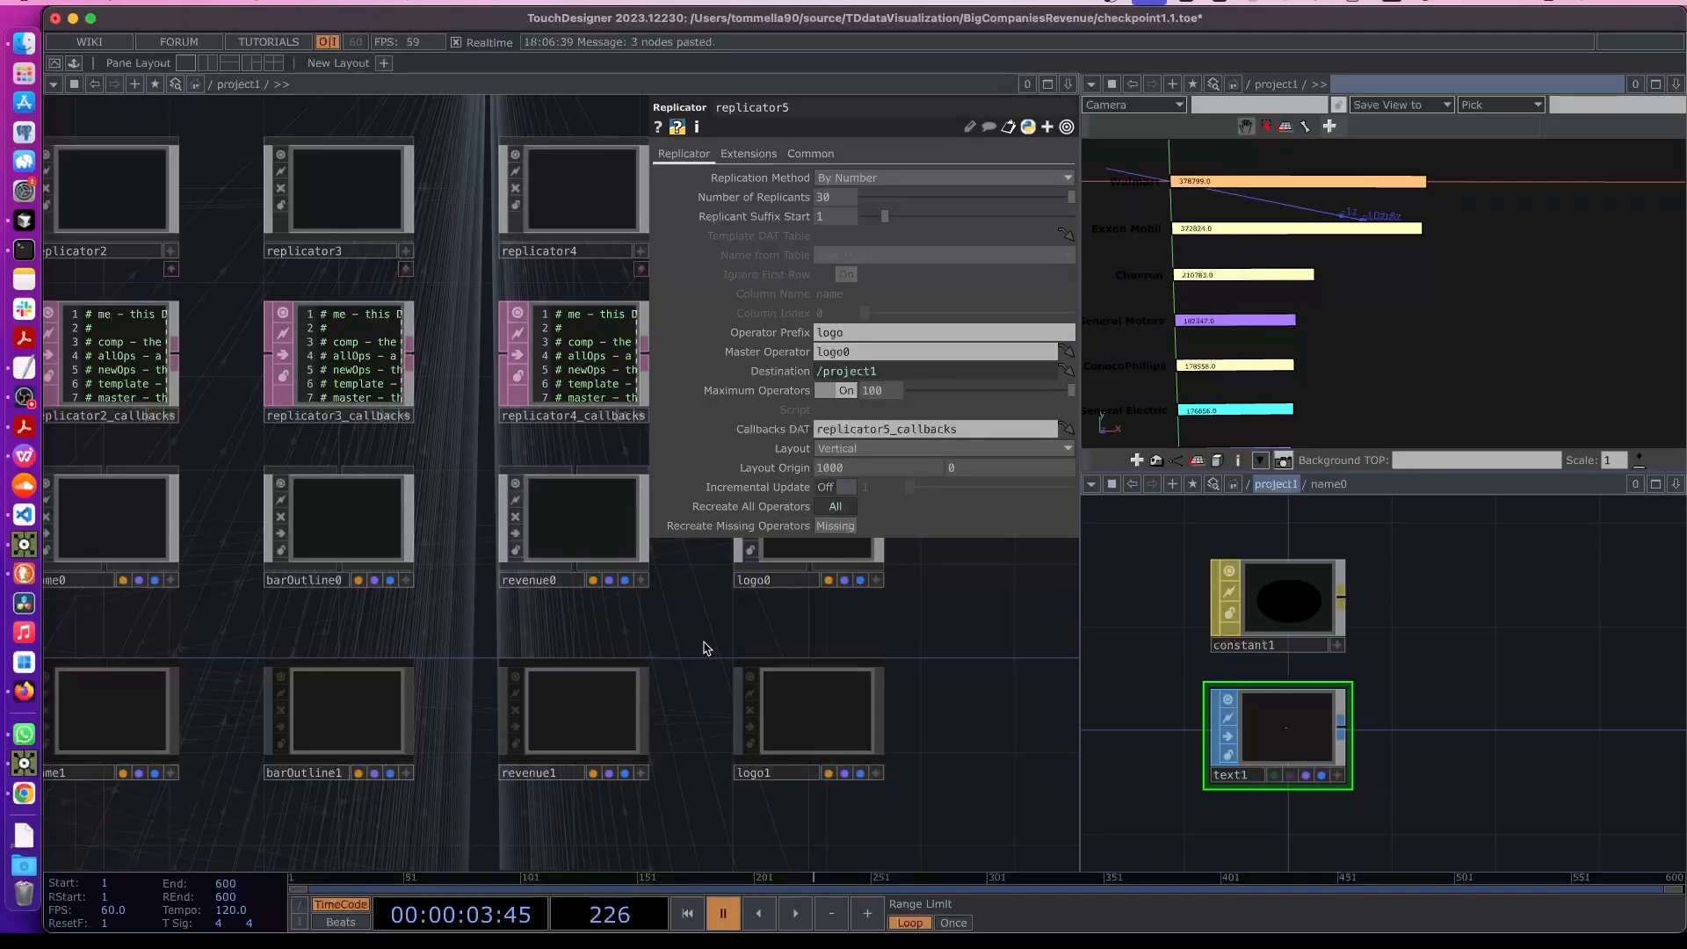
{"action": "key", "text": "p"}
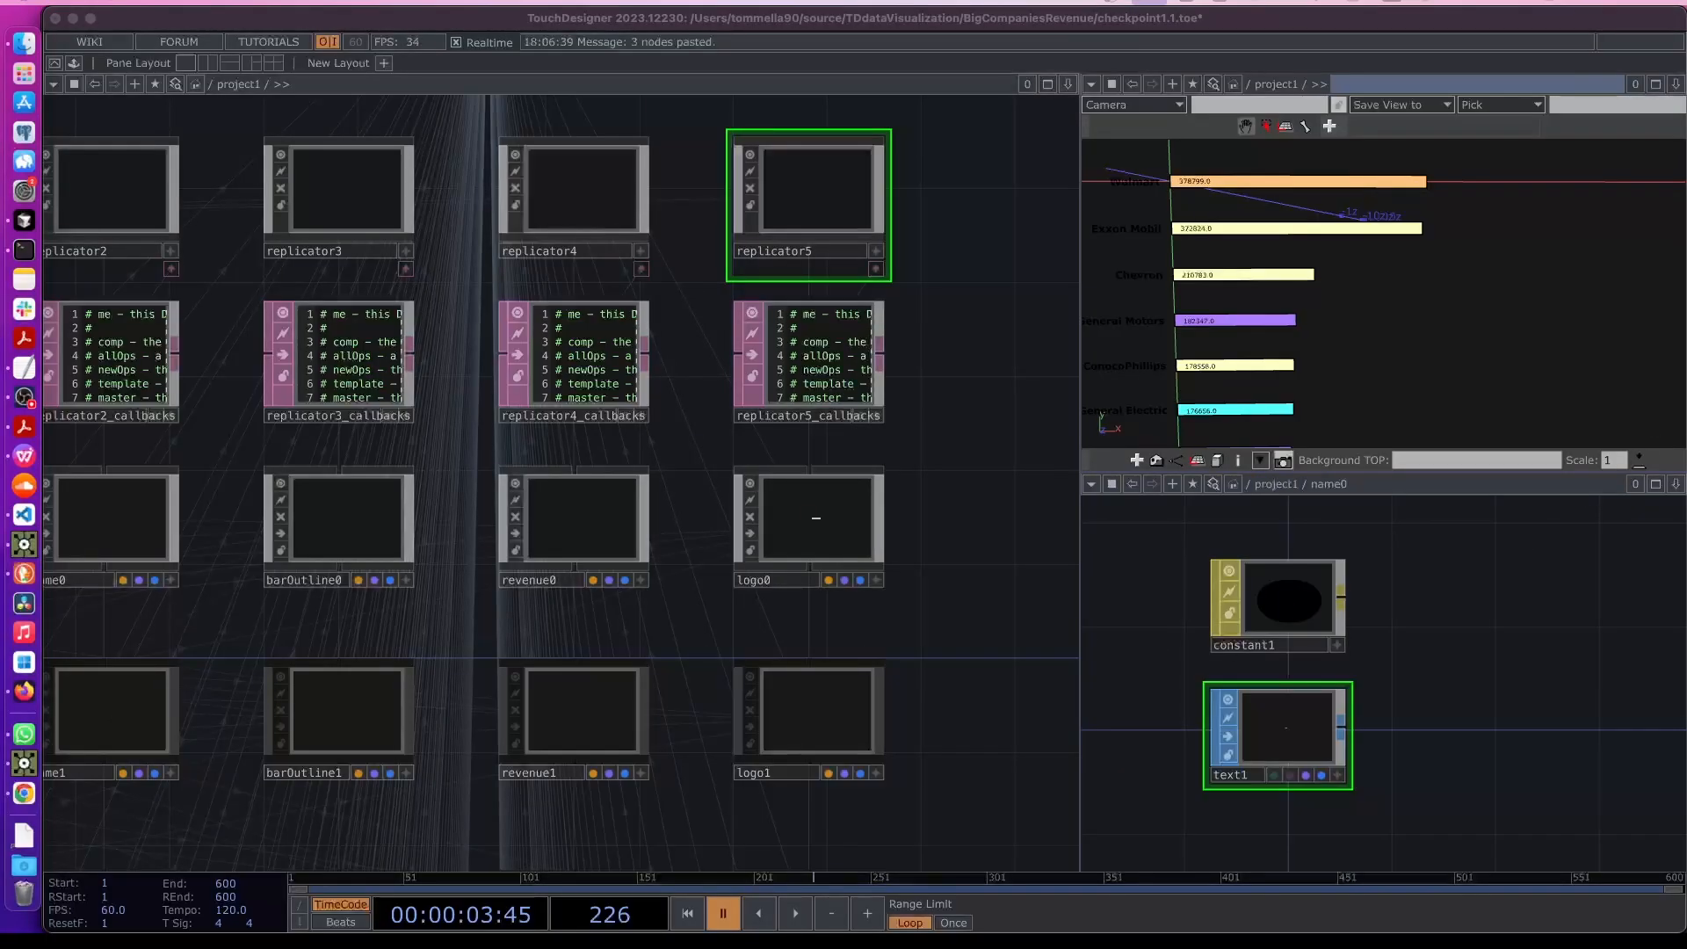
- Enter logo0 to inspect its contents, then return to the parent network
{"action": "left_click", "coordinate": [841, 516]}
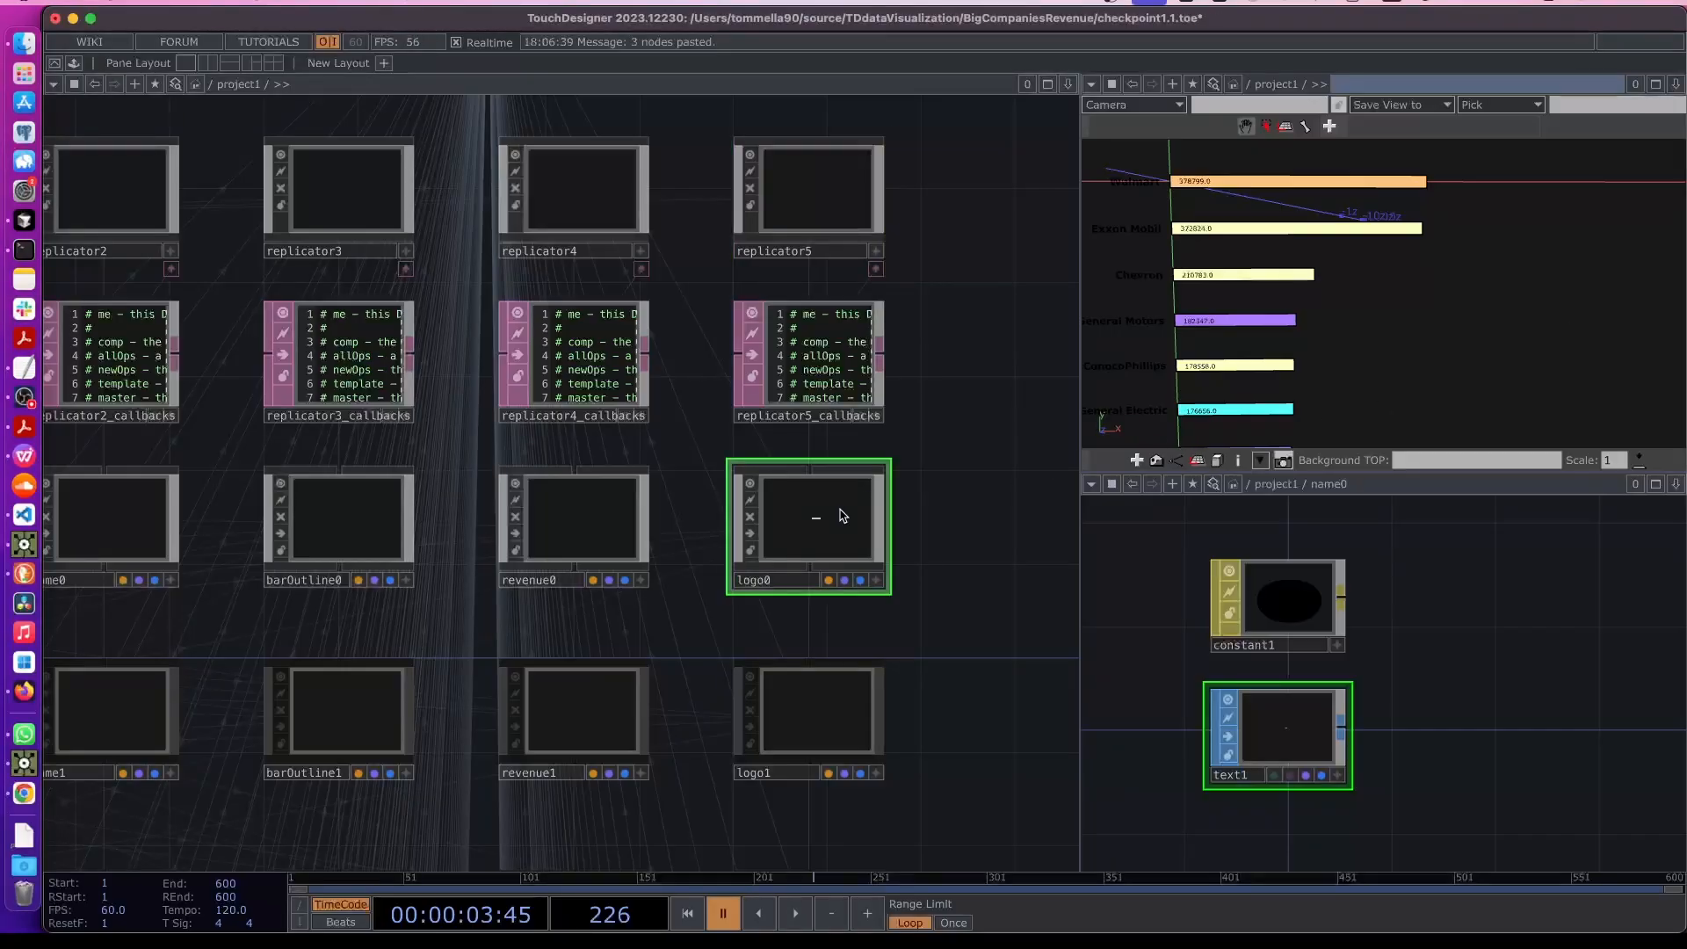
{"action": "double_click", "coordinate": [823, 518]}
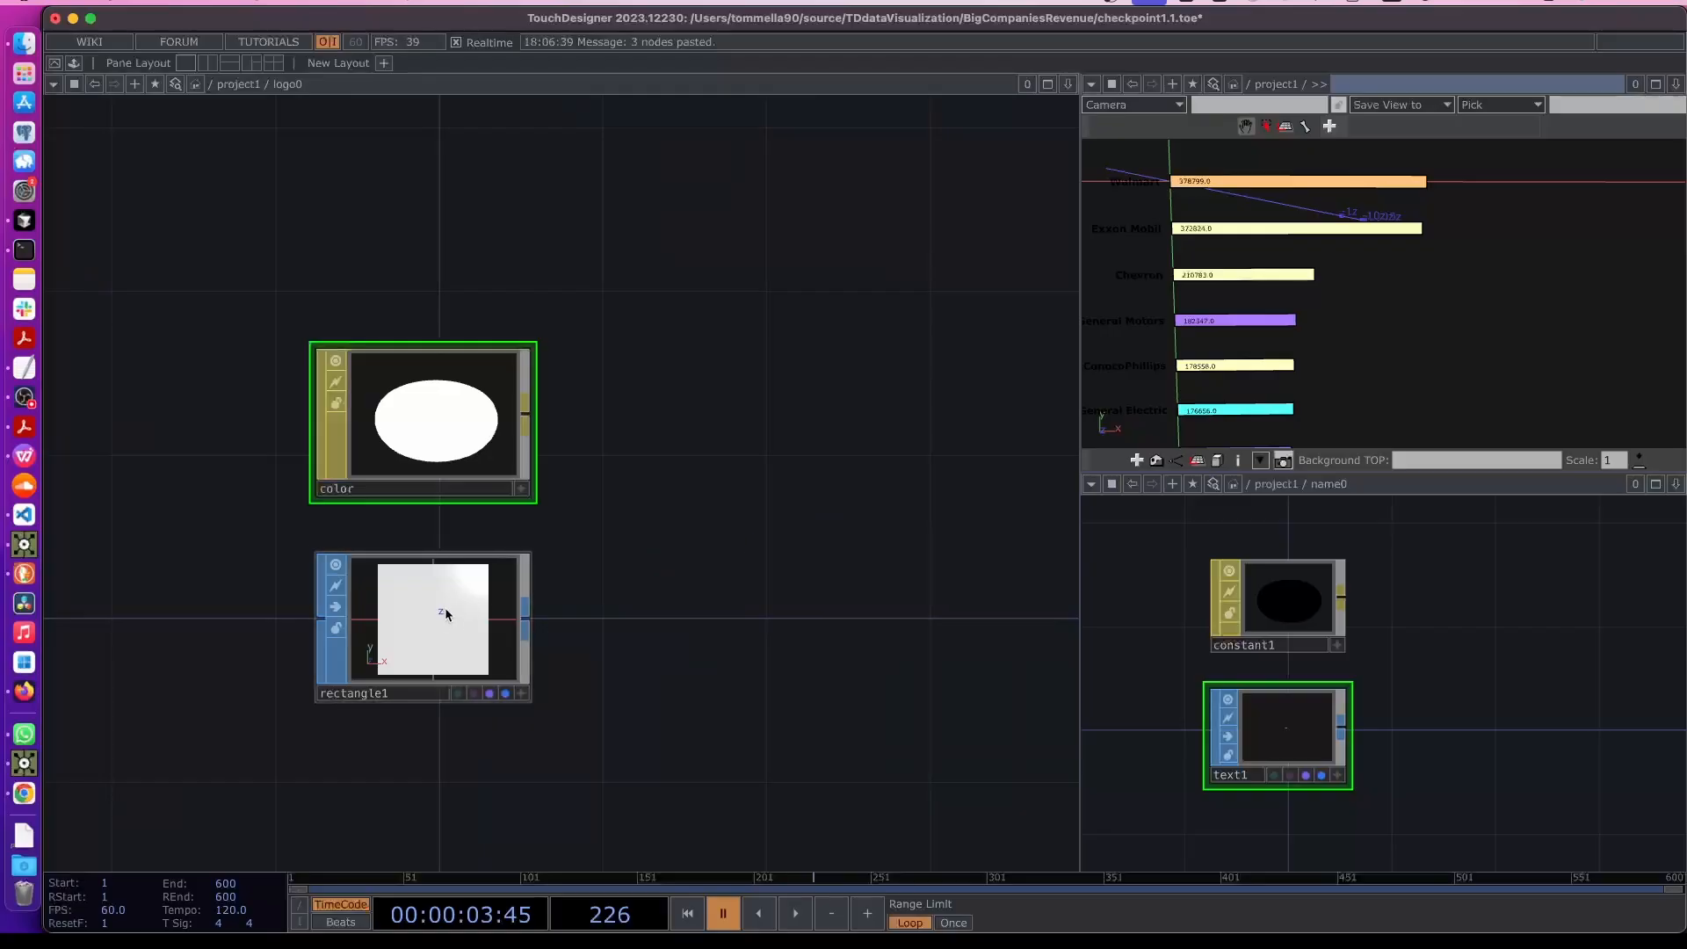
{"action": "key", "text": "p"}
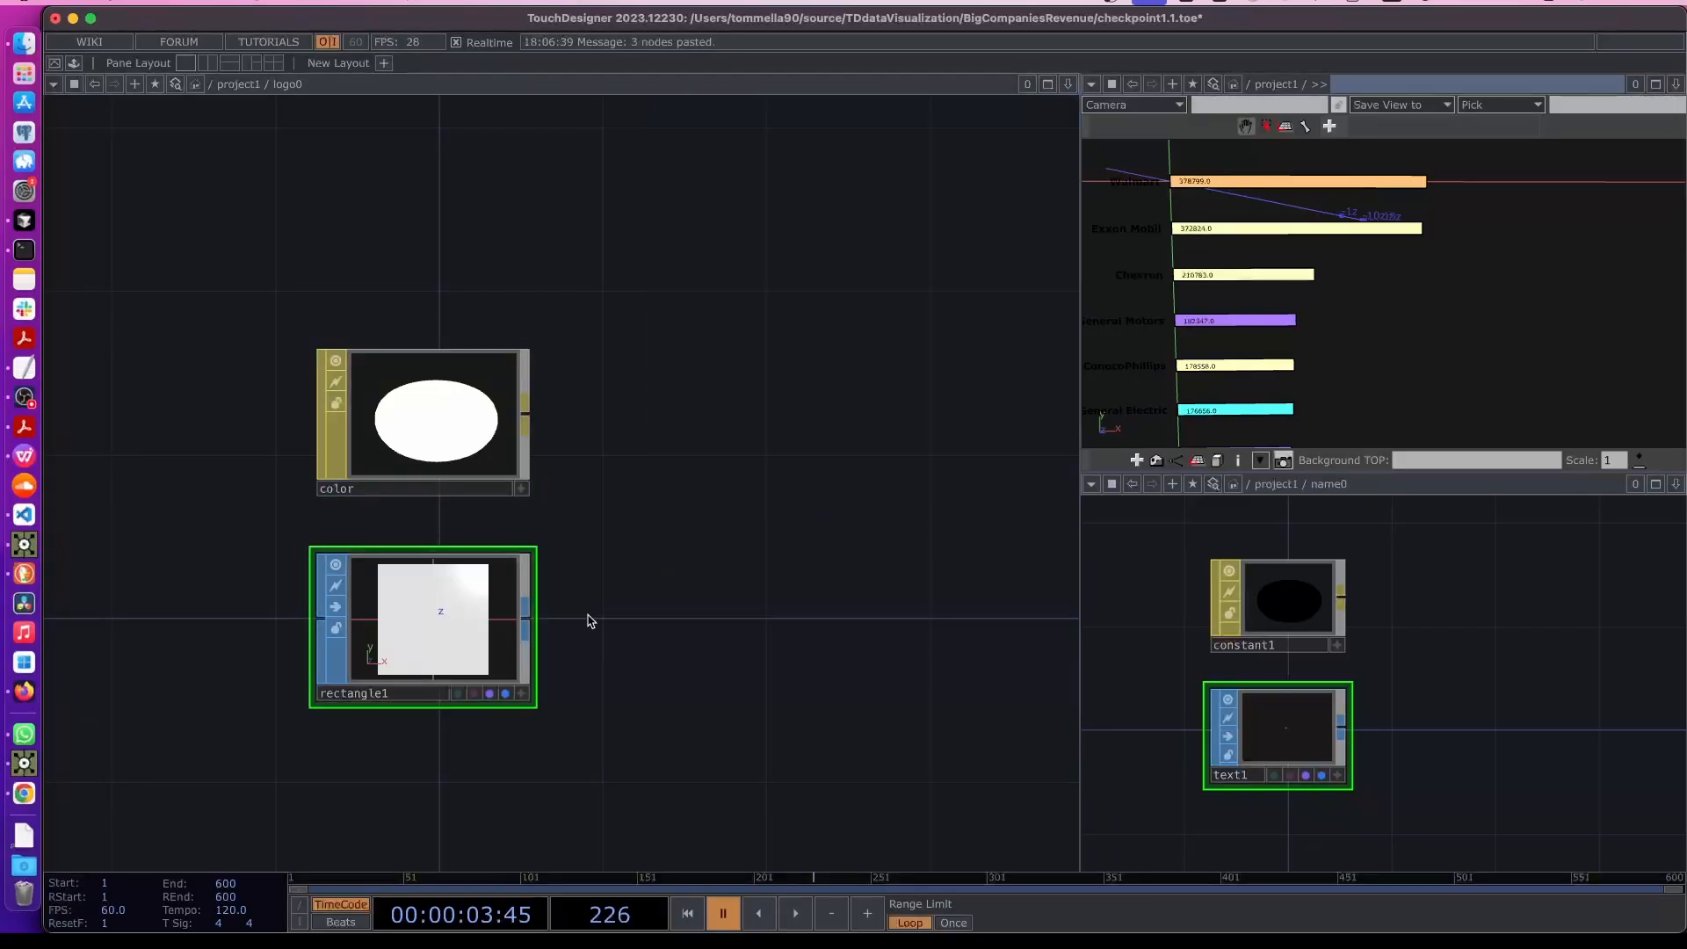
{"action": "key", "text": "u"}
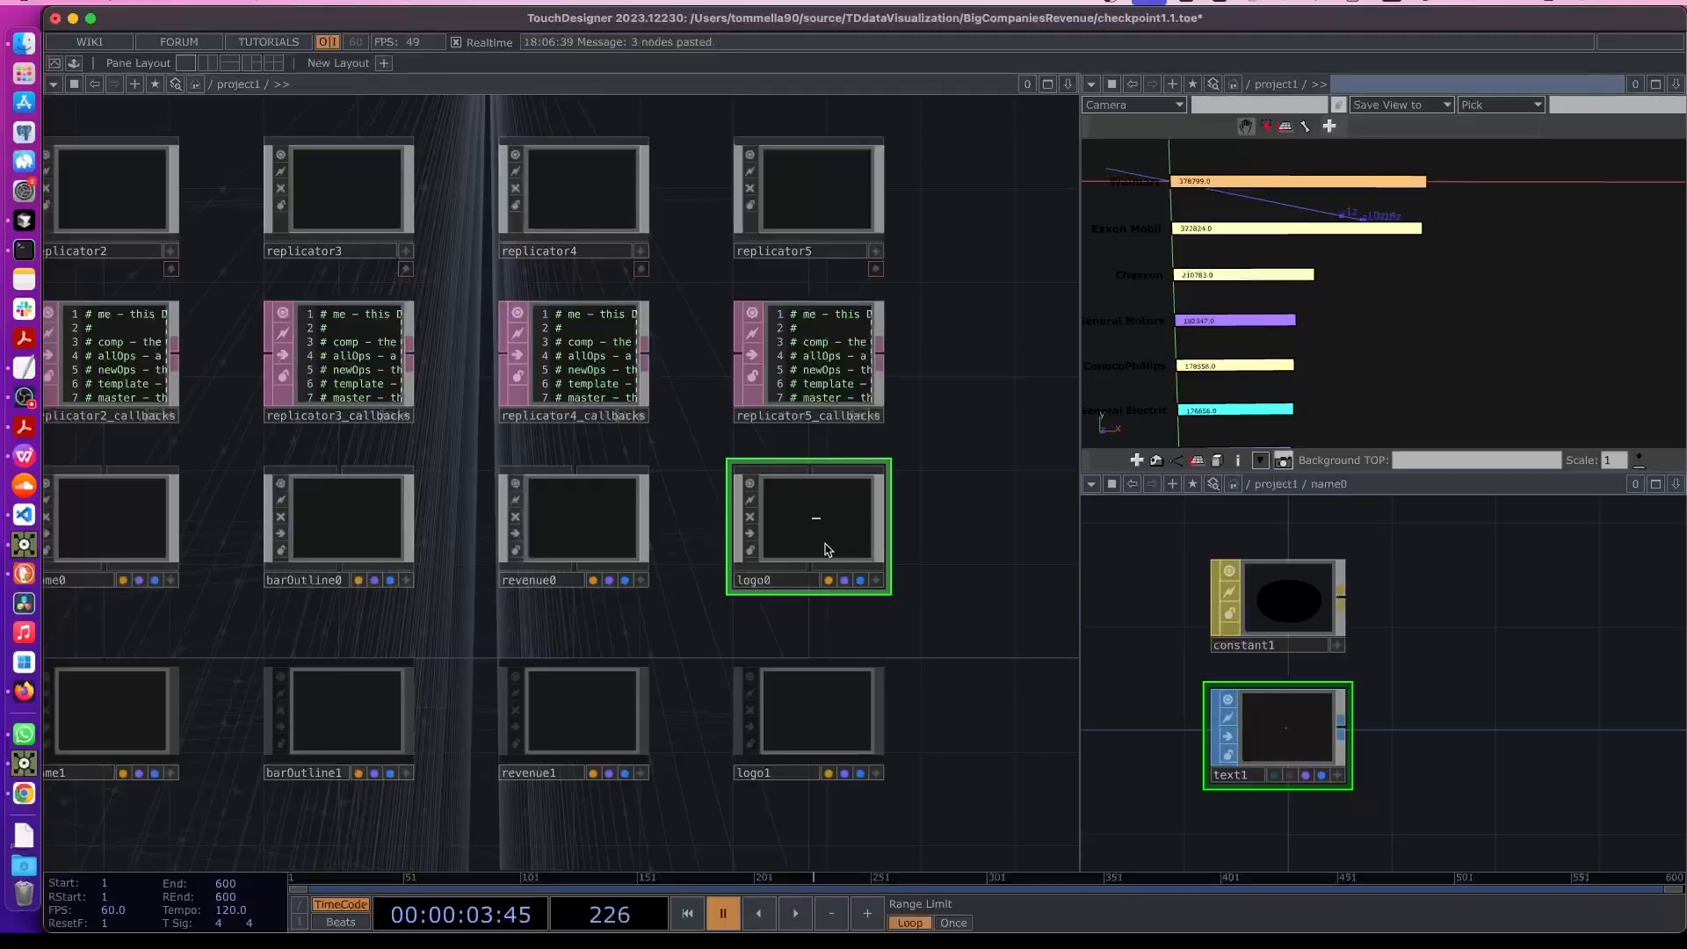
- Replace logo0's x scale expression with a constant value of 0.05
{"action": "key", "text": "p"}
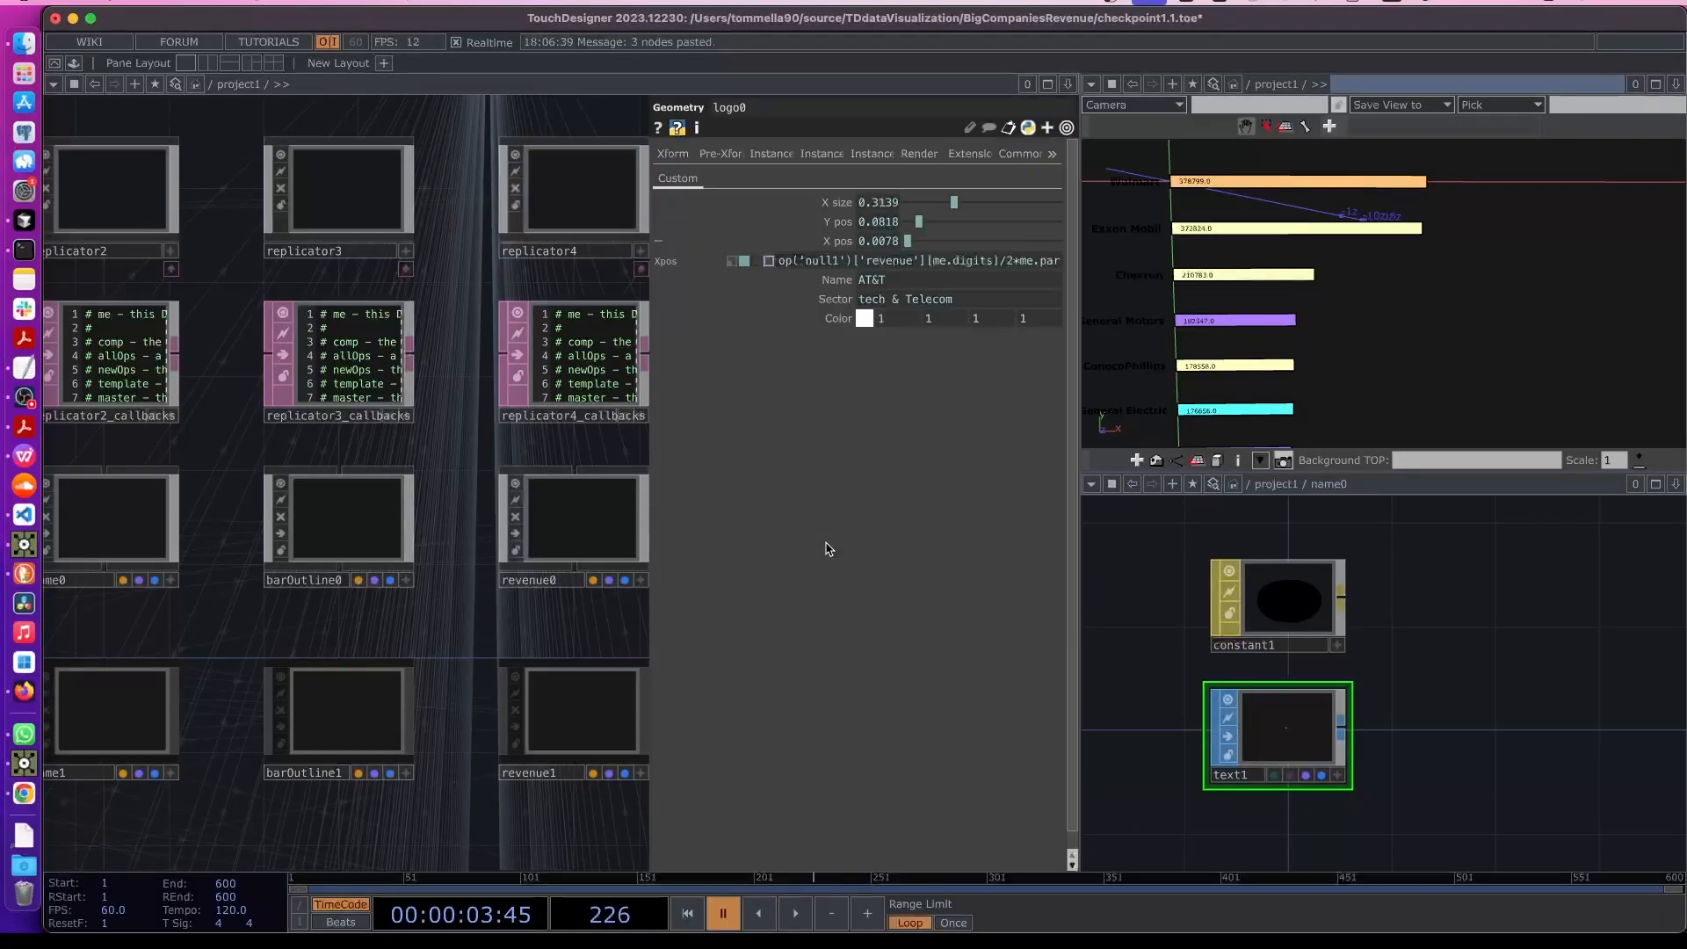
{"action": "left_click_drag", "start_coordinate": [584, 633], "coordinate": [341, 618]}
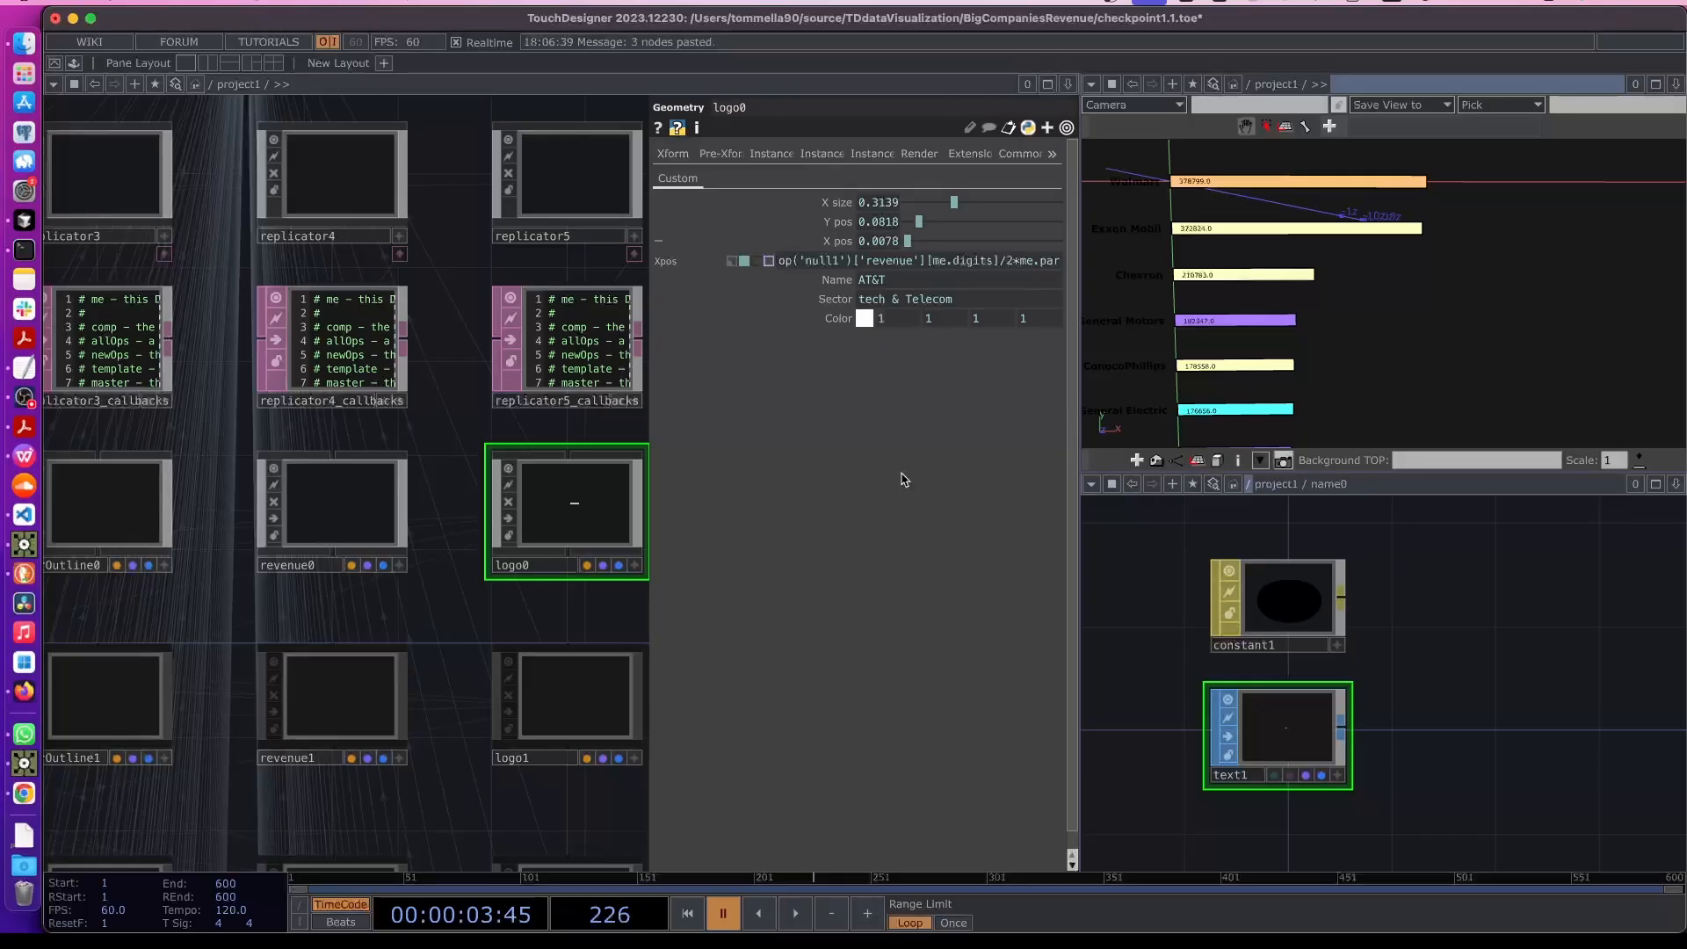
{"action": "left_click", "coordinate": [777, 241]}
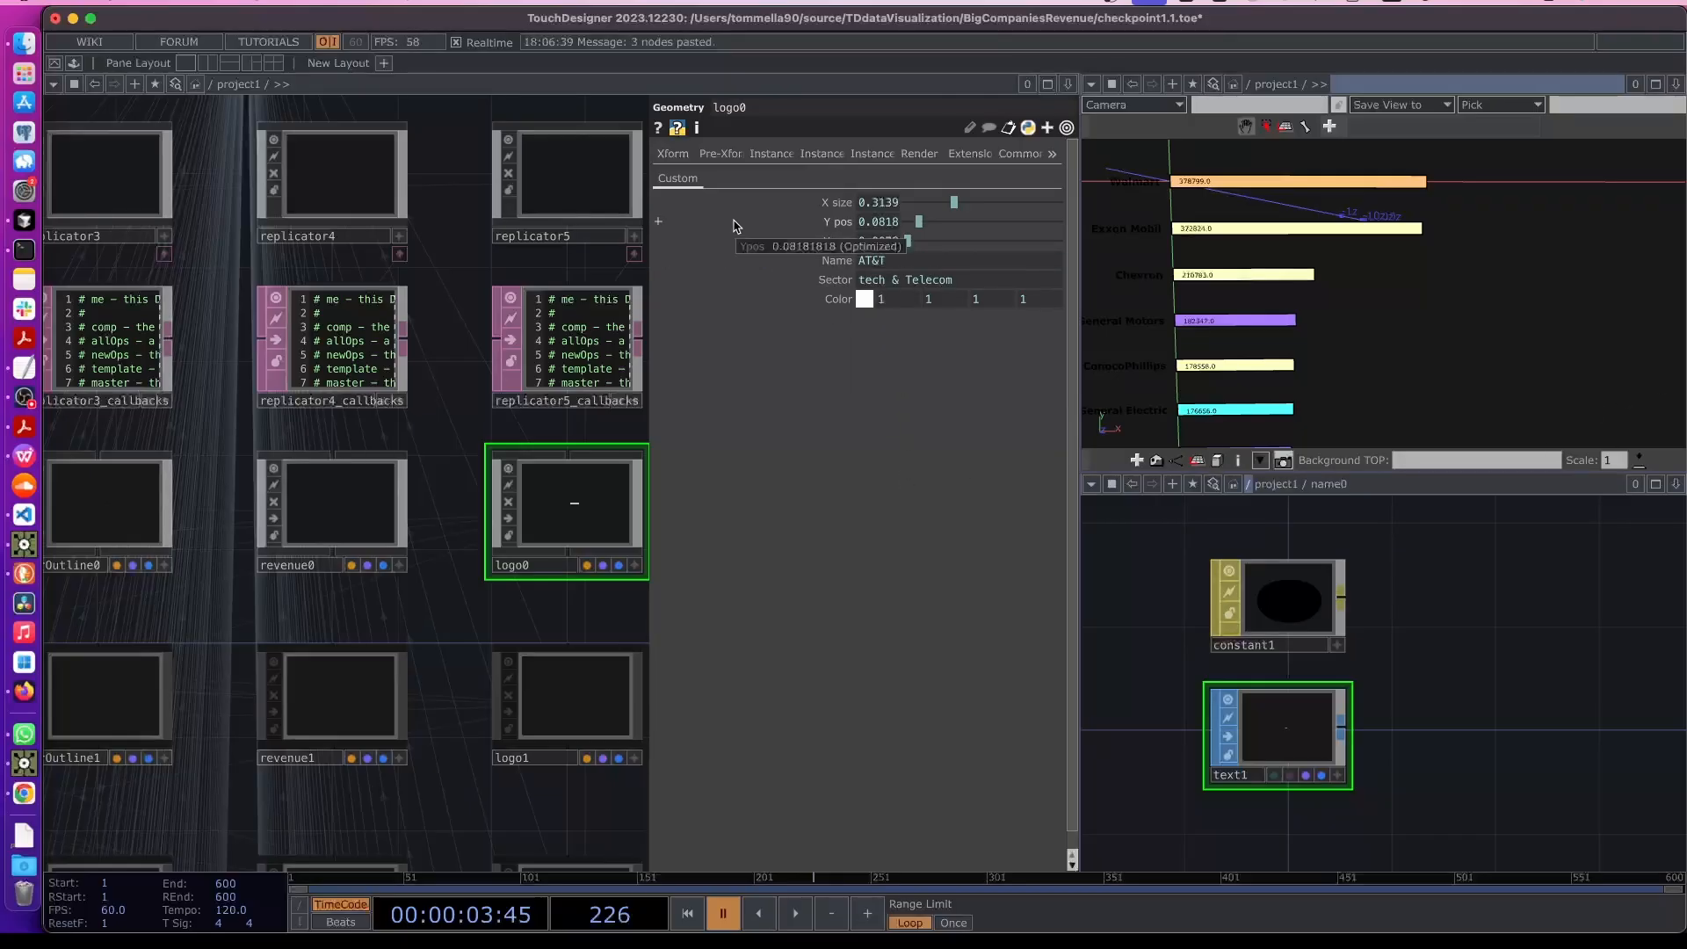
{"action": "left_click", "coordinate": [672, 154]}
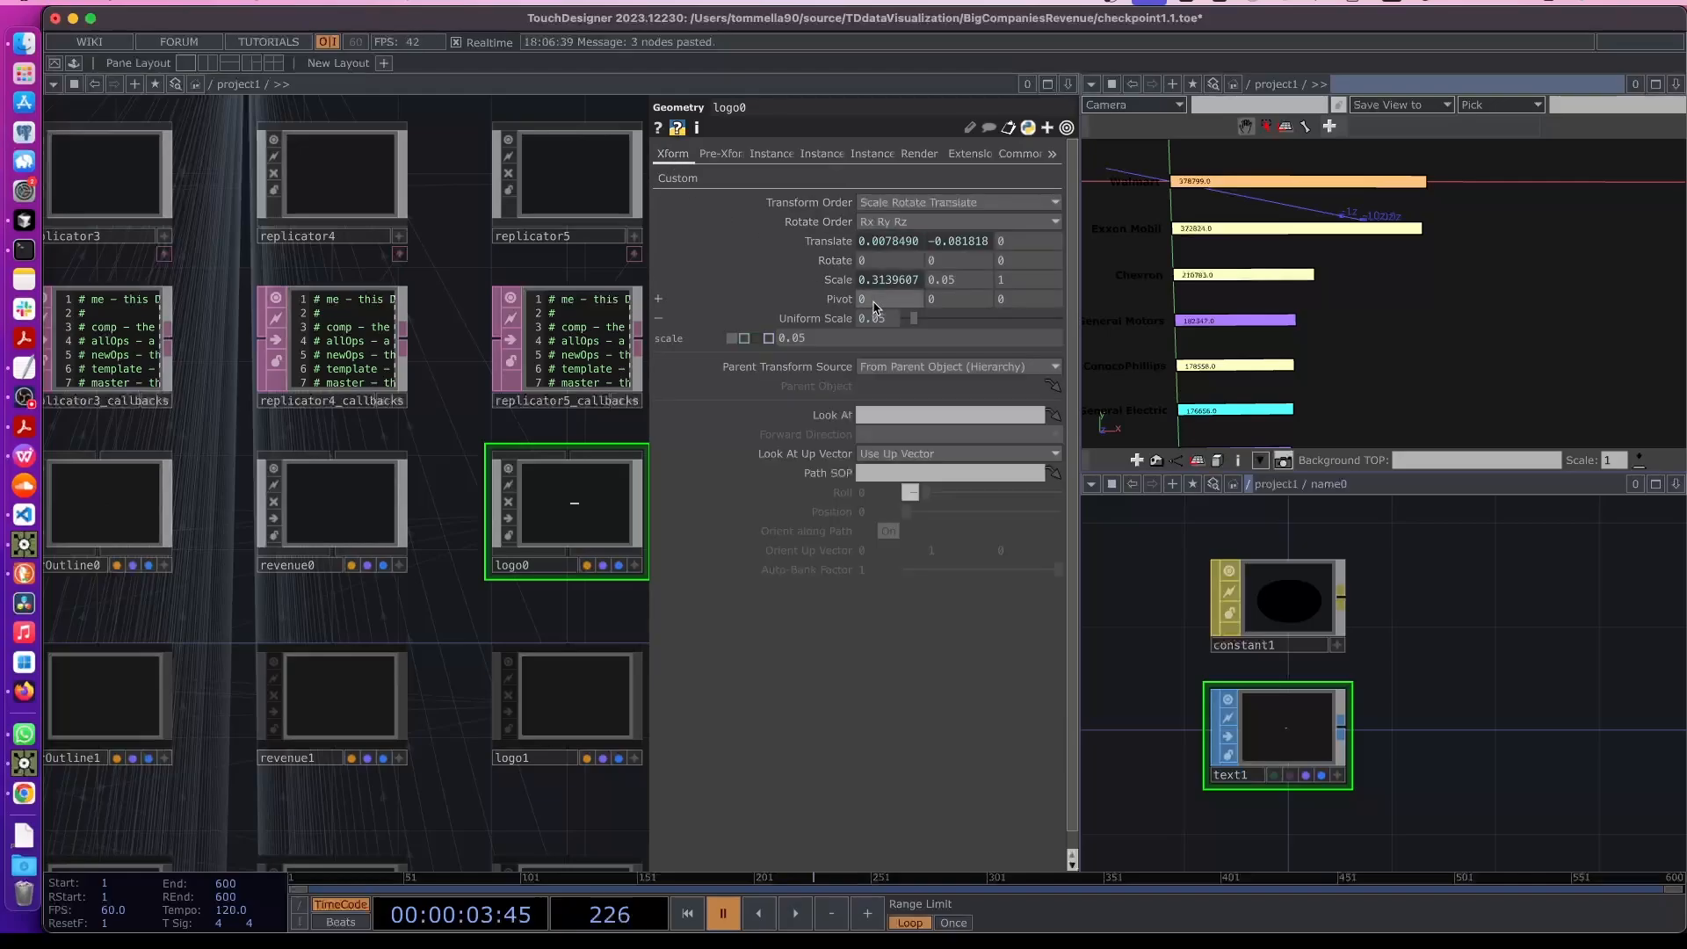
{"action": "left_click", "coordinate": [838, 279]}
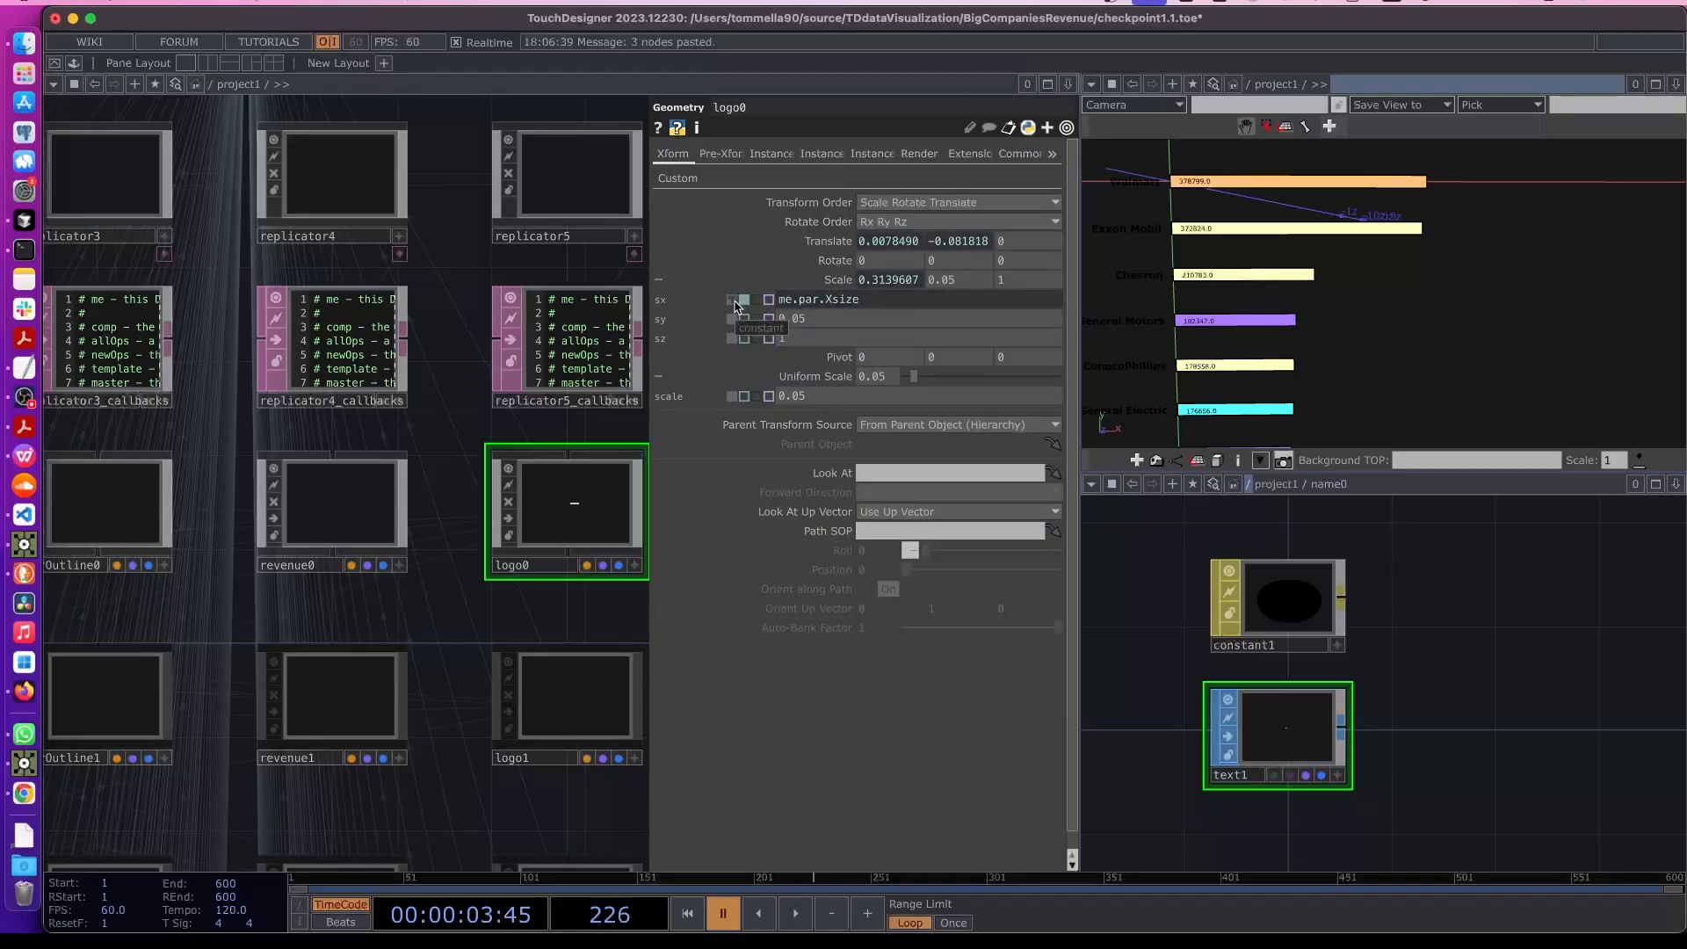
{"action": "left_click", "coordinate": [735, 302]}
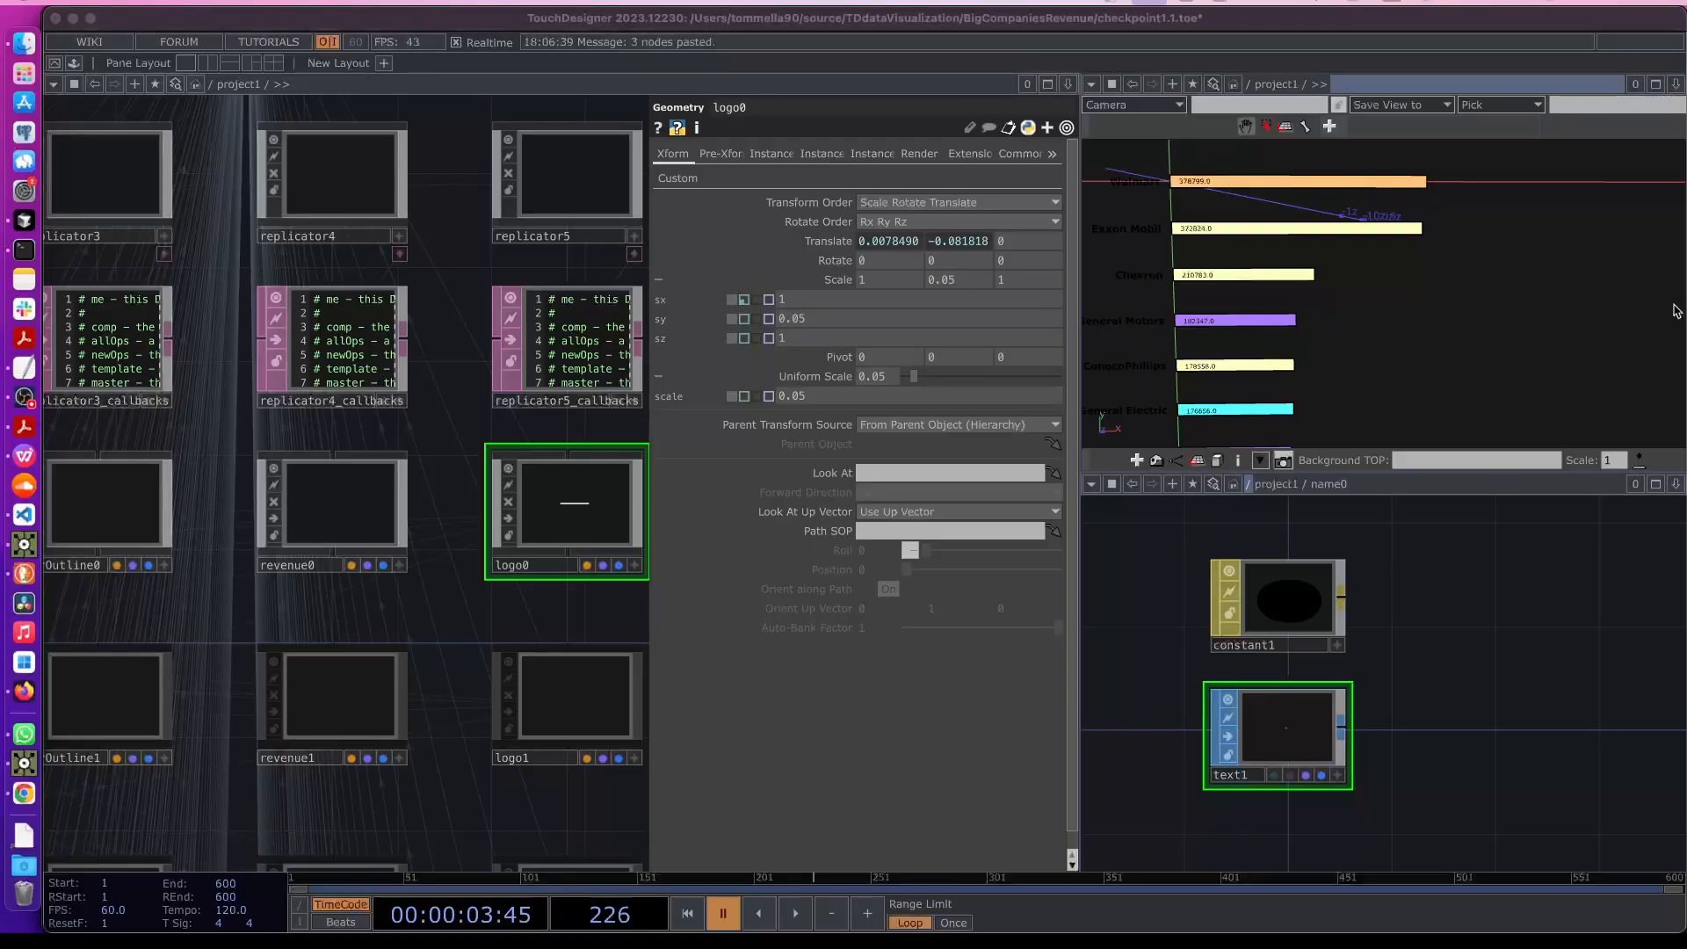
{"action": "left_click", "coordinate": [808, 288]}
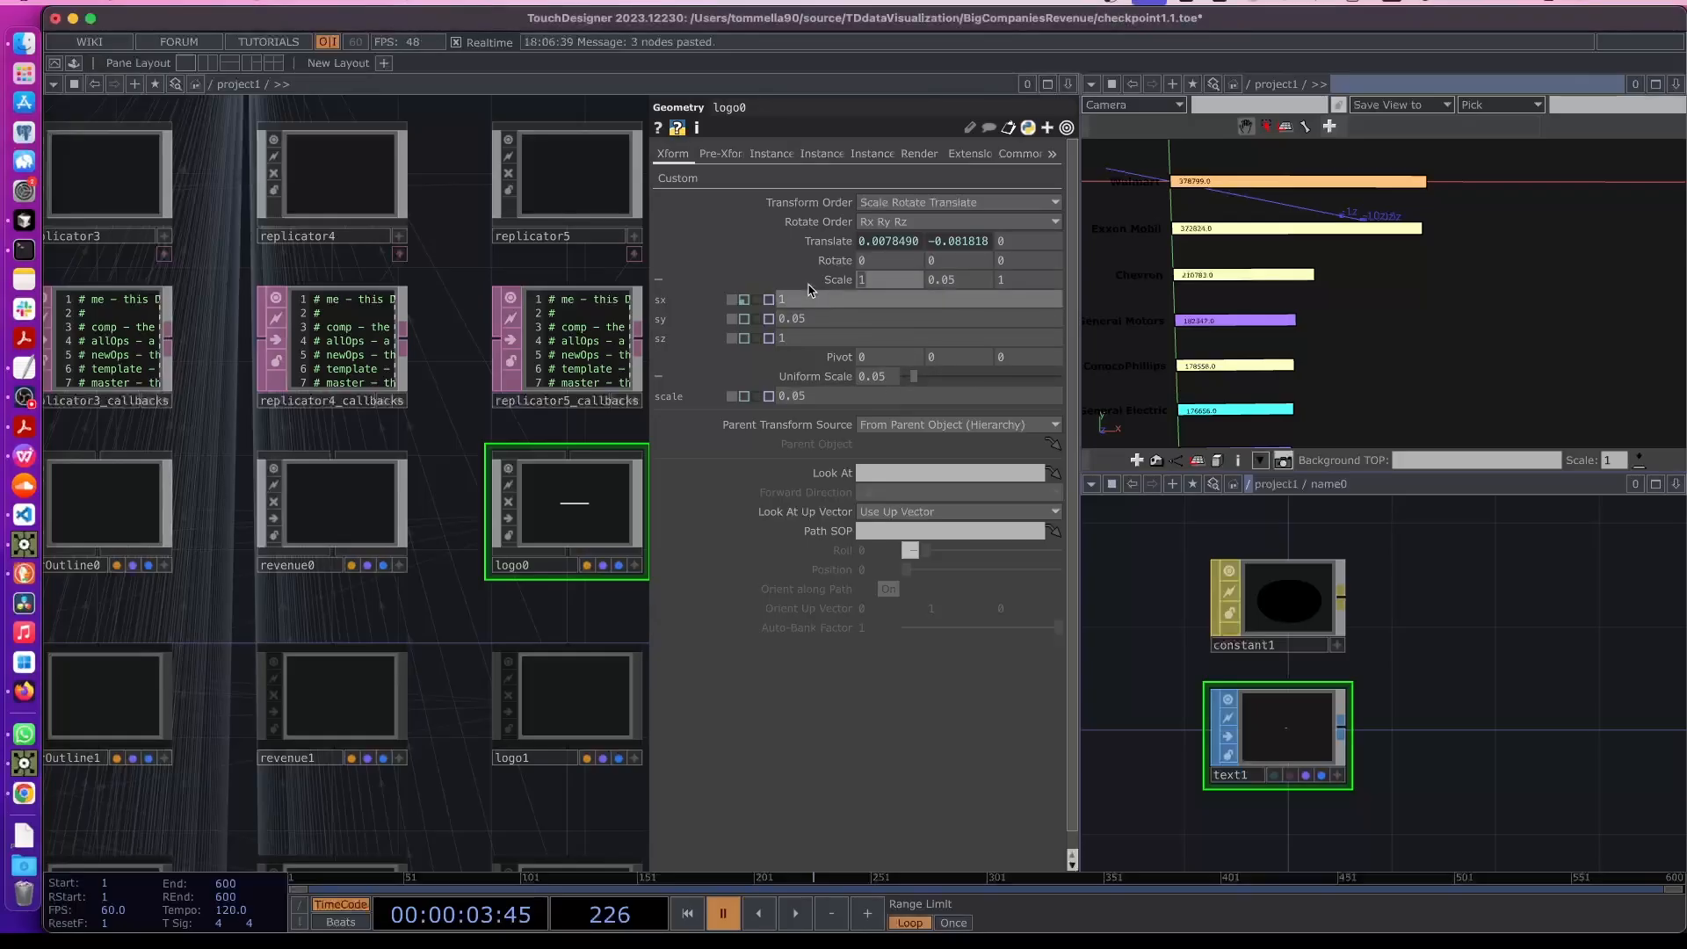
{"action": "type", "text": ".05"}
{"action": "key", "text": "Return"}
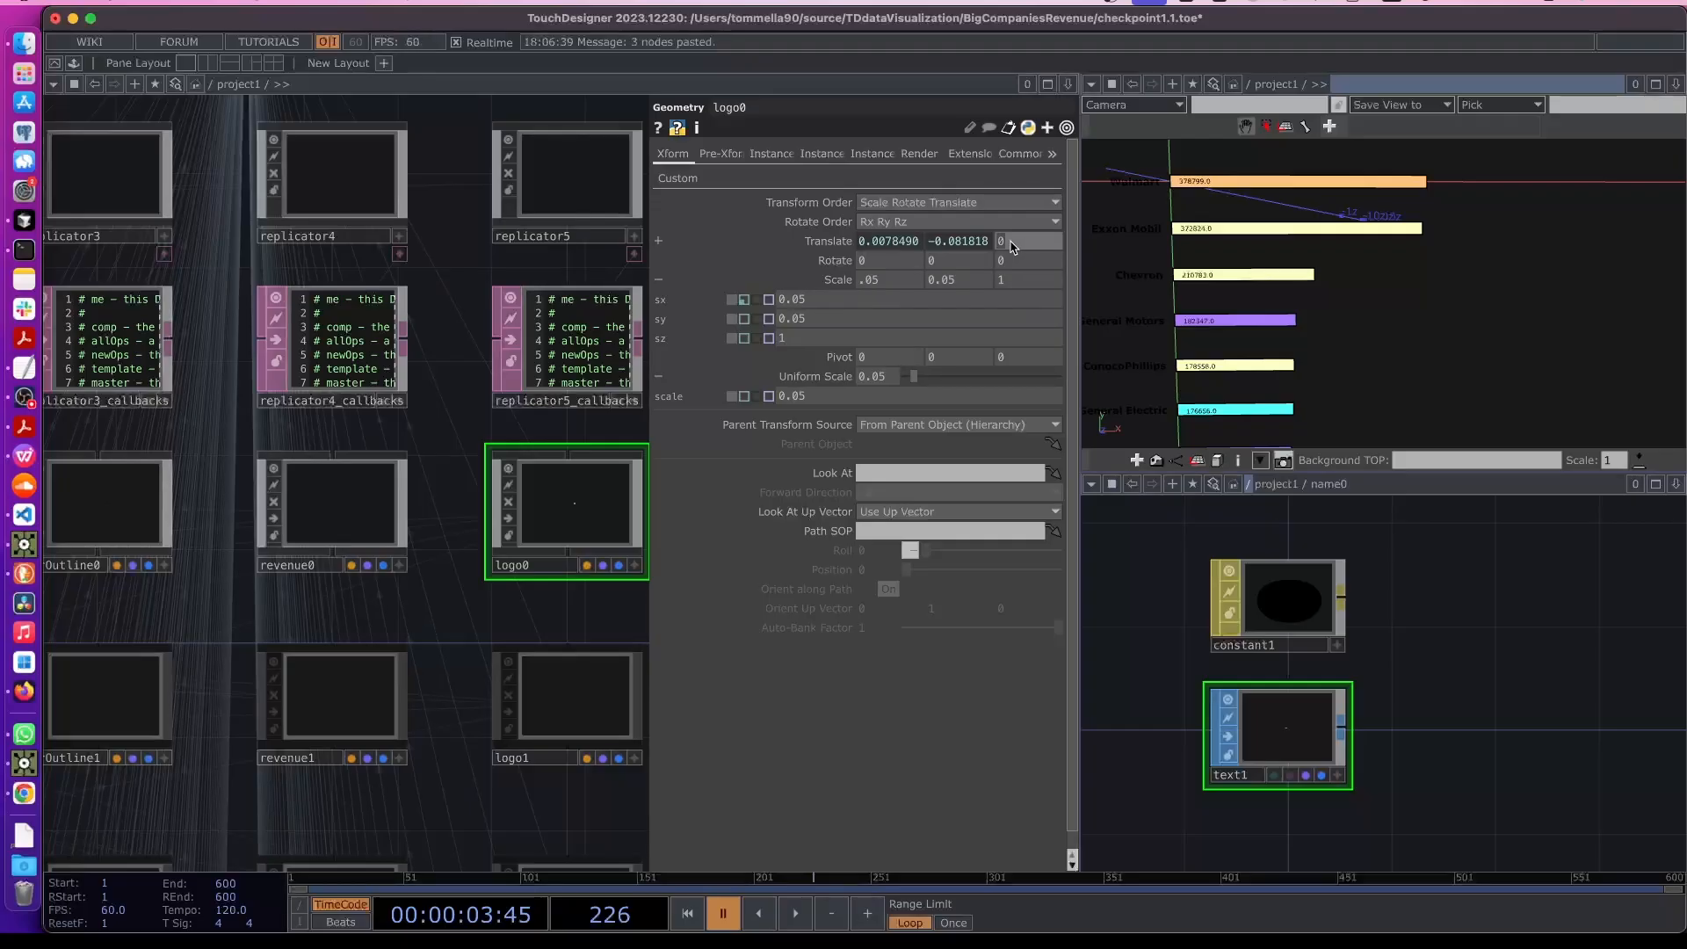
{"action": "key", "text": "super+Tab"}
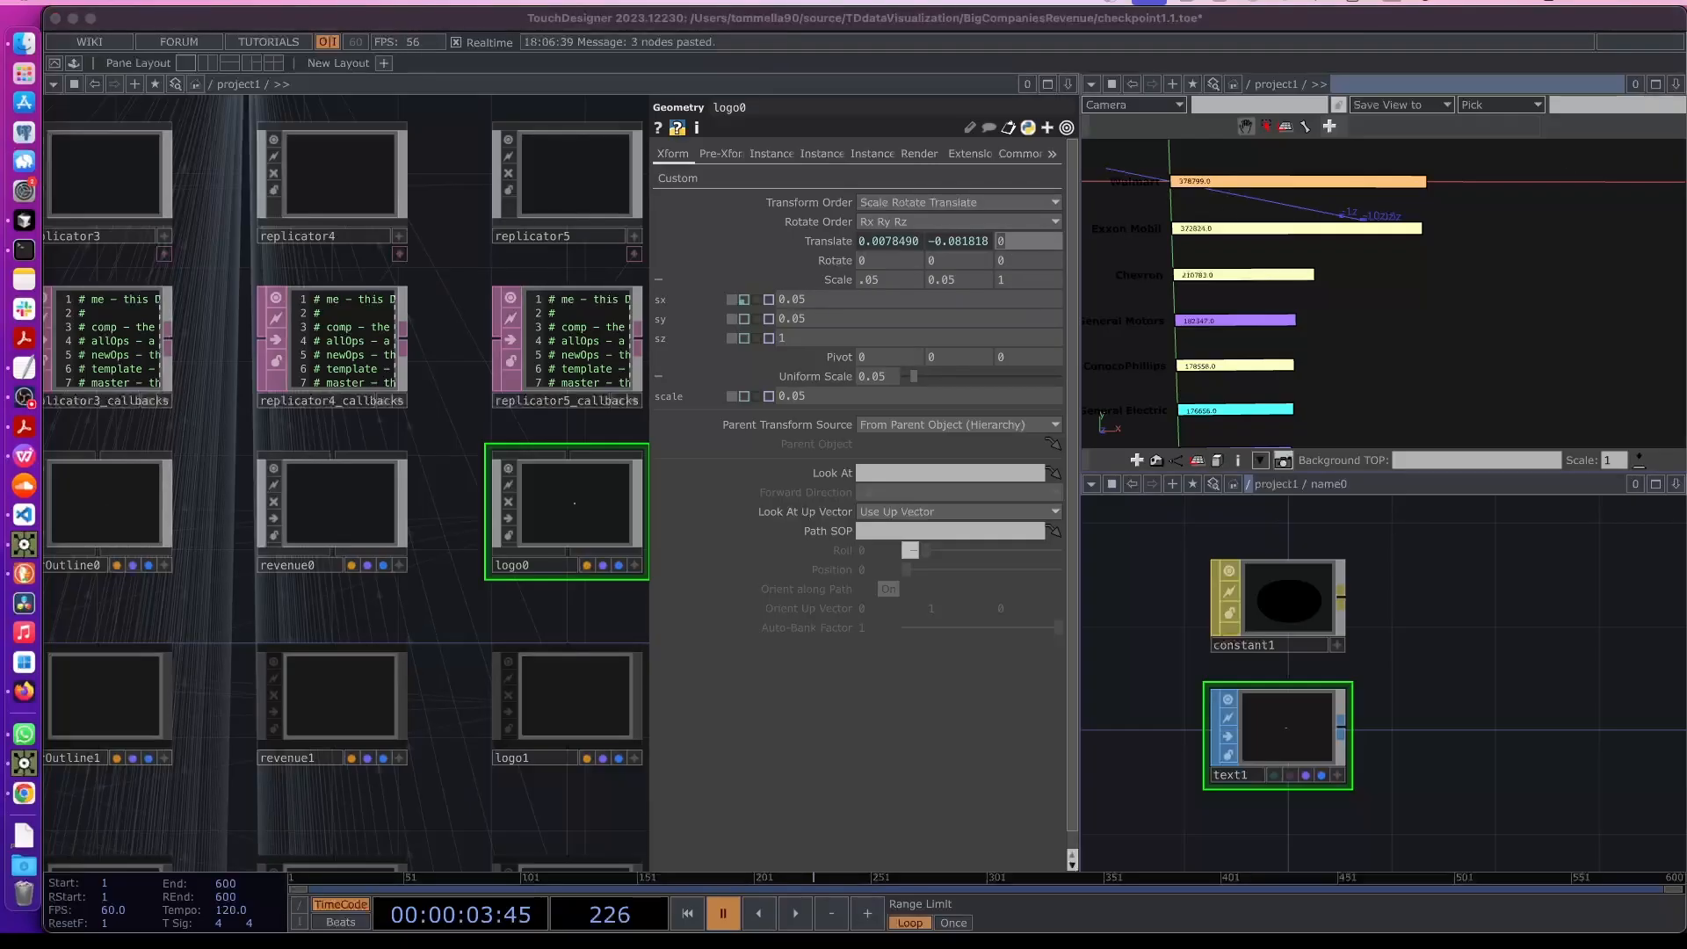
- Set logo0's z translate to 0.01
{"action": "left_click", "coordinate": [828, 241]}
{"action": "left_click", "coordinate": [1036, 247]}
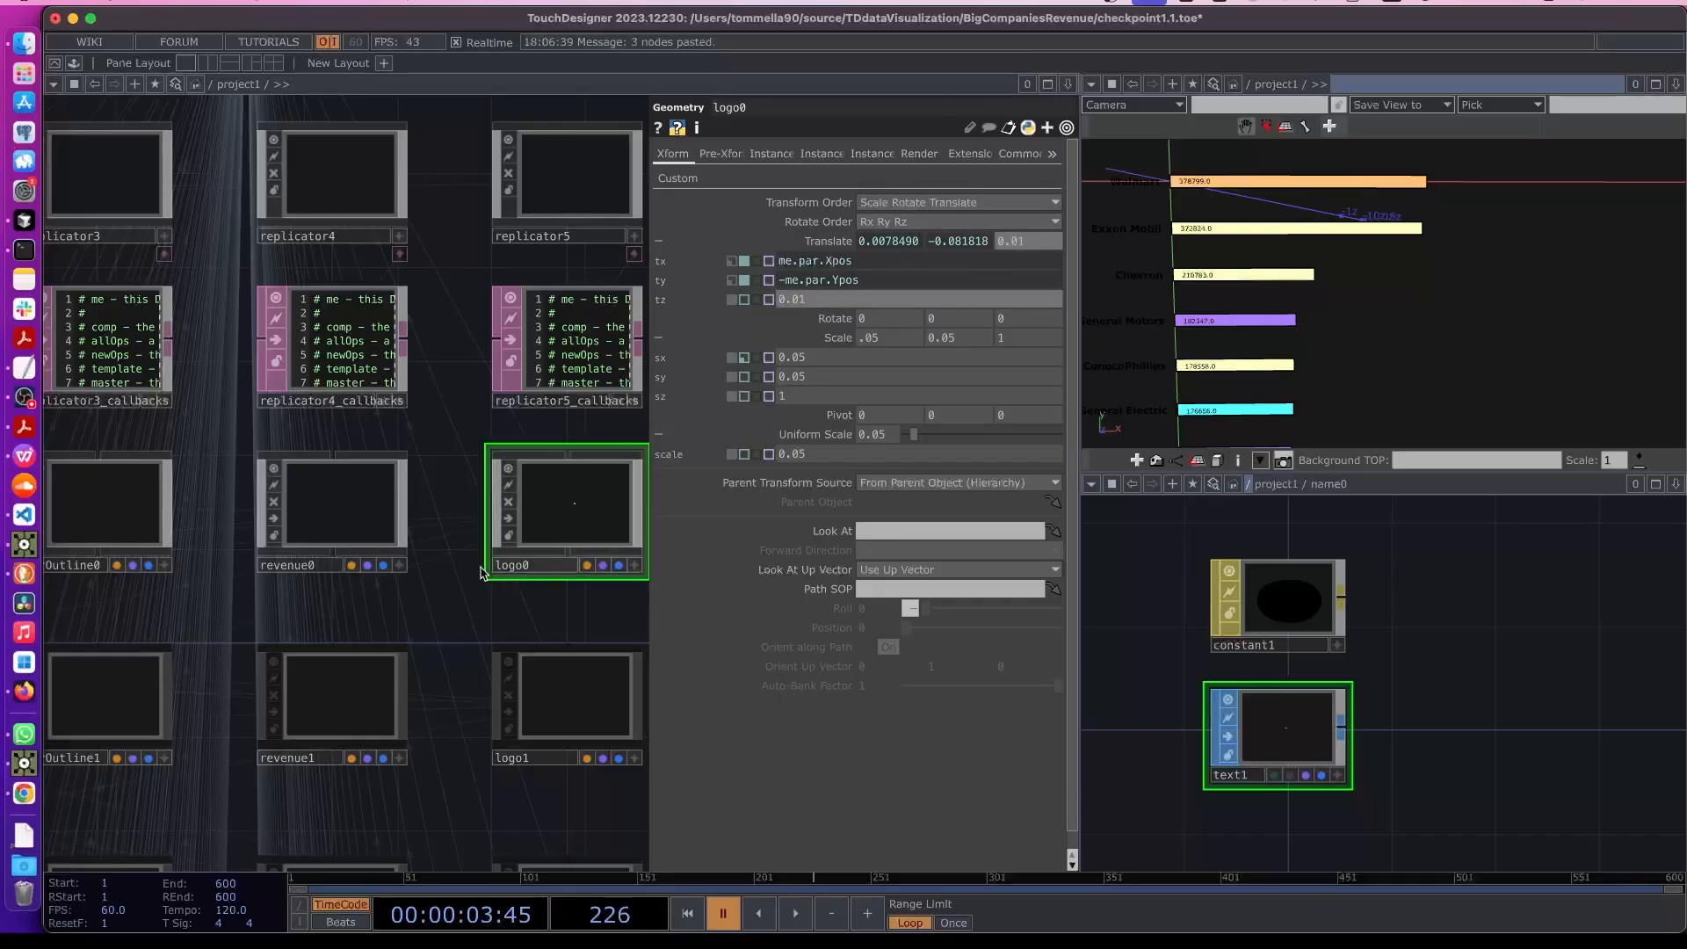
- Enter logo0 to inspect its color and rectangle operators, then return to the parent network
{"action": "scroll", "coordinate": [463, 592], "scroll_direction": "right", "scroll_amount": 3}
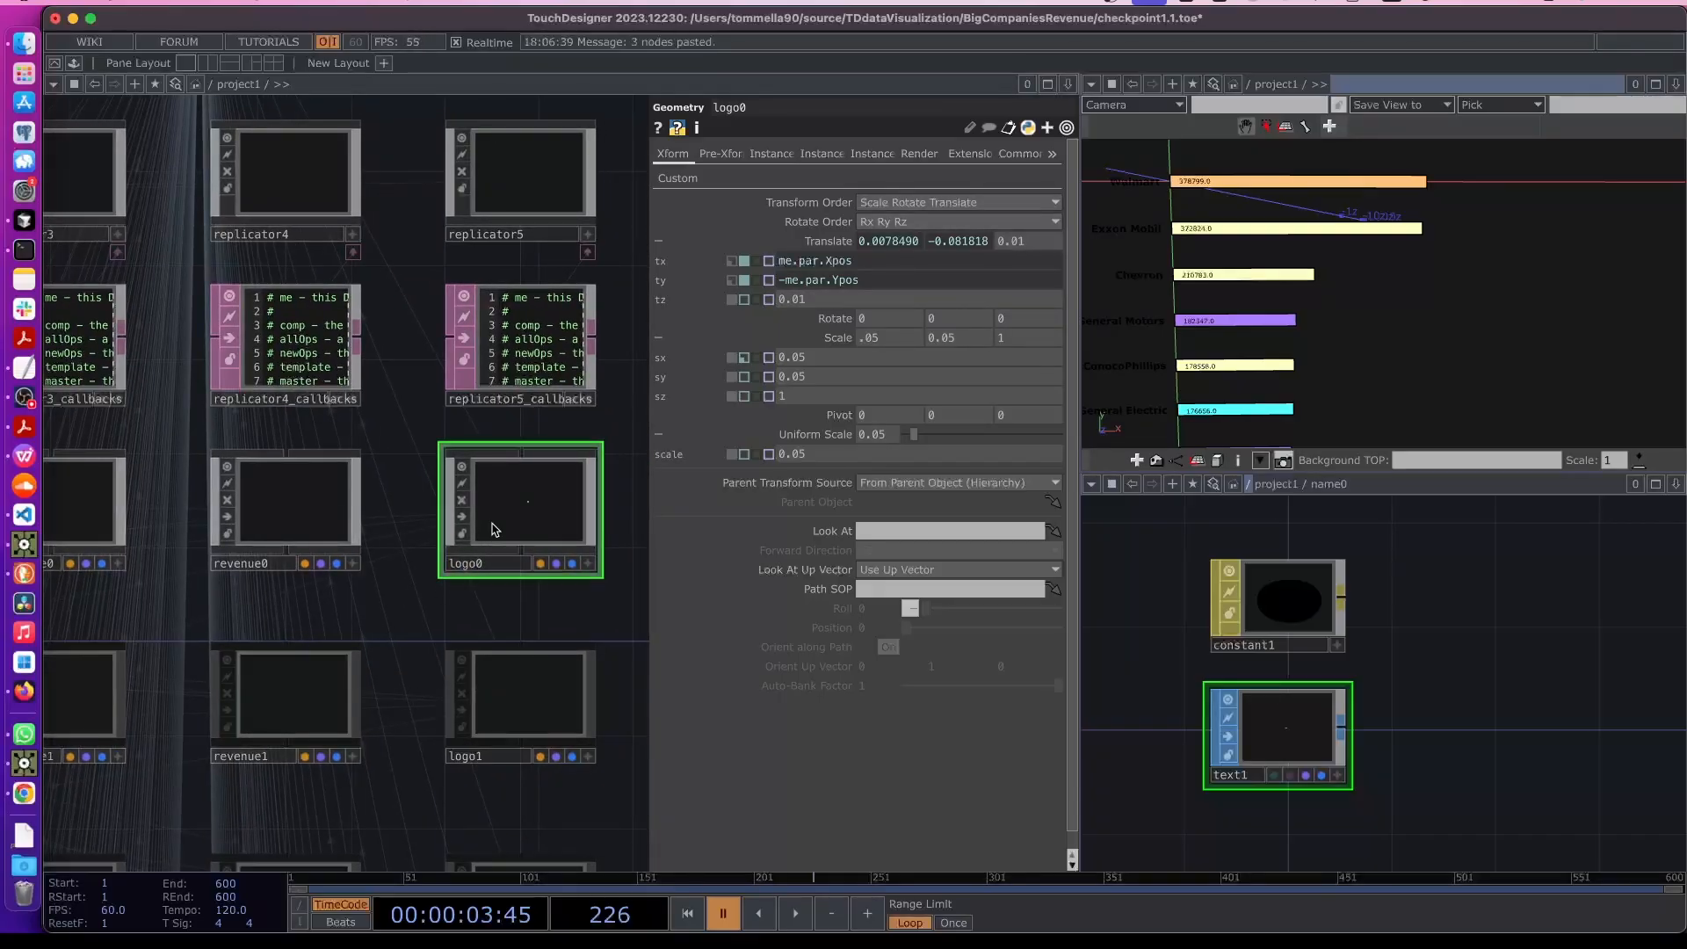
{"action": "key", "text": "i"}
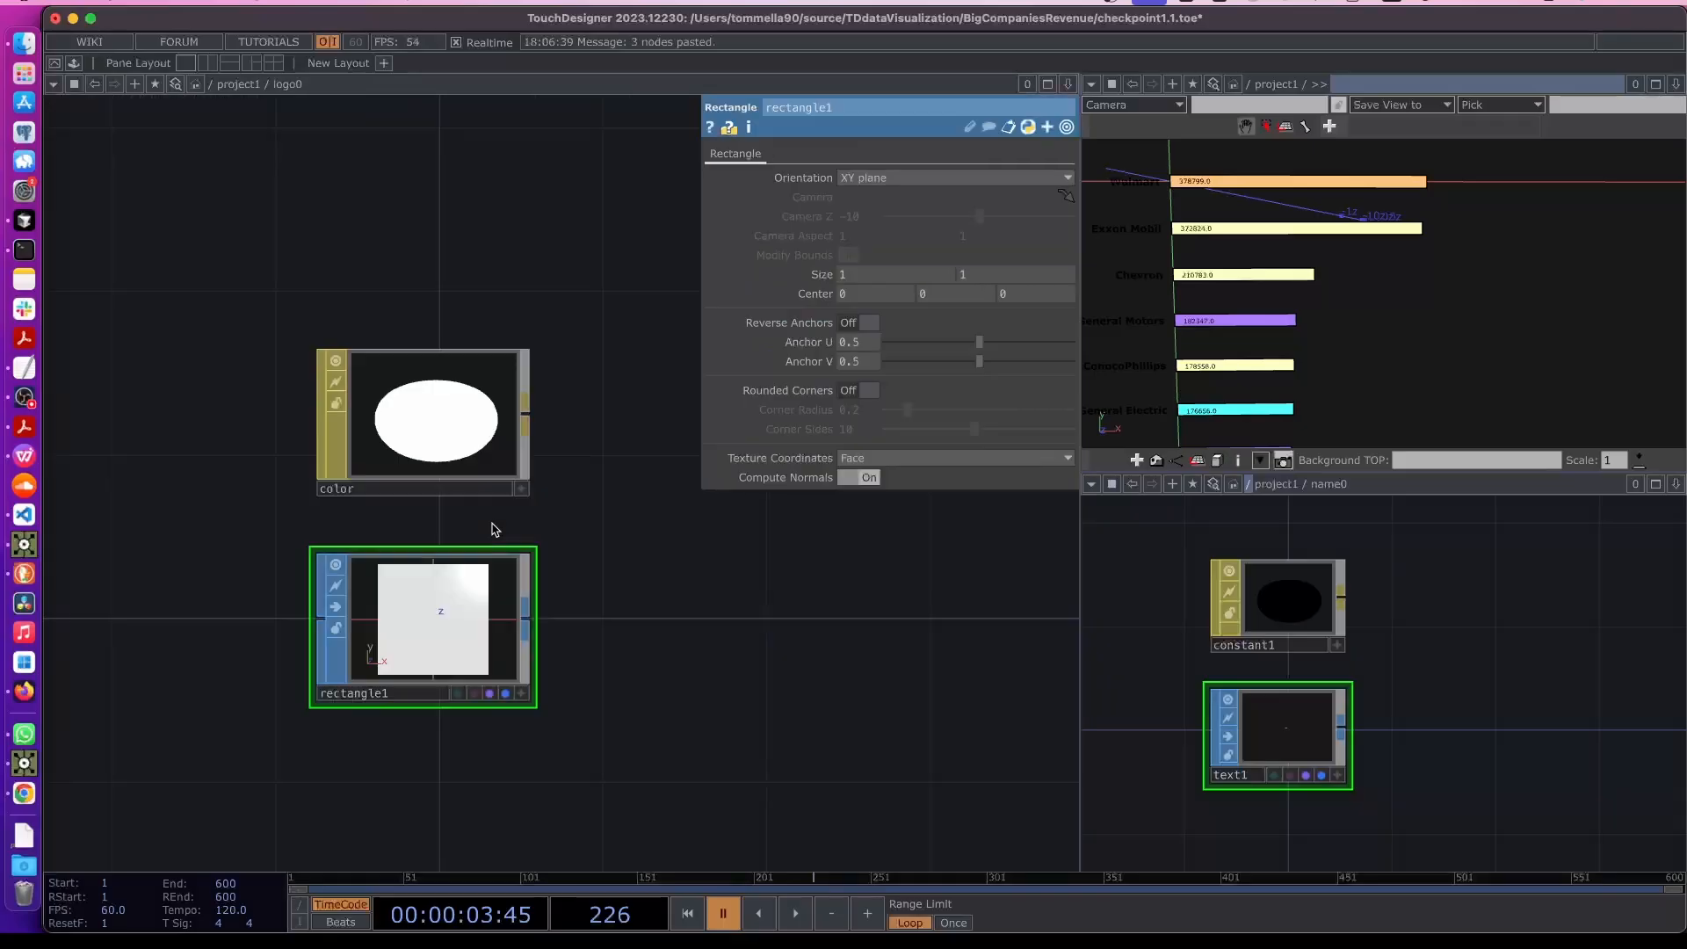
{"action": "left_click", "coordinate": [403, 424]}
{"action": "scroll", "coordinate": [445, 622], "scroll_direction": "right", "scroll_amount": 3}
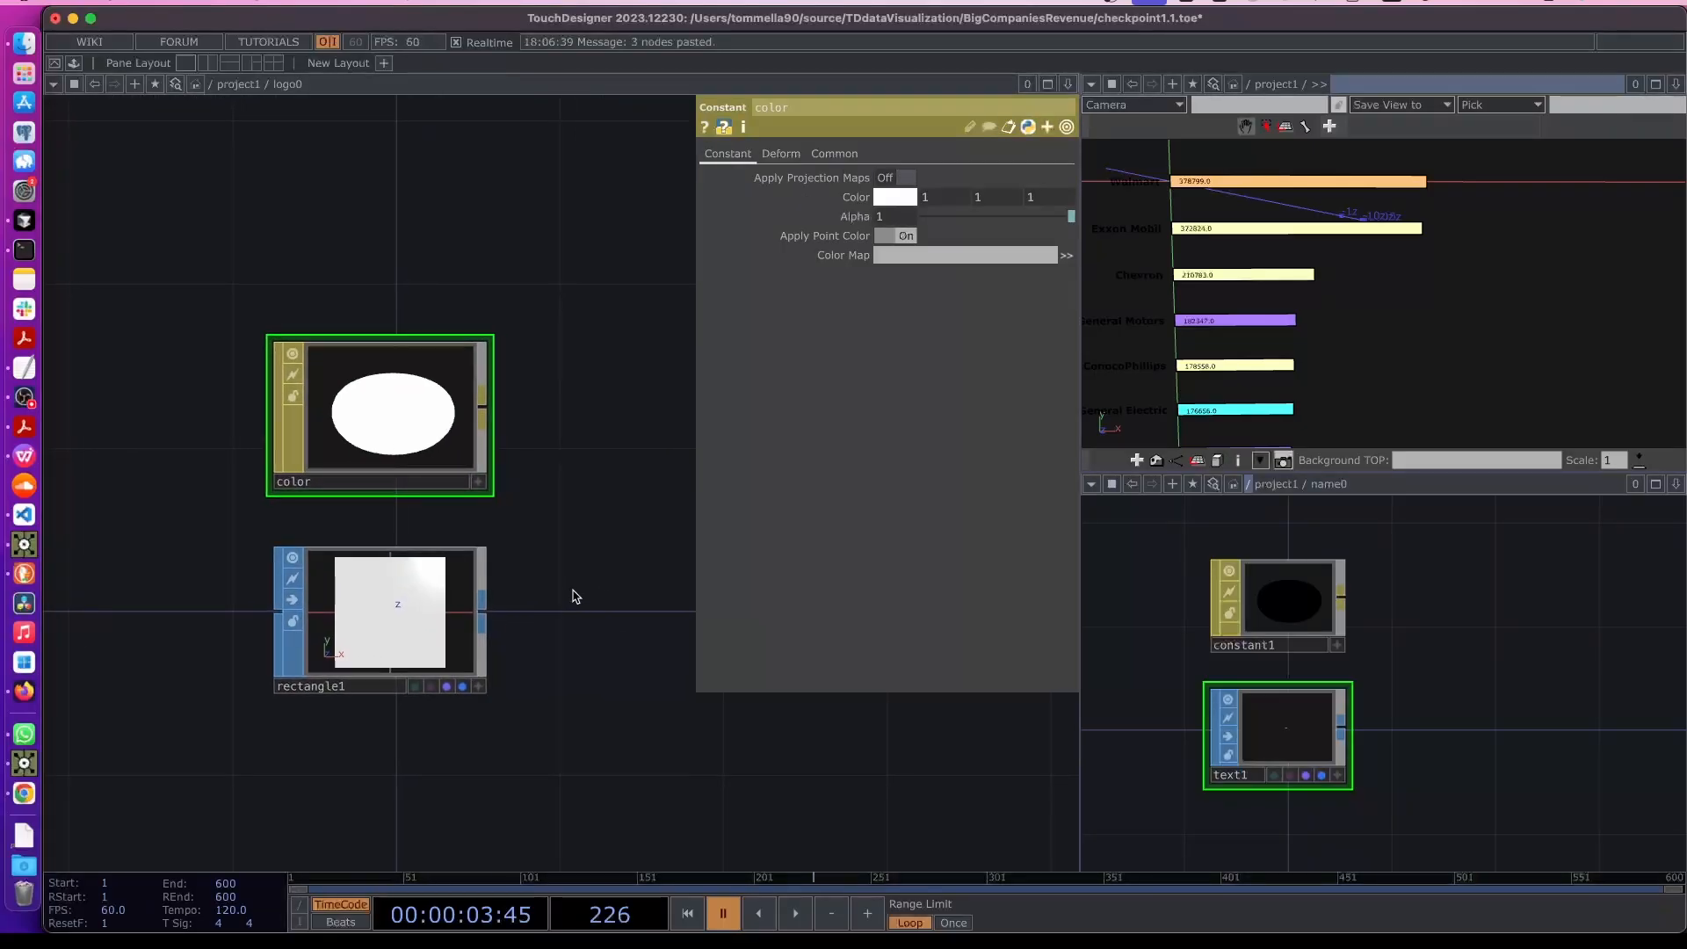
{"action": "key", "text": "p"}
{"action": "key", "text": "u"}
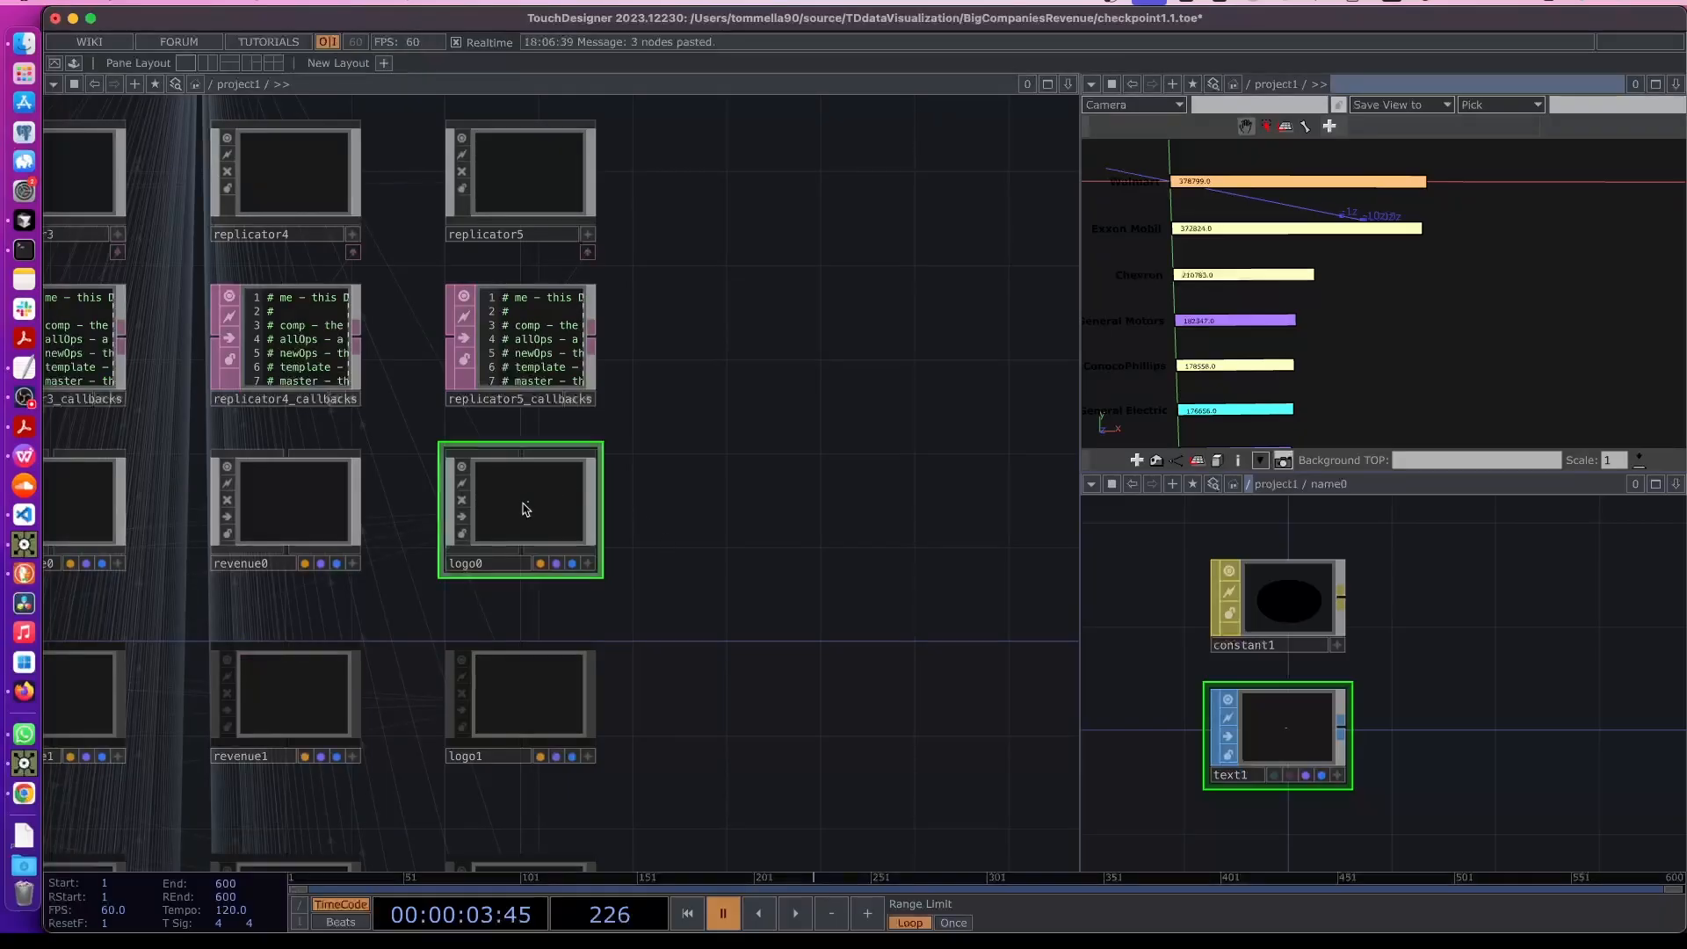
{"action": "key", "text": "p"}
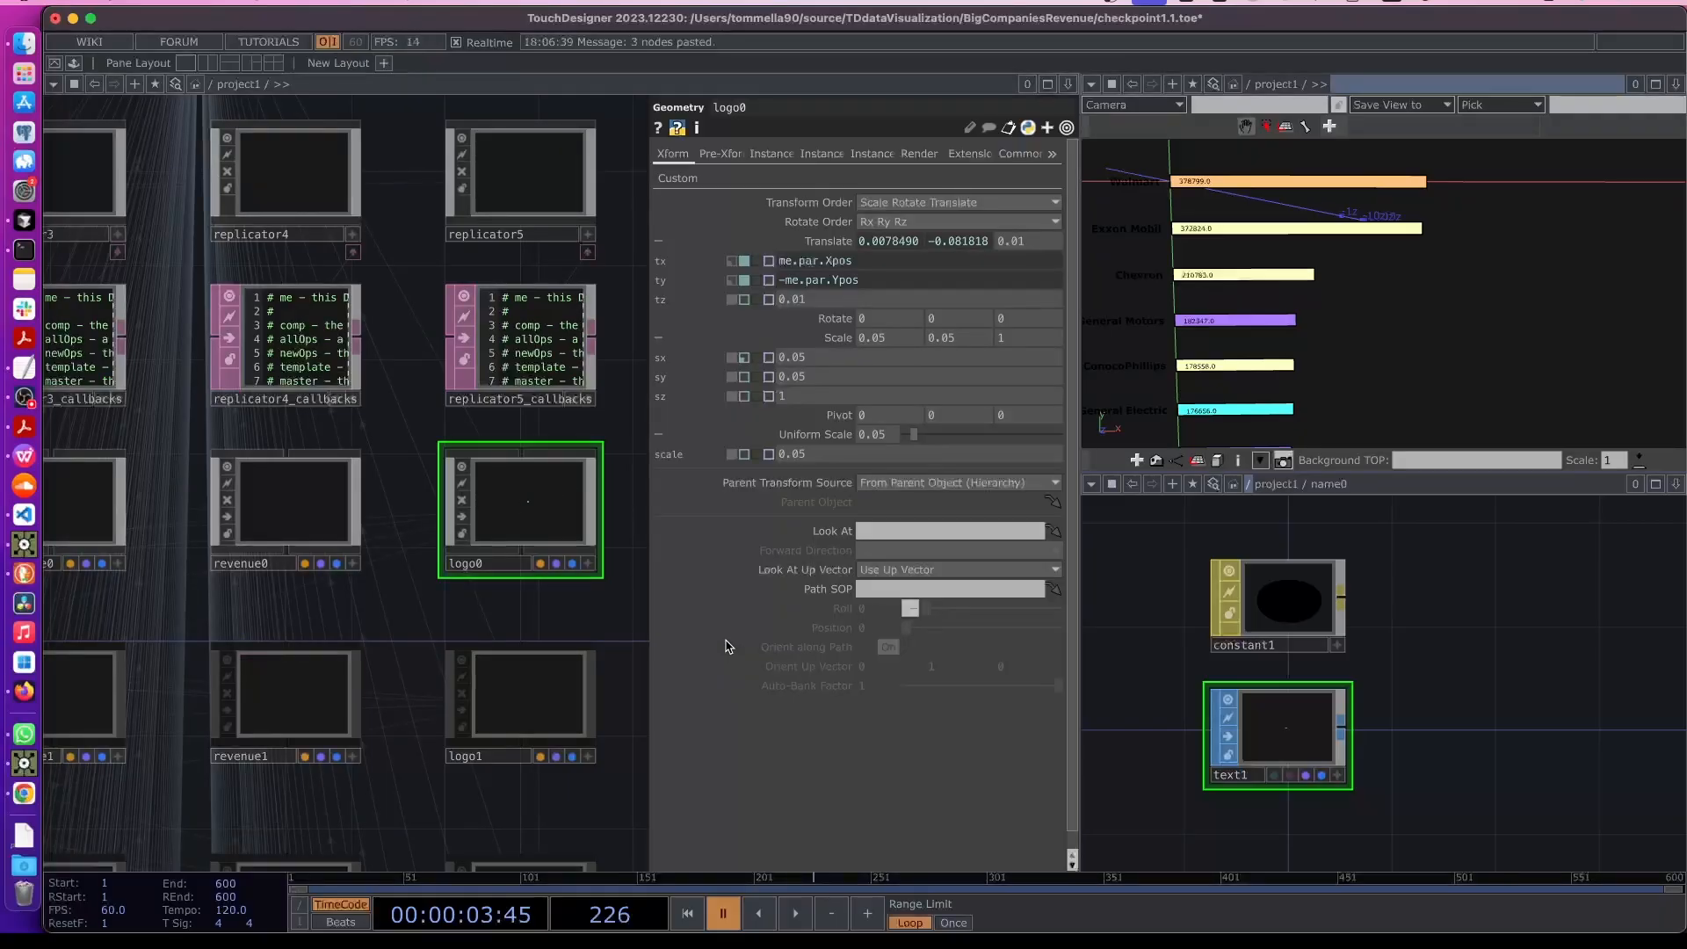
- Recreate all of replicator5's operators so the logo components are regenerated
{"action": "left_click", "coordinate": [831, 423]}
{"action": "left_click", "coordinate": [808, 239]}
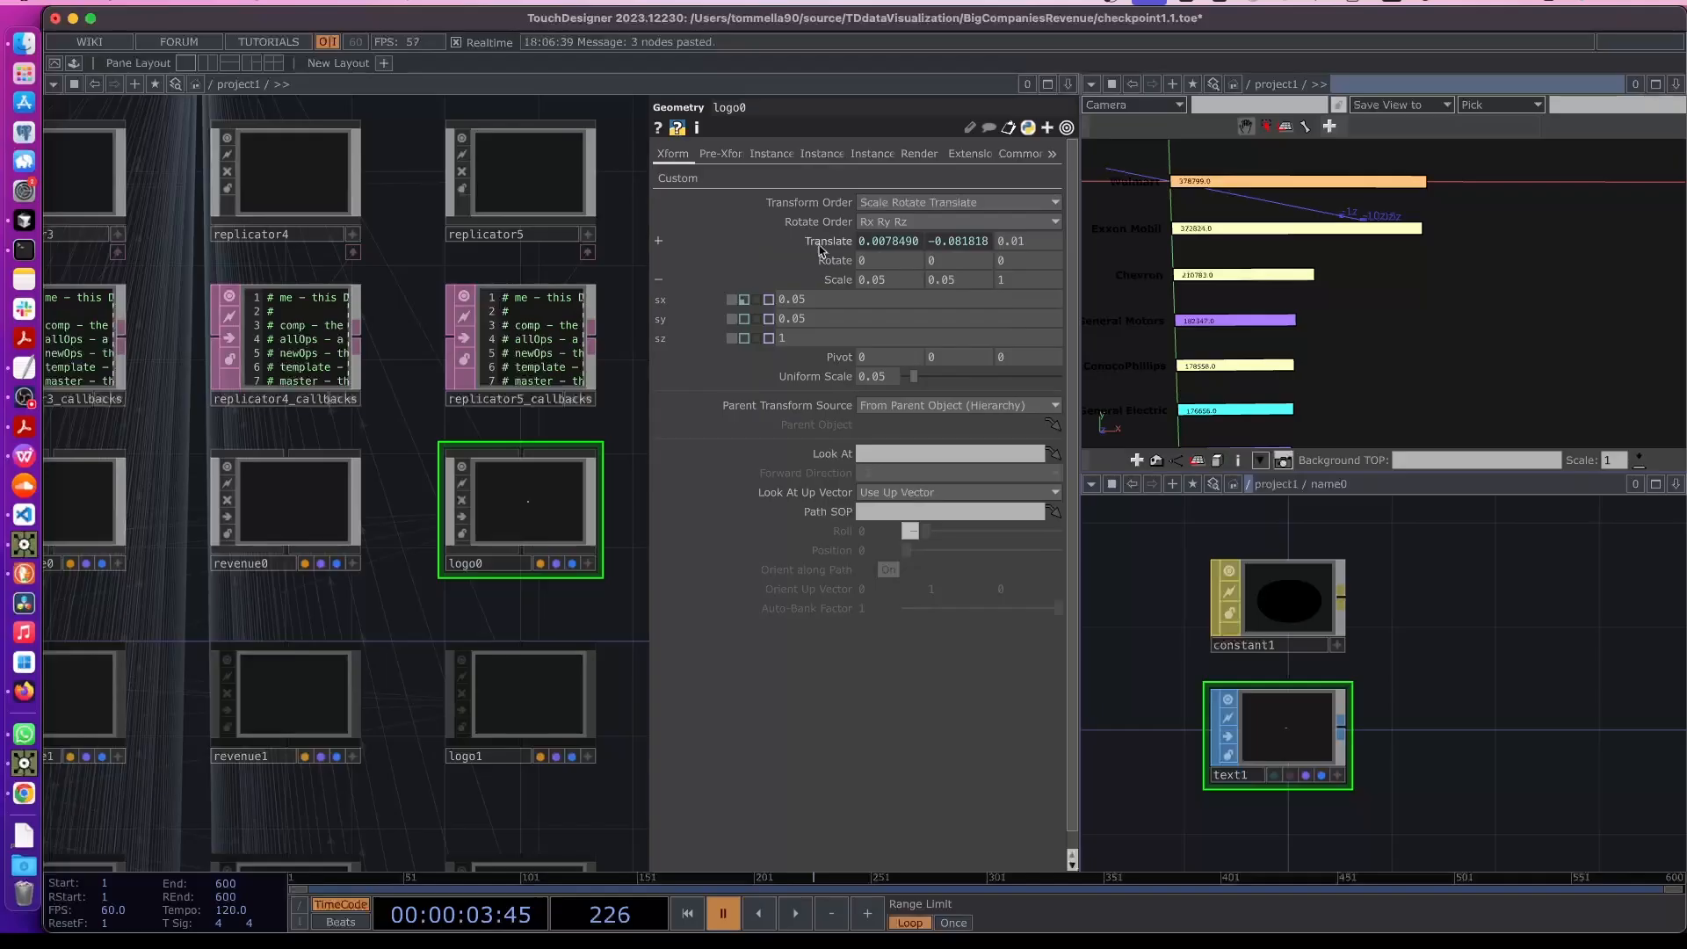
{"action": "left_click", "coordinate": [826, 278]}
{"action": "left_click_drag", "start_coordinate": [624, 440], "coordinate": [521, 457]}
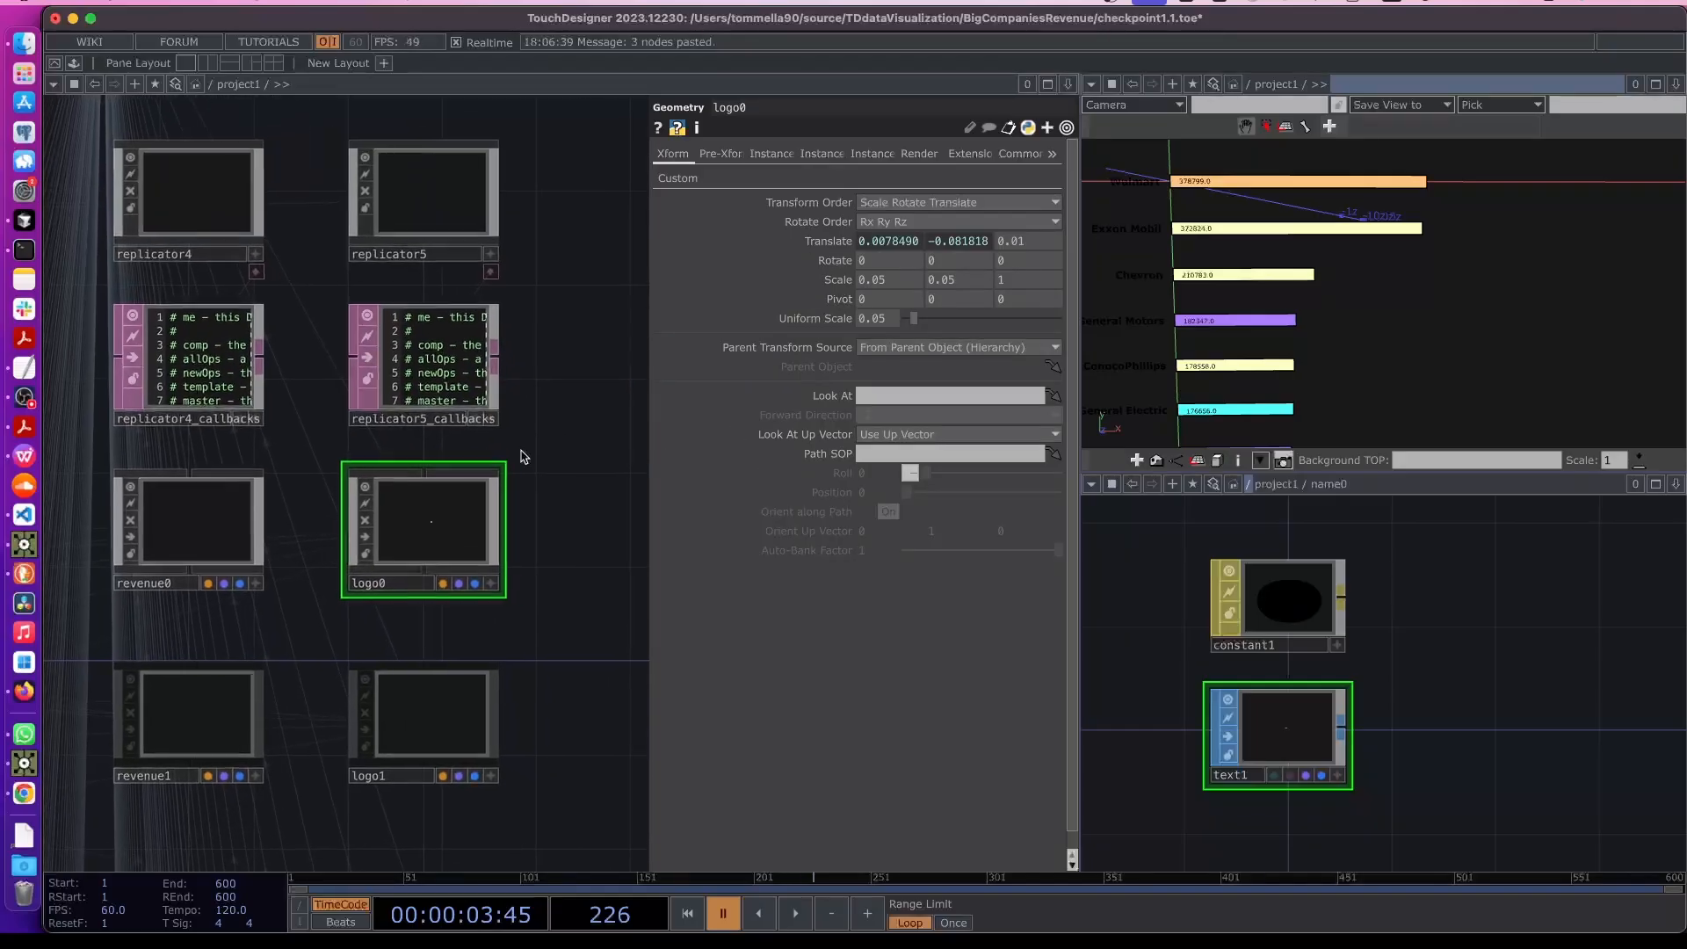
{"action": "left_click", "coordinate": [417, 223]}
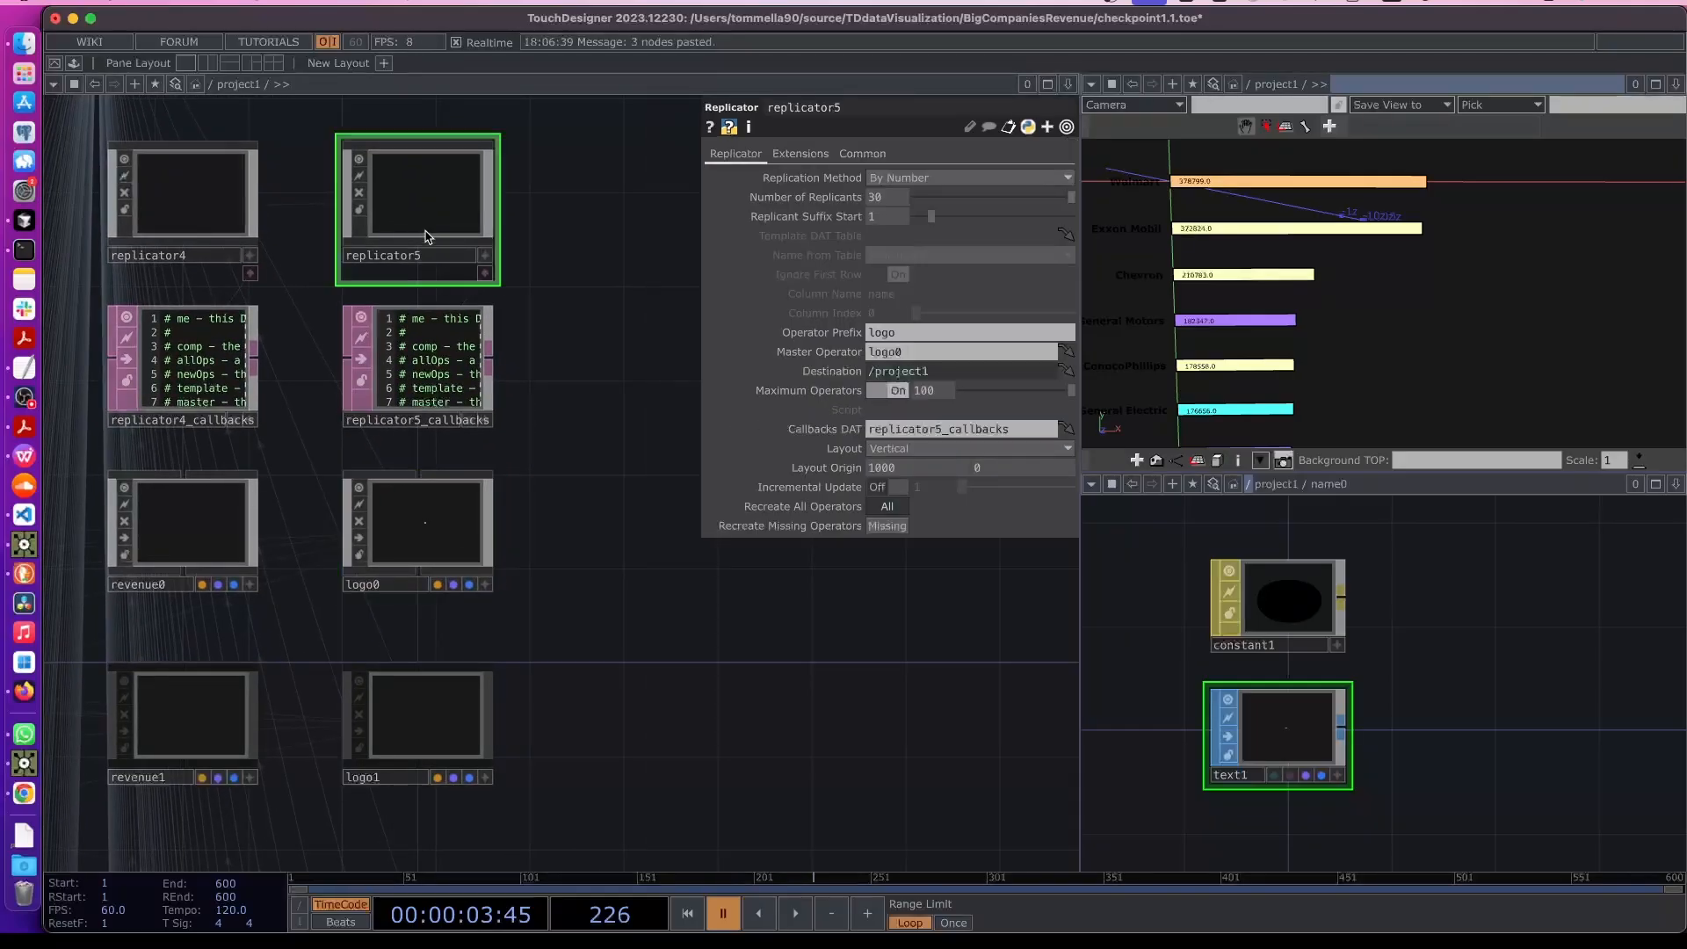
{"action": "left_click", "coordinate": [839, 506]}
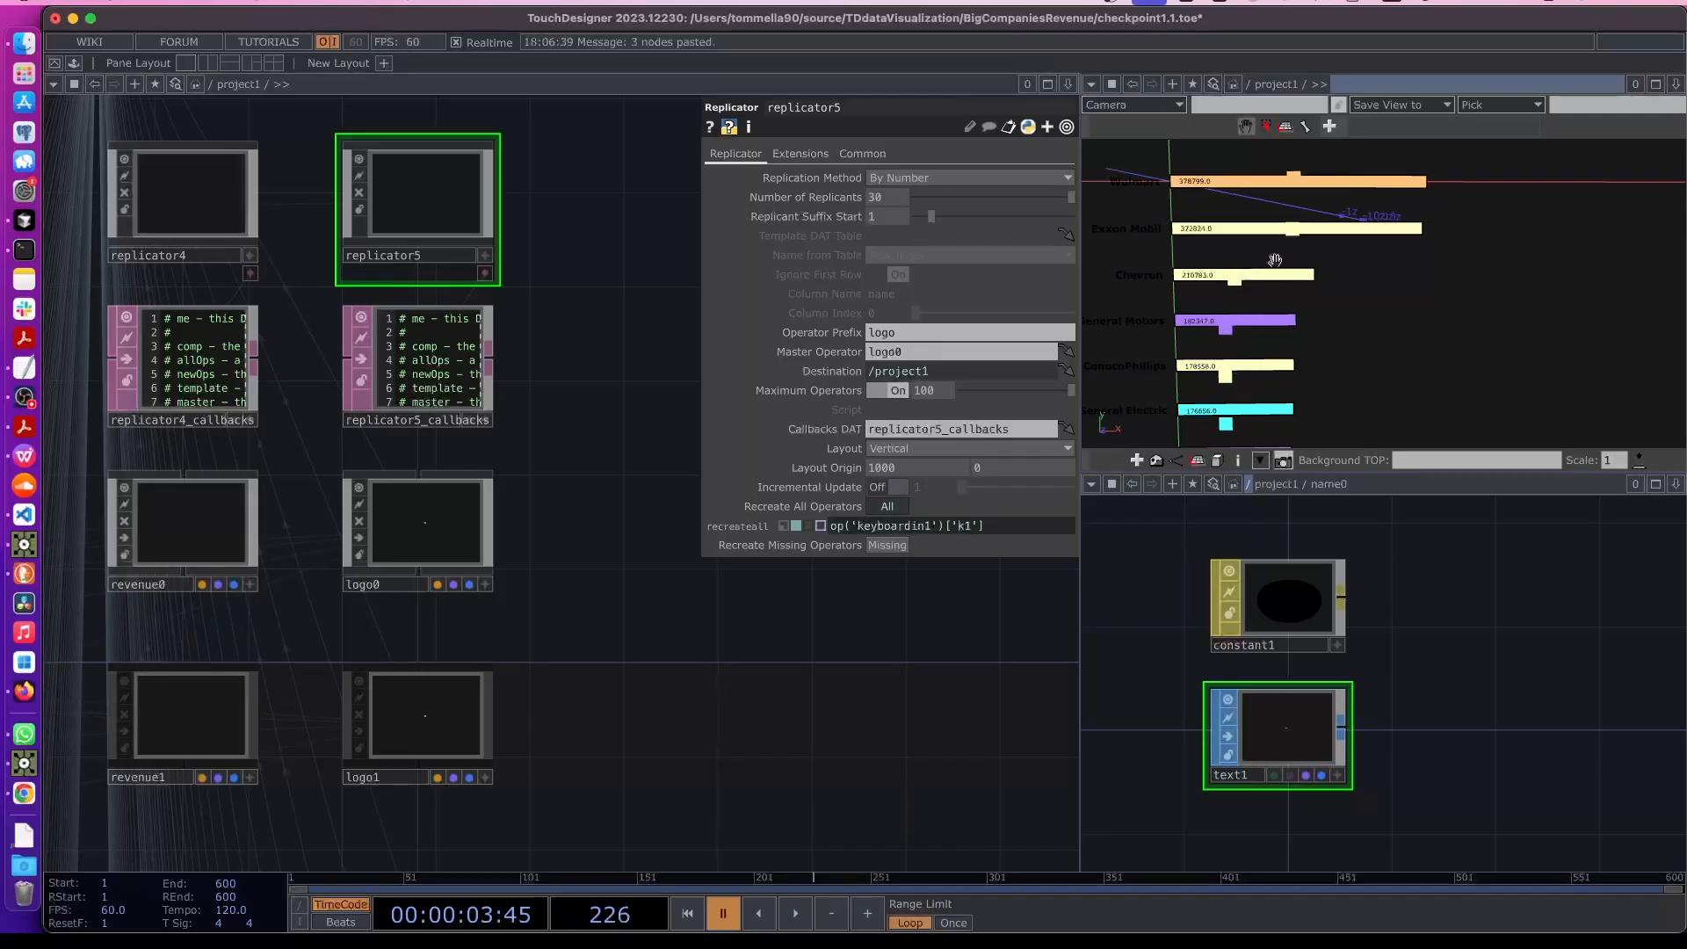
- Open a floating viewer of null3's output and place it at the lower right of the screen
{"action": "left_click", "coordinate": [1297, 237]}
{"action": "scroll", "coordinate": [1297, 234], "scroll_direction": "down", "scroll_amount": 5}
{"action": "scroll", "coordinate": [1297, 233], "scroll_direction": "up", "scroll_amount": 1}
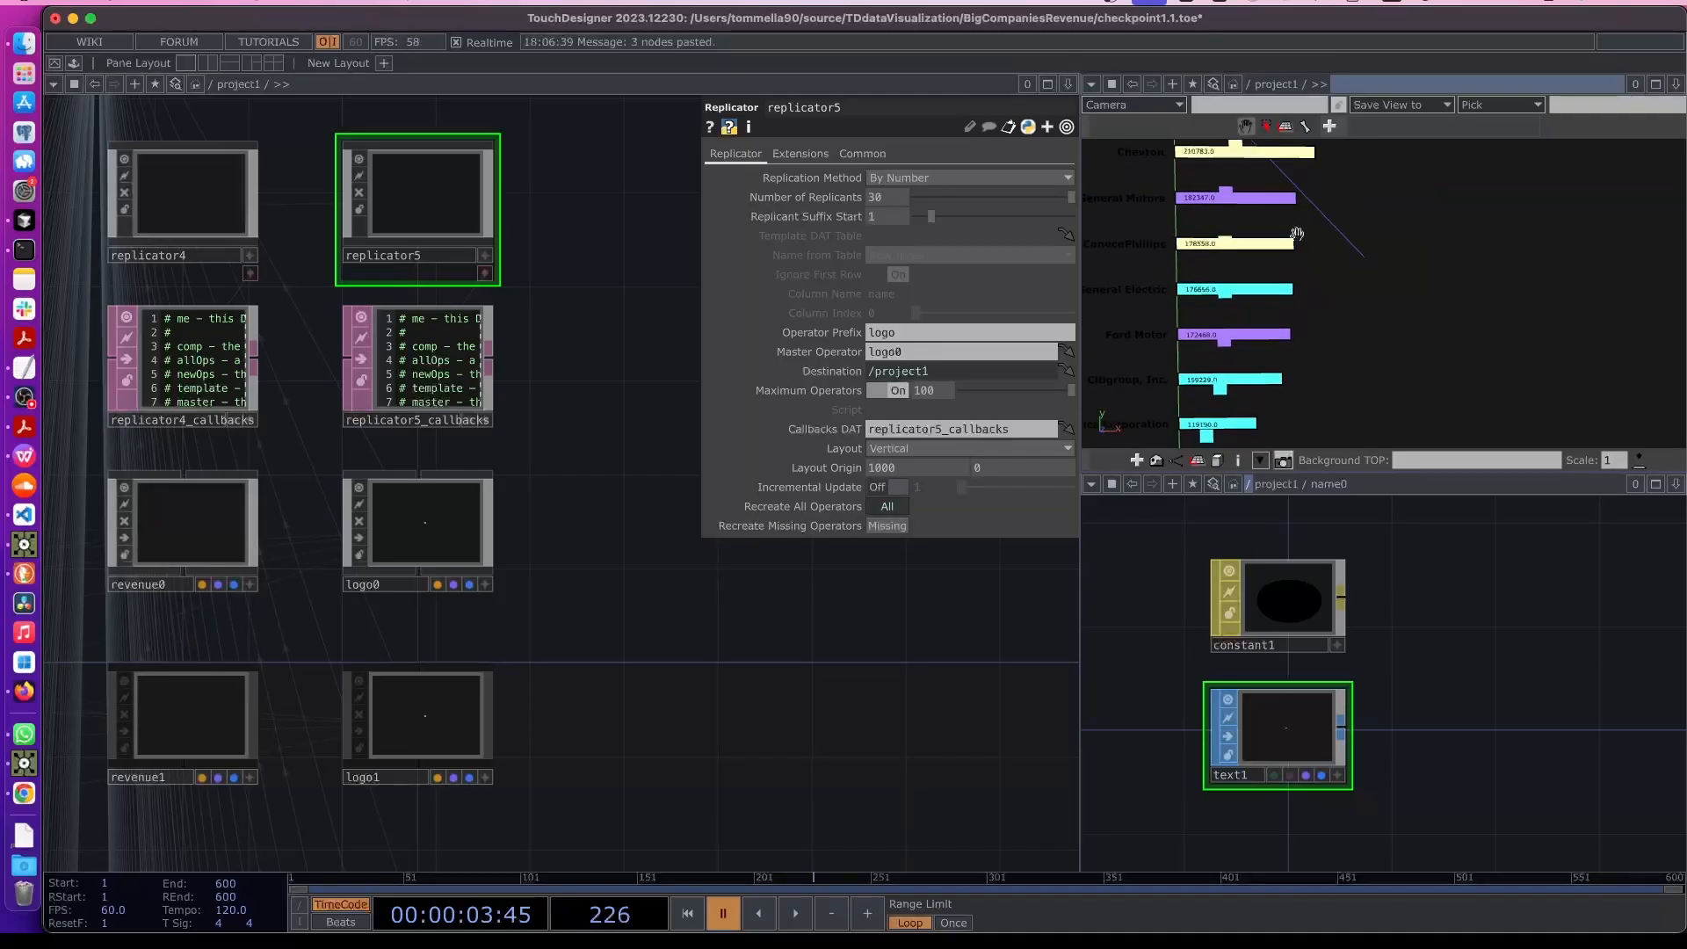
{"action": "left_click", "coordinate": [23, 398]}
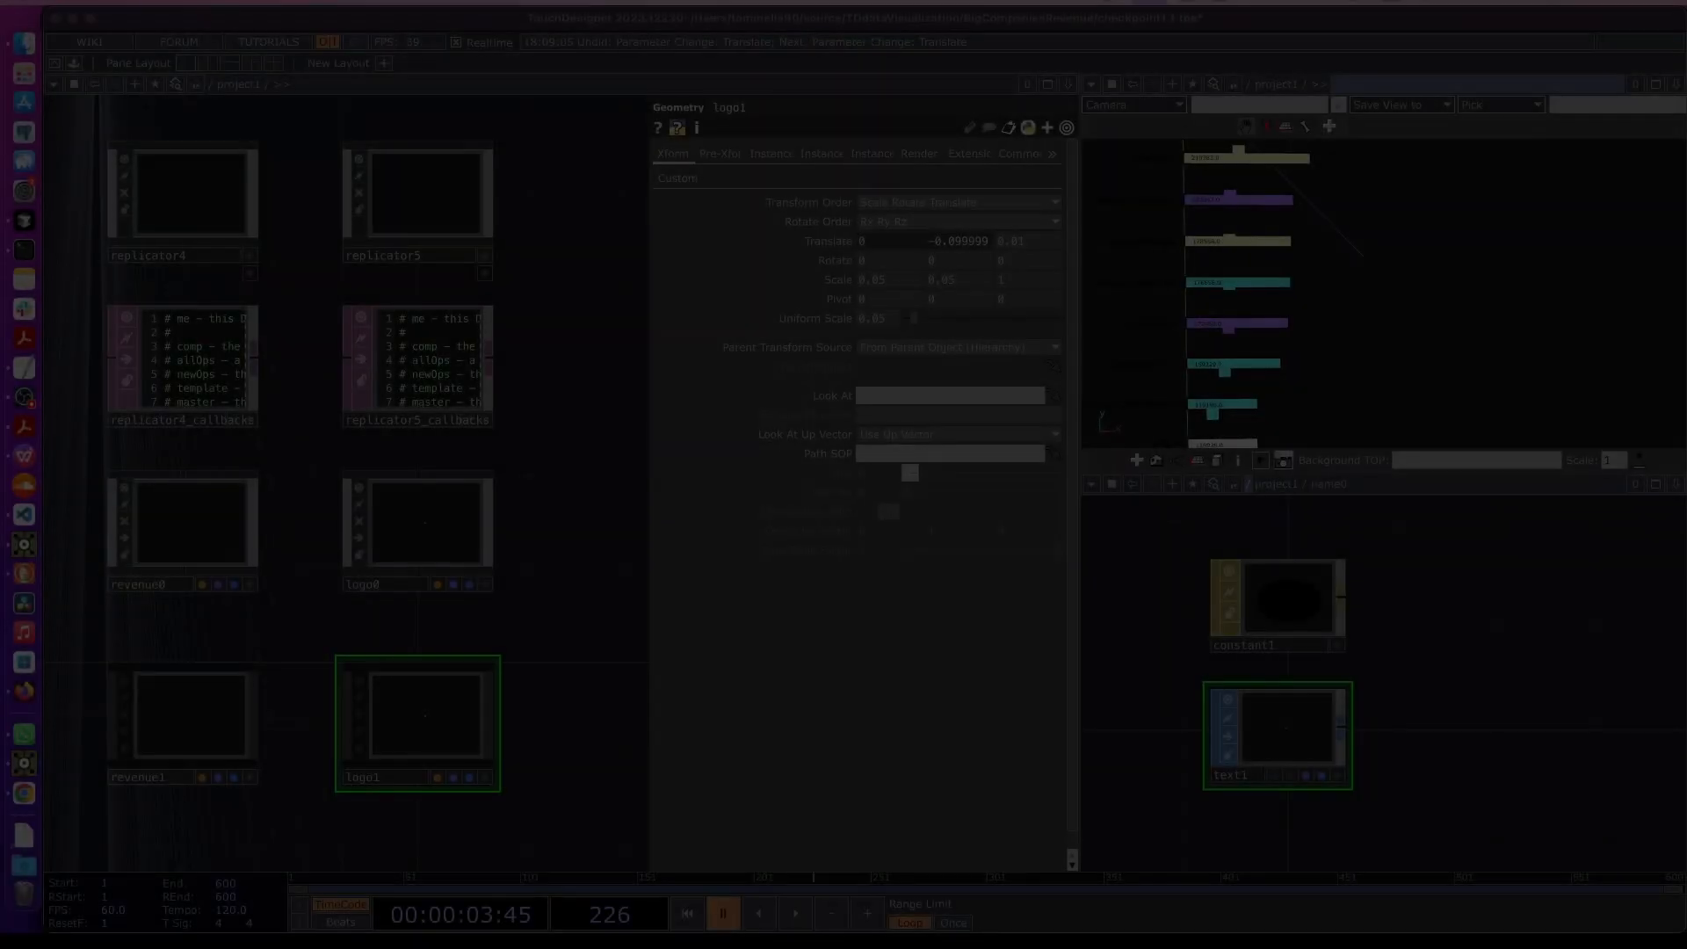
{"action": "scroll", "coordinate": [478, 445], "scroll_direction": "right", "scroll_amount": 5}
{"action": "scroll", "coordinate": [478, 445], "scroll_direction": "up", "scroll_amount": 3}
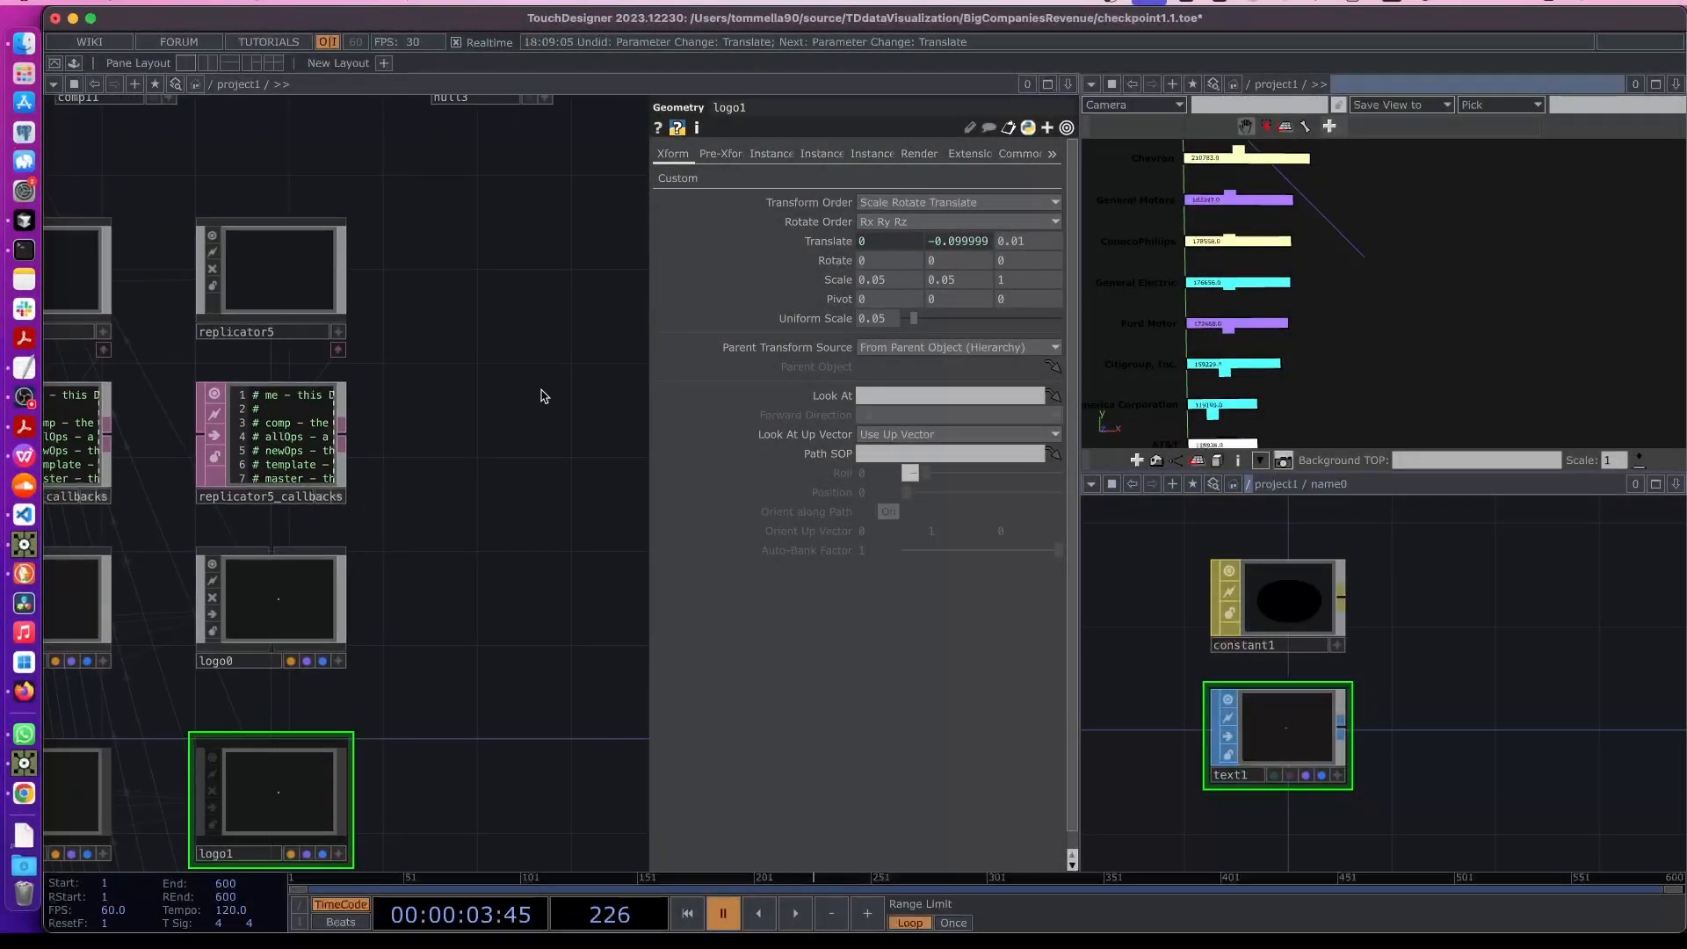
{"action": "right_click", "coordinate": [369, 162]}
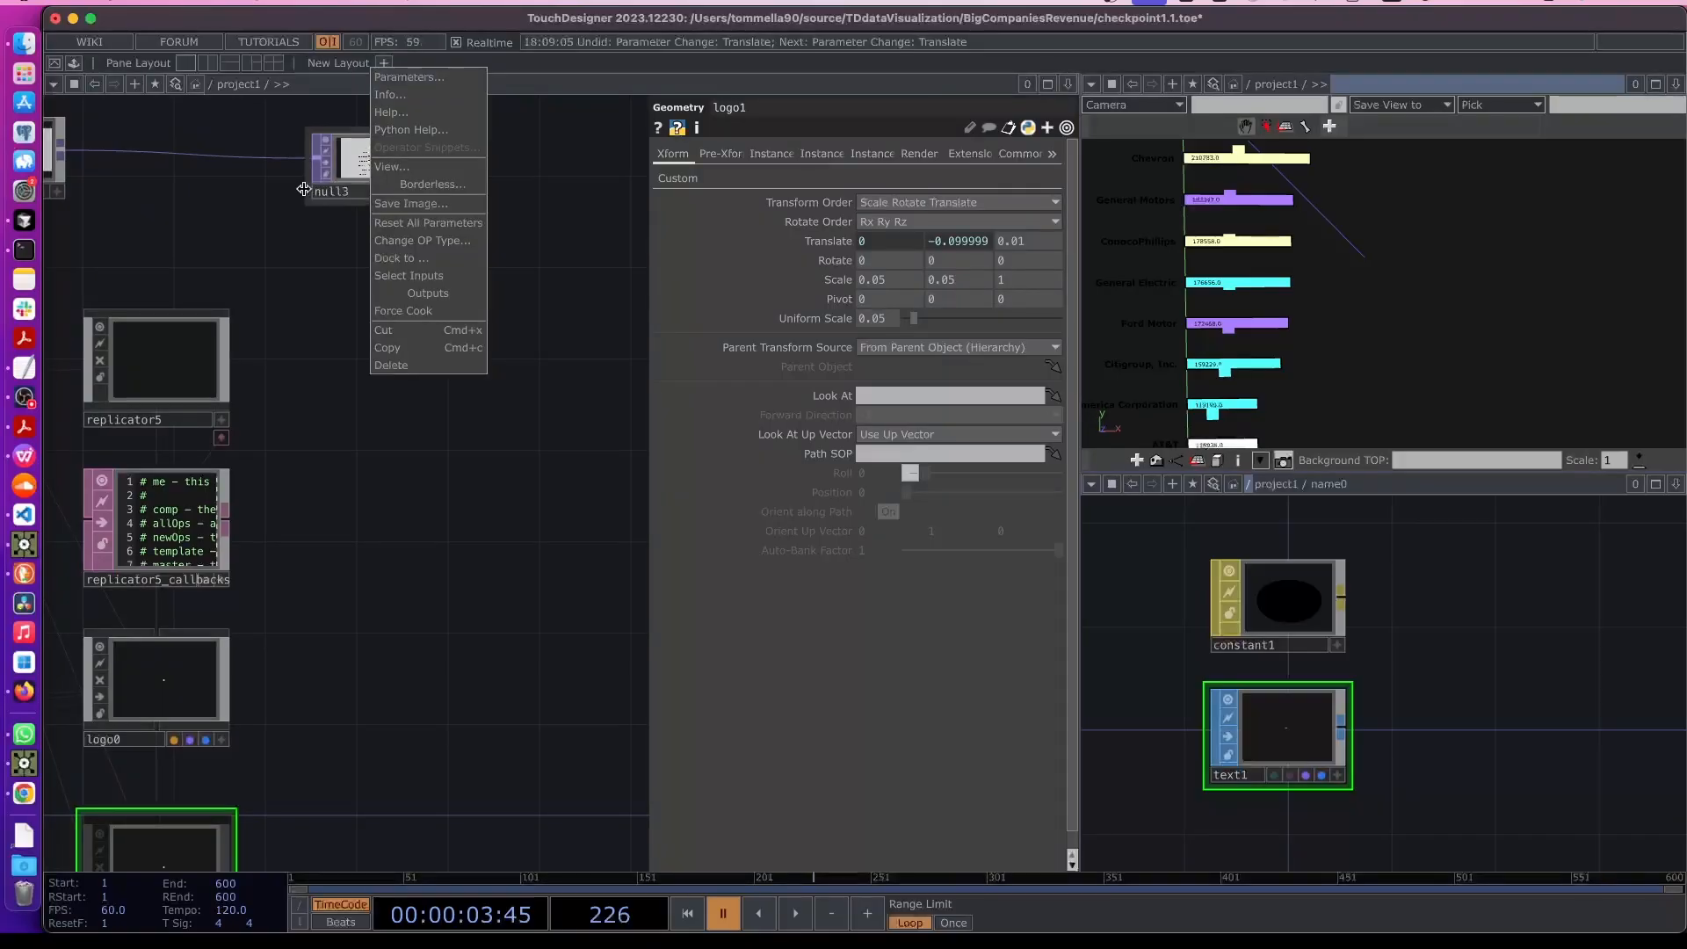
{"action": "left_click", "coordinate": [391, 167]}
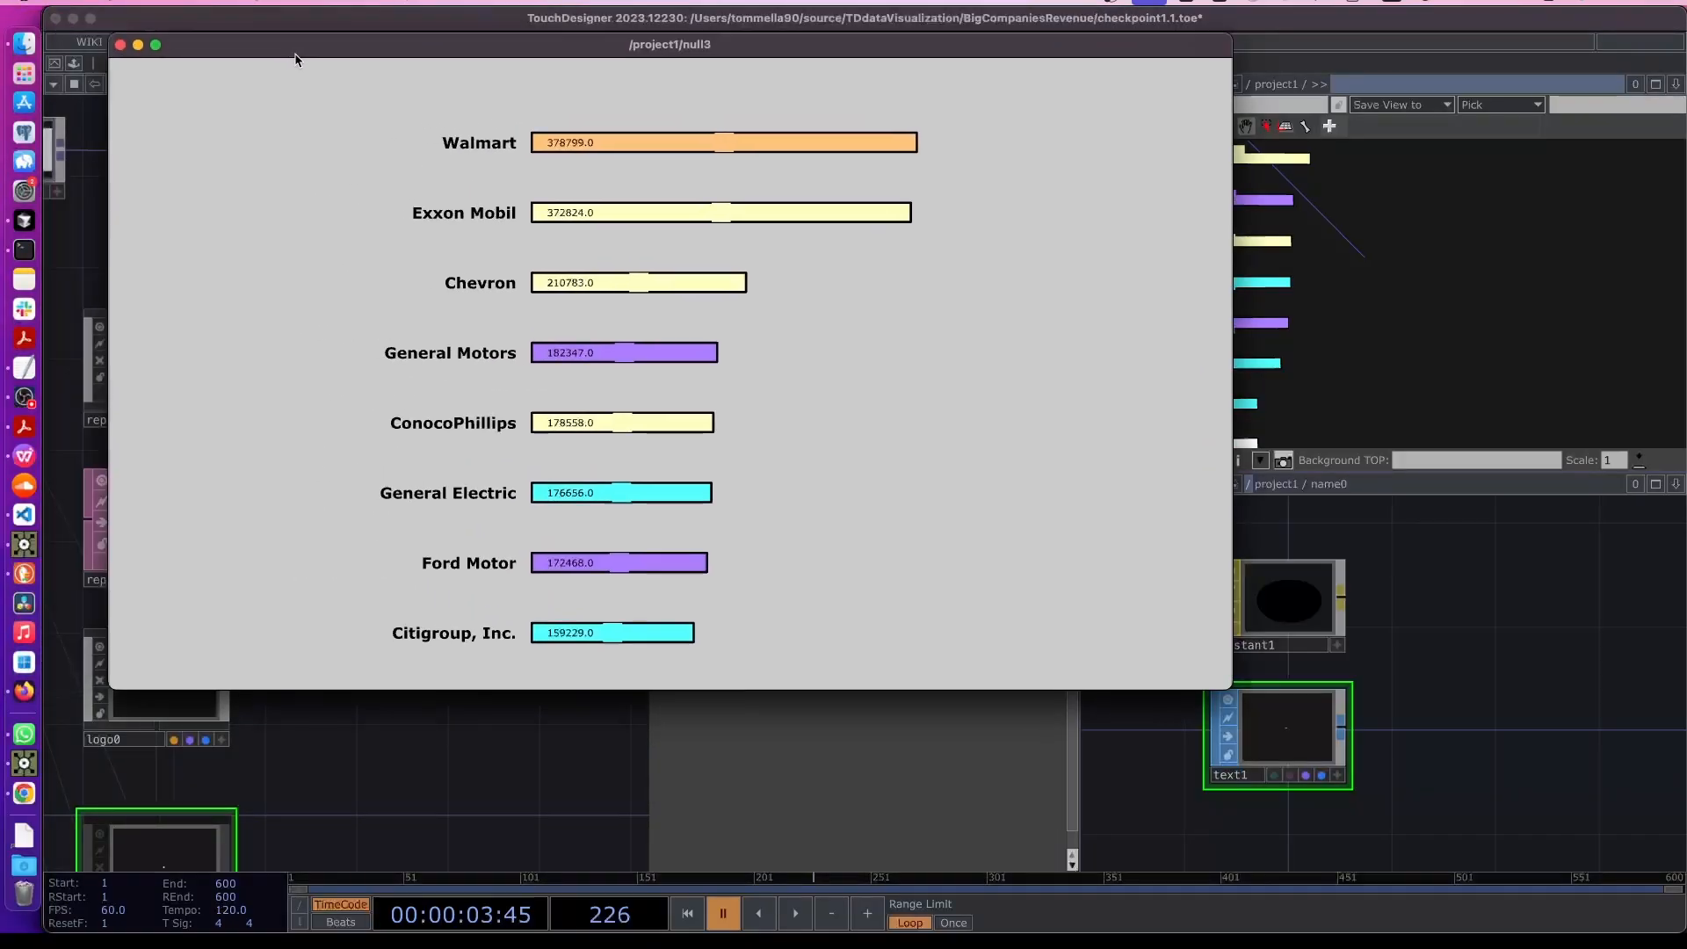
{"action": "left_click", "coordinate": [183, 63]}
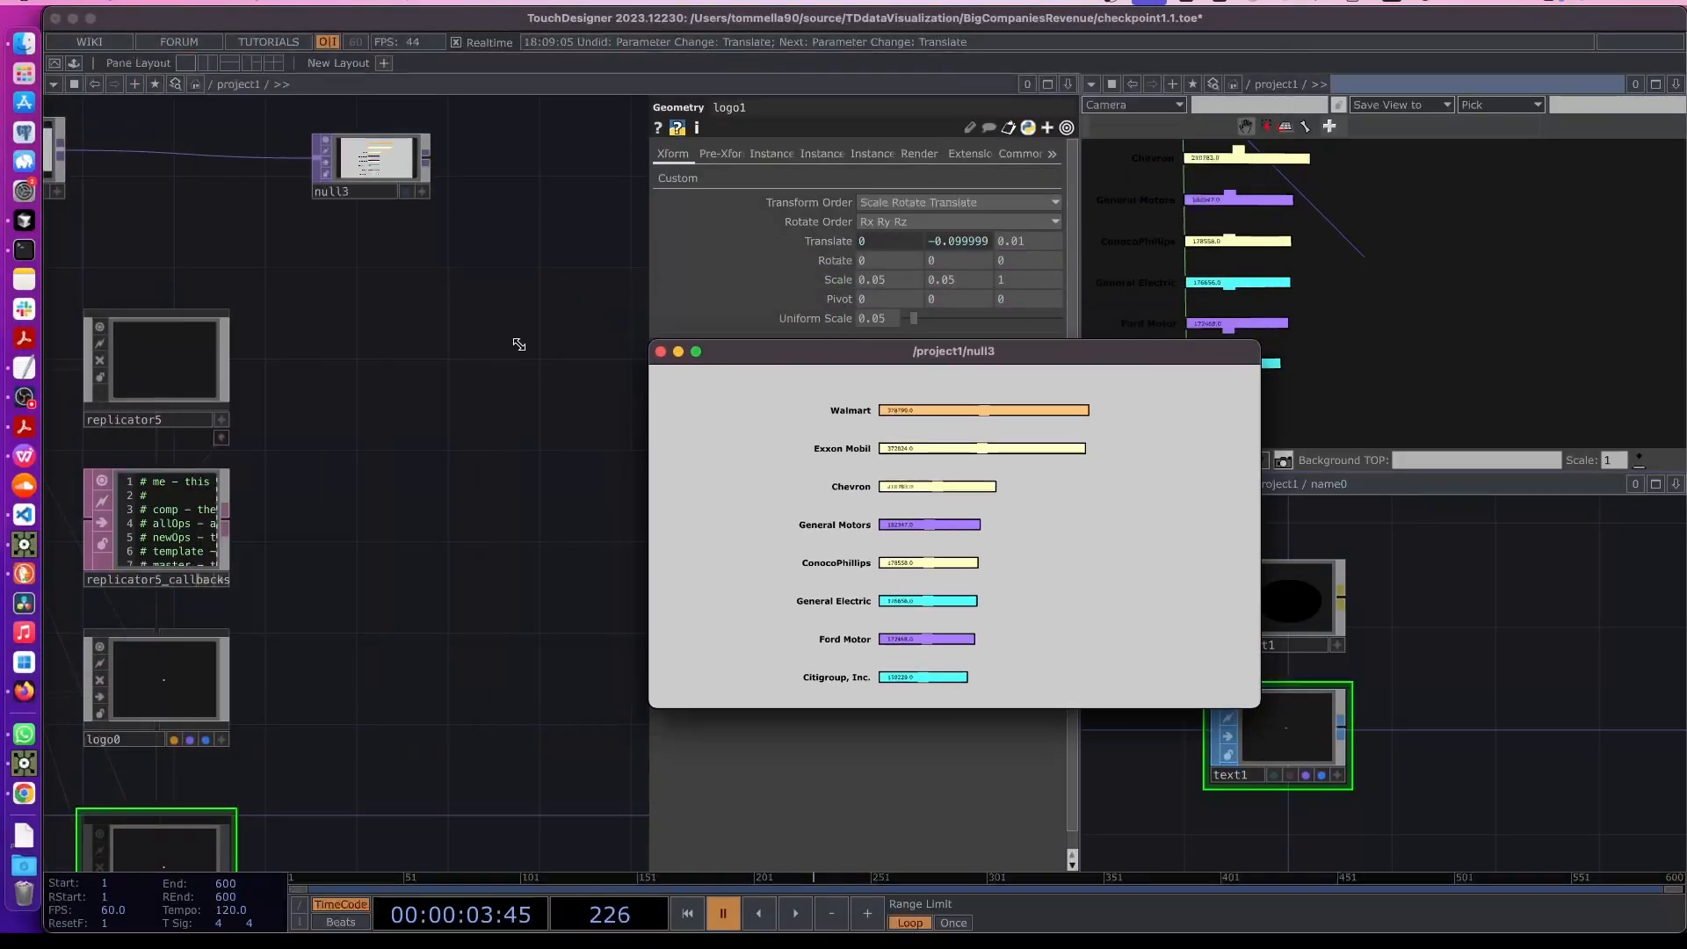
{"action": "left_click_drag", "start_coordinate": [870, 360], "coordinate": [1299, 505]}
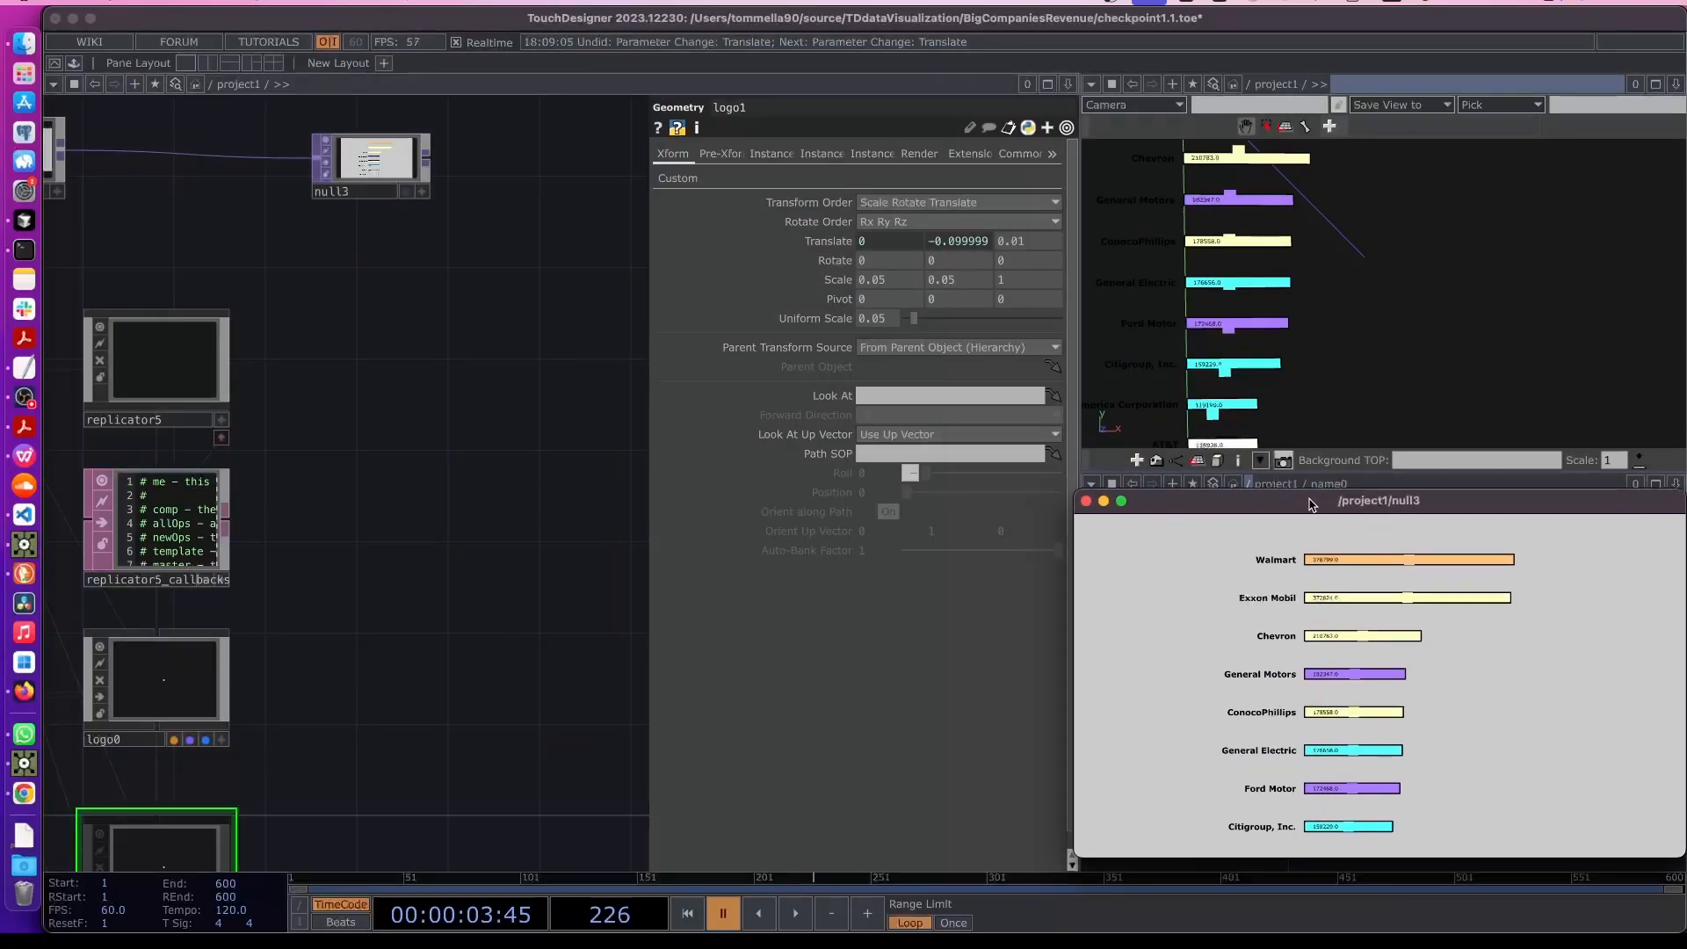
{"action": "left_click_drag", "start_coordinate": [301, 720], "coordinate": [514, 434]}
{"action": "scroll", "coordinate": [391, 634], "scroll_direction": "up", "scroll_amount": 1}
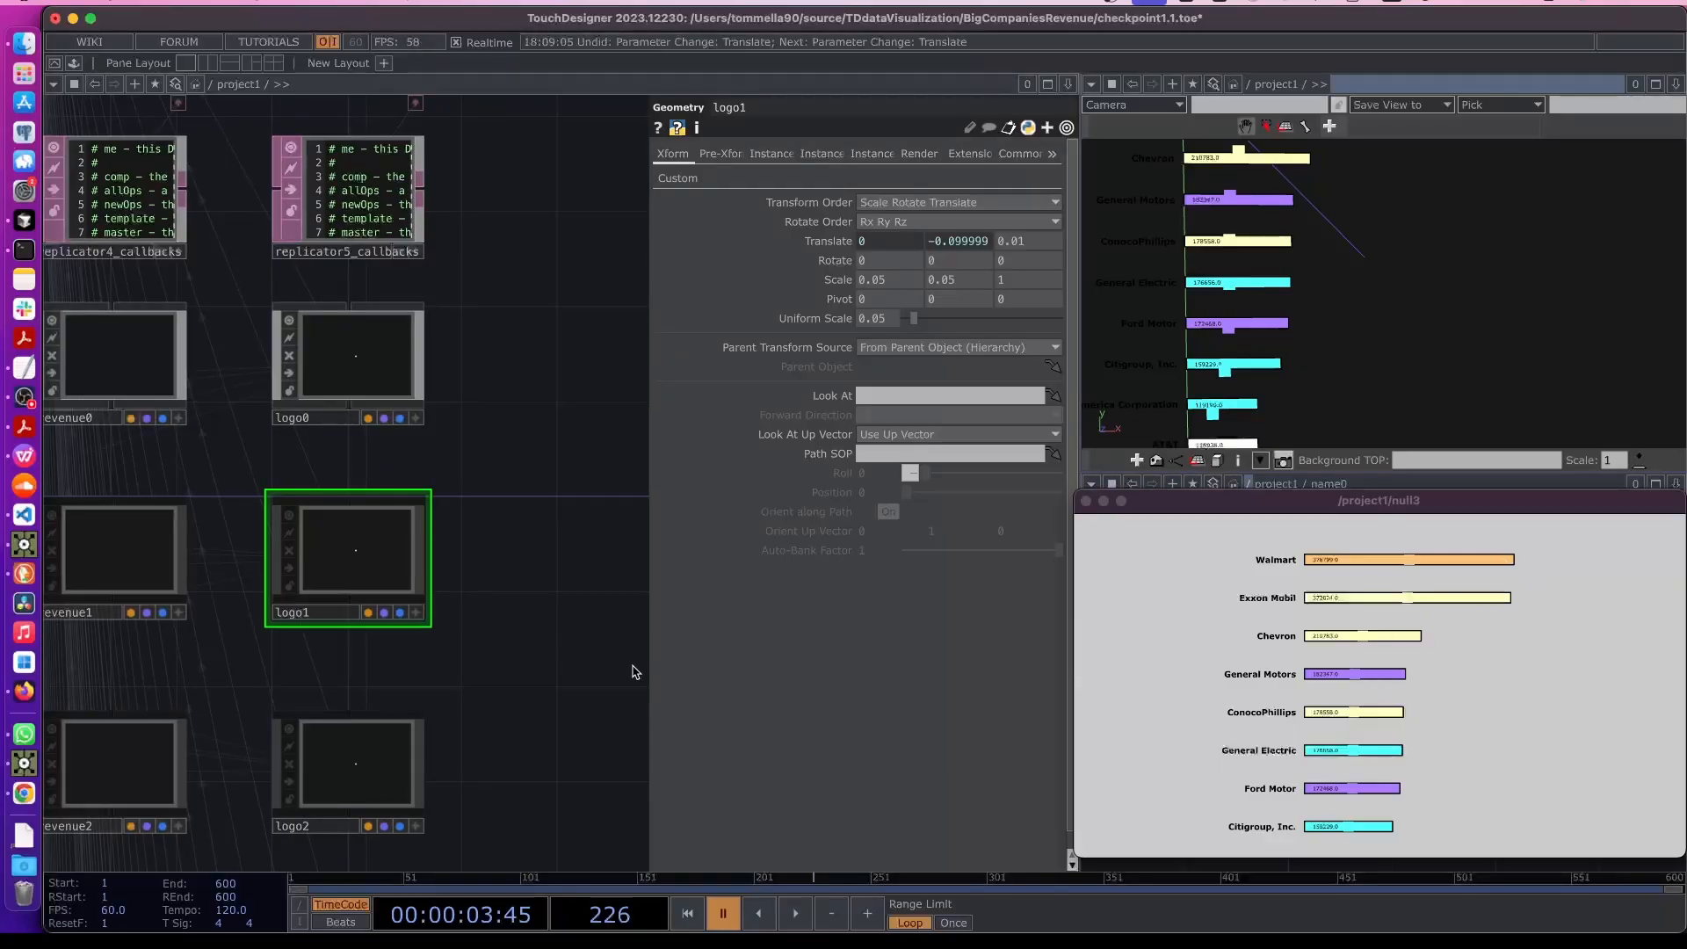
- Remove the division by 2 from logo0's X pos expression so it becomes revenue times scale
{"action": "left_click", "coordinate": [343, 369]}
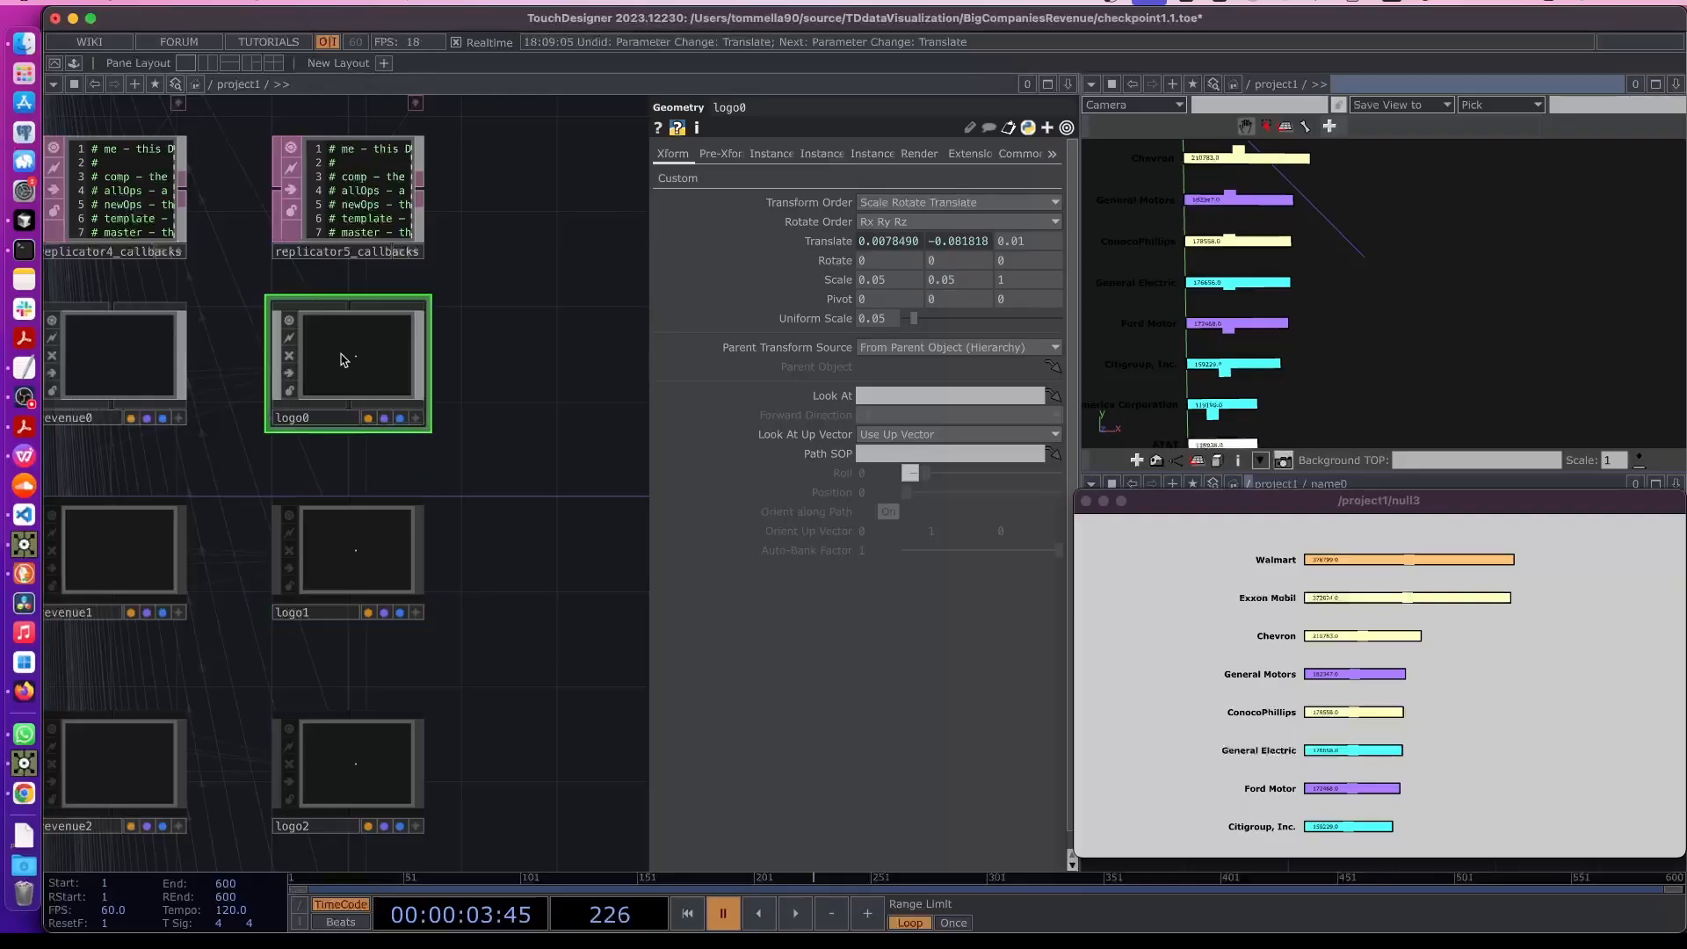
{"action": "left_click", "coordinate": [830, 241]}
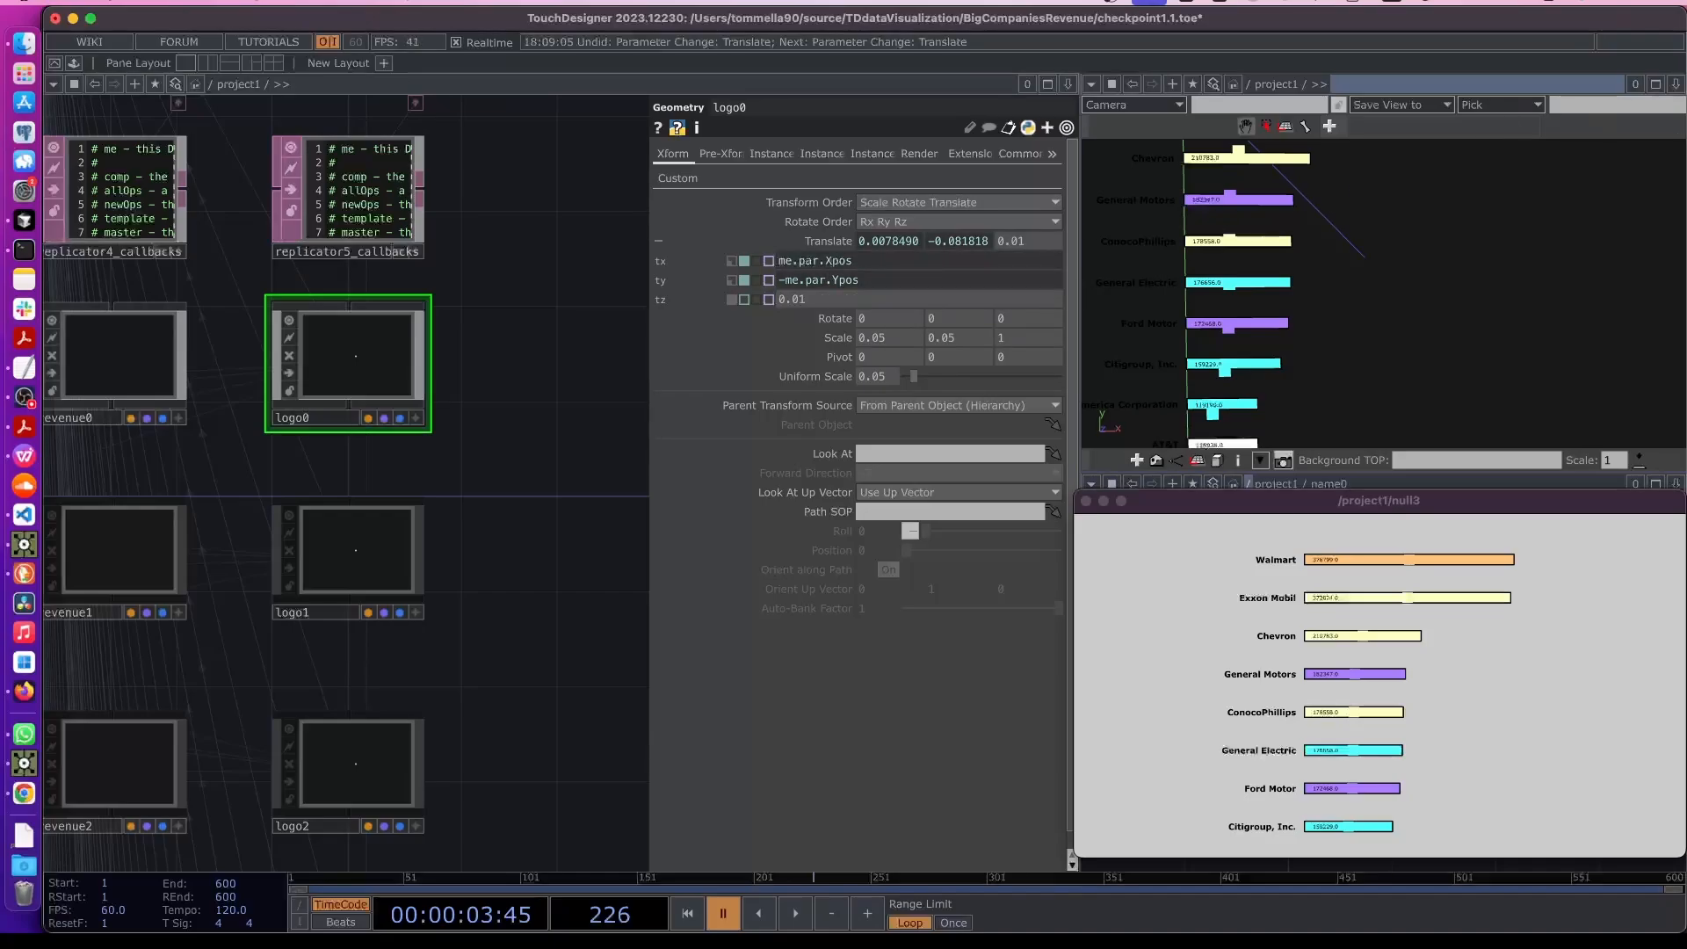
{"action": "left_click", "coordinate": [858, 264]}
{"action": "left_click_drag", "start_coordinate": [857, 262], "coordinate": [758, 270]}
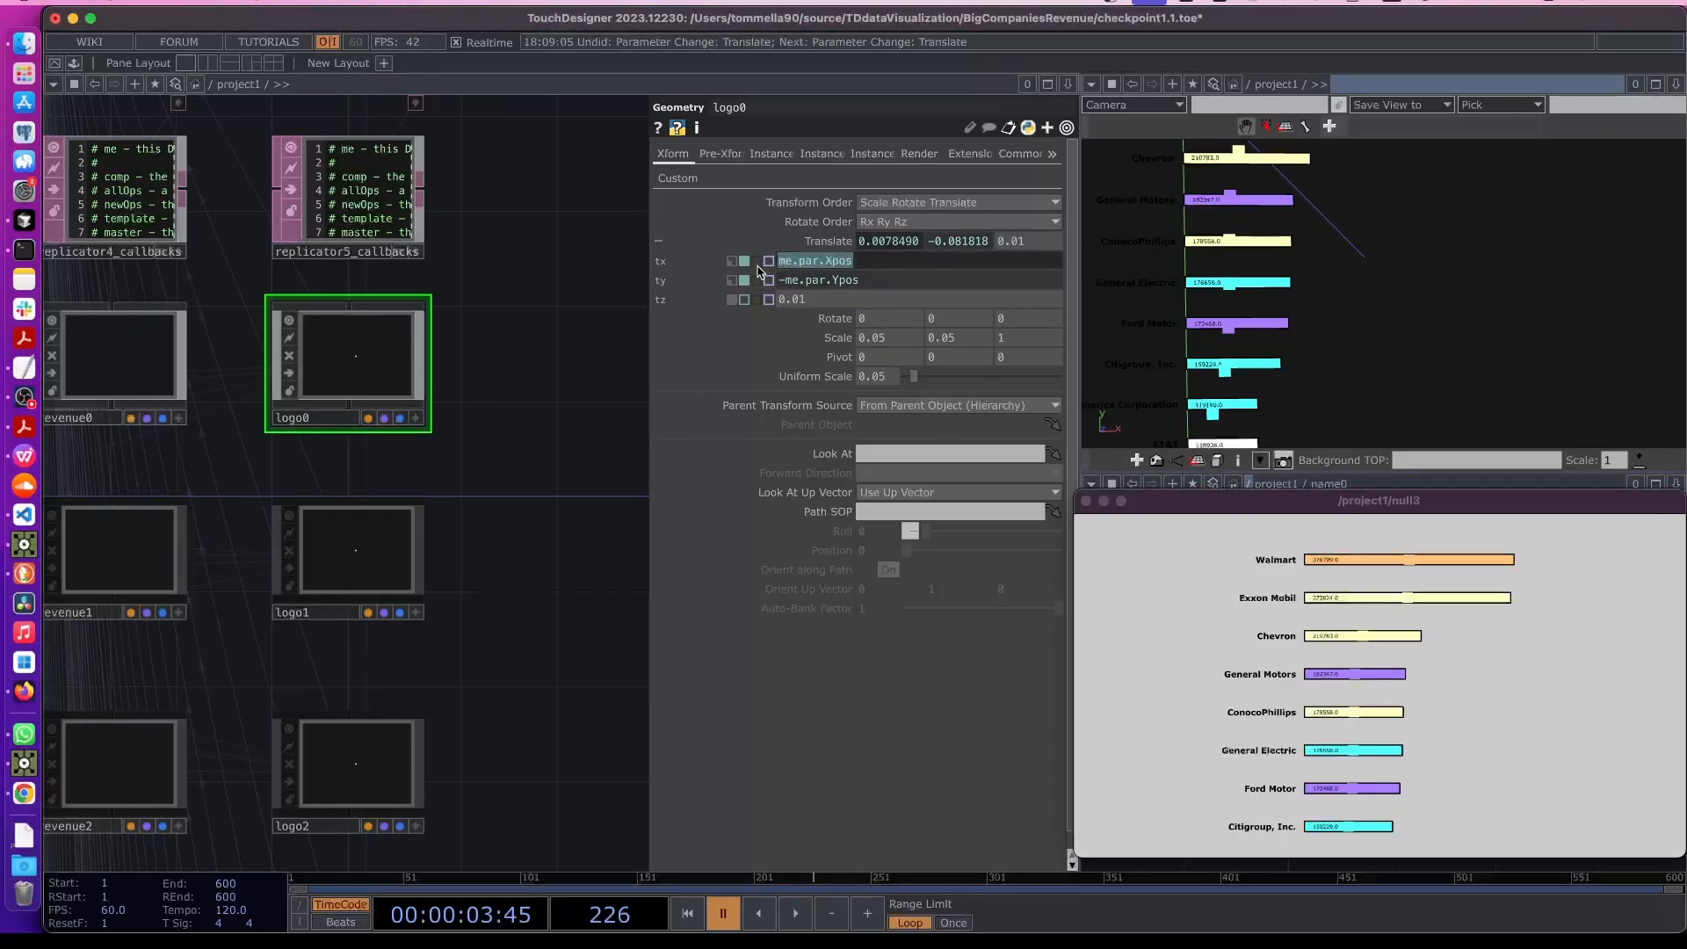
{"action": "left_click", "coordinate": [683, 180]}
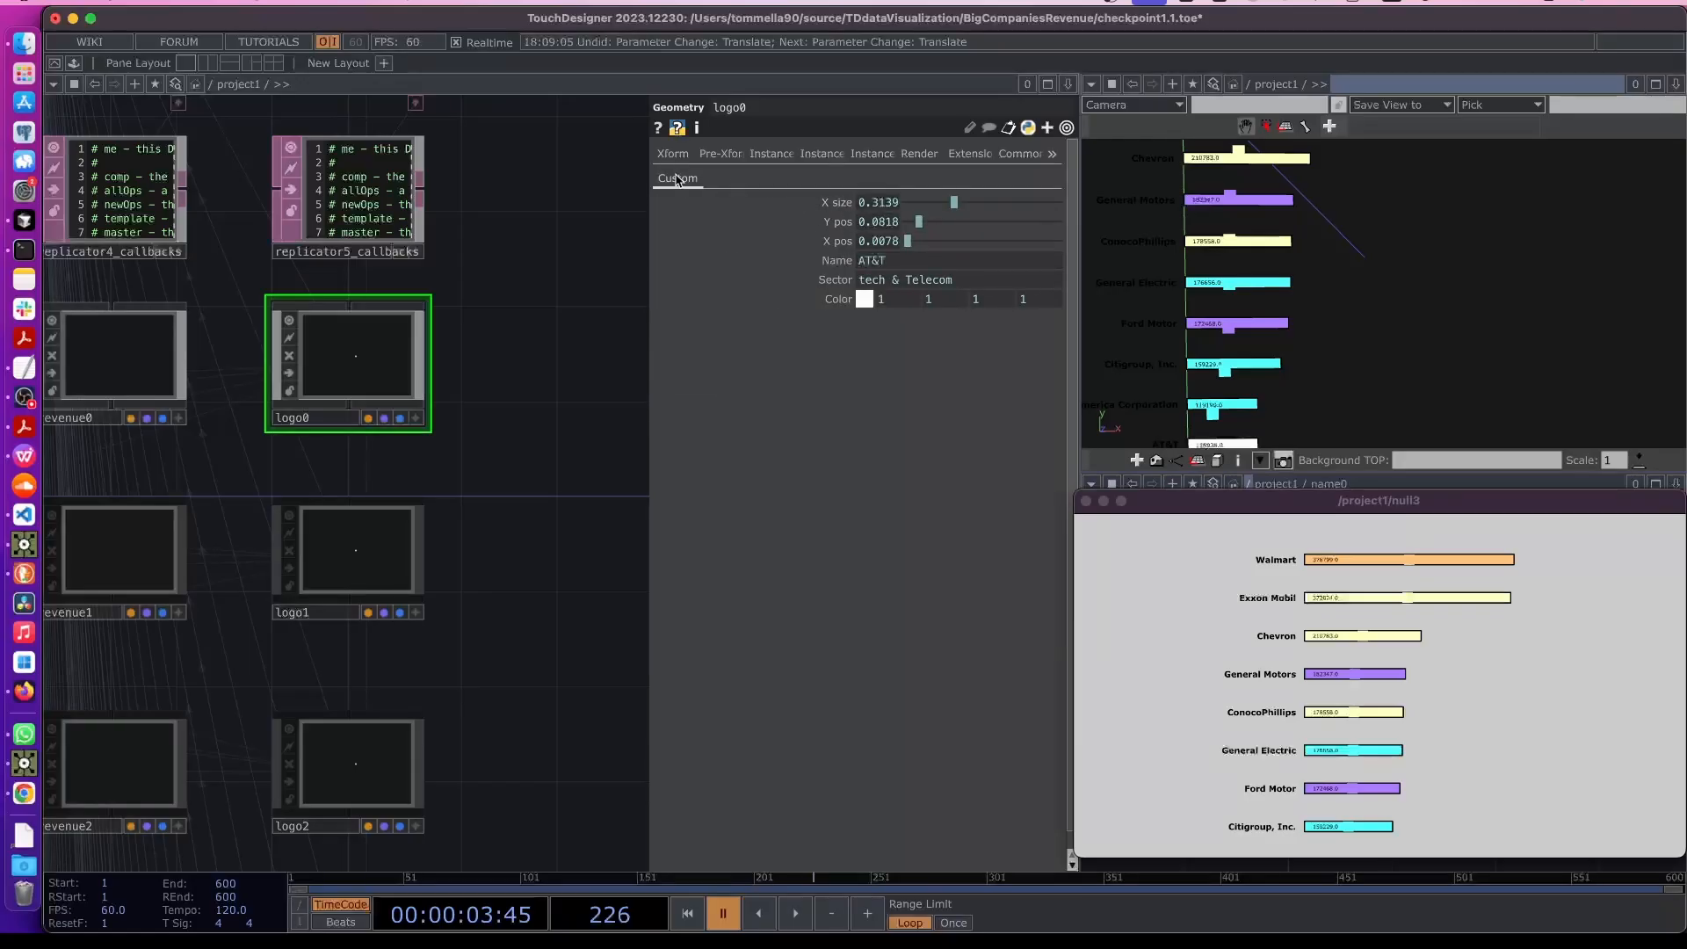
{"action": "left_click", "coordinate": [833, 242]}
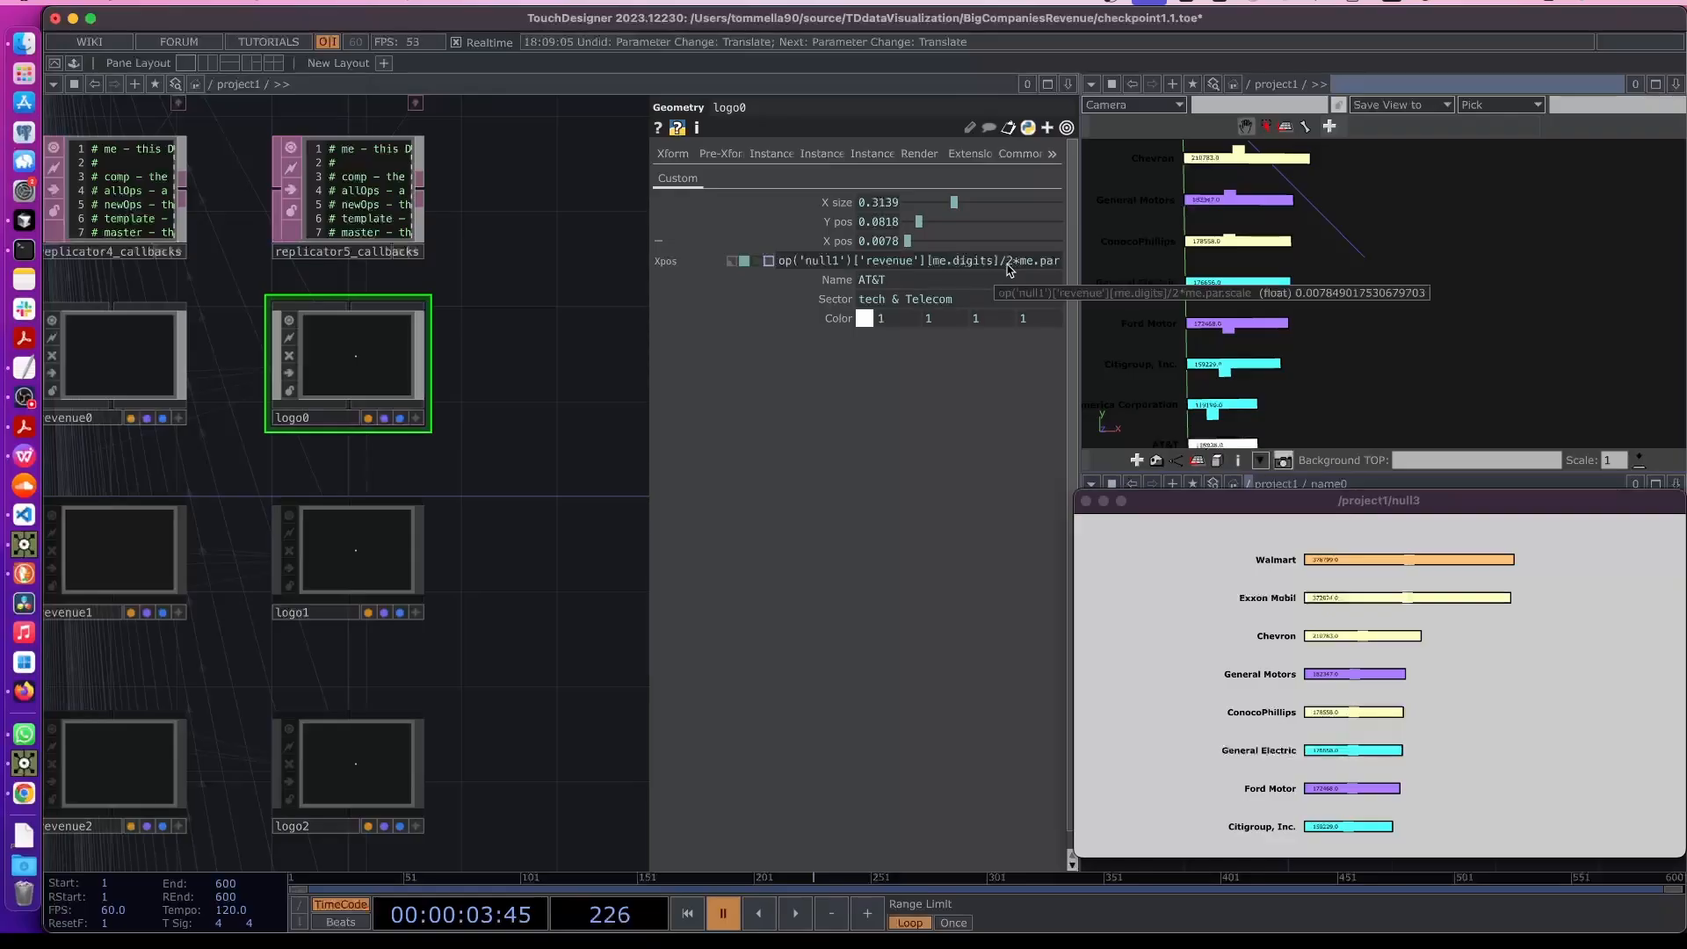
{"action": "left_click_drag", "start_coordinate": [1000, 266], "coordinate": [1180, 265]}
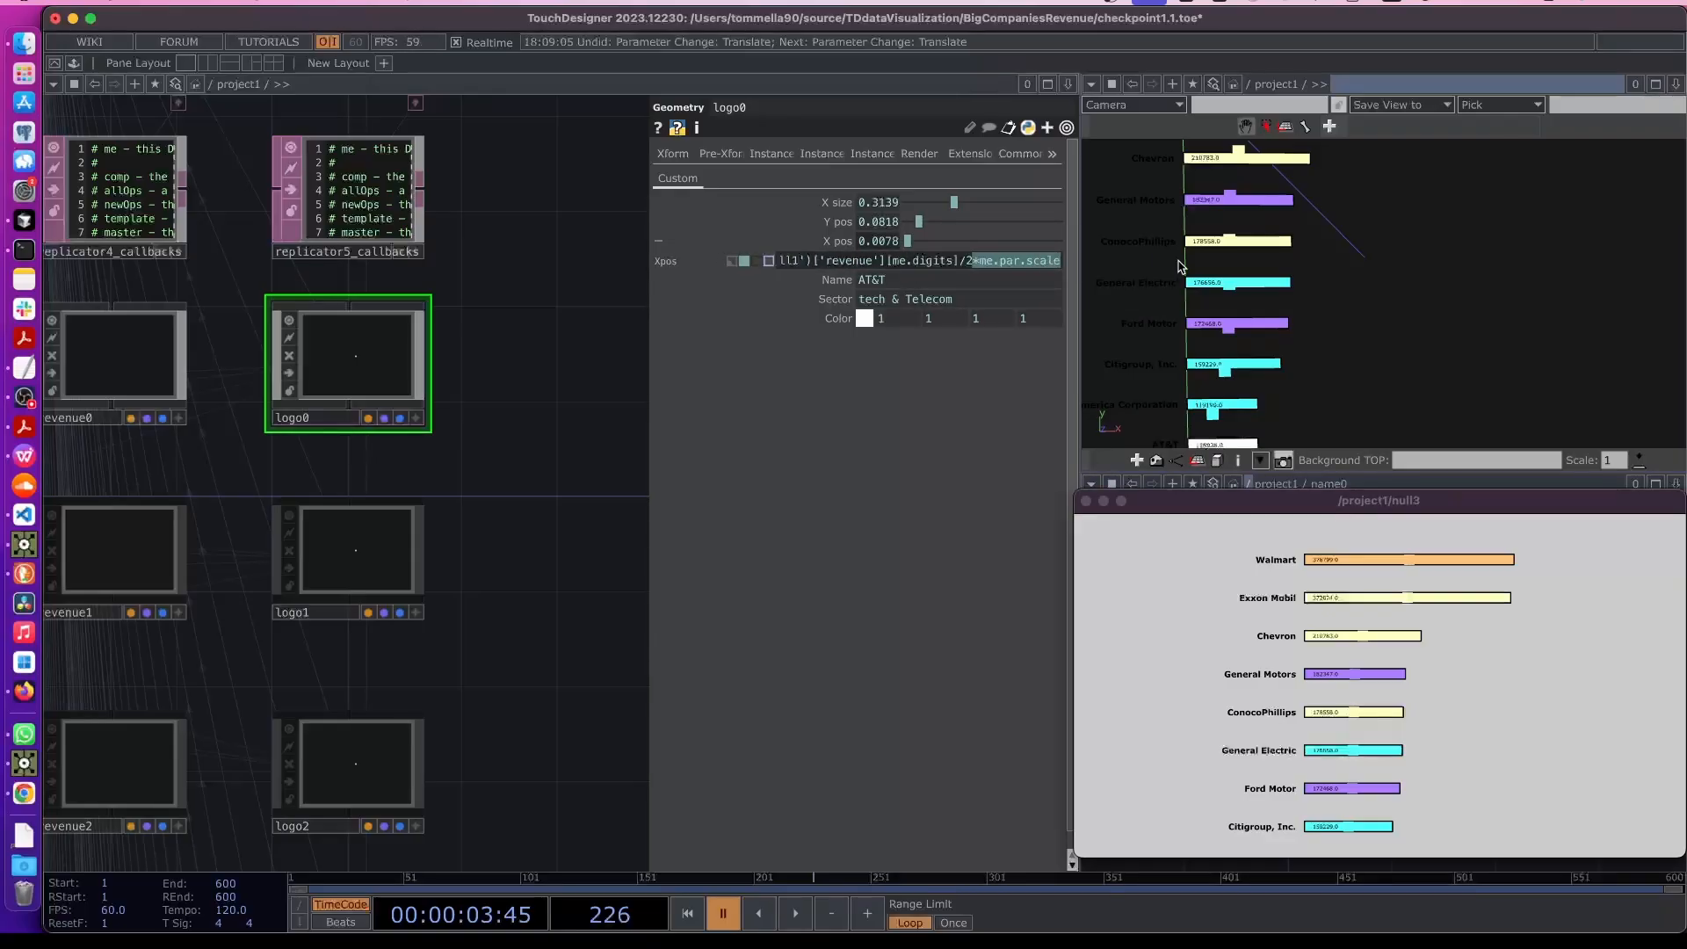
{"action": "left_click", "coordinate": [984, 265]}
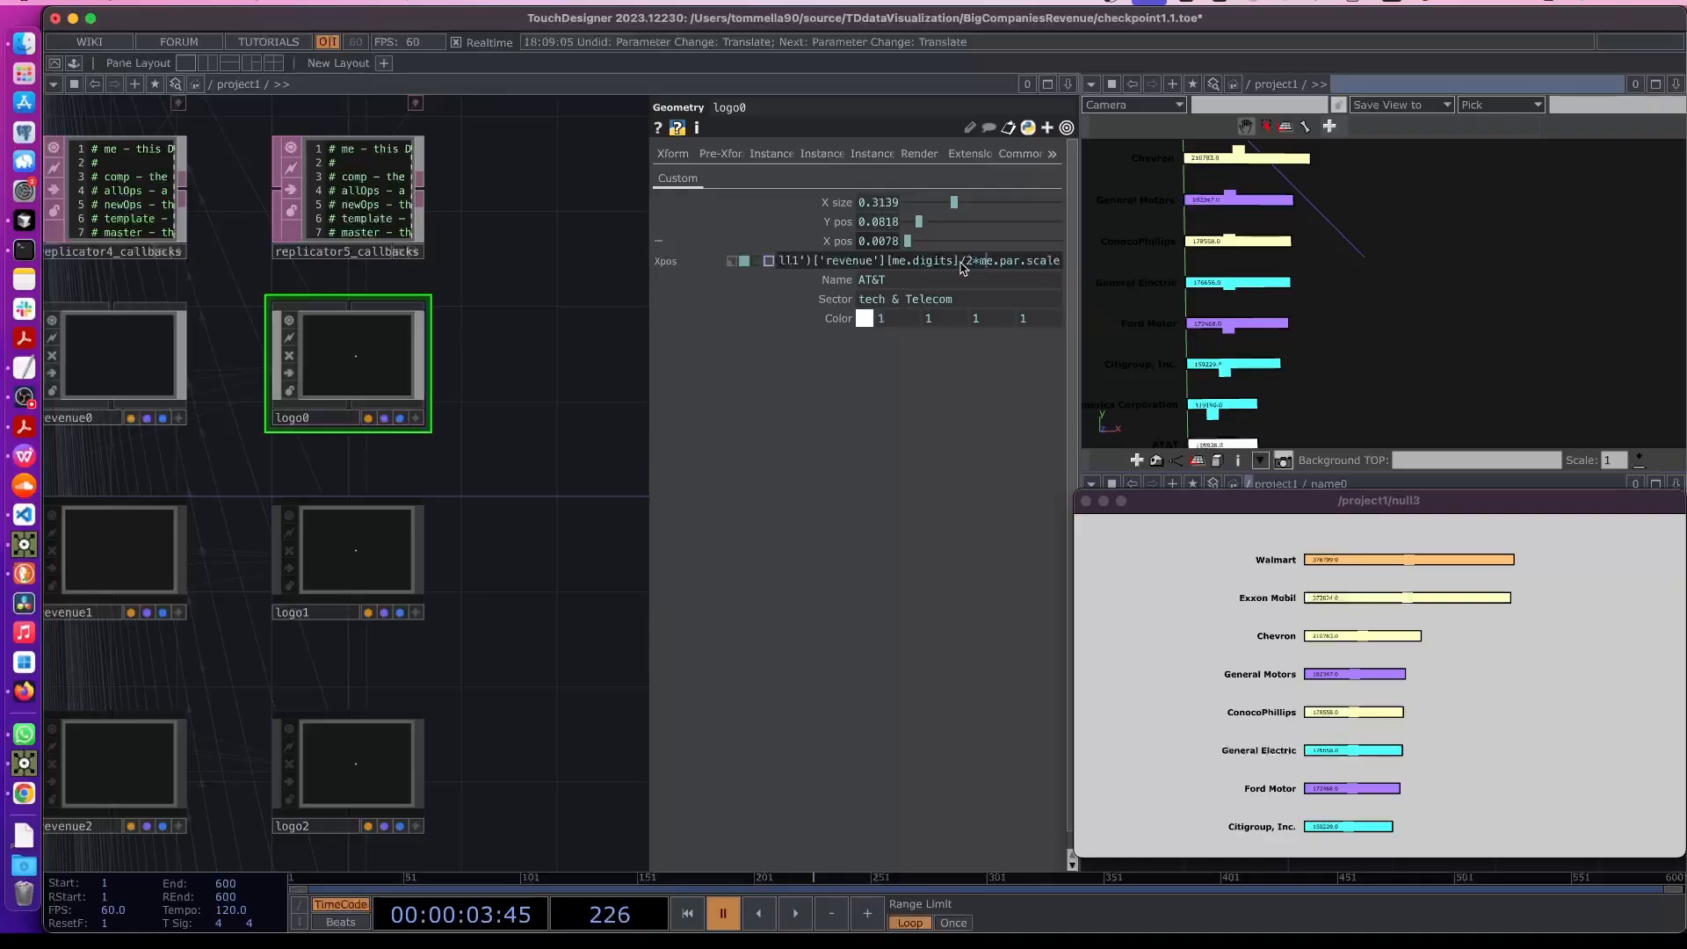
{"action": "left_click_drag", "start_coordinate": [960, 267], "coordinate": [973, 265]}
{"action": "key", "text": "BackSpace"}
{"action": "key", "text": "Return"}
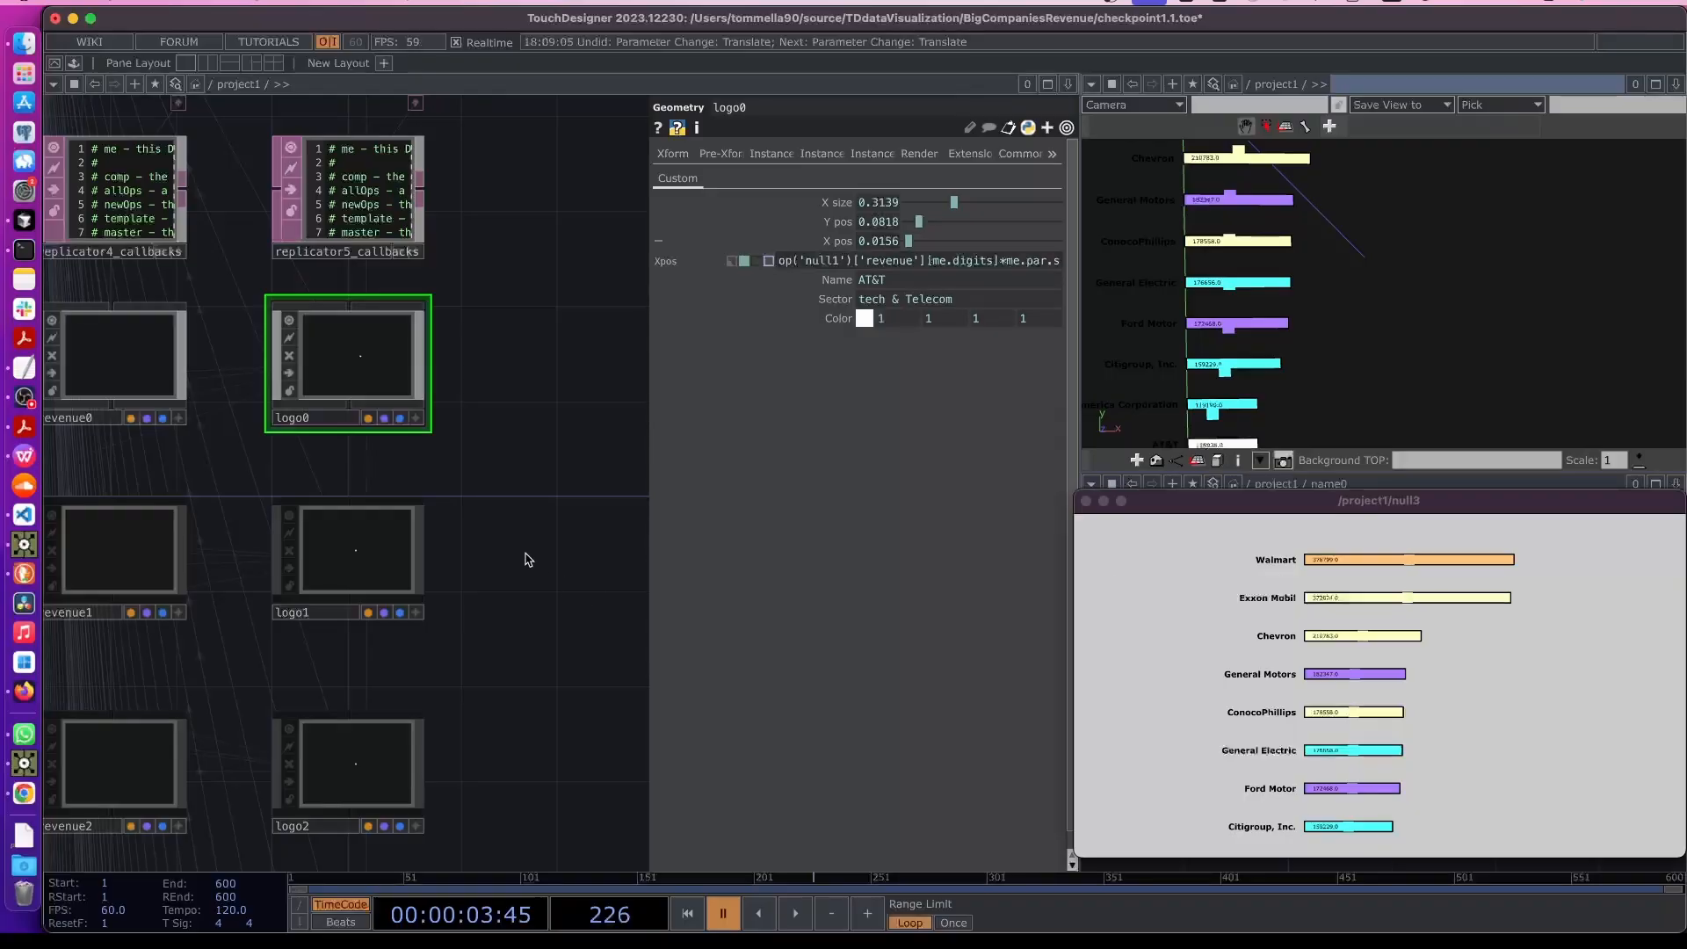
- Navigate the network to examine table1's column of logo file paths
{"action": "left_click", "coordinate": [407, 555]}
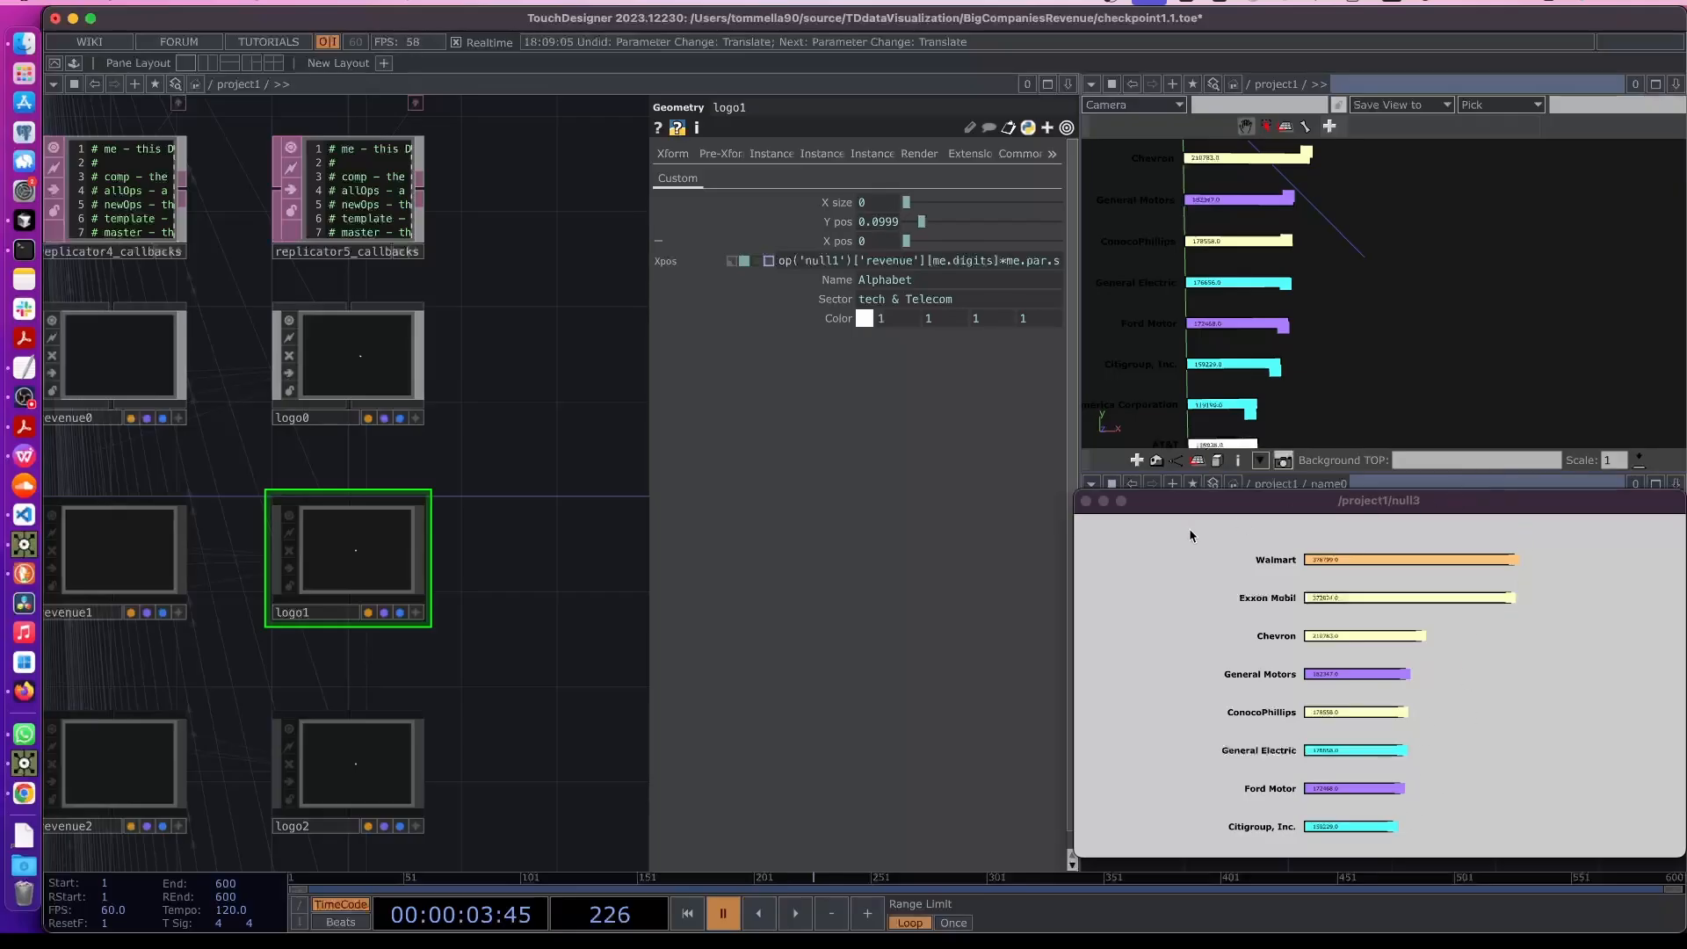
{"action": "left_click_drag", "start_coordinate": [1076, 493], "coordinate": [723, 350]}
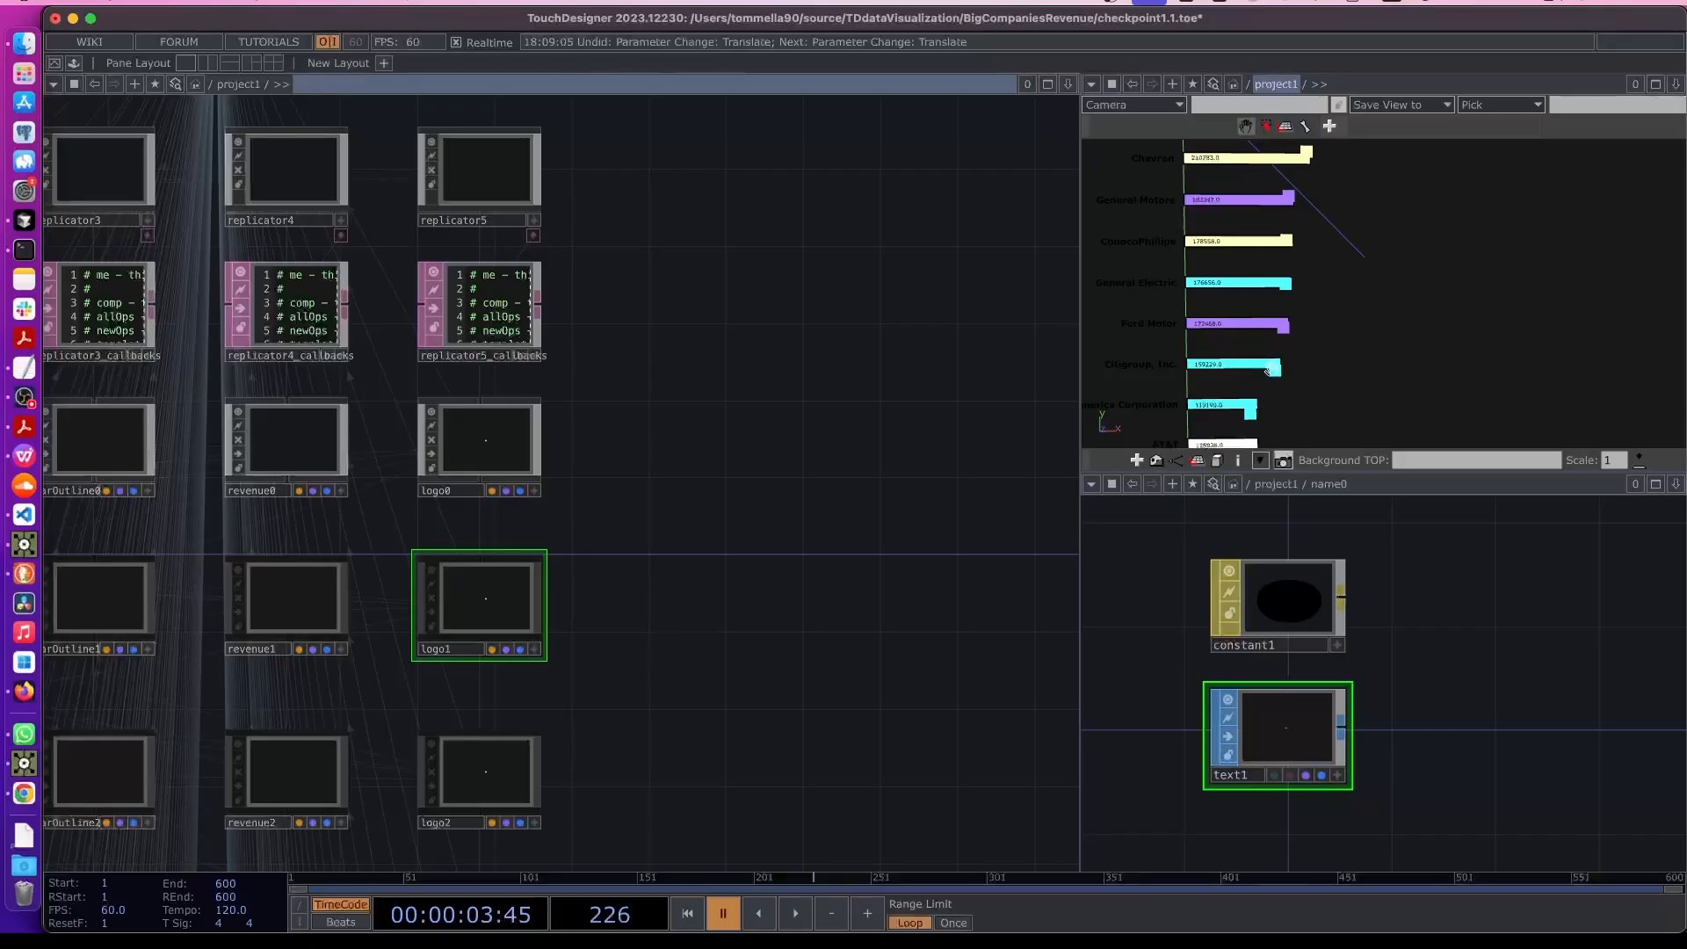
{"action": "scroll", "coordinate": [708, 565], "scroll_direction": "down", "scroll_amount": 6}
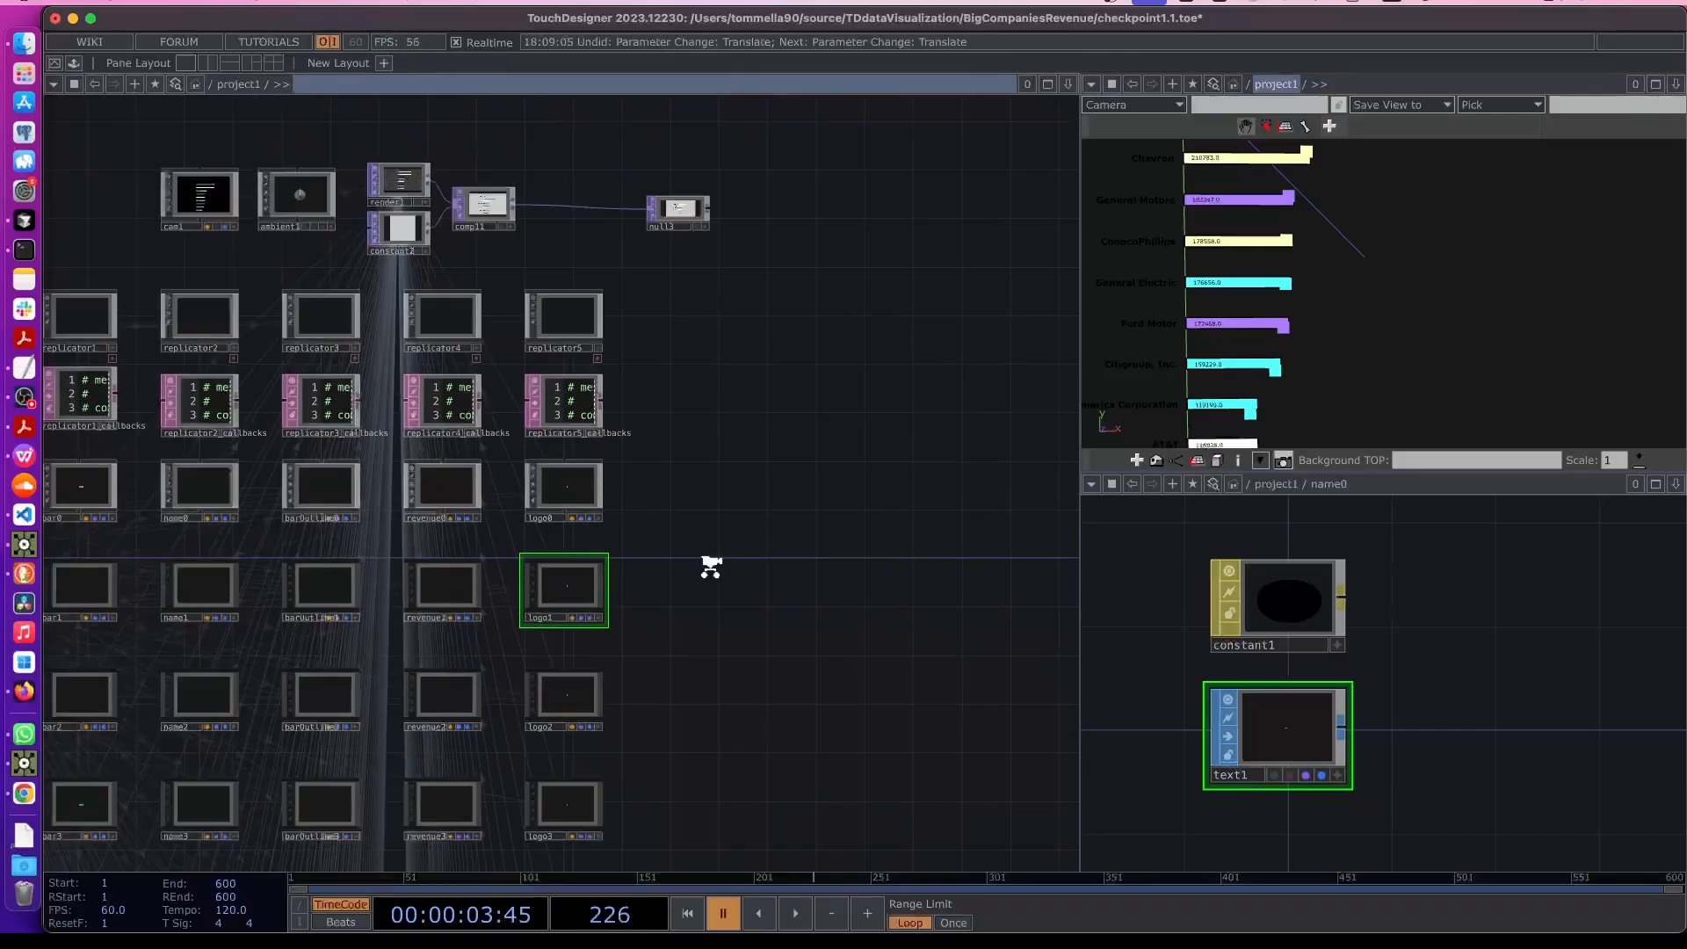
{"action": "scroll", "coordinate": [224, 492], "scroll_direction": "up", "scroll_amount": 10}
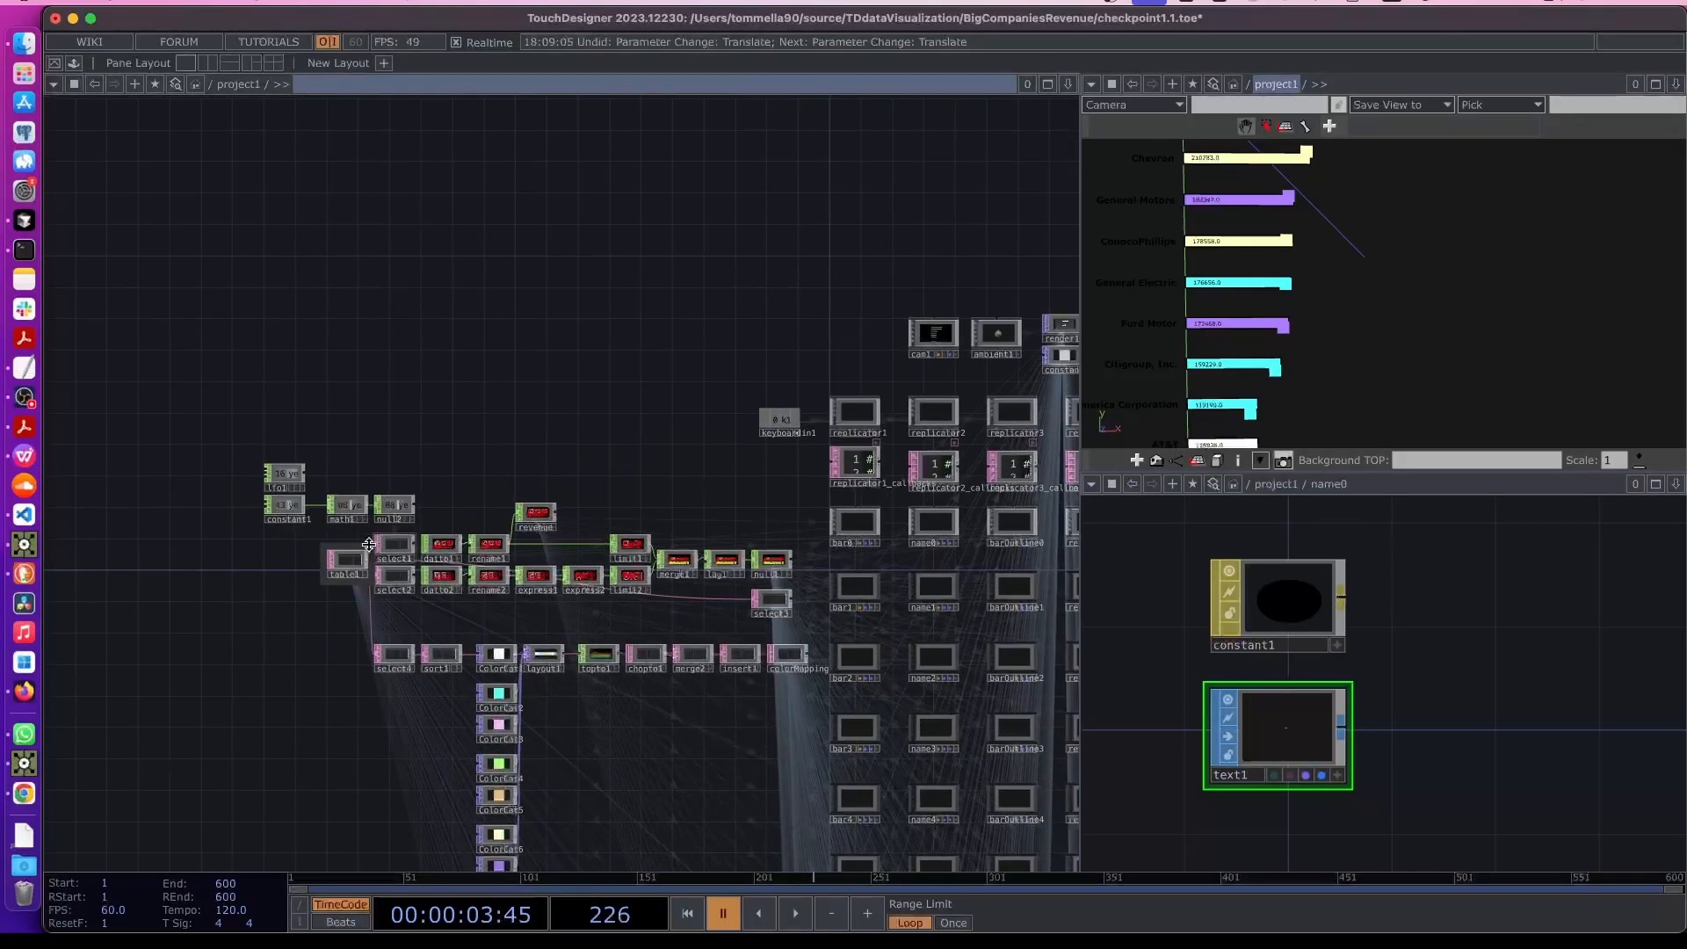
{"action": "scroll", "coordinate": [387, 600], "scroll_direction": "up", "scroll_amount": 10}
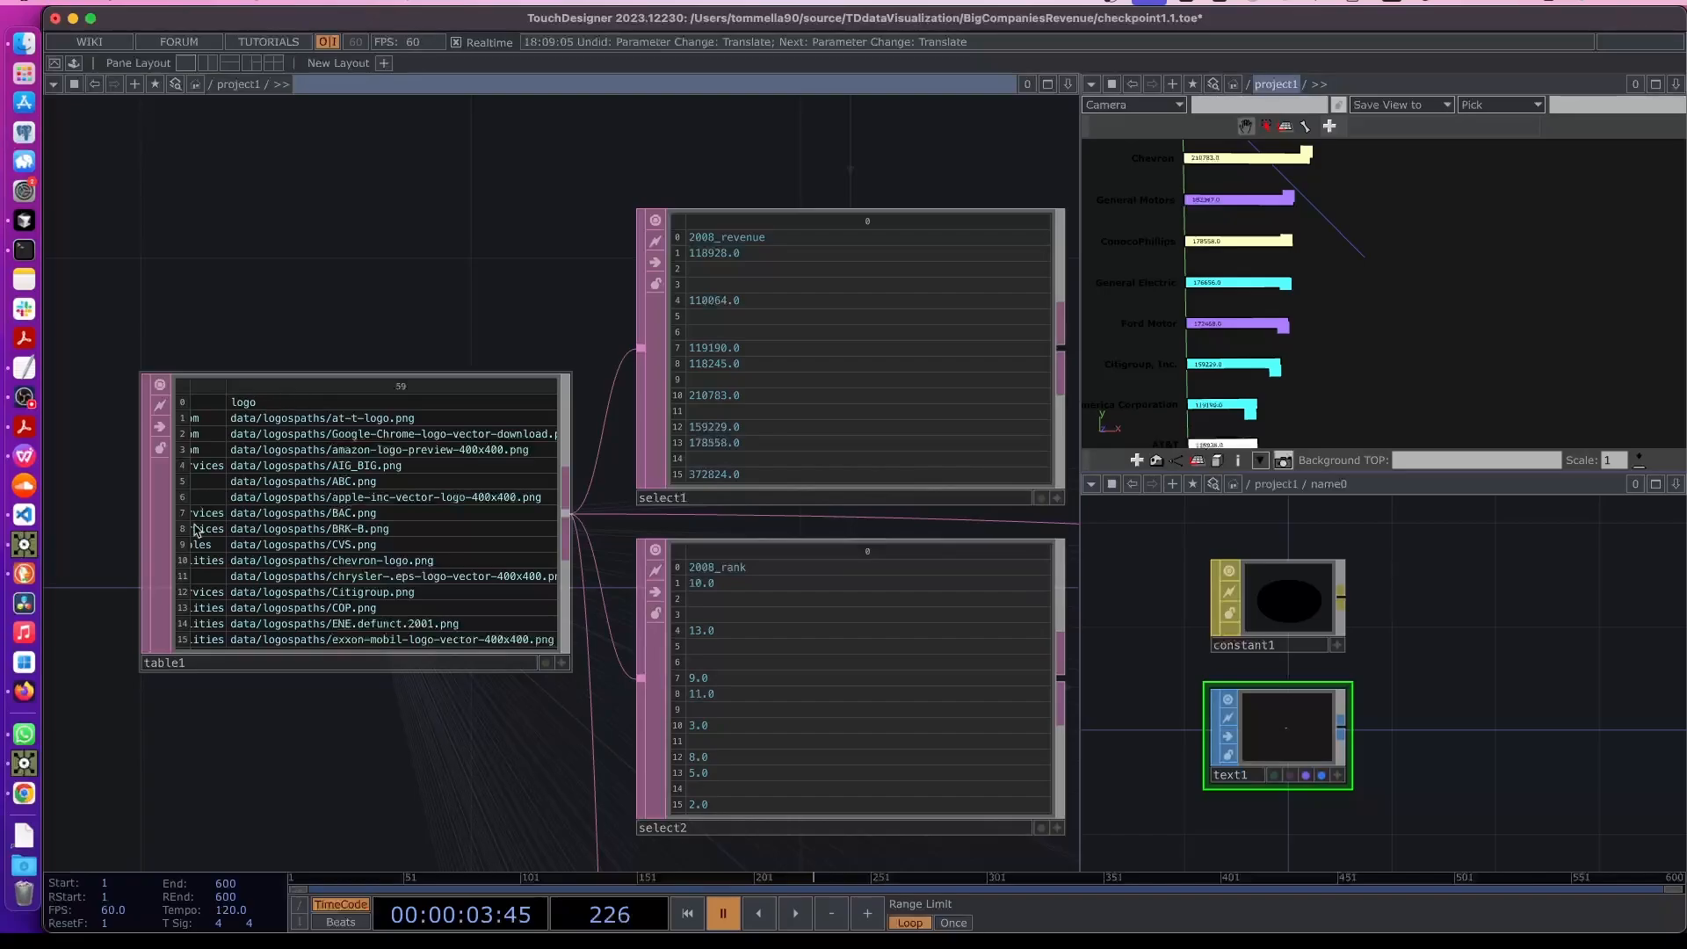
- Switch to the browser and open the repository's BigCompaniesRevenue data logospaths folder
{"action": "left_click", "coordinate": [26, 574]}
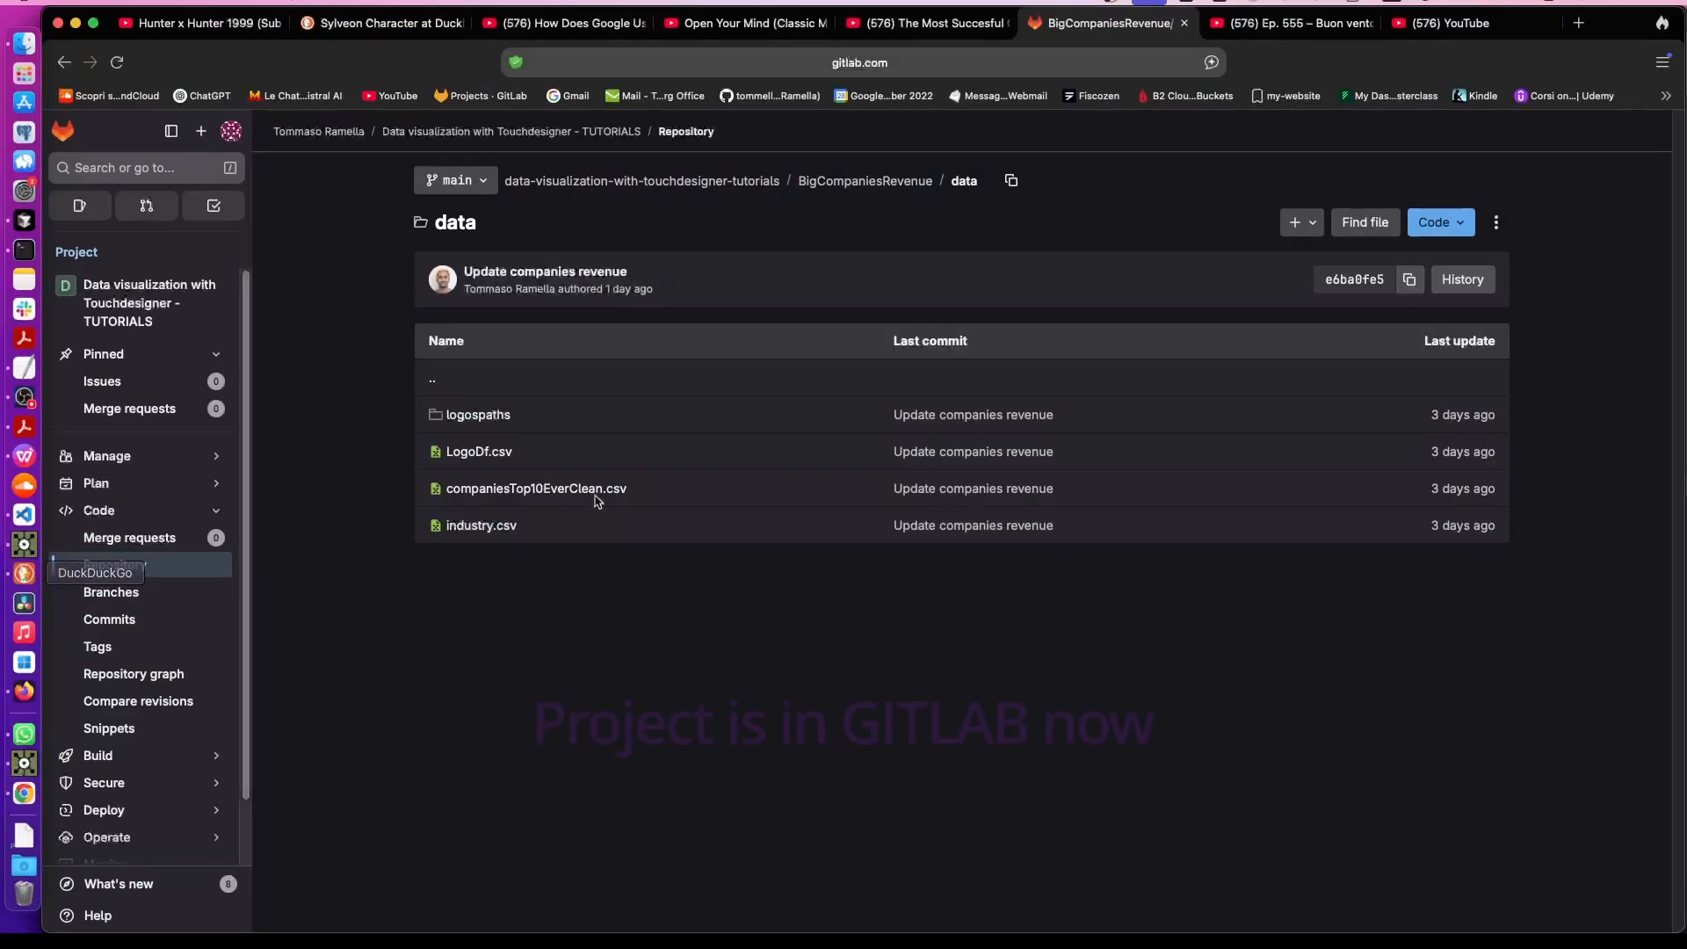
{"action": "left_click", "coordinate": [618, 135]}
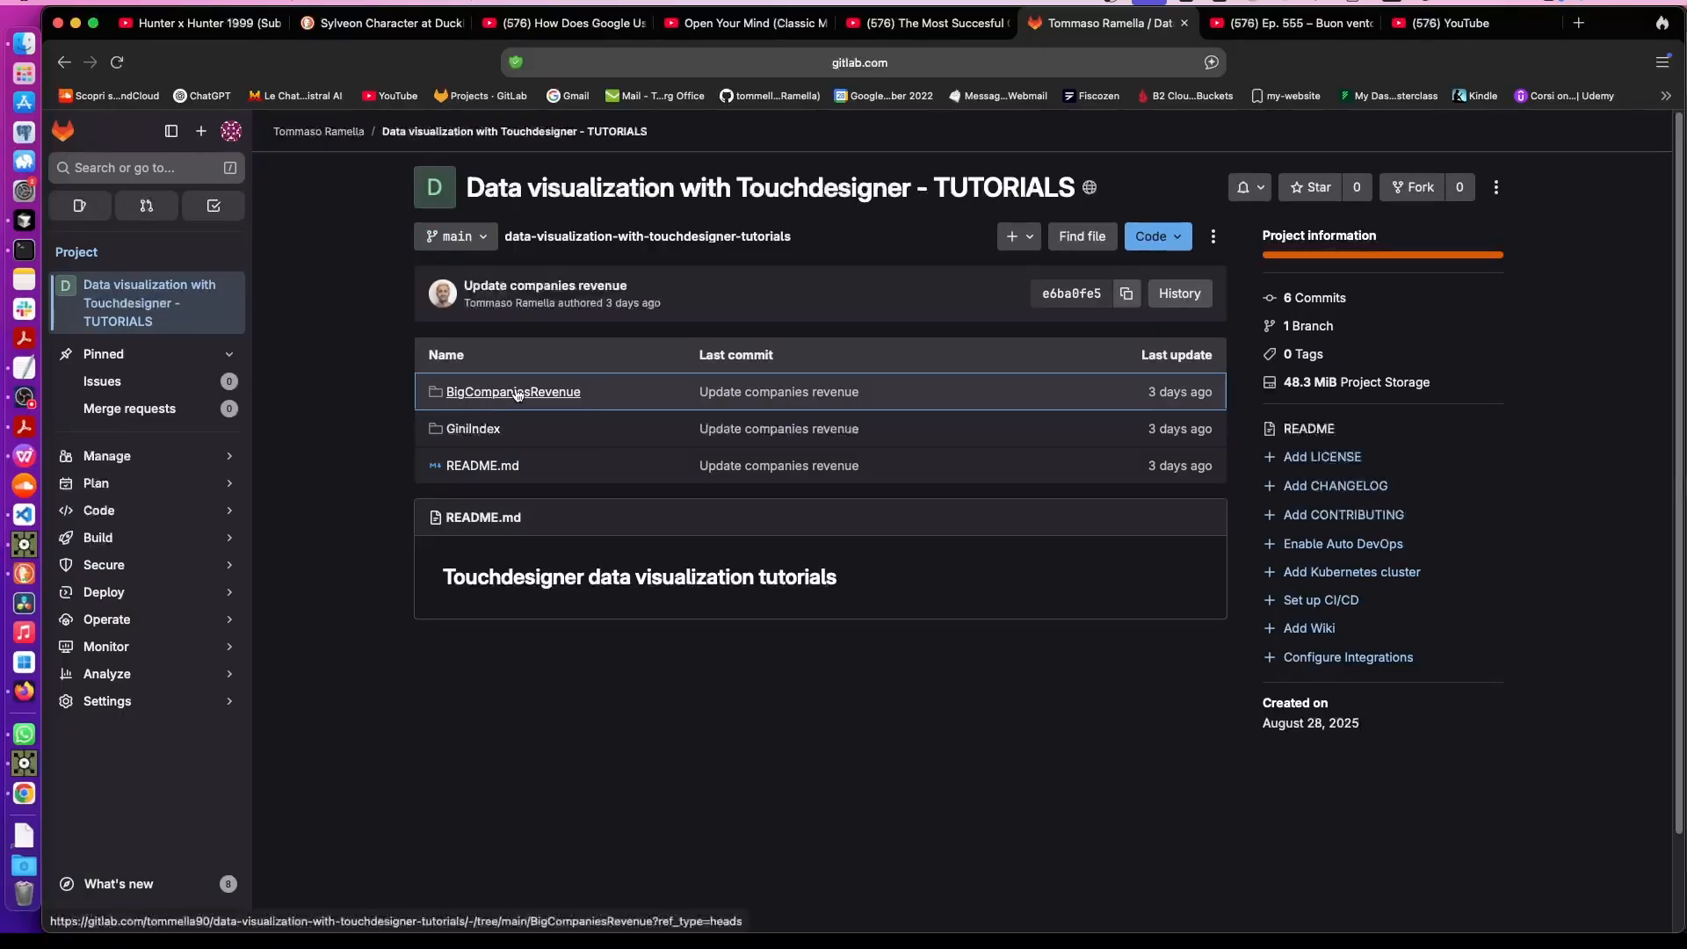
{"action": "left_click", "coordinate": [488, 393]}
{"action": "left_click", "coordinate": [454, 416]}
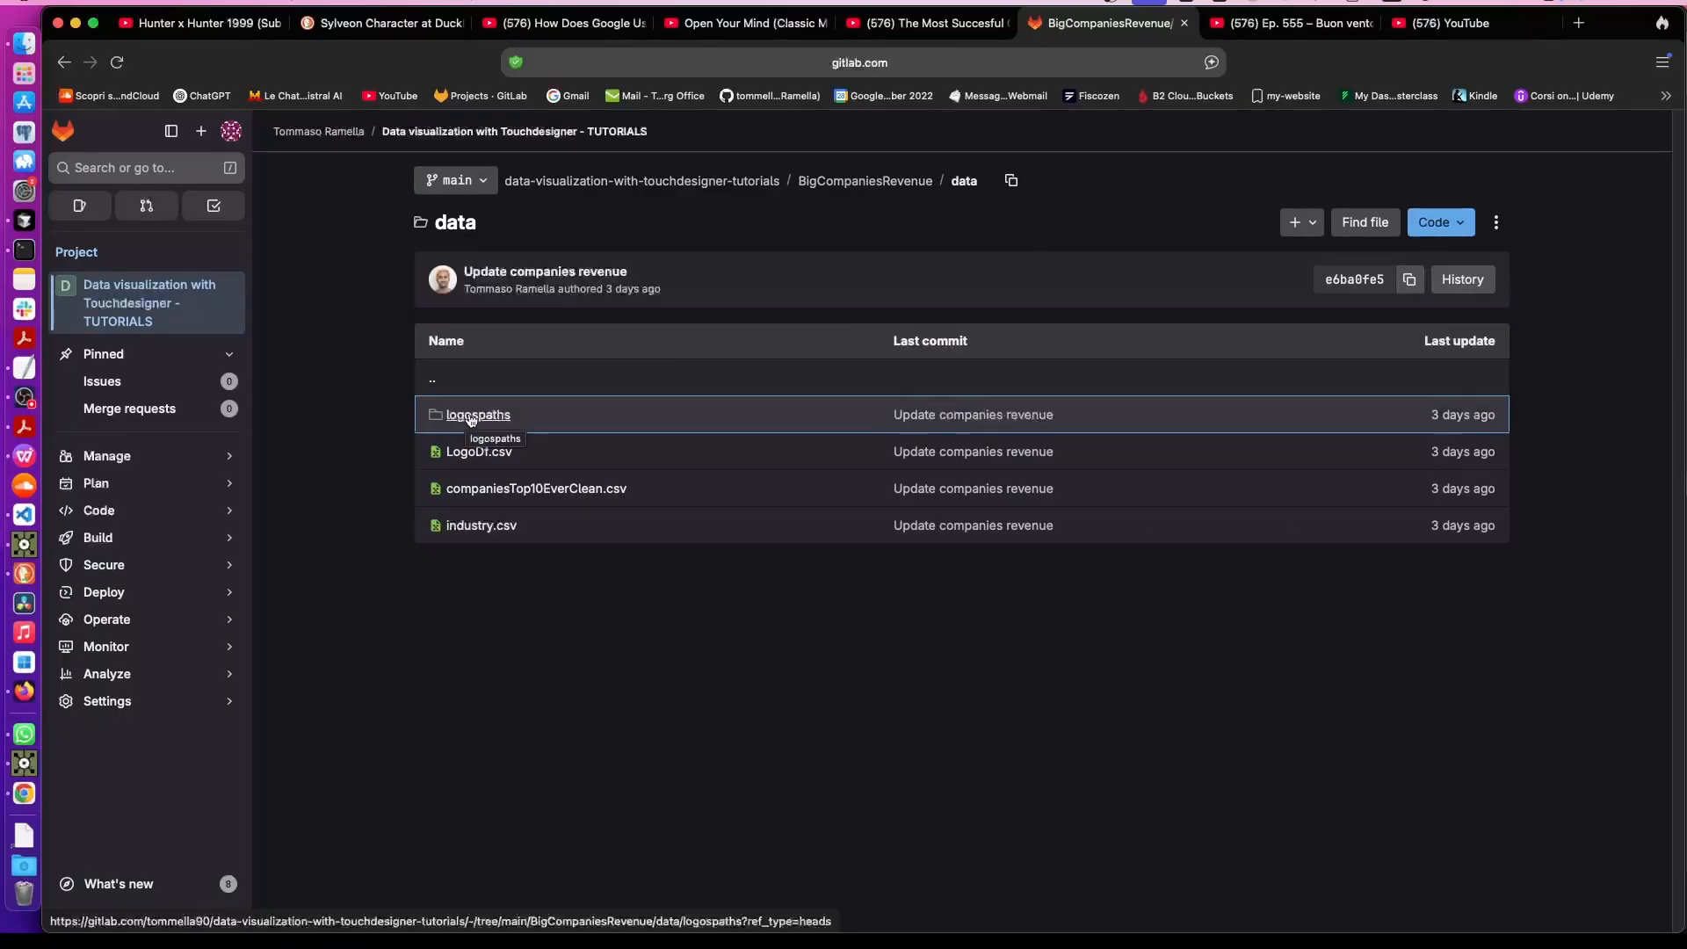
{"action": "left_click", "coordinate": [478, 417]}
{"action": "scroll", "coordinate": [501, 510], "scroll_direction": "down", "scroll_amount": 6}
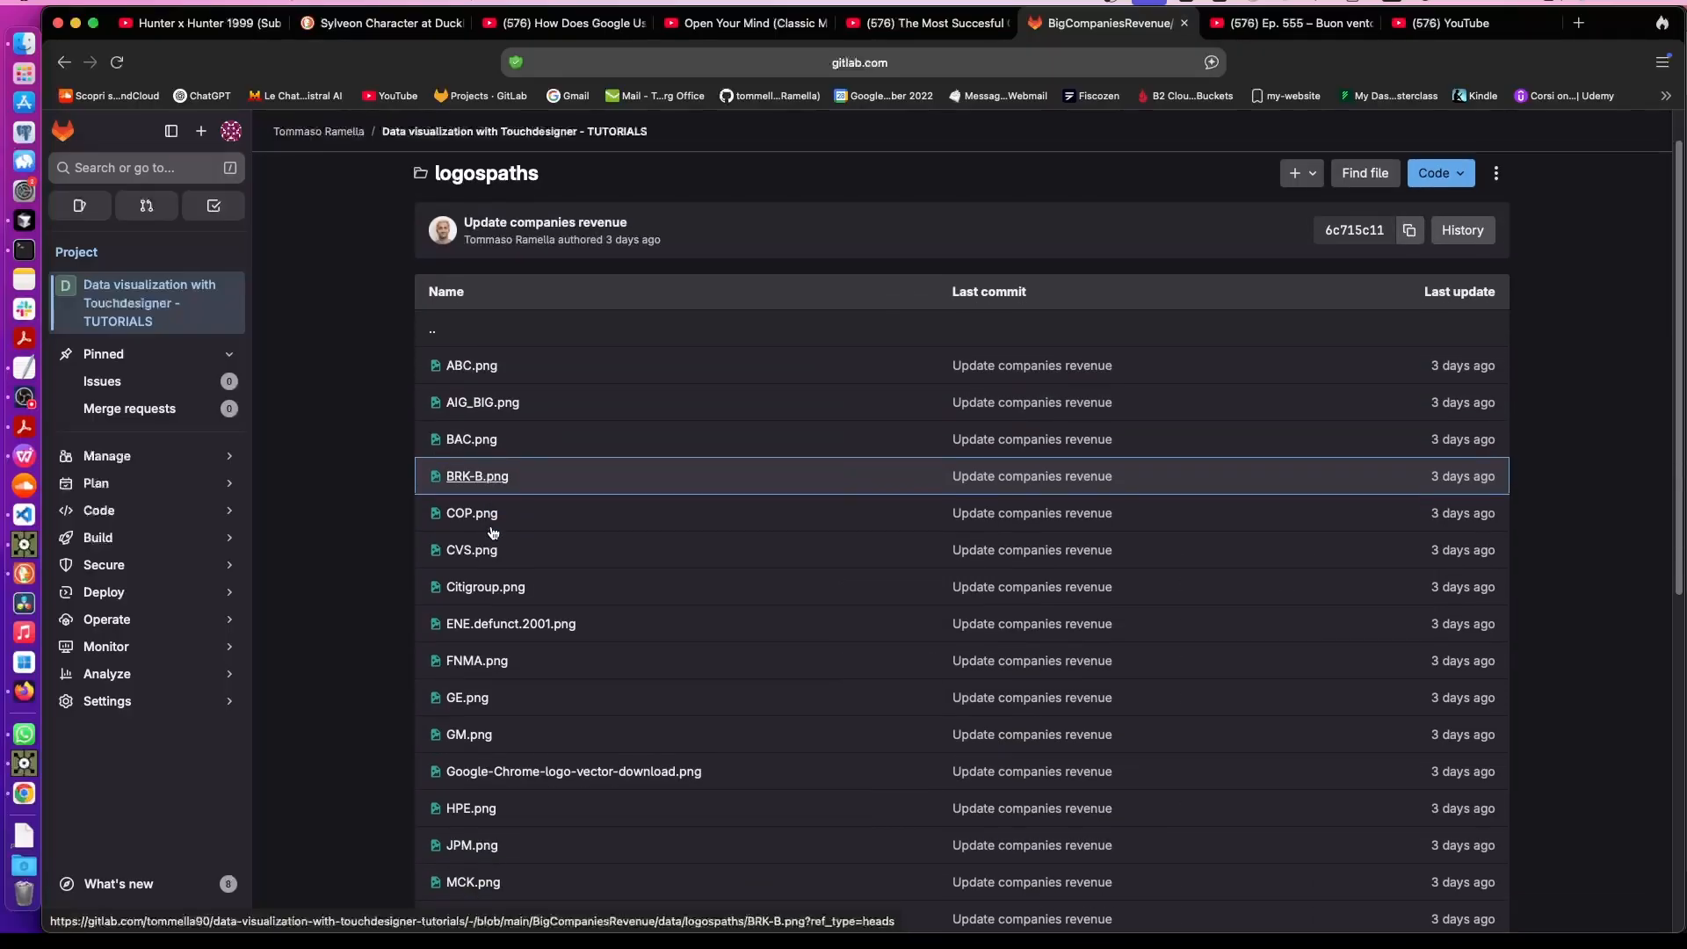
- Return to TouchDesigner and examine table1's column of logo file paths
{"action": "scroll", "coordinate": [538, 510], "scroll_direction": "up", "scroll_amount": 6}
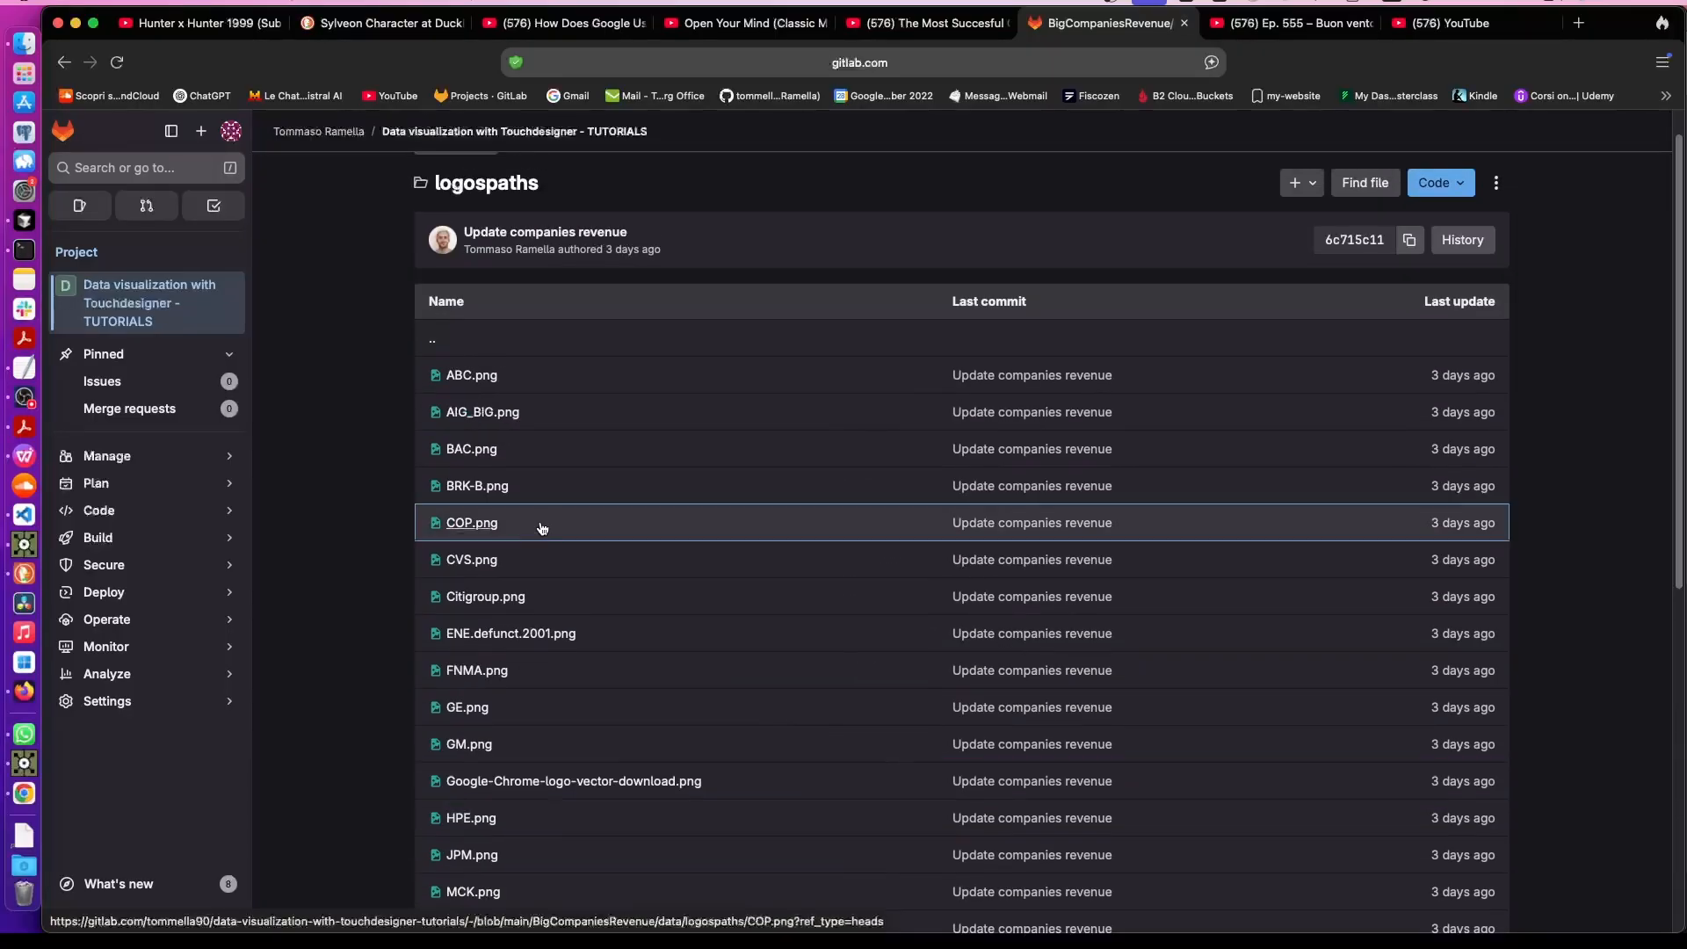
{"action": "left_click", "coordinate": [65, 62]}
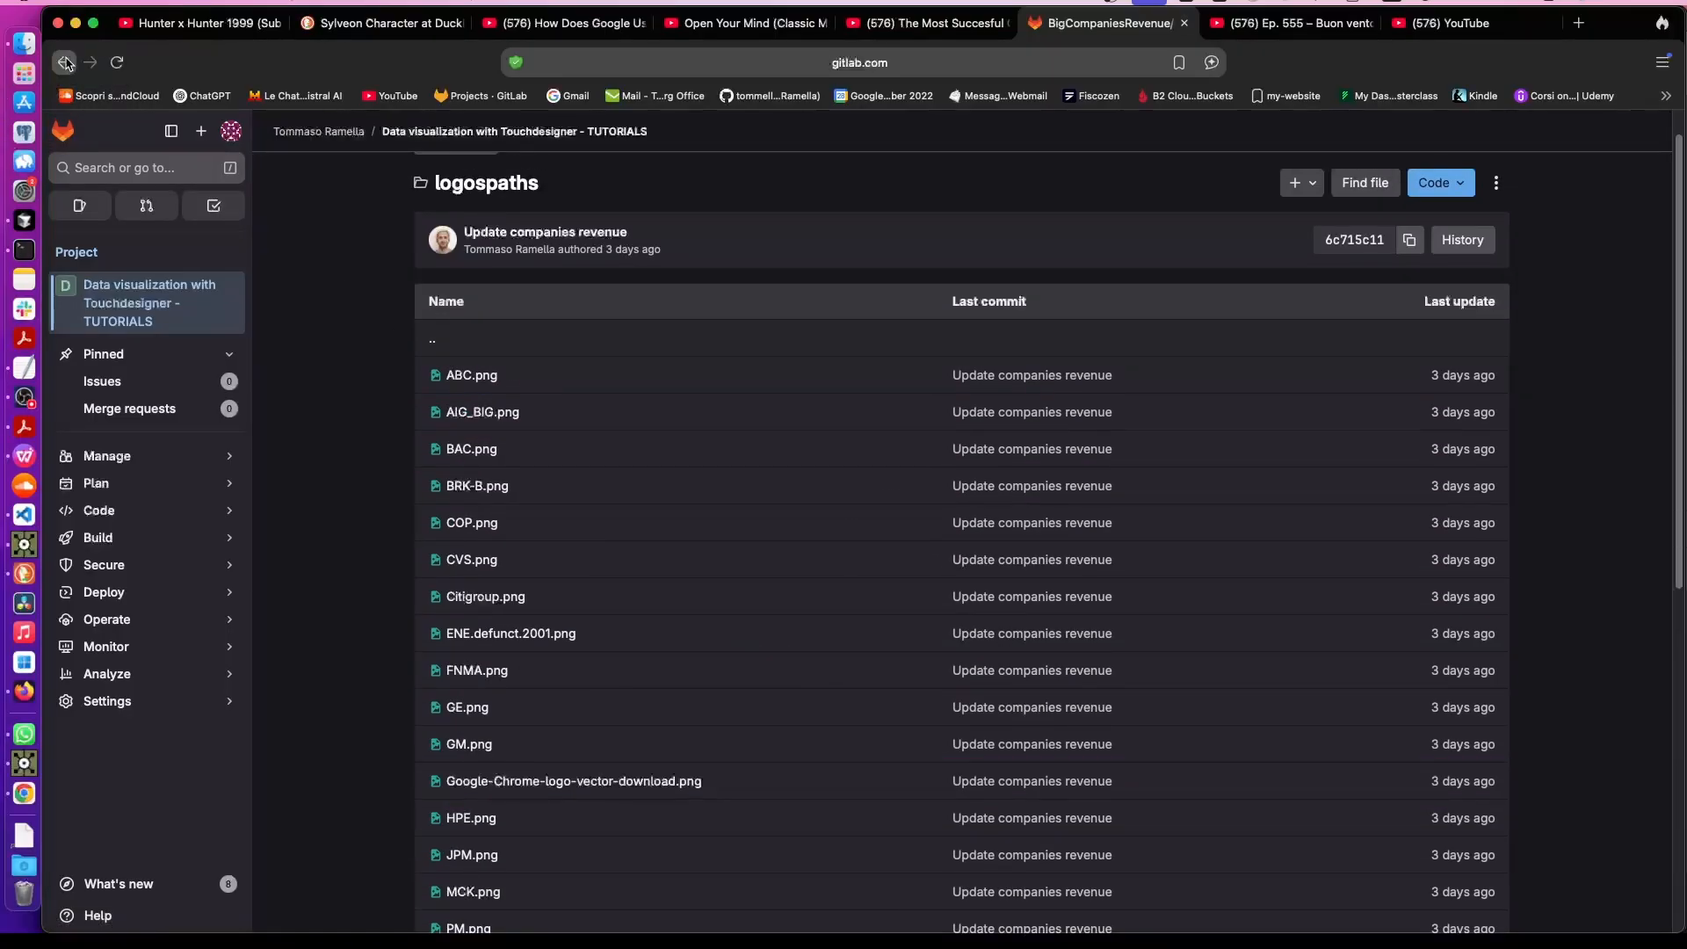
{"action": "left_click", "coordinate": [7, 543]}
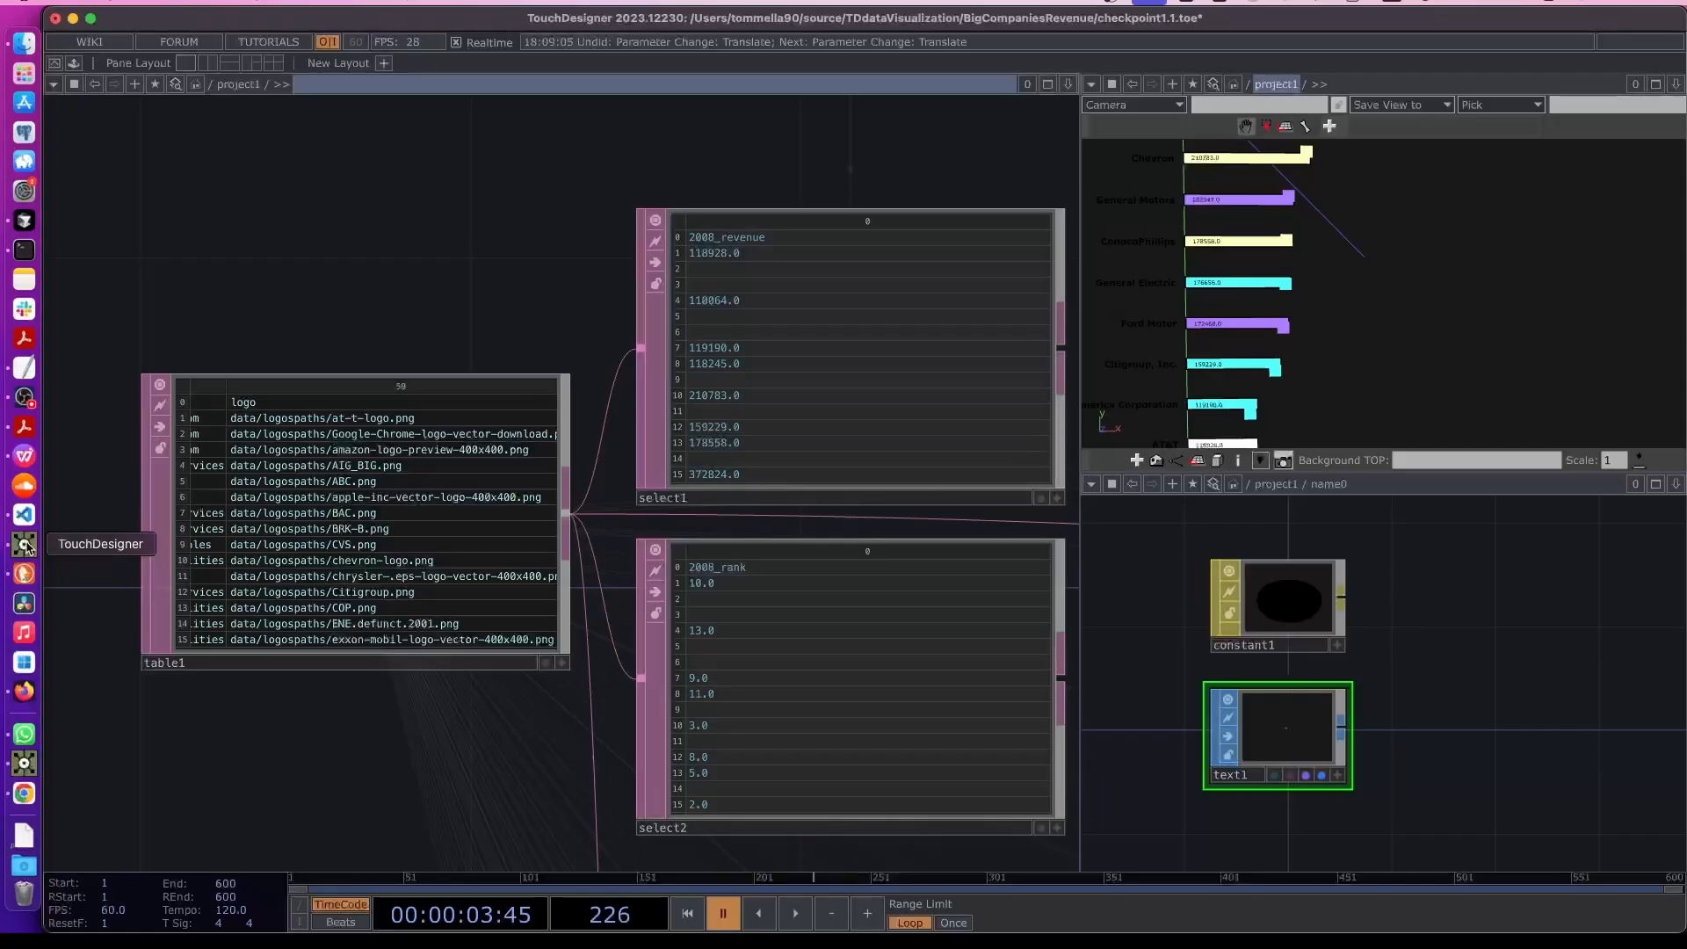
{"action": "scroll", "coordinate": [325, 522], "scroll_direction": "up", "scroll_amount": 1}
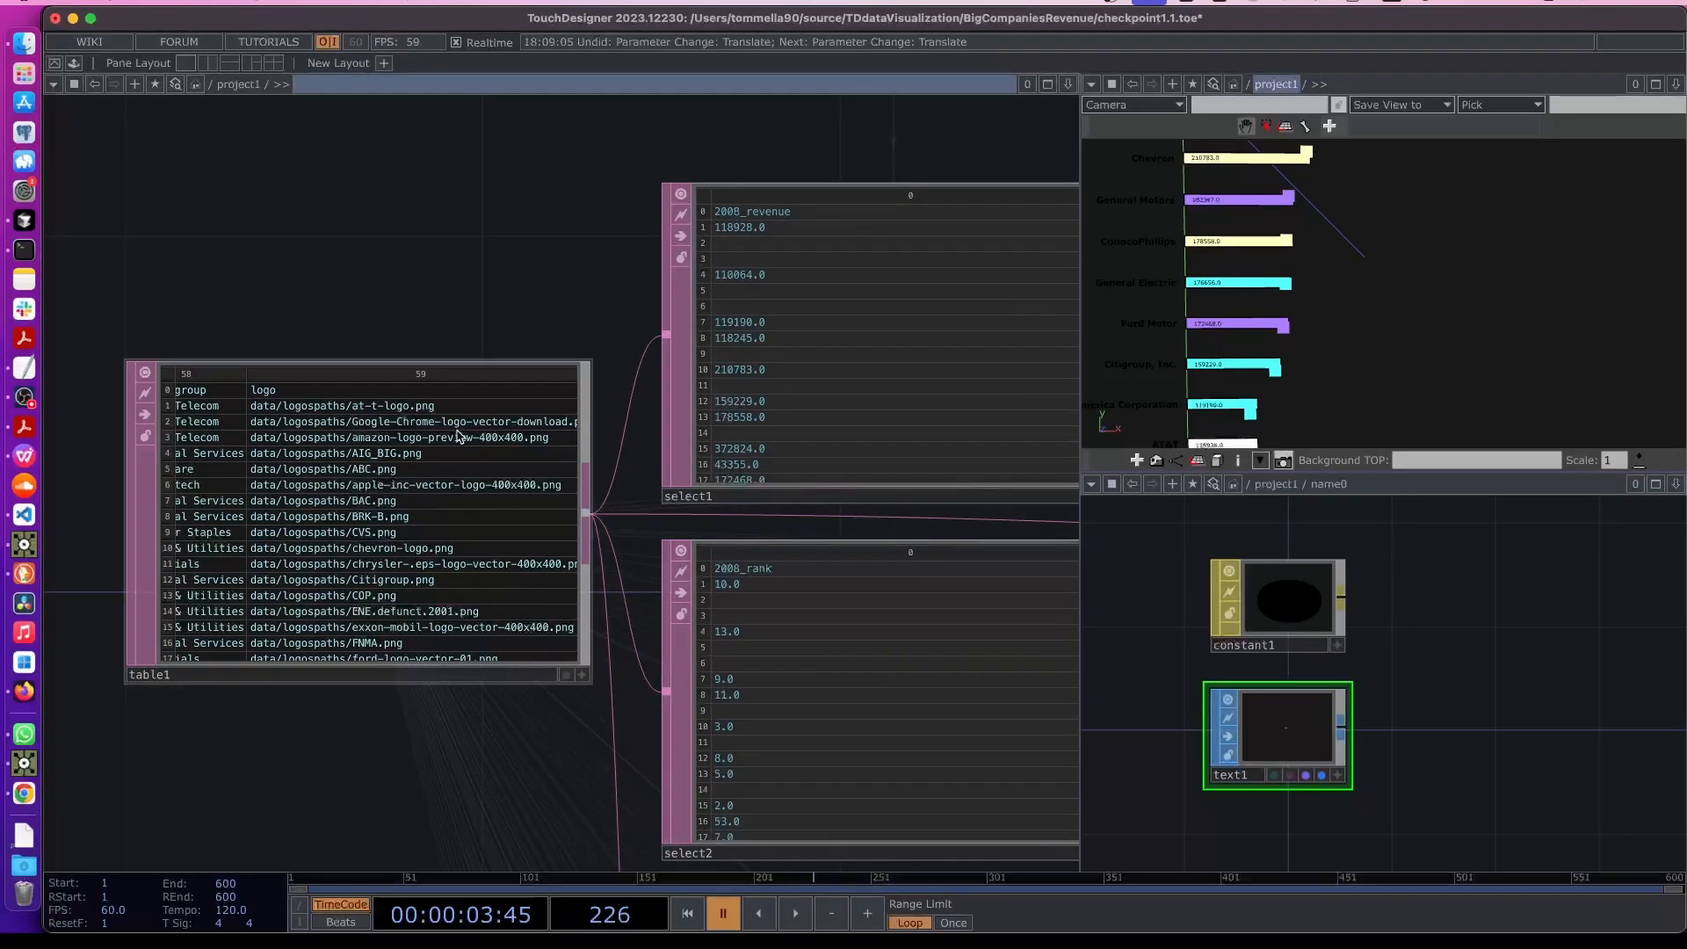
{"action": "left_click", "coordinate": [582, 676]}
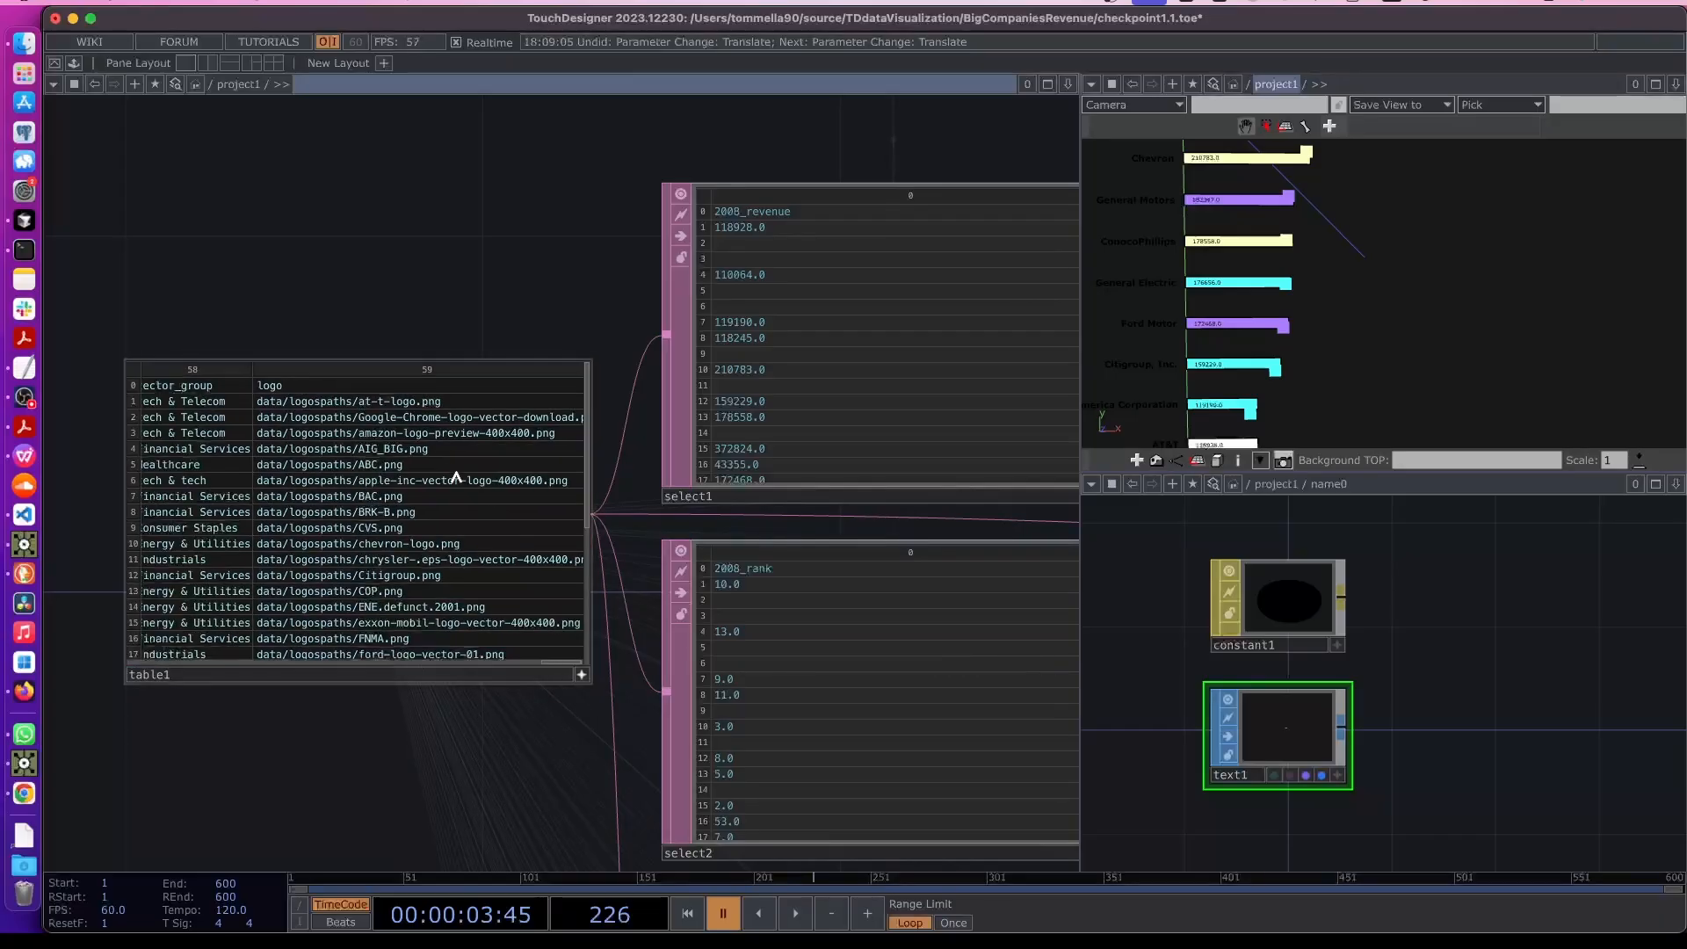
{"action": "double_click", "coordinate": [462, 404]}
{"action": "scroll", "coordinate": [263, 395], "scroll_direction": "right", "scroll_amount": 1}
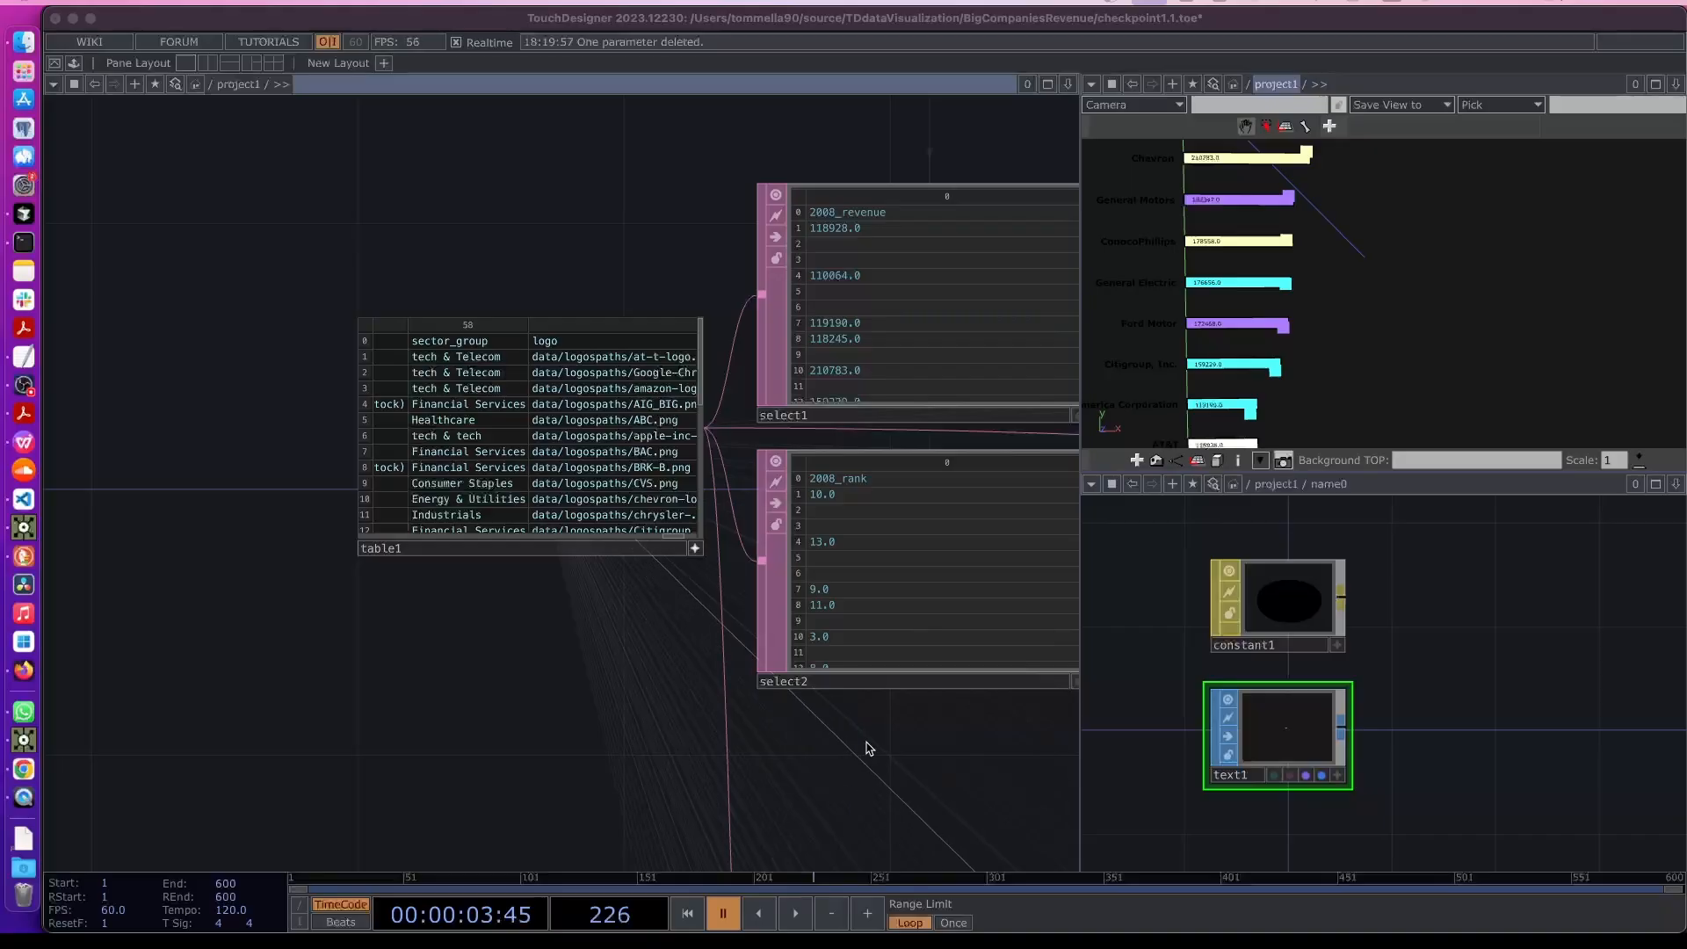
- Add a custom Str parameter named logoPath to the logo0 component
{"action": "left_click_drag", "start_coordinate": [866, 746], "coordinate": [195, 655]}
{"action": "scroll", "coordinate": [636, 681], "scroll_direction": "down", "scroll_amount": 1}
{"action": "scroll", "coordinate": [637, 682], "scroll_direction": "down", "scroll_amount": 3}
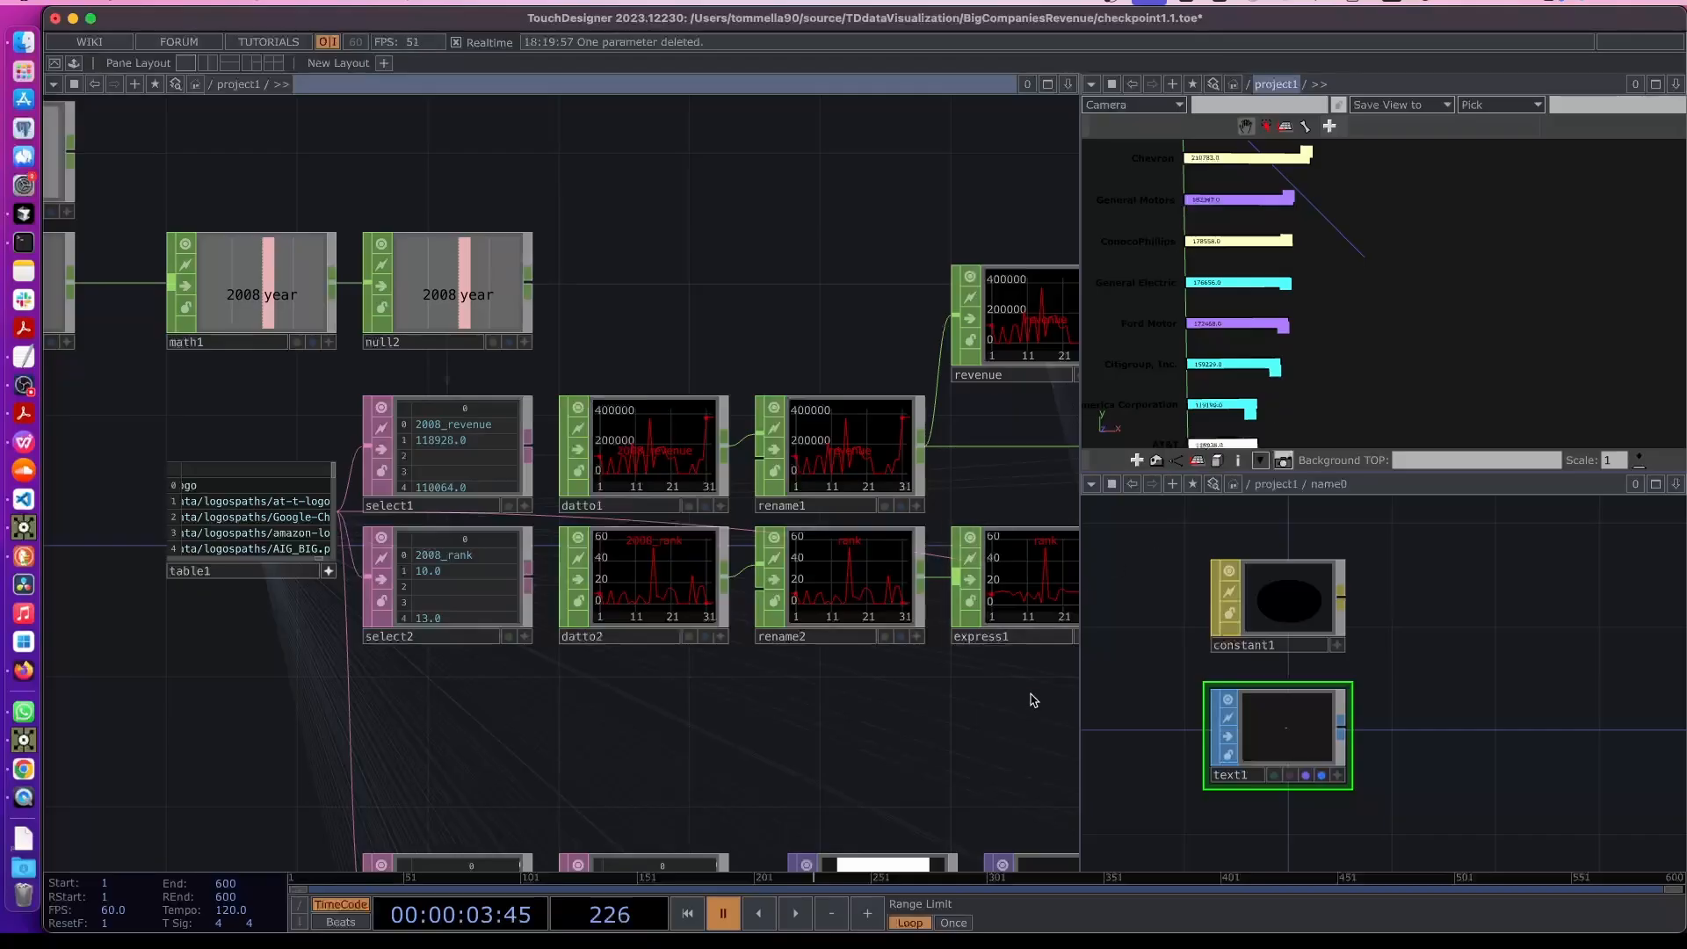
{"action": "left_click_drag", "start_coordinate": [1031, 696], "coordinate": [583, 621]}
{"action": "left_click_drag", "start_coordinate": [789, 688], "coordinate": [156, 629]}
{"action": "left_click_drag", "start_coordinate": [655, 595], "coordinate": [63, 564]}
{"action": "scroll", "coordinate": [720, 588], "scroll_direction": "down", "scroll_amount": 3}
{"action": "left_click_drag", "start_coordinate": [745, 576], "coordinate": [313, 582]}
{"action": "scroll", "coordinate": [949, 545], "scroll_direction": "up", "scroll_amount": 5}
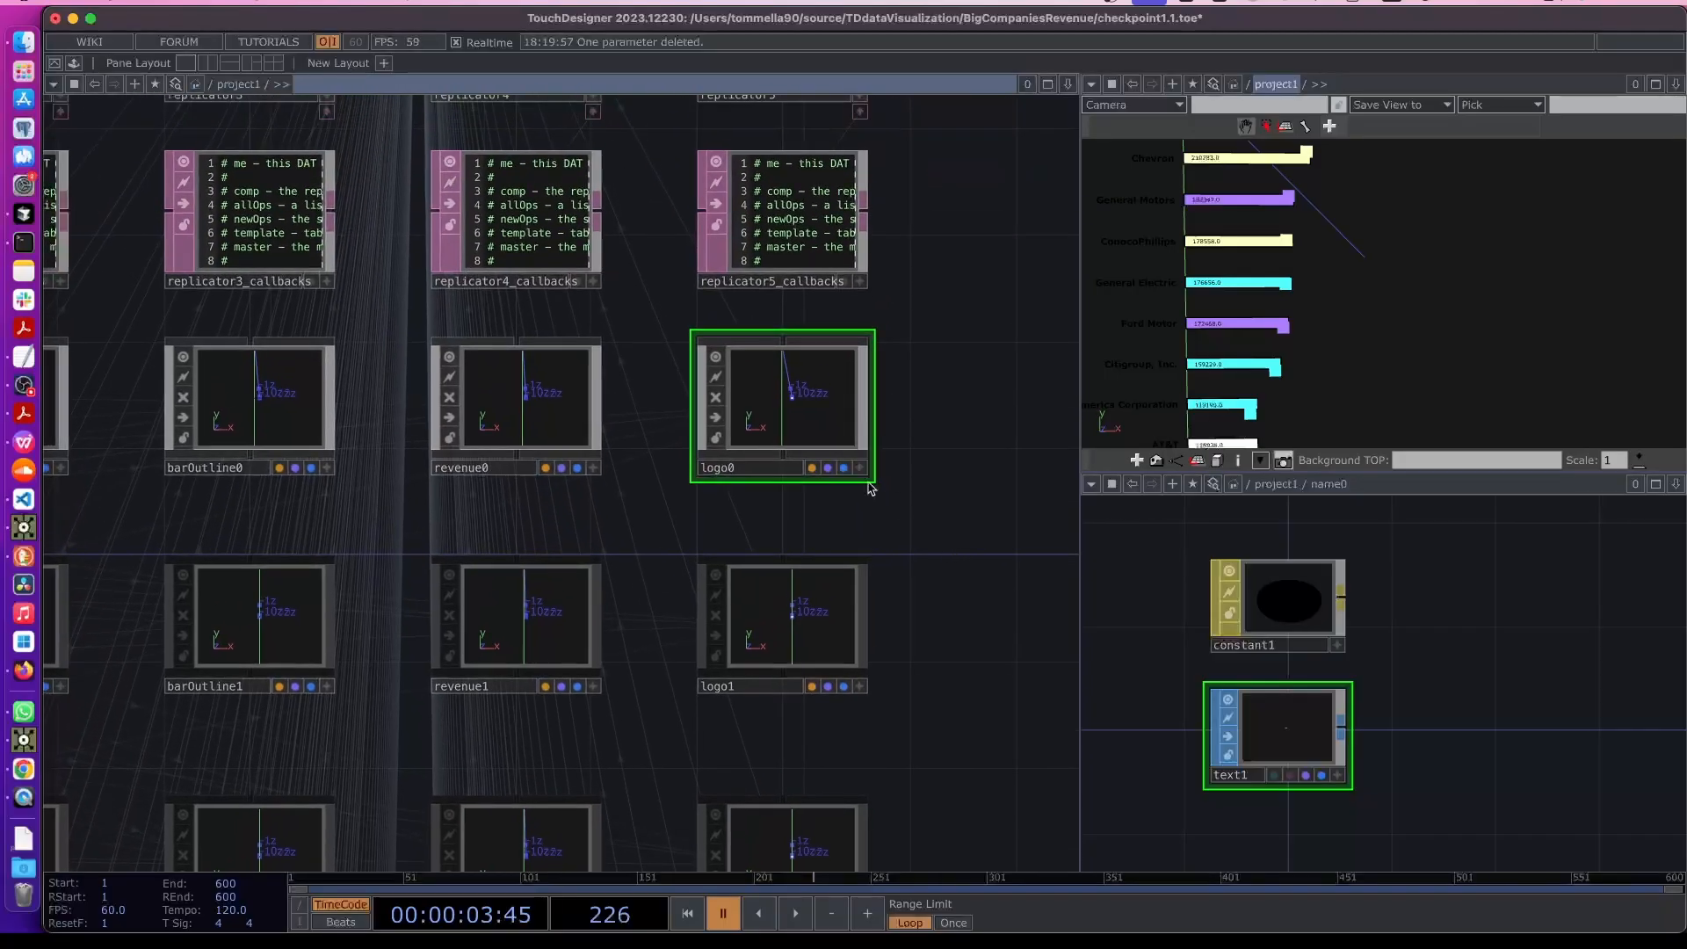
{"action": "right_click", "coordinate": [801, 423]}
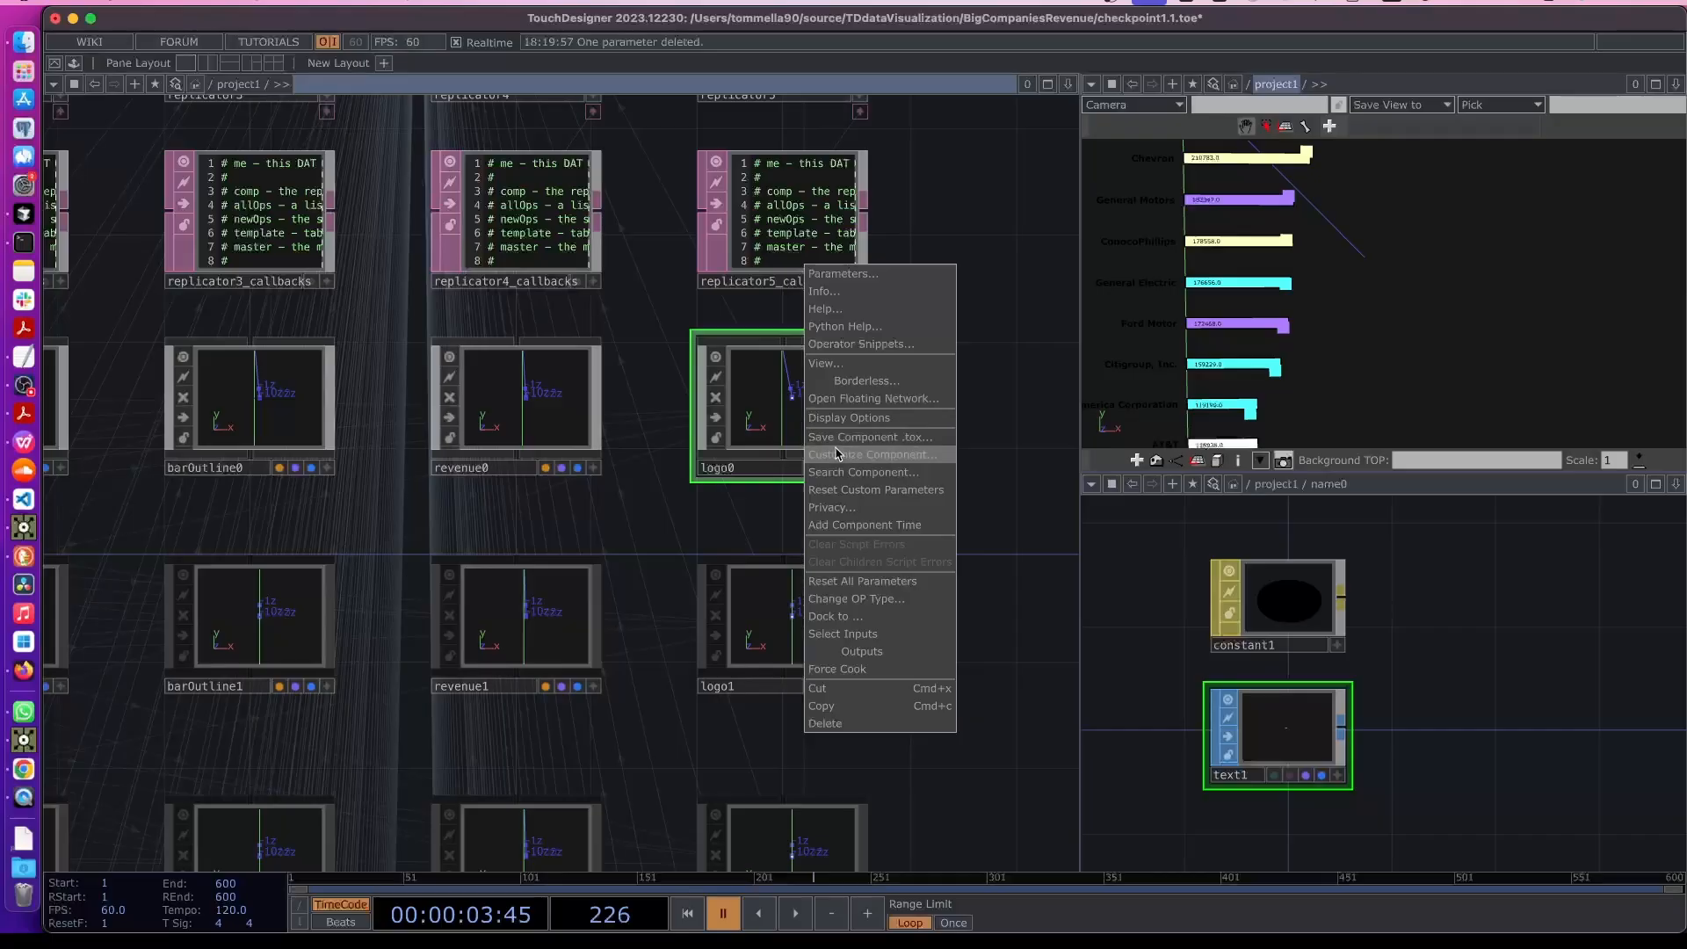
{"action": "left_click", "coordinate": [898, 455]}
{"action": "left_click", "coordinate": [817, 253]}
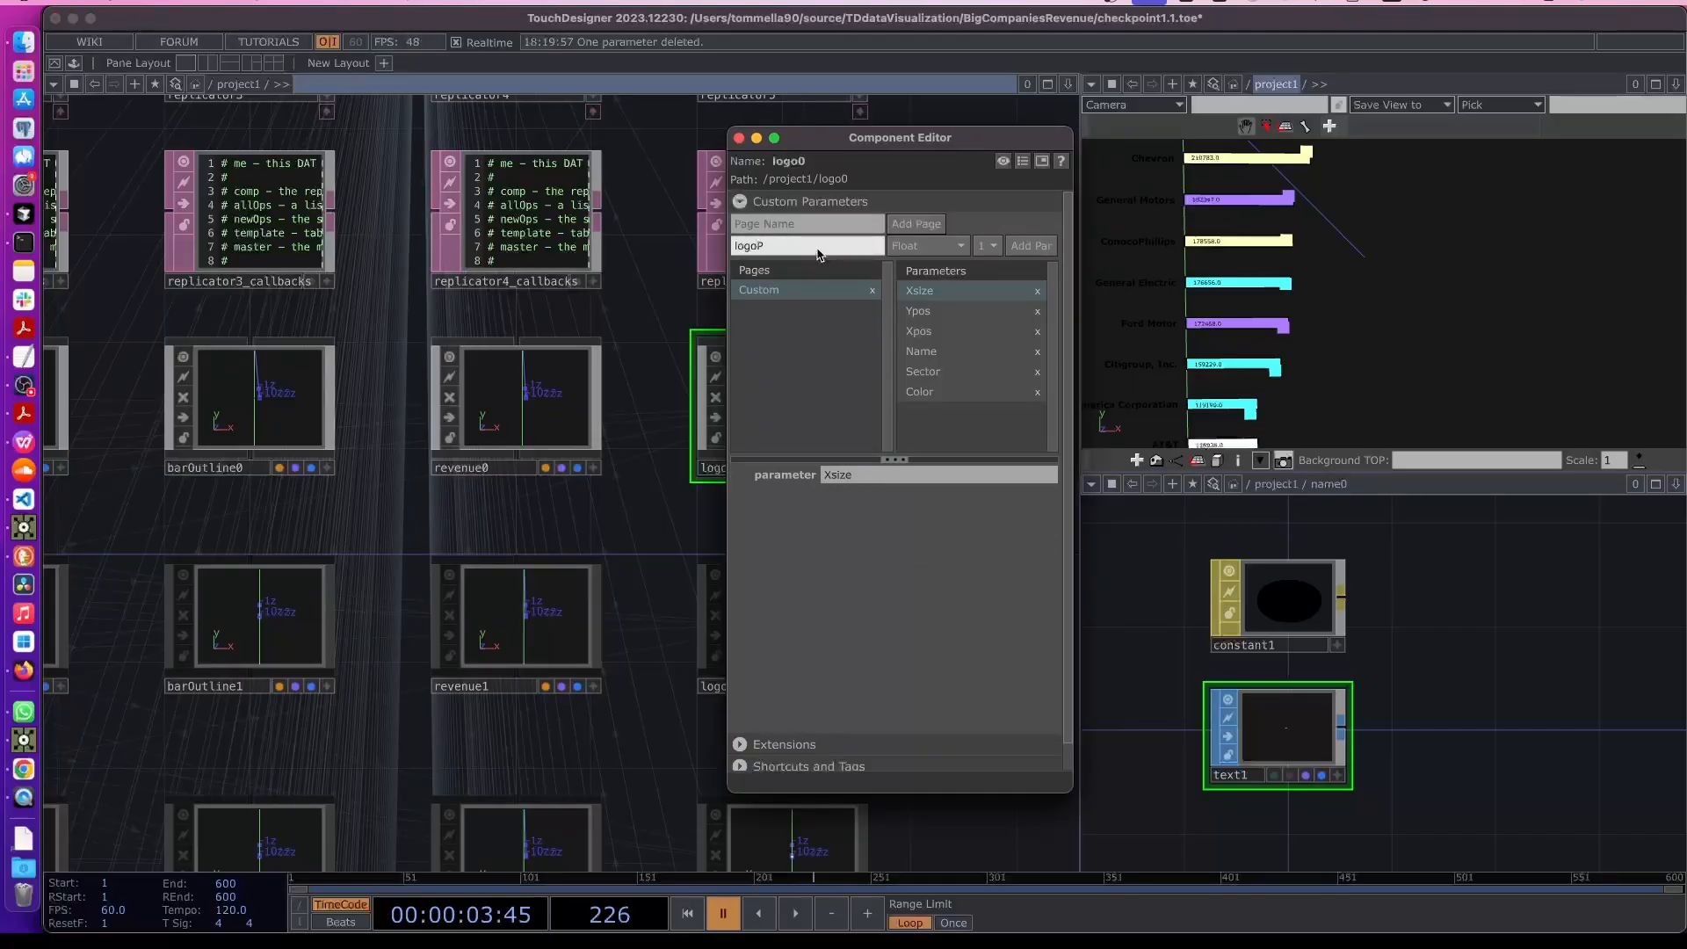
{"action": "left_click", "coordinate": [911, 248]}
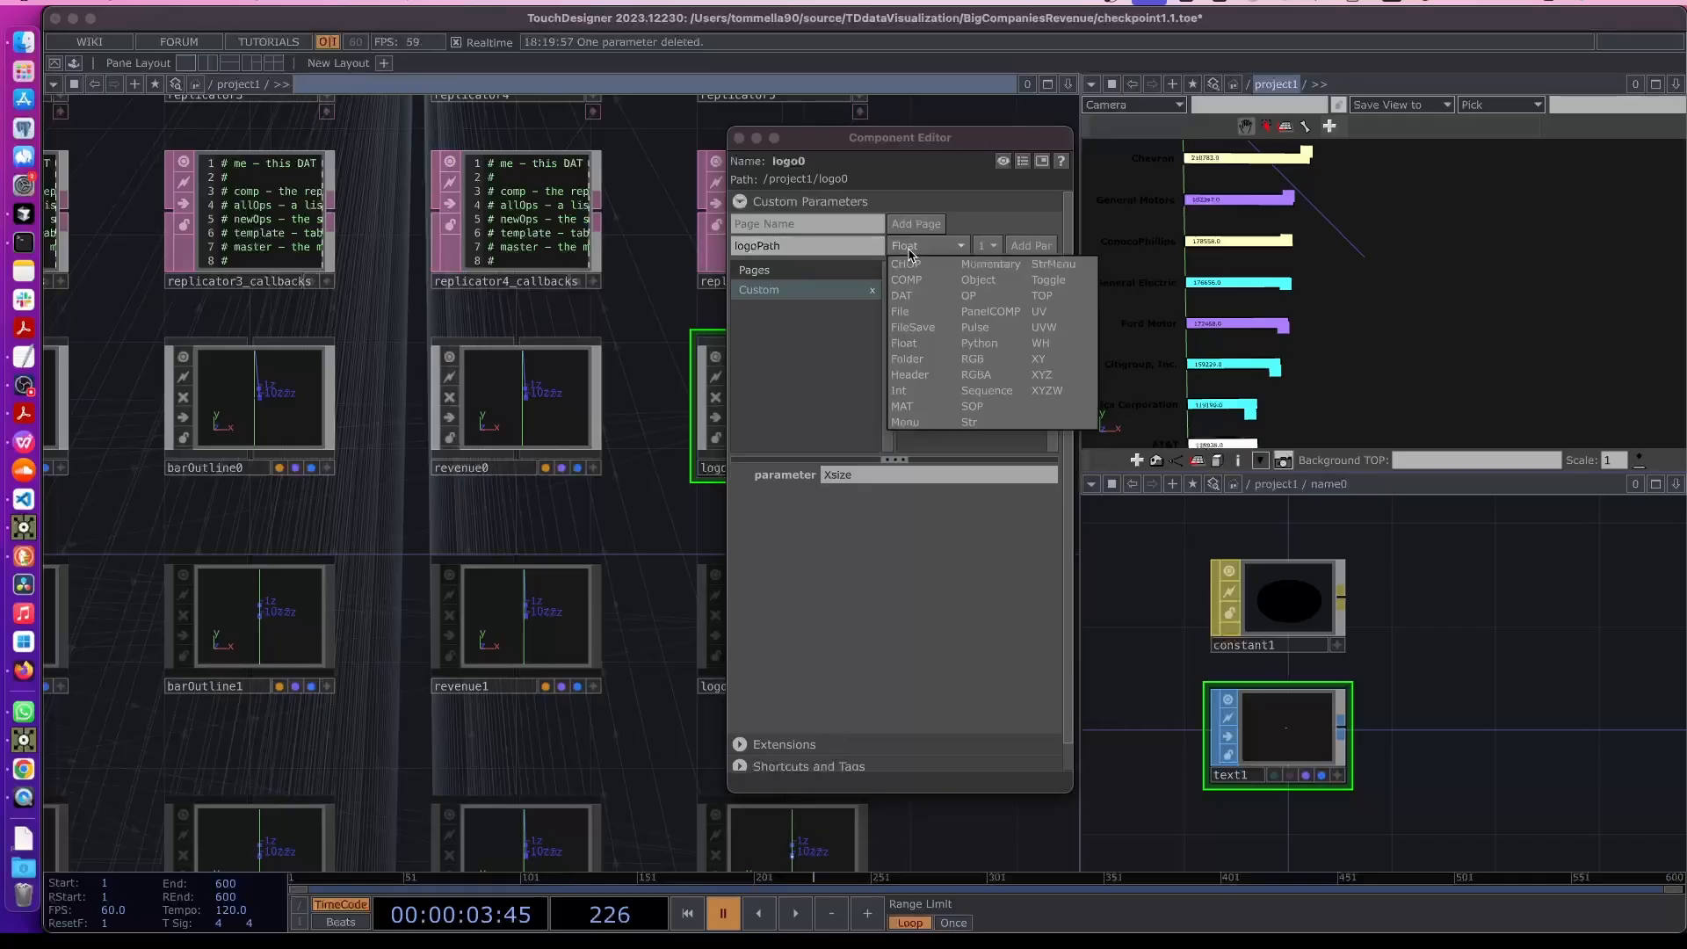
{"action": "left_click", "coordinate": [979, 424]}
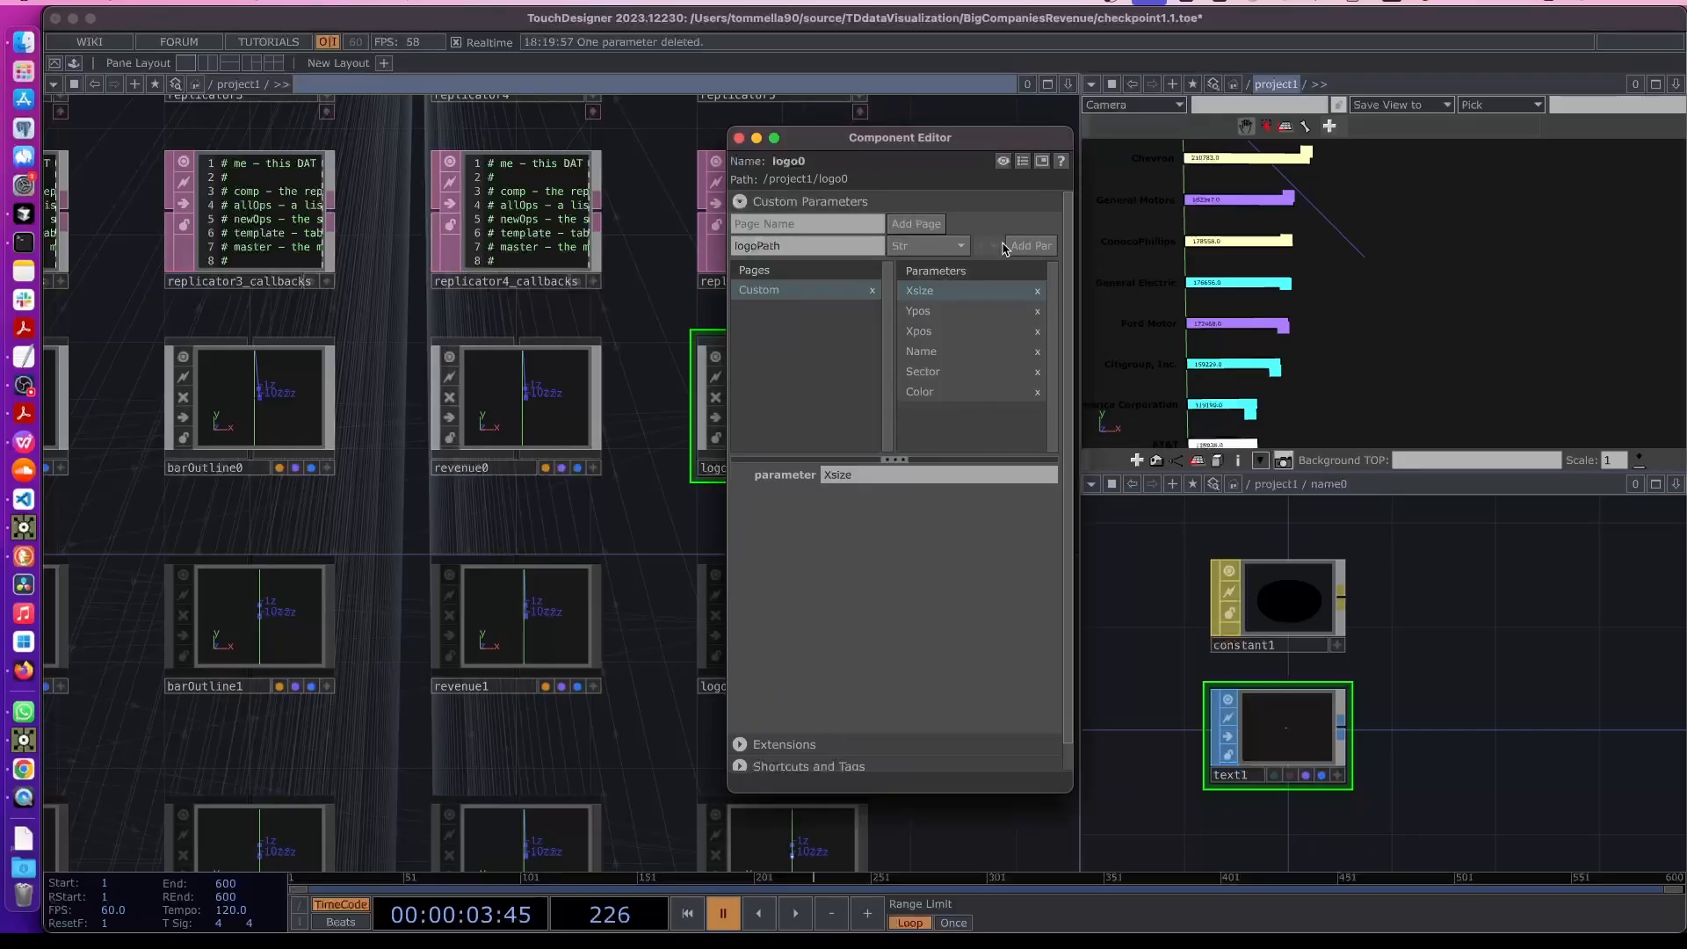
{"action": "left_click", "coordinate": [939, 392]}
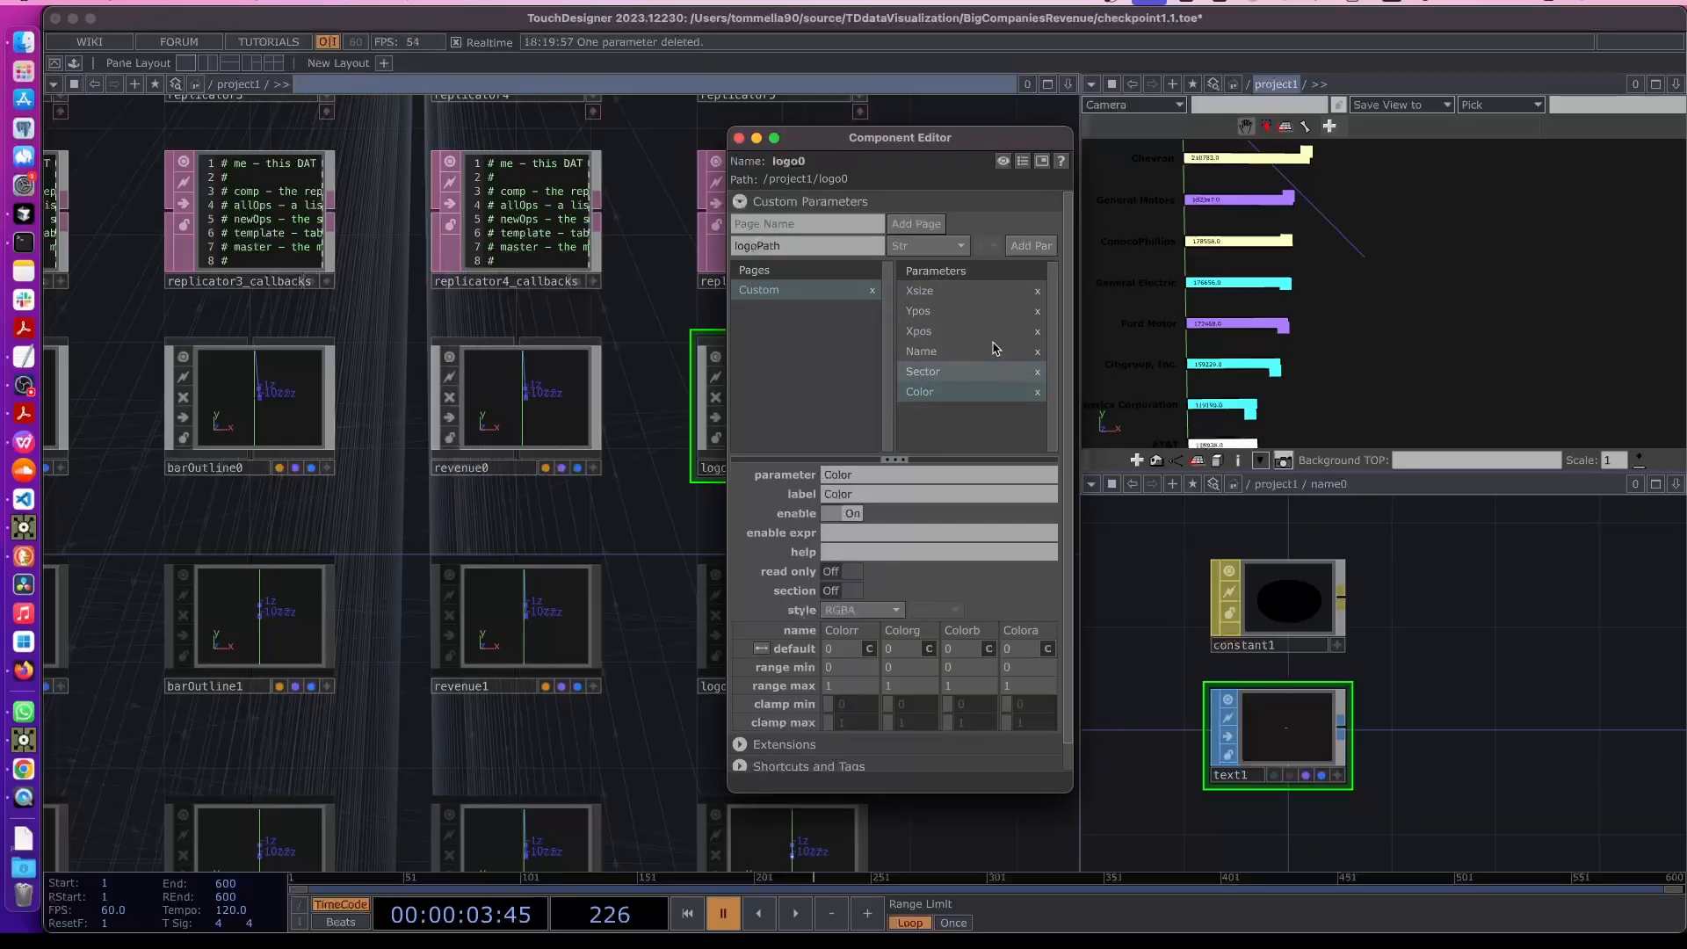
{"action": "left_click", "coordinate": [1020, 247]}
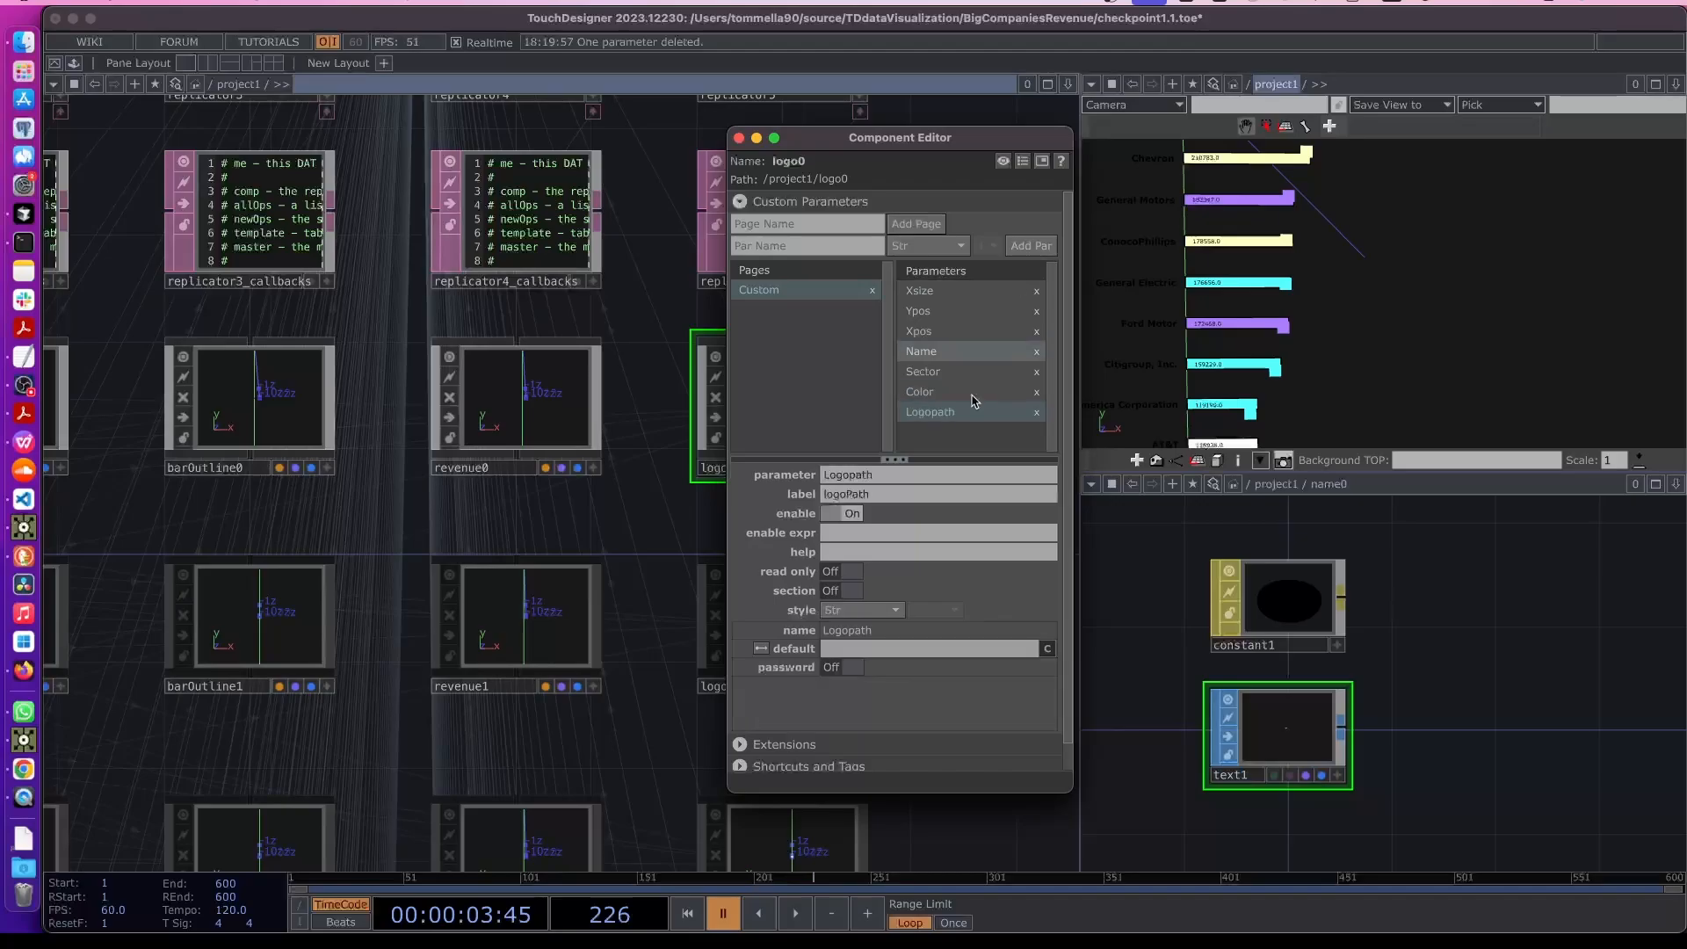
{"action": "left_click", "coordinate": [738, 139]}
- Enter op('table1')[me.par.Name, 'logo'] into logo0's logoPath parameter
{"action": "scroll", "coordinate": [753, 393], "scroll_direction": "down", "scroll_amount": 2}
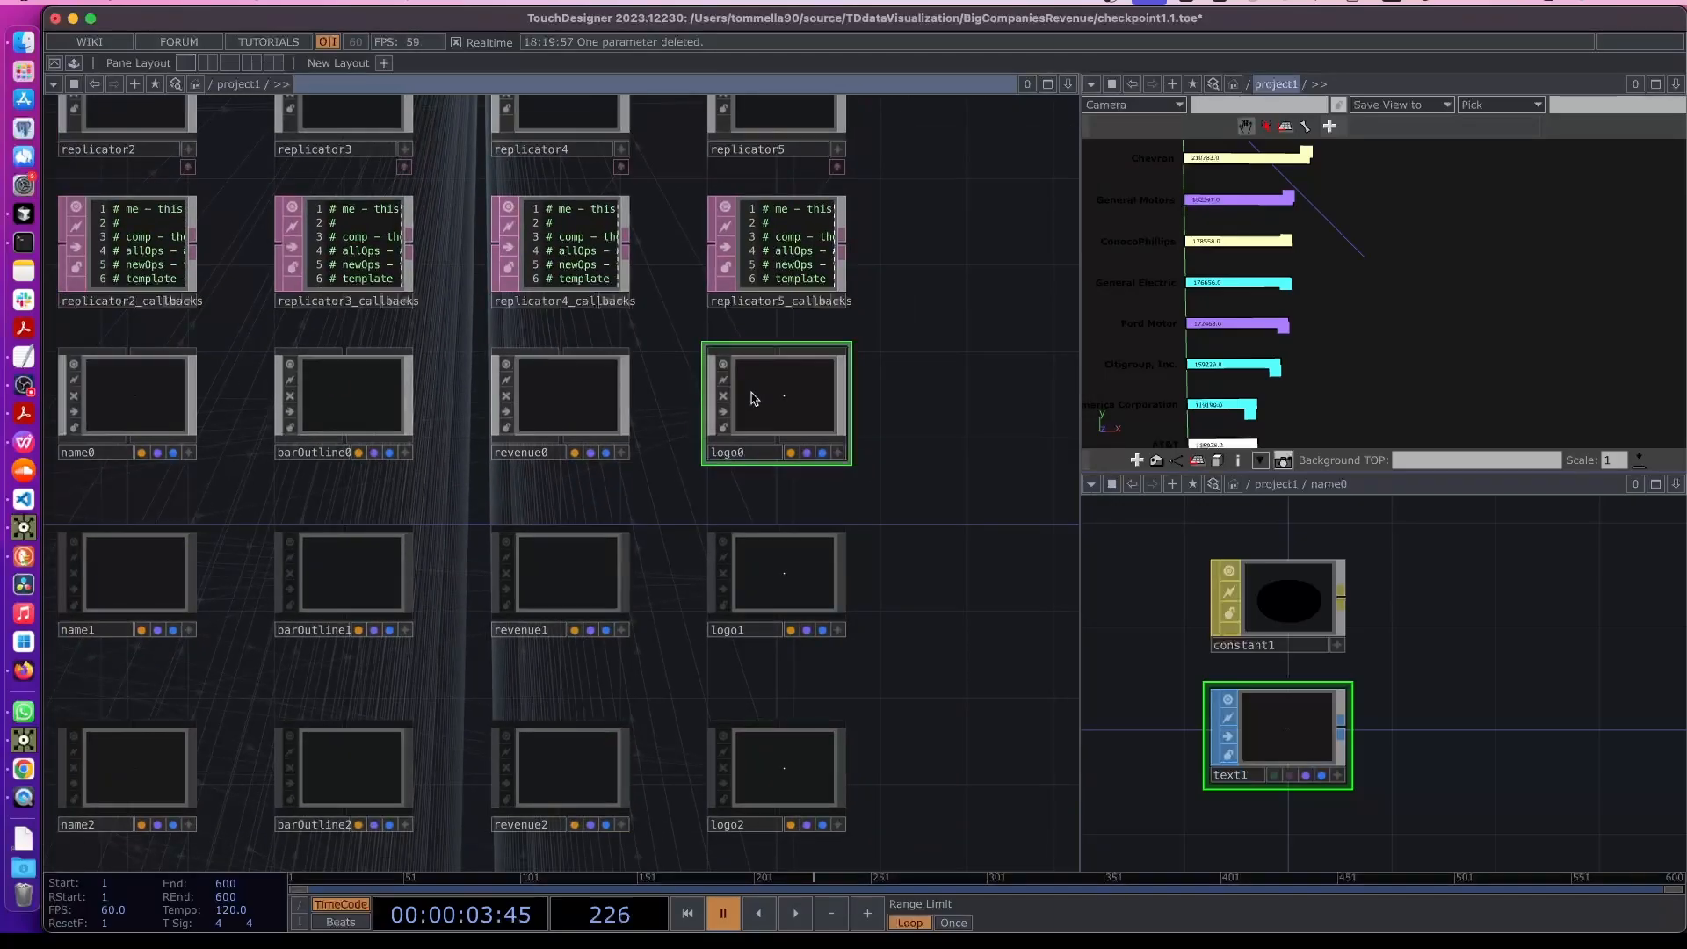
{"action": "key", "text": "p"}
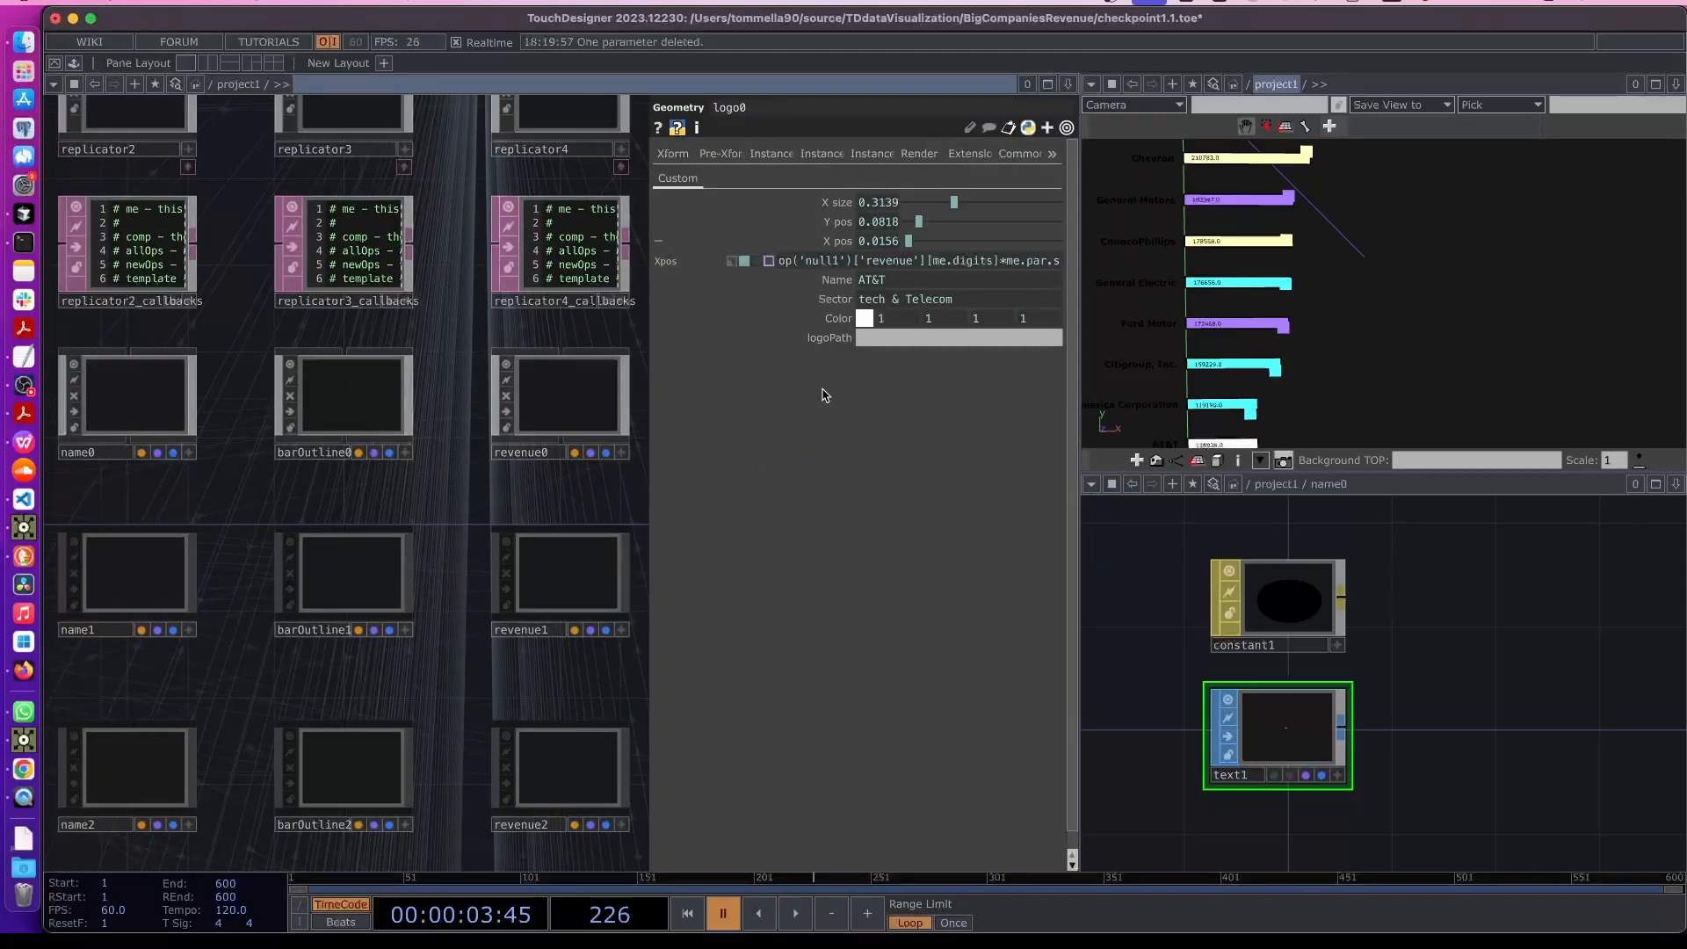
{"action": "scroll", "coordinate": [297, 505], "scroll_direction": "down", "scroll_amount": 3}
{"action": "left_click_drag", "start_coordinate": [106, 674], "coordinate": [634, 614]}
{"action": "left_click_drag", "start_coordinate": [96, 505], "coordinate": [294, 515]}
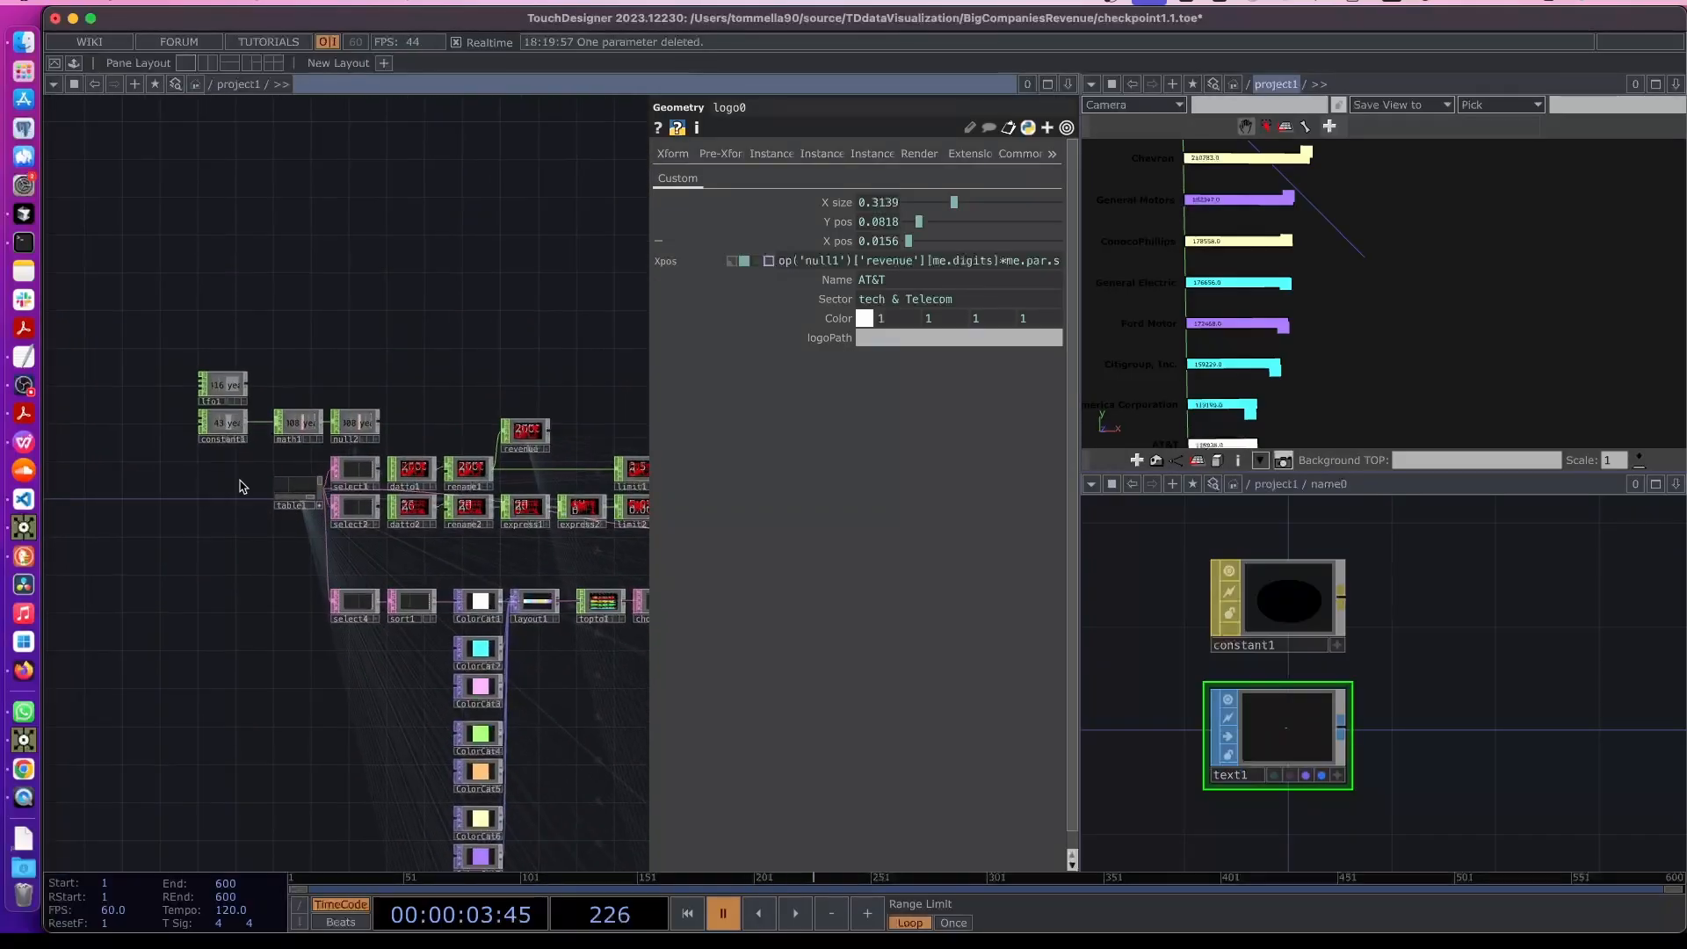
{"action": "scroll", "coordinate": [236, 496], "scroll_direction": "up", "scroll_amount": 5}
{"action": "scroll", "coordinate": [246, 511], "scroll_direction": "up", "scroll_amount": 1}
{"action": "left_click_drag", "start_coordinate": [367, 640], "coordinate": [239, 648]}
{"action": "scroll", "coordinate": [351, 614], "scroll_direction": "up", "scroll_amount": 2}
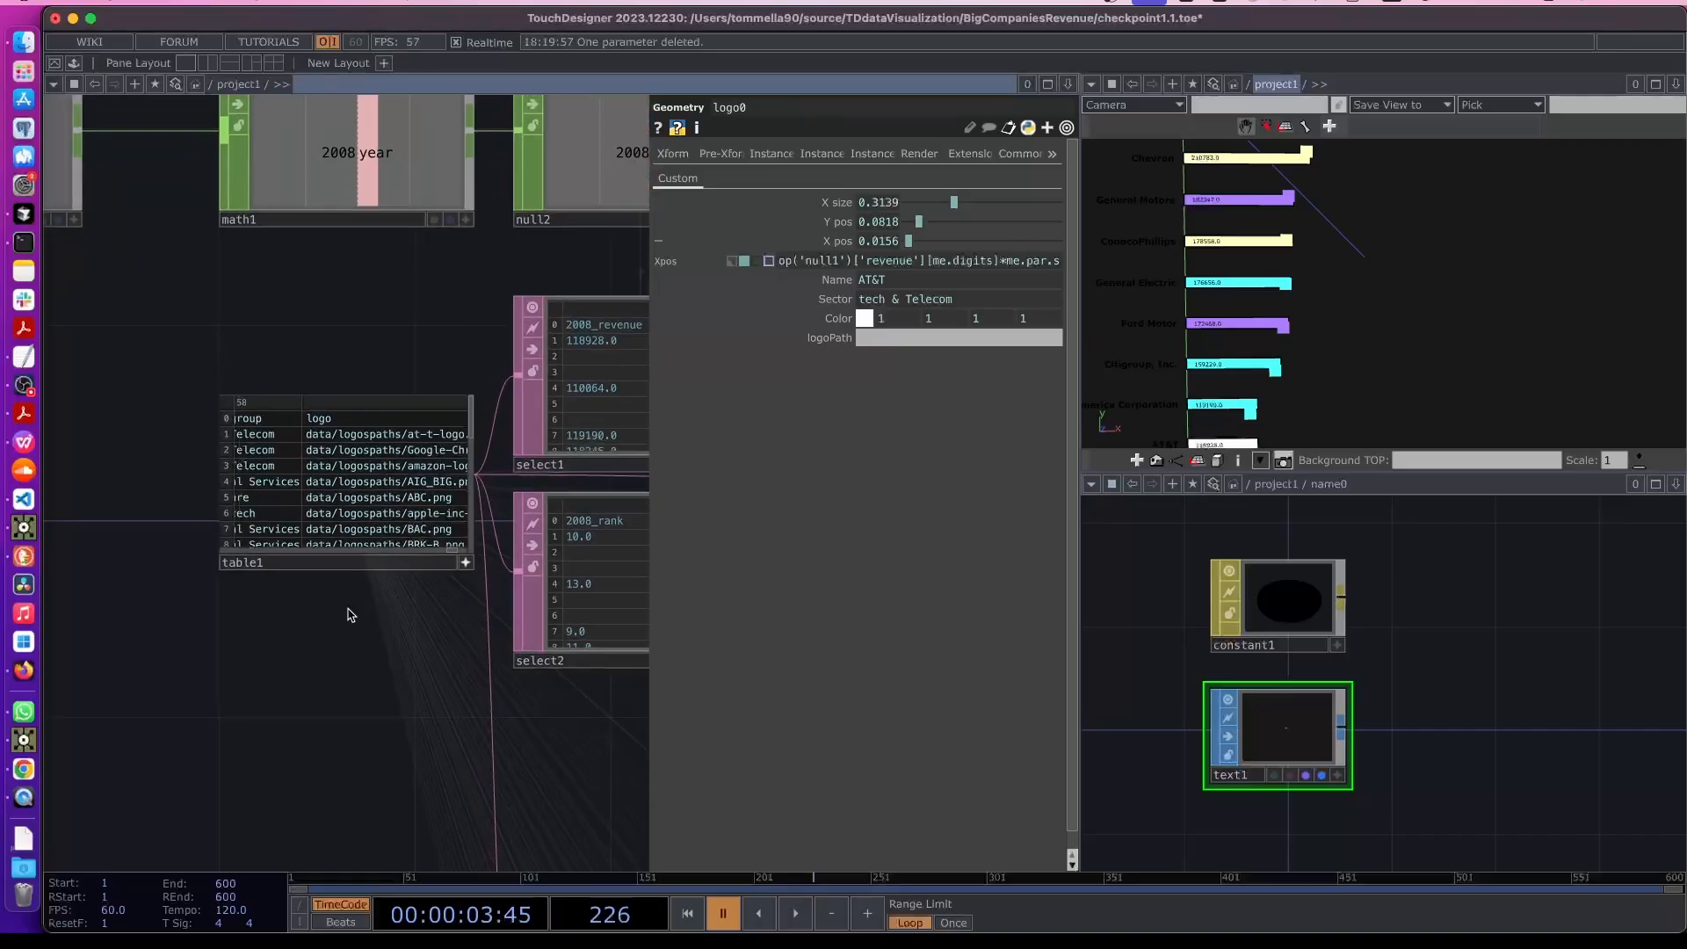
{"action": "left_click", "coordinate": [923, 341]}
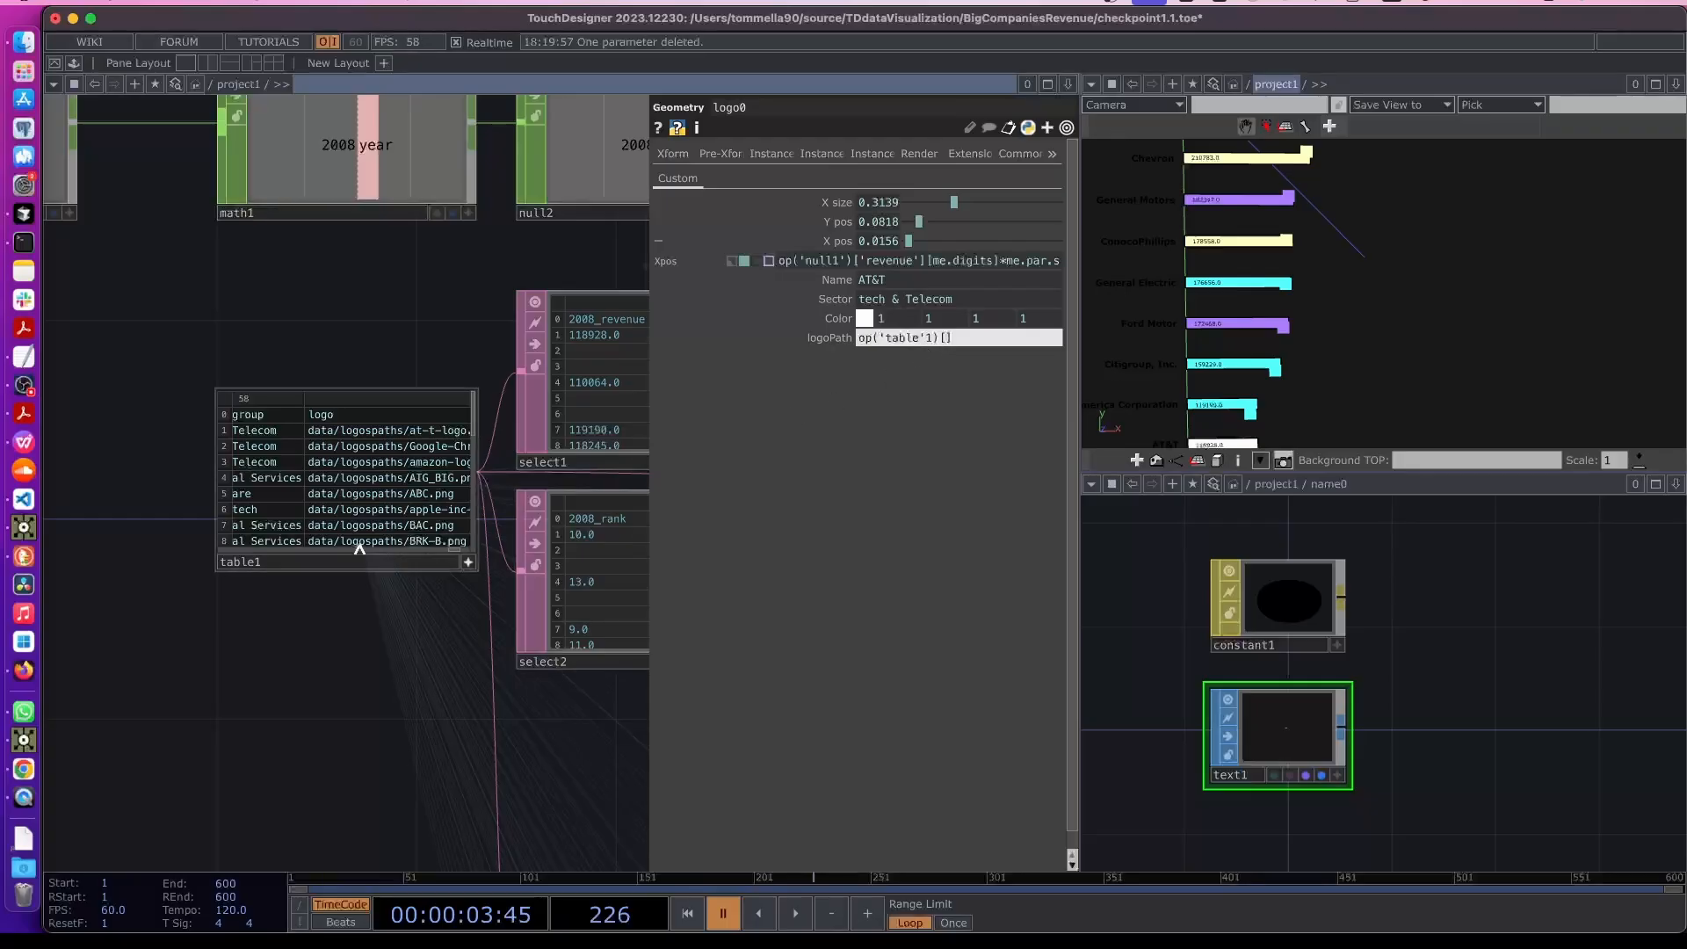
{"action": "left_click_drag", "start_coordinate": [452, 551], "coordinate": [213, 551]}
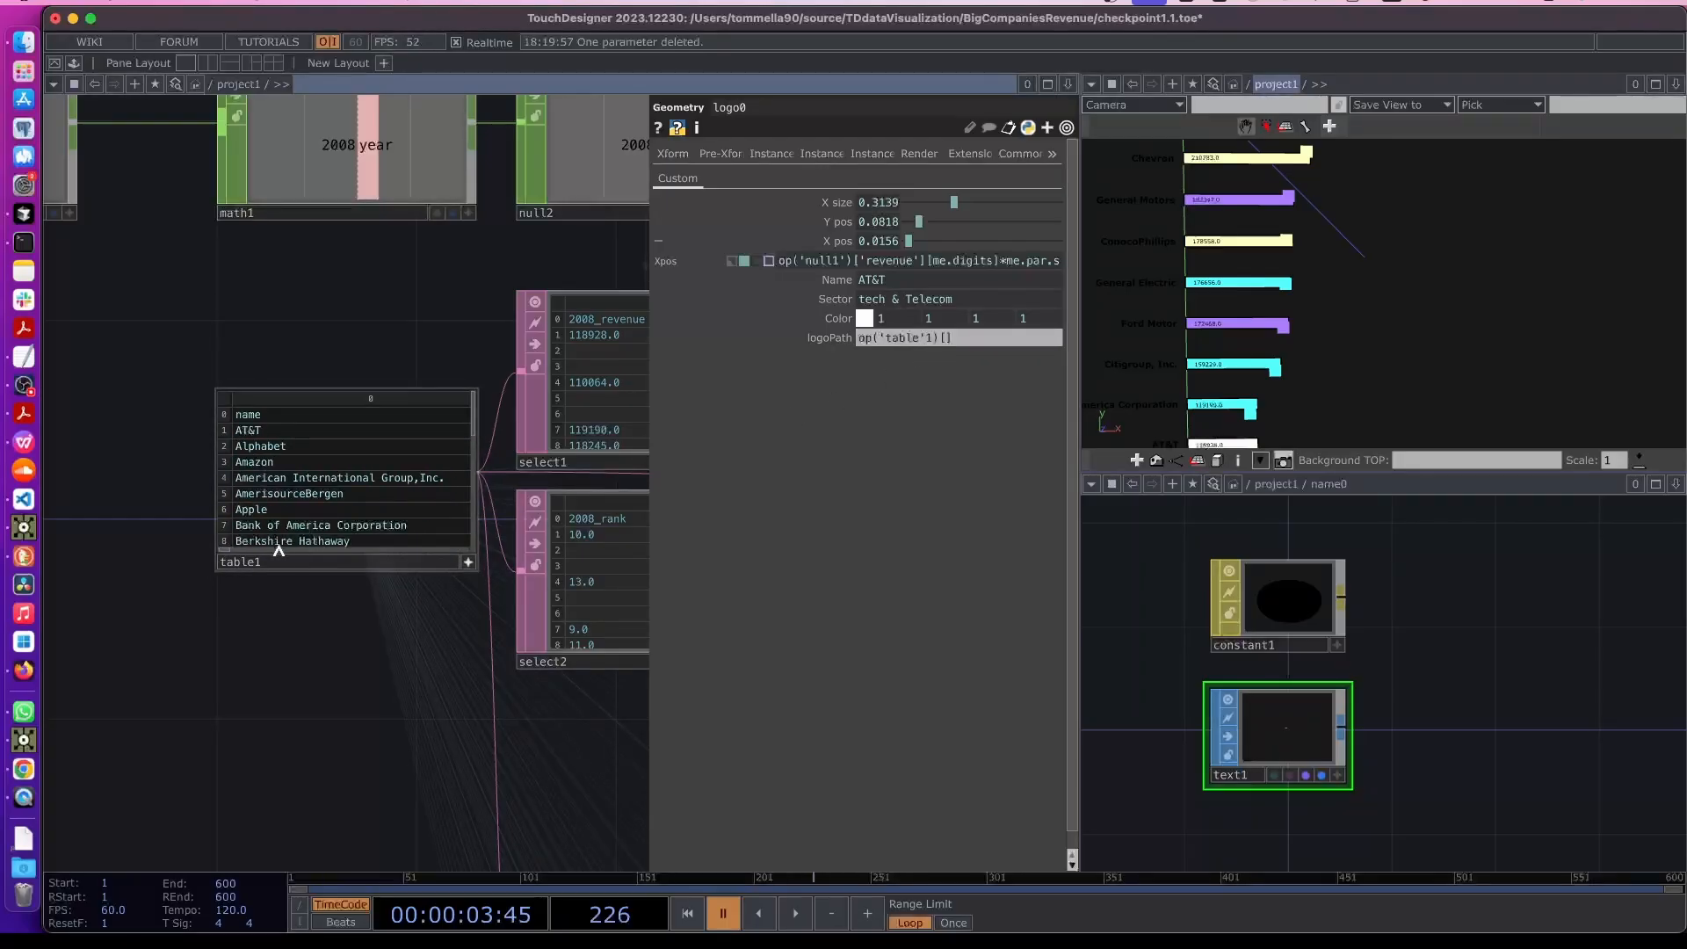
{"action": "left_click_drag", "start_coordinate": [229, 553], "coordinate": [473, 556]}
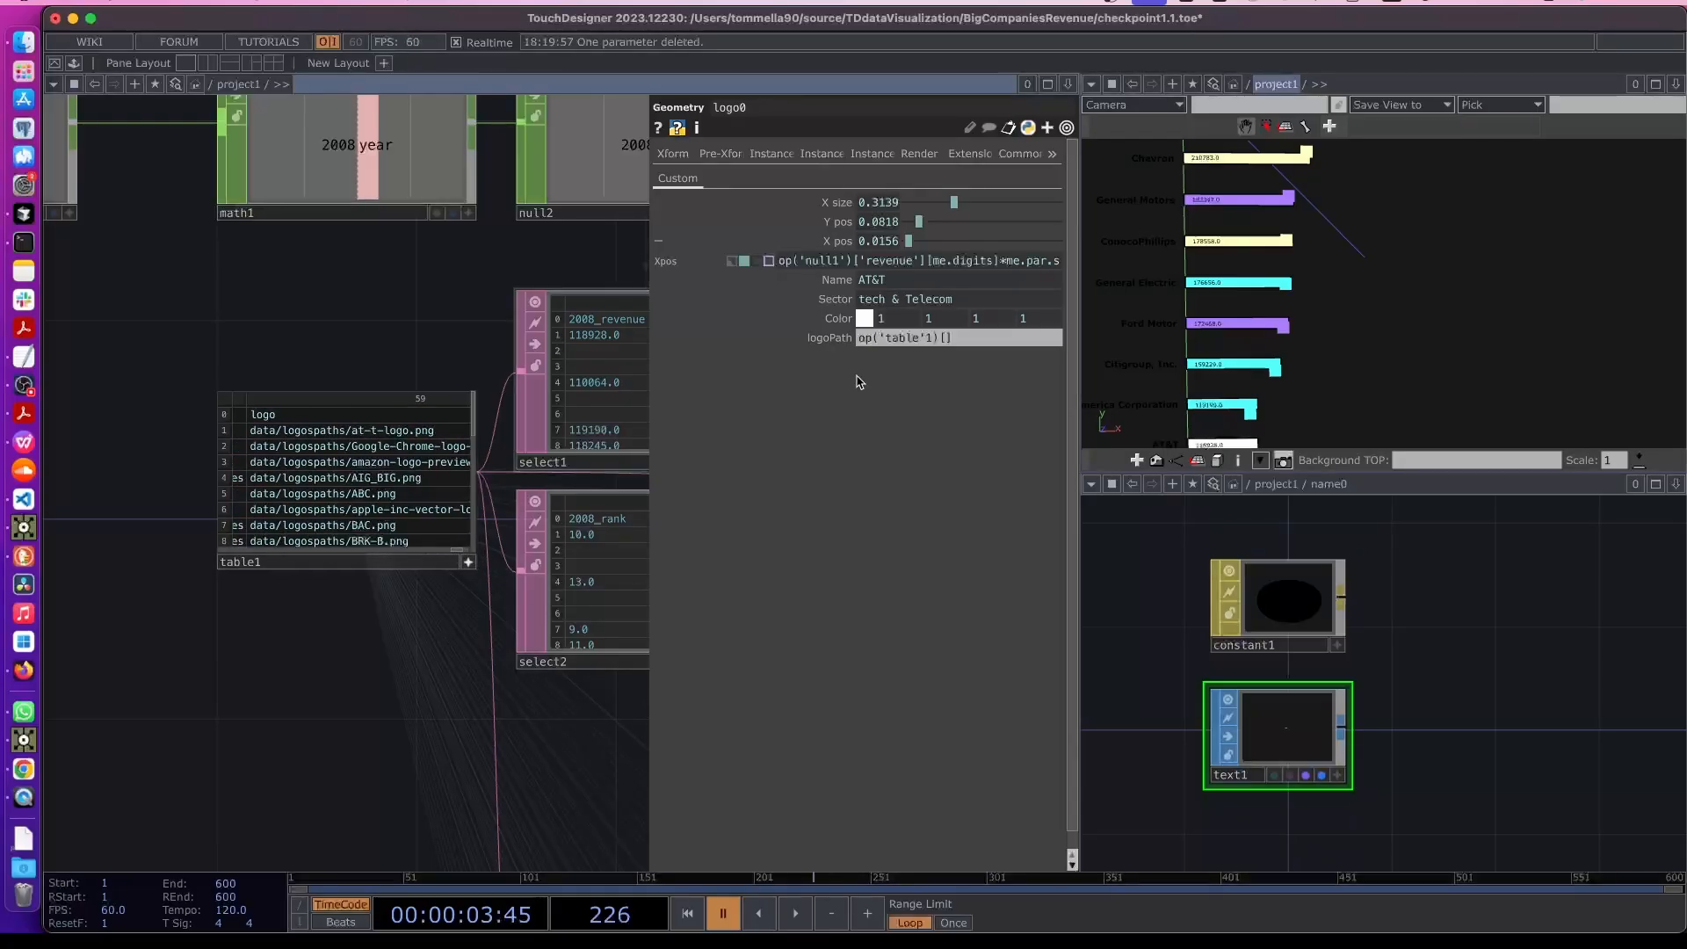
{"action": "left_click", "coordinate": [949, 339]}
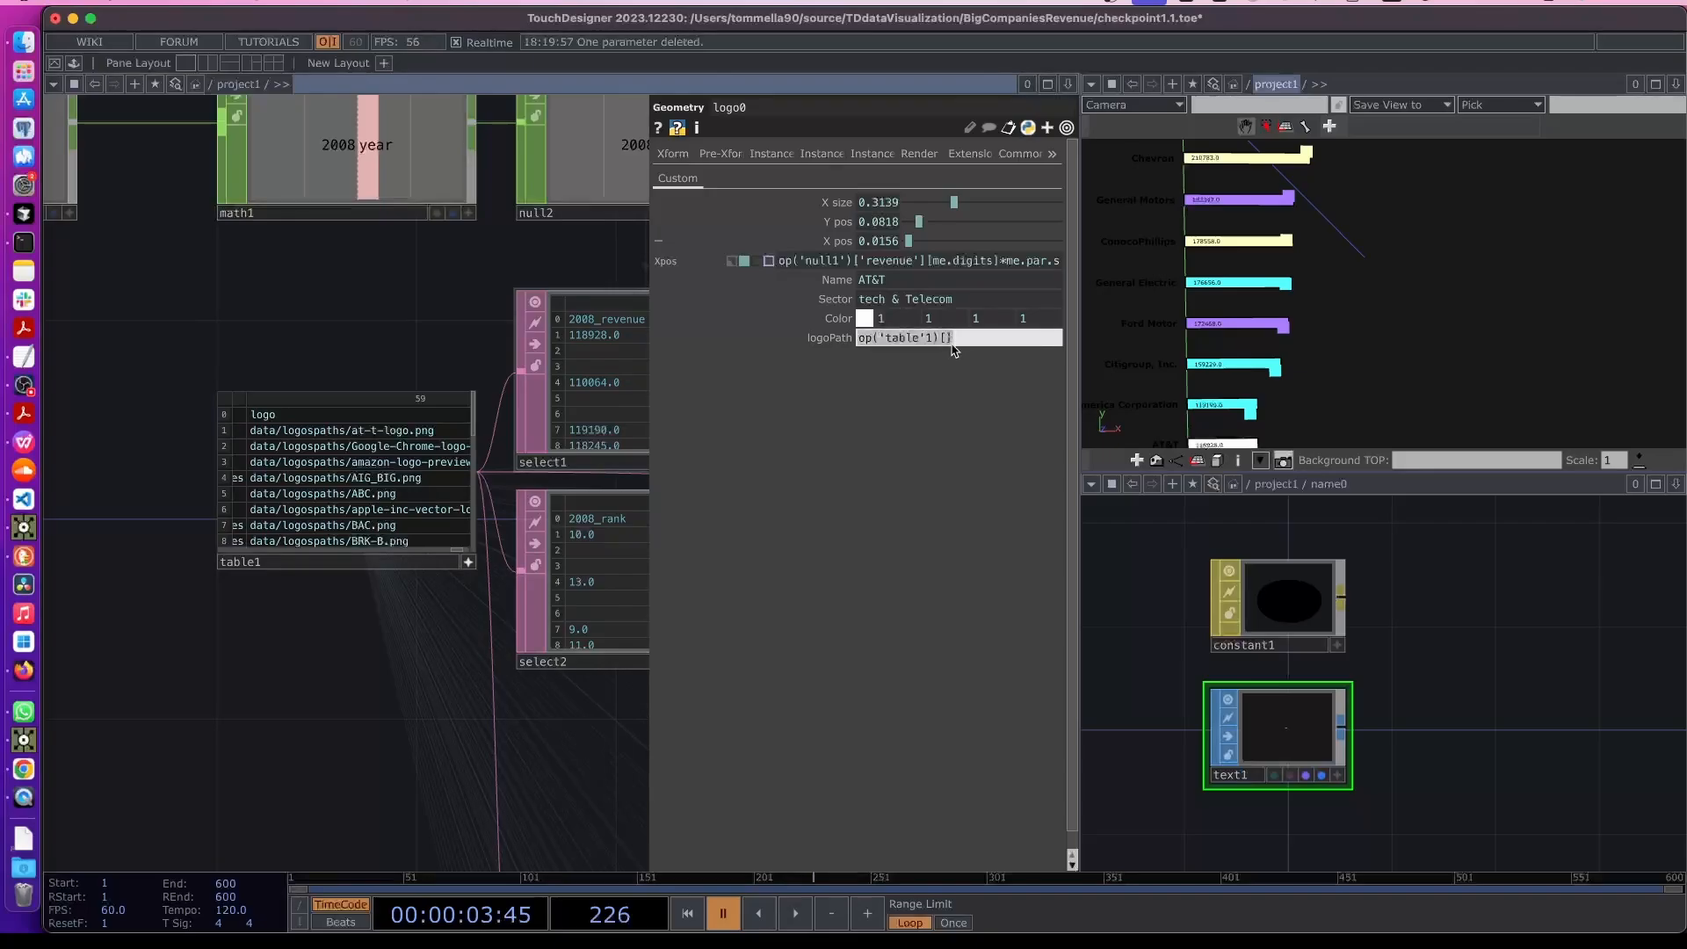
{"action": "left_click", "coordinate": [950, 343]}
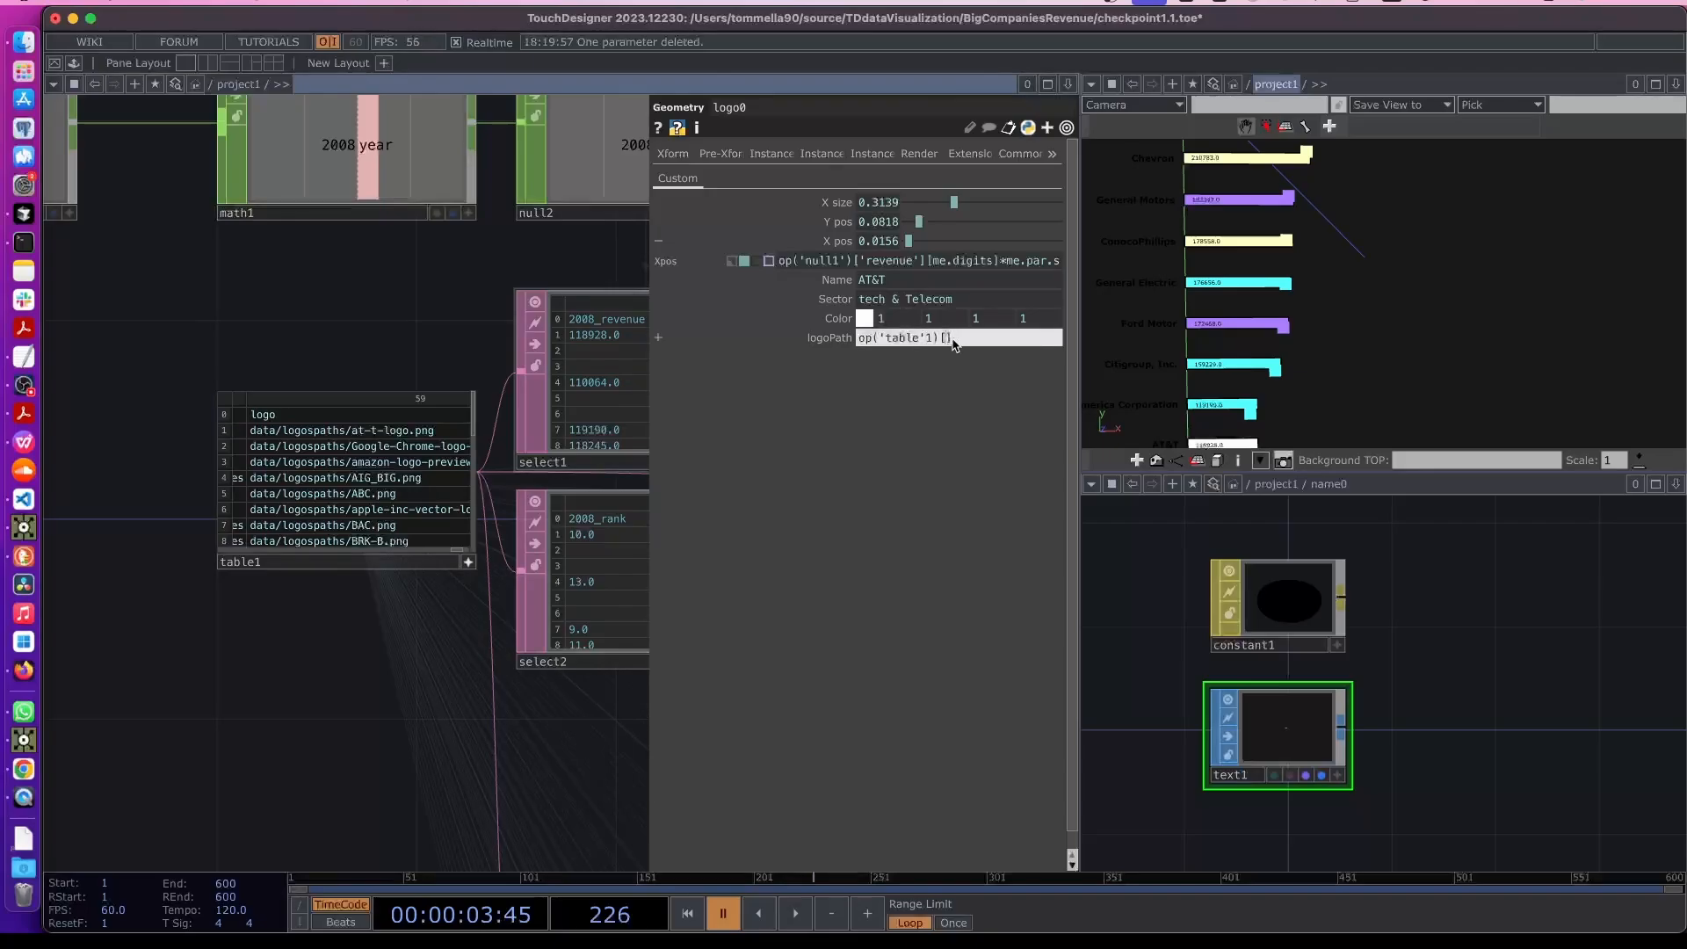
{"action": "left_click", "coordinate": [836, 281]}
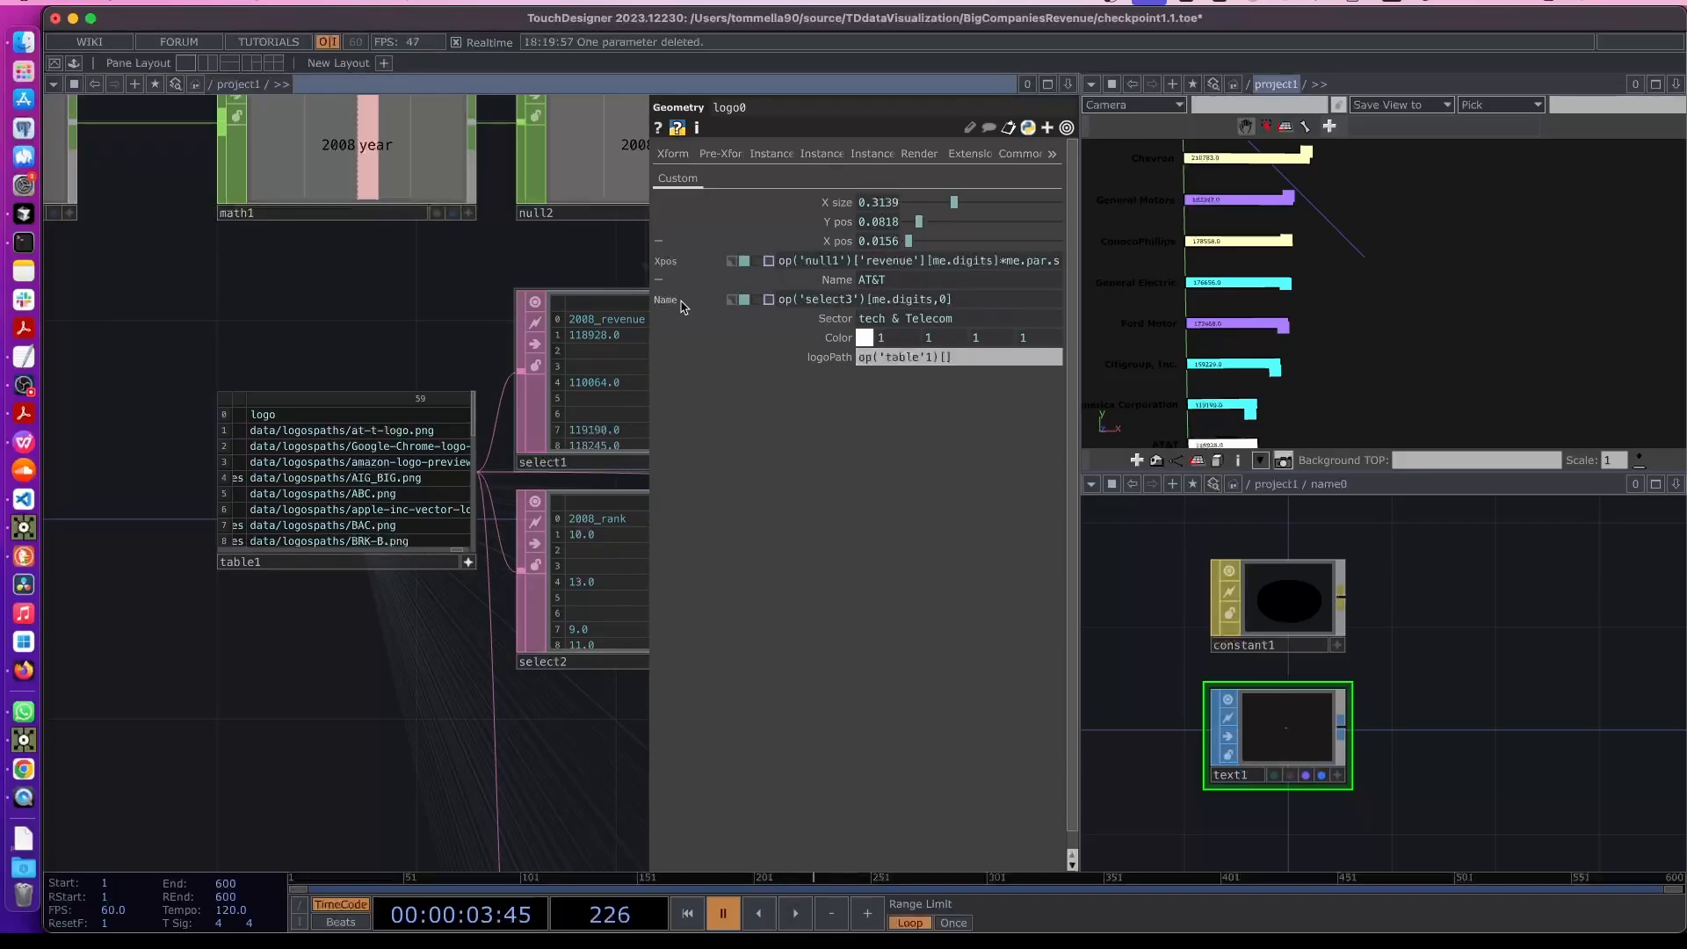
{"action": "left_click", "coordinate": [944, 360]}
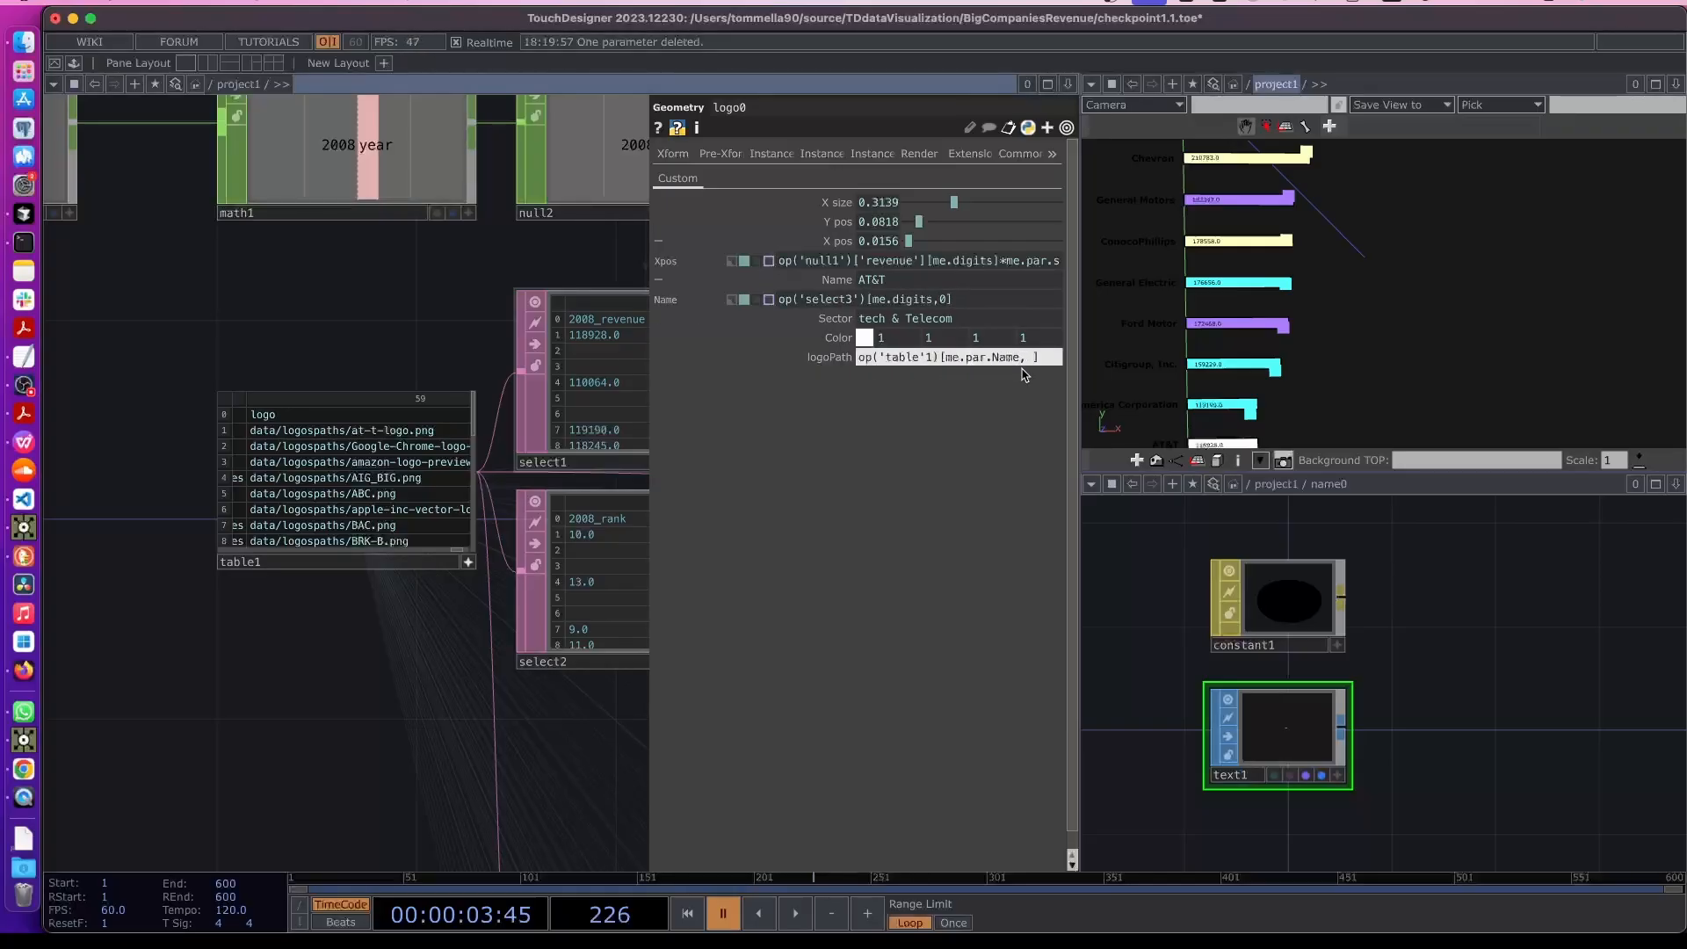
{"action": "type", "text": "logo'"}
{"action": "key", "text": "Return"}
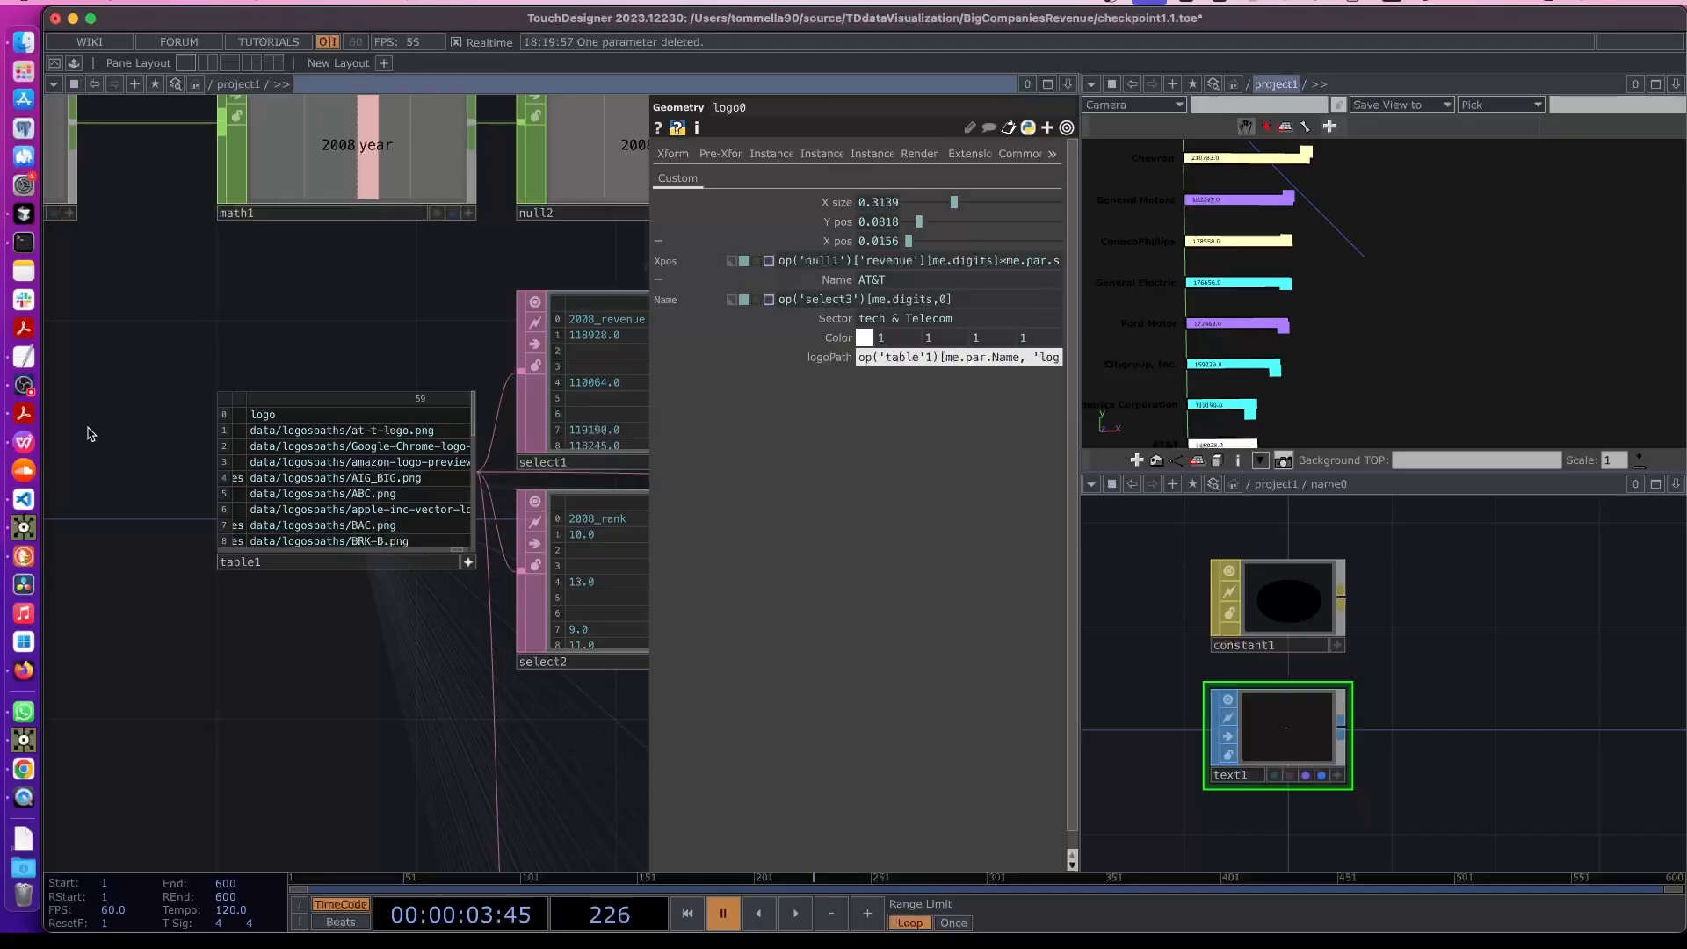
- Switch logoPath to expression mode and correct the table reference to table1
{"action": "left_click", "coordinate": [829, 357]}
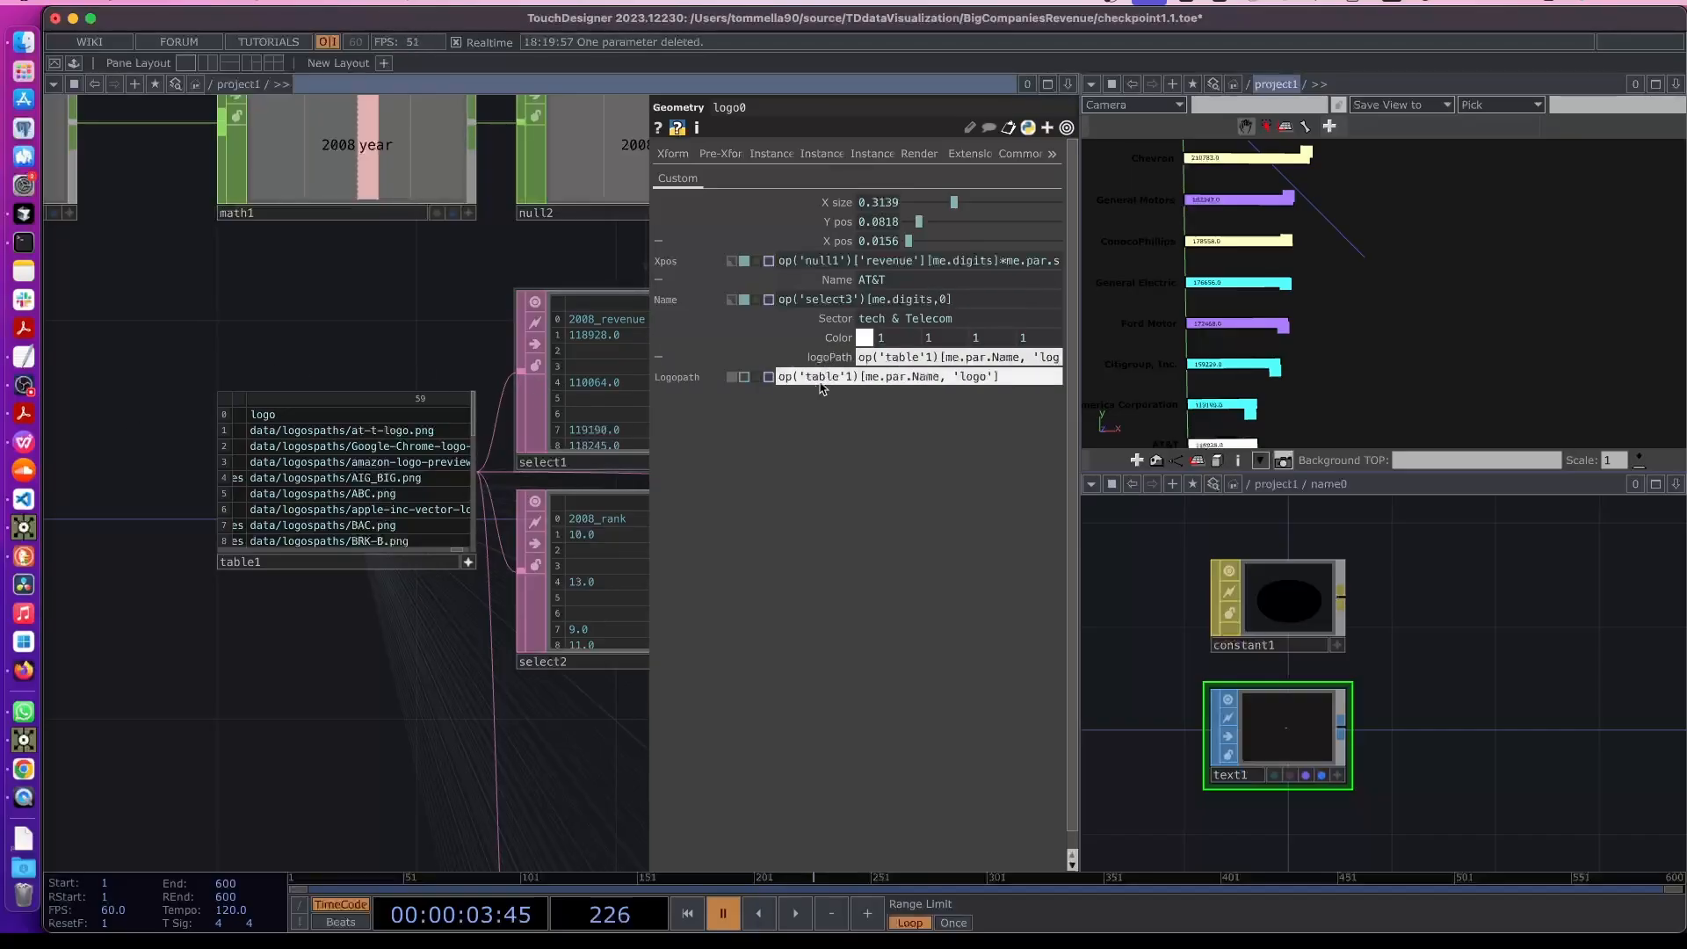
{"action": "left_click", "coordinate": [744, 377]}
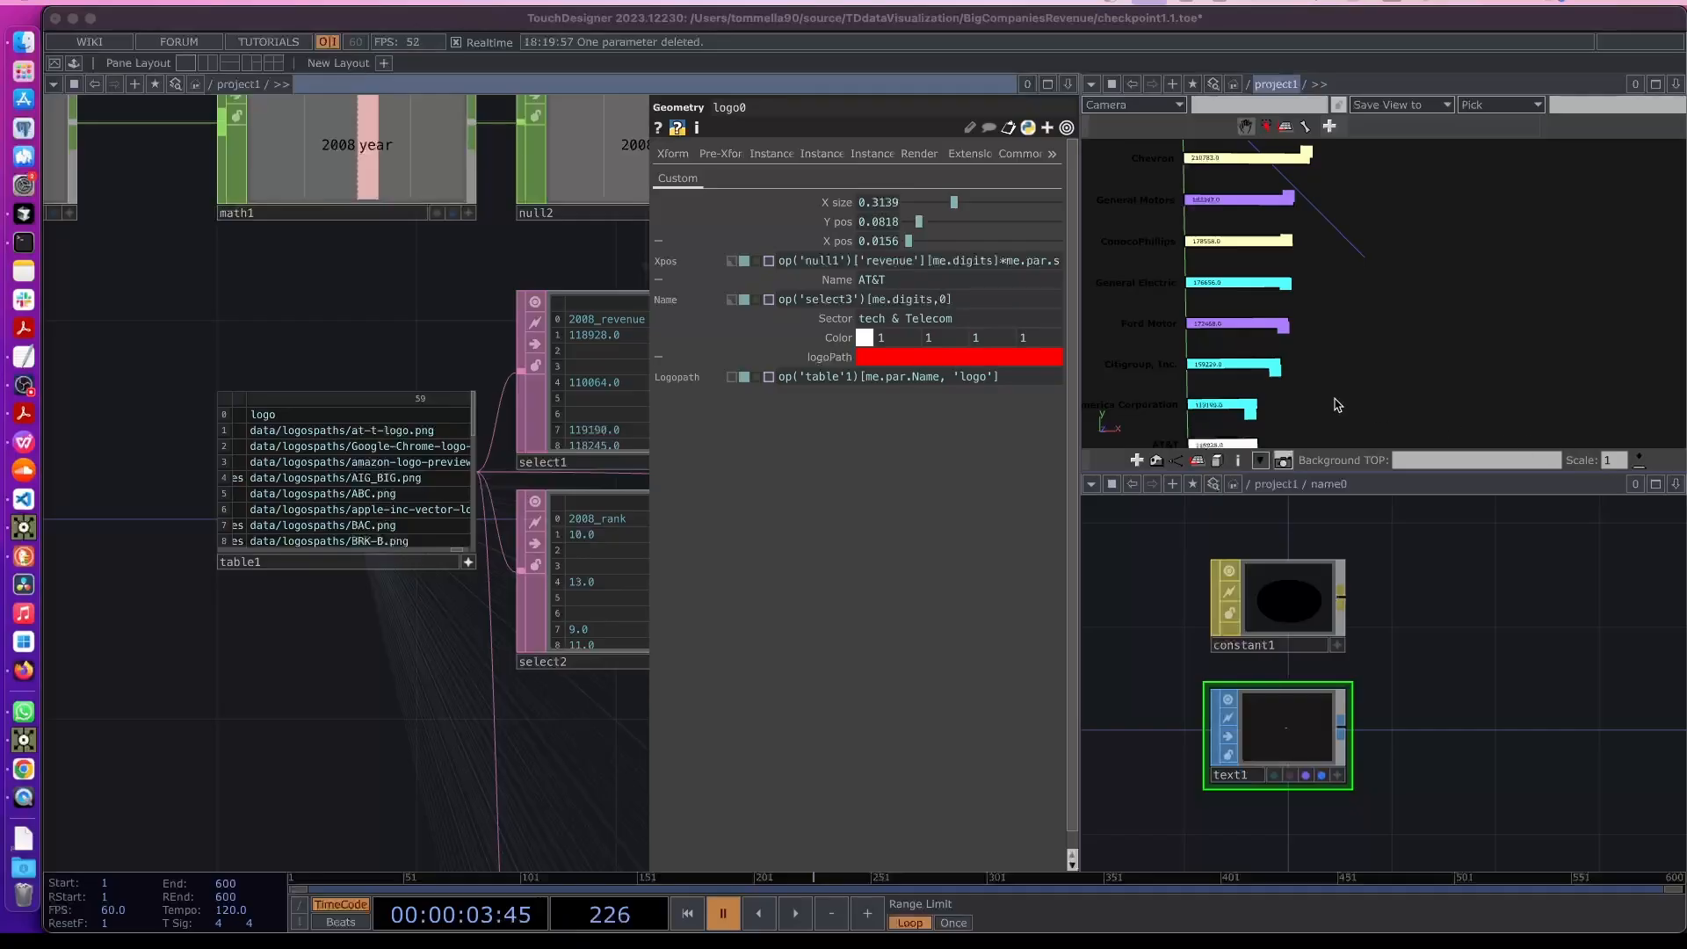
{"action": "left_click", "coordinate": [841, 378]}
{"action": "key", "text": "BackSpace"}
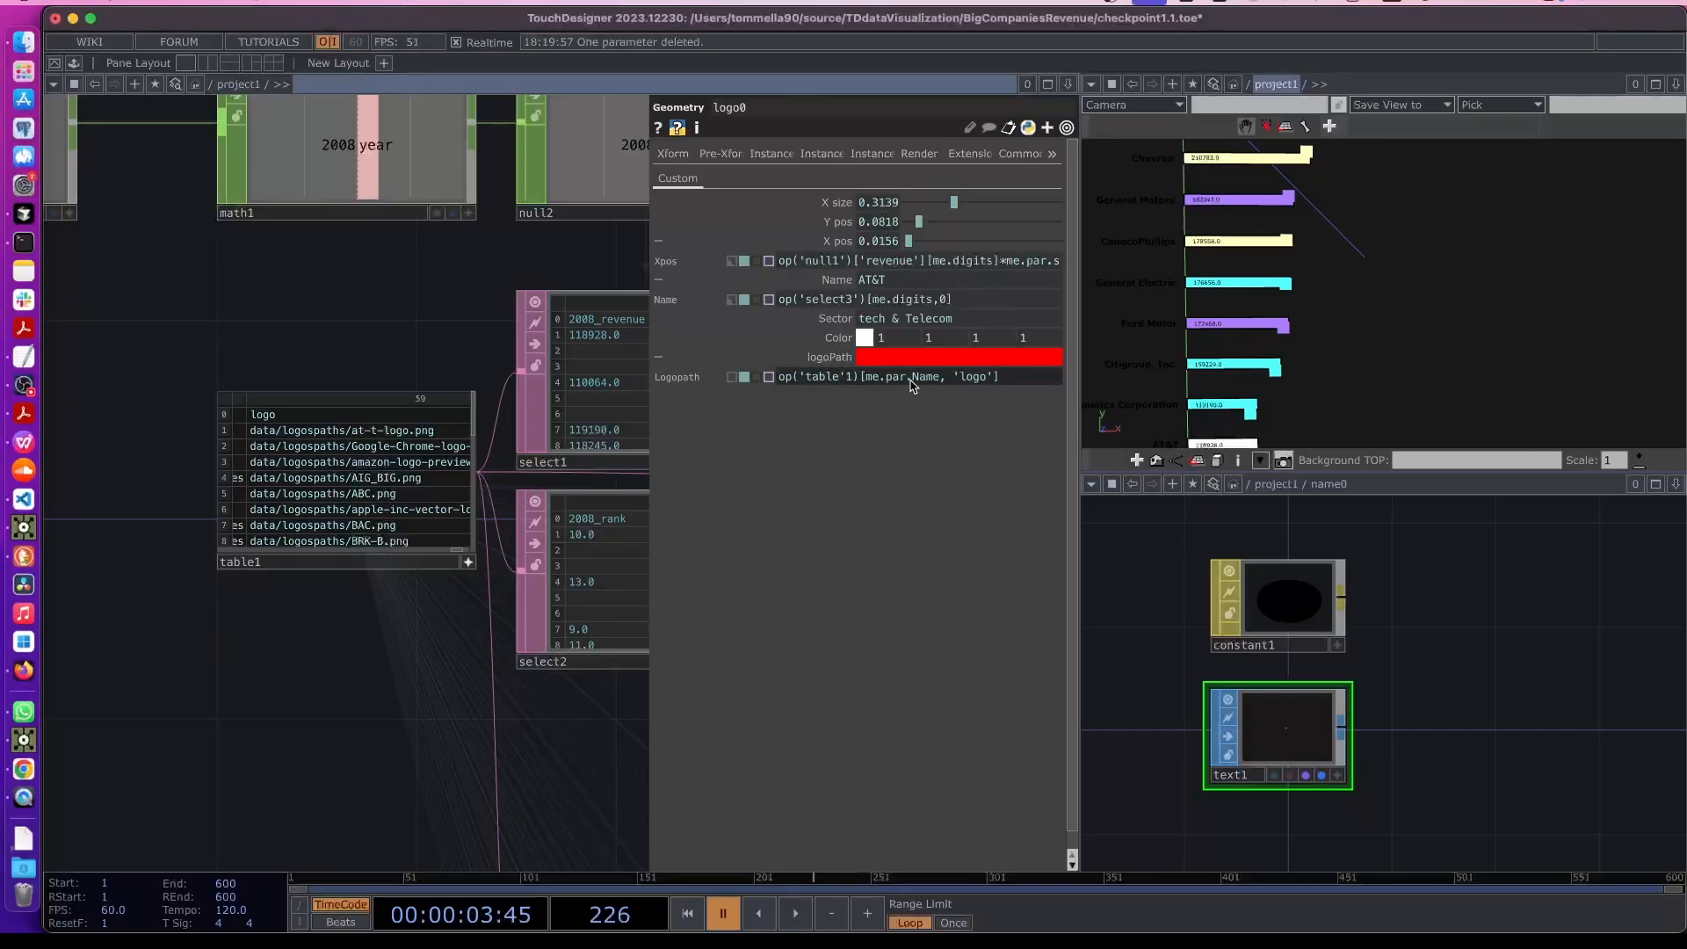
{"action": "type", "text": "1"}
{"action": "key", "text": "Return"}
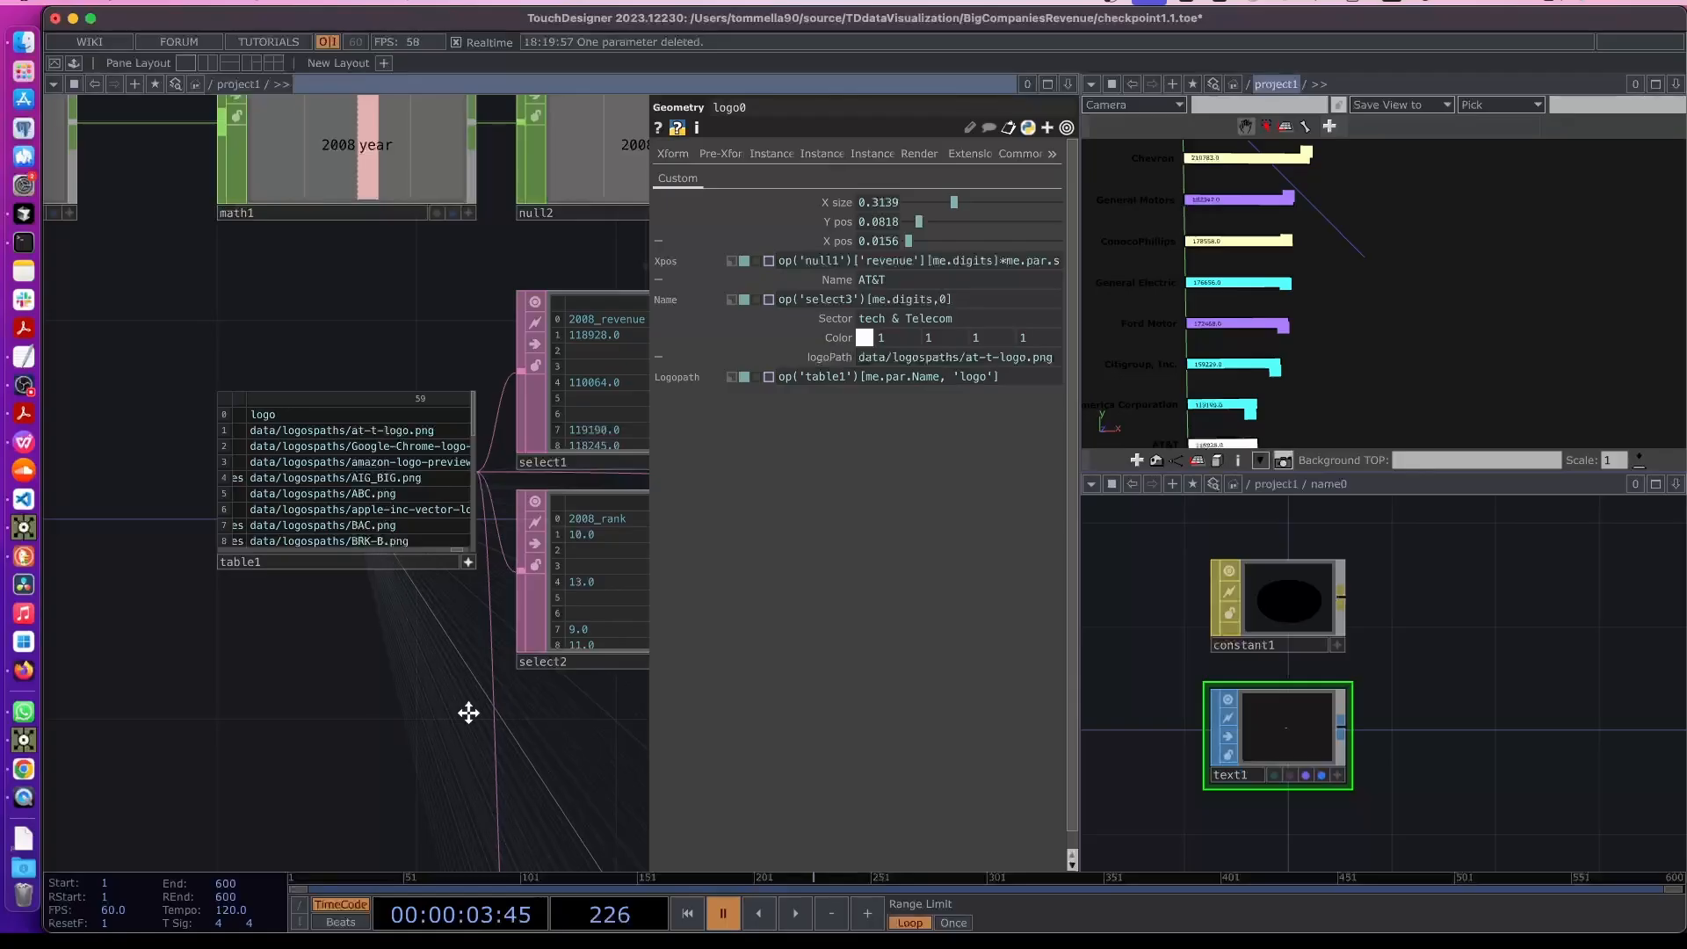
- Select logo1 and inspect its Name and logoPath parameters
{"action": "left_click_drag", "start_coordinate": [467, 712], "coordinate": [93, 652]}
{"action": "scroll", "coordinate": [320, 656], "scroll_direction": "down", "scroll_amount": 5}
{"action": "scroll", "coordinate": [475, 714], "scroll_direction": "down", "scroll_amount": 10}
{"action": "scroll", "coordinate": [381, 550], "scroll_direction": "up", "scroll_amount": 15}
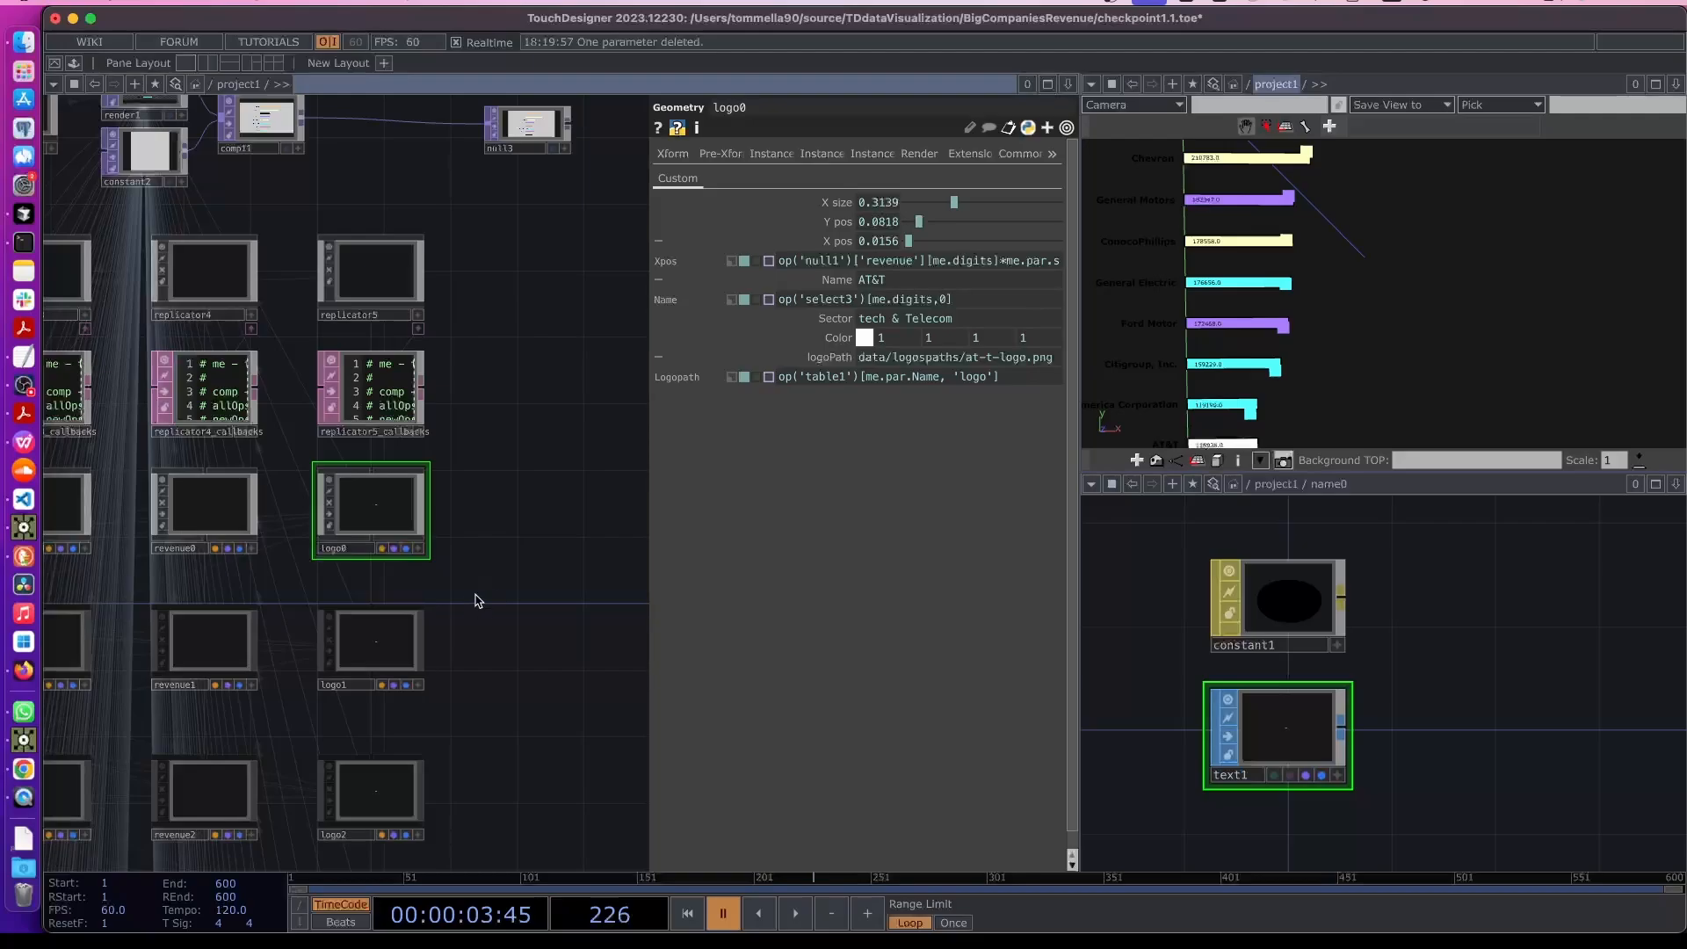
{"action": "left_click", "coordinate": [411, 630]}
{"action": "left_click_drag", "start_coordinate": [472, 633], "coordinate": [466, 540]}
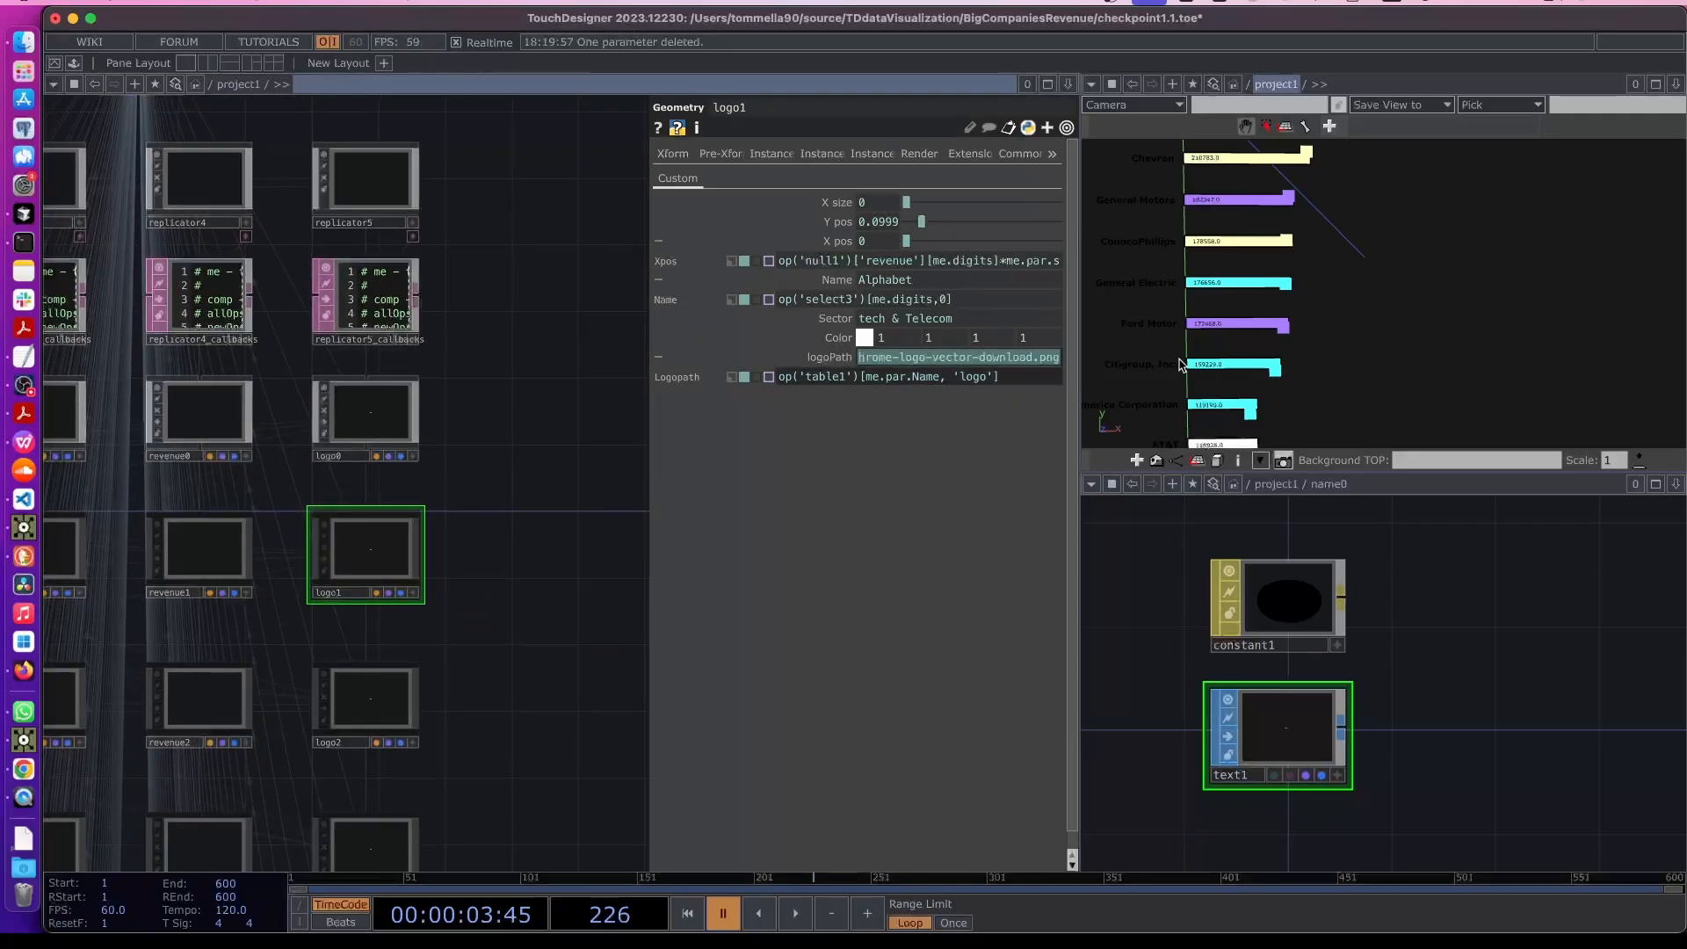
{"action": "left_click", "coordinate": [814, 244]}
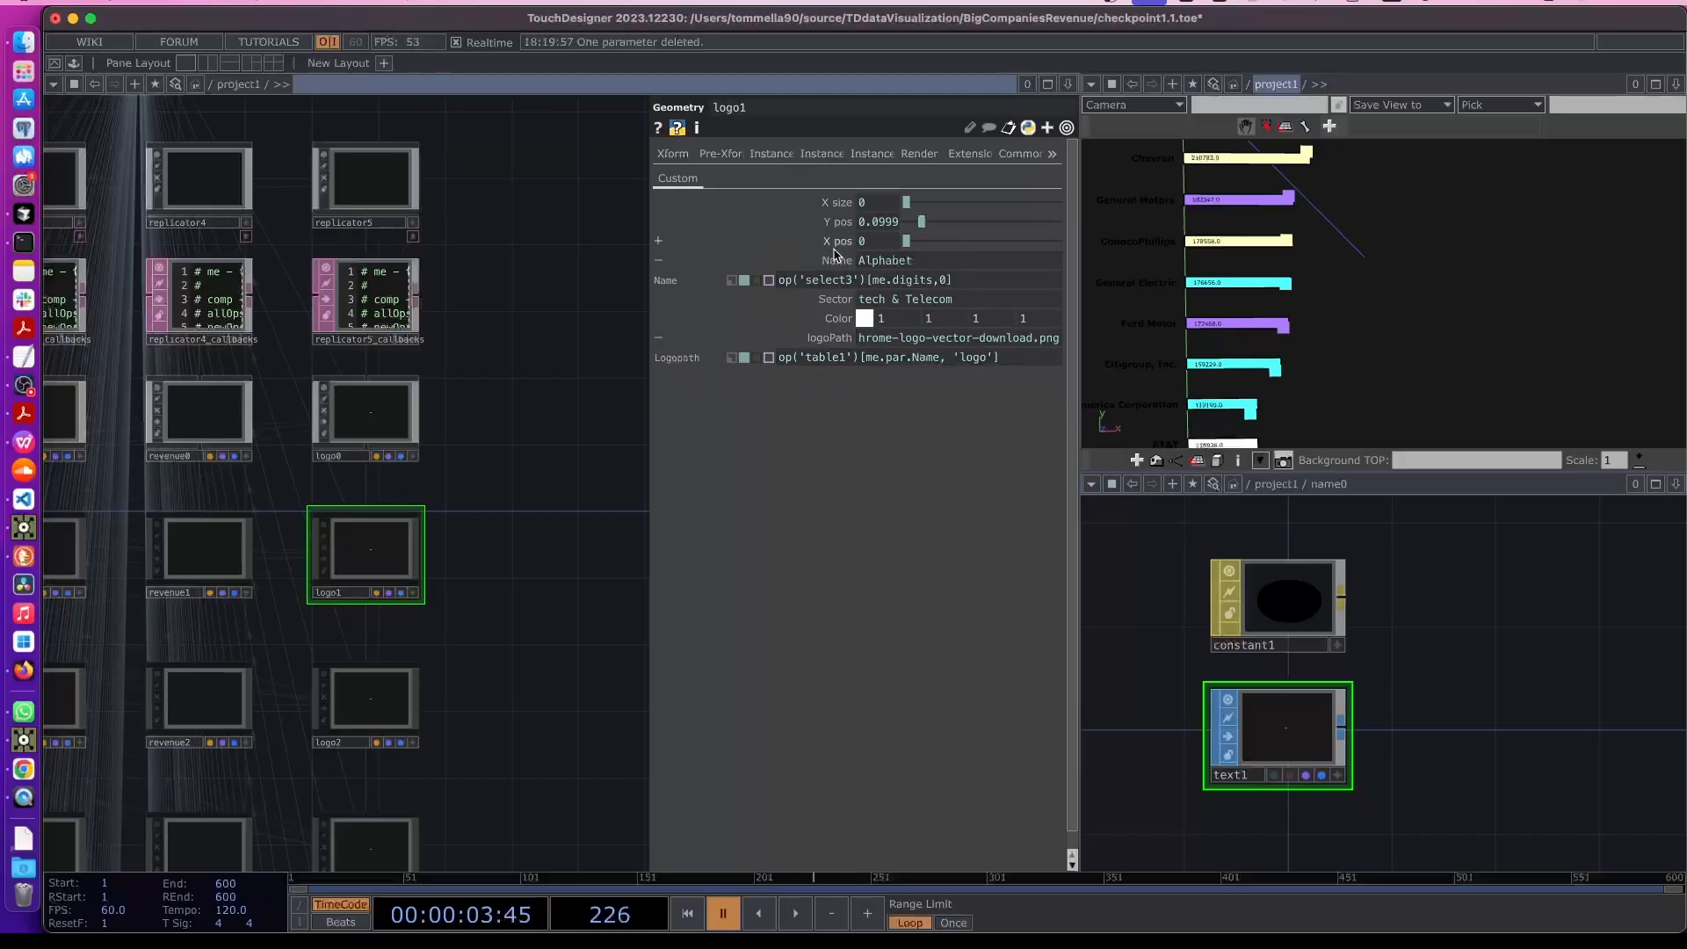
{"action": "left_click", "coordinate": [896, 262]}
{"action": "left_click_drag", "start_coordinate": [905, 340], "coordinate": [971, 341]}
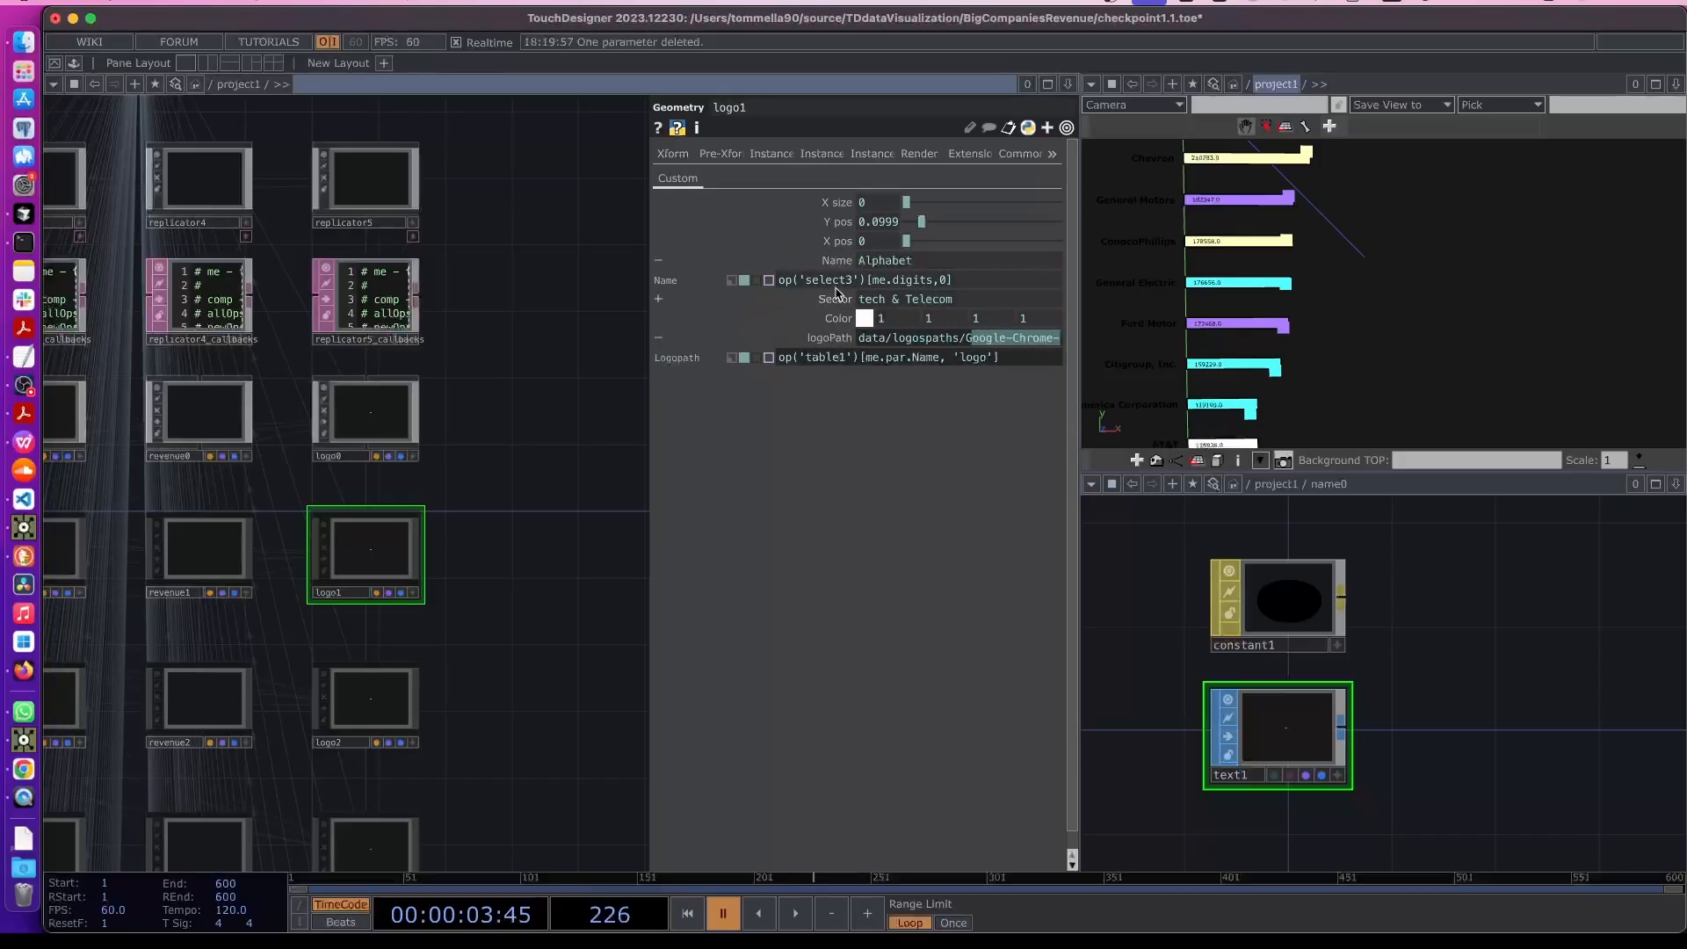
{"action": "left_click", "coordinate": [835, 261]}
{"action": "left_click", "coordinate": [830, 318]}
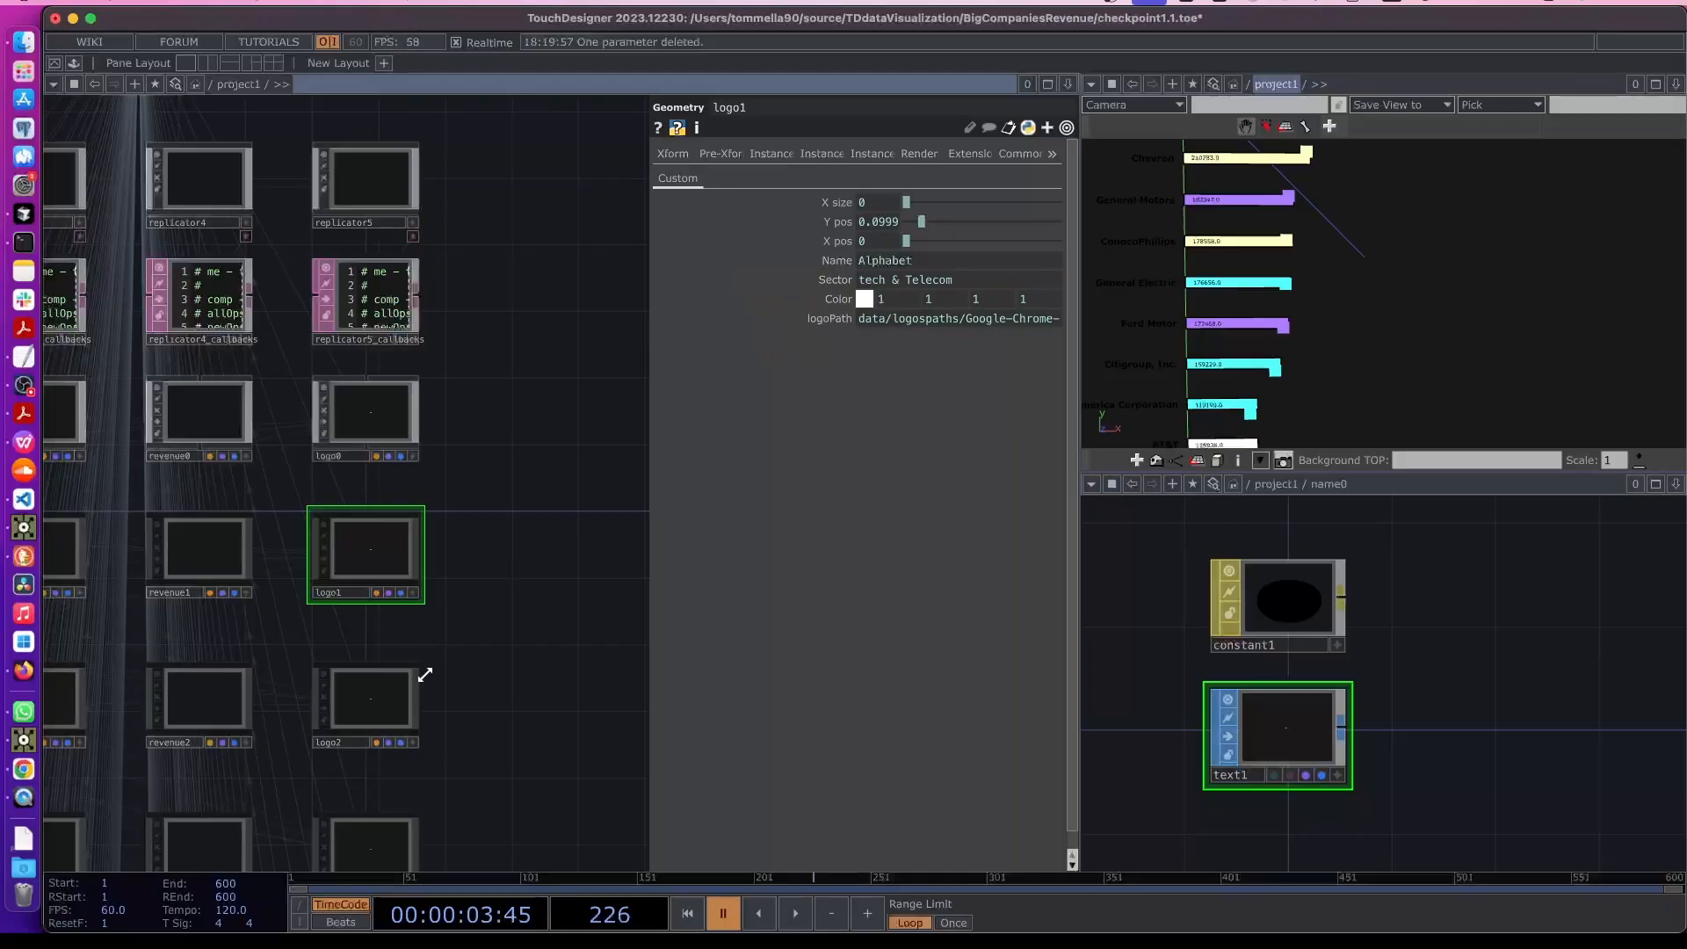
- Inspect logo2's Name and logoPath parameters, then select logo0
{"action": "left_click", "coordinate": [364, 700]}
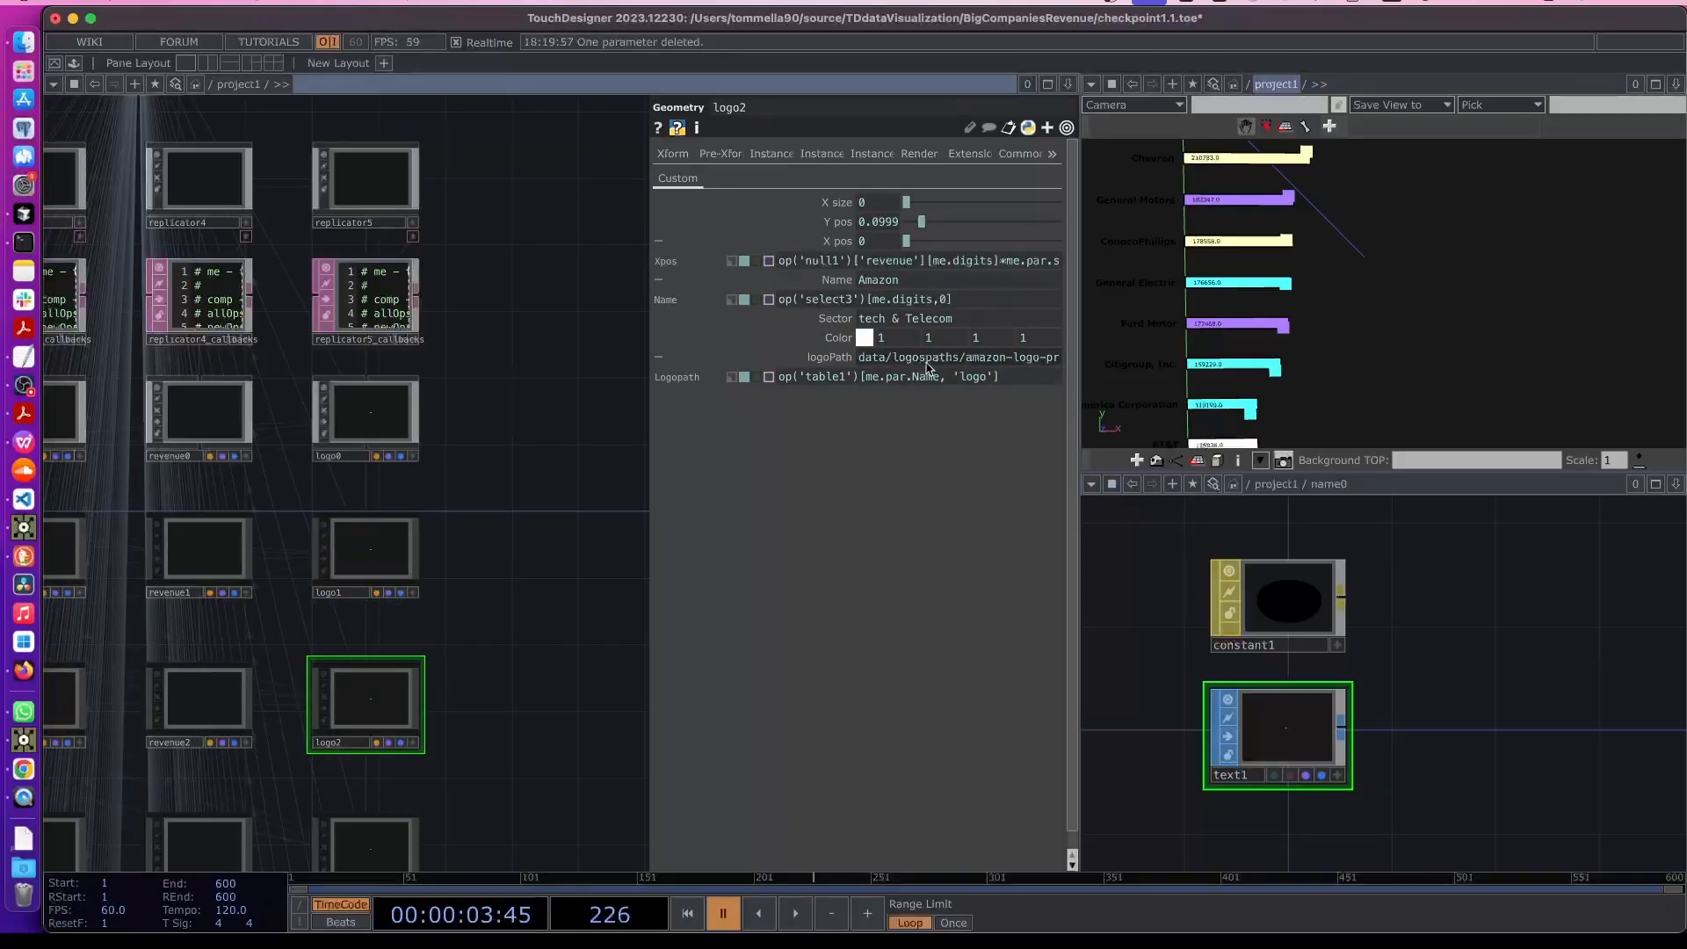
{"action": "left_click", "coordinate": [977, 362]}
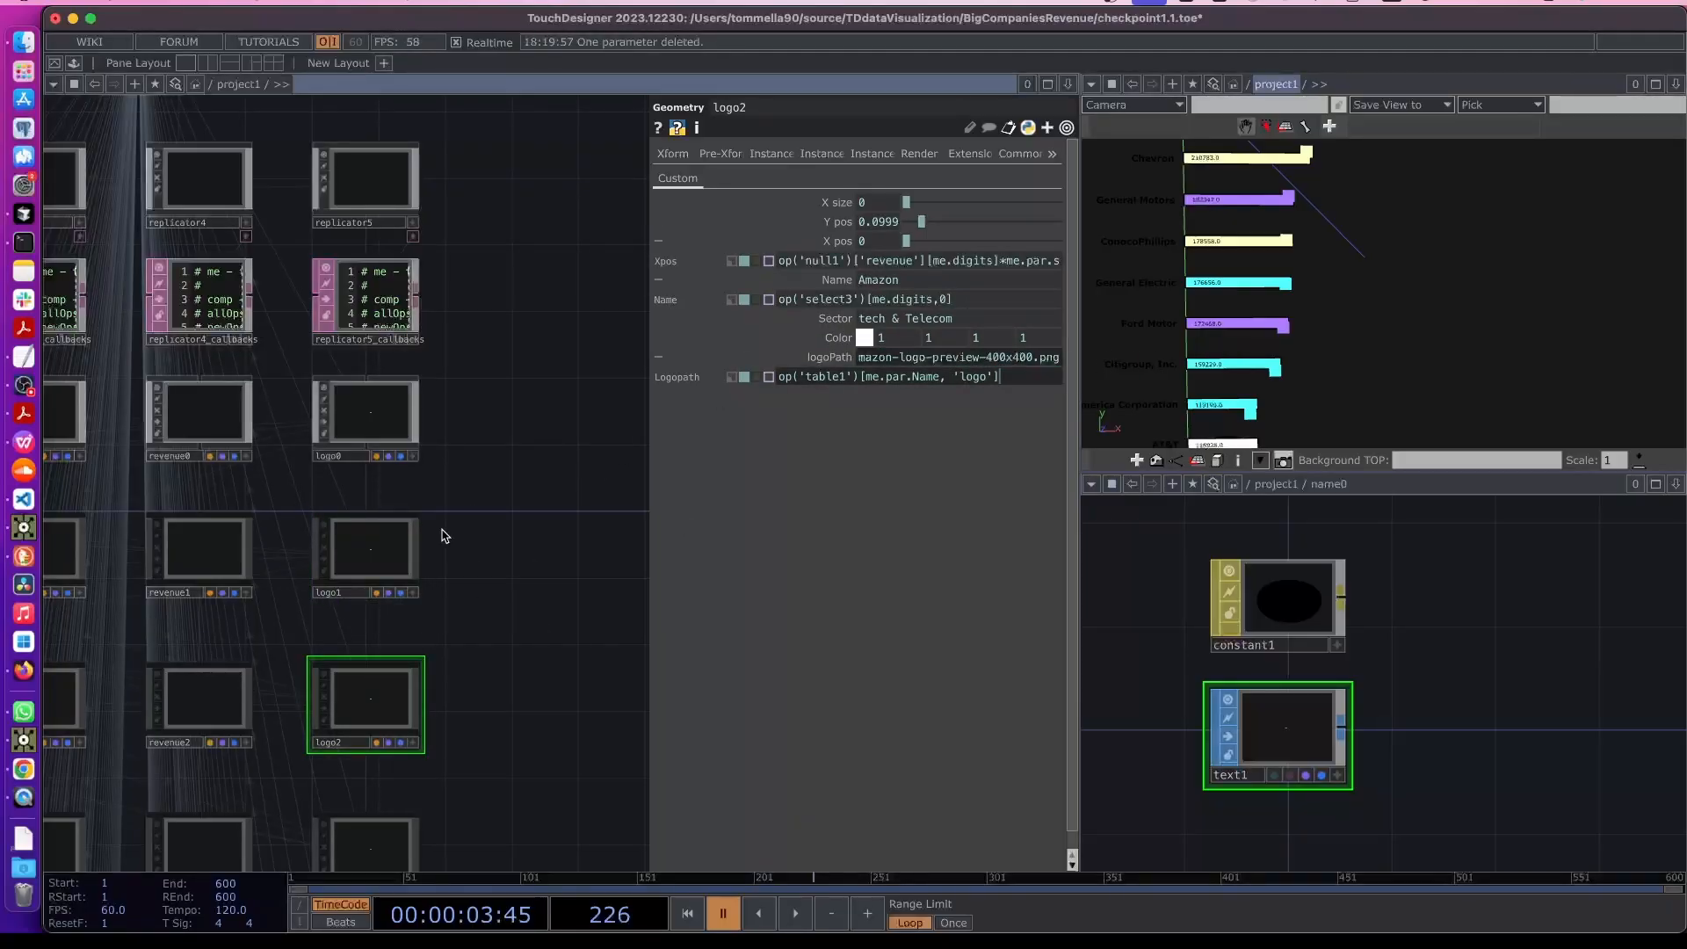
{"action": "left_click", "coordinate": [520, 554]}
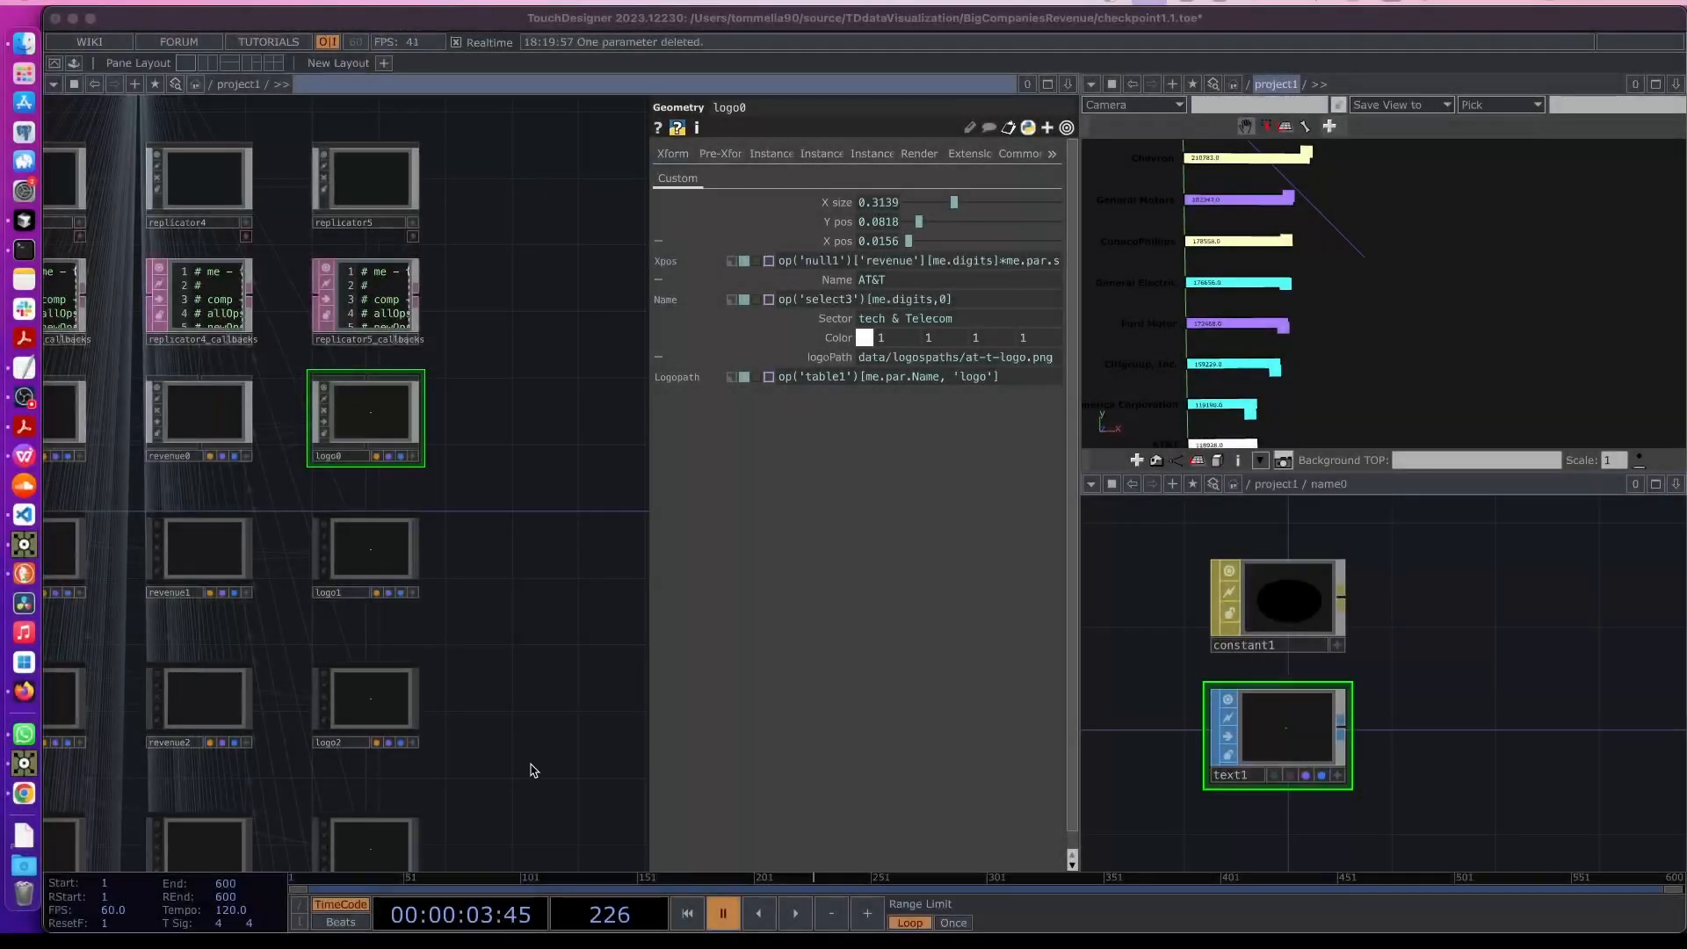
{"action": "left_click", "coordinate": [376, 435]}
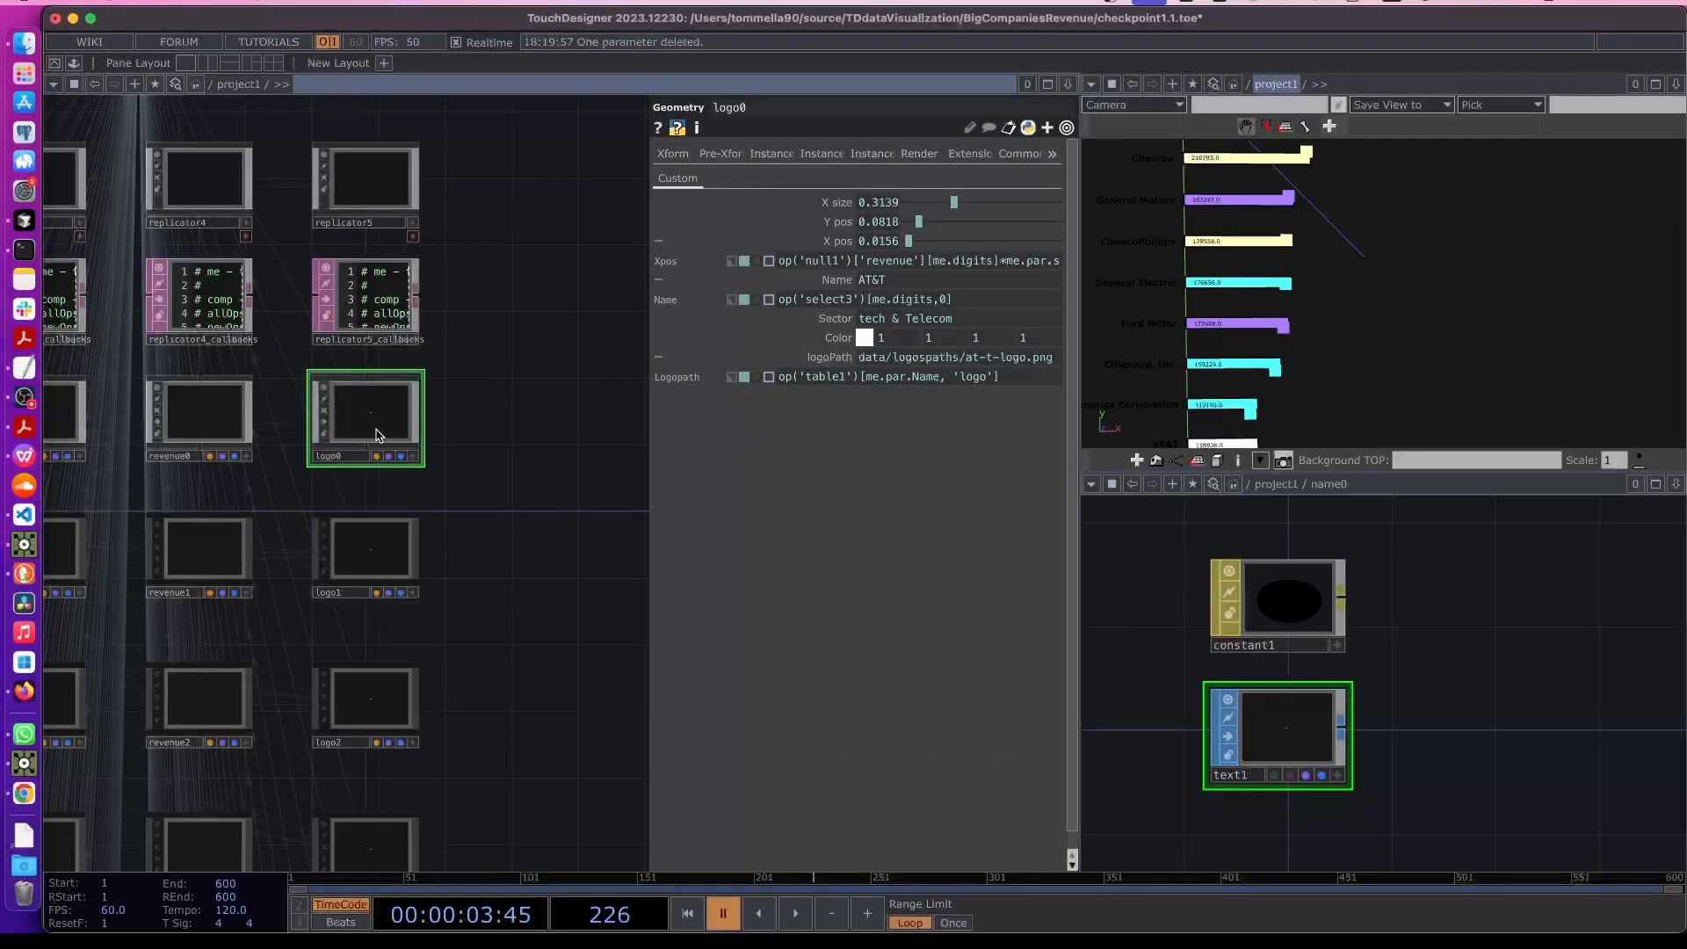
- Enter logo0 and add a Movie File In TOP to its network
{"action": "double_click", "coordinate": [376, 429]}
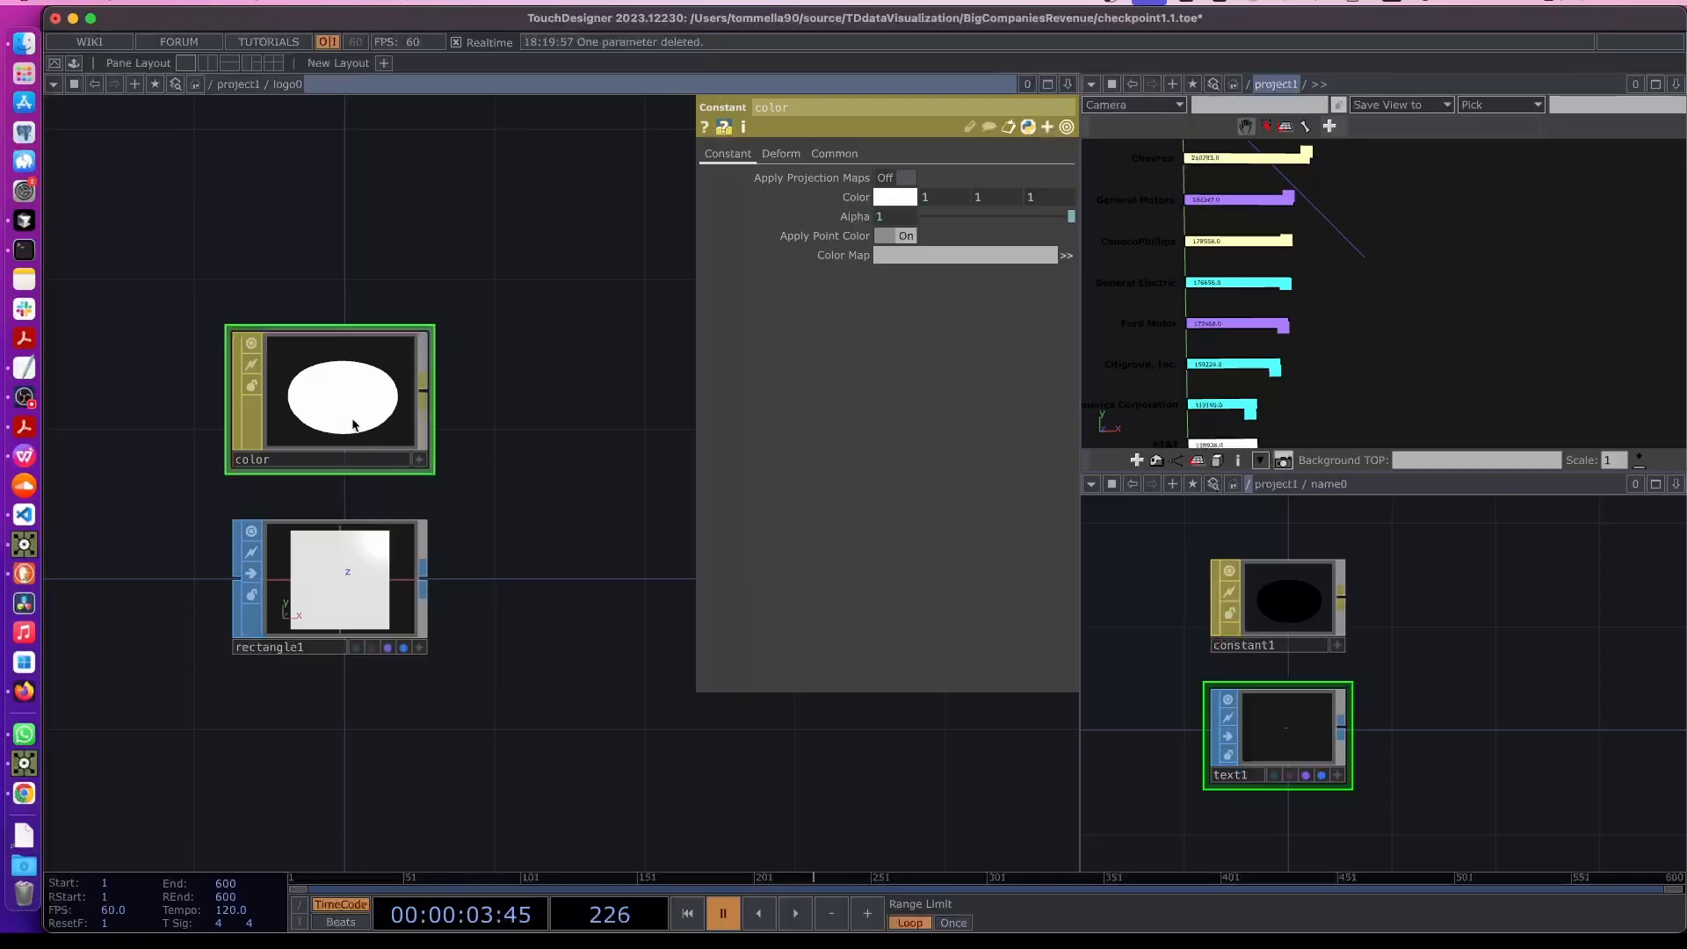
{"action": "left_click_drag", "start_coordinate": [248, 229], "coordinate": [392, 535]}
{"action": "scroll", "coordinate": [342, 516], "scroll_direction": "down", "scroll_amount": 2}
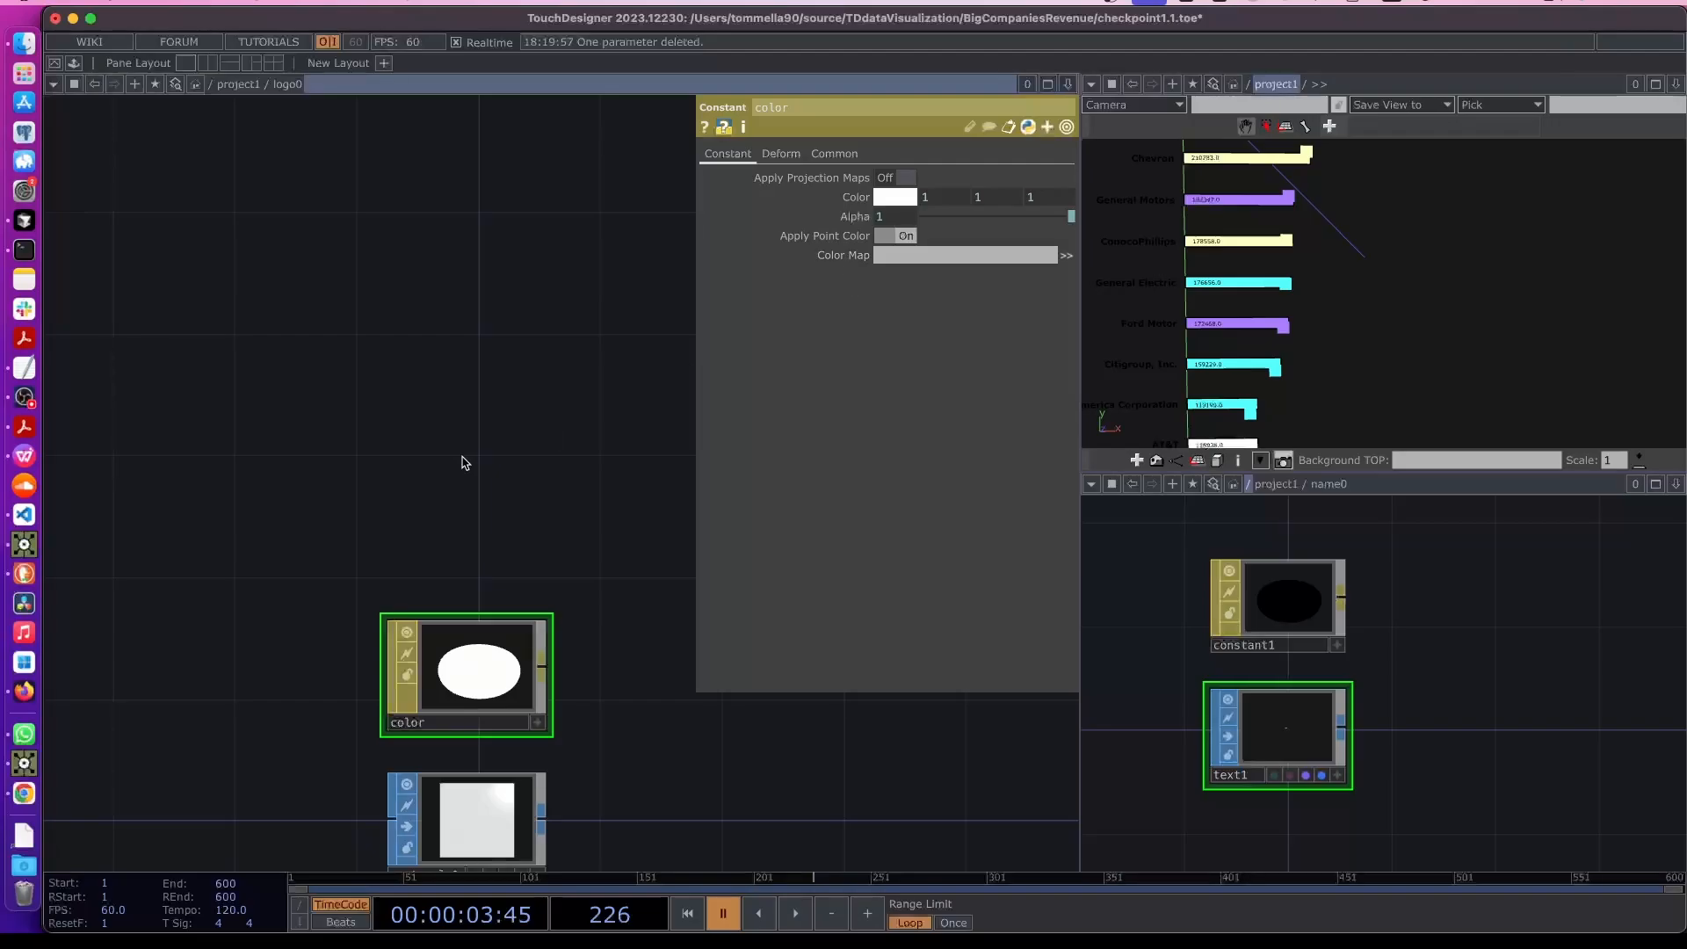
{"action": "key", "text": "Tab"}
{"action": "left_click", "coordinate": [77, 146]}
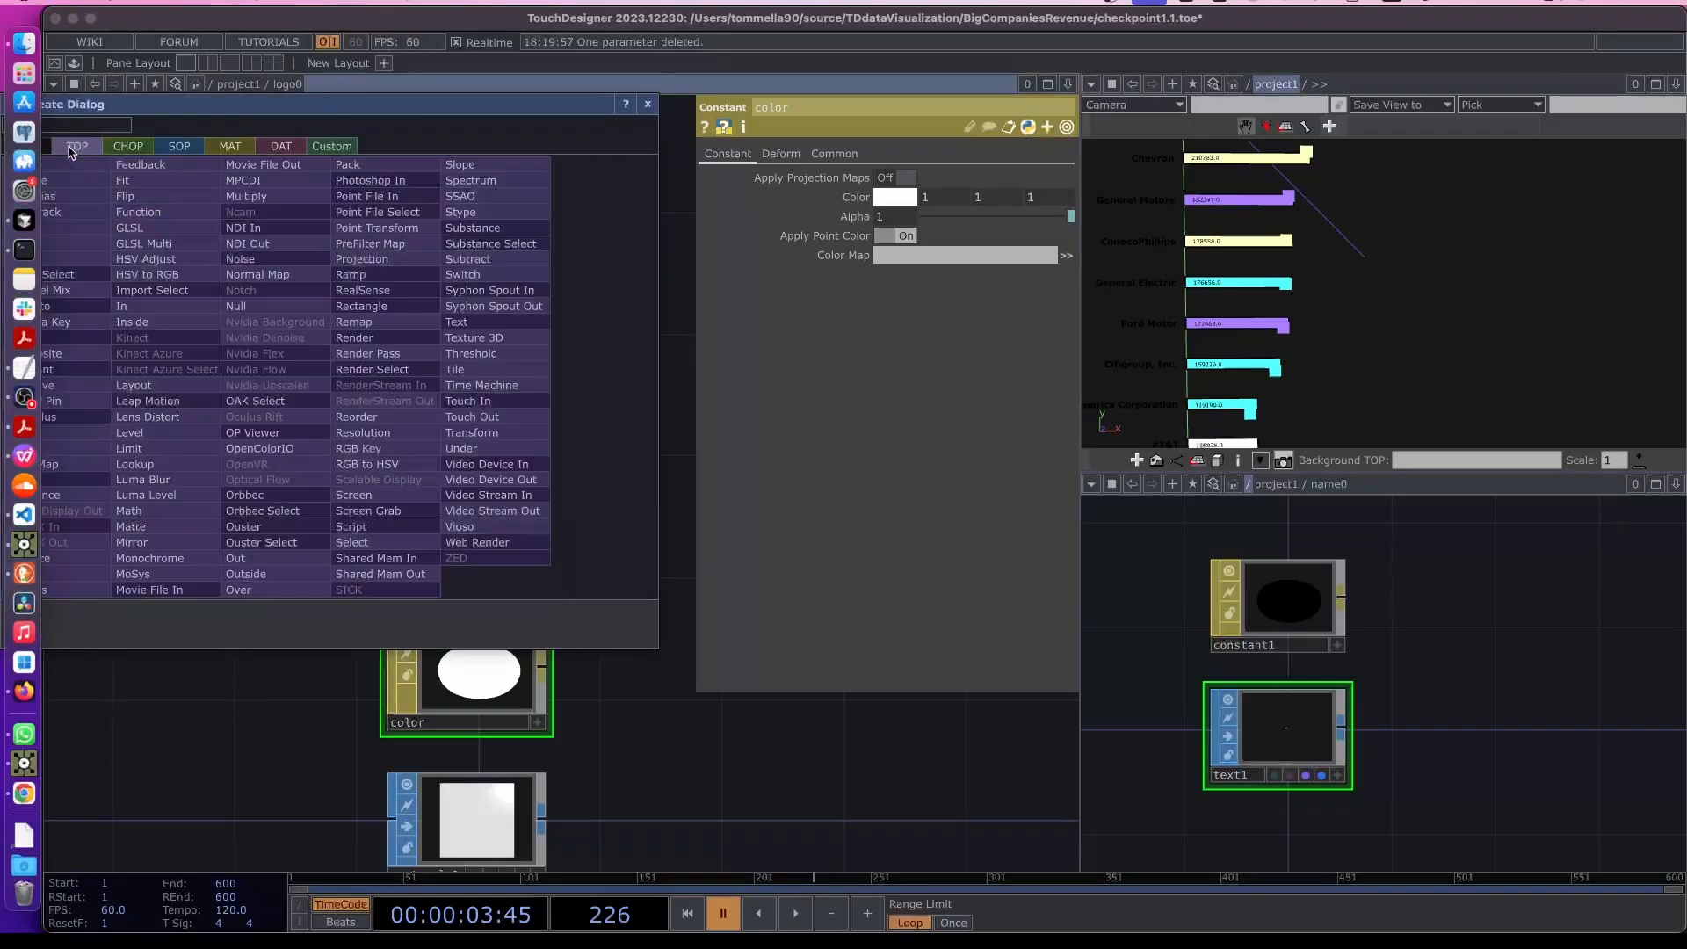
{"action": "left_click_drag", "start_coordinate": [141, 107], "coordinate": [259, 111]}
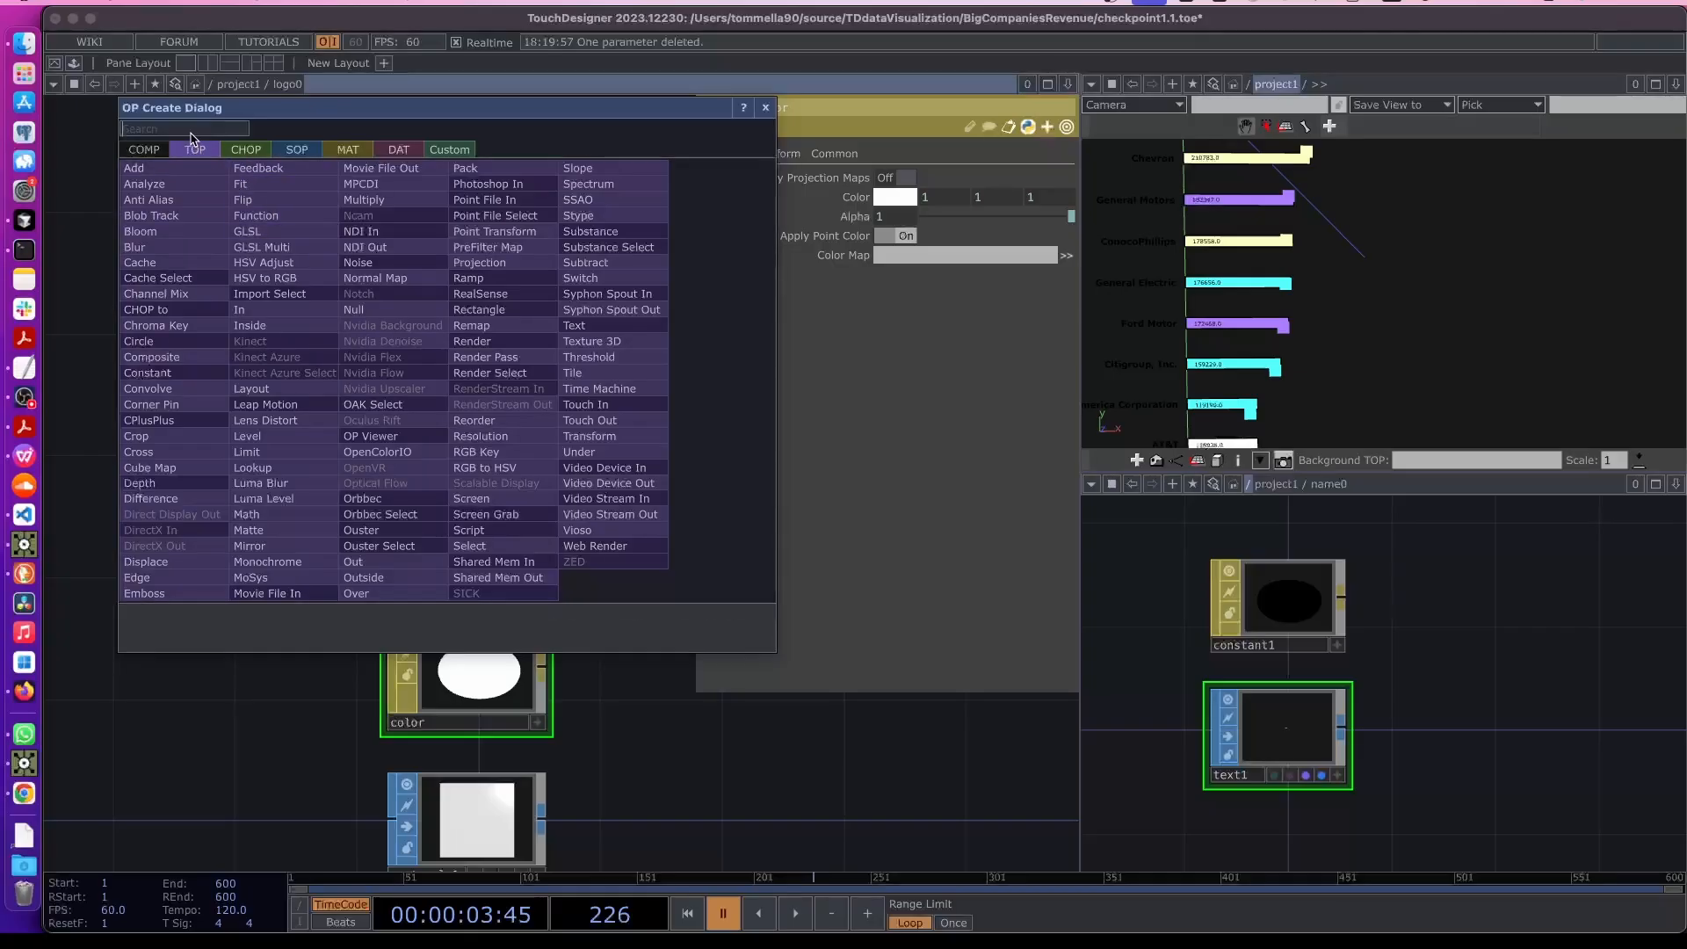
{"action": "type", "text": "movie"}
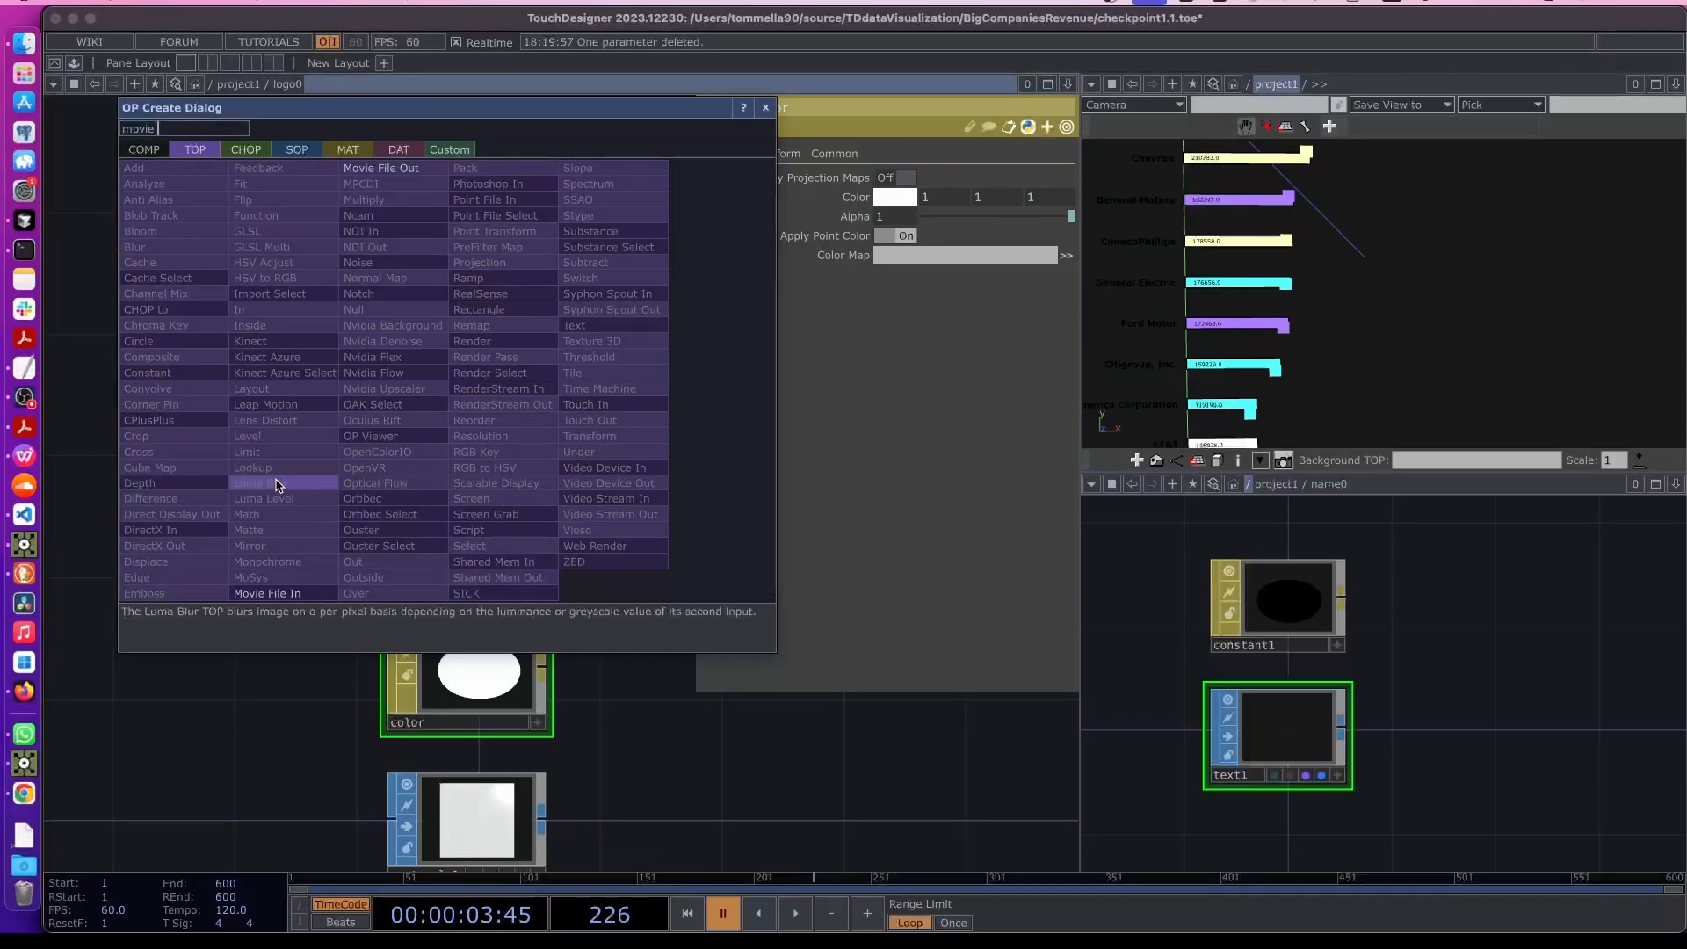
{"action": "left_click", "coordinate": [267, 593]}
{"action": "left_click", "coordinate": [279, 378]}
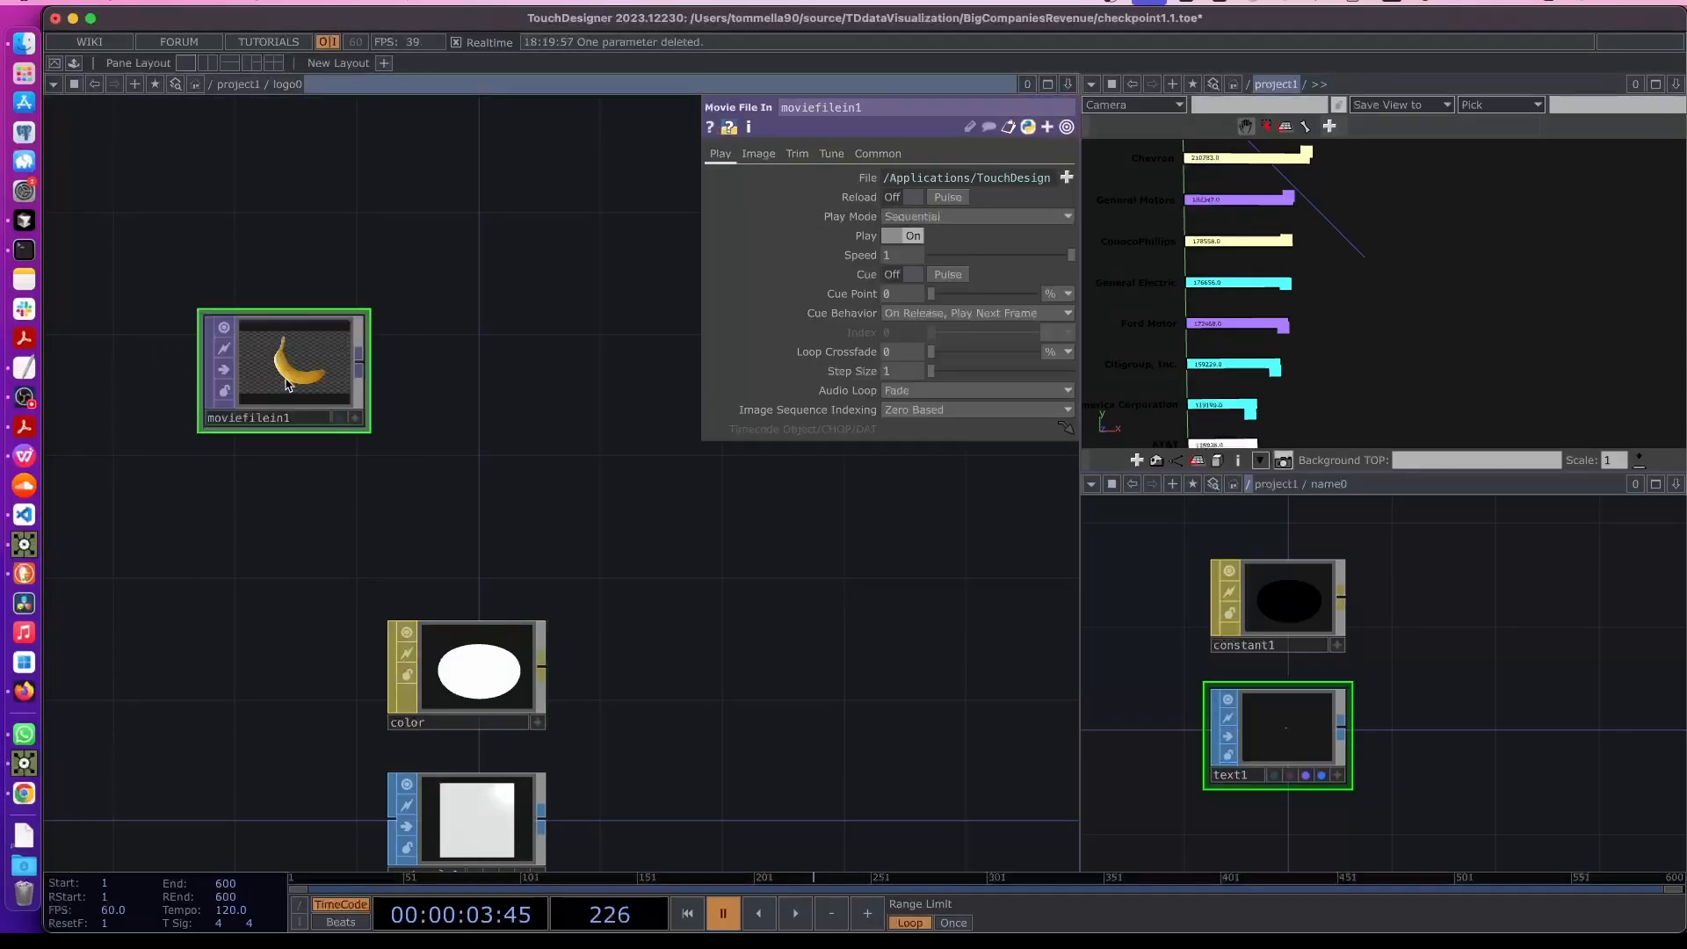
- Set the Movie File In's File parameter to the expression parent().par.Logopath
{"action": "left_click", "coordinate": [874, 179]}
{"action": "left_click", "coordinate": [839, 199]}
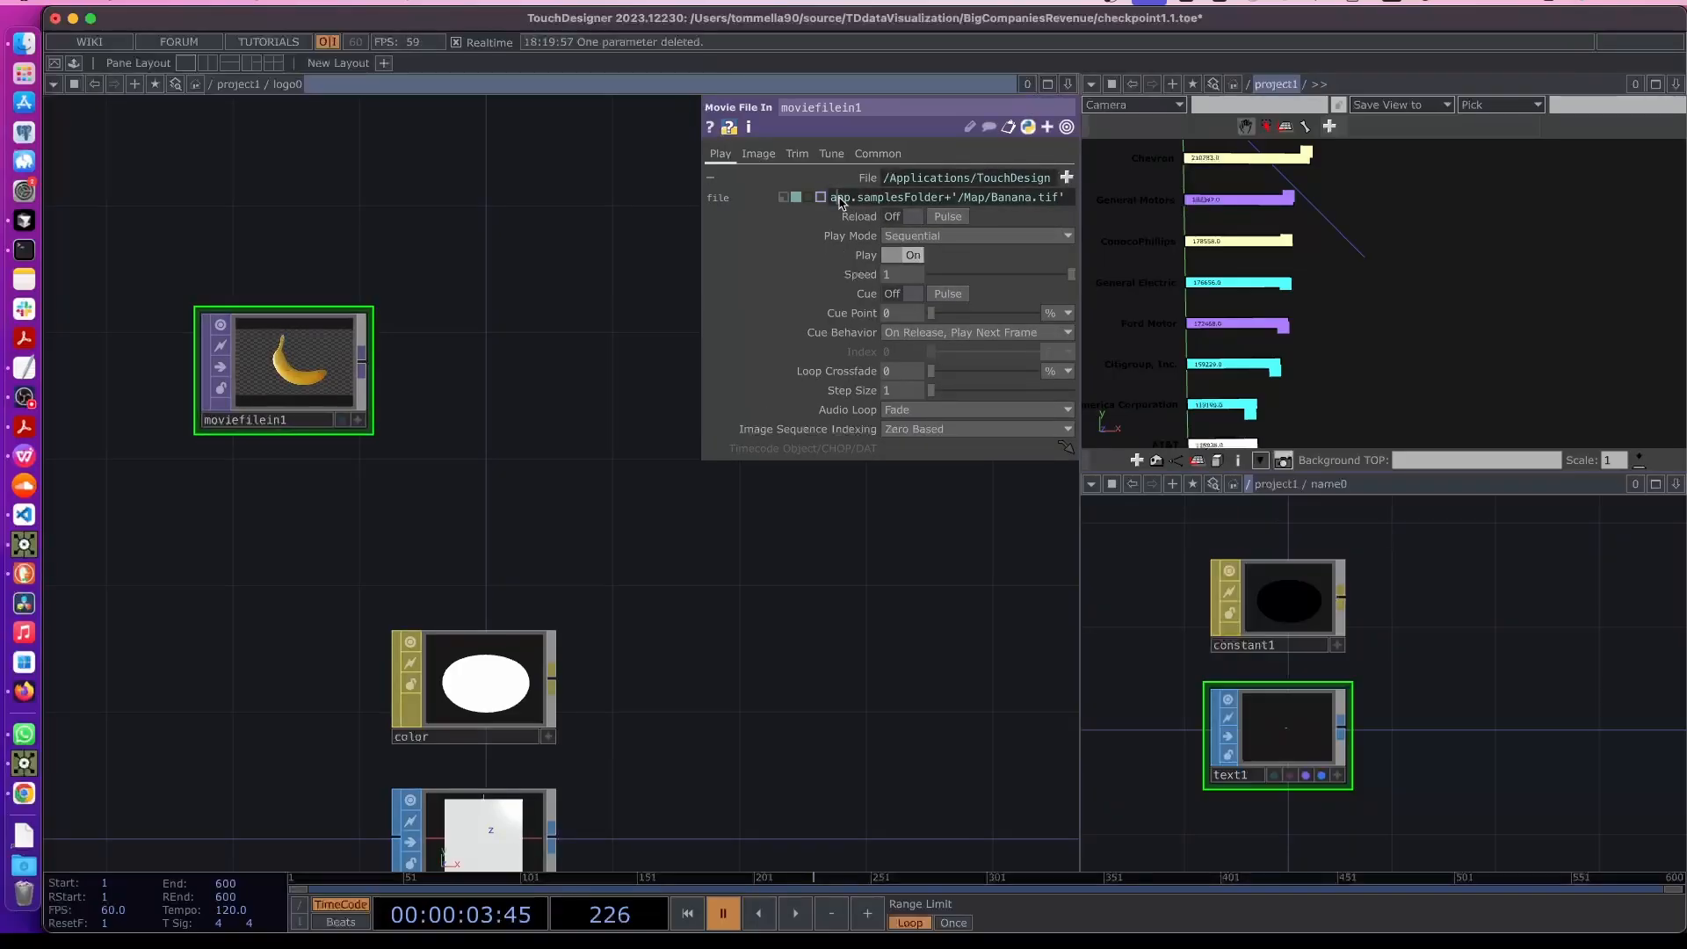
{"action": "key", "text": "super+a"}
{"action": "key", "text": "BackSpace"}
{"action": "type", "text": "th"}
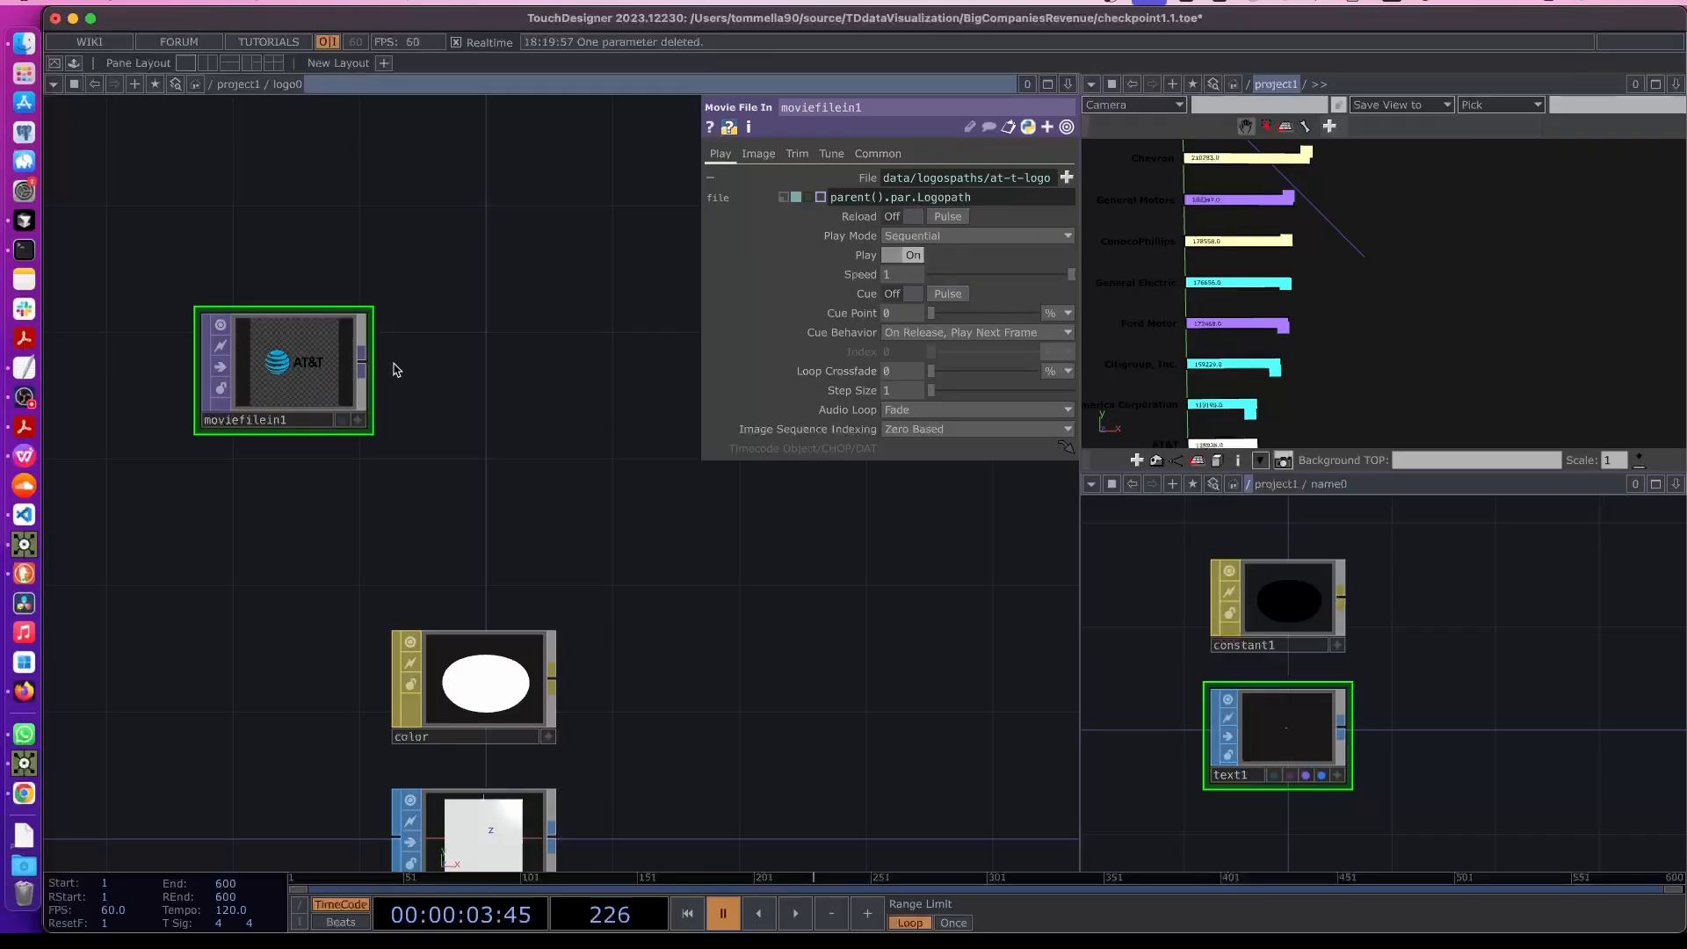
- Add a Constant TOP below moviefilein1
{"action": "scroll", "coordinate": [274, 368], "scroll_direction": "up", "scroll_amount": 2}
{"action": "left_click_drag", "start_coordinate": [274, 431], "coordinate": [288, 353]}
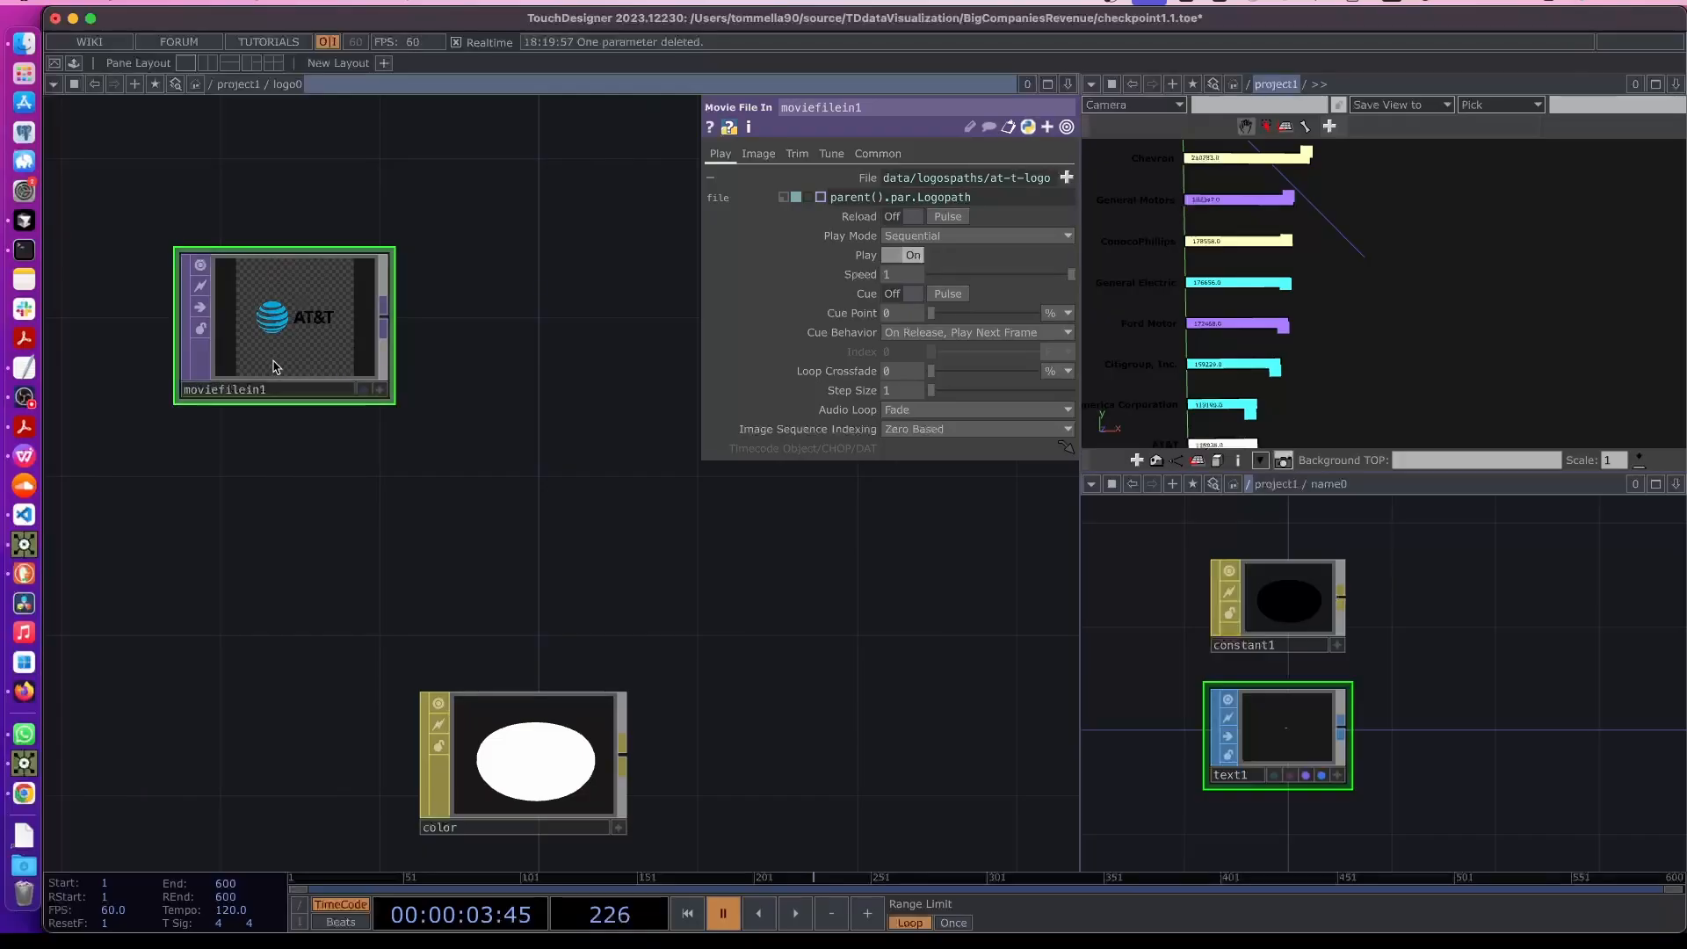
{"action": "key", "text": "Tab"}
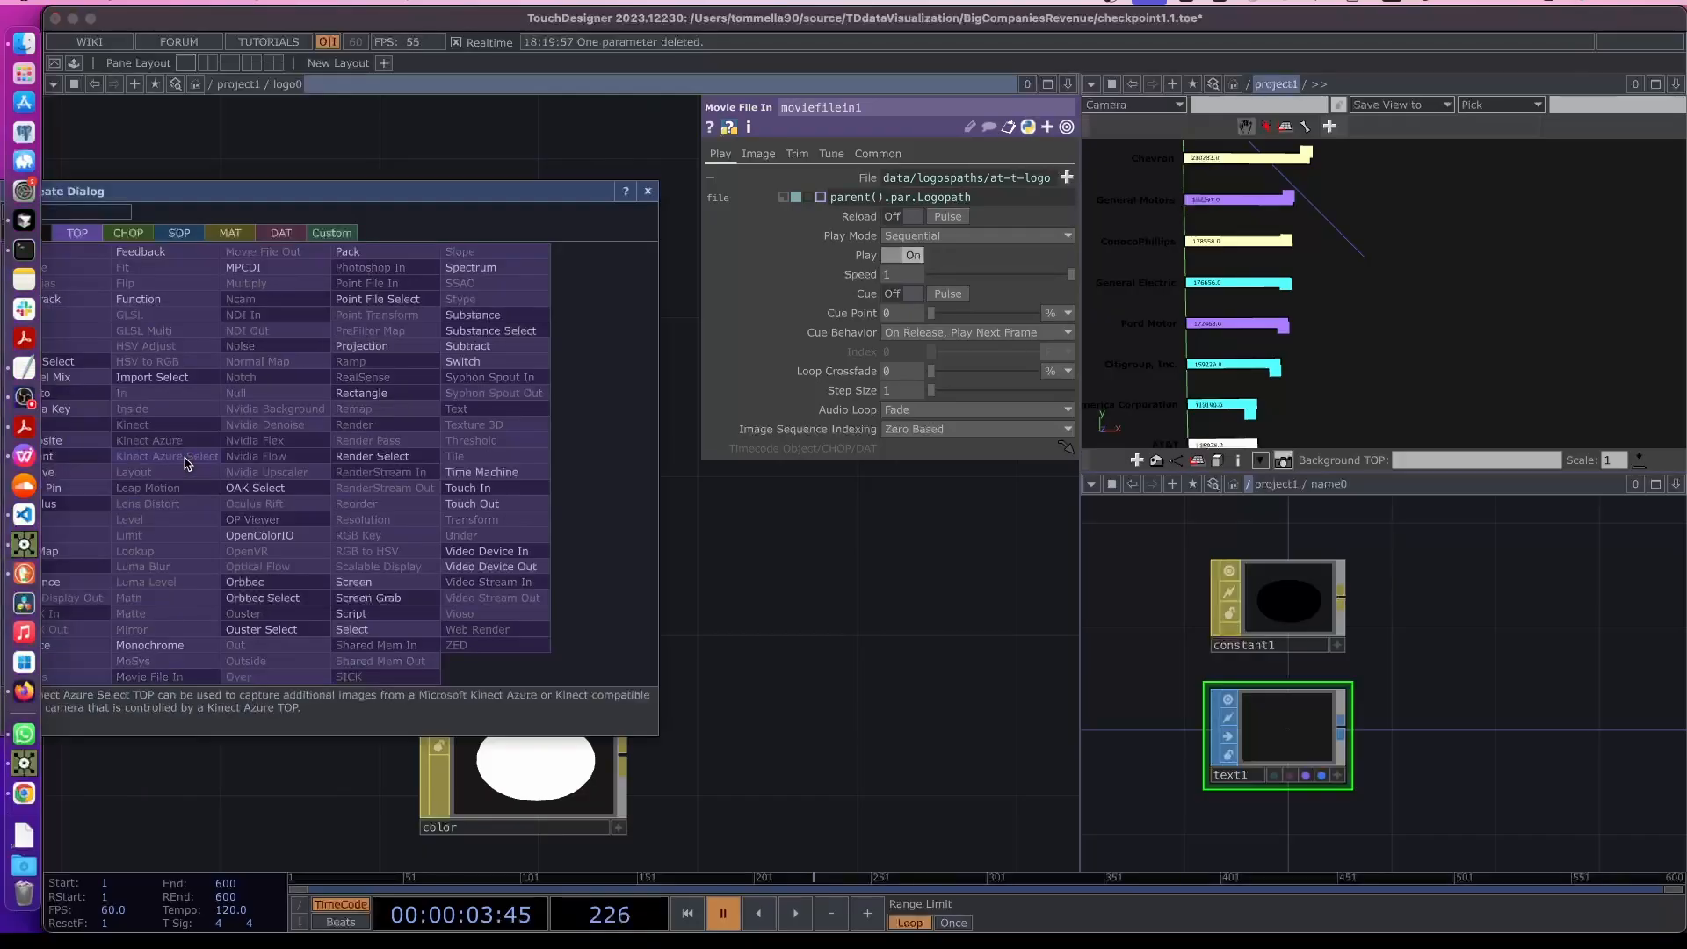
{"action": "left_click_drag", "start_coordinate": [150, 188], "coordinate": [337, 186]}
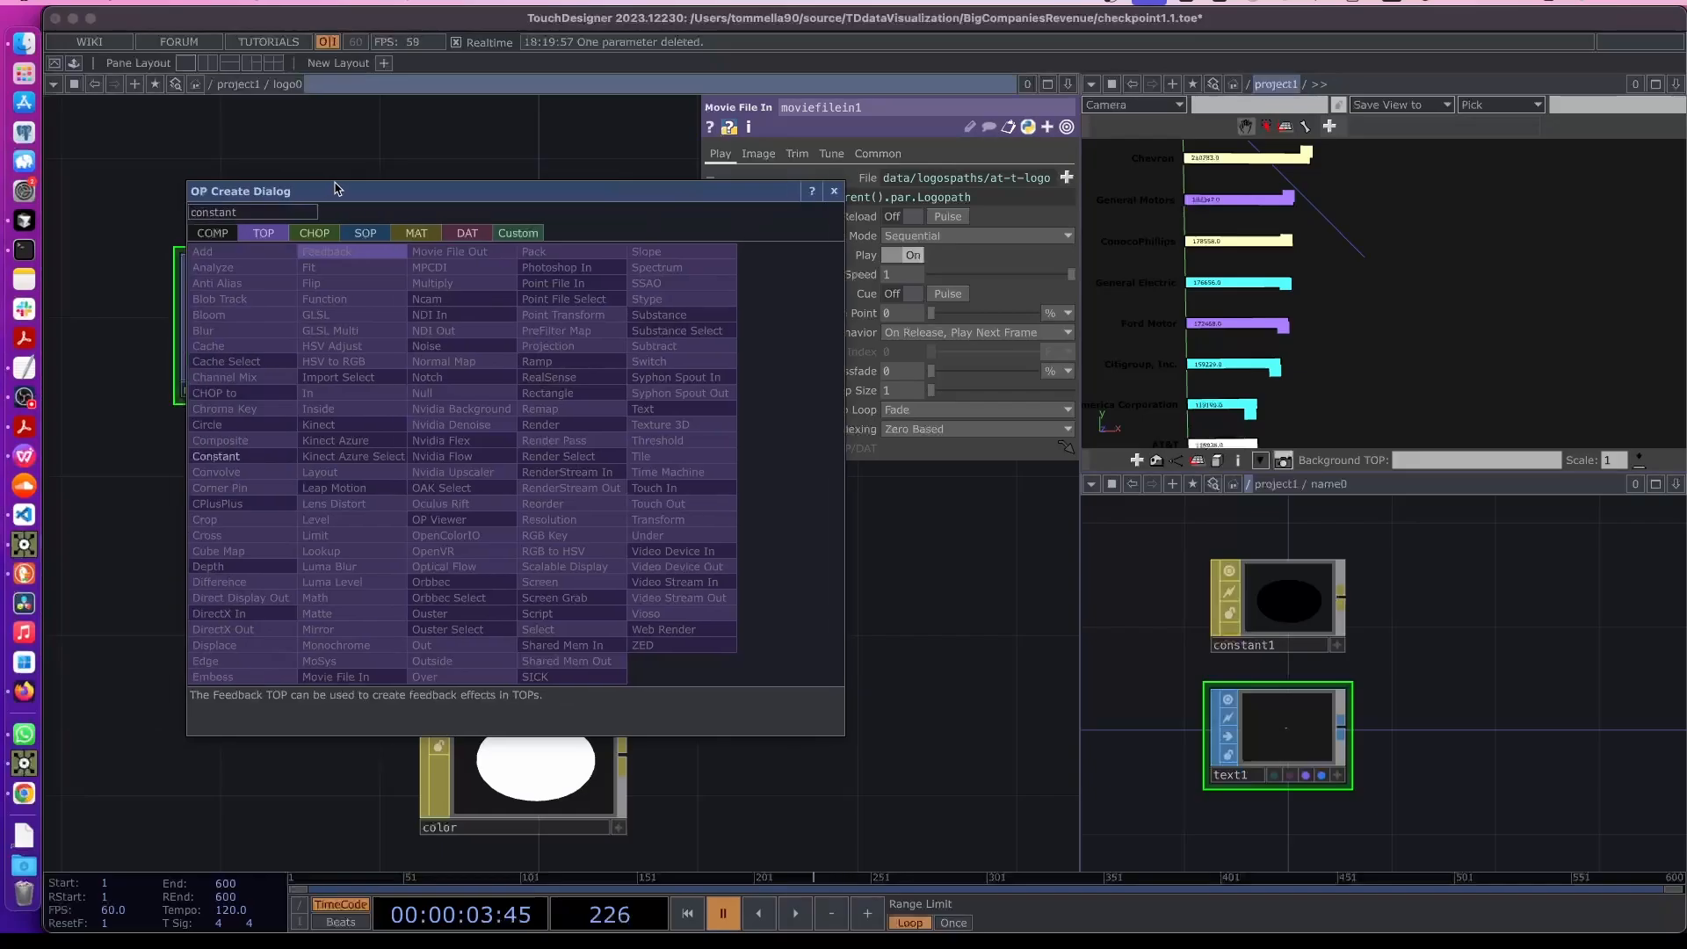
{"action": "left_click", "coordinate": [231, 463]}
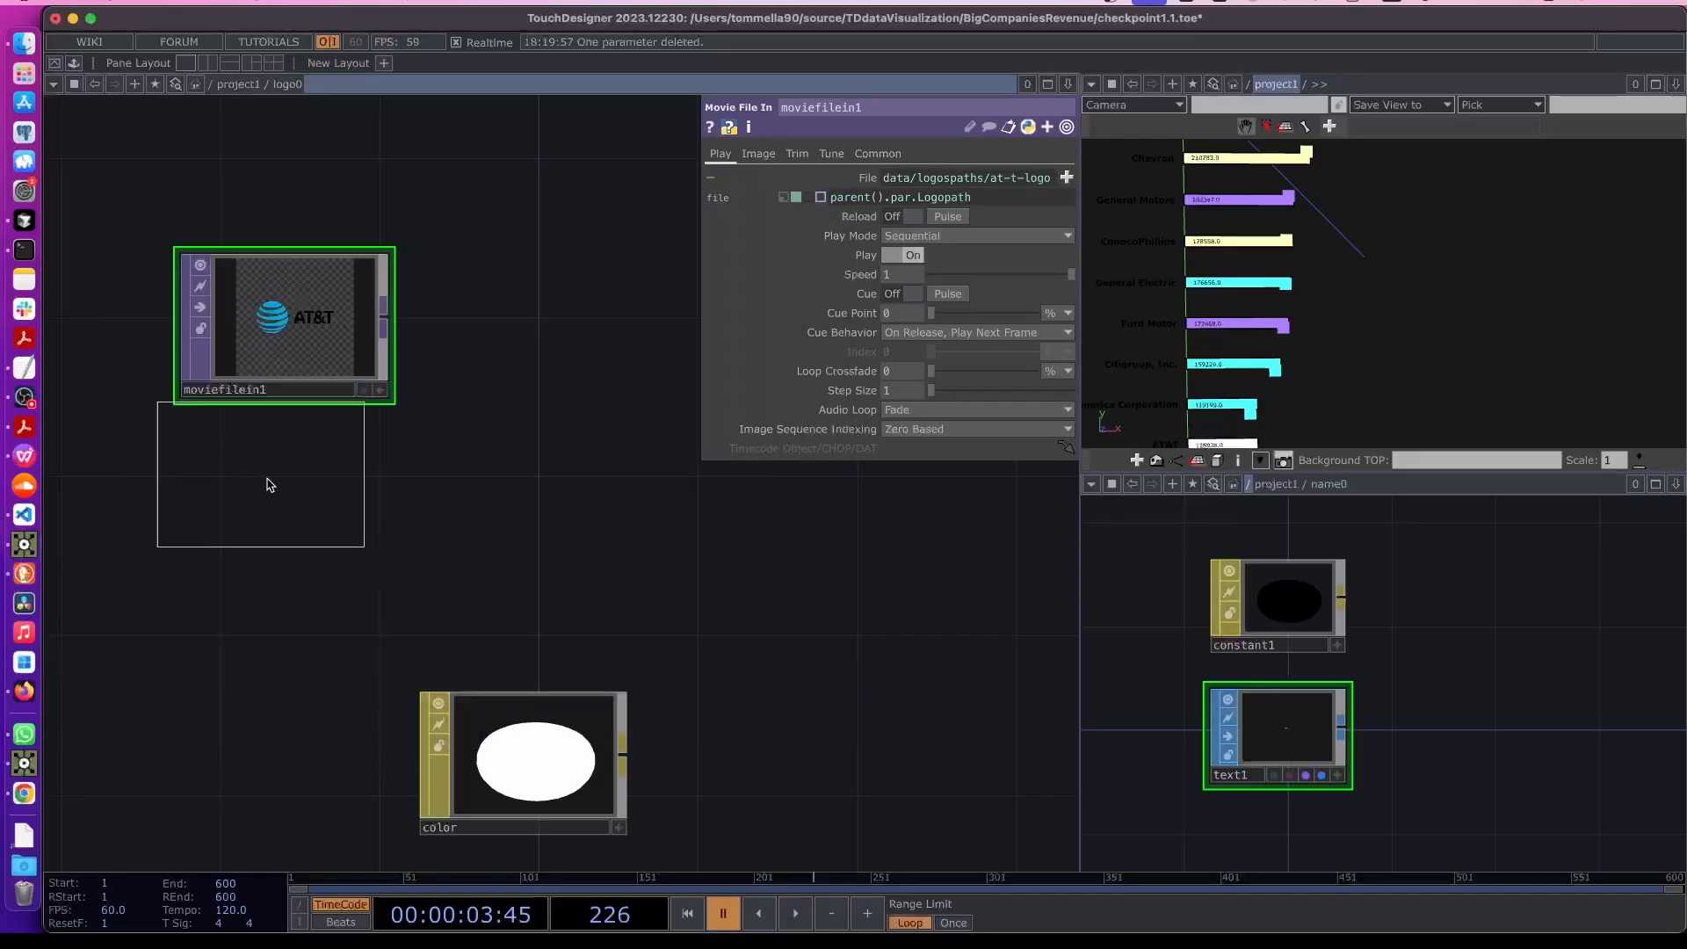
{"action": "left_click", "coordinate": [370, 466]}
- Add a Composite TOP fed by moviefilein1 and constant1
{"action": "key", "text": "Tab"}
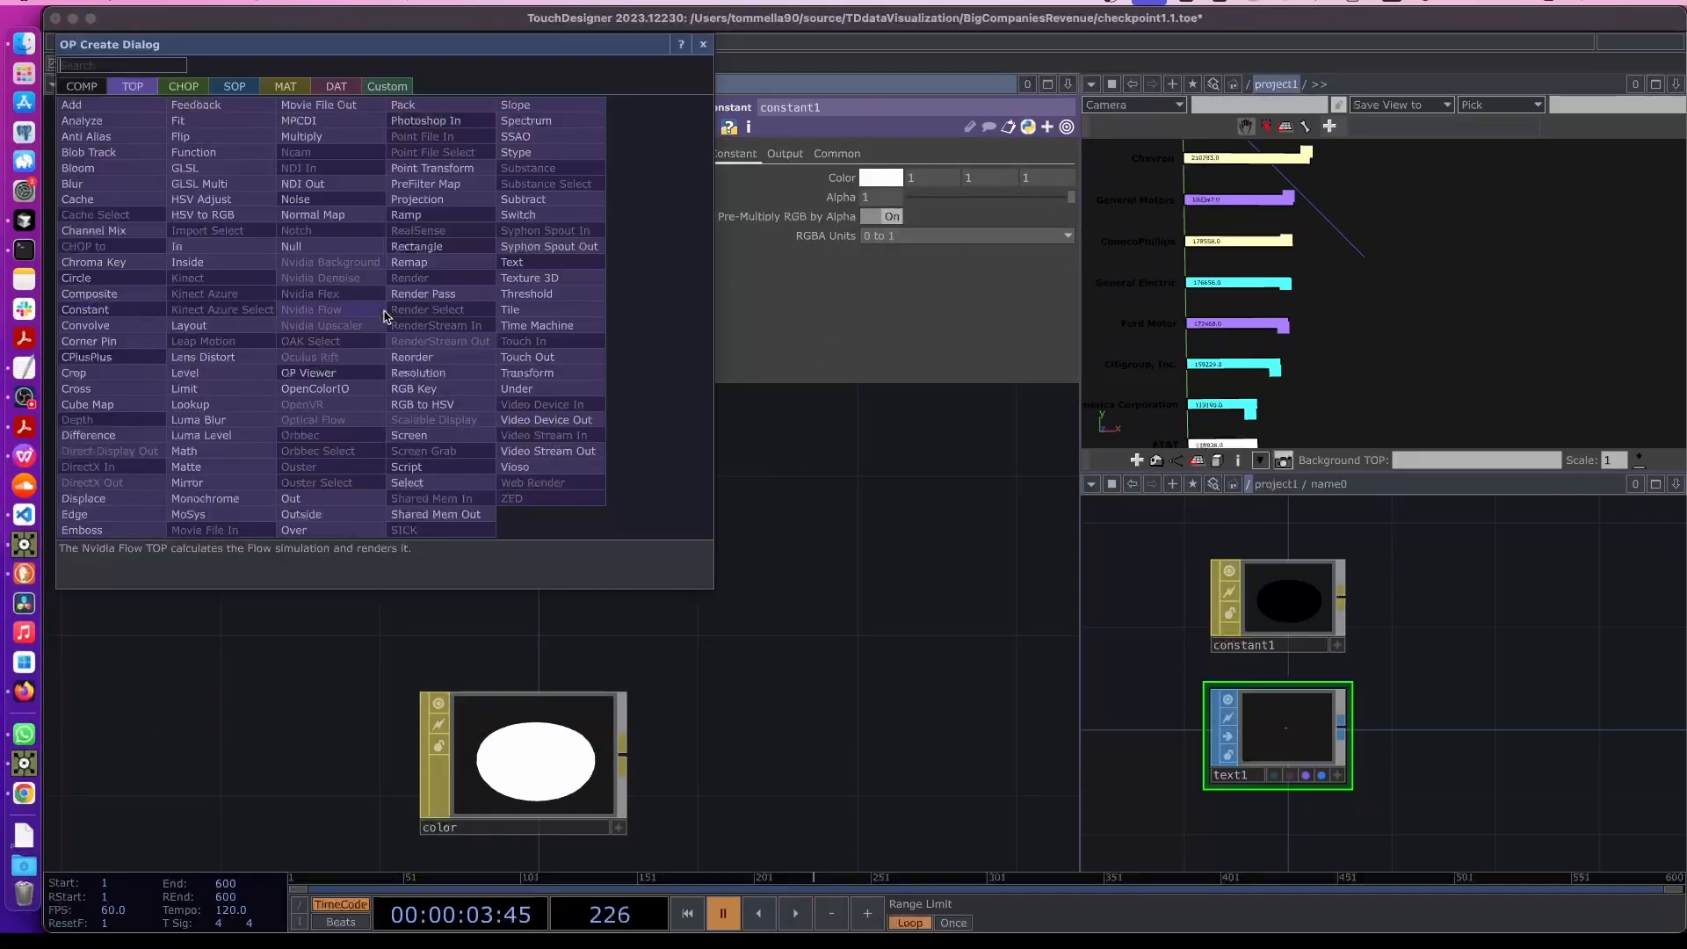
{"action": "type", "text": "compo"}
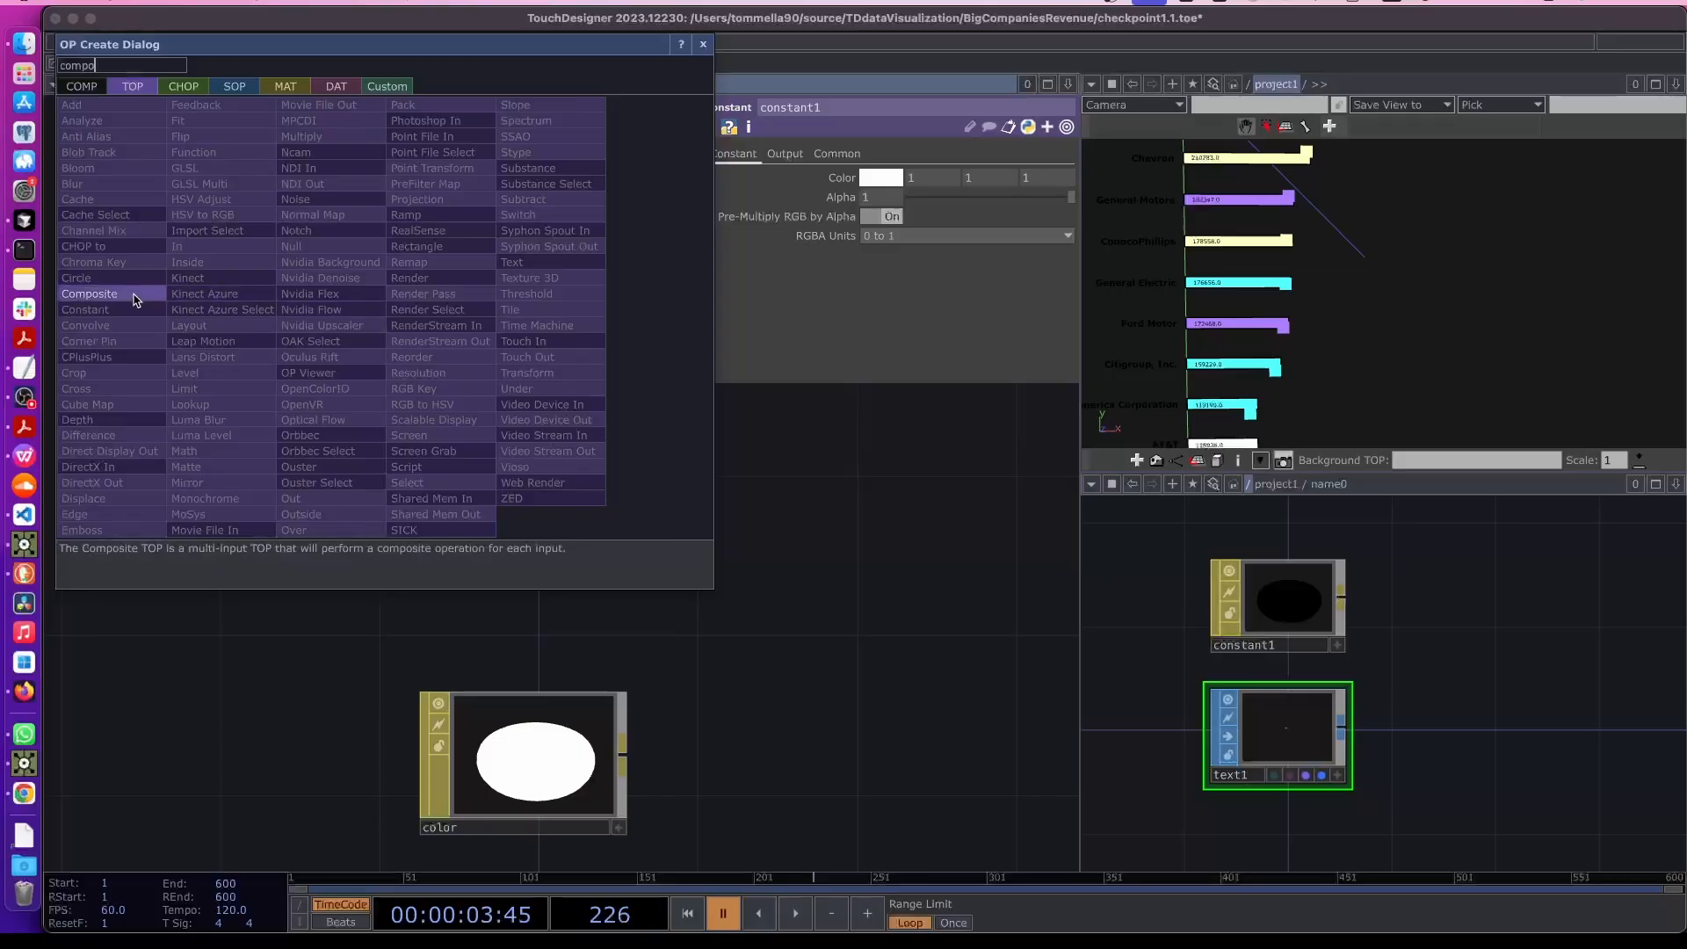
{"action": "left_click", "coordinate": [125, 294]}
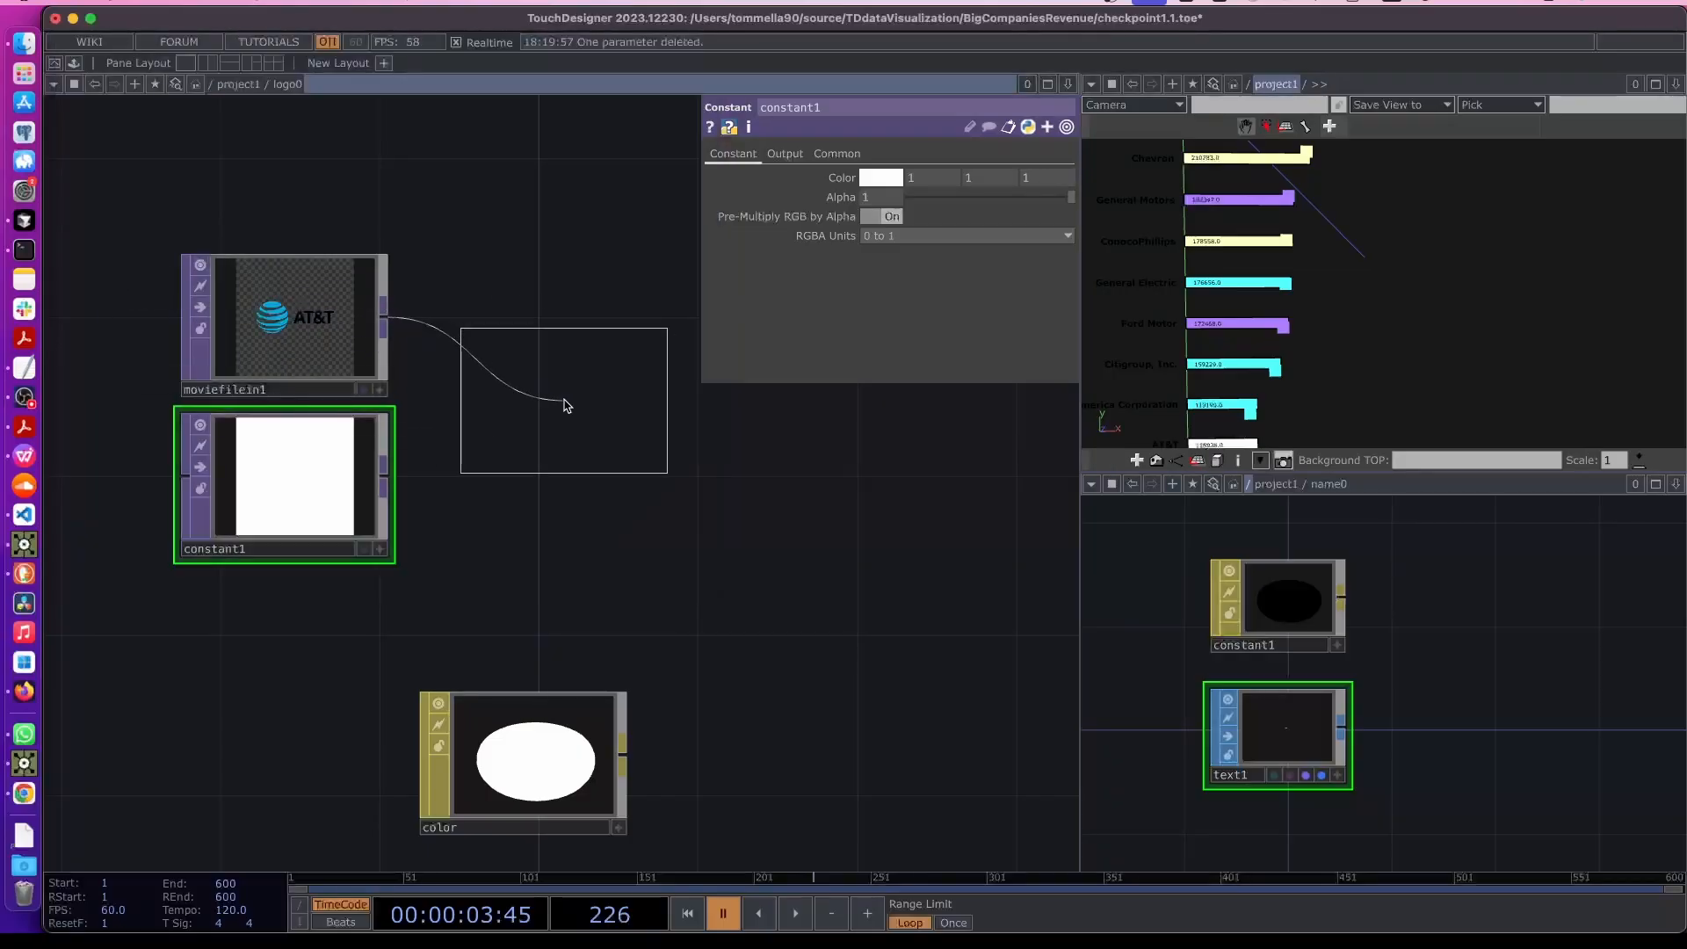
{"action": "left_click", "coordinate": [563, 400]}
{"action": "left_click_drag", "start_coordinate": [385, 478], "coordinate": [473, 438]}
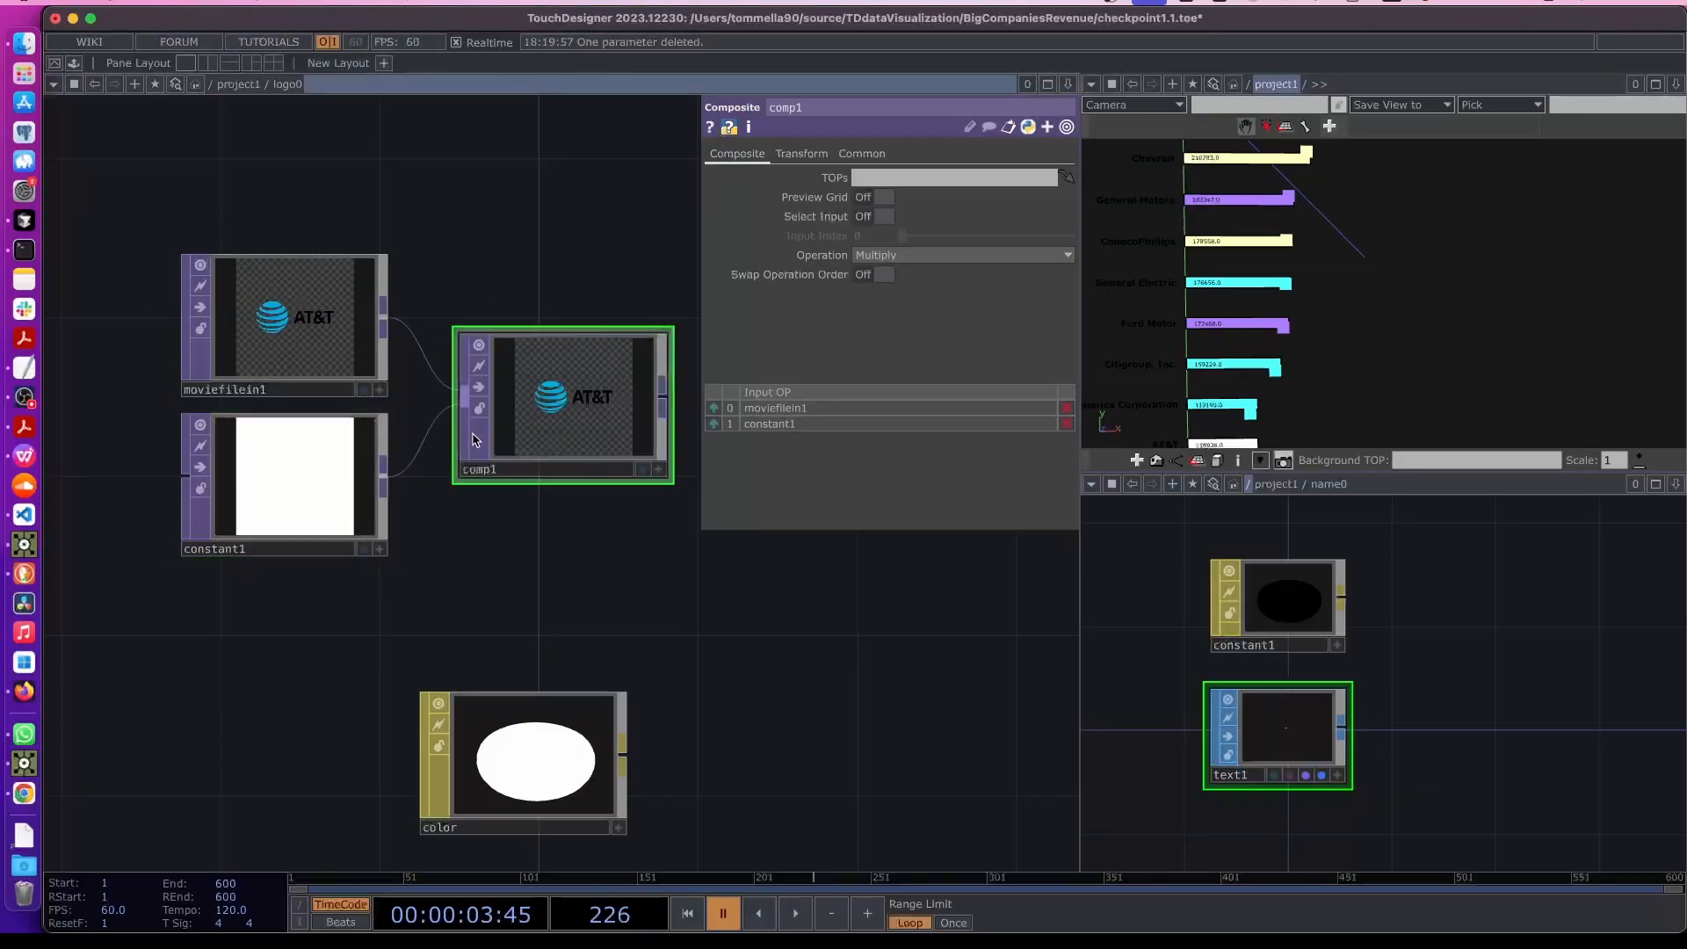
- Set the Composite operation to Over and its Fixed Layer to Input 1
{"action": "left_click", "coordinate": [932, 264]}
{"action": "left_click", "coordinate": [1010, 431]}
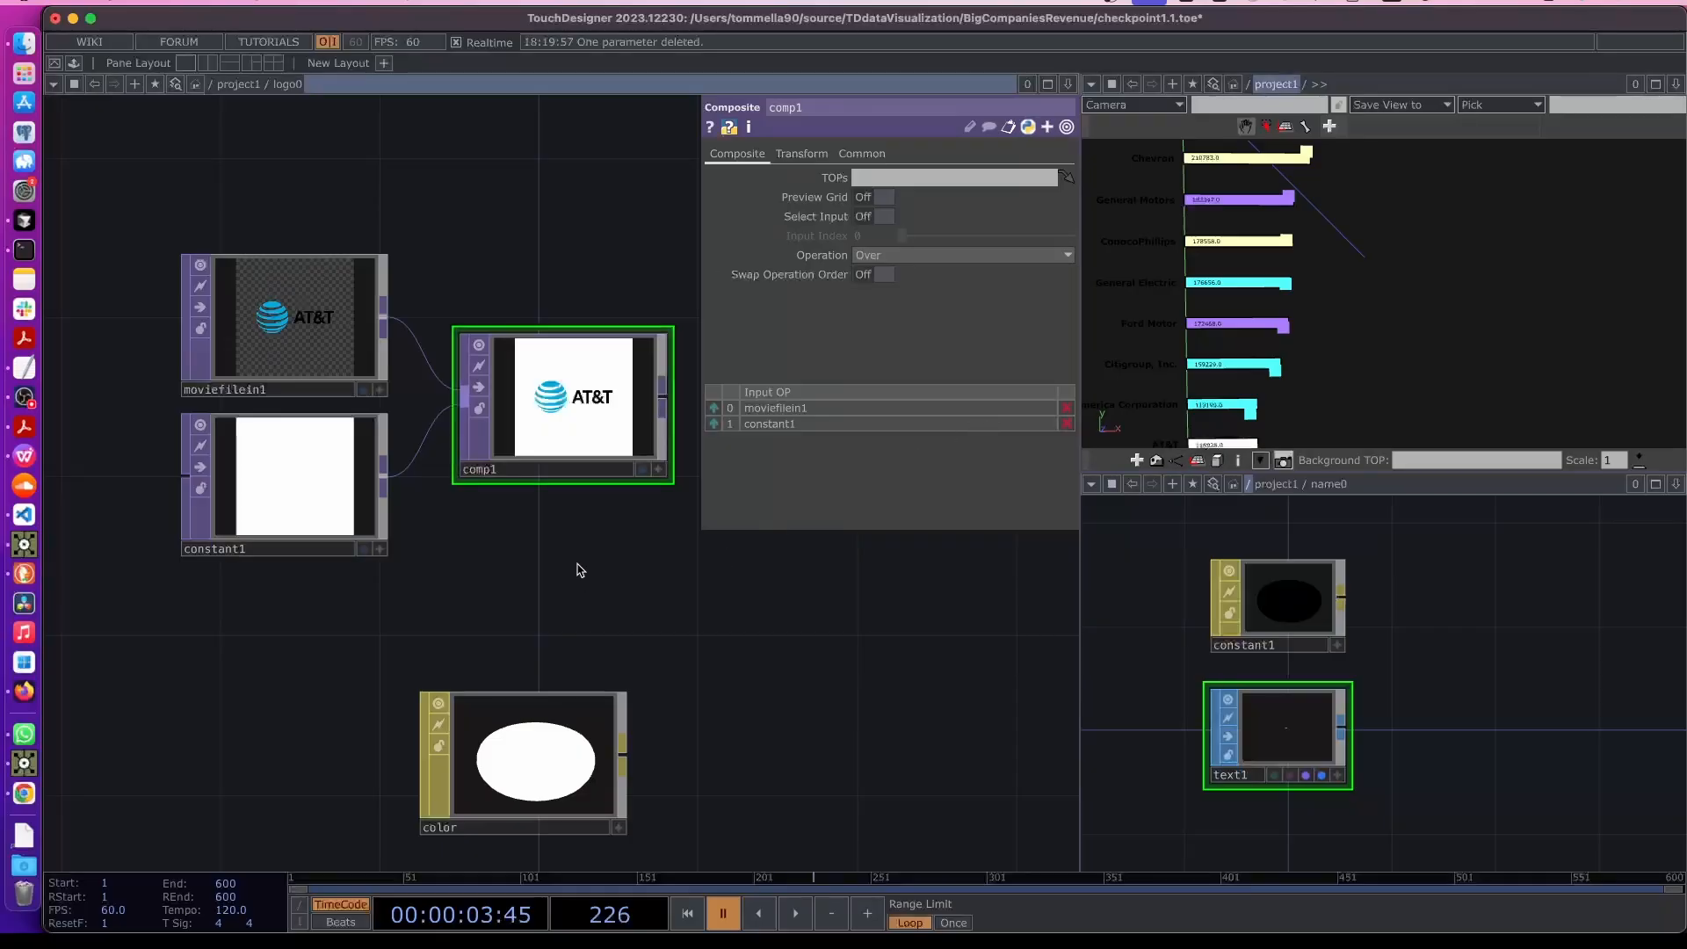
{"action": "left_click", "coordinate": [795, 155]}
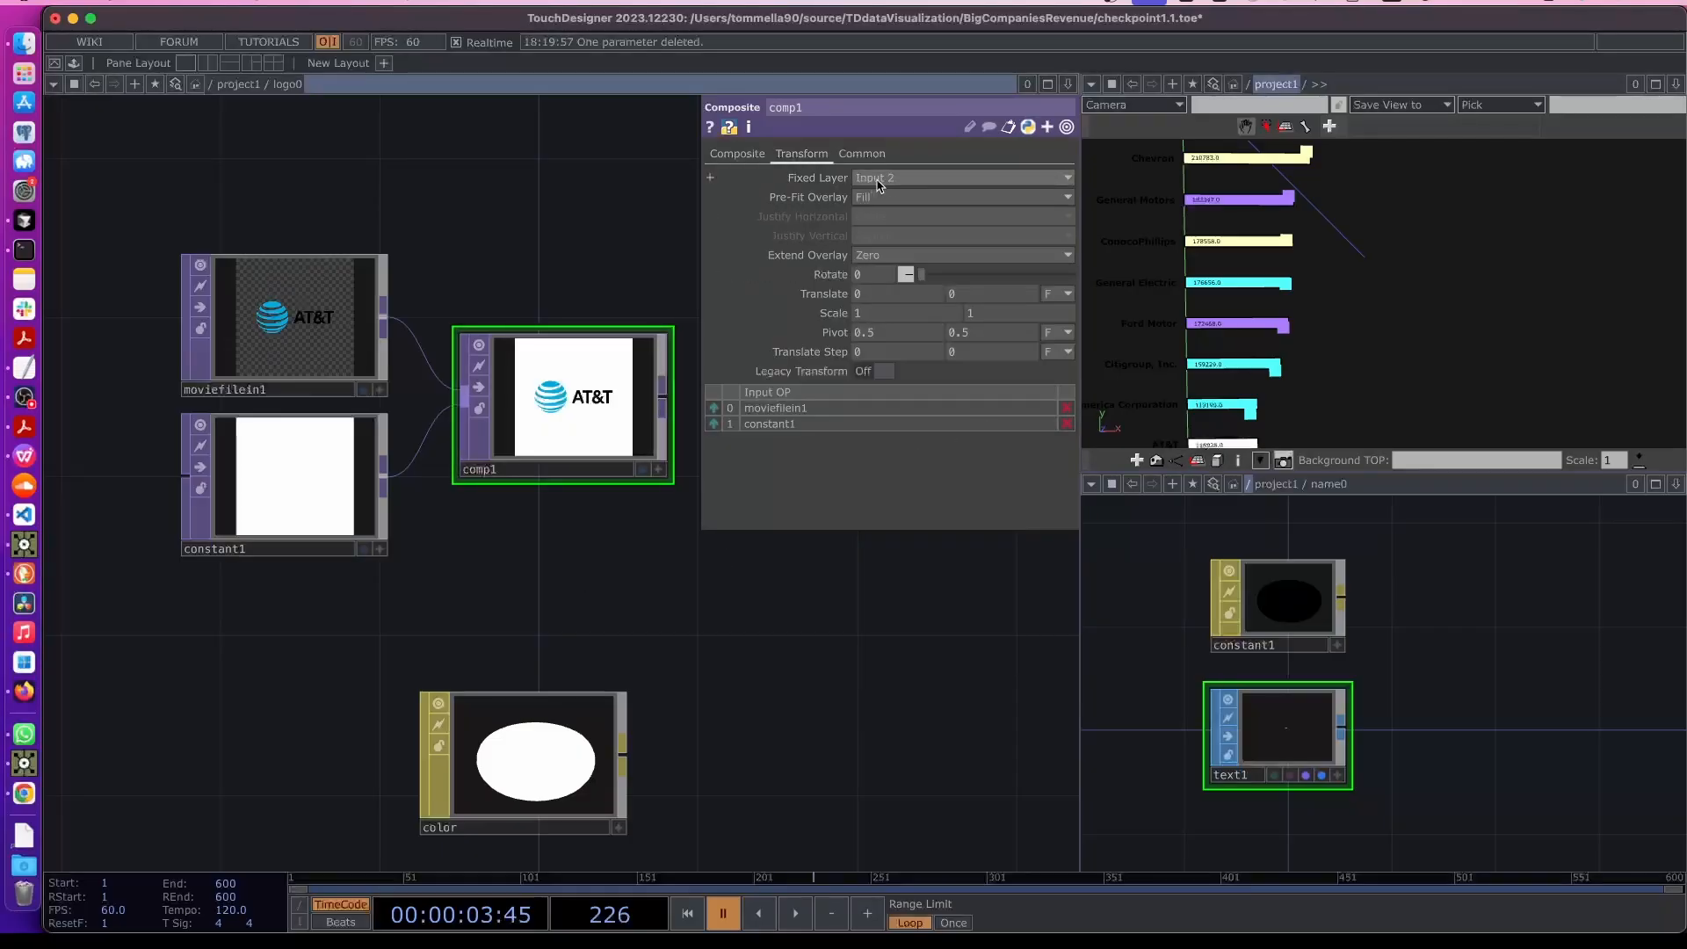
{"action": "left_click", "coordinate": [877, 185]}
{"action": "left_click", "coordinate": [883, 199]}
- Append a Null TOP after comp1
{"action": "left_click_drag", "start_coordinate": [445, 616], "coordinate": [233, 615]}
{"action": "right_click_drag", "start_coordinate": [104, 200], "coordinate": [270, 336]}
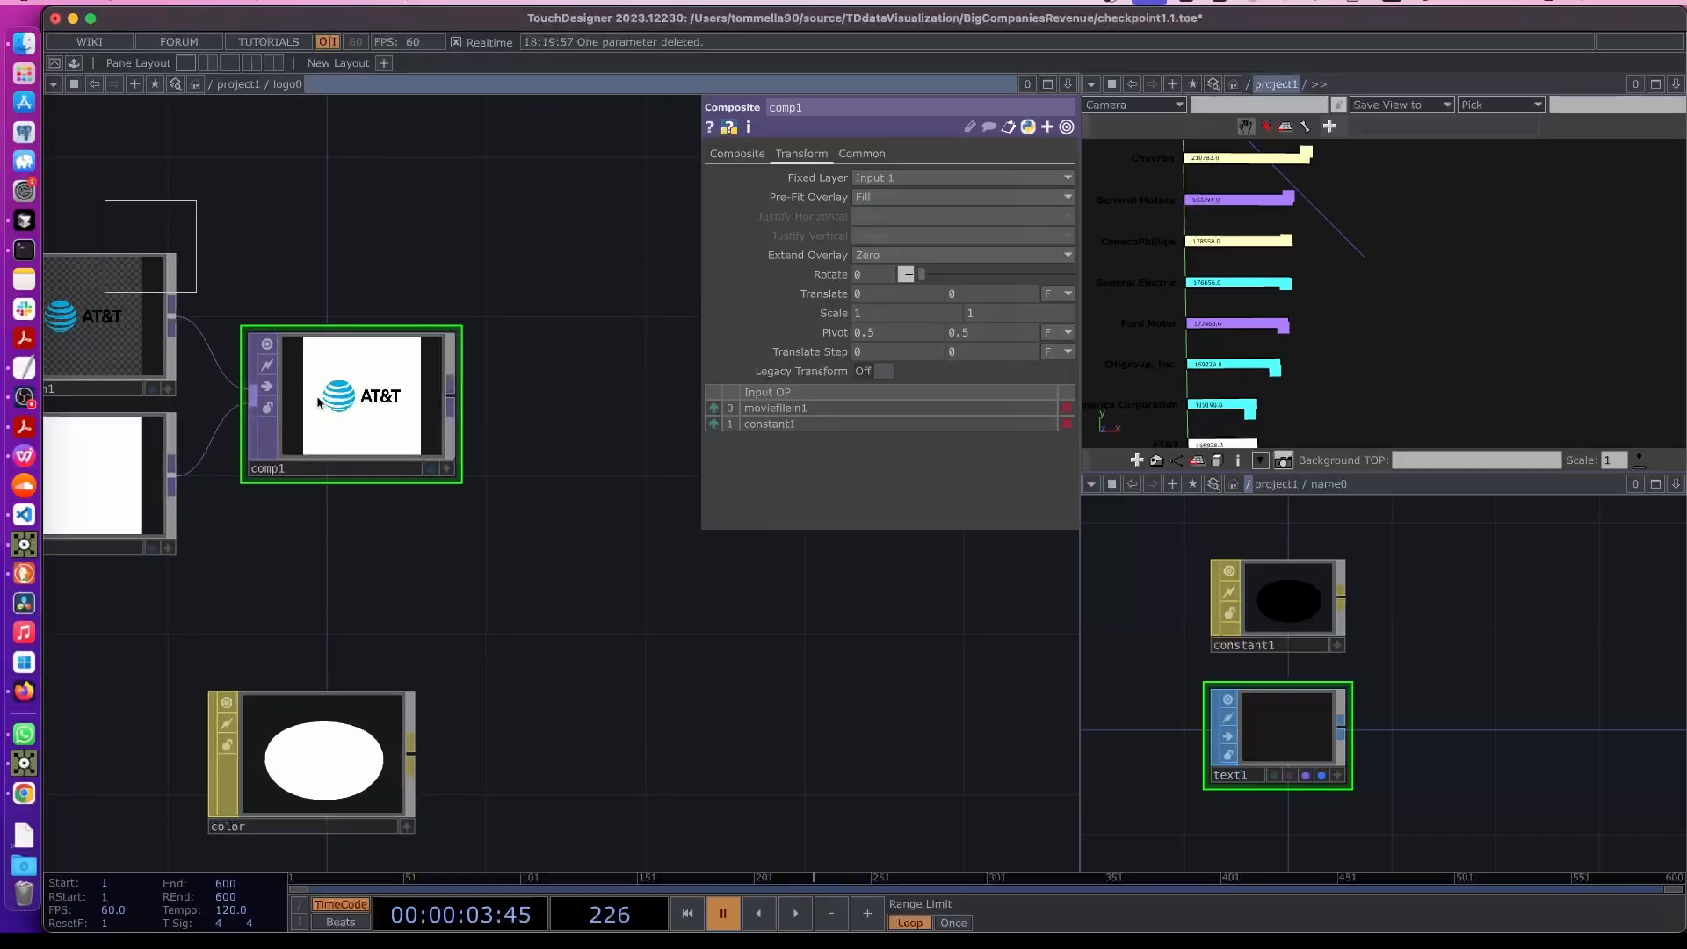
{"action": "left_click_drag", "start_coordinate": [382, 405], "coordinate": [342, 403]}
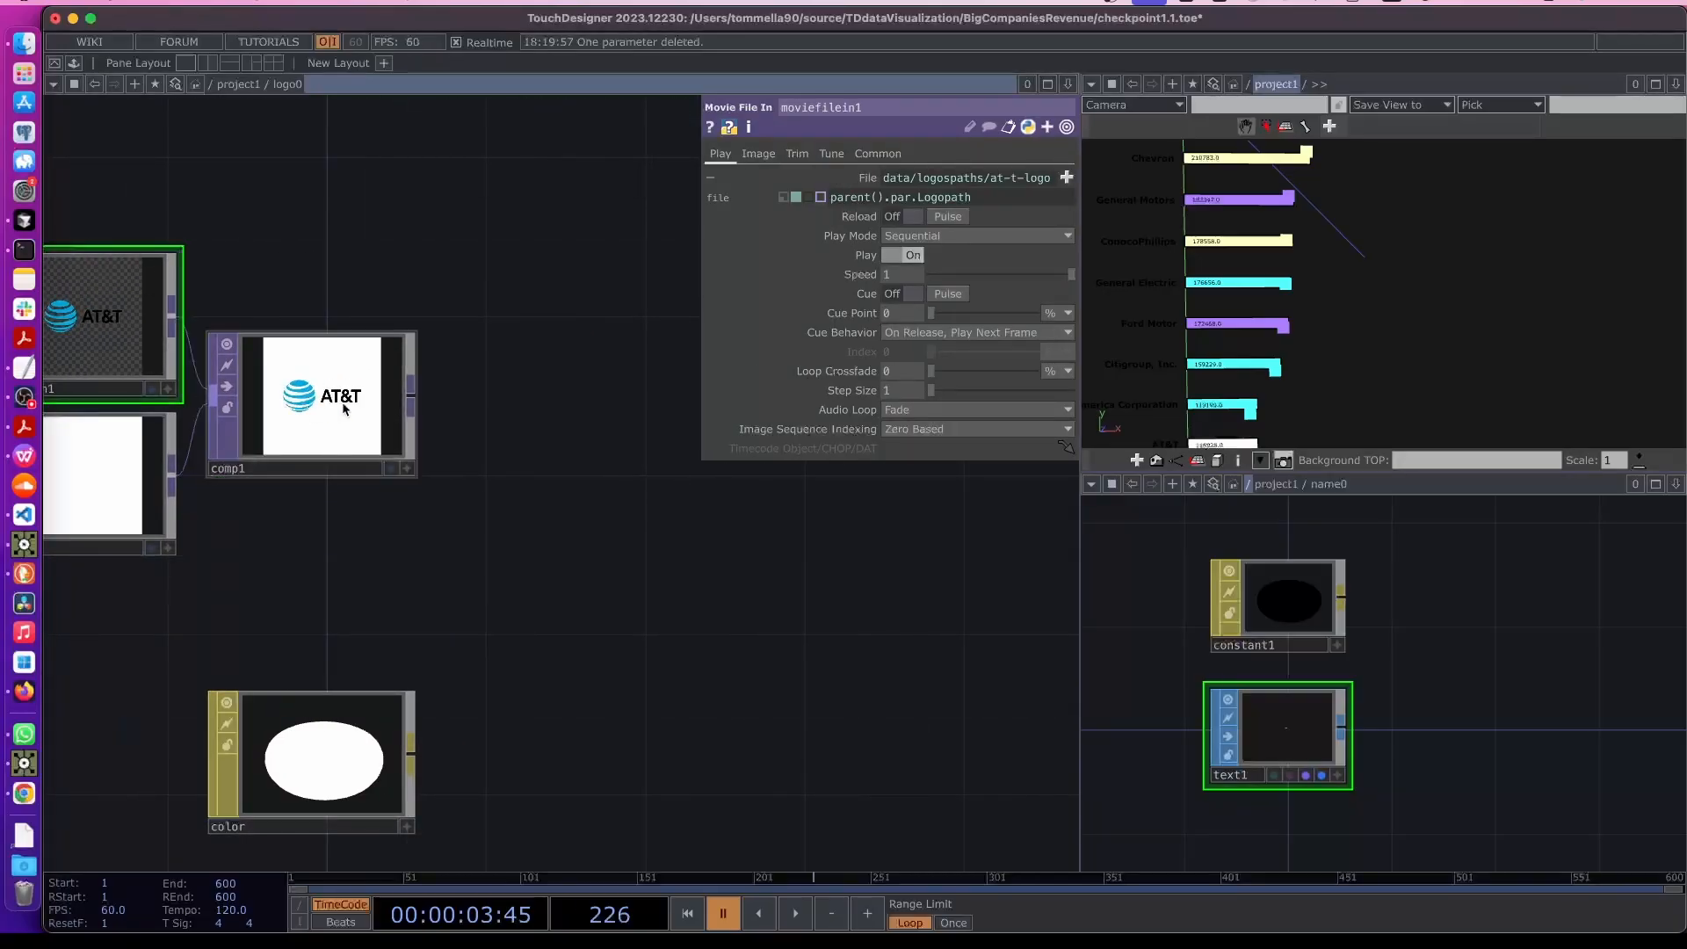
{"action": "right_click", "coordinate": [412, 396]}
{"action": "type", "text": "null"}
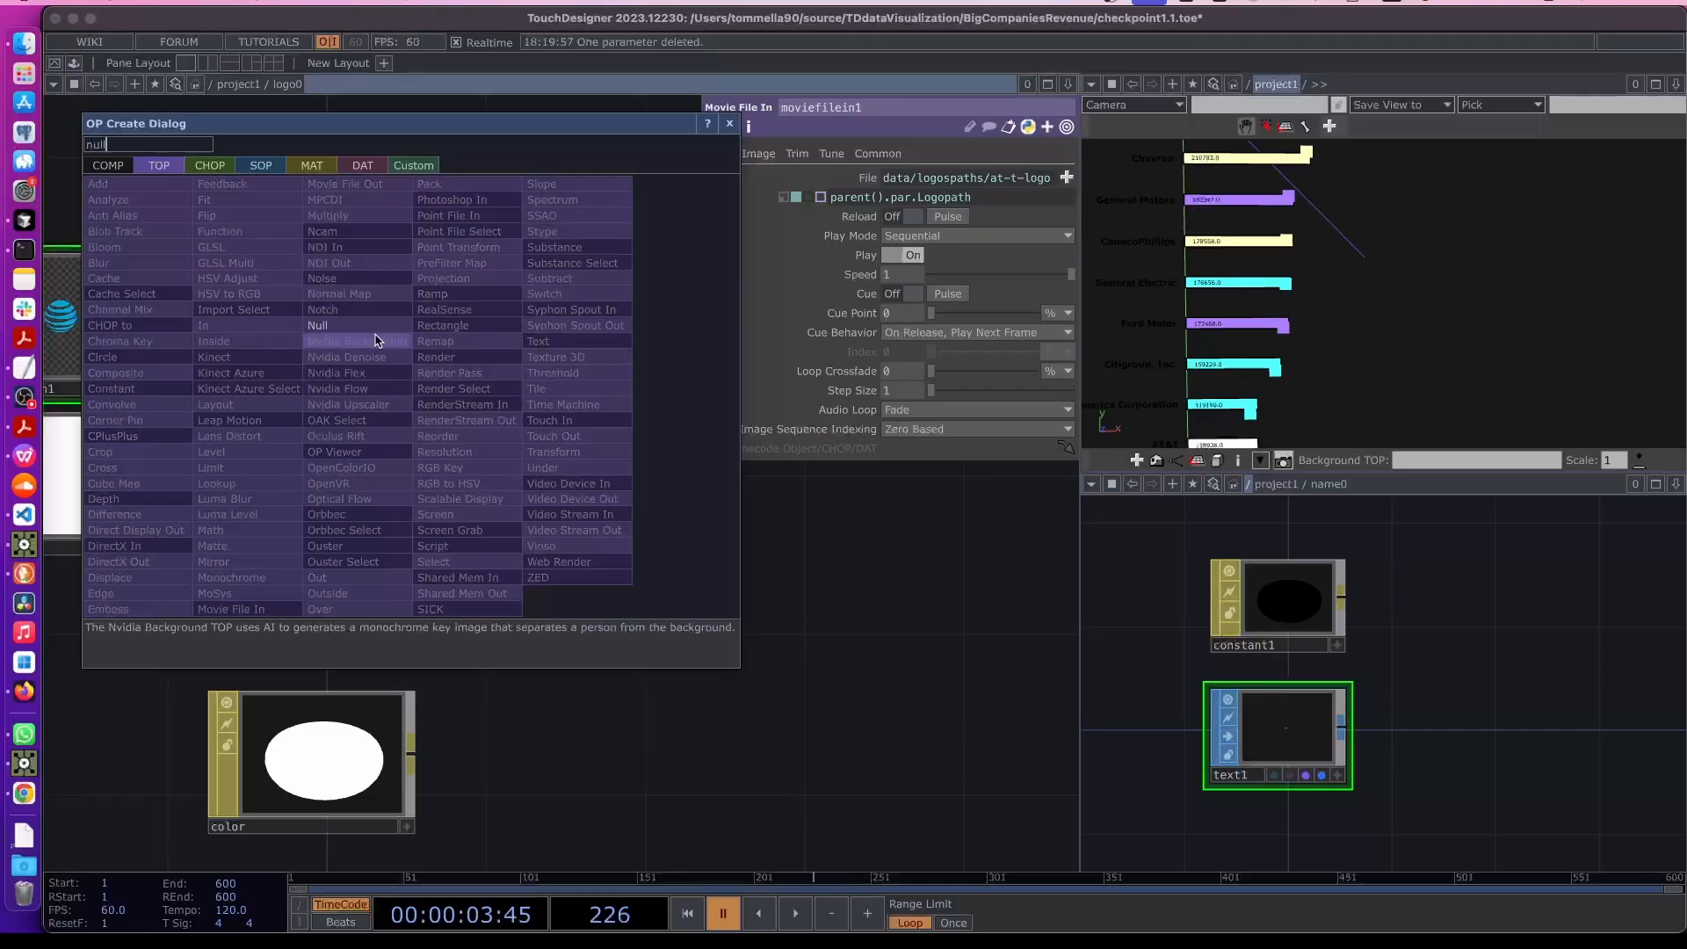
{"action": "key", "text": "Return"}
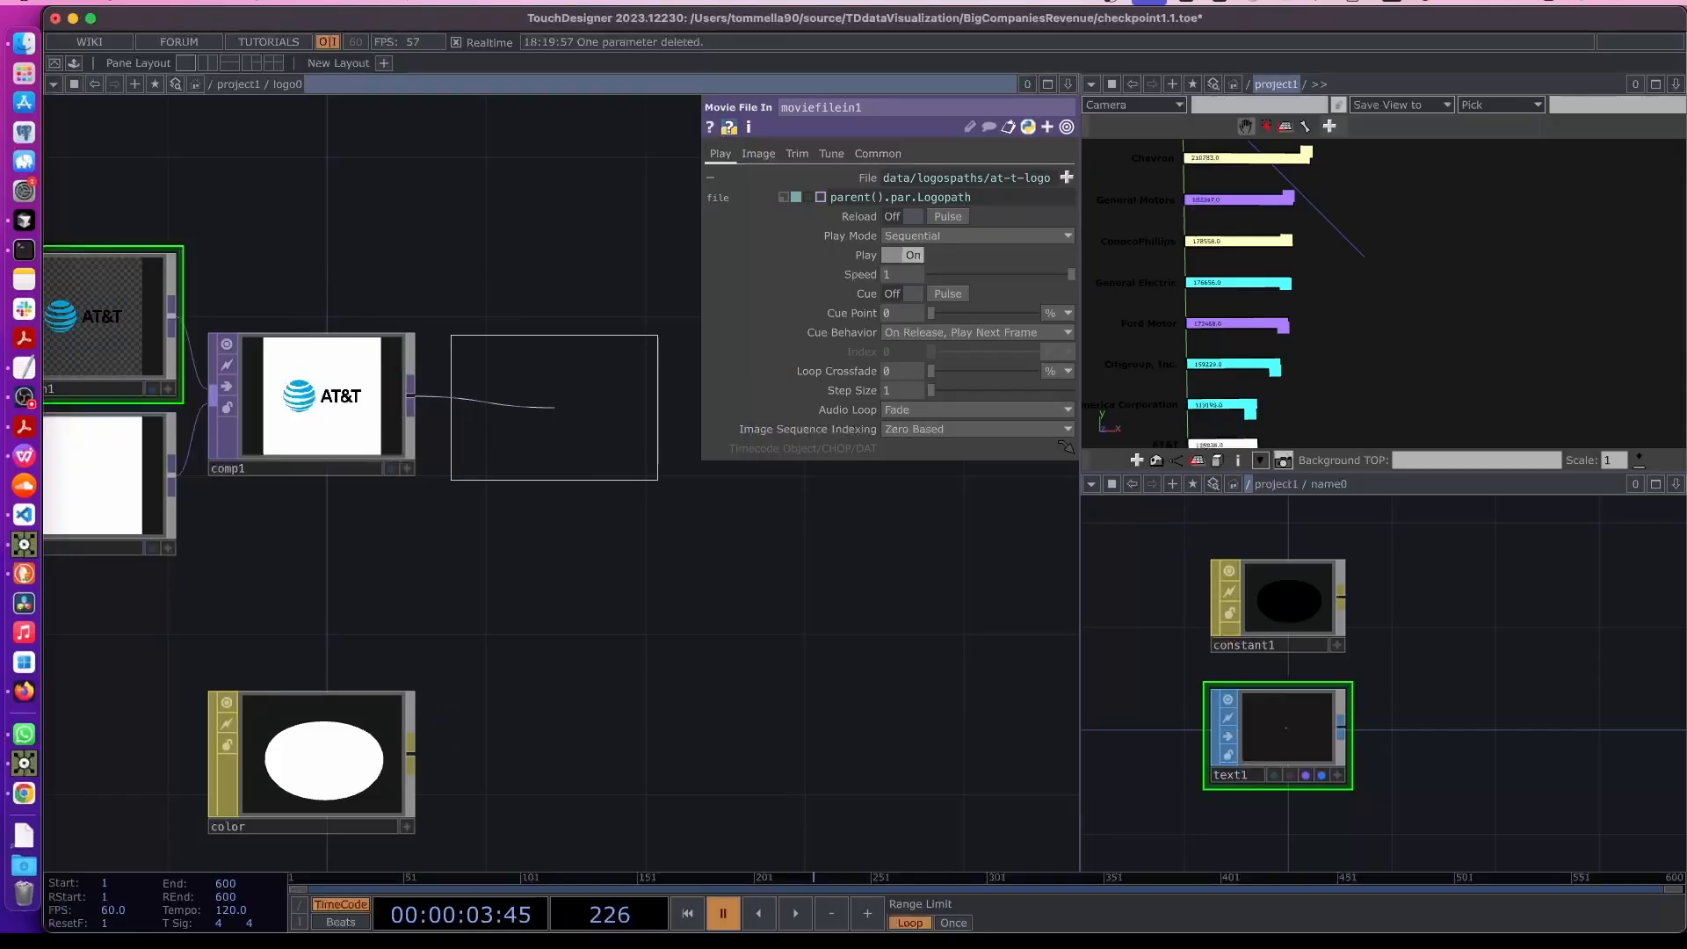
{"action": "left_click", "coordinate": [554, 407]}
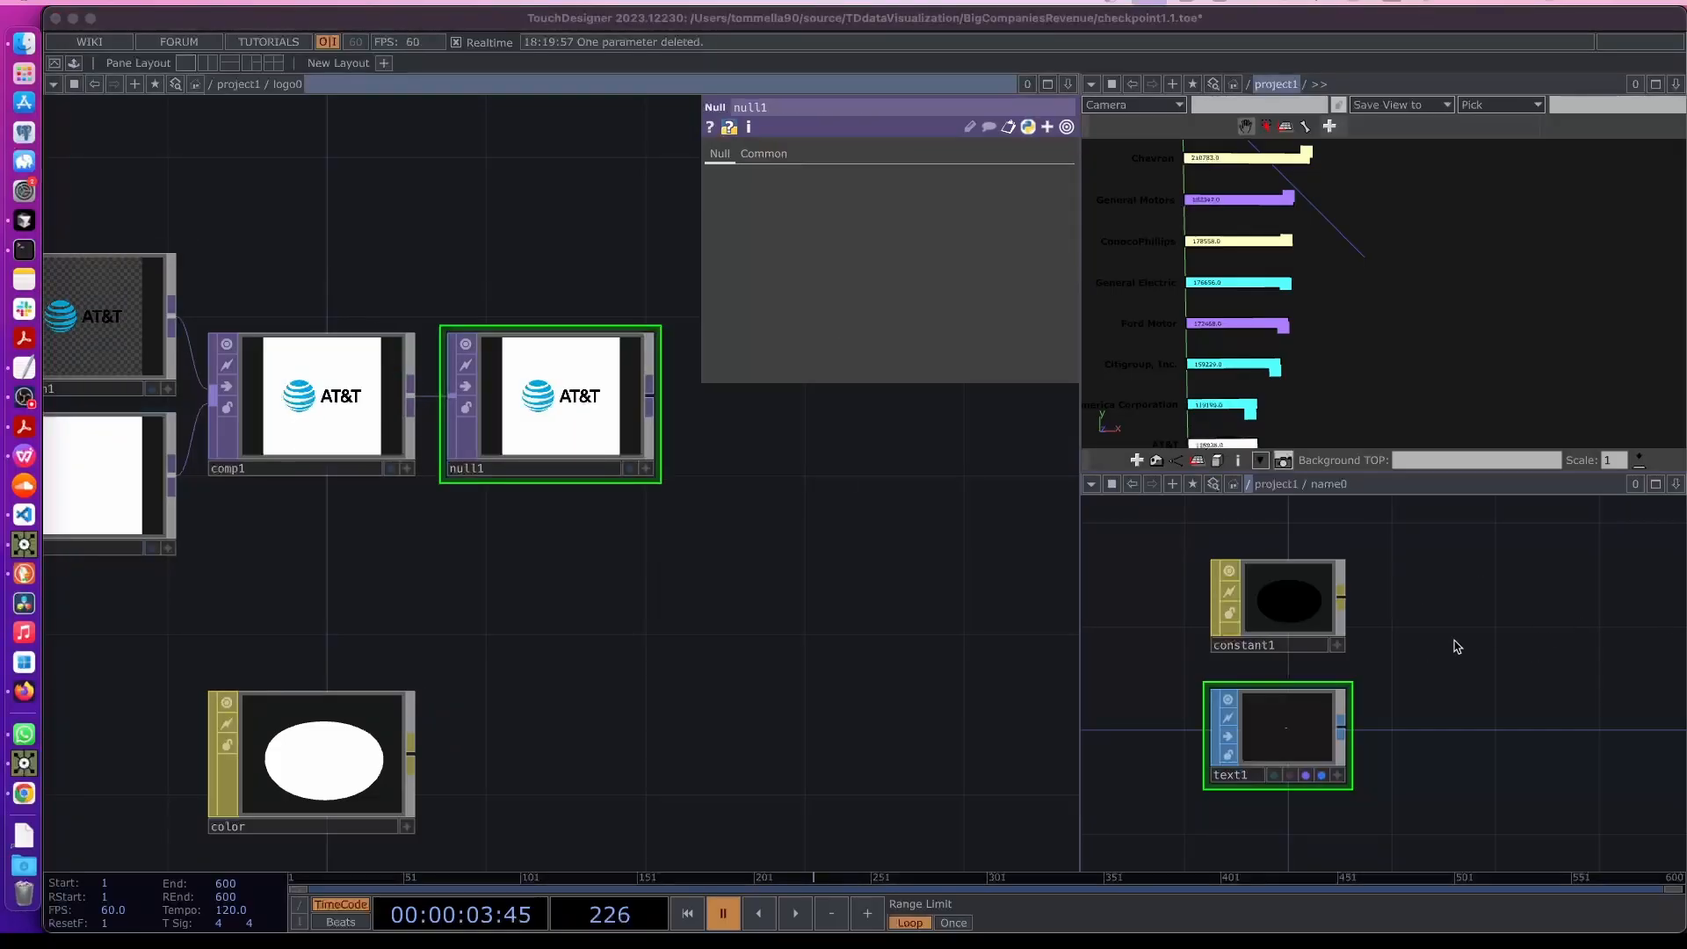
- Assign null1 as the Color Map of the color material
{"action": "scroll", "coordinate": [450, 653], "scroll_direction": "down", "scroll_amount": 2}
{"action": "left_click_drag", "start_coordinate": [485, 258], "coordinate": [697, 310]}
{"action": "right_click_drag", "start_coordinate": [317, 279], "coordinate": [781, 608]}
{"action": "left_click_drag", "start_coordinate": [757, 514], "coordinate": [540, 550]}
{"action": "left_click", "coordinate": [653, 635]}
{"action": "left_click_drag", "start_coordinate": [731, 658], "coordinate": [687, 520]}
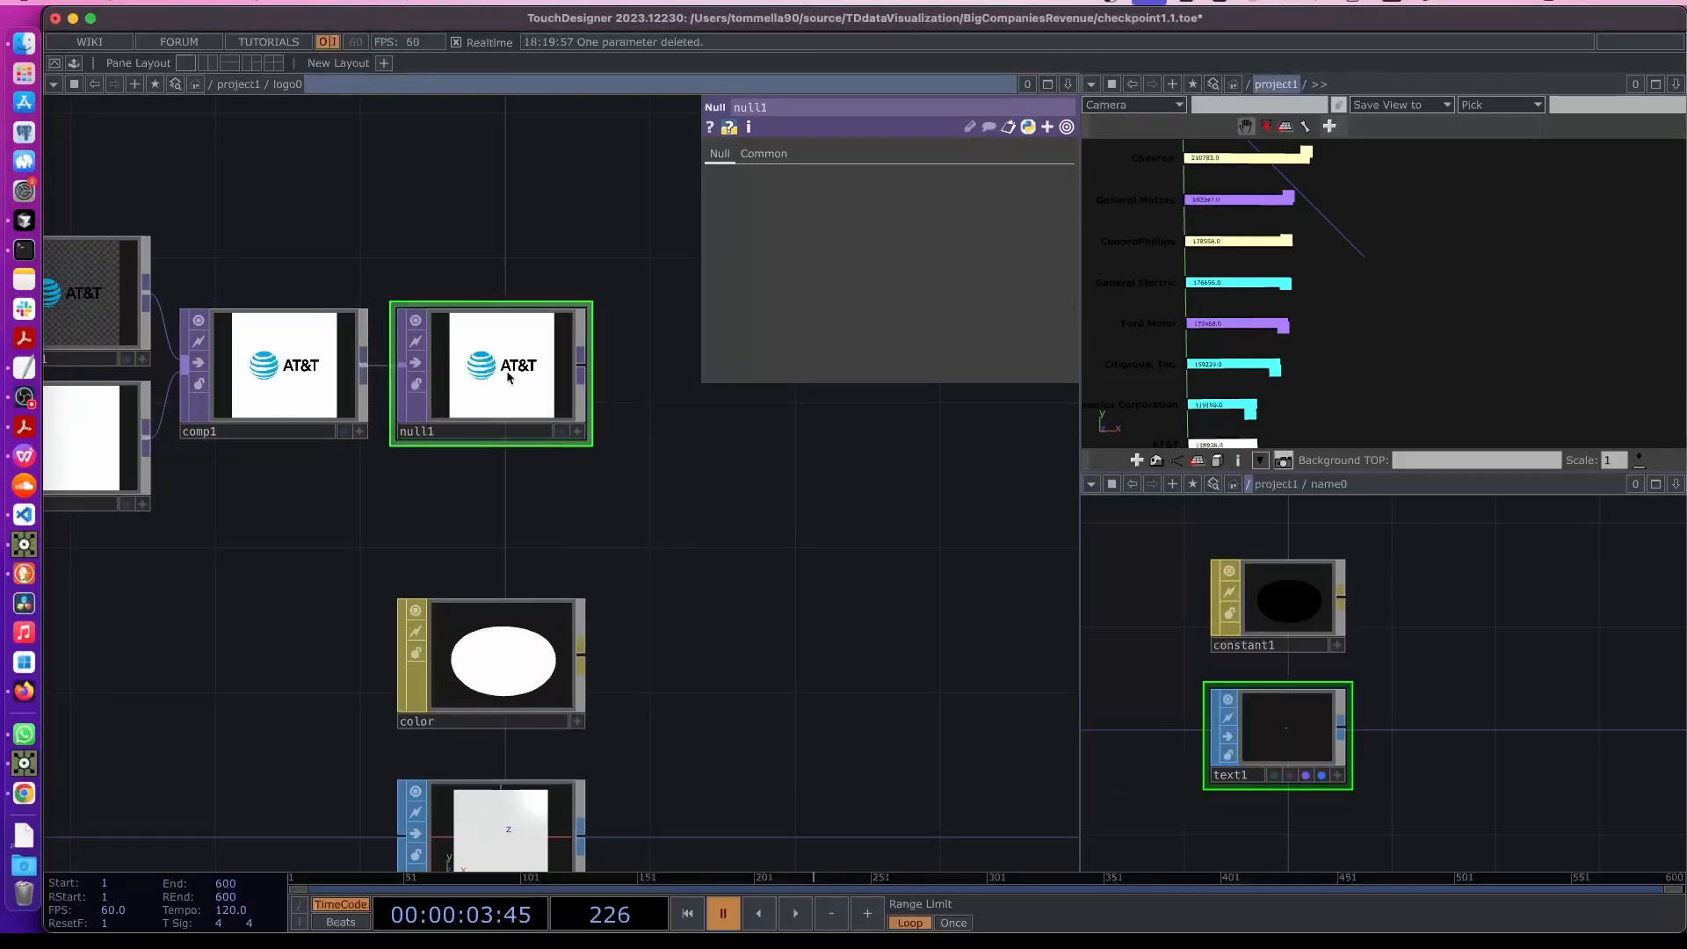
{"action": "left_click_drag", "start_coordinate": [515, 372], "coordinate": [498, 665]}
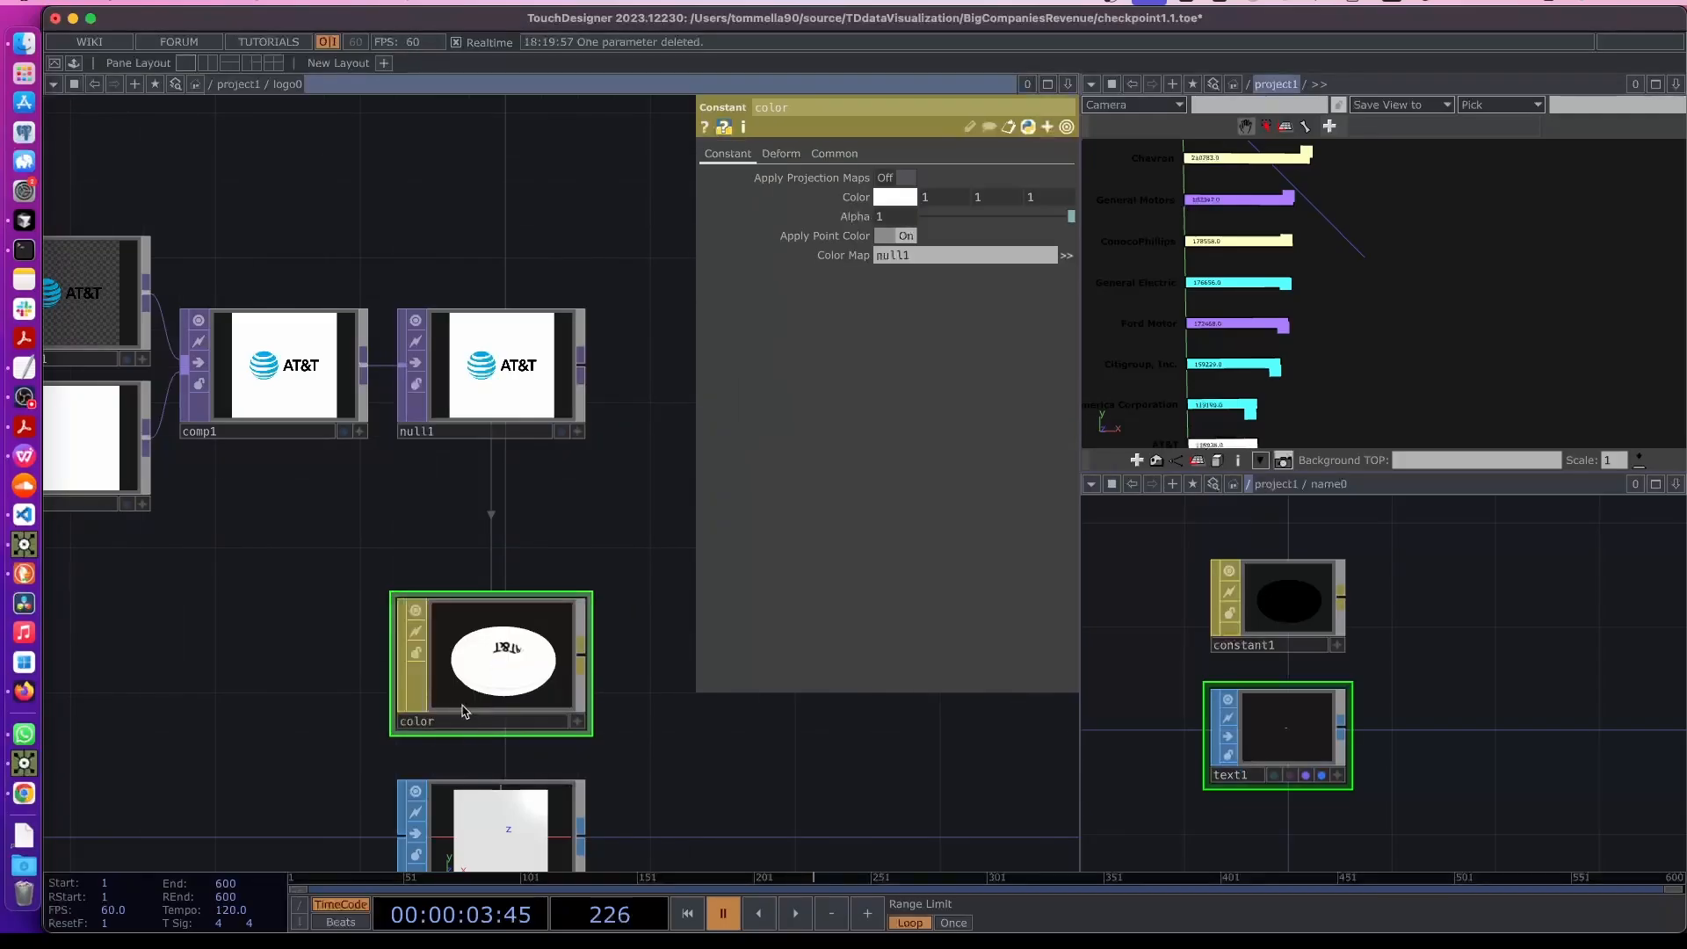
- Return to the project network and check logo0's render material
{"action": "left_click_drag", "start_coordinate": [737, 715], "coordinate": [665, 587]}
{"action": "scroll", "coordinate": [657, 606], "scroll_direction": "down", "scroll_amount": 2}
{"action": "left_click_drag", "start_coordinate": [617, 685], "coordinate": [556, 661]}
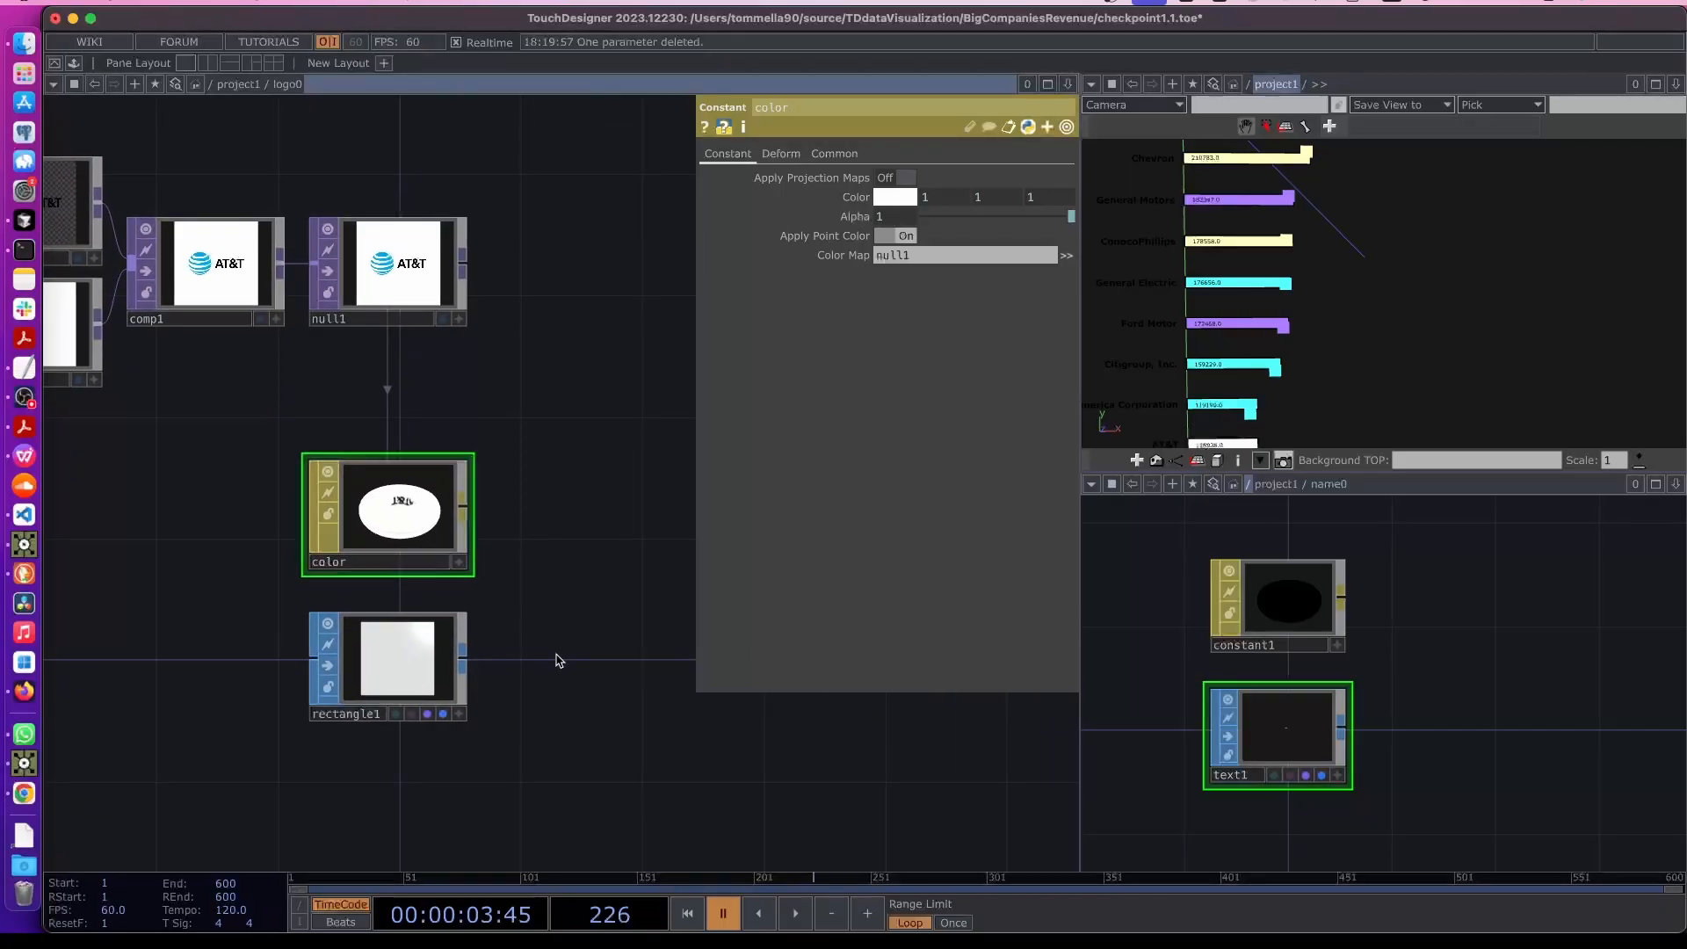
{"action": "key", "text": "u"}
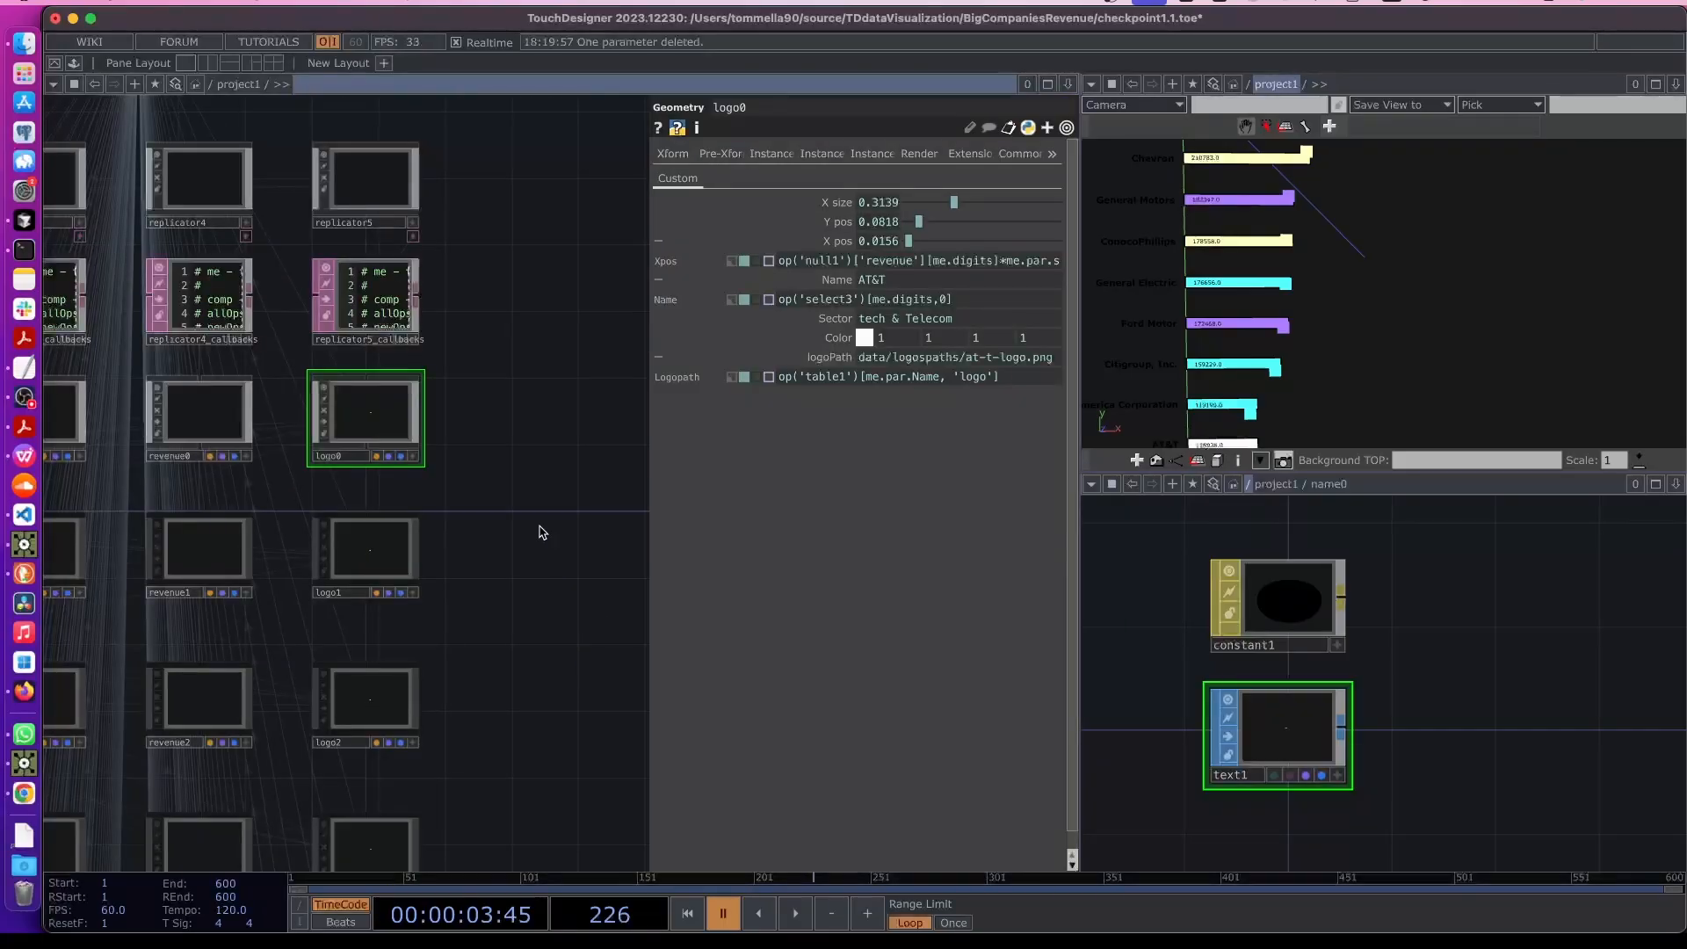
{"action": "left_click", "coordinate": [933, 152]}
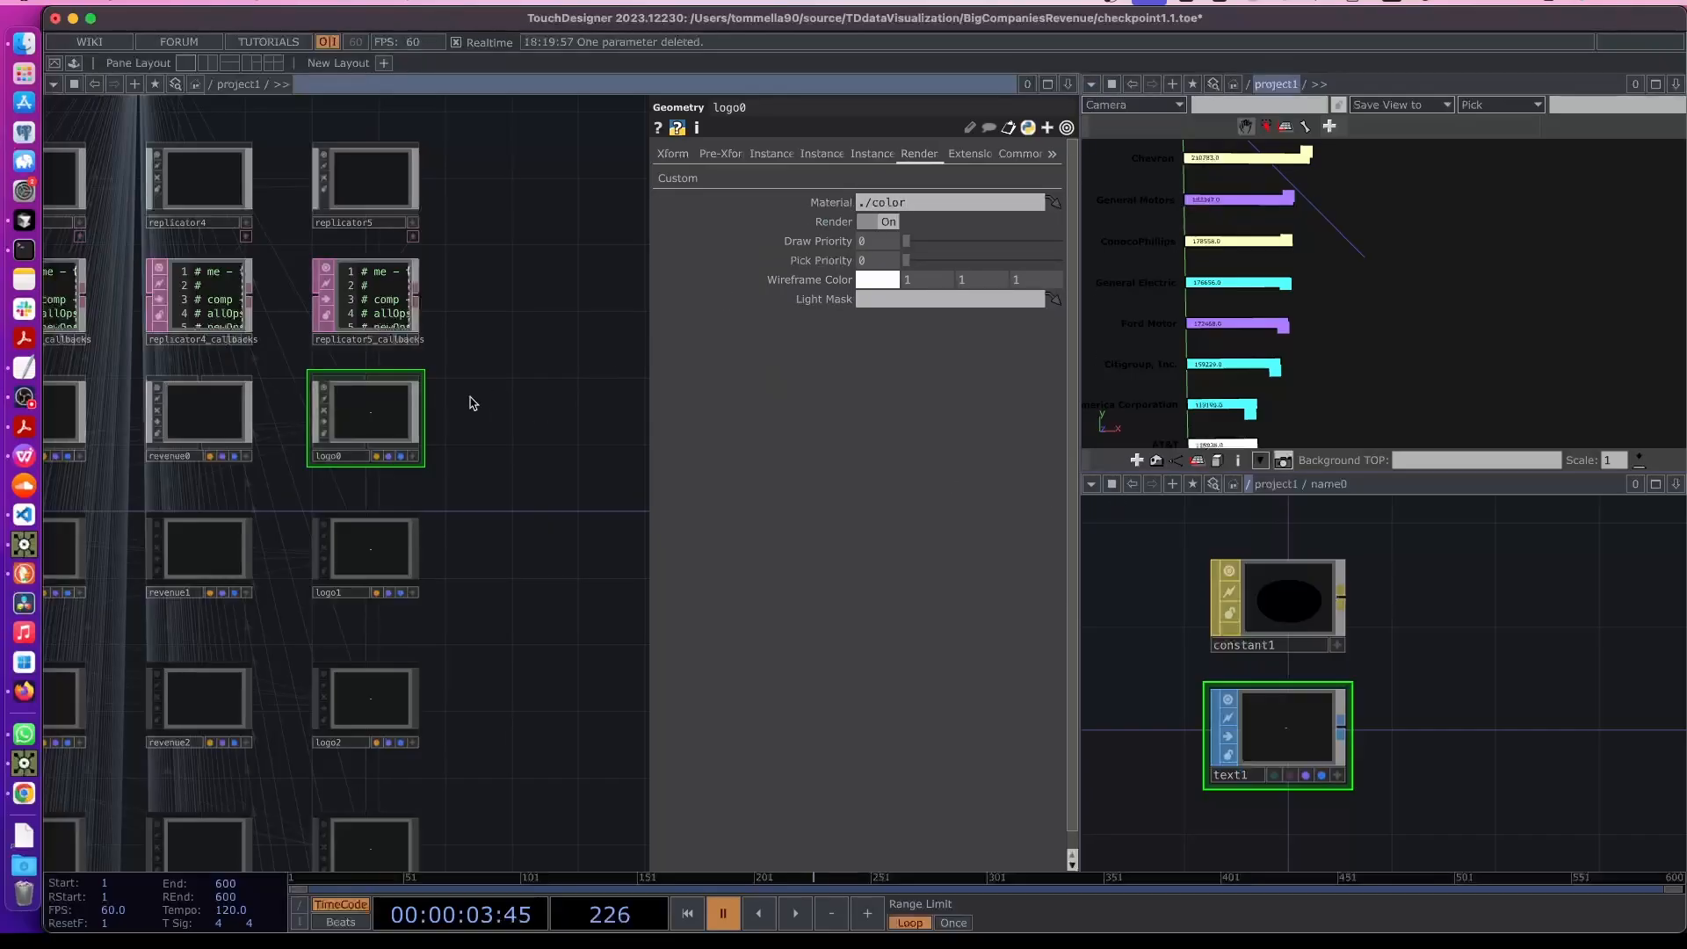
- Open the final null3 output in a floating viewer to inspect the chart with its logos
{"action": "key", "text": "u"}
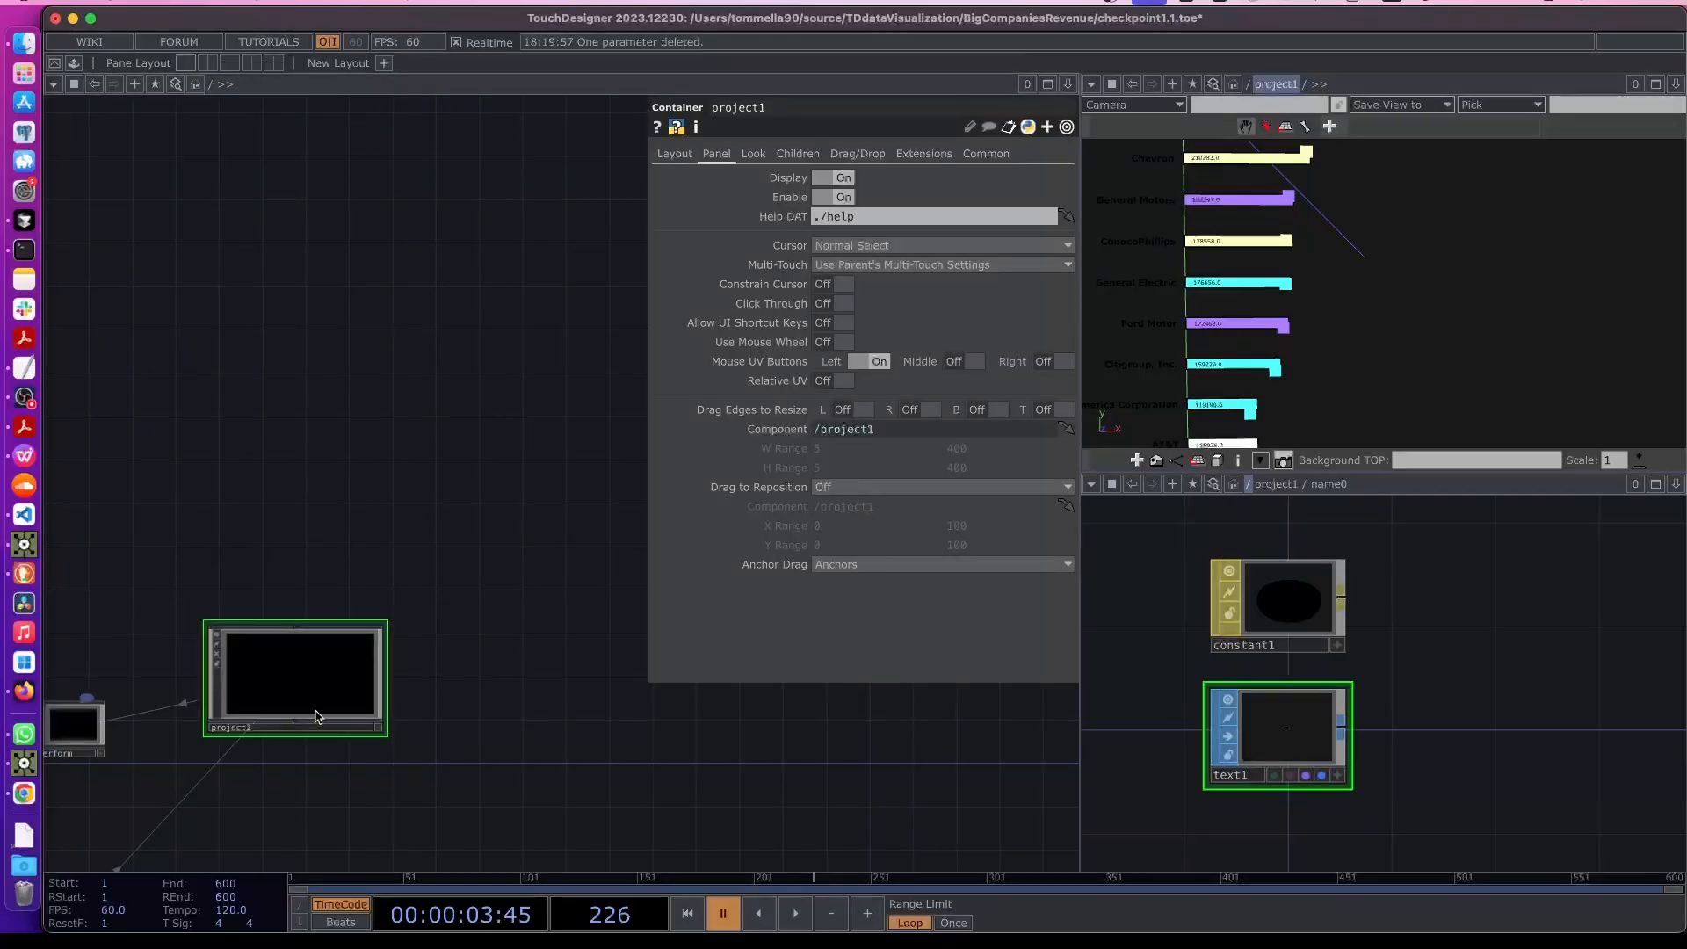
{"action": "key", "text": "i"}
{"action": "left_click_drag", "start_coordinate": [620, 498], "coordinate": [636, 720]}
{"action": "scroll", "coordinate": [527, 209], "scroll_direction": "up", "scroll_amount": 10}
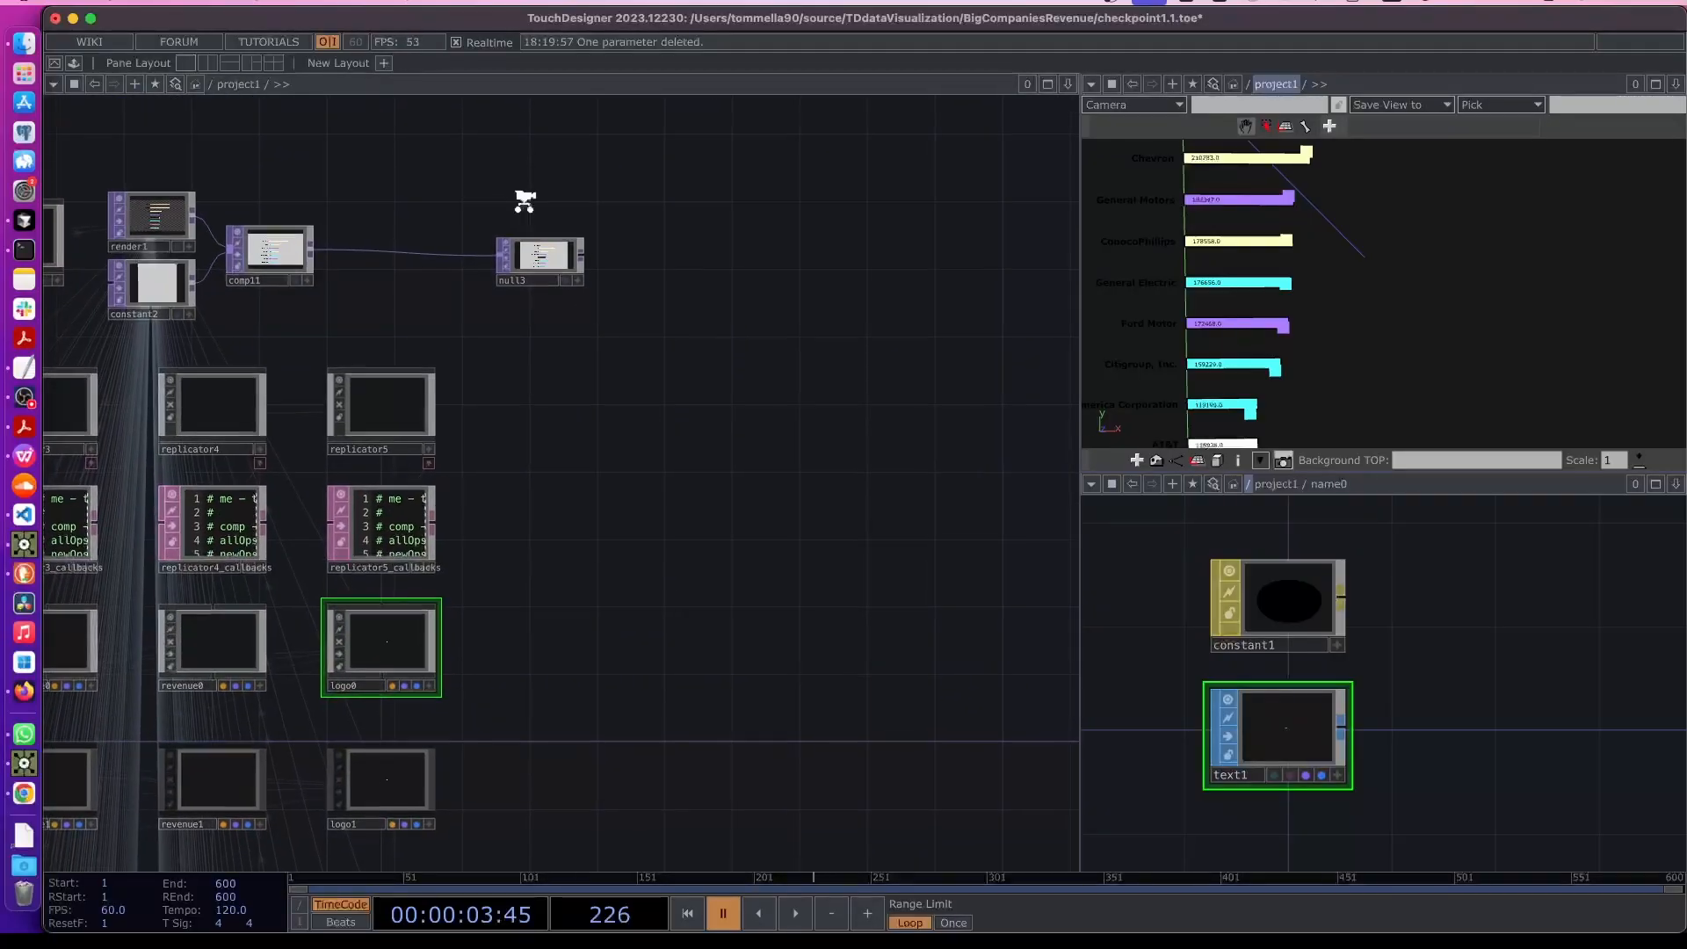
{"action": "right_click", "coordinate": [545, 261]}
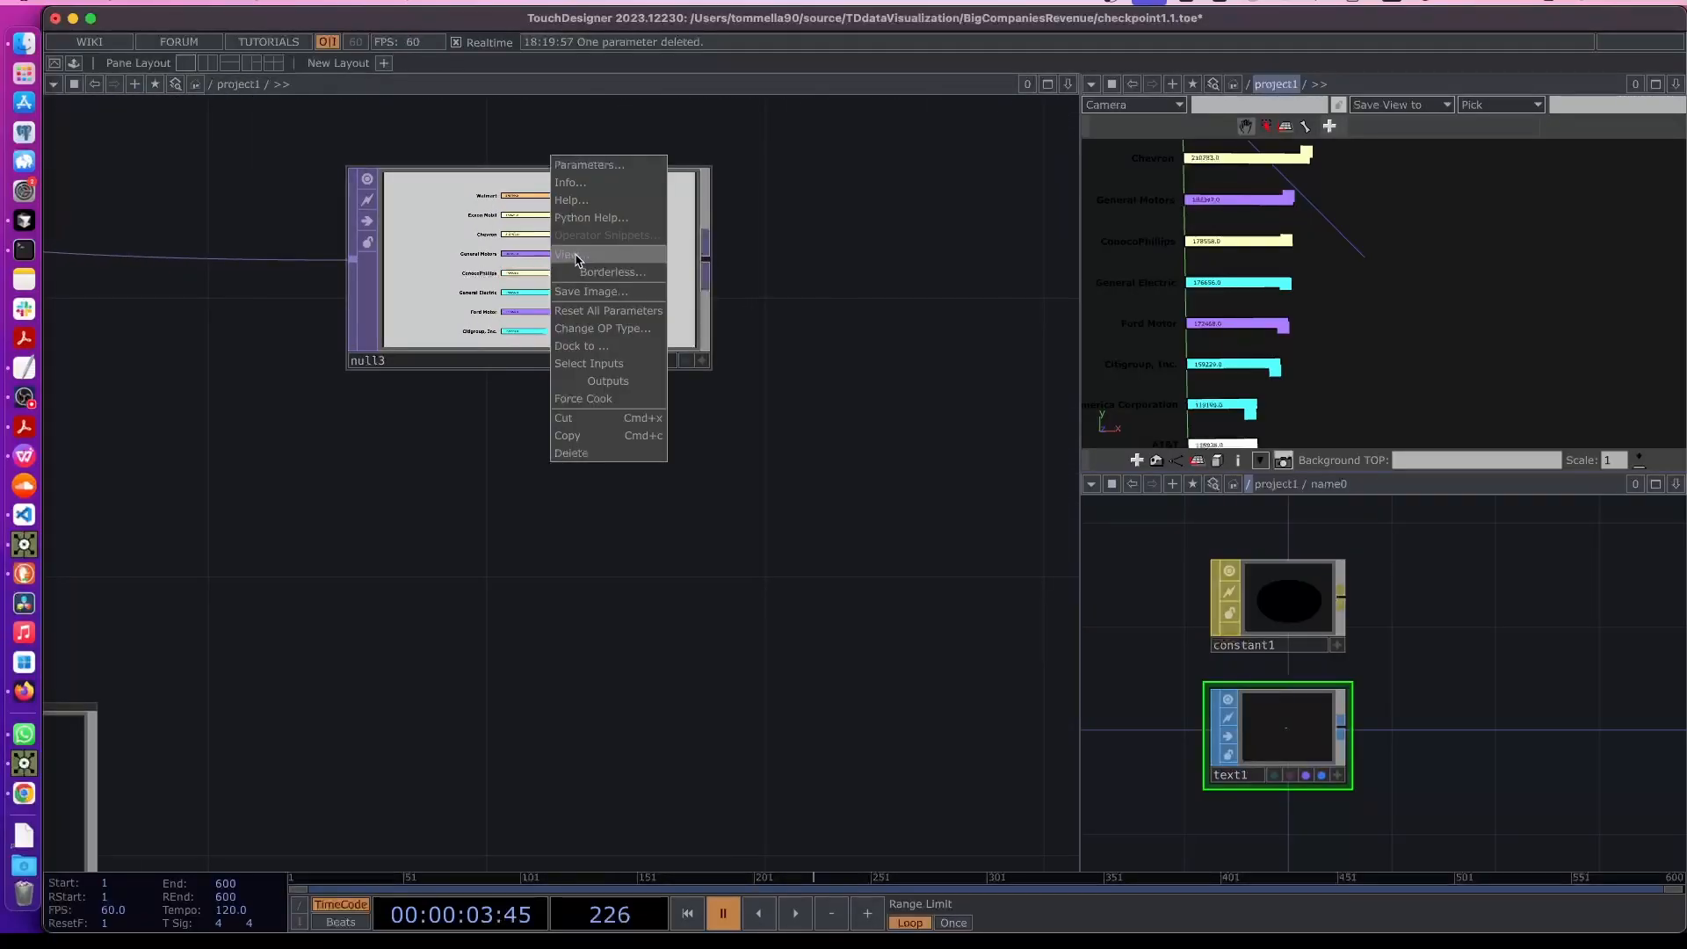
{"action": "left_click", "coordinate": [577, 261]}
{"action": "left_click_drag", "start_coordinate": [254, 16], "coordinate": [702, 59]}
{"action": "left_click", "coordinate": [218, 440]}
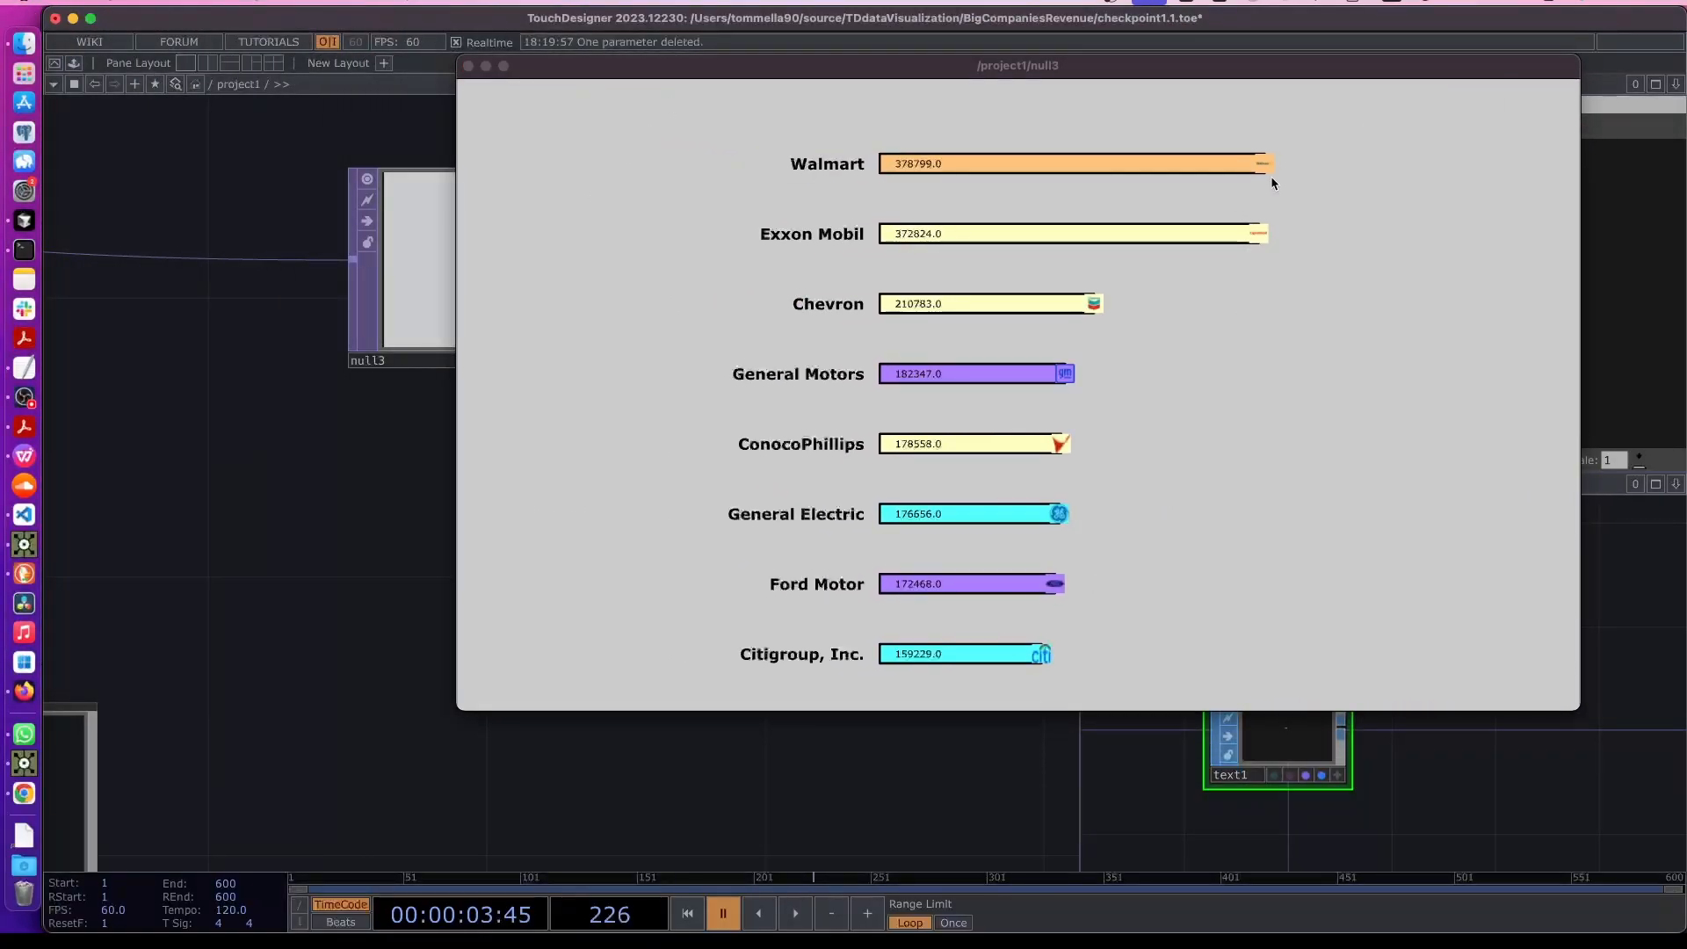
{"action": "left_click_drag", "start_coordinate": [474, 761], "coordinate": [787, 624]}
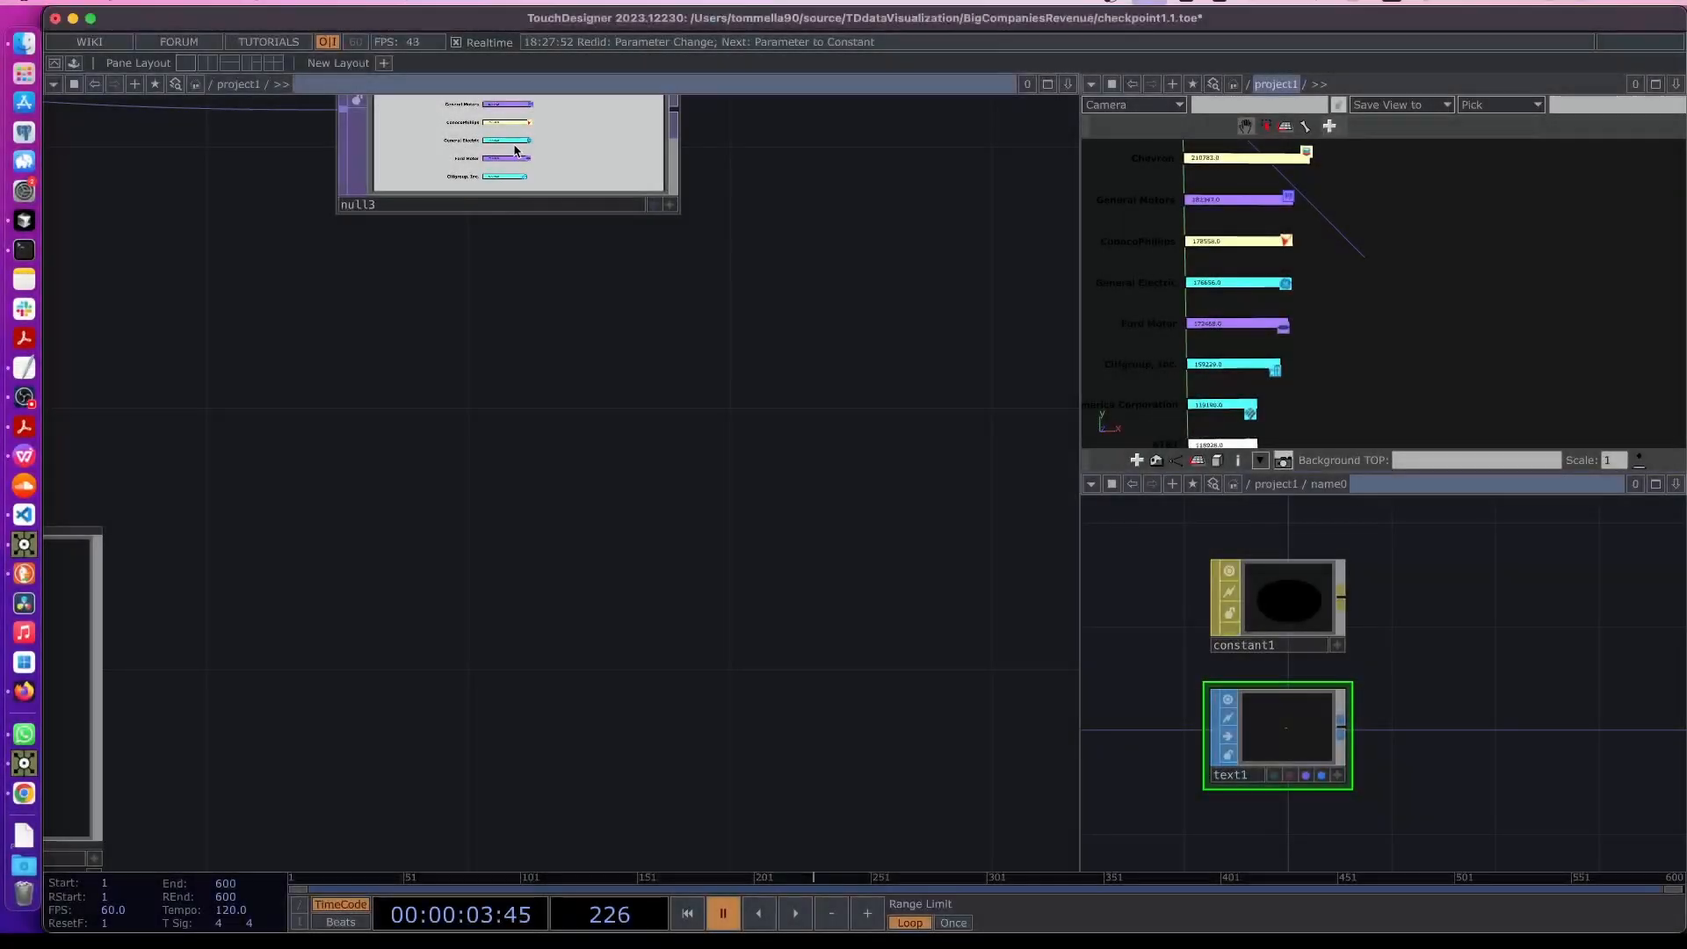
{"action": "left_click", "coordinate": [516, 151]}
- Inside logo0, replace the color material's red, green, blue and alpha parent expressions with constant values of 1
{"action": "left_click_drag", "start_coordinate": [482, 415], "coordinate": [794, 377]}
{"action": "scroll", "coordinate": [751, 479], "scroll_direction": "down", "scroll_amount": 5}
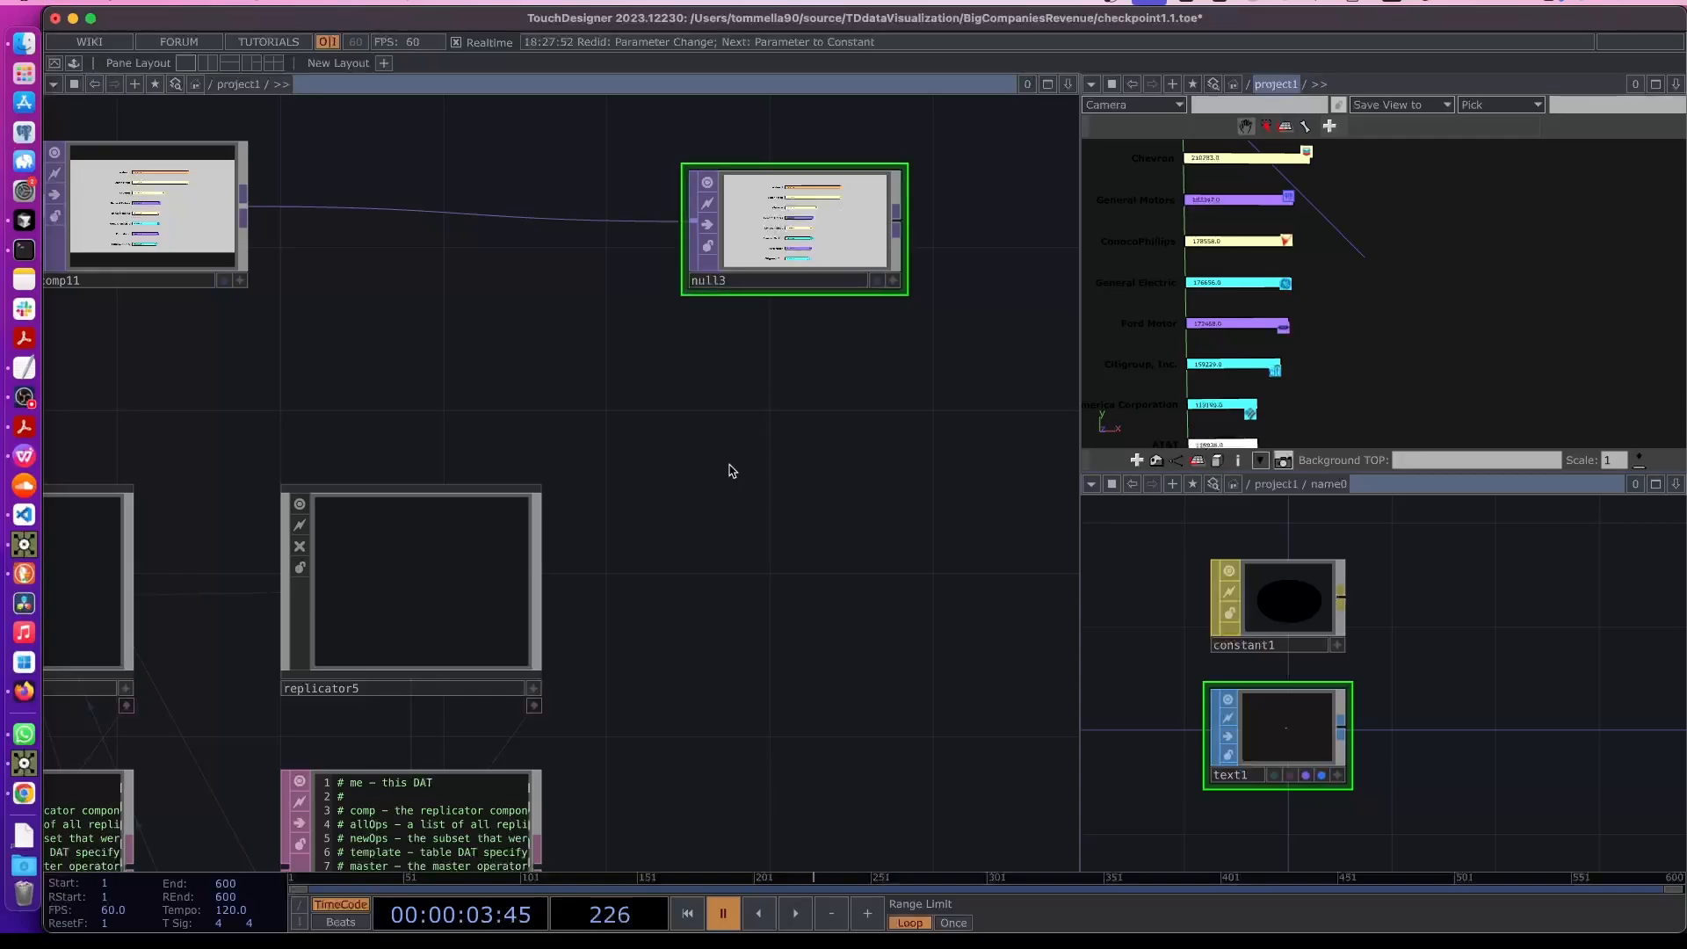
{"action": "left_click_drag", "start_coordinate": [726, 467], "coordinate": [873, 387]}
{"action": "scroll", "coordinate": [723, 679], "scroll_direction": "down", "scroll_amount": 3}
{"action": "left_click_drag", "start_coordinate": [723, 679], "coordinate": [725, 451]}
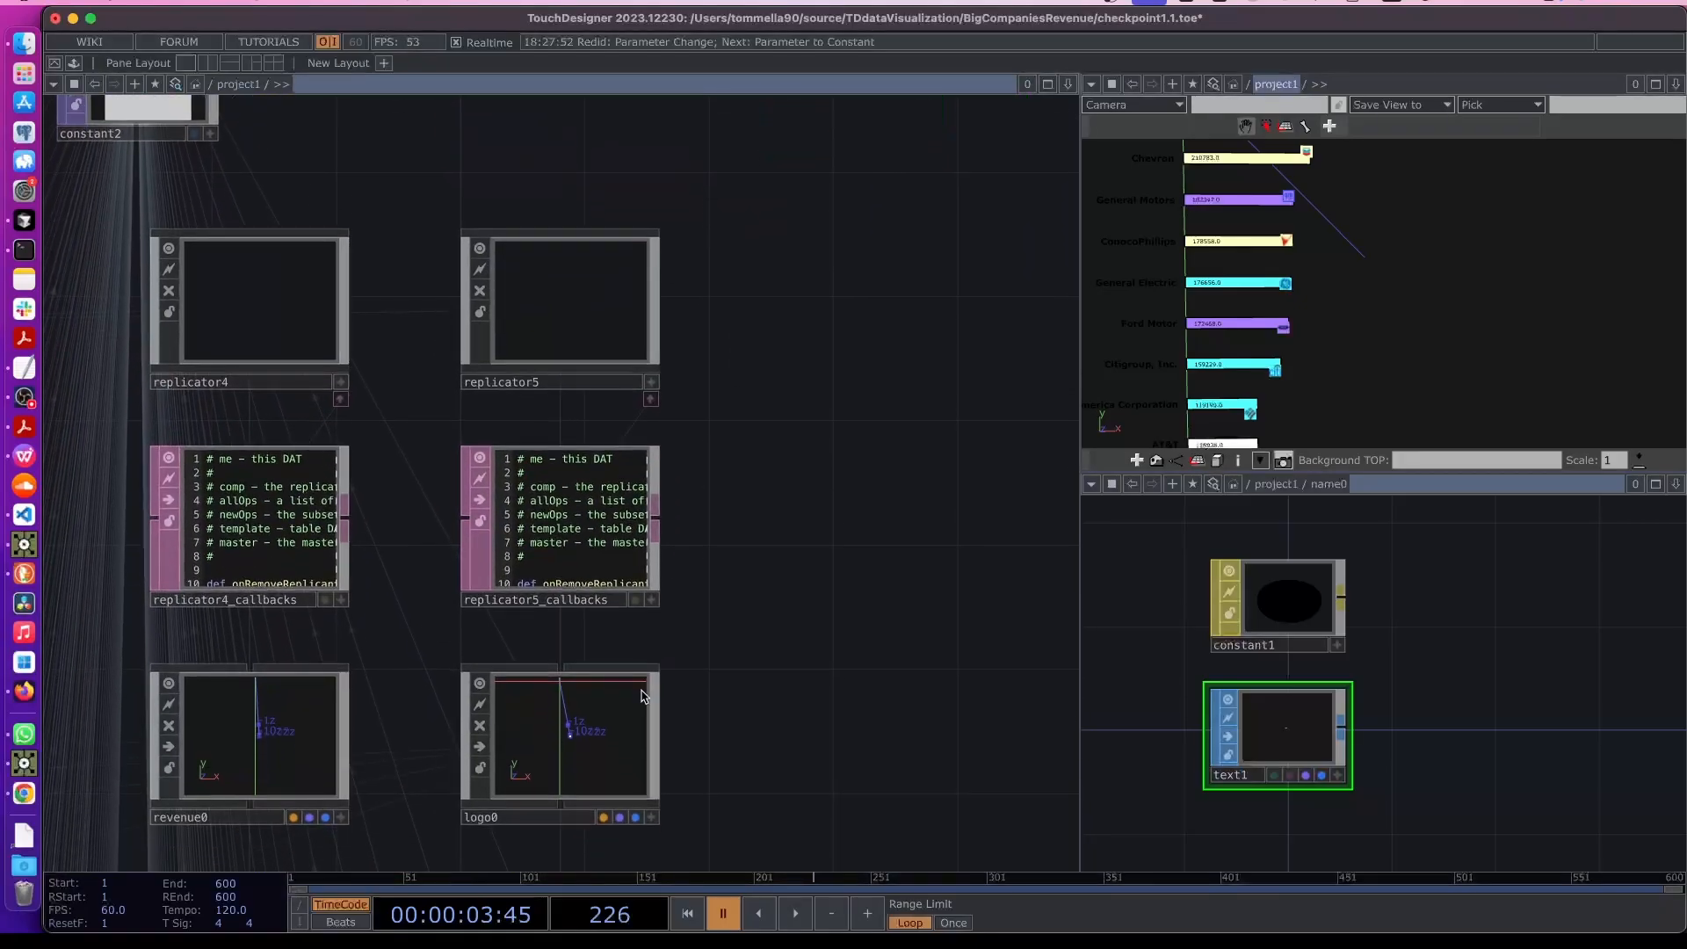
{"action": "left_click", "coordinate": [566, 755]}
{"action": "double_click", "coordinate": [567, 755]}
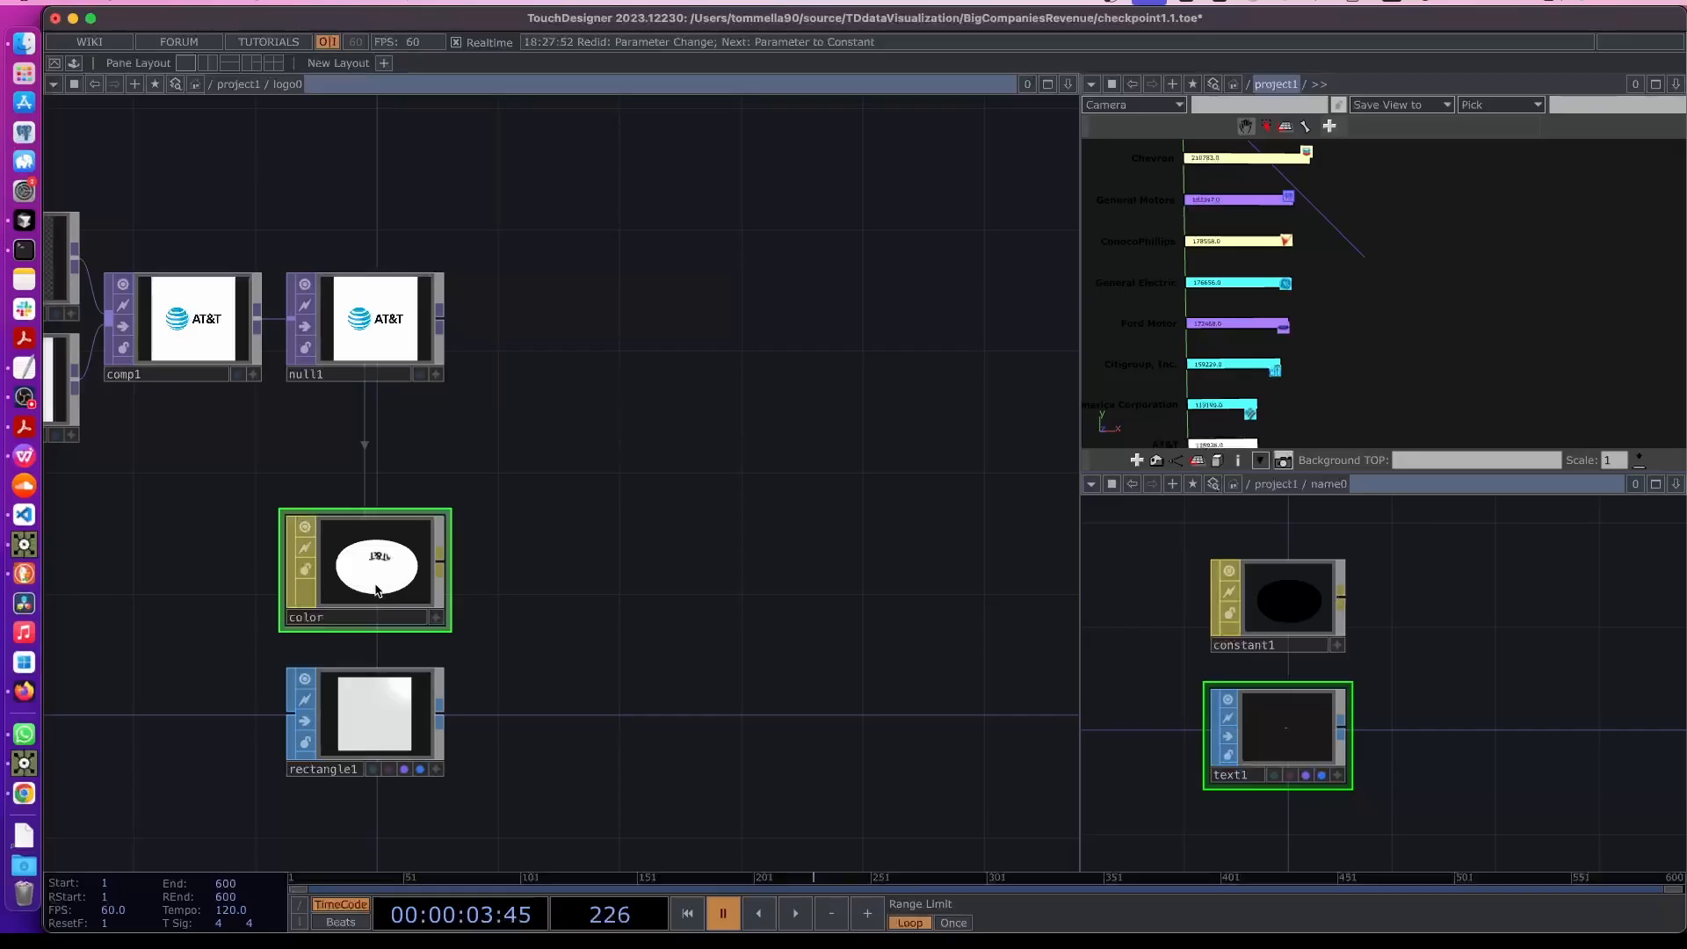
{"action": "key", "text": "p"}
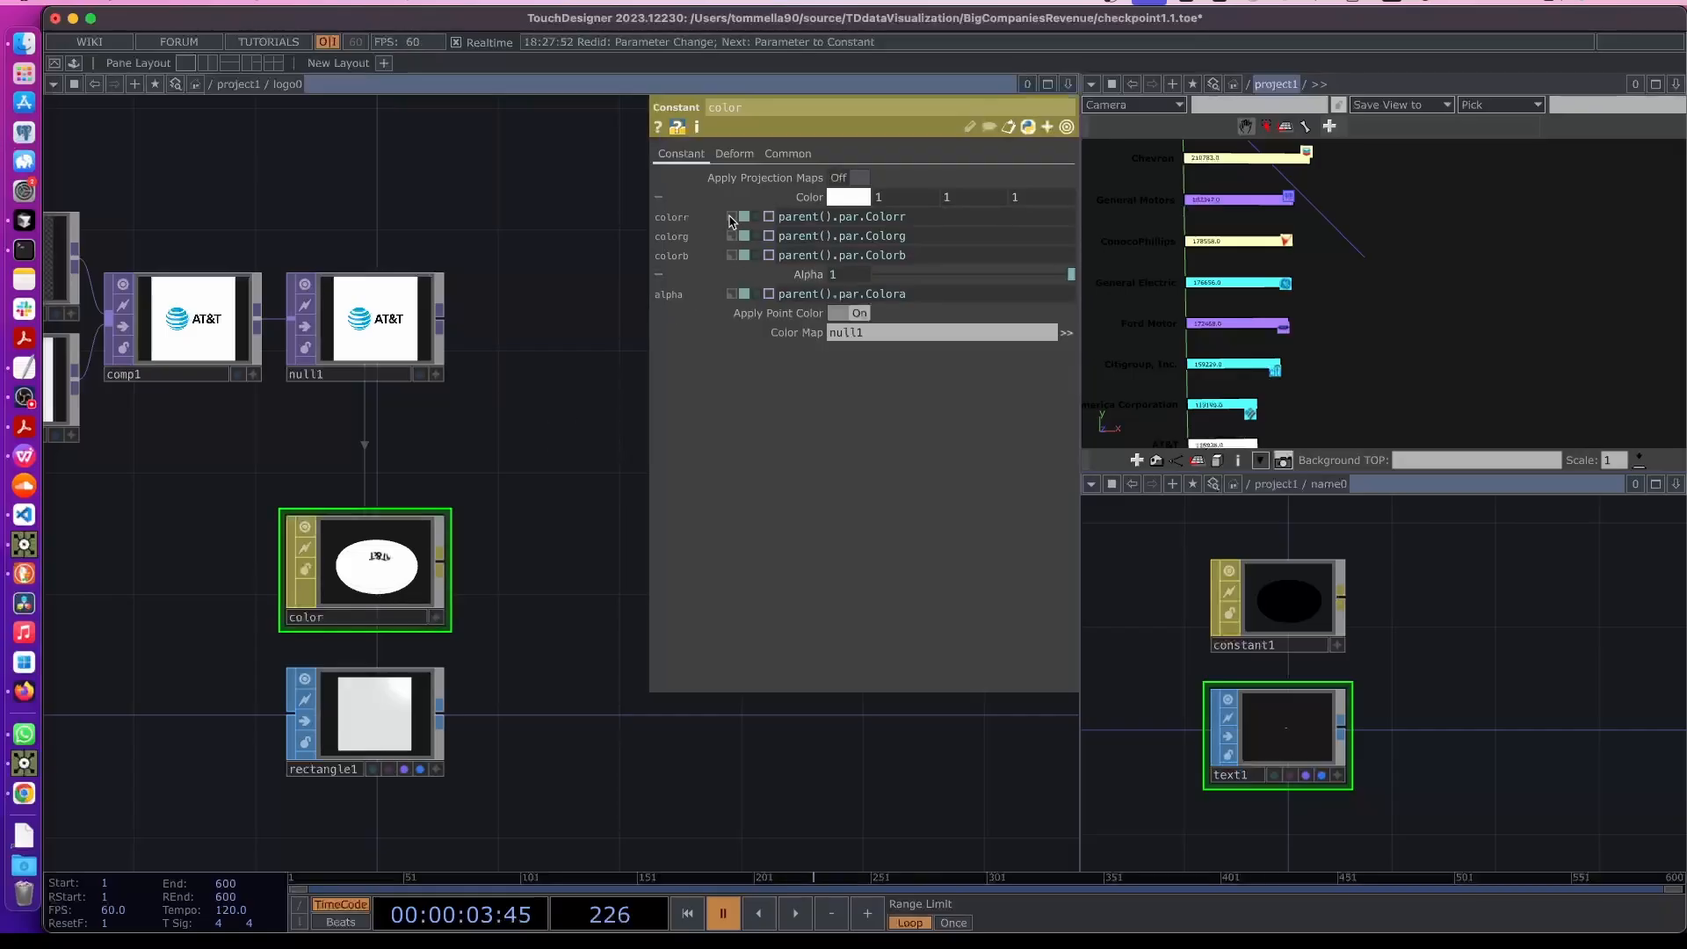
{"action": "left_click", "coordinate": [735, 294]}
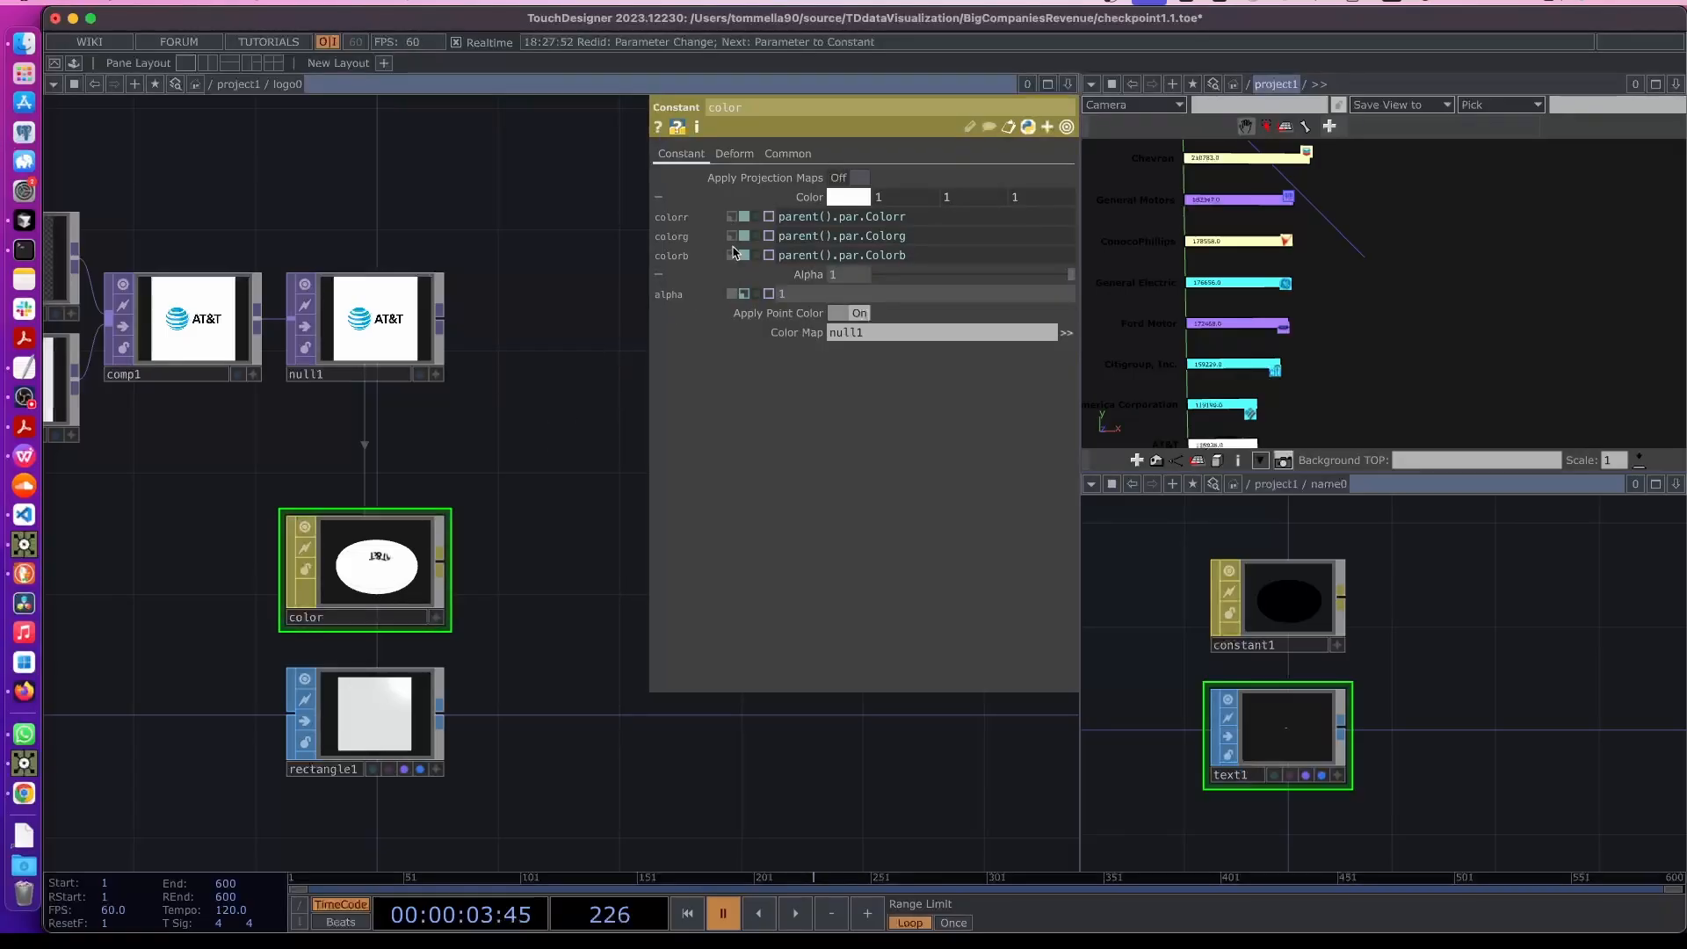
{"action": "left_click", "coordinate": [734, 256]}
{"action": "left_click", "coordinate": [732, 236]}
{"action": "left_click", "coordinate": [733, 218]}
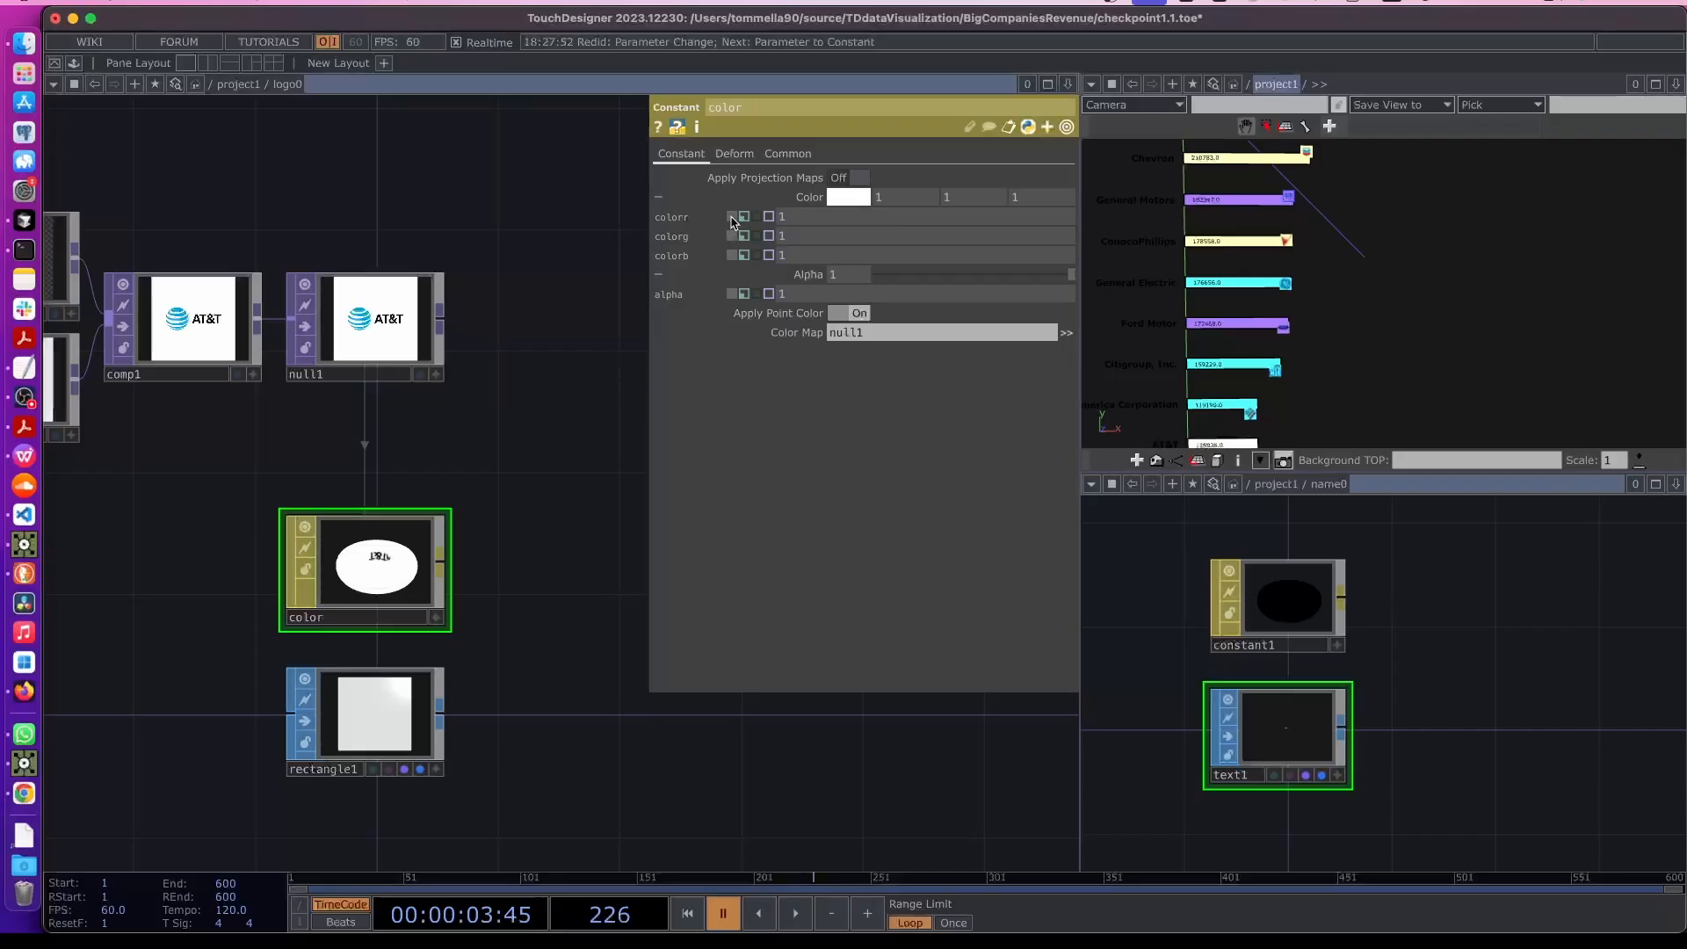
{"action": "left_click", "coordinate": [802, 277]}
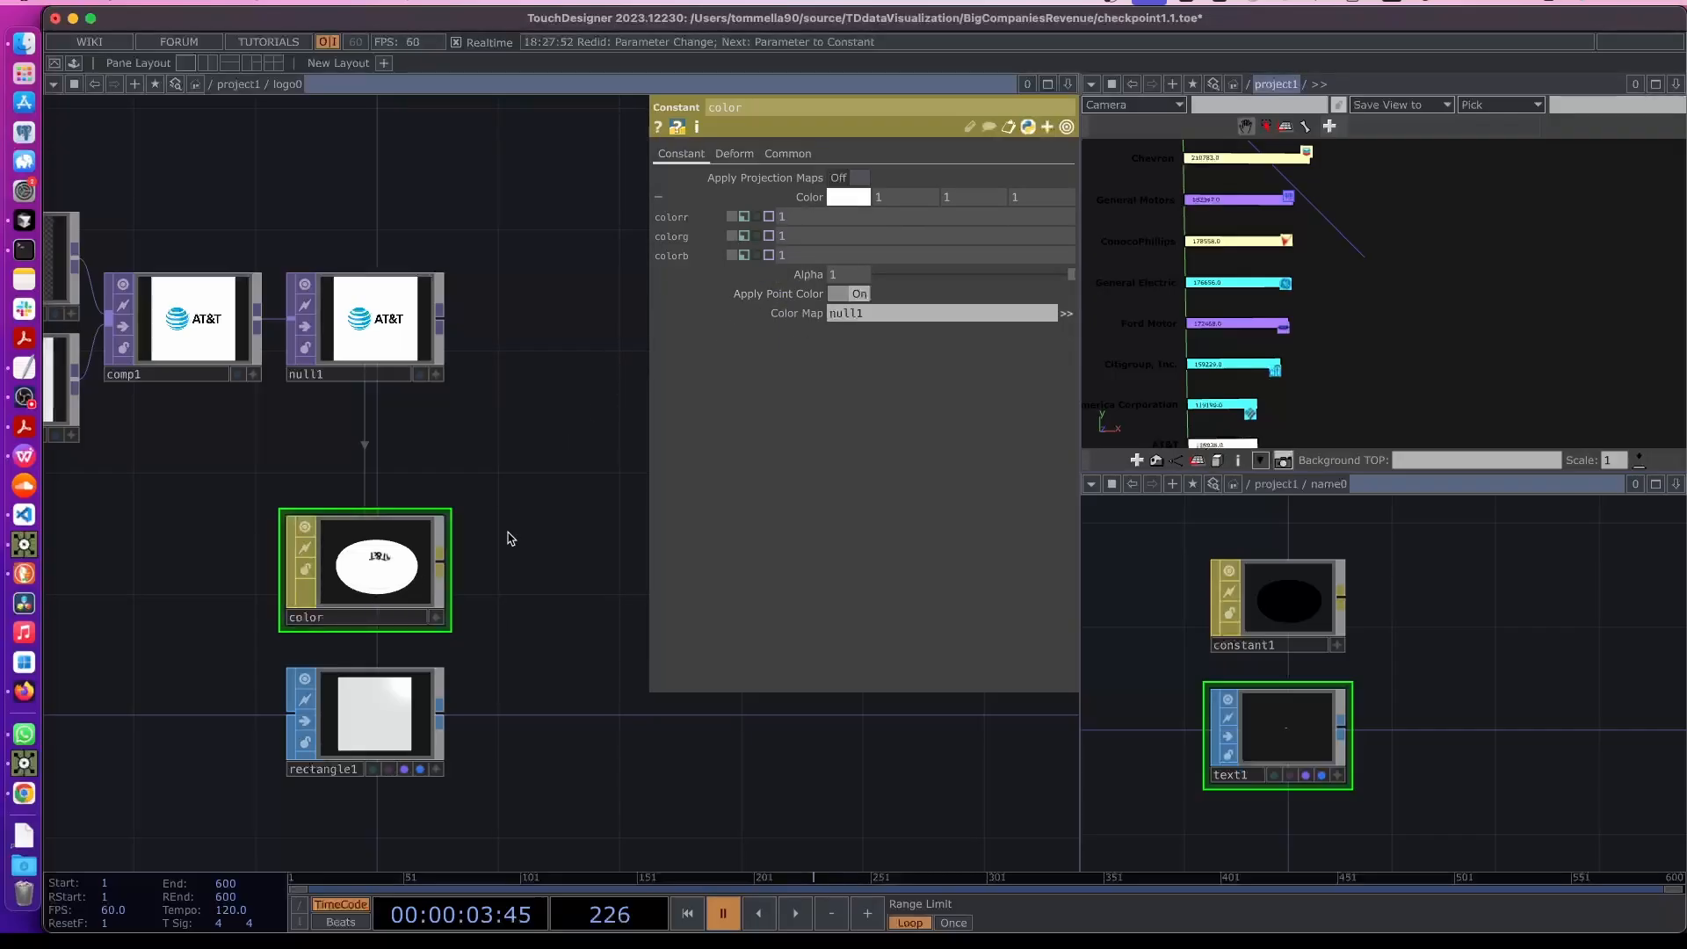
- Open null3 in a floating viewer again to check the logos' colors on the chart
{"action": "key", "text": "u"}
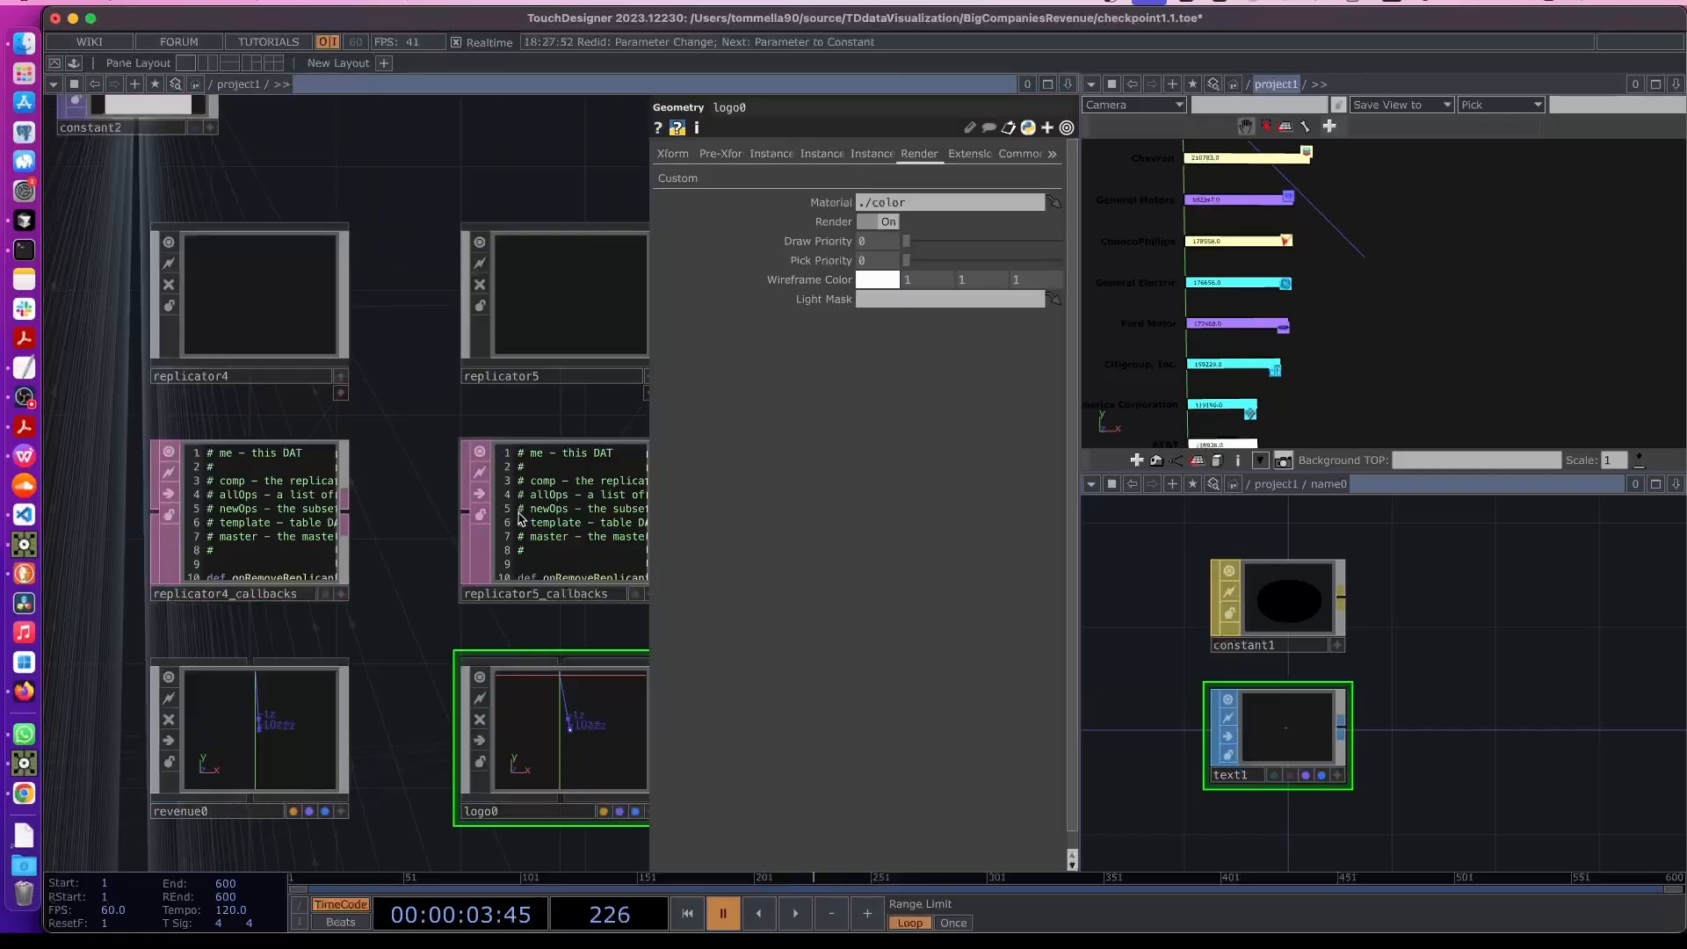
{"action": "left_click_drag", "start_coordinate": [561, 209], "coordinate": [359, 226]}
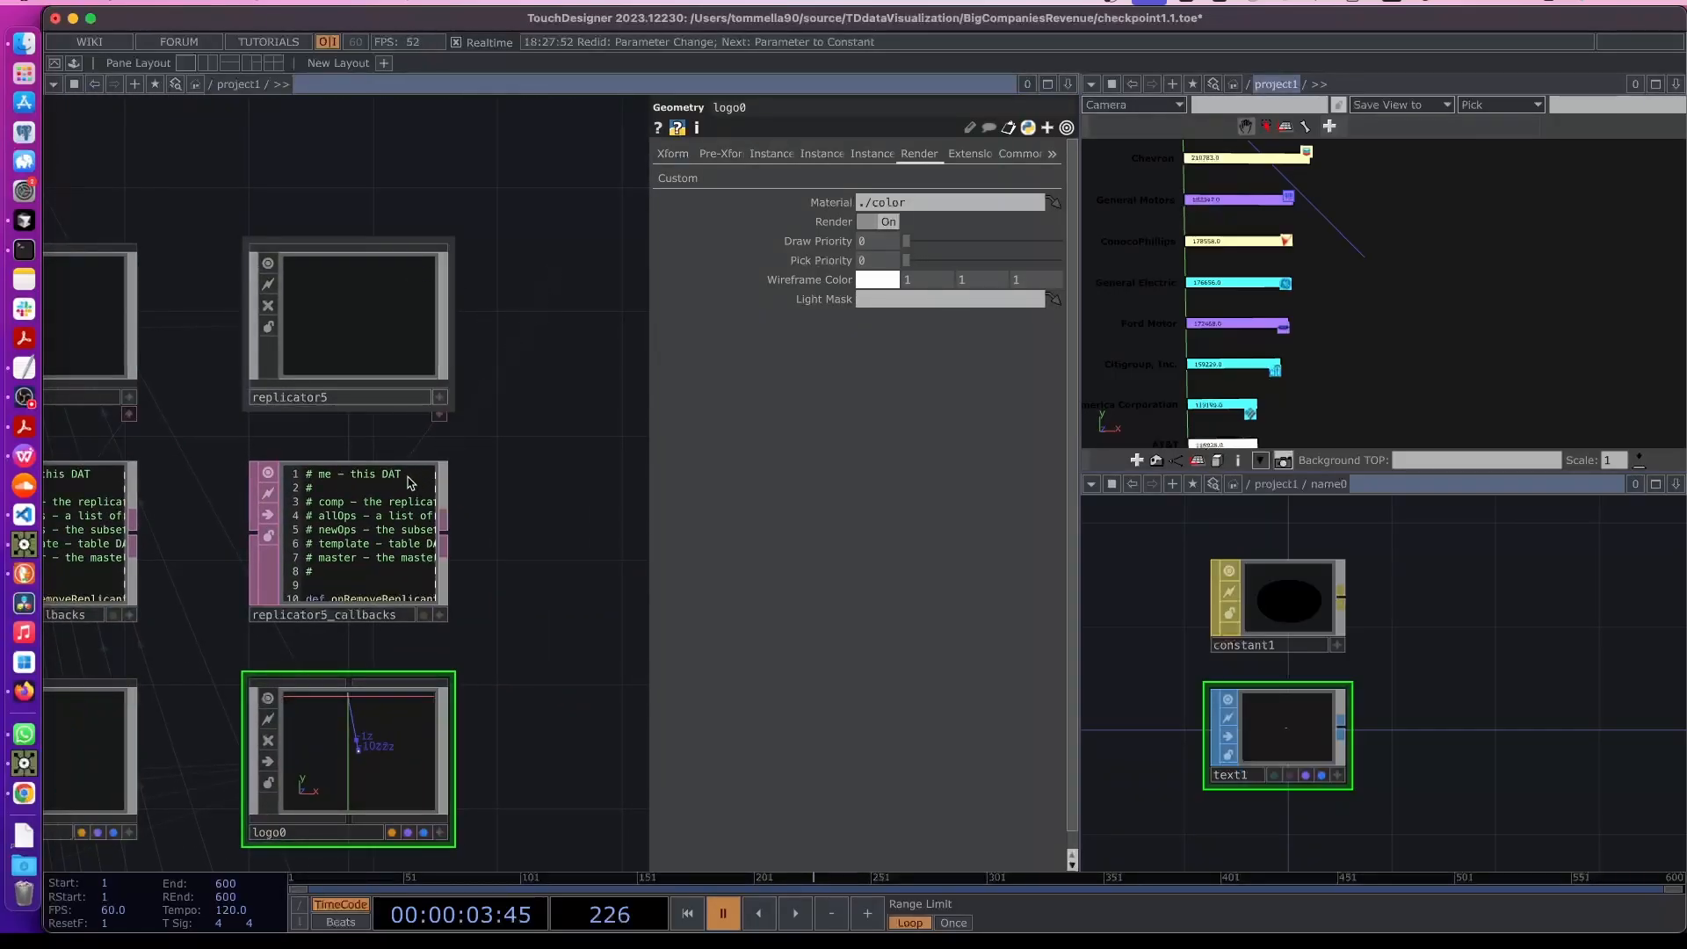
{"action": "scroll", "coordinate": [567, 316], "scroll_direction": "up", "scroll_amount": 5}
{"action": "scroll", "coordinate": [567, 316], "scroll_direction": "right", "scroll_amount": 4}
{"action": "right_click", "coordinate": [444, 376]}
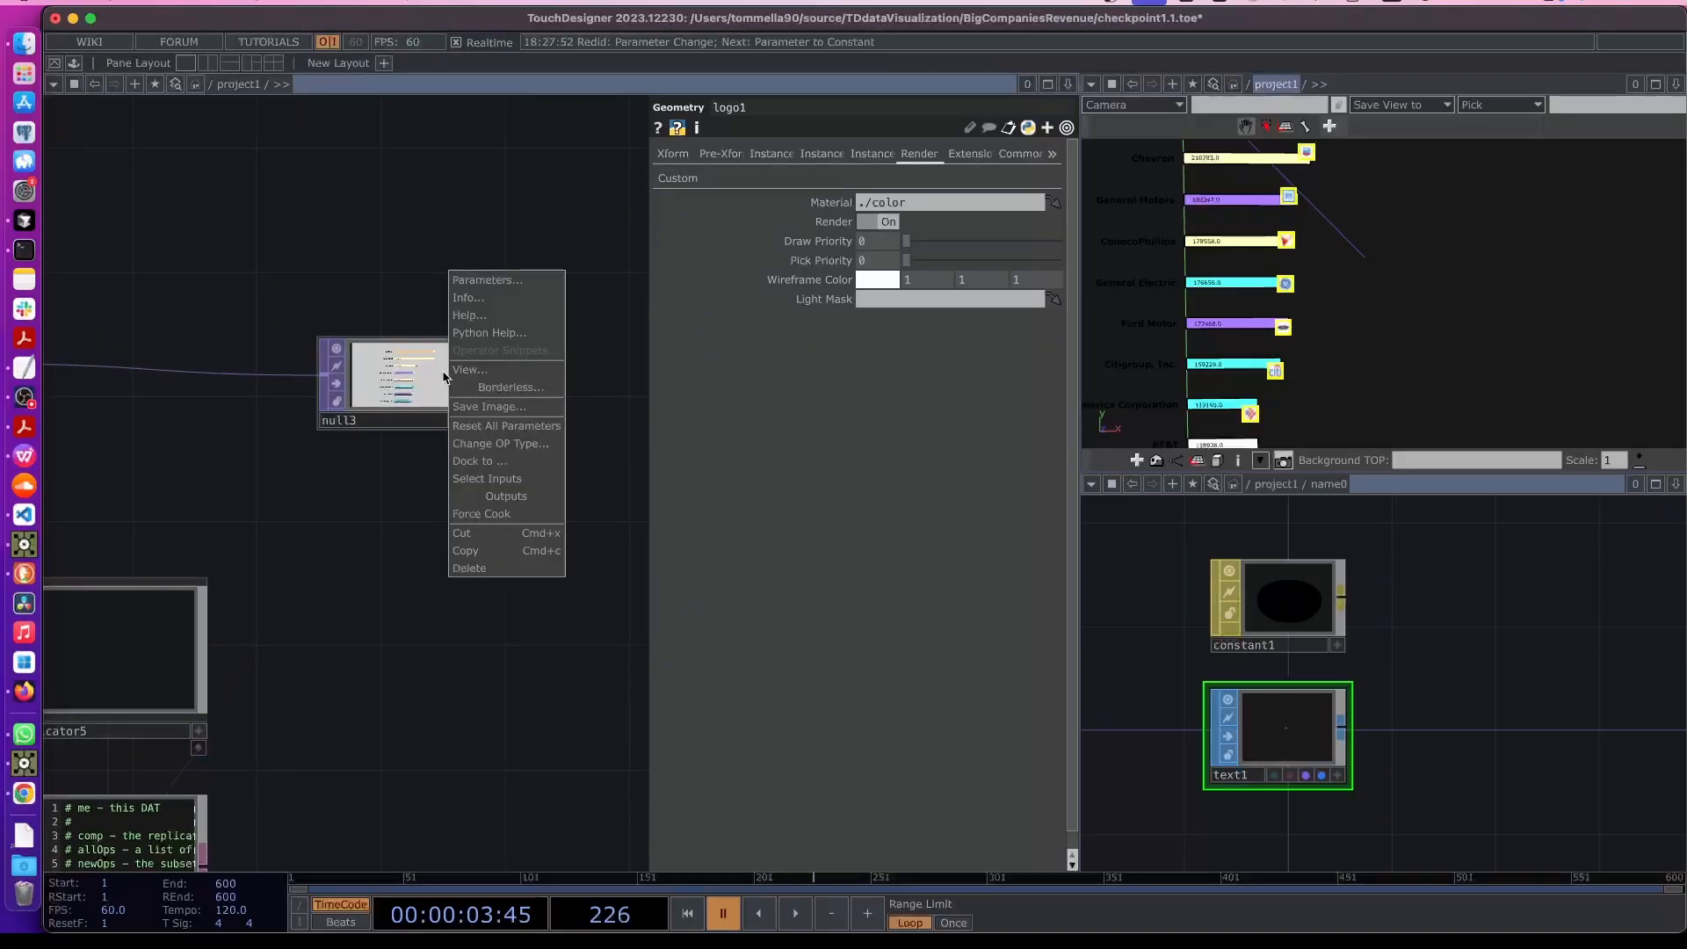
{"action": "left_click", "coordinate": [479, 371]}
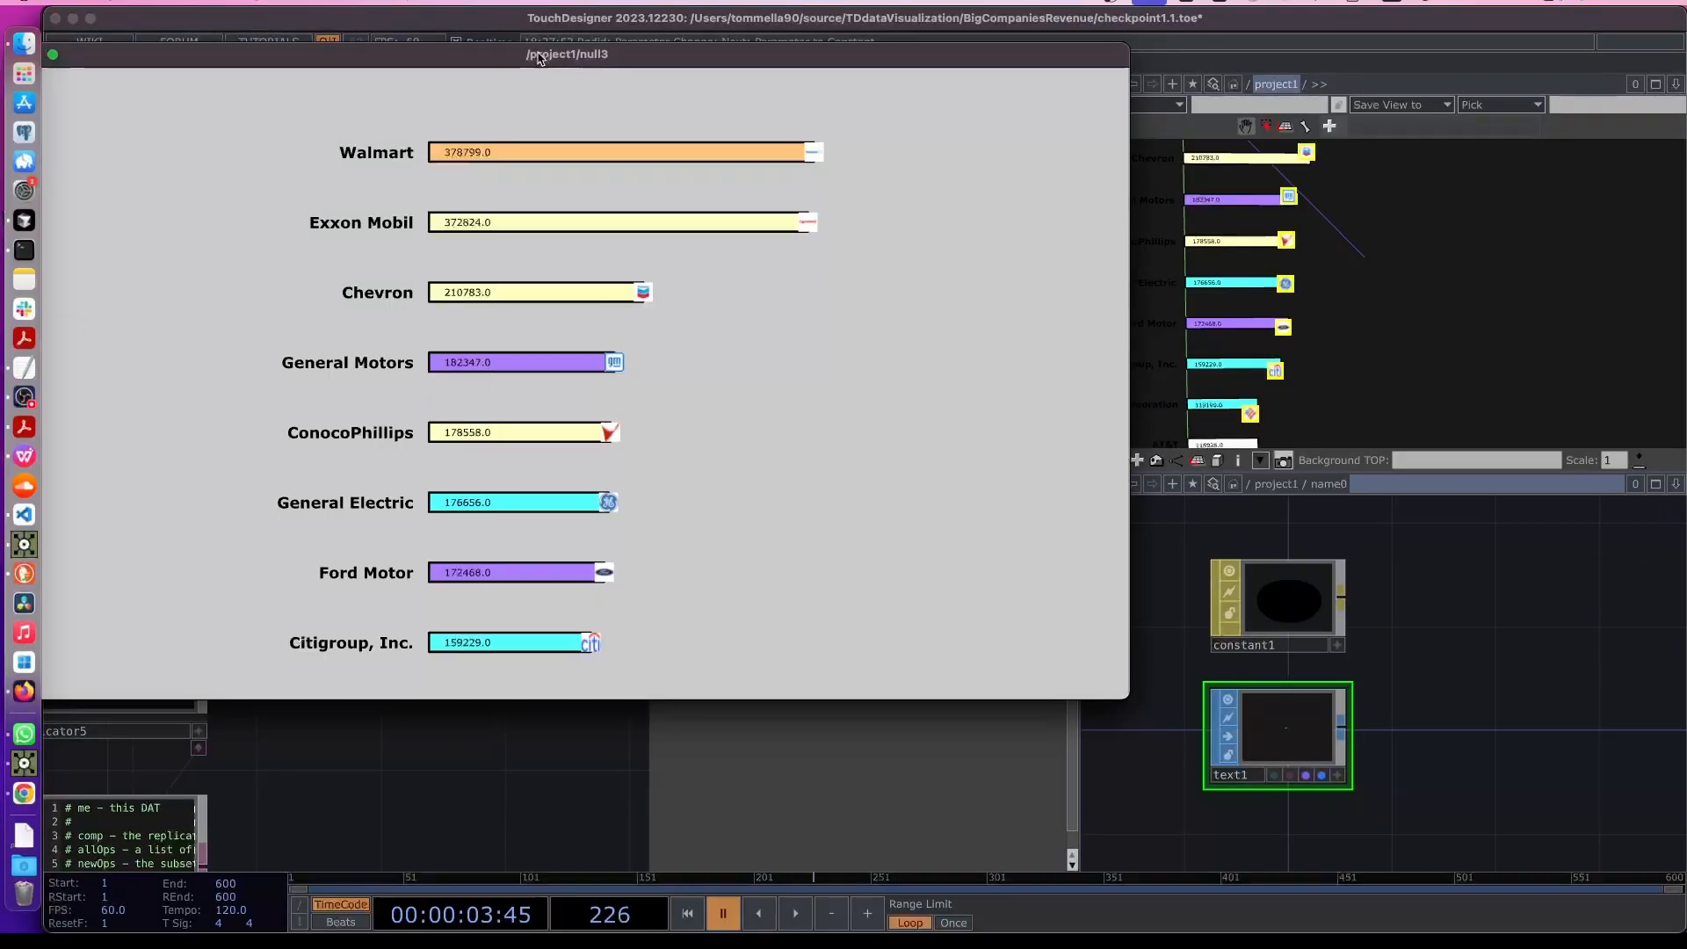
{"action": "left_click_drag", "start_coordinate": [534, 57], "coordinate": [777, 110]}
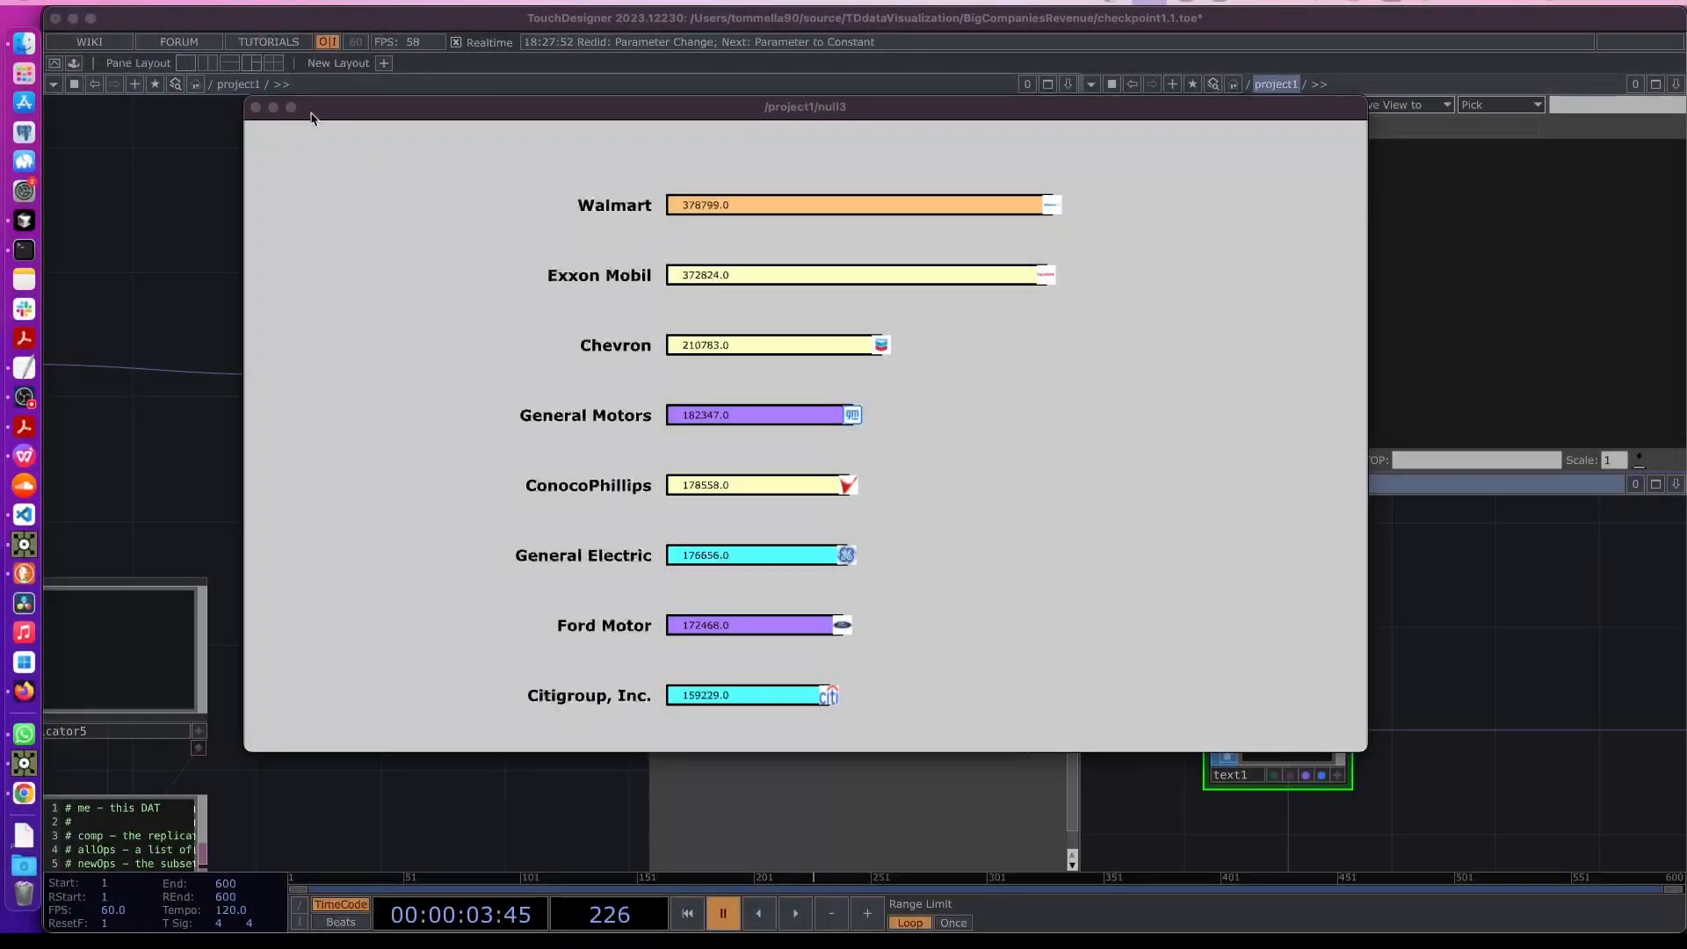
{"action": "left_click", "coordinate": [256, 107]}
- Copy and paste replicator5, its callbacks DAT and logo0 as a new set
{"action": "left_click_drag", "start_coordinate": [377, 693], "coordinate": [409, 675]}
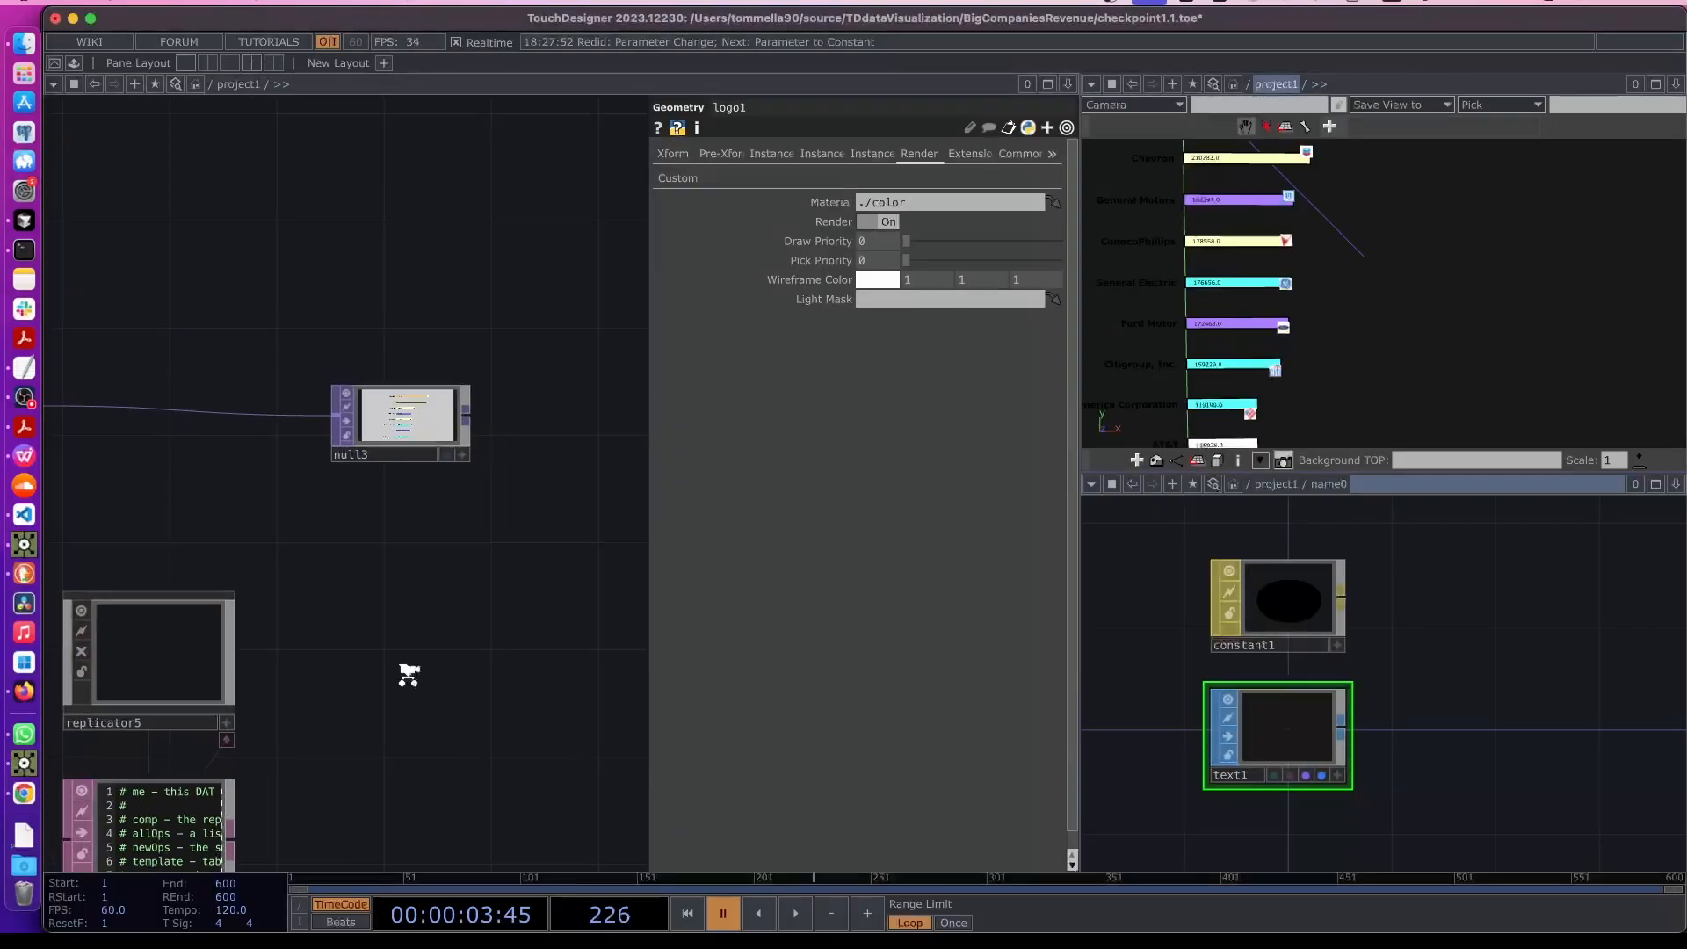
{"action": "scroll", "coordinate": [425, 609], "scroll_direction": "down", "scroll_amount": 5}
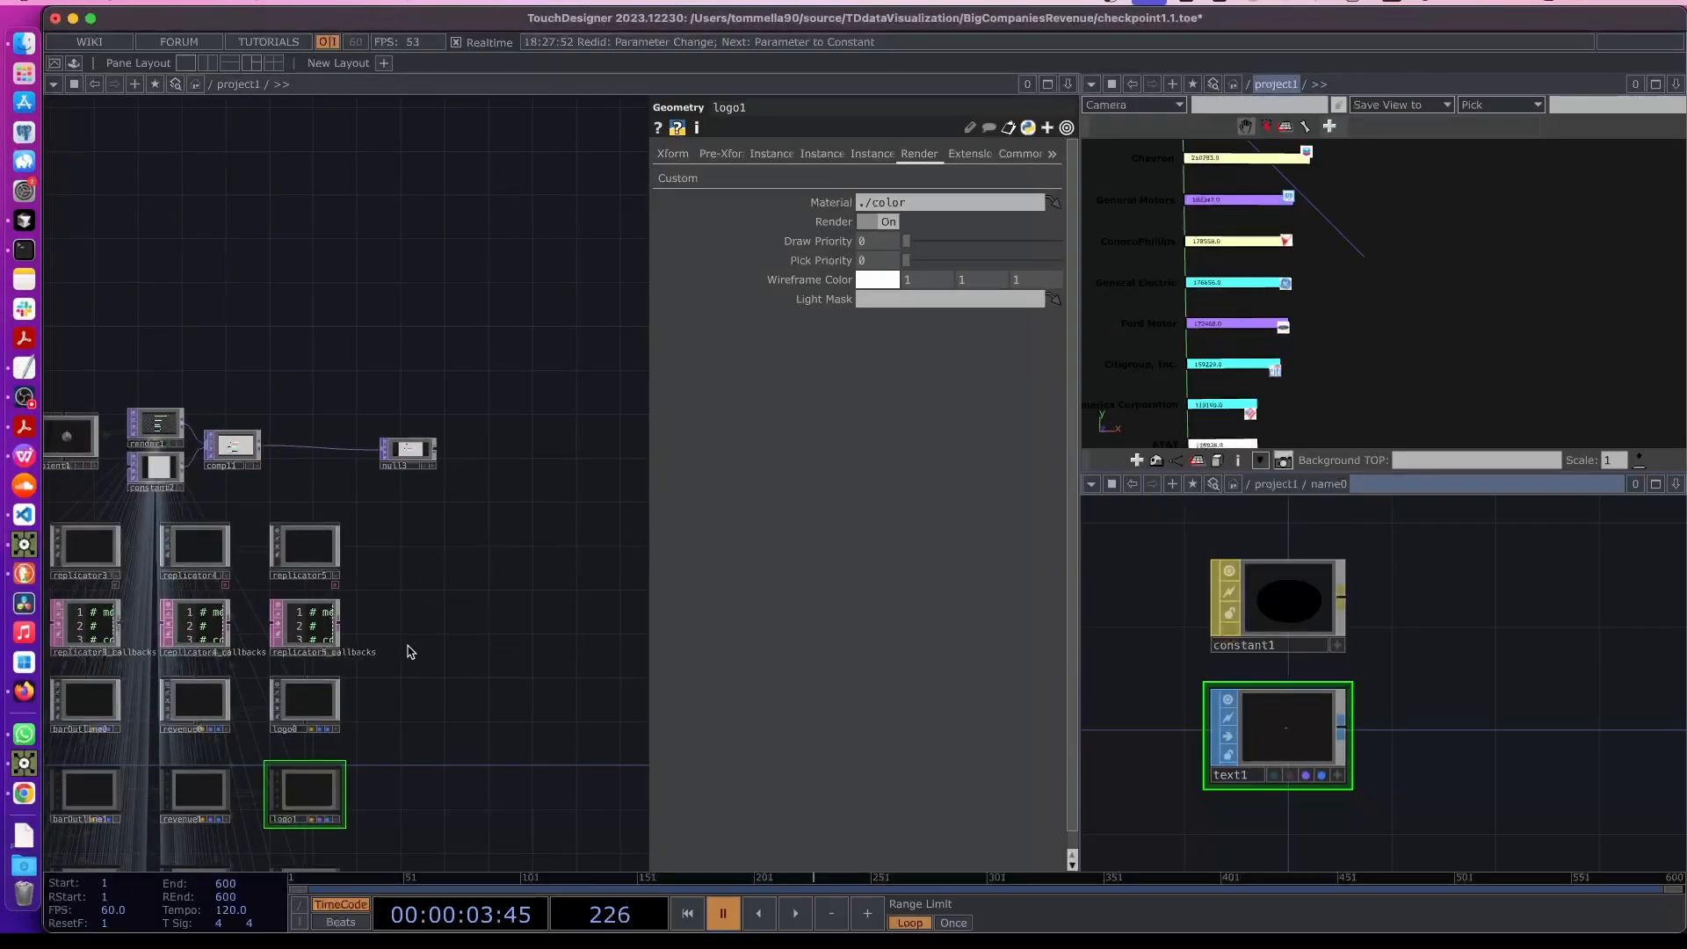
{"action": "key", "text": "p"}
{"action": "scroll", "coordinate": [430, 421], "scroll_direction": "up", "scroll_amount": 3}
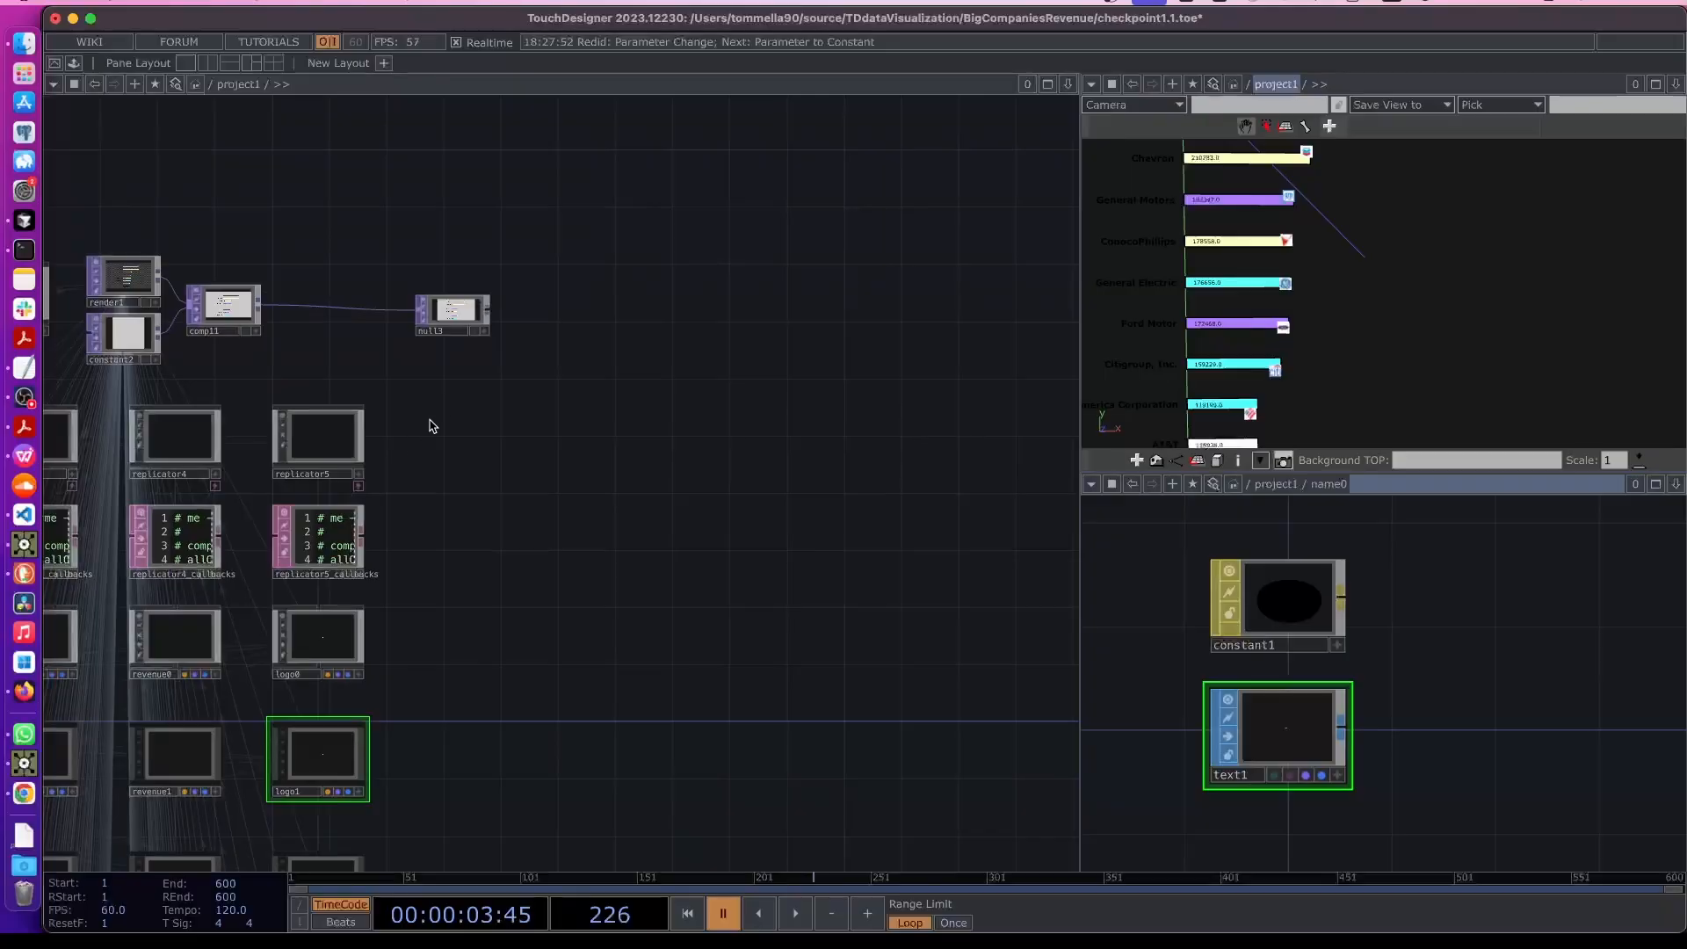
{"action": "left_click_drag", "start_coordinate": [440, 405], "coordinate": [279, 683]}
{"action": "key", "text": "ctrl+c"}
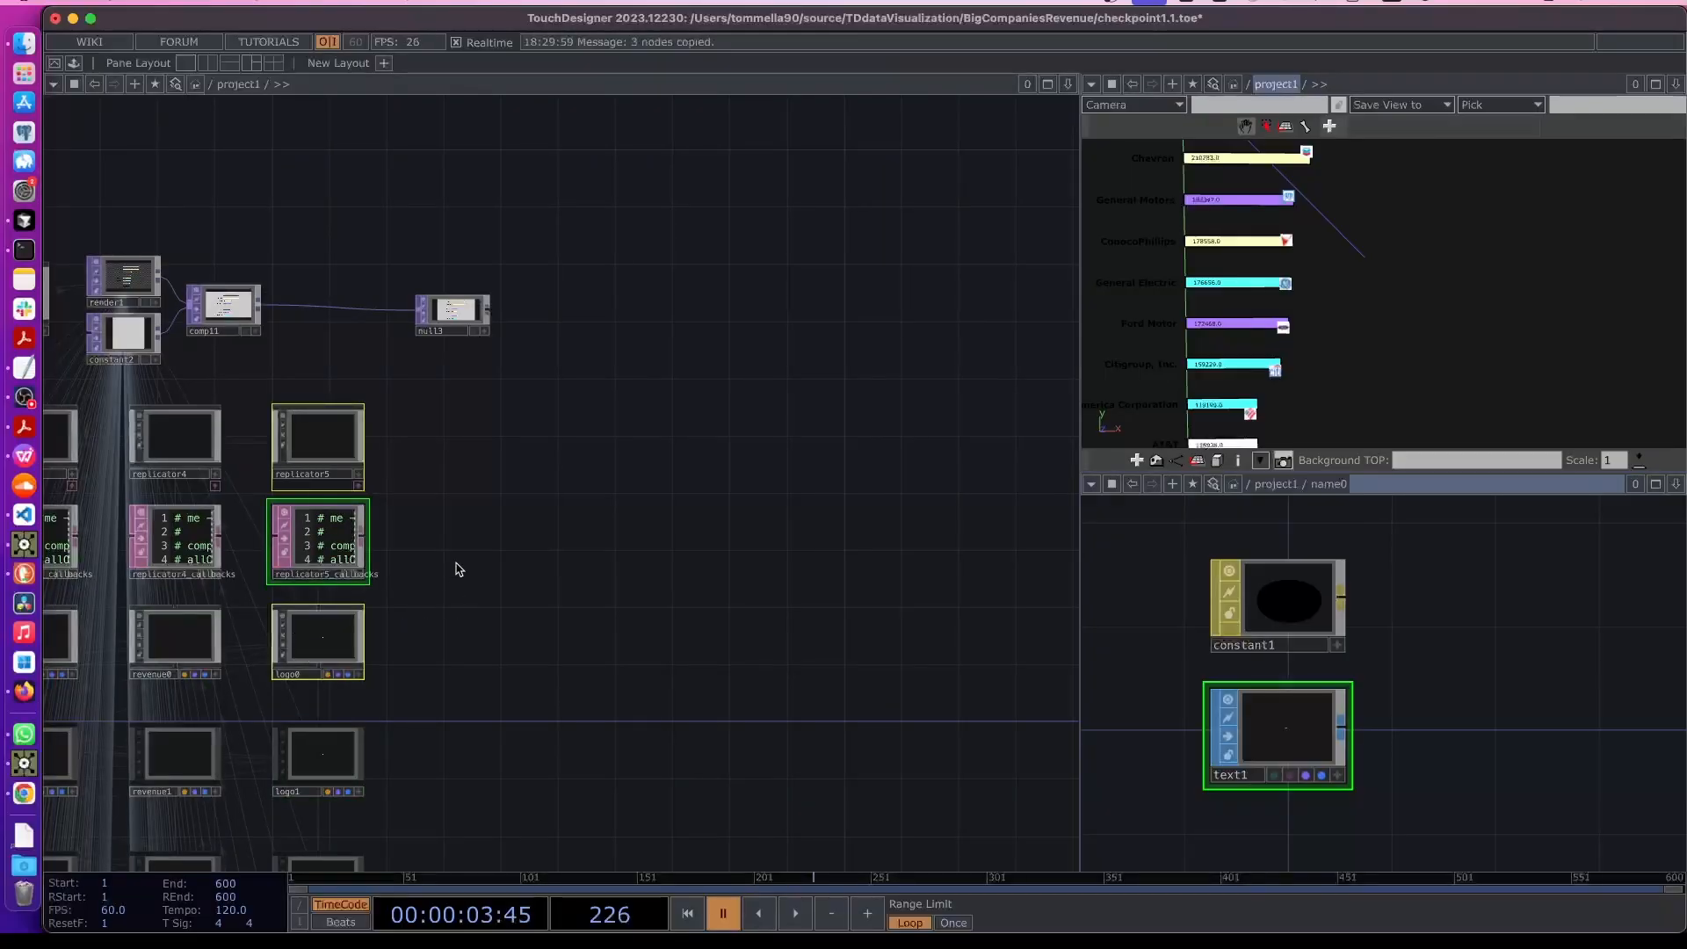
{"action": "key", "text": "ctrl+v"}
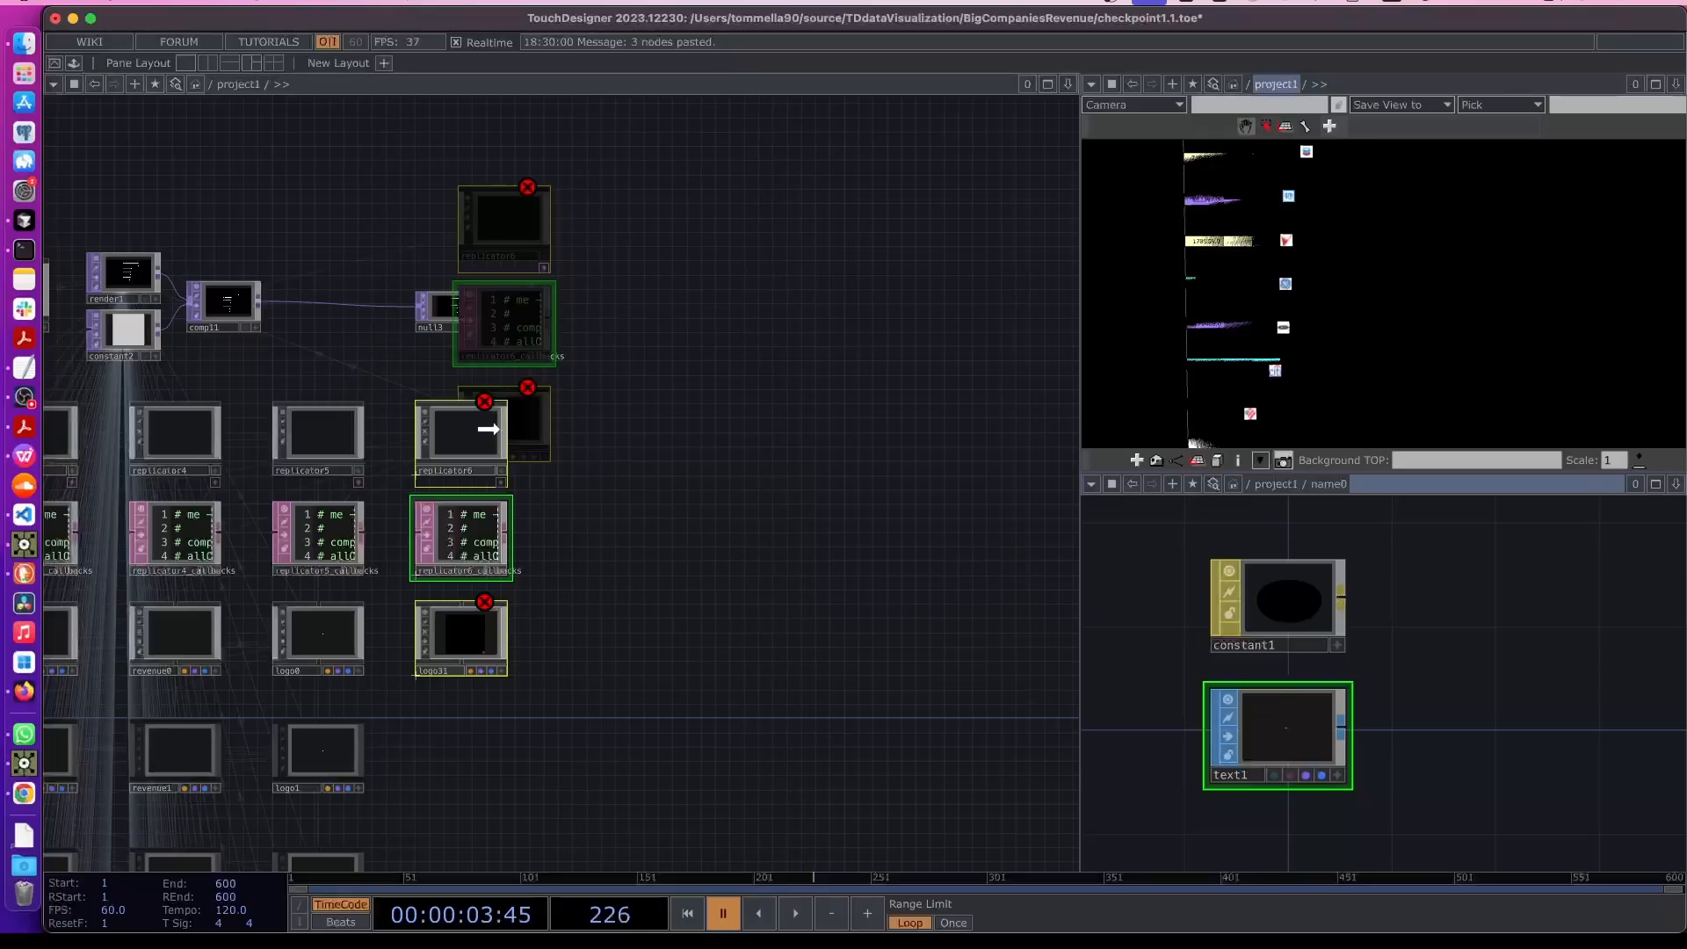
- Place the pasted operators and set replicator6's Layout Origin X to 1250
{"action": "left_click", "coordinate": [489, 431]}
{"action": "key", "text": "p"}
{"action": "left_click", "coordinate": [477, 461]}
{"action": "scroll", "coordinate": [479, 463], "scroll_direction": "up", "scroll_amount": 5}
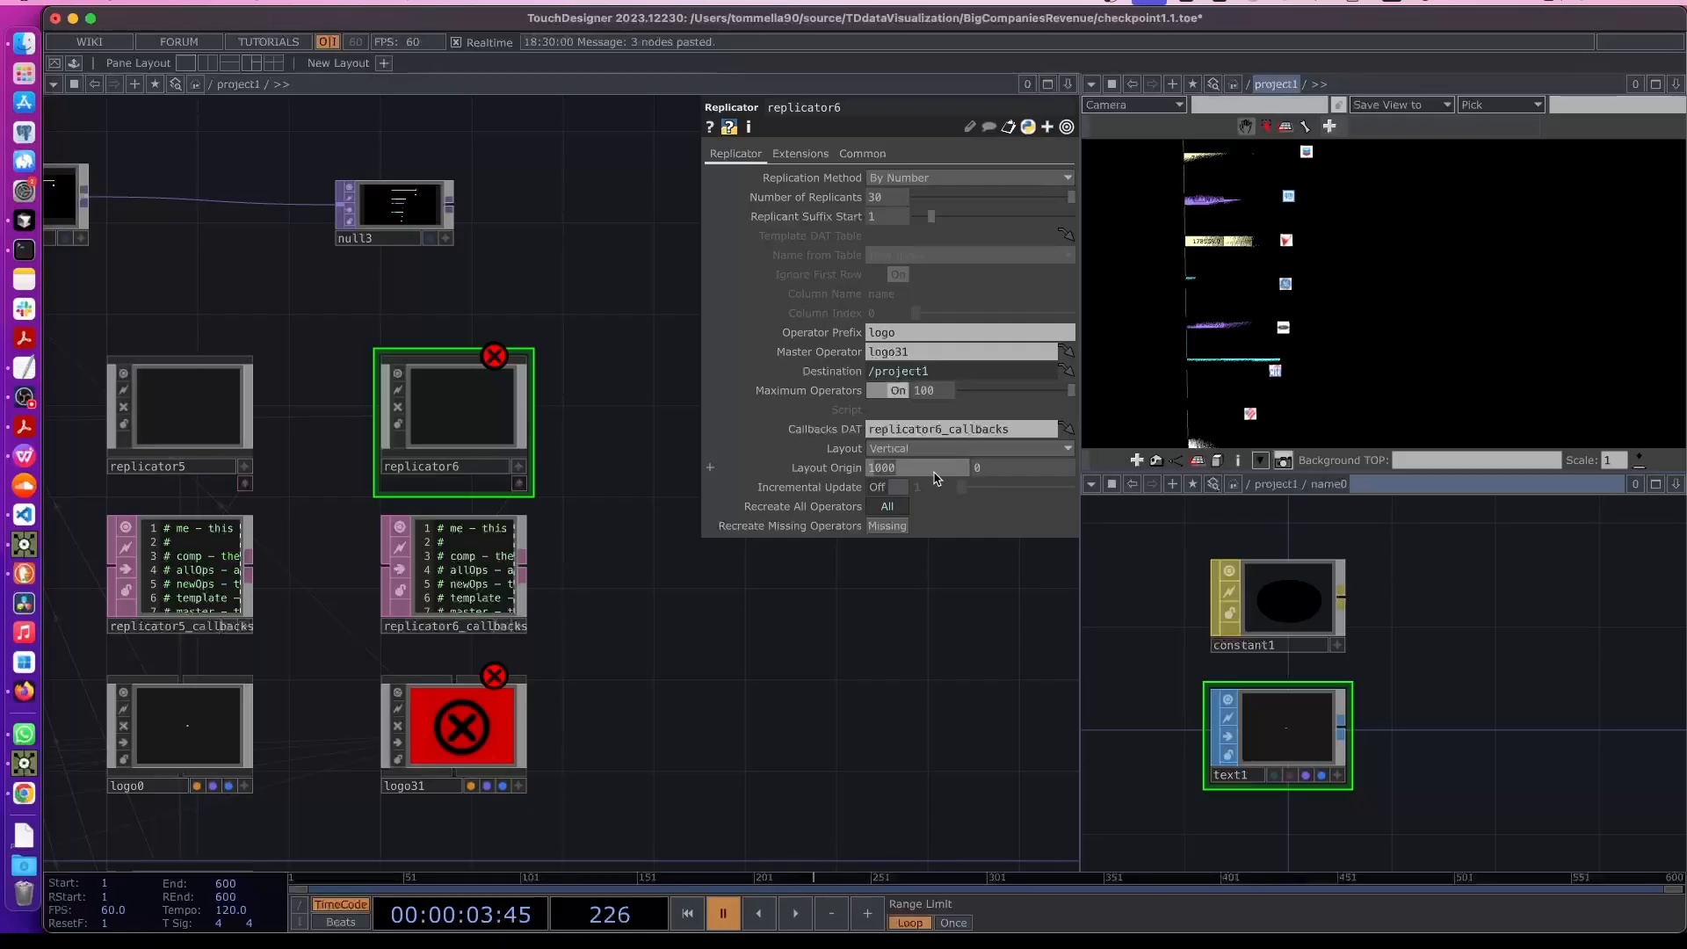
{"action": "type", "text": "11"}
{"action": "type", "text": "50"}
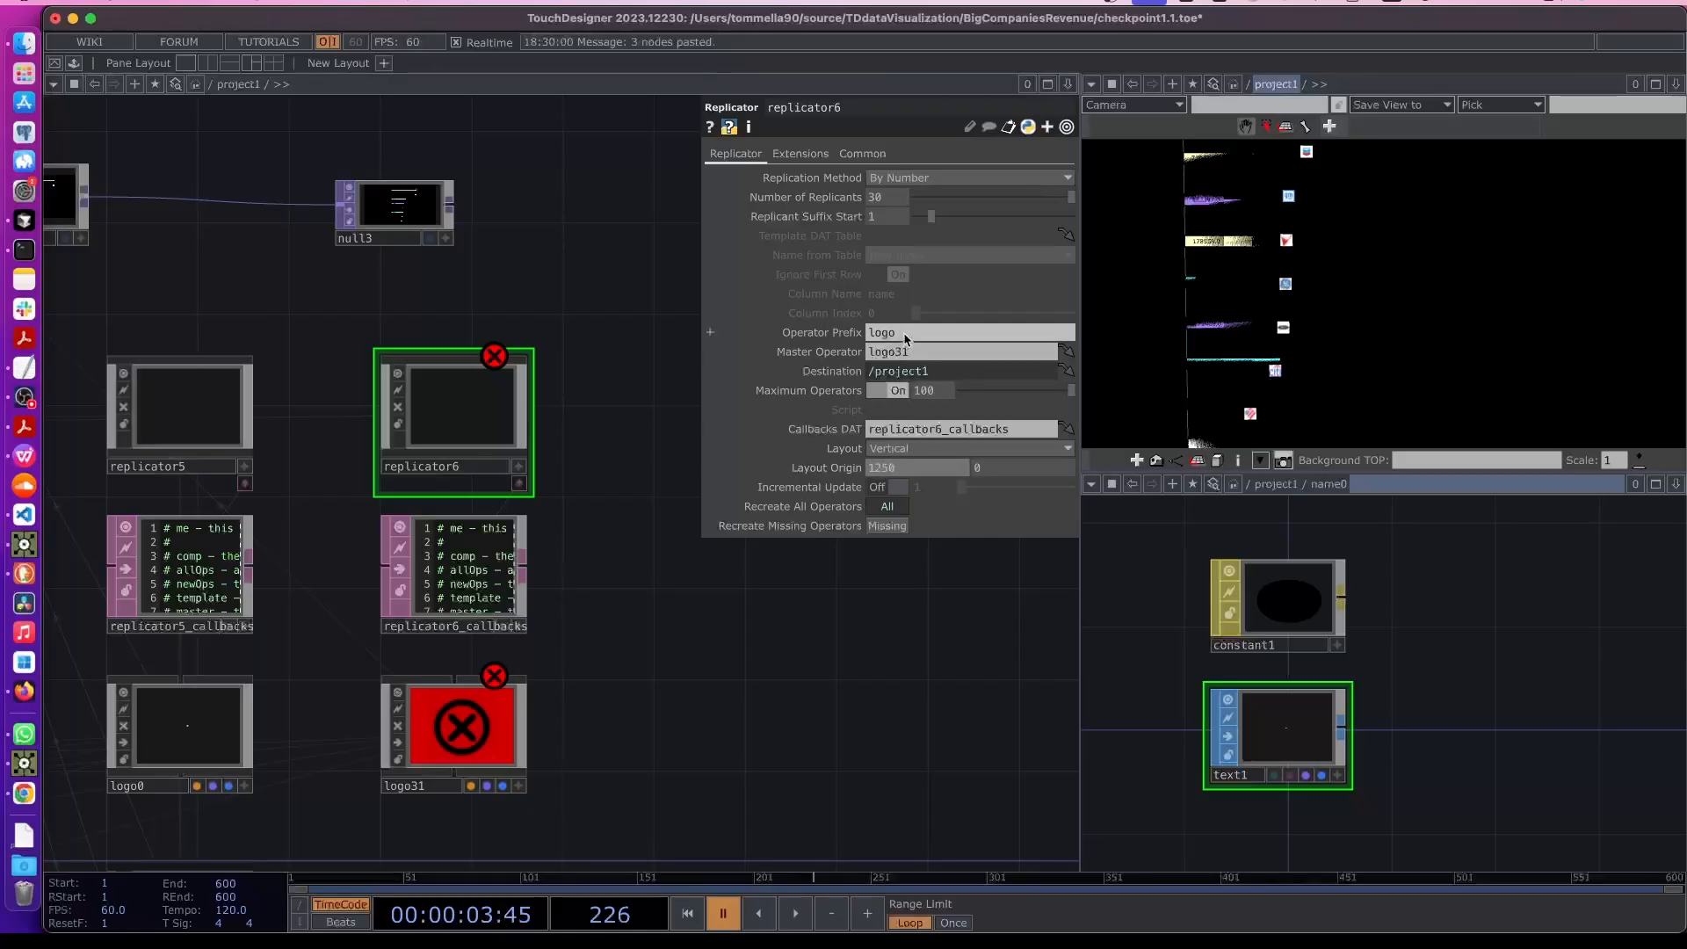
- Rename the pasted logo31 component to logoOutline0
{"action": "left_click", "coordinate": [428, 788]}
{"action": "left_click", "coordinate": [432, 791]}
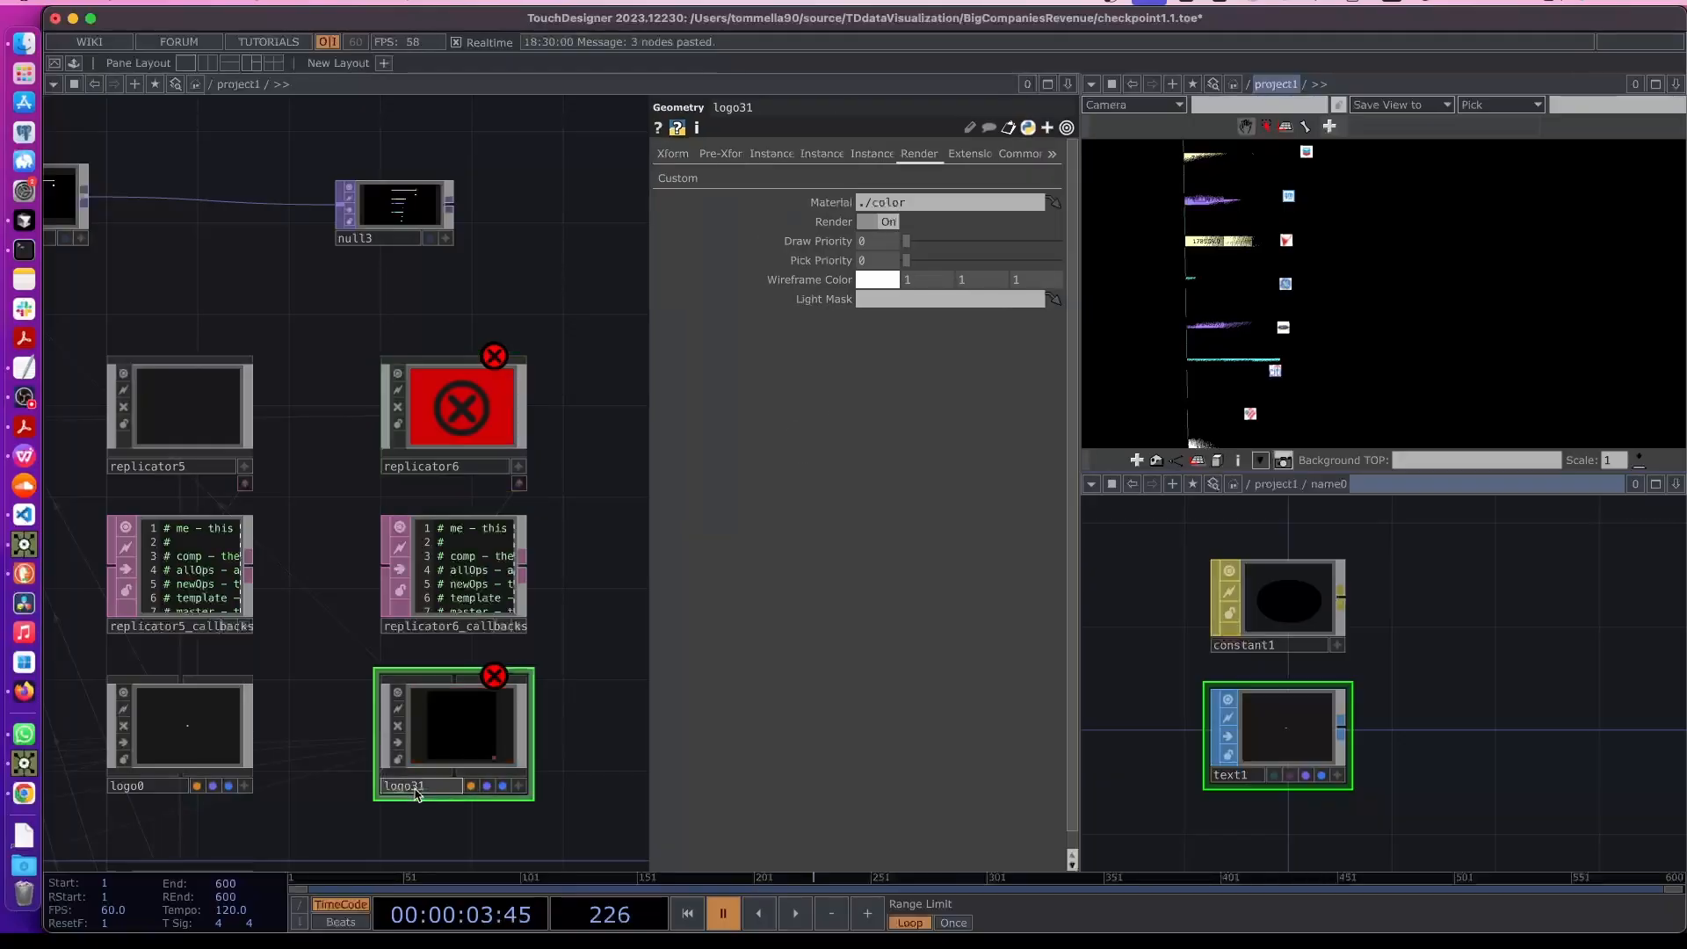
{"action": "type", "text": "0u"}
{"action": "type", "text": "tline0"}
{"action": "key", "text": "Return"}
- Set replicator6's Operator Prefix to logoOutline
{"action": "left_click", "coordinate": [467, 641]}
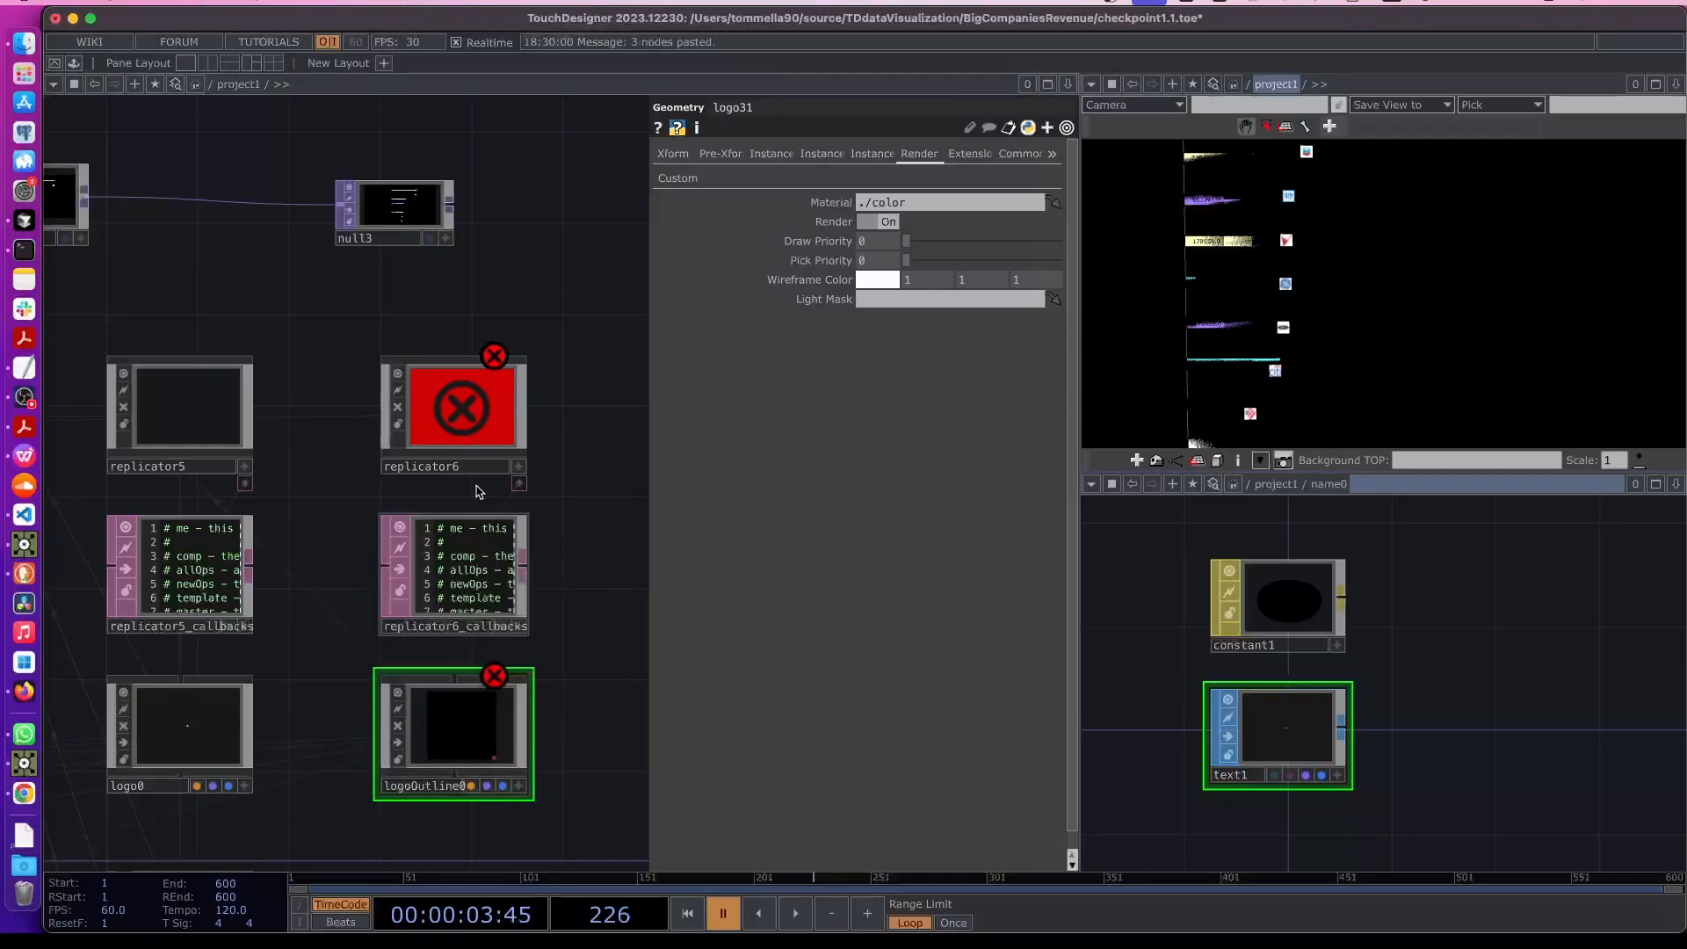
{"action": "left_click", "coordinate": [472, 433]}
{"action": "left_click", "coordinate": [902, 334]}
{"action": "type", "text": "logoOutline"}
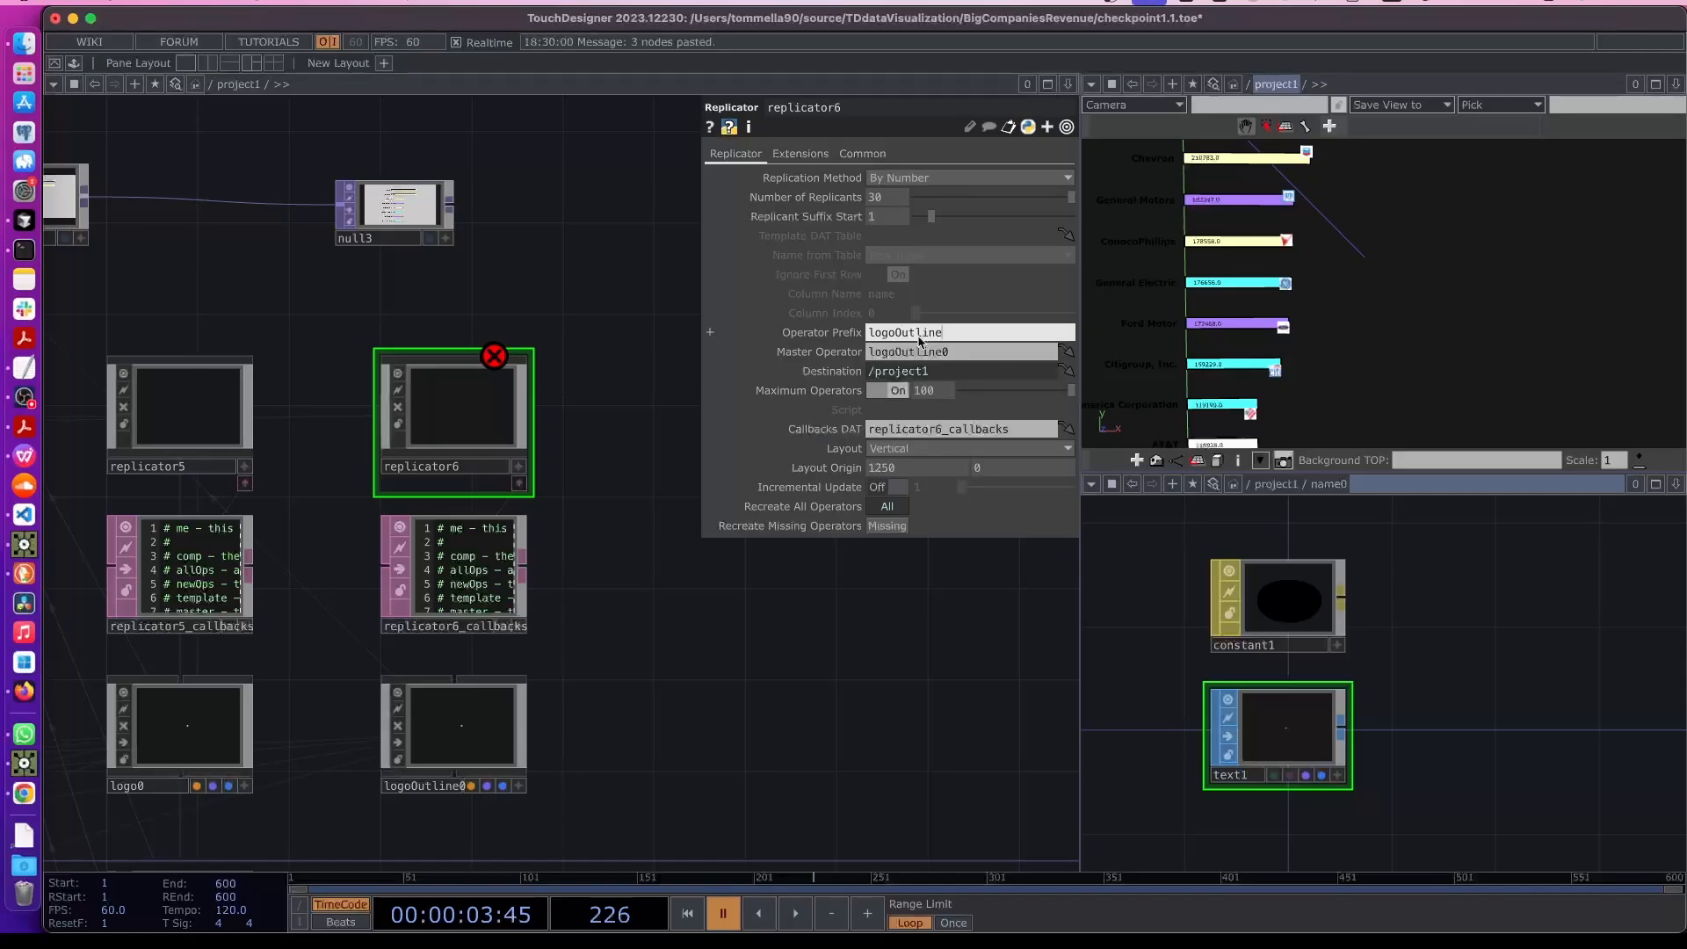
{"action": "key", "text": "Return"}
- Inside logoOutline0, delete the logo texture operators and the color material, keeping only rectangle1
{"action": "left_click_drag", "start_coordinate": [627, 691], "coordinate": [566, 573]}
{"action": "scroll", "coordinate": [557, 571], "scroll_direction": "down", "scroll_amount": 3}
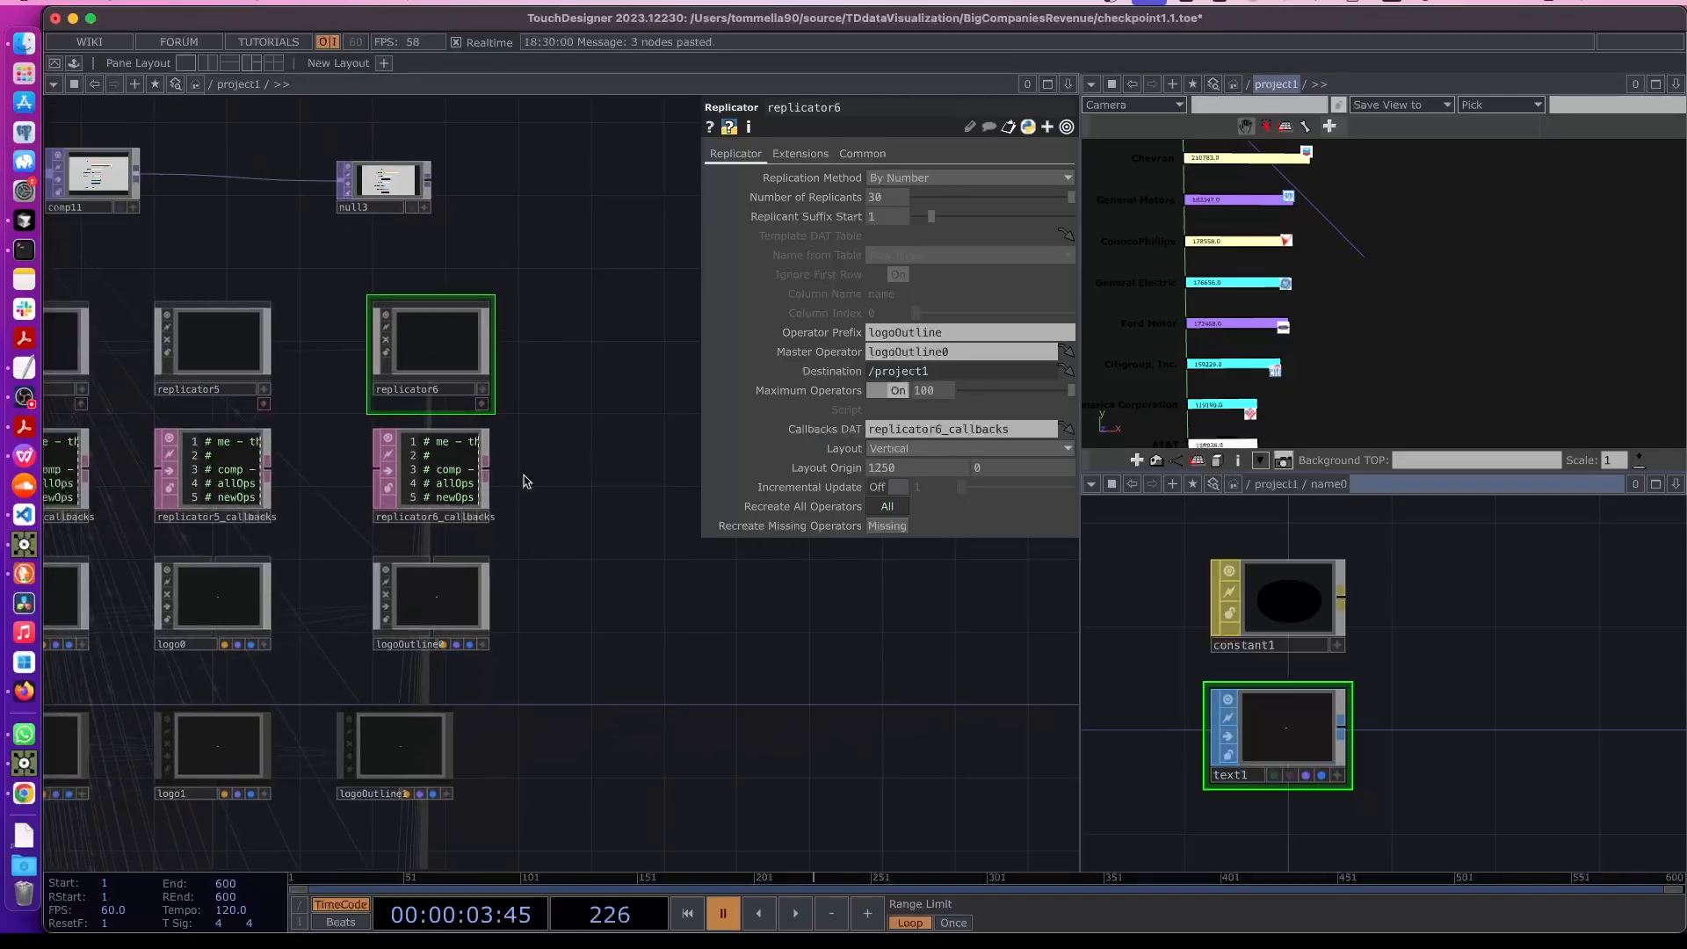
{"action": "right_click_drag", "start_coordinate": [337, 344], "coordinate": [422, 616]}
{"action": "left_click_drag", "start_coordinate": [422, 617], "coordinate": [383, 618]}
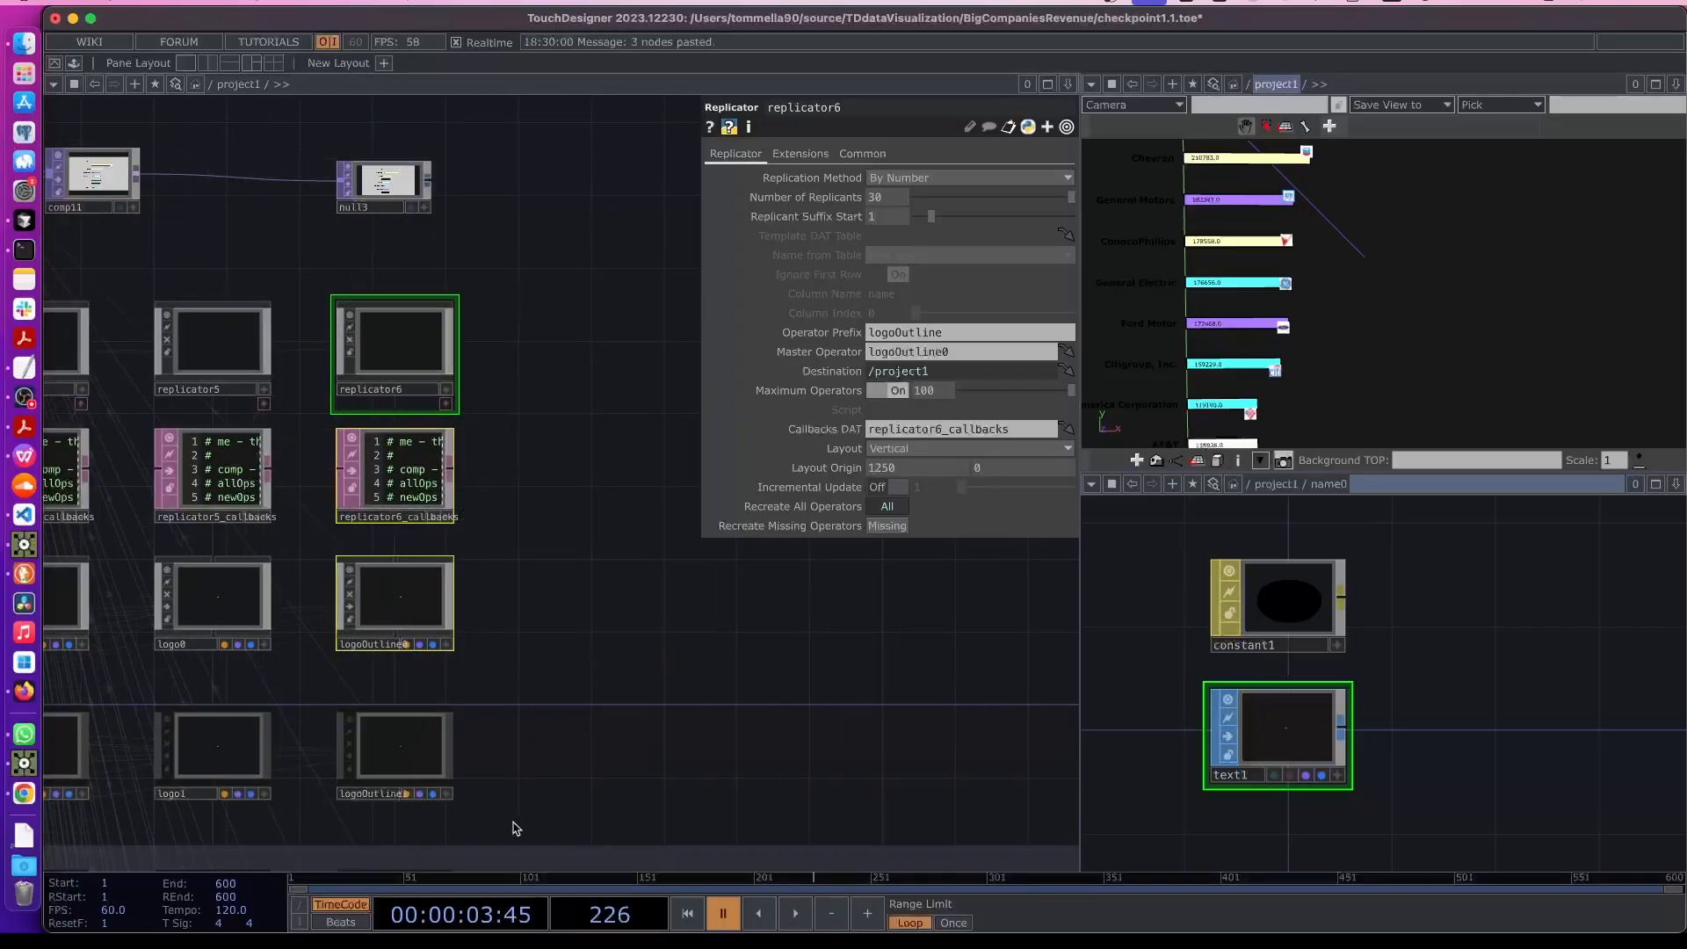
{"action": "left_click_drag", "start_coordinate": [538, 701], "coordinate": [540, 582]}
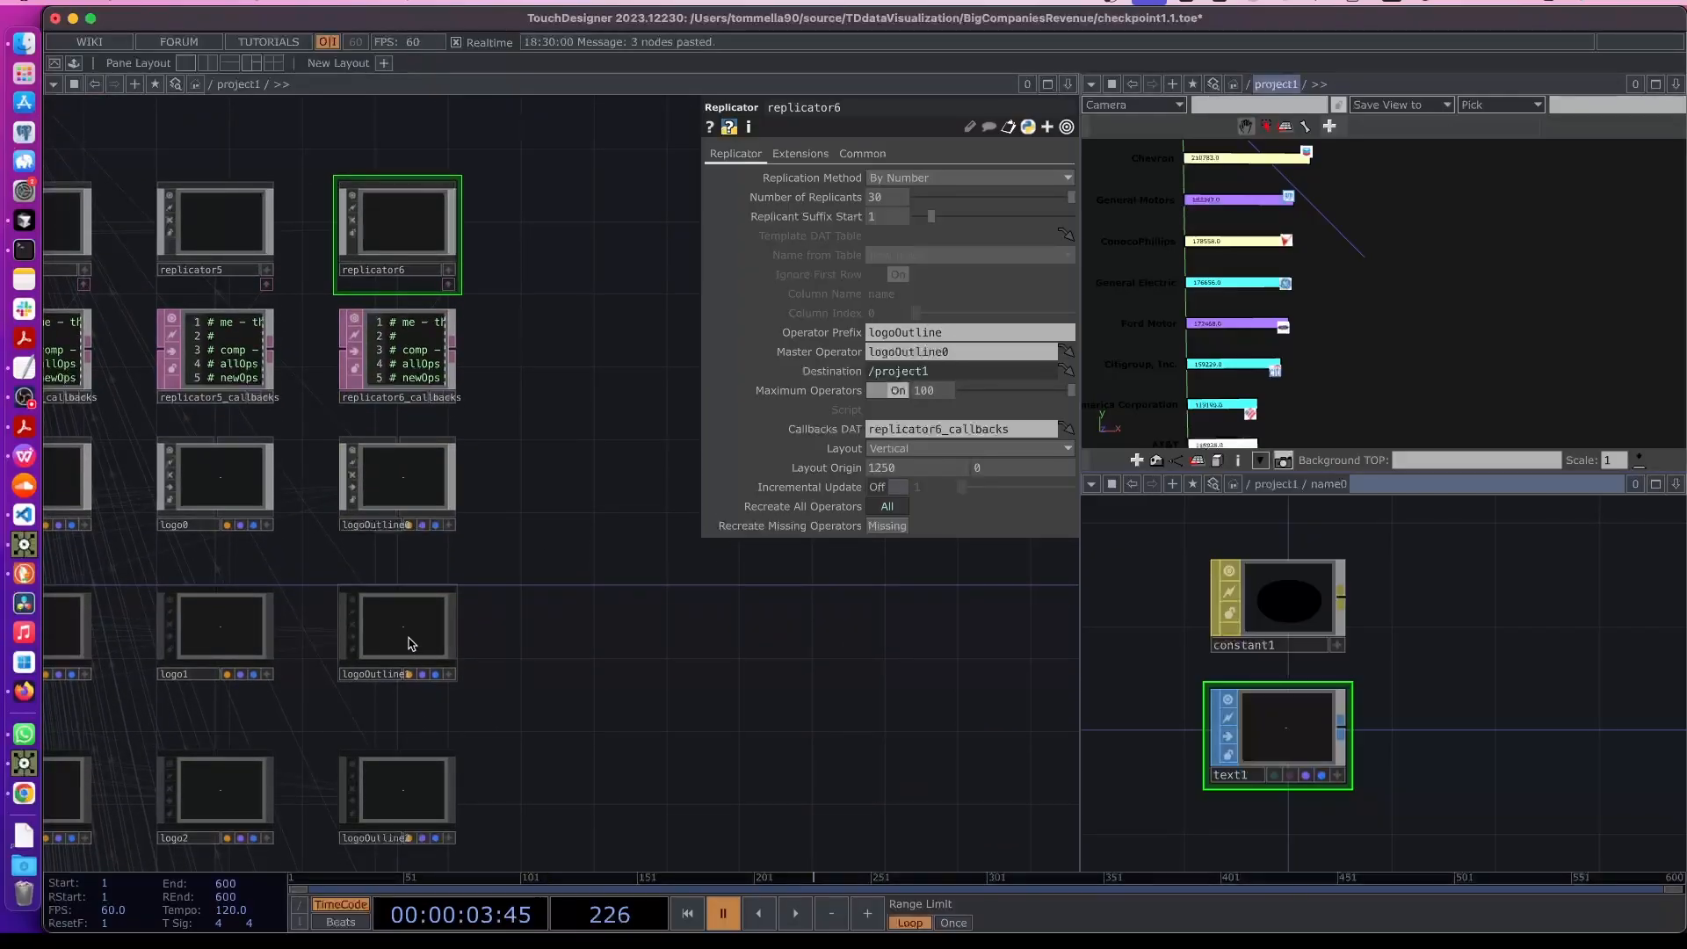
{"action": "left_click", "coordinate": [406, 493]}
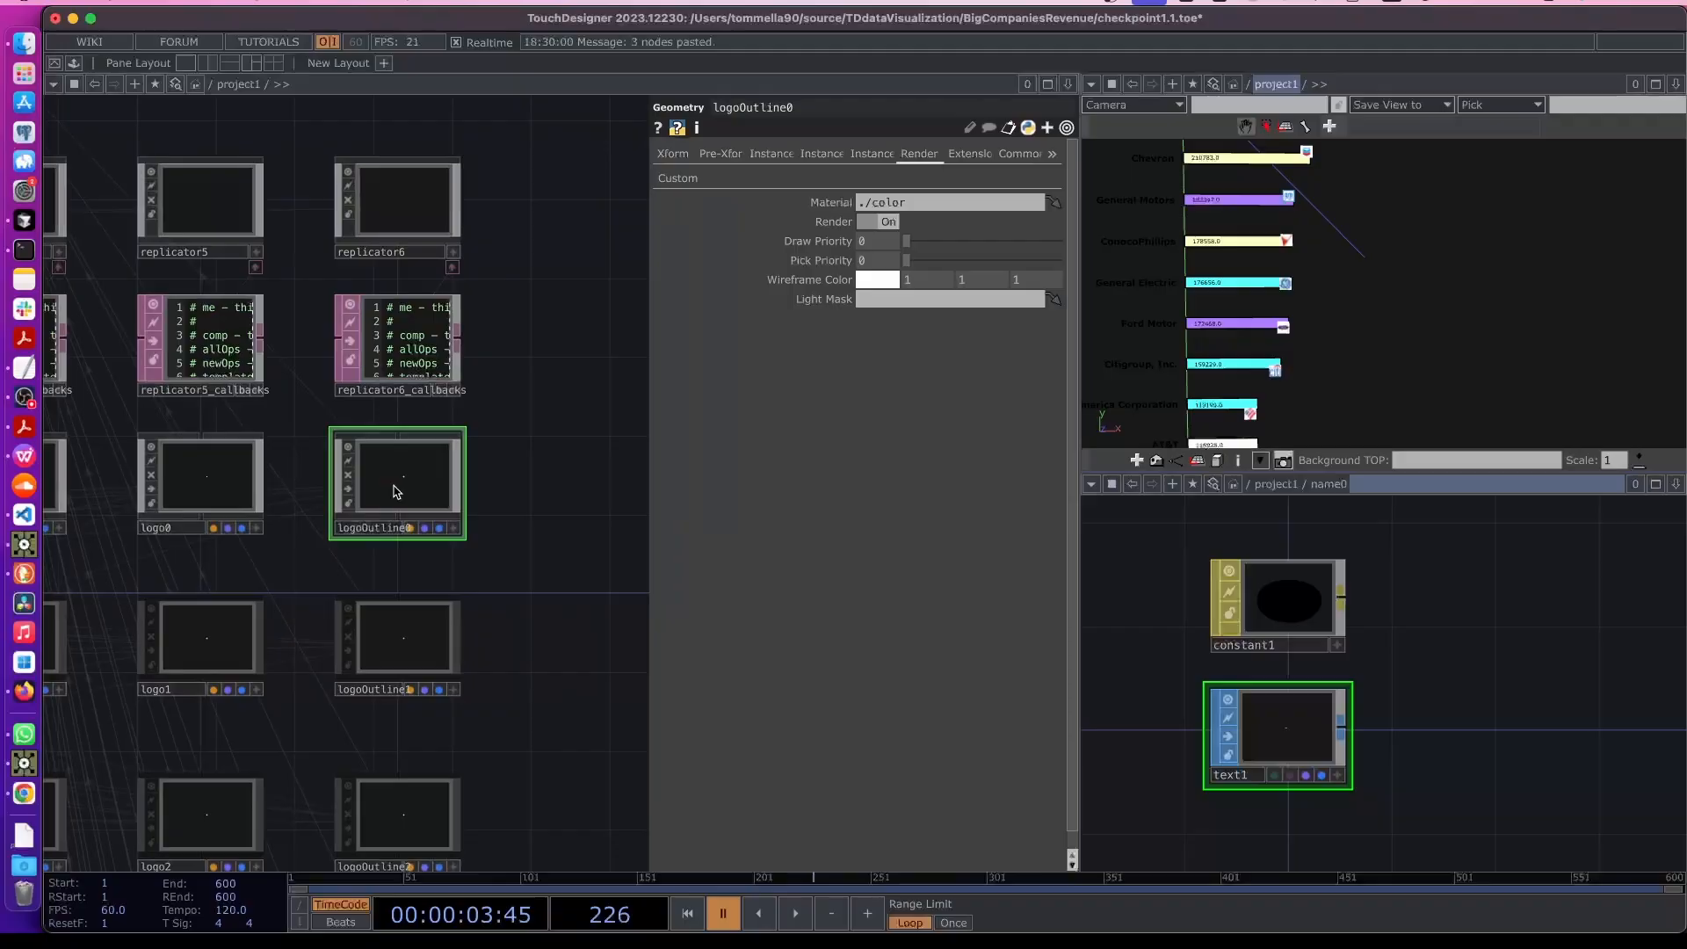
{"action": "double_click", "coordinate": [398, 492]}
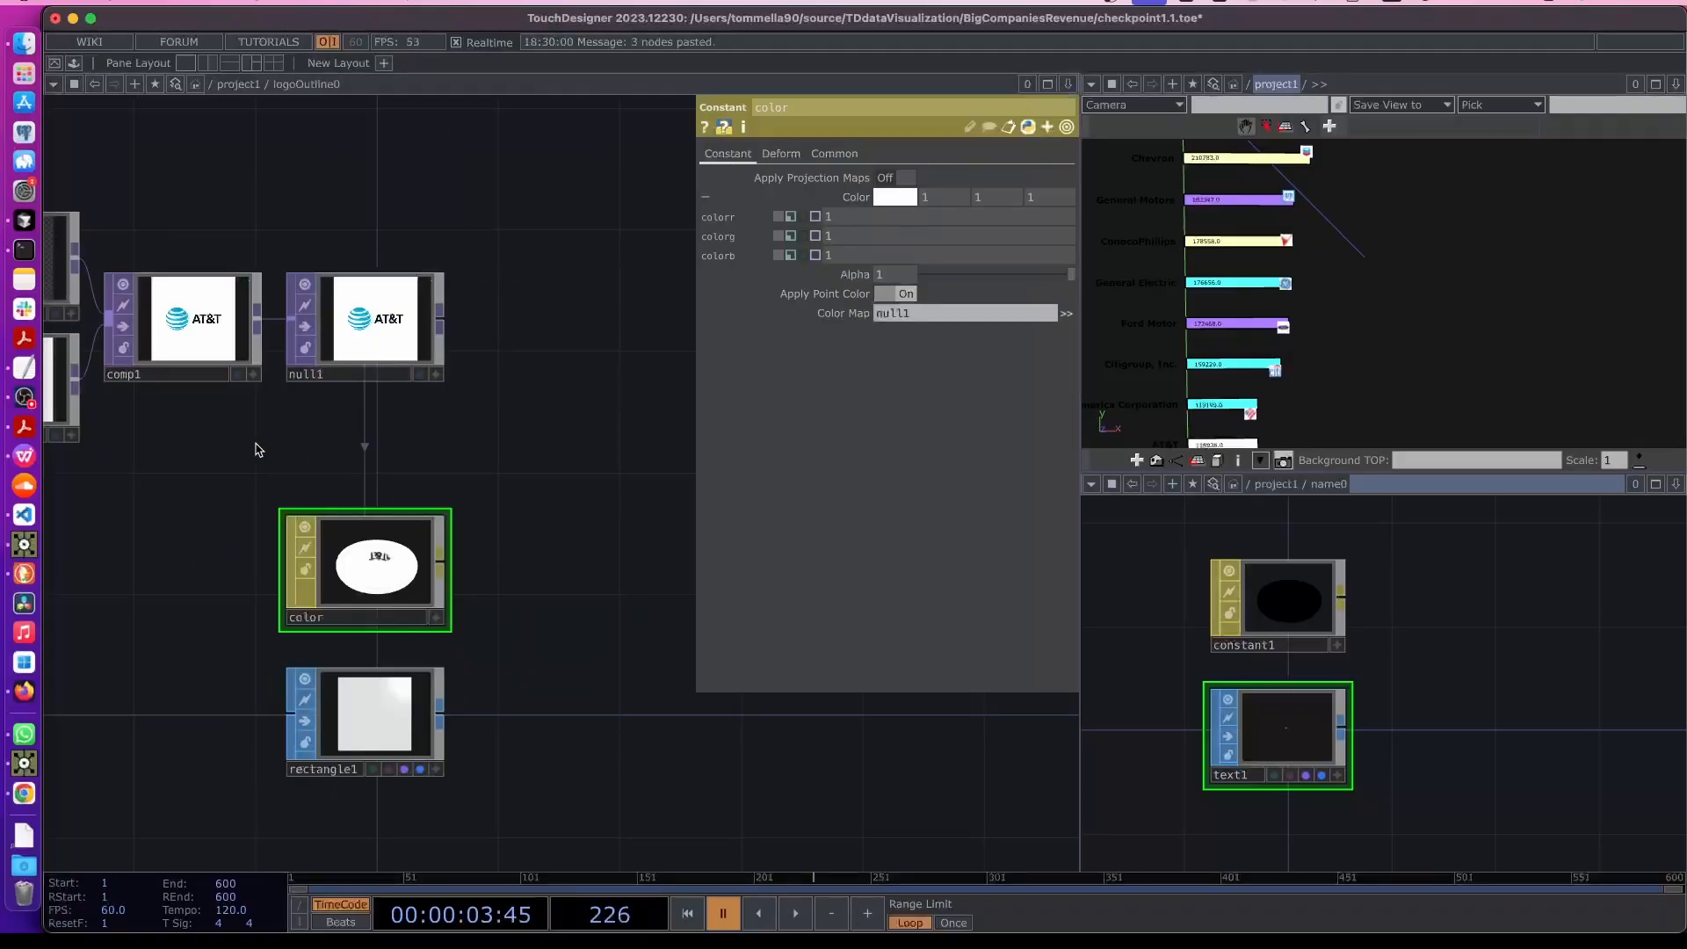
{"action": "left_click_drag", "start_coordinate": [181, 229], "coordinate": [539, 494]}
{"action": "key", "text": "Delete"}
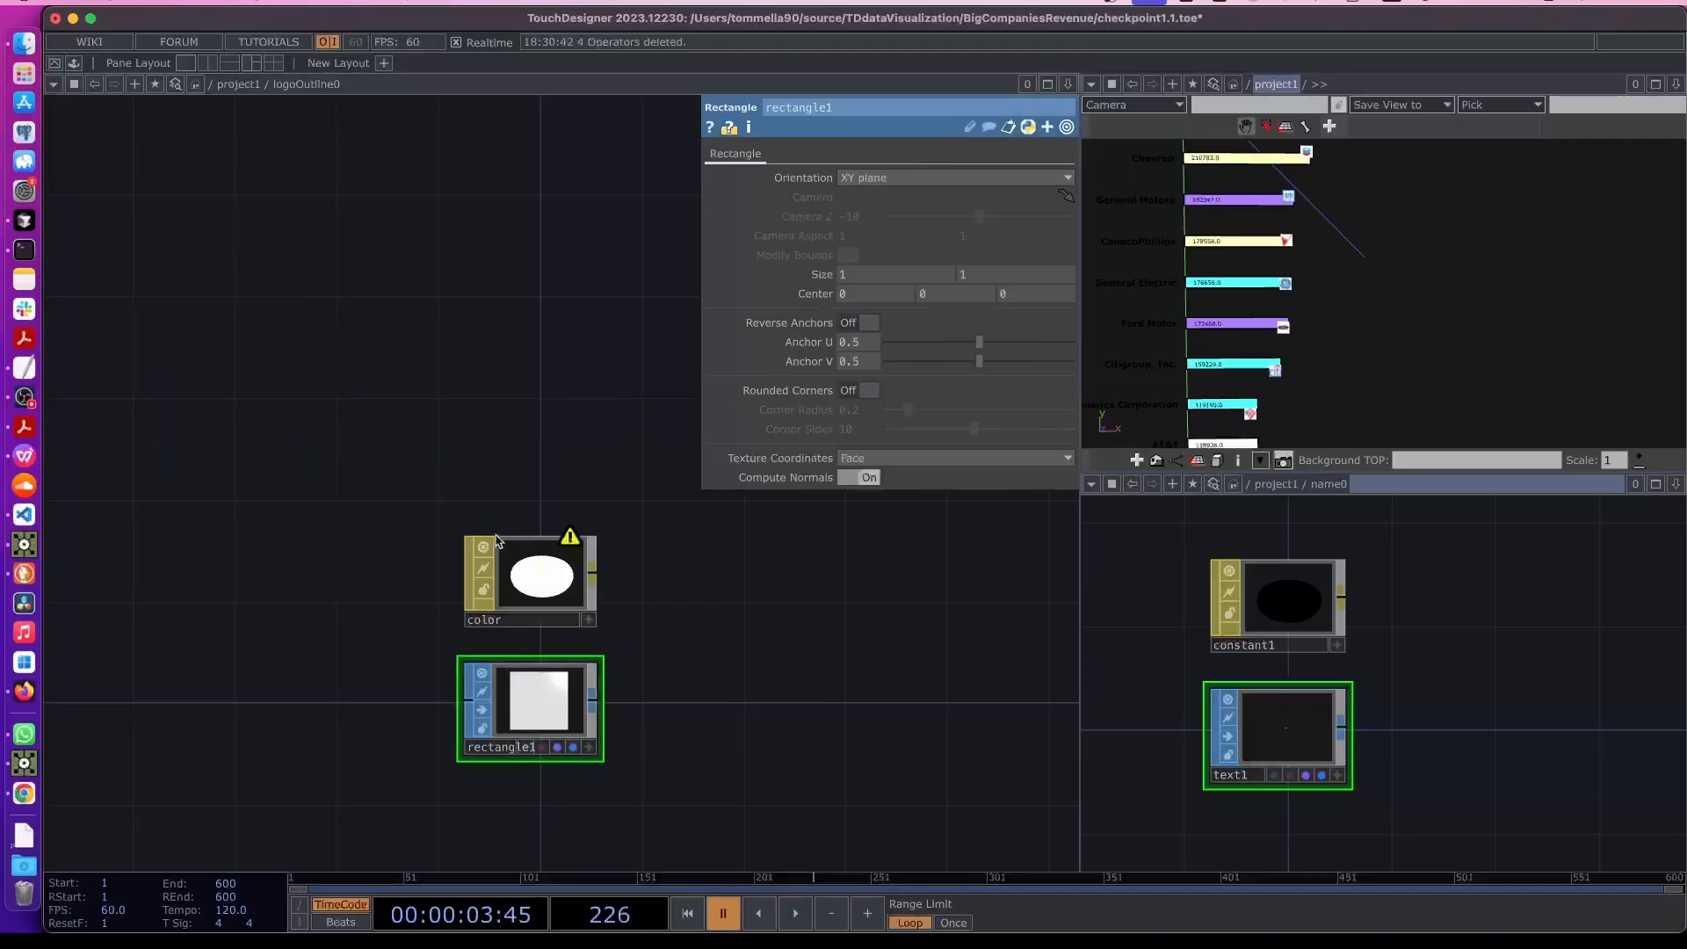
{"action": "left_click", "coordinate": [538, 584]}
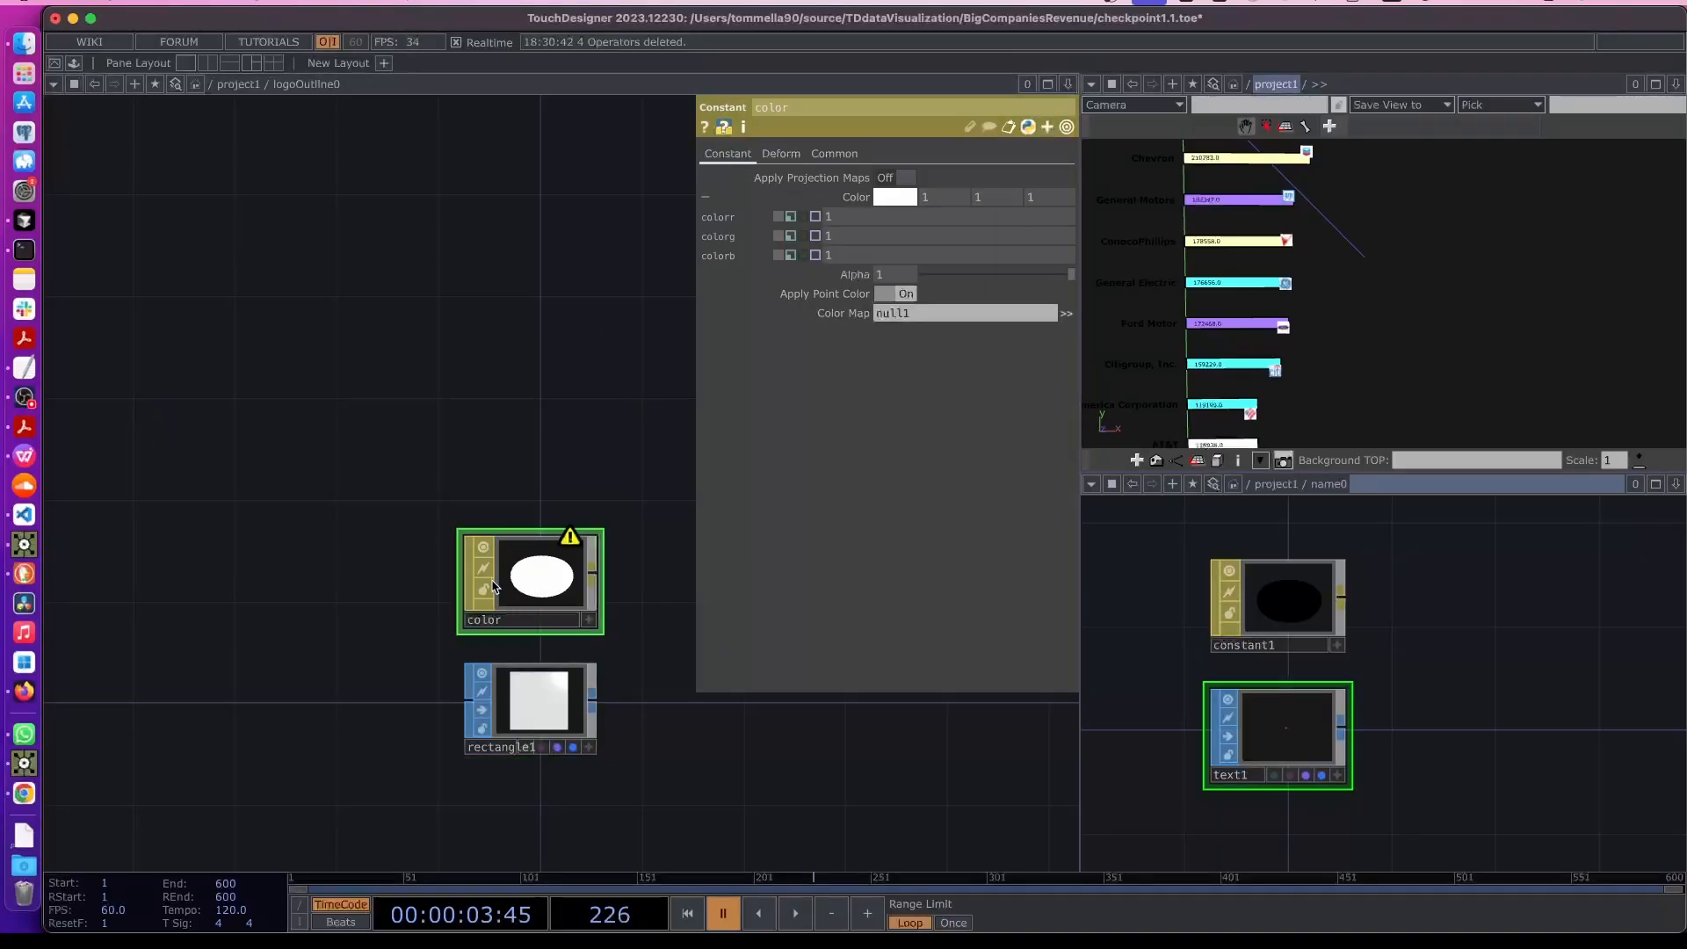
{"action": "key", "text": "Delete"}
- Inside logoOutline0, create a Line MAT and place it in the network
{"action": "key", "text": "Tab"}
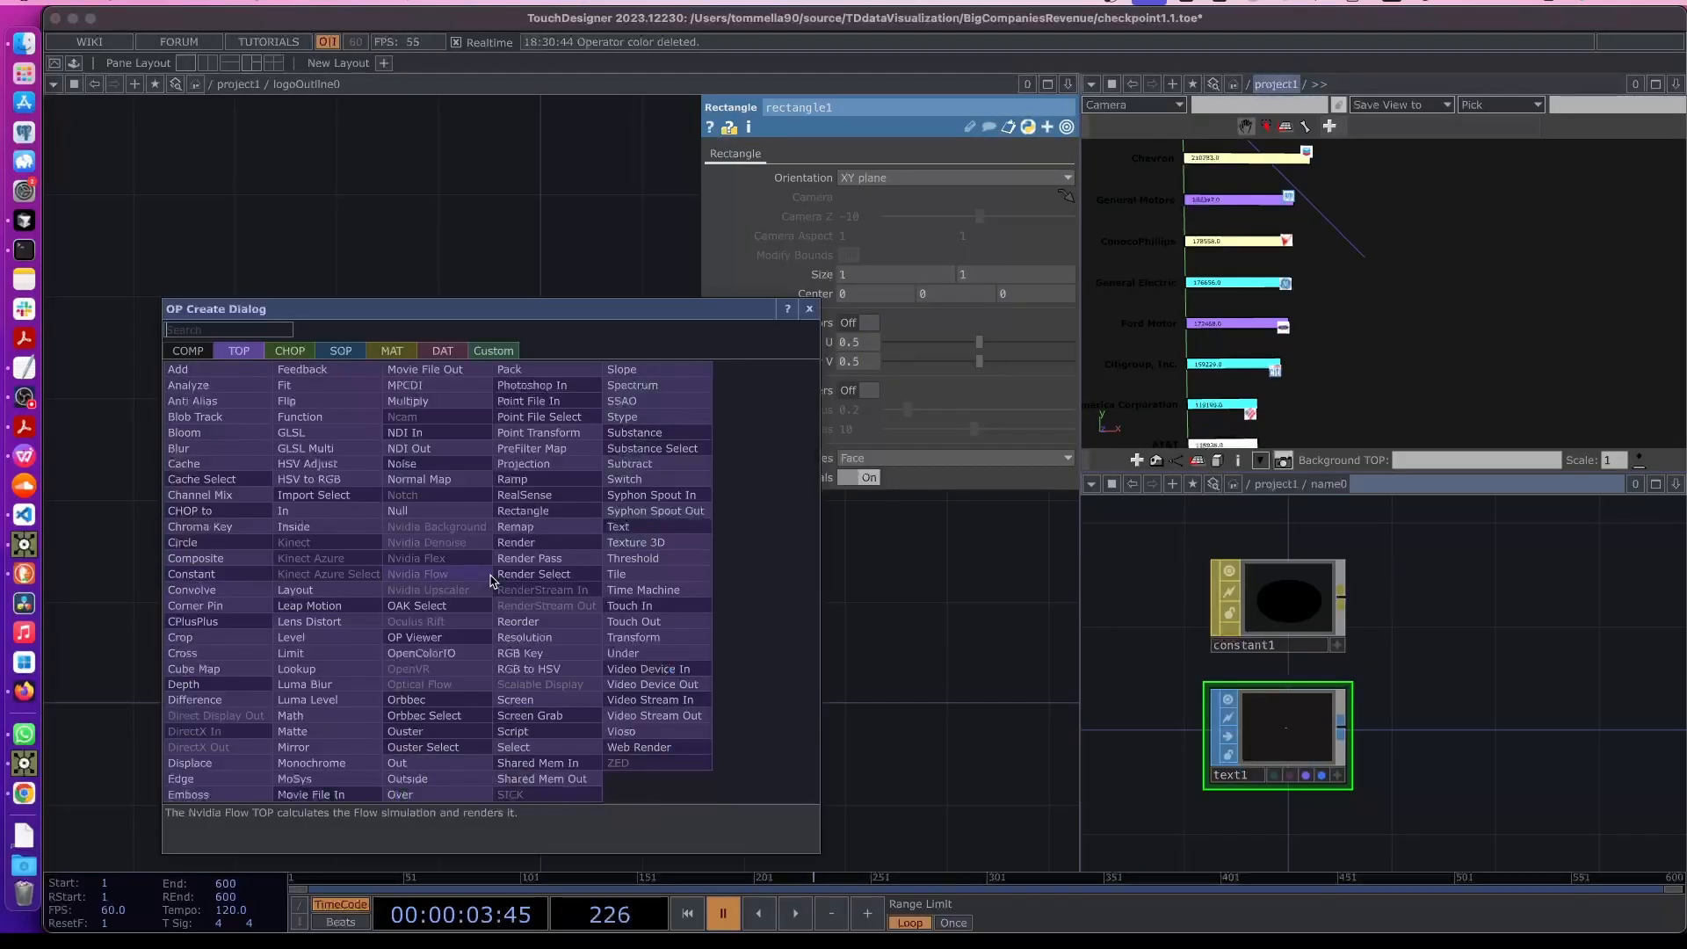
{"action": "left_click", "coordinate": [386, 350]}
{"action": "type", "text": "line"}
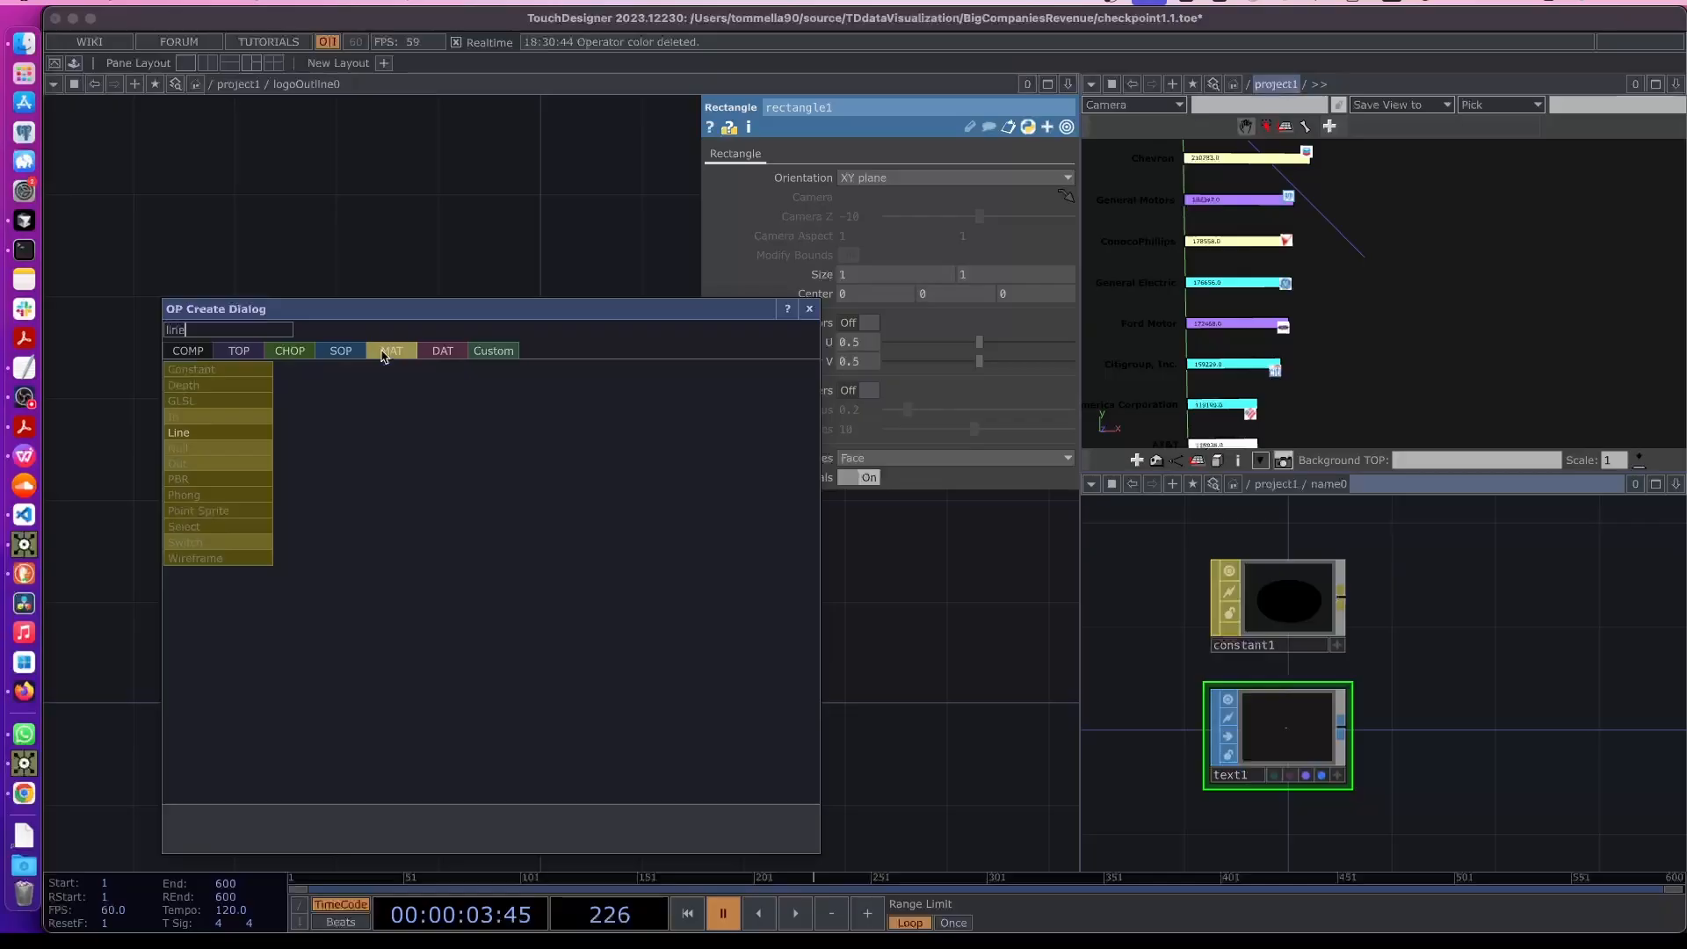
{"action": "left_click", "coordinate": [193, 435]}
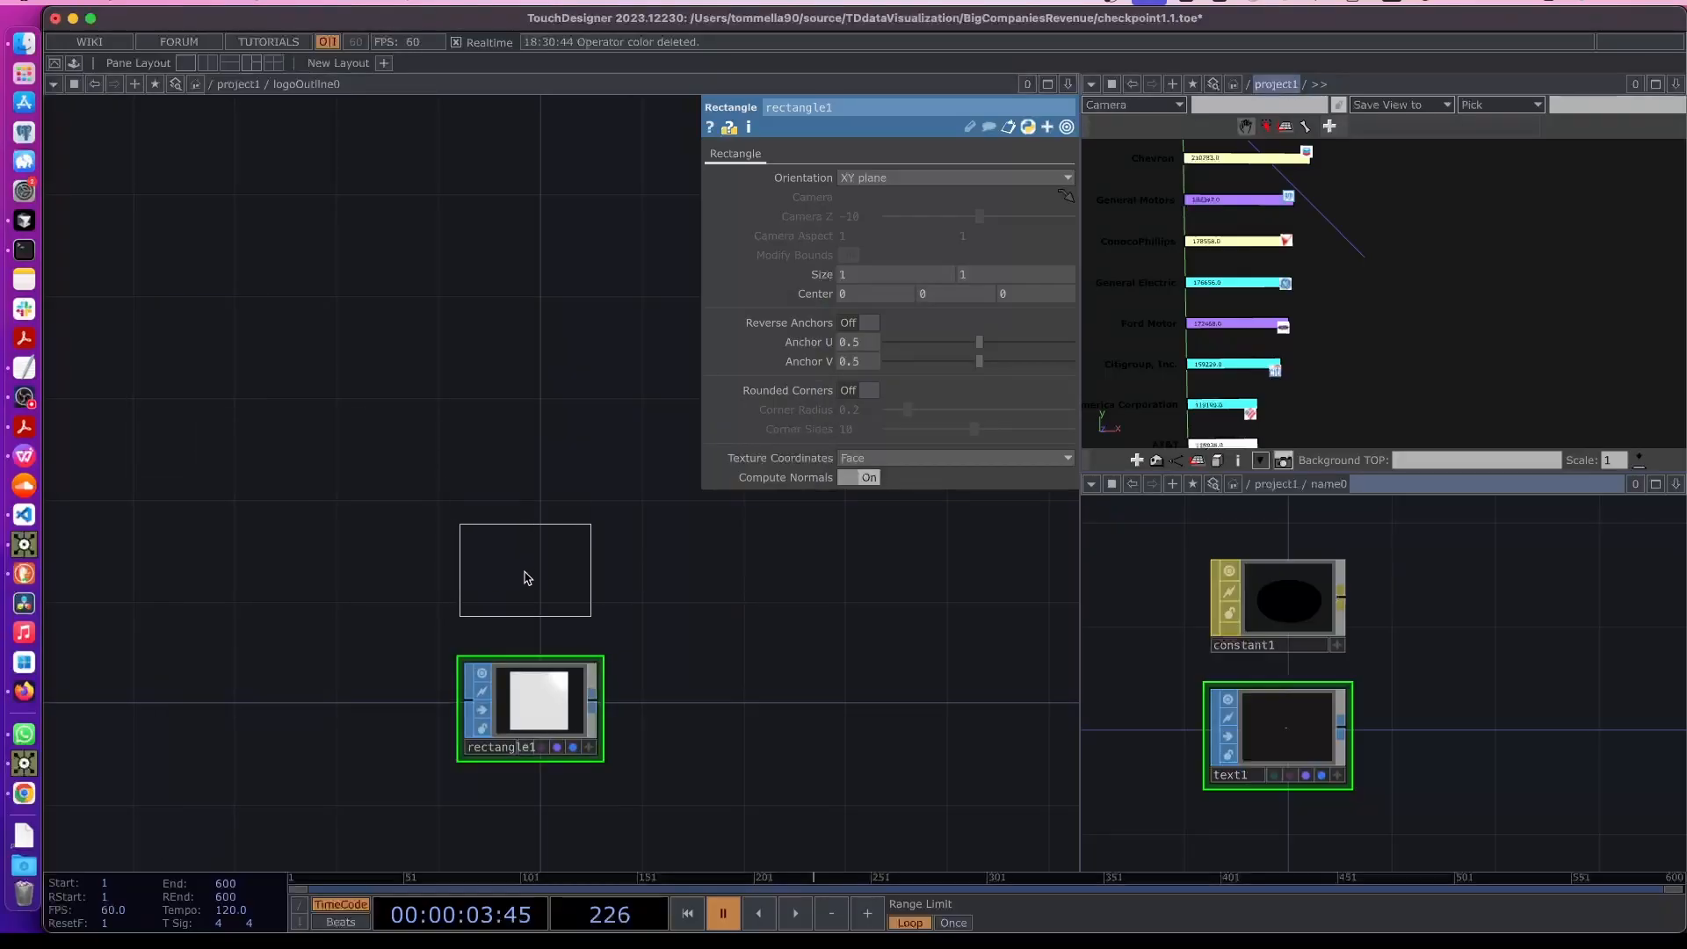
{"action": "left_click", "coordinate": [524, 577]}
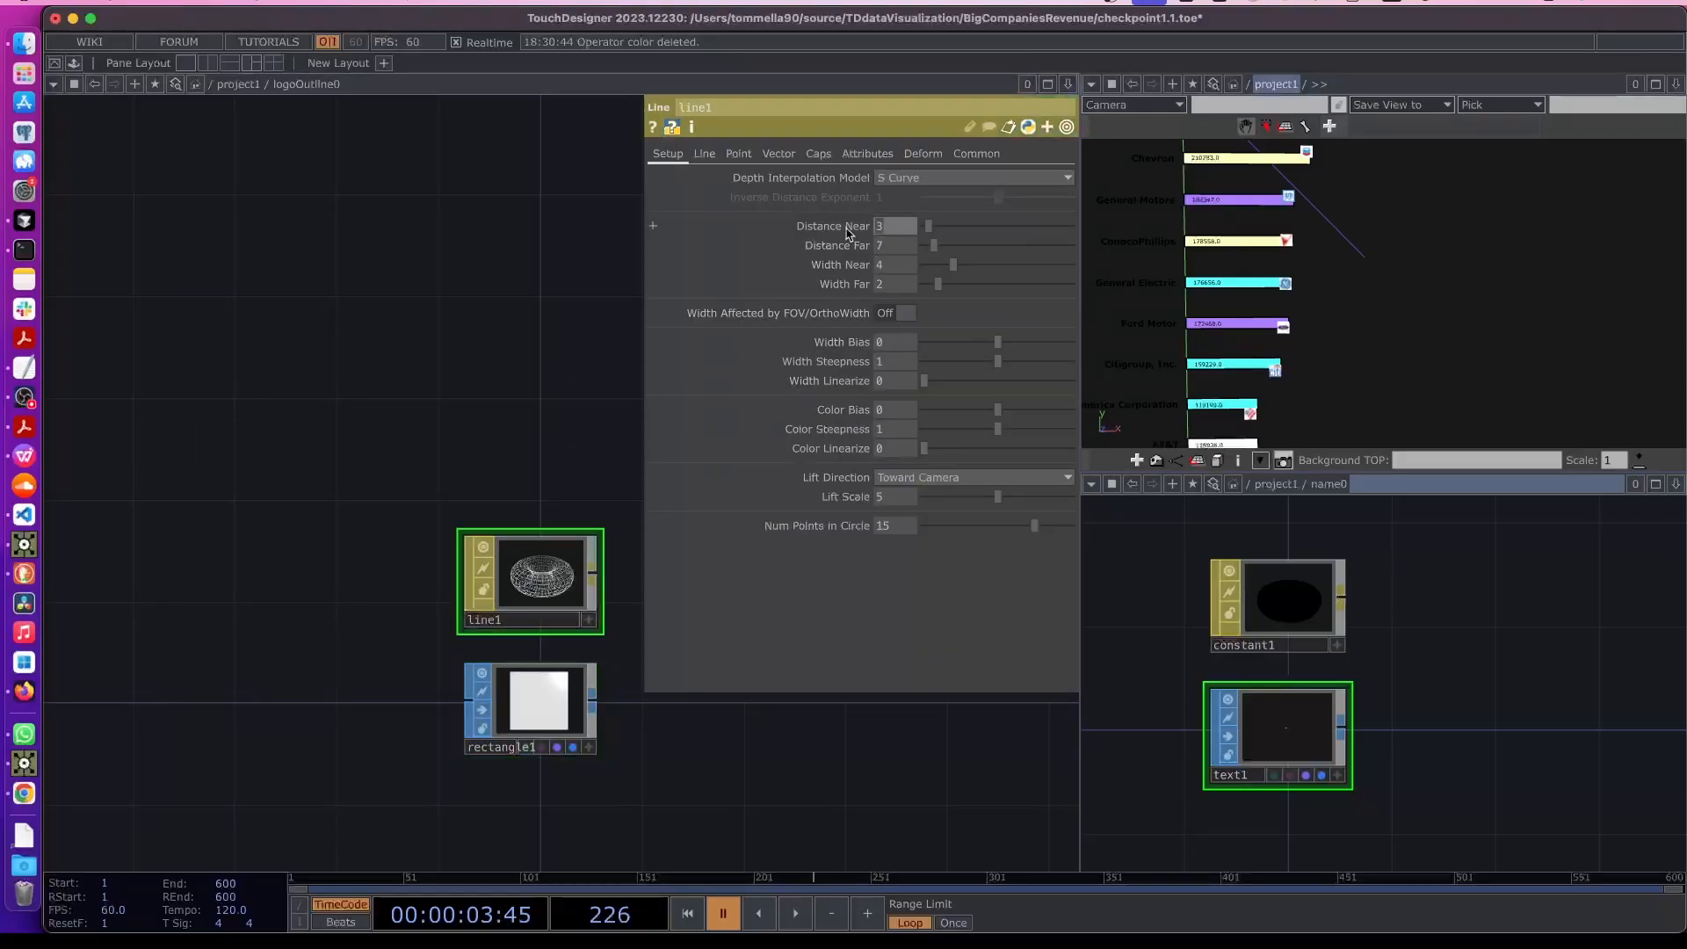
- Set line1's Distance Near, Distance Far and Width Near each to 2
{"action": "type", "text": "2"}
{"action": "left_click", "coordinate": [893, 246]}
{"action": "type", "text": "2"}
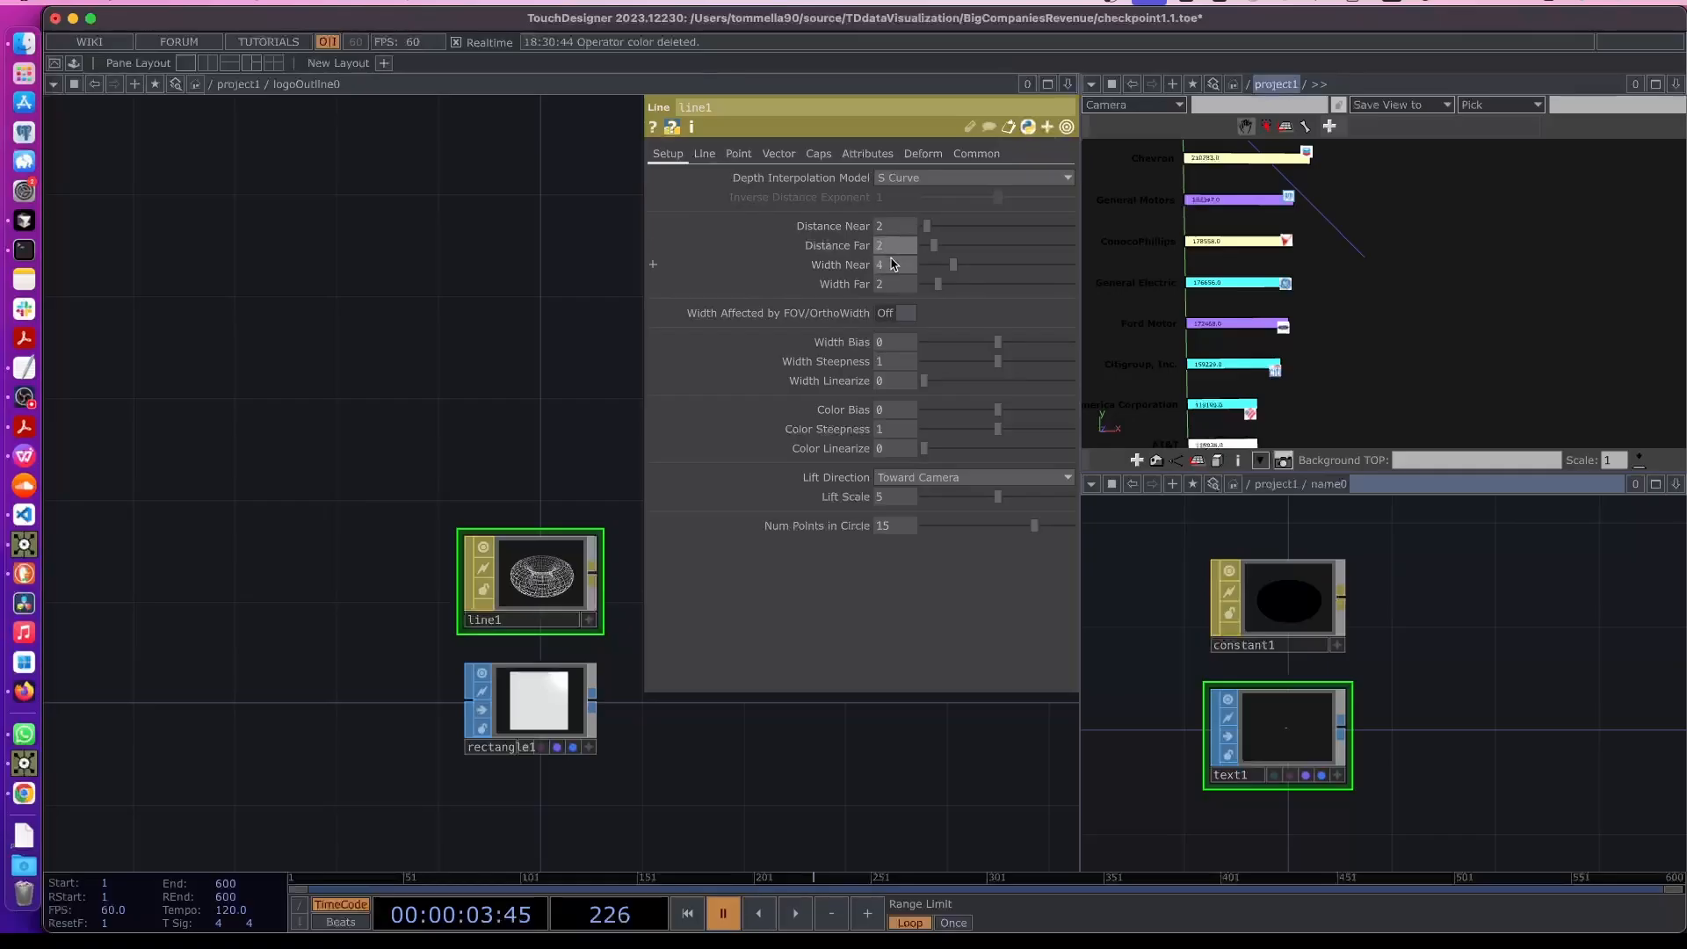
{"action": "left_click", "coordinate": [886, 263]}
{"action": "type", "text": "2"}
{"action": "key", "text": "Return"}
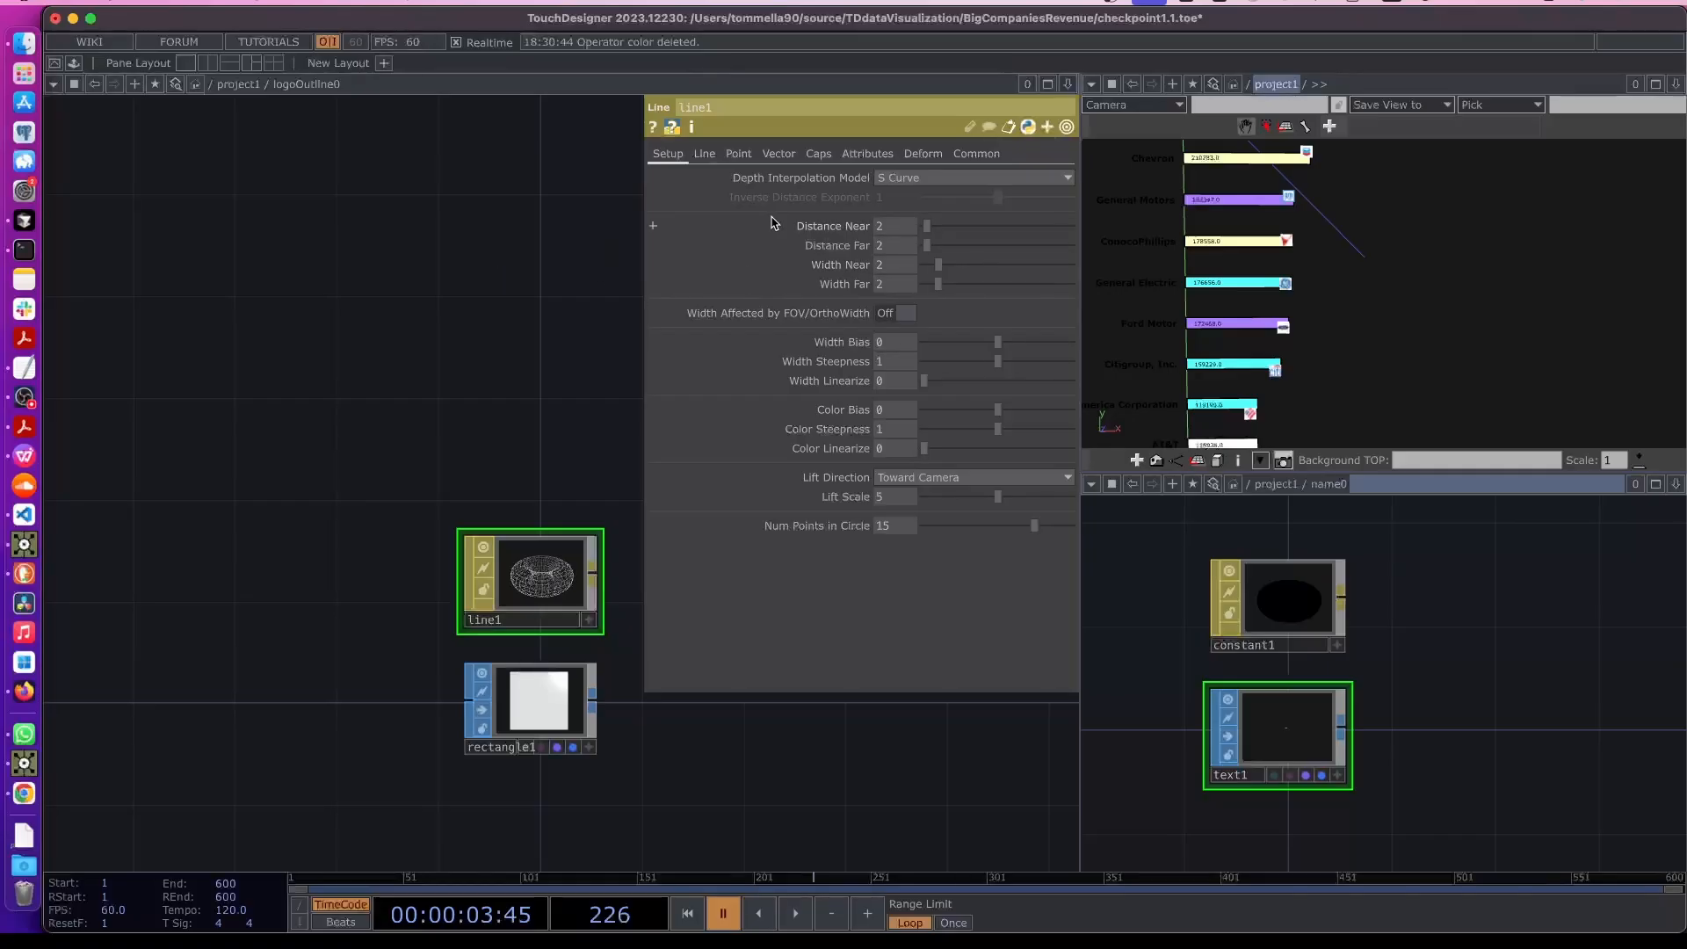
- Set line1's Line Near Color to black
{"action": "left_click", "coordinate": [705, 154]}
{"action": "left_click", "coordinate": [895, 305]}
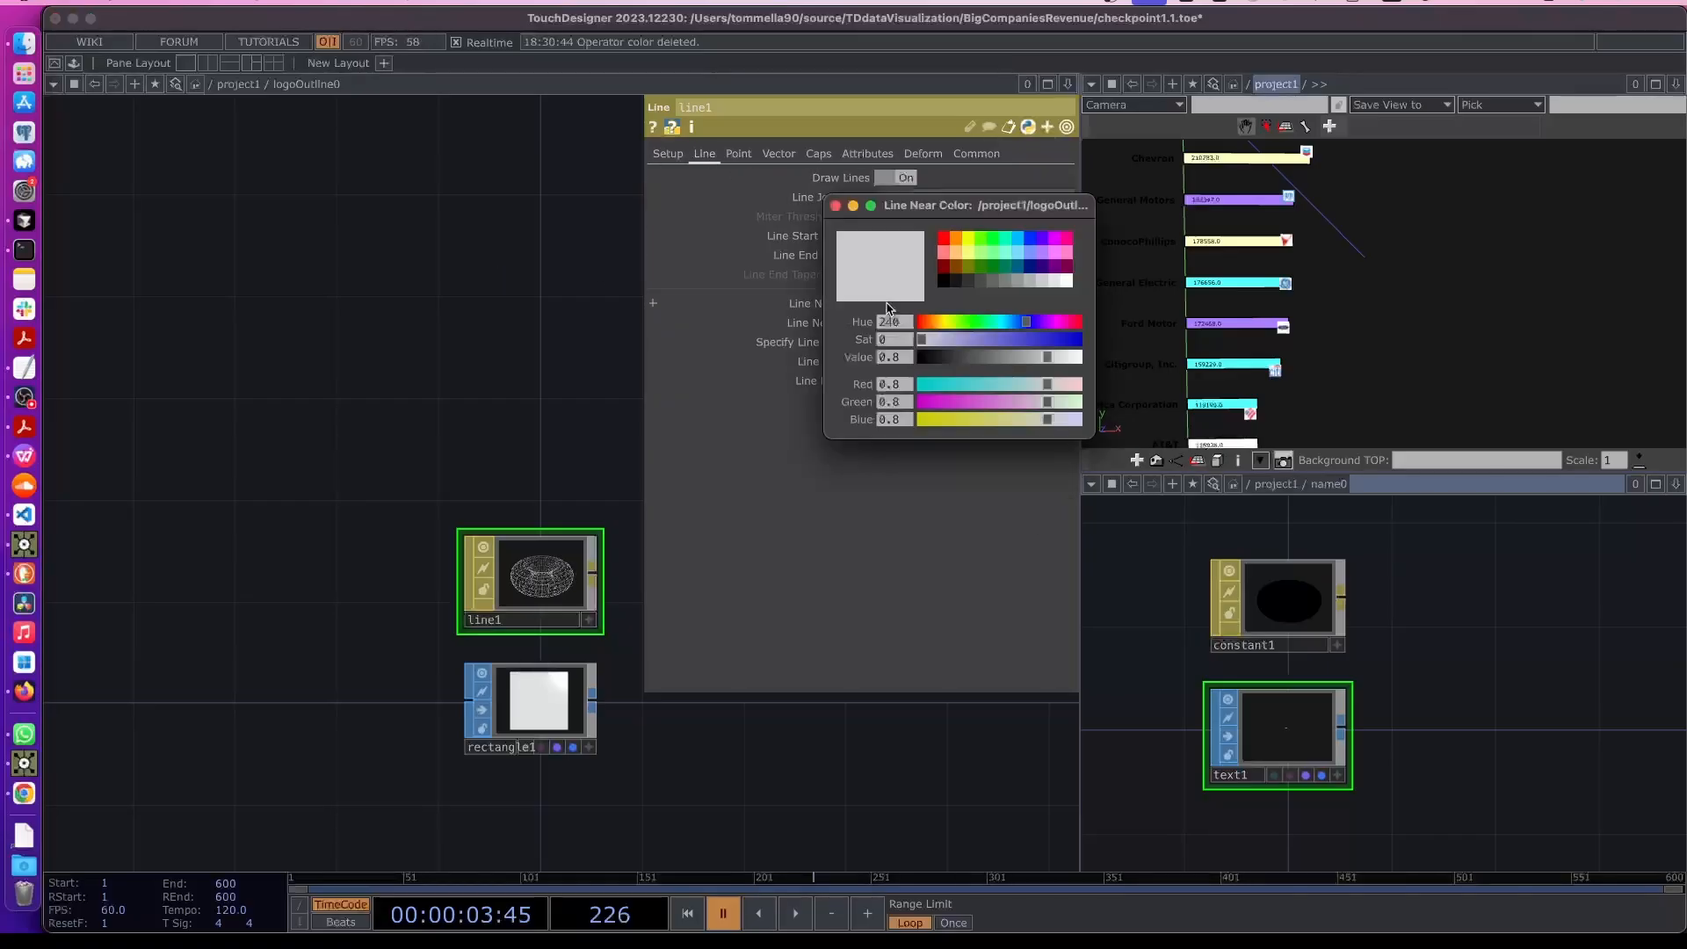
{"action": "left_click_drag", "start_coordinate": [931, 355], "coordinate": [917, 356]}
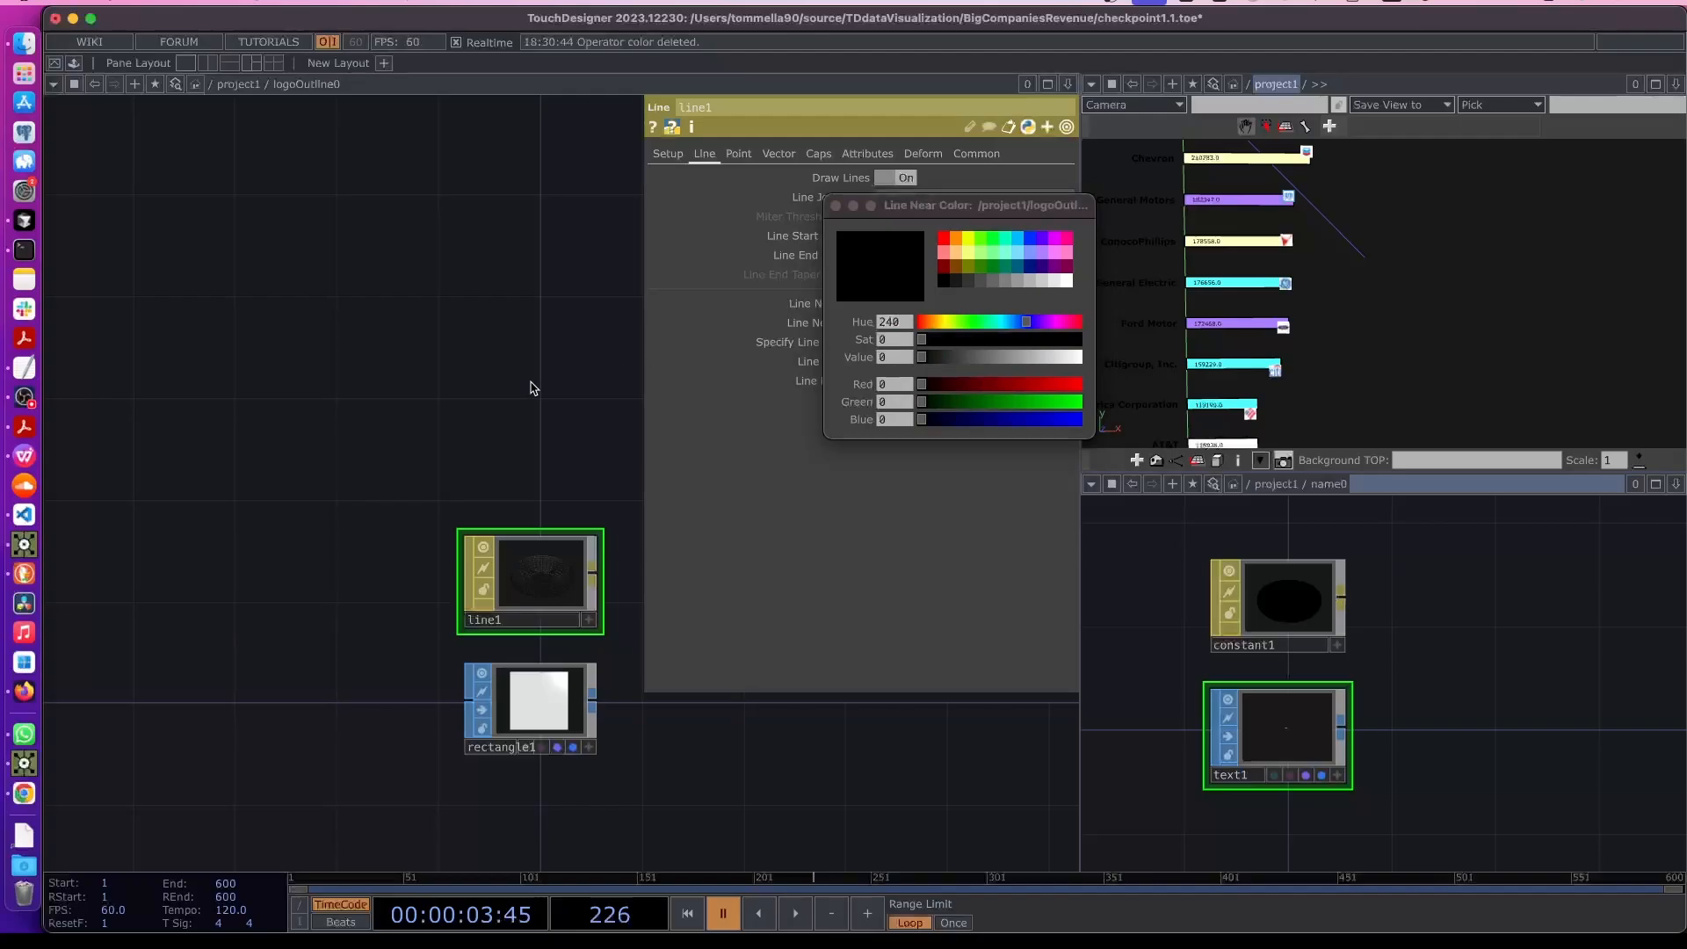
{"action": "left_click_drag", "start_coordinate": [446, 402], "coordinate": [486, 405]}
- Back in project1, set logoOutline0's Material to ./line1
{"action": "key", "text": "u"}
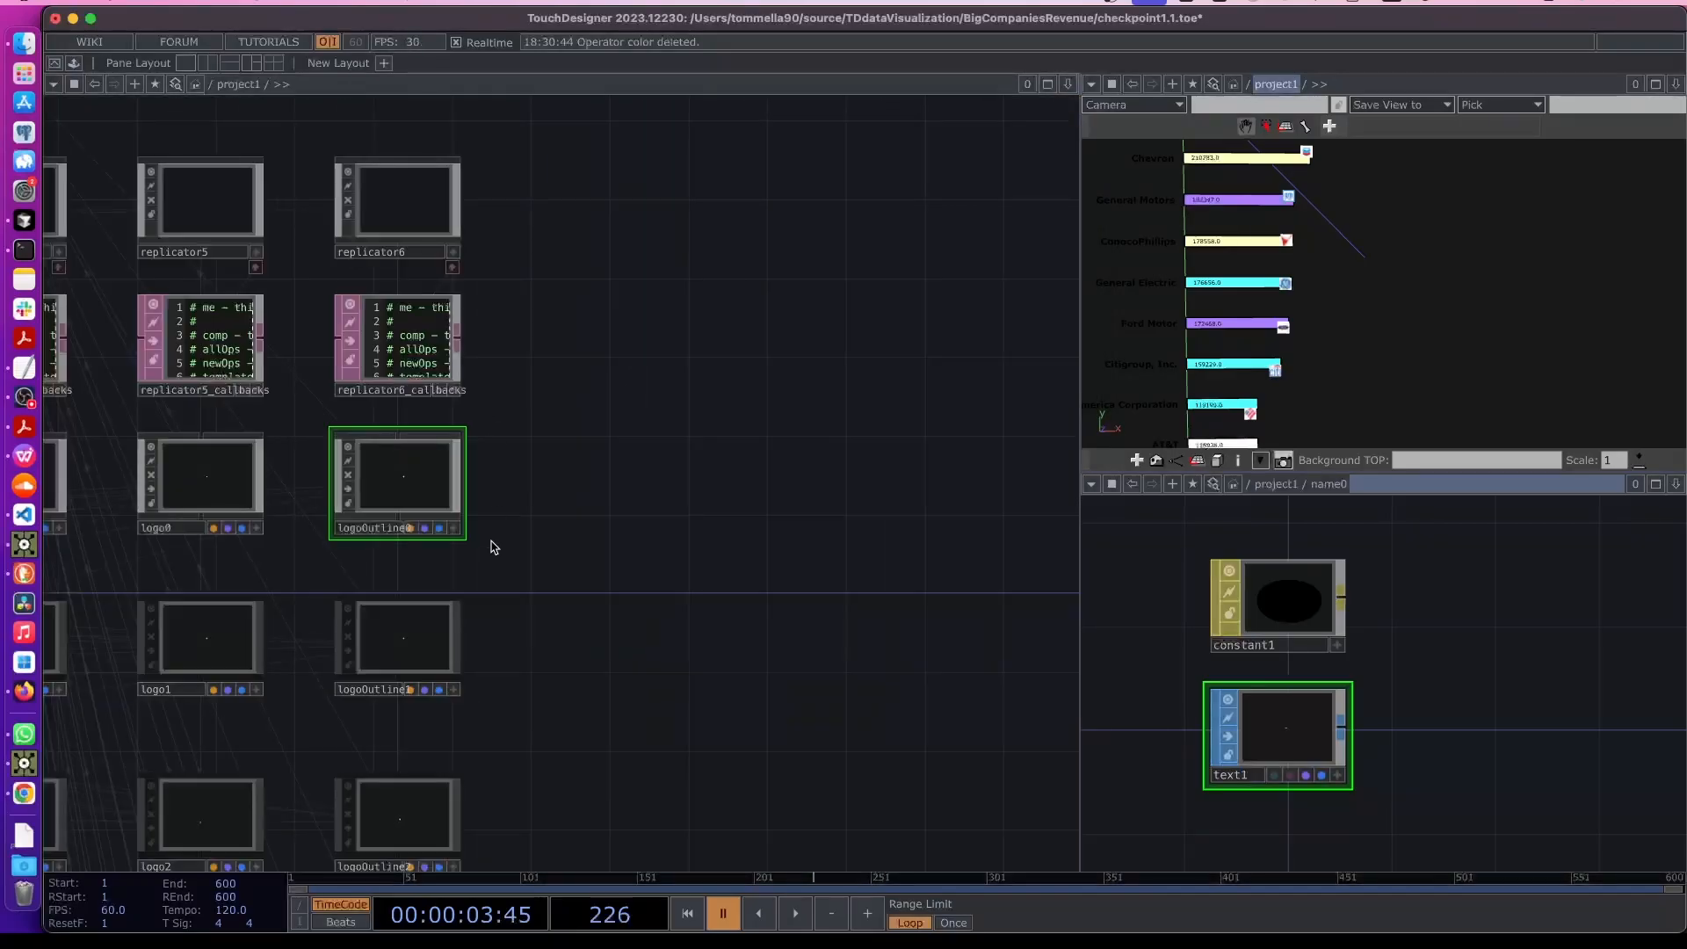
{"action": "right_click", "coordinate": [408, 471]}
{"action": "left_click", "coordinate": [403, 492]}
{"action": "key", "text": "p"}
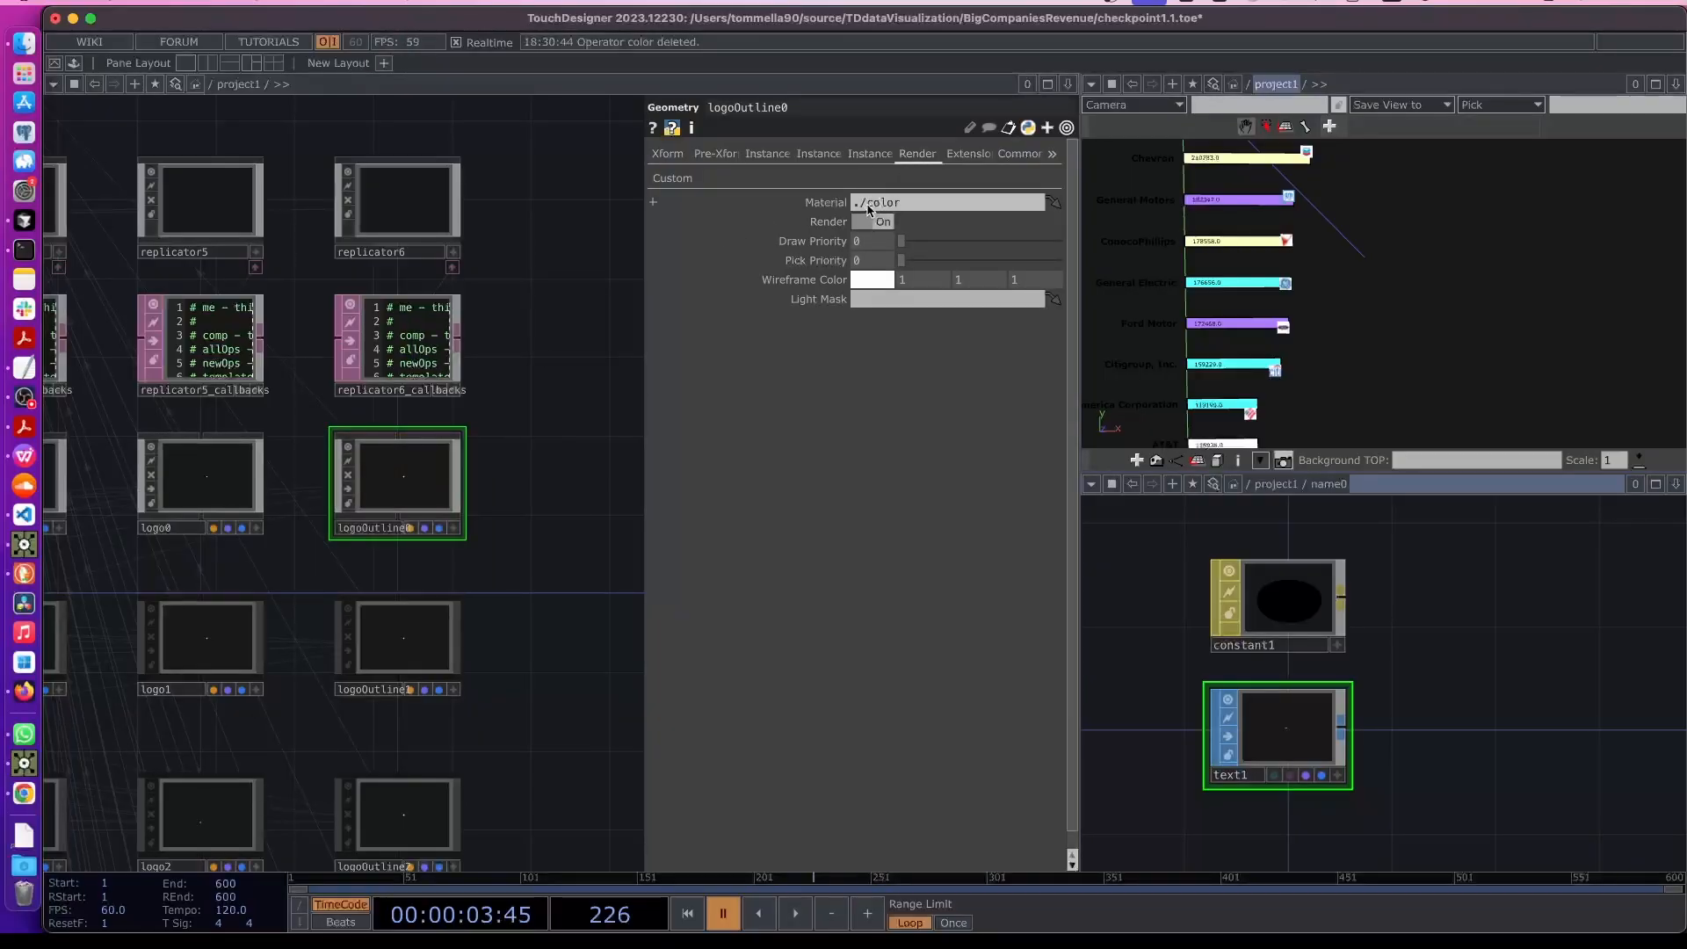
{"action": "left_click", "coordinate": [946, 204]}
{"action": "type", "text": "./line1"}
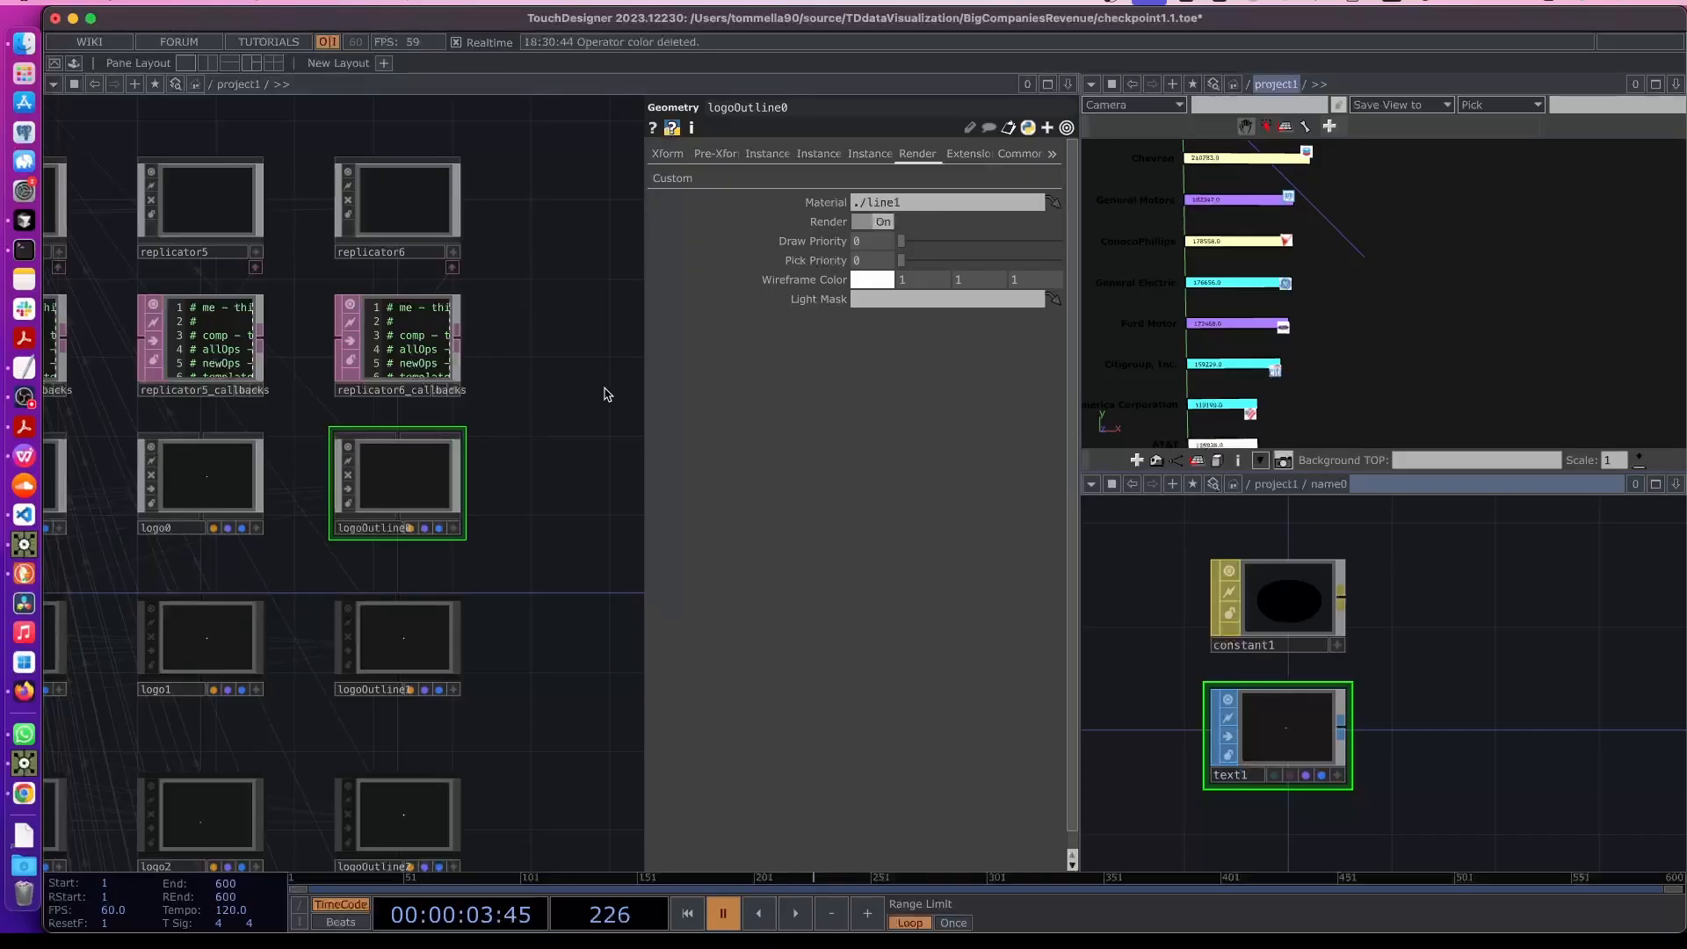
{"action": "type", "text": "p"}
- Open a floating viewer of null3 to inspect the chart with the outlined logos
{"action": "left_click_drag", "start_coordinate": [612, 419], "coordinate": [590, 602]}
{"action": "scroll", "coordinate": [584, 440], "scroll_direction": "down", "scroll_amount": 2}
{"action": "scroll", "coordinate": [431, 286], "scroll_direction": "up", "scroll_amount": 5}
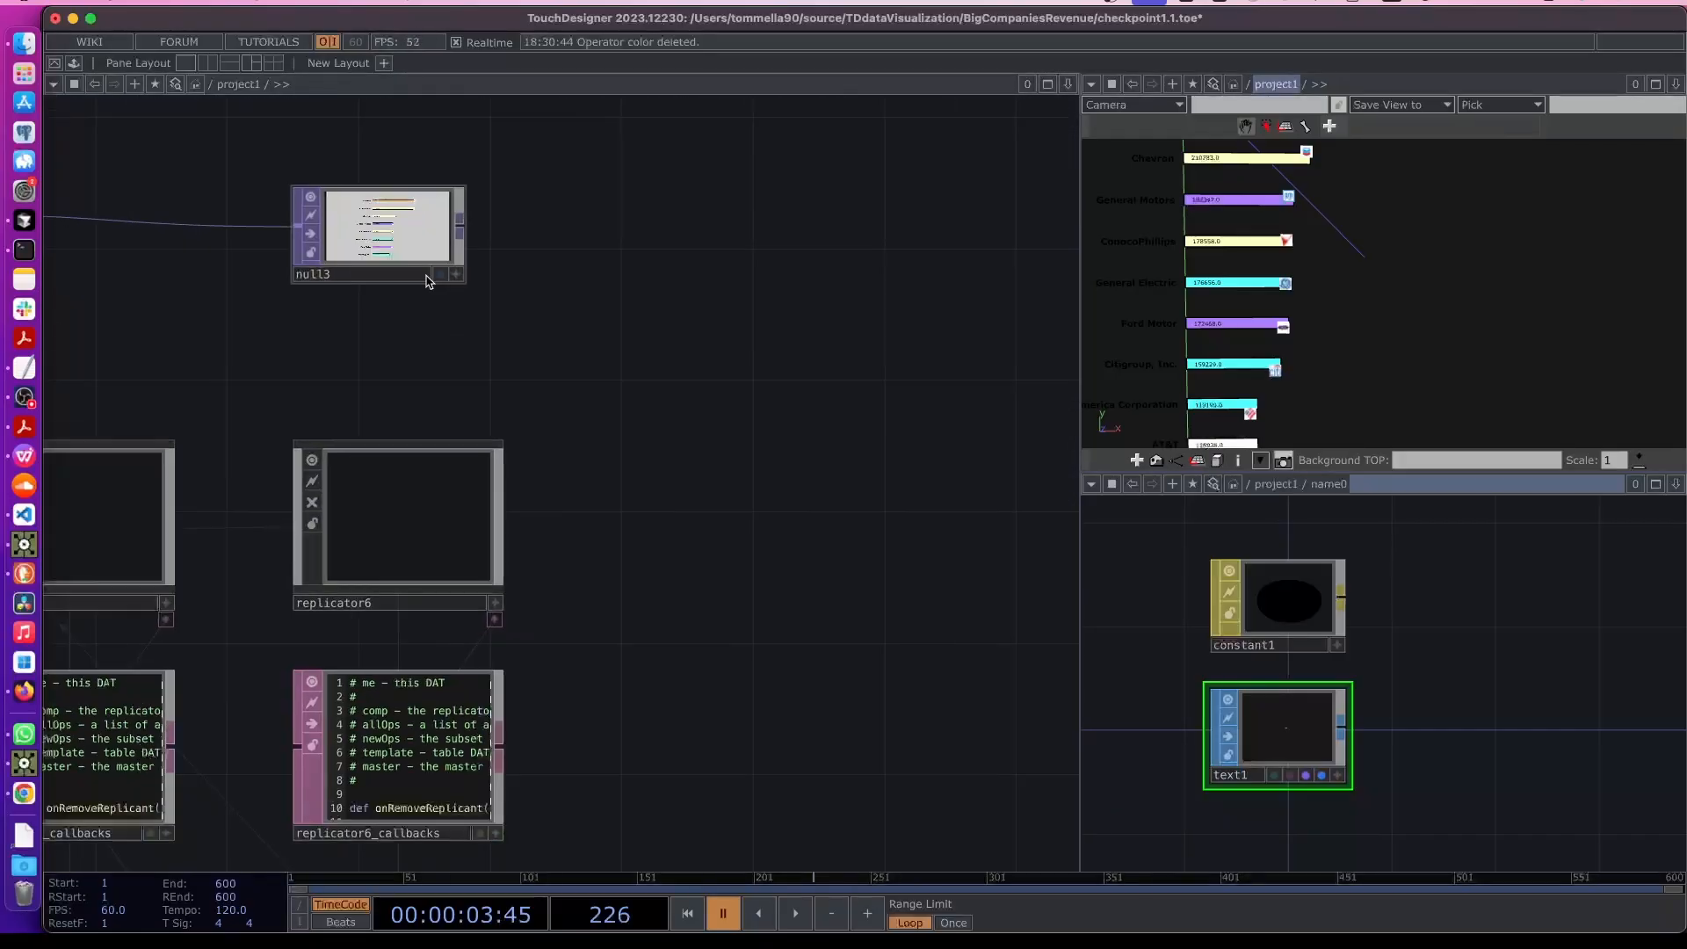
{"action": "scroll", "coordinate": [519, 366], "scroll_direction": "up", "scroll_amount": 5}
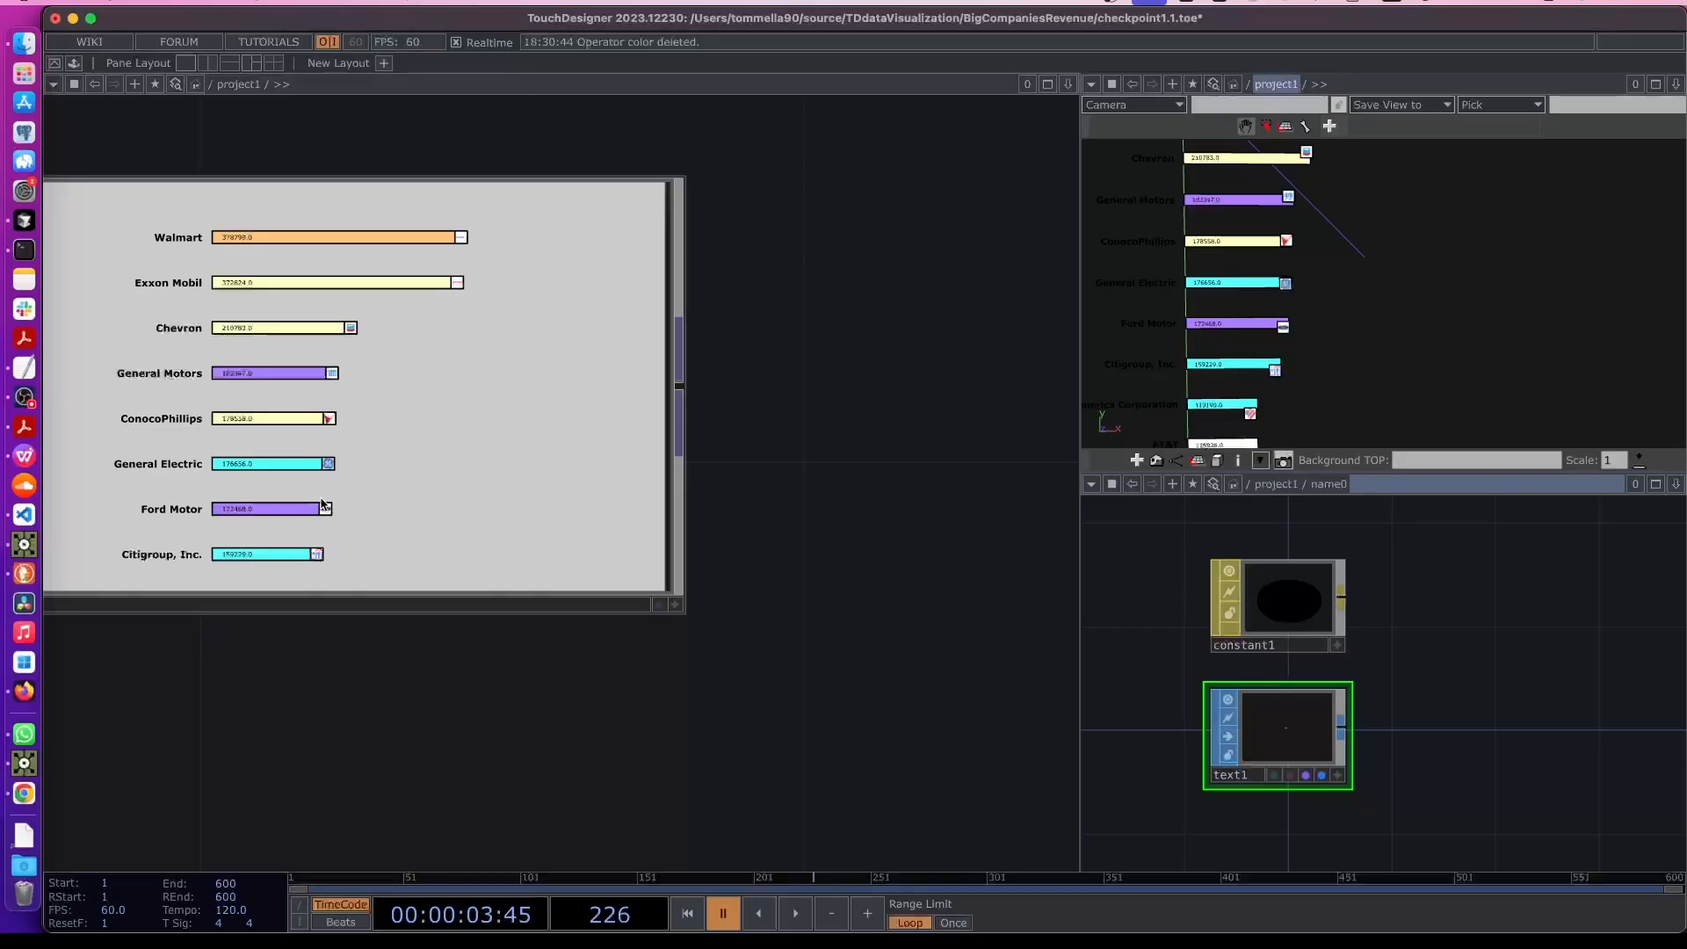
{"action": "right_click", "coordinate": [368, 349]}
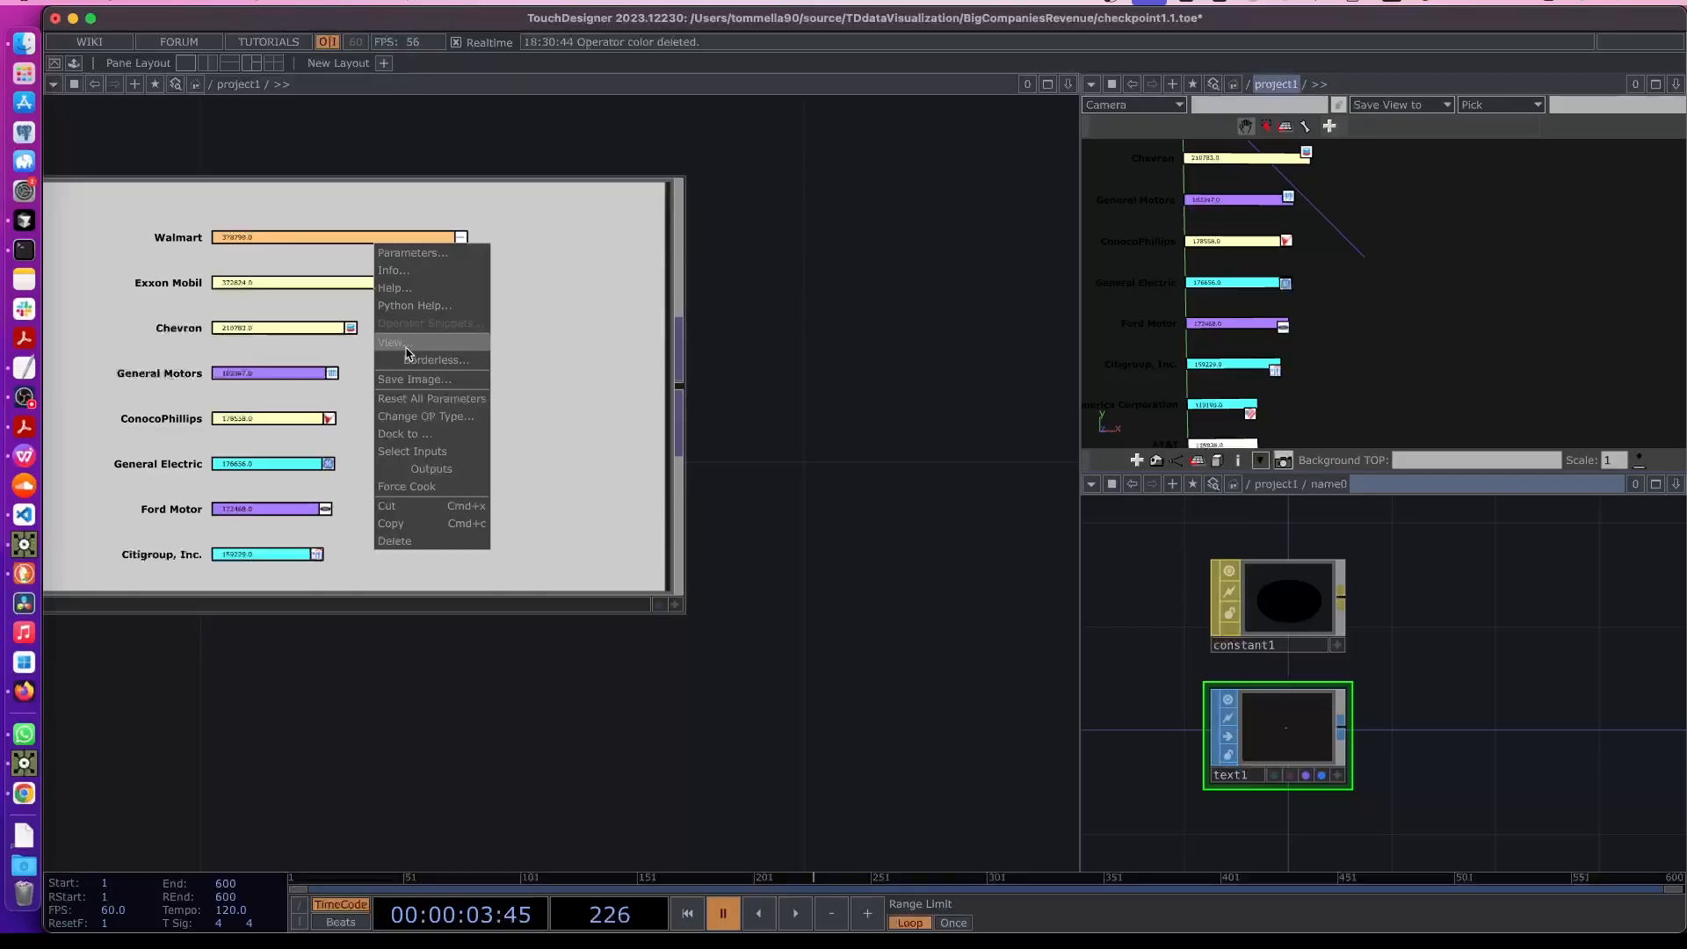
{"action": "left_click", "coordinate": [408, 344]}
{"action": "left_click_drag", "start_coordinate": [533, 37], "coordinate": [679, 63]}
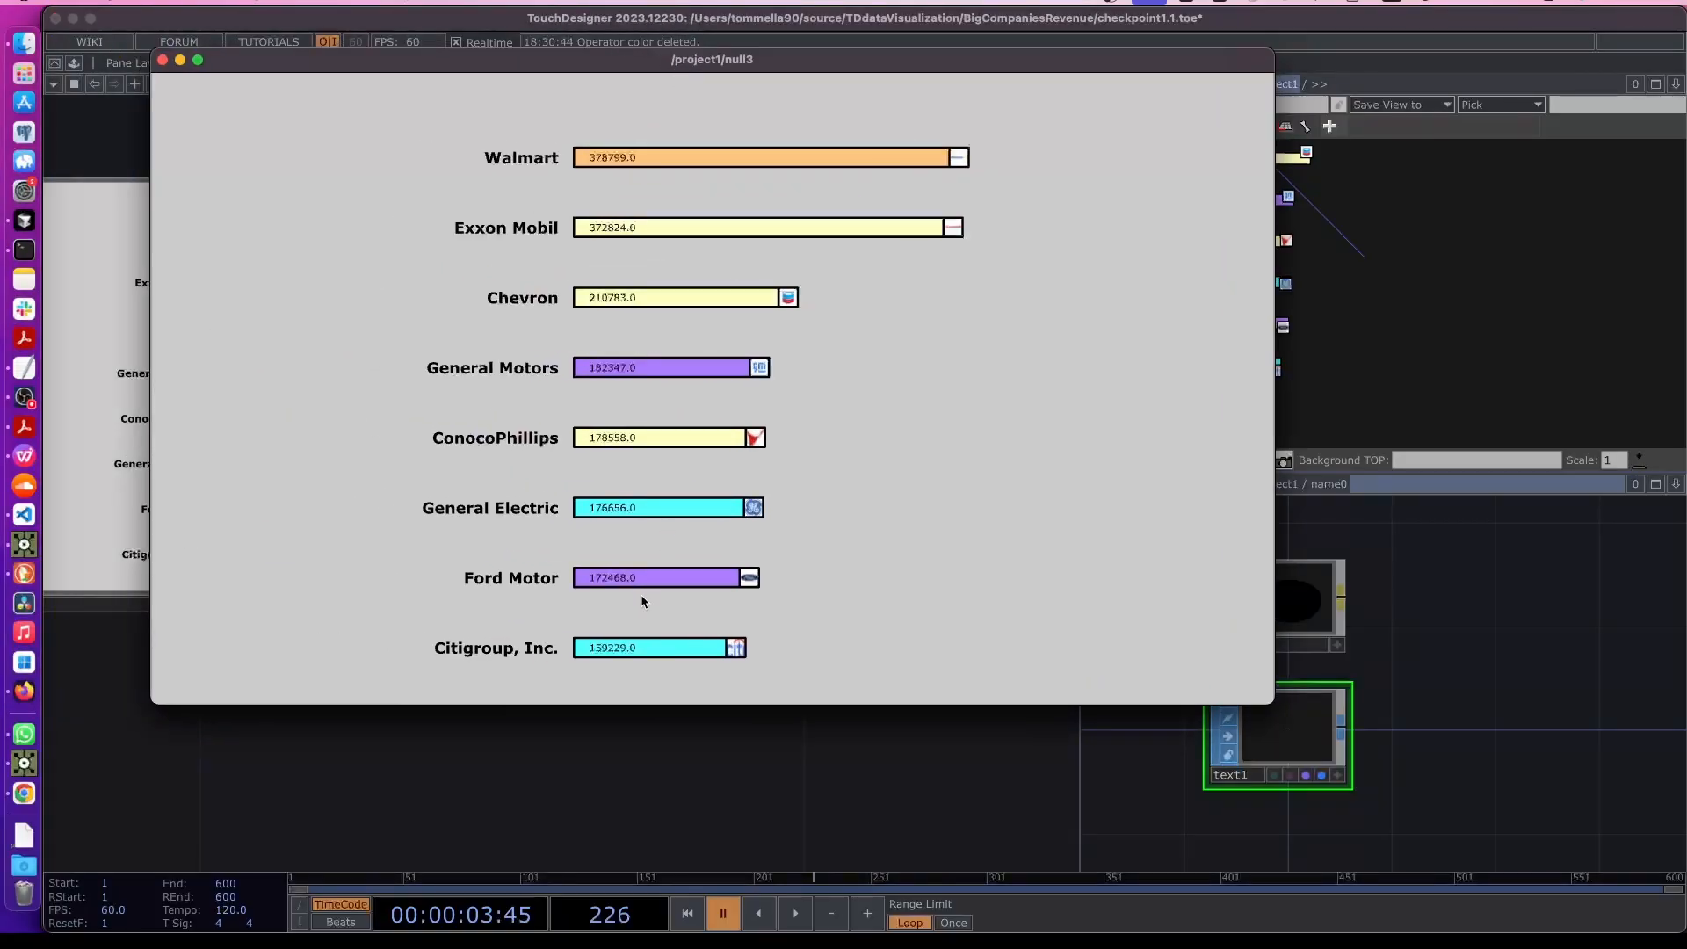
{"action": "scroll", "coordinate": [378, 711], "scroll_direction": "down", "scroll_amount": 5}
{"action": "left_click_drag", "start_coordinate": [314, 745], "coordinate": [548, 660]}
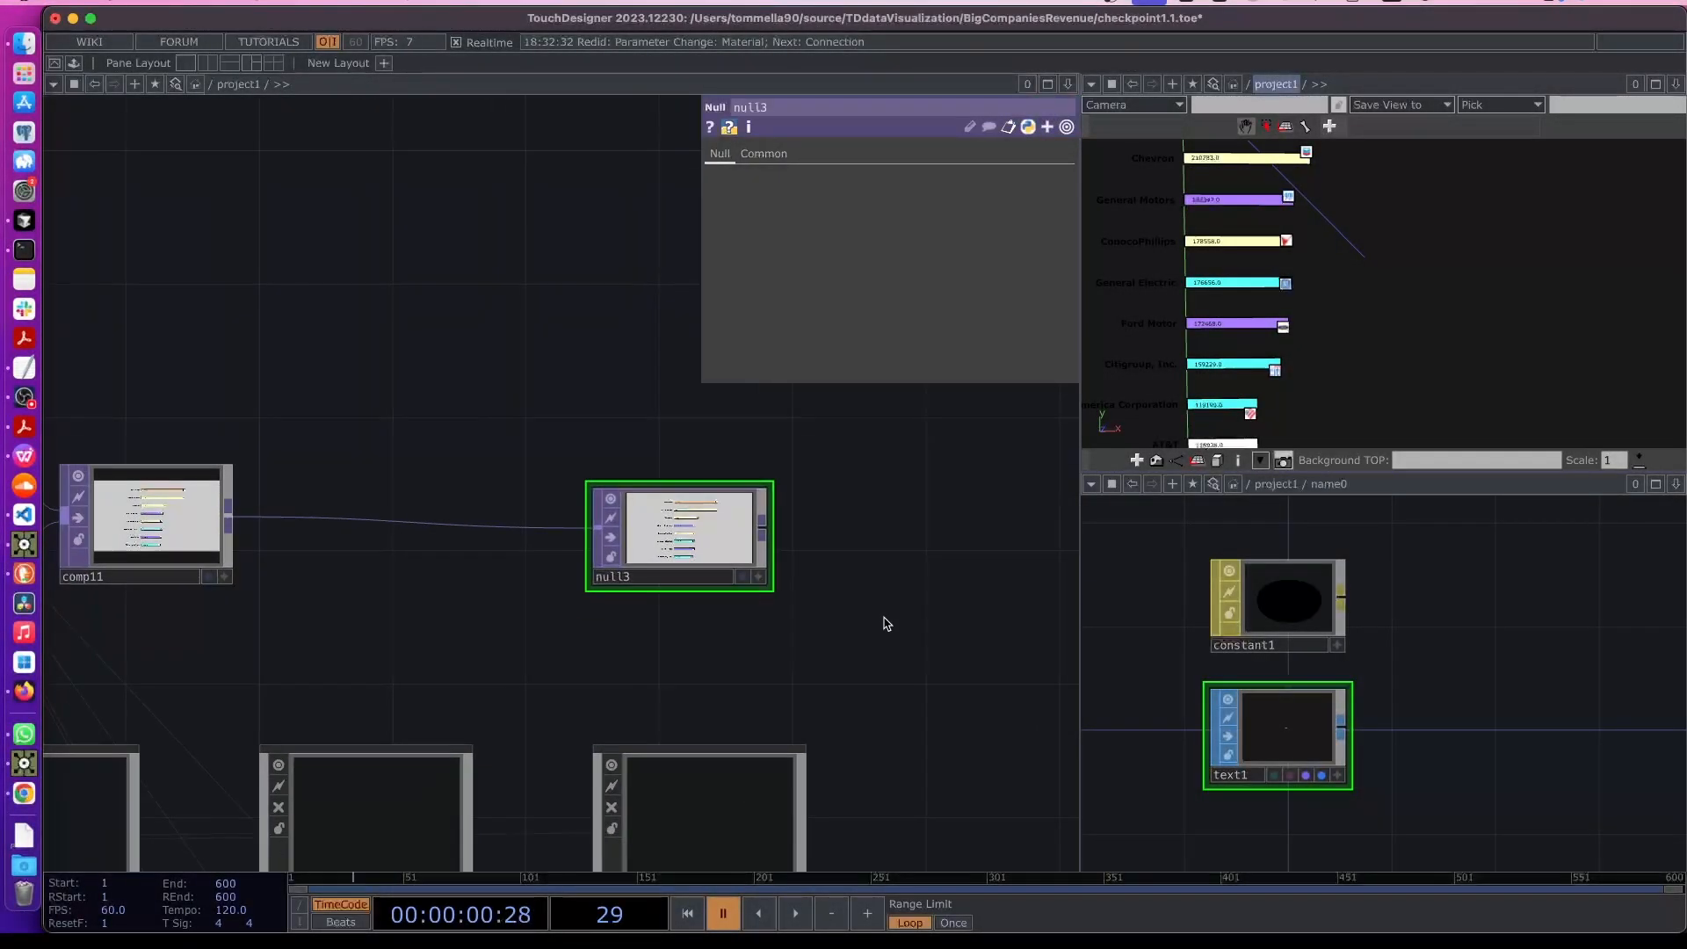
- Reopen null3's floating viewer window and position it over the network
{"action": "right_click", "coordinate": [672, 530]}
{"action": "left_click", "coordinate": [709, 523]}
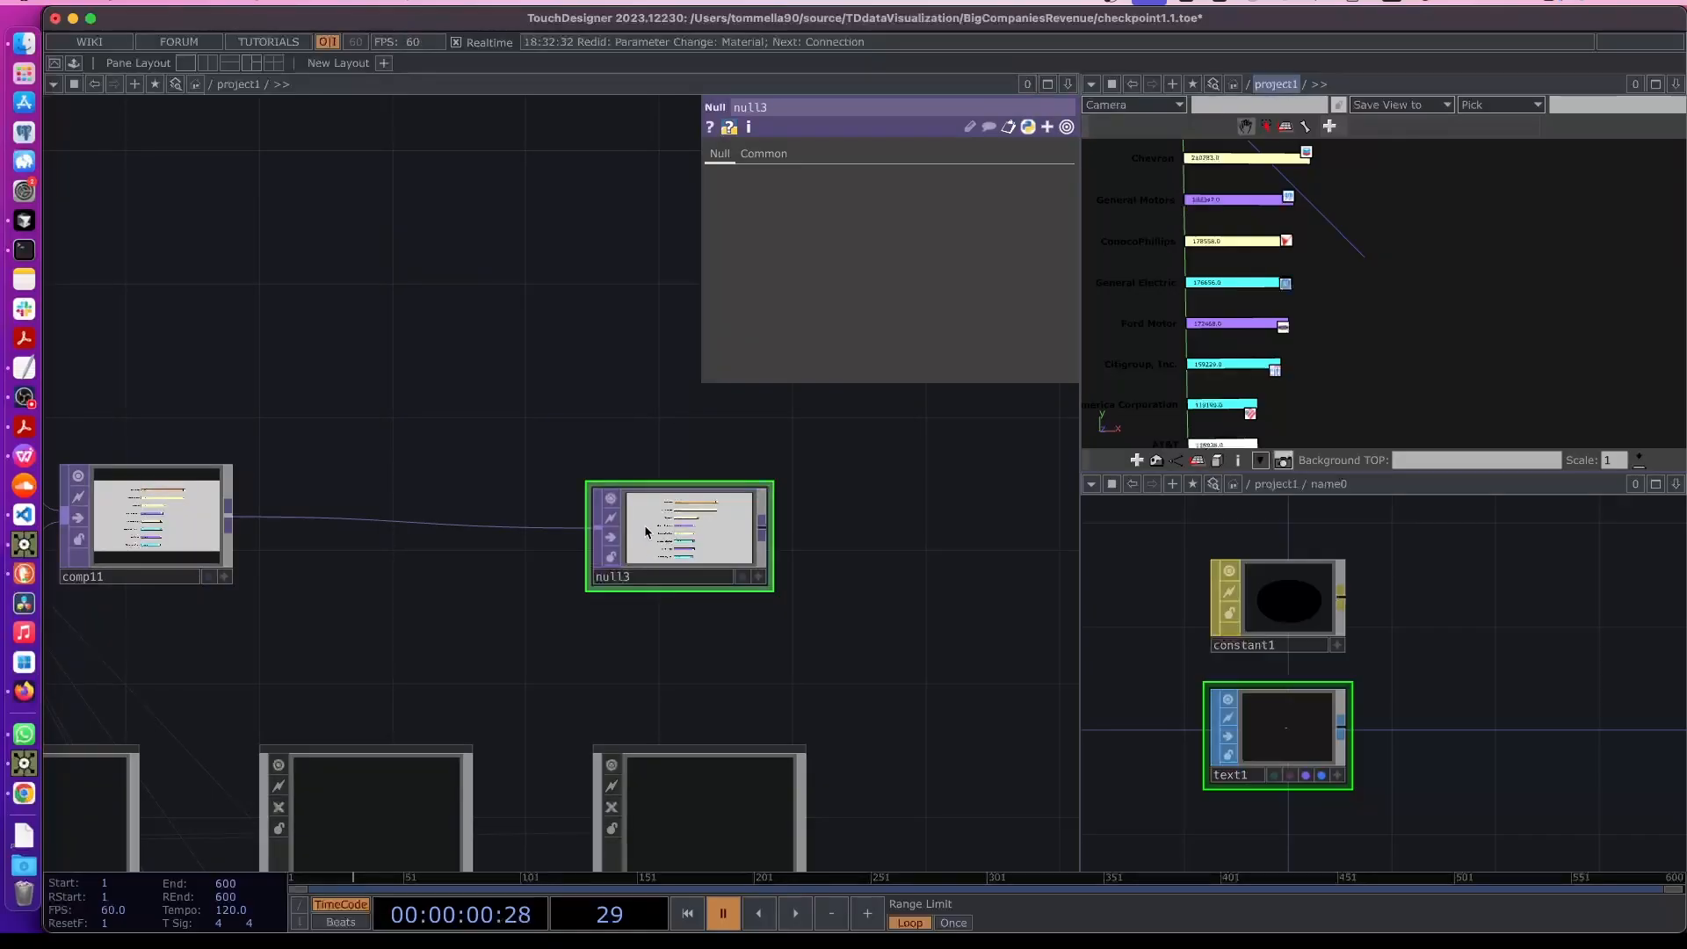
{"action": "scroll", "coordinate": [645, 524], "scroll_direction": "down", "scroll_amount": 1}
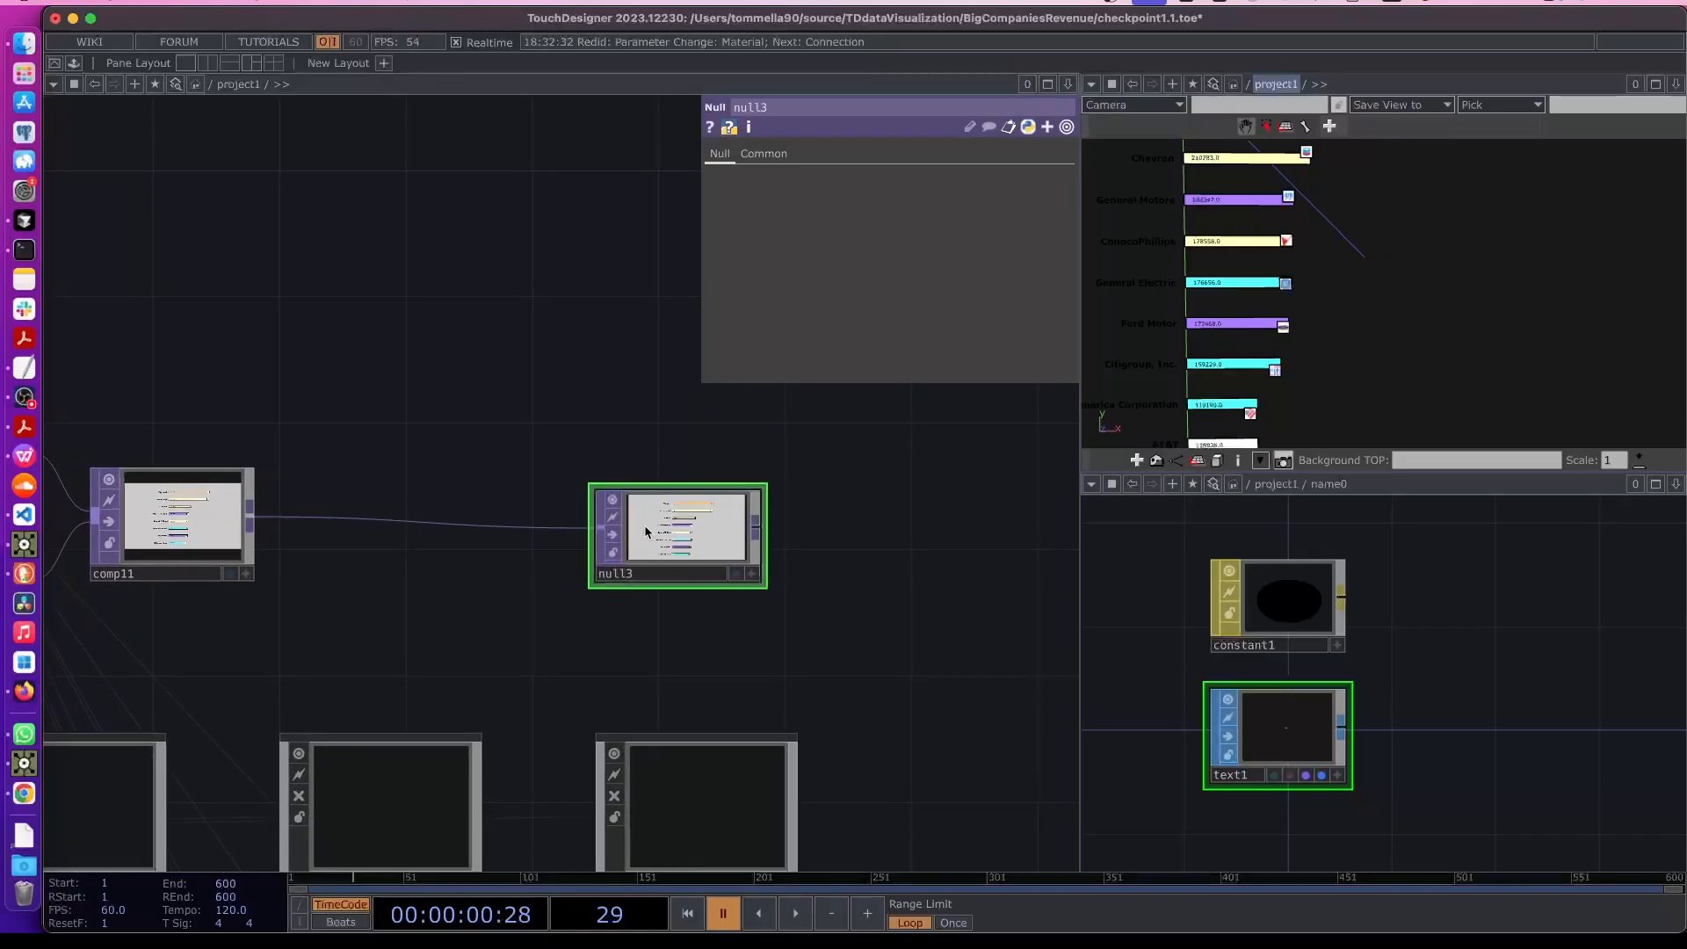
{"action": "right_click", "coordinate": [690, 524]}
{"action": "left_click", "coordinate": [713, 516]}
{"action": "right_click", "coordinate": [718, 521]}
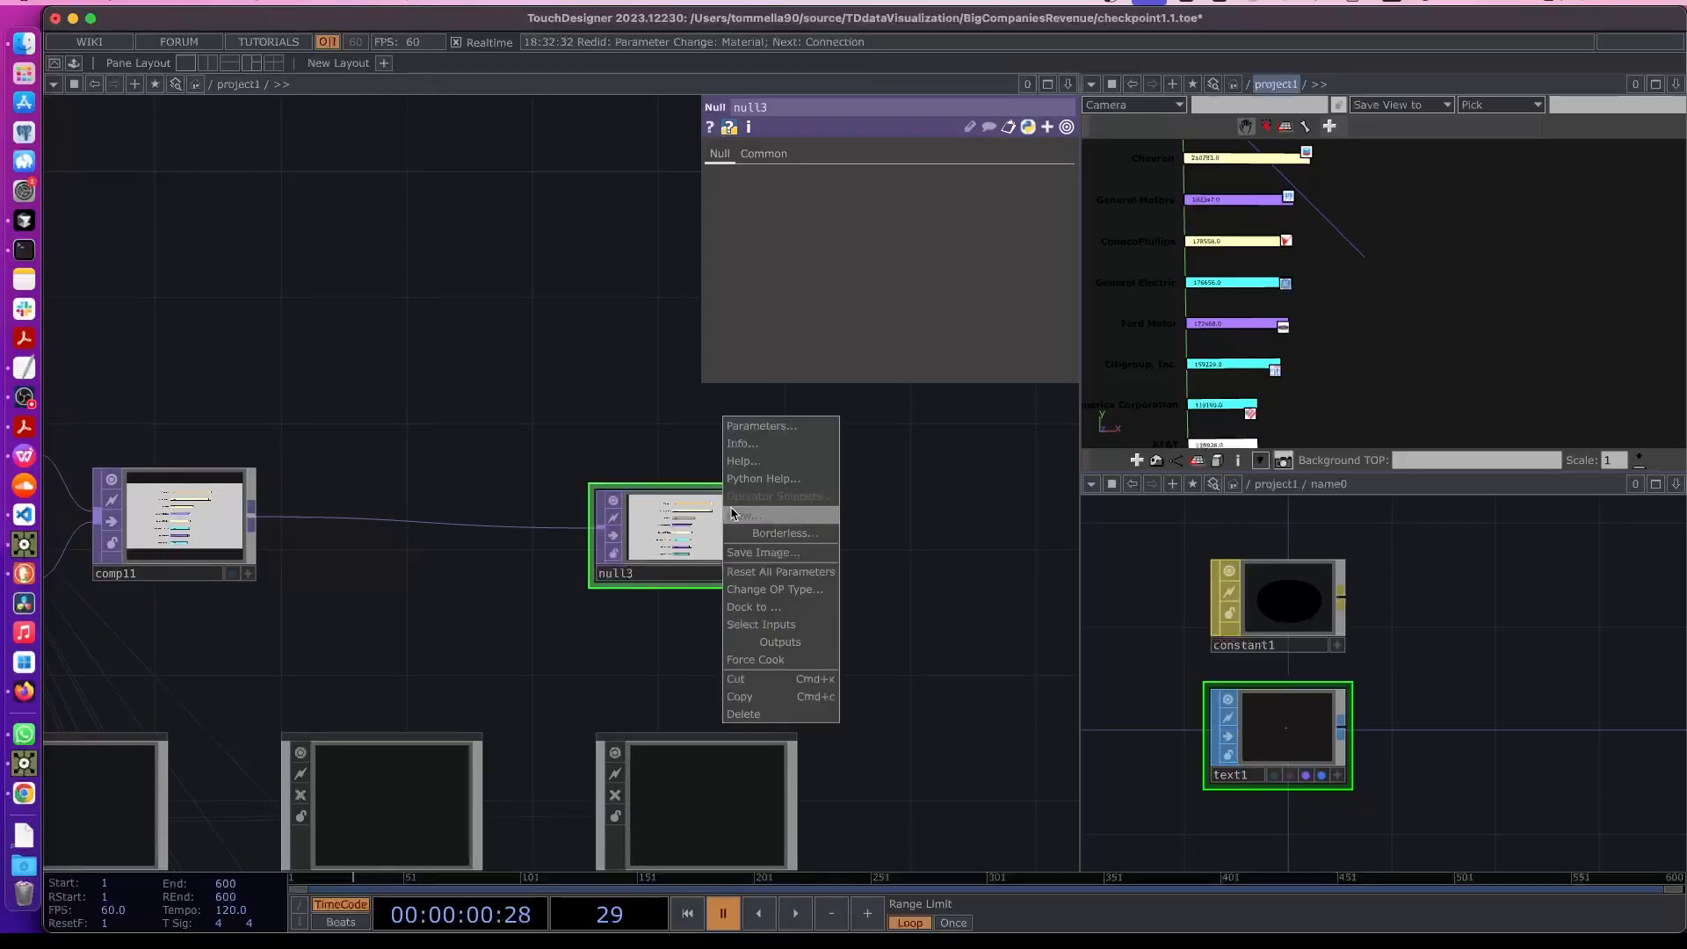
{"action": "left_click", "coordinate": [729, 516]}
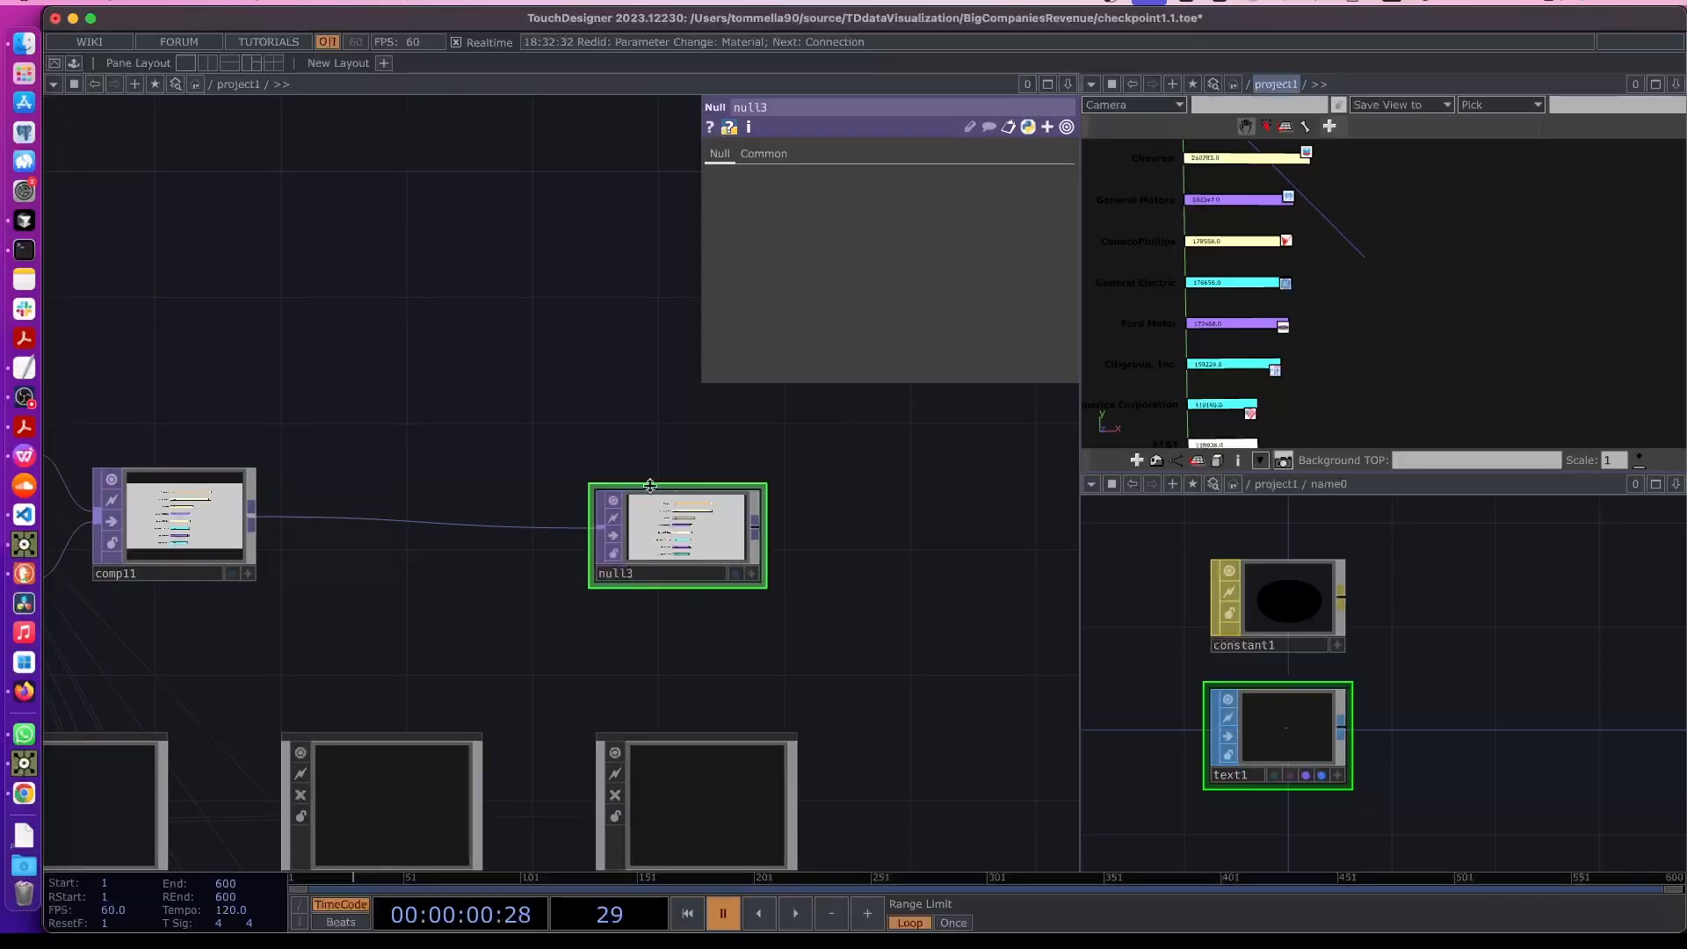
{"action": "right_click", "coordinate": [25, 553]}
{"action": "left_click", "coordinate": [138, 738]}
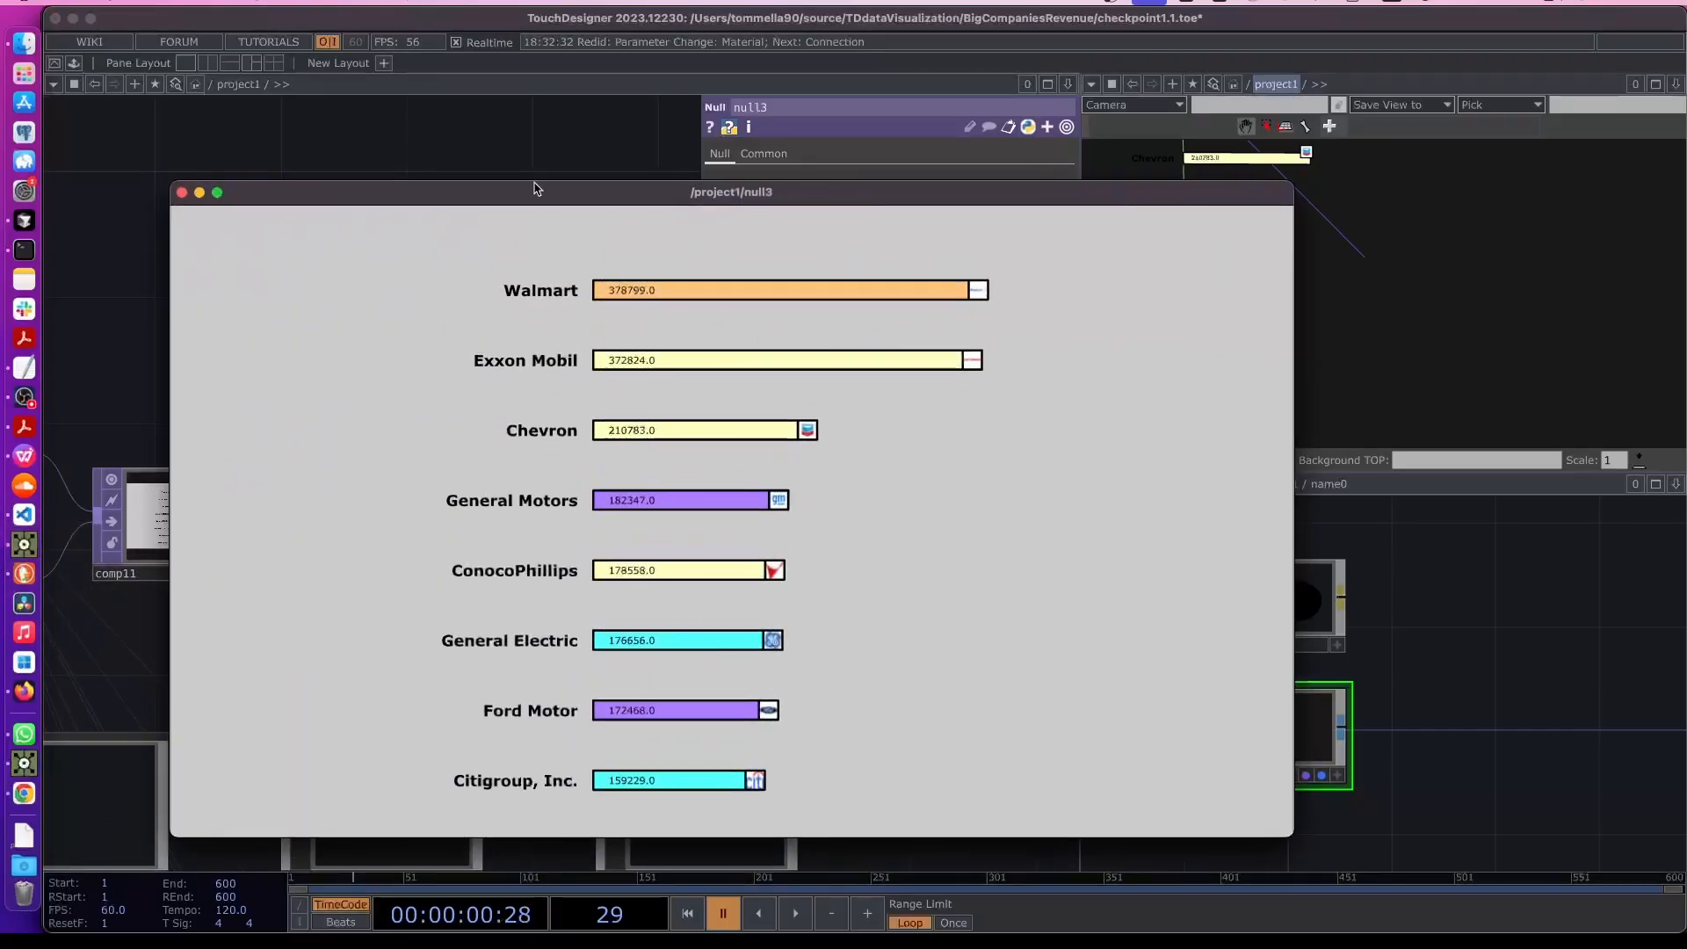
{"action": "left_click_drag", "start_coordinate": [536, 188], "coordinate": [834, 84]}
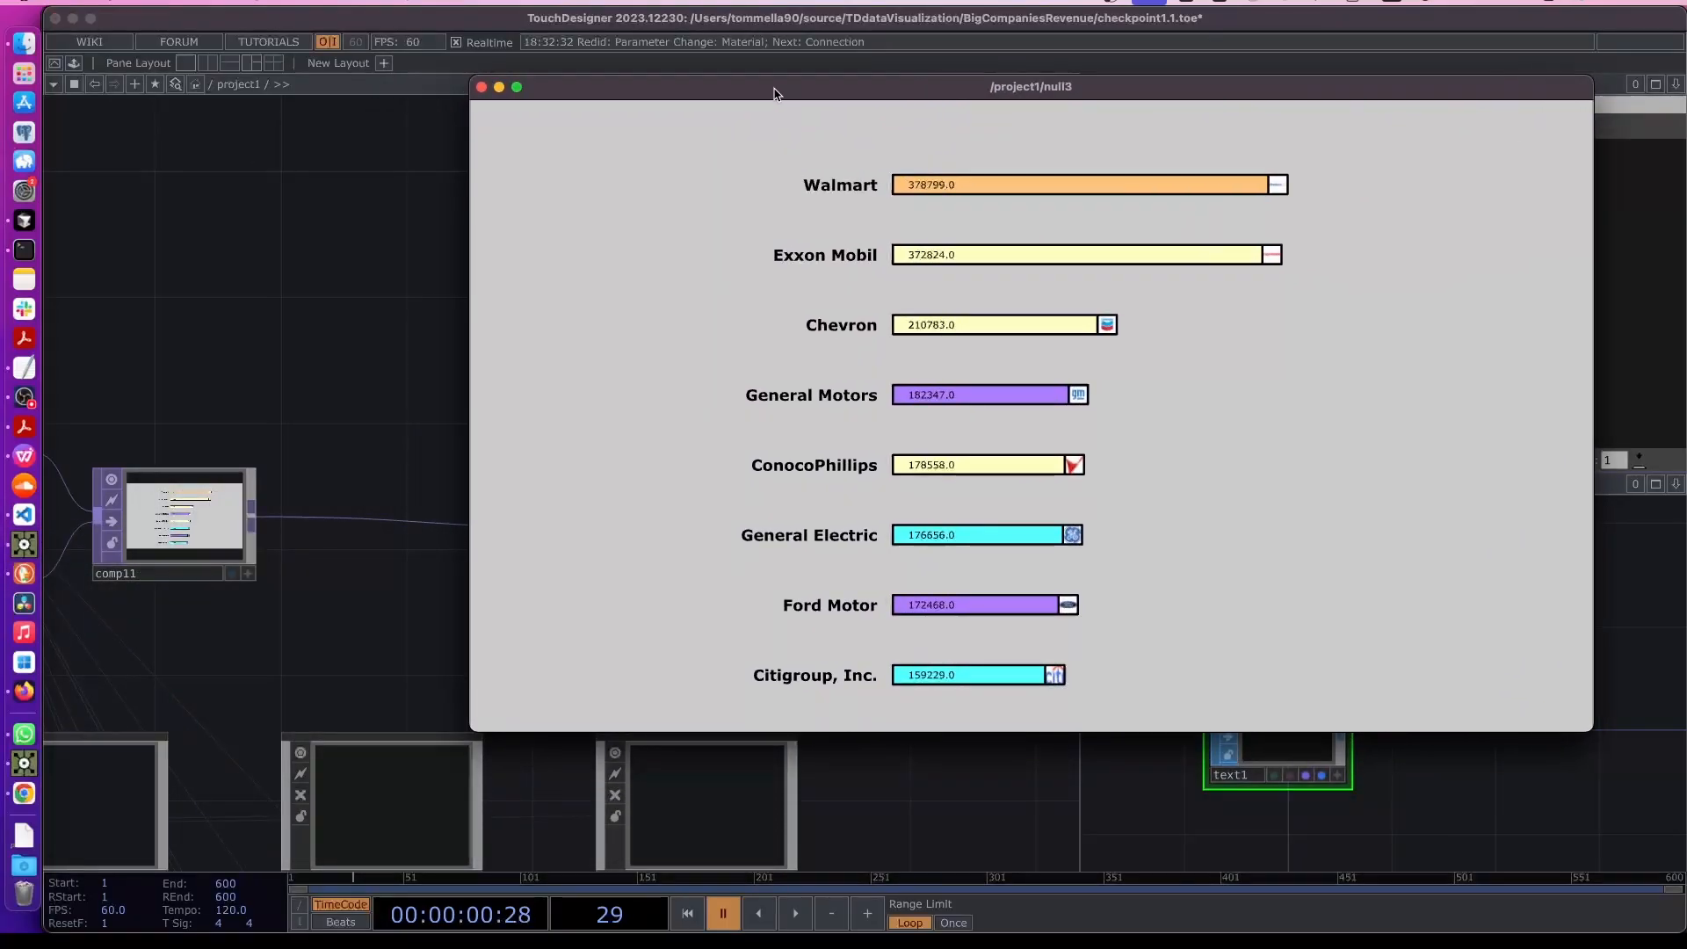
- Connect lfo1's output into math1 to animate the year, and start timeline playback
{"action": "left_click_drag", "start_coordinate": [261, 423], "coordinate": [617, 385]}
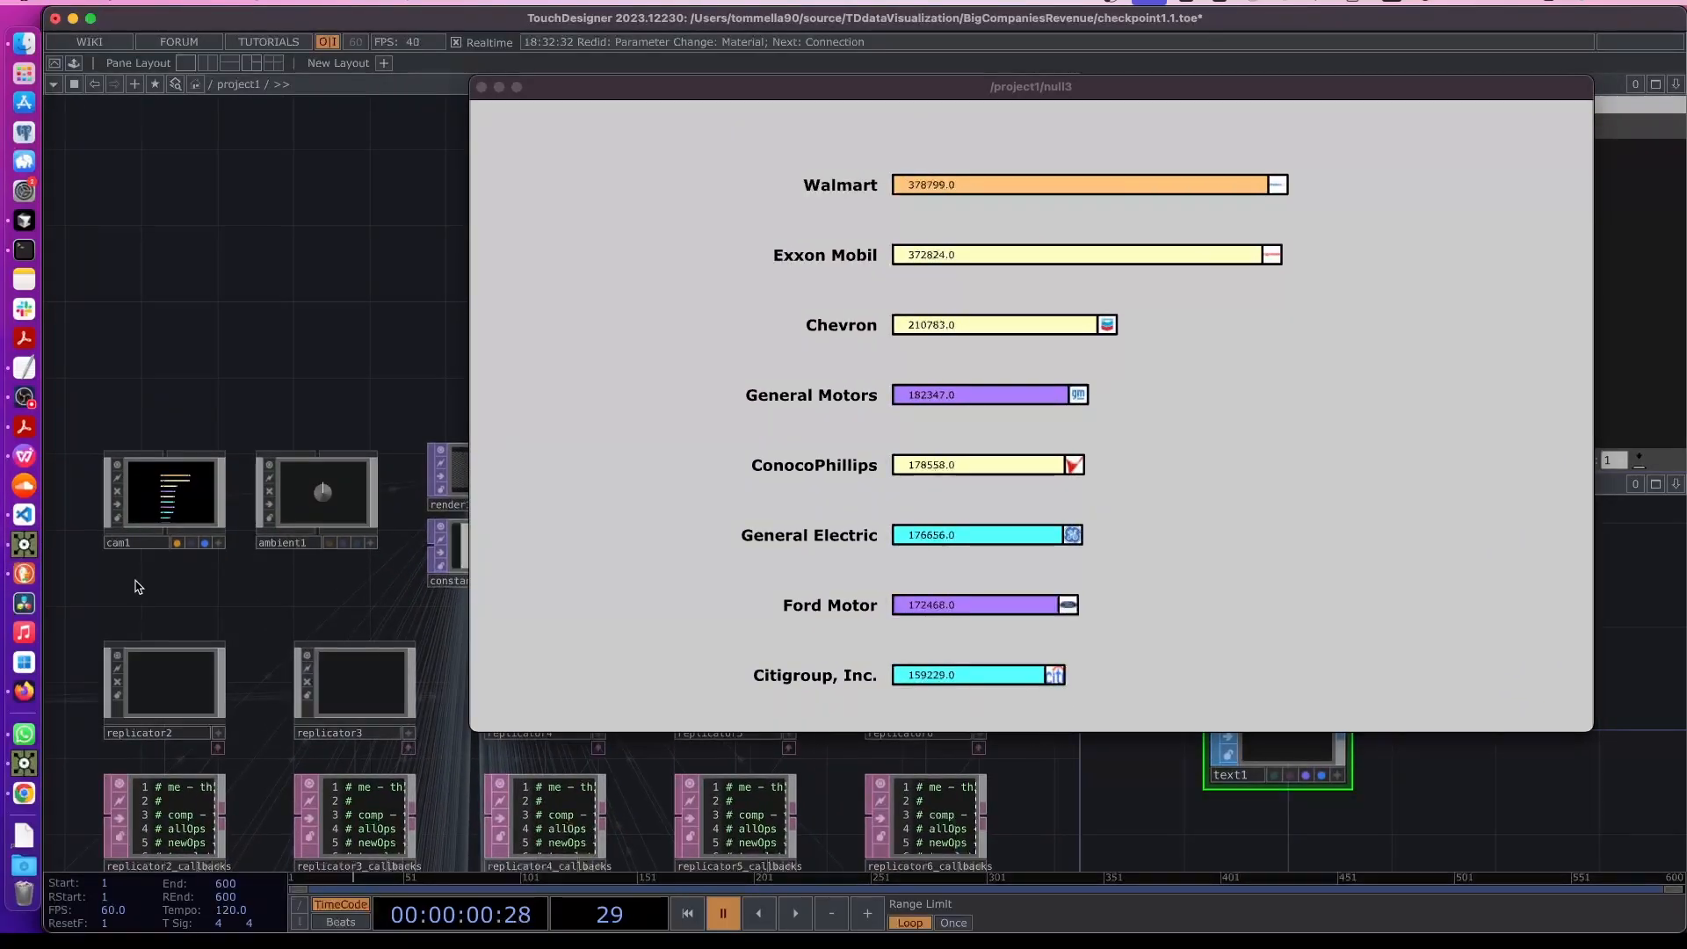
{"action": "left_click_drag", "start_coordinate": [139, 586], "coordinate": [465, 555]}
{"action": "left_click_drag", "start_coordinate": [311, 515], "coordinate": [388, 494]}
{"action": "left_click_drag", "start_coordinate": [92, 741], "coordinate": [268, 685]}
{"action": "scroll", "coordinate": [219, 685], "scroll_direction": "down", "scroll_amount": 1}
{"action": "scroll", "coordinate": [222, 579], "scroll_direction": "down", "scroll_amount": 3}
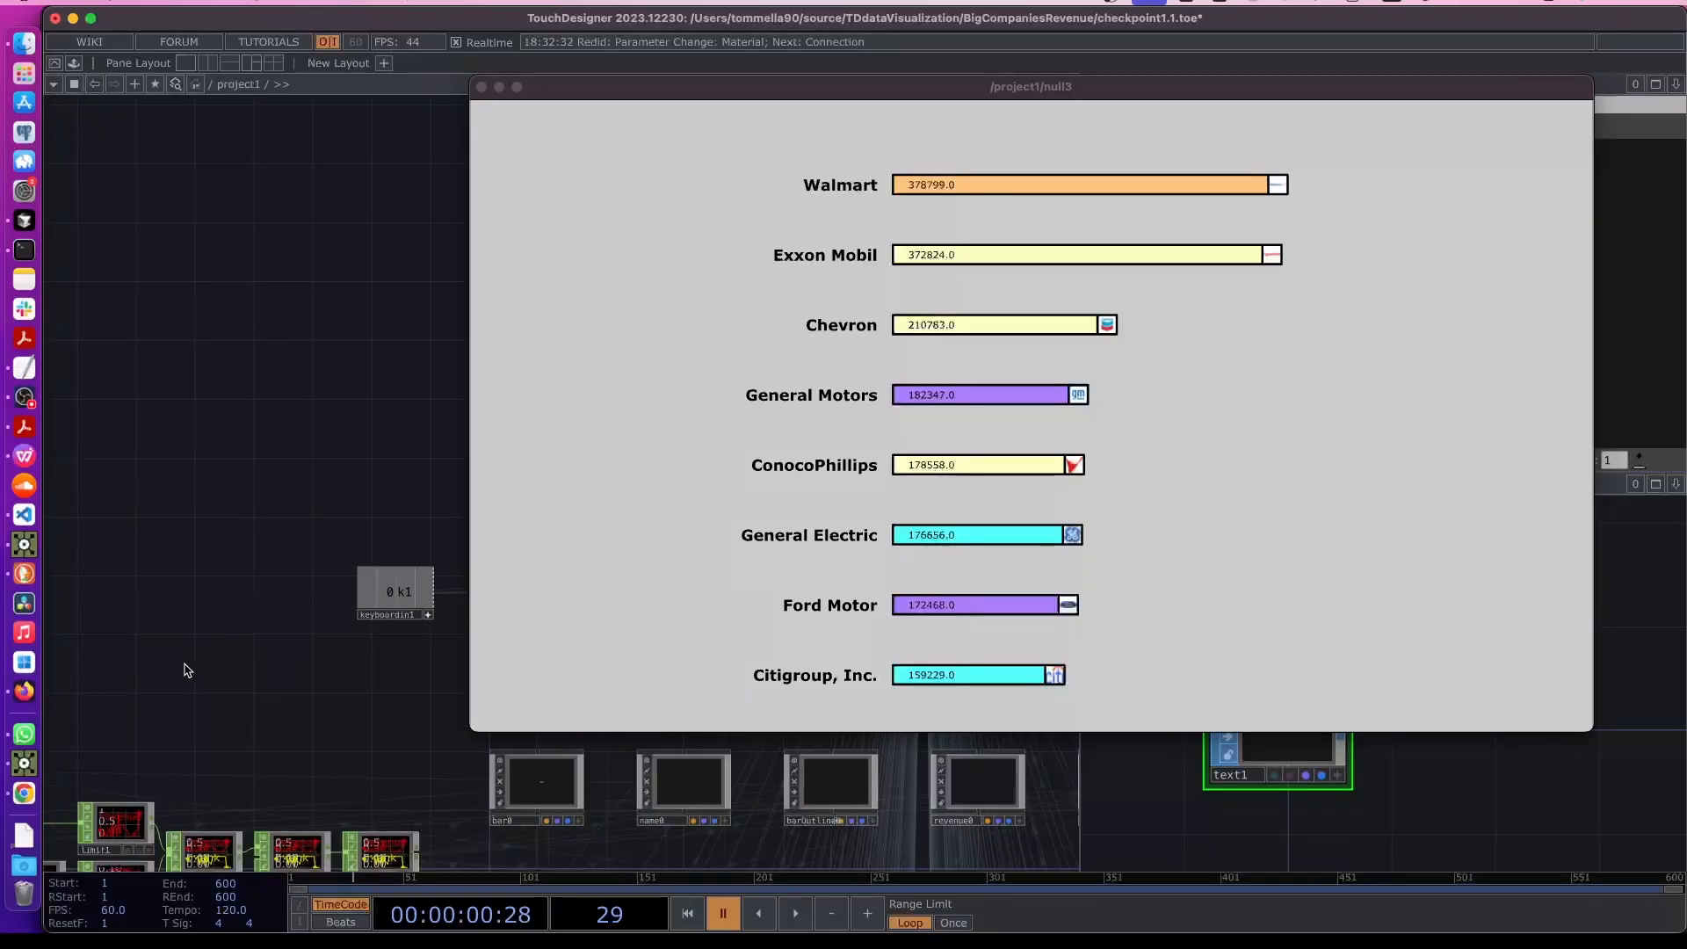
{"action": "left_click_drag", "start_coordinate": [158, 703], "coordinate": [325, 615]}
{"action": "left_click_drag", "start_coordinate": [101, 654], "coordinate": [282, 565]}
{"action": "left_click_drag", "start_coordinate": [366, 445], "coordinate": [612, 397]}
{"action": "left_click_drag", "start_coordinate": [220, 387], "coordinate": [373, 396]}
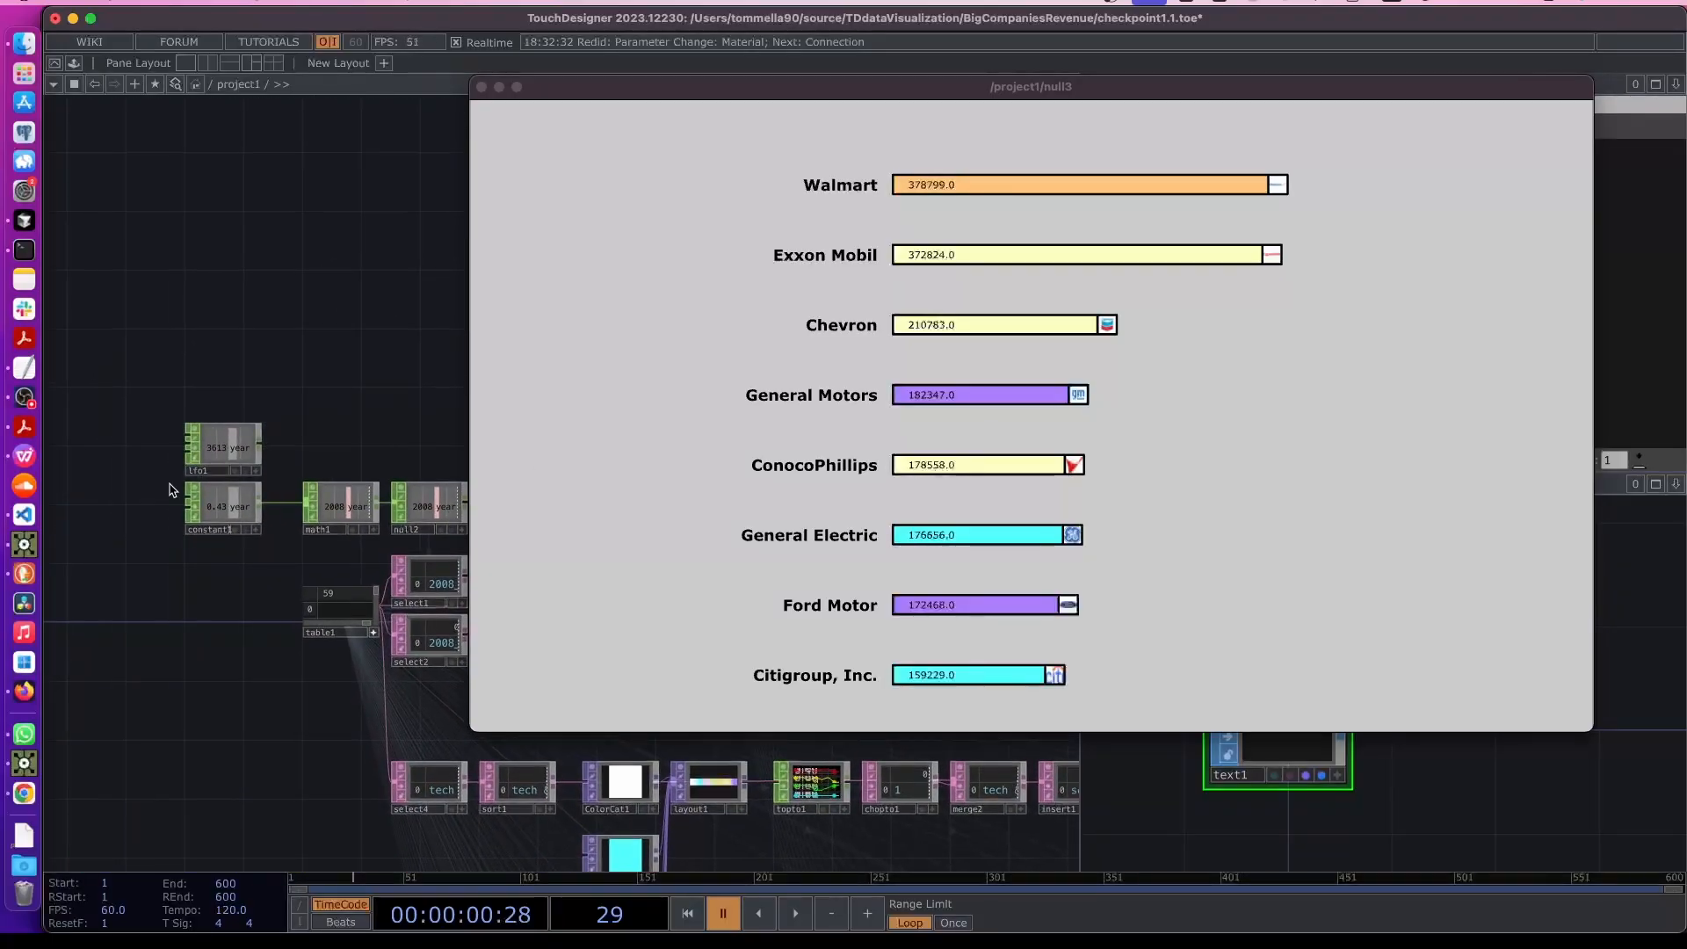
{"action": "scroll", "coordinate": [173, 492], "scroll_direction": "up", "scroll_amount": 5}
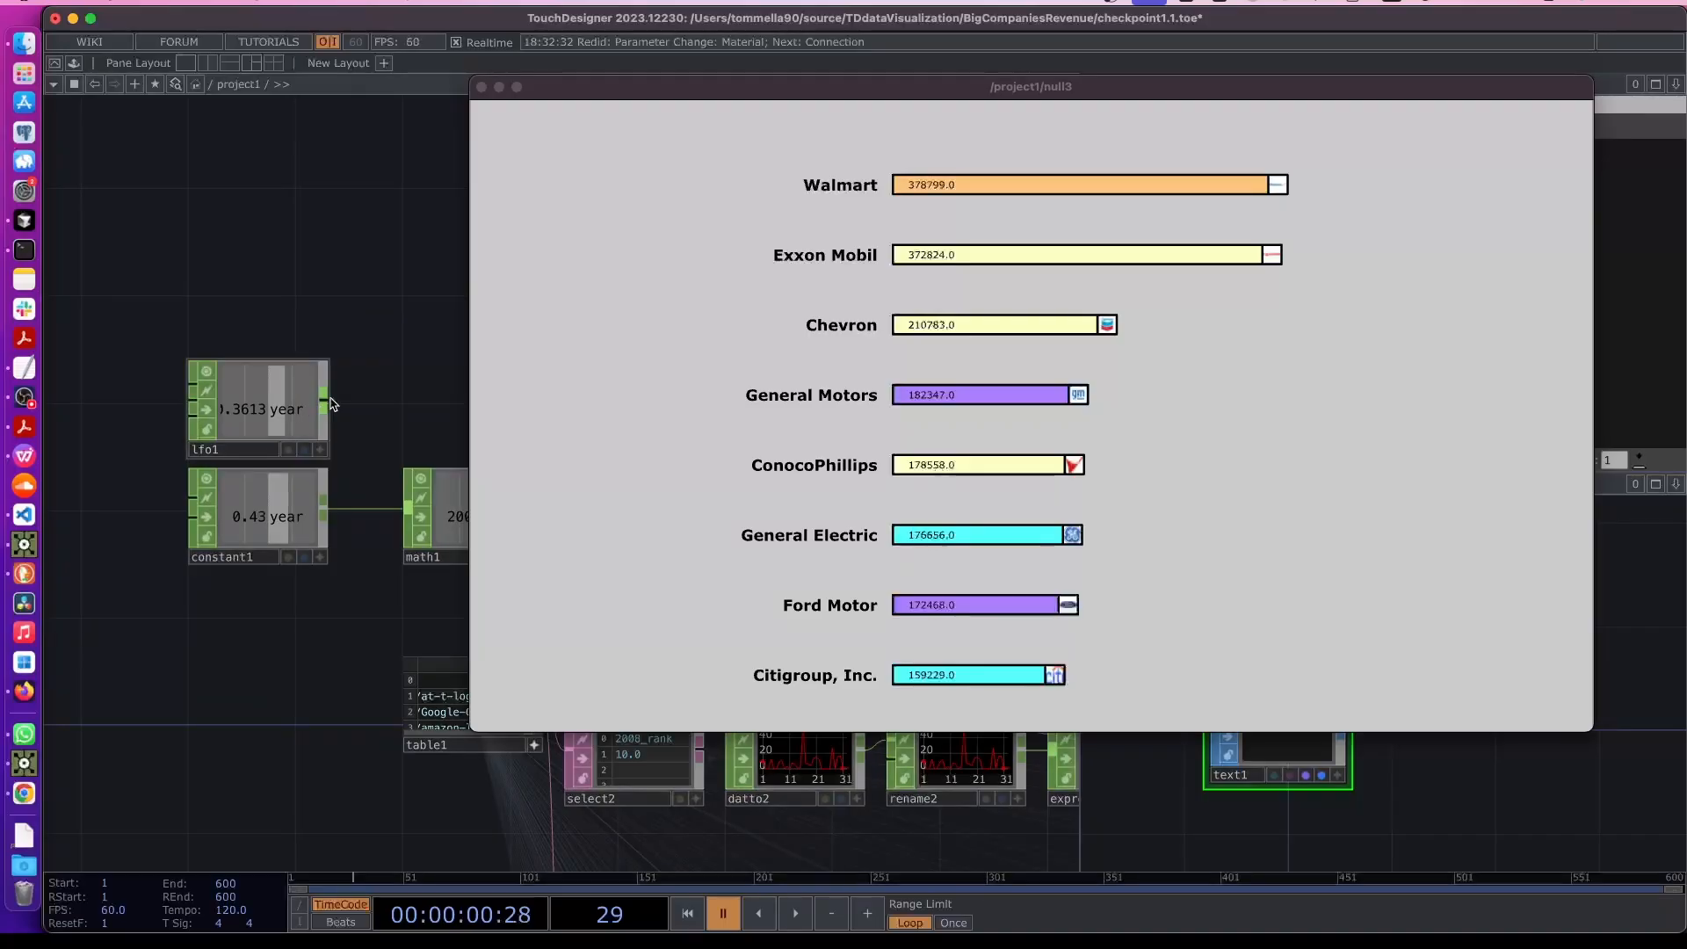
{"action": "left_click_drag", "start_coordinate": [317, 437], "coordinate": [279, 549]}
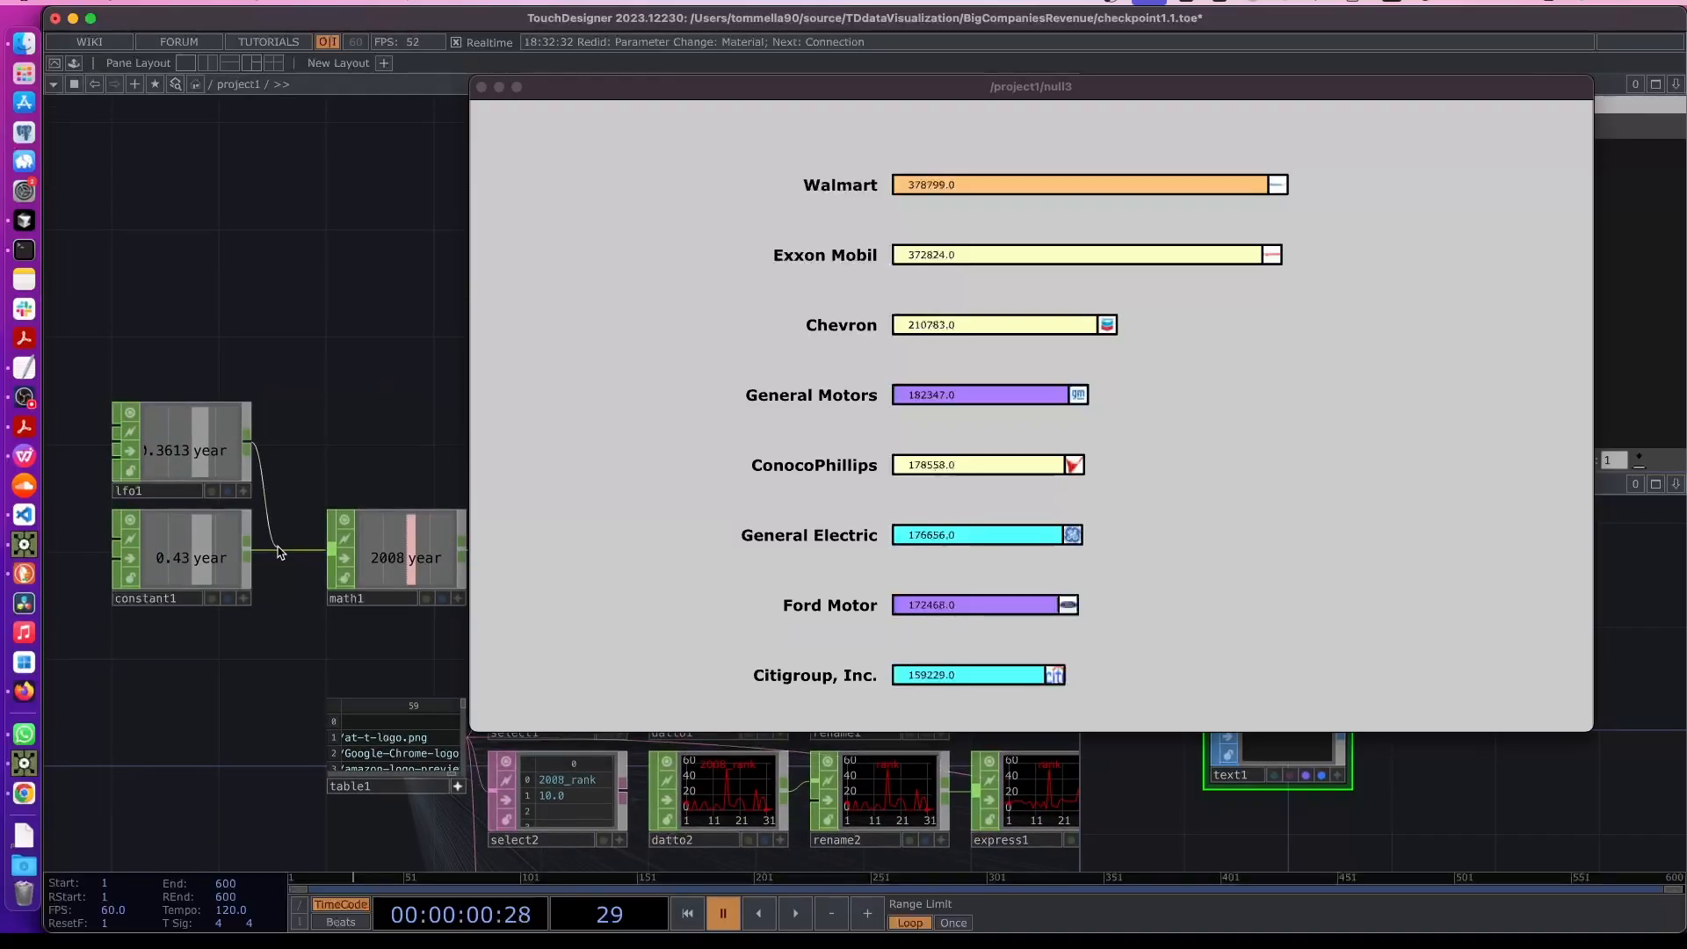
{"action": "left_click", "coordinate": [369, 564]}
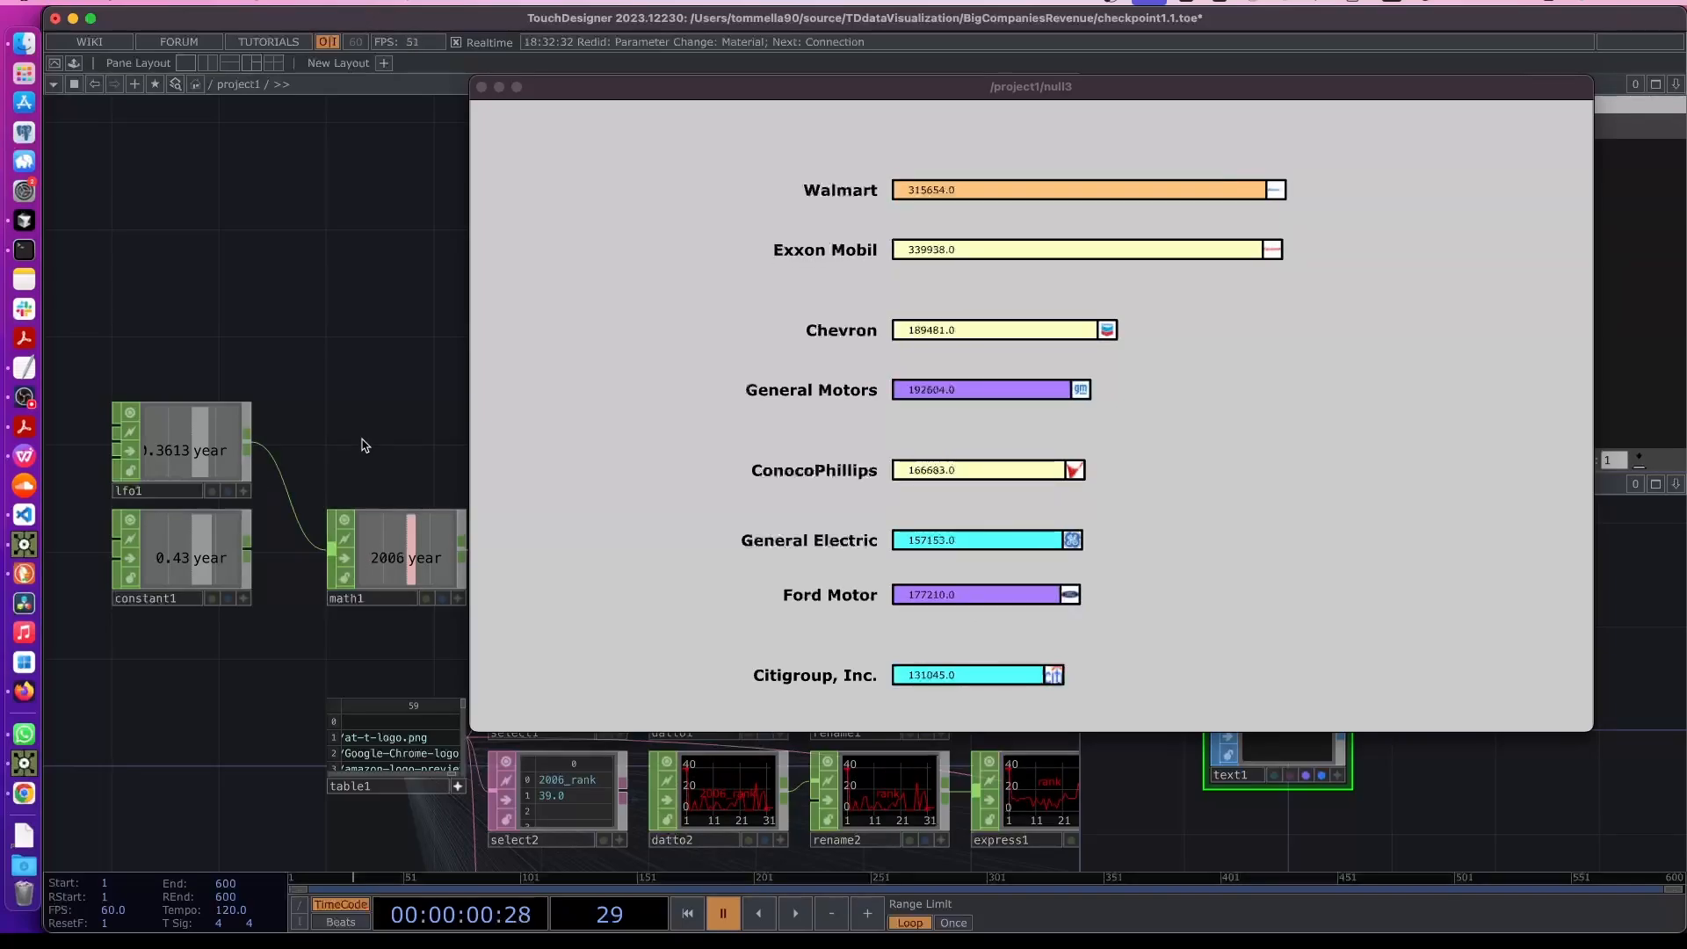
{"action": "left_click", "coordinate": [796, 915]}
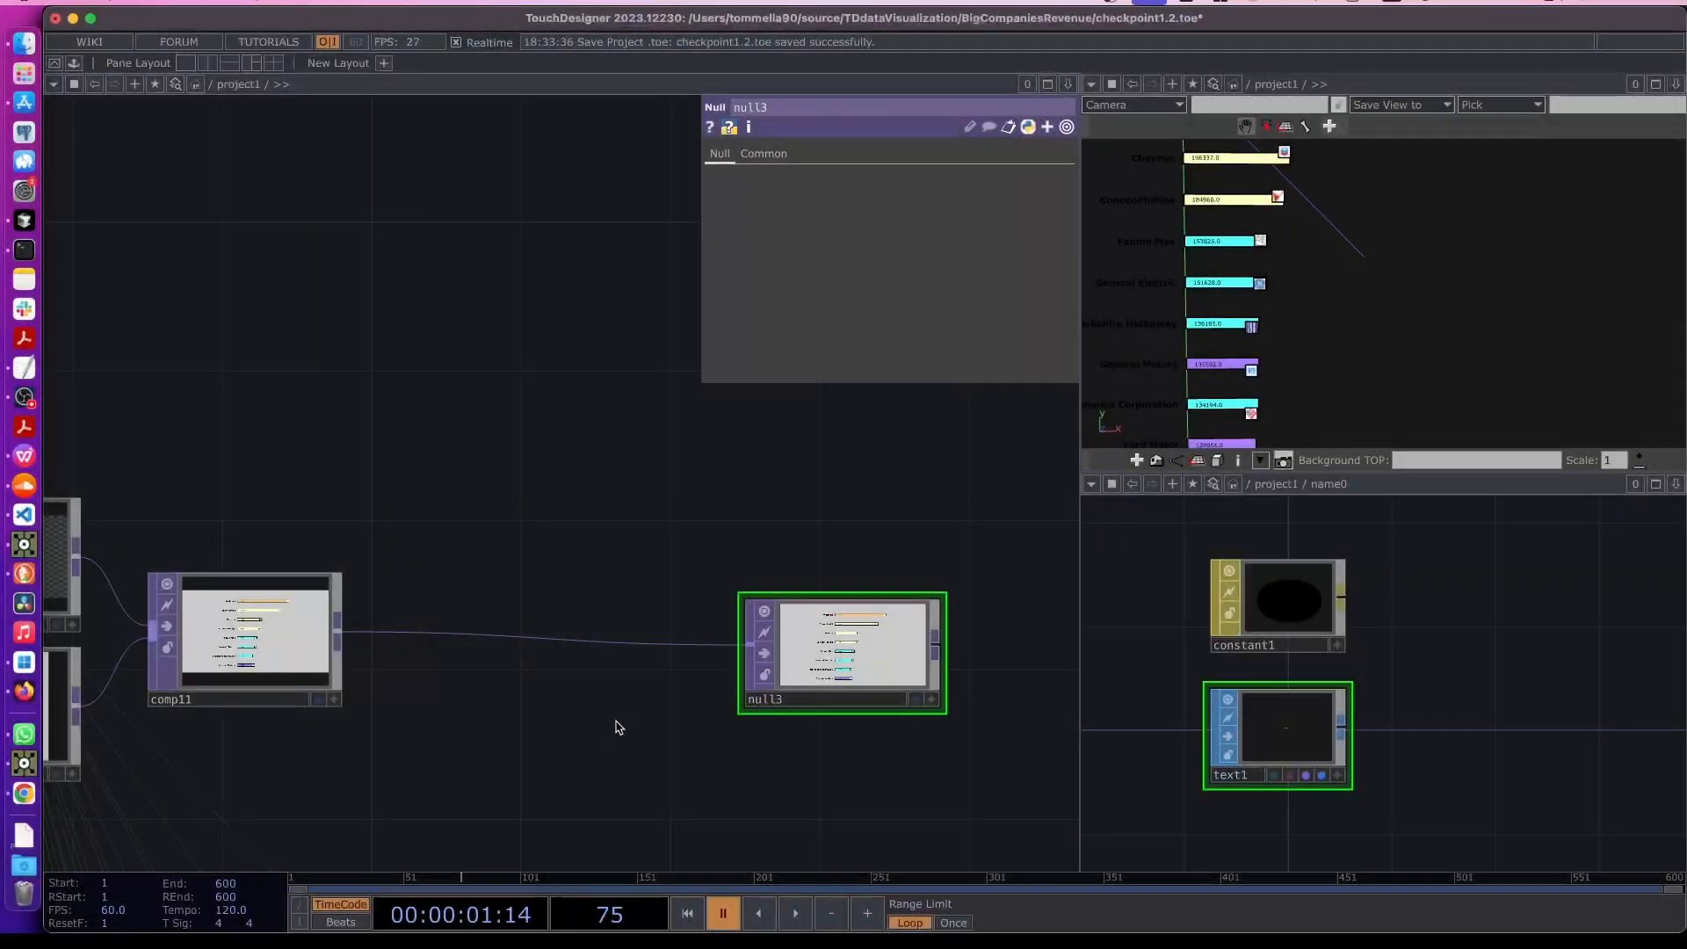
- Inspect the animated chart in null3's node viewer and survey the network
{"action": "scroll", "coordinate": [879, 692], "scroll_direction": "up", "scroll_amount": 3}
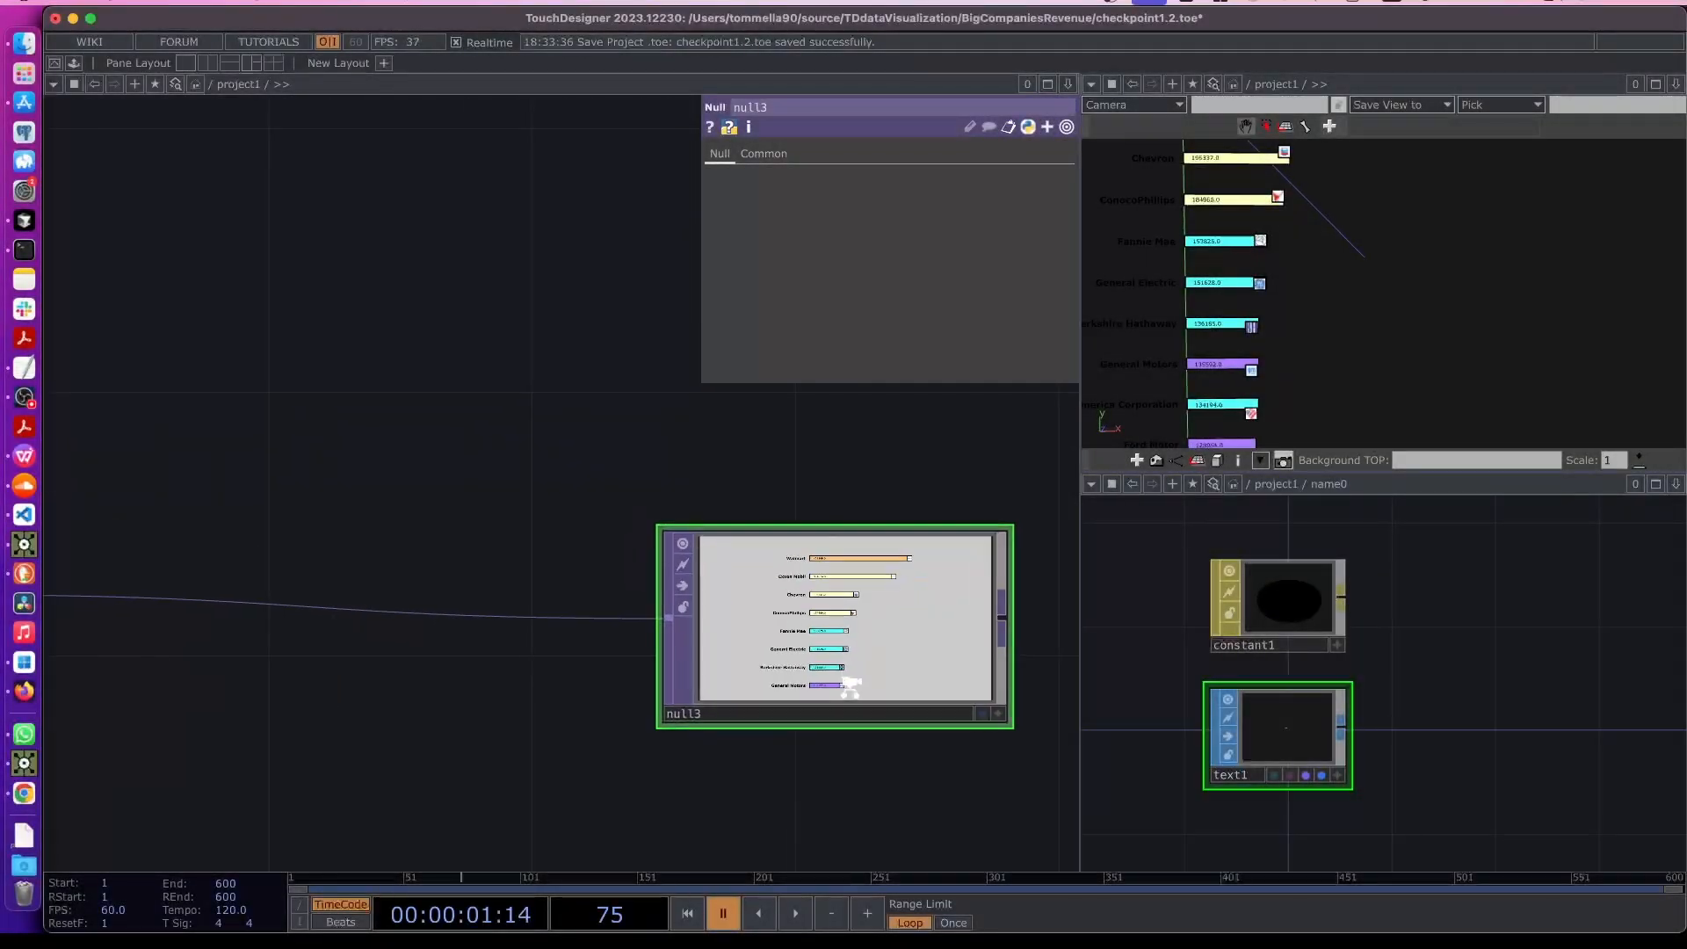
{"action": "scroll", "coordinate": [801, 757], "scroll_direction": "up", "scroll_amount": 3}
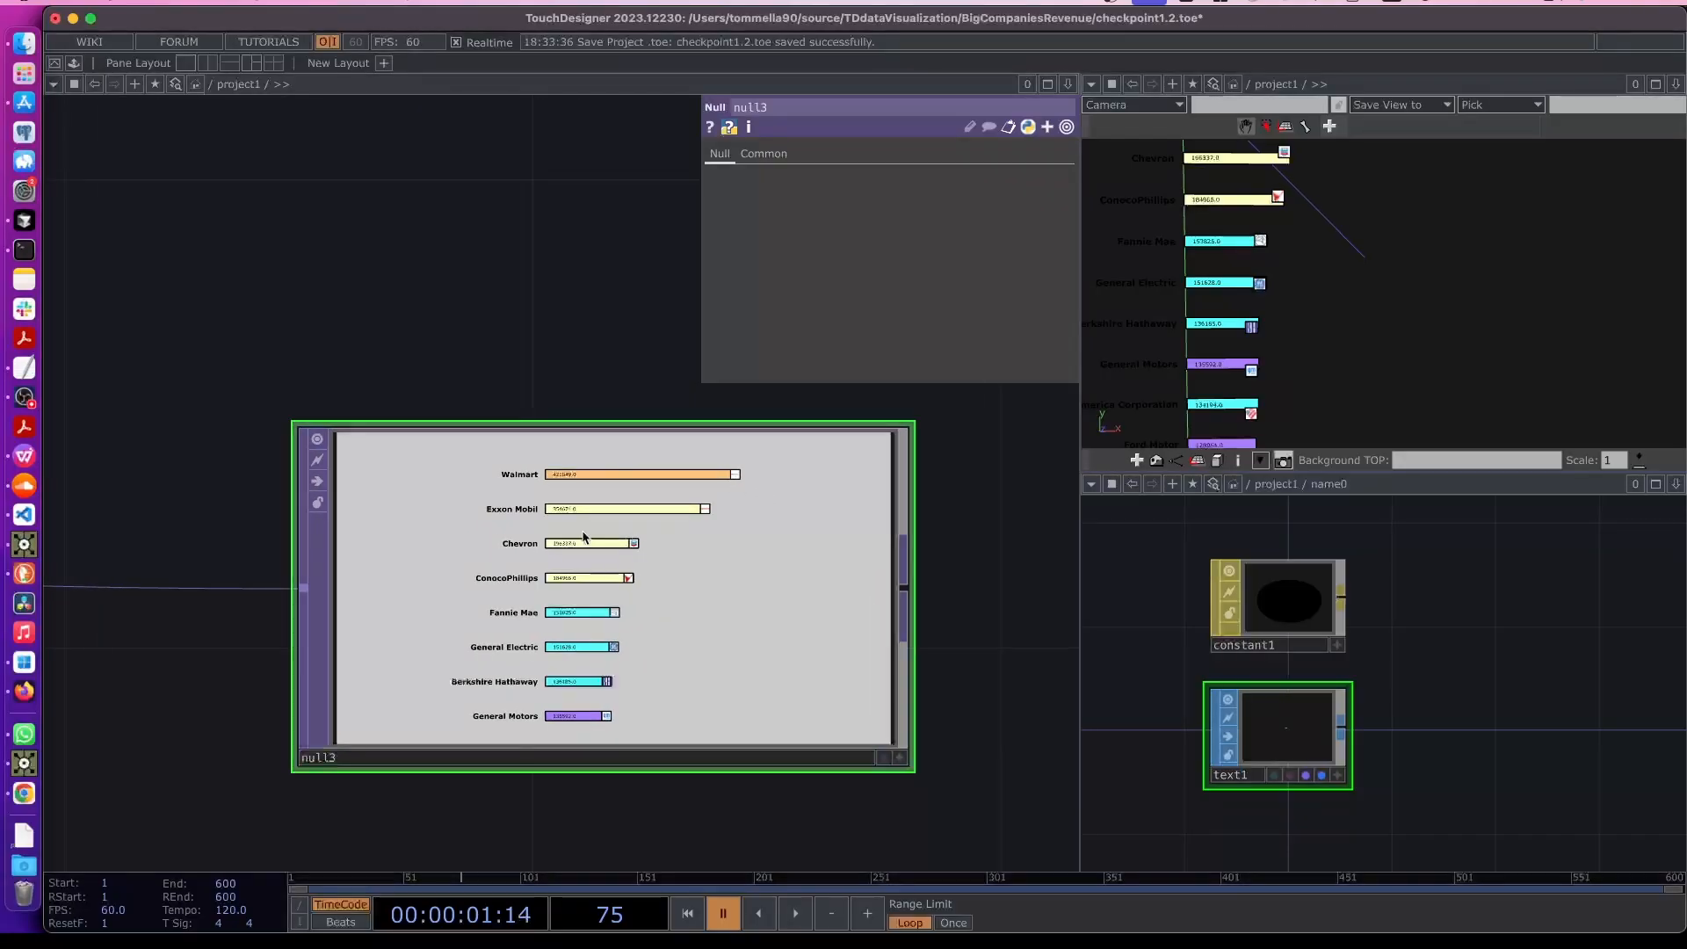
{"action": "scroll", "coordinate": [589, 537], "scroll_direction": "up", "scroll_amount": 1}
{"action": "scroll", "coordinate": [589, 537], "scroll_direction": "up", "scroll_amount": 1}
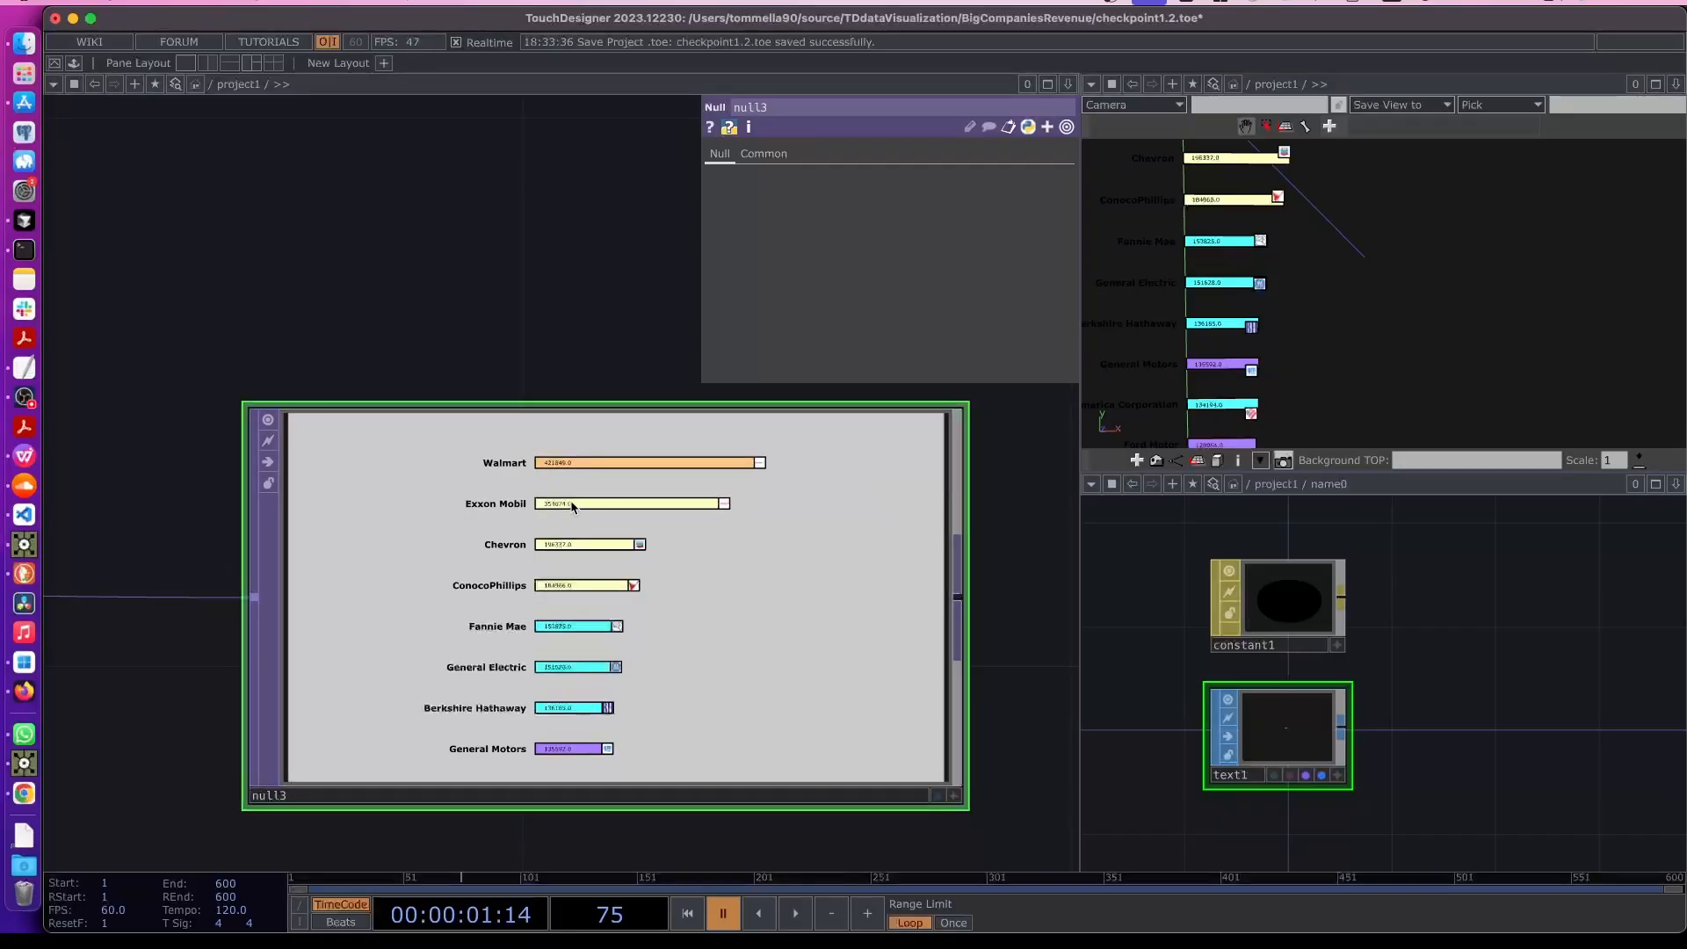
{"action": "scroll", "coordinate": [612, 507], "scroll_direction": "down", "scroll_amount": 10}
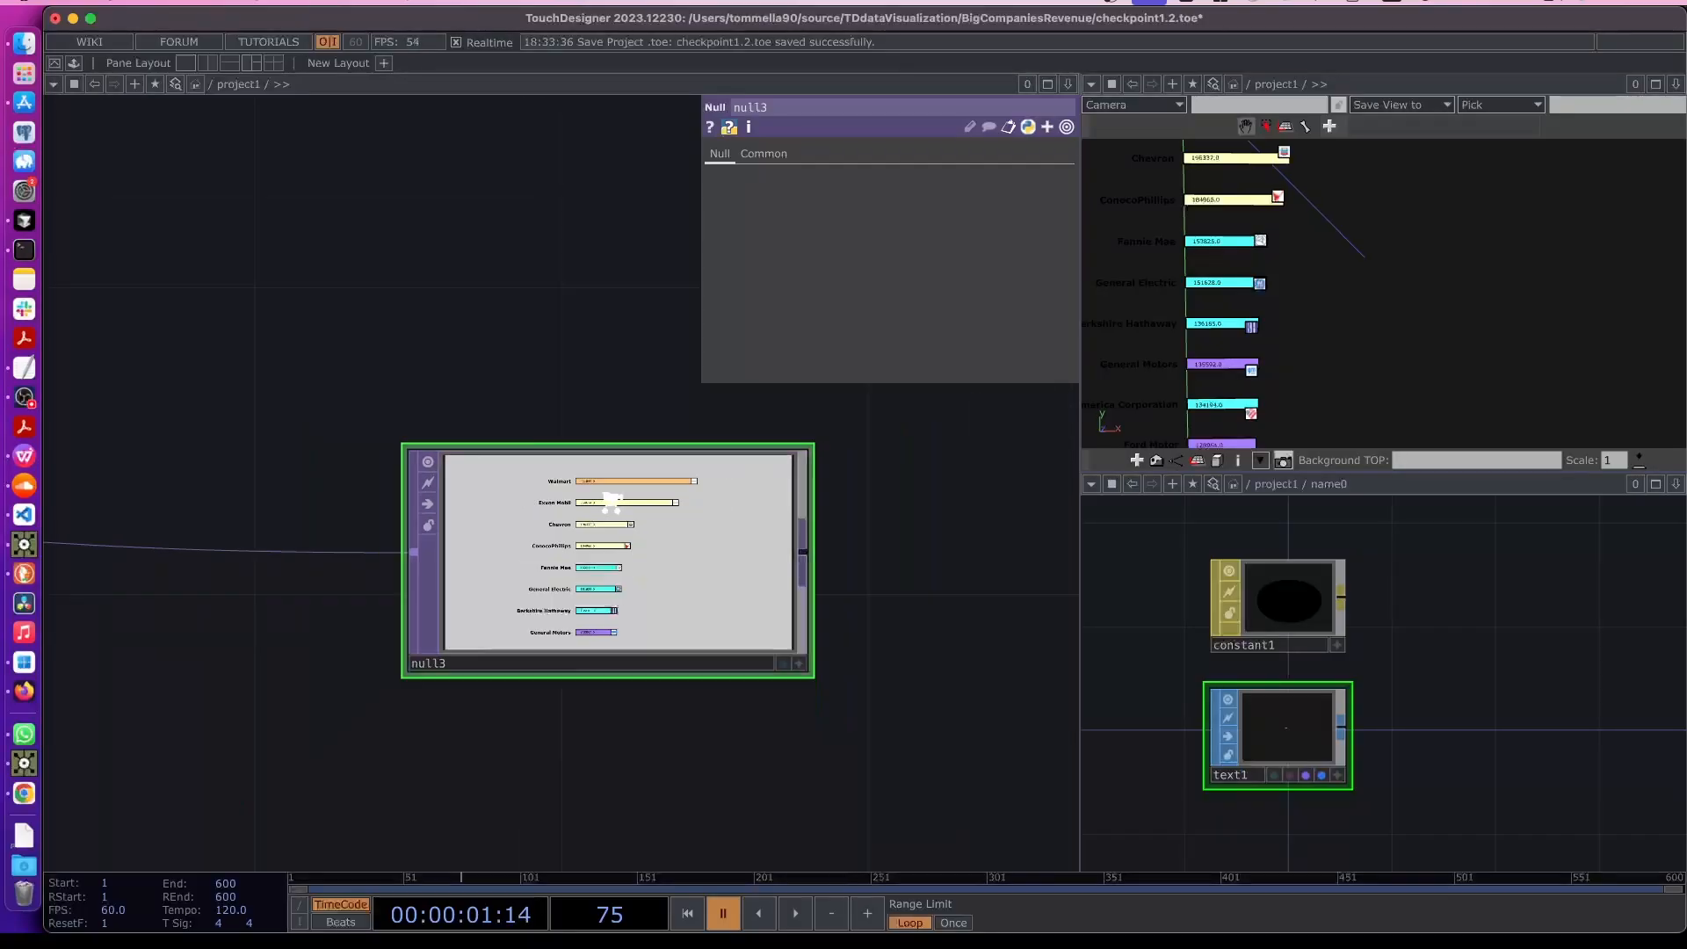
{"action": "left_click_drag", "start_coordinate": [303, 657], "coordinate": [748, 417]}
{"action": "scroll", "coordinate": [651, 499], "scroll_direction": "down", "scroll_amount": 3}
{"action": "scroll", "coordinate": [652, 499], "scroll_direction": "down", "scroll_amount": 5}
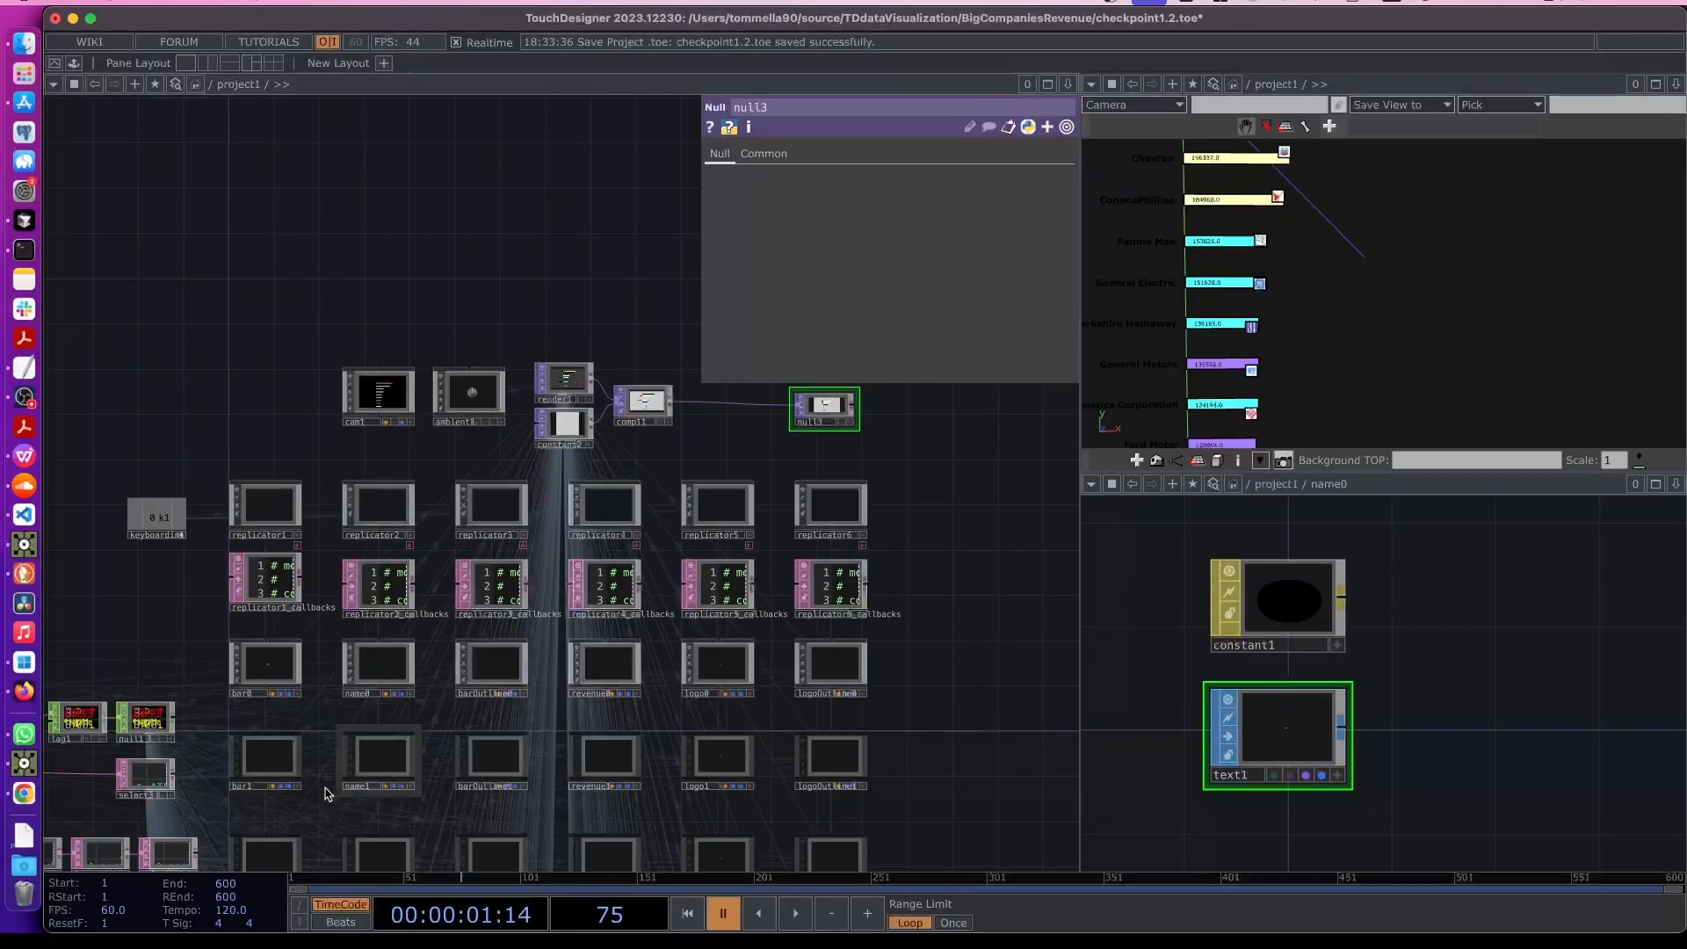
{"action": "scroll", "coordinate": [264, 765], "scroll_direction": "up", "scroll_amount": 6}
{"action": "scroll", "coordinate": [598, 606], "scroll_direction": "up", "scroll_amount": 8}
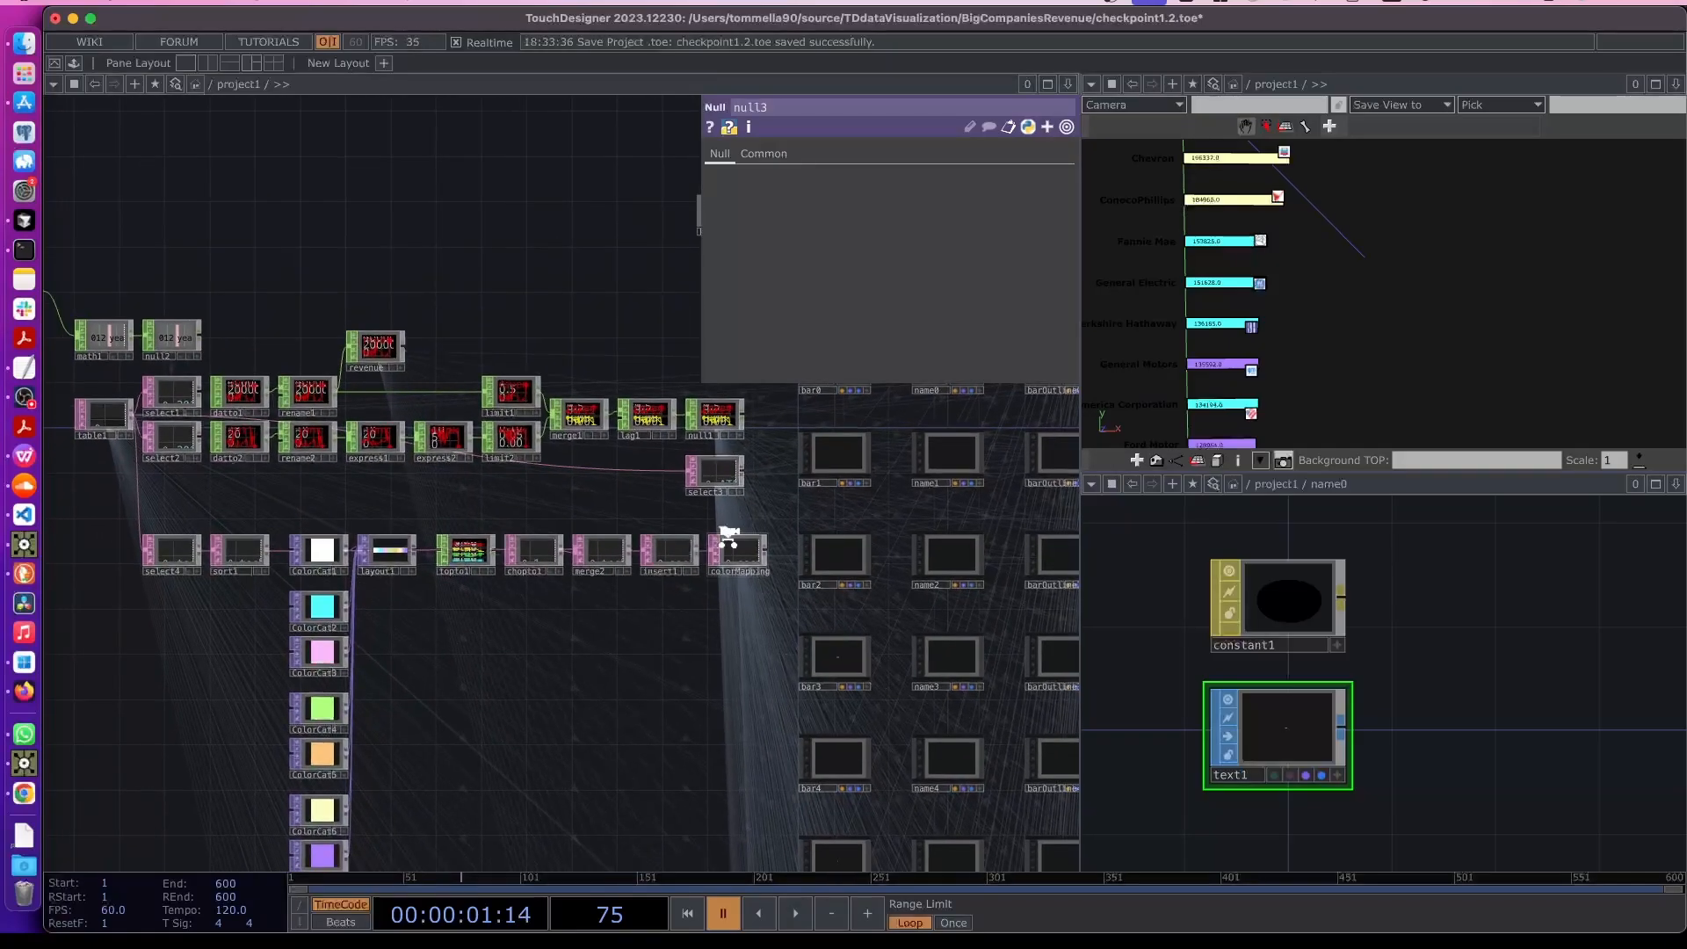
- Examine the colorMapping table of sector colours in the network
{"action": "scroll", "coordinate": [597, 598], "scroll_direction": "up", "scroll_amount": 5}
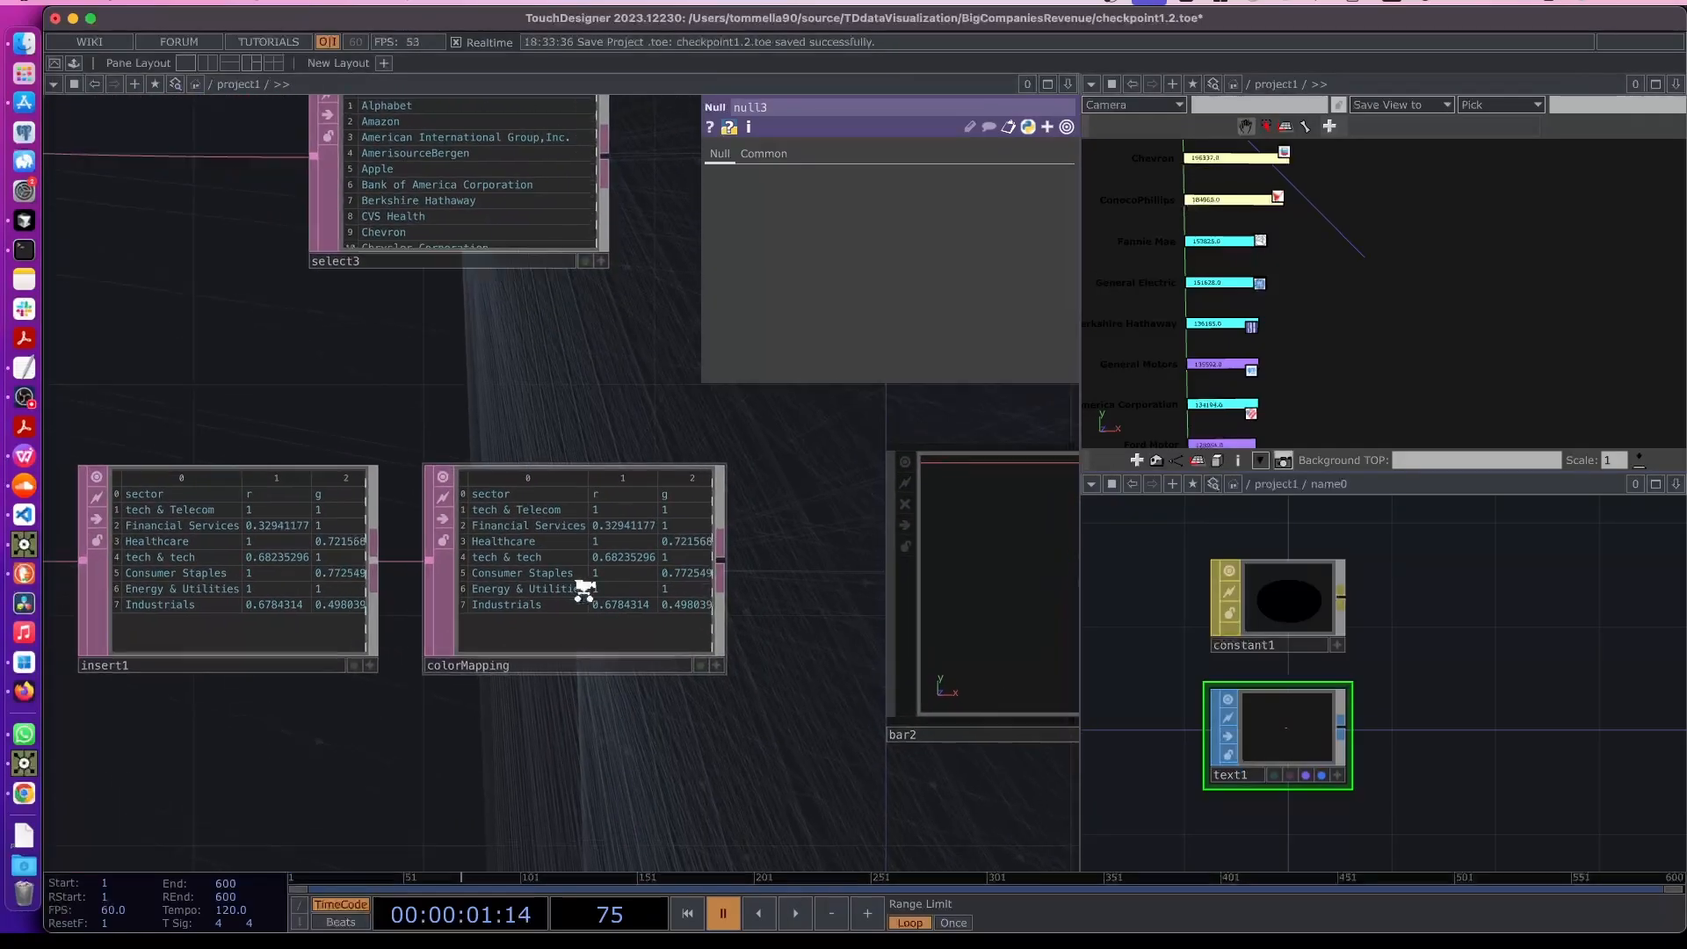
{"action": "left_click_drag", "start_coordinate": [539, 759], "coordinate": [519, 772]}
{"action": "scroll", "coordinate": [562, 747], "scroll_direction": "up", "scroll_amount": 1}
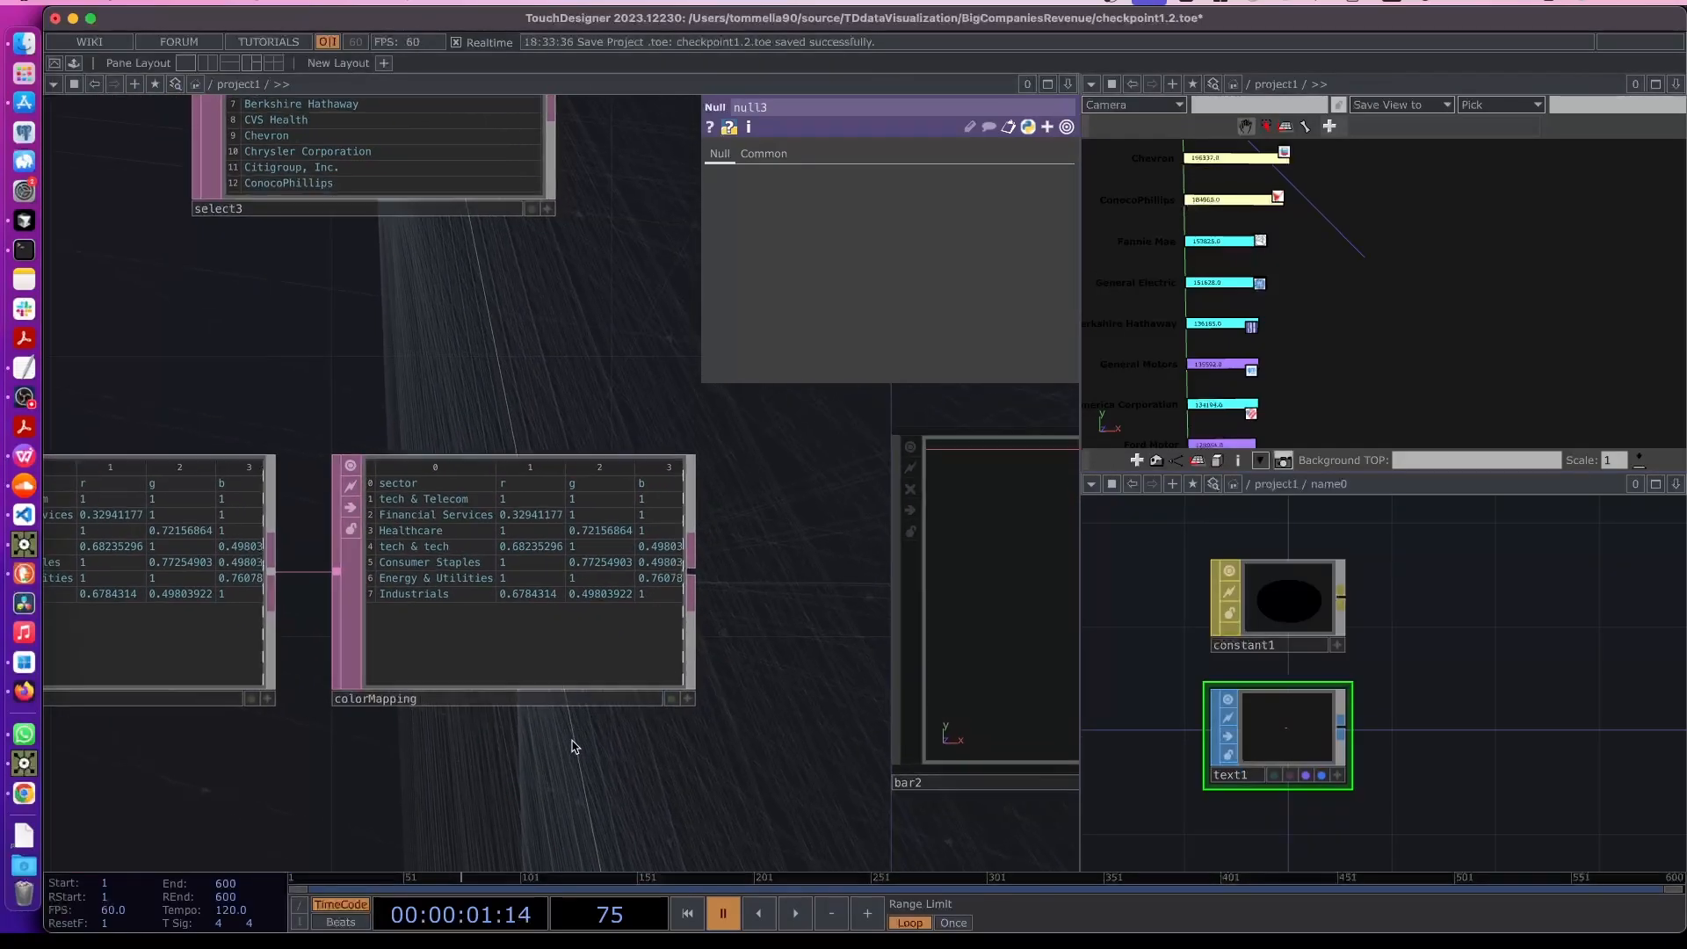
{"action": "scroll", "coordinate": [675, 568], "scroll_direction": "up", "scroll_amount": 5}
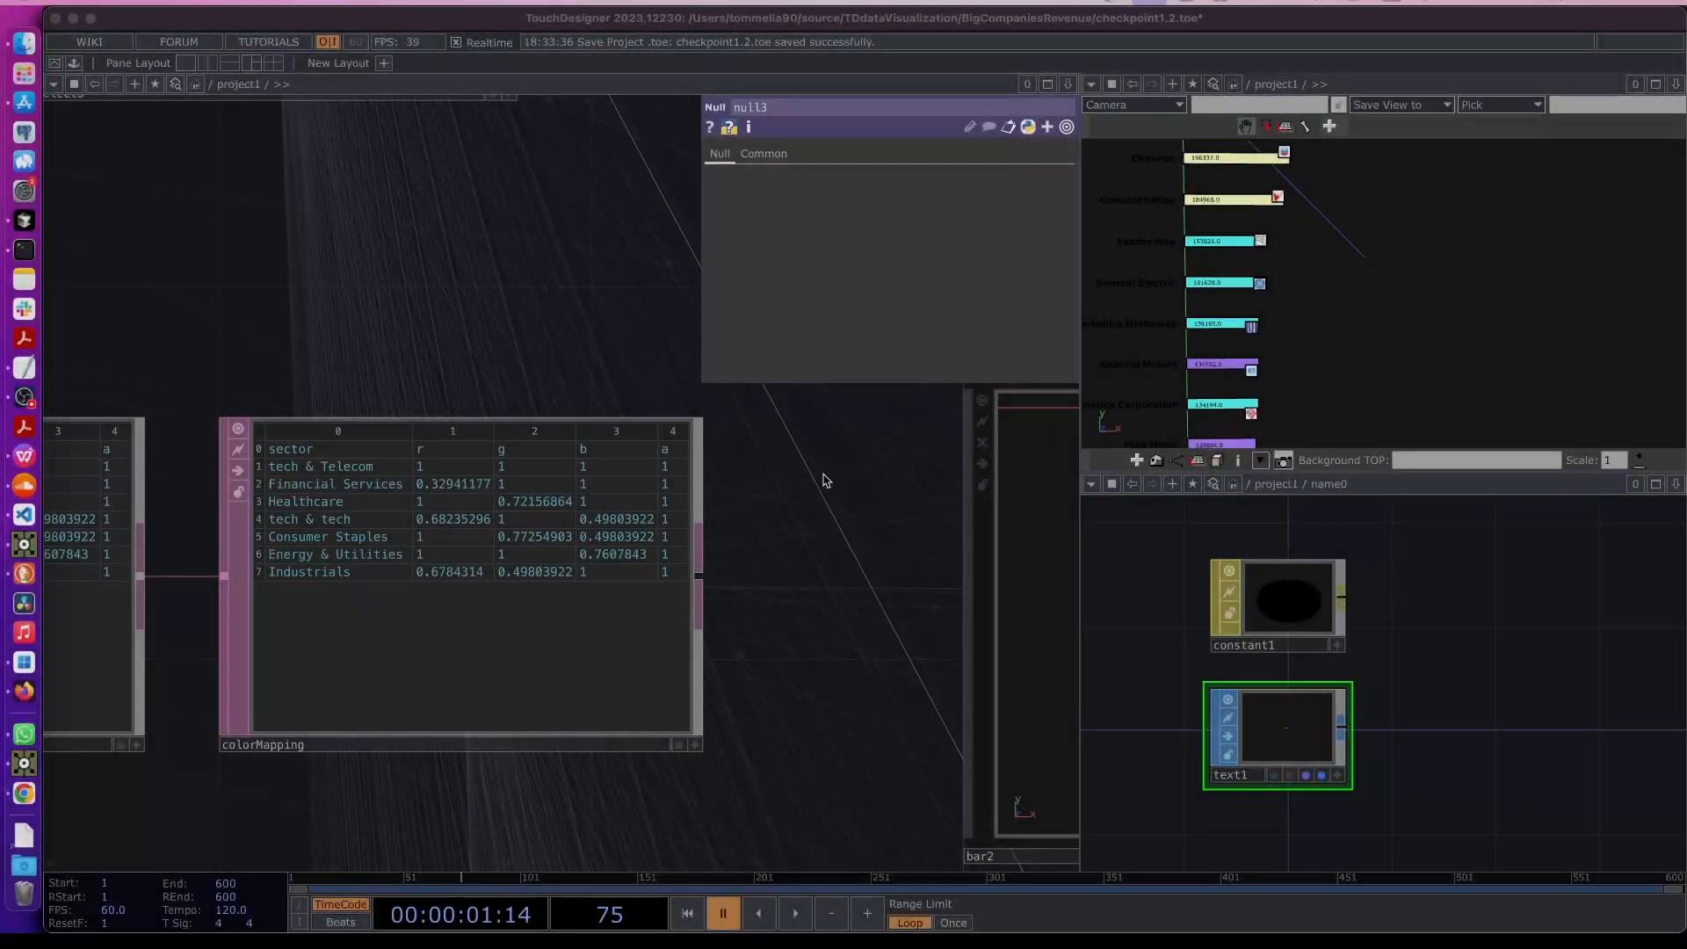
{"action": "scroll", "coordinate": [823, 480], "scroll_direction": "down", "scroll_amount": 5}
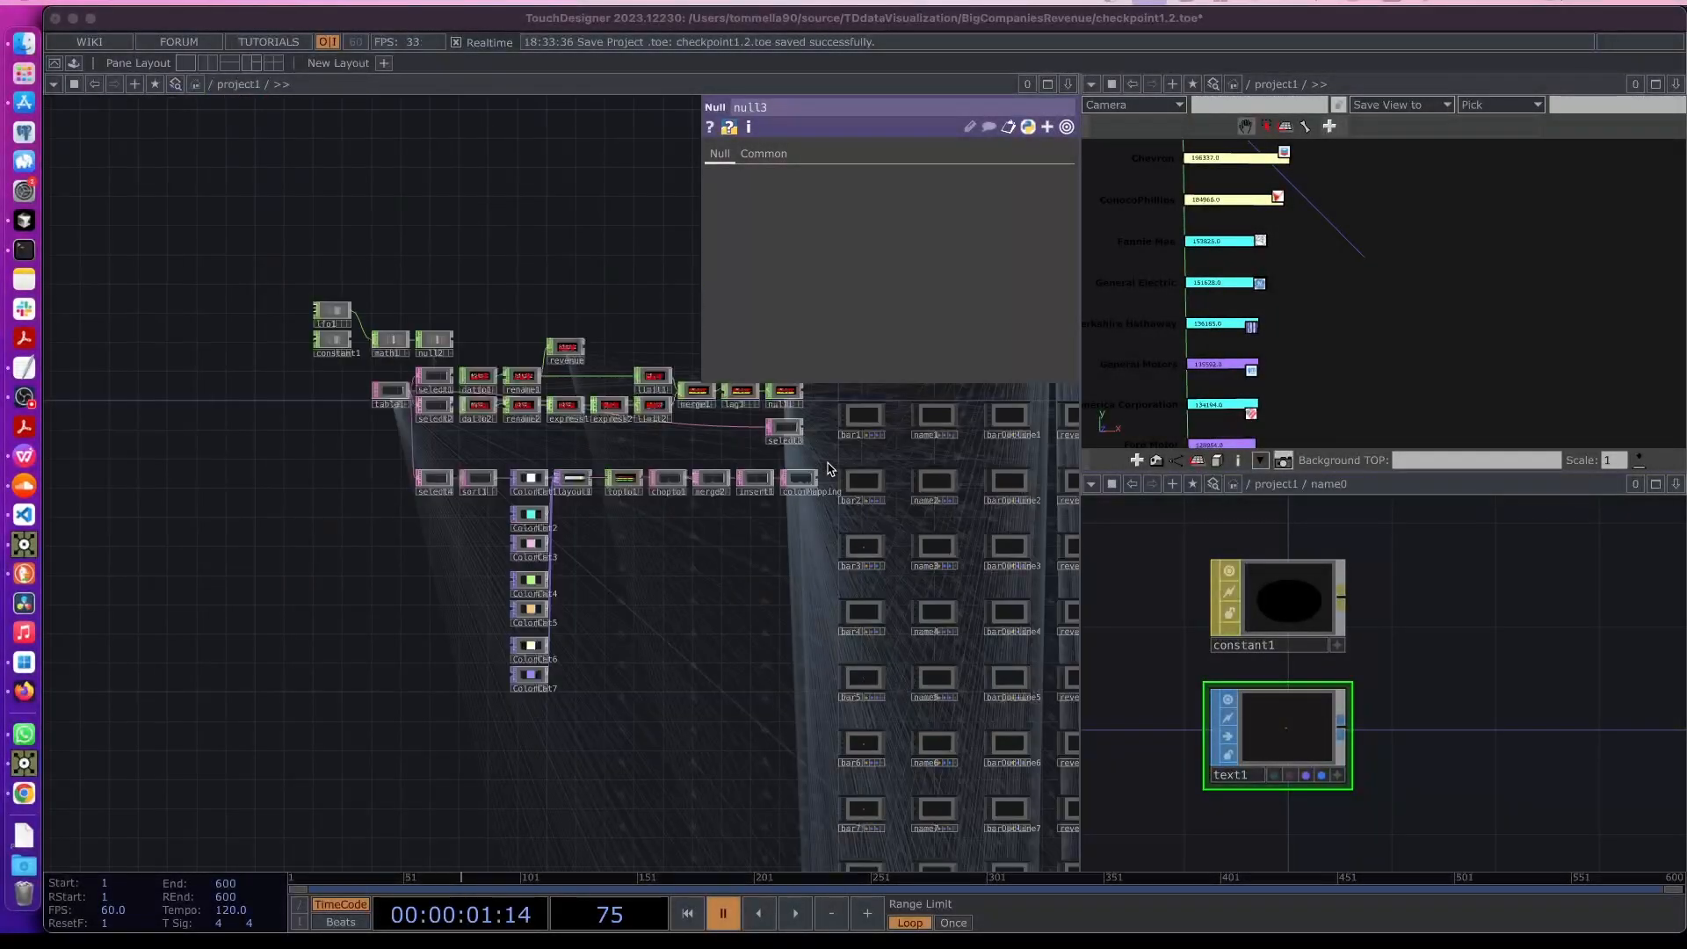
- Add a Geometry COMP in an empty area near null3 and rename it legendCat0
{"action": "left_click", "coordinate": [949, 466]}
{"action": "scroll", "coordinate": [619, 542], "scroll_direction": "up", "scroll_amount": 4}
{"action": "scroll", "coordinate": [620, 542], "scroll_direction": "right", "scroll_amount": 3}
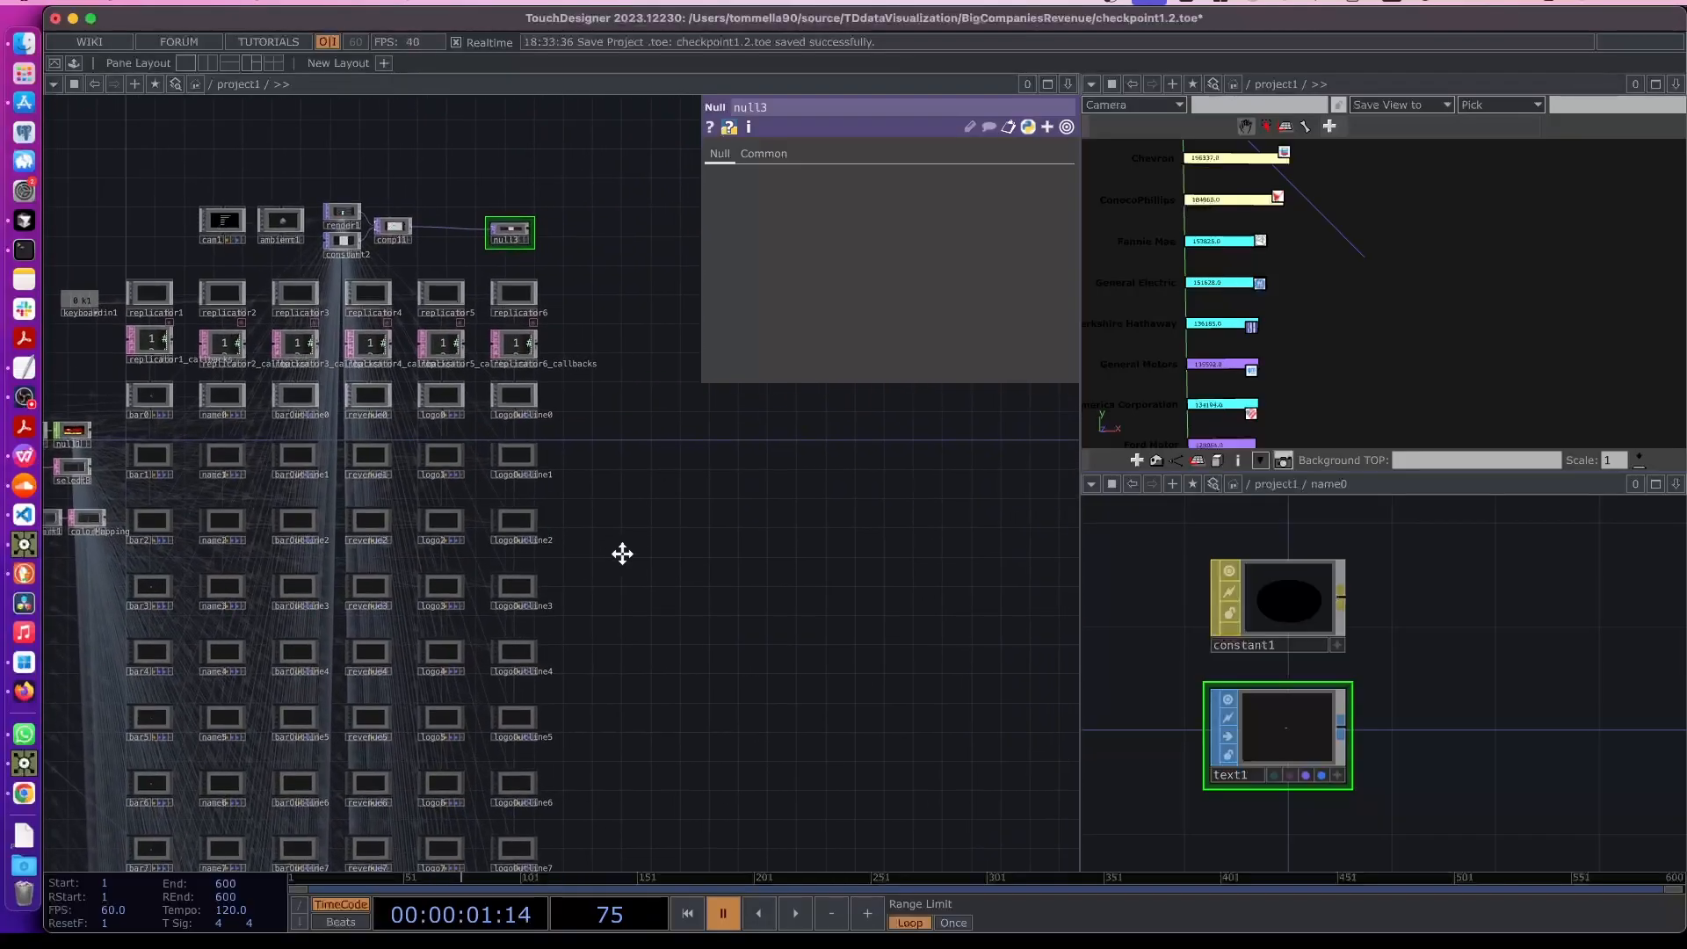
{"action": "scroll", "coordinate": [623, 555], "scroll_direction": "right", "scroll_amount": 3}
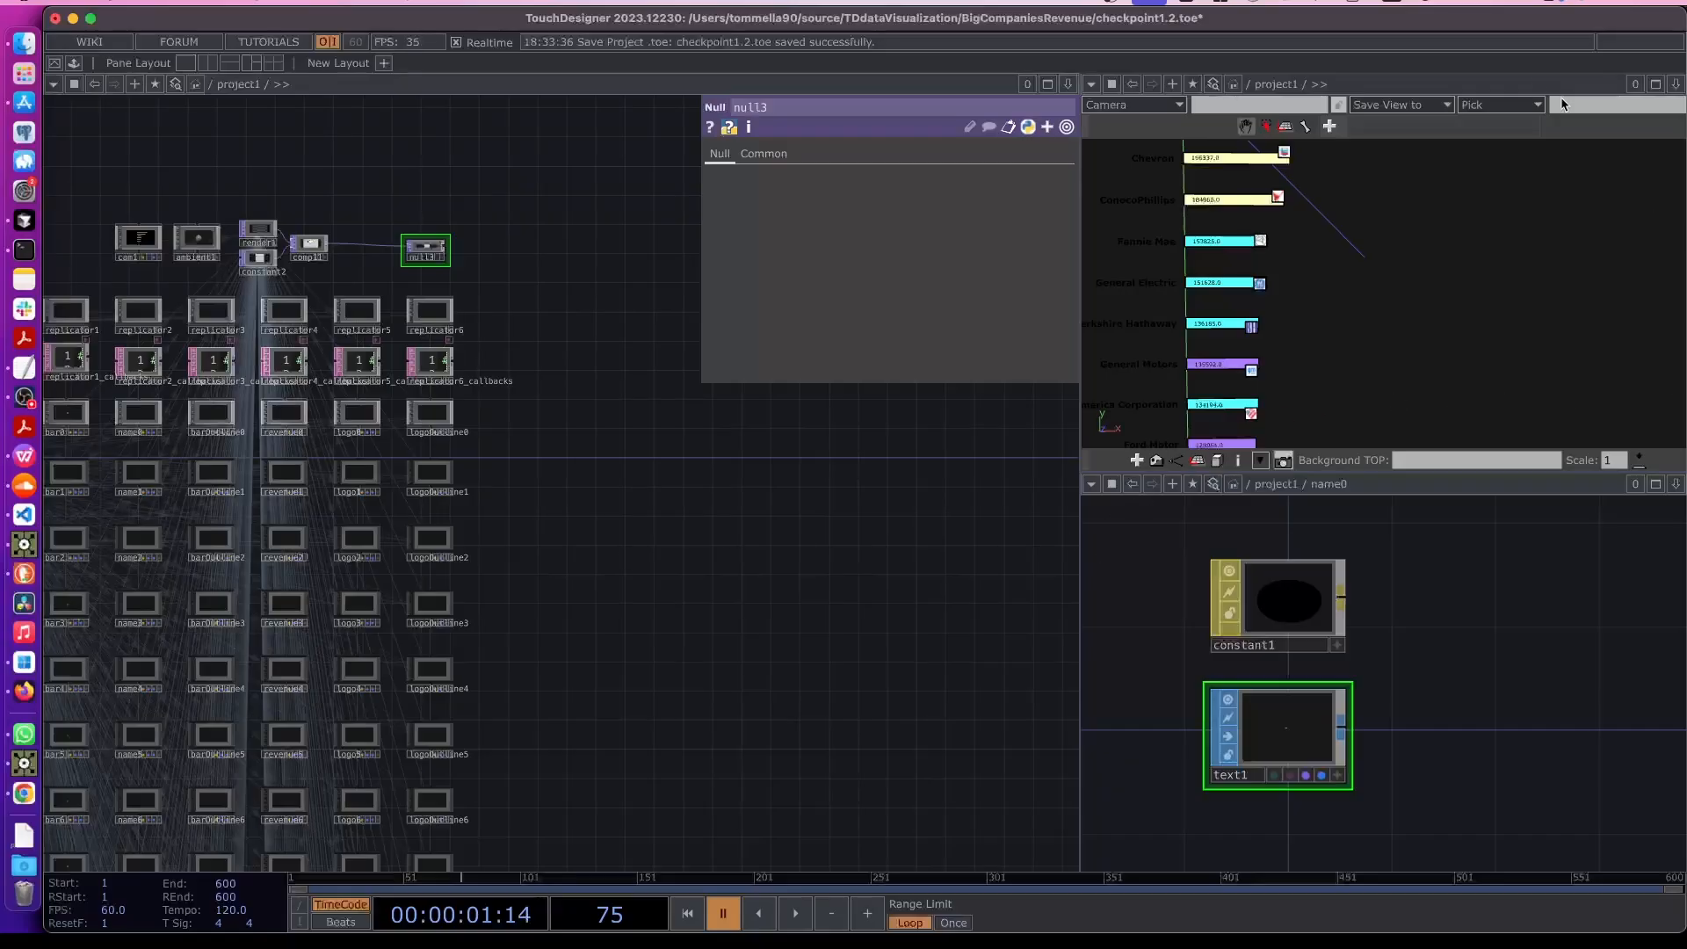
{"action": "scroll", "coordinate": [527, 448], "scroll_direction": "right", "scroll_amount": 3}
{"action": "scroll", "coordinate": [474, 427], "scroll_direction": "up", "scroll_amount": 3}
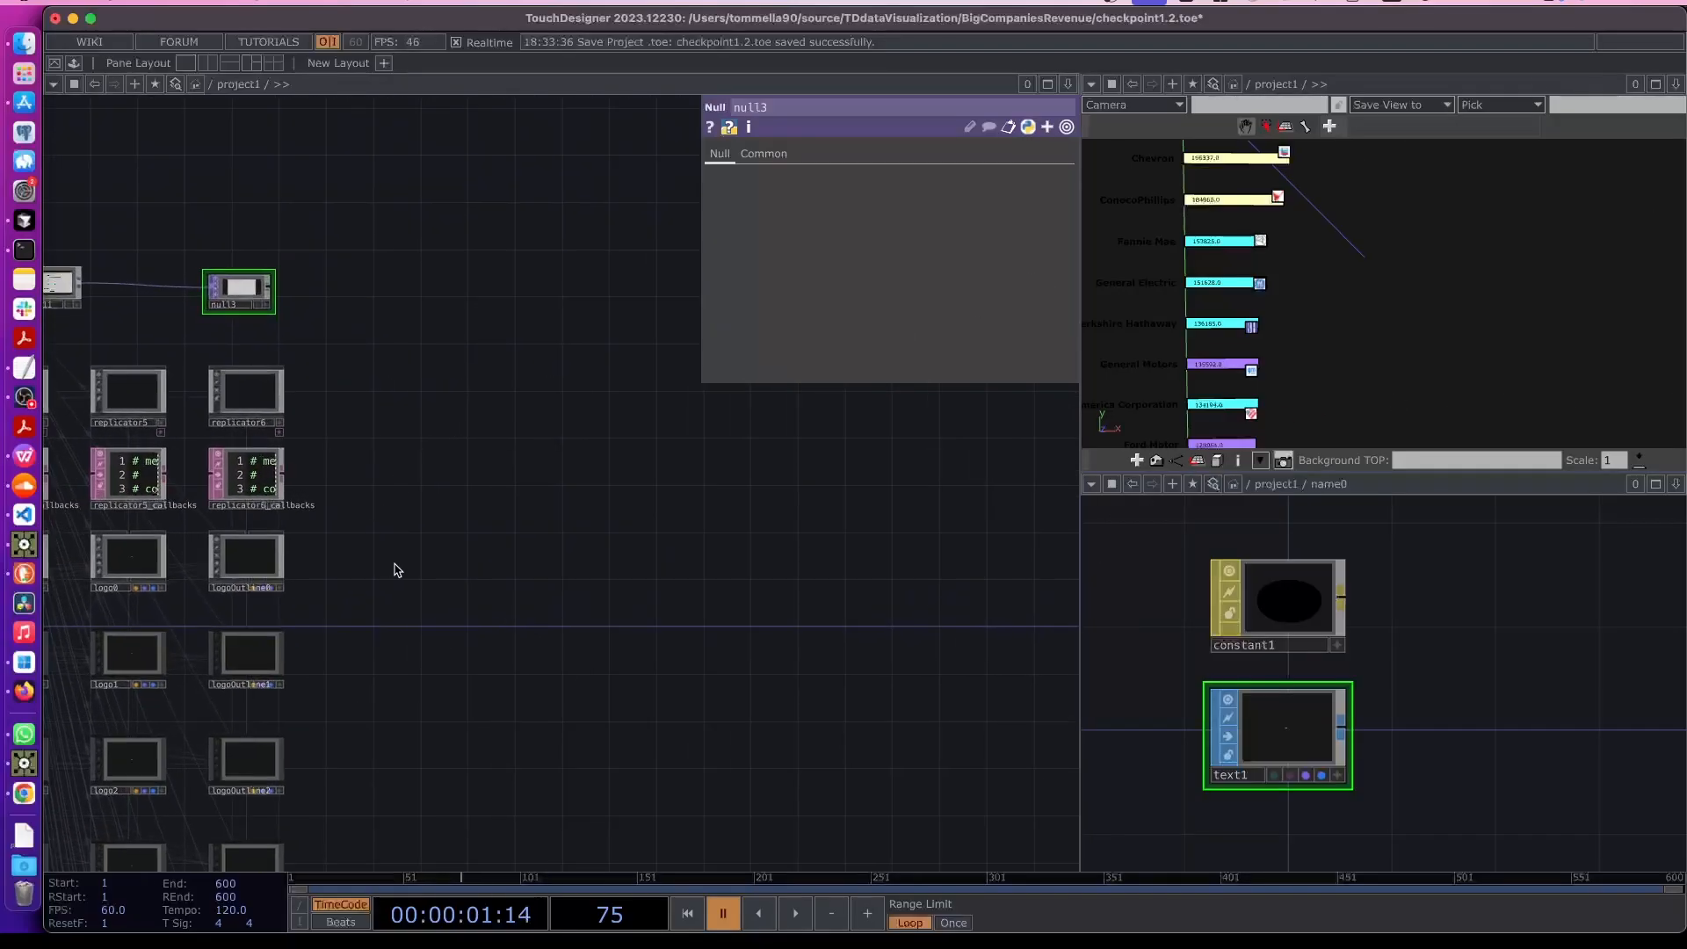
{"action": "key", "text": "Tab"}
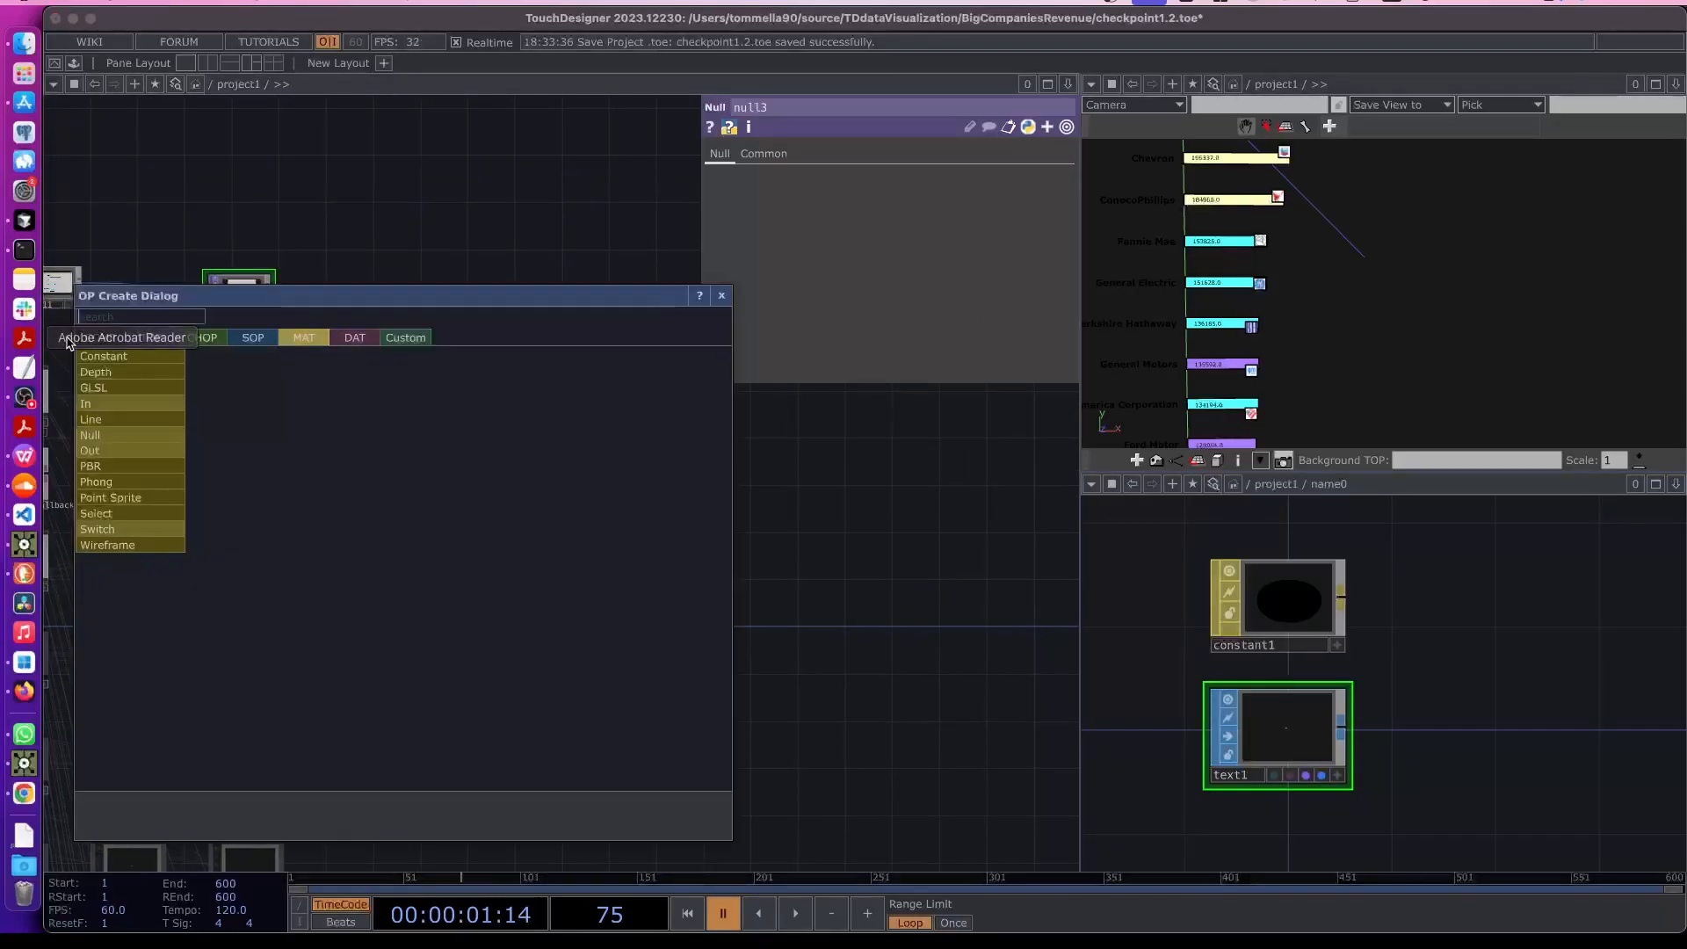
{"action": "left_click", "coordinate": [100, 337]}
{"action": "type", "text": "geo"}
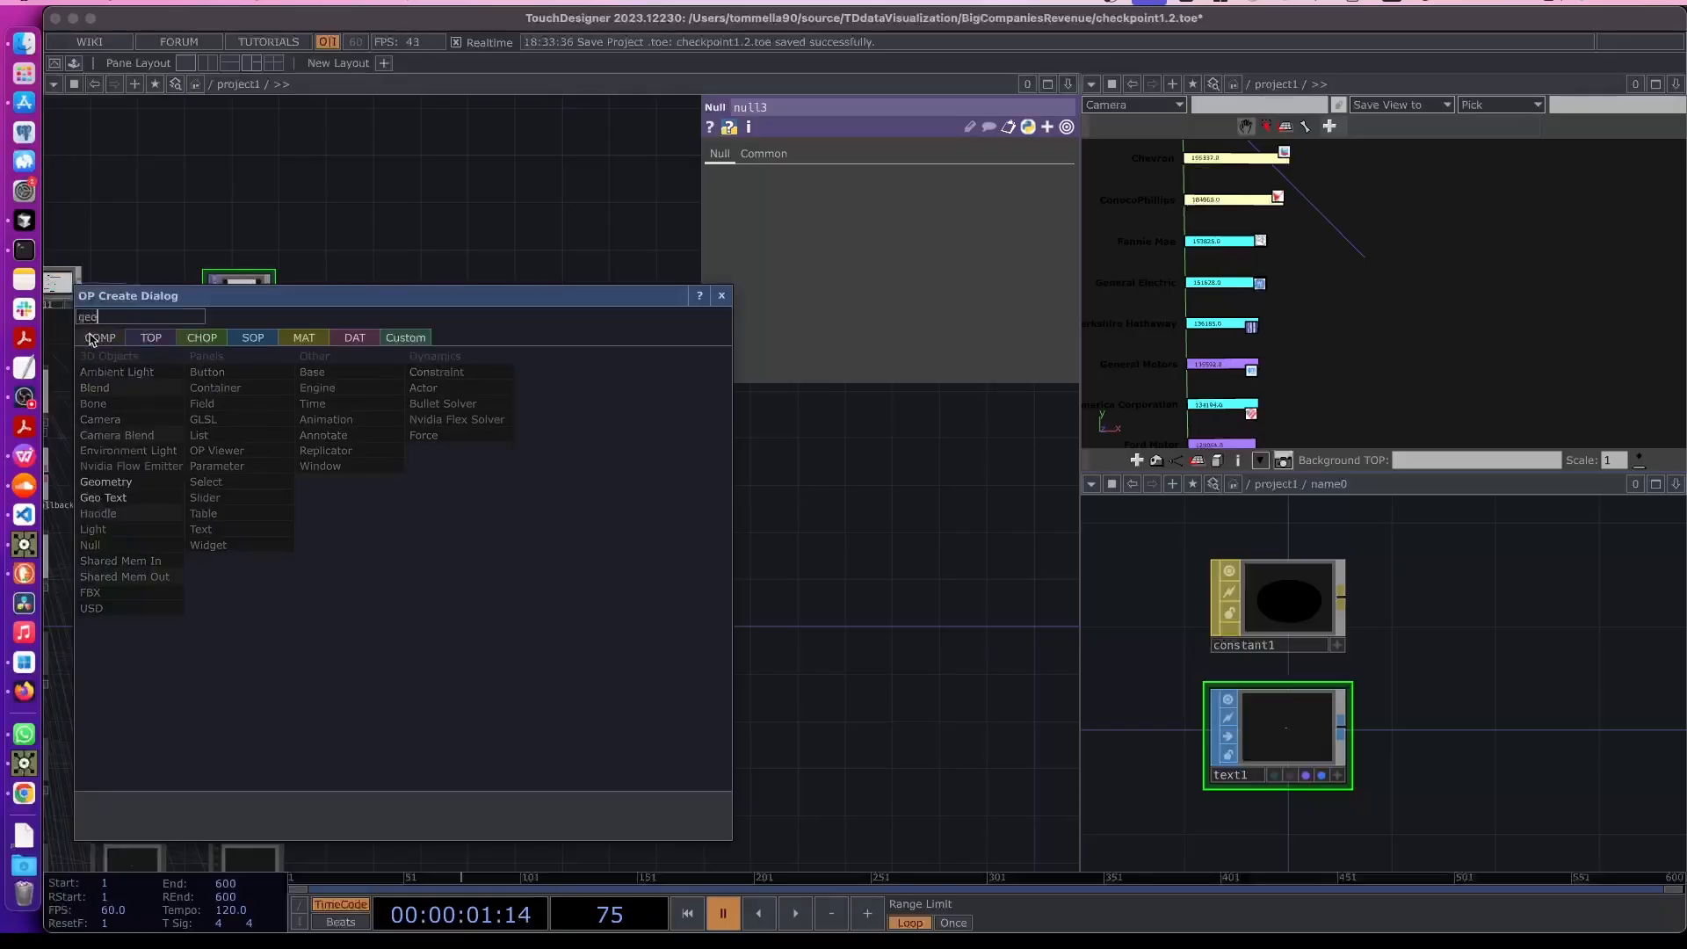
{"action": "left_click", "coordinate": [130, 482]}
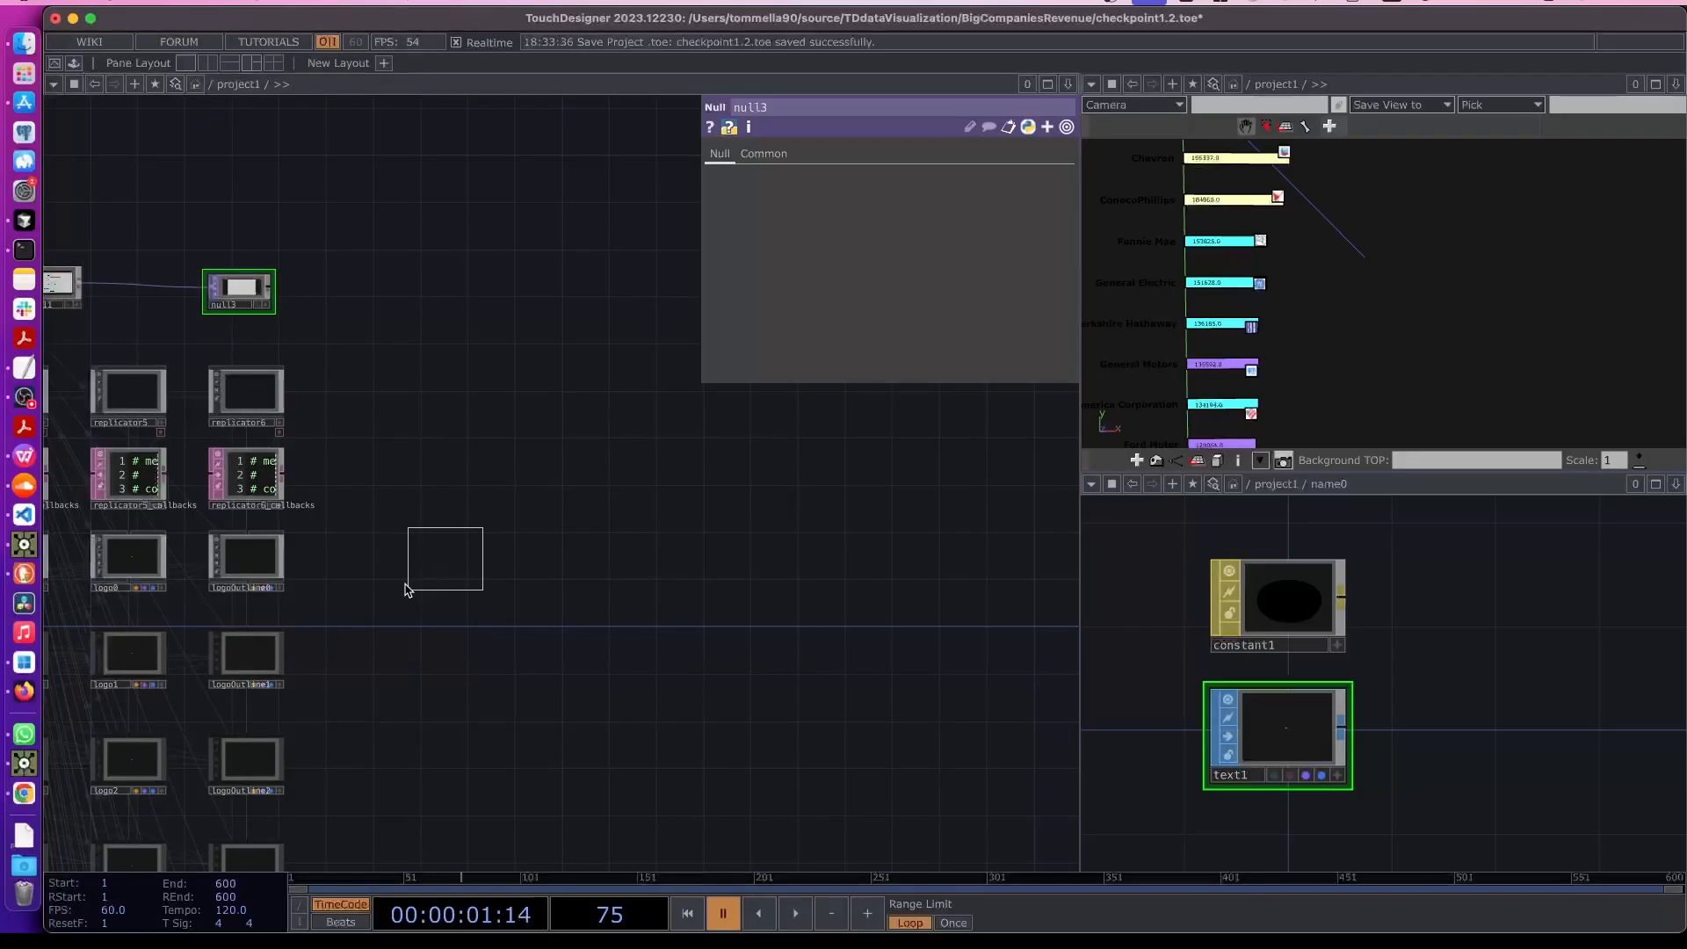
{"action": "left_click", "coordinate": [468, 597]}
{"action": "scroll", "coordinate": [439, 589], "scroll_direction": "up", "scroll_amount": 5}
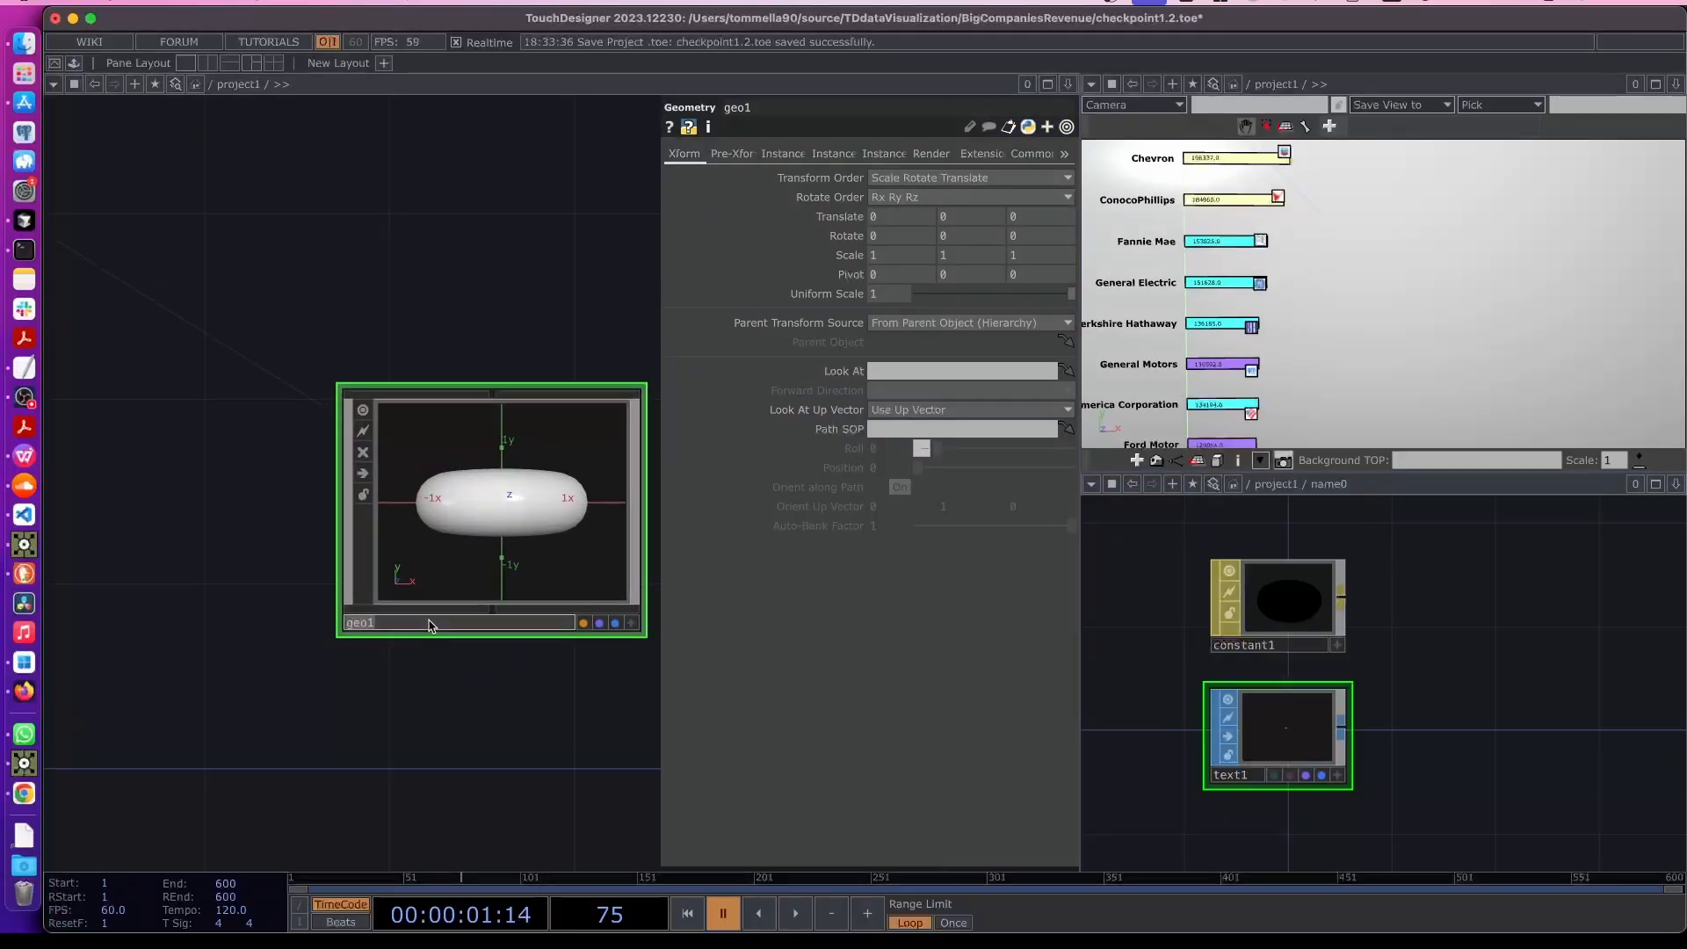
{"action": "type", "text": "leged"}
{"action": "left_click_drag", "start_coordinate": [469, 717], "coordinate": [441, 711]}
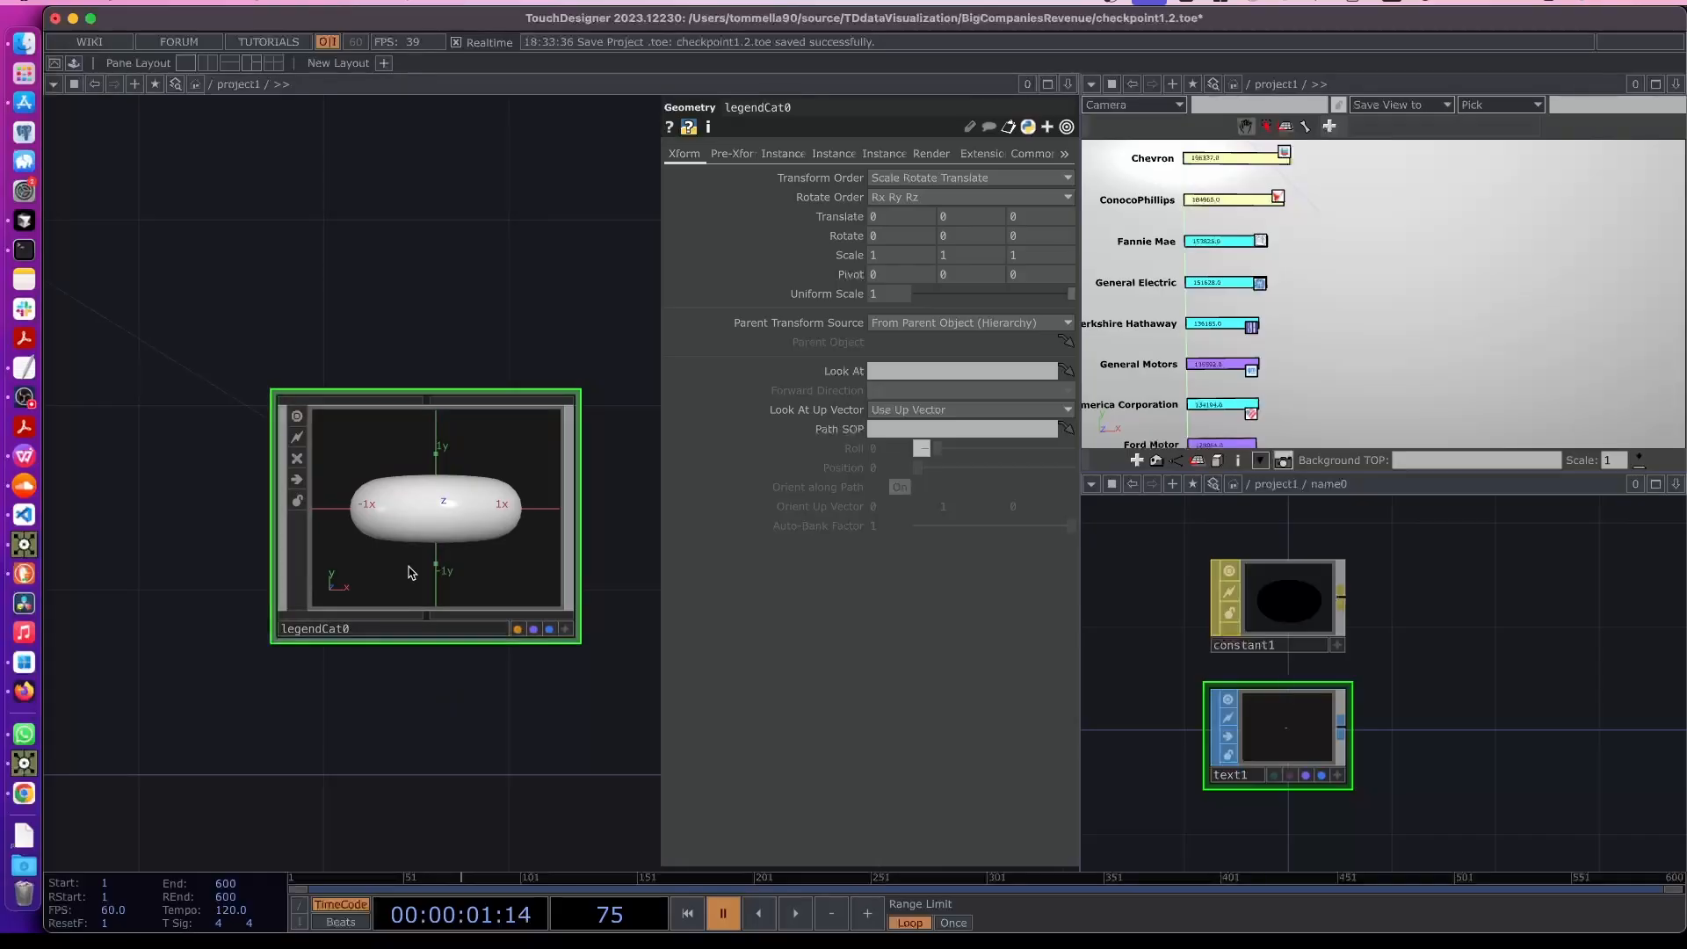
- Inside legendCat0, replace the default torus with a Rectangle SOP
{"action": "key", "text": "i"}
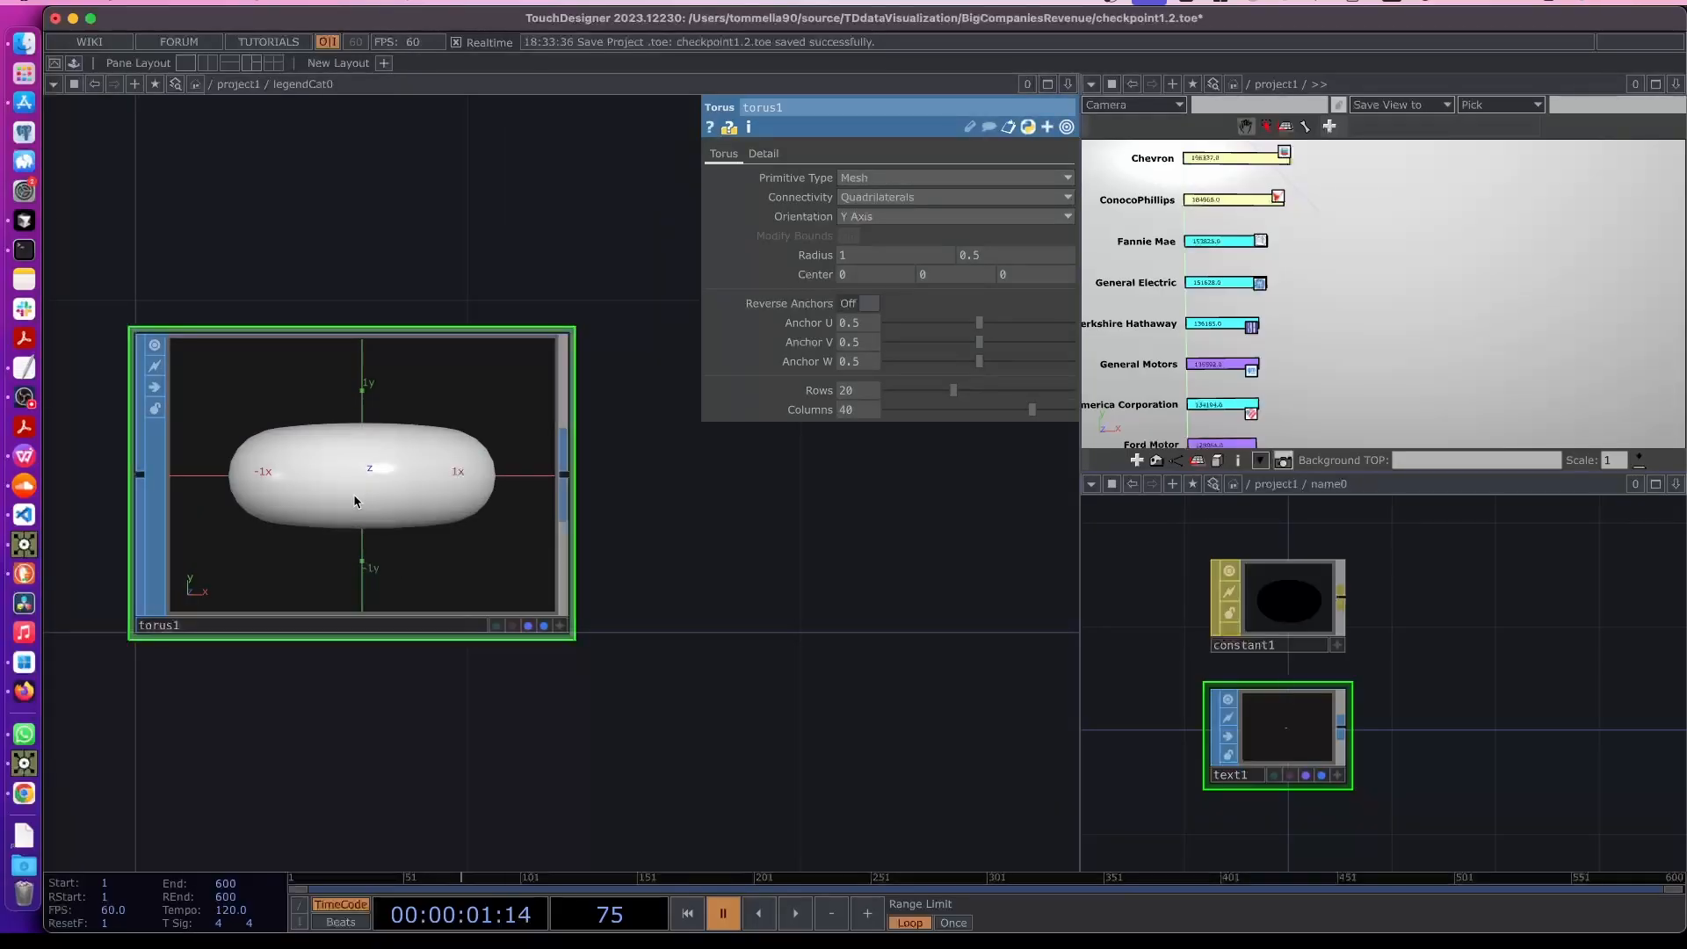
{"action": "key", "text": "Delete"}
{"action": "key", "text": "Tab"}
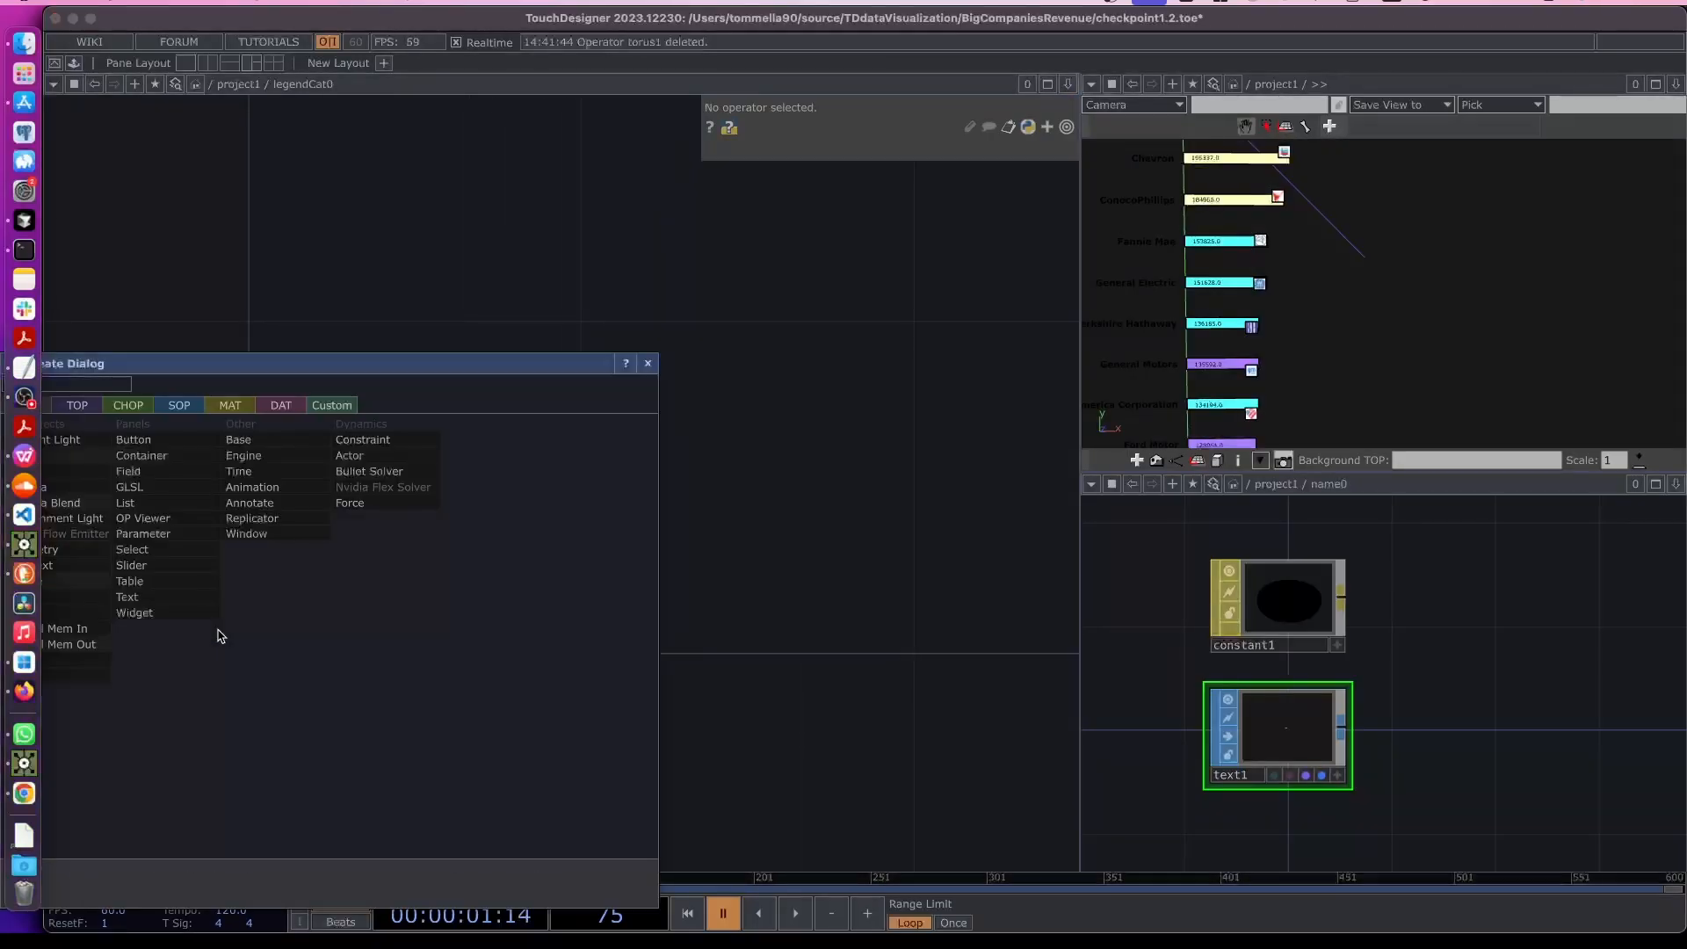
{"action": "left_click_drag", "start_coordinate": [239, 364], "coordinate": [346, 339]}
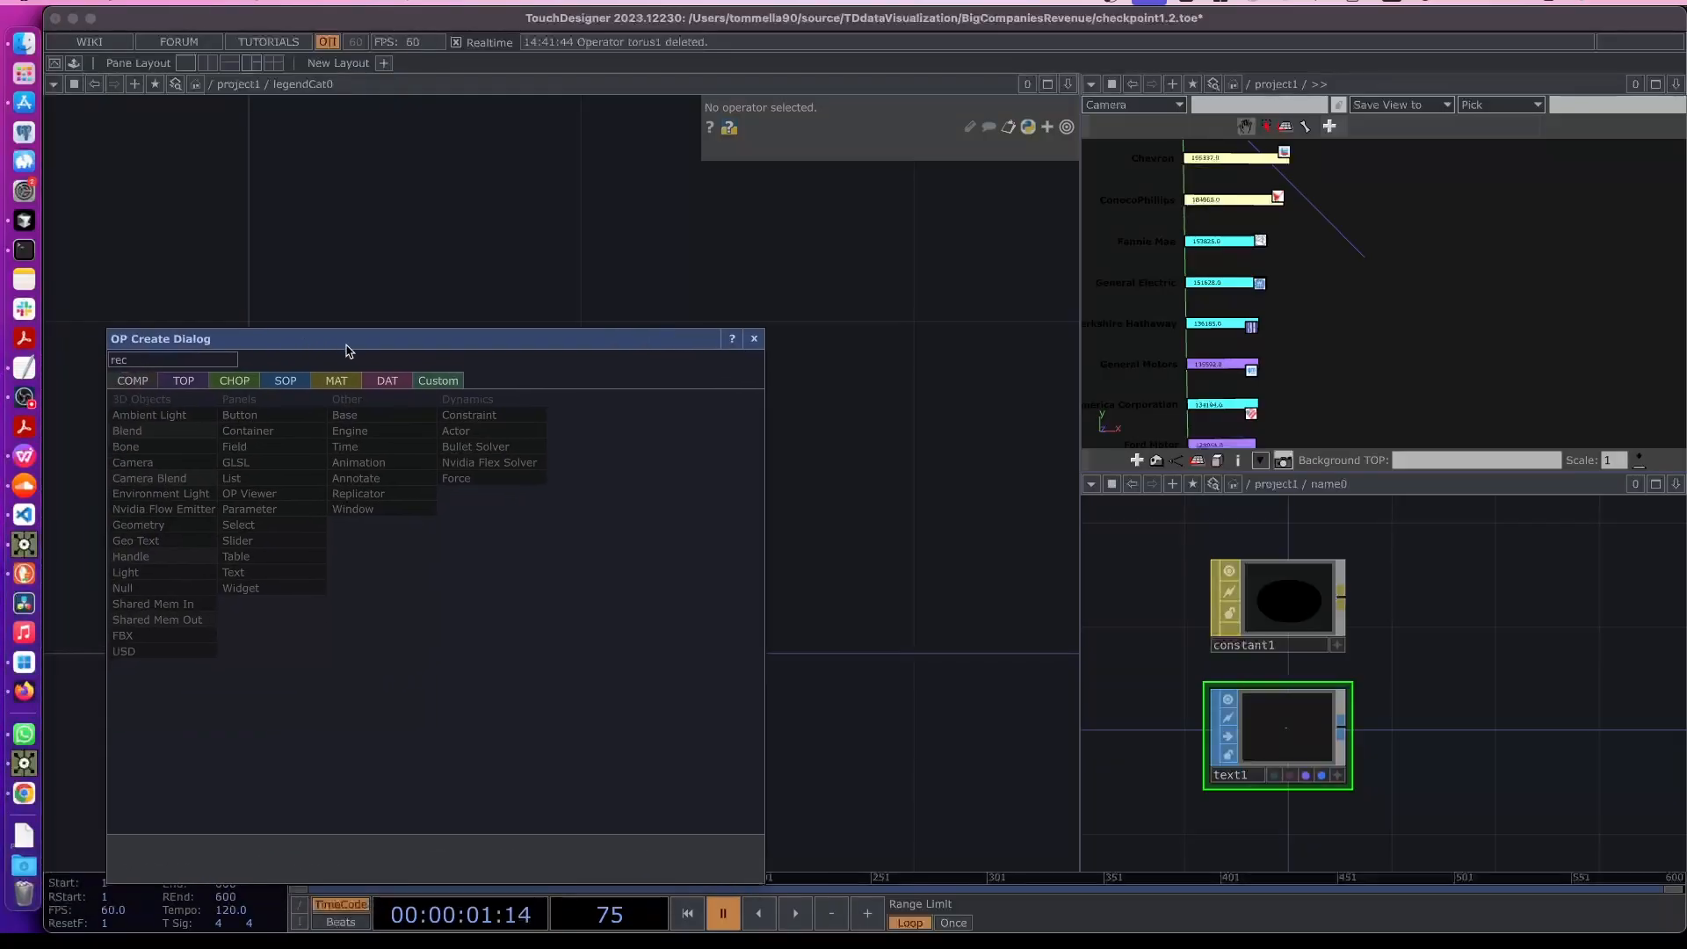
{"action": "left_click", "coordinate": [293, 382]}
{"action": "type", "text": "rec"}
{"action": "left_click", "coordinate": [357, 762]}
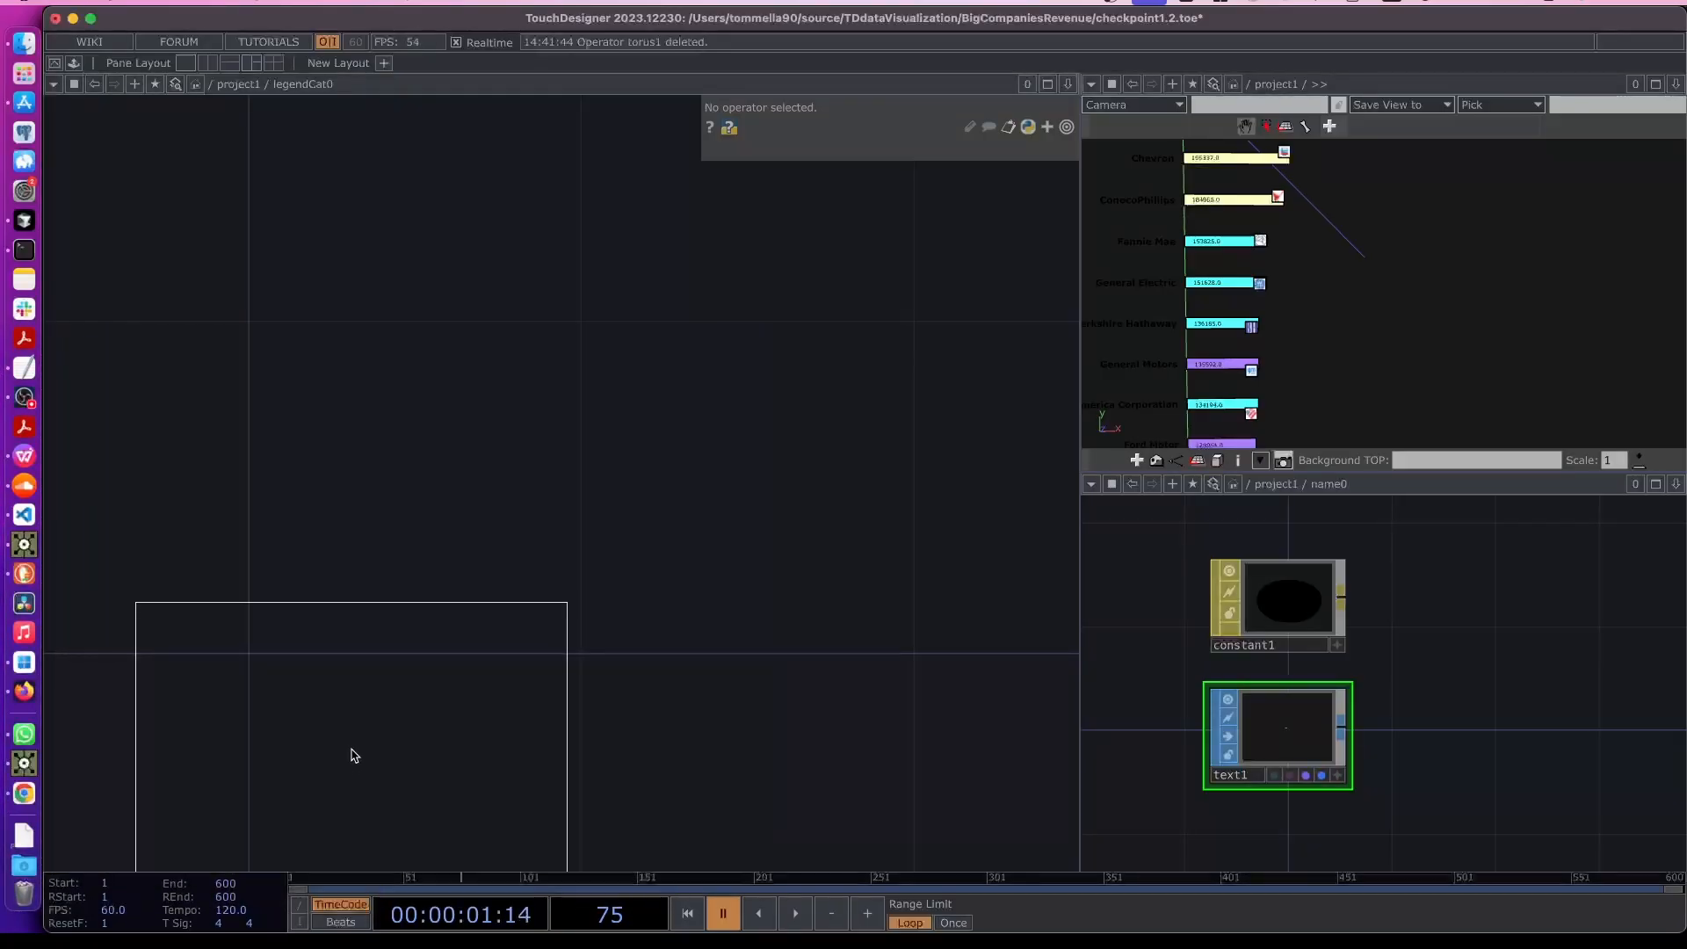
{"action": "left_click", "coordinate": [313, 622]}
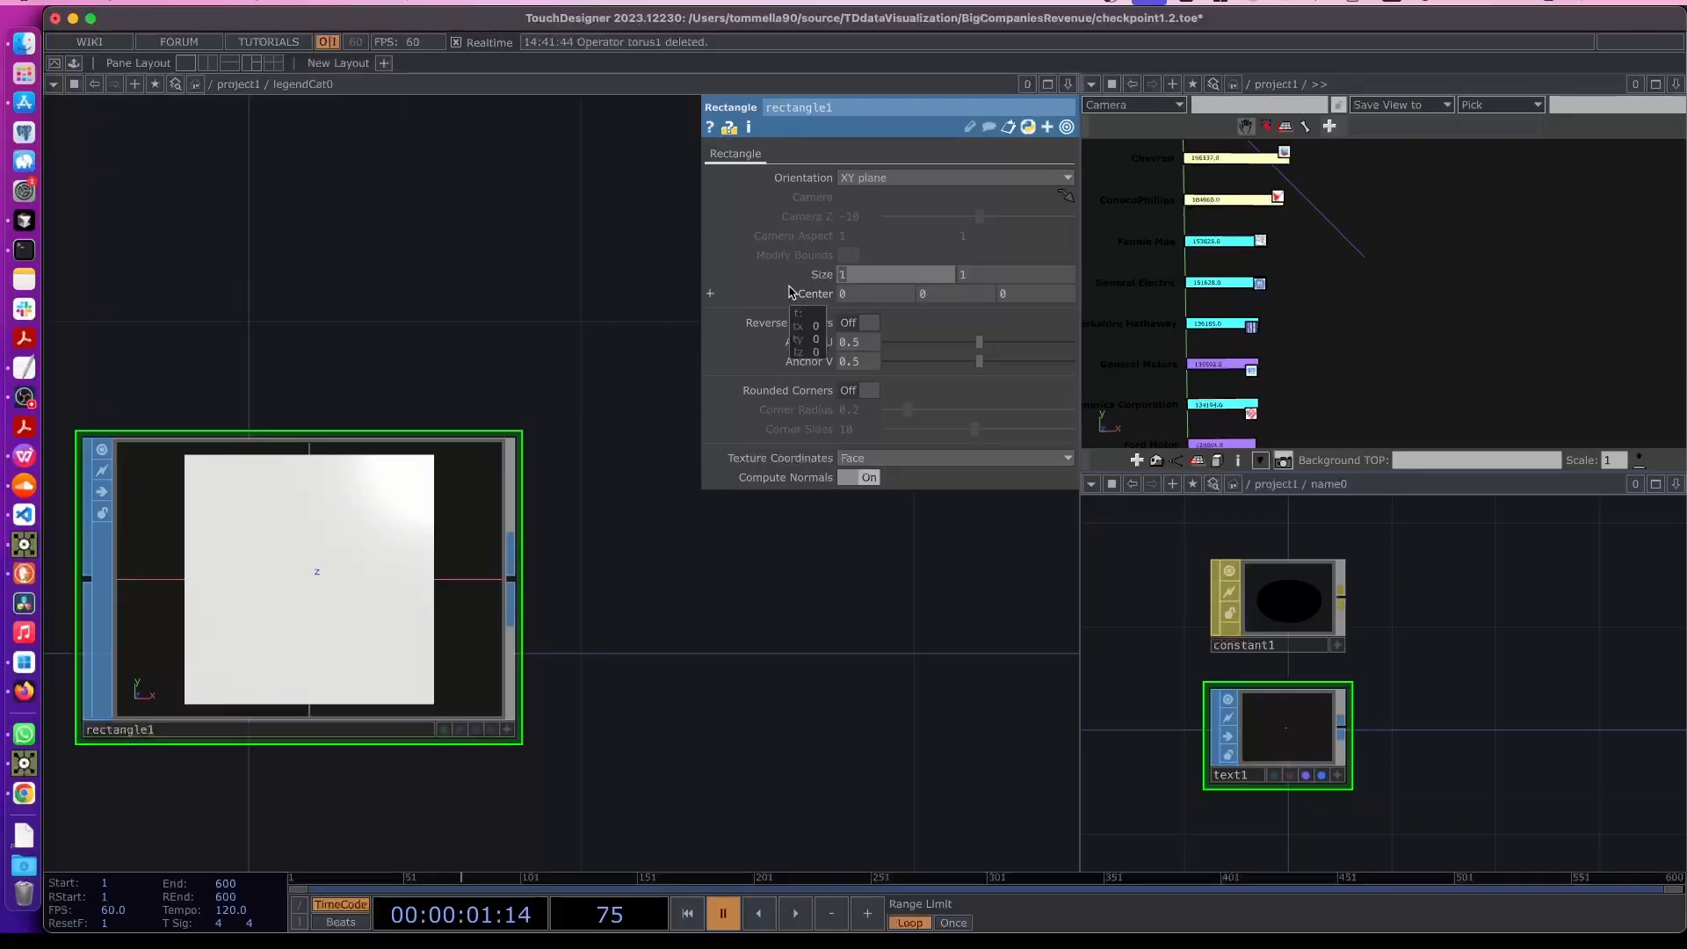
- Try resizing the rectangle to 0.1 by 0.1, then reset its size to 1 by 1
{"action": "type", "text": ".1"}
{"action": "left_click", "coordinate": [987, 277]}
{"action": "type", "text": ".1"}
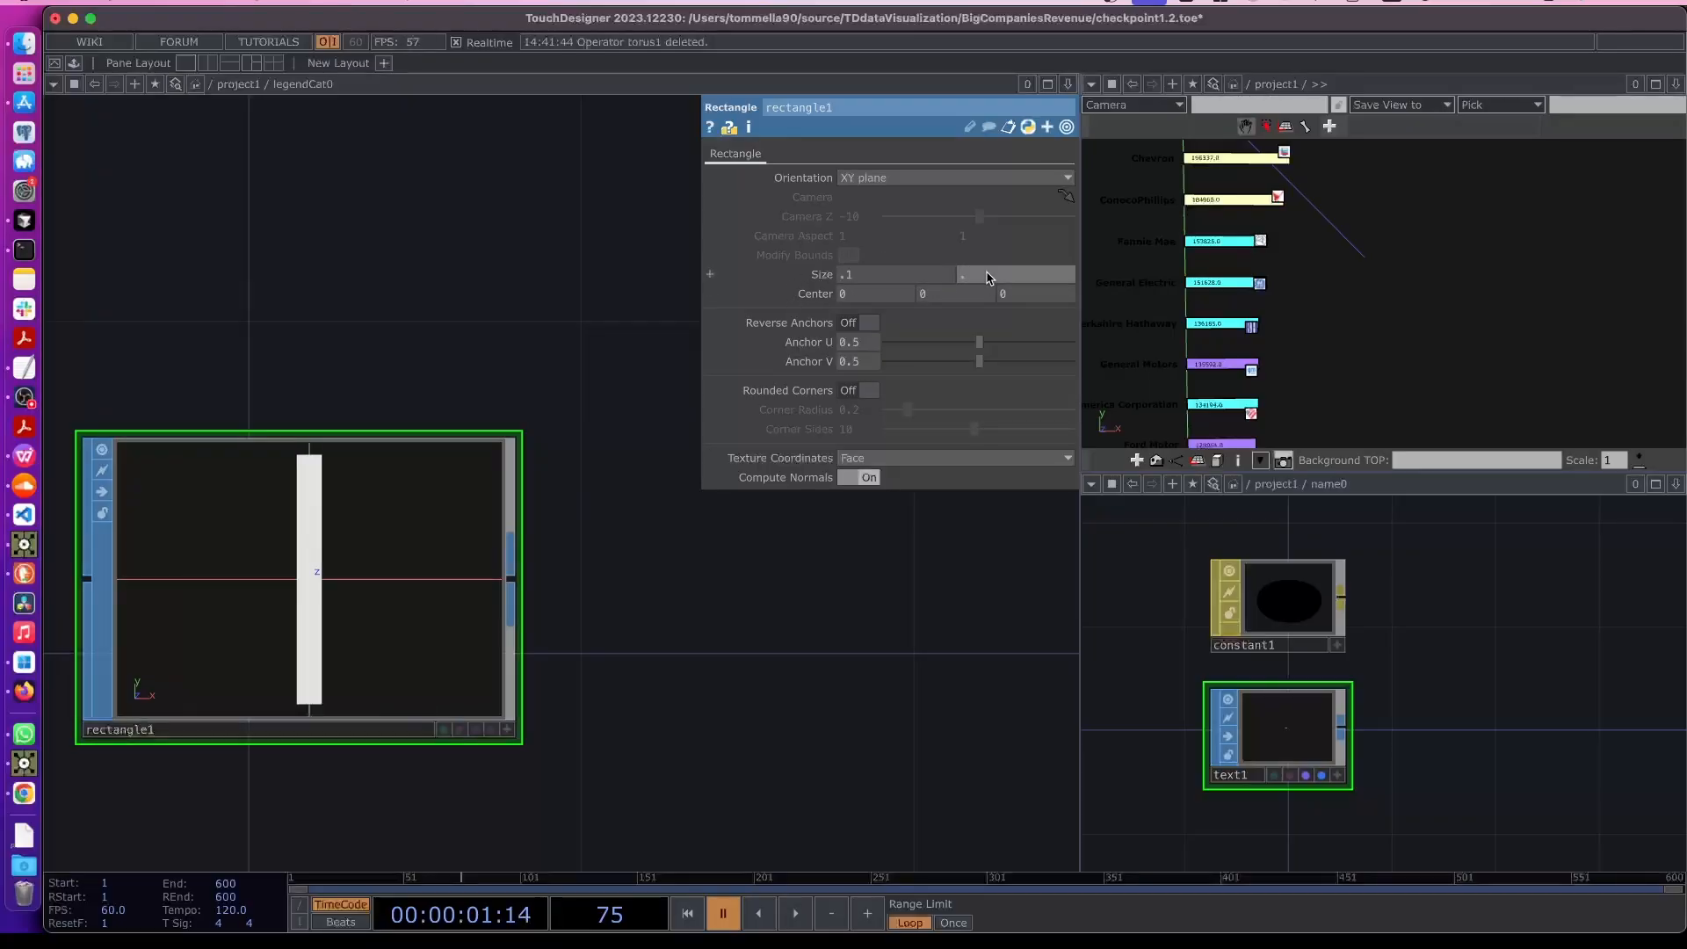
{"action": "key", "text": "Return"}
{"action": "left_click_drag", "start_coordinate": [987, 278], "coordinate": [773, 285]}
{"action": "left_click", "coordinate": [998, 279]}
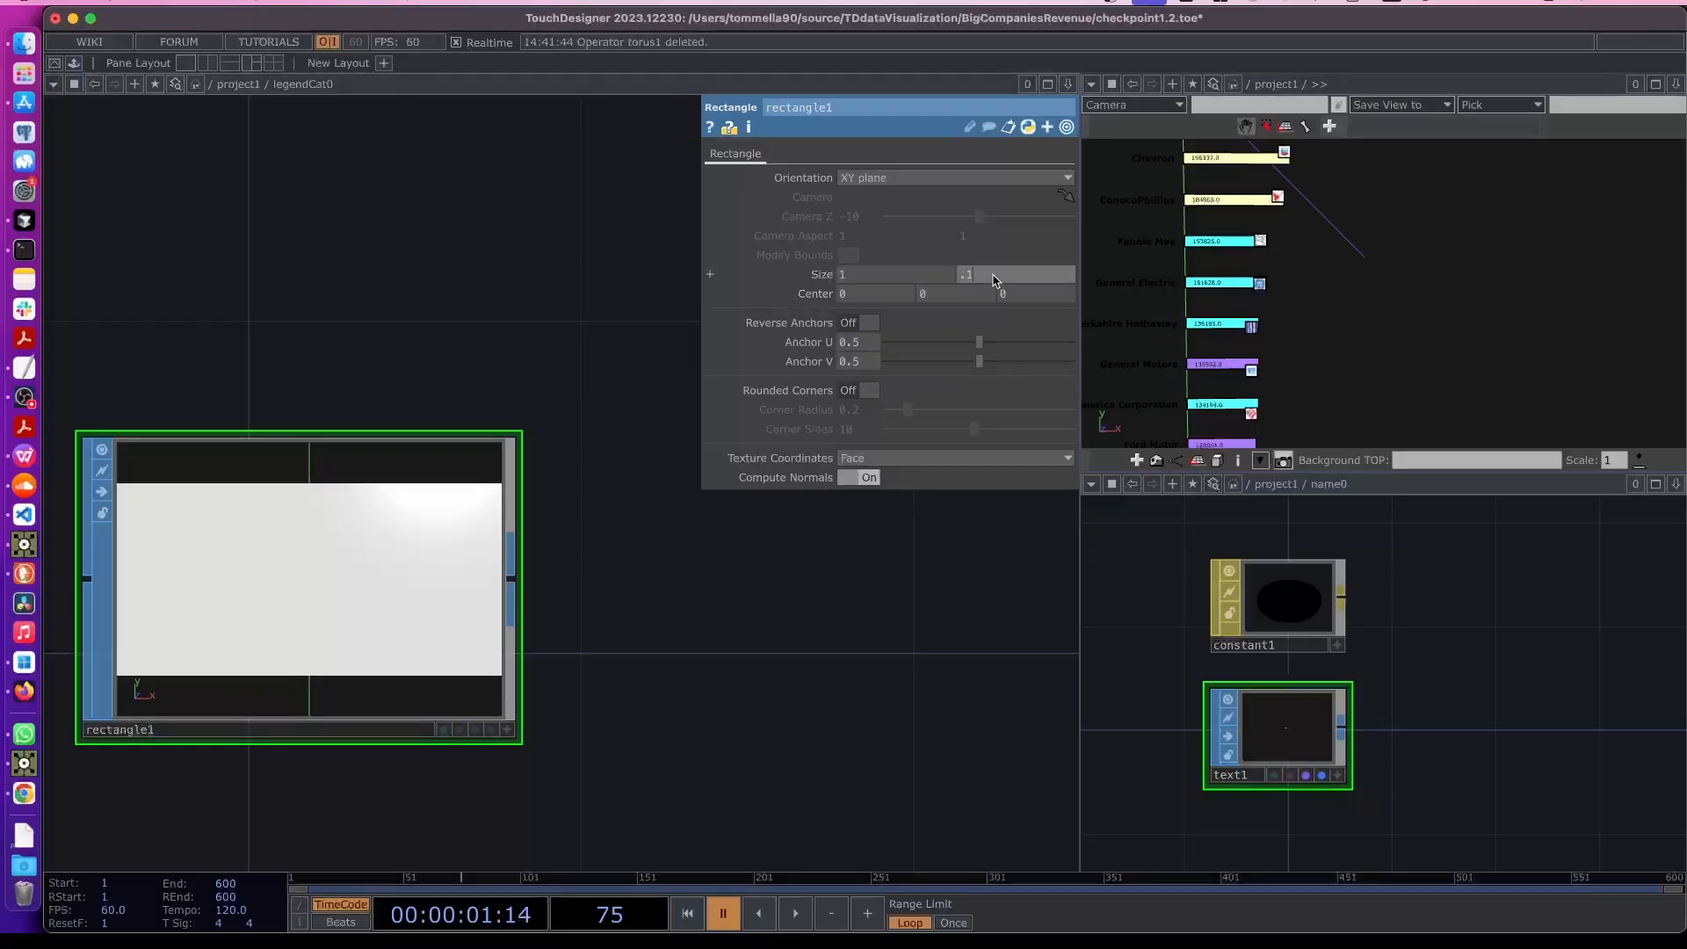
{"action": "left_click", "coordinate": [715, 689]}
{"action": "left_click", "coordinate": [988, 279]}
{"action": "type", "text": "1"}
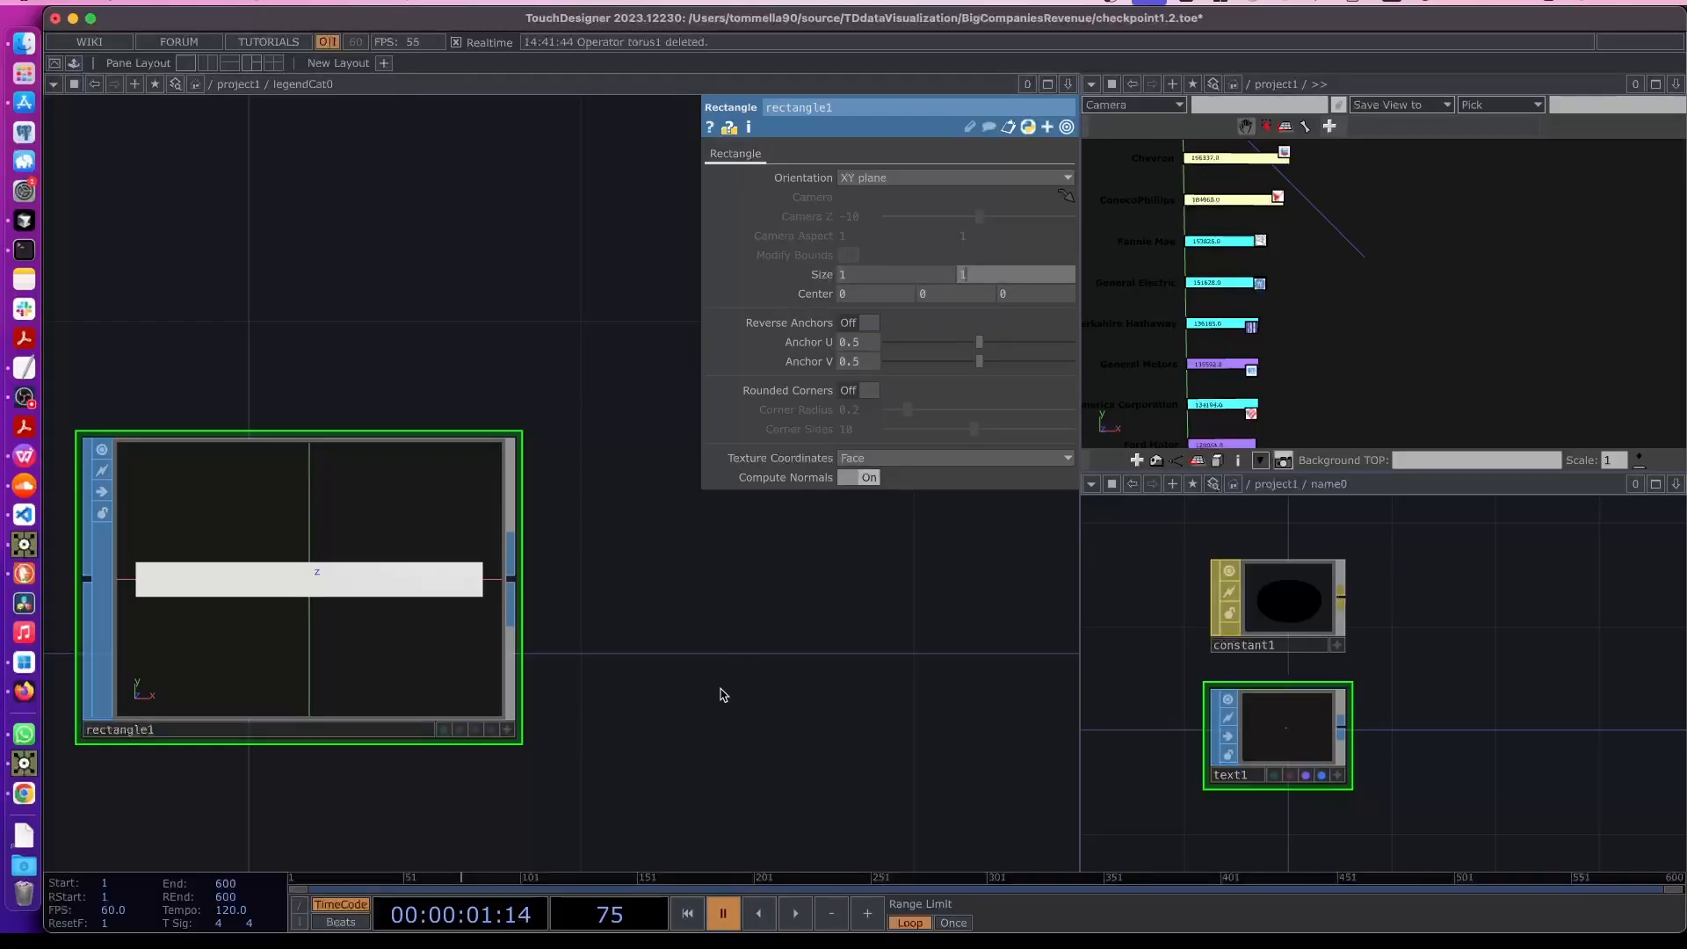
{"action": "left_click", "coordinate": [722, 691]}
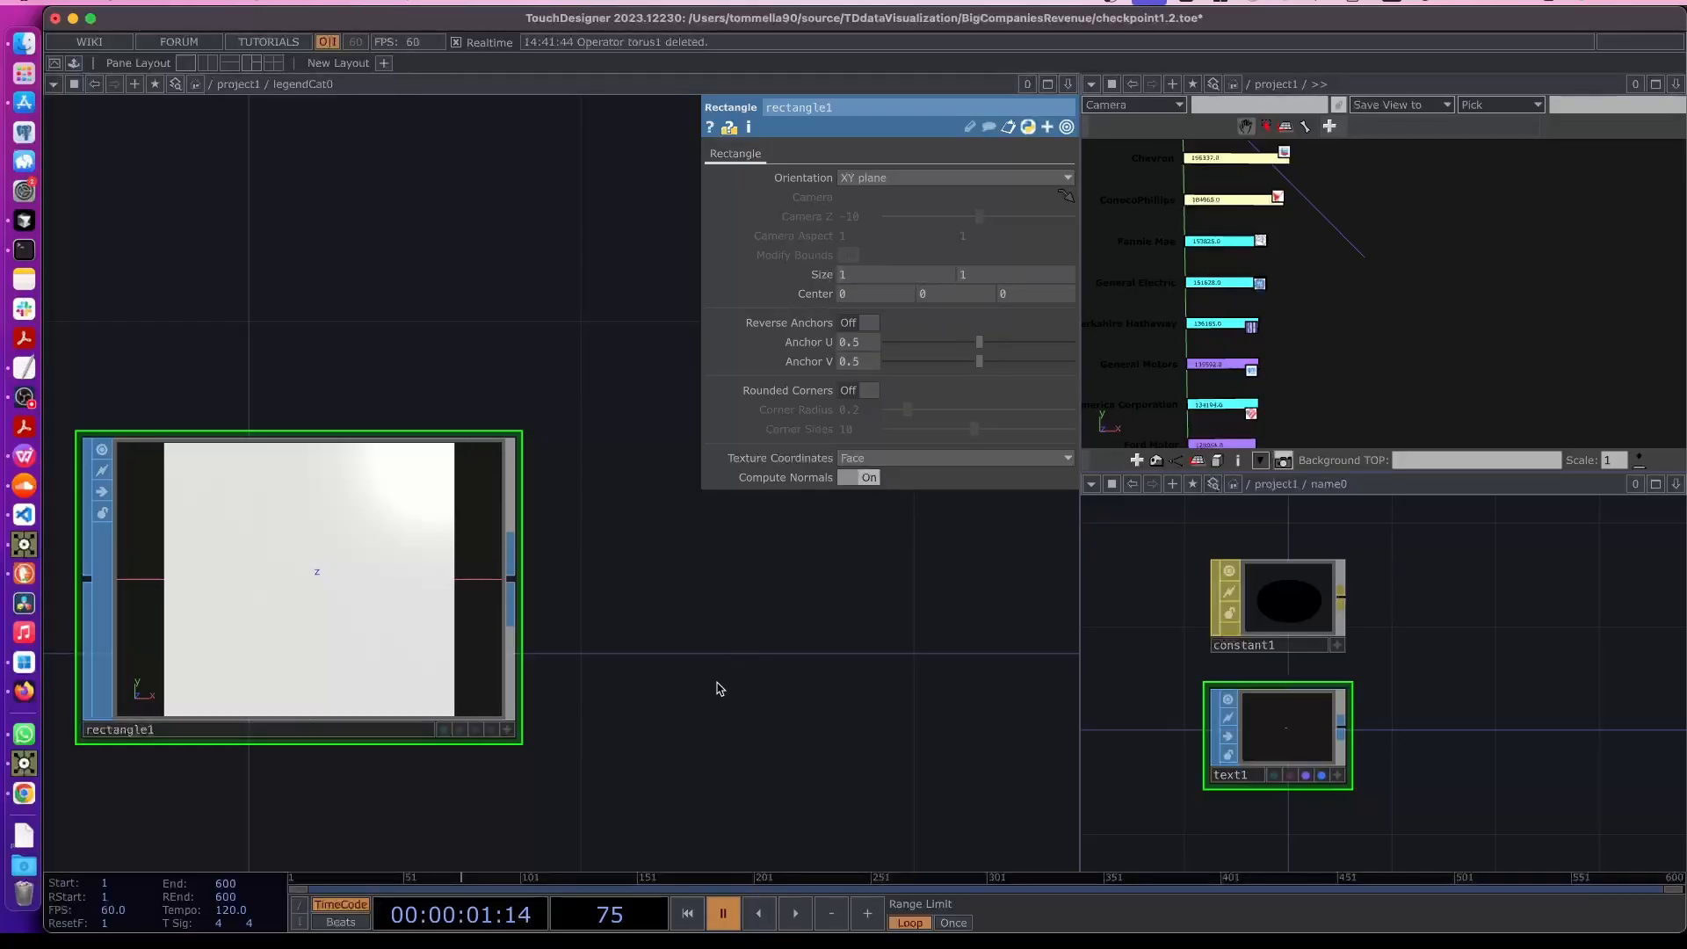
- Turn on the rectangle's display and render flags and return to the parent network
{"action": "left_click", "coordinate": [475, 730]}
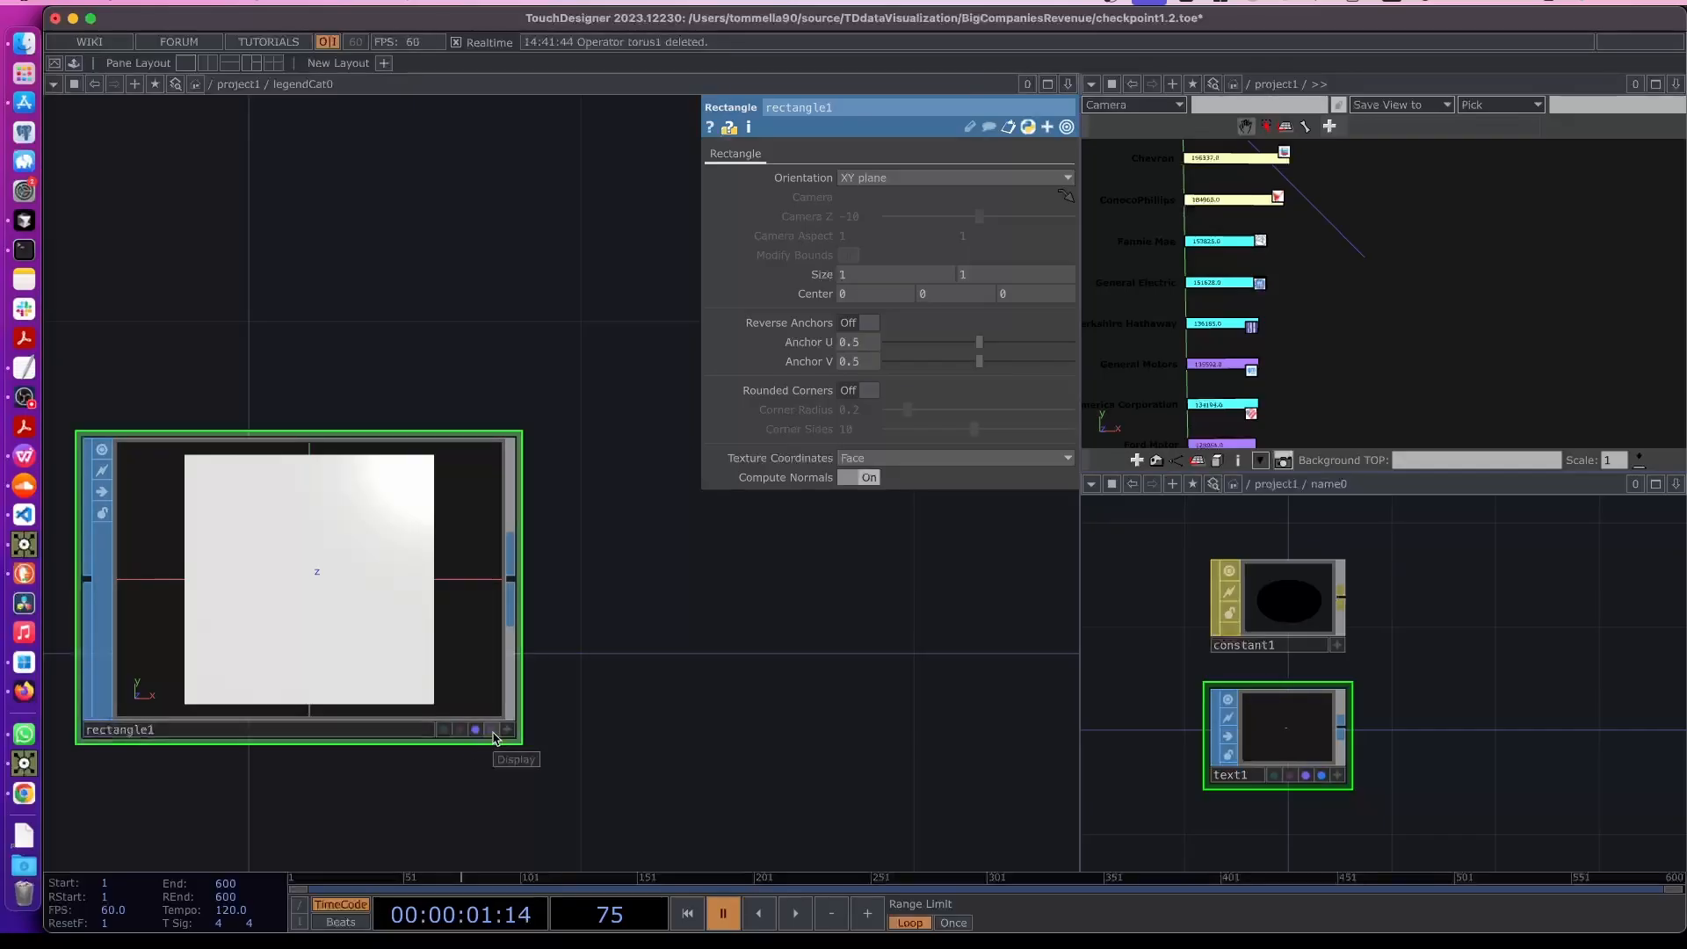
{"action": "left_click", "coordinate": [492, 730]}
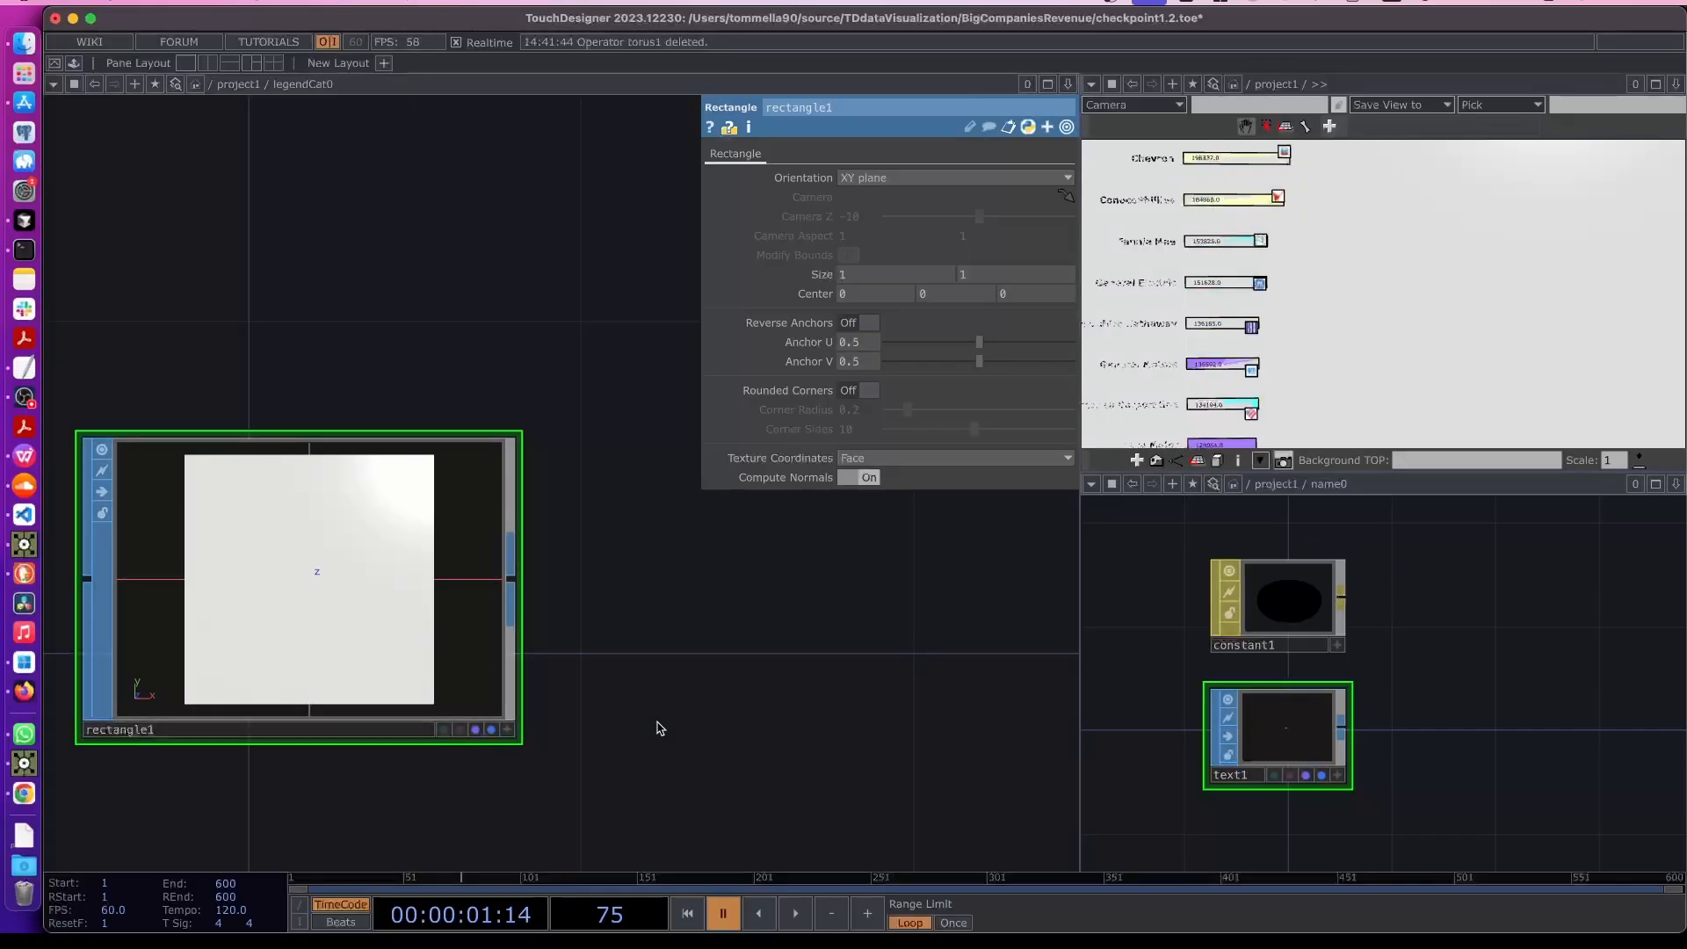
{"action": "key", "text": "u"}
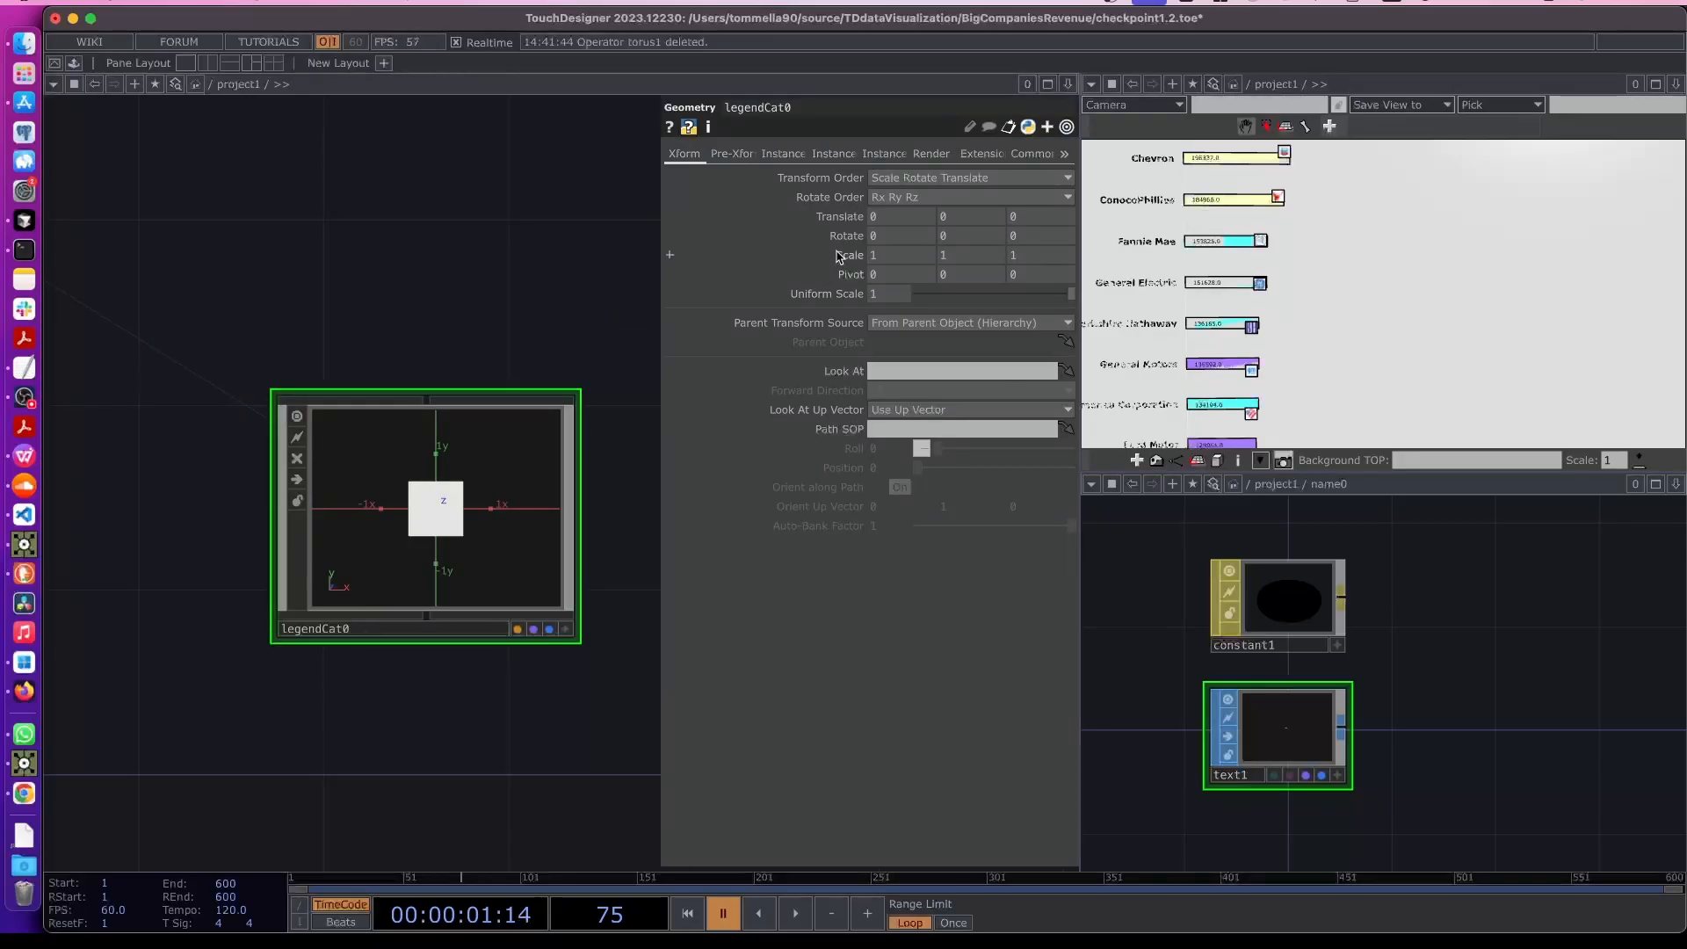
- Scale legendCat0 uniformly to 0.02 on all axes
{"action": "middle_click_drag", "start_coordinate": [839, 256], "coordinate": [833, 230]}
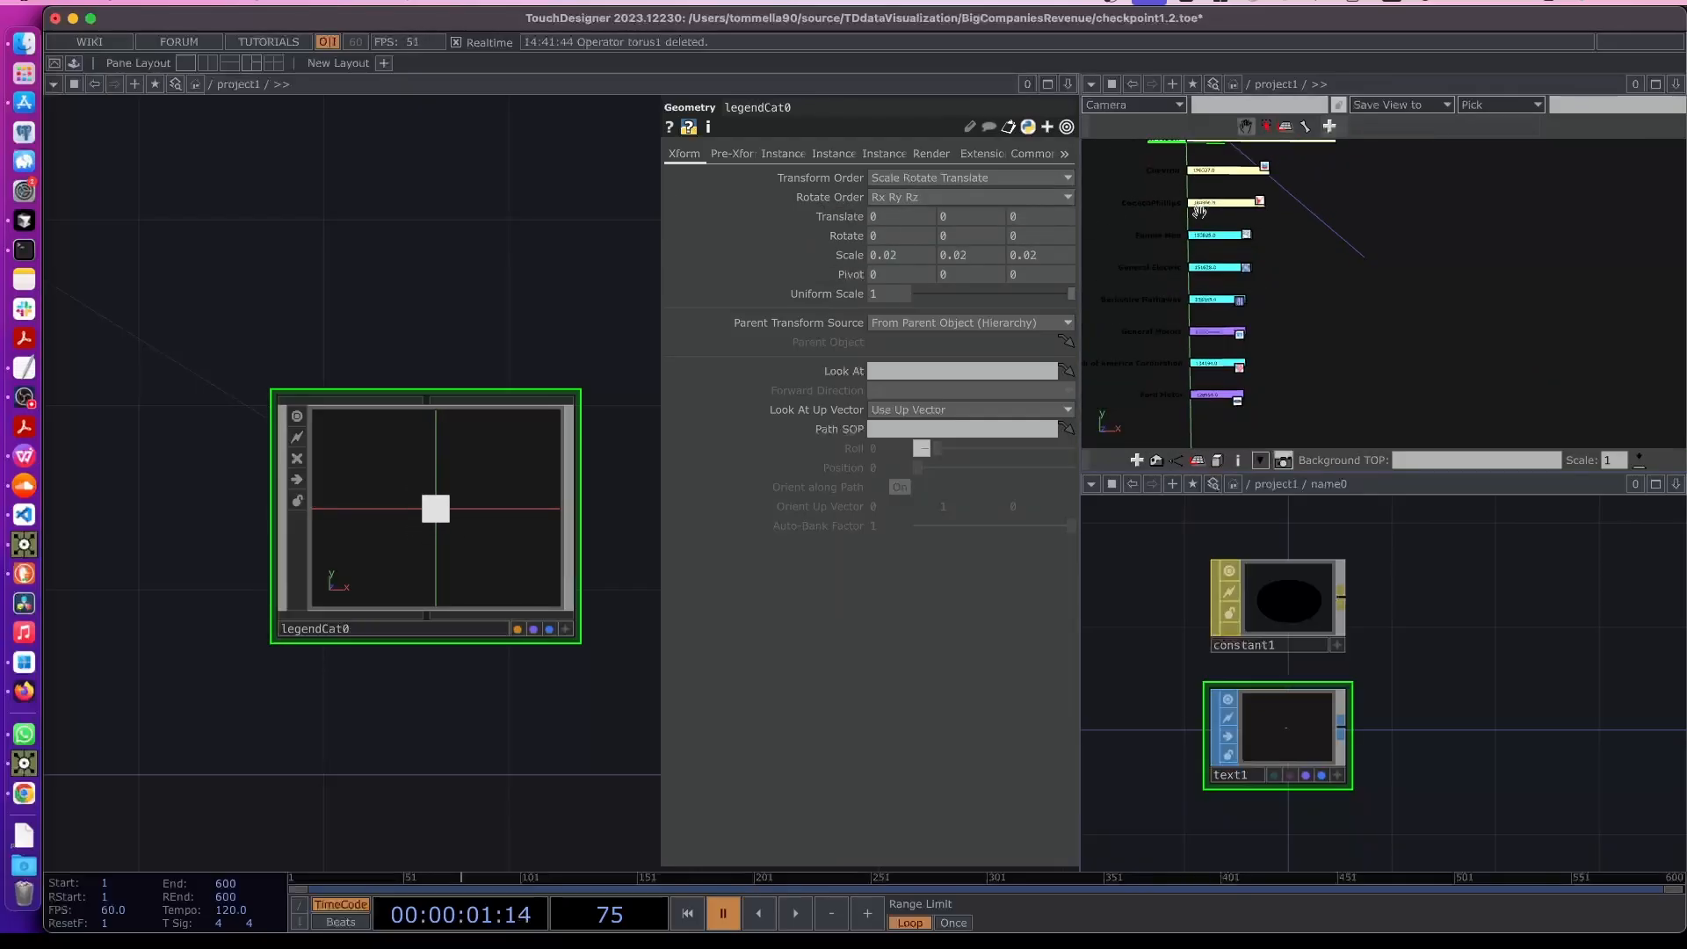
{"action": "mouse_move", "coordinate": [1296, 205]}
{"action": "right_mouse_down"}
{"action": "mouse_move", "coordinate": [1292, 240]}
{"action": "mouse_move", "coordinate": [1262, 229]}
{"action": "mouse_move", "coordinate": [1276, 222]}
{"action": "right_mouse_up"}
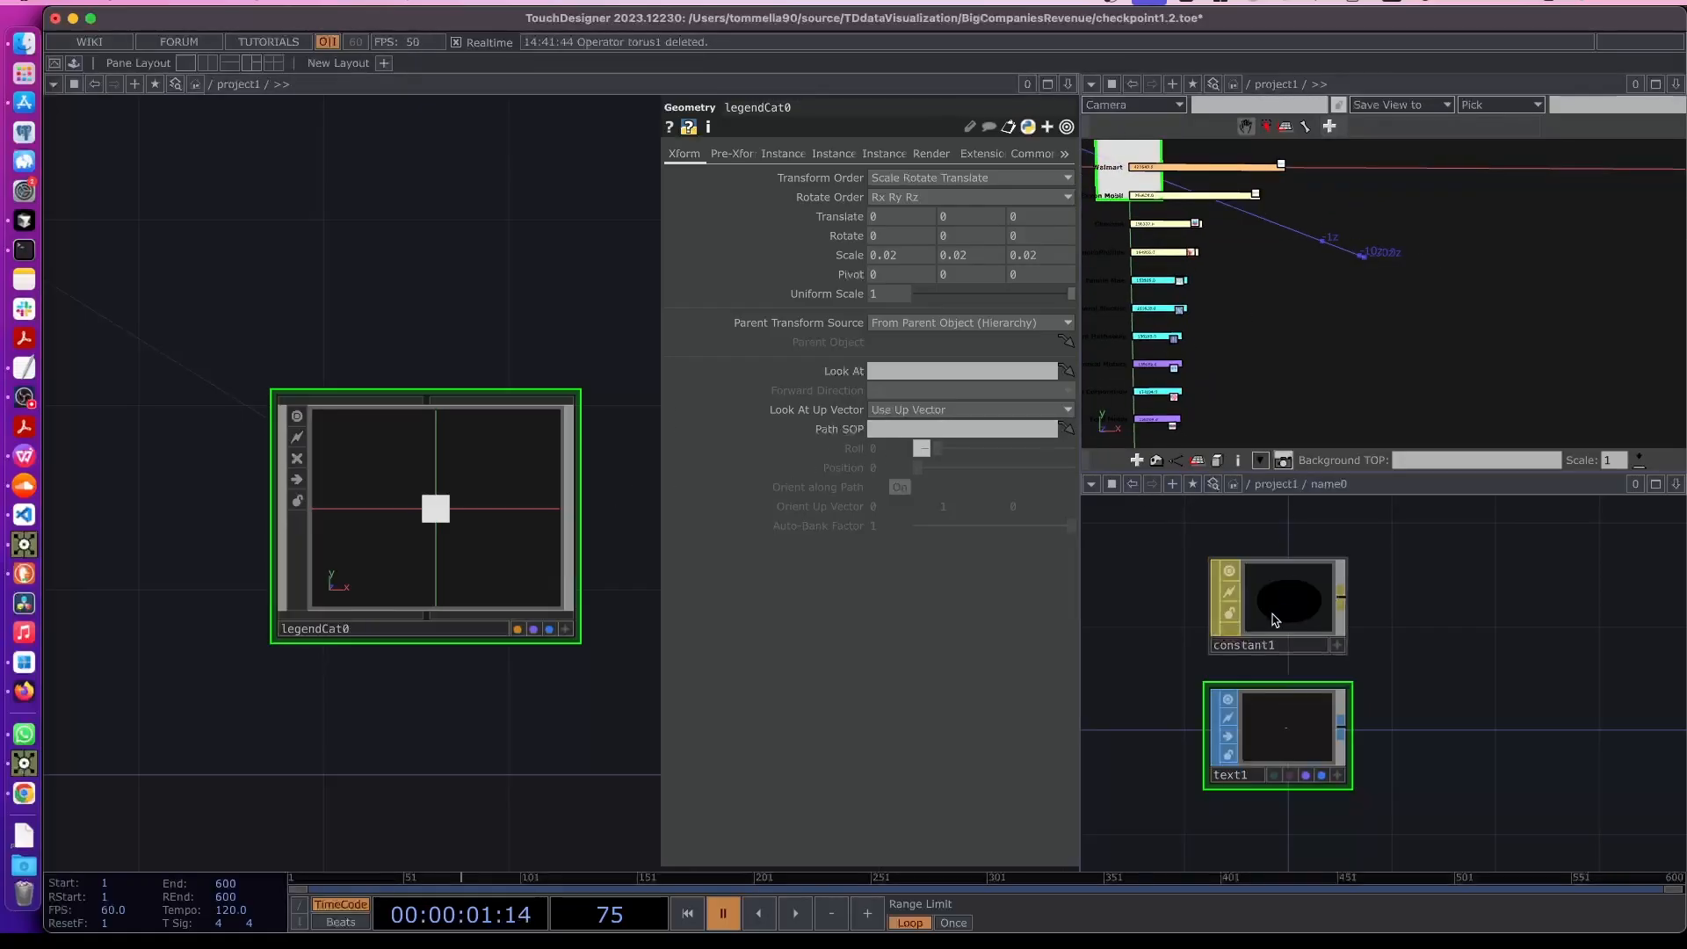
{"action": "scroll", "coordinate": [1405, 690], "scroll_direction": "down", "scroll_amount": 5}
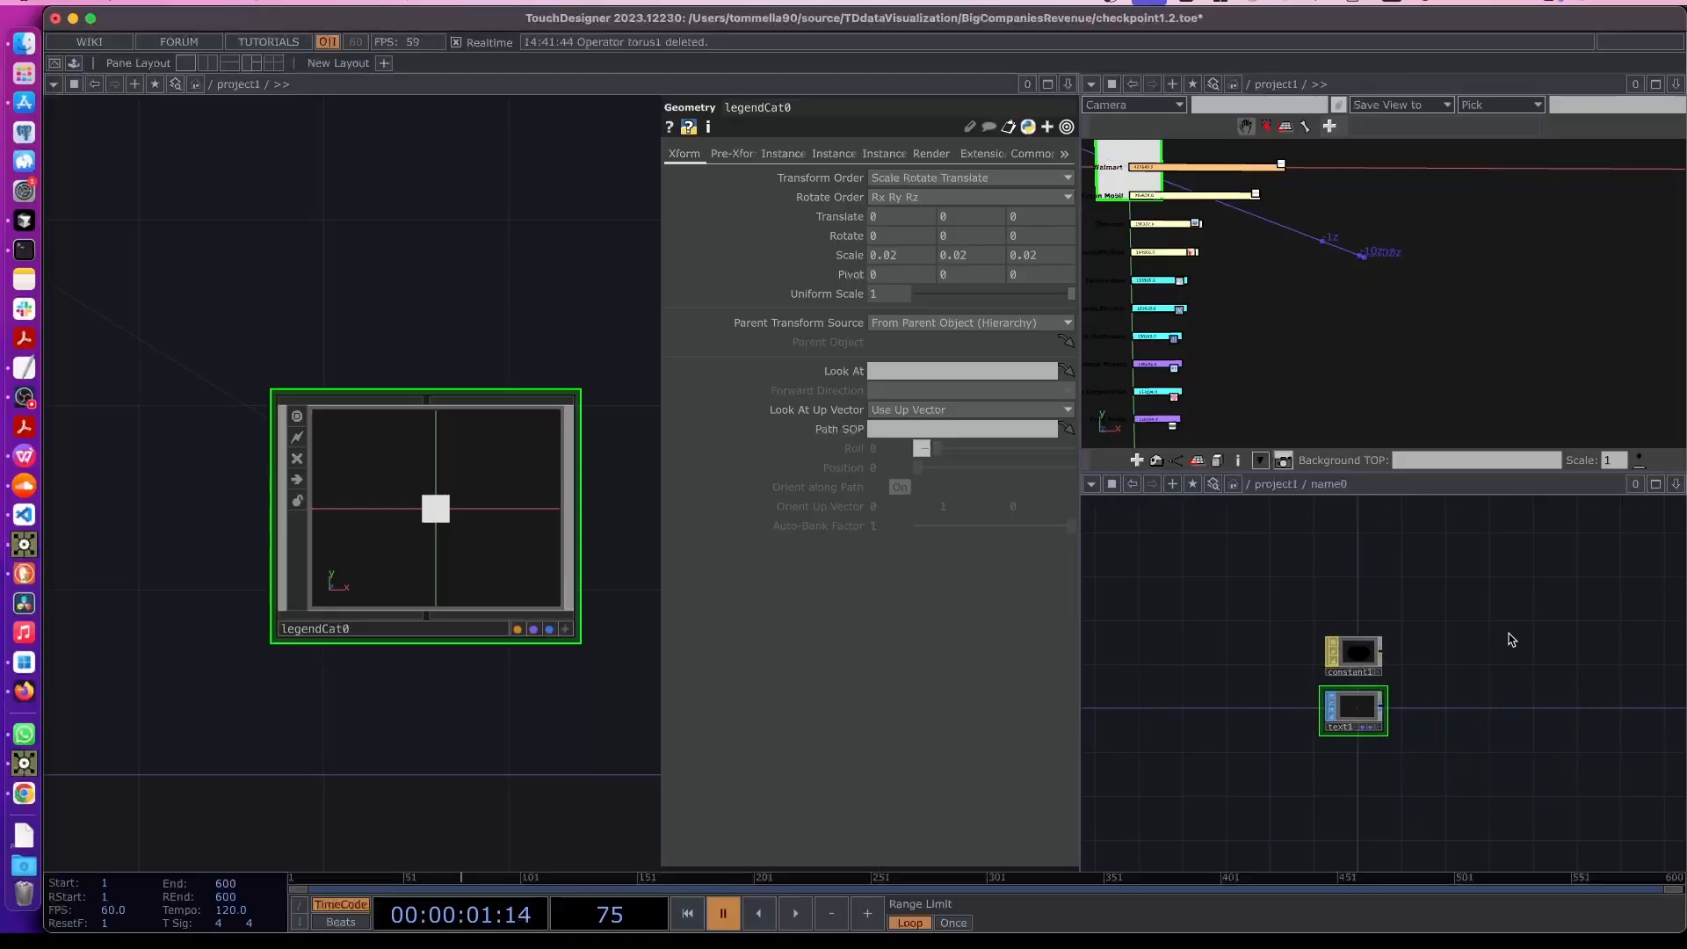
{"action": "scroll", "coordinate": [1334, 705], "scroll_direction": "down", "scroll_amount": 5}
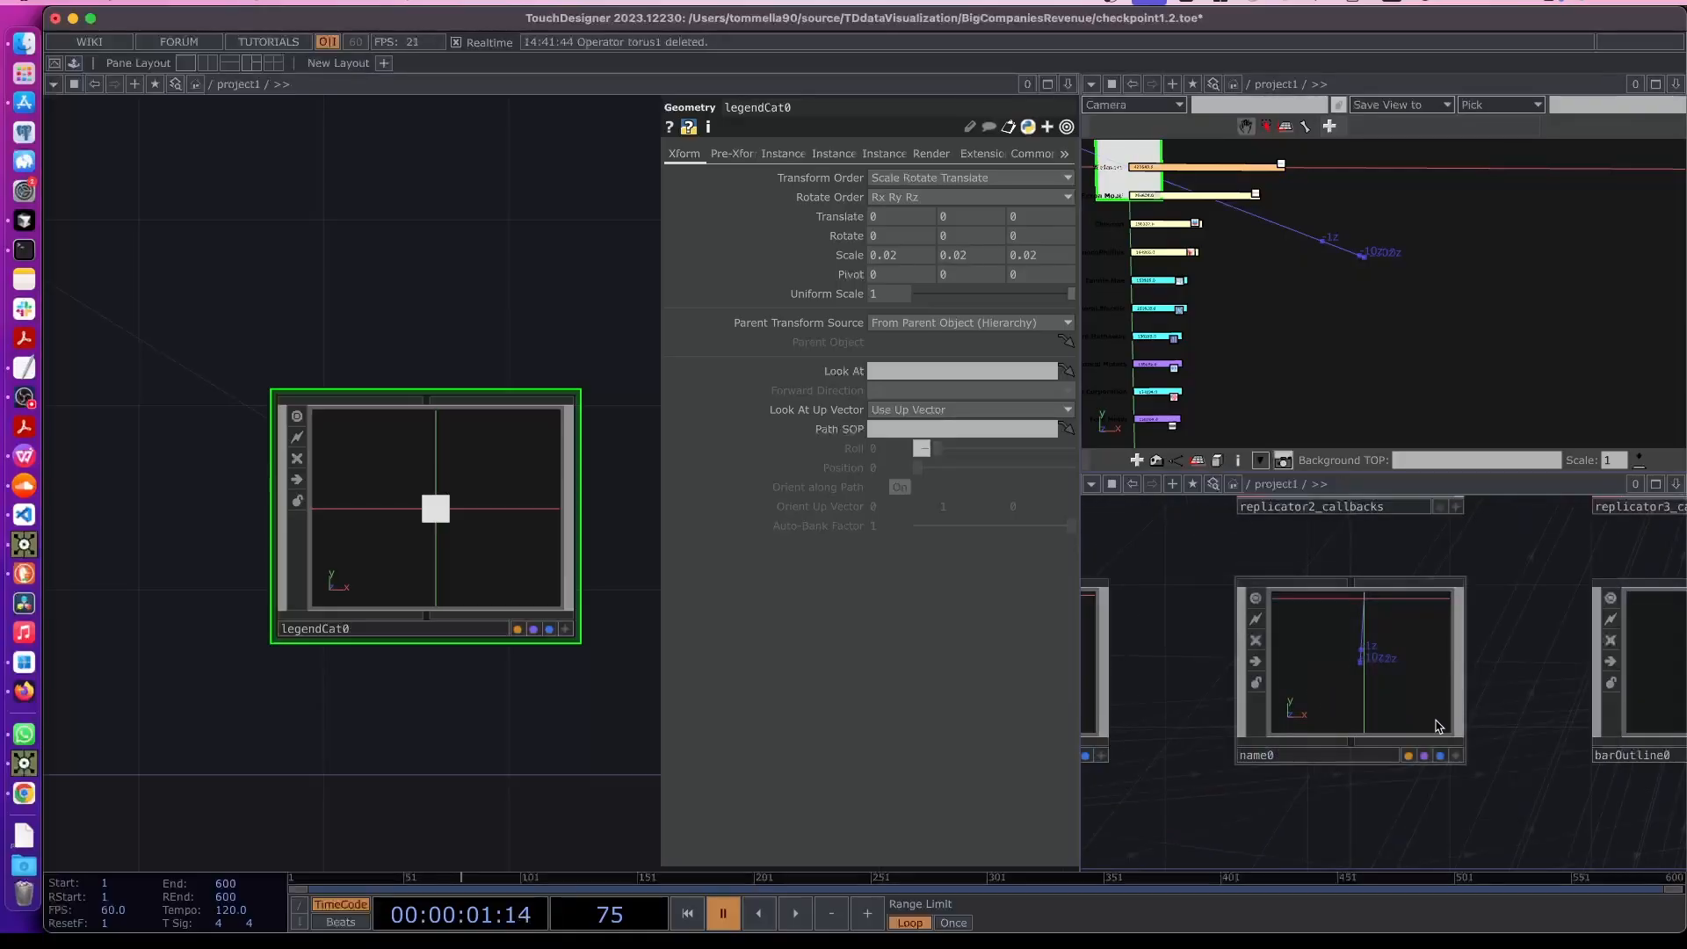
{"action": "scroll", "coordinate": [1494, 703], "scroll_direction": "up", "scroll_amount": 5}
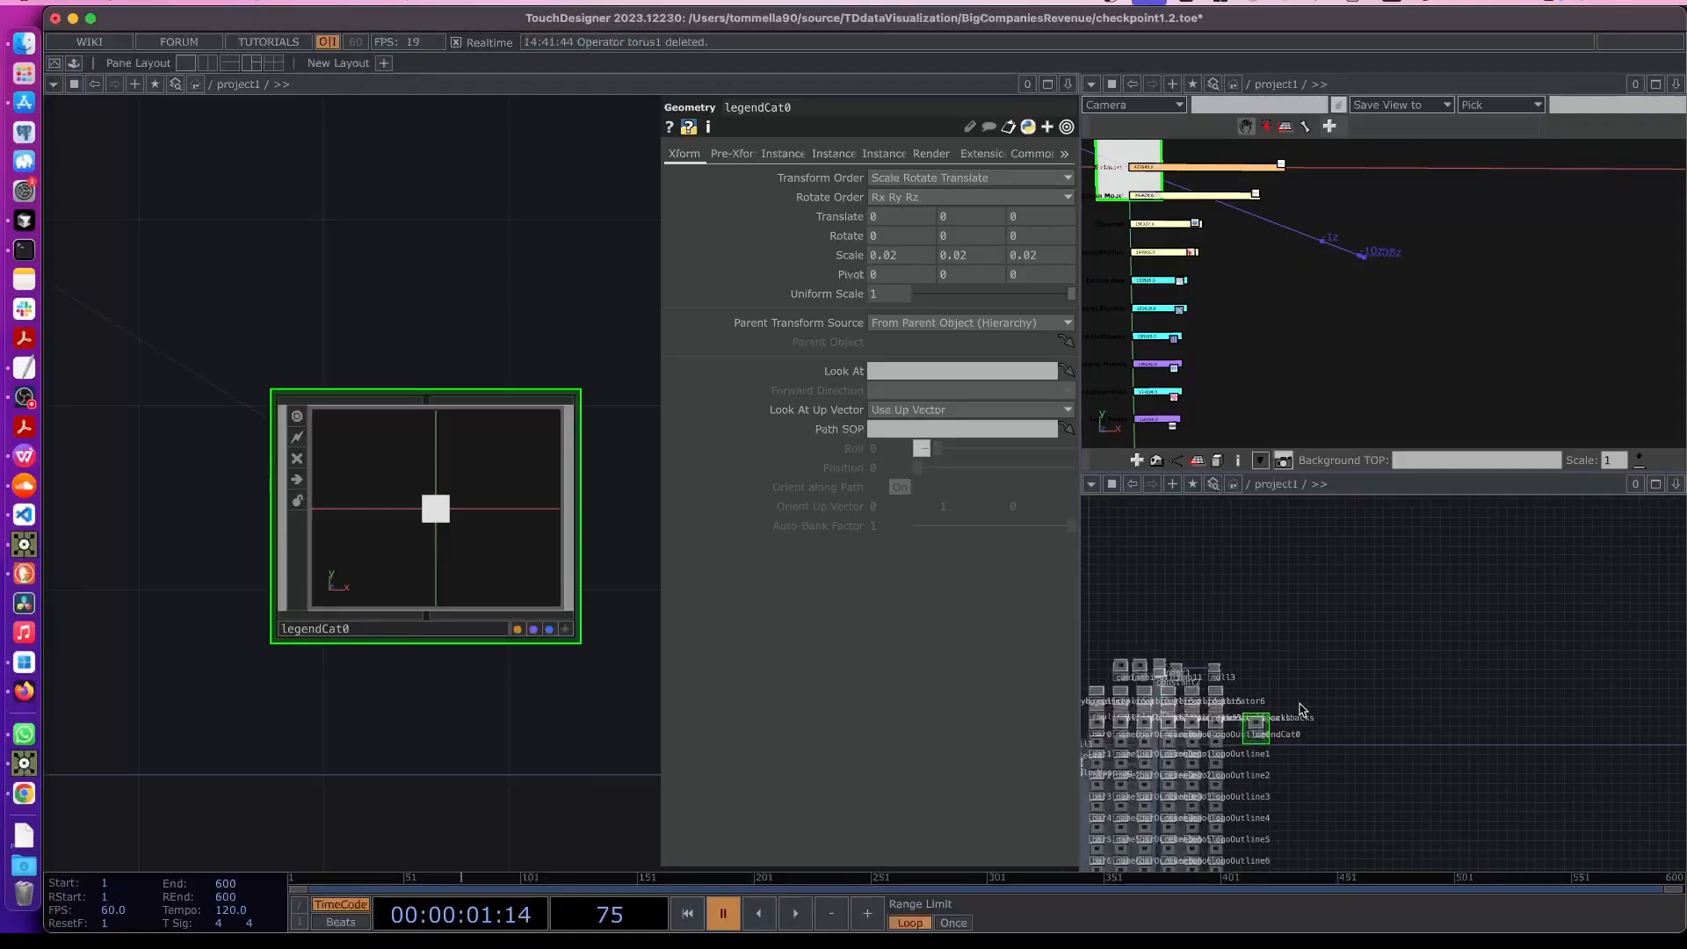
{"action": "scroll", "coordinate": [1265, 694], "scroll_direction": "up", "scroll_amount": 5}
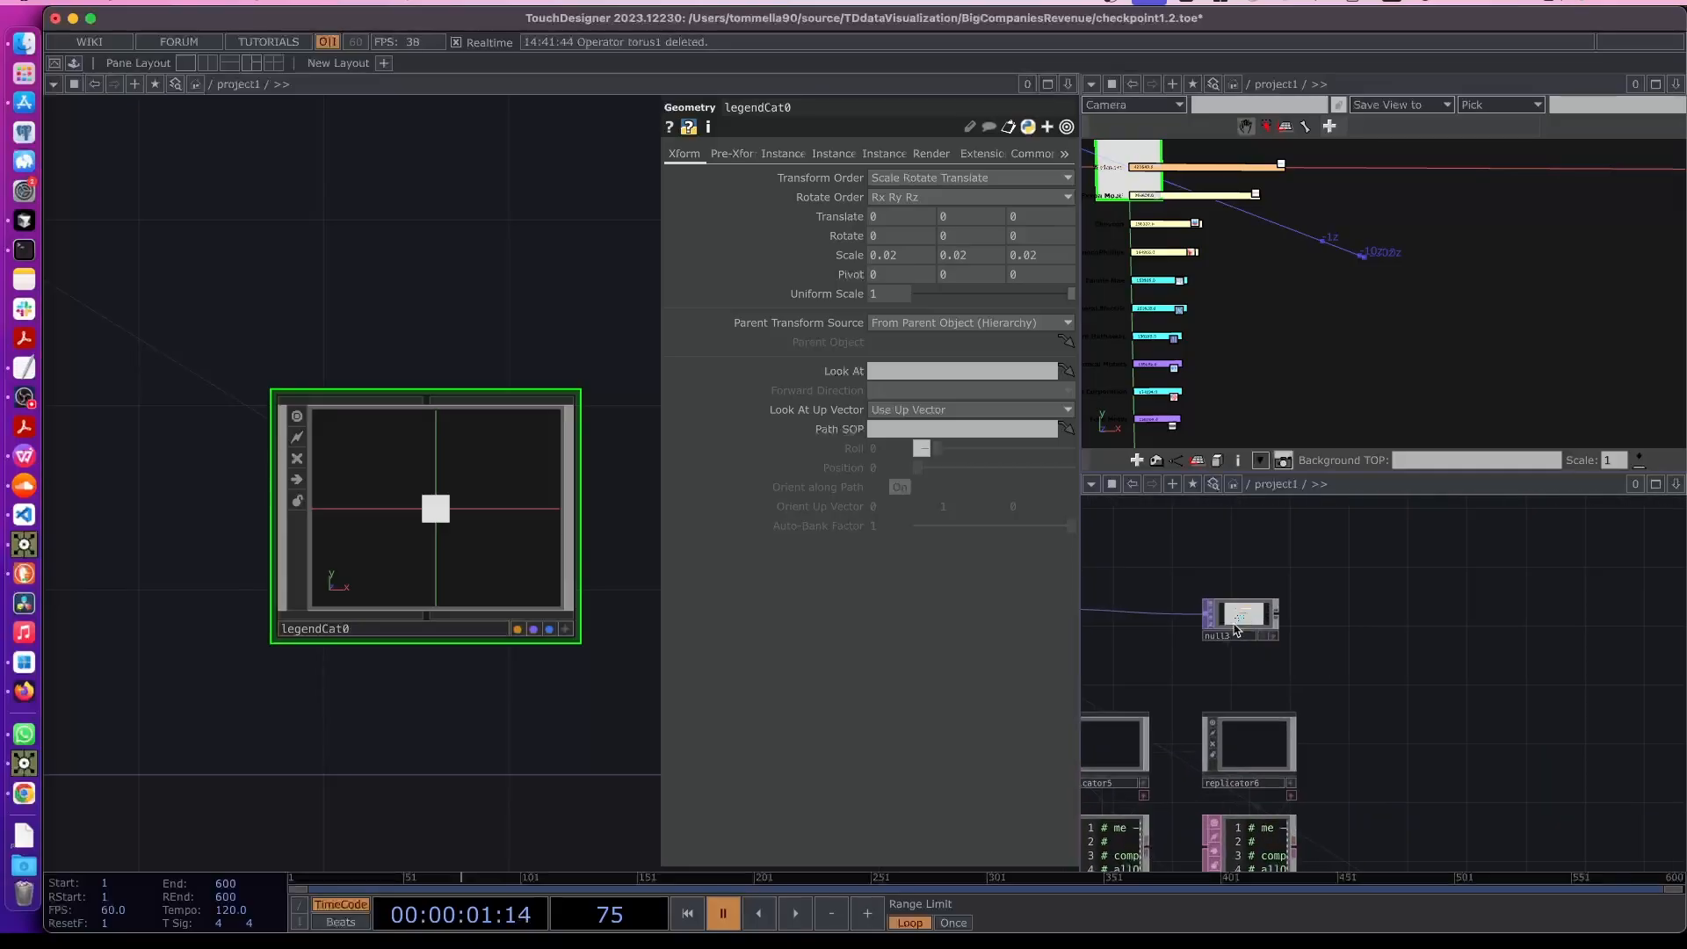
- Open a floating viewer of null3 and position it over the network panes
{"action": "right_click", "coordinate": [1254, 624]}
{"action": "left_click", "coordinate": [1270, 617]}
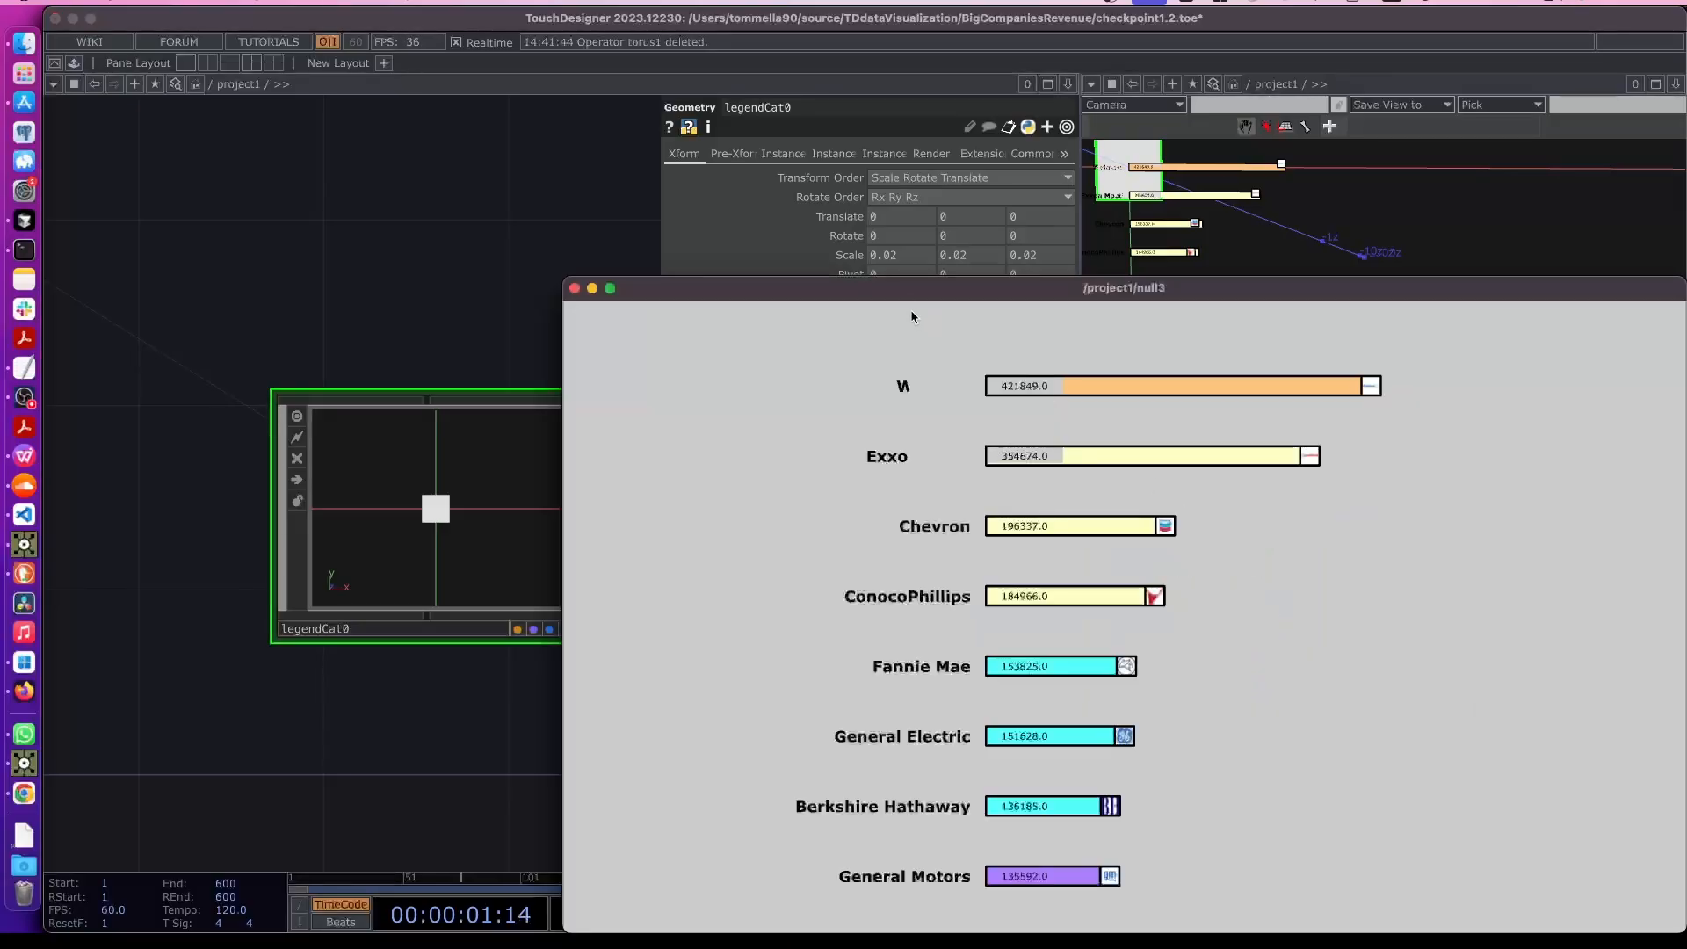
{"action": "left_click_drag", "start_coordinate": [621, 279], "coordinate": [934, 497]}
{"action": "left_click_drag", "start_coordinate": [1169, 515], "coordinate": [1276, 553]}
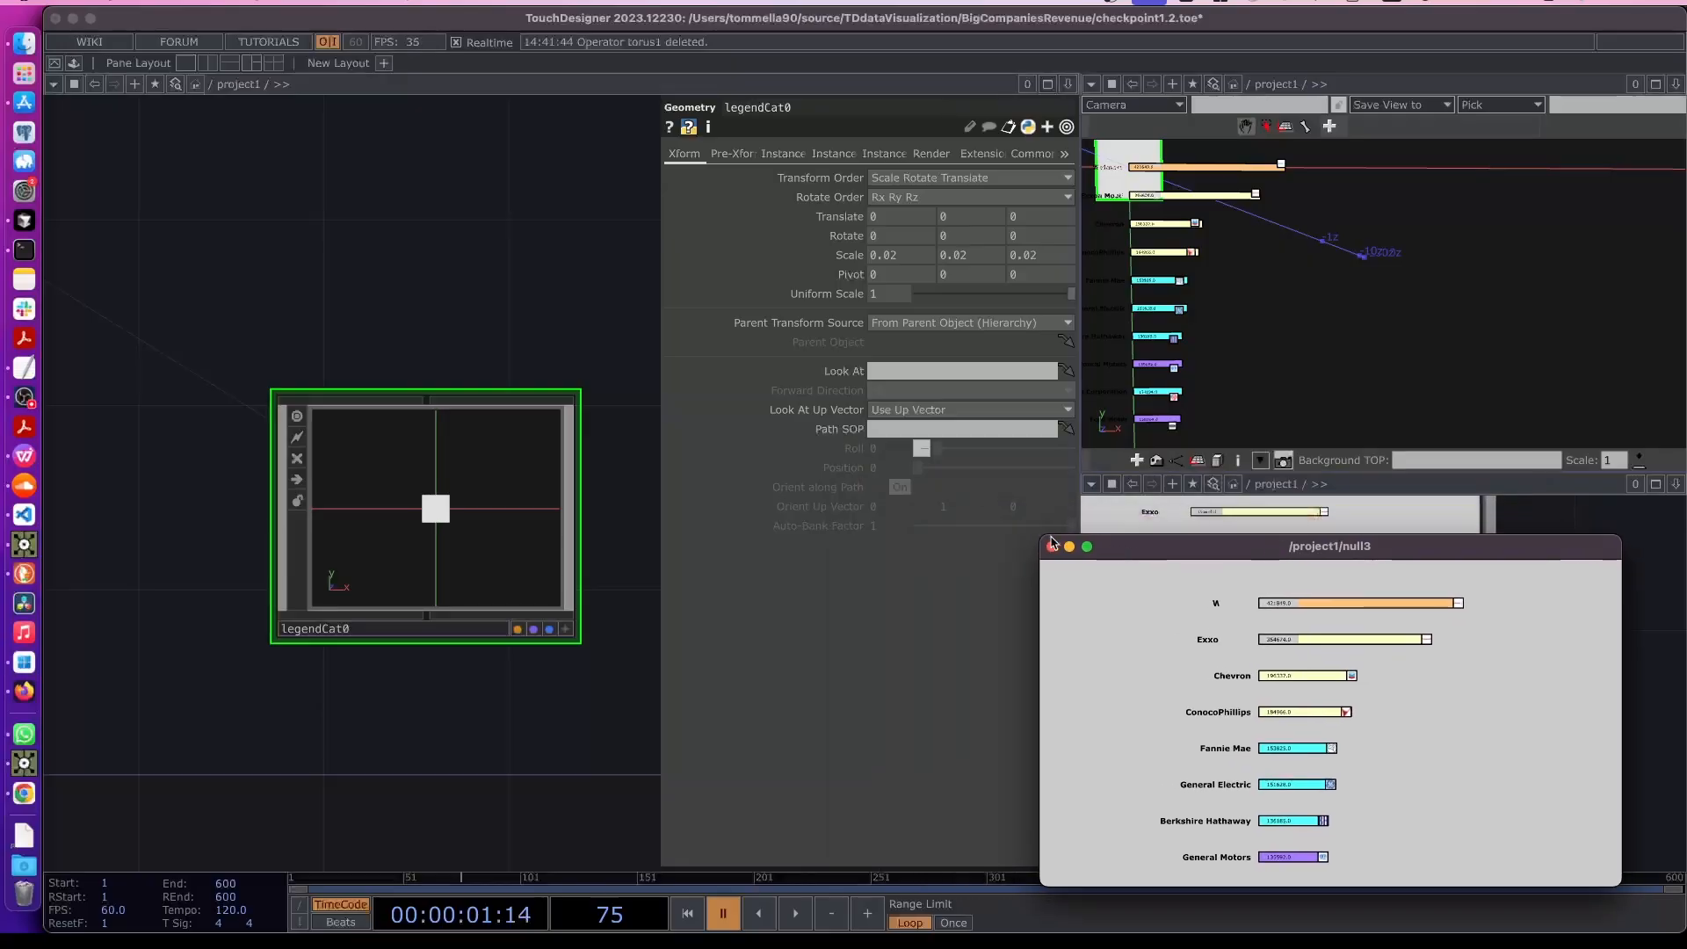
{"action": "left_click_drag", "start_coordinate": [1042, 537], "coordinate": [1225, 581]}
- Set legendCat0's scale to 0.005 on all three axes
{"action": "scroll", "coordinate": [240, 476], "scroll_direction": "down", "scroll_amount": 5}
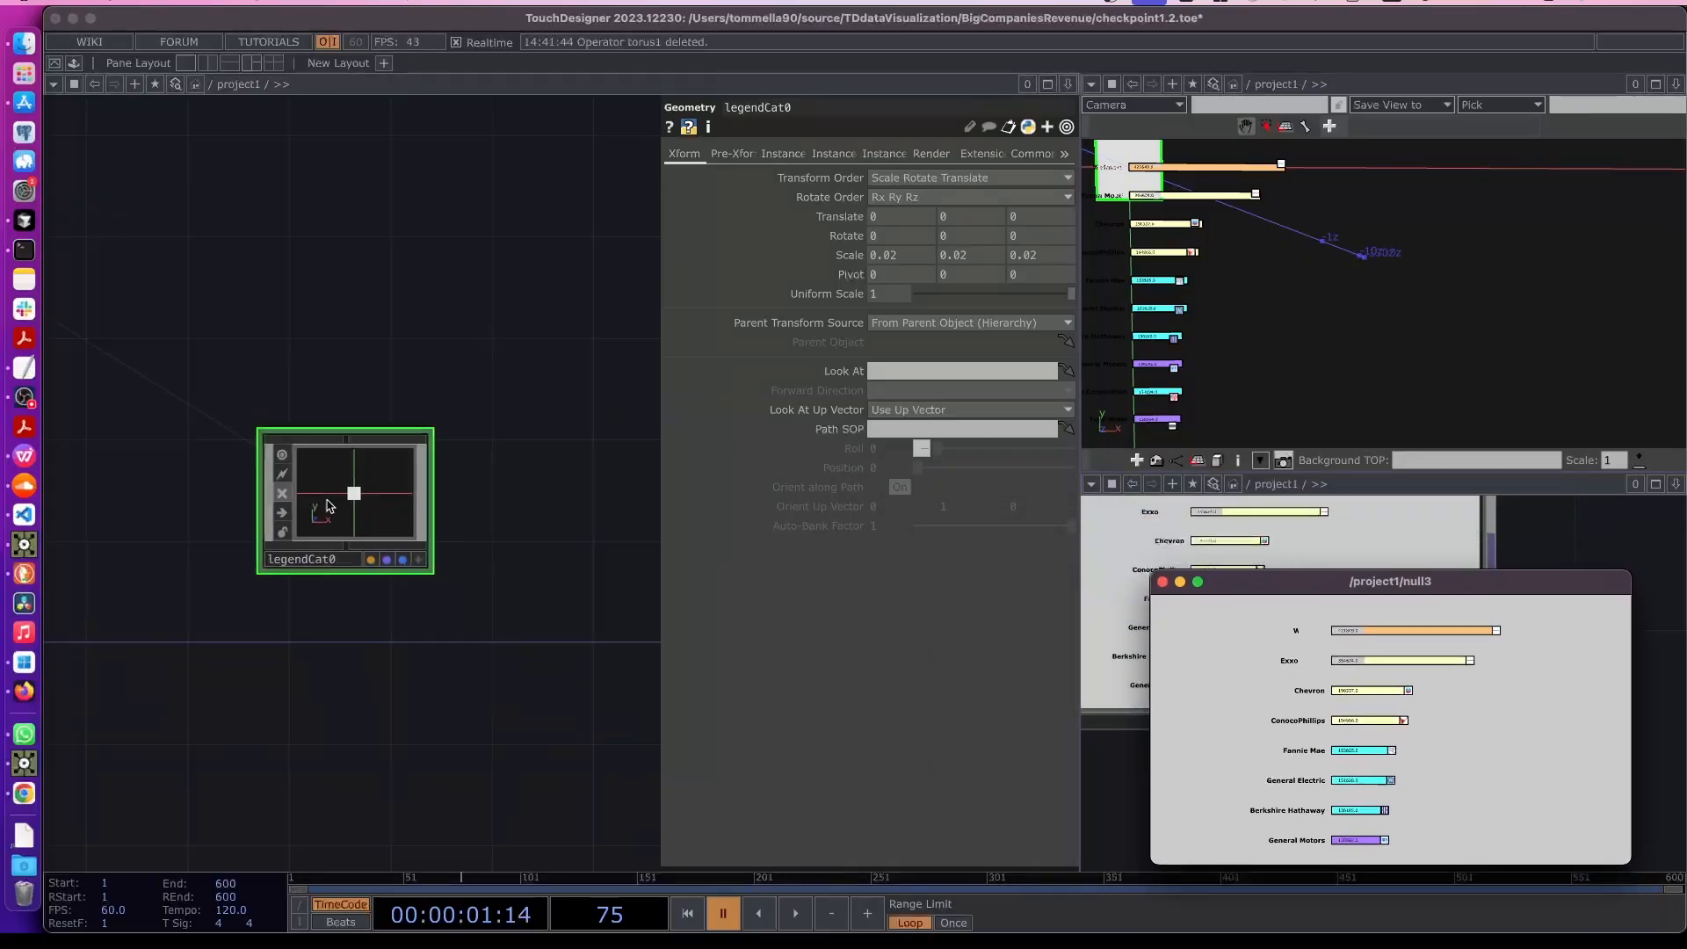
{"action": "left_click_drag", "start_coordinate": [432, 537], "coordinate": [505, 554]}
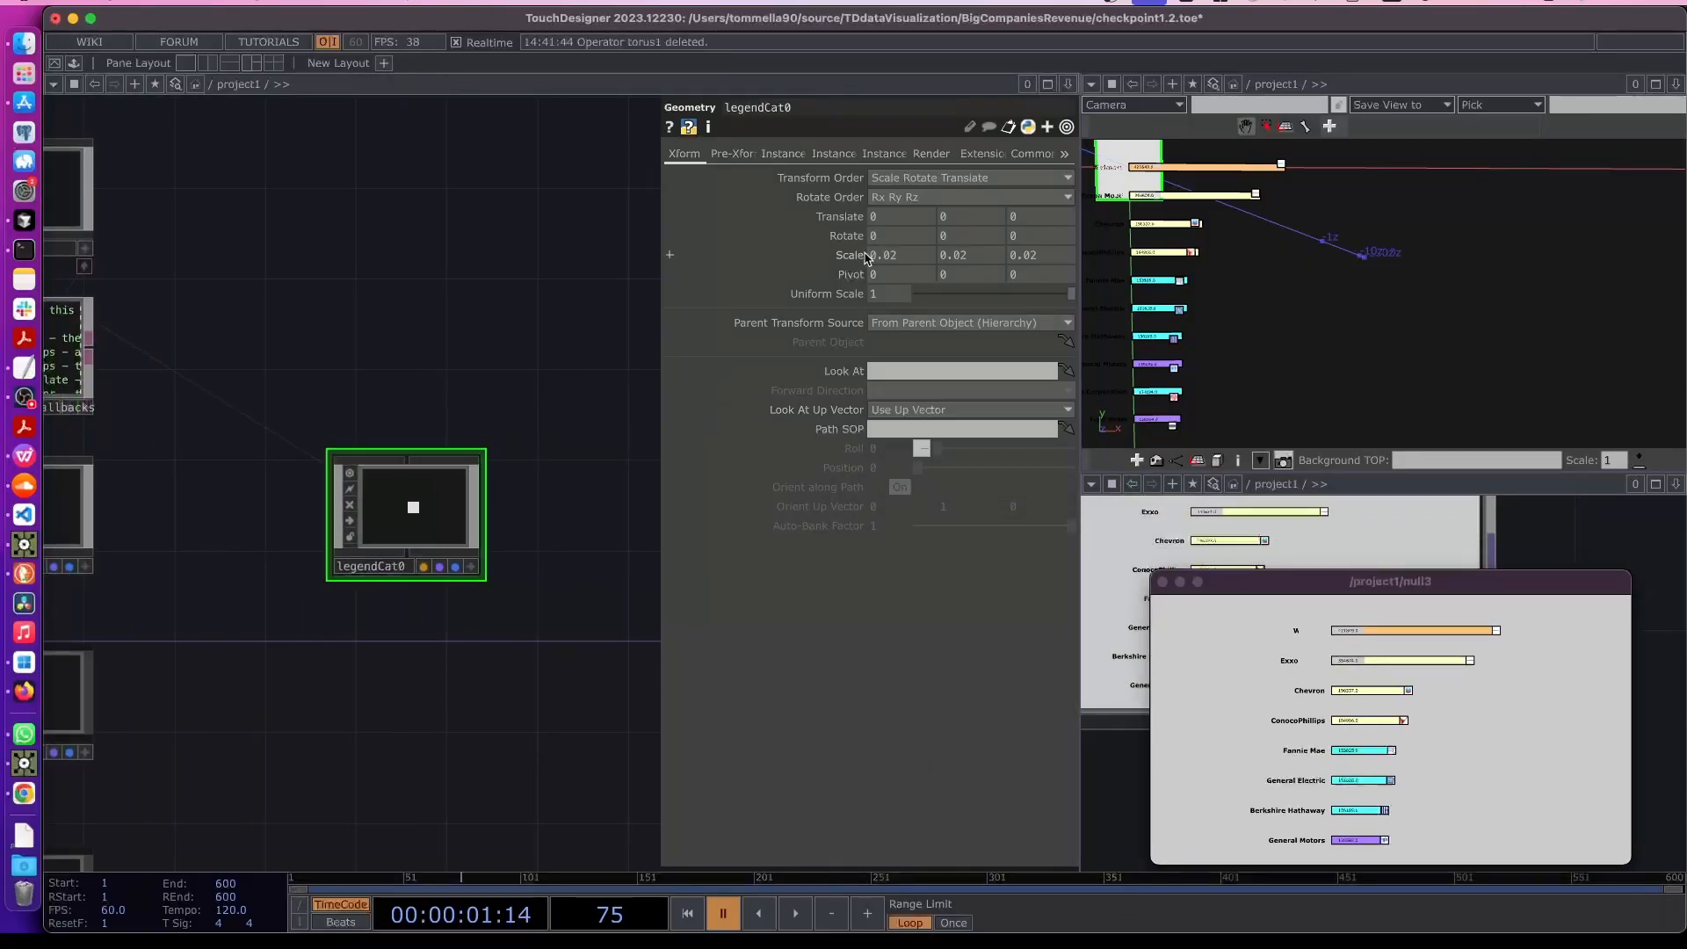
{"action": "left_click_drag", "start_coordinate": [854, 255], "coordinate": [839, 281]}
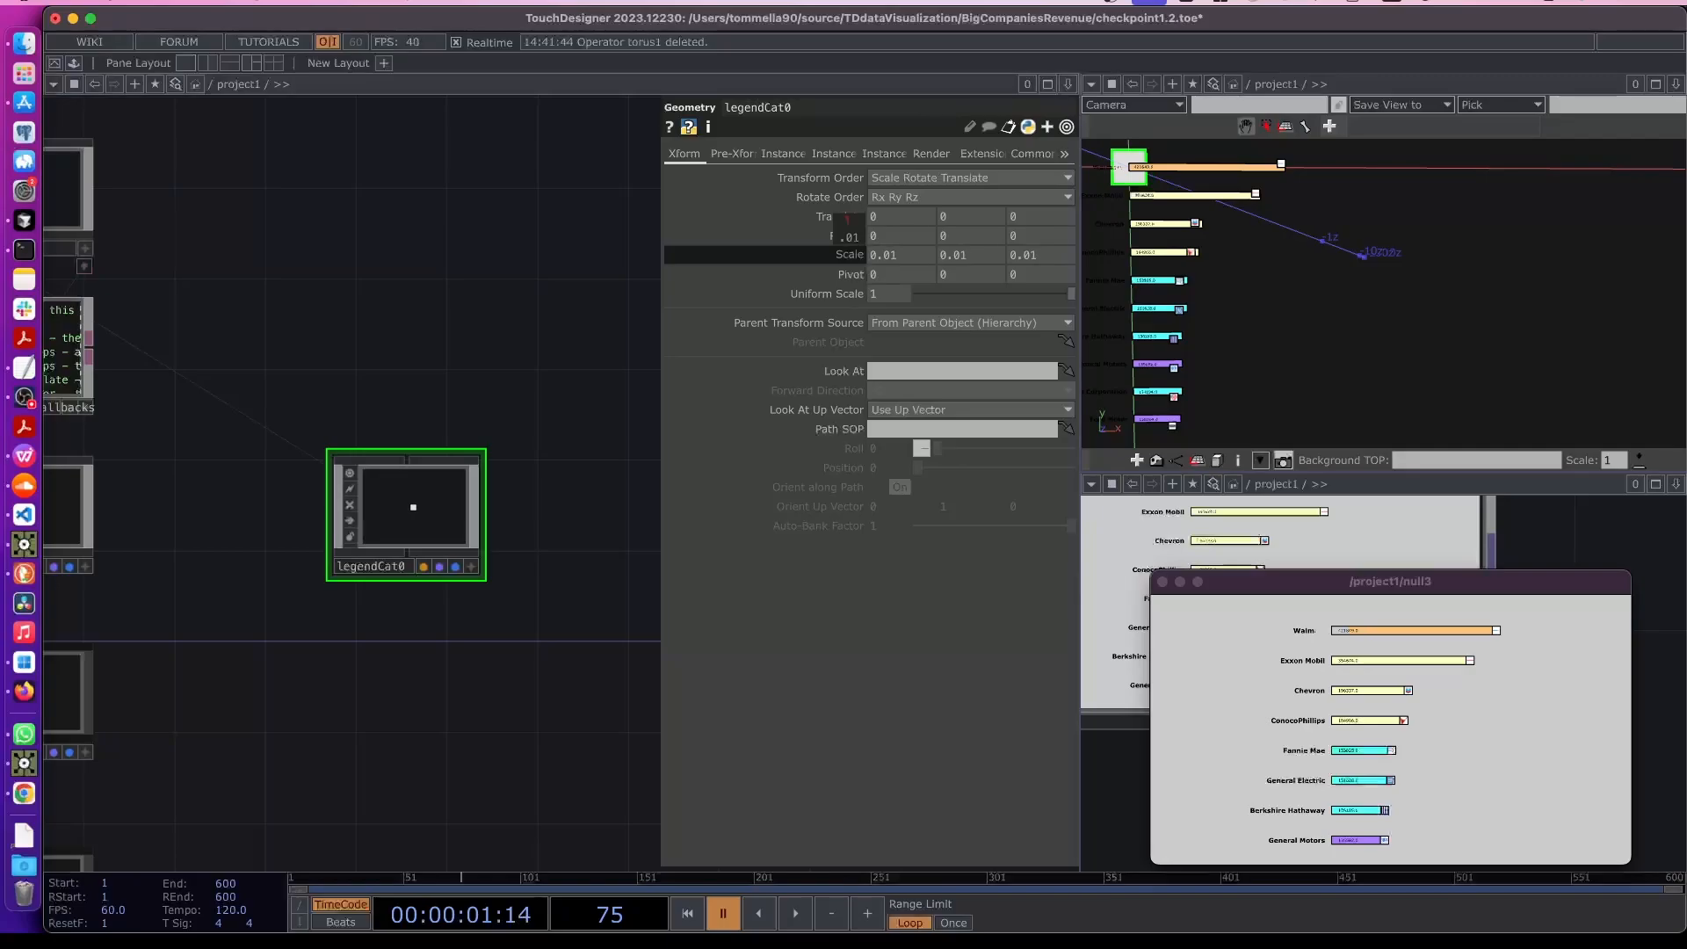
{"action": "left_click_drag", "start_coordinate": [846, 218], "coordinate": [842, 226]}
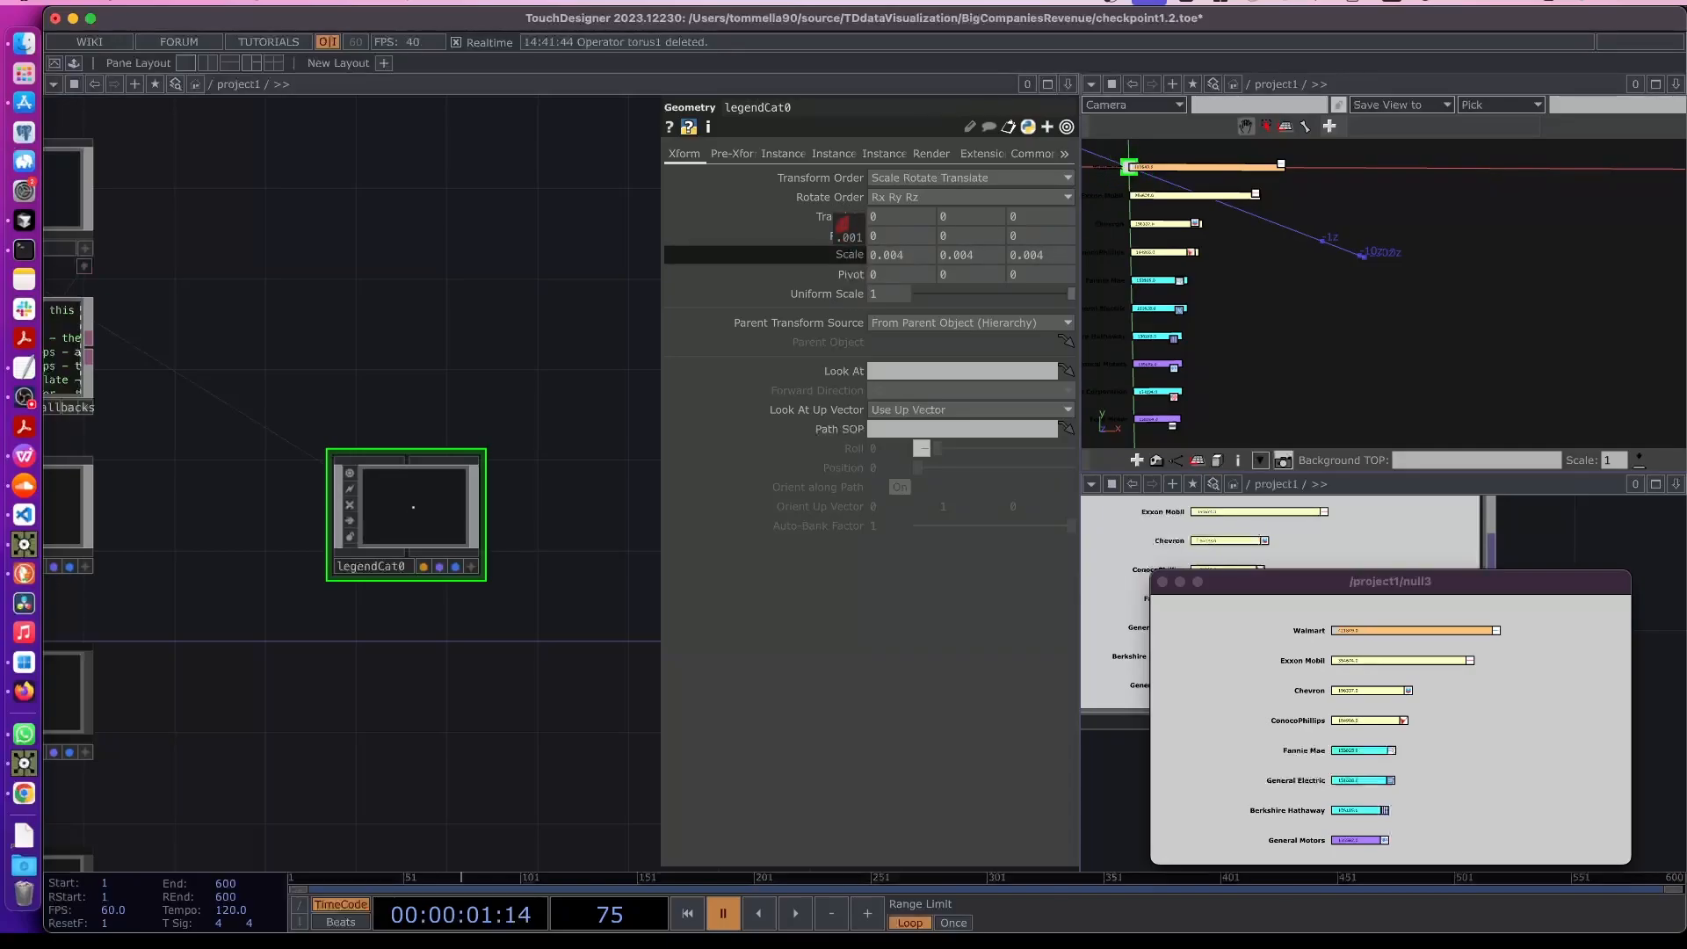
{"action": "left_click_drag", "start_coordinate": [841, 224], "coordinate": [843, 224]}
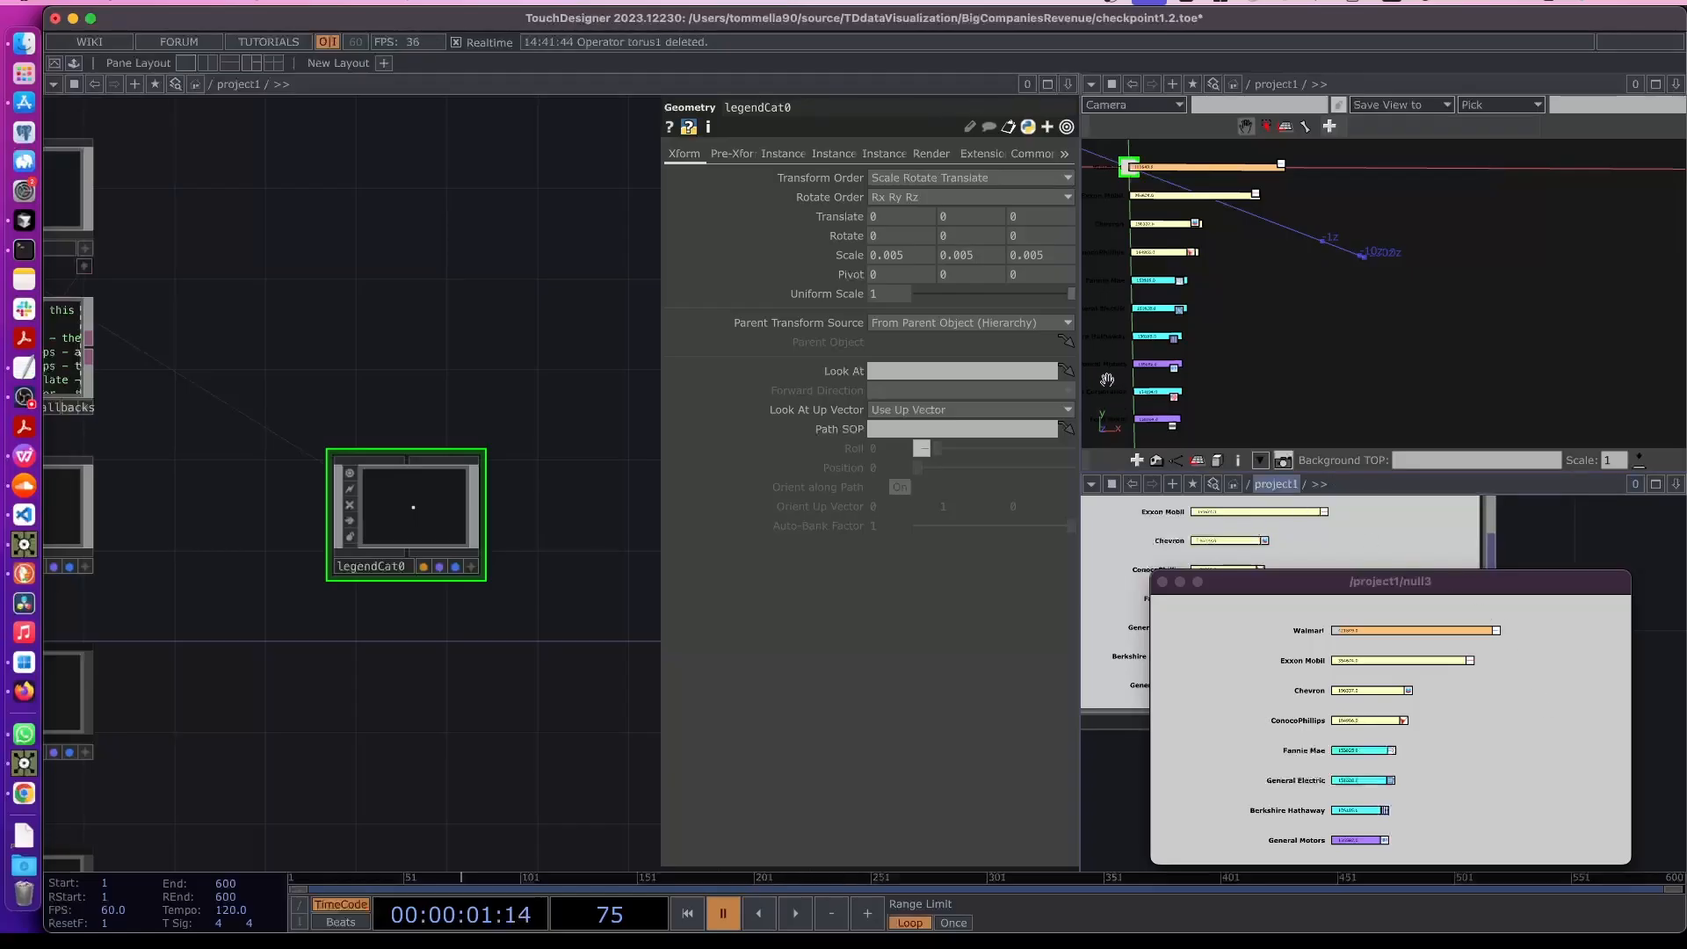
- Set legendCat0's translate X to 0.07 and add a Constant material inside legendCat0
{"action": "mouse_move", "coordinate": [898, 226]}
{"action": "middle_mouse_down"}
{"action": "mouse_move", "coordinate": [902, 186]}
{"action": "mouse_move", "coordinate": [895, 219]}
{"action": "middle_mouse_up"}
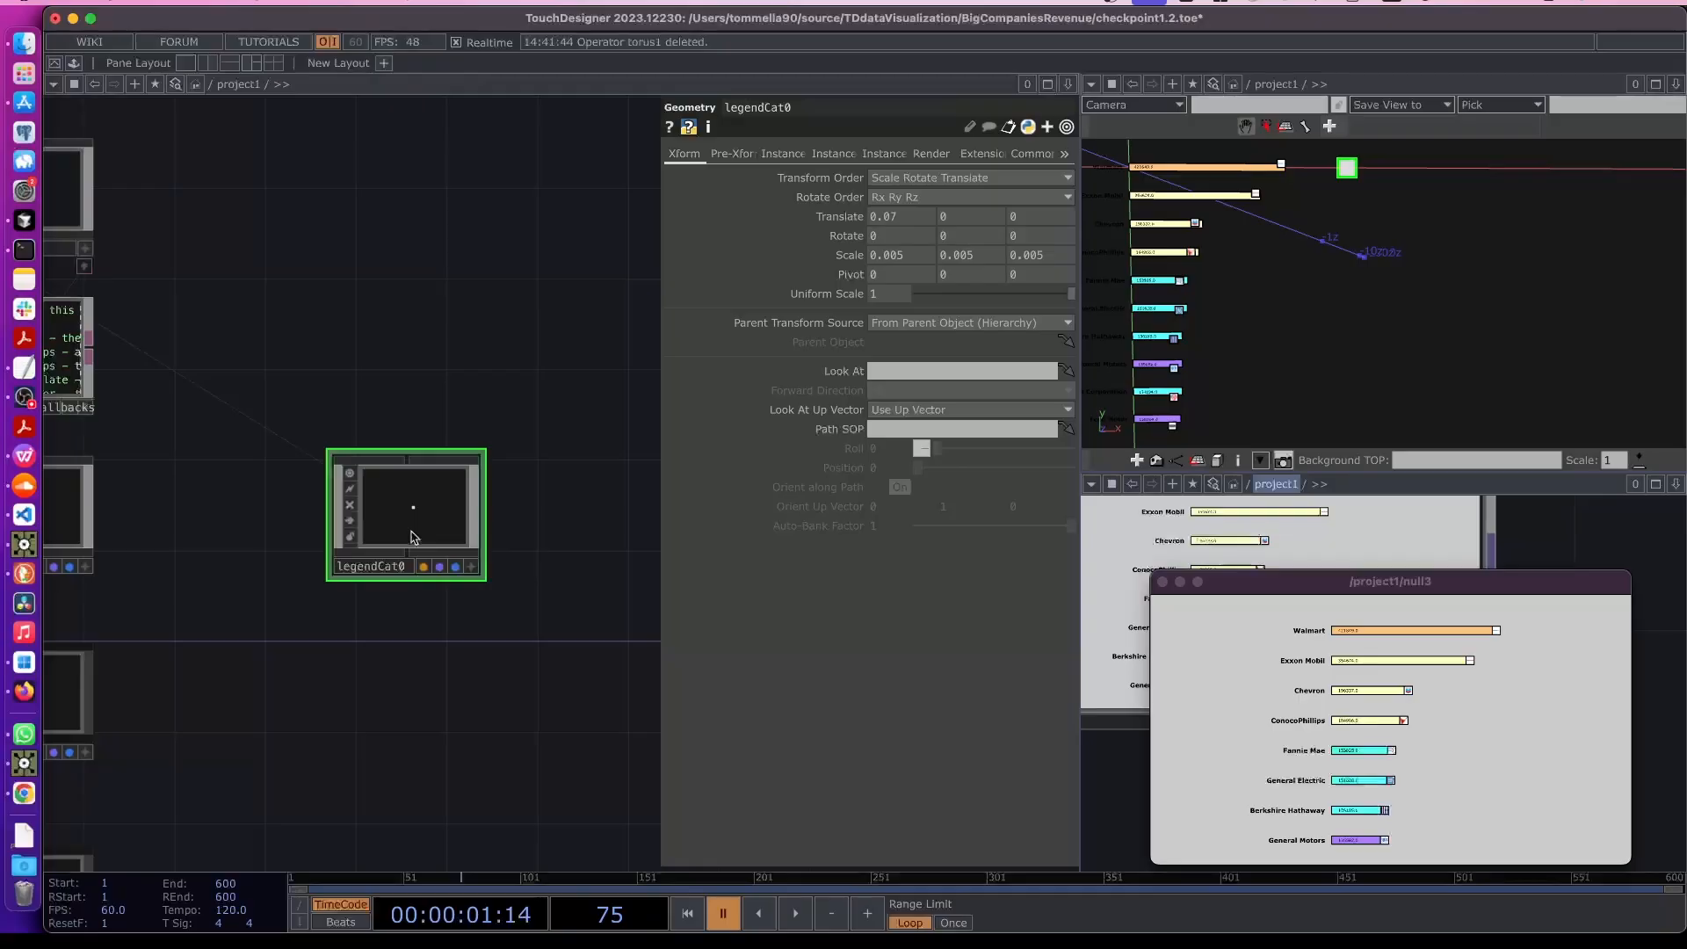
{"action": "key", "text": "i"}
{"action": "scroll", "coordinate": [332, 573], "scroll_direction": "down", "scroll_amount": 2}
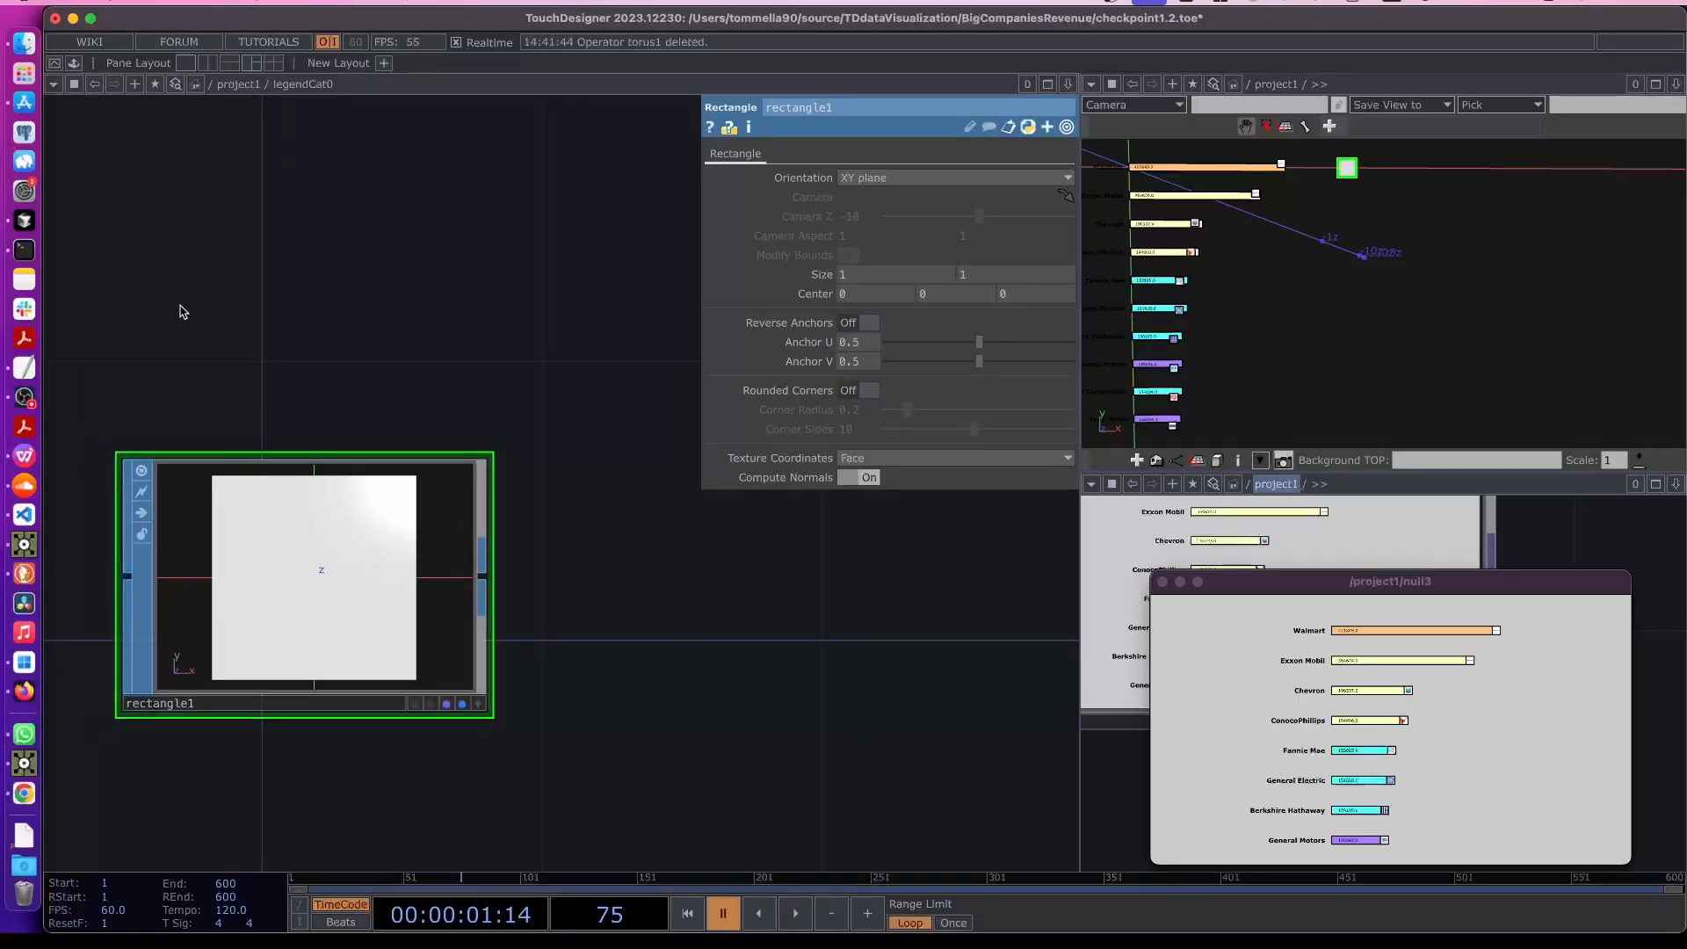
{"action": "key", "text": "Tab"}
{"action": "left_click", "coordinate": [300, 98]}
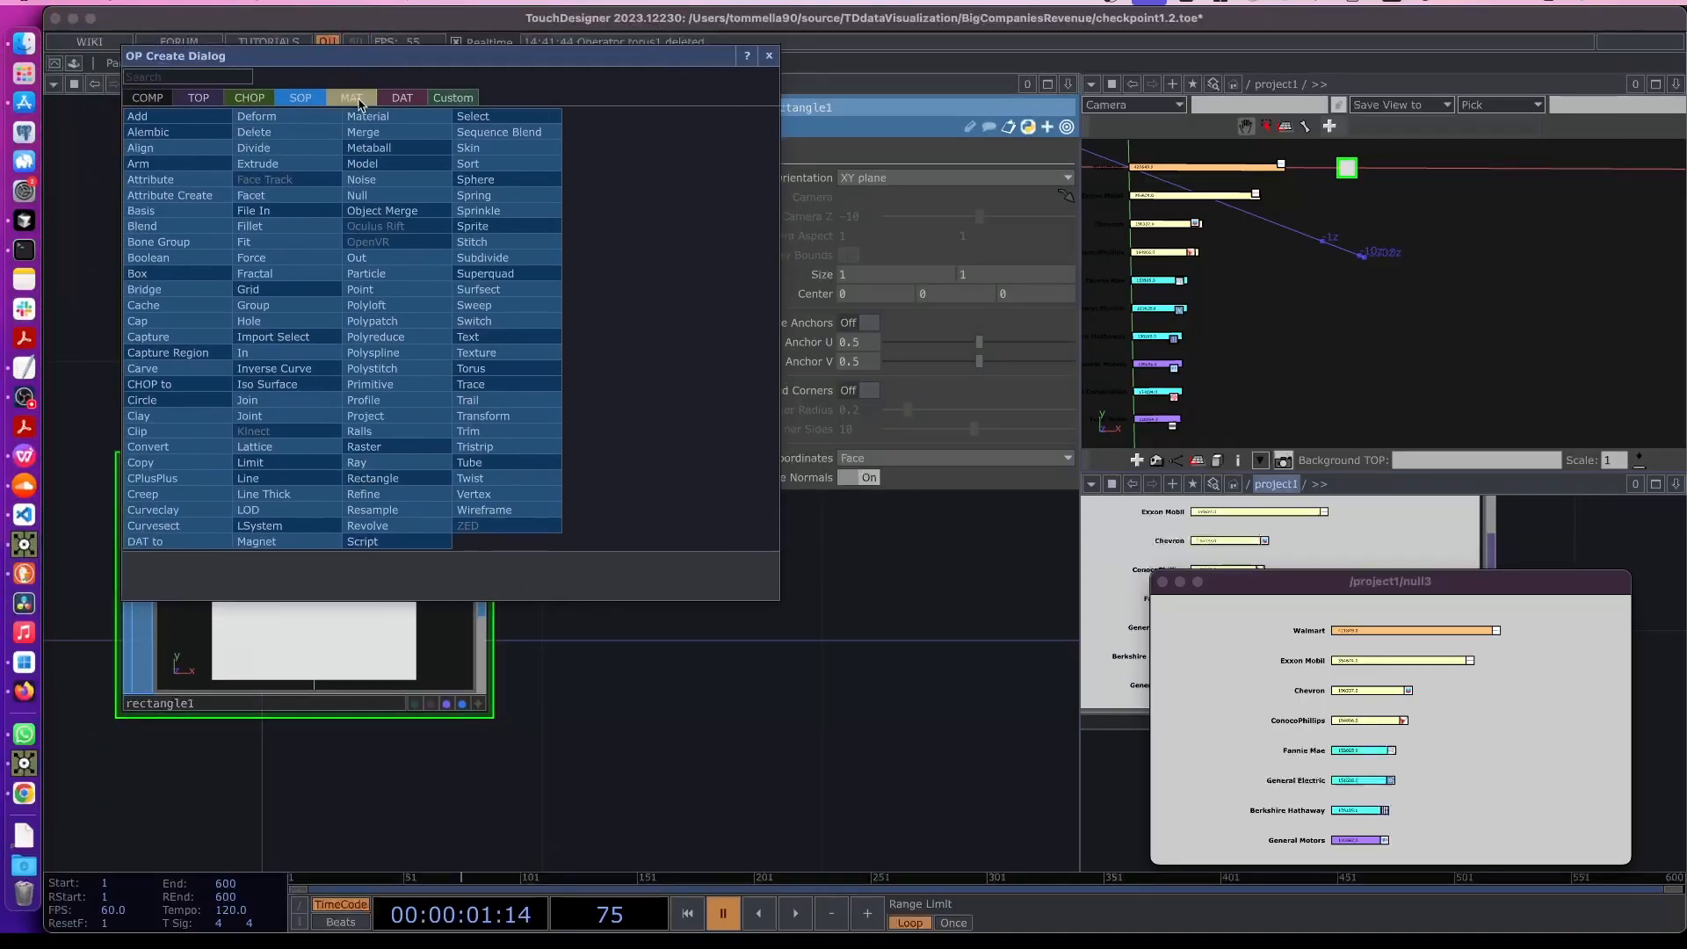
{"action": "left_click", "coordinate": [357, 99]}
{"action": "left_click", "coordinate": [202, 119]}
{"action": "left_click", "coordinate": [307, 245]}
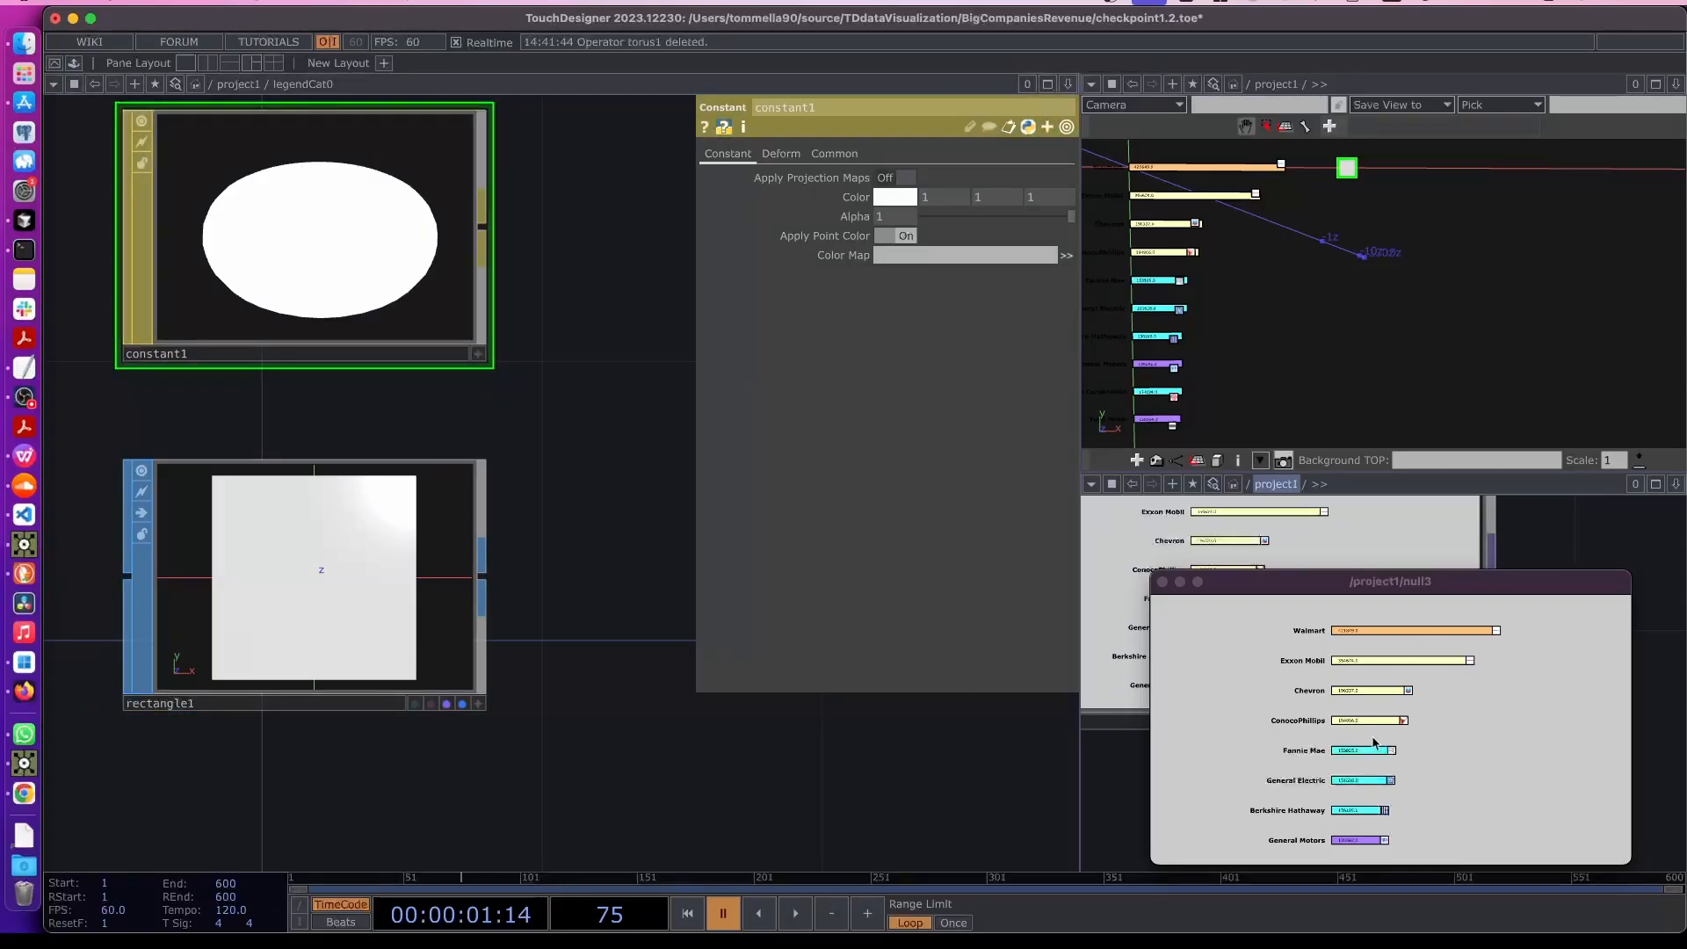
{"action": "scroll", "coordinate": [557, 476], "scroll_direction": "down", "scroll_amount": 2}
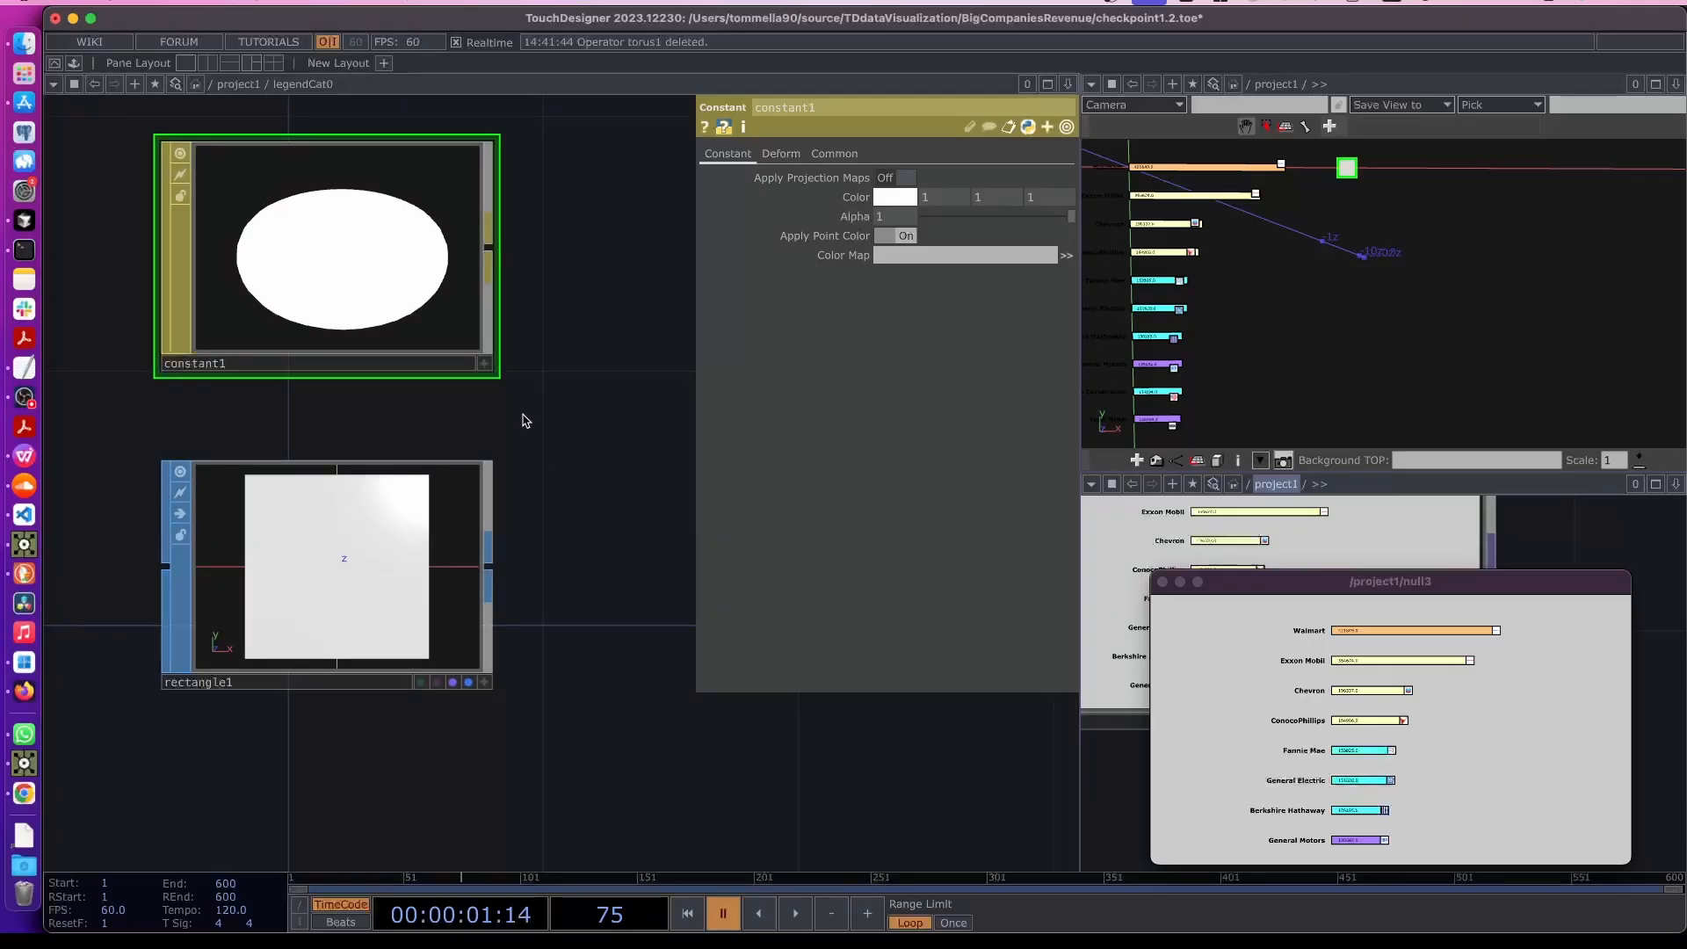
{"action": "key", "text": "u"}
- Add a custom RGBA parameter named Color to legendCat0 through the Component Editor
{"action": "left_click", "coordinate": [931, 154]}
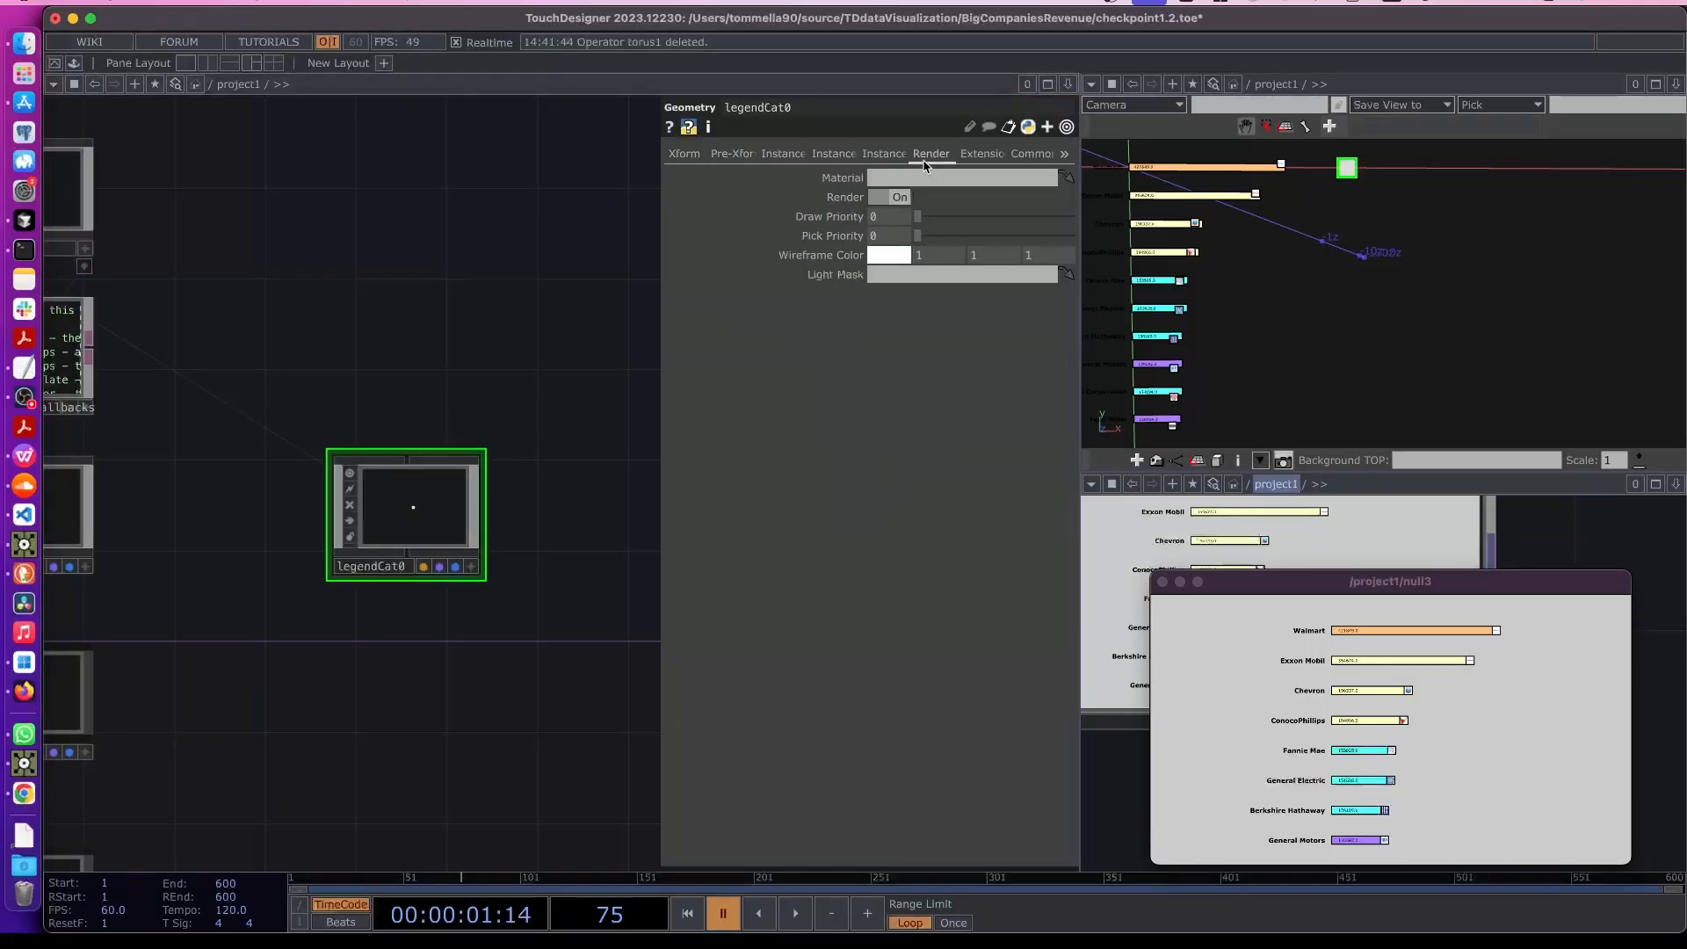
{"action": "left_click", "coordinate": [685, 154]}
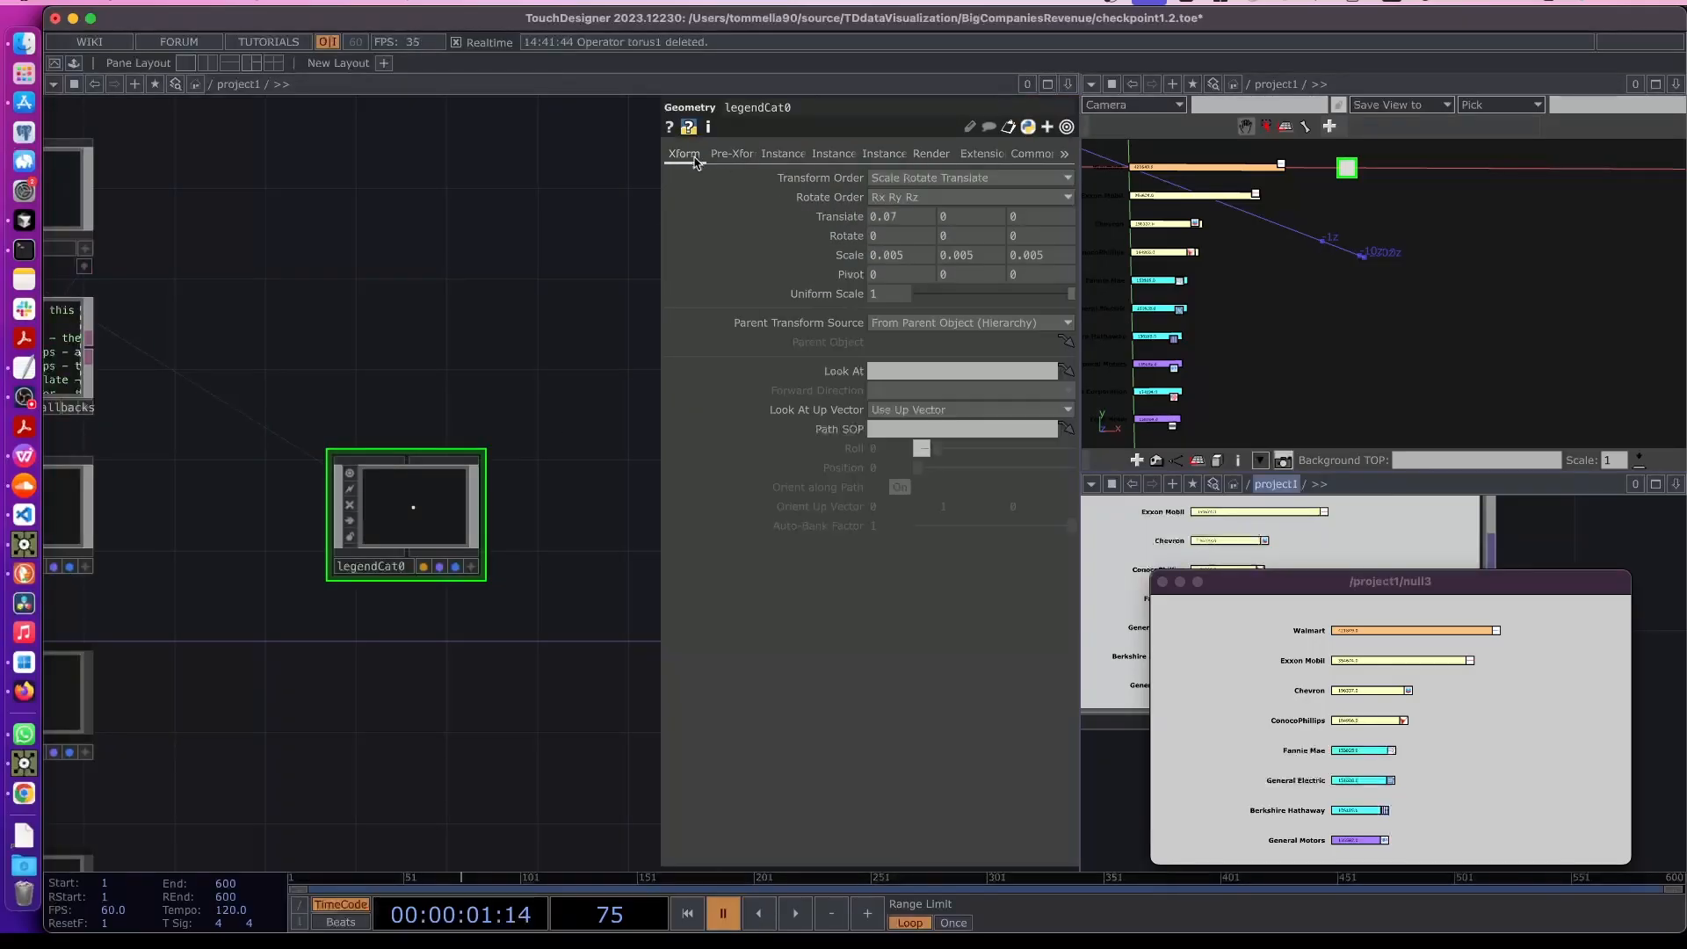
{"action": "right_click", "coordinate": [416, 516]}
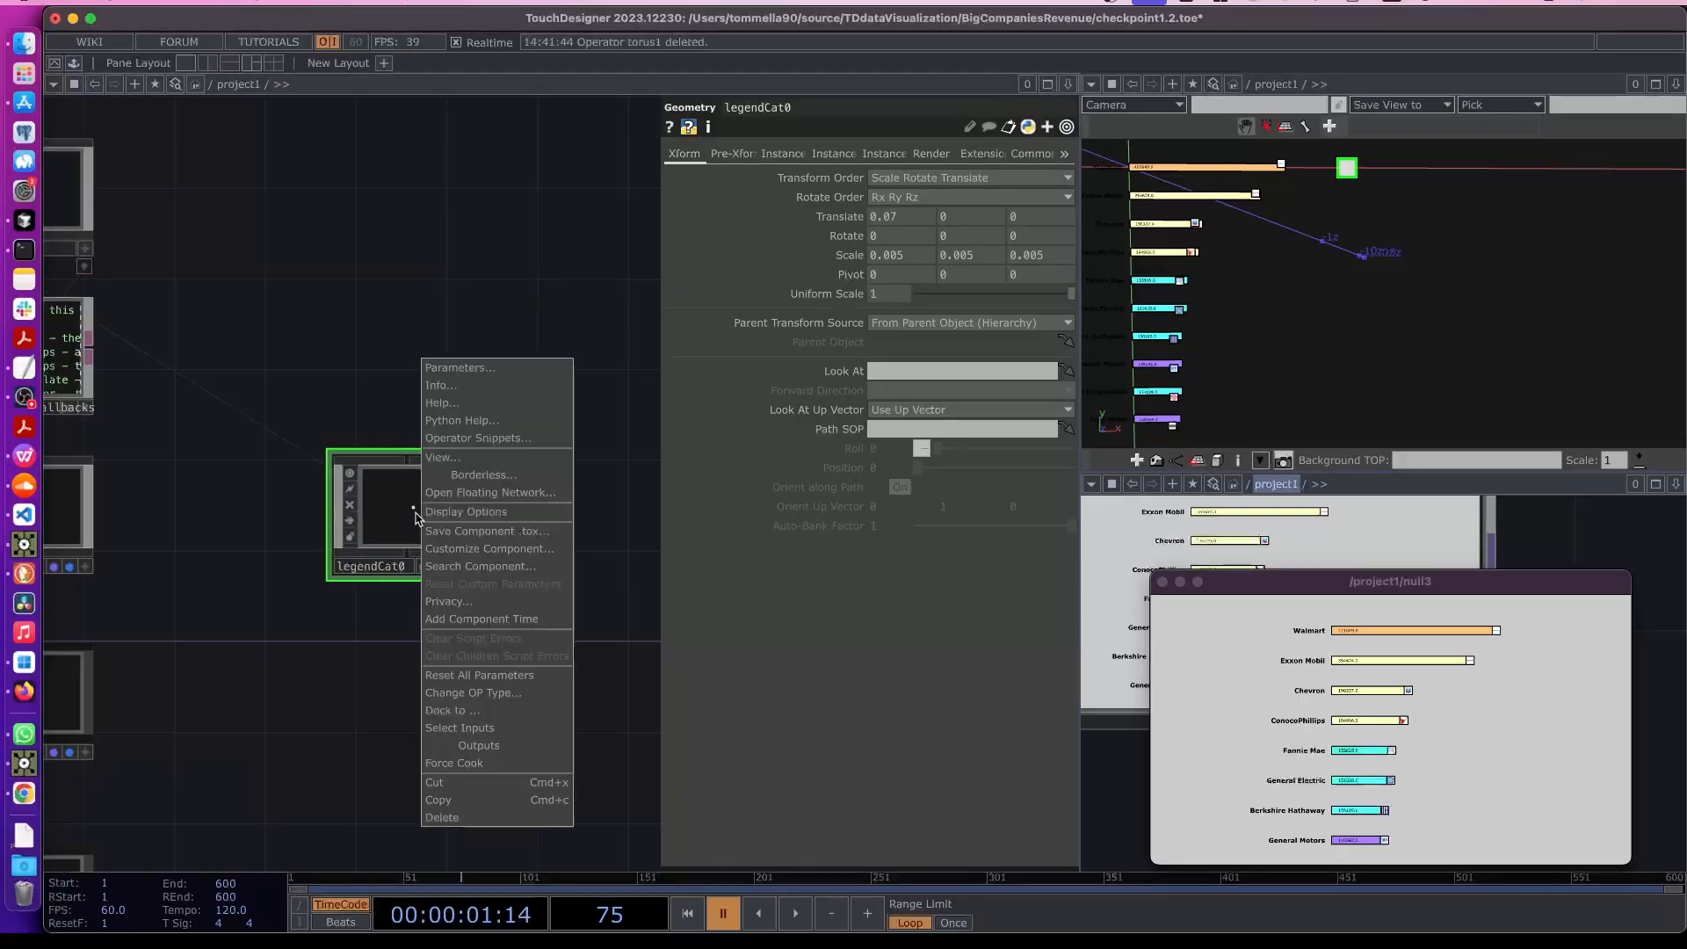
{"action": "left_click", "coordinate": [478, 549]}
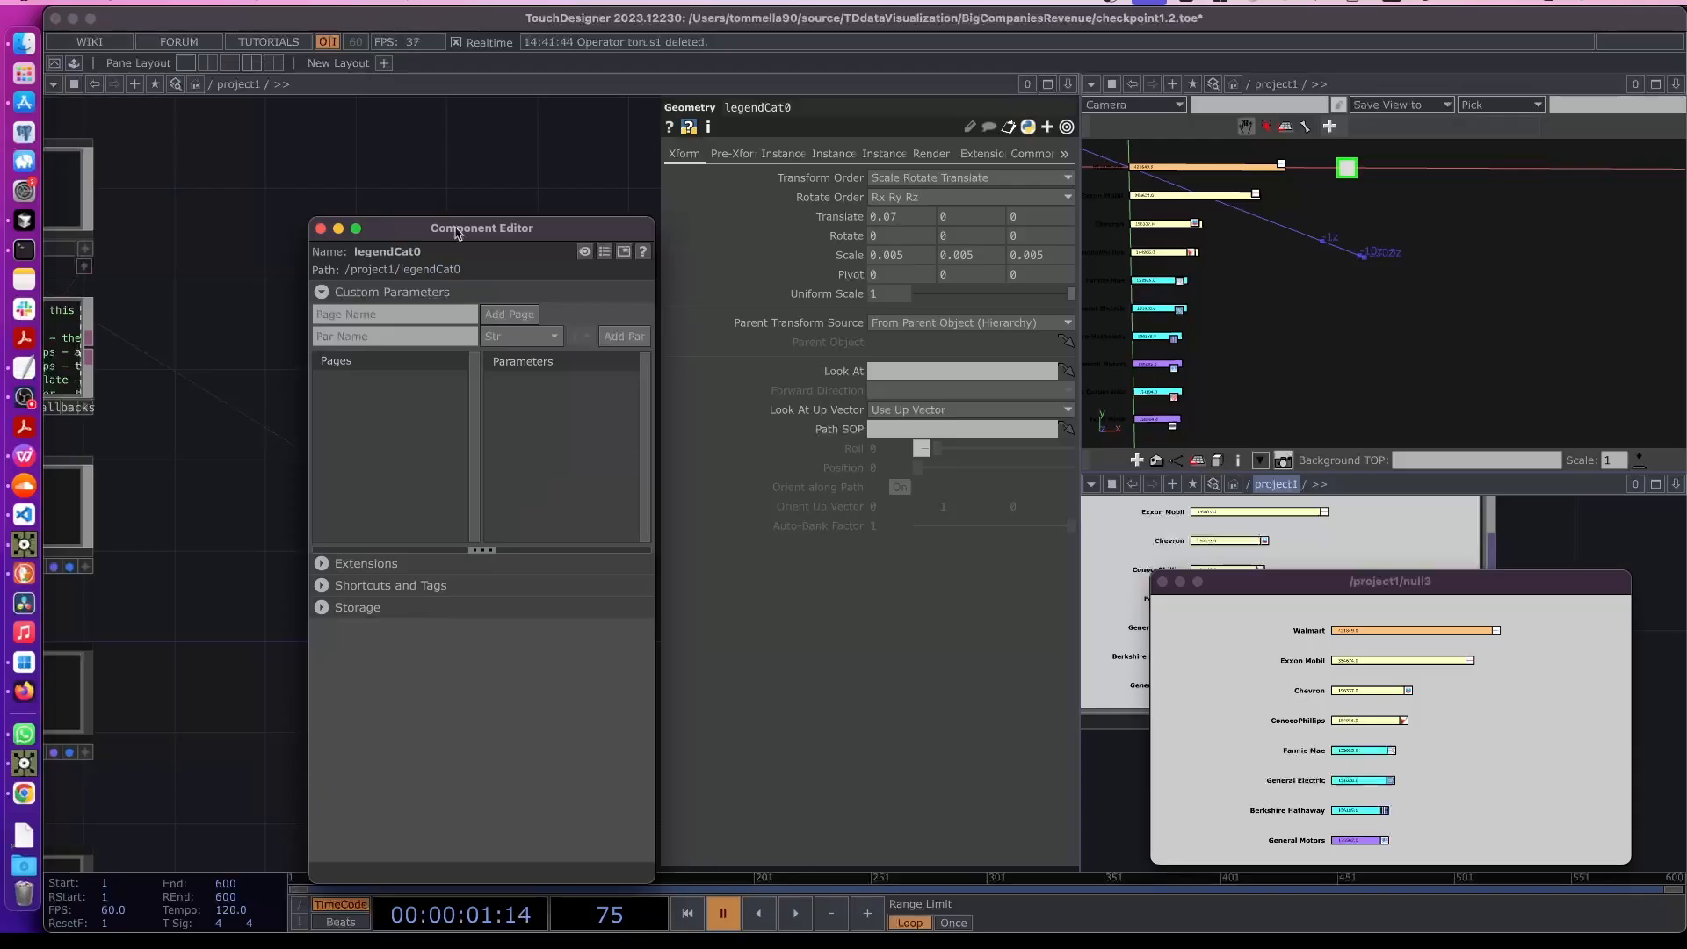
{"action": "left_click_drag", "start_coordinate": [455, 229], "coordinate": [190, 236]}
{"action": "left_click_drag", "start_coordinate": [458, 351], "coordinate": [546, 353]}
{"action": "left_click_drag", "start_coordinate": [240, 244], "coordinate": [302, 229]}
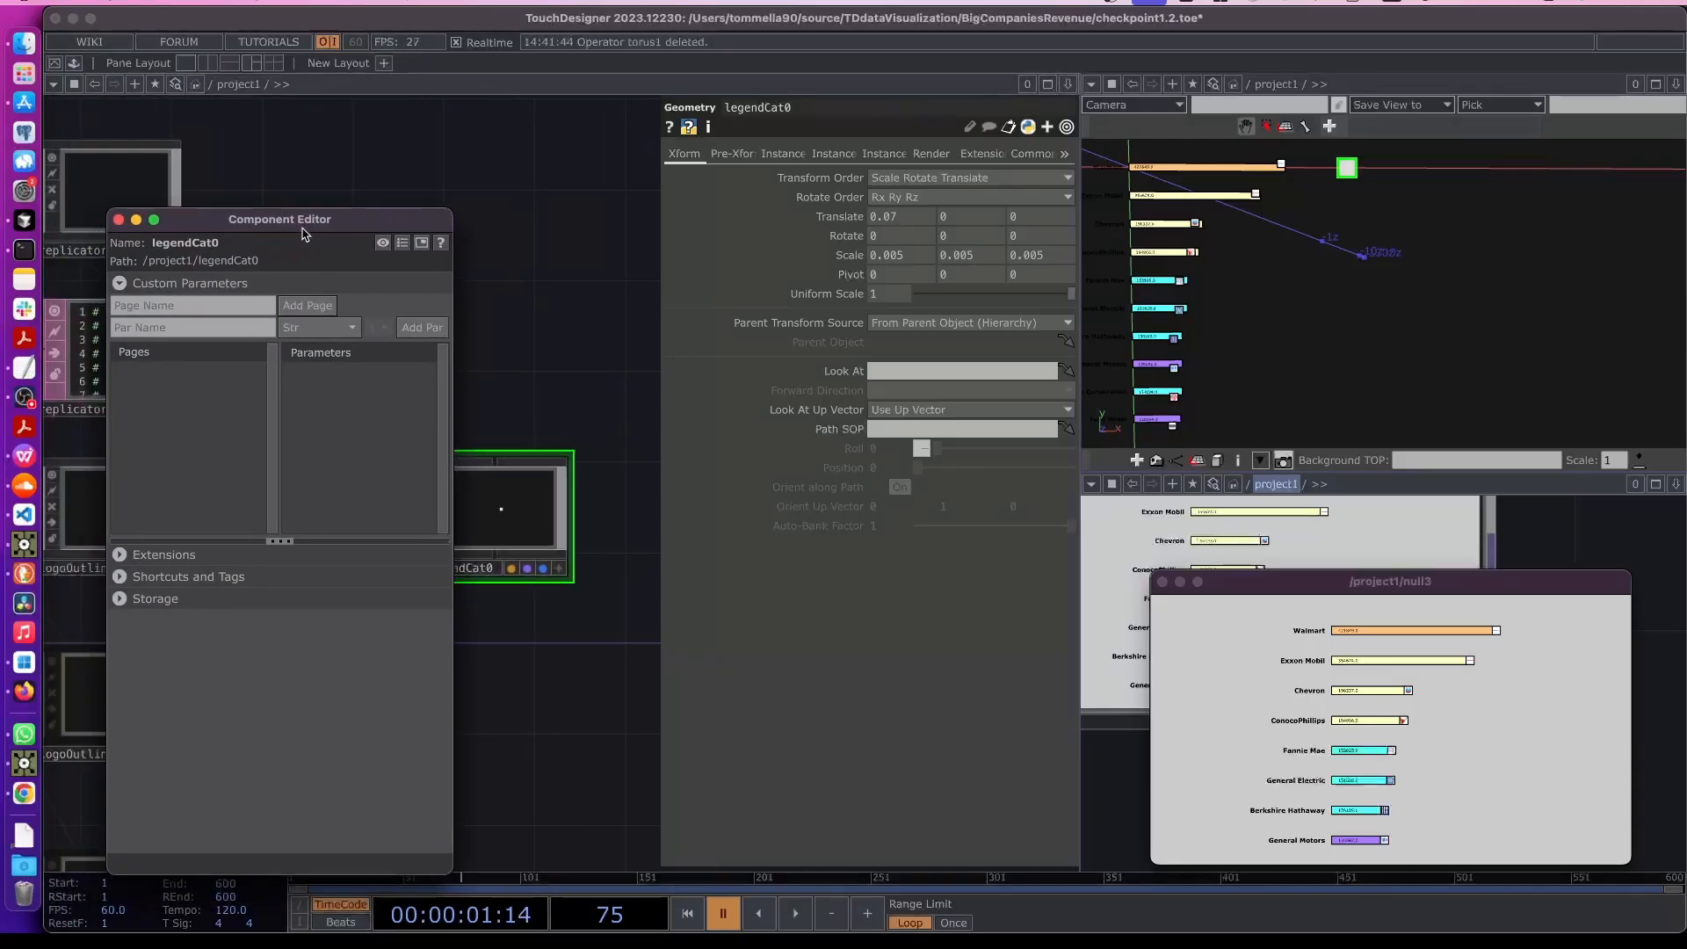
{"action": "left_click", "coordinate": [211, 327]}
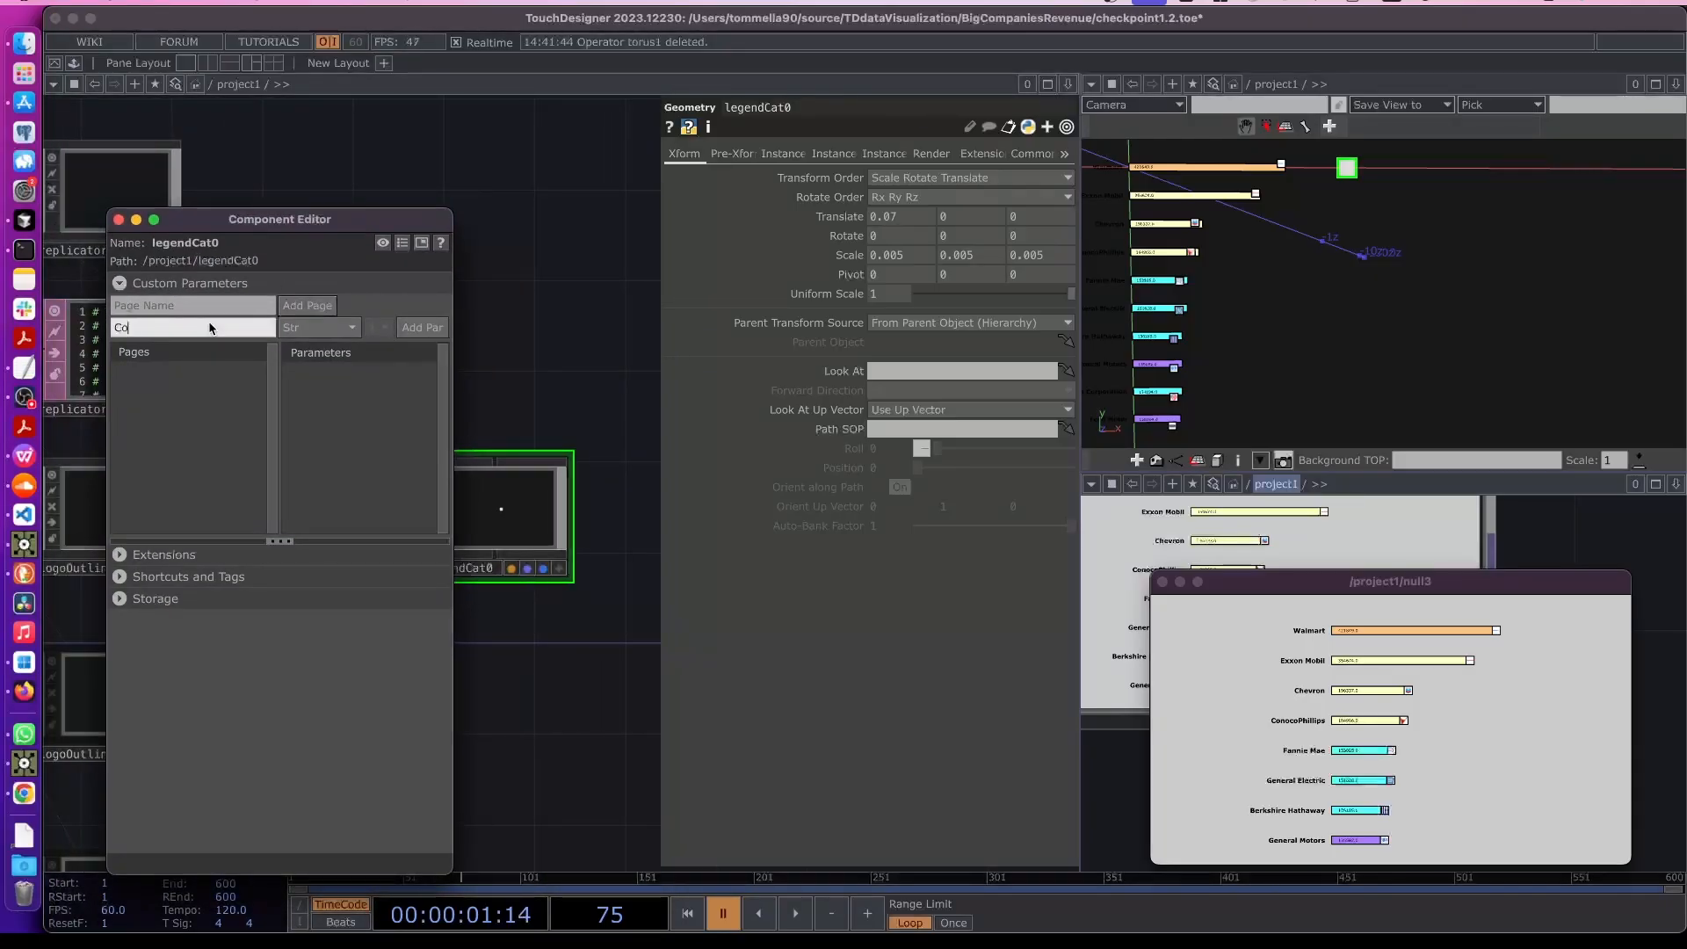
{"action": "left_click", "coordinate": [313, 331]}
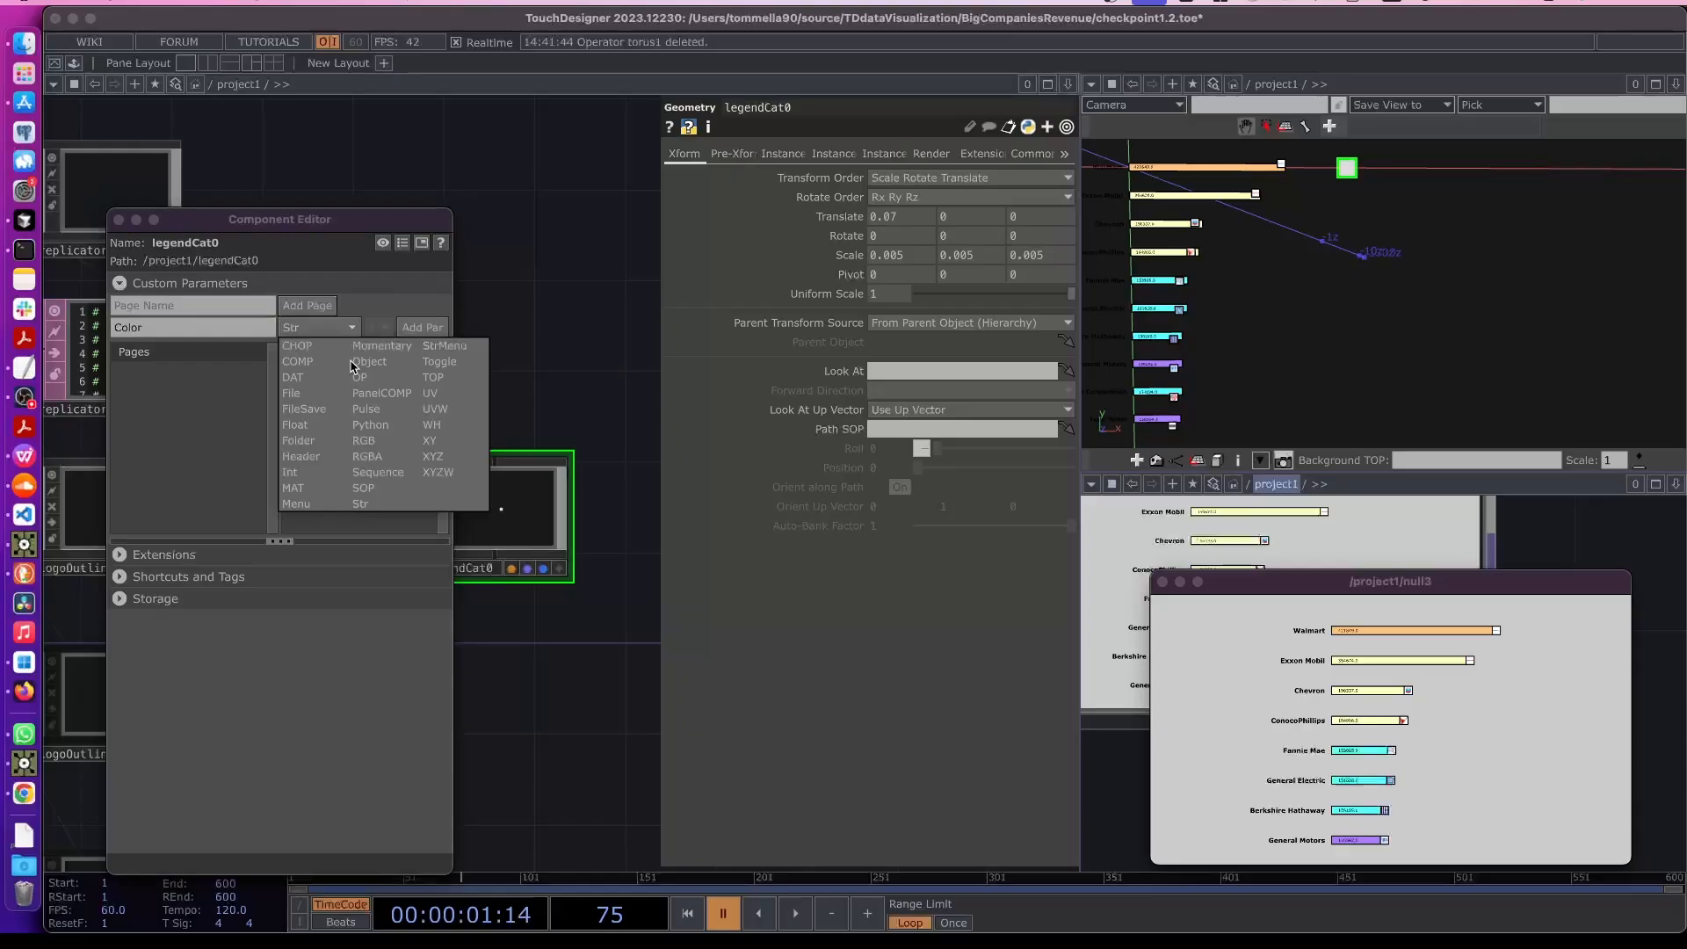
{"action": "left_click", "coordinate": [385, 458]}
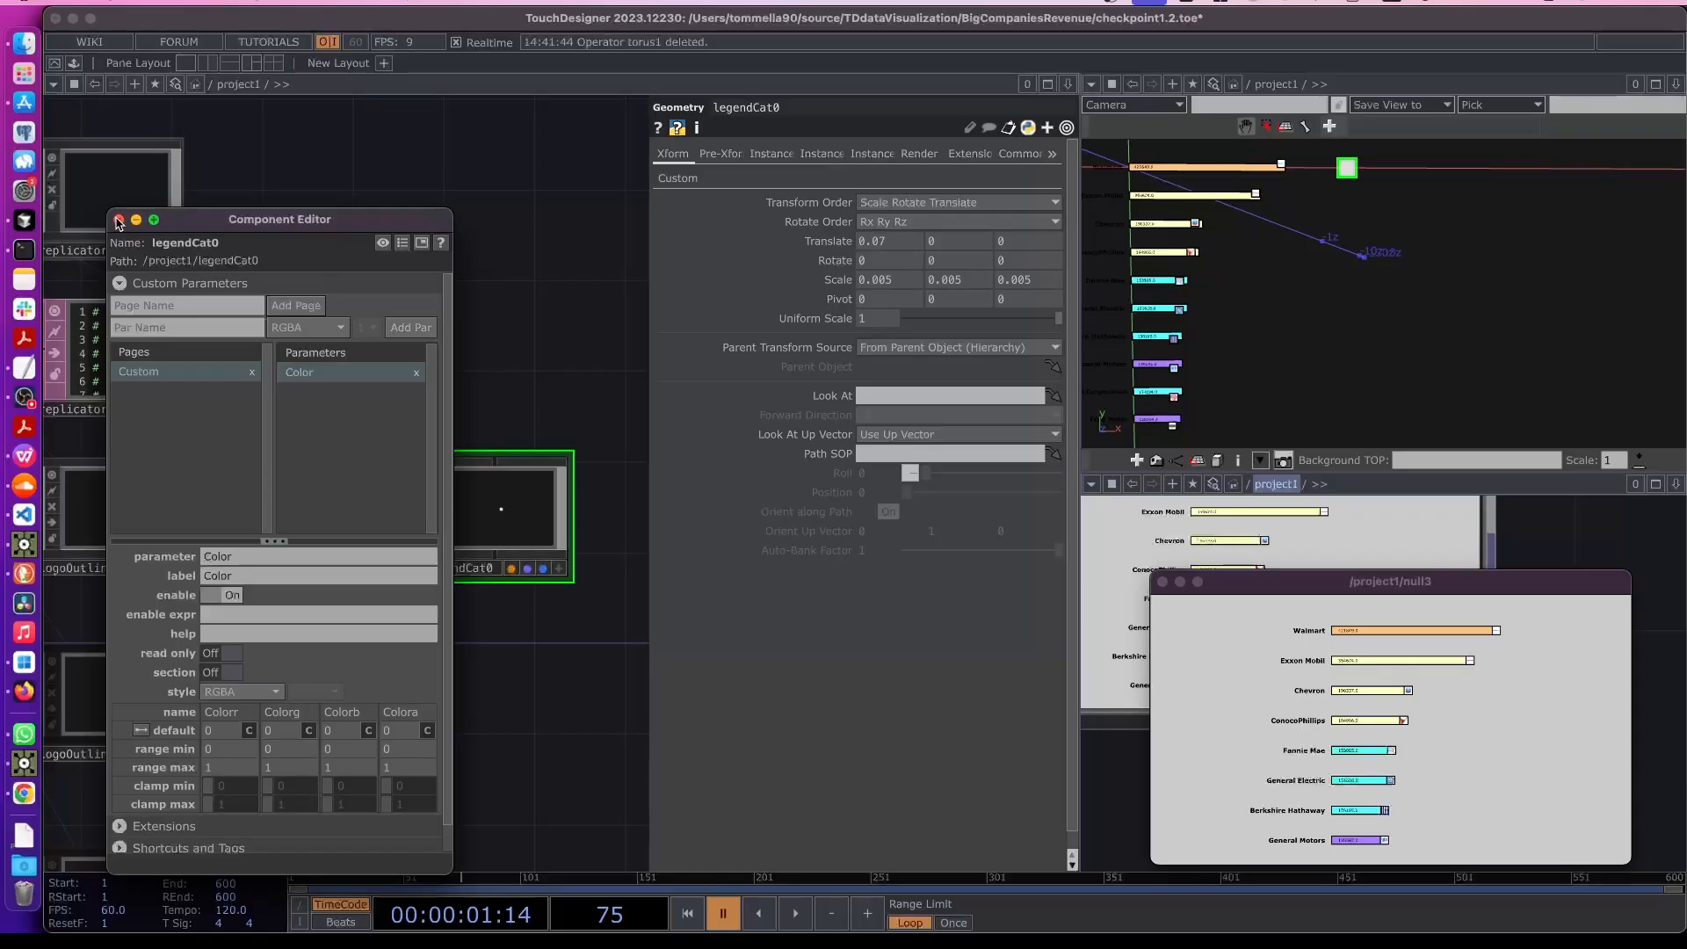
{"action": "left_click", "coordinate": [120, 220]}
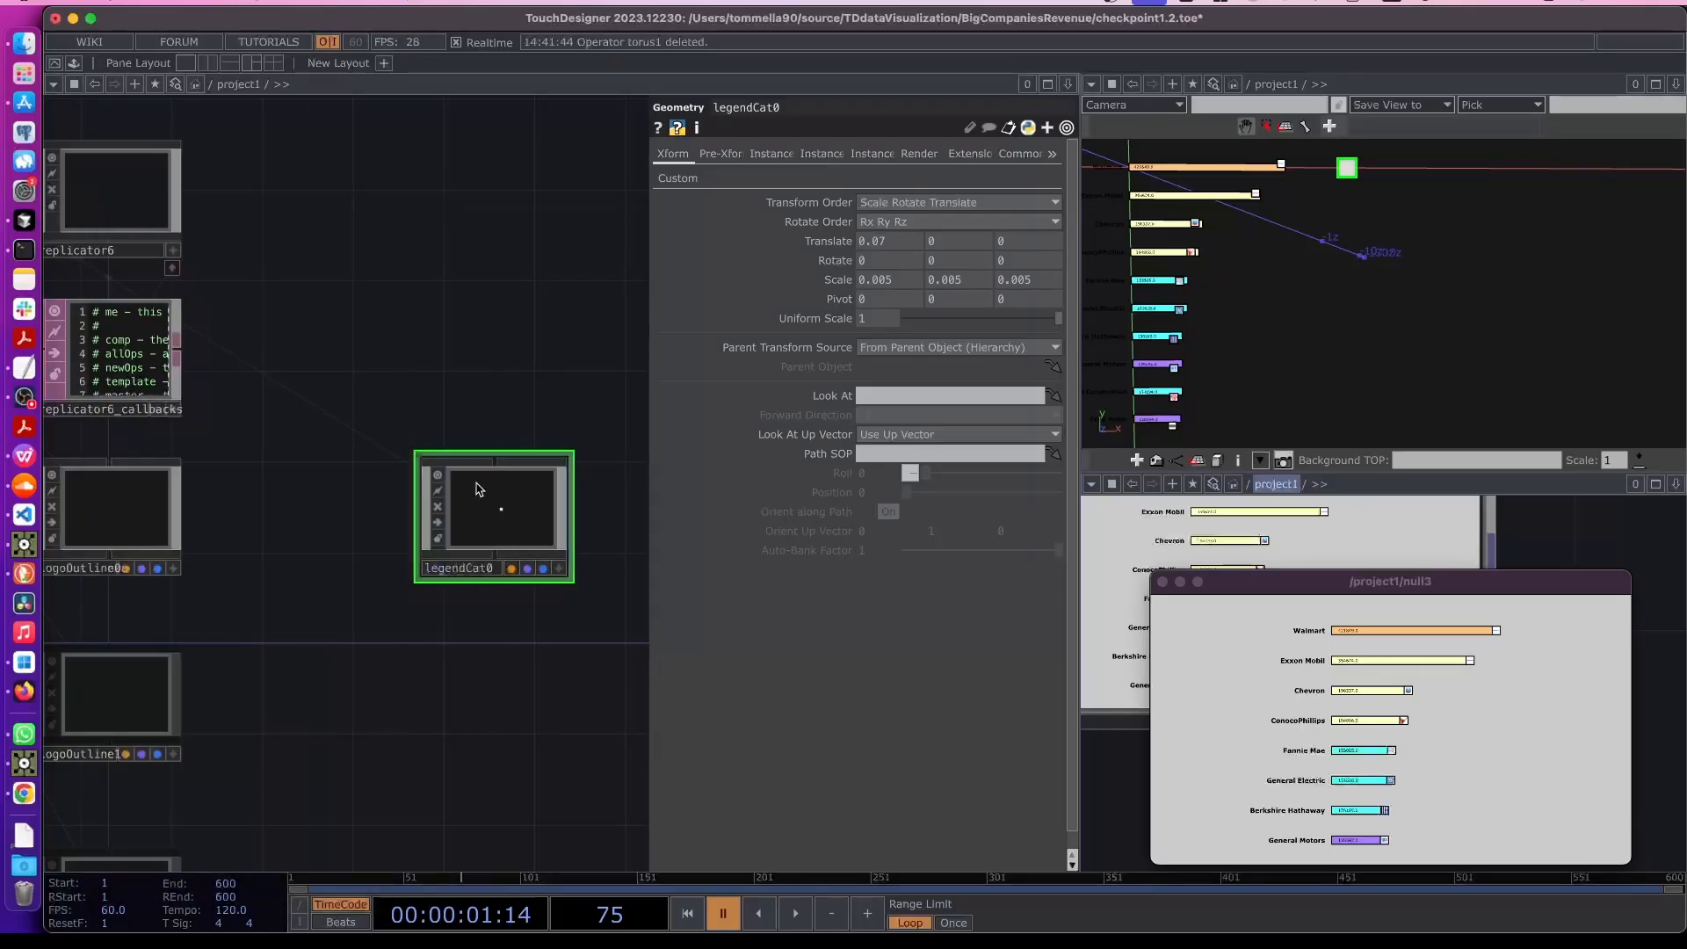
- Set legendCat0's custom Color parameter to yellow
{"action": "key", "text": "p"}
{"action": "key", "text": "p"}
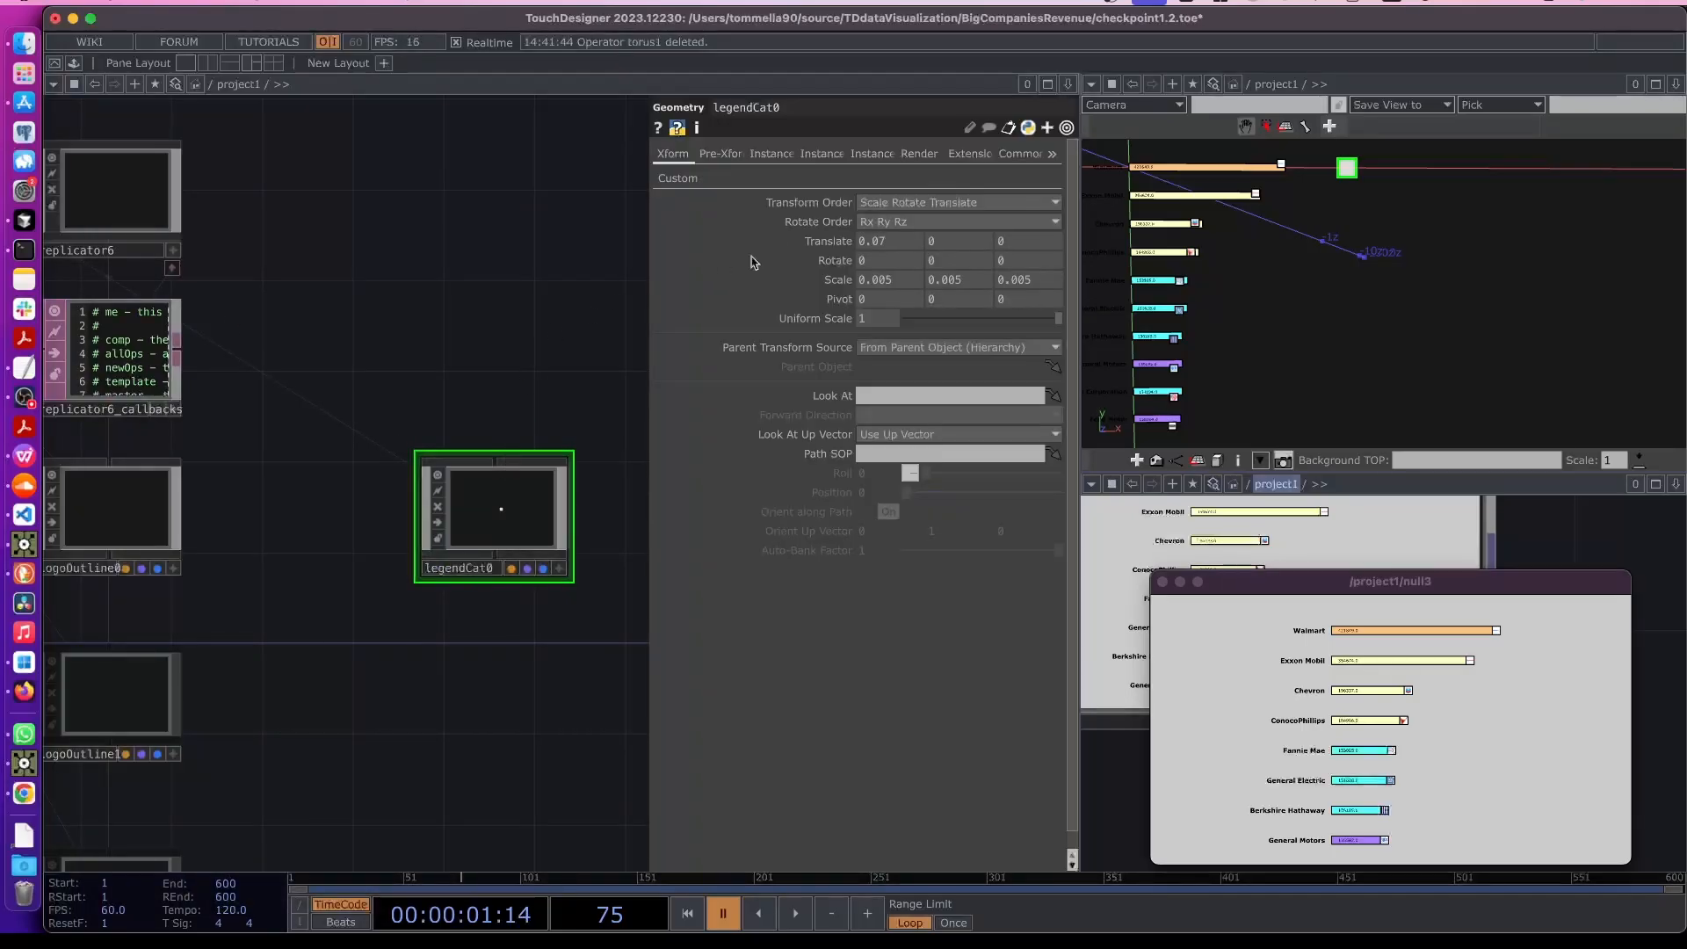
{"action": "left_click", "coordinate": [677, 179]}
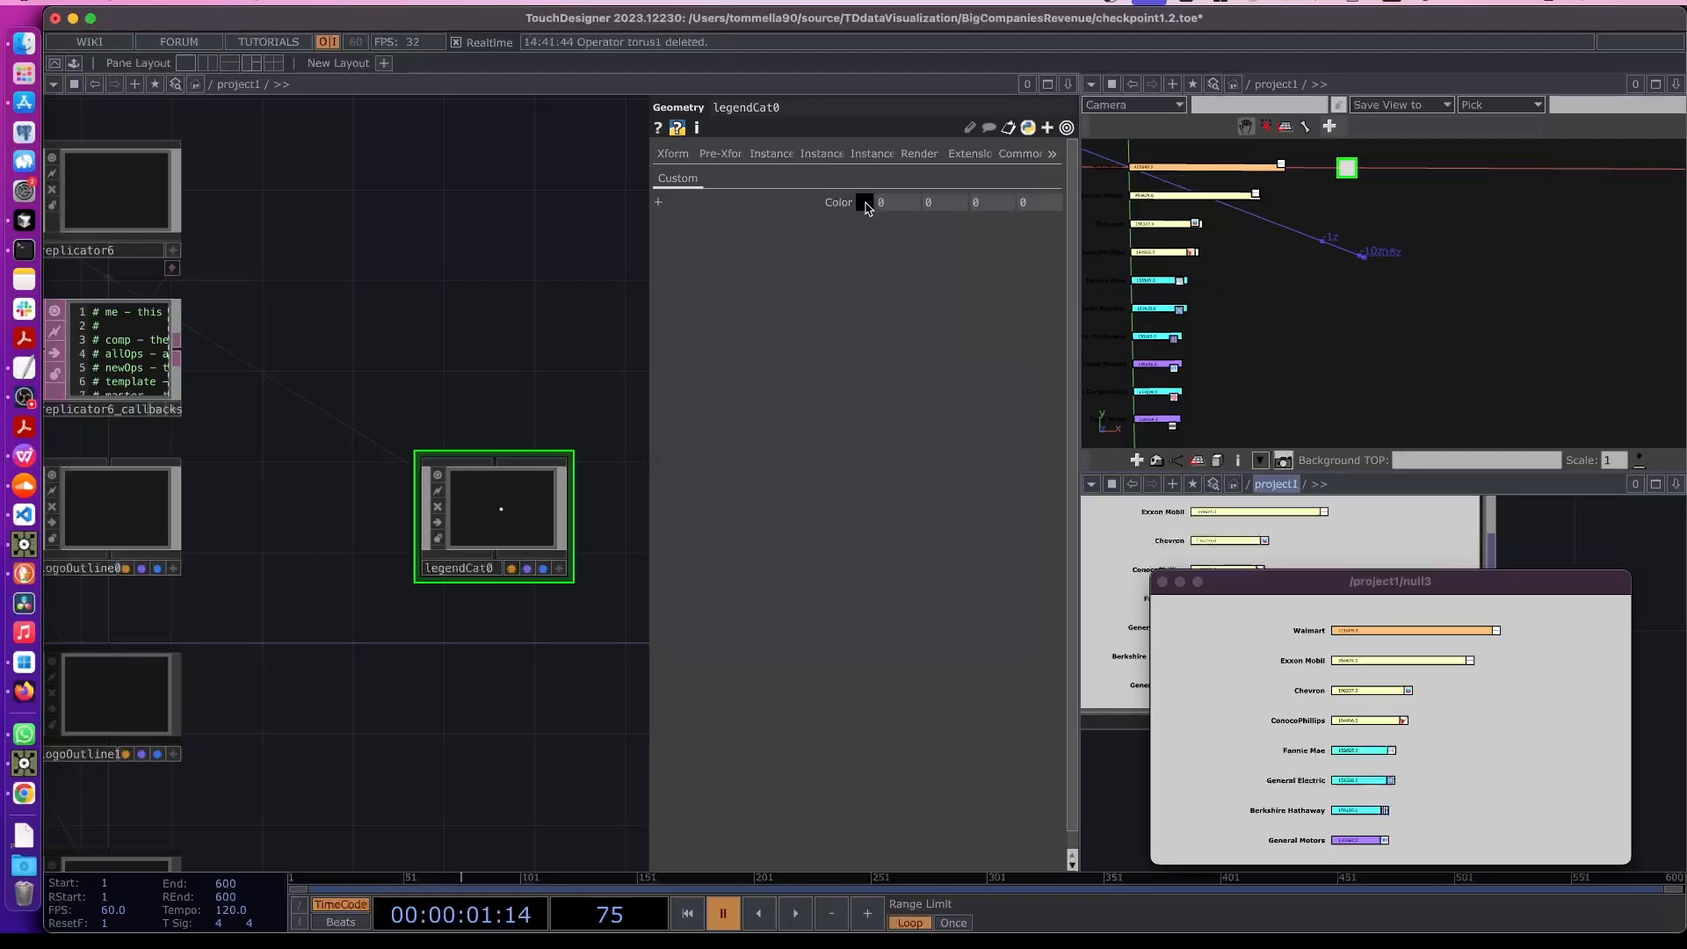
{"action": "left_click", "coordinate": [865, 202]}
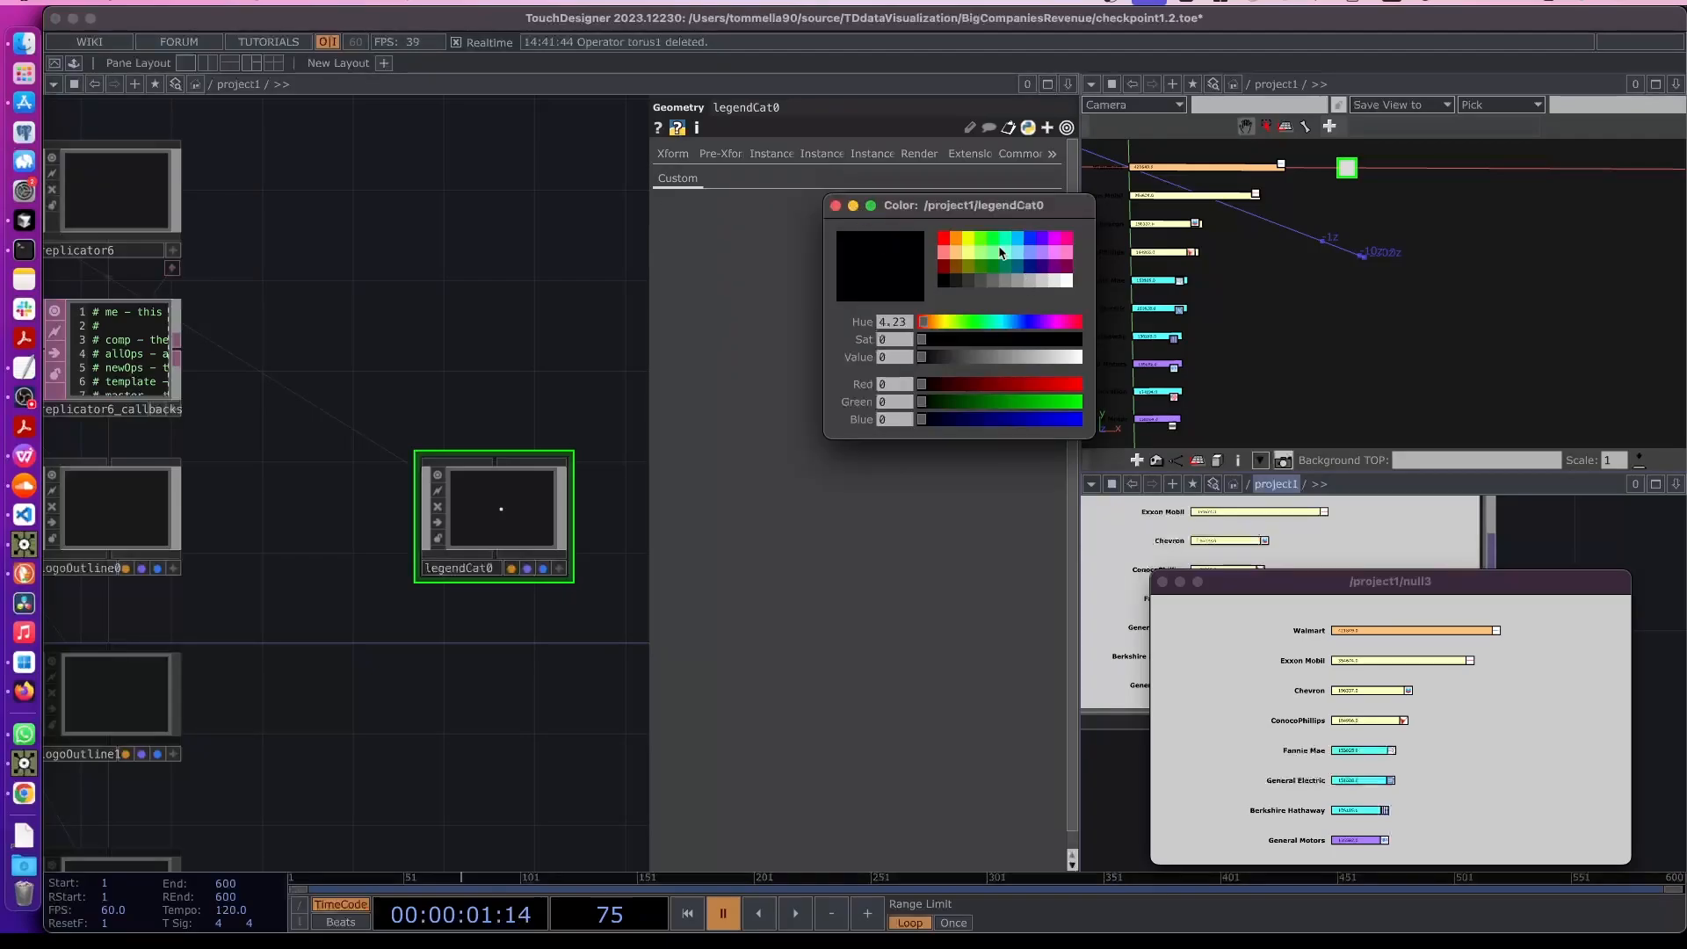
{"action": "left_click", "coordinate": [972, 235]}
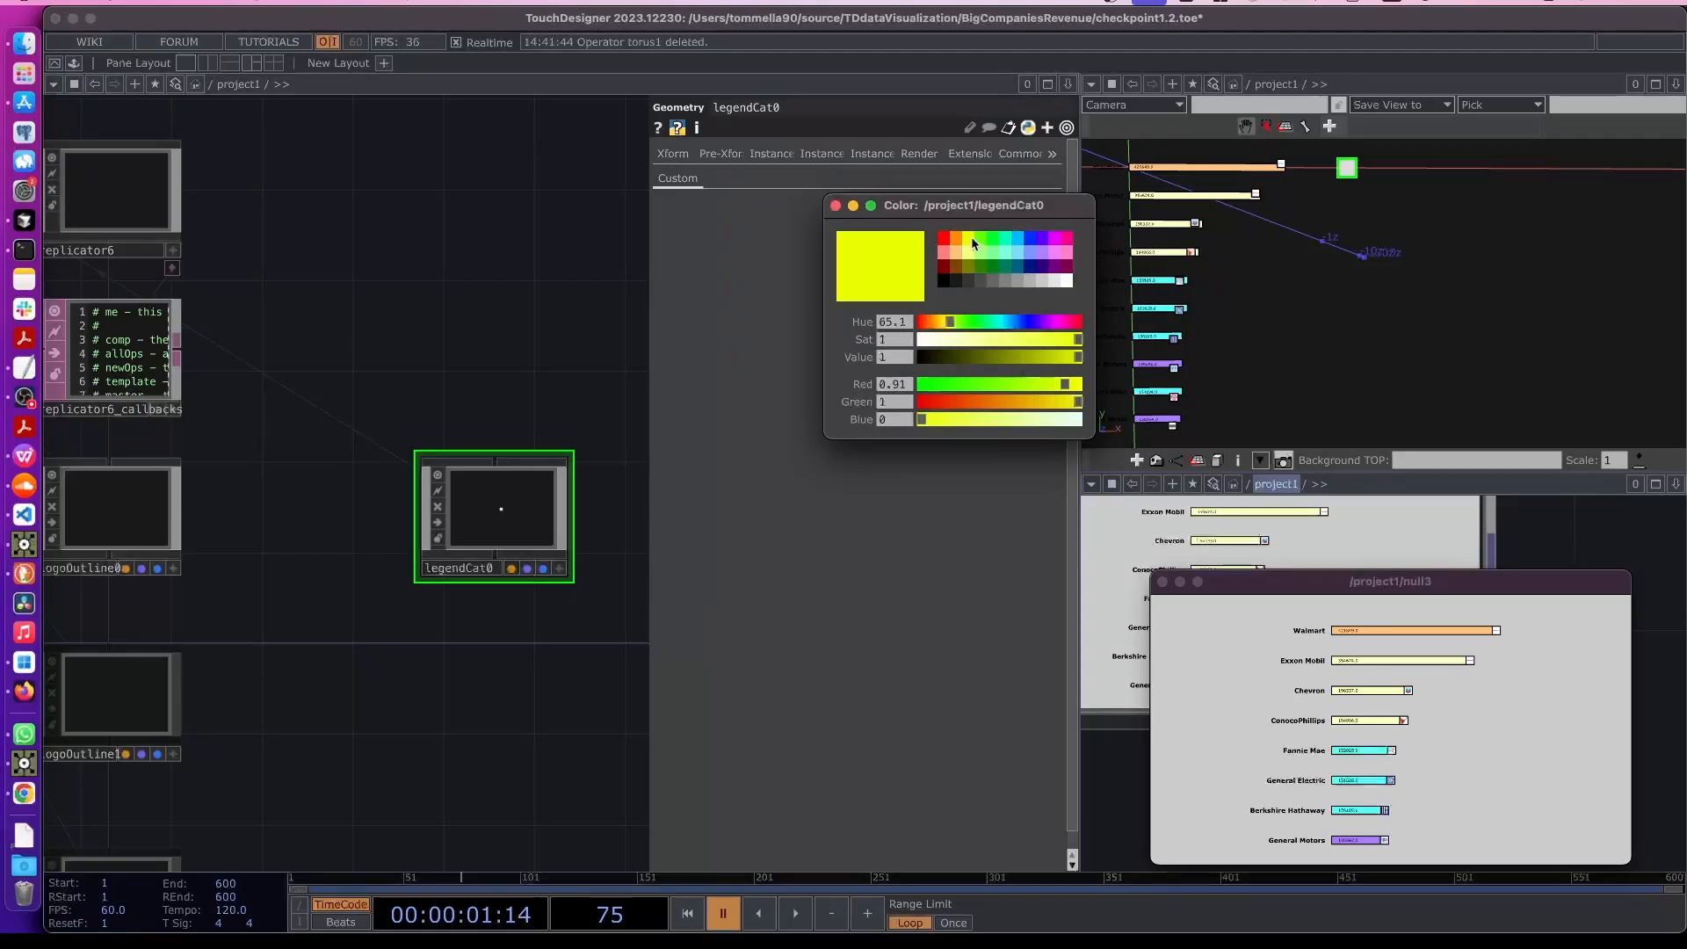
{"action": "left_click", "coordinate": [835, 206]}
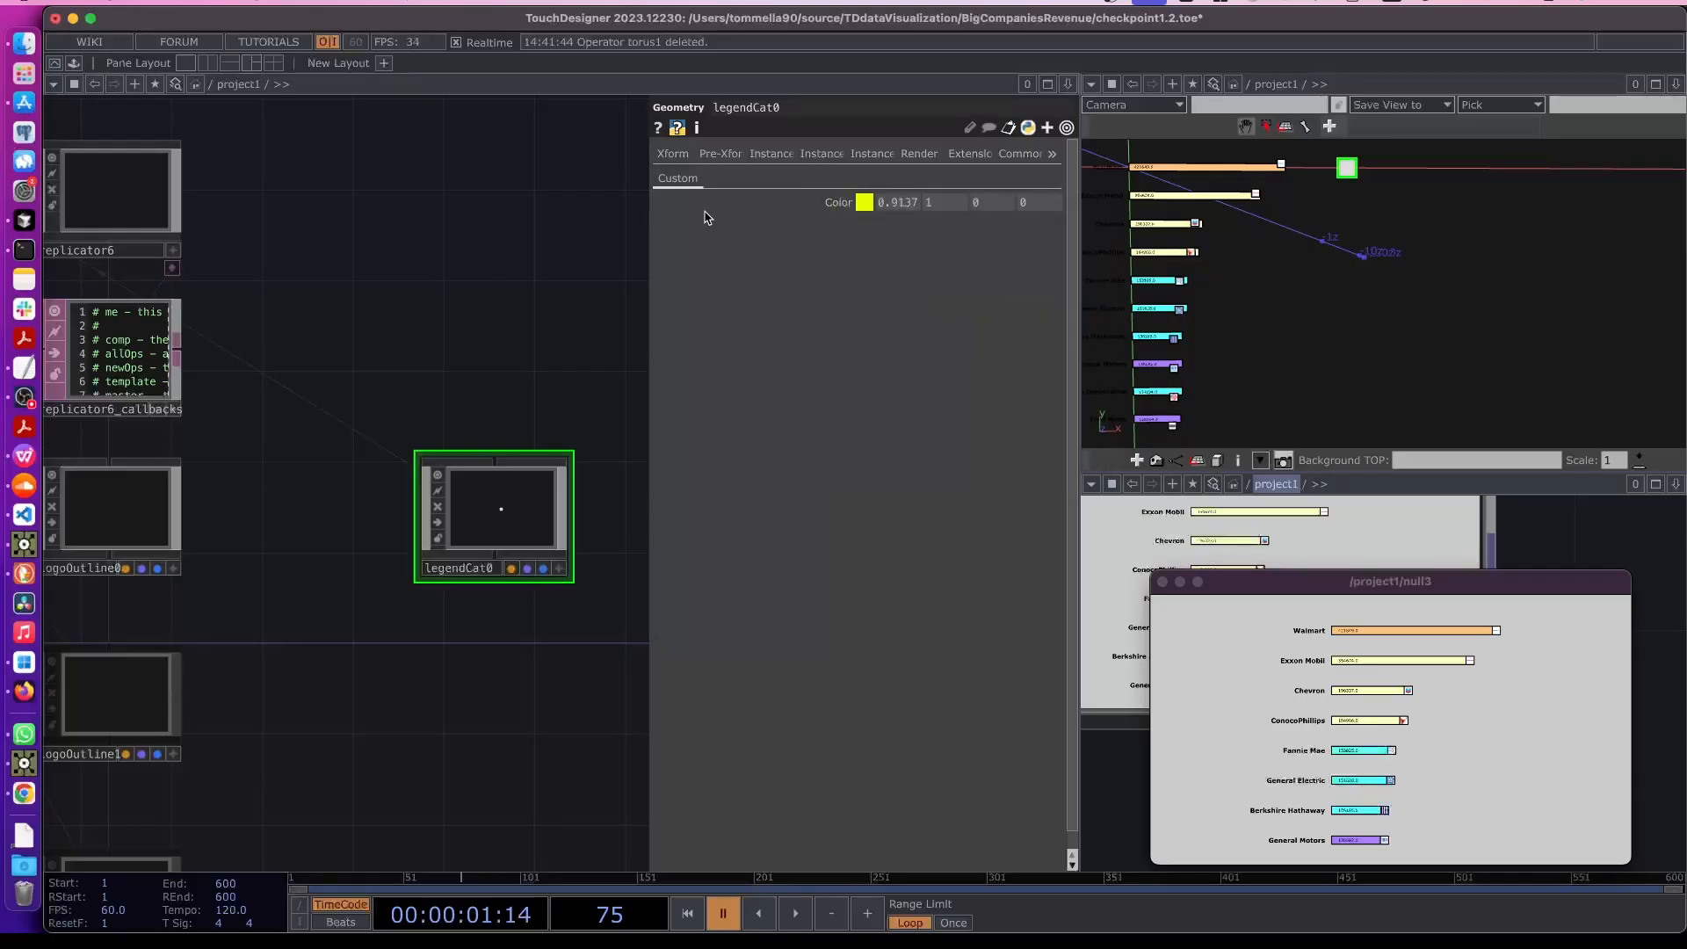
- Set legendCat0's translate Z to 0.01
{"action": "left_click", "coordinate": [673, 154]}
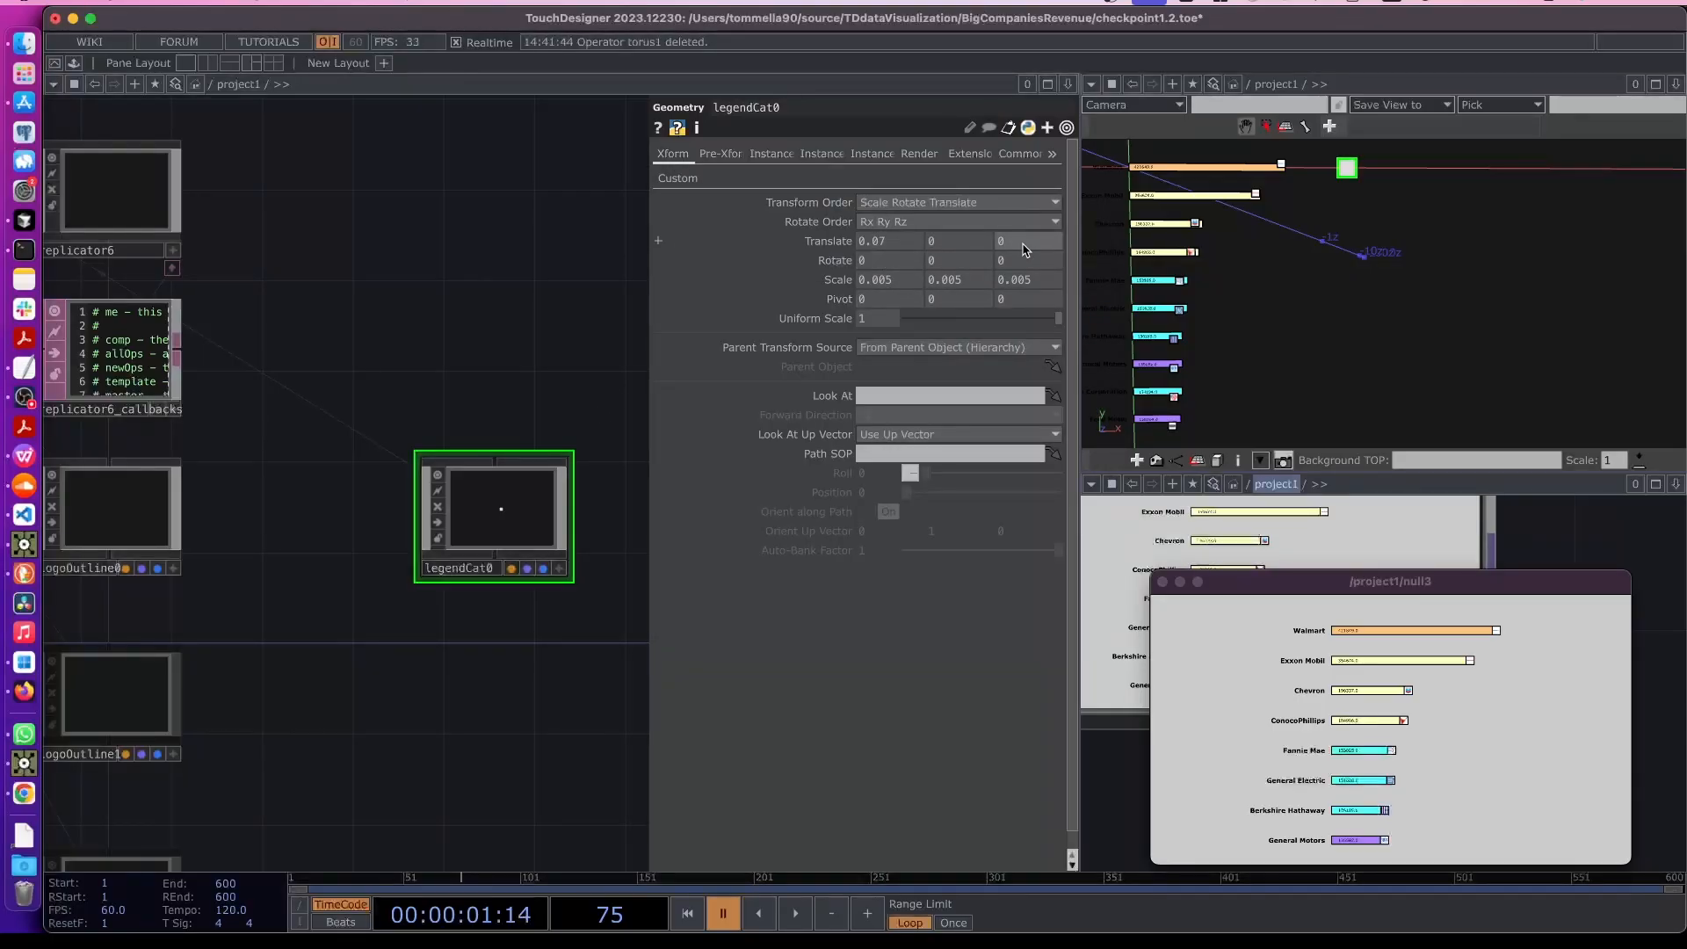
{"action": "middle_click_drag", "start_coordinate": [1024, 279], "coordinate": [1029, 281]}
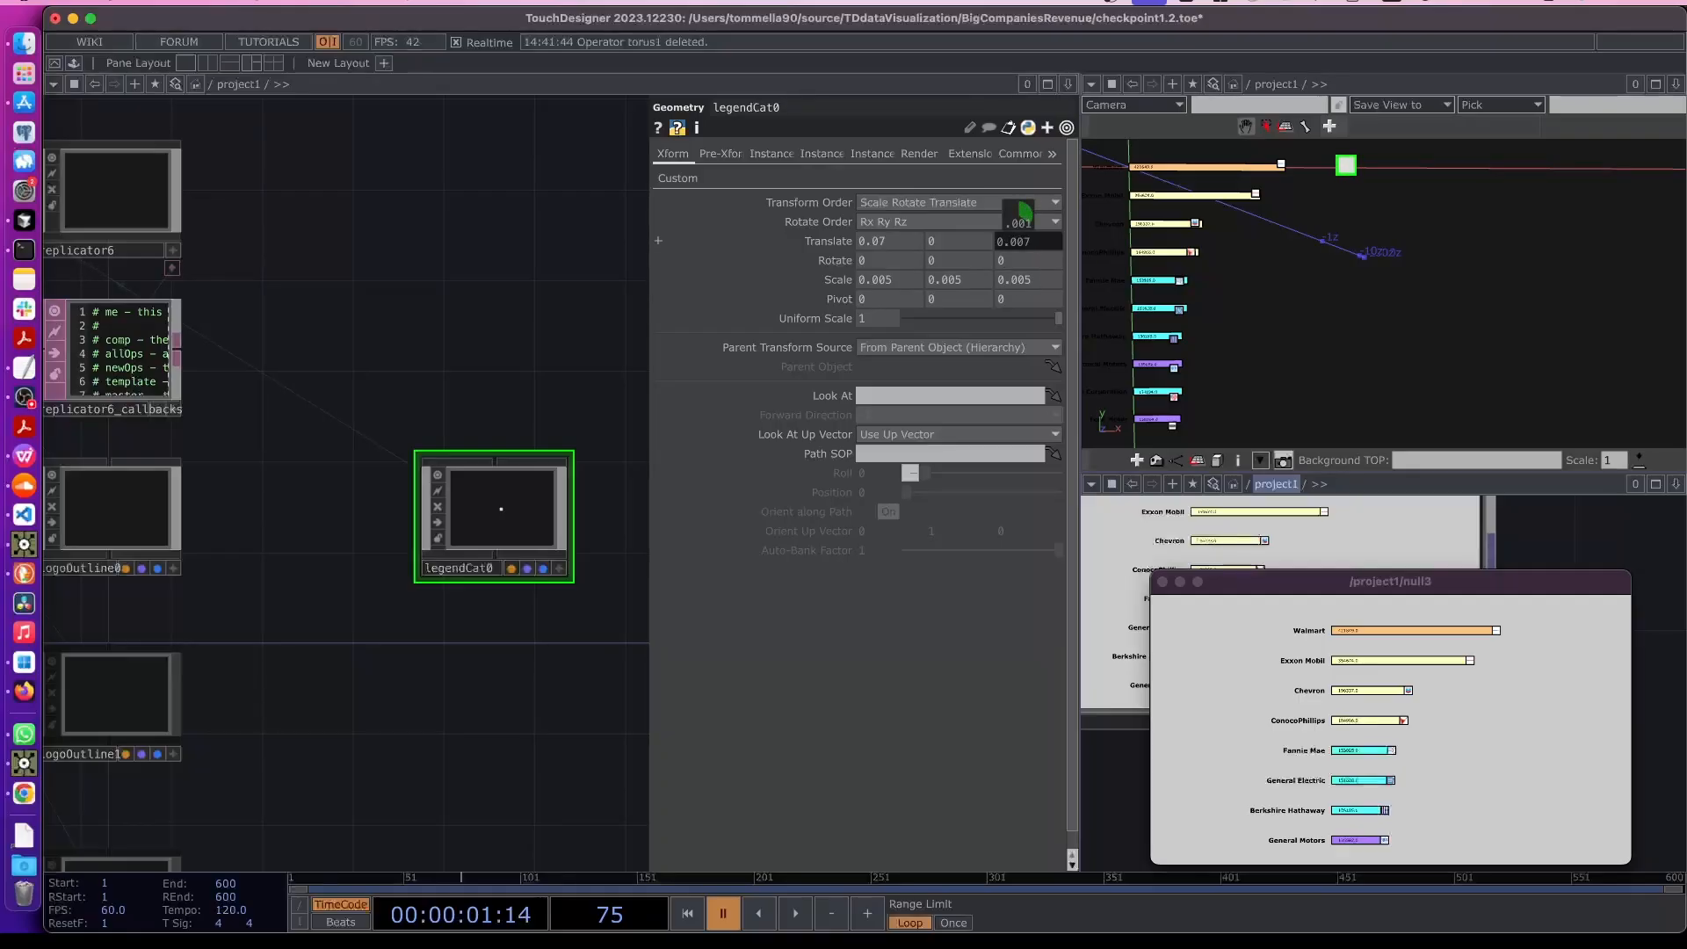
{"action": "middle_click_drag", "start_coordinate": [1019, 242], "coordinate": [1003, 264]}
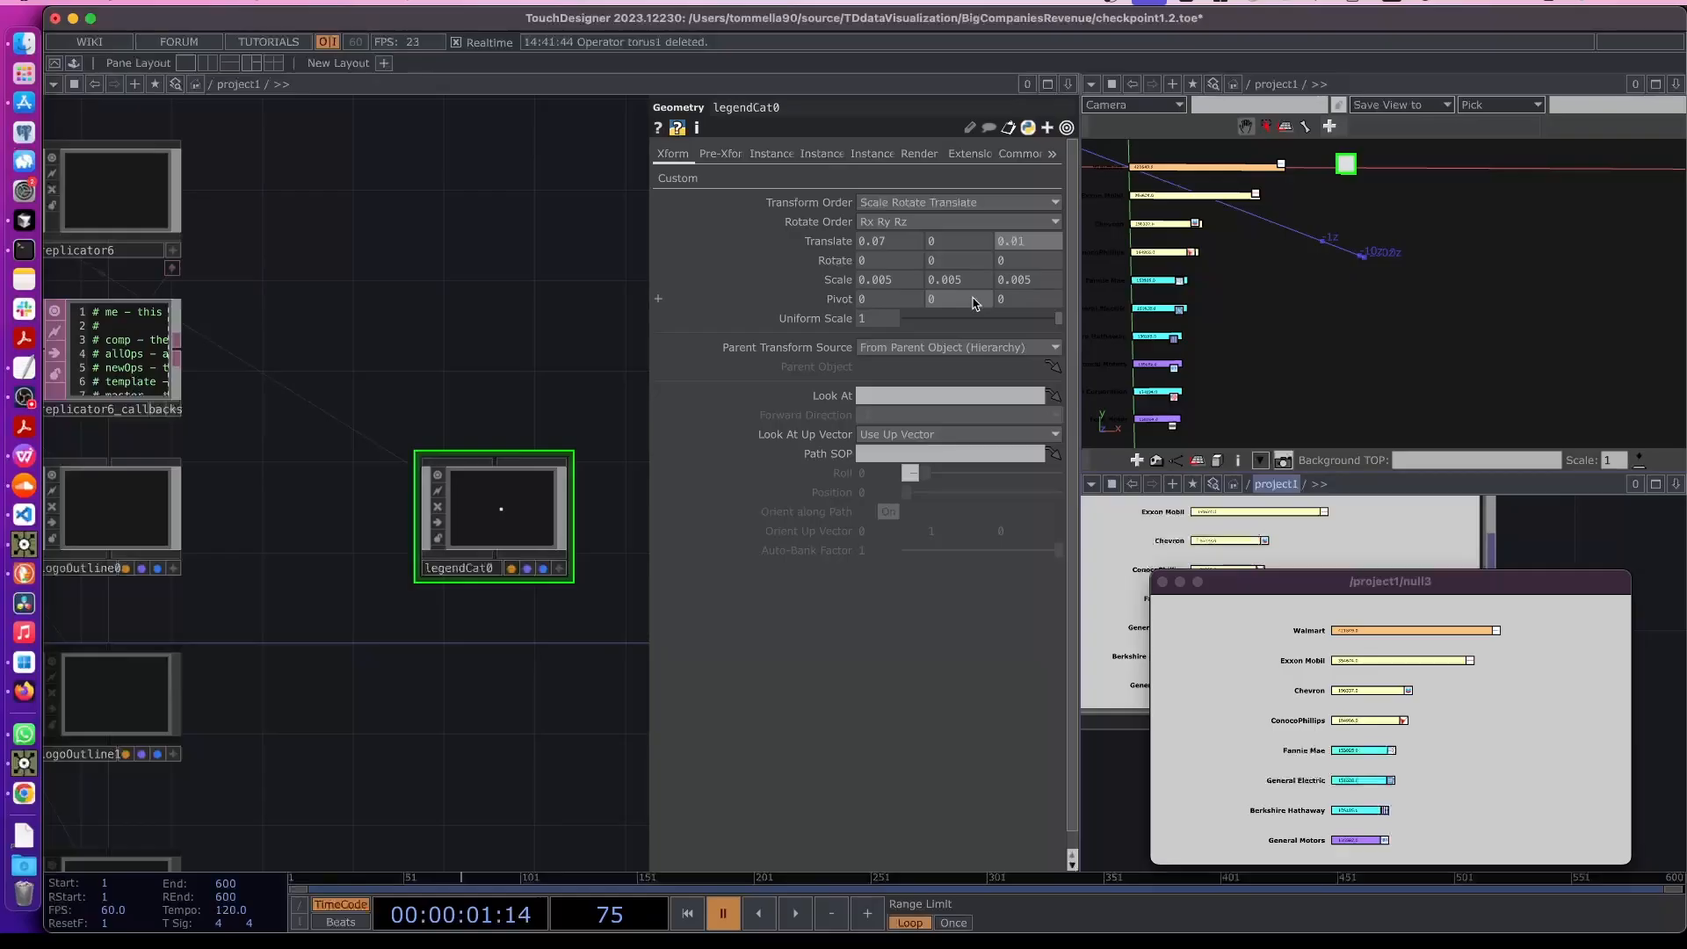
- Link constant1's Color to legendCat0's custom Color parameter
{"action": "double_click", "coordinate": [503, 525]}
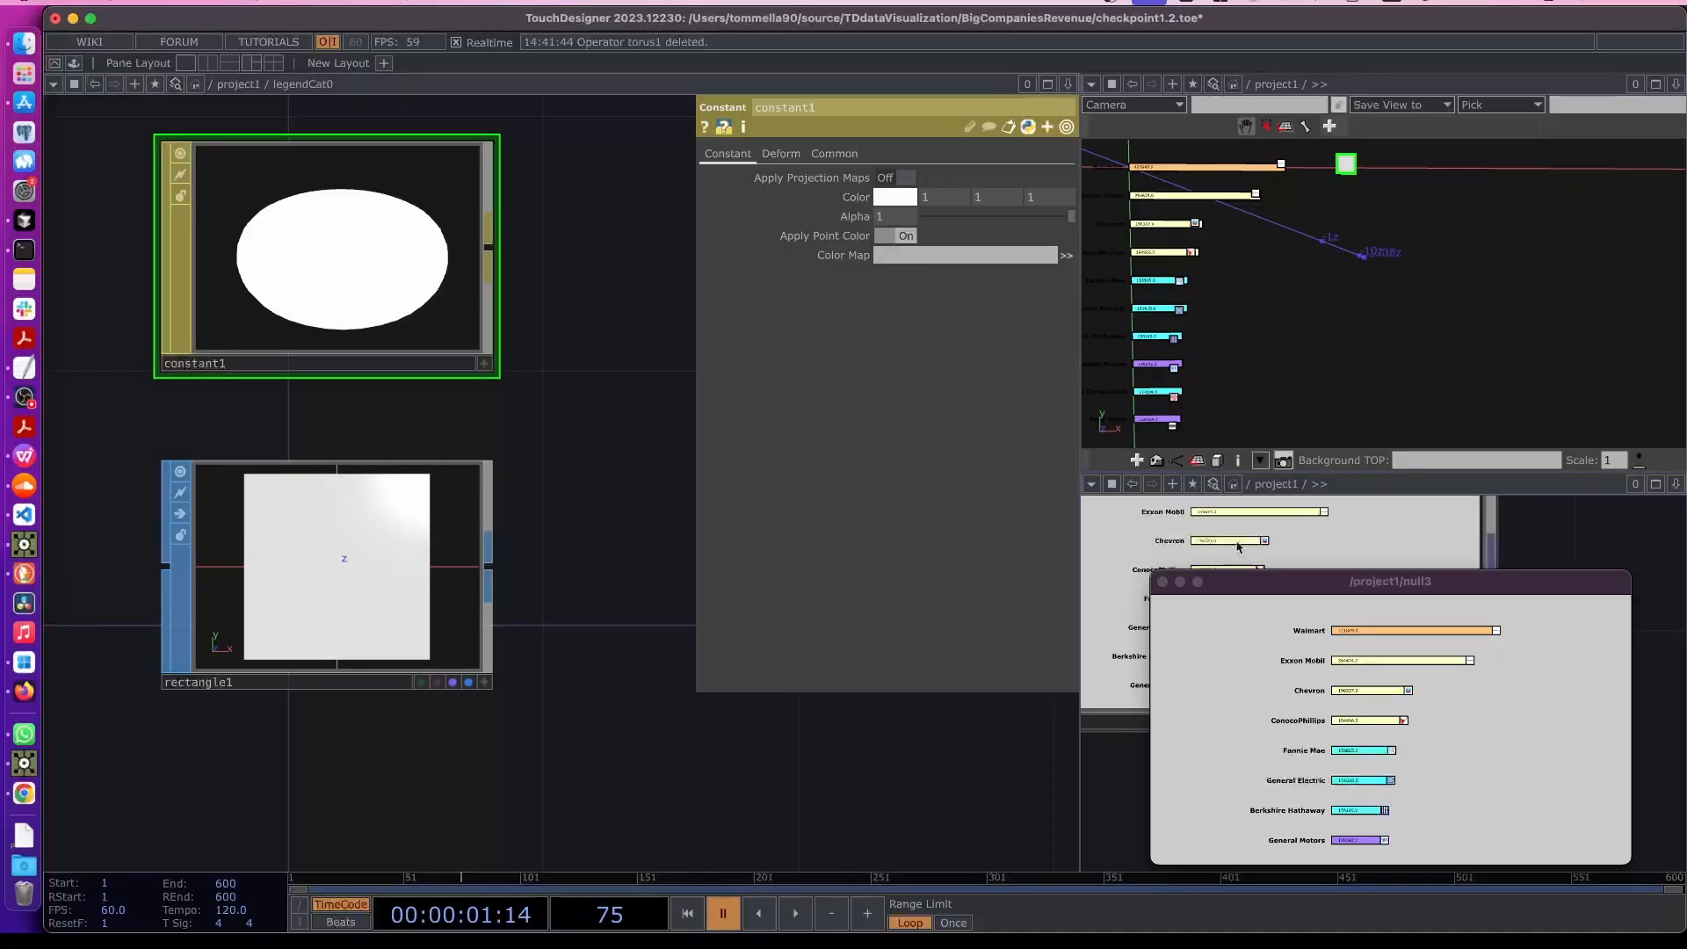
{"action": "left_click_drag", "start_coordinate": [1249, 586], "coordinate": [1230, 142]}
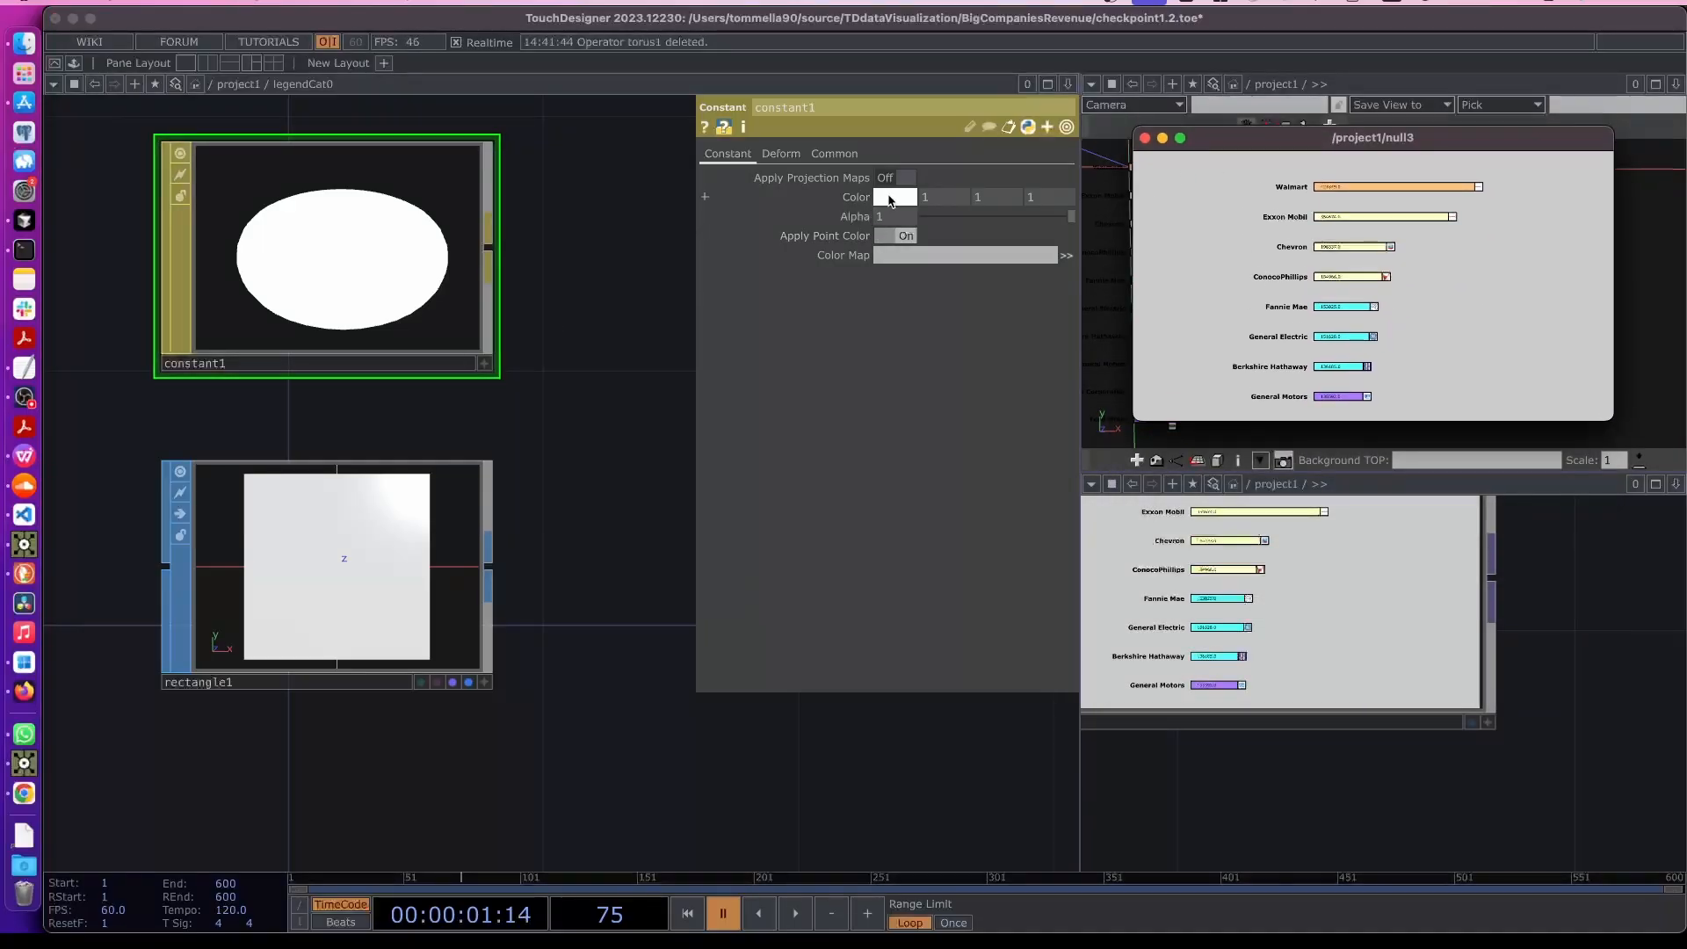
{"action": "scroll", "coordinate": [1485, 802], "scroll_direction": "down", "scroll_amount": 10}
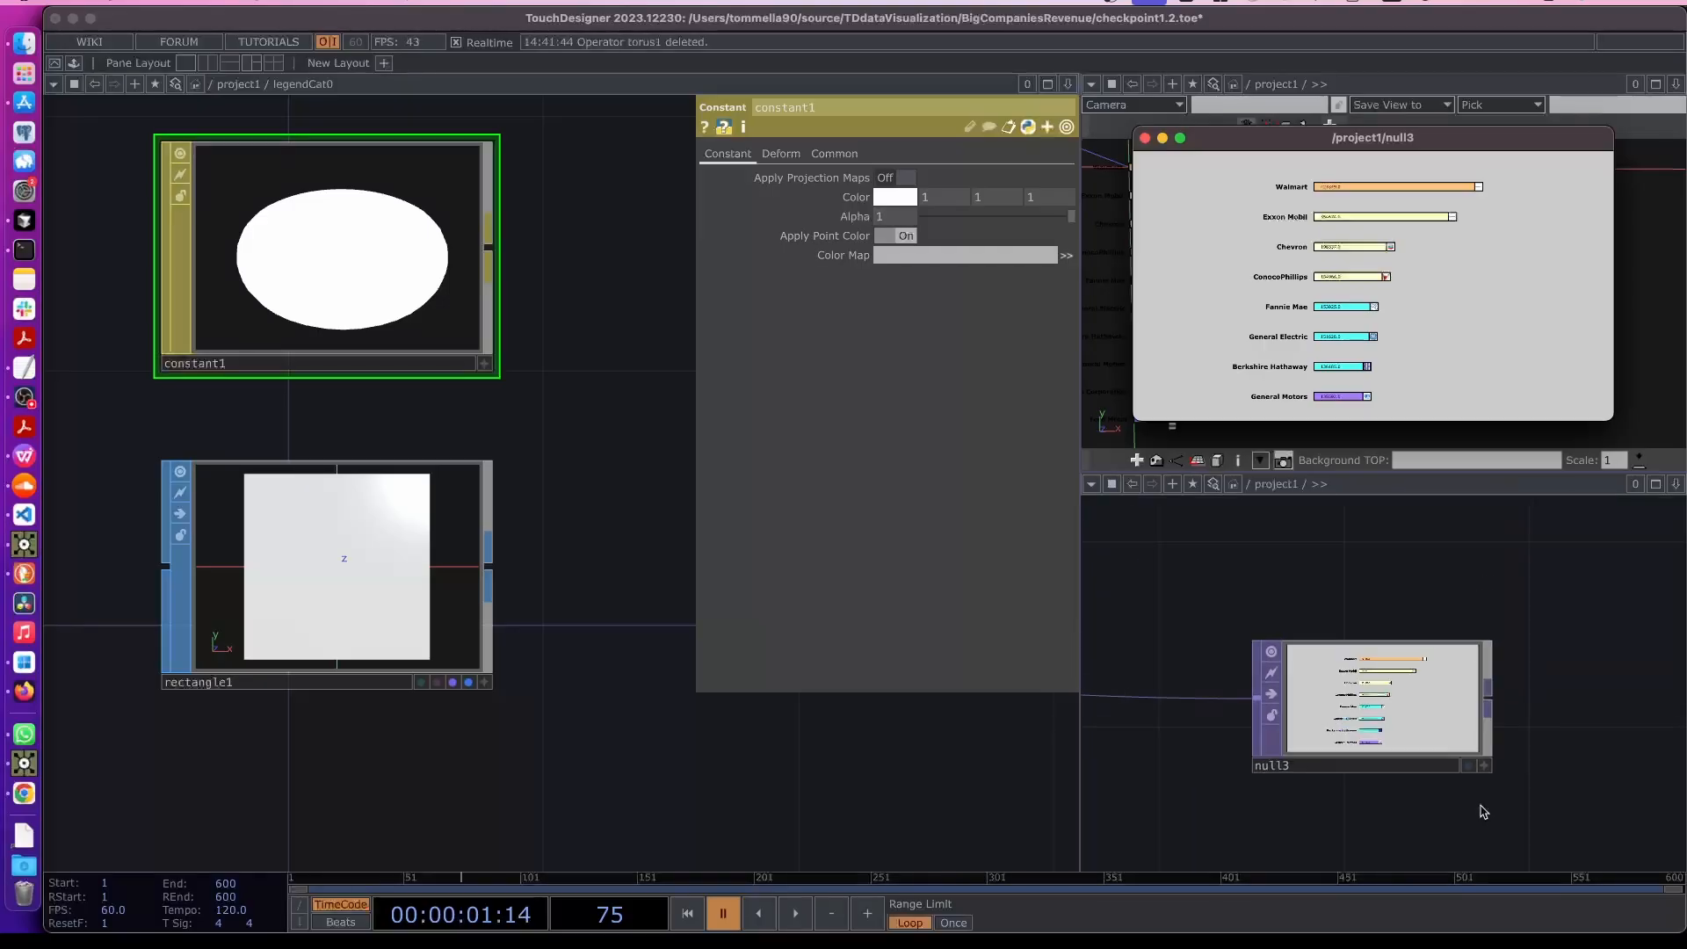
{"action": "left_click_drag", "start_coordinate": [1453, 773], "coordinate": [1409, 723]}
{"action": "scroll", "coordinate": [1451, 737], "scroll_direction": "up", "scroll_amount": 5}
{"action": "scroll", "coordinate": [1608, 752], "scroll_direction": "up", "scroll_amount": 5}
{"action": "scroll", "coordinate": [1265, 703], "scroll_direction": "up", "scroll_amount": 3}
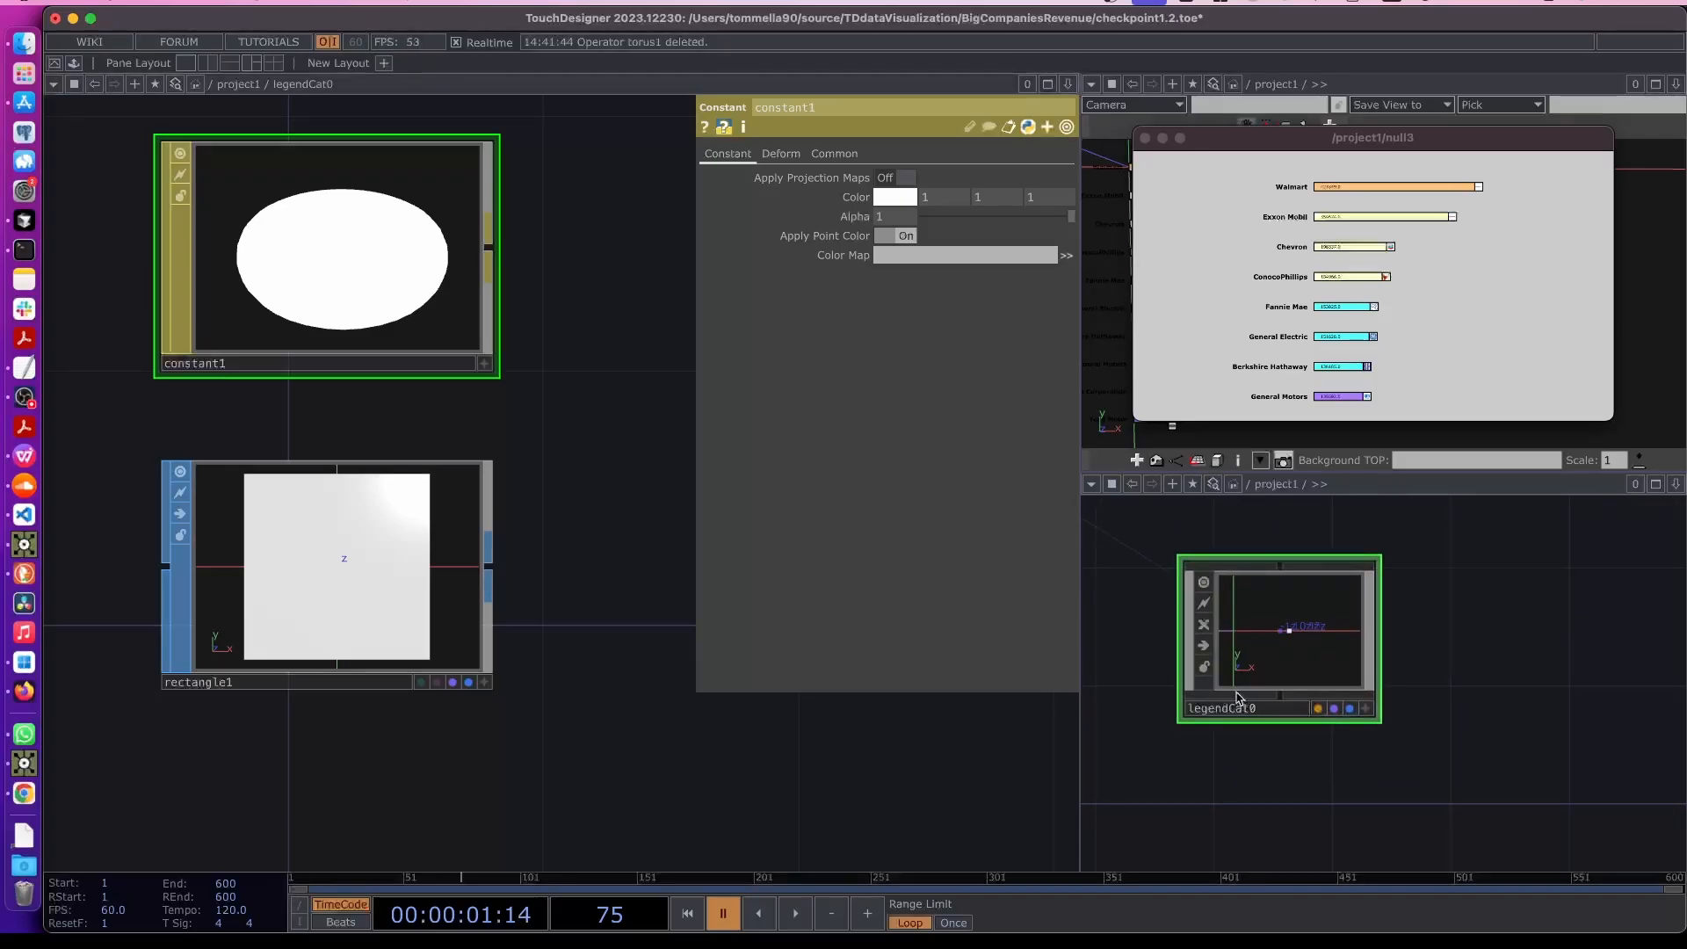
{"action": "key", "text": "p"}
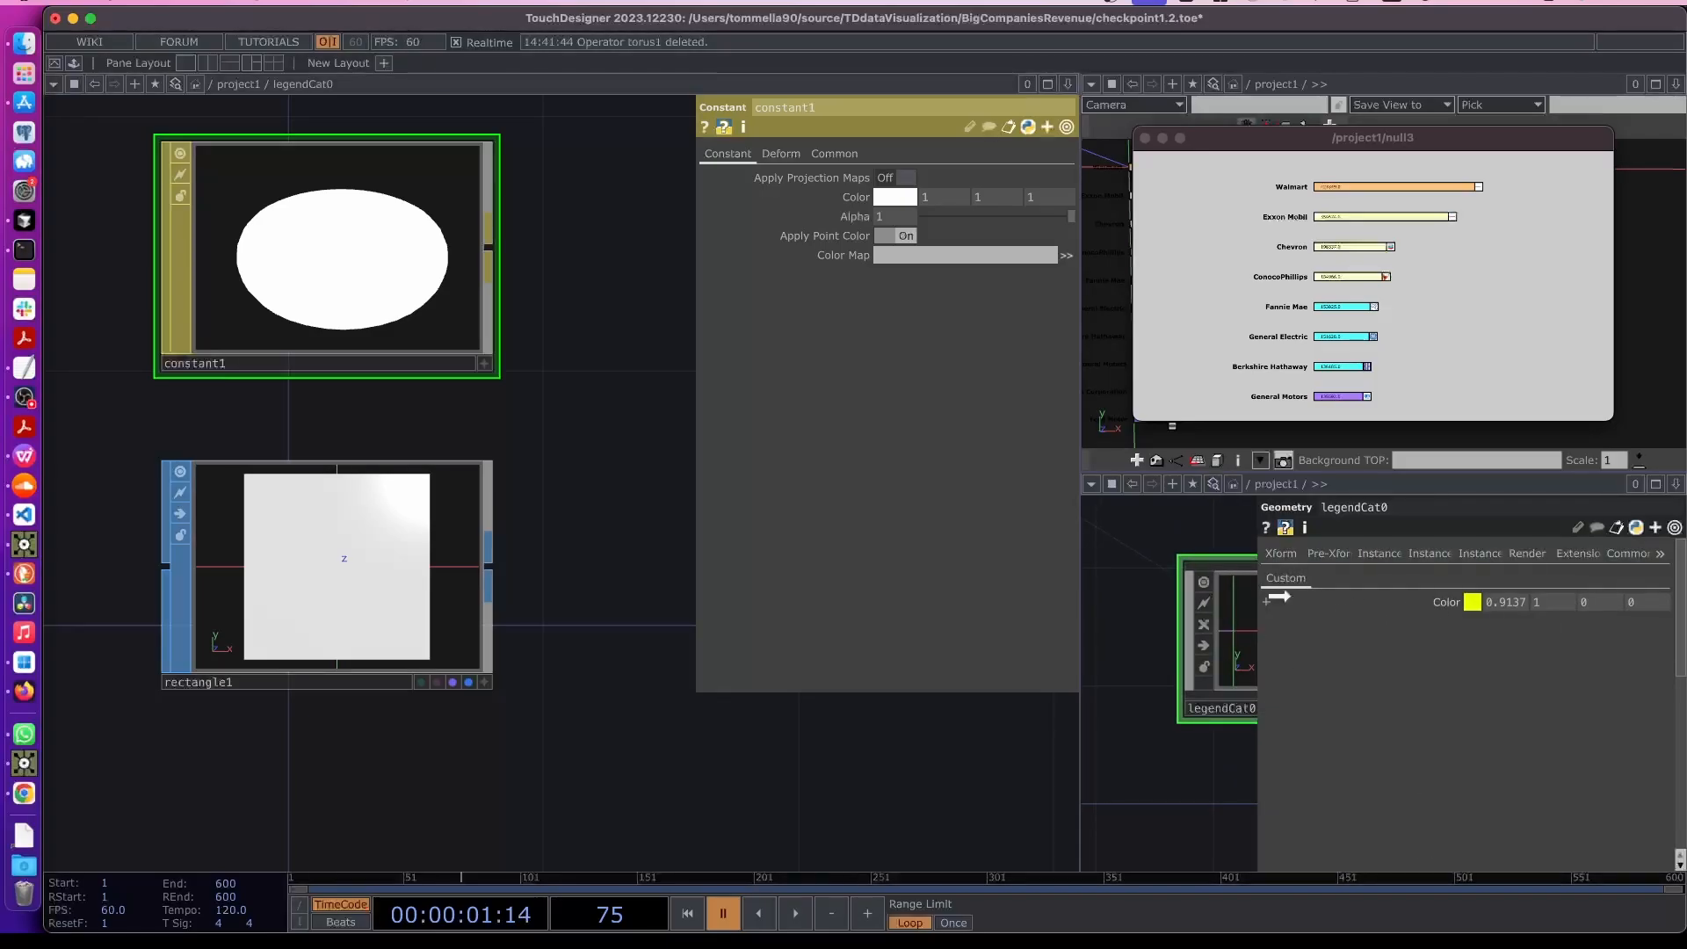
{"action": "left_click_drag", "start_coordinate": [1446, 604], "coordinate": [826, 197]}
{"action": "left_click", "coordinate": [848, 198]}
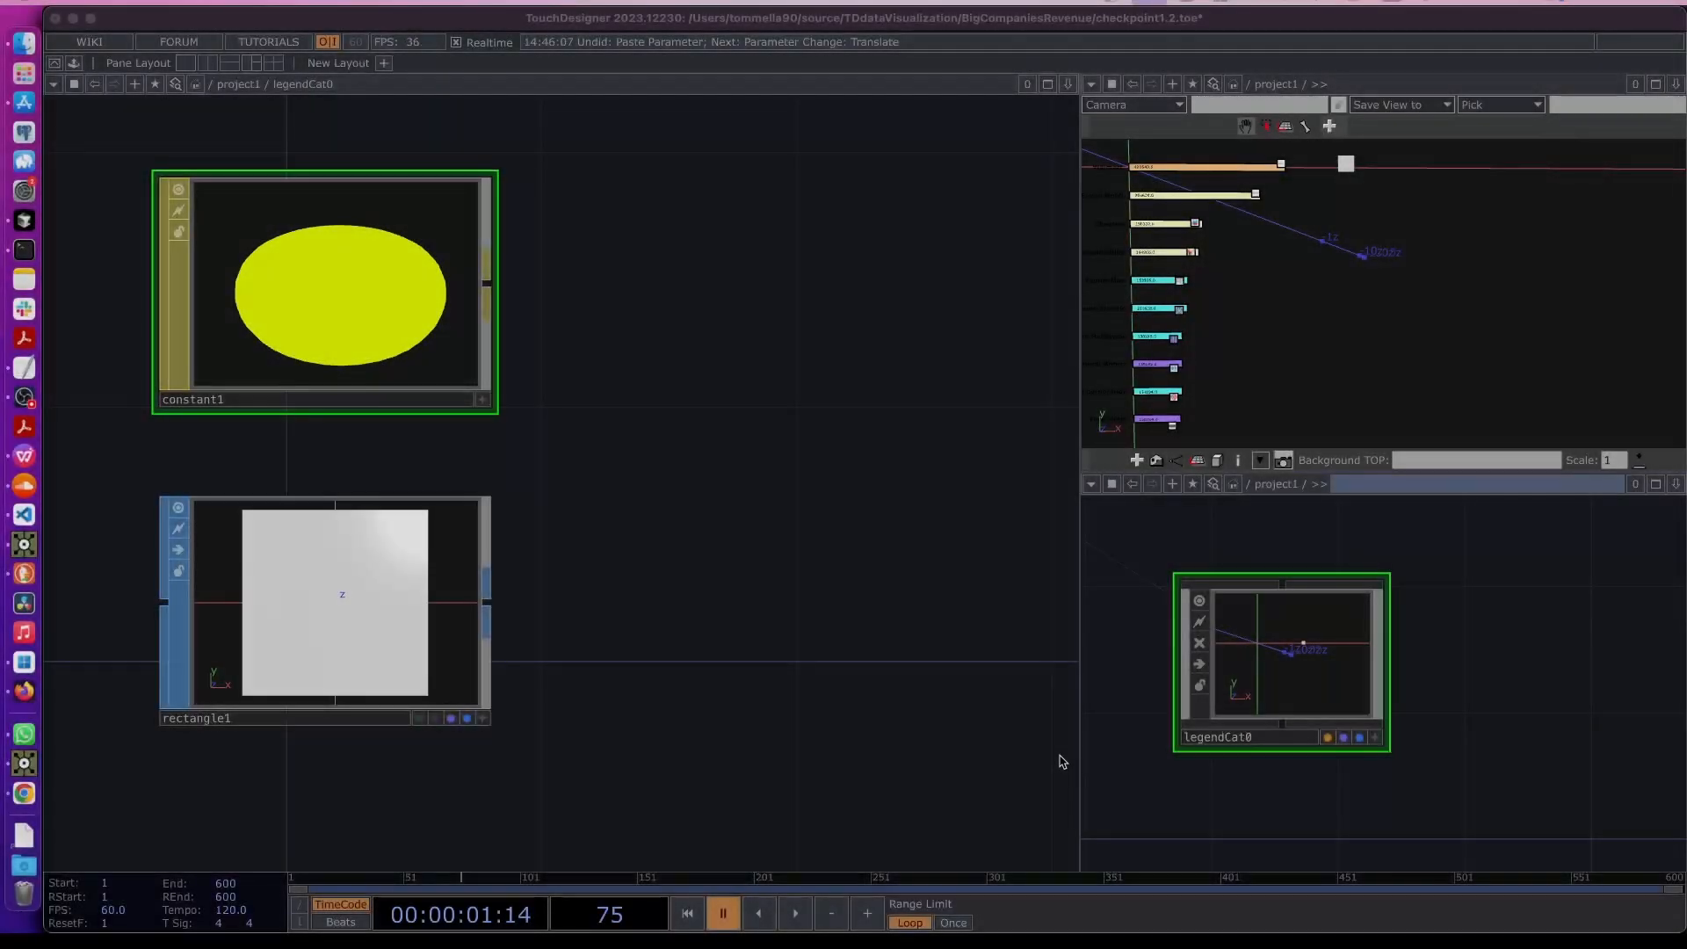
- Assign constant1 as legendCat0's material
{"action": "left_click", "coordinate": [1289, 680]}
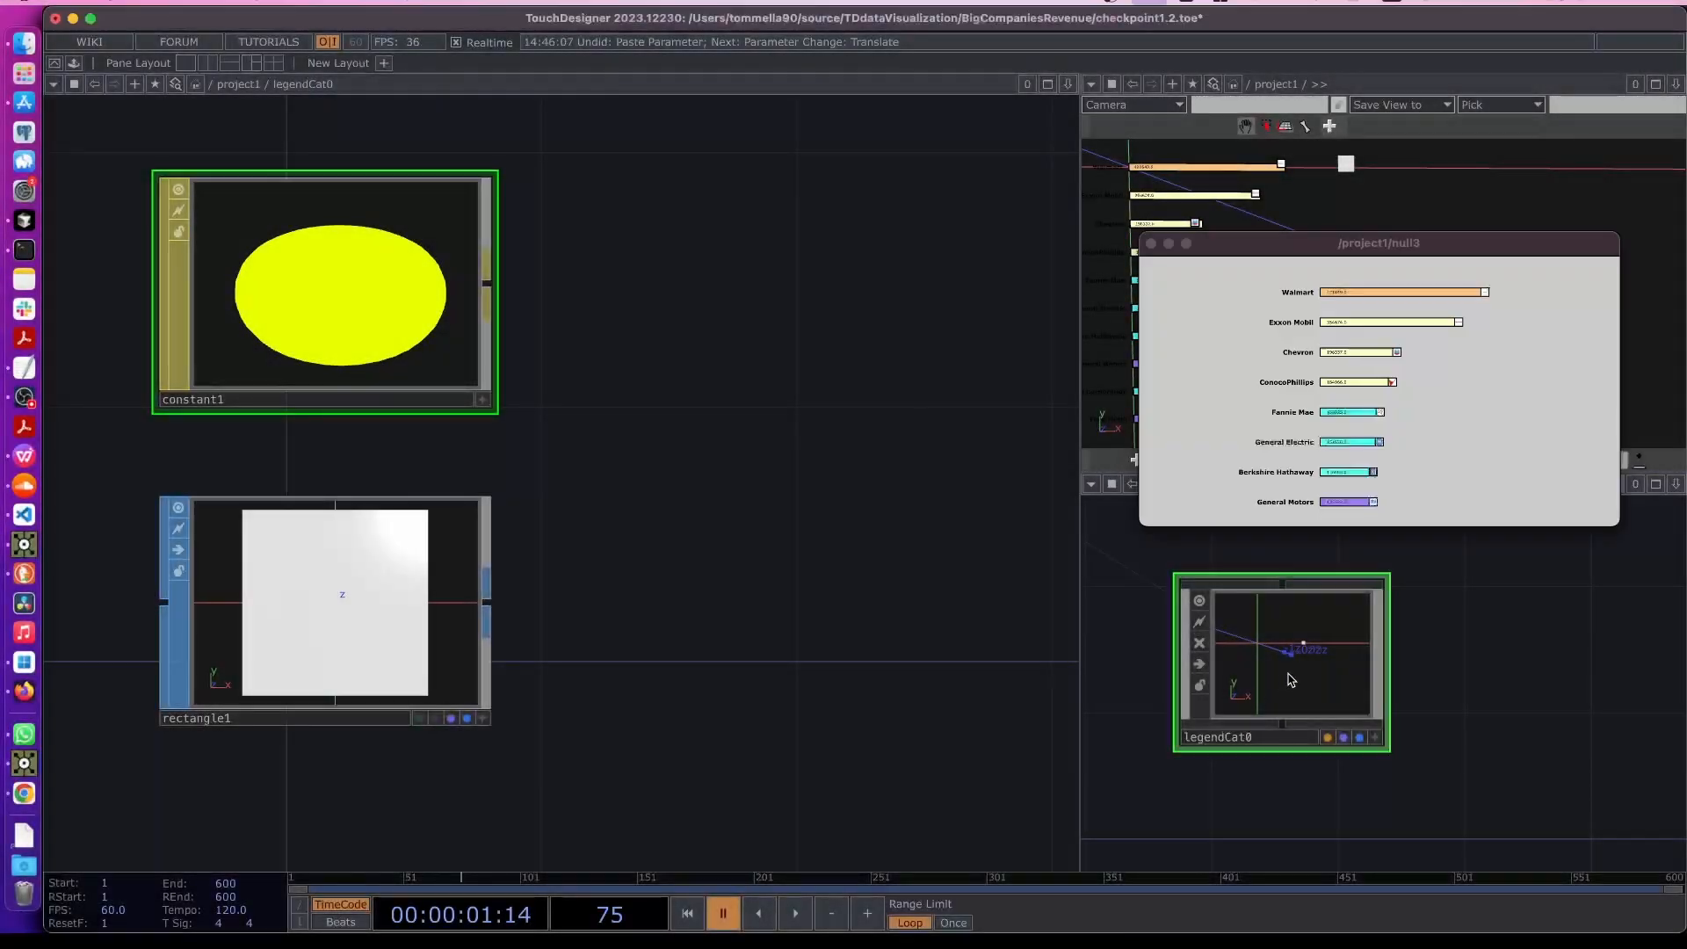
{"action": "key", "text": "p"}
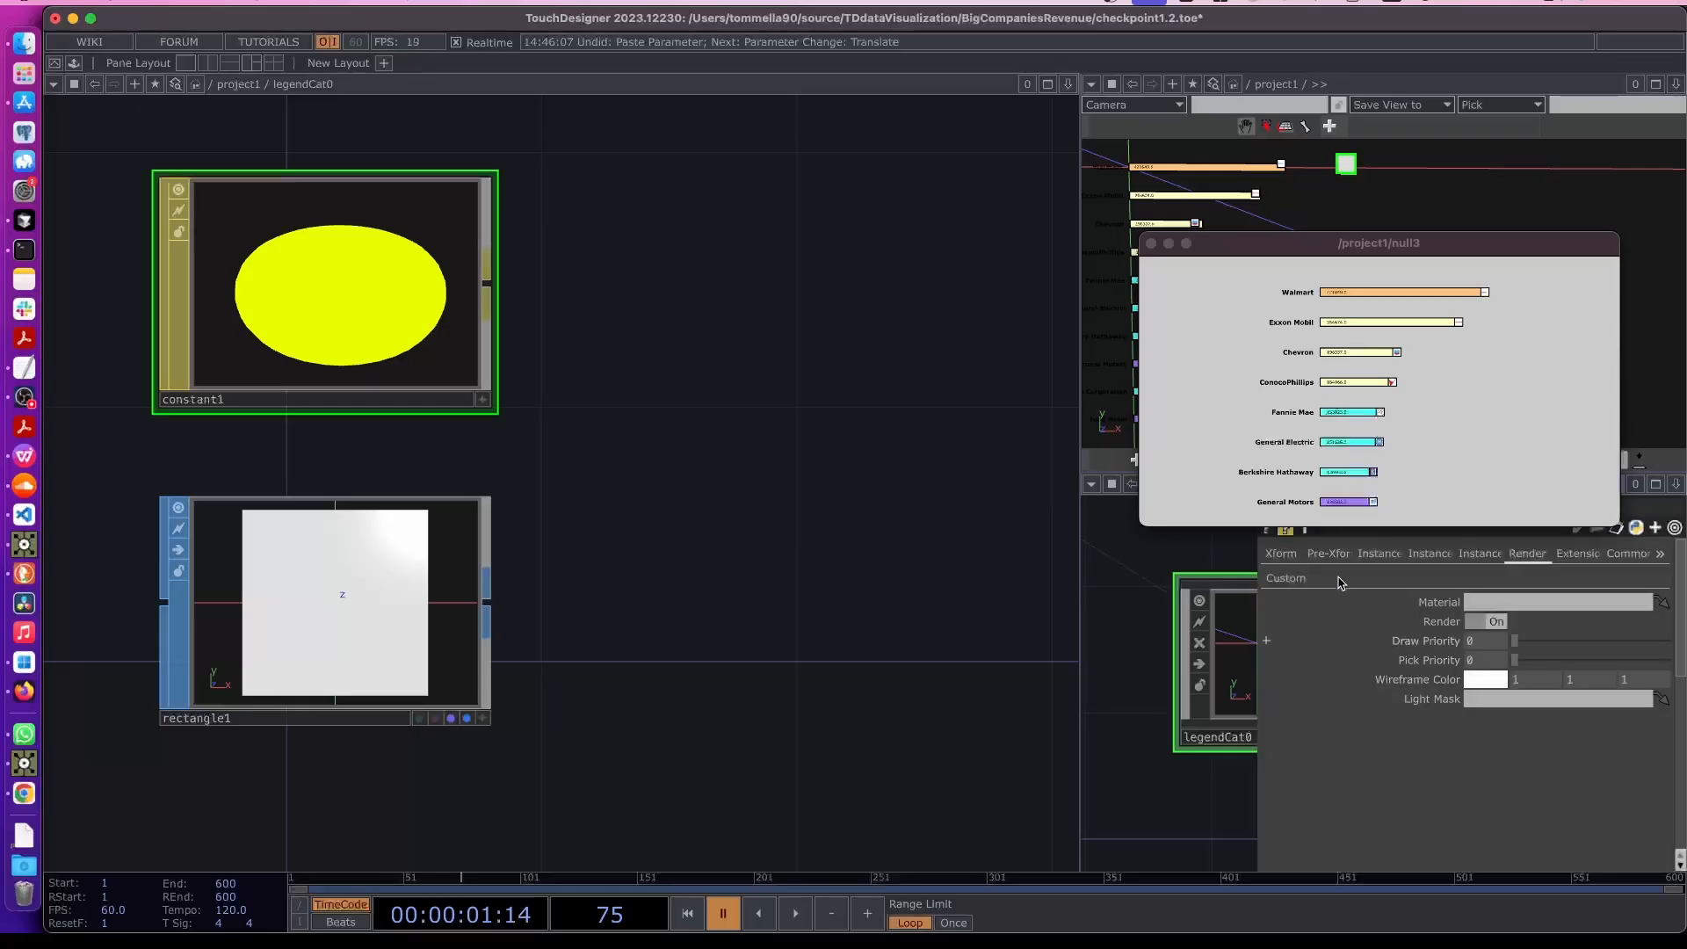
{"action": "left_click_drag", "start_coordinate": [322, 325], "coordinate": [1447, 608]}
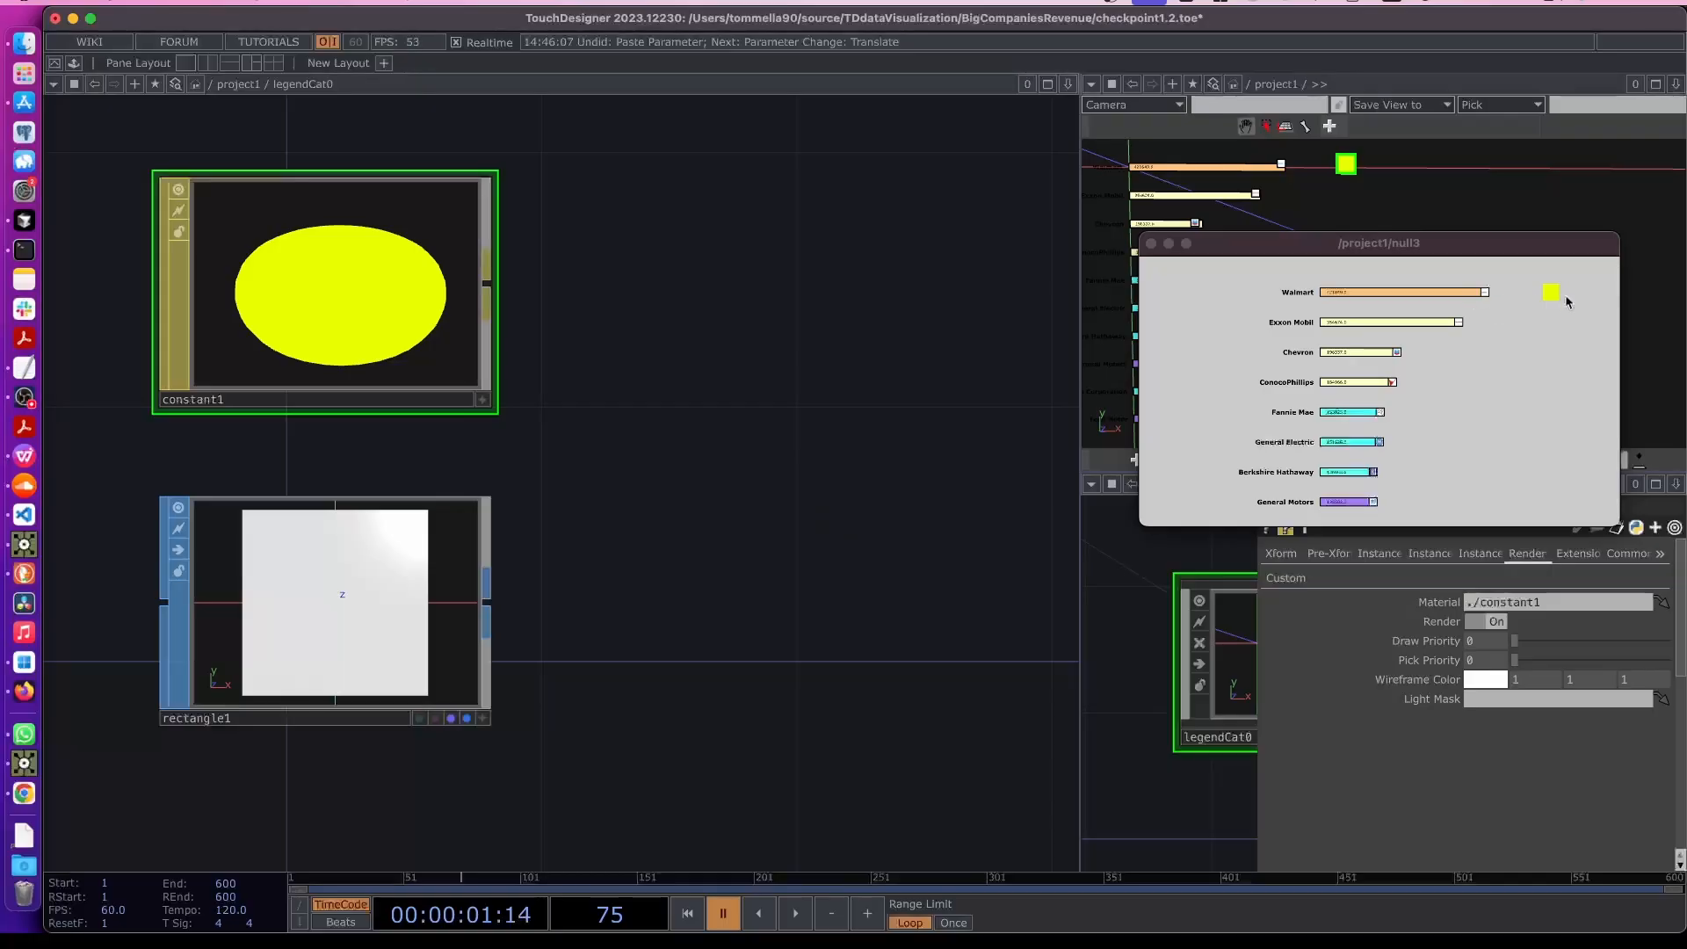
{"action": "scroll", "coordinate": [659, 527], "scroll_direction": "down", "scroll_amount": 4}
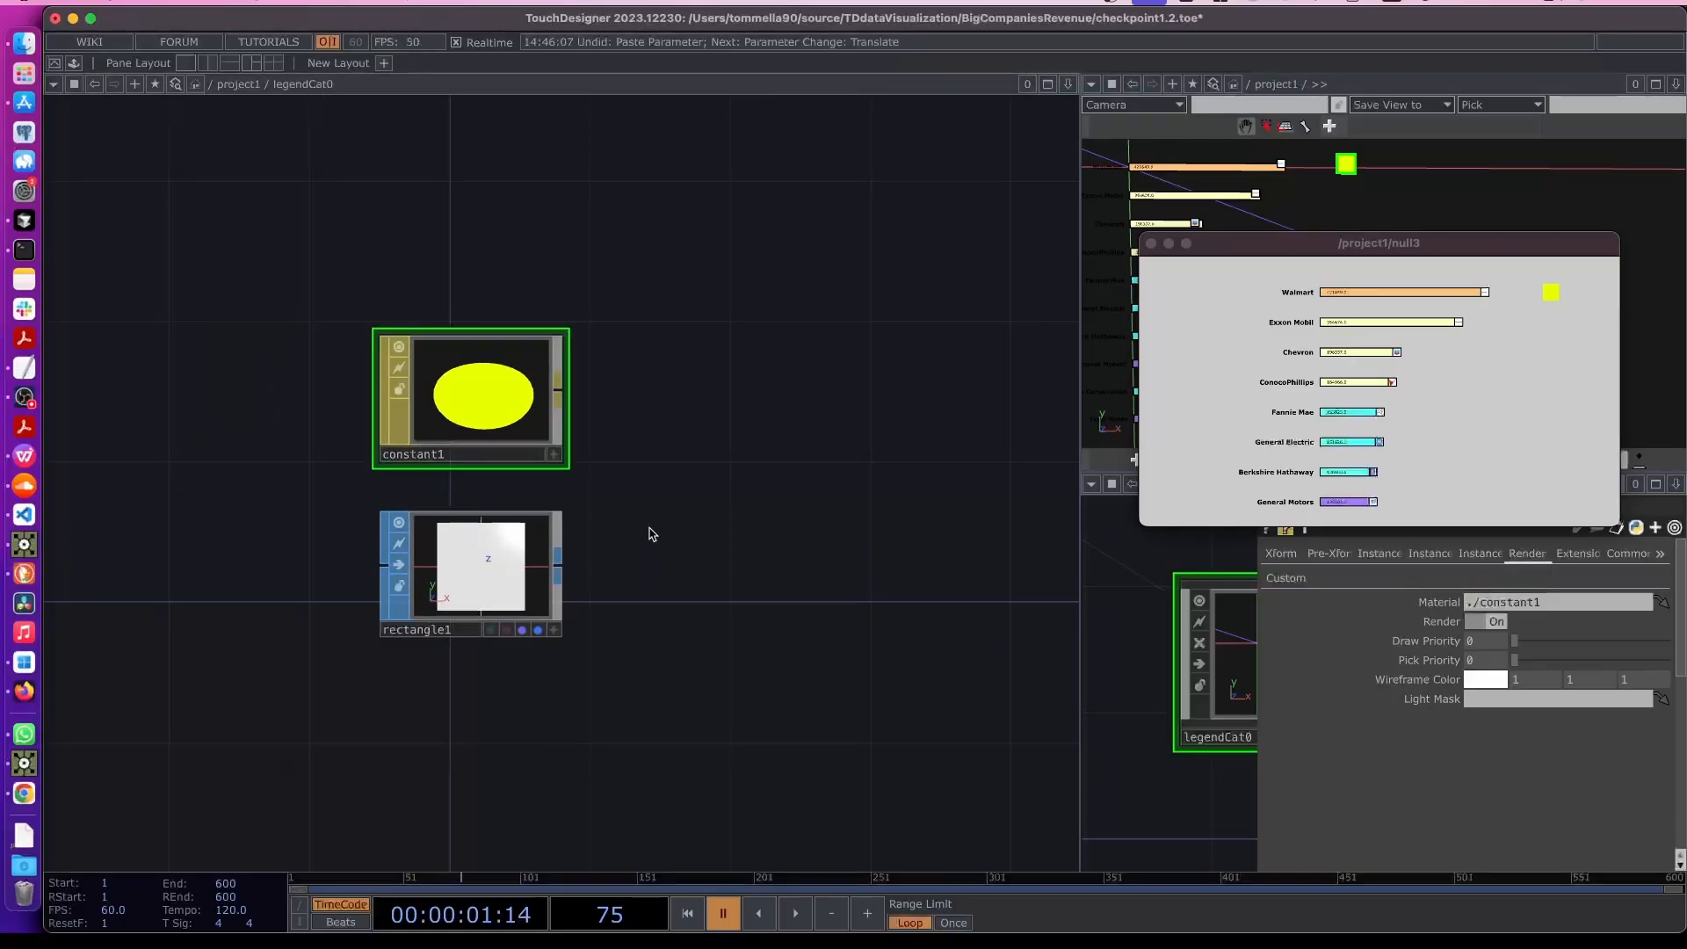
{"action": "scroll", "coordinate": [650, 536], "scroll_direction": "down", "scroll_amount": 2}
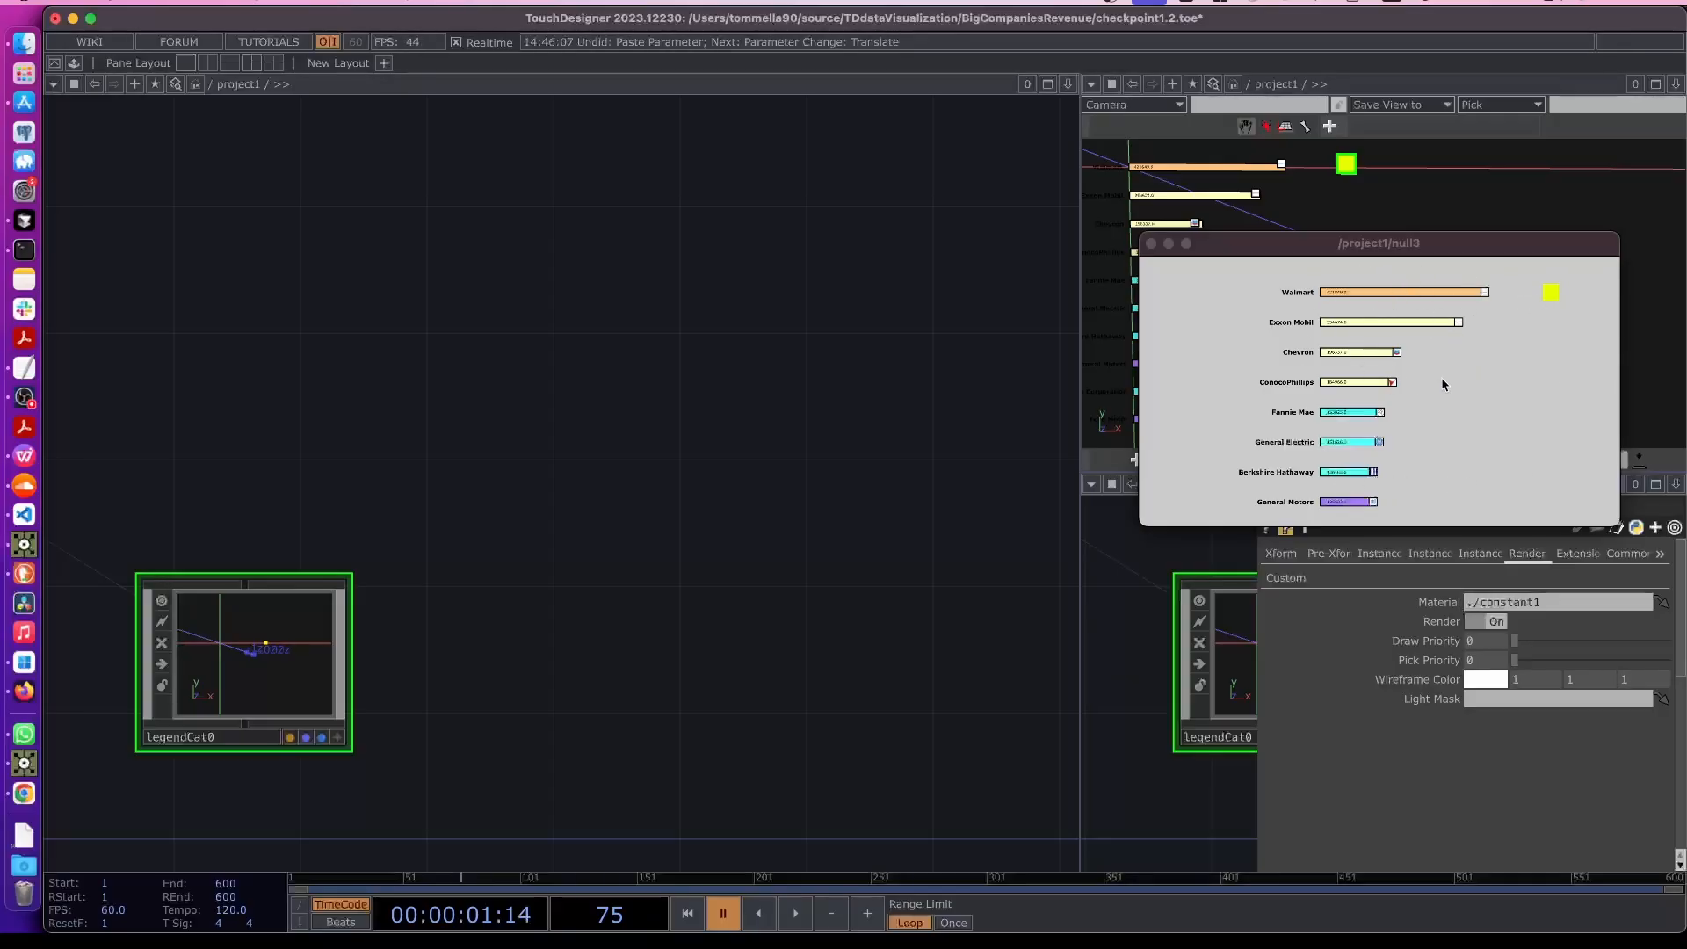
{"action": "scroll", "coordinate": [386, 440], "scroll_direction": "down", "scroll_amount": 3}
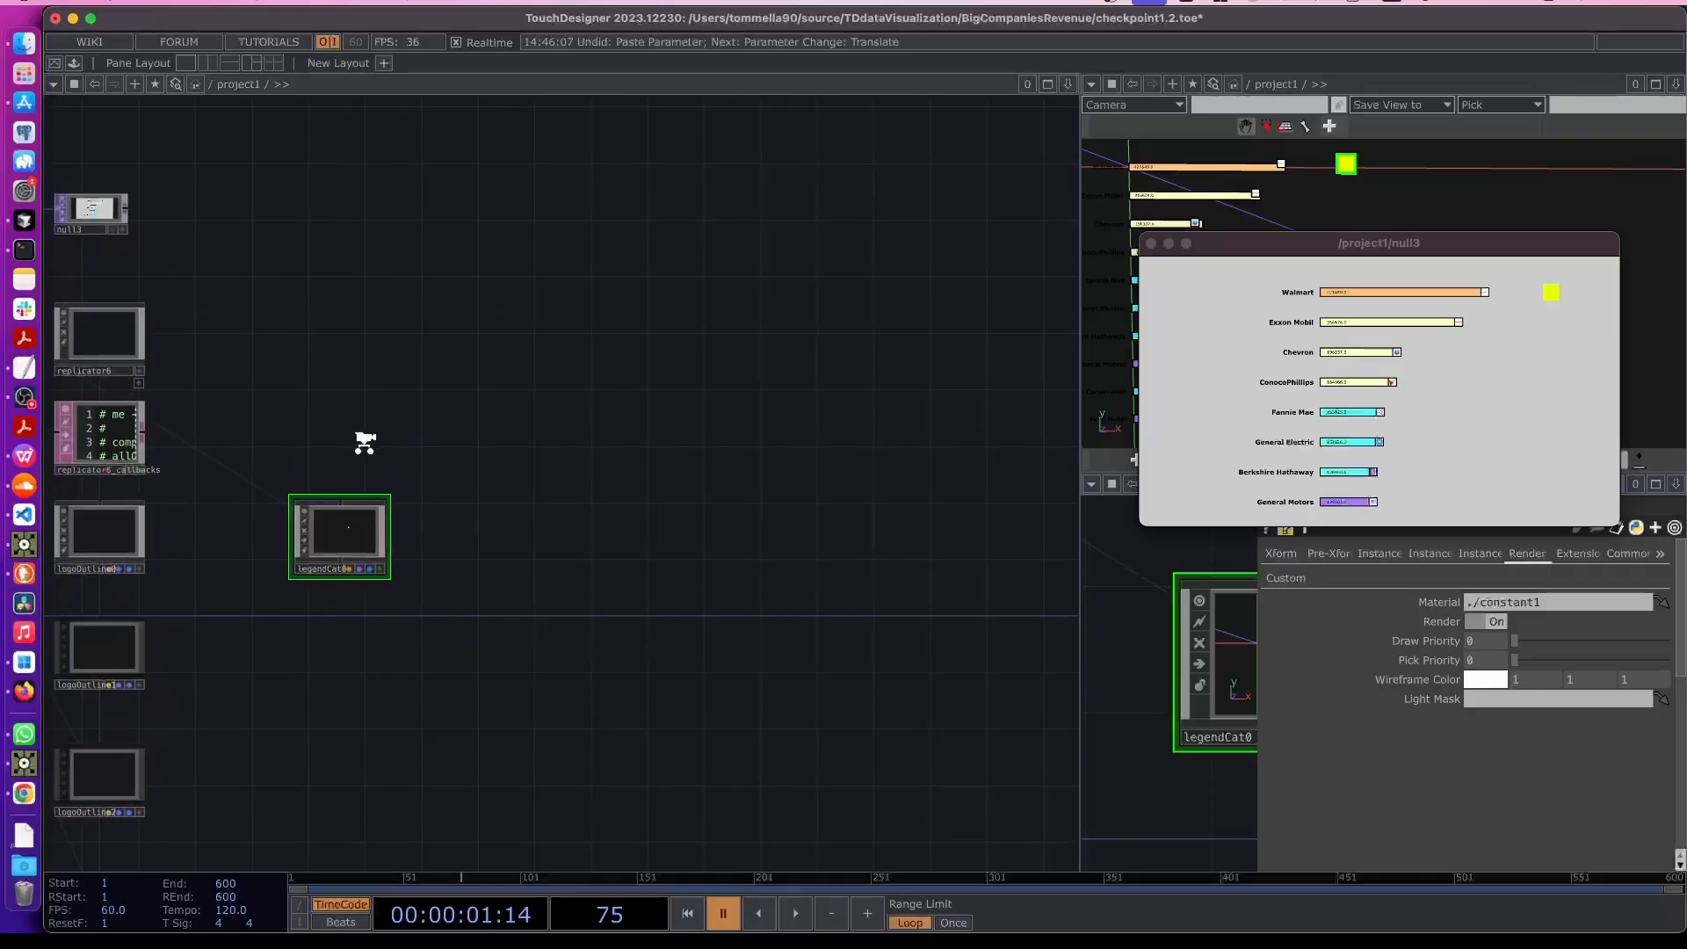
{"action": "left_click_drag", "start_coordinate": [364, 440], "coordinate": [866, 593]}
{"action": "left_click_drag", "start_coordinate": [274, 286], "coordinate": [579, 366]}
{"action": "scroll", "coordinate": [265, 391], "scroll_direction": "up", "scroll_amount": 5}
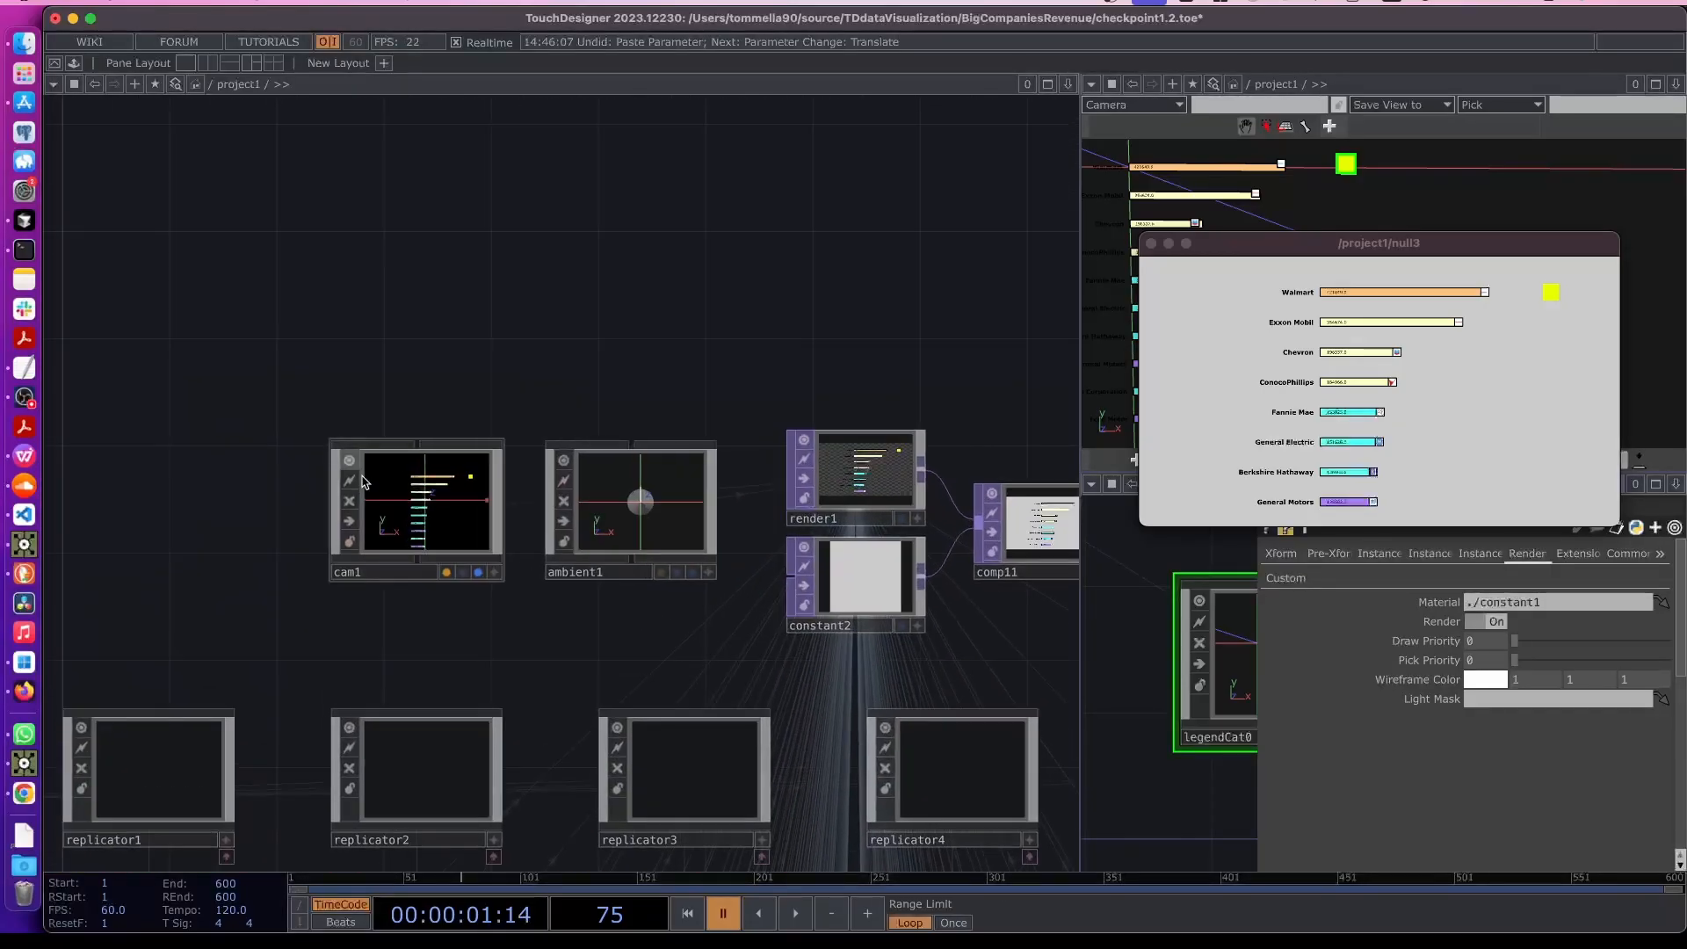
- Set cam1's translate X to 0.038
{"action": "left_click", "coordinate": [446, 489]}
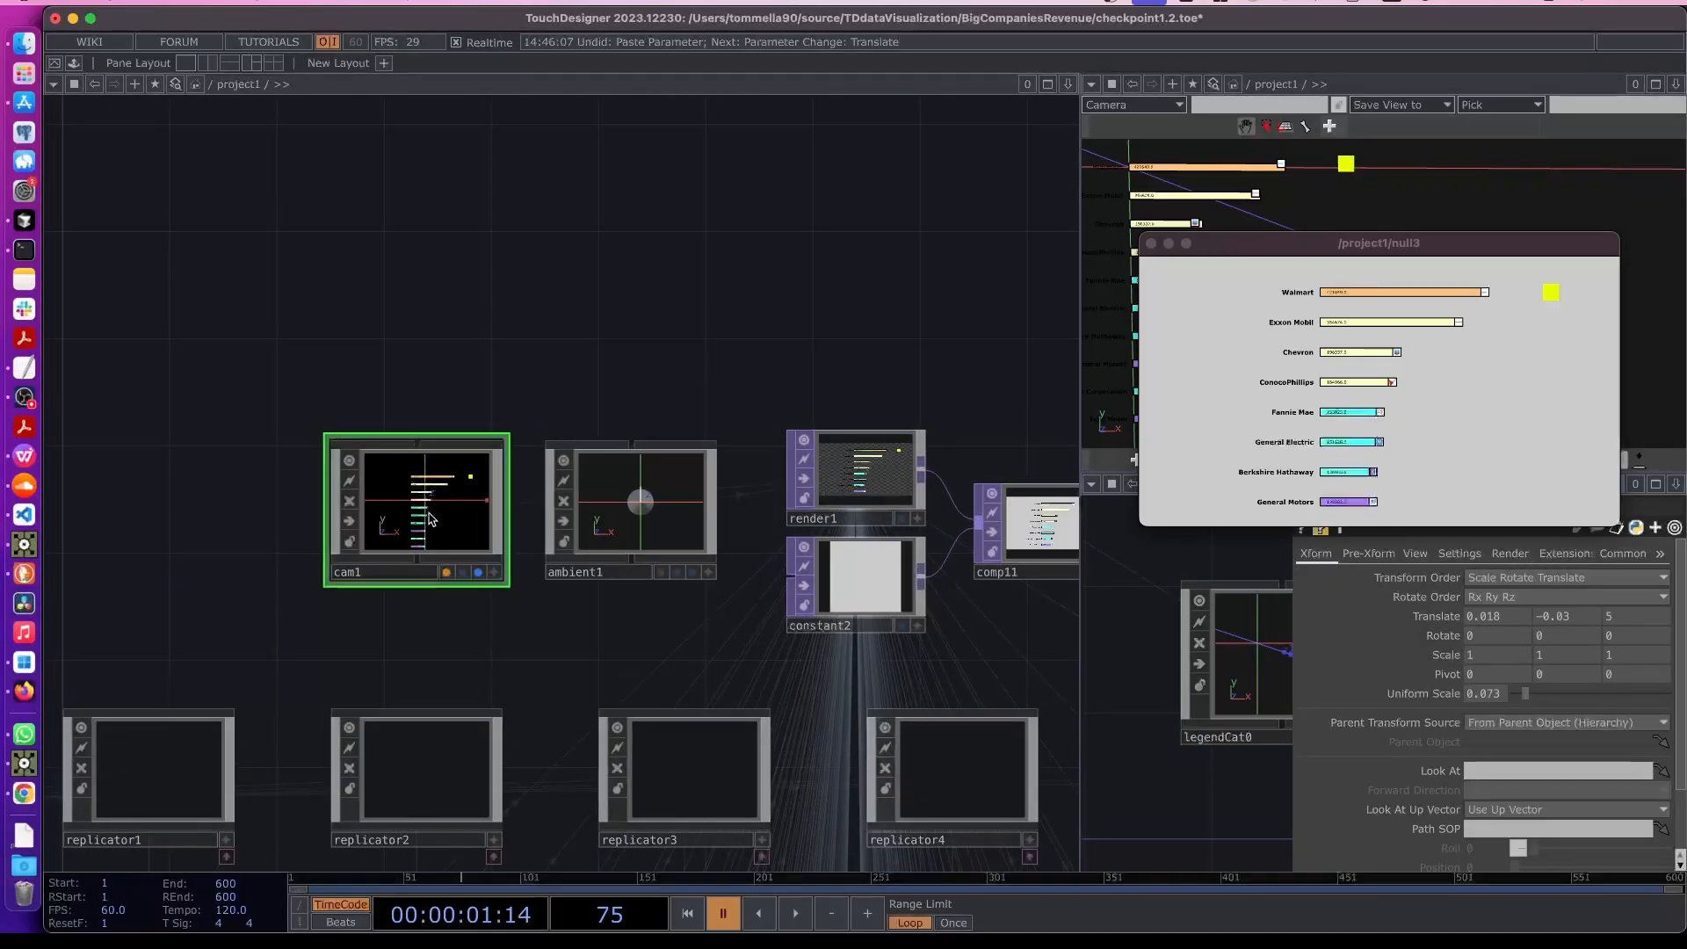
{"action": "key", "text": "p"}
{"action": "key", "text": "p"}
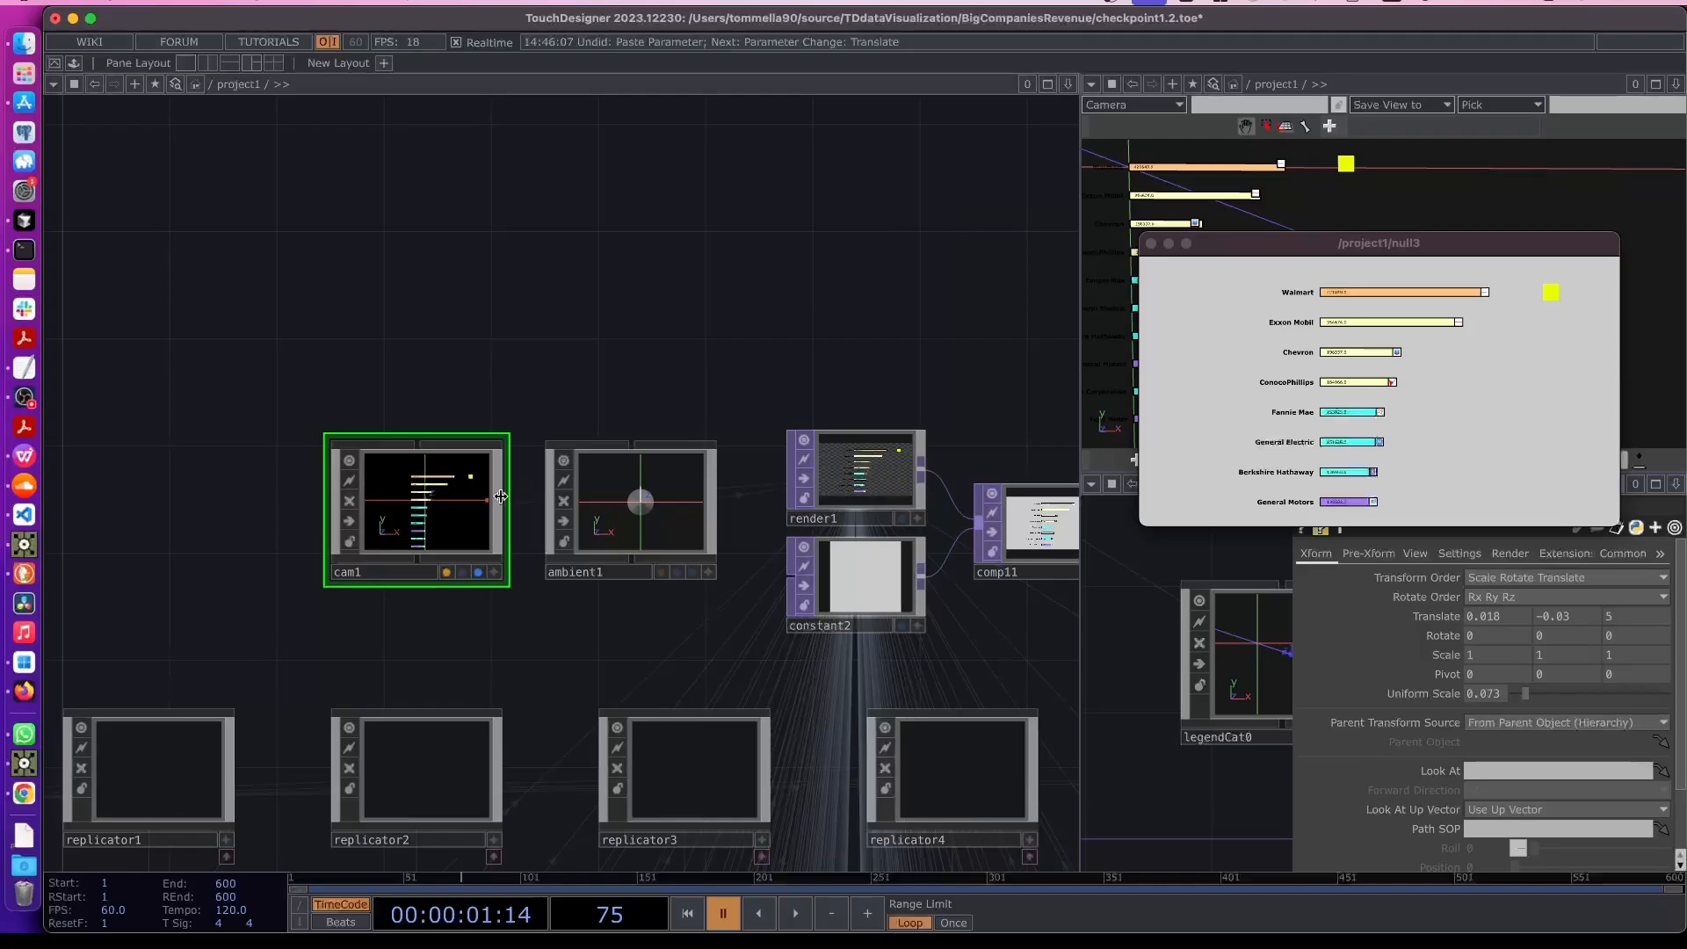
{"action": "key", "text": "p"}
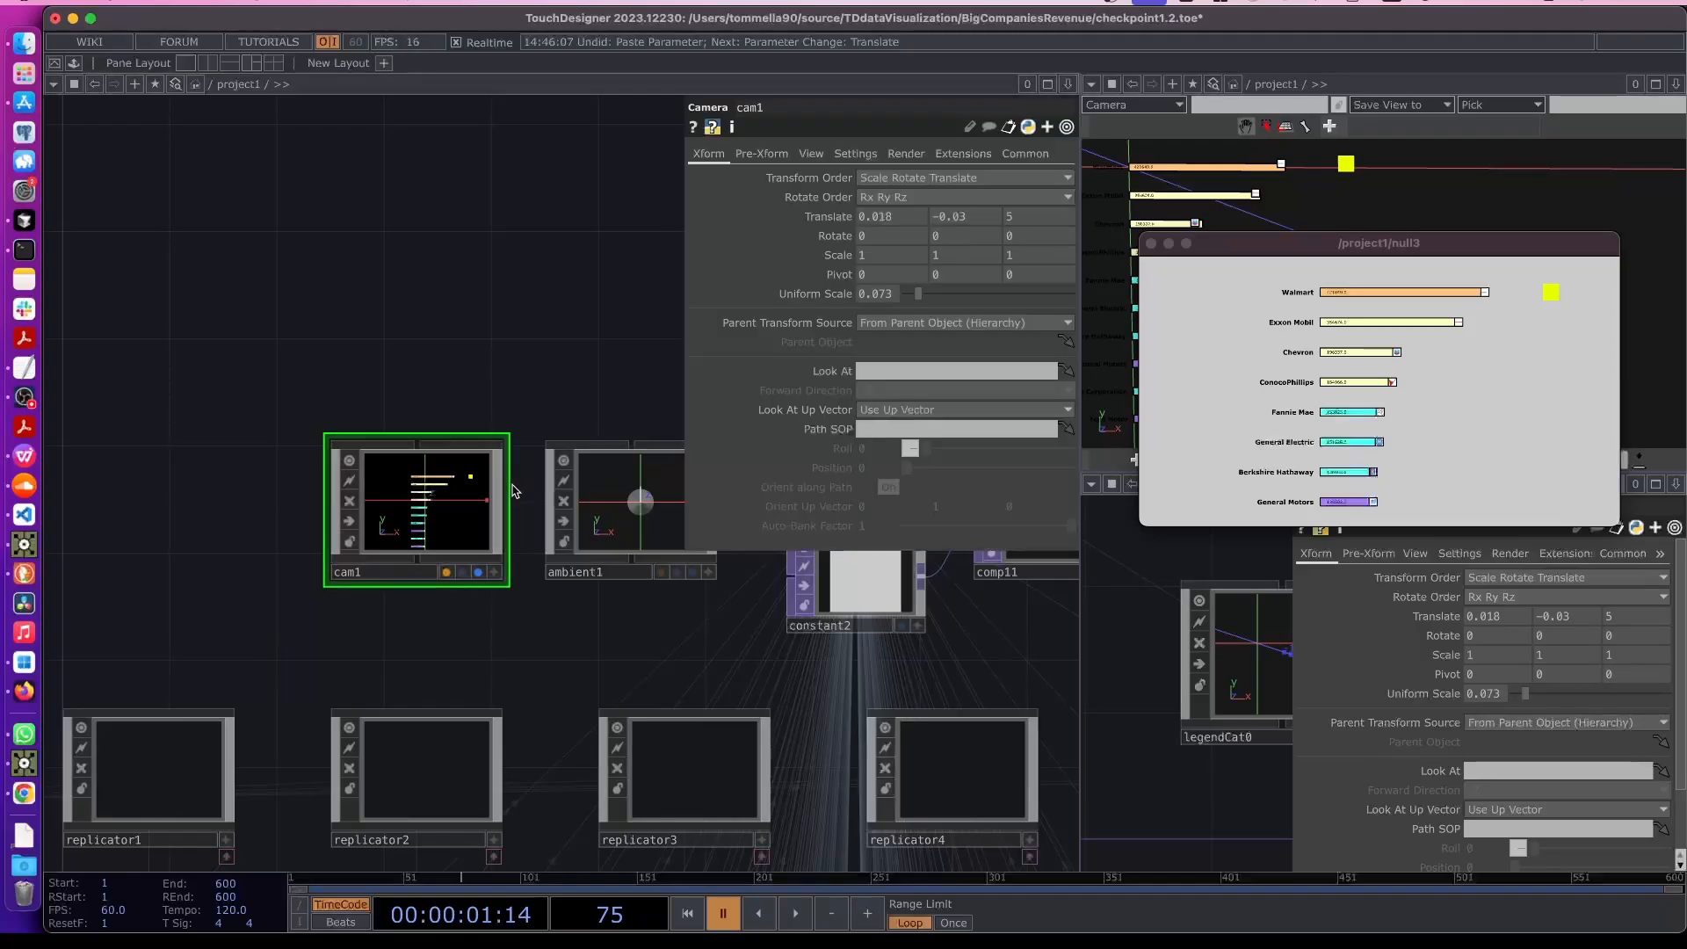
{"action": "left_click_drag", "start_coordinate": [828, 217], "coordinate": [913, 240]}
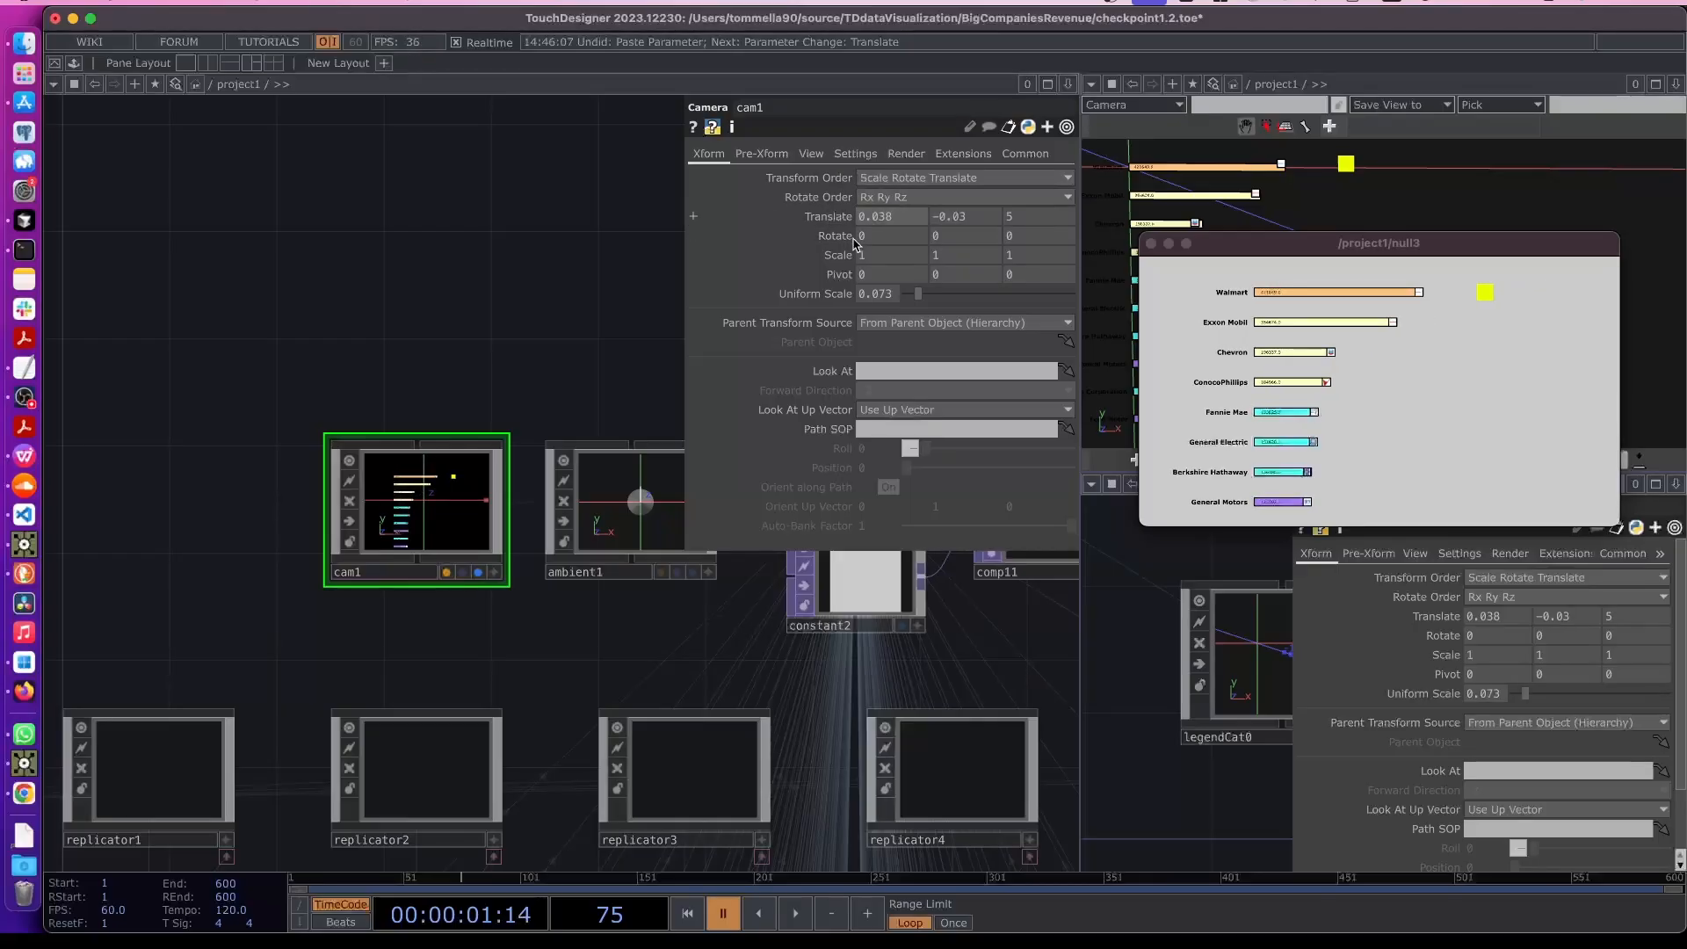
- Create a Replicator COMP beside legendCat0
{"action": "left_click_drag", "start_coordinate": [463, 380], "coordinate": [186, 436]}
{"action": "left_click_drag", "start_coordinate": [912, 683], "coordinate": [694, 609]}
{"action": "left_click_drag", "start_coordinate": [723, 683], "coordinate": [678, 352]}
{"action": "scroll", "coordinate": [725, 525], "scroll_direction": "down", "scroll_amount": 3}
{"action": "left_click_drag", "start_coordinate": [853, 631], "coordinate": [653, 504]}
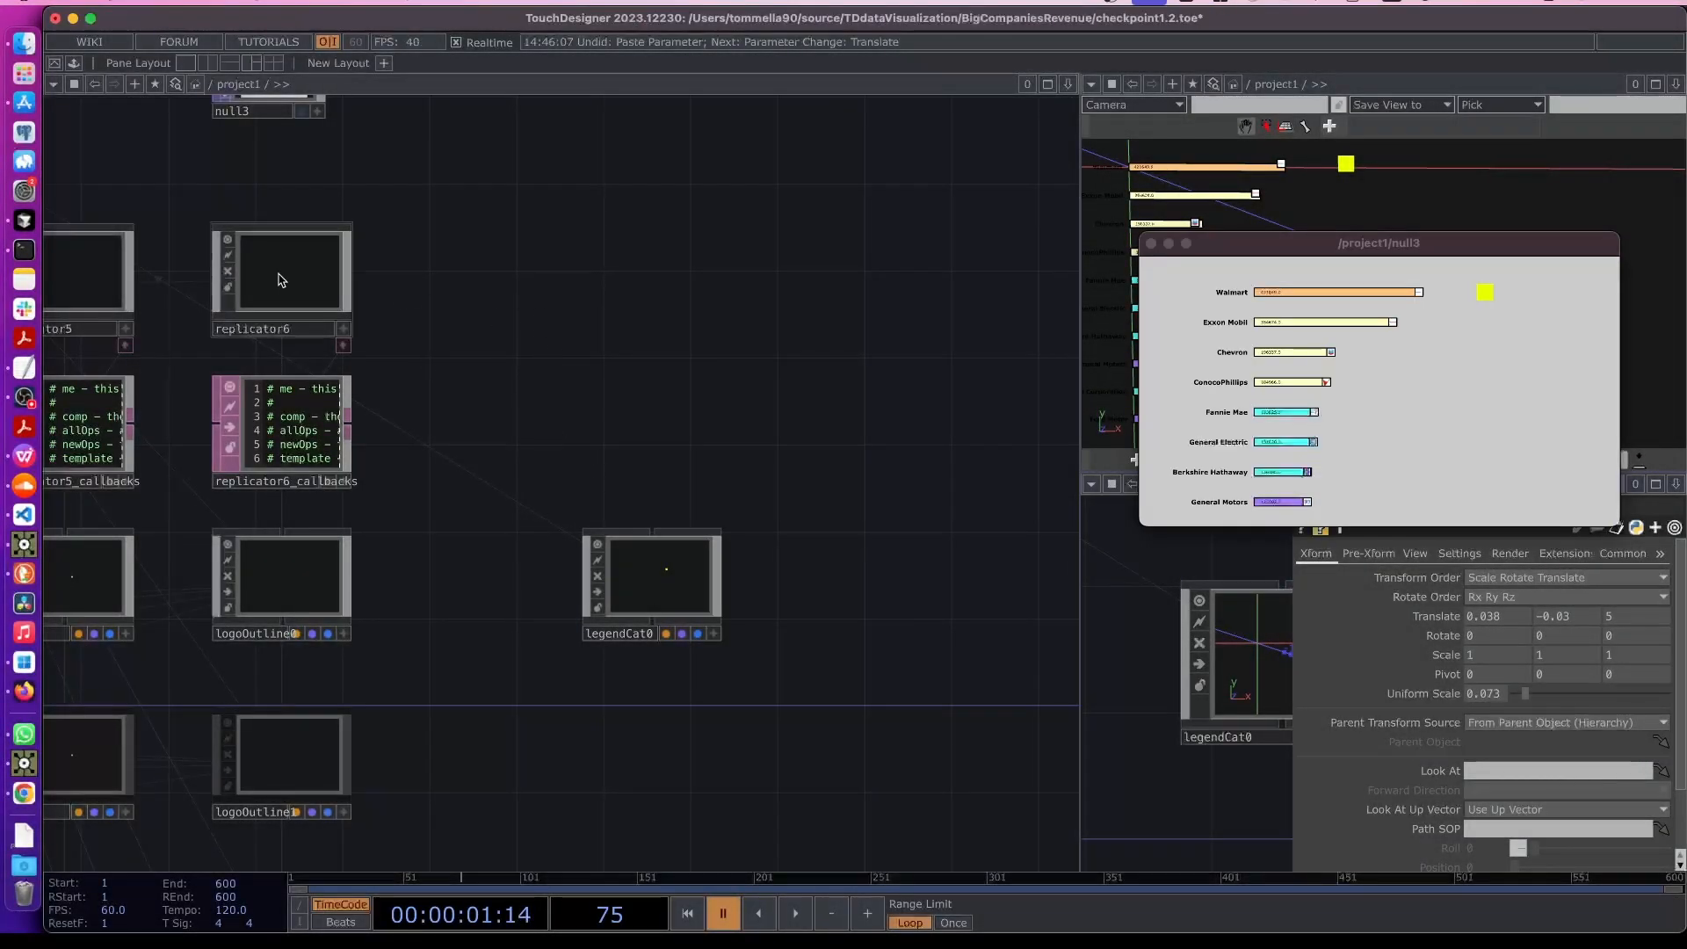
{"action": "key", "text": "Tab"}
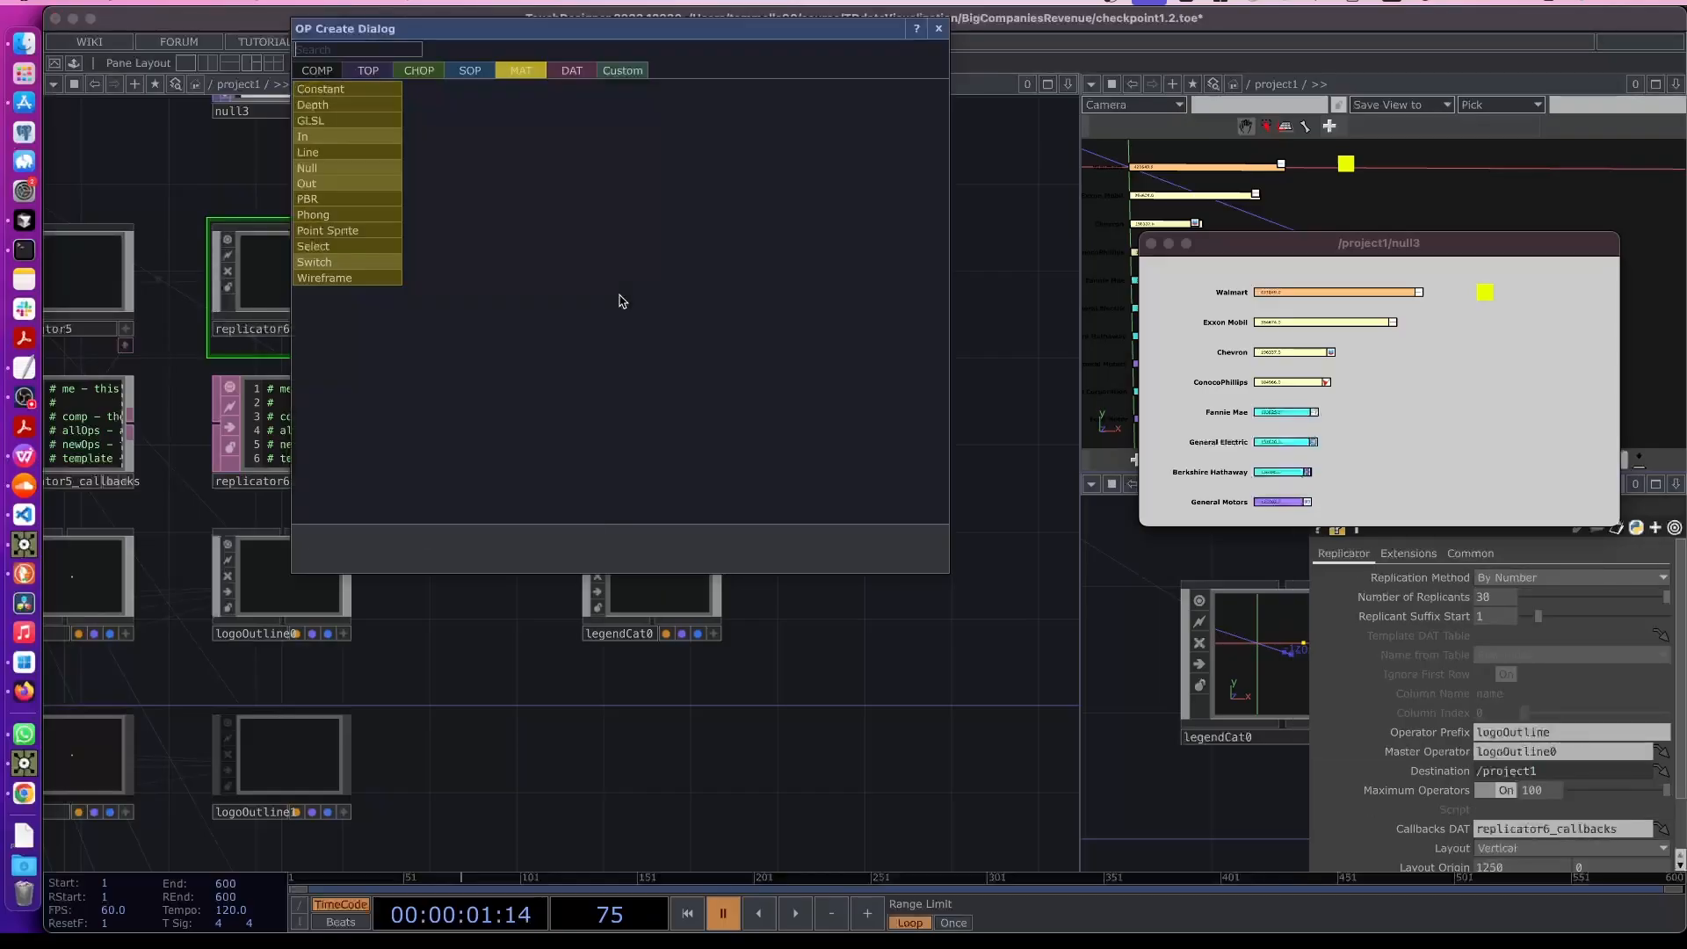
{"action": "left_click", "coordinate": [318, 70]}
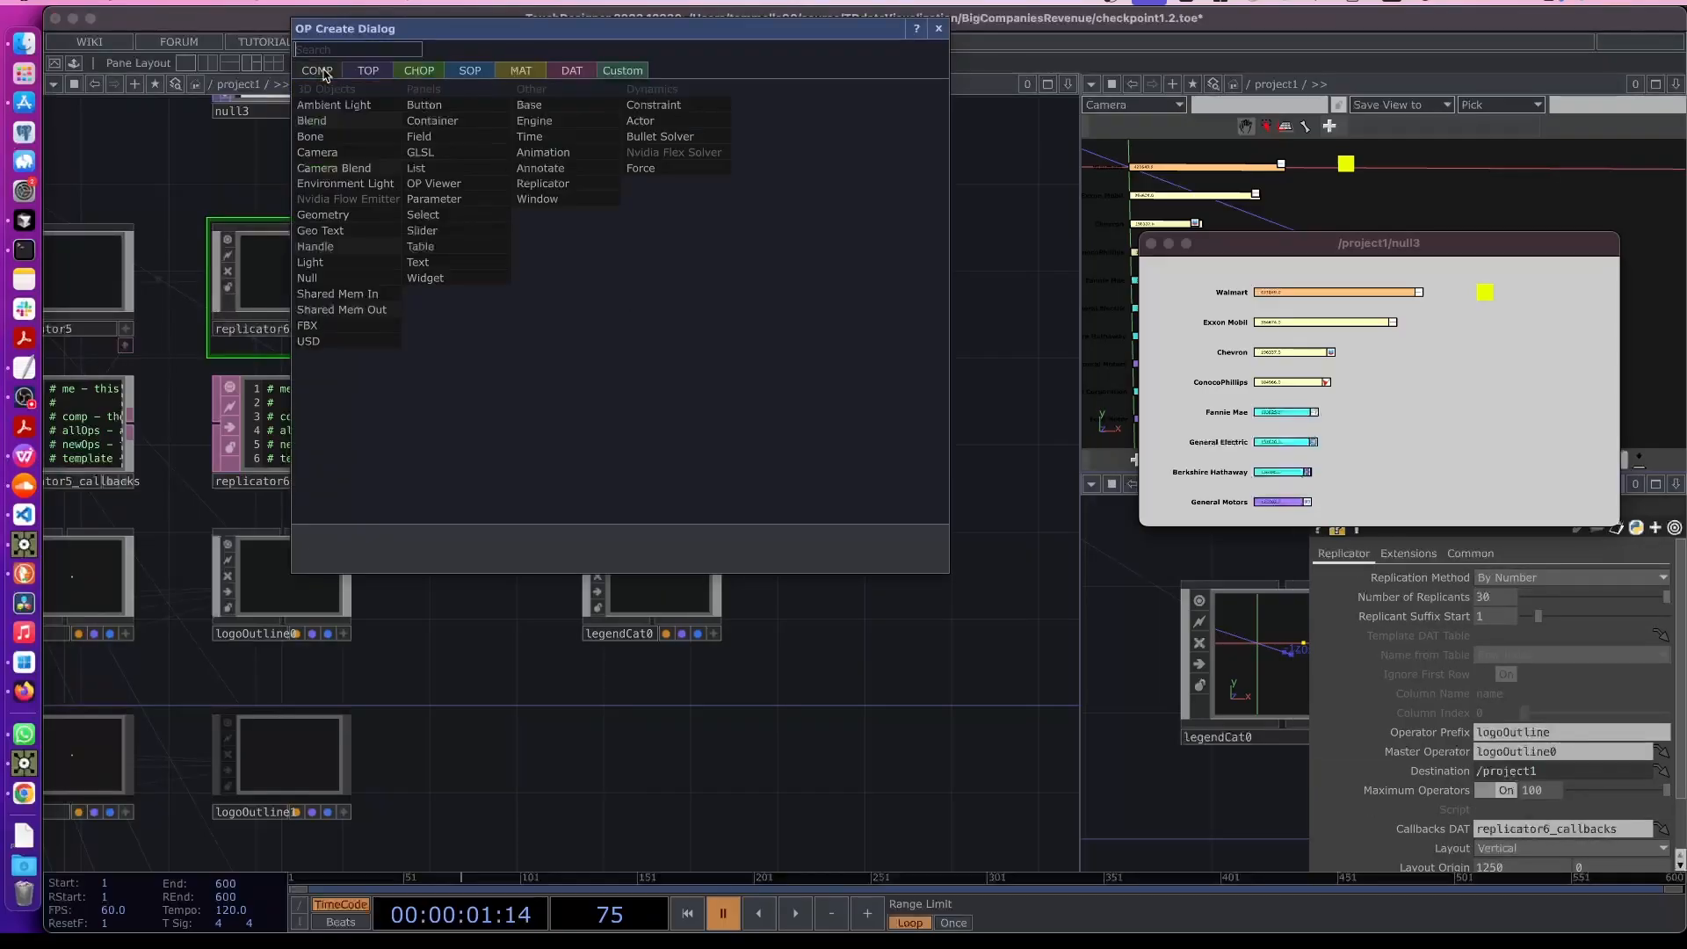
{"action": "left_click", "coordinate": [553, 183]}
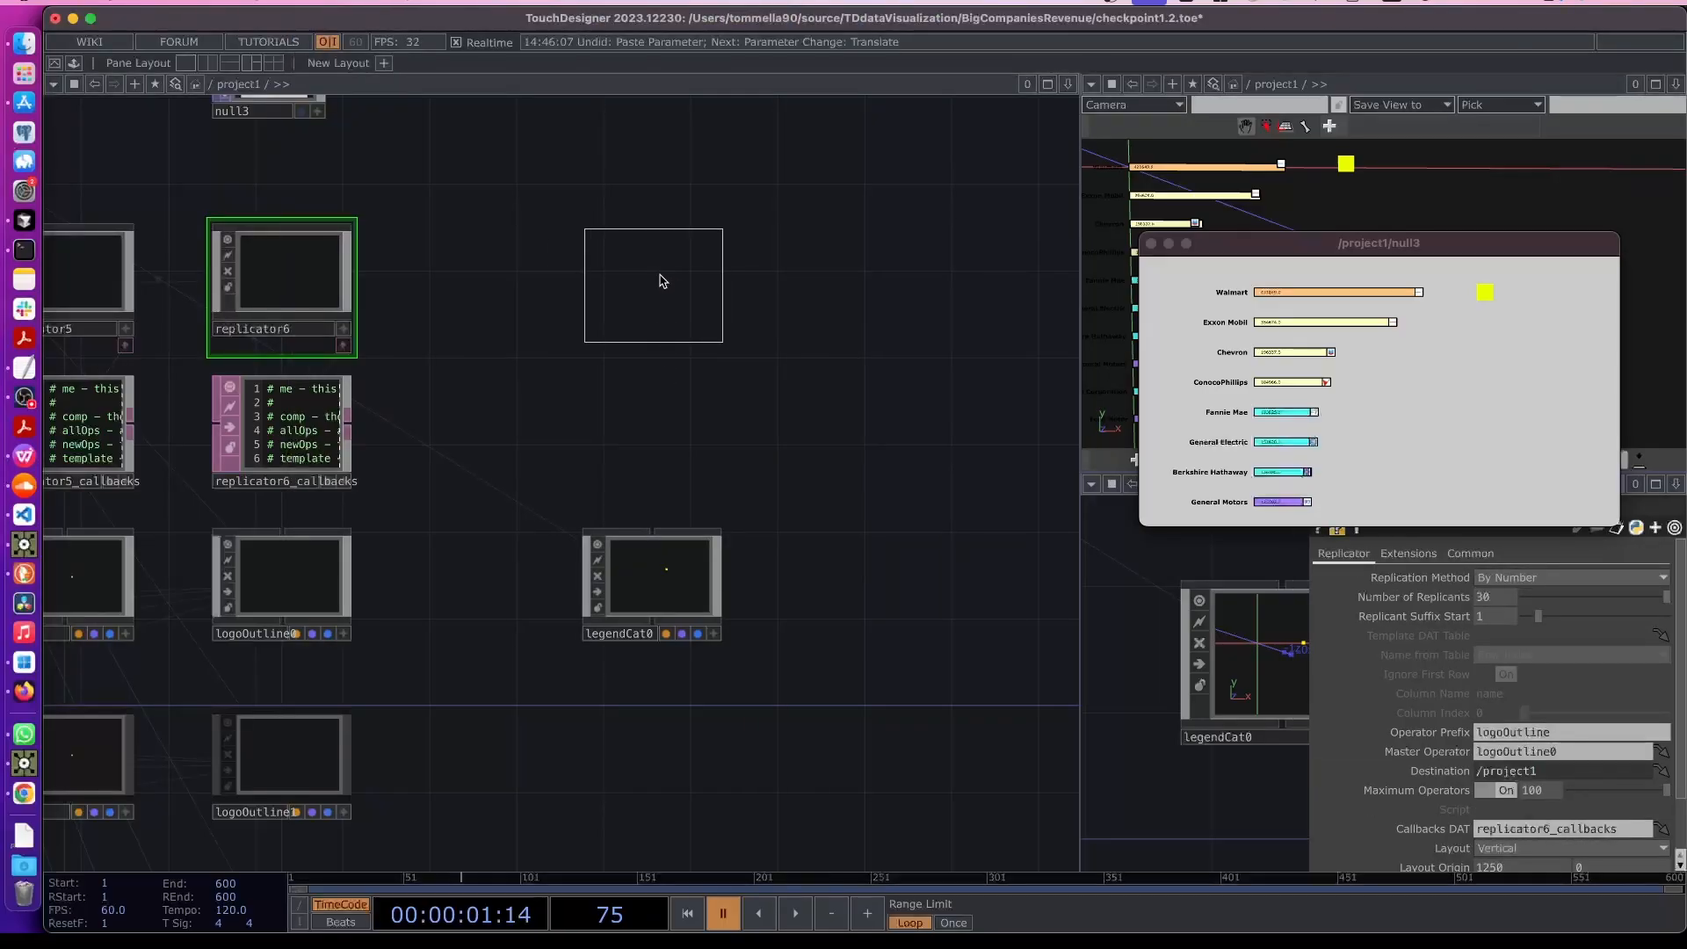
{"action": "left_click", "coordinate": [662, 281]}
- Examine the colorMapping table and the new replicator's parameters
{"action": "scroll", "coordinate": [478, 493], "scroll_direction": "down", "scroll_amount": 8}
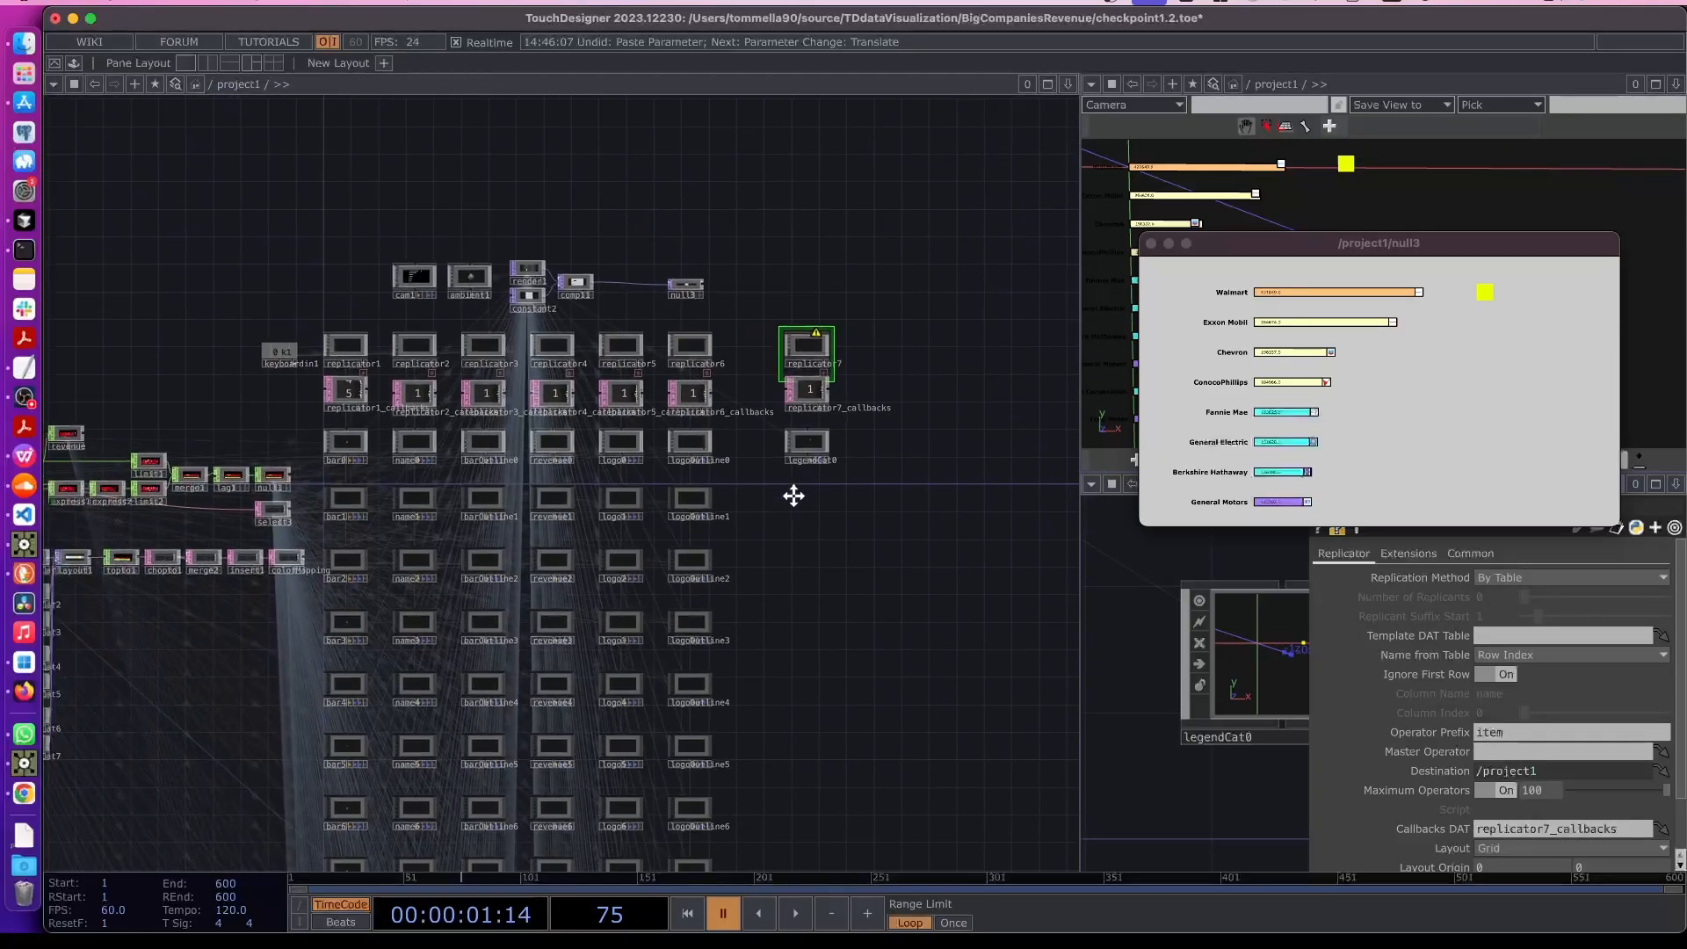
{"action": "scroll", "coordinate": [281, 567], "scroll_direction": "up", "scroll_amount": 10}
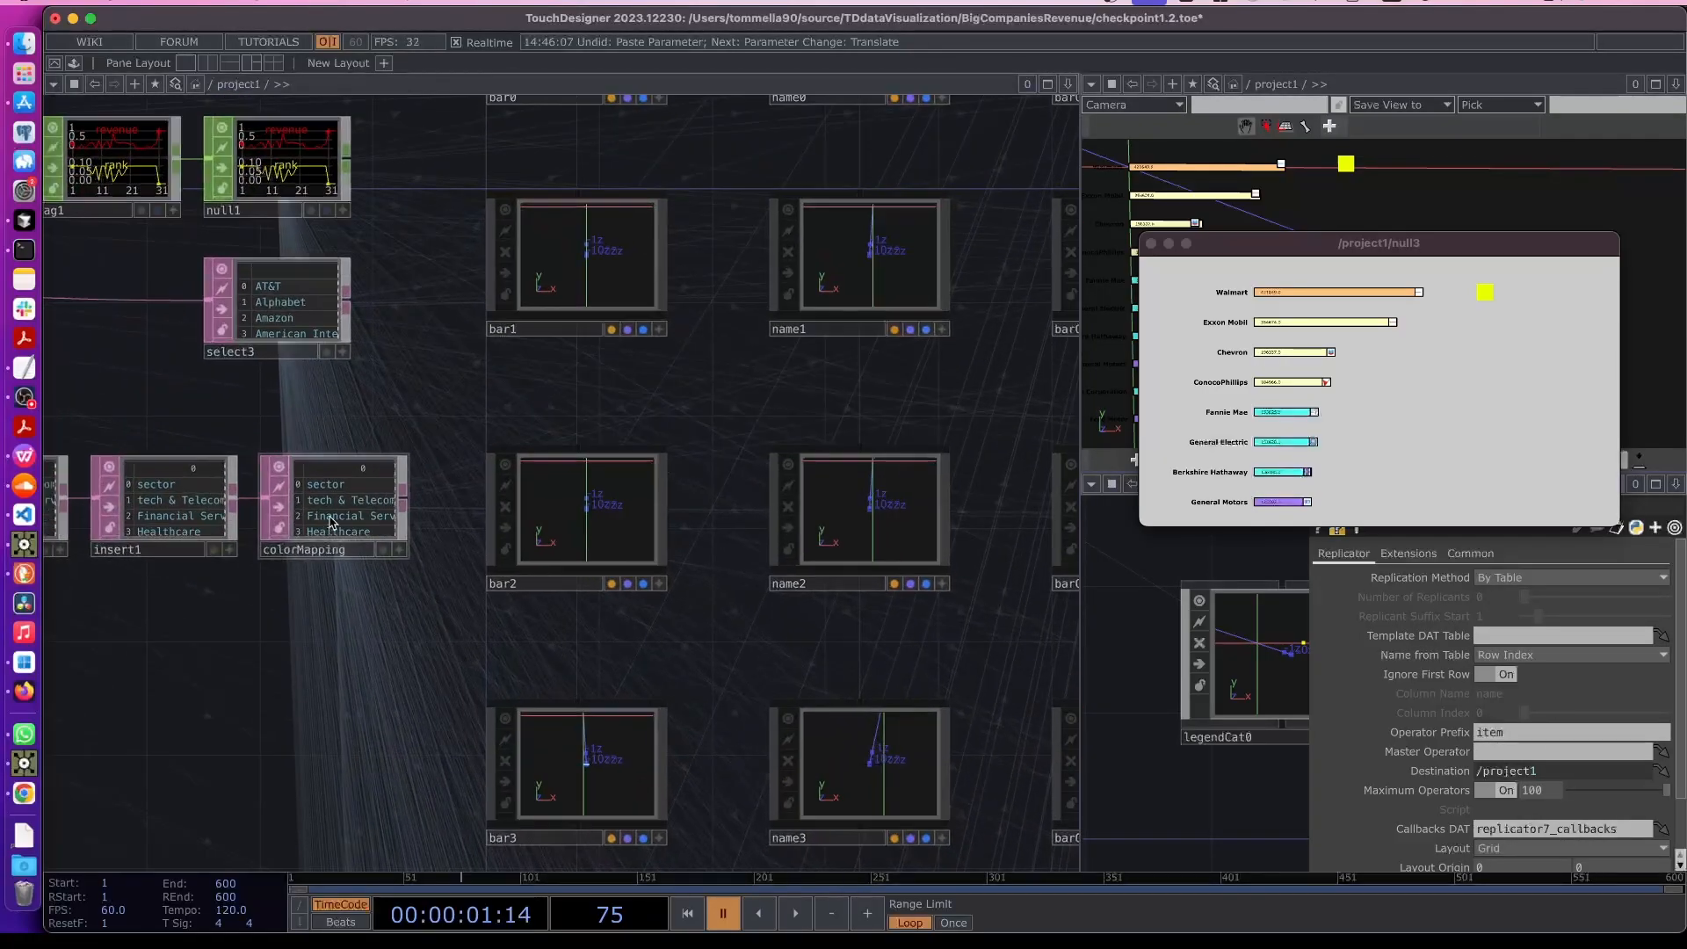
{"action": "left_click_drag", "start_coordinate": [911, 384], "coordinate": [414, 498]}
{"action": "scroll", "coordinate": [414, 495], "scroll_direction": "down", "scroll_amount": 4}
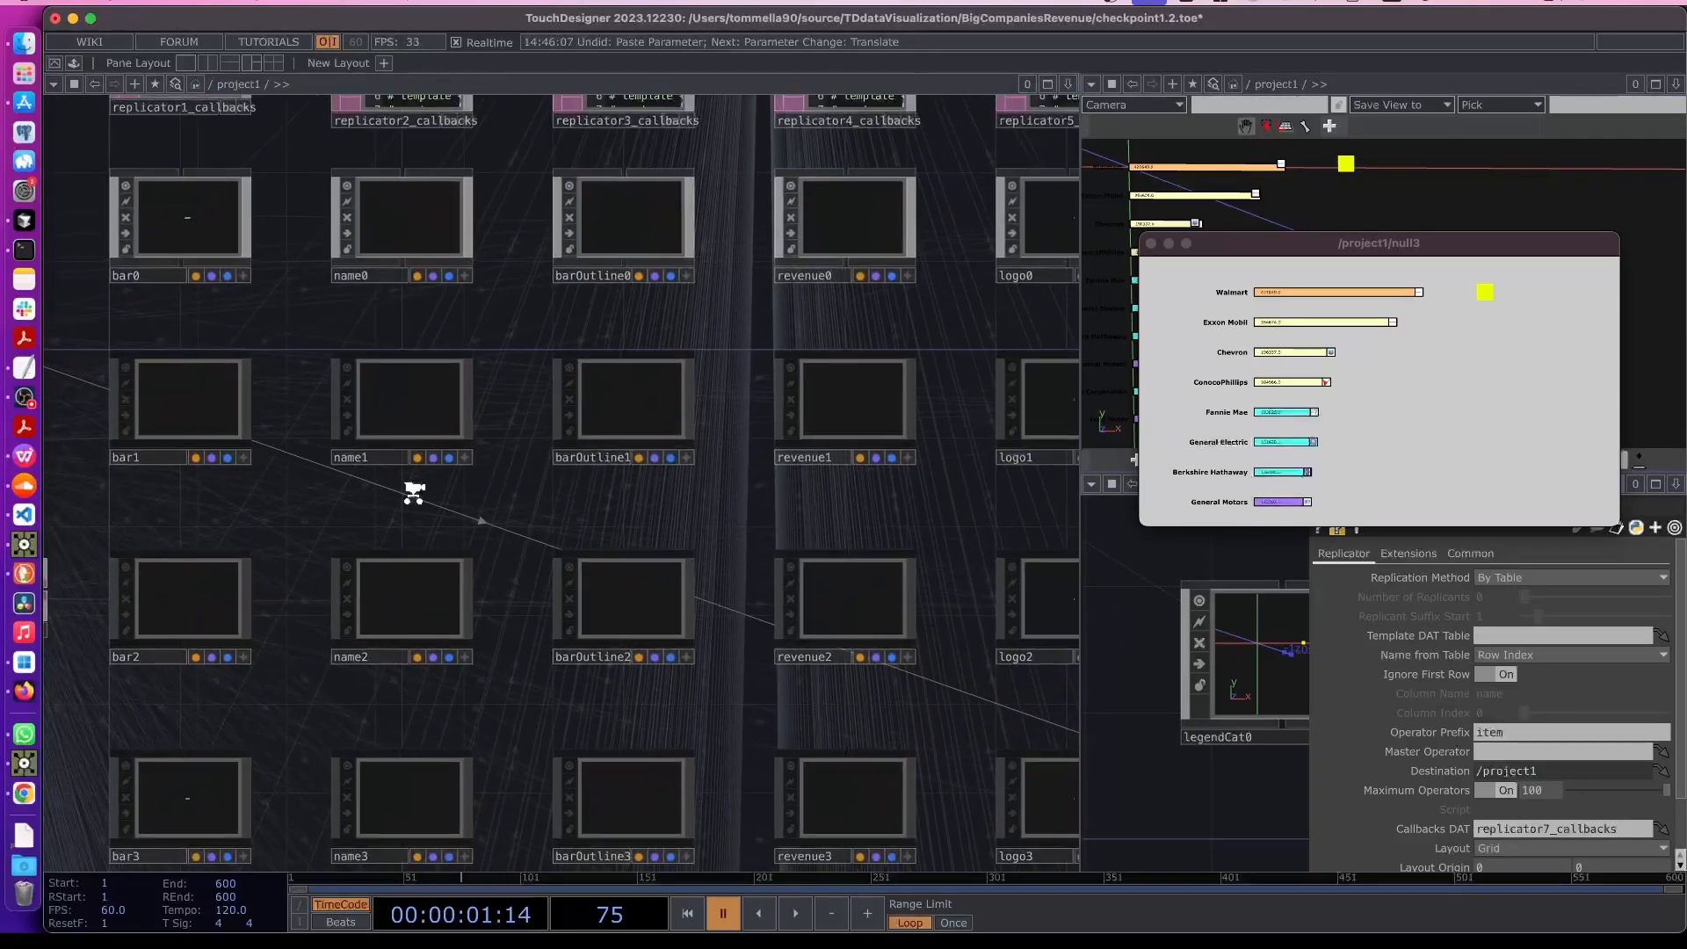
{"action": "scroll", "coordinate": [882, 301], "scroll_direction": "down", "scroll_amount": 3}
{"action": "left_click_drag", "start_coordinate": [854, 342], "coordinate": [501, 600]}
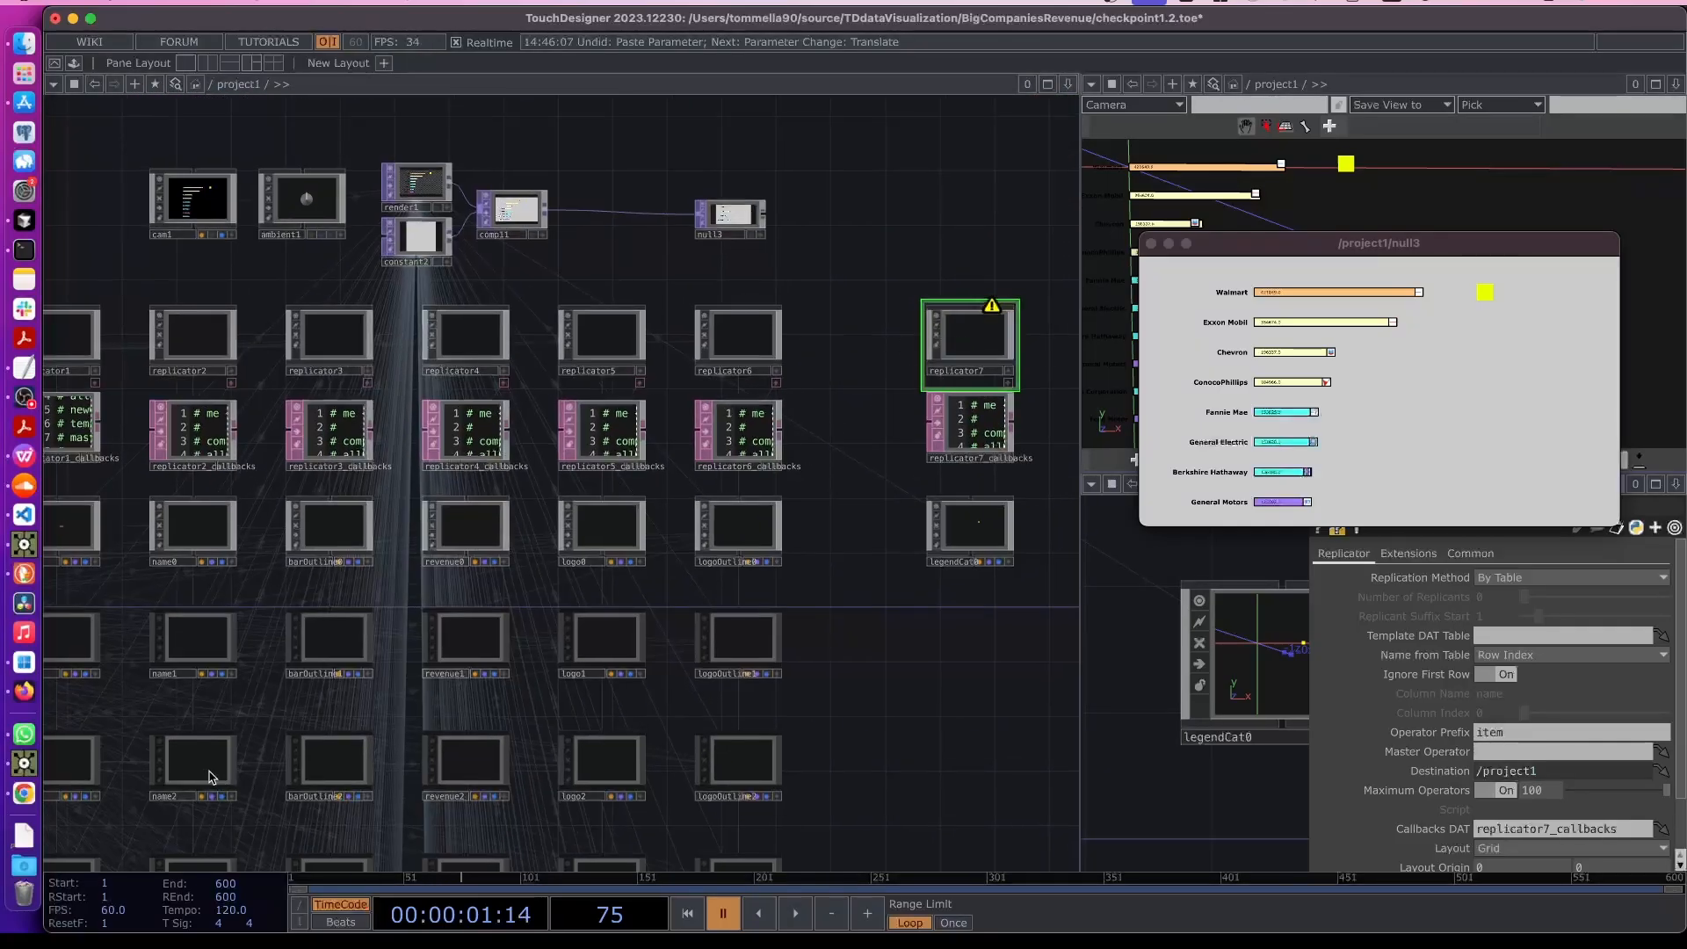
{"action": "key", "text": "p"}
{"action": "left_click_drag", "start_coordinate": [196, 693], "coordinate": [672, 530]}
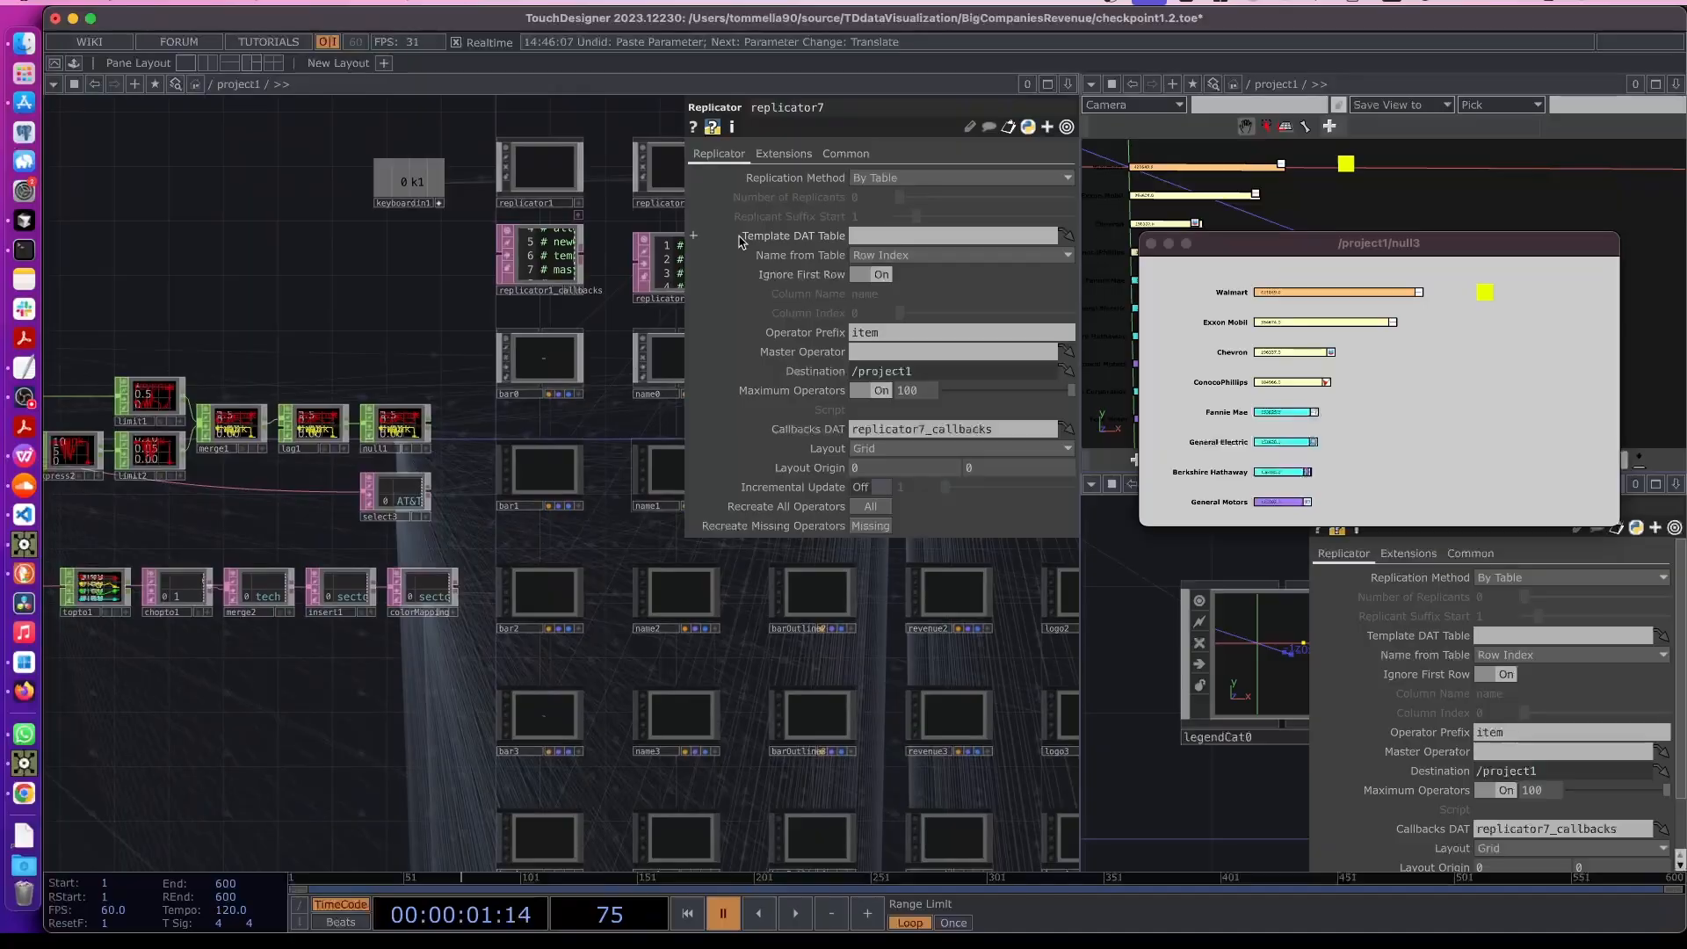
{"action": "scroll", "coordinate": [418, 628], "scroll_direction": "up", "scroll_amount": 5}
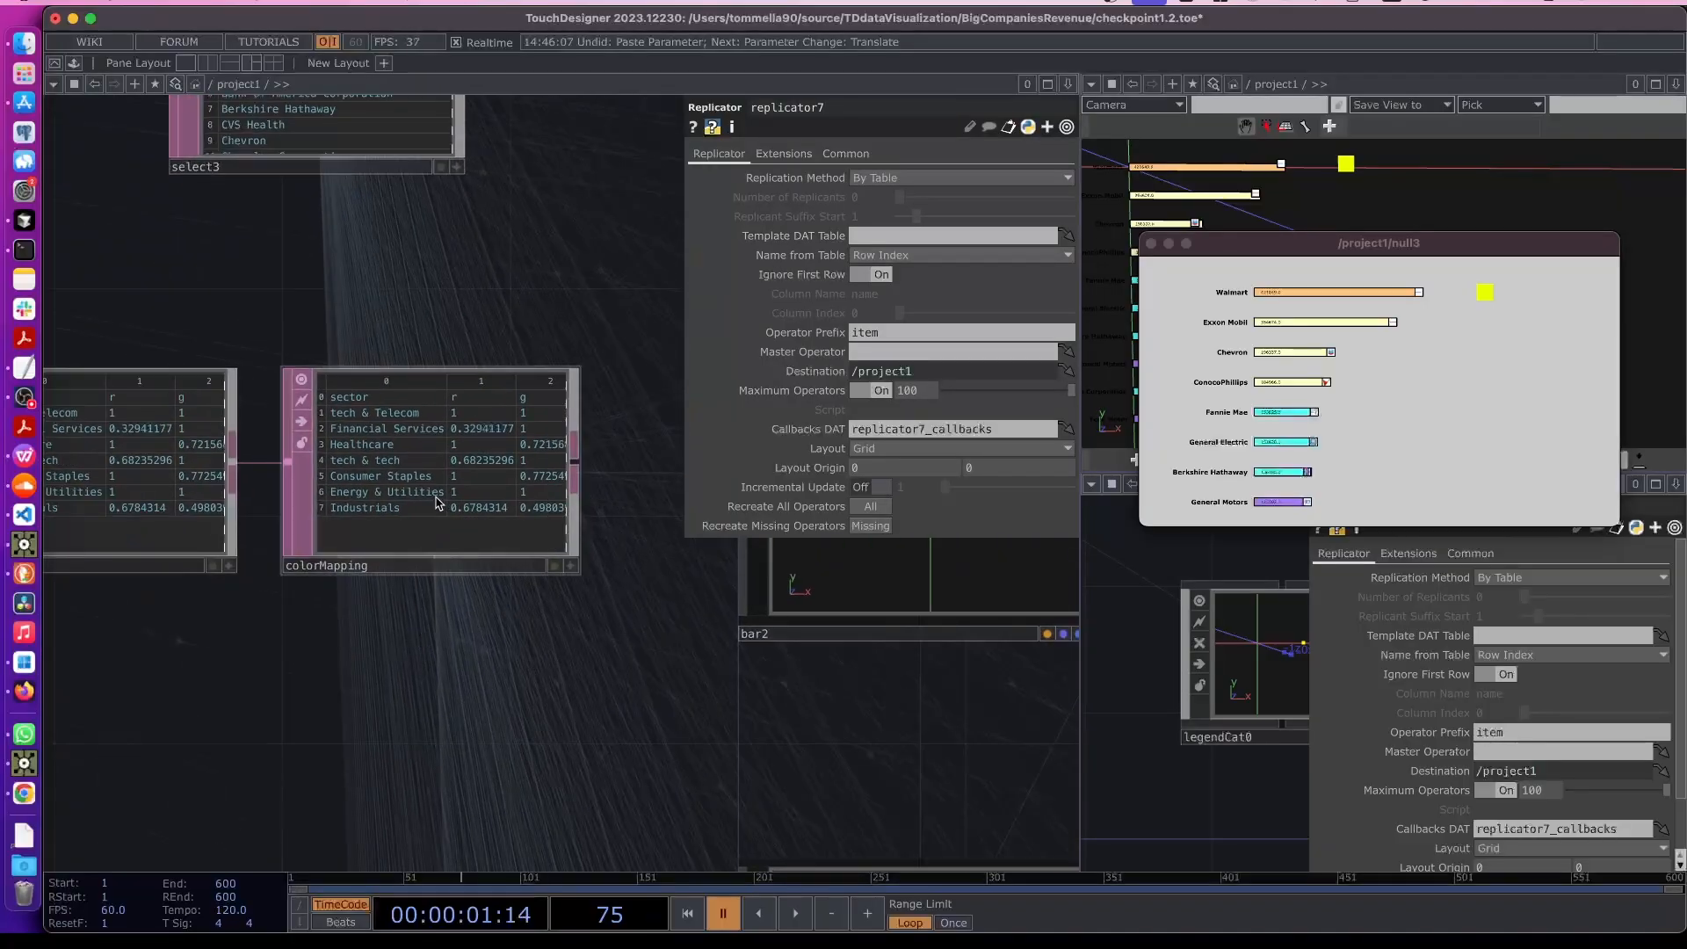
{"action": "mouse_move", "coordinate": [466, 506]}
{"action": "left_mouse_down"}
{"action": "mouse_move", "coordinate": [582, 507]}
{"action": "mouse_move", "coordinate": [409, 501]}
{"action": "left_mouse_up"}
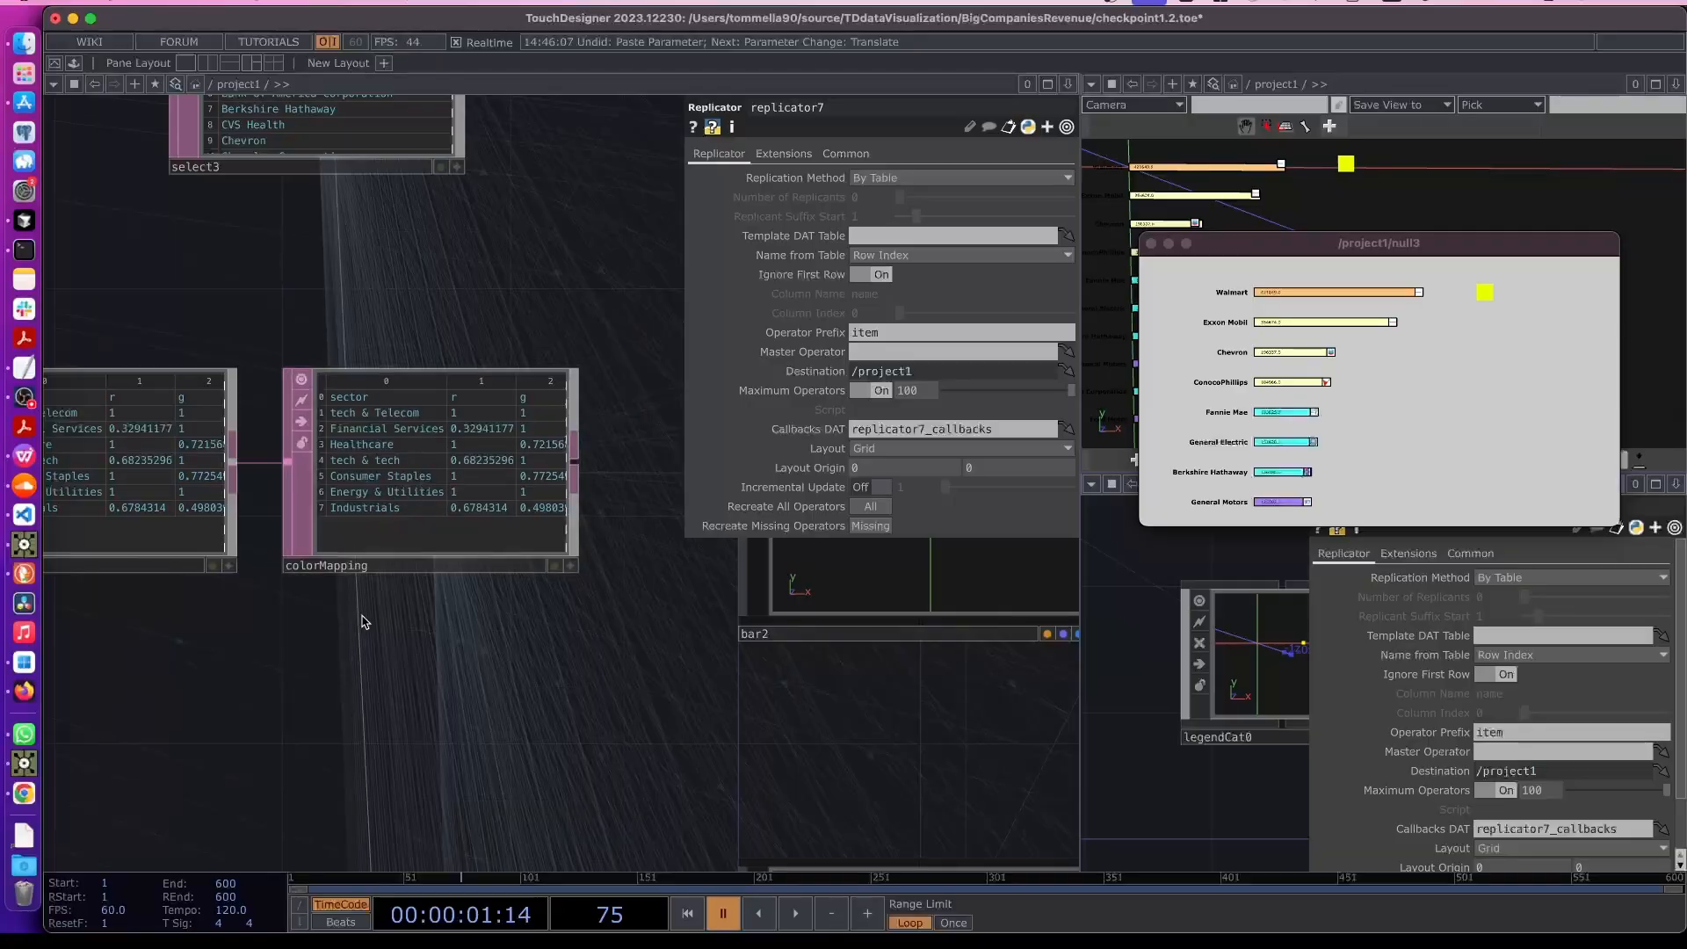
{"action": "scroll", "coordinate": [370, 613], "scroll_direction": "up", "scroll_amount": 1}
{"action": "scroll", "coordinate": [370, 614], "scroll_direction": "up", "scroll_amount": 1}
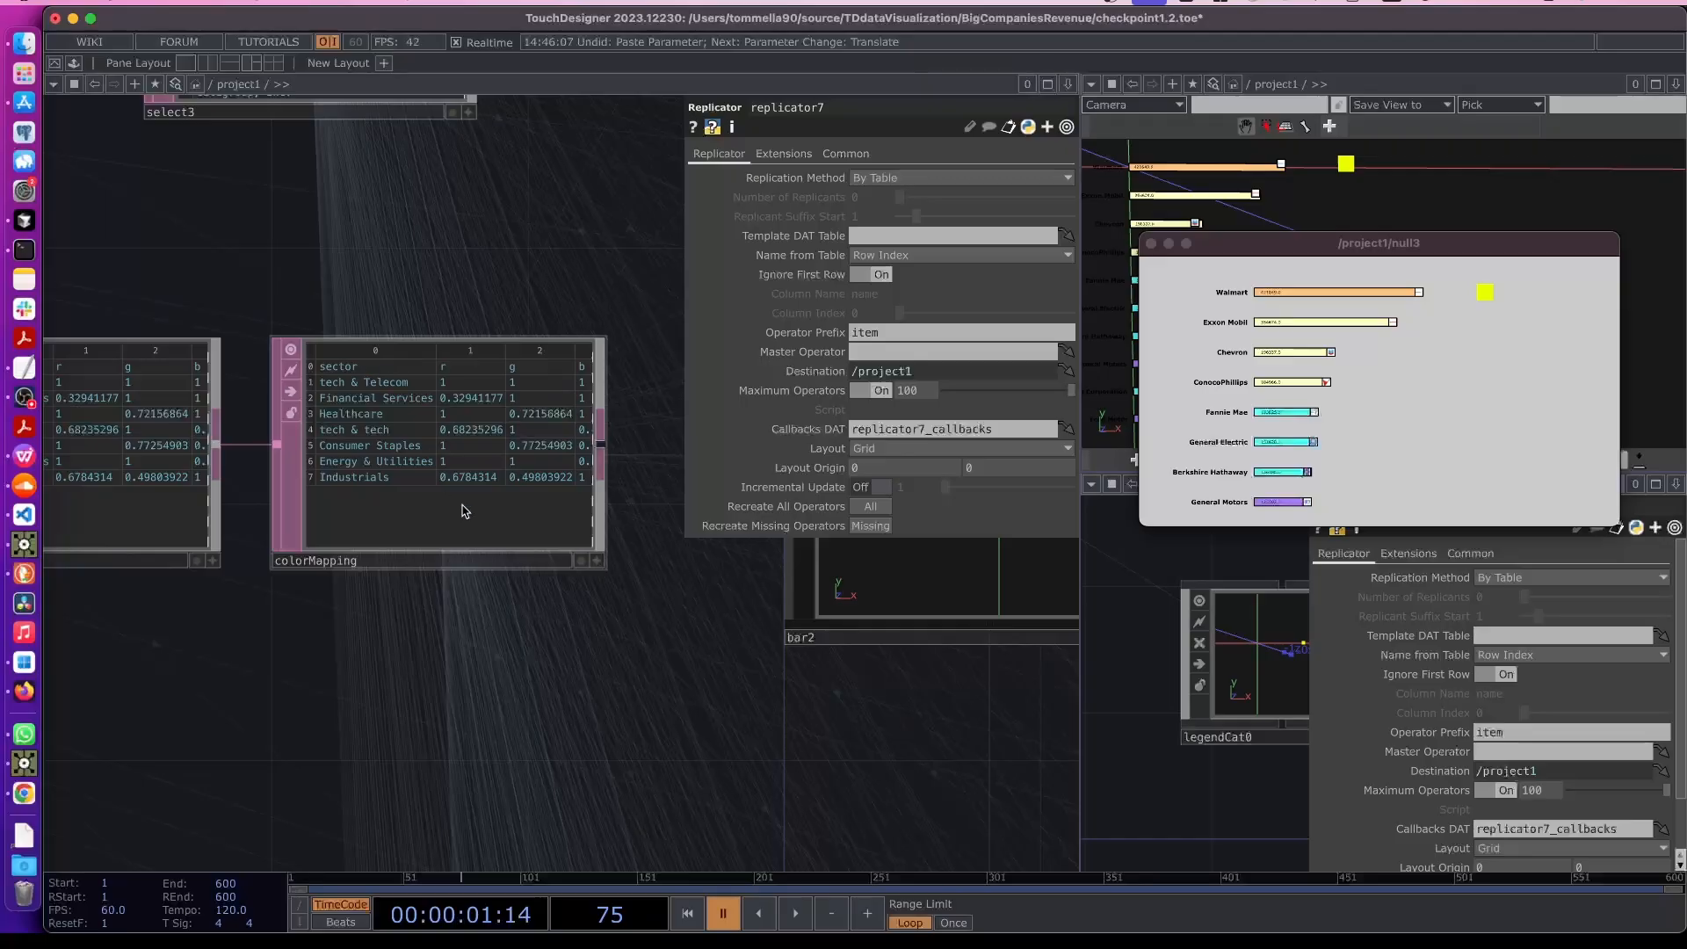
{"action": "scroll", "coordinate": [465, 510], "scroll_direction": "down", "scroll_amount": 8}
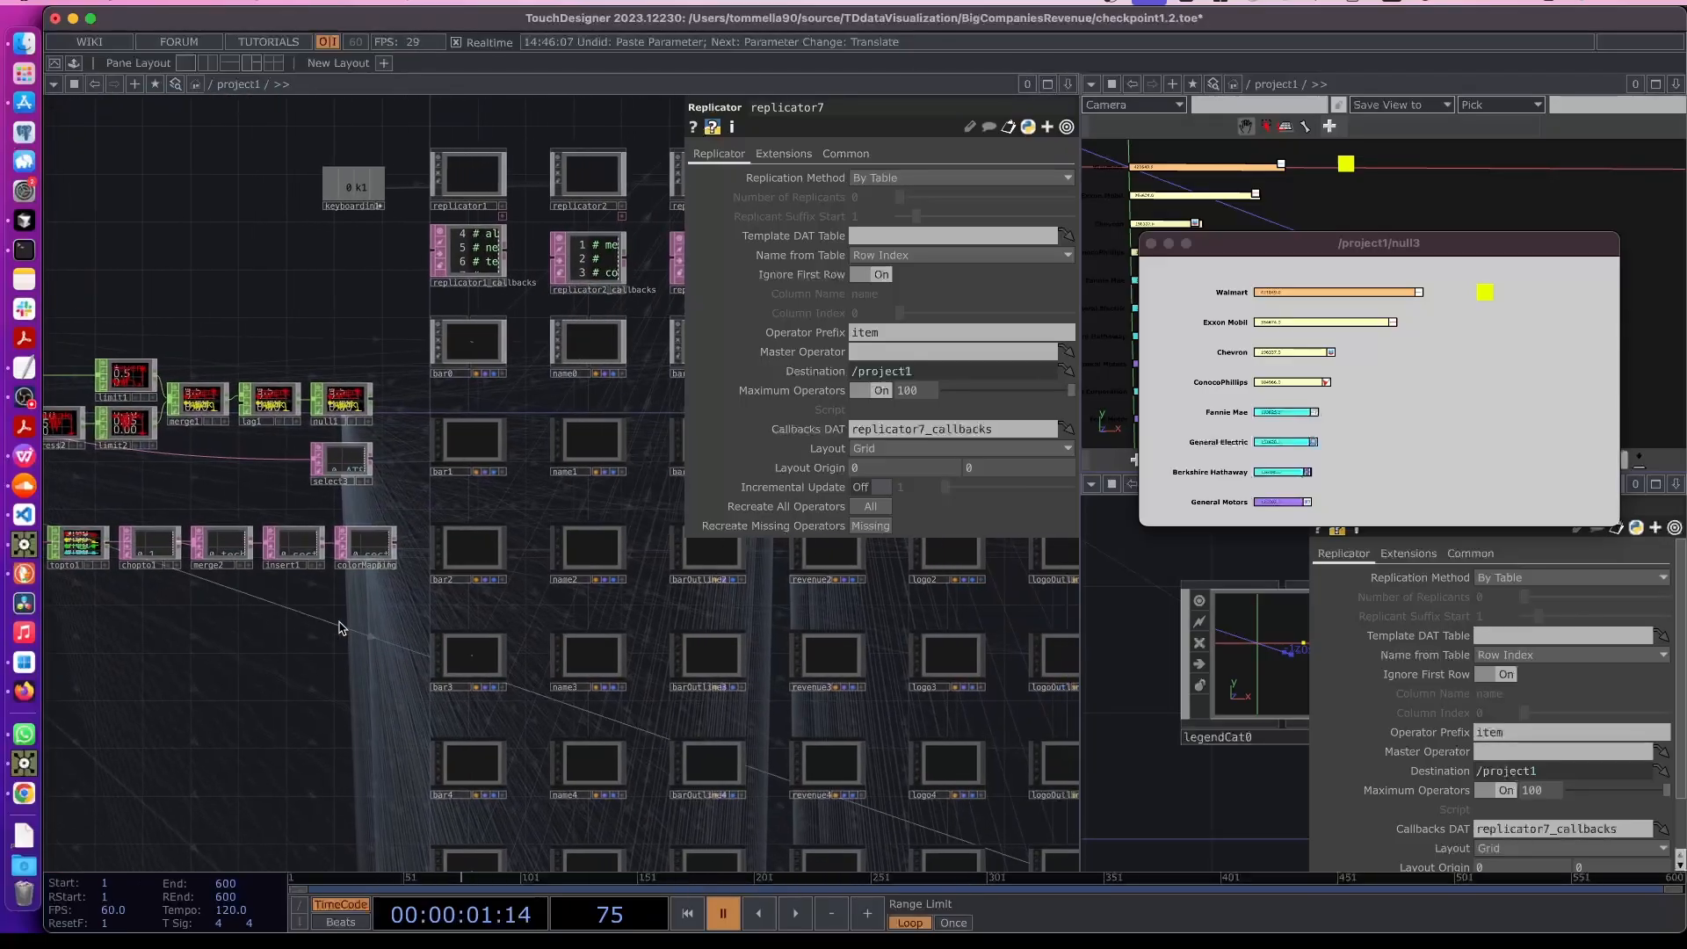
- Add a Select DAT and set its DAT source to colorMapping
{"action": "key", "text": "Tab"}
{"action": "left_click", "coordinate": [291, 397]}
{"action": "type", "text": "sel"}
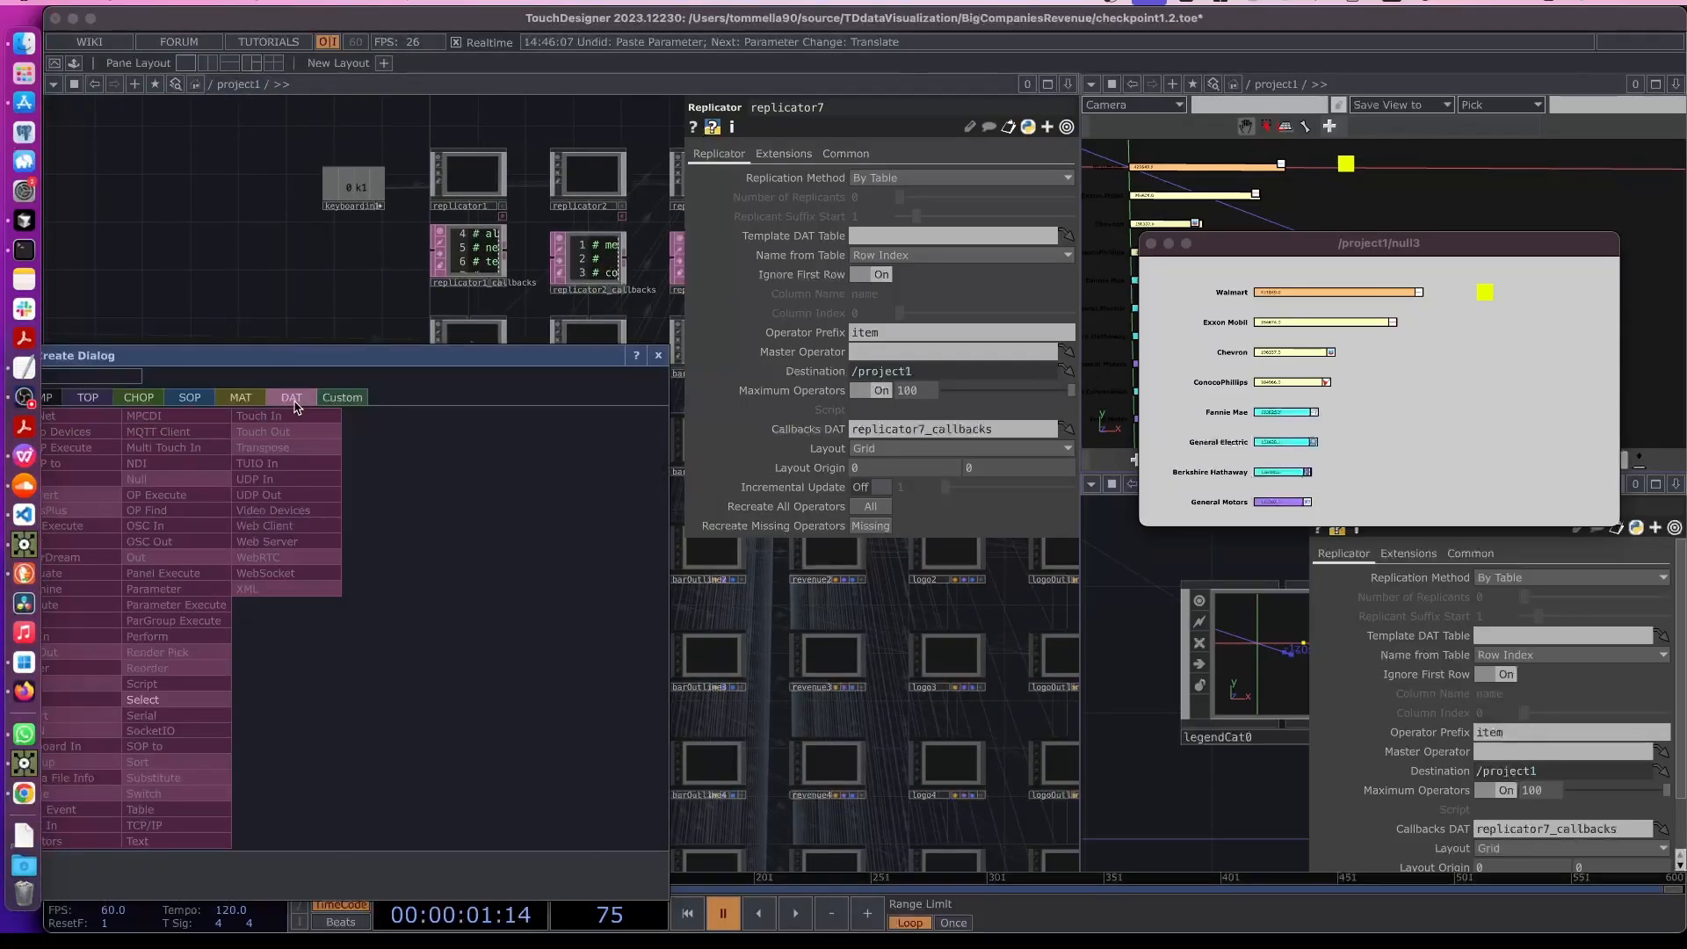
{"action": "left_click", "coordinate": [145, 701]}
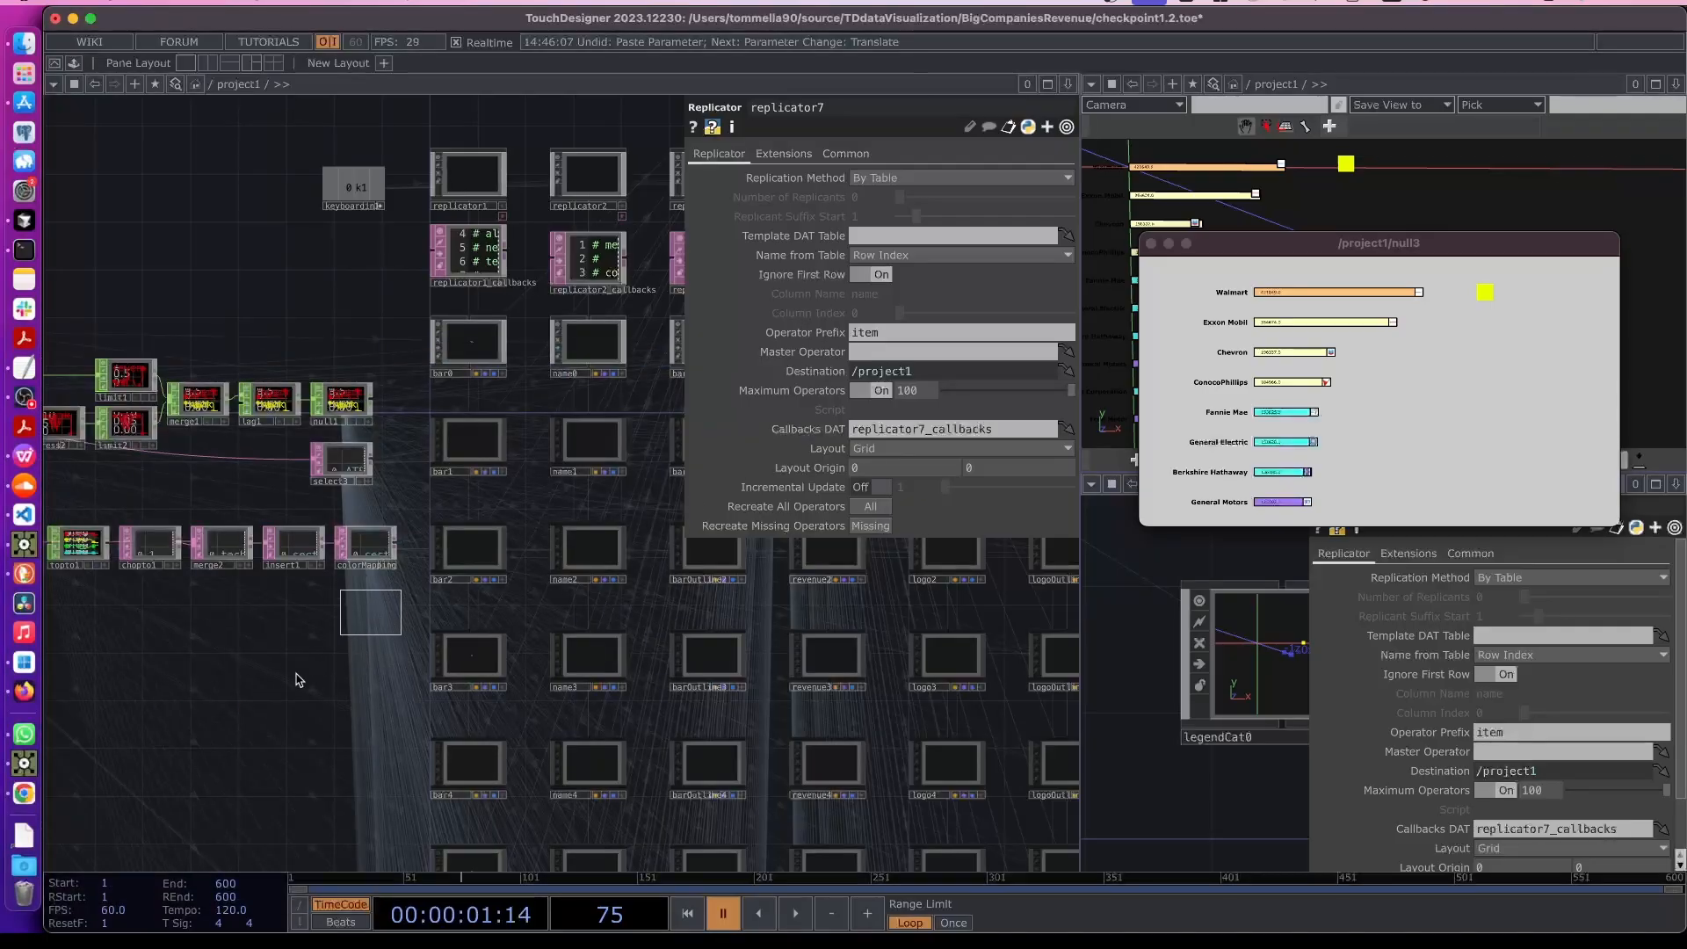
{"action": "left_click", "coordinate": [366, 606]}
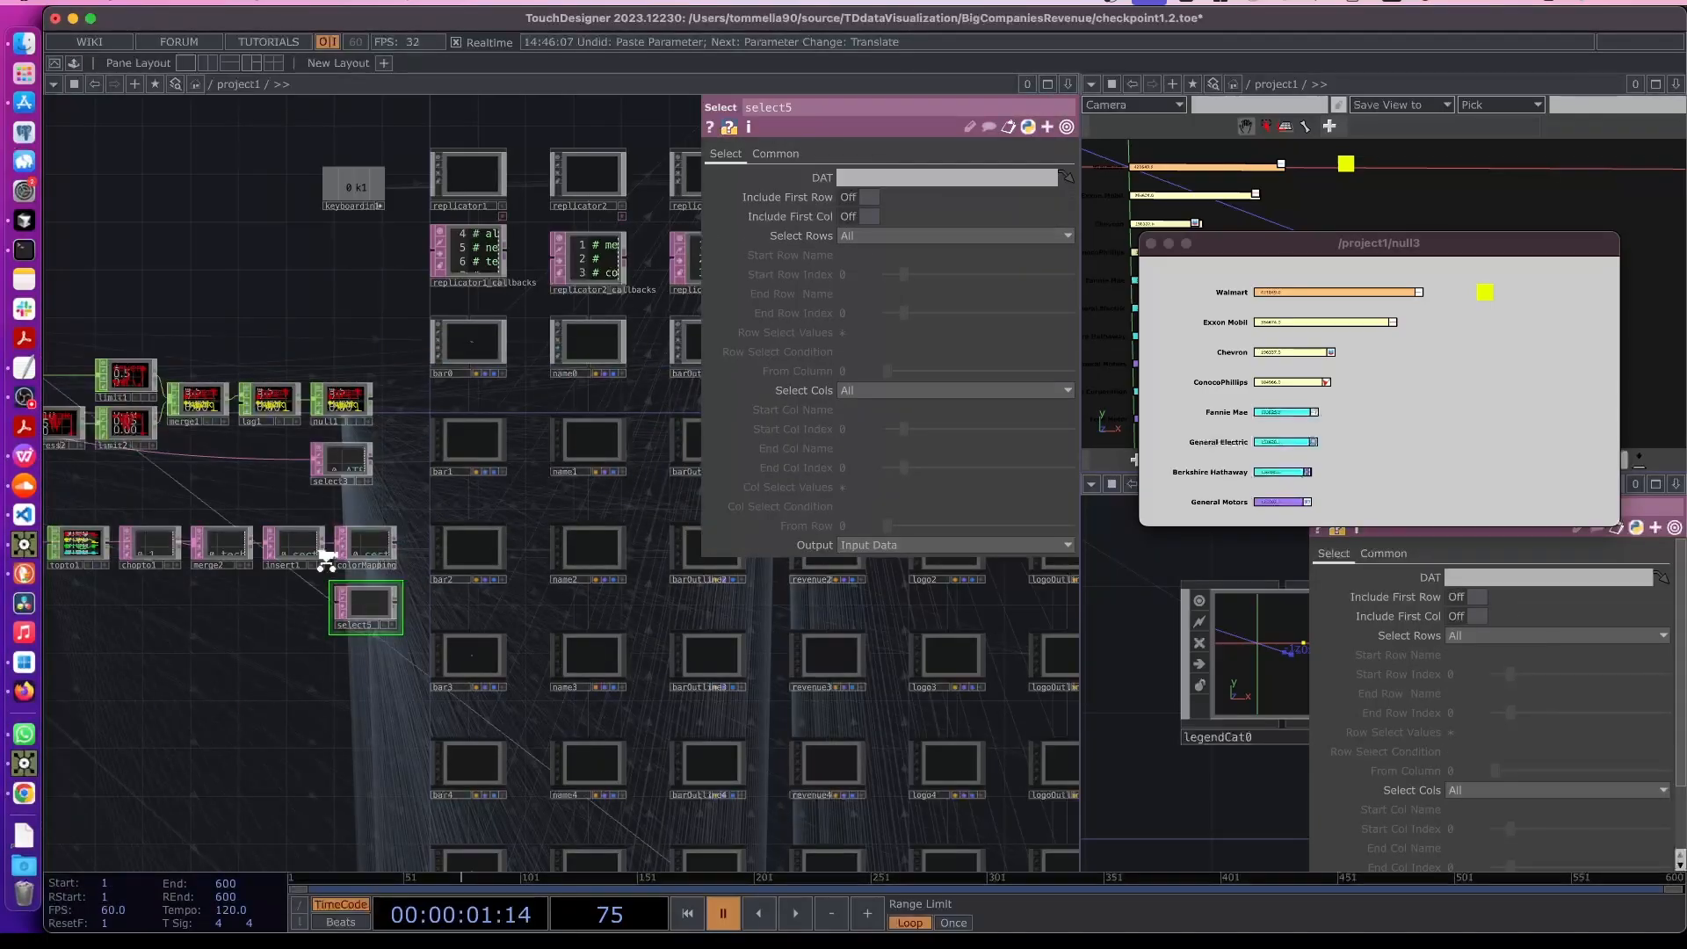
{"action": "scroll", "coordinate": [334, 554], "scroll_direction": "up", "scroll_amount": 10}
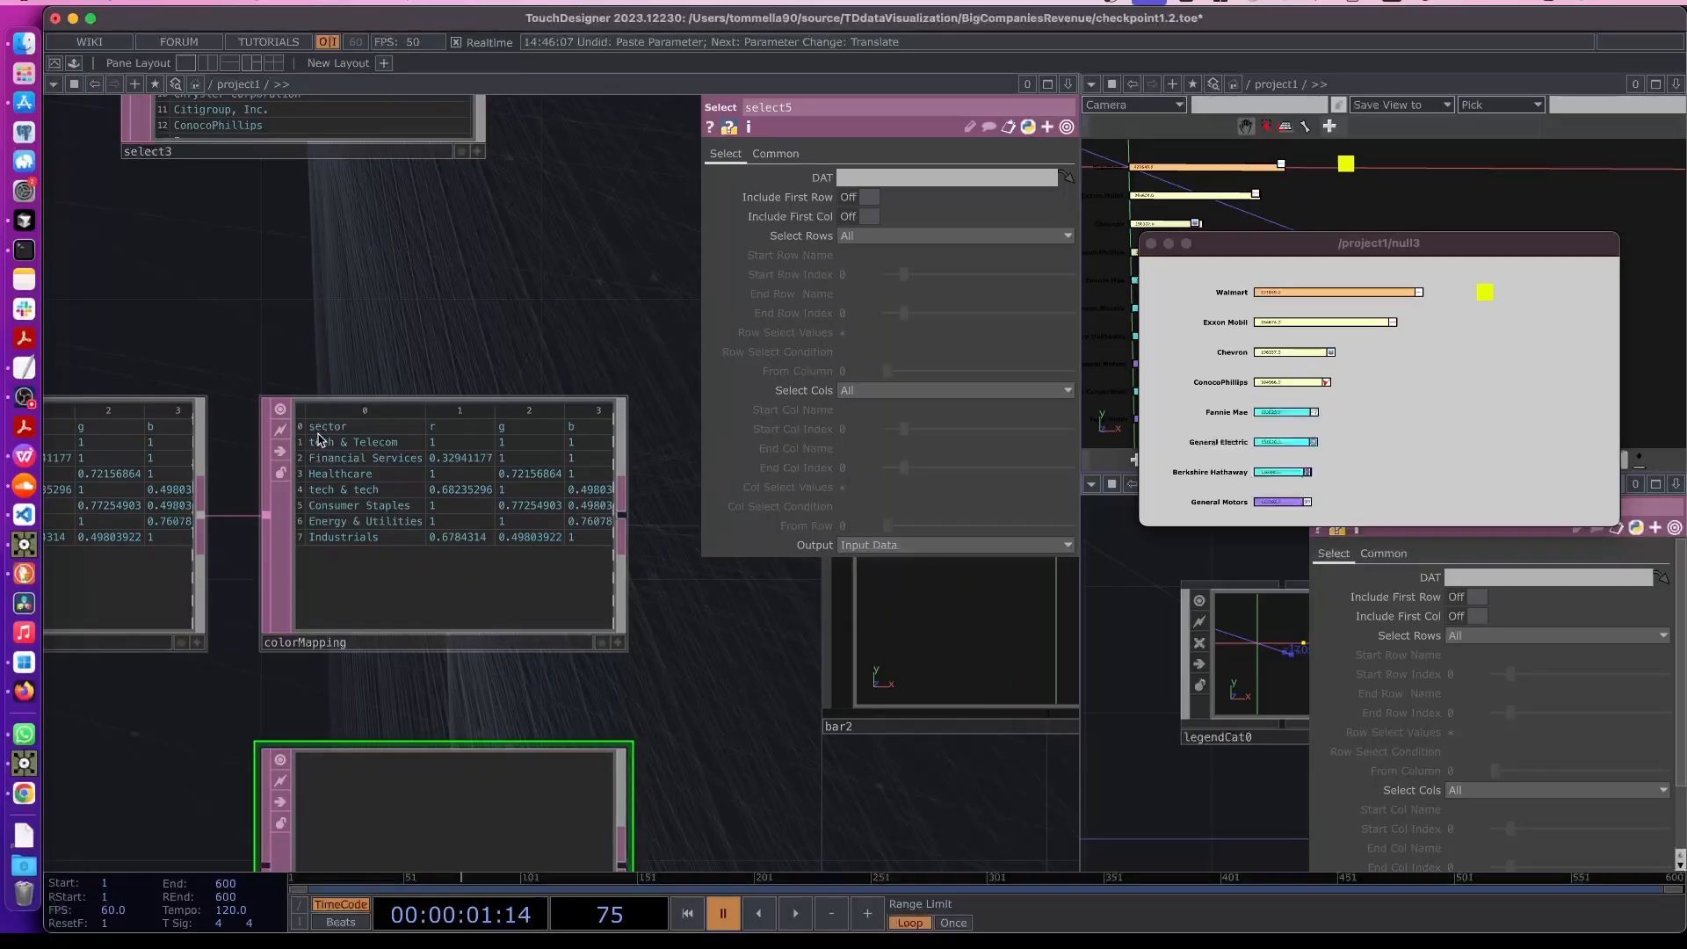
{"action": "scroll", "coordinate": [459, 572], "scroll_direction": "down", "scroll_amount": 5}
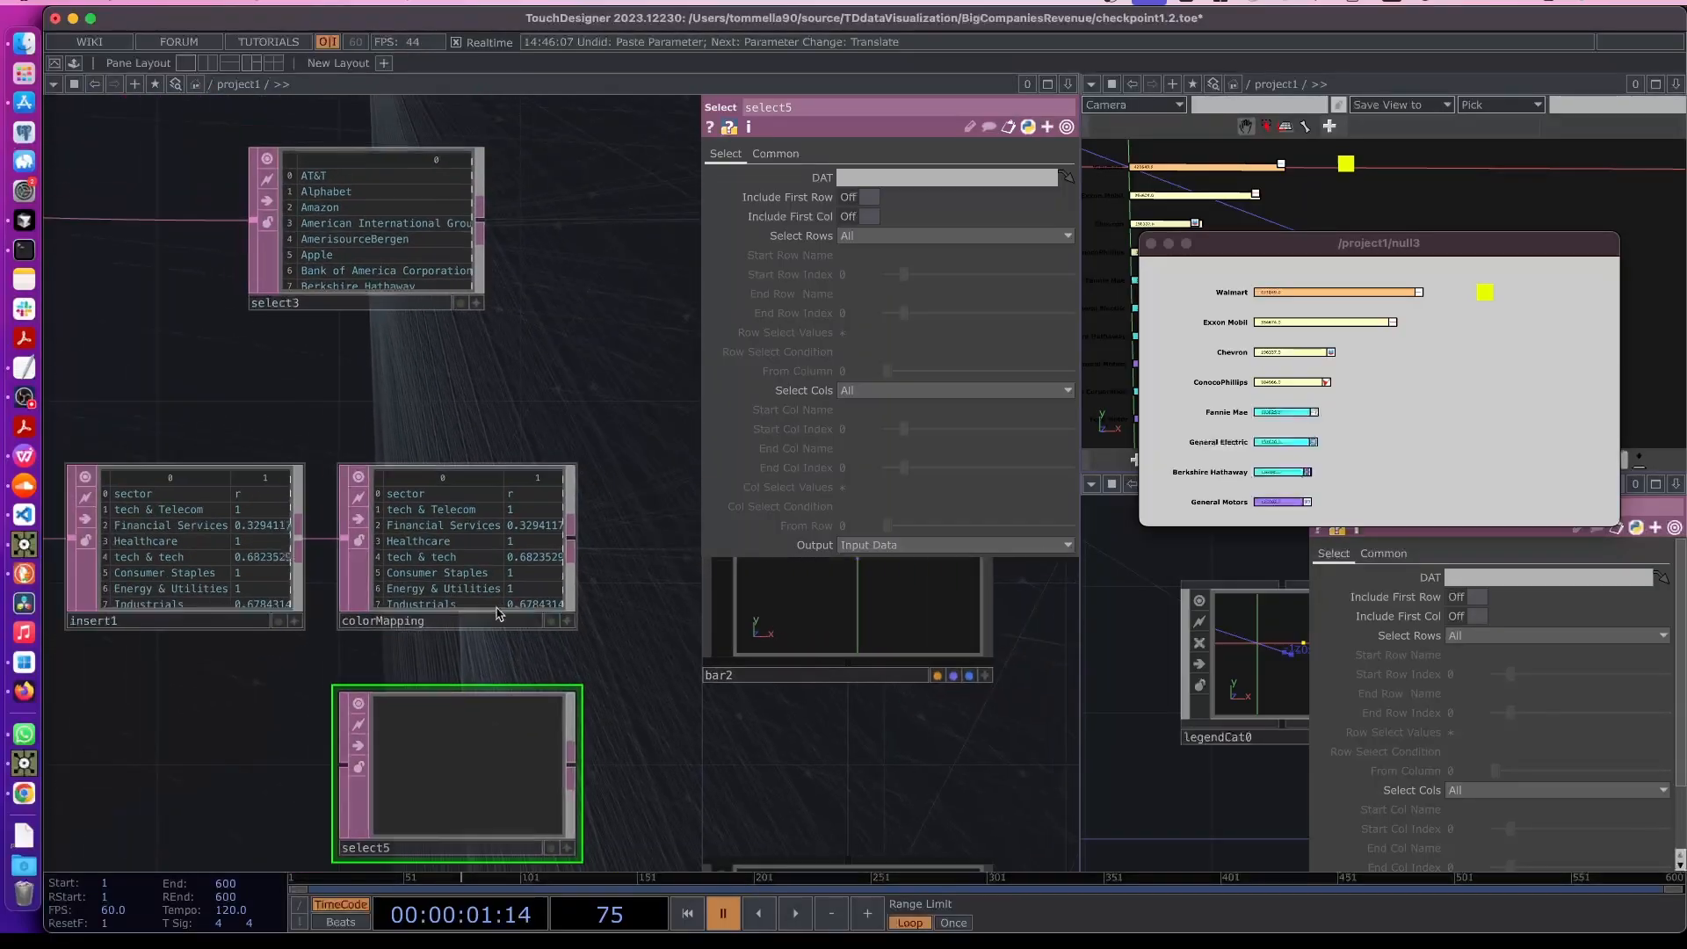
{"action": "left_click_drag", "start_coordinate": [461, 590], "coordinate": [448, 757]}
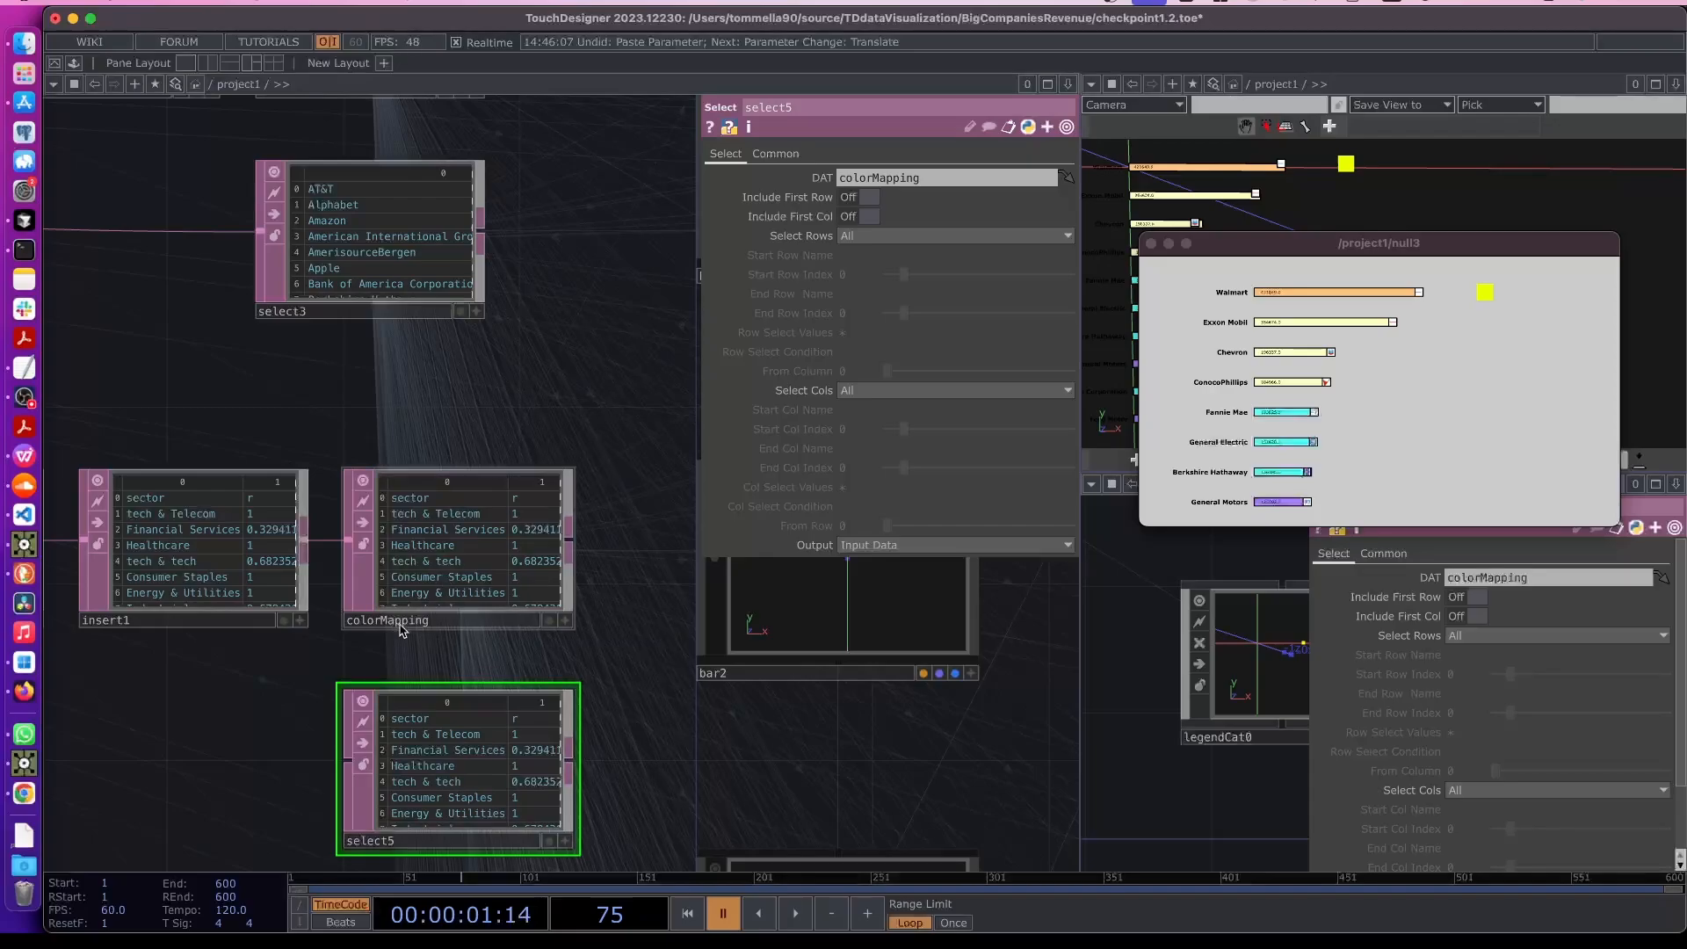
- Set select5 to select rows by index, from row 1 to row 7
{"action": "left_click", "coordinate": [865, 235]}
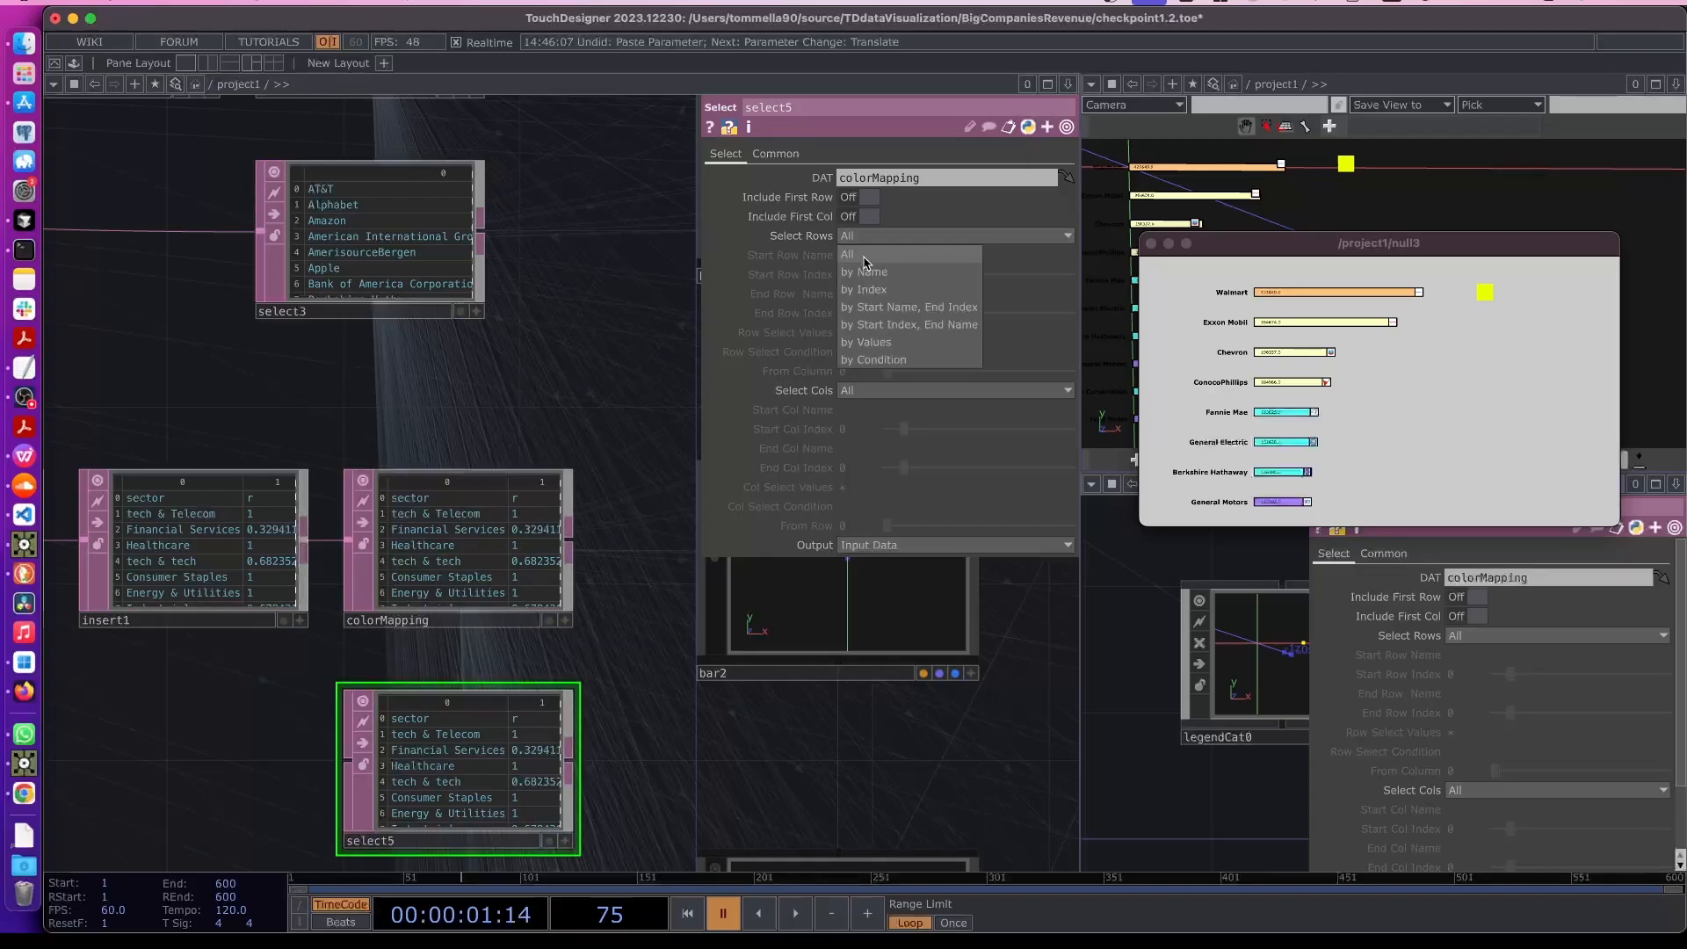
{"action": "left_click", "coordinate": [872, 291]}
{"action": "left_click", "coordinate": [919, 275]}
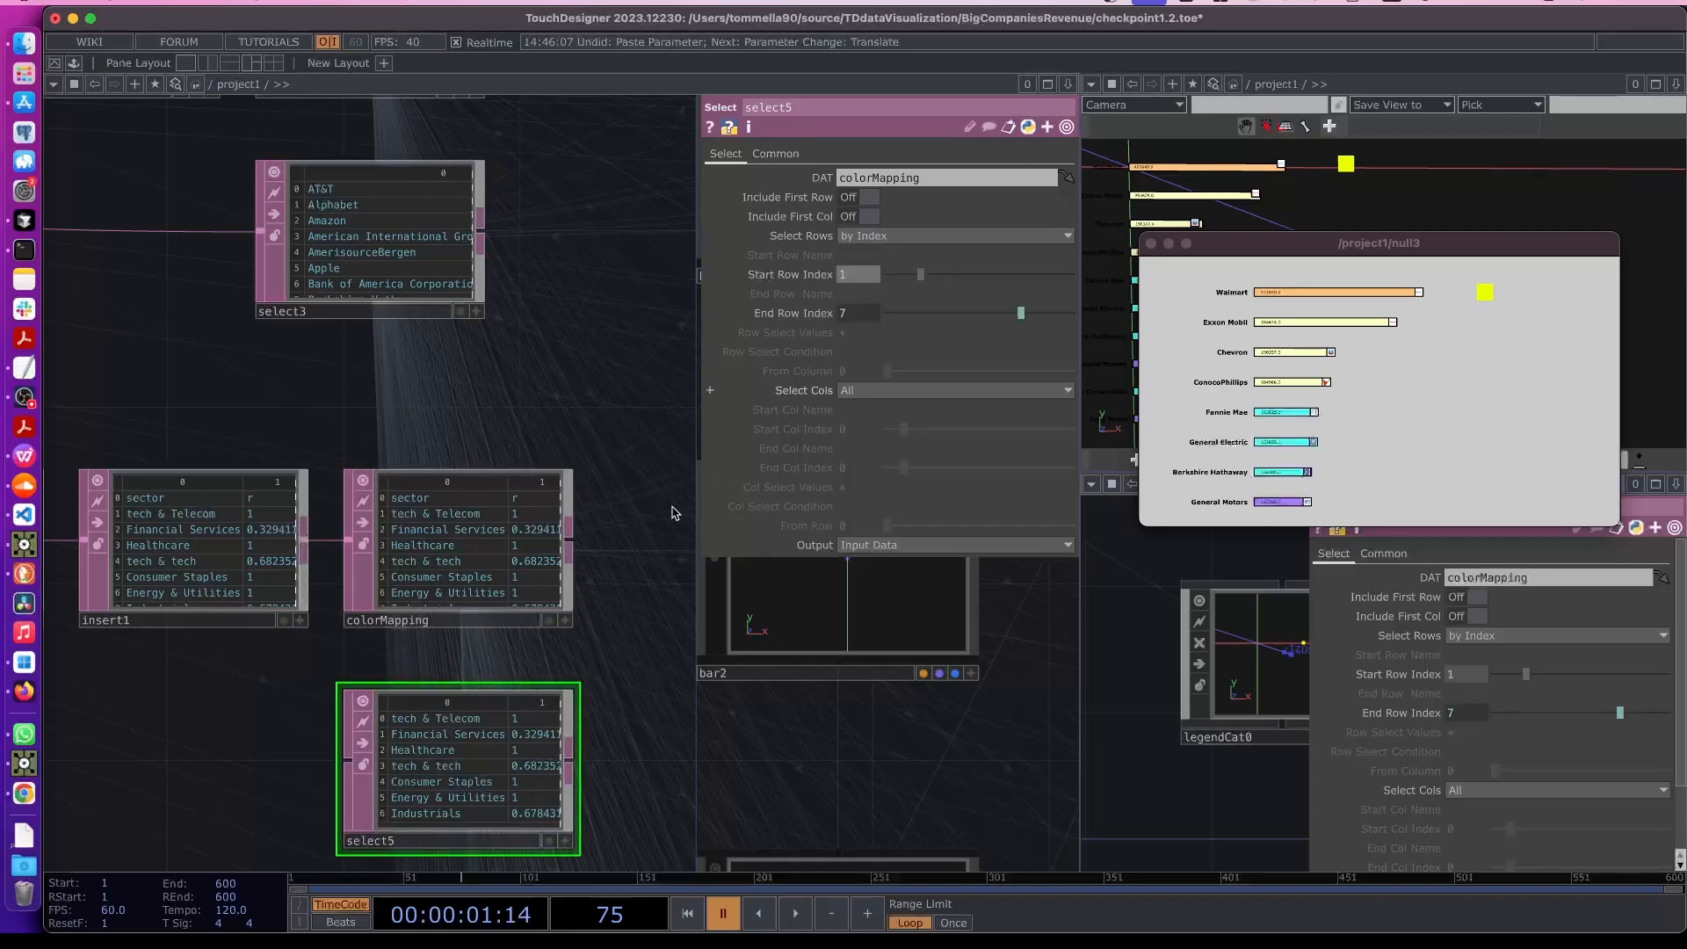
- Move select5 above replicator7 in the network
{"action": "scroll", "coordinate": [516, 593], "scroll_direction": "down", "scroll_amount": 4}
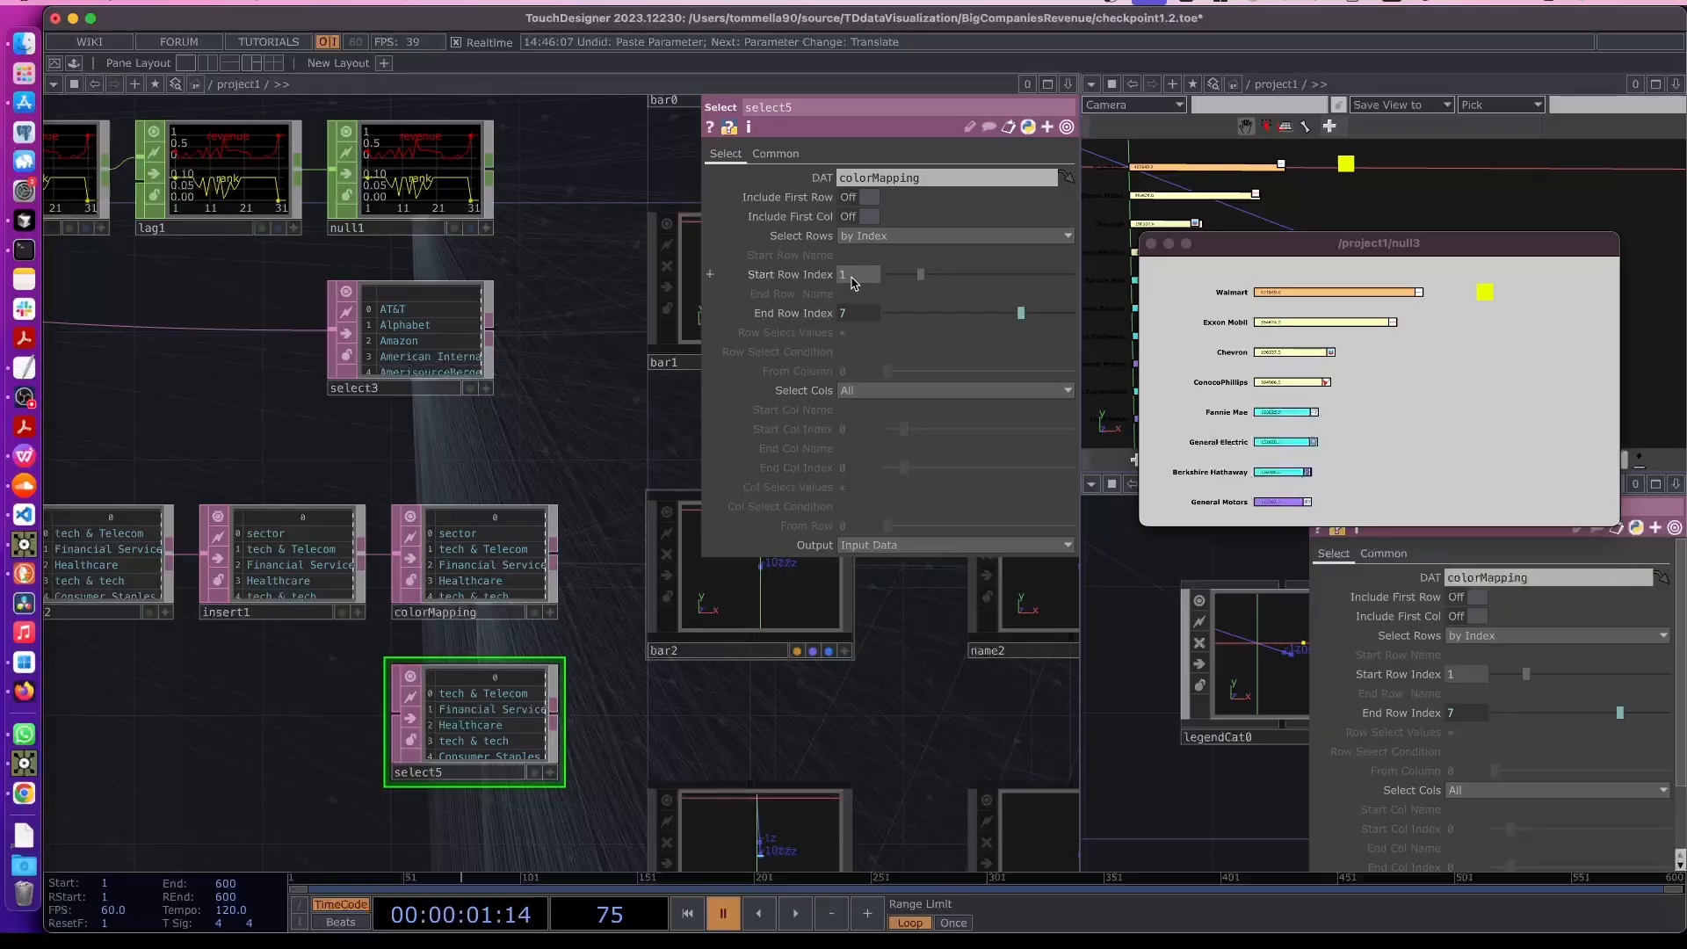
{"action": "scroll", "coordinate": [893, 716], "scroll_direction": "down", "scroll_amount": 6}
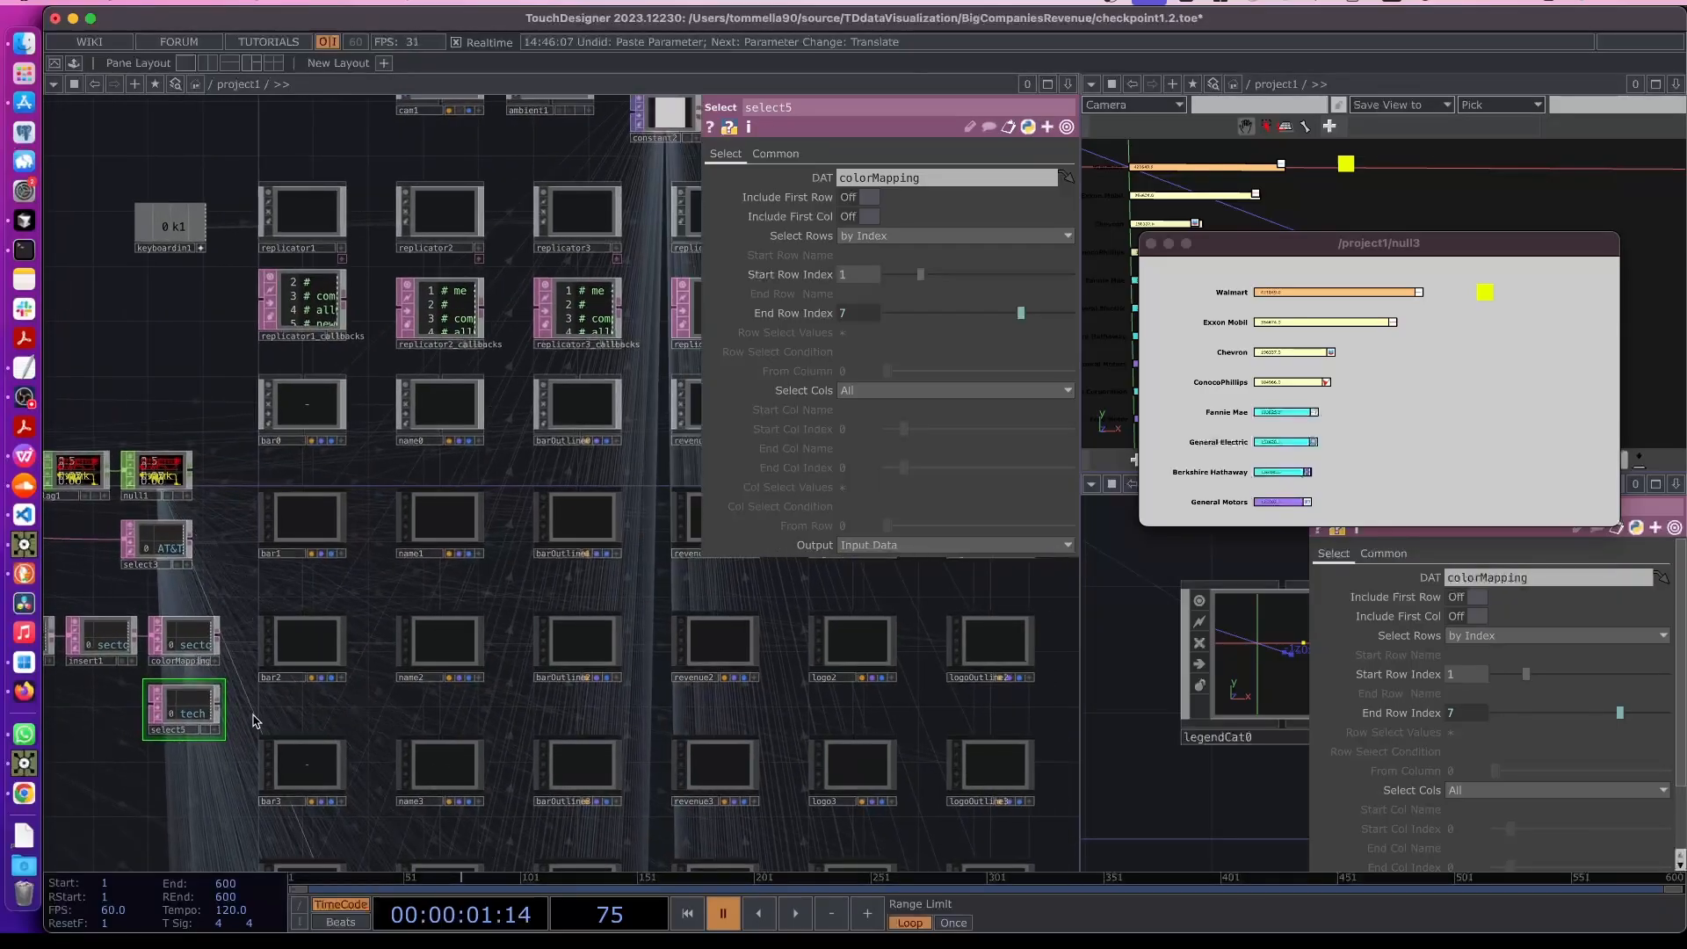
{"action": "scroll", "coordinate": [433, 704], "scroll_direction": "down", "scroll_amount": 3}
{"action": "left_click_drag", "start_coordinate": [257, 713], "coordinate": [972, 601]}
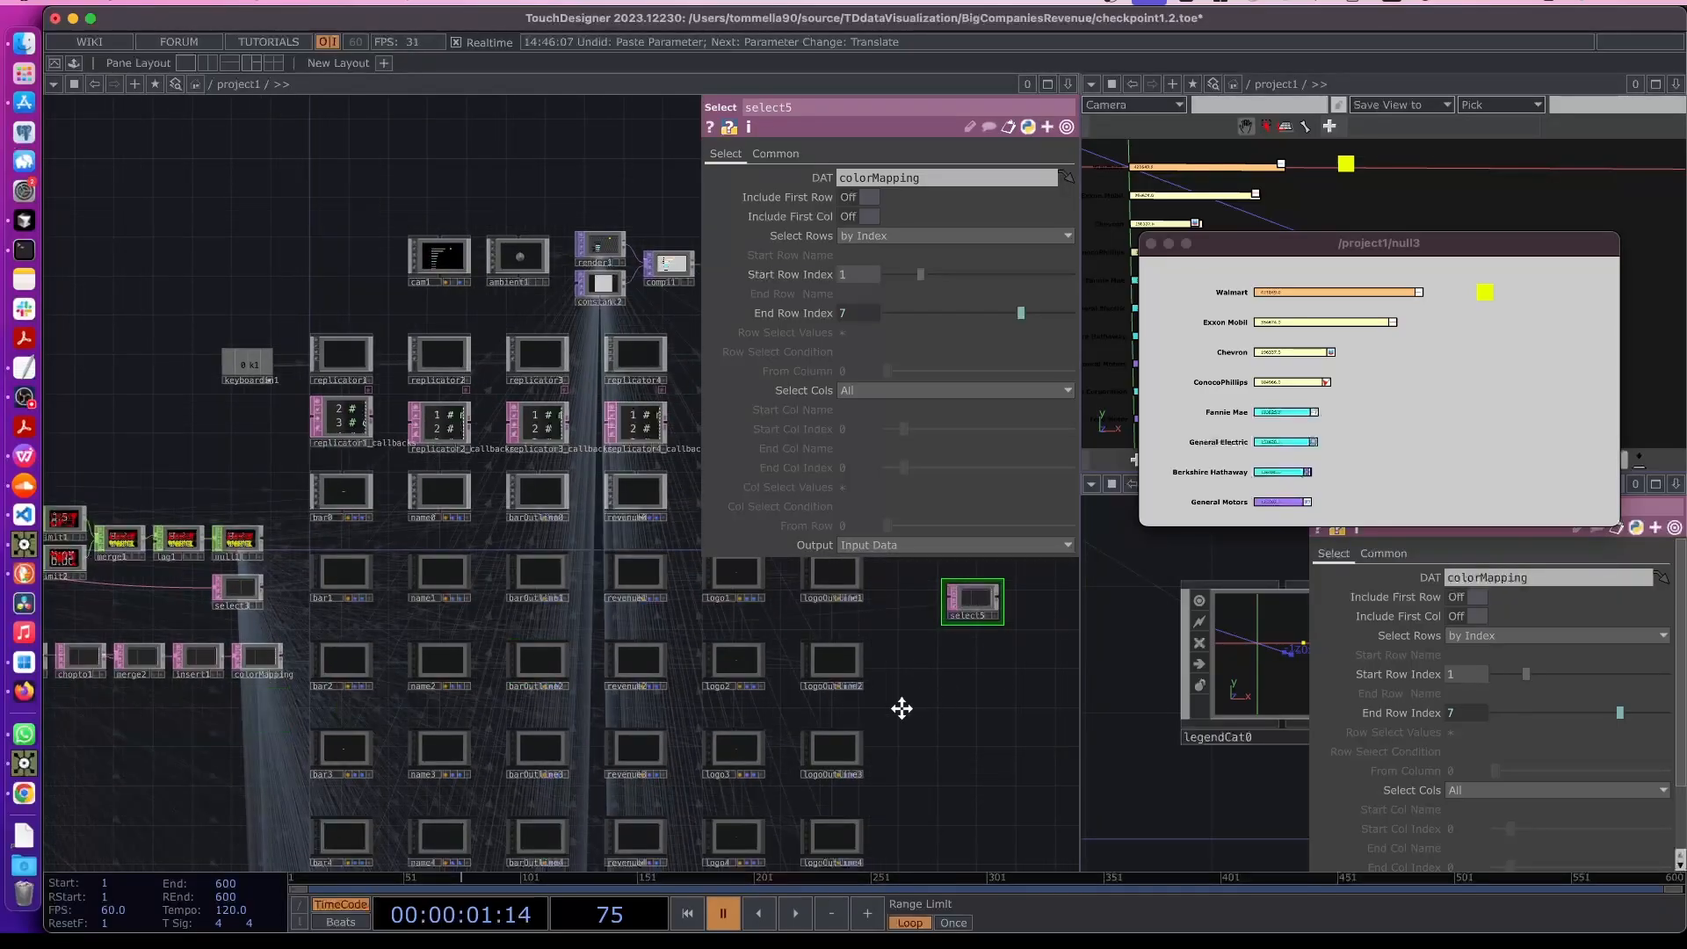
{"action": "left_click_drag", "start_coordinate": [902, 708], "coordinate": [379, 760]}
{"action": "left_click_drag", "start_coordinate": [449, 652], "coordinate": [471, 339]}
{"action": "scroll", "coordinate": [482, 413], "scroll_direction": "up", "scroll_amount": 2}
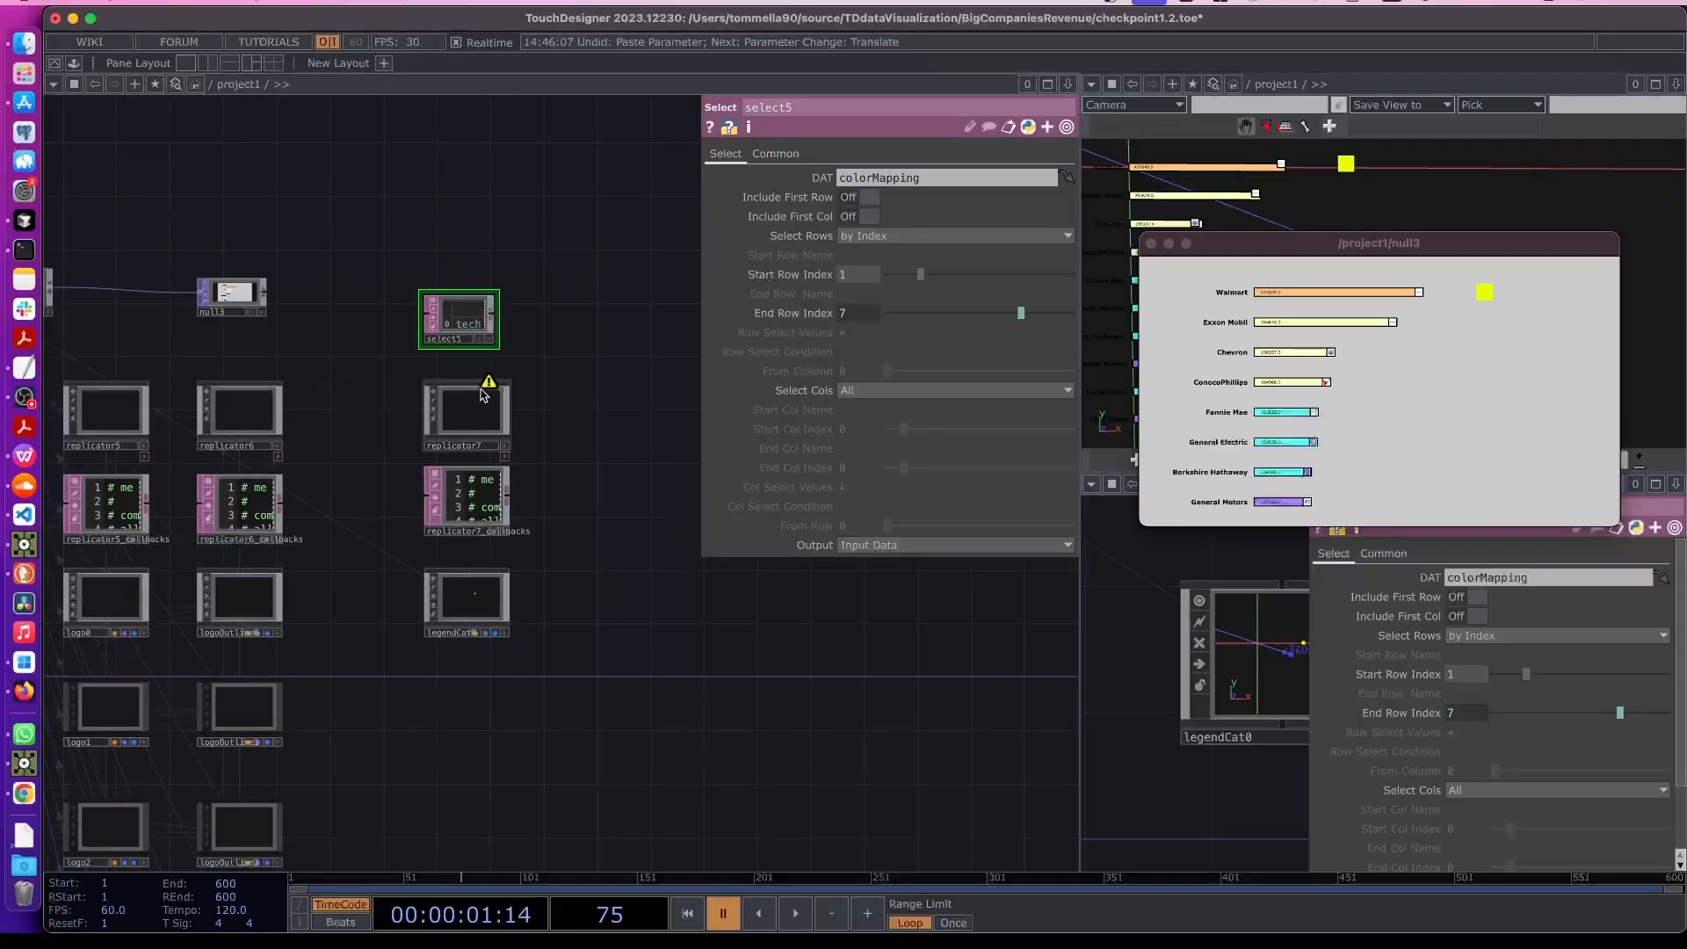
- Set replicator7's Template DAT Table to select5 and its Master Operator to legendCat0
{"action": "left_click", "coordinate": [492, 415]}
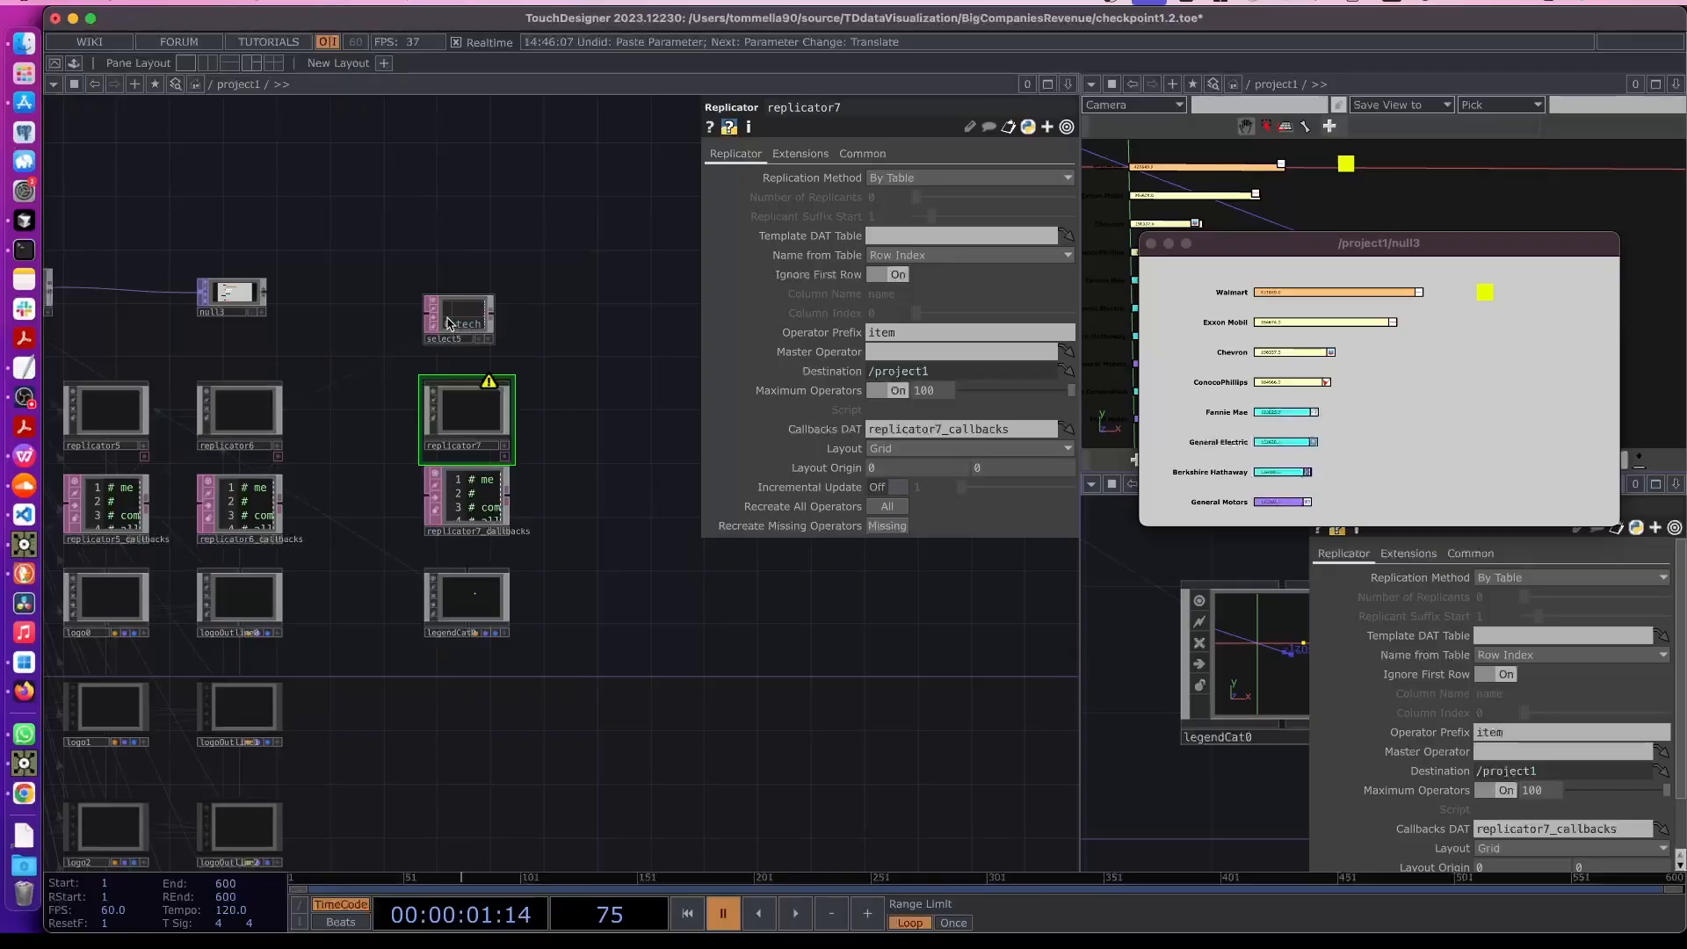
{"action": "scroll", "coordinate": [449, 323], "scroll_direction": "up", "scroll_amount": 2}
{"action": "left_click_drag", "start_coordinate": [449, 323], "coordinate": [849, 239]}
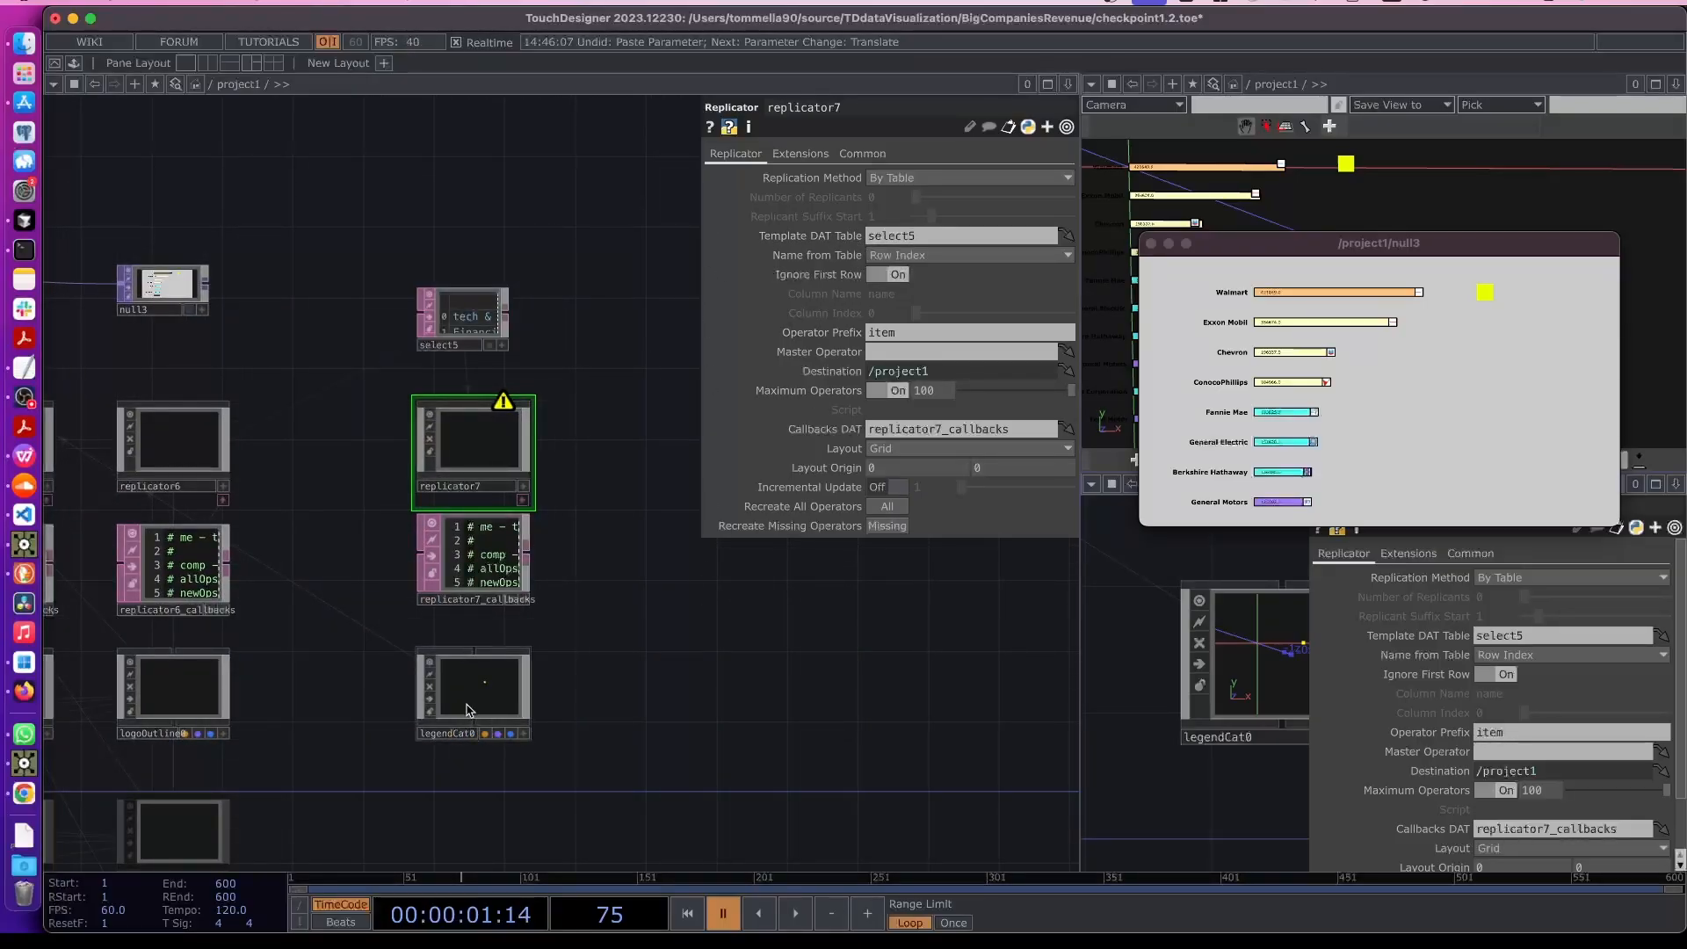
{"action": "left_click_drag", "start_coordinate": [466, 714], "coordinate": [888, 353]}
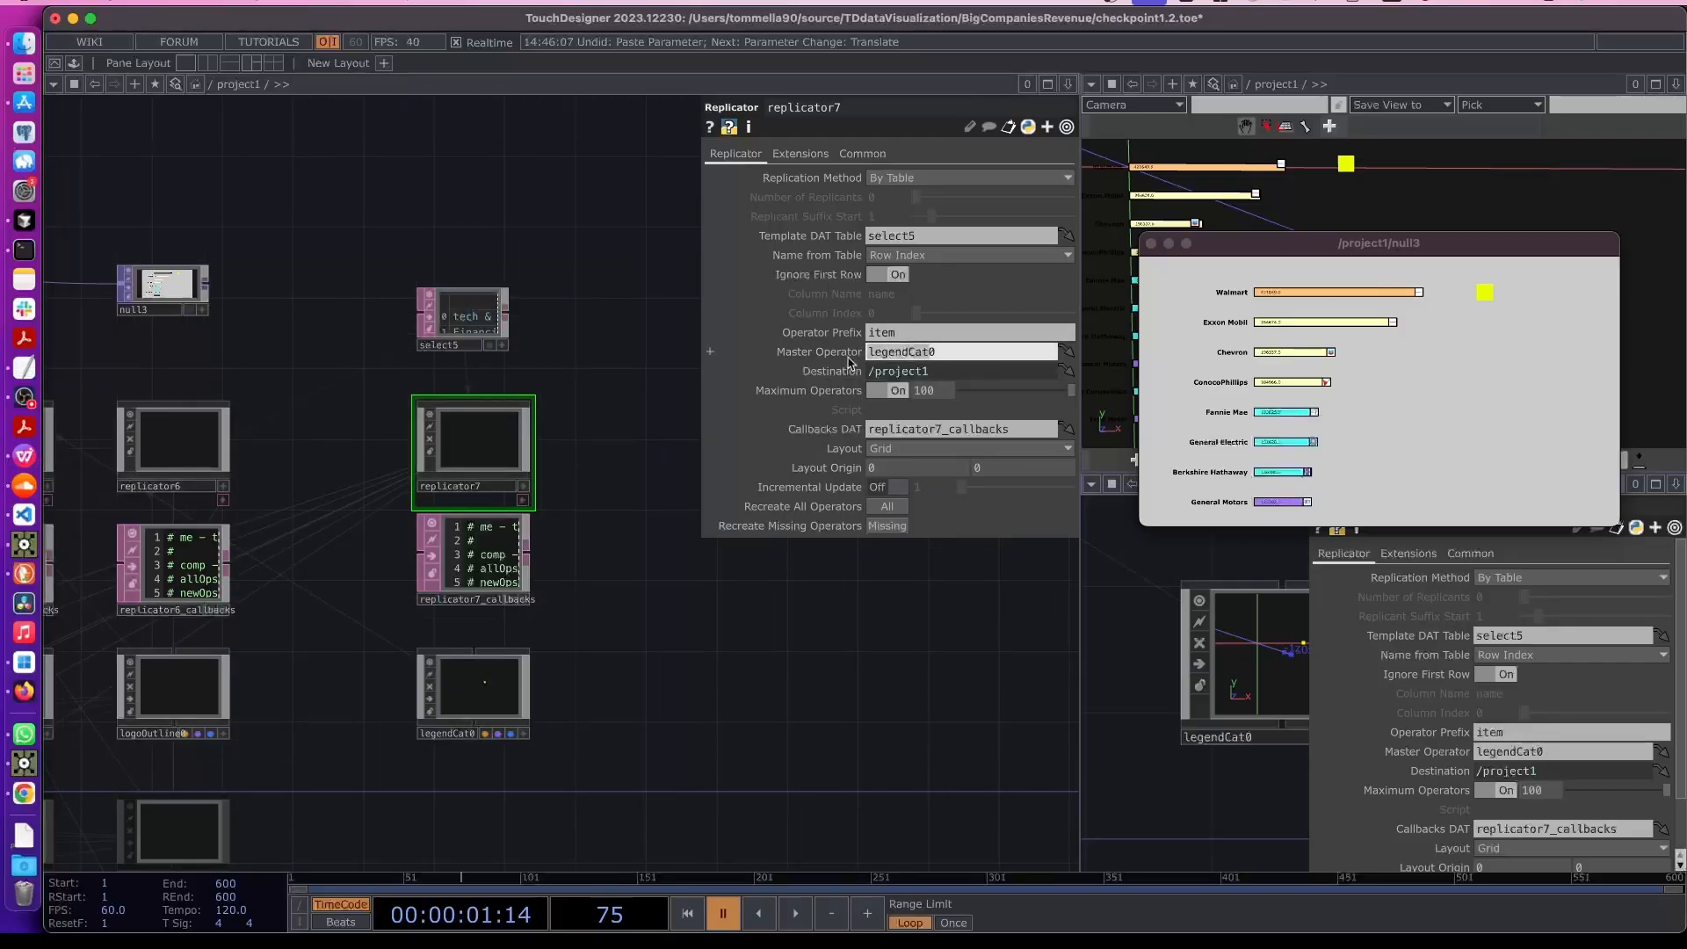
- Set replicator7's Operator Prefix to legendCat
{"action": "left_click", "coordinate": [879, 332]}
{"action": "type", "text": "legendCat"}
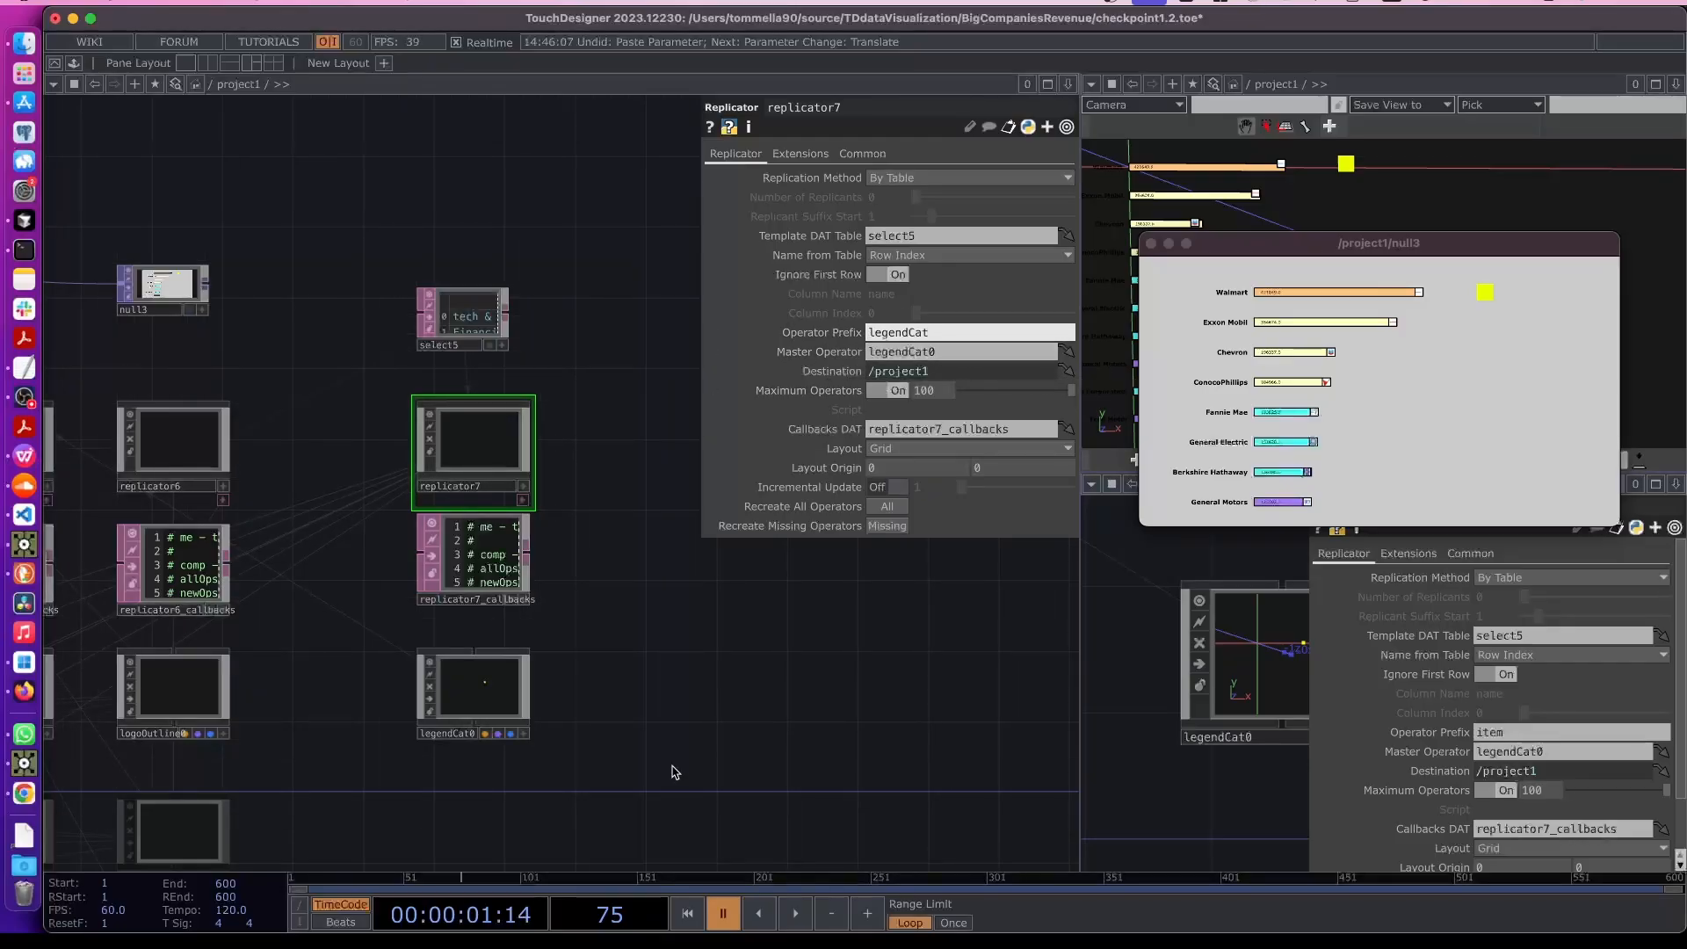
{"action": "key", "text": "Return"}
{"action": "scroll", "coordinate": [650, 747], "scroll_direction": "up", "scroll_amount": 3}
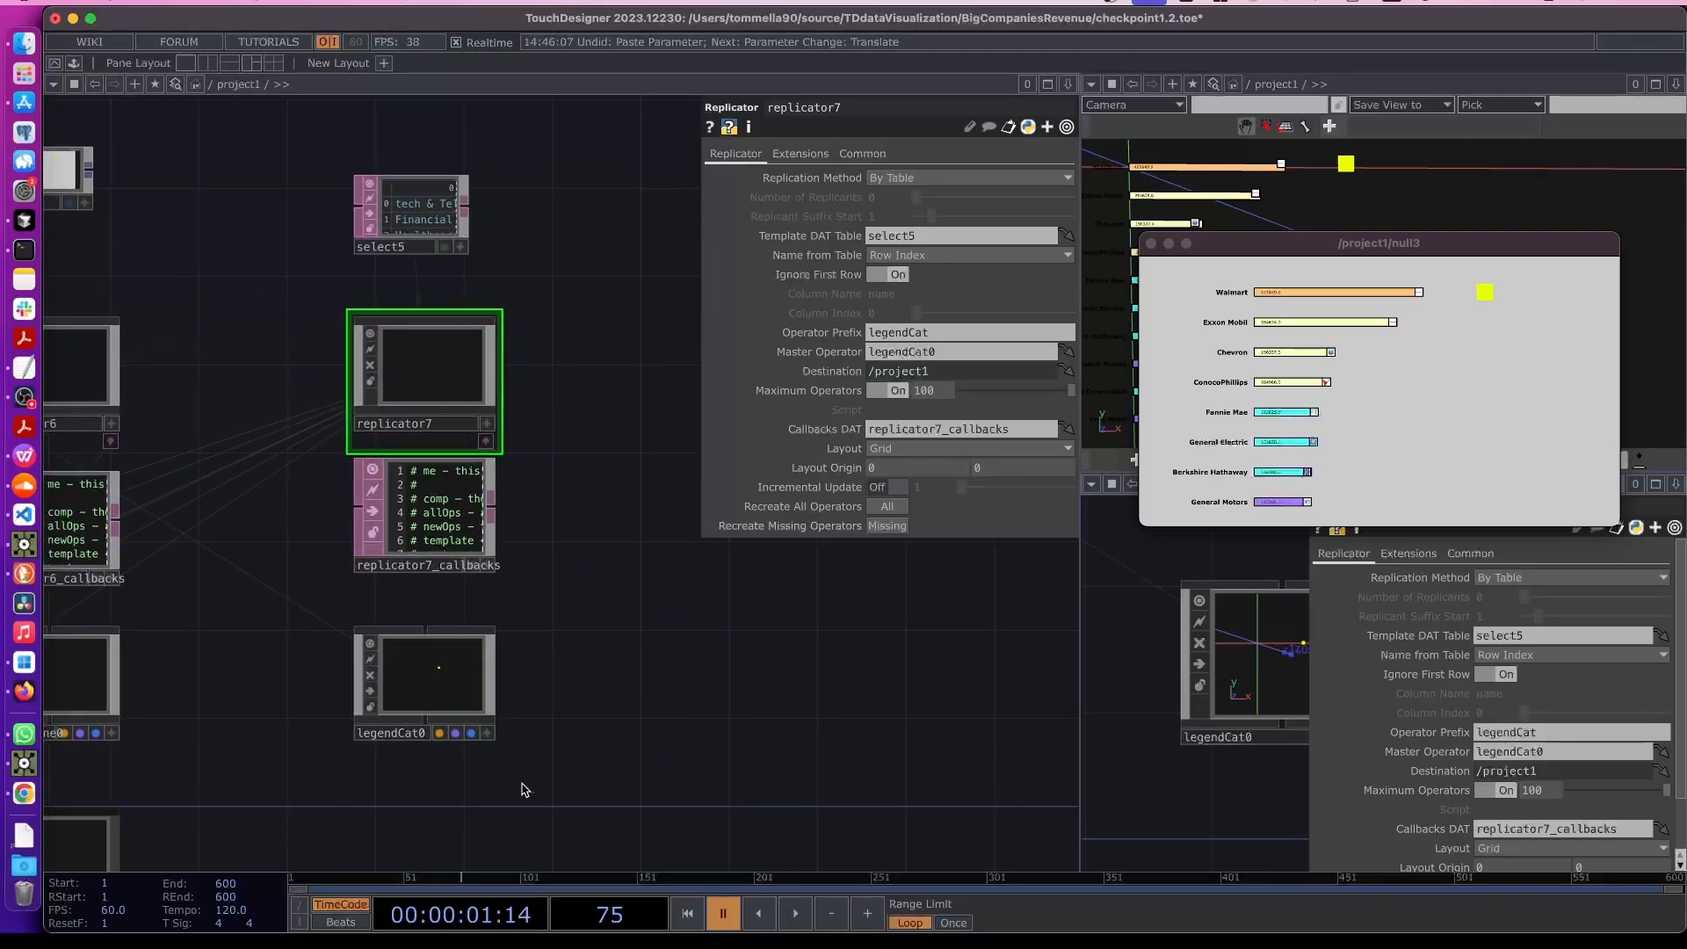
{"action": "scroll", "coordinate": [690, 659], "scroll_direction": "left", "scroll_amount": 5}
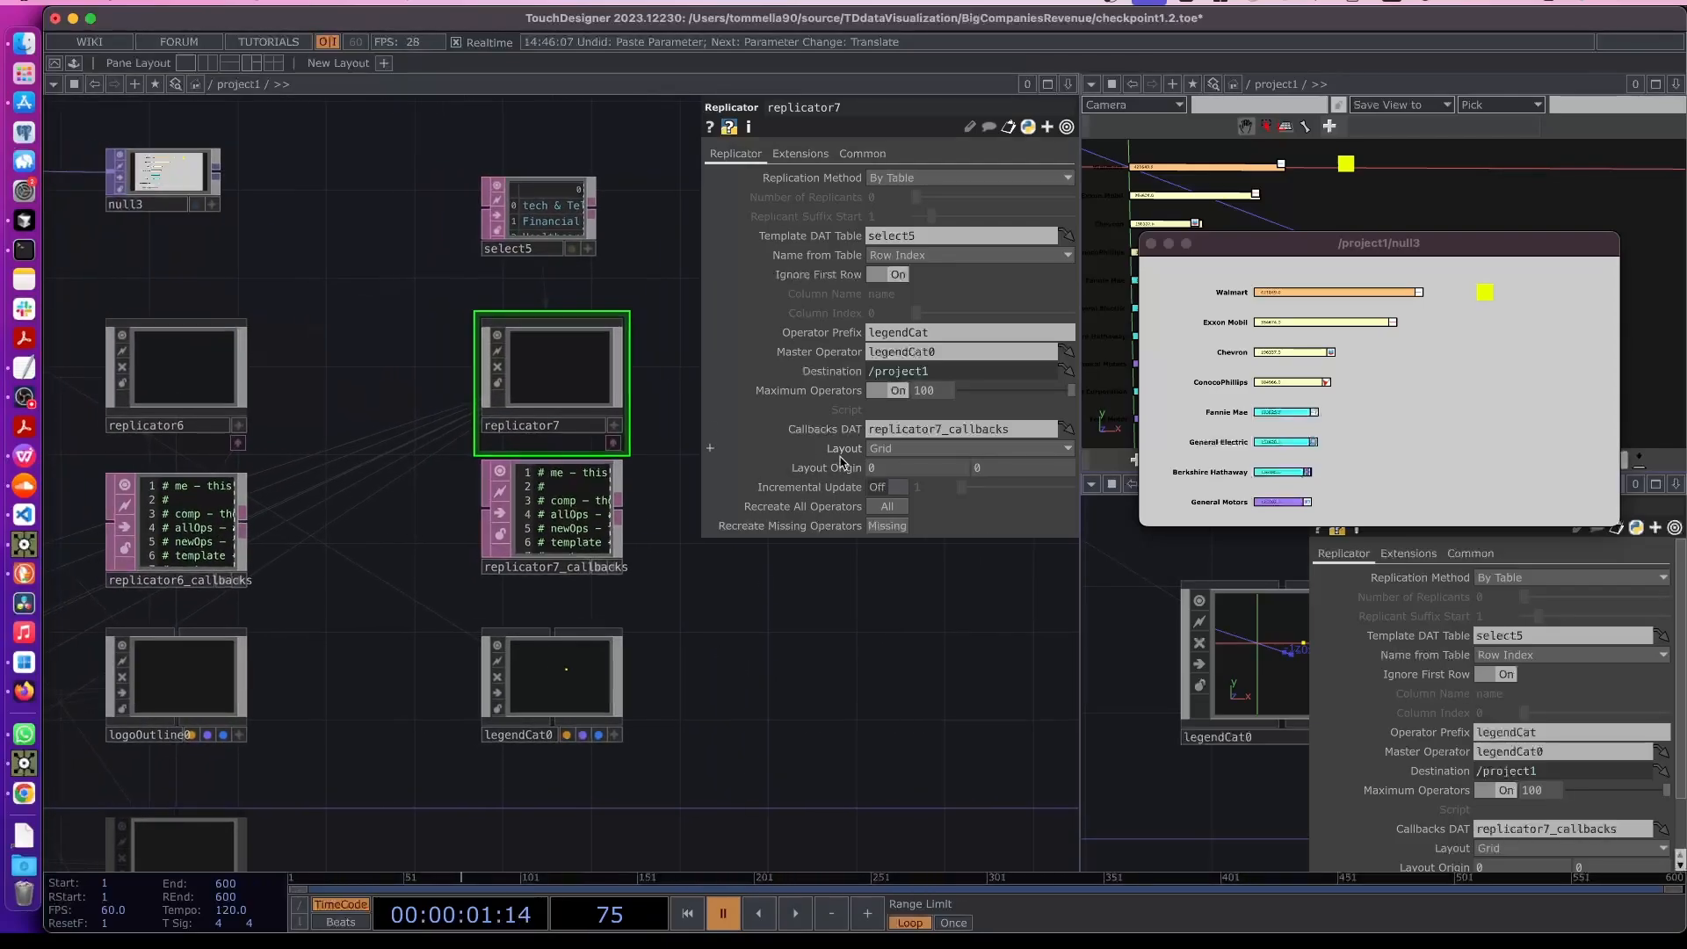
- Set replicator7's Layout Origin x to 1750 and its Layout to Vertical
{"action": "left_click", "coordinate": [180, 677]}
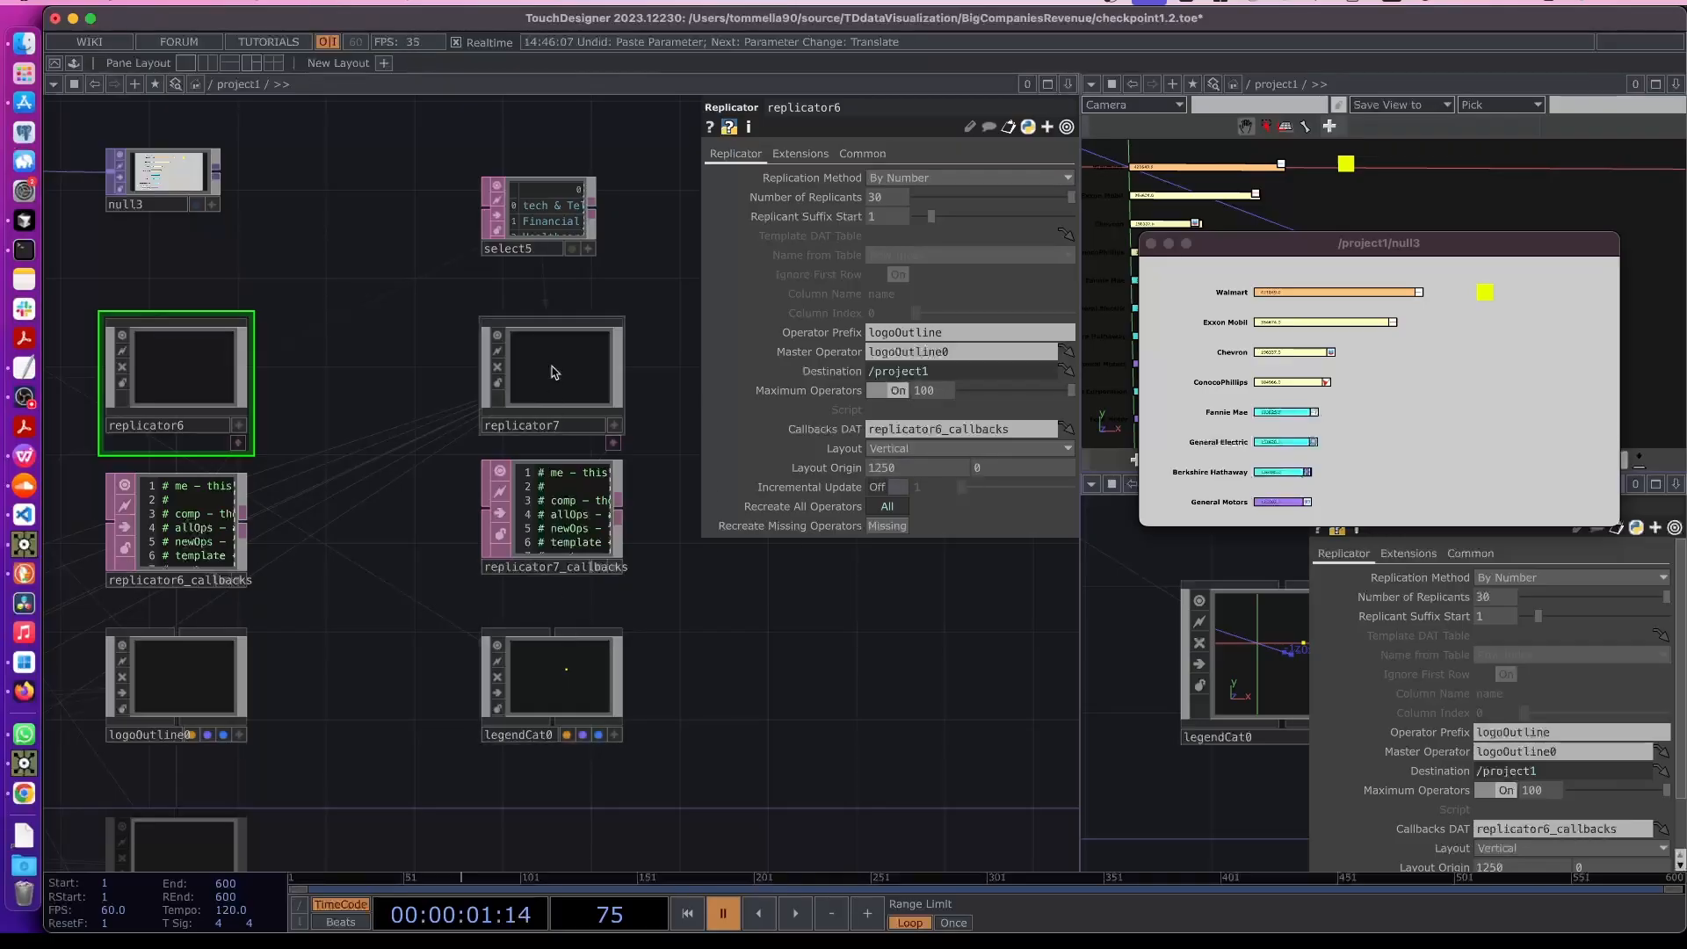
{"action": "left_click", "coordinate": [556, 371]}
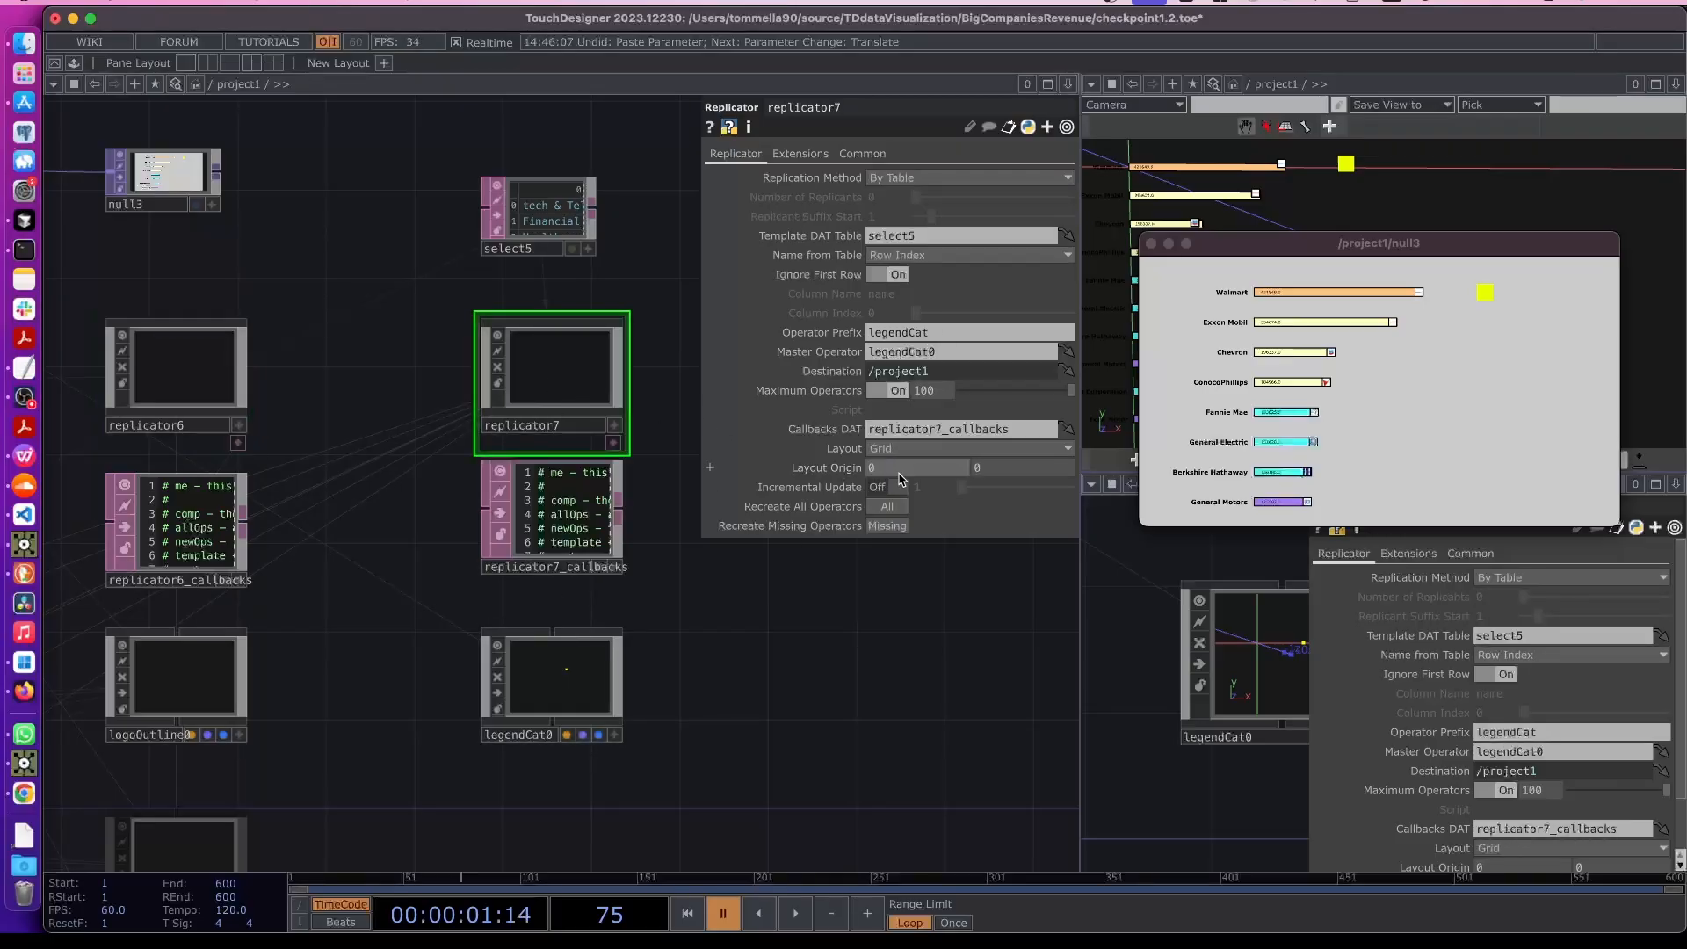
{"action": "type", "text": "175"}
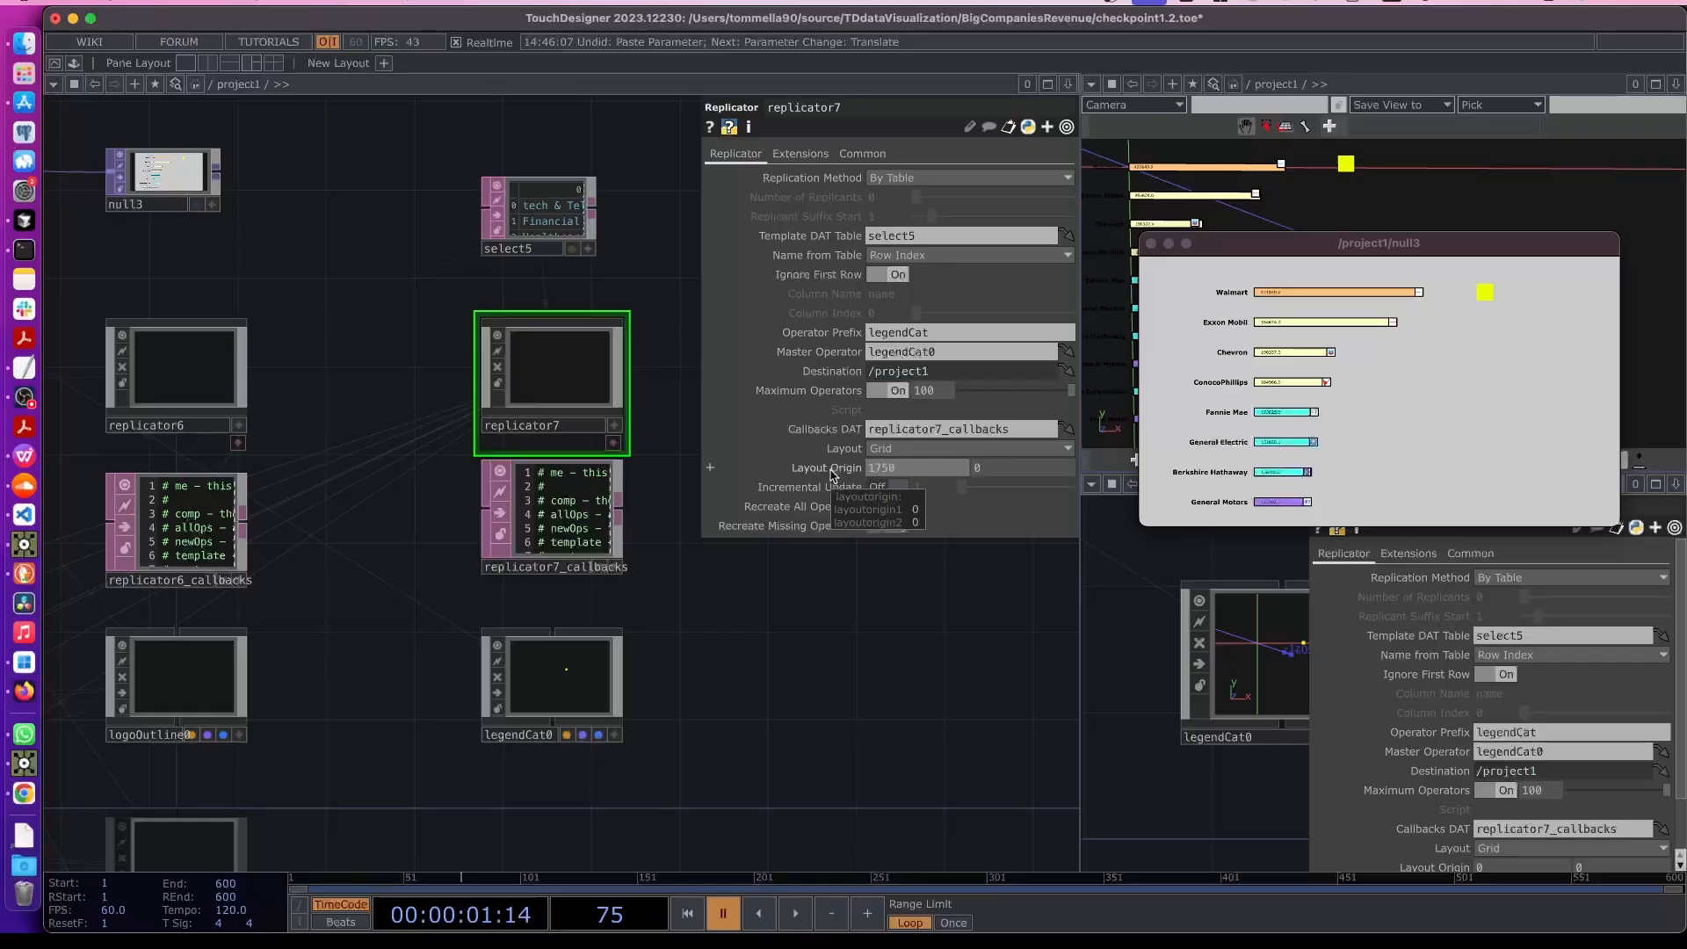
{"action": "type", "text": "0"}
{"action": "key", "text": "Return"}
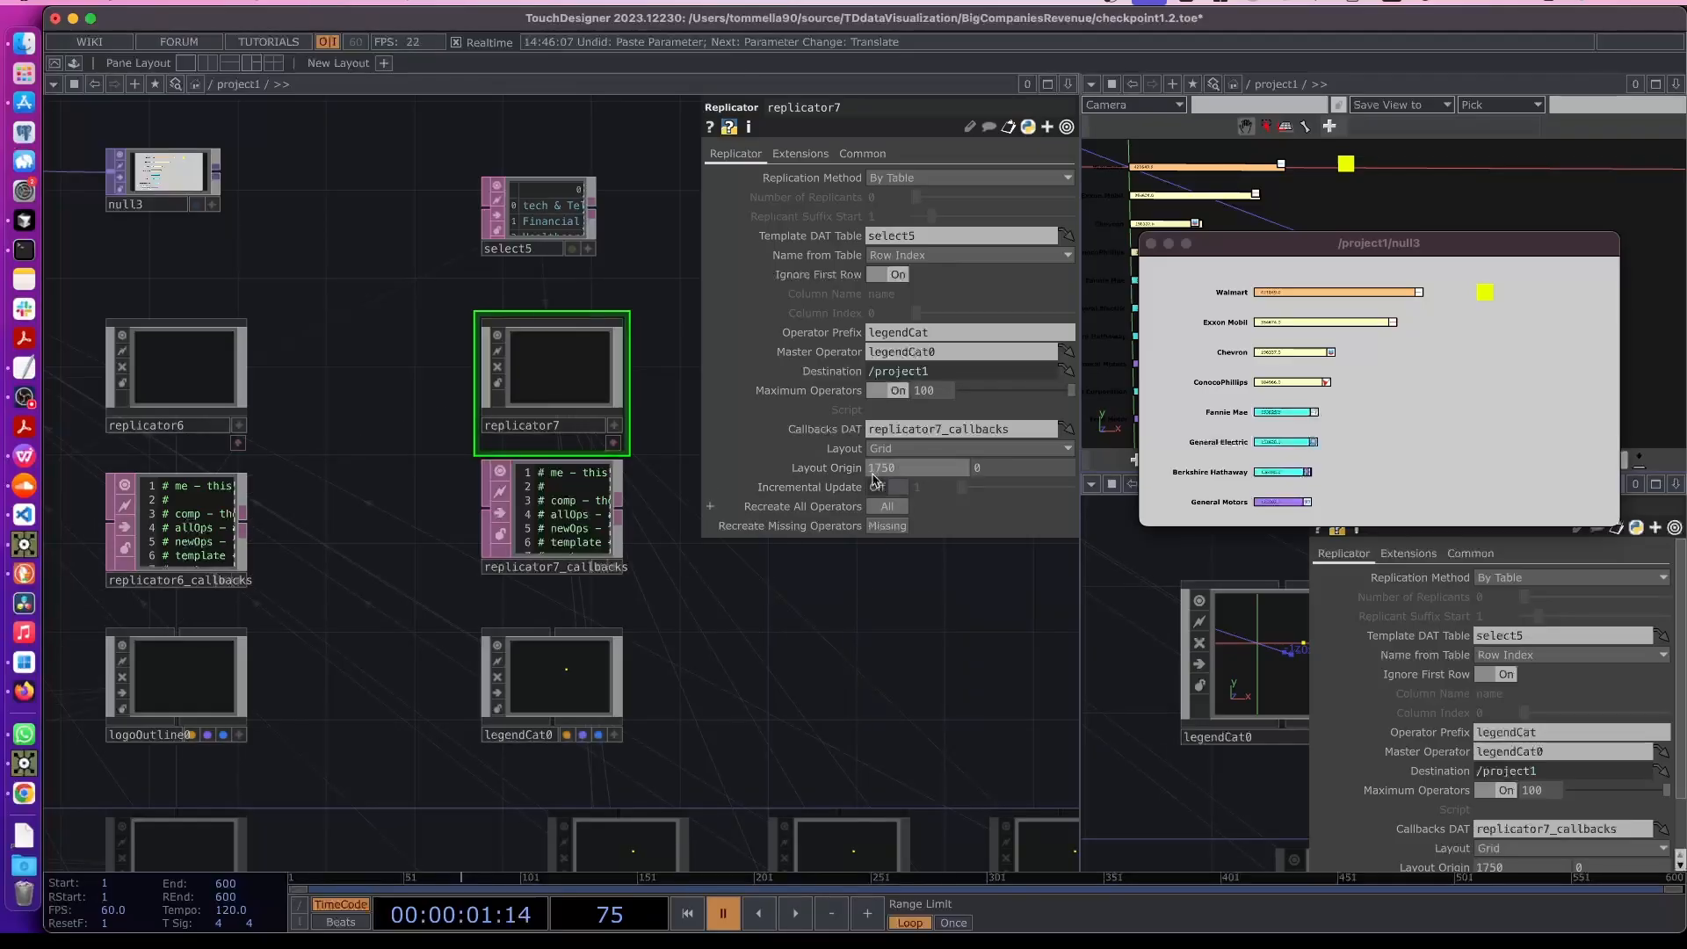
{"action": "left_click", "coordinate": [966, 448]}
{"action": "left_click", "coordinate": [888, 506]}
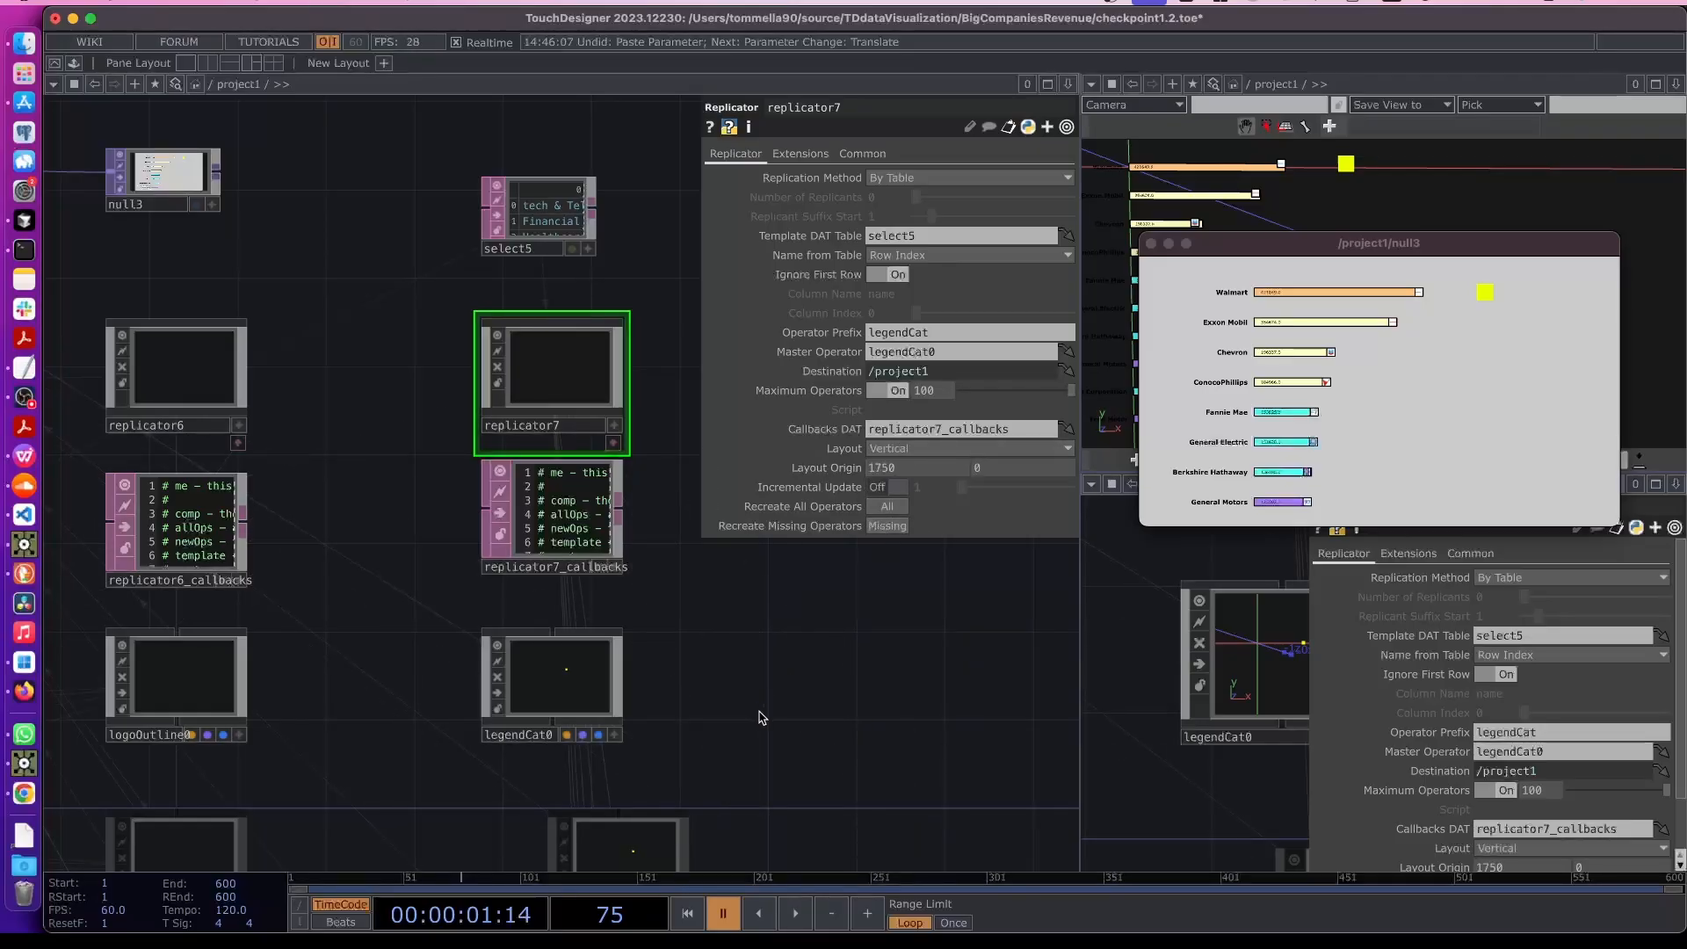
- Move replicator7, its callbacks DAT and legendCat0 together to the right in the network
{"action": "scroll", "coordinate": [762, 717], "scroll_direction": "down", "scroll_amount": 2}
{"action": "right_click_drag", "start_coordinate": [444, 343], "coordinate": [615, 700]}
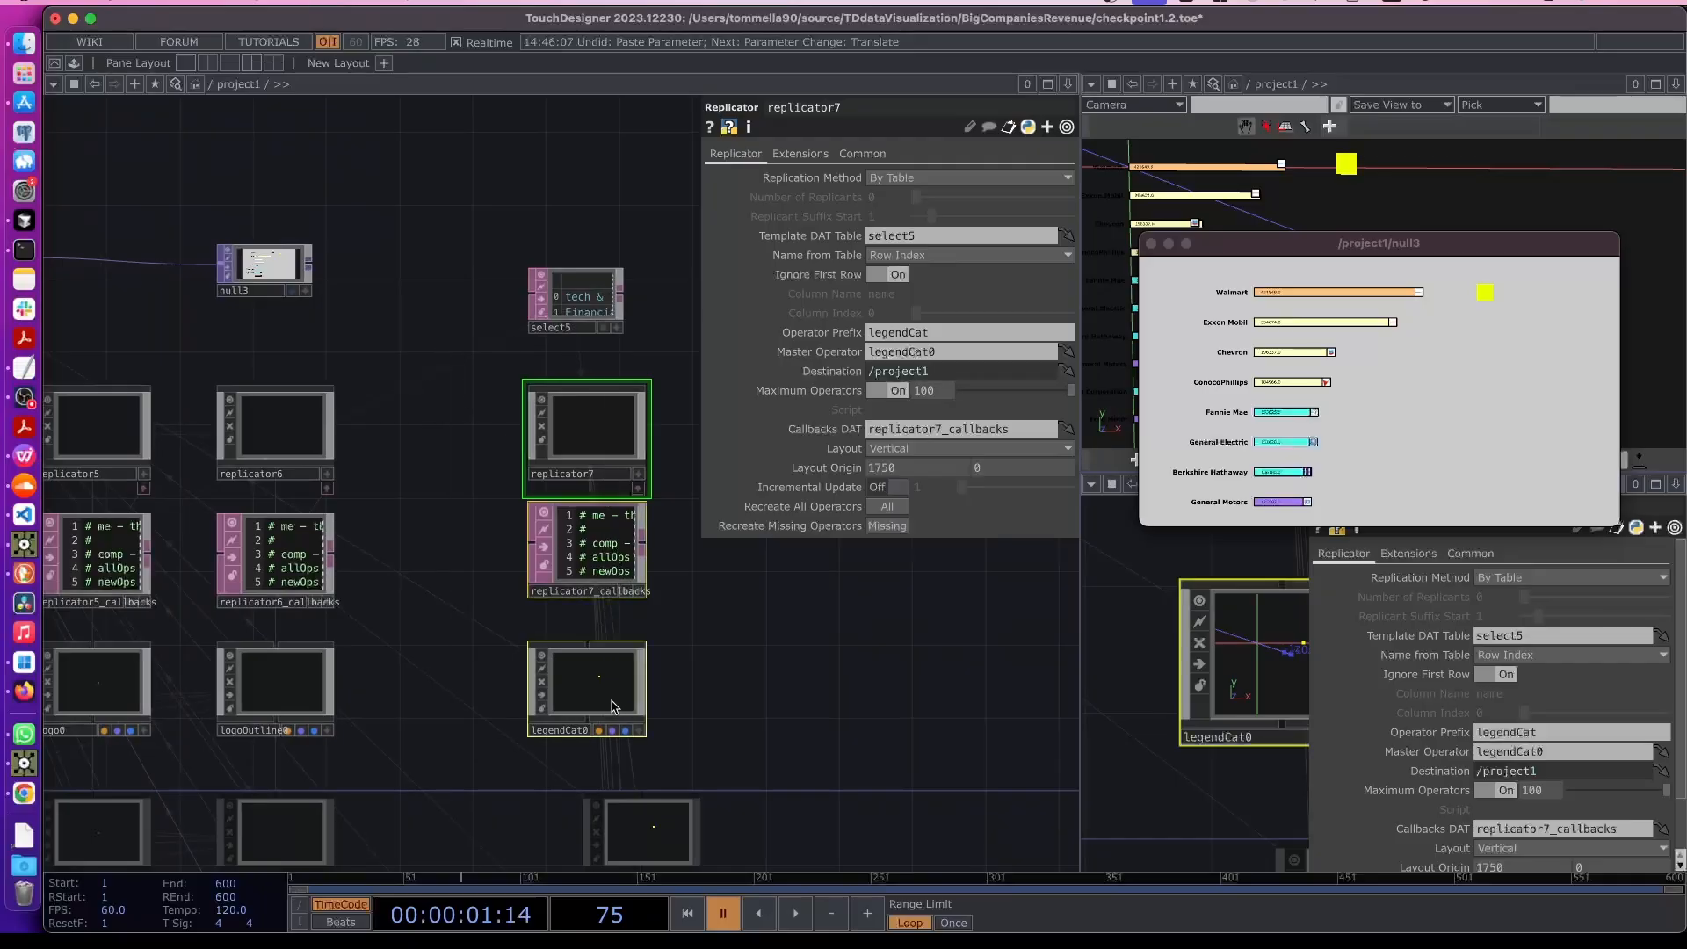
{"action": "left_click_drag", "start_coordinate": [615, 700], "coordinate": [656, 702]}
{"action": "left_click", "coordinate": [518, 729]}
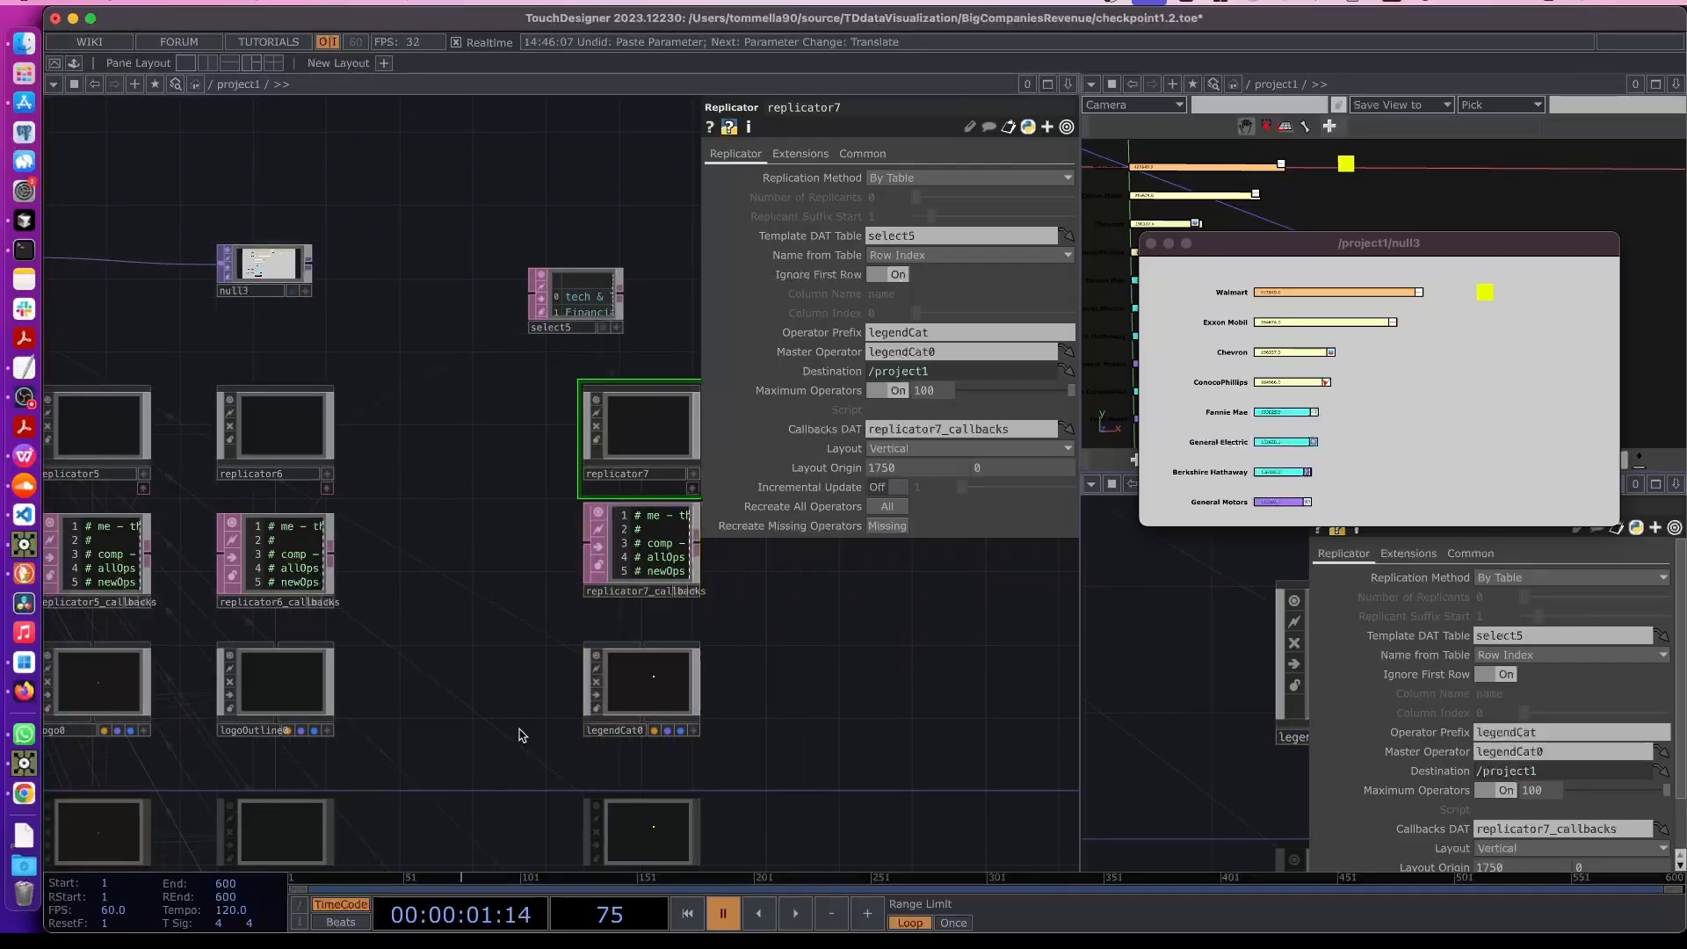
- Move select5 so it sits directly above replicator7
{"action": "left_click_drag", "start_coordinate": [836, 763], "coordinate": [590, 544]}
{"action": "scroll", "coordinate": [534, 652], "scroll_direction": "down", "scroll_amount": 1}
{"action": "scroll", "coordinate": [493, 648], "scroll_direction": "up", "scroll_amount": 2}
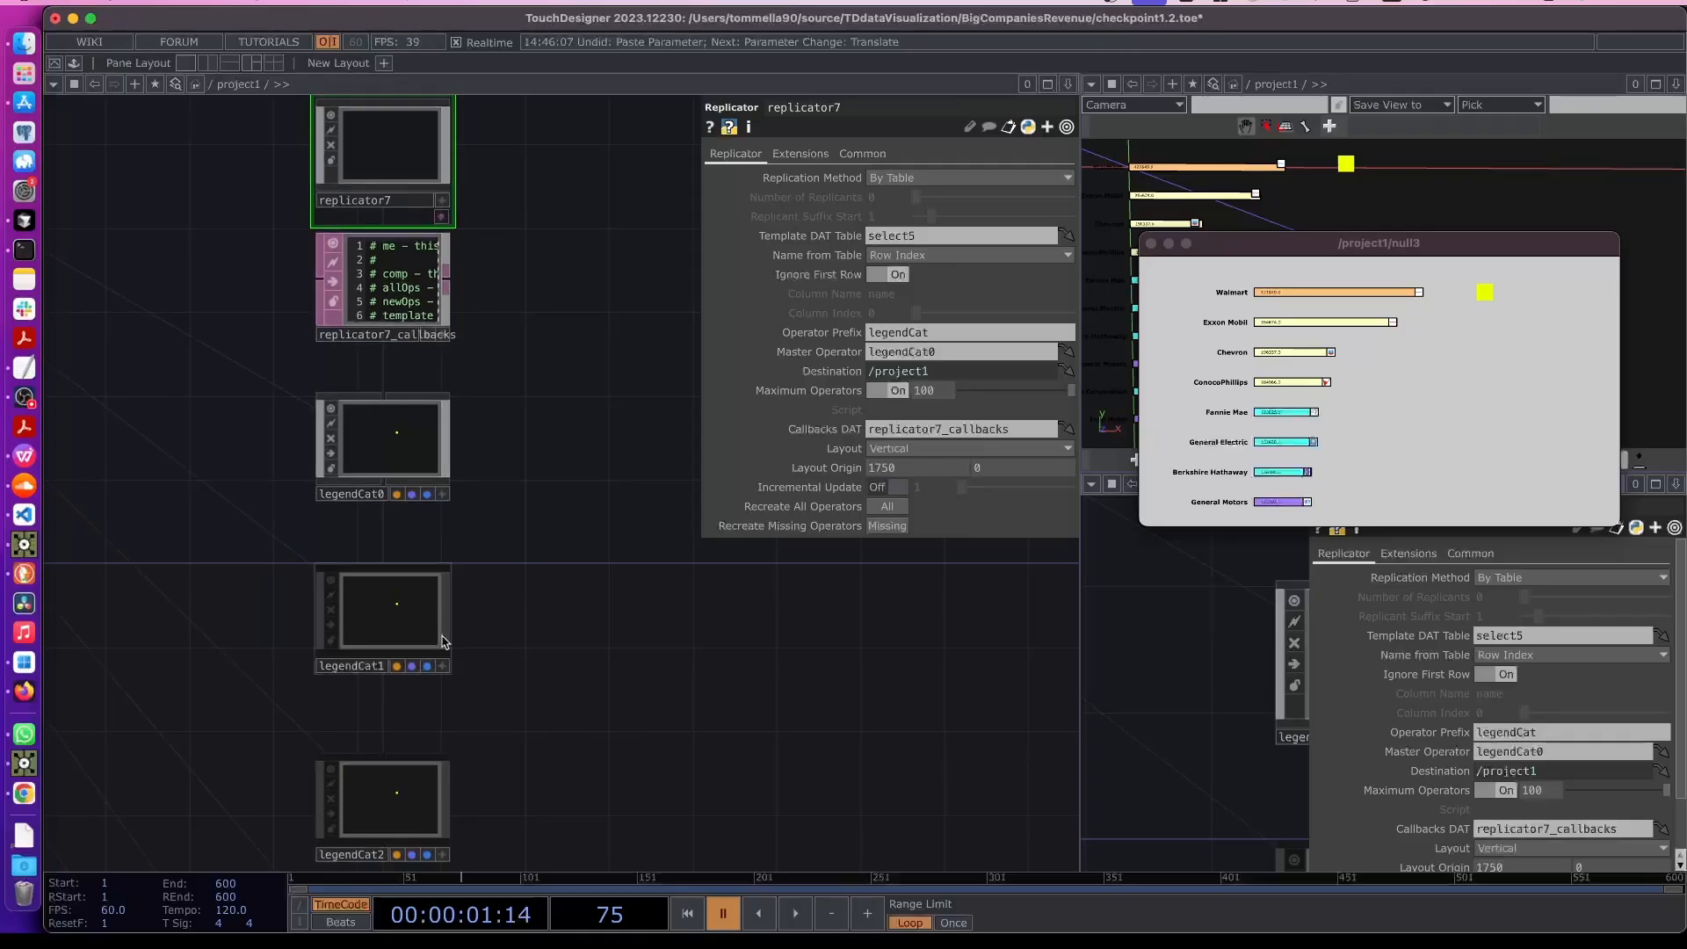
{"action": "scroll", "coordinate": [485, 602], "scroll_direction": "down", "scroll_amount": 1}
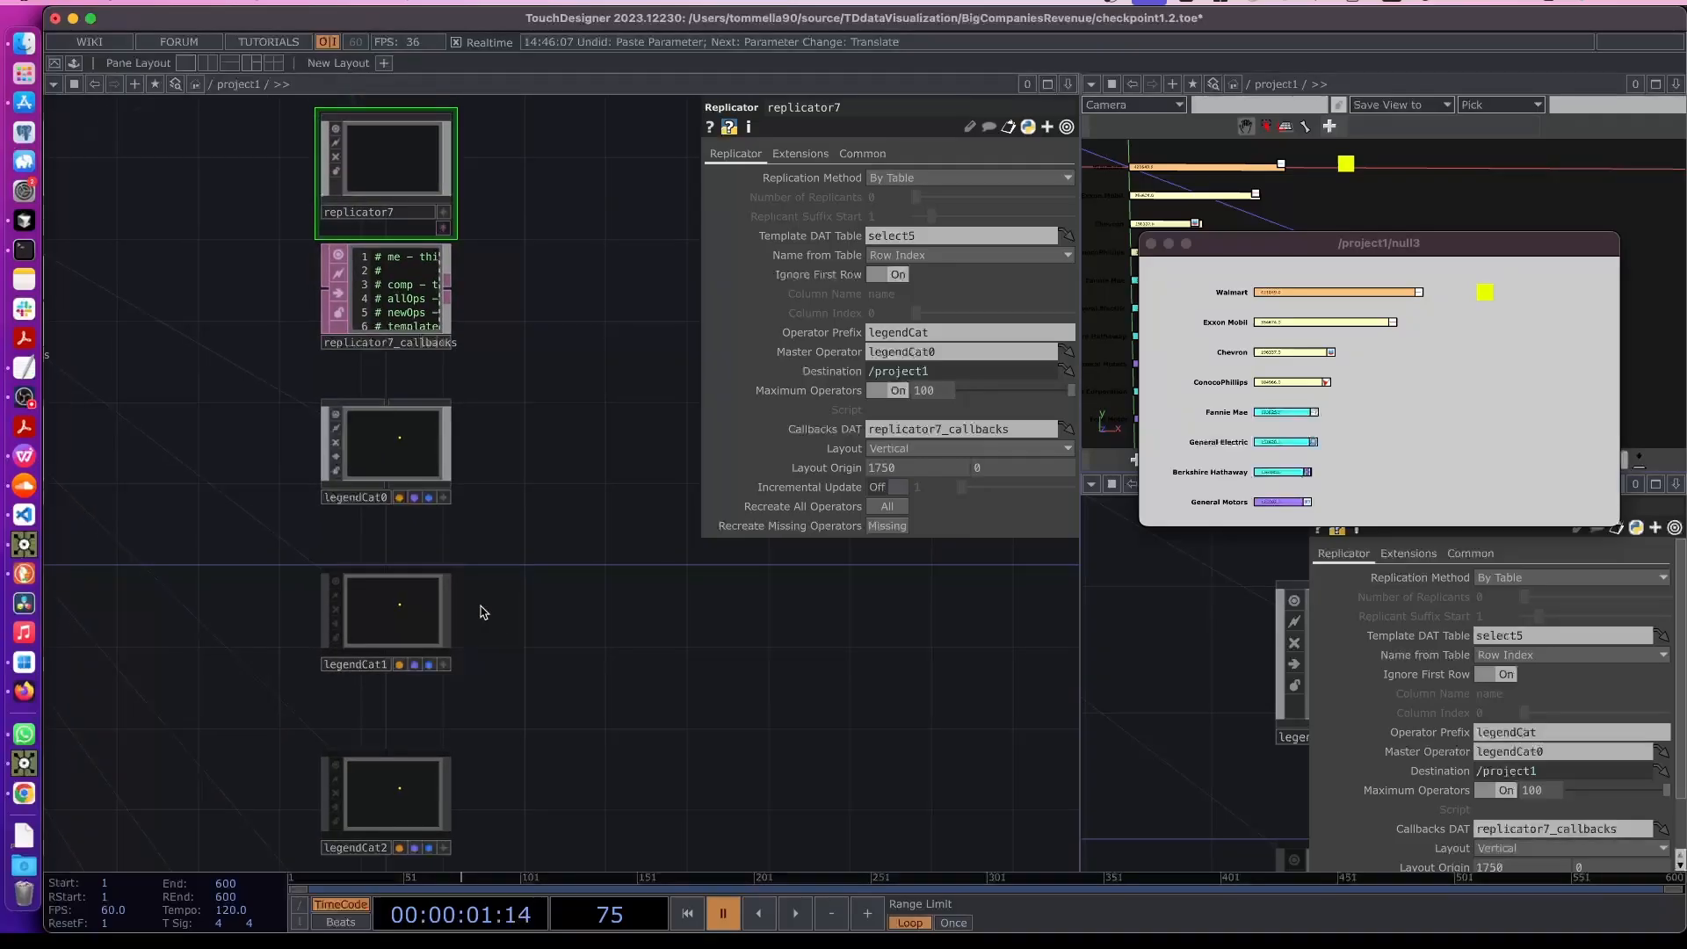
{"action": "left_click_drag", "start_coordinate": [515, 430], "coordinate": [555, 718]}
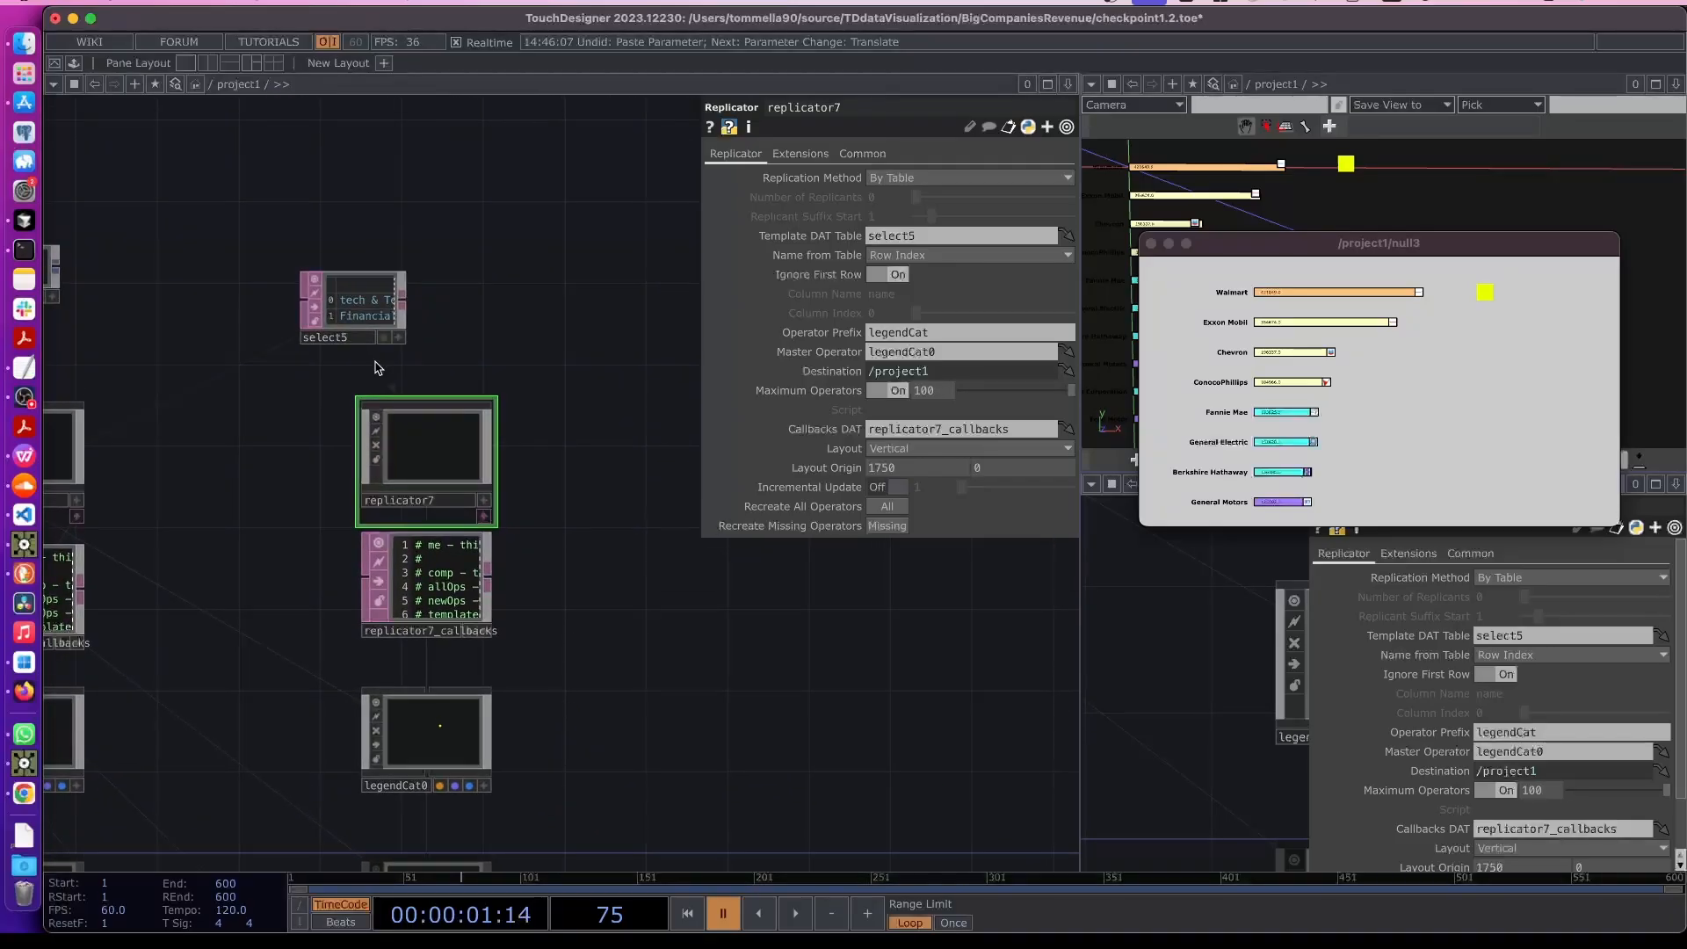
{"action": "left_click_drag", "start_coordinate": [385, 318], "coordinate": [417, 329]}
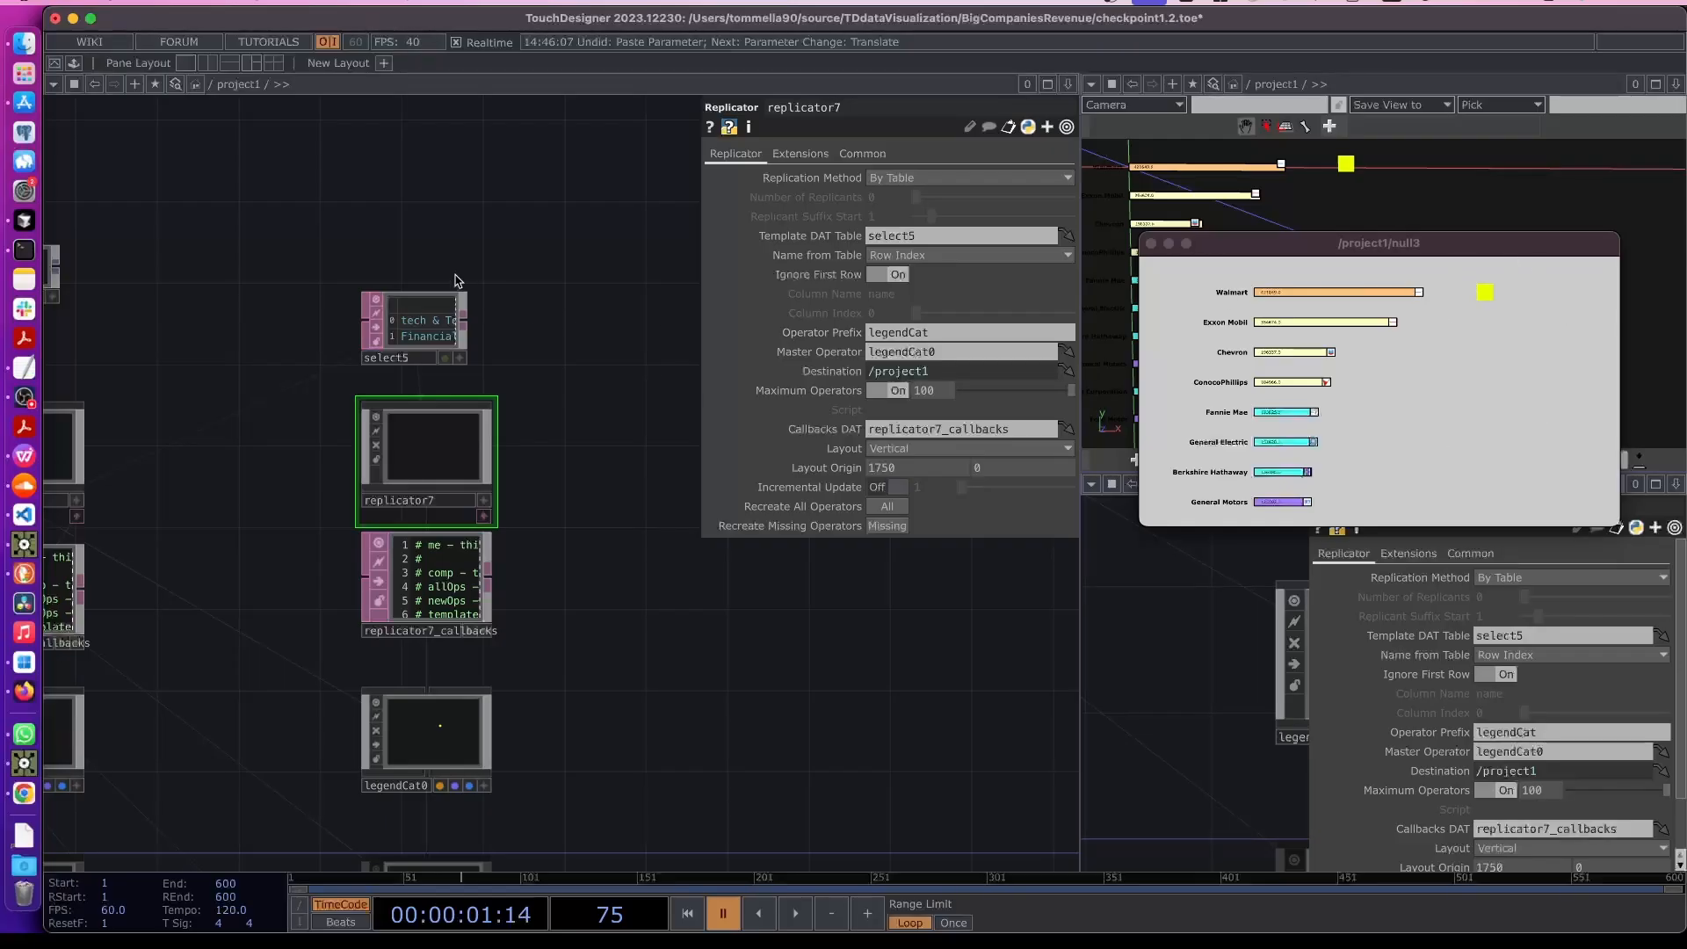
{"action": "left_click_drag", "start_coordinate": [375, 225], "coordinate": [391, 334]}
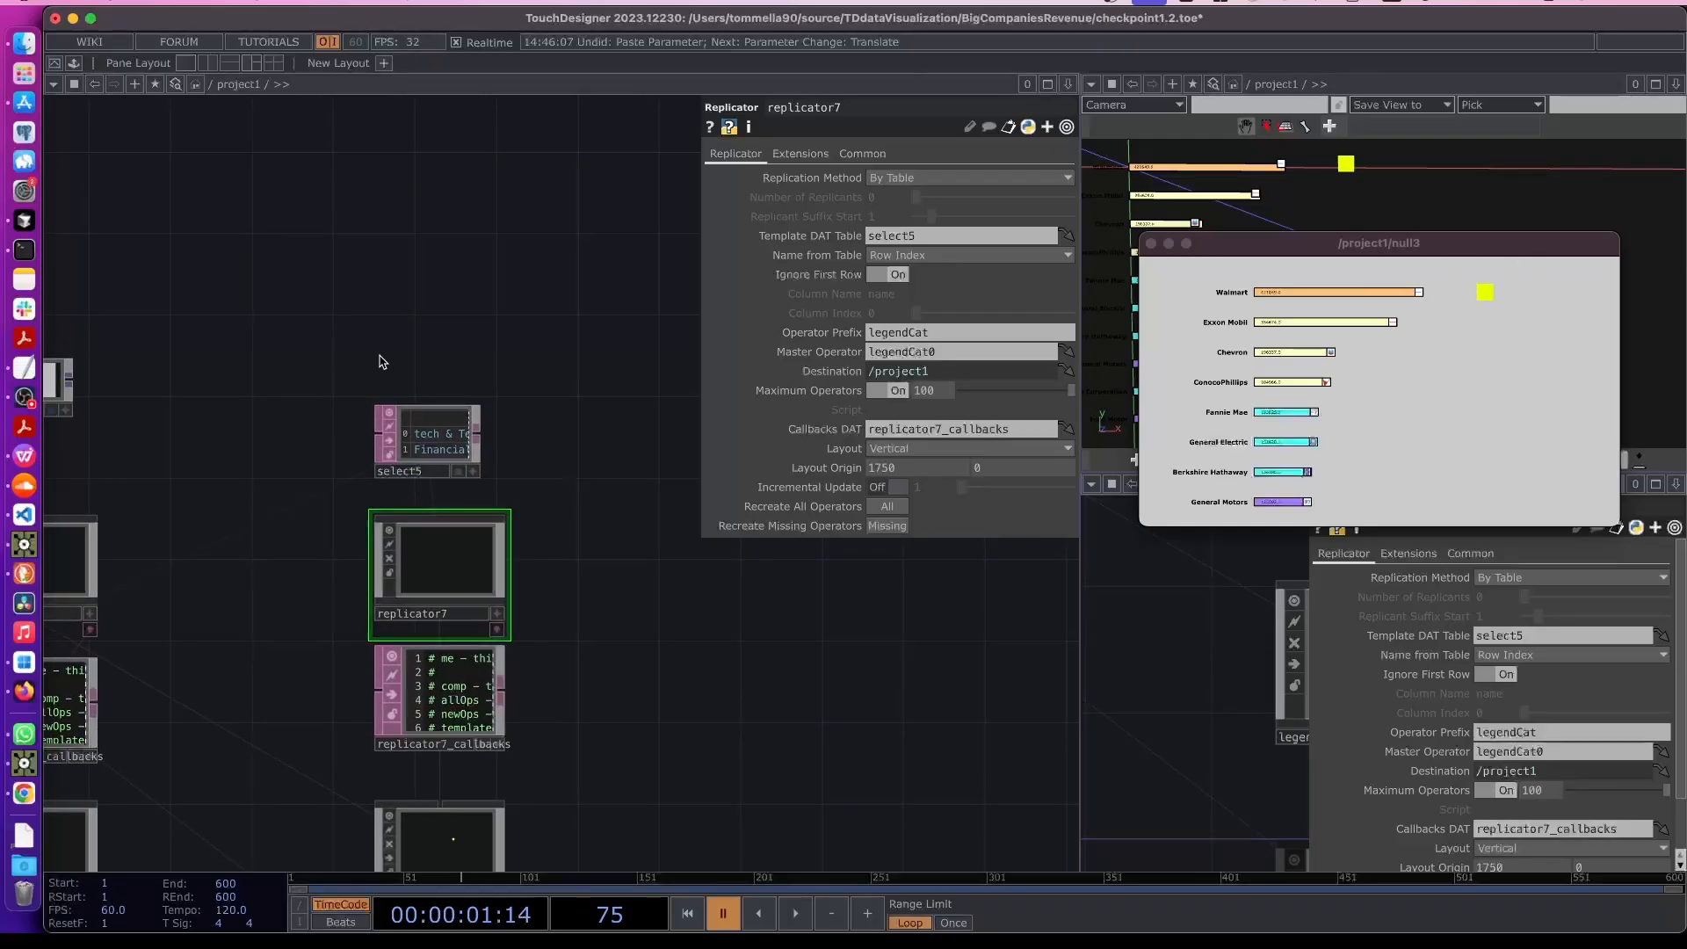
- Add a Pattern CHOP and place it above select5
{"action": "key", "text": "Tab"}
{"action": "left_click", "coordinate": [182, 131]}
{"action": "type", "text": "patte"}
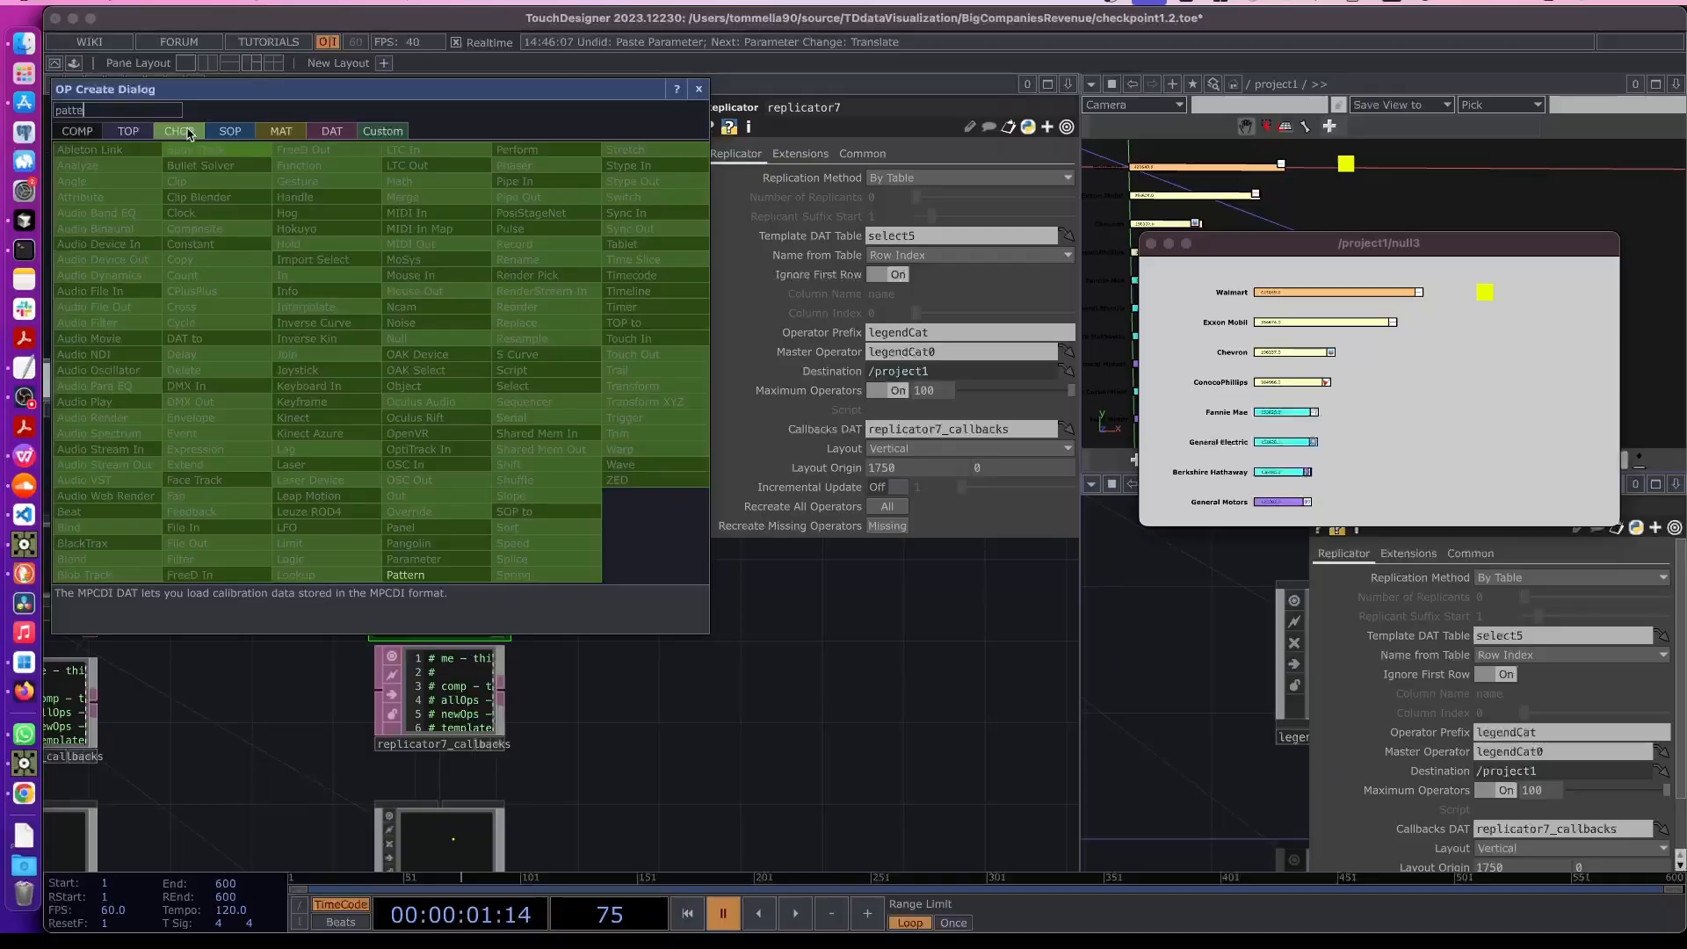
{"action": "type", "text": "rn"}
{"action": "key", "text": "Return"}
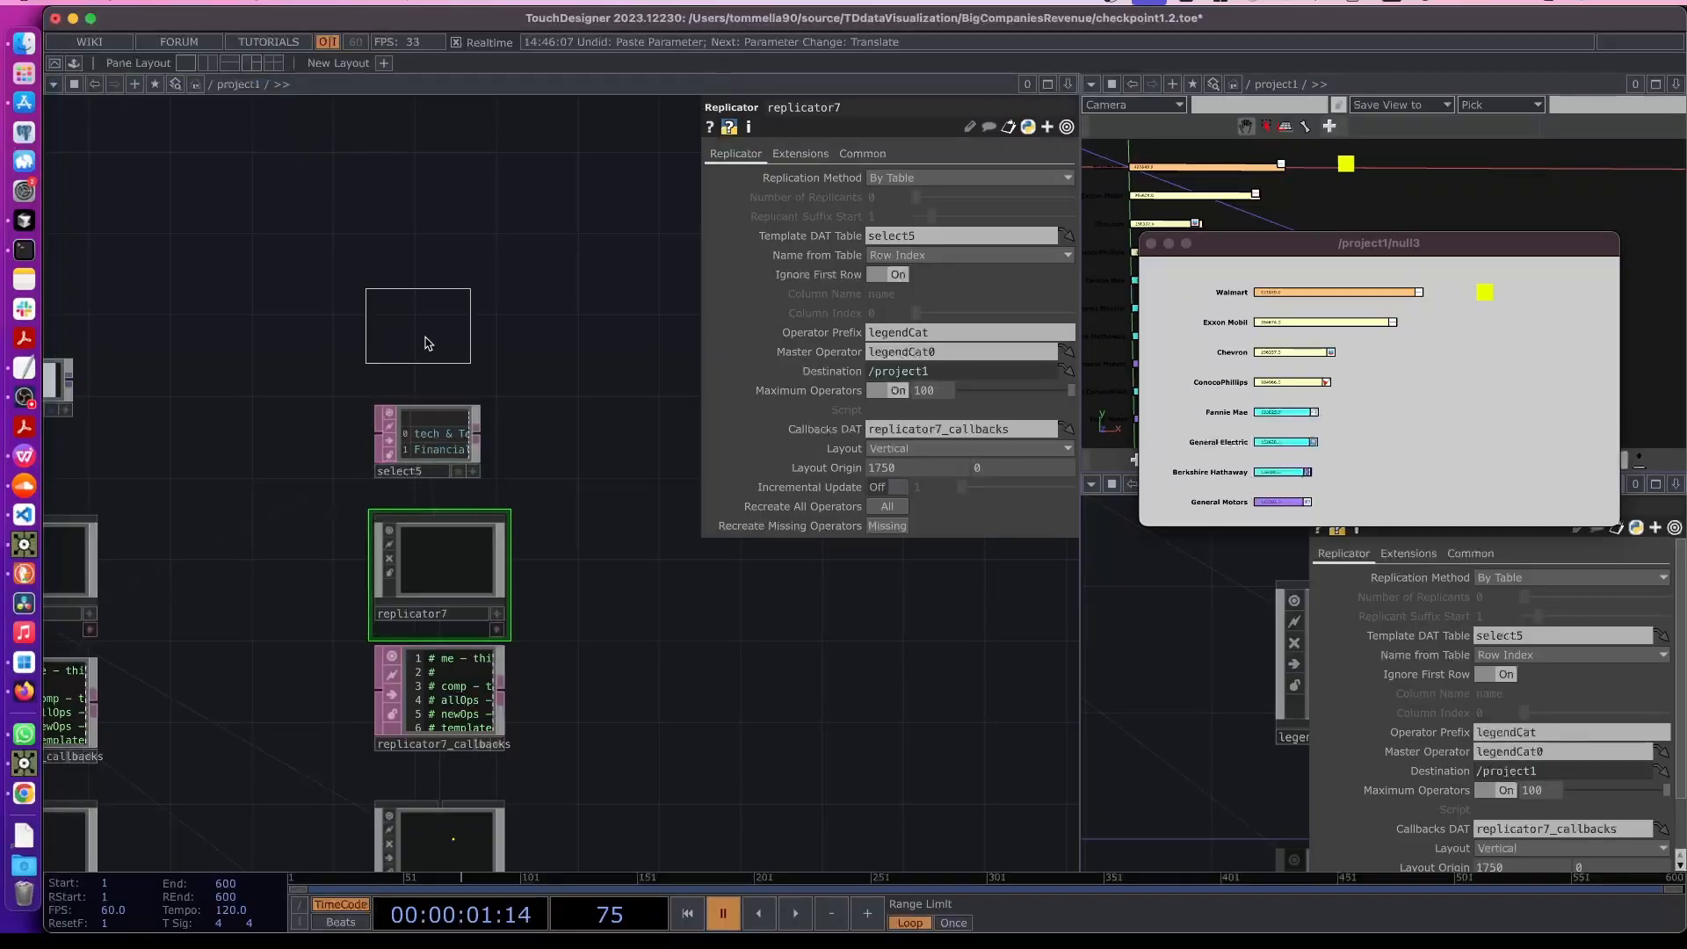
{"action": "left_click", "coordinate": [448, 546]}
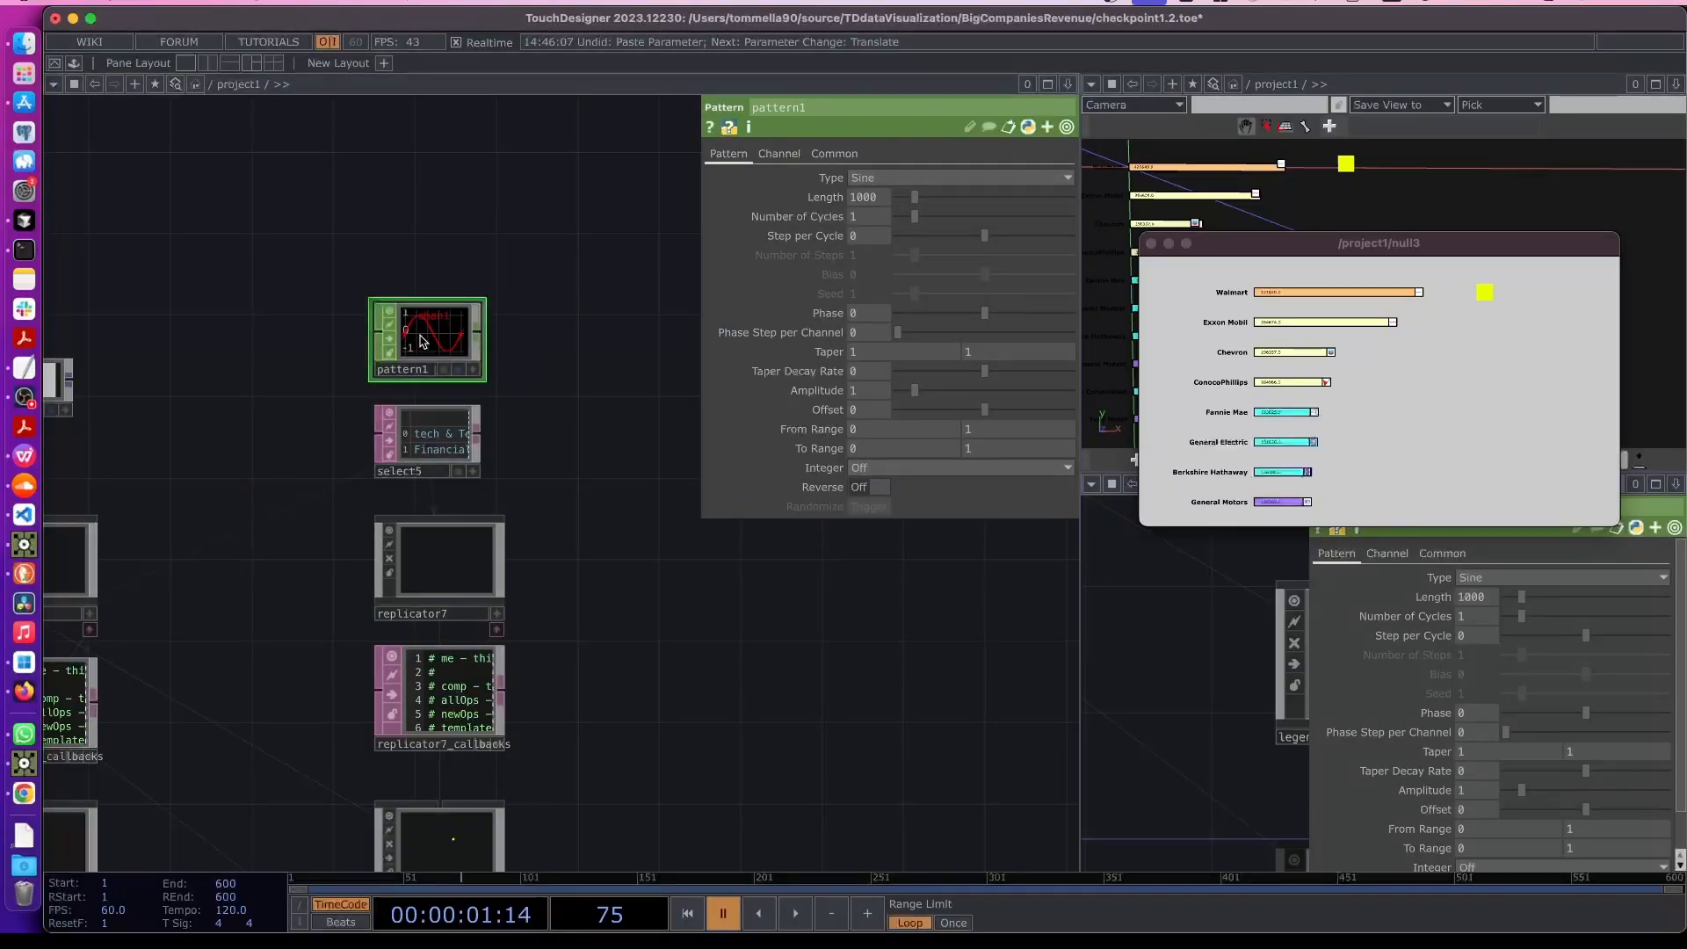
- Set pattern1's Type to Ramp
{"action": "scroll", "coordinate": [422, 341], "scroll_direction": "up", "scroll_amount": 3}
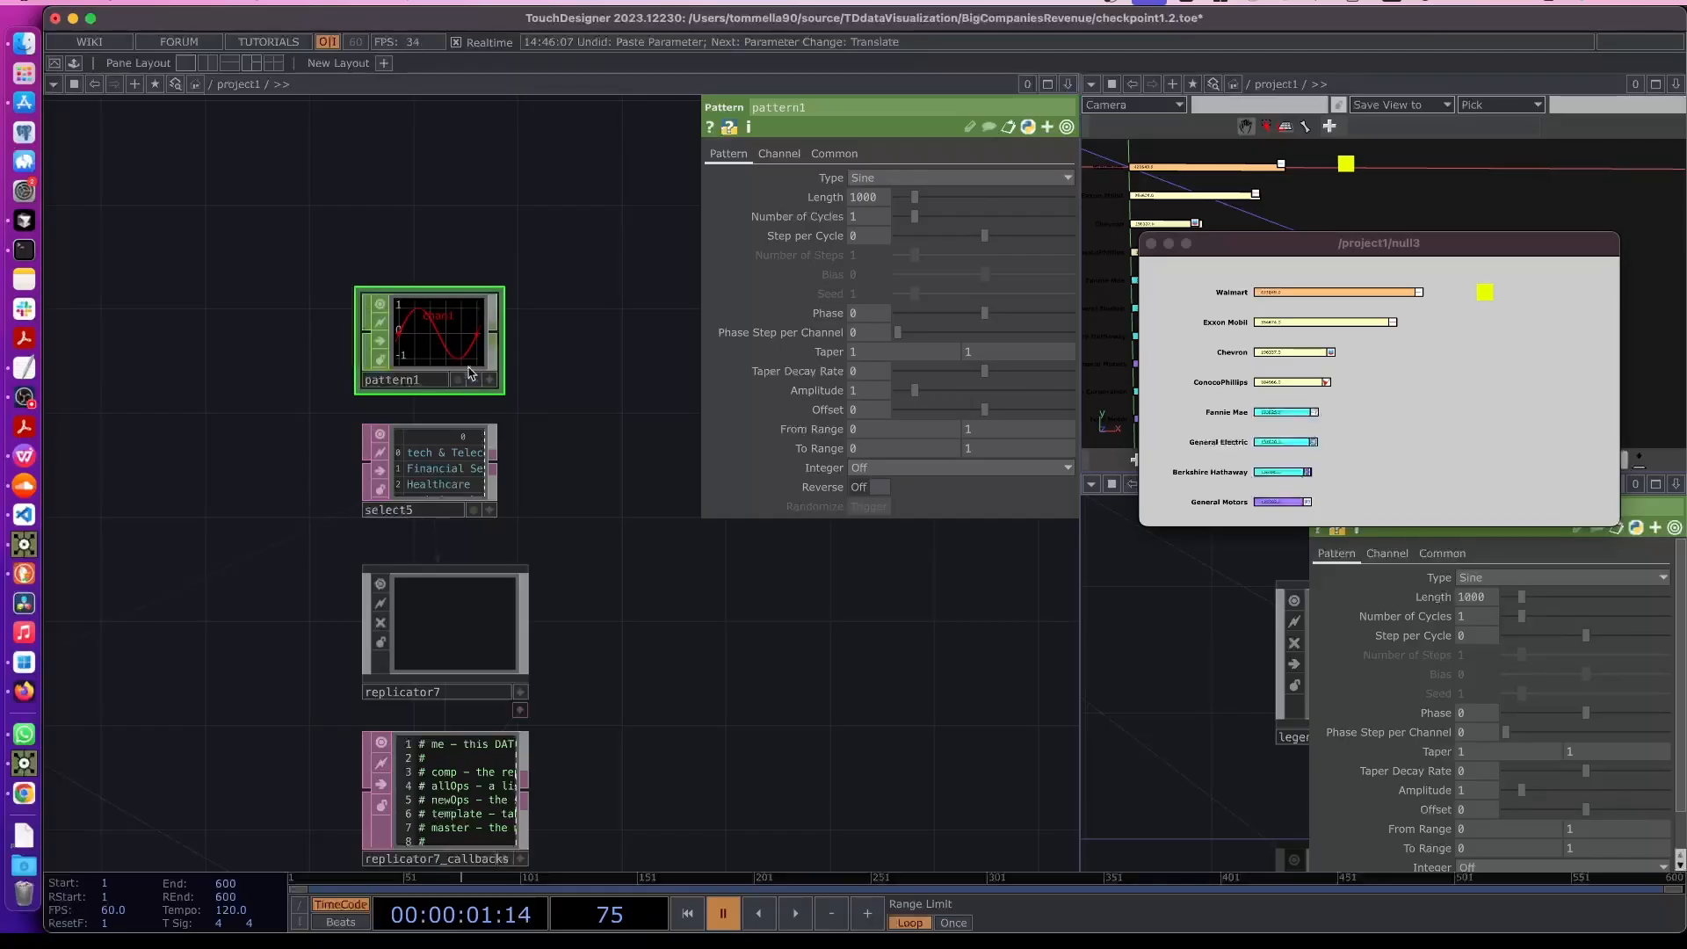
{"action": "left_click", "coordinate": [918, 176]}
{"action": "left_click", "coordinate": [885, 266]}
{"action": "scroll", "coordinate": [866, 387], "scroll_direction": "up", "scroll_amount": 2}
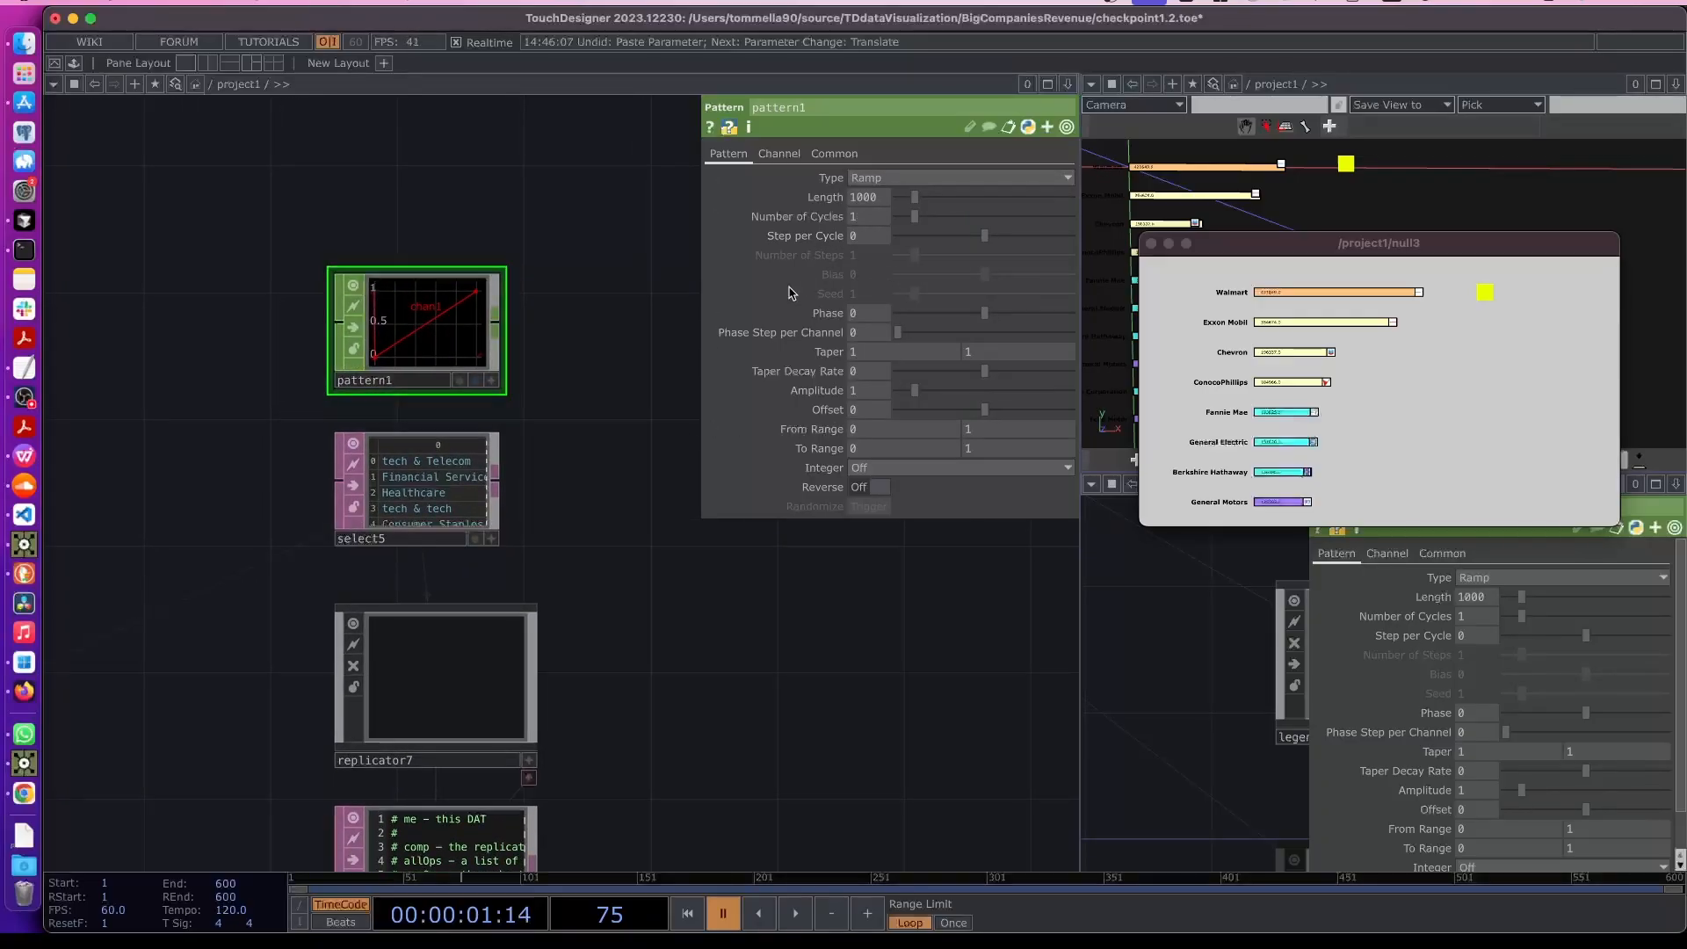
{"action": "scroll", "coordinate": [421, 501], "scroll_direction": "up", "scroll_amount": 2}
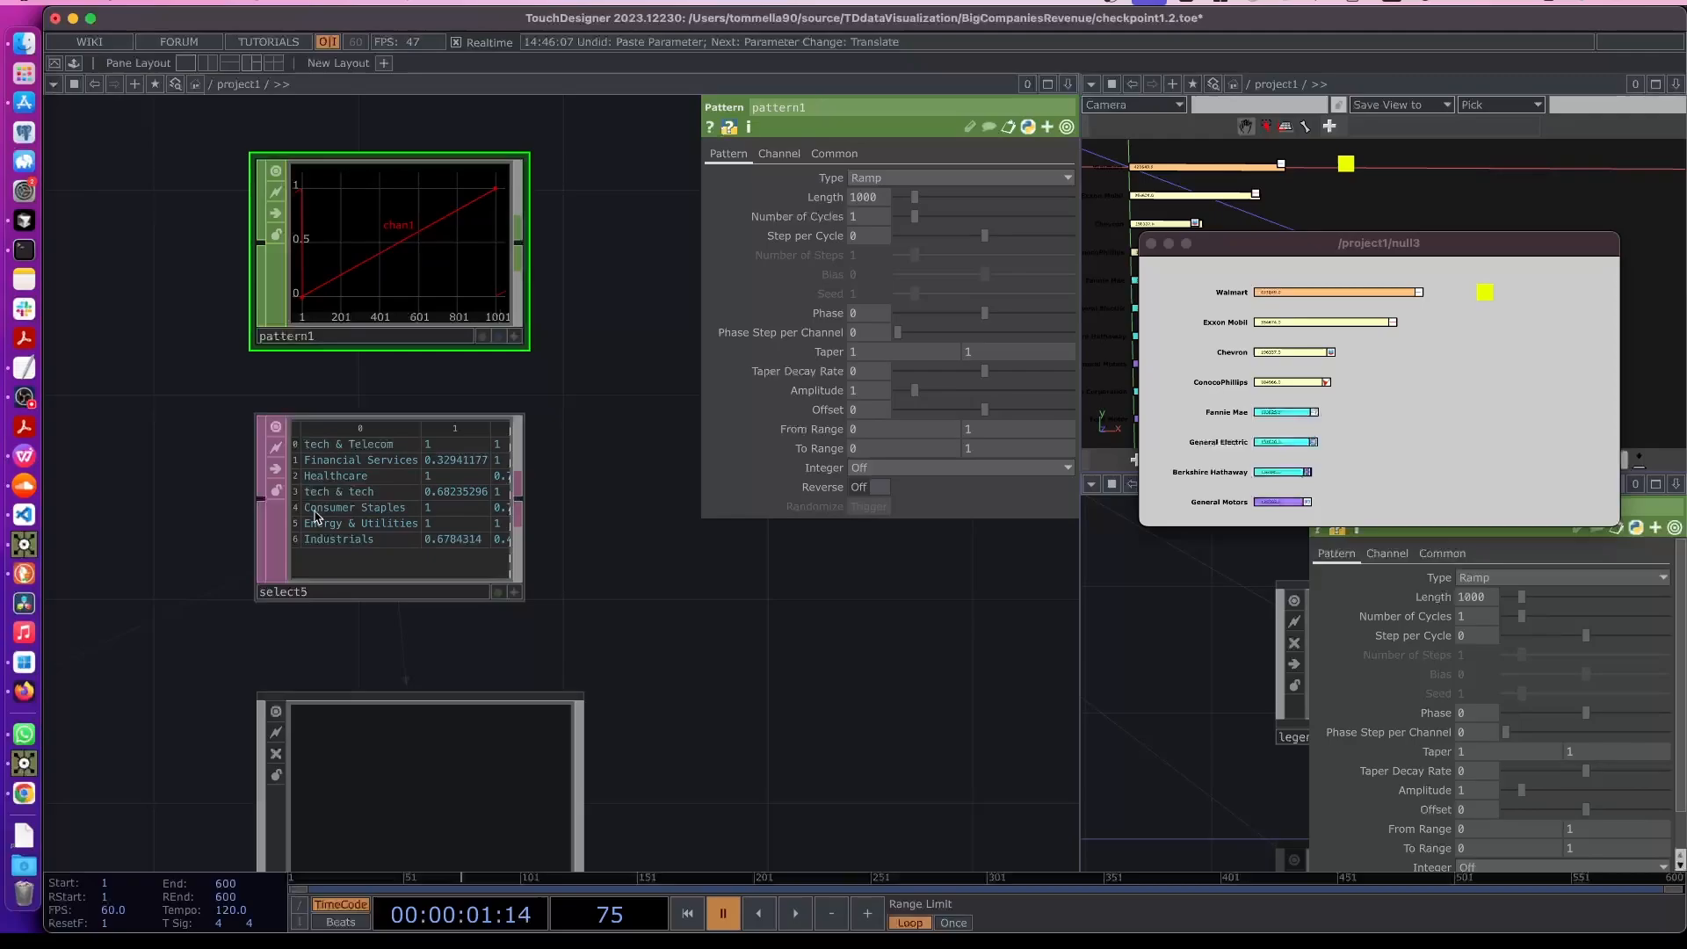
- Set pattern1's Length to the expression op('select5').numRows
{"action": "left_click_drag", "start_coordinate": [354, 538], "coordinate": [833, 201]}
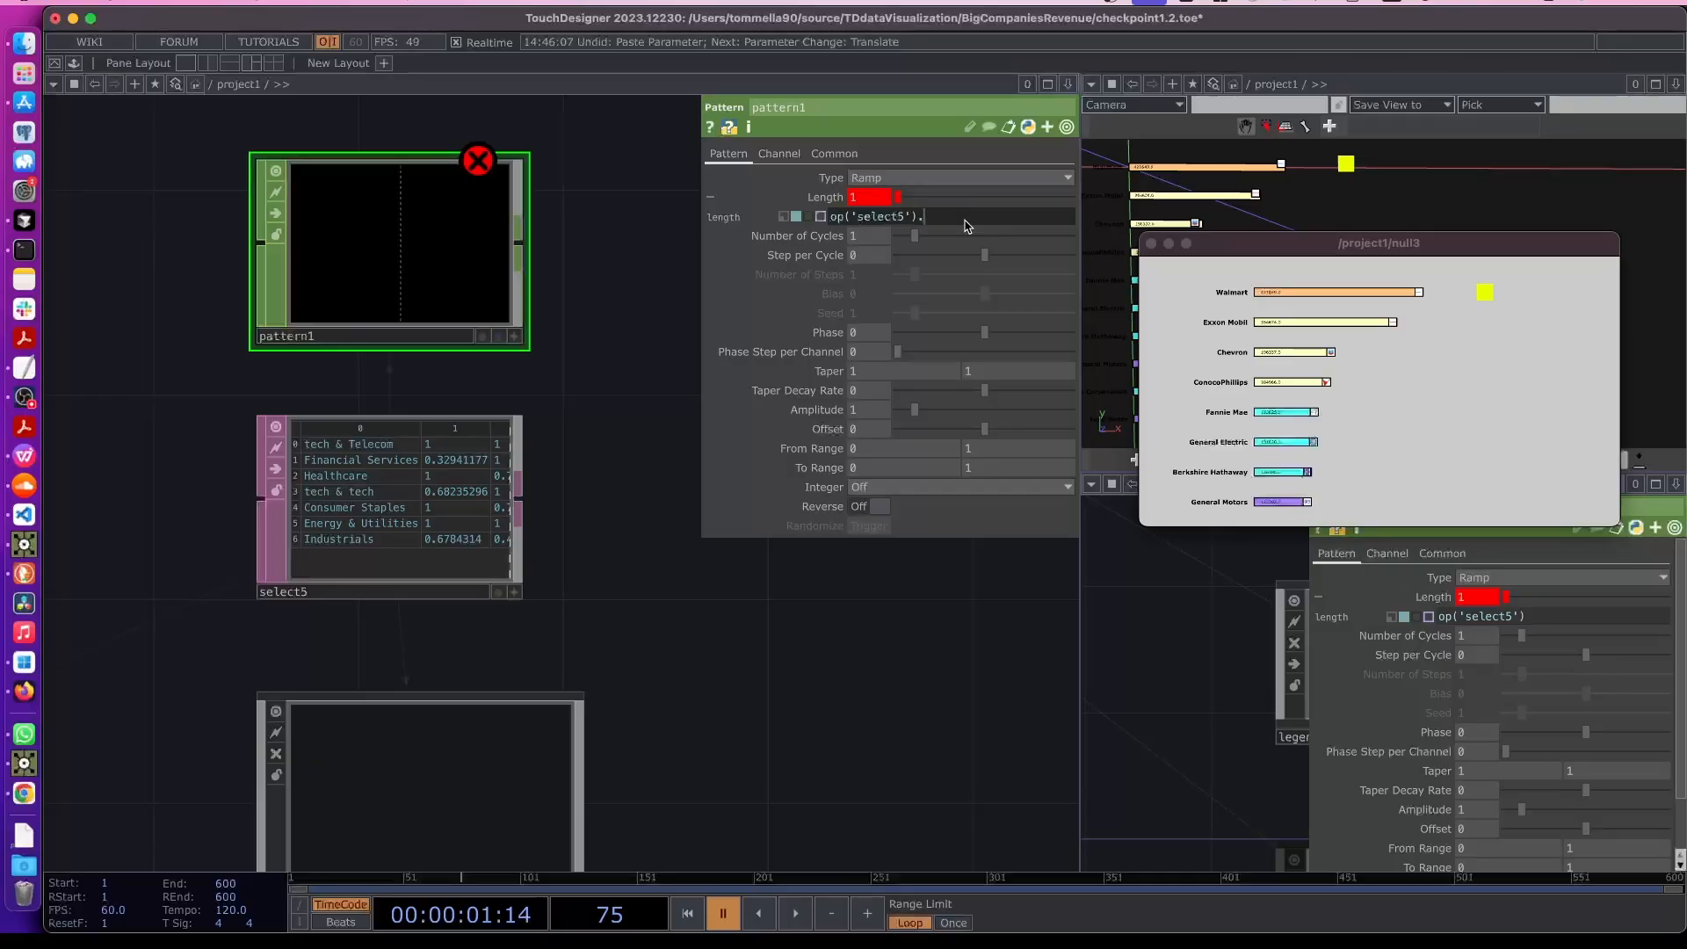
{"action": "type", "text": ".numRows"}
{"action": "key", "text": "Return"}
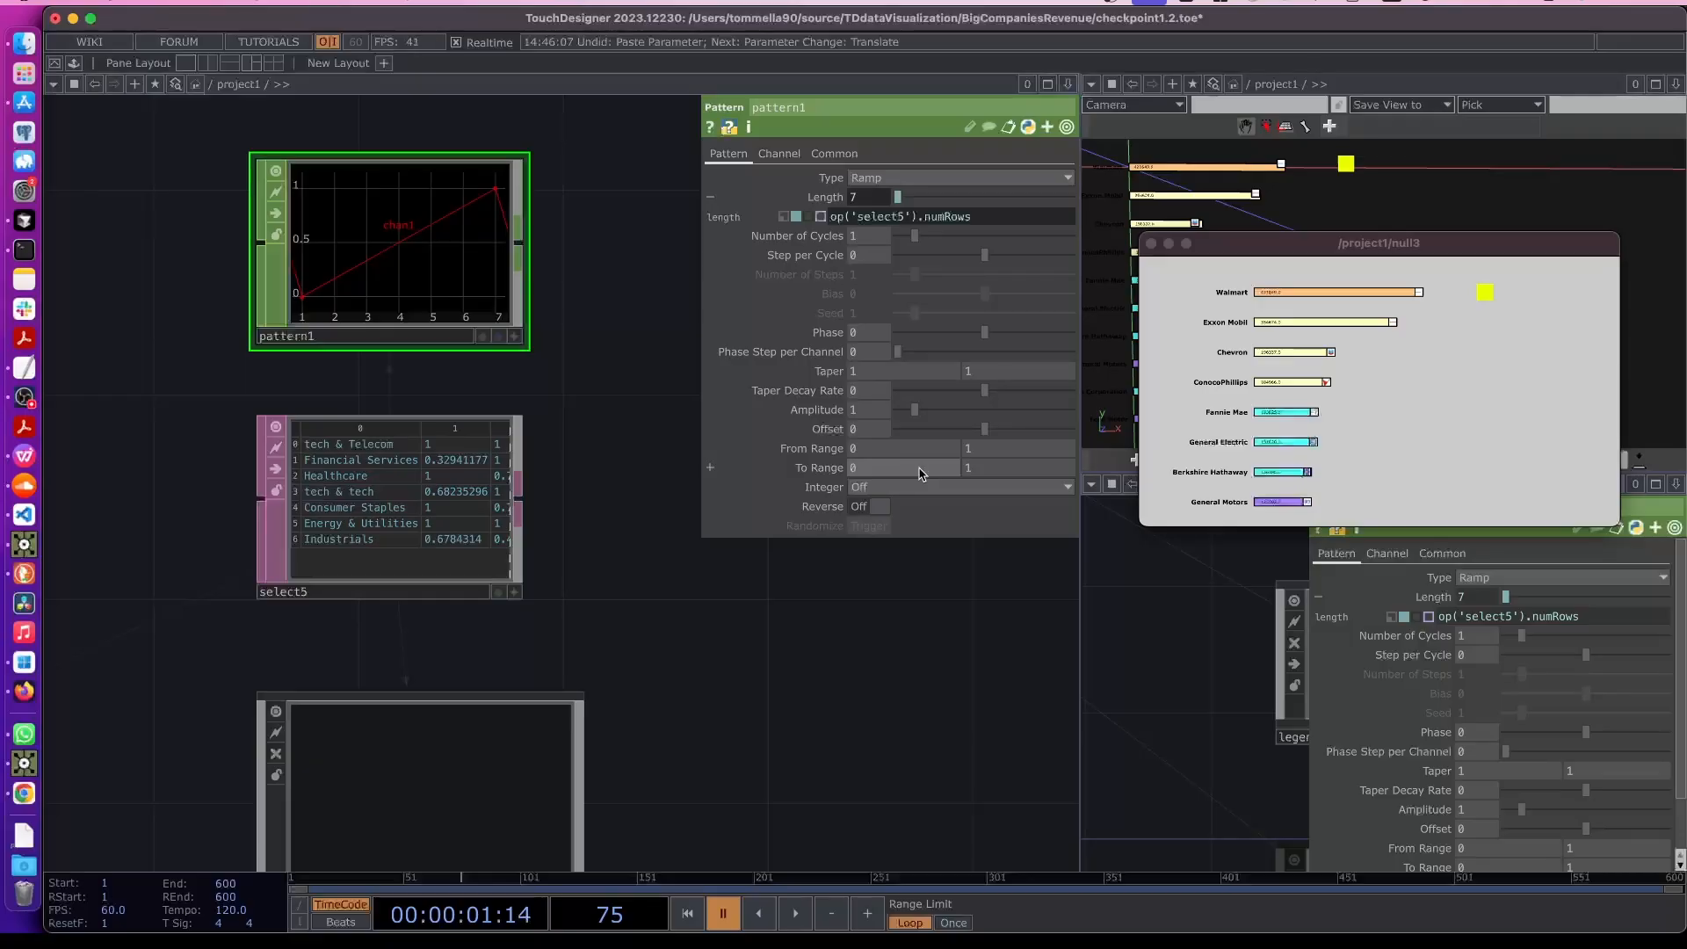
- Set pattern1's To Range to 1 and 0
{"action": "left_click_drag", "start_coordinate": [849, 477], "coordinate": [911, 481]}
{"action": "type", "text": "0"}
{"action": "left_click", "coordinate": [812, 744]}
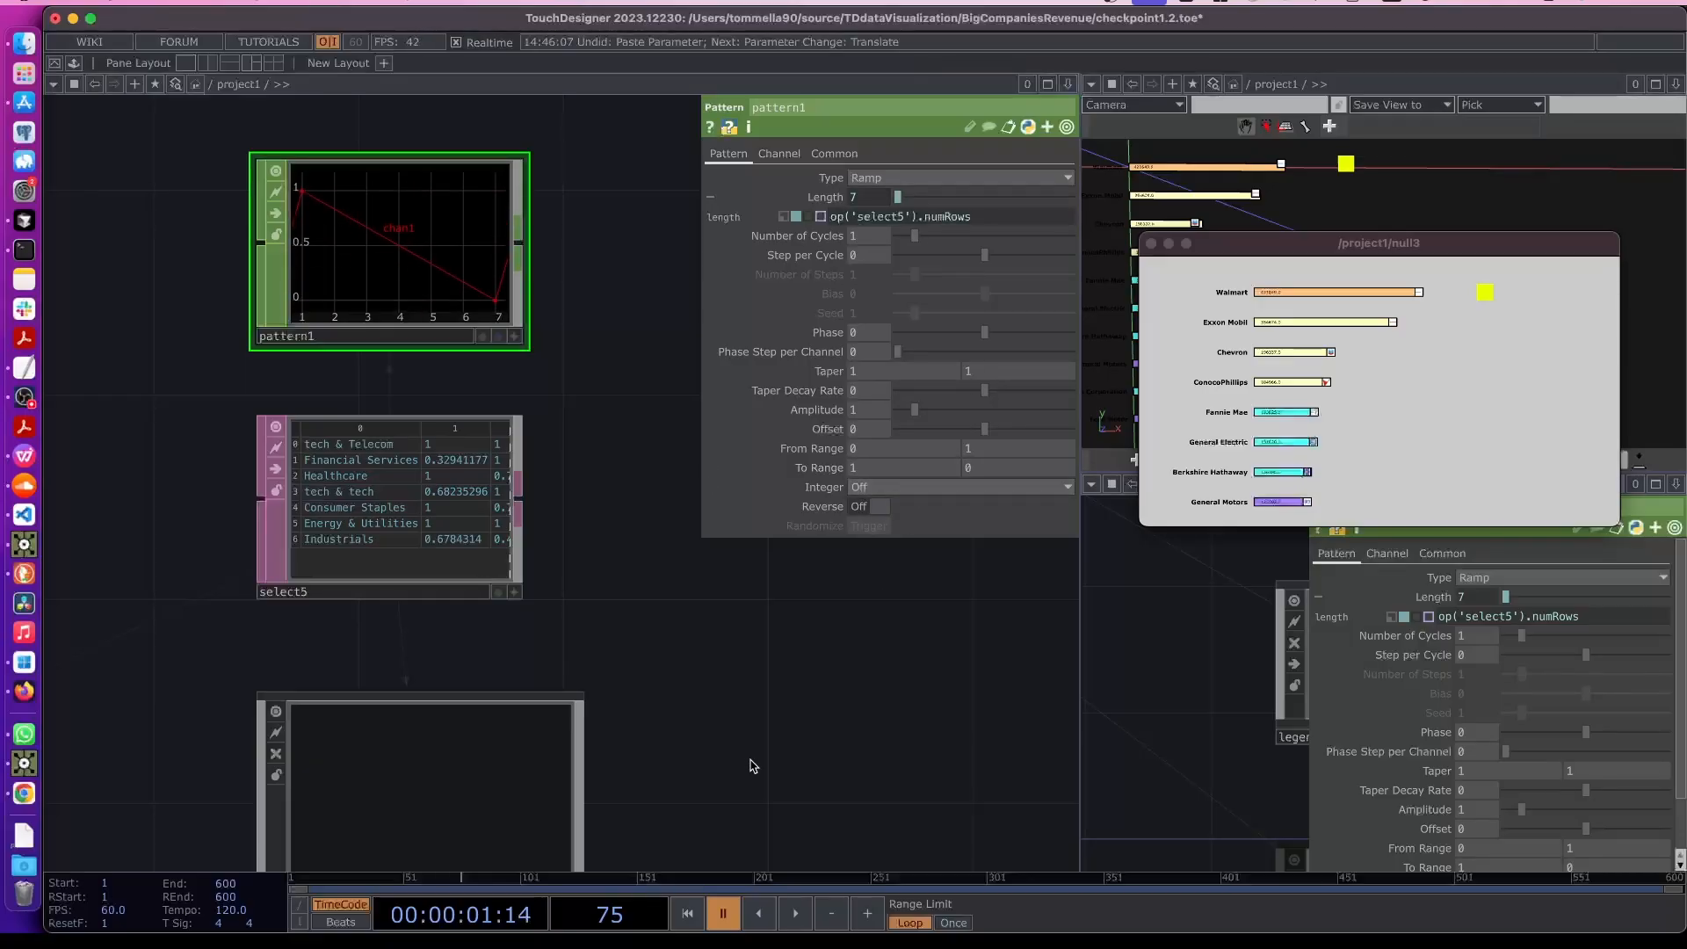
- Rename pattern1's channel to yPos
{"action": "left_click", "coordinate": [777, 154]}
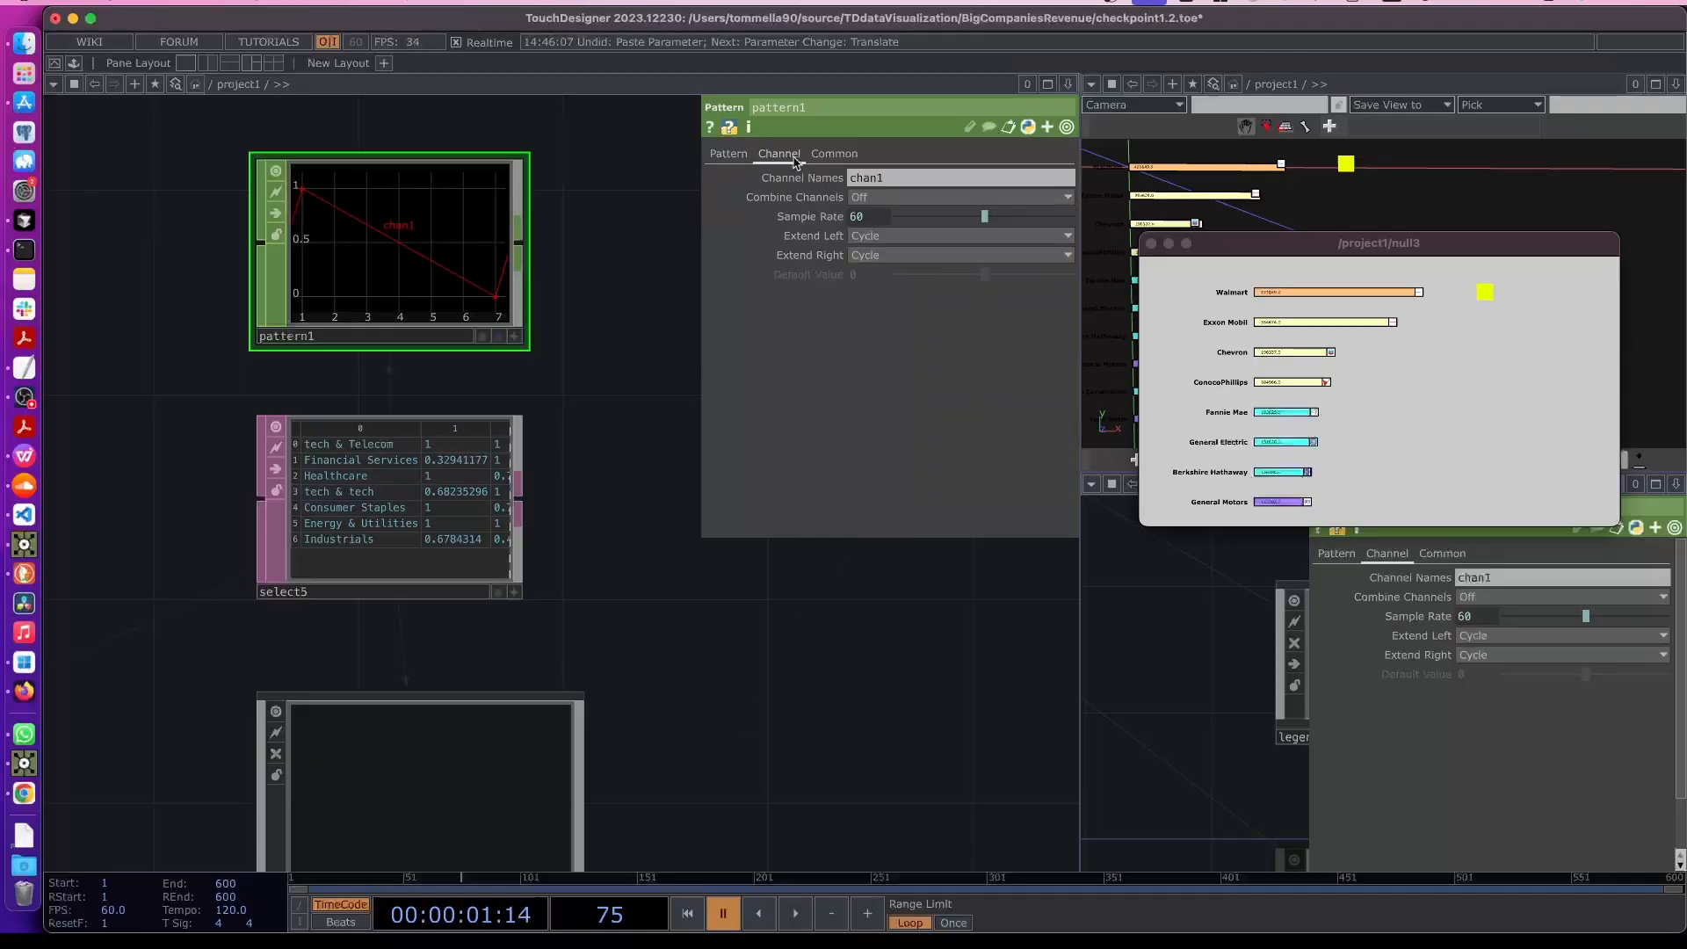
{"action": "left_click_drag", "start_coordinate": [892, 181], "coordinate": [822, 178]}
{"action": "type", "text": "yPos"}
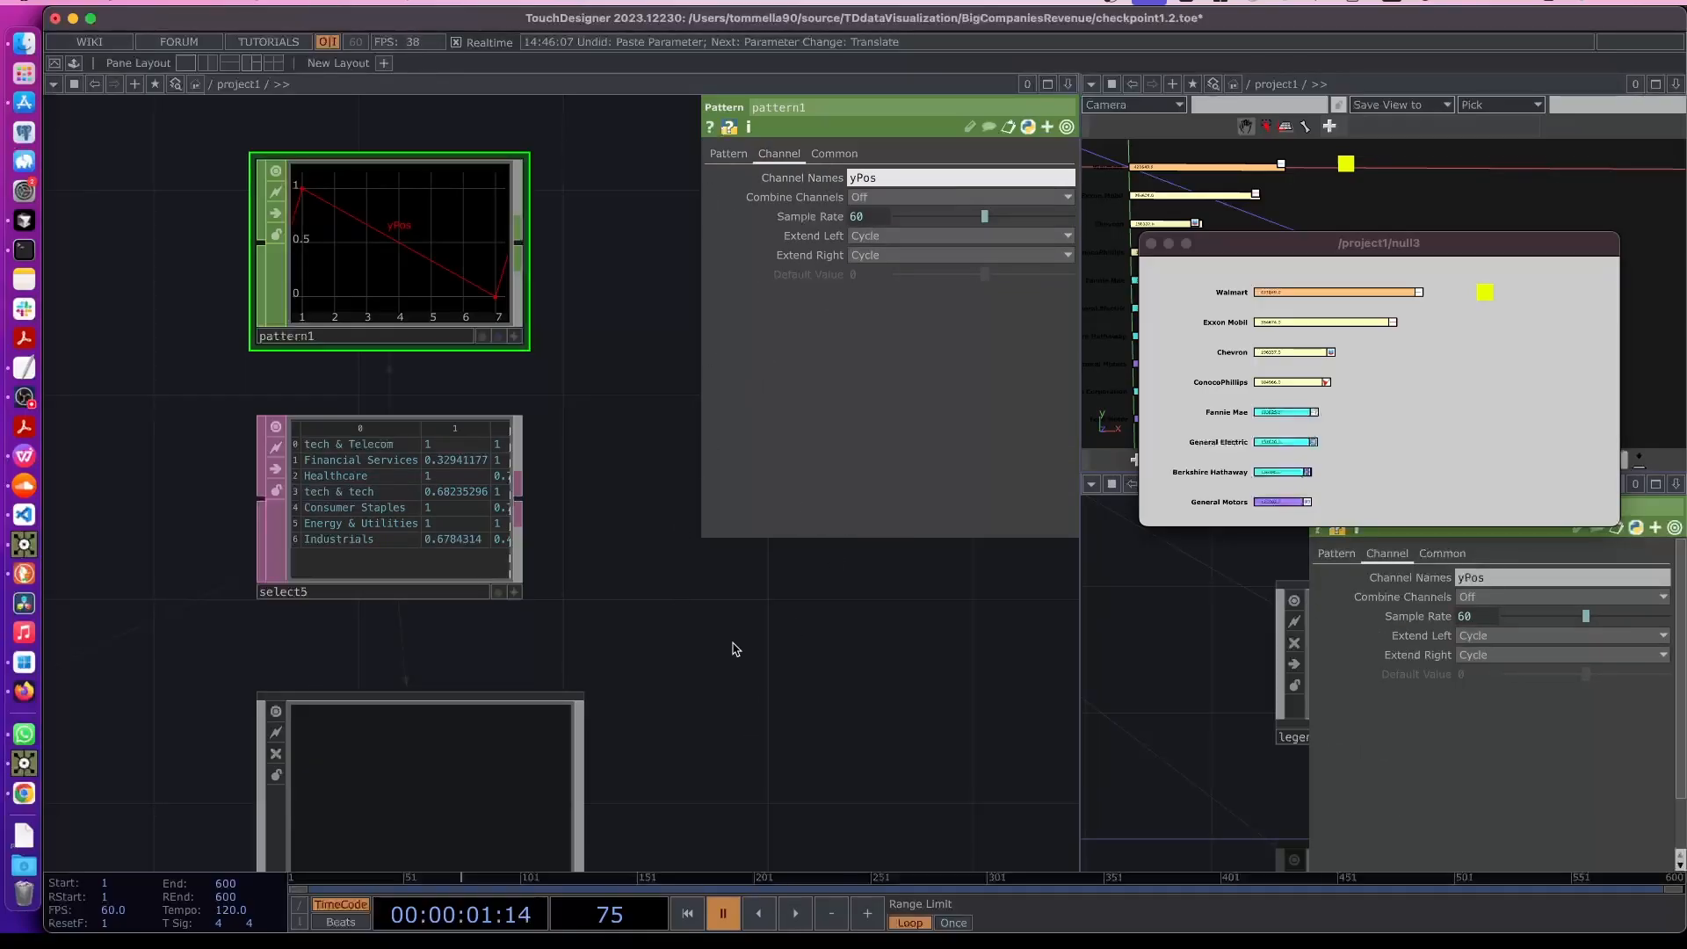
- Add a custom Float parameter labelled y Position to legendCat0 through the Component Editor
{"action": "left_click_drag", "start_coordinate": [734, 645], "coordinate": [670, 489]}
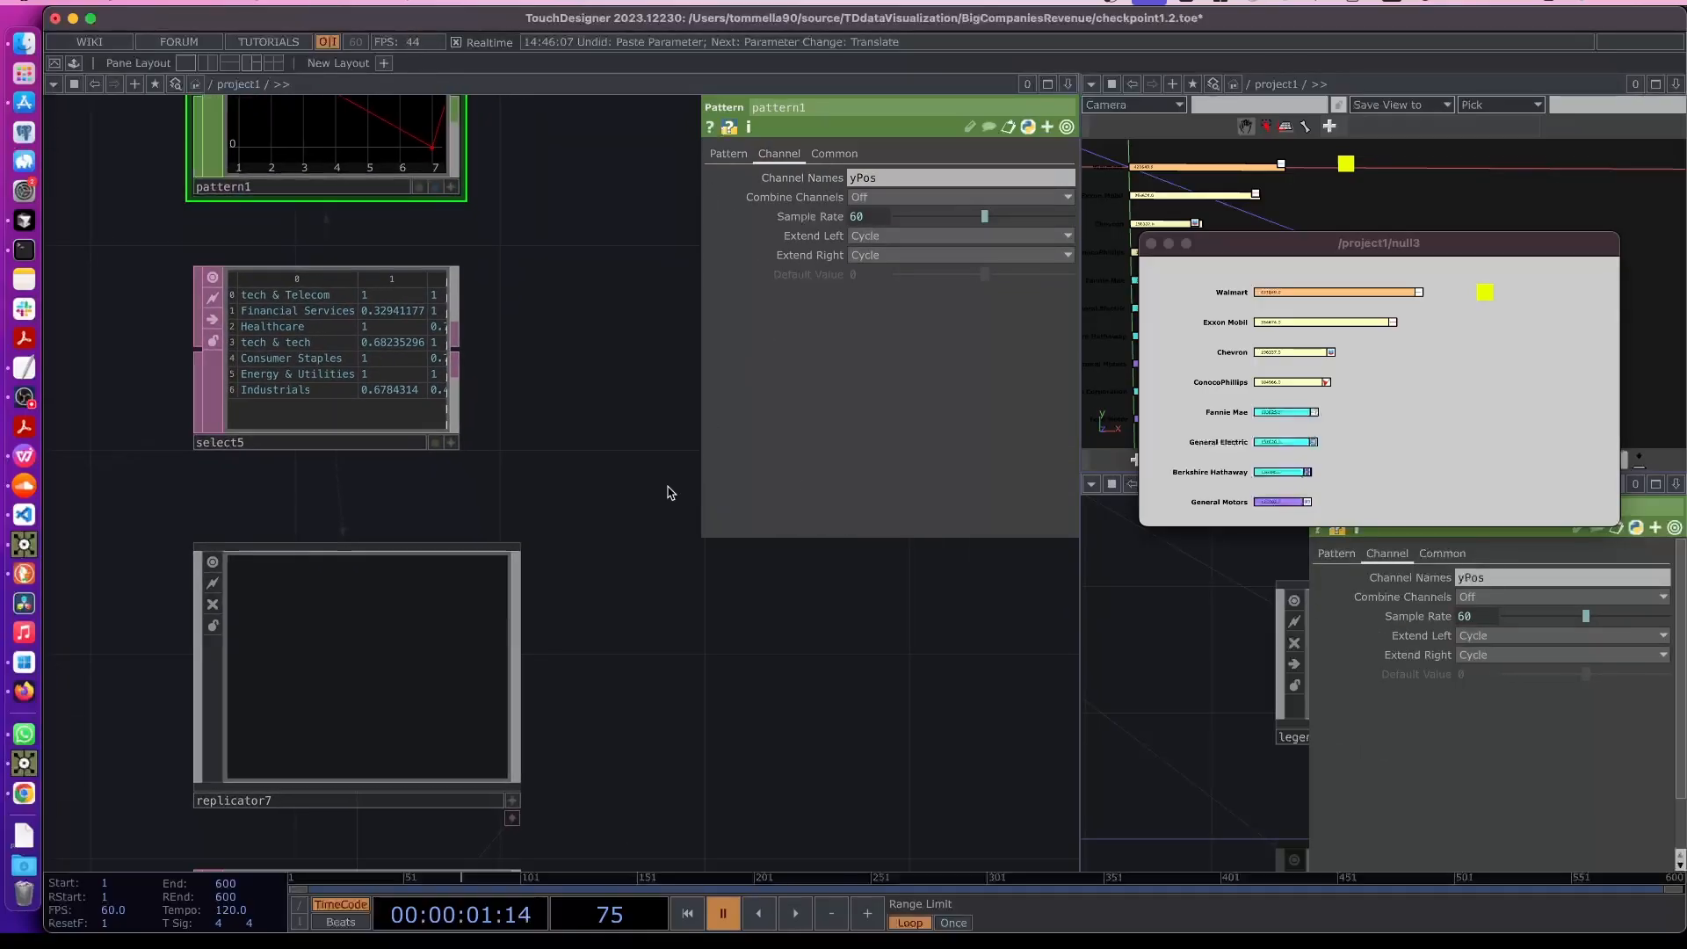
{"action": "scroll", "coordinate": [667, 485], "scroll_direction": "down", "scroll_amount": 4}
{"action": "left_click_drag", "start_coordinate": [659, 594], "coordinate": [636, 550]}
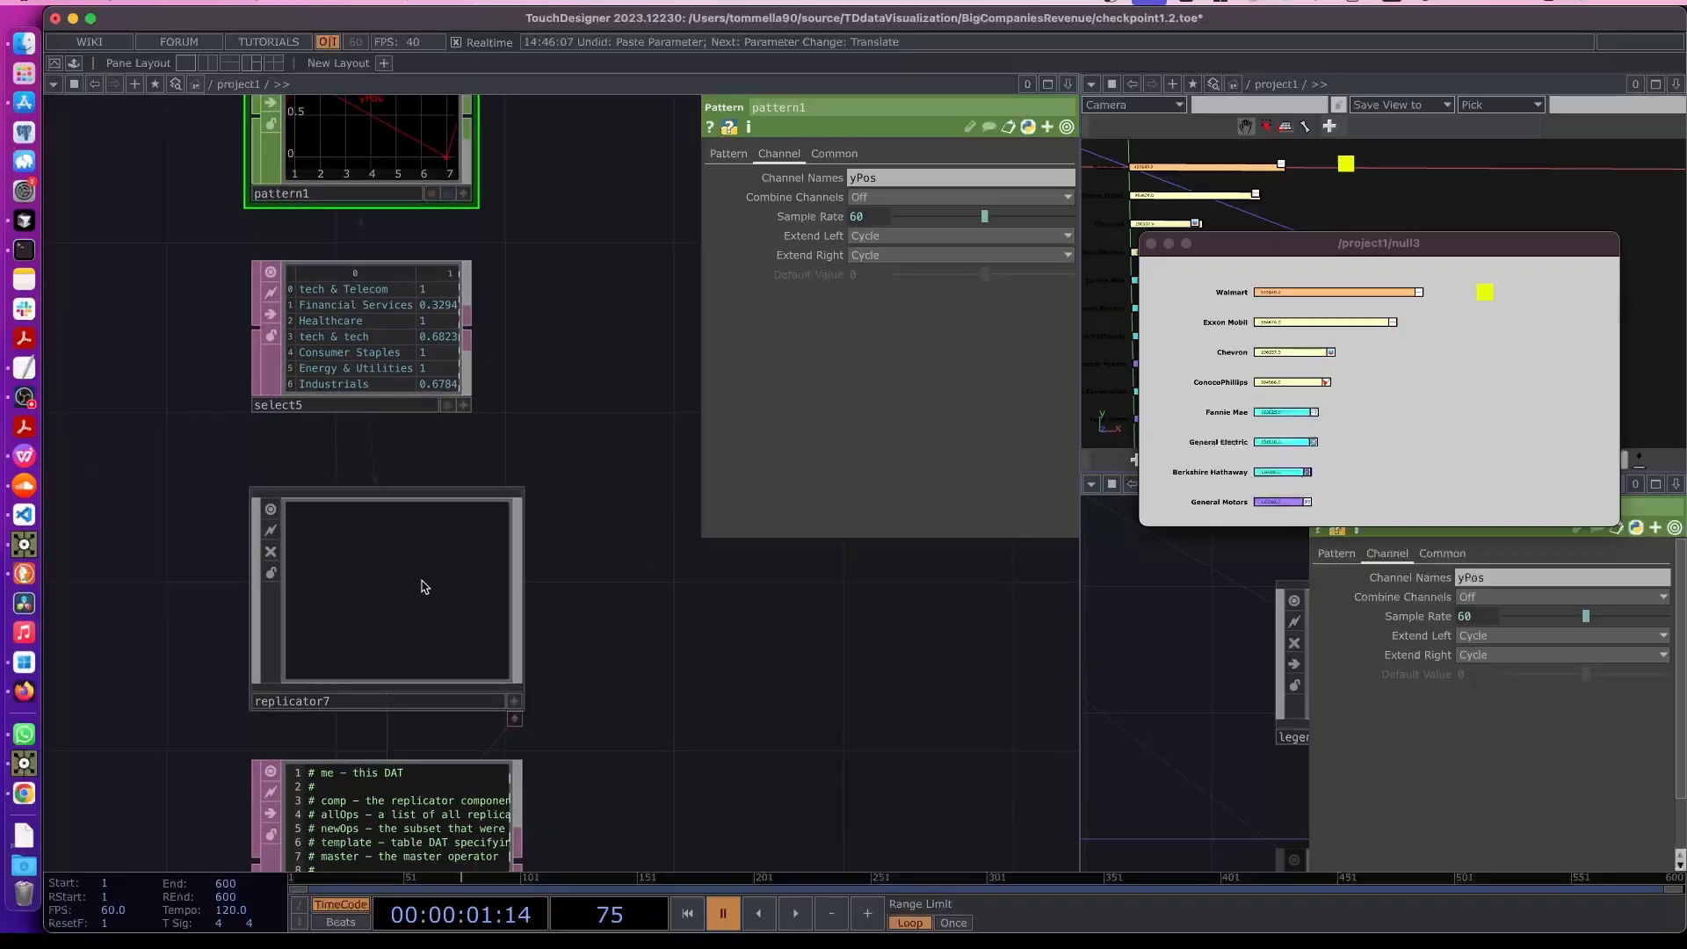
{"action": "scroll", "coordinate": [591, 664], "scroll_direction": "down", "scroll_amount": 4}
{"action": "left_click_drag", "start_coordinate": [602, 678], "coordinate": [565, 326]}
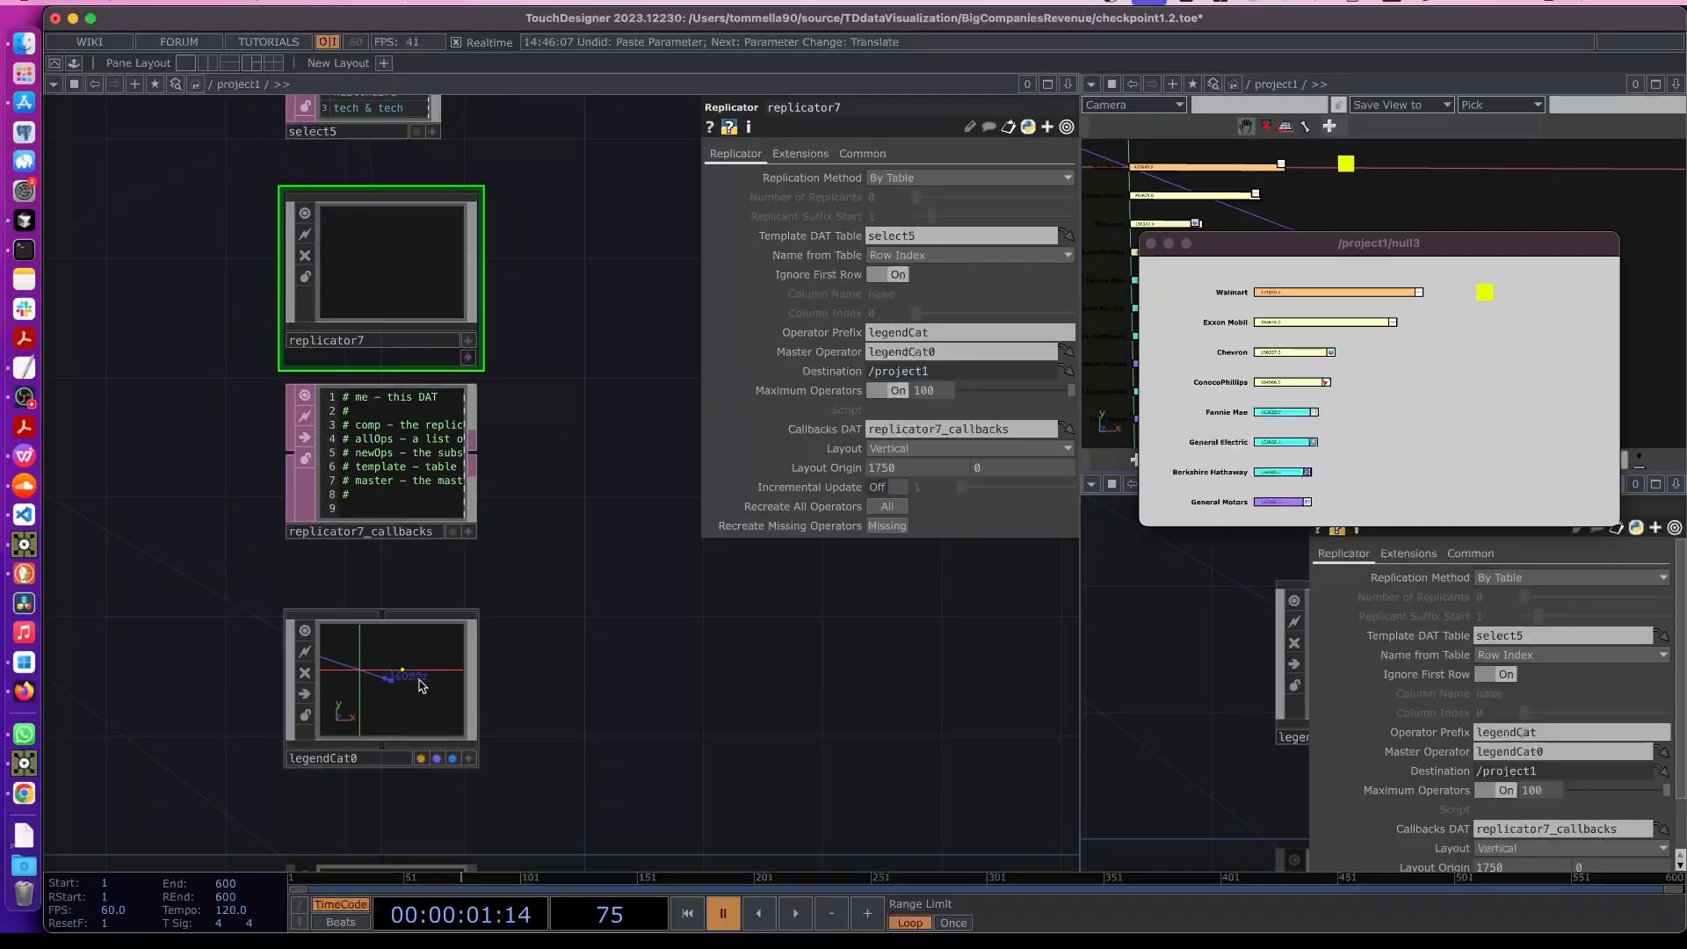
{"action": "left_click", "coordinate": [375, 687]}
{"action": "right_click", "coordinate": [374, 676]}
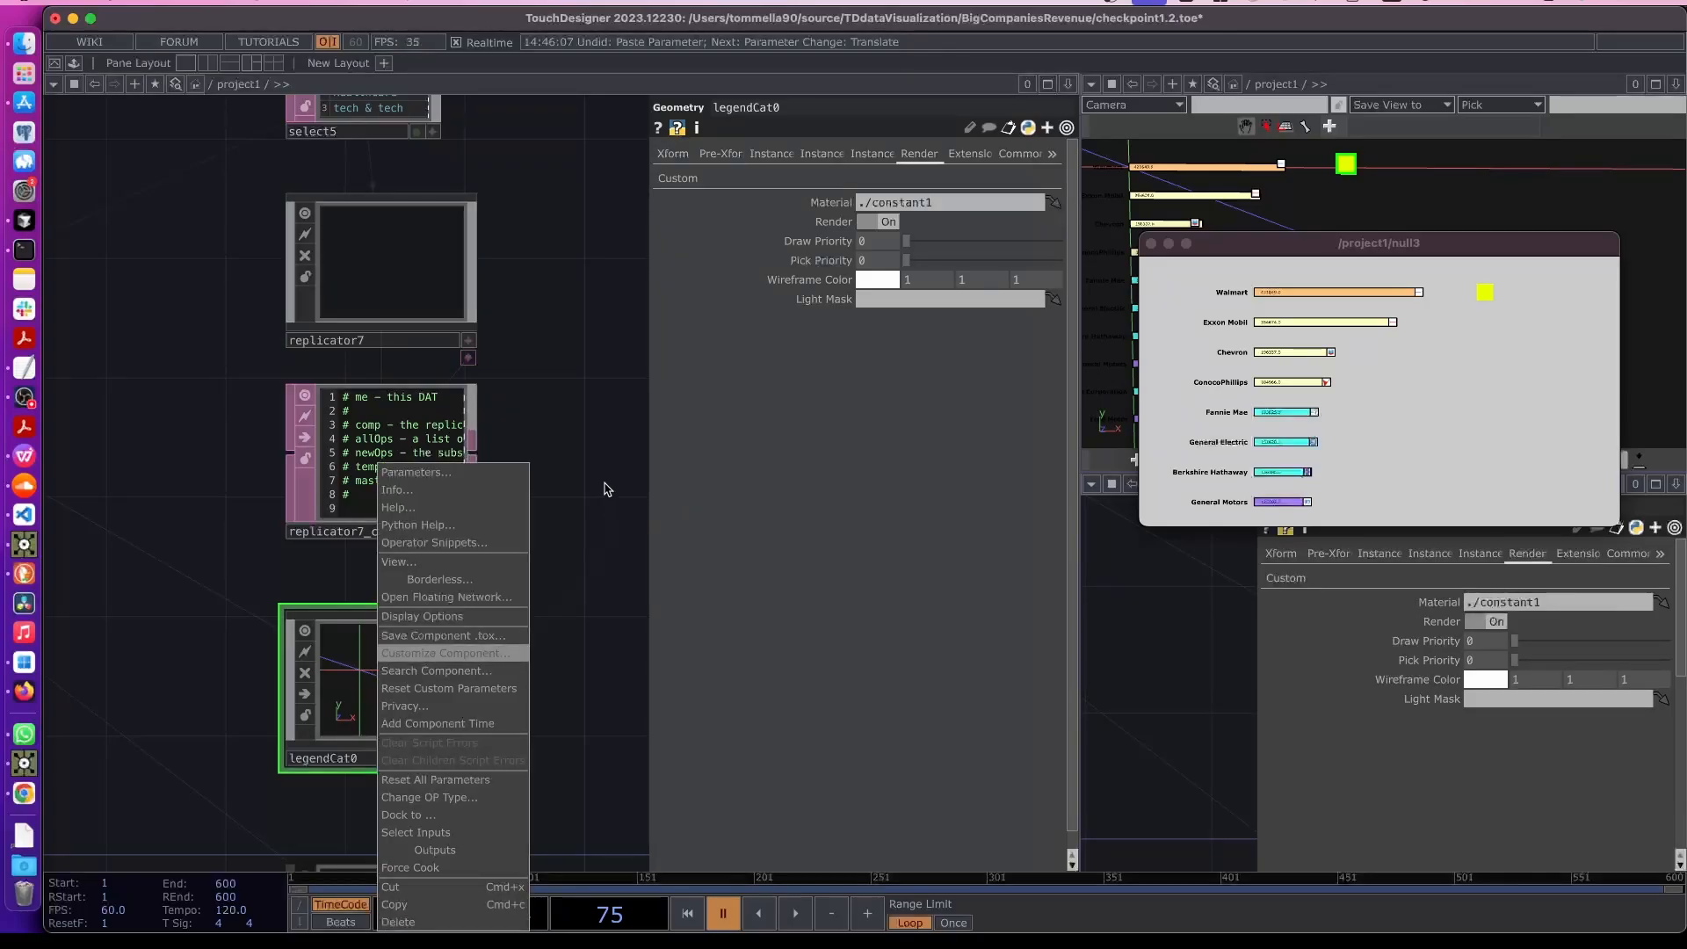
{"action": "left_click", "coordinate": [356, 391]}
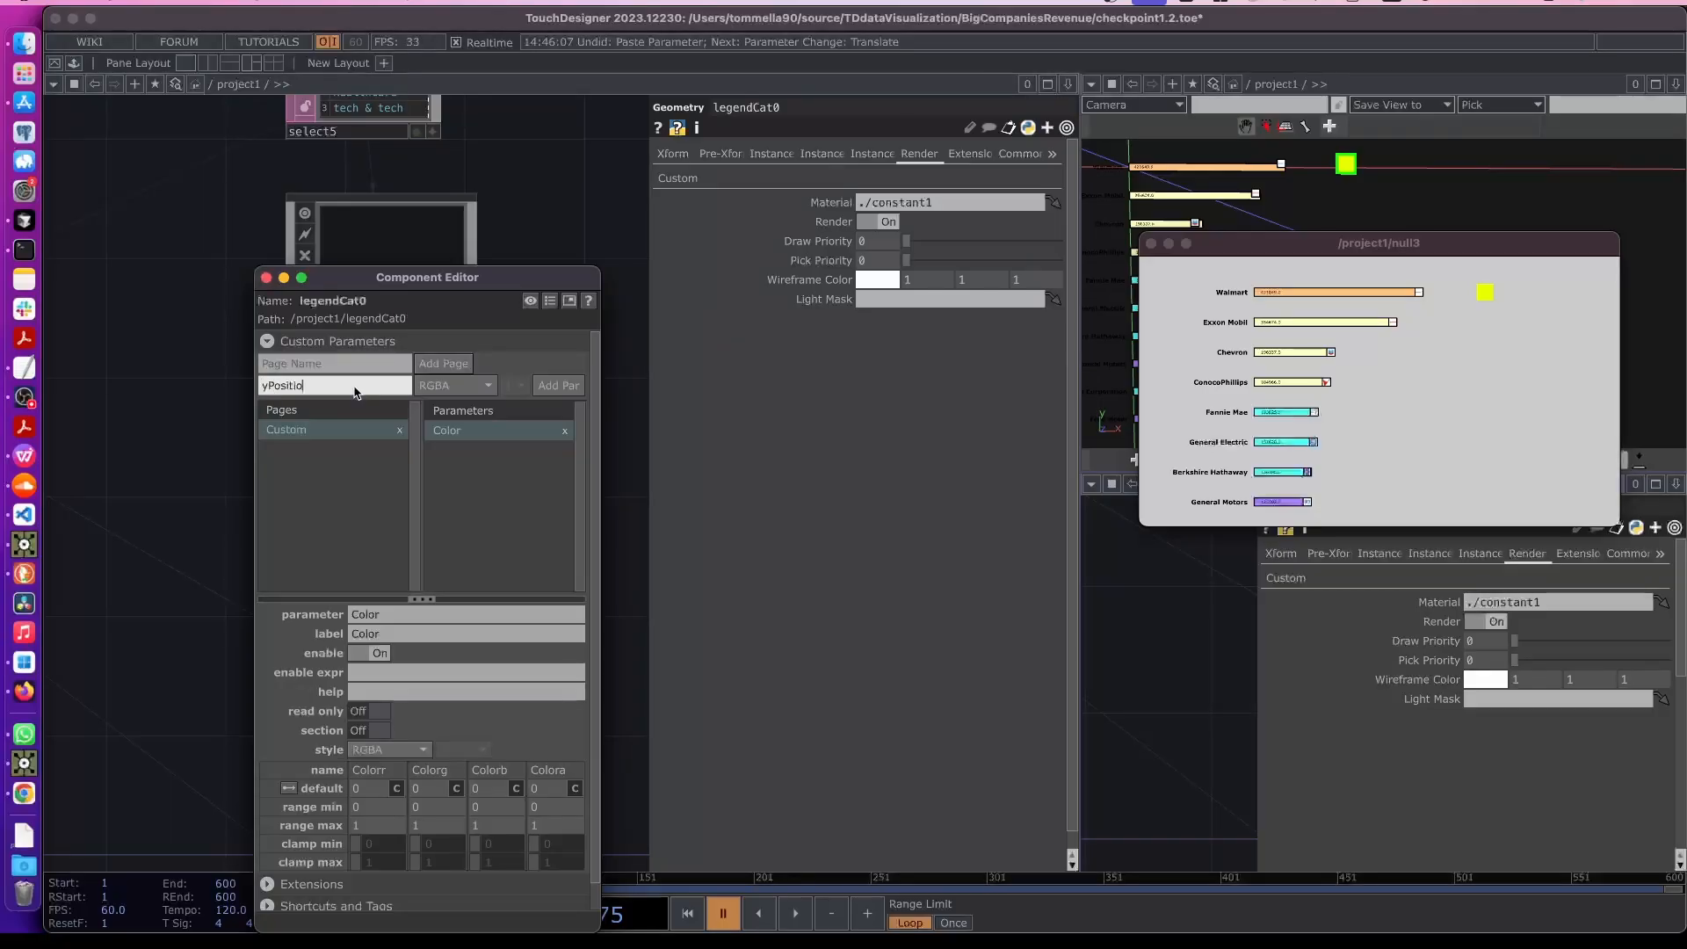
{"action": "key", "text": "Return"}
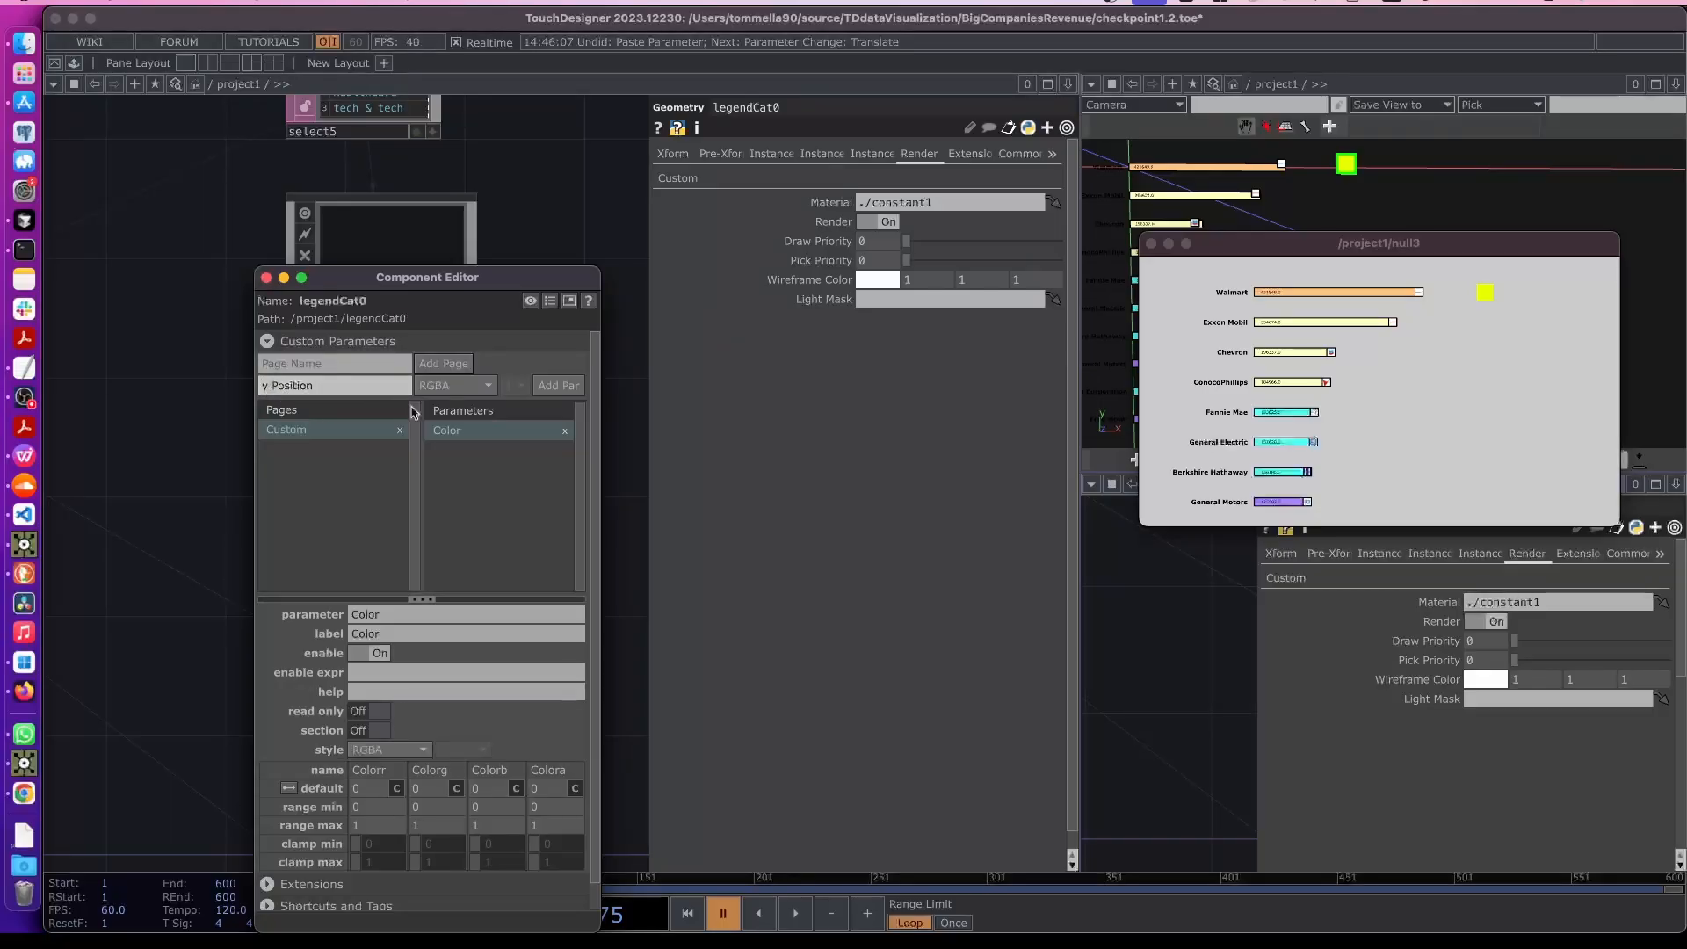
{"action": "left_click", "coordinate": [463, 389]}
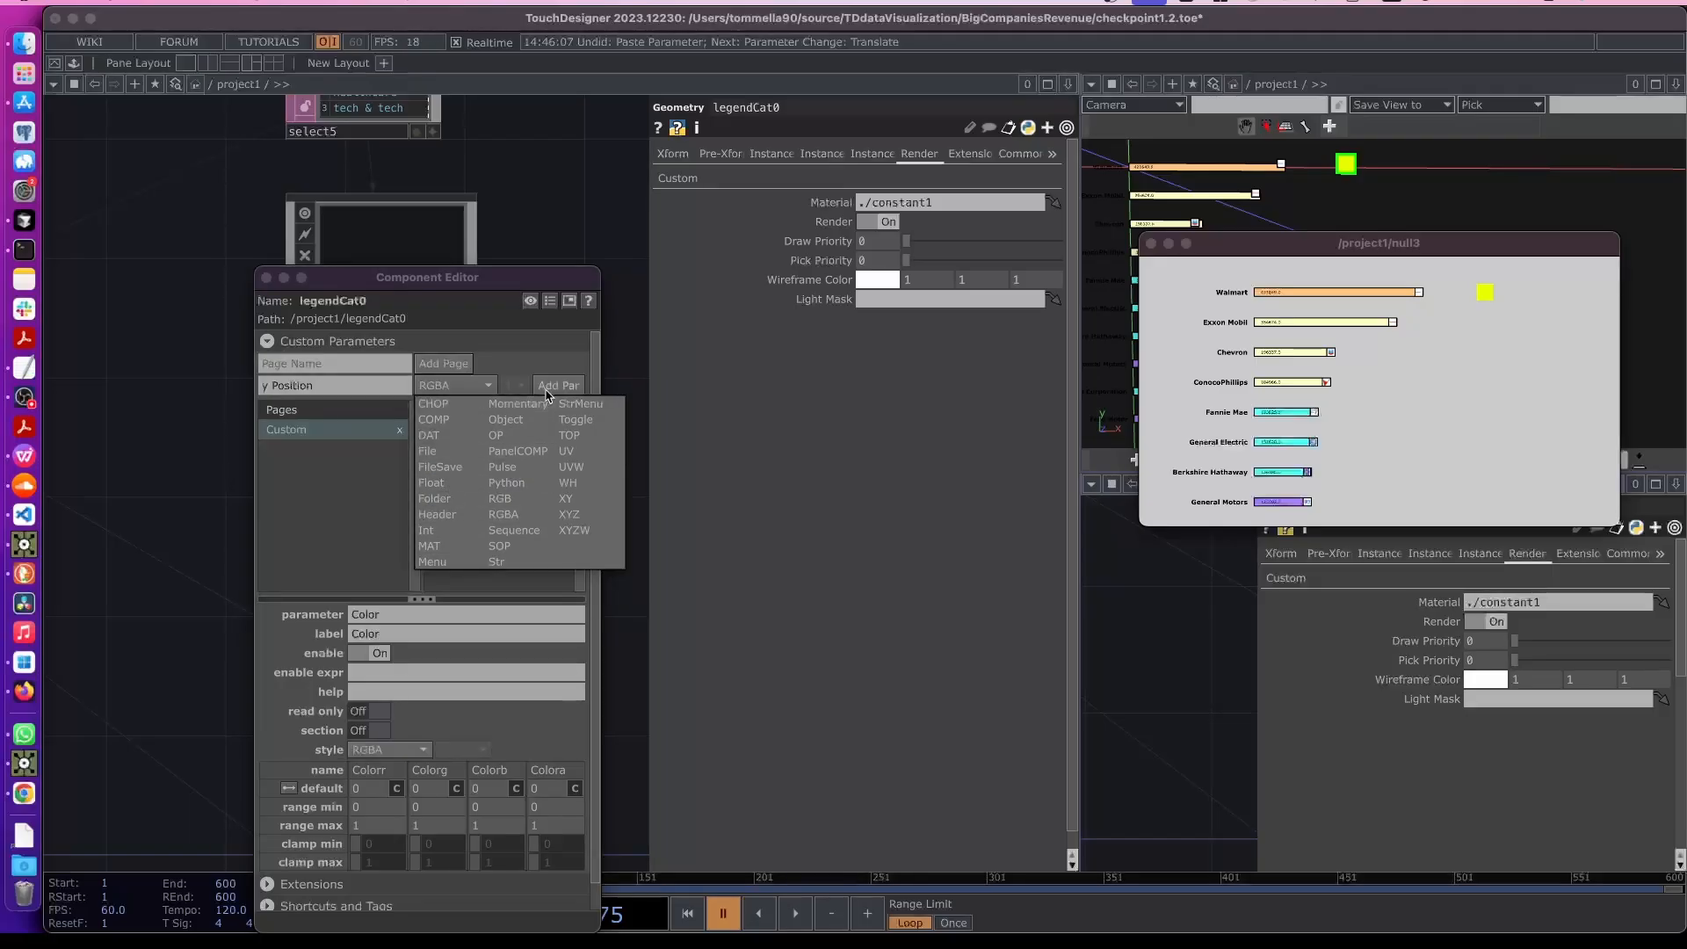
{"action": "left_click", "coordinate": [432, 482]}
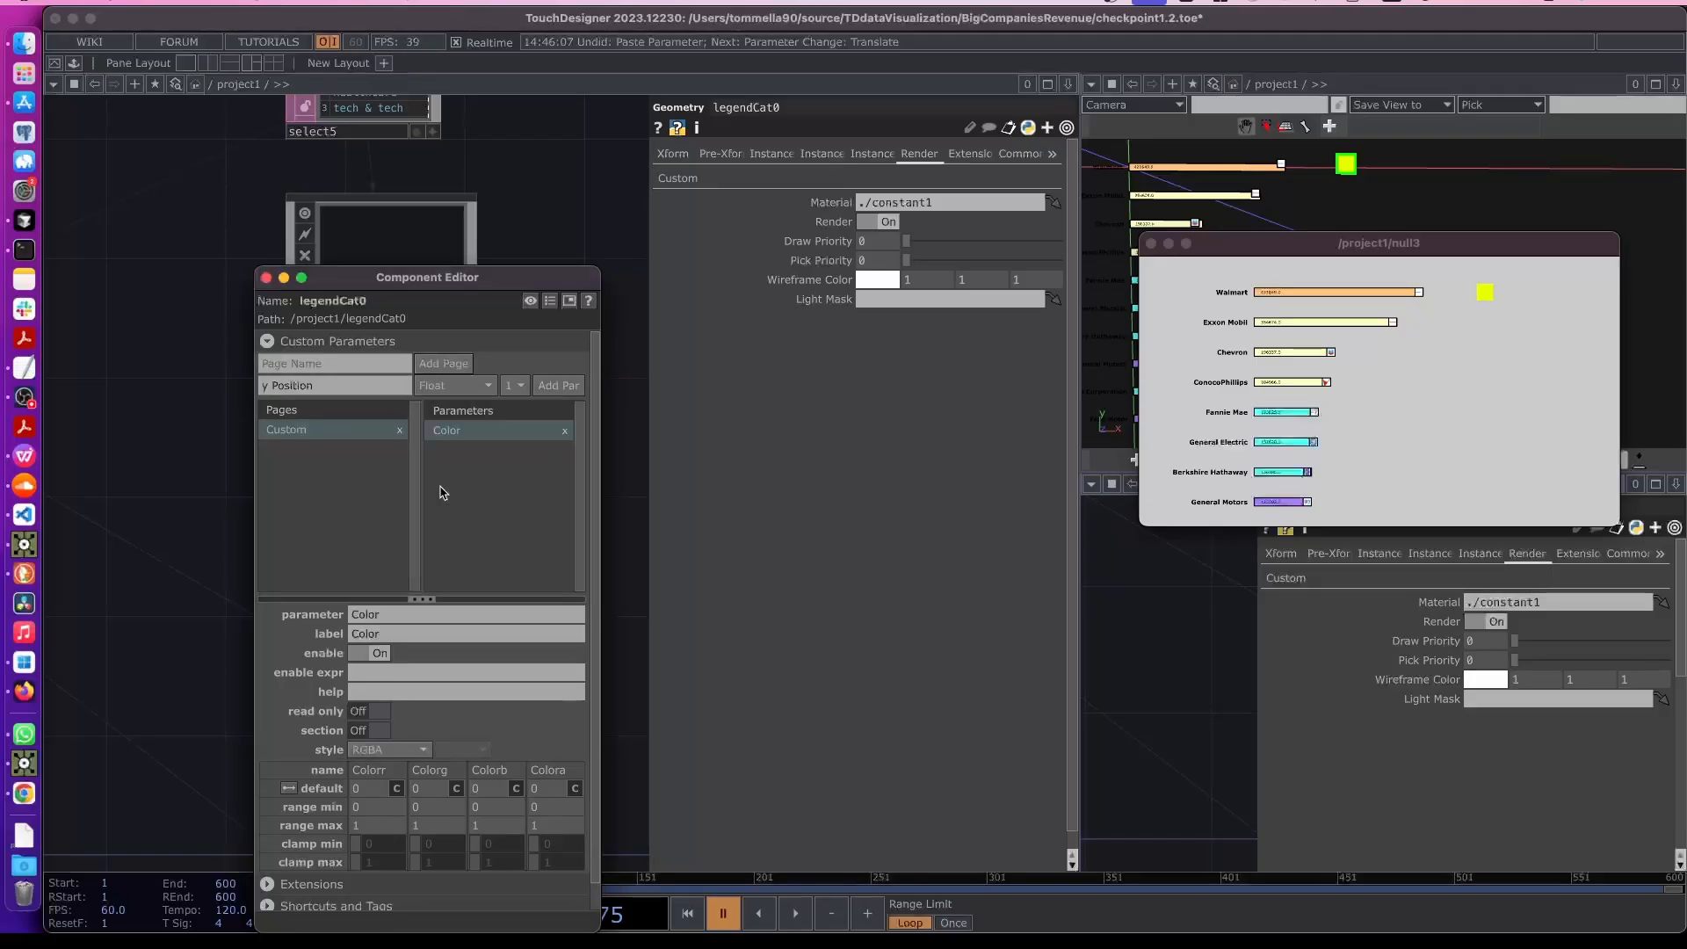
{"action": "left_click", "coordinate": [559, 391]}
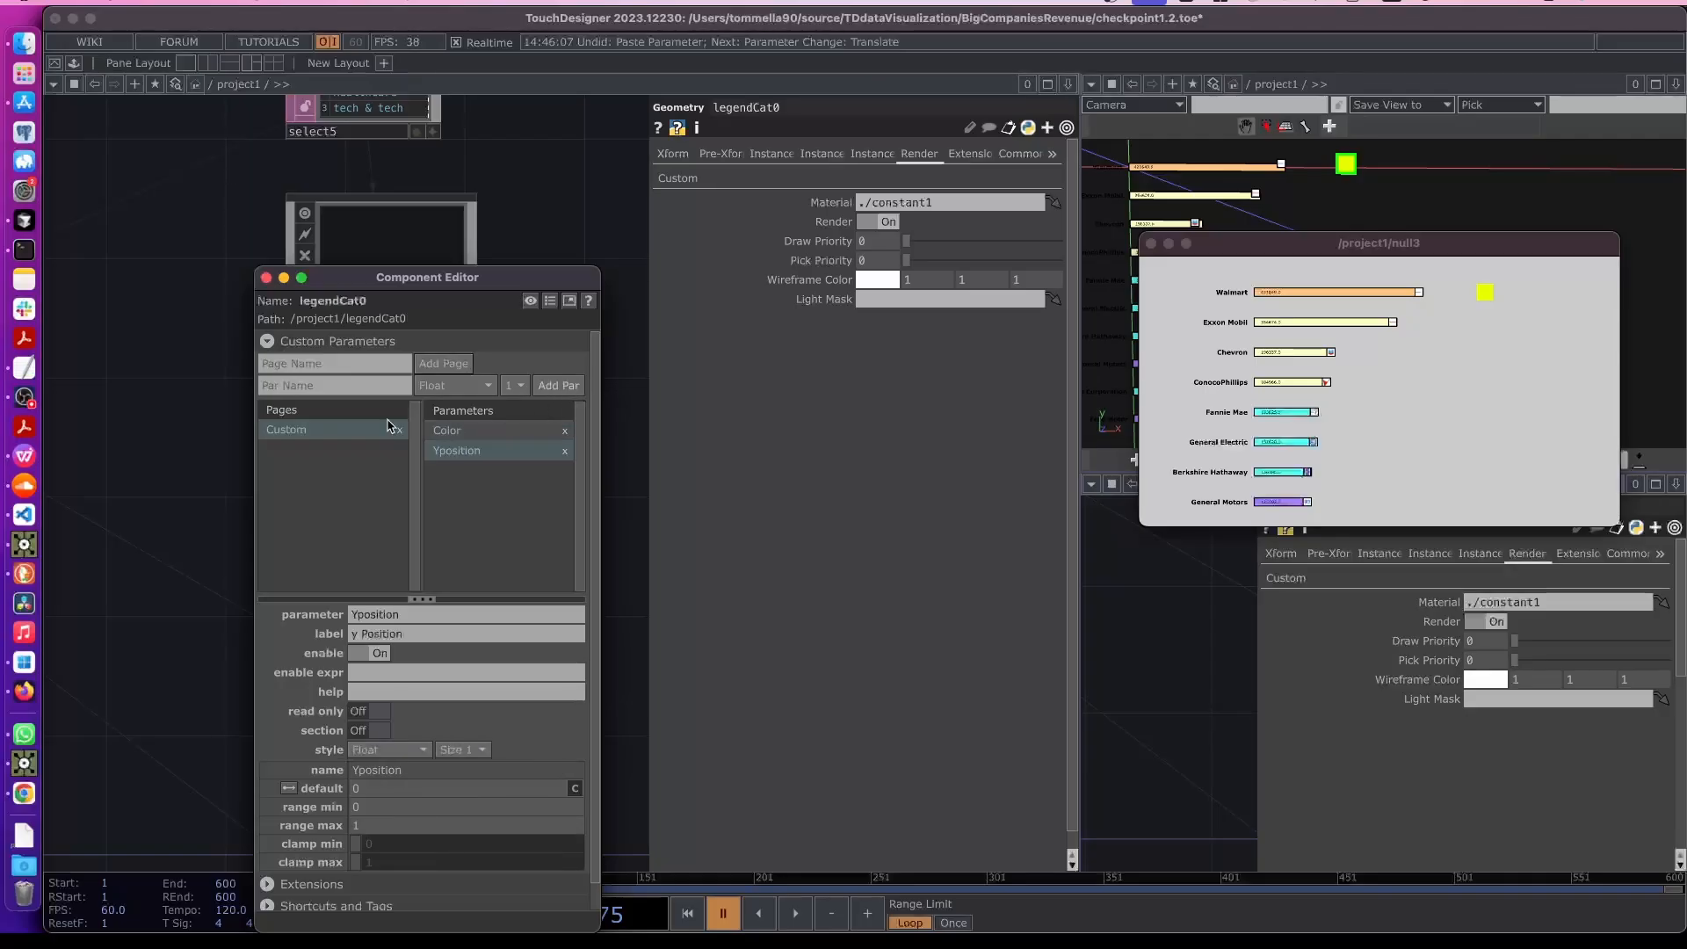
{"action": "left_click", "coordinate": [267, 277]}
{"action": "scroll", "coordinate": [425, 415], "scroll_direction": "down", "scroll_amount": 2}
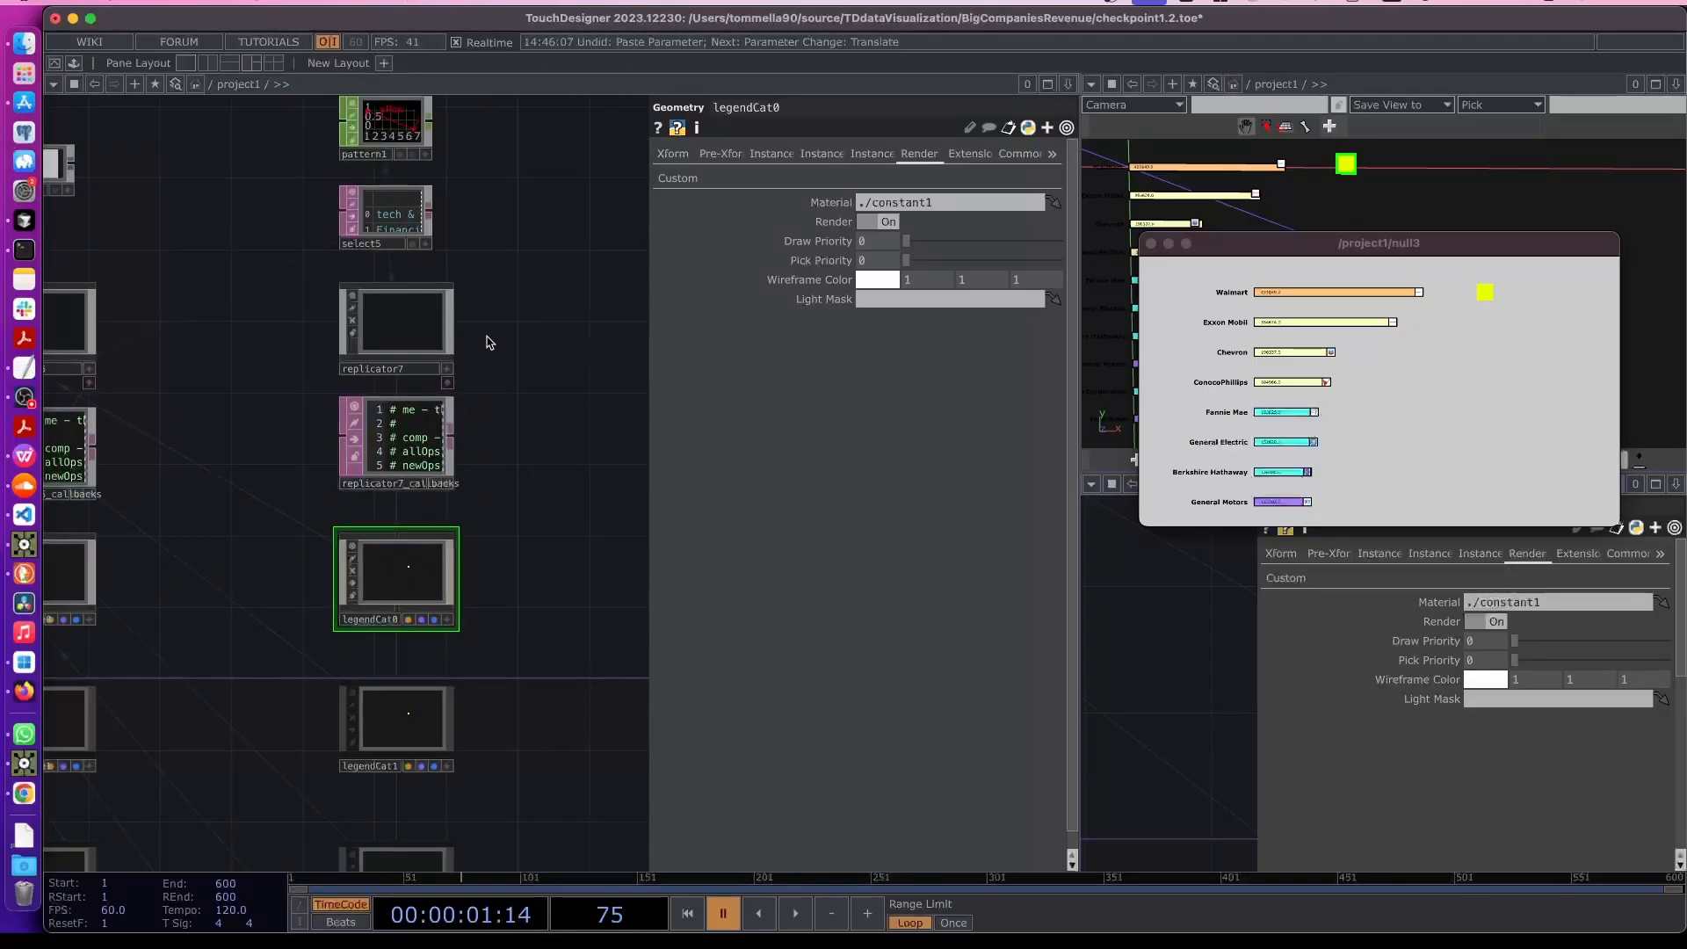
{"action": "scroll", "coordinate": [490, 343], "scroll_direction": "up", "scroll_amount": 1}
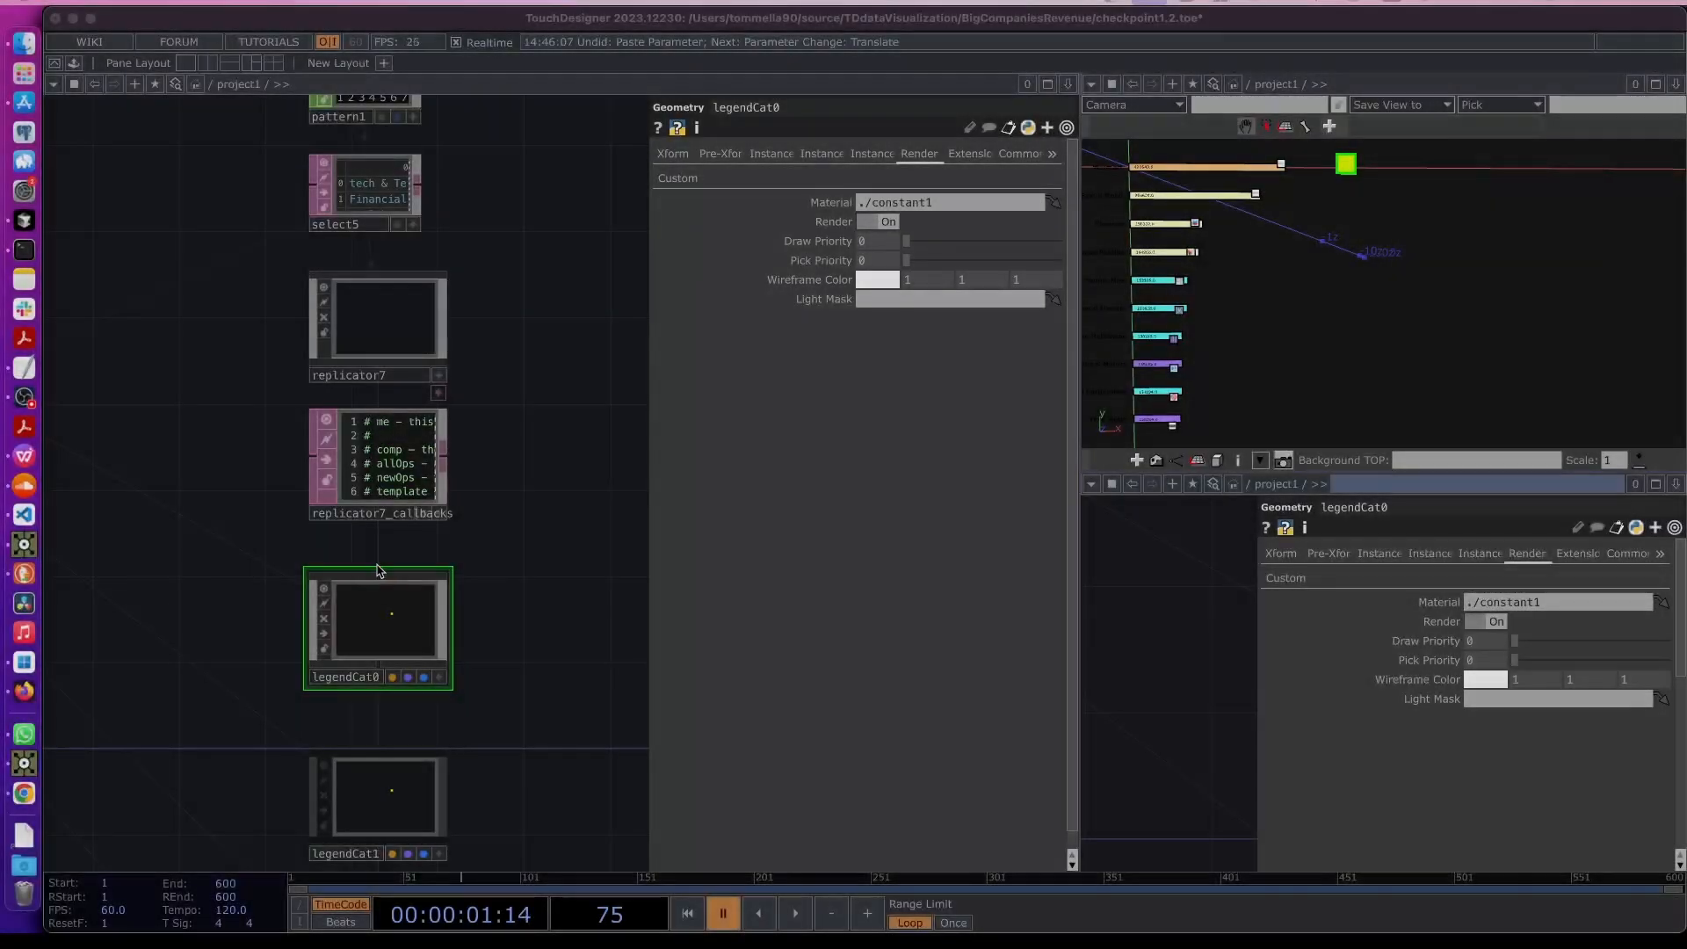
{"action": "left_click", "coordinate": [395, 613]}
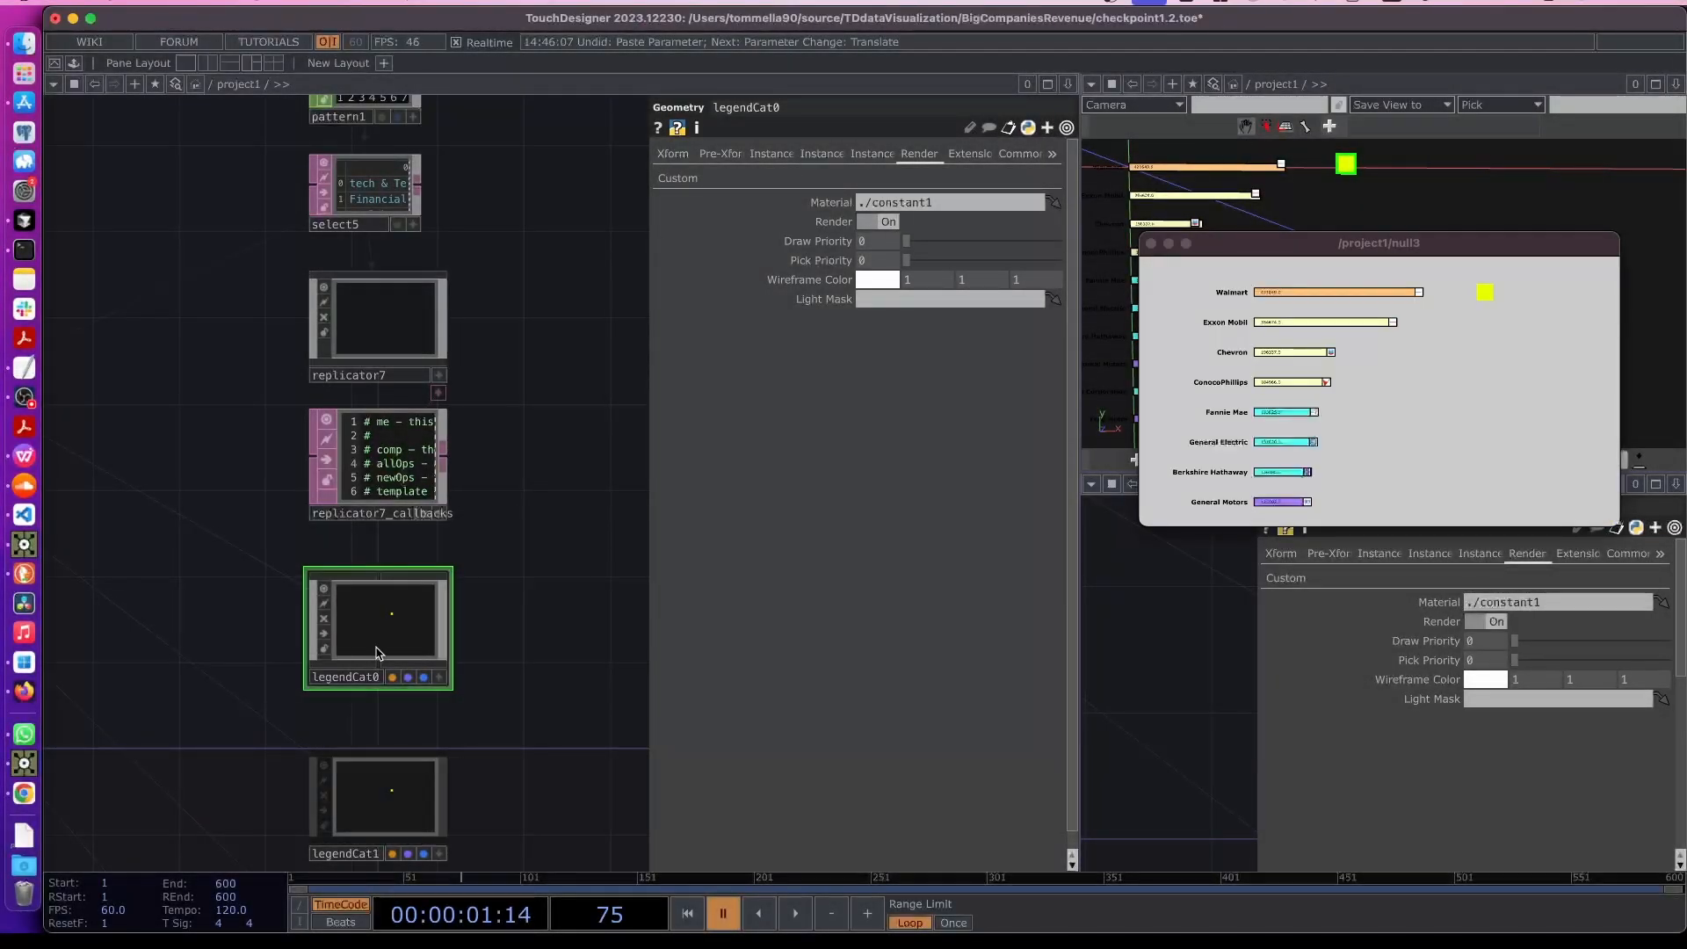
- Link legendCat0's custom y Position parameter to the pattern1 CHOP
{"action": "left_click", "coordinate": [680, 181]}
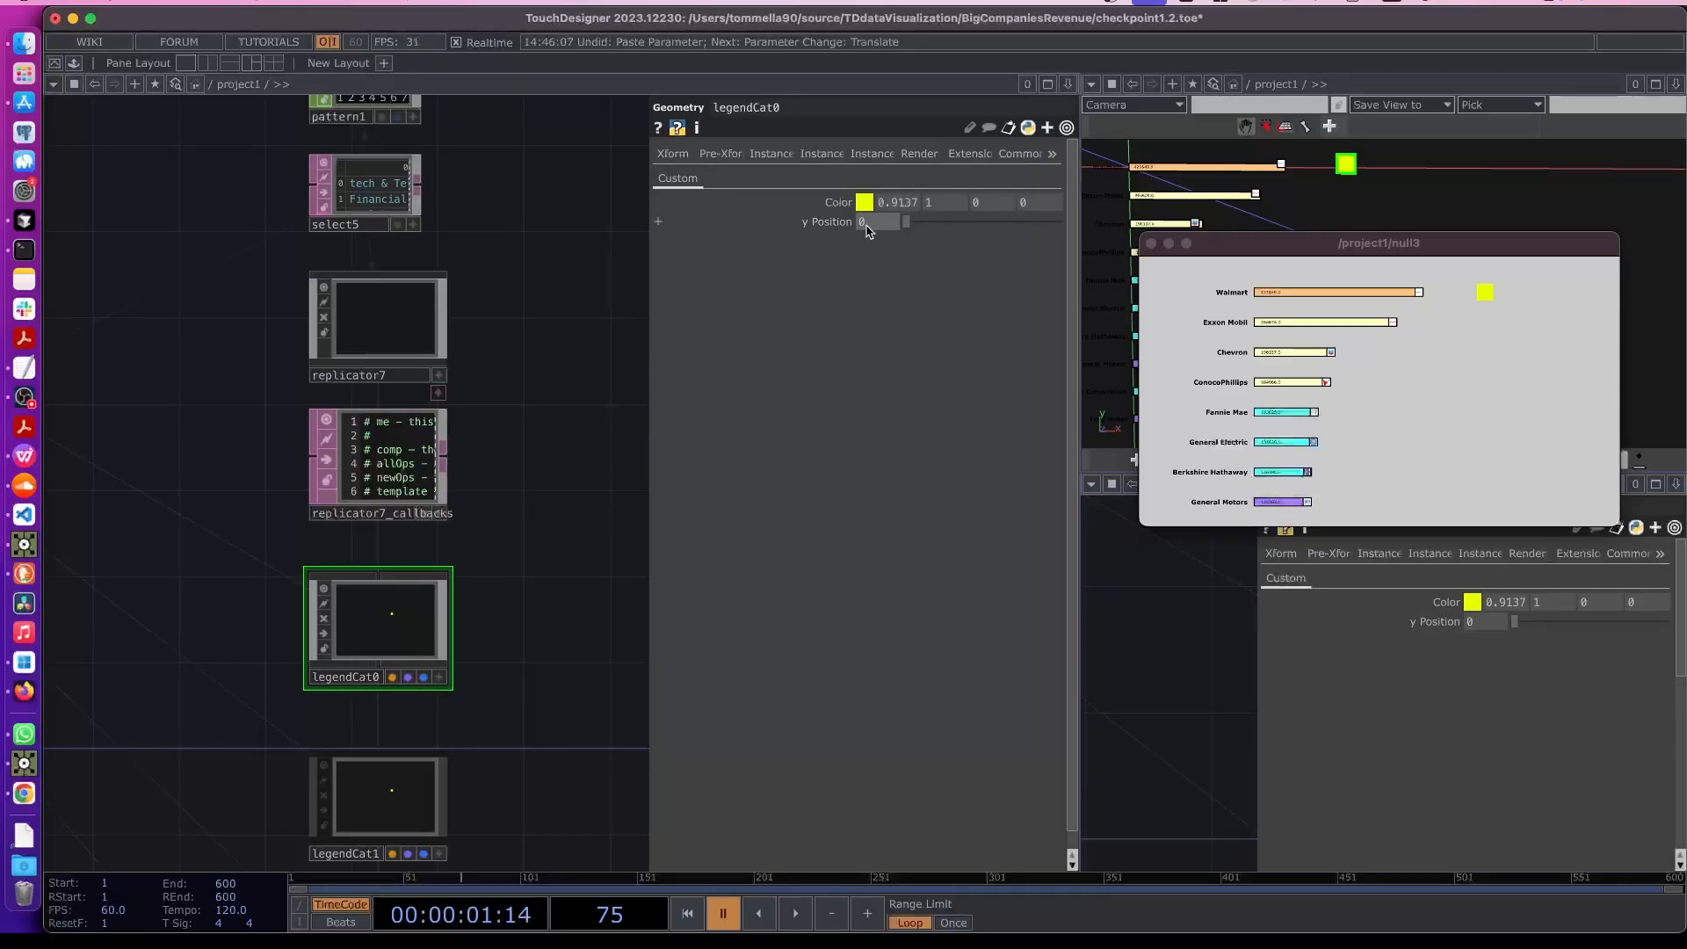
{"action": "scroll", "coordinate": [507, 373], "scroll_direction": "up", "scroll_amount": 5}
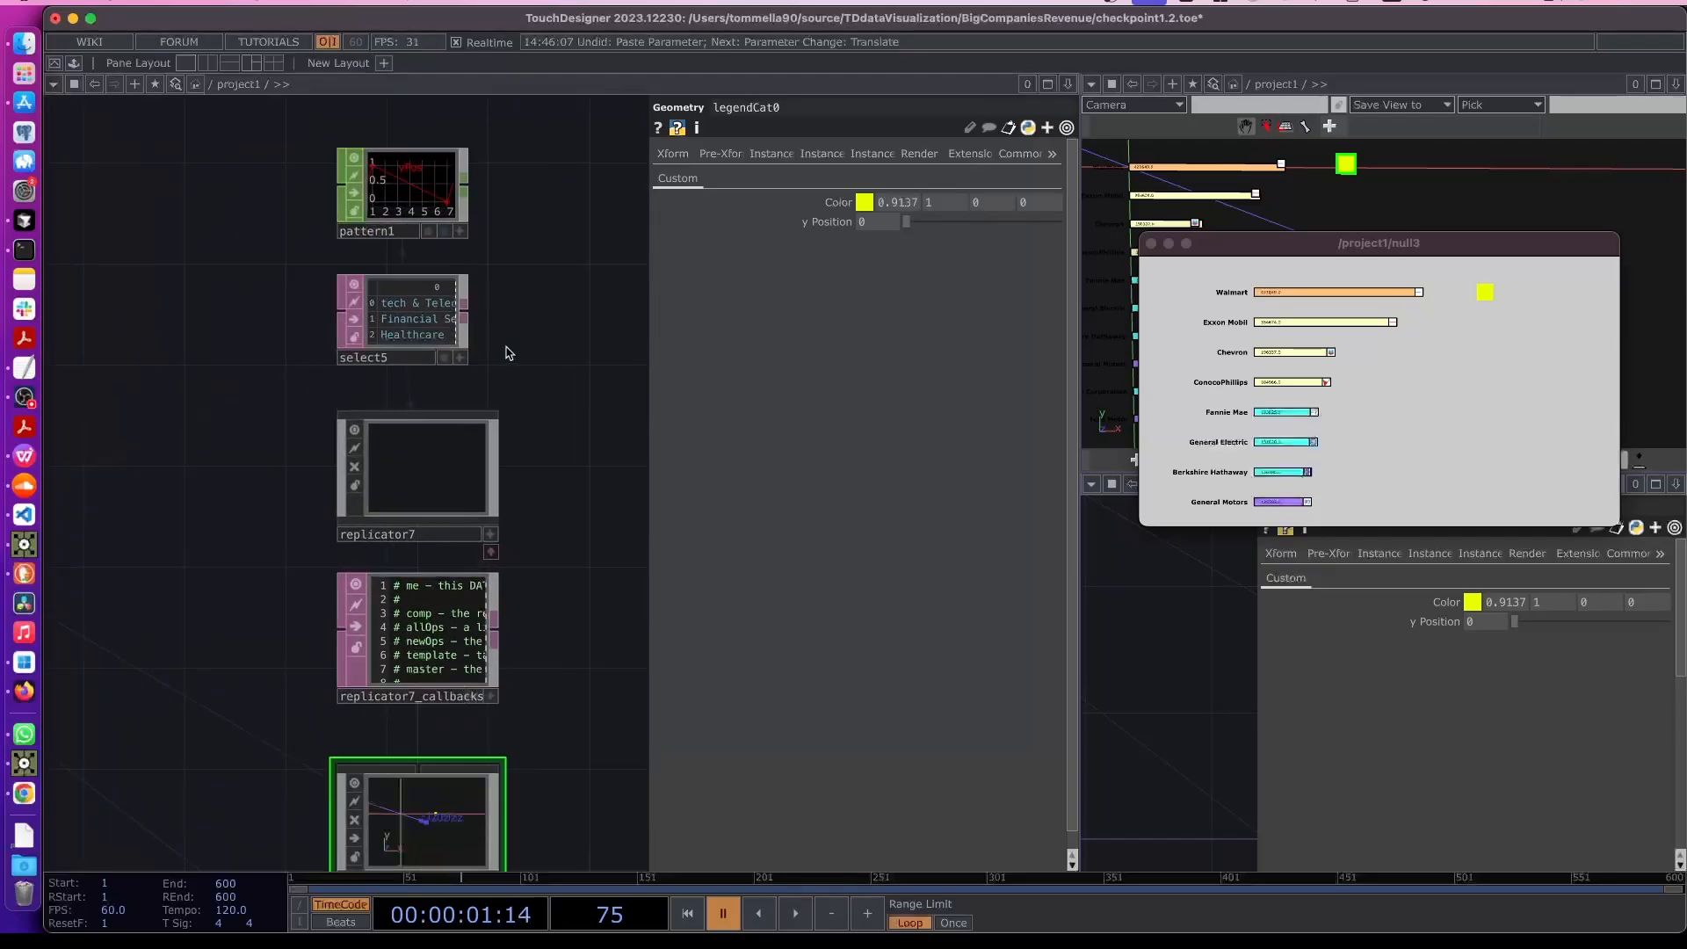
{"action": "scroll", "coordinate": [339, 331], "scroll_direction": "up", "scroll_amount": 3}
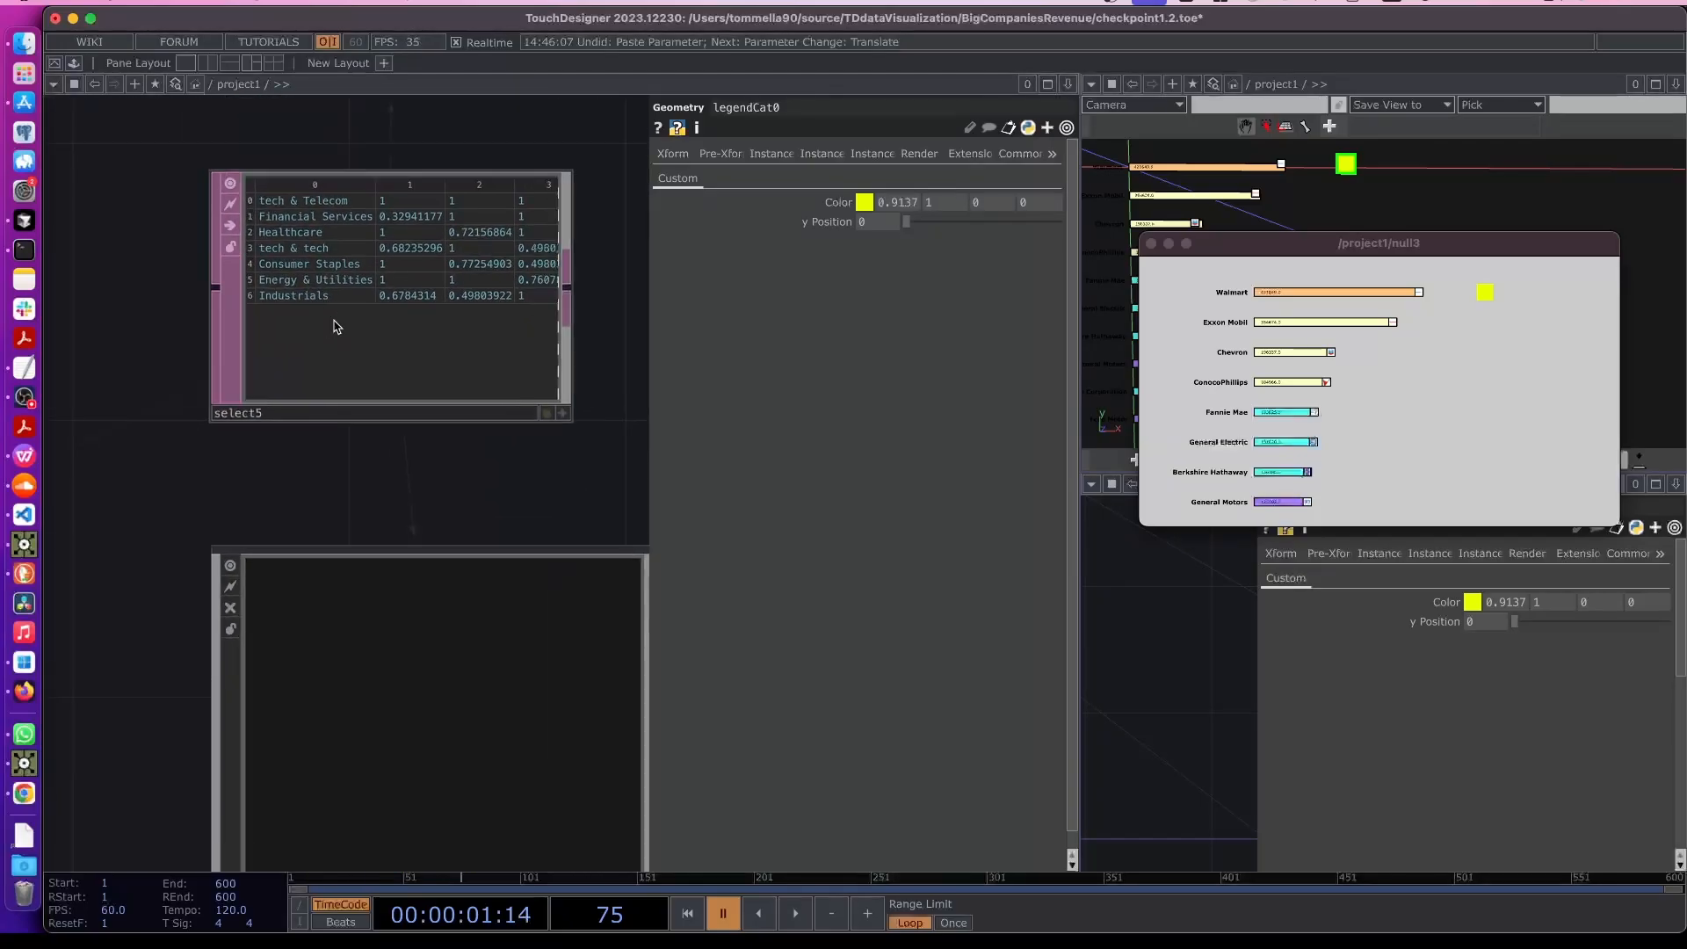
{"action": "scroll", "coordinate": [321, 290], "scroll_direction": "down", "scroll_amount": 4}
{"action": "scroll", "coordinate": [320, 290], "scroll_direction": "down", "scroll_amount": 1}
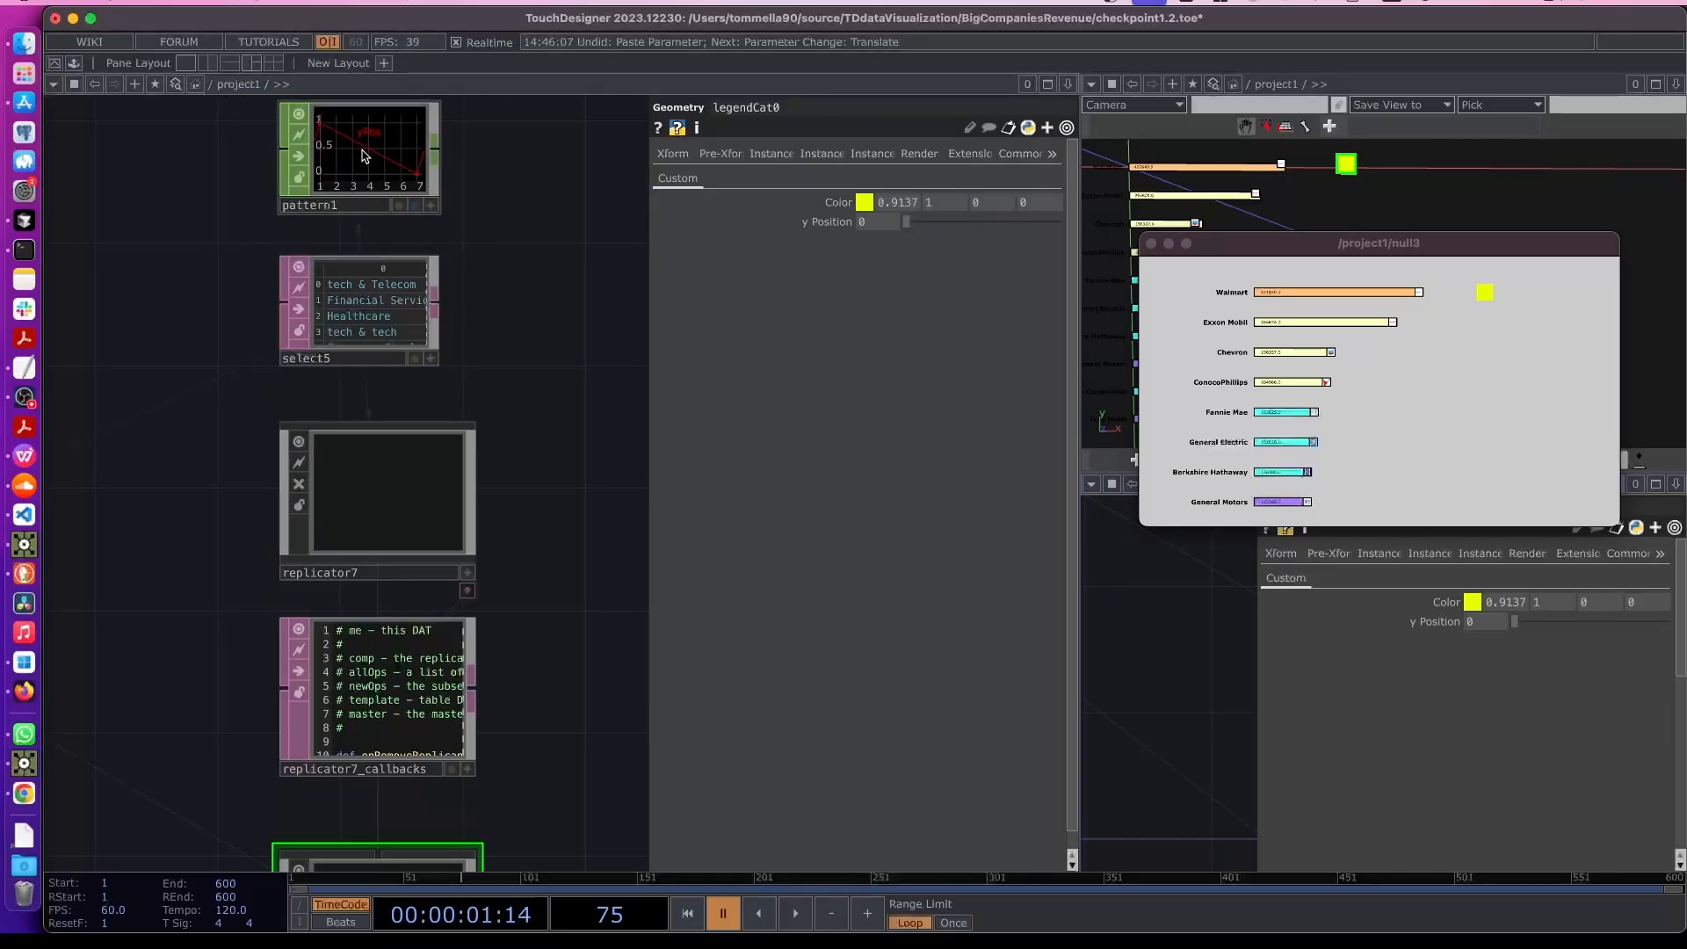
{"action": "left_click_drag", "start_coordinate": [358, 161], "coordinate": [806, 221]}
{"action": "scroll", "coordinate": [531, 599], "scroll_direction": "down", "scroll_amount": 5}
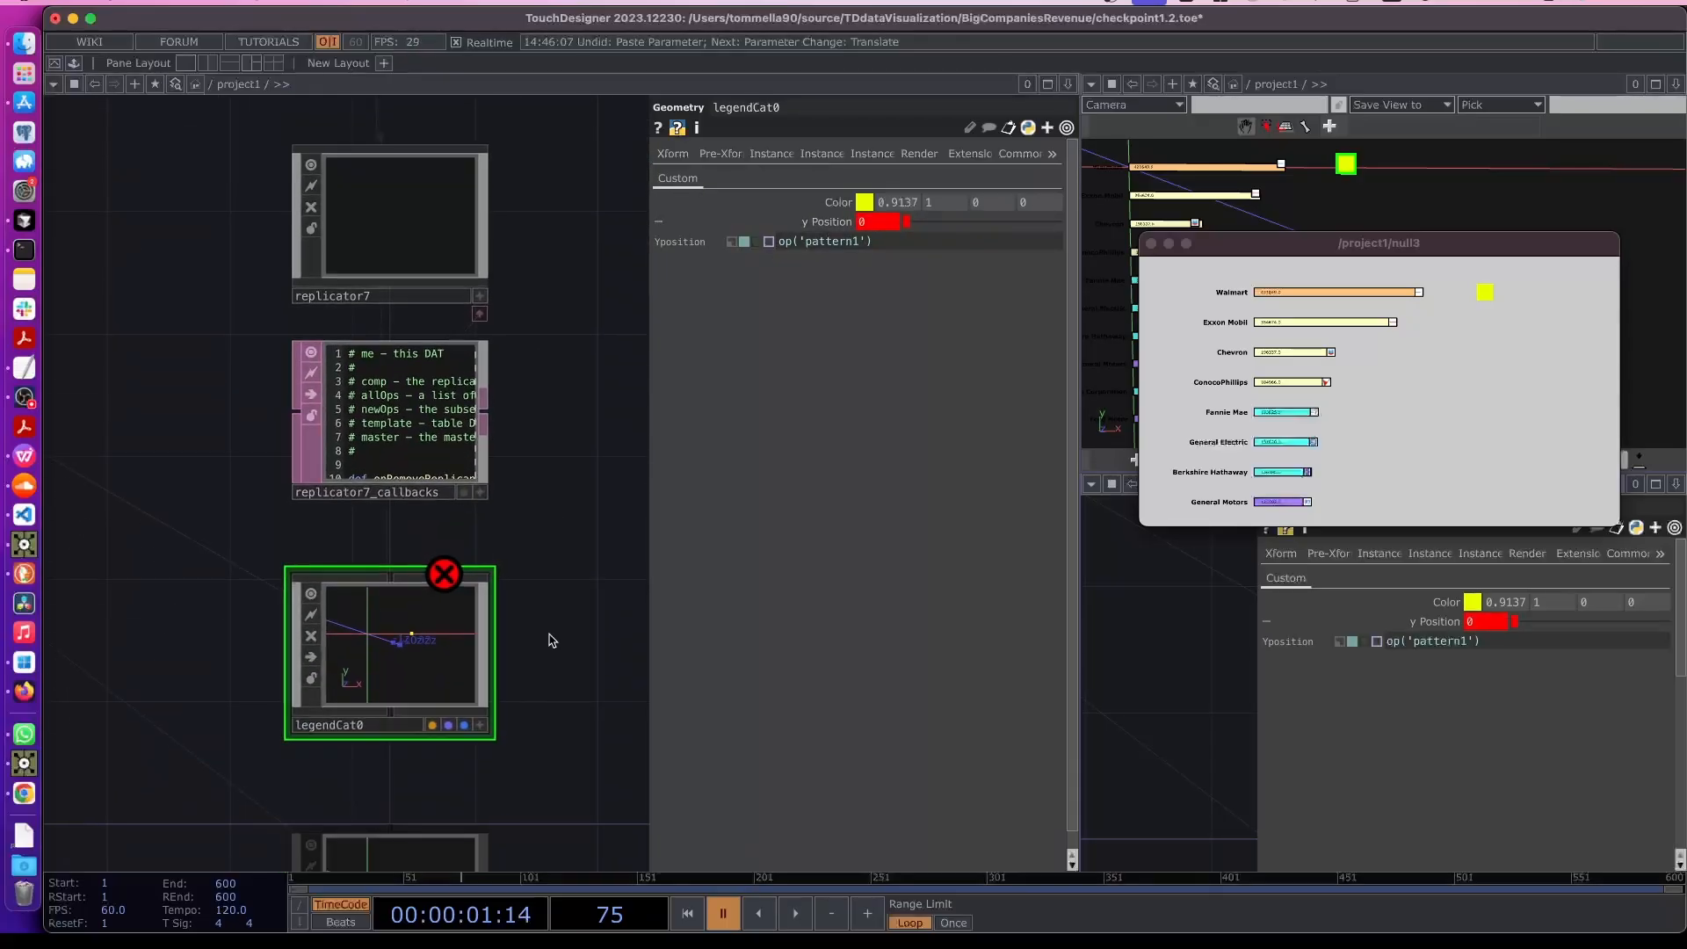
{"action": "scroll", "coordinate": [591, 441], "scroll_direction": "up", "scroll_amount": 7}
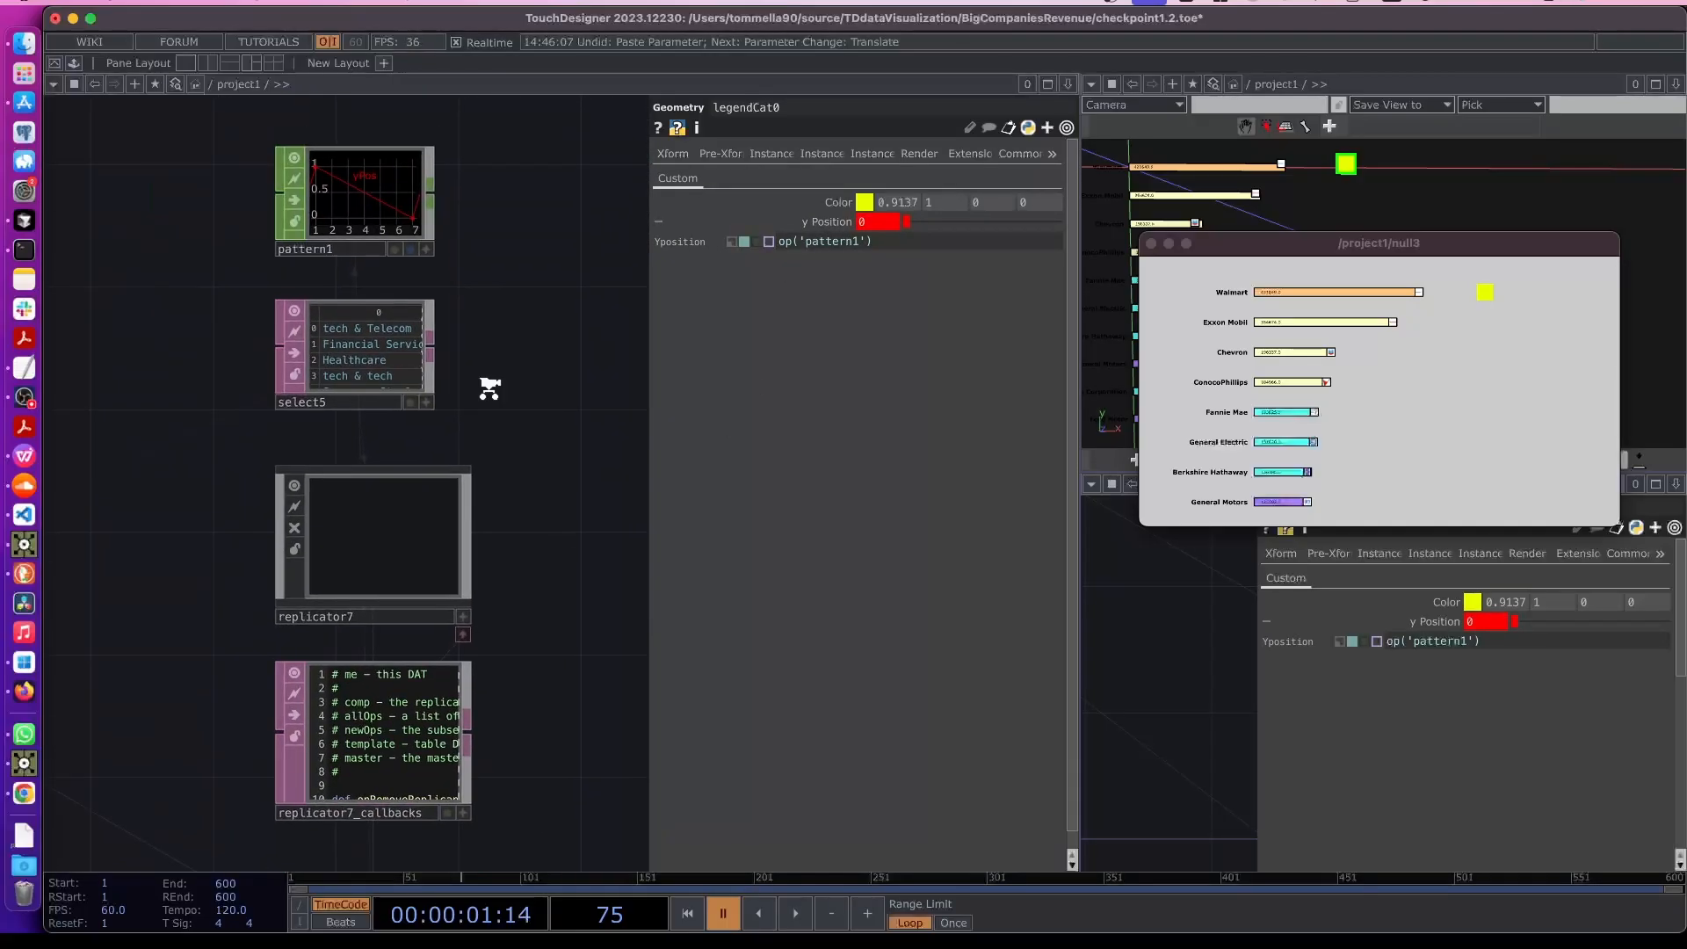
{"action": "scroll", "coordinate": [469, 206], "scroll_direction": "up", "scroll_amount": 3}
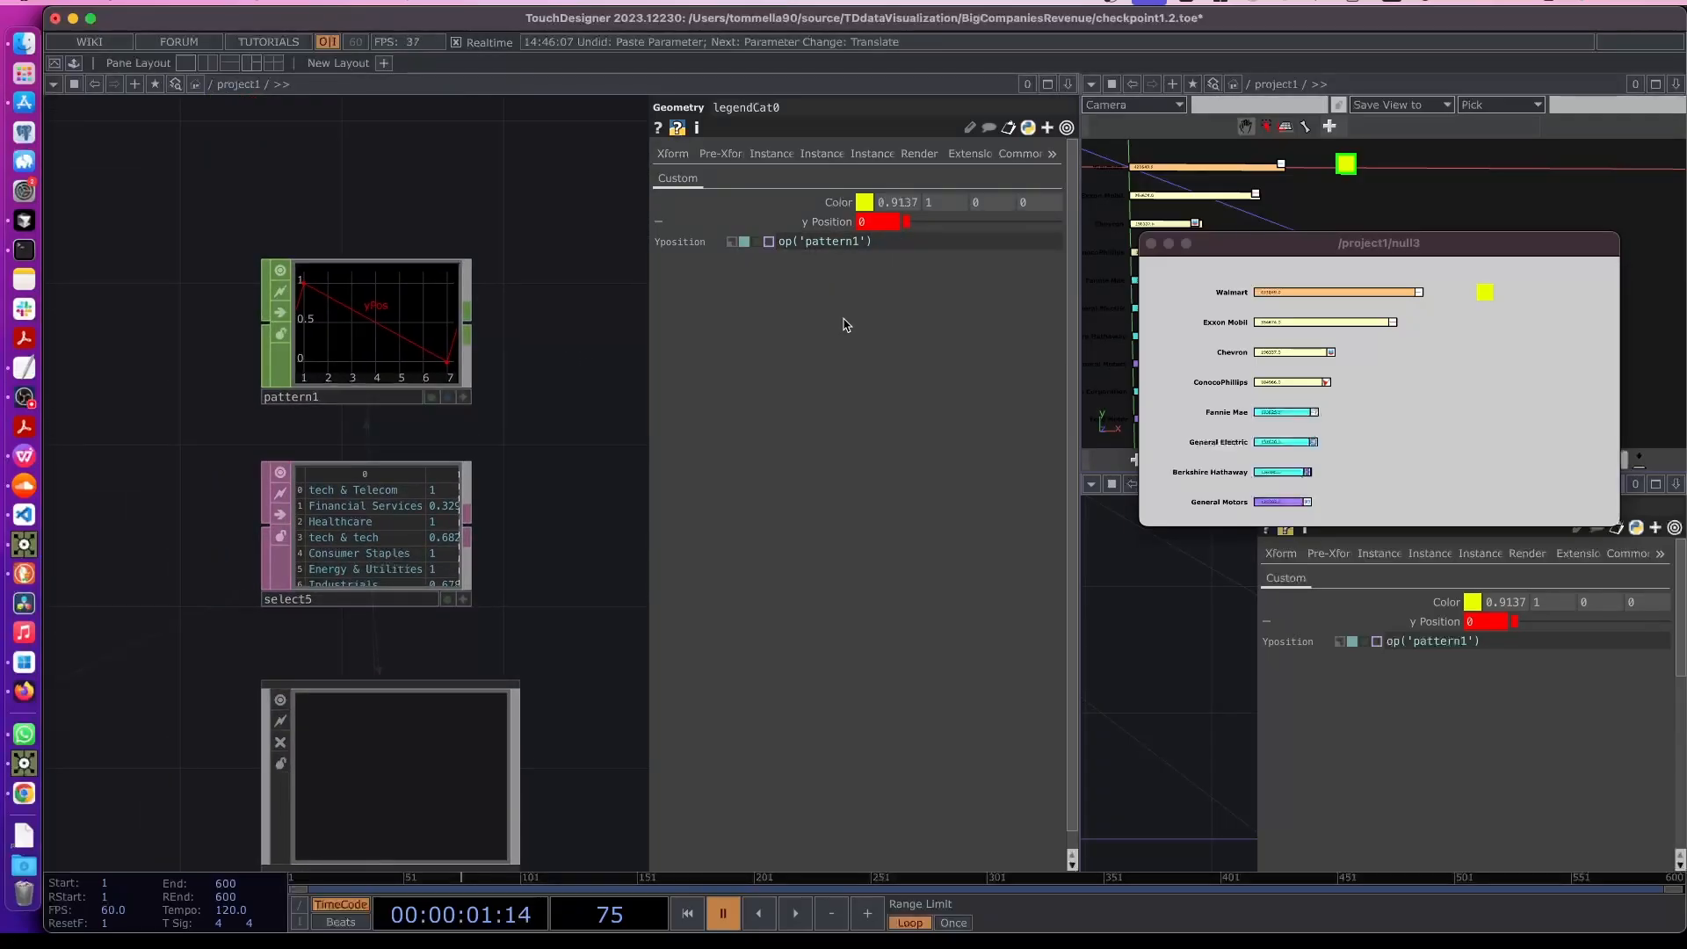
- Extend the y Position expression to op('pattern1')['yPos'][me.digits]
{"action": "left_click", "coordinate": [922, 238]}
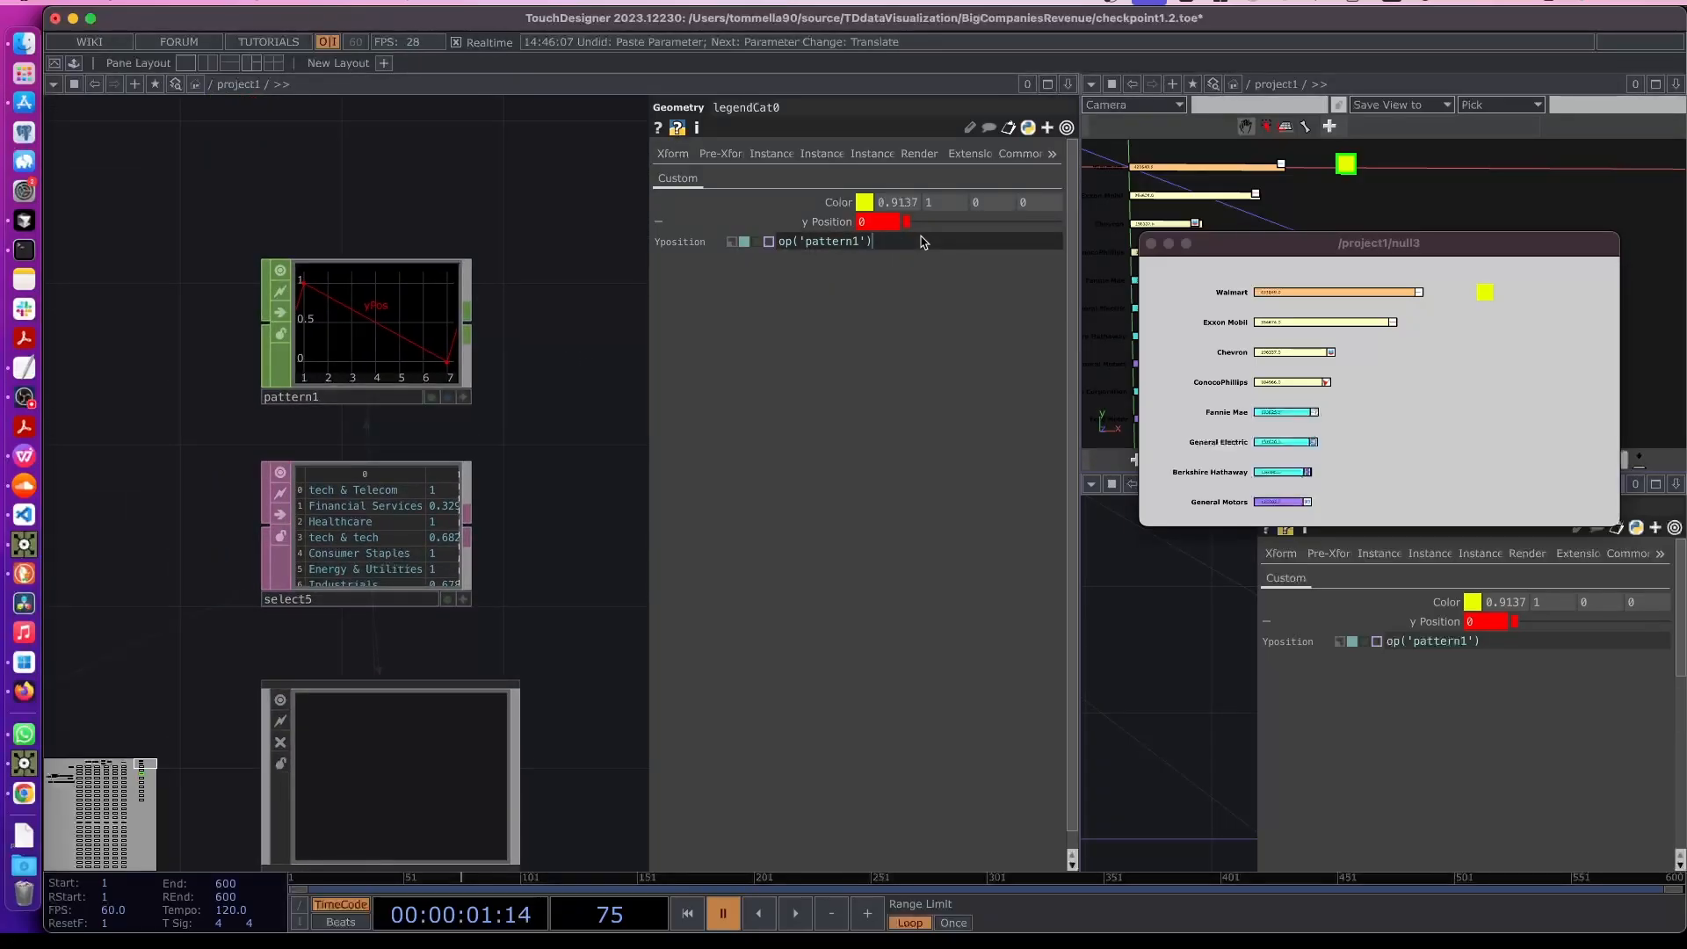
{"action": "left_click", "coordinate": [463, 397]}
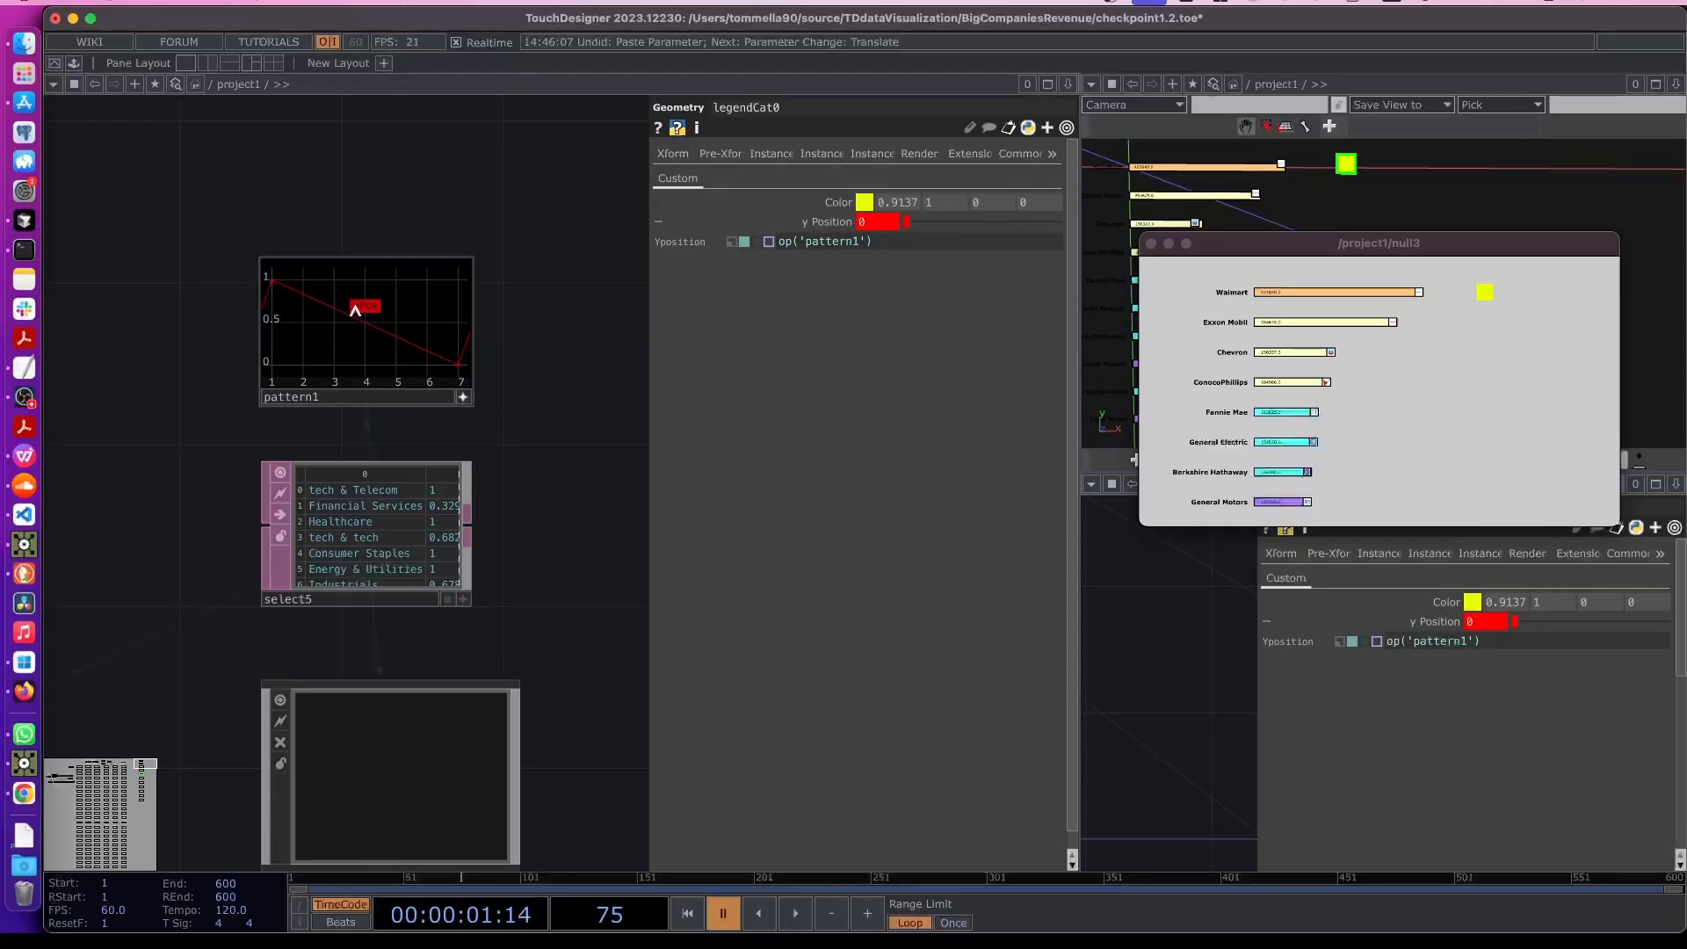
{"action": "left_click_drag", "start_coordinate": [356, 311], "coordinate": [940, 245]}
{"action": "left_click", "coordinate": [869, 252]}
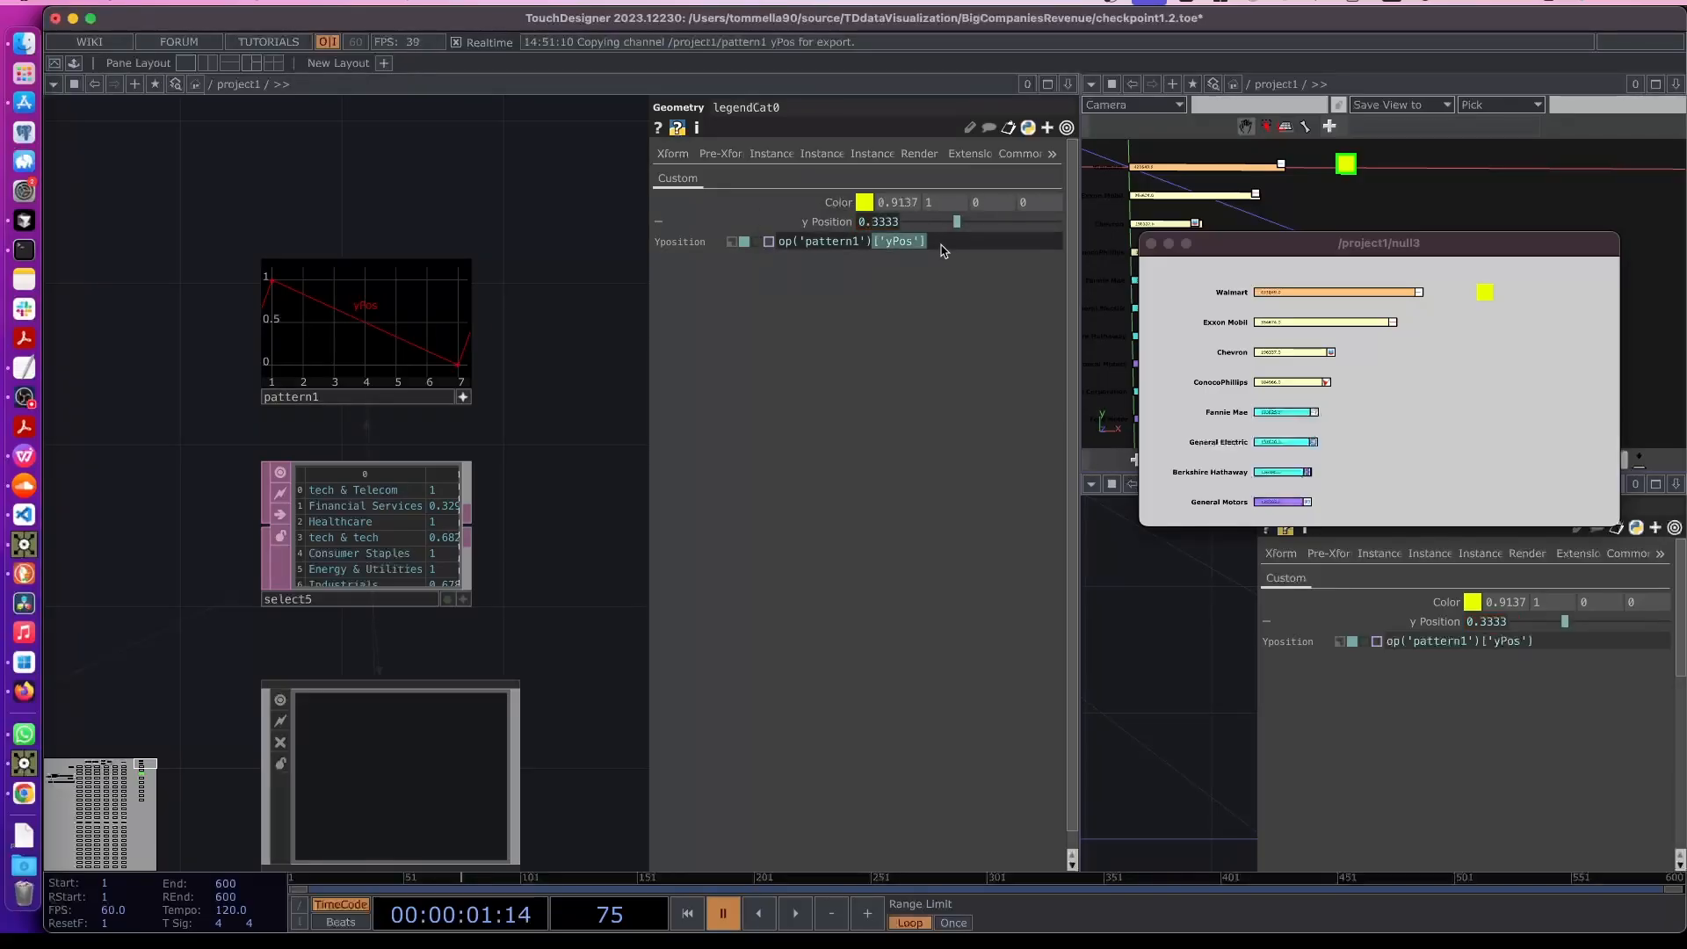
{"action": "left_click", "coordinate": [940, 246]}
{"action": "type", "text": "digits"}
{"action": "key", "text": "Return"}
{"action": "scroll", "coordinate": [595, 565], "scroll_direction": "down", "scroll_amount": 5}
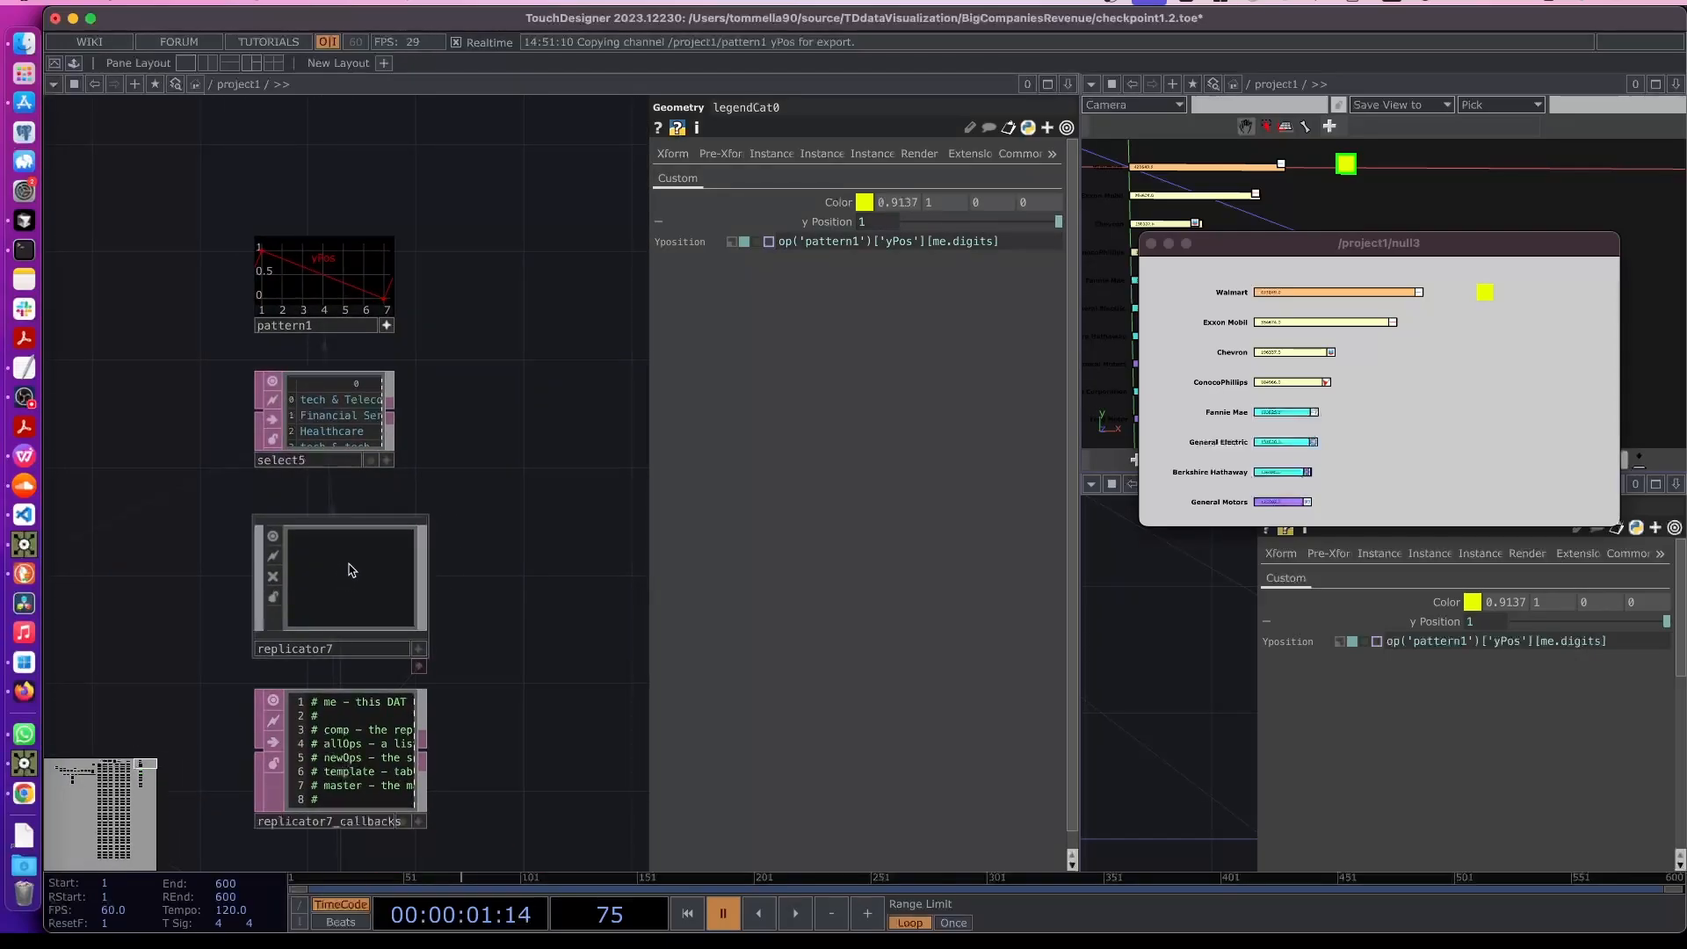
- Inspect the y Position value of the replicated legendCat1 against legendCat0
{"action": "left_click", "coordinate": [351, 571]}
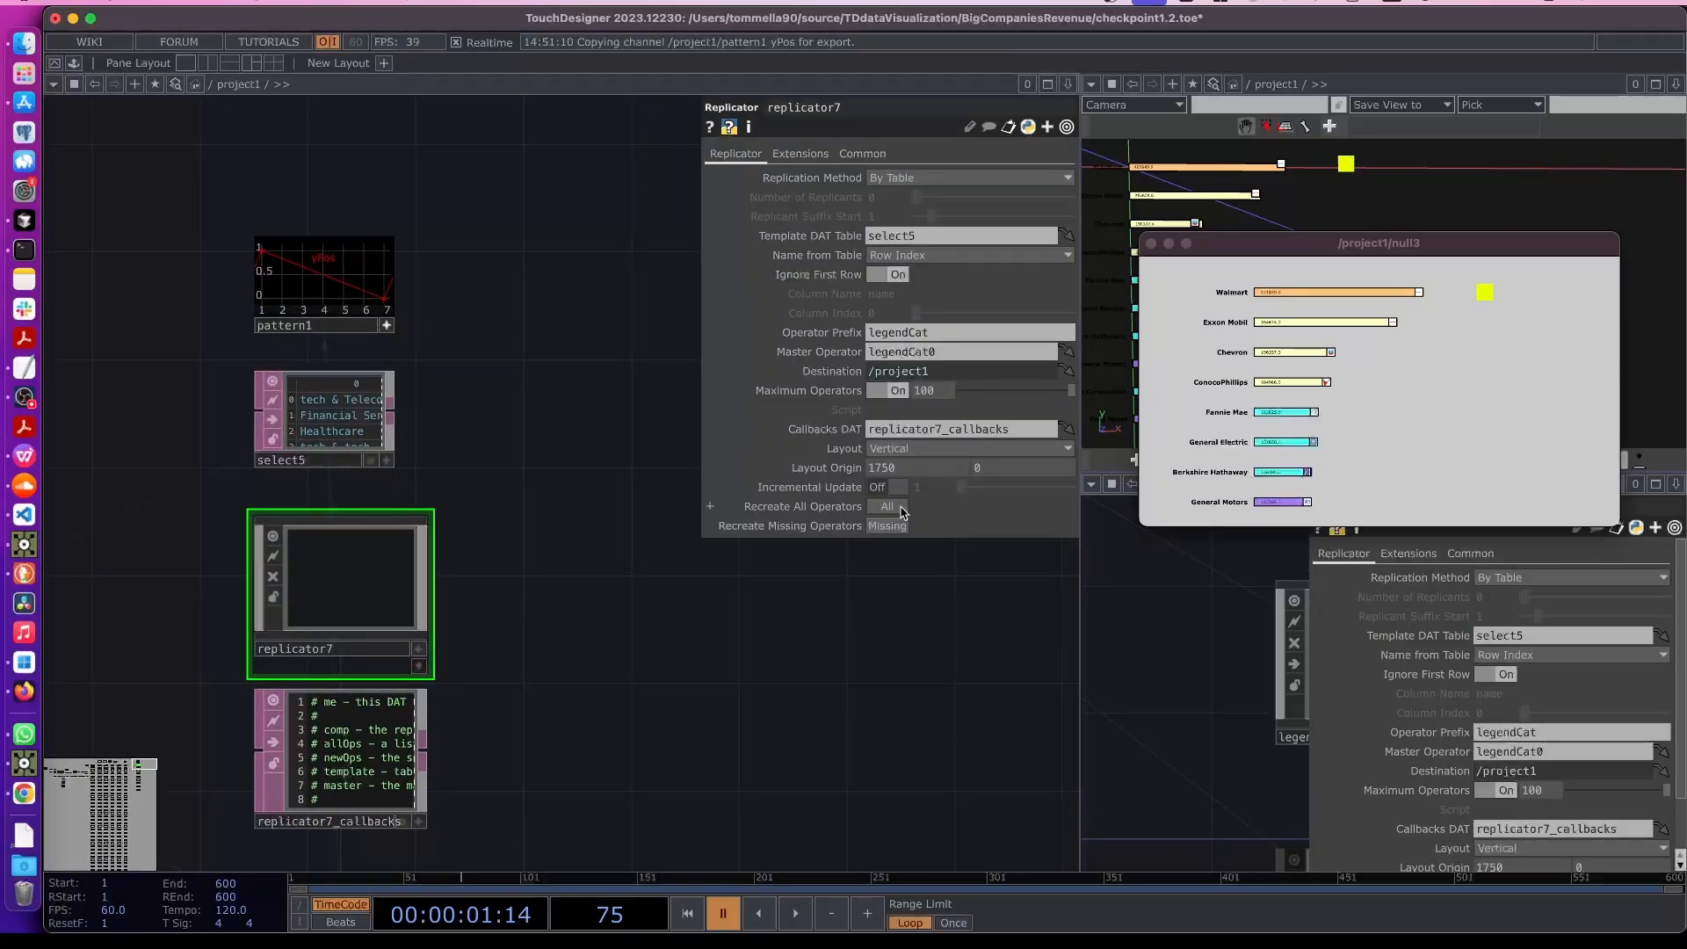
{"action": "left_click_drag", "start_coordinate": [584, 697], "coordinate": [534, 469]}
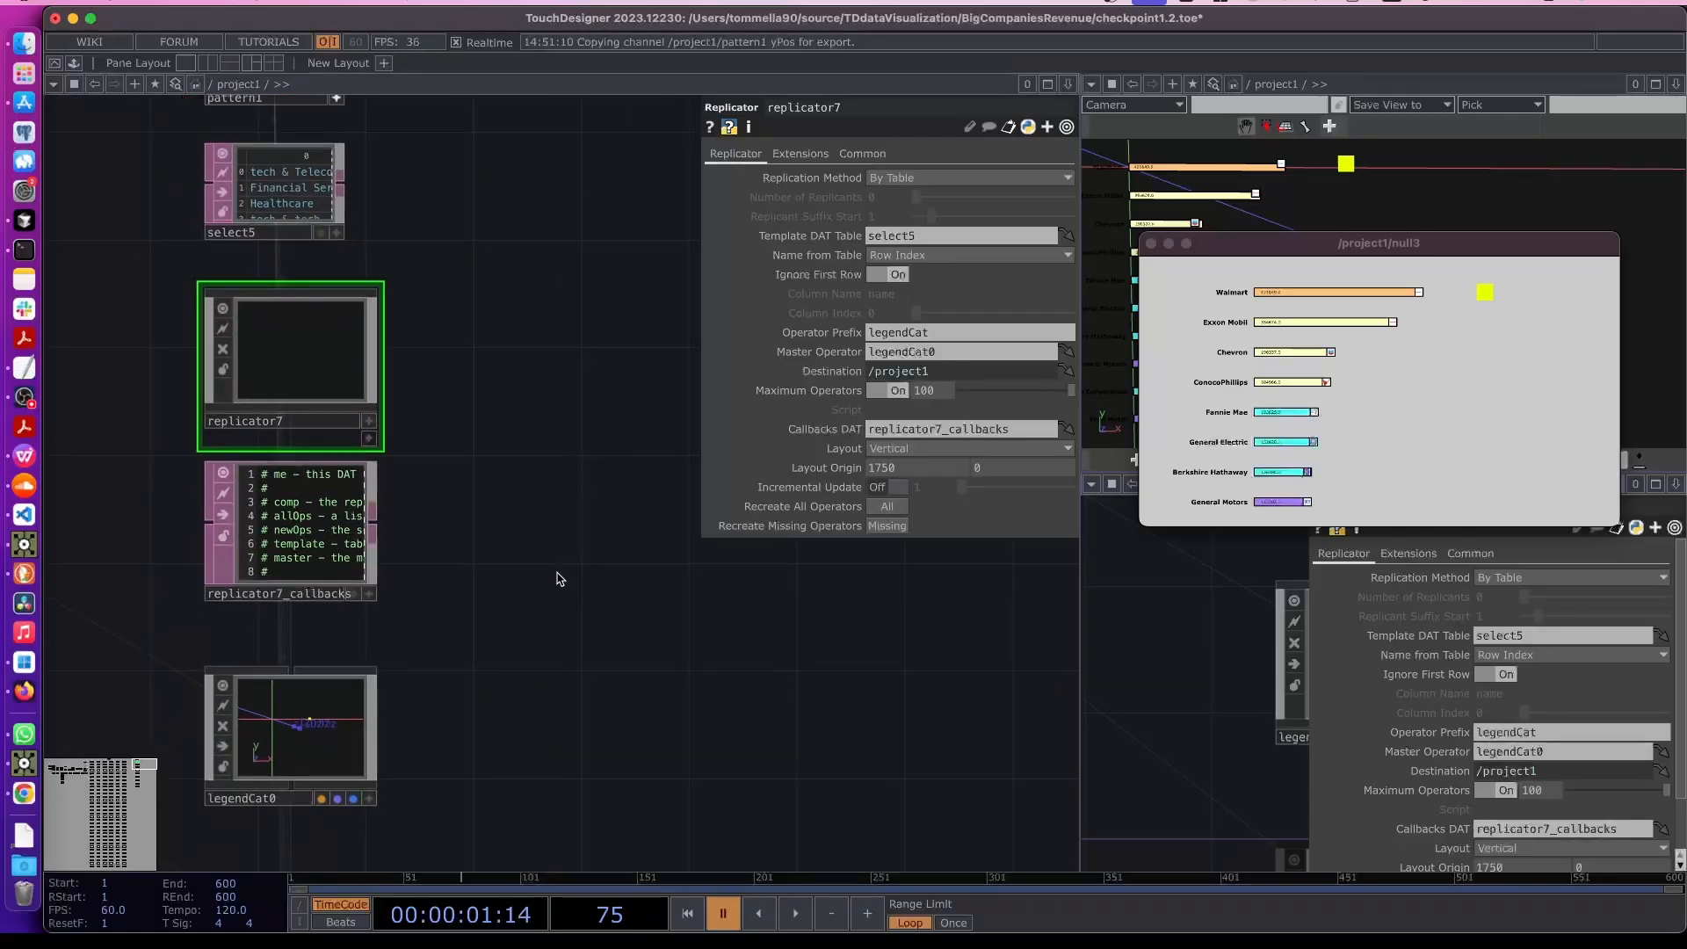
{"action": "scroll", "coordinate": [556, 597], "scroll_direction": "down", "scroll_amount": 3}
{"action": "left_click_drag", "start_coordinate": [529, 705], "coordinate": [594, 577]}
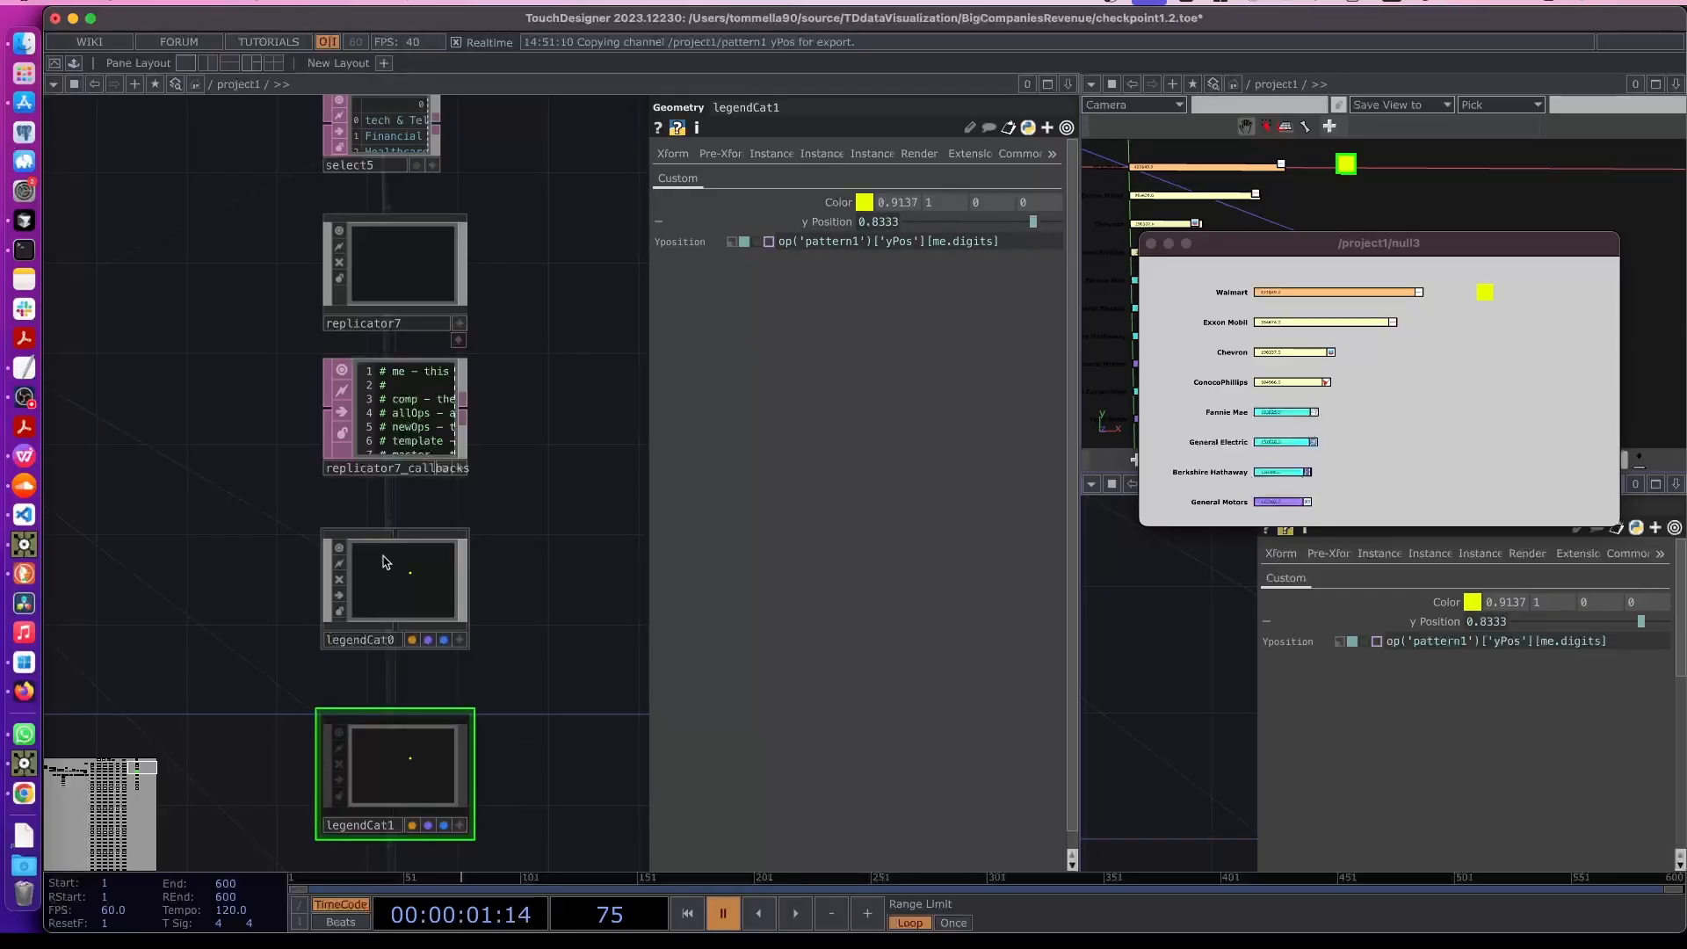
{"action": "left_click", "coordinate": [397, 577]}
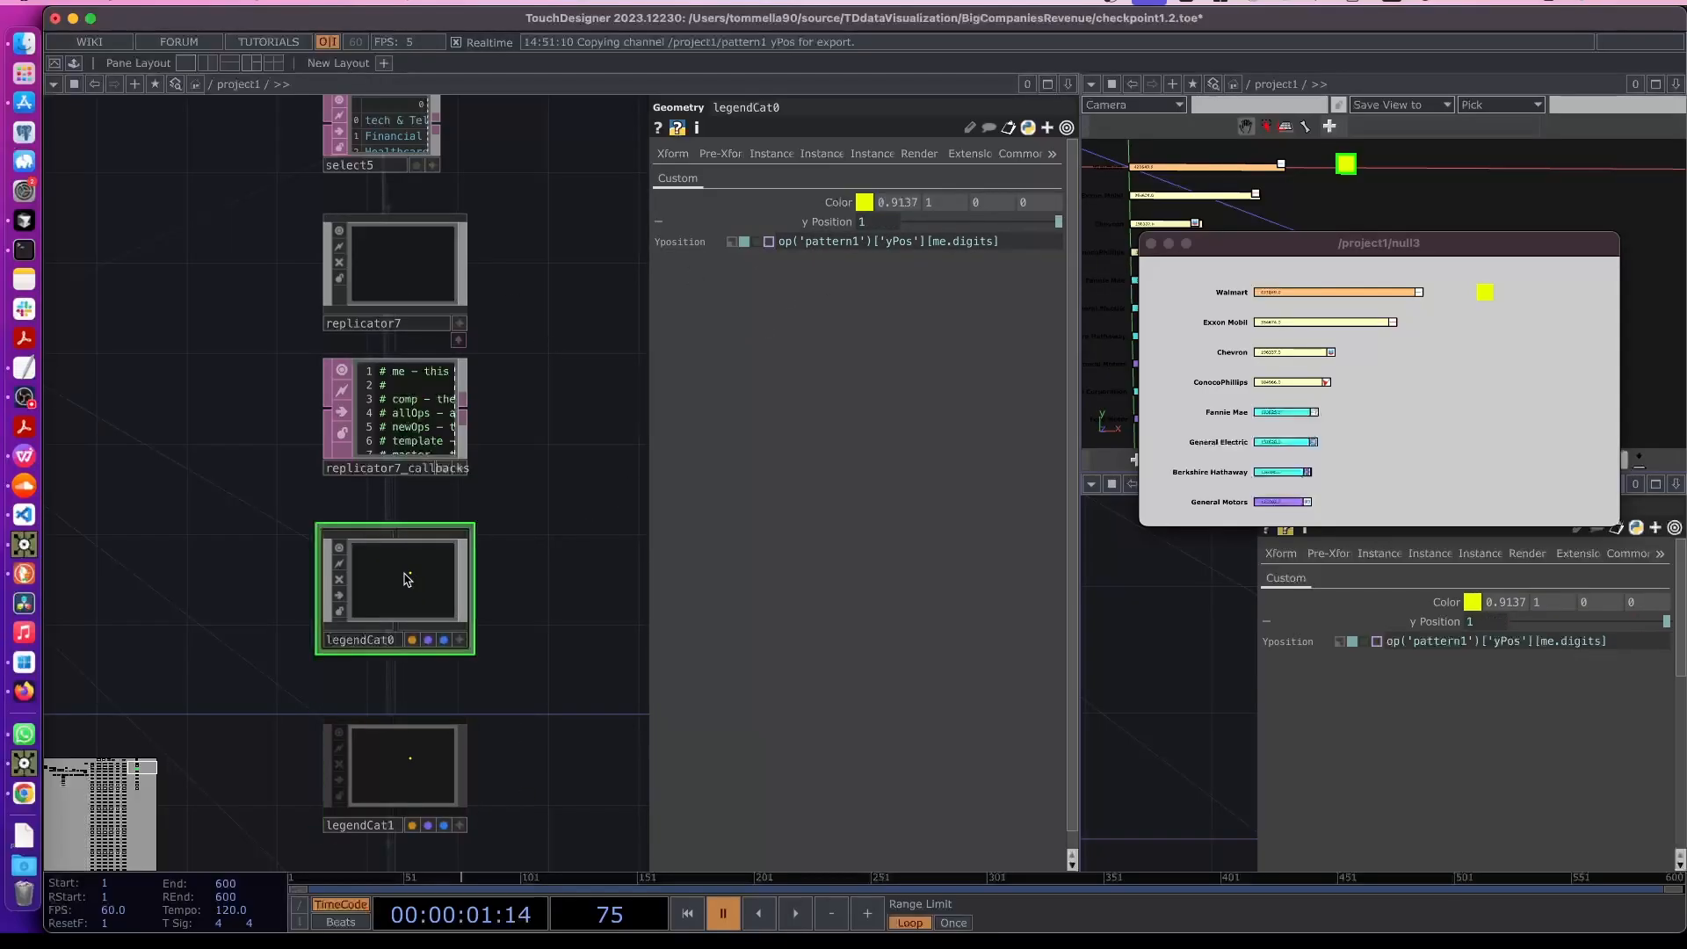
- Set legendCat0's Translate Y expression to me.par.Yposition
{"action": "key", "text": "p"}
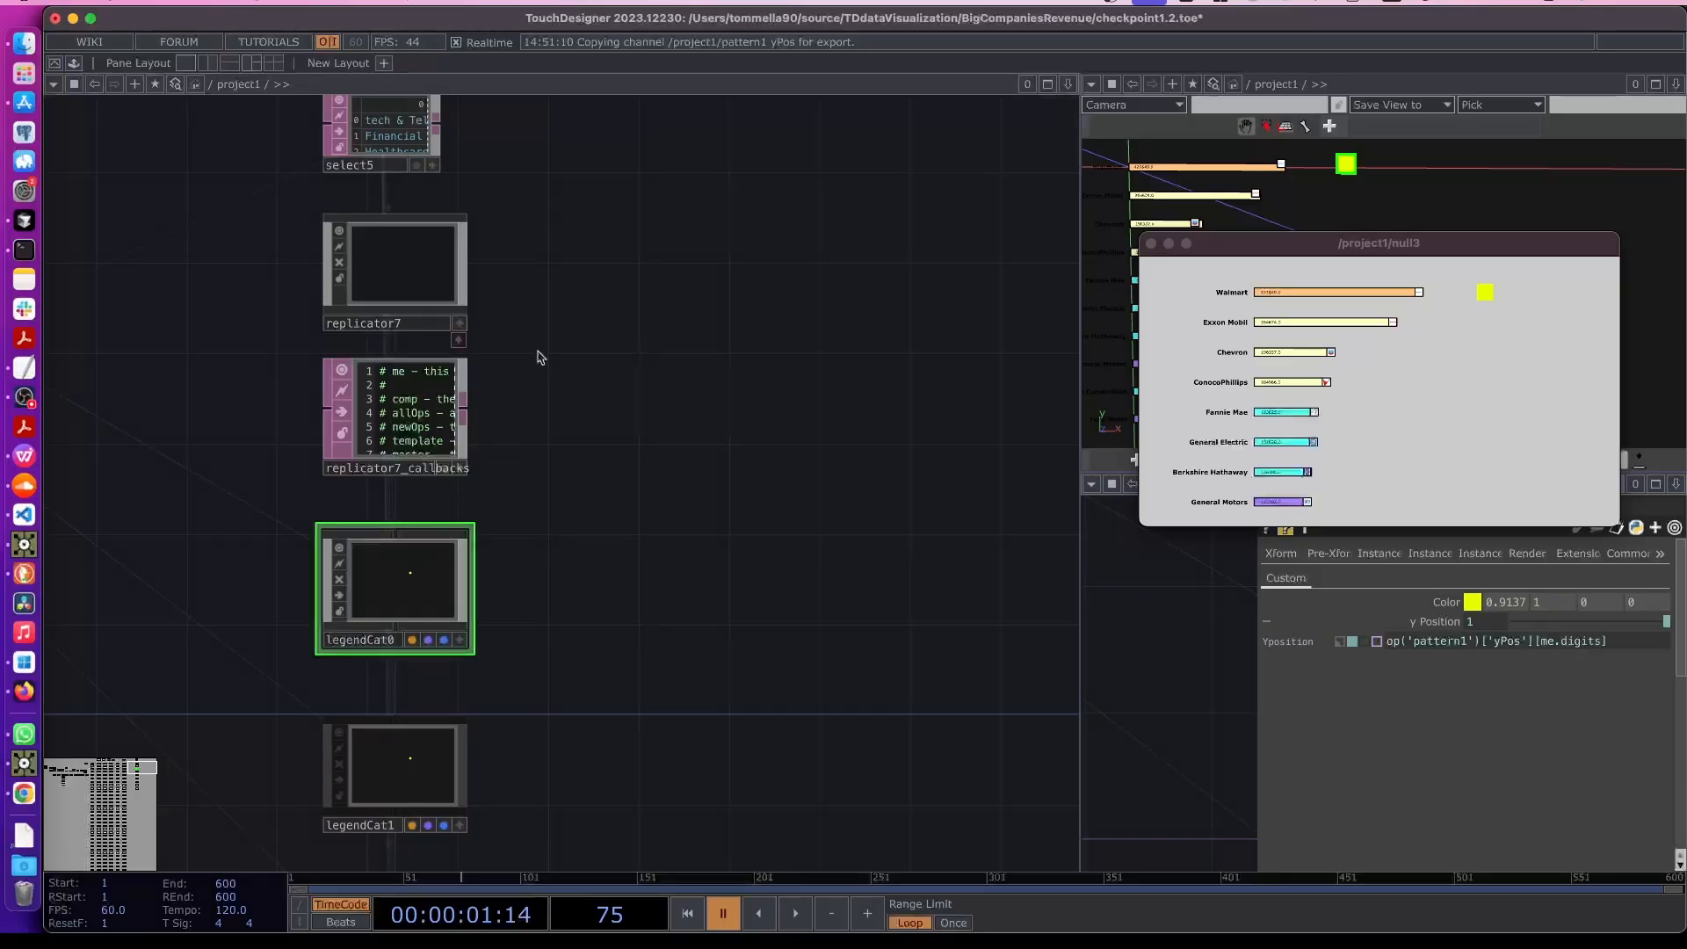
{"action": "key", "text": "p"}
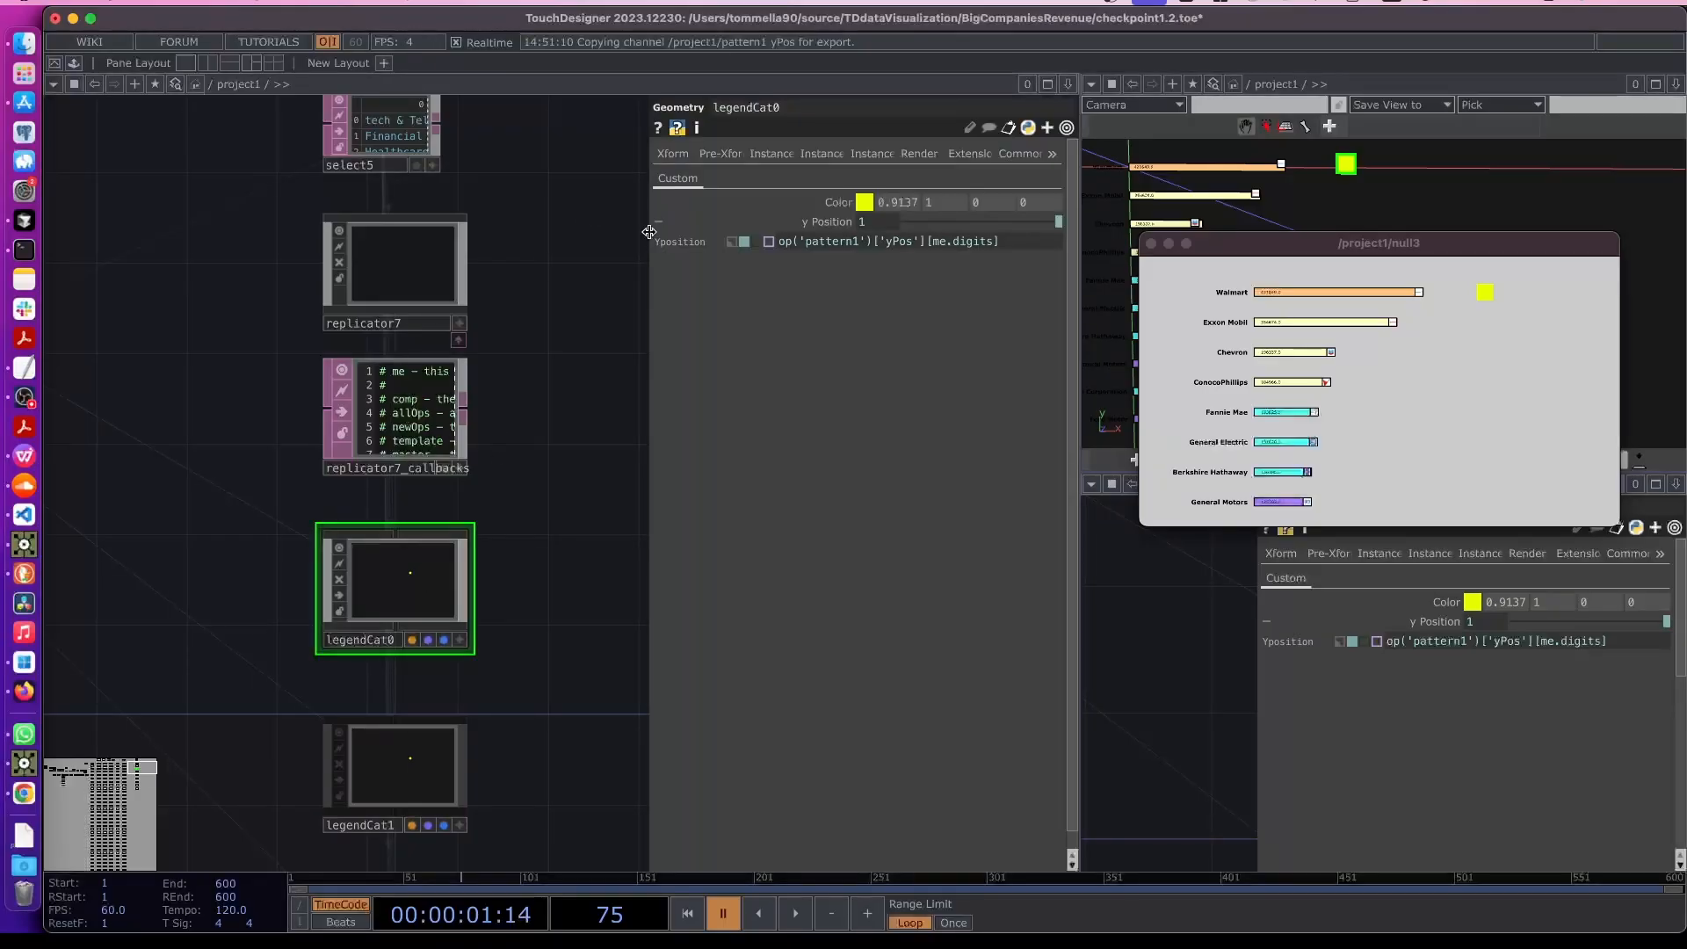
{"action": "left_click", "coordinate": [673, 153]}
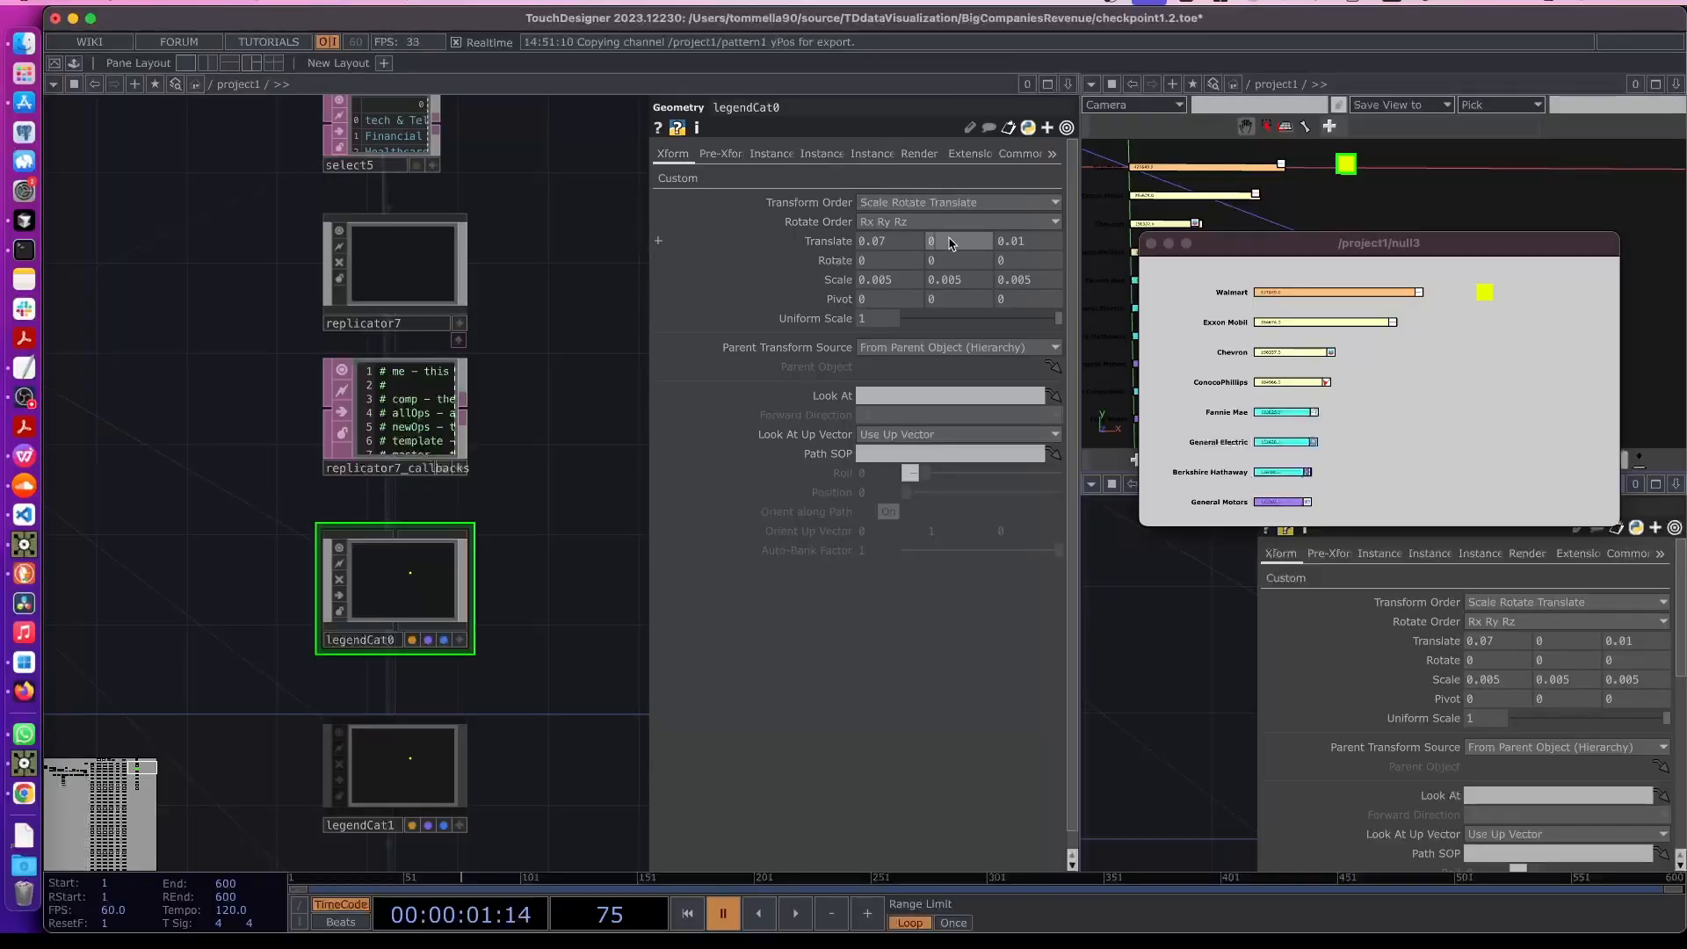
{"action": "left_click", "coordinate": [835, 243]}
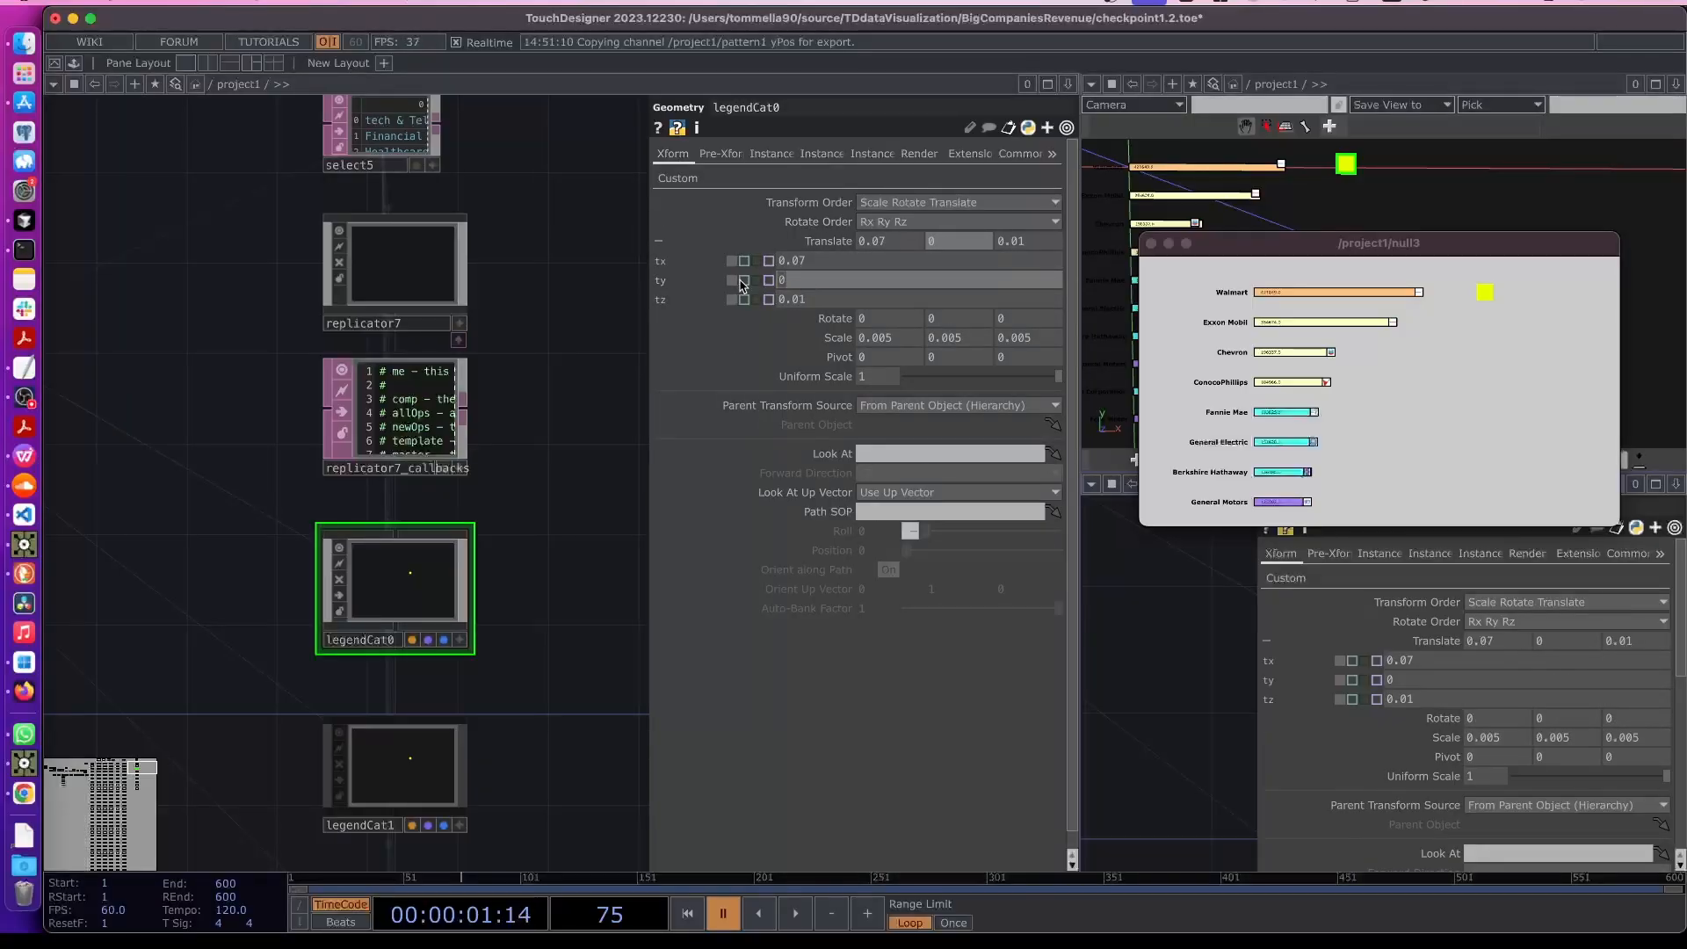
{"action": "type", "text": "me.par.Ypos"}
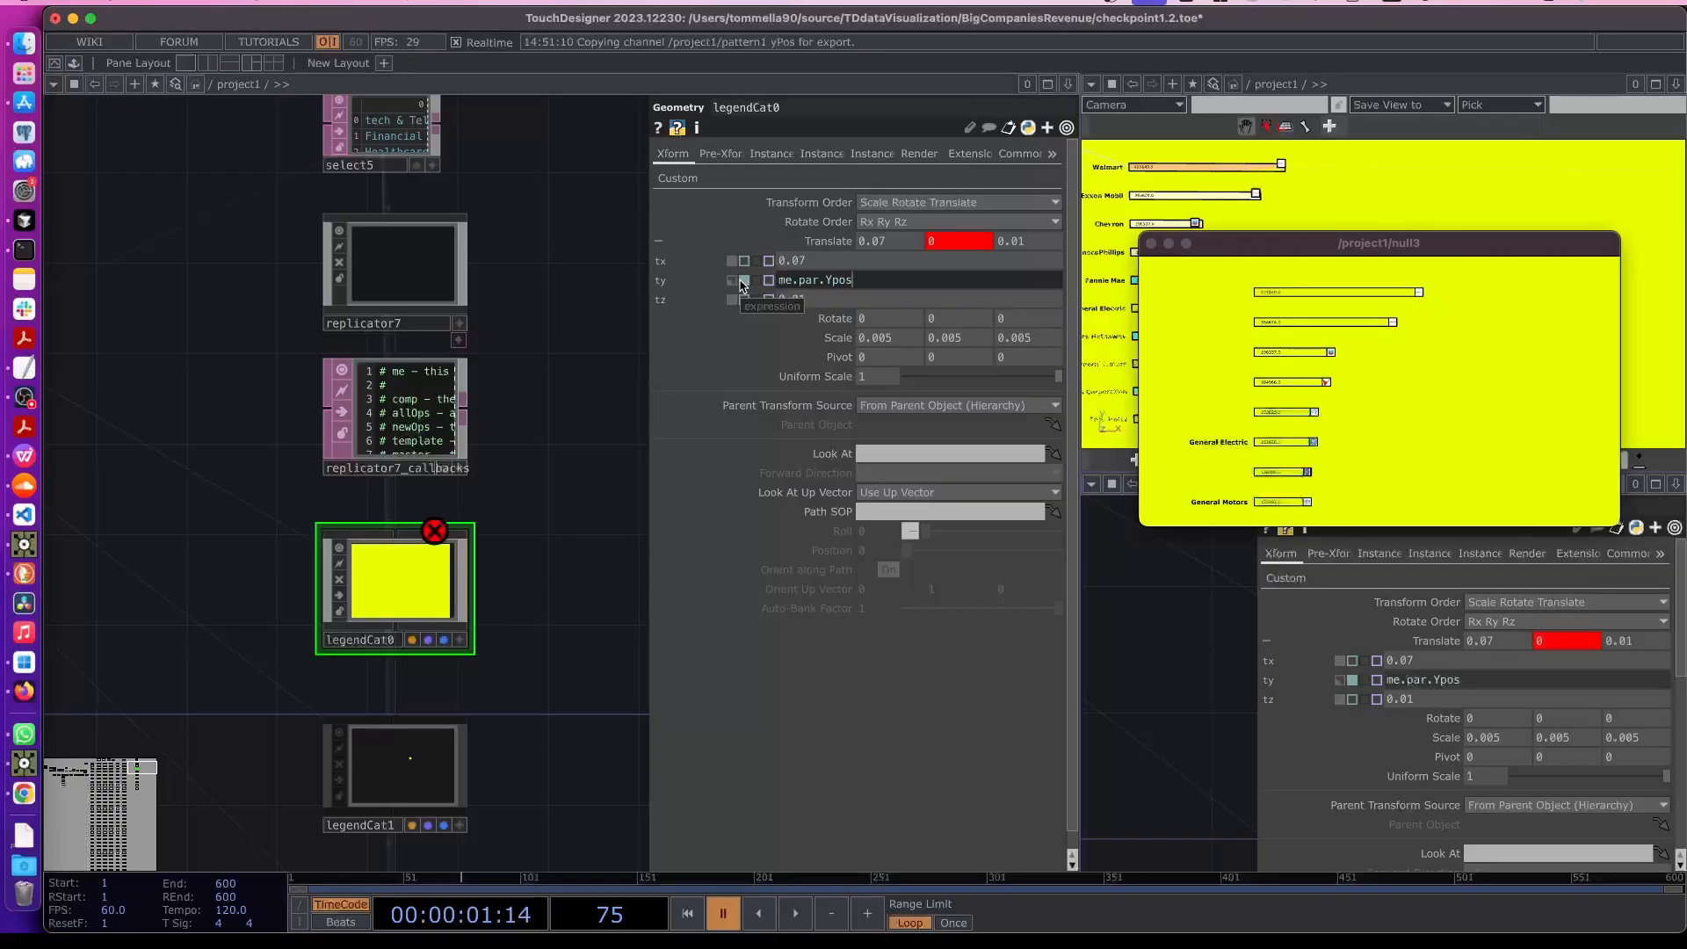
{"action": "left_click", "coordinate": [689, 180]}
{"action": "left_click", "coordinate": [673, 153]}
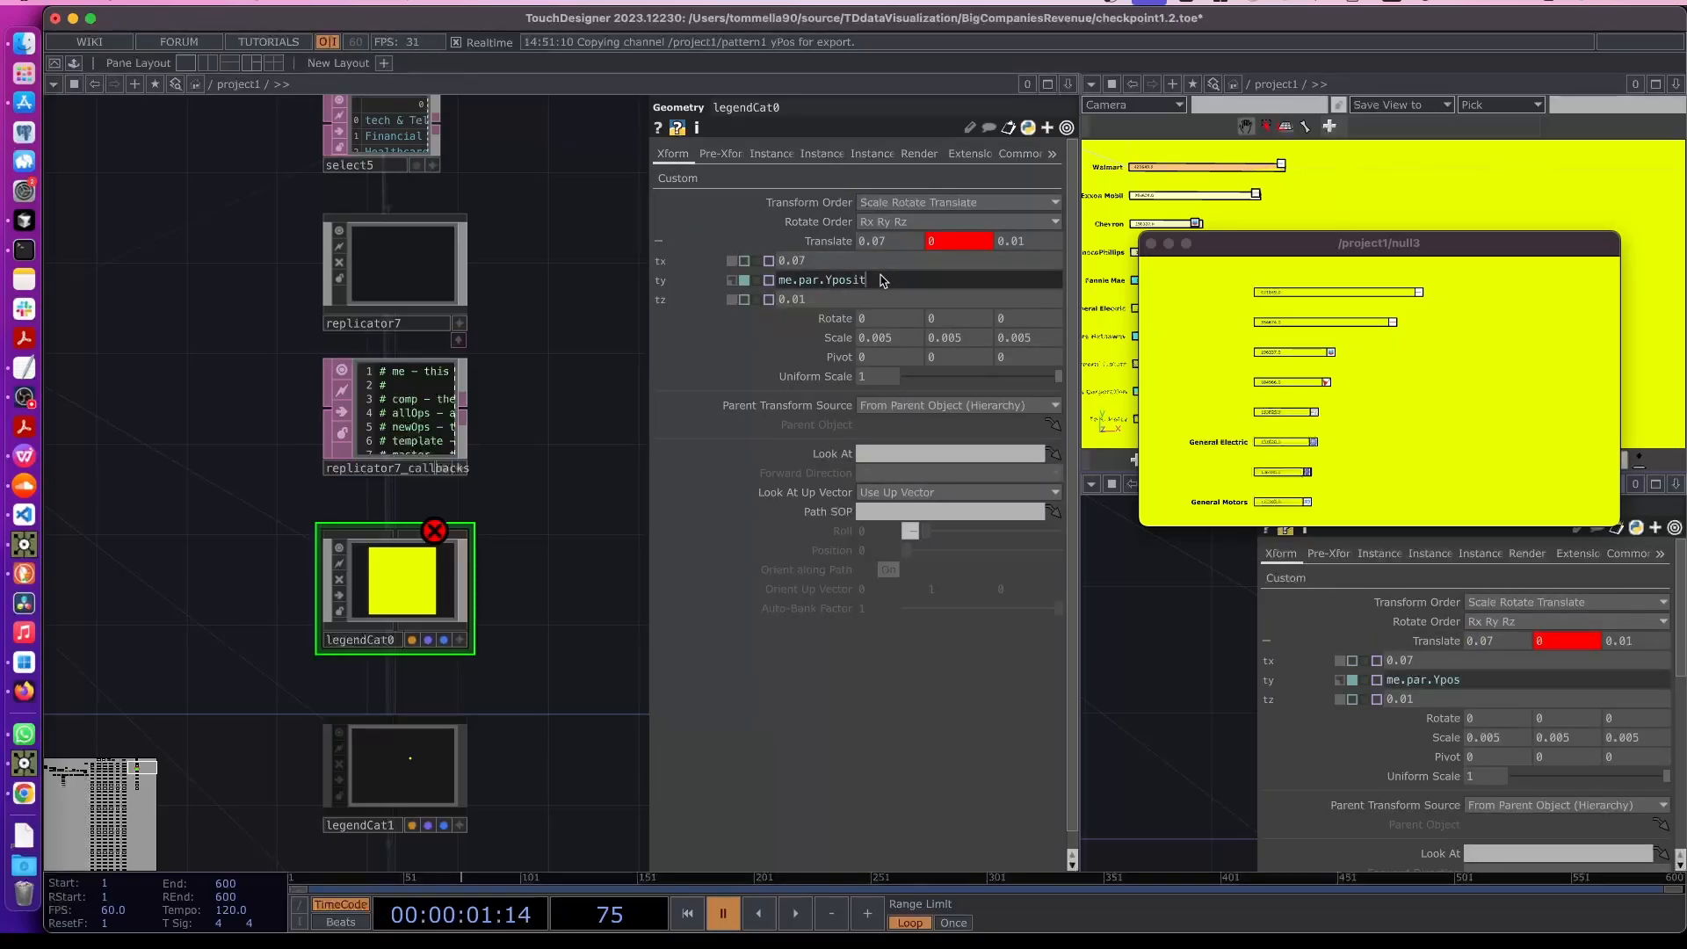
{"action": "type", "text": "ittion"}
{"action": "key", "text": "Return"}
{"action": "left_click", "coordinate": [868, 284]}
{"action": "left_click", "coordinate": [946, 286]}
{"action": "key", "text": "Return"}
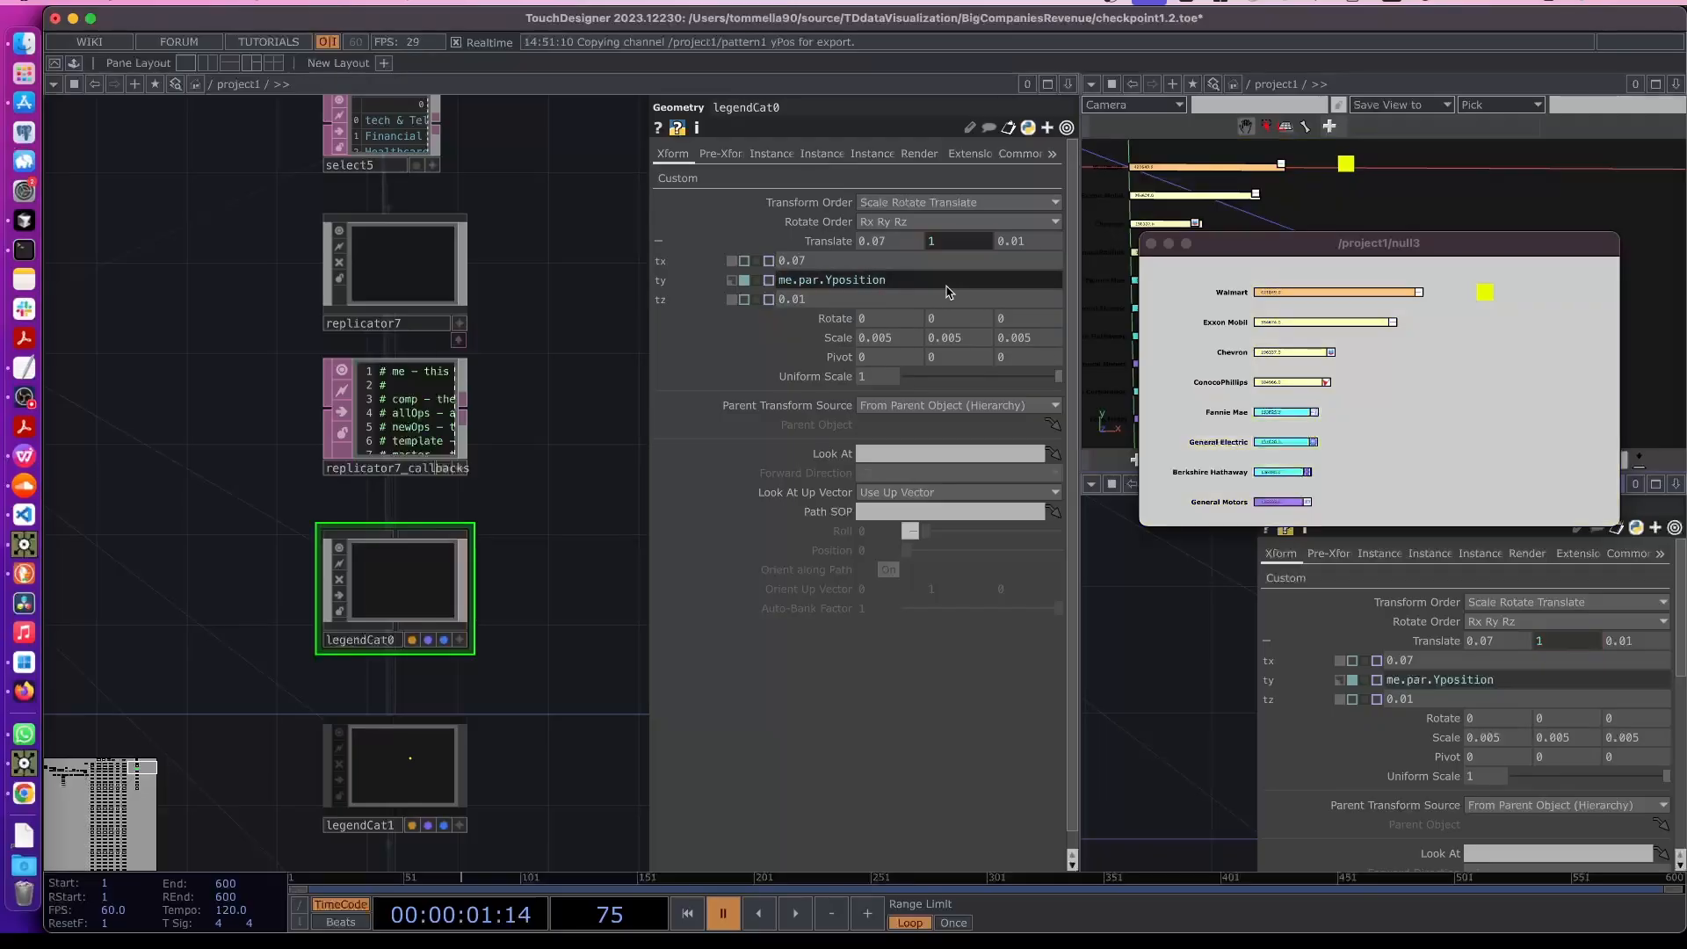
- Set pattern1's To Range to 0 and -1
{"action": "left_click", "coordinate": [425, 254]}
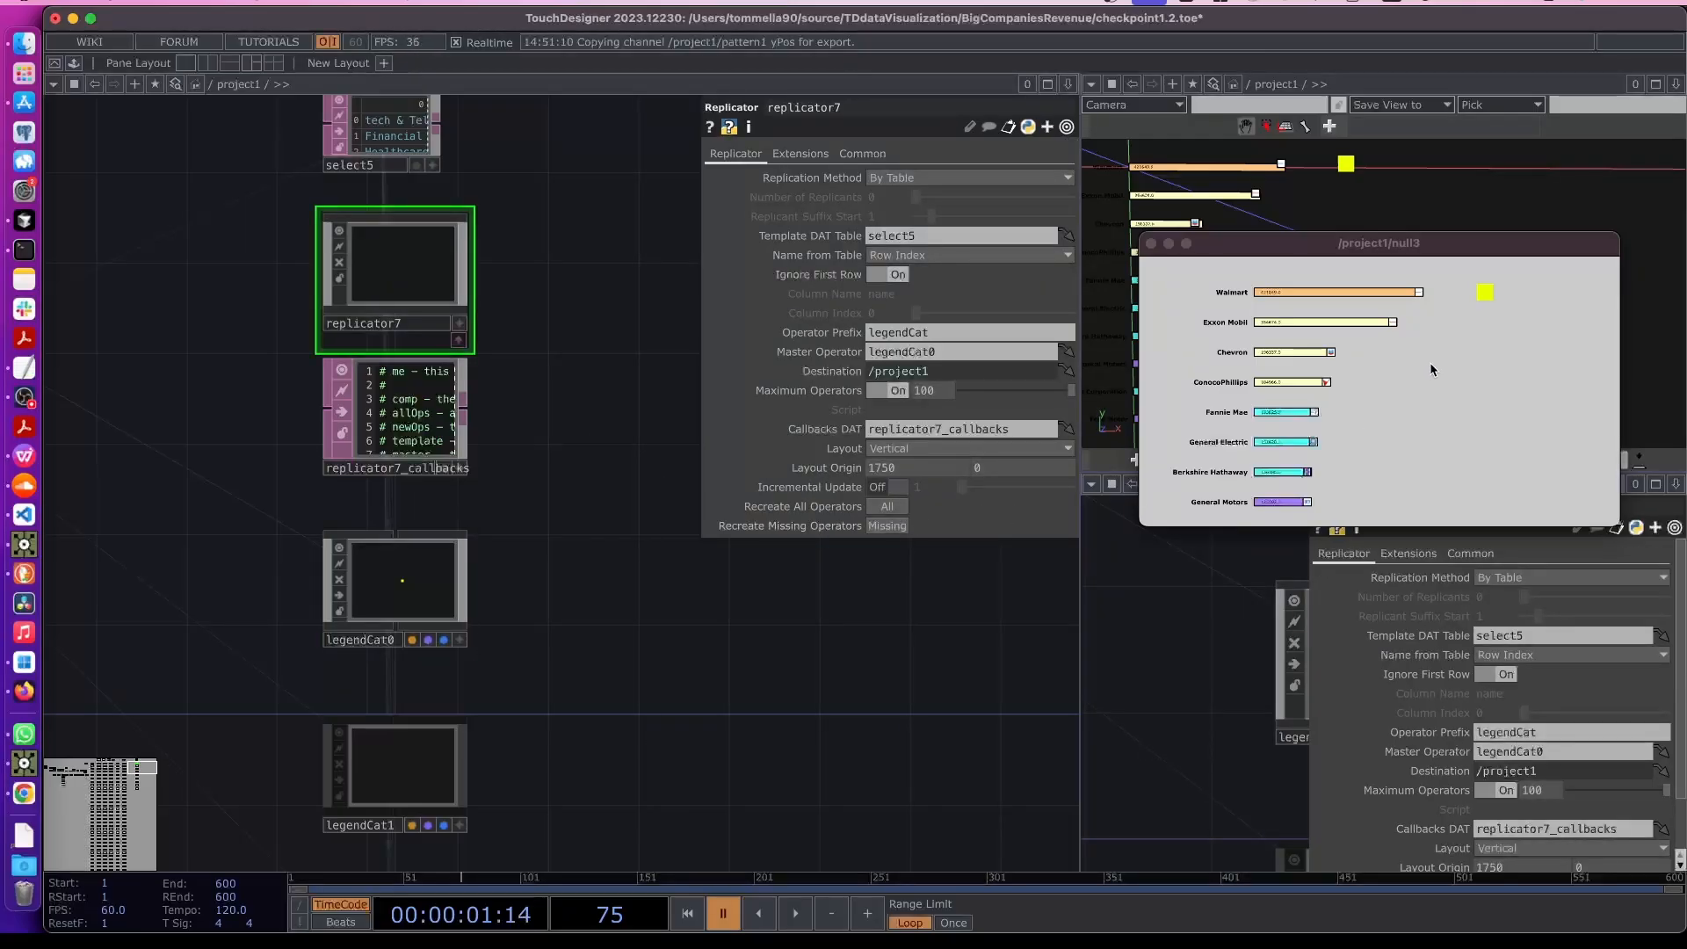
{"action": "scroll", "coordinate": [633, 694], "scroll_direction": "down", "scroll_amount": 3}
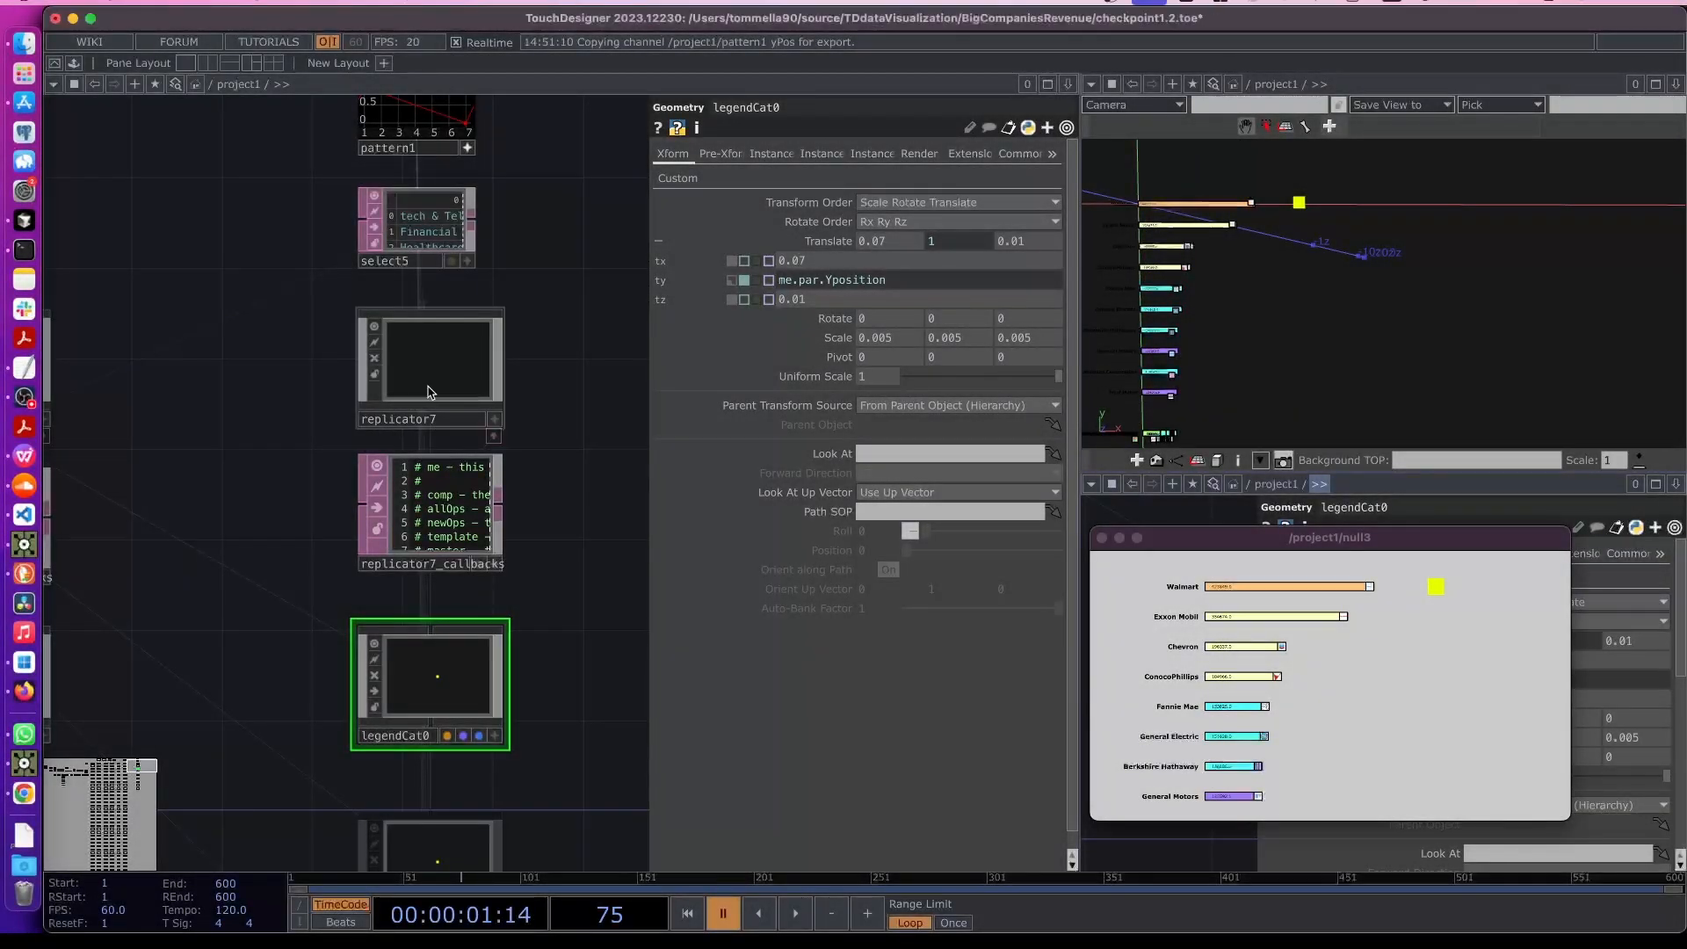
{"action": "left_click", "coordinate": [444, 386]}
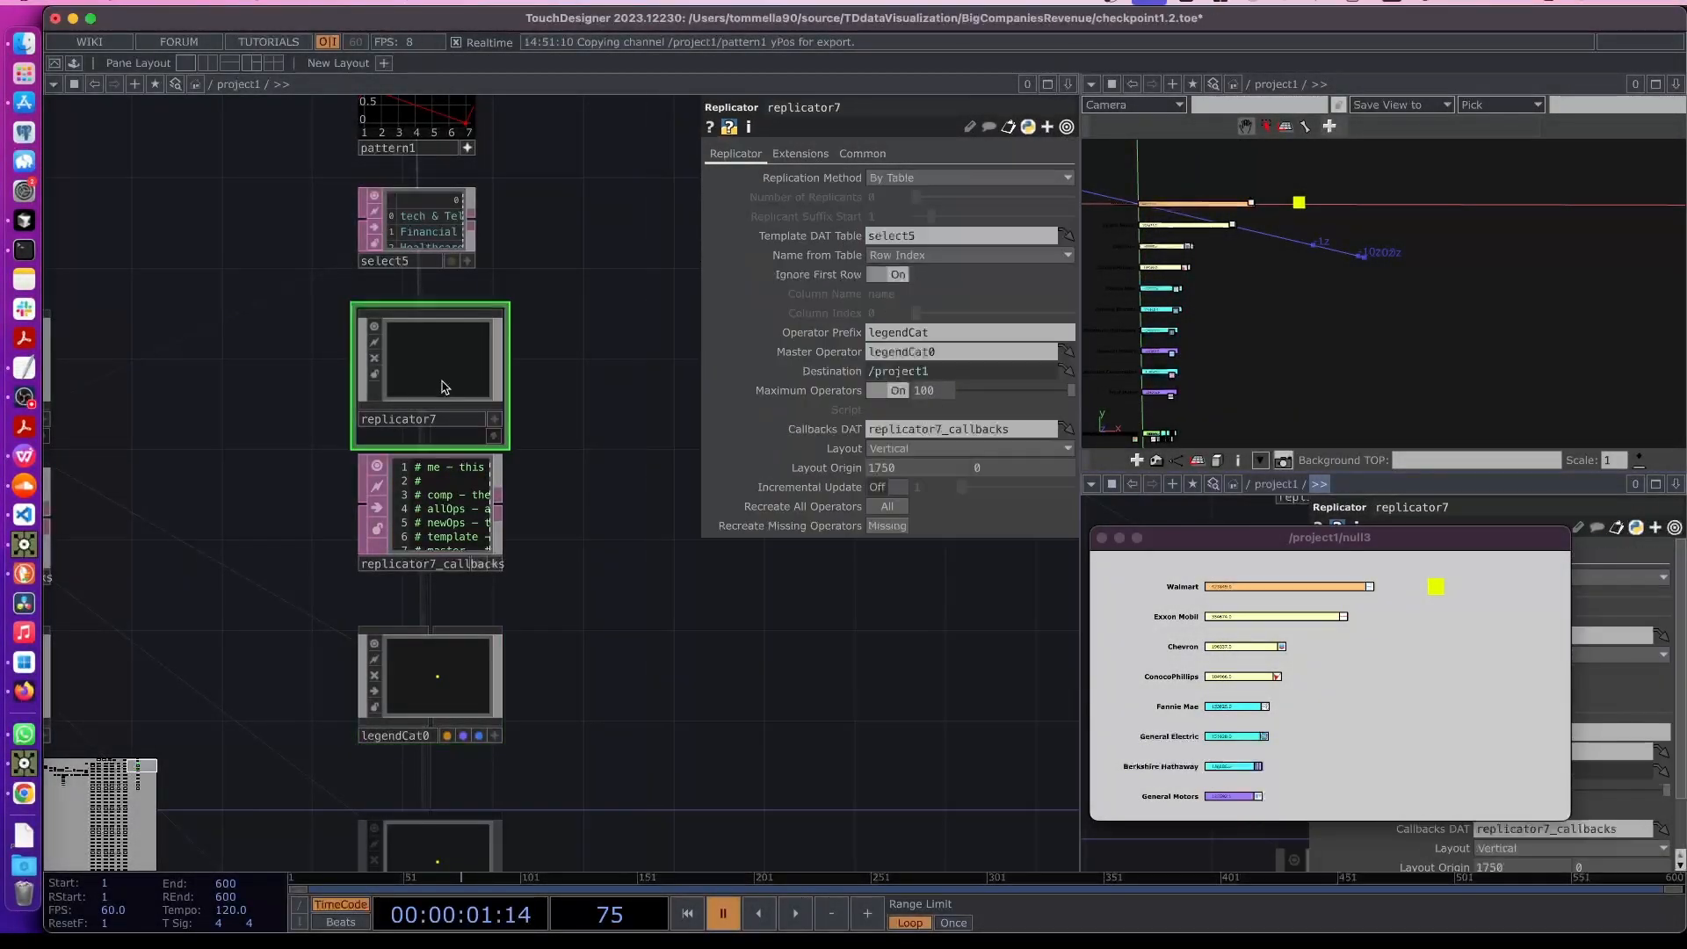
{"action": "scroll", "coordinate": [387, 292], "scroll_direction": "up", "scroll_amount": 3}
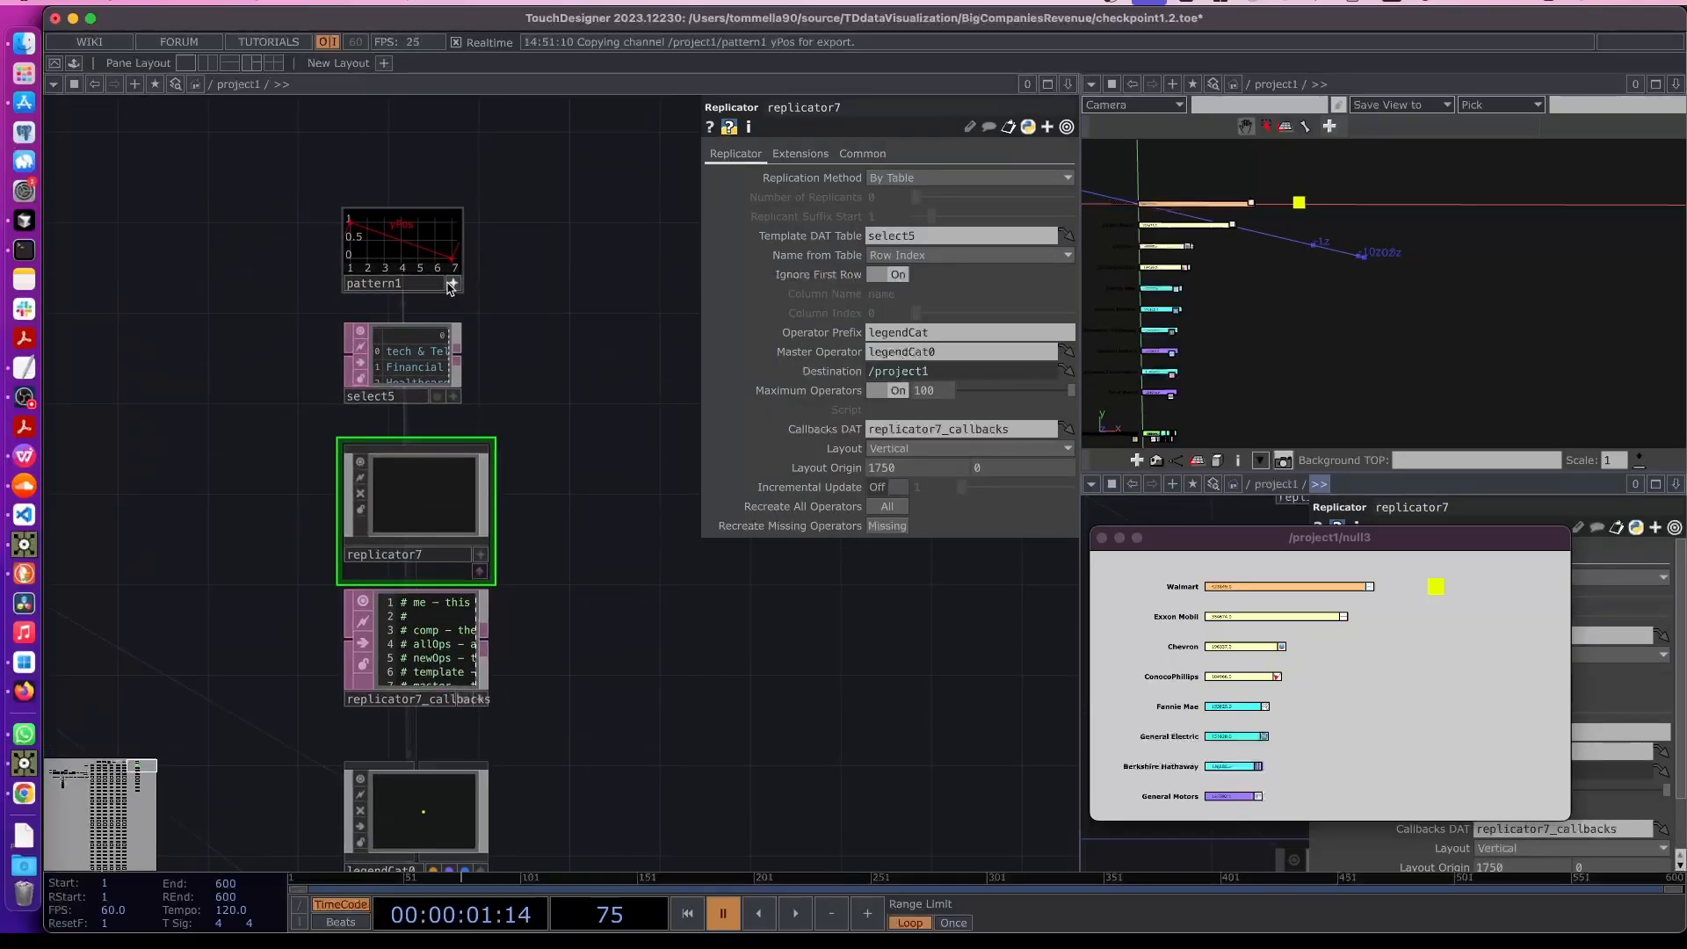
{"action": "left_click", "coordinate": [415, 261]}
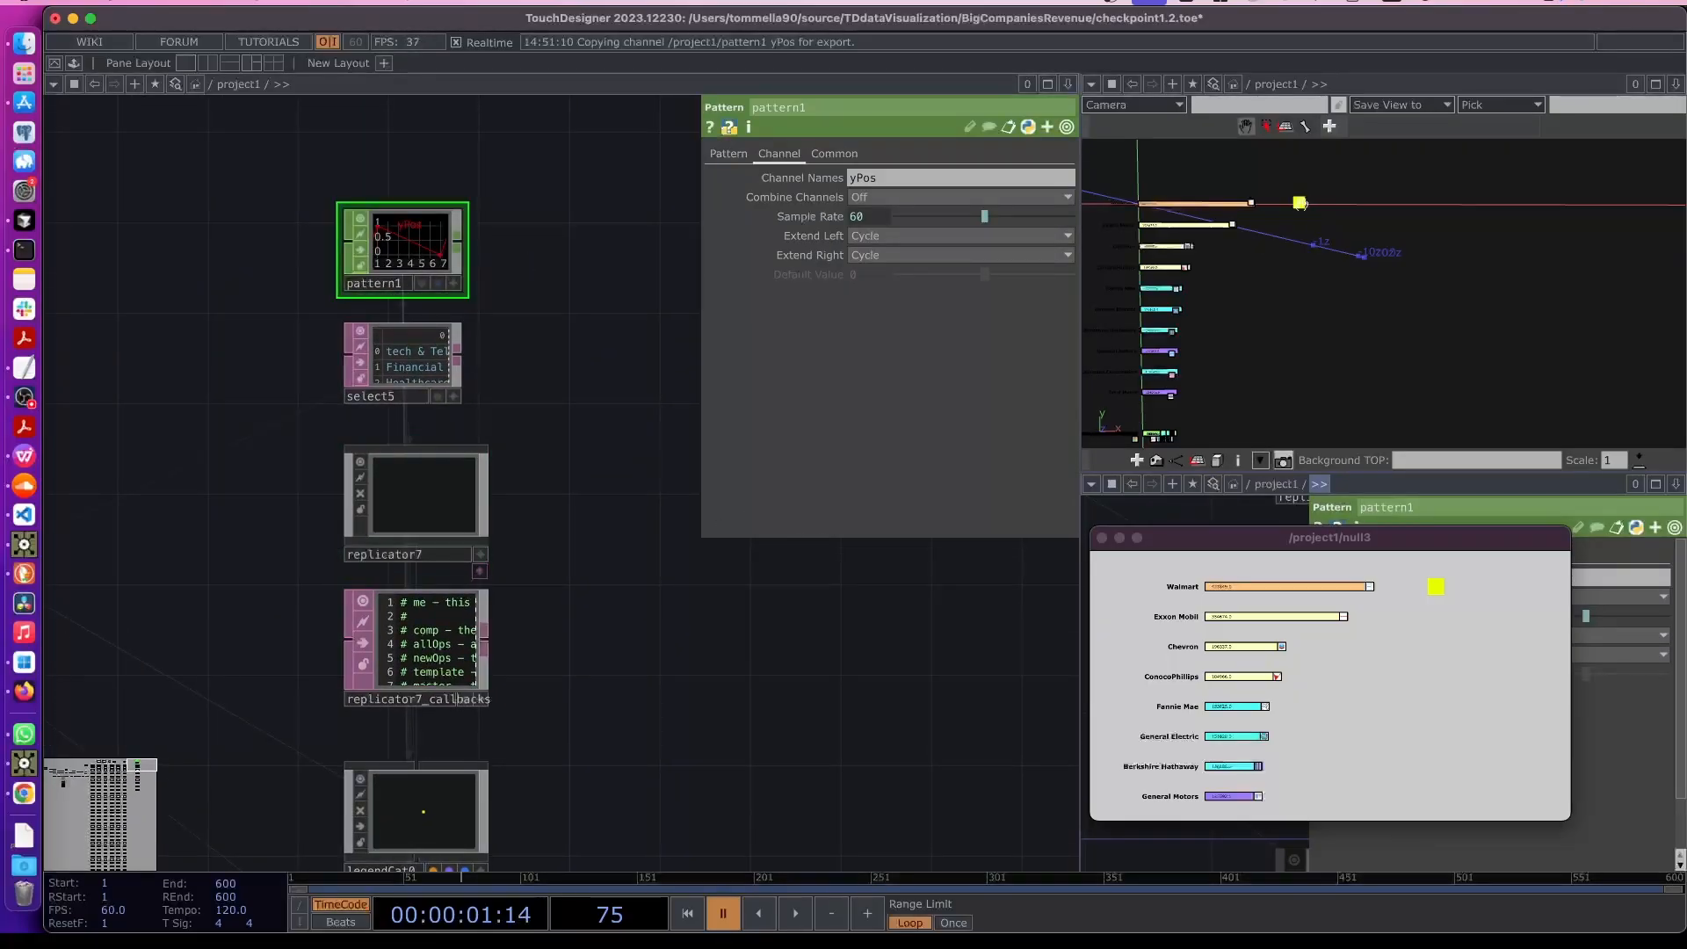
{"action": "left_click", "coordinate": [729, 156]}
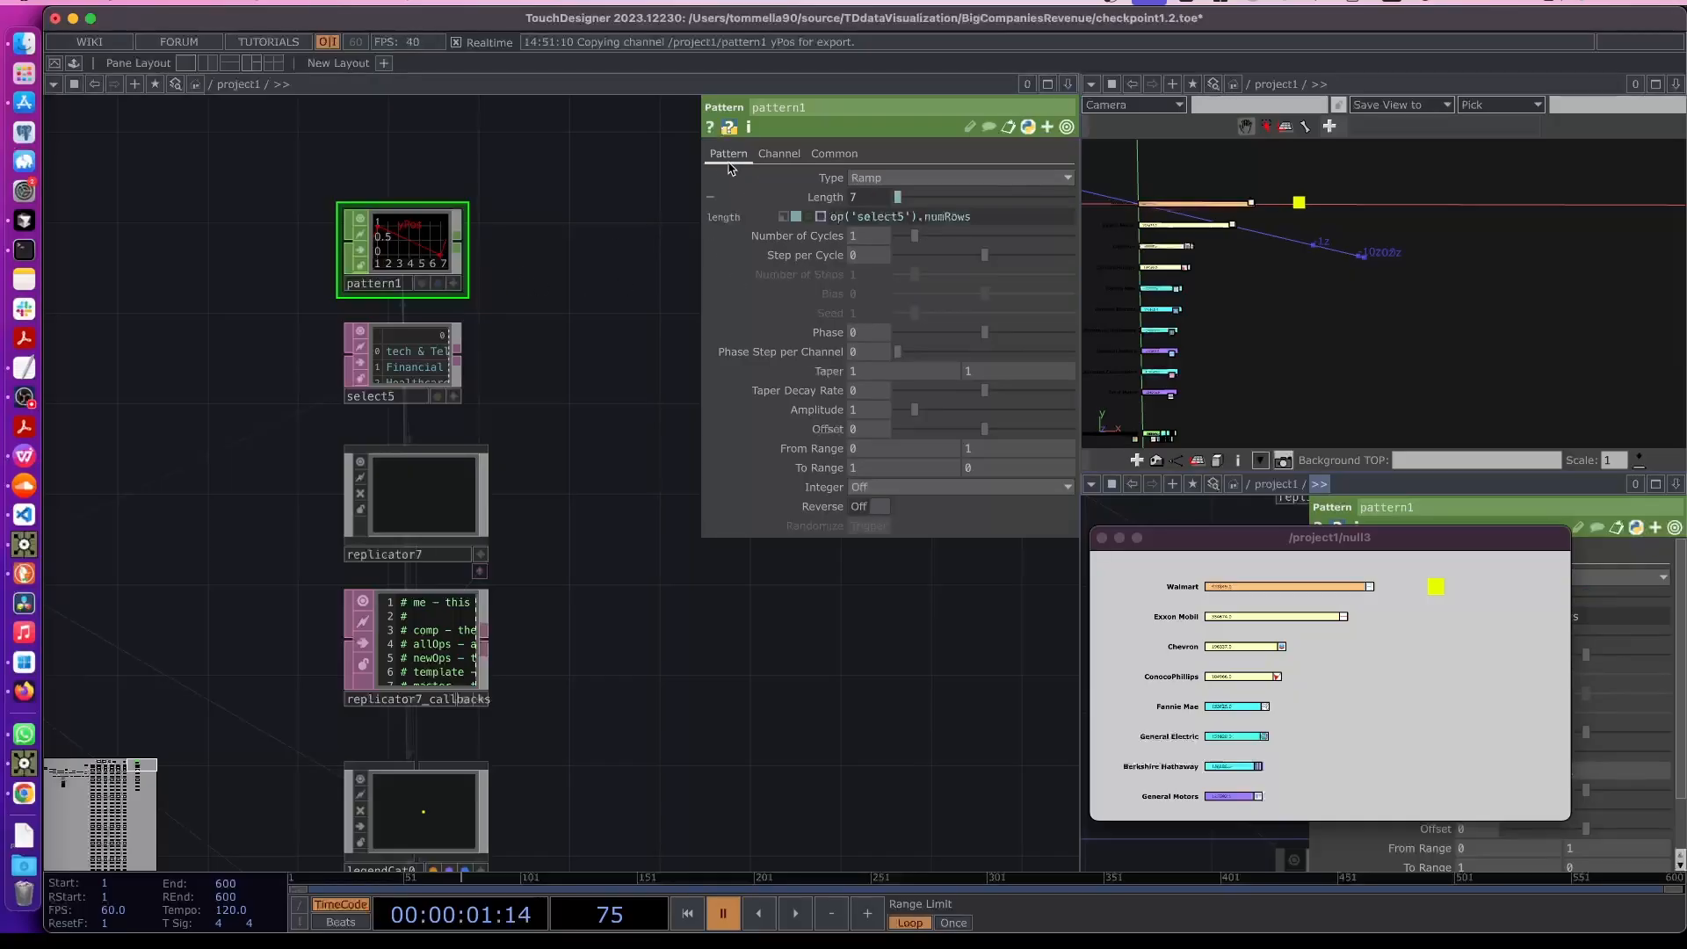
{"action": "left_click_drag", "start_coordinate": [868, 471], "coordinate": [835, 470]}
{"action": "type", "text": "0"}
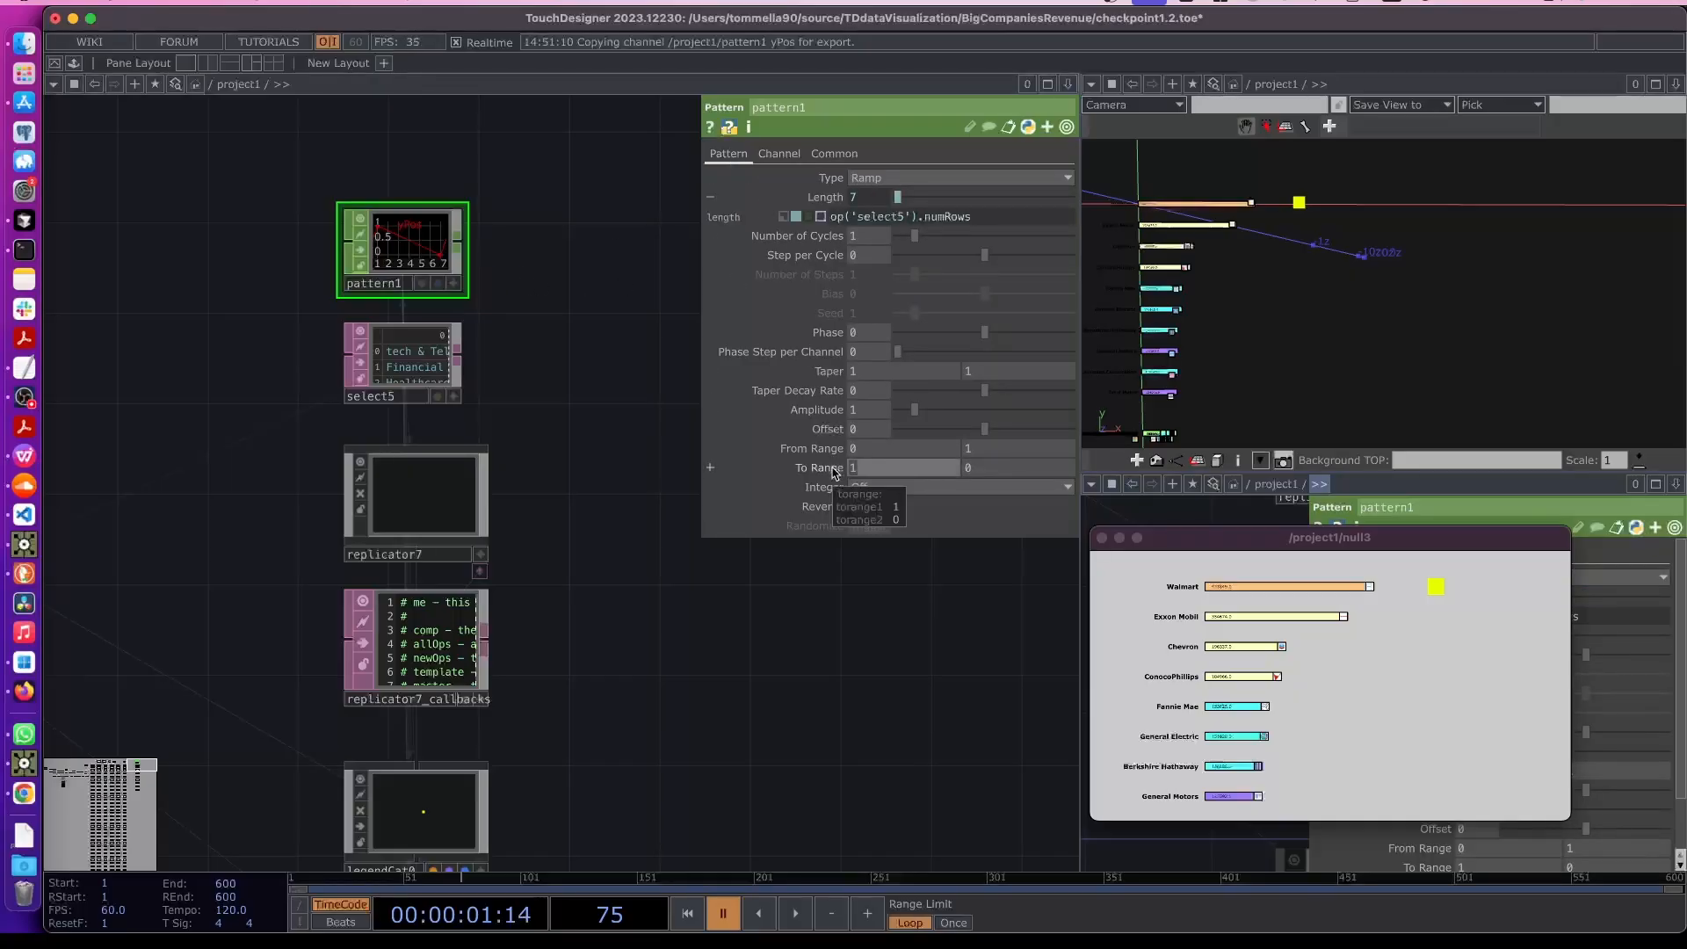
{"action": "left_click", "coordinate": [997, 470]}
{"action": "type", "text": "-1"}
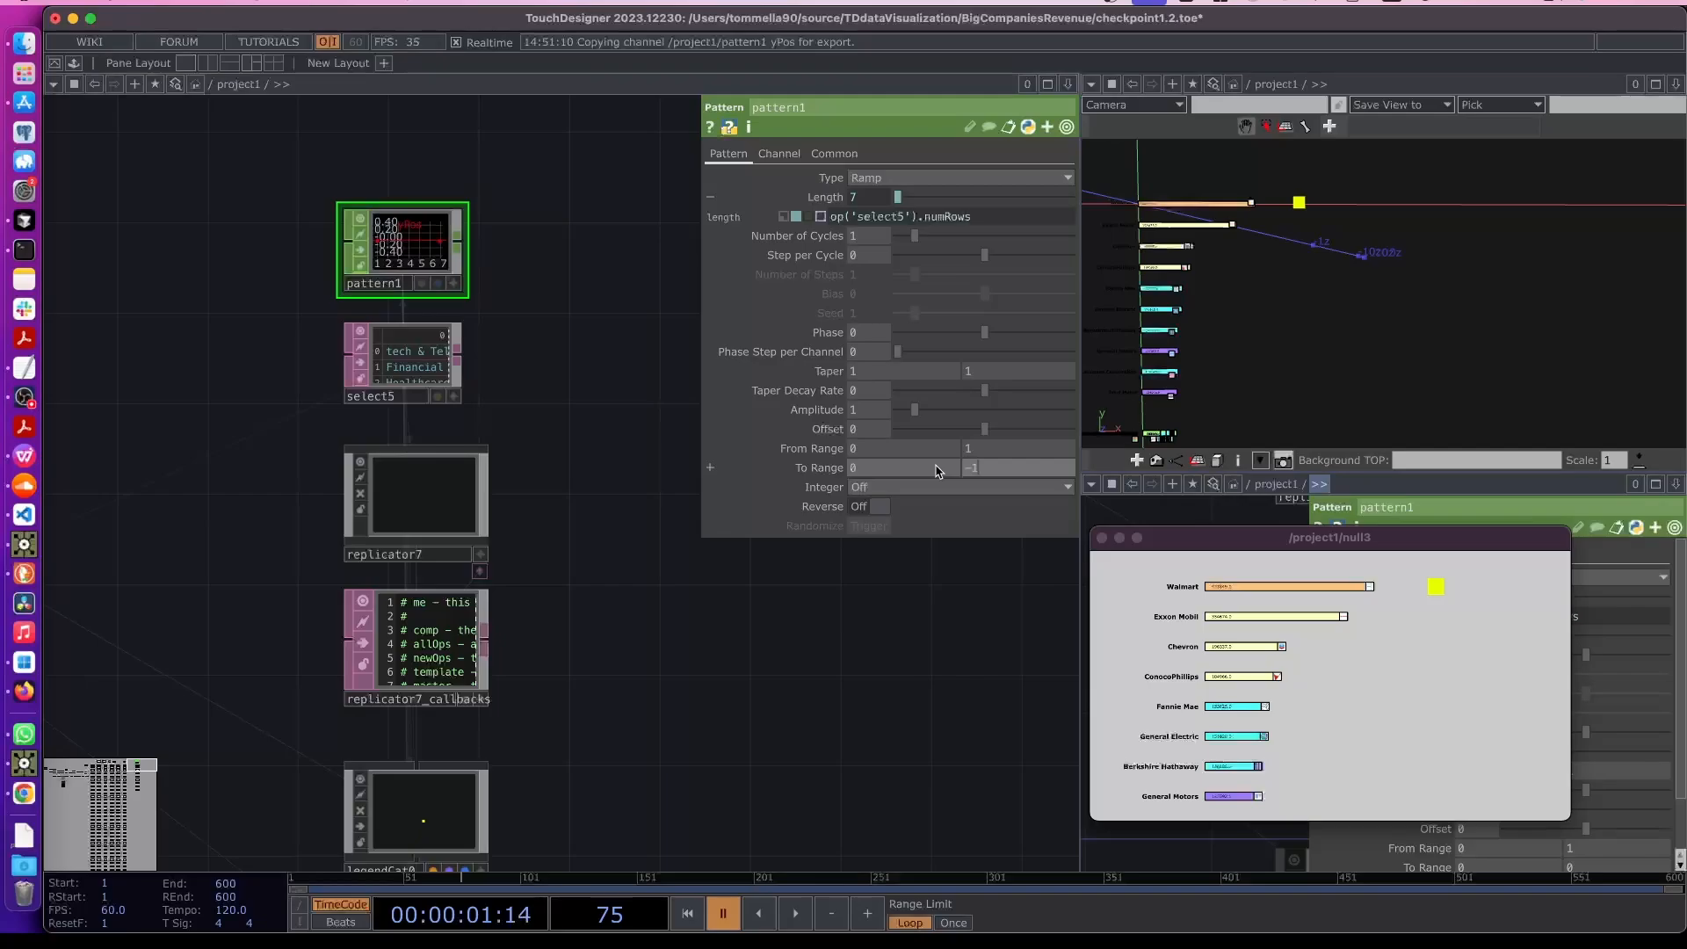
{"action": "key", "text": "Return"}
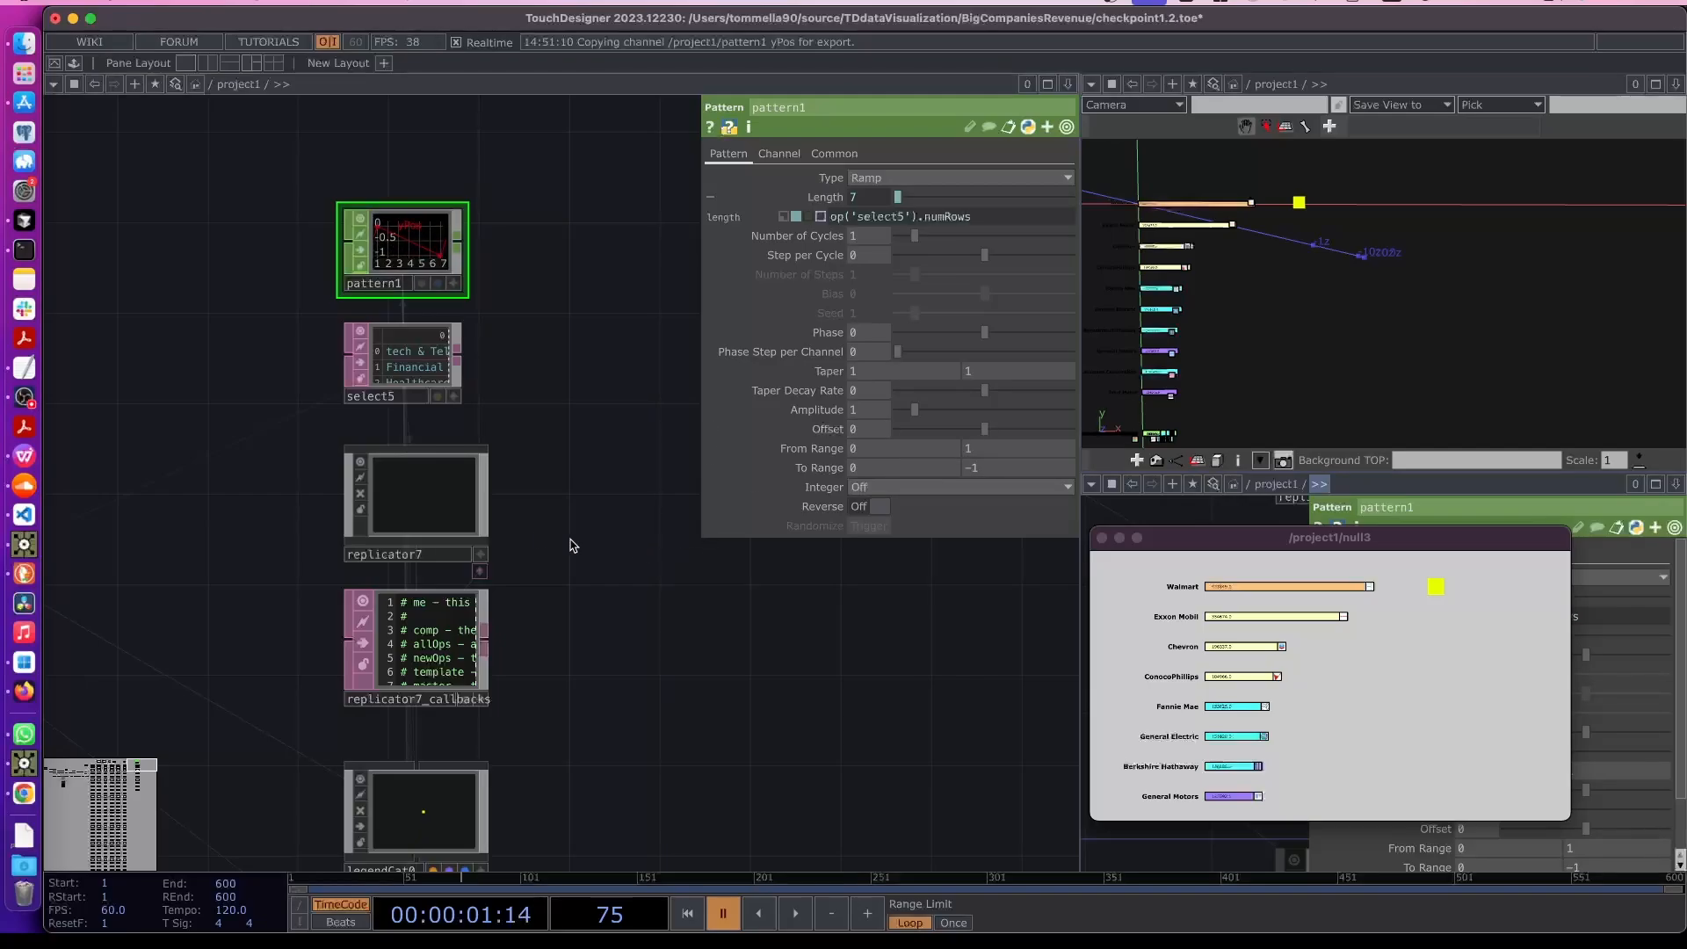
- Recreate all replicated legend operators and set pattern1's To Range end value to -0.1
{"action": "left_click", "coordinate": [456, 525]}
{"action": "left_click", "coordinate": [889, 509]}
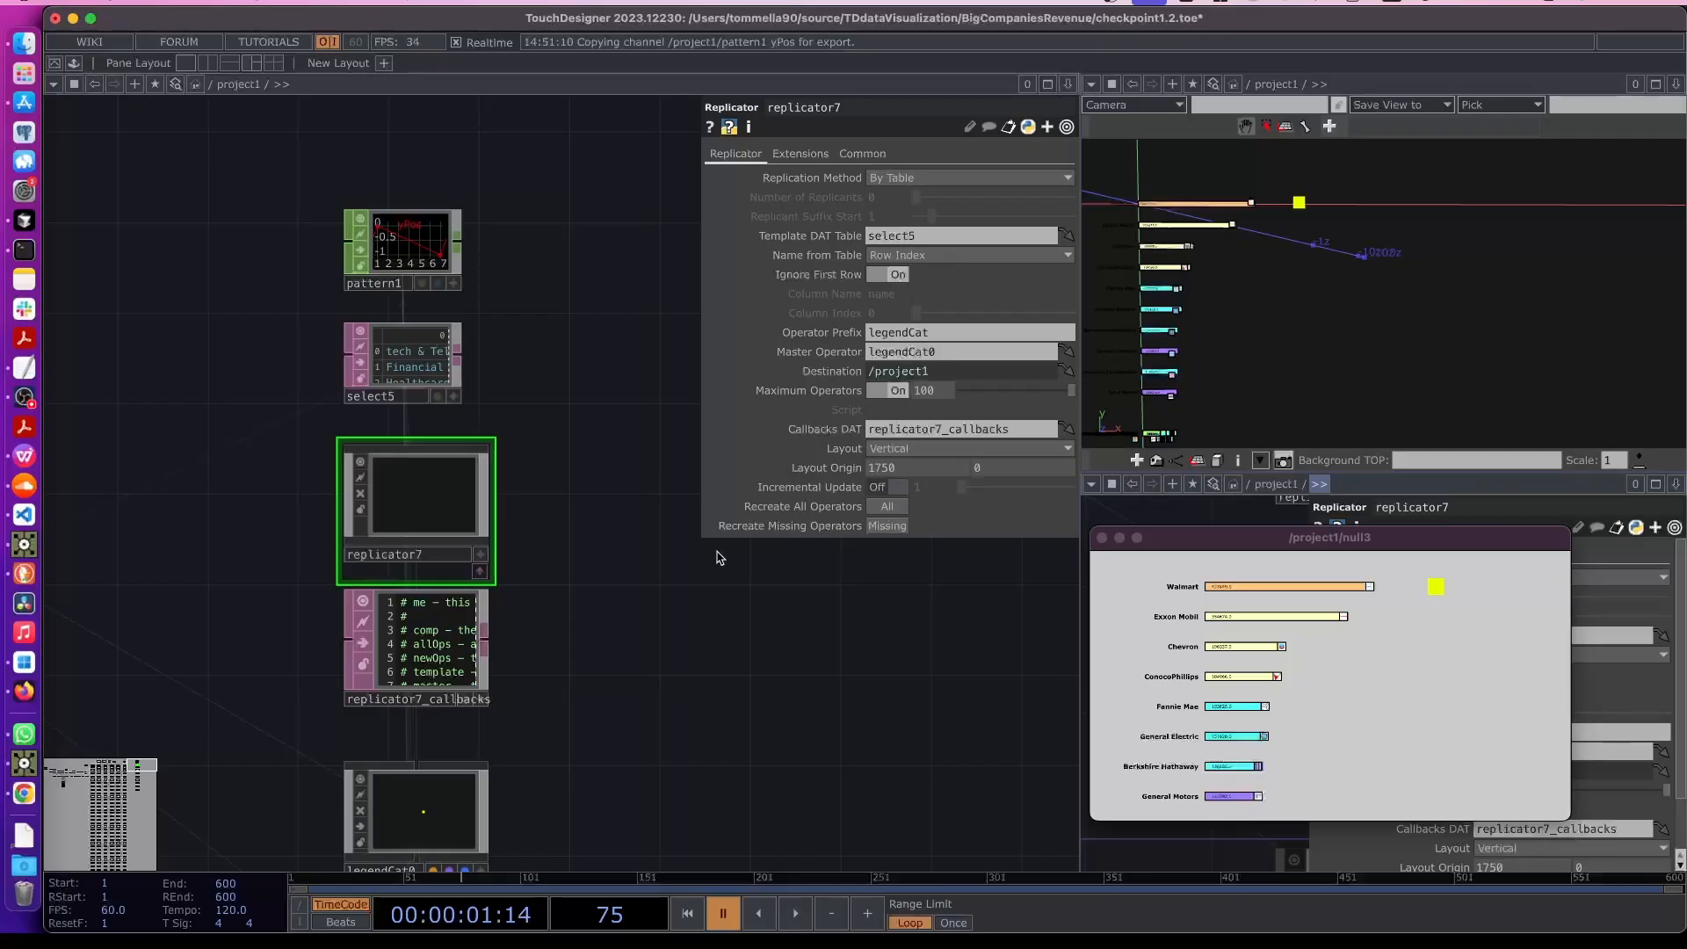
{"action": "scroll", "coordinate": [1441, 345], "scroll_direction": "down", "scroll_amount": 5}
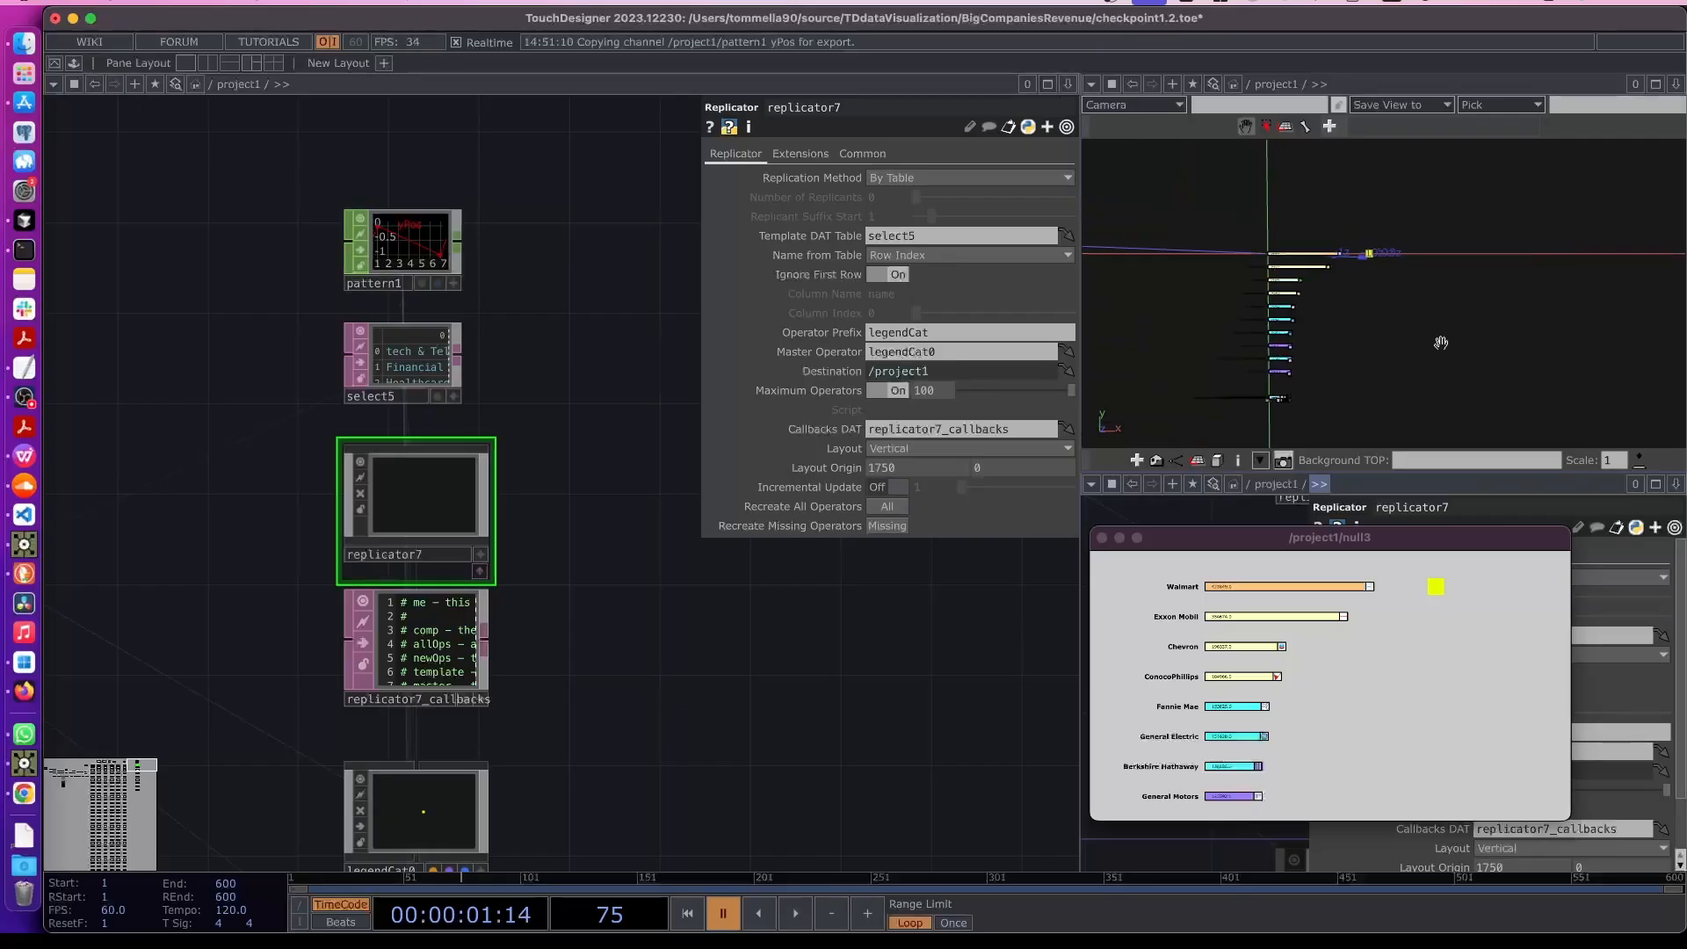
{"action": "scroll", "coordinate": [1429, 351], "scroll_direction": "down", "scroll_amount": 1}
{"action": "left_click_drag", "start_coordinate": [1424, 321], "coordinate": [1424, 322]}
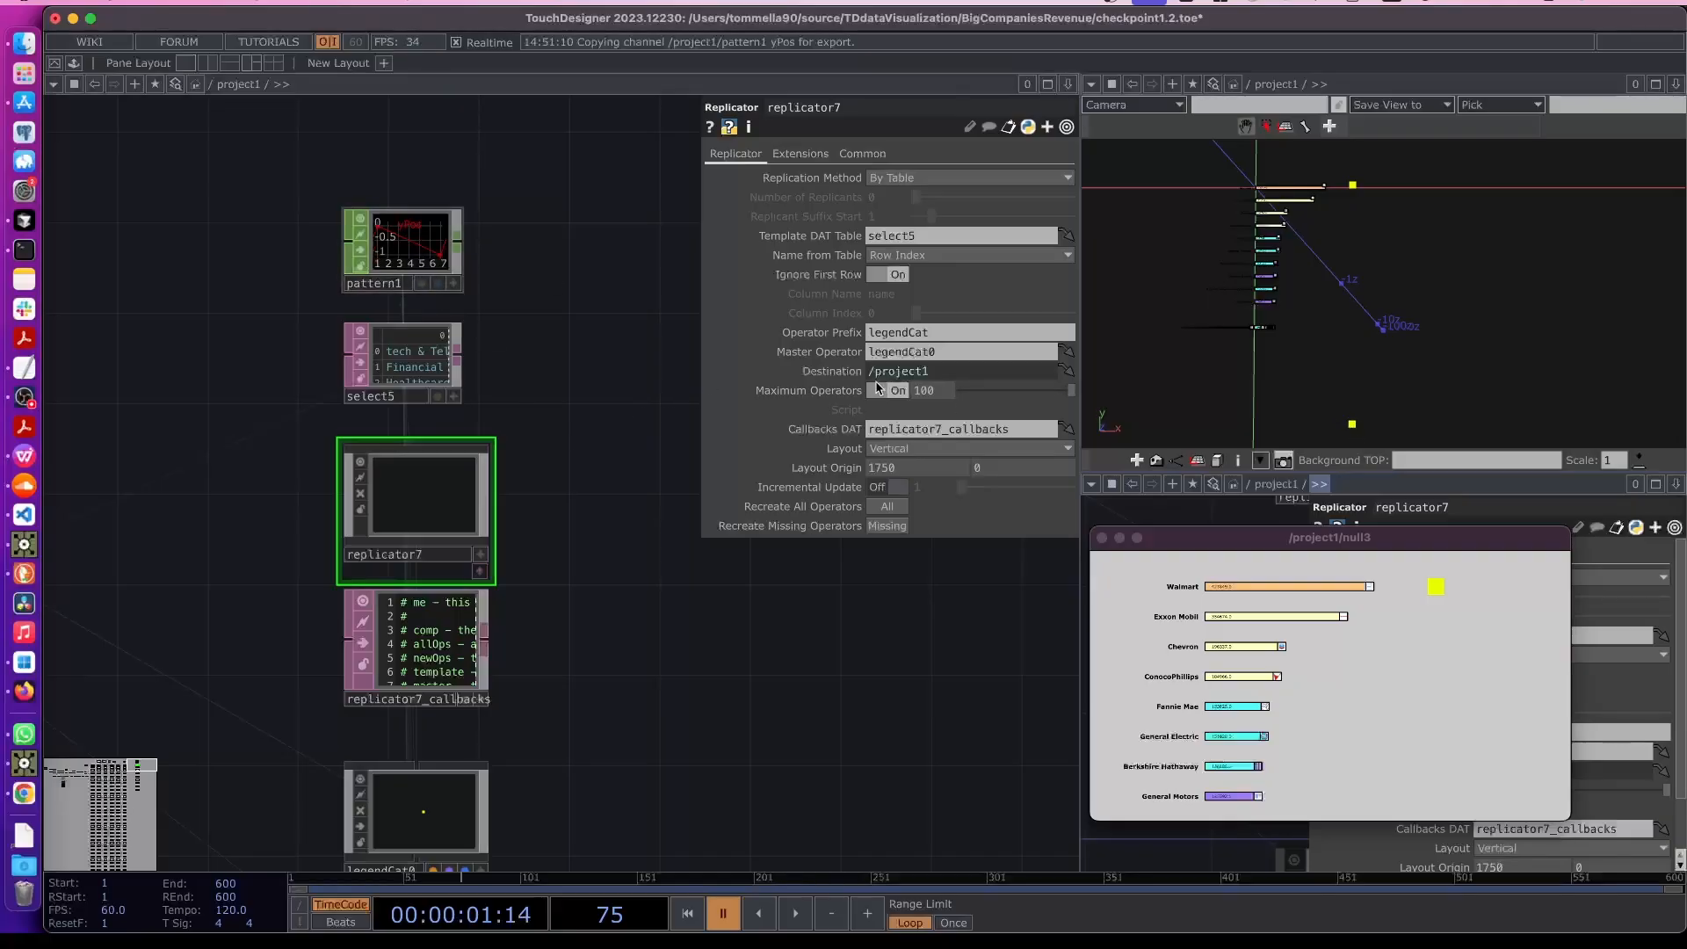
{"action": "left_click", "coordinate": [406, 248]}
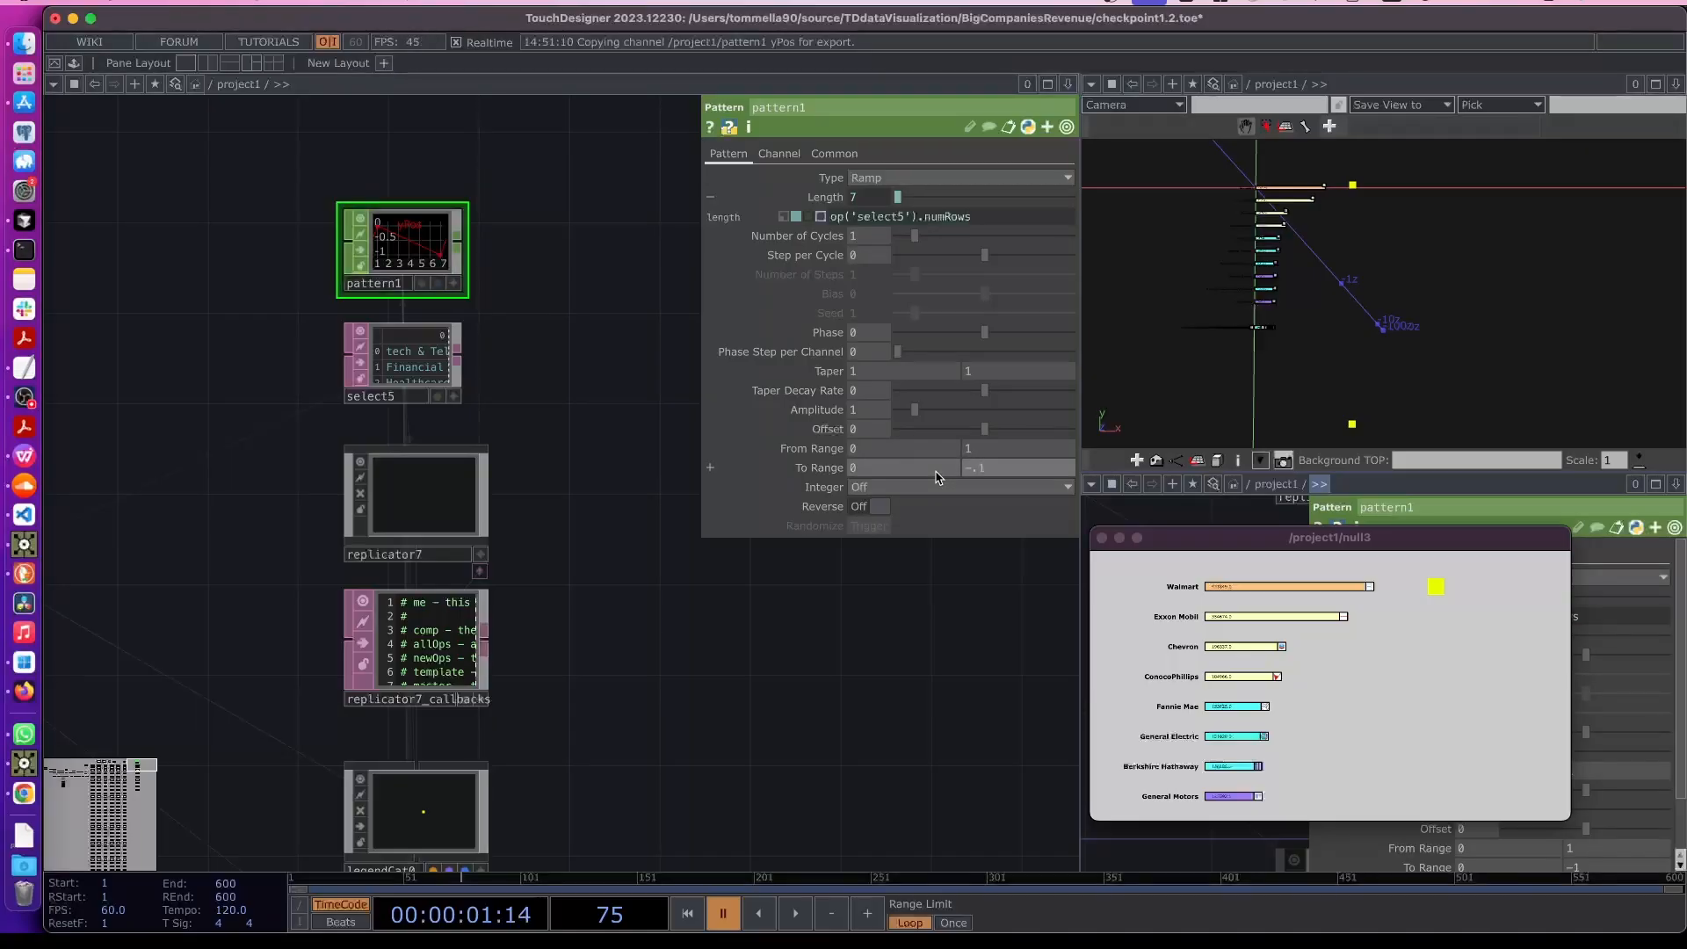
{"action": "key", "text": "Return"}
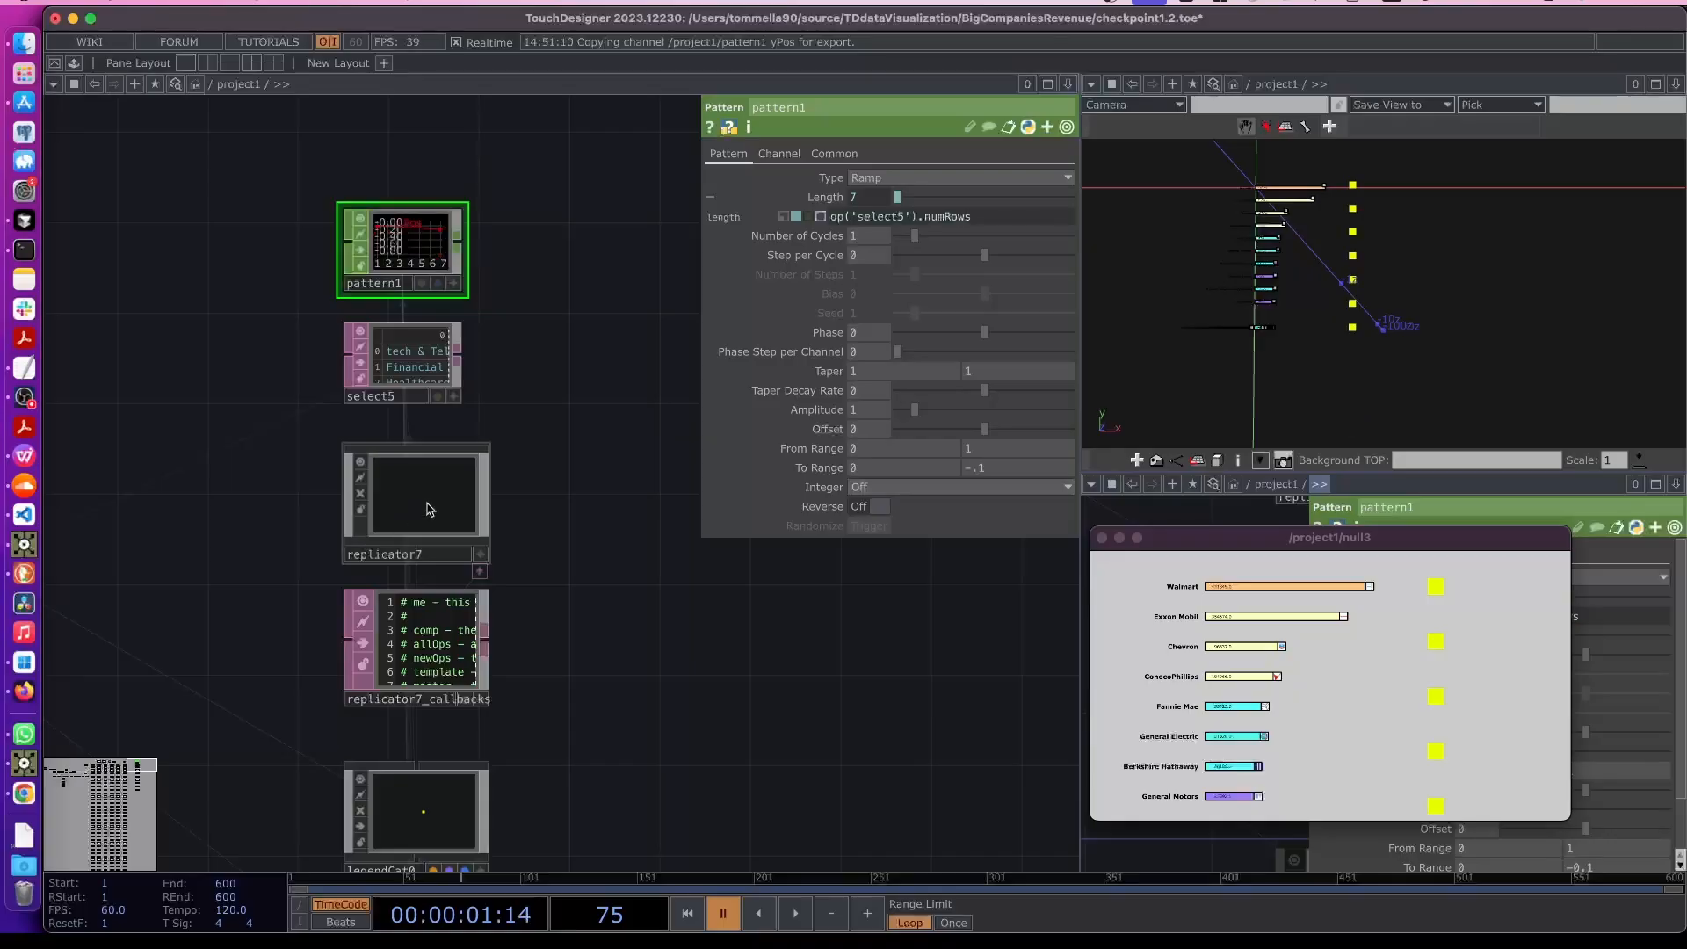
- Set pattern1's To Range end value to -0.04
{"action": "left_click", "coordinate": [423, 505]}
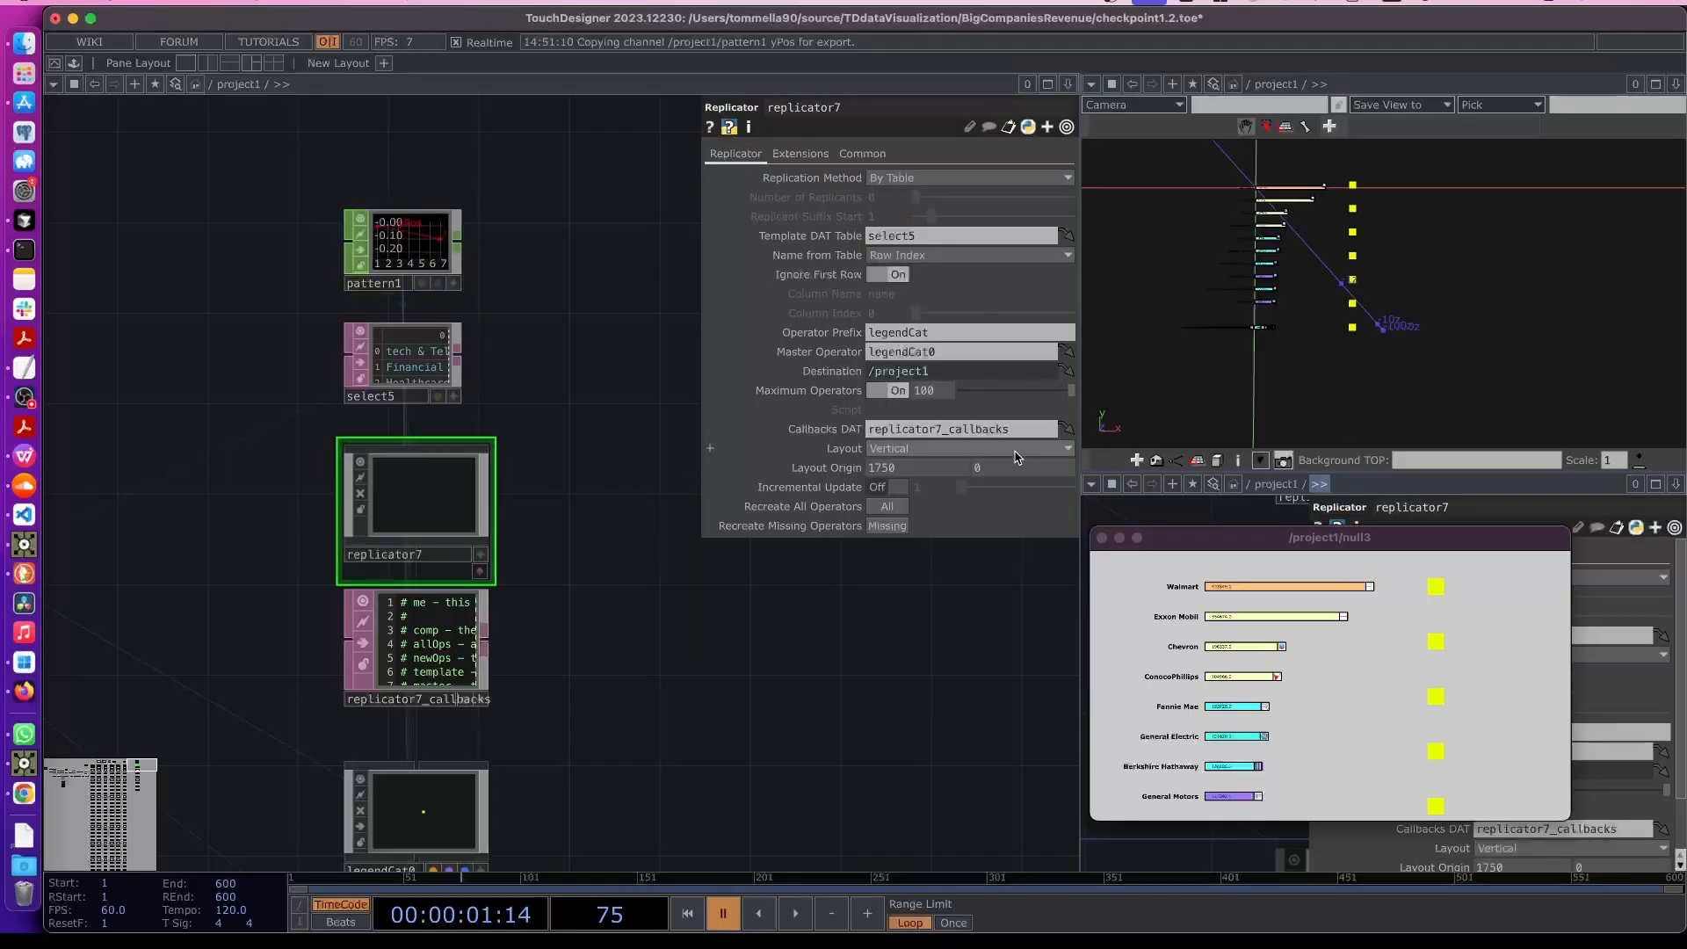
{"action": "left_click", "coordinate": [433, 264]}
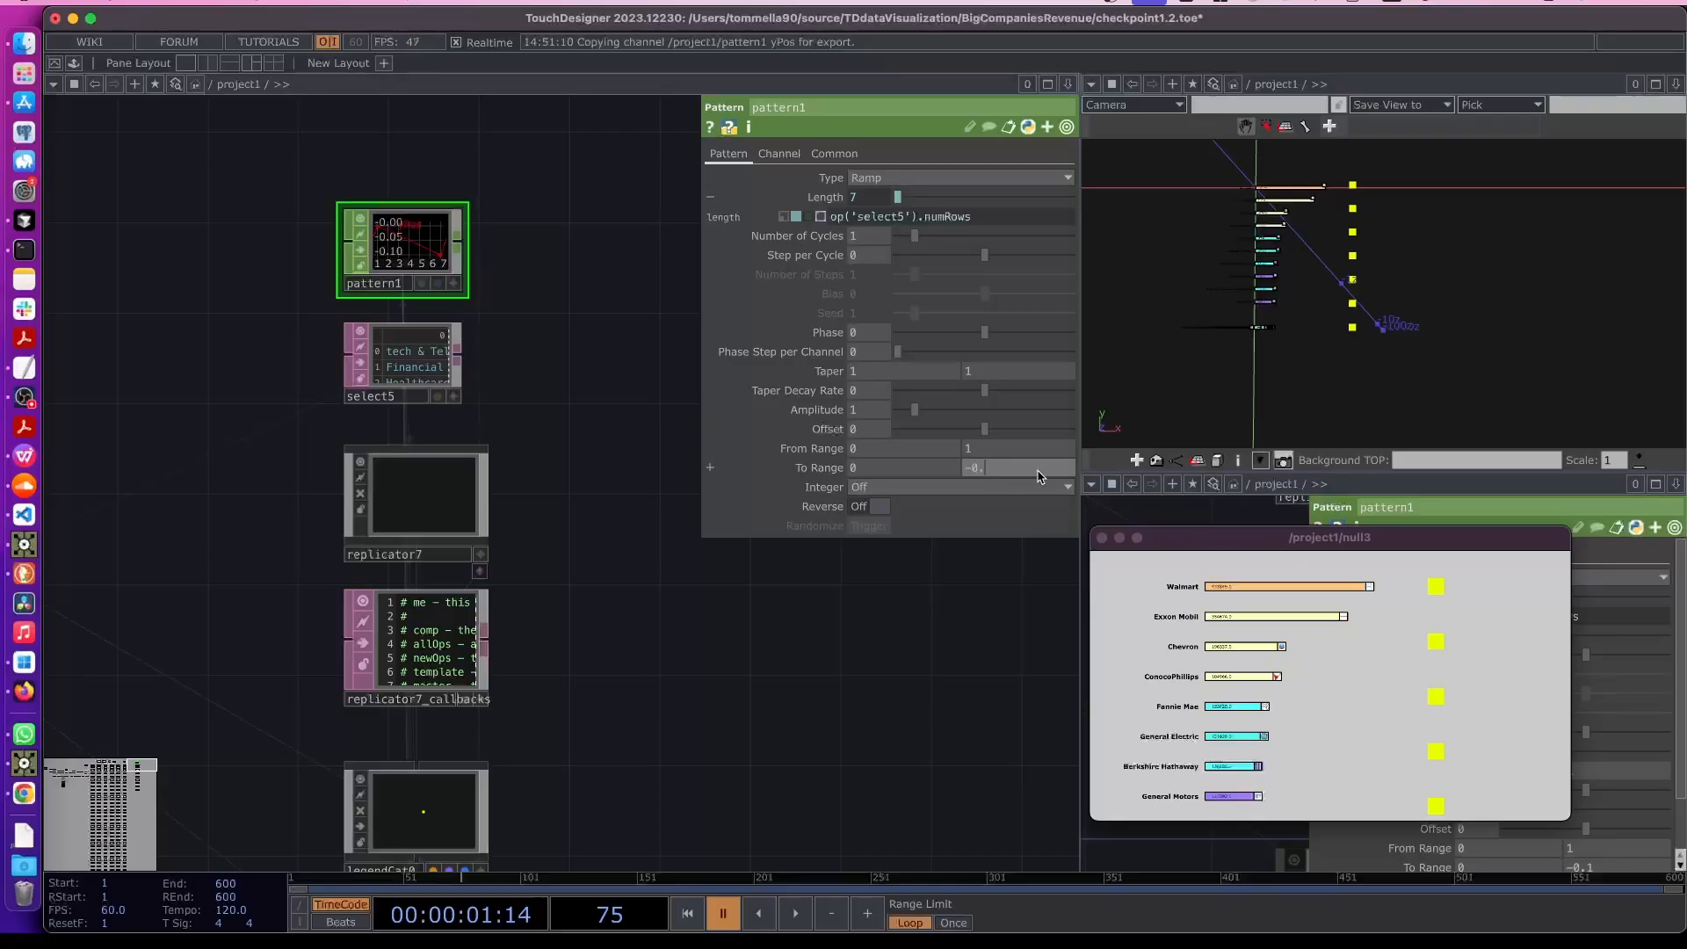
{"action": "key", "text": "Return"}
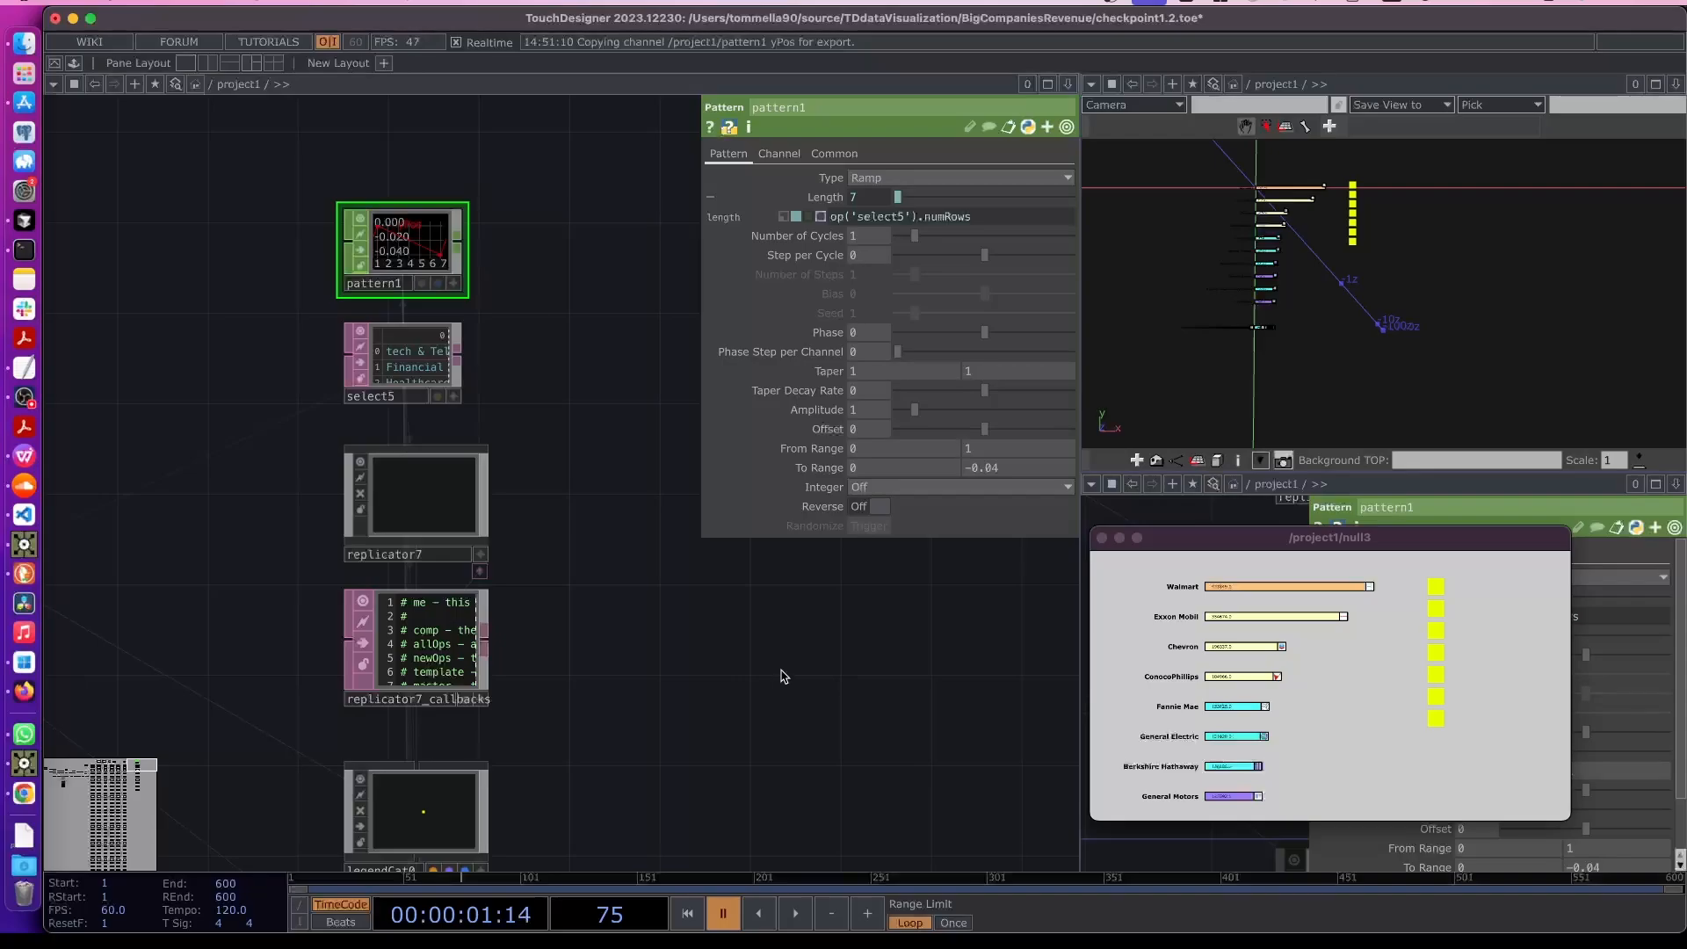
- Link replicator7's Recreate All Operators to keyboardin1's k1 channel as a CHOP reference and trigger it with key 1
{"action": "scroll", "coordinate": [784, 677], "scroll_direction": "down", "scroll_amount": 5}
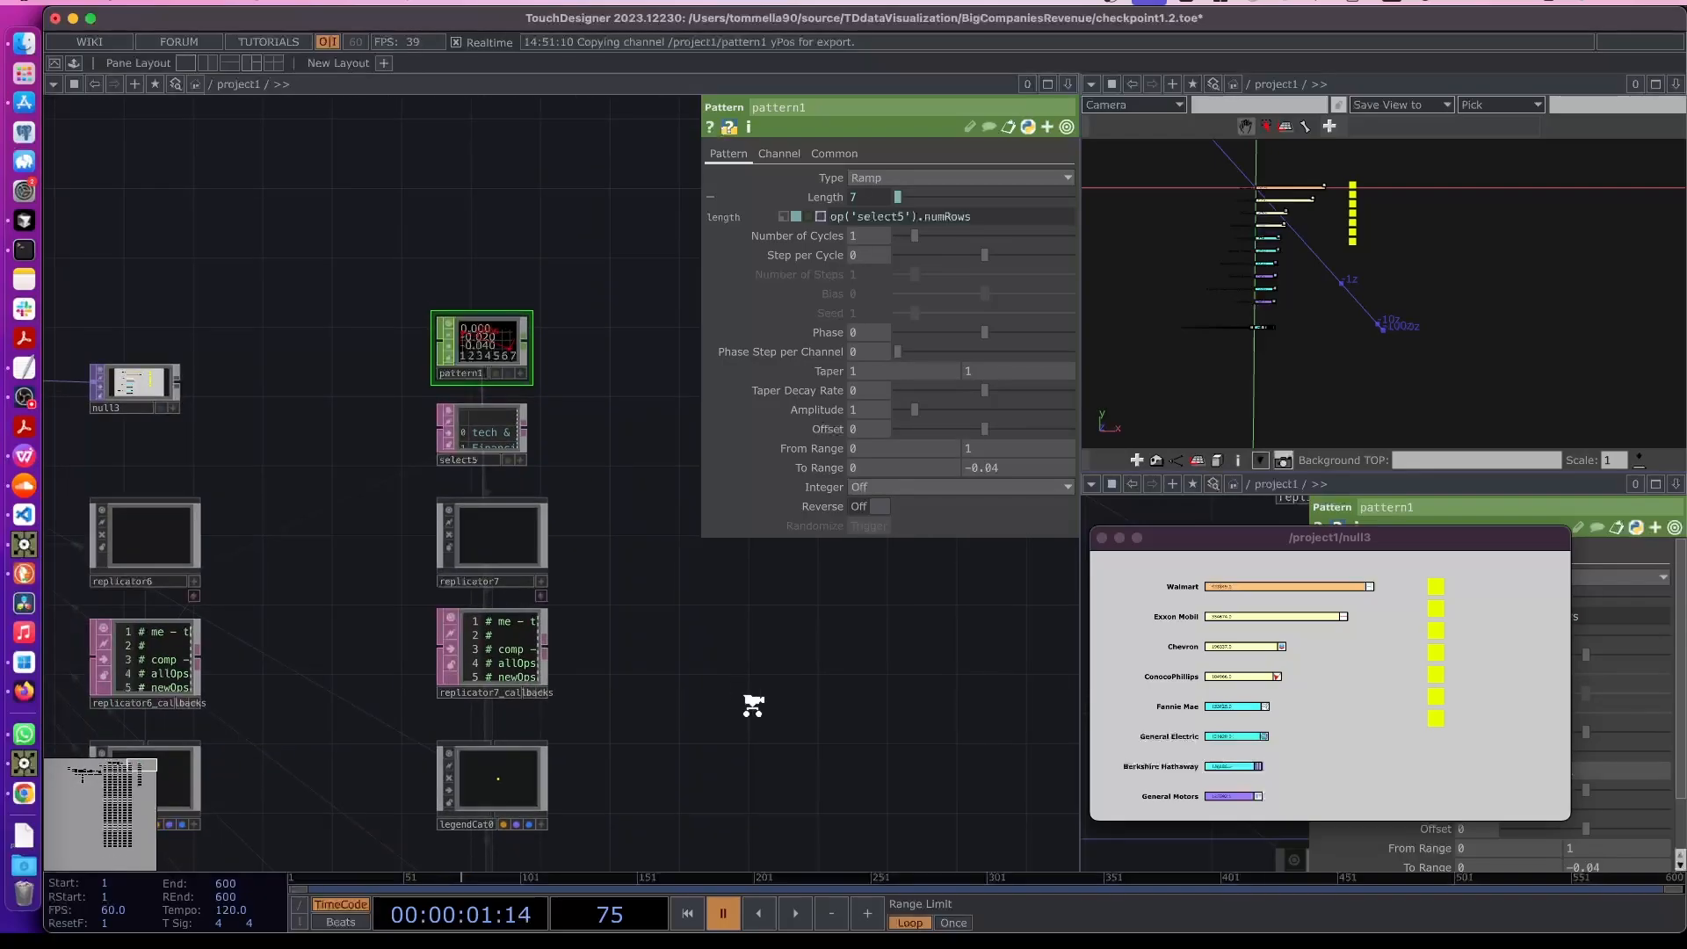
{"action": "left_click_drag", "start_coordinate": [236, 505], "coordinate": [476, 562]}
{"action": "scroll", "coordinate": [678, 619], "scroll_direction": "down", "scroll_amount": 2}
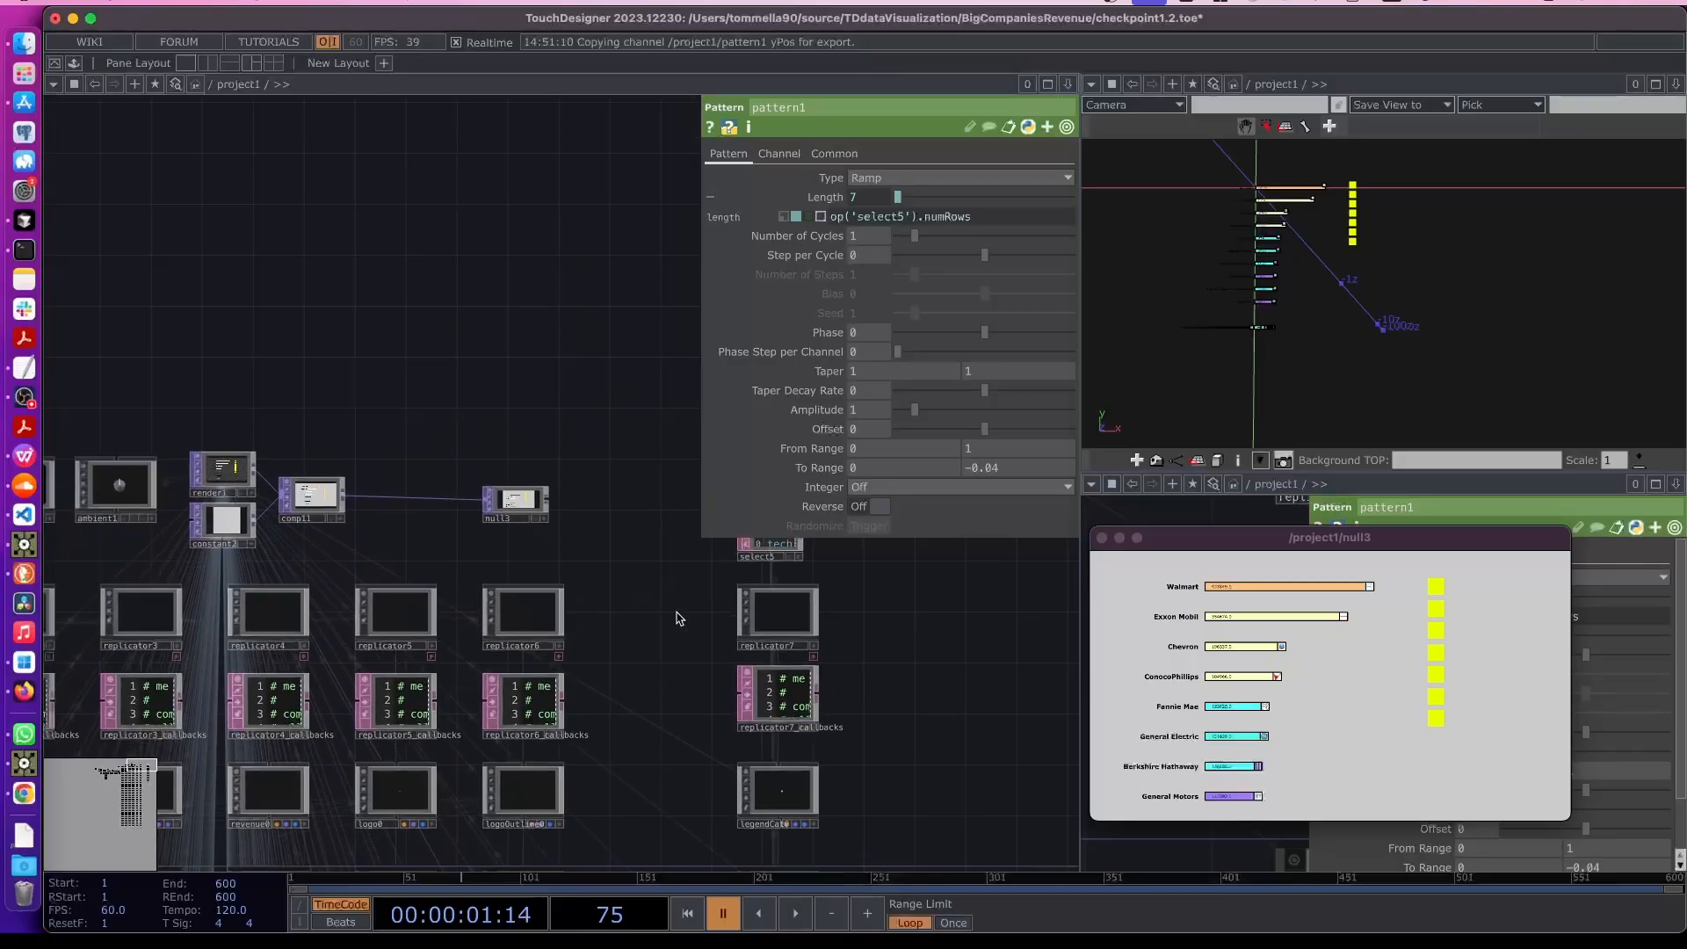
{"action": "left_click", "coordinate": [737, 626]}
{"action": "left_click", "coordinate": [769, 651]}
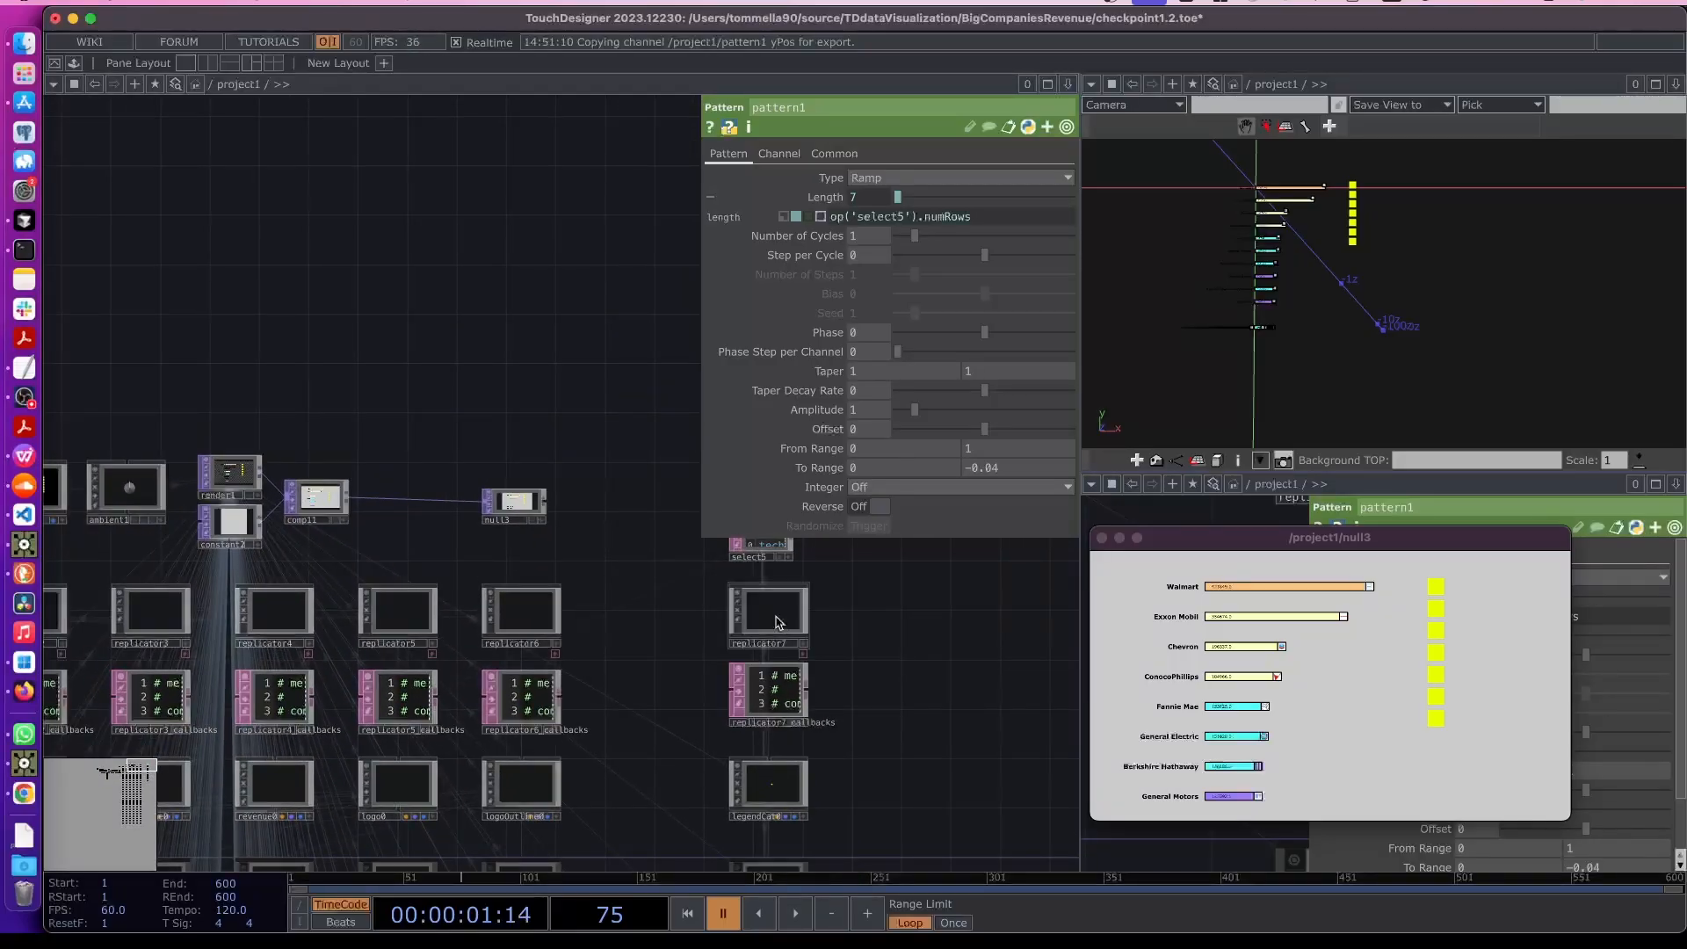
{"action": "left_click", "coordinate": [778, 622]}
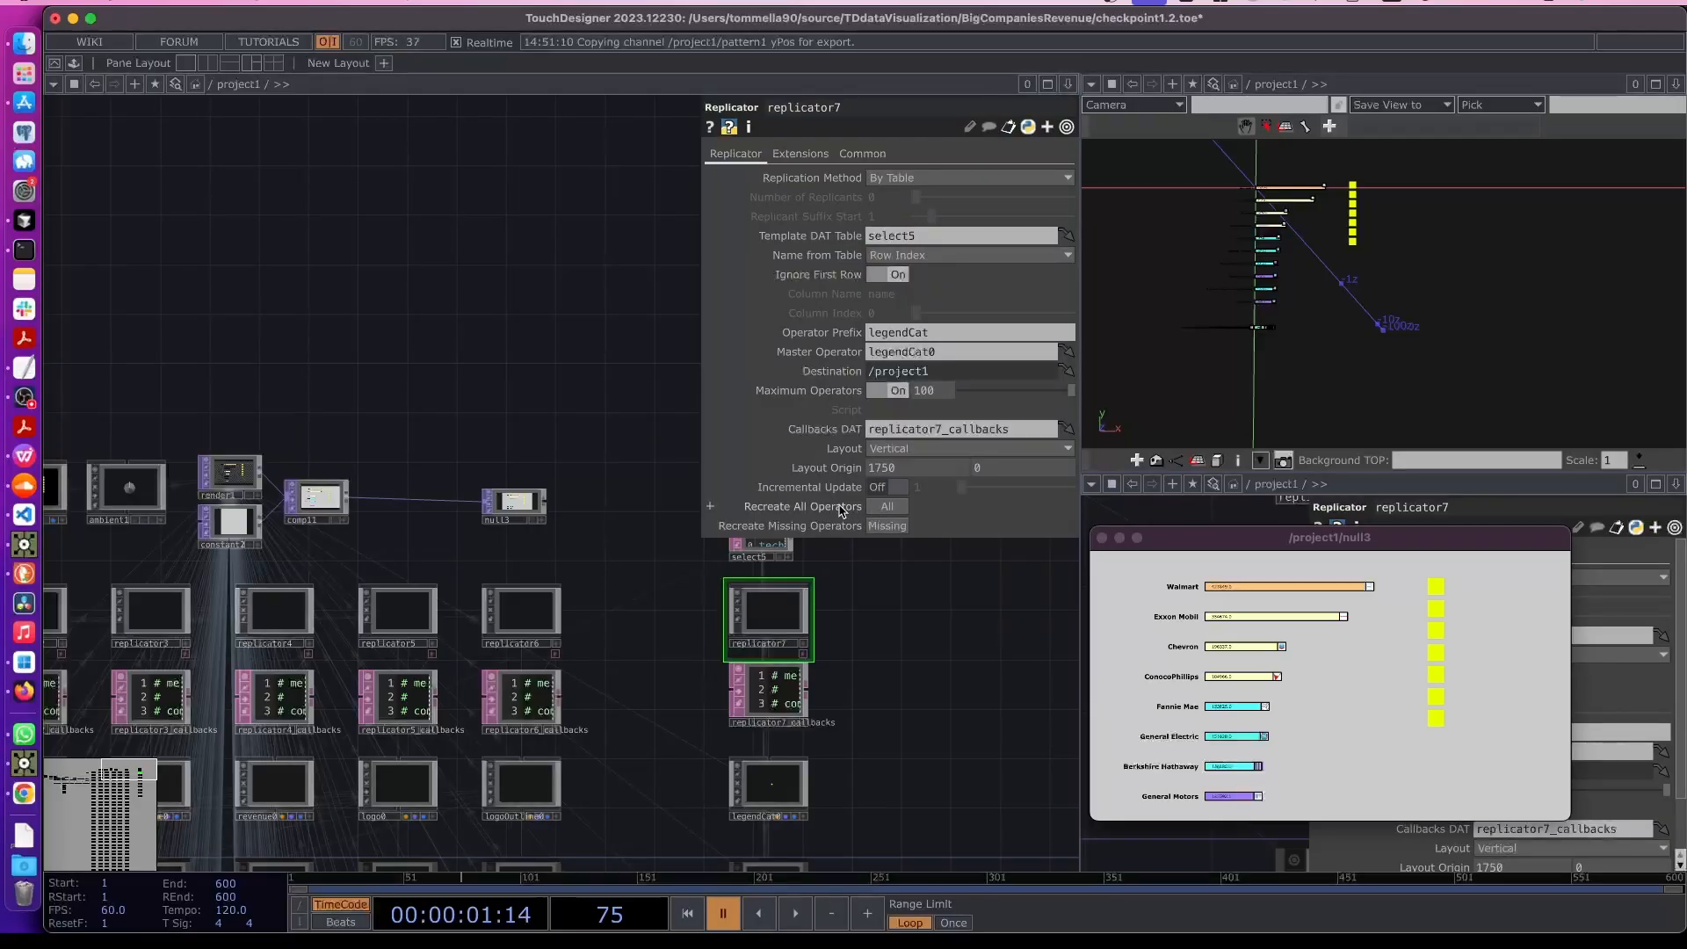
{"action": "left_click_drag", "start_coordinate": [350, 398], "coordinate": [928, 517]}
{"action": "scroll", "coordinate": [395, 658], "scroll_direction": "up", "scroll_amount": 5}
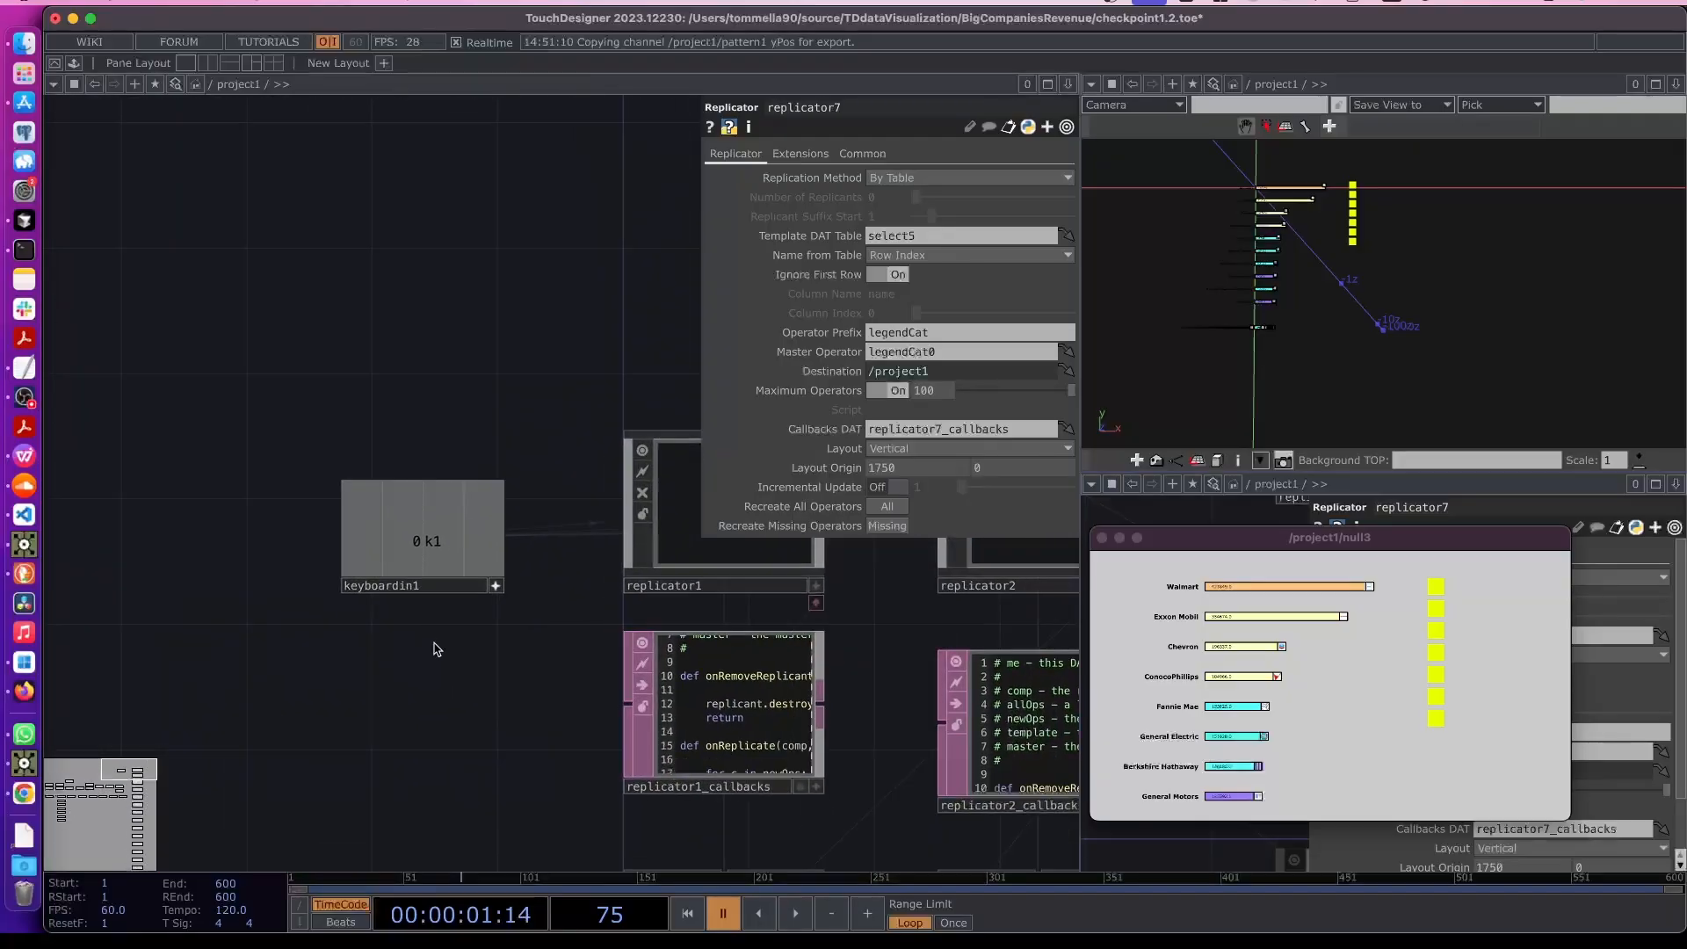
{"action": "mouse_move", "coordinate": [425, 550]}
{"action": "left_mouse_down"}
{"action": "mouse_move", "coordinate": [661, 555]}
{"action": "mouse_move", "coordinate": [830, 509]}
{"action": "mouse_move", "coordinate": [786, 508]}
{"action": "left_mouse_up"}
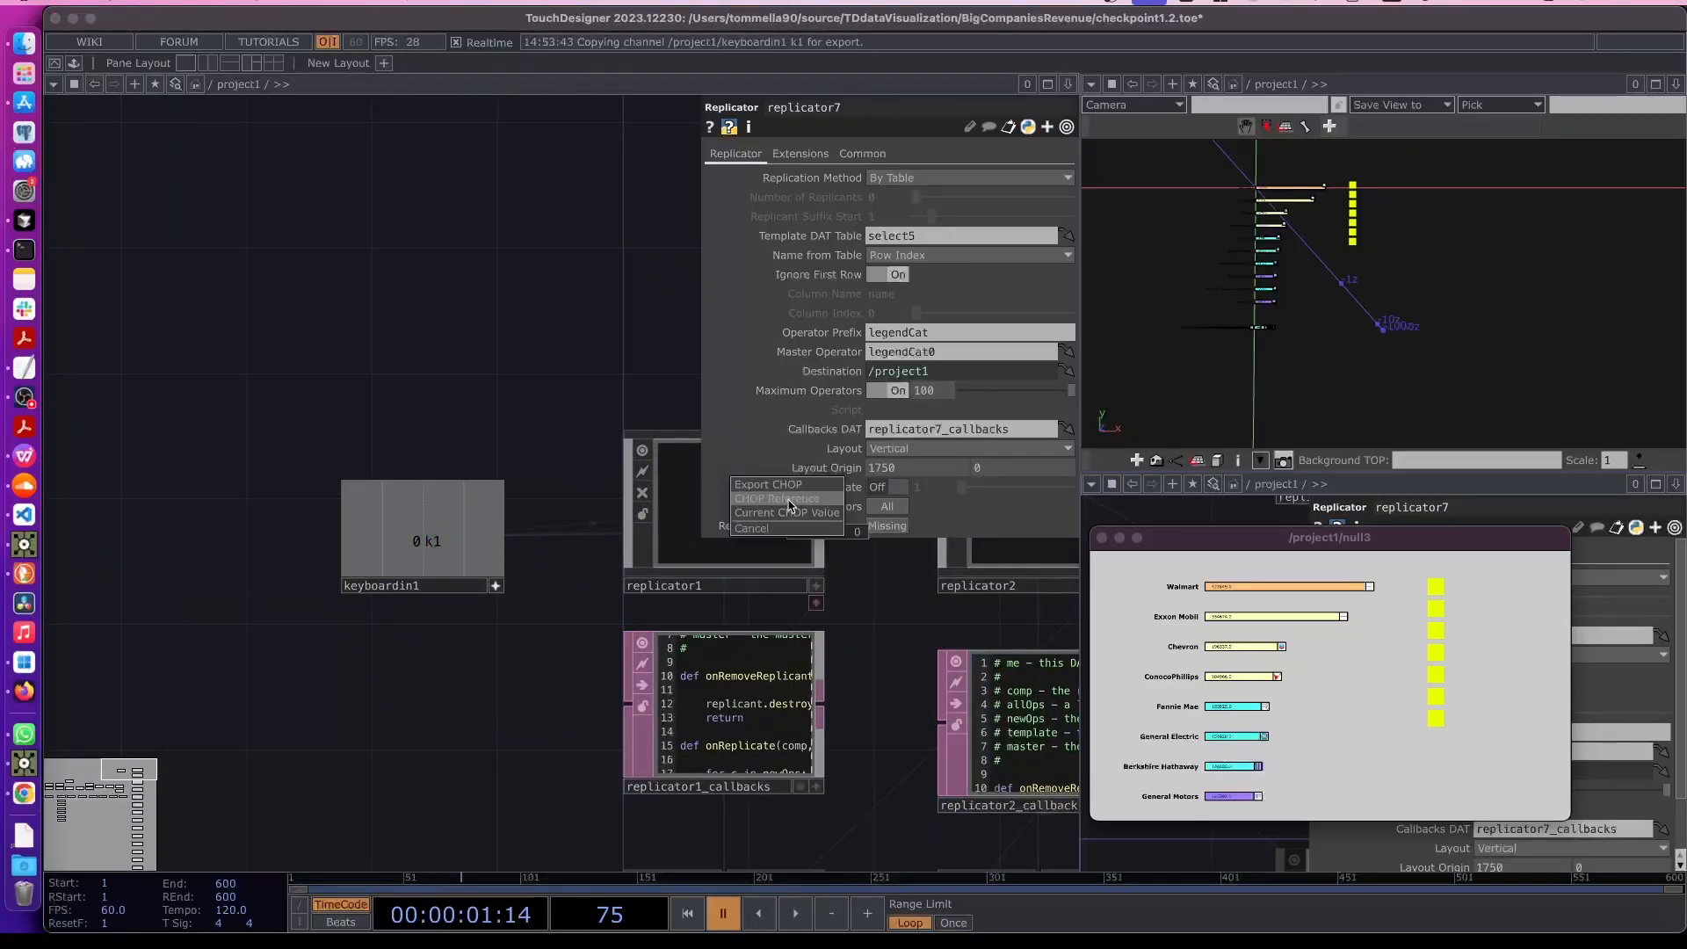
{"action": "left_click", "coordinate": [788, 500]}
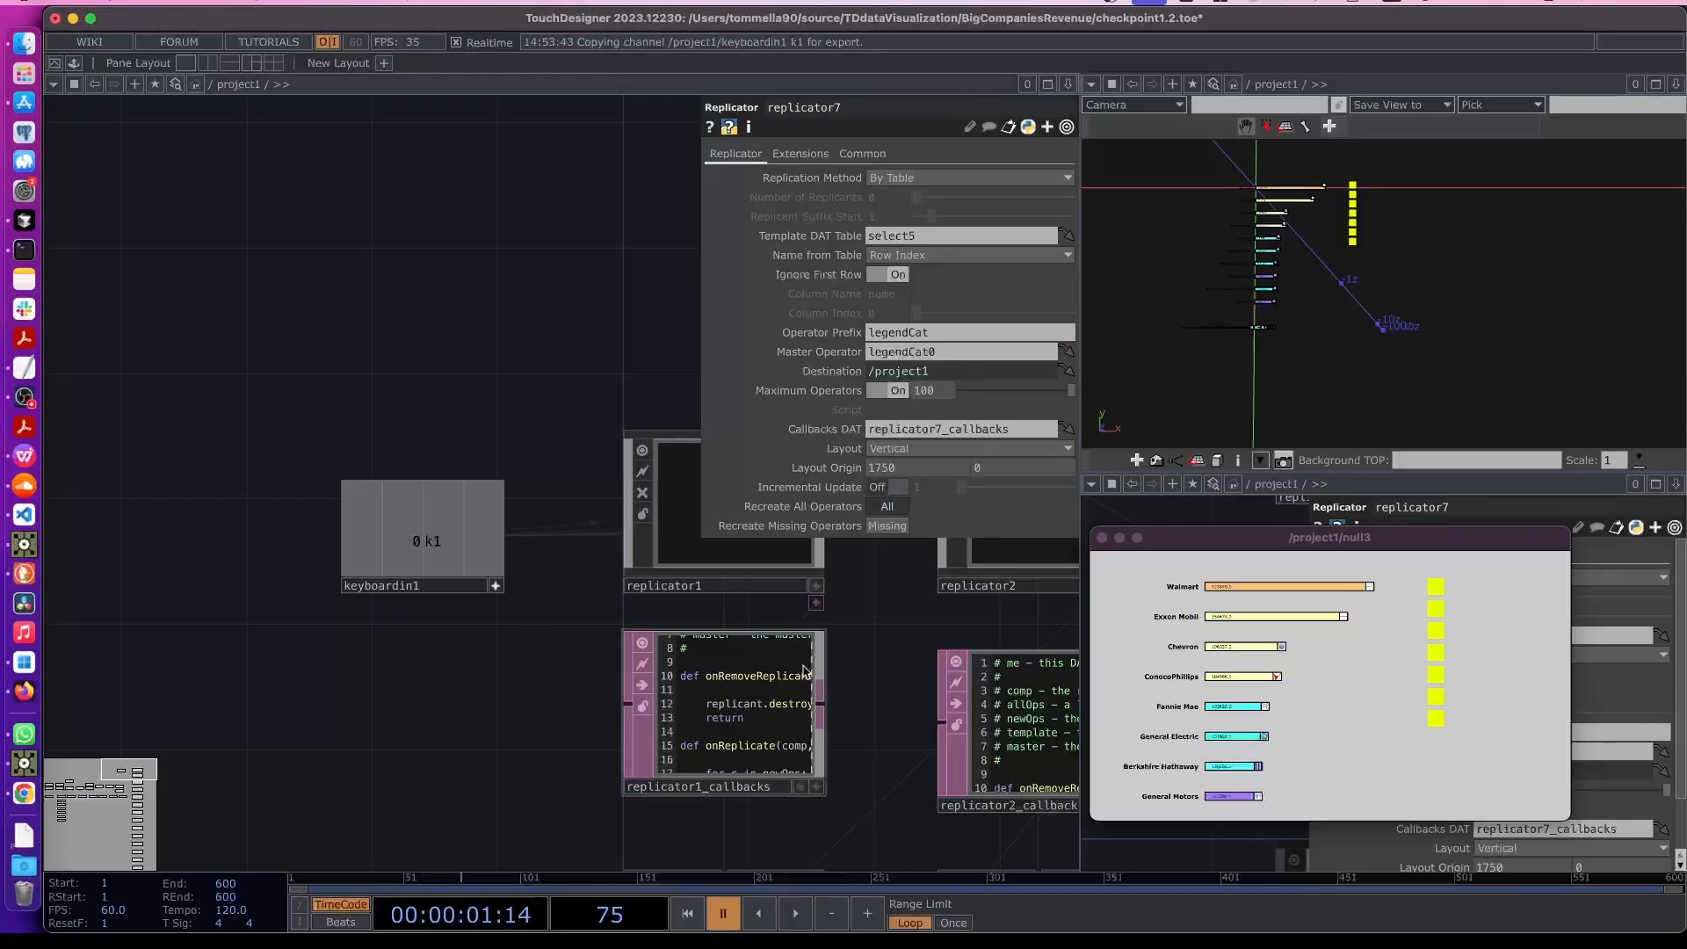
{"action": "key", "text": "1"}
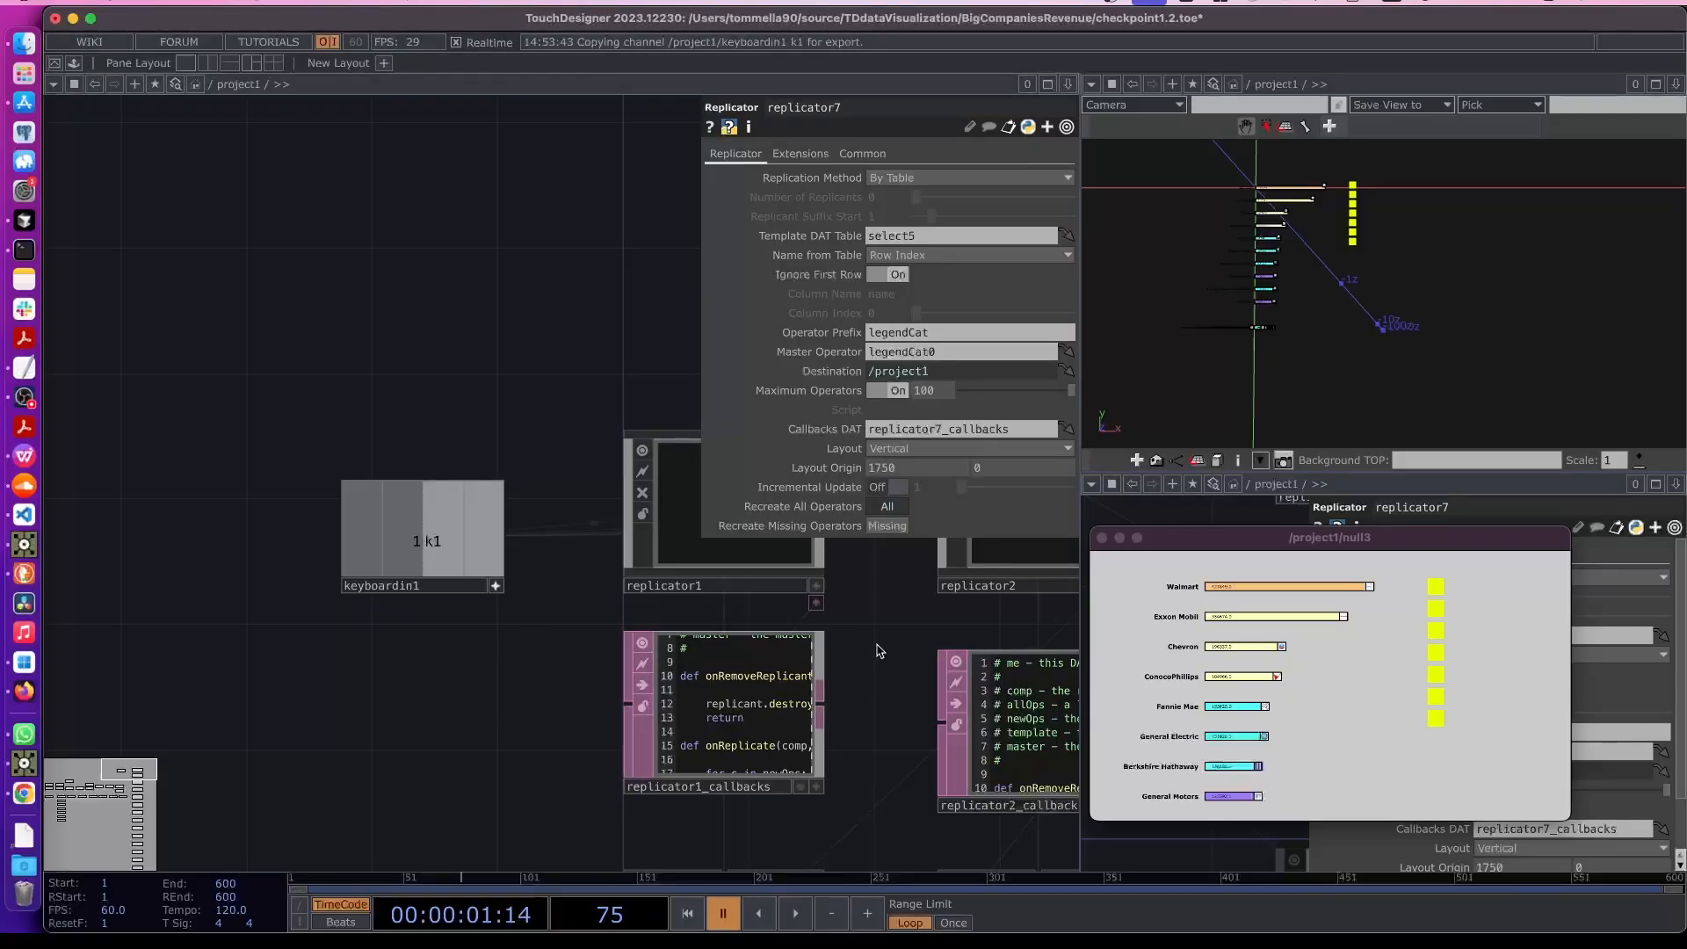
- Set legendCat0's Uniform Scale to 0.8
{"action": "scroll", "coordinate": [905, 634], "scroll_direction": "down", "scroll_amount": 1}
{"action": "left_click_drag", "start_coordinate": [791, 621], "coordinate": [46, 617]}
{"action": "left_click_drag", "start_coordinate": [1034, 650], "coordinate": [235, 671]}
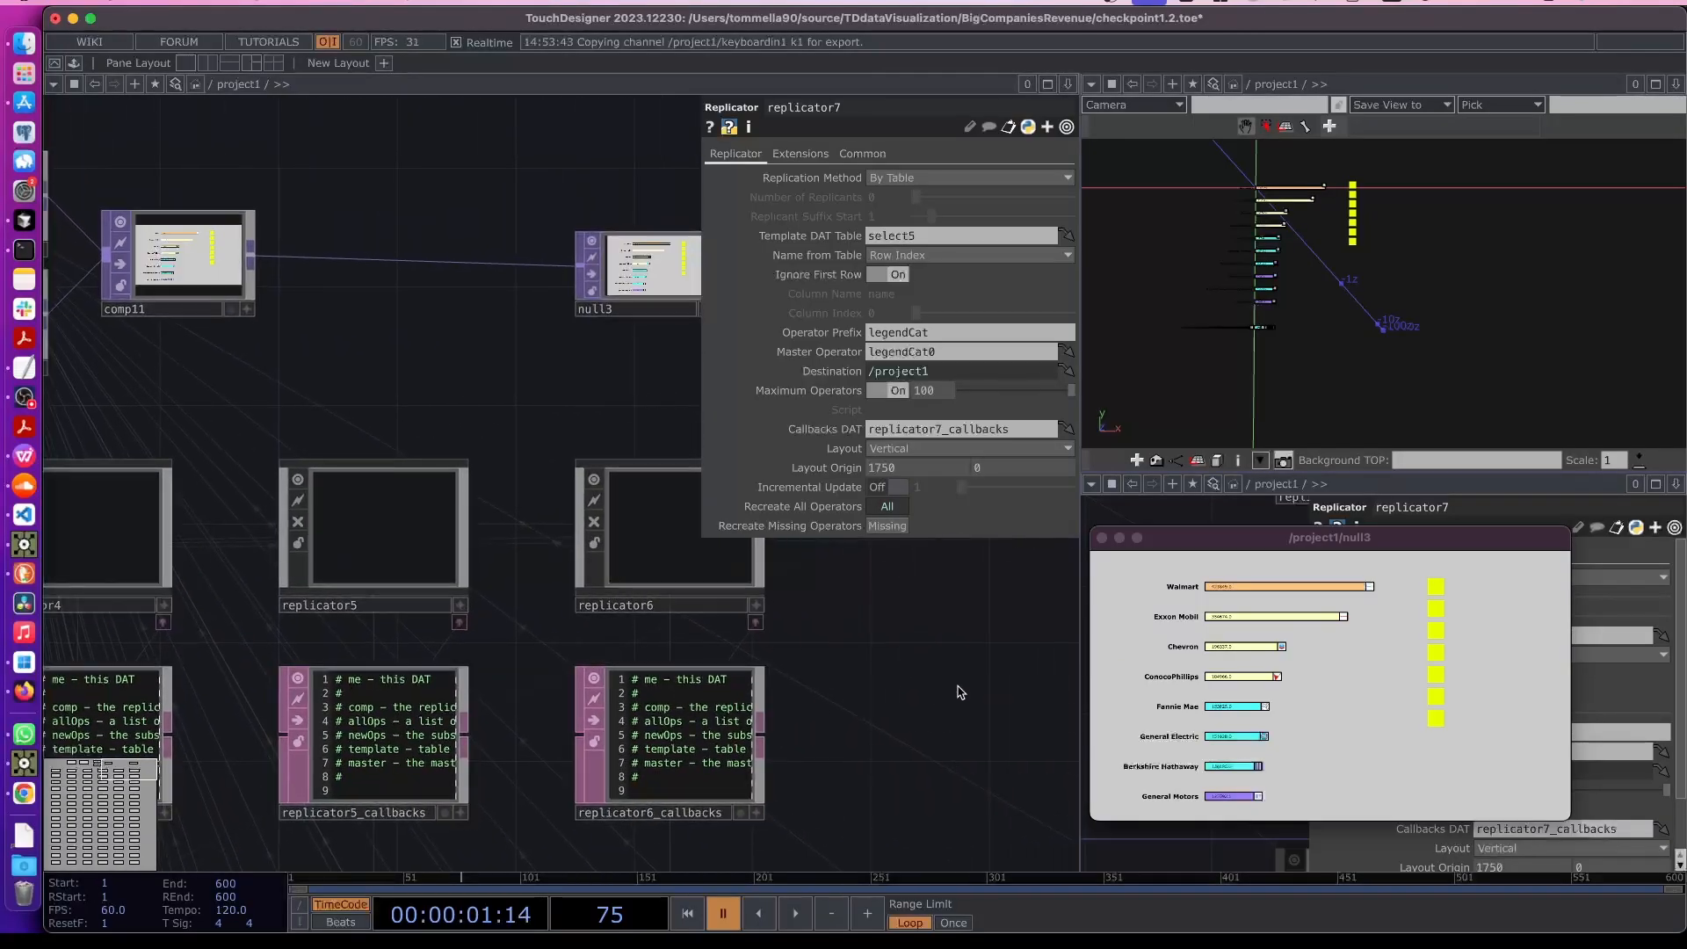
{"action": "left_click_drag", "start_coordinate": [670, 631], "coordinate": [342, 652]}
{"action": "scroll", "coordinate": [355, 648], "scroll_direction": "down", "scroll_amount": 2}
{"action": "left_click_drag", "start_coordinate": [602, 663], "coordinate": [379, 660]}
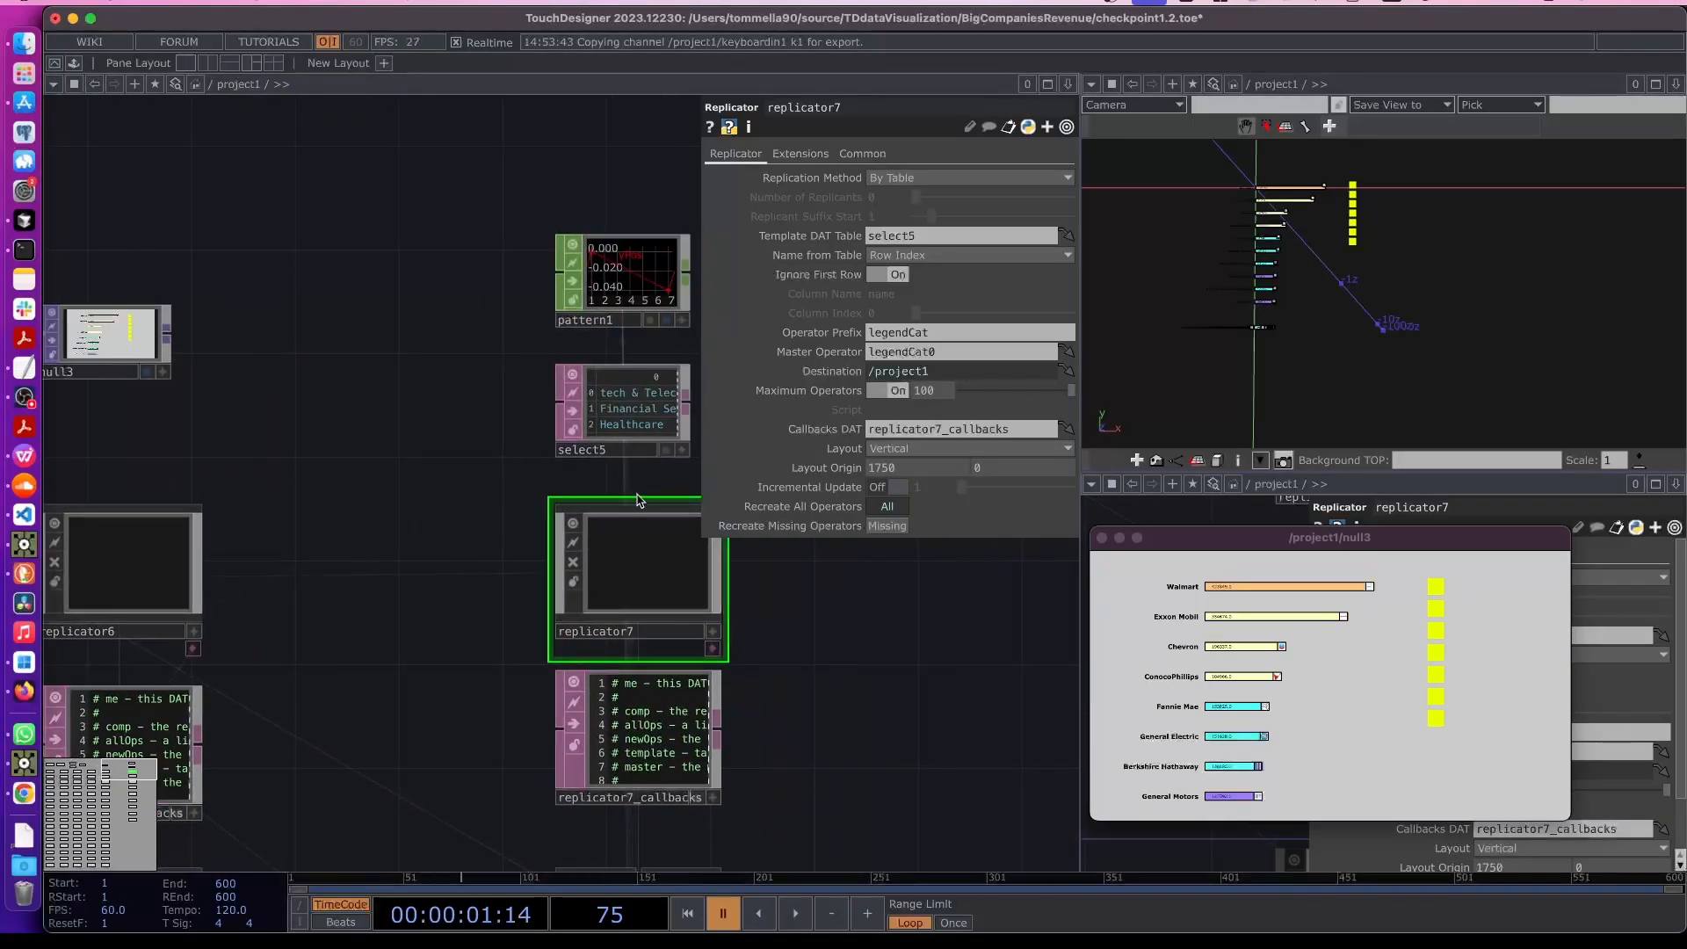
{"action": "left_click_drag", "start_coordinate": [839, 708], "coordinate": [712, 525]}
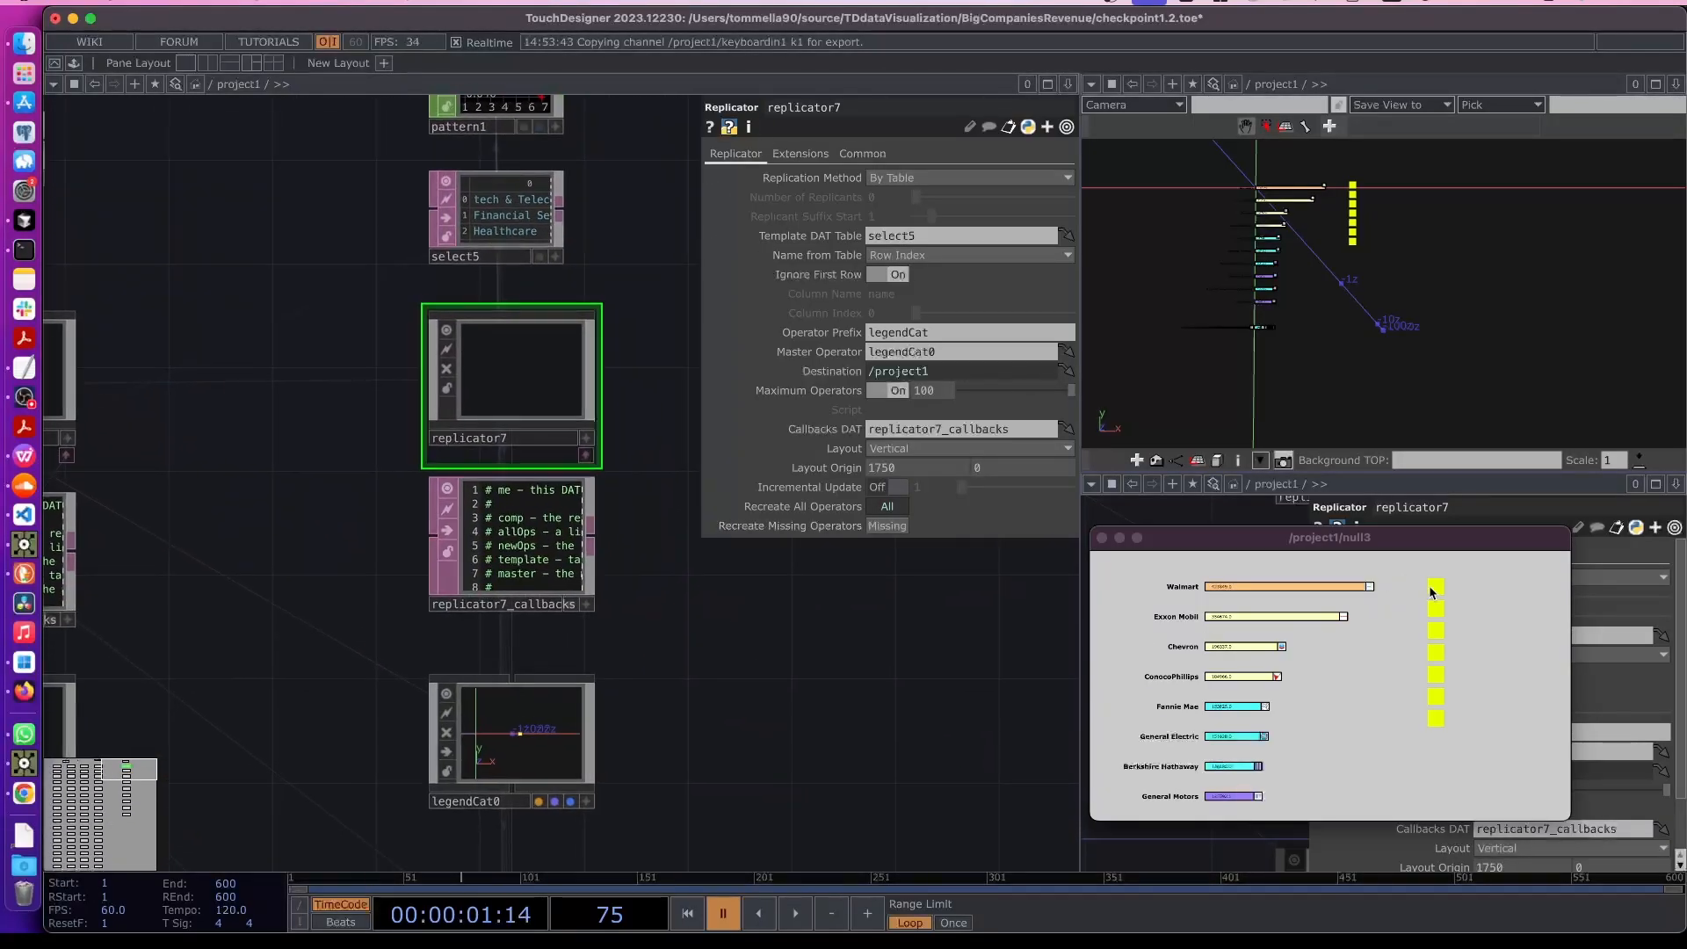
{"action": "left_click", "coordinate": [536, 734]}
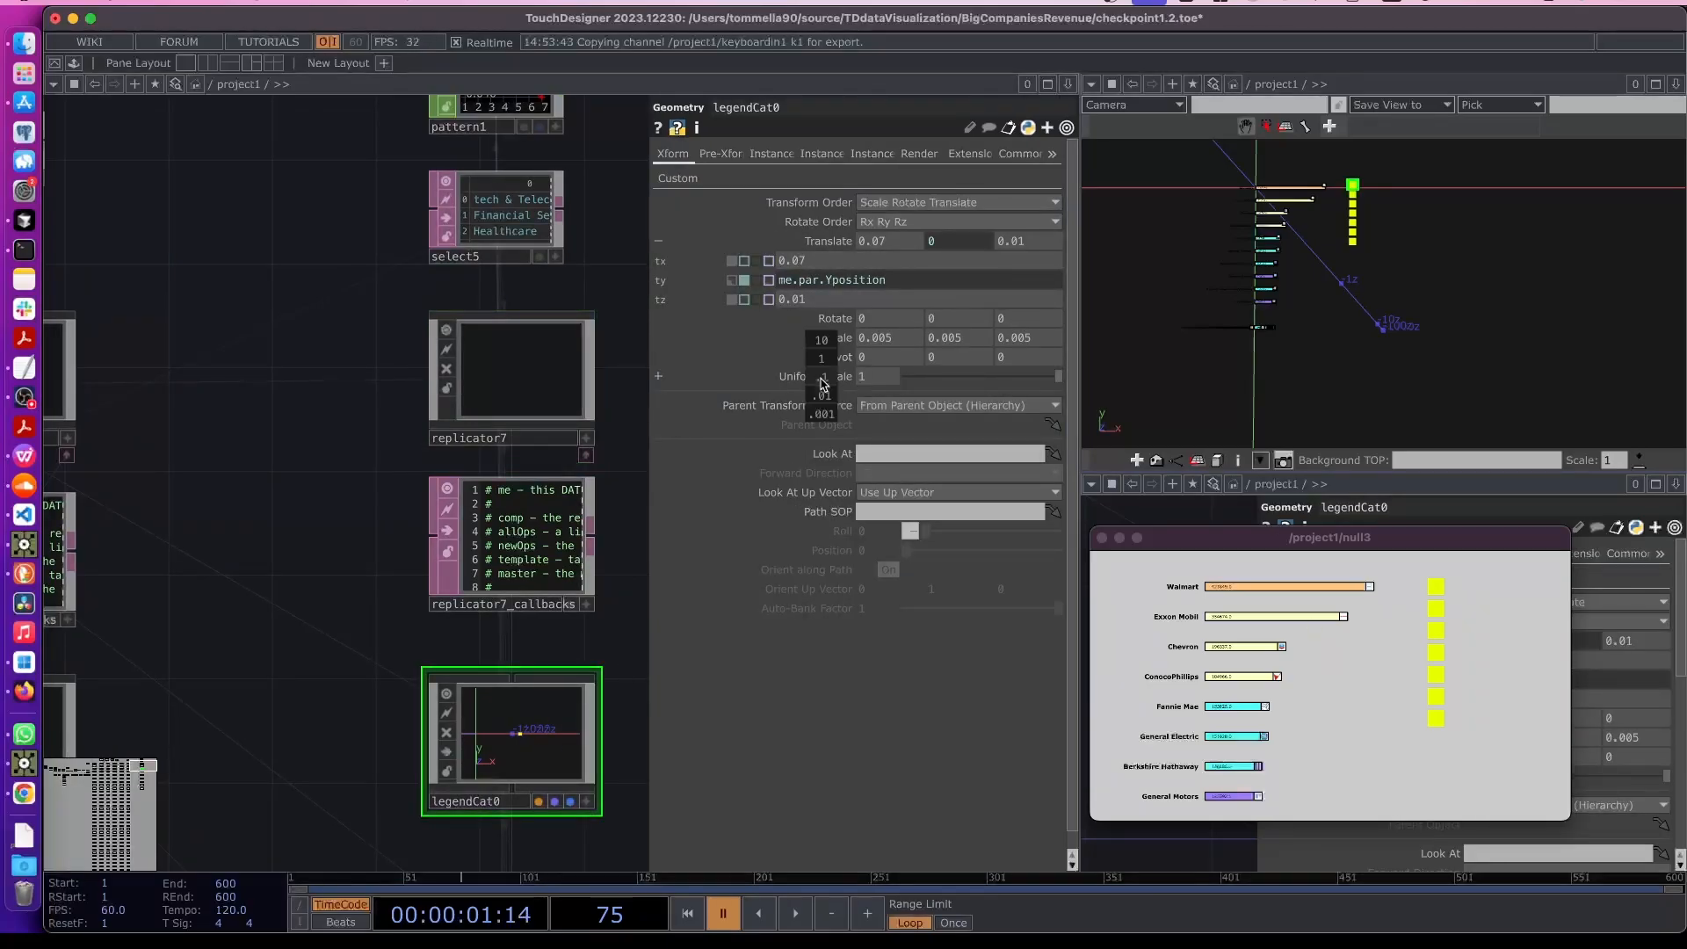
{"action": "middle_click_drag", "start_coordinate": [822, 376], "coordinate": [821, 350]}
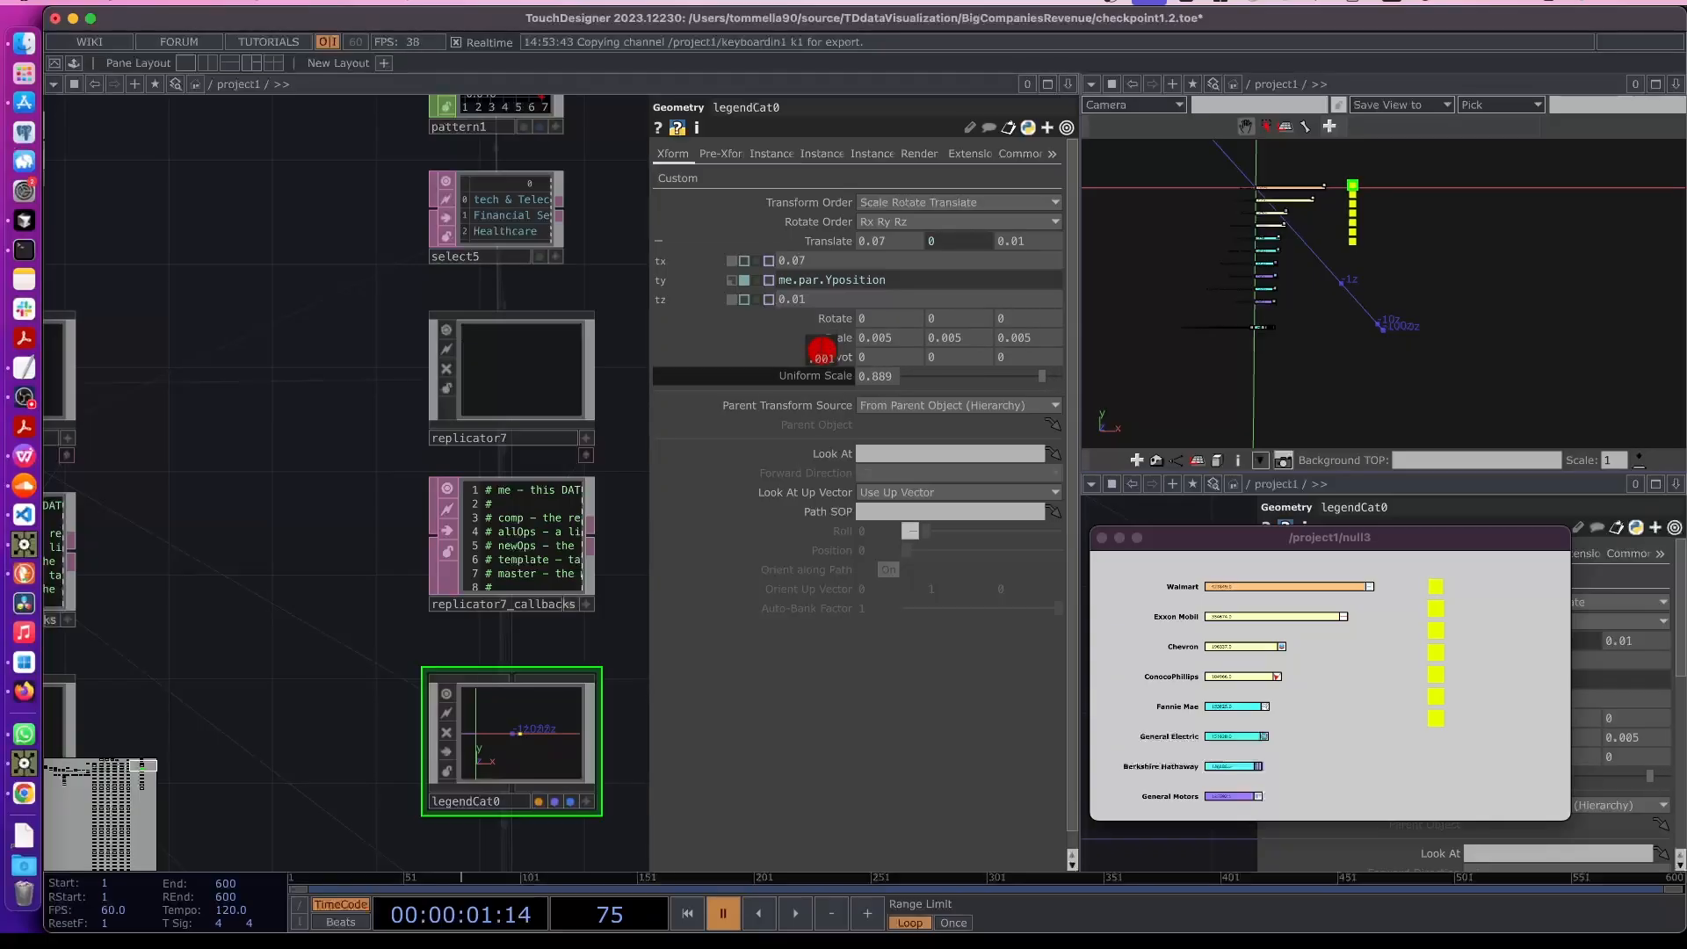
{"action": "middle_click_drag", "start_coordinate": [821, 350], "coordinate": [821, 352]}
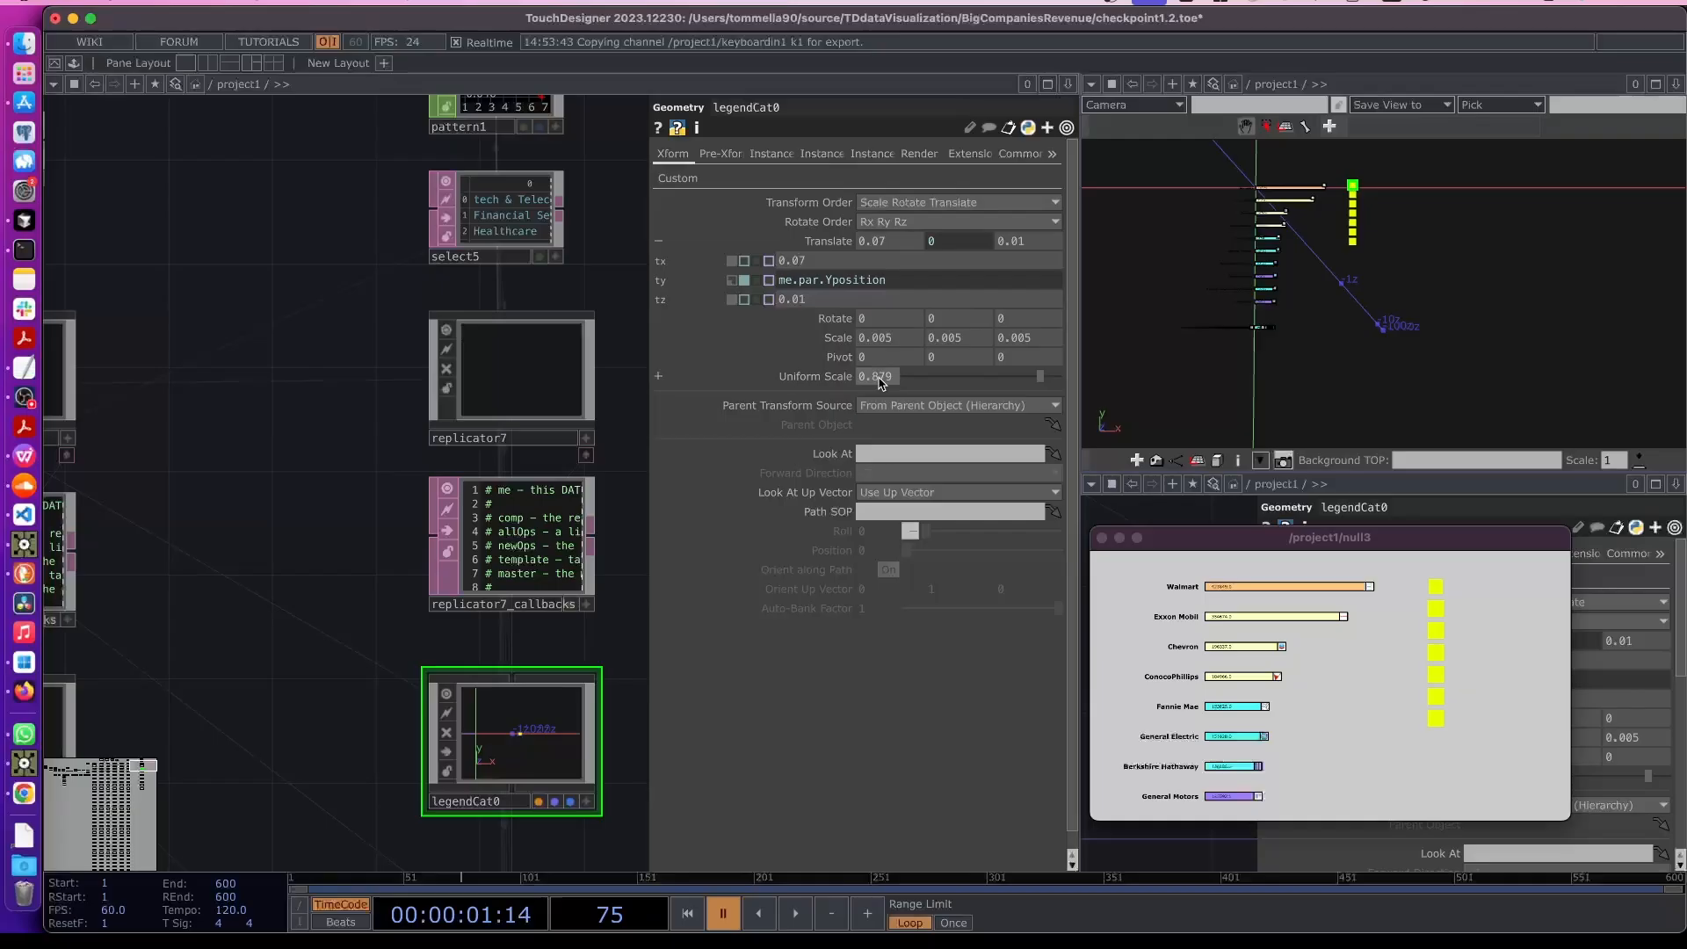
{"action": "key", "text": "BackSpace"}
{"action": "key", "text": "Return"}
- Reference the select5 table in legendCat0's custom Colorr parameter
{"action": "left_click", "coordinate": [252, 455]}
{"action": "left_click_drag", "start_coordinate": [350, 520], "coordinate": [302, 555]}
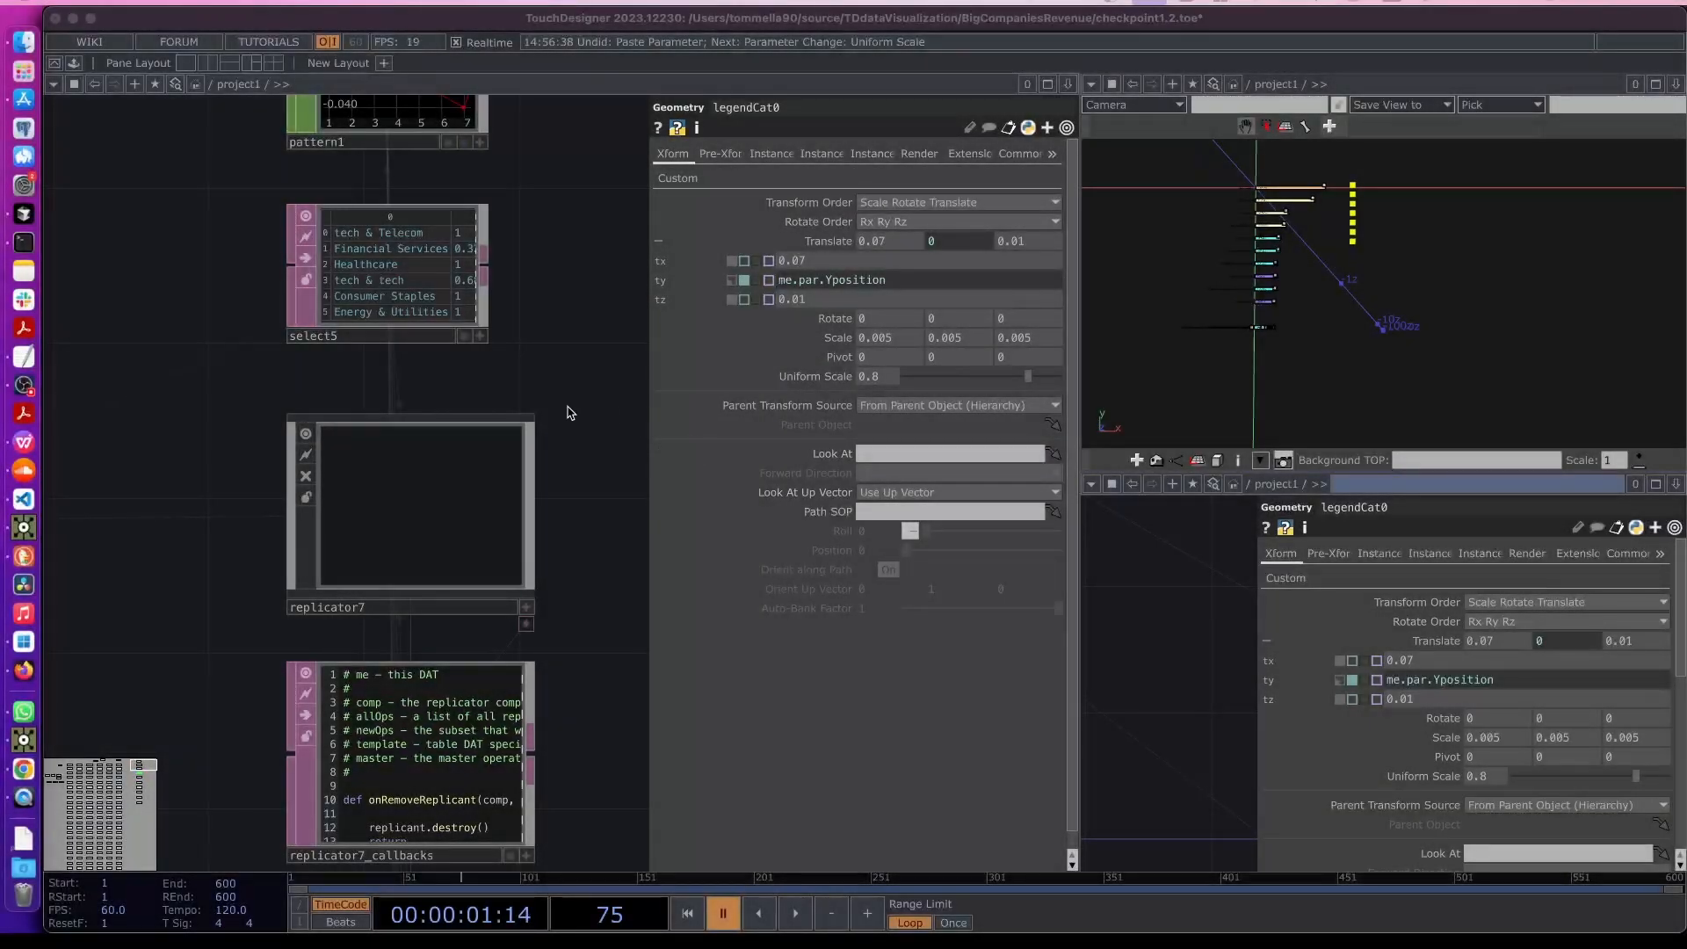
{"action": "left_click", "coordinate": [568, 413]}
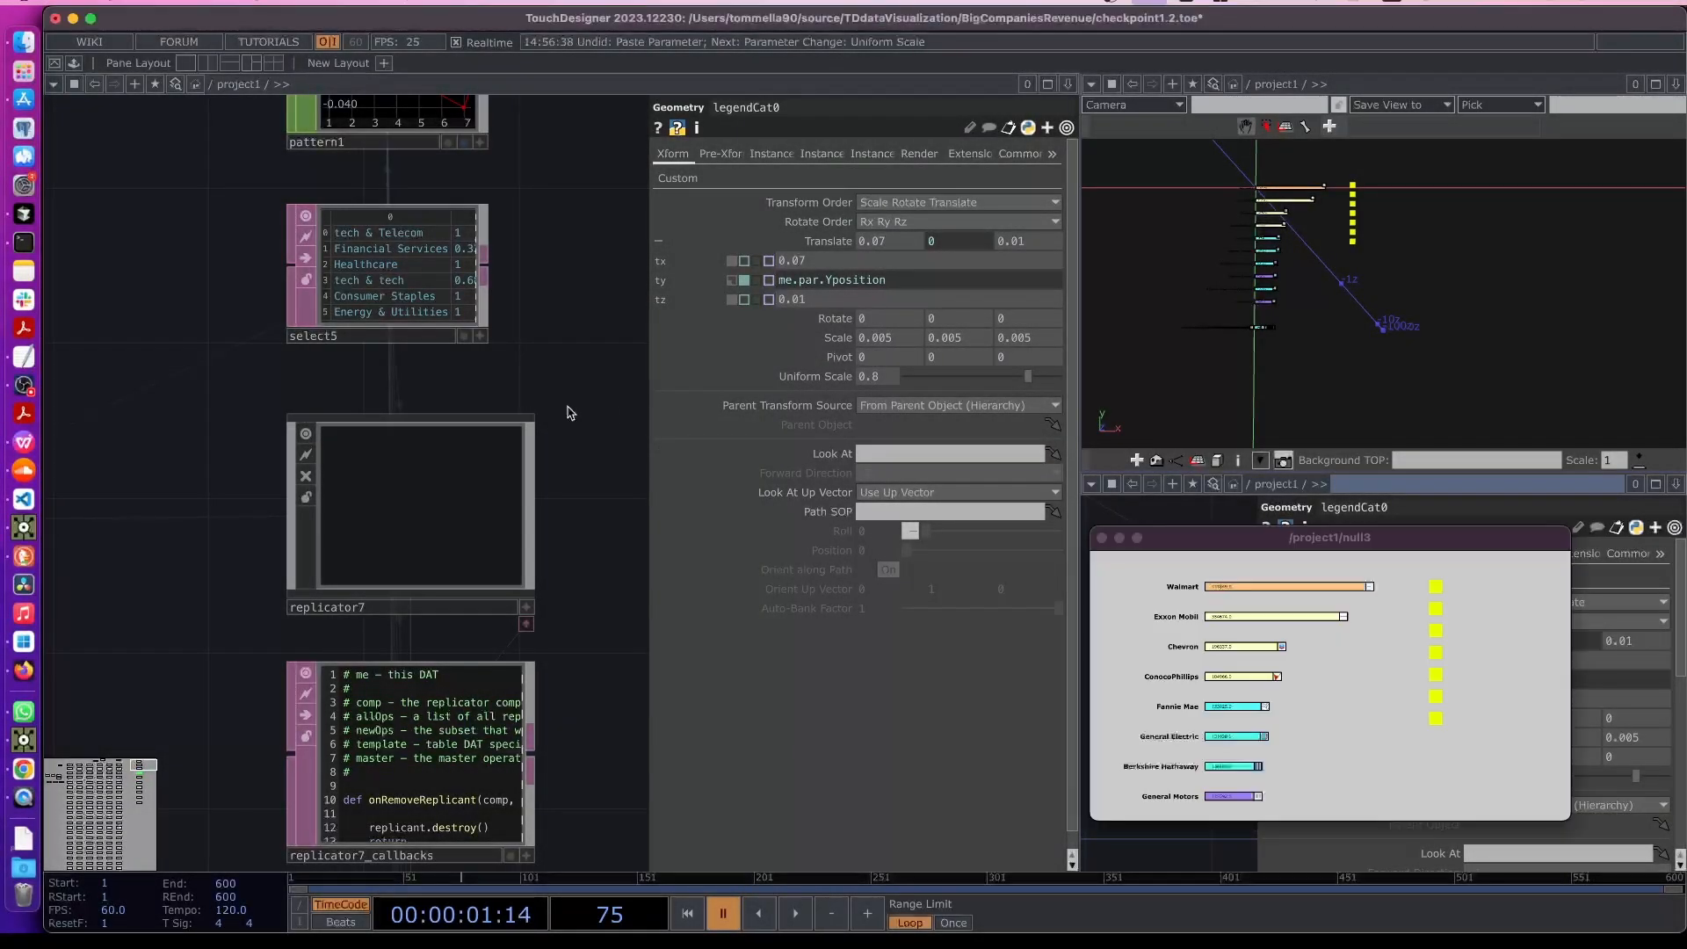
{"action": "left_click", "coordinate": [677, 179]}
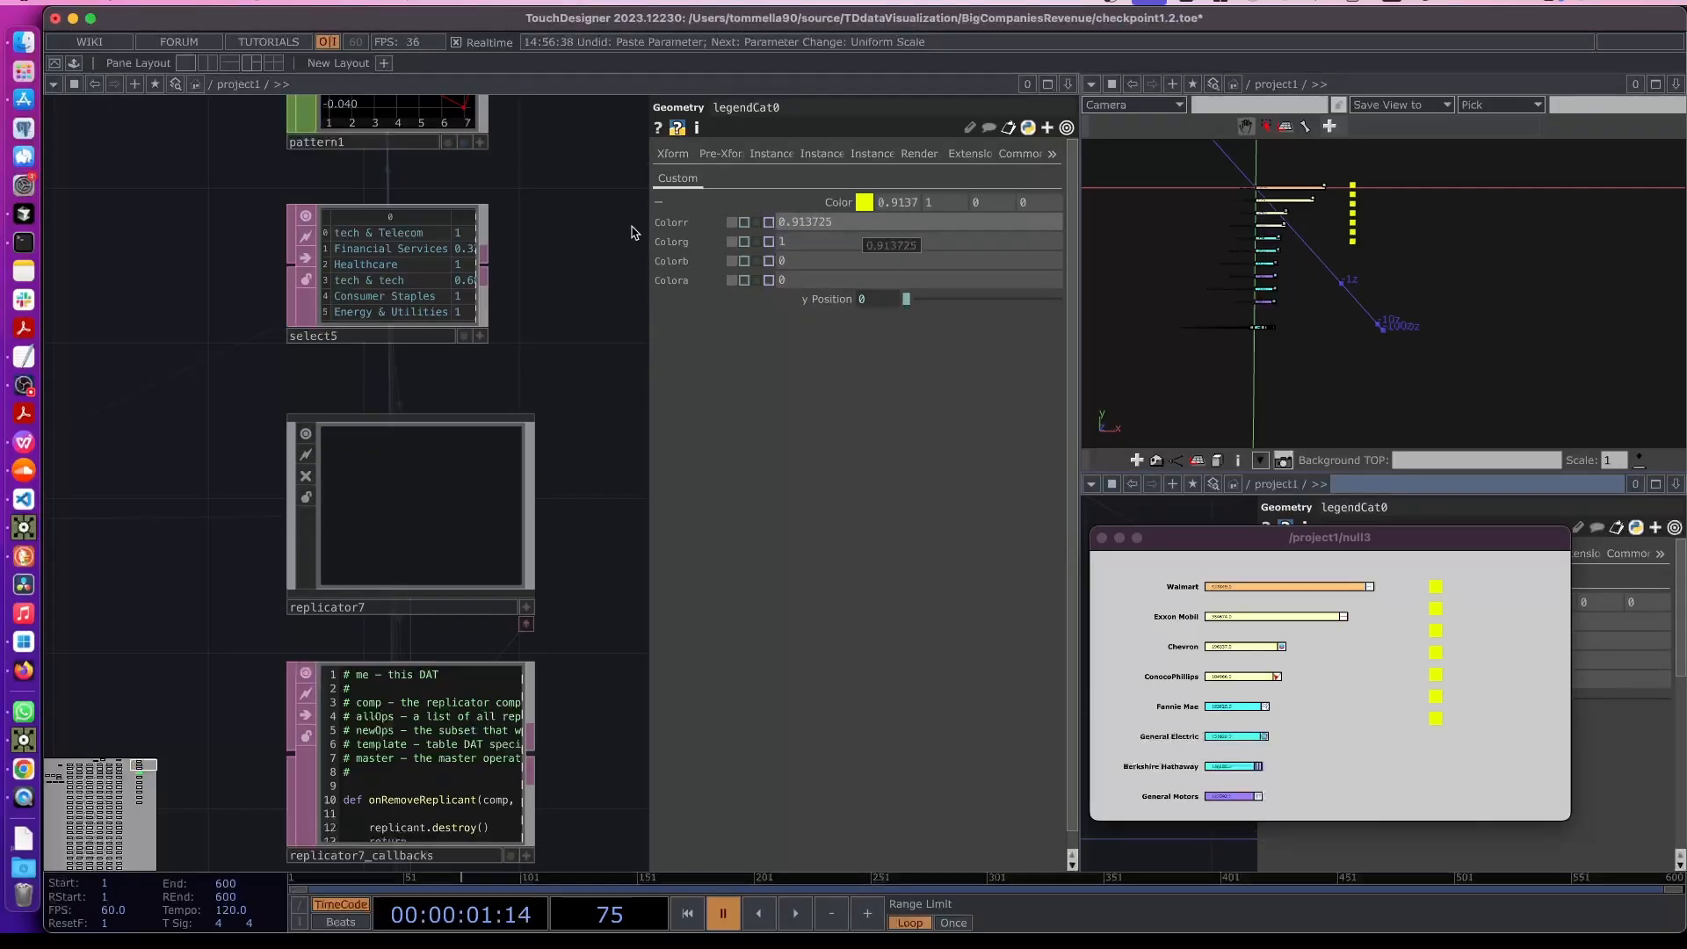
{"action": "scroll", "coordinate": [416, 242], "scroll_direction": "up", "scroll_amount": 3}
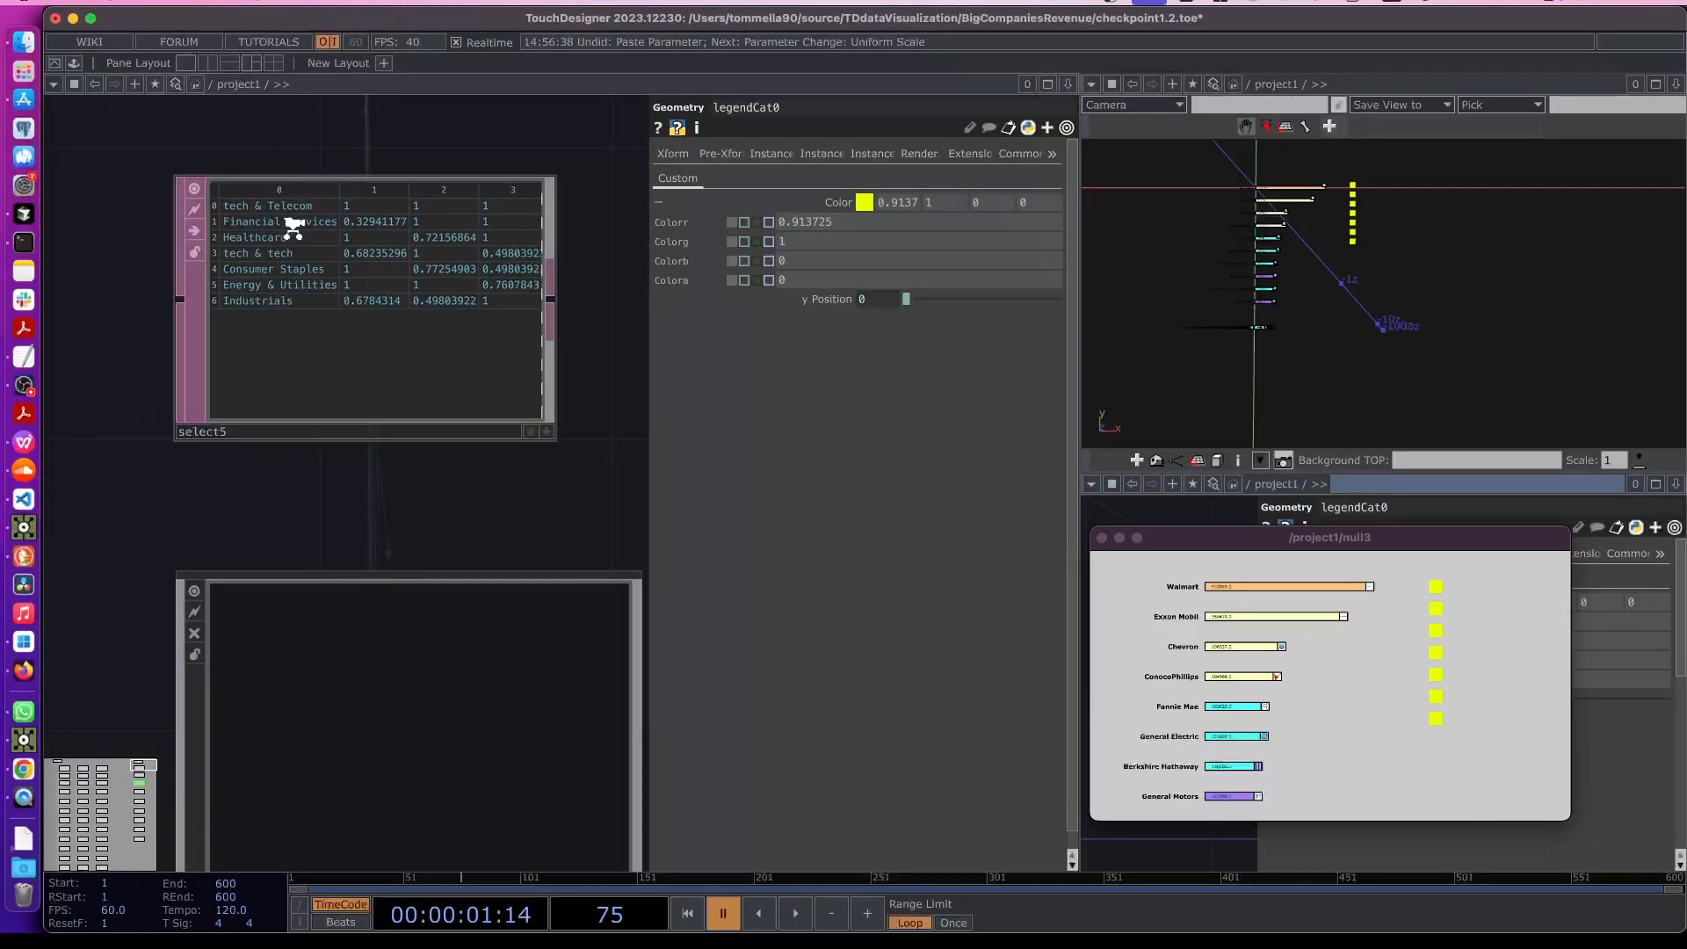
{"action": "scroll", "coordinate": [290, 222], "scroll_direction": "up", "scroll_amount": 2}
{"action": "left_click_drag", "start_coordinate": [285, 312], "coordinate": [822, 227]}
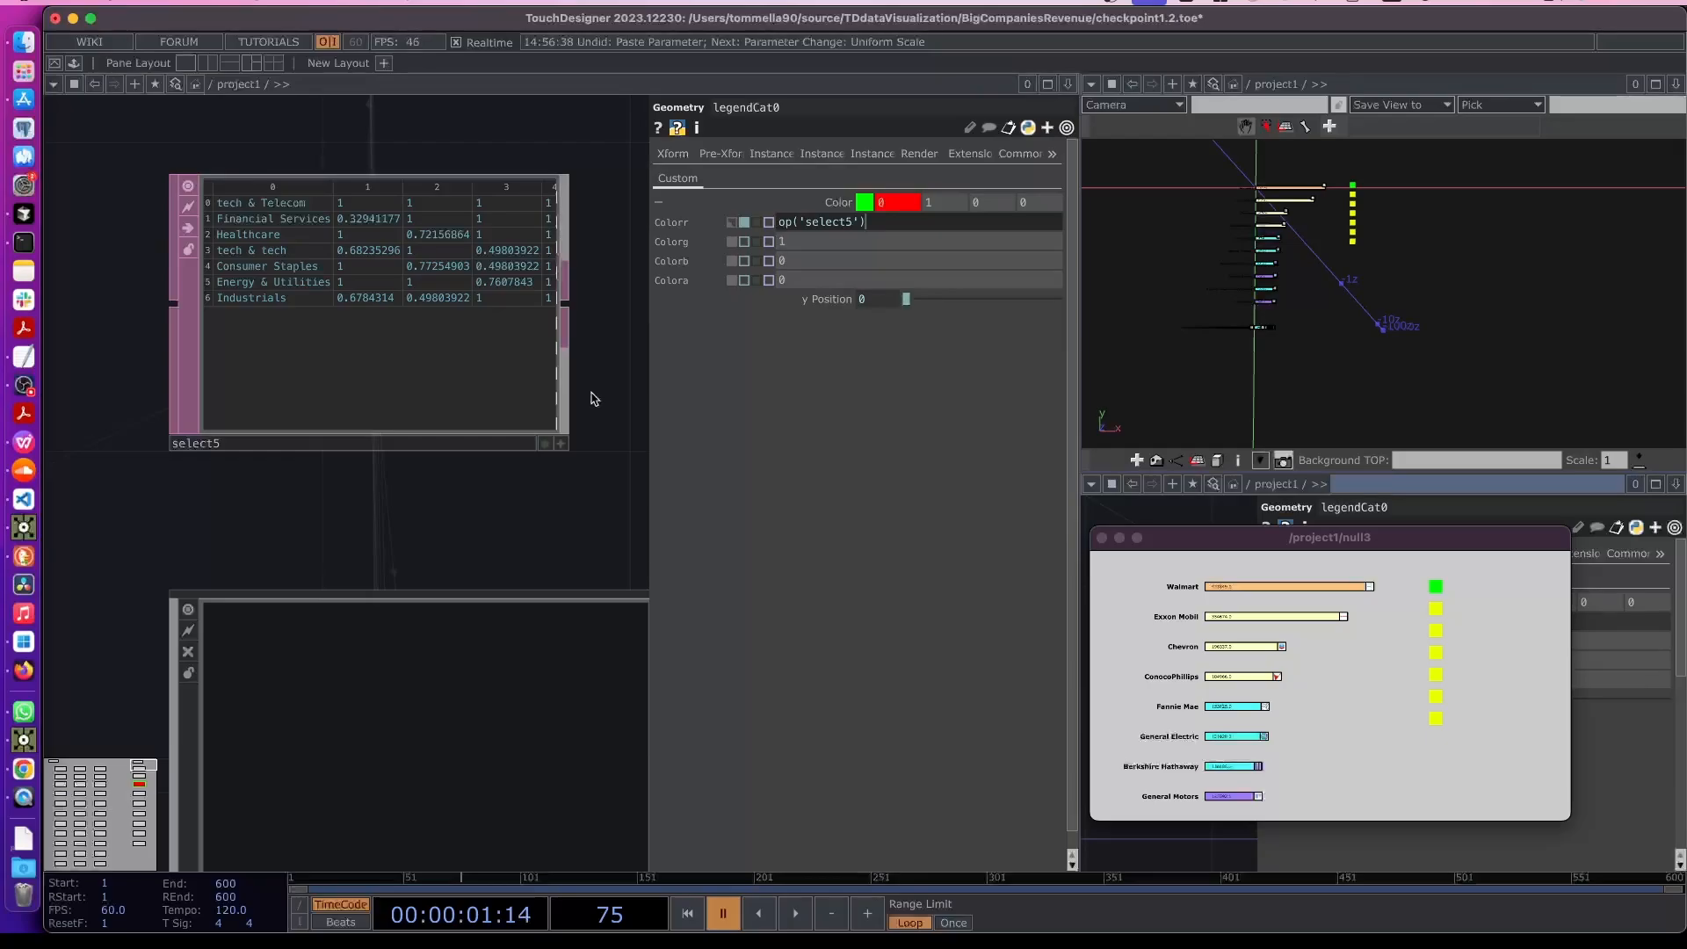
- Set legendCat0's Colorr expression to op('select5')[me.digits, 1]
{"action": "scroll", "coordinate": [476, 528], "scroll_direction": "down", "scroll_amount": 4}
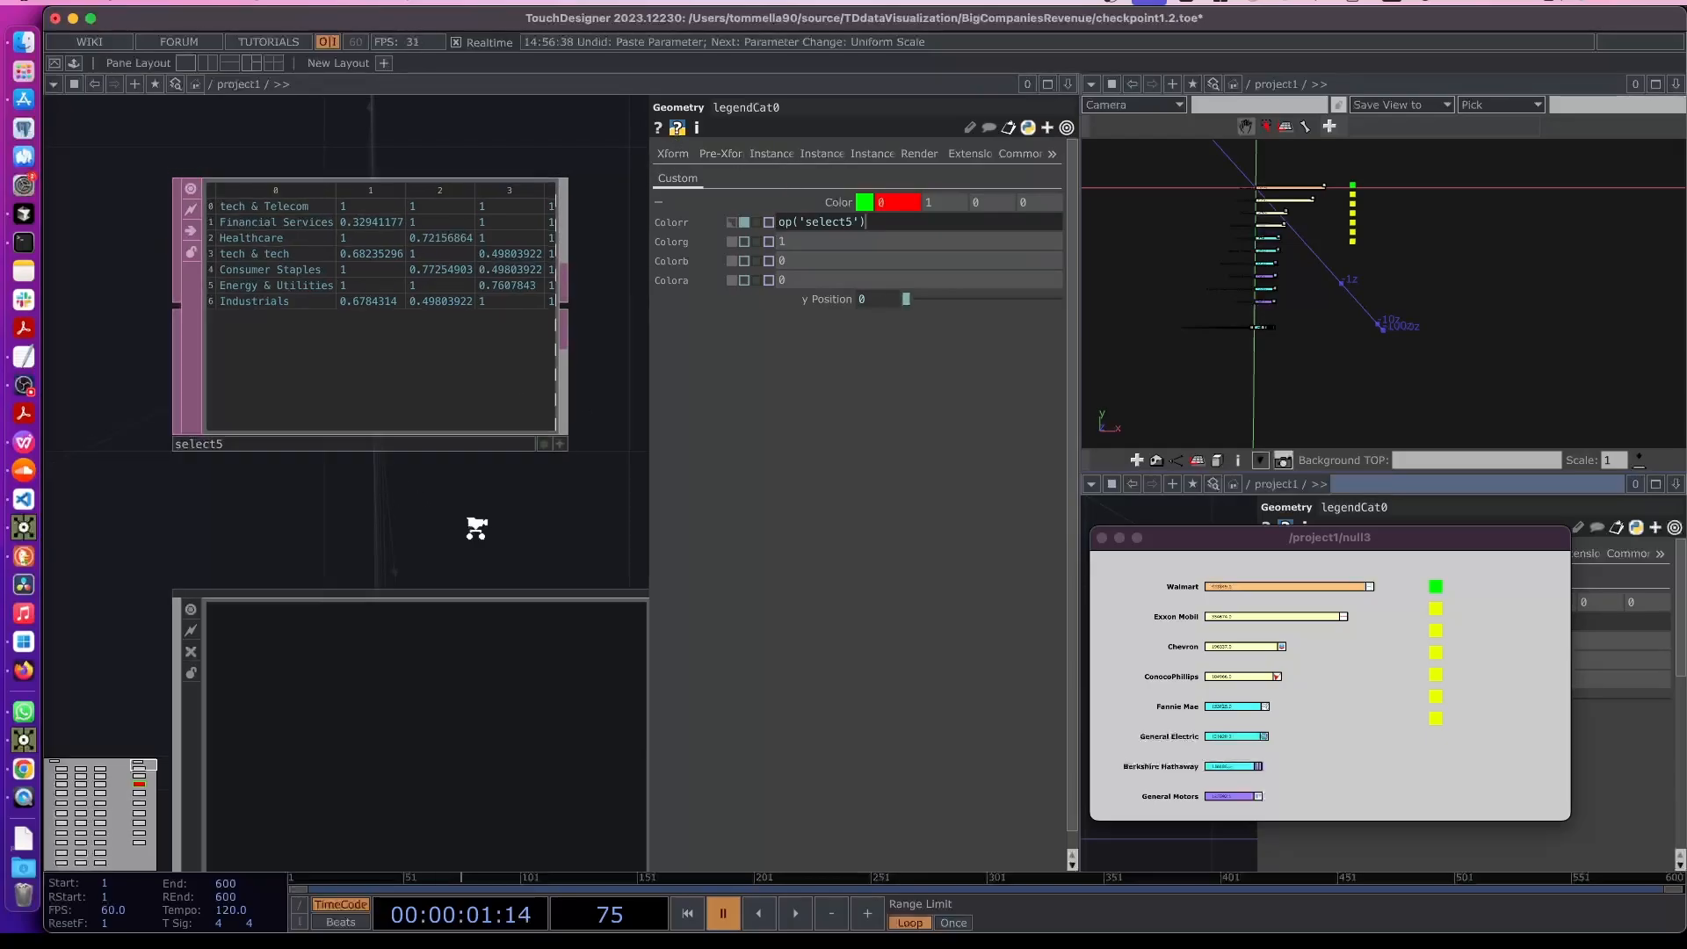
{"action": "scroll", "coordinate": [425, 380], "scroll_direction": "up", "scroll_amount": 3}
{"action": "scroll", "coordinate": [288, 308], "scroll_direction": "up", "scroll_amount": 2}
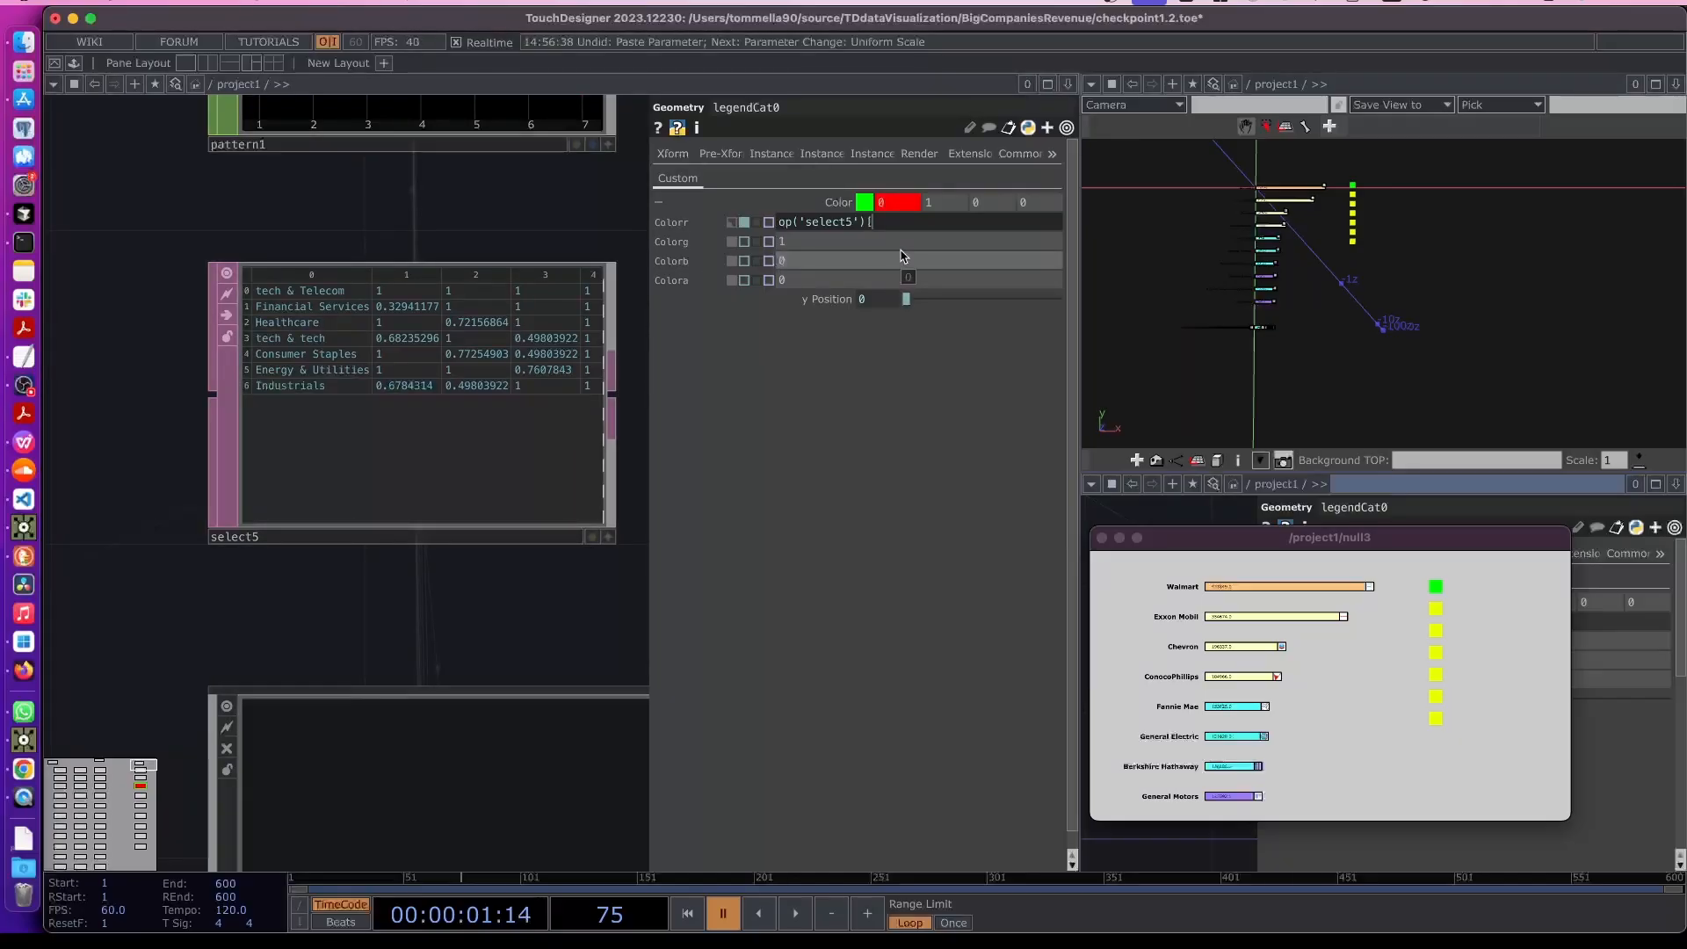
{"action": "scroll", "coordinate": [398, 291], "scroll_direction": "up", "scroll_amount": 2}
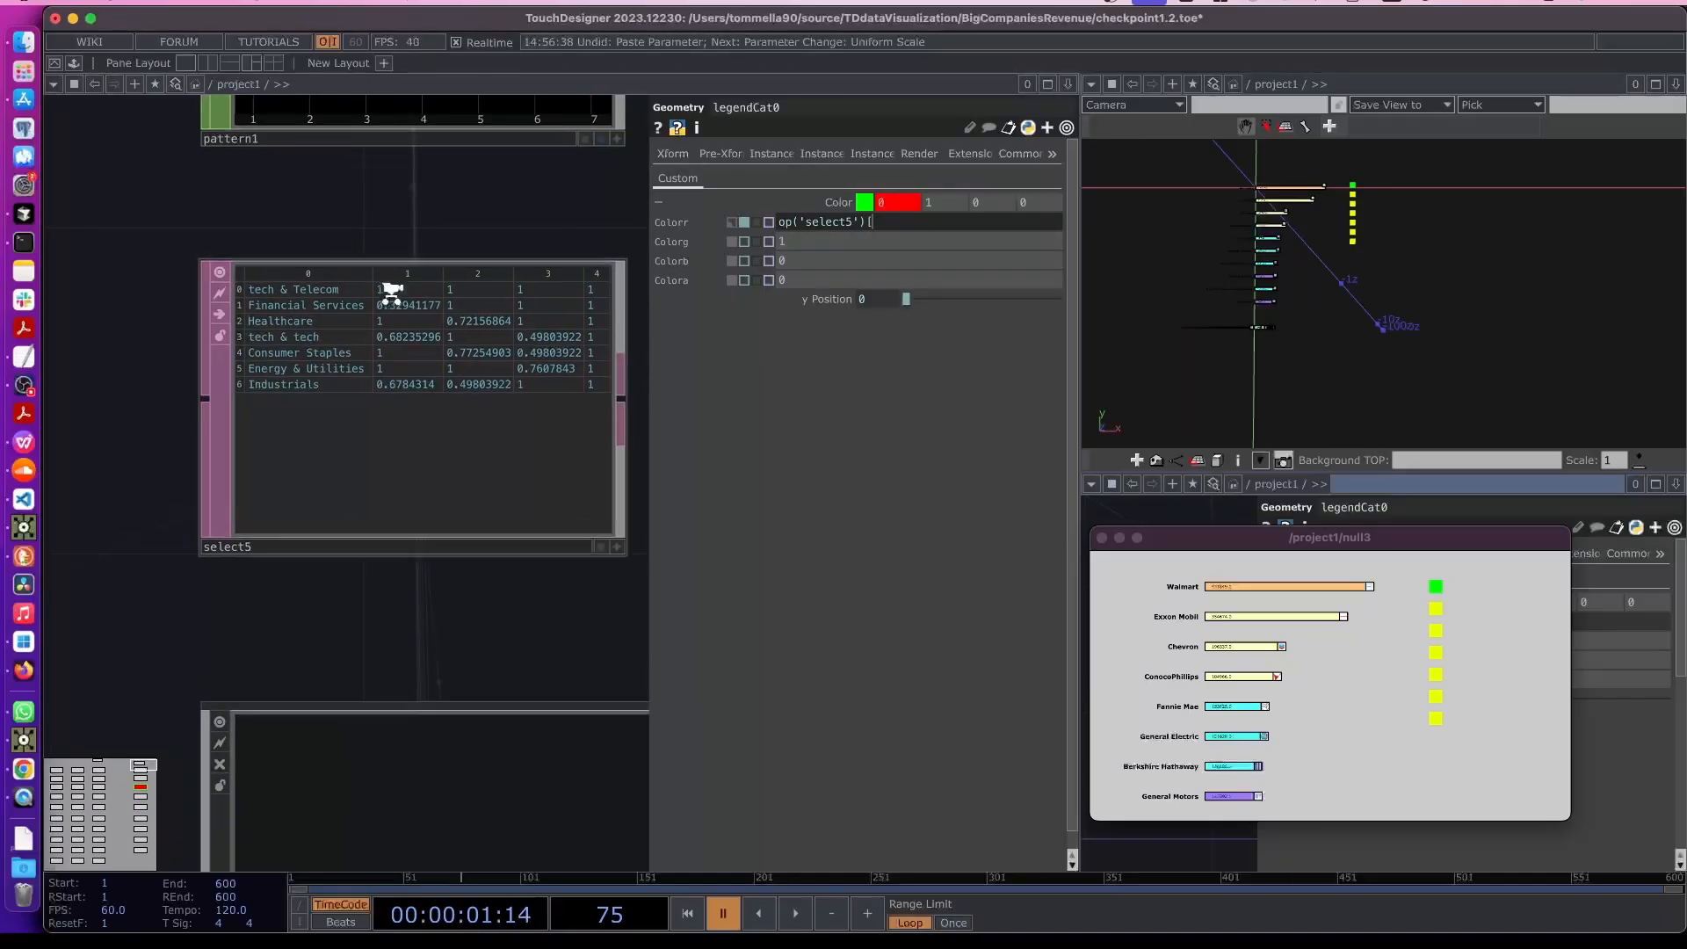
{"action": "left_click_drag", "start_coordinate": [432, 241], "coordinate": [387, 242]}
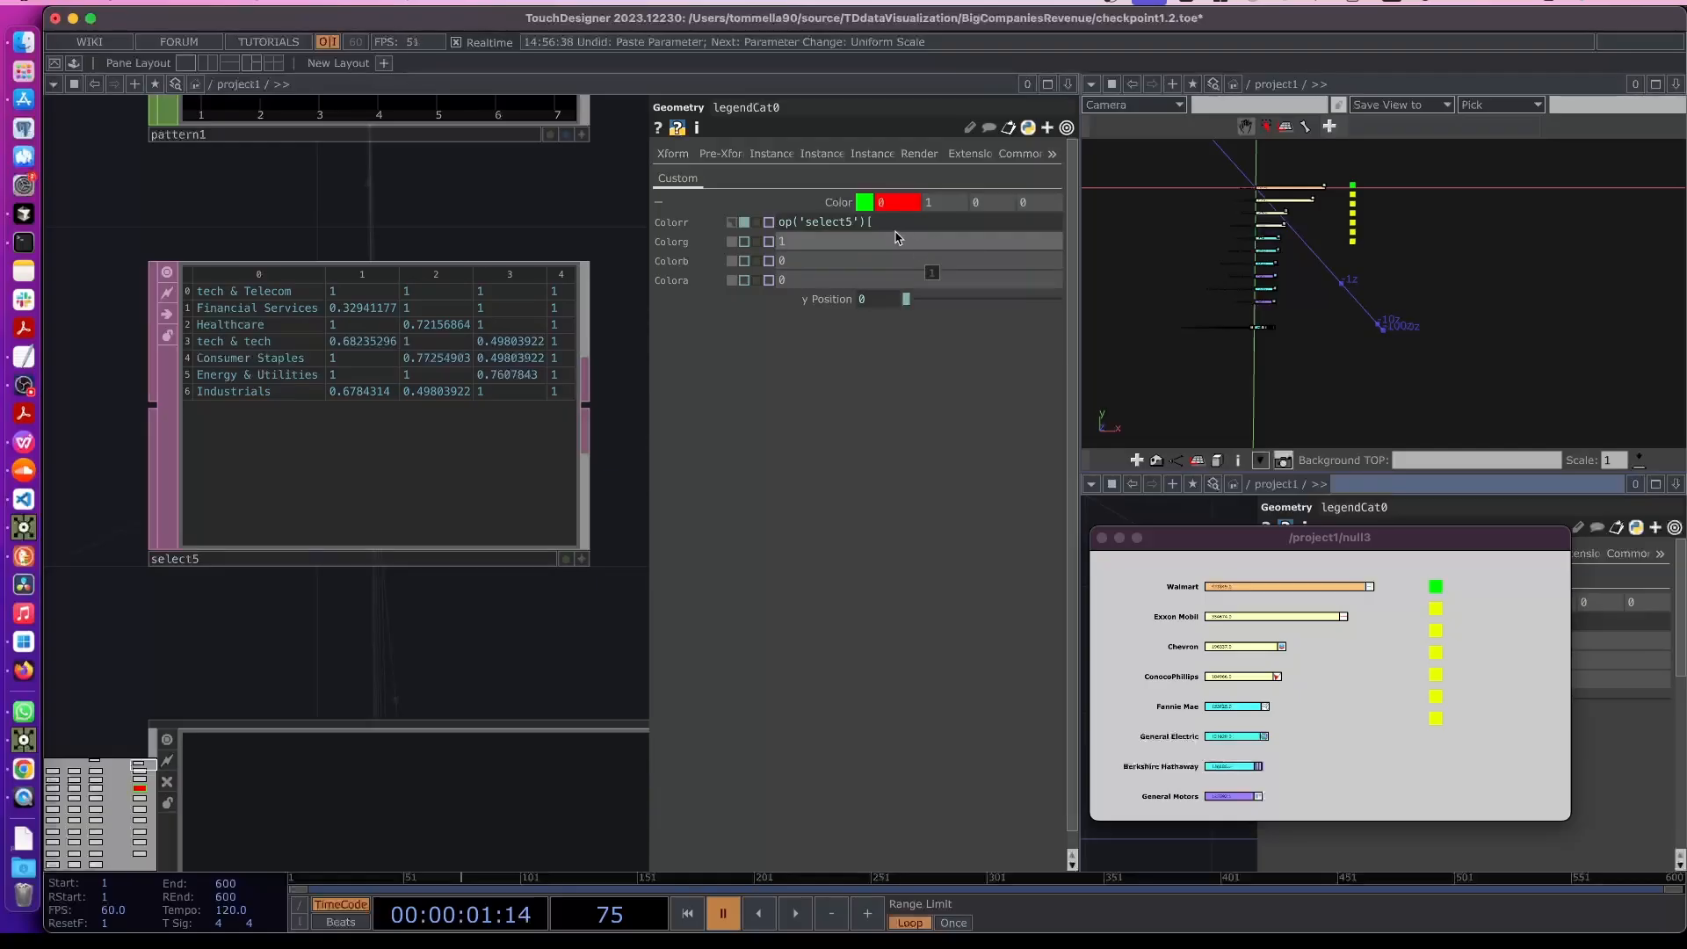
{"action": "left_click", "coordinate": [910, 221]}
{"action": "type", "text": "me.d"}
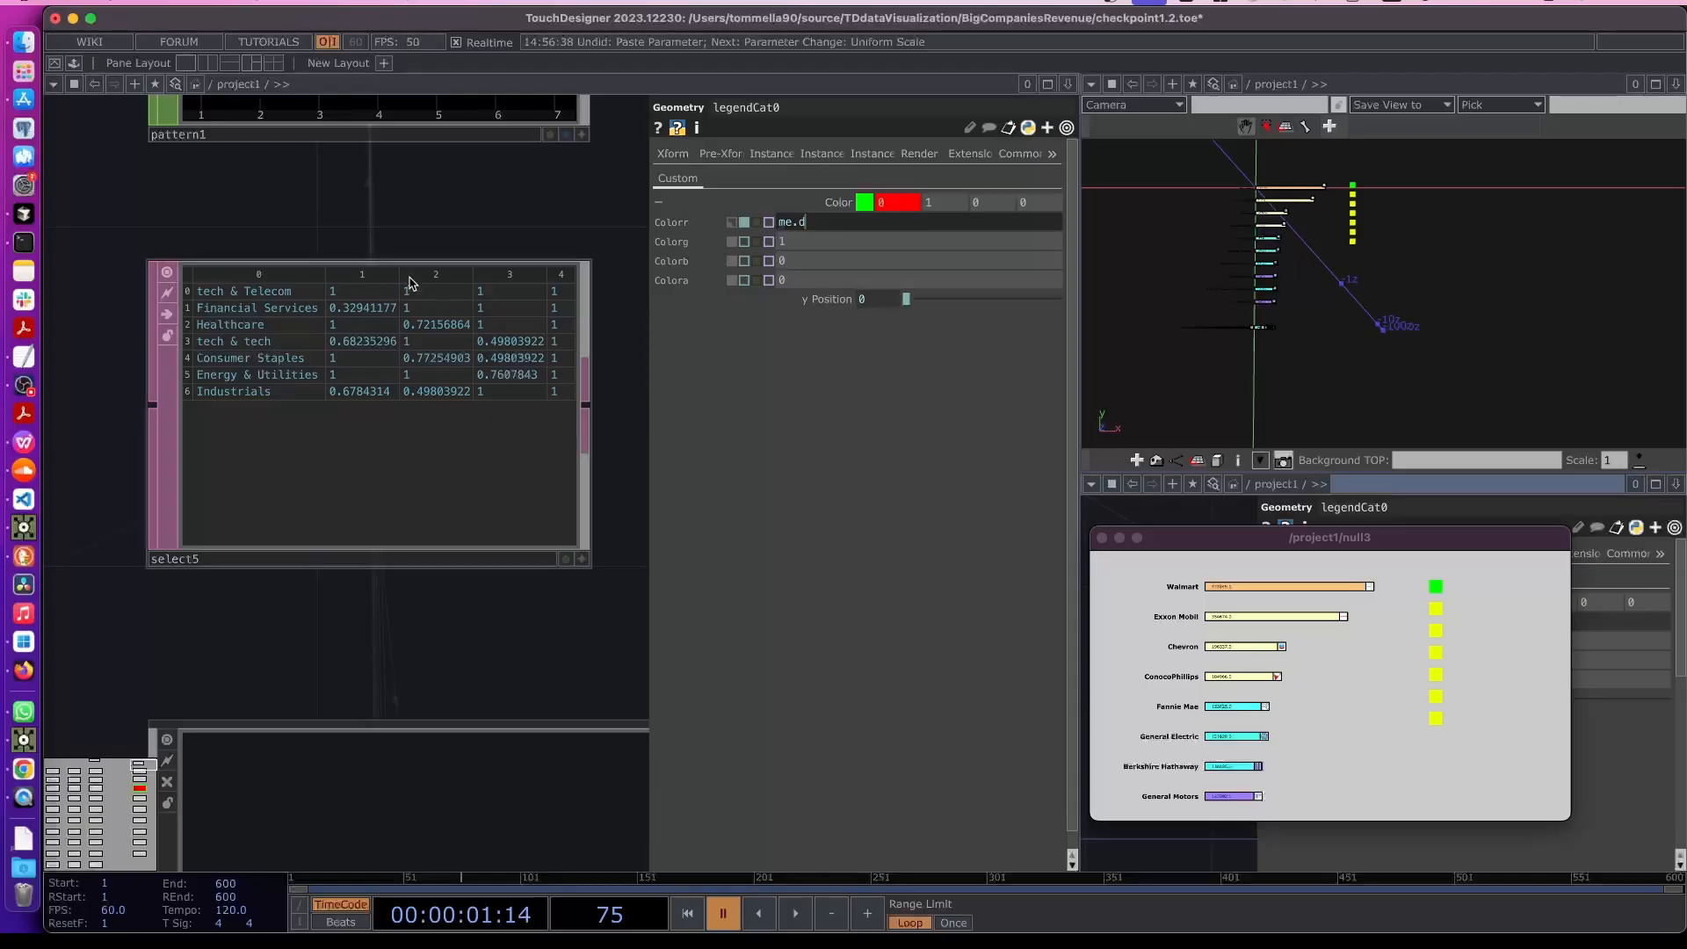
{"action": "left_click", "coordinate": [437, 232]}
{"action": "key", "text": "super+z"}
{"action": "left_click", "coordinate": [922, 219]}
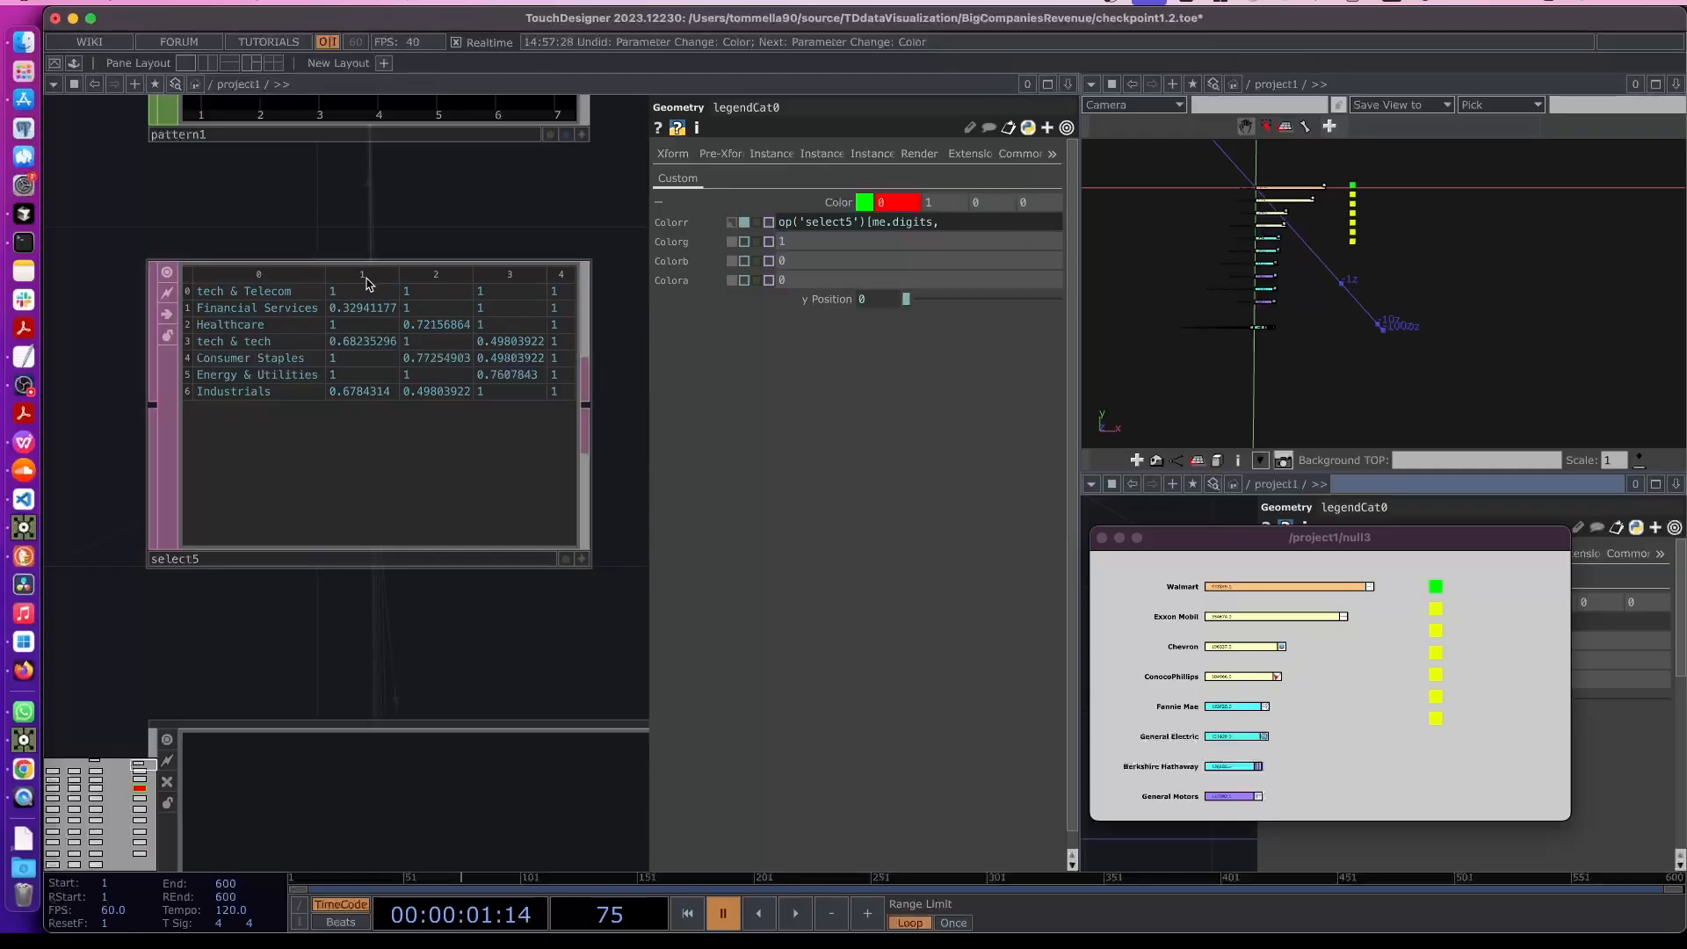
{"action": "key", "text": "Return"}
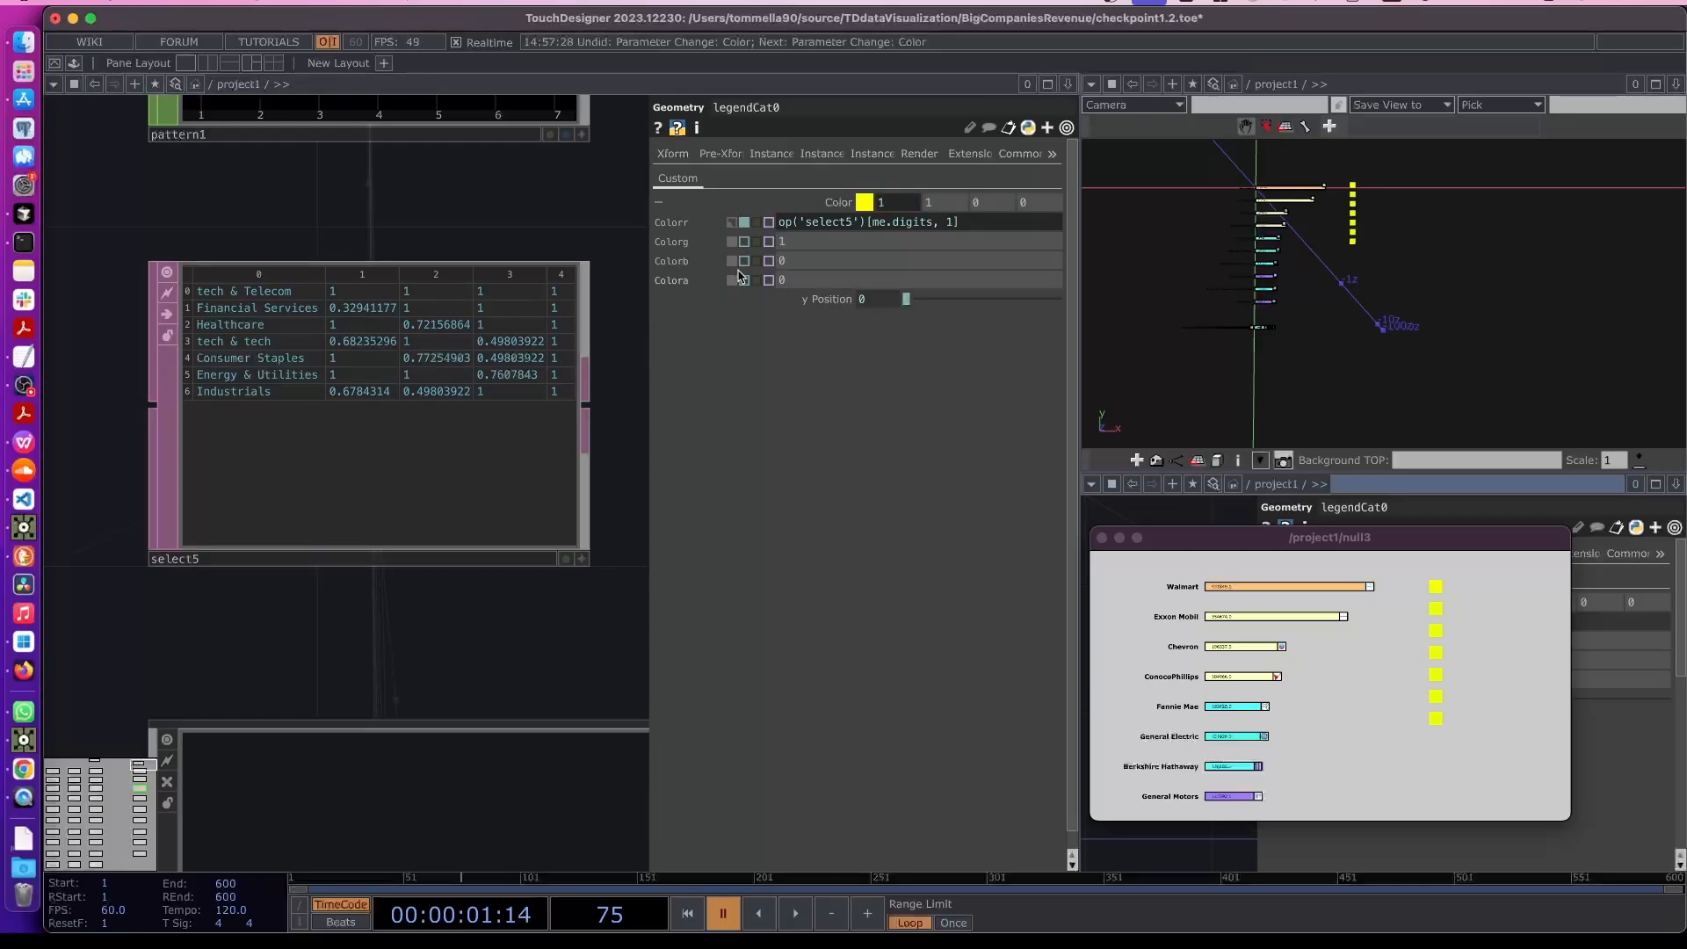
- Copy the Colorr expression into legendCat0's Colorg, Colorb and Colora parameters
{"action": "left_click", "coordinate": [966, 224]}
{"action": "left_click_drag", "start_coordinate": [969, 224], "coordinate": [735, 221]}
{"action": "key", "text": "super+c"}
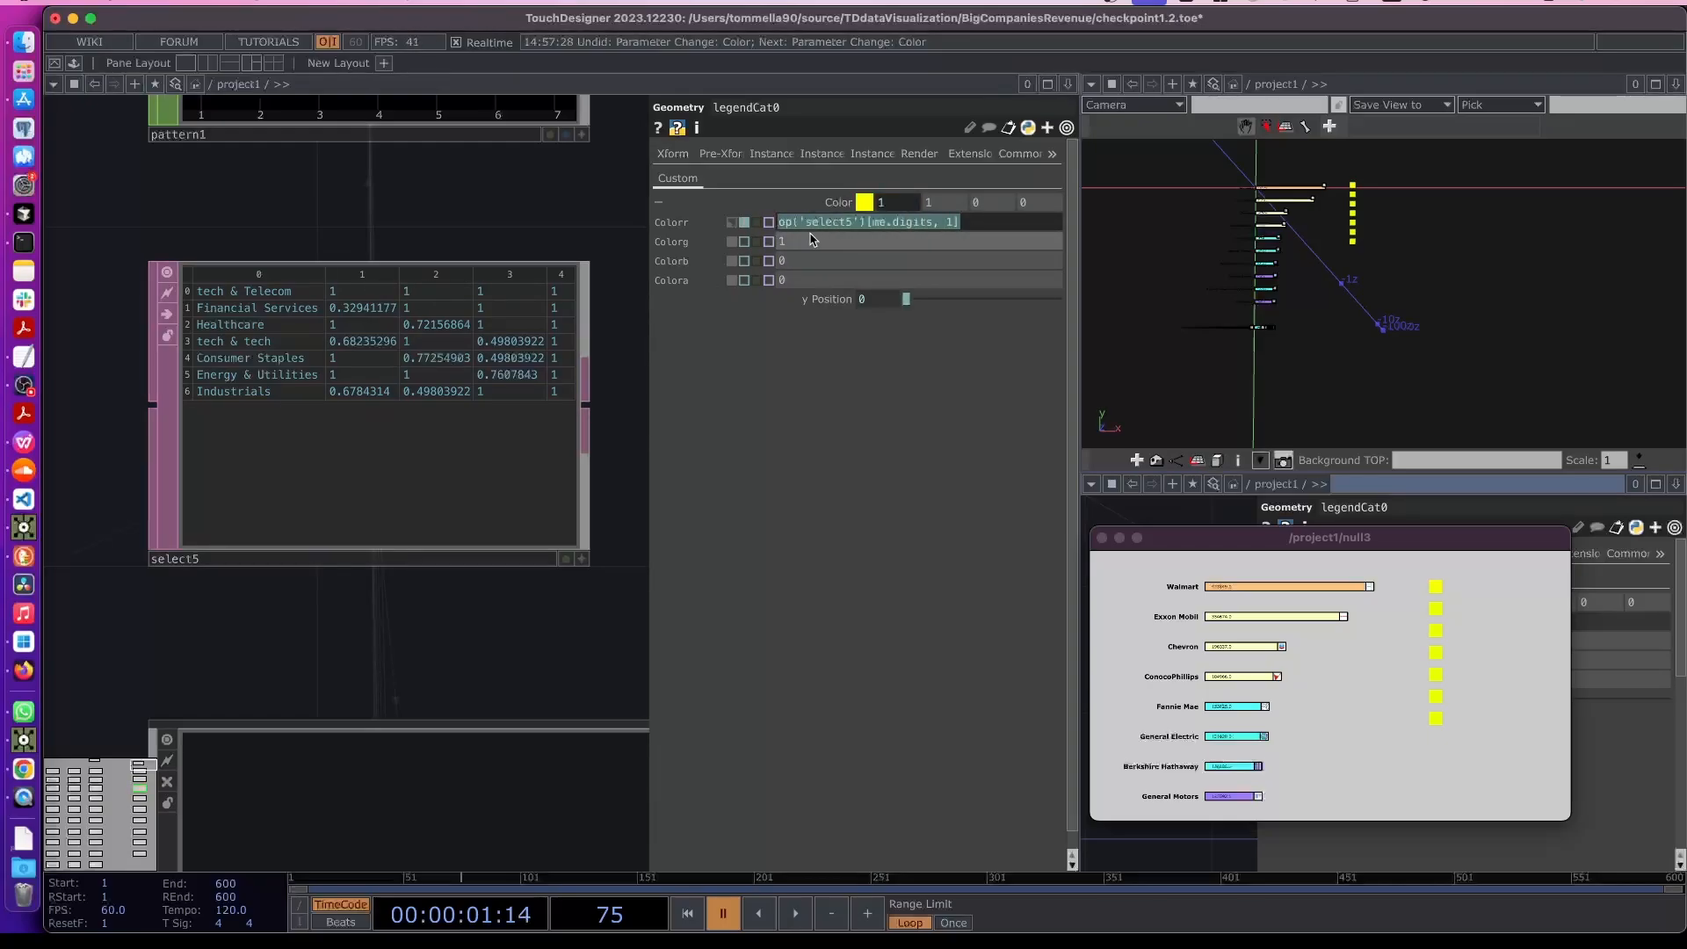
{"action": "double_click", "coordinate": [819, 241]}
{"action": "key", "text": "super+v"}
{"action": "key", "text": "Return"}
{"action": "double_click", "coordinate": [784, 262]}
{"action": "key", "text": "super+v"}
{"action": "key", "text": "Return"}
{"action": "double_click", "coordinate": [801, 280]}
{"action": "key", "text": "super+v"}
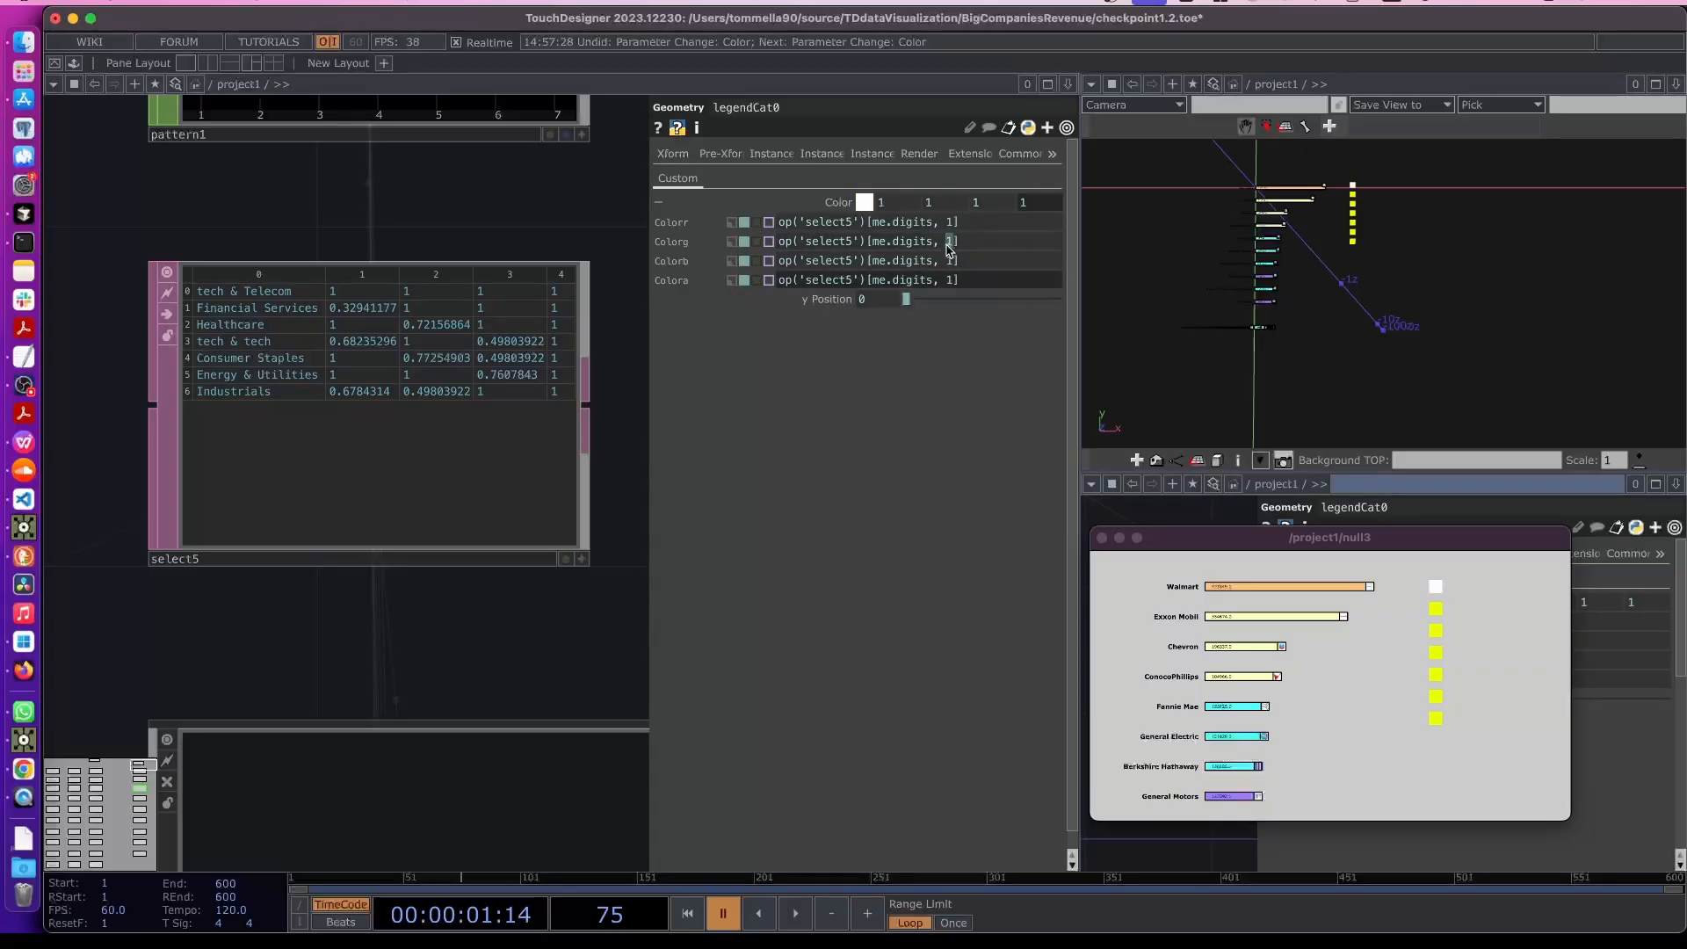
- Change the column index in the Colorg, Colorb and Colora expressions to 2, 3 and 4
{"action": "double_click", "coordinate": [951, 240]}
{"action": "type", "text": "2"}
{"action": "key", "text": "Return"}
{"action": "double_click", "coordinate": [952, 260]}
{"action": "type", "text": "3"}
{"action": "key", "text": "Return"}
{"action": "double_click", "coordinate": [952, 281]}
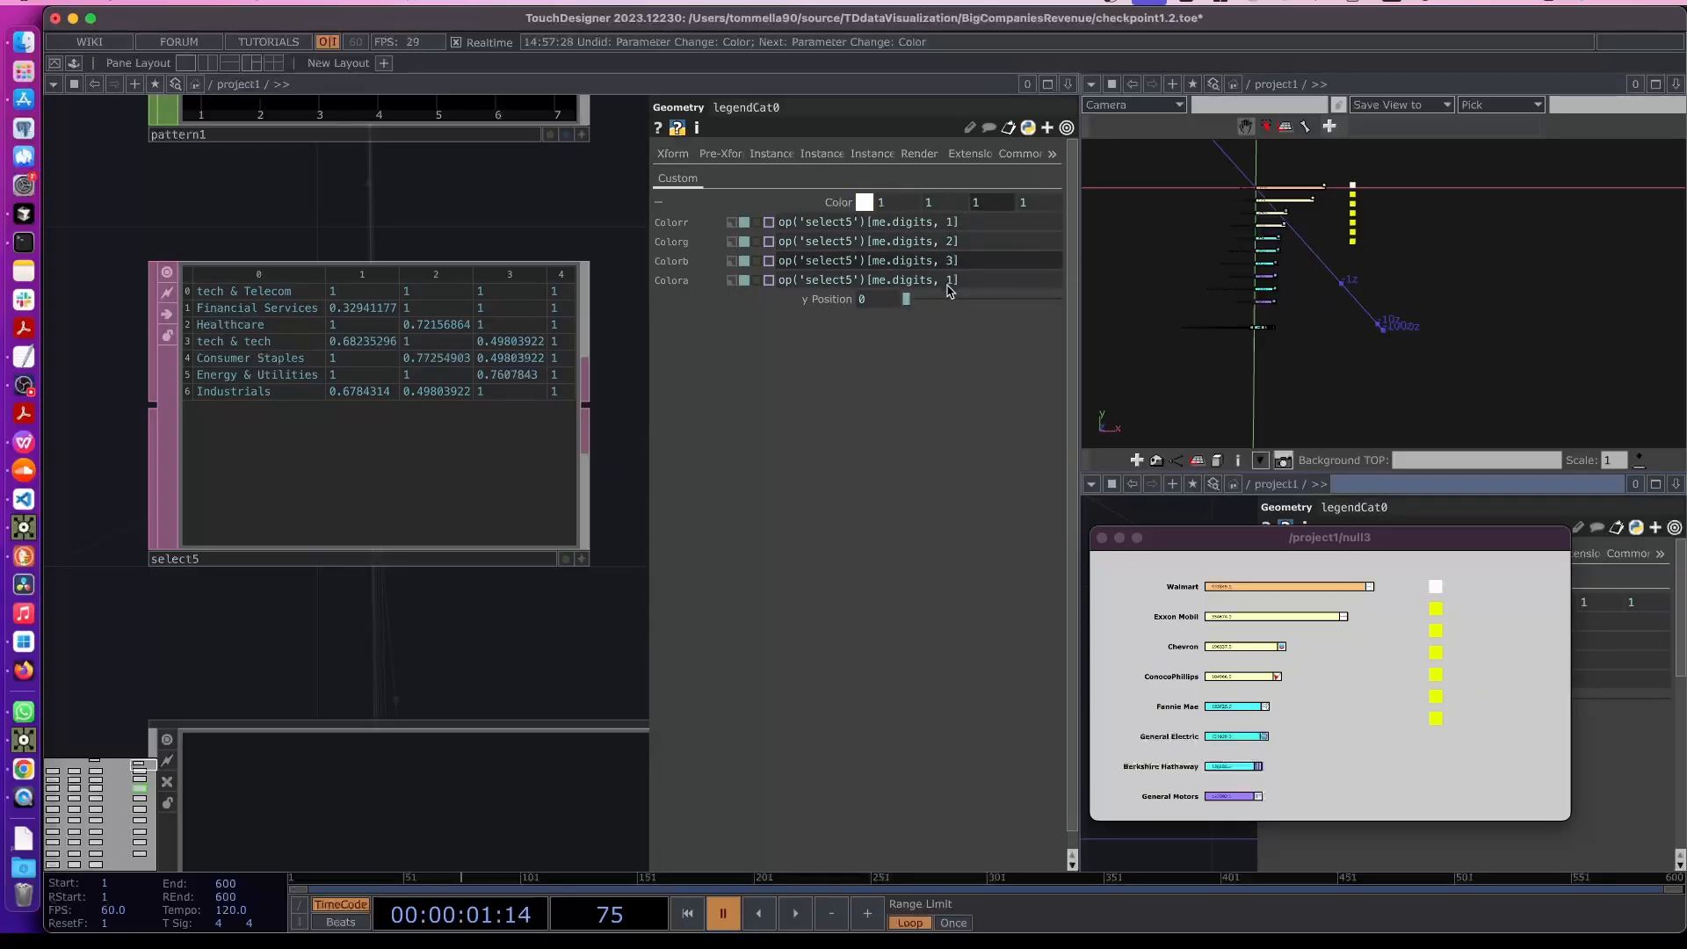
{"action": "type", "text": "4"}
{"action": "key", "text": "Return"}
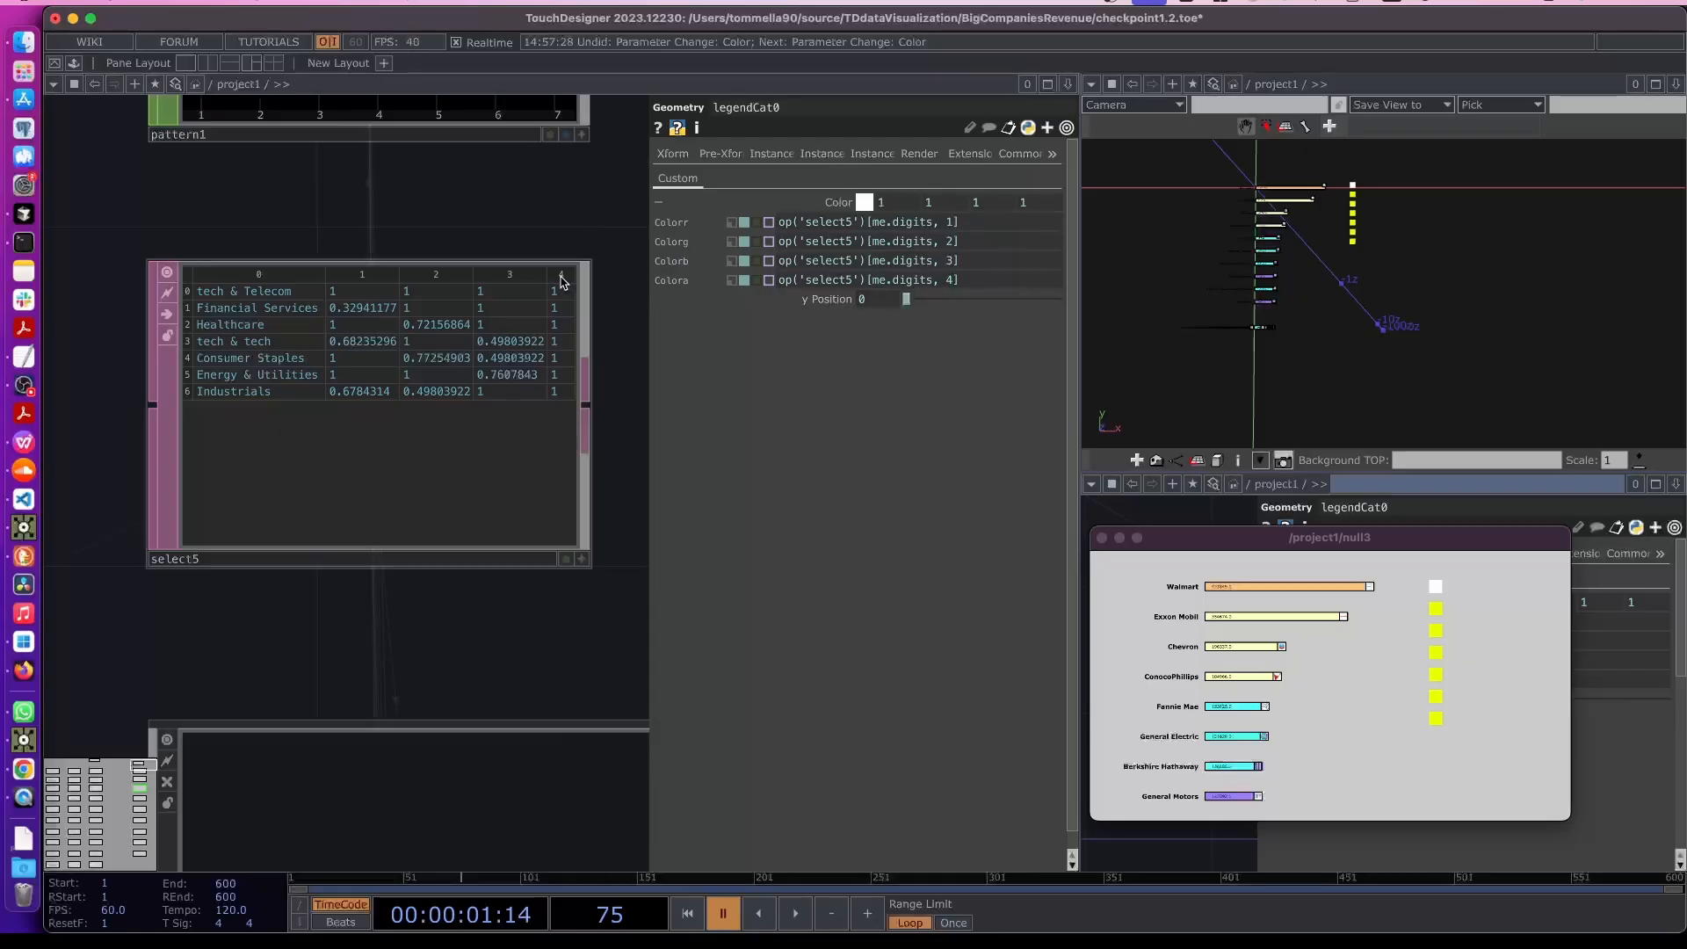
{"action": "scroll", "coordinate": [545, 358], "scroll_direction": "down", "scroll_amount": 6}
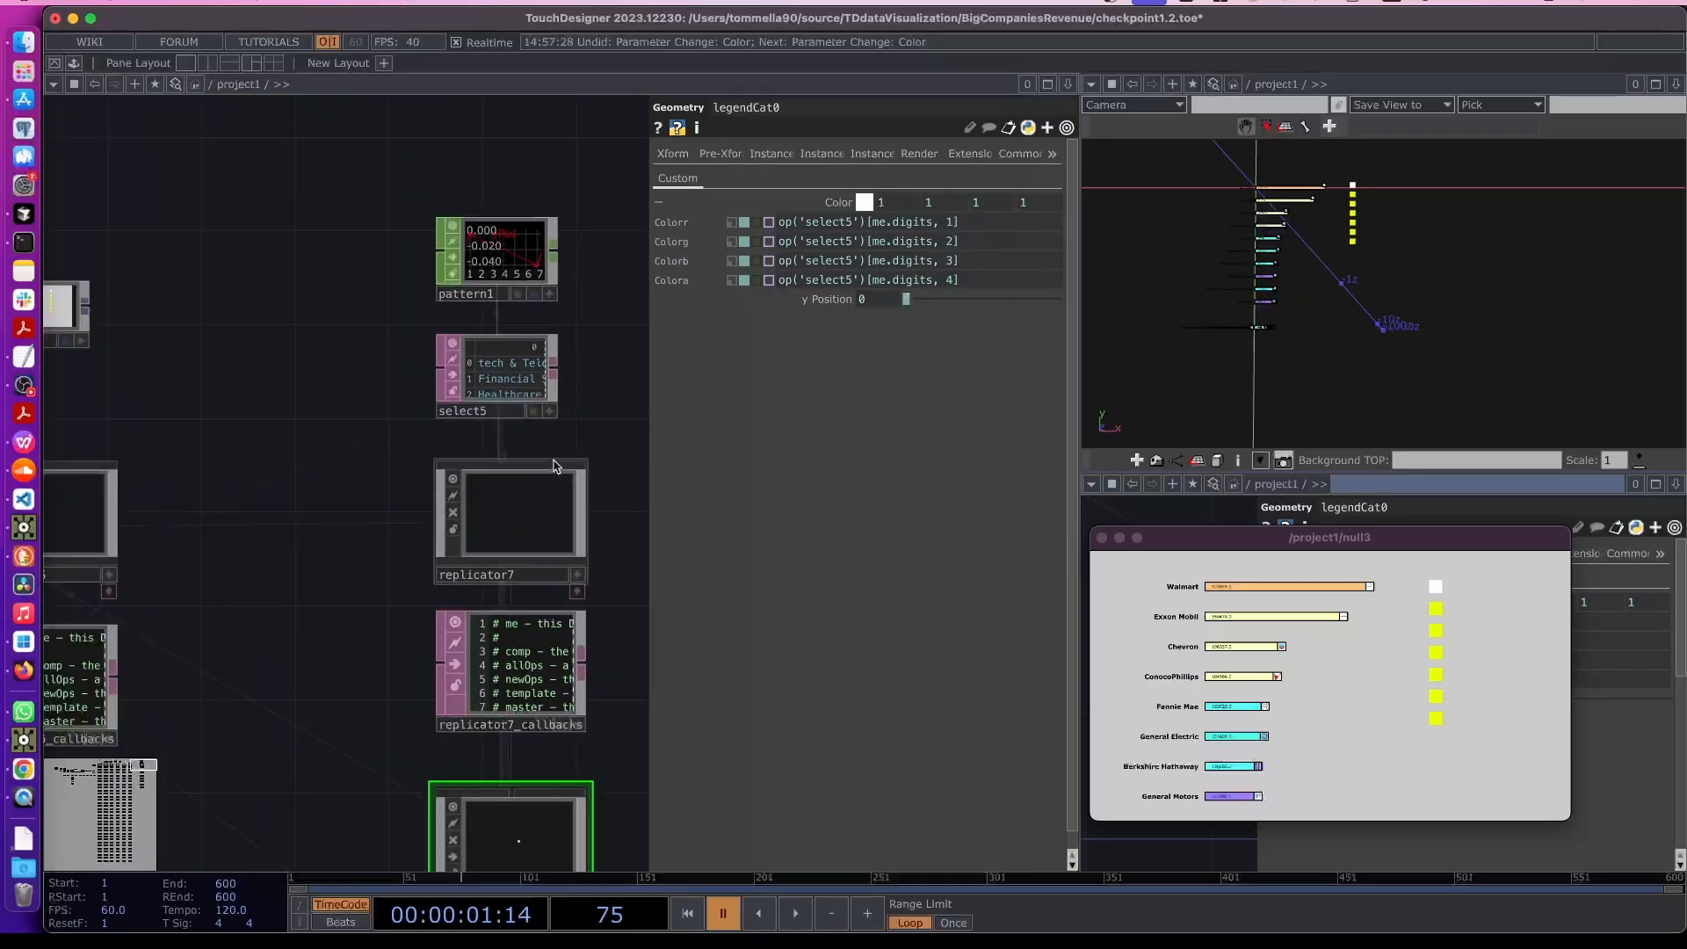
{"action": "left_click_drag", "start_coordinate": [581, 420], "coordinate": [484, 331]}
{"action": "scroll", "coordinate": [511, 553], "scroll_direction": "up", "scroll_amount": 1}
{"action": "scroll", "coordinate": [511, 555], "scroll_direction": "up", "scroll_amount": 1}
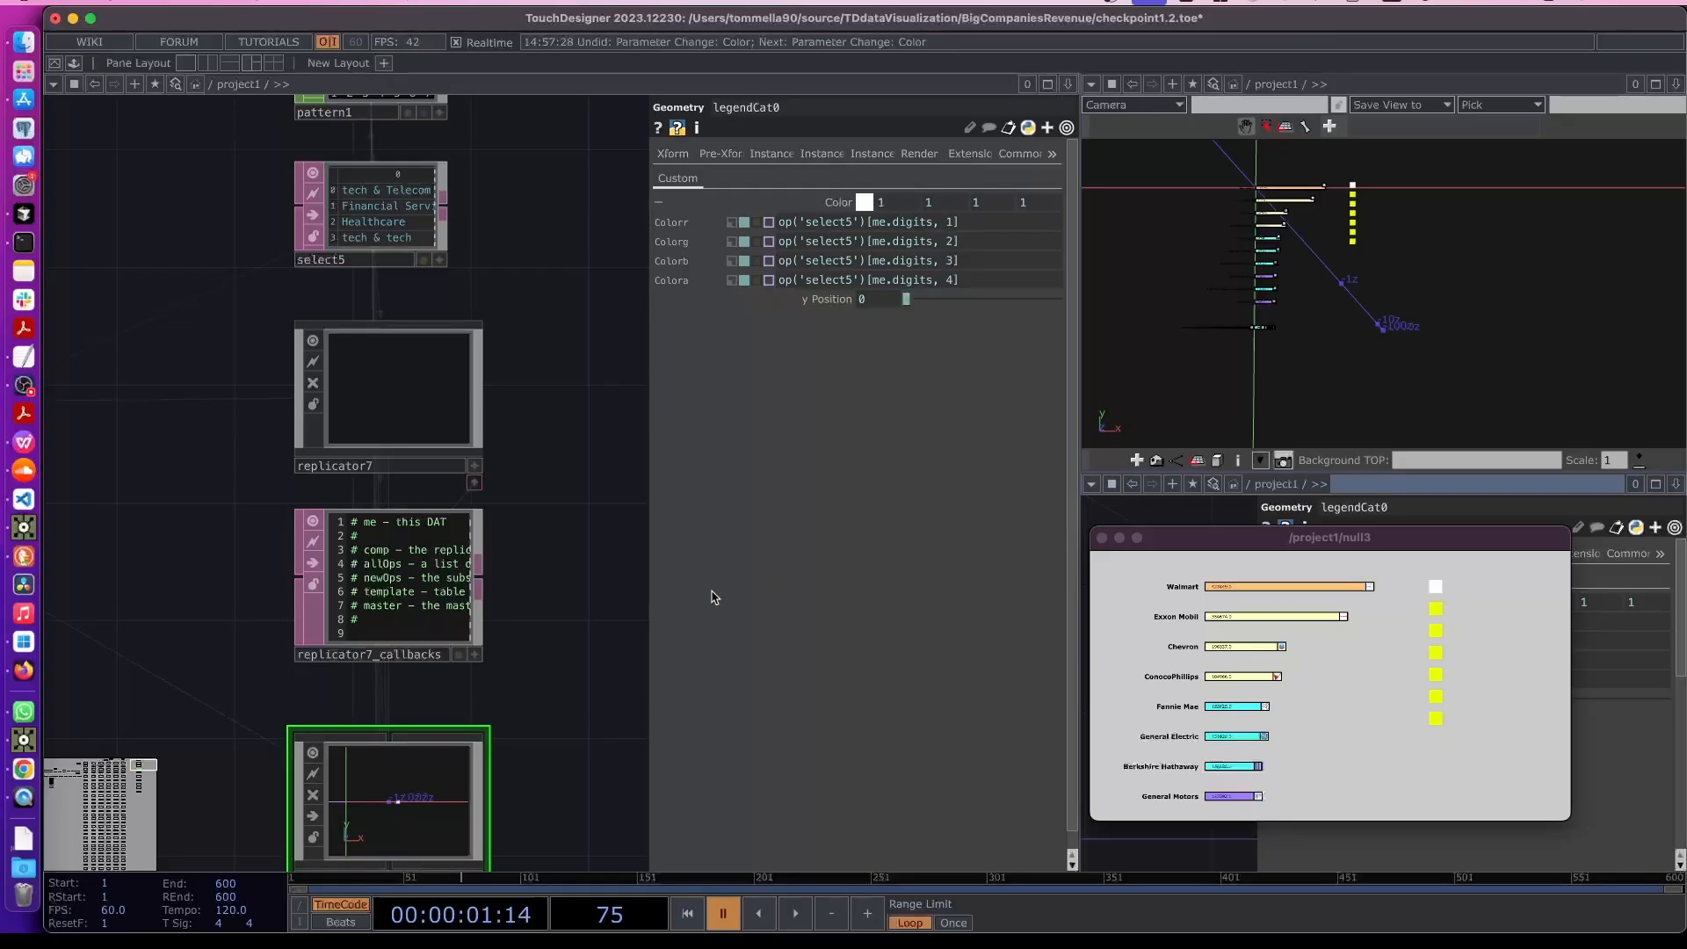
{"action": "left_click_drag", "start_coordinate": [614, 601], "coordinate": [561, 616]}
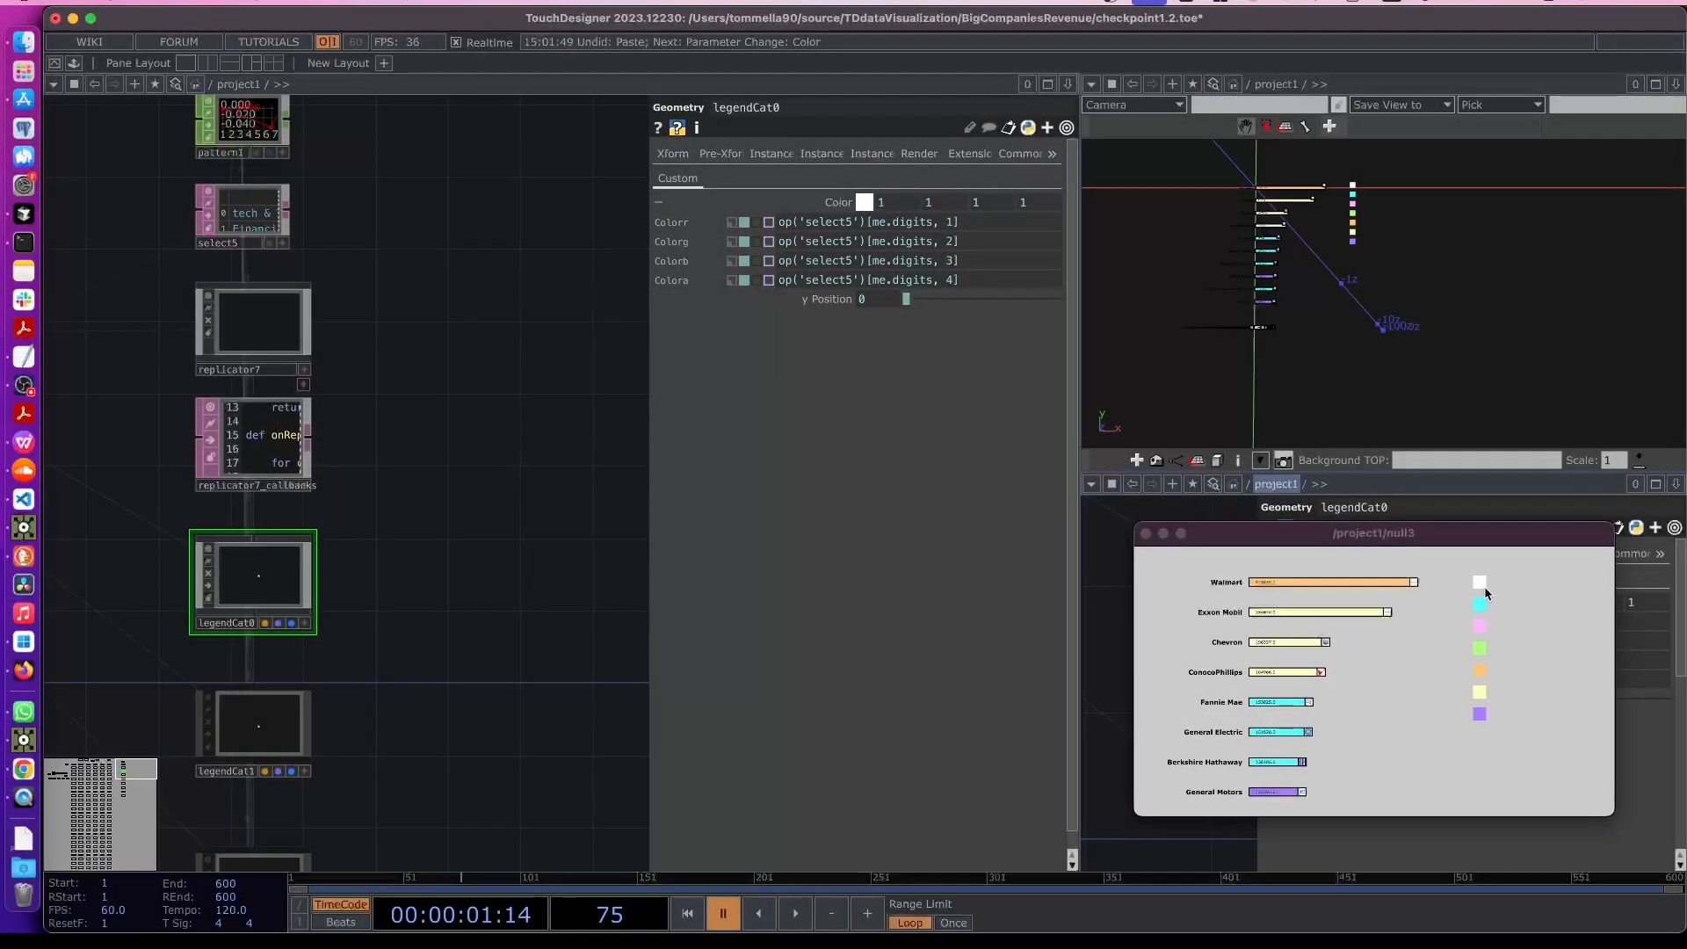
- Copy and paste the replicator7 network together with its callbacks DAT and the legendCat0 geometry
{"action": "scroll", "coordinate": [467, 583], "scroll_direction": "up", "scroll_amount": 3}
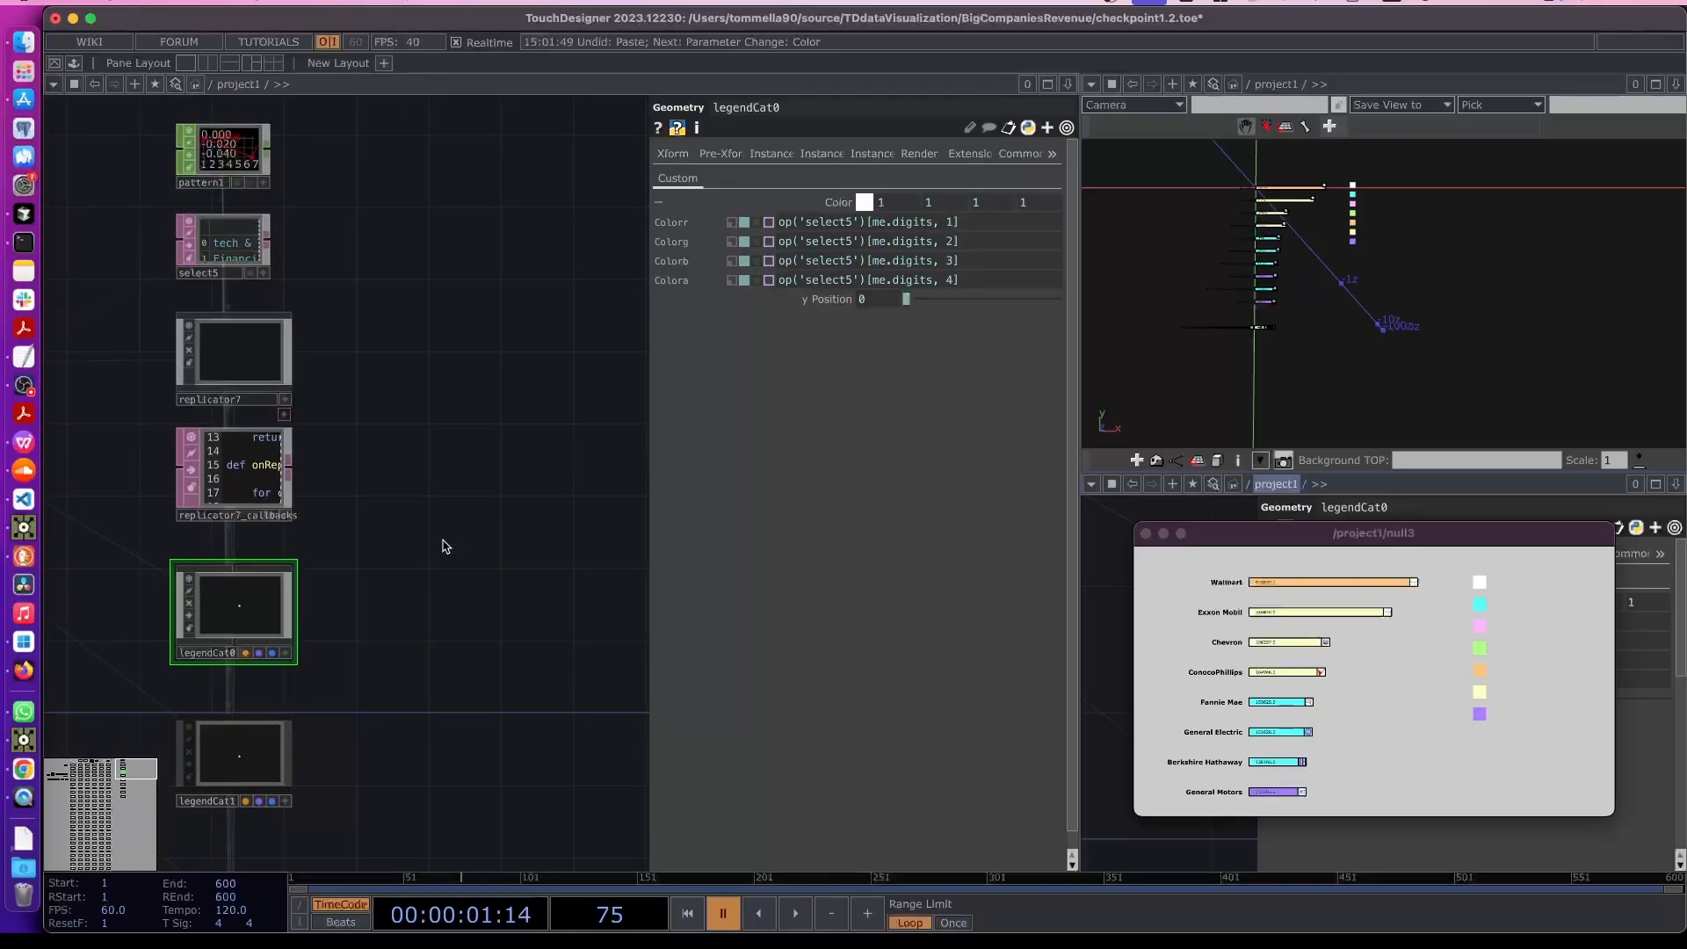
{"action": "left_click_drag", "start_coordinate": [383, 388], "coordinate": [177, 659]}
{"action": "key", "text": "ctrl+c"}
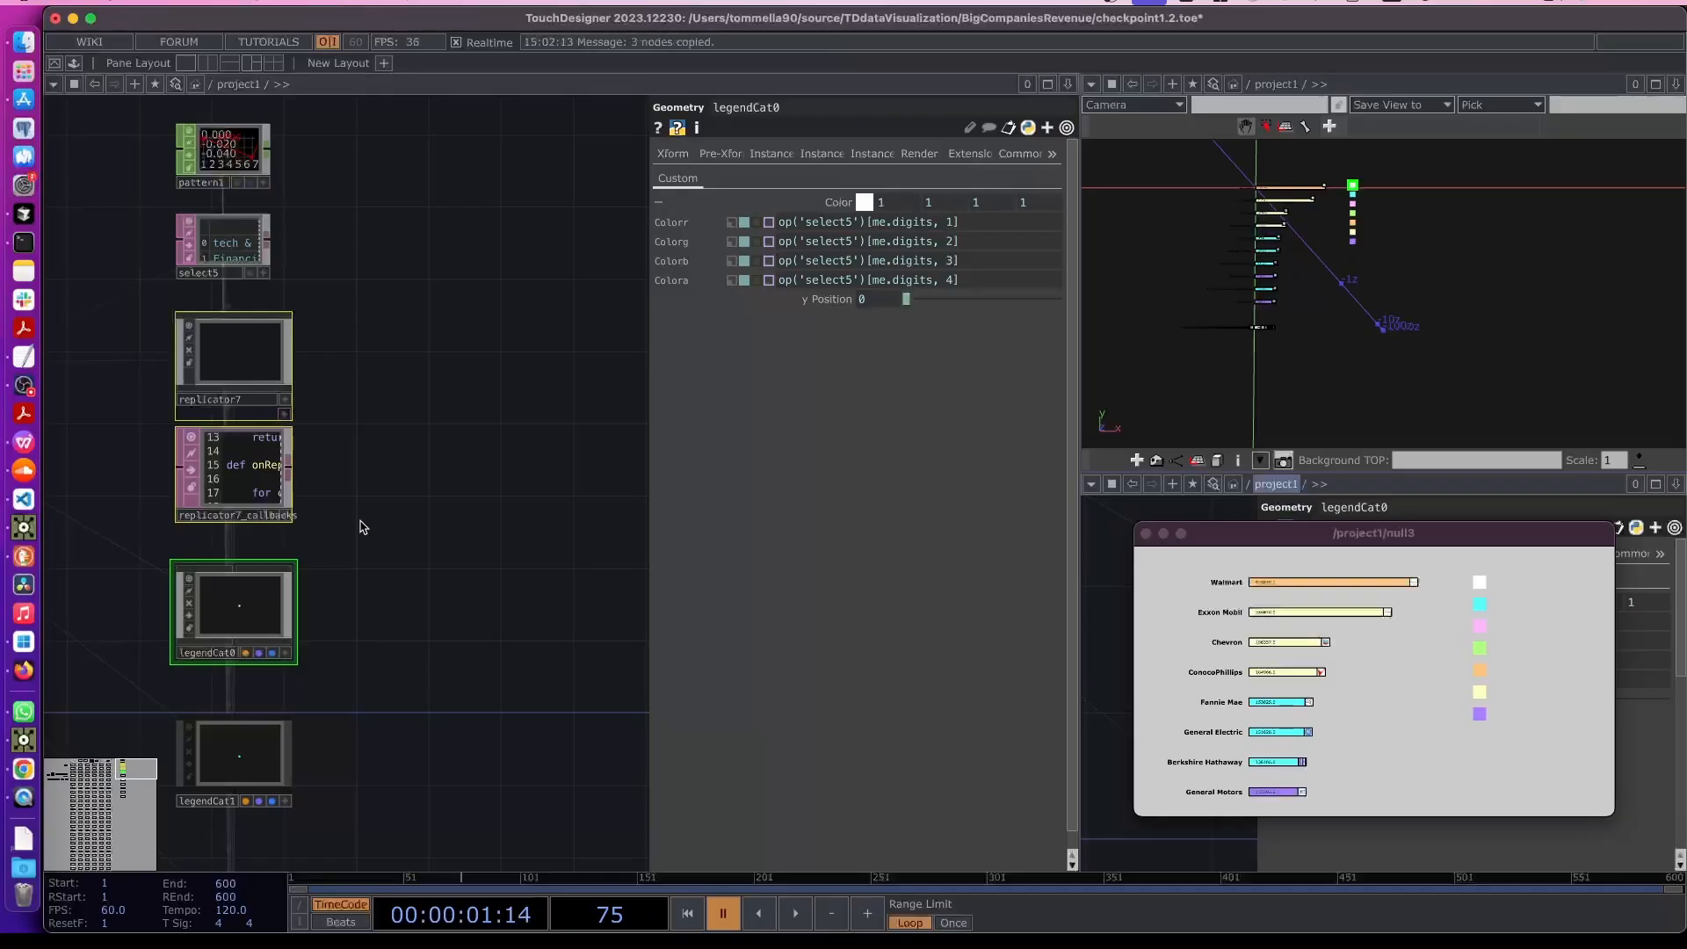
{"action": "key", "text": "ctrl+v"}
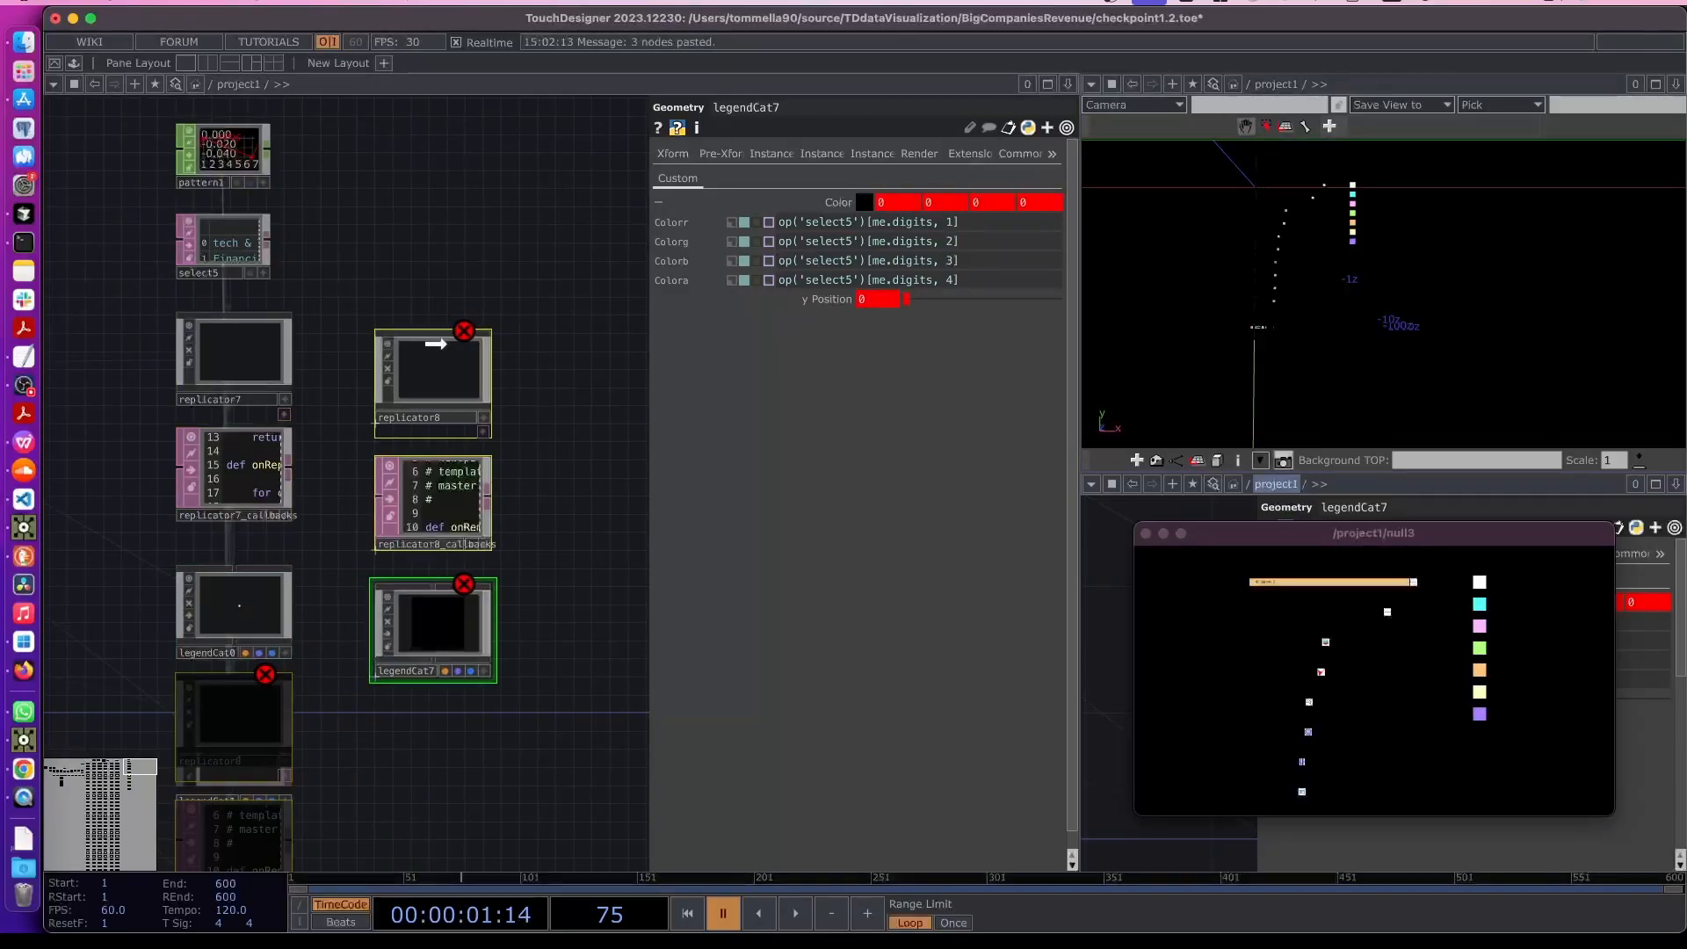
- Rename the pasted geometry to legendCatOutline0 and accept updating the new replicator's master operator reference
{"action": "left_click", "coordinate": [443, 338]}
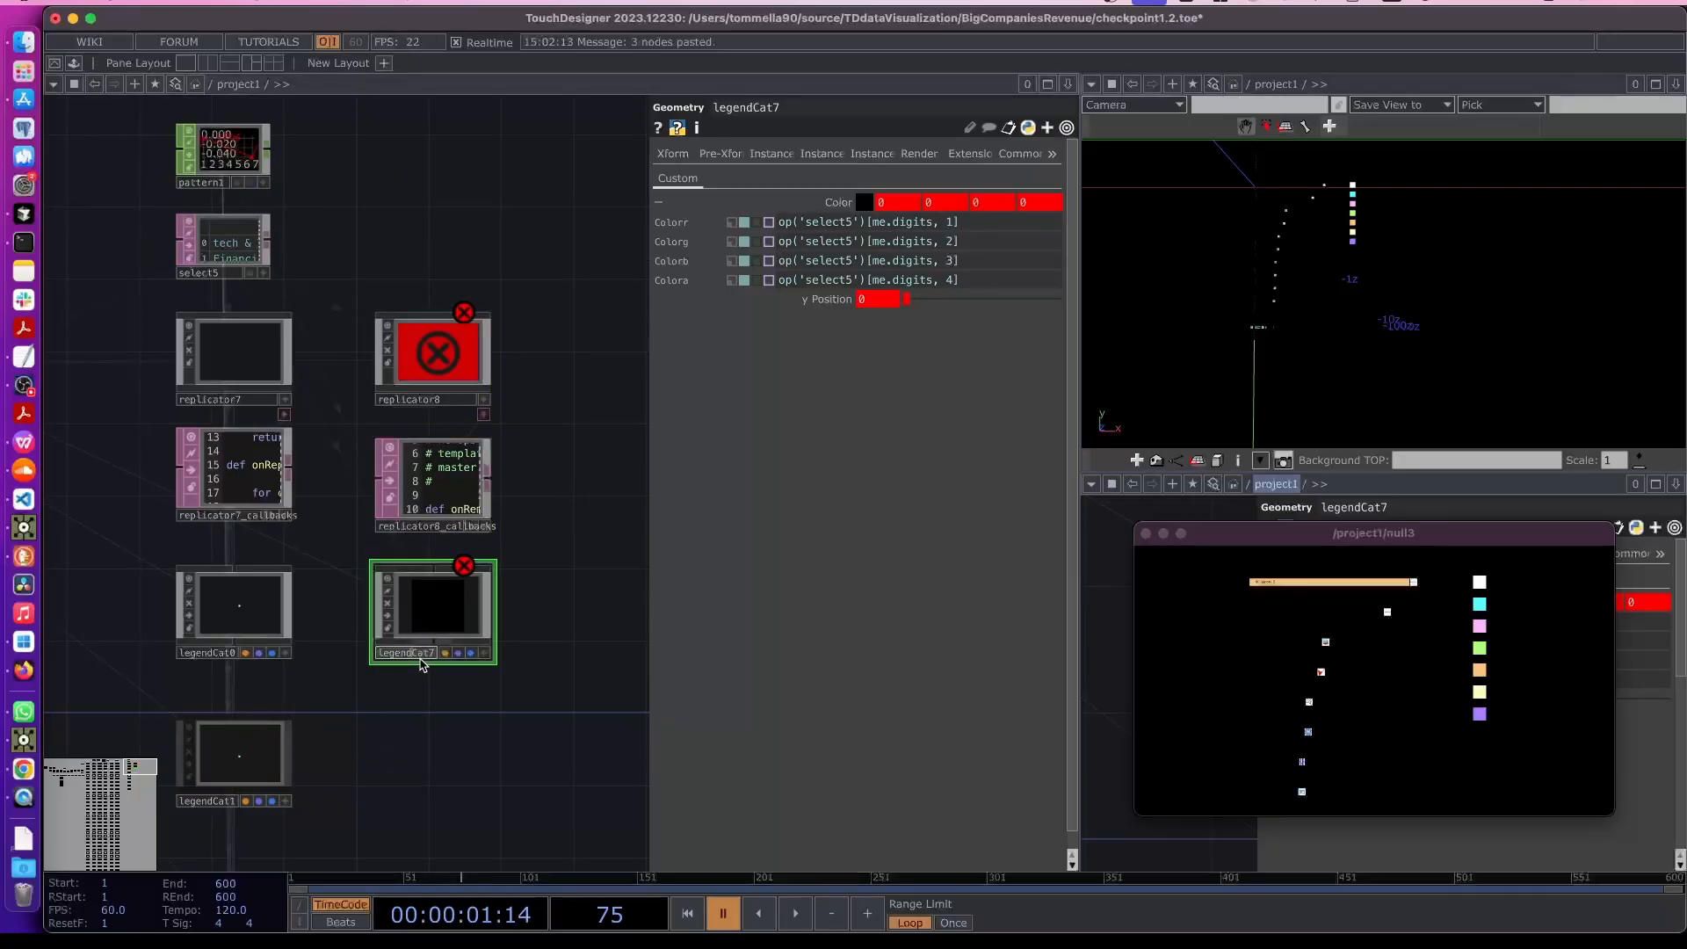
{"action": "scroll", "coordinate": [411, 654], "scroll_direction": "up", "scroll_amount": 3}
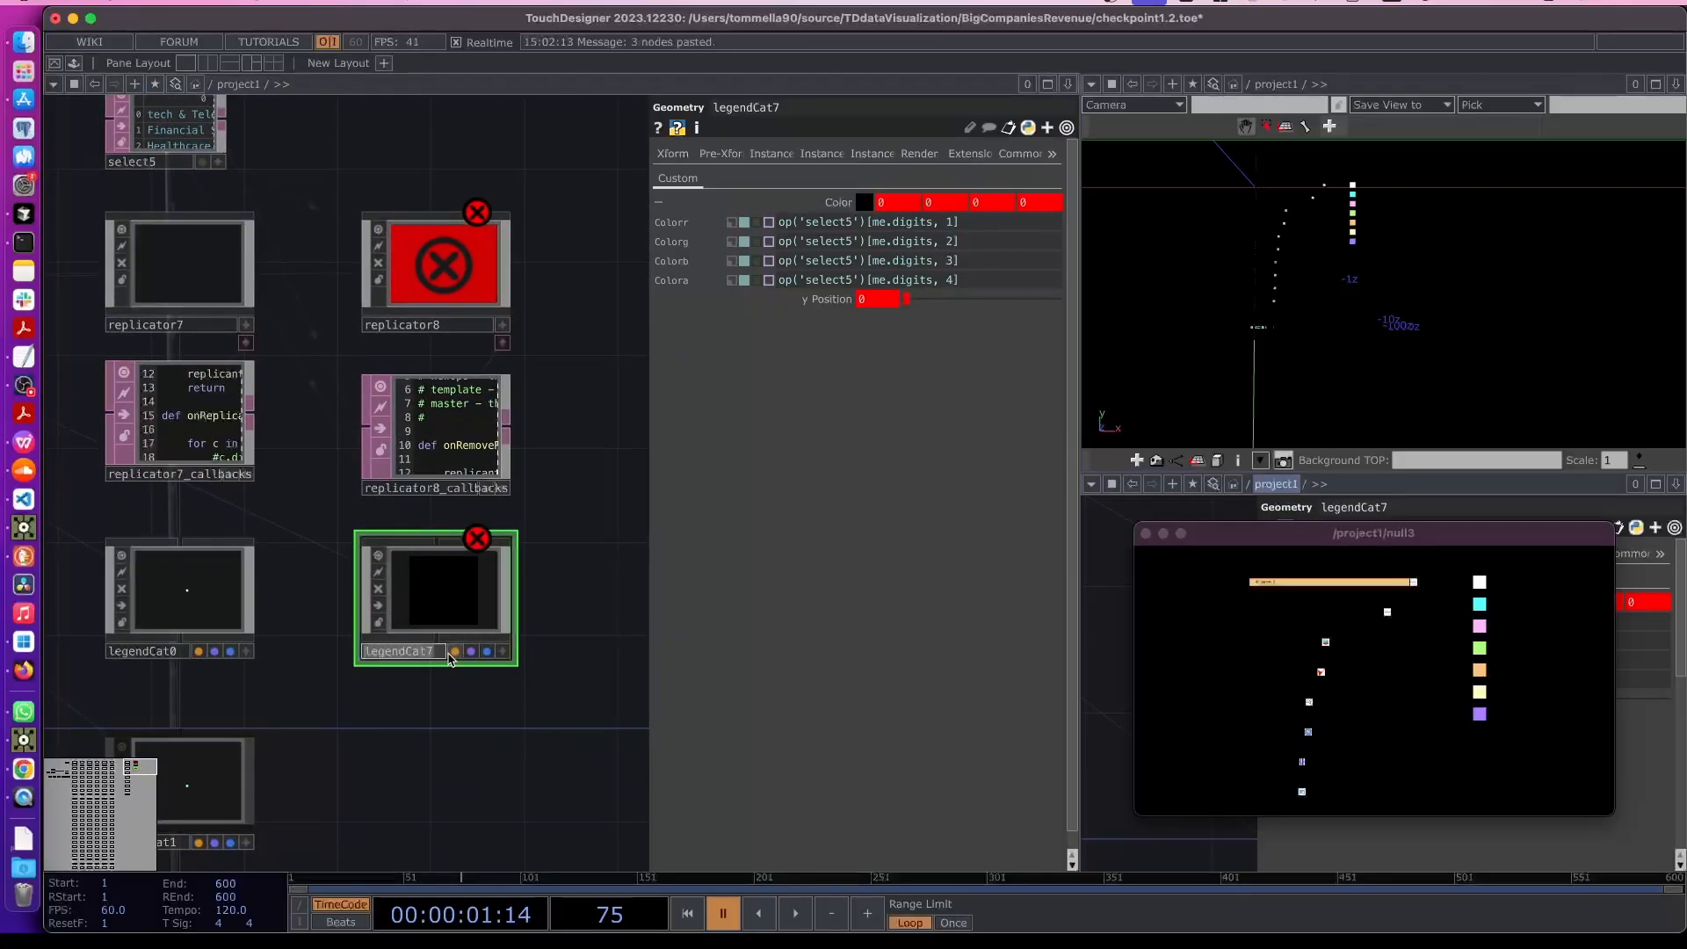
{"action": "type", "text": "CatOutline0"}
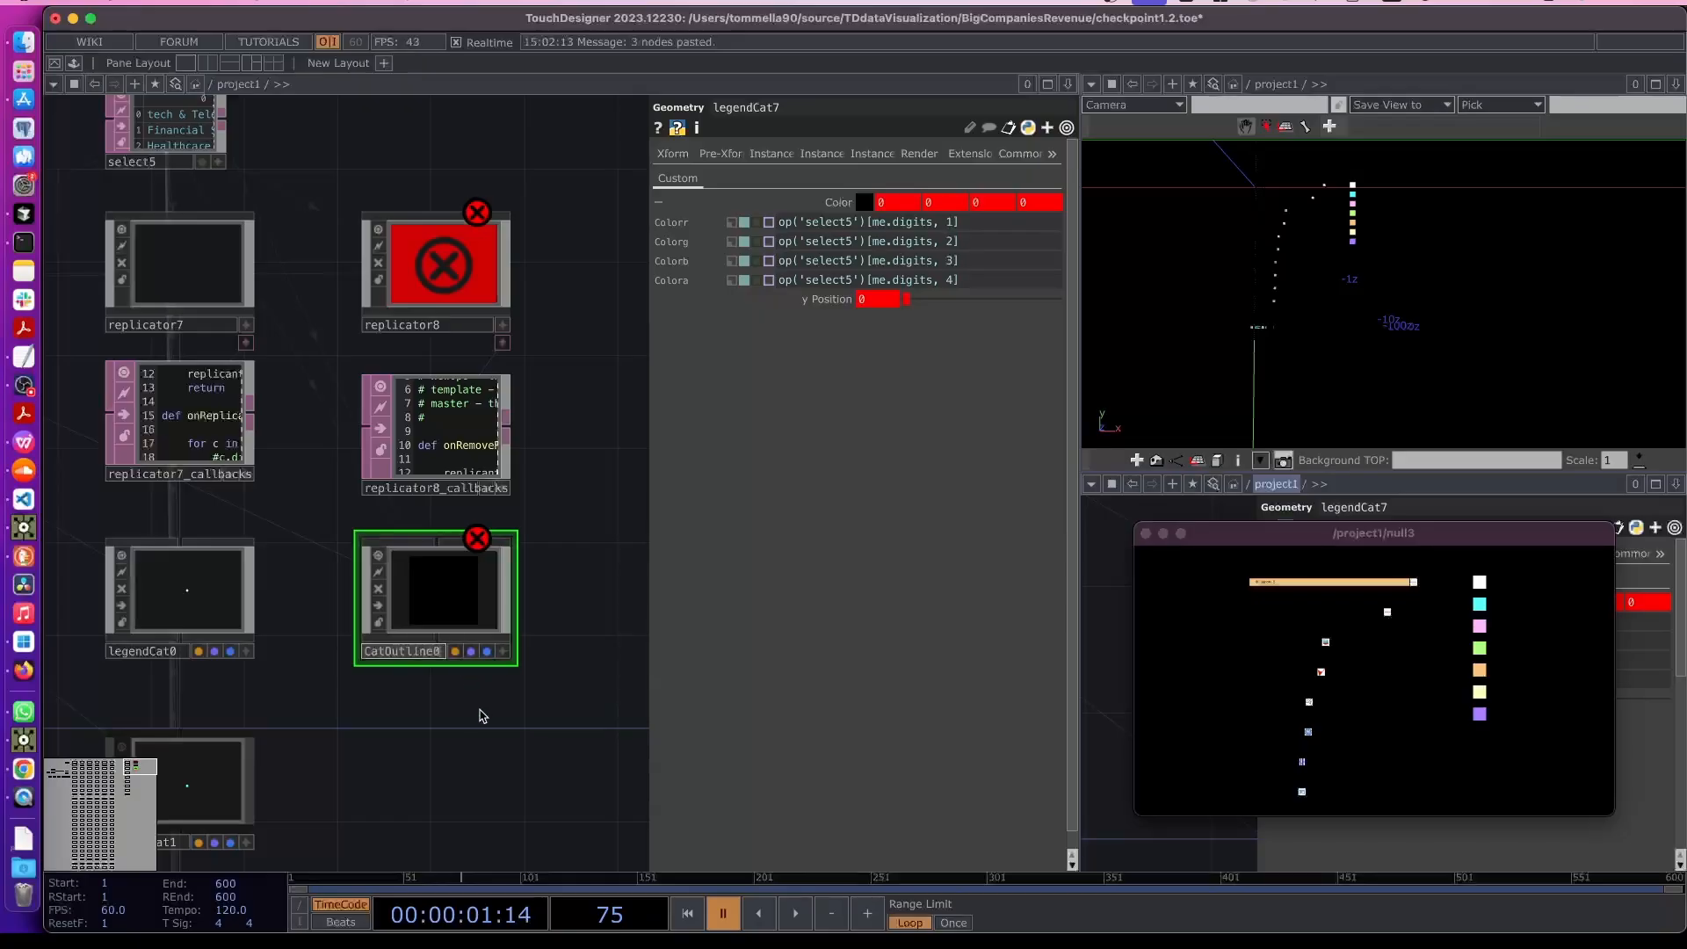
{"action": "key", "text": "Return"}
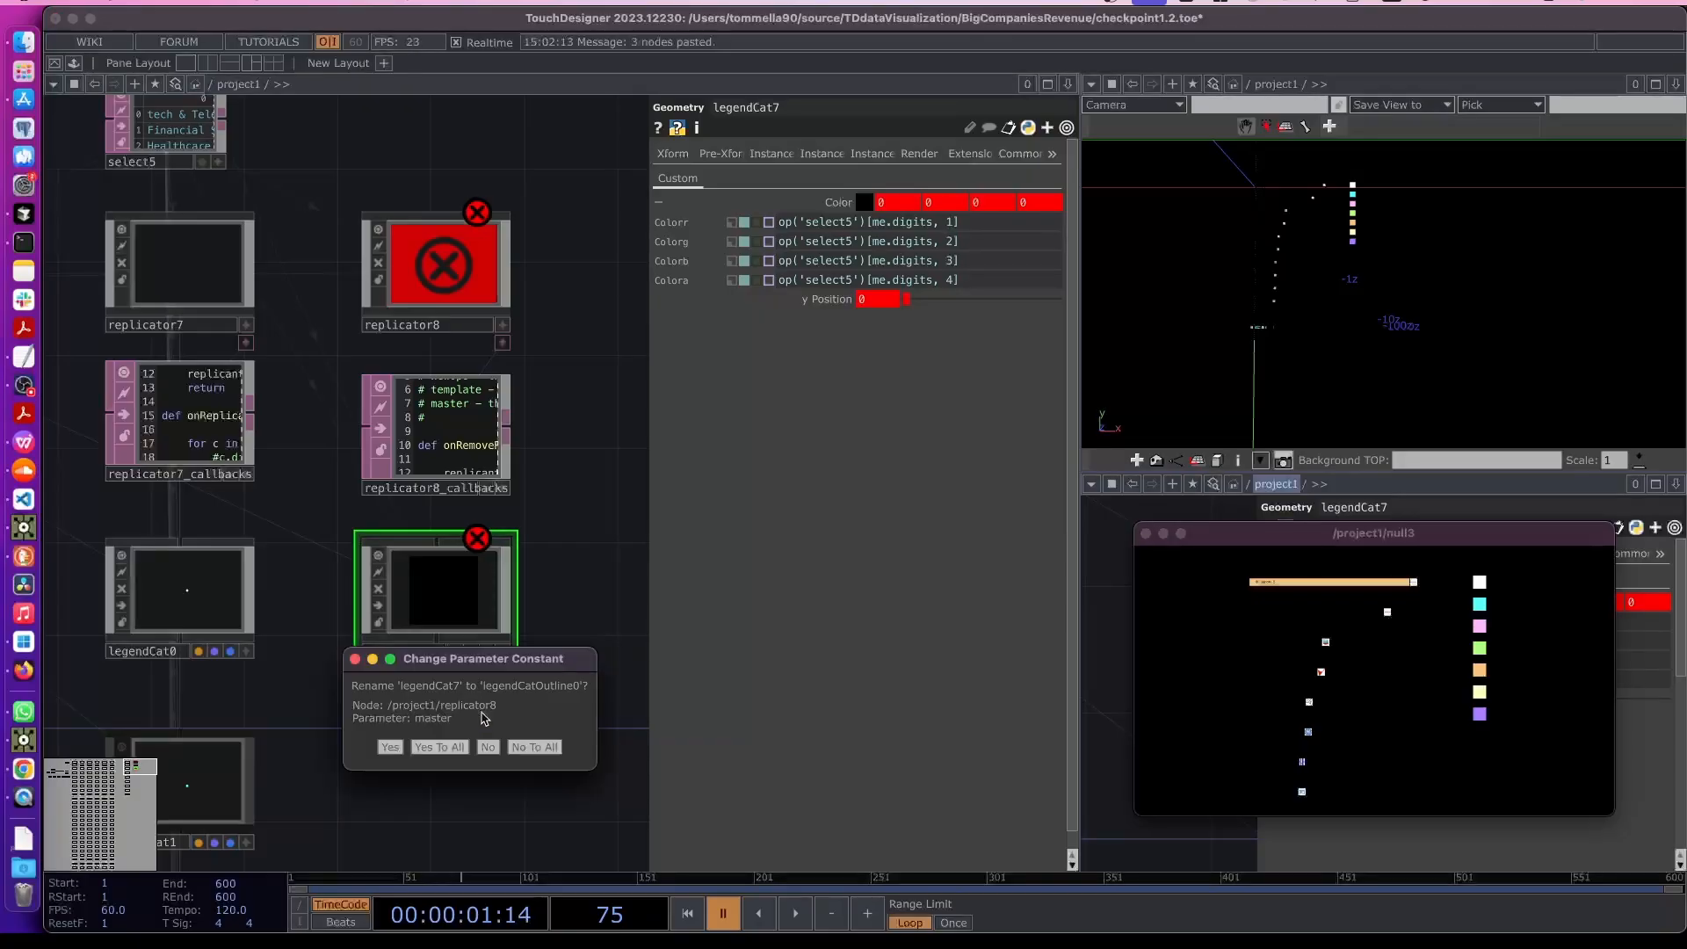
{"action": "left_click", "coordinate": [463, 754]}
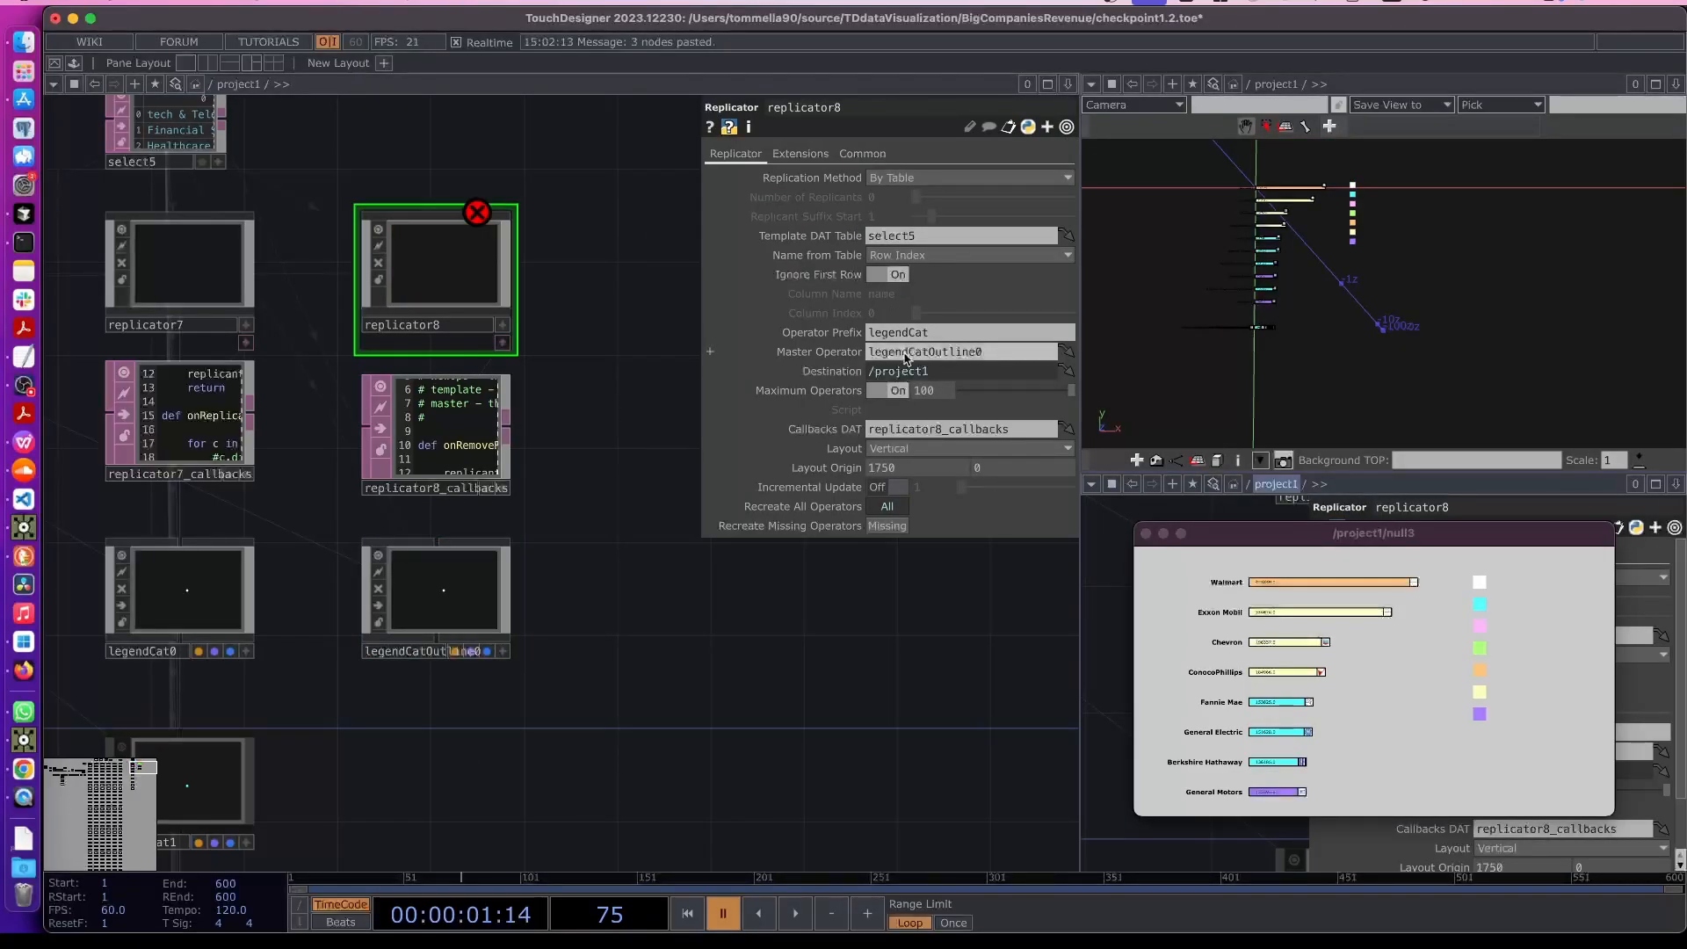
- Set replicator8's operator prefix to legendCatOutline and its layout origin X to 2000
{"action": "left_click_drag", "start_coordinate": [976, 353], "coordinate": [836, 336]}
{"action": "key", "text": "super+c"}
{"action": "key", "text": "super+v"}
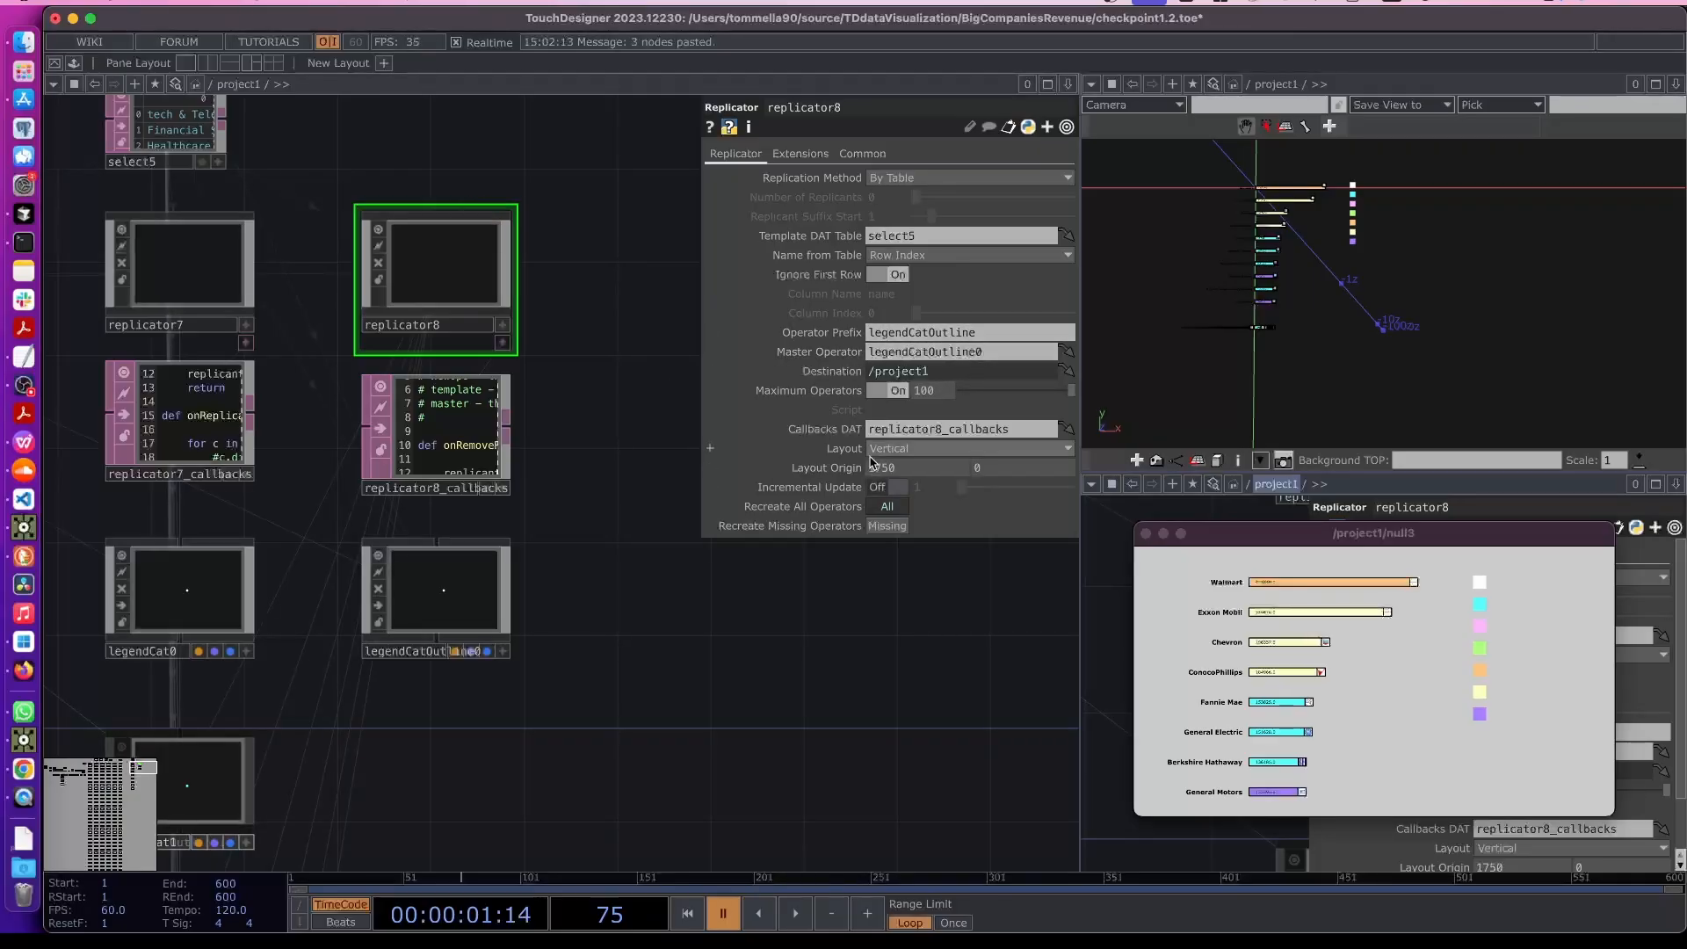
{"action": "type", "text": "2000"}
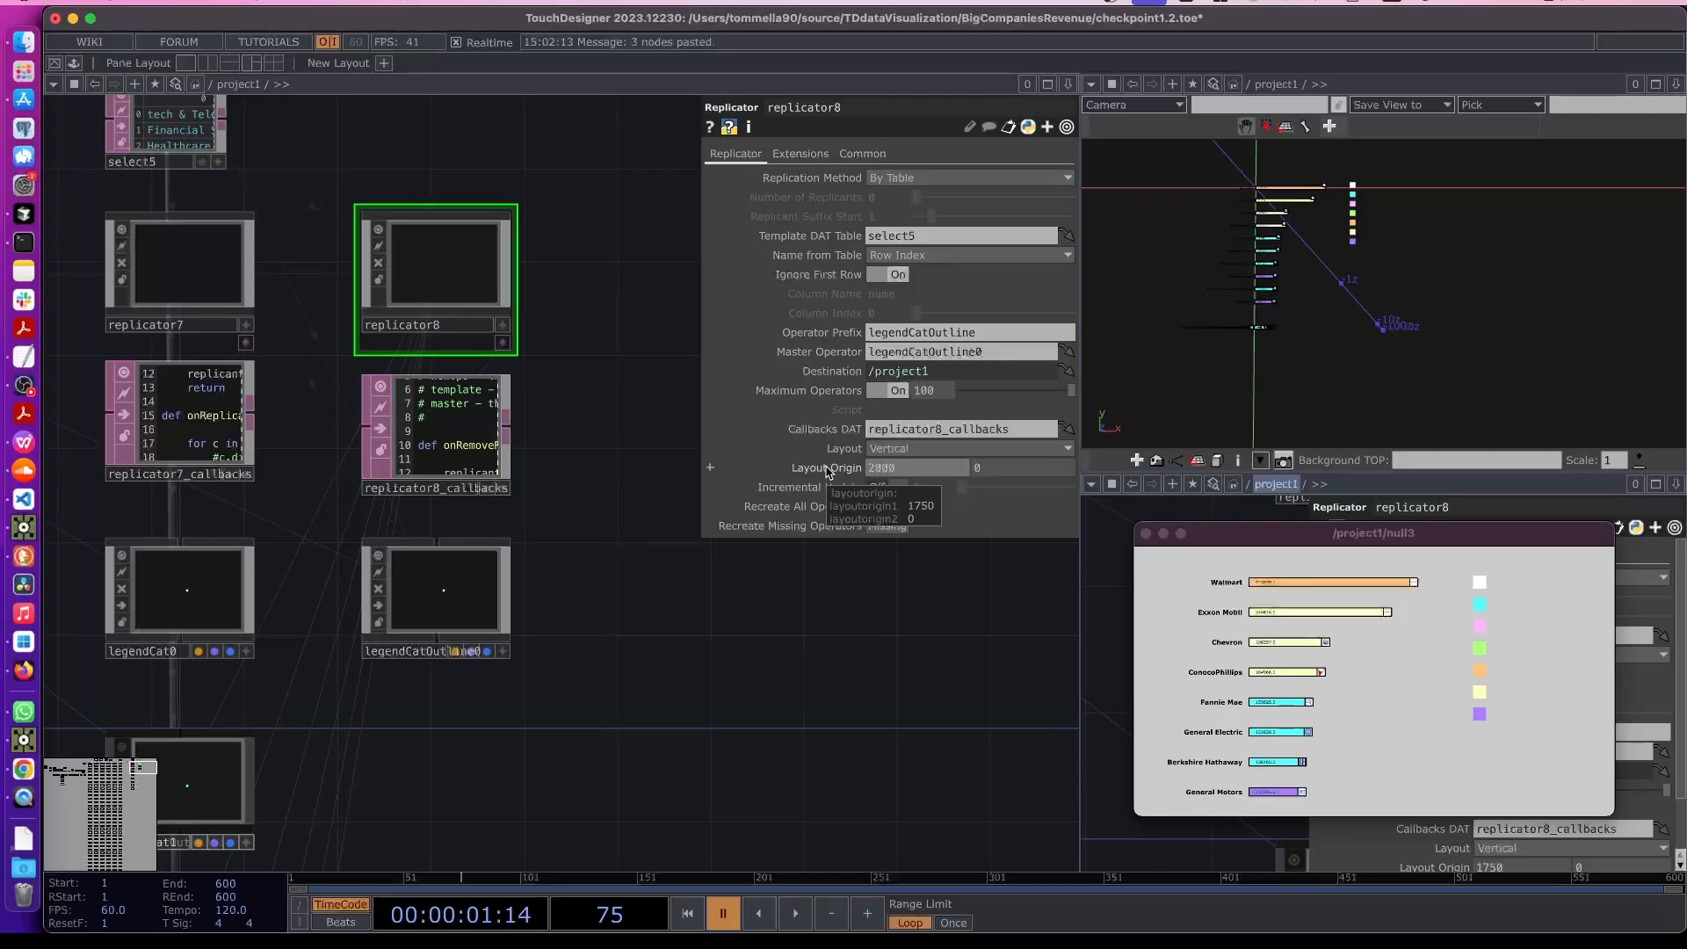
{"action": "key", "text": "Return"}
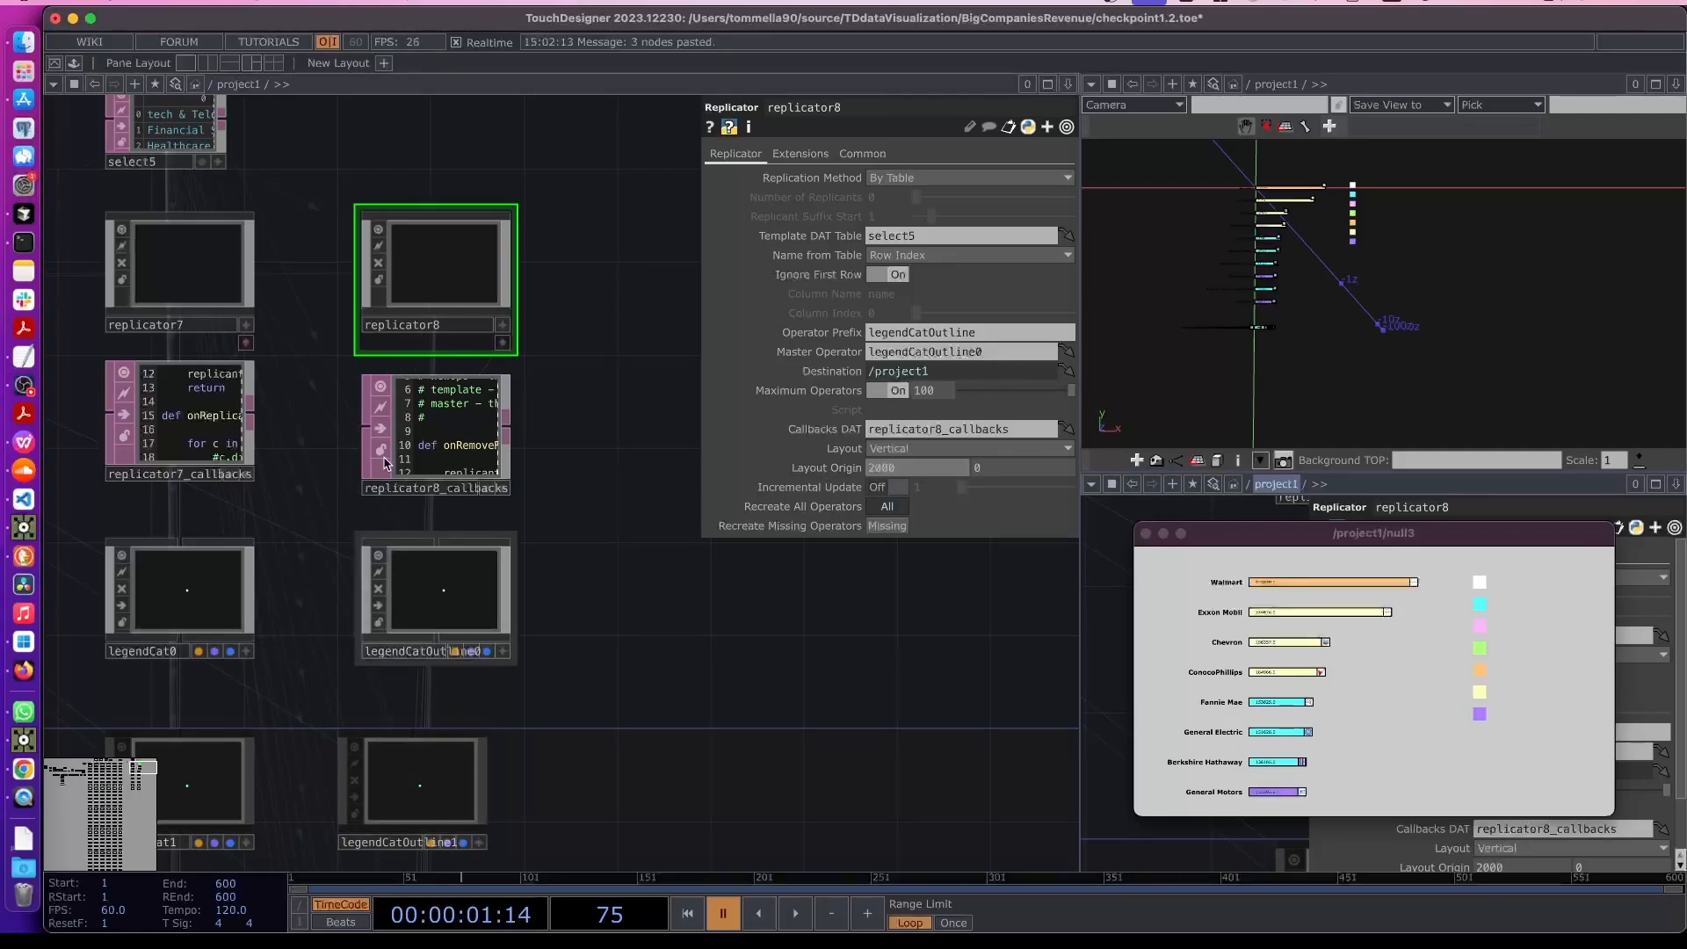
- Open legendCatOutline0 and delete its constant1 material
{"action": "right_click_drag", "start_coordinate": [311, 278], "coordinate": [445, 610]}
{"action": "left_click_drag", "start_coordinate": [445, 612], "coordinate": [420, 612]}
{"action": "left_click", "coordinate": [556, 630]}
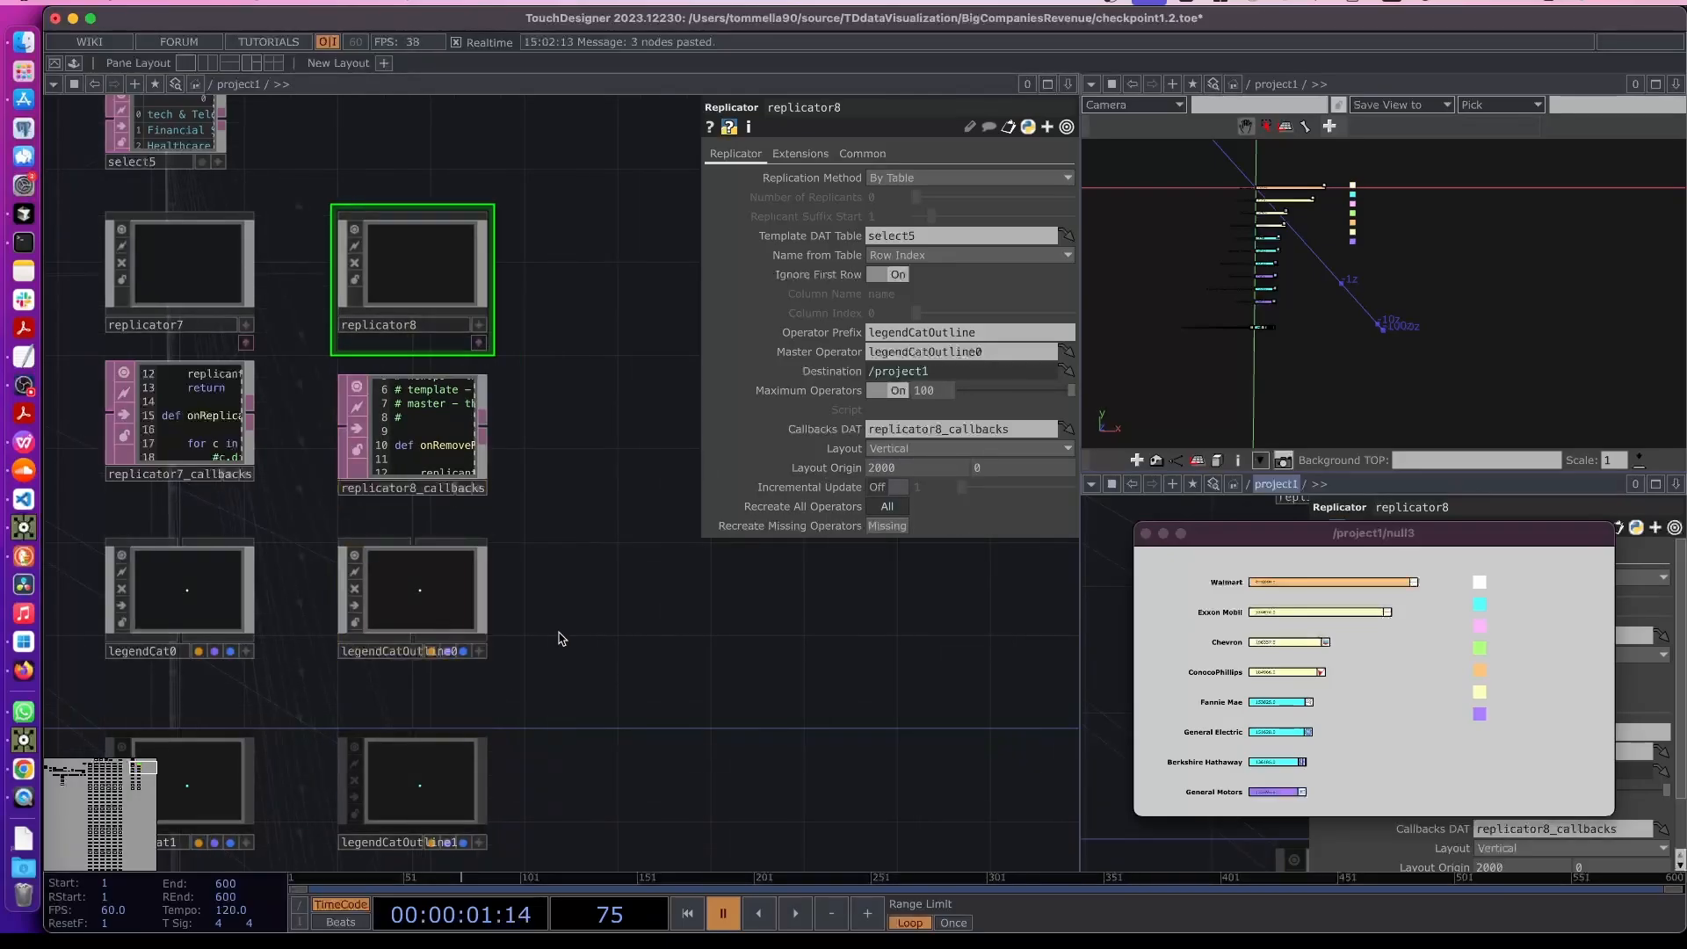
{"action": "left_click", "coordinate": [408, 608]}
{"action": "double_click", "coordinate": [458, 601]}
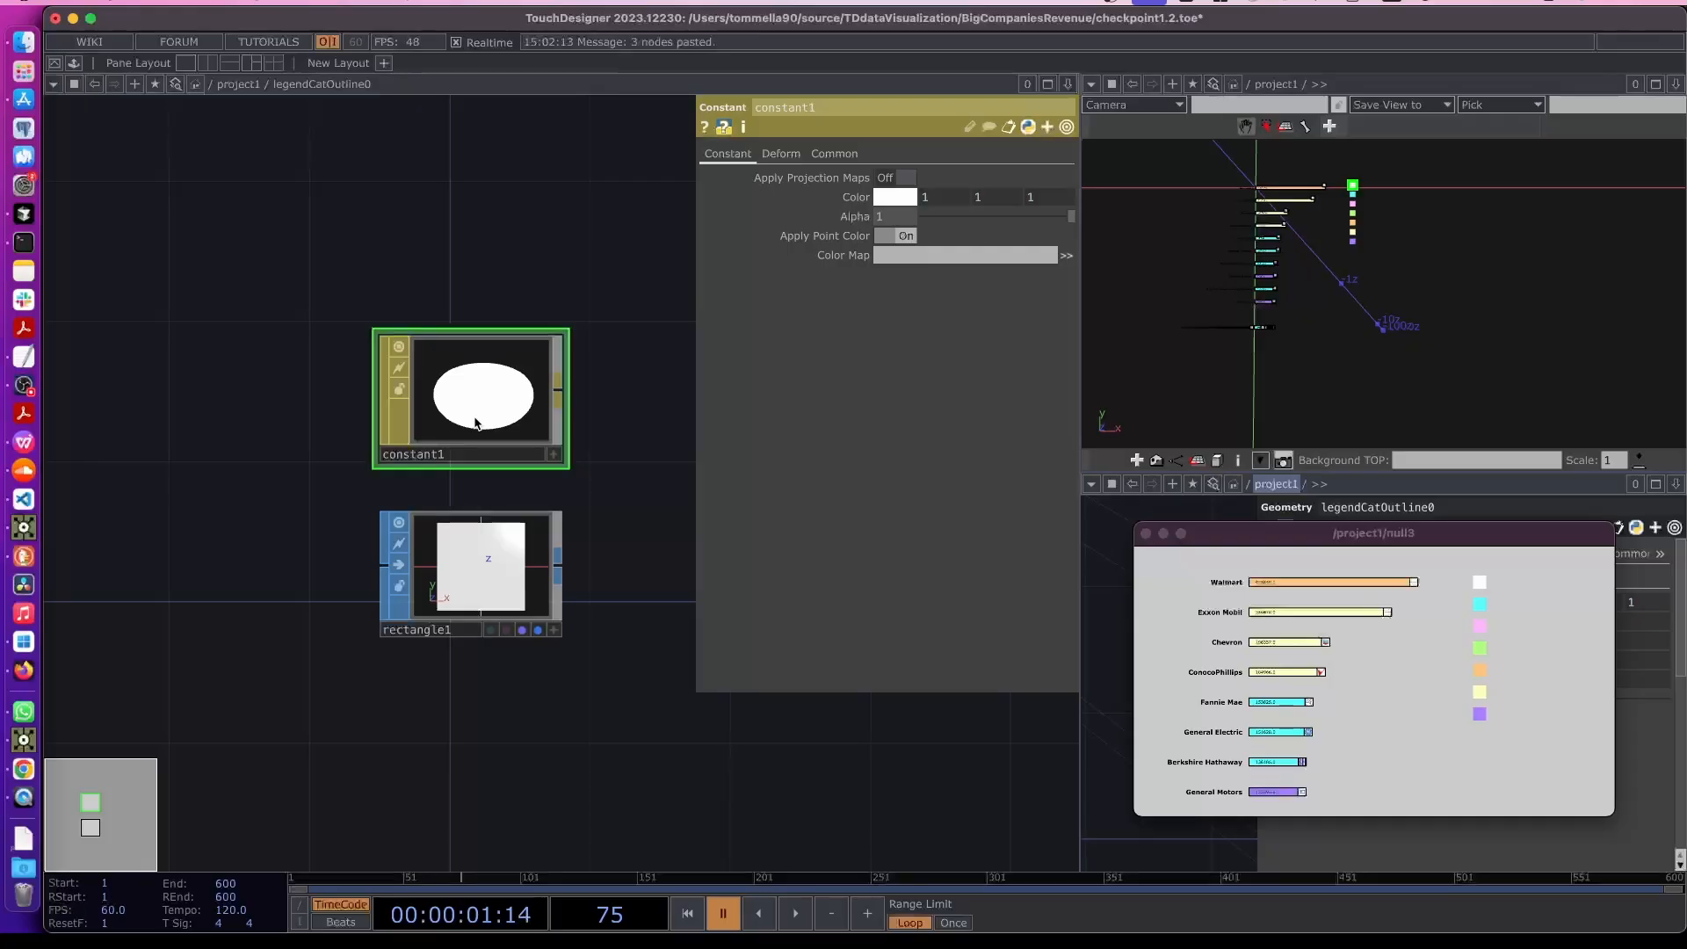
{"action": "key", "text": "Delete"}
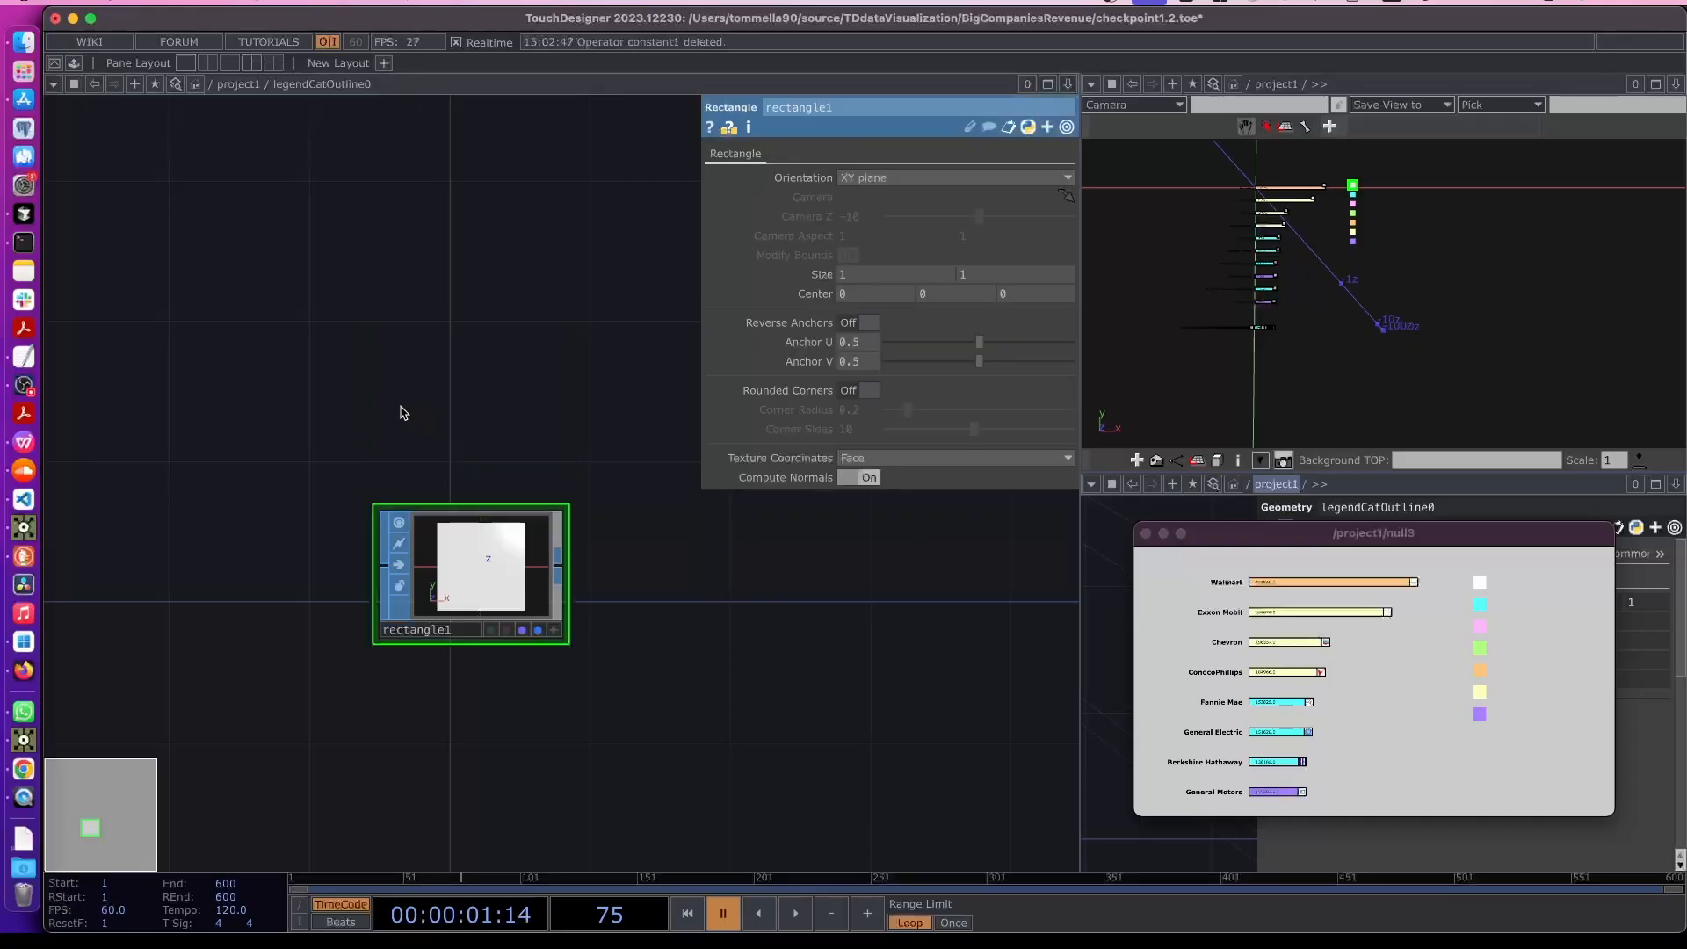
- Add a Line MAT inside legendCatOutline0
{"action": "key", "text": "Tab"}
{"action": "left_click", "coordinate": [136, 271]}
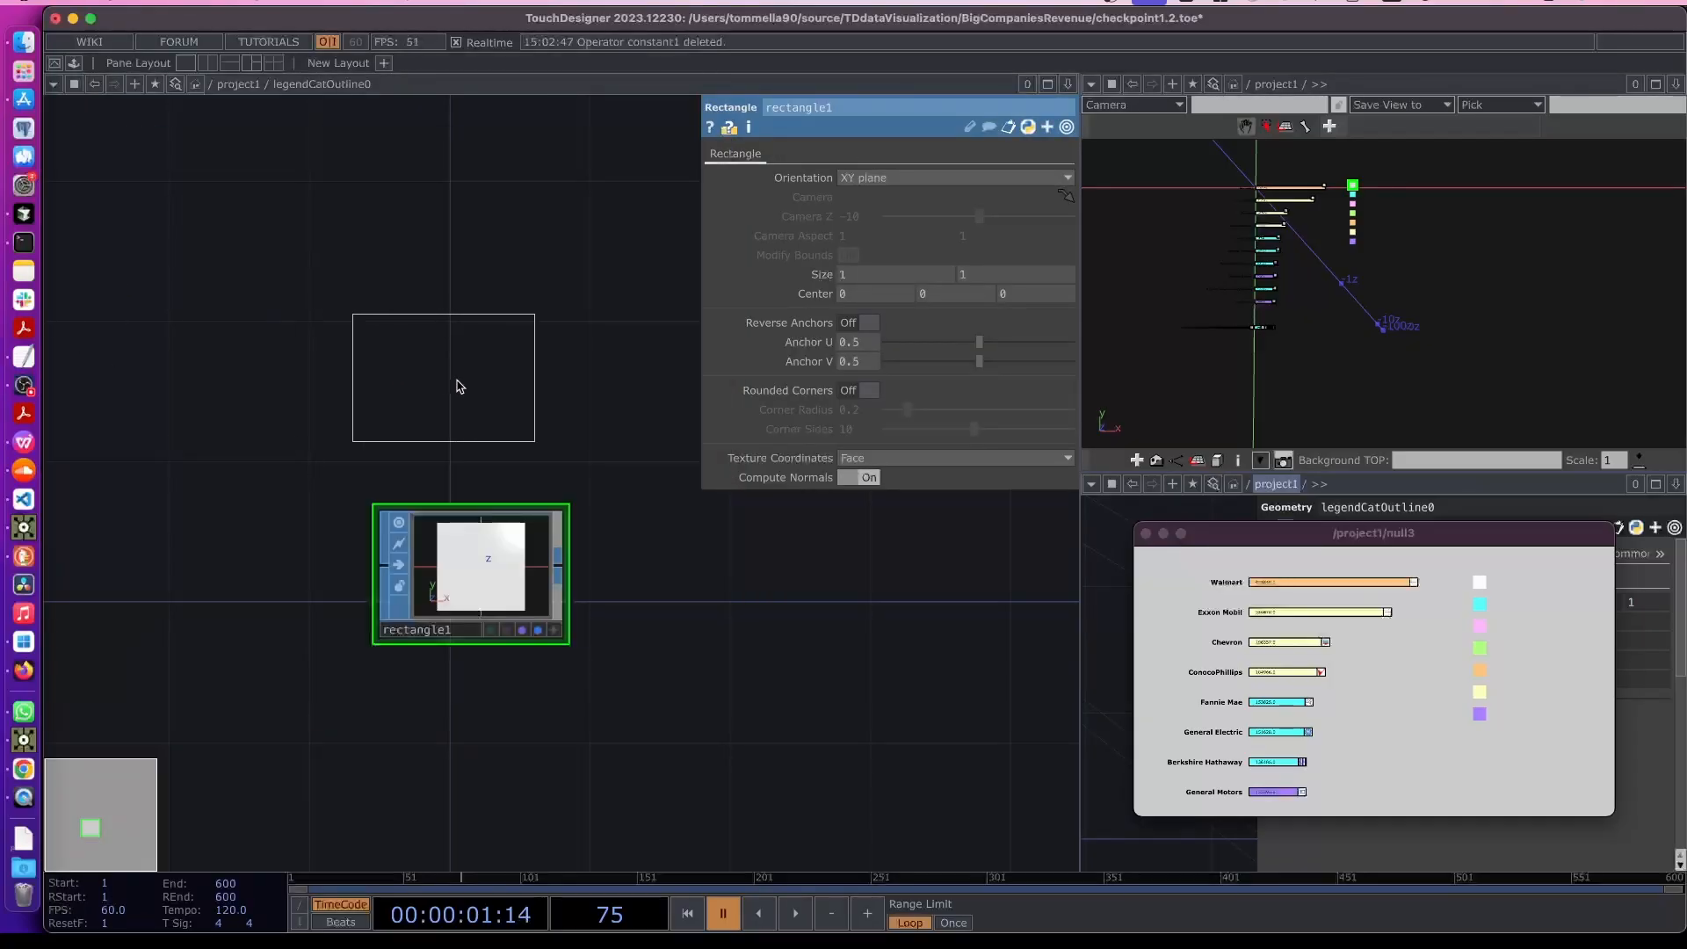
{"action": "left_click", "coordinate": [463, 379]}
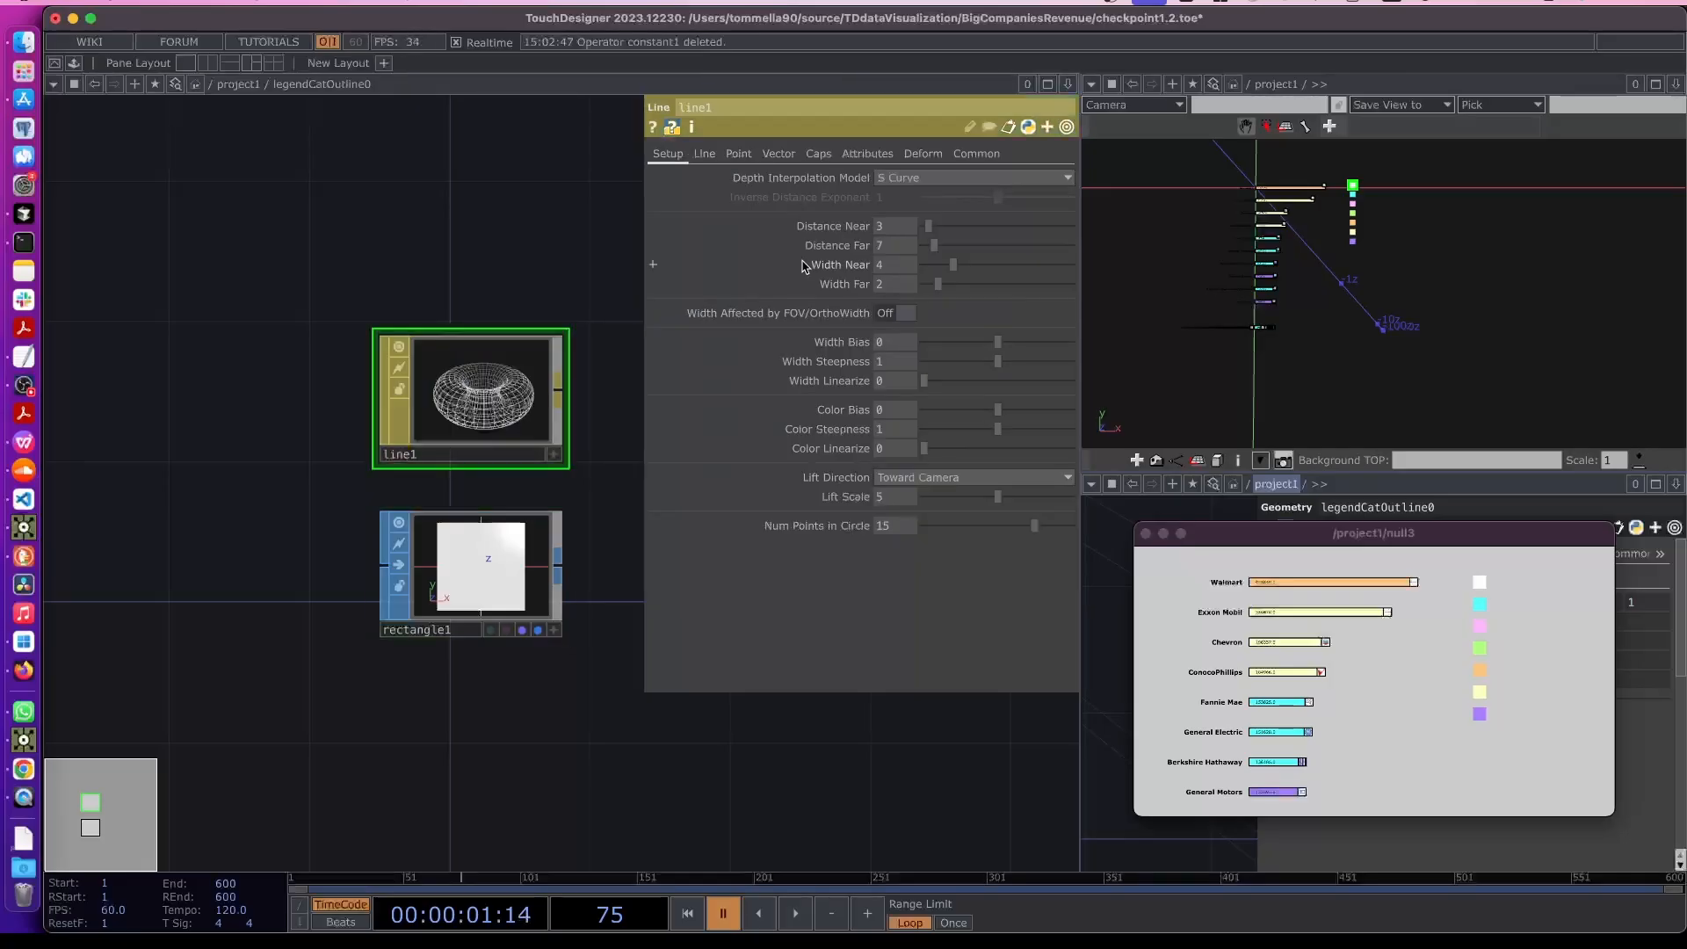
{"action": "left_click_drag", "start_coordinate": [854, 231], "coordinate": [789, 238]}
- Set the Line MAT's Line Near Color to black
{"action": "left_click", "coordinate": [703, 154]}
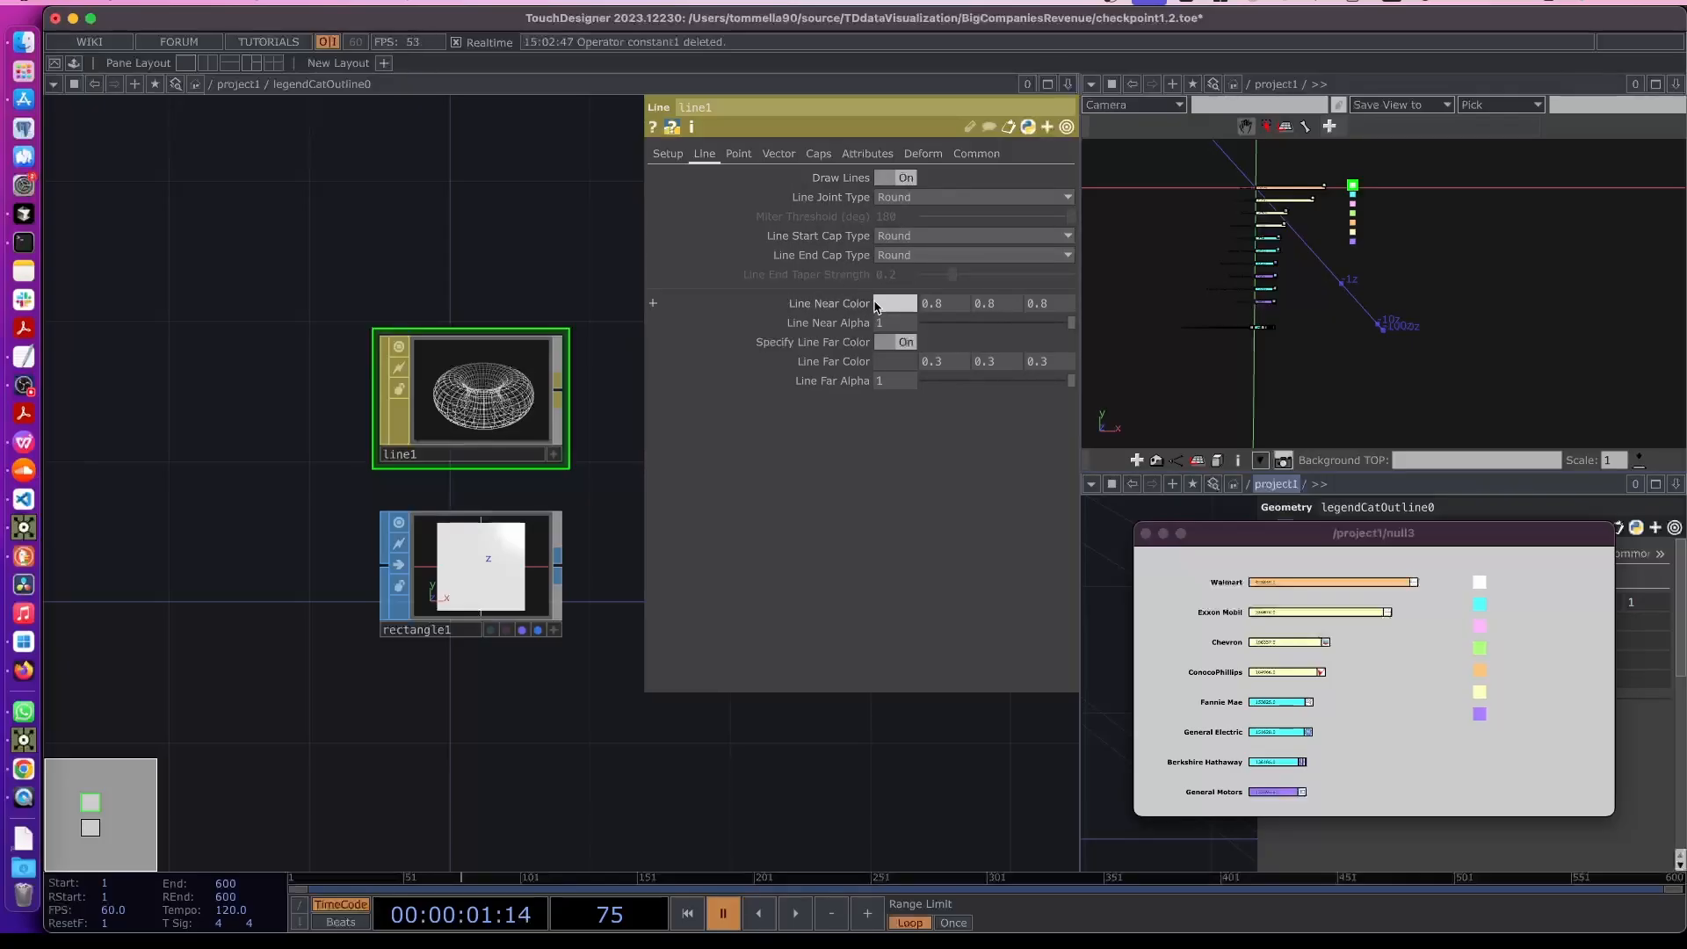
{"action": "left_click", "coordinate": [879, 305]}
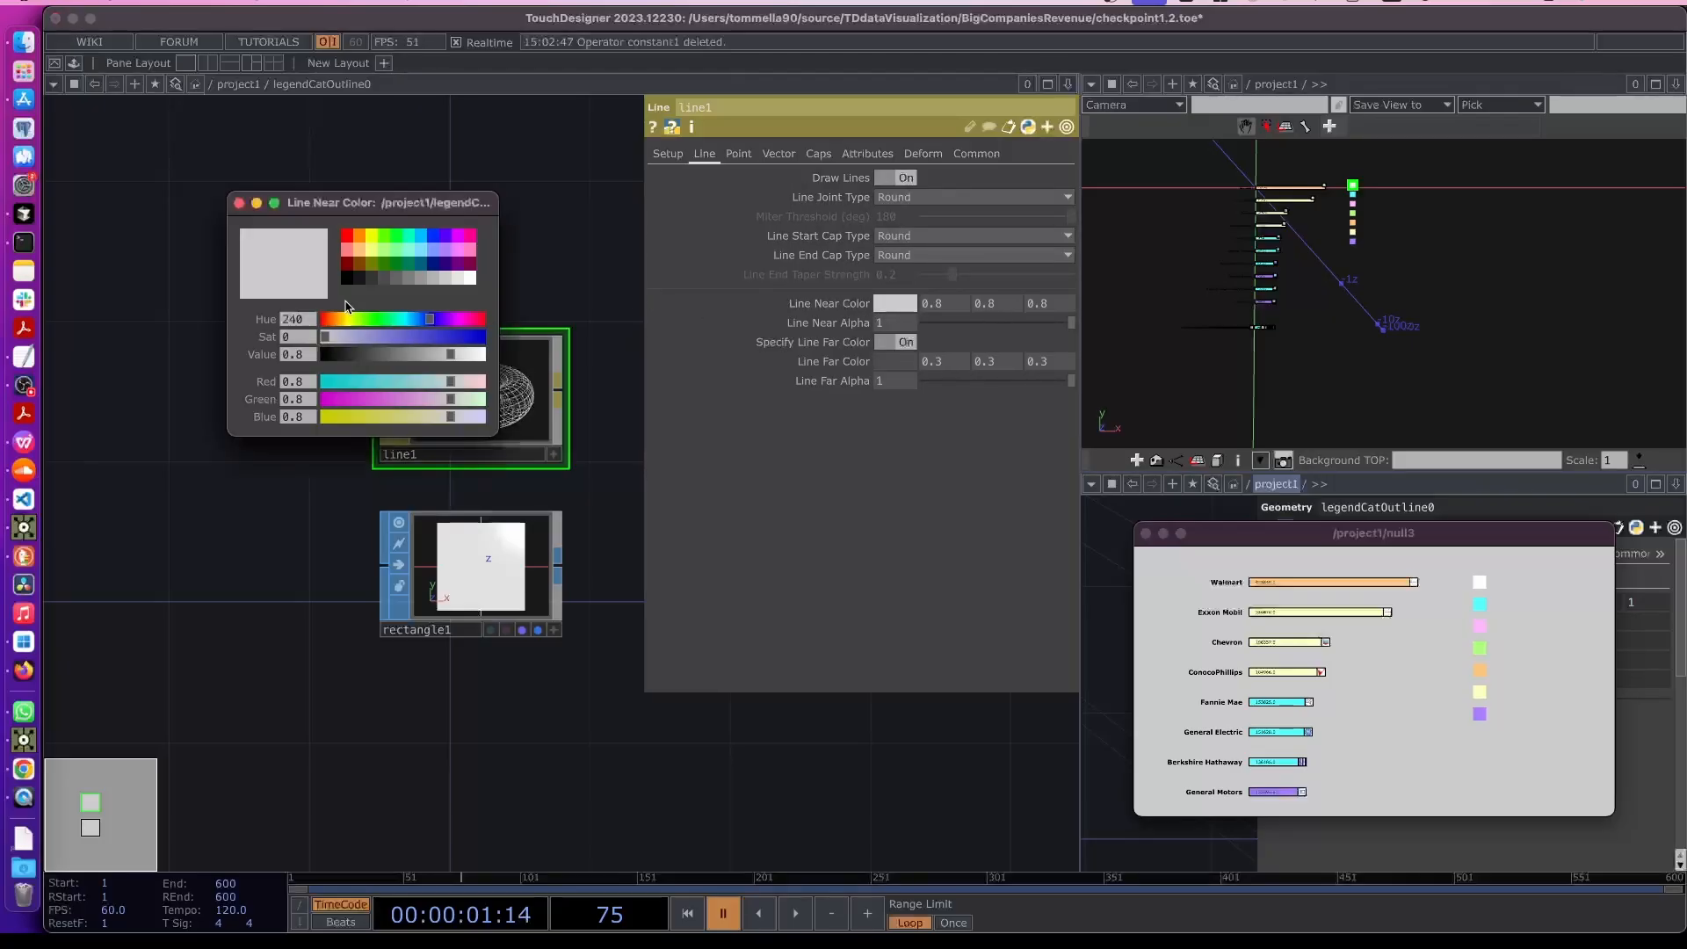
{"action": "left_click", "coordinate": [347, 279]}
{"action": "left_click", "coordinate": [239, 203]}
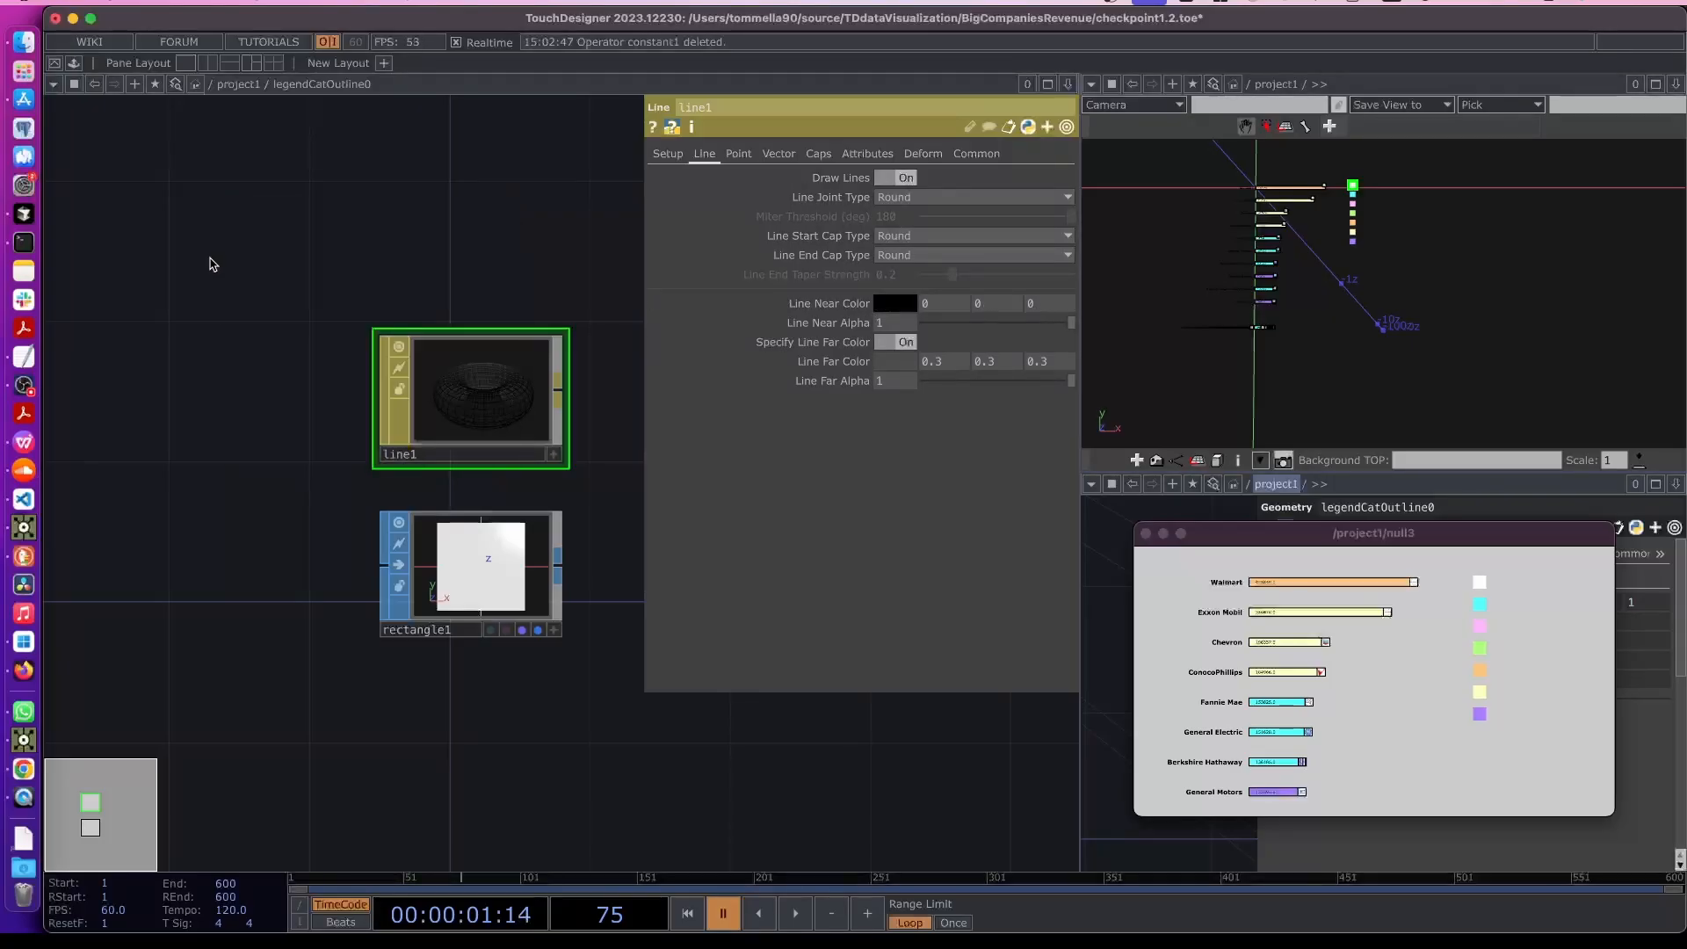
- Return to the parent network and assign ./line1 as legendCatOutline0's render material
{"action": "key", "text": "u"}
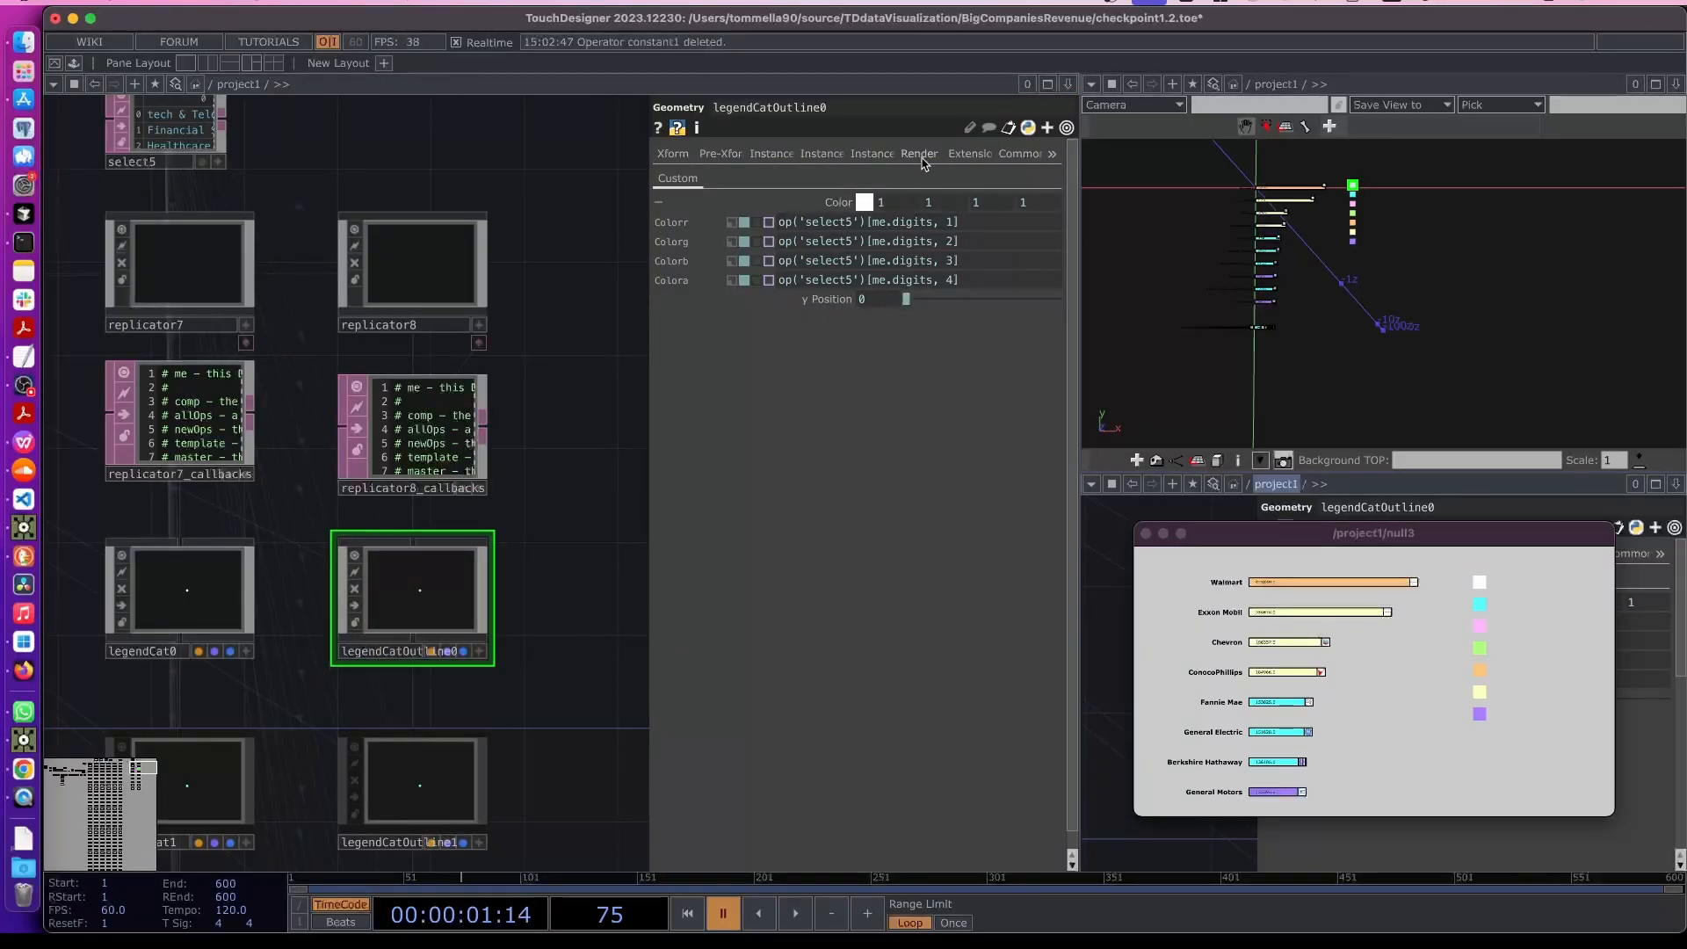
{"action": "left_click", "coordinate": [920, 154]}
{"action": "left_click", "coordinate": [931, 203]}
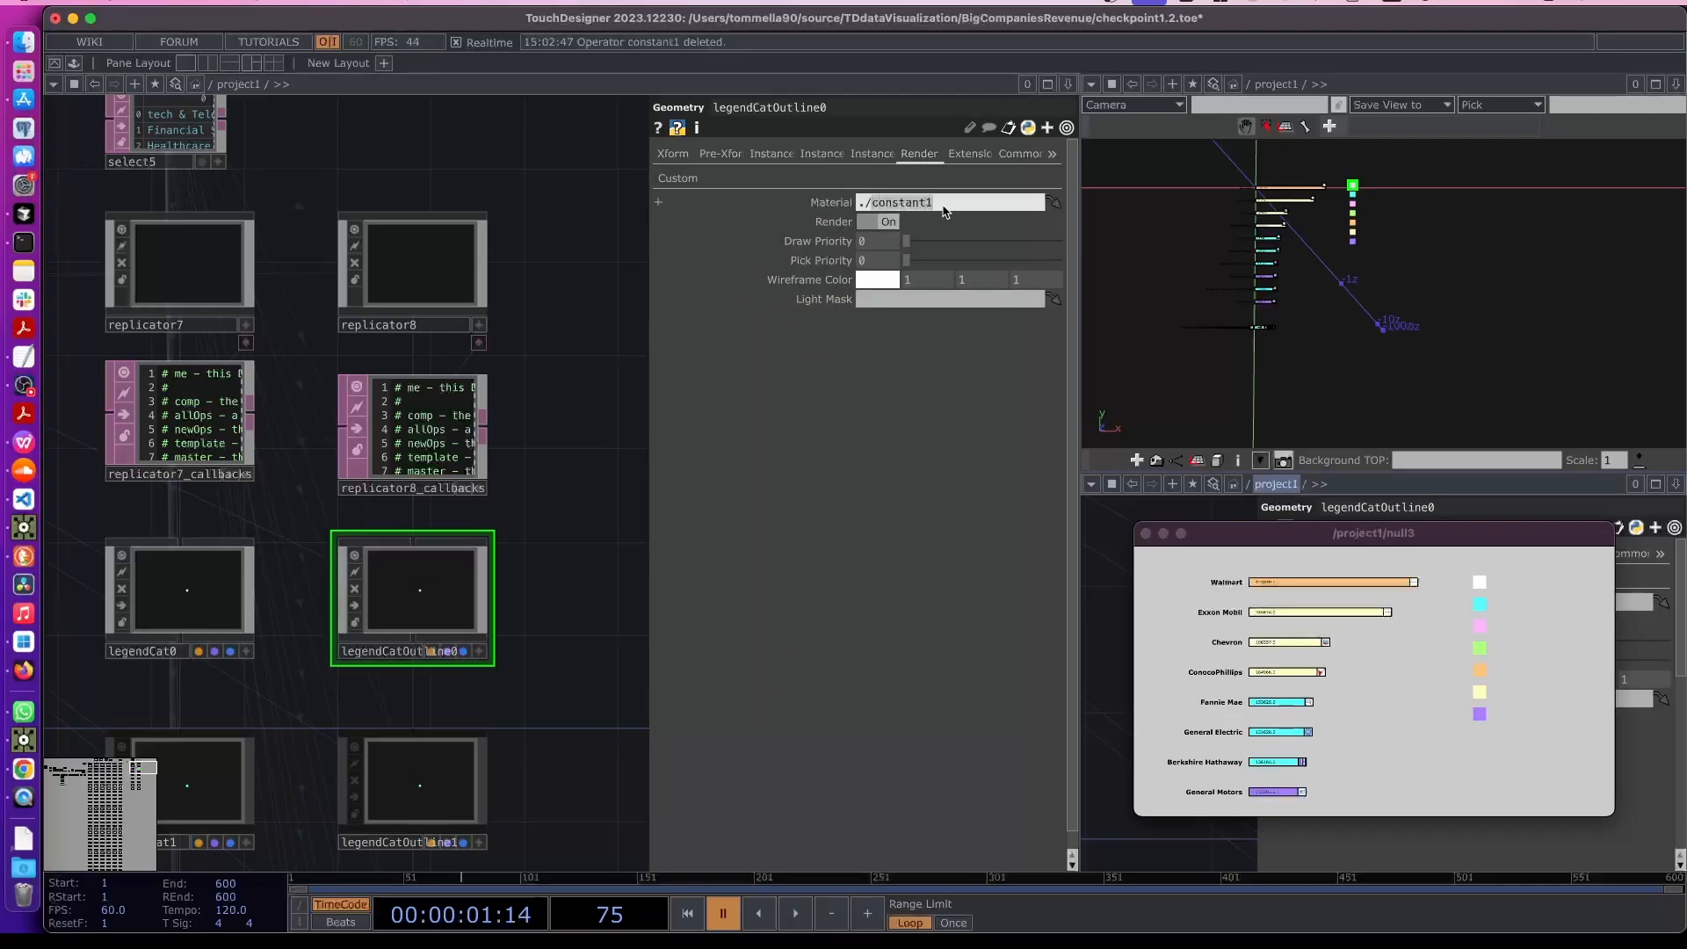
{"action": "type", "text": "./line1"}
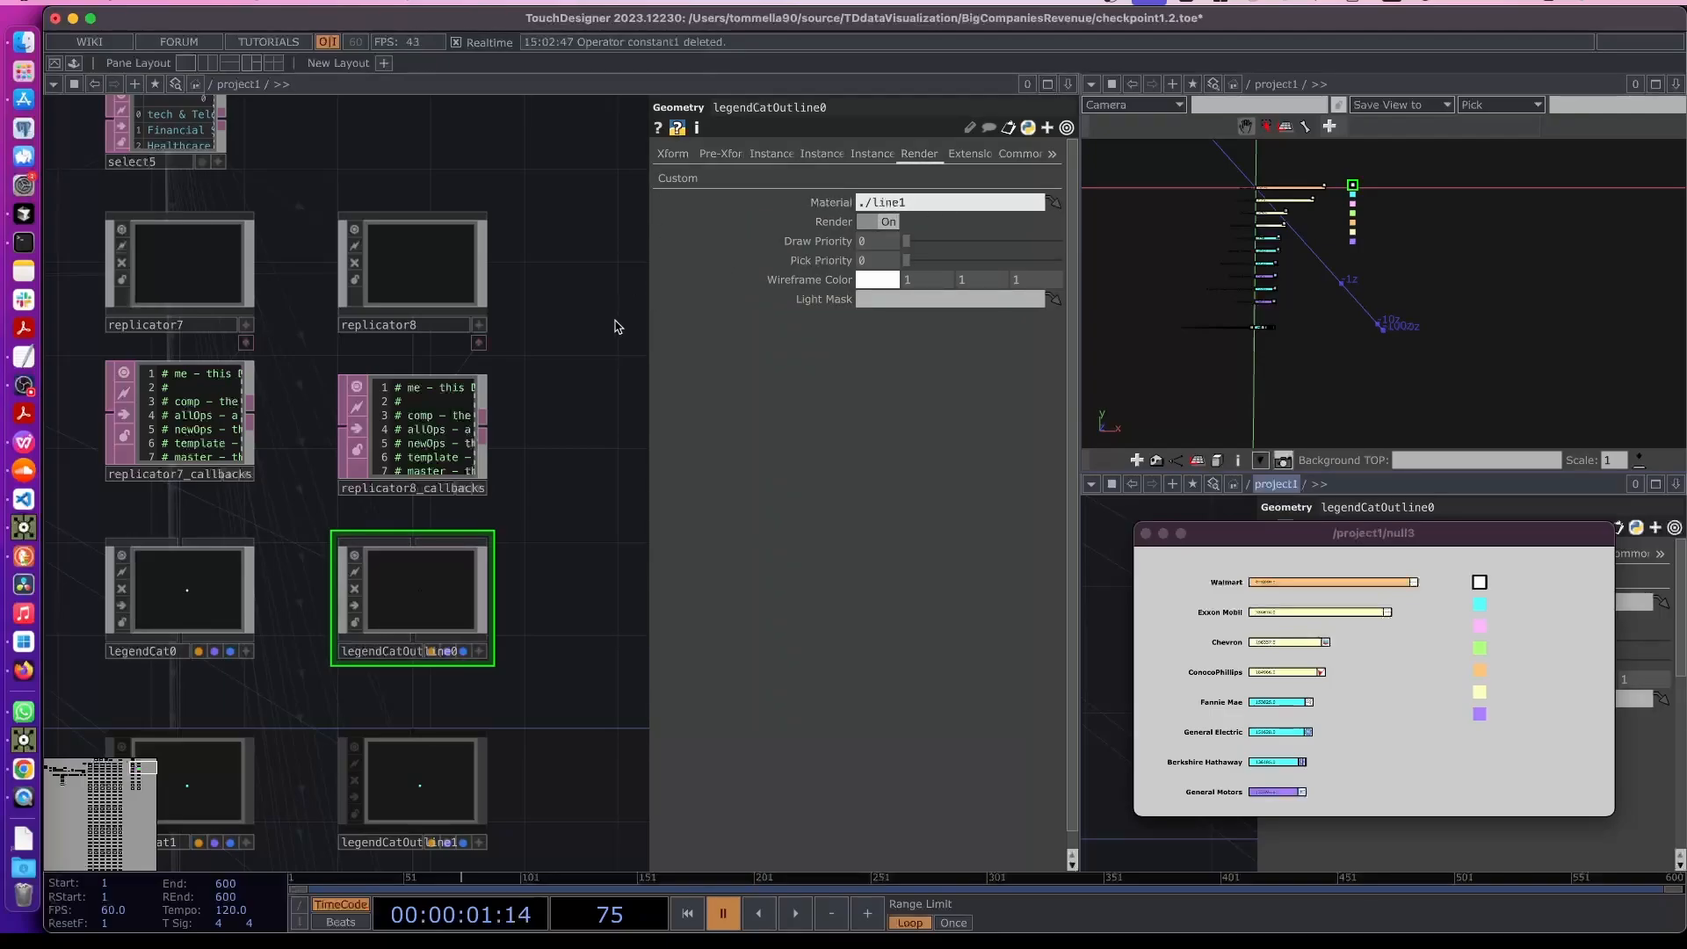
{"action": "key", "text": "Return"}
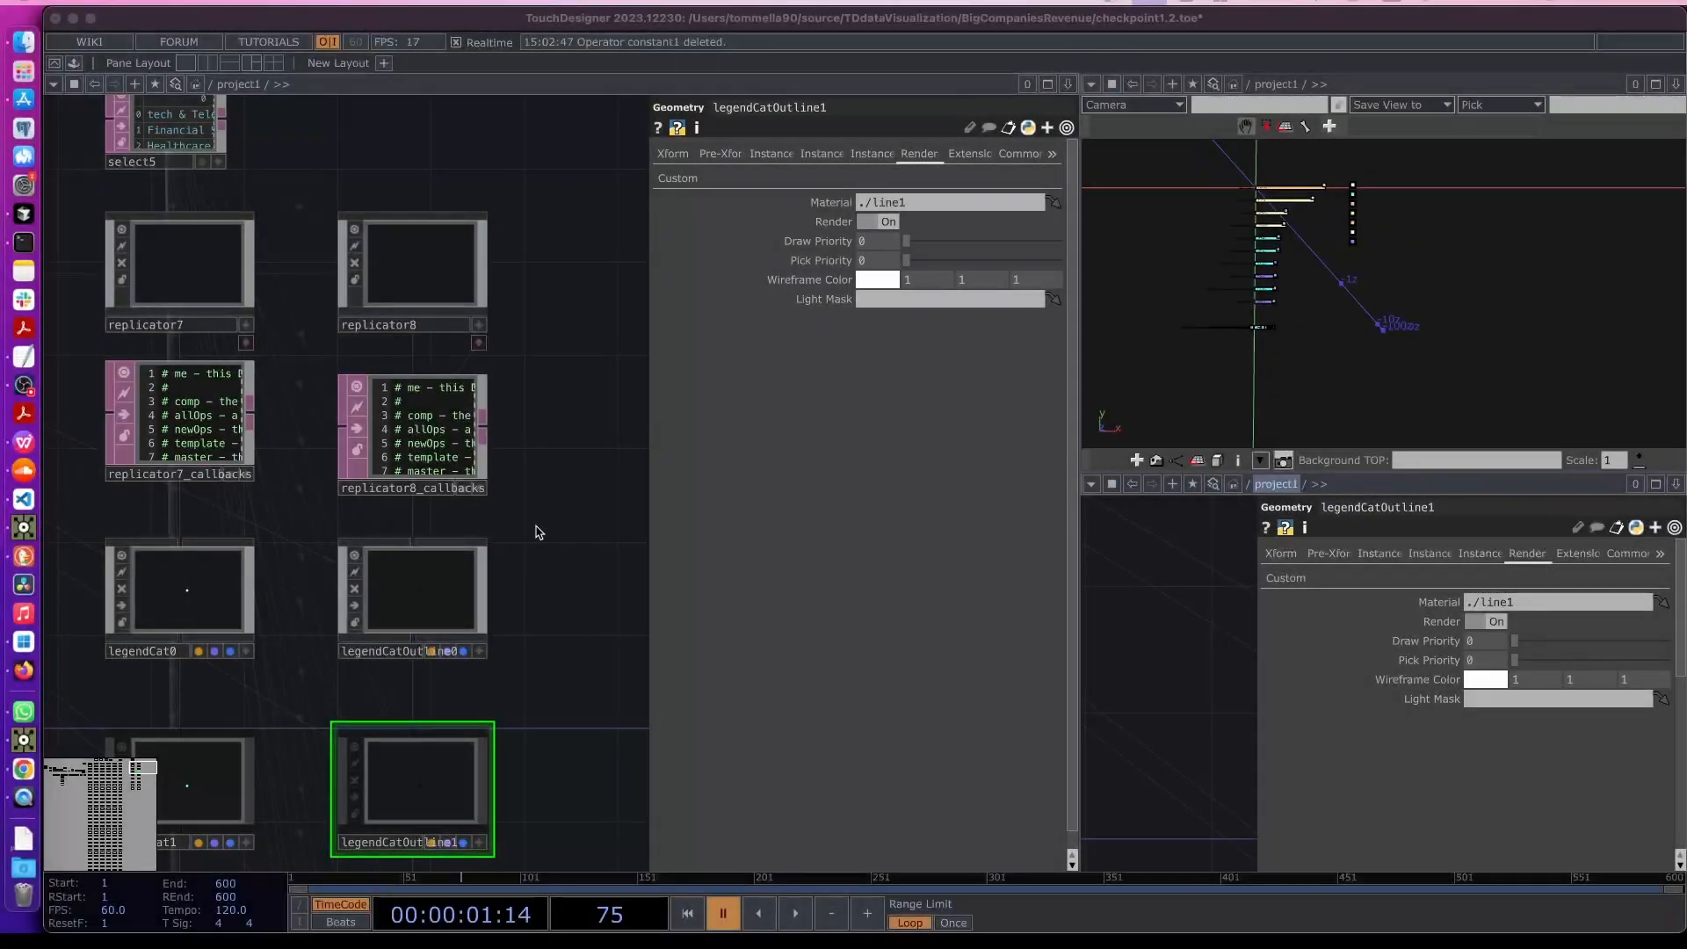
- Copy and paste replicator8, its callbacks DAT and legendCatOutline0 as a new set
{"action": "left_click_drag", "start_coordinate": [536, 526], "coordinate": [433, 552]}
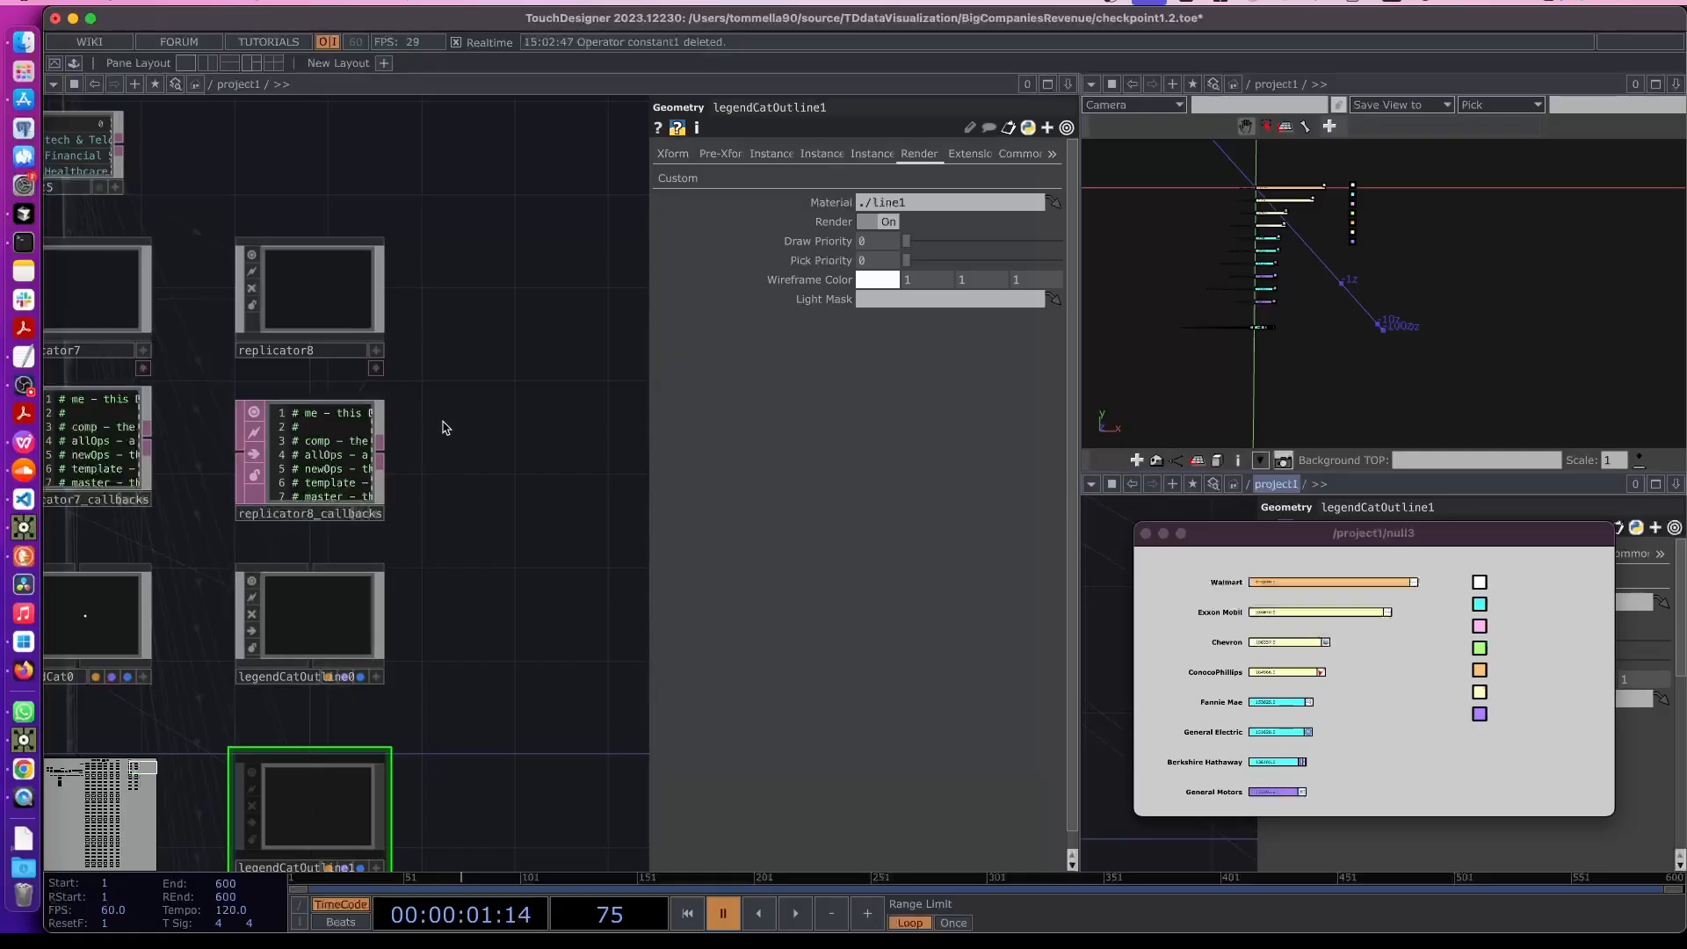
{"action": "left_click_drag", "start_coordinate": [441, 282], "coordinate": [277, 598]}
{"action": "key", "text": "ctrl+c"}
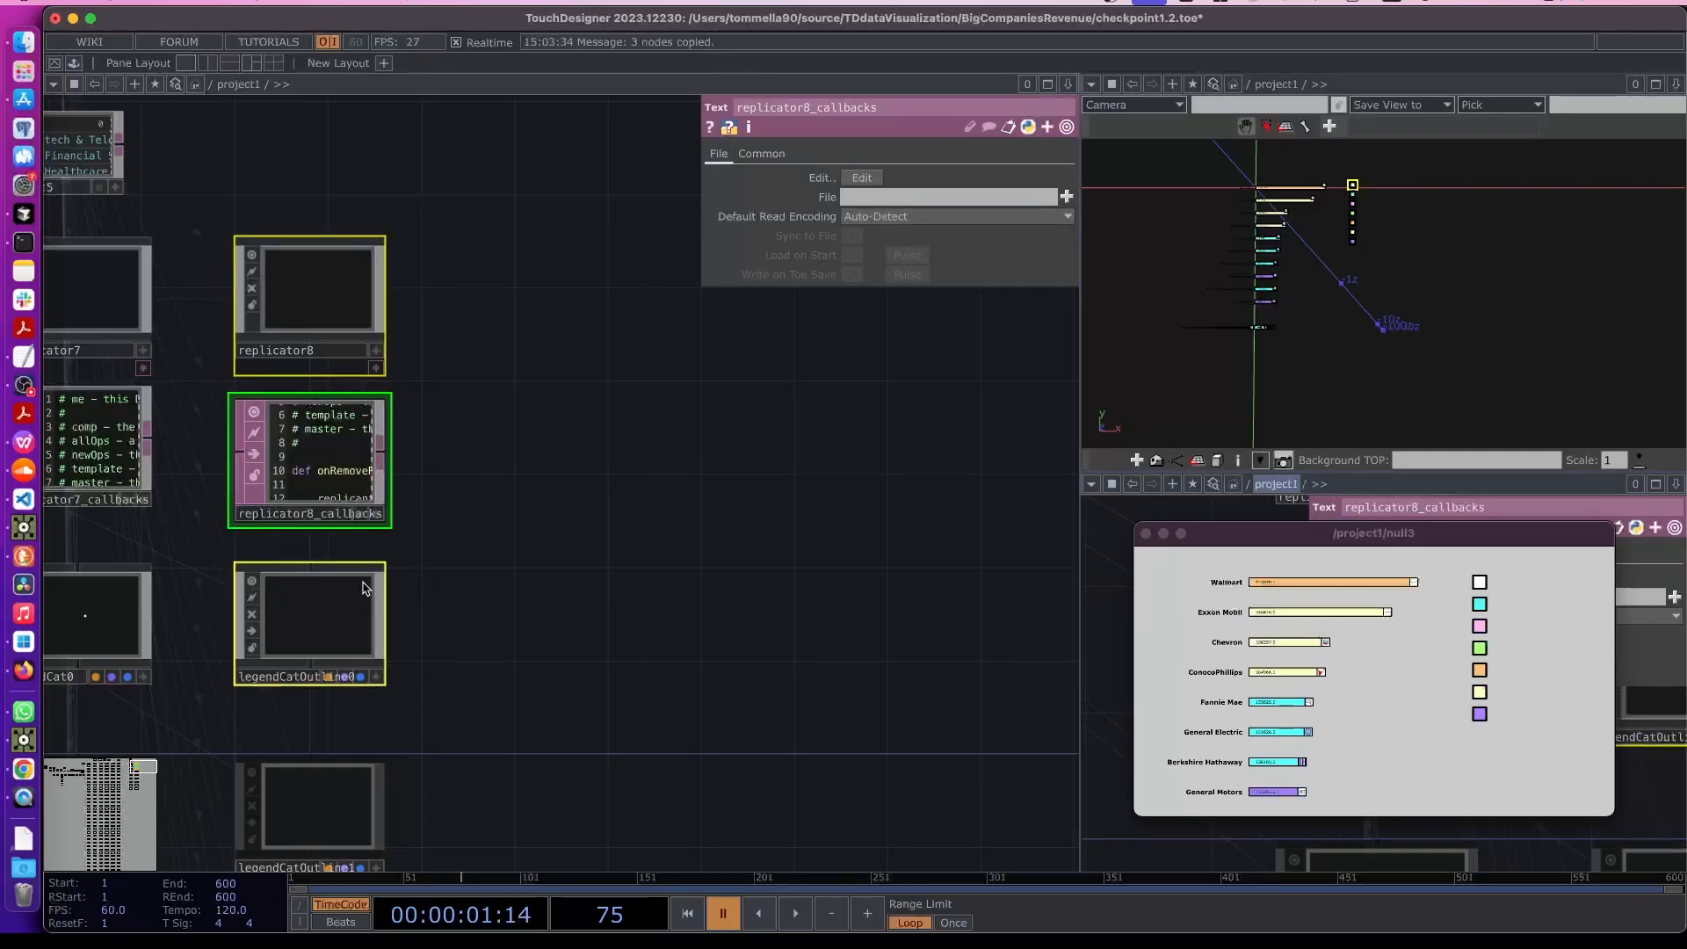
{"action": "left_click", "coordinate": [510, 332]}
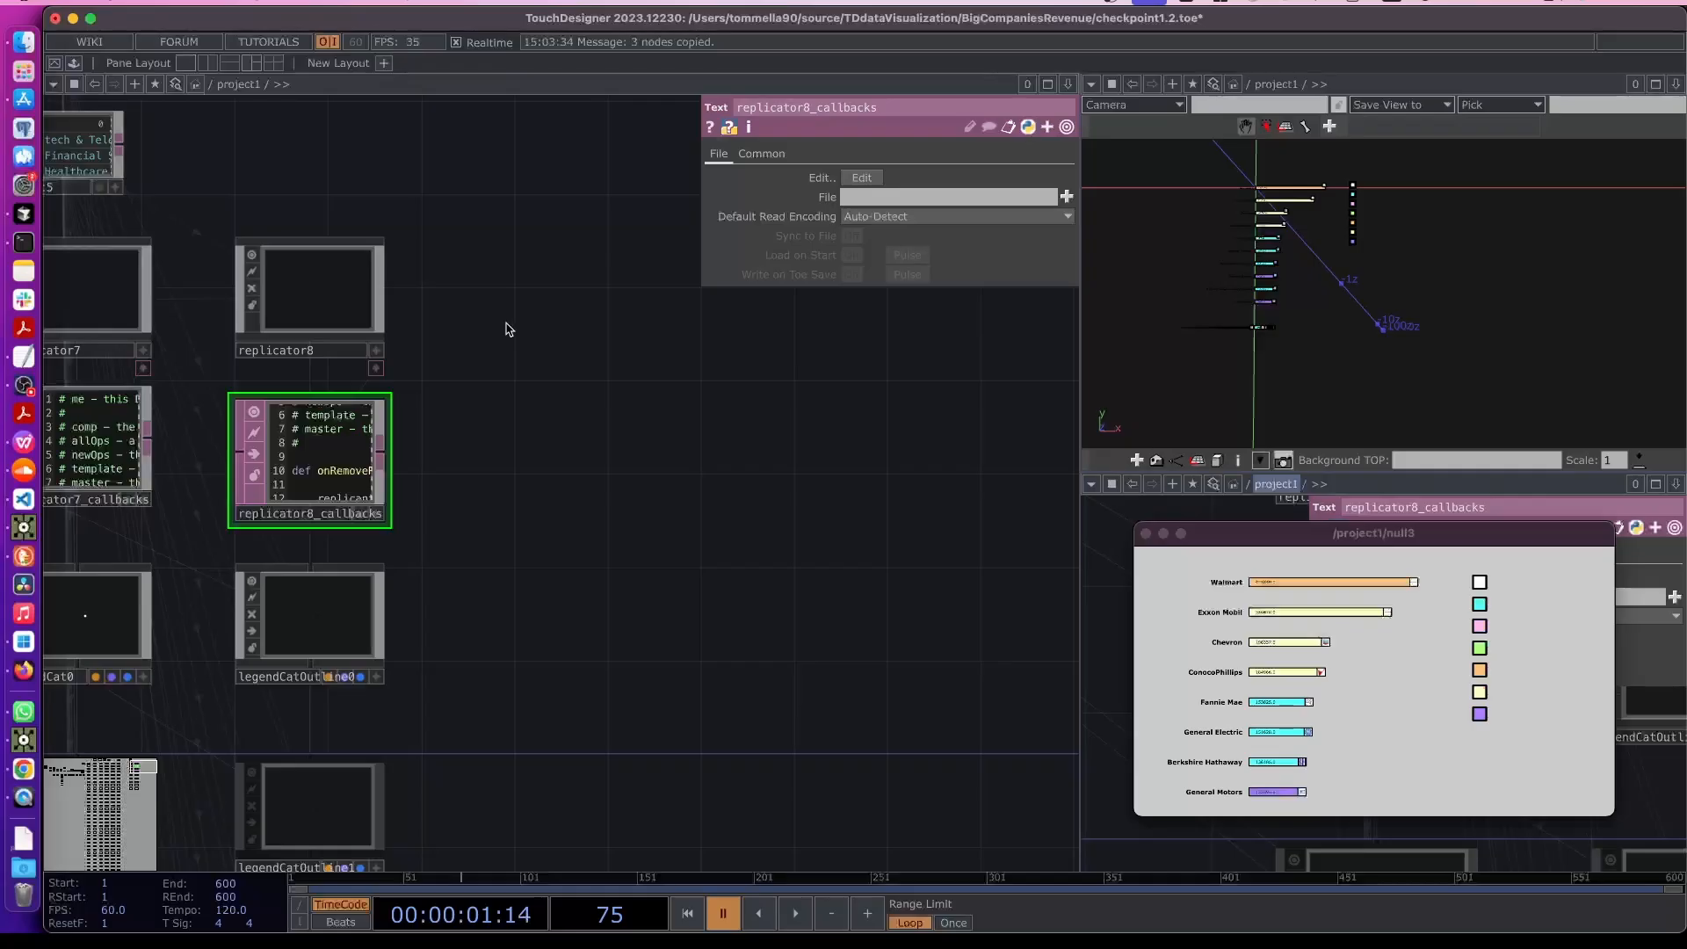
{"action": "key", "text": "ctrl+v"}
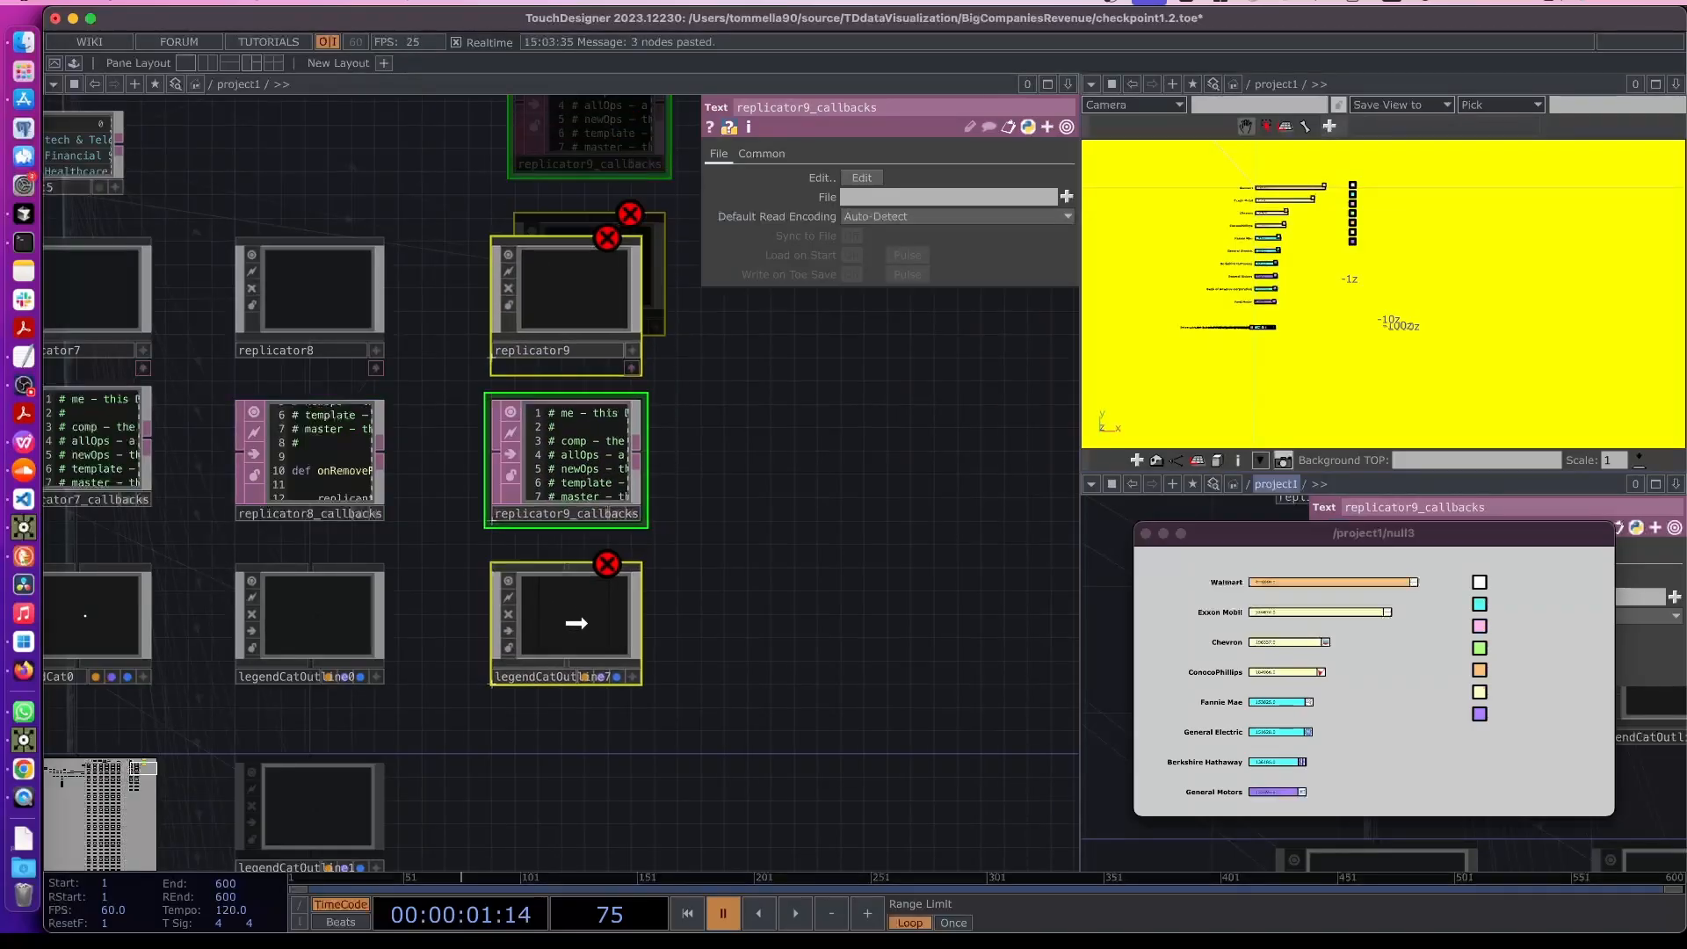
- Rename the newly pasted geometry to legendName0 and accept updating its replicator's master reference
{"action": "left_click", "coordinate": [521, 678]}
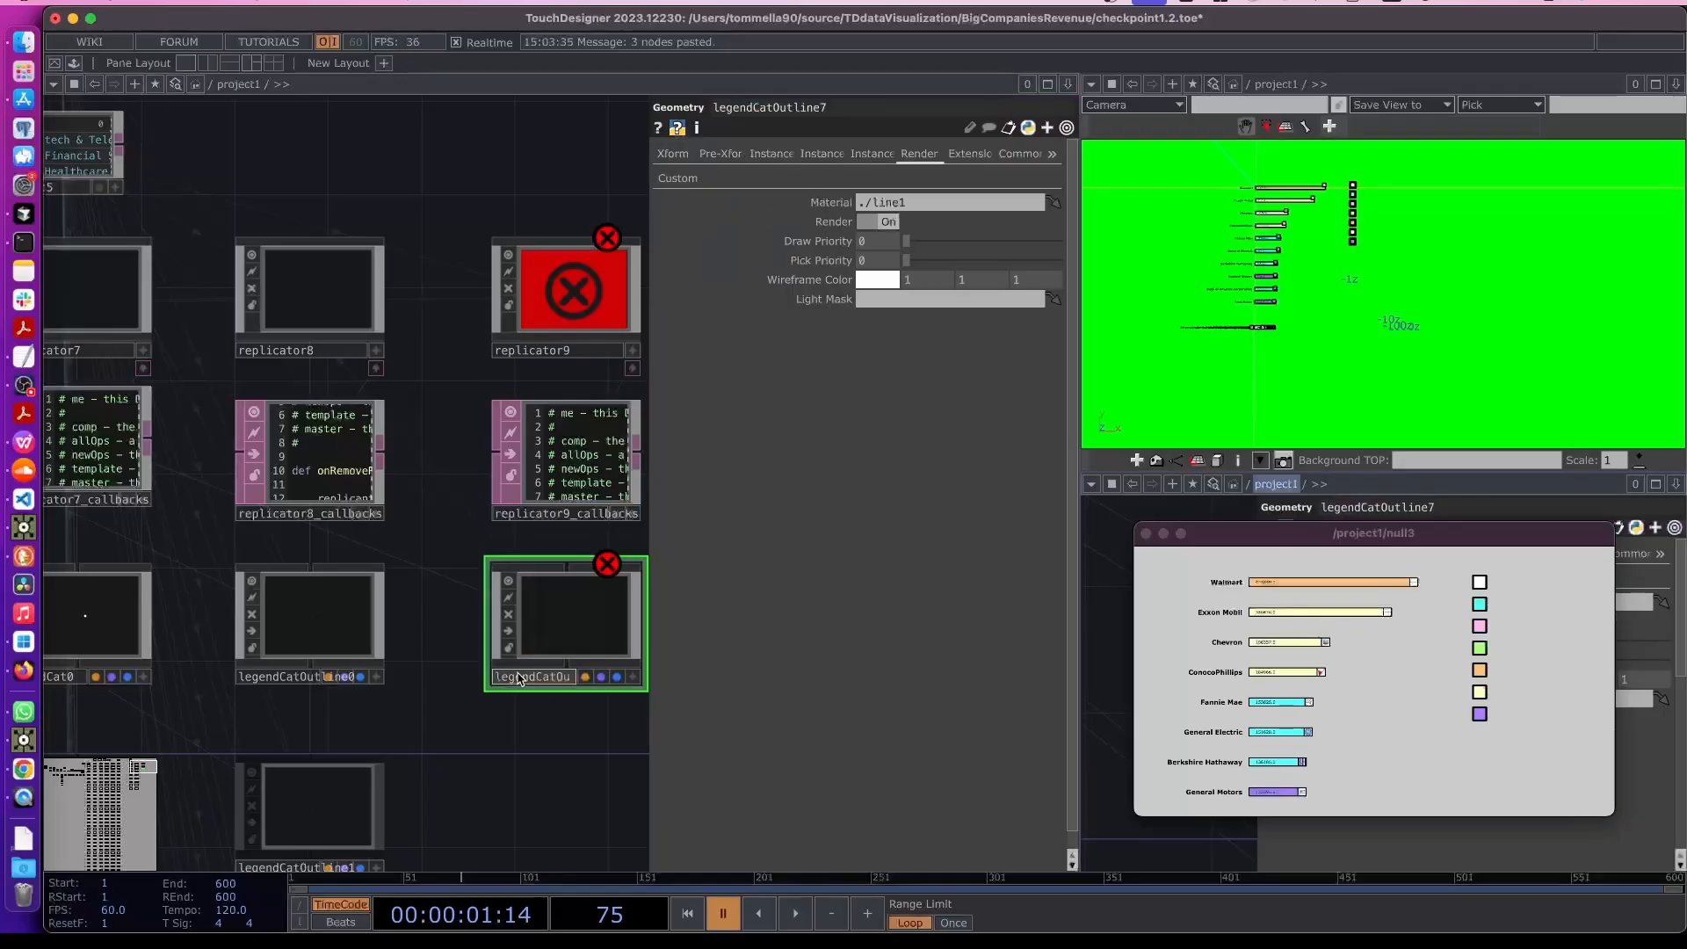
{"action": "type", "text": "legendName0"}
{"action": "key", "text": "Return"}
{"action": "left_click", "coordinate": [760, 623]}
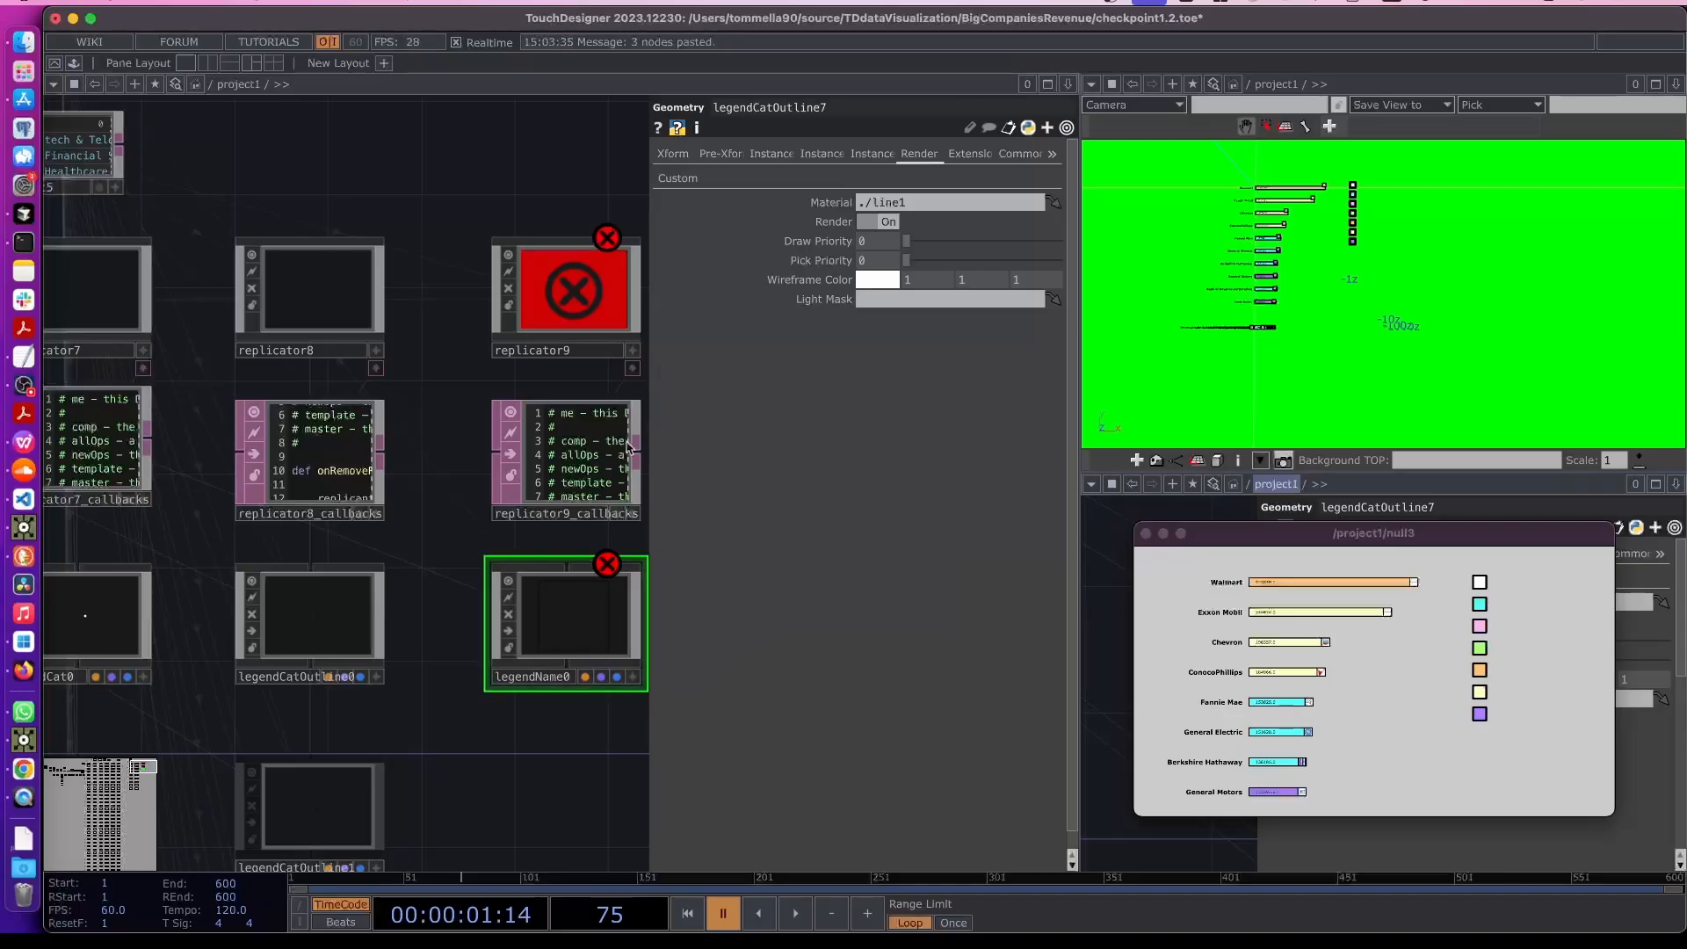
- Set replicator9's operator prefix to legendName
{"action": "left_click", "coordinate": [571, 318]}
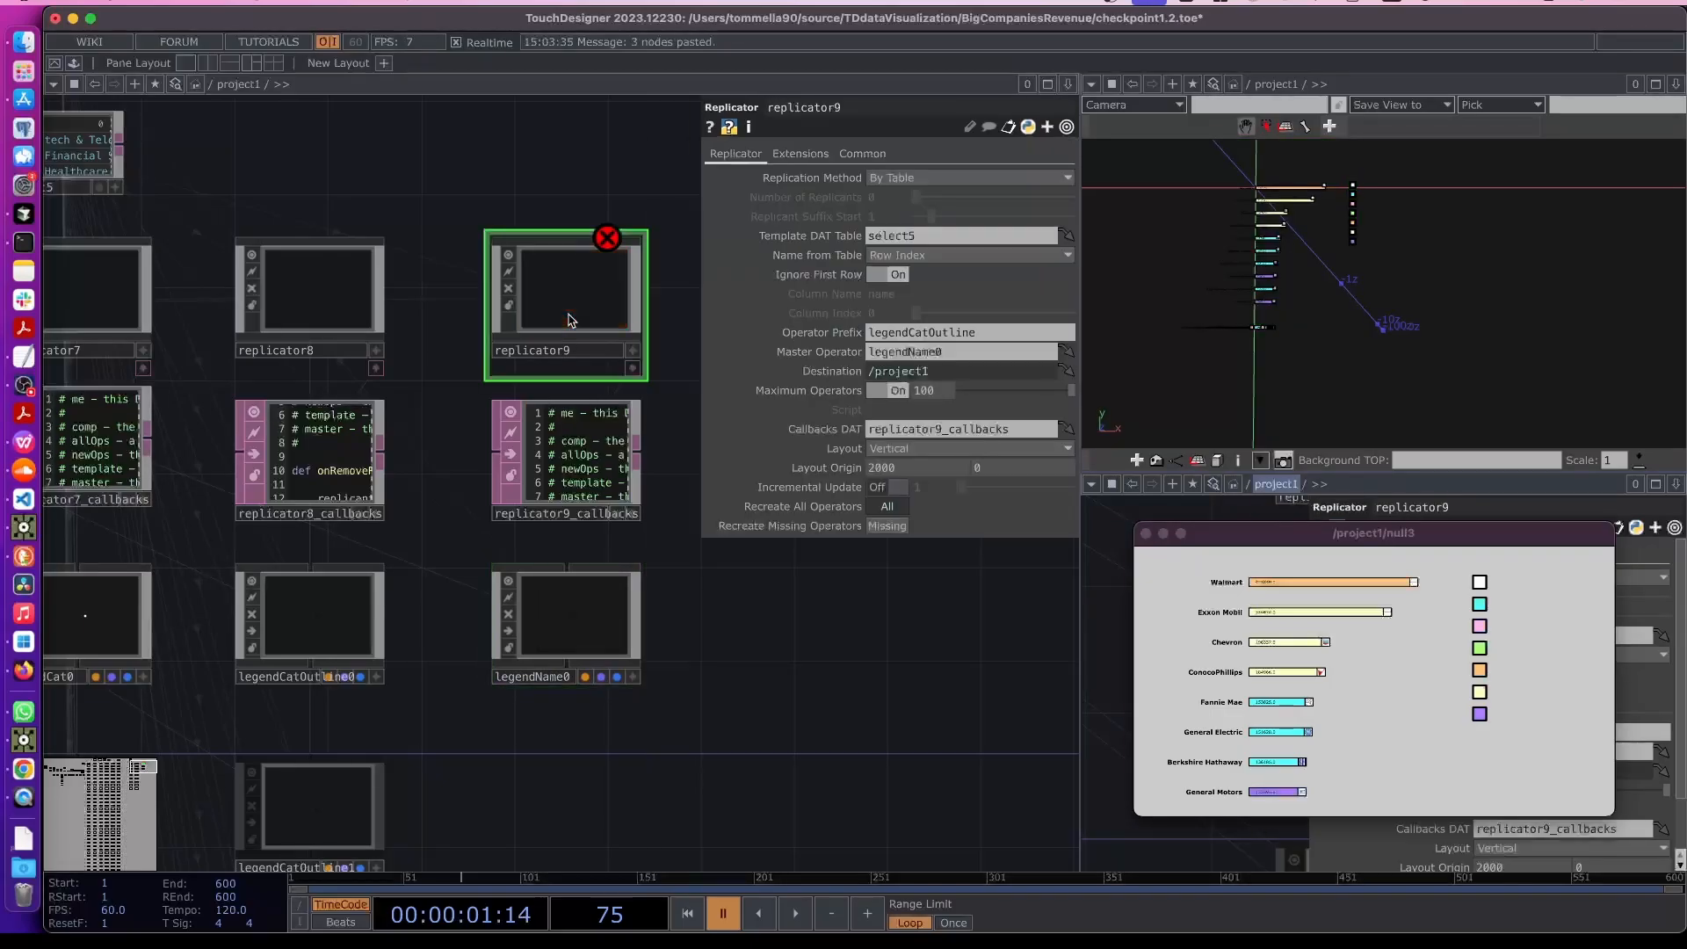
{"action": "left_click", "coordinate": [919, 334]}
{"action": "type", "text": "legendName"}
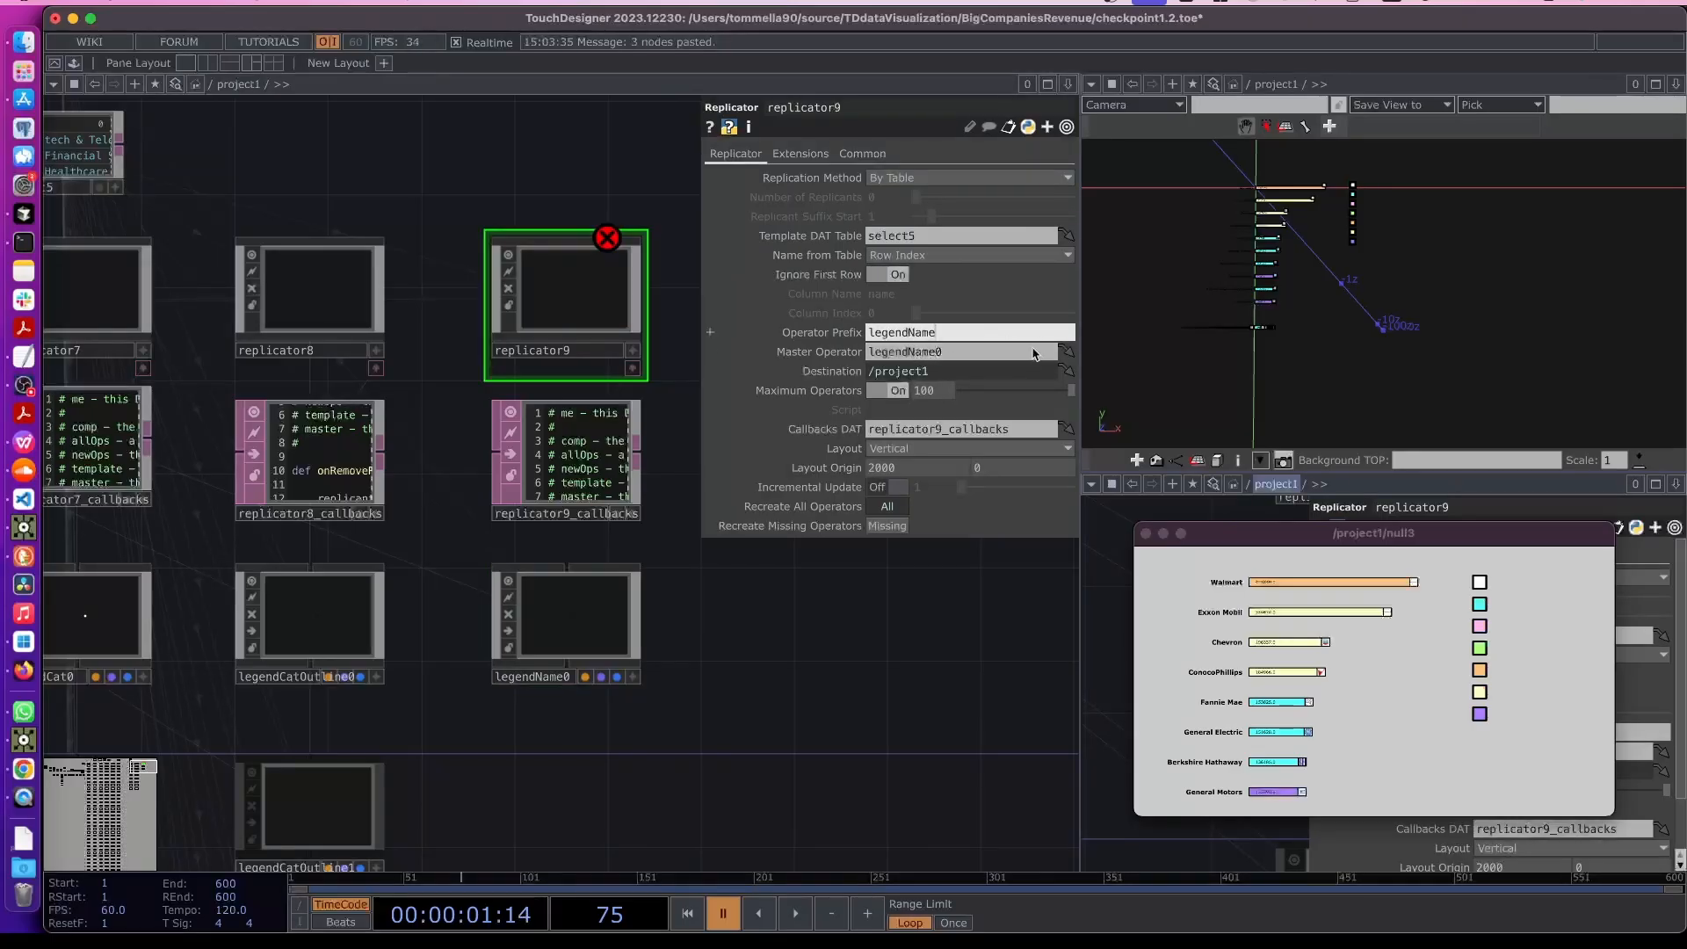
{"action": "left_click", "coordinate": [911, 598]}
- Open legendName0 and delete both its line material and rectangle operators
{"action": "left_click_drag", "start_coordinate": [753, 644], "coordinate": [689, 597]}
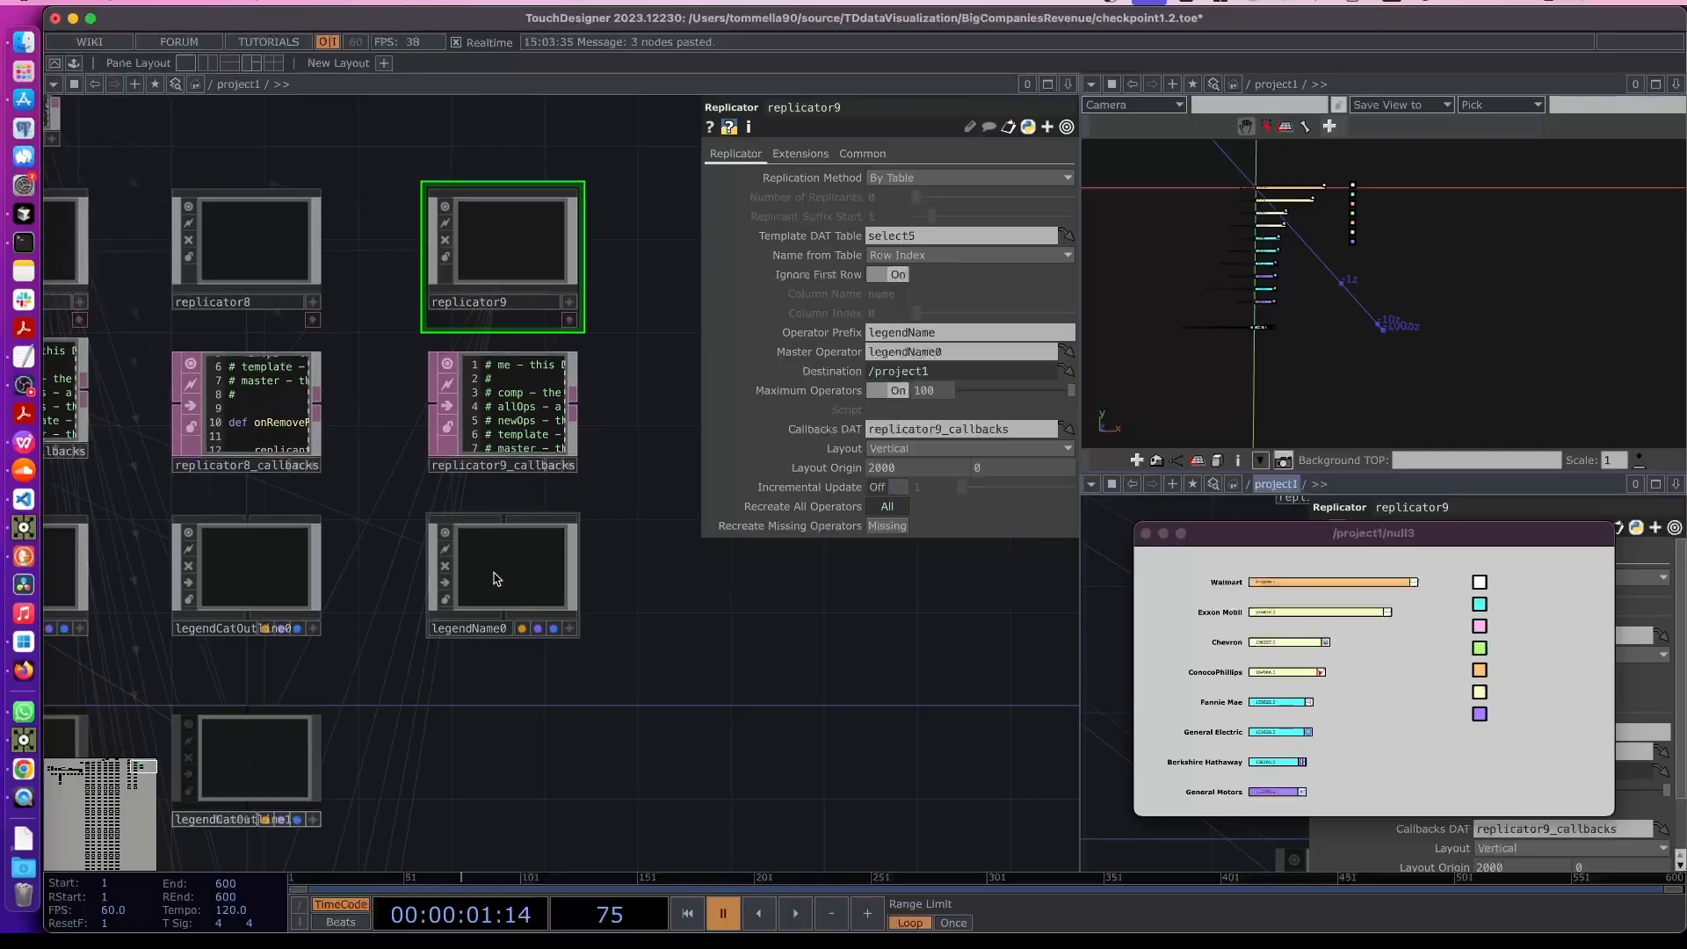
{"action": "left_click", "coordinate": [490, 576]}
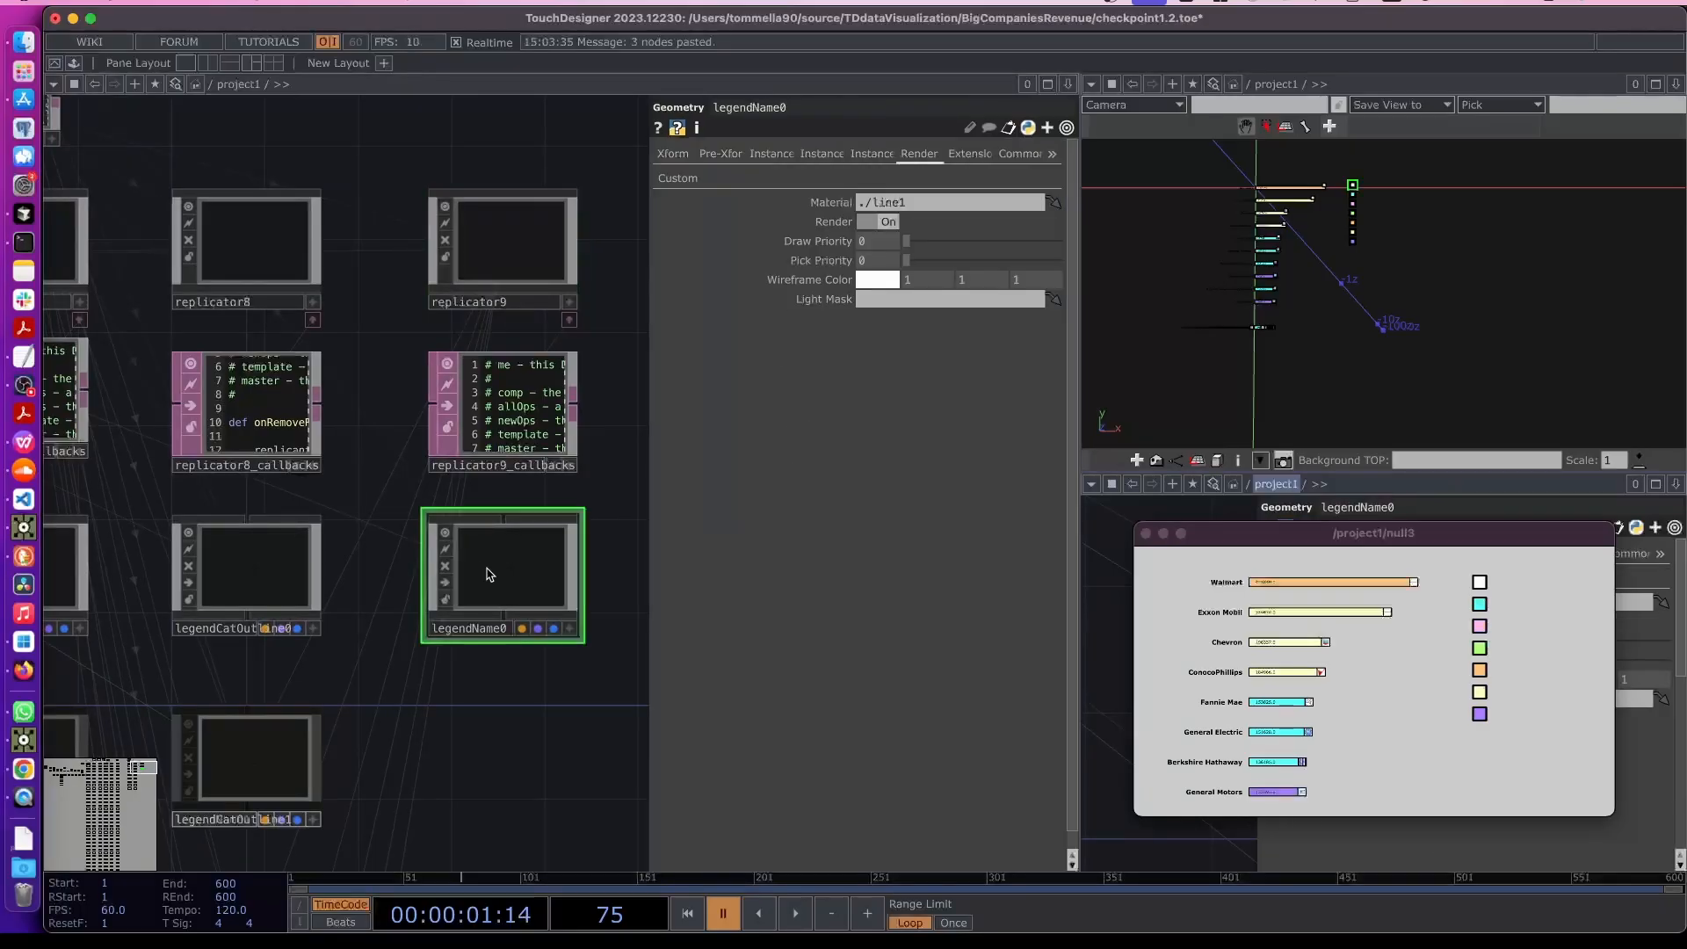
{"action": "double_click", "coordinate": [490, 576]}
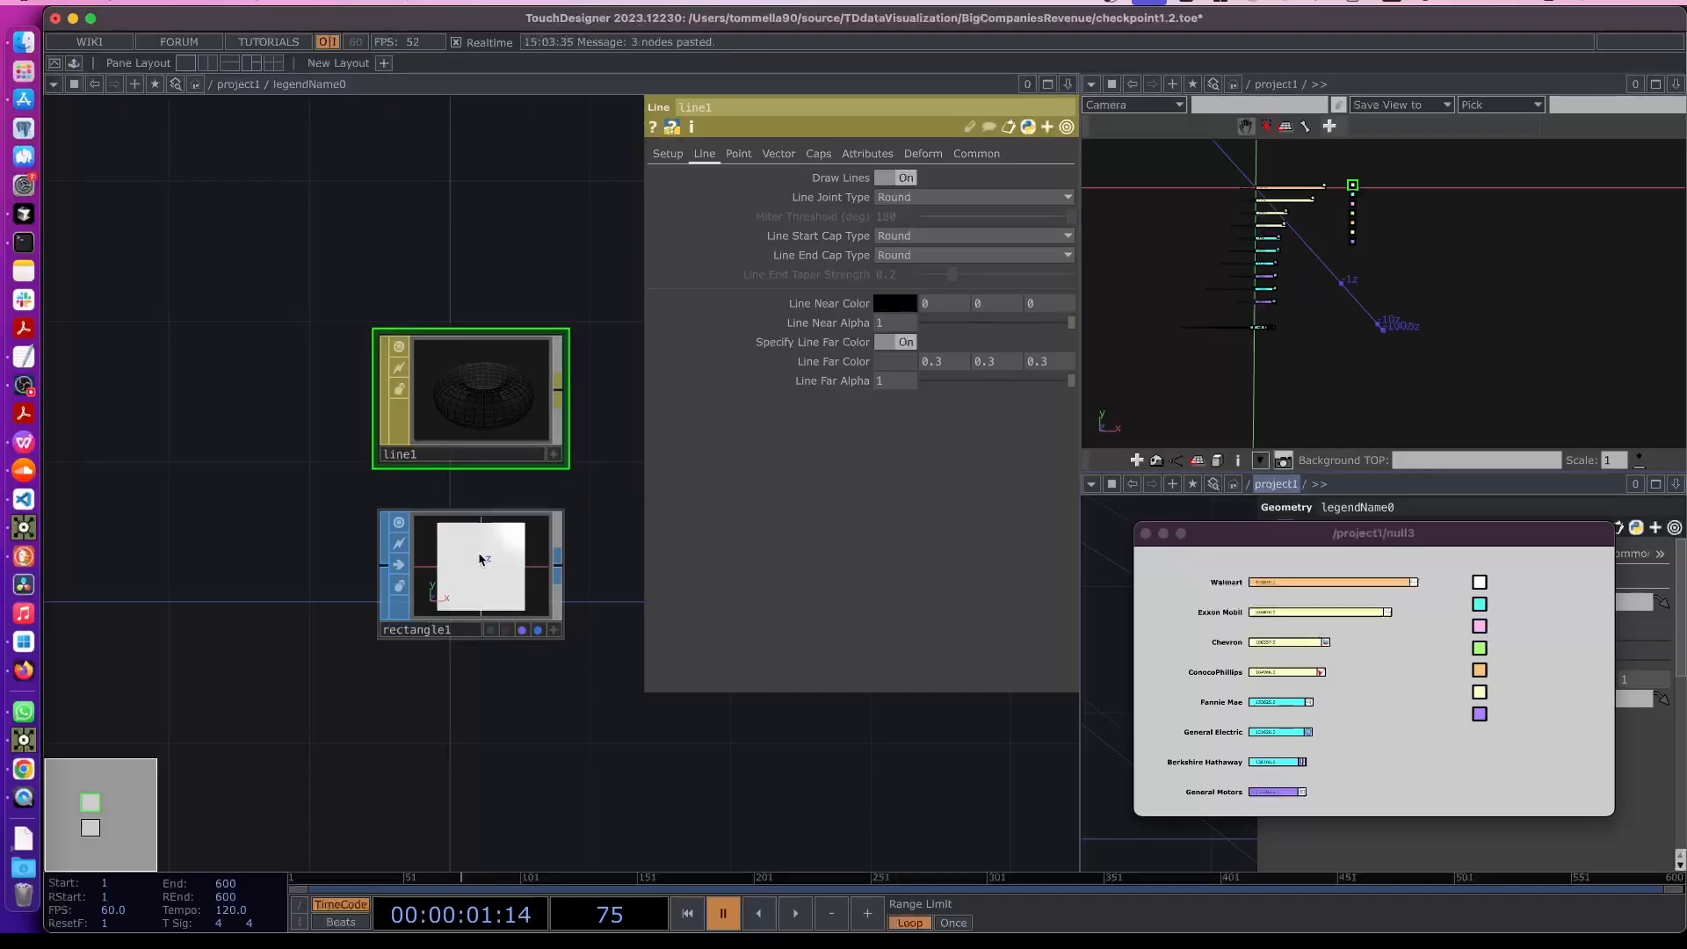
{"action": "left_click", "coordinate": [482, 558]}
{"action": "left_click_drag", "start_coordinate": [369, 333], "coordinate": [523, 678]}
{"action": "key", "text": "Delete"}
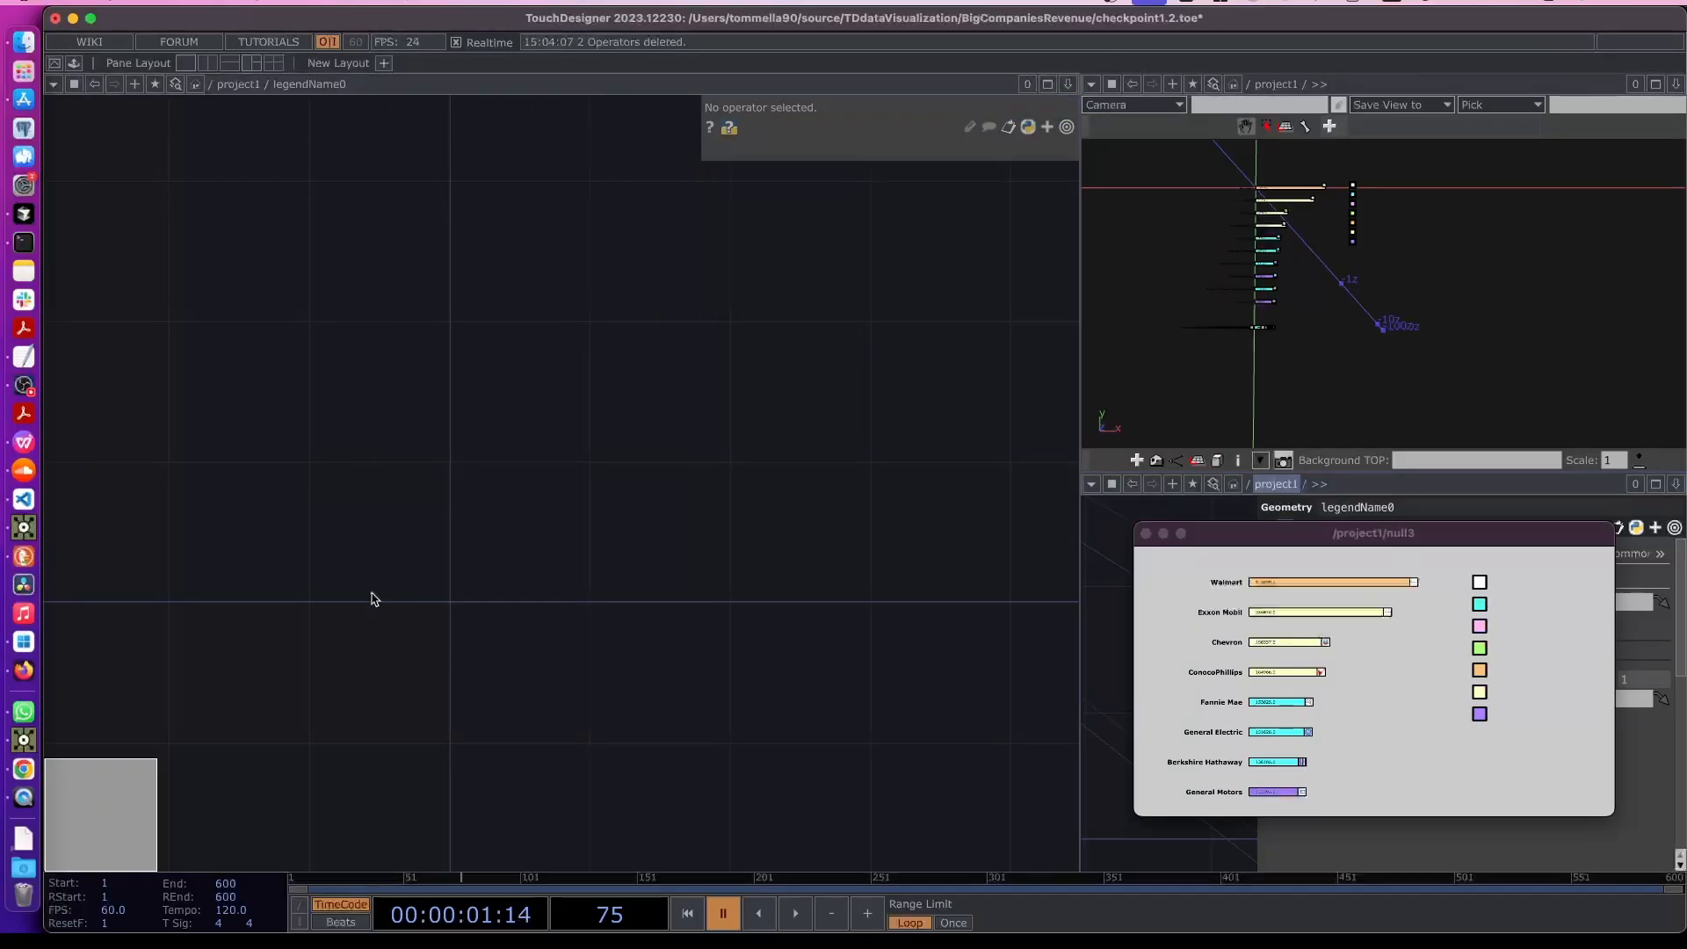
- Add a Text SOP inside legendName0
{"action": "key", "text": "Tab"}
{"action": "type", "text": "text"}
{"action": "left_click", "coordinate": [232, 369]}
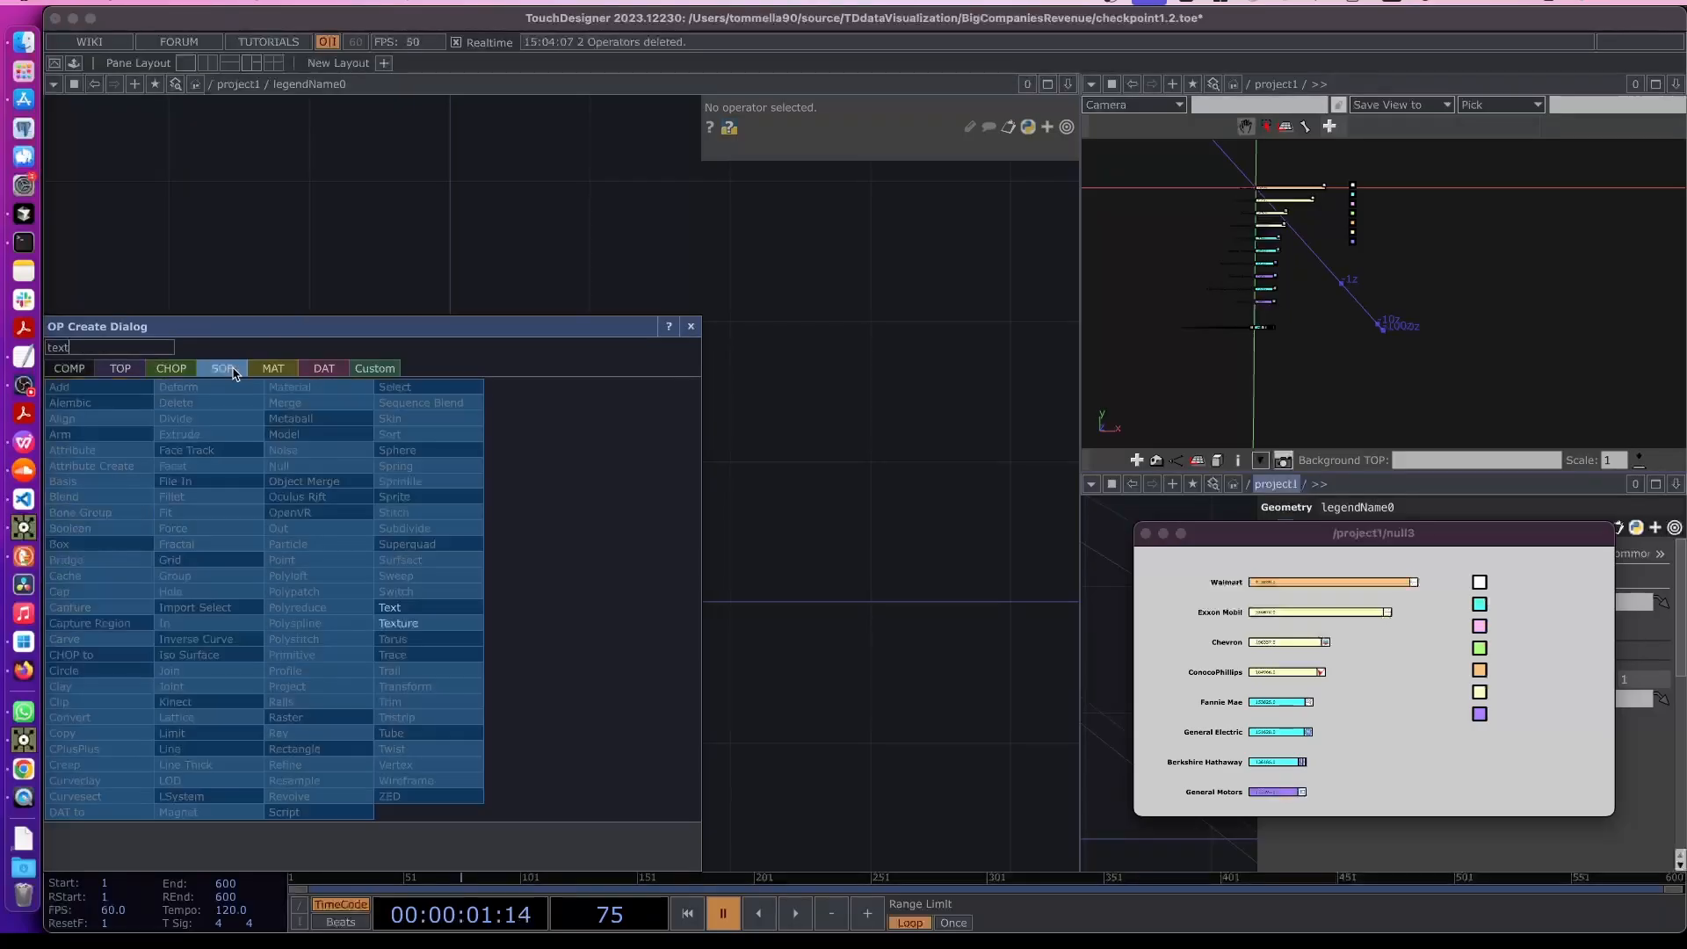
{"action": "left_click", "coordinate": [408, 610]}
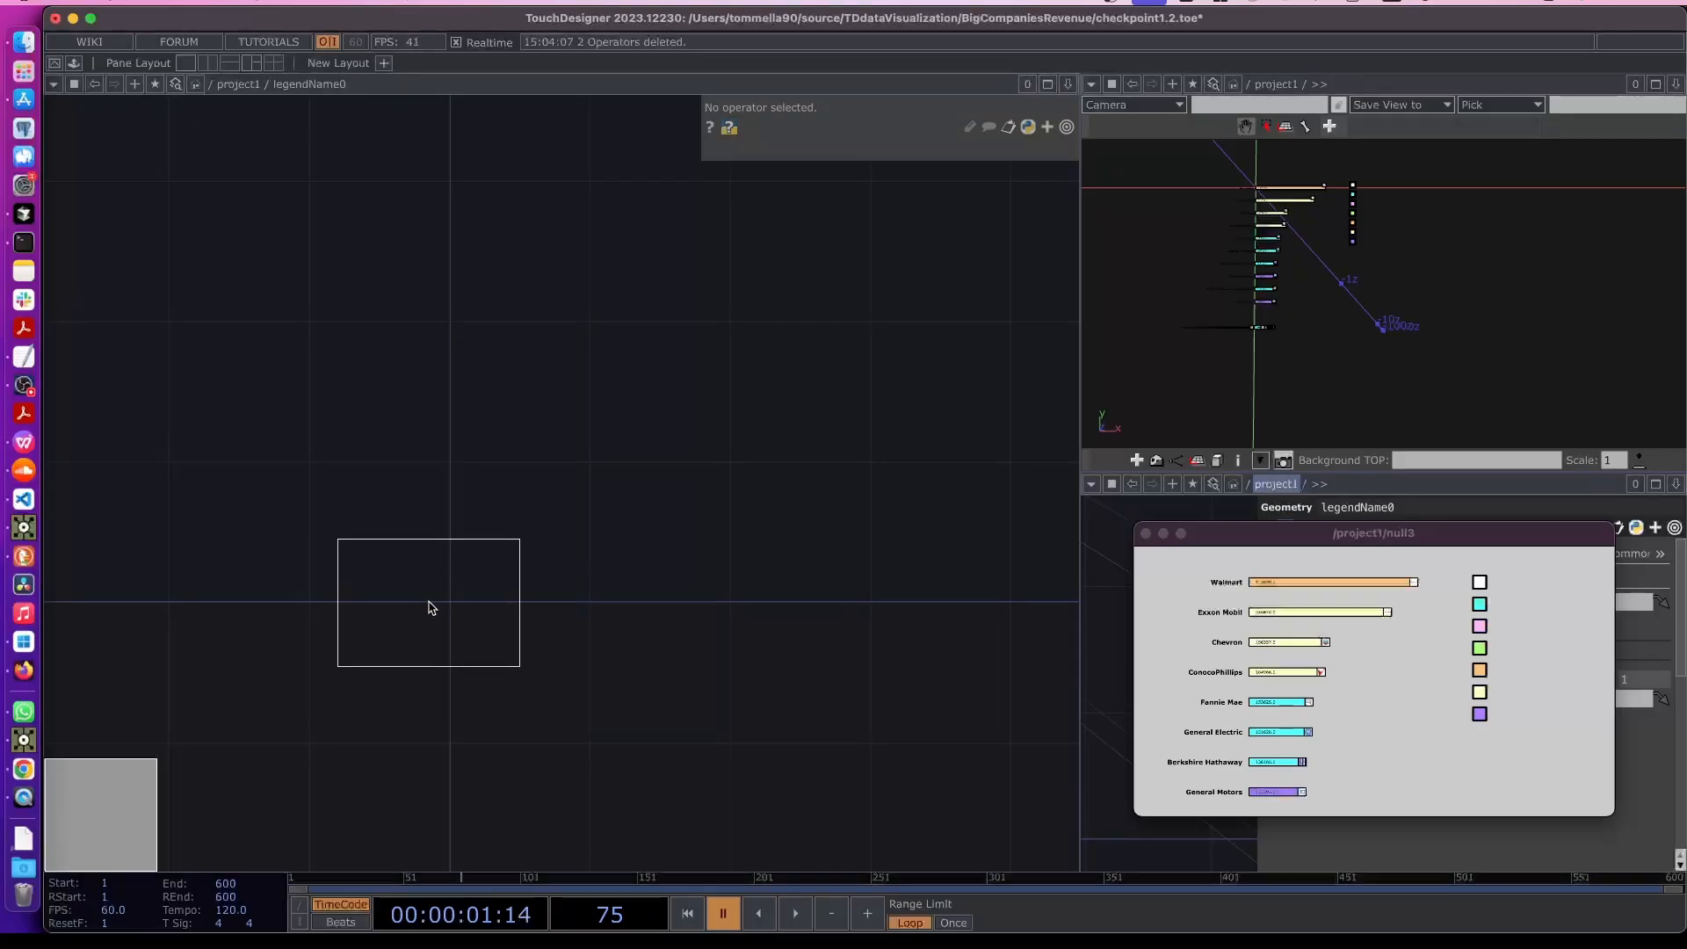
{"action": "left_click", "coordinate": [426, 607]}
- Add a Constant material beside the text and set its color to black
{"action": "key", "text": "Tab"}
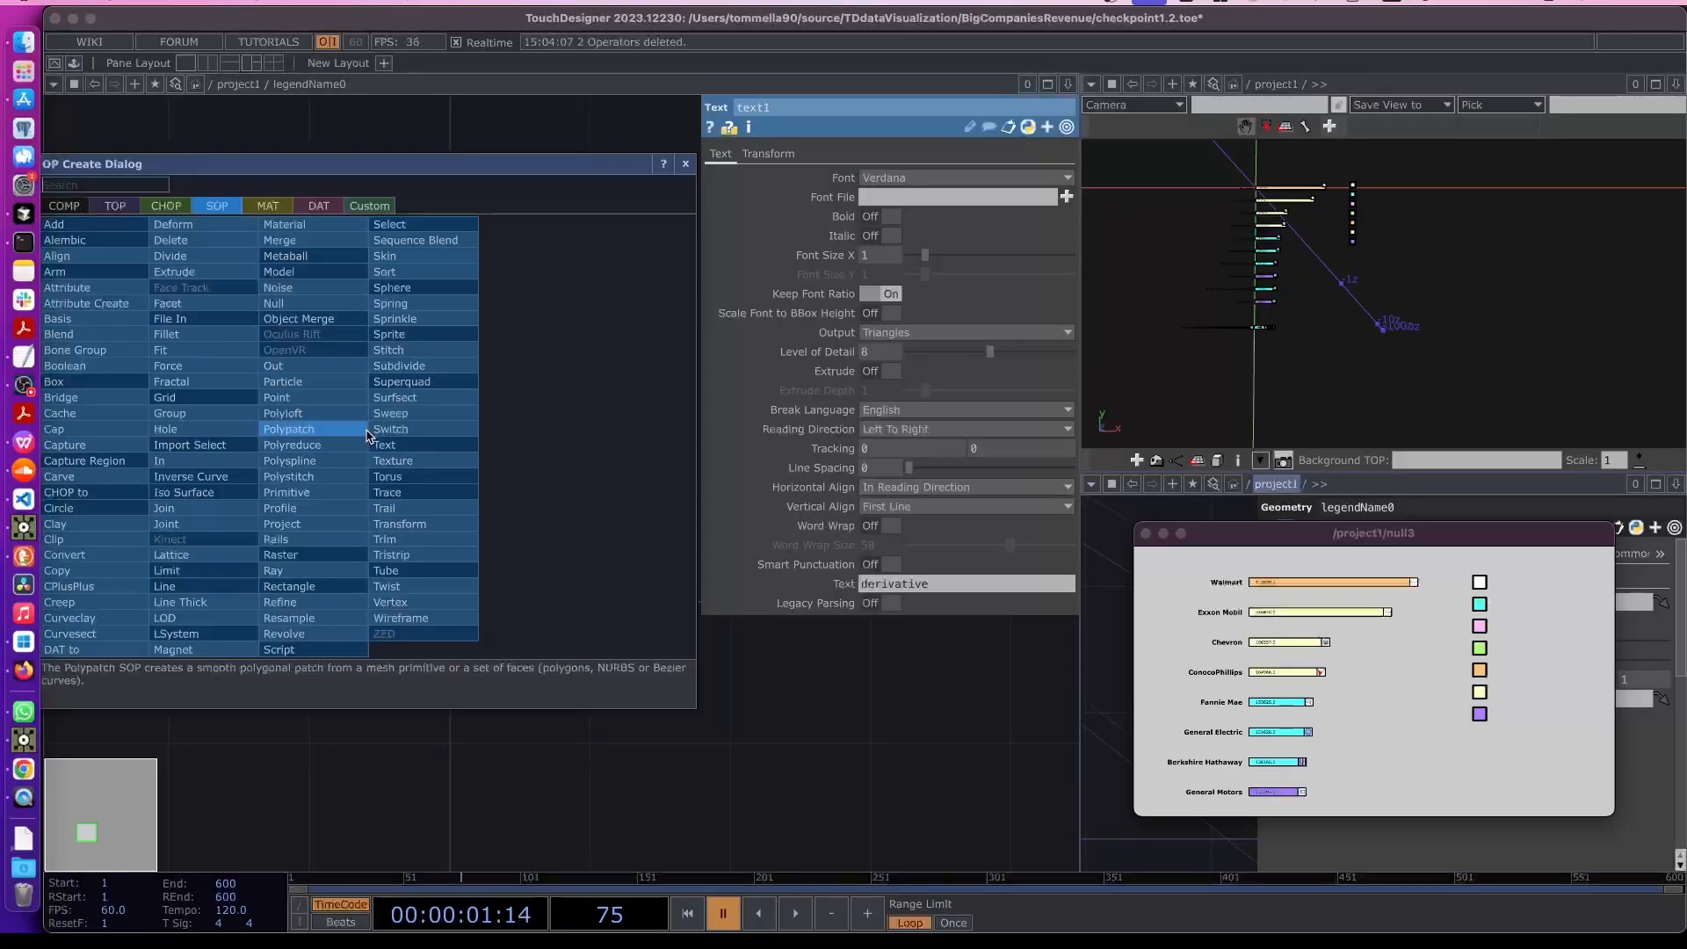
{"action": "left_click", "coordinate": [268, 206]}
{"action": "left_click", "coordinate": [136, 228]}
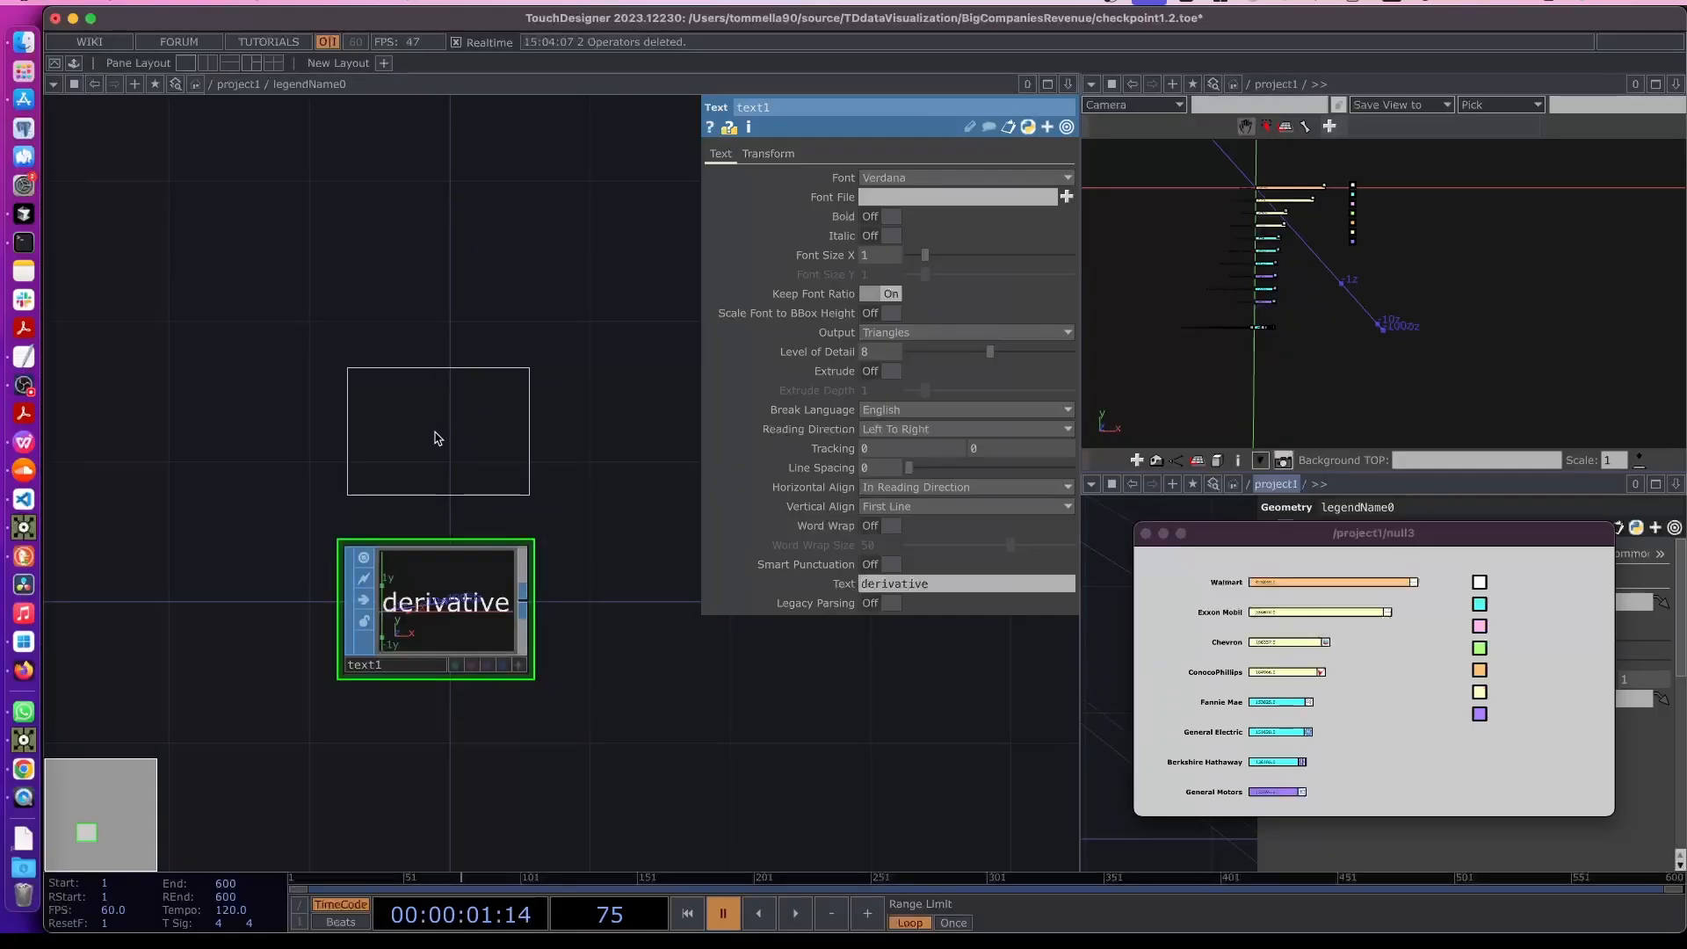
{"action": "left_click", "coordinate": [445, 442]}
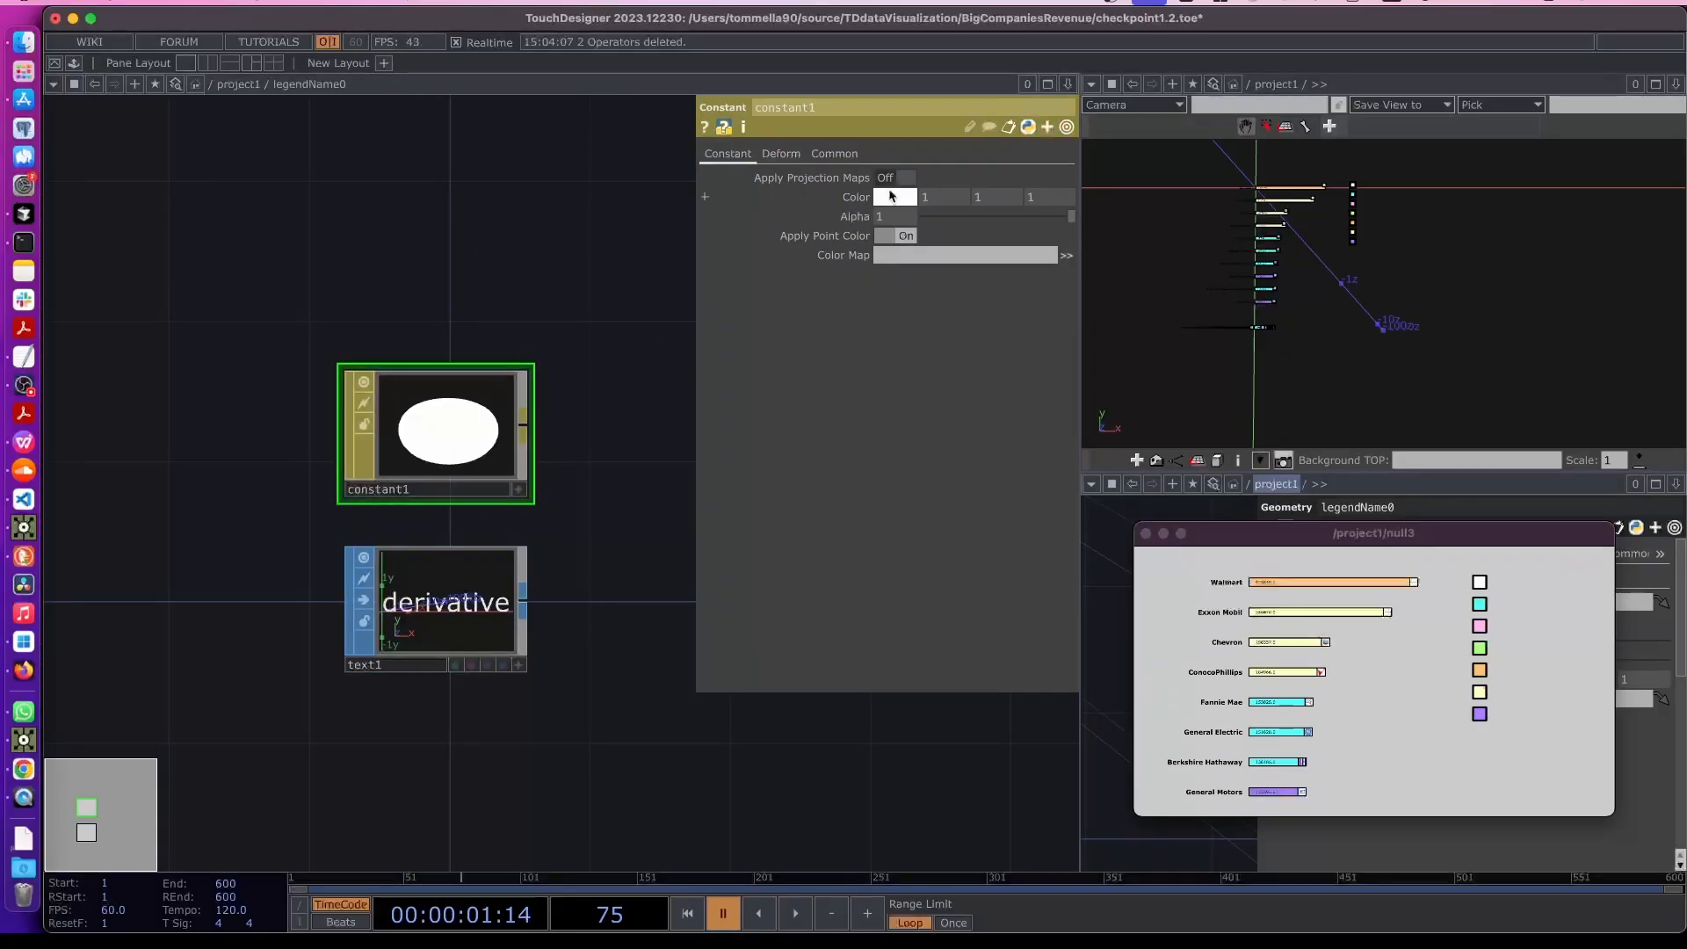
{"action": "left_click", "coordinate": [894, 197]}
{"action": "left_click", "coordinate": [348, 280]}
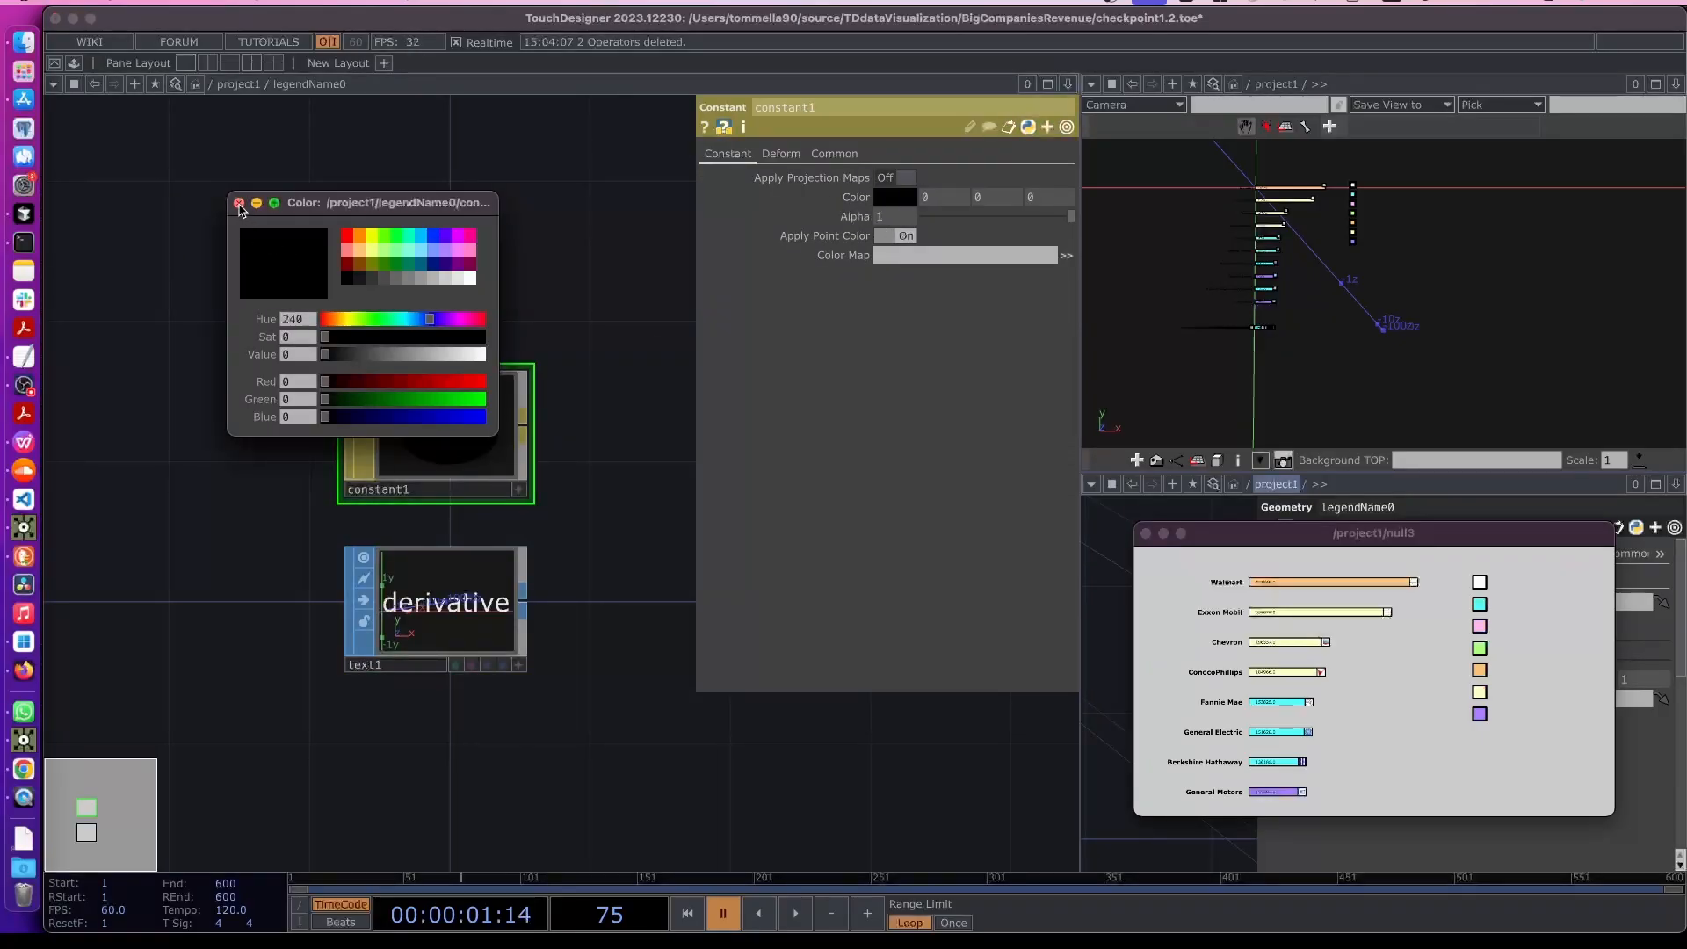
{"action": "left_click", "coordinate": [238, 203]}
- Add a custom string parameter named Sector Name to the legendName0 component
{"action": "left_click", "coordinate": [466, 577]}
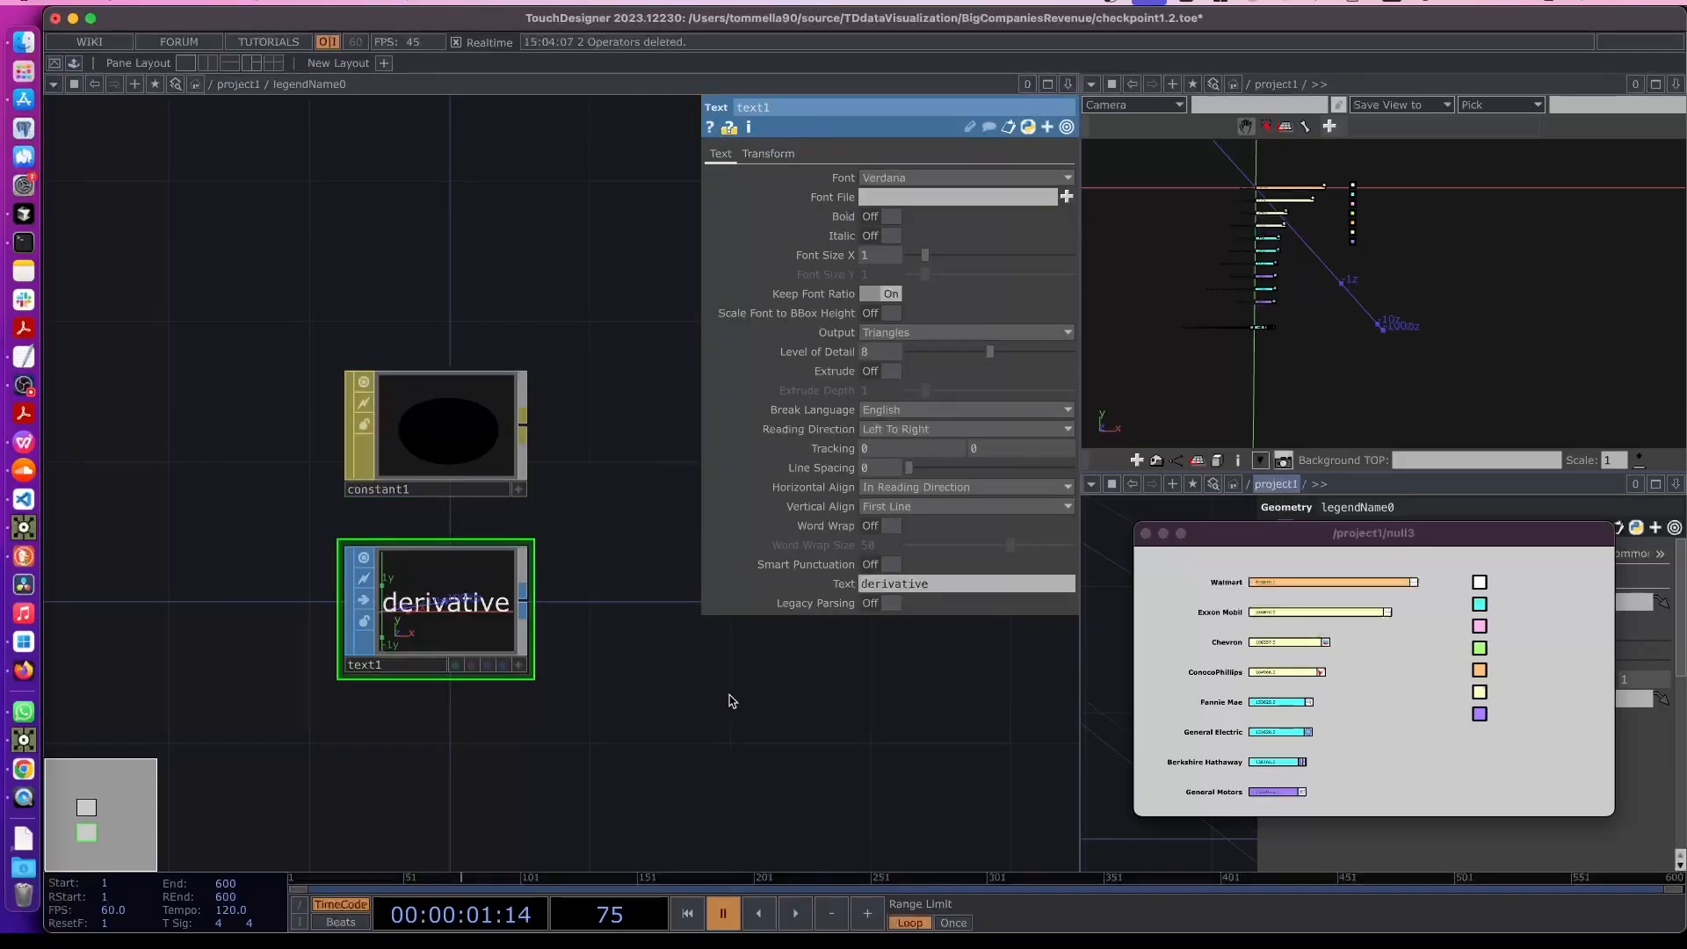
{"action": "key", "text": "u"}
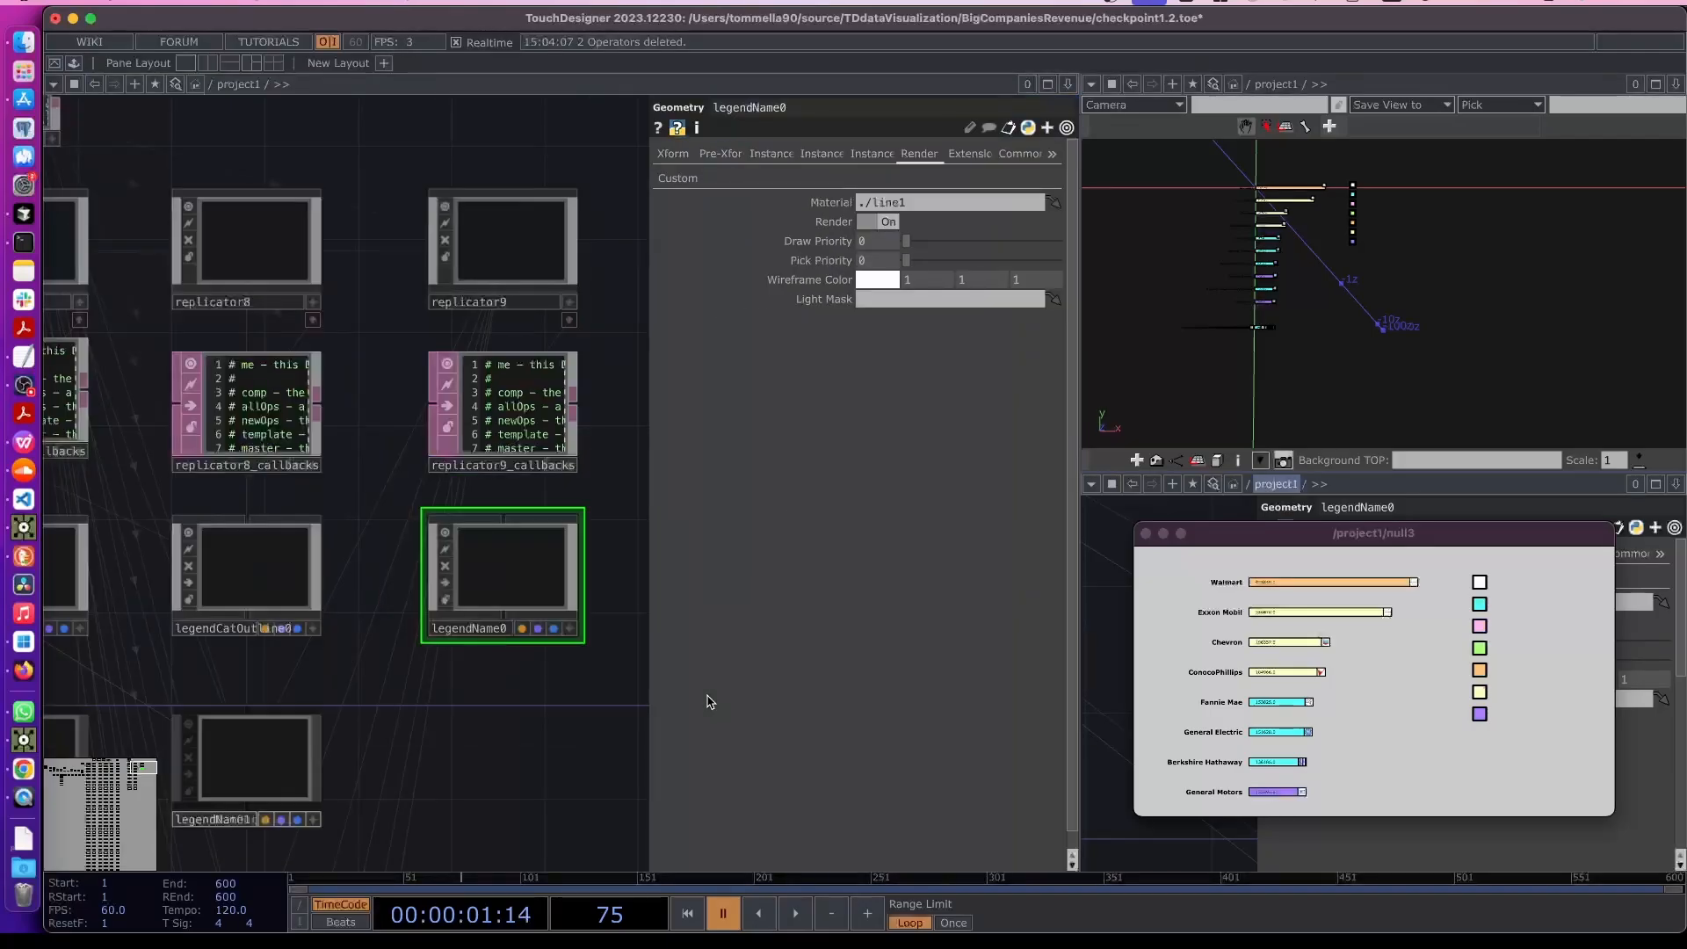
{"action": "scroll", "coordinate": [480, 443], "scroll_direction": "down", "scroll_amount": 5}
{"action": "scroll", "coordinate": [464, 311], "scroll_direction": "up", "scroll_amount": 5}
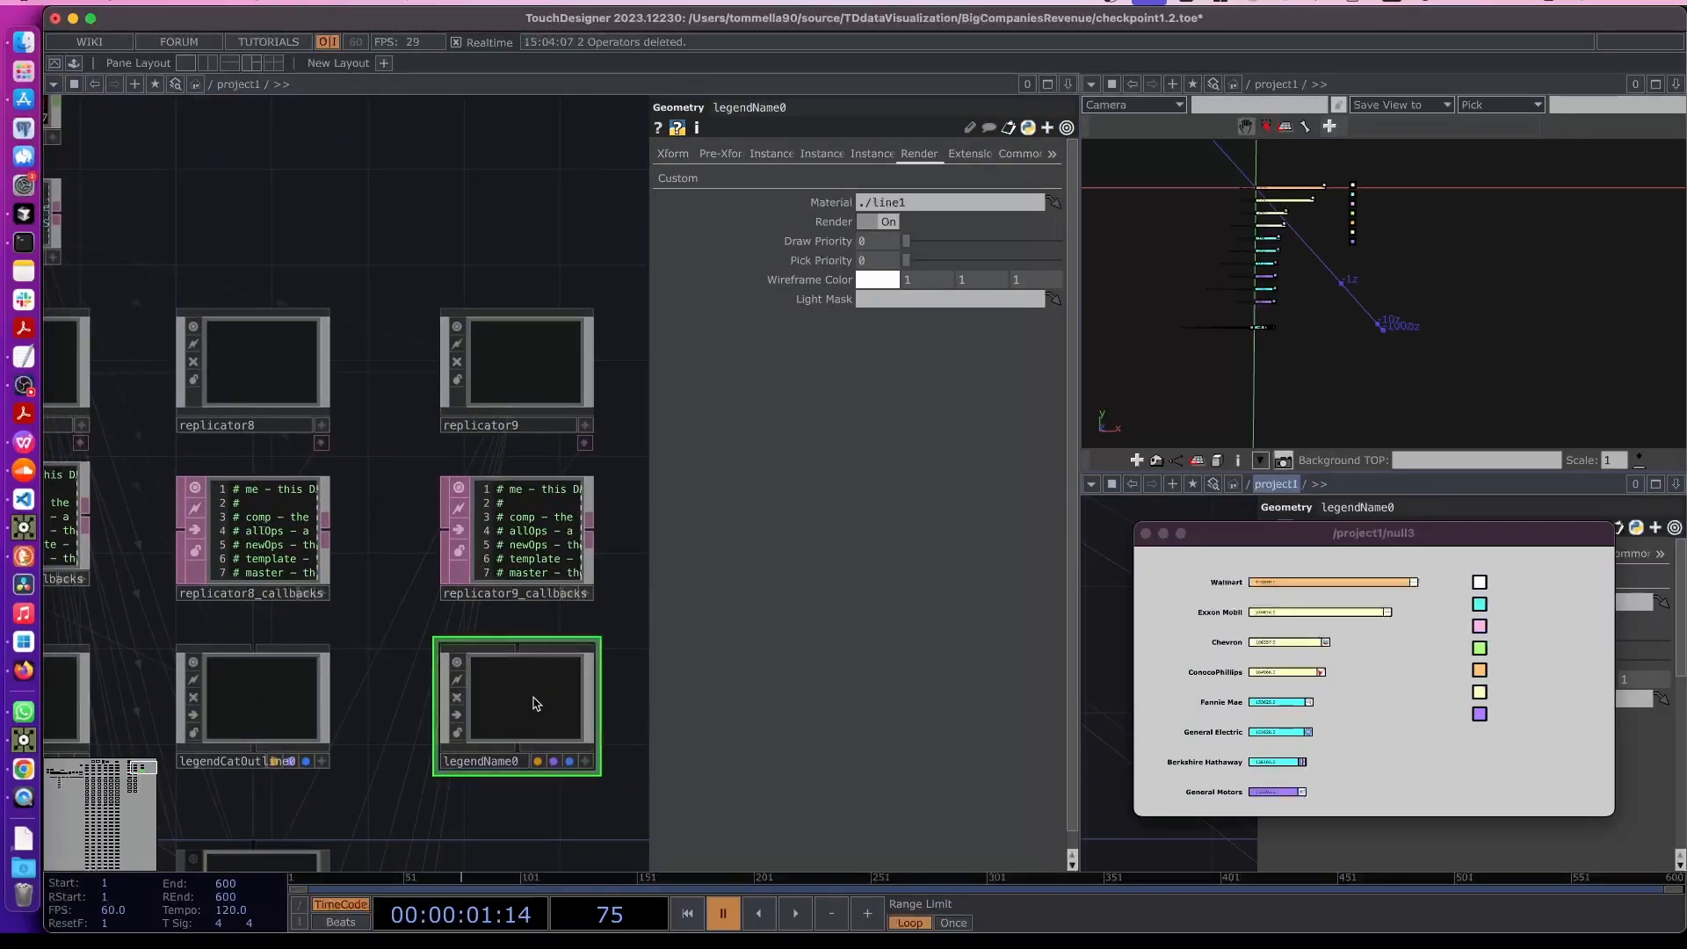
{"action": "right_click", "coordinate": [504, 703]}
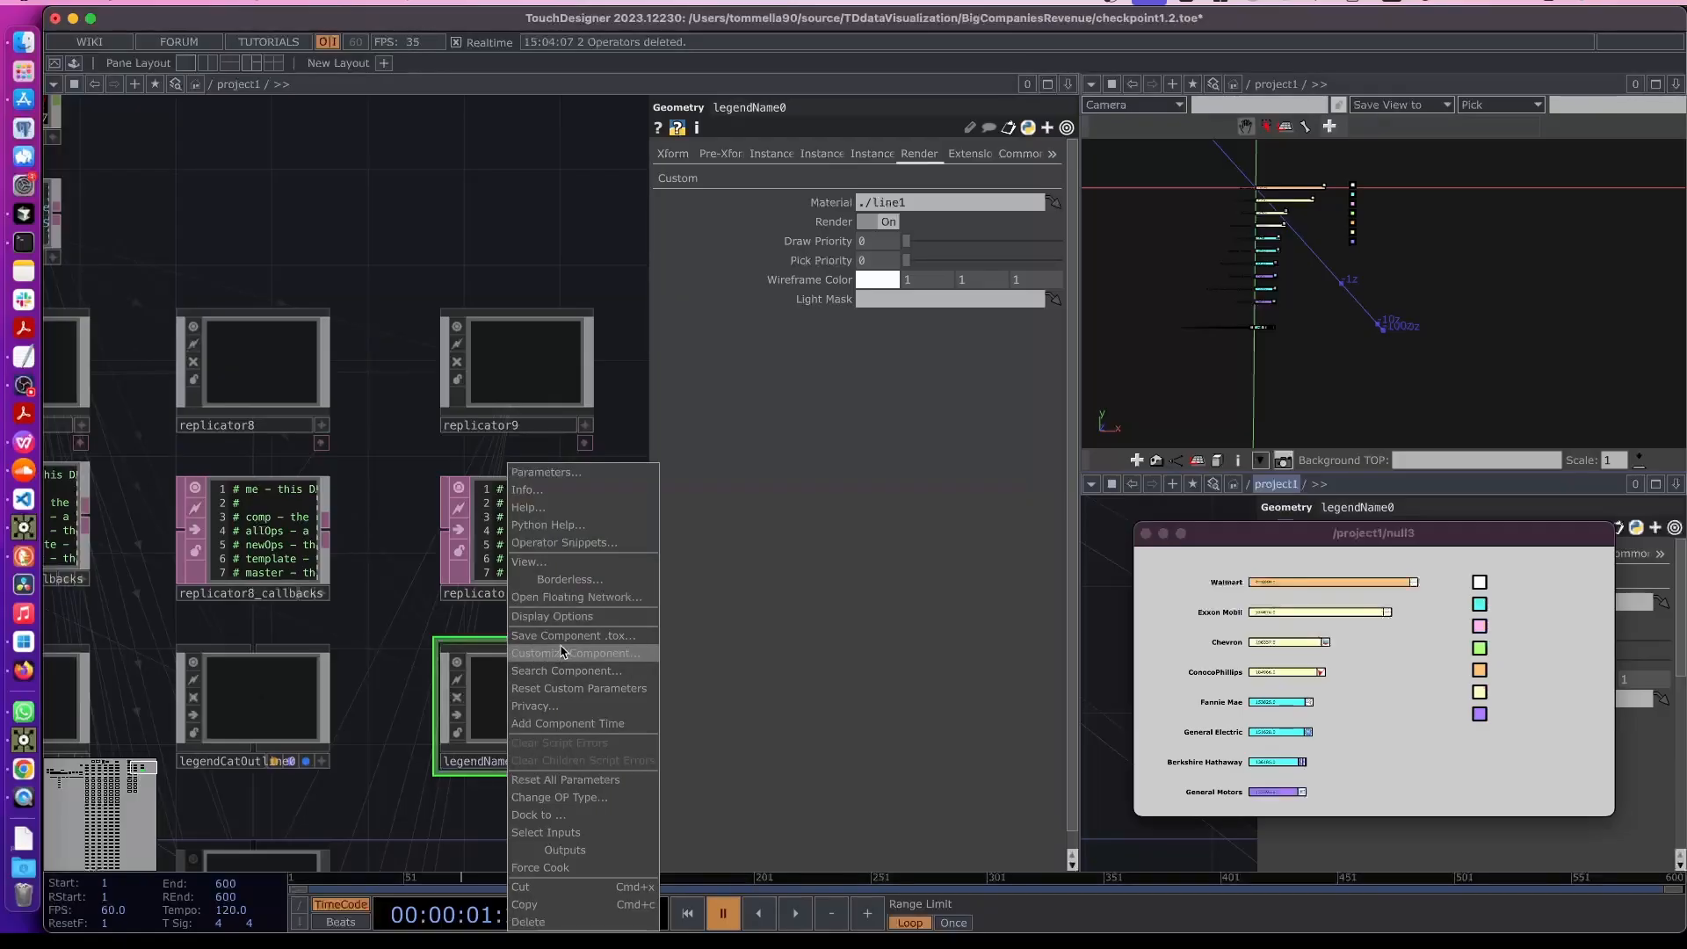
{"action": "left_click", "coordinate": [563, 651]}
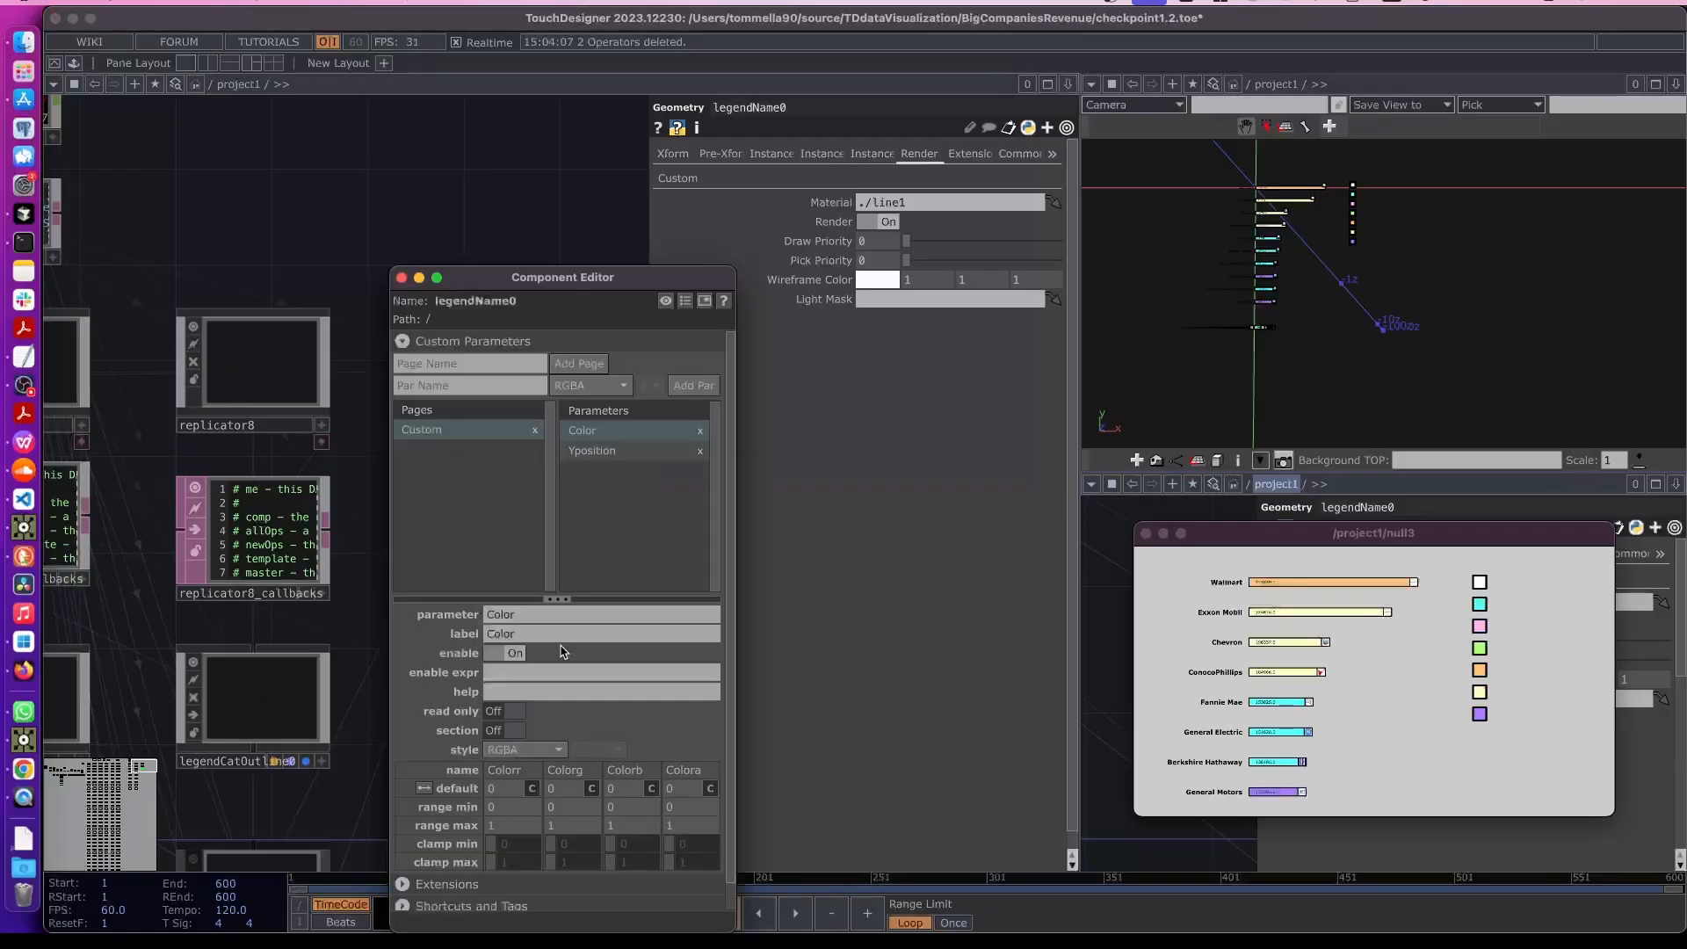
{"action": "left_click", "coordinate": [521, 390]}
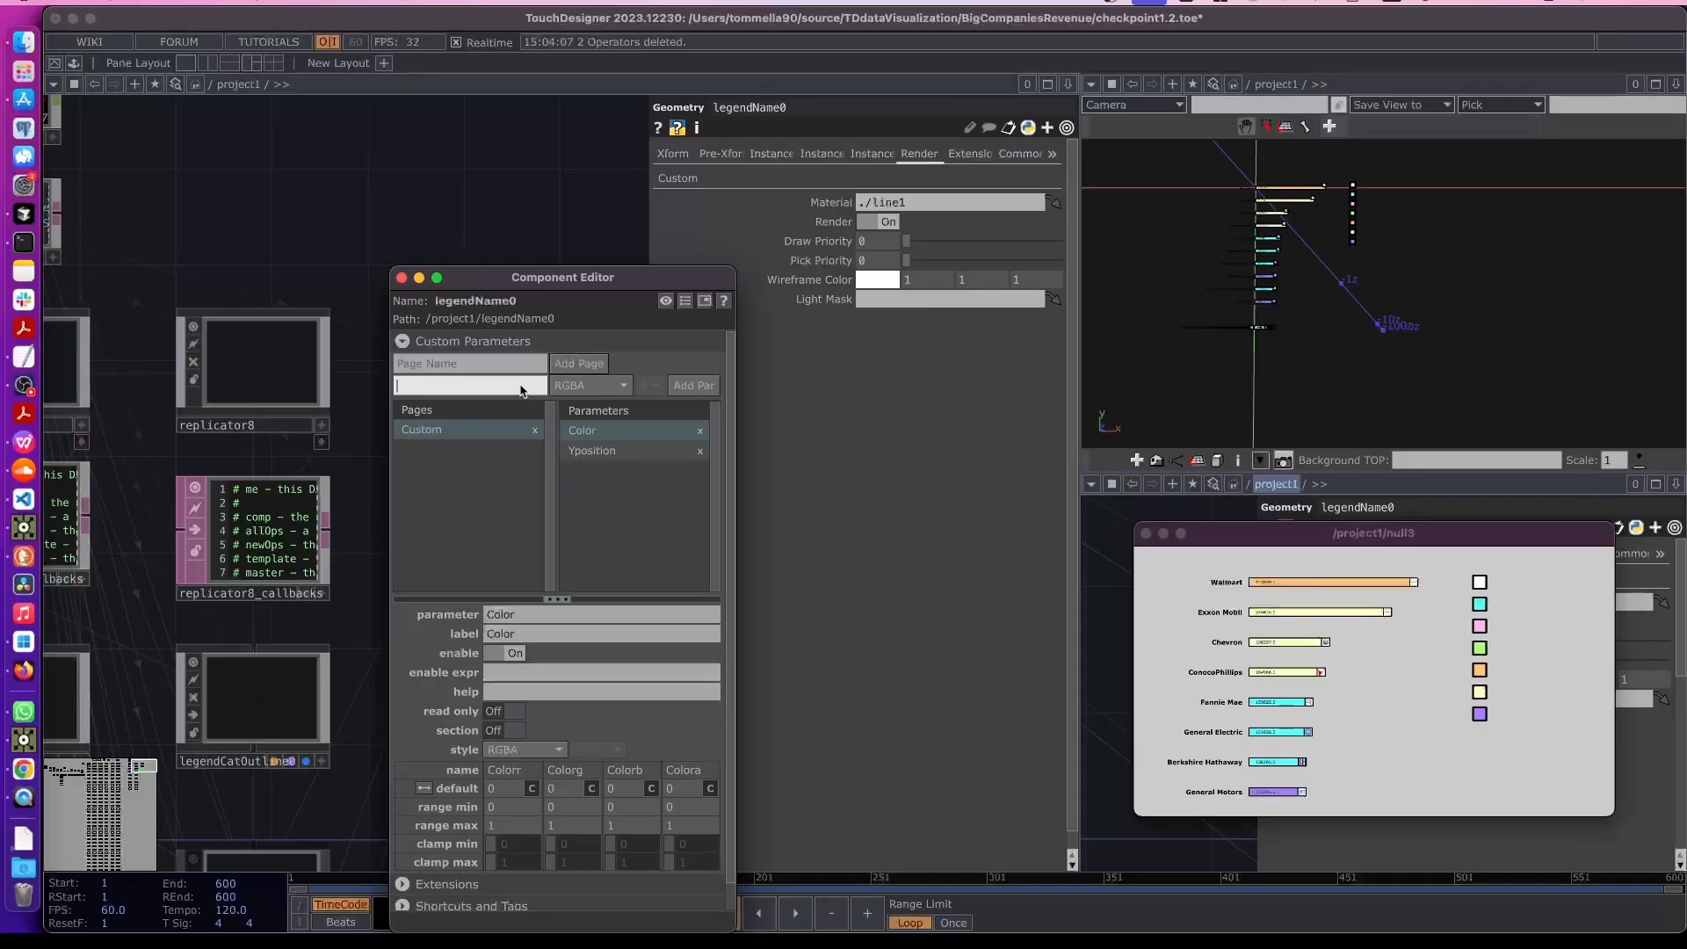
{"action": "left_click", "coordinate": [581, 385]}
{"action": "left_click", "coordinate": [655, 561]}
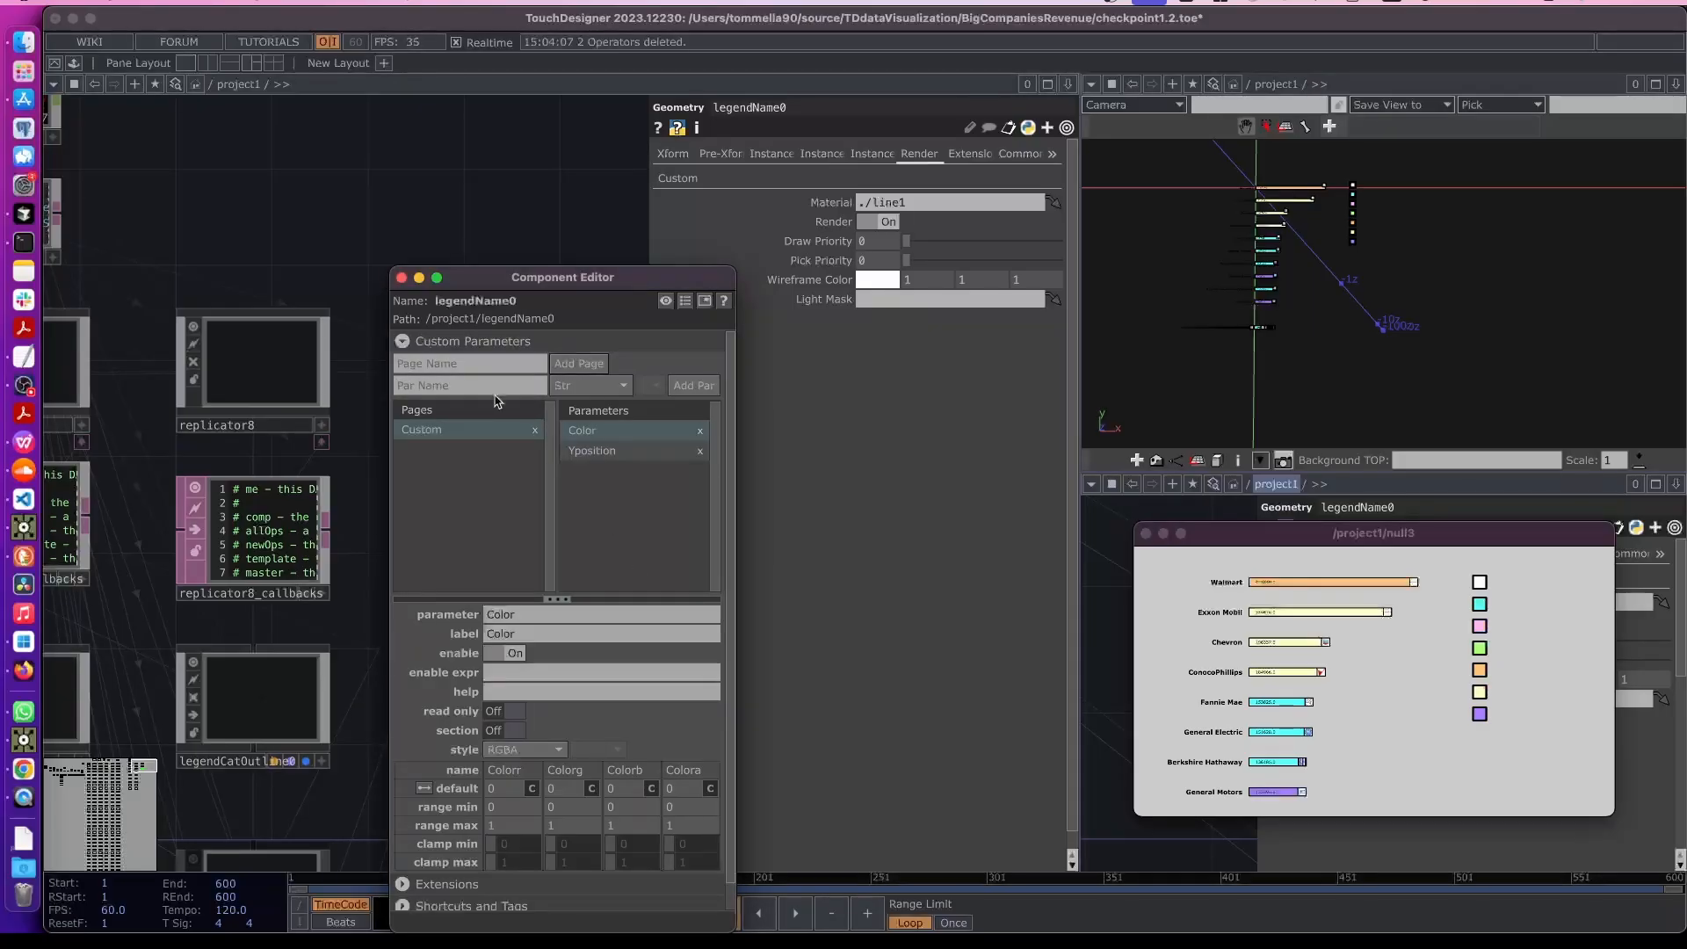
{"action": "left_click", "coordinate": [491, 387]}
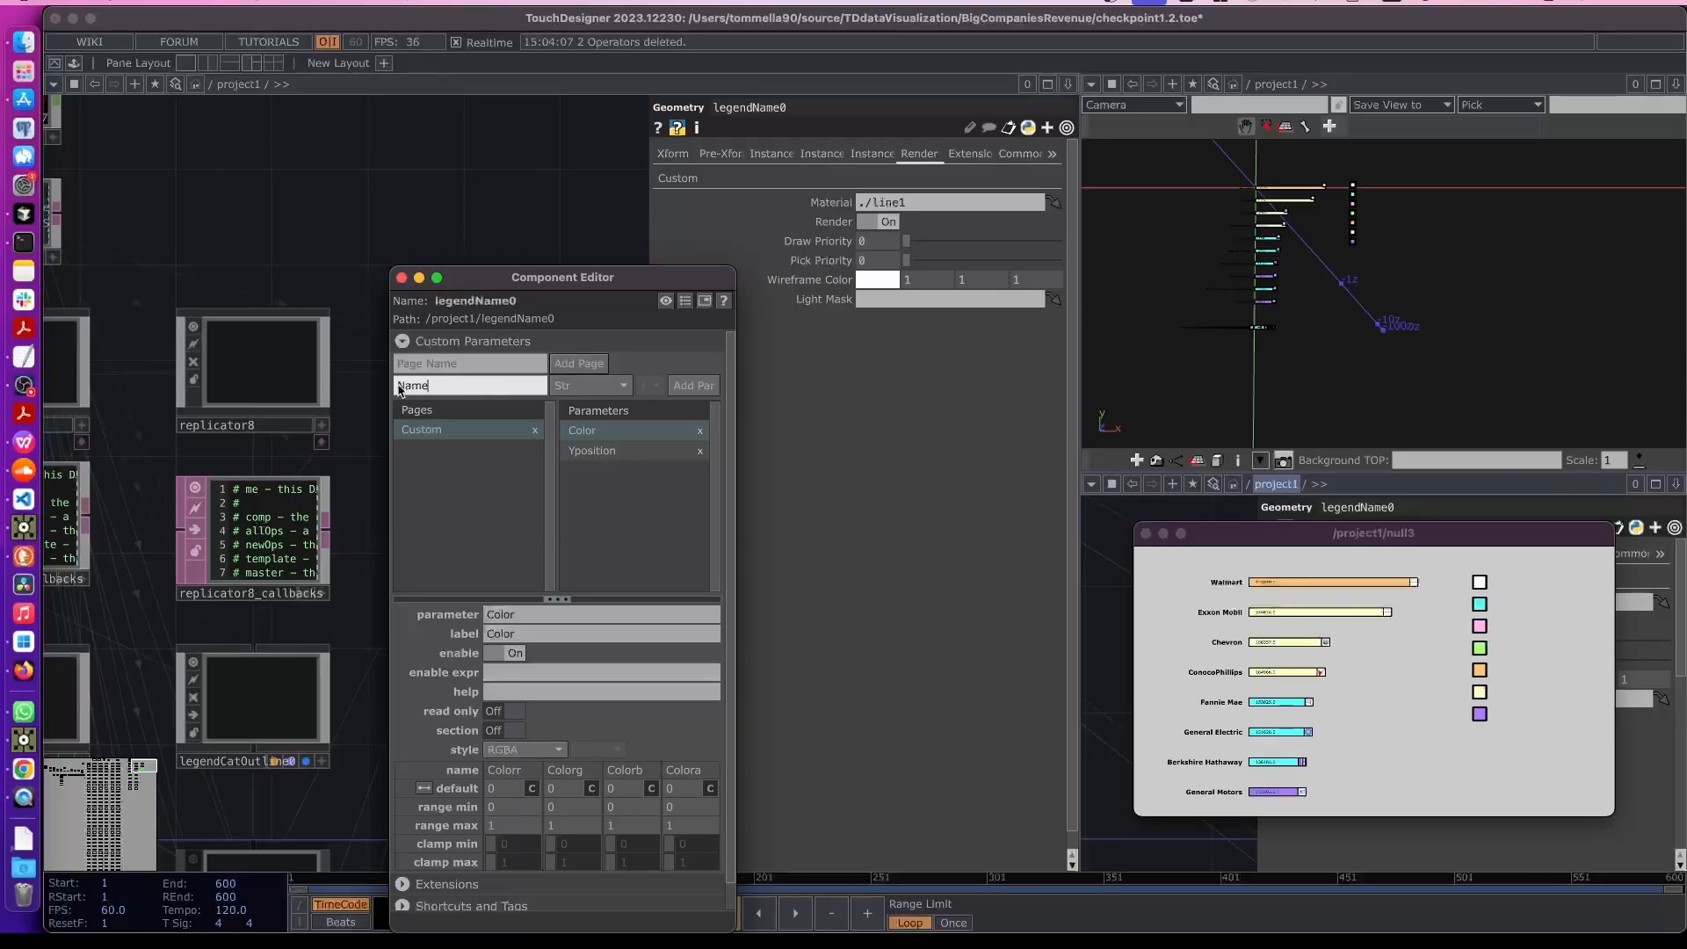
{"action": "type", "text": "Sector"}
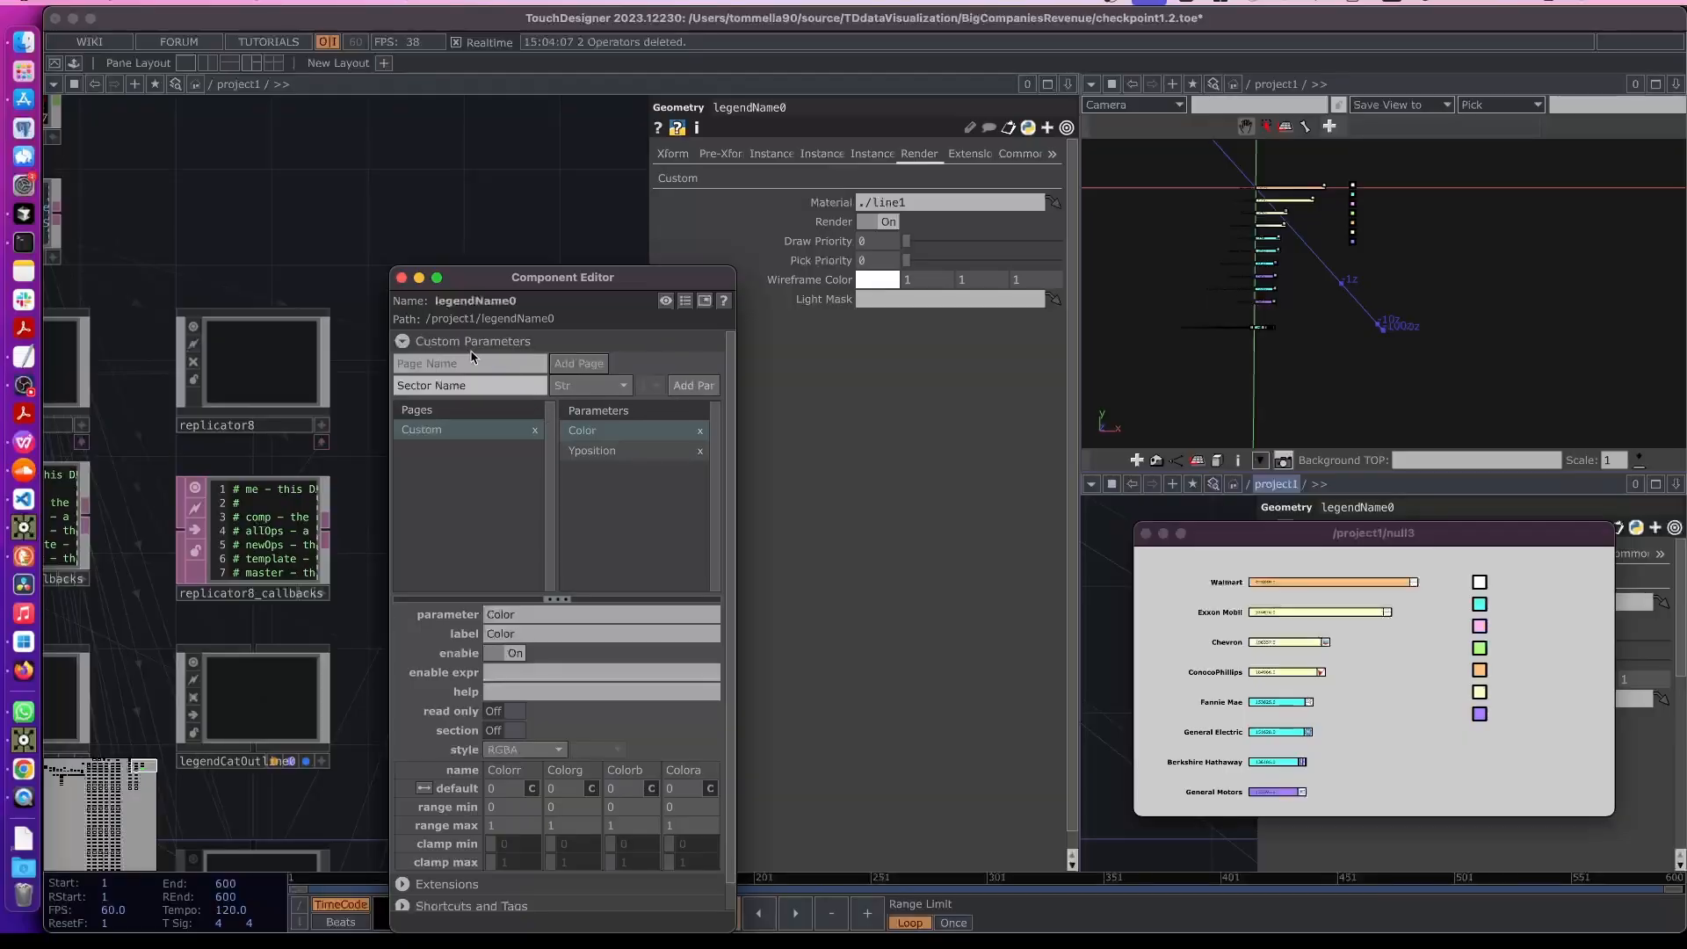
{"action": "left_click", "coordinate": [693, 386]}
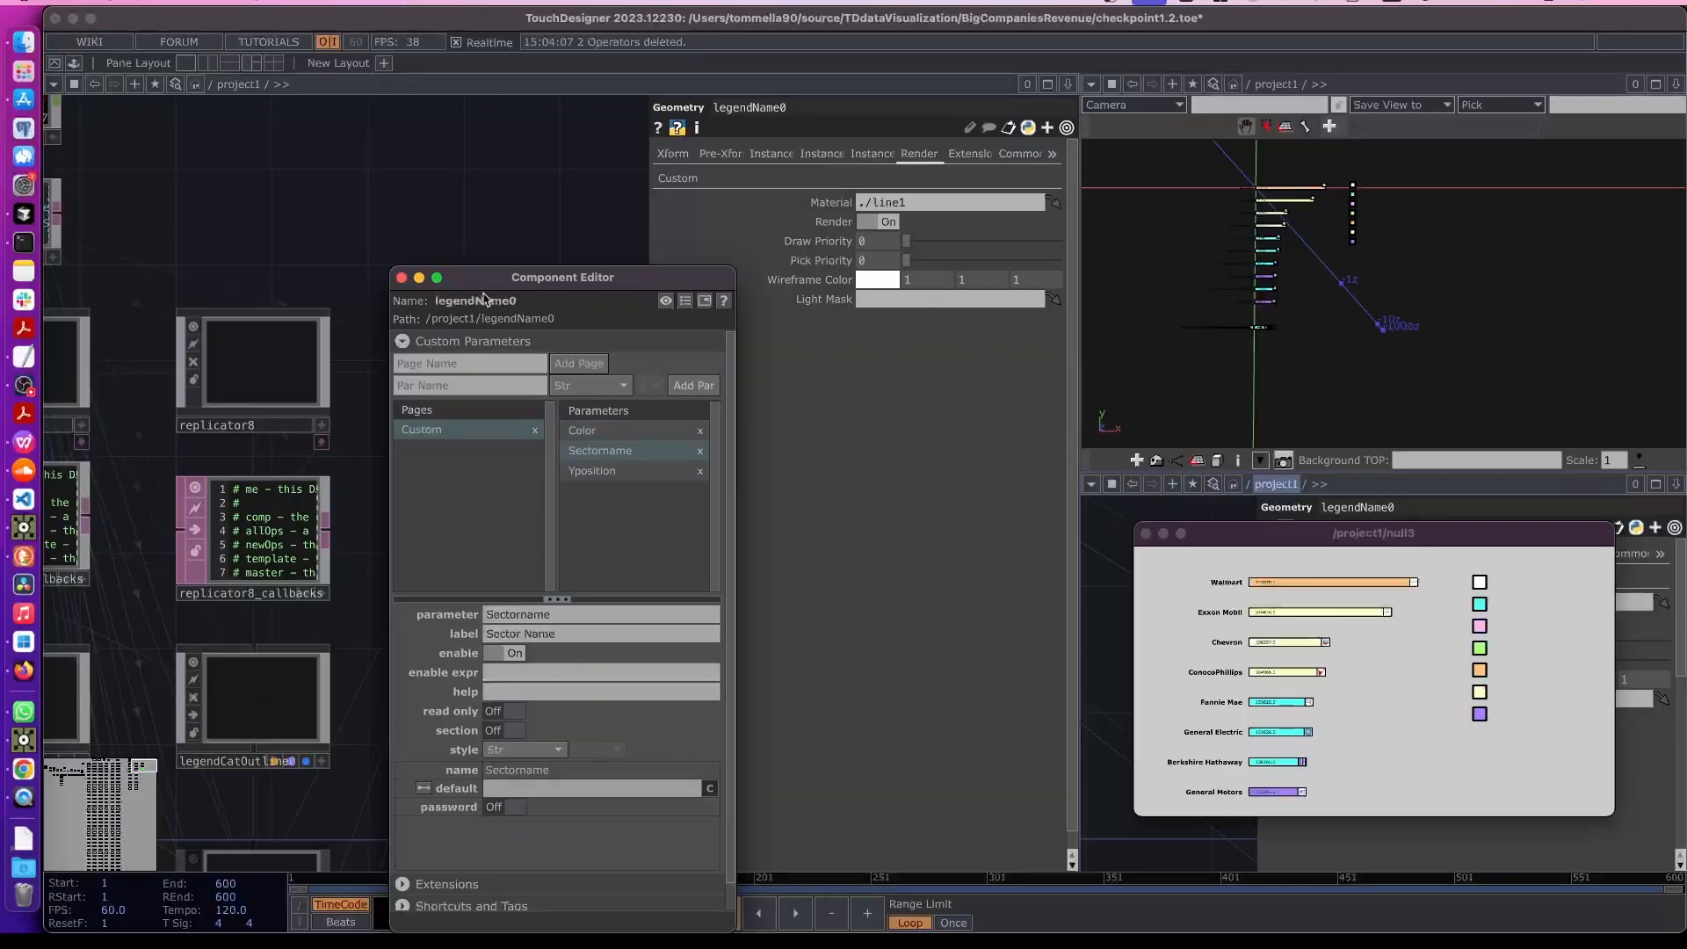
{"action": "left_click", "coordinate": [401, 277]}
- Set legendName0's Sector Name parameter to the expression op('select5')[me.digits, 0]
{"action": "scroll", "coordinate": [378, 264], "scroll_direction": "down", "scroll_amount": 5}
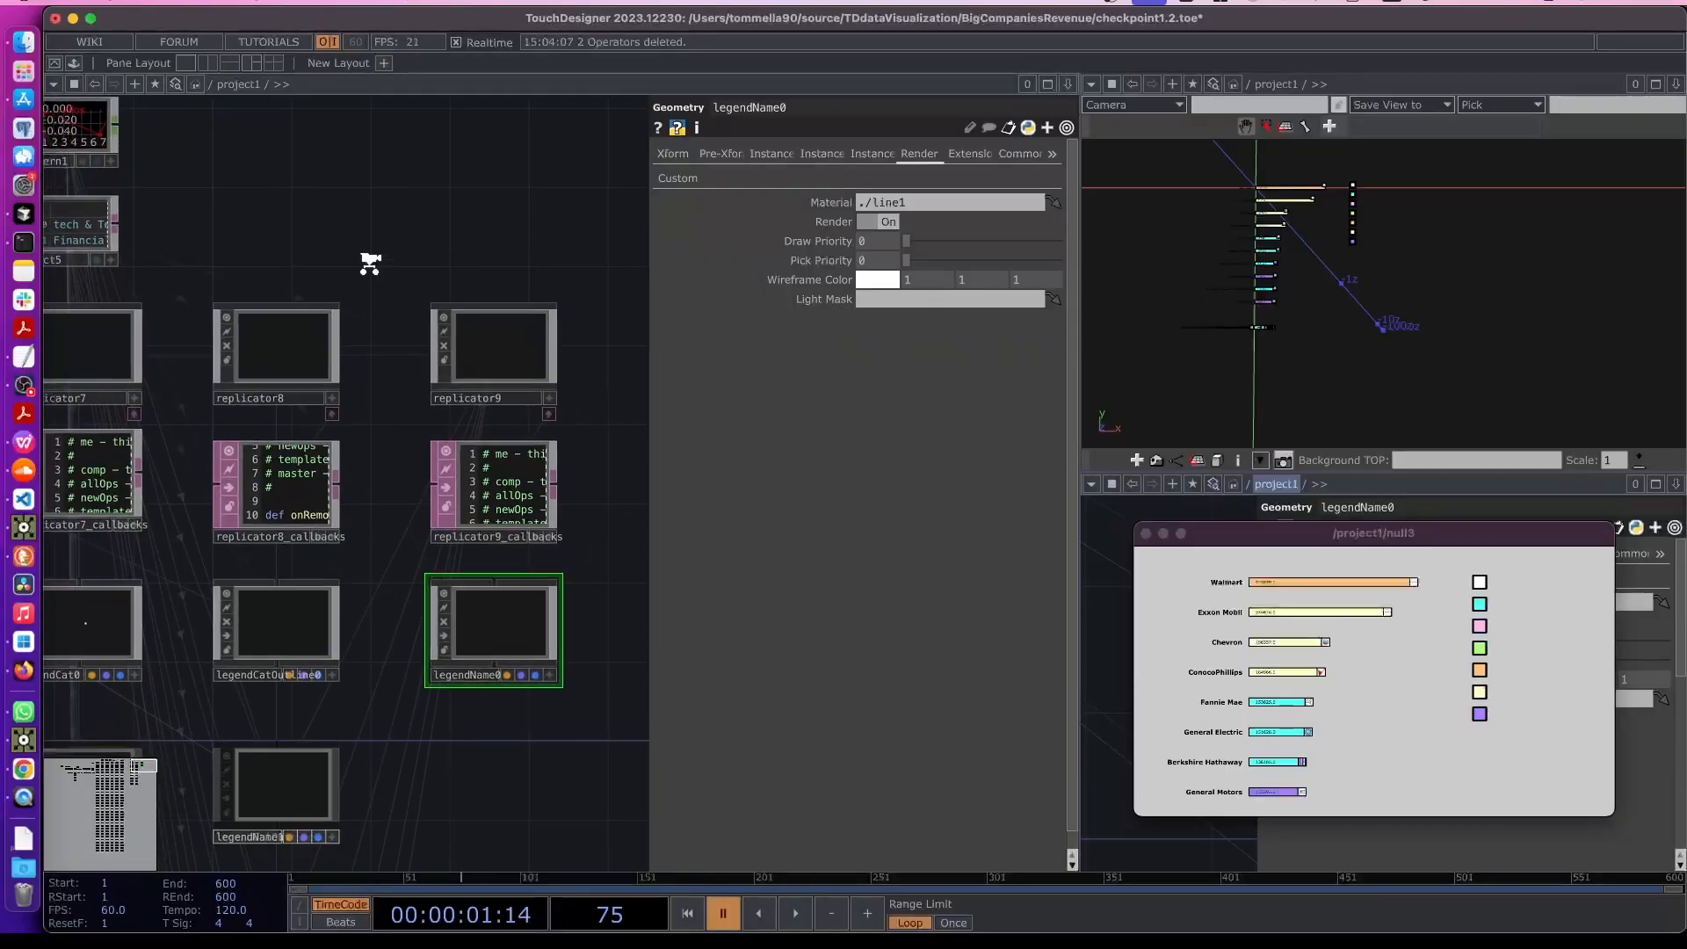
{"action": "left_click", "coordinate": [678, 179]}
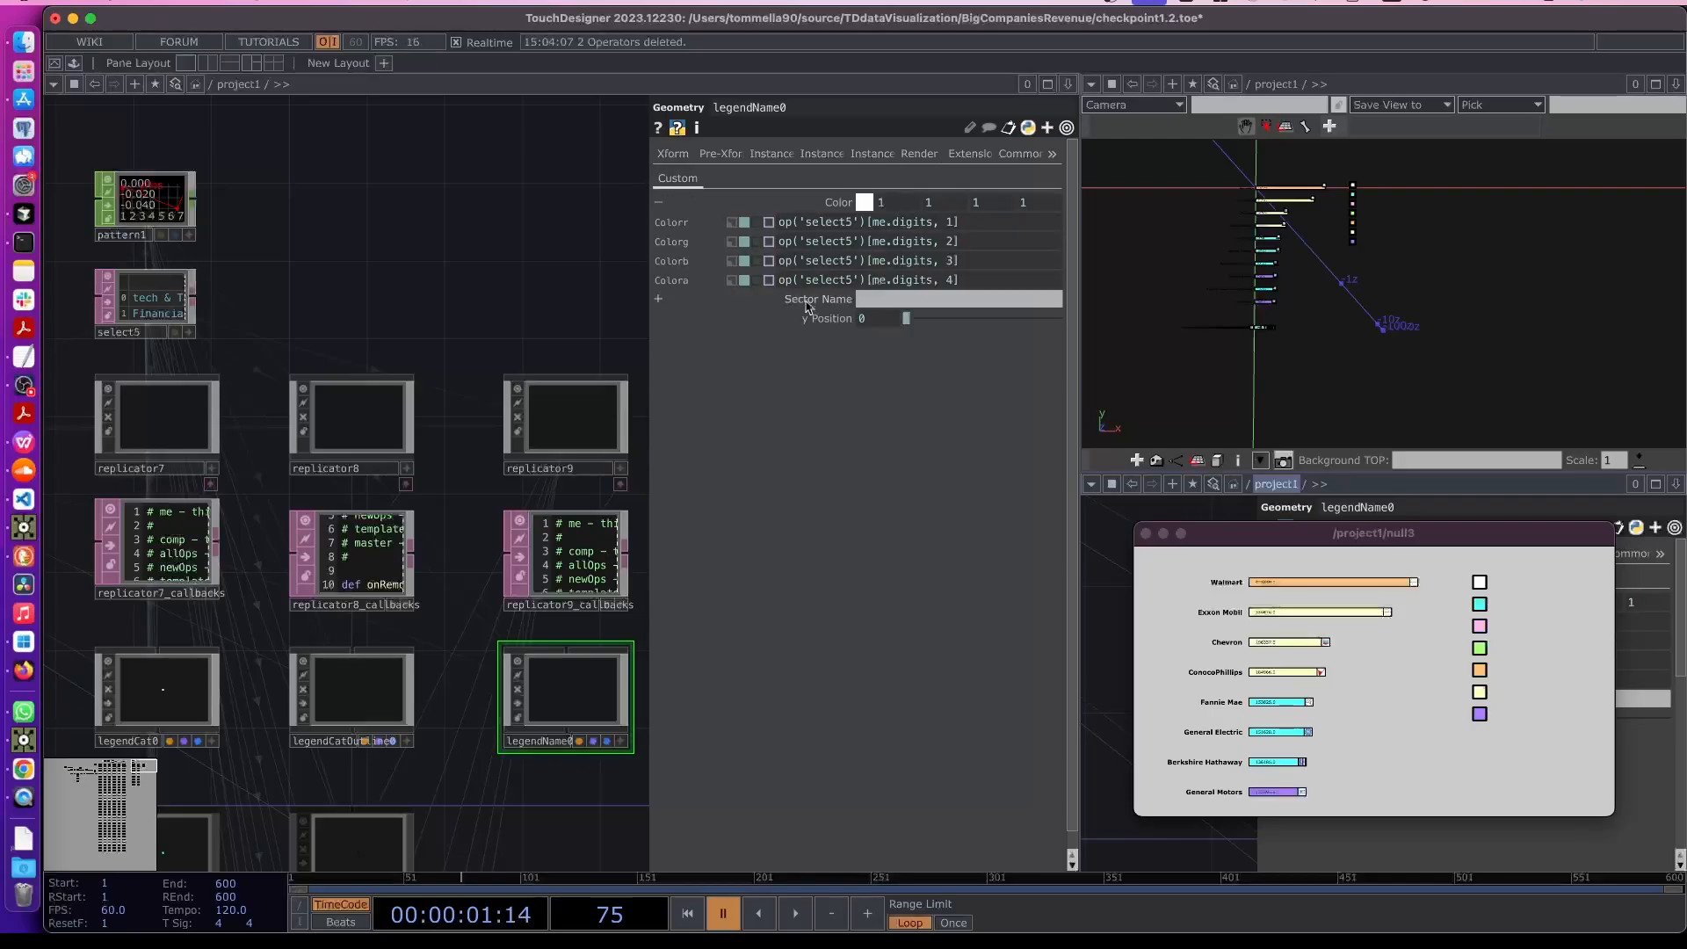
{"action": "scroll", "coordinate": [527, 329], "scroll_direction": "left", "scroll_amount": 5}
{"action": "left_click", "coordinate": [817, 202]}
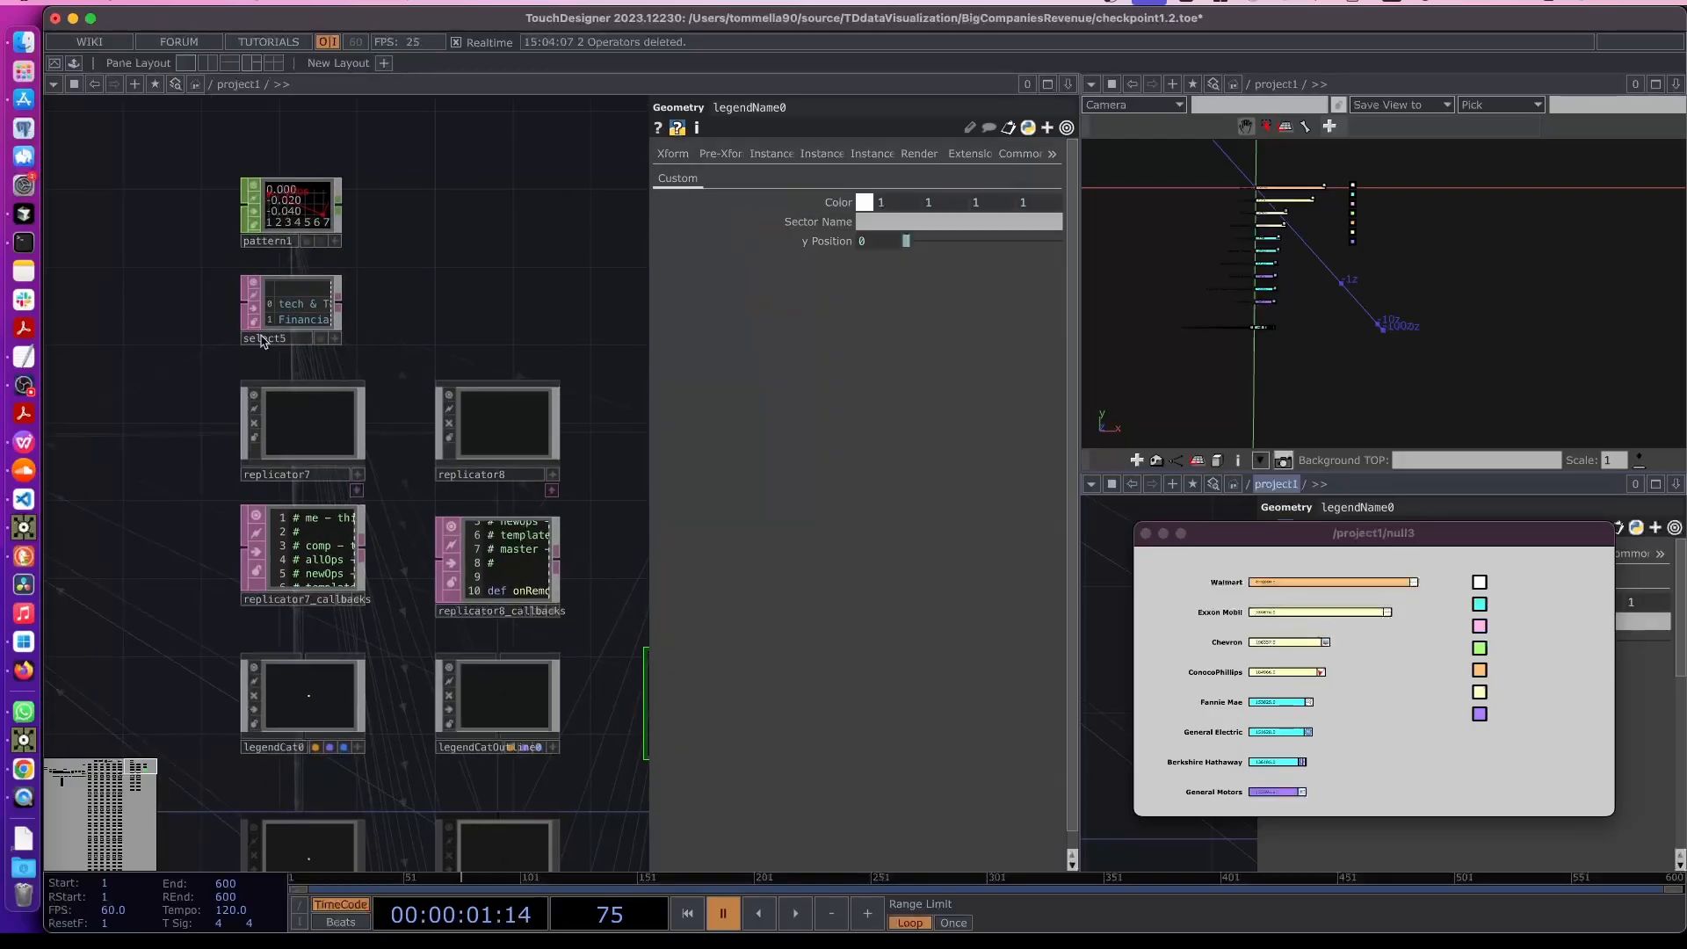
{"action": "scroll", "coordinate": [283, 312], "scroll_direction": "up", "scroll_amount": 6}
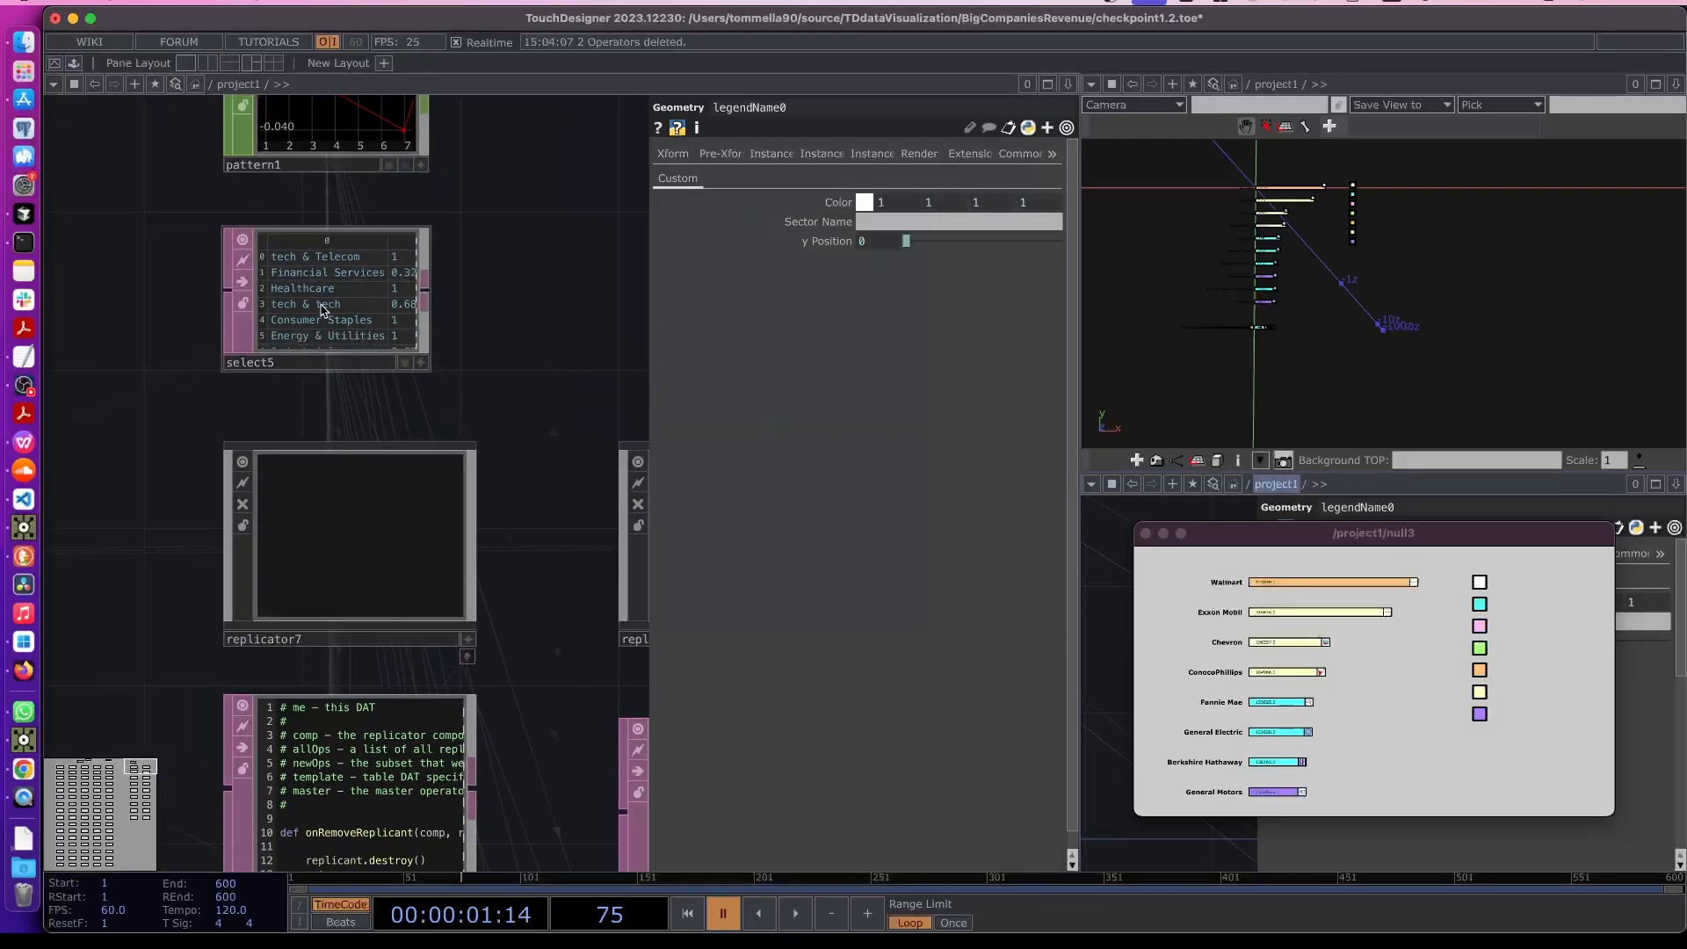
{"action": "left_click_drag", "start_coordinate": [327, 312], "coordinate": [817, 227]}
{"action": "left_click", "coordinate": [817, 222]}
{"action": "scroll", "coordinate": [461, 303], "scroll_direction": "up", "scroll_amount": 3}
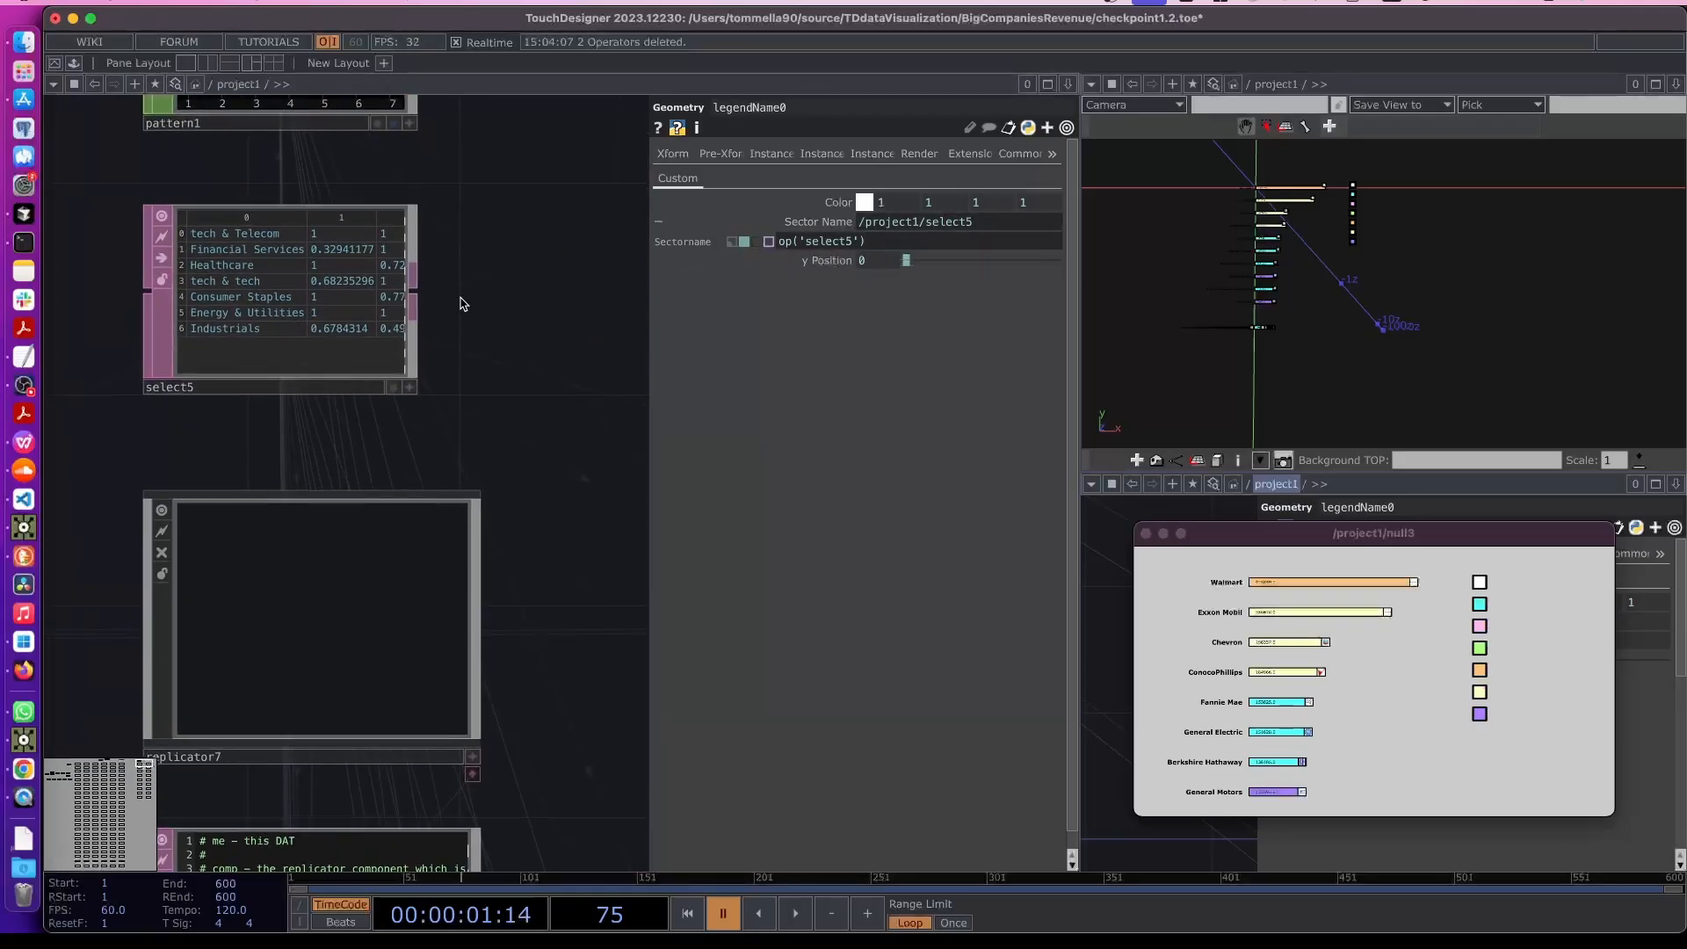
{"action": "scroll", "coordinate": [463, 297], "scroll_direction": "up", "scroll_amount": 3}
{"action": "left_click_drag", "start_coordinate": [488, 265], "coordinate": [511, 345]}
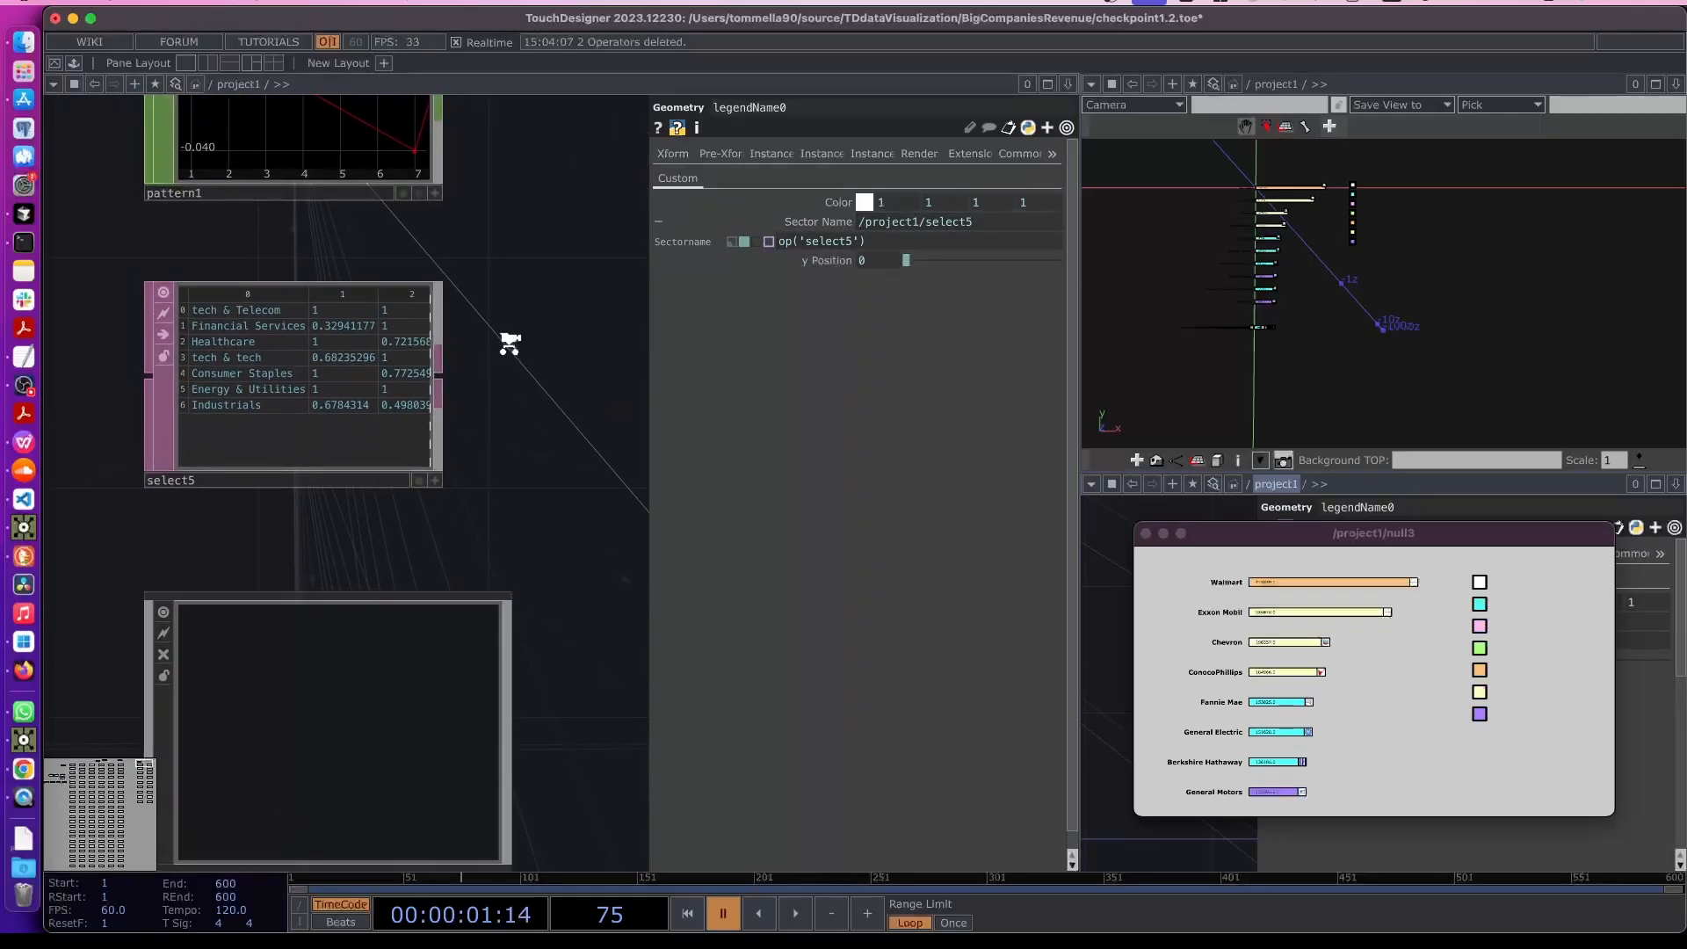
{"action": "scroll", "coordinate": [510, 345], "scroll_direction": "up", "scroll_amount": 2}
{"action": "left_click", "coordinate": [914, 242]}
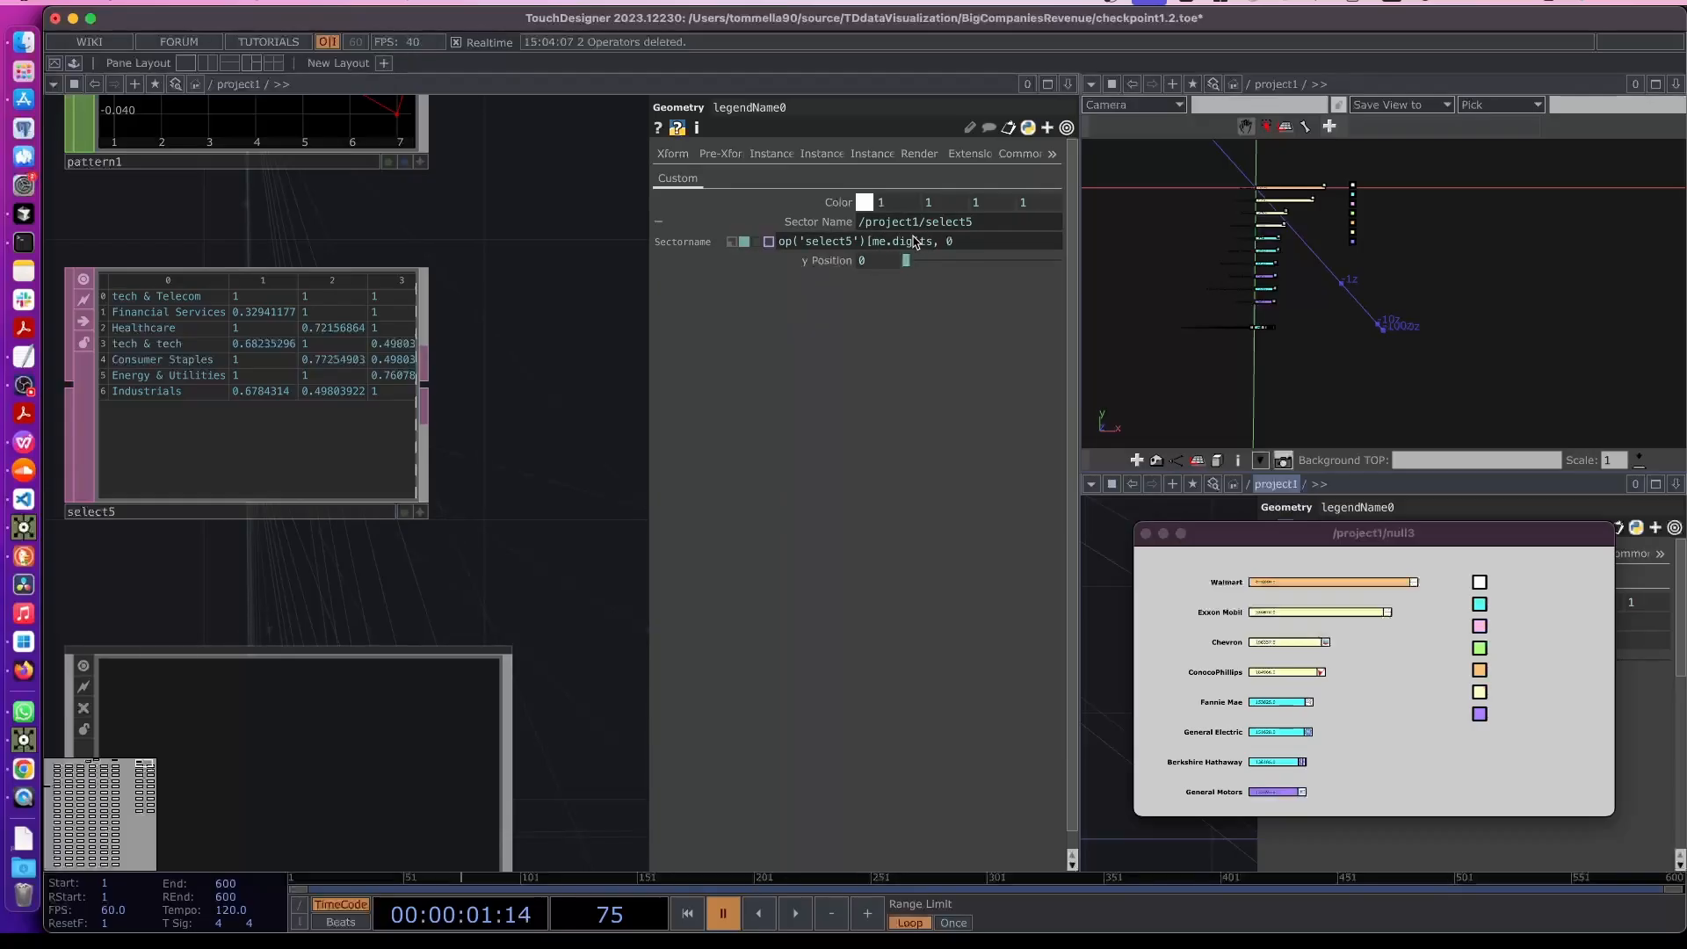
{"action": "type", "text": "]"}
{"action": "key", "text": "Return"}
- Inside legendName0, bind text1's Text to parent().par.Sectorname and set its font size to 0.01
{"action": "scroll", "coordinate": [580, 443], "scroll_direction": "down", "scroll_amount": 4}
{"action": "left_click_drag", "start_coordinate": [572, 628], "coordinate": [207, 362]}
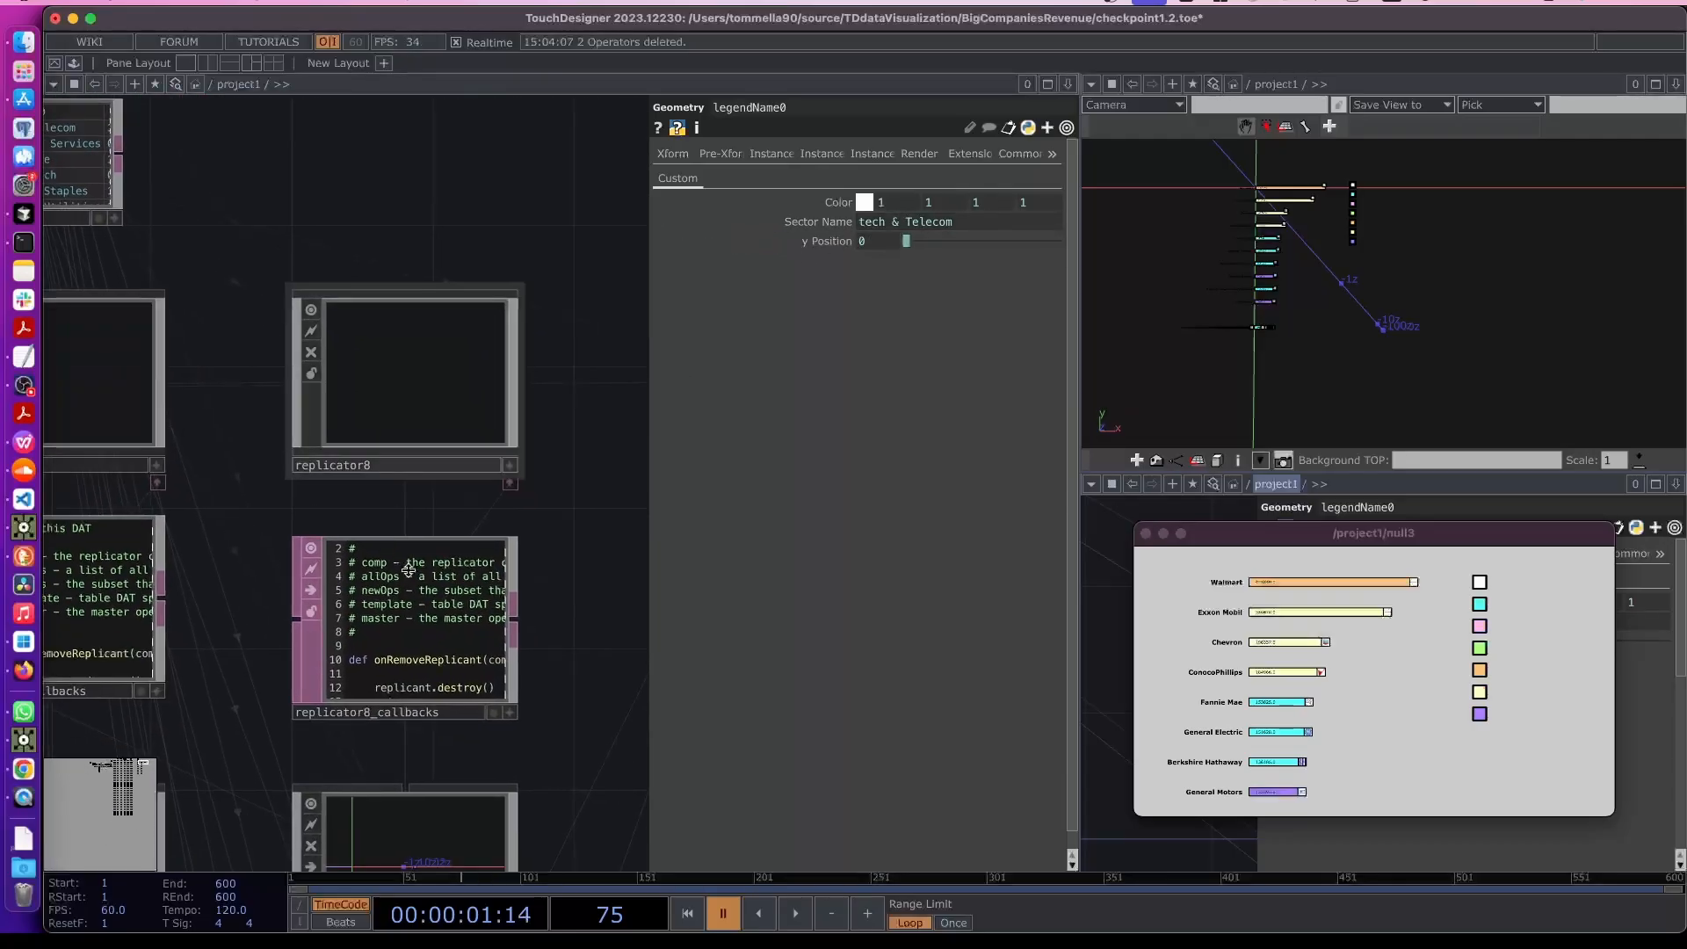
{"action": "mouse_move", "coordinate": [478, 523]}
{"action": "left_mouse_down"}
{"action": "mouse_move", "coordinate": [433, 489]}
{"action": "mouse_move", "coordinate": [339, 289]}
{"action": "left_mouse_up"}
{"action": "scroll", "coordinate": [451, 478], "scroll_direction": "down", "scroll_amount": 3}
{"action": "left_click_drag", "start_coordinate": [343, 633], "coordinate": [155, 572]}
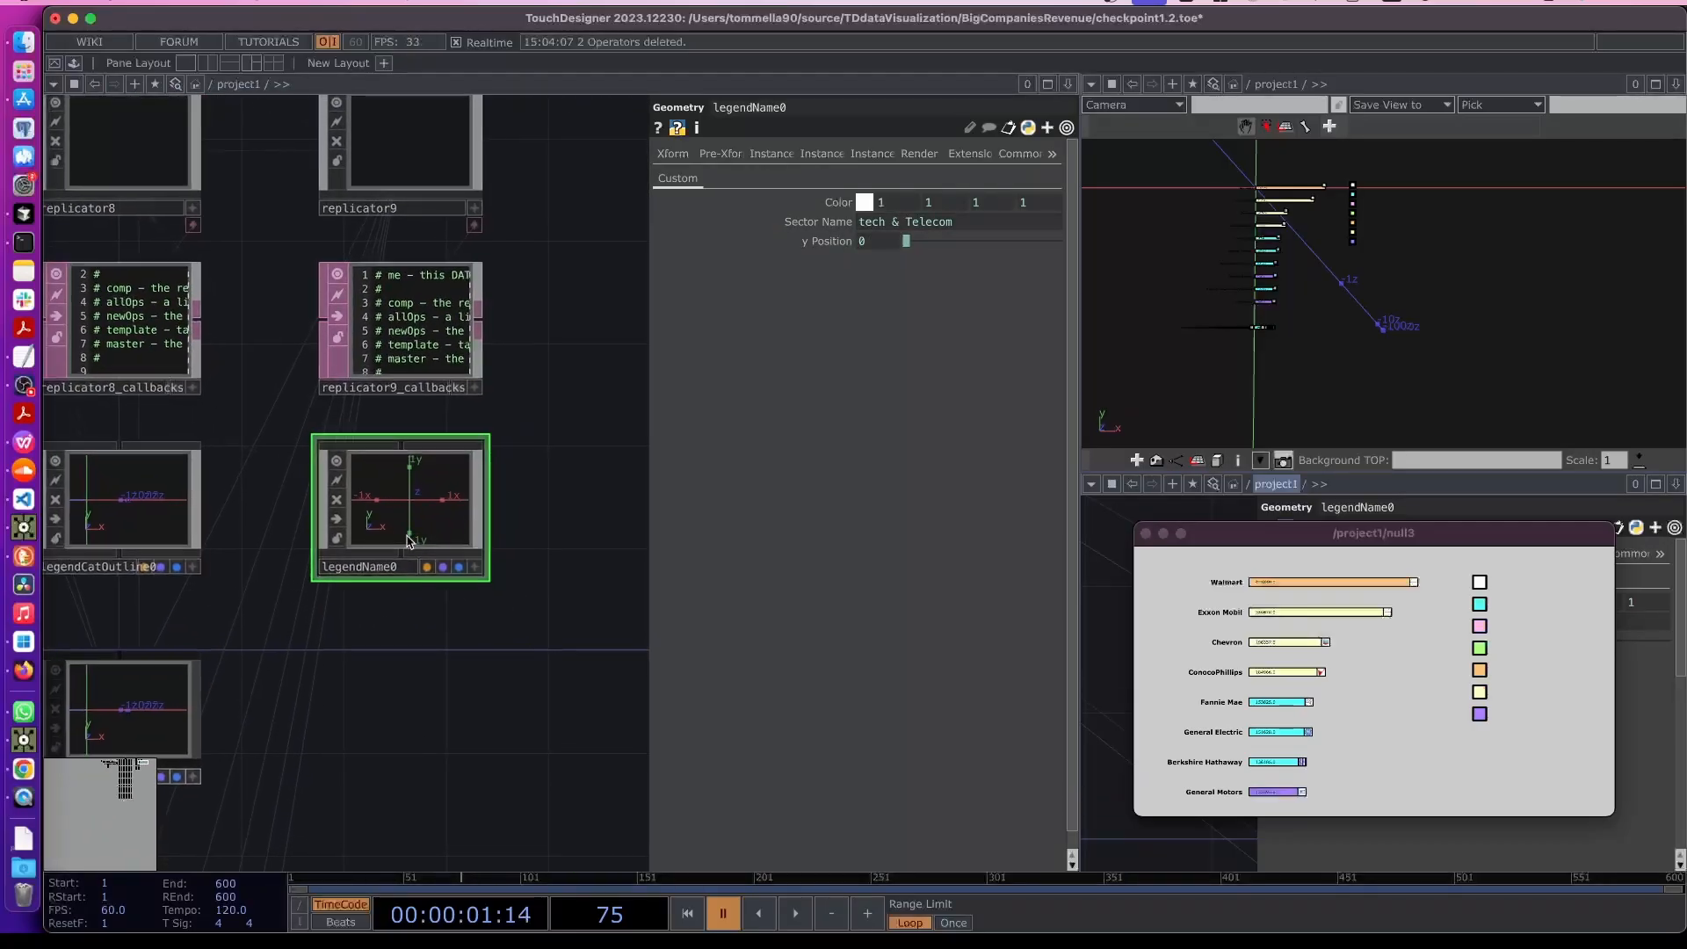
{"action": "scroll", "coordinate": [411, 529], "scroll_direction": "up", "scroll_amount": 2}
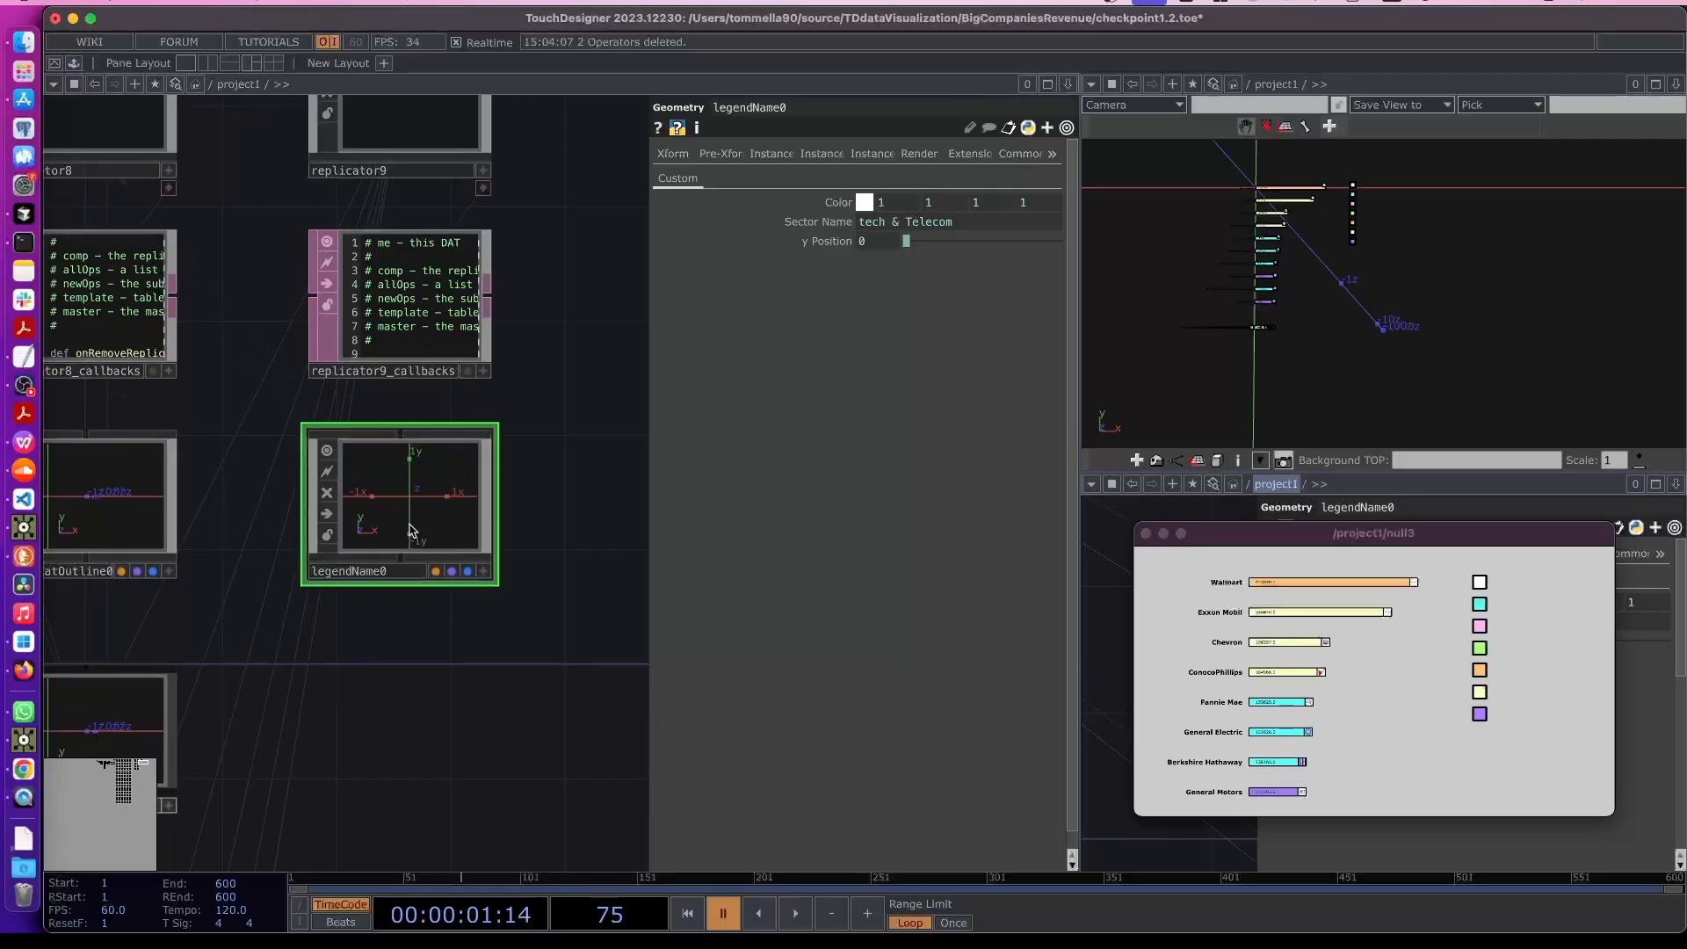
{"action": "key", "text": "i"}
{"action": "scroll", "coordinate": [449, 512], "scroll_direction": "up", "scroll_amount": 1}
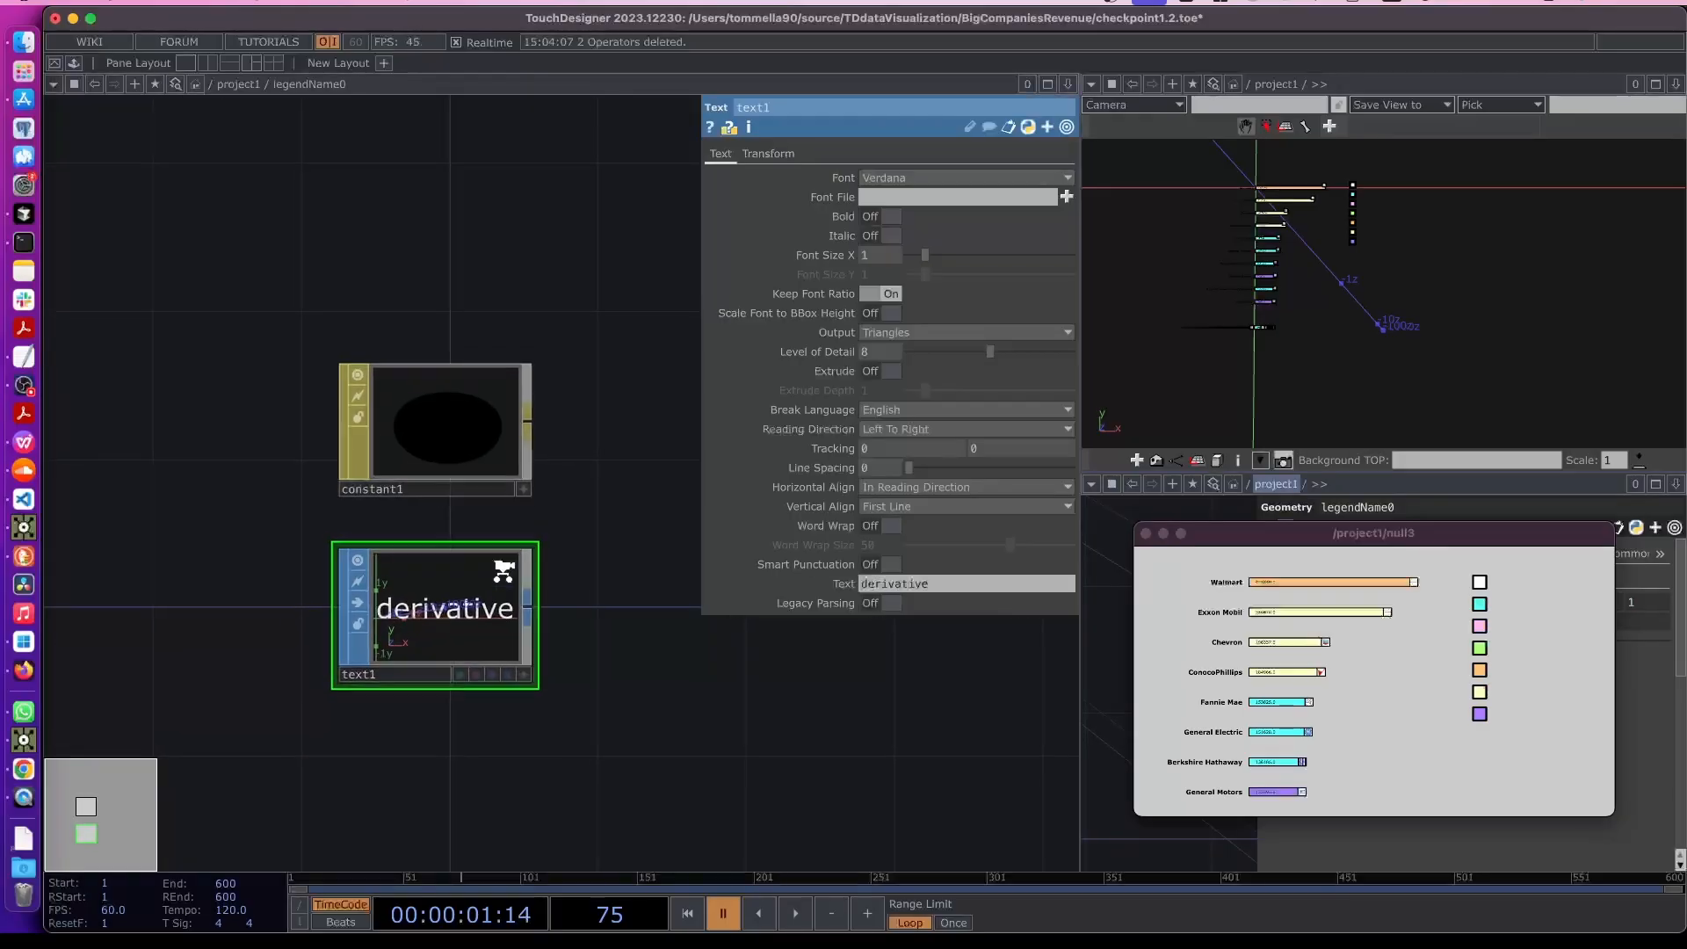
{"action": "left_click", "coordinate": [828, 587]}
{"action": "left_click", "coordinate": [795, 605]}
{"action": "left_click", "coordinate": [794, 605]}
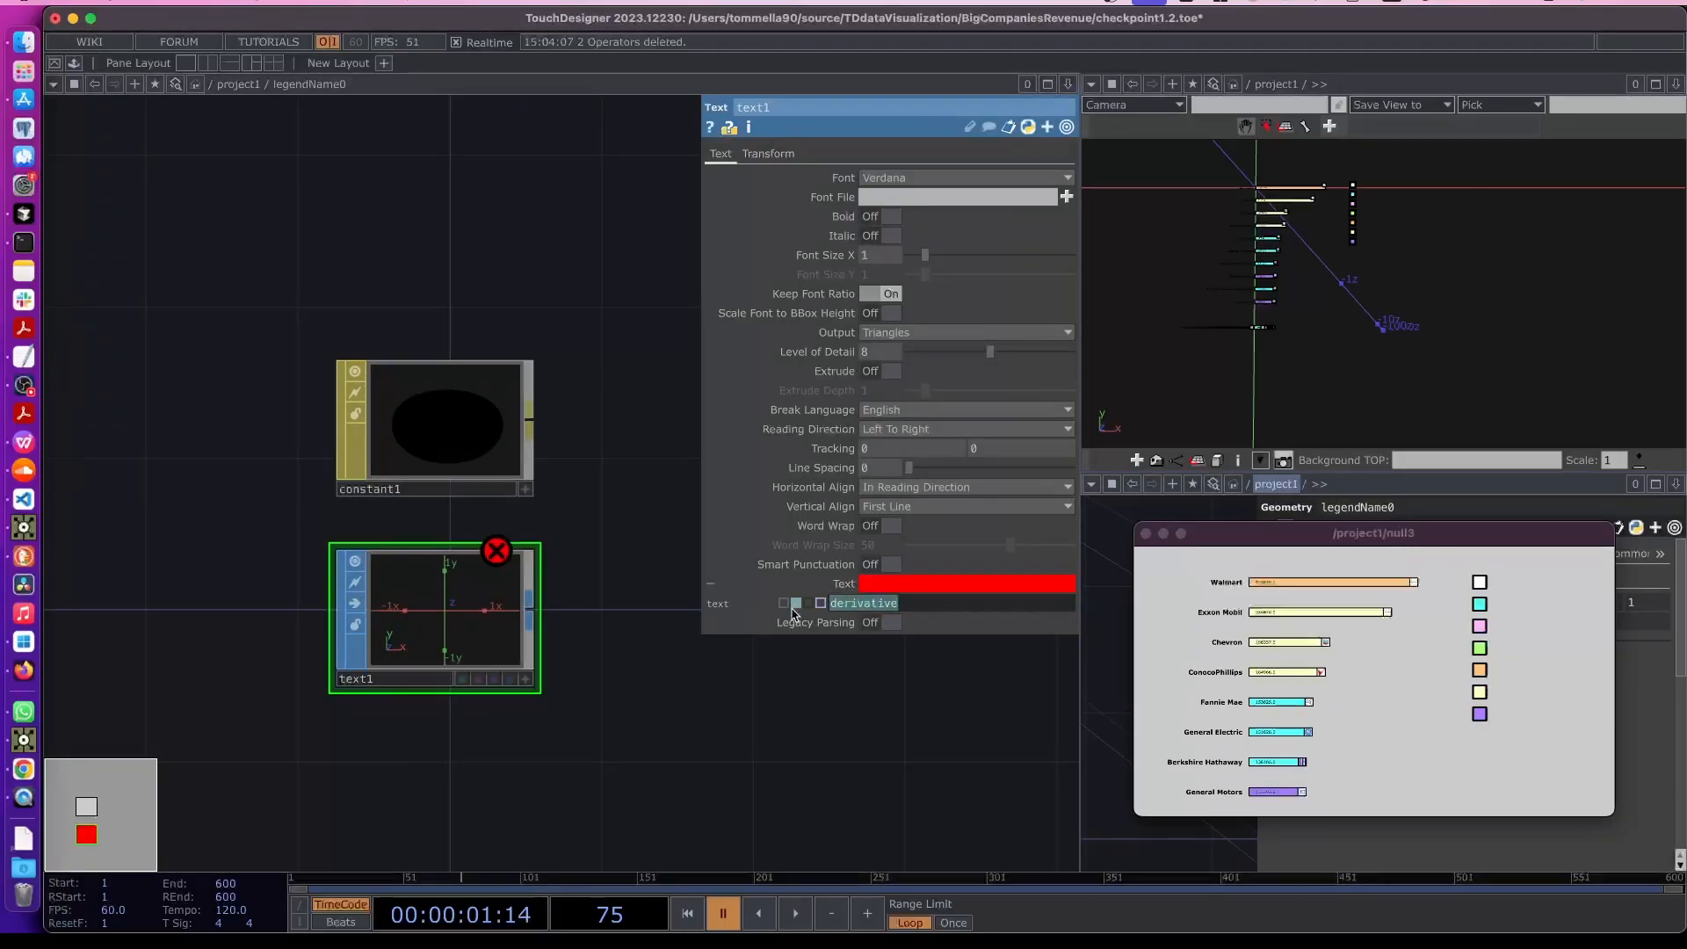
{"action": "type", "text": "p"}
{"action": "type", "text": "arent().par.Sectorname"}
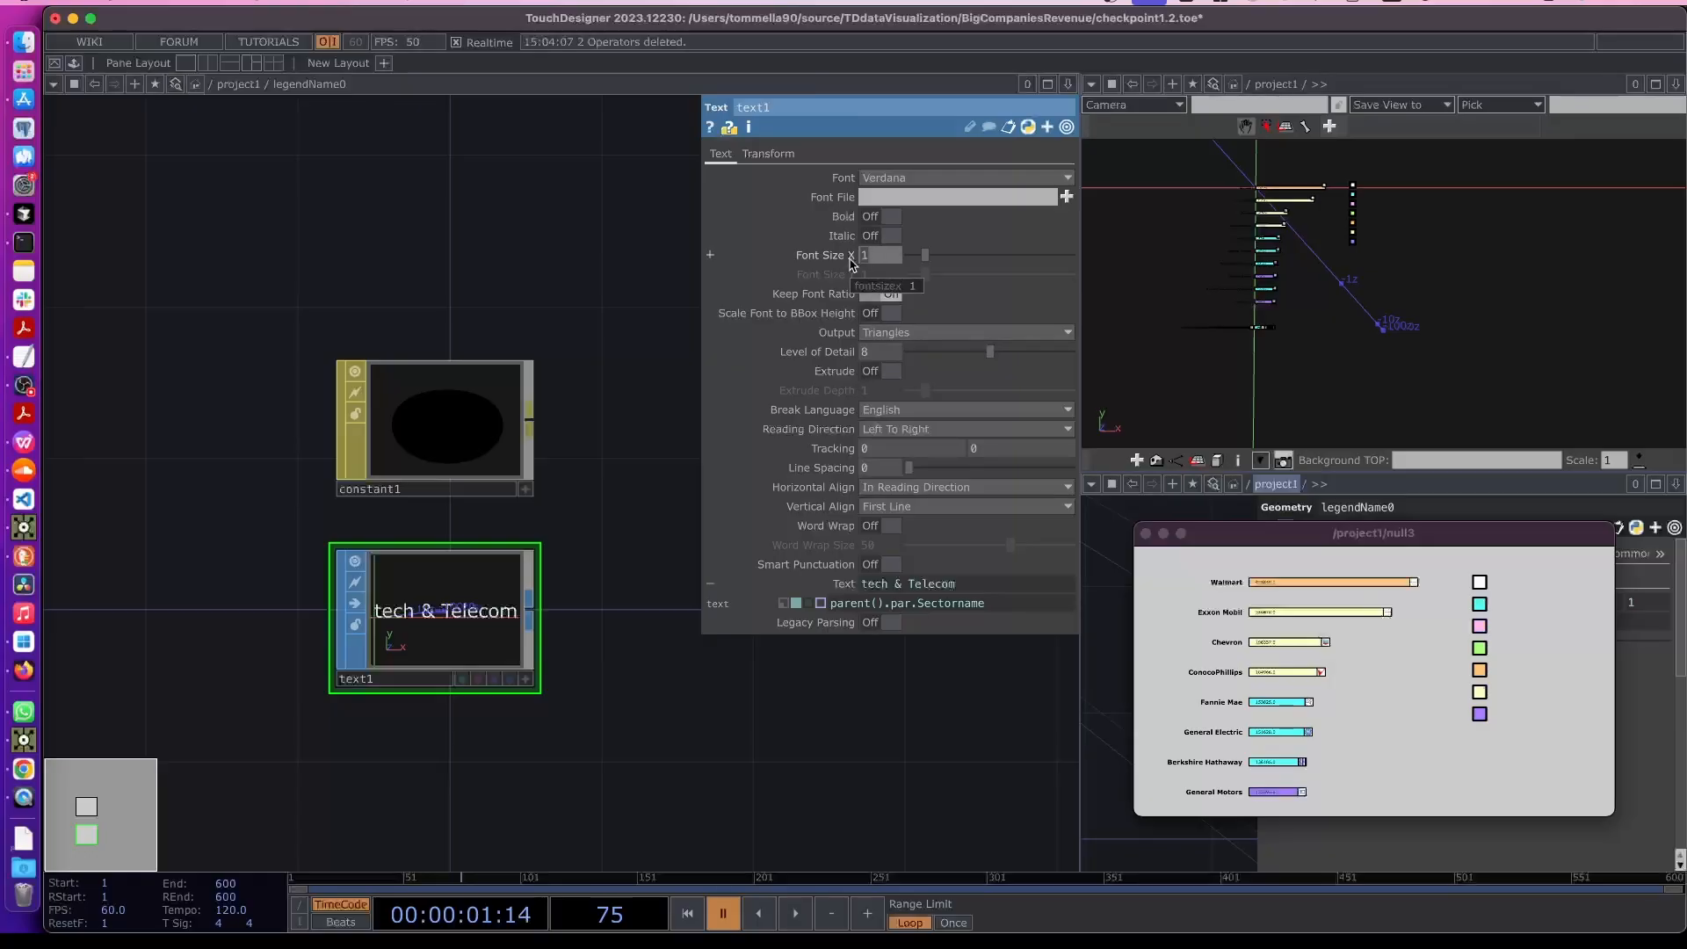
{"action": "key", "text": "Return"}
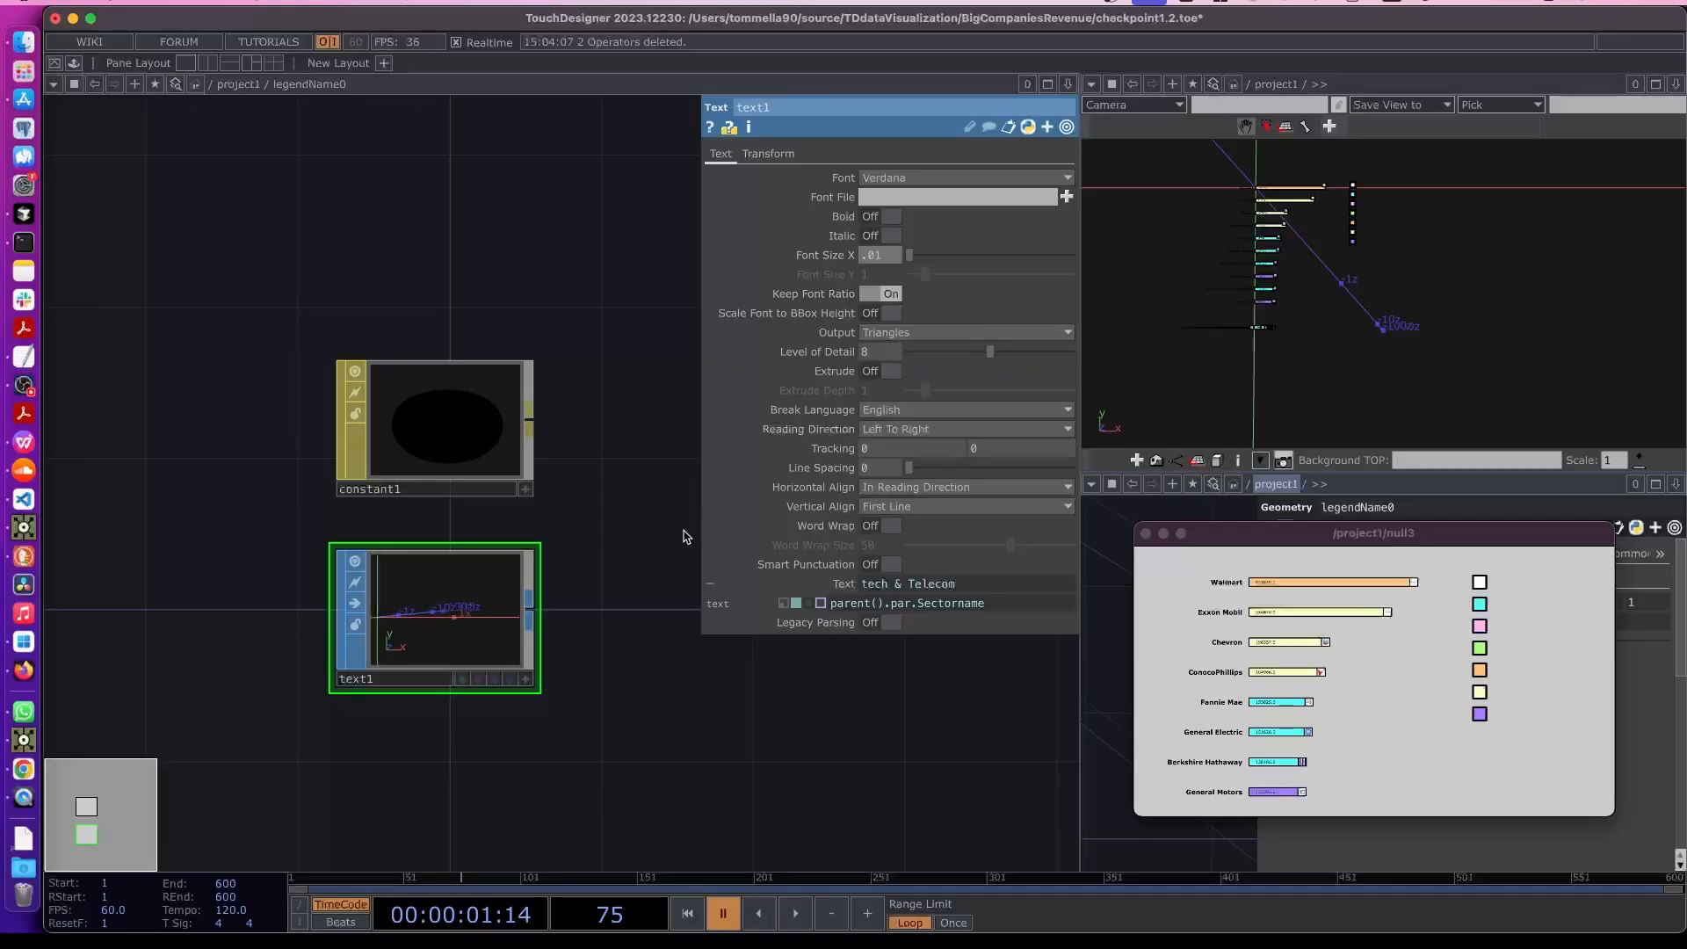
- Turn on text1's render flag and return to the parent network to select legendName0
{"action": "scroll", "coordinate": [514, 678], "scroll_direction": "up", "scroll_amount": 3}
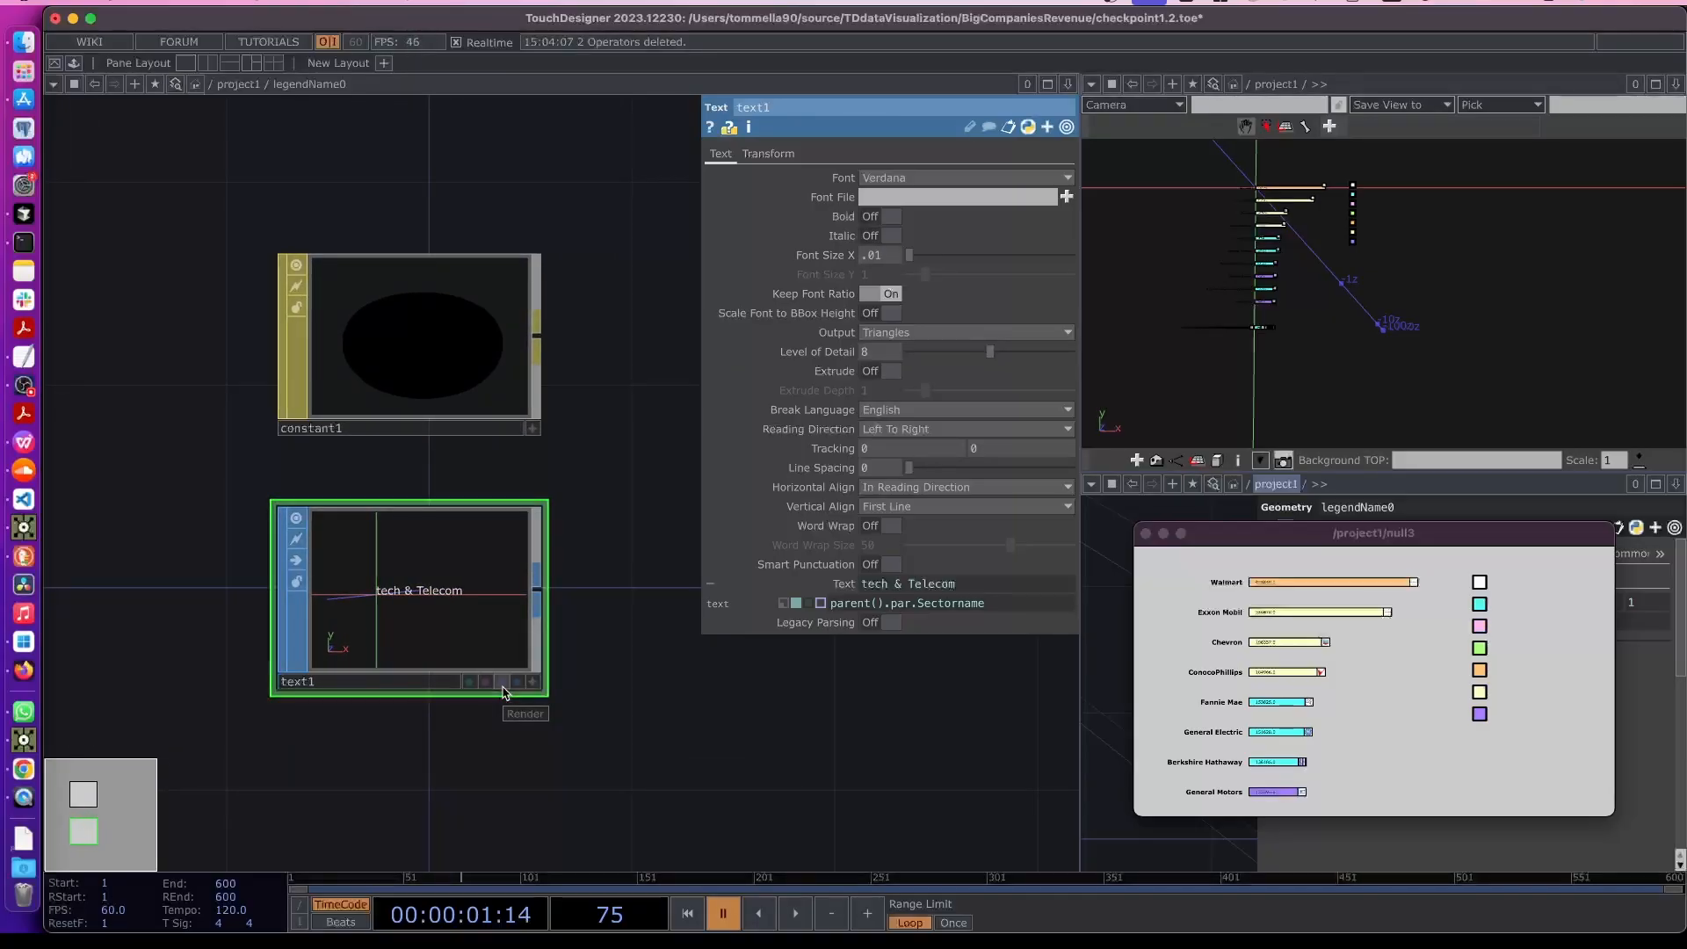
{"action": "left_click", "coordinate": [502, 682]}
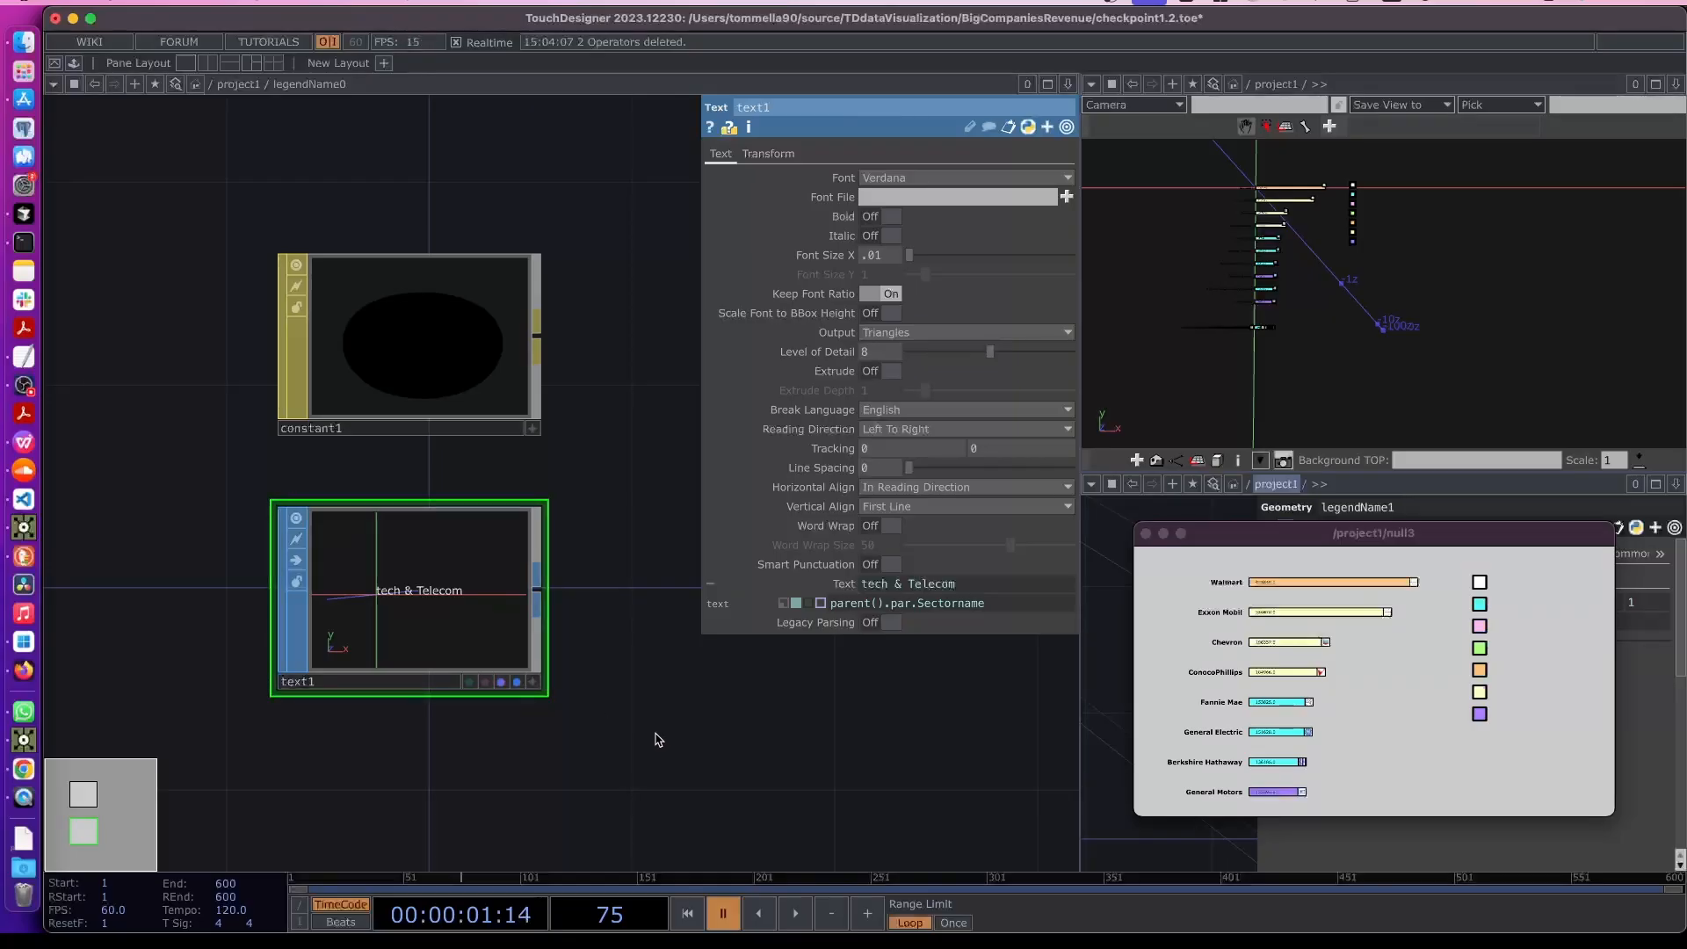
{"action": "left_click_drag", "start_coordinate": [659, 739], "coordinate": [614, 738]}
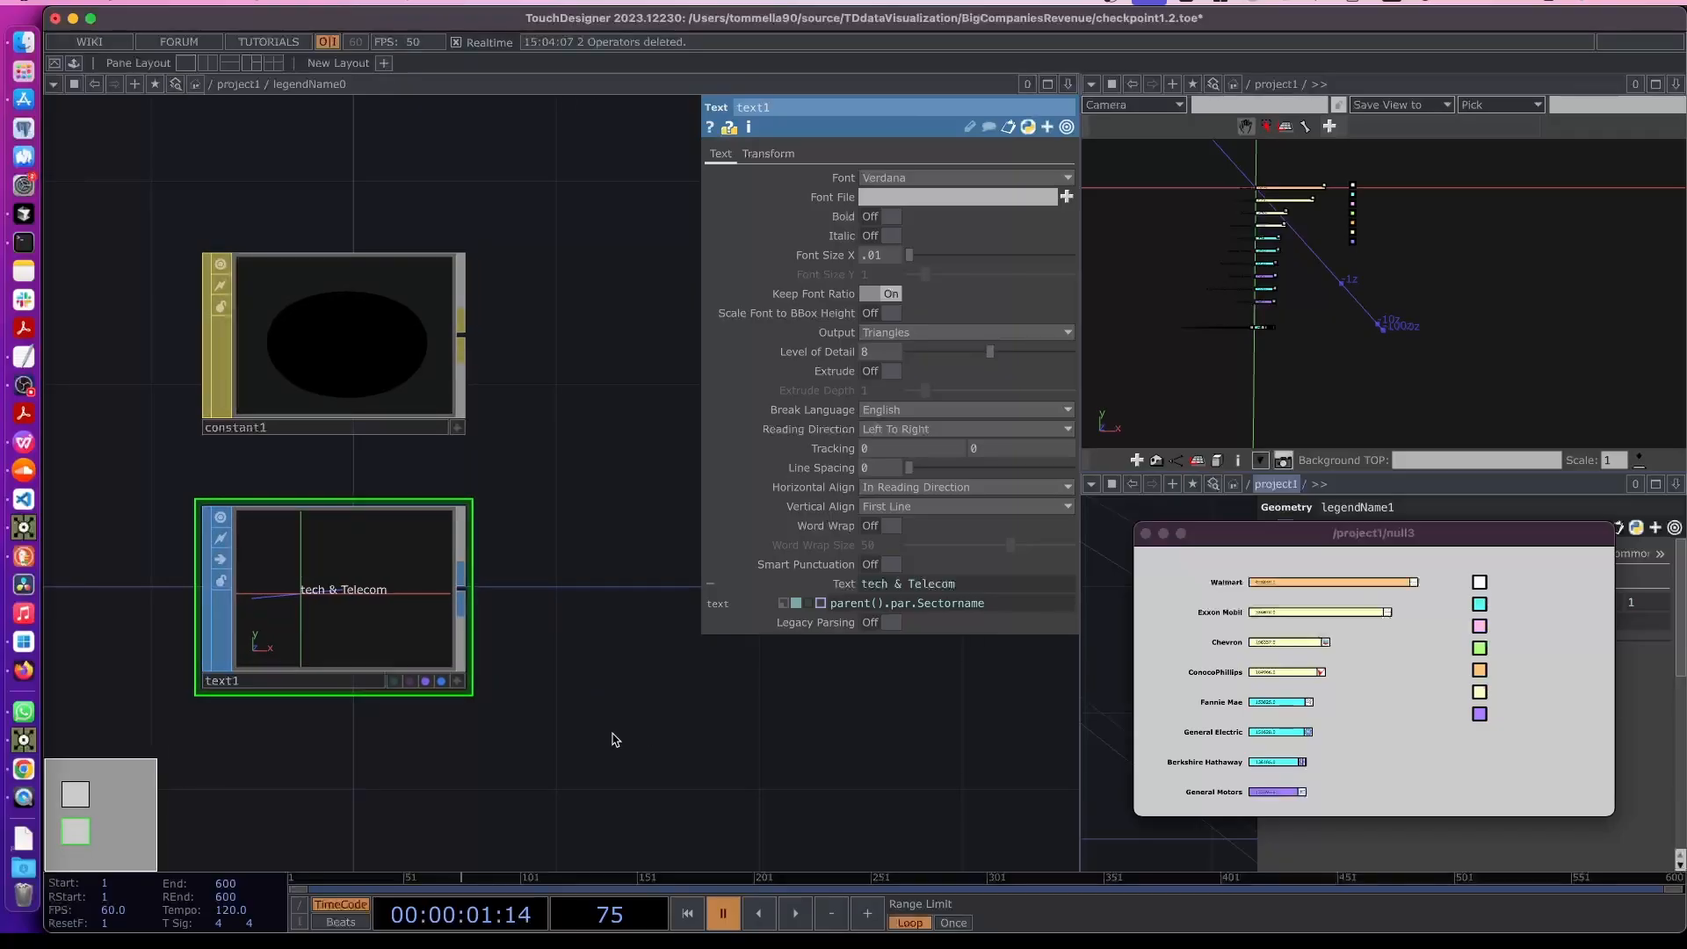
{"action": "key", "text": "u"}
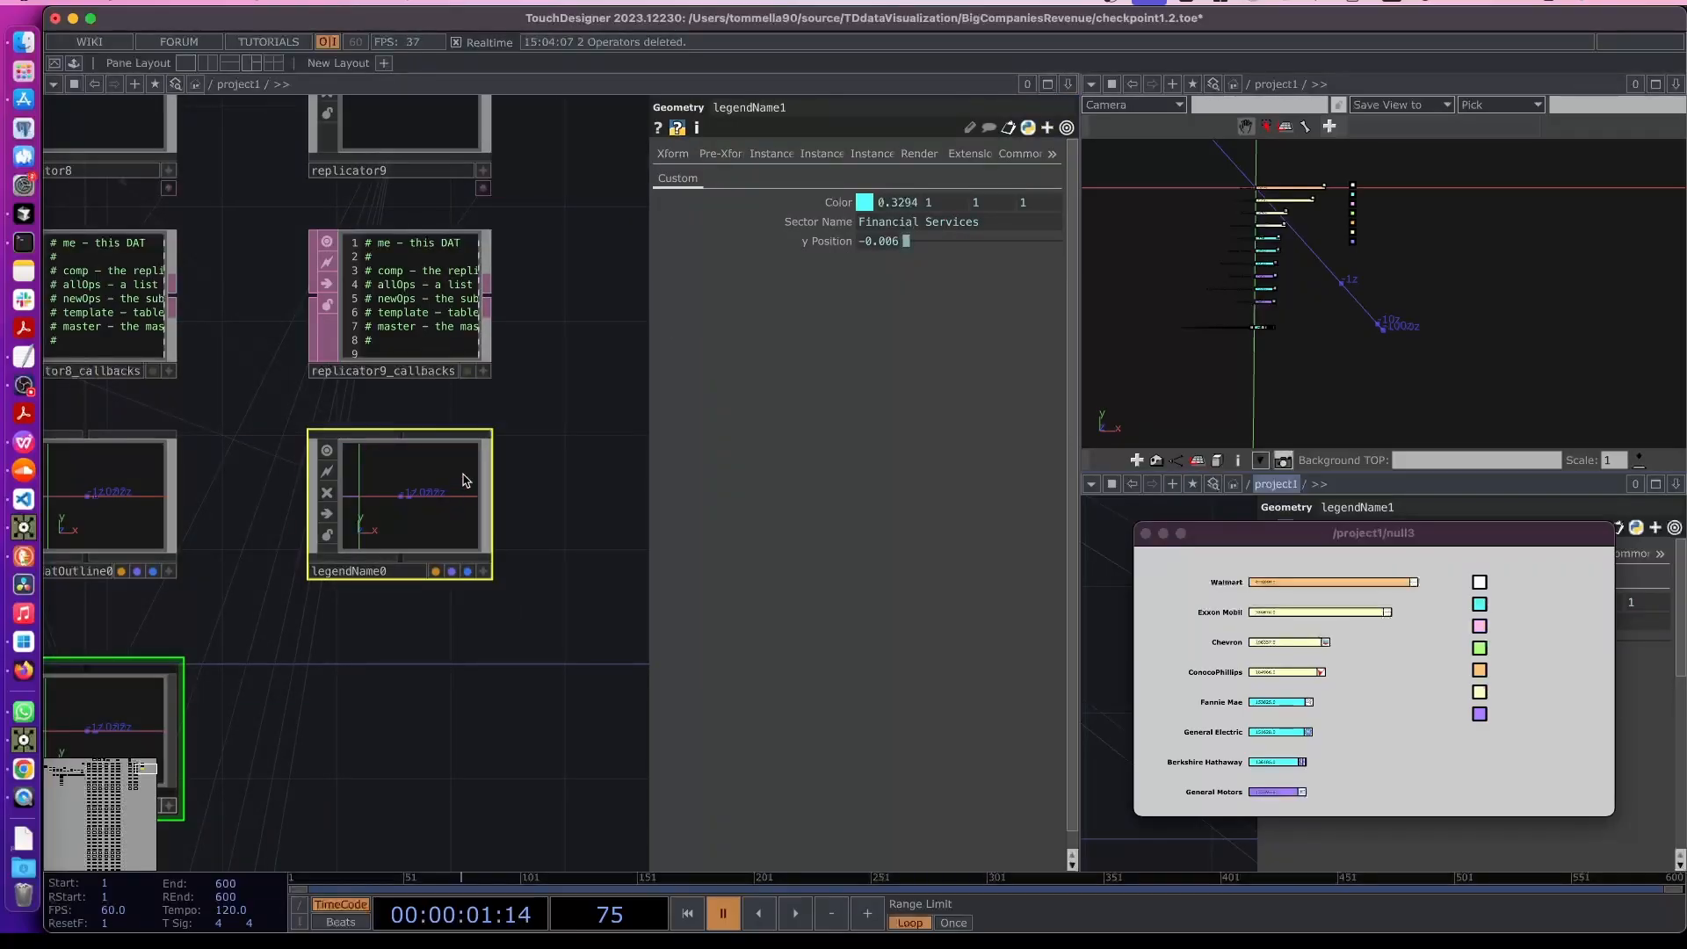
{"action": "left_click", "coordinate": [455, 442]}
{"action": "left_click_drag", "start_coordinate": [557, 440], "coordinate": [544, 516]}
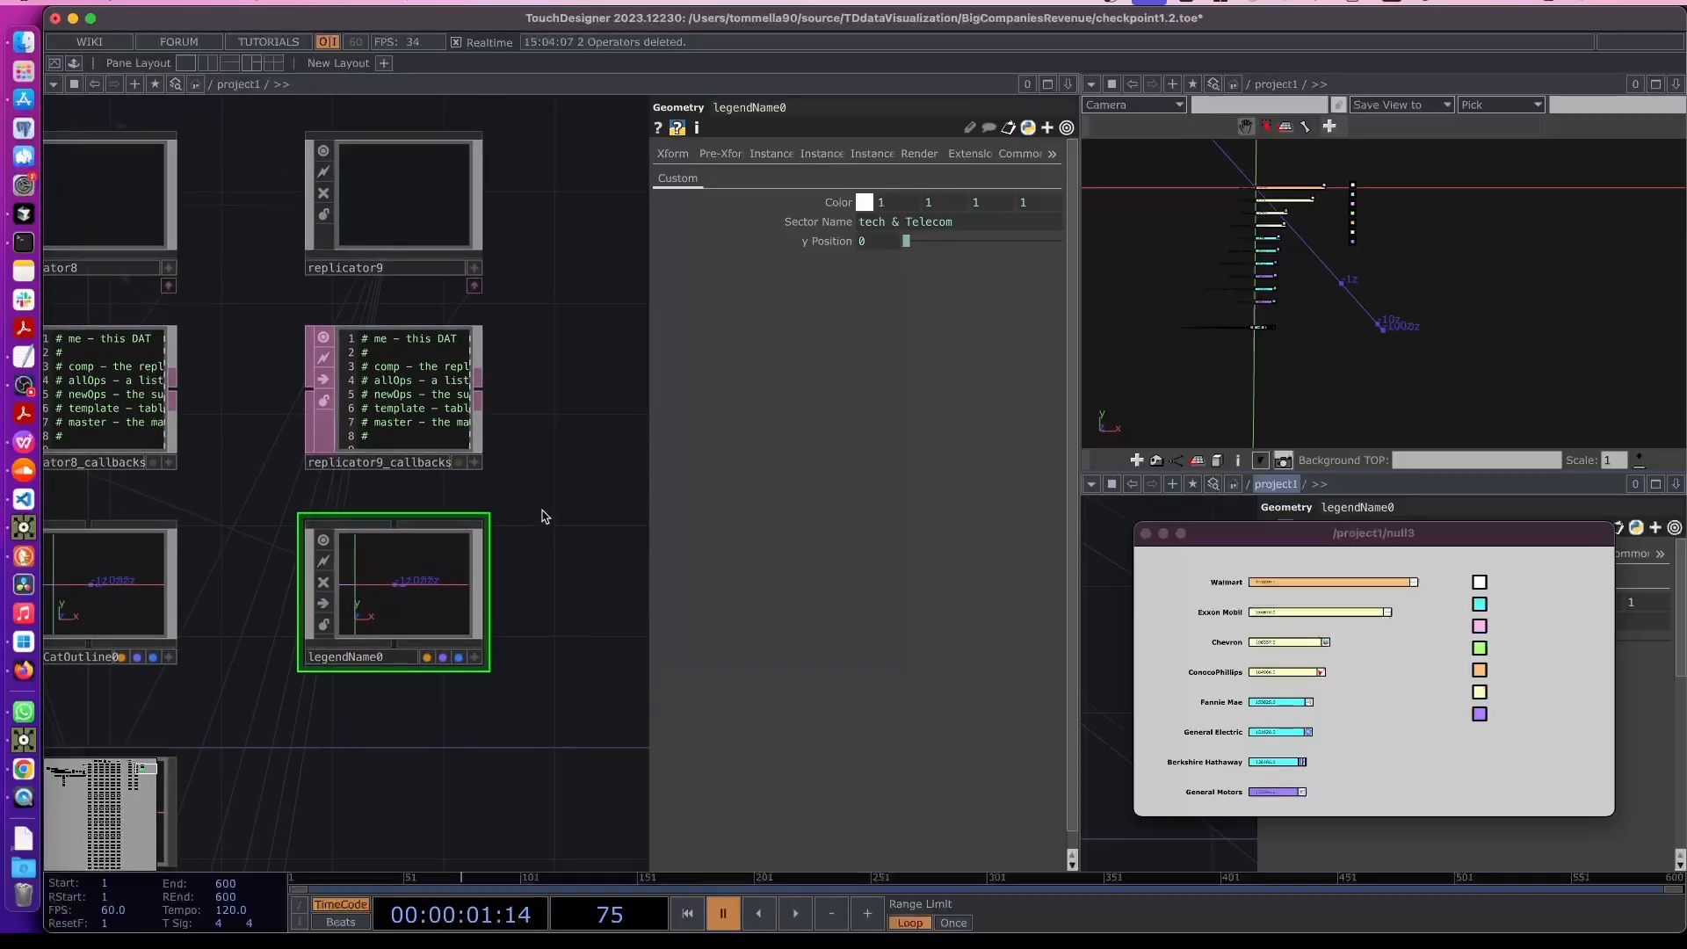
- Set replicator9's Layout Origin X to 2250
{"action": "scroll", "coordinate": [463, 576], "scroll_direction": "down", "scroll_amount": 2}
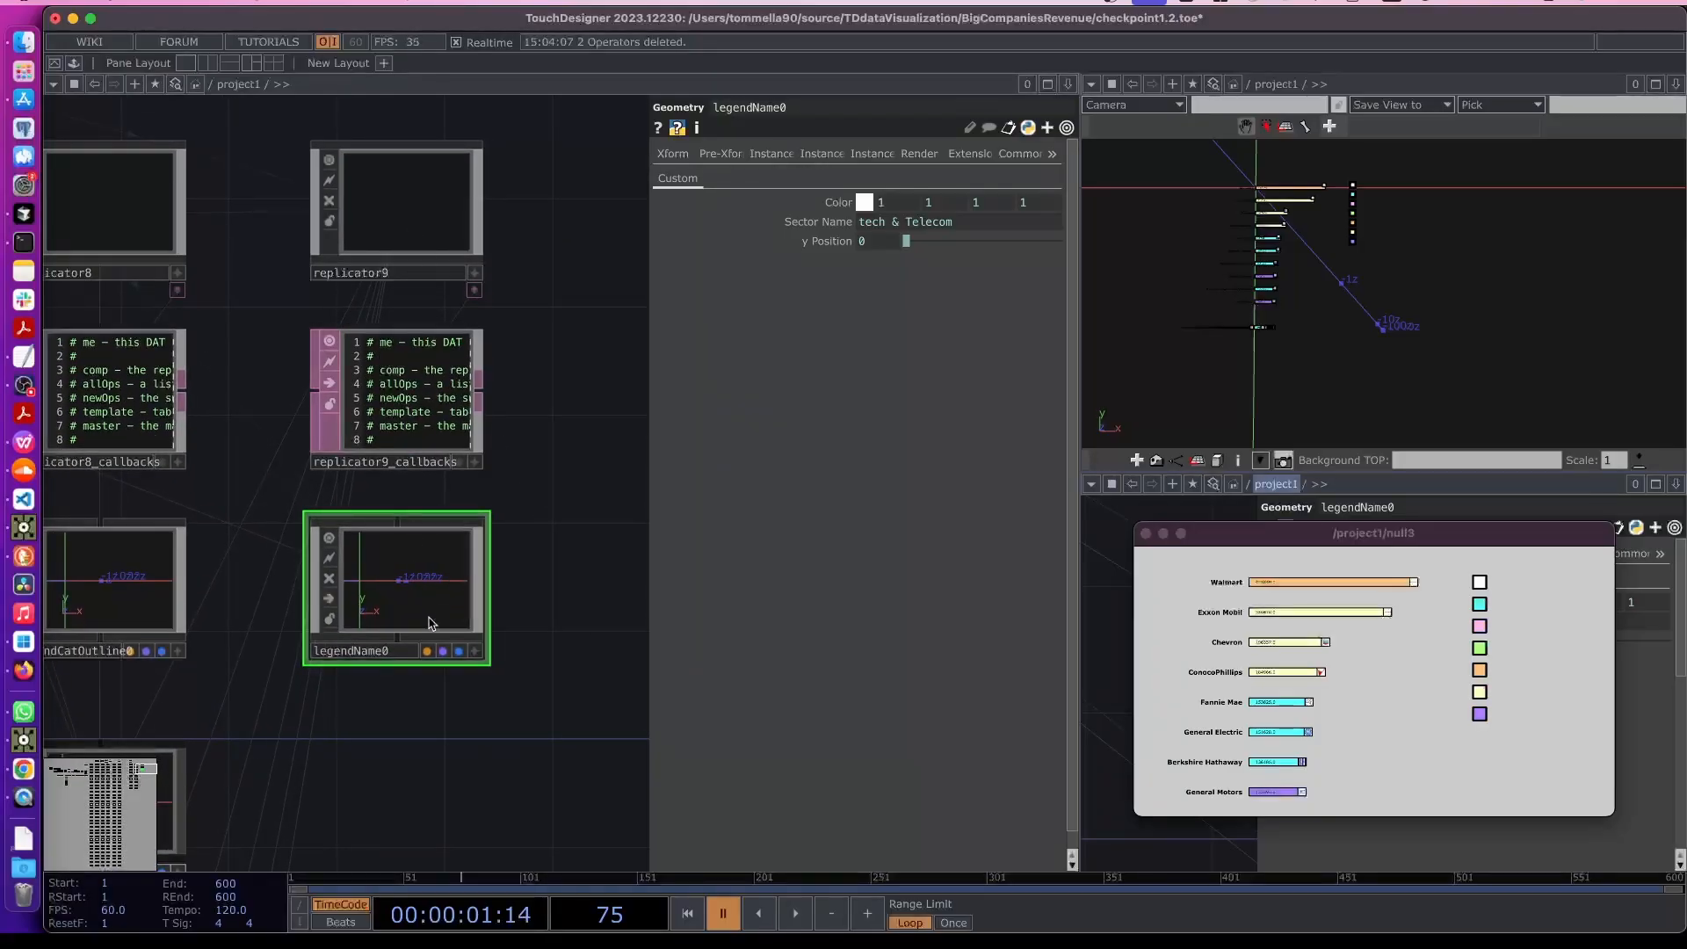
{"action": "scroll", "coordinate": [430, 622], "scroll_direction": "down", "scroll_amount": 2}
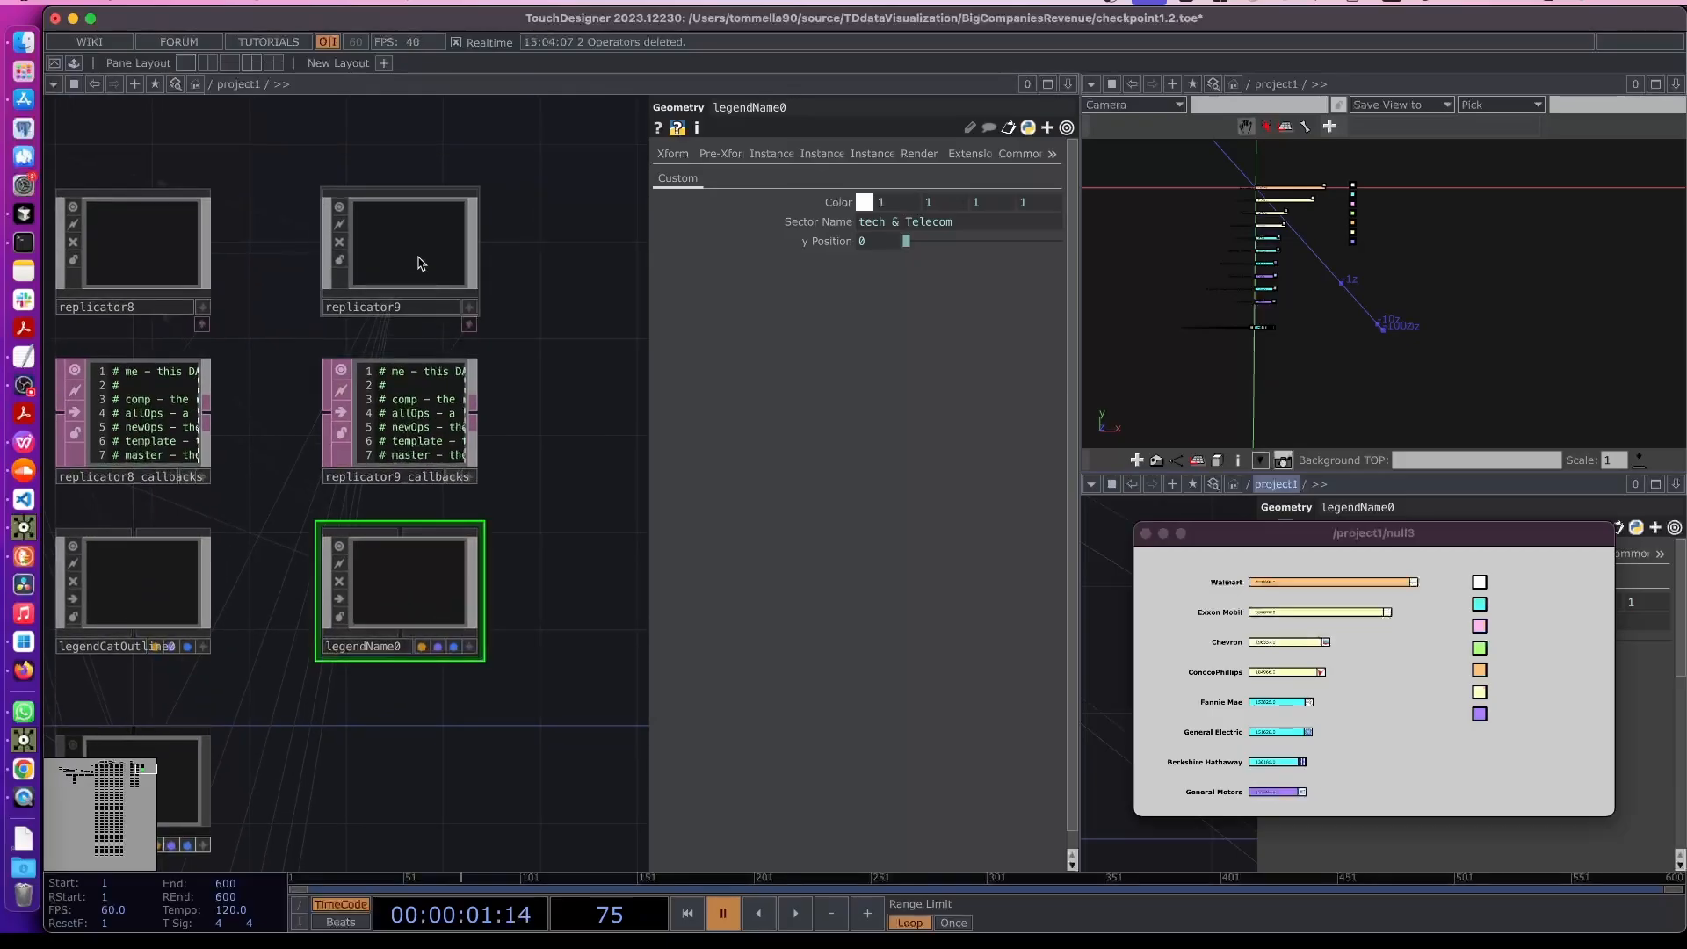
{"action": "left_click", "coordinate": [378, 269]}
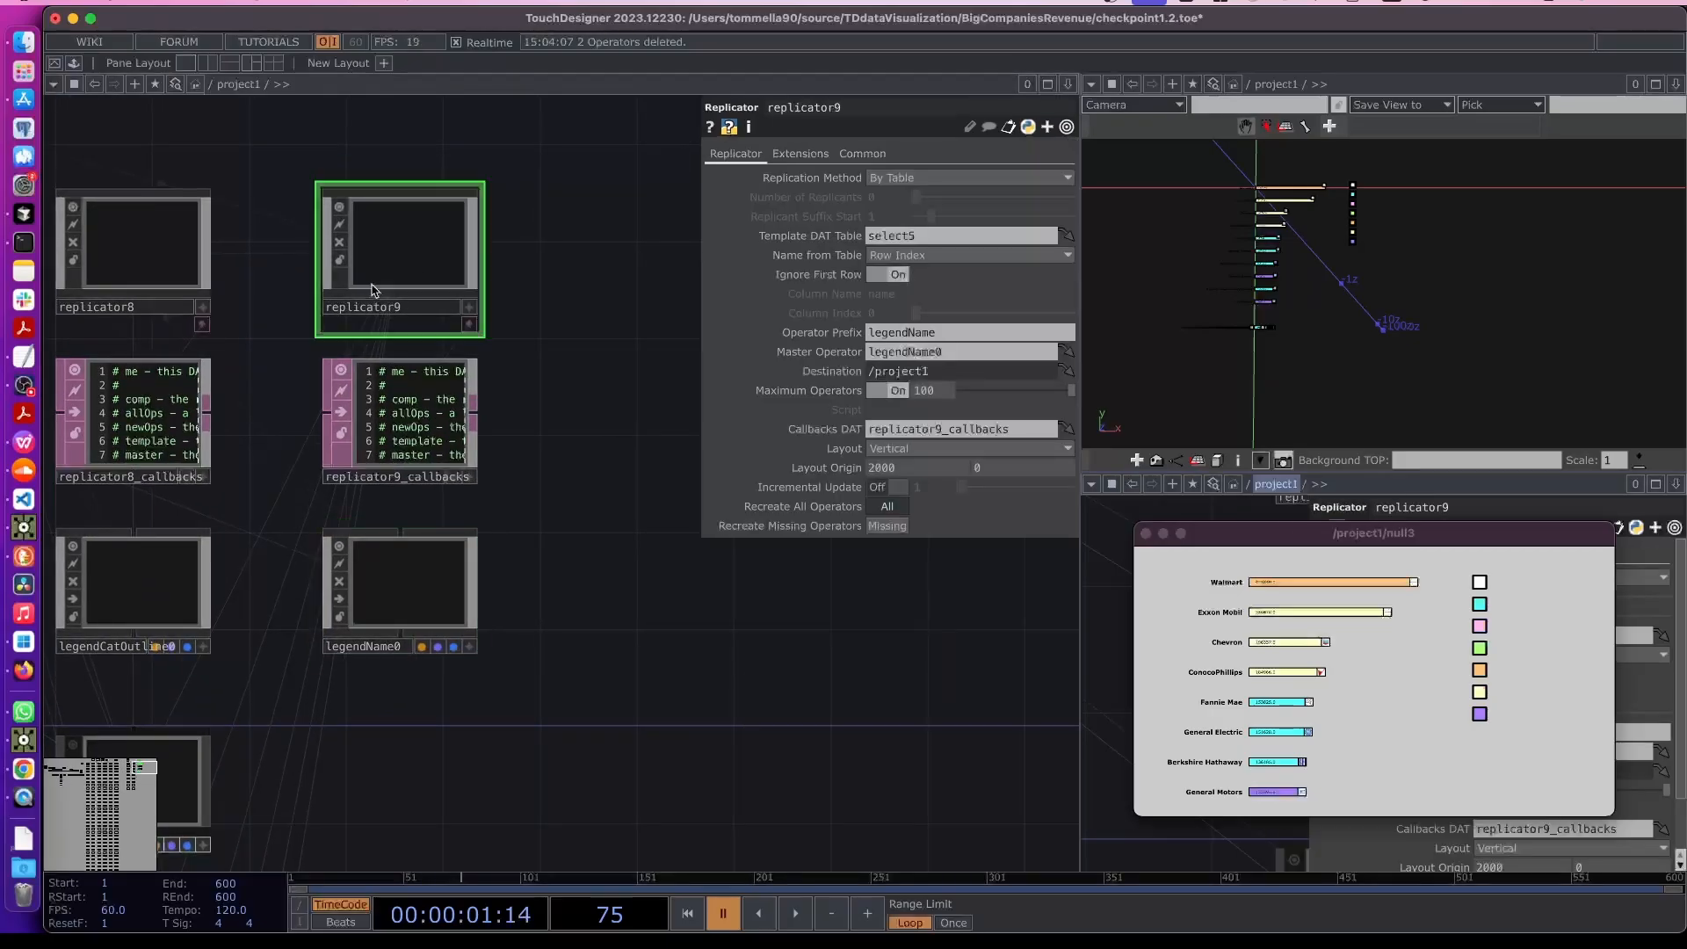
{"action": "left_click", "coordinate": [179, 239]}
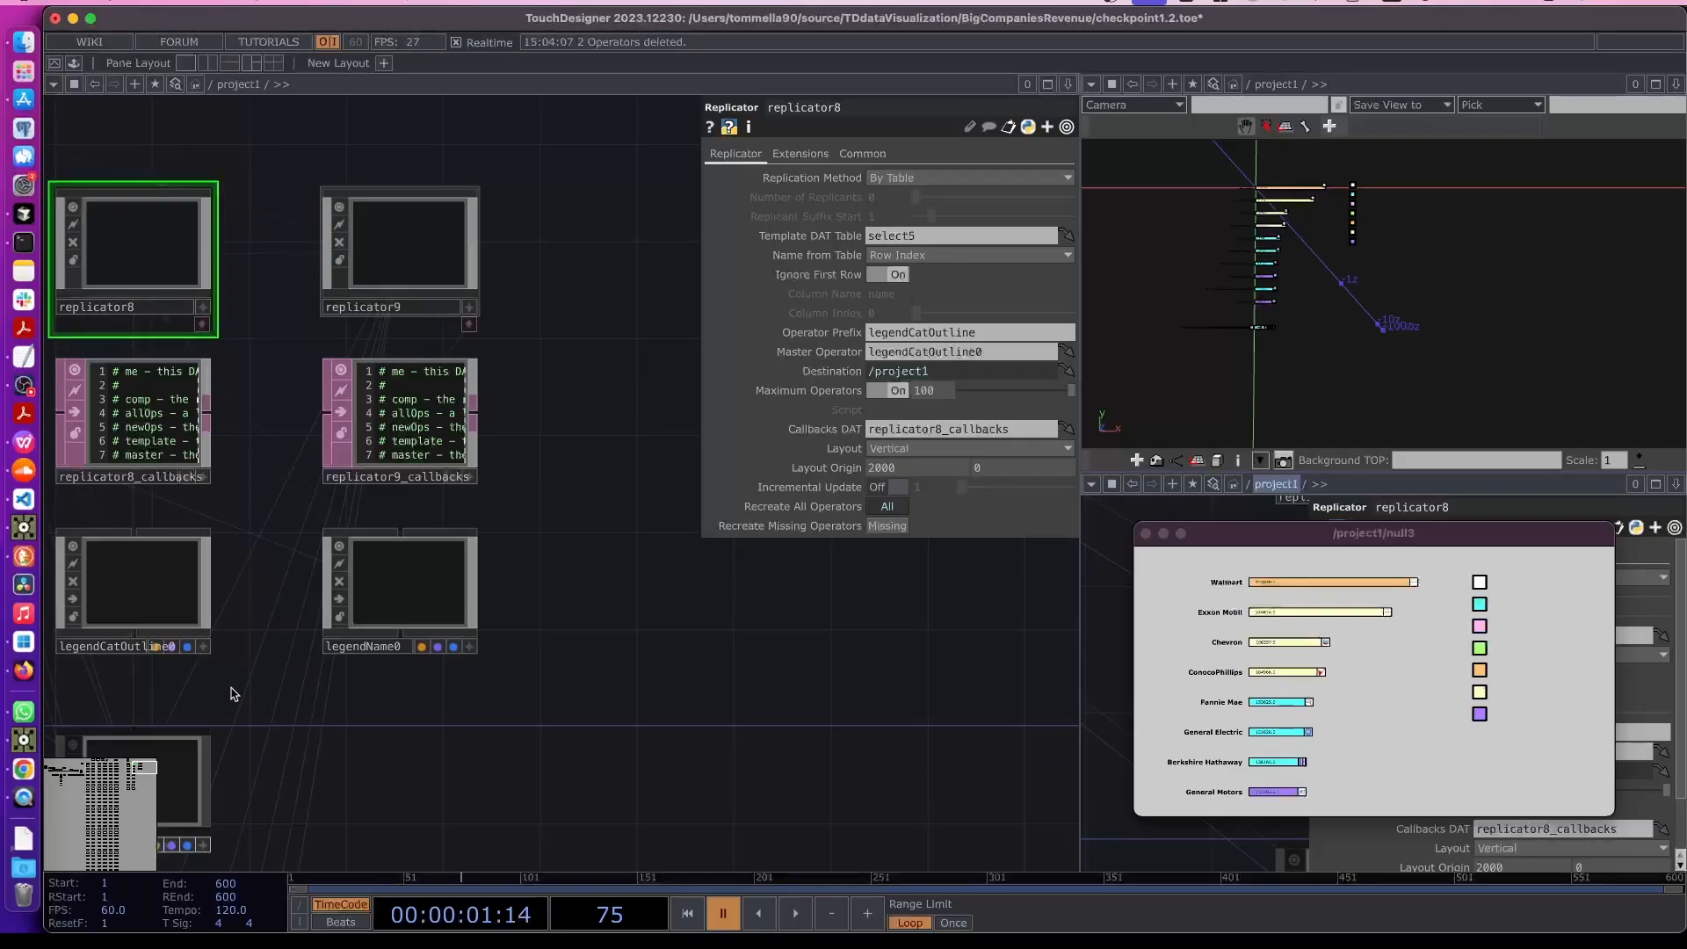
{"action": "left_click", "coordinate": [468, 303]}
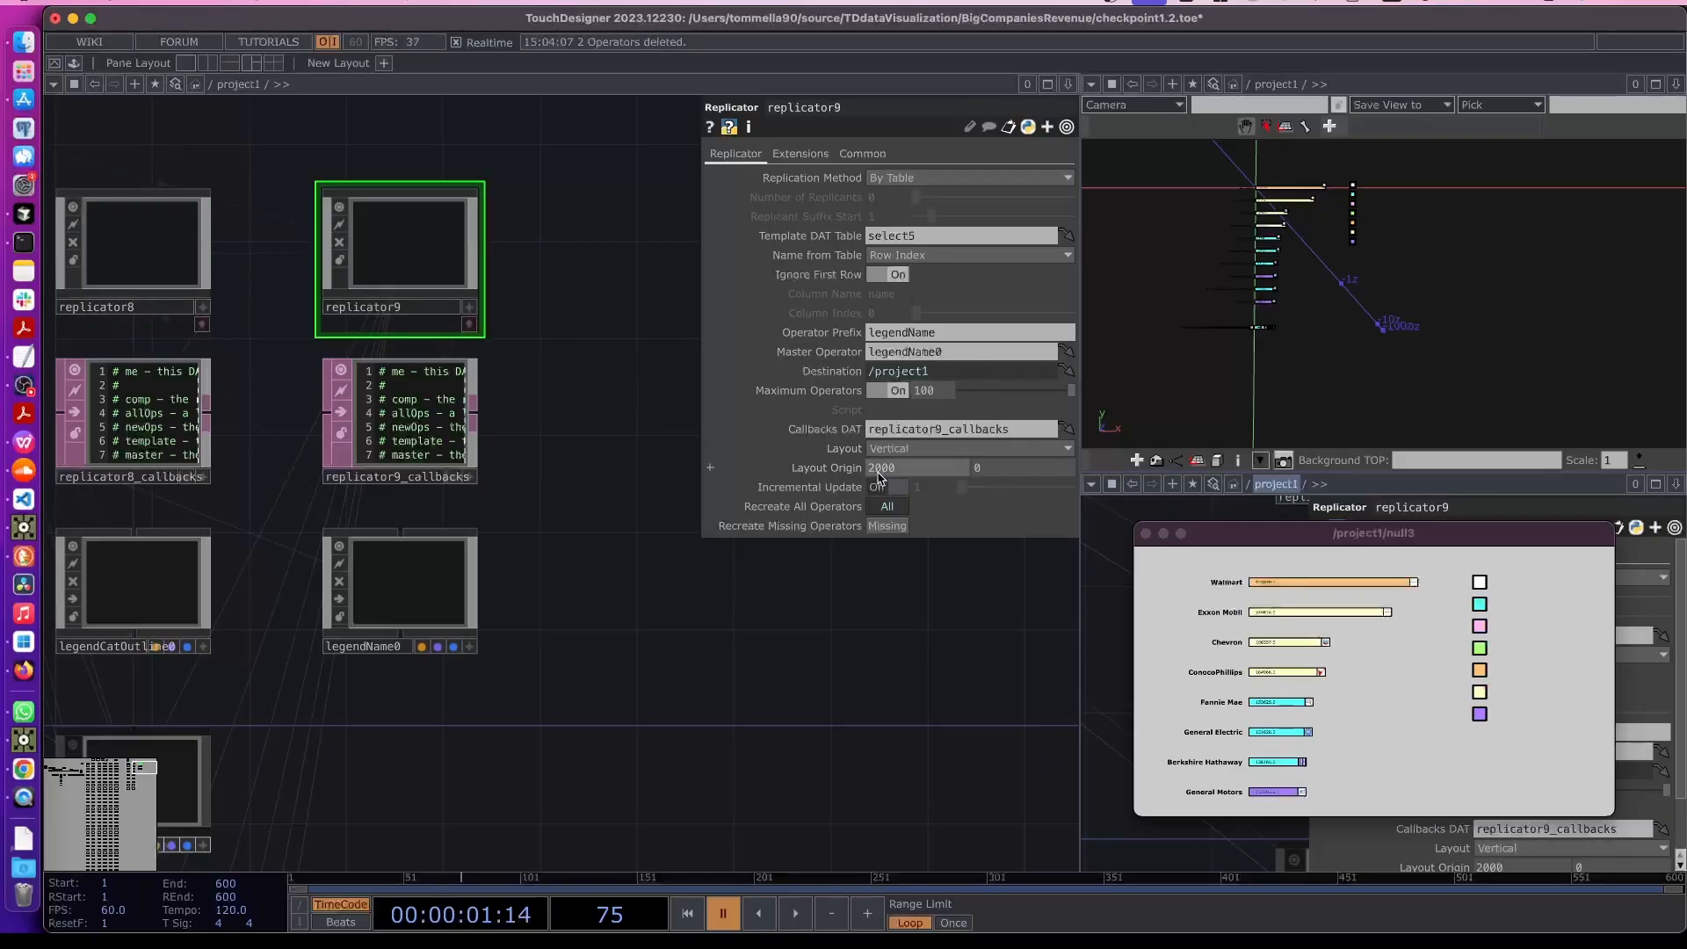
{"action": "type", "text": "225"}
{"action": "key", "text": "Return"}
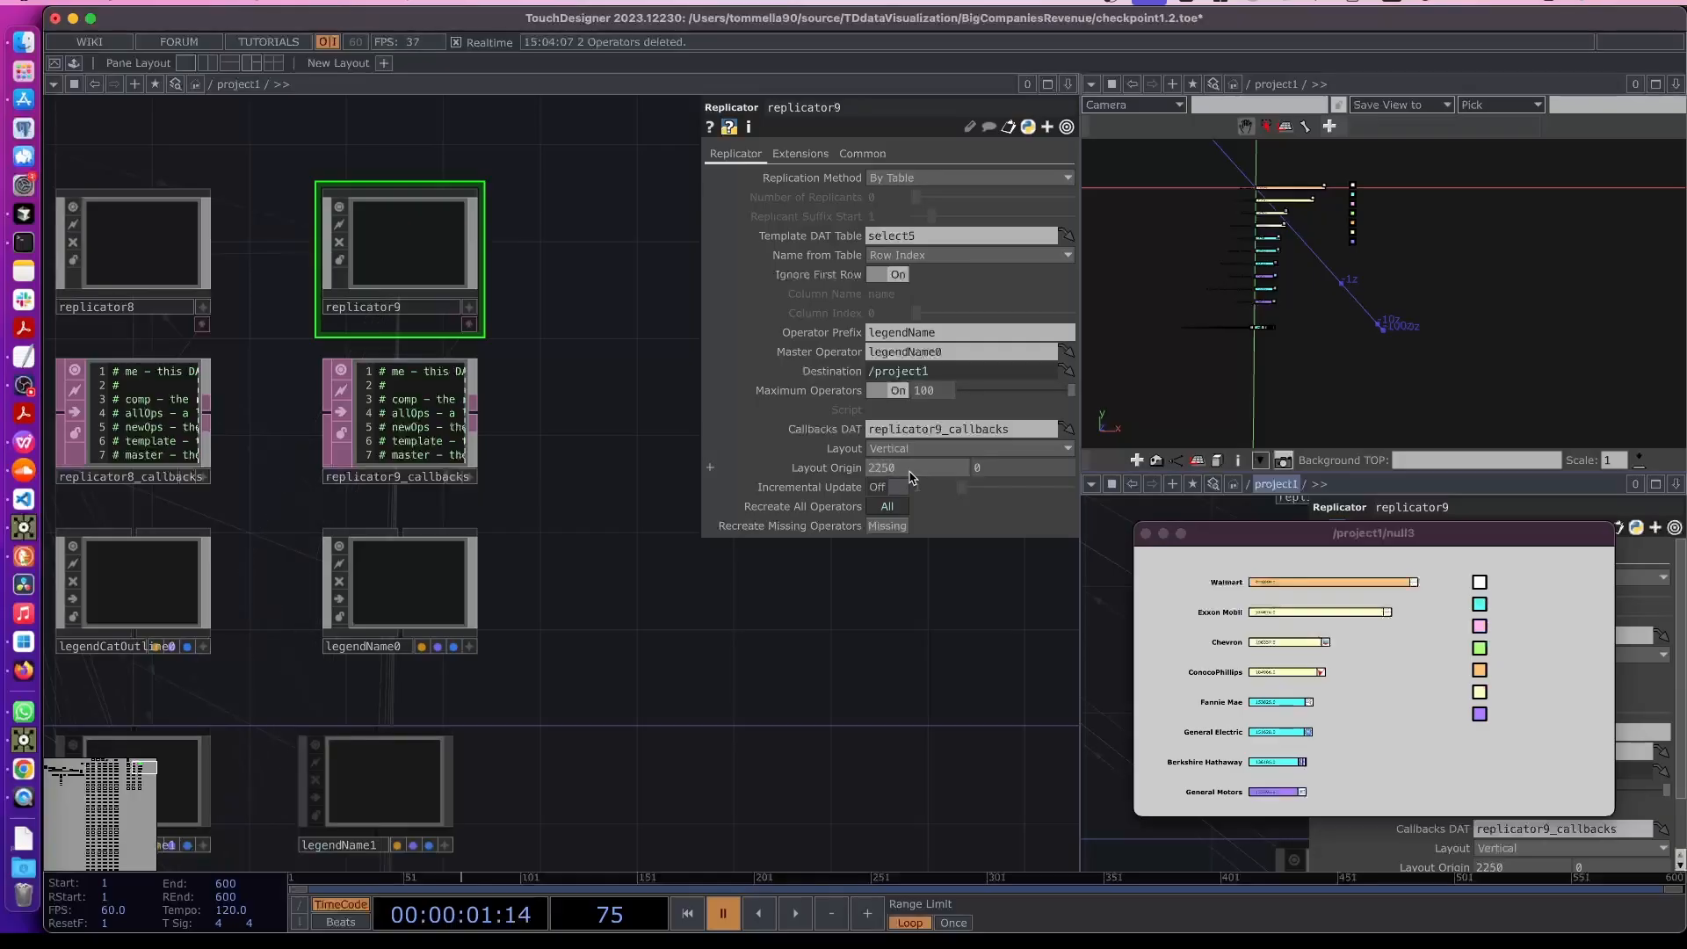
- Move replicator9, its callbacks DAT and legendName0 slightly in the network
{"action": "left_click_drag", "start_coordinate": [314, 253], "coordinate": [480, 656]}
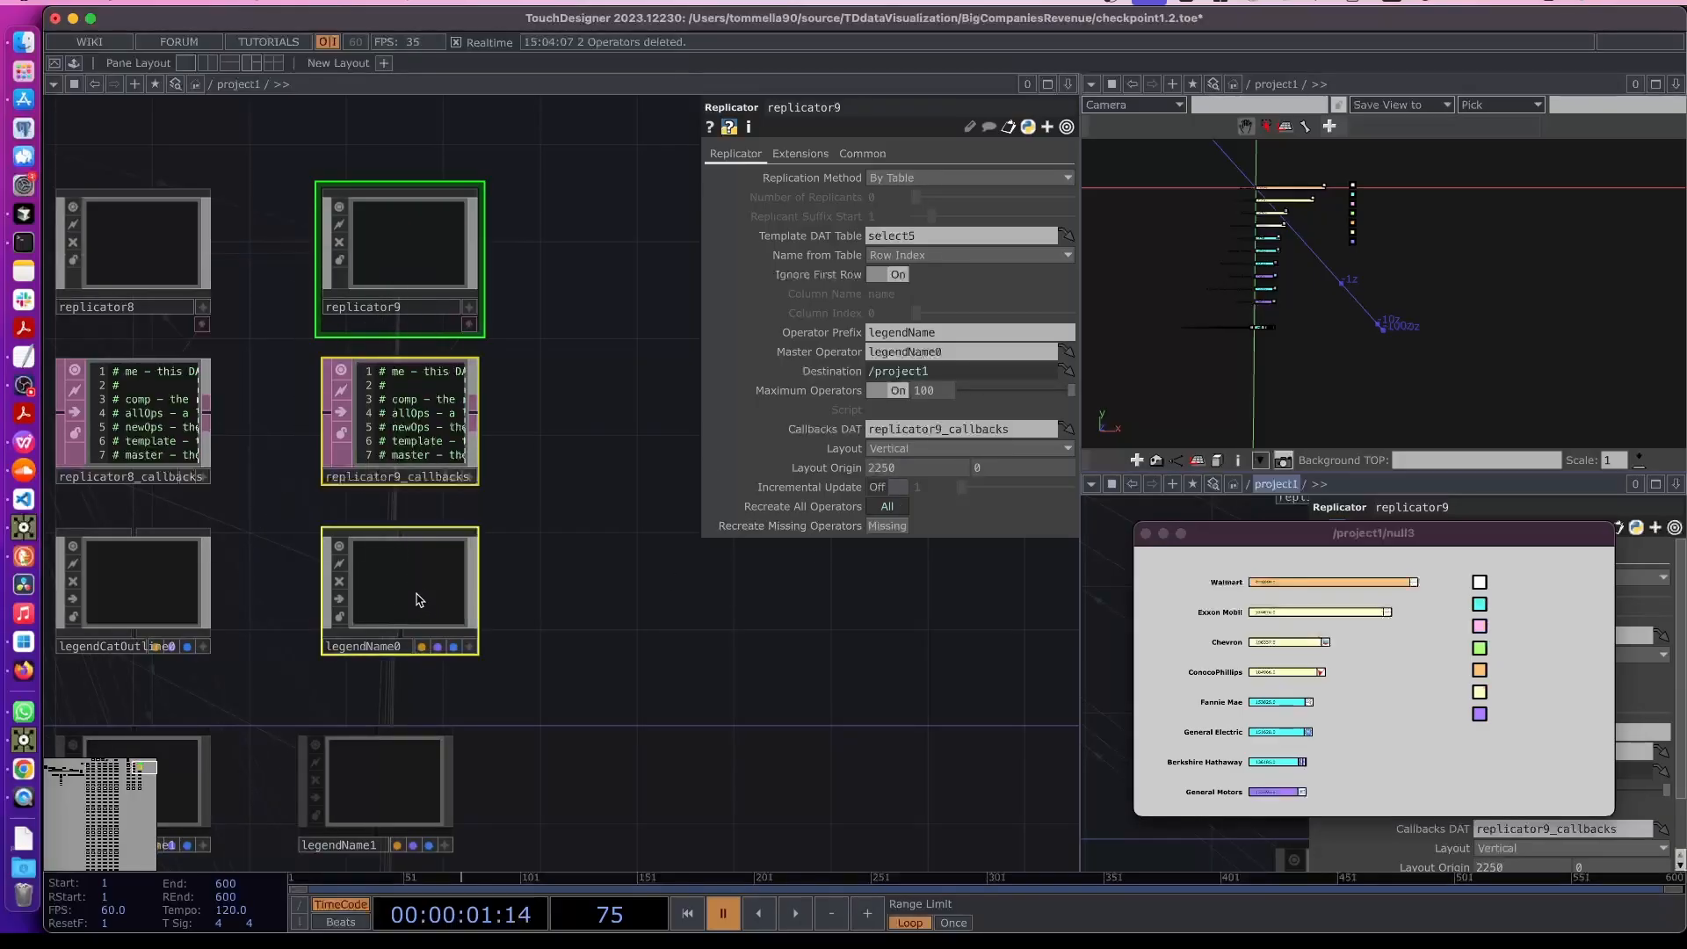
{"action": "left_click_drag", "start_coordinate": [442, 602], "coordinate": [419, 601]}
{"action": "left_click", "coordinate": [565, 689]}
{"action": "scroll", "coordinate": [571, 685], "scroll_direction": "down", "scroll_amount": 3}
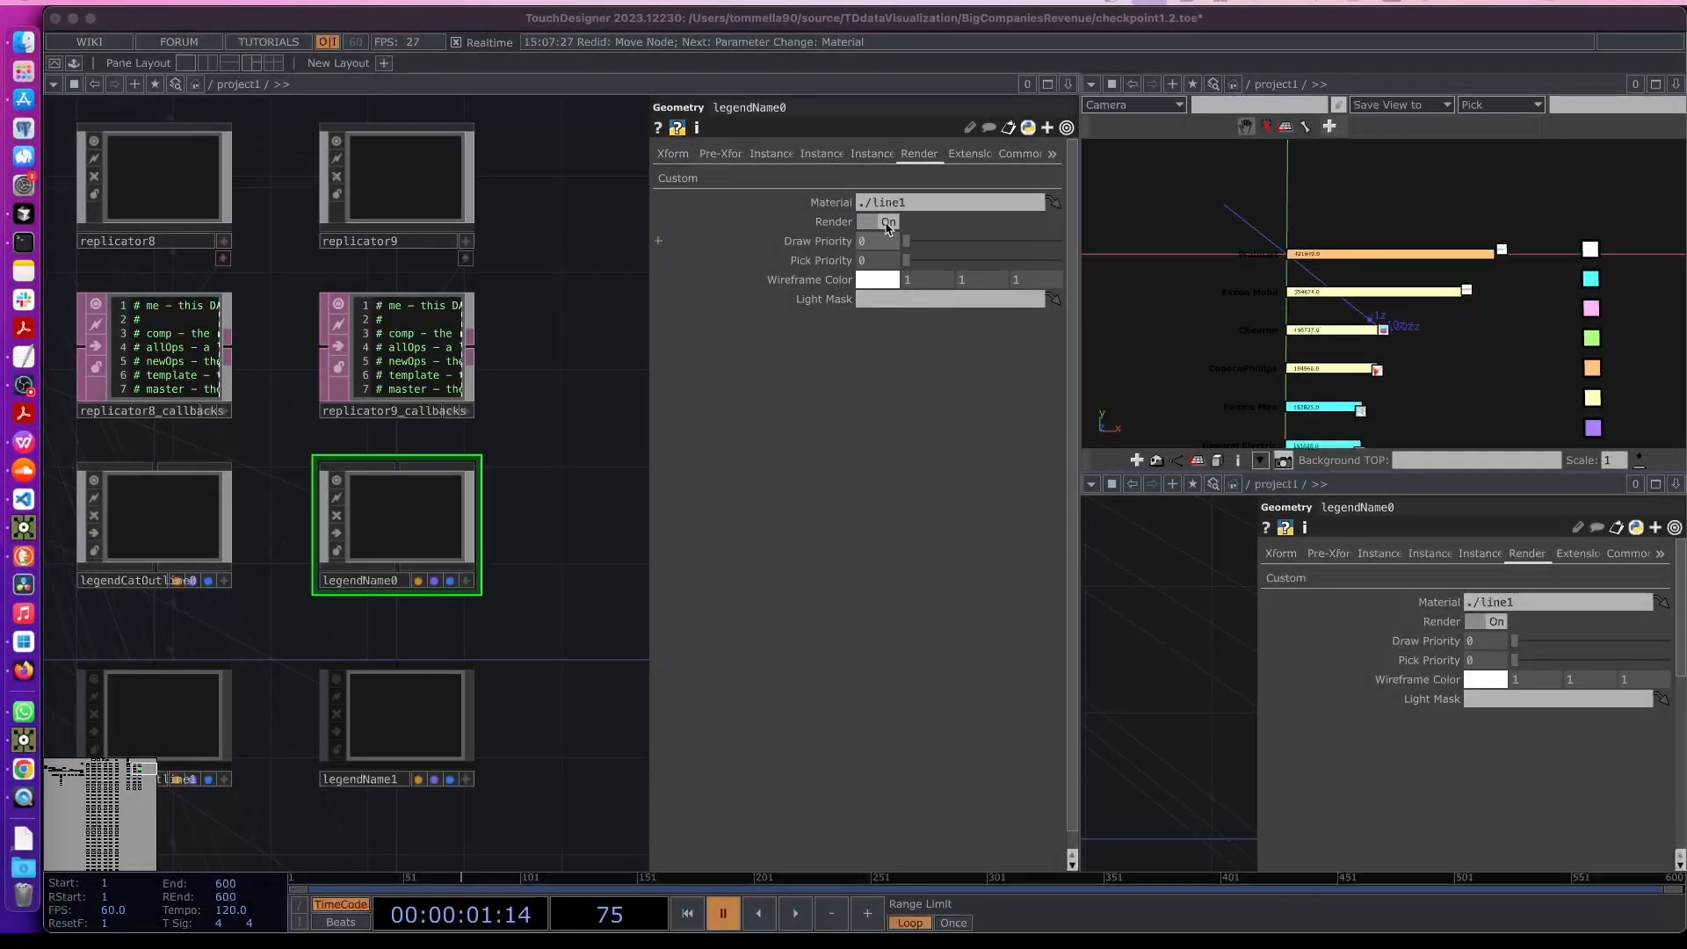
- Set legendName0's render Material to ./constant1
{"action": "left_click", "coordinate": [673, 153]}
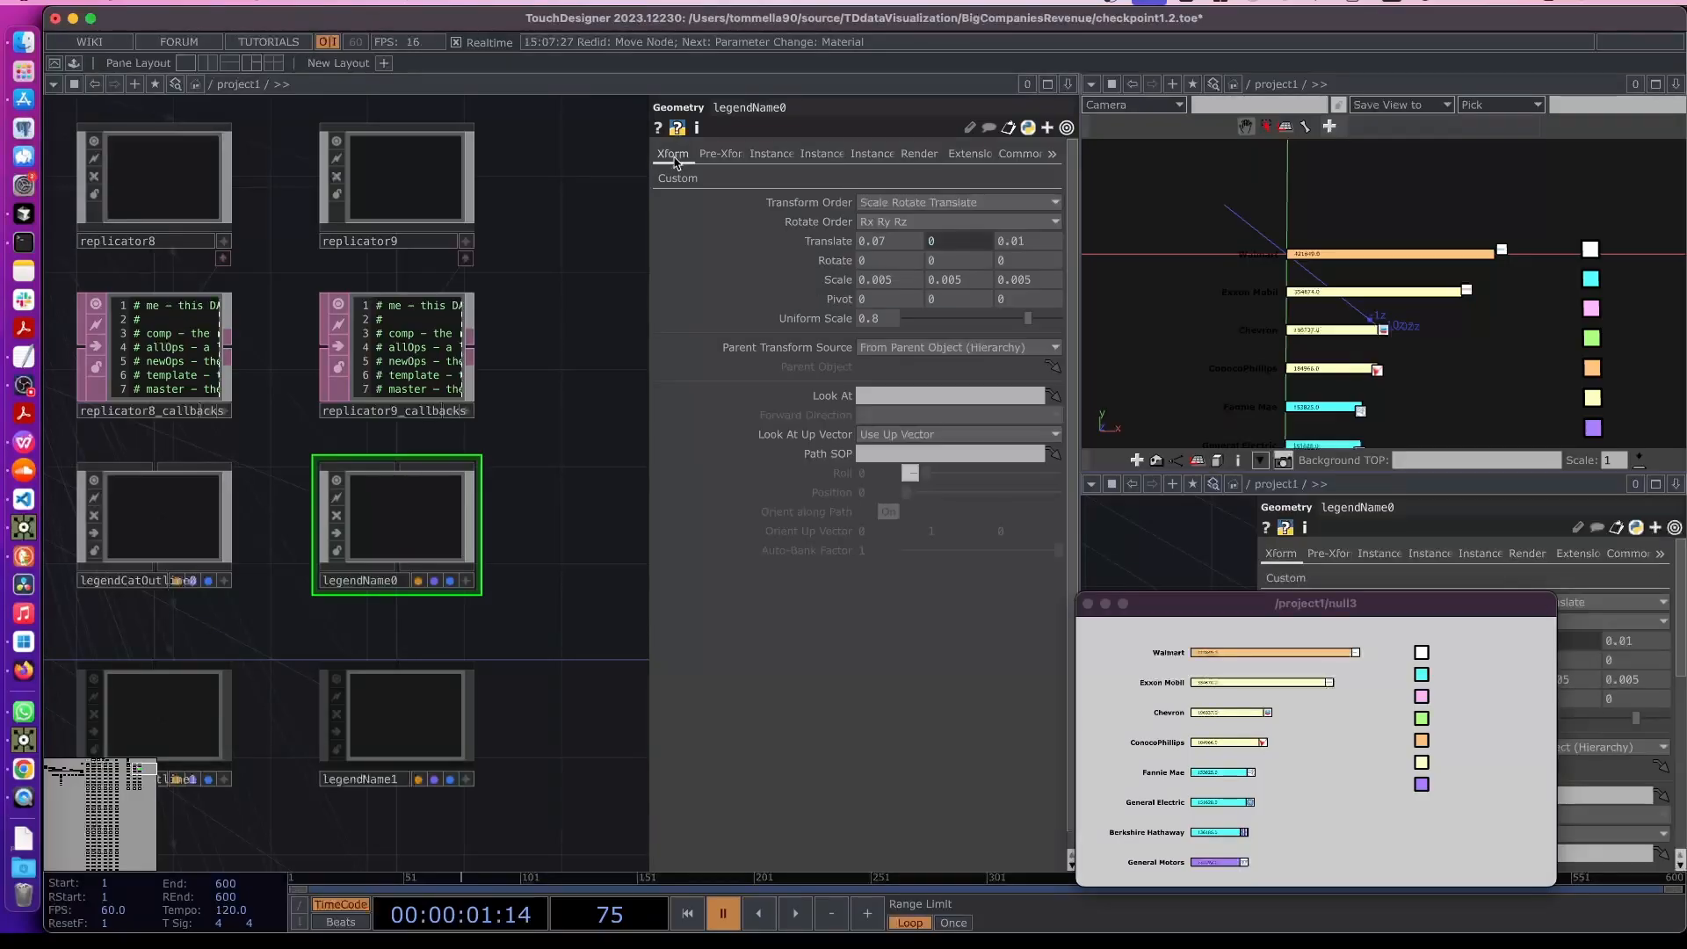
{"action": "left_click", "coordinate": [918, 154]}
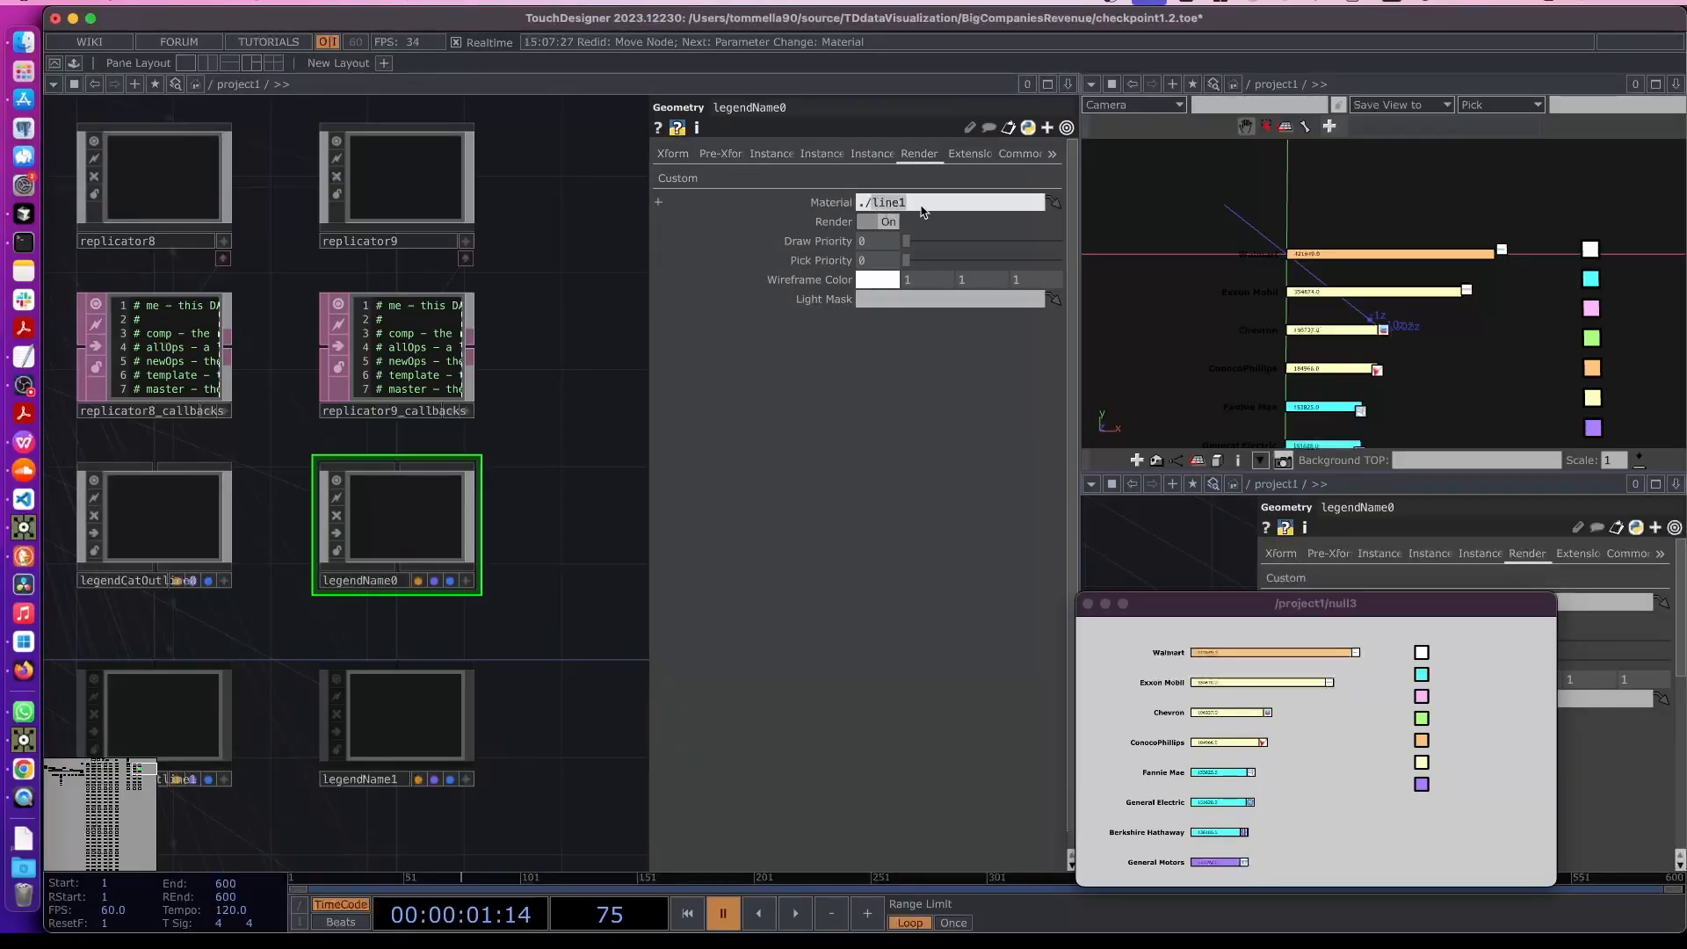
{"action": "type", "text": "constant1"}
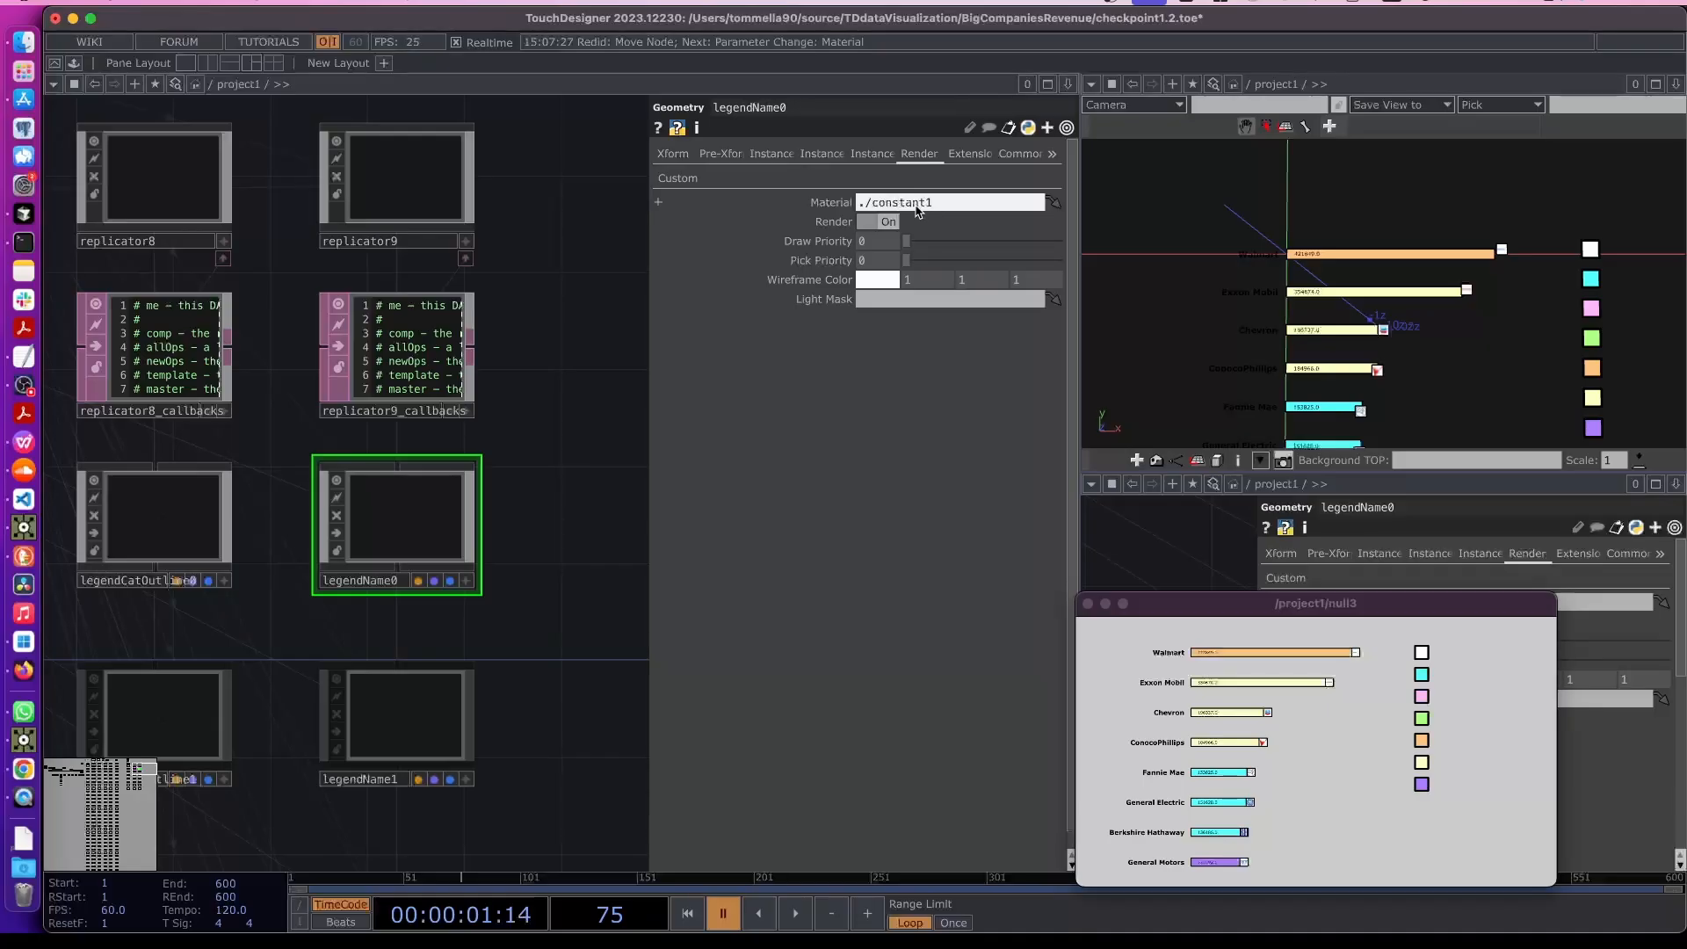
{"action": "key", "text": "Return"}
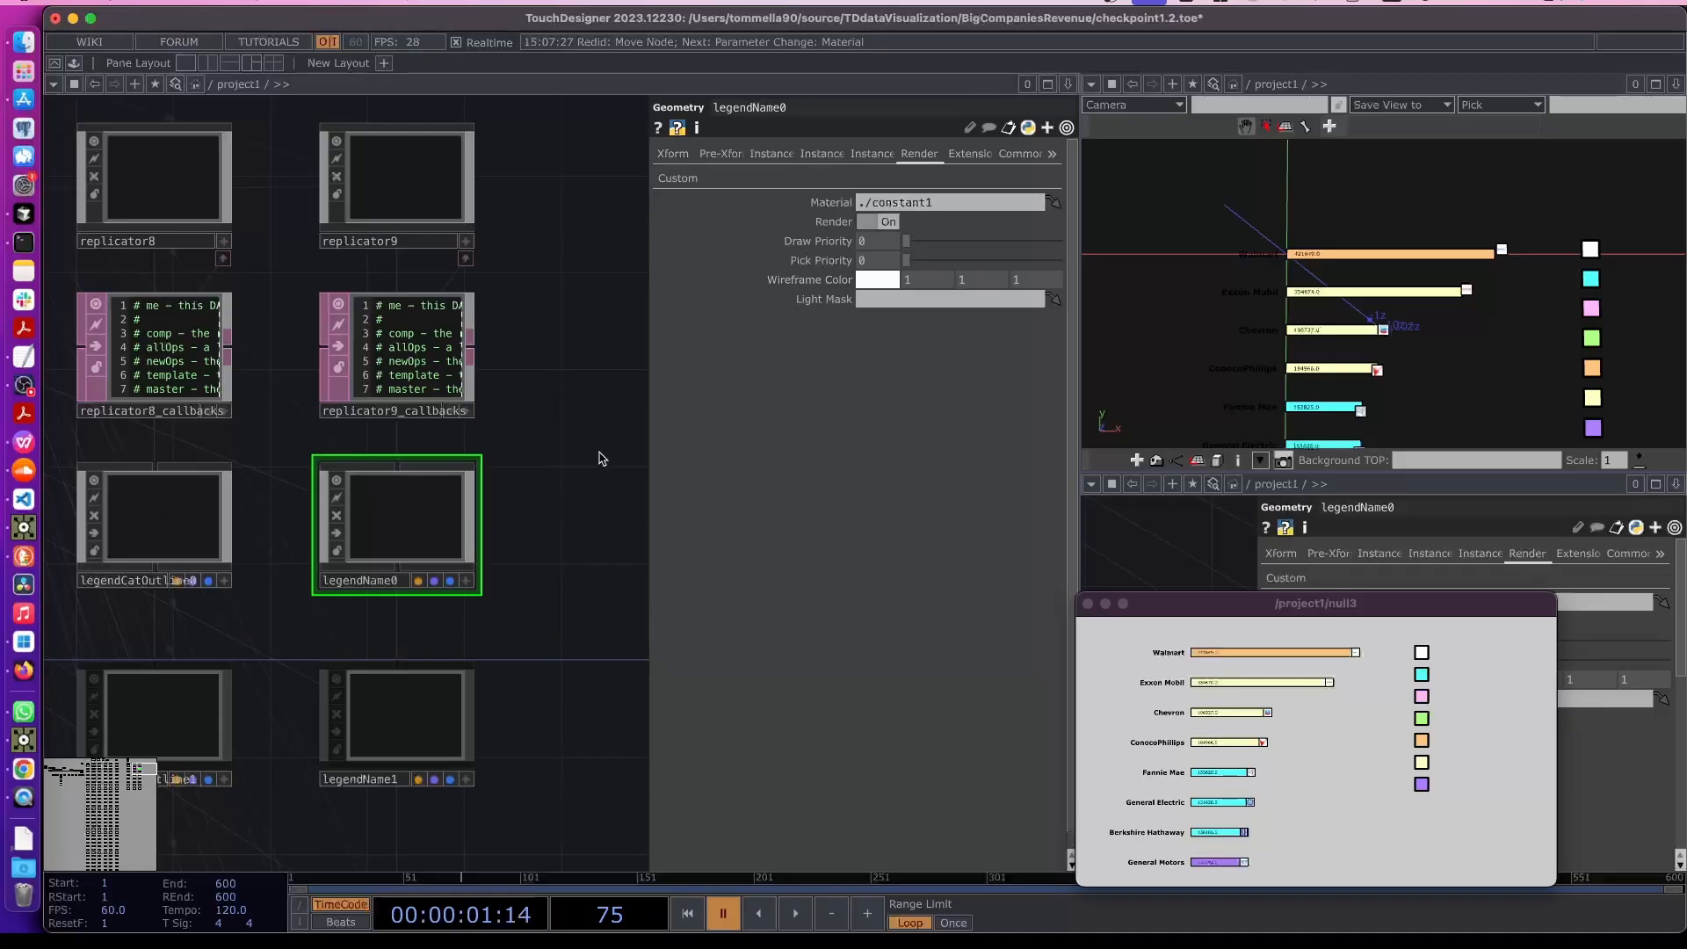
- Inside legendName0, set text1's font size to 0.40 and turn Bold on
{"action": "double_click", "coordinate": [418, 525]}
{"action": "middle_click", "coordinate": [833, 259]}
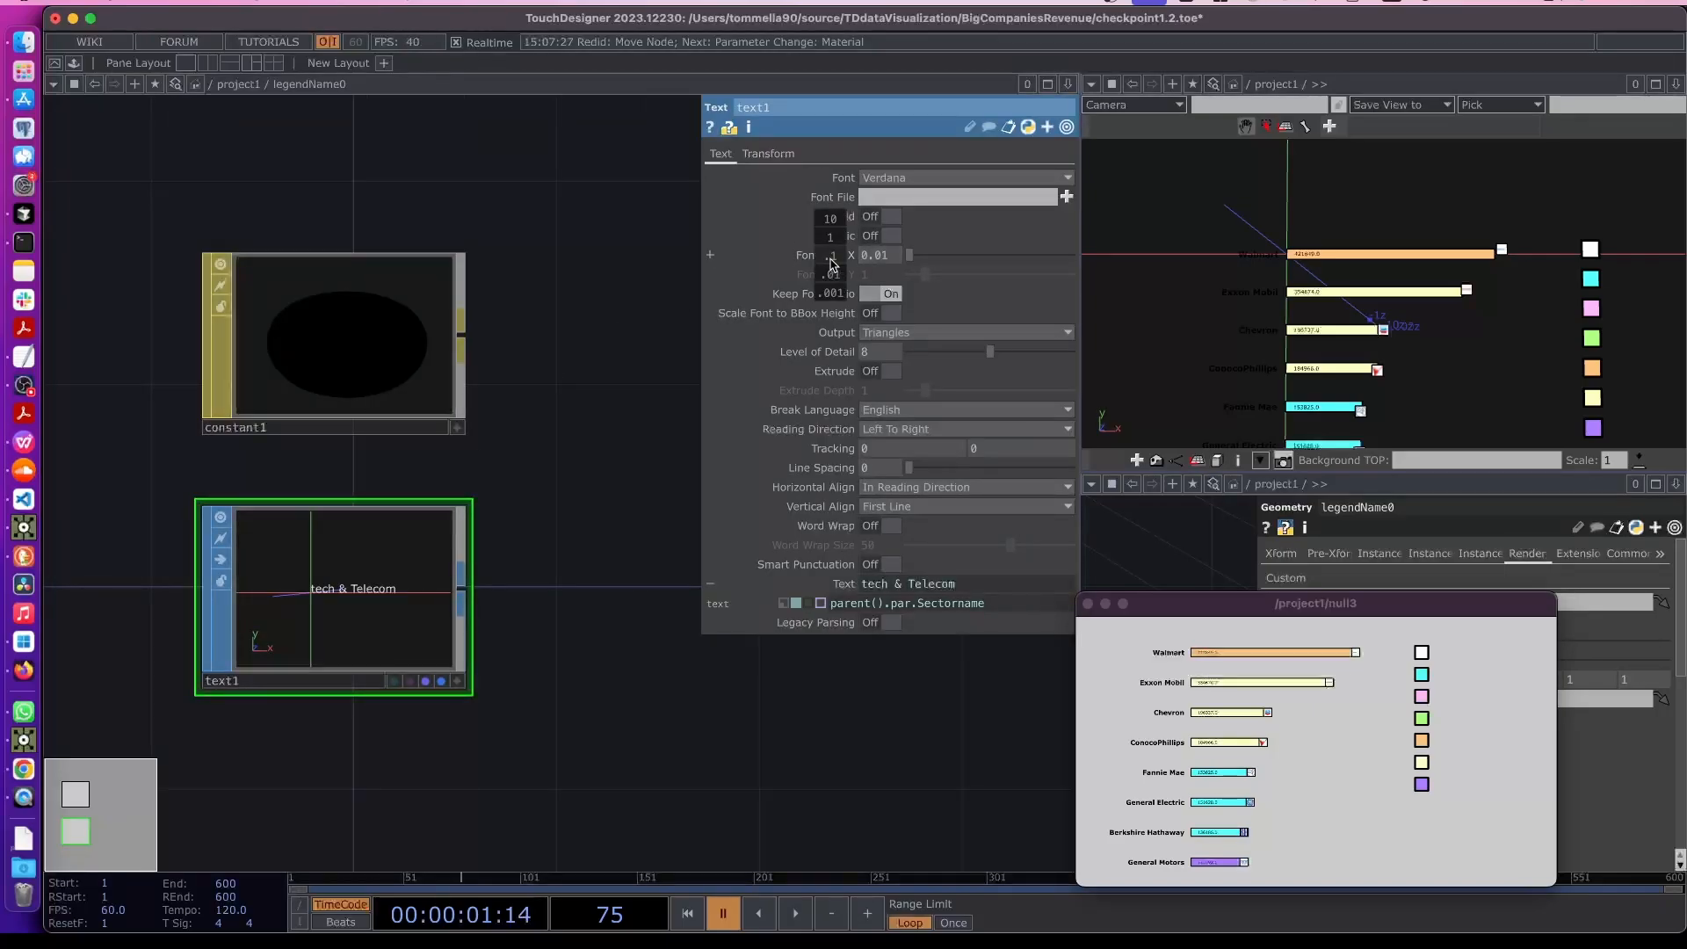
{"action": "left_click_drag", "start_coordinate": [830, 258], "coordinate": [978, 237]}
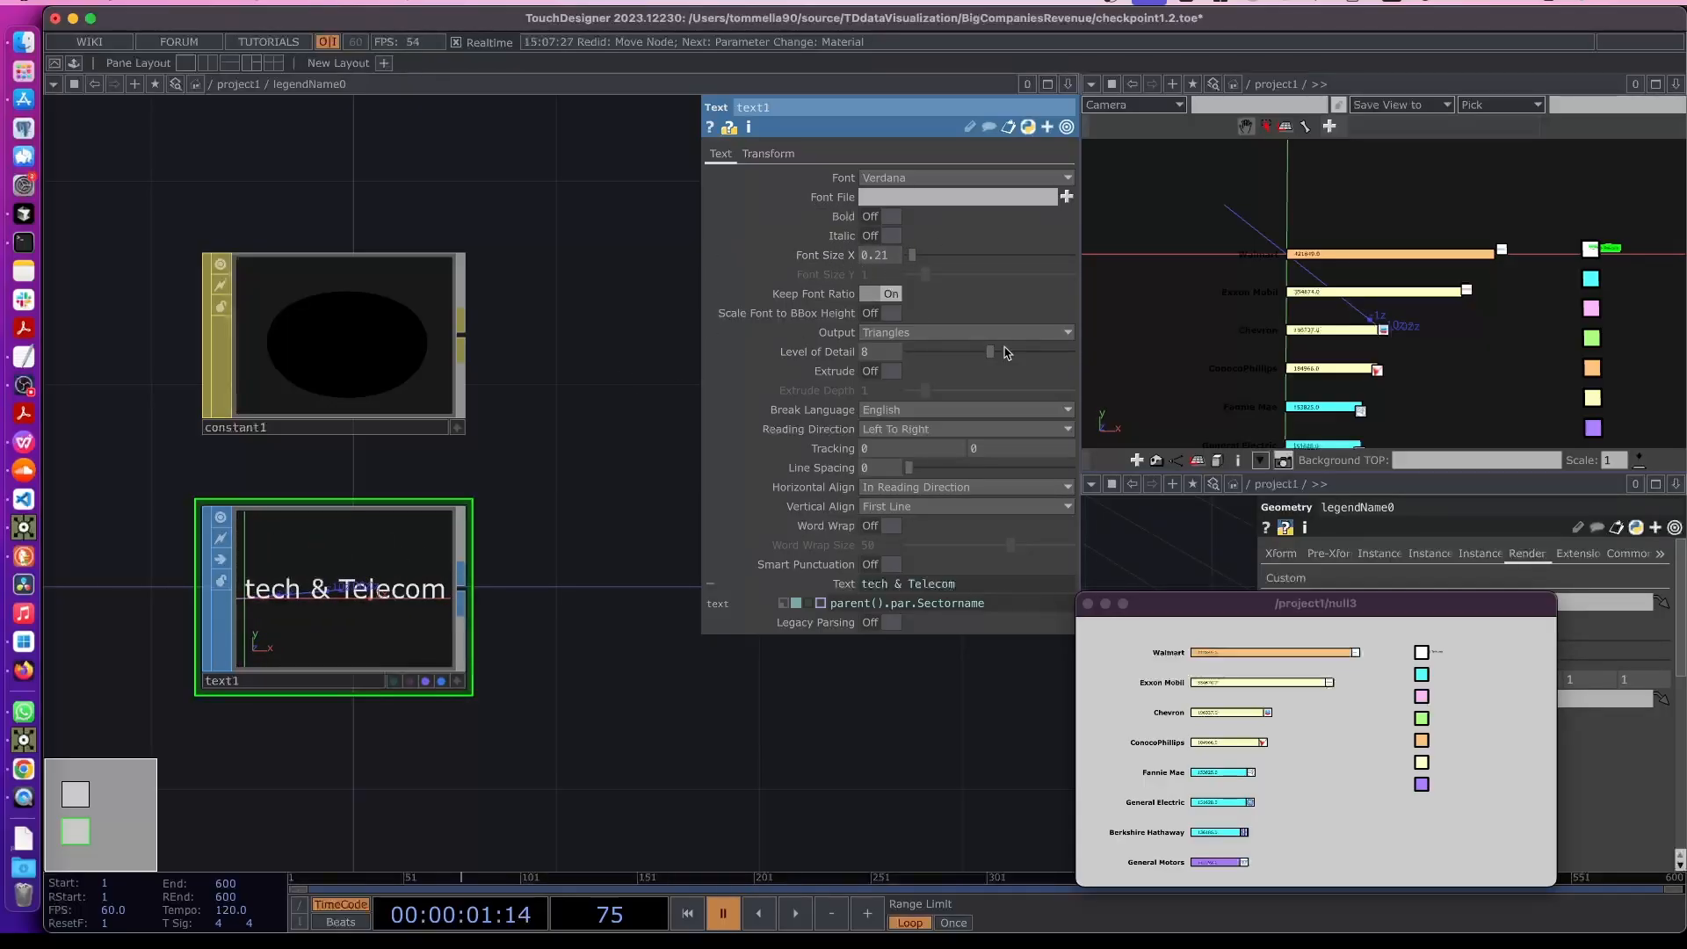
{"action": "mouse_move", "coordinate": [840, 254]}
{"action": "middle_mouse_down"}
{"action": "mouse_move", "coordinate": [883, 256]}
{"action": "mouse_move", "coordinate": [857, 261]}
{"action": "middle_mouse_up"}
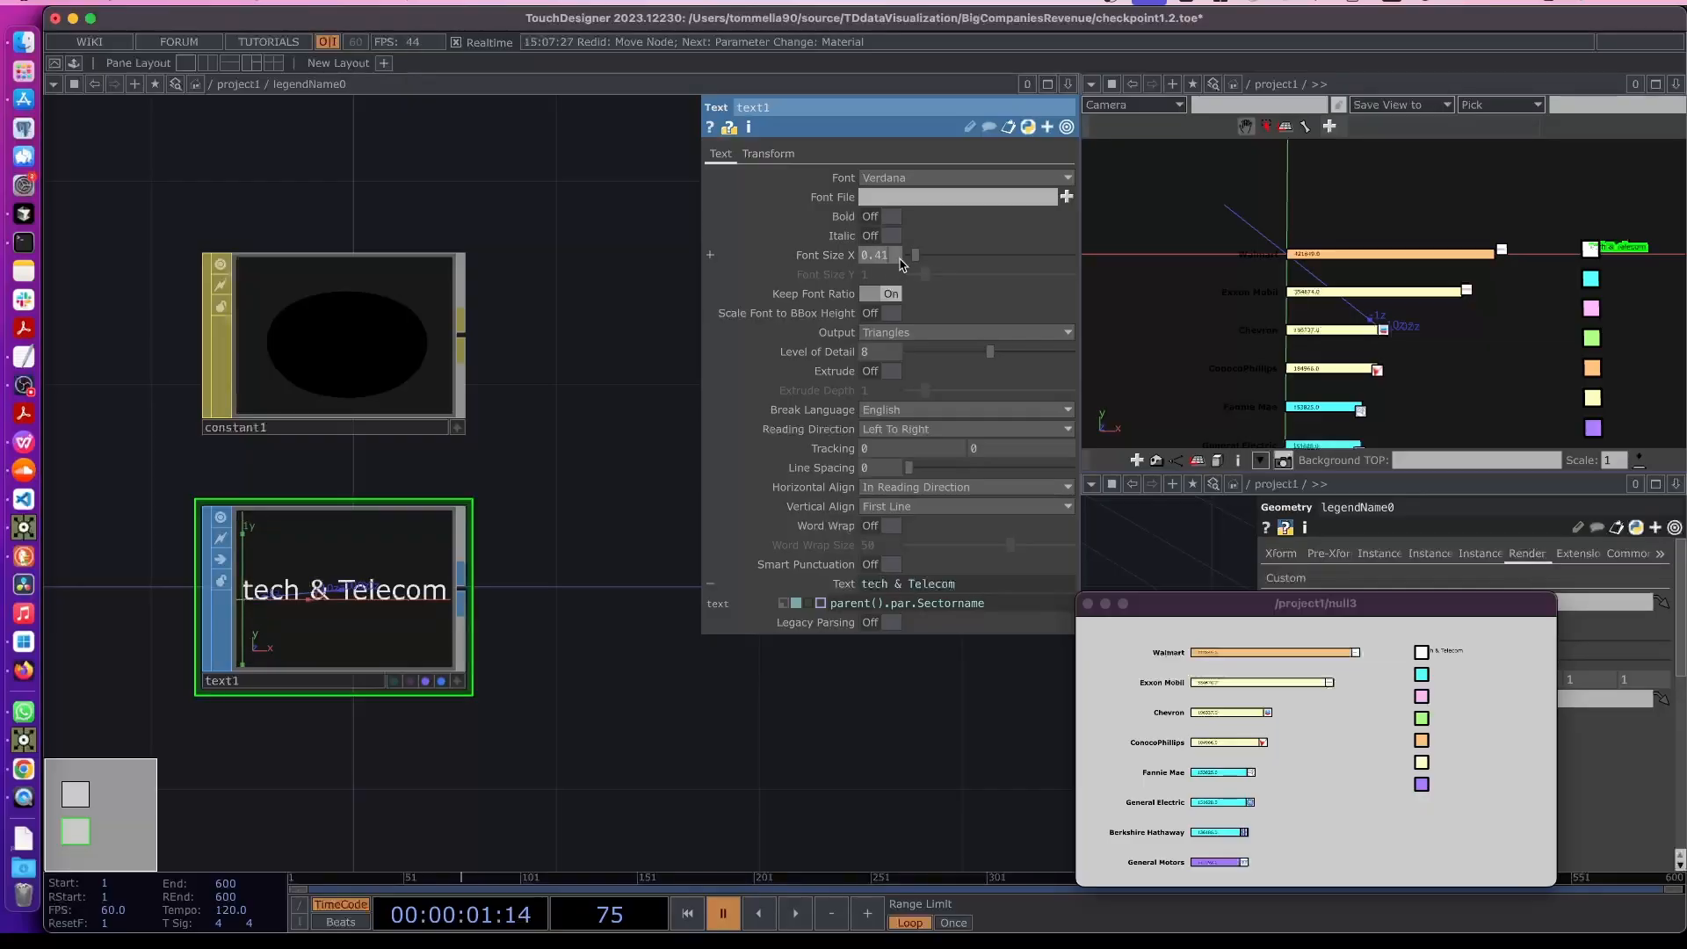
{"action": "left_click", "coordinate": [872, 218]}
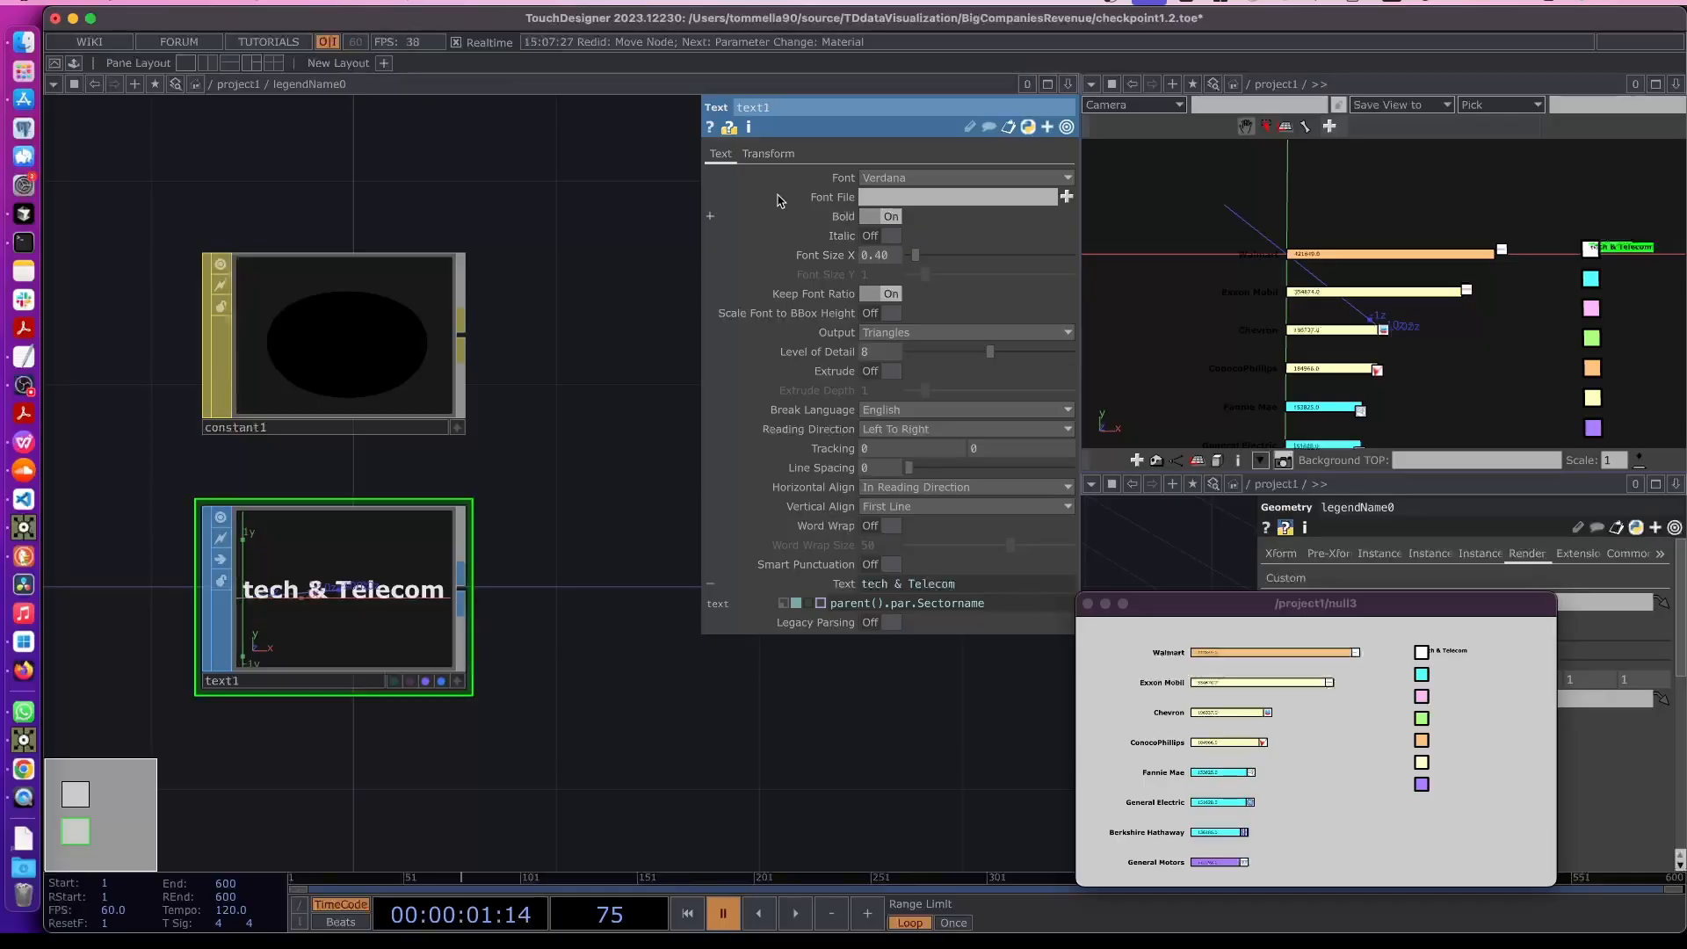
- Set text1's Vertical Align to Center
{"action": "left_click", "coordinate": [755, 156]}
{"action": "left_click", "coordinate": [722, 156]}
{"action": "left_click", "coordinate": [890, 508]}
{"action": "left_click", "coordinate": [887, 560]}
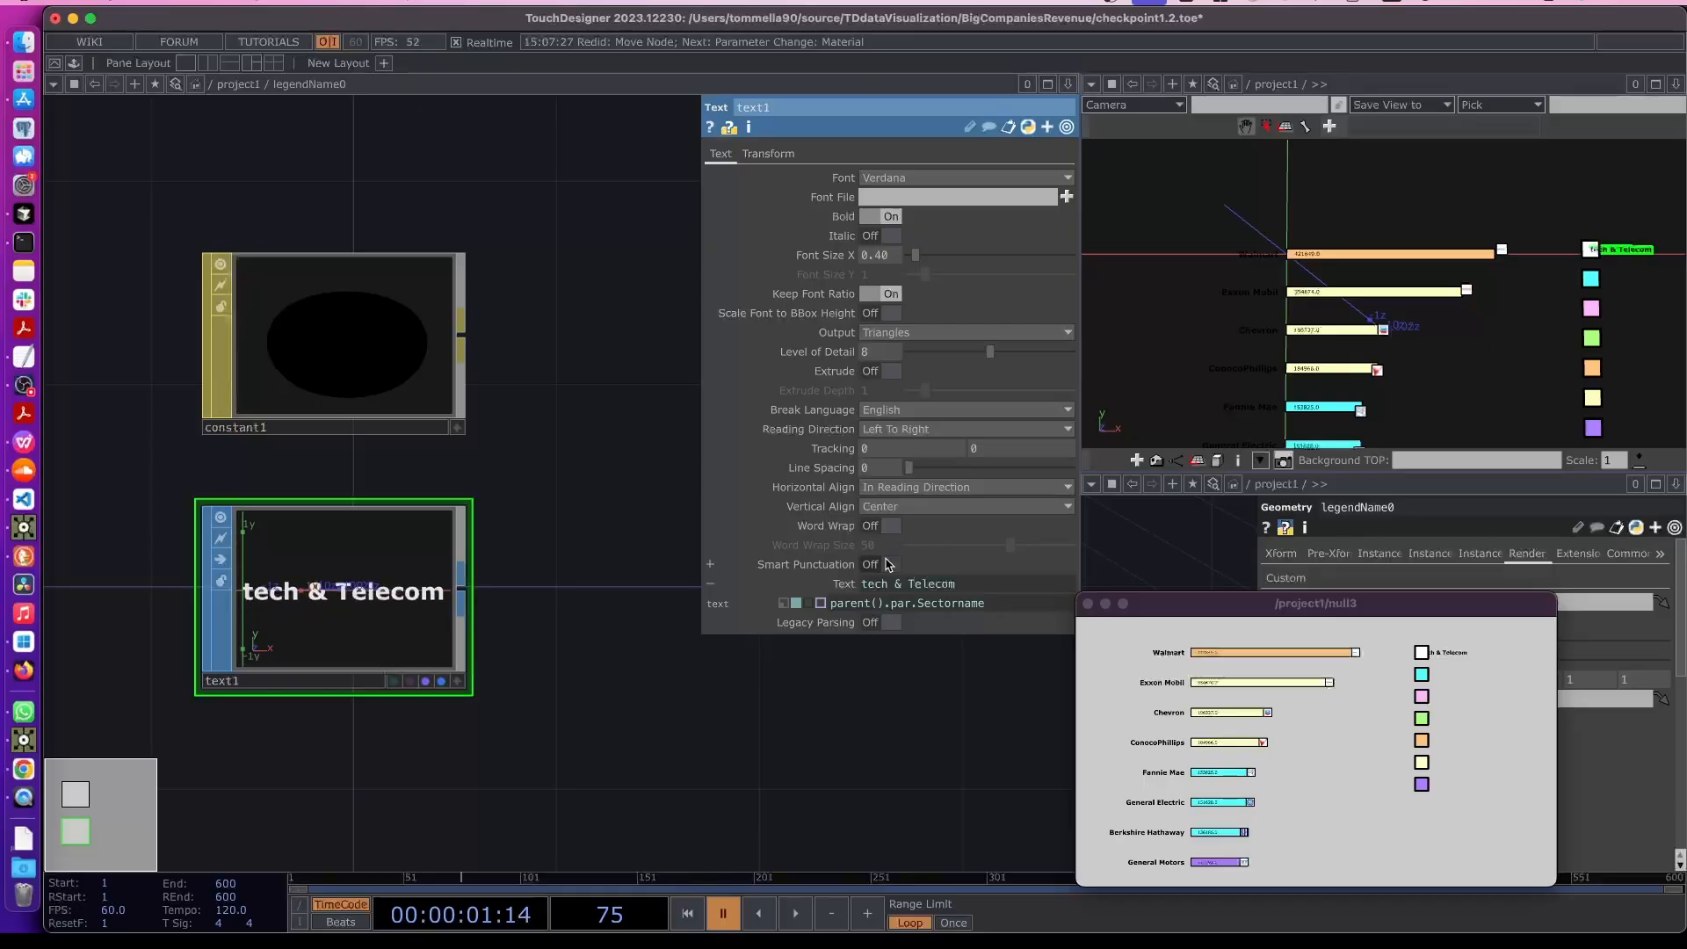
{"action": "left_click", "coordinate": [868, 489]}
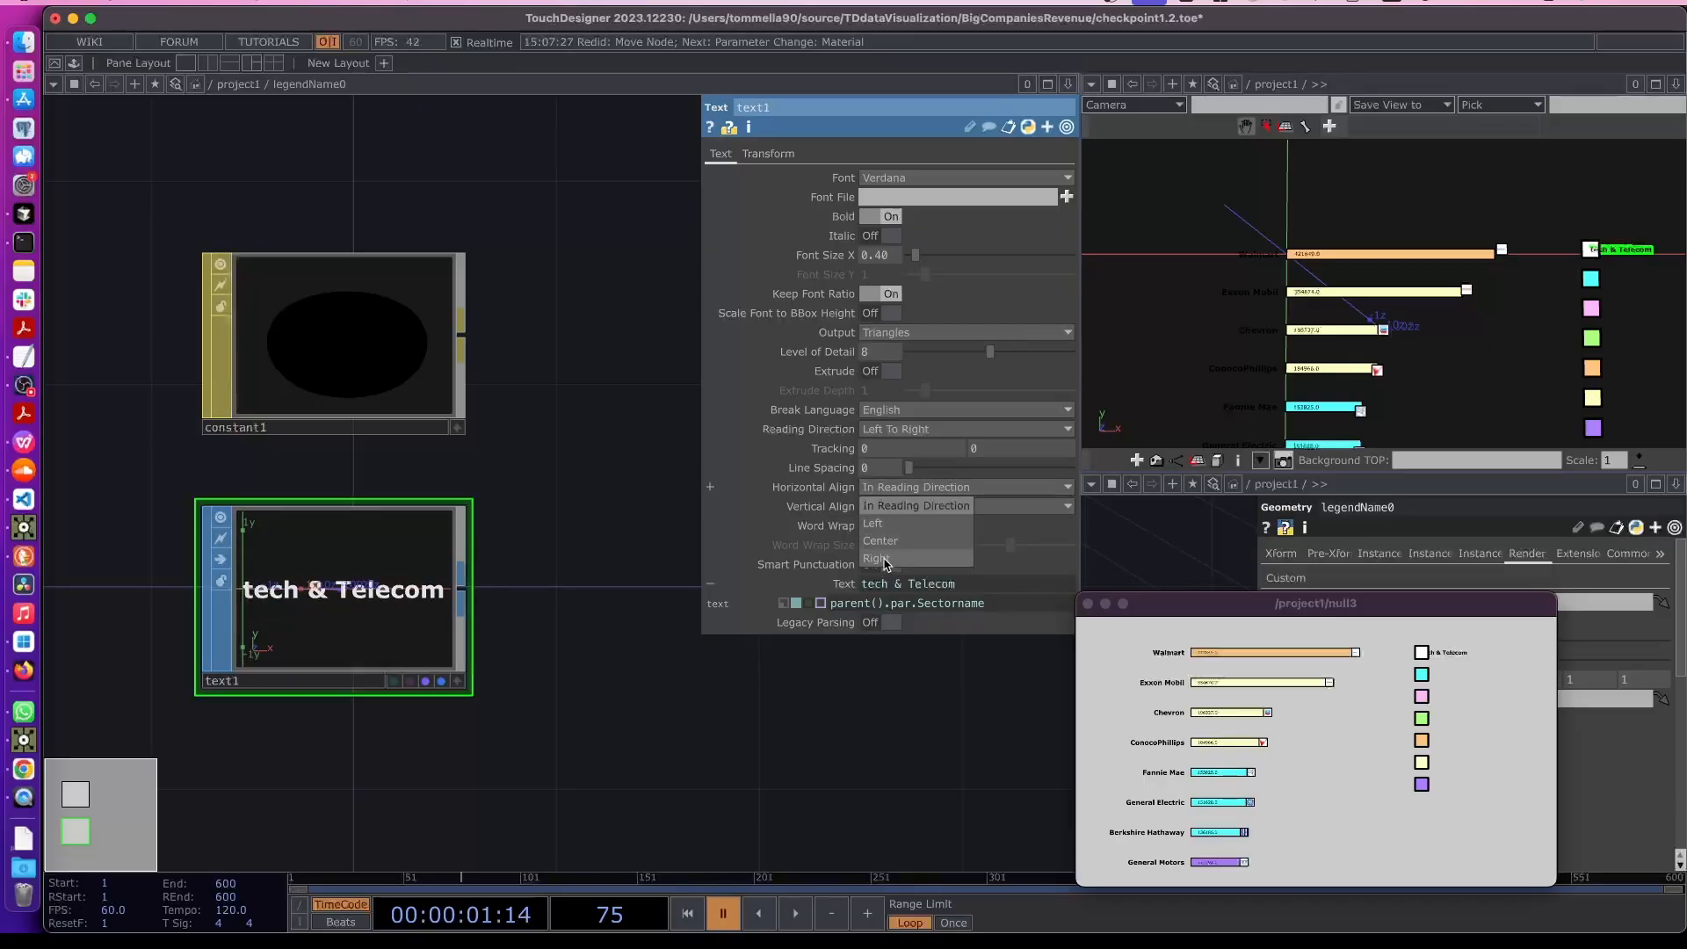
{"action": "left_click", "coordinate": [884, 559]}
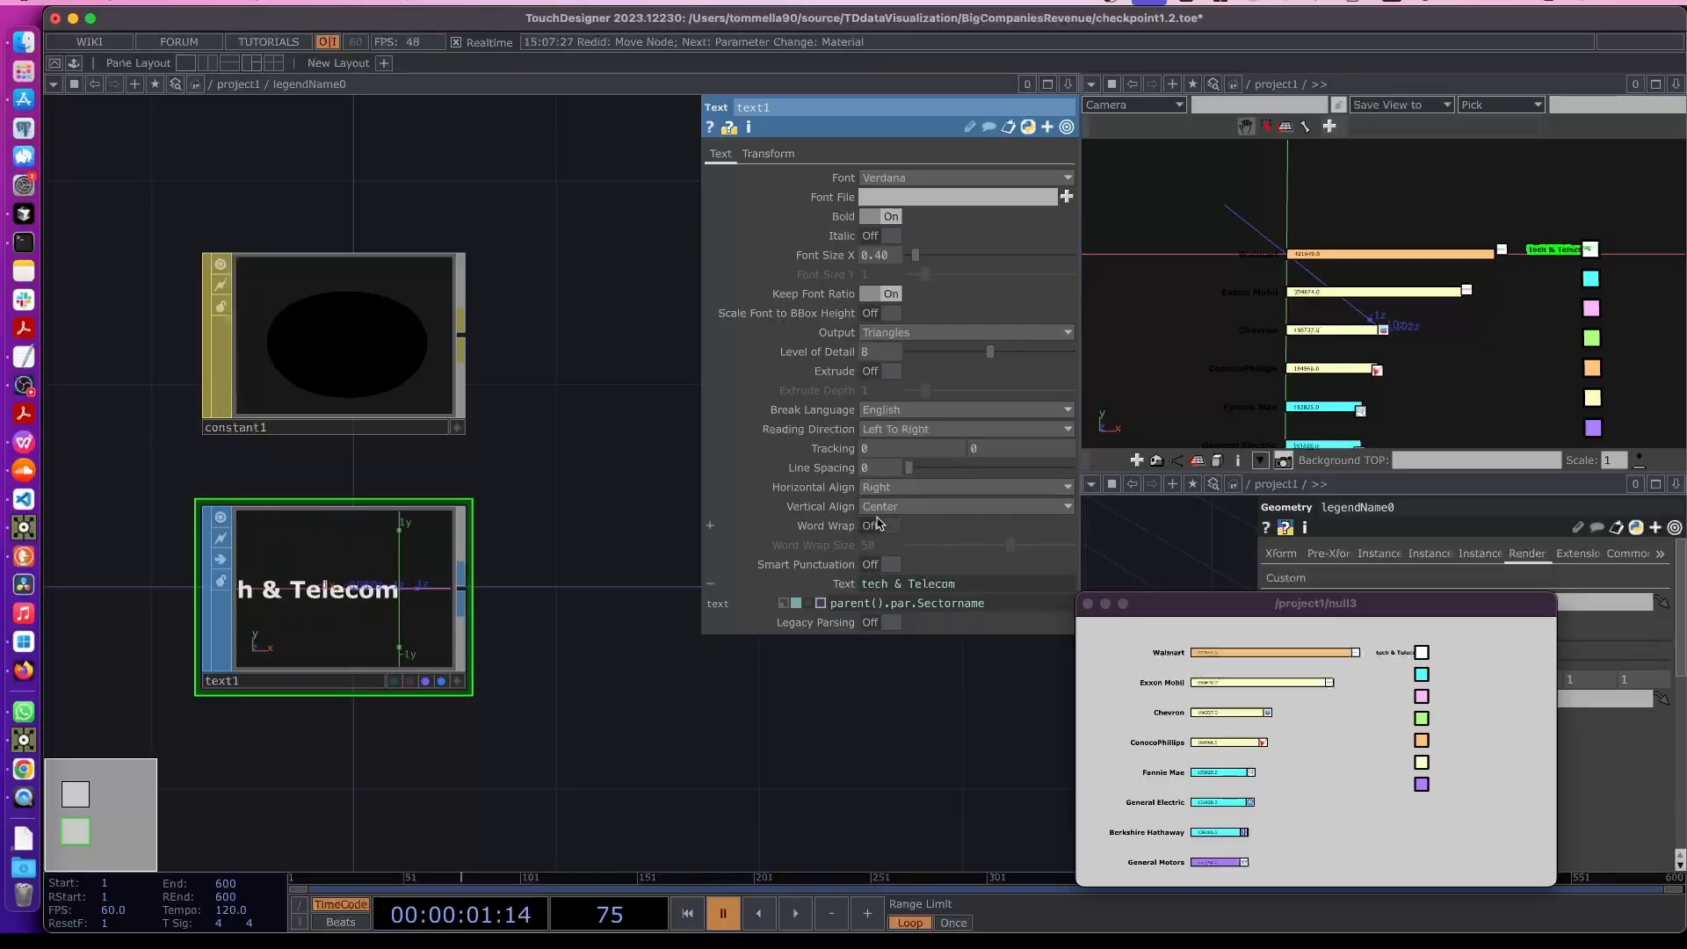
{"action": "left_click", "coordinate": [891, 508]}
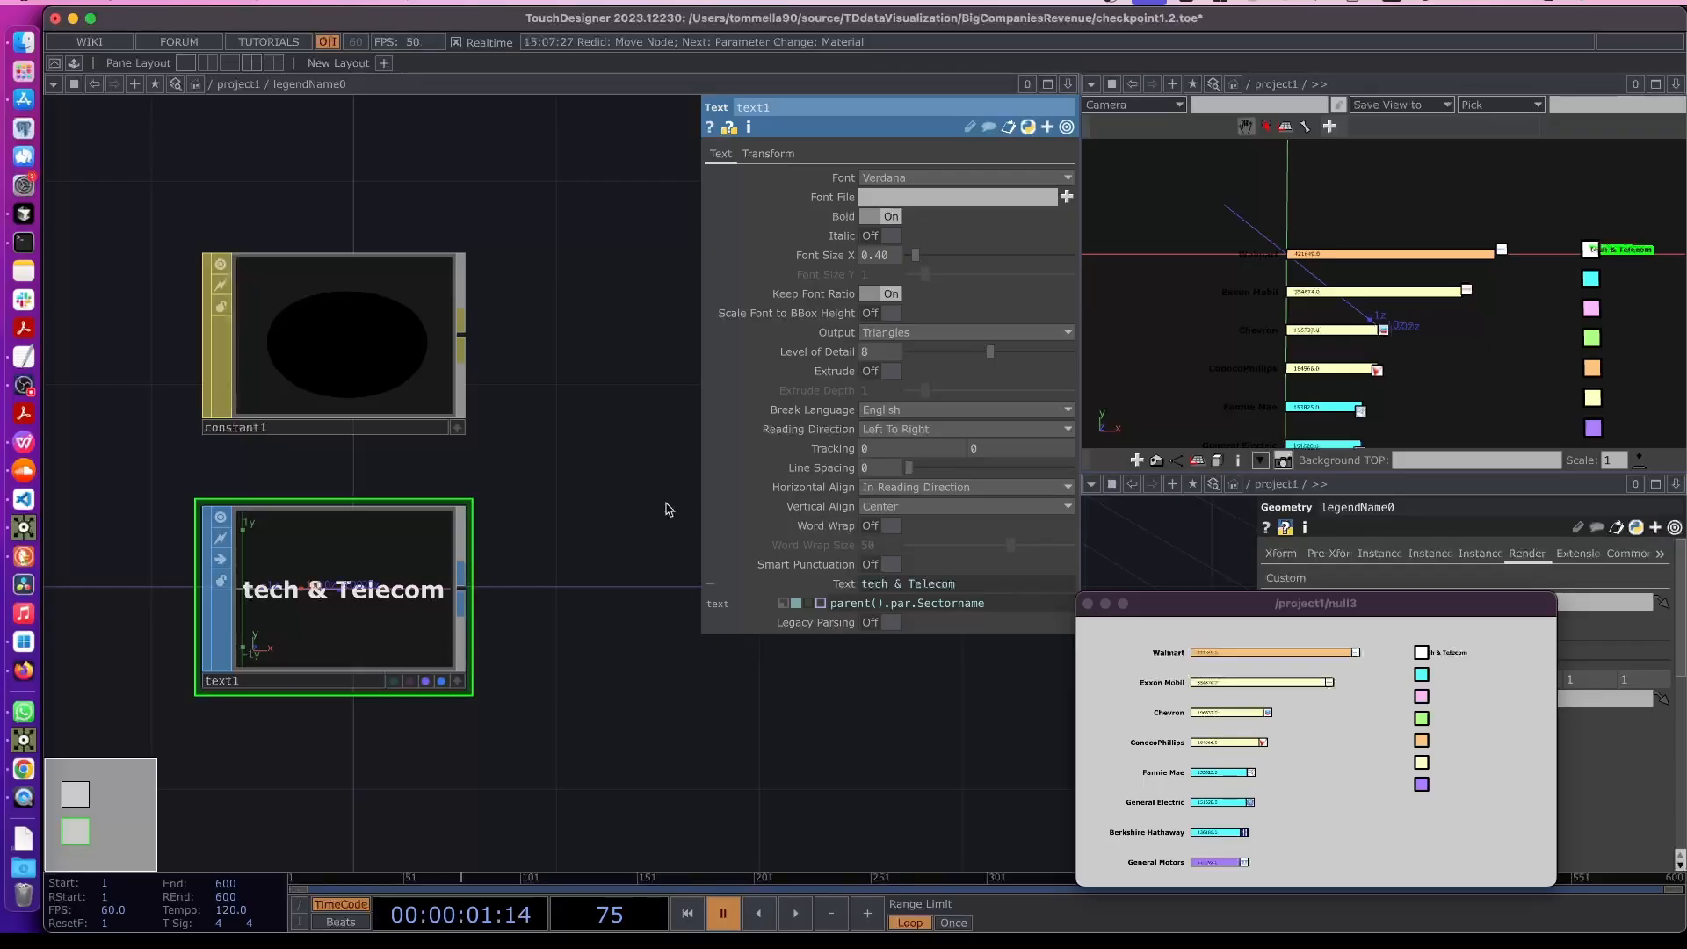
- Return to the parent network and set legendName0's Translate X to 0.075
{"action": "key", "text": "u"}
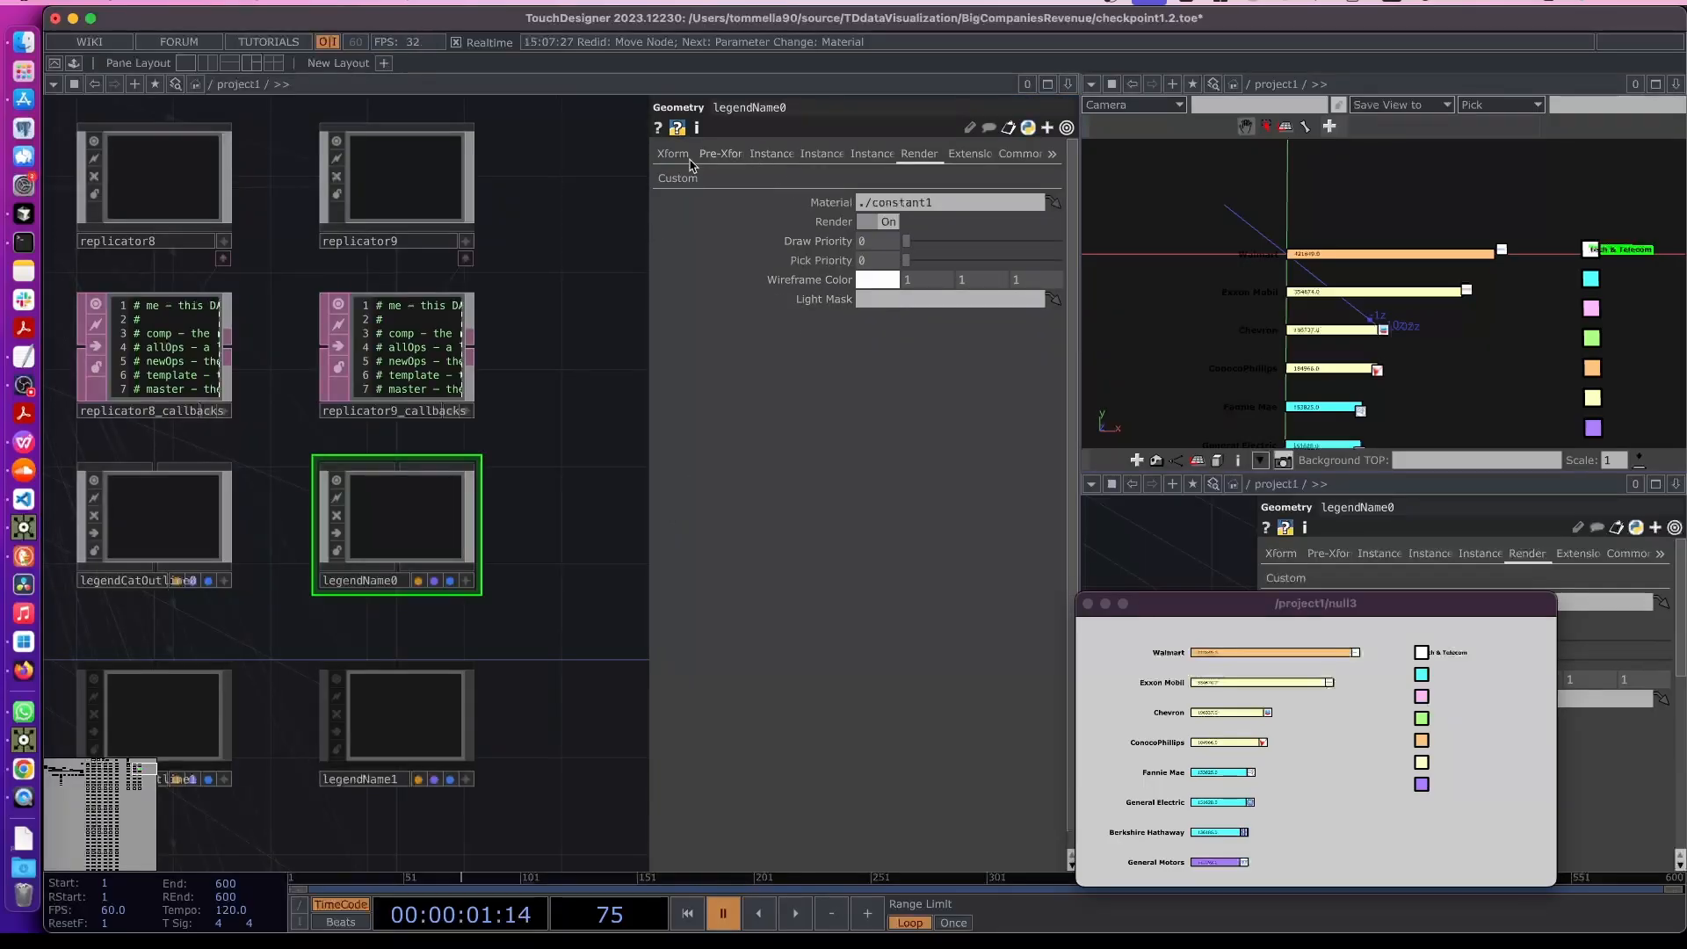
{"action": "left_click", "coordinate": [677, 178]}
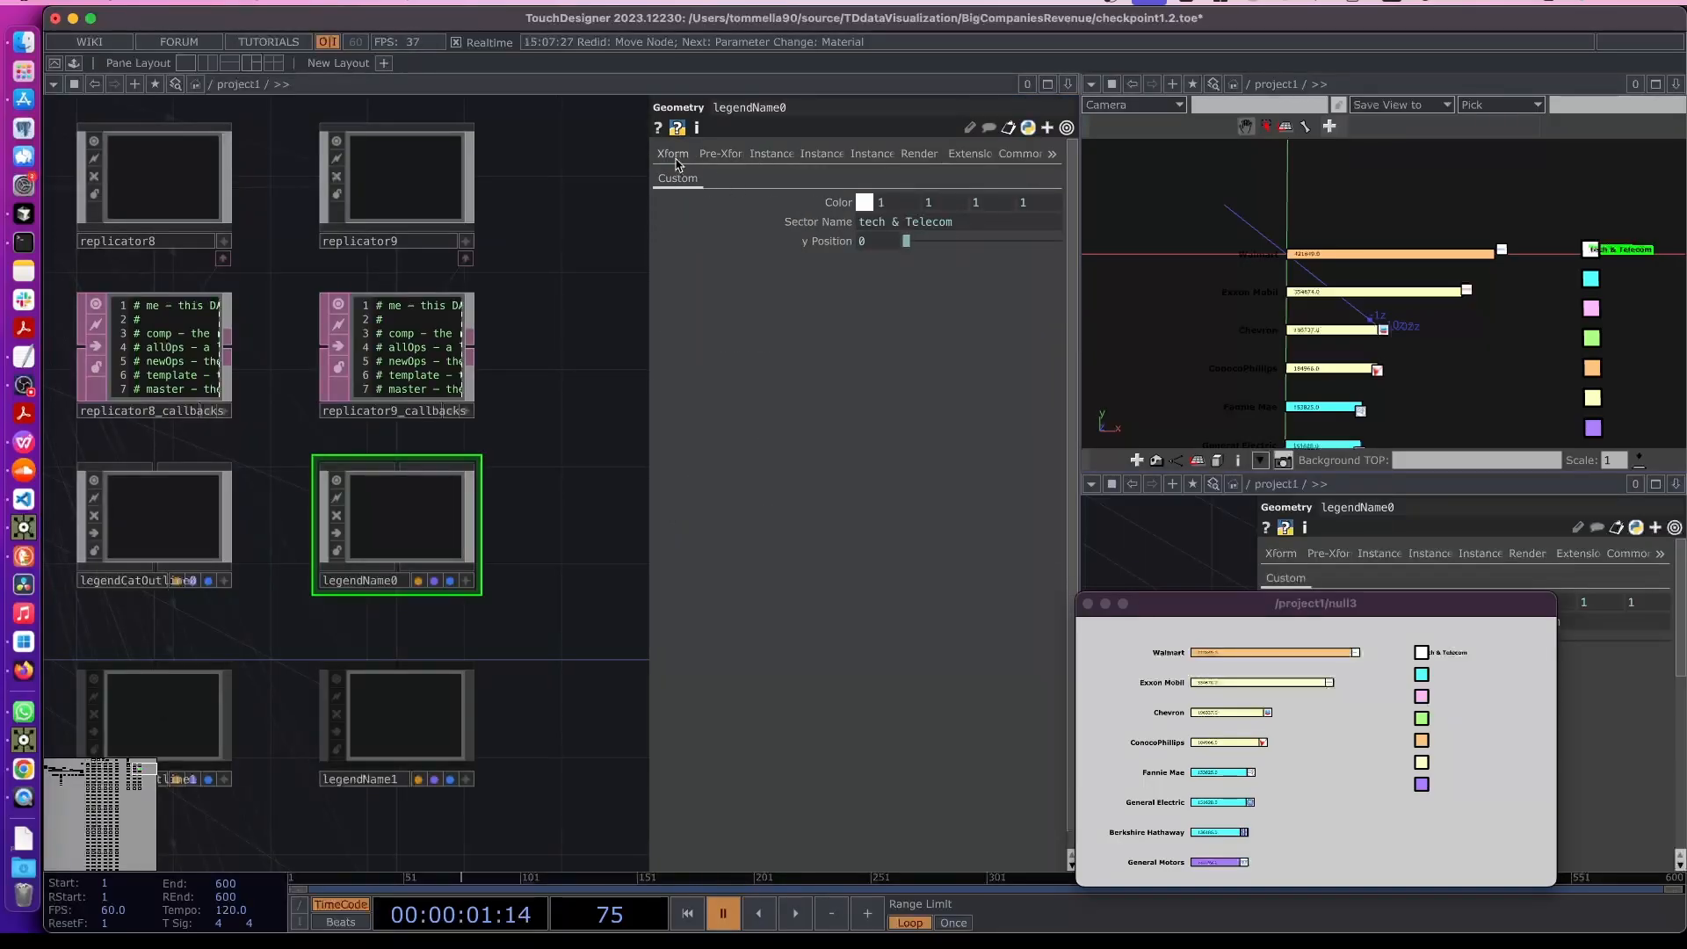
{"action": "left_click", "coordinate": [676, 158]}
{"action": "middle_click_drag", "start_coordinate": [897, 242], "coordinate": [905, 268]}
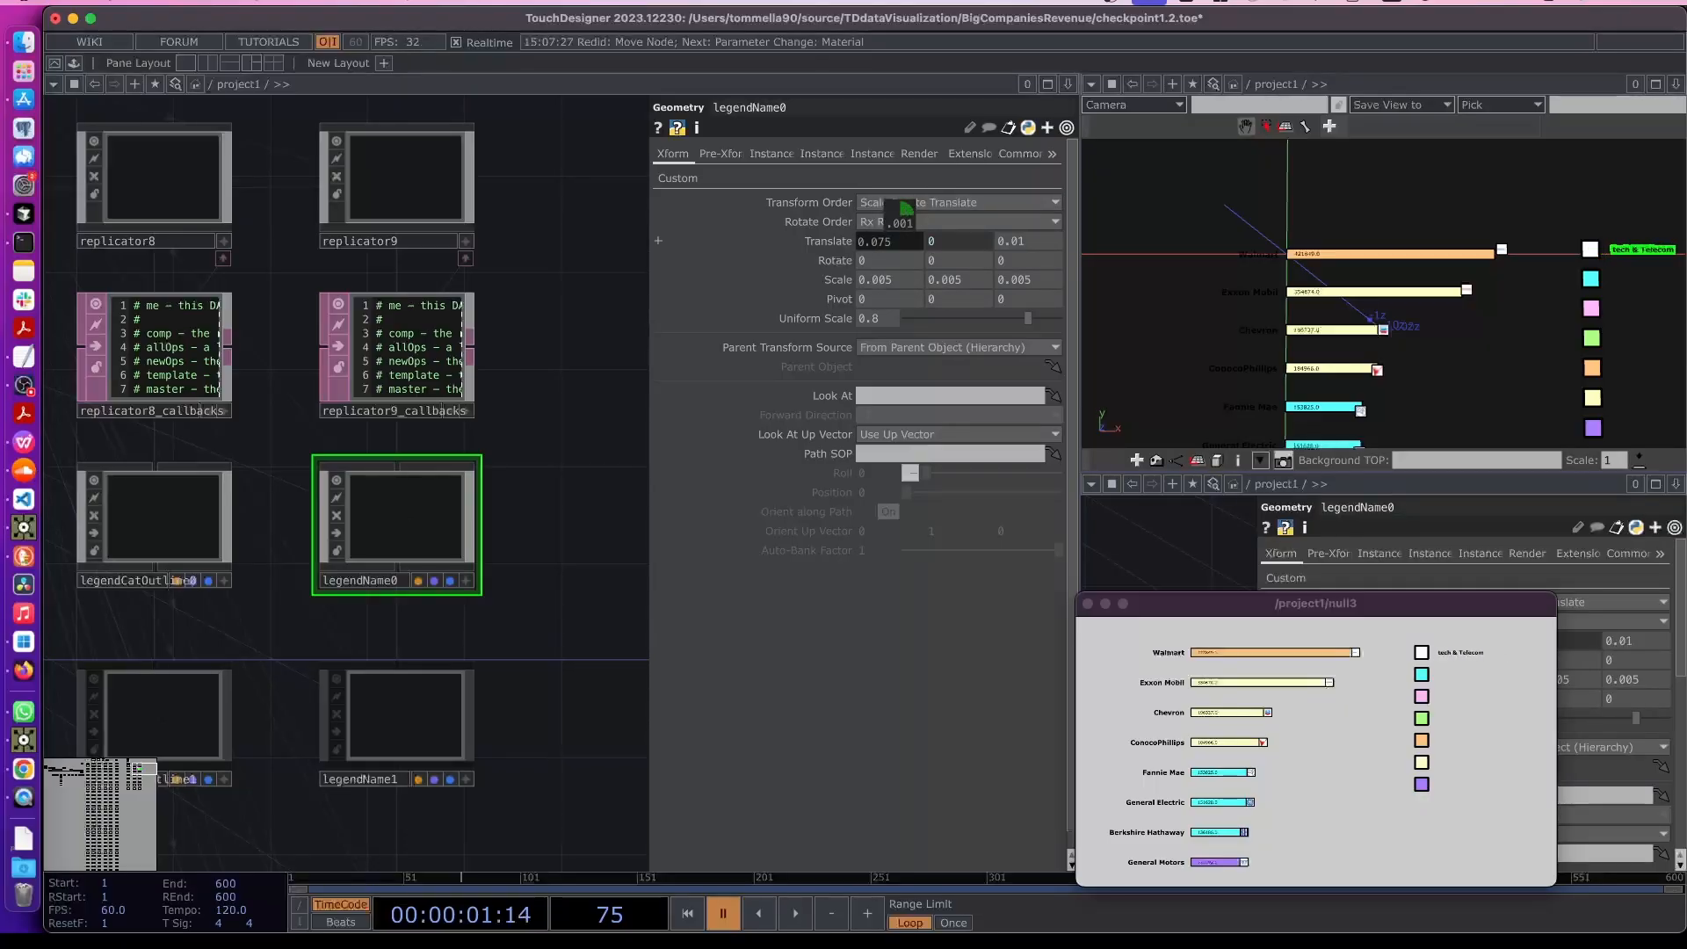
{"action": "middle_click_drag", "start_coordinate": [905, 211], "coordinate": [900, 241]}
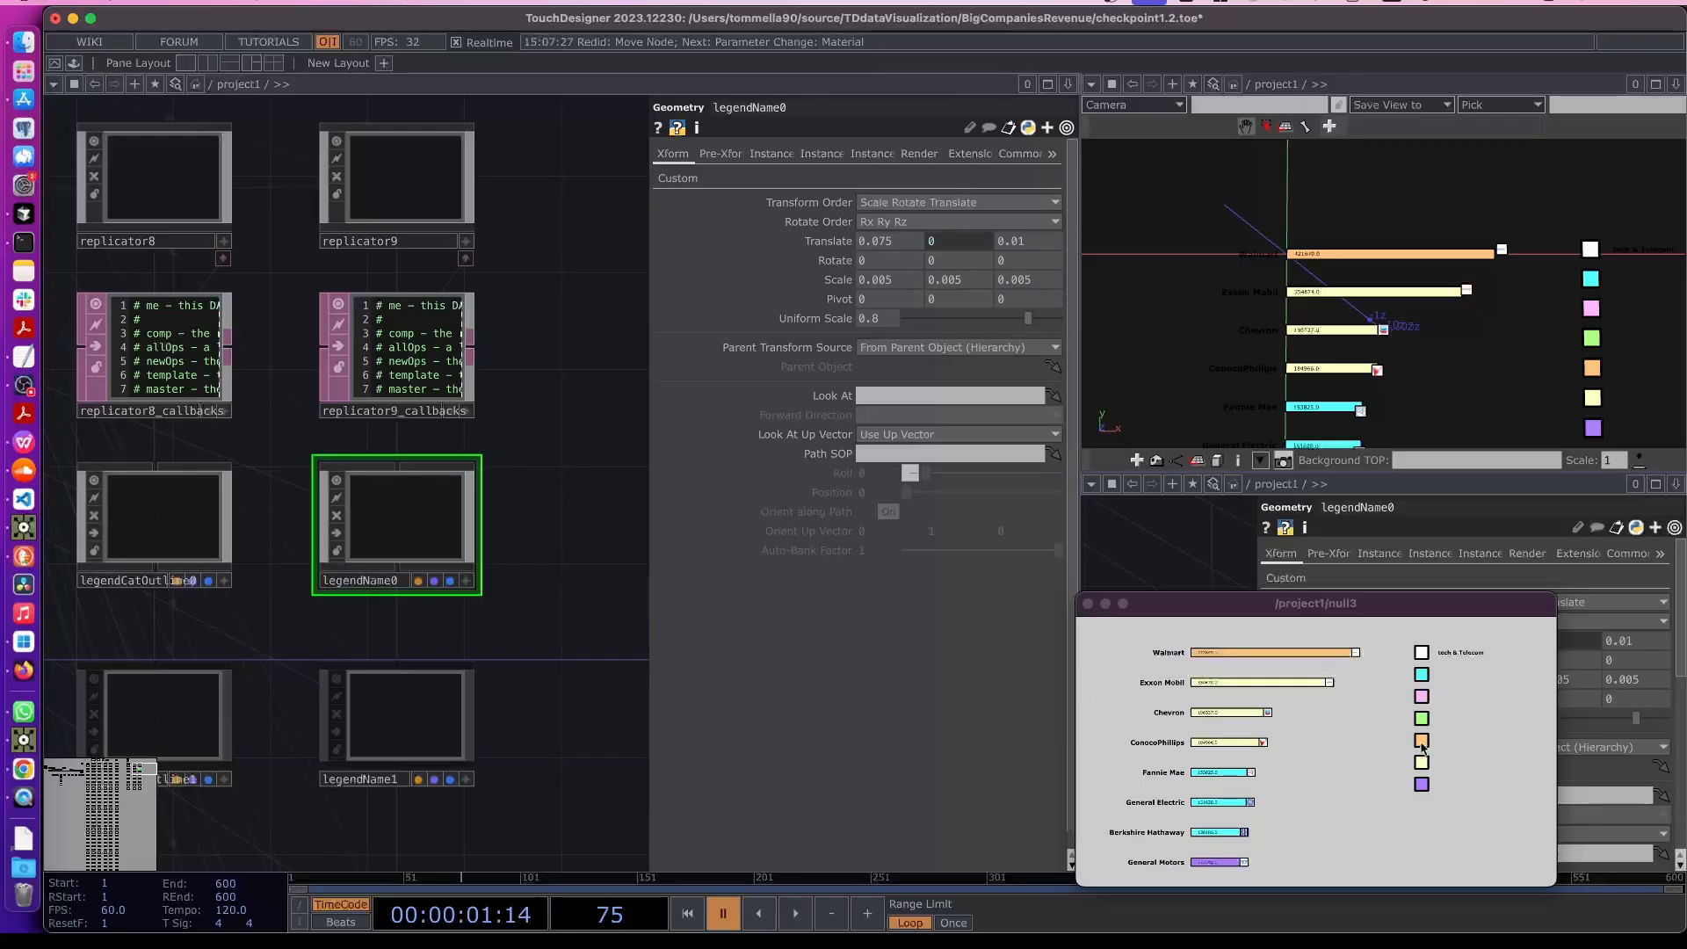
- Select legendName1 and enlarge the null3 output window to review the legend
{"action": "left_click", "coordinate": [478, 661]}
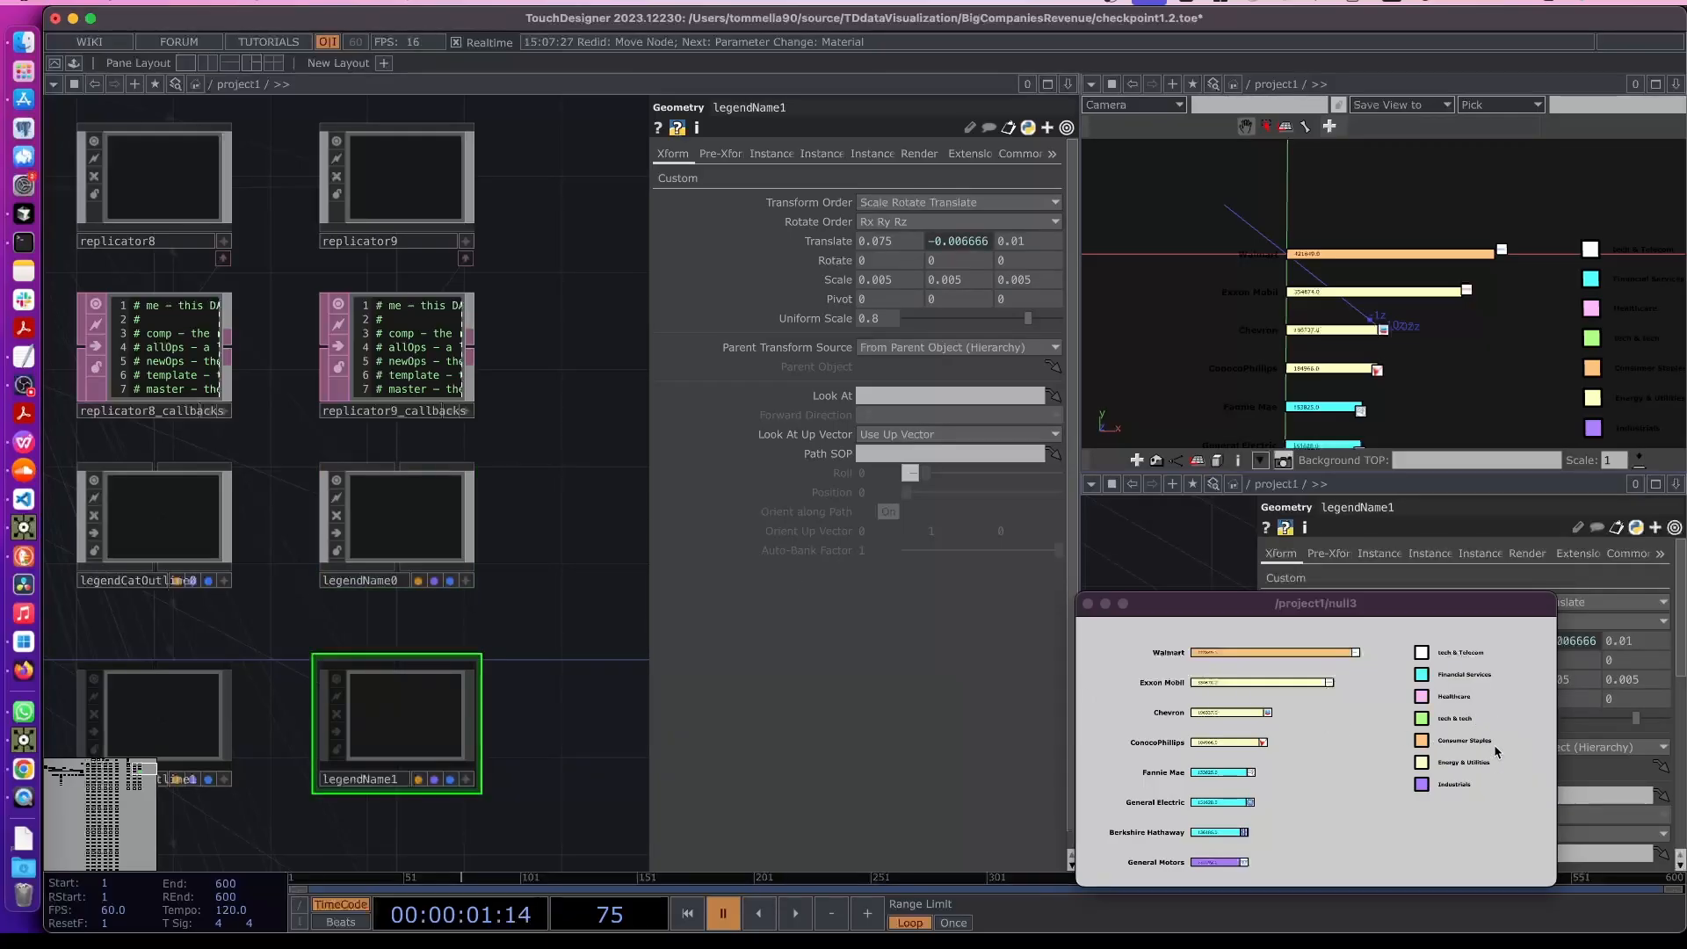
{"action": "left_click", "coordinate": [23, 385]}
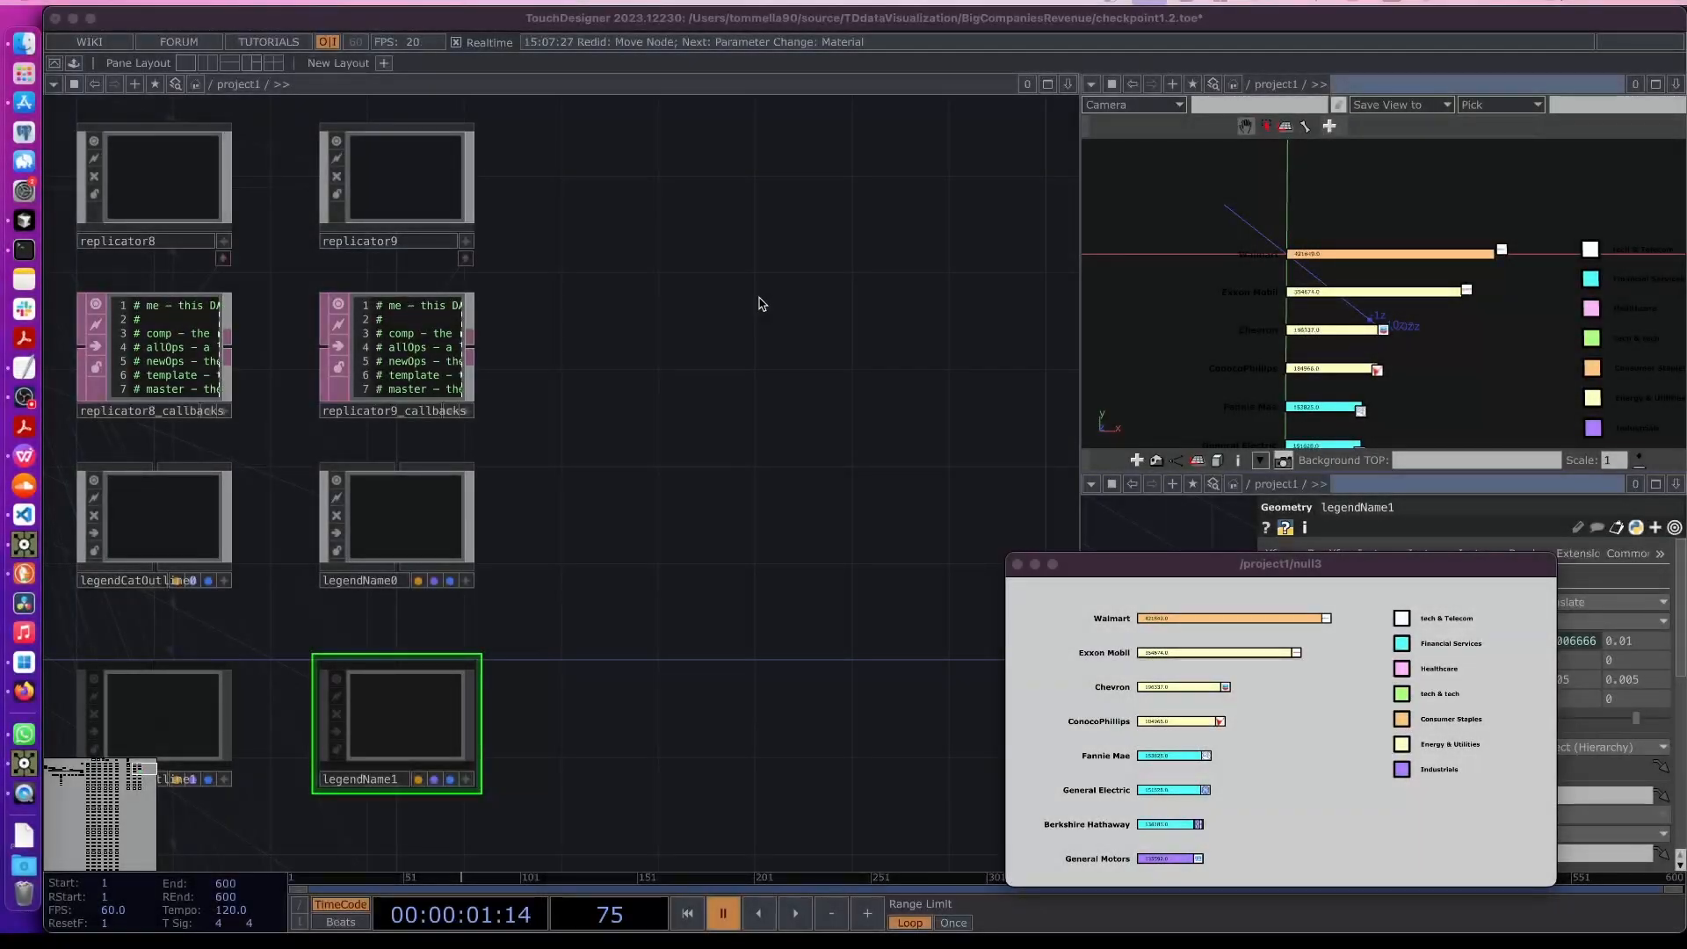
{"action": "left_click", "coordinate": [639, 367]}
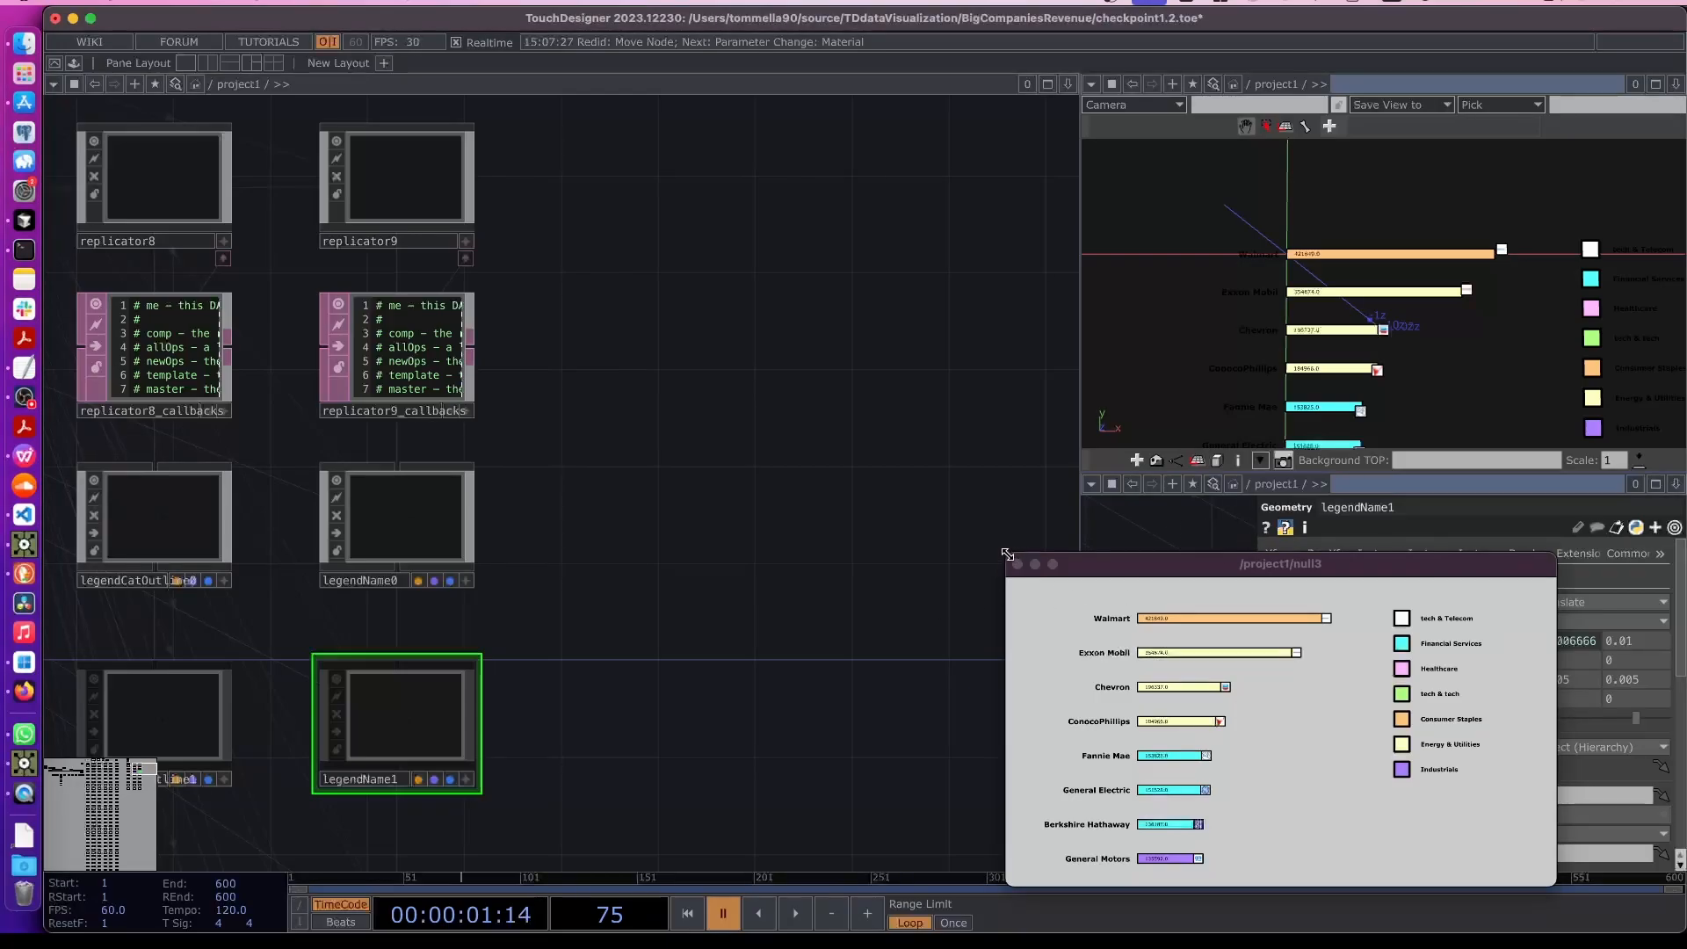
{"action": "left_click_drag", "start_coordinate": [1007, 555], "coordinate": [502, 178]}
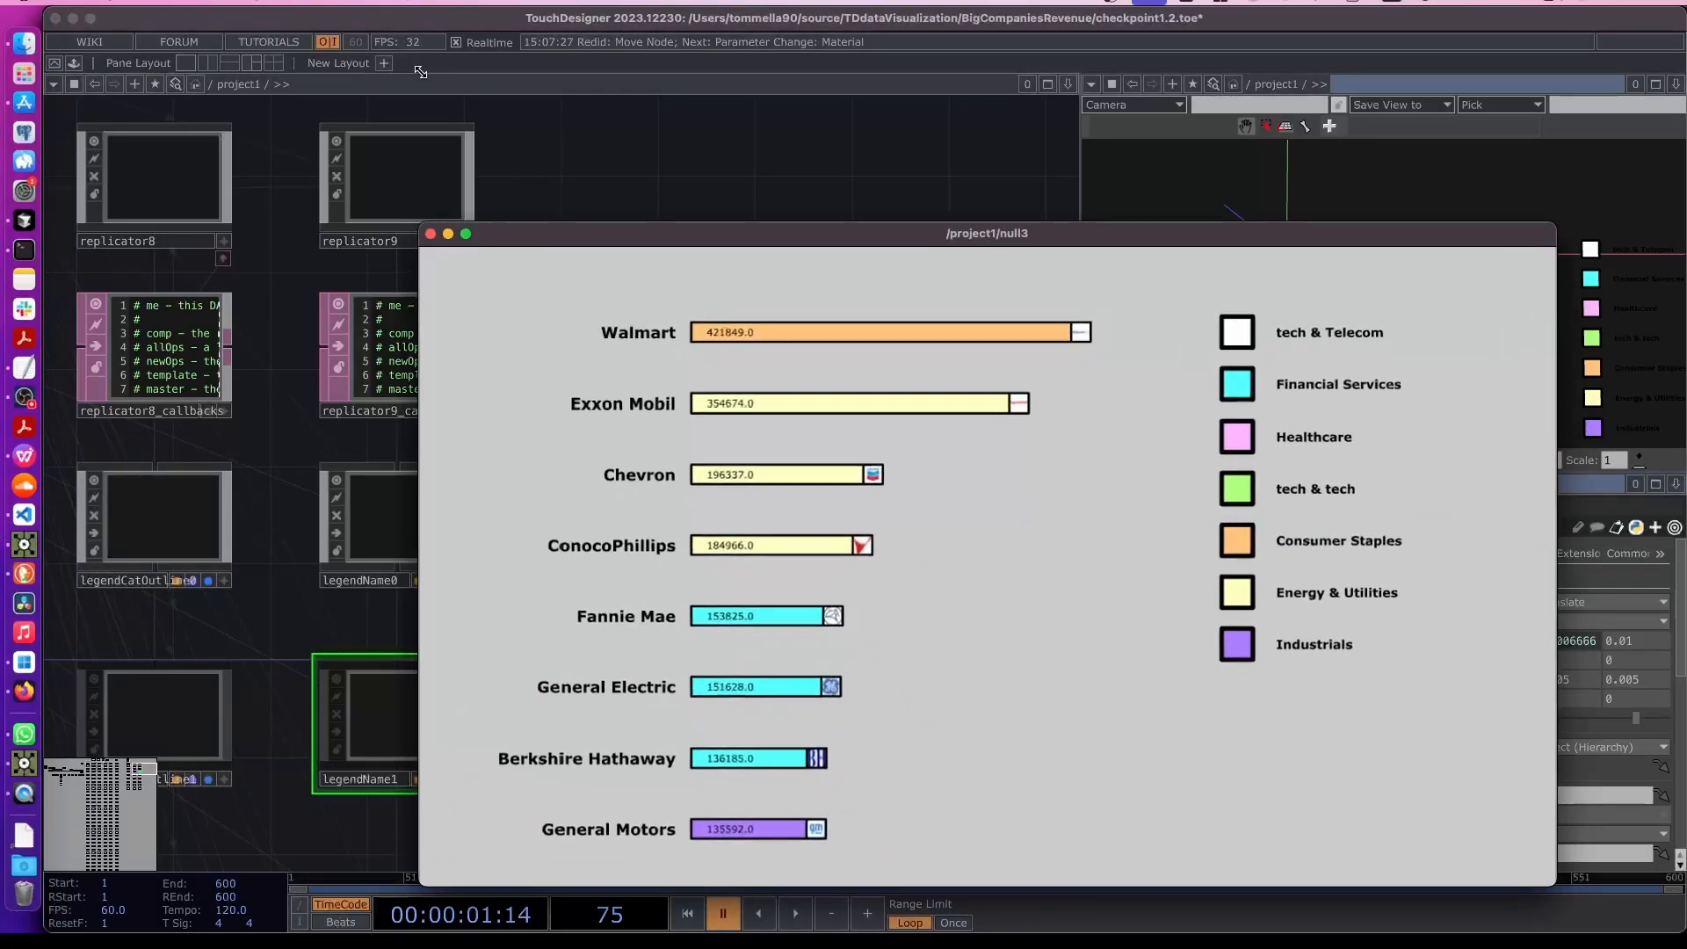
{"action": "left_click_drag", "start_coordinate": [620, 238], "coordinate": [615, 191]}
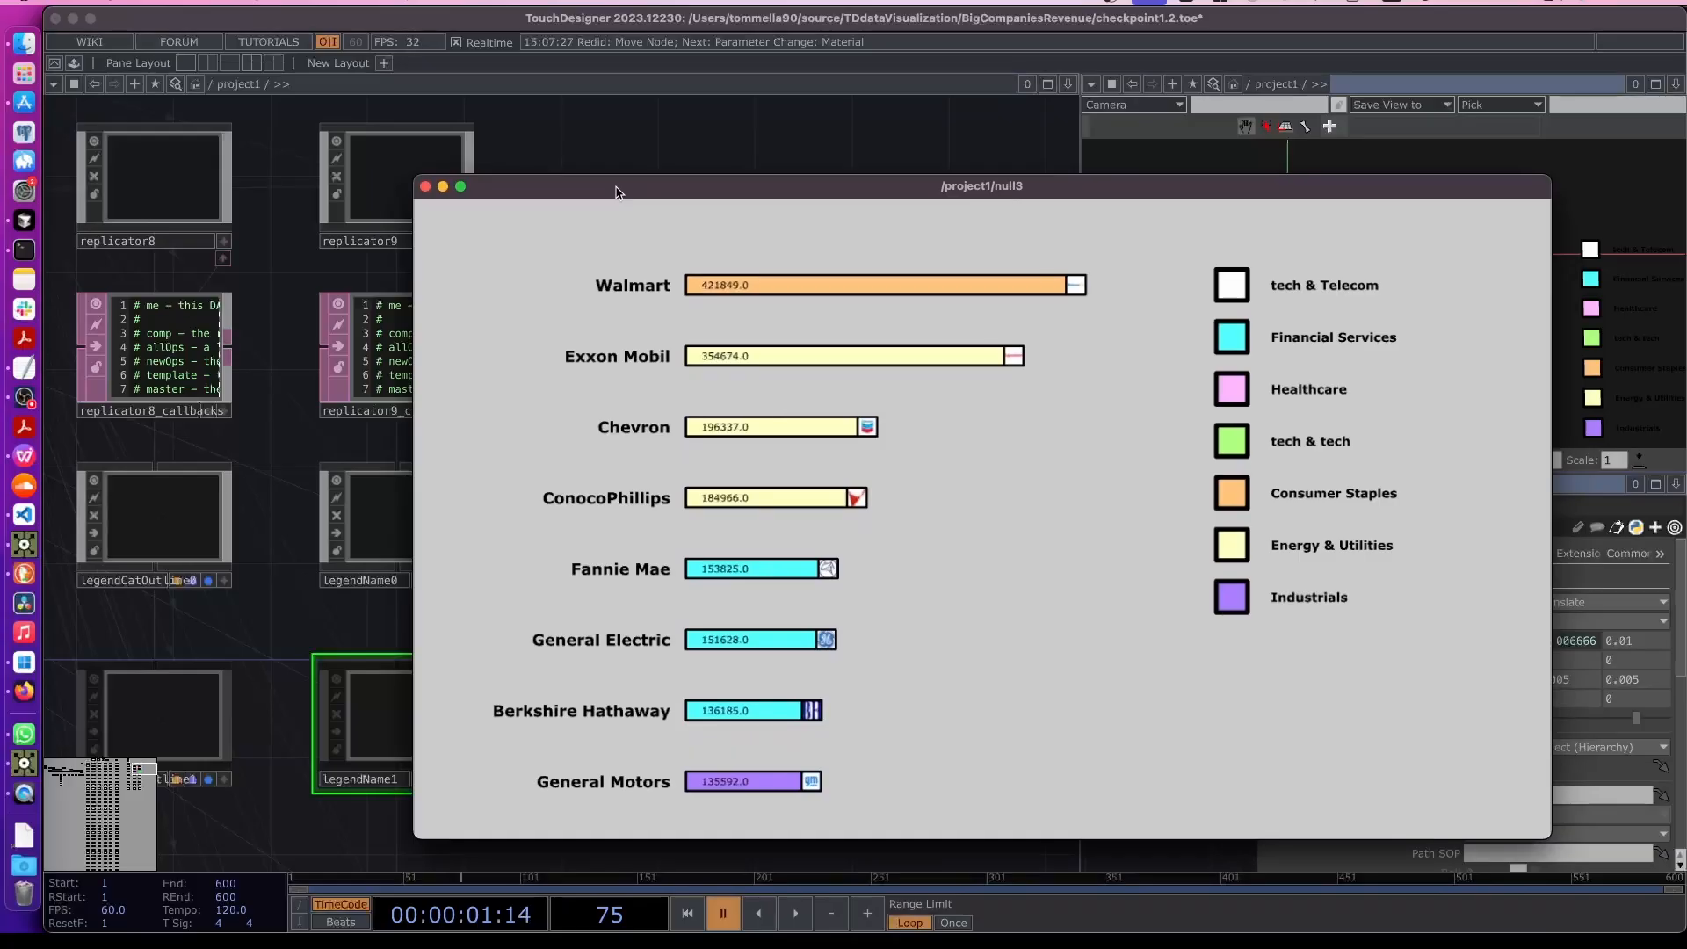
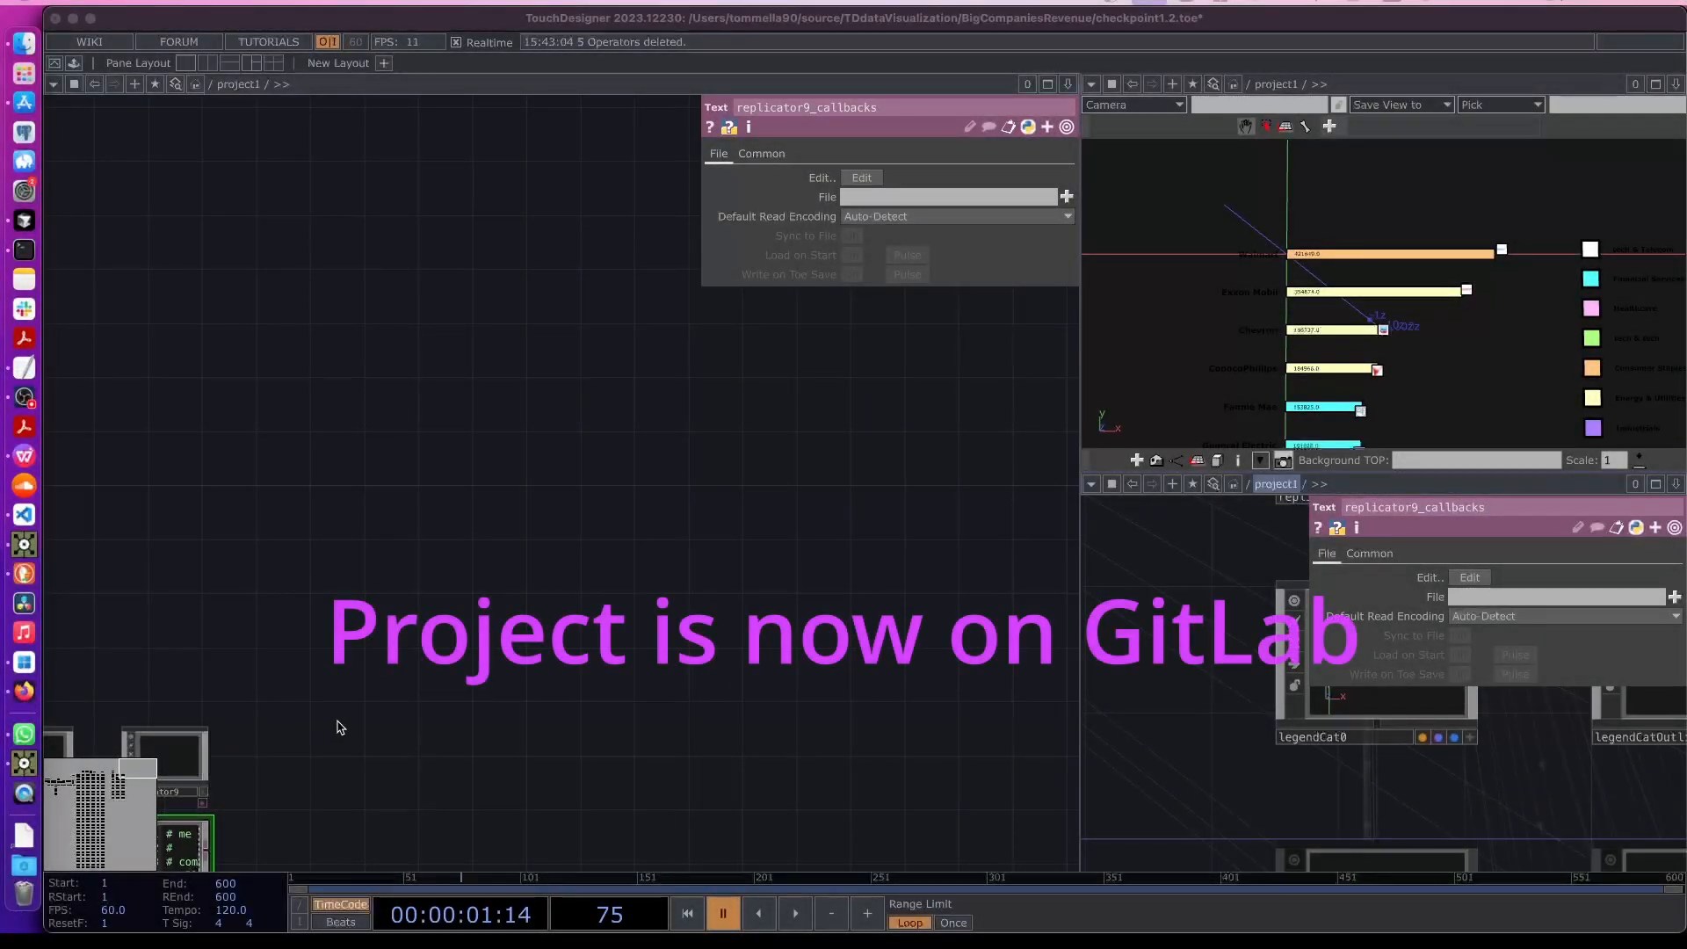
- Create a Table DAT and load the sdgGoals.csv file from the project's data folder into it
{"action": "left_click", "coordinate": [24, 574]}
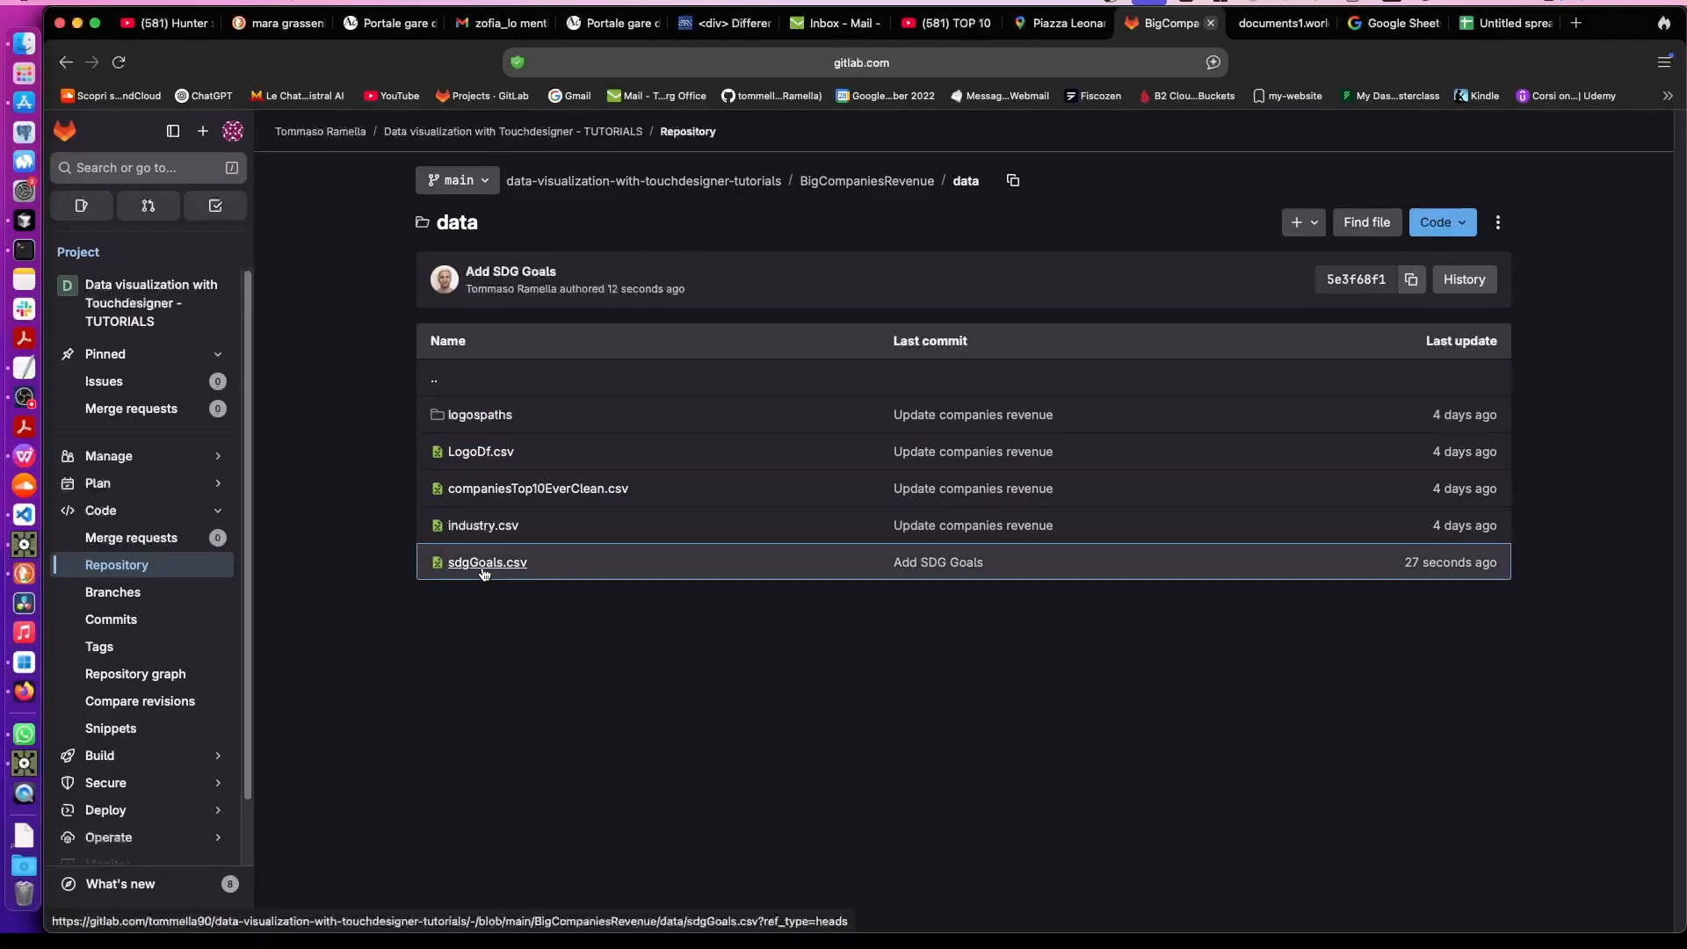
{"action": "left_click", "coordinate": [24, 545]}
{"action": "key", "text": "Tab"}
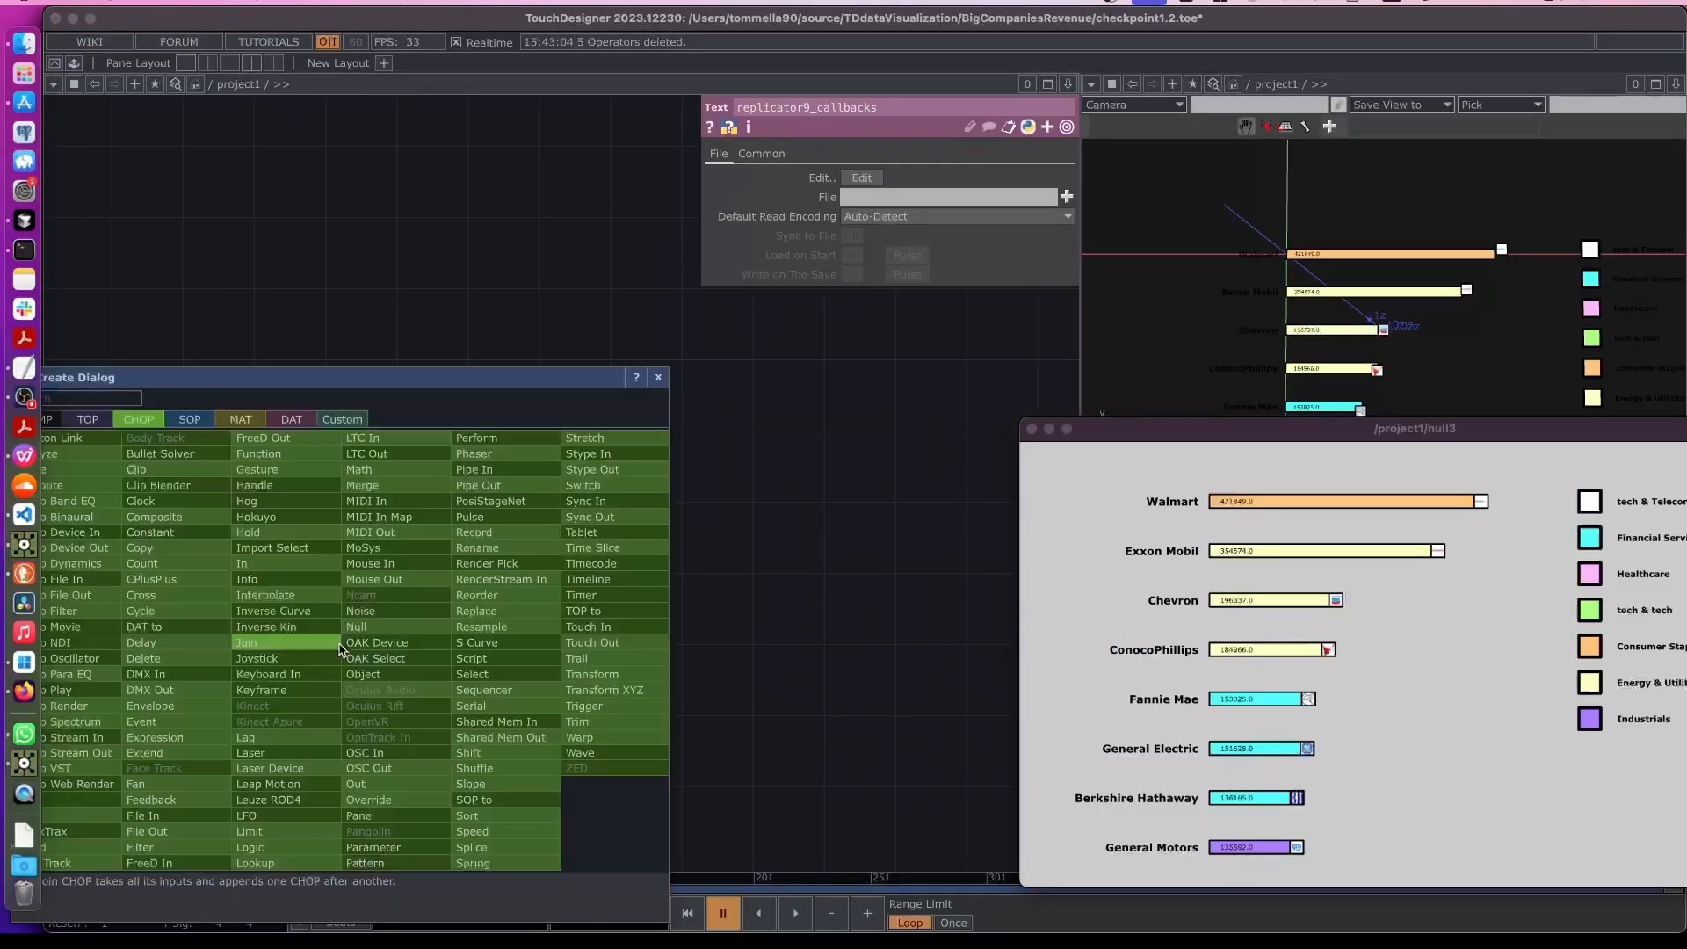
{"action": "left_click", "coordinate": [291, 419]}
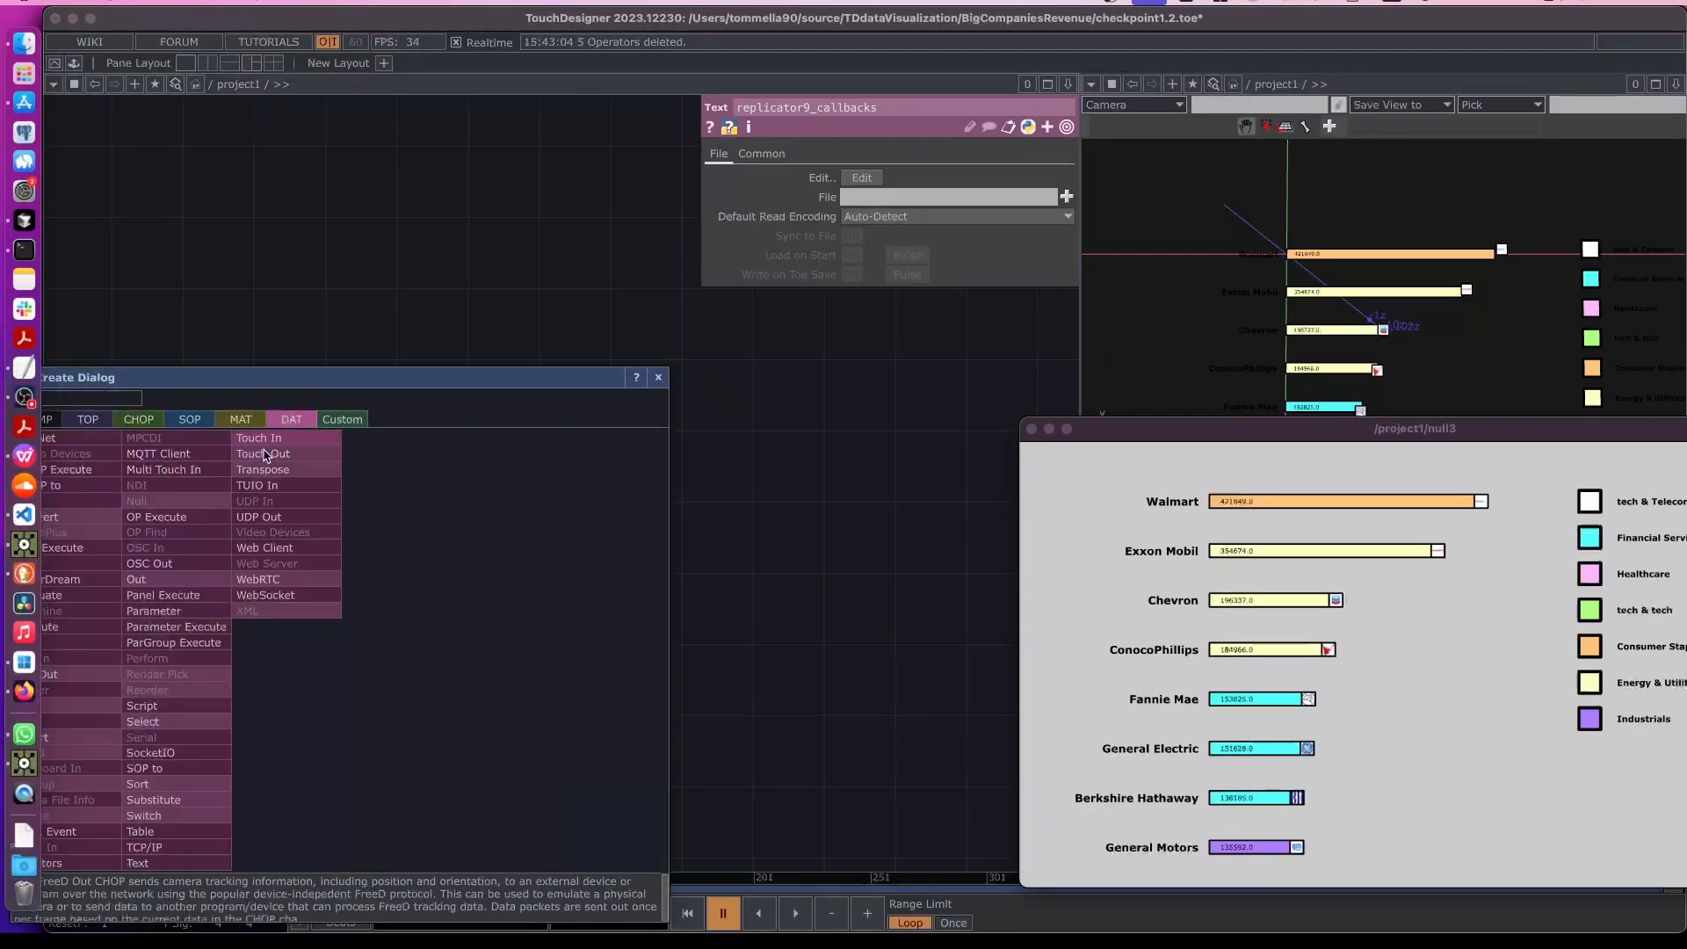
{"action": "type", "text": "ta"}
{"action": "left_click_drag", "start_coordinate": [214, 377], "coordinate": [307, 357]}
{"action": "left_click", "coordinate": [235, 810]}
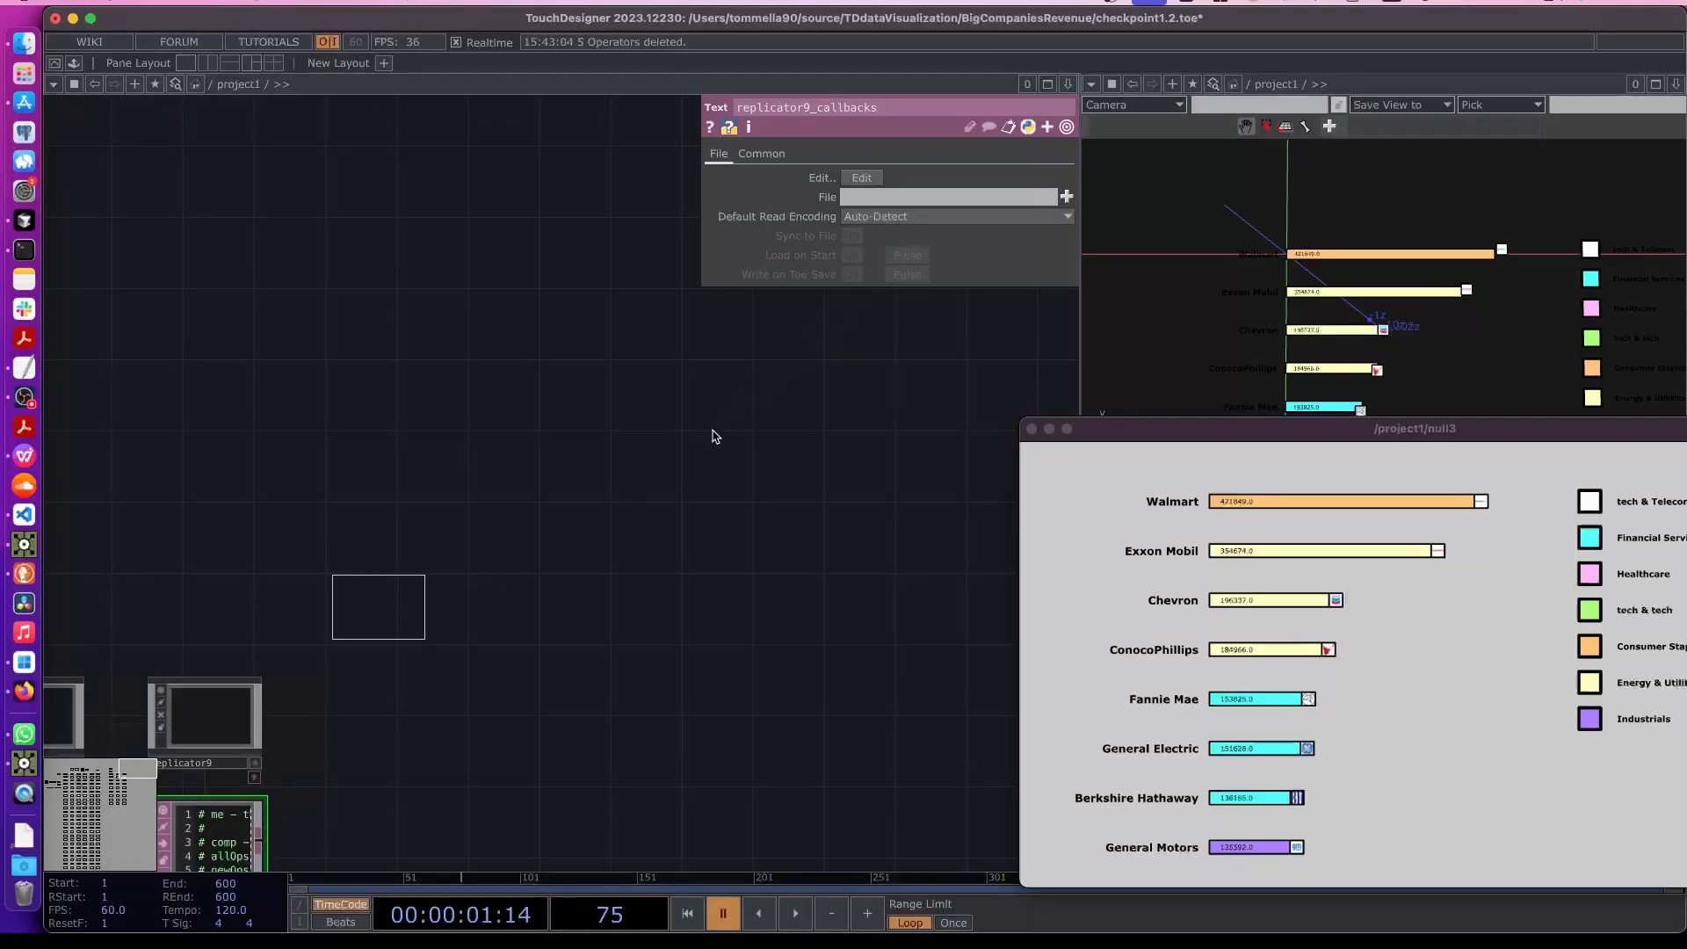
{"action": "left_click", "coordinate": [1066, 196]}
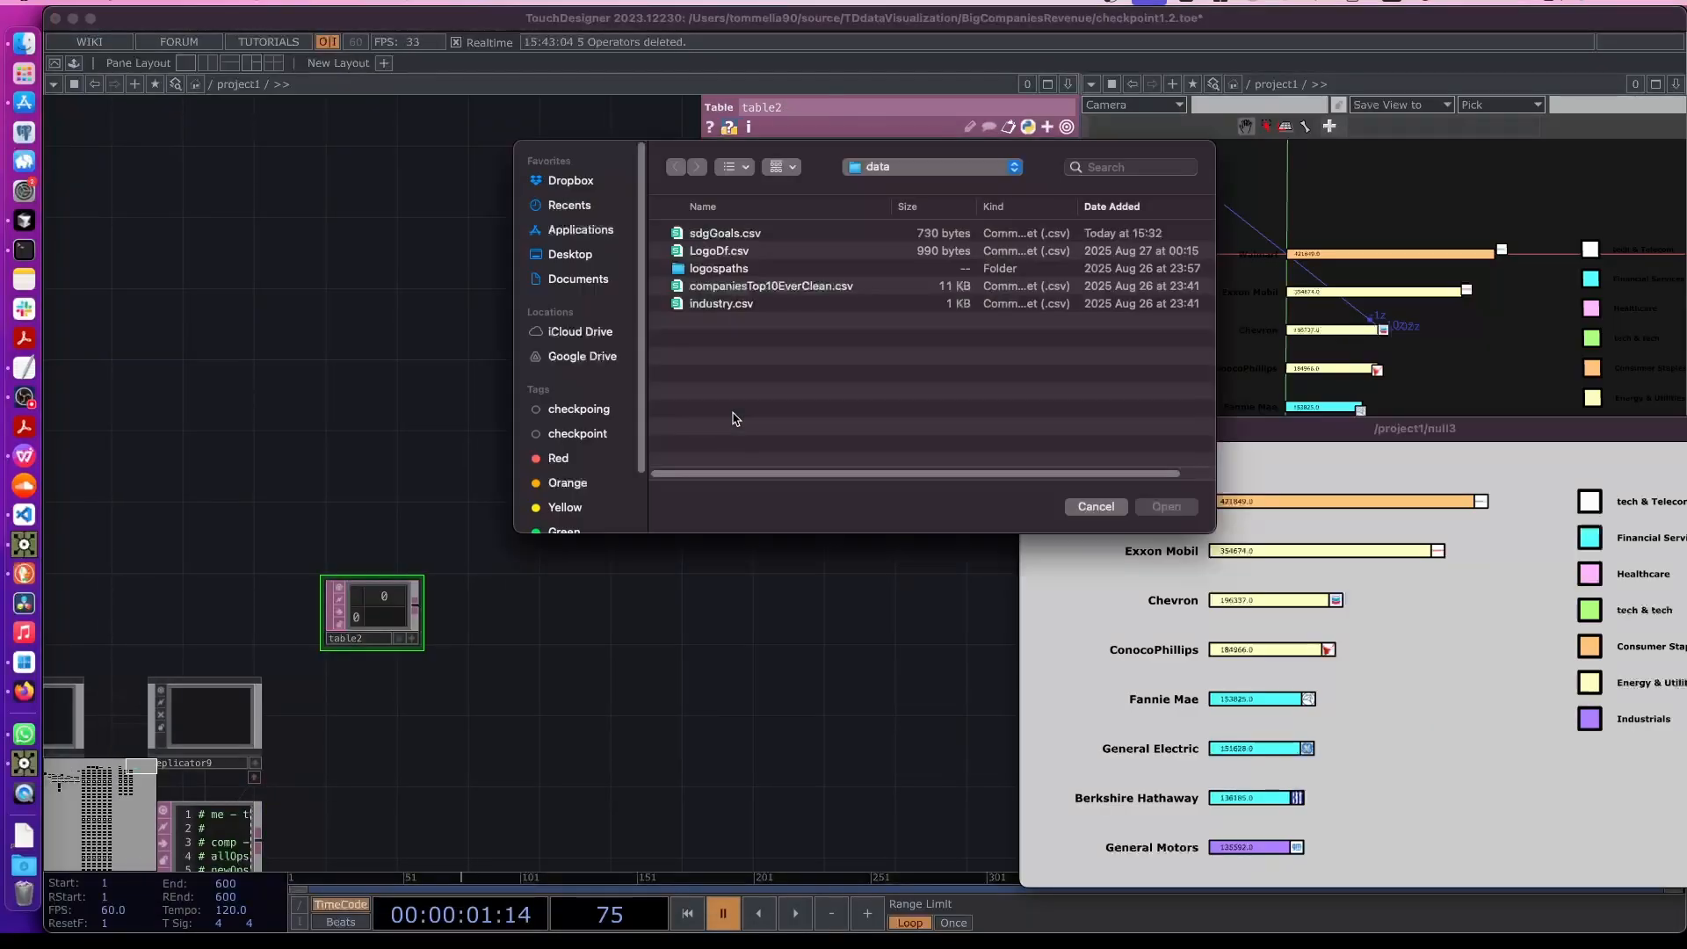
{"action": "double_click", "coordinate": [716, 236]}
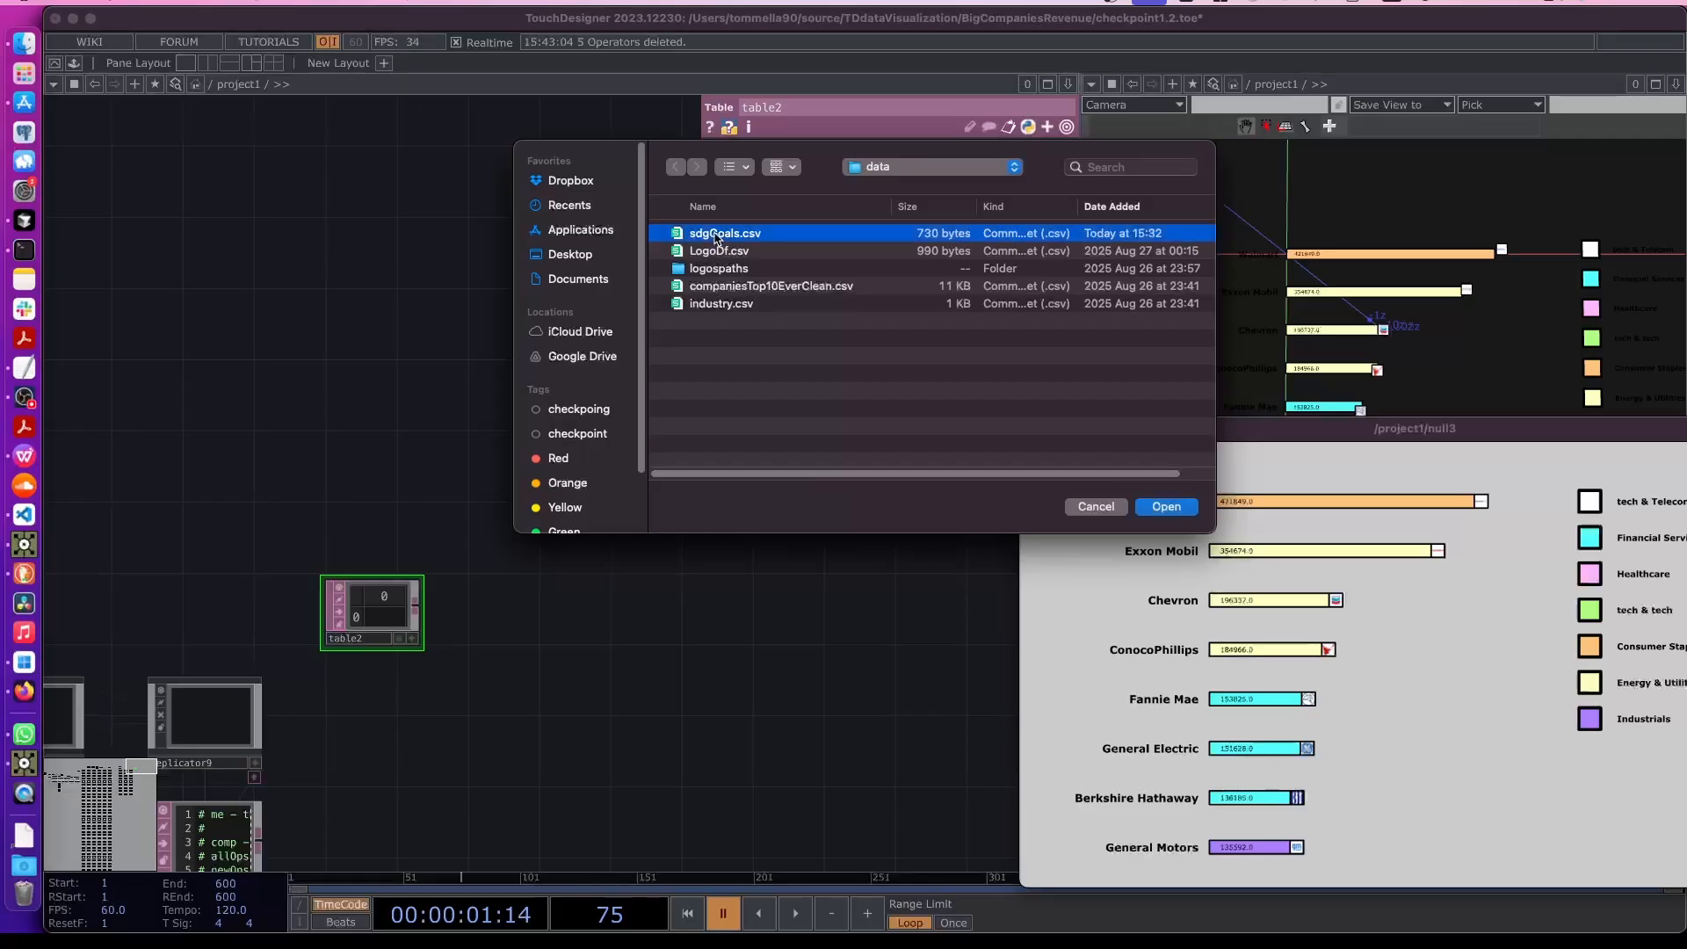
- Enlarge the table node so its rows of goals, billions and sources are displayed
{"action": "scroll", "coordinate": [499, 578], "scroll_direction": "up", "scroll_amount": 5}
{"action": "left_click_drag", "start_coordinate": [323, 682], "coordinate": [549, 642]}
{"action": "scroll", "coordinate": [548, 642], "scroll_direction": "up", "scroll_amount": 2}
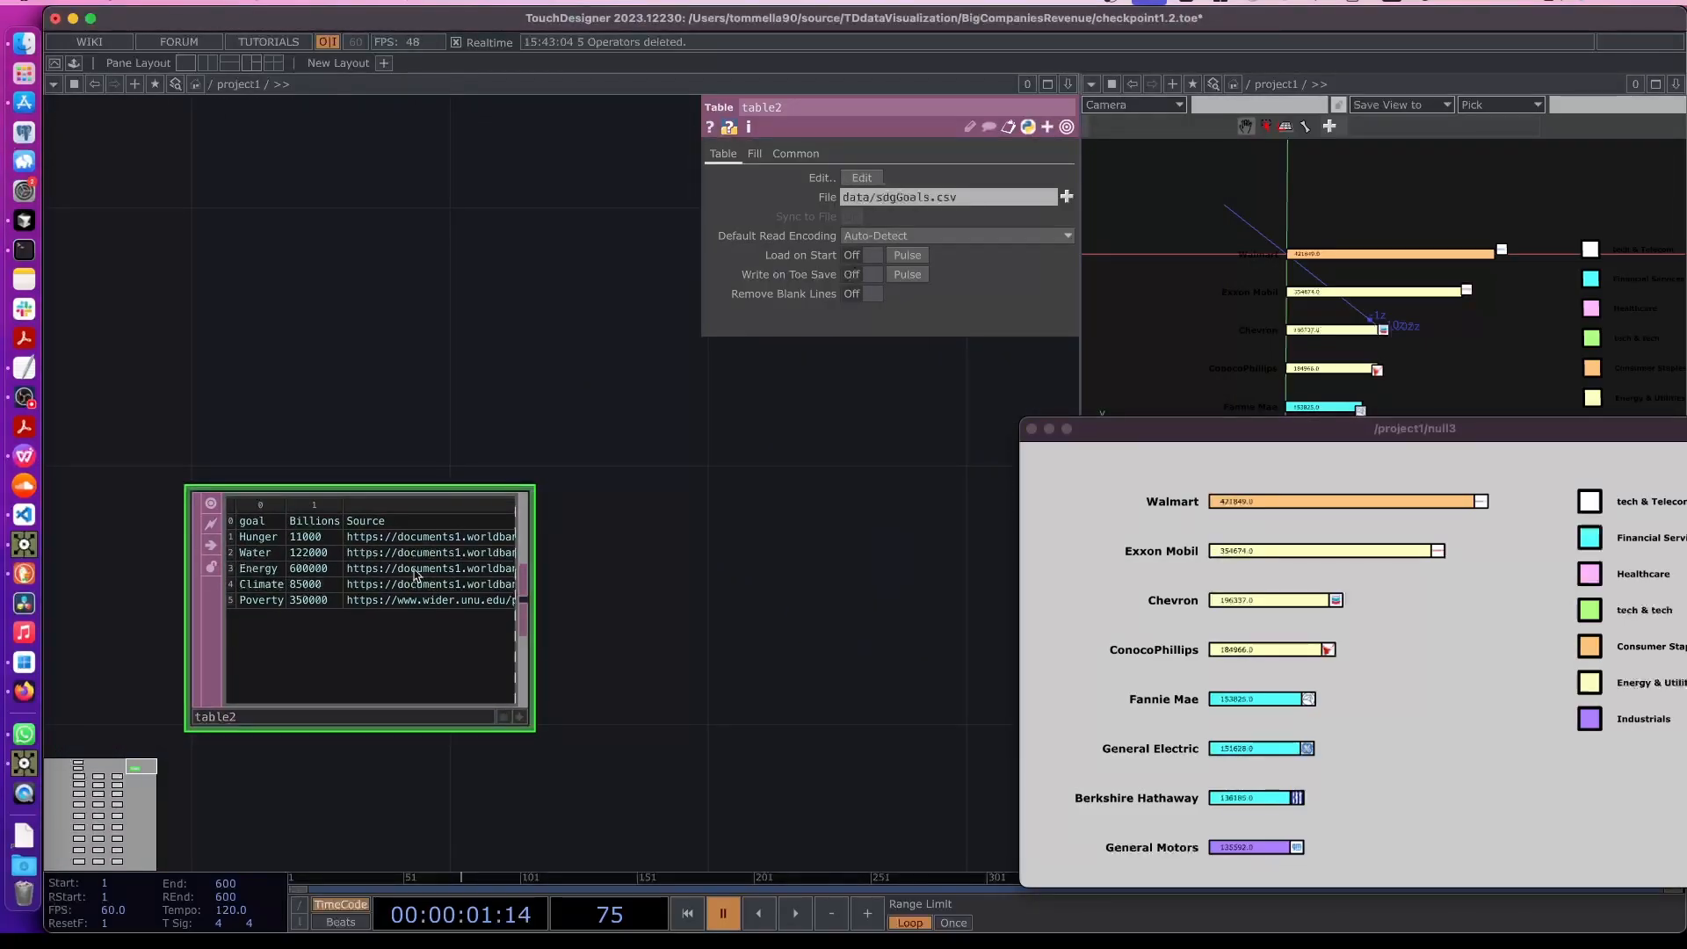
{"action": "scroll", "coordinate": [415, 576], "scroll_direction": "down", "scroll_amount": 2}
{"action": "left_click_drag", "start_coordinate": [734, 690], "coordinate": [617, 685]}
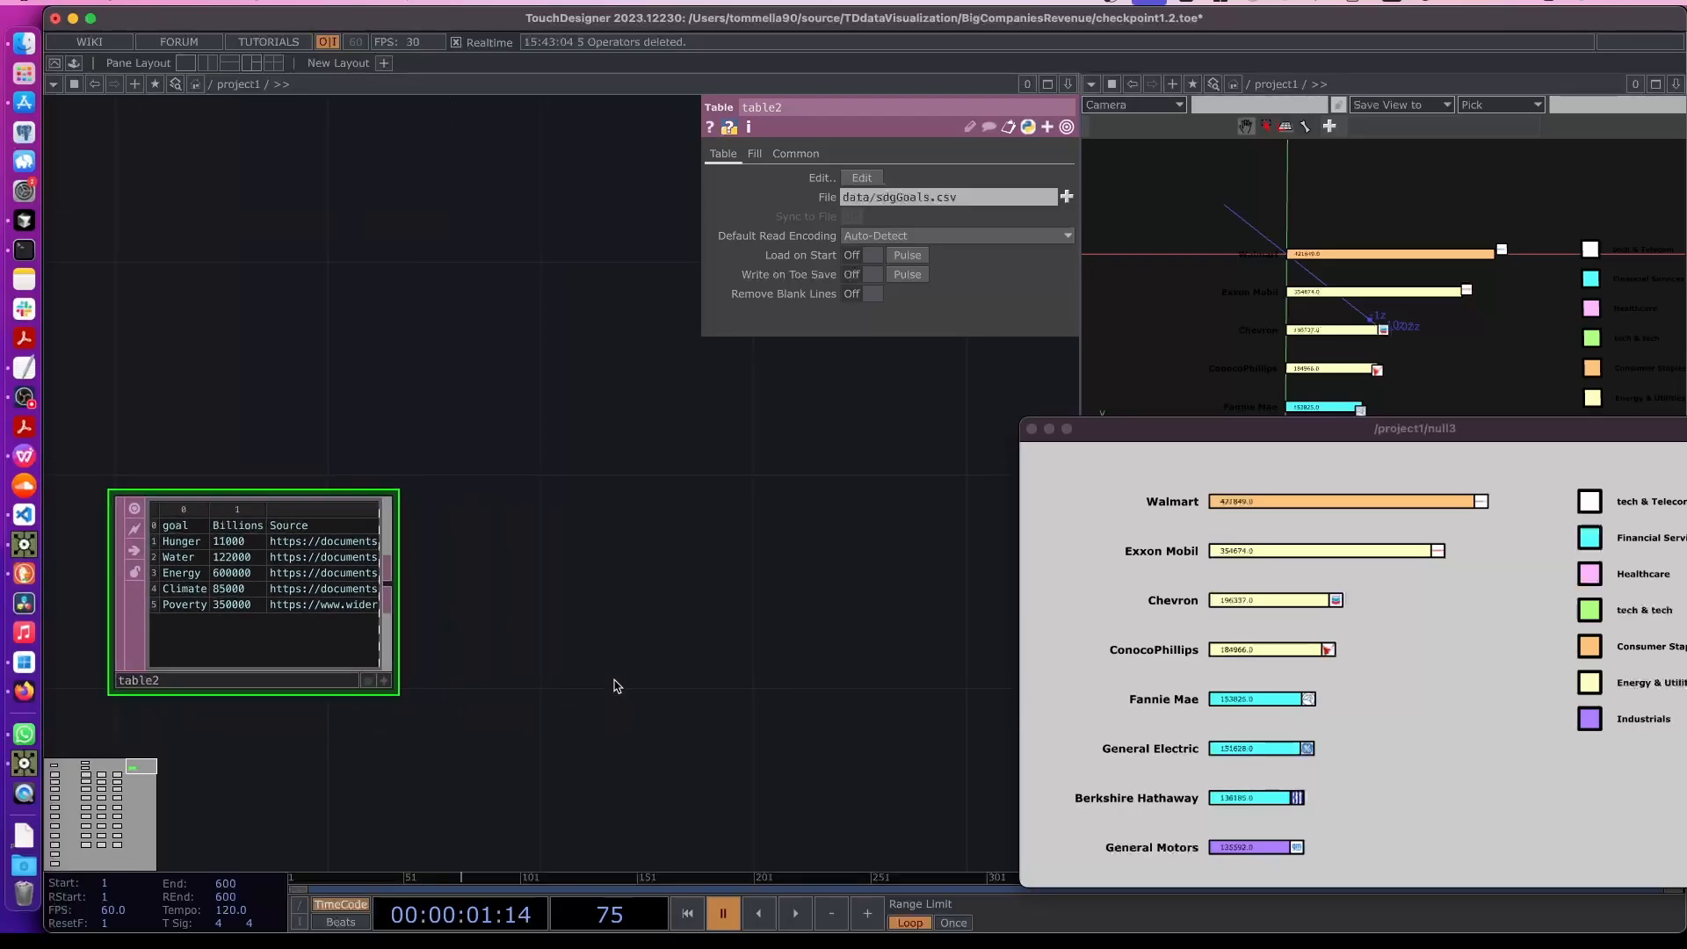
- Append a DAT to CHOP operator to the table's output
{"action": "right_click", "coordinate": [395, 580]}
{"action": "left_click", "coordinate": [193, 348]}
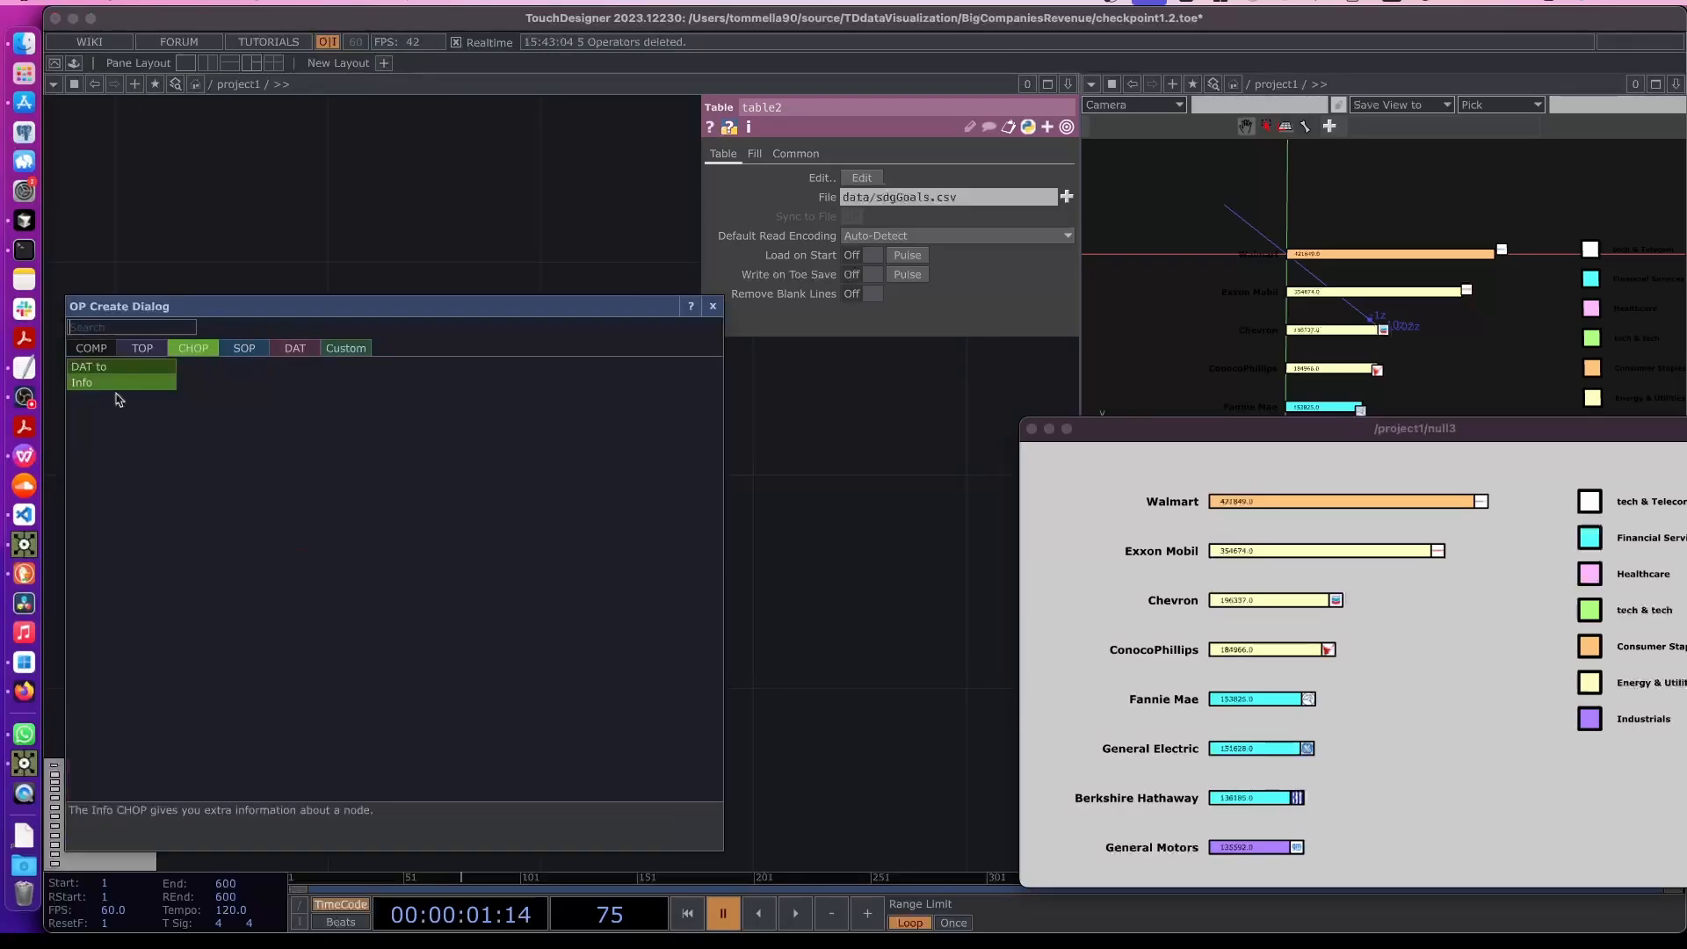
{"action": "left_click", "coordinate": [104, 367]}
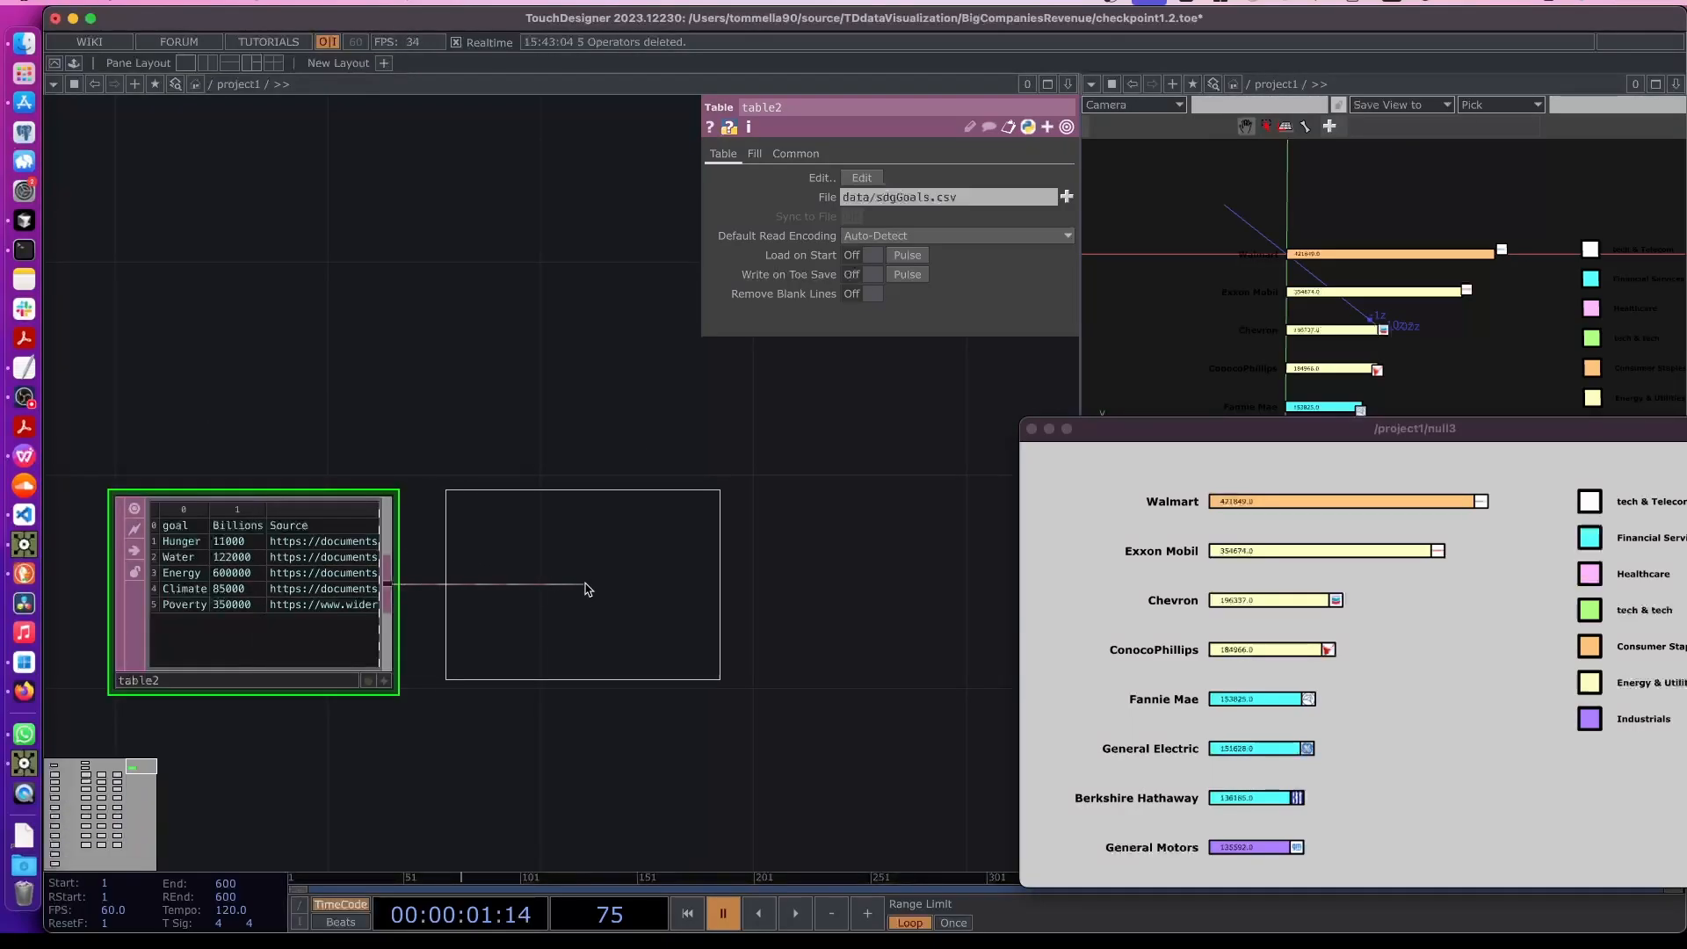
{"action": "left_click", "coordinate": [632, 754]}
{"action": "left_click_drag", "start_coordinate": [633, 754], "coordinate": [466, 753]}
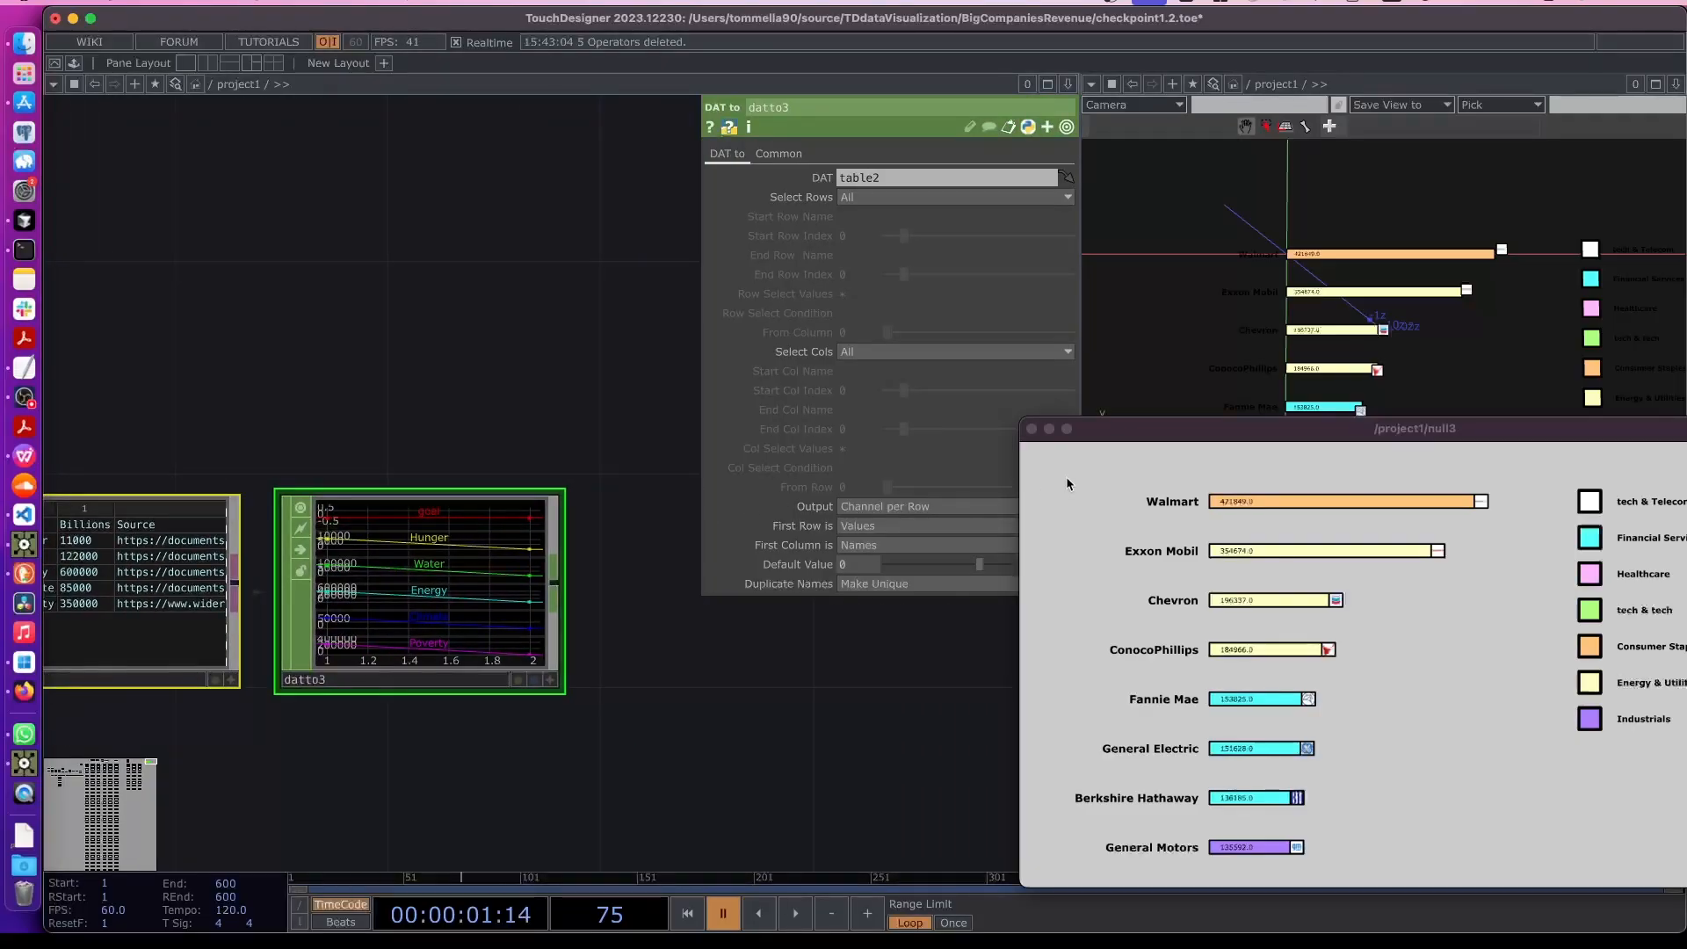
- Set the DAT to CHOP output to Channel per Column with the first row and first column as names
{"action": "left_click_drag", "start_coordinate": [1128, 434], "coordinate": [1202, 441]}
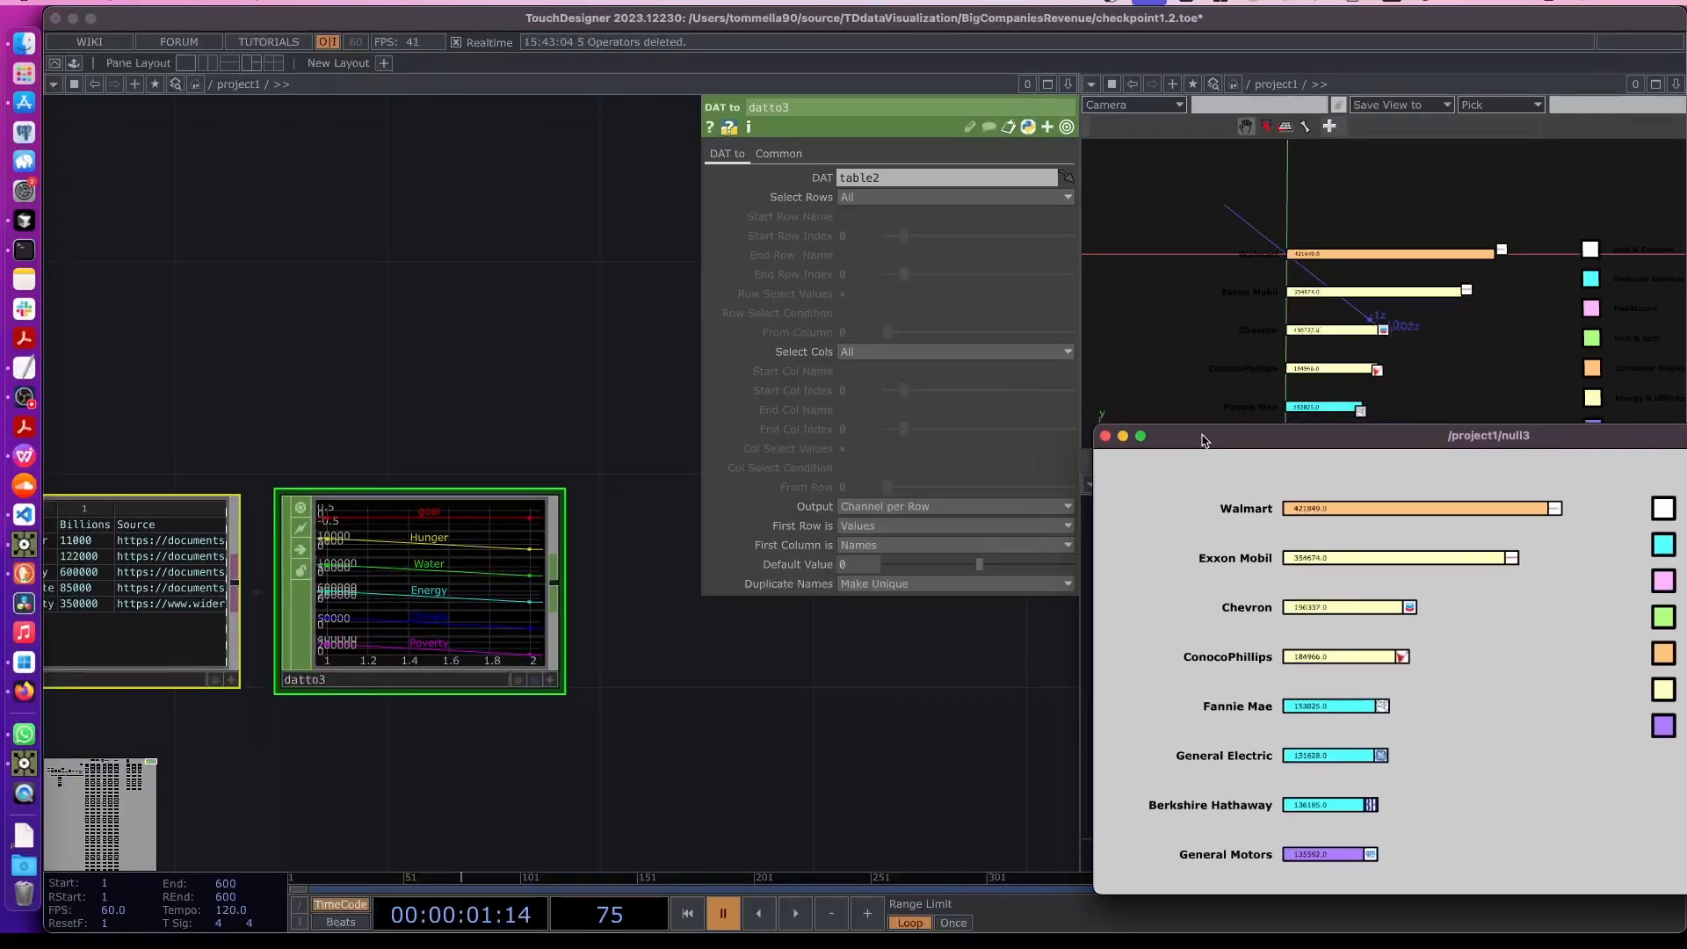
{"action": "left_click", "coordinate": [911, 517]}
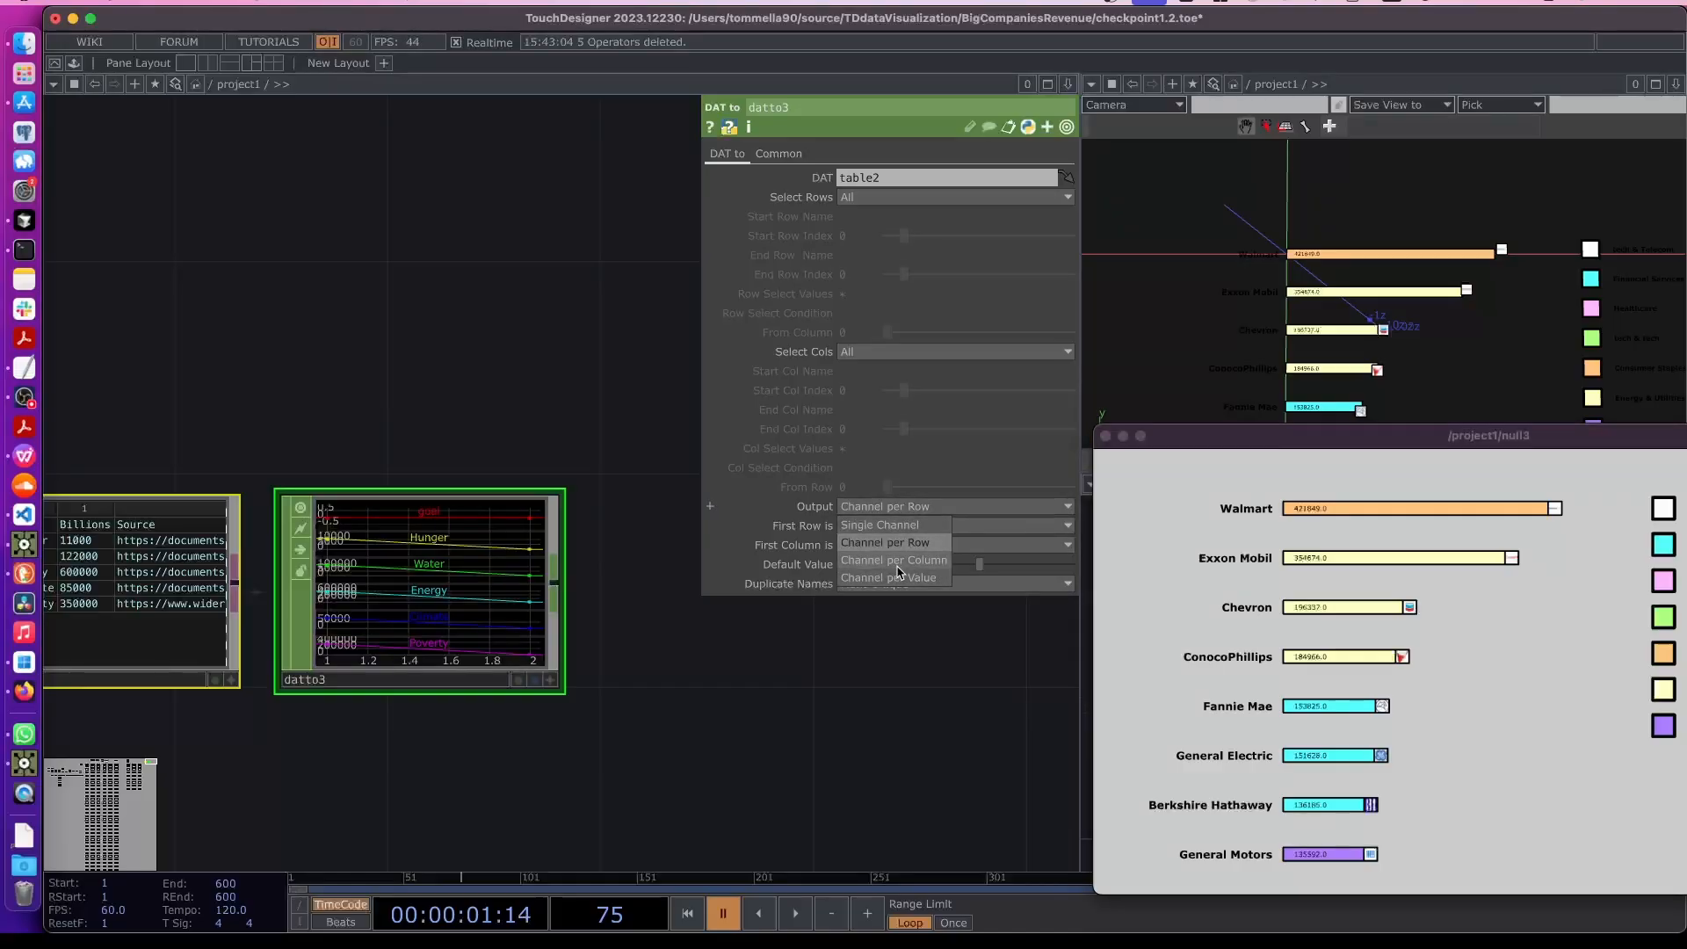
{"action": "left_click", "coordinate": [892, 571]}
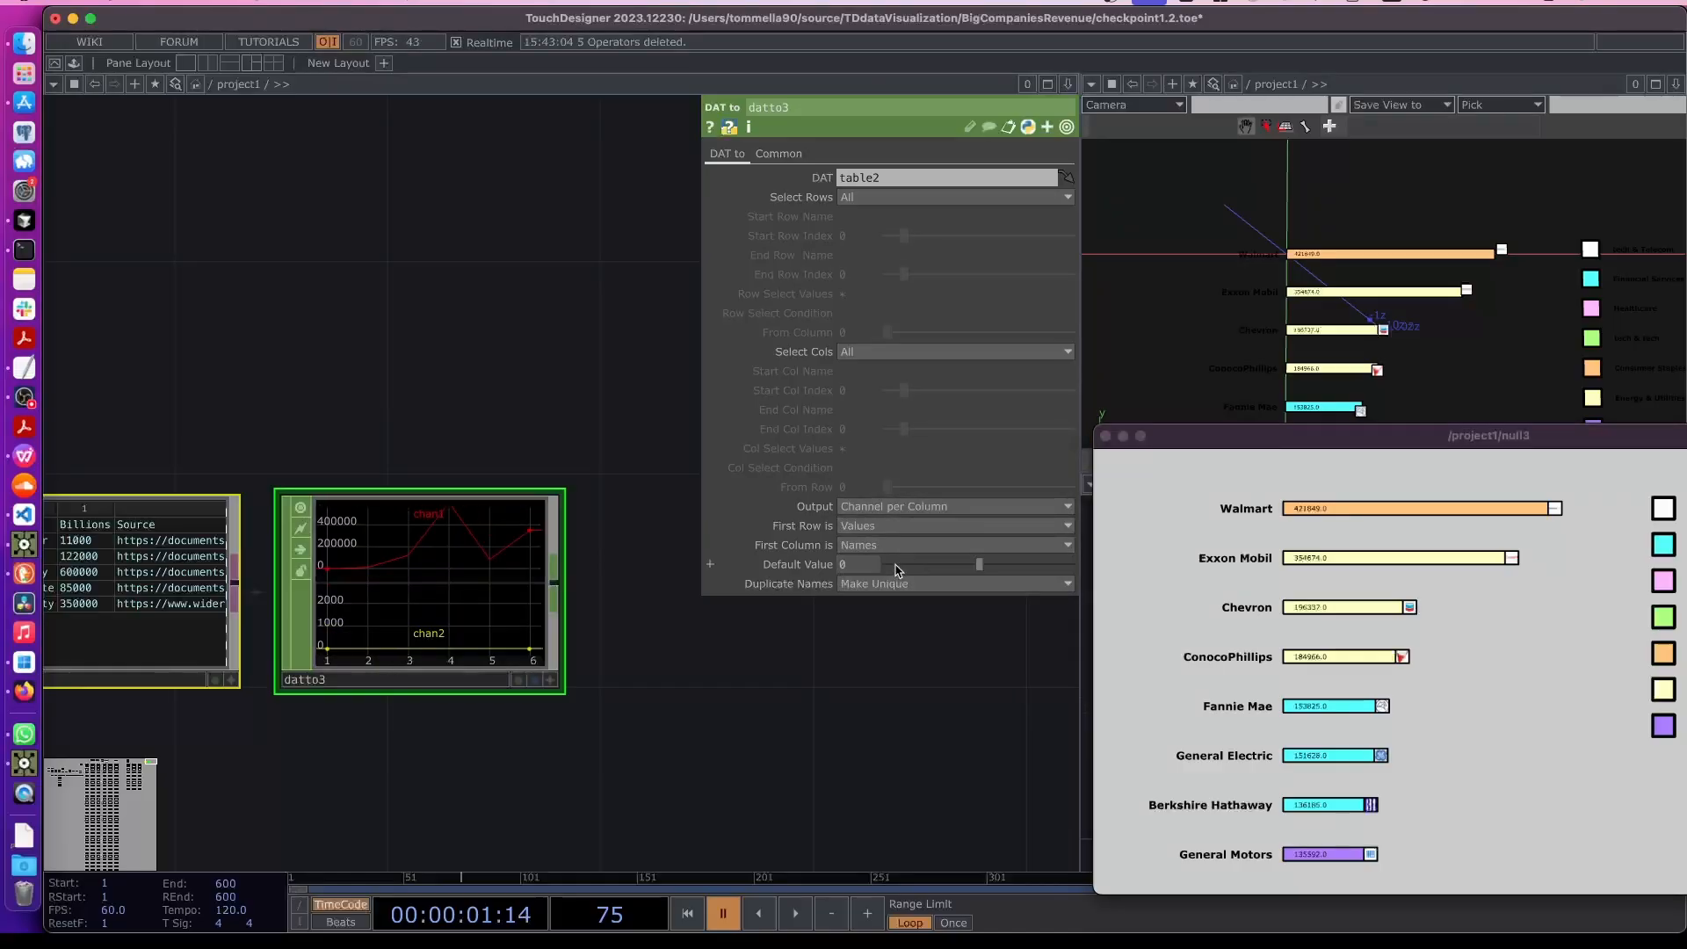
{"action": "left_click", "coordinate": [858, 526]}
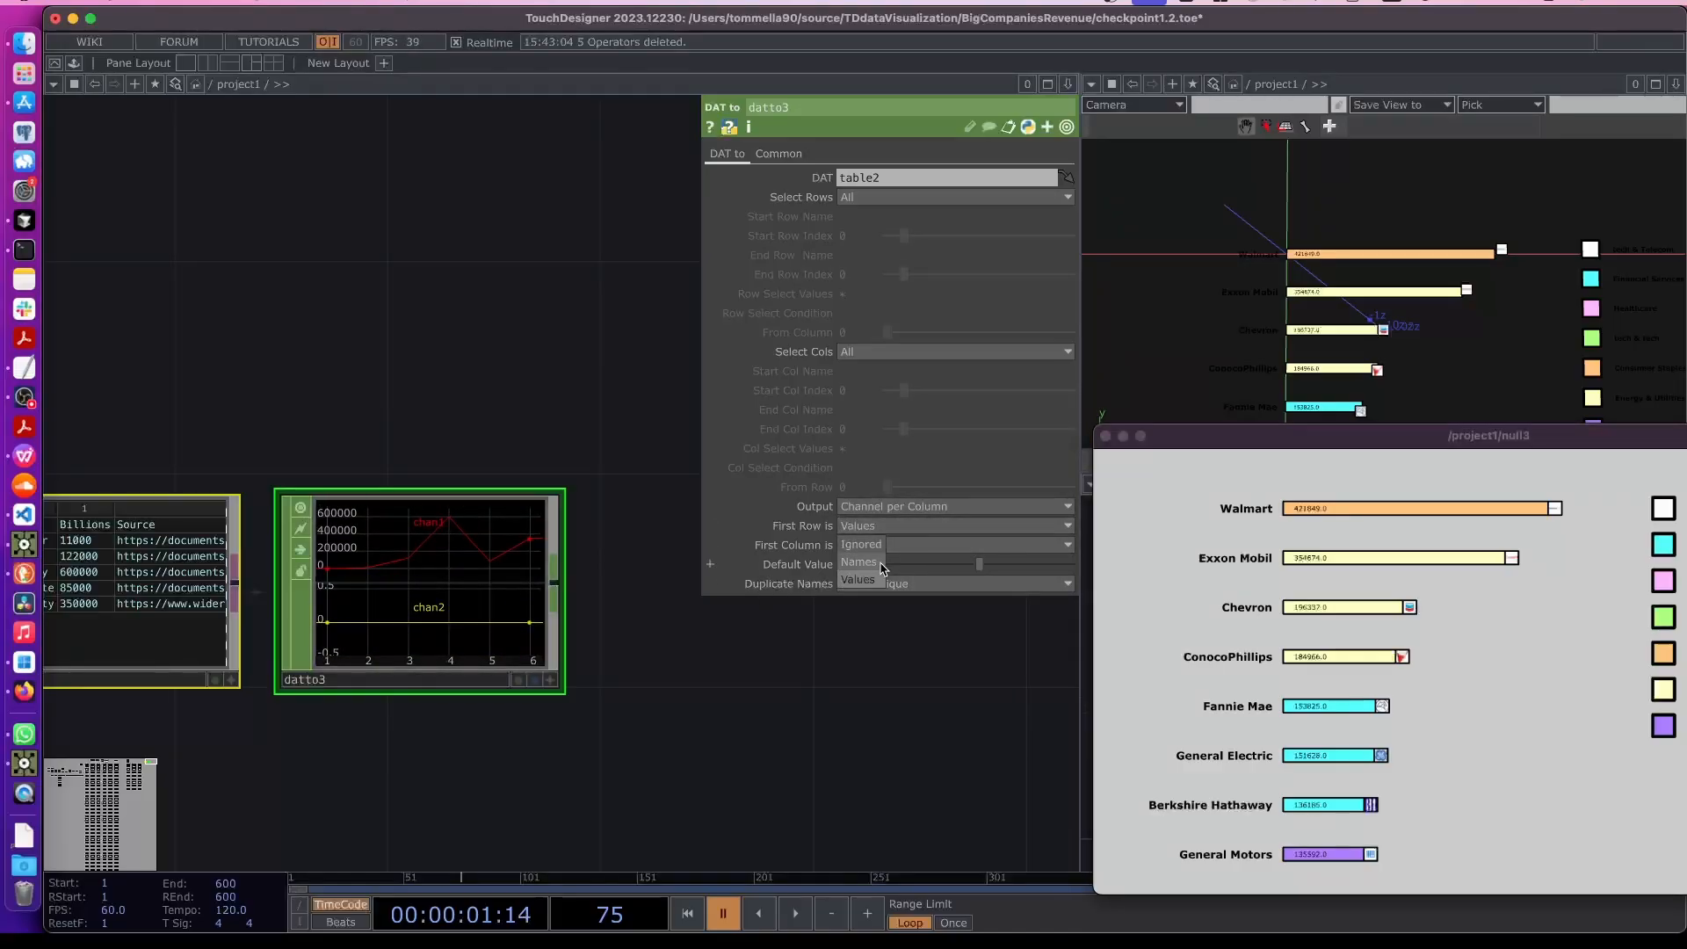
{"action": "left_click", "coordinate": [881, 571]}
{"action": "left_click_drag", "start_coordinate": [652, 721], "coordinate": [817, 725]}
{"action": "left_click", "coordinate": [878, 545]}
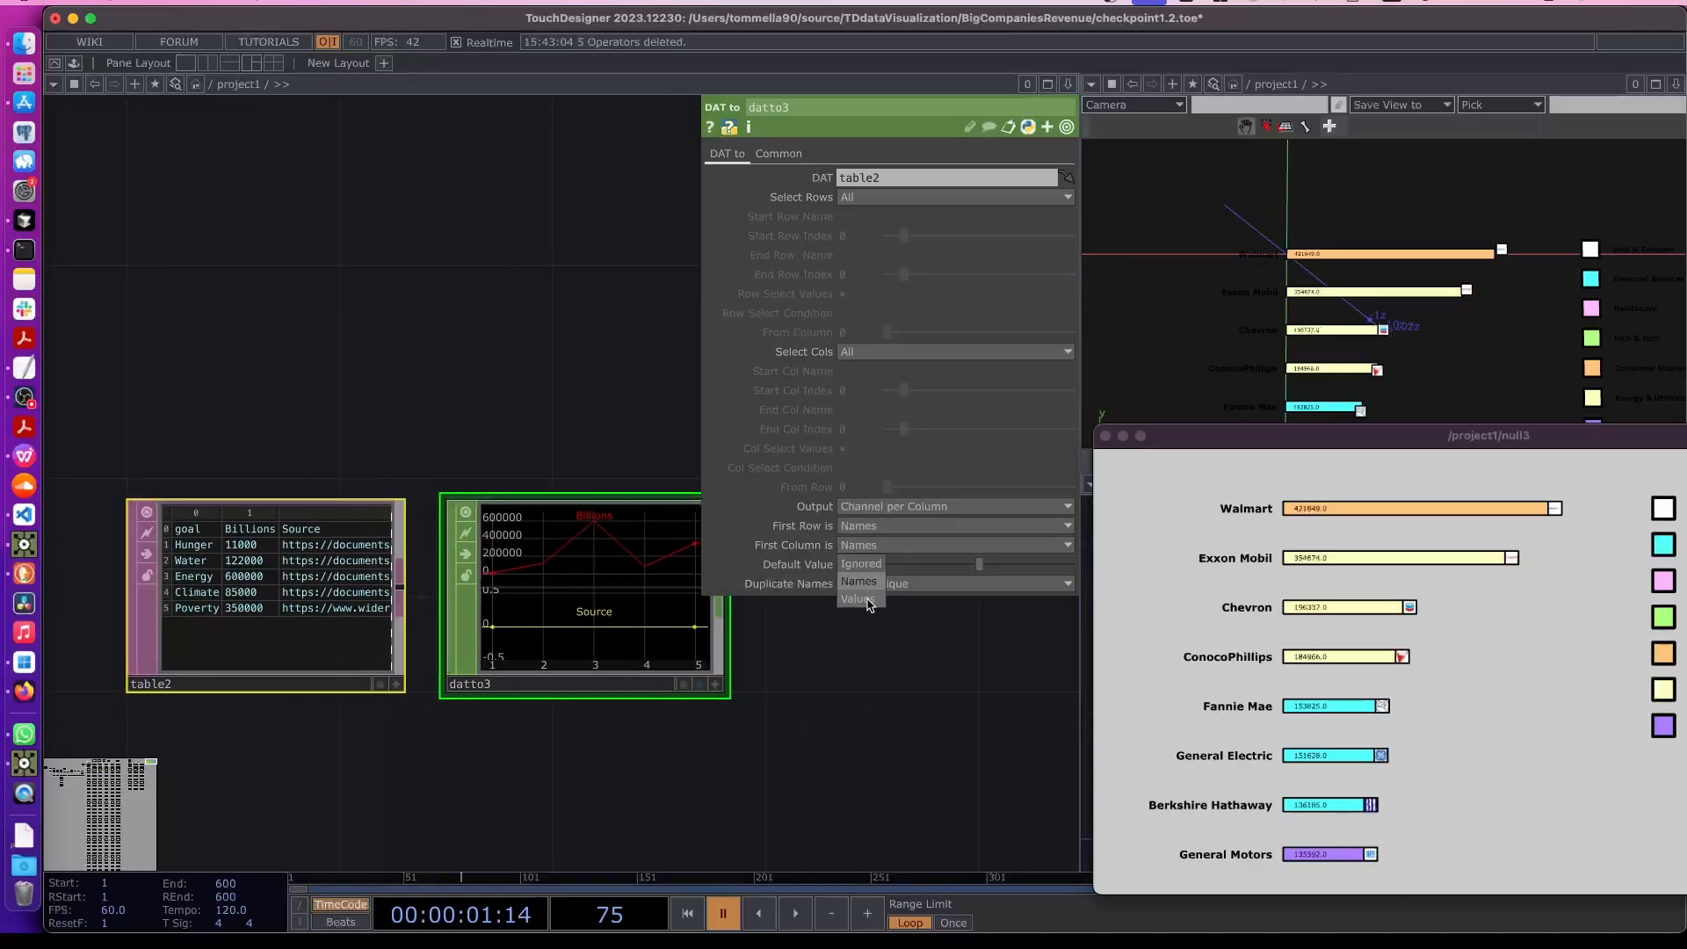
{"action": "left_click", "coordinate": [840, 637]}
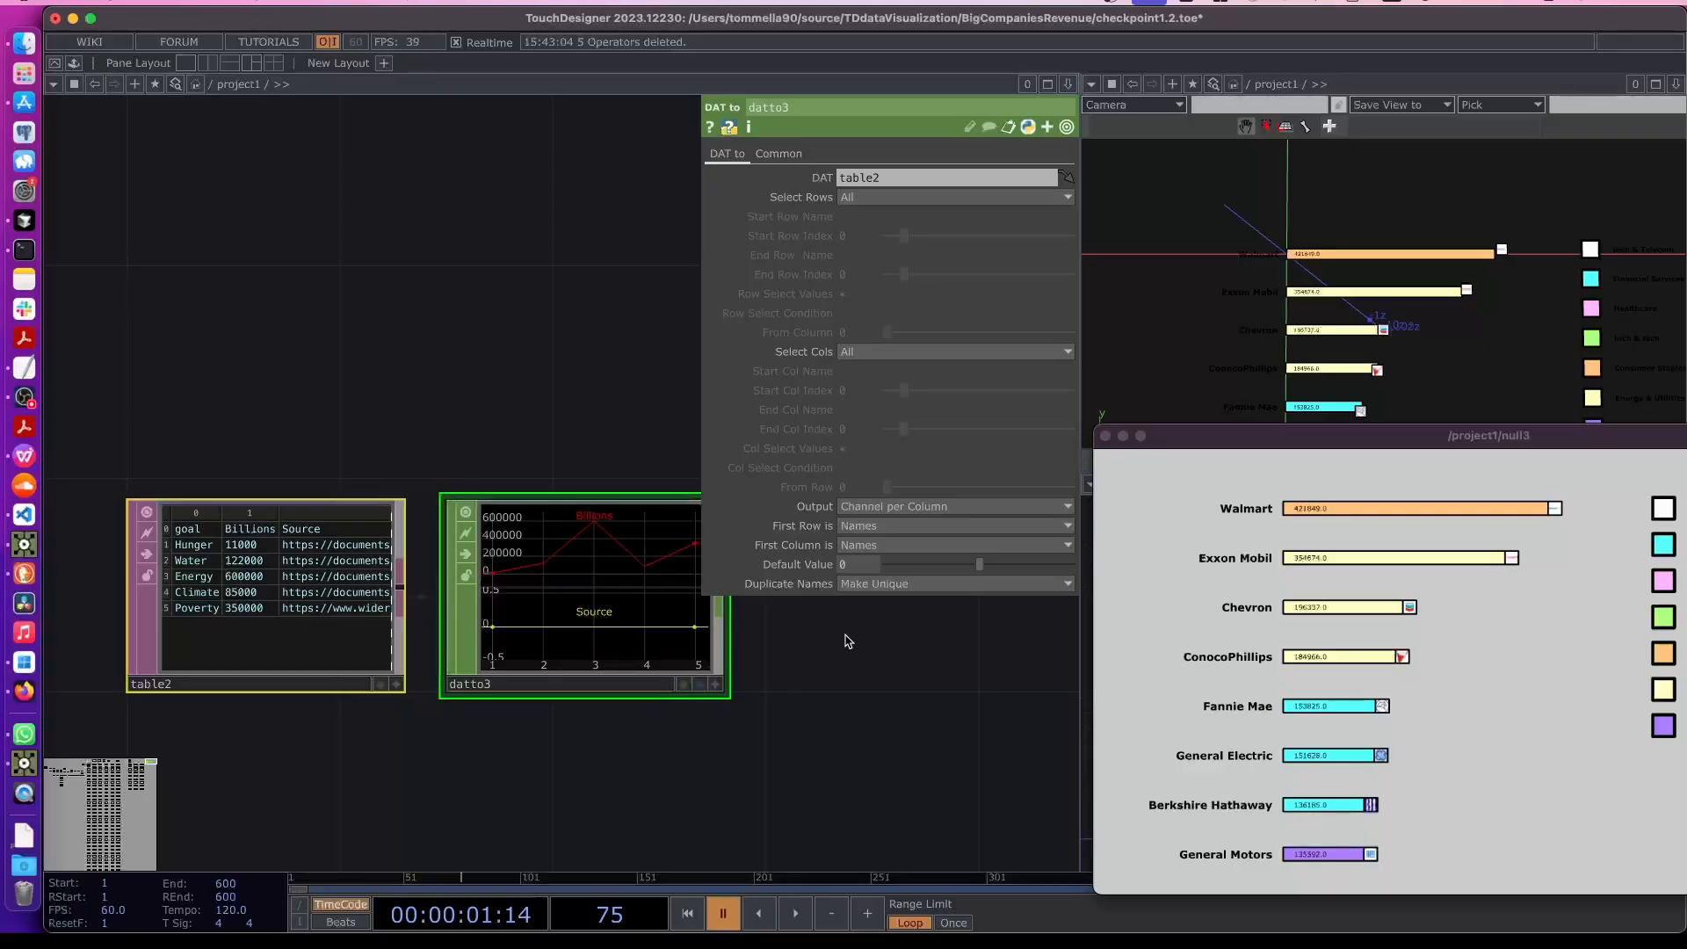
{"action": "left_click_drag", "start_coordinate": [847, 640], "coordinate": [693, 663]}
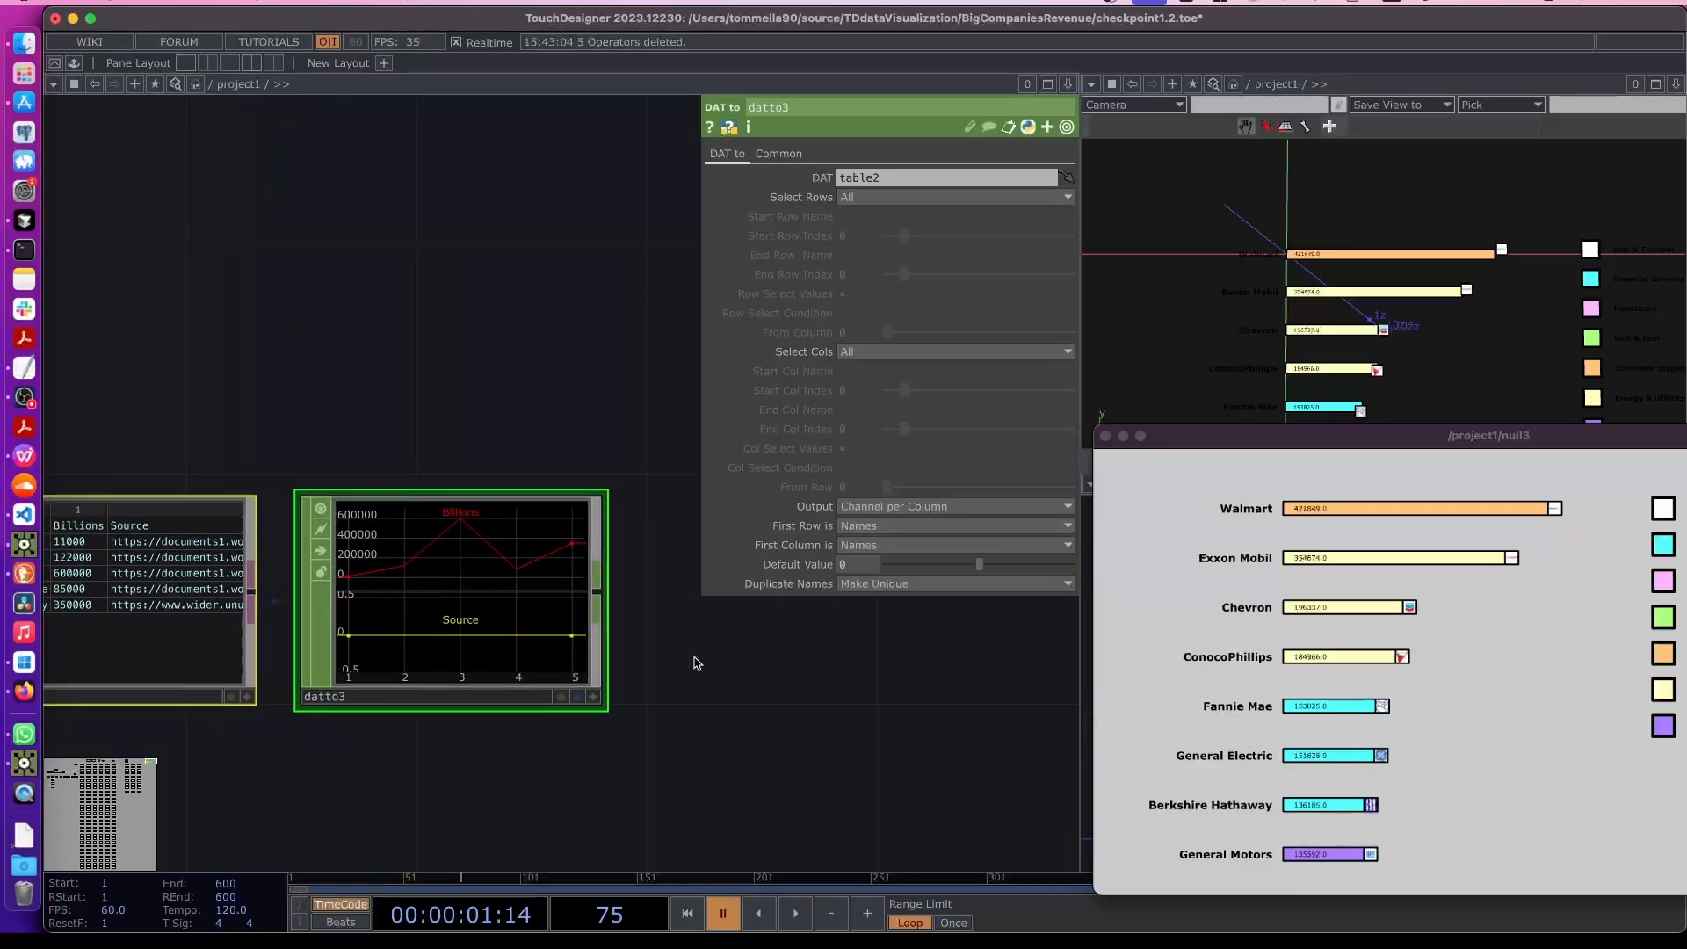
- Append a Select CHOP to the DAT to CHOP and set its channel names to Billions
{"action": "key", "text": "Tab"}
{"action": "type", "text": "se"}
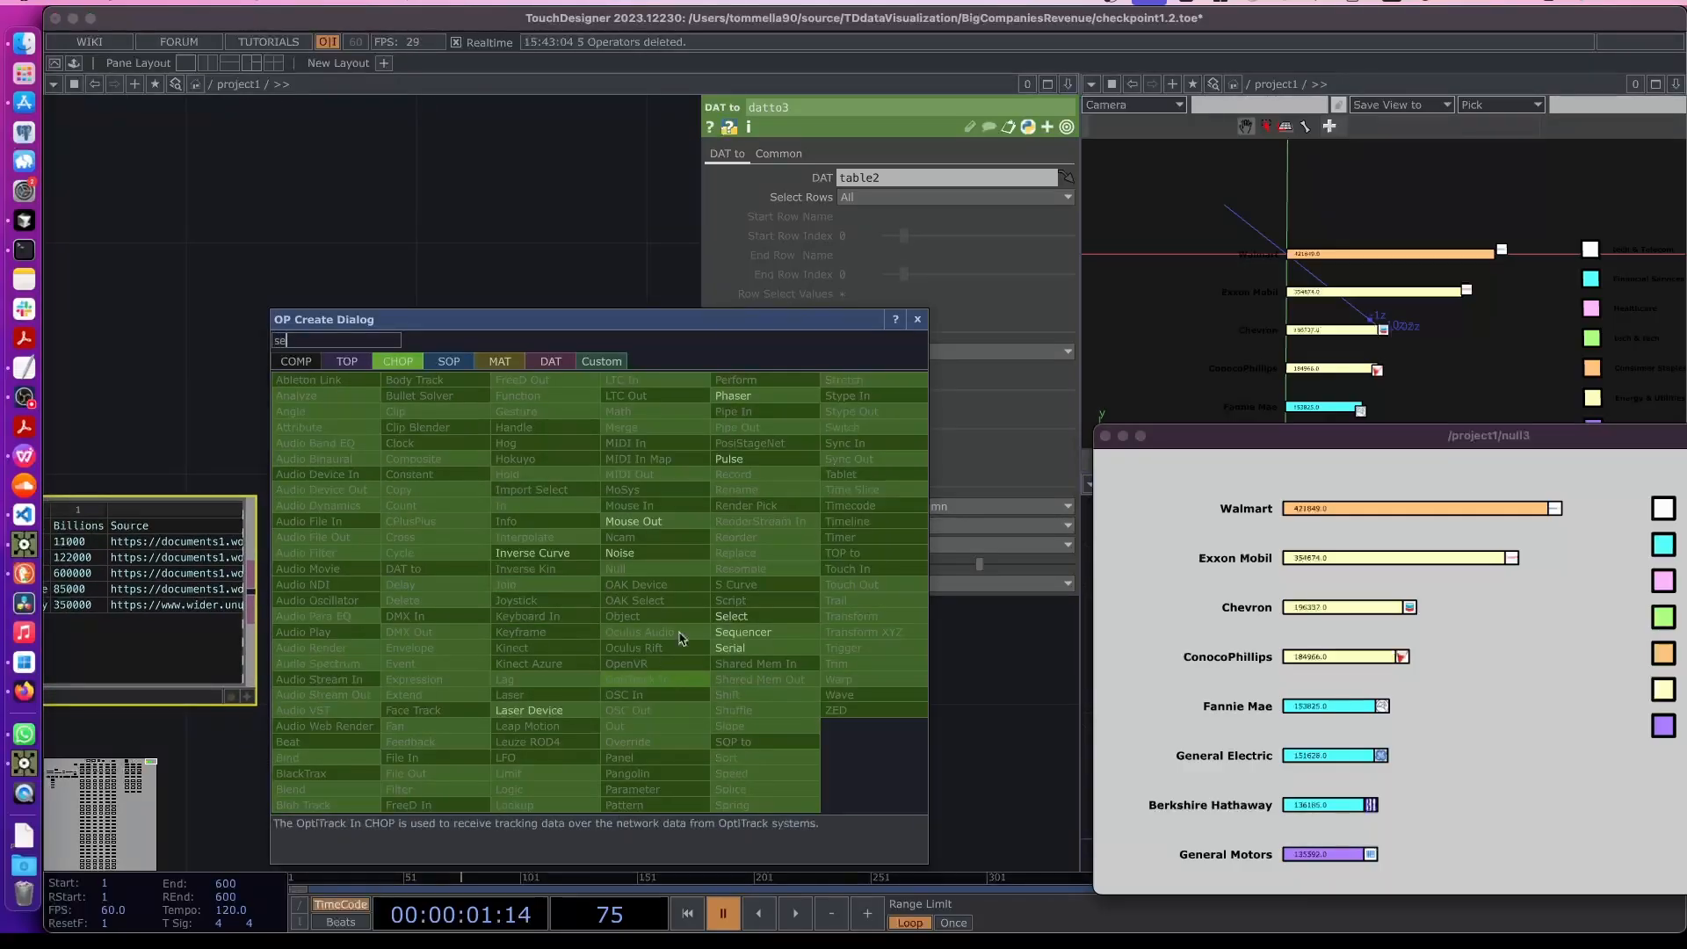
{"action": "left_click", "coordinate": [760, 616]}
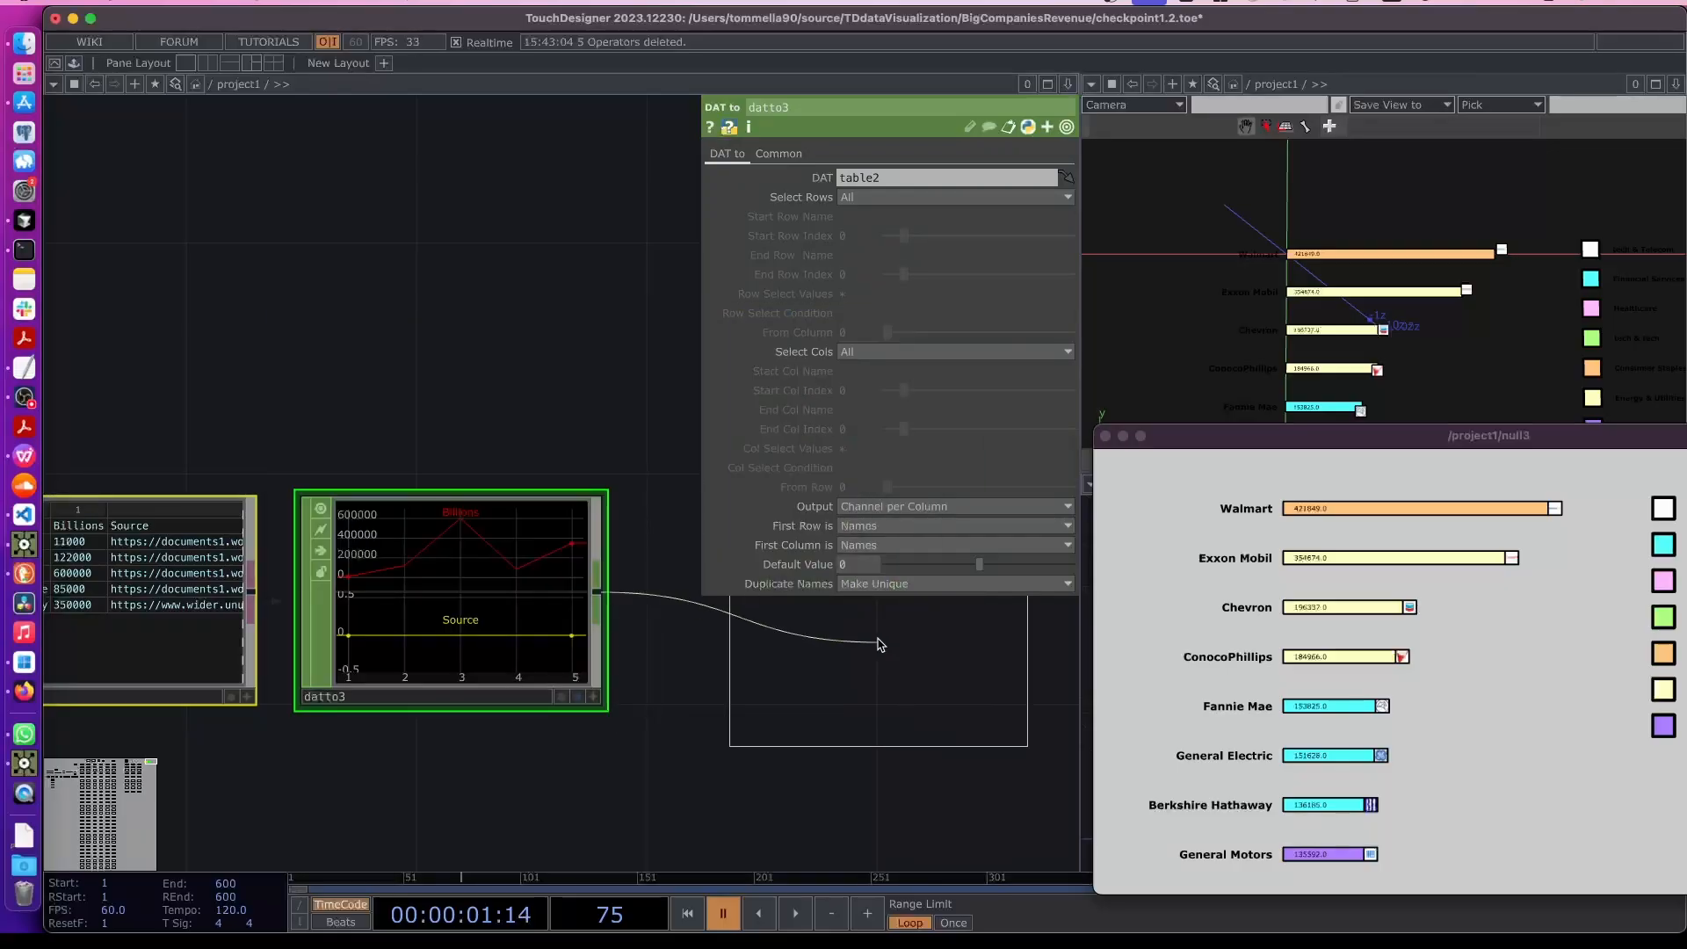
{"action": "left_click", "coordinate": [839, 729]}
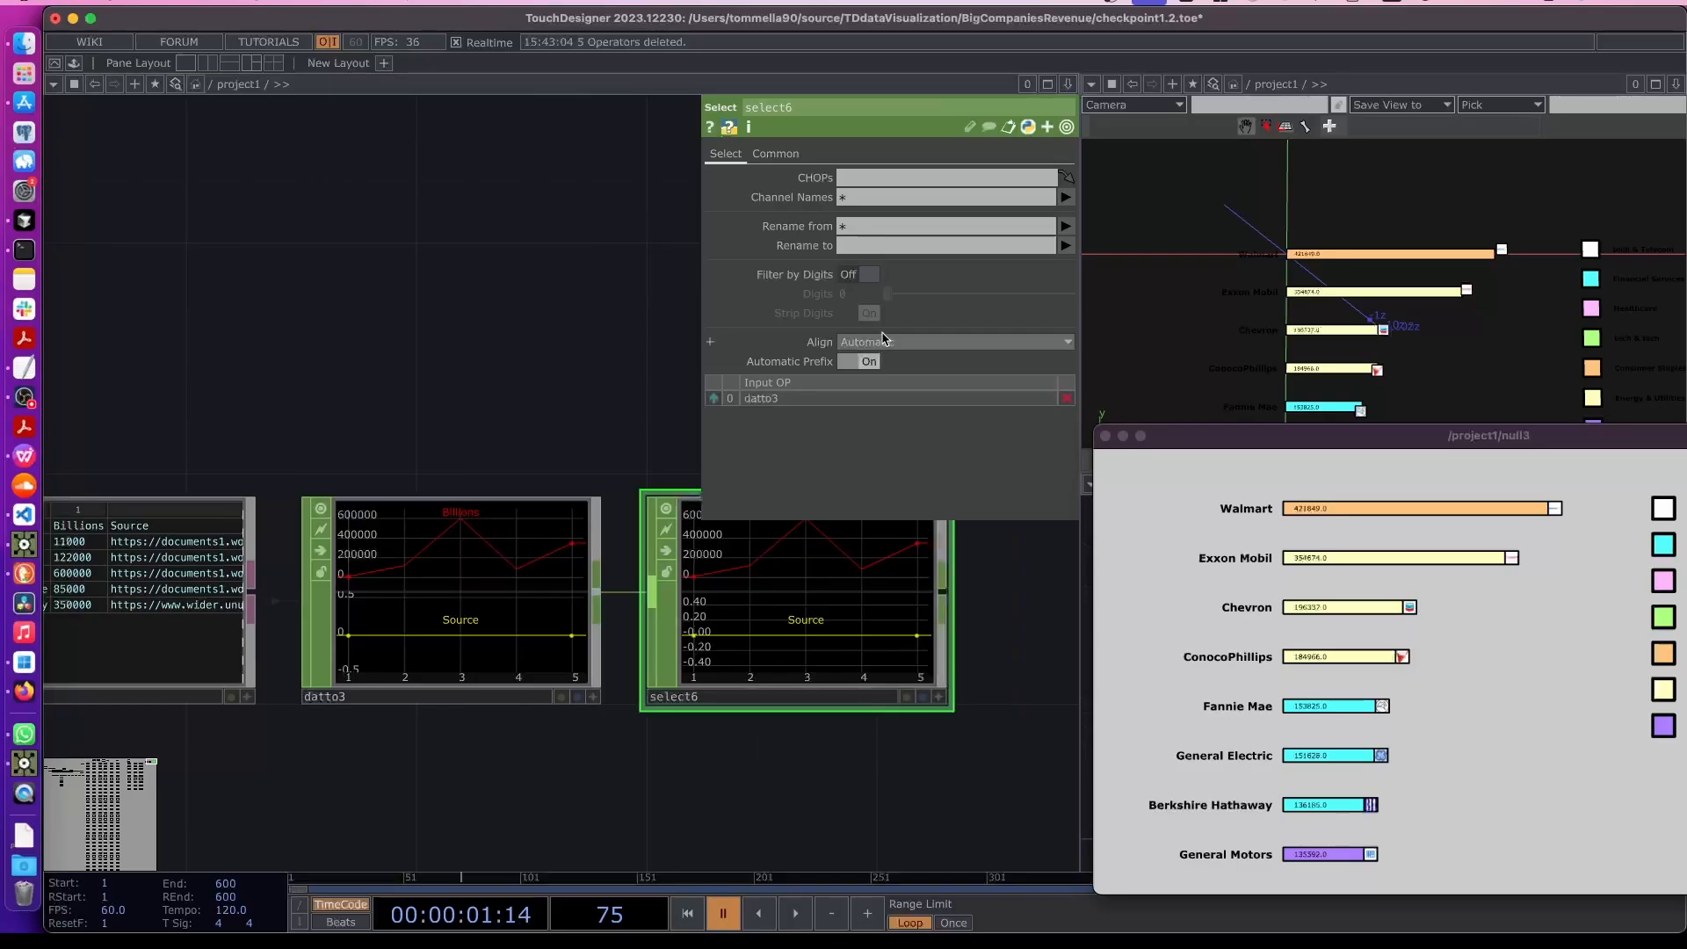
{"action": "left_click", "coordinate": [1066, 197]}
{"action": "left_click", "coordinate": [1072, 236]}
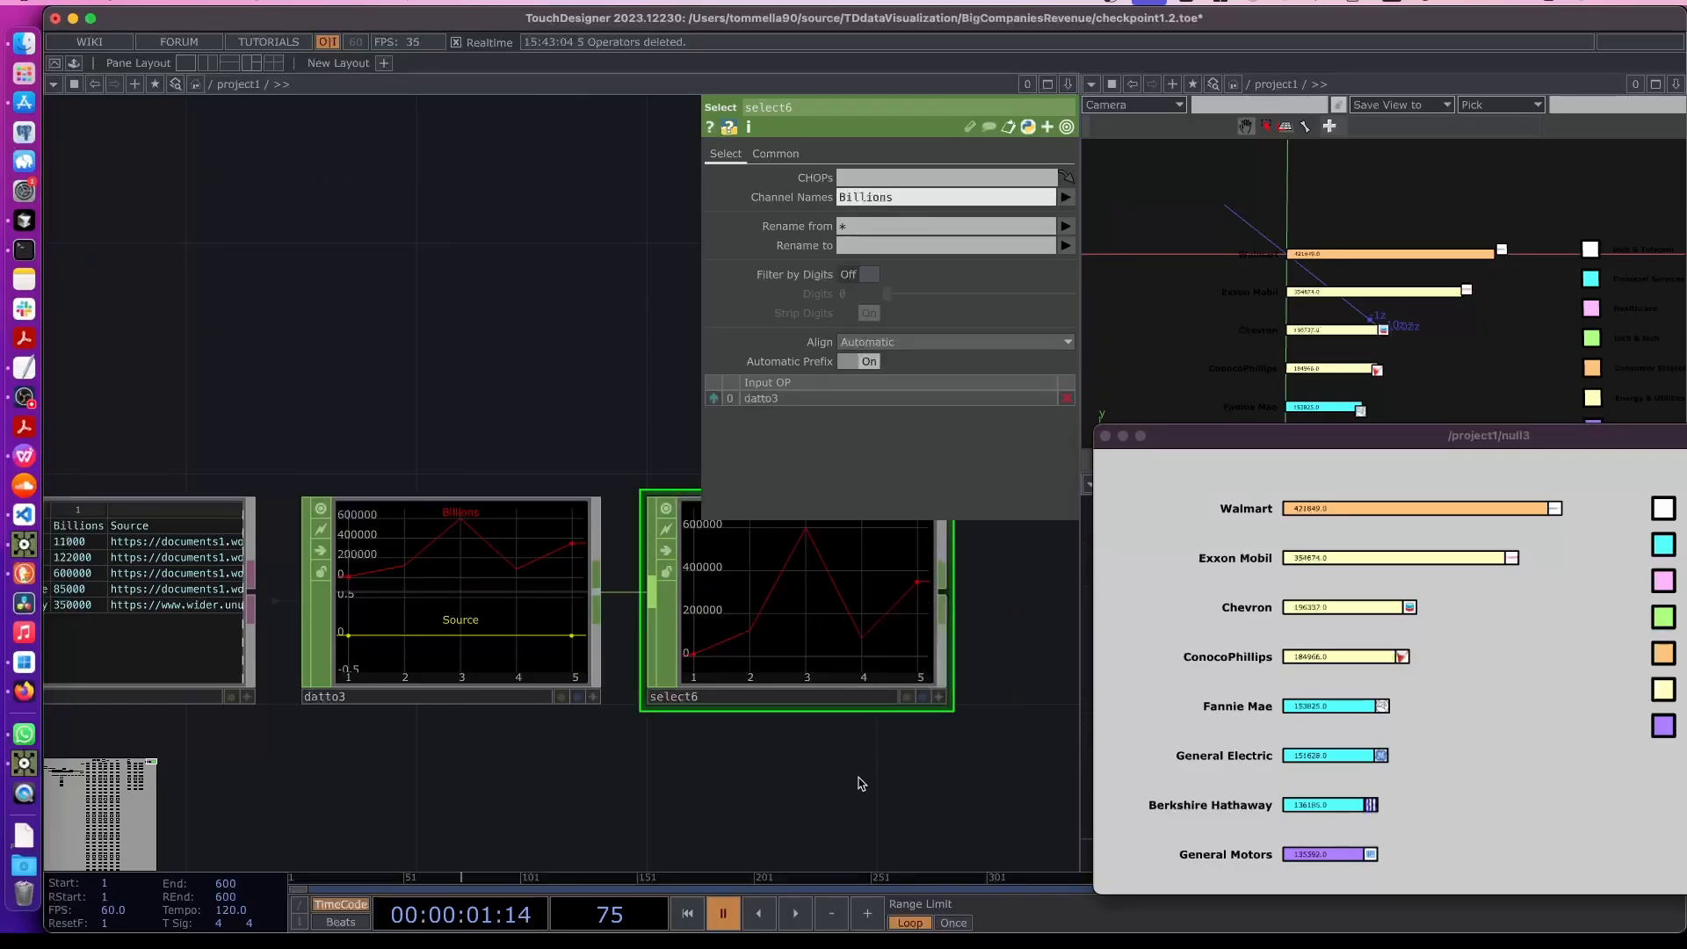
- Add a new Text DAT to the network above the CHOP chain
{"action": "left_click_drag", "start_coordinate": [858, 783], "coordinate": [656, 770]}
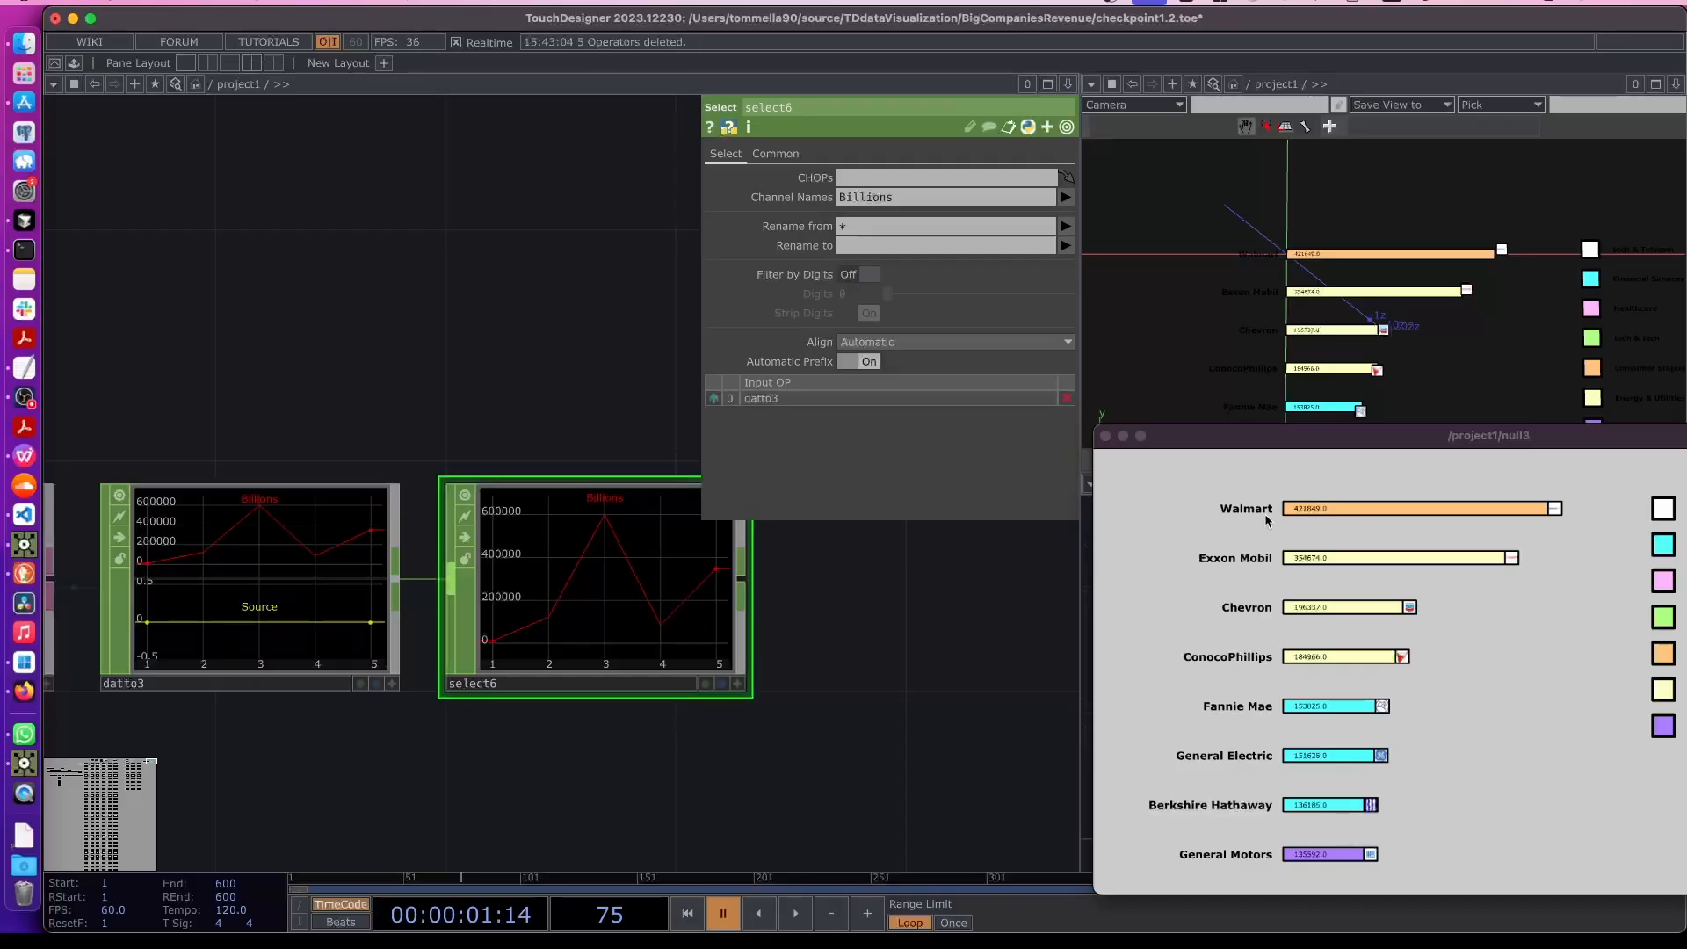
{"action": "left_click_drag", "start_coordinate": [1333, 446], "coordinate": [1296, 430]}
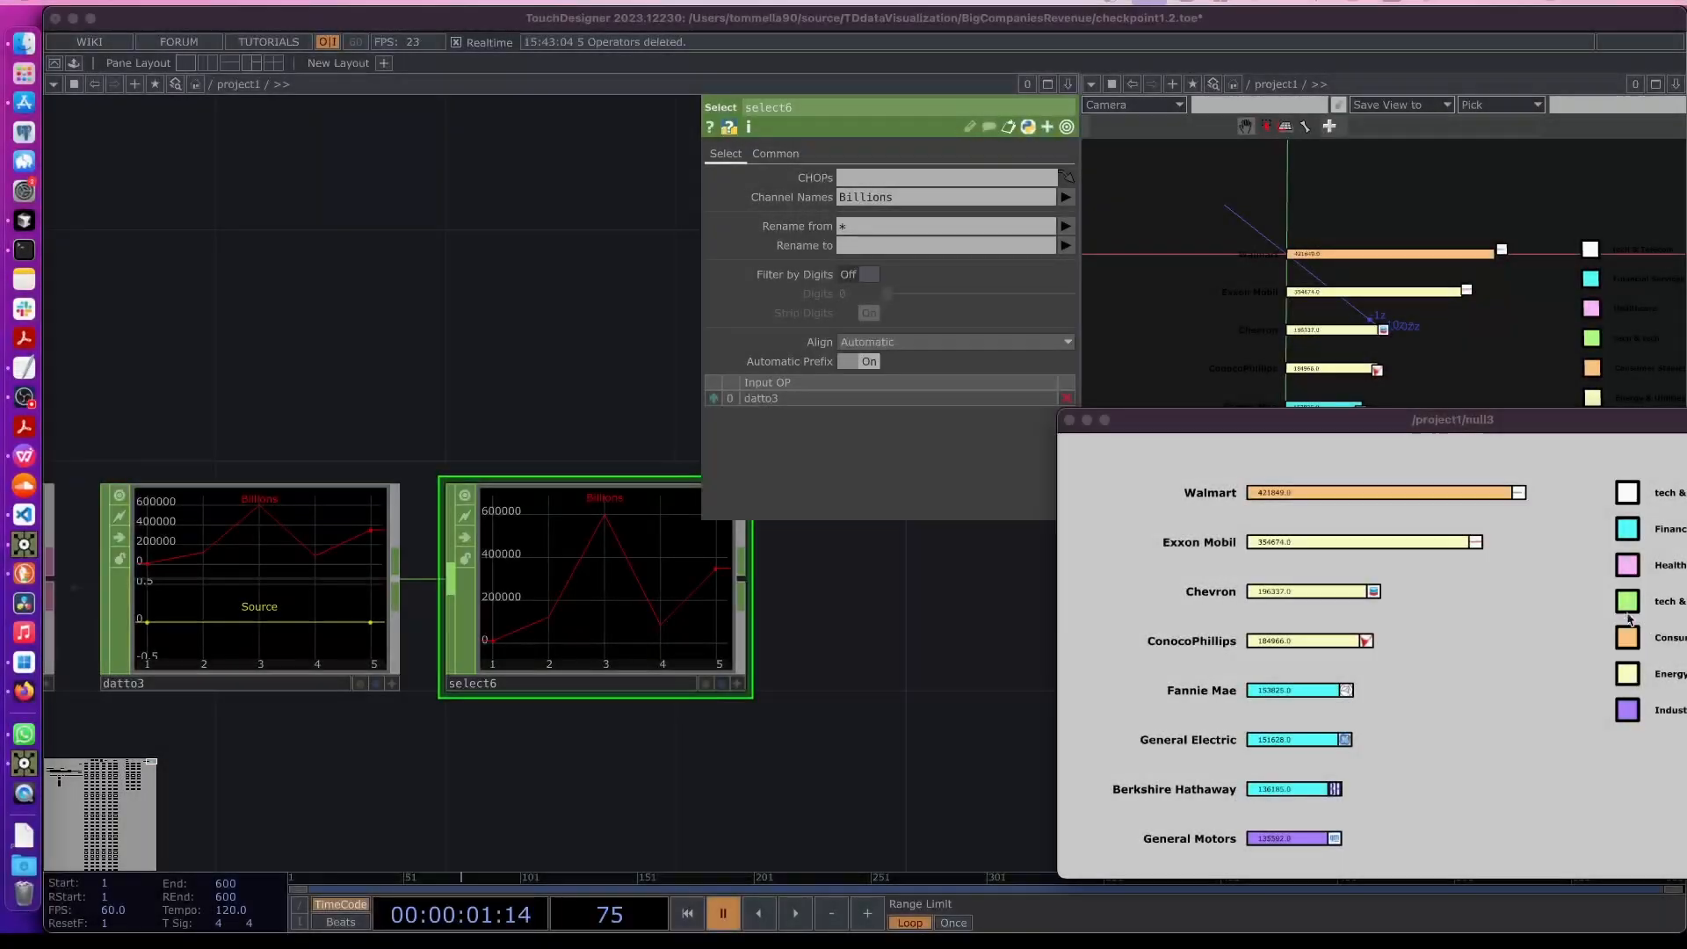
{"action": "scroll", "coordinate": [605, 685], "scroll_direction": "down", "scroll_amount": 1}
{"action": "left_click_drag", "start_coordinate": [552, 256], "coordinate": [486, 483]}
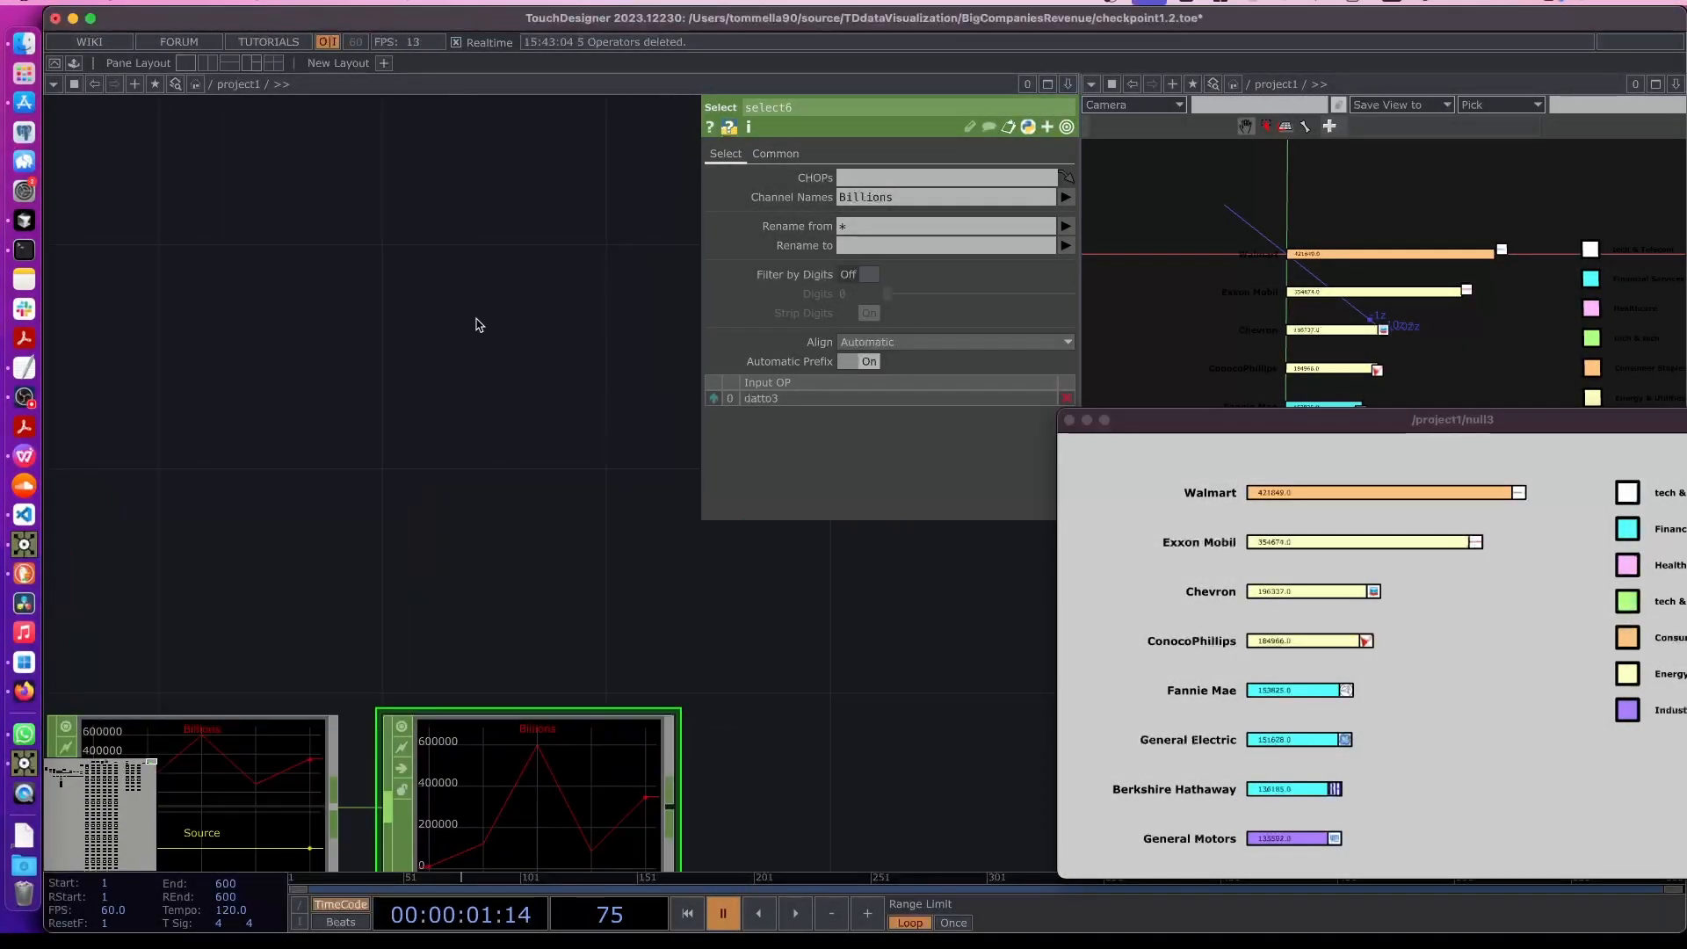
{"action": "scroll", "coordinate": [427, 396], "scroll_direction": "down", "scroll_amount": 1}
{"action": "key", "text": "Tab"}
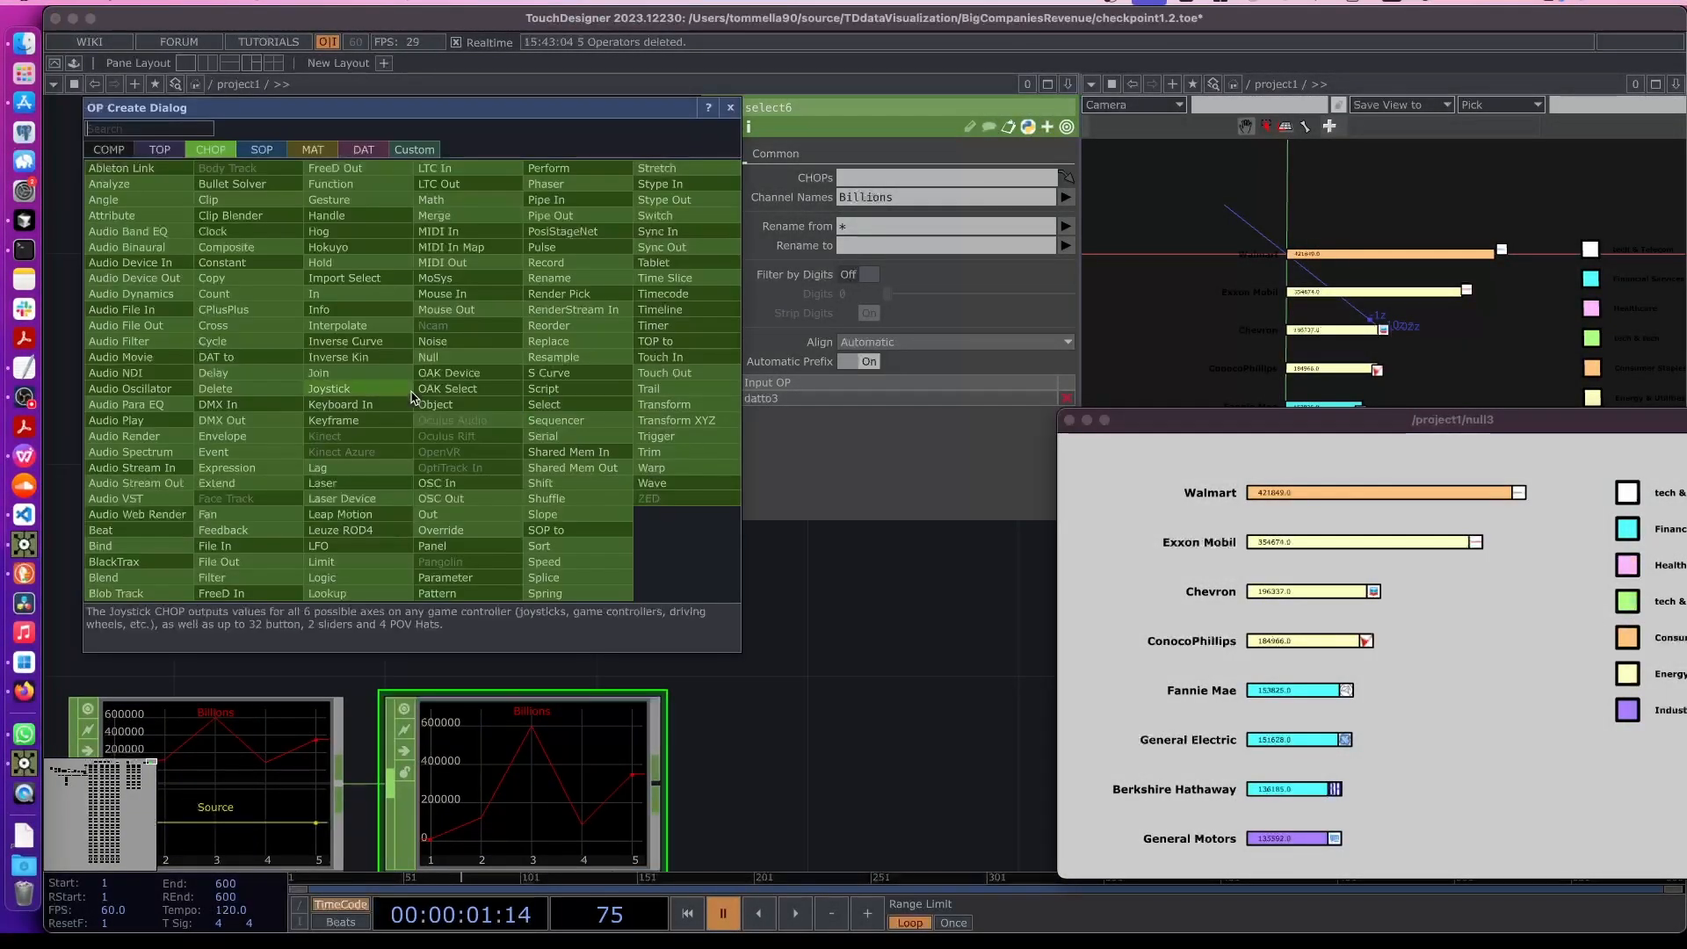
{"action": "left_click", "coordinate": [360, 151]}
{"action": "left_click", "coordinate": [233, 594]}
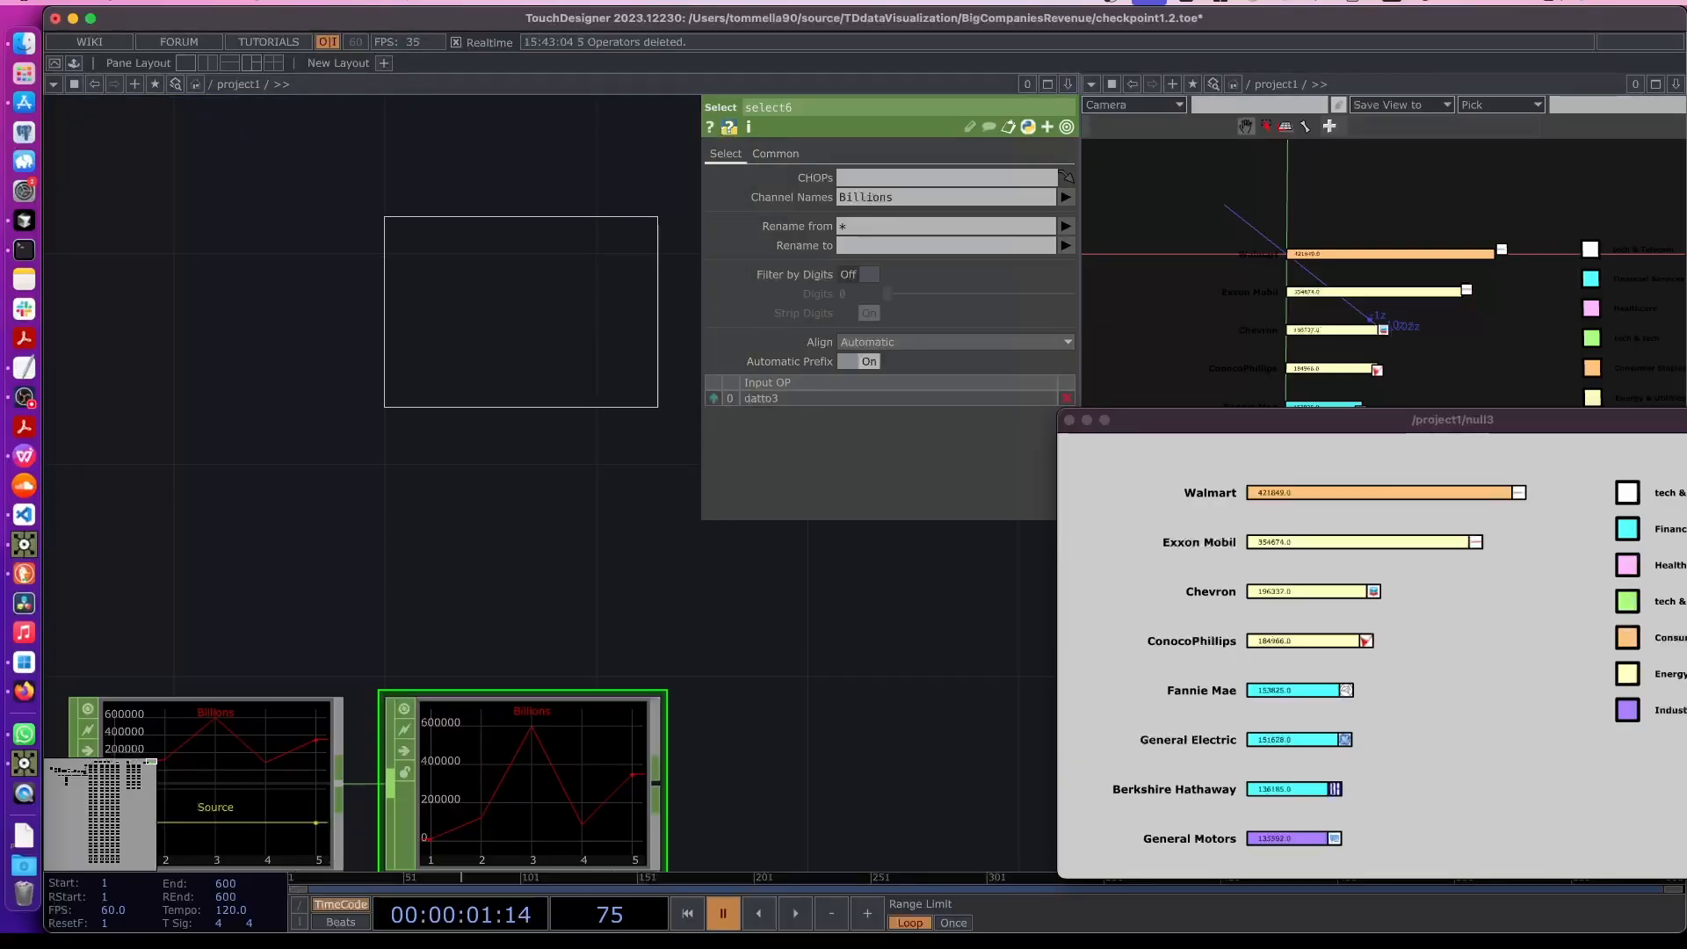
{"action": "left_click", "coordinate": [524, 316]}
- Open the Text DAT's Common parameters and set its content language to Python
{"action": "key", "text": "super+Tab"}
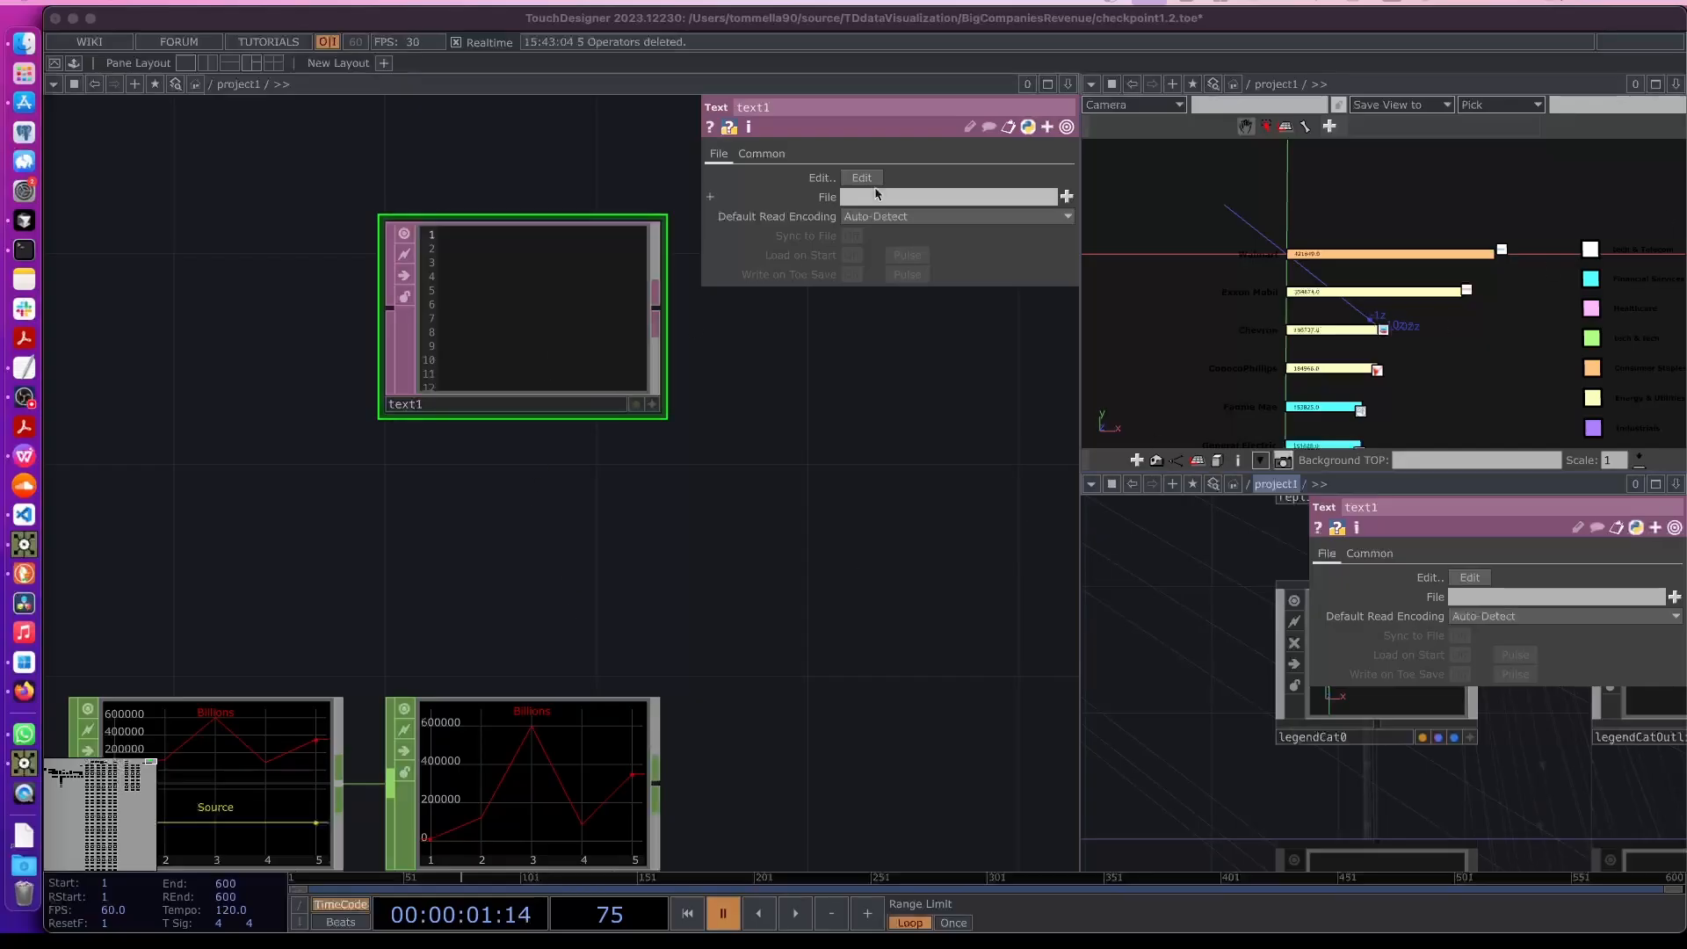
{"action": "left_click", "coordinate": [776, 153]}
{"action": "left_click", "coordinate": [850, 180]}
{"action": "left_click", "coordinate": [873, 259]}
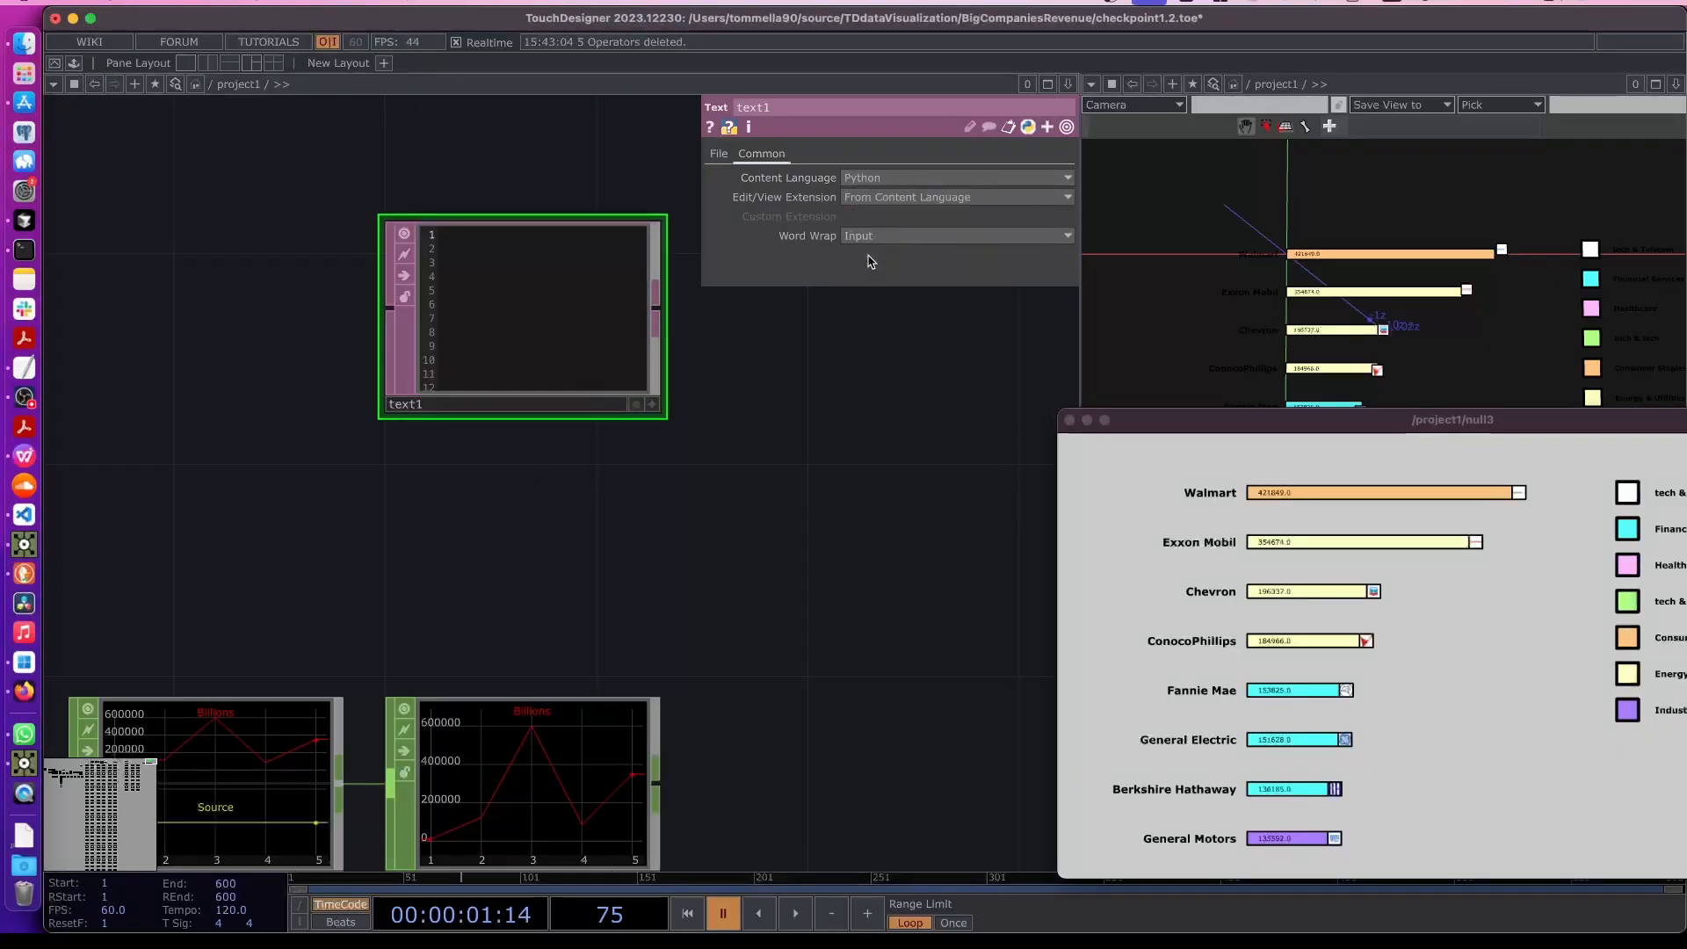
- Enlarge the Text DAT's viewer, make it editable and enter maxValue = .05 on its first line
{"action": "left_click", "coordinate": [654, 405]}
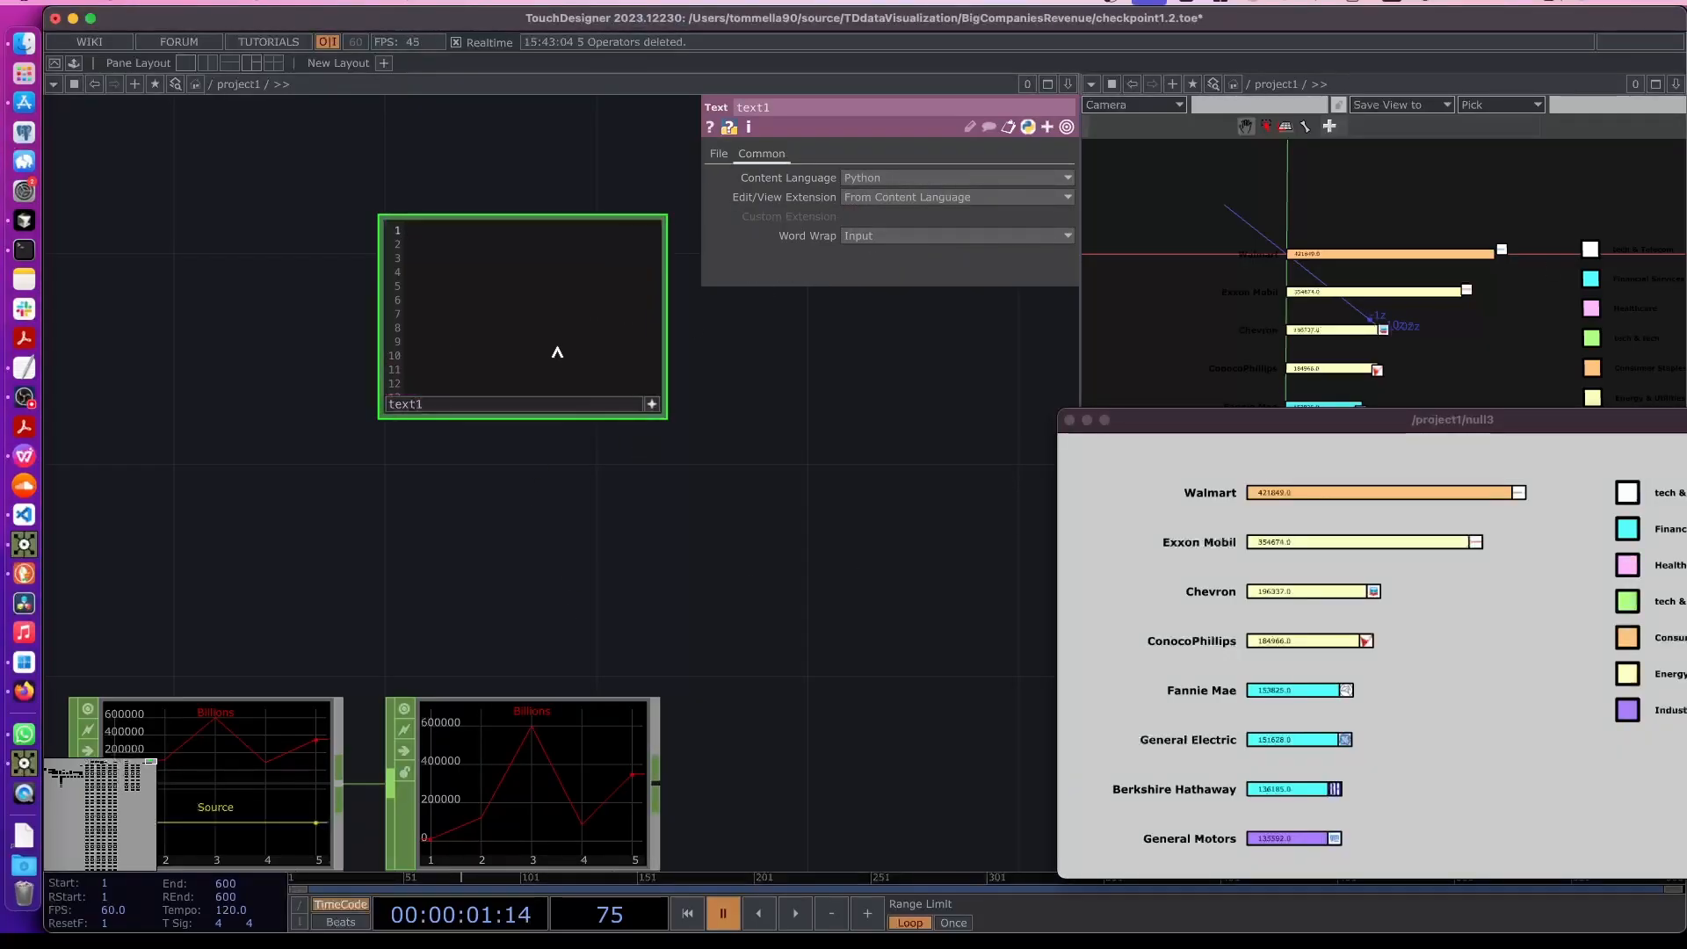
{"action": "left_click", "coordinate": [651, 404]}
{"action": "left_click_drag", "start_coordinate": [557, 373], "coordinate": [559, 527]}
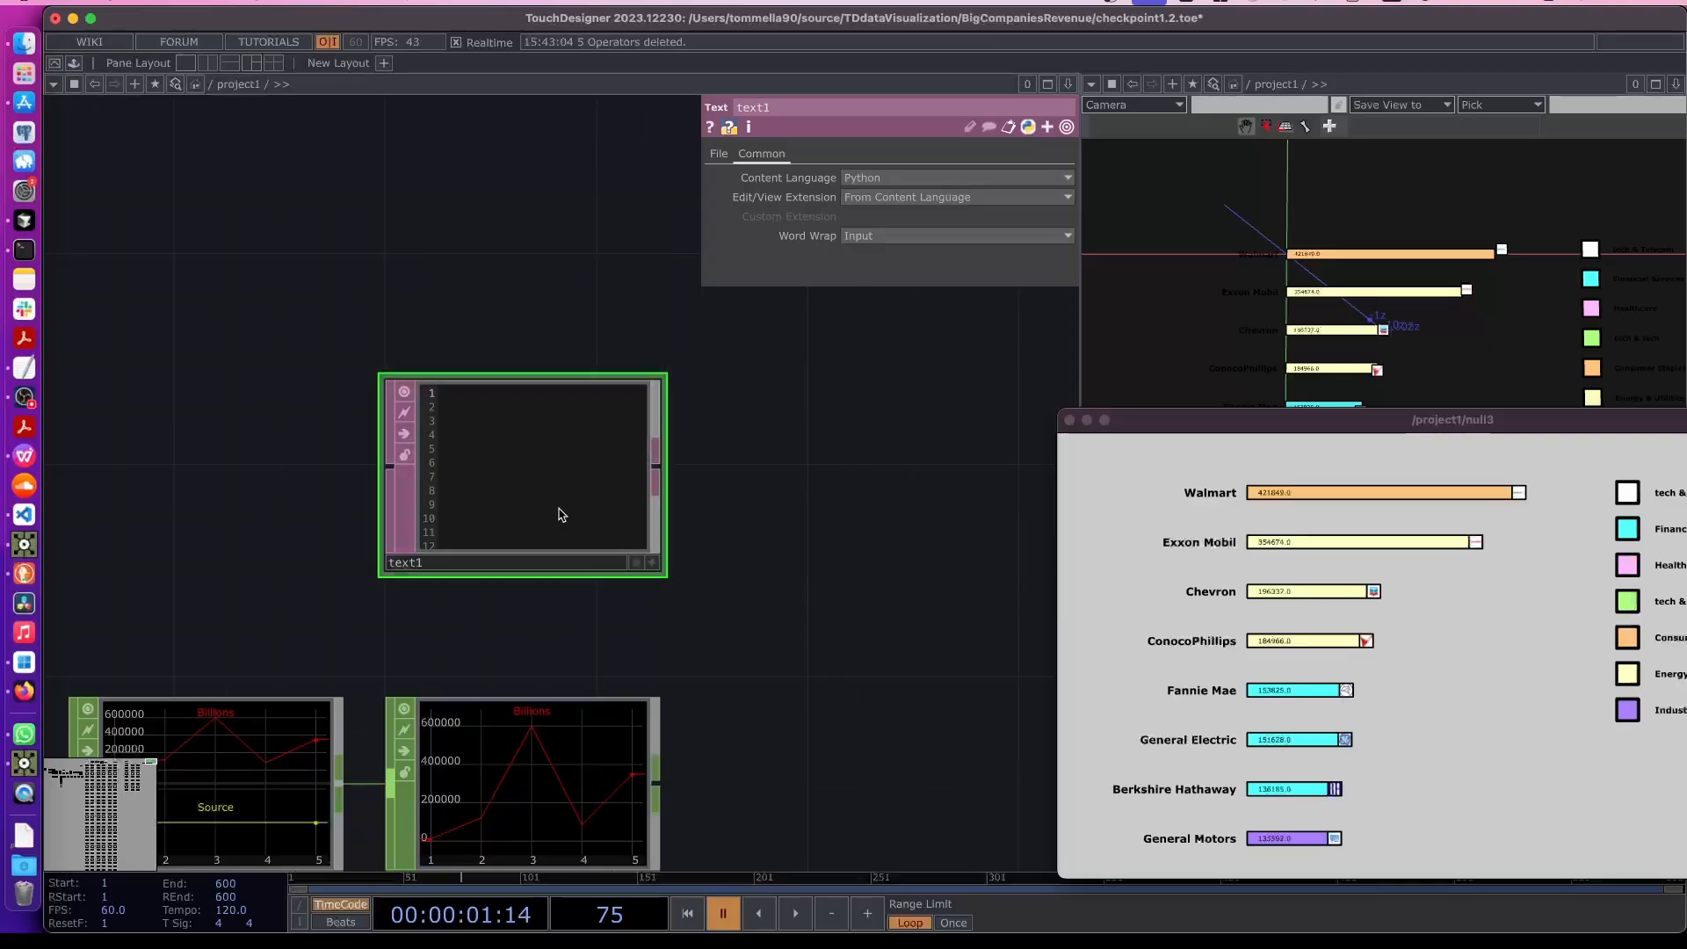
{"action": "left_click", "coordinate": [652, 563]}
{"action": "scroll", "coordinate": [509, 527], "scroll_direction": "up", "scroll_amount": 1}
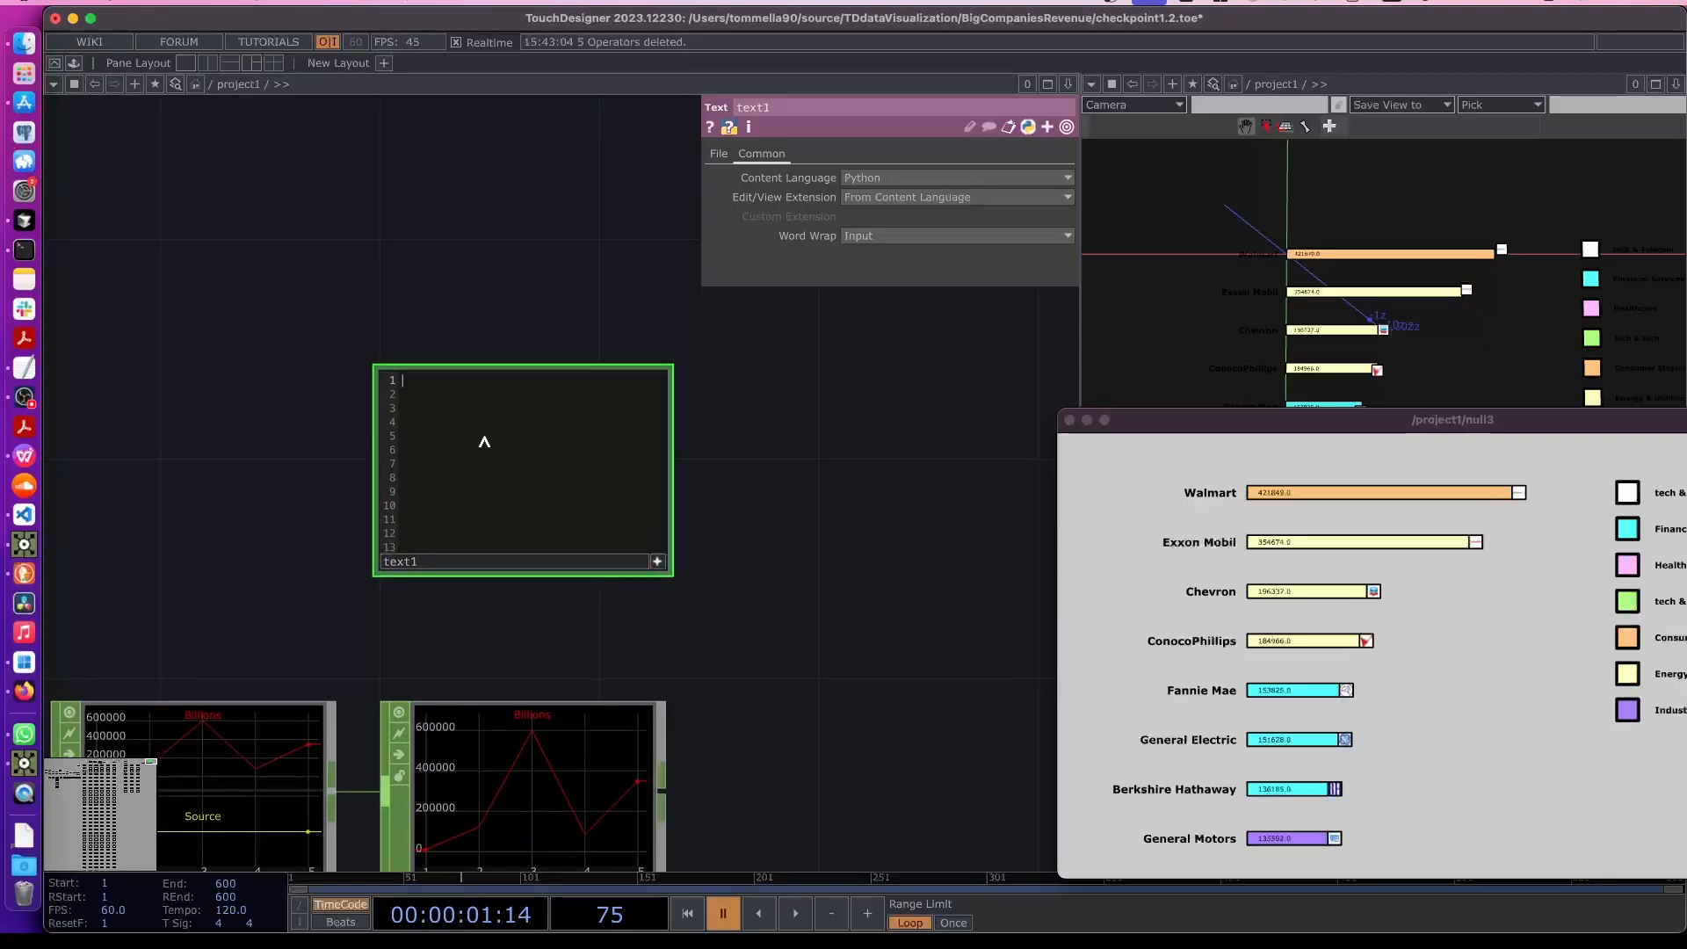
{"action": "left_click_drag", "start_coordinate": [1363, 427], "coordinate": [1184, 412]}
{"action": "left_click", "coordinate": [412, 406]}
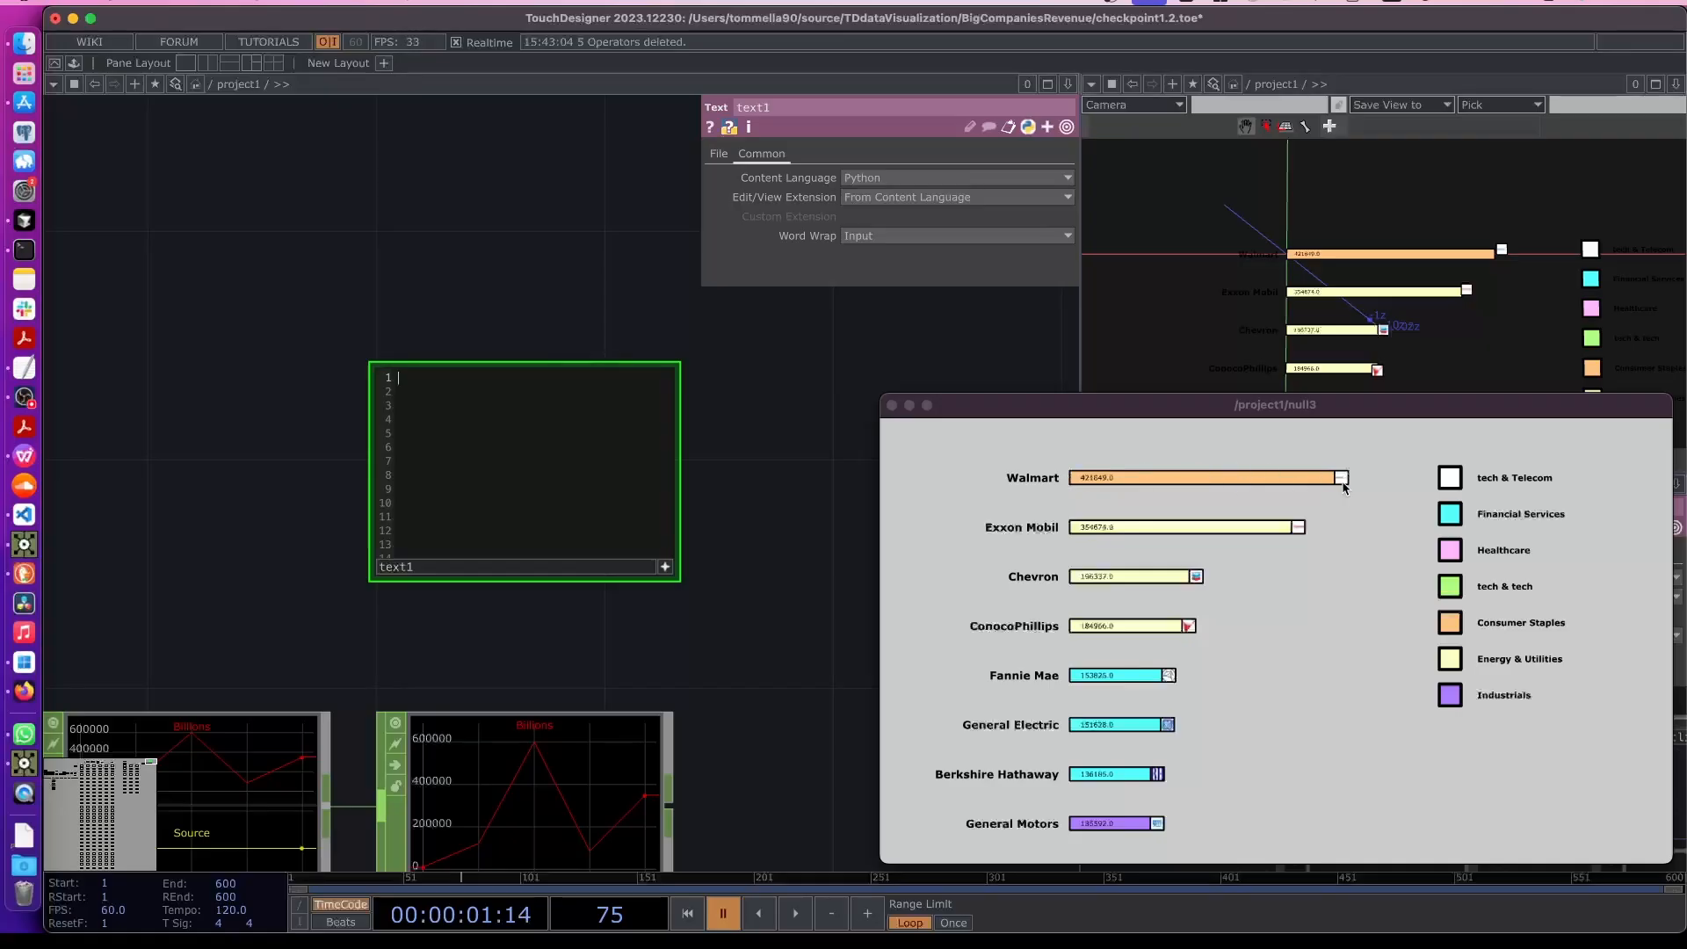
{"action": "scroll", "coordinate": [491, 643], "scroll_direction": "down", "scroll_amount": 2}
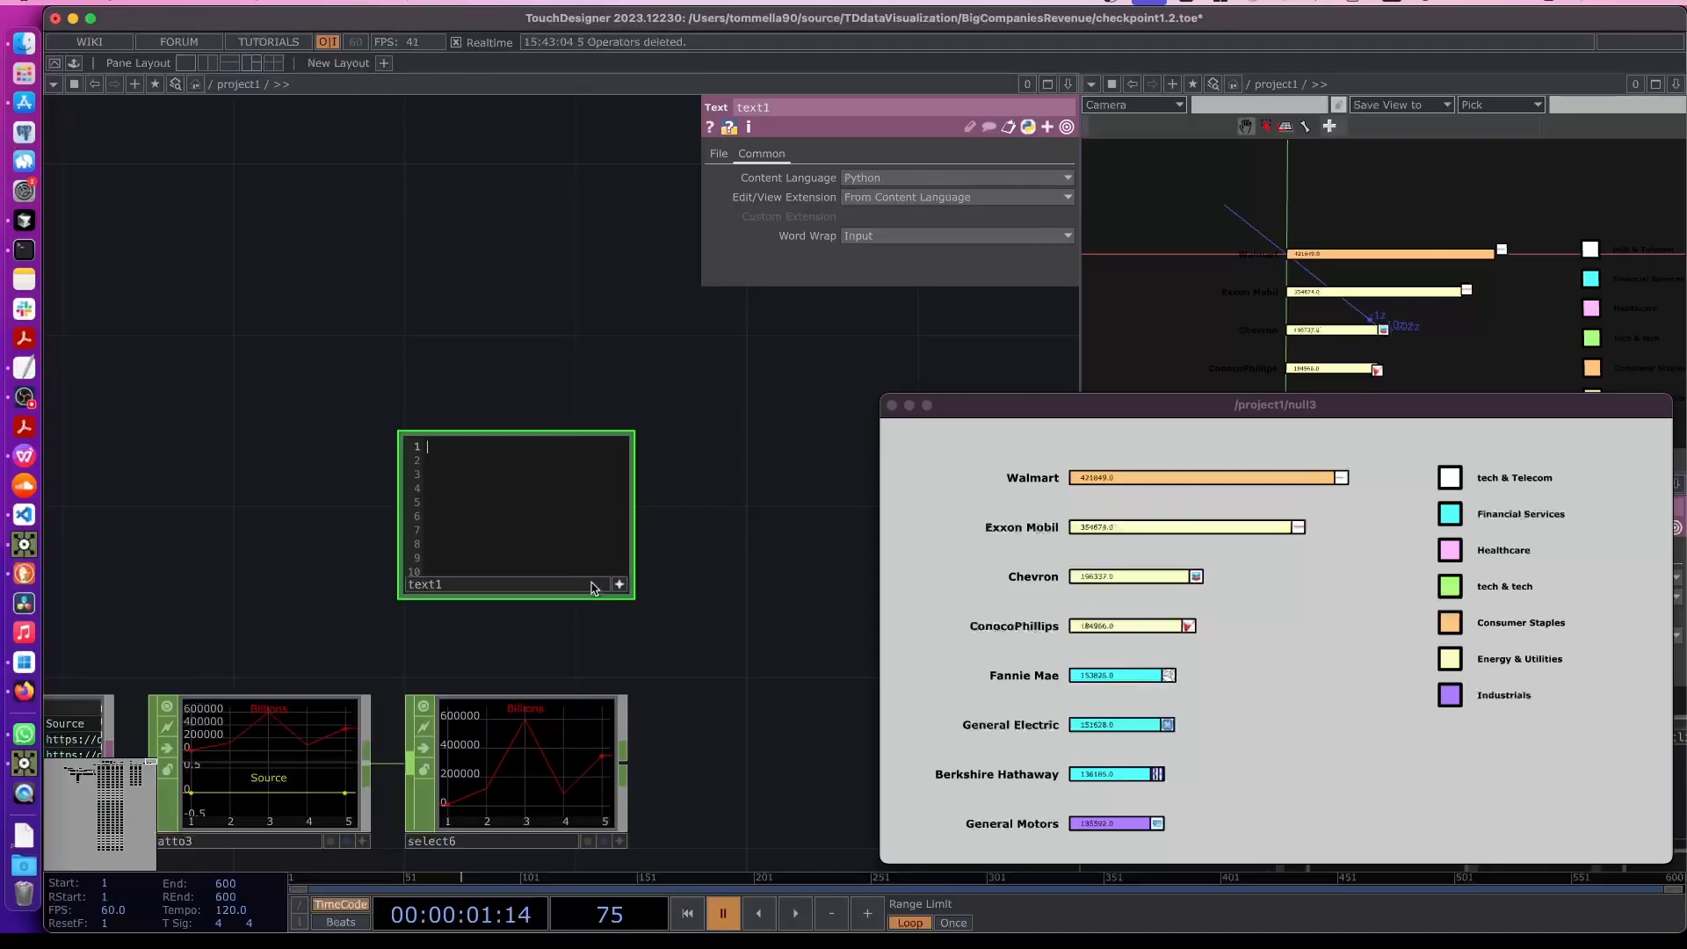
{"action": "scroll", "coordinate": [585, 652], "scroll_direction": "up", "scroll_amount": 3}
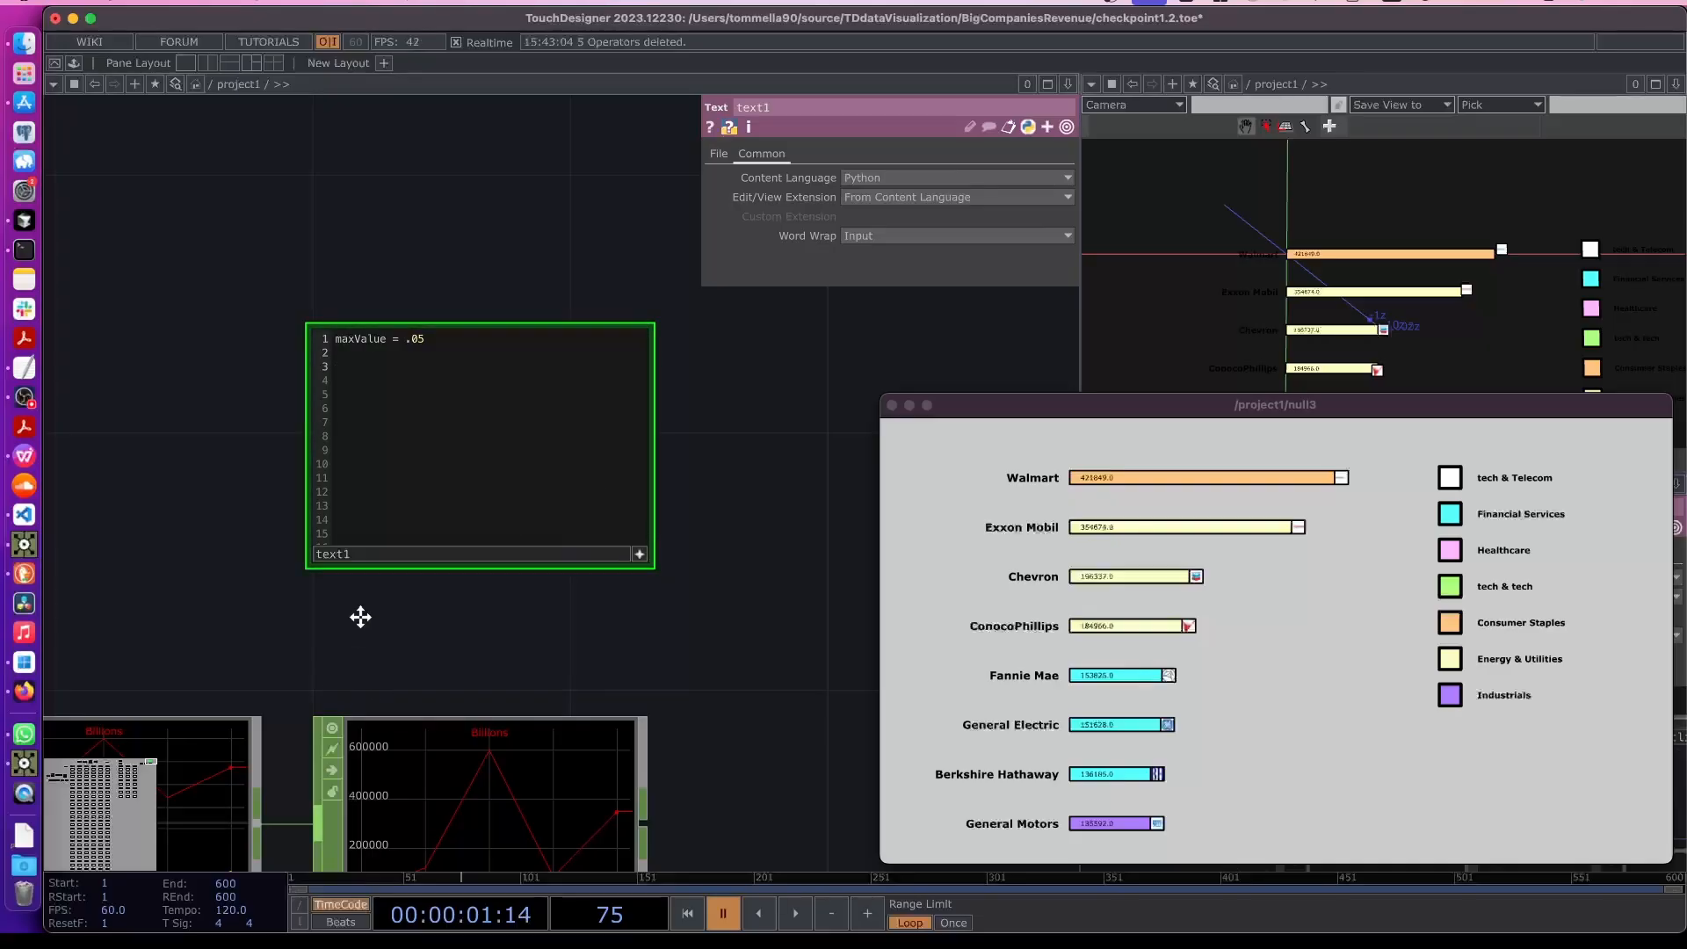
- Add the line water = 122000 to the Text DAT, using the Water cost from the goals table
{"action": "scroll", "coordinate": [361, 610], "scroll_direction": "down", "scroll_amount": 5}
{"action": "scroll", "coordinate": [633, 708], "scroll_direction": "left", "scroll_amount": 10}
{"action": "scroll", "coordinate": [633, 708], "scroll_direction": "up", "scroll_amount": 4}
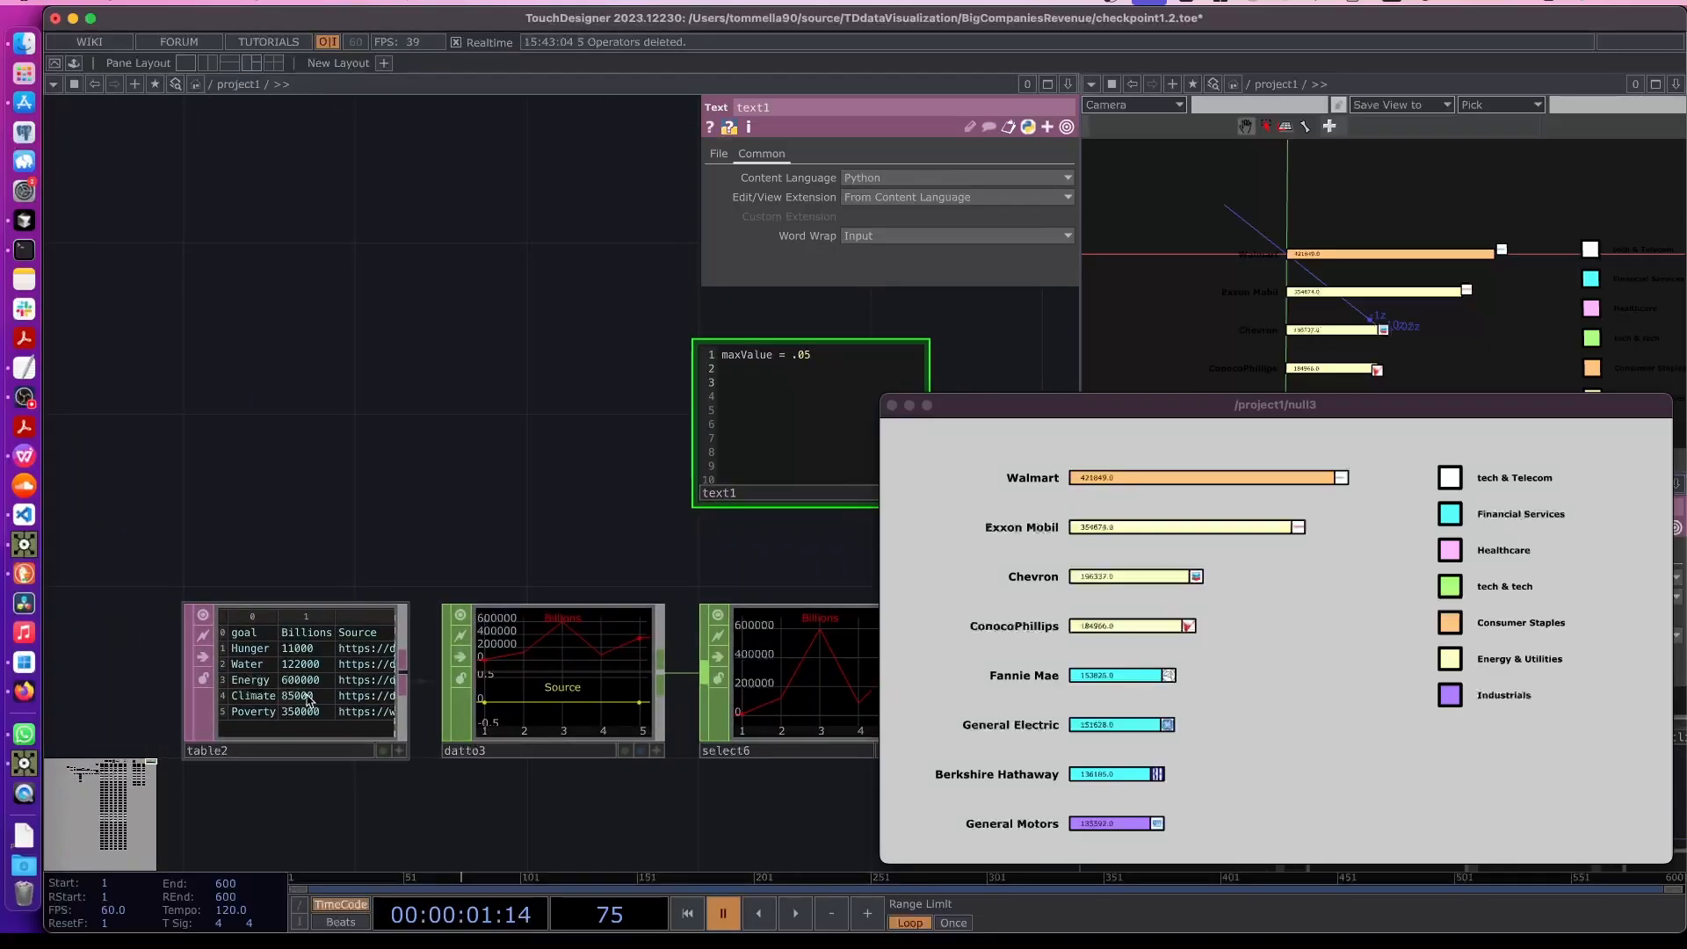
{"action": "scroll", "coordinate": [308, 699], "scroll_direction": "up", "scroll_amount": 2}
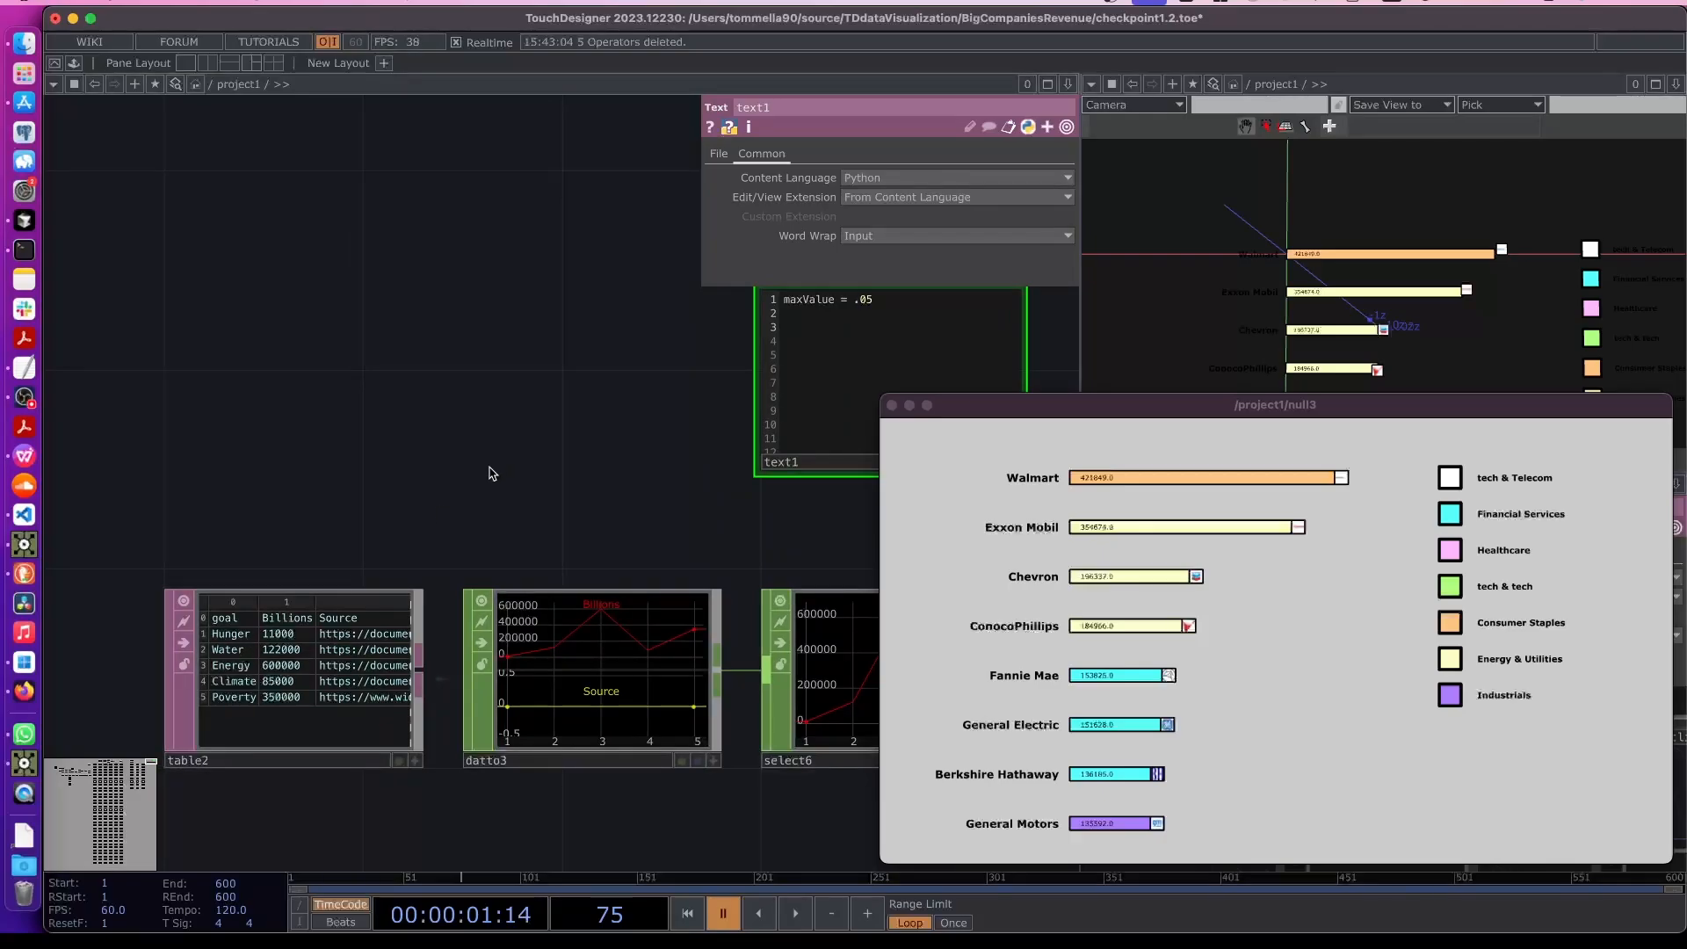
{"action": "scroll", "coordinate": [414, 482], "scroll_direction": "right", "scroll_amount": 7}
{"action": "scroll", "coordinate": [414, 482], "scroll_direction": "up", "scroll_amount": 2}
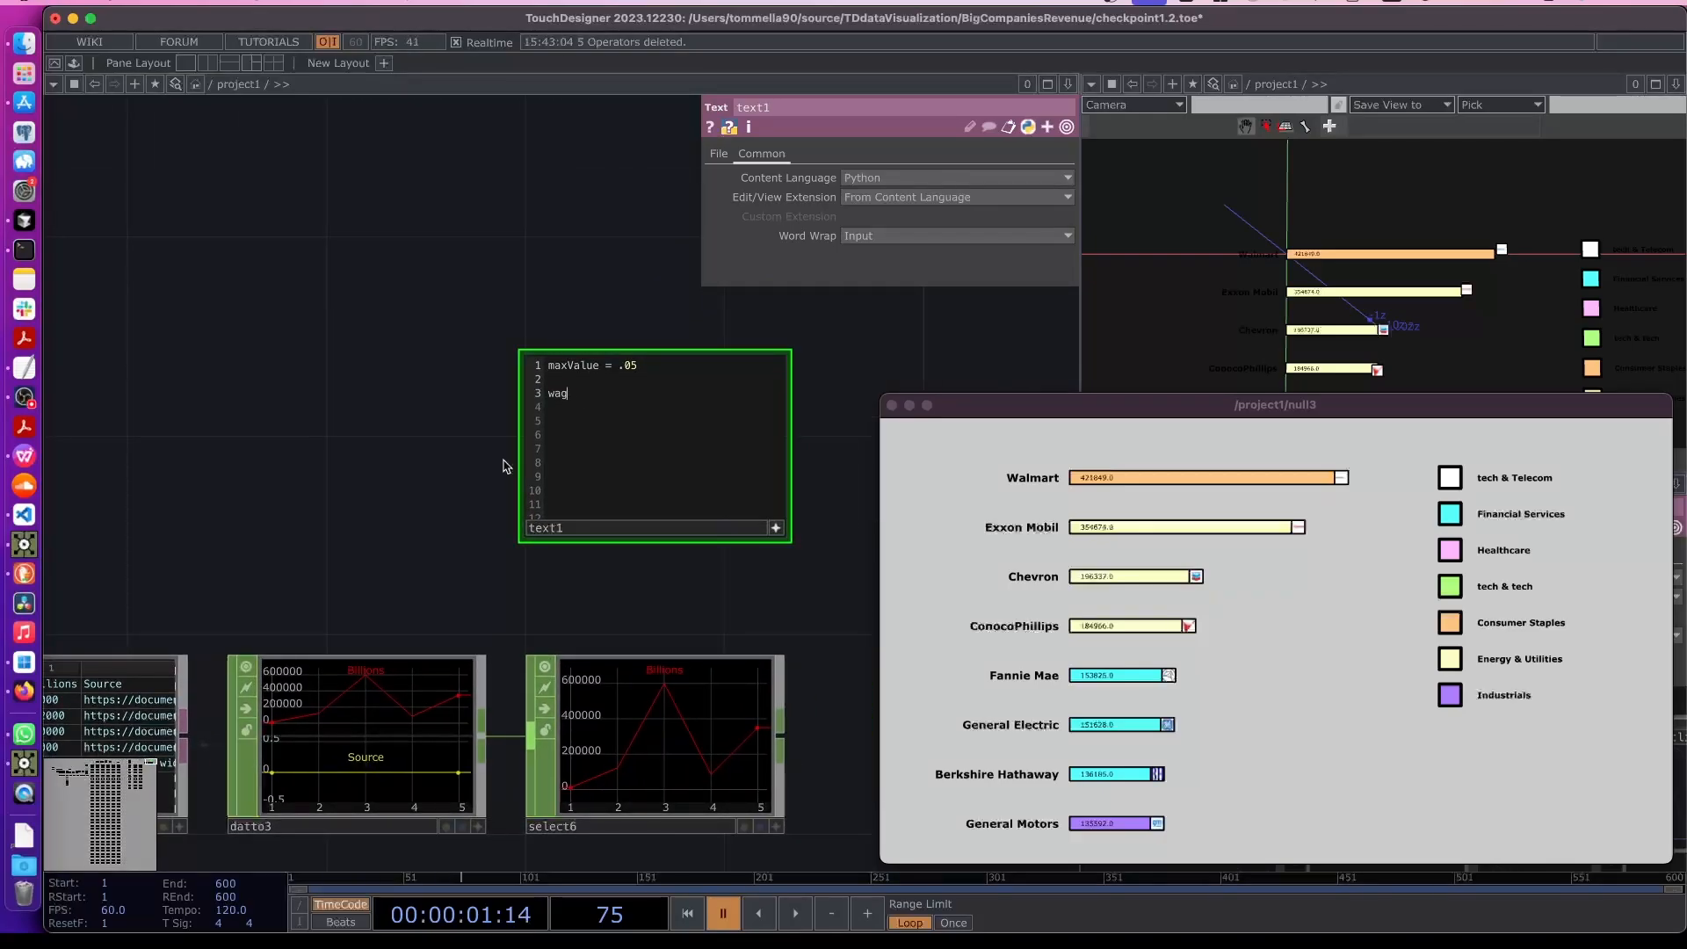
{"action": "scroll", "coordinate": [489, 524], "scroll_direction": "left", "scroll_amount": 4}
{"action": "scroll", "coordinate": [489, 523], "scroll_direction": "down", "scroll_amount": 1}
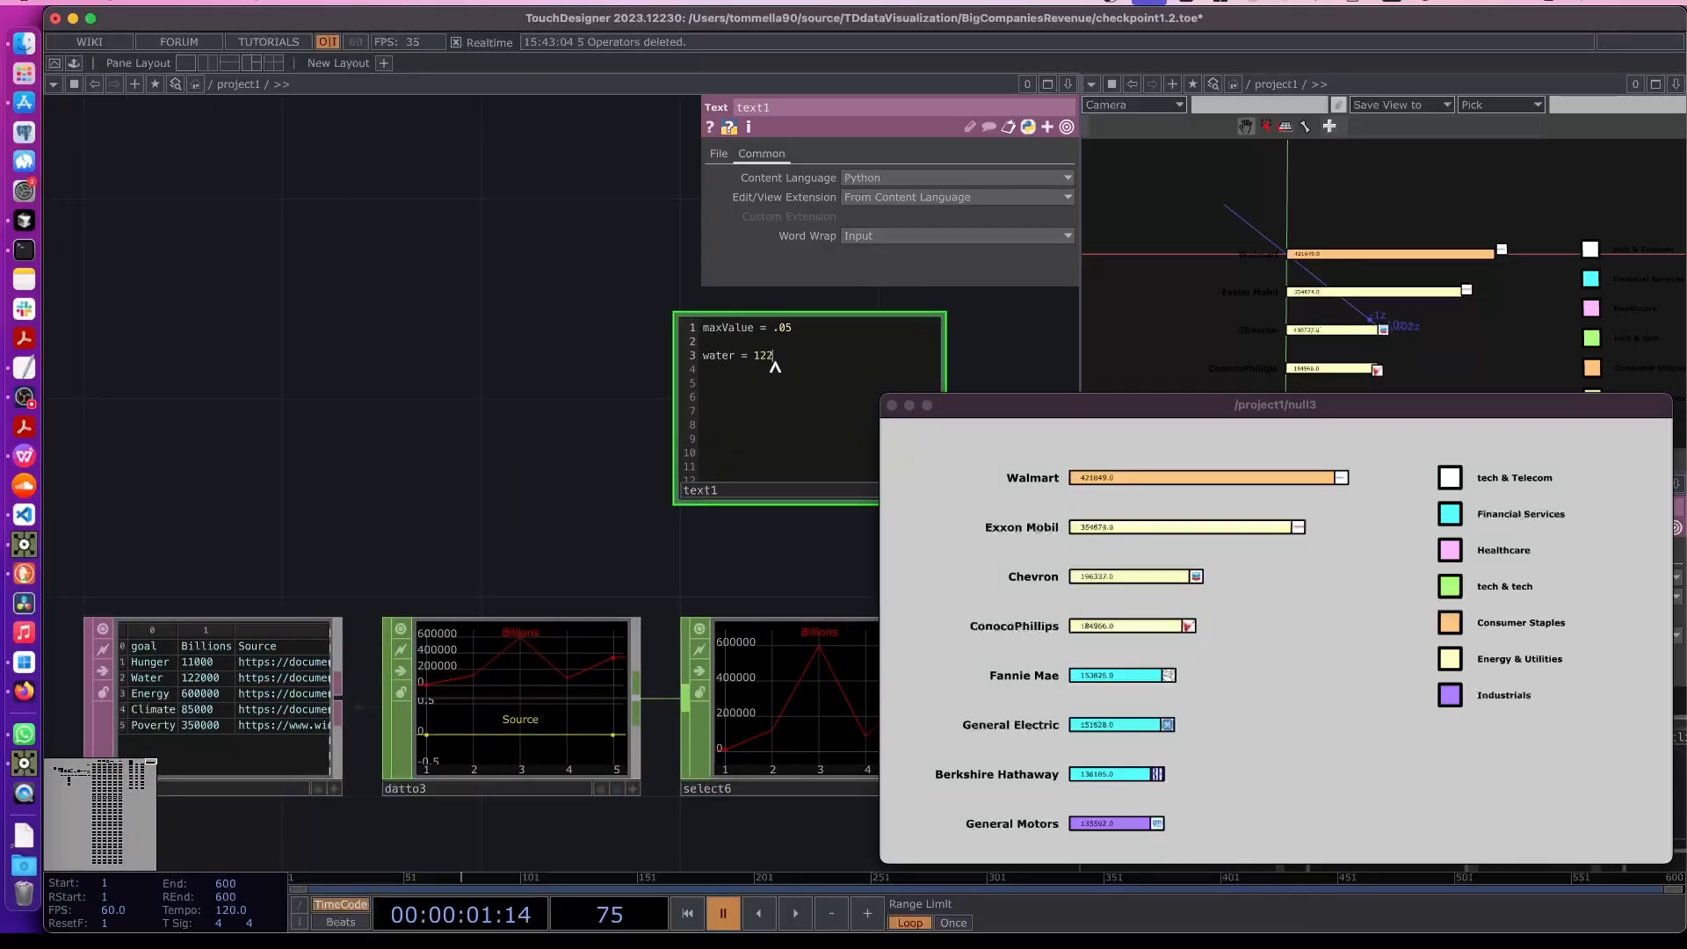
{"action": "type", "text": "000"}
- Add the line revenuValue = 421849 to the Text DAT, using Walmart's revenue
{"action": "left_click_drag", "start_coordinate": [765, 562], "coordinate": [681, 563]}
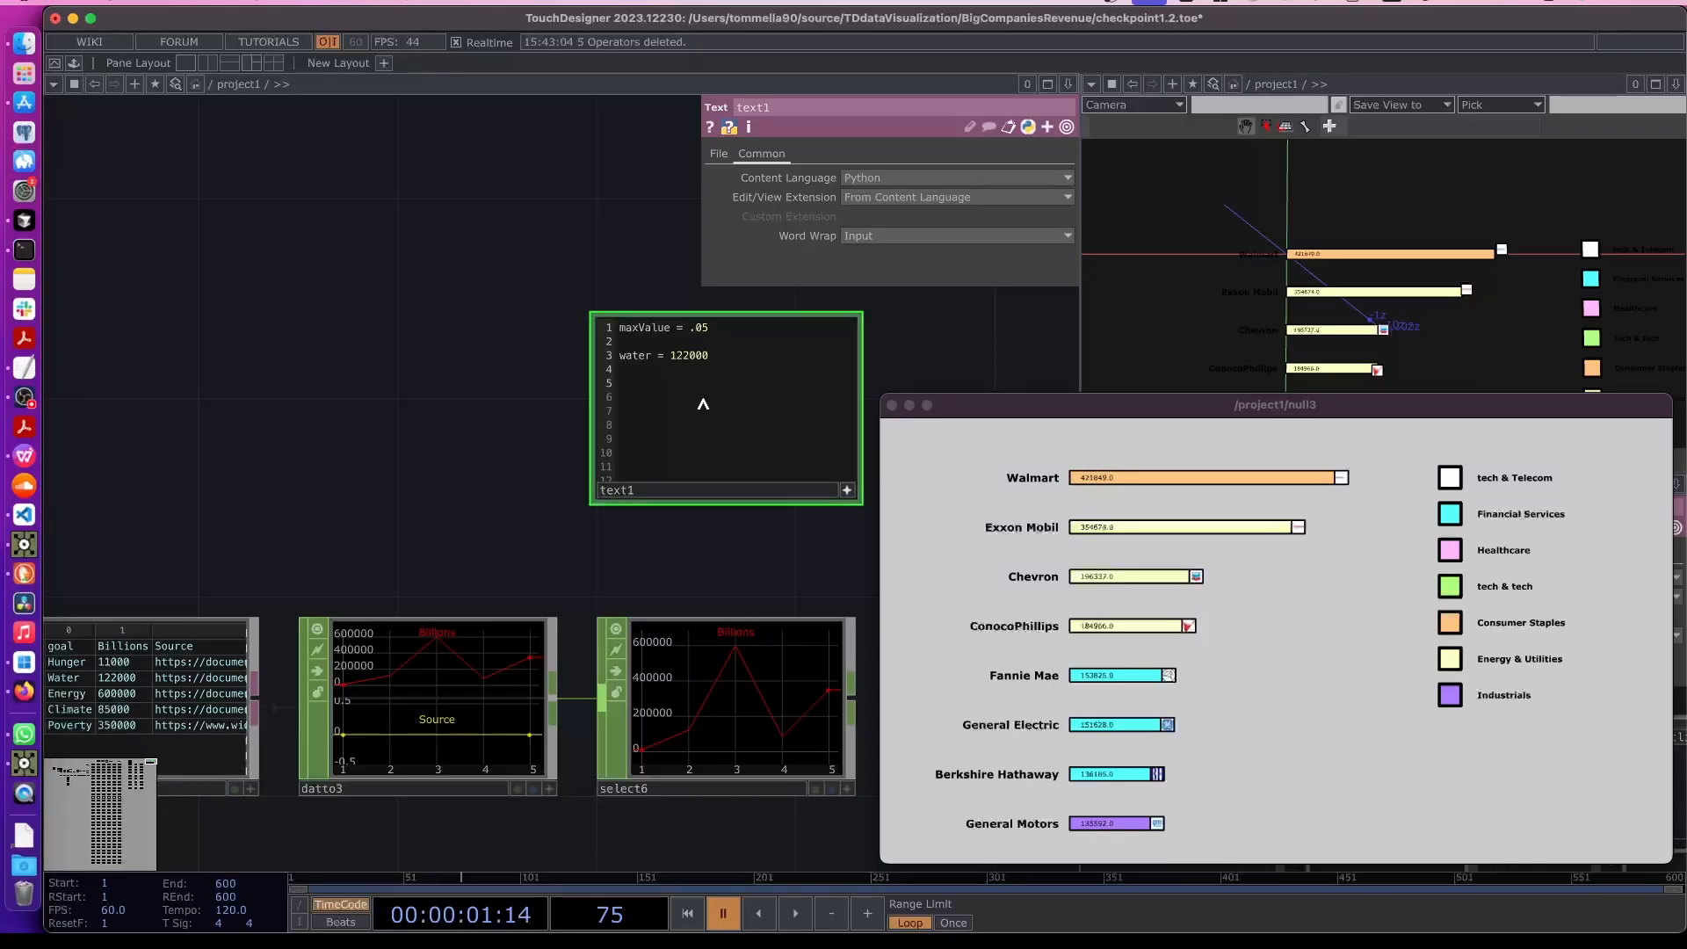
{"action": "type", "text": "venuValue = 421849"}
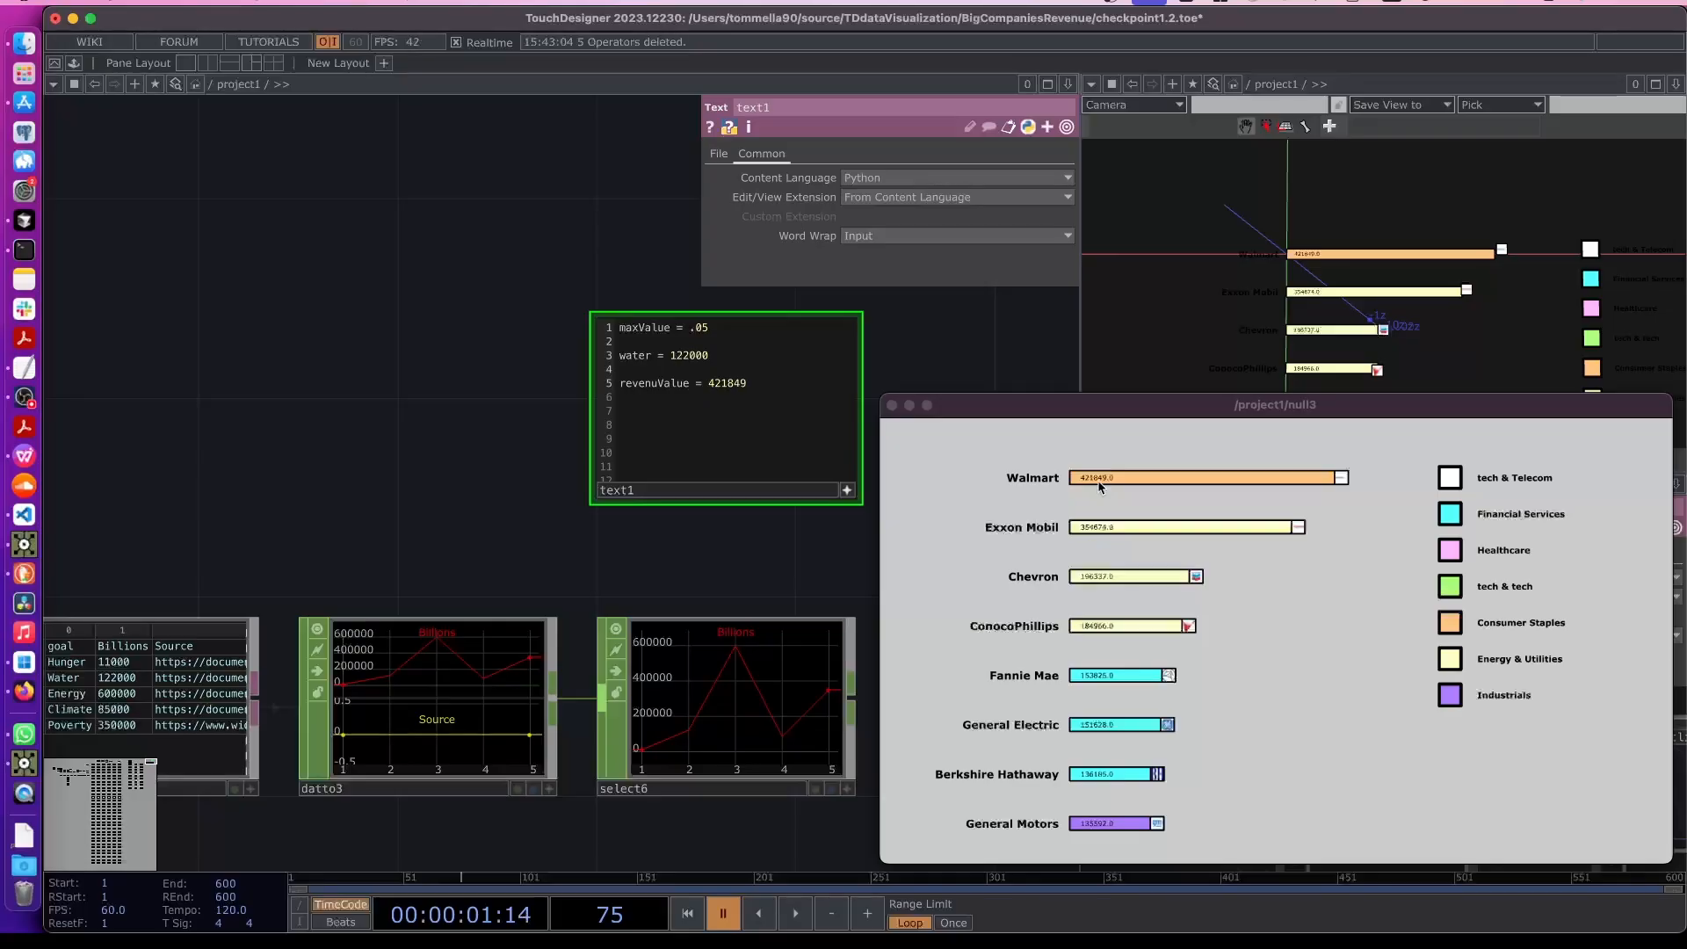
{"action": "key", "text": "Tab"}
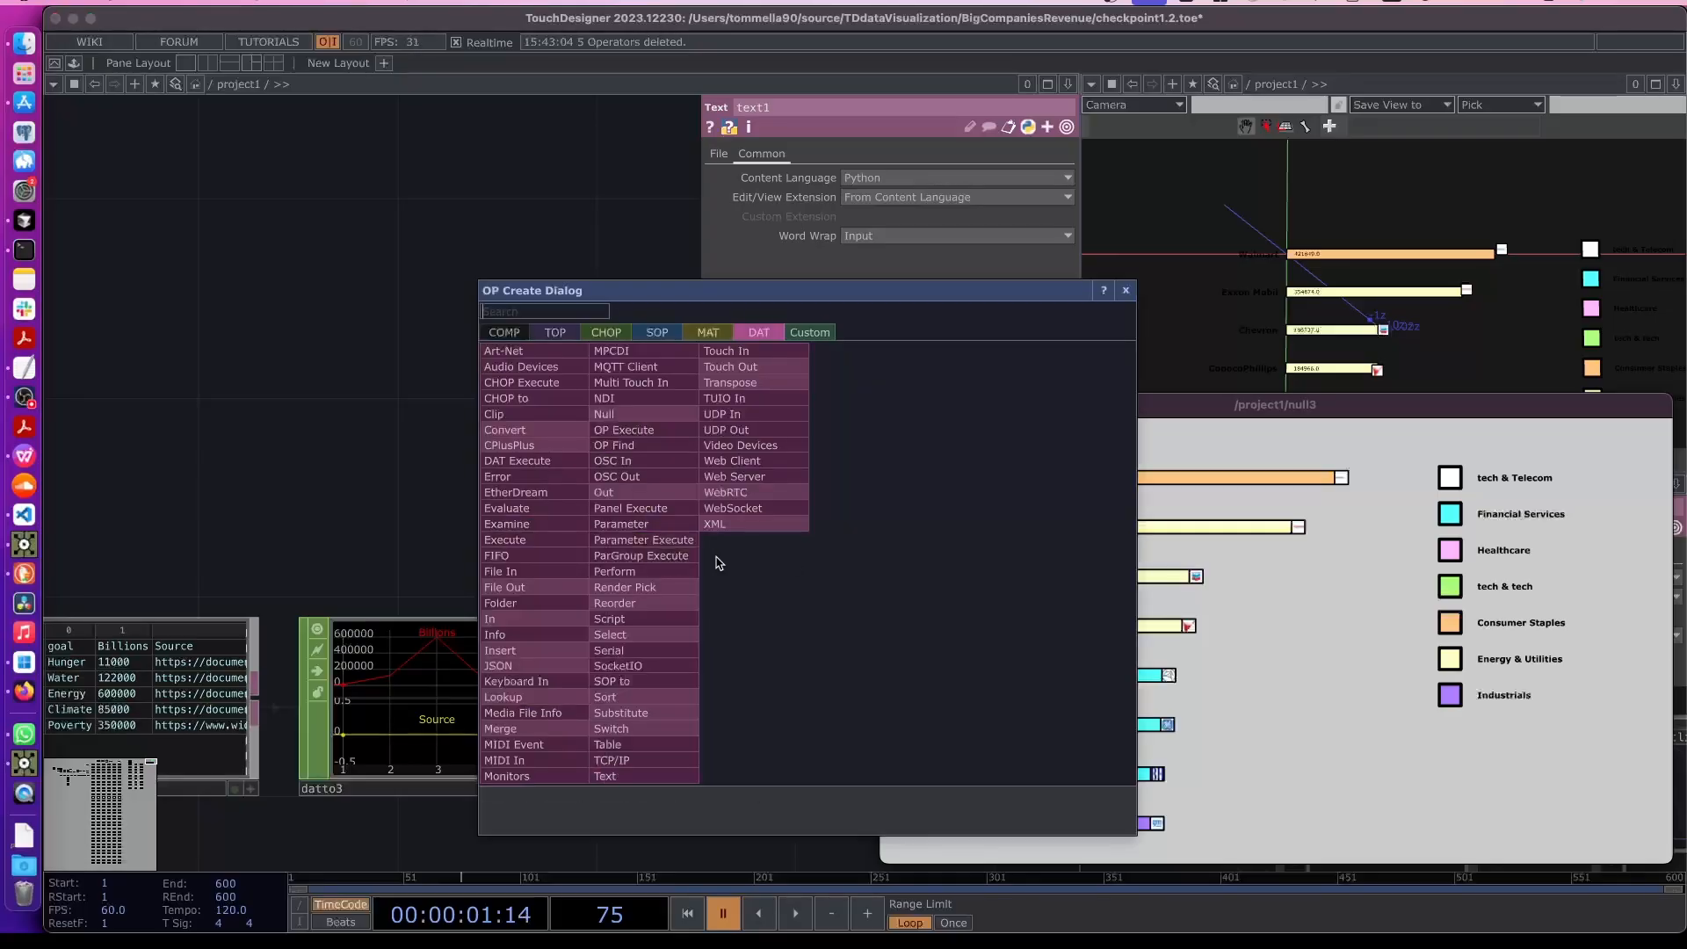
{"action": "left_click", "coordinate": [296, 463]}
{"action": "scroll", "coordinate": [660, 575], "scroll_direction": "right", "scroll_amount": 3}
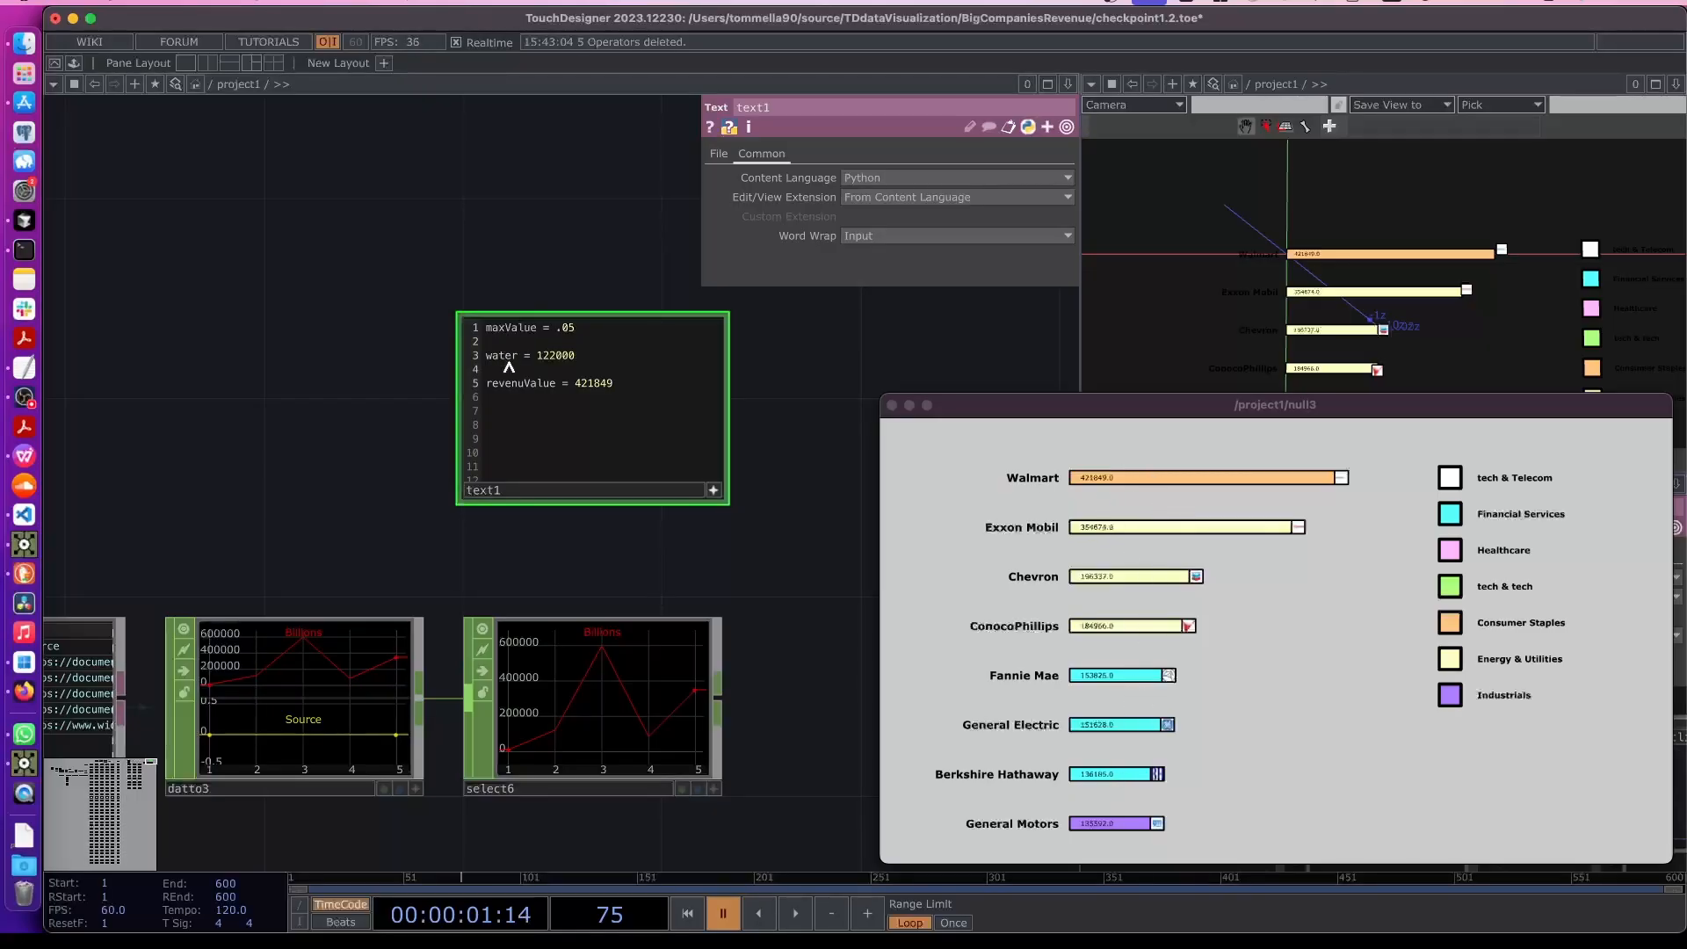
- Write x = (water * maxValue)/revenuValue on line 7 of the Text DAT, pasting the variable names
{"action": "left_click_drag", "start_coordinate": [572, 358], "coordinate": [535, 360]}
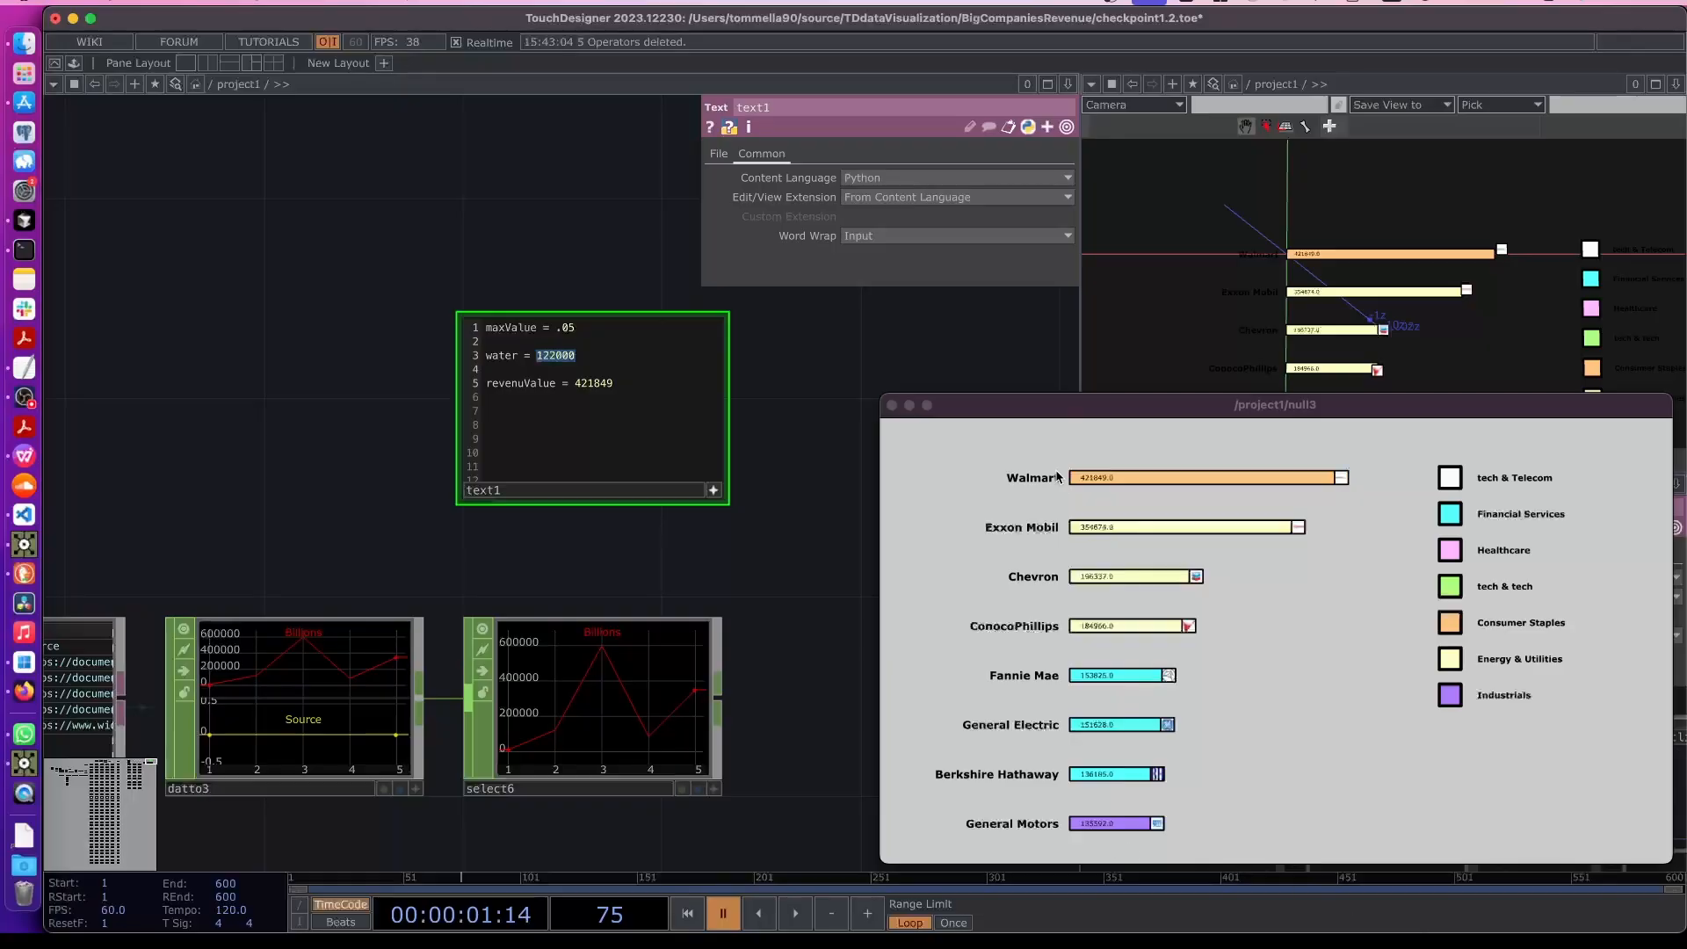
{"action": "left_click", "coordinate": [593, 378]}
{"action": "triple_click", "coordinate": [581, 360]}
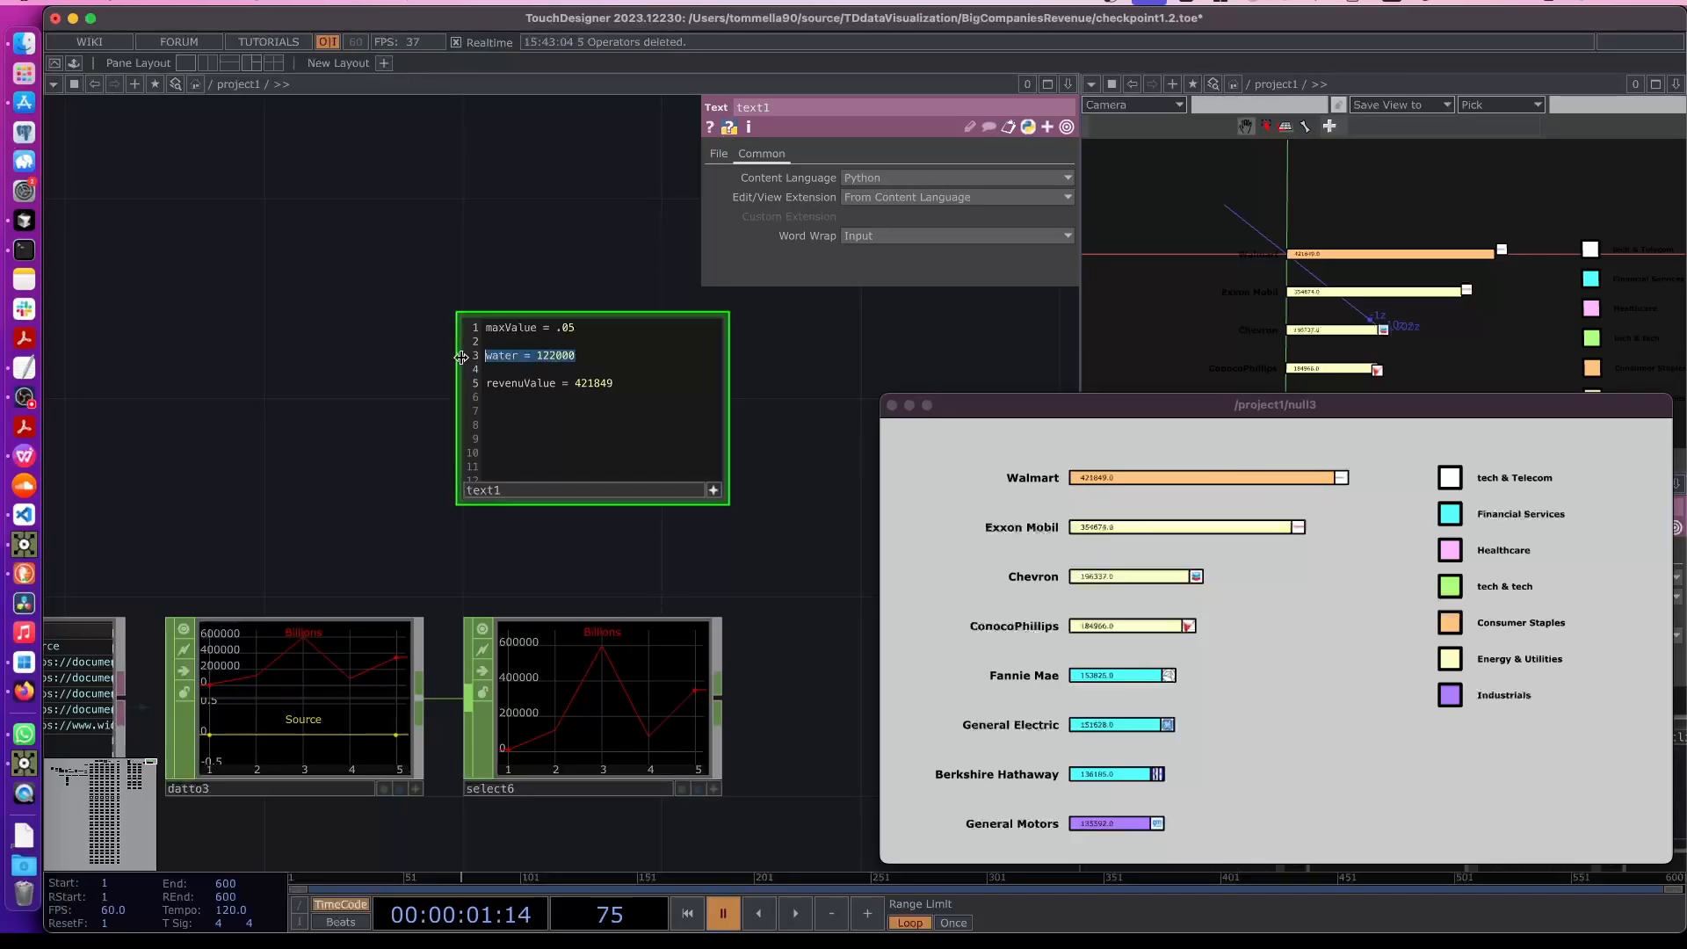
{"action": "left_click", "coordinate": [633, 392]}
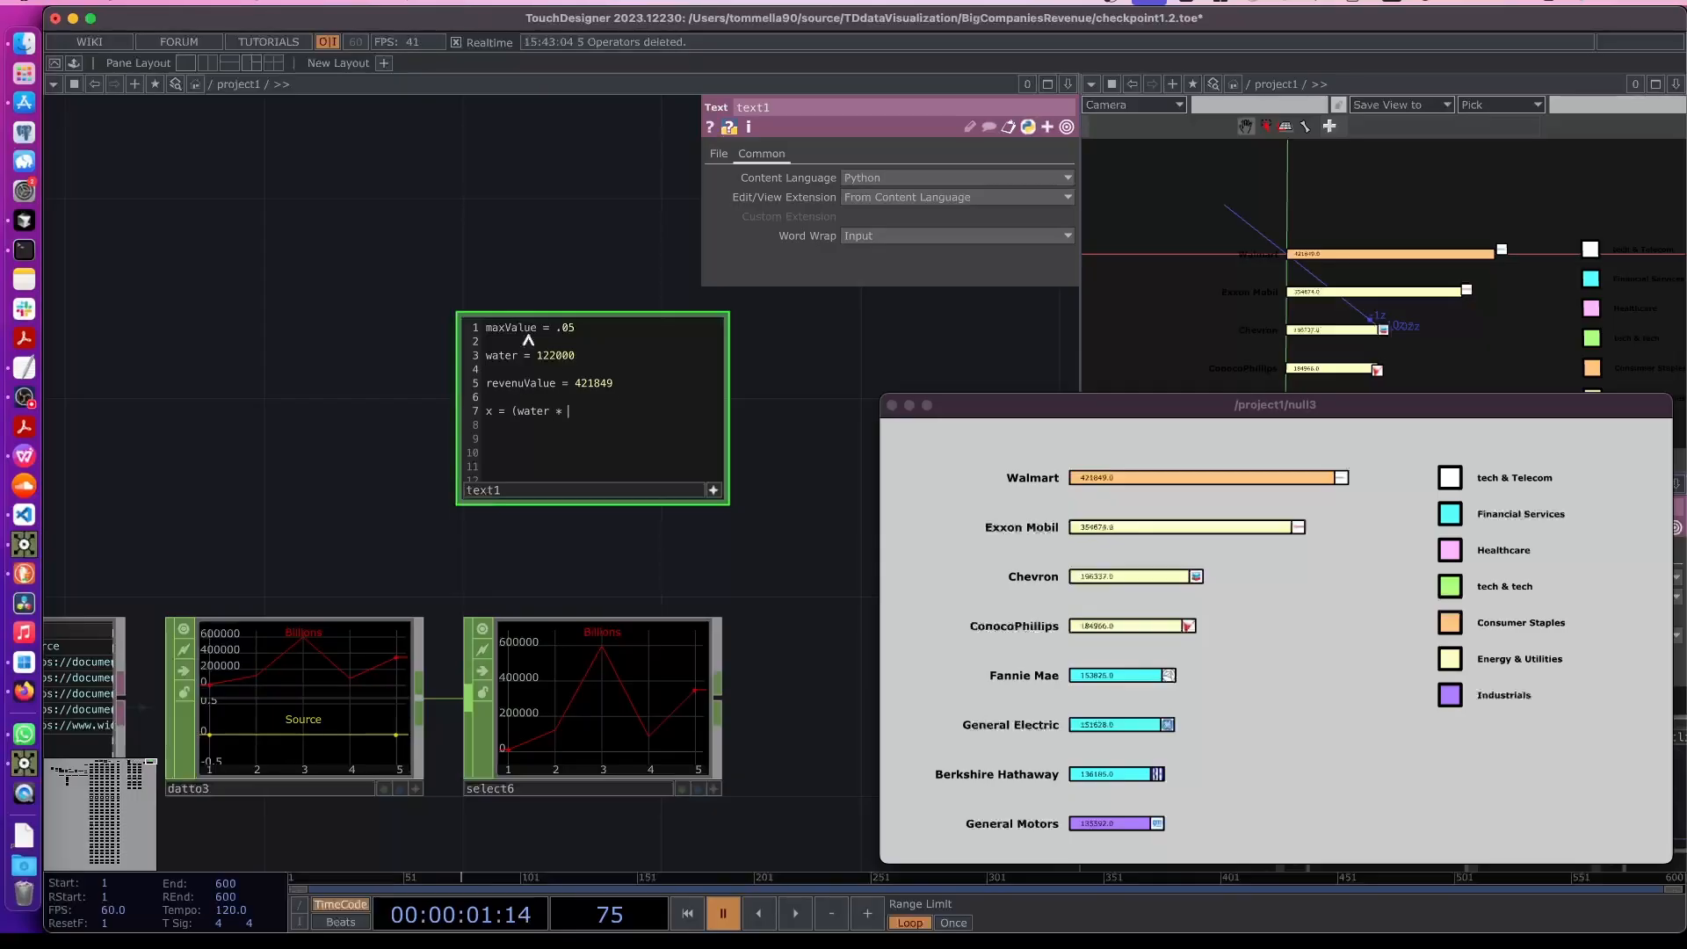
{"action": "left_click_drag", "start_coordinate": [535, 326], "coordinate": [444, 330]}
{"action": "left_click", "coordinate": [580, 411]}
{"action": "type", "text": "maxValue"}
{"action": "double_click", "coordinate": [549, 384]}
{"action": "key", "text": "super+c"}
{"action": "left_click", "coordinate": [635, 413]}
{"action": "key", "text": "super+v"}
- Create a Constant CHOP below the DAT to CHOP in the network
{"action": "left_click", "coordinate": [715, 494]}
{"action": "scroll", "coordinate": [715, 502], "scroll_direction": "down", "scroll_amount": 1}
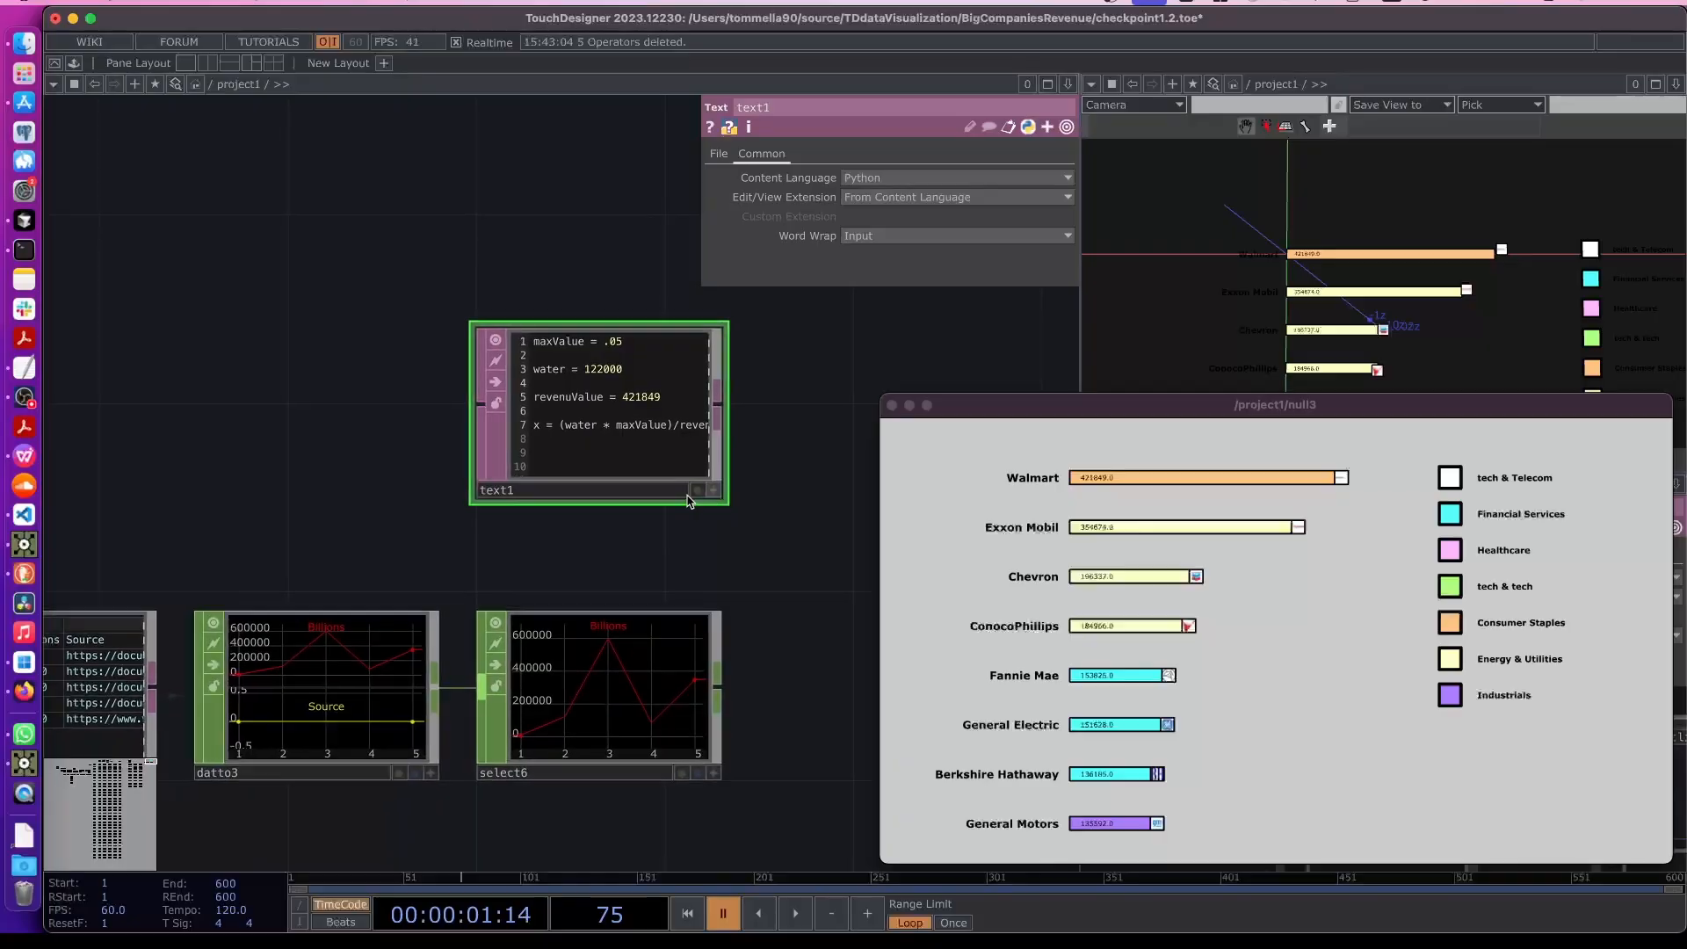
{"action": "left_click_drag", "start_coordinate": [632, 455], "coordinate": [629, 409]}
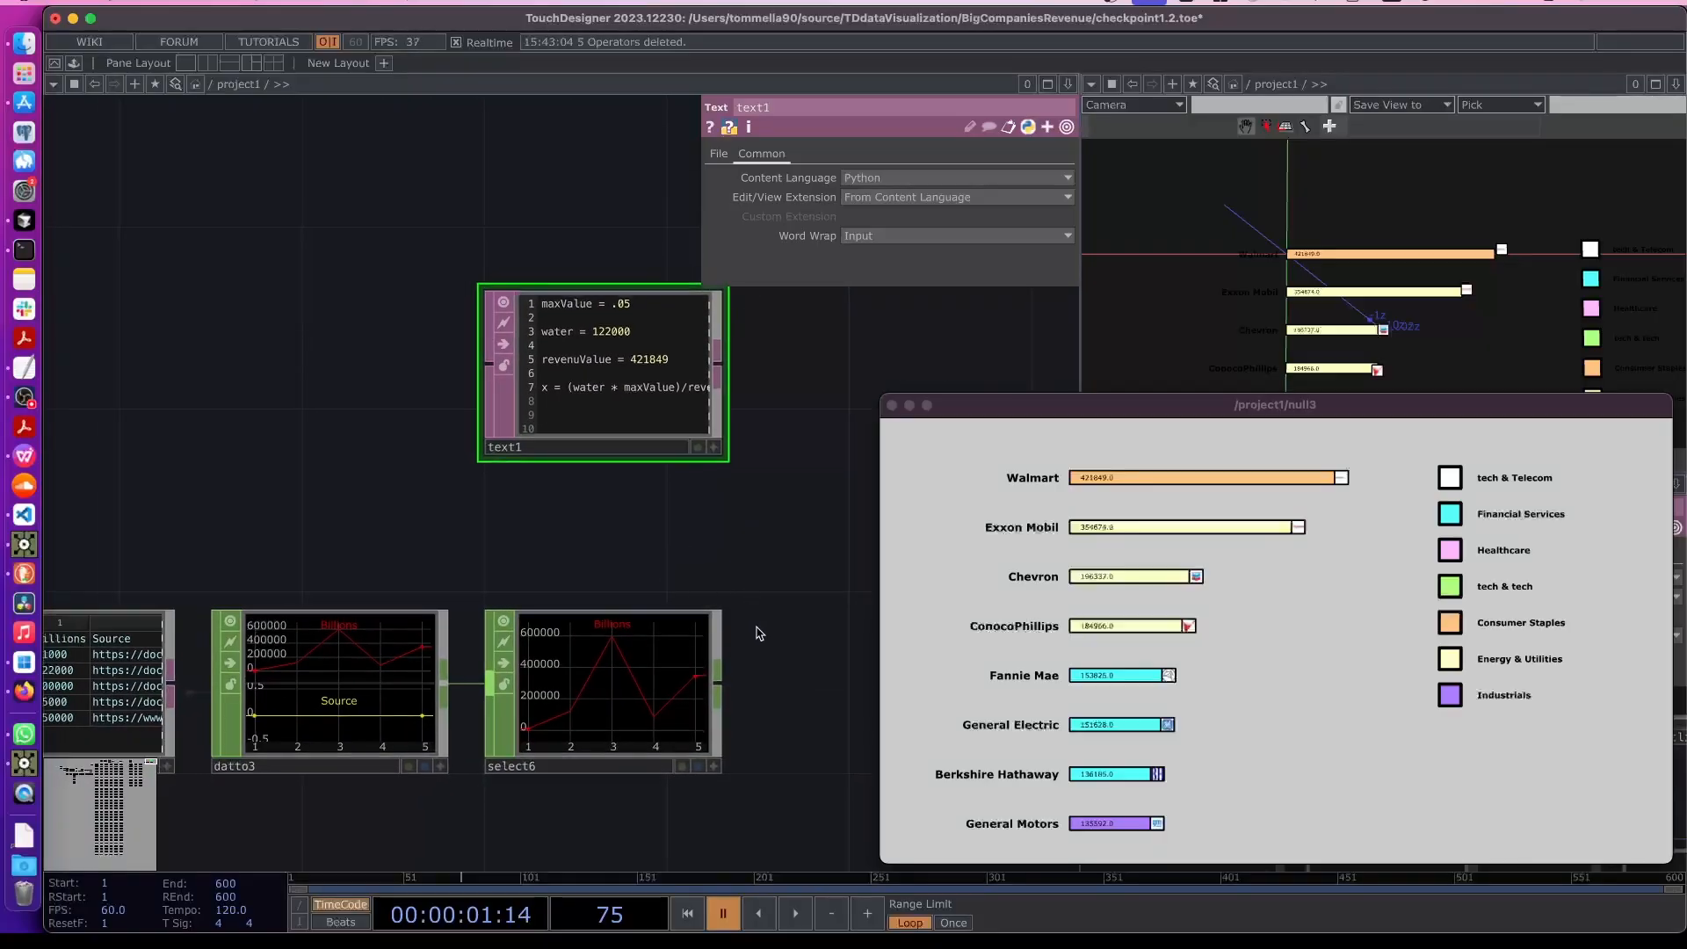
{"action": "scroll", "coordinate": [689, 554], "scroll_direction": "down", "scroll_amount": 4}
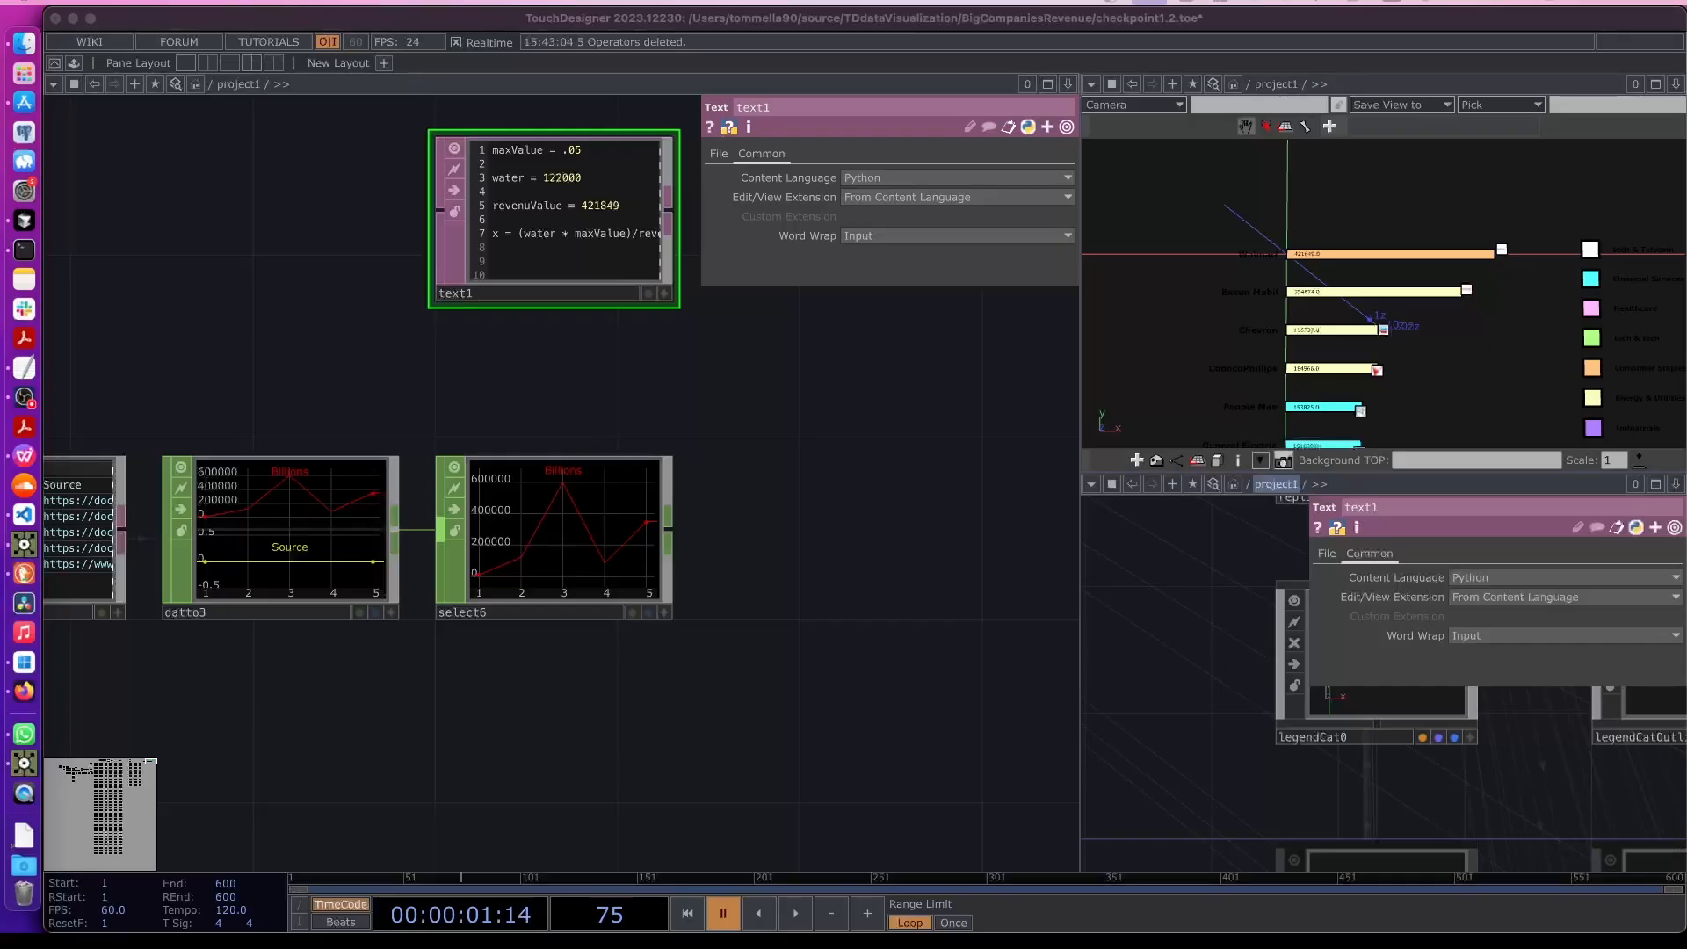
{"action": "left_click_drag", "start_coordinate": [267, 703], "coordinate": [372, 644]}
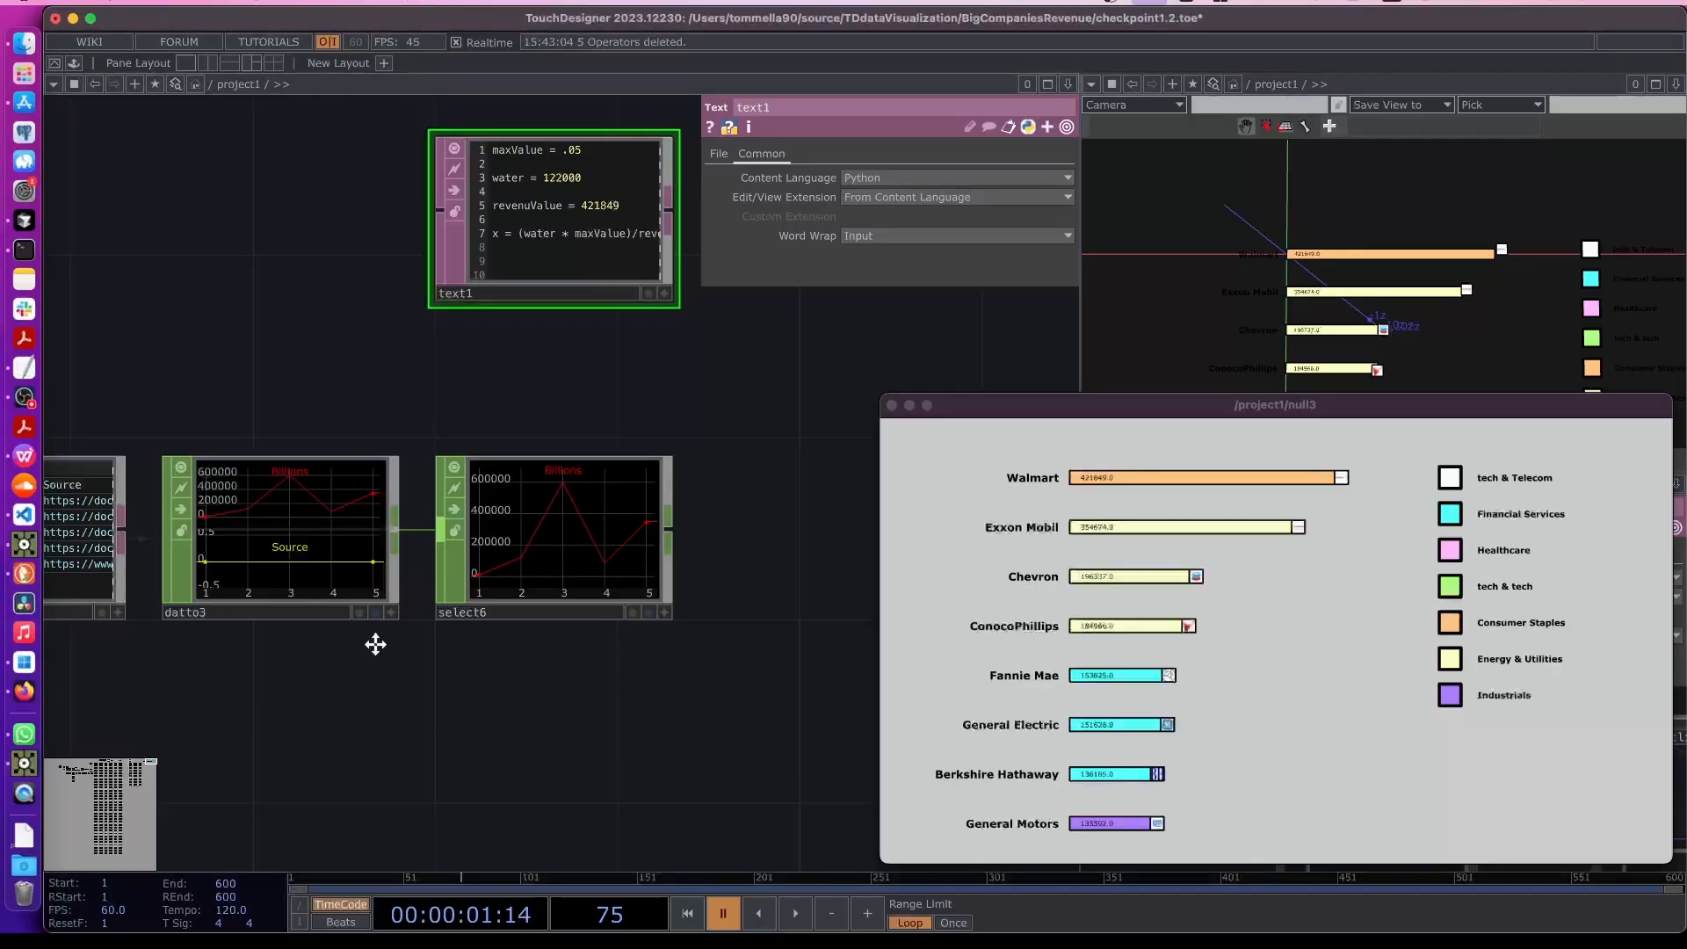
{"action": "key", "text": "Tab"}
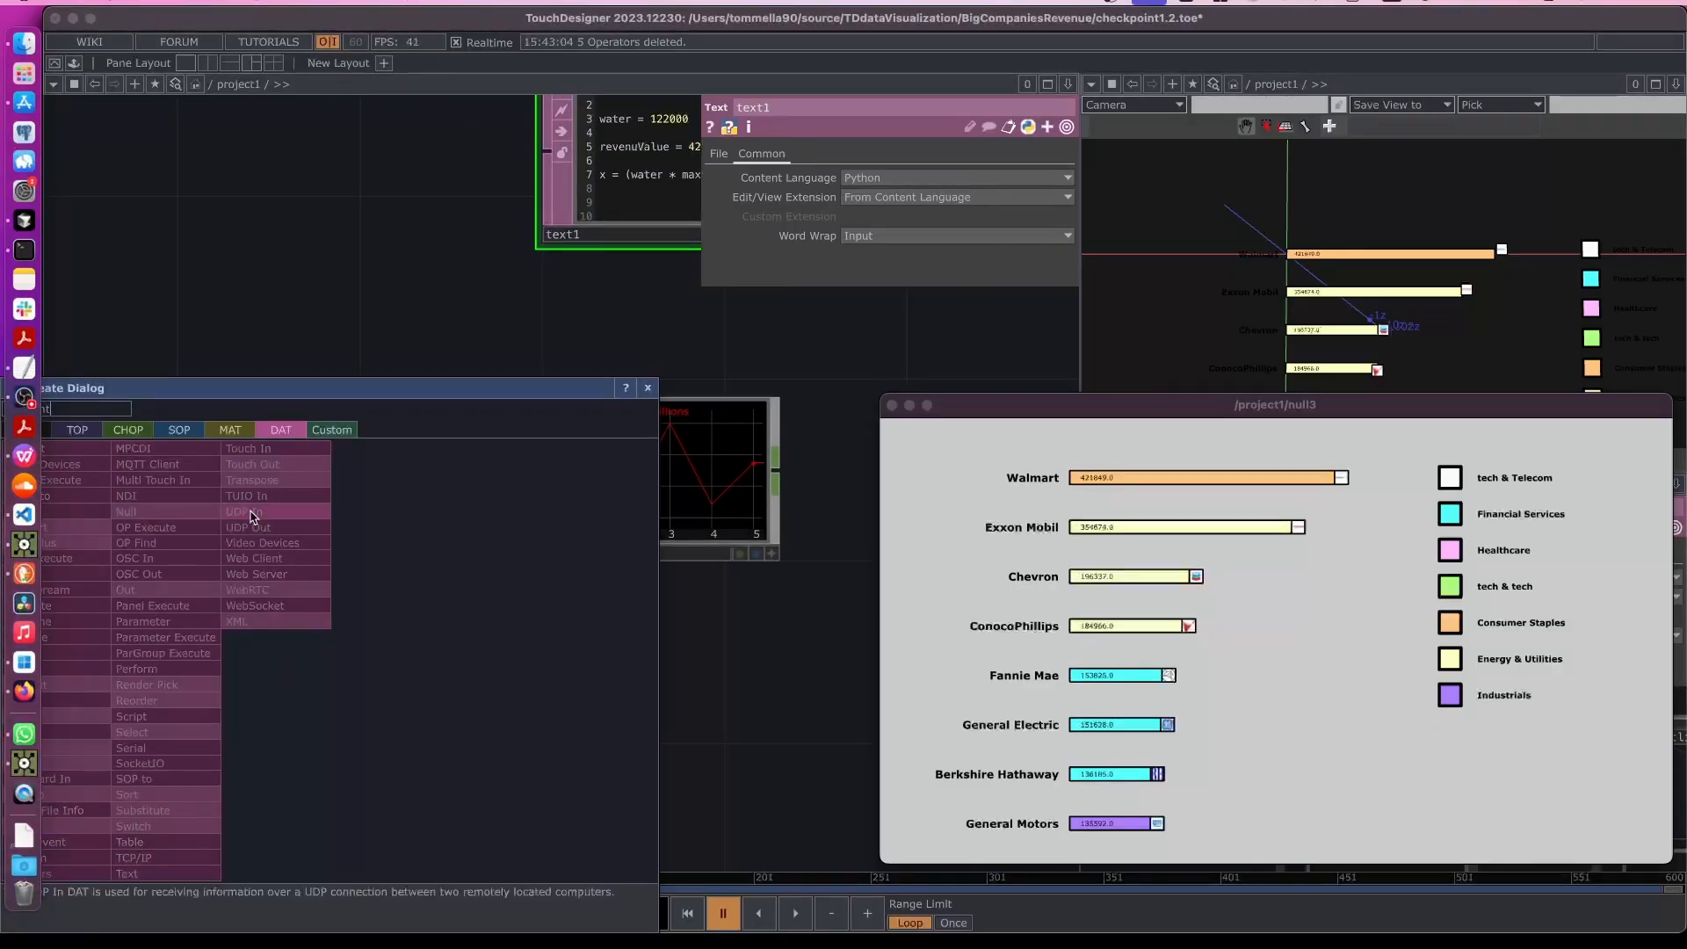
{"action": "left_click", "coordinate": [131, 431]}
{"action": "type", "text": "constant"}
{"action": "left_click", "coordinate": [140, 542]}
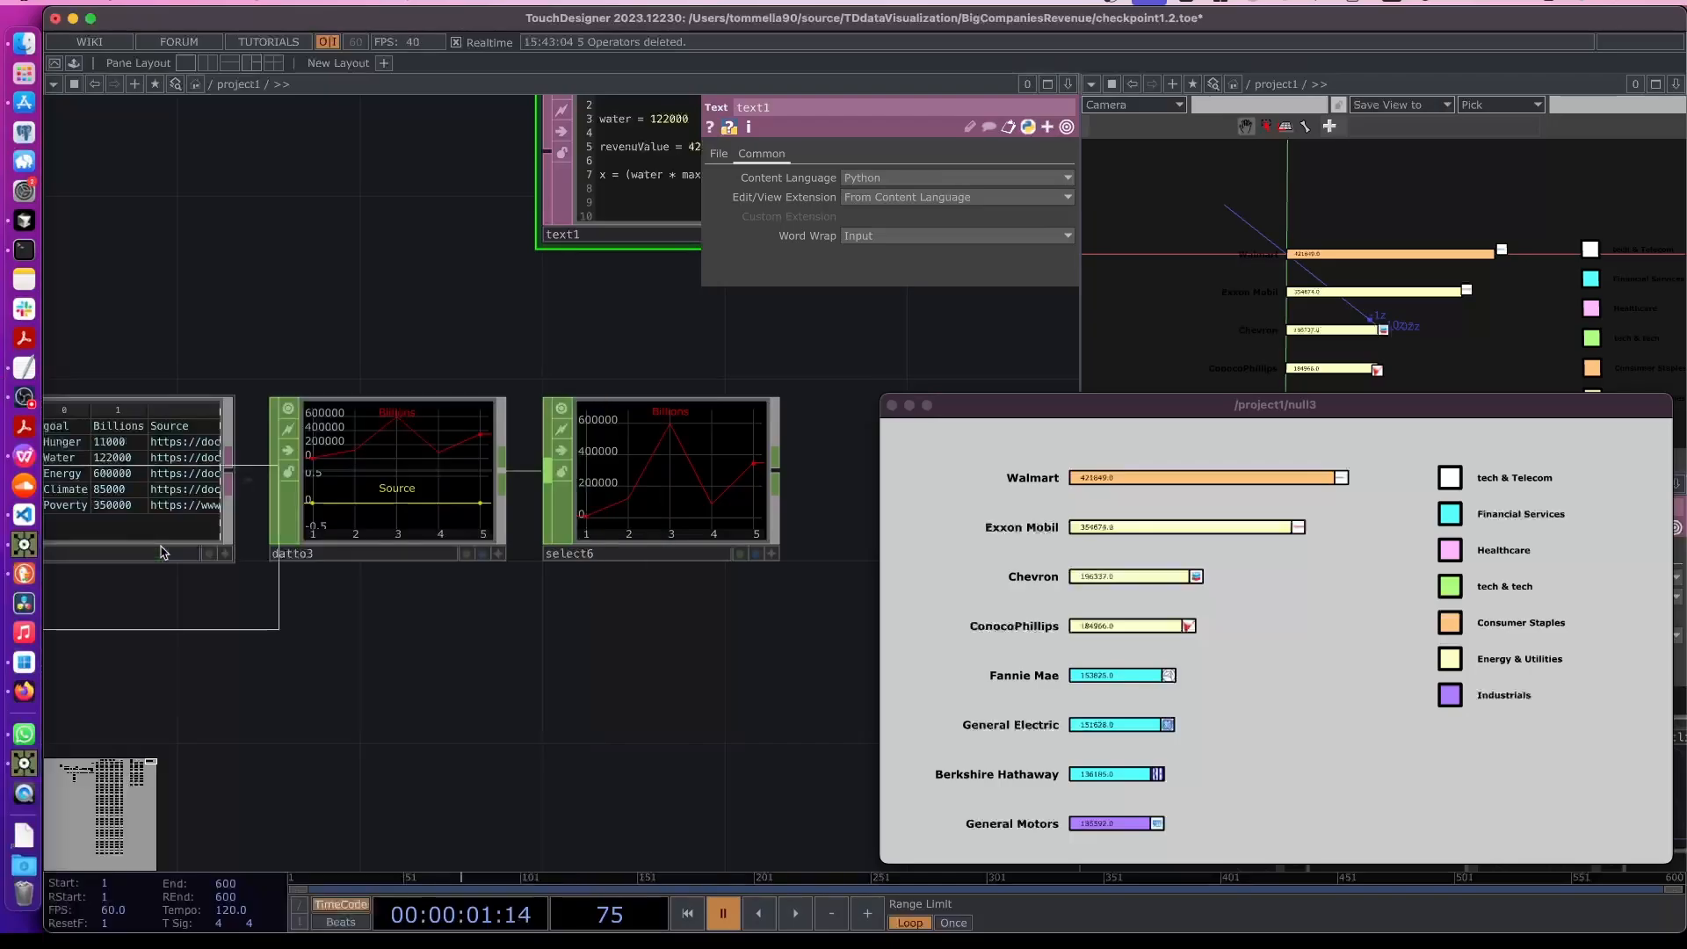
{"action": "left_click", "coordinate": [388, 694]}
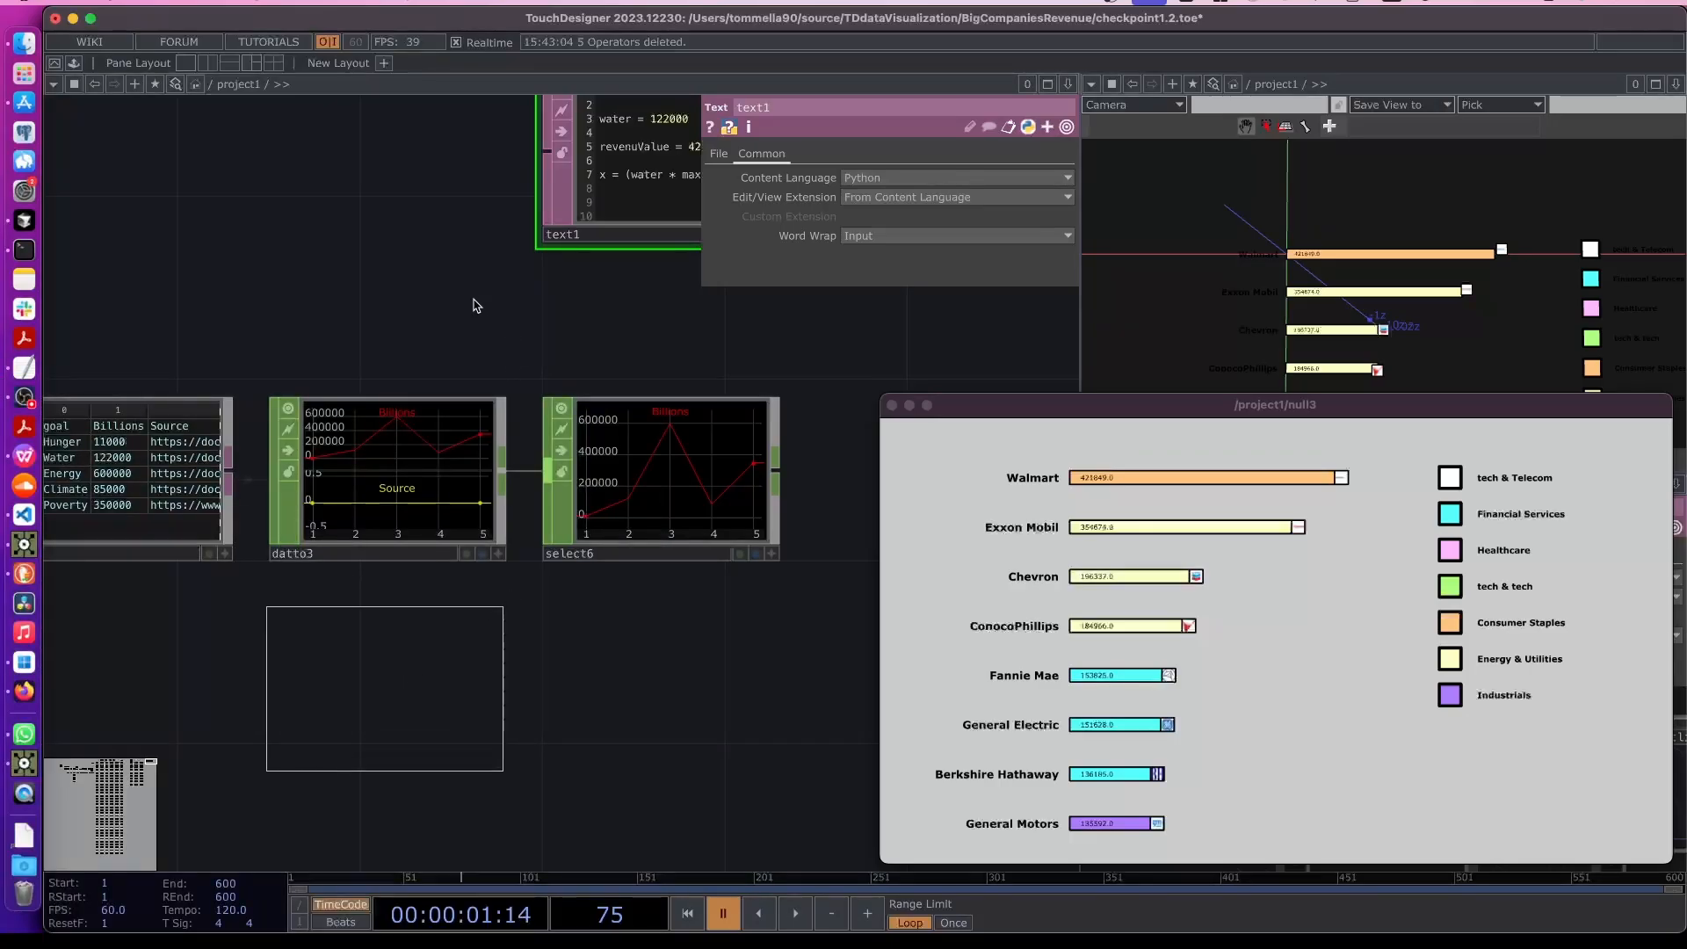
{"action": "left_click_drag", "start_coordinate": [464, 304], "coordinate": [422, 438]}
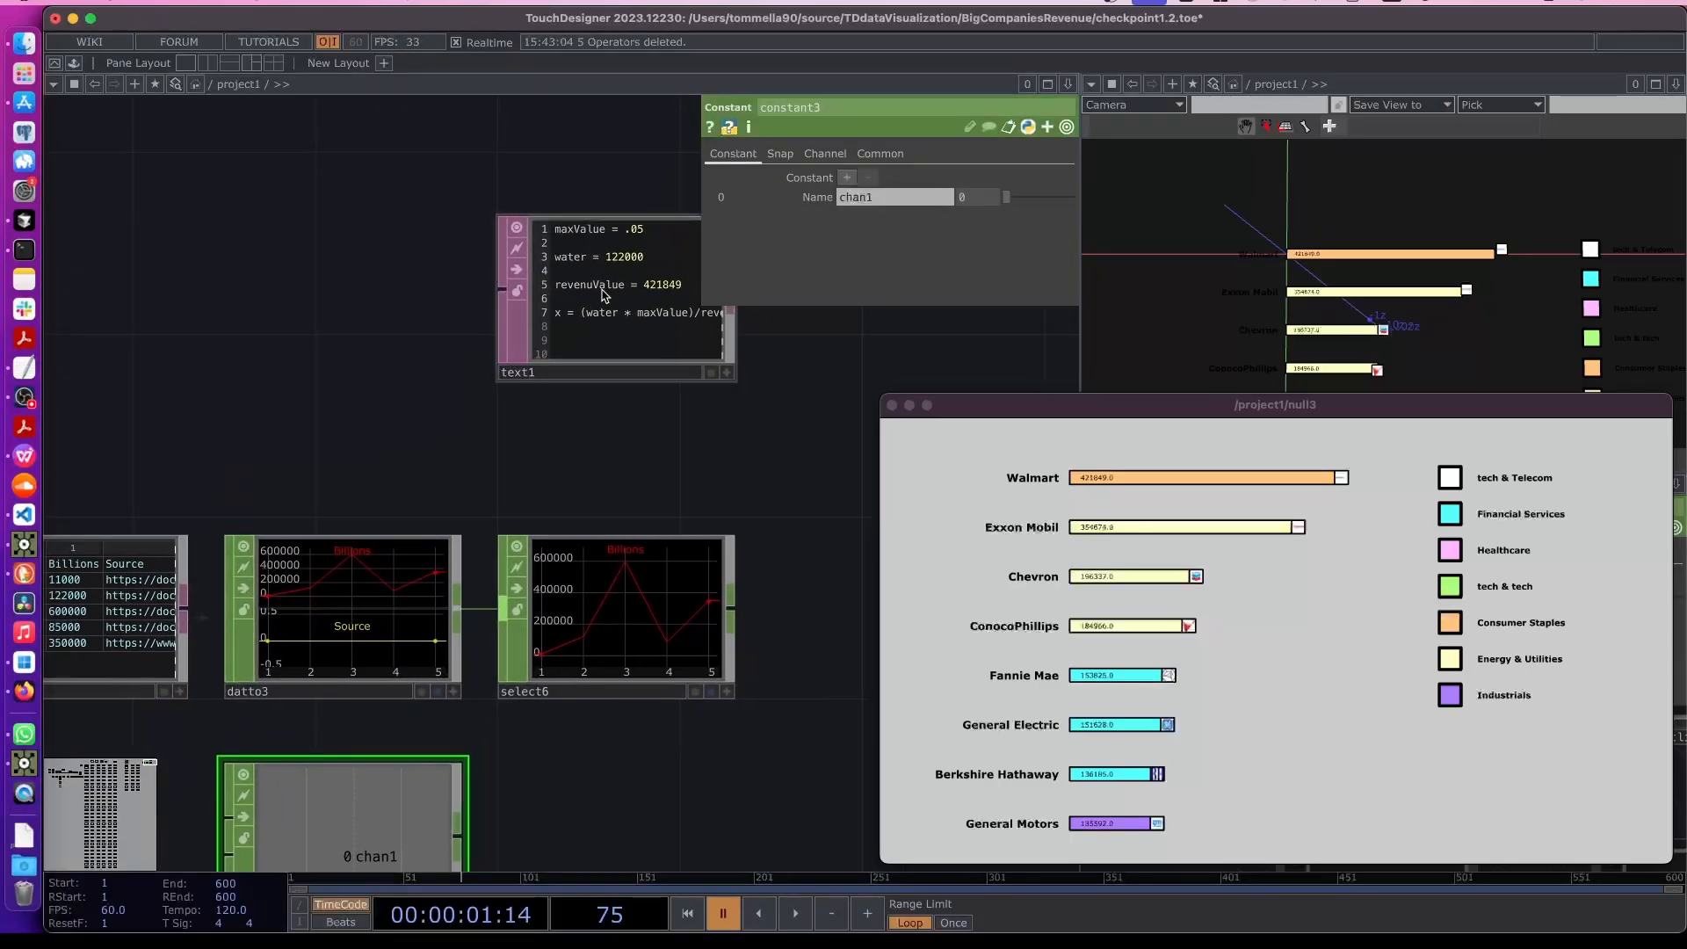
- Browse the rest of the network and inspect the revenue Null CHOP
{"action": "scroll", "coordinate": [490, 637], "scroll_direction": "down", "scroll_amount": 1}
{"action": "scroll", "coordinate": [490, 636], "scroll_direction": "down", "scroll_amount": 3}
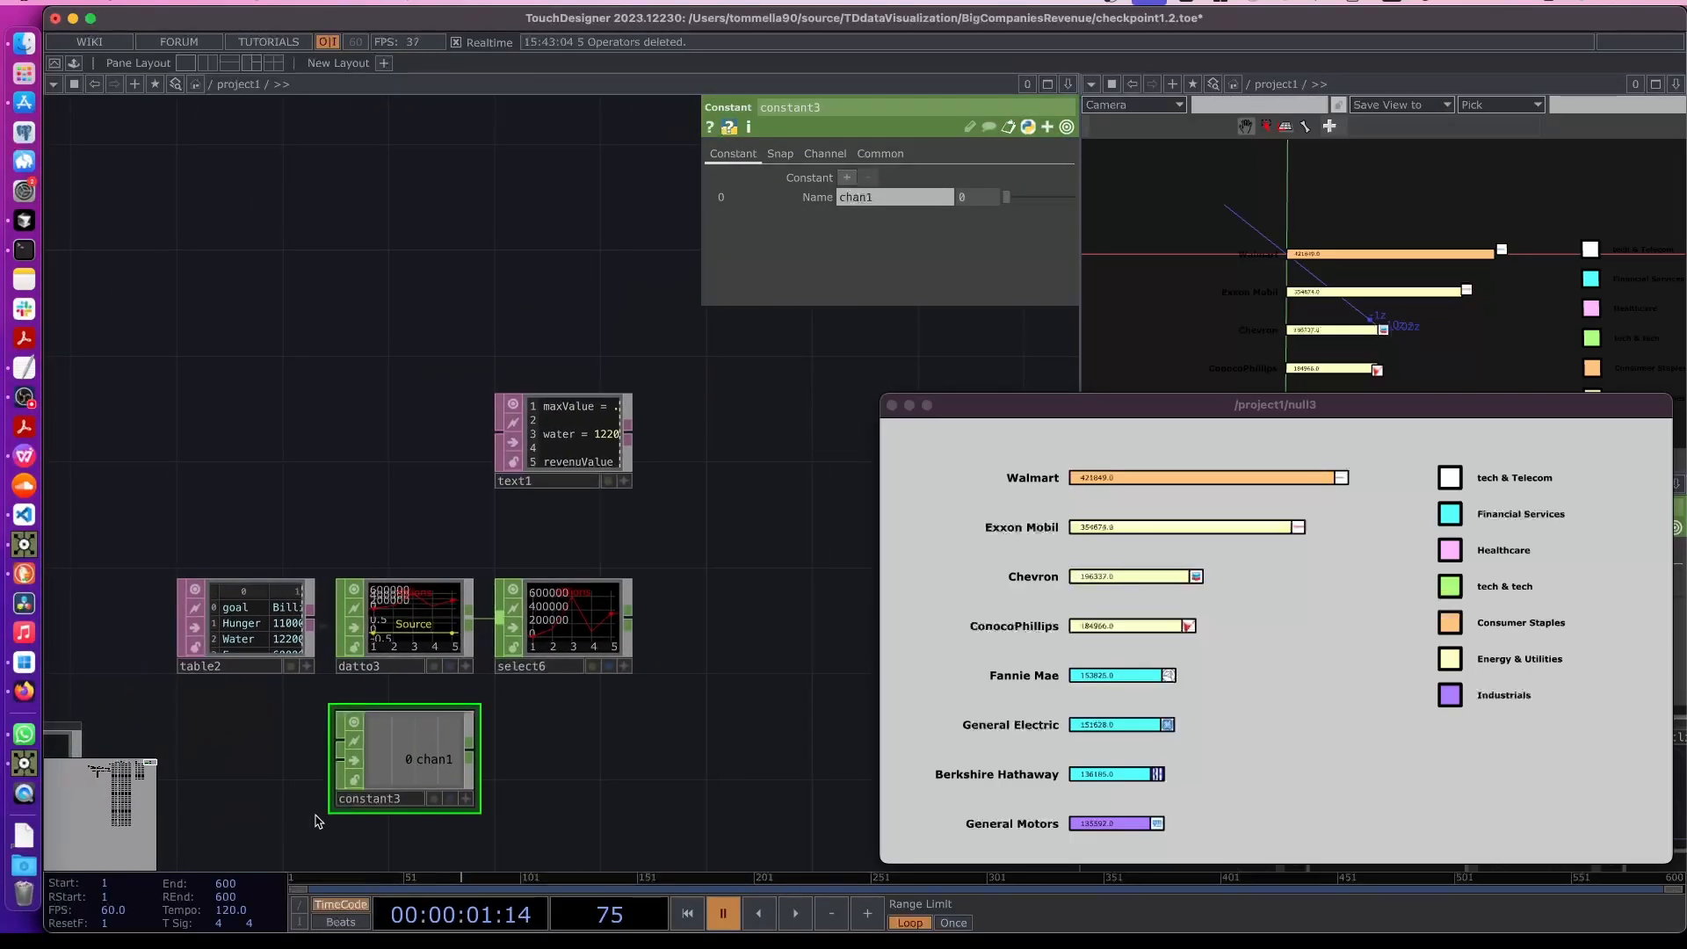
{"action": "scroll", "coordinate": [320, 809], "scroll_direction": "down", "scroll_amount": 3}
{"action": "left_click_drag", "start_coordinate": [301, 828], "coordinate": [726, 539]}
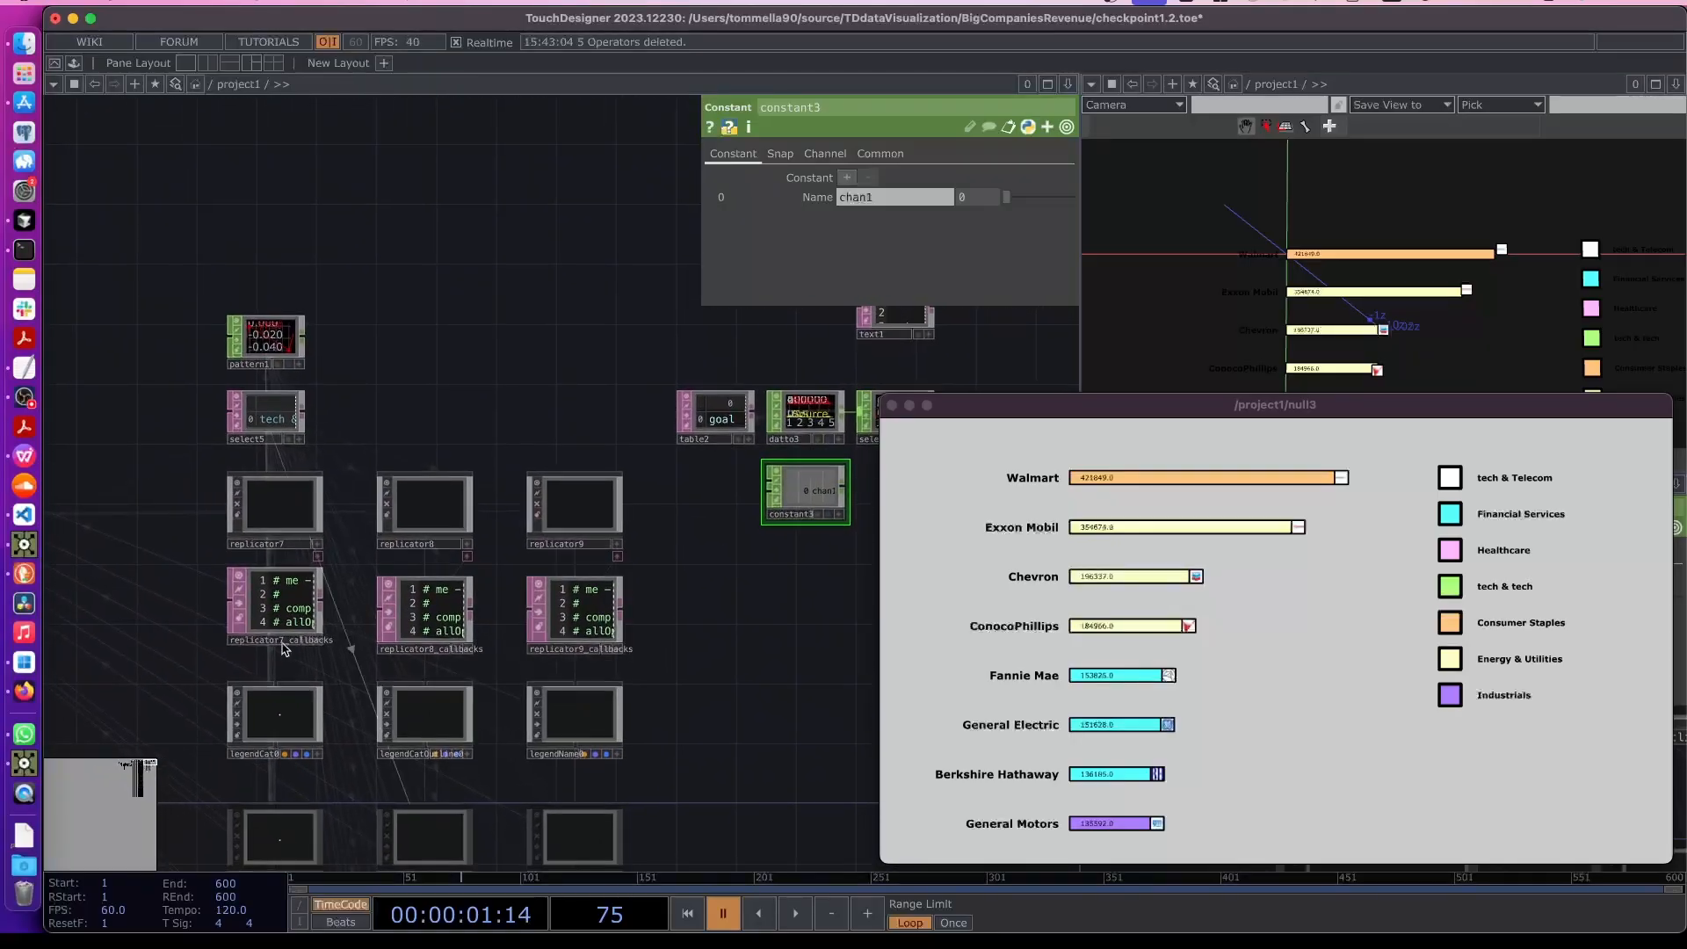
{"action": "scroll", "coordinate": [282, 648], "scroll_direction": "down", "scroll_amount": 2}
{"action": "left_click_drag", "start_coordinate": [161, 671], "coordinate": [554, 569]}
{"action": "scroll", "coordinate": [252, 582], "scroll_direction": "down", "scroll_amount": 2}
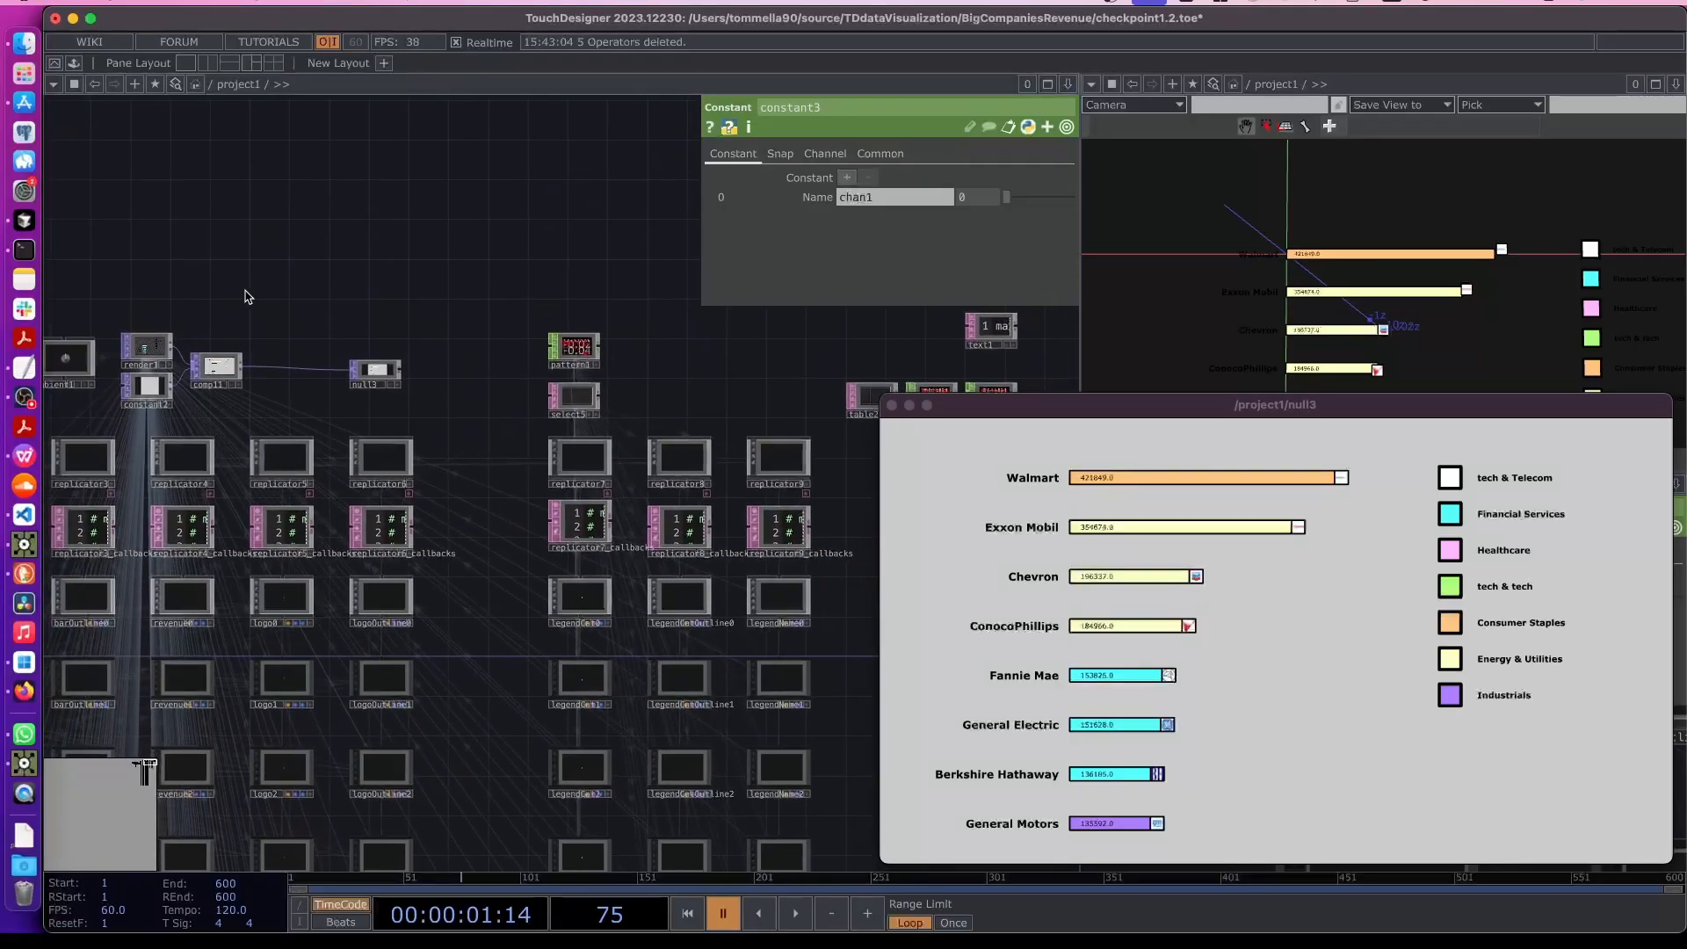
{"action": "left_click_drag", "start_coordinate": [249, 298], "coordinate": [808, 365]}
{"action": "scroll", "coordinate": [309, 688], "scroll_direction": "up", "scroll_amount": 1}
{"action": "left_click_drag", "start_coordinate": [339, 618], "coordinate": [568, 569]}
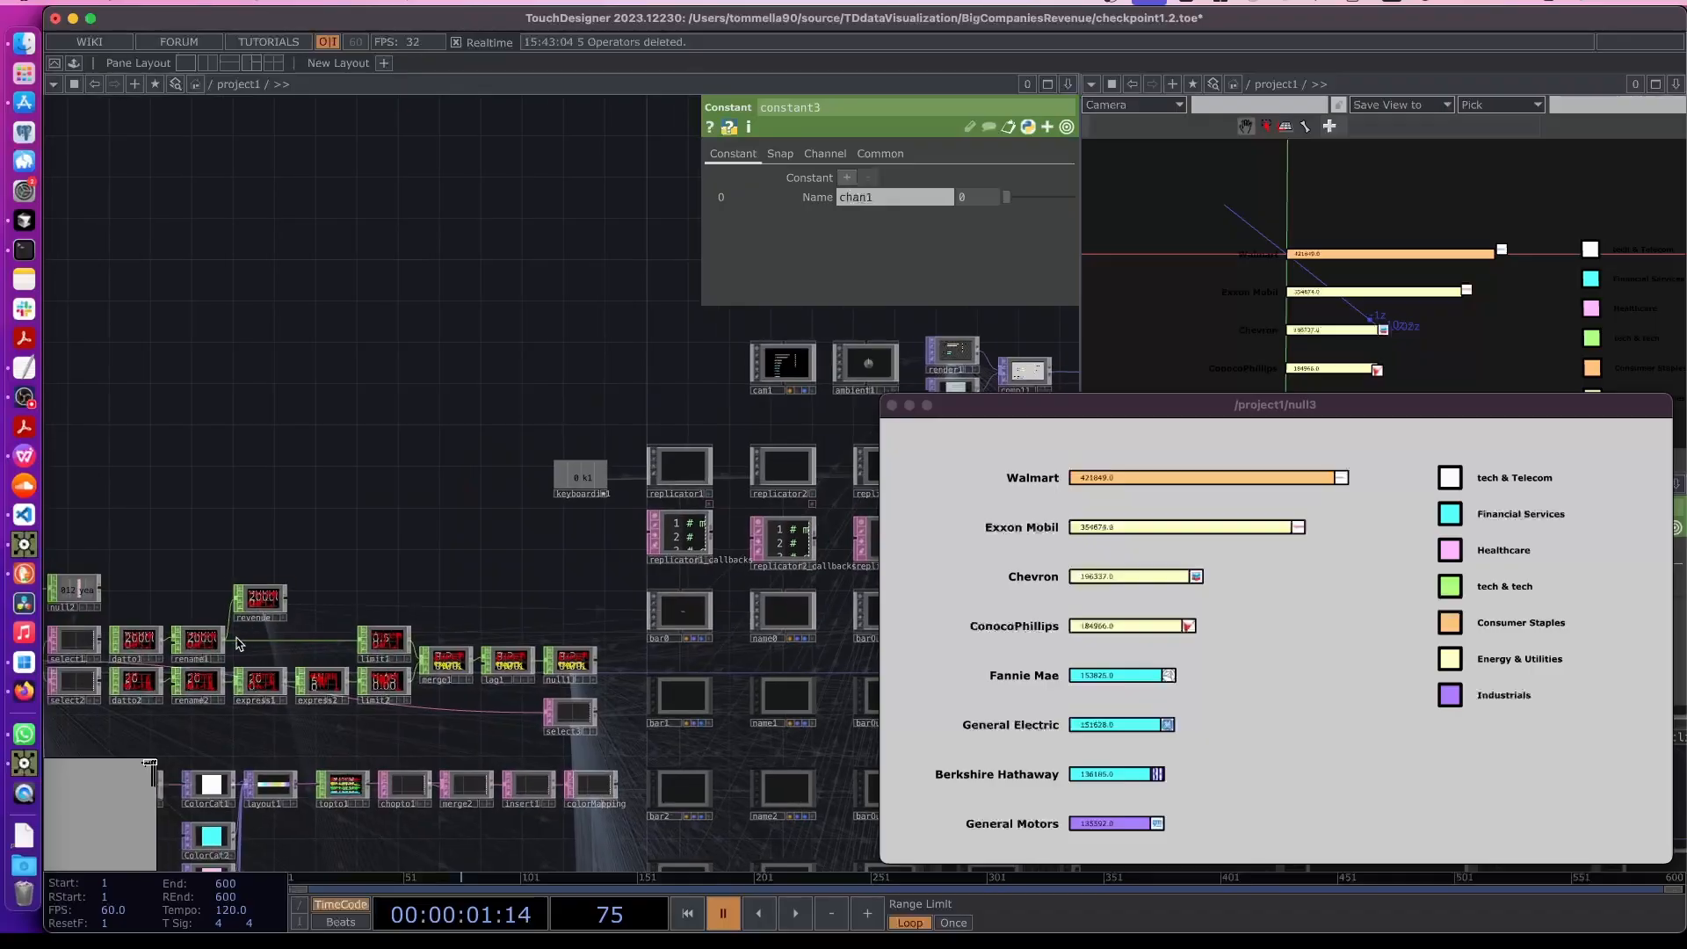
{"action": "scroll", "coordinate": [234, 639], "scroll_direction": "up", "scroll_amount": 5}
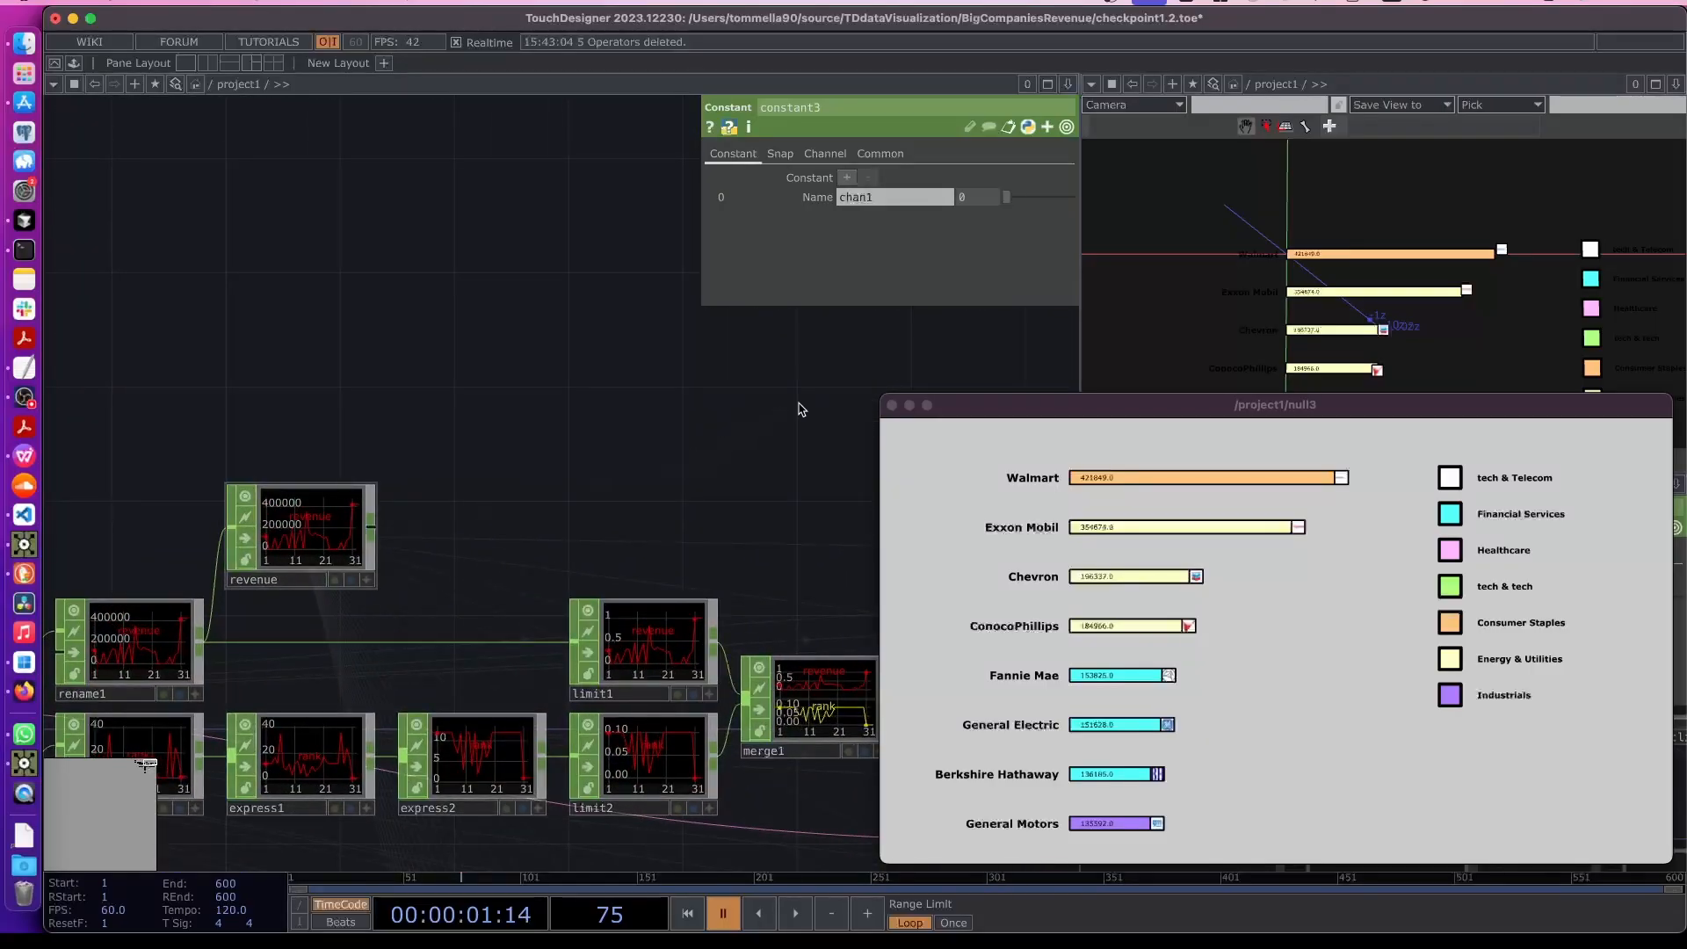
{"action": "left_click", "coordinate": [299, 527]}
{"action": "scroll", "coordinate": [403, 493], "scroll_direction": "down", "scroll_amount": 10}
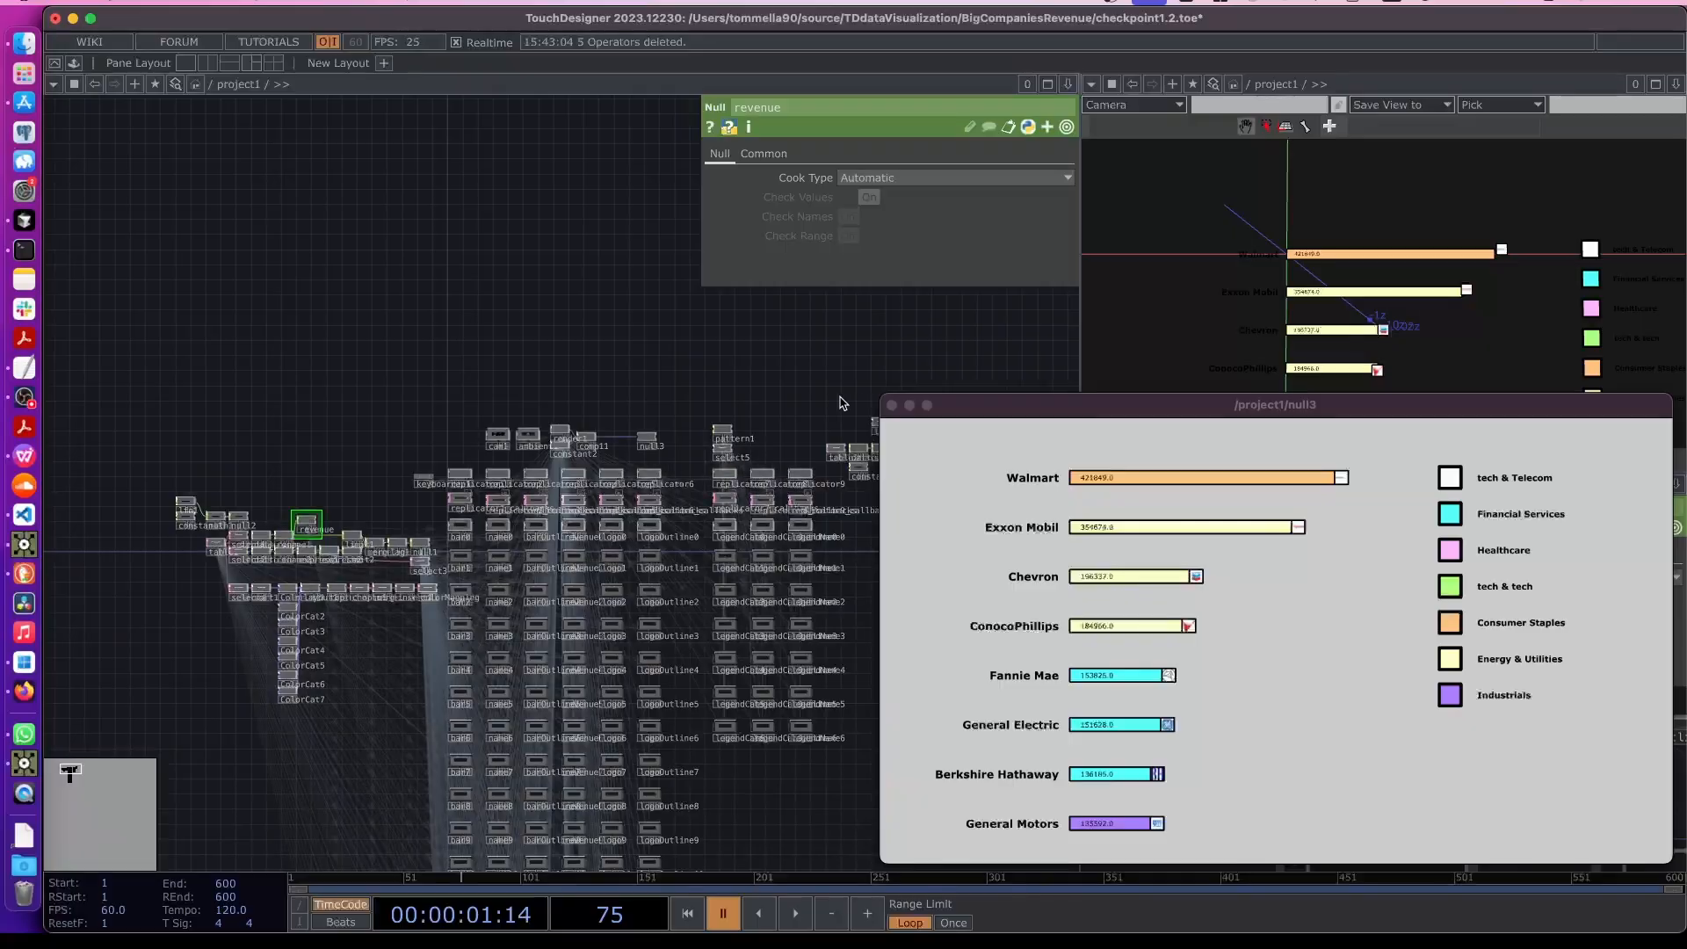
{"action": "scroll", "coordinate": [500, 439], "scroll_direction": "up", "scroll_amount": 10}
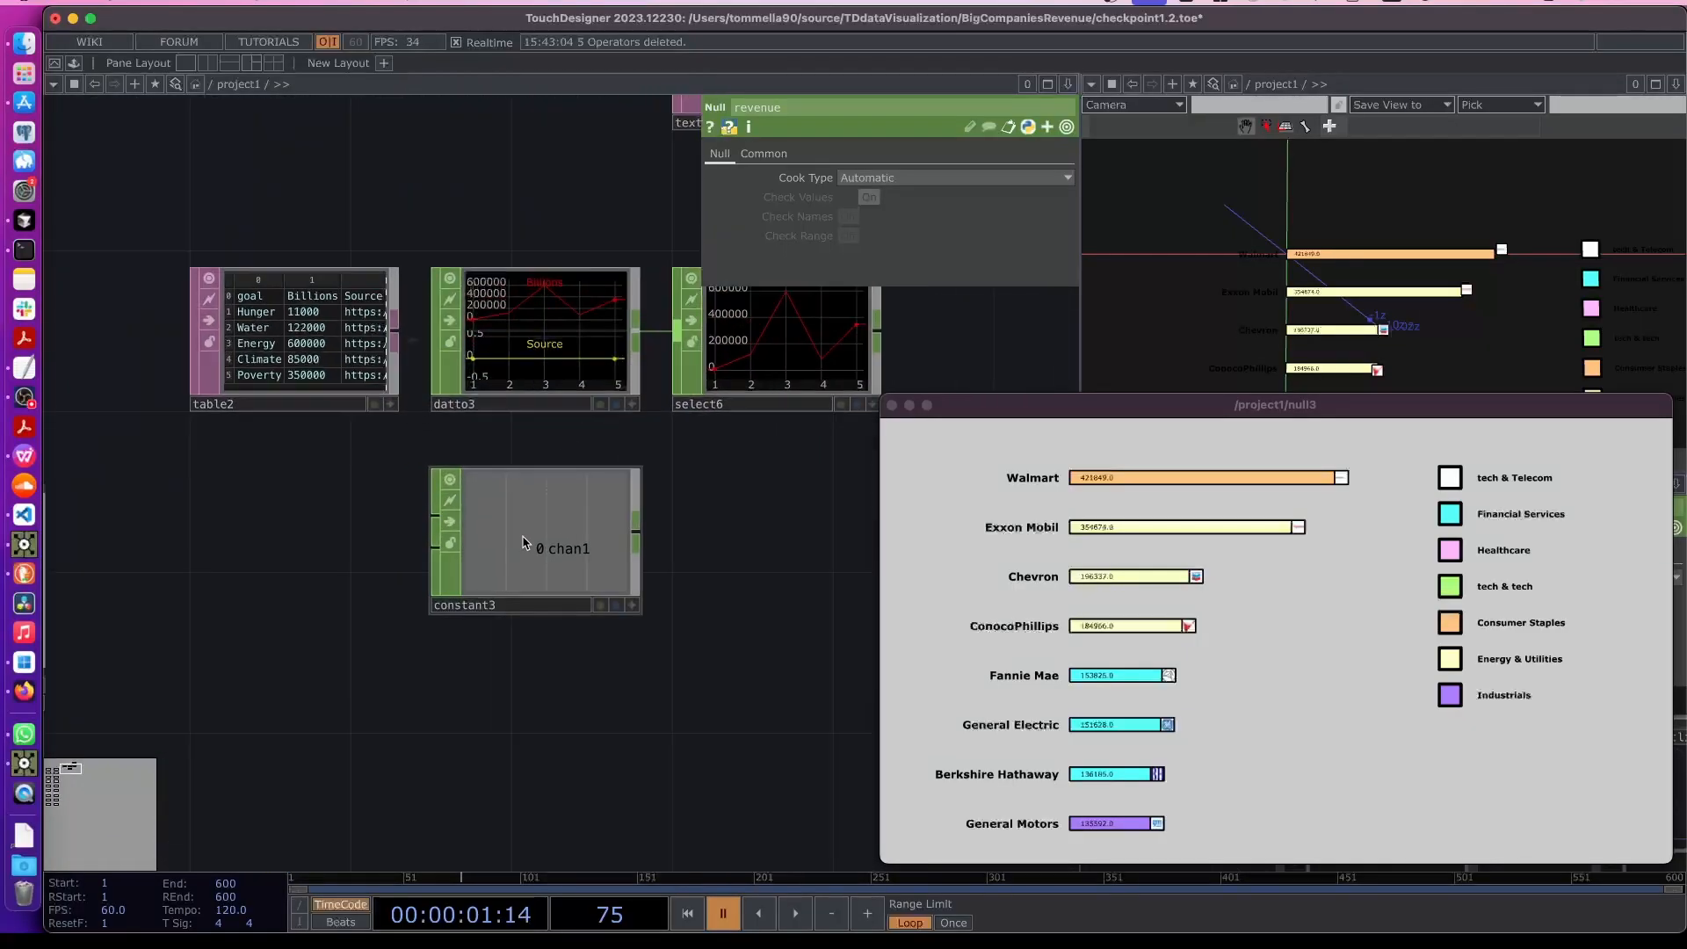
- Set the Constant CHOP's value to the expression op('revenue')['revenue'].max()
{"action": "left_click", "coordinate": [528, 545]}
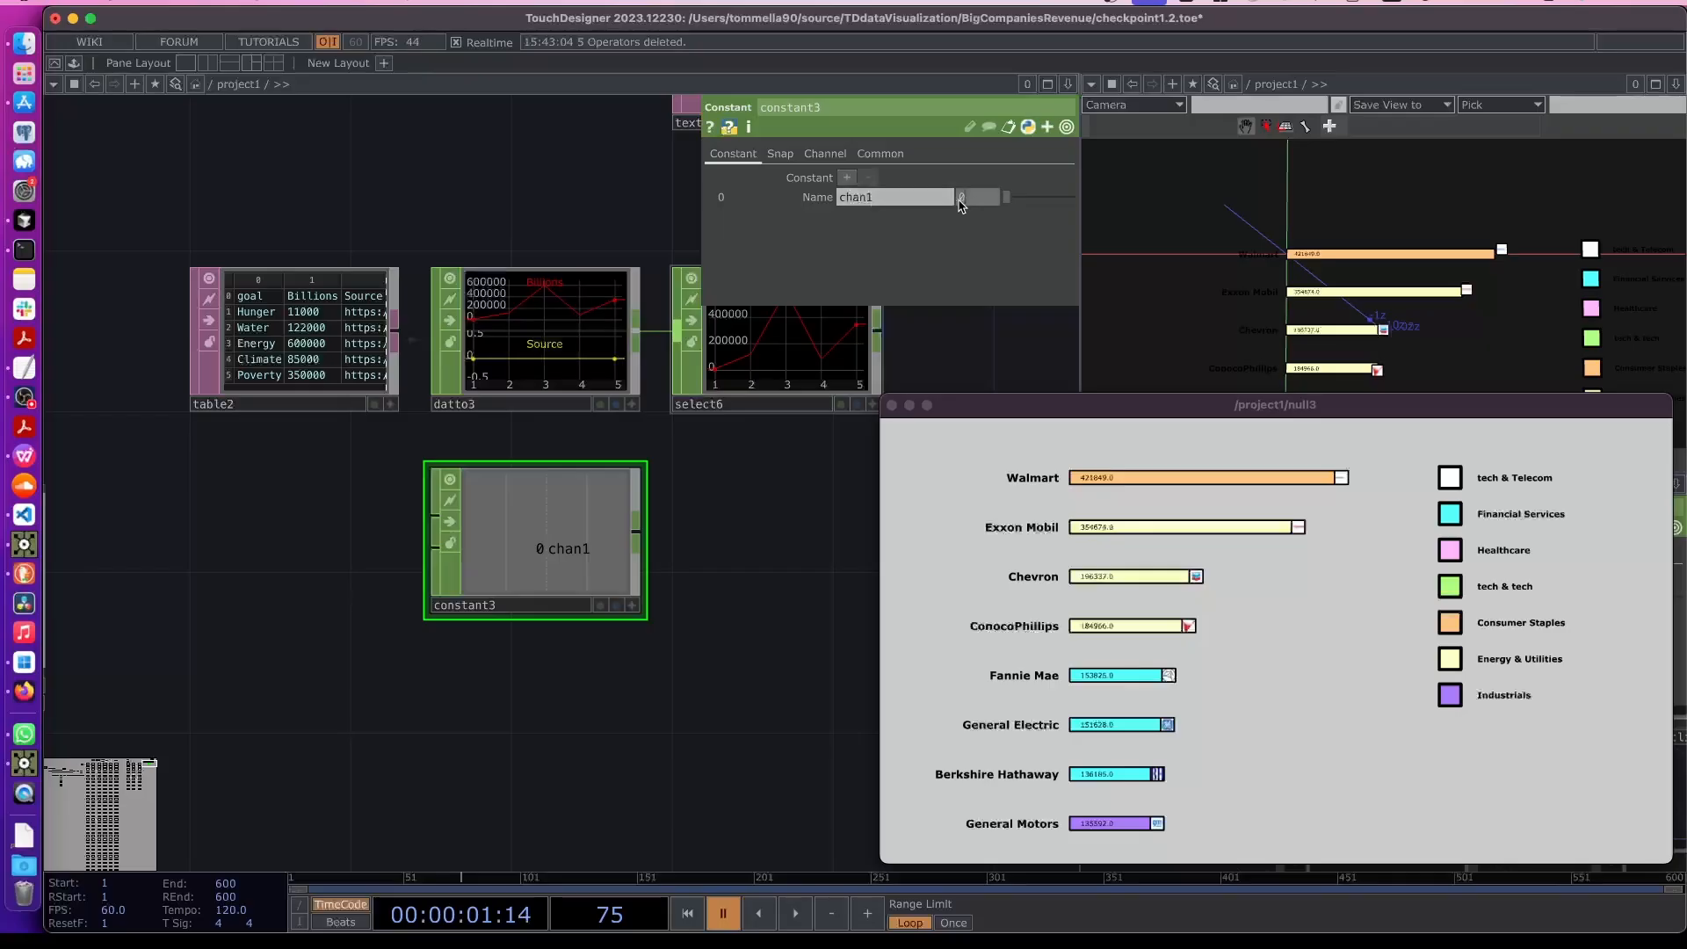
{"action": "left_click", "coordinate": [819, 198]}
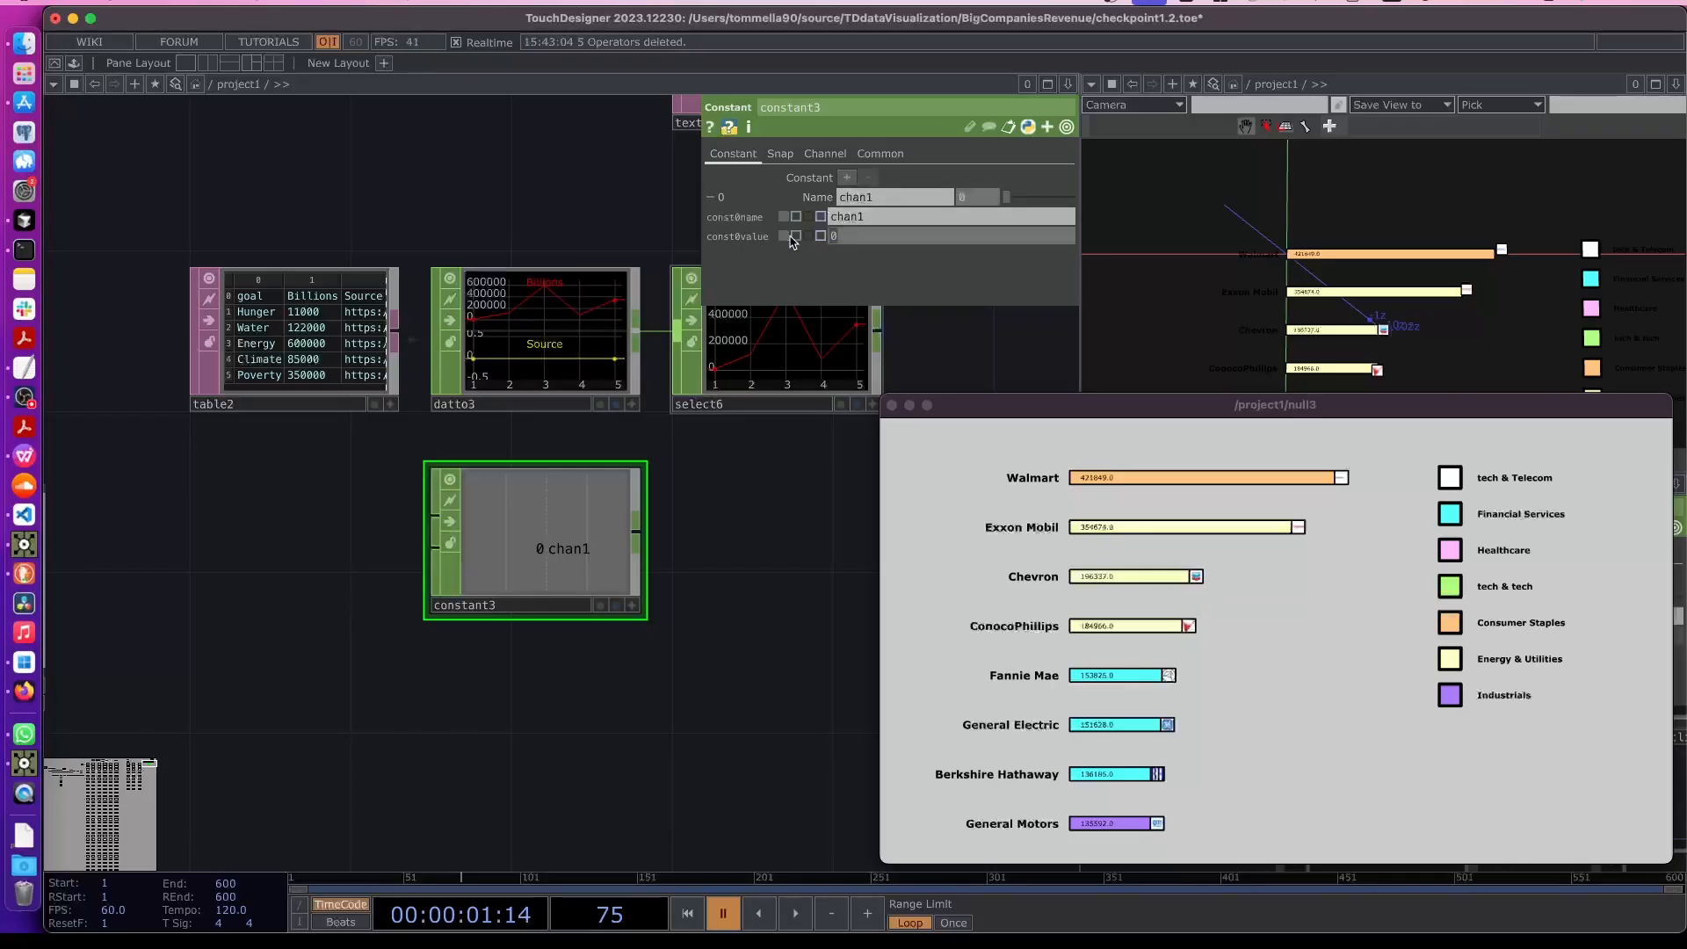
{"action": "type", "text": "op('revenue')['revenue"}
{"action": "key", "text": "Return"}
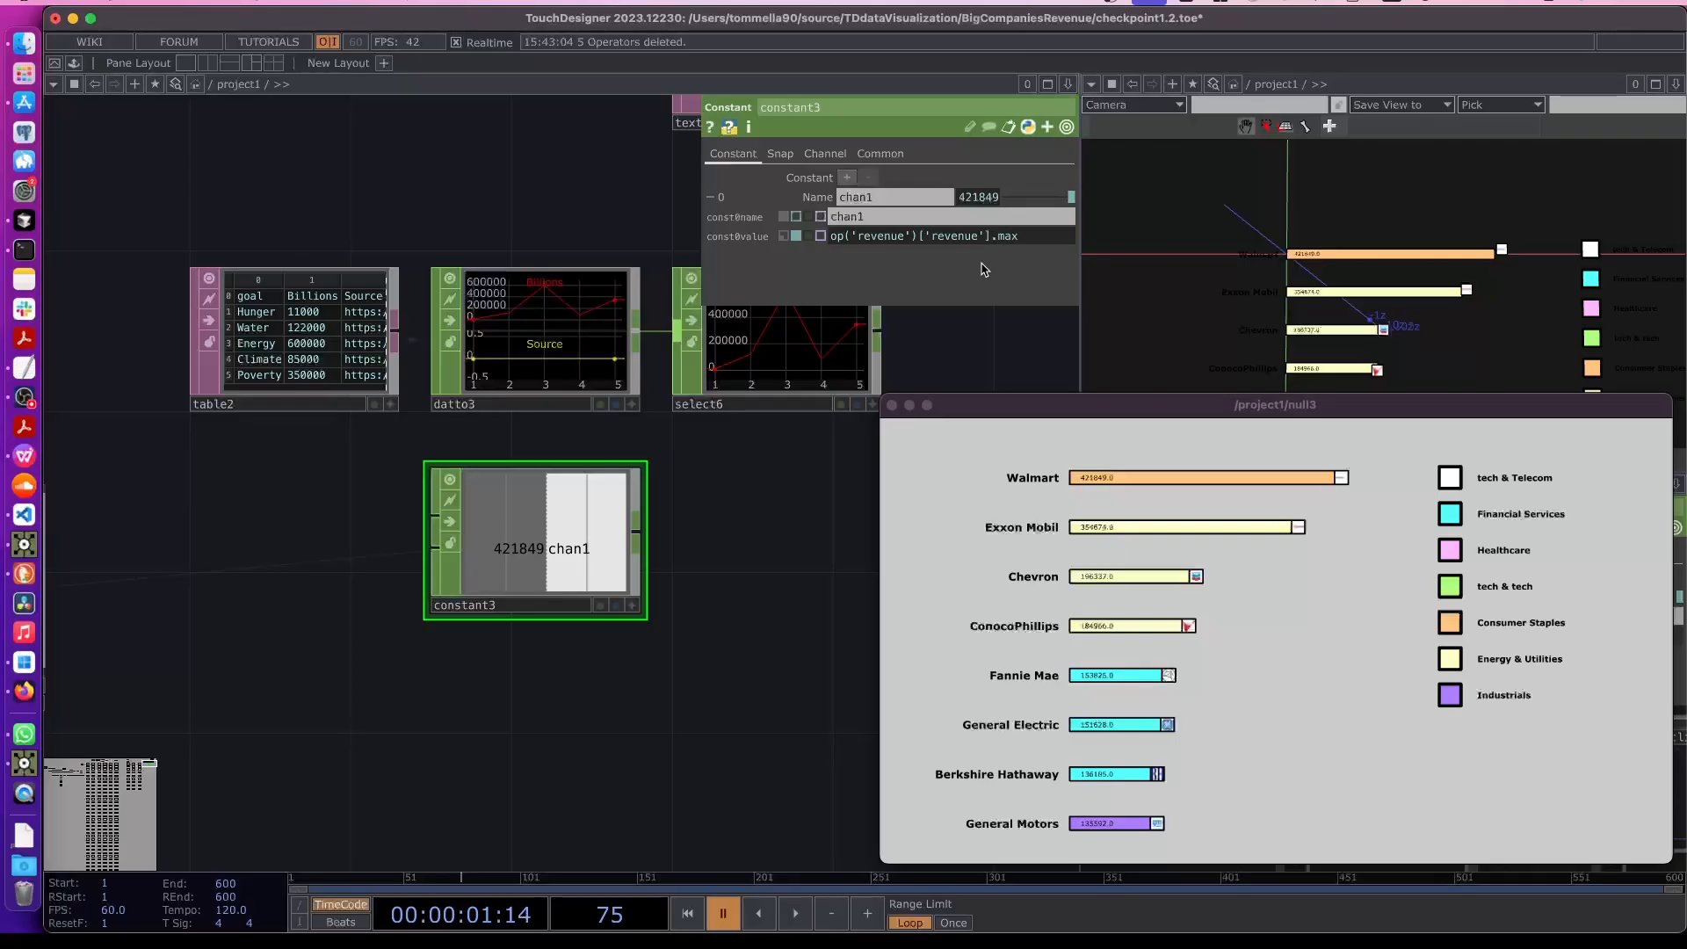
{"action": "type", "text": "()"}
{"action": "key", "text": "Return"}
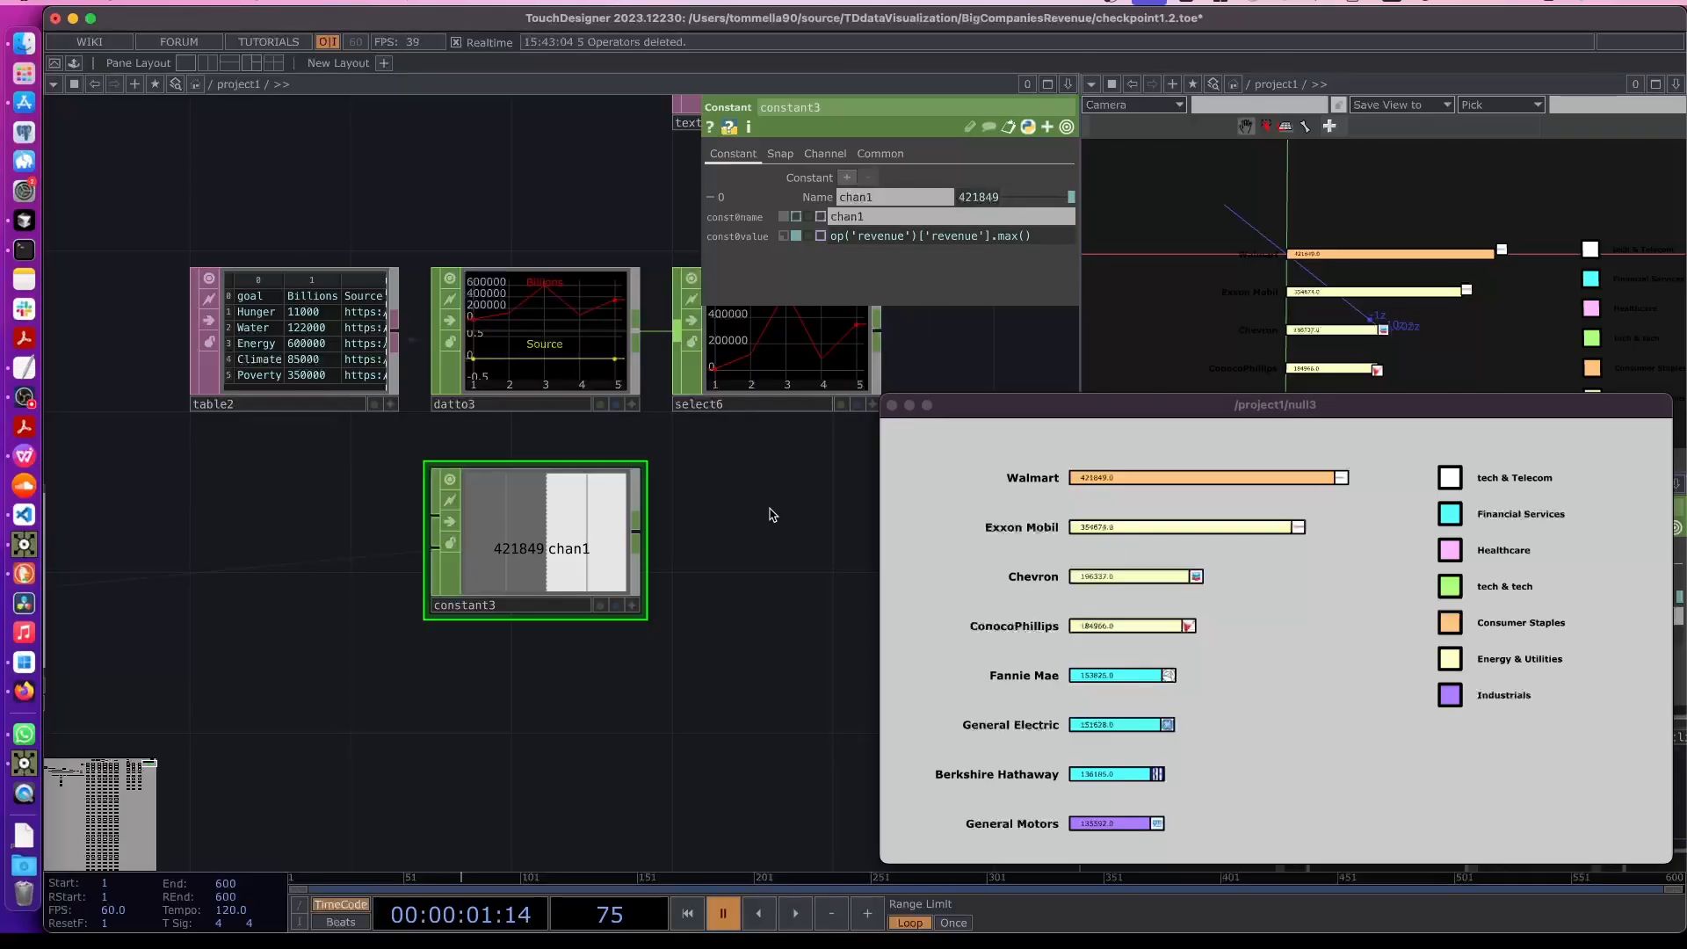
- Add a Math CHOP after the Select CHOP and wire the Constant CHOP into it as a second input
{"action": "scroll", "coordinate": [770, 508], "scroll_direction": "down", "scroll_amount": 2}
{"action": "key", "text": "Tab"}
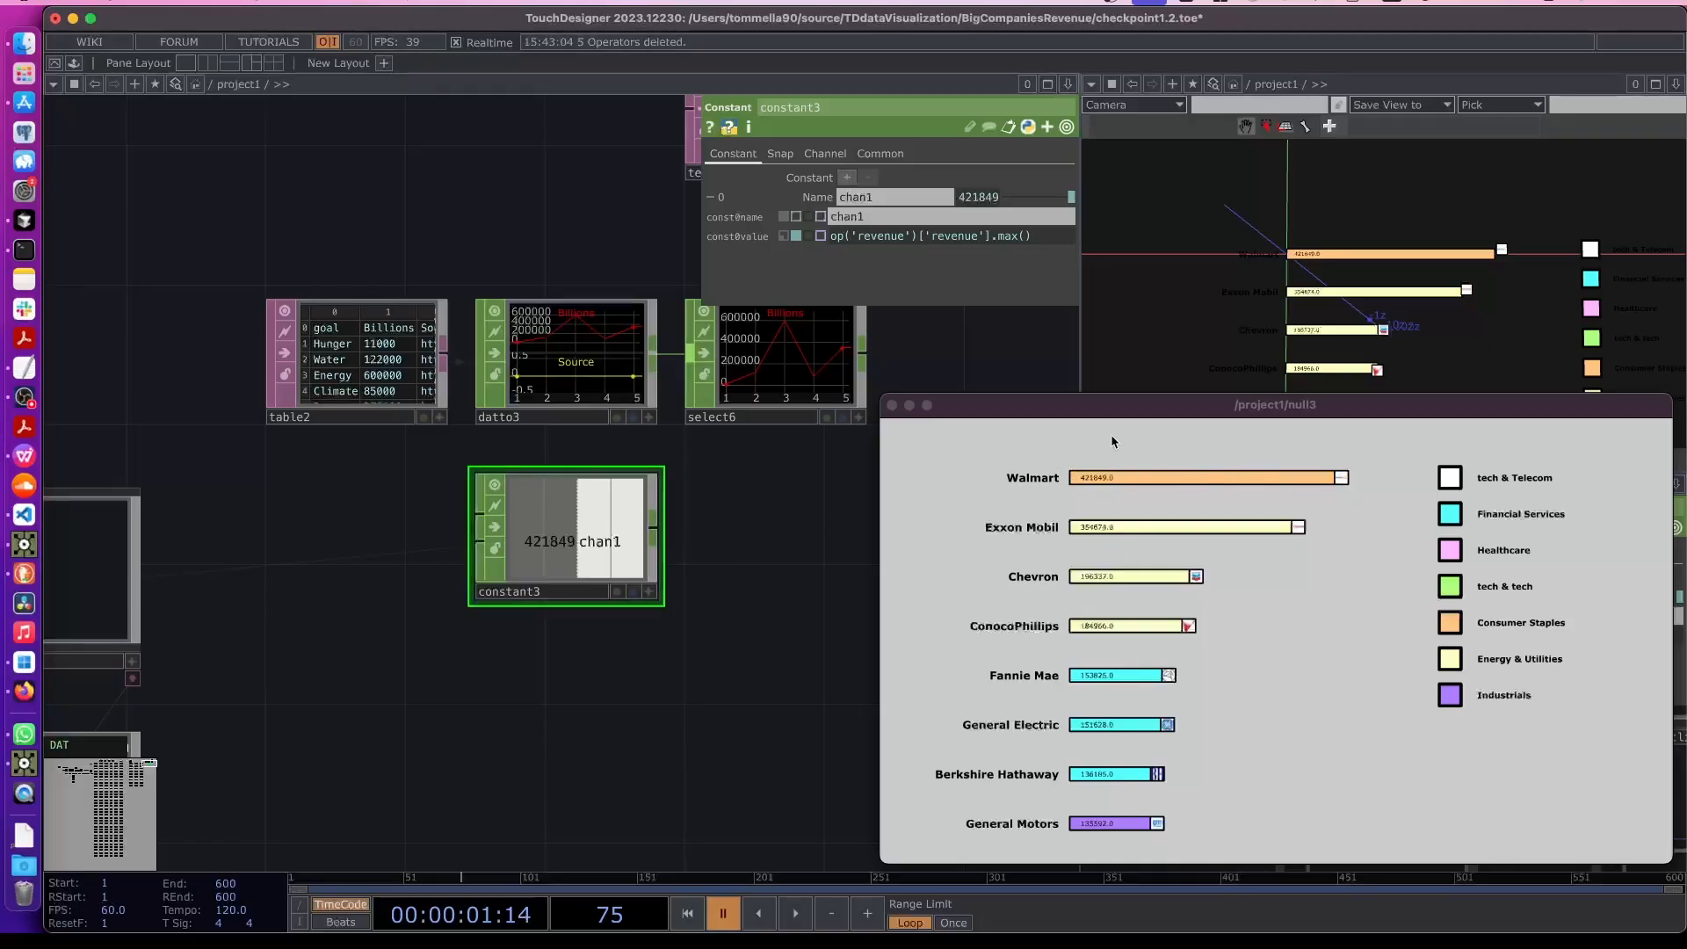
{"action": "left_click_drag", "start_coordinate": [559, 520], "coordinate": [769, 520]}
{"action": "left_click_drag", "start_coordinate": [741, 719], "coordinate": [347, 771]}
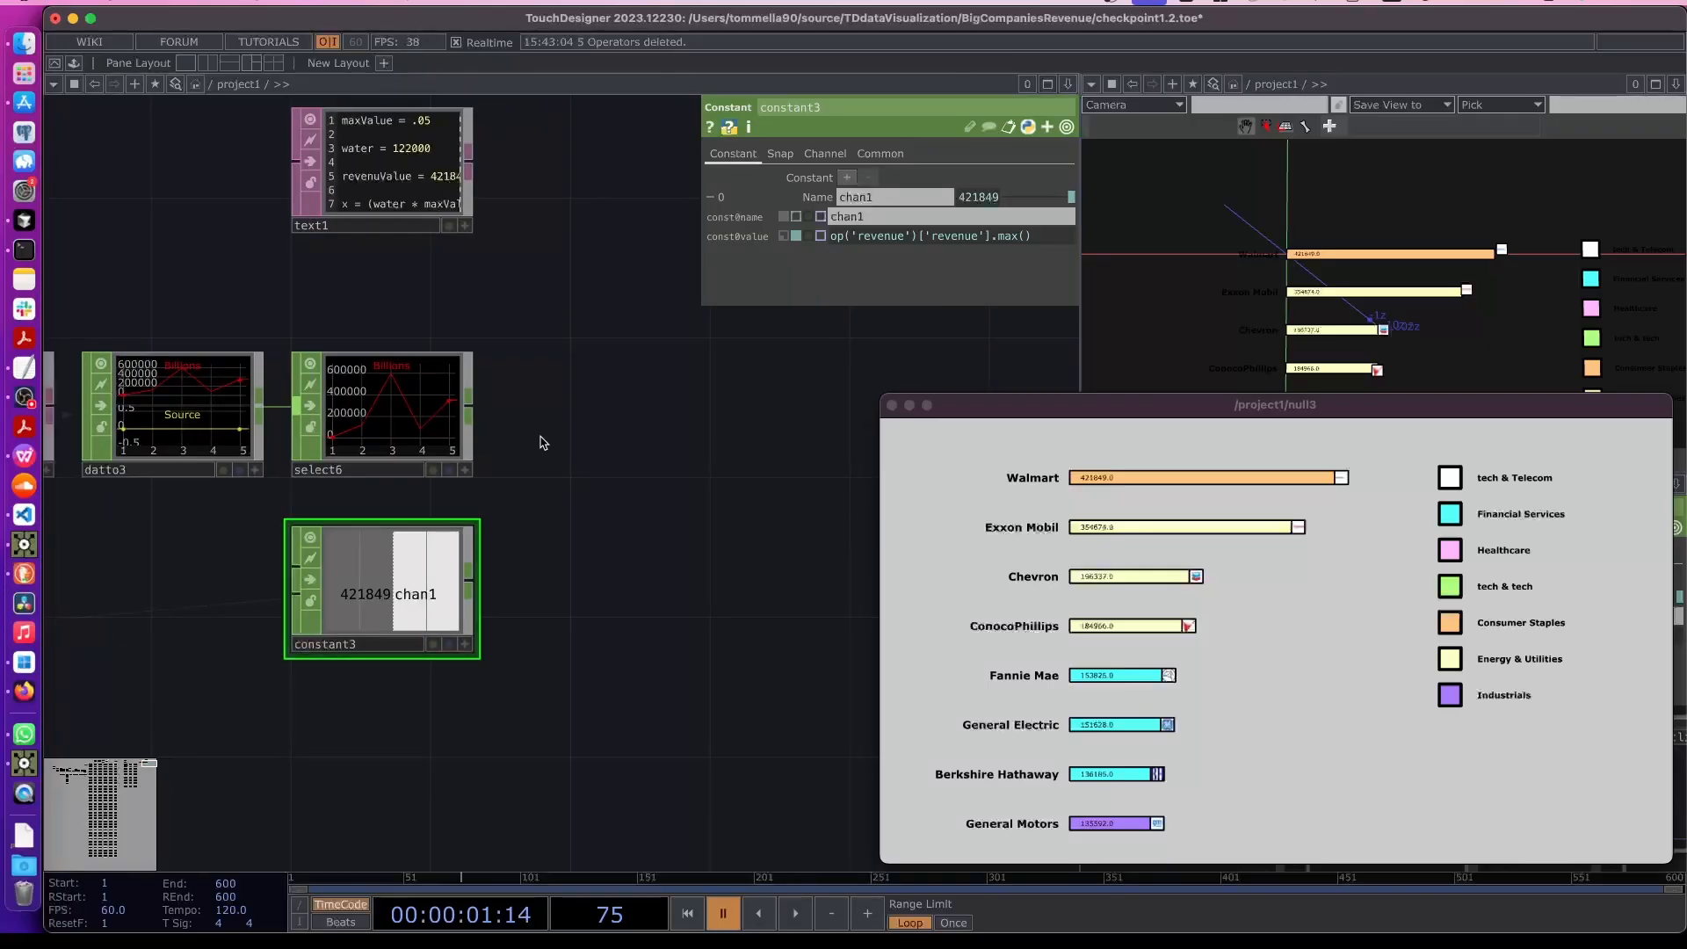
{"action": "right_click", "coordinate": [473, 406]}
{"action": "type", "text": "math"}
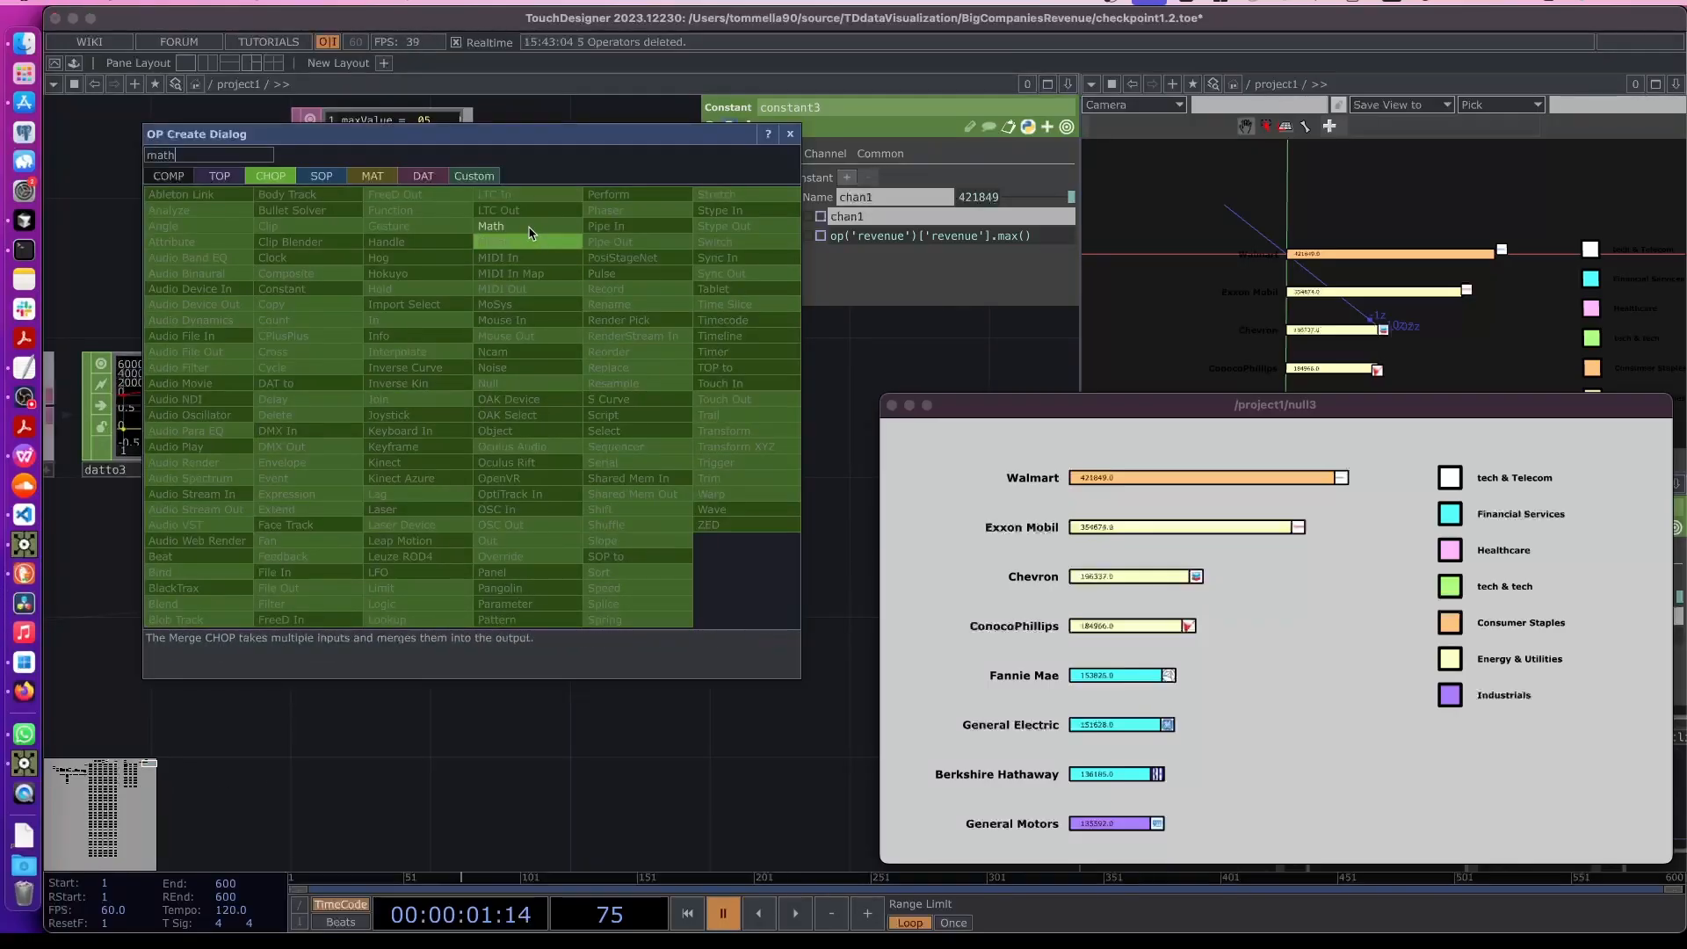
{"action": "left_click", "coordinate": [529, 226]}
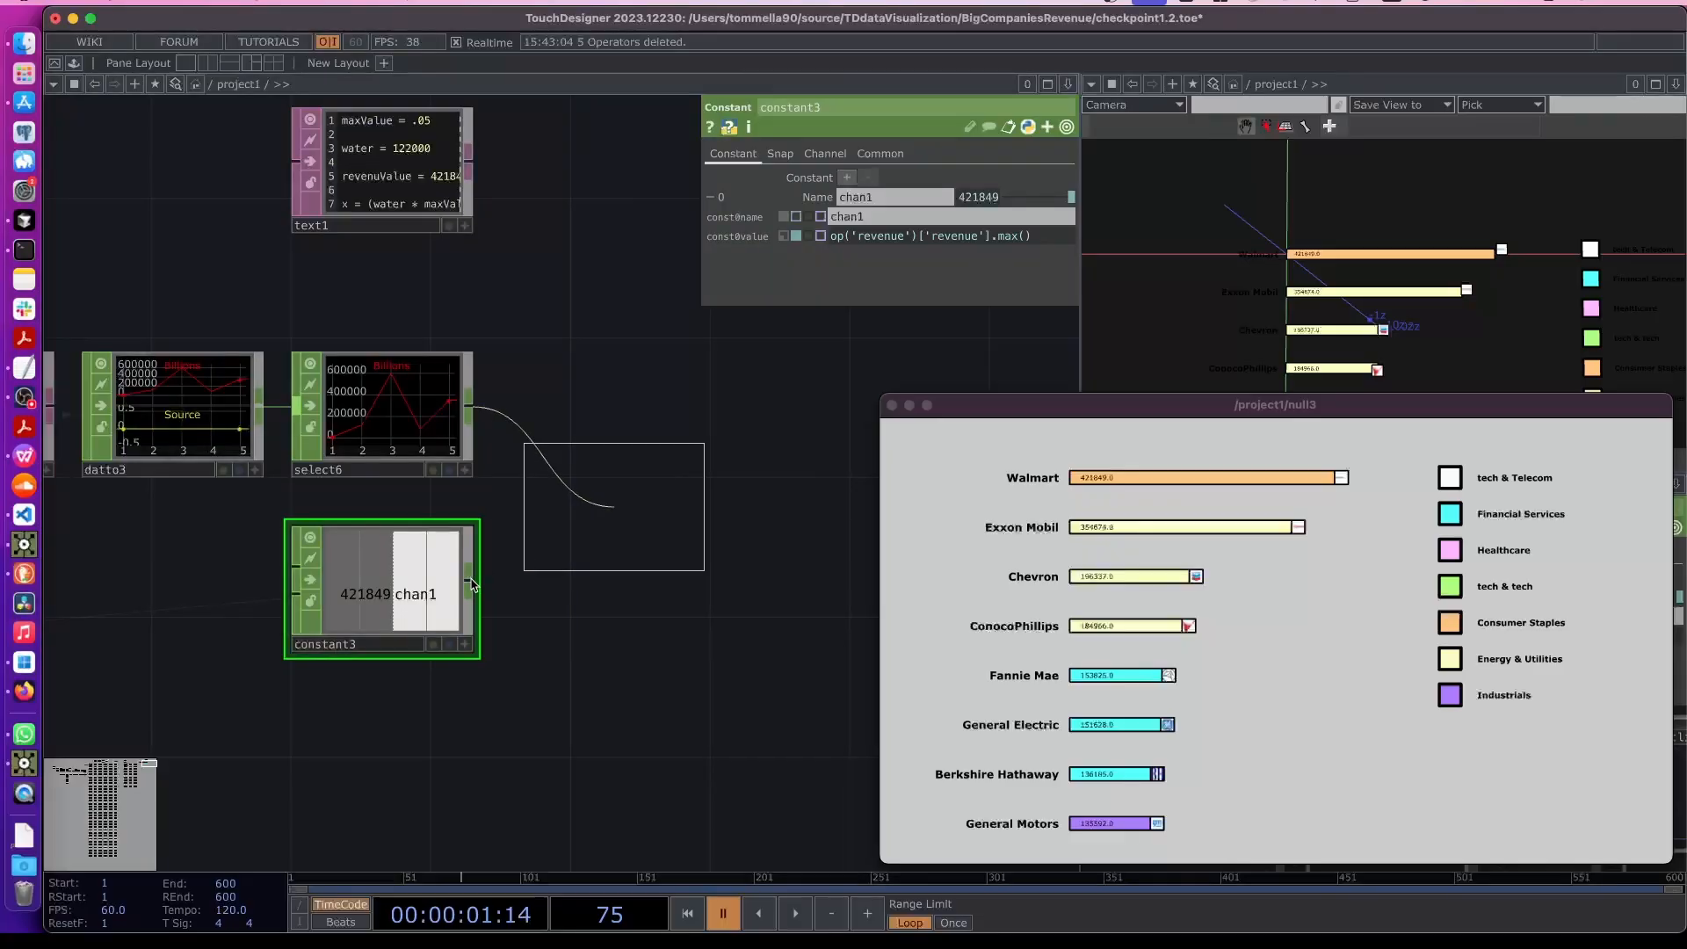
{"action": "left_click", "coordinate": [625, 517]}
{"action": "left_click_drag", "start_coordinate": [470, 584], "coordinate": [538, 545]}
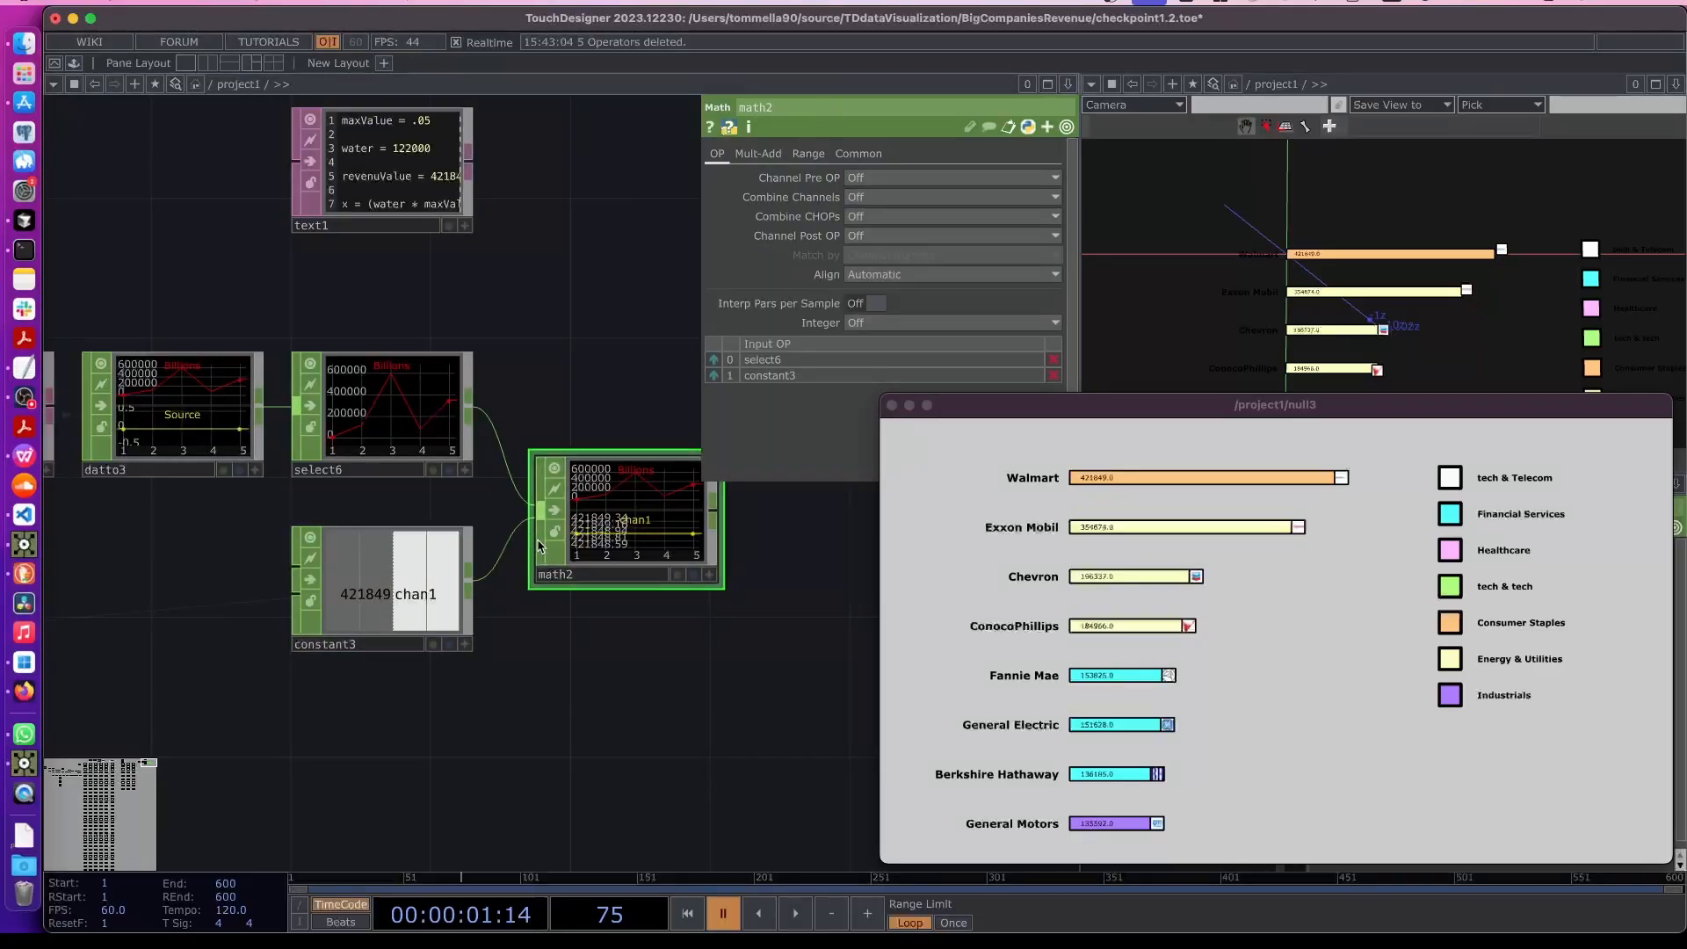
- Set the Math CHOP to combine its inputs by Divide and multiply the result by .05
{"action": "left_click", "coordinate": [866, 236]}
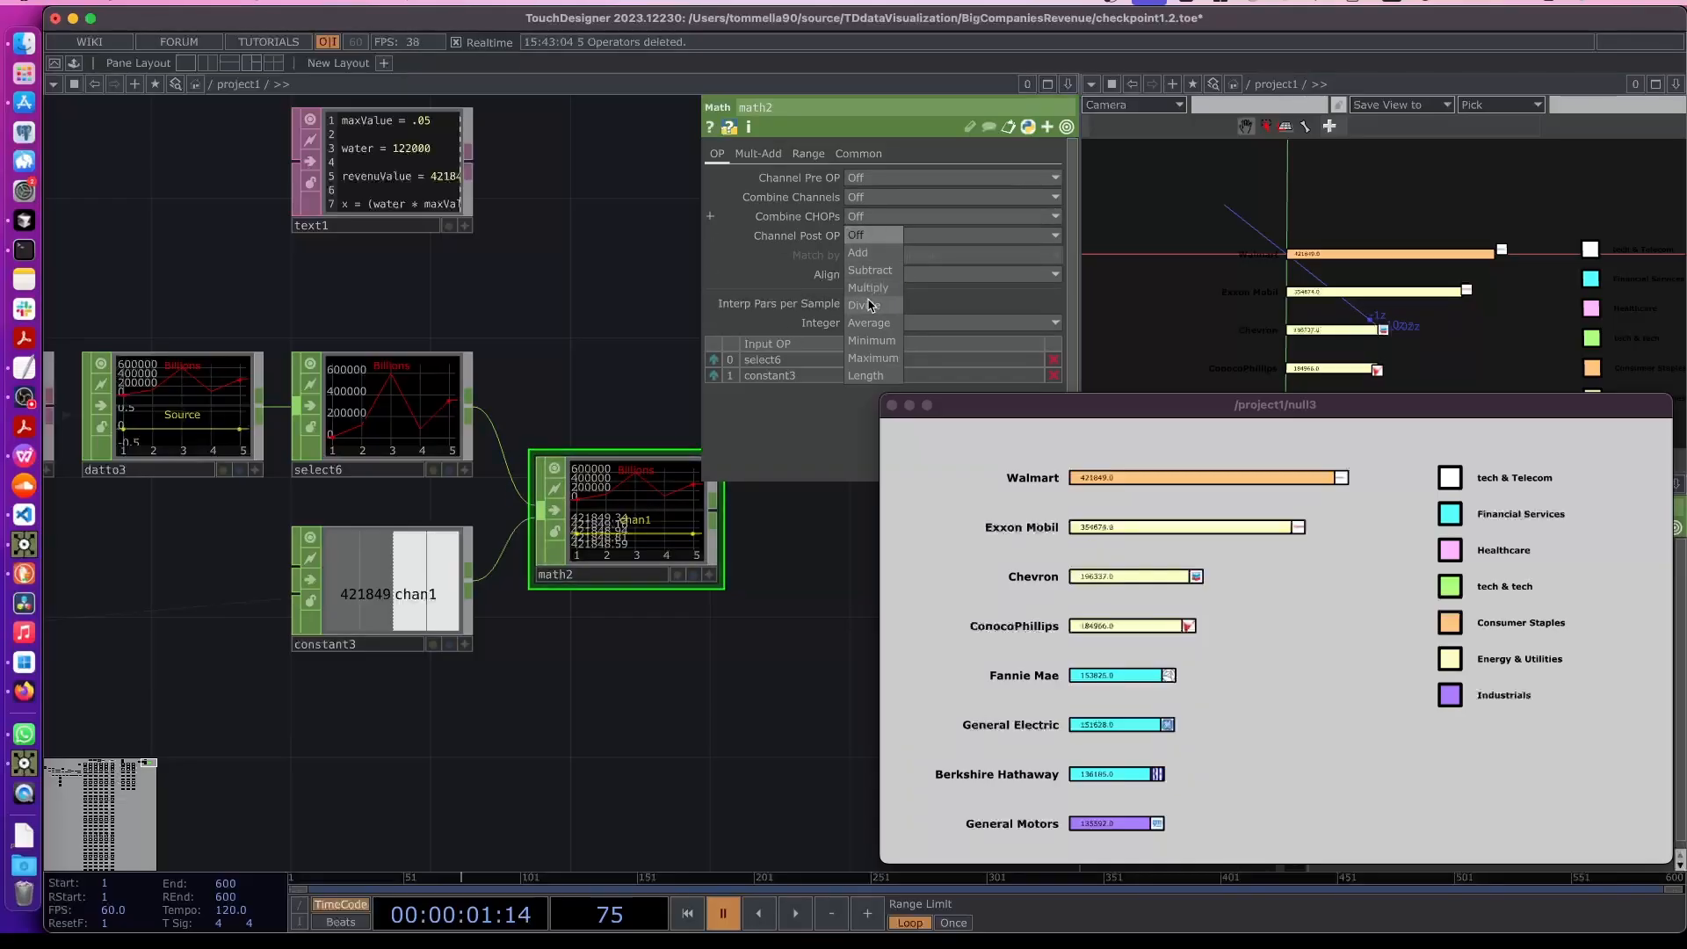
{"action": "left_click", "coordinate": [868, 305]}
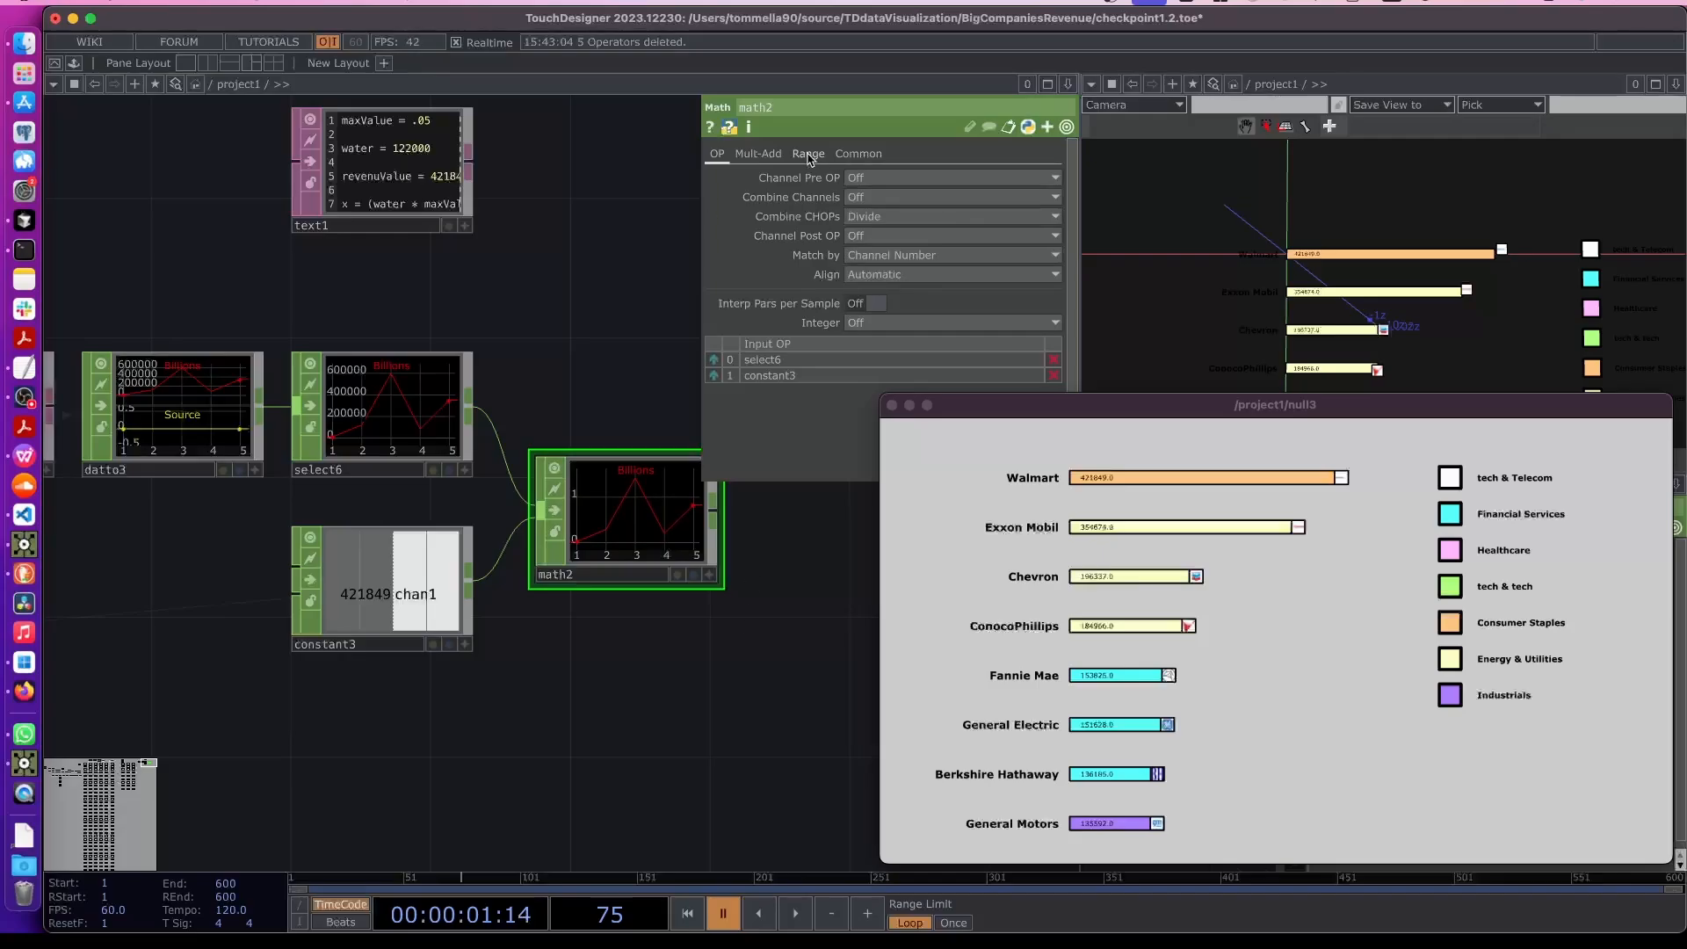
{"action": "left_click", "coordinate": [757, 154]}
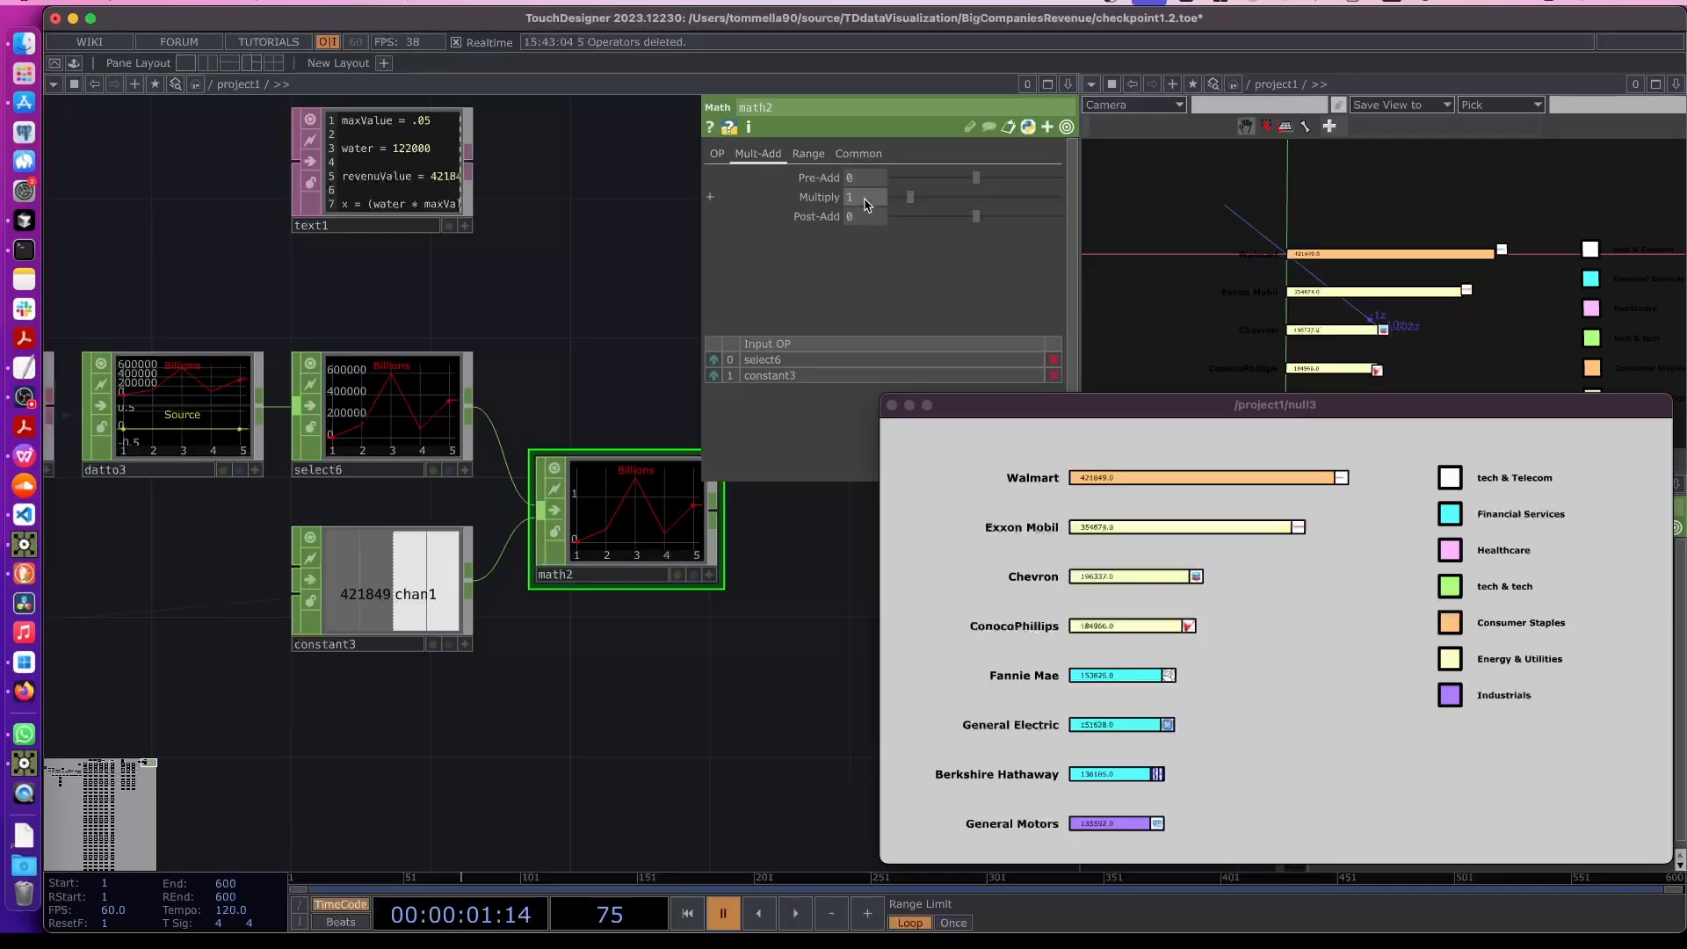
{"action": "scroll", "coordinate": [373, 289], "scroll_direction": "up", "scroll_amount": 4}
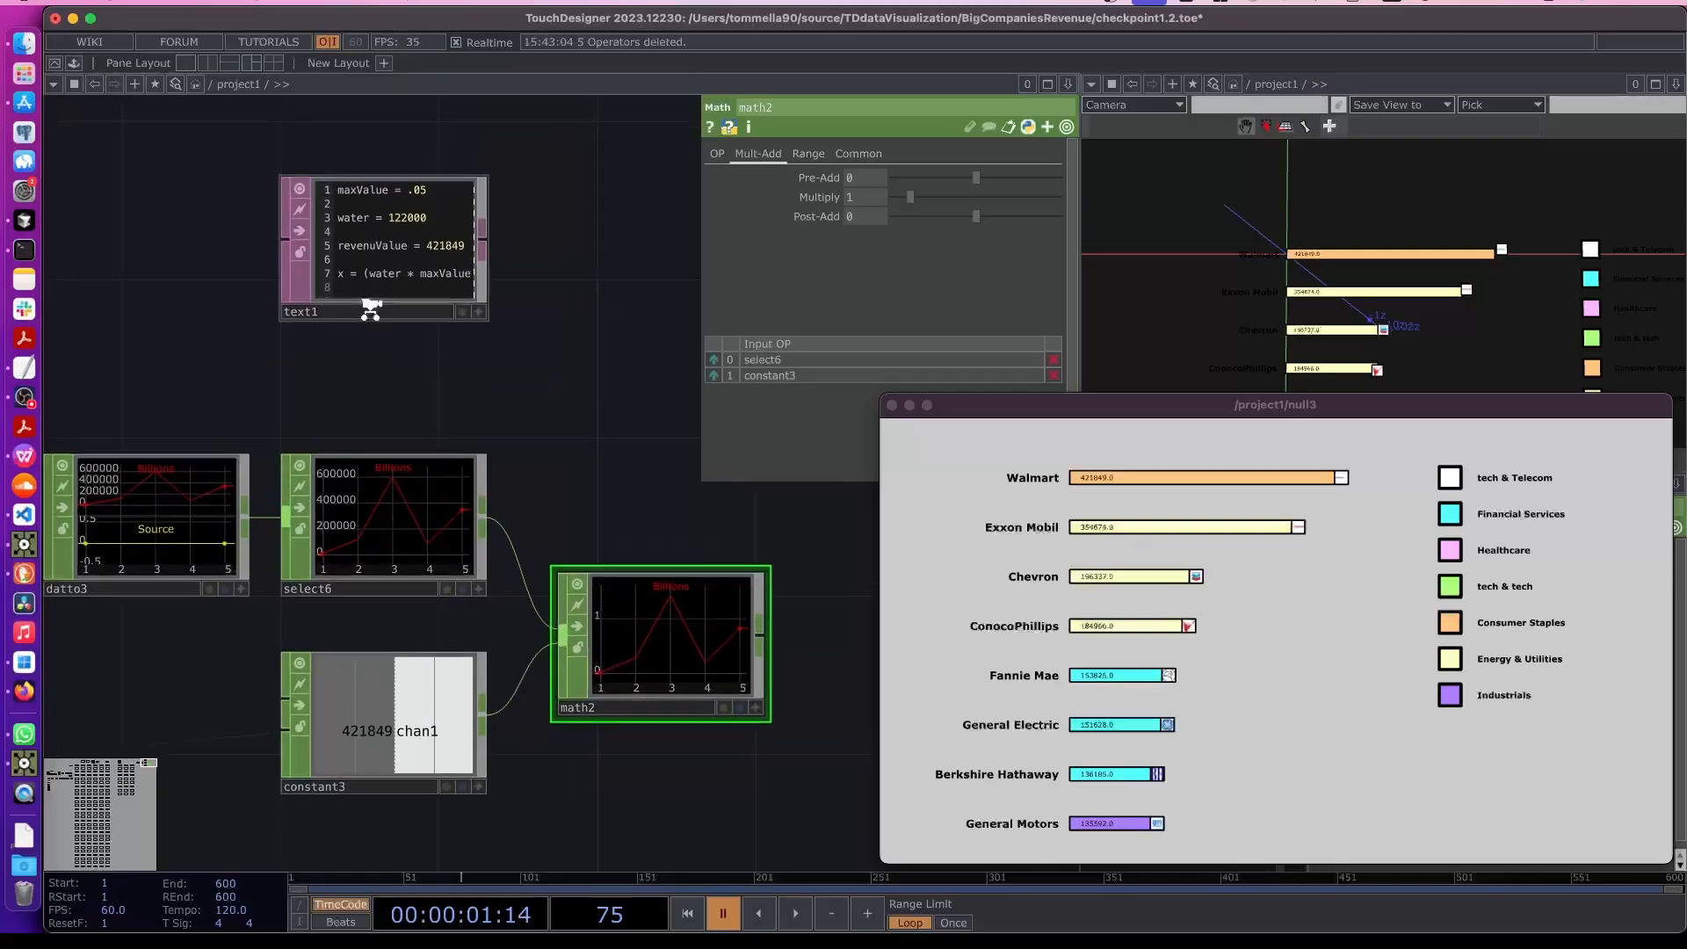
{"action": "scroll", "coordinate": [370, 309], "scroll_direction": "up", "scroll_amount": 2}
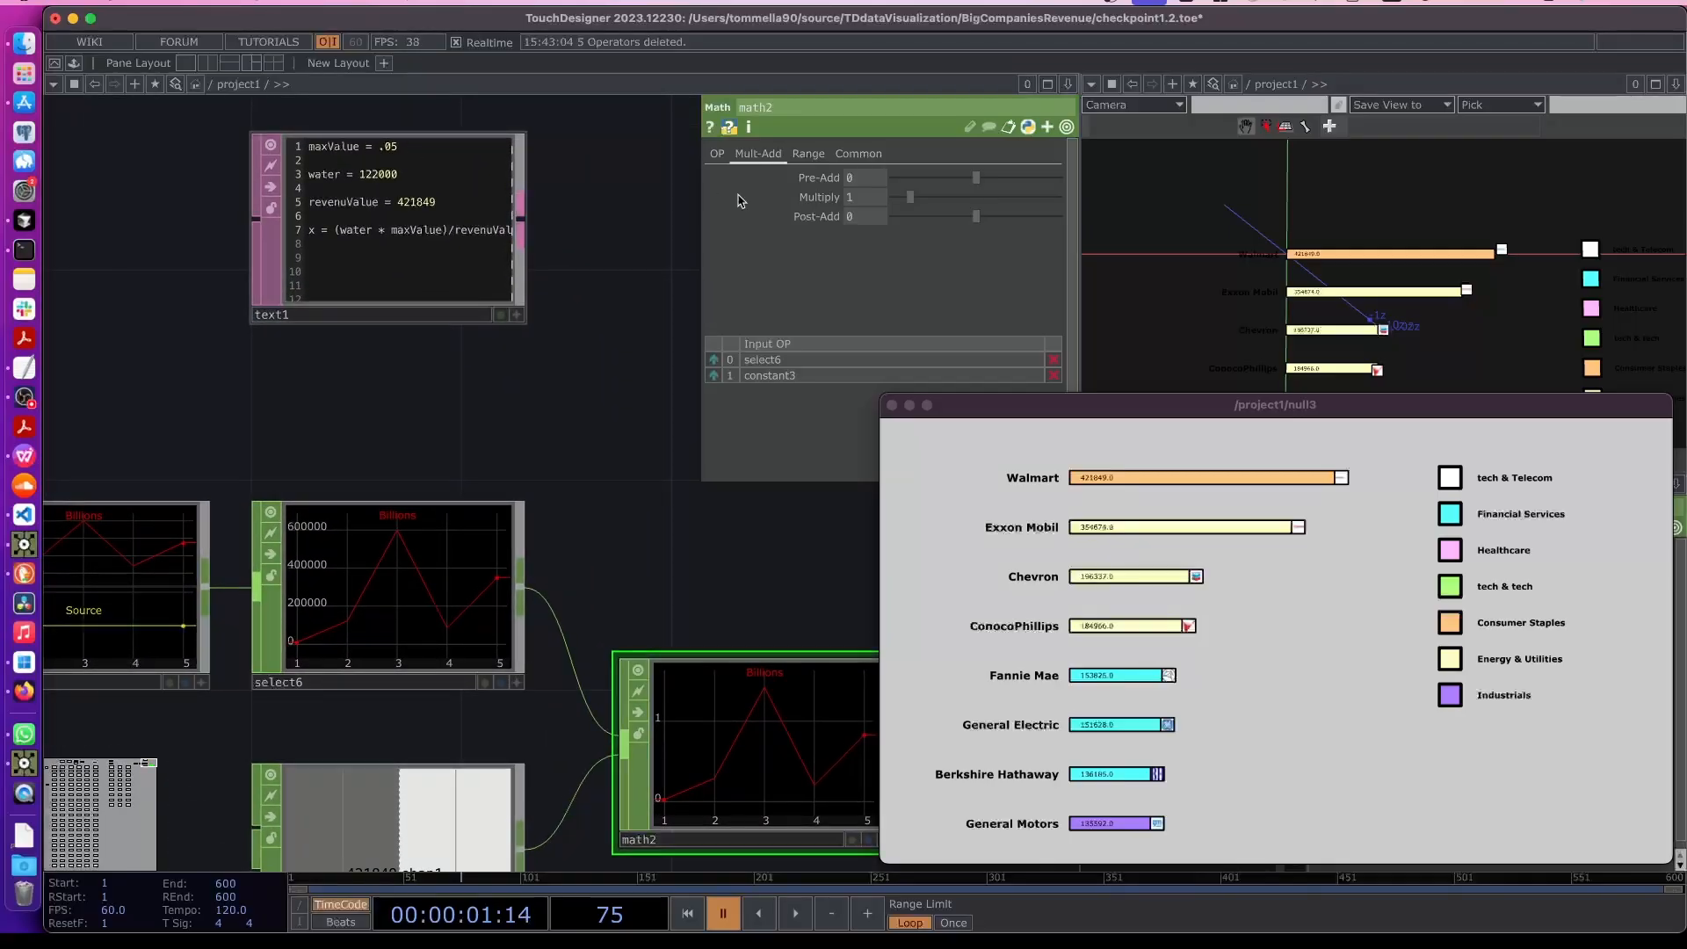
{"action": "left_click_drag", "start_coordinate": [716, 522], "coordinate": [621, 520]}
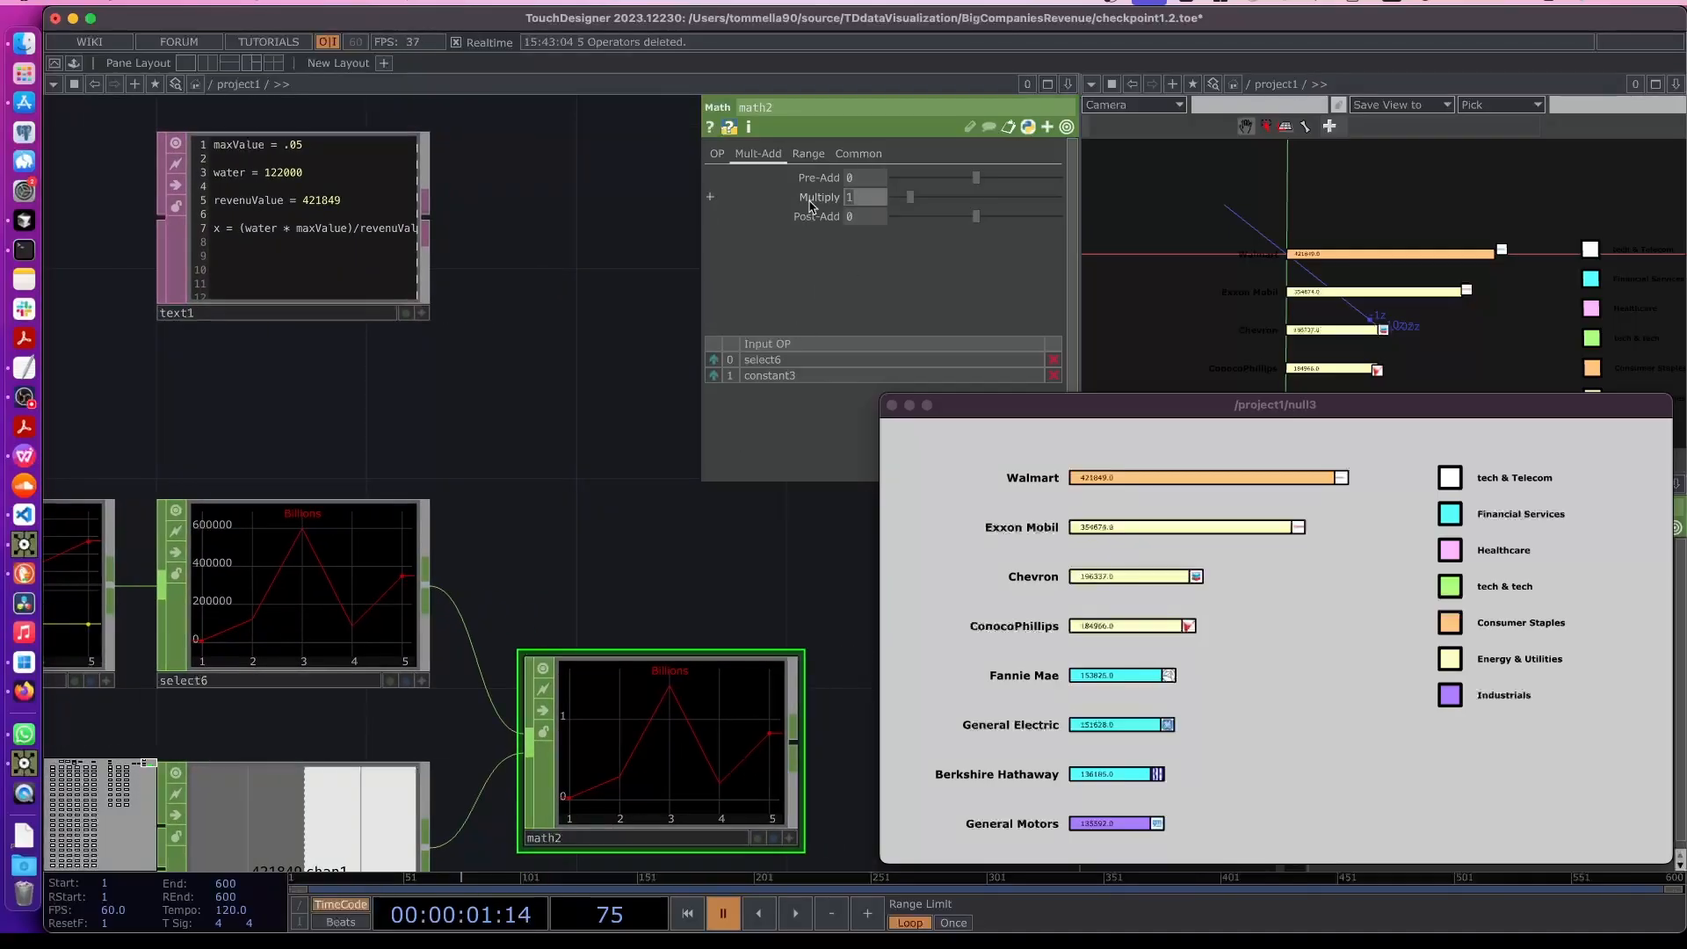
{"action": "type", "text": "5"}
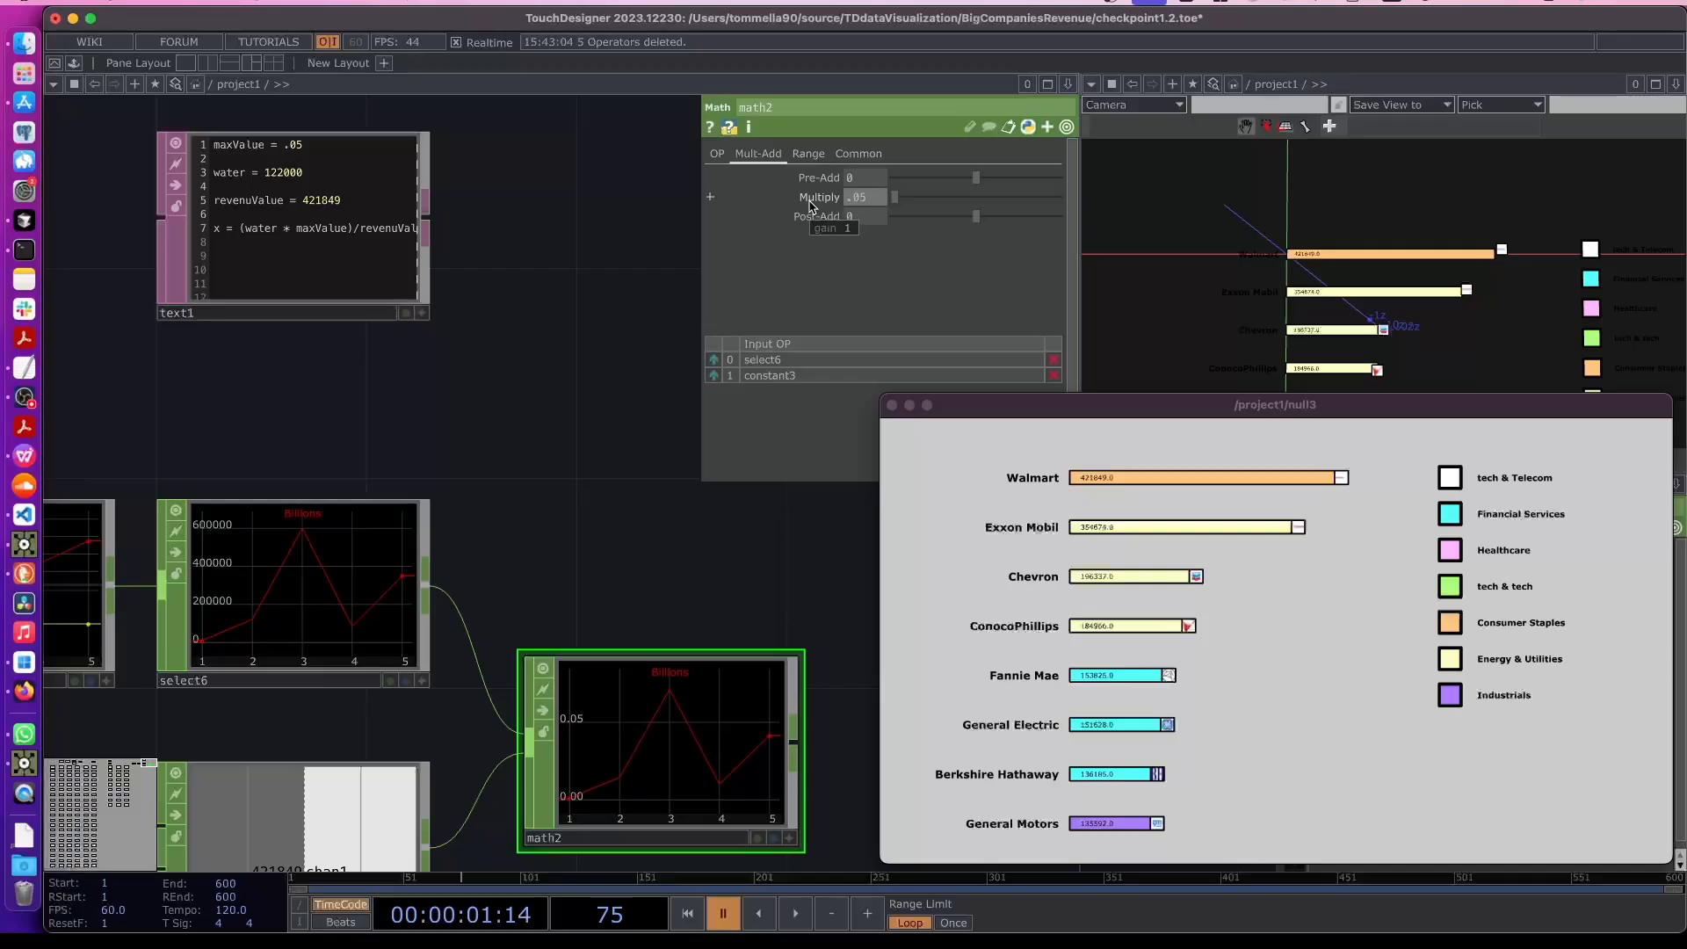
{"action": "left_click", "coordinate": [24, 397]}
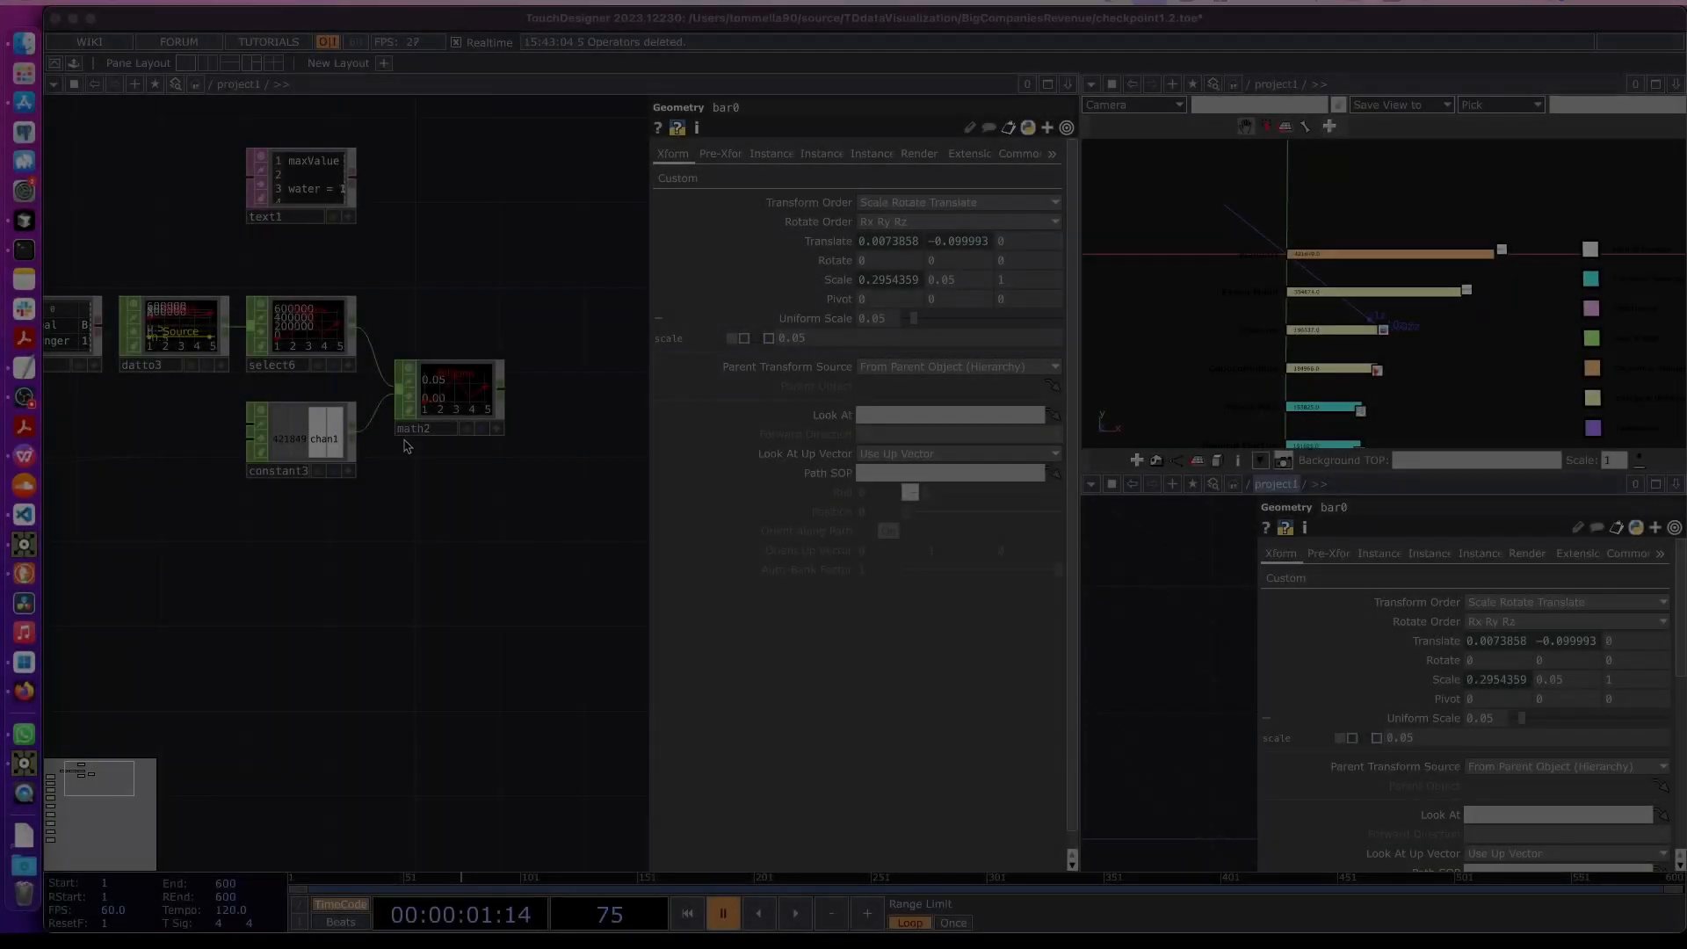
{"action": "scroll", "coordinate": [471, 415], "scroll_direction": "up", "scroll_amount": 5}
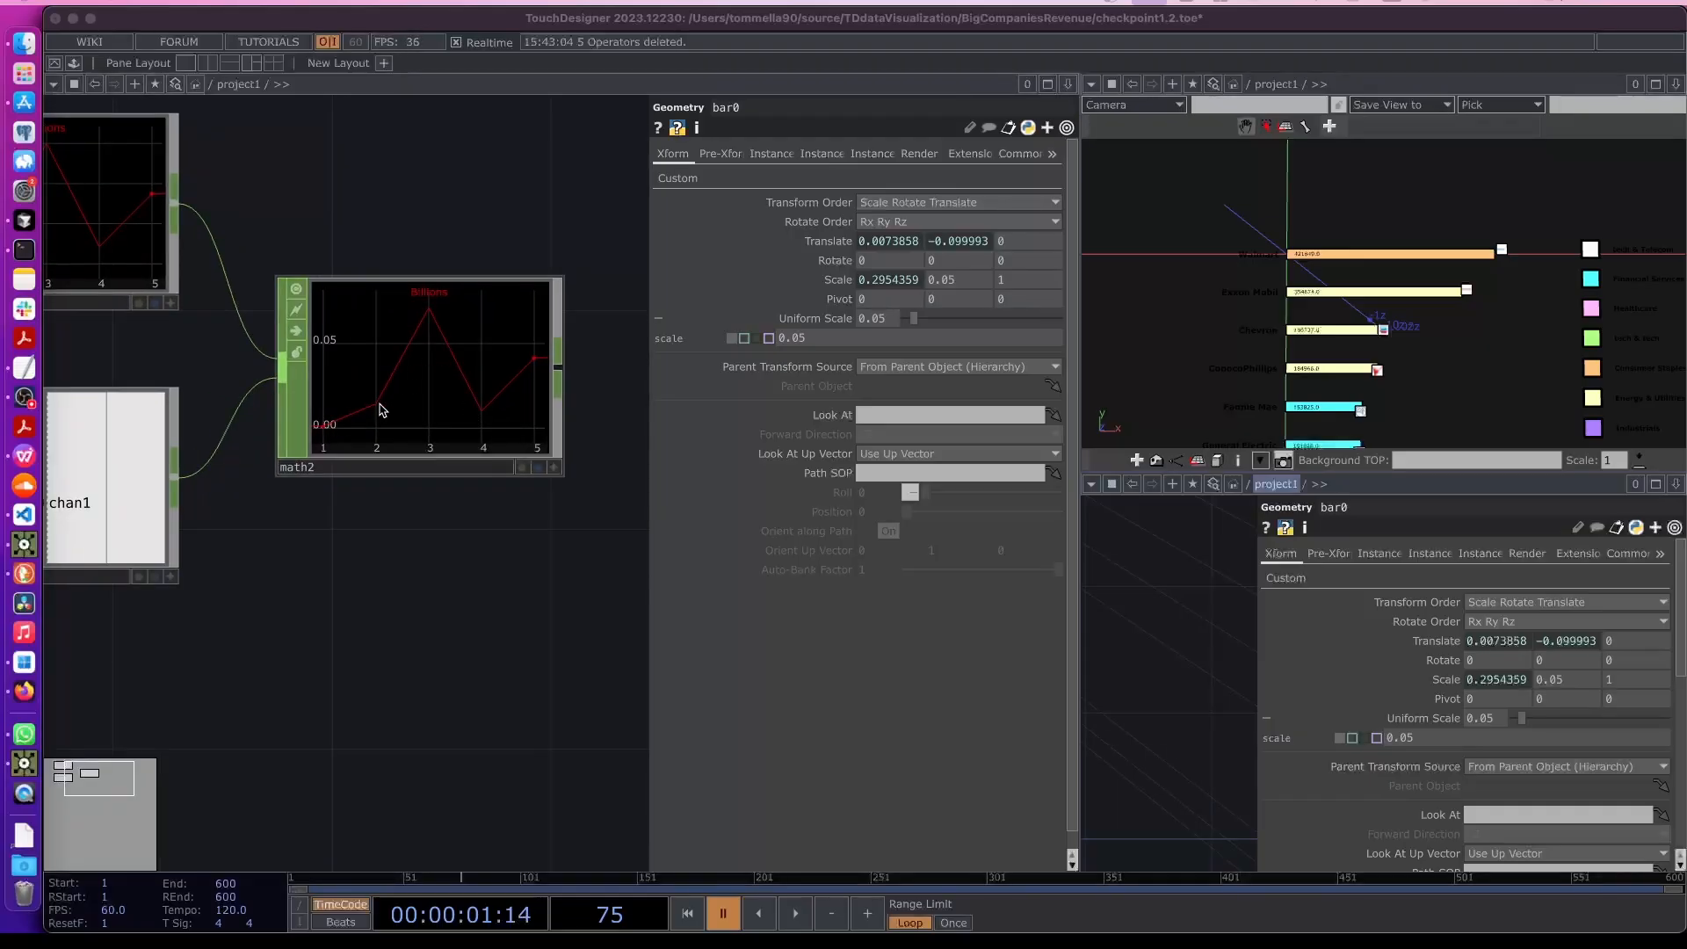
{"action": "left_click", "coordinate": [417, 572]}
{"action": "scroll", "coordinate": [356, 546], "scroll_direction": "down", "scroll_amount": 5}
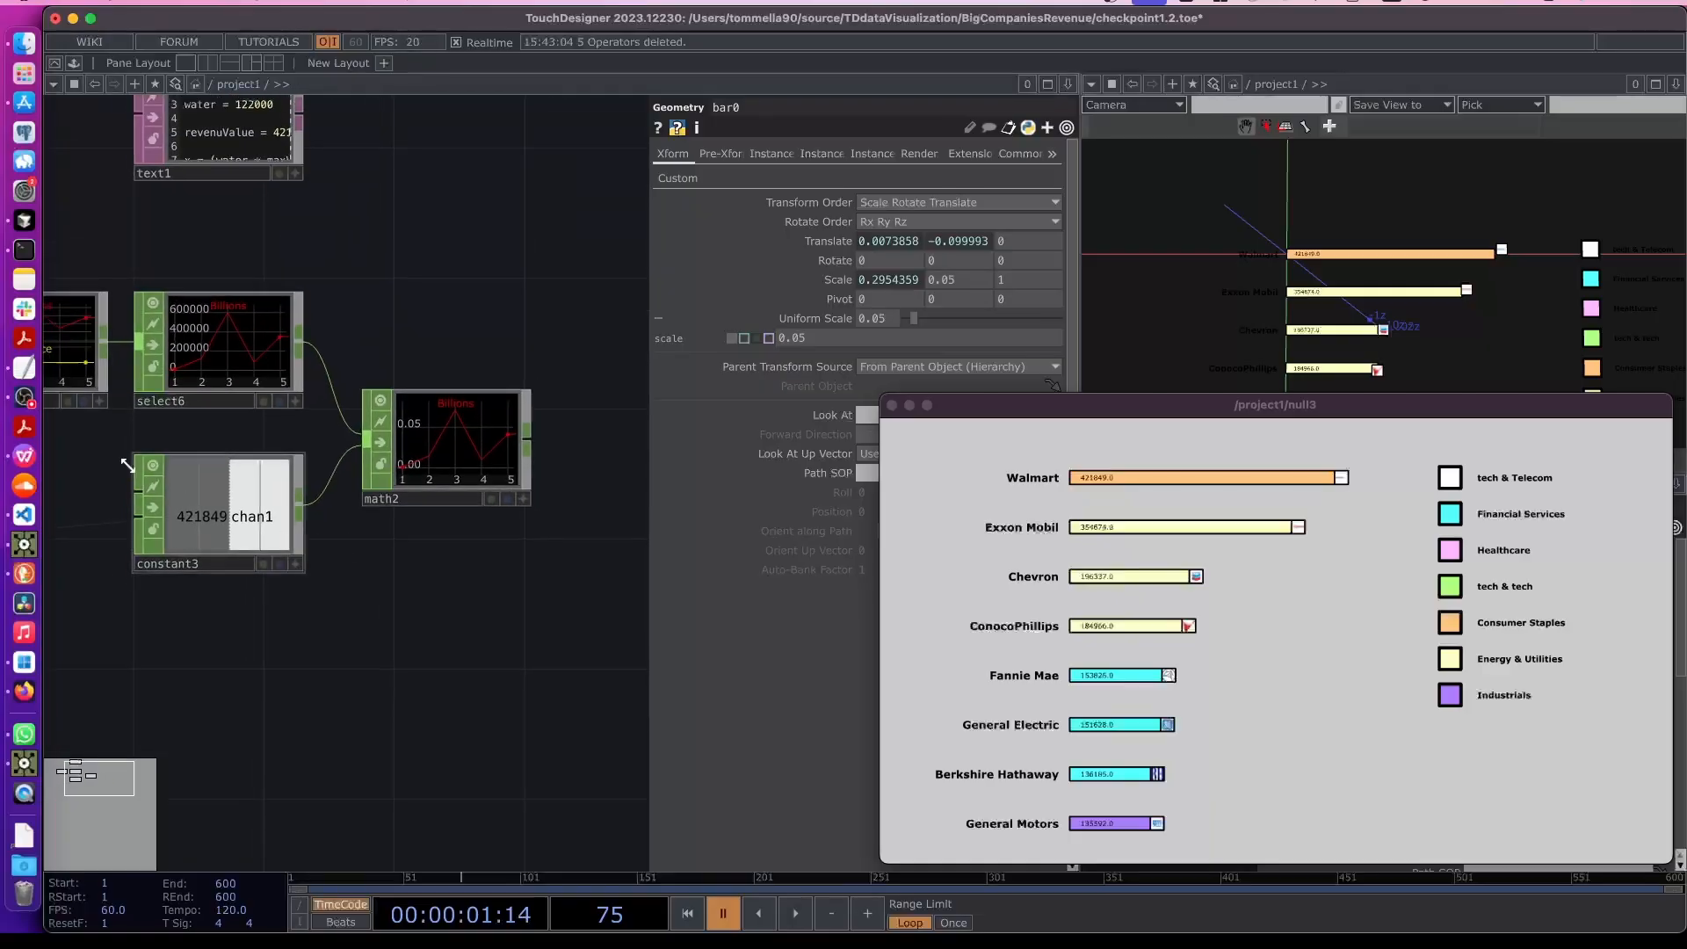
{"action": "left_click_drag", "start_coordinate": [105, 448], "coordinate": [589, 510]}
{"action": "left_click_drag", "start_coordinate": [223, 517], "coordinate": [269, 520]}
{"action": "scroll", "coordinate": [163, 405], "scroll_direction": "up", "scroll_amount": 5}
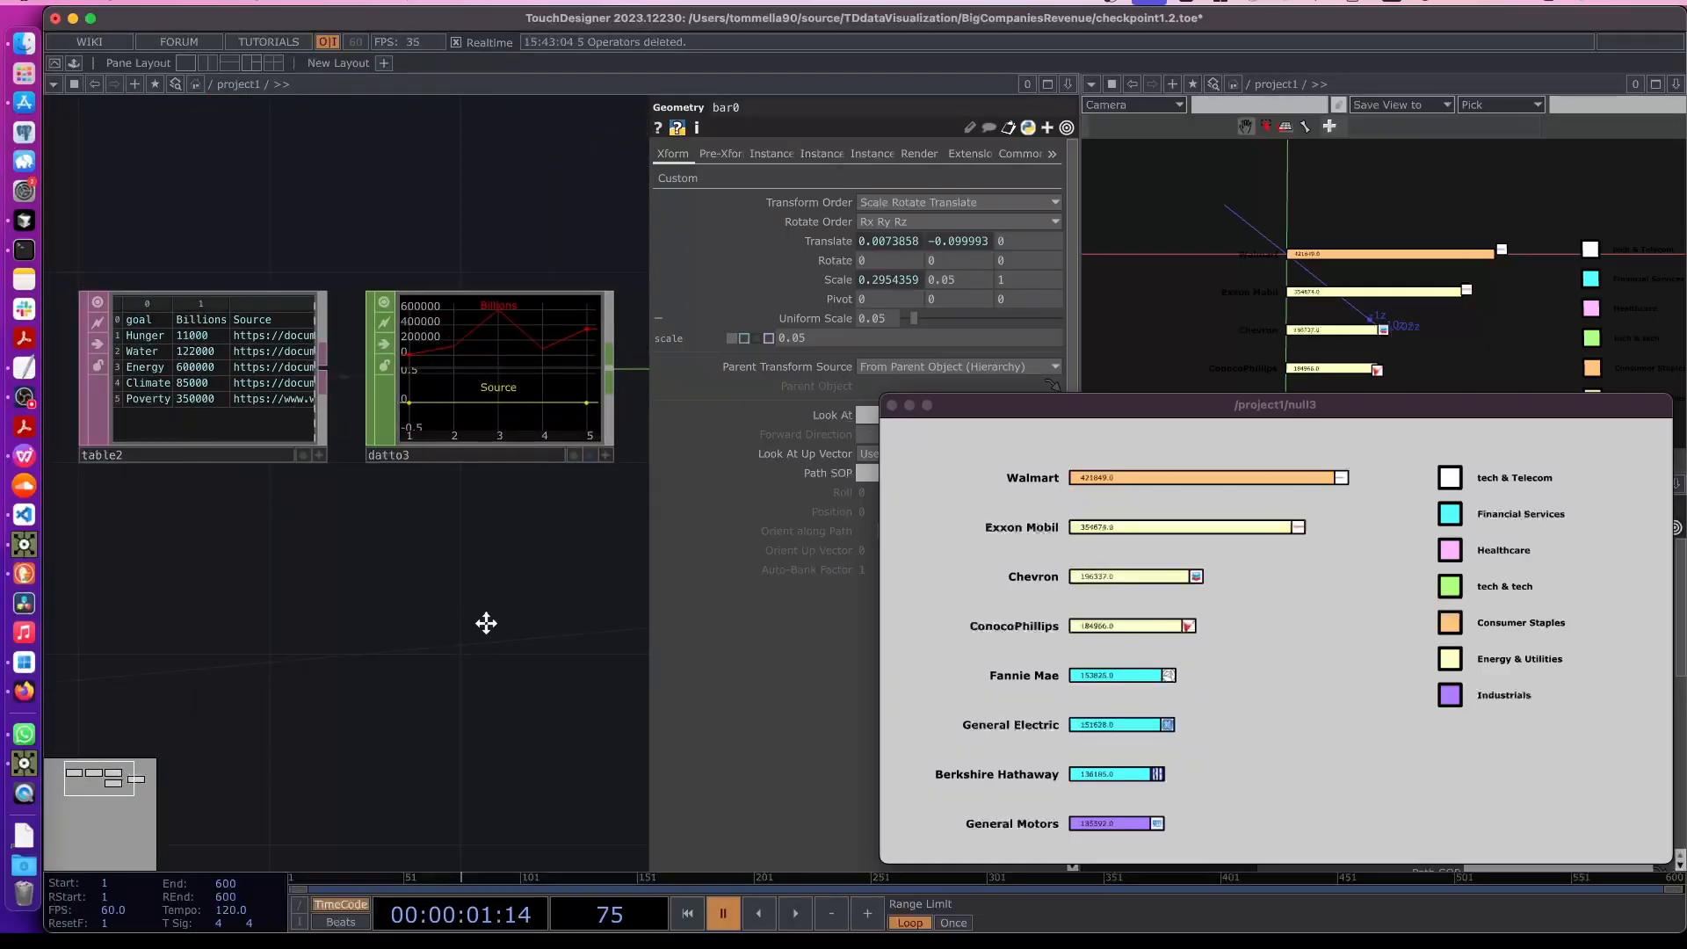
{"action": "left_click_drag", "start_coordinate": [486, 622], "coordinate": [238, 589]}
{"action": "left_click_drag", "start_coordinate": [535, 473], "coordinate": [191, 463]}
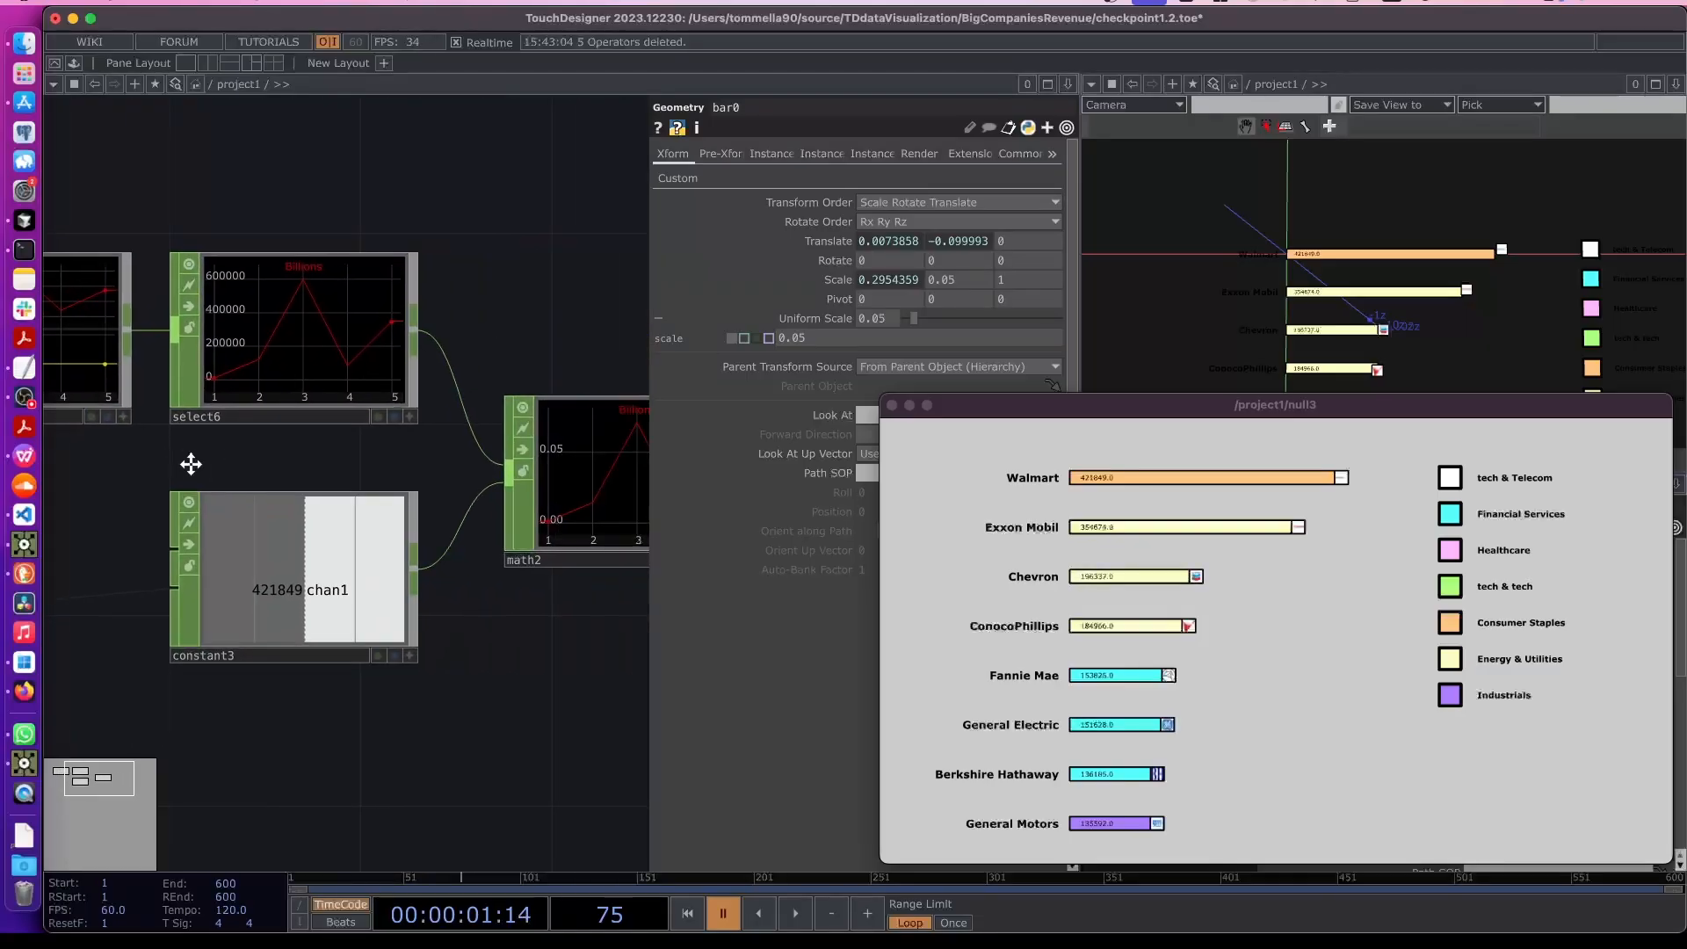
{"action": "left_click_drag", "start_coordinate": [596, 671], "coordinate": [516, 670]}
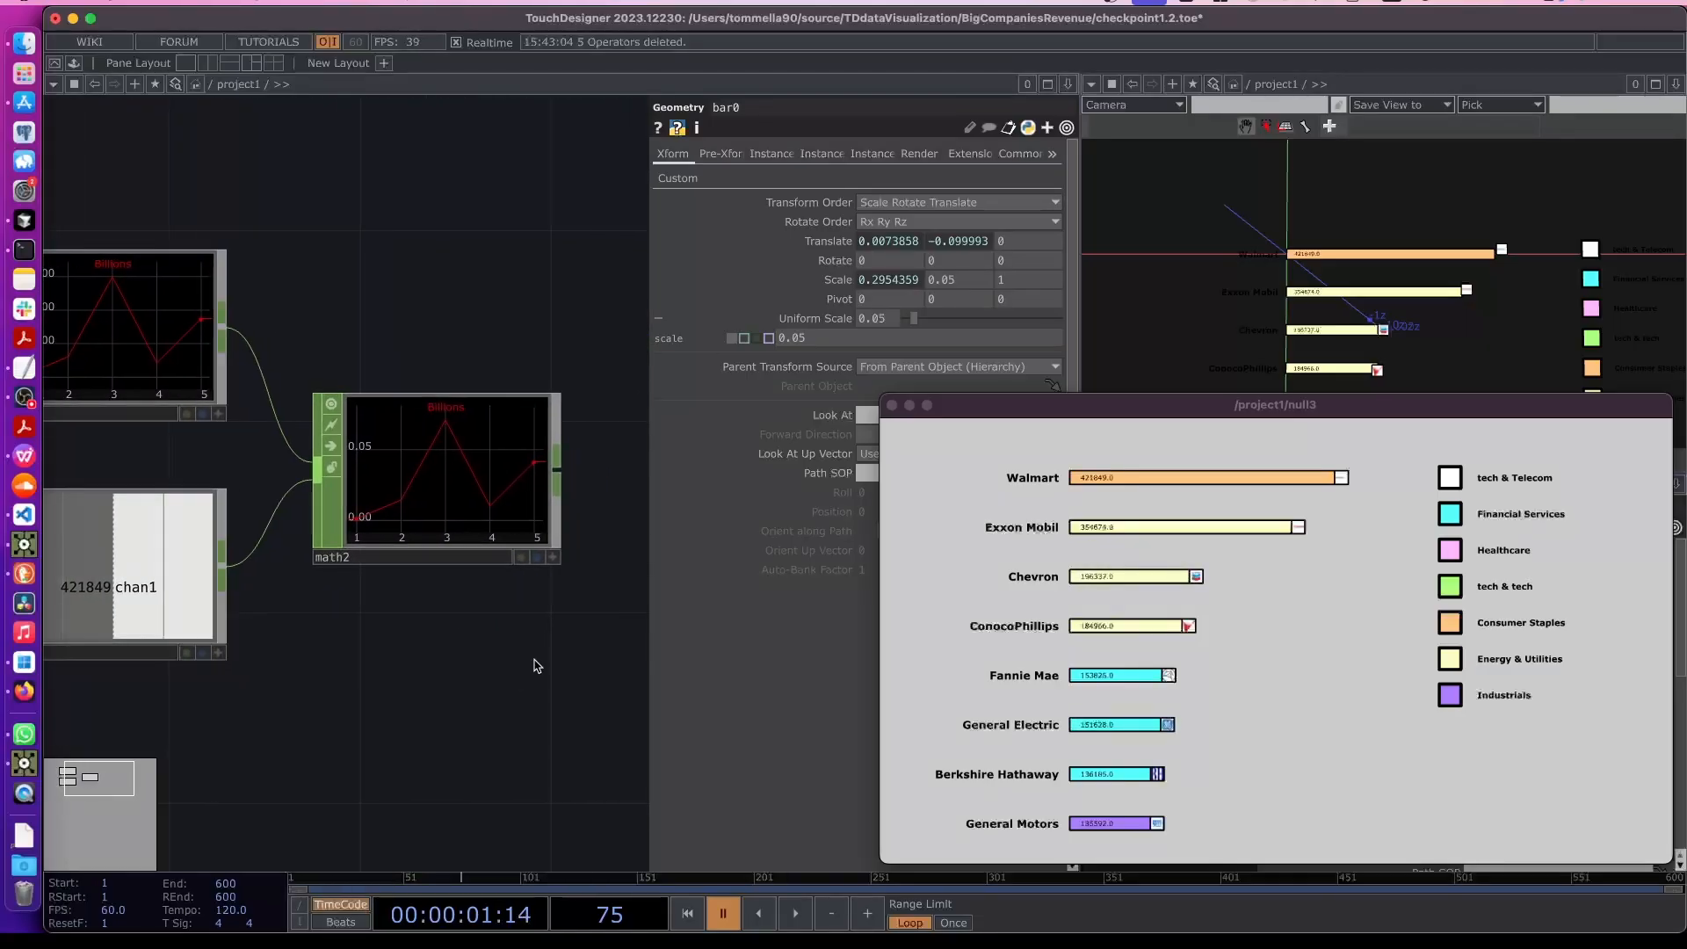
{"action": "scroll", "coordinate": [463, 539], "scroll_direction": "up", "scroll_amount": 3}
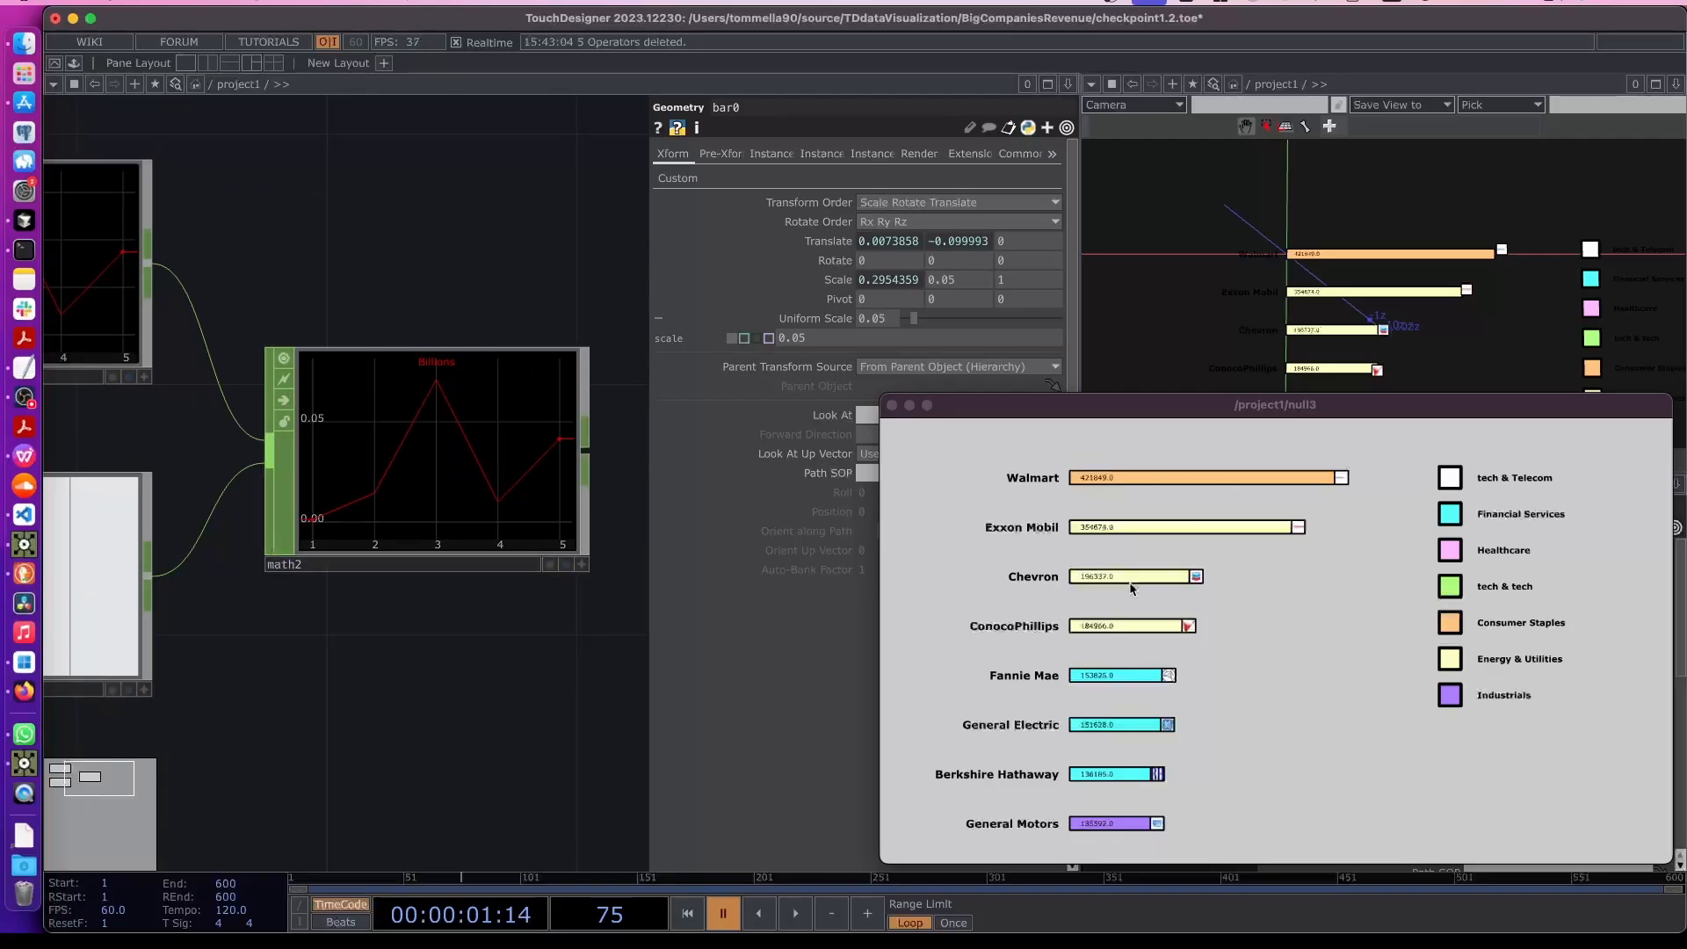
{"action": "left_click_drag", "start_coordinate": [519, 752], "coordinate": [395, 712]}
{"action": "scroll", "coordinate": [396, 712], "scroll_direction": "down", "scroll_amount": 2}
- Append a Null CHOP to the Math CHOP's output
{"action": "right_click", "coordinate": [389, 532]}
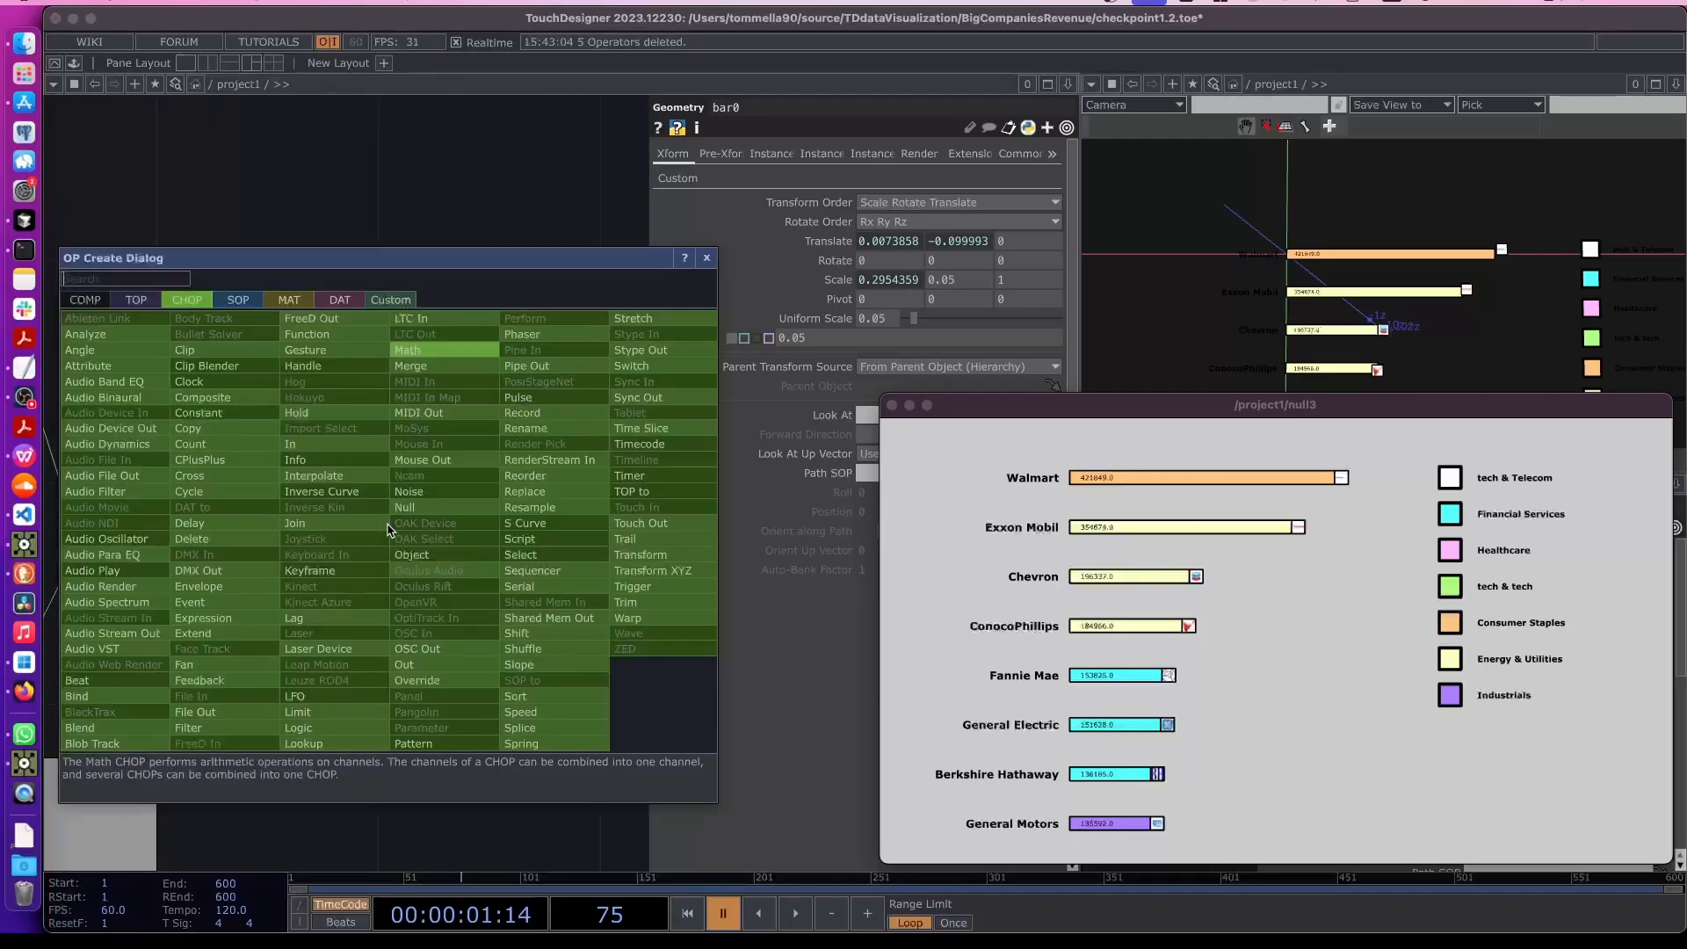
{"action": "type", "text": "null"}
{"action": "key", "text": "Return"}
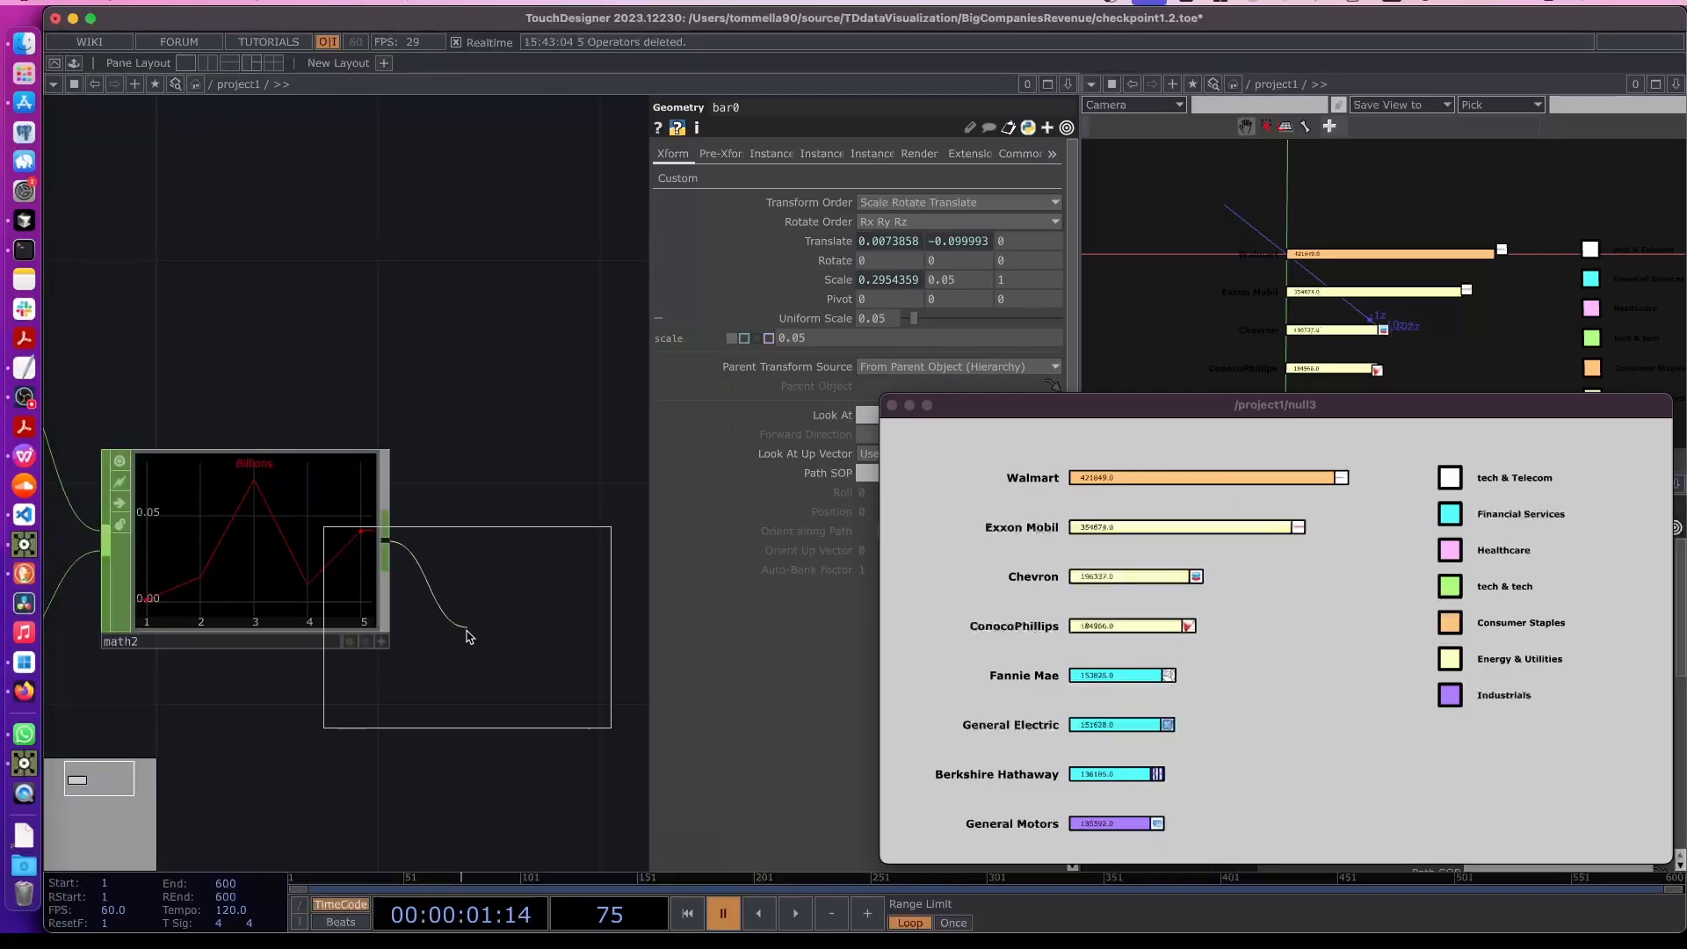
{"action": "scroll", "coordinate": [469, 636], "scroll_direction": "down", "scroll_amount": 3}
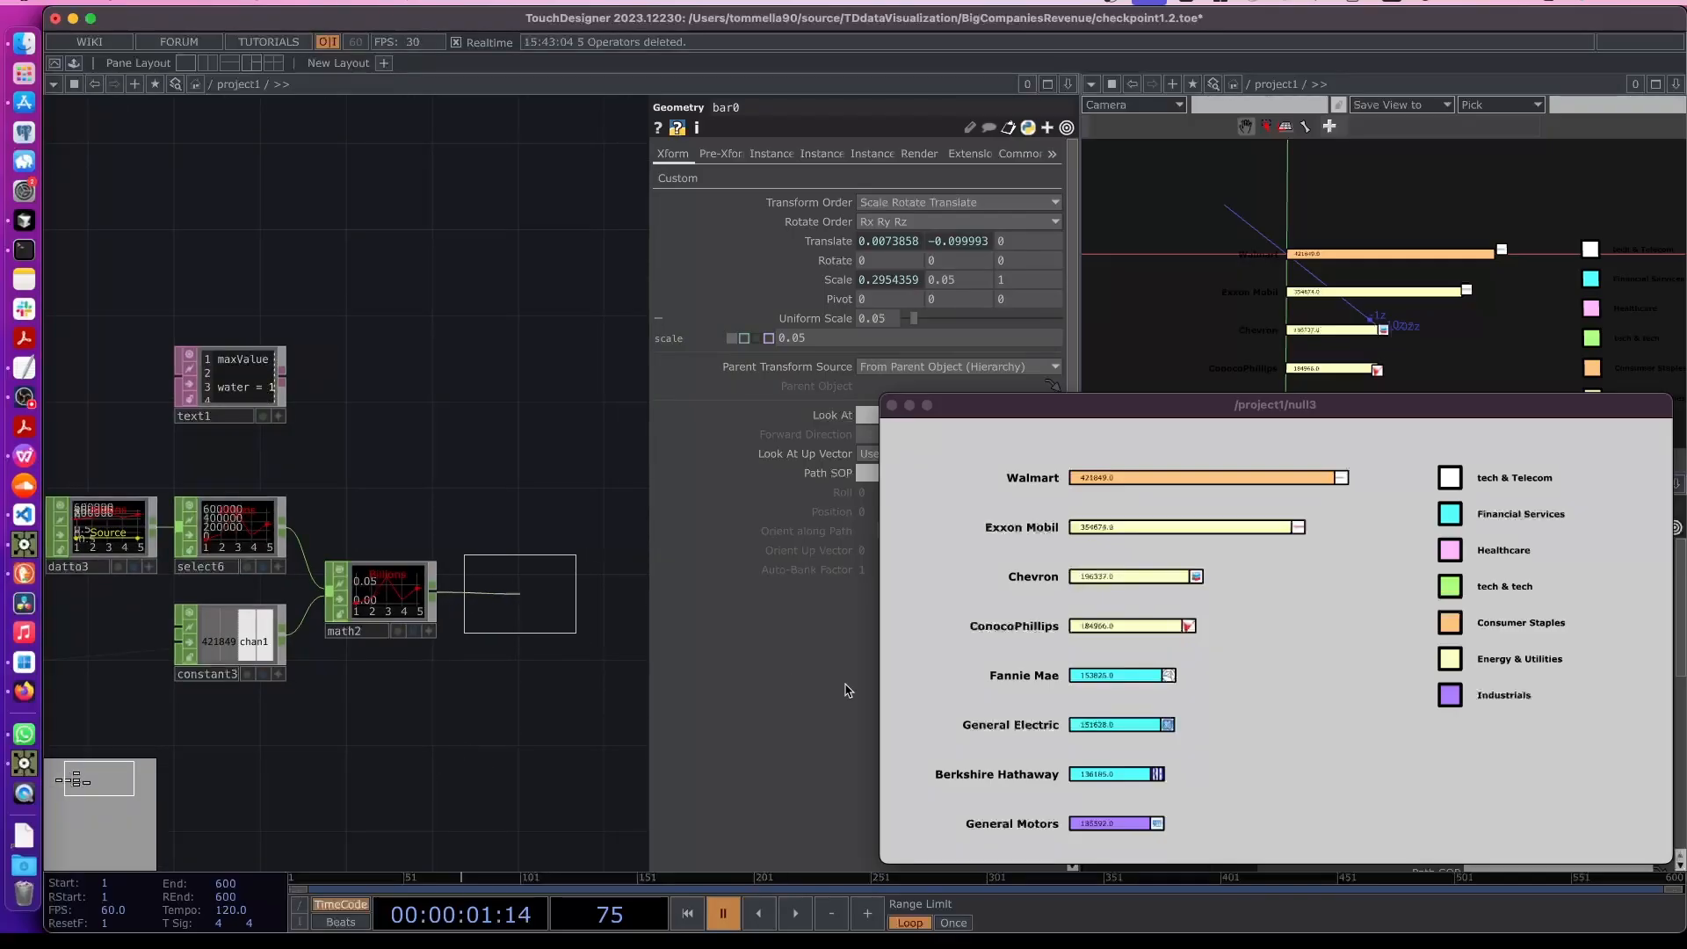
{"action": "left_click", "coordinate": [520, 593]}
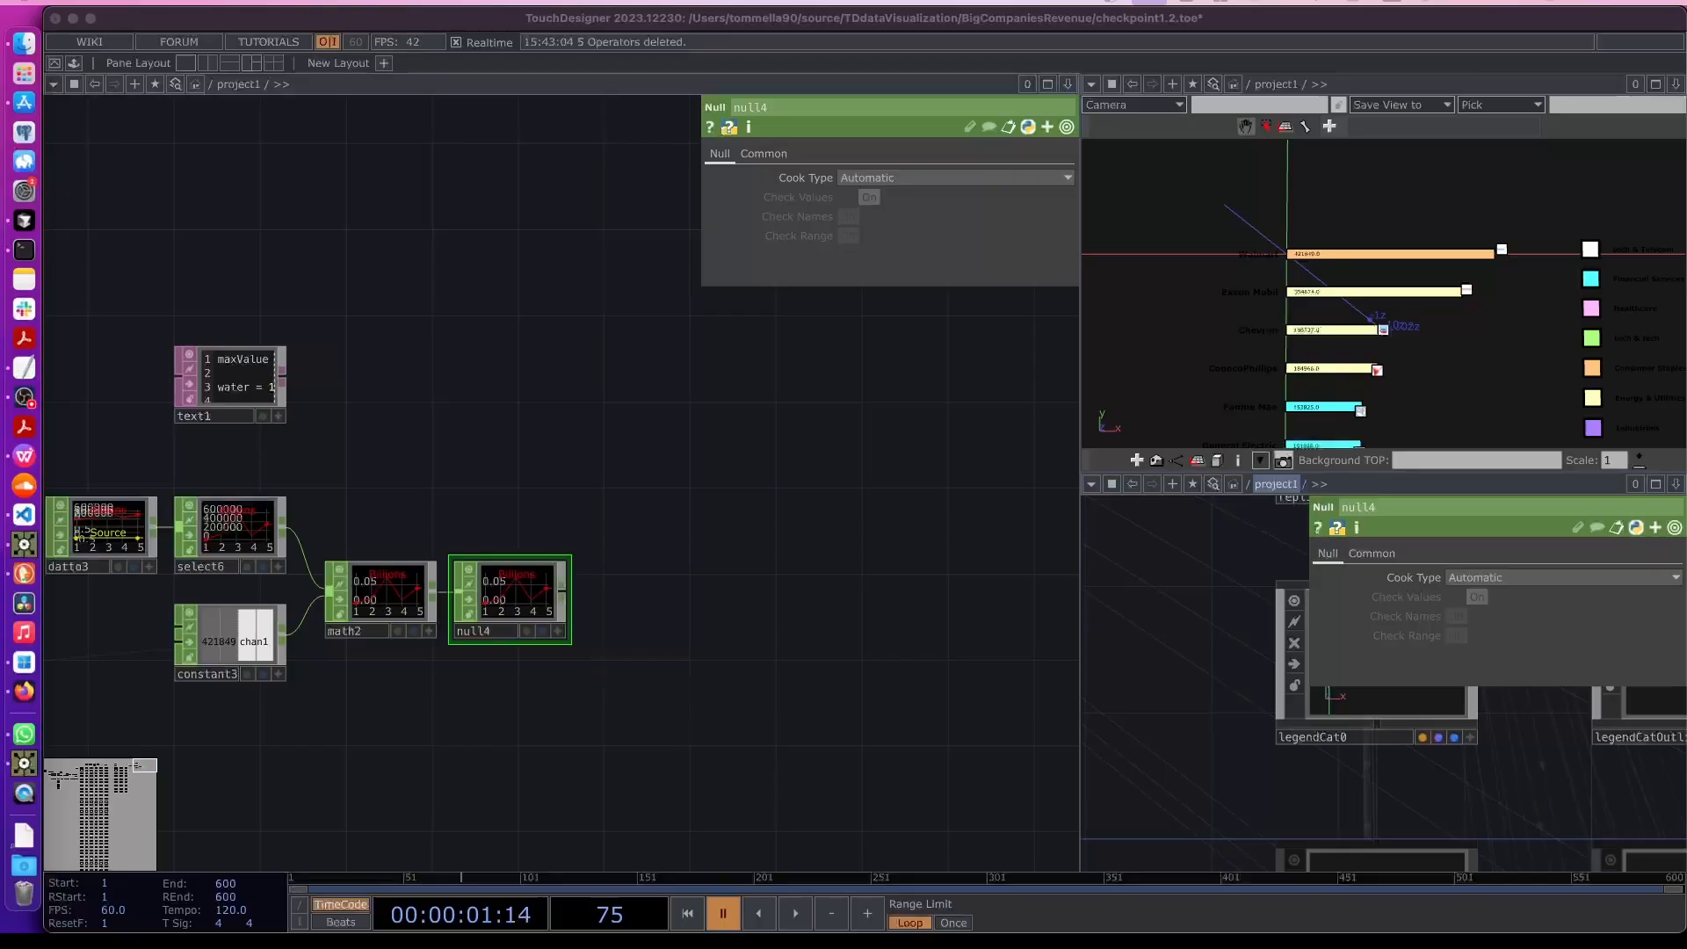
- Create a Rectangle SOP below the Constant CHOP in the network
{"action": "scroll", "coordinate": [787, 689], "scroll_direction": "down", "scroll_amount": 1}
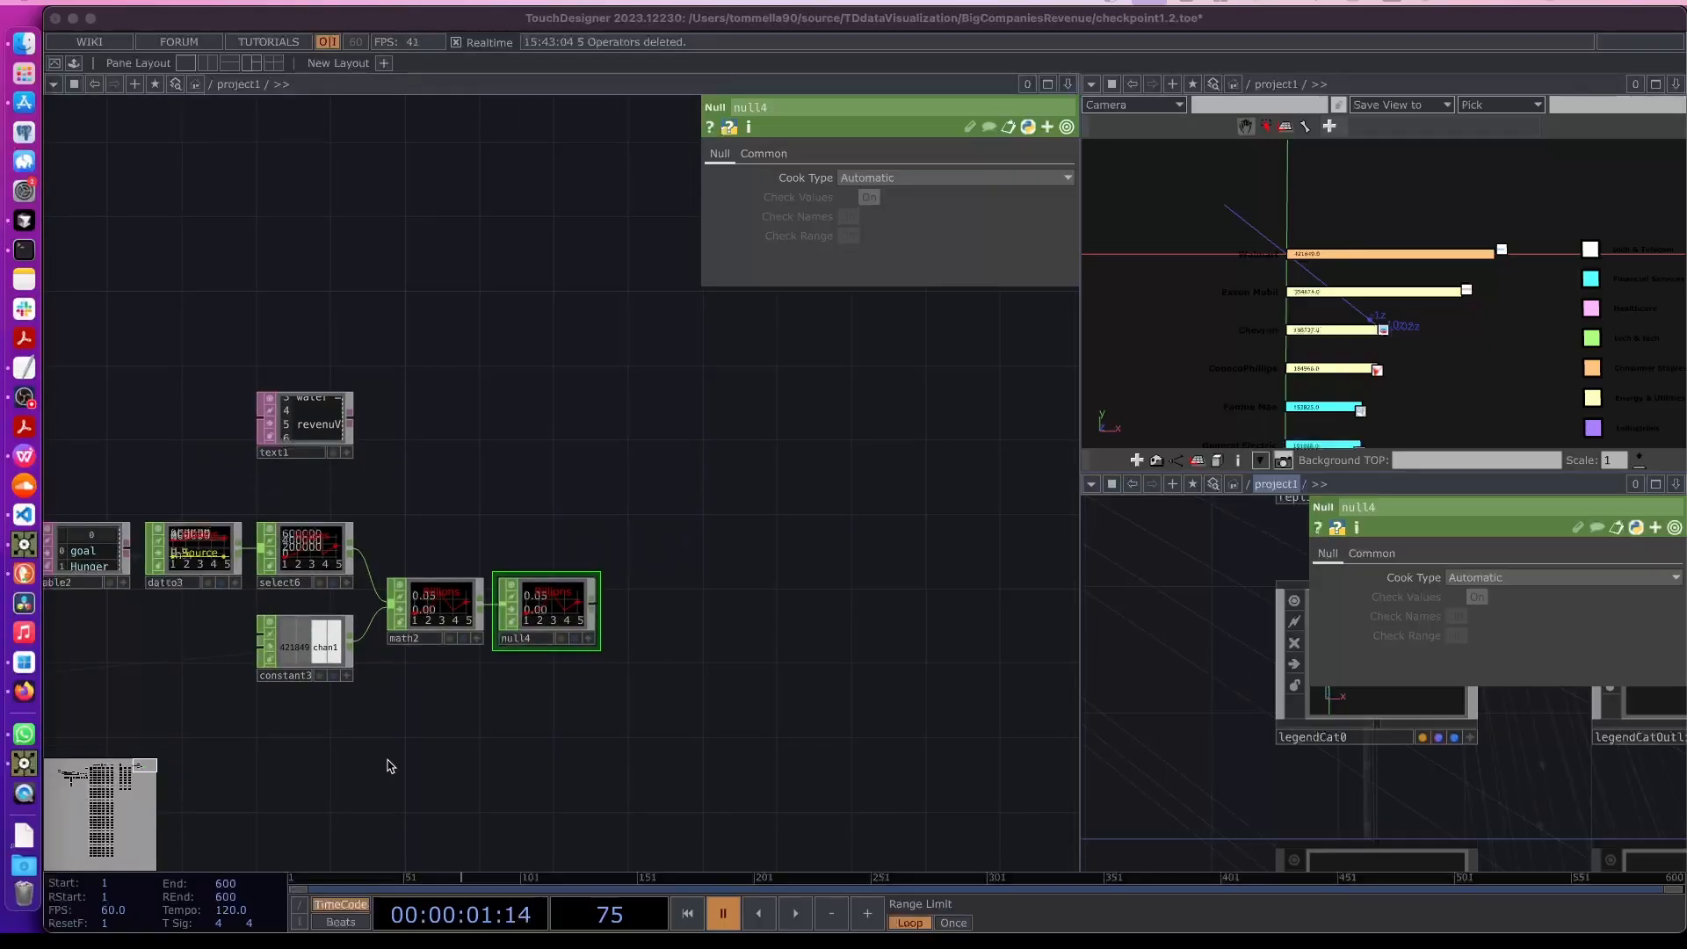
{"action": "left_click_drag", "start_coordinate": [388, 760], "coordinate": [463, 674]}
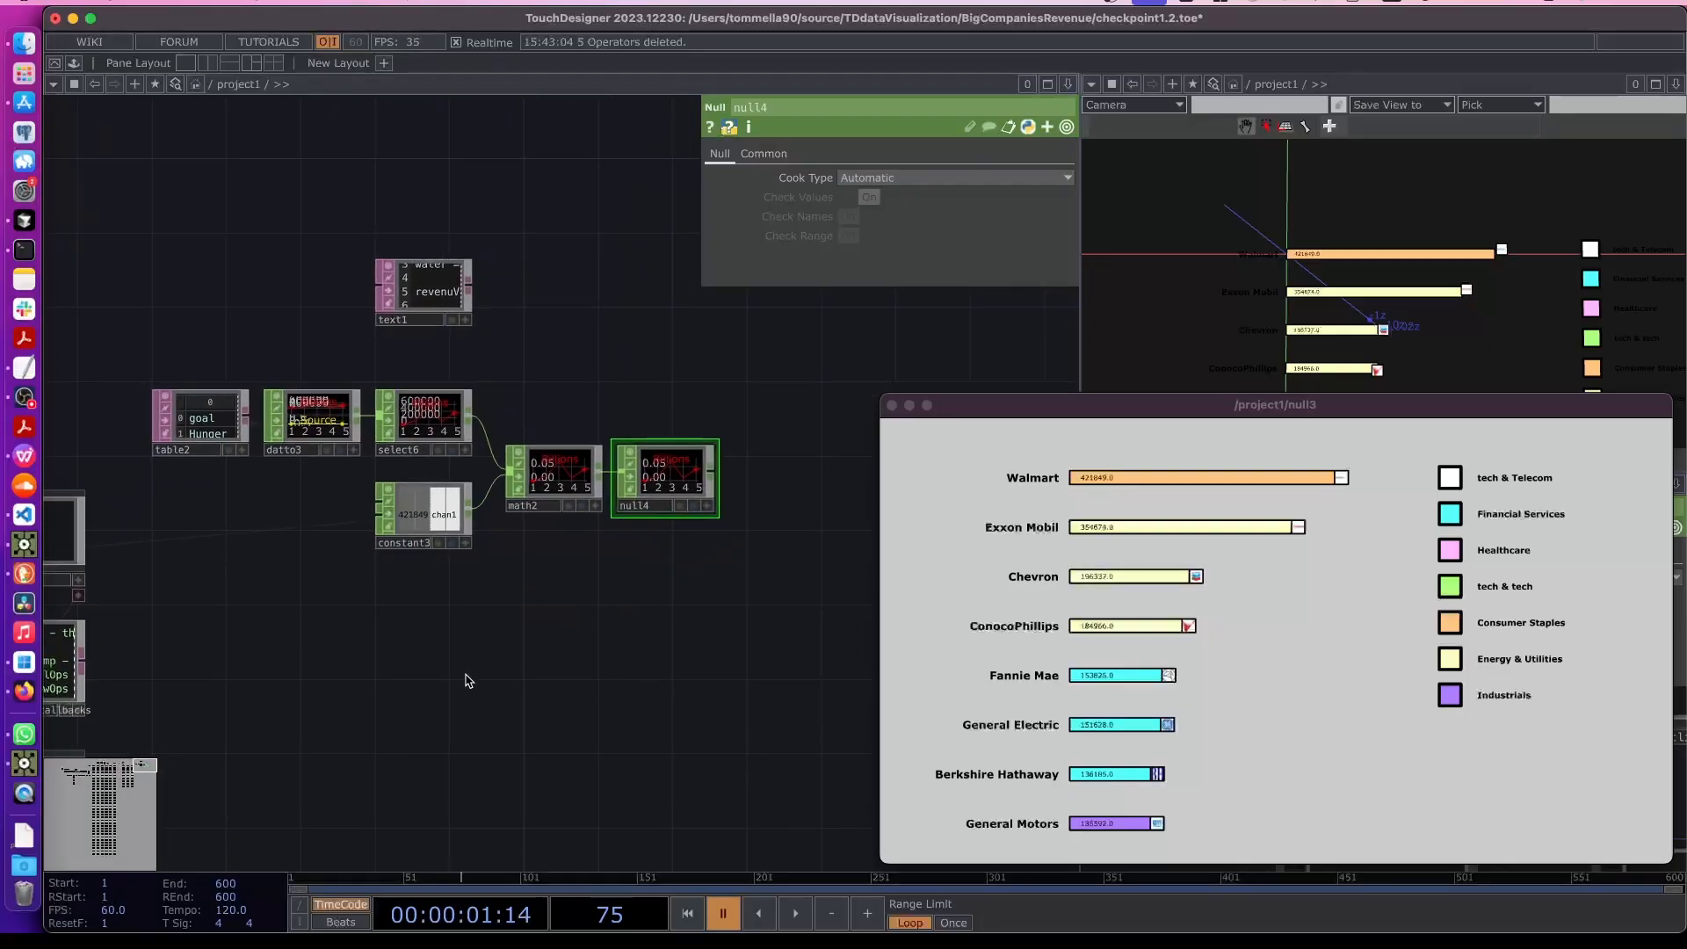
{"action": "key", "text": "Tab"}
{"action": "left_click", "coordinate": [315, 429]}
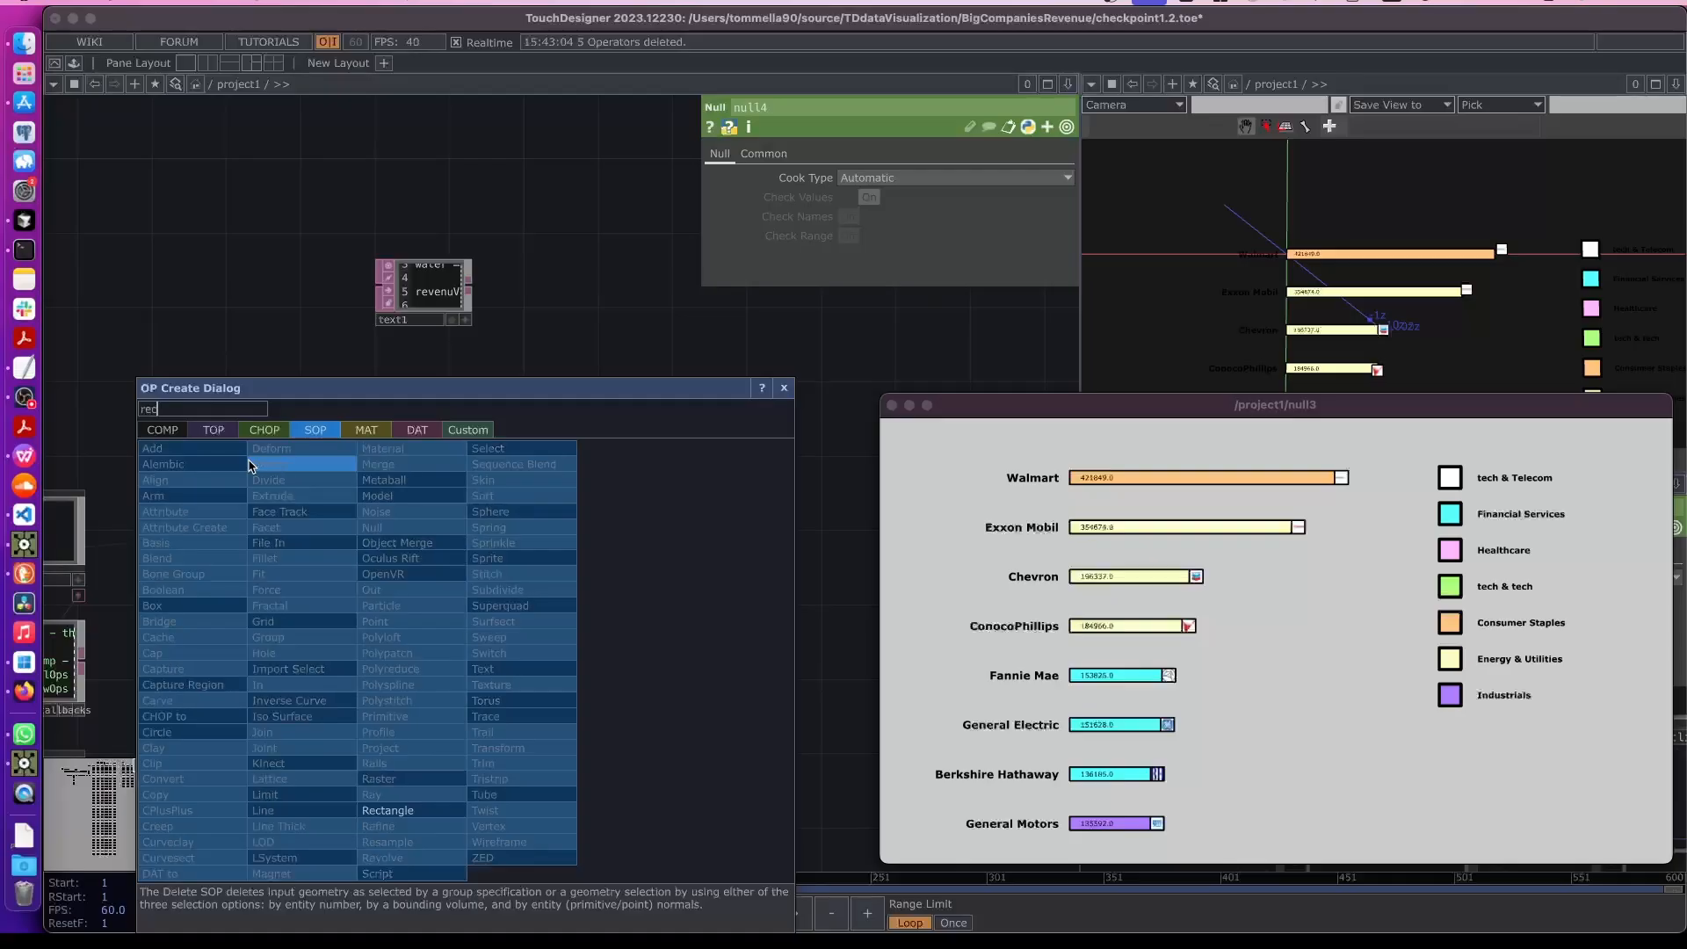
{"action": "left_click", "coordinate": [388, 809]}
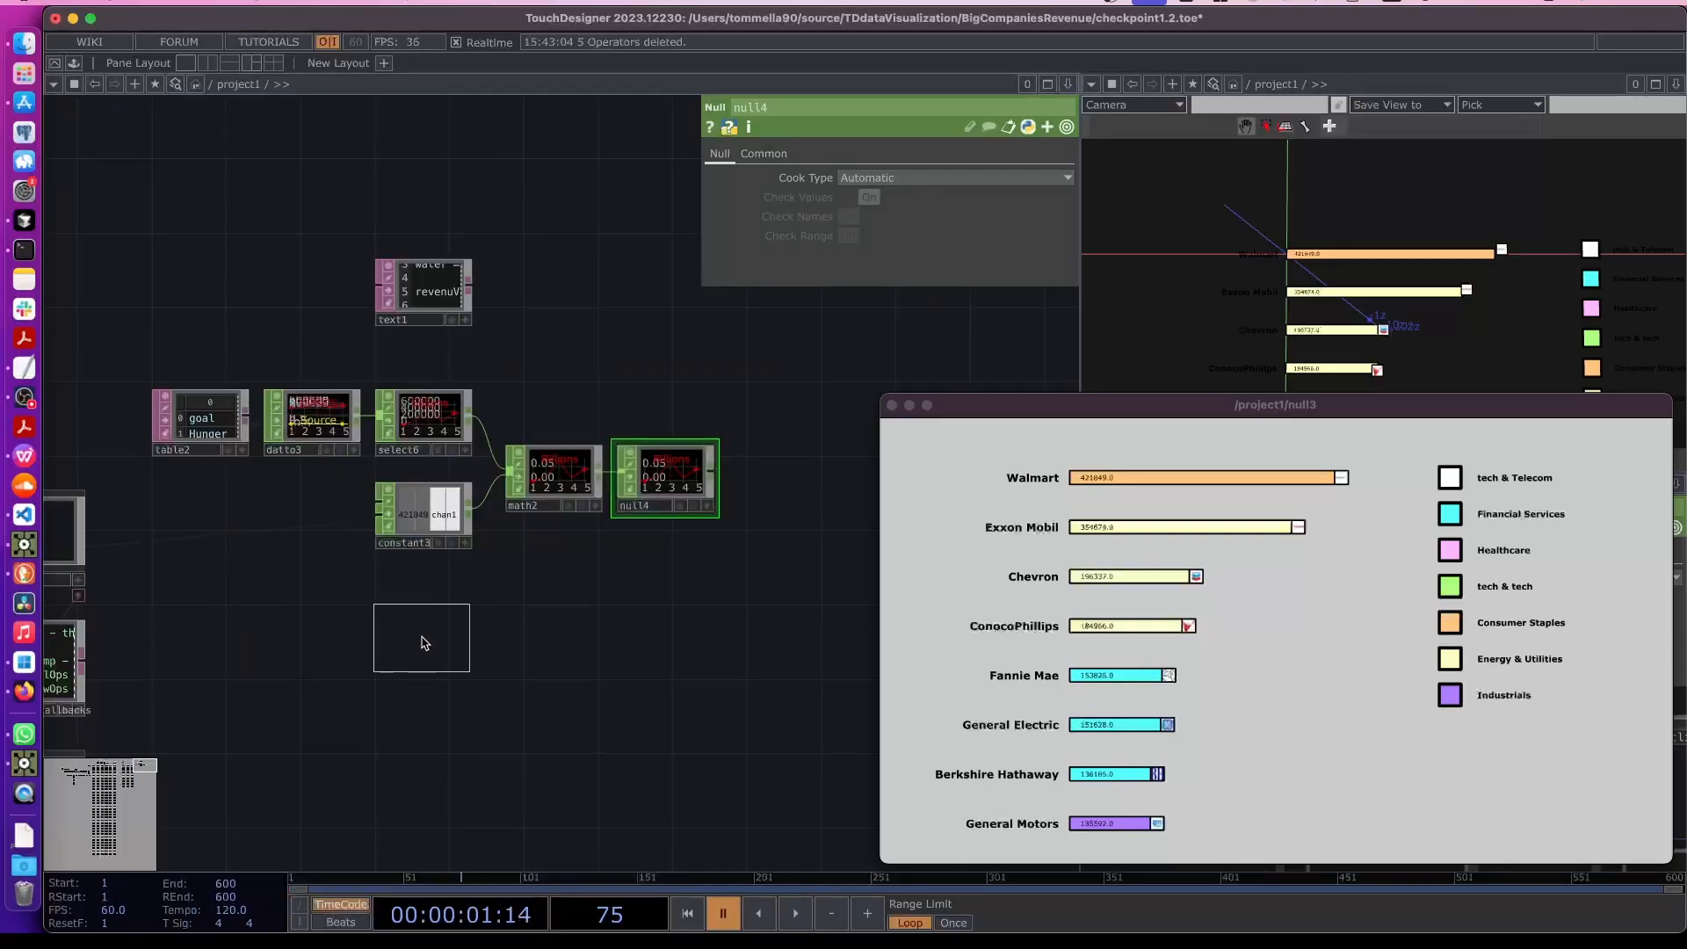
{"action": "left_click", "coordinate": [459, 659]}
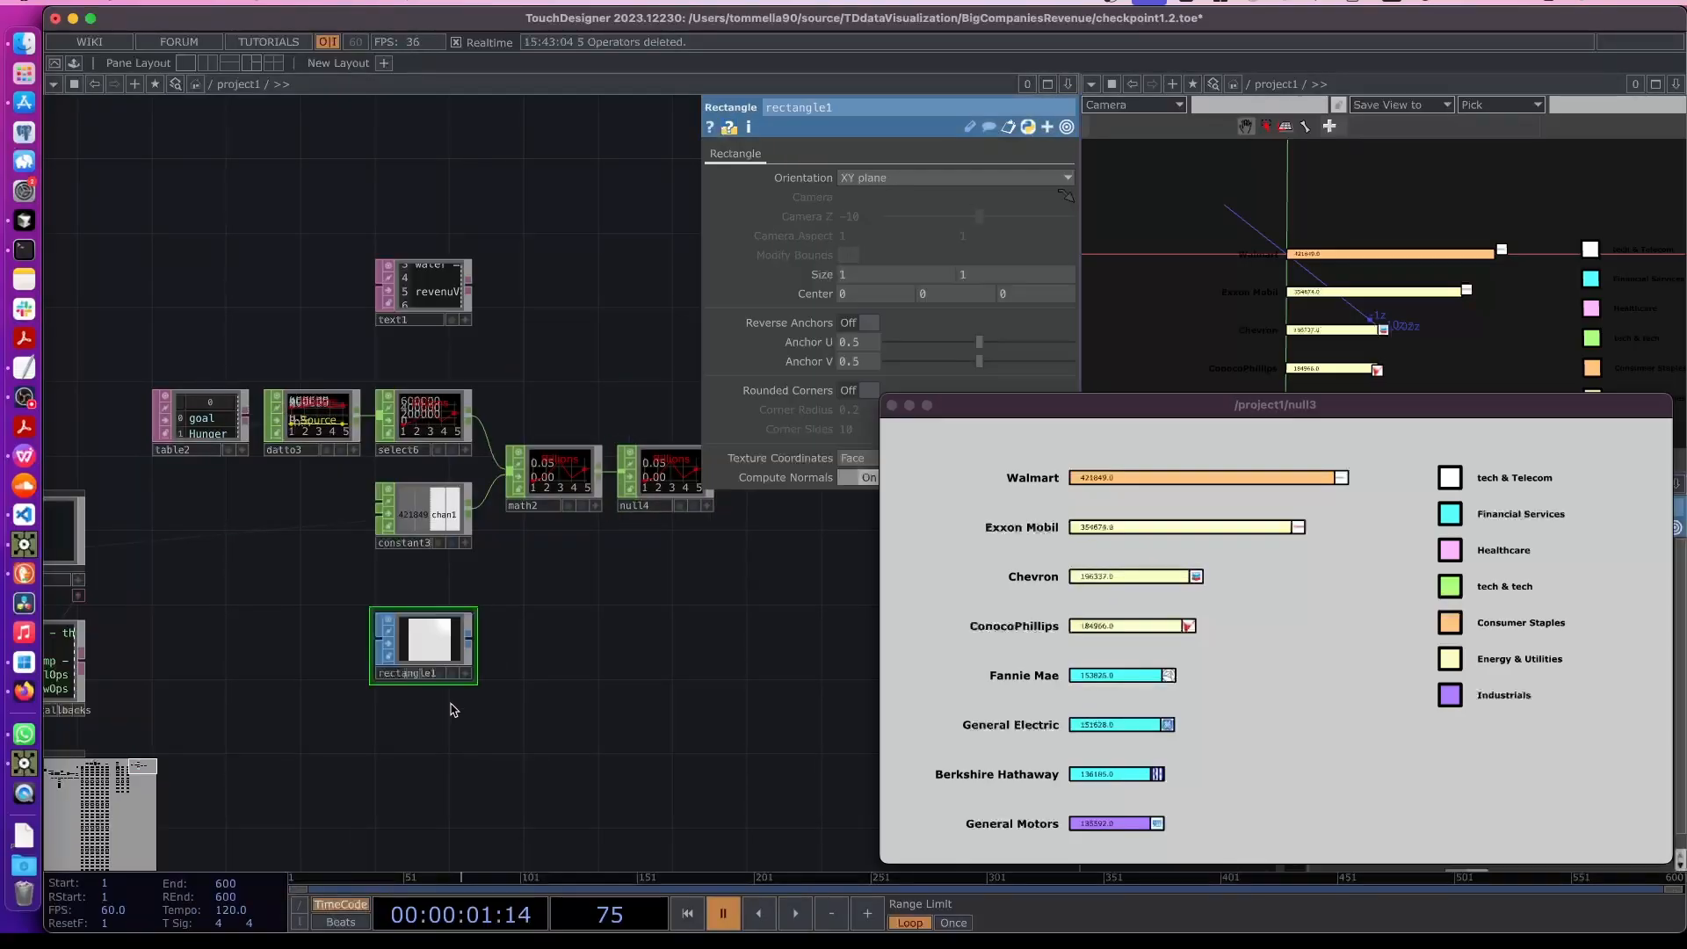
- Set the Rectangle SOP's size to .005 by .5
{"action": "scroll", "coordinate": [452, 694], "scroll_direction": "up", "scroll_amount": 1}
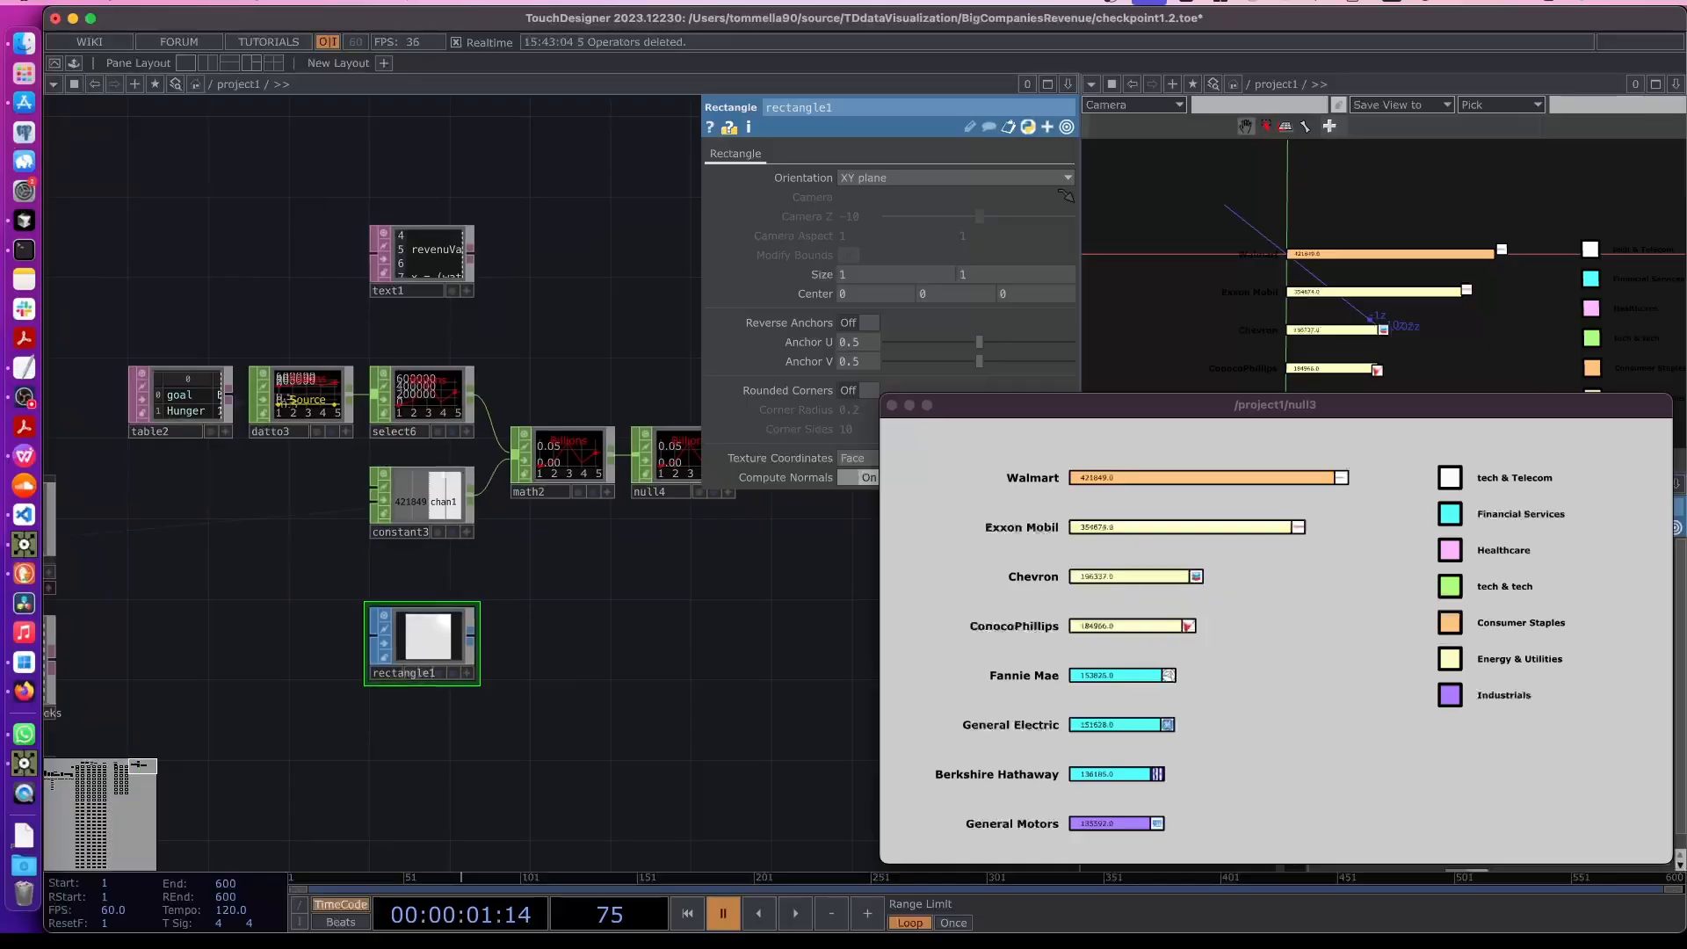
{"action": "left_click", "coordinate": [892, 405]}
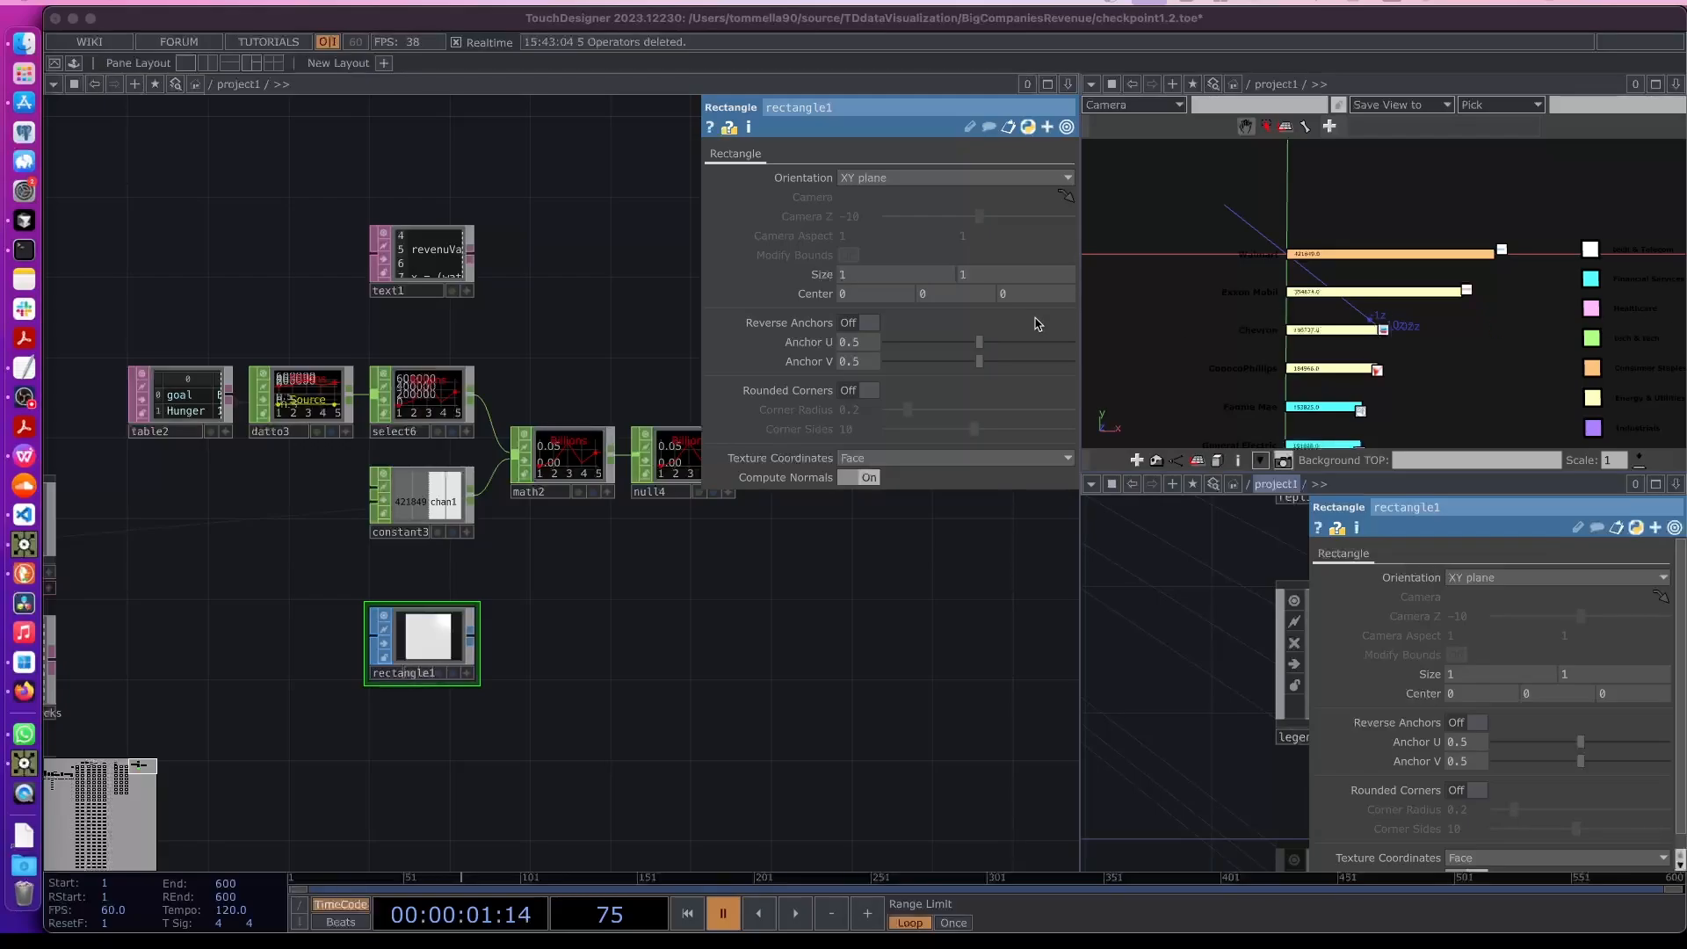
{"action": "left_click", "coordinate": [826, 281]}
{"action": "left_click", "coordinate": [824, 281]}
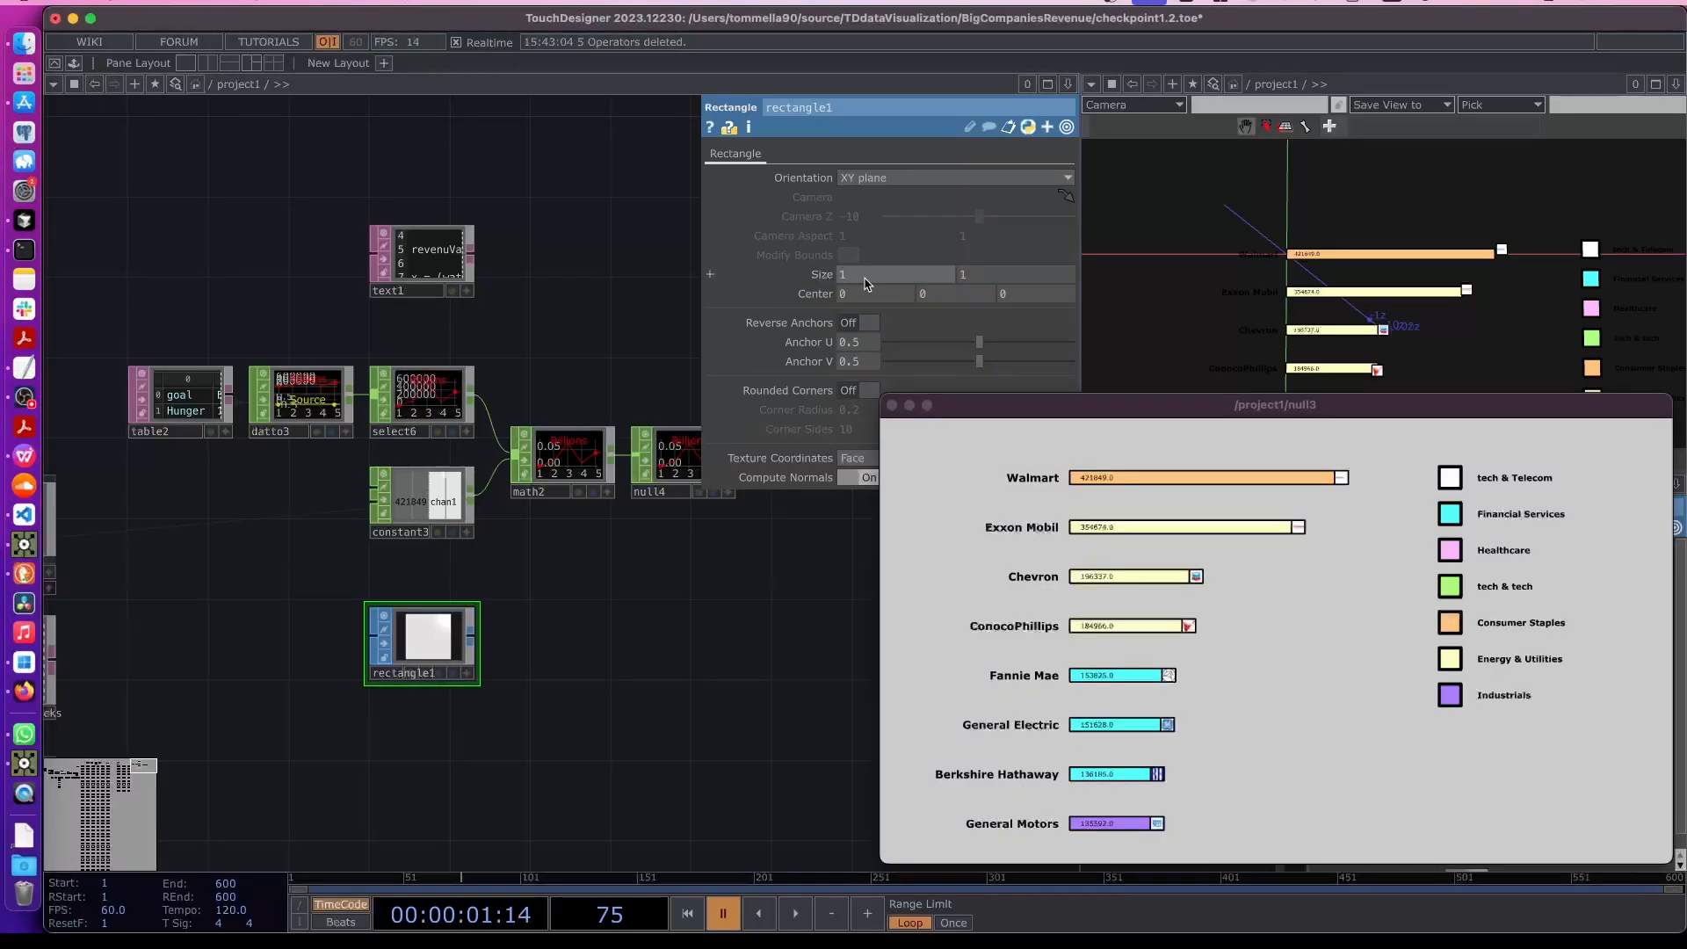
{"action": "left_click", "coordinate": [854, 280]}
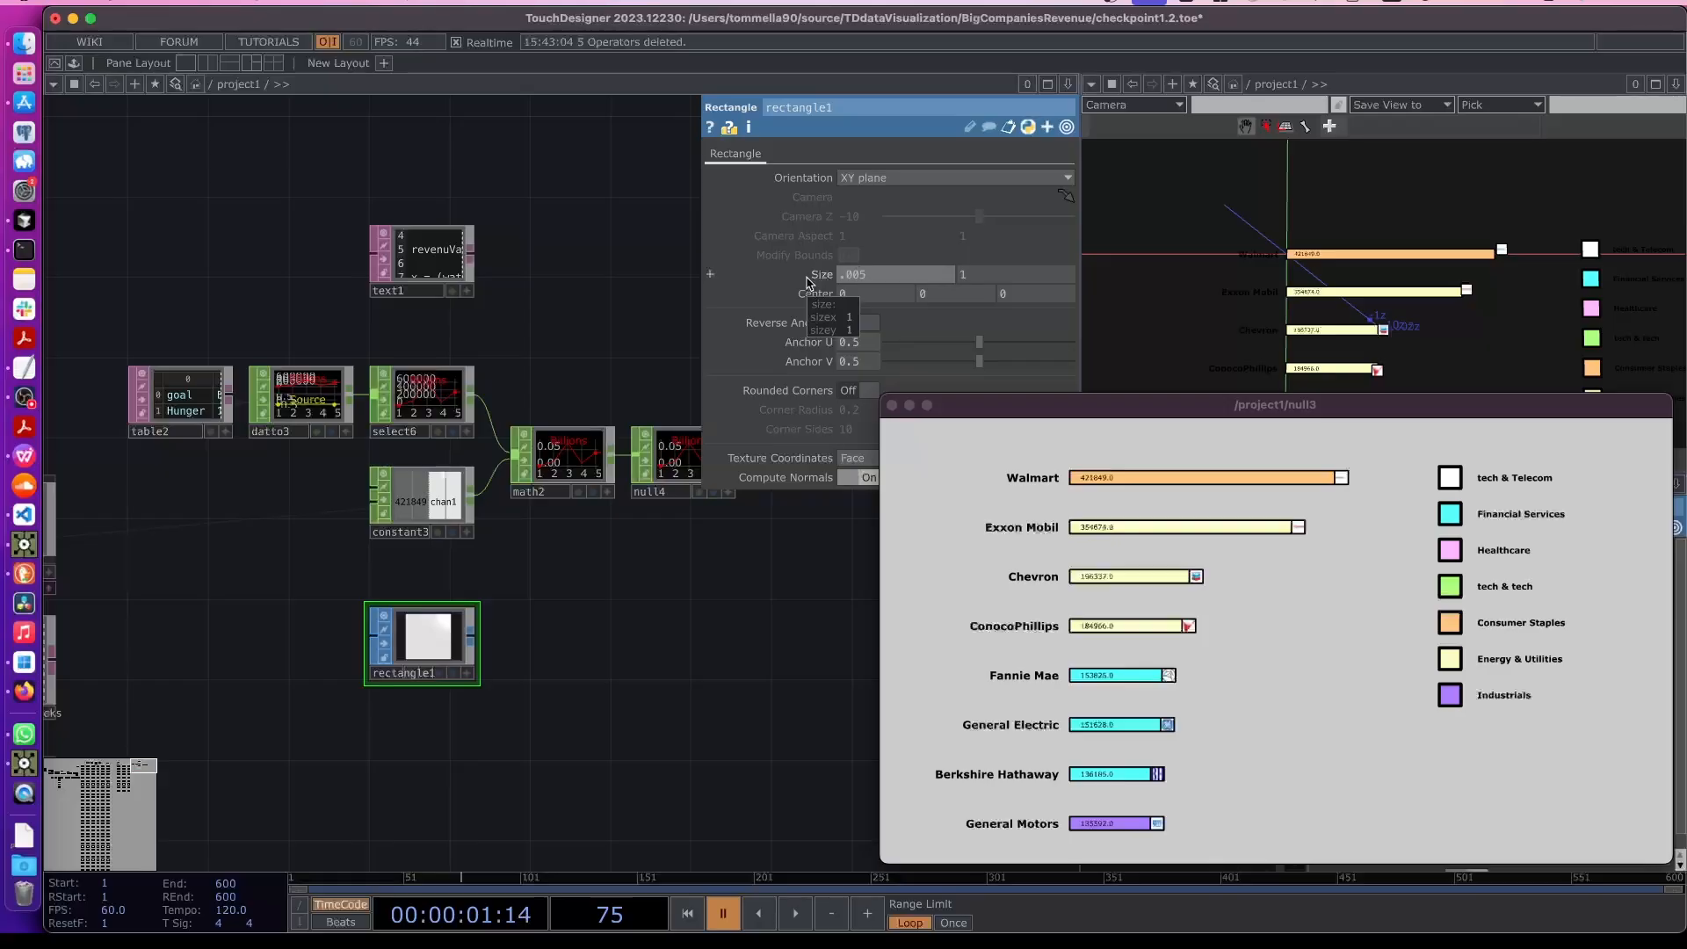
{"action": "type", "text": ".005"}
{"action": "key", "text": "Tab"}
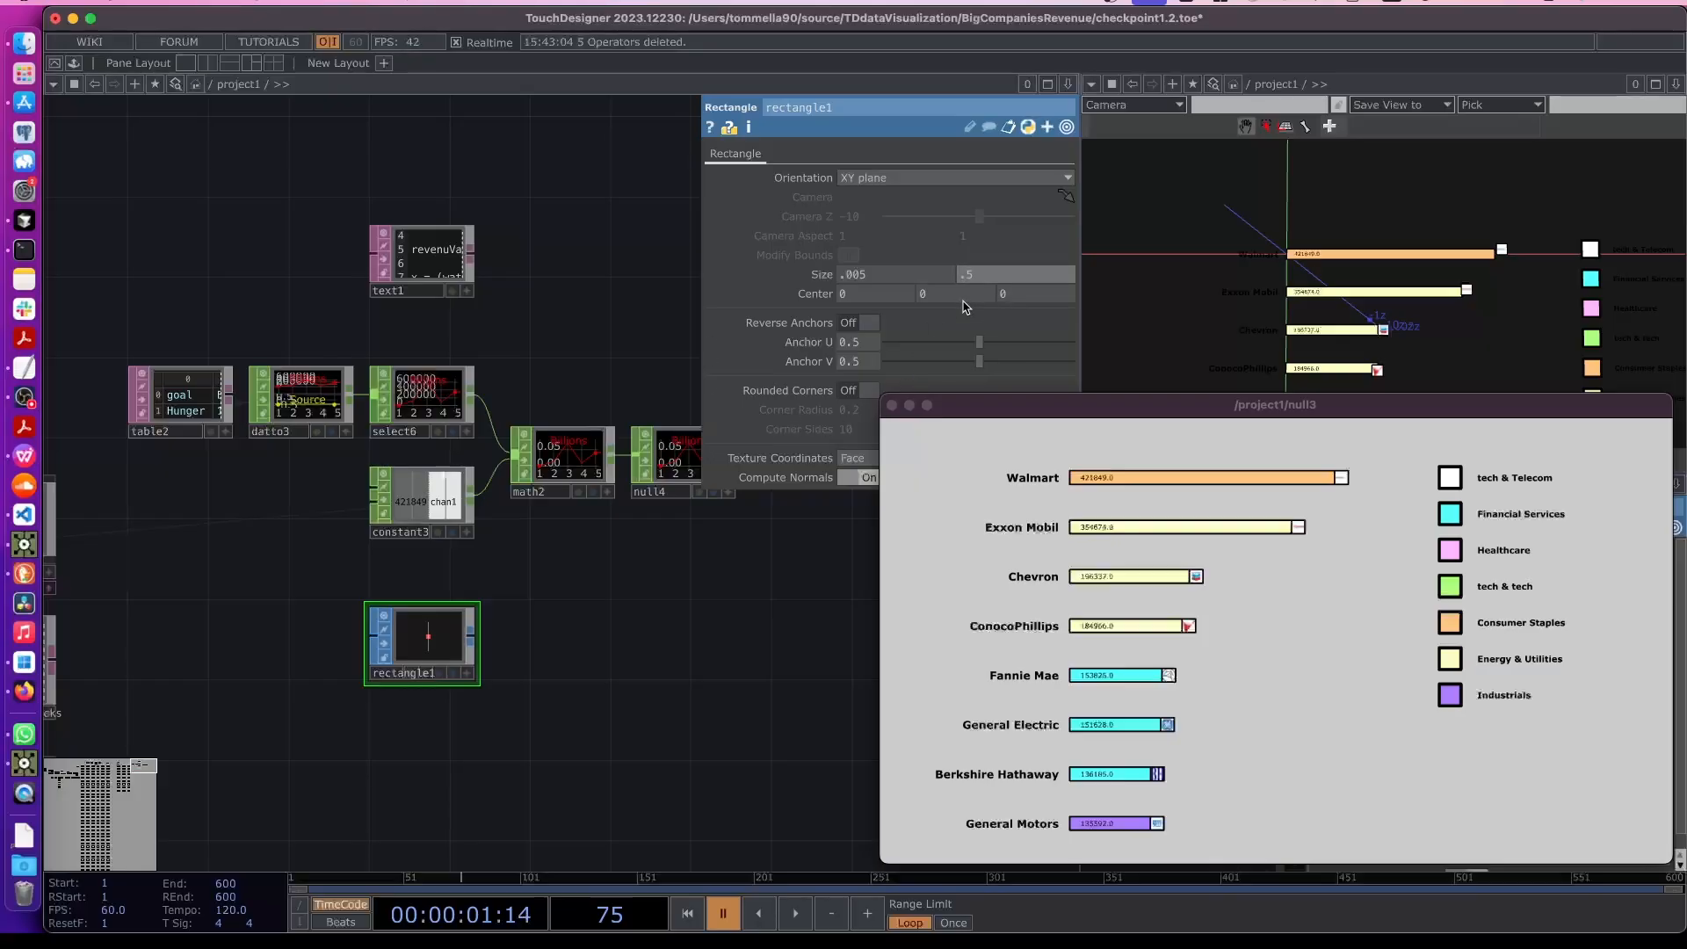
- Create a Geometry COMP fed by the Rectangle SOP's output
{"action": "scroll", "coordinate": [455, 696], "scroll_direction": "down", "scroll_amount": 2}
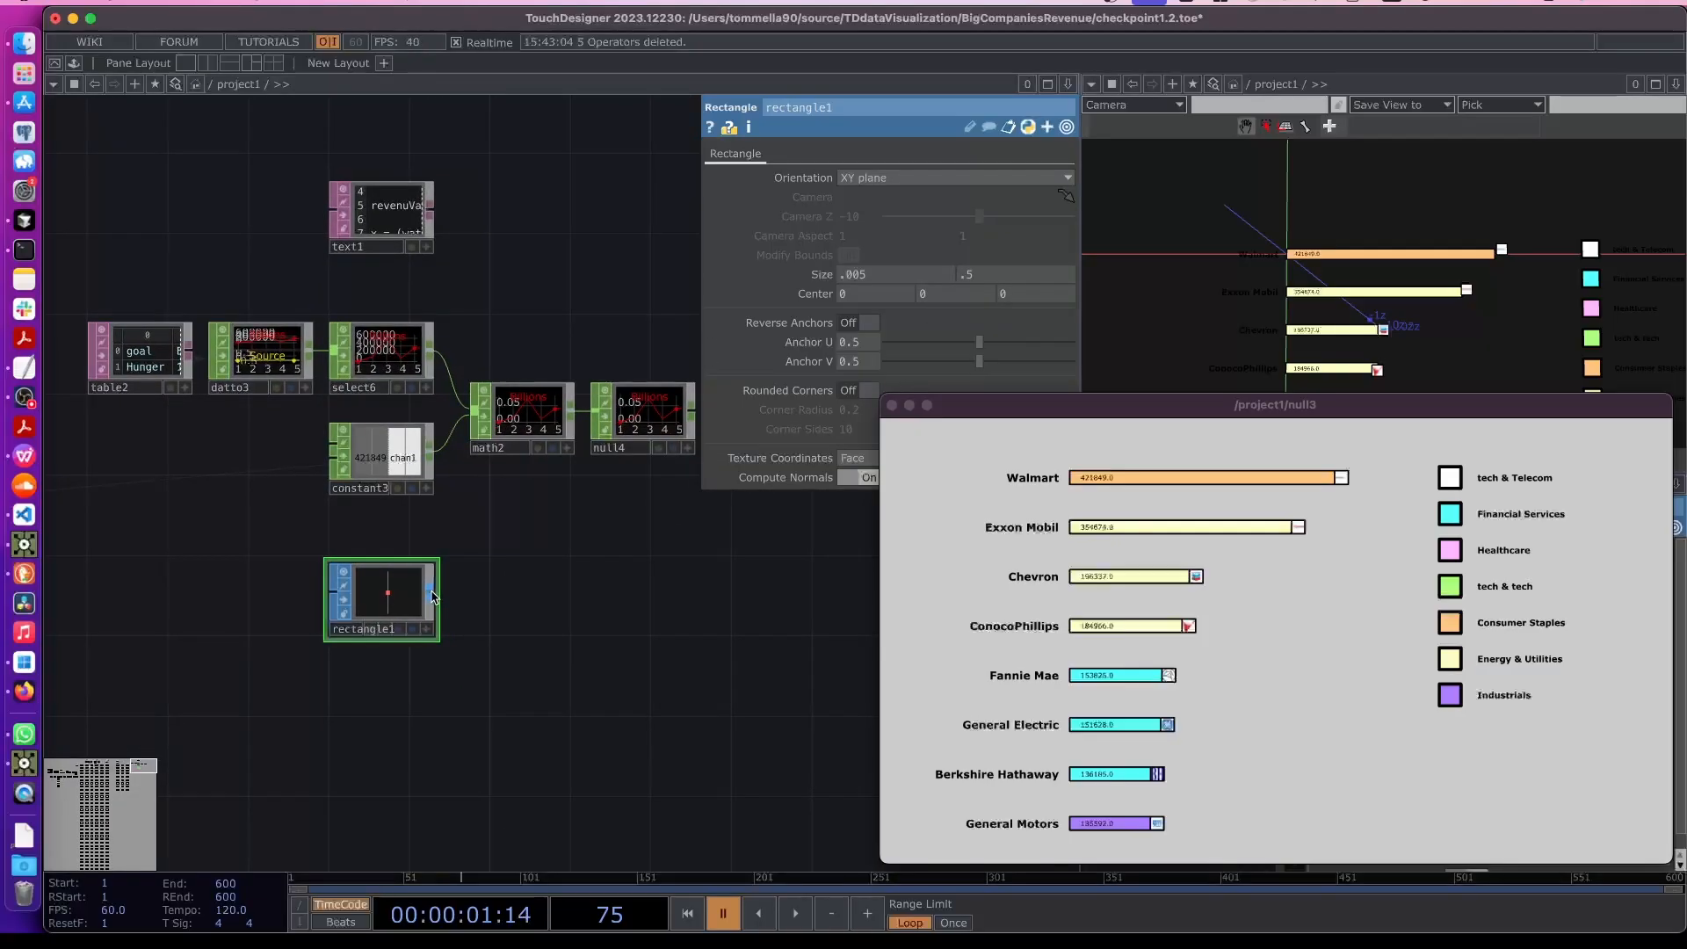
{"action": "right_click", "coordinate": [432, 597]}
{"action": "left_click", "coordinate": [129, 366]}
{"action": "type", "text": "ge"}
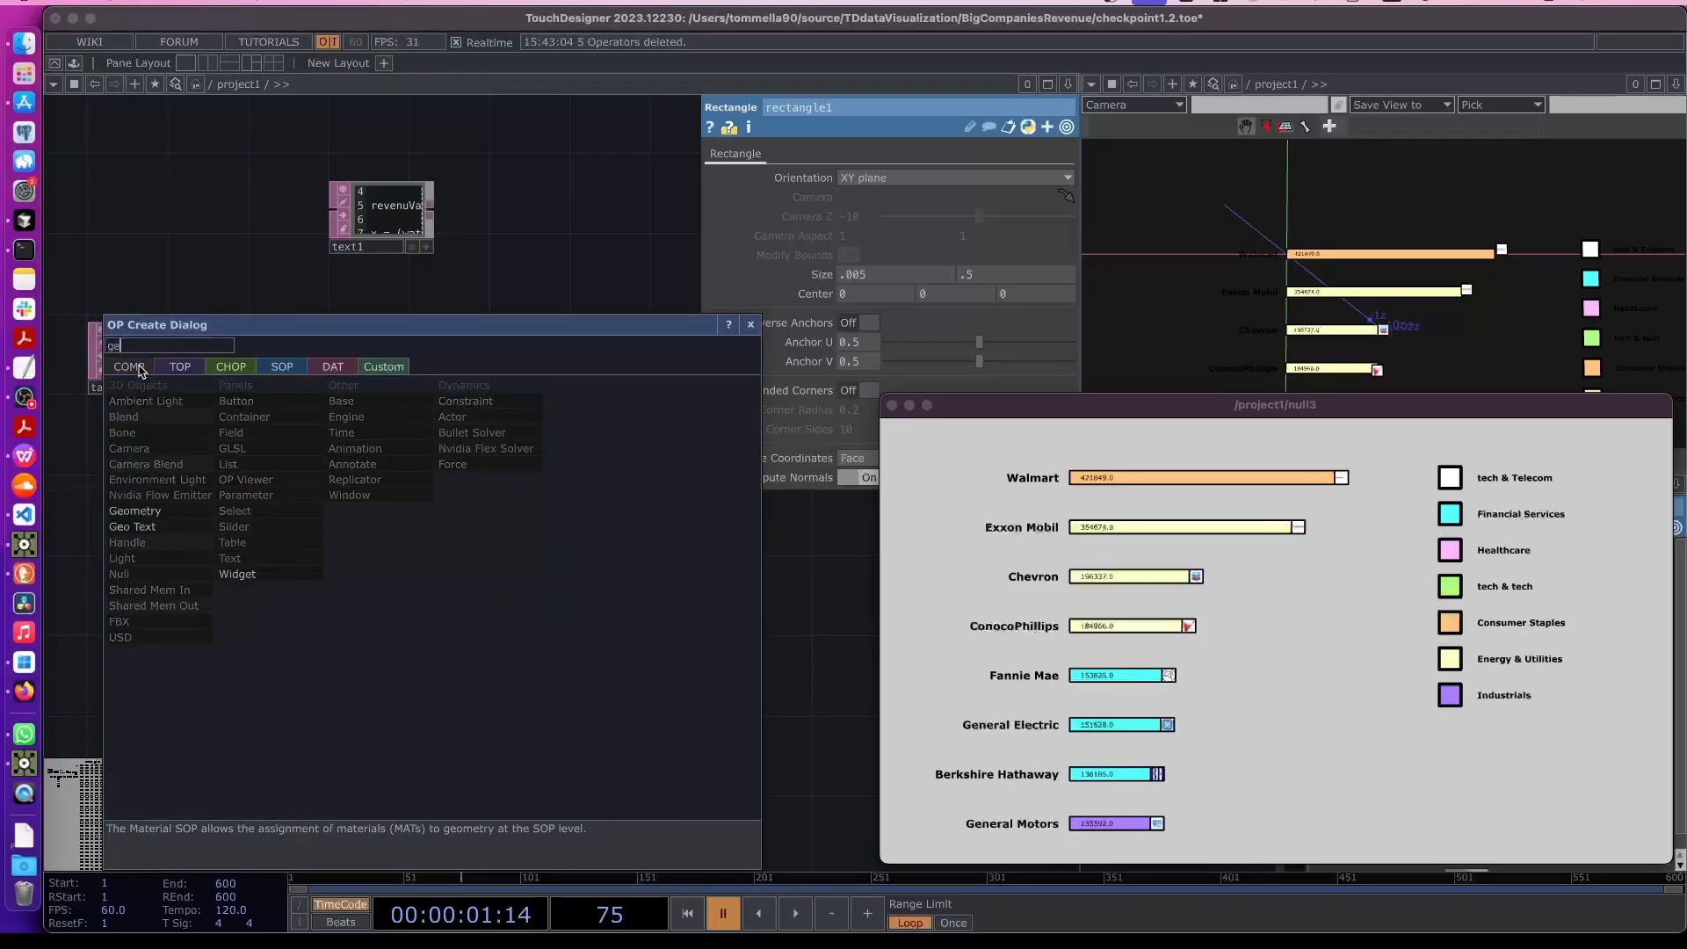
{"action": "type", "text": "o"}
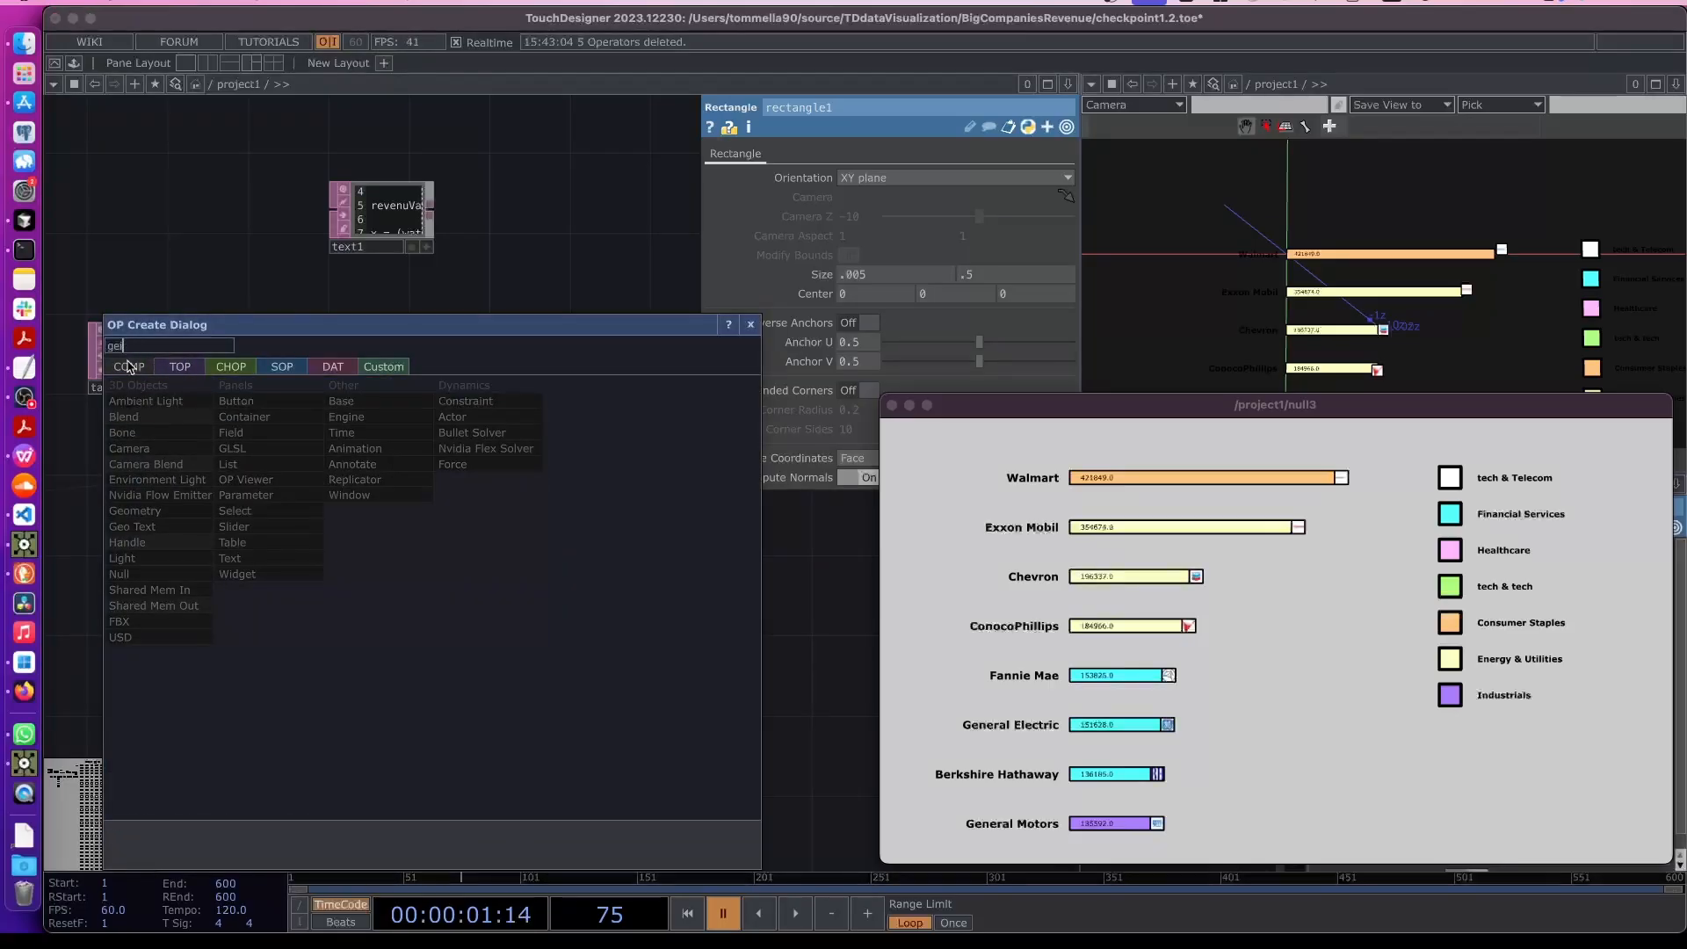
{"action": "left_click", "coordinate": [134, 510]}
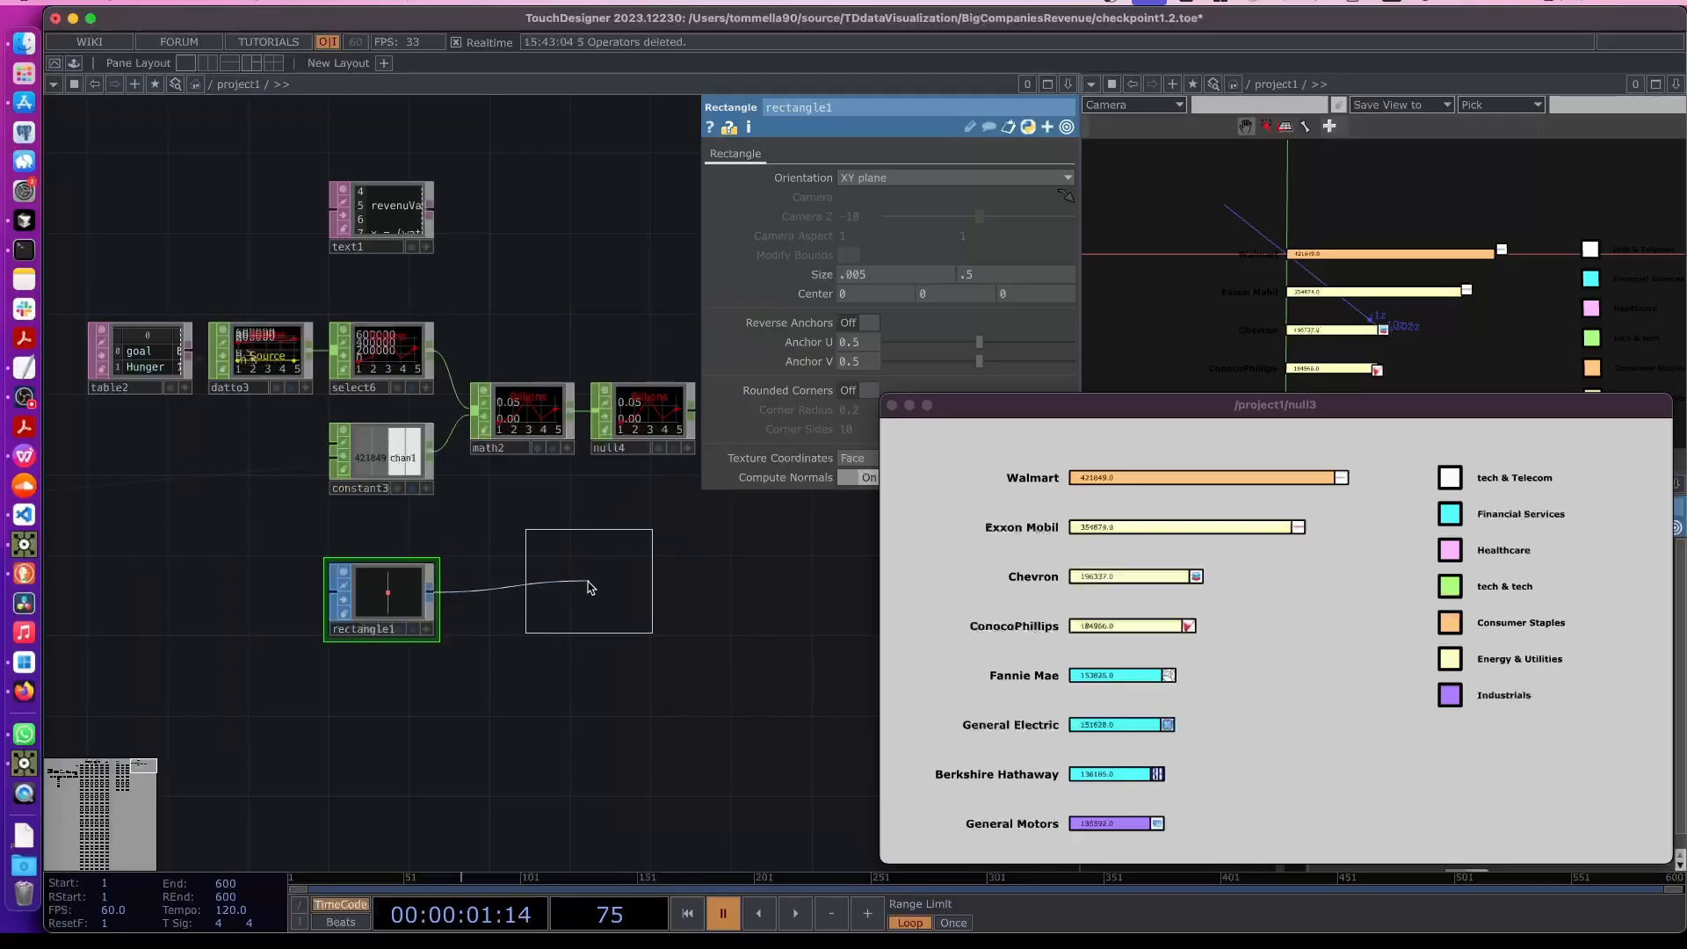
{"action": "left_click", "coordinate": [595, 564]}
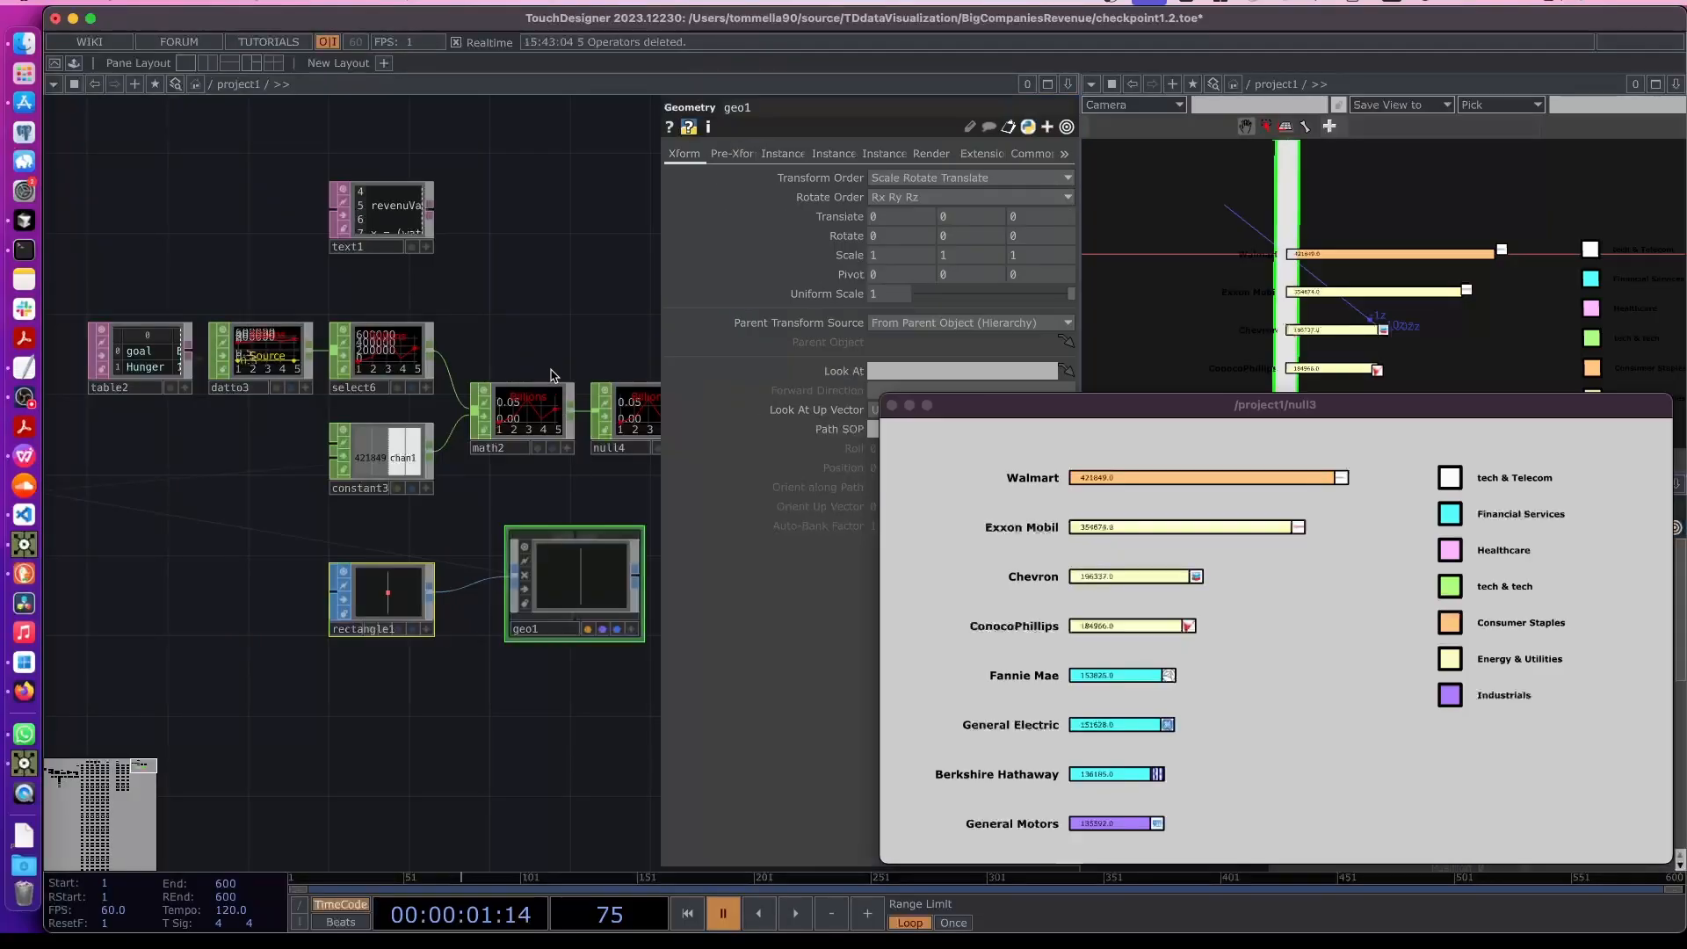
- Rename the Geometry COMP as sdg0
{"action": "left_click_drag", "start_coordinate": [557, 603], "coordinate": [554, 681]}
{"action": "left_click_drag", "start_coordinate": [1282, 264], "coordinate": [1289, 231]}
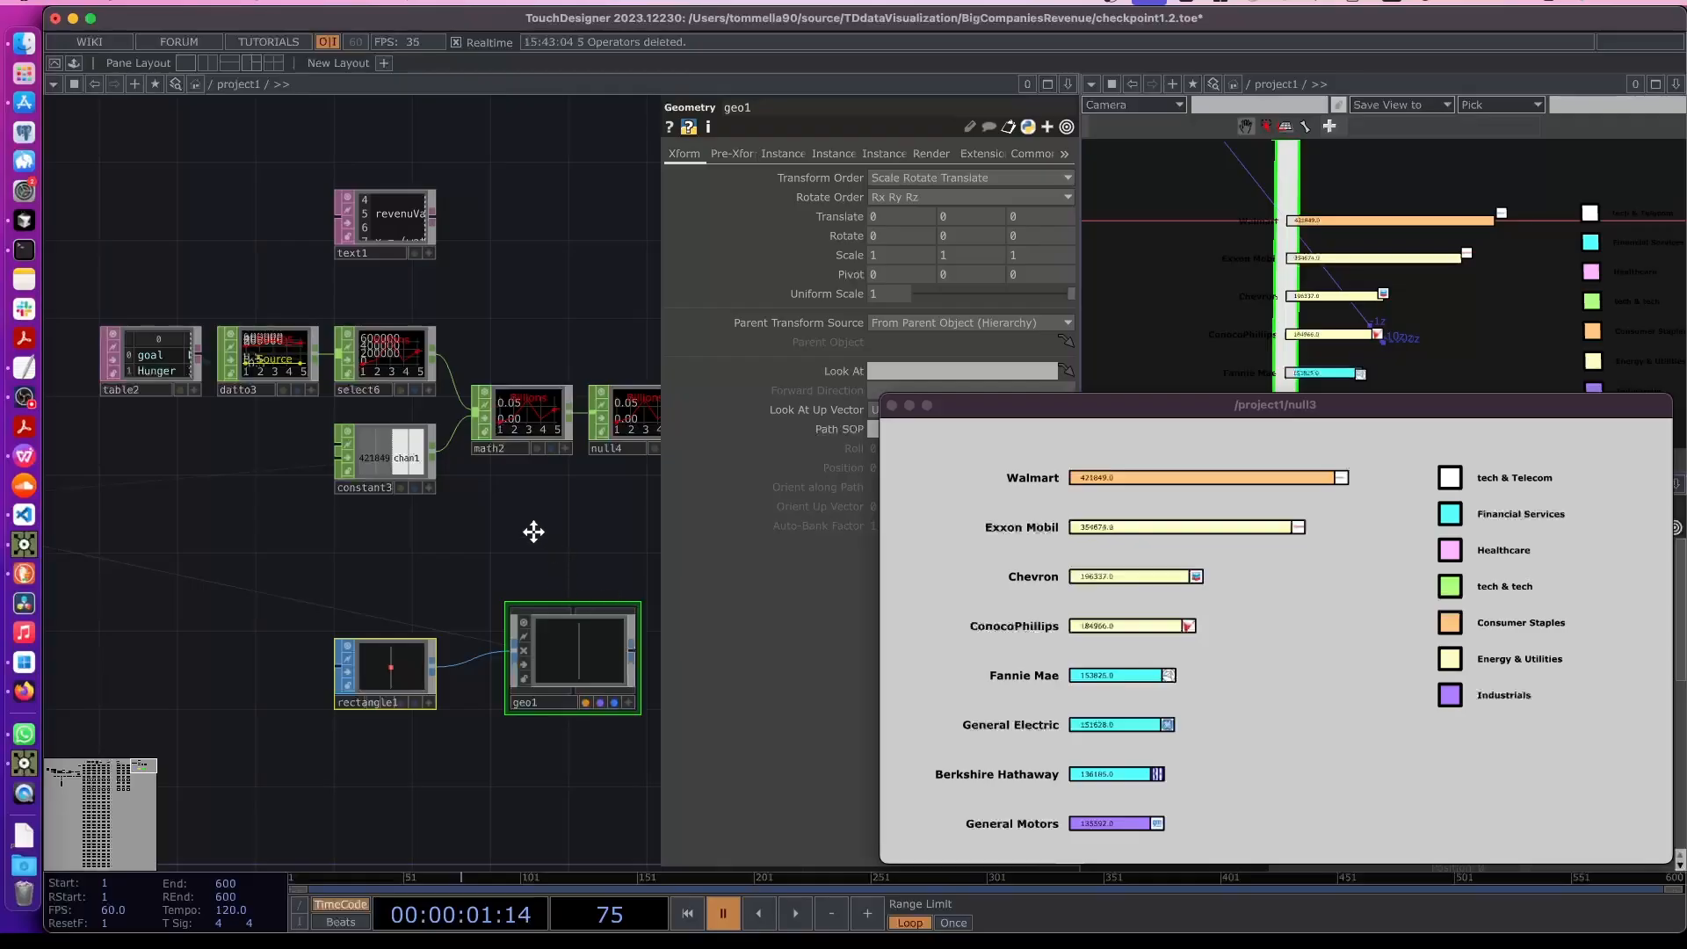
{"action": "left_click_drag", "start_coordinate": [535, 530], "coordinate": [452, 444]}
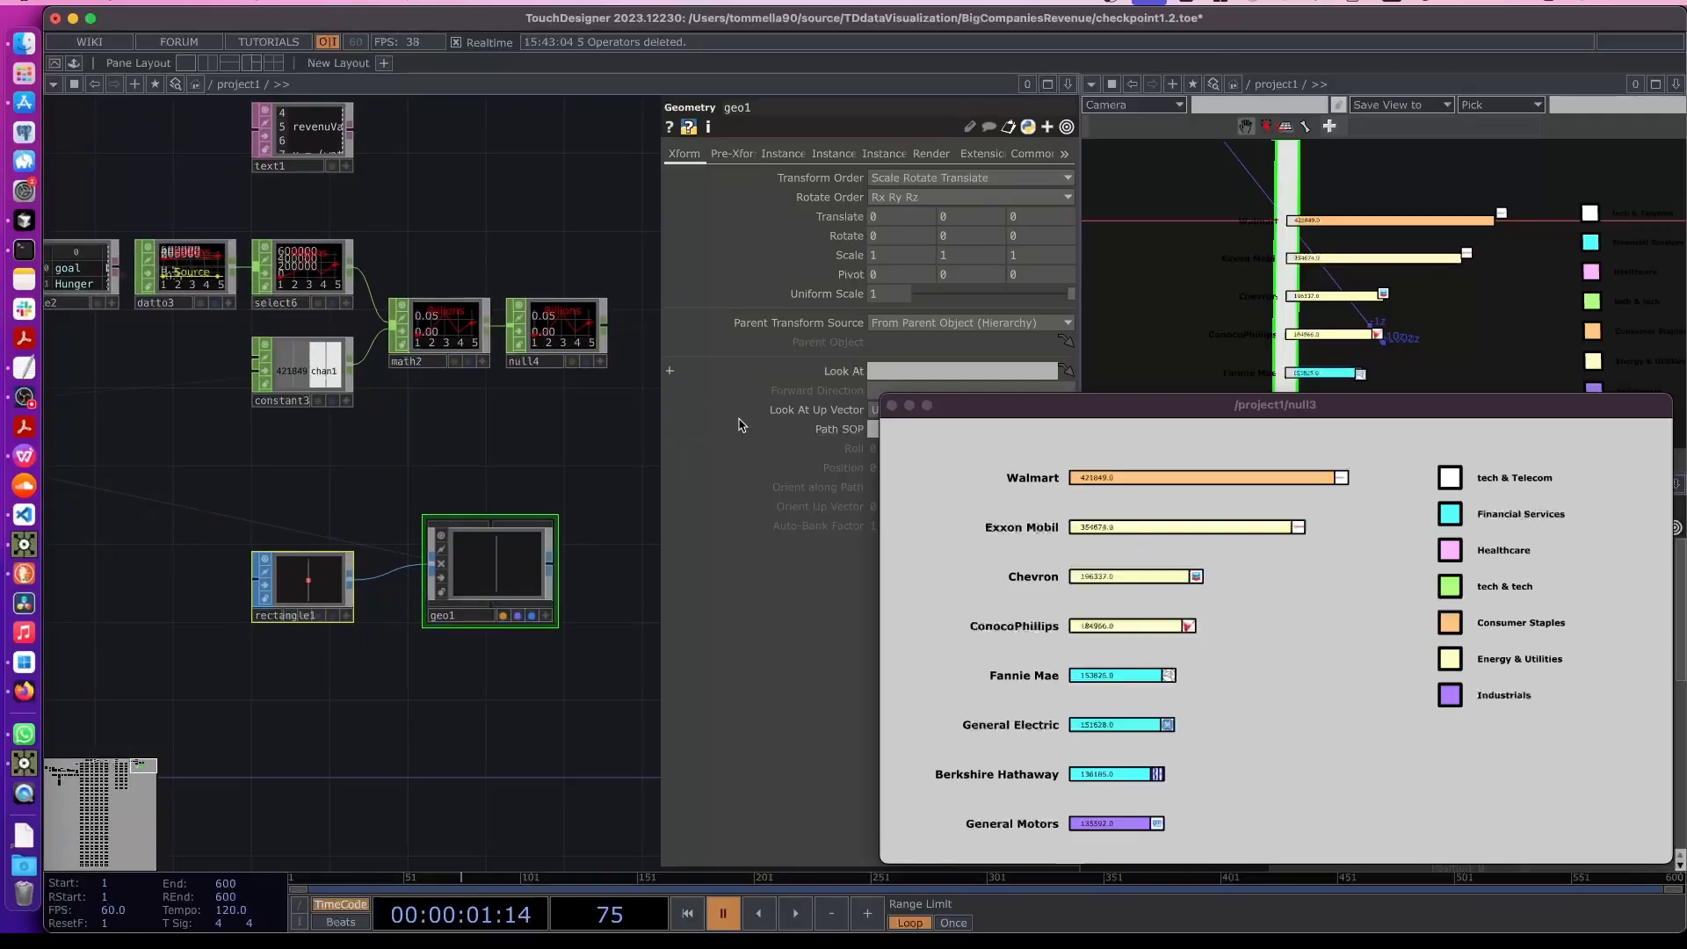
{"action": "scroll", "coordinate": [562, 413], "scroll_direction": "up", "scroll_amount": 2}
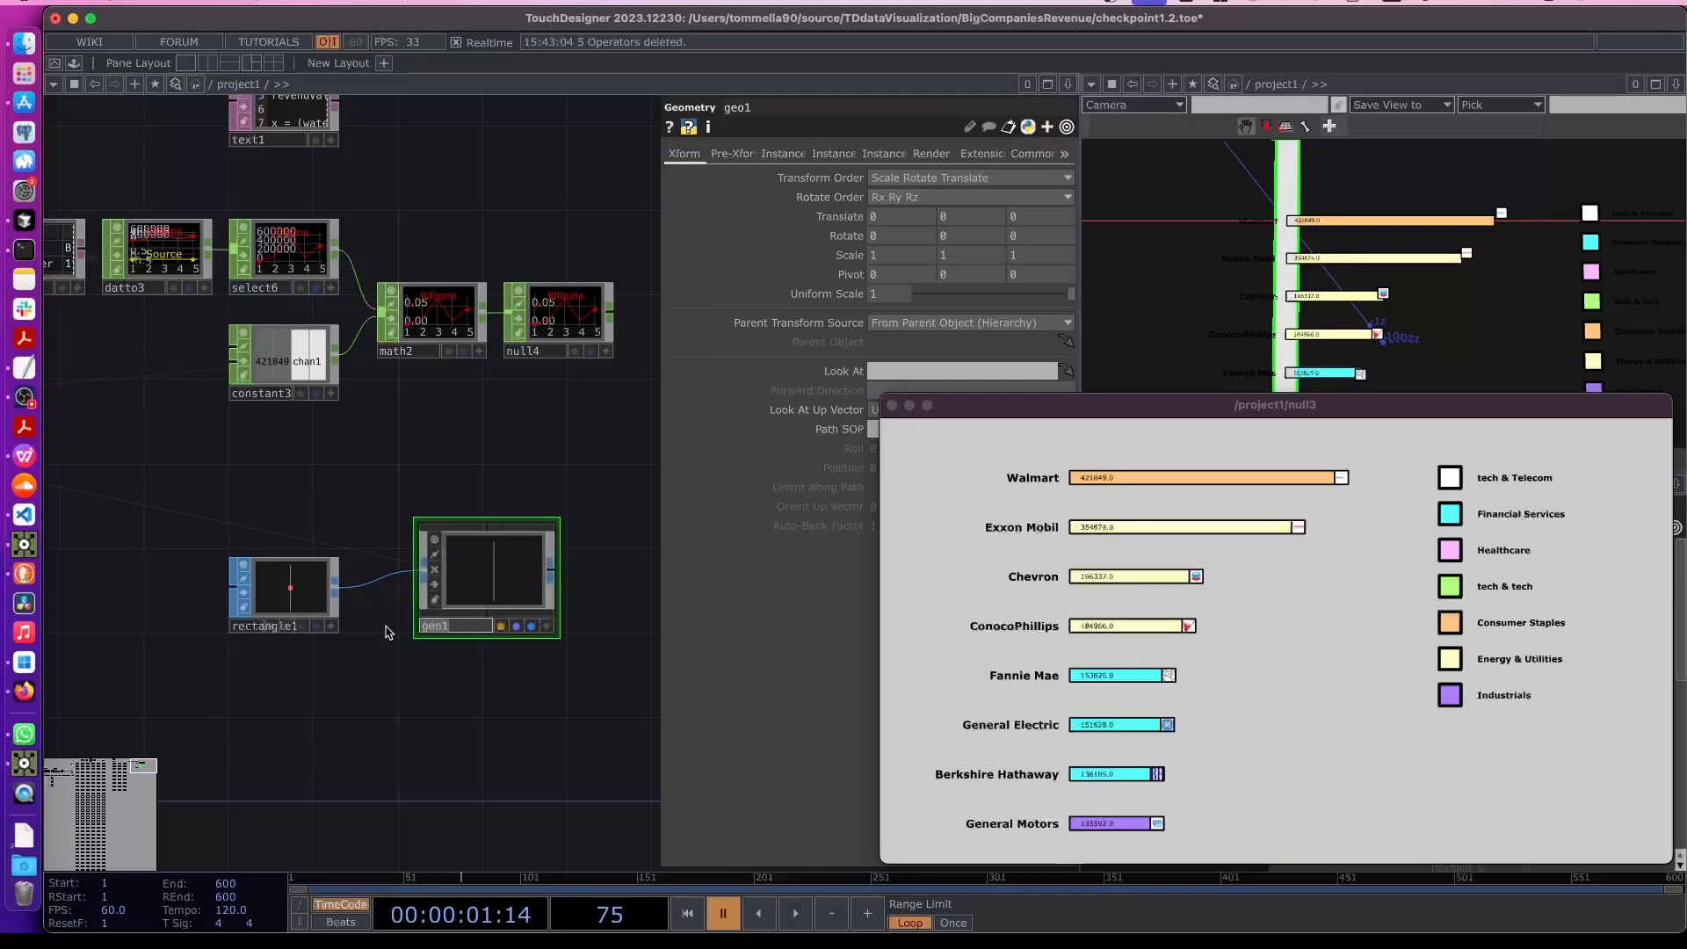
{"action": "type", "text": "sdh"}
{"action": "type", "text": "0"}
{"action": "key", "text": "Return"}
- Drive sdg0's Translate X with a CHOP reference to the Null CHOP's Billions channel
{"action": "left_click_drag", "start_coordinate": [966, 406], "coordinate": [1041, 469]}
{"action": "scroll", "coordinate": [431, 395], "scroll_direction": "down", "scroll_amount": 2}
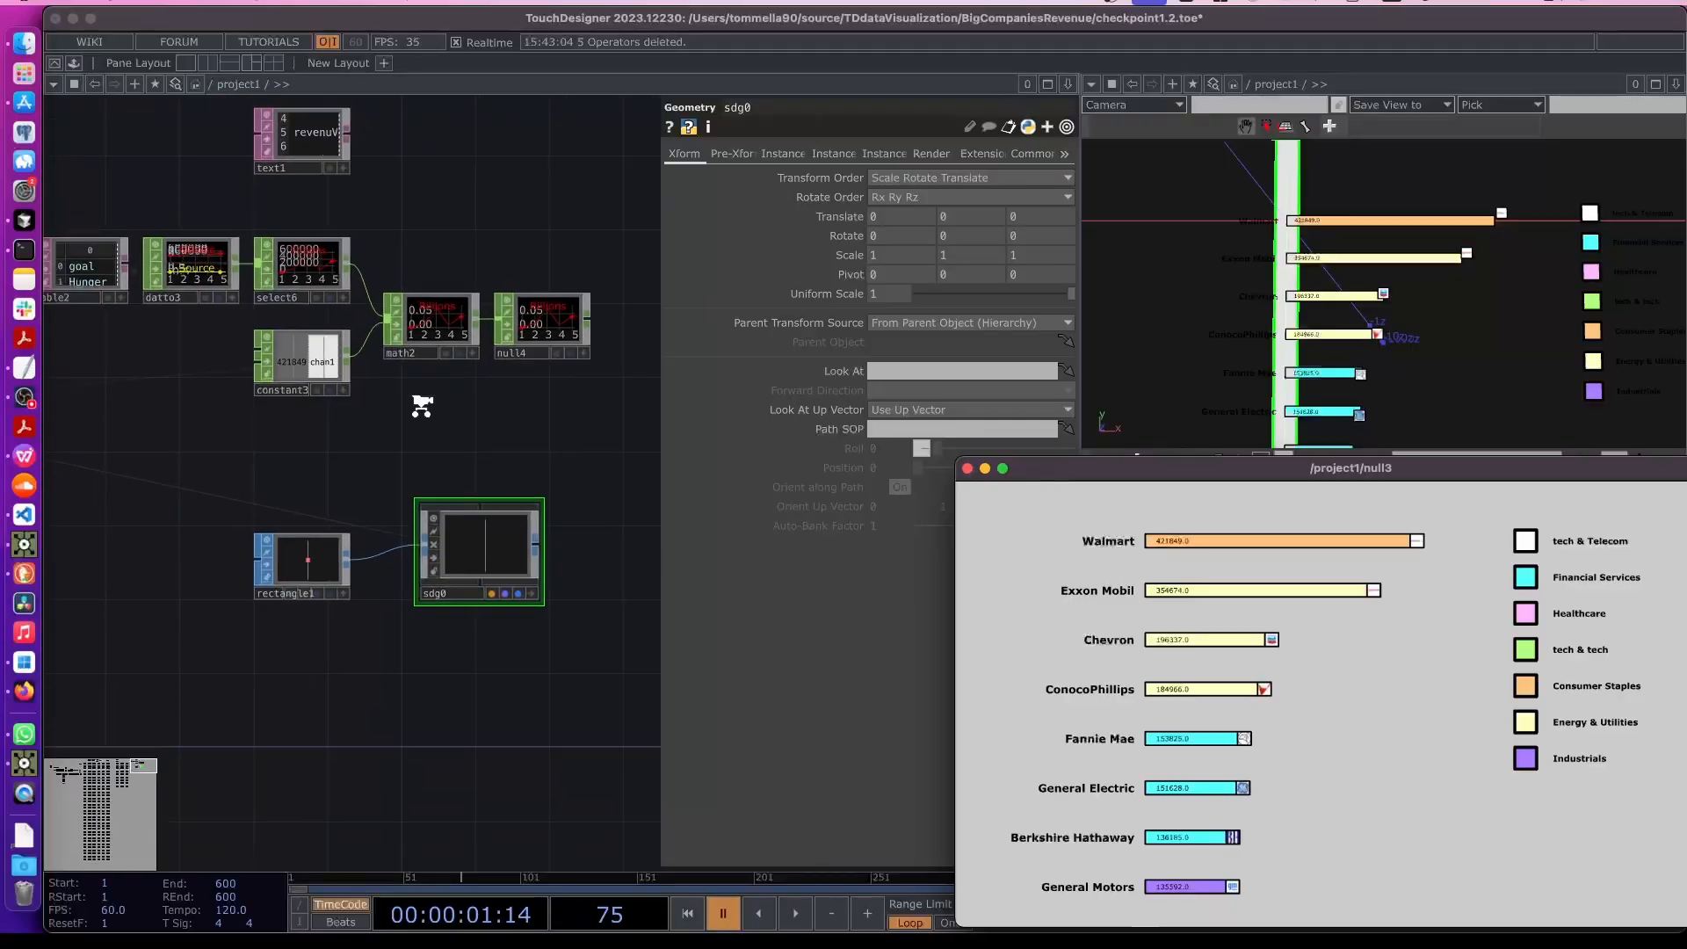
{"action": "left_click_drag", "start_coordinate": [136, 413], "coordinate": [490, 363]}
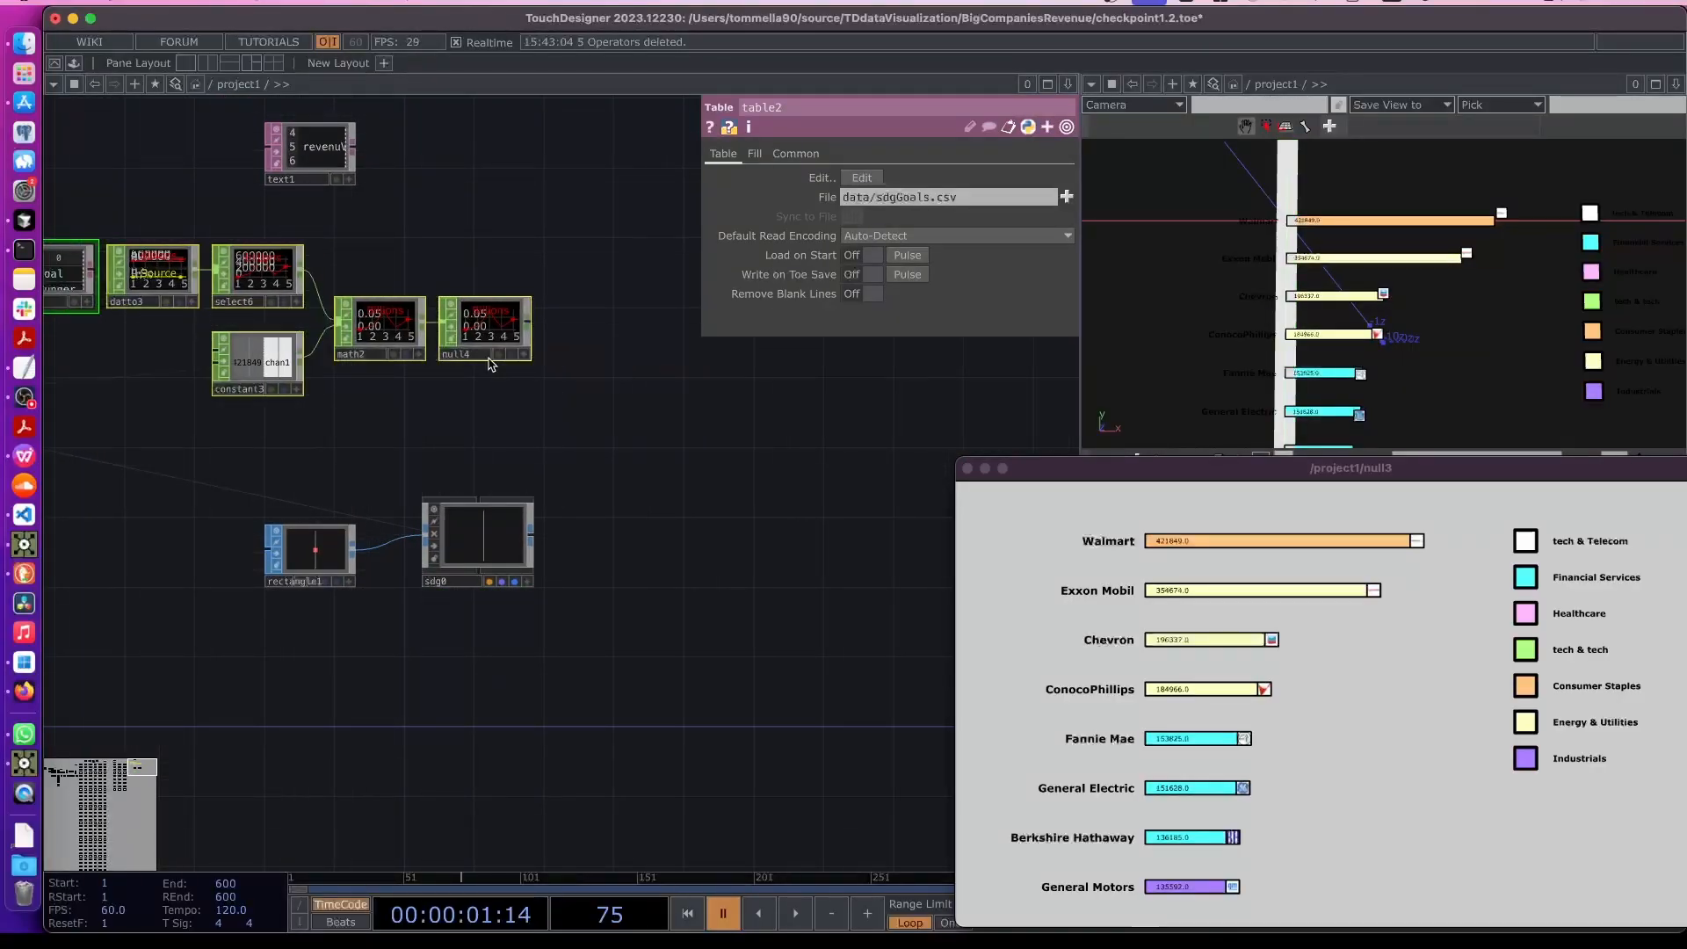
{"action": "scroll", "coordinate": [472, 326], "scroll_direction": "up", "scroll_amount": 5}
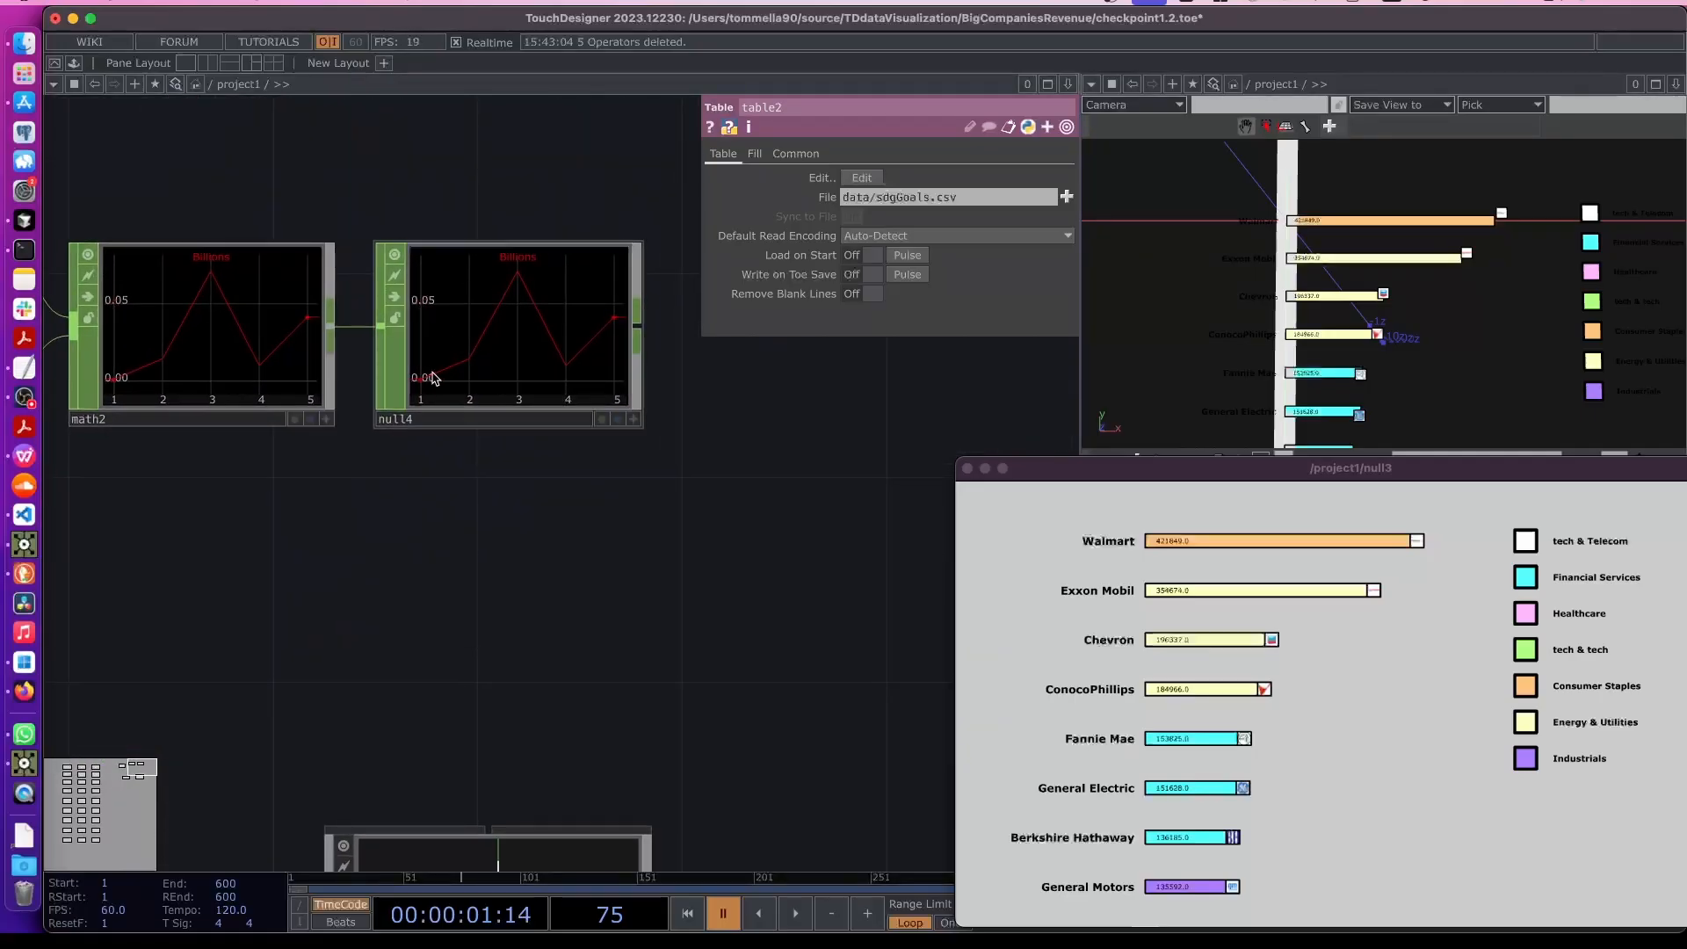
{"action": "scroll", "coordinate": [430, 404], "scroll_direction": "down", "scroll_amount": 1}
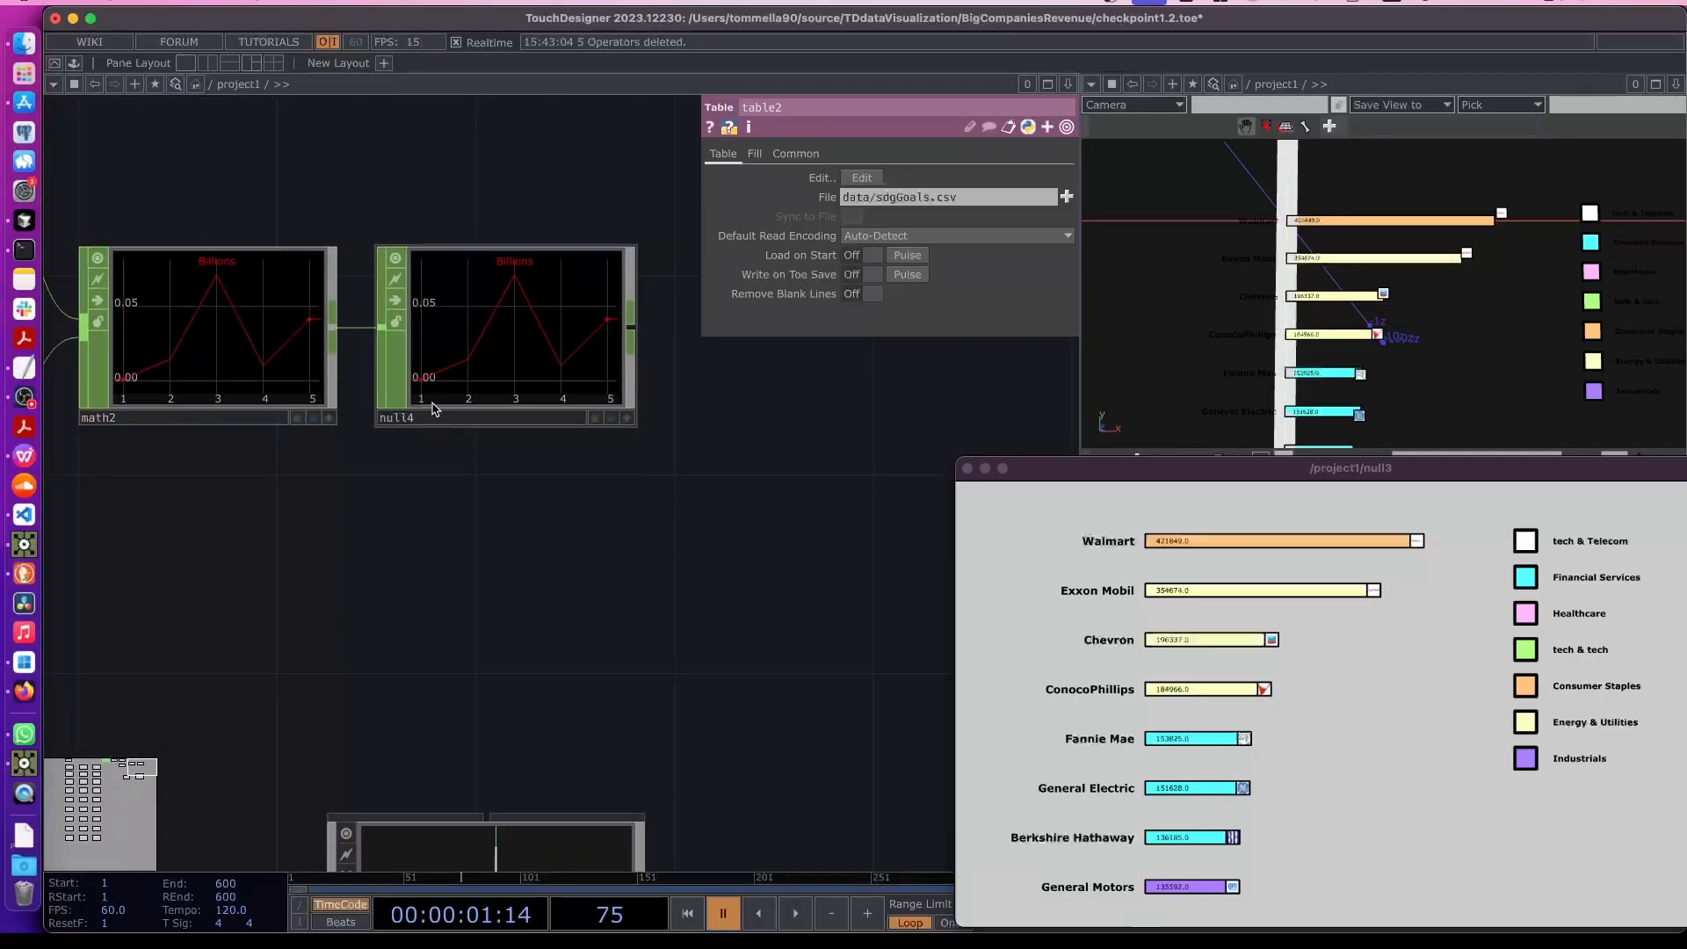
{"action": "middle_click_drag", "start_coordinate": [431, 400], "coordinate": [313, 493]}
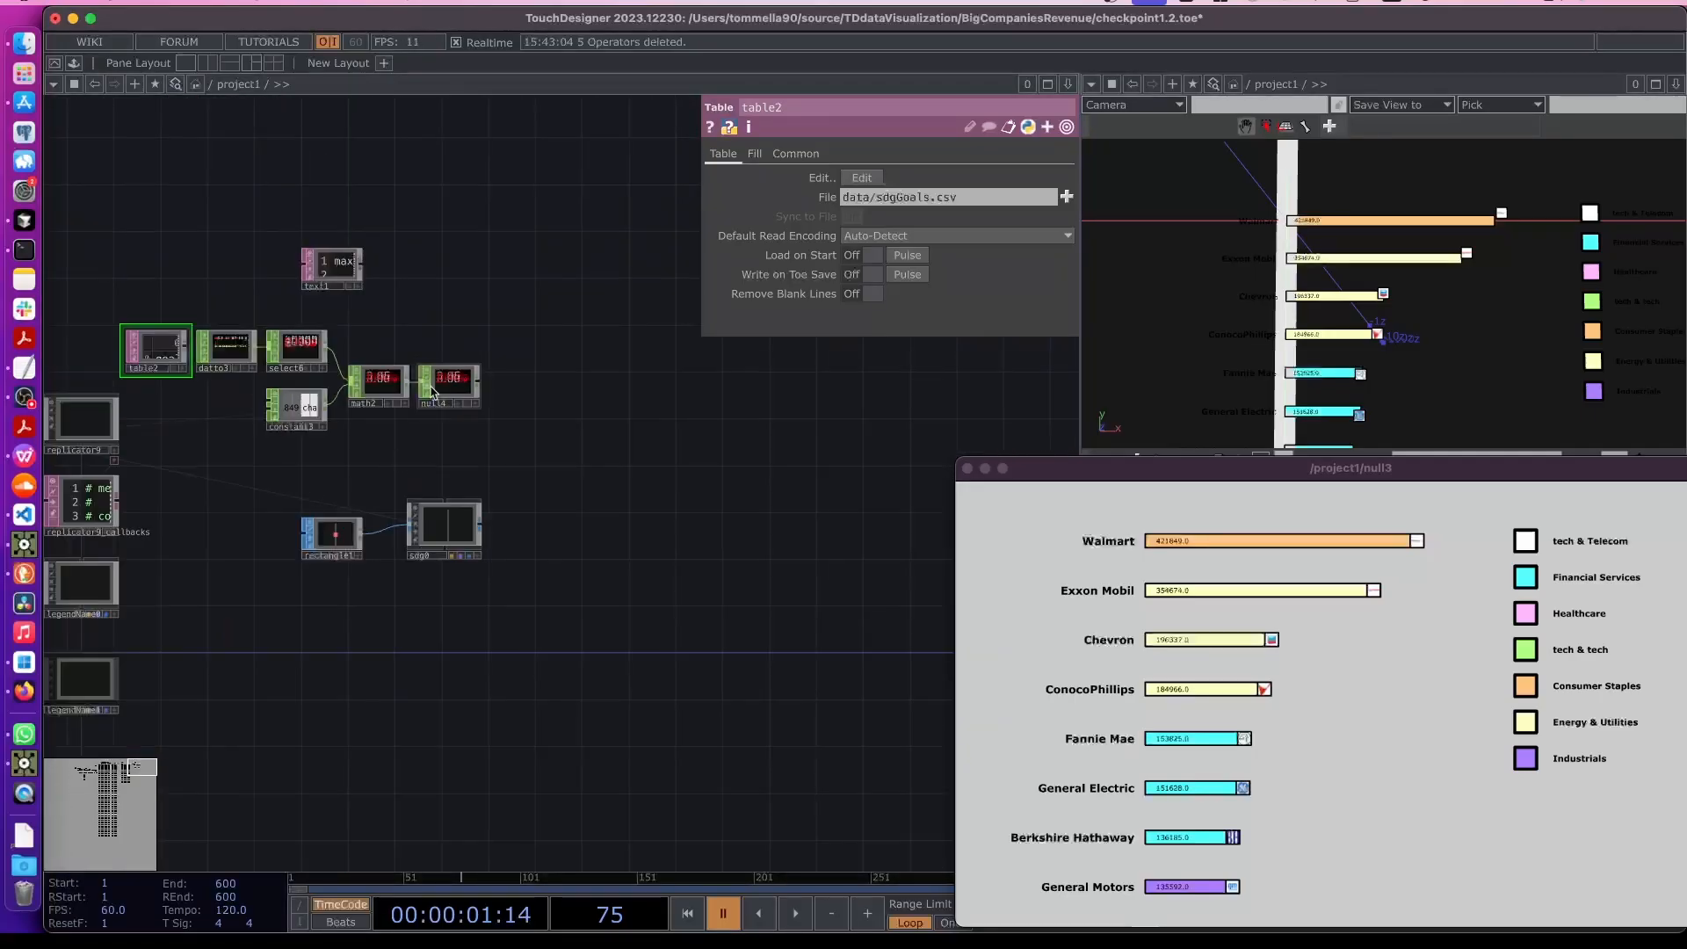
{"action": "scroll", "coordinate": [431, 388], "scroll_direction": "up", "scroll_amount": 3}
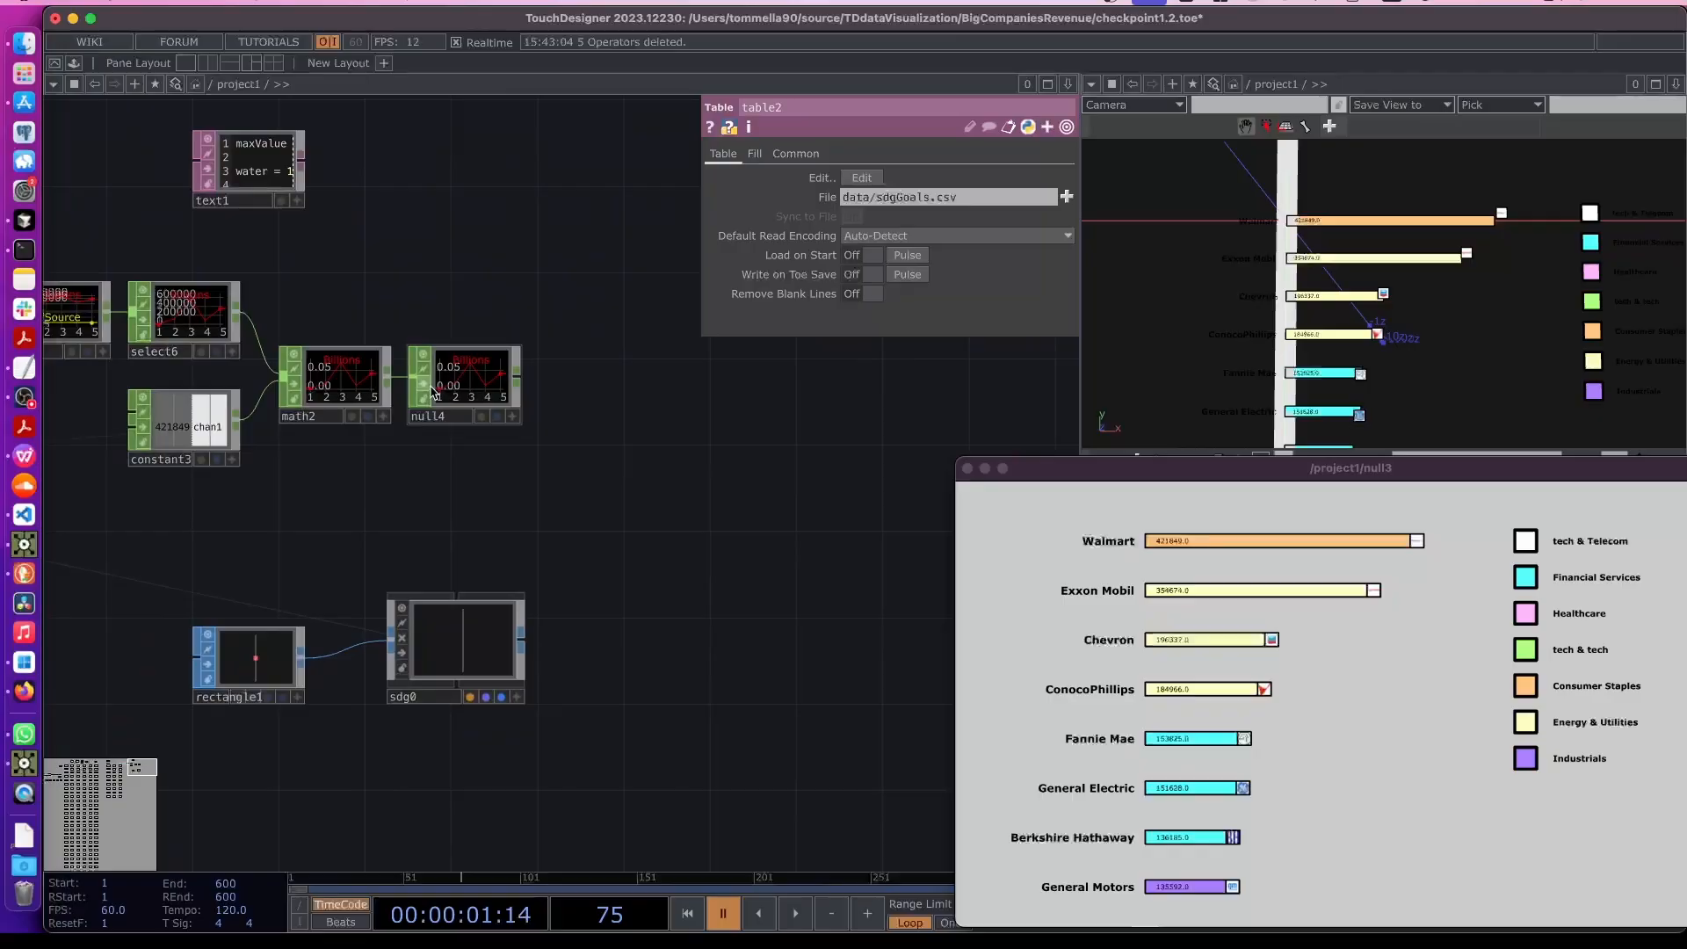
{"action": "left_click", "coordinate": [456, 628]}
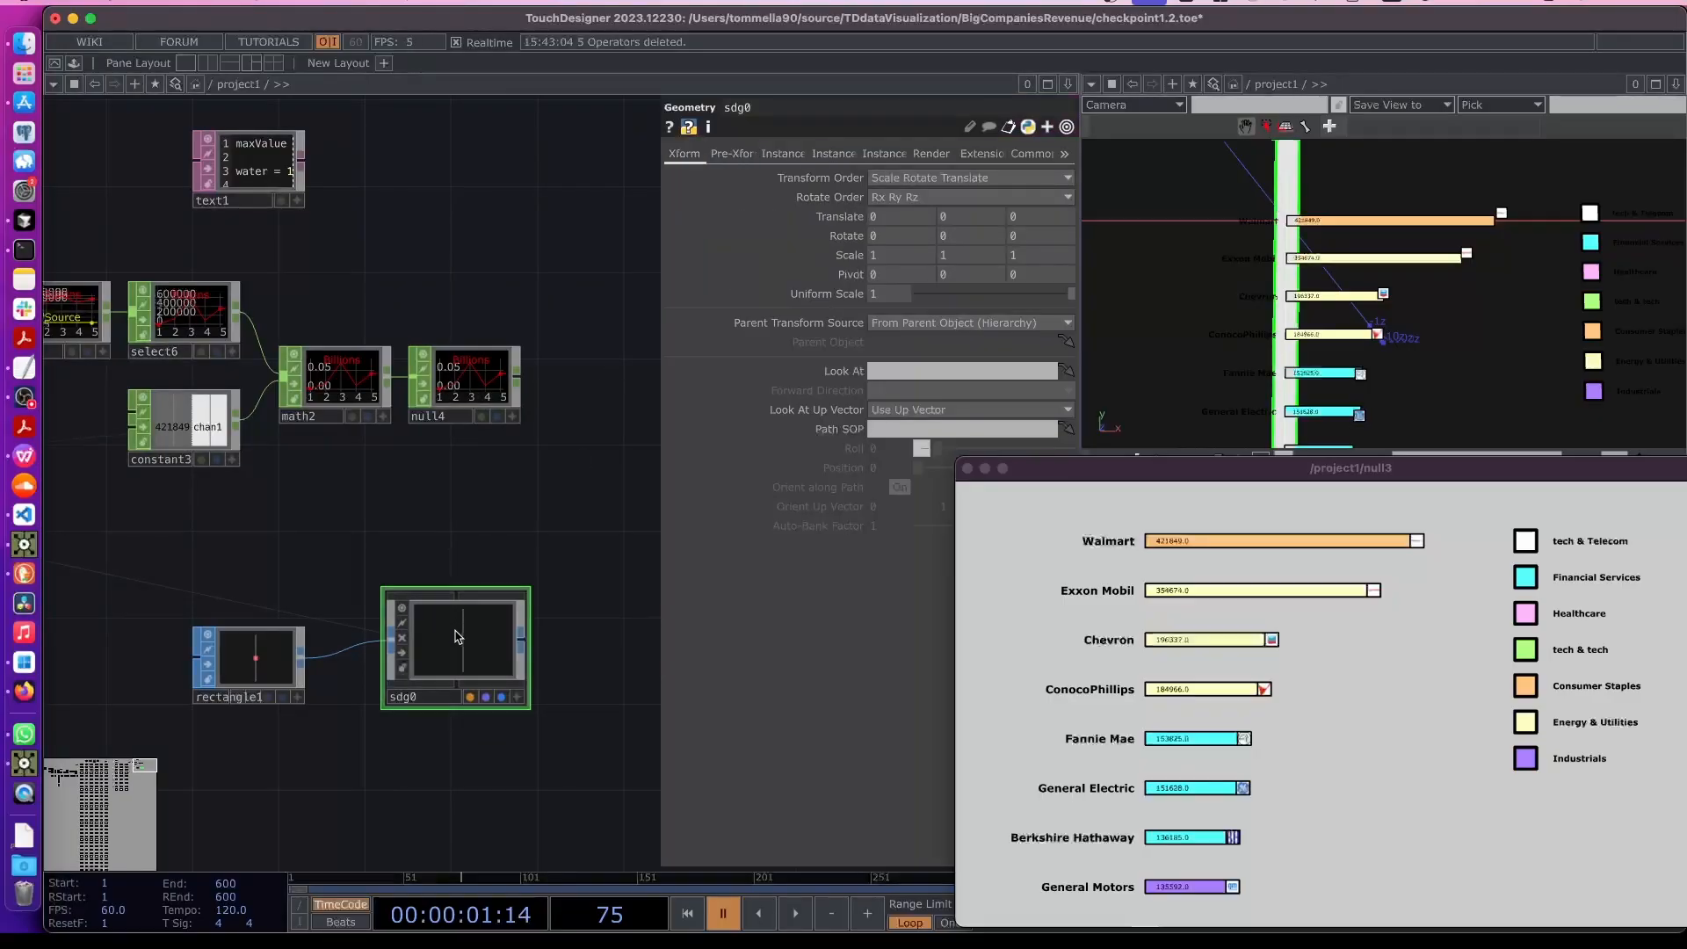
{"action": "left_click", "coordinate": [512, 415]}
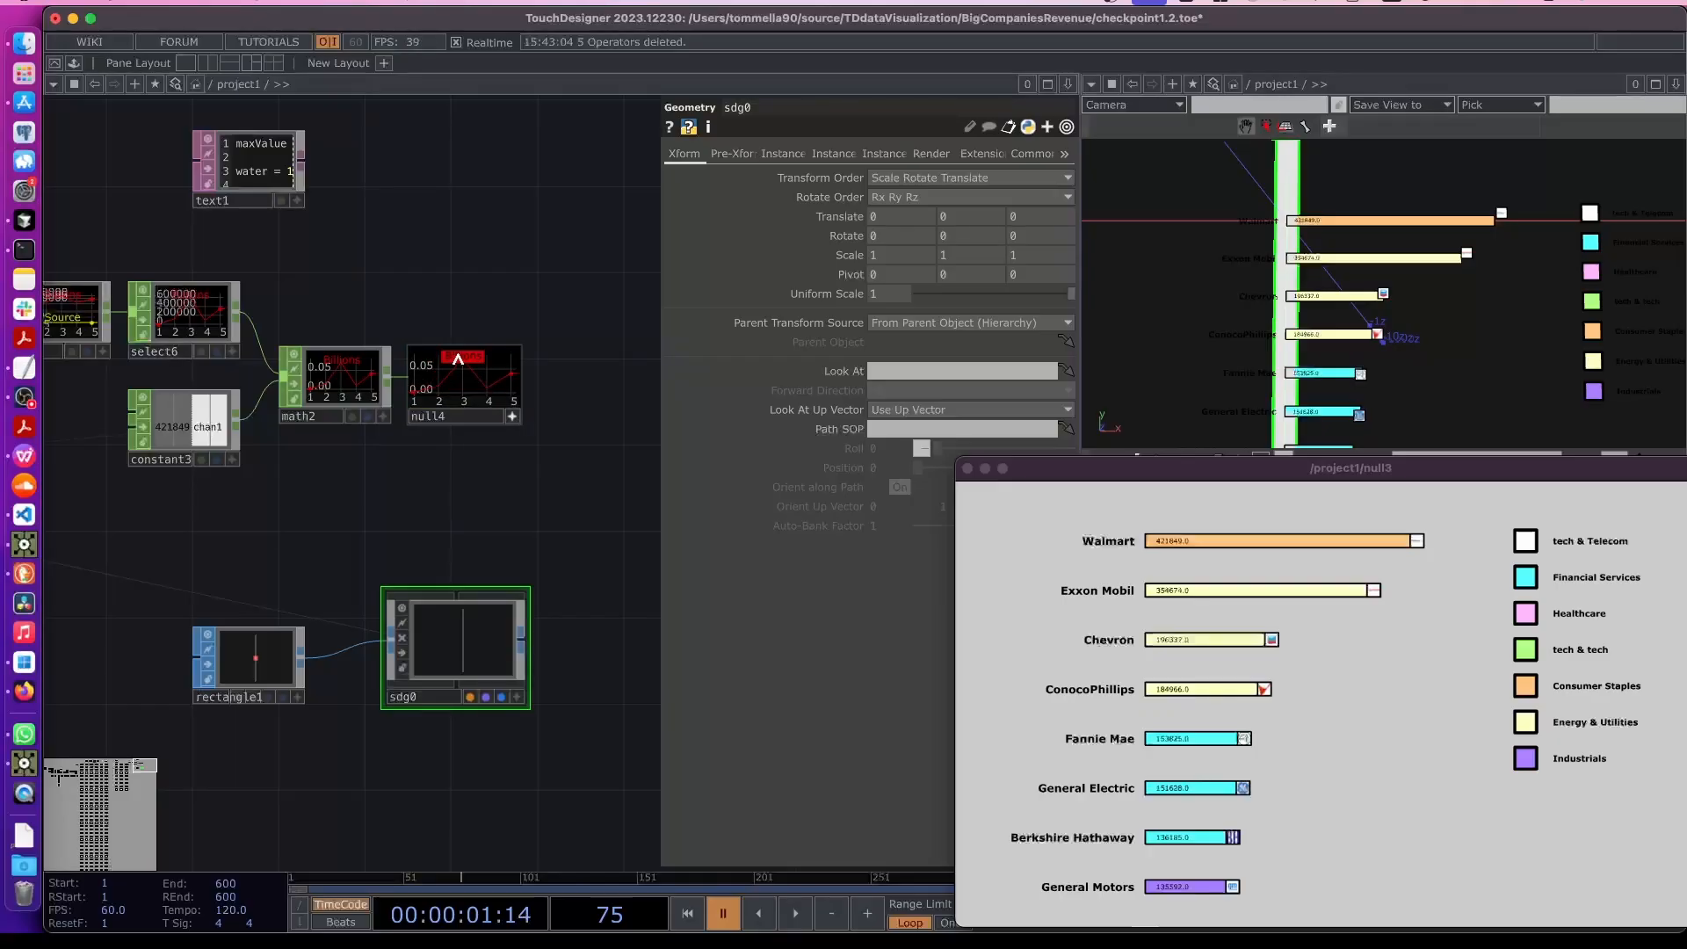
{"action": "left_click_drag", "start_coordinate": [453, 358], "coordinate": [916, 216]}
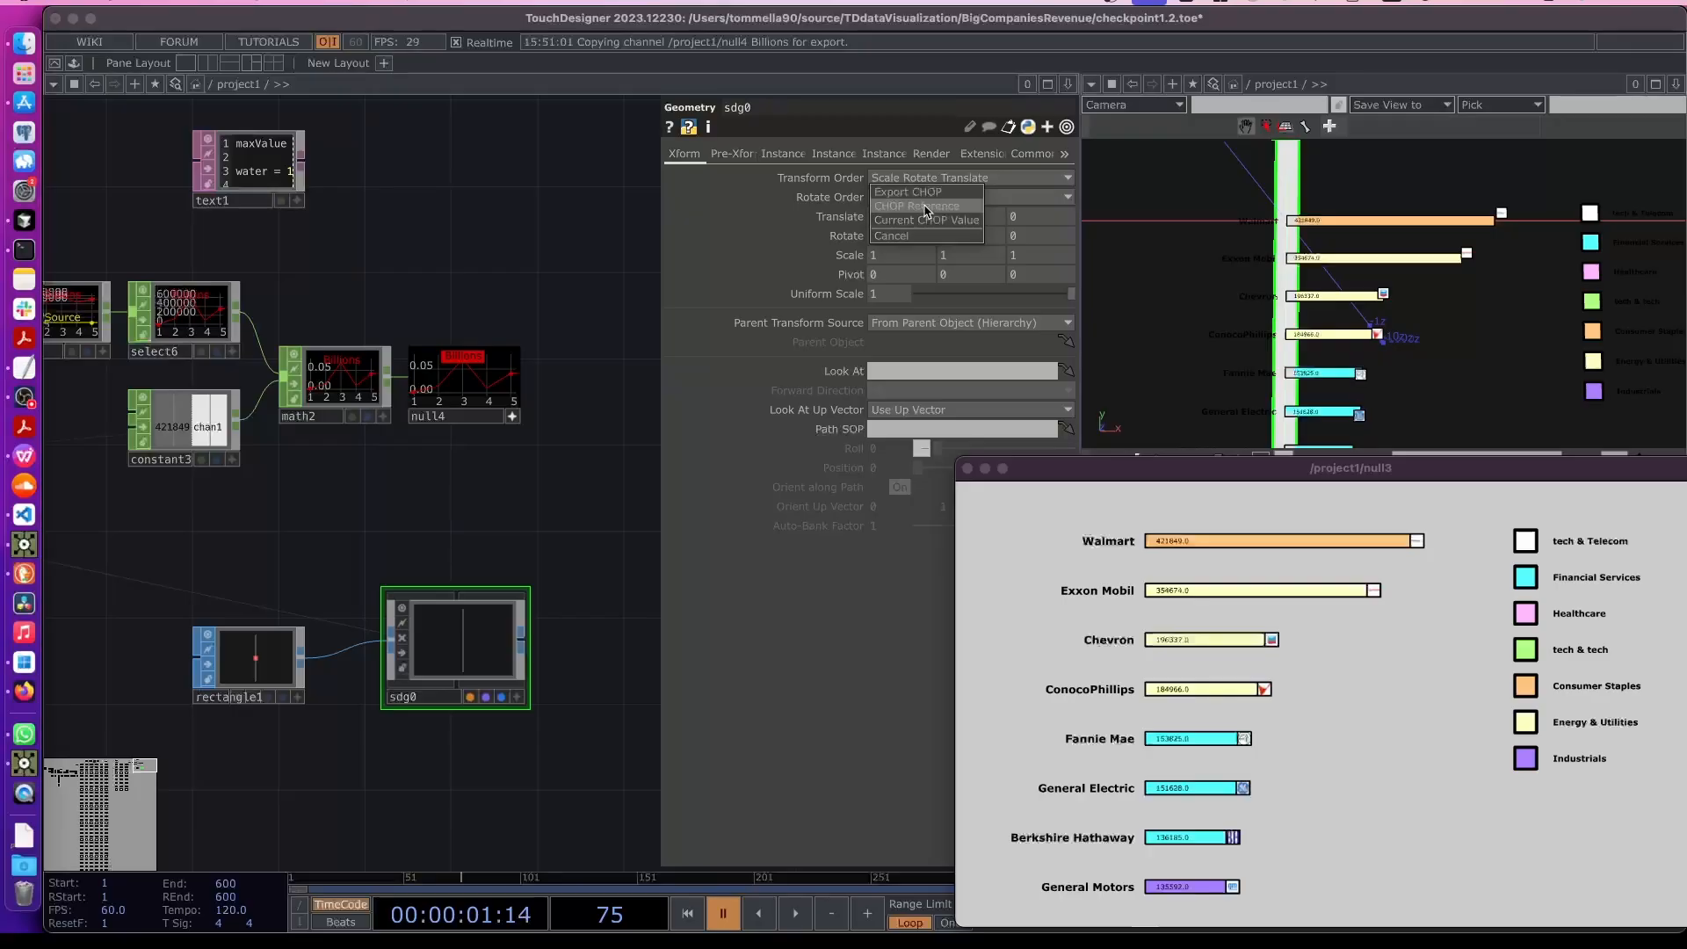
{"action": "left_click", "coordinate": [923, 210]}
{"action": "left_click", "coordinate": [926, 219]}
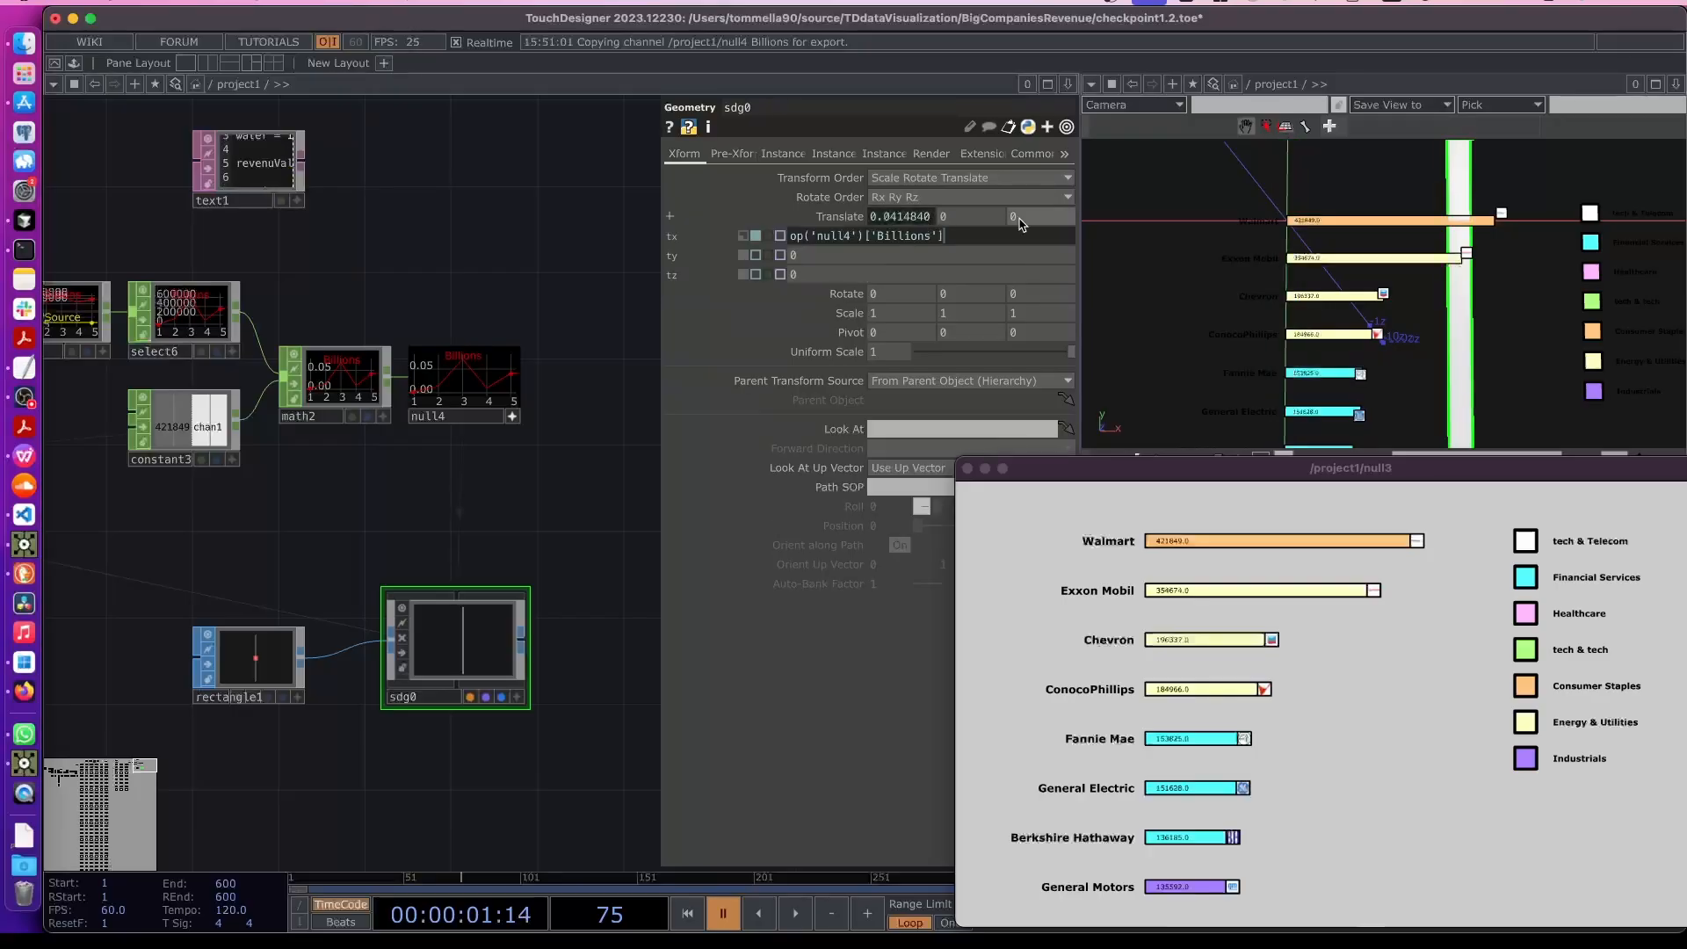
{"action": "type", "text": "me.digits]"}
{"action": "key", "text": "Return"}
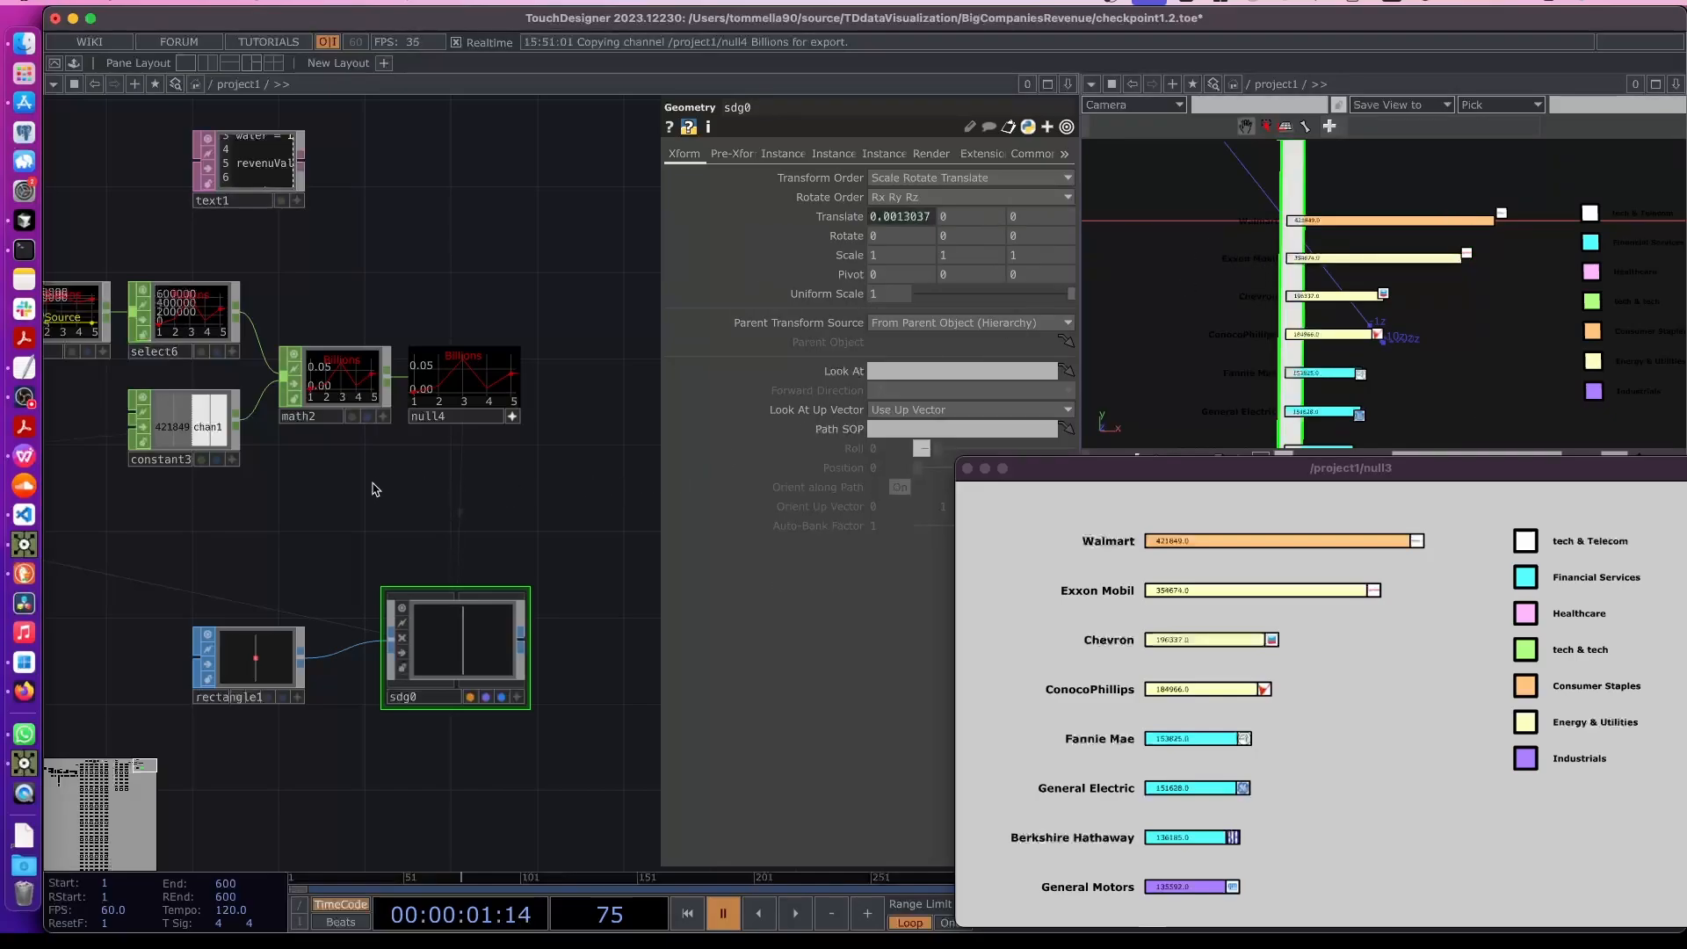
- Examine the SDG goals table's contents in the network
{"action": "left_click_drag", "start_coordinate": [173, 365], "coordinate": [317, 391]}
{"action": "left_click_drag", "start_coordinate": [83, 299], "coordinate": [325, 350]}
{"action": "scroll", "coordinate": [325, 355], "scroll_direction": "up", "scroll_amount": 5}
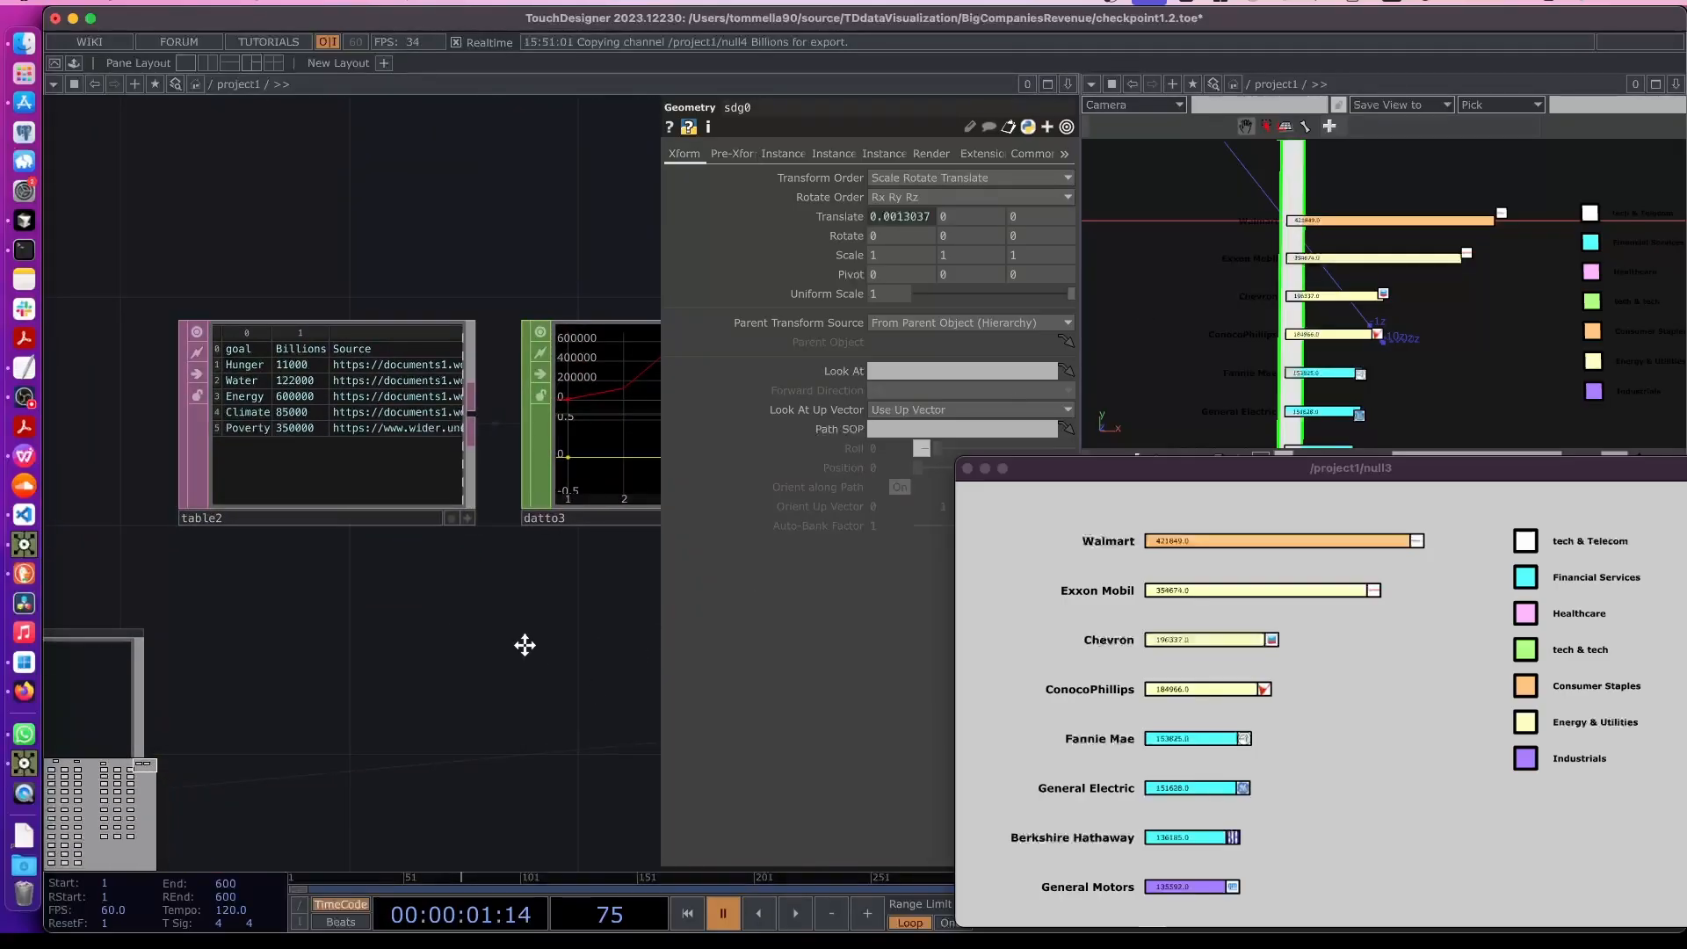
{"action": "scroll", "coordinate": [524, 644], "scroll_direction": "down", "scroll_amount": 10}
{"action": "scroll", "coordinate": [489, 662], "scroll_direction": "up", "scroll_amount": 10}
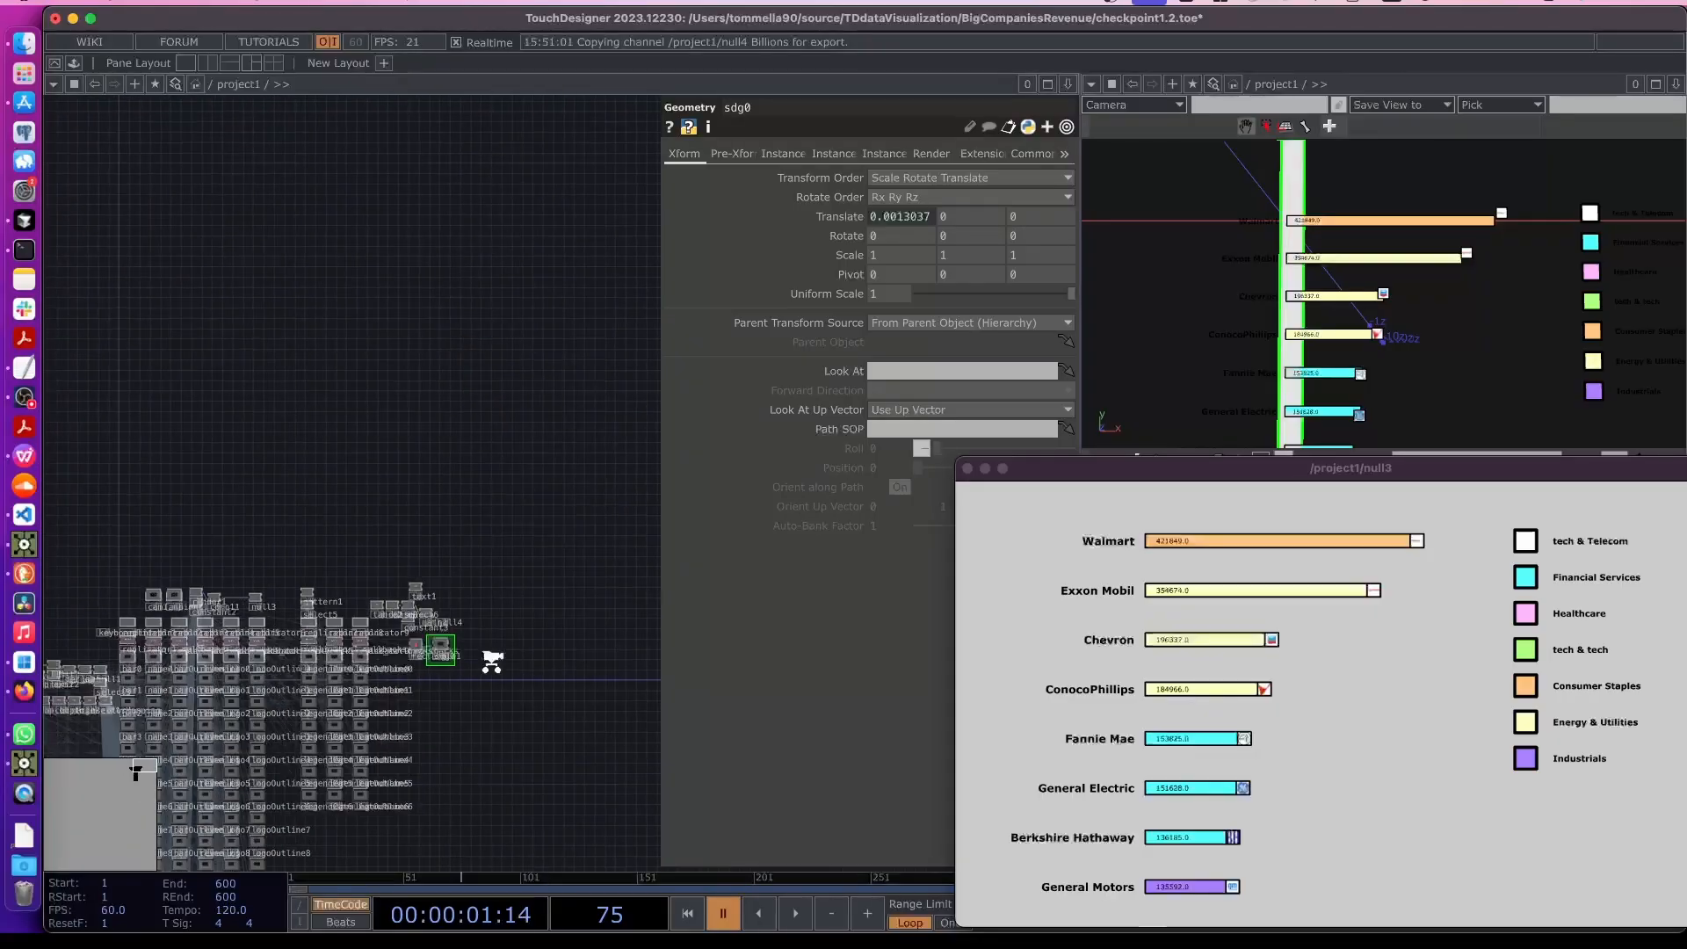
{"action": "scroll", "coordinate": [408, 661], "scroll_direction": "up", "scroll_amount": 3}
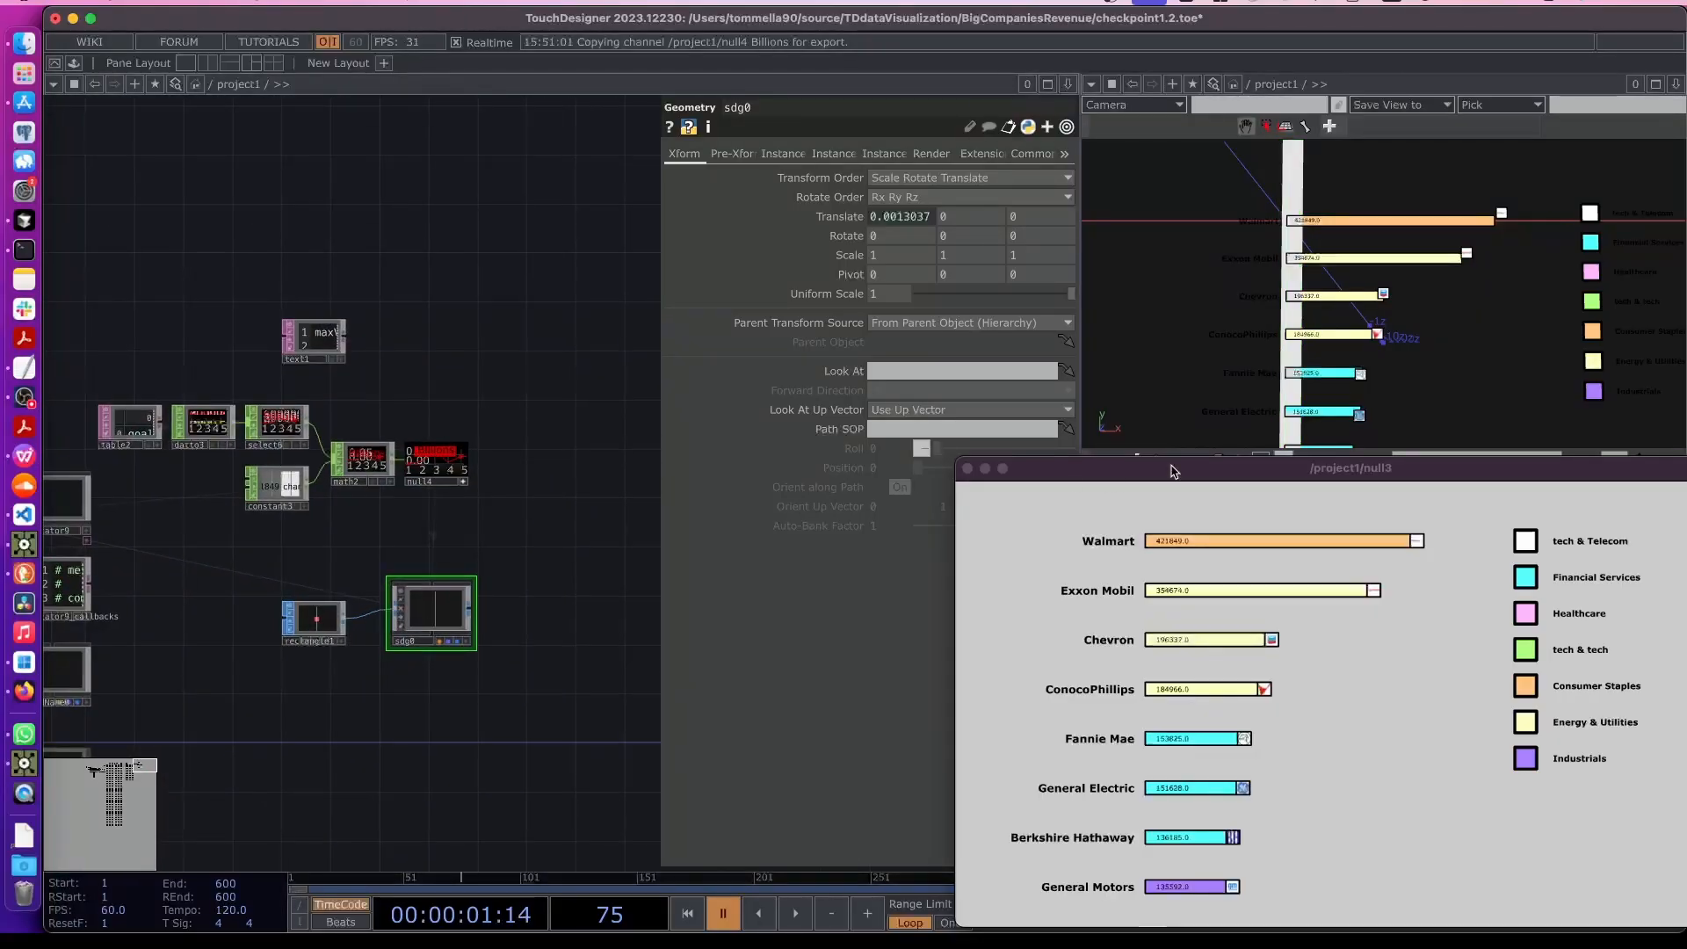
{"action": "left_click_drag", "start_coordinate": [1171, 469], "coordinate": [1132, 422]}
{"action": "scroll", "coordinate": [494, 628], "scroll_direction": "up", "scroll_amount": 3}
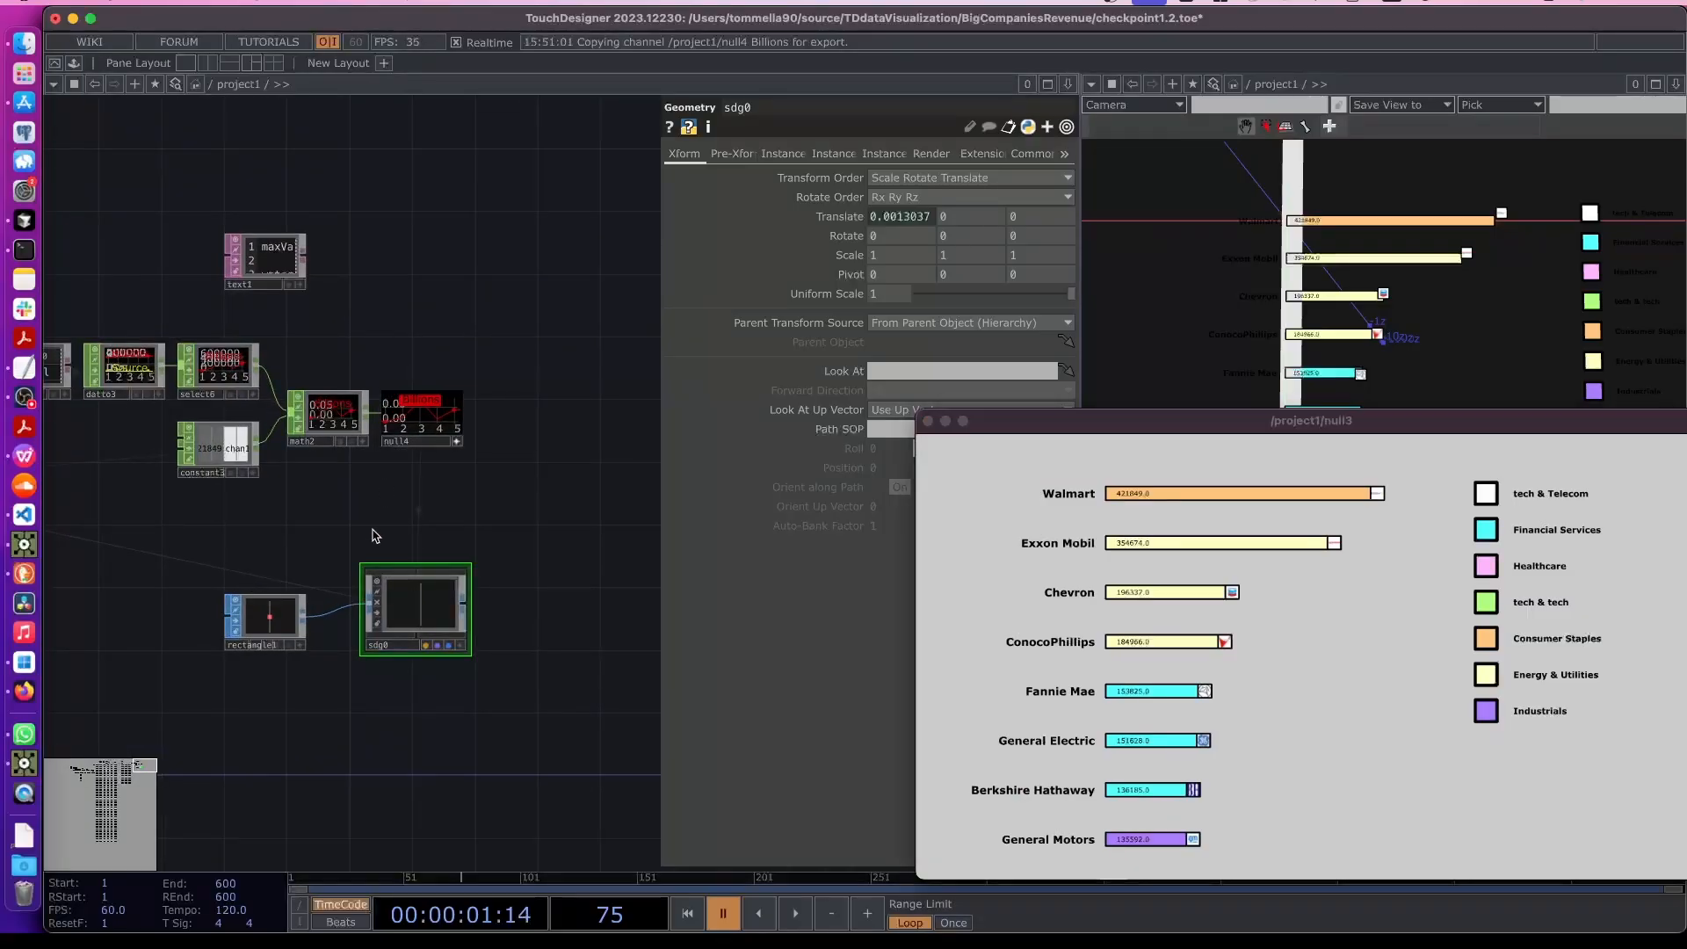
- Create a Constant MAT and set its color to dark red (0.5, 0, 0)
{"action": "key", "text": "Tab"}
{"action": "left_click", "coordinate": [274, 305]}
{"action": "left_click", "coordinate": [91, 338]}
{"action": "left_click", "coordinate": [397, 519]}
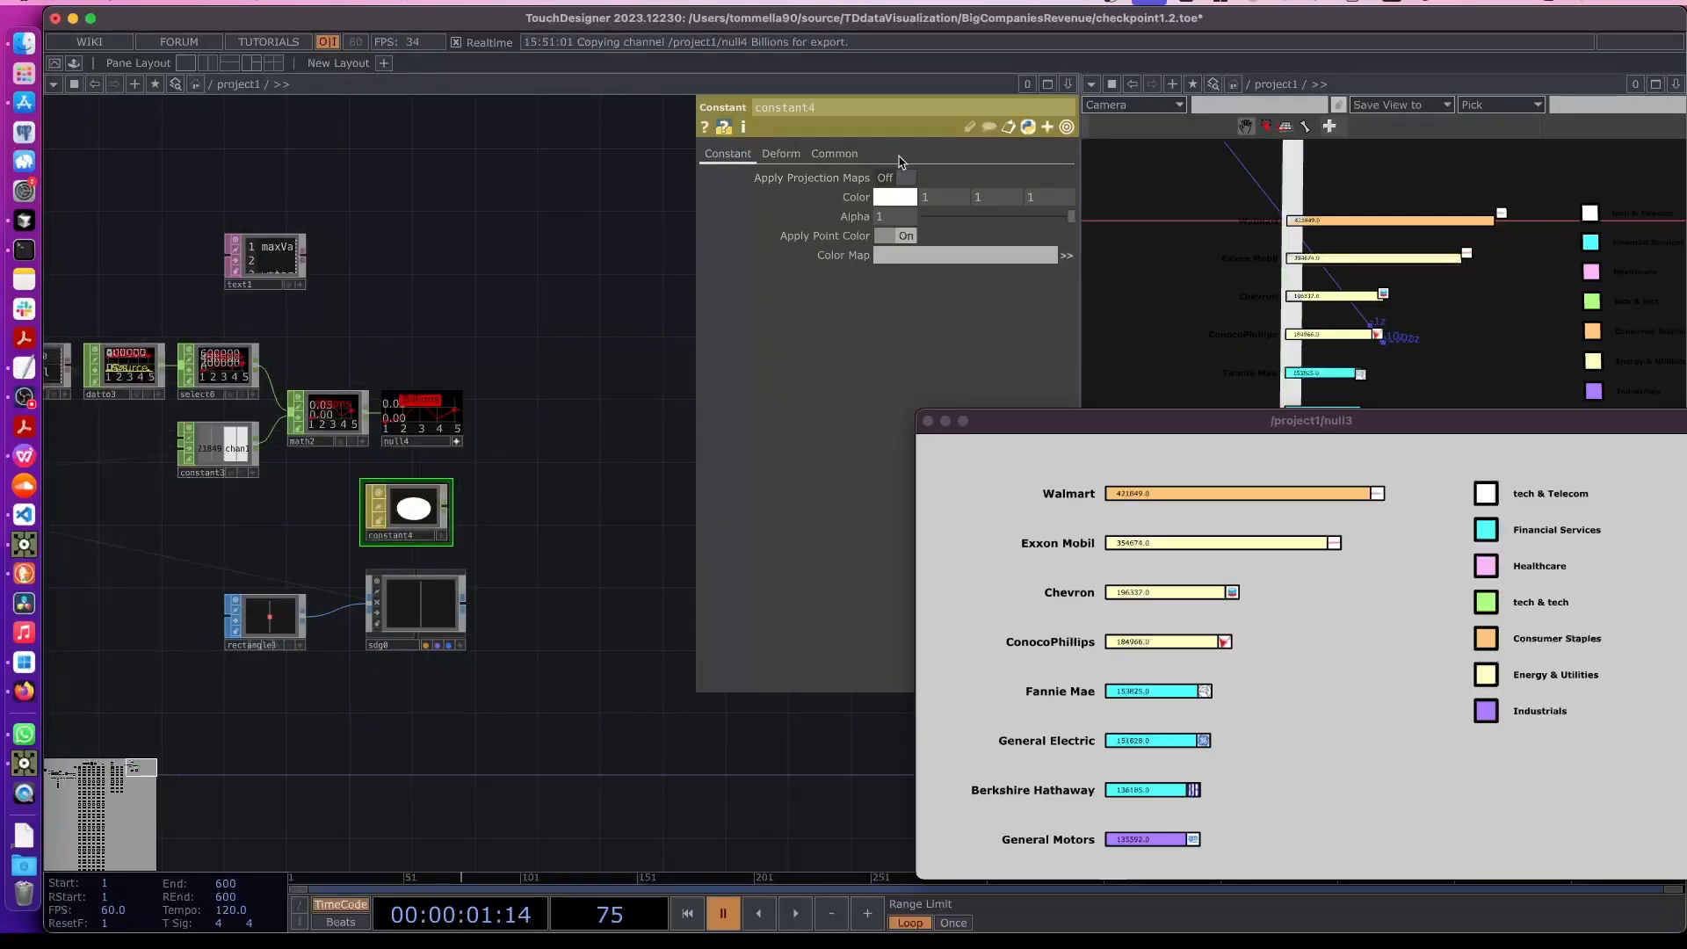
{"action": "left_click", "coordinate": [896, 198]}
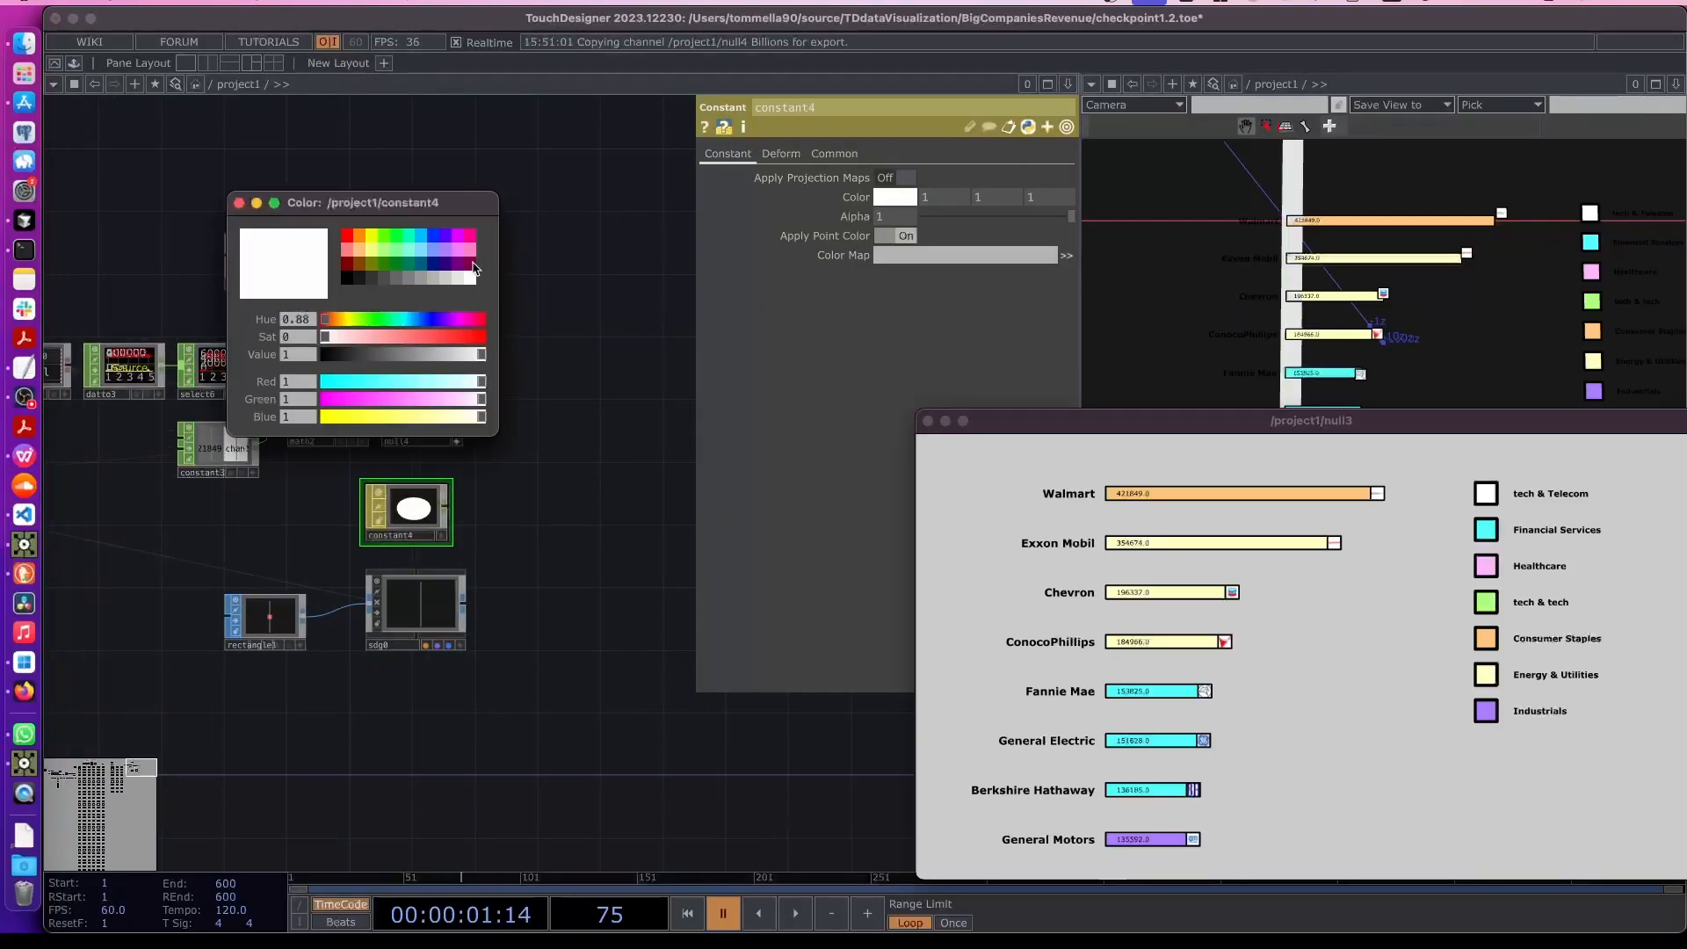
{"action": "left_click", "coordinate": [347, 264]}
{"action": "left_click", "coordinate": [239, 204]}
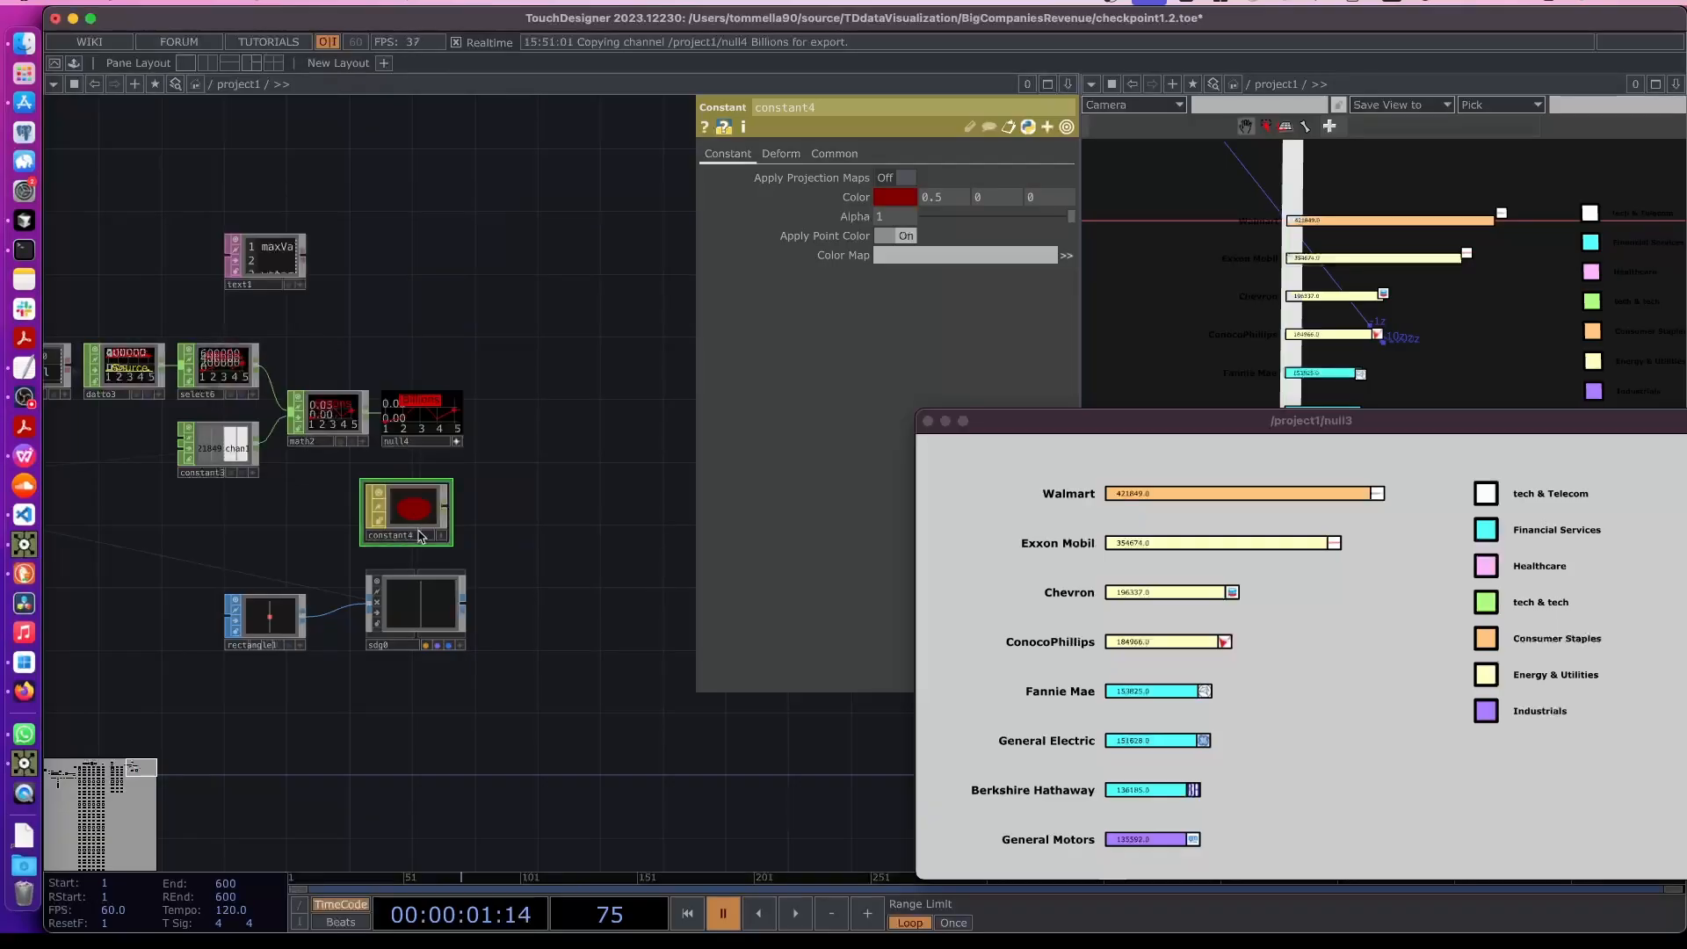
- Assign the Constant MAT as the material of sdg0
{"action": "left_click_drag", "start_coordinate": [405, 510], "coordinate": [410, 597]}
{"action": "left_click", "coordinate": [412, 596]}
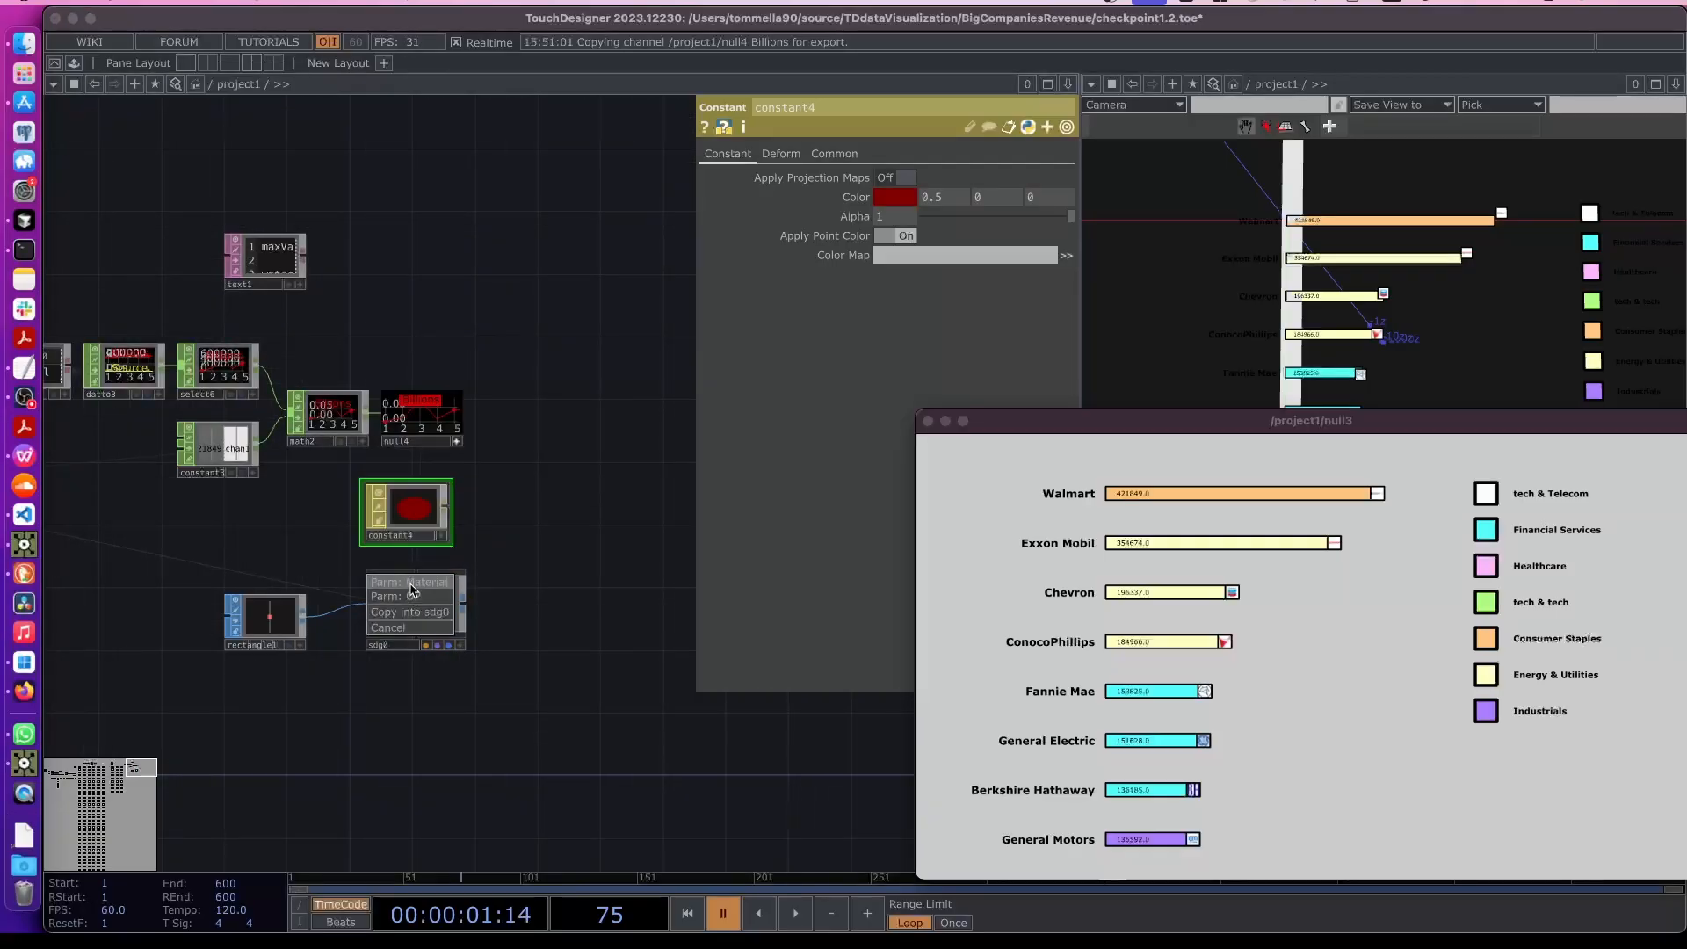
- Set the rectangle's width to 0.001
{"action": "scroll", "coordinate": [465, 665], "scroll_direction": "up", "scroll_amount": 3}
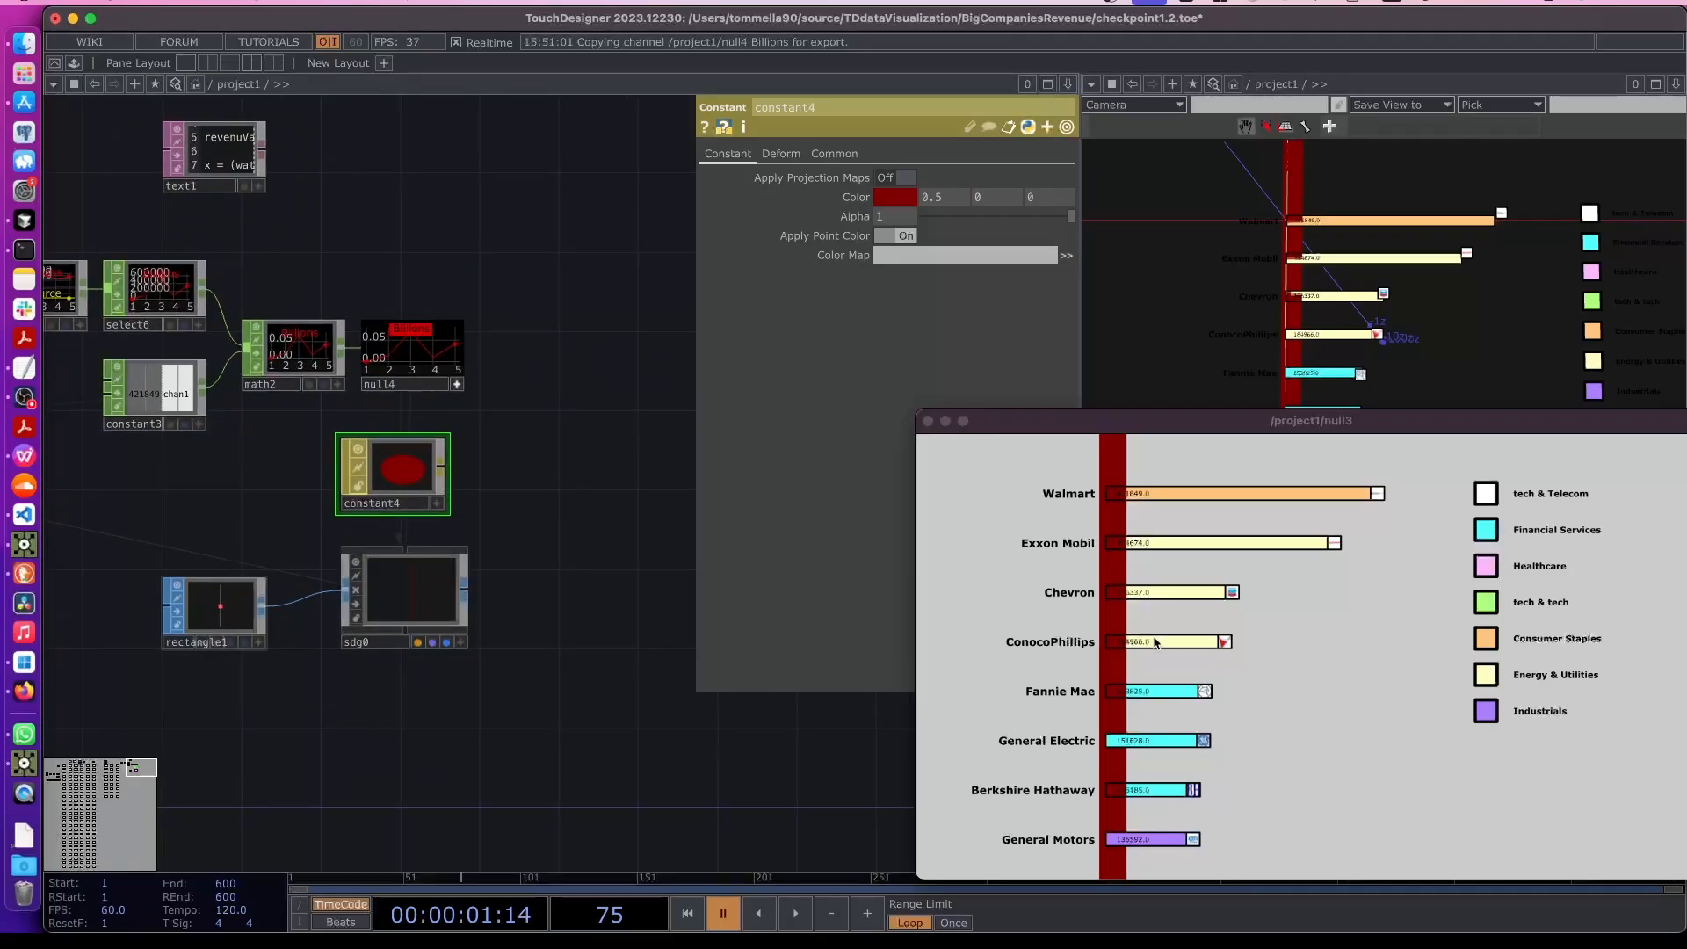
{"action": "left_click", "coordinate": [220, 615]}
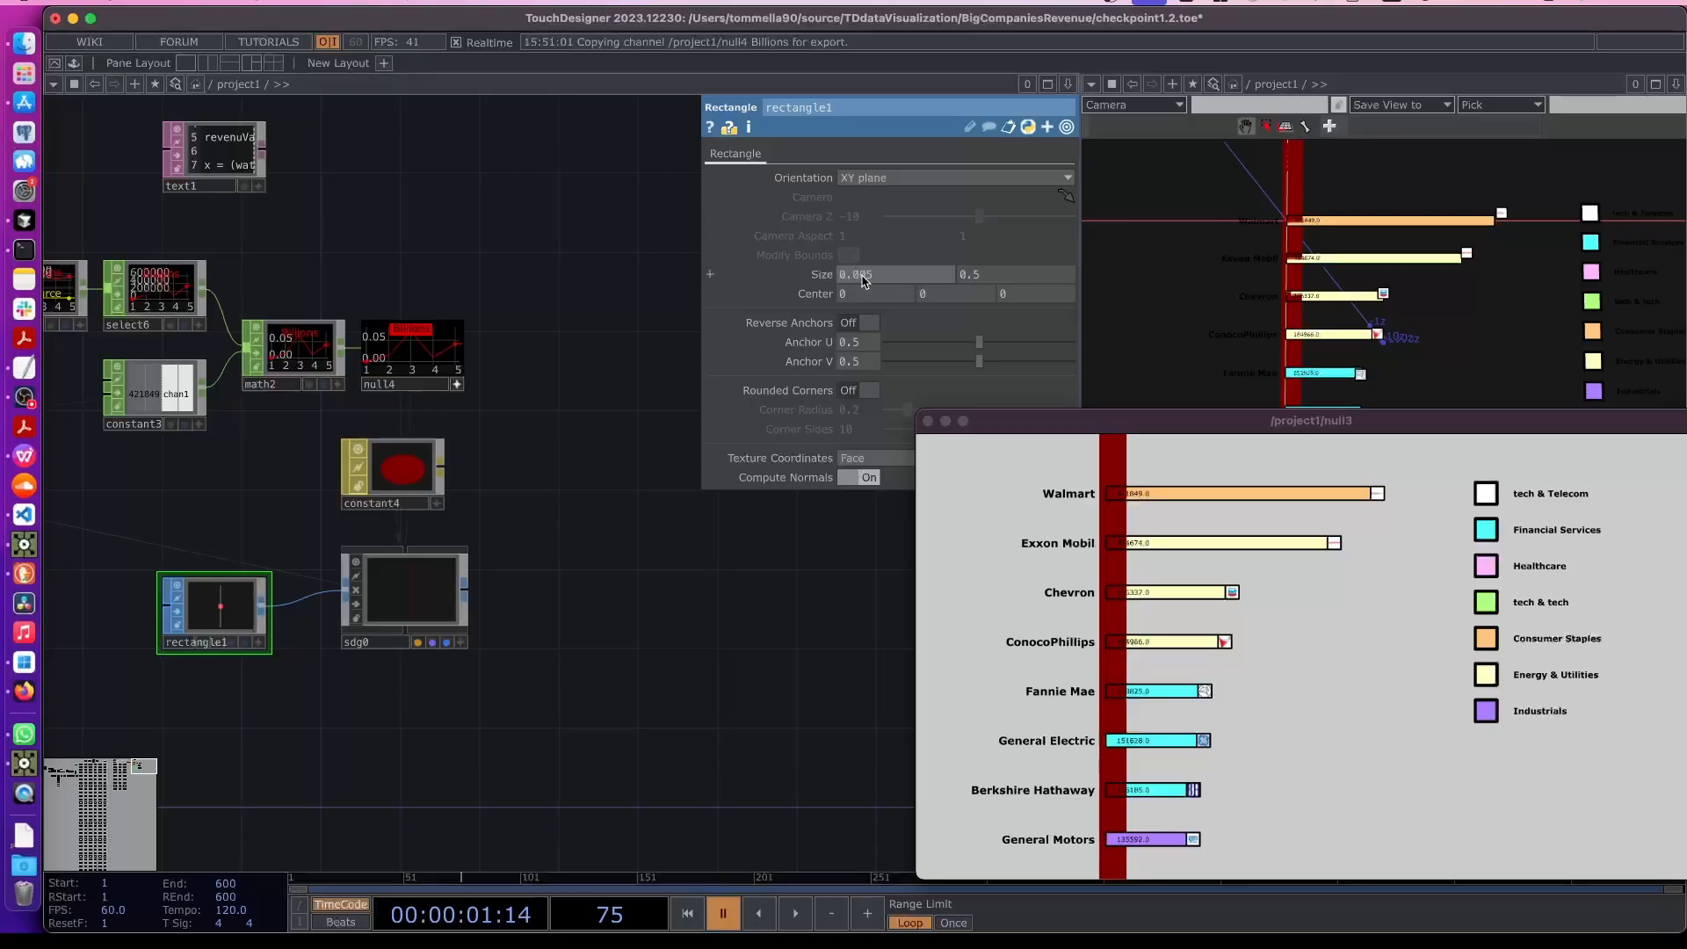
{"action": "mouse_move", "coordinate": [864, 281]}
{"action": "middle_mouse_down"}
{"action": "mouse_move", "coordinate": [848, 242]}
{"action": "mouse_move", "coordinate": [858, 275]}
{"action": "middle_mouse_up"}
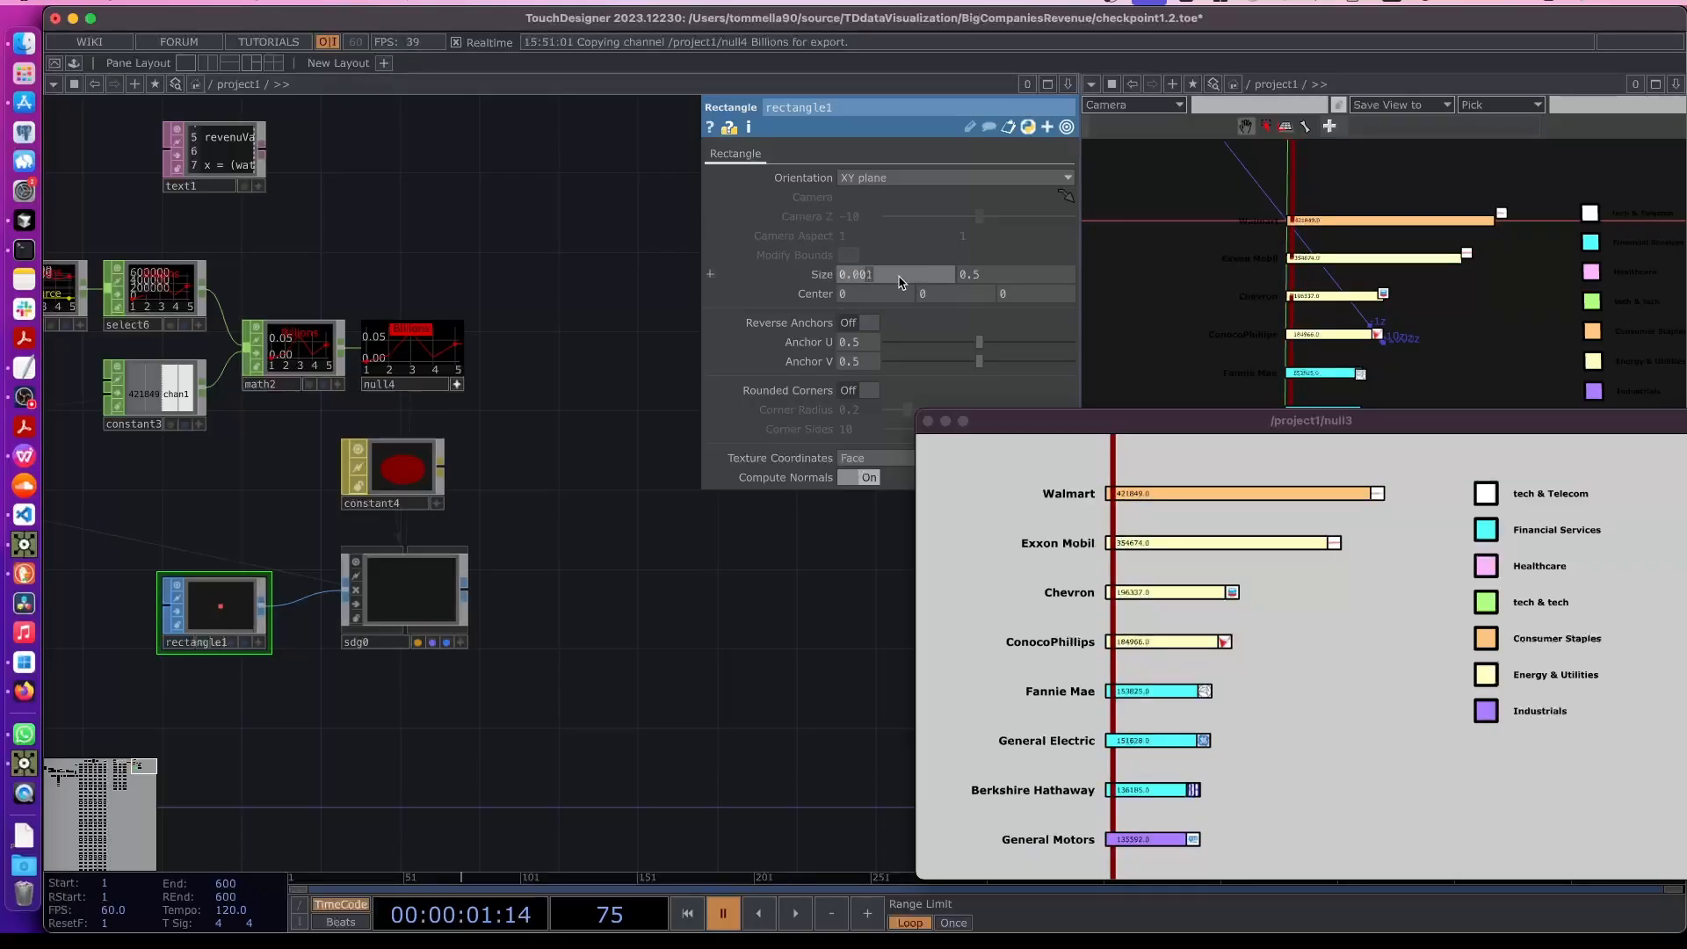
- Set the rectangle's width to 0.0005
{"action": "type", "text": "5"}
{"action": "key", "text": "Return"}
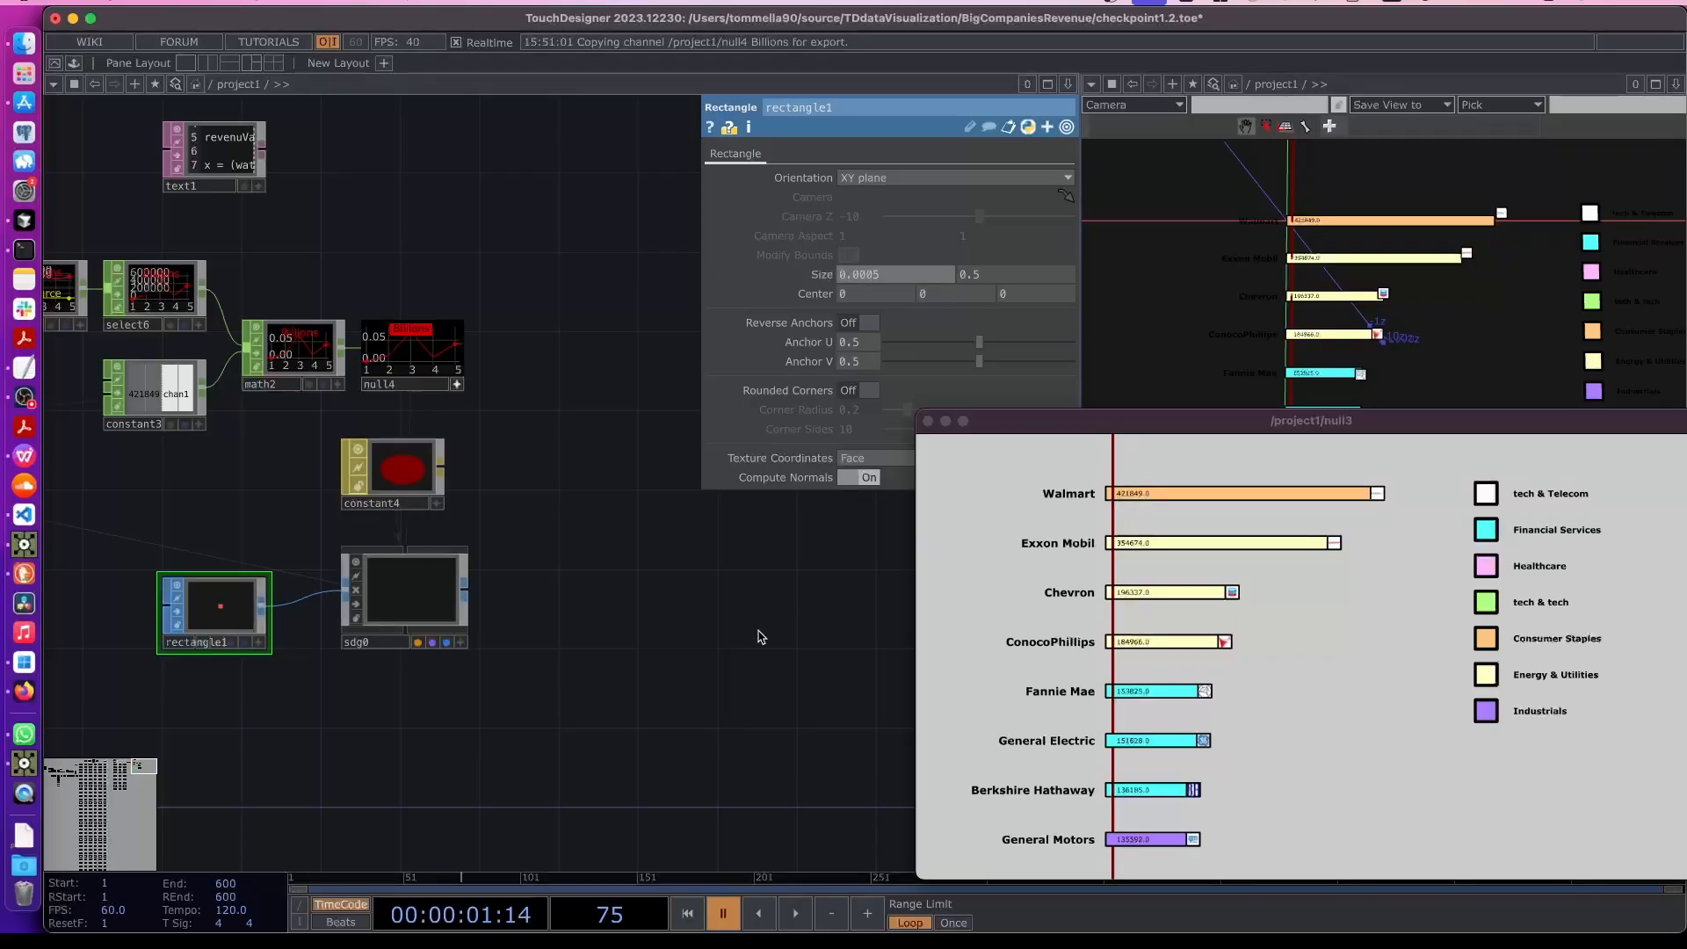
{"action": "left_click", "coordinate": [395, 474]}
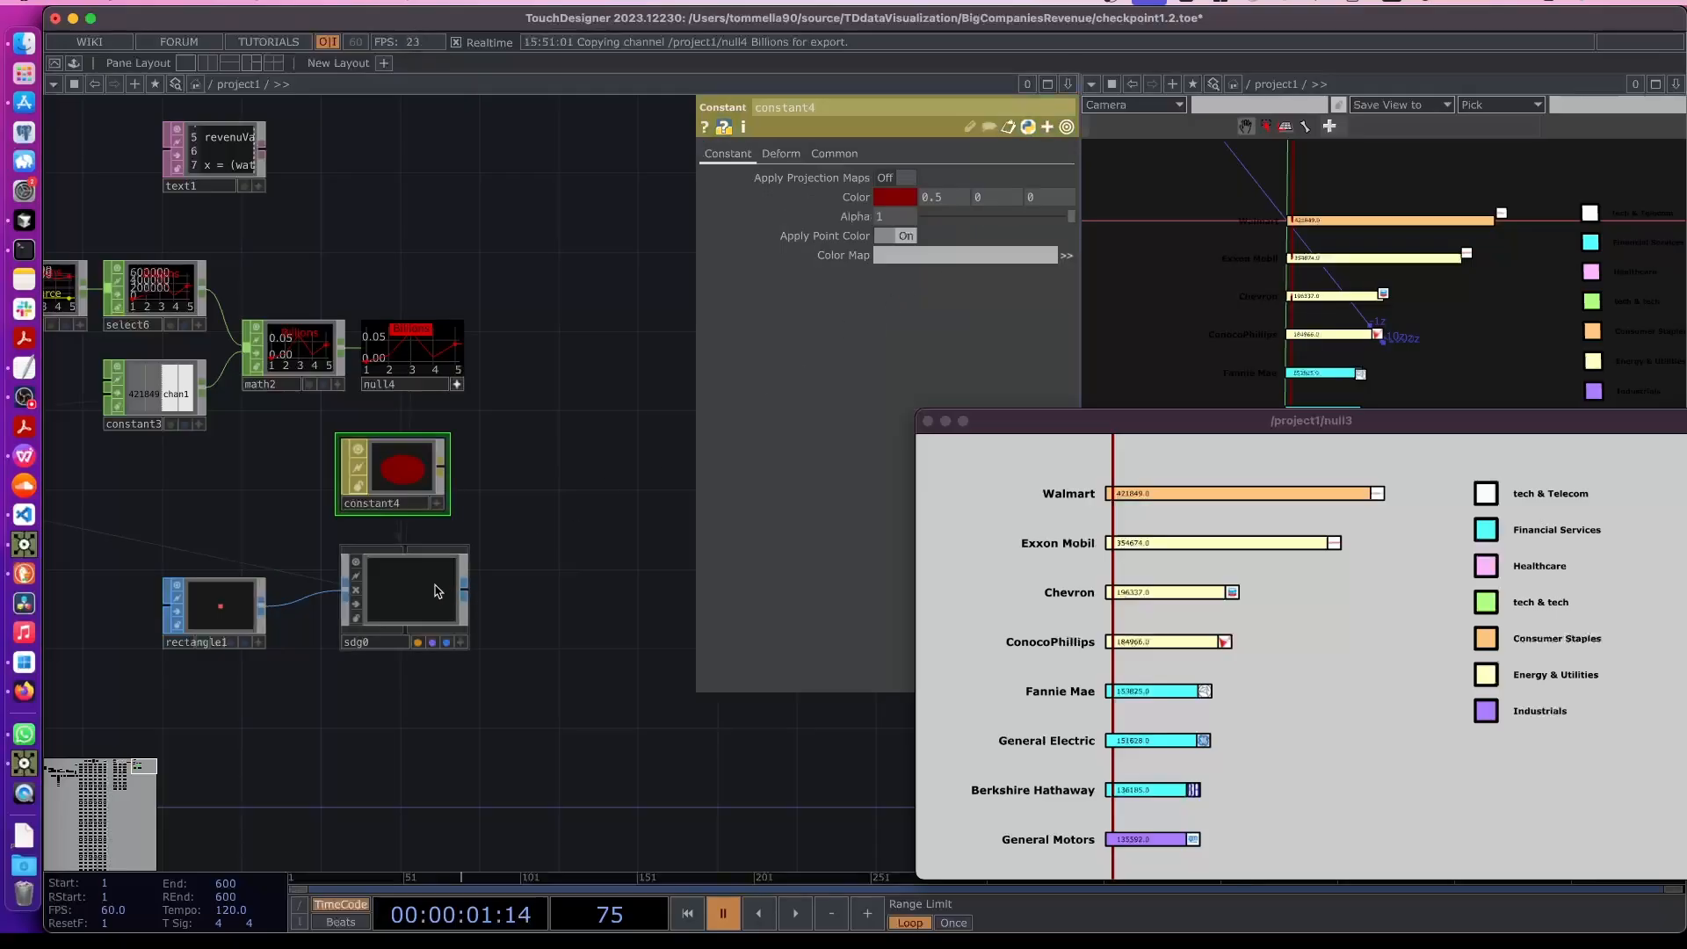
{"action": "left_click", "coordinate": [397, 571]}
- Rearrange the Constant MAT and rectangle nodes around the sdg0 geometry in the network
{"action": "left_click_drag", "start_coordinate": [389, 470], "coordinate": [385, 492]}
{"action": "mouse_move", "coordinate": [1016, 219]}
{"action": "middle_mouse_down"}
{"action": "mouse_move", "coordinate": [1020, 198]}
{"action": "mouse_move", "coordinate": [1001, 199]}
{"action": "middle_mouse_up"}
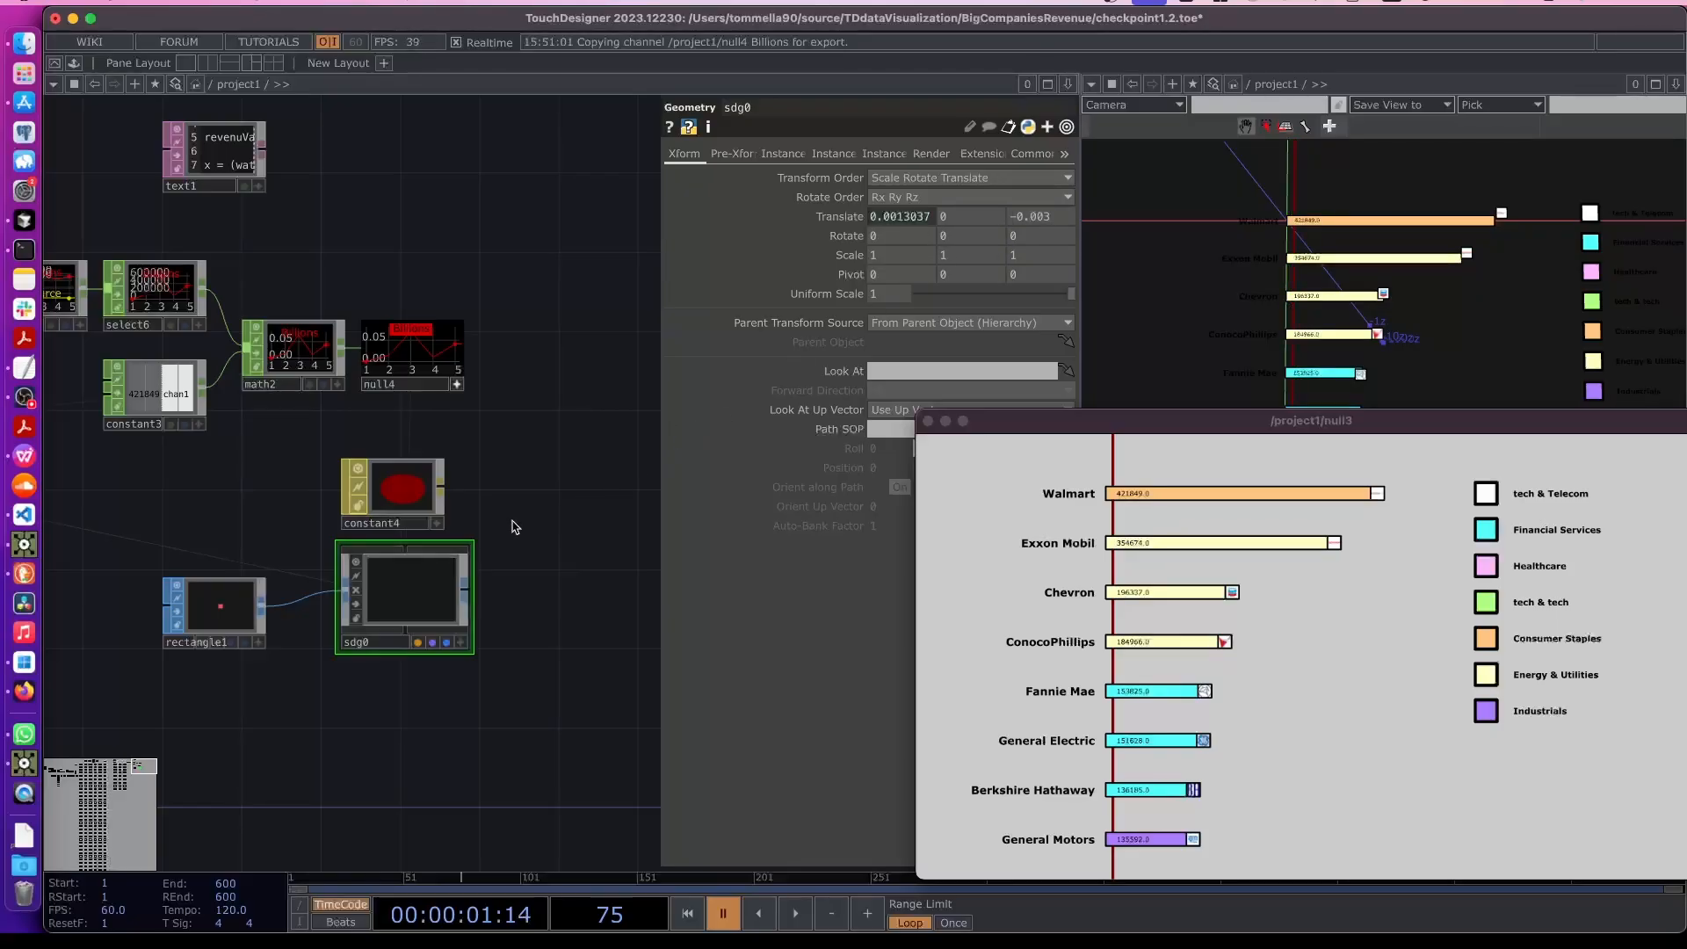
{"action": "scroll", "coordinate": [488, 598], "scroll_direction": "down", "scroll_amount": 2}
{"action": "left_click_drag", "start_coordinate": [220, 615], "coordinate": [257, 617]}
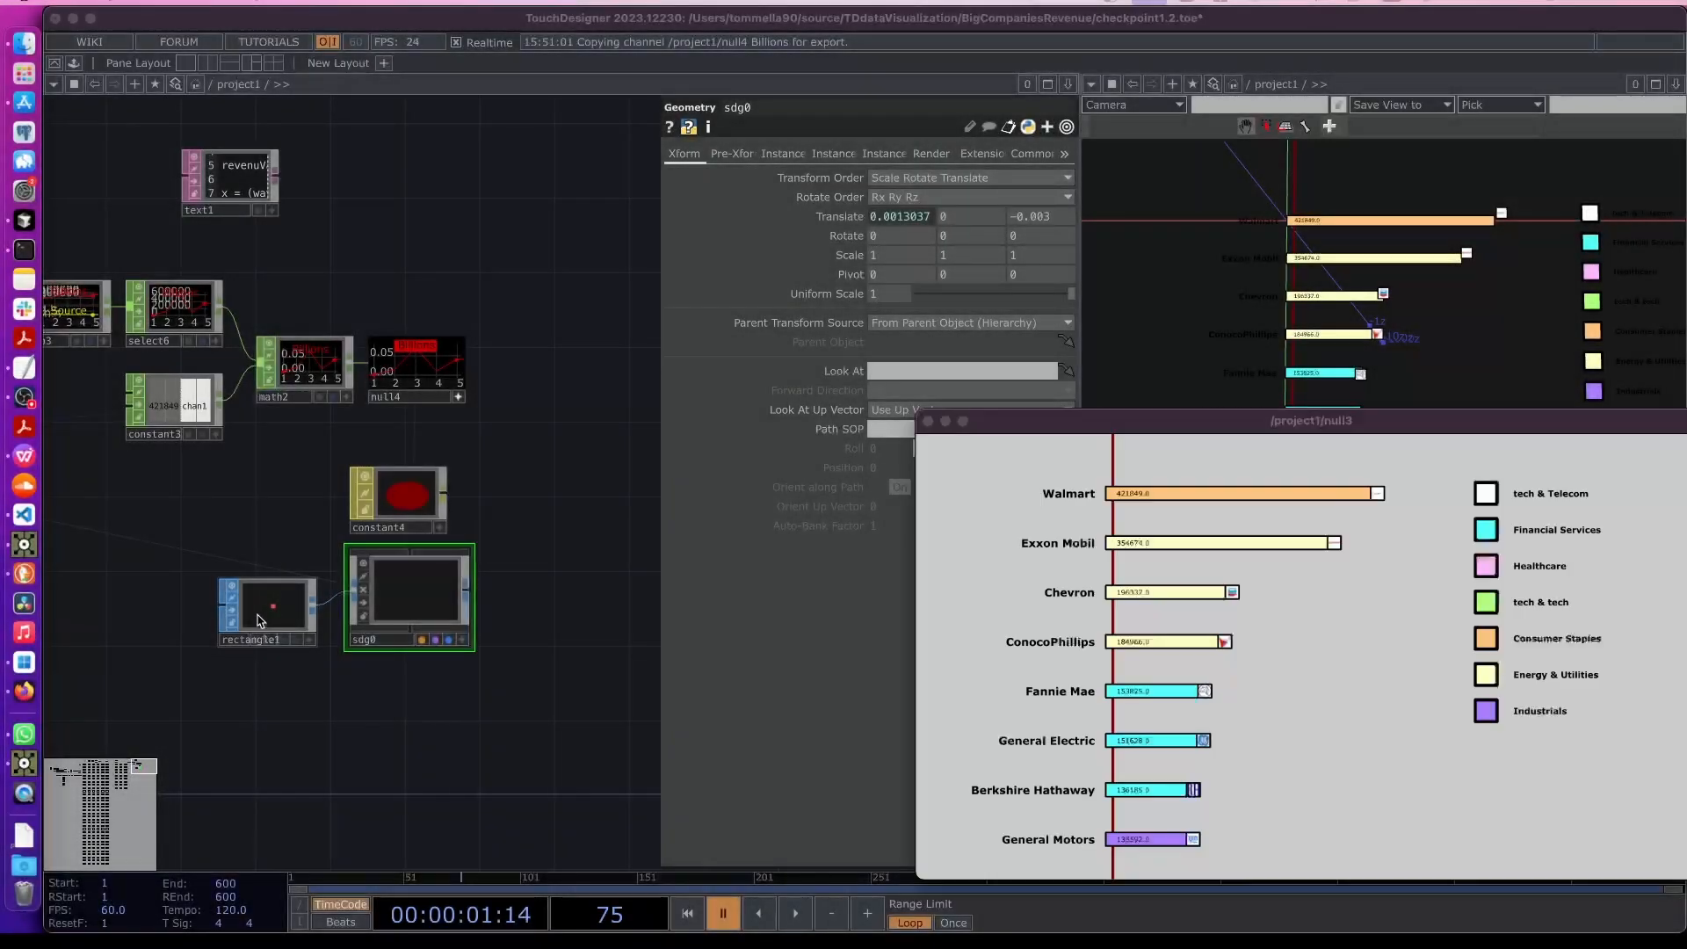
{"action": "left_click_drag", "start_coordinate": [264, 606], "coordinate": [227, 586]}
{"action": "scroll", "coordinate": [298, 669], "scroll_direction": "left", "scroll_amount": 5}
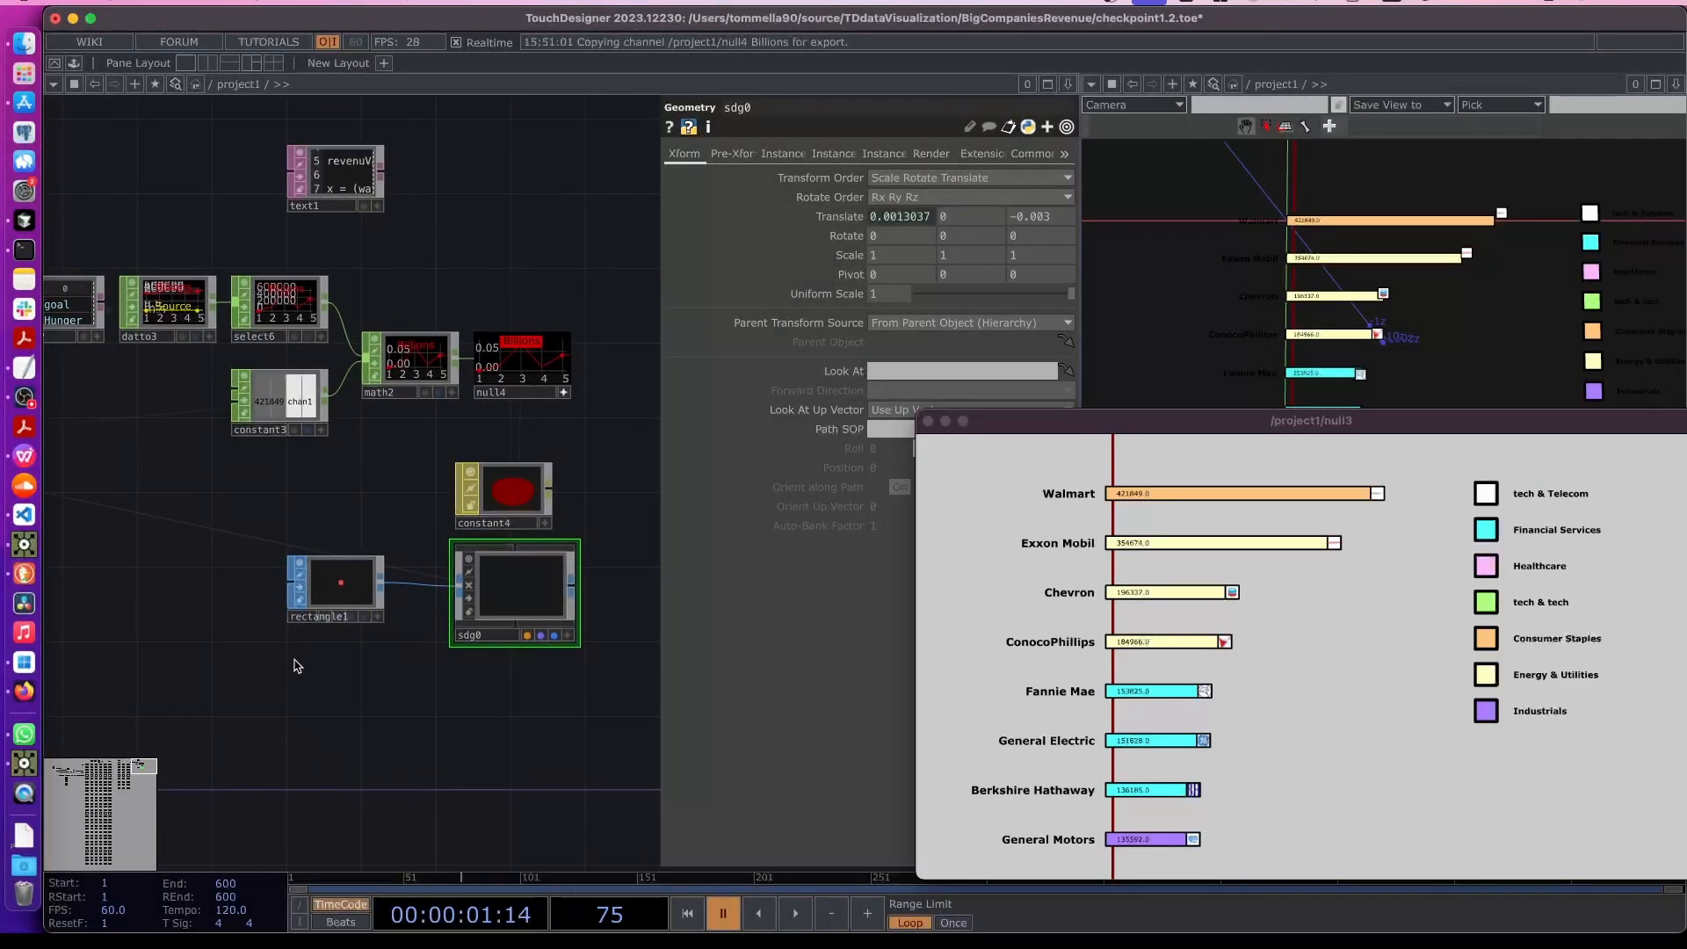
- Add a Text SOP below the rectangle and rename it sdgText0
{"action": "key", "text": "Tab"}
{"action": "left_click", "coordinate": [179, 430]}
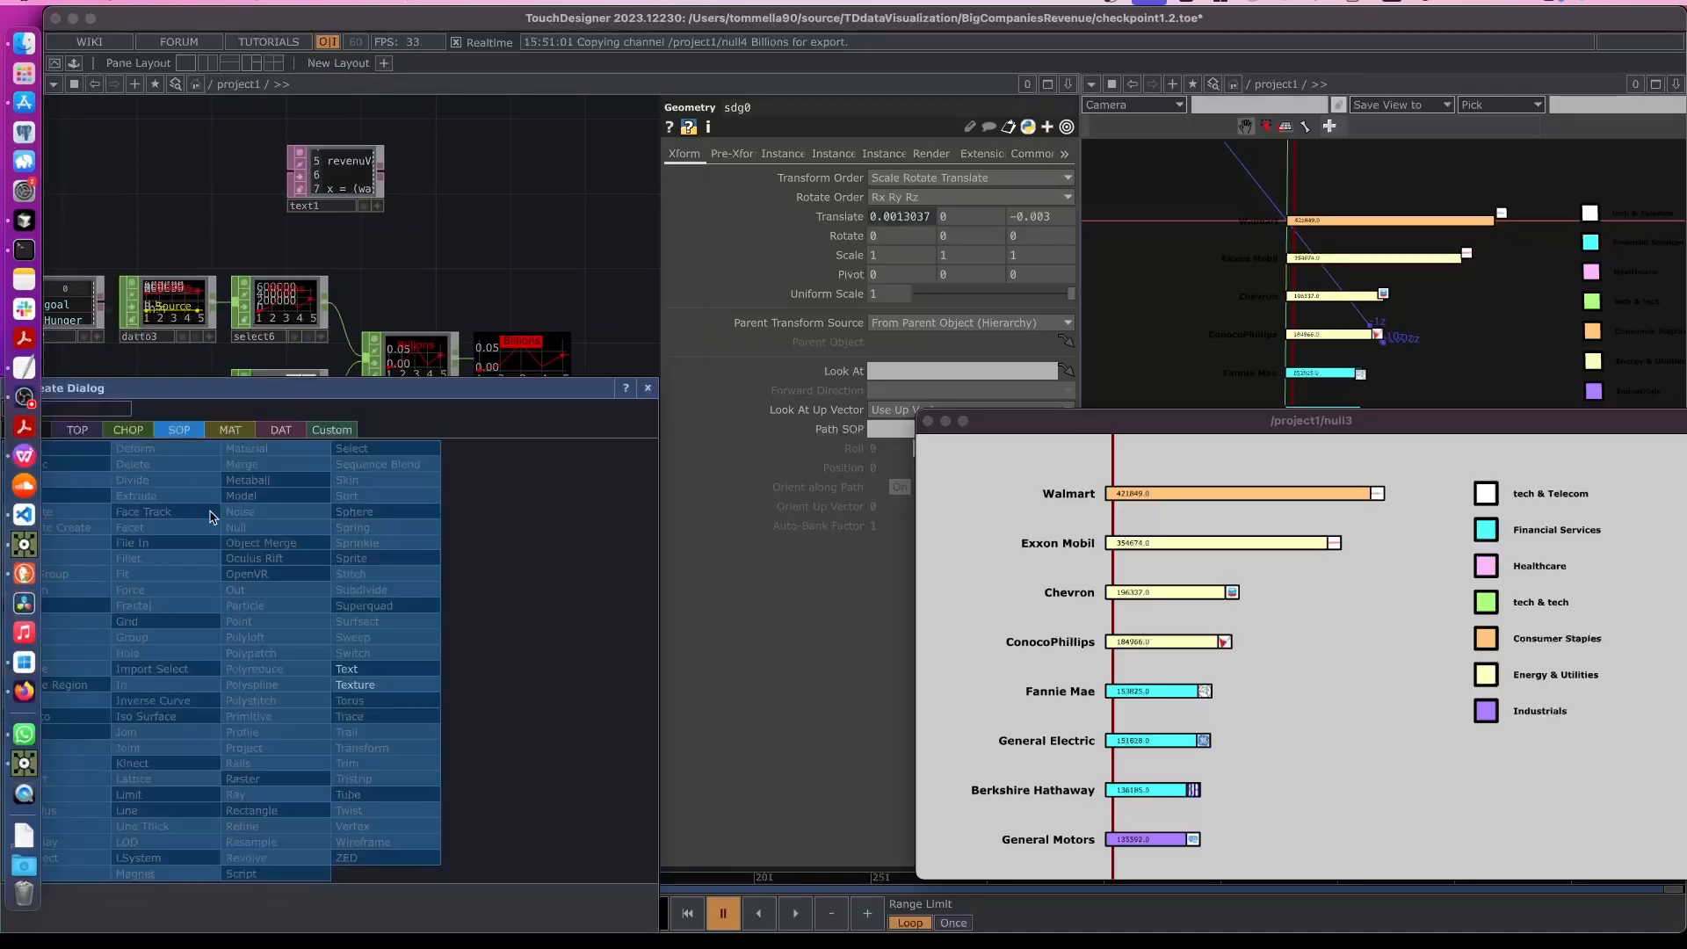
{"action": "left_click", "coordinate": [351, 668]}
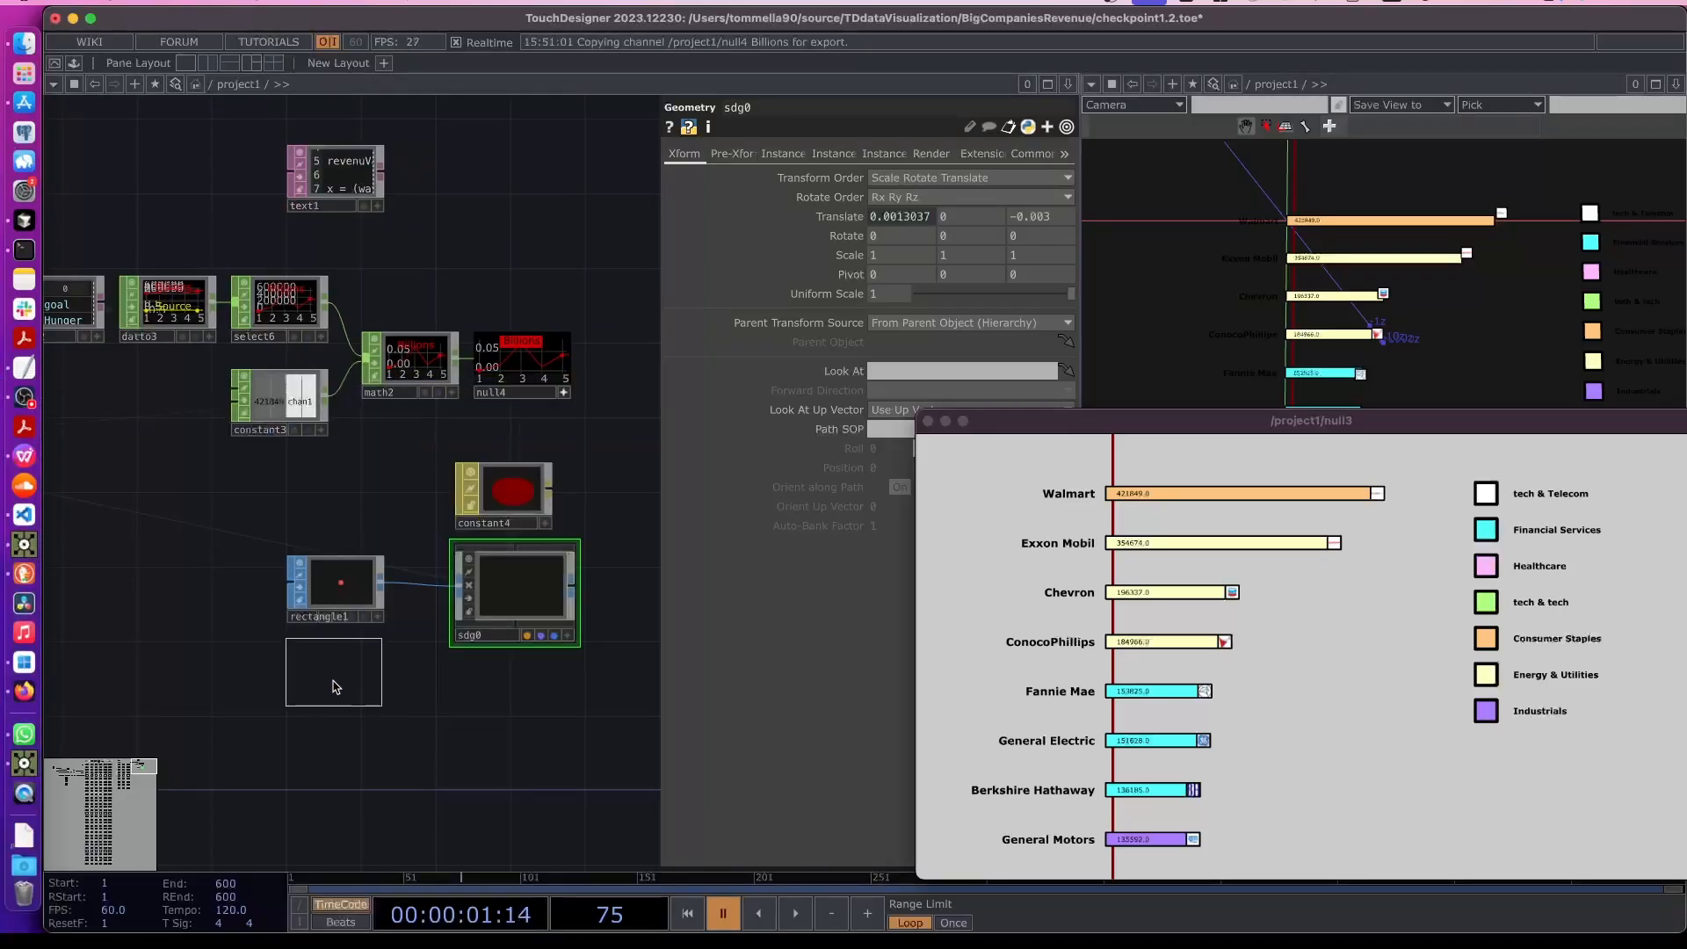
{"action": "left_click", "coordinate": [342, 701]}
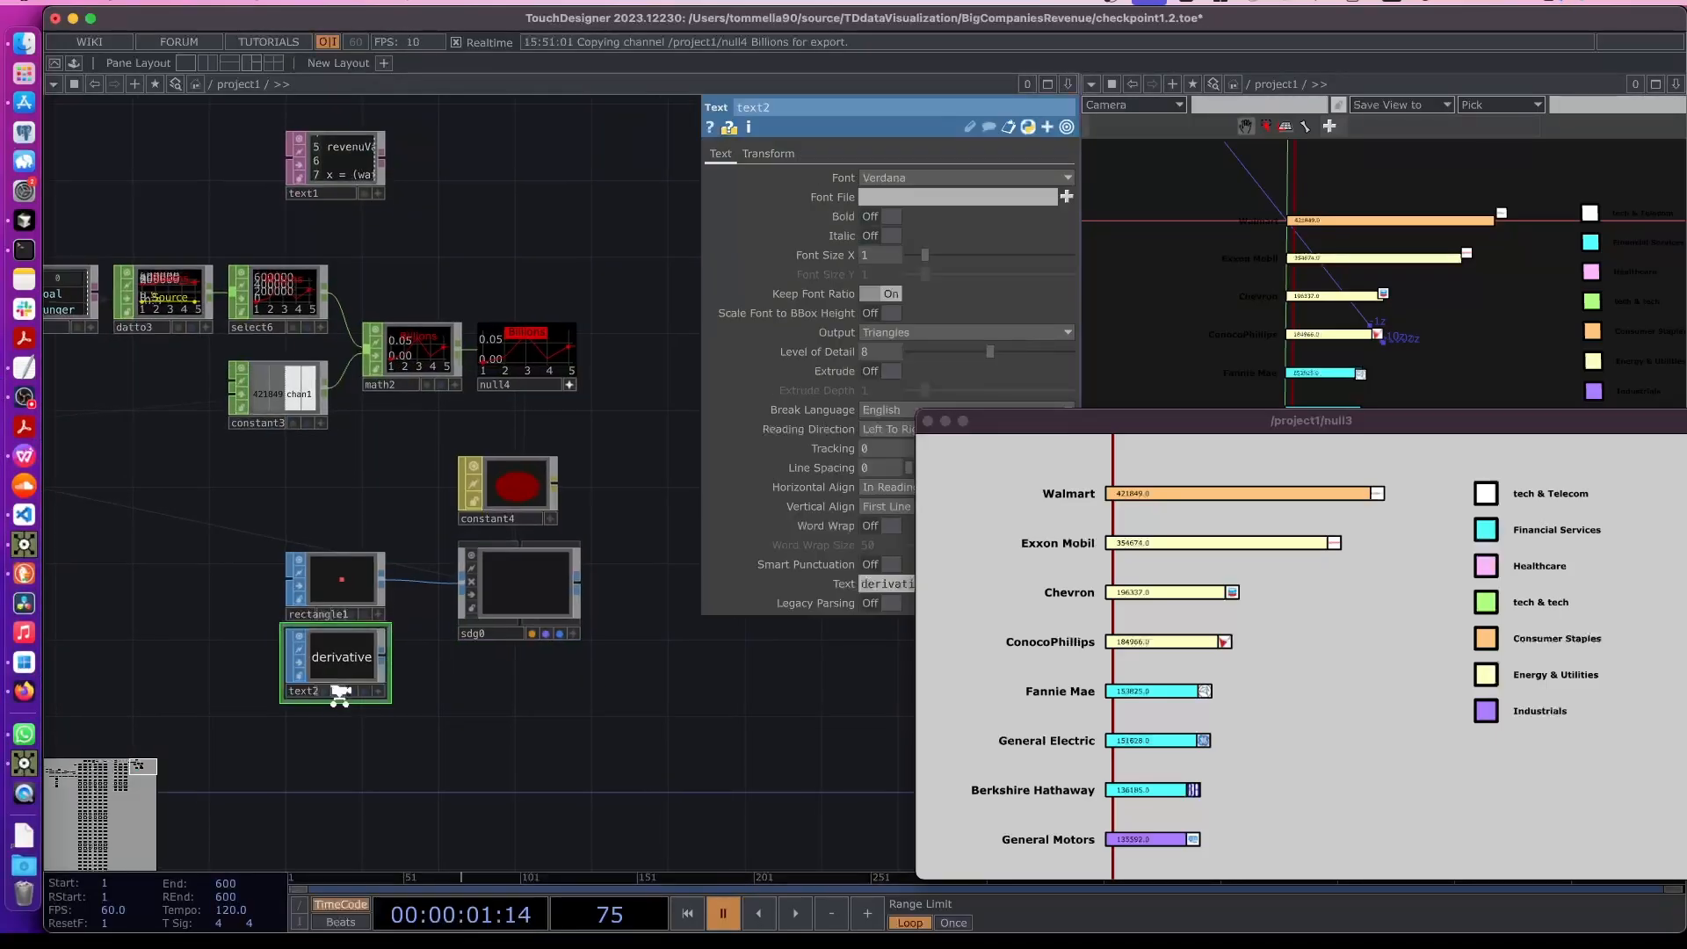
{"action": "scroll", "coordinate": [339, 694], "scroll_direction": "up", "scroll_amount": 3}
{"action": "type", "text": "s"}
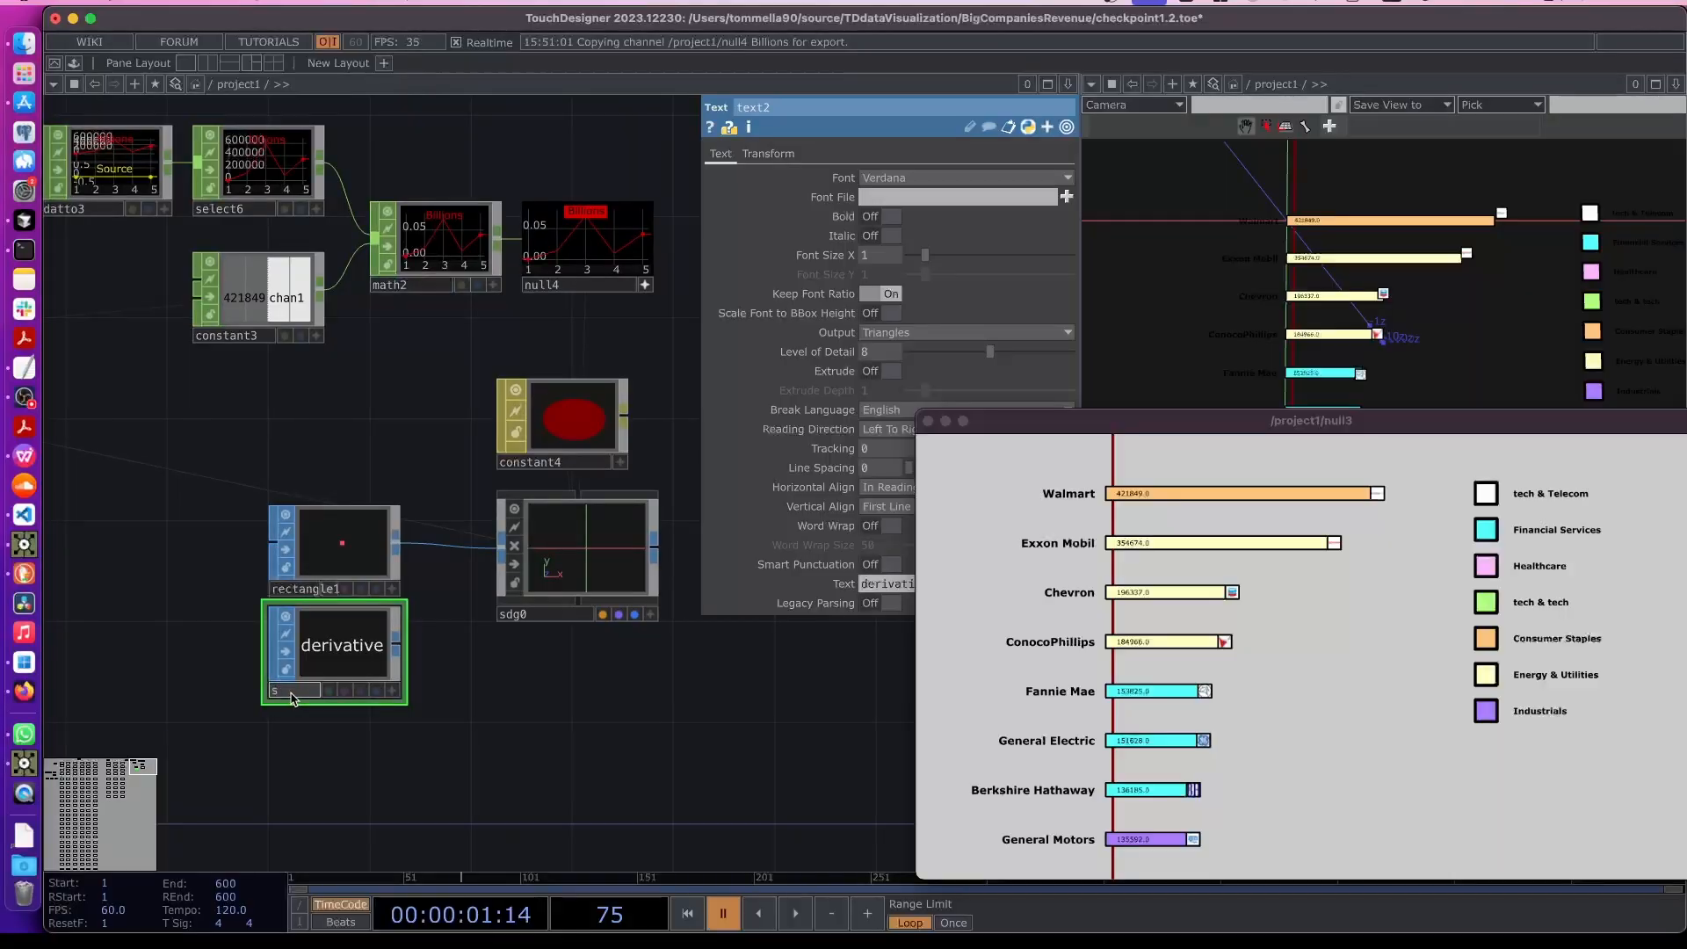
{"action": "type", "text": "dgText0"}
{"action": "key", "text": "Return"}
- Insert a Merge SOP between the rectangle and sdg0, and connect sdgText0 into it as a second input
{"action": "left_click_drag", "start_coordinate": [1010, 427], "coordinate": [1147, 460]}
{"action": "left_click_drag", "start_coordinate": [232, 482], "coordinate": [269, 677]}
{"action": "left_click", "coordinate": [343, 669]}
{"action": "right_click", "coordinate": [334, 546]}
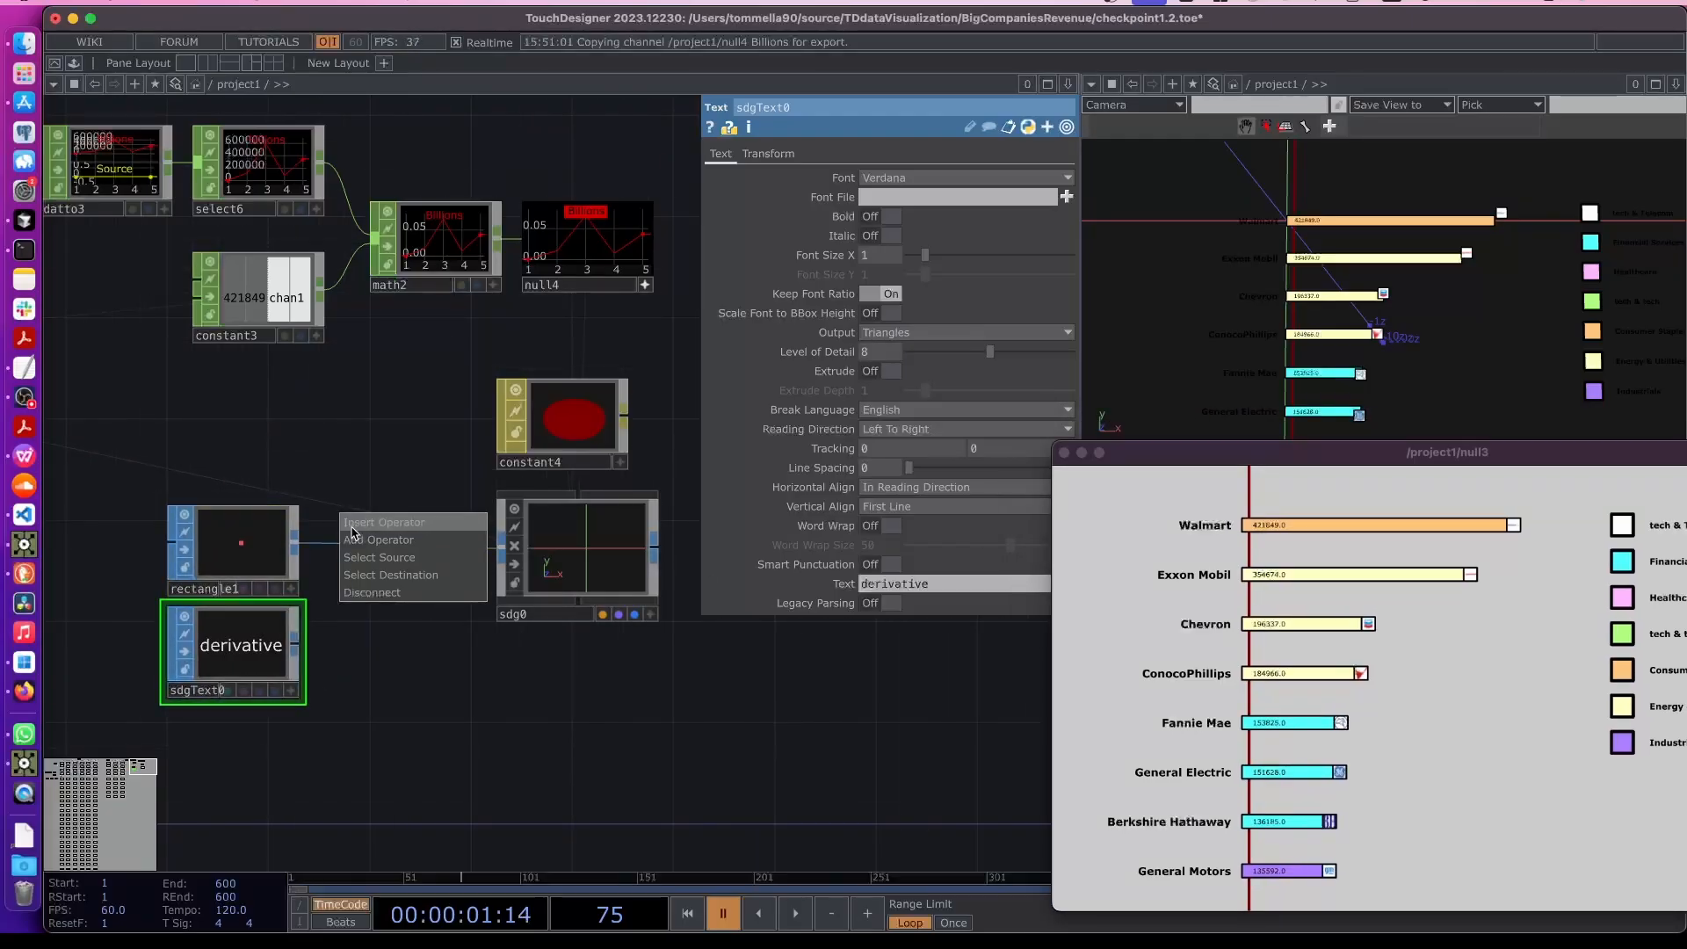
{"action": "left_click", "coordinate": [356, 527]}
{"action": "type", "text": "merge"}
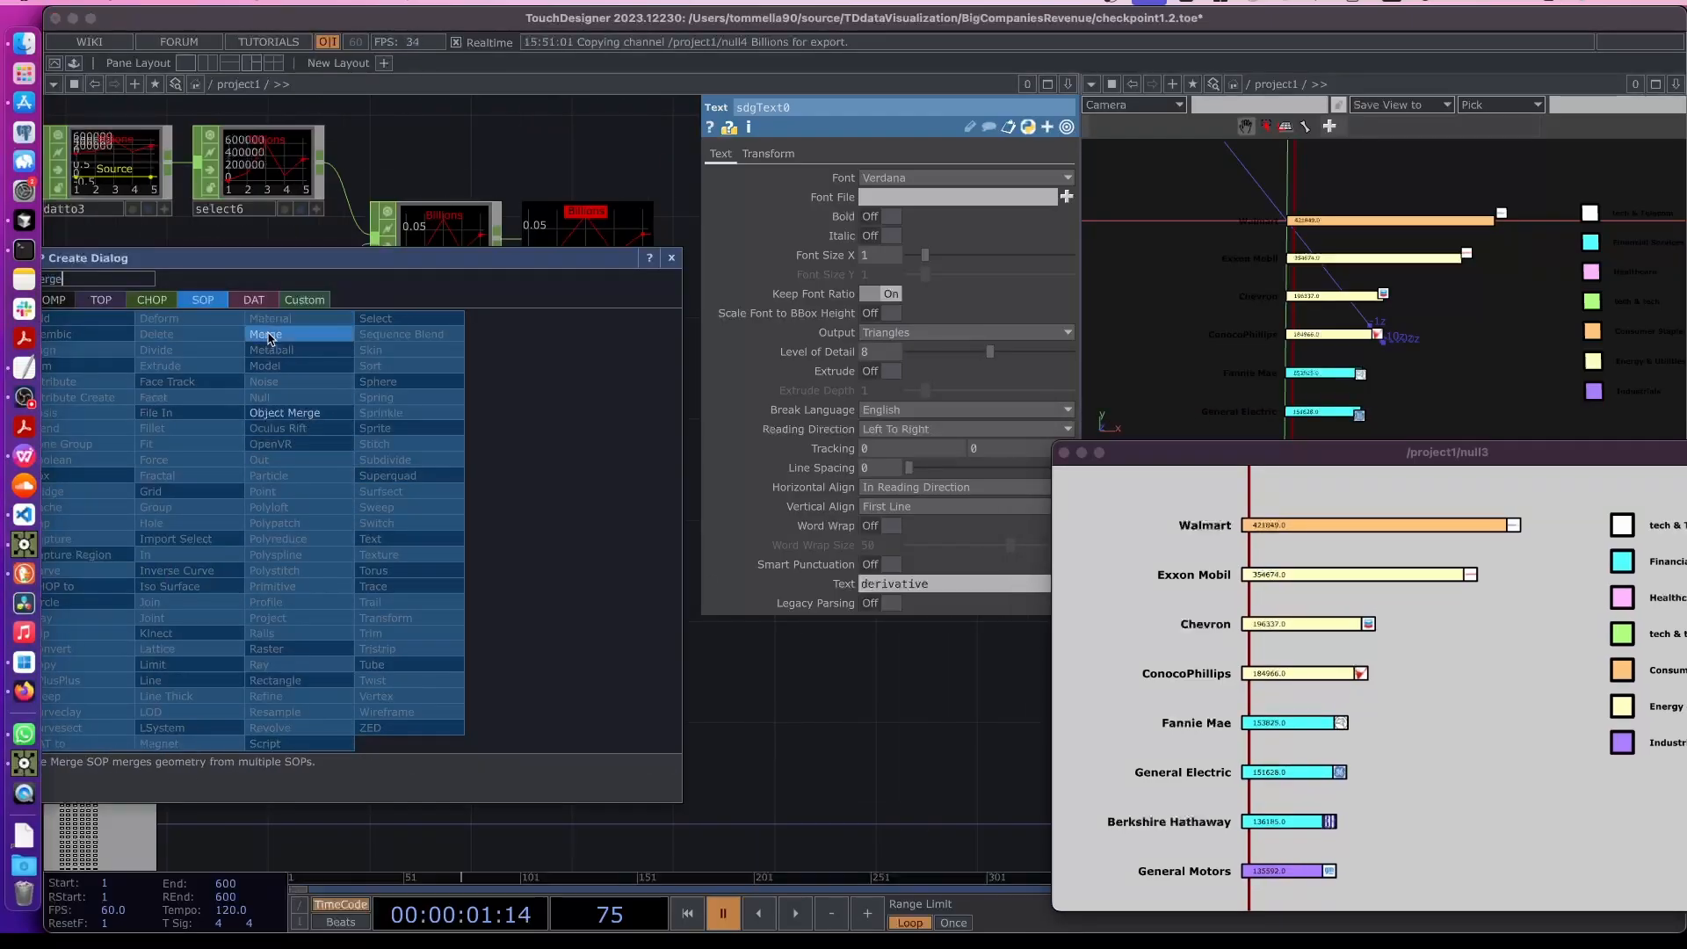
{"action": "left_click", "coordinate": [278, 333]}
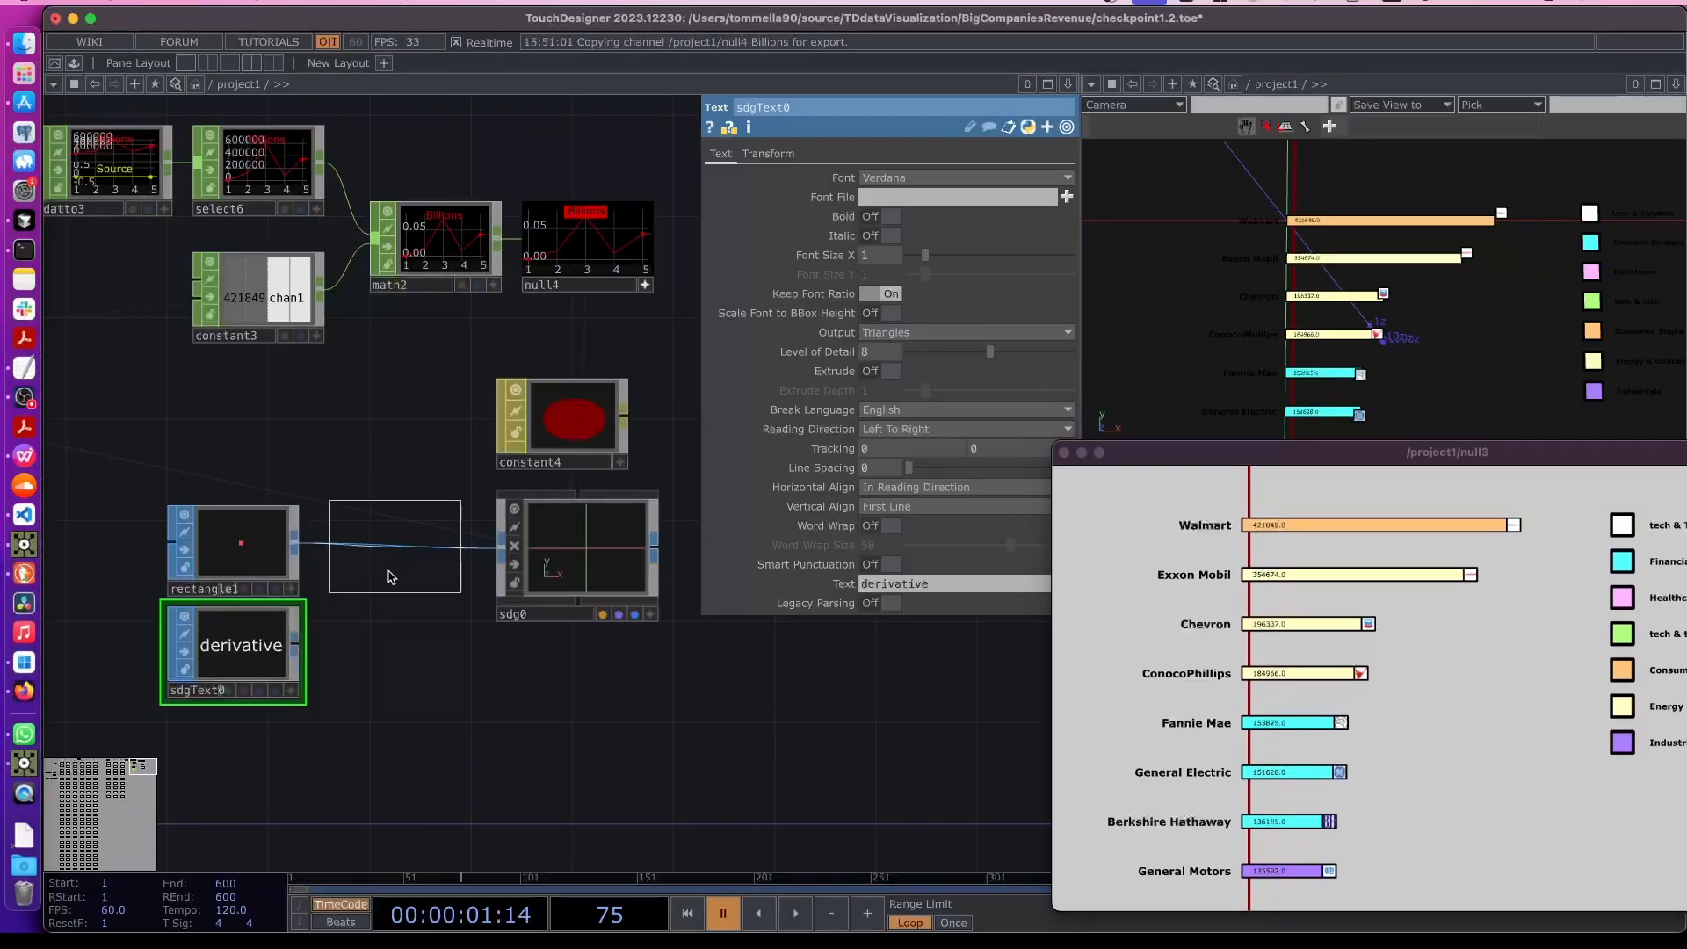
{"action": "left_click", "coordinate": [297, 648]}
{"action": "left_click_drag", "start_coordinate": [325, 569], "coordinate": [278, 640]}
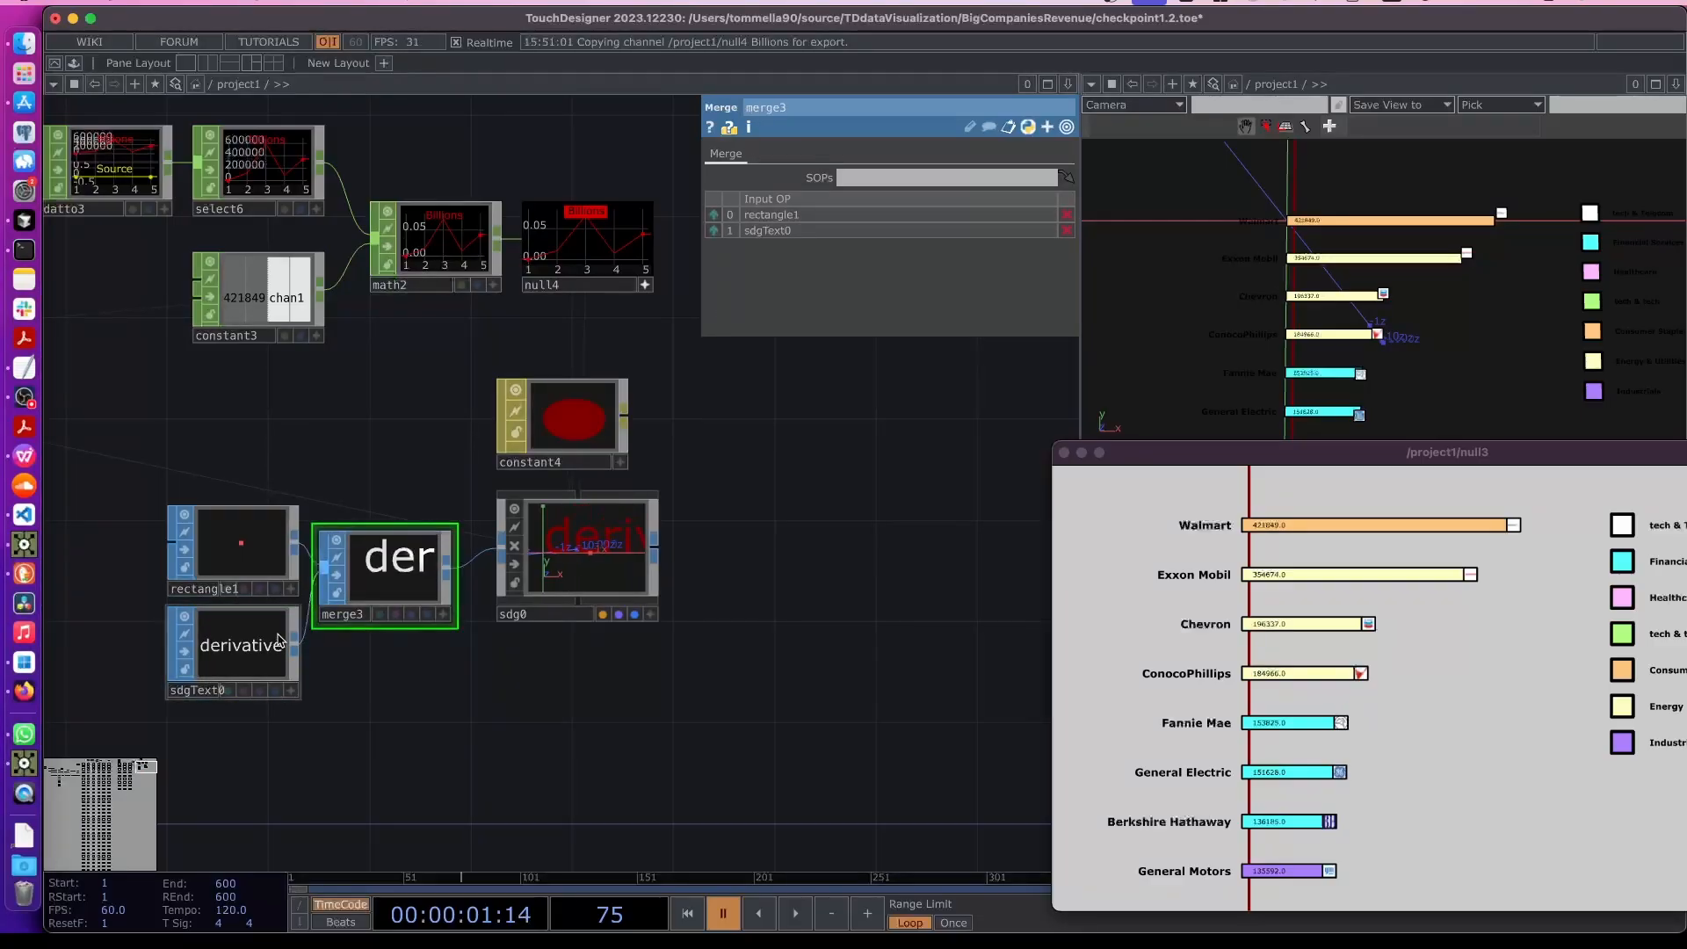
{"action": "left_click_drag", "start_coordinate": [241, 553], "coordinate": [241, 527]}
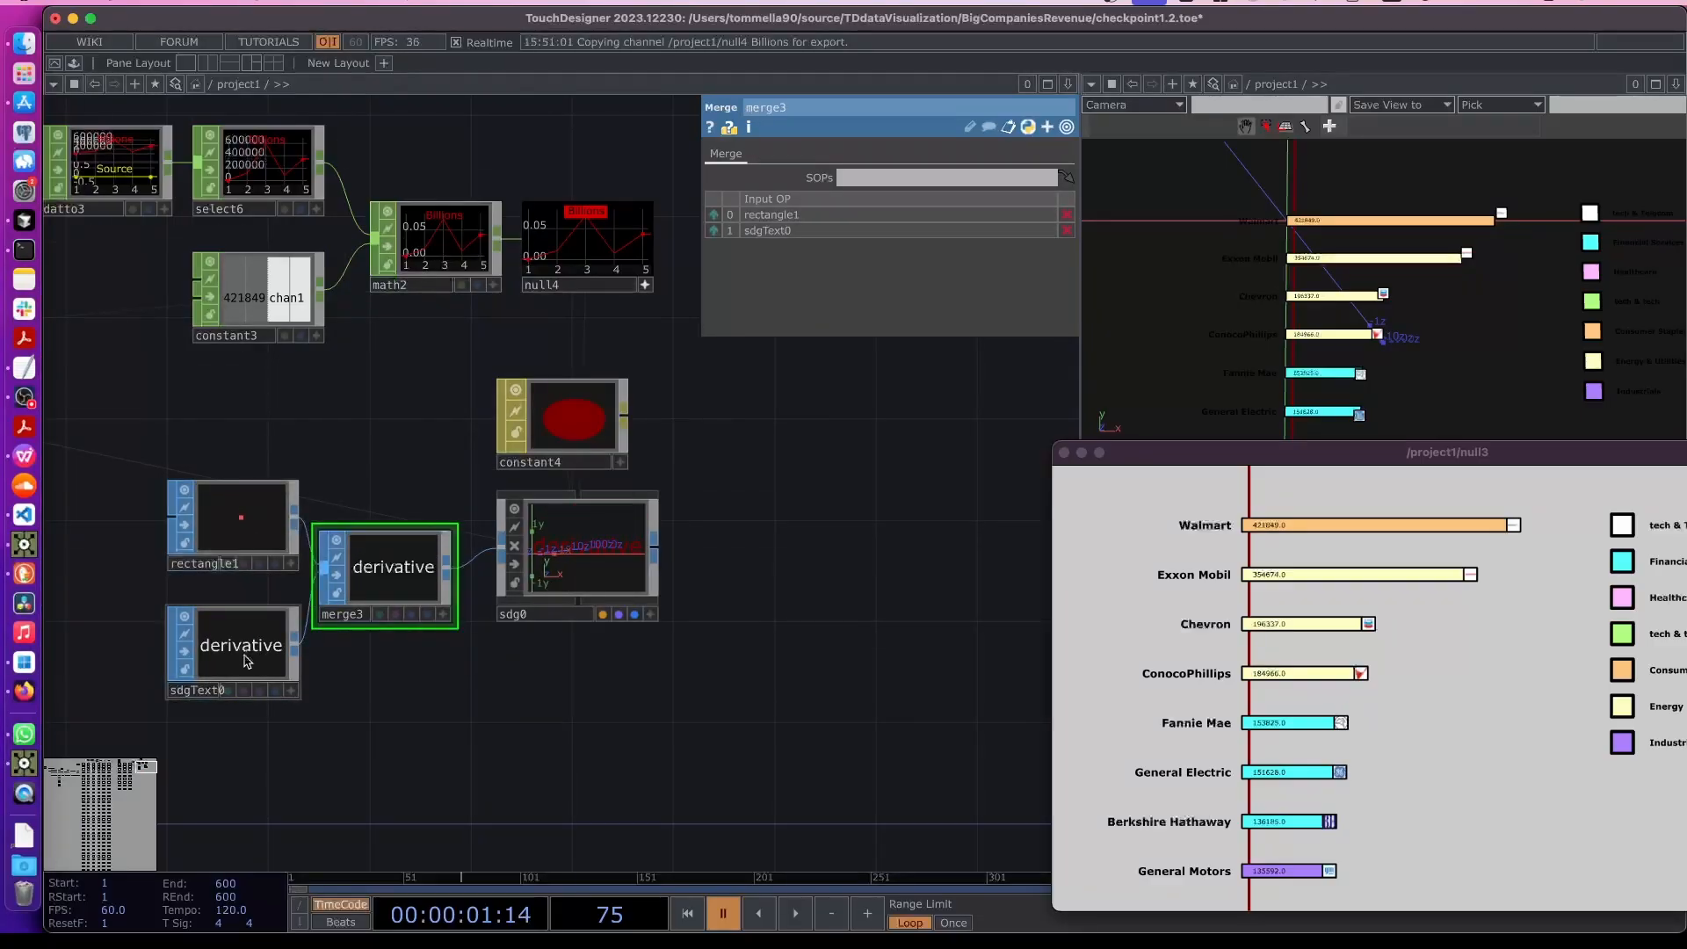
{"action": "left_click_drag", "start_coordinate": [246, 660], "coordinate": [246, 635]}
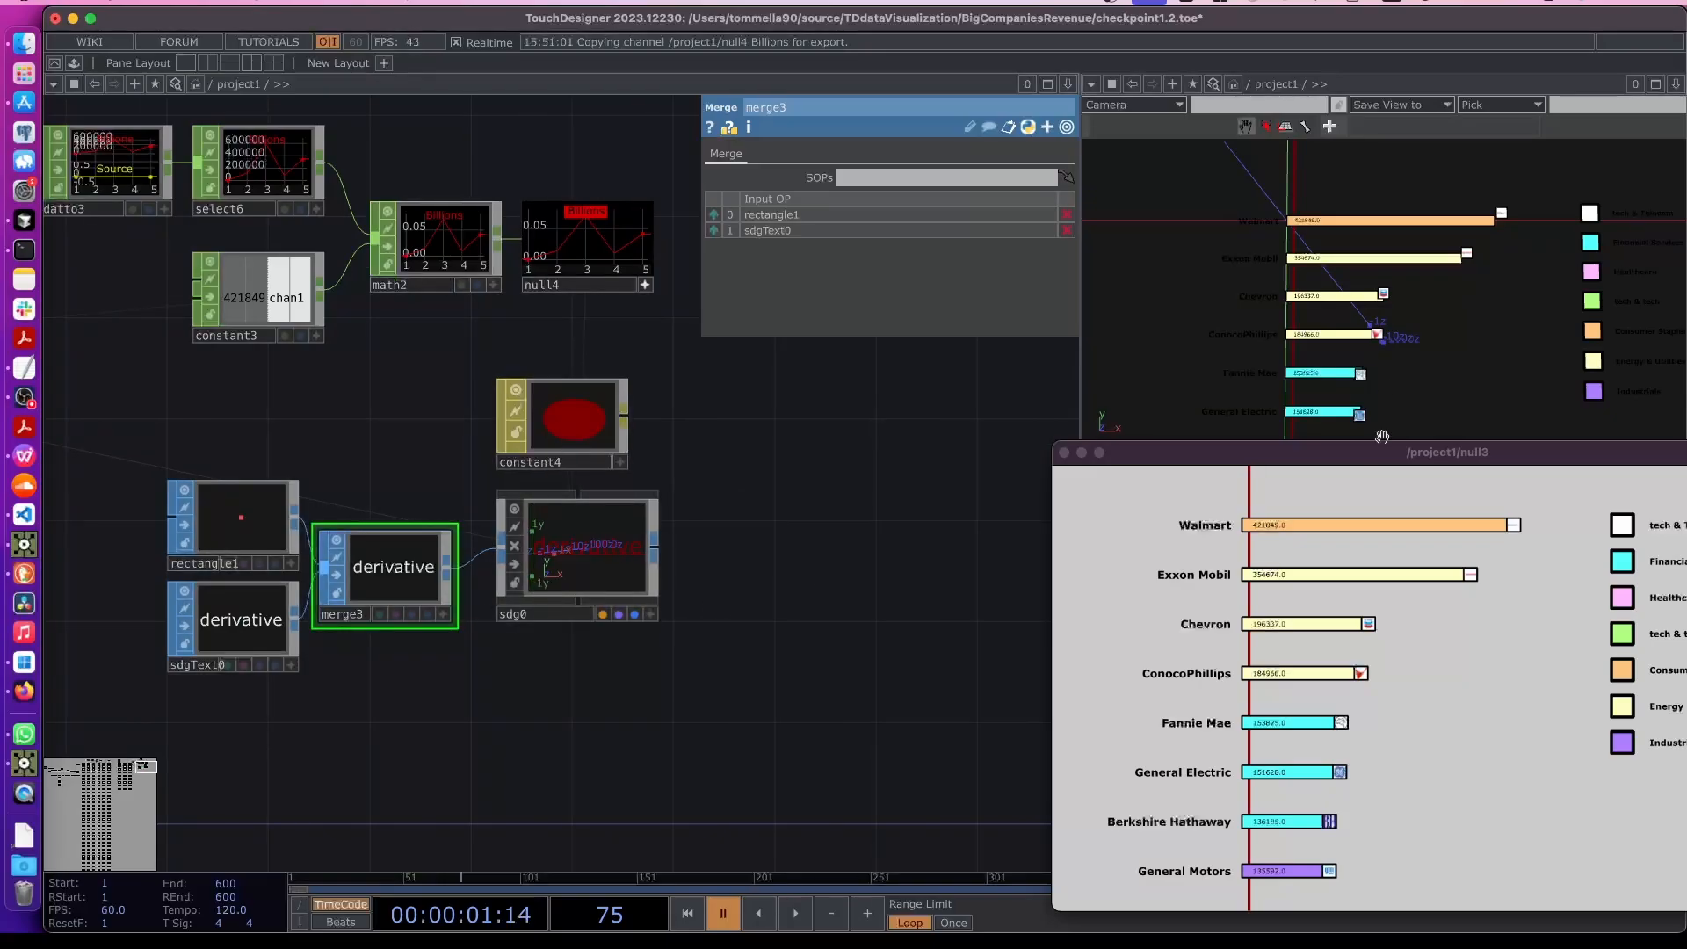
- Set the text's font size to 0.01
{"action": "left_click_drag", "start_coordinate": [1382, 436], "coordinate": [1278, 527]}
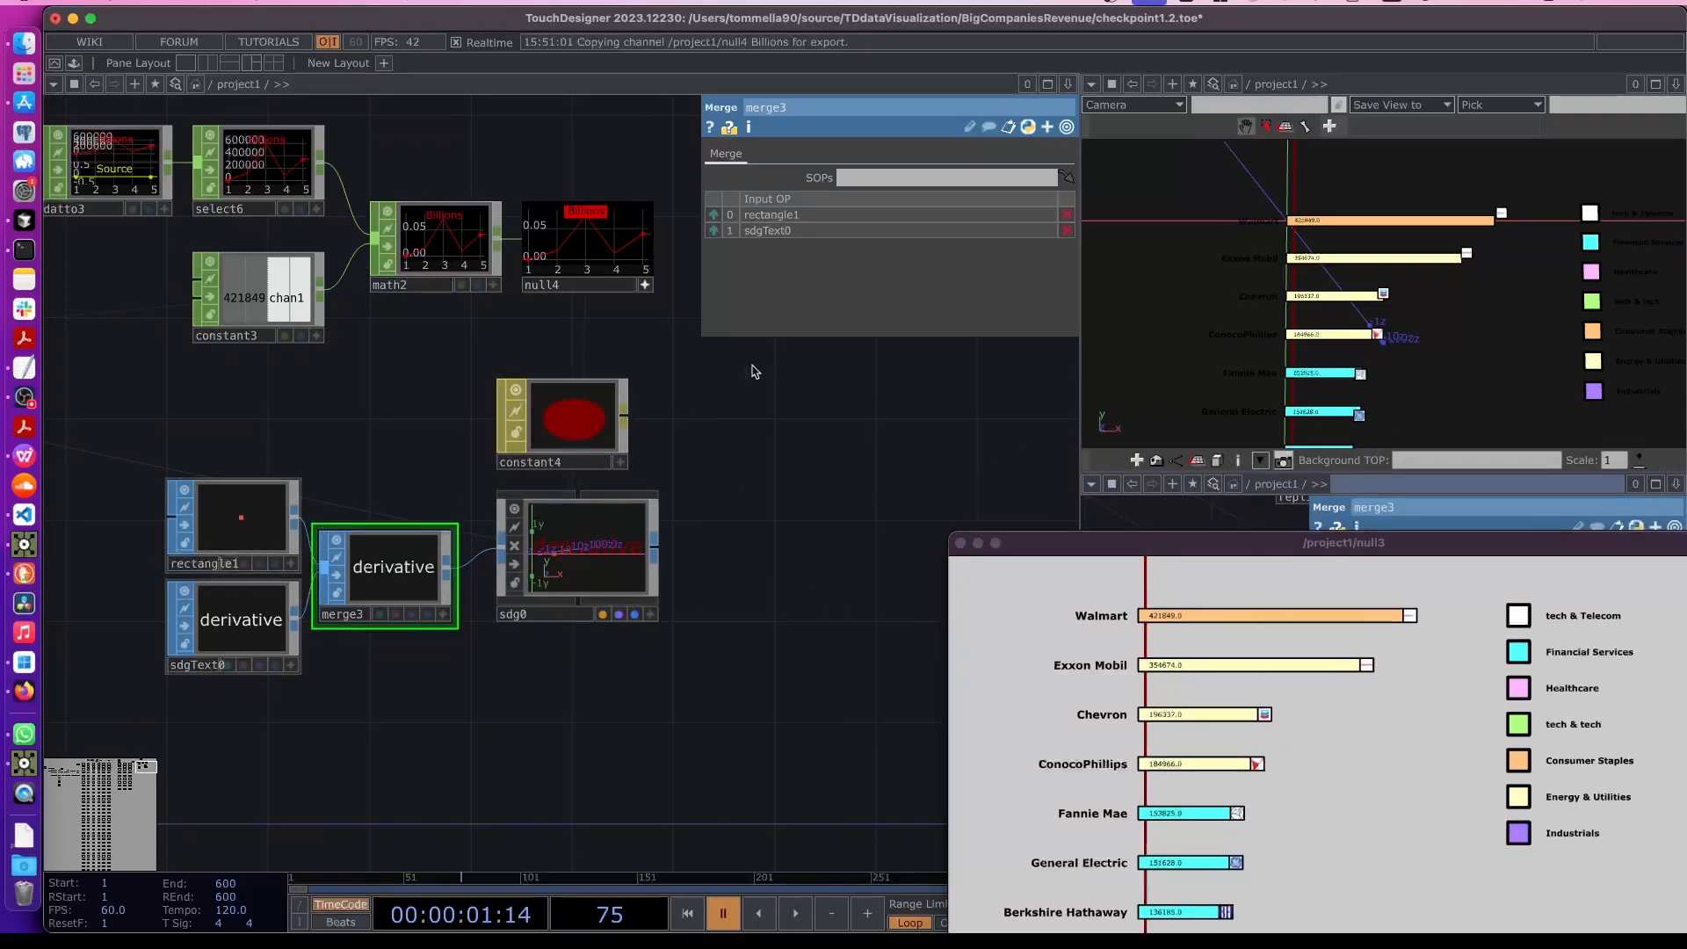
{"action": "left_click", "coordinate": [256, 599]}
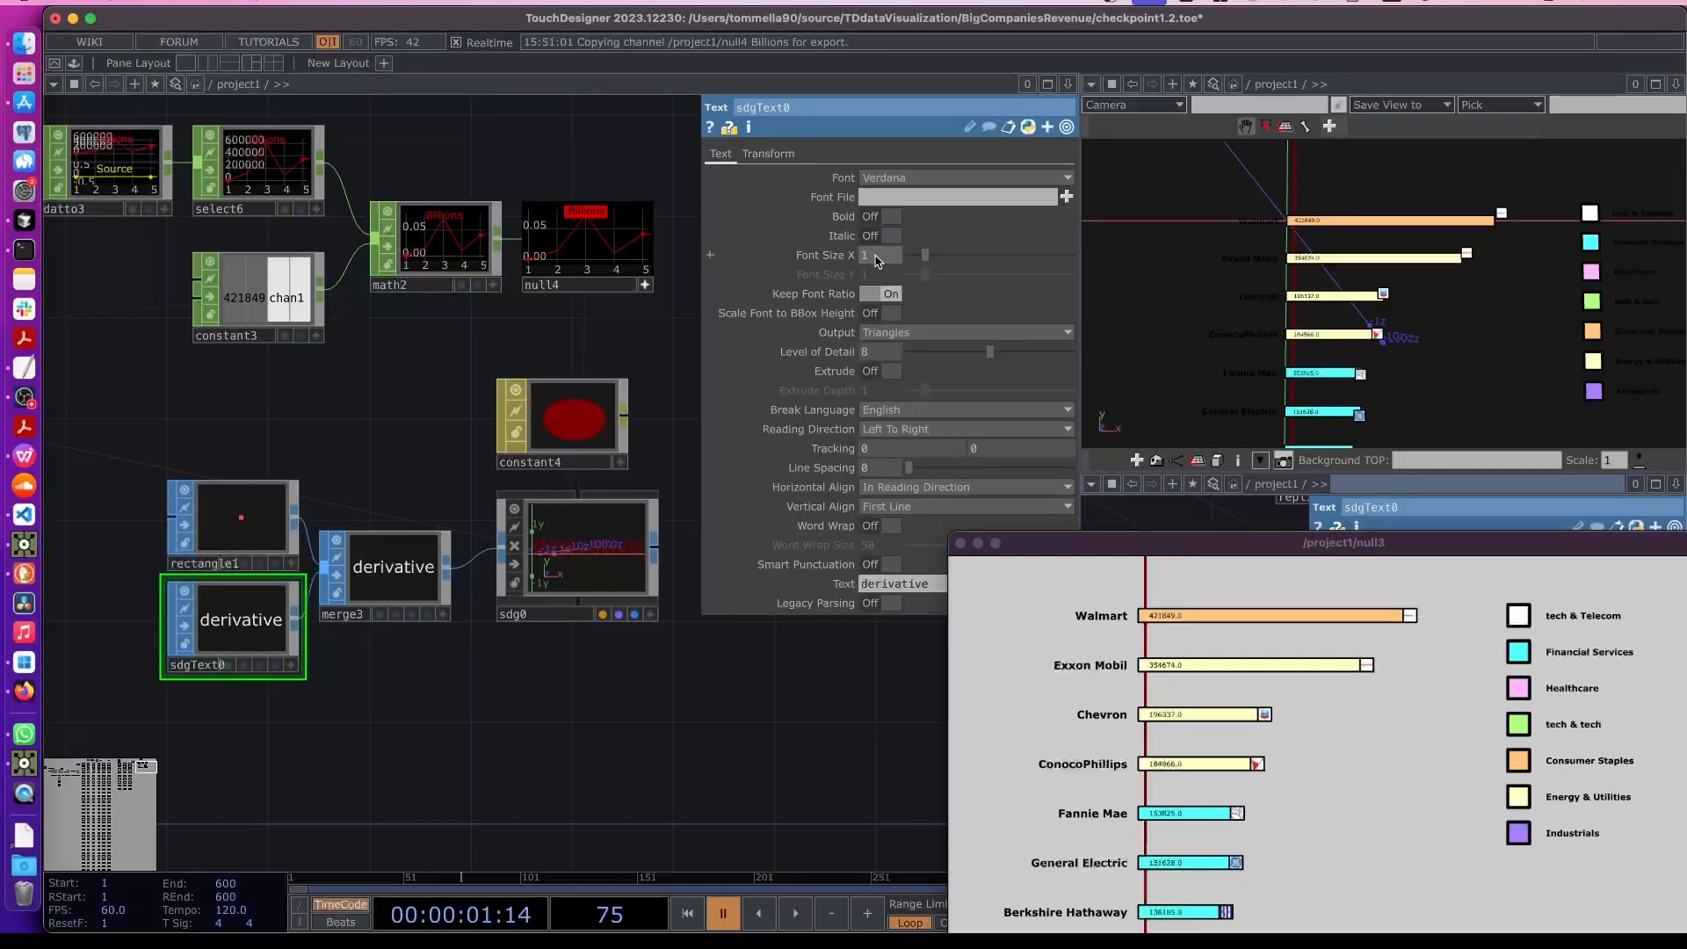
{"action": "left_click", "coordinate": [887, 259]}
{"action": "type", "text": ".01"}
{"action": "key", "text": "Return"}
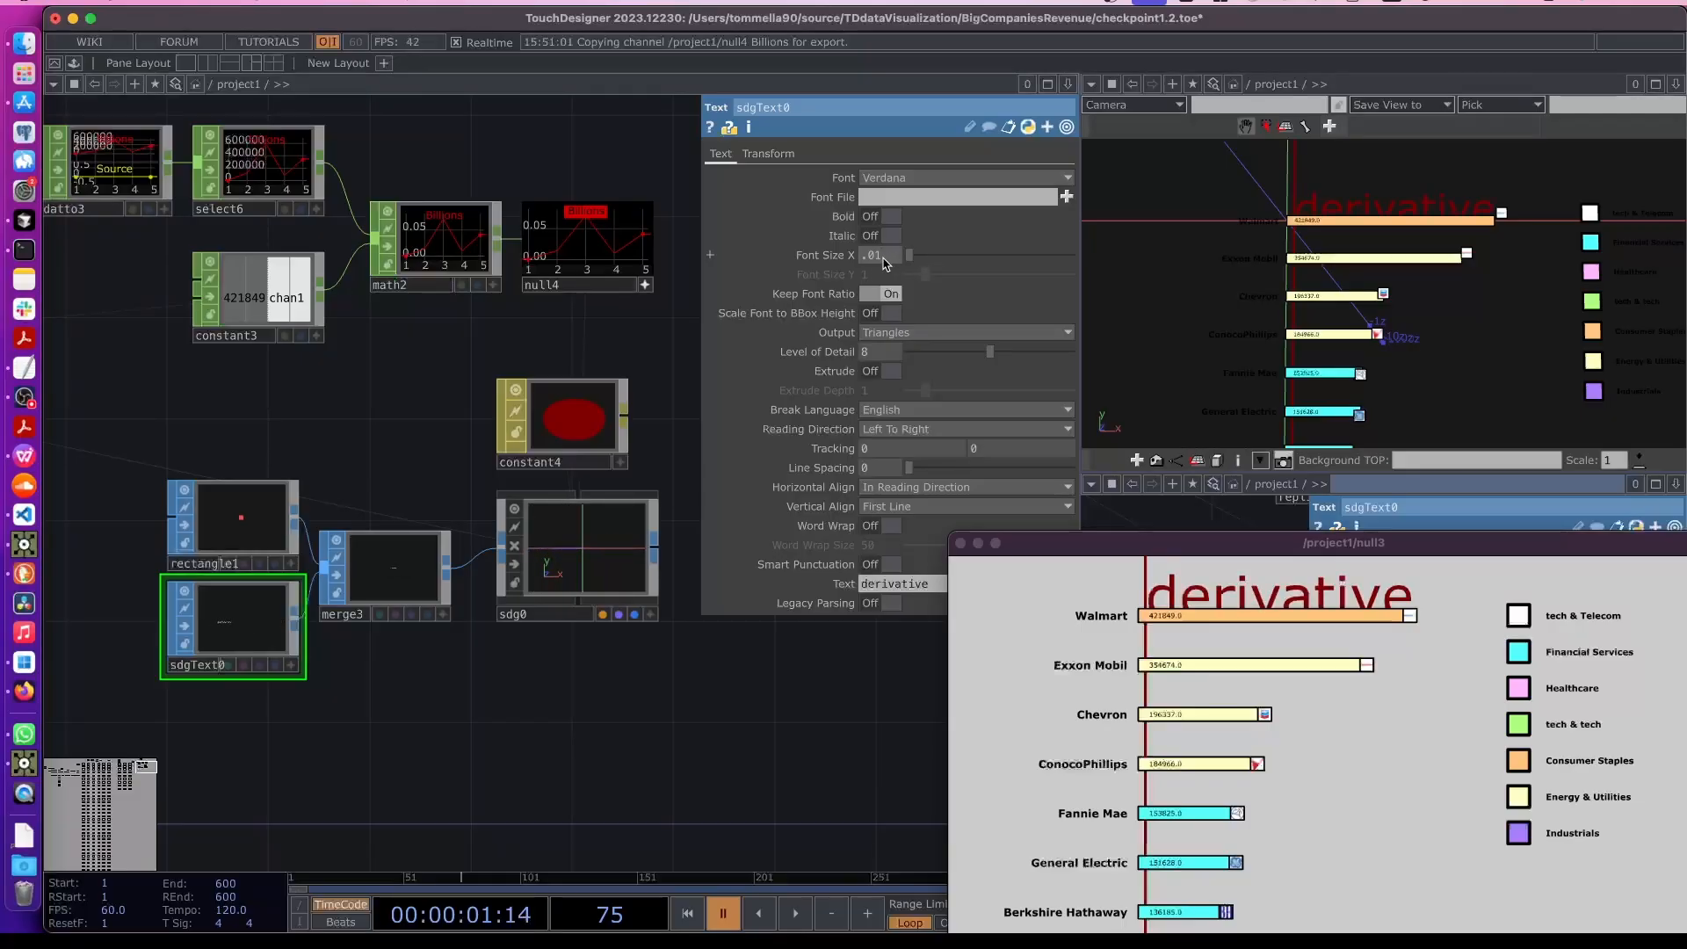
{"action": "key", "text": "Return"}
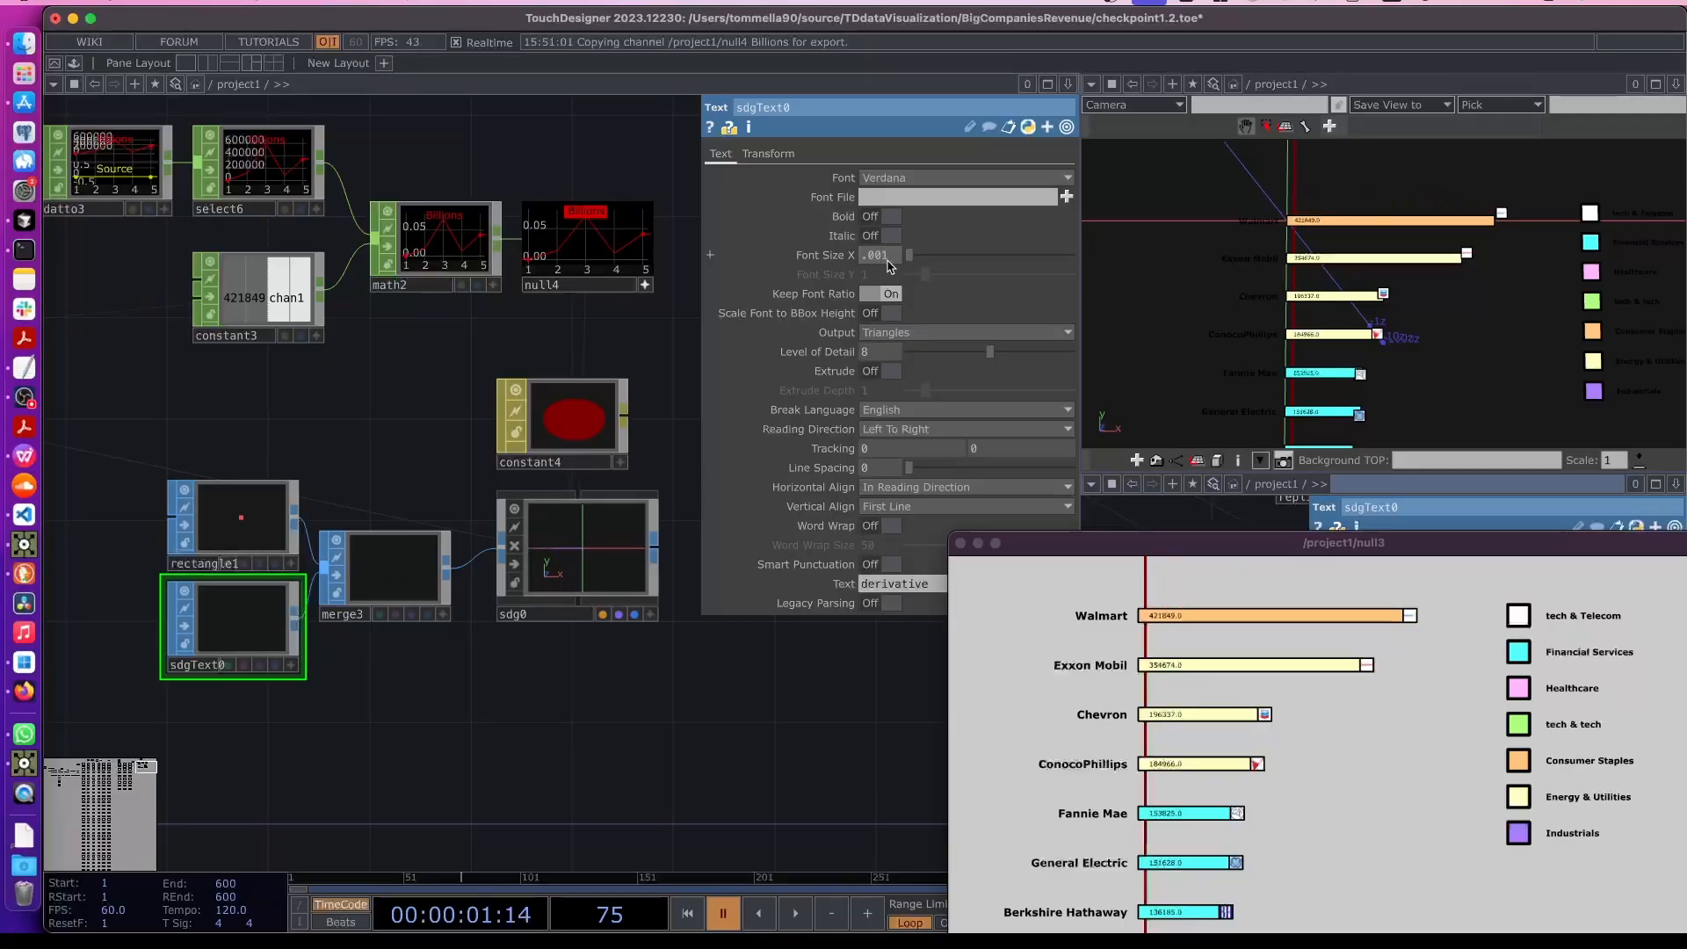
{"action": "left_click_drag", "start_coordinate": [1322, 547], "coordinate": [1311, 449]}
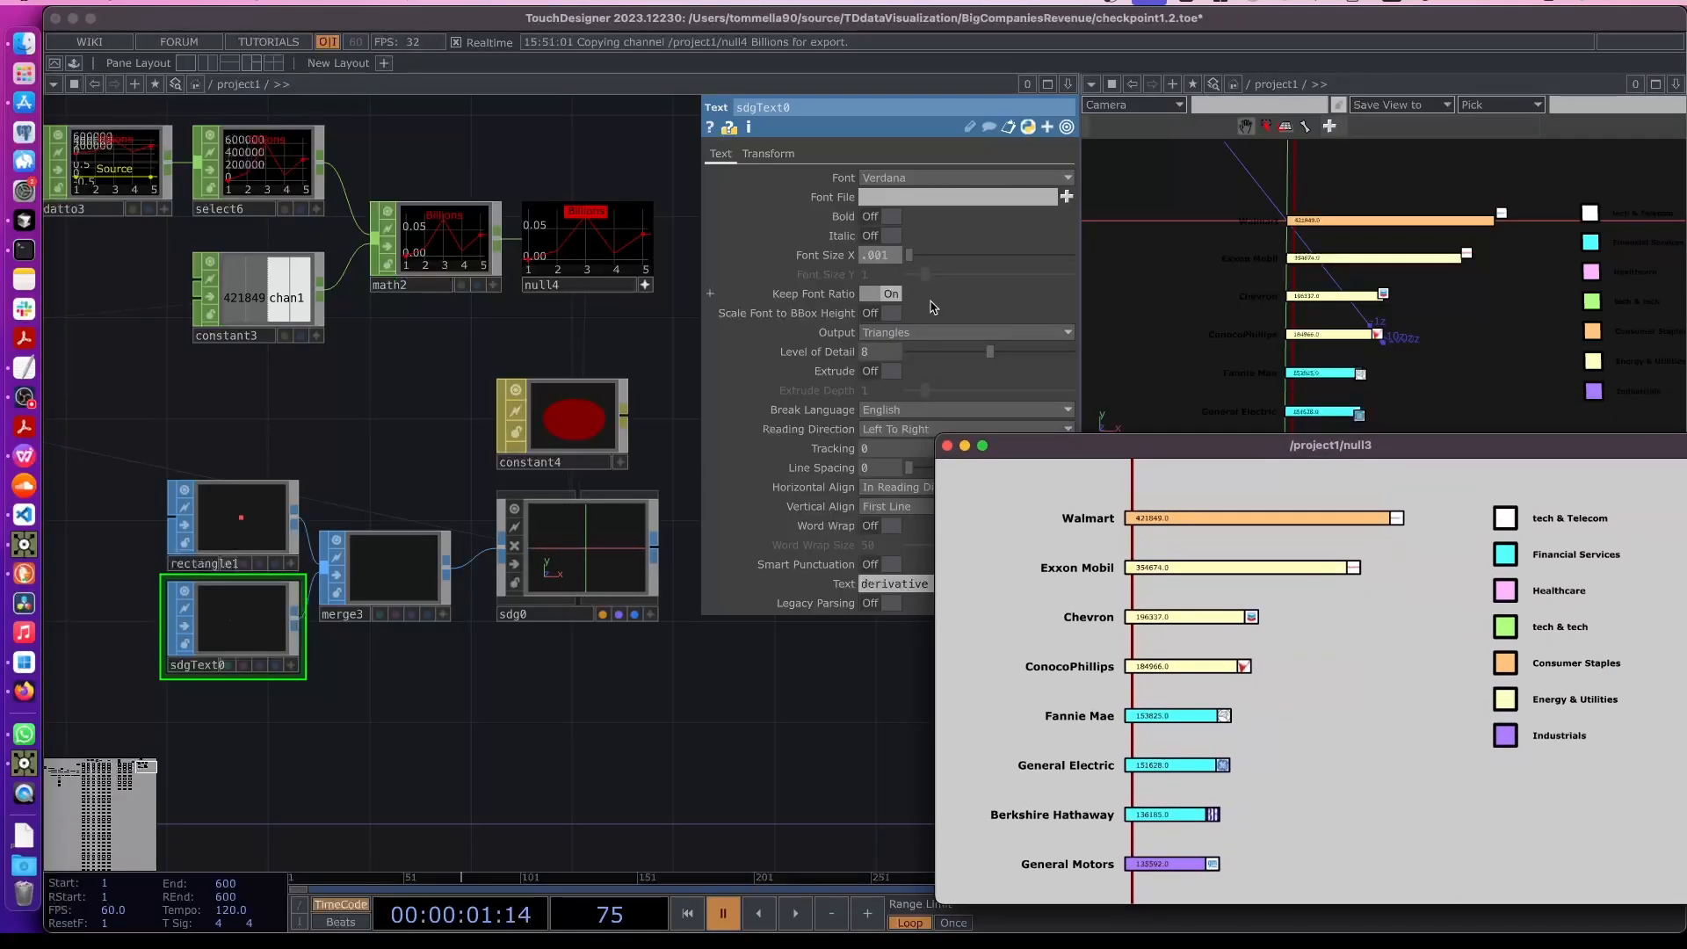
{"action": "left_click", "coordinate": [881, 255]}
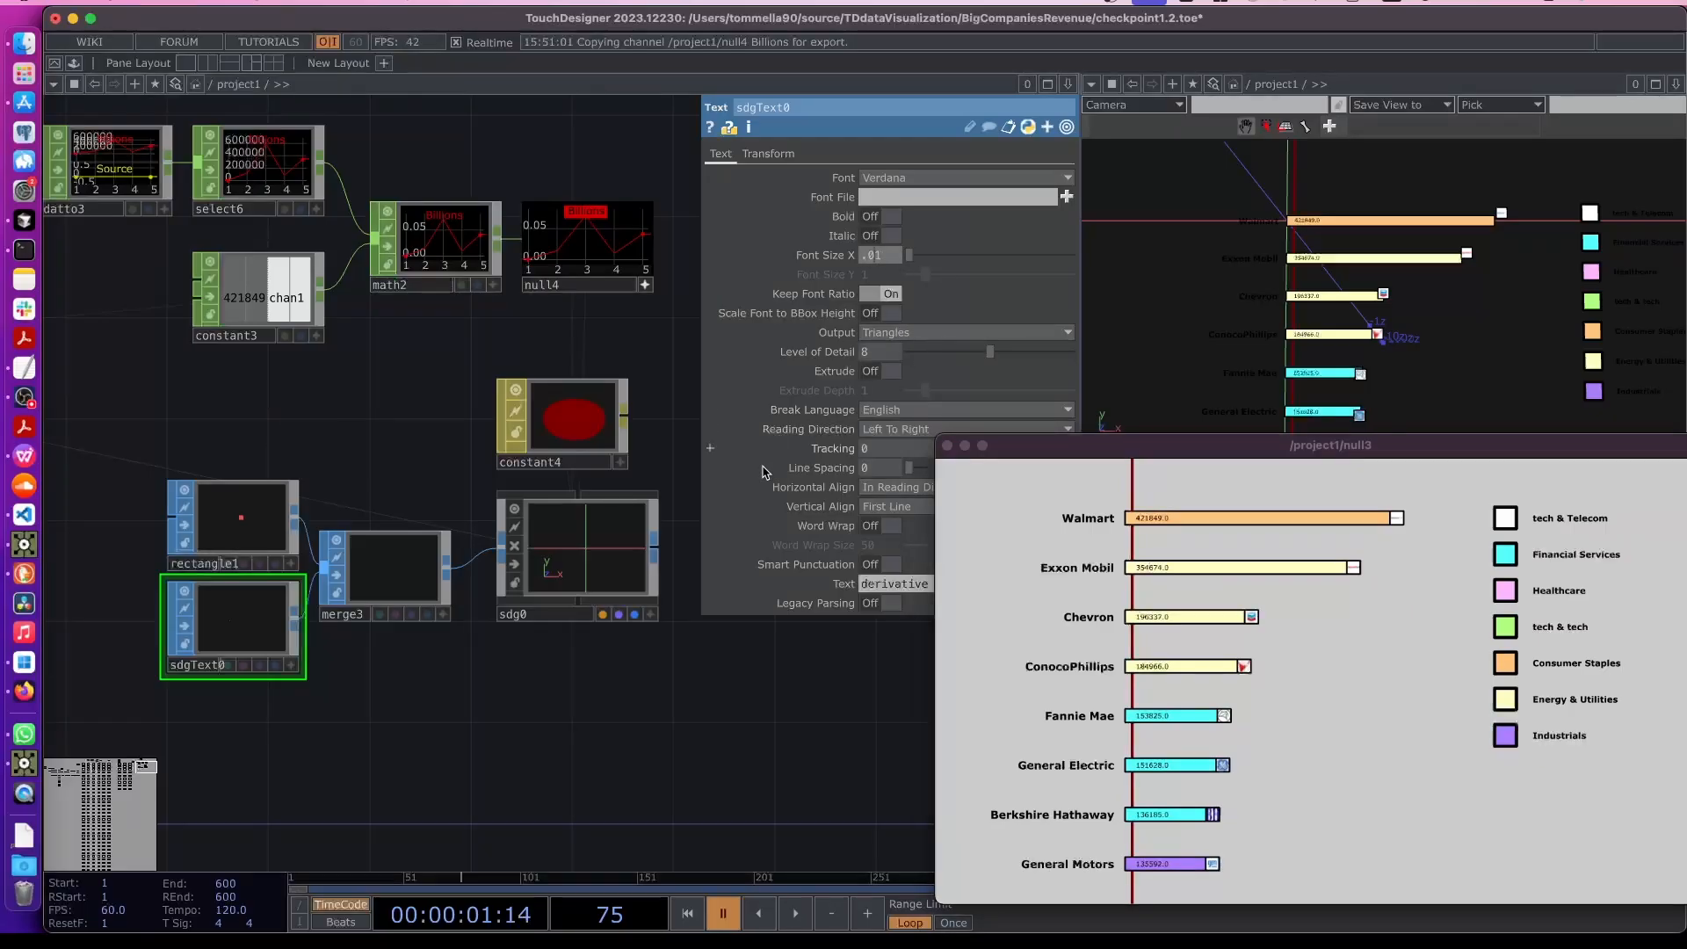
{"action": "key", "text": "Return"}
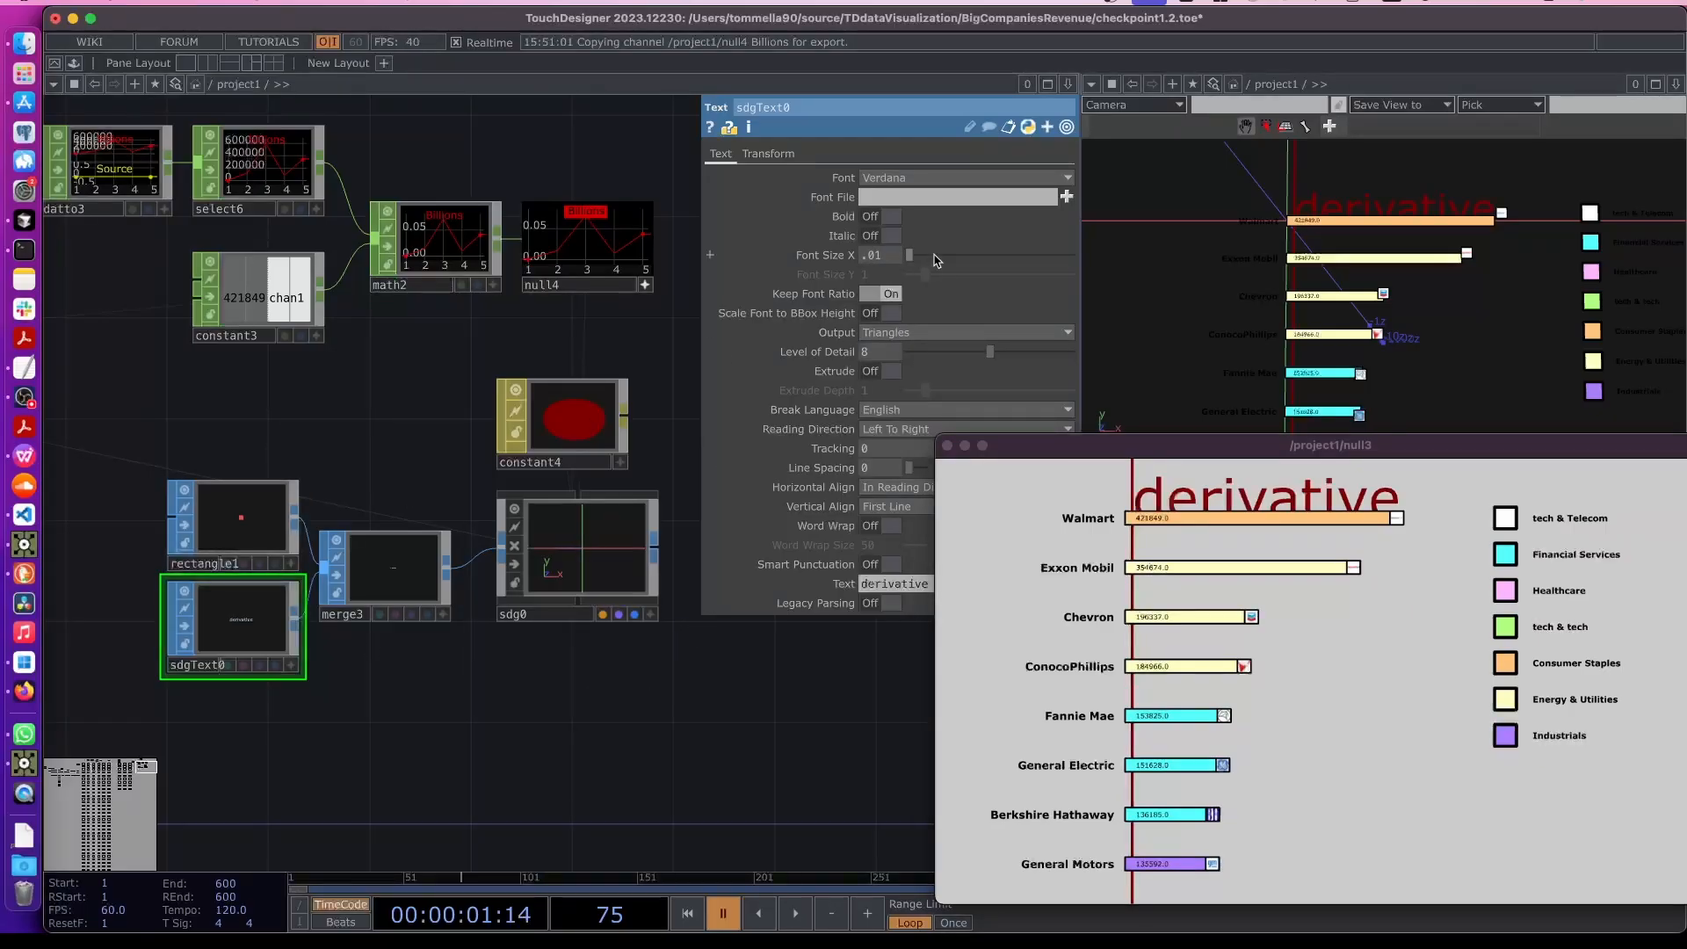
- Move the text down to a Y translate of -0.071 and set its font size to 0.003
{"action": "left_click", "coordinate": [768, 153]}
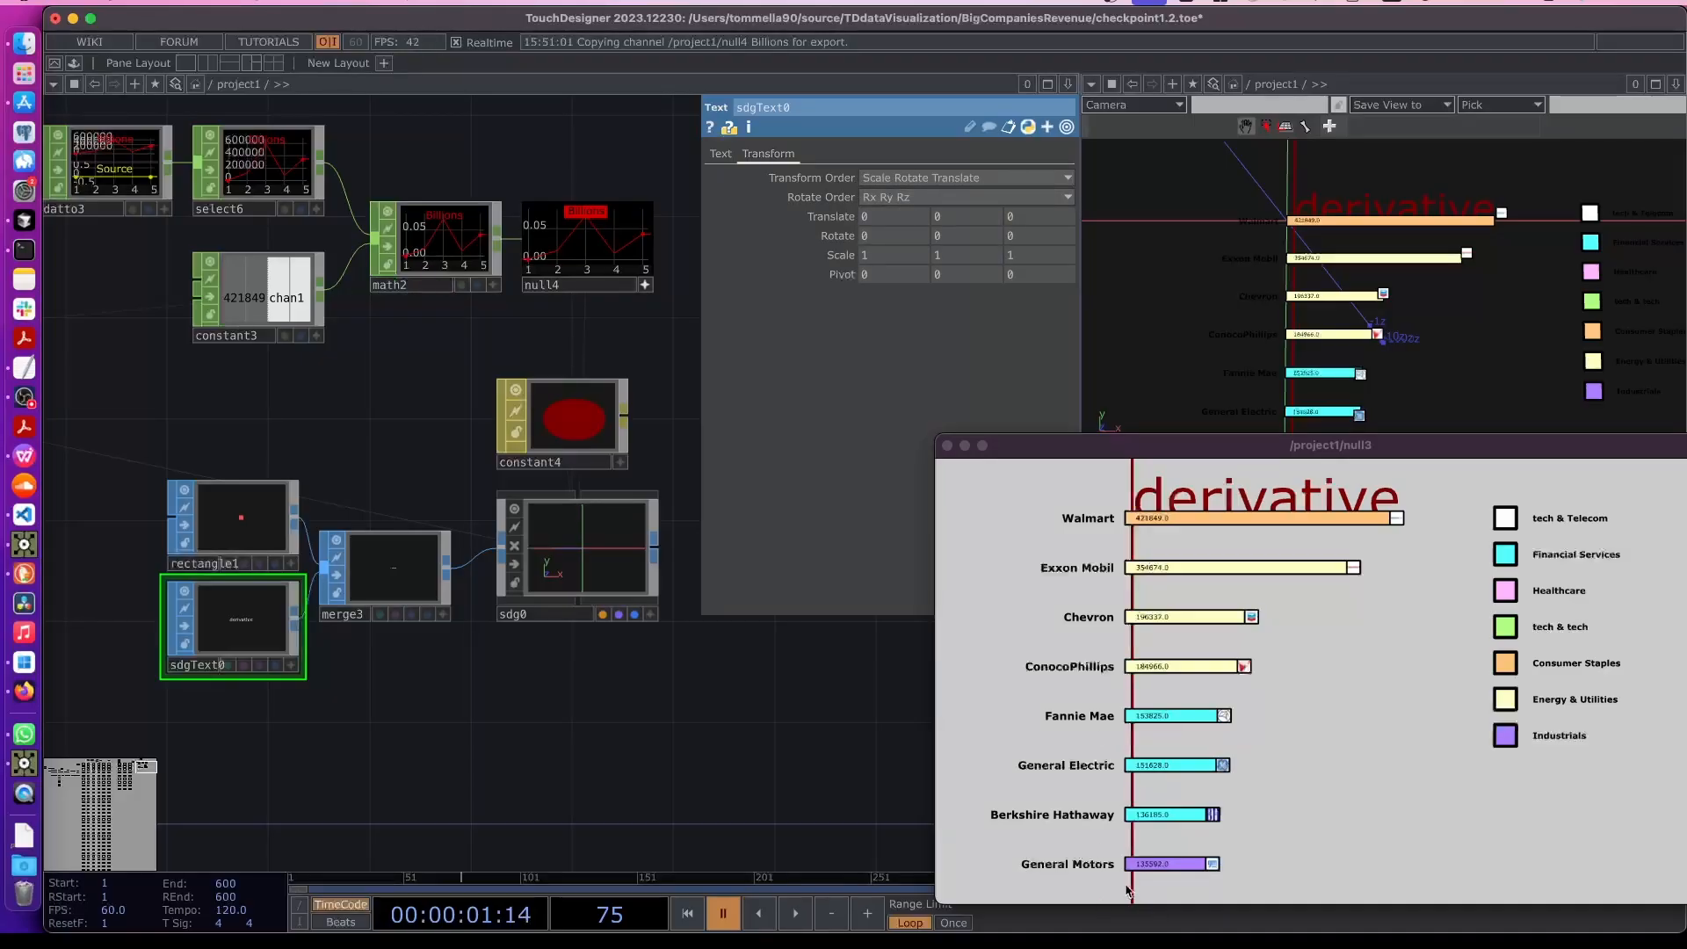
{"action": "mouse_move", "coordinate": [949, 217]}
{"action": "middle_mouse_down"}
{"action": "mouse_move", "coordinate": [952, 200]}
{"action": "mouse_move", "coordinate": [965, 275]}
{"action": "mouse_move", "coordinate": [965, 189]}
{"action": "middle_mouse_up"}
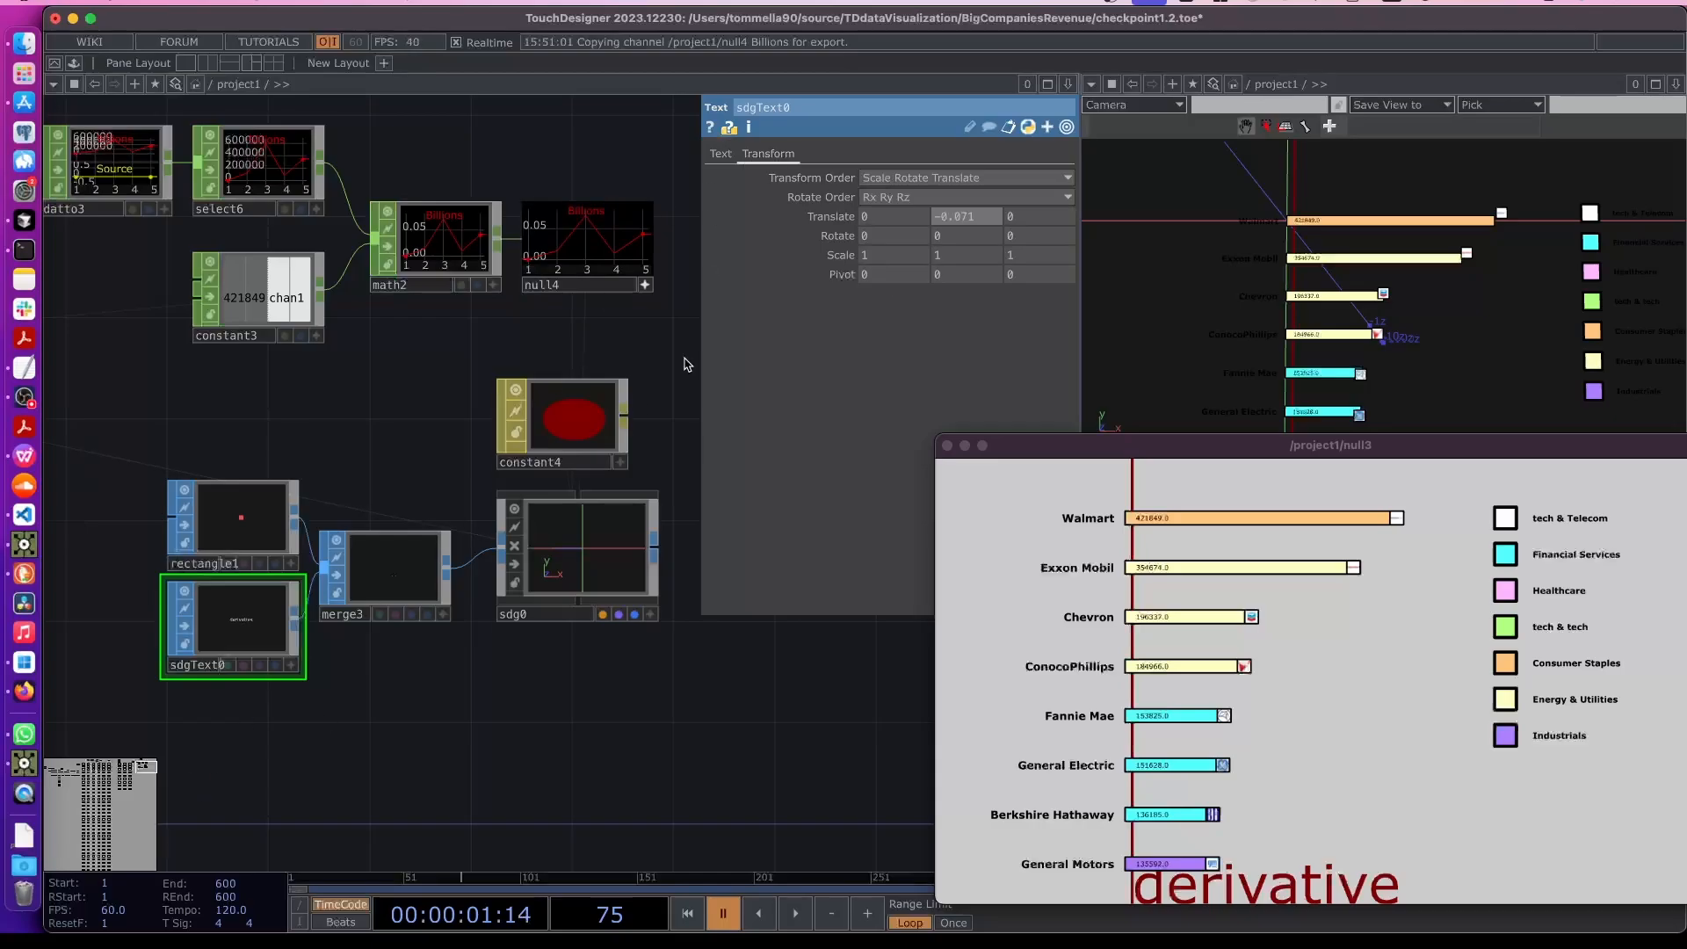
{"action": "left_click", "coordinate": [719, 154]}
{"action": "mouse_move", "coordinate": [824, 257]}
{"action": "middle_mouse_down"}
{"action": "mouse_move", "coordinate": [821, 237]}
{"action": "mouse_move", "coordinate": [796, 237]}
{"action": "mouse_move", "coordinate": [814, 252]}
{"action": "middle_mouse_up"}
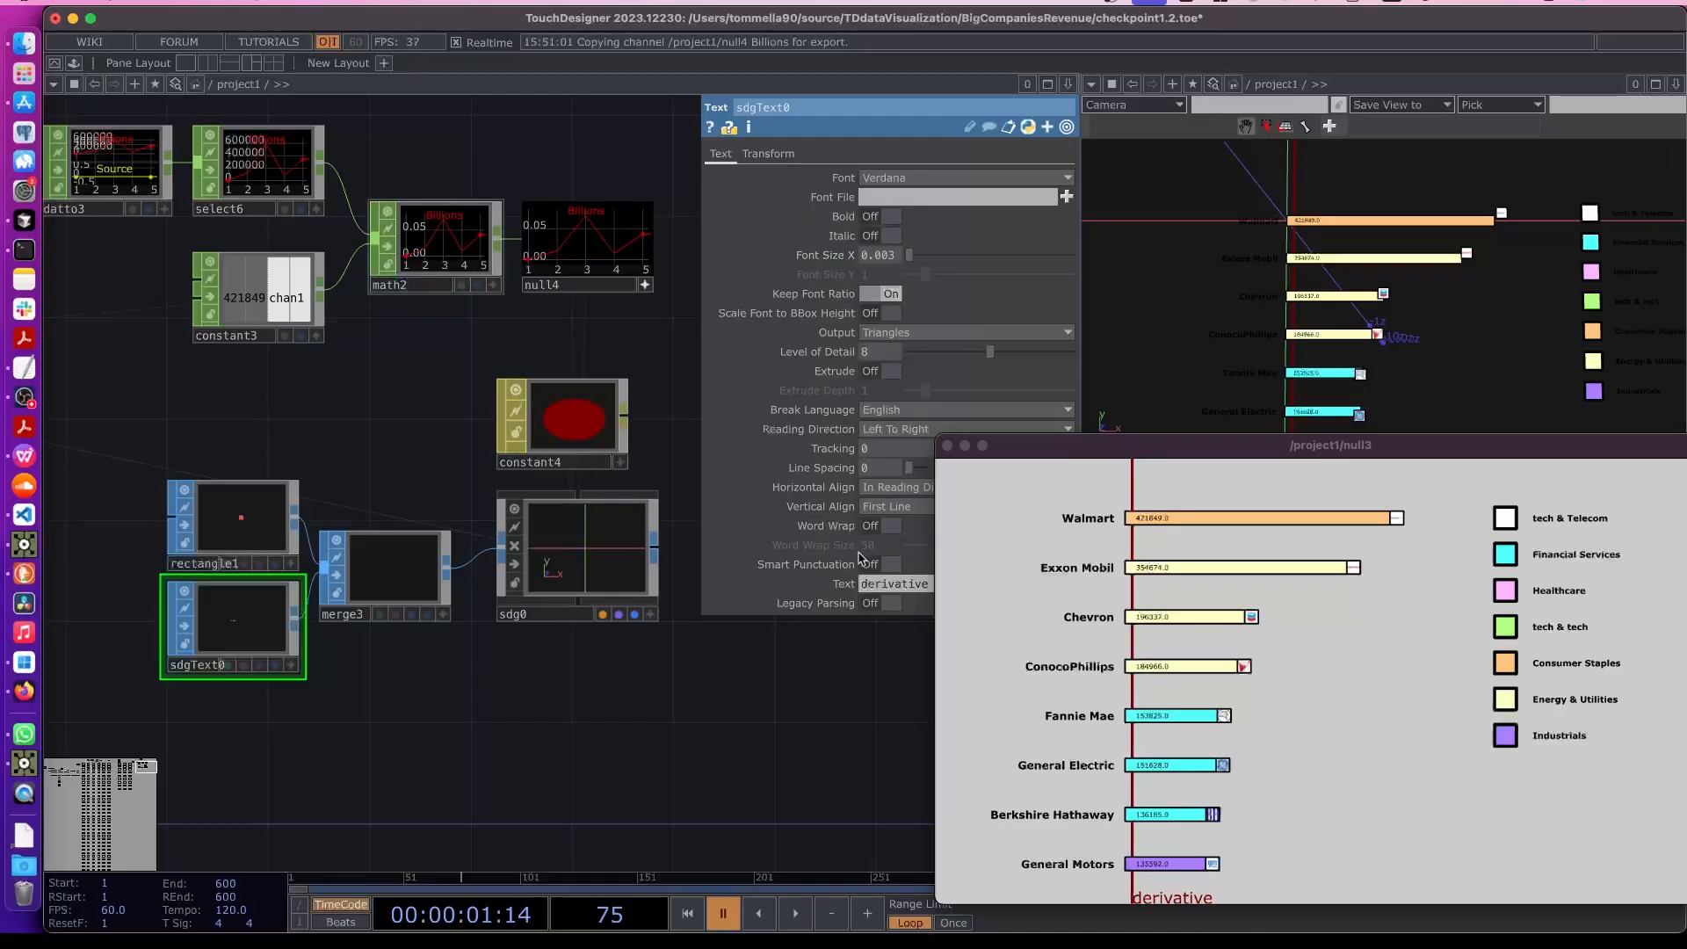
- Make the text bold and set its horizontal alignment to Center
{"action": "left_click_drag", "start_coordinate": [1027, 445], "coordinate": [1111, 434]}
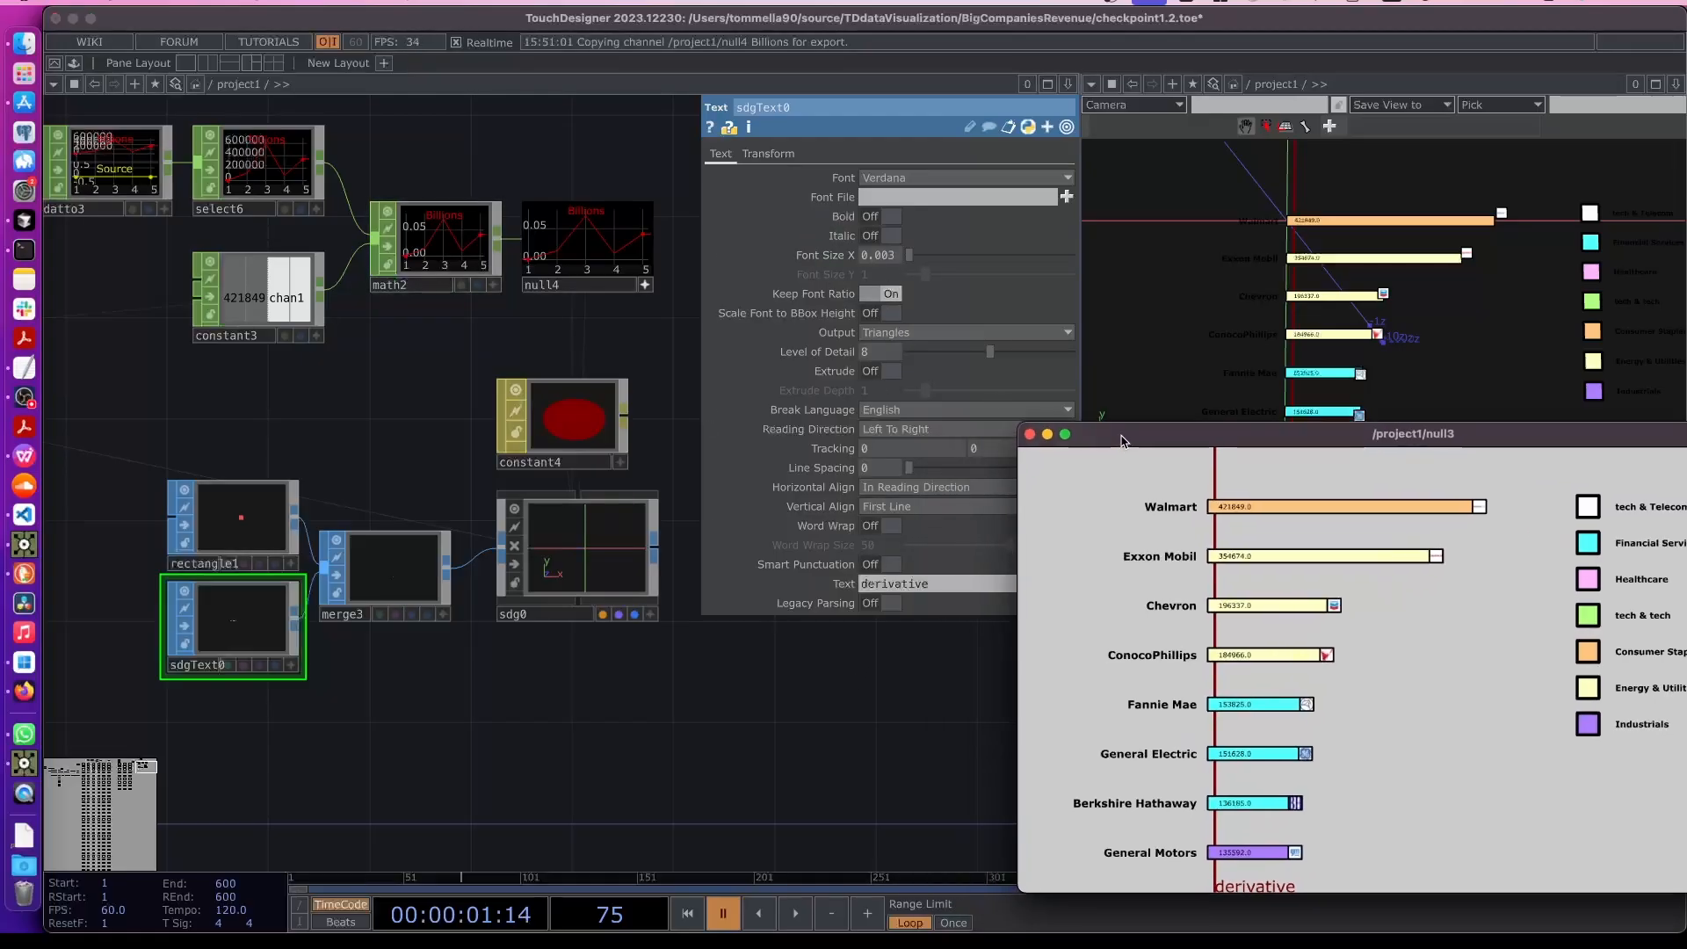
{"action": "left_click", "coordinate": [881, 218]}
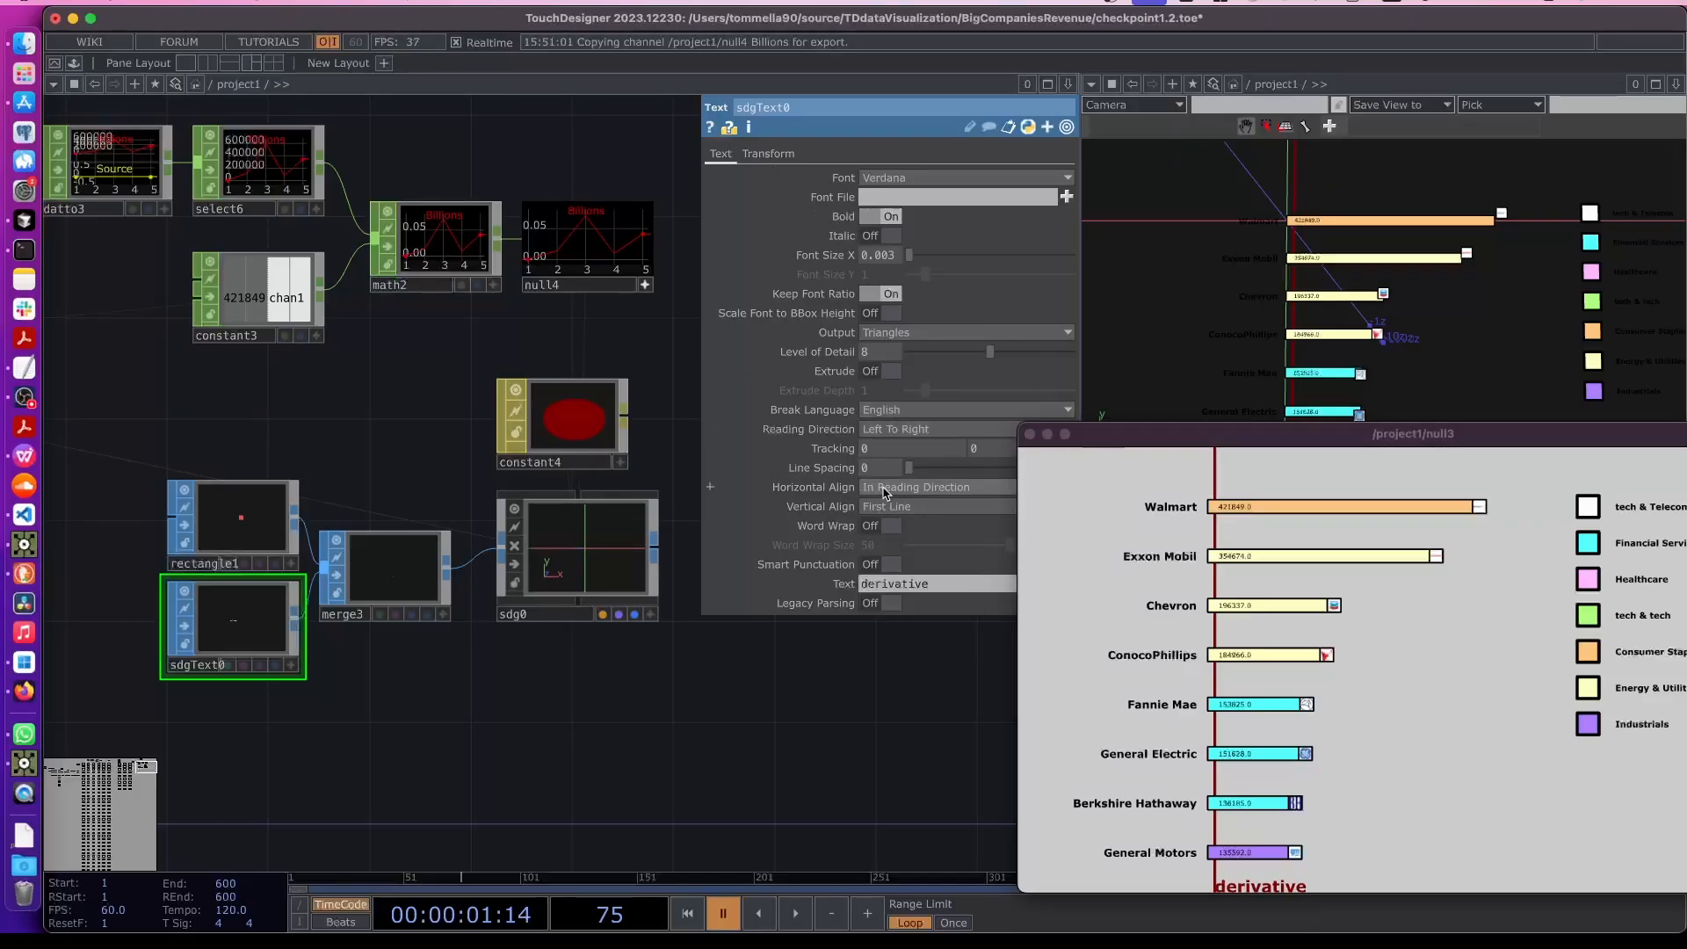
{"action": "left_click", "coordinate": [885, 493]}
{"action": "left_click", "coordinate": [883, 538]}
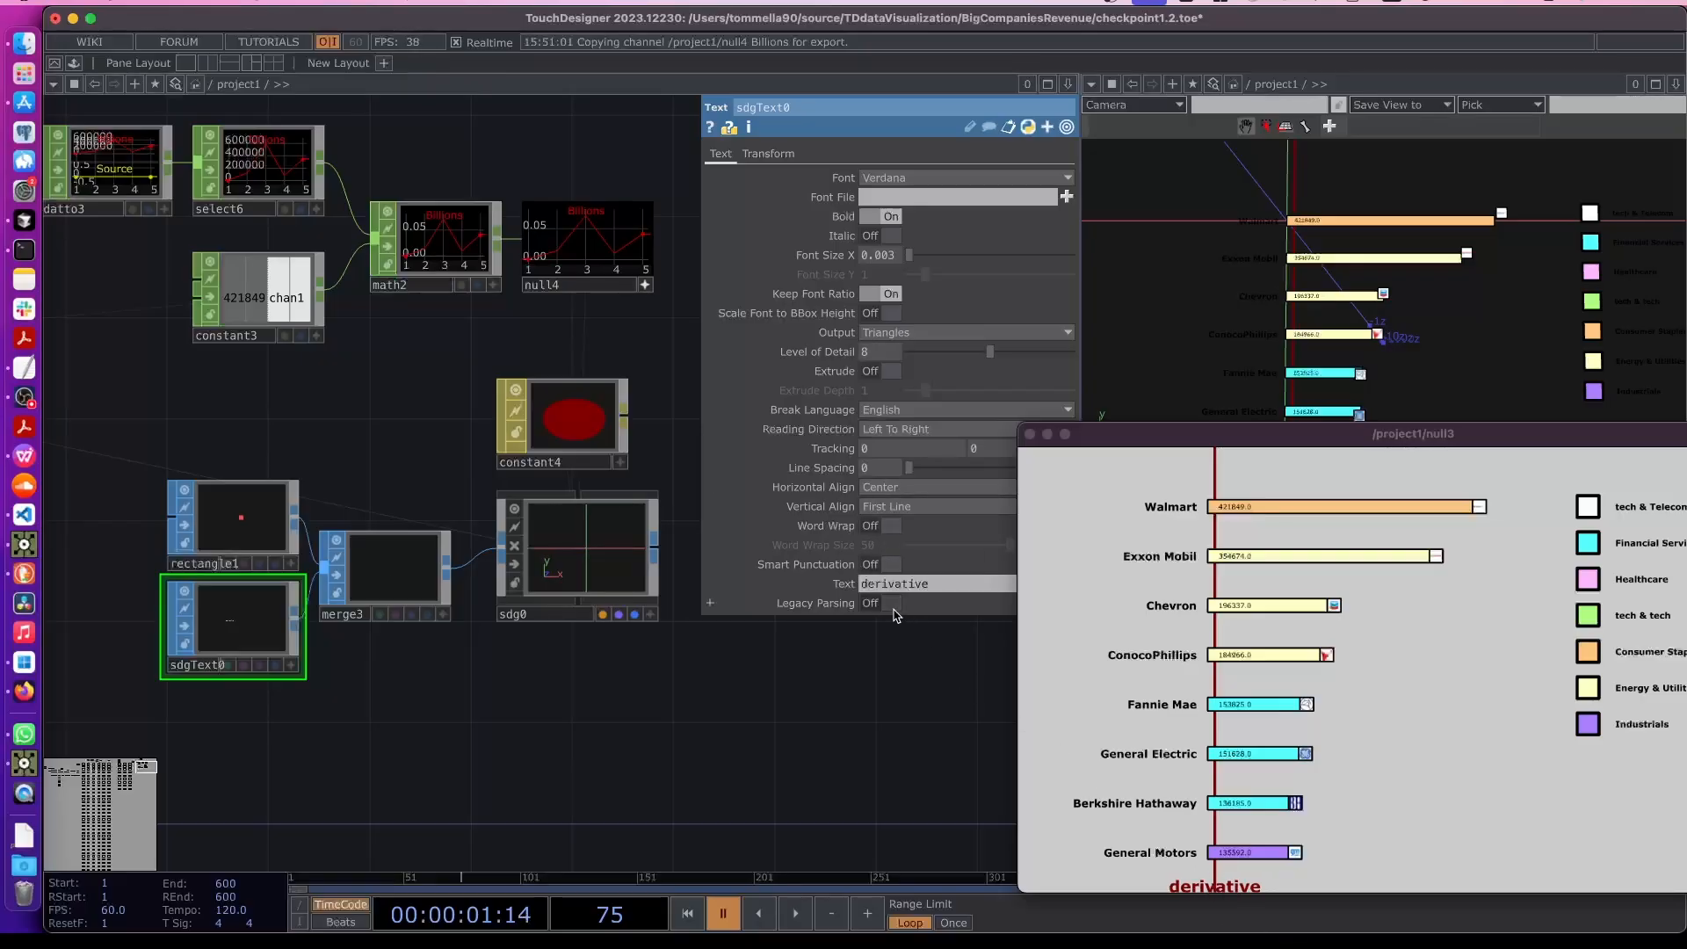
- Review the parameters of the text, rectangle and sdg0 nodes
{"action": "left_click", "coordinate": [768, 154]}
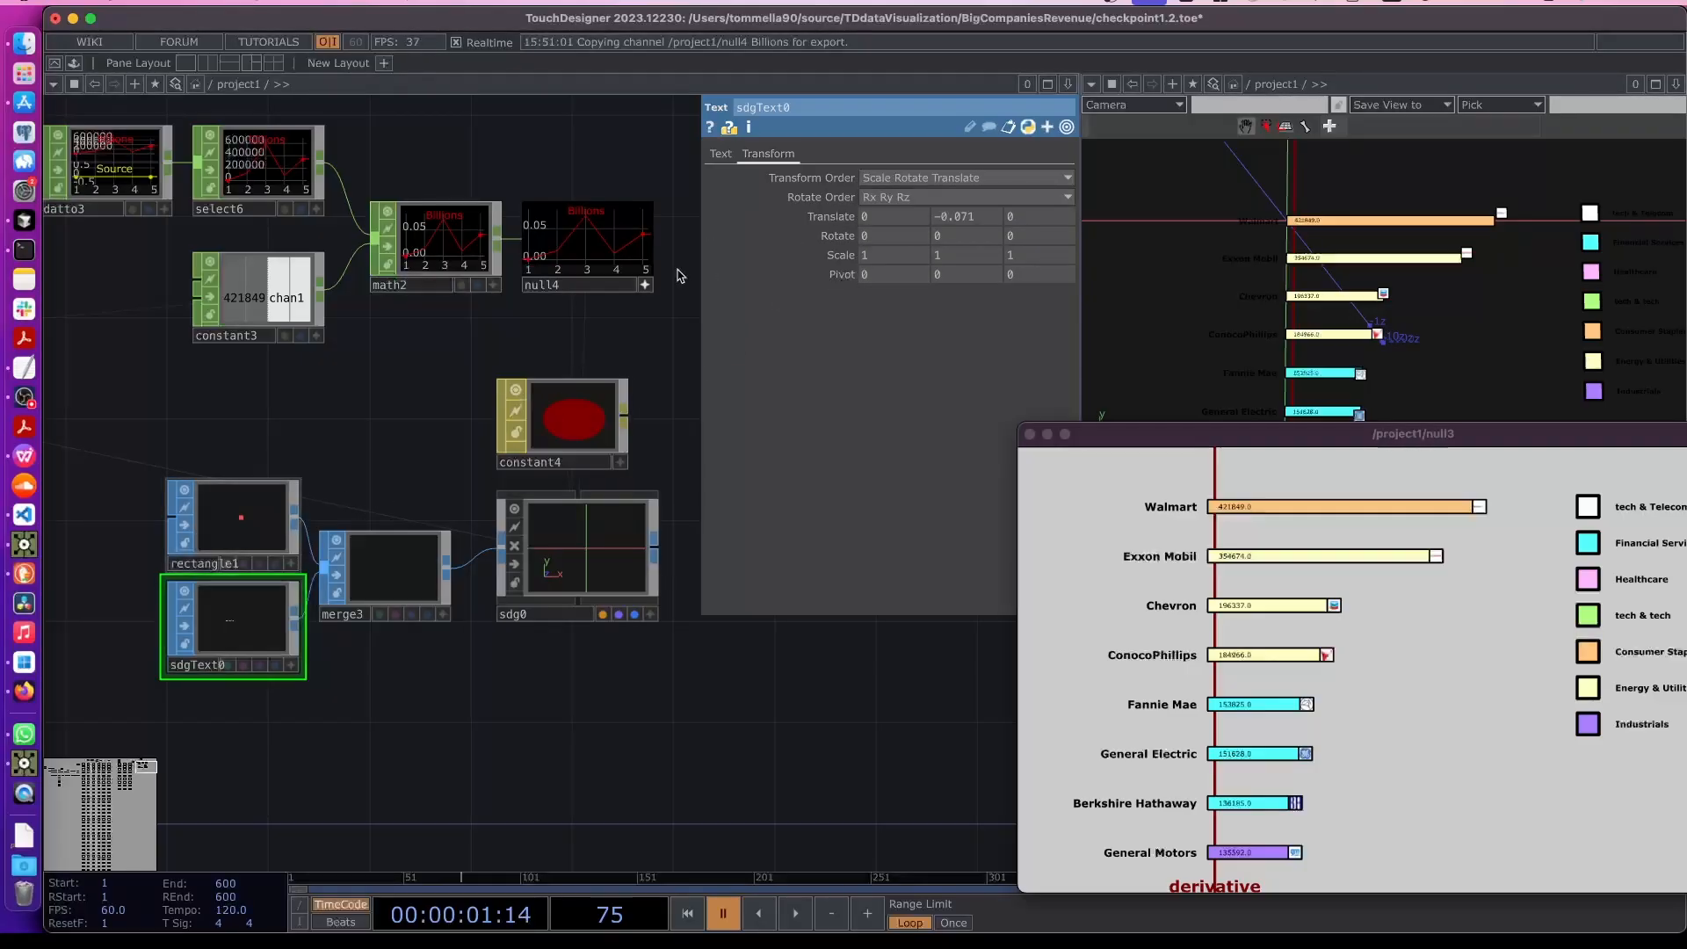
{"action": "left_click", "coordinate": [256, 515]}
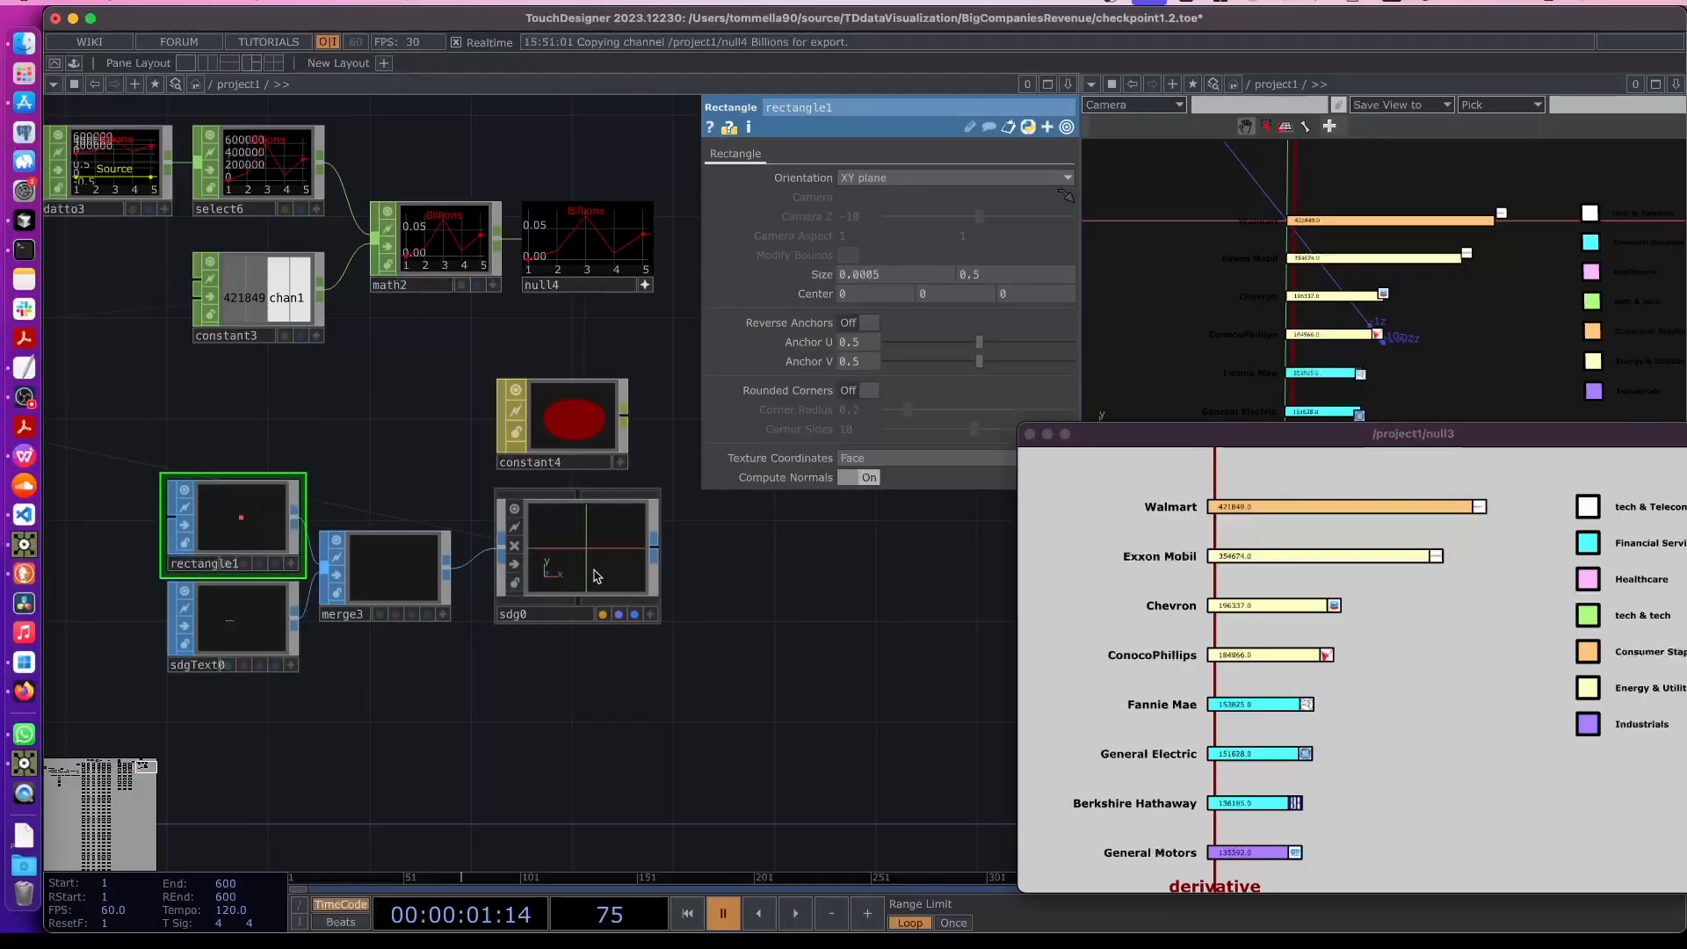
{"action": "left_click", "coordinate": [533, 565]}
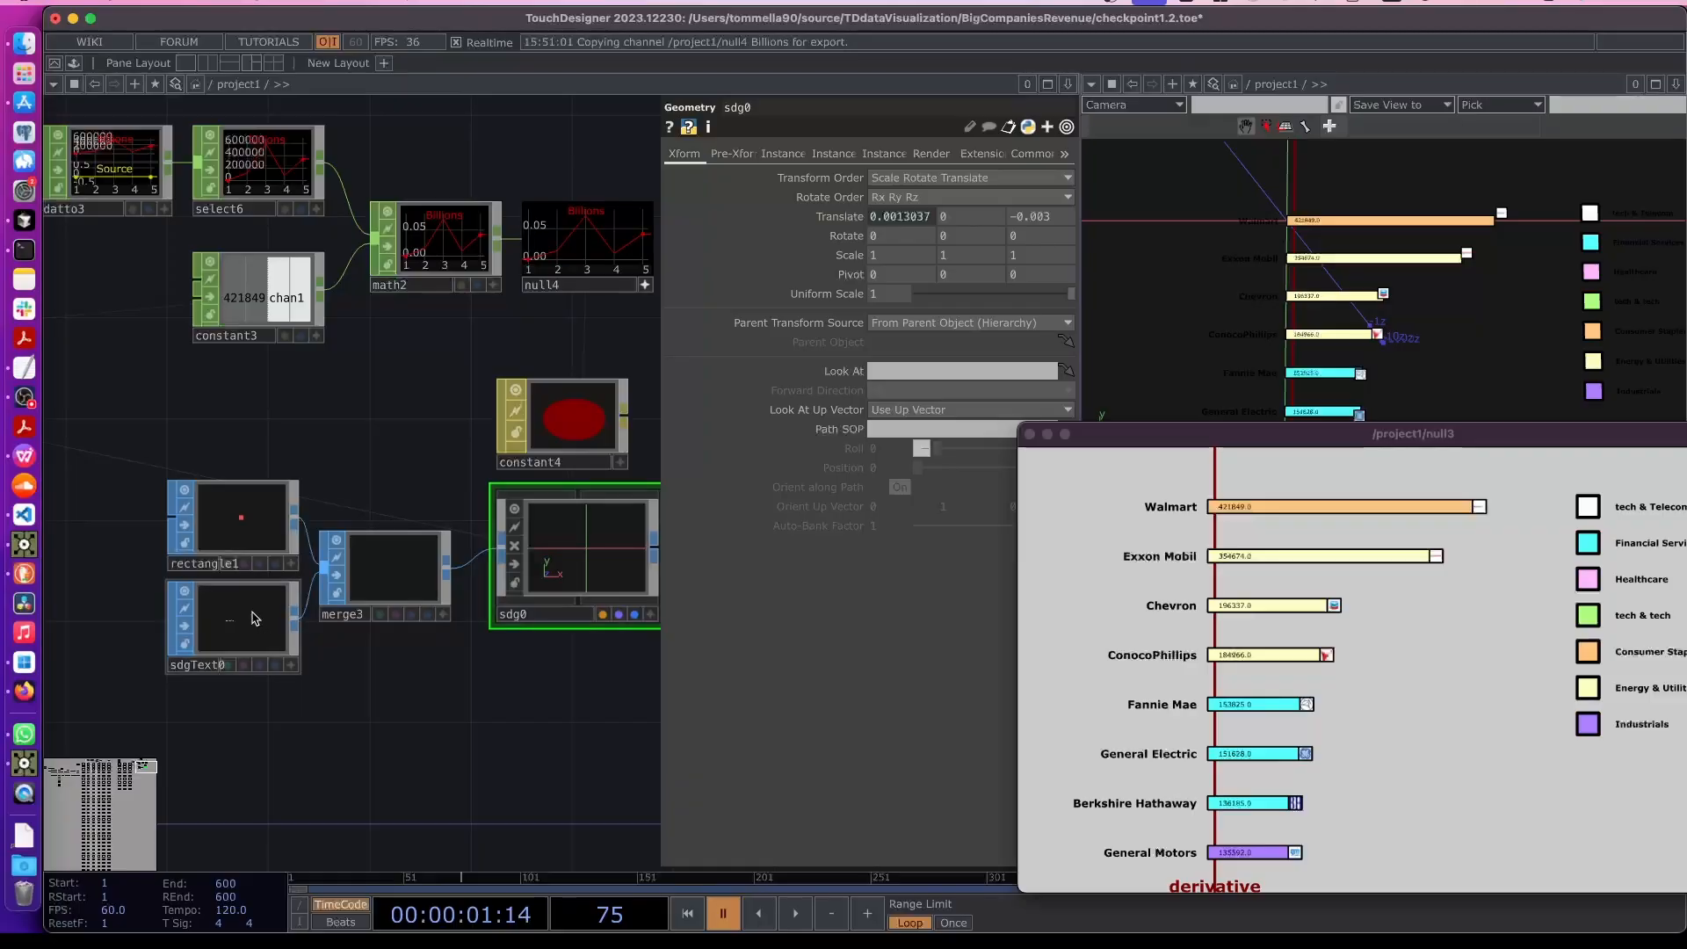
{"action": "left_click", "coordinate": [211, 640]}
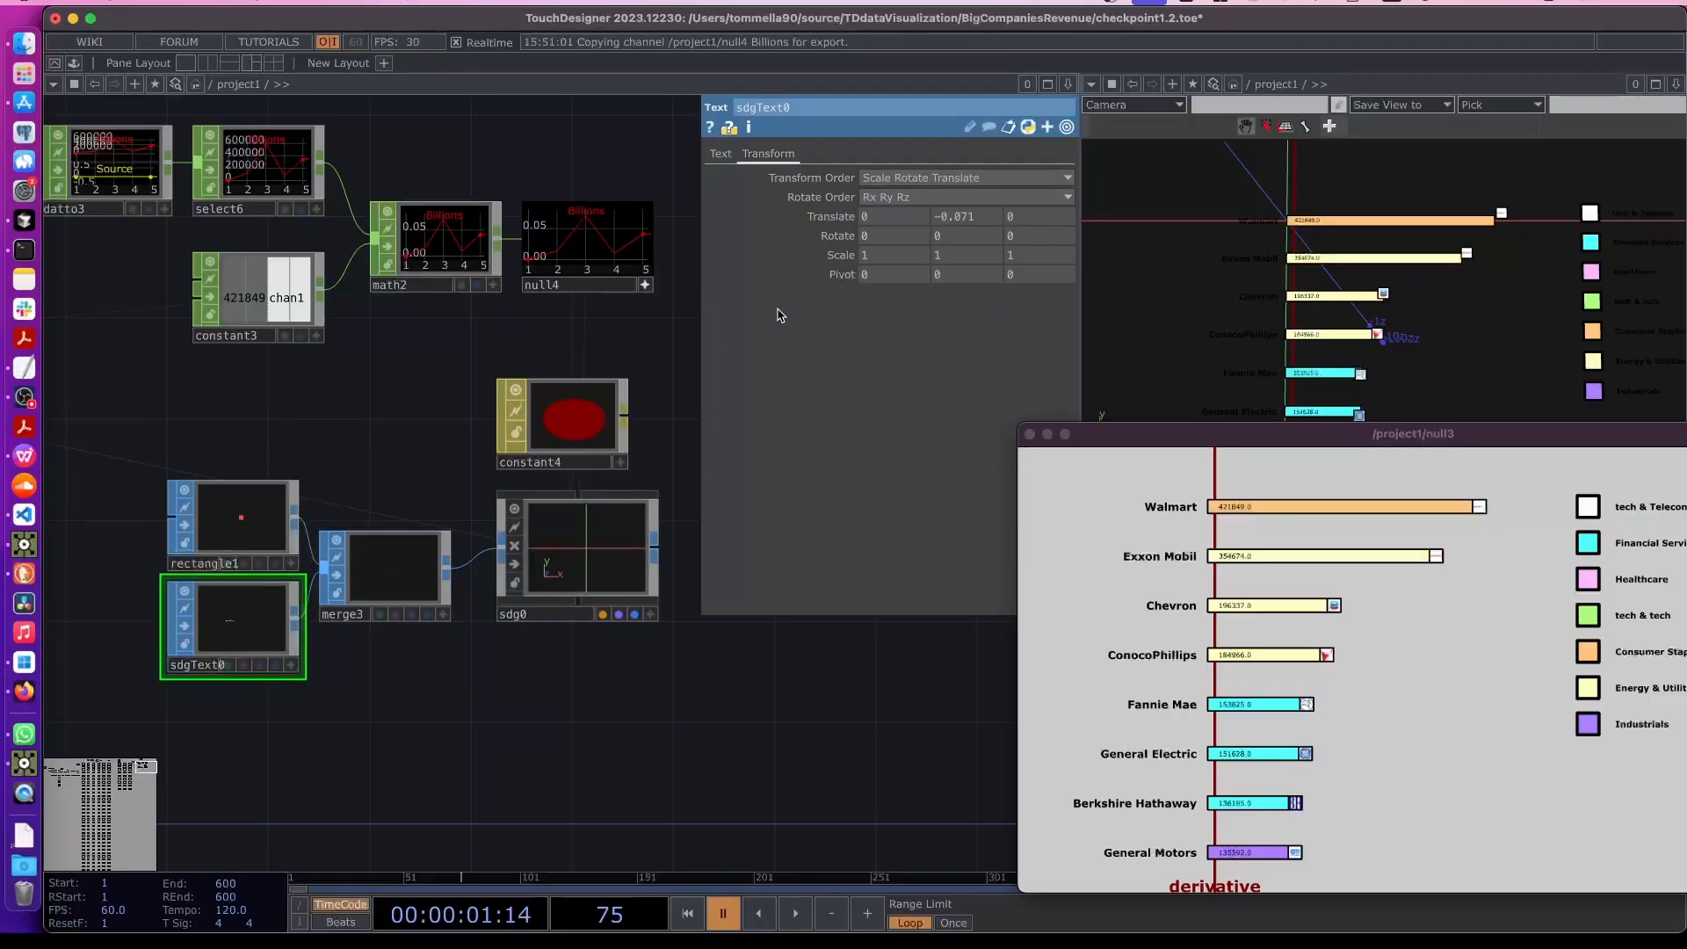
{"action": "left_click", "coordinate": [720, 153]}
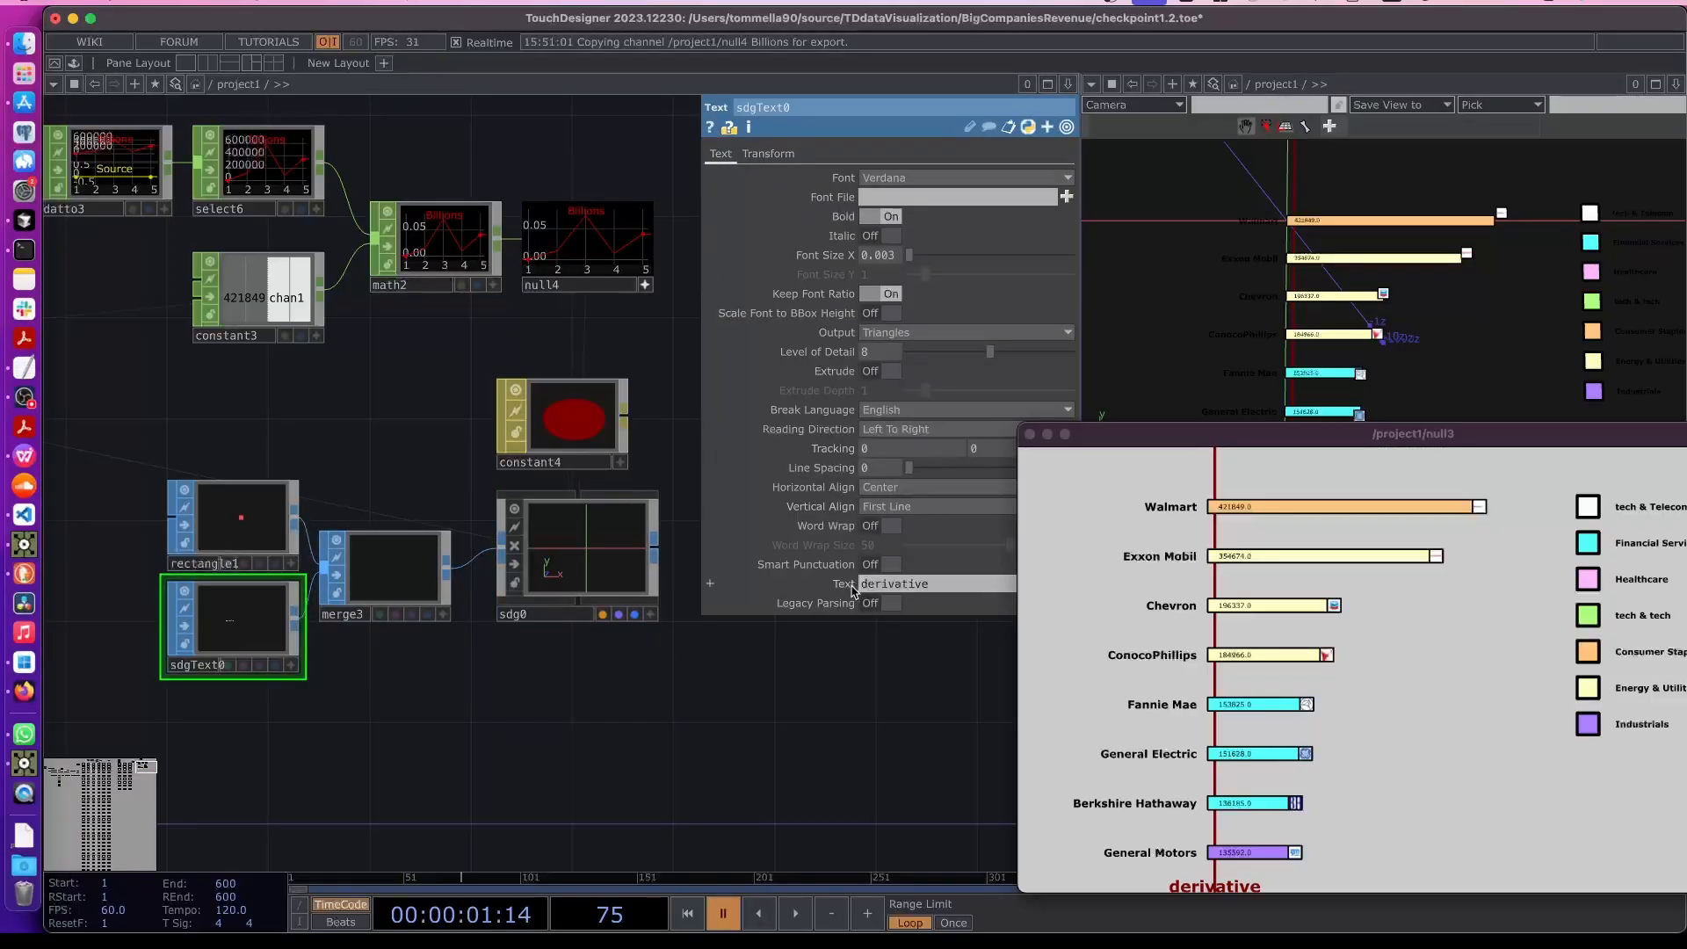
- Navigate the network to the SDG goals table
{"action": "left_click_drag", "start_coordinate": [1078, 431], "coordinate": [1162, 428]}
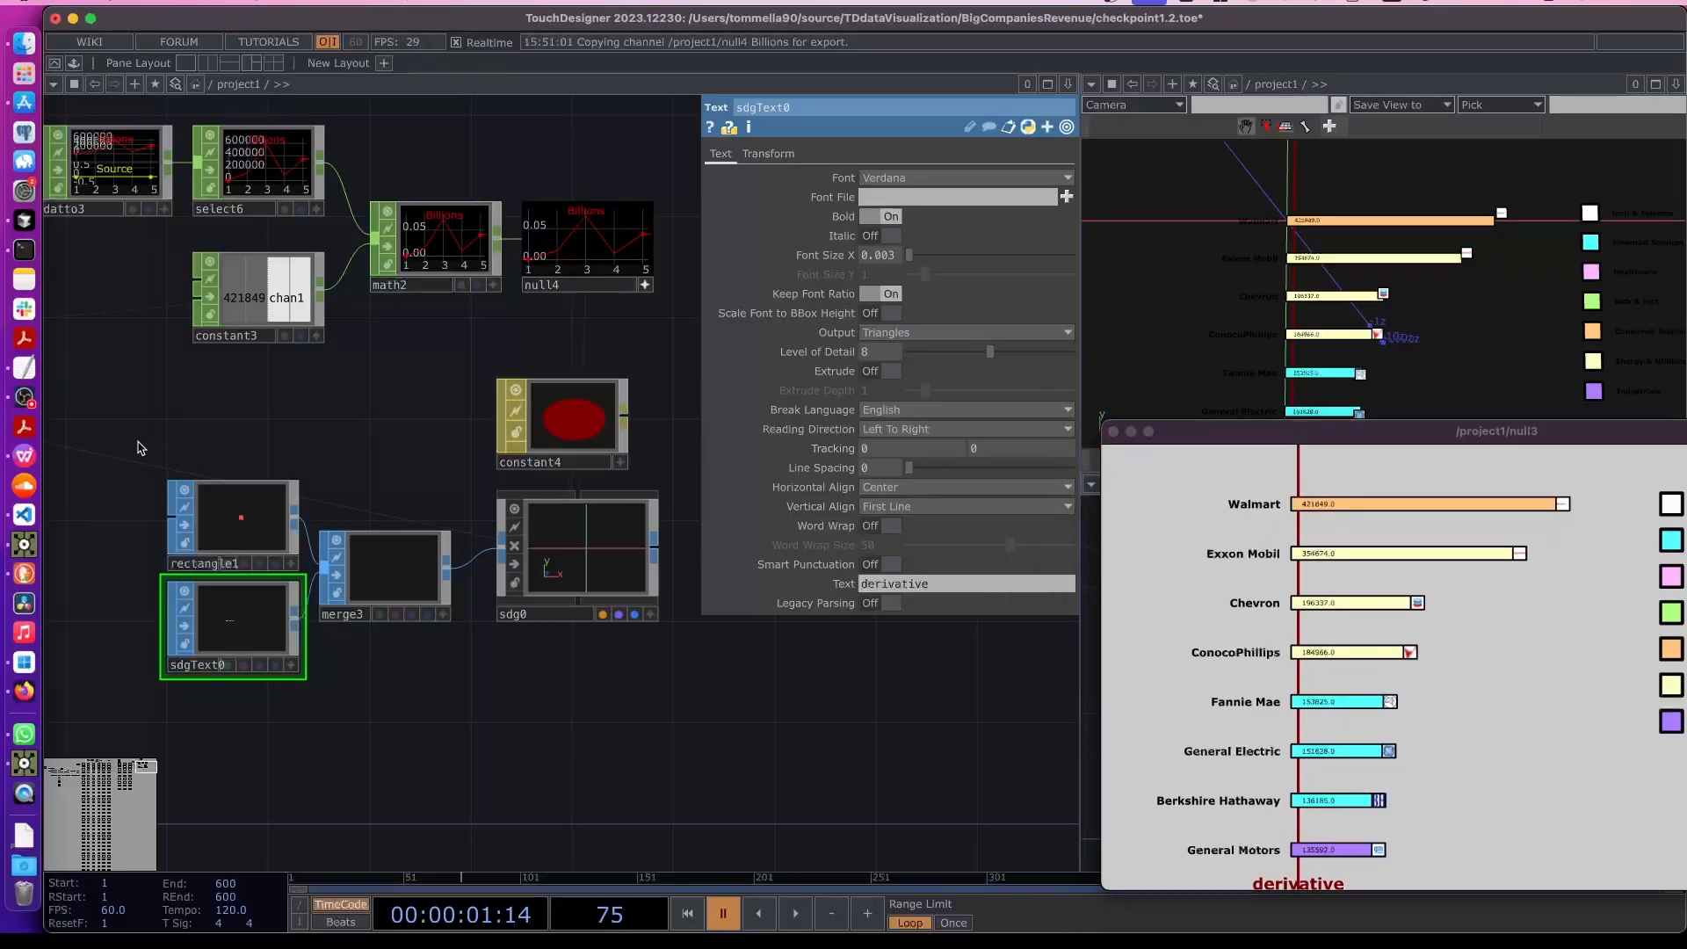
{"action": "middle_click_drag", "start_coordinate": [164, 455], "coordinate": [378, 519]}
{"action": "left_click_drag", "start_coordinate": [379, 519], "coordinate": [432, 538]}
{"action": "scroll", "coordinate": [218, 294], "scroll_direction": "up", "scroll_amount": 3}
{"action": "left_click_drag", "start_coordinate": [318, 475], "coordinate": [414, 617]}
{"action": "scroll", "coordinate": [282, 372], "scroll_direction": "up", "scroll_amount": 8}
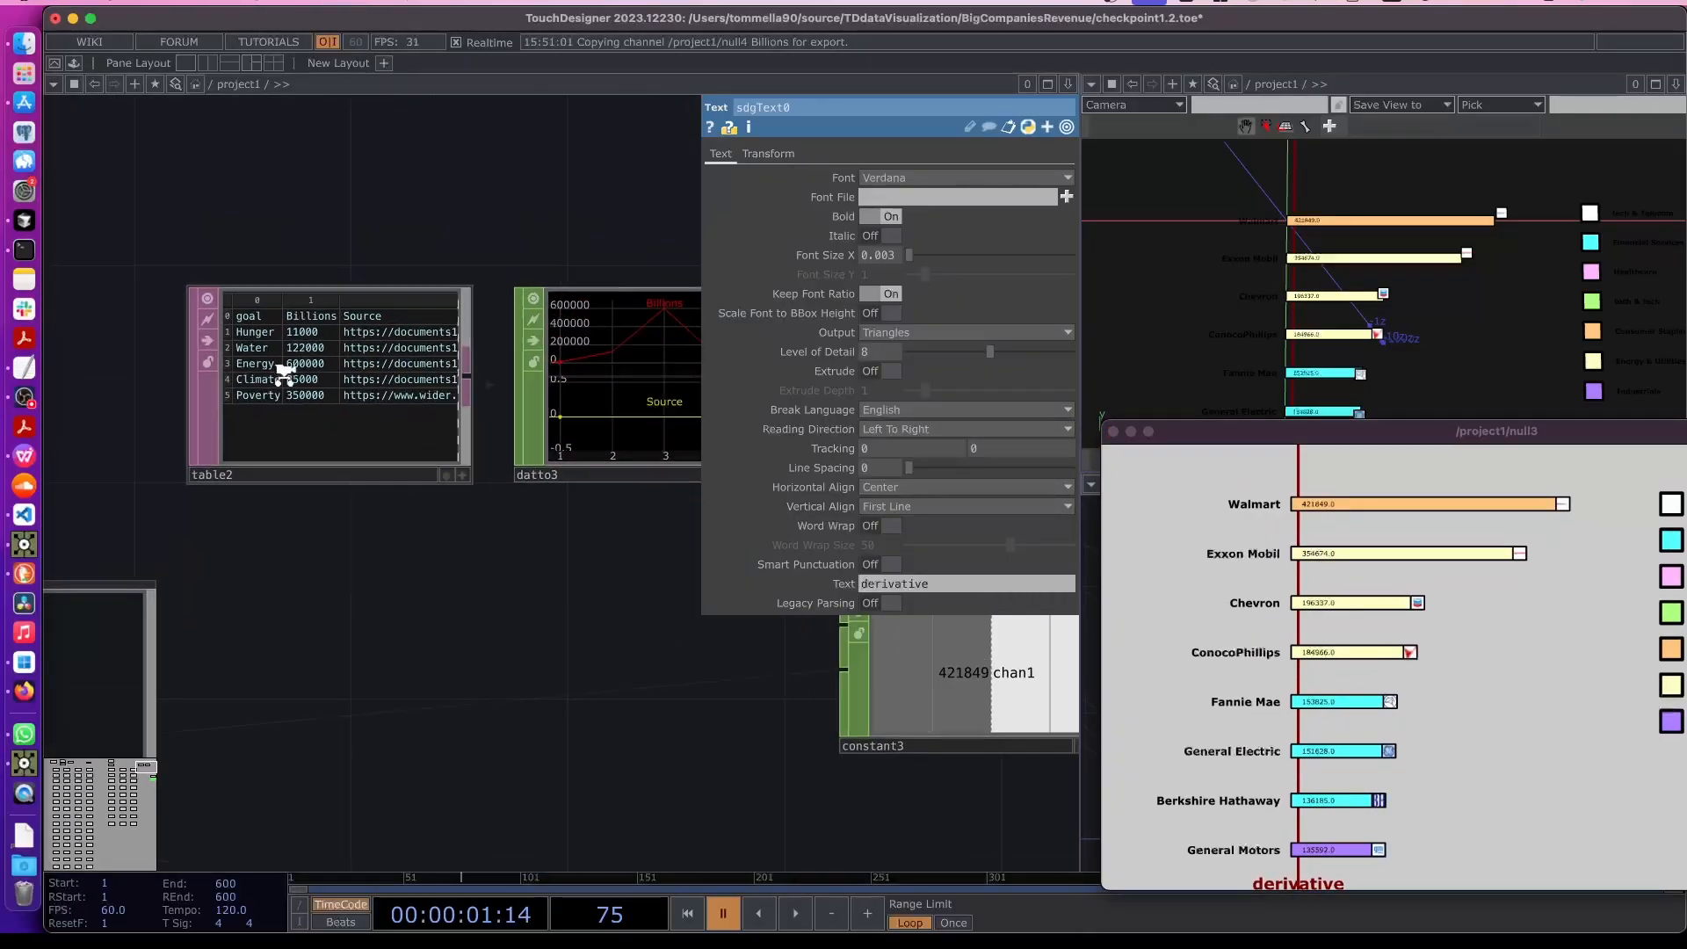
- Link the sdgText0 text parameter to table2 so it references op('table2')
{"action": "scroll", "coordinate": [280, 382], "scroll_direction": "down", "scroll_amount": 4}
{"action": "left_click_drag", "start_coordinate": [275, 365], "coordinate": [840, 587]}
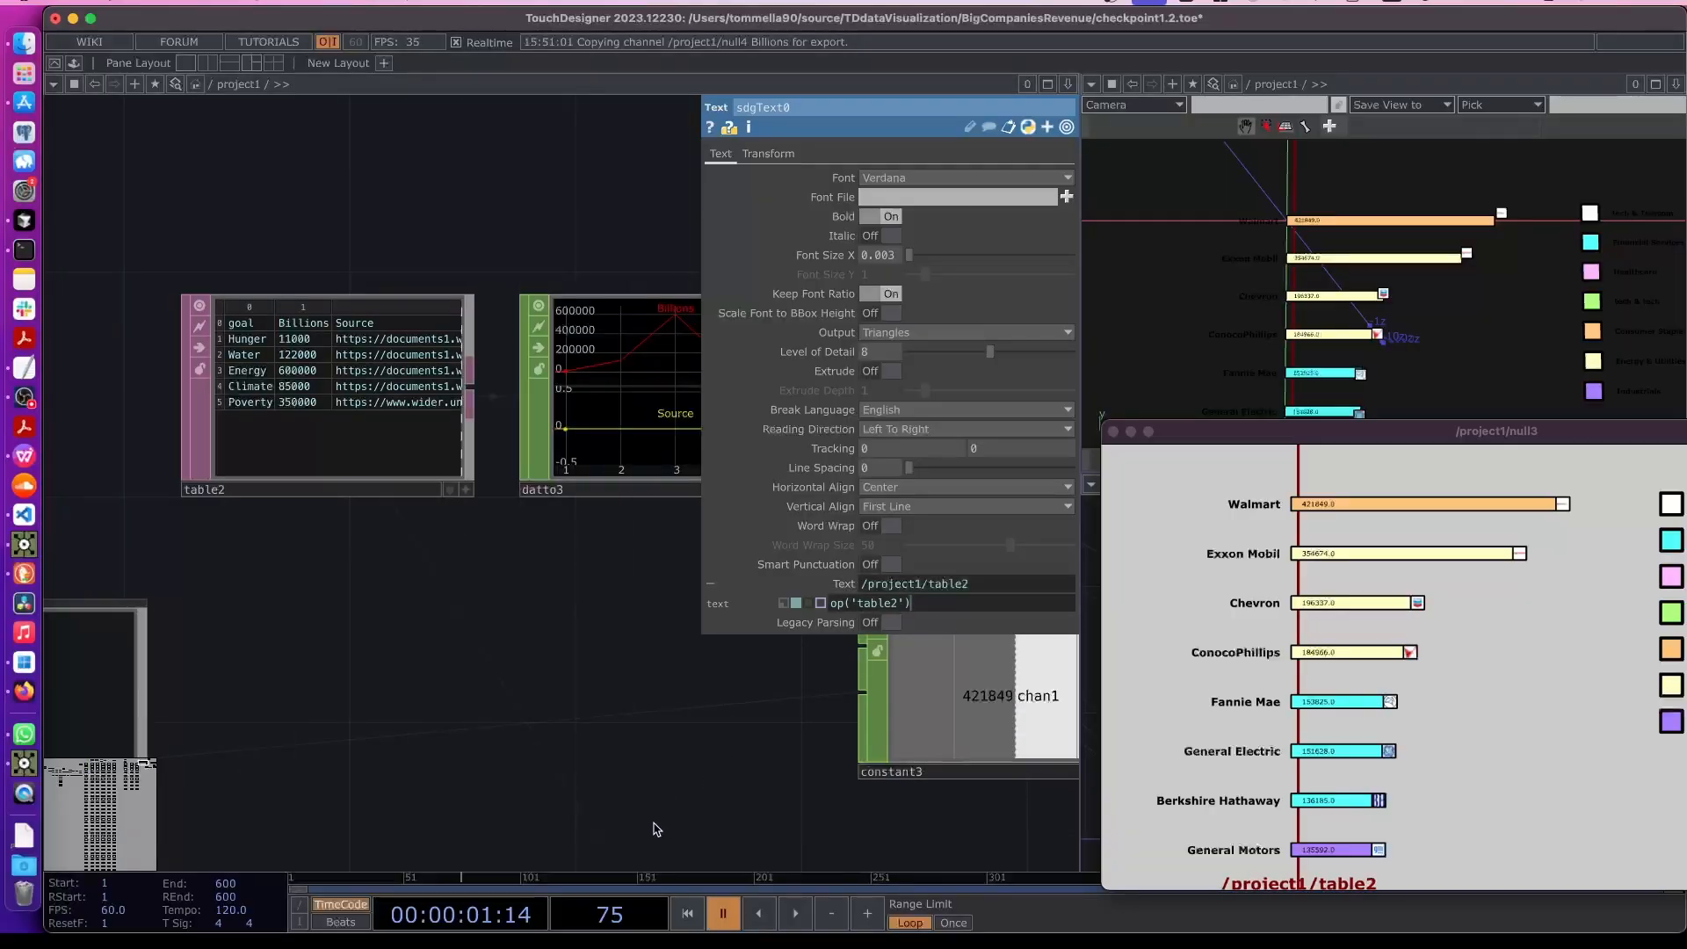
{"action": "middle_click_drag", "start_coordinate": [651, 824], "coordinate": [490, 620]}
{"action": "scroll", "coordinate": [494, 619], "scroll_direction": "down", "scroll_amount": 4}
{"action": "left_click_drag", "start_coordinate": [550, 672], "coordinate": [443, 391]}
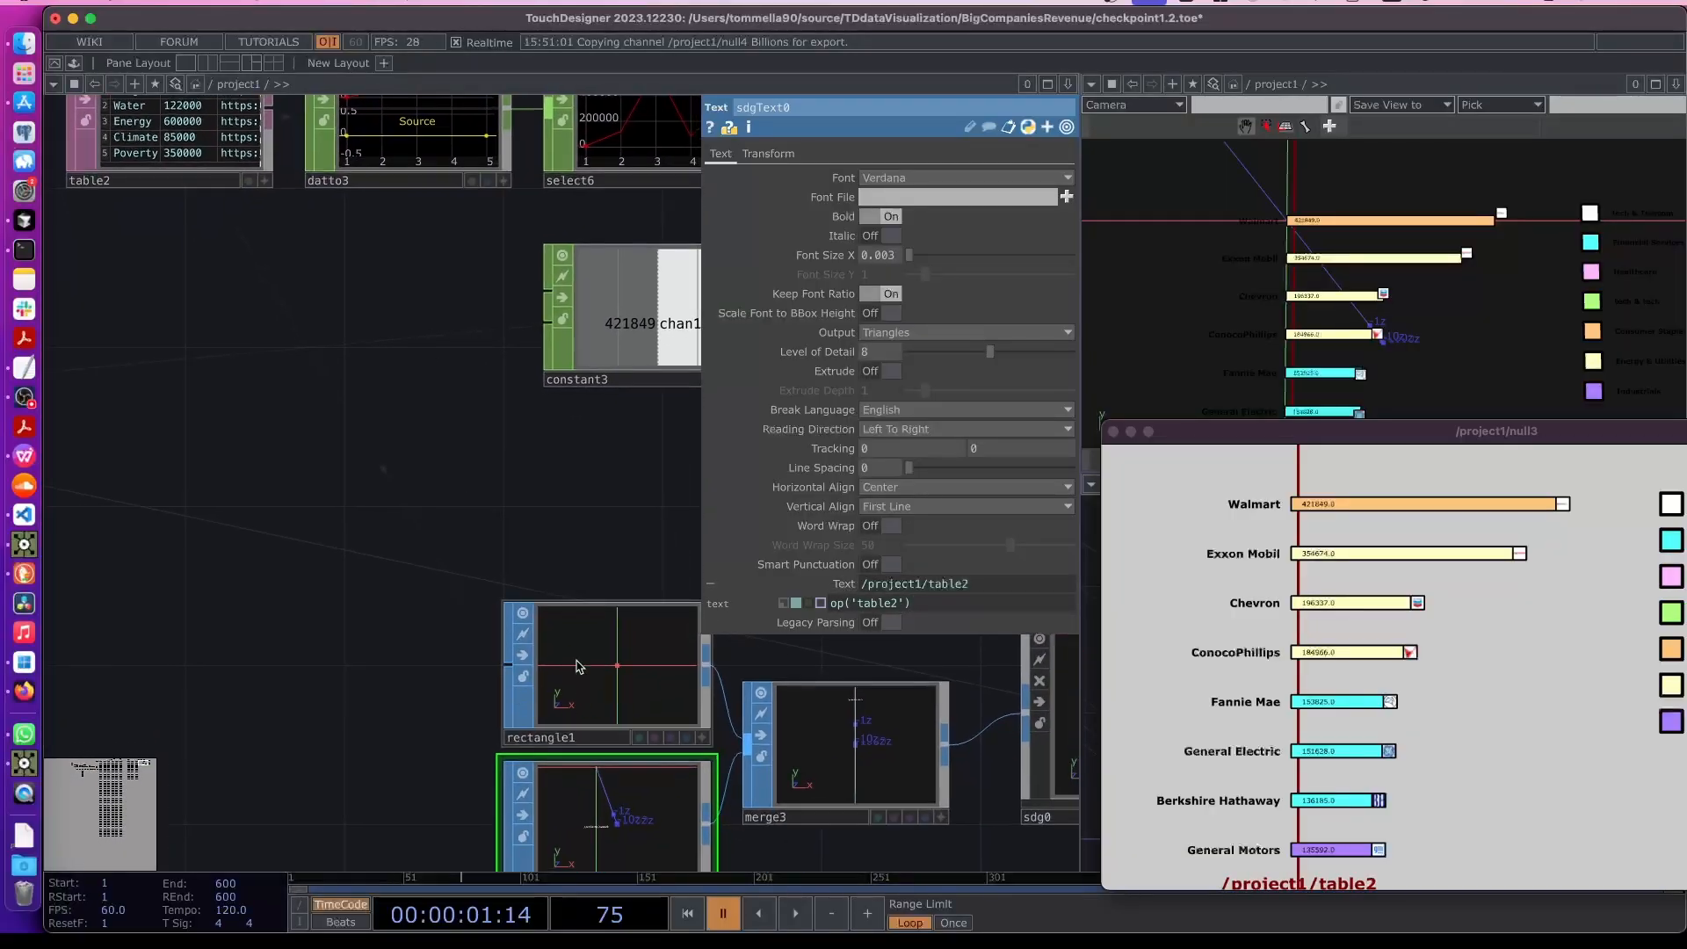
- Extend the text expression to op('table2')[me.digits+1, 0] to show the goal name from table2
{"action": "left_click_drag", "start_coordinate": [221, 333], "coordinate": [314, 545]}
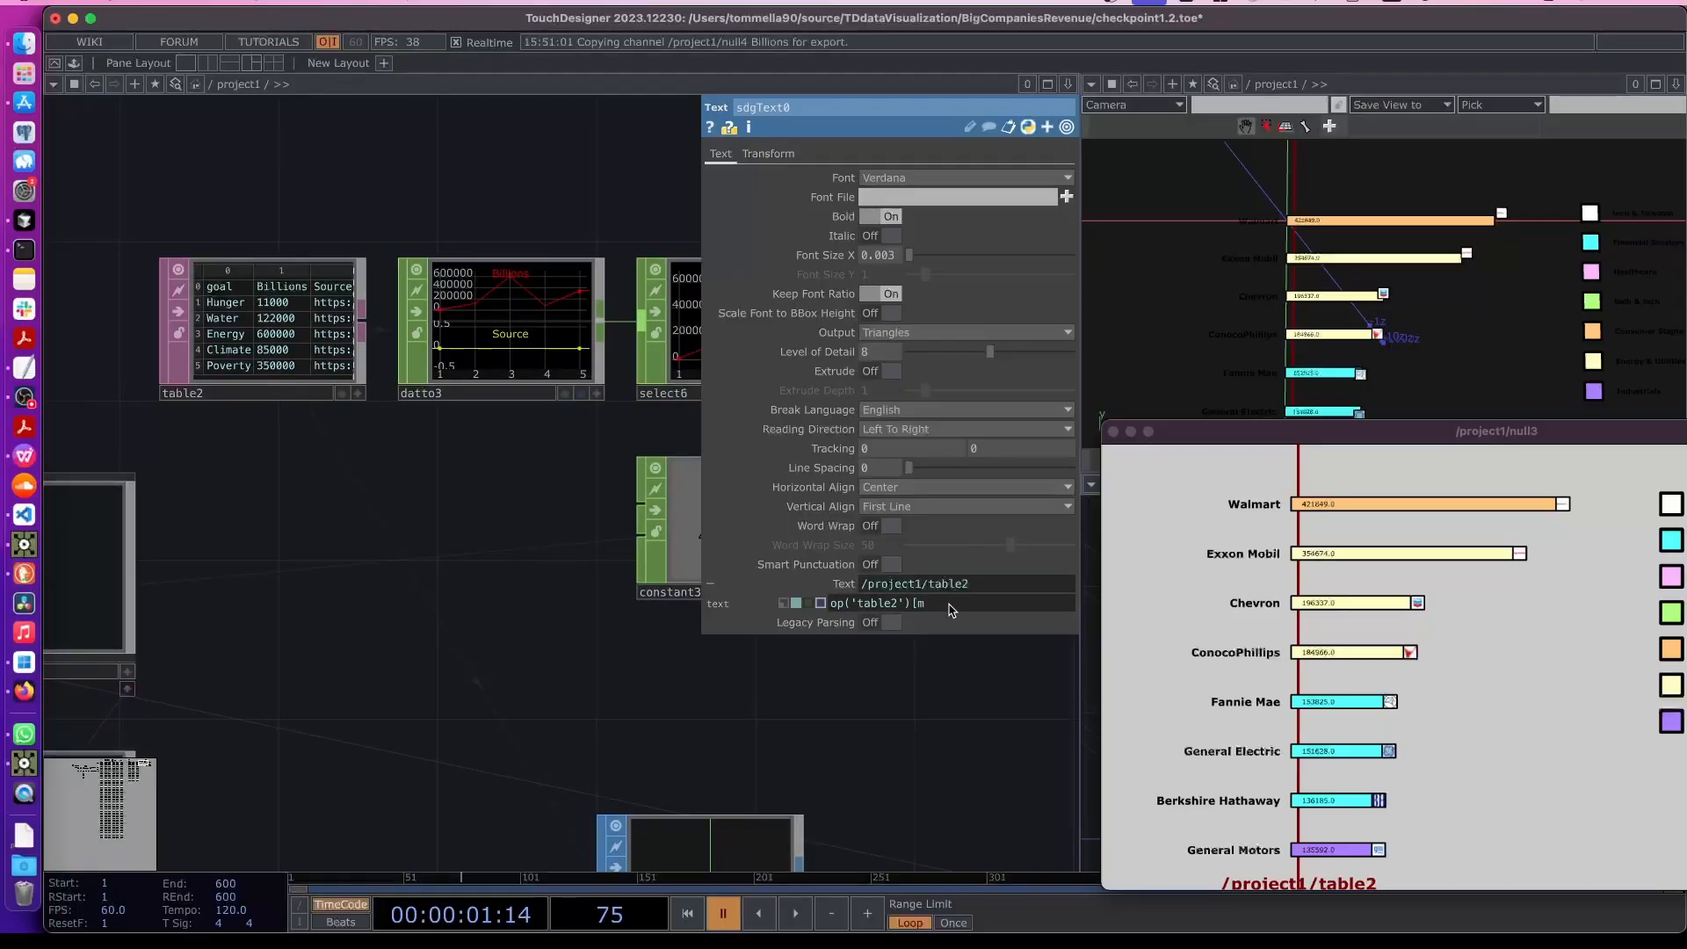
{"action": "left_click_drag", "start_coordinate": [914, 743], "coordinate": [541, 318]}
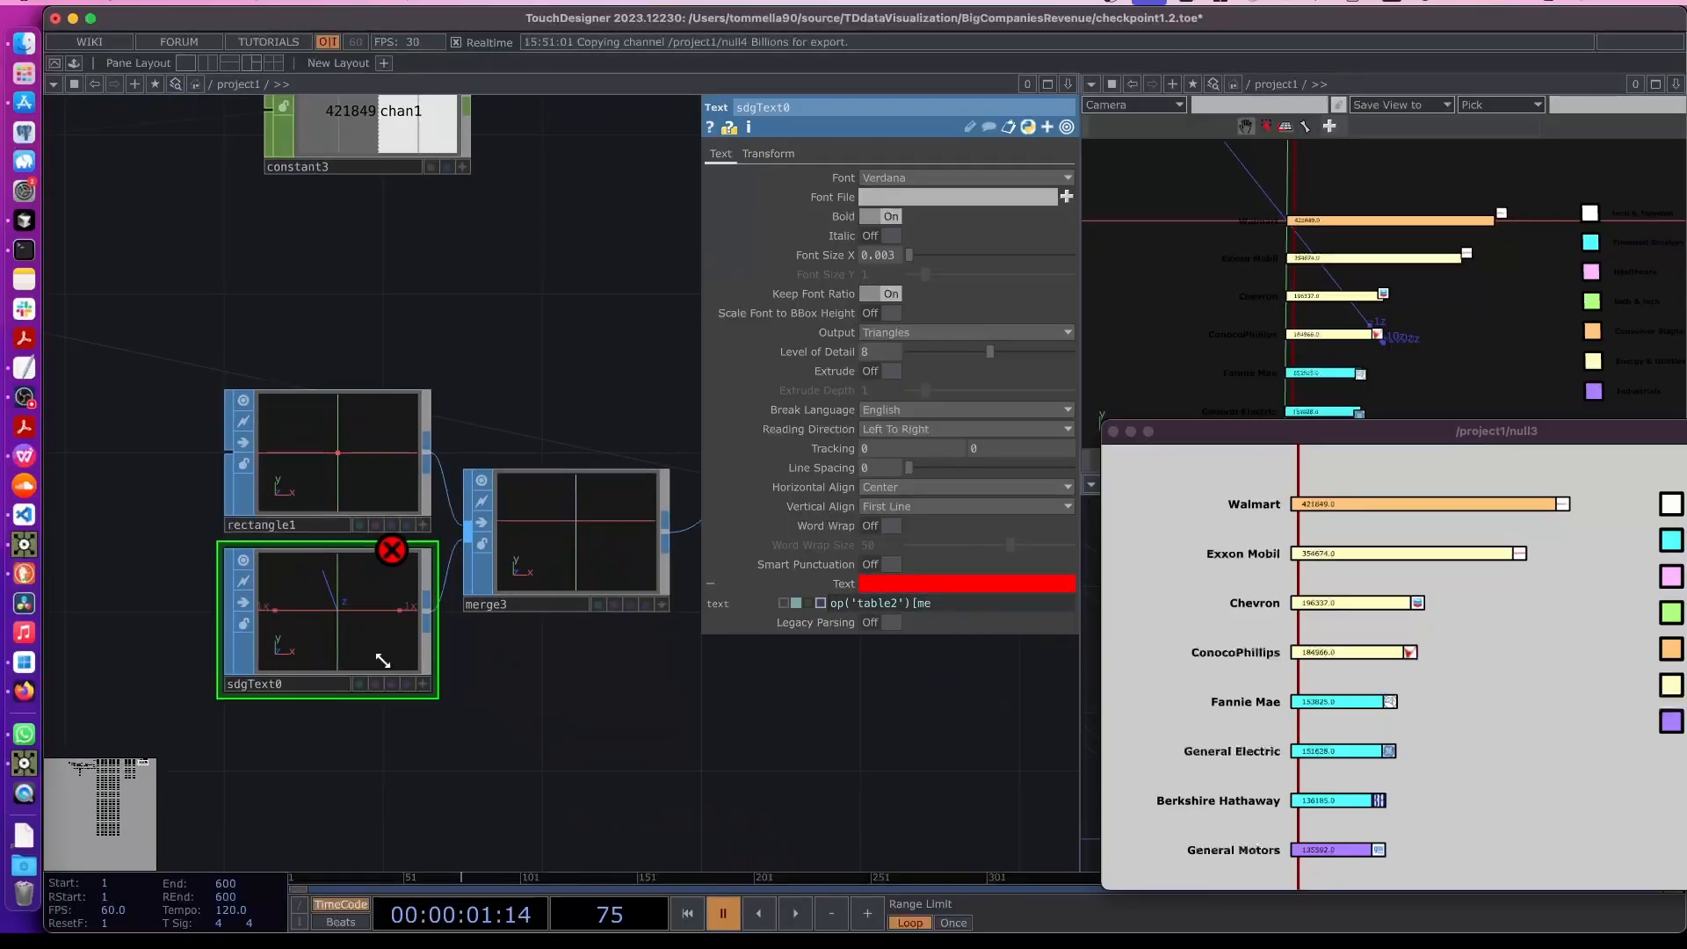
{"action": "left_click", "coordinate": [281, 688]}
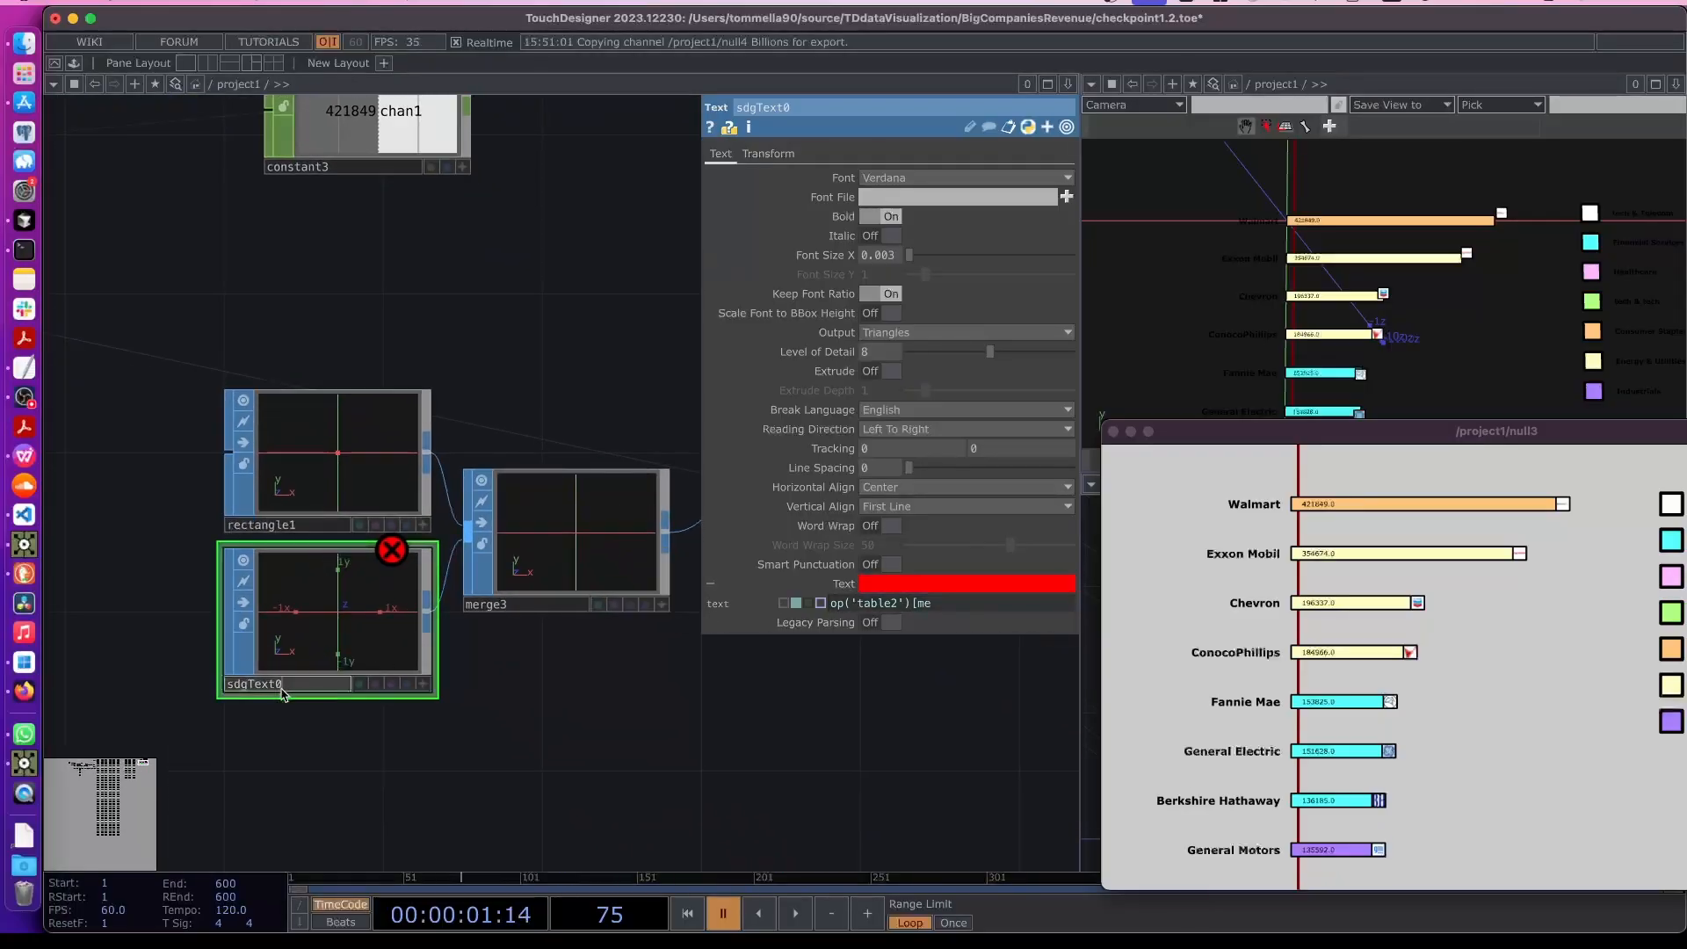
{"action": "left_click", "coordinate": [968, 605]}
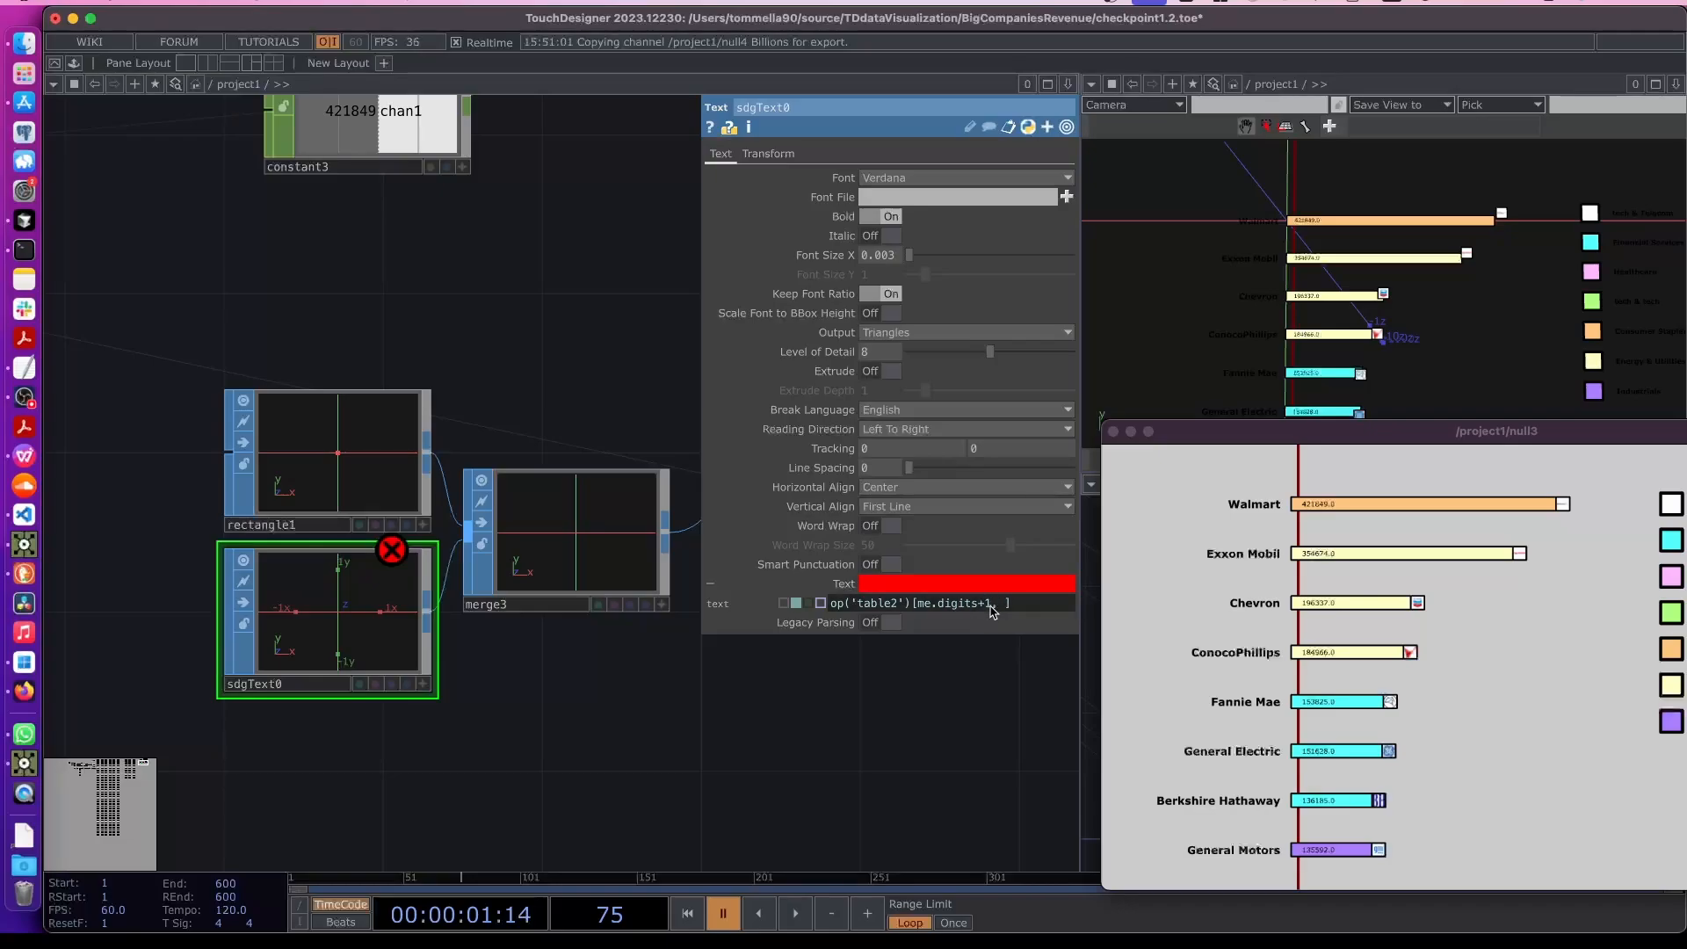
{"action": "left_click_drag", "start_coordinate": [249, 195], "coordinate": [591, 541]}
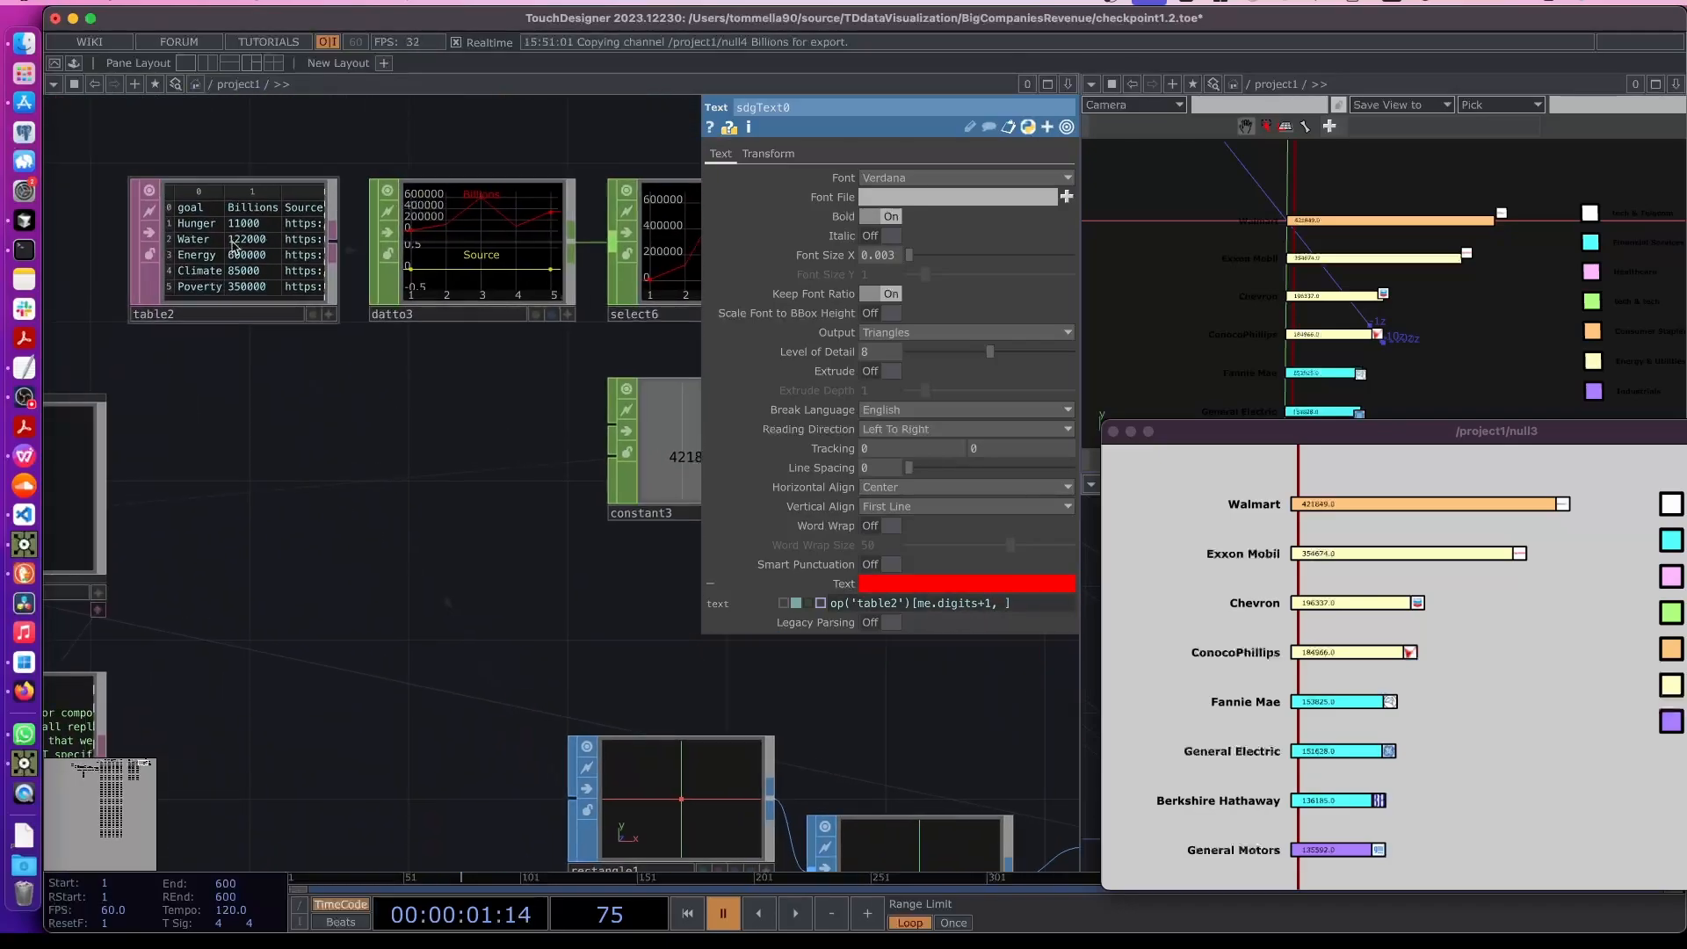
{"action": "type", "text": "1"}
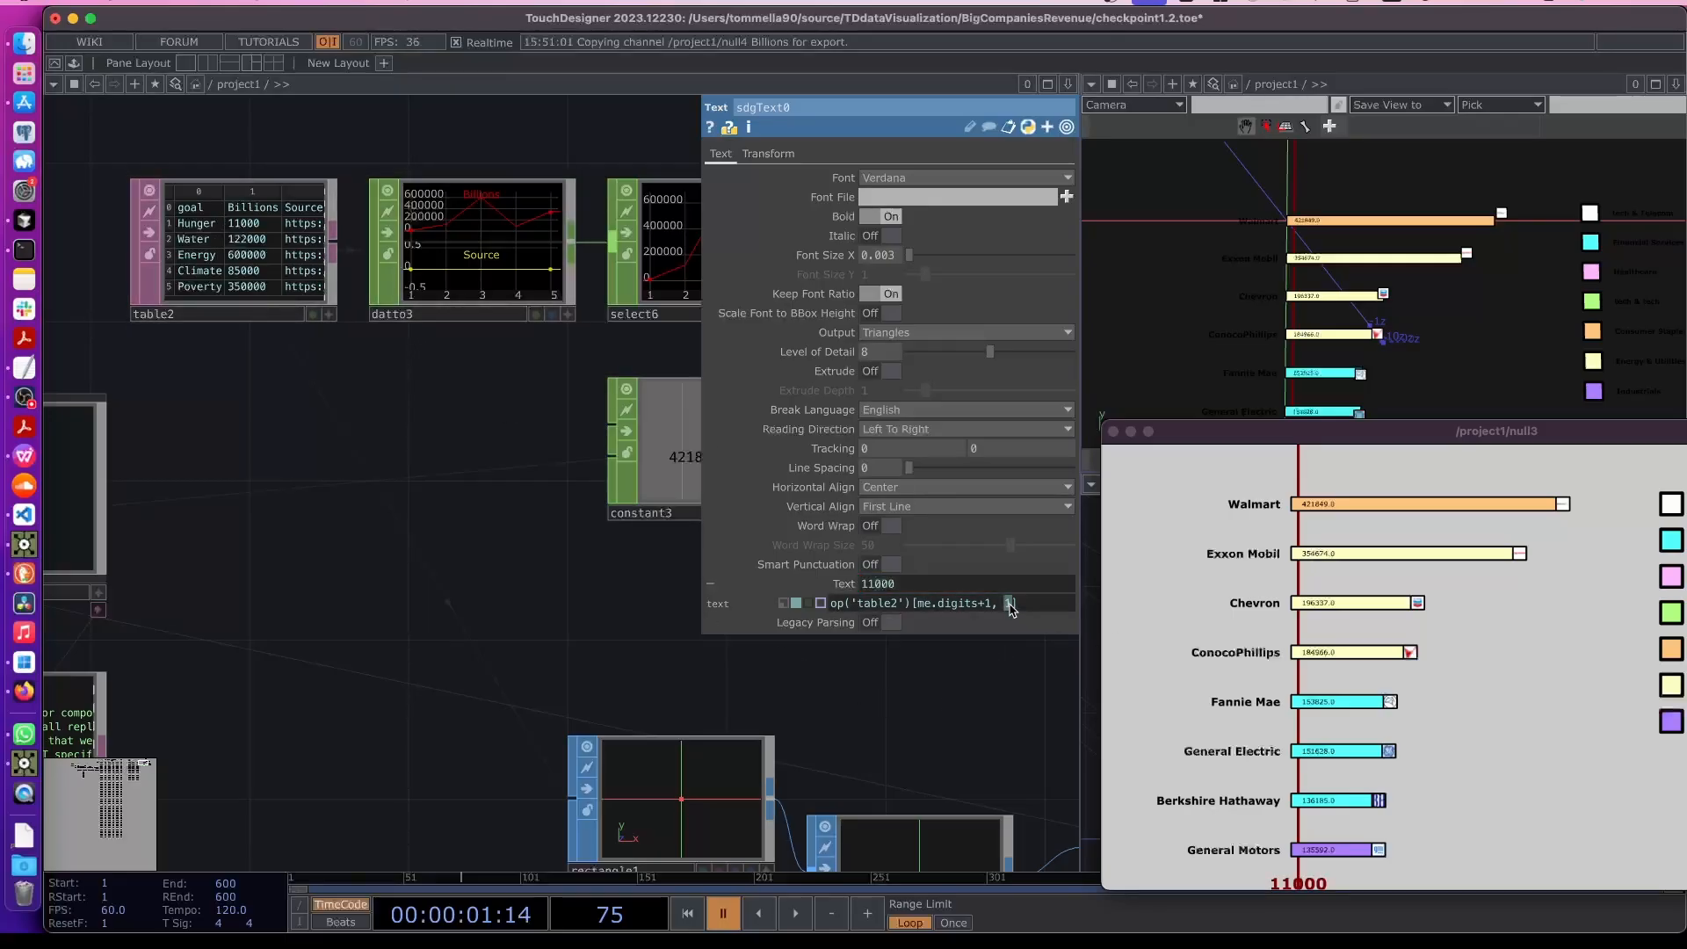
{"action": "key", "text": "Return"}
{"action": "left_click_drag", "start_coordinate": [968, 761], "coordinate": [756, 585]}
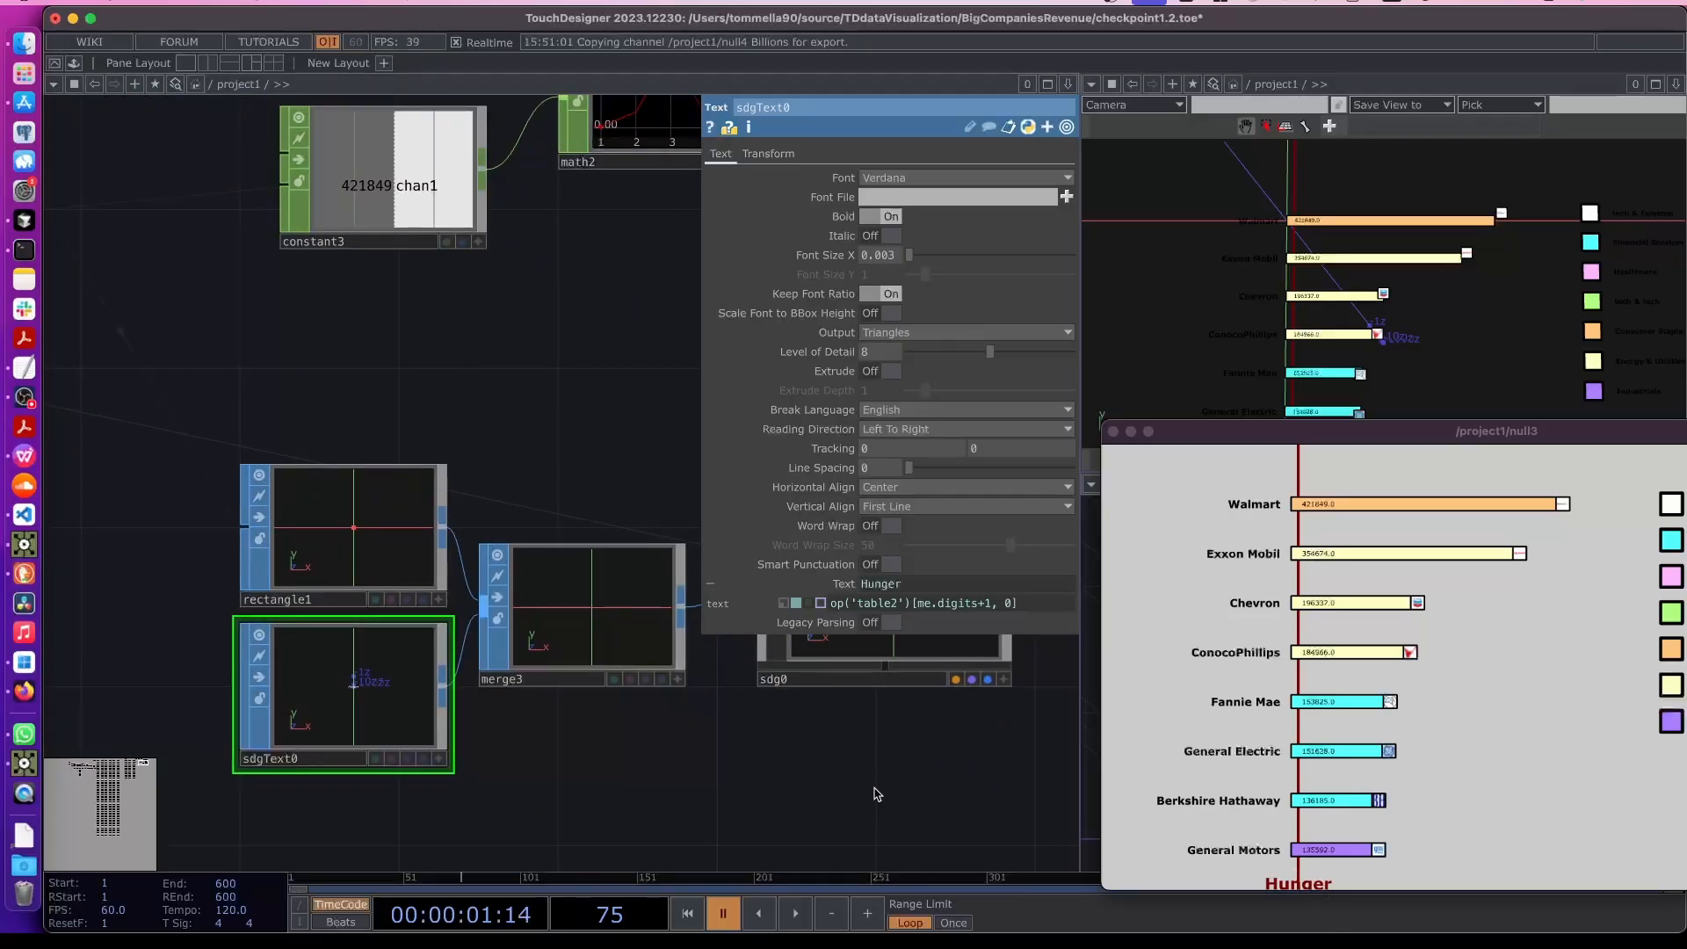
- Inspect the text node and rearrange the network and output window in the updated project file
{"action": "scroll", "coordinate": [525, 772], "scroll_direction": "down", "scroll_amount": 2}
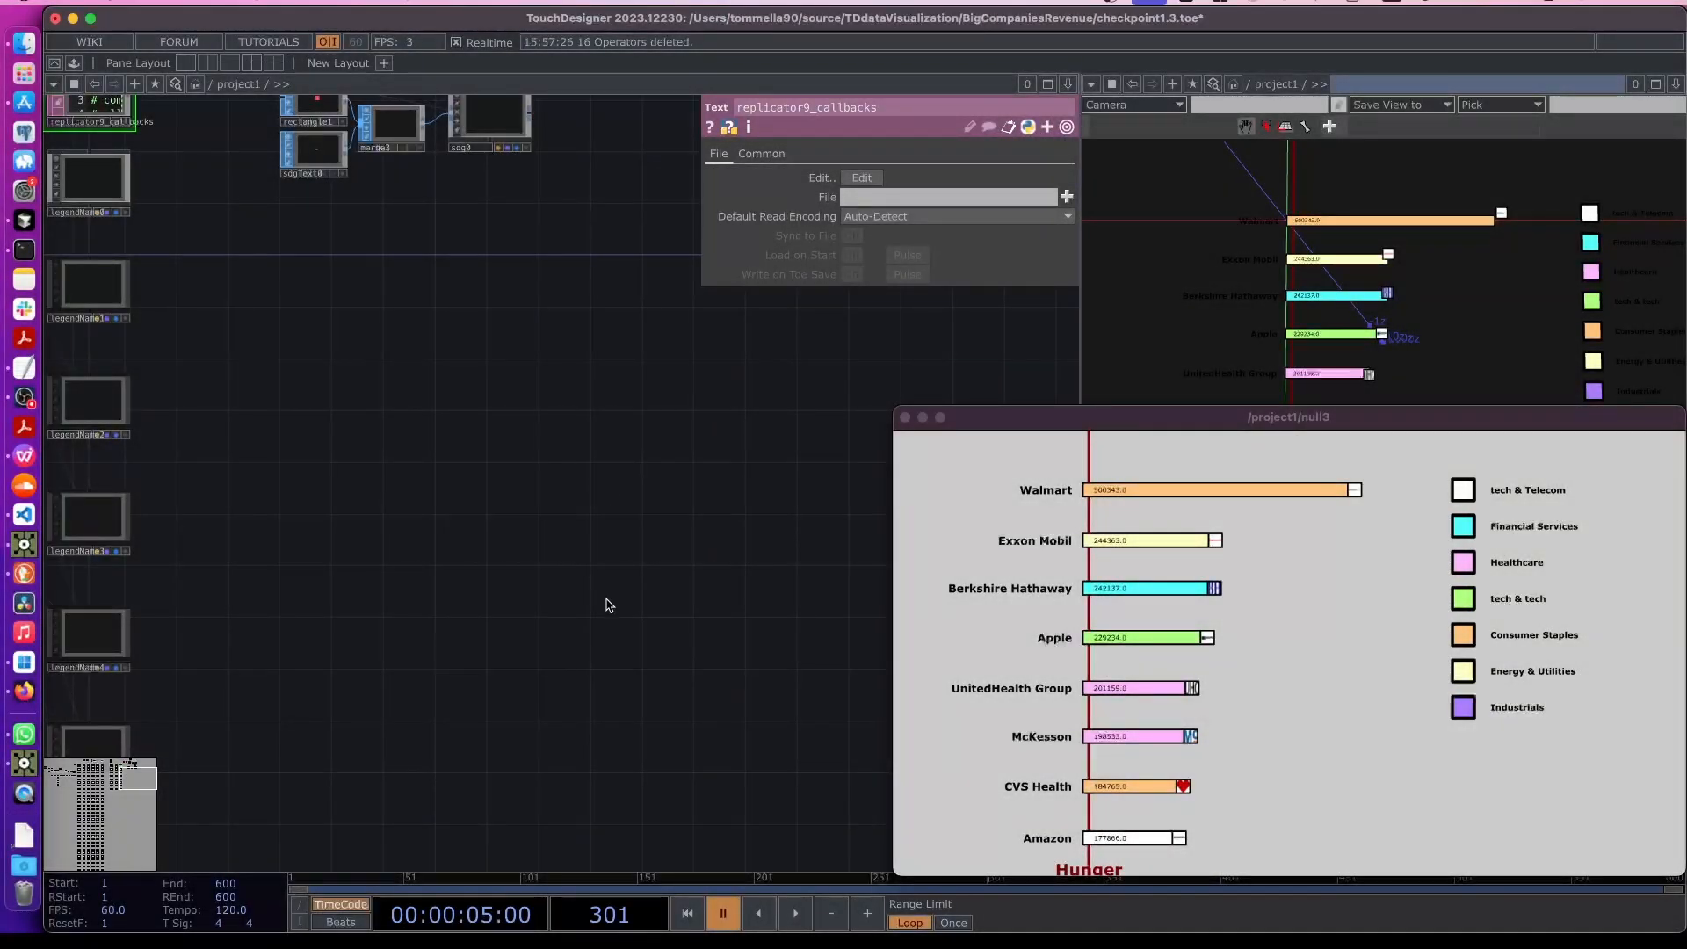
{"action": "left_click_drag", "start_coordinate": [484, 299], "coordinate": [501, 483]}
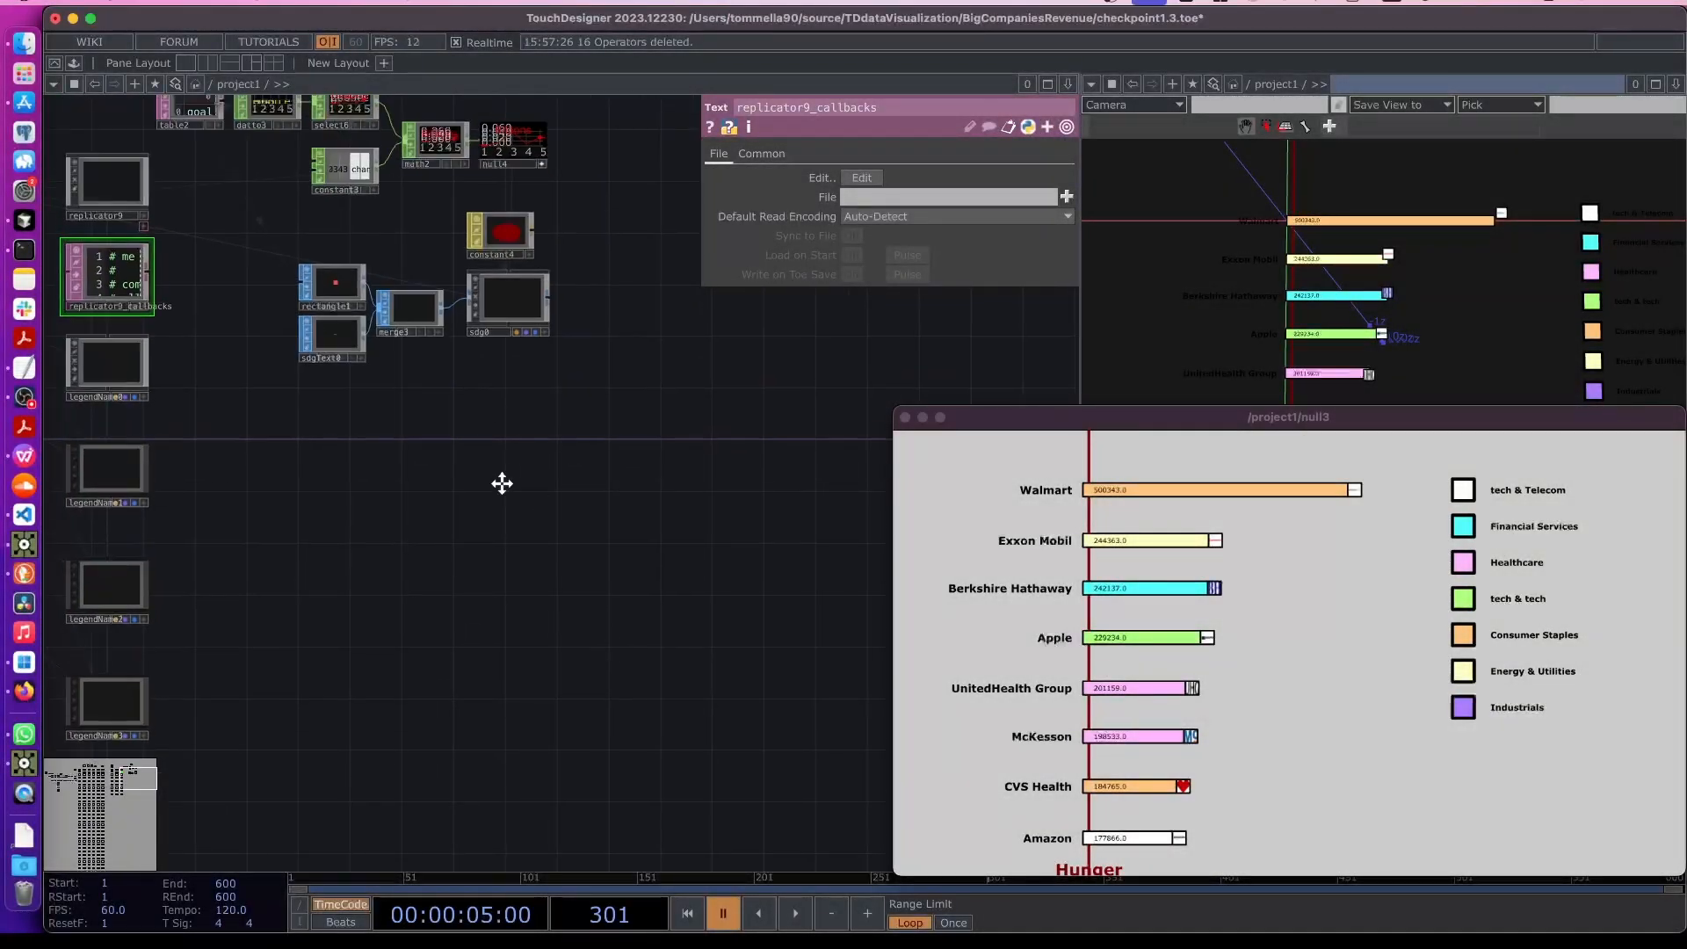
{"action": "scroll", "coordinate": [439, 474], "scroll_direction": "up", "scroll_amount": 3}
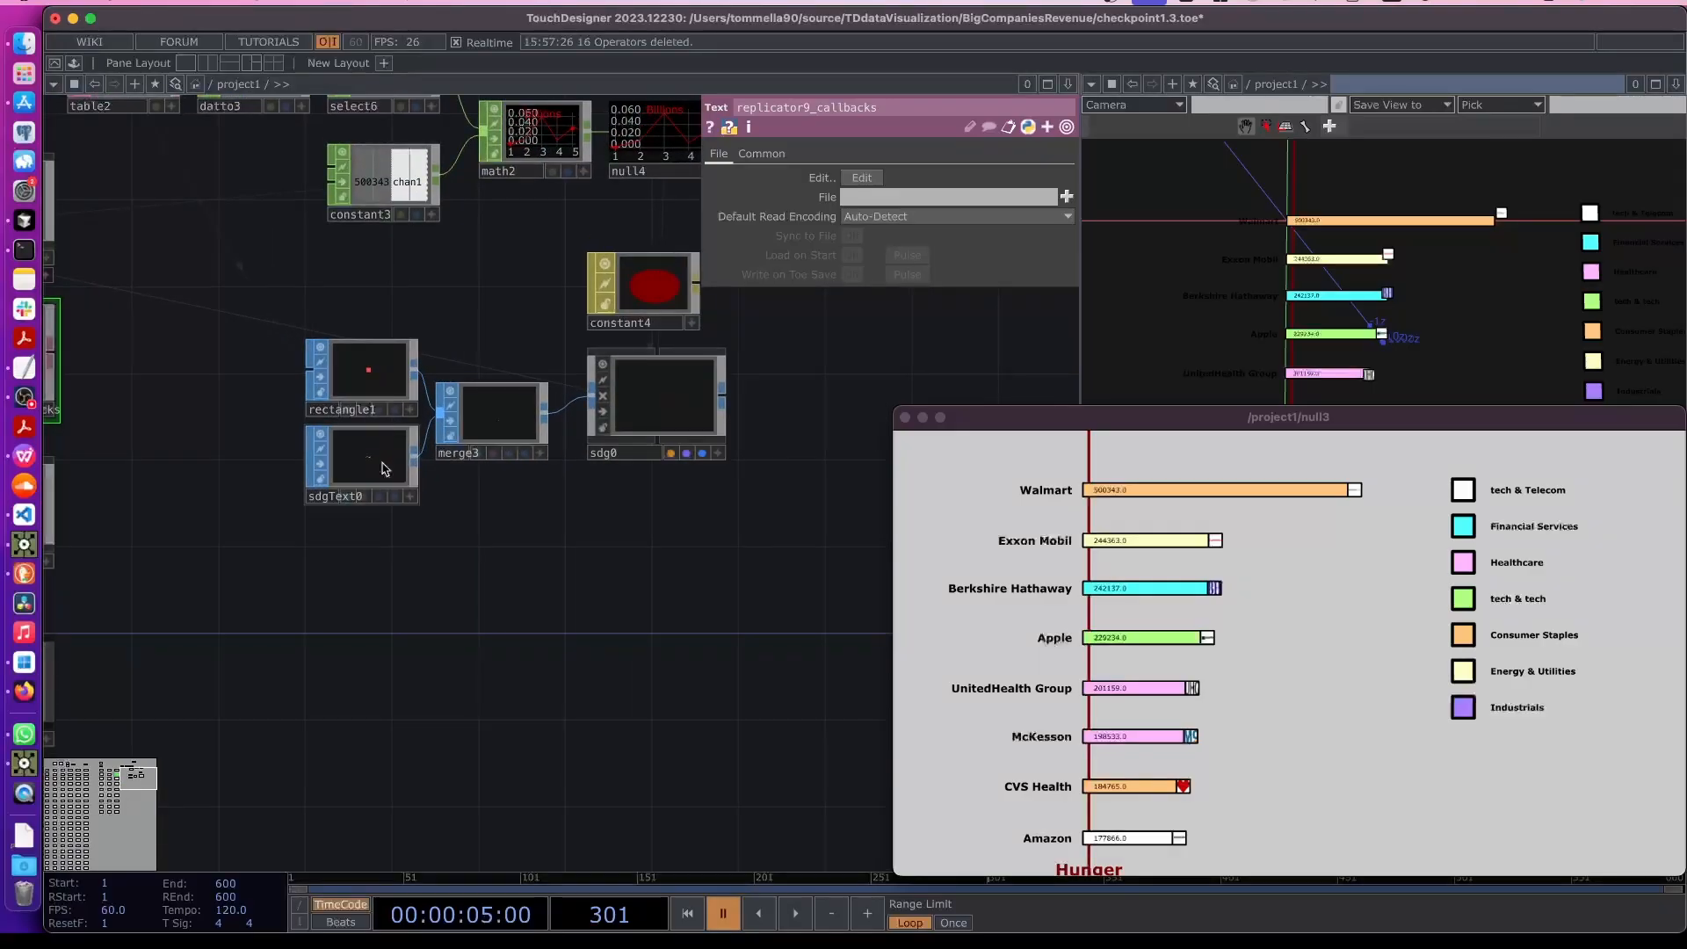
{"action": "left_click", "coordinate": [386, 464]}
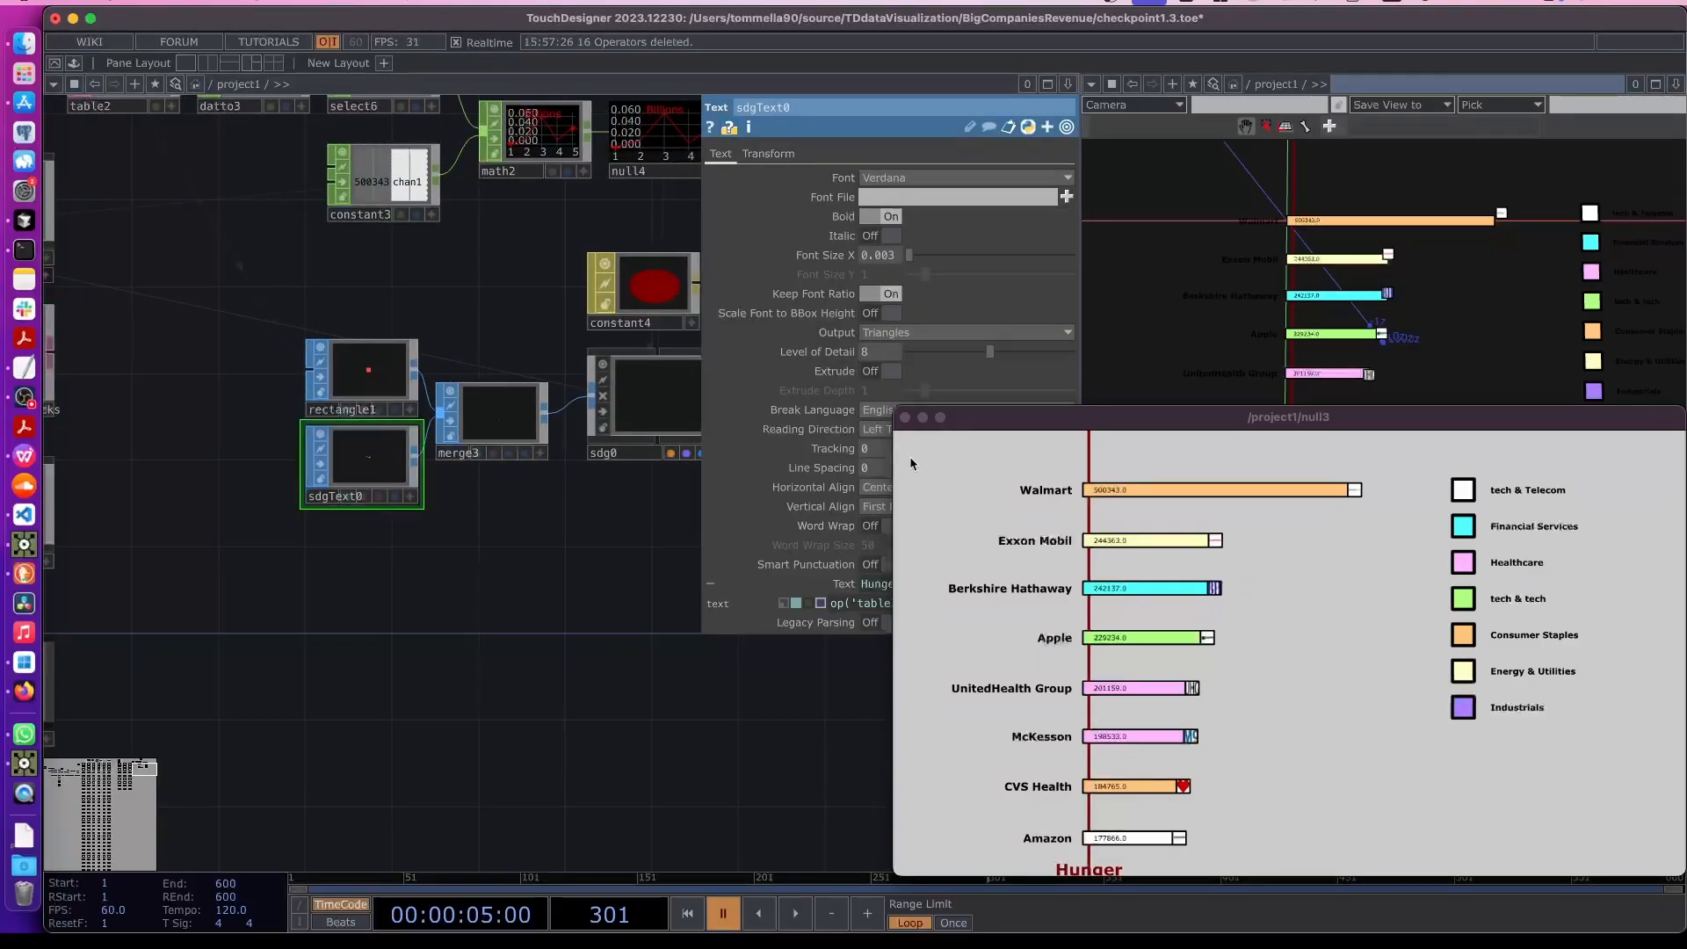
{"action": "left_click_drag", "start_coordinate": [966, 417], "coordinate": [1029, 662]}
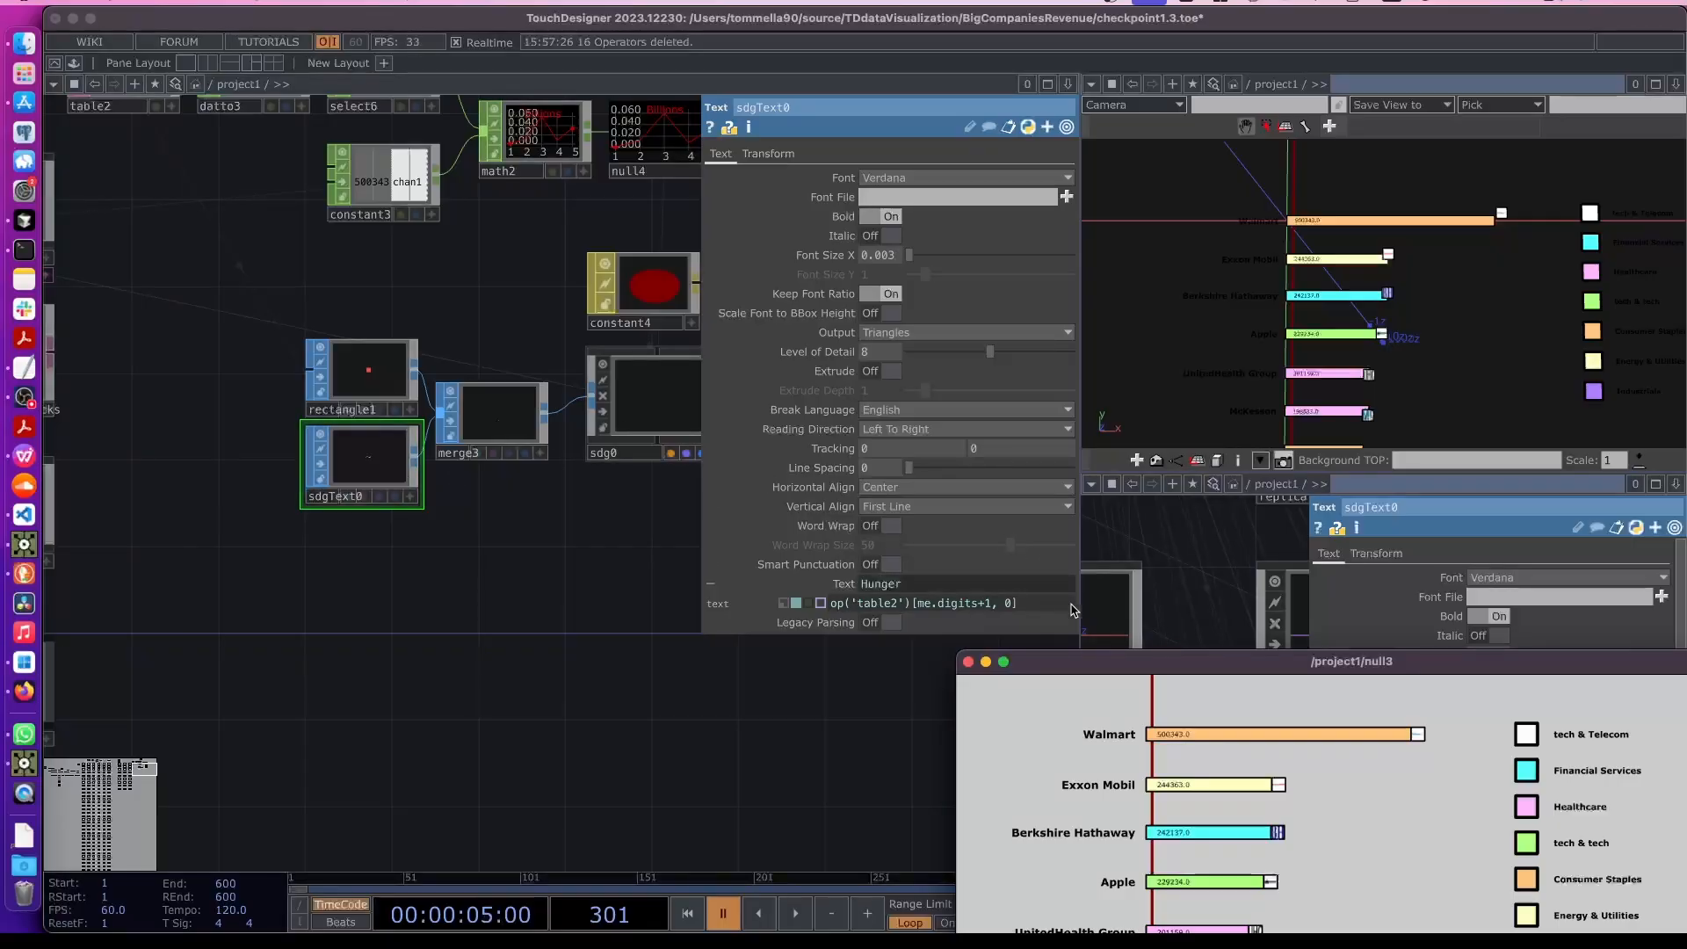
{"action": "left_click_drag", "start_coordinate": [1094, 663], "coordinate": [975, 381]}
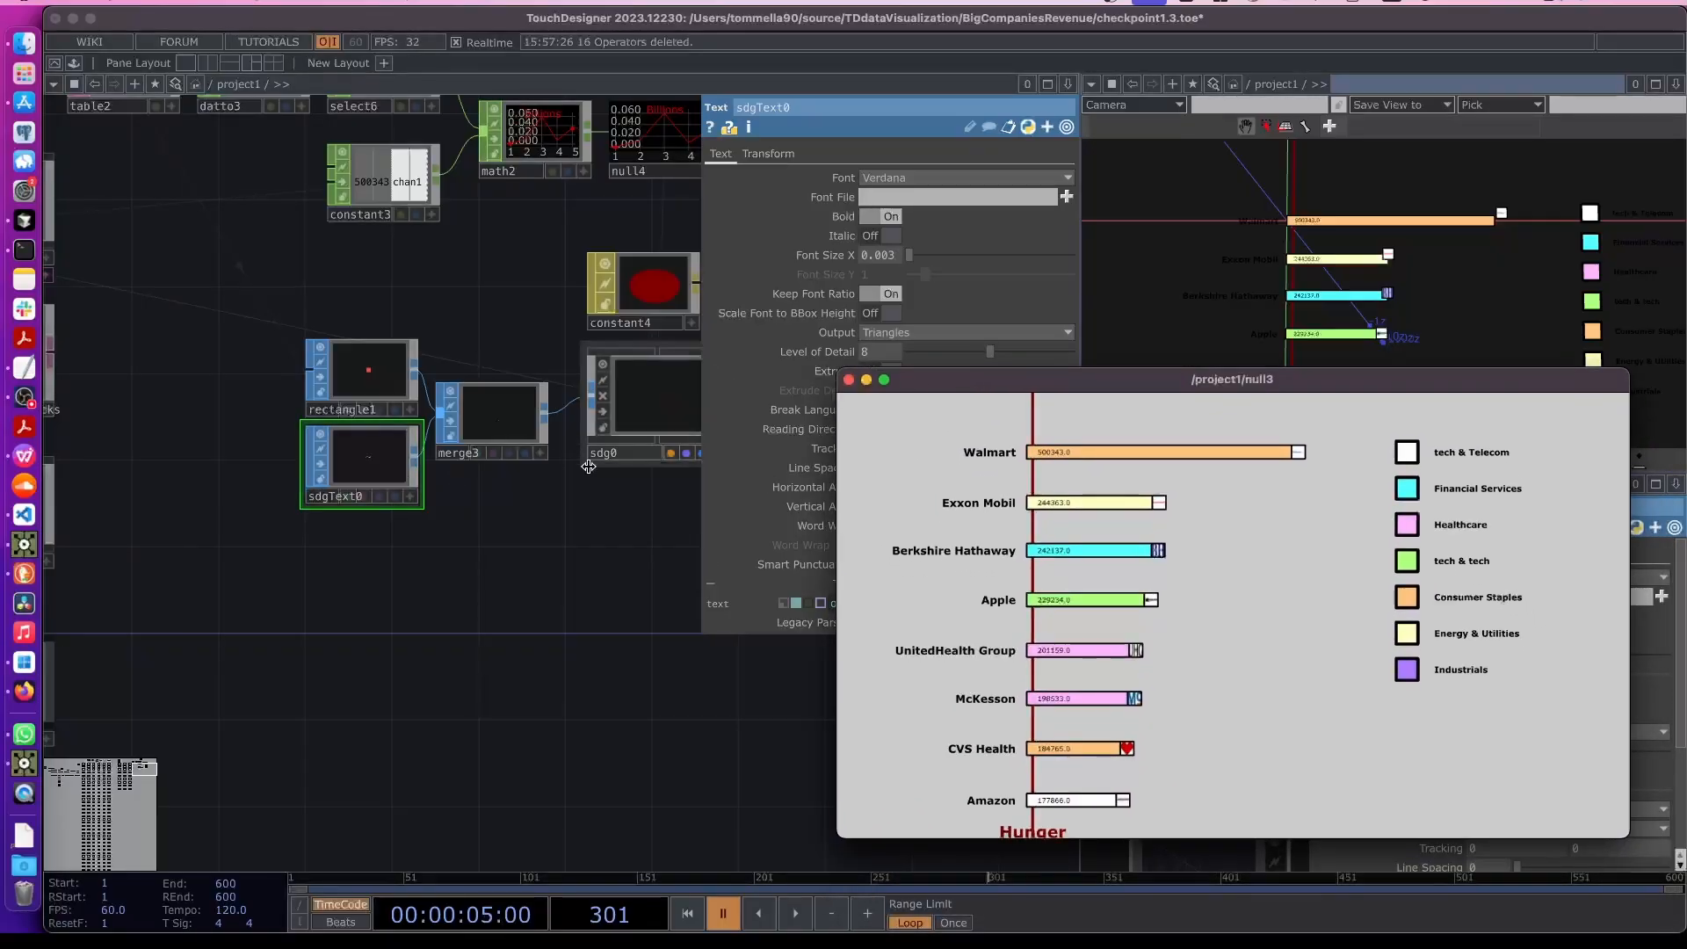
{"action": "left_click", "coordinate": [549, 524]}
{"action": "scroll", "coordinate": [549, 524], "scroll_direction": "up", "scroll_amount": 3}
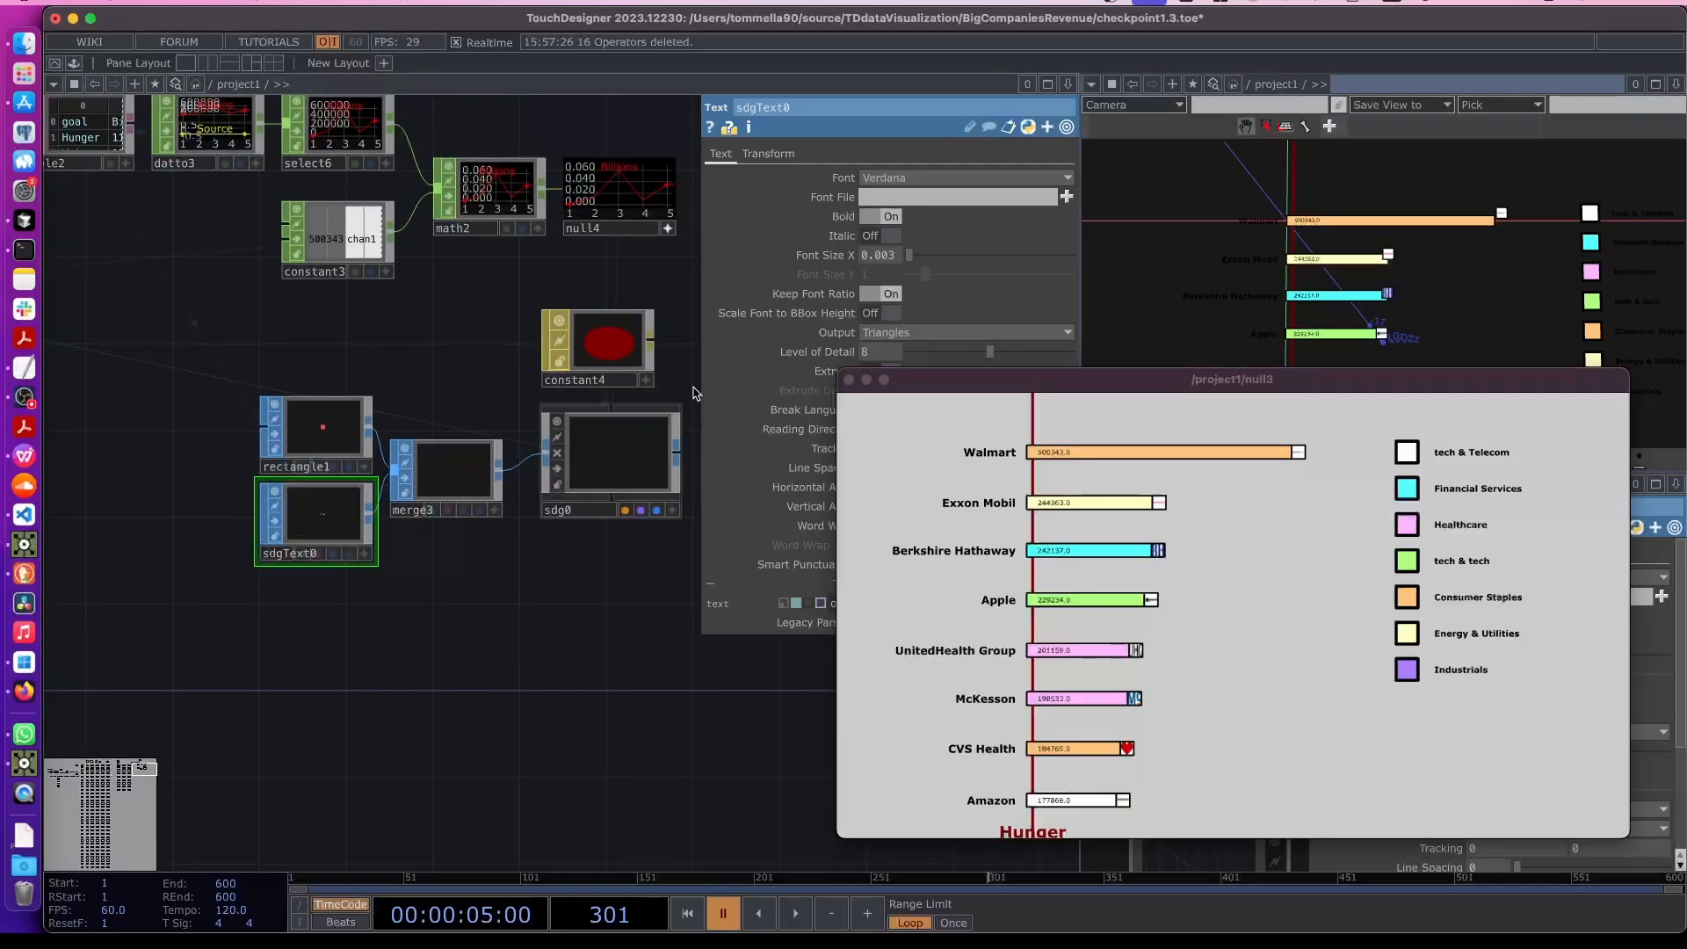
- Set the rectangle1 marker's height to 0.07 and its center Y to -0.033
{"action": "left_click", "coordinate": [670, 420]}
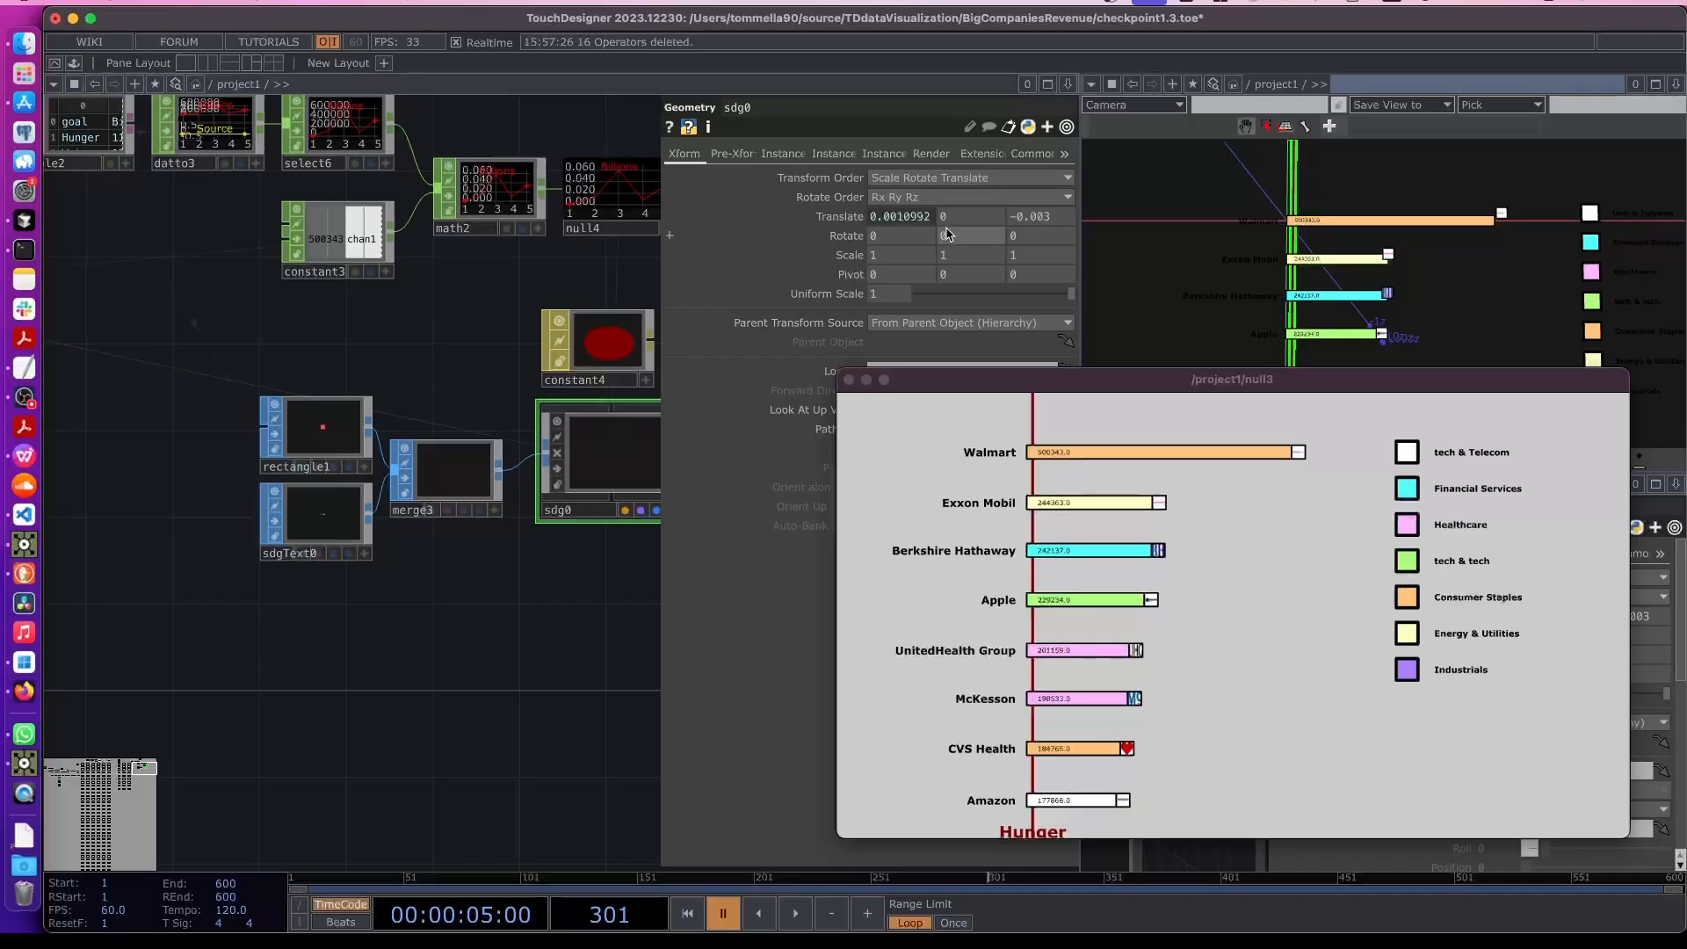
{"action": "mouse_move", "coordinate": [954, 217]}
{"action": "left_mouse_down"}
{"action": "mouse_move", "coordinate": [952, 256]}
{"action": "mouse_move", "coordinate": [945, 198]}
{"action": "mouse_move", "coordinate": [966, 230]}
{"action": "left_mouse_up"}
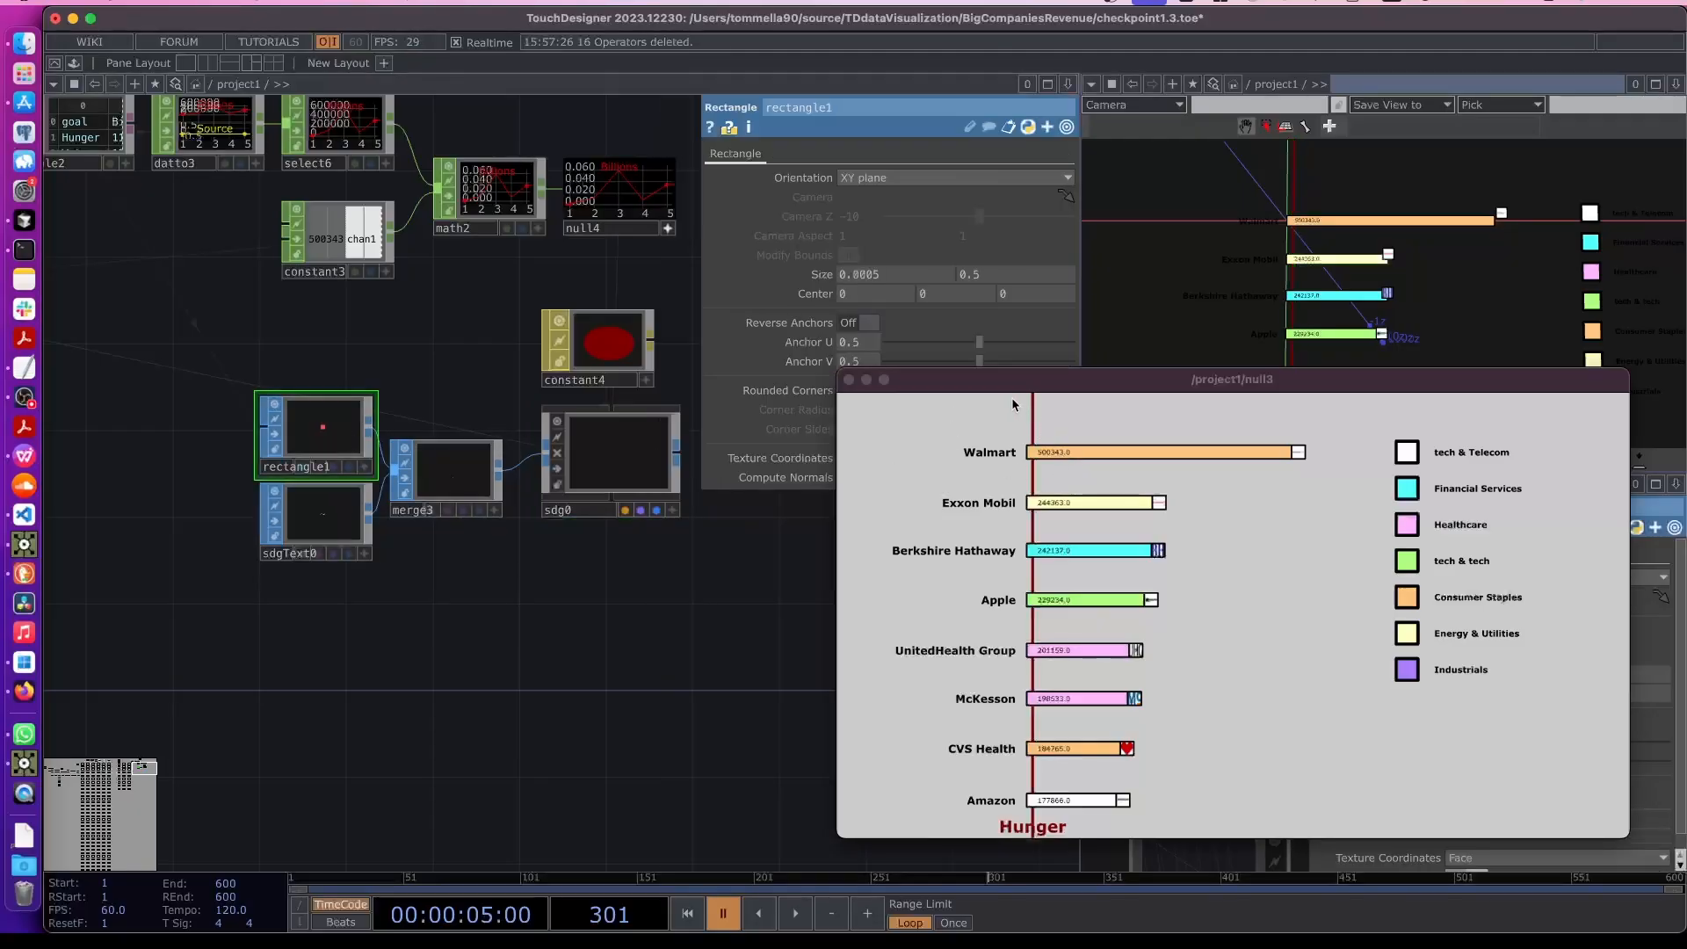
{"action": "left_click_drag", "start_coordinate": [1072, 379], "coordinate": [1065, 451]}
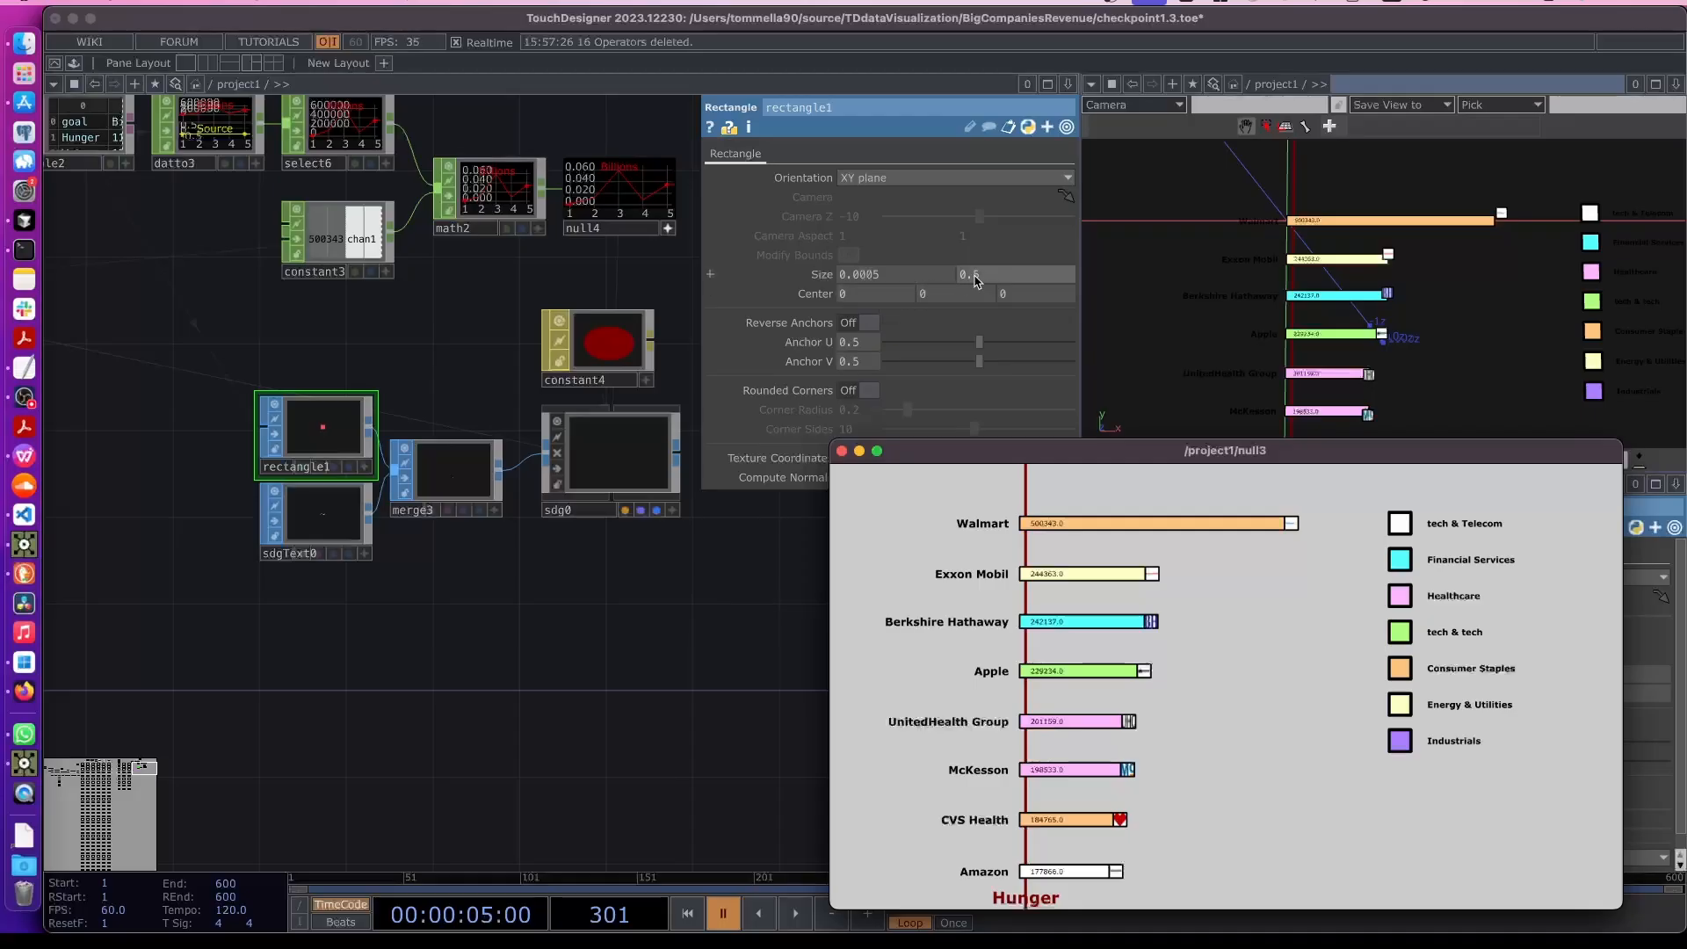
{"action": "mouse_move", "coordinate": [971, 274]}
{"action": "middle_mouse_down"}
{"action": "mouse_move", "coordinate": [971, 251]}
{"action": "mouse_move", "coordinate": [981, 289]}
{"action": "mouse_move", "coordinate": [972, 239]}
{"action": "mouse_move", "coordinate": [981, 256]}
{"action": "mouse_move", "coordinate": [940, 296]}
{"action": "mouse_move", "coordinate": [900, 295]}
{"action": "mouse_move", "coordinate": [972, 298]}
{"action": "middle_mouse_up"}
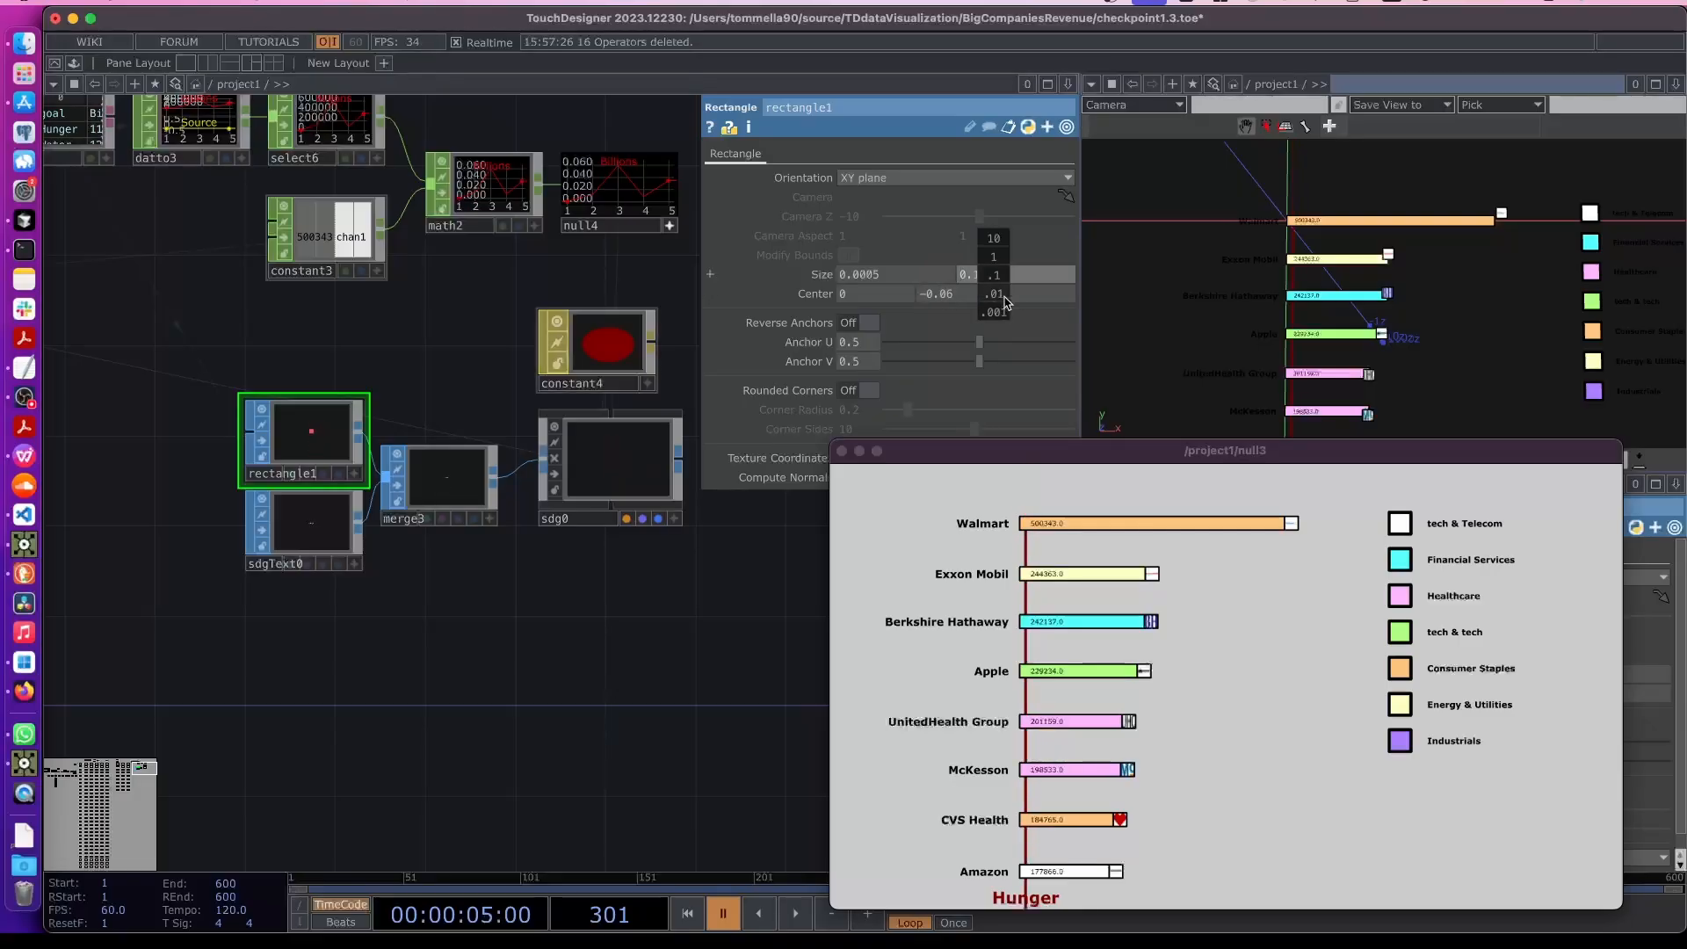
{"action": "middle_click_drag", "start_coordinate": [1004, 302], "coordinate": [962, 279]}
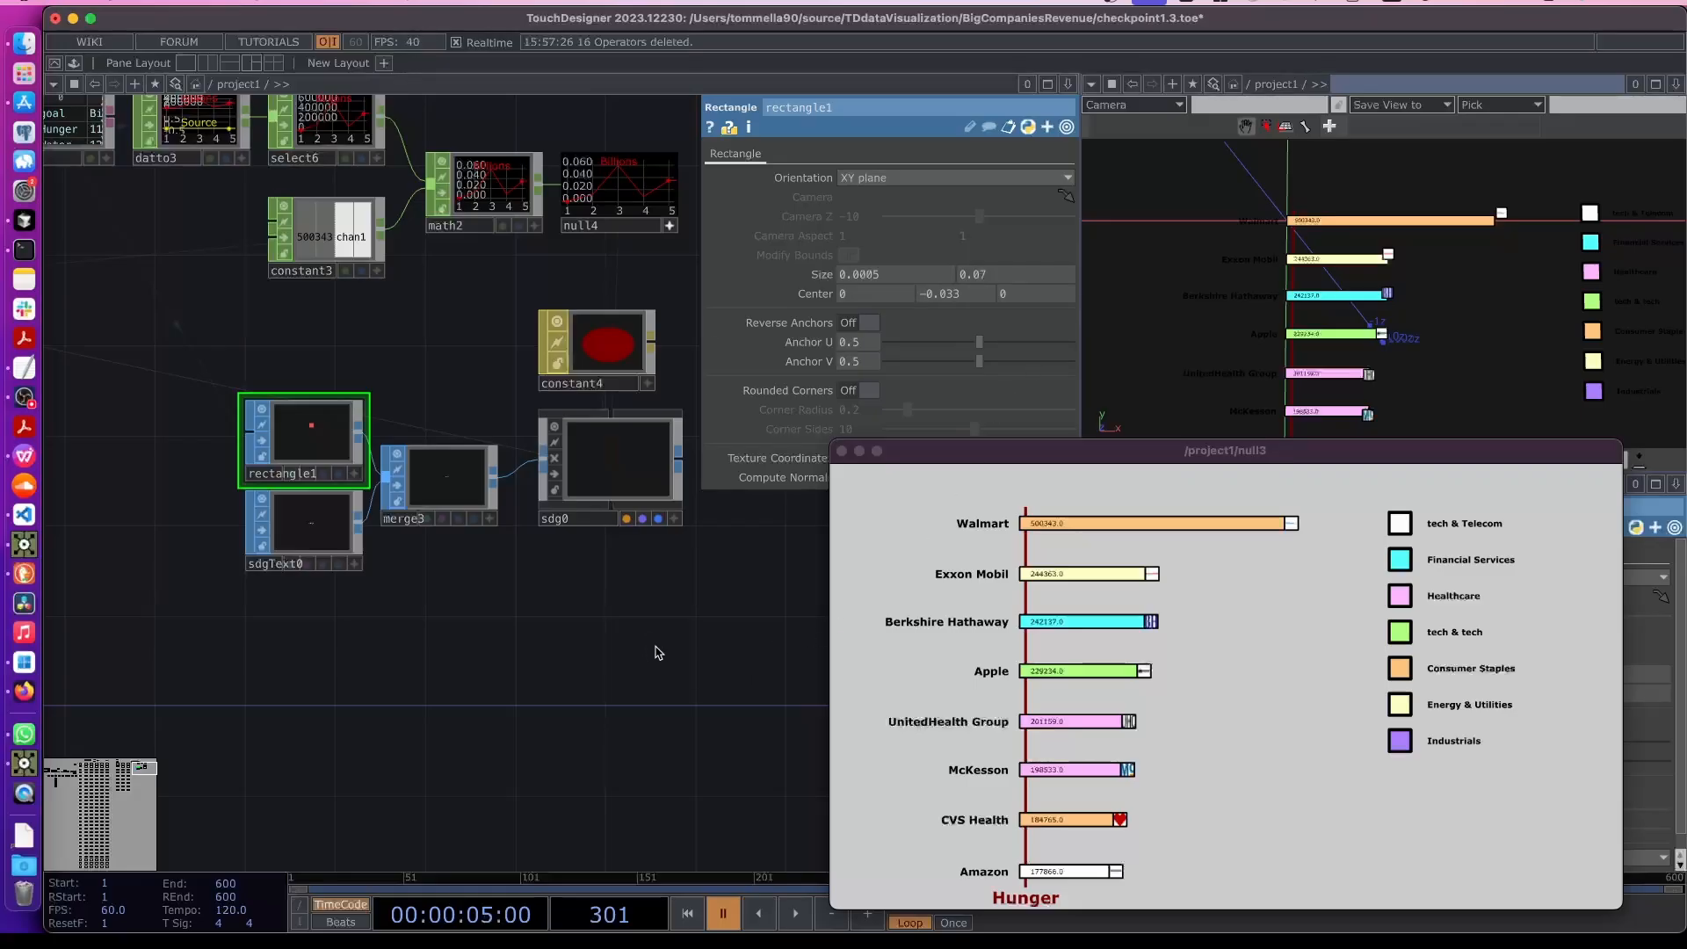
- Select and copy the rectangle, text, merge and sdg0 nodes as one group
{"action": "scroll", "coordinate": [658, 652], "scroll_direction": "down", "scroll_amount": 1}
{"action": "scroll", "coordinate": [324, 584], "scroll_direction": "up", "scroll_amount": 3}
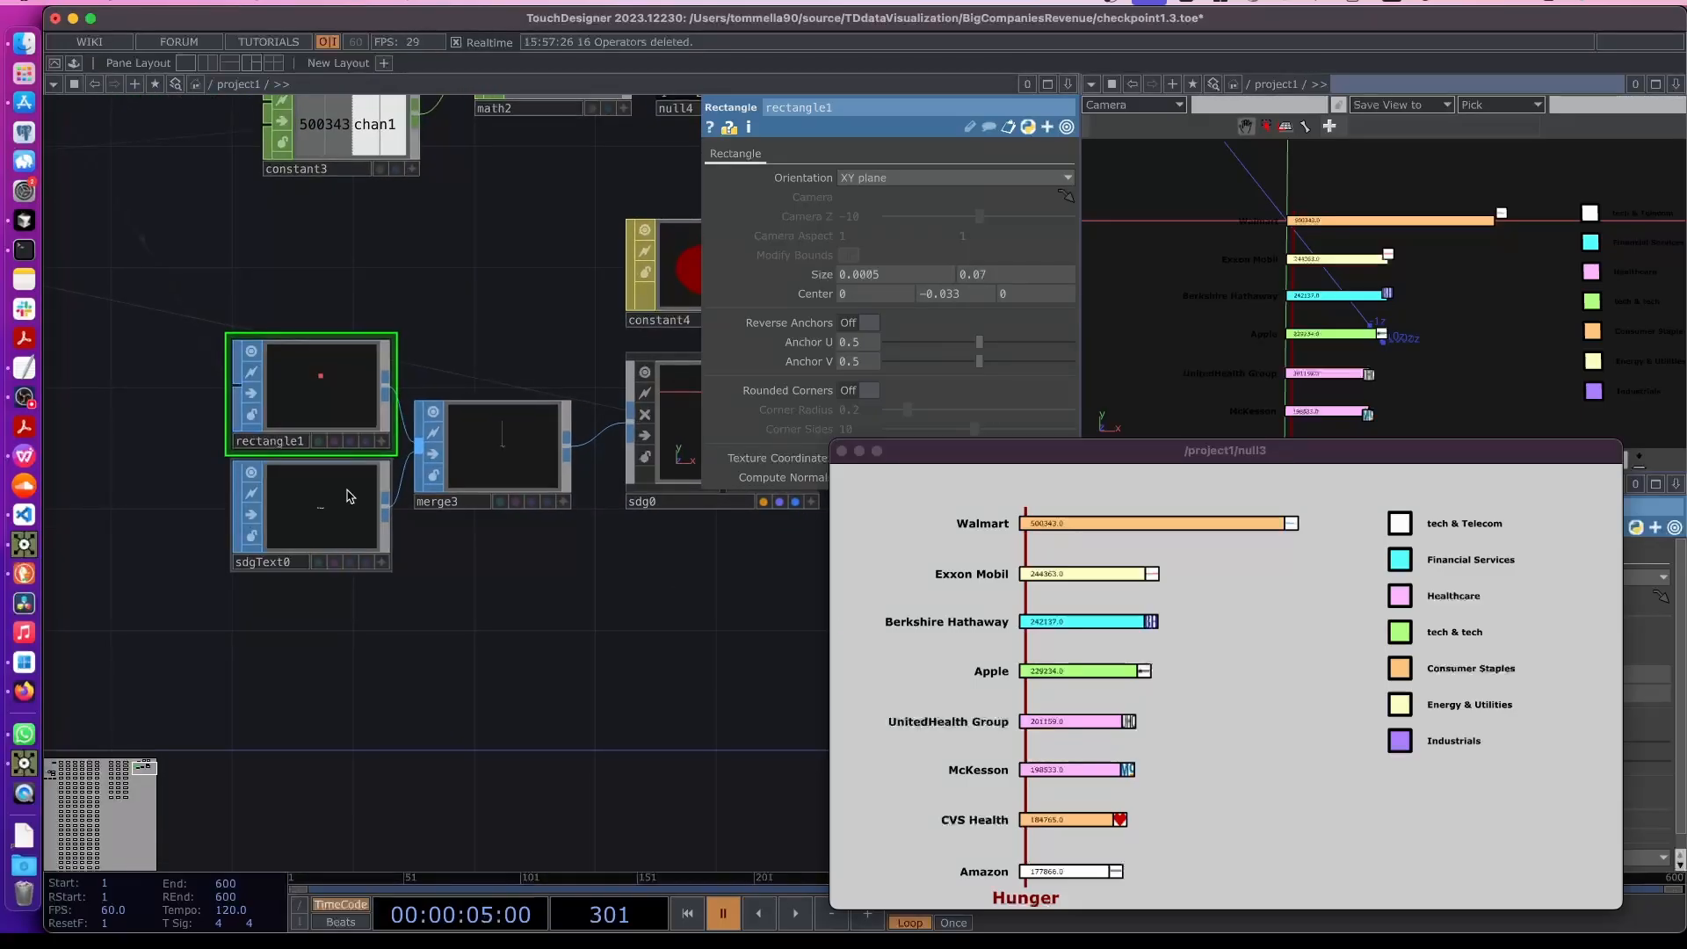
{"action": "left_click_drag", "start_coordinate": [990, 456], "coordinate": [1190, 439]}
{"action": "left_click", "coordinate": [321, 518]}
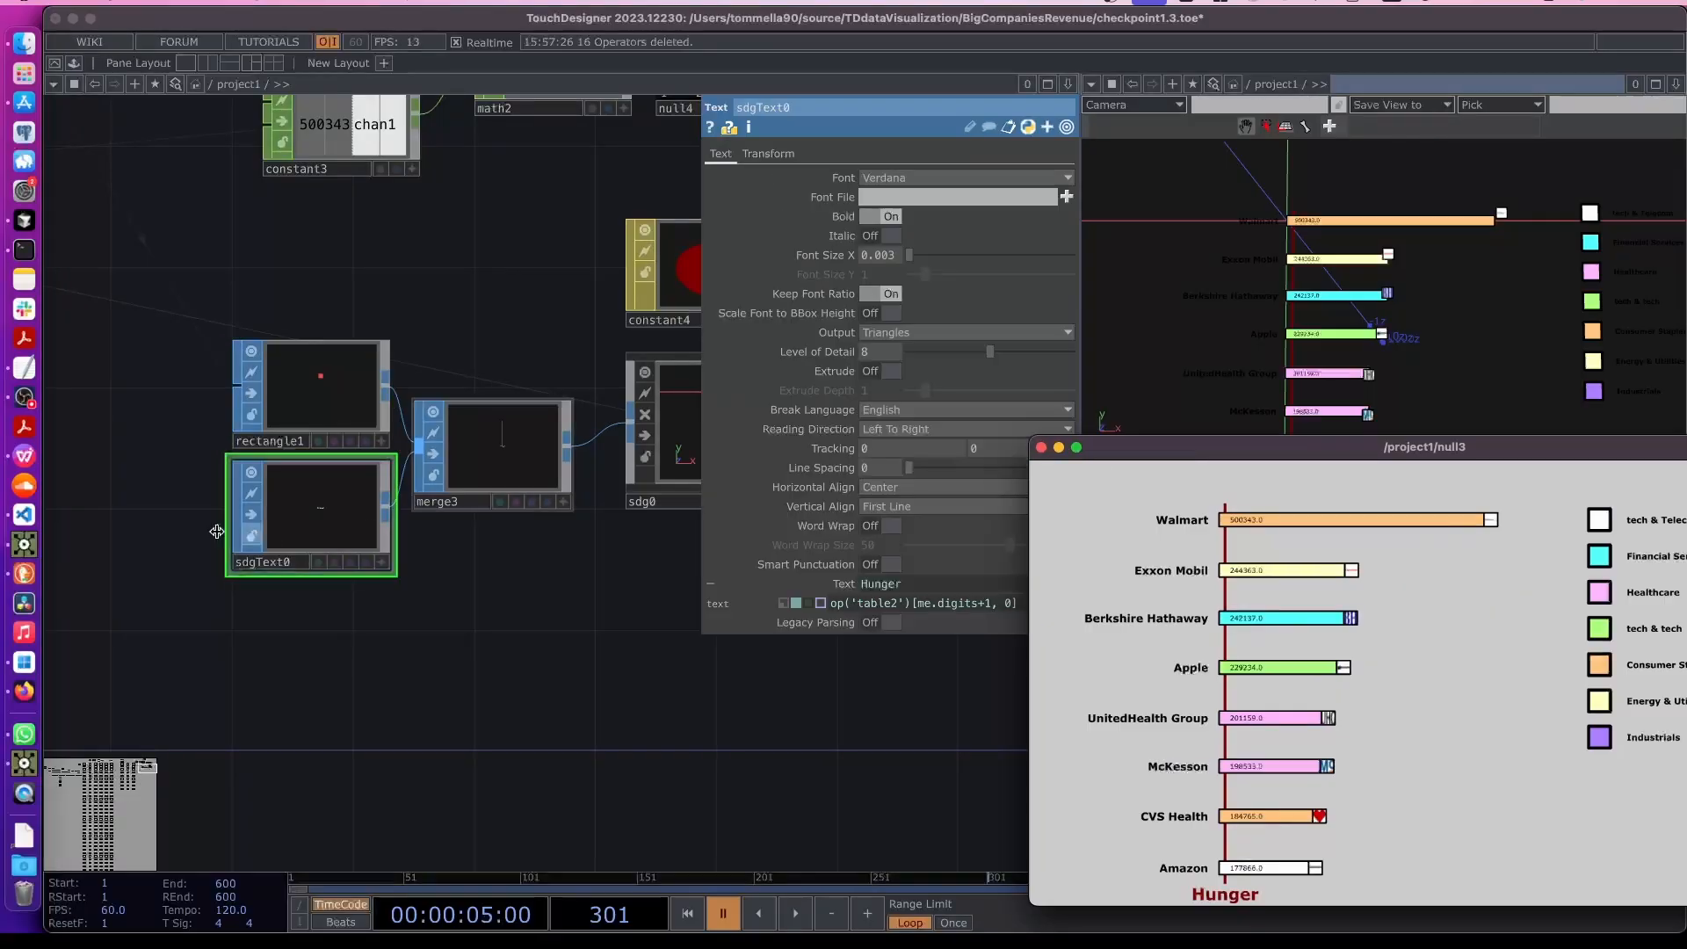
{"action": "scroll", "coordinate": [603, 565], "scroll_direction": "down", "scroll_amount": 2}
{"action": "left_click_drag", "start_coordinate": [530, 655], "coordinate": [380, 661]}
{"action": "right_click_drag", "start_coordinate": [197, 624], "coordinate": [556, 436]}
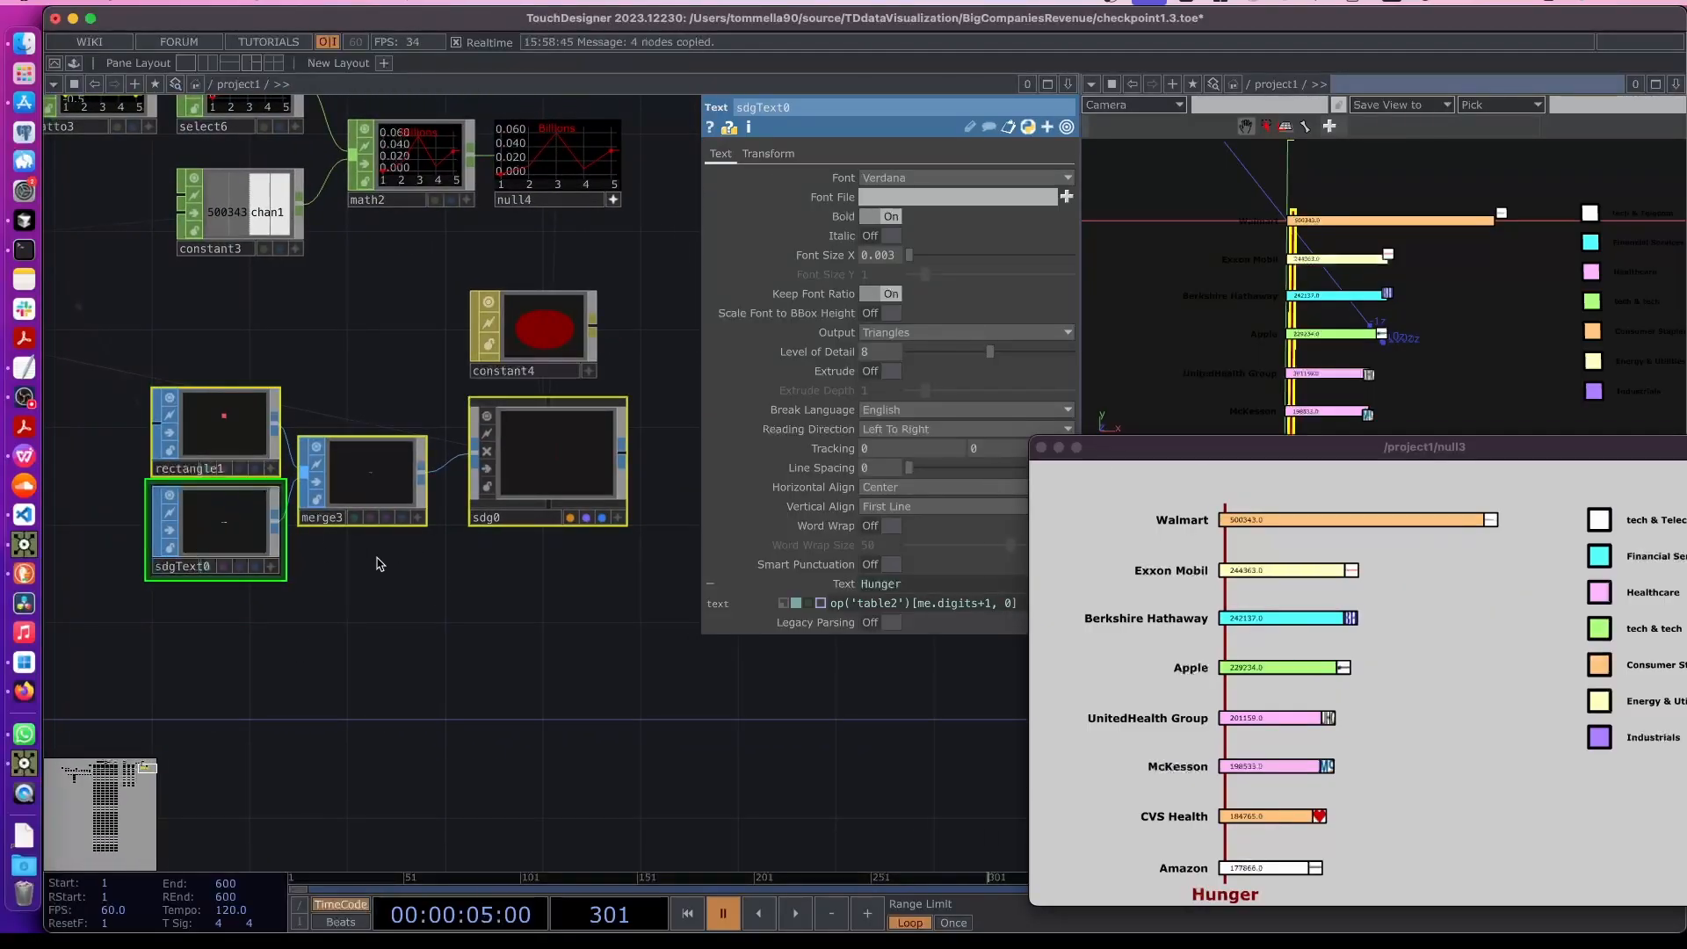
{"action": "scroll", "coordinate": [346, 629], "scroll_direction": "down", "scroll_amount": 4}
{"action": "left_click", "coordinate": [286, 598]}
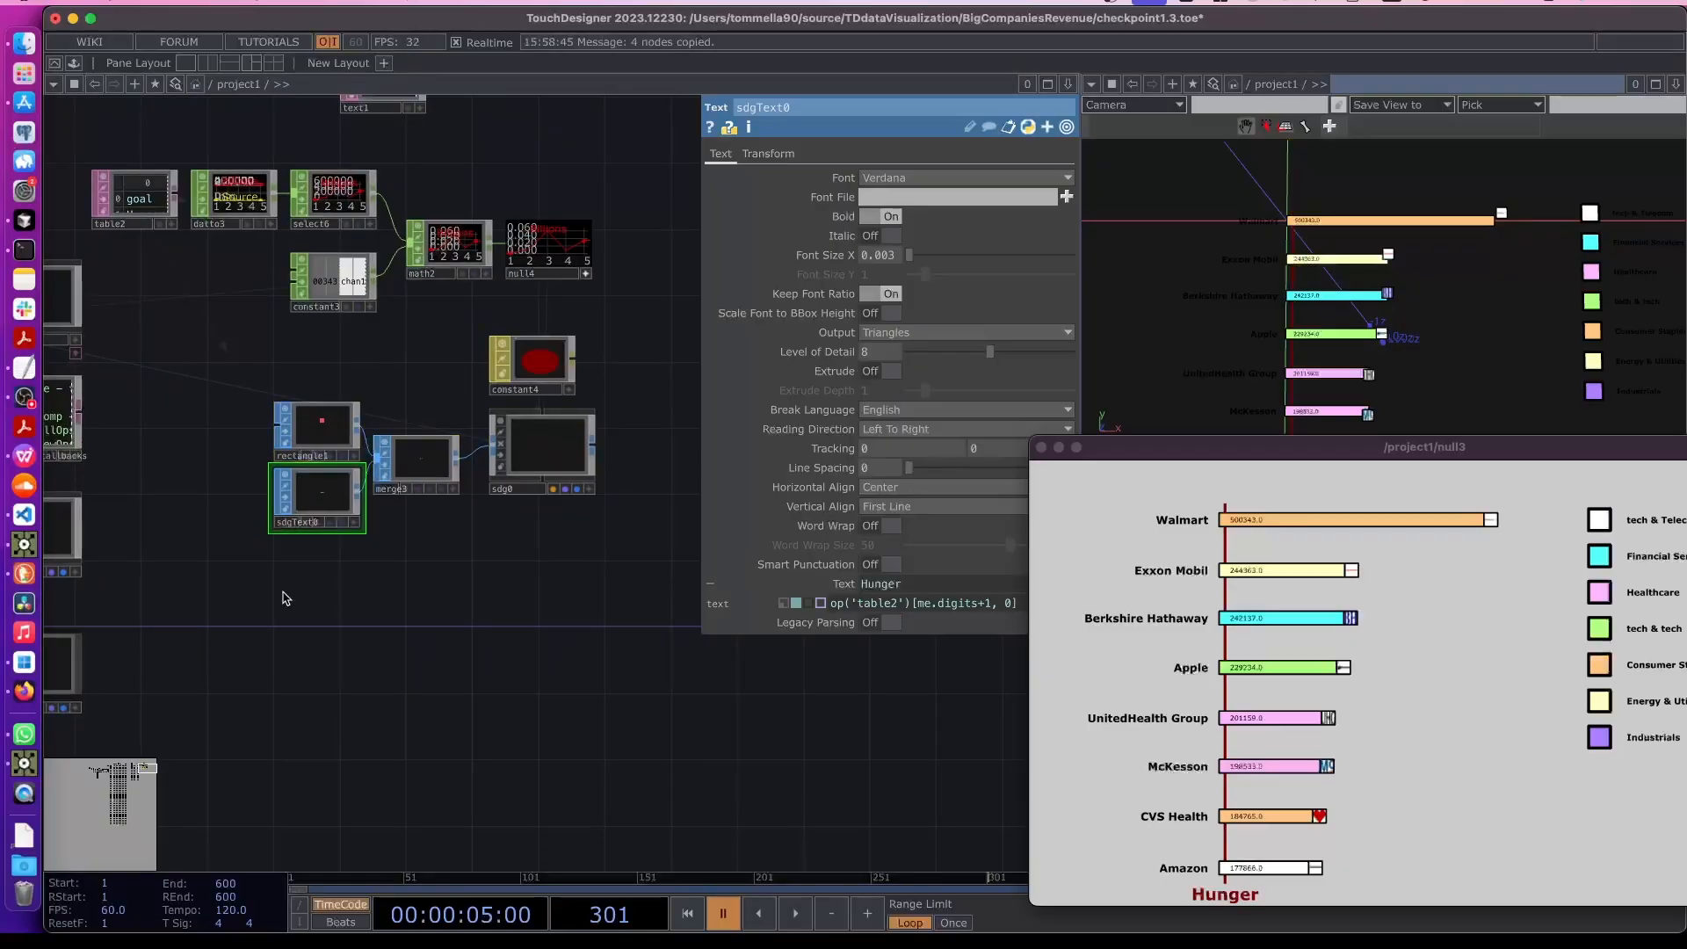
- Paste the copied node group to create a second SDG marker set below the first
{"action": "key", "text": "ctrl+v"}
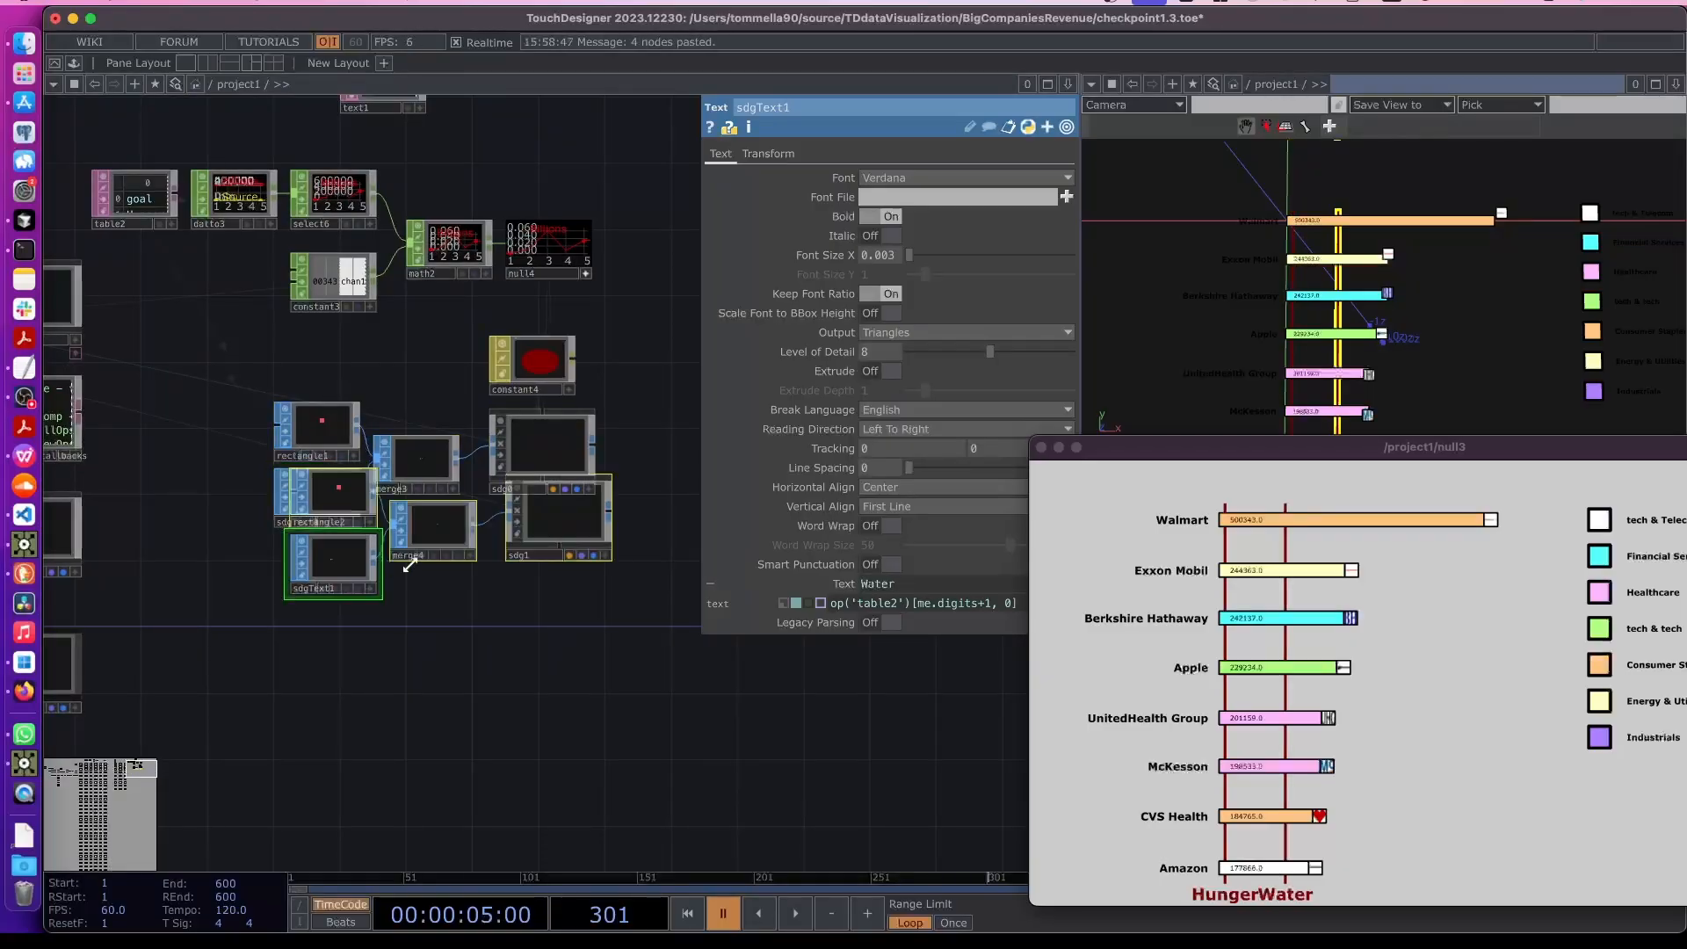
{"action": "left_click", "coordinate": [299, 681]}
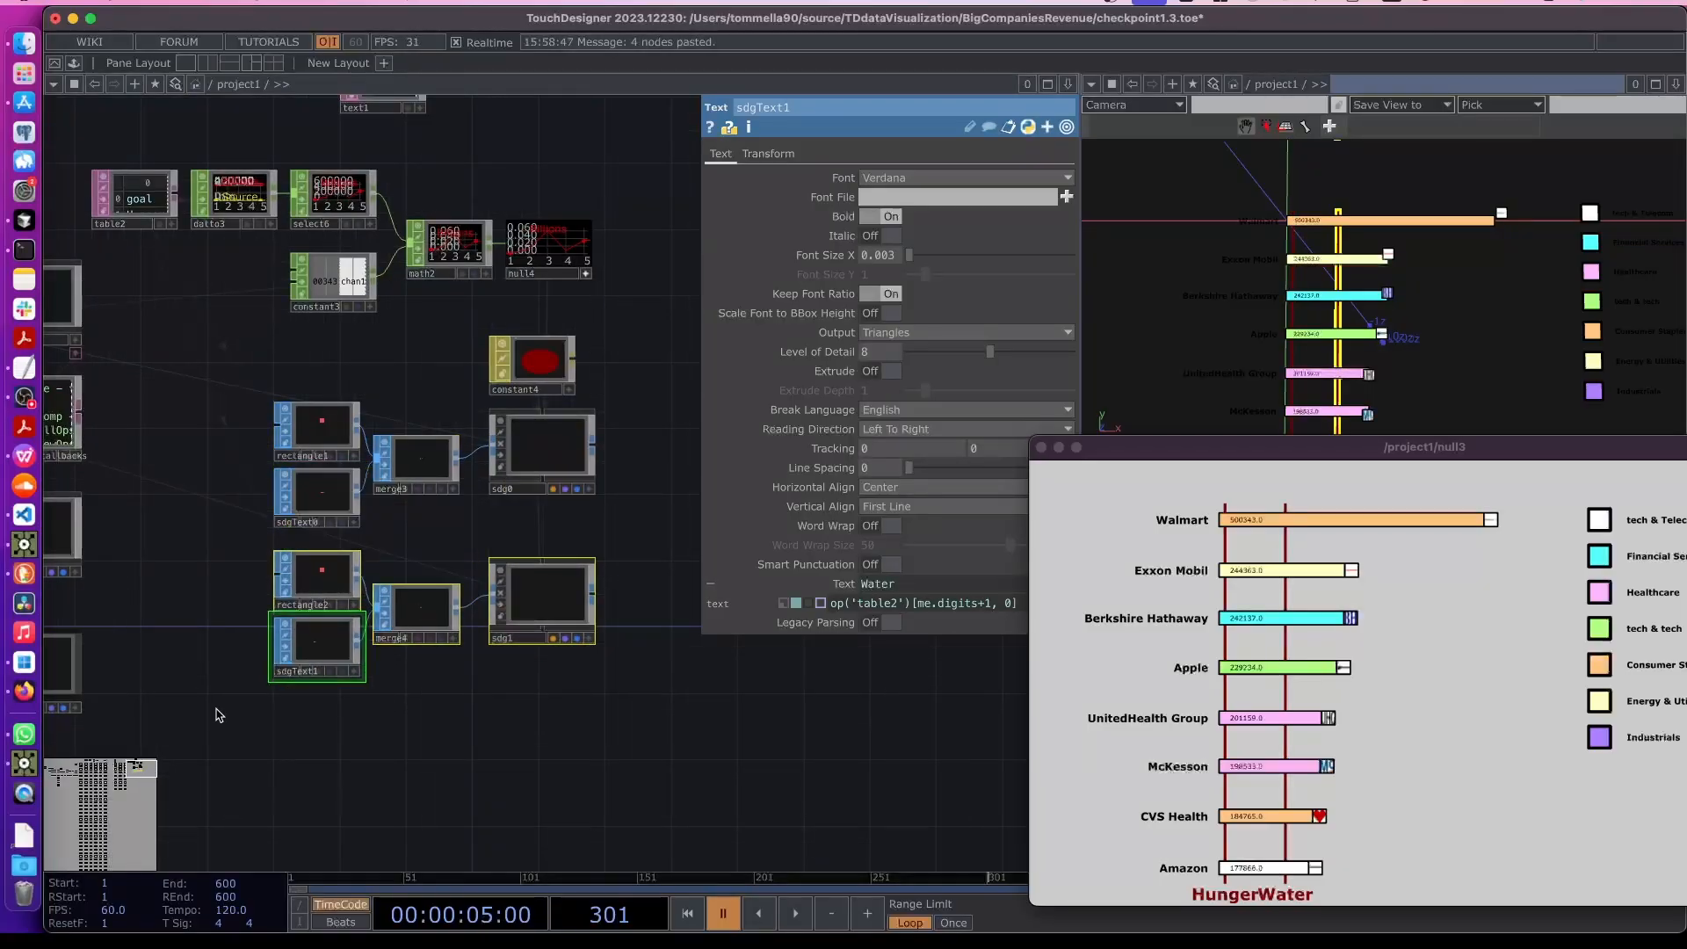
{"action": "left_click_drag", "start_coordinate": [237, 708], "coordinate": [422, 705]}
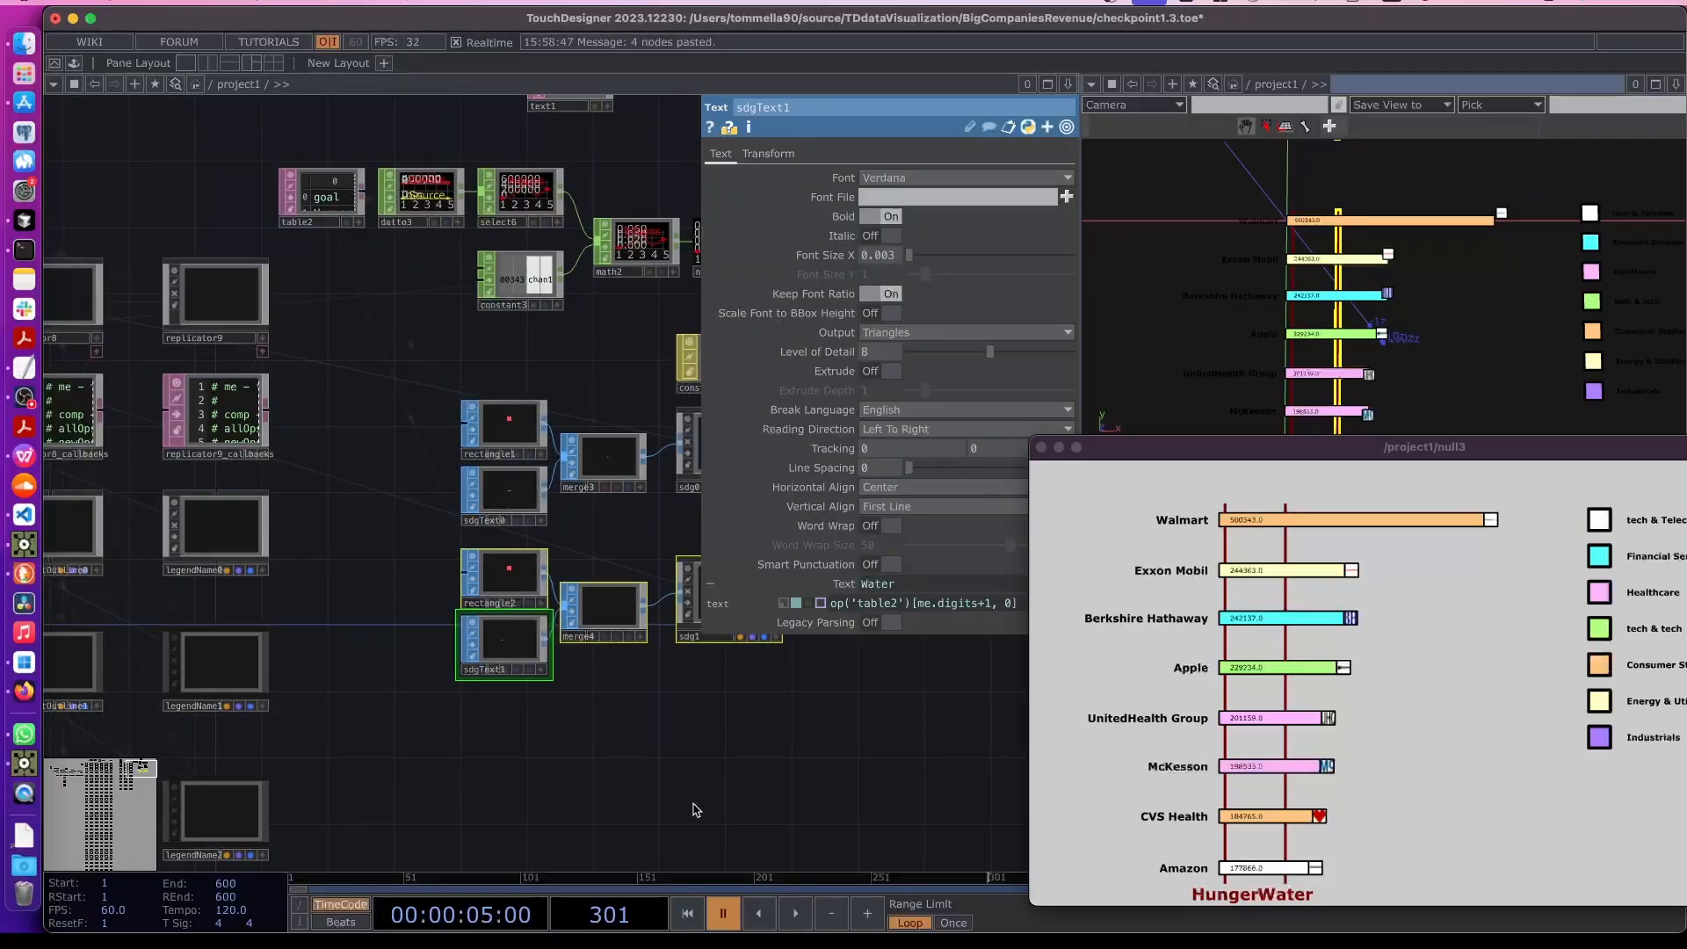
{"action": "left_click_drag", "start_coordinate": [695, 809], "coordinate": [555, 703]}
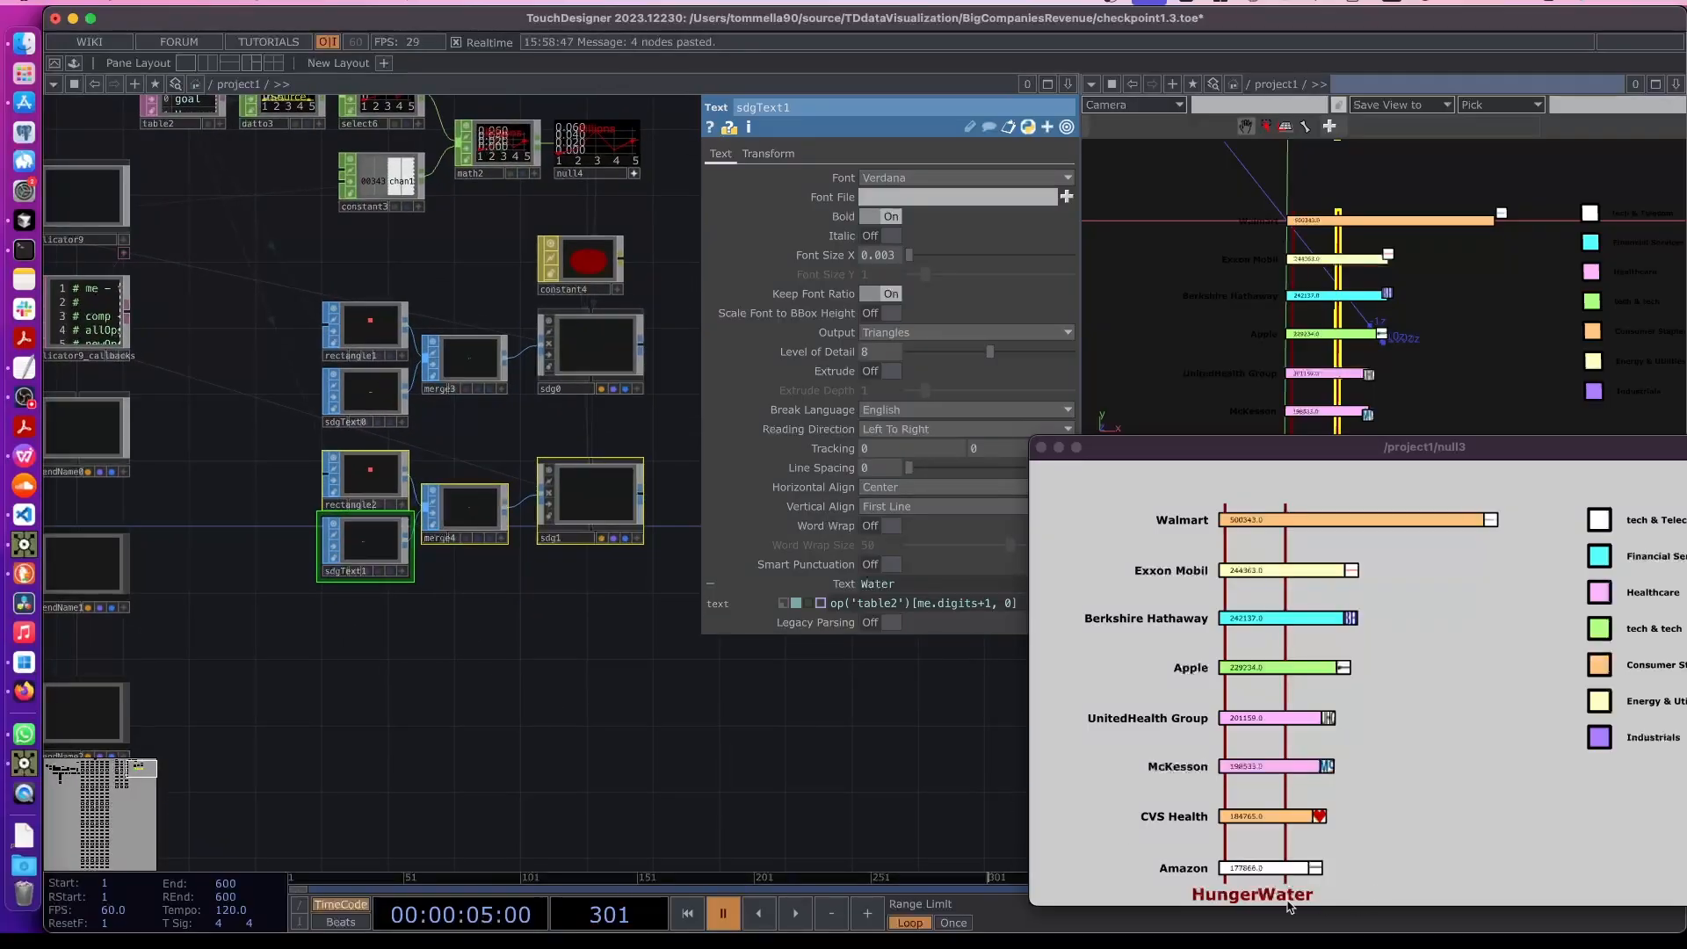
{"action": "left_click", "coordinate": [321, 649]}
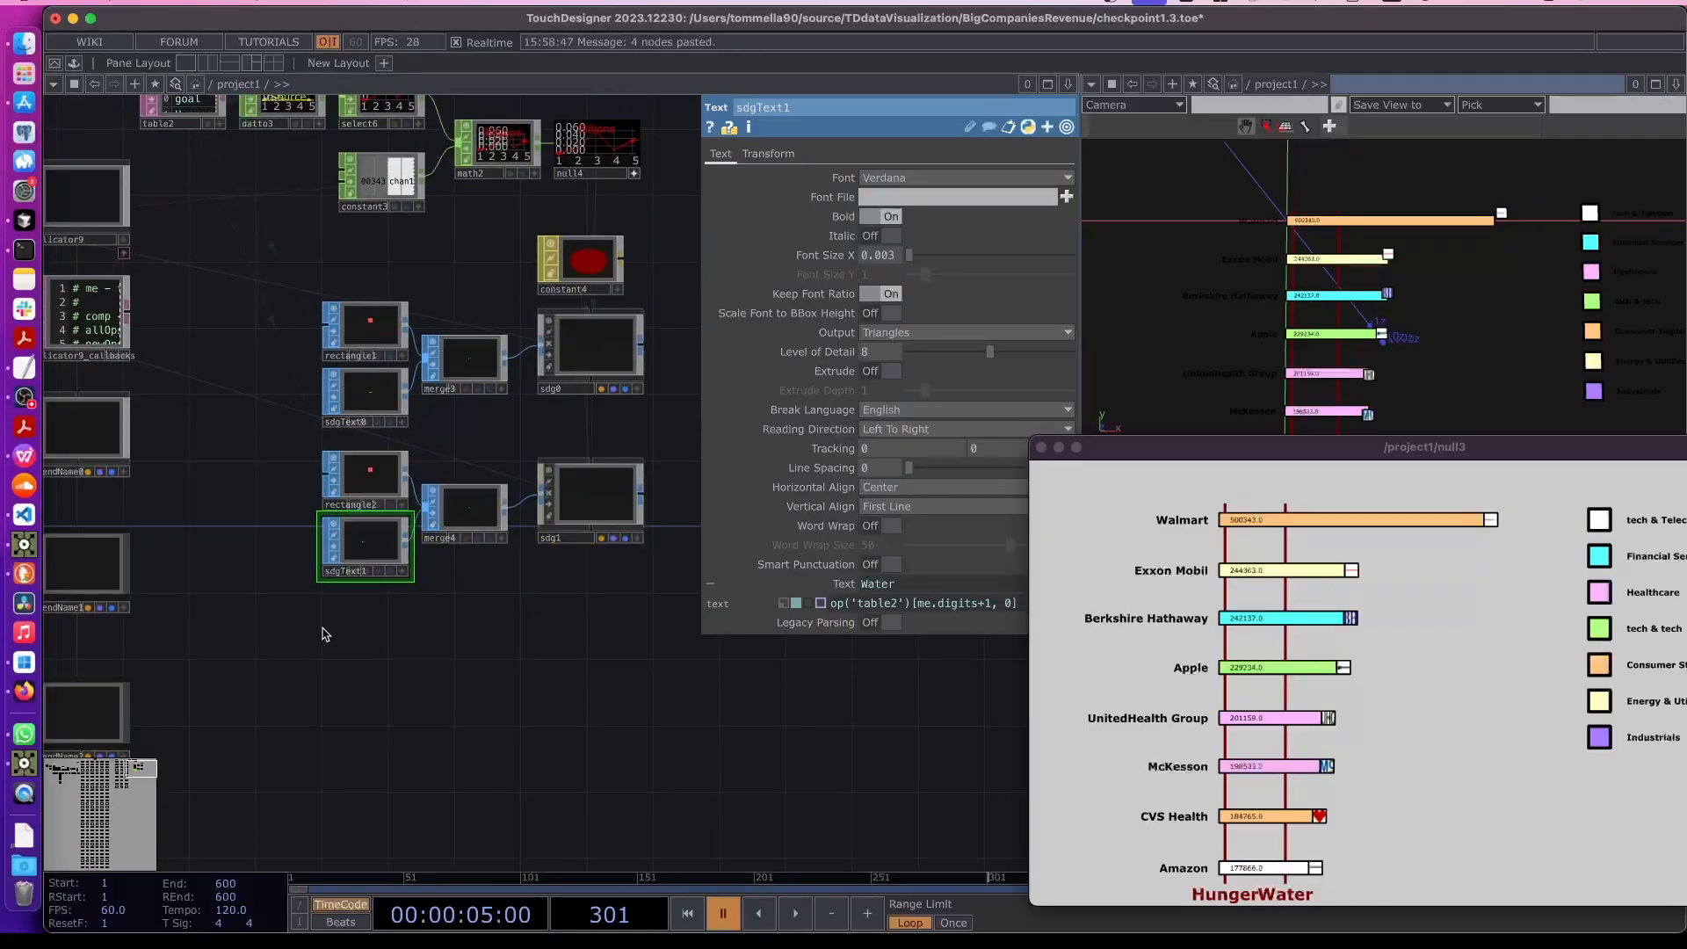
- Paste another copy of the node group for a third SDG marker and arrange it below
{"action": "key", "text": "super+v"}
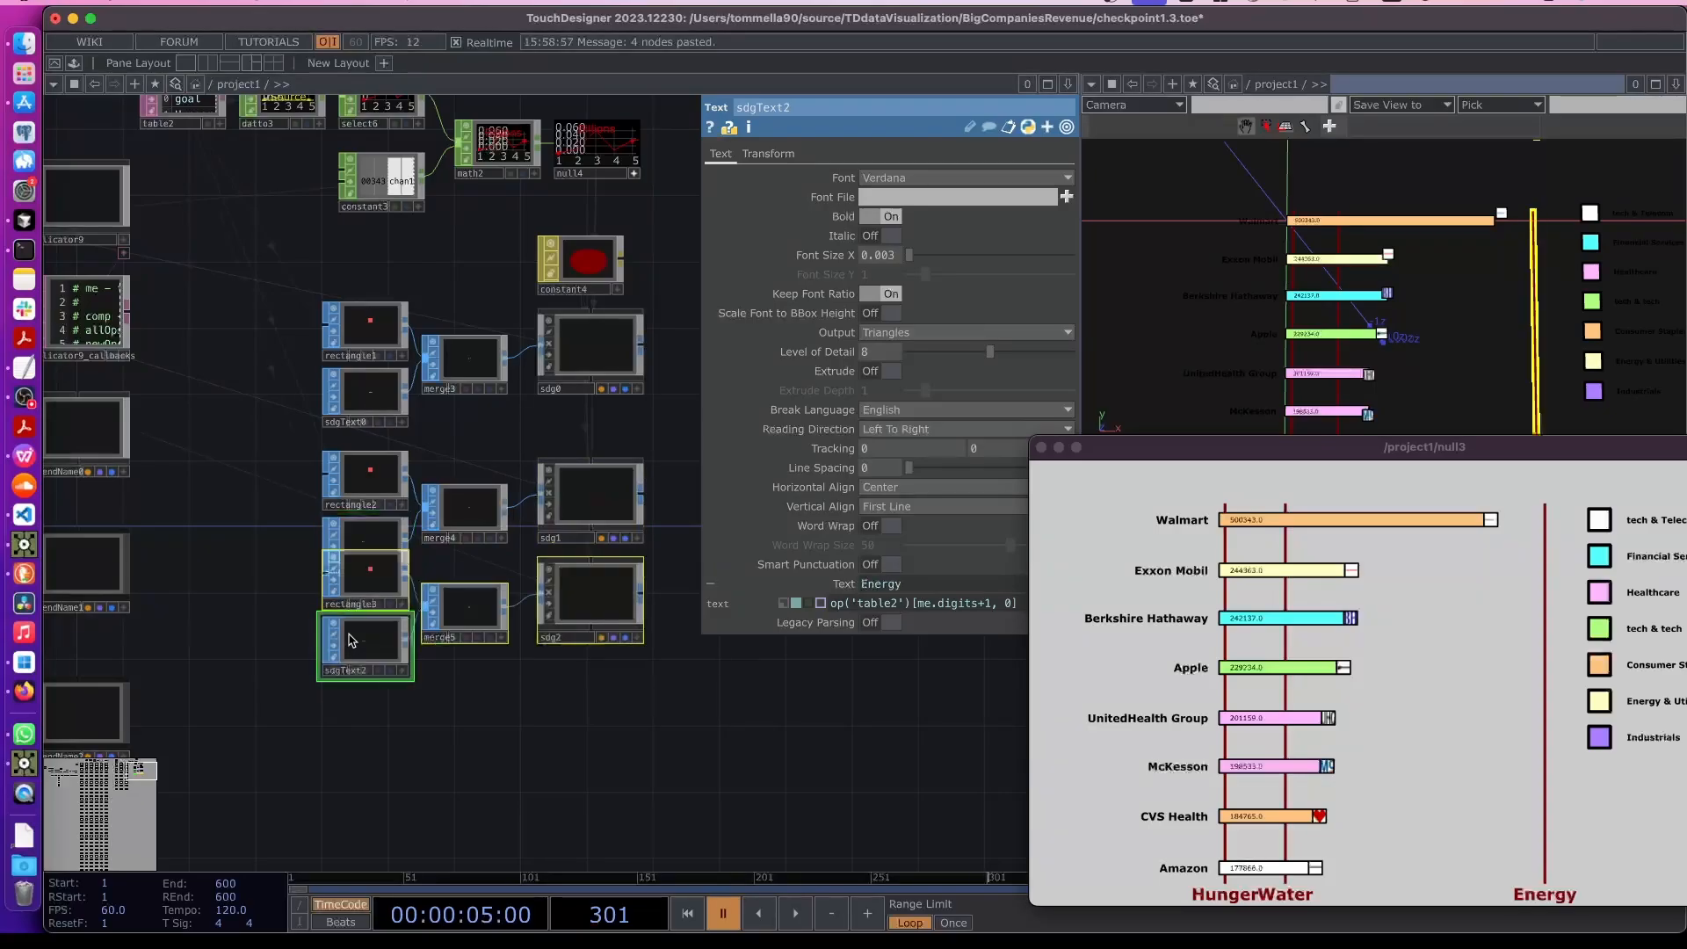
{"action": "mouse_move", "coordinate": [369, 582]}
{"action": "left_mouse_down"}
{"action": "mouse_move", "coordinate": [367, 648]}
{"action": "mouse_move", "coordinate": [369, 615]}
{"action": "left_mouse_up"}
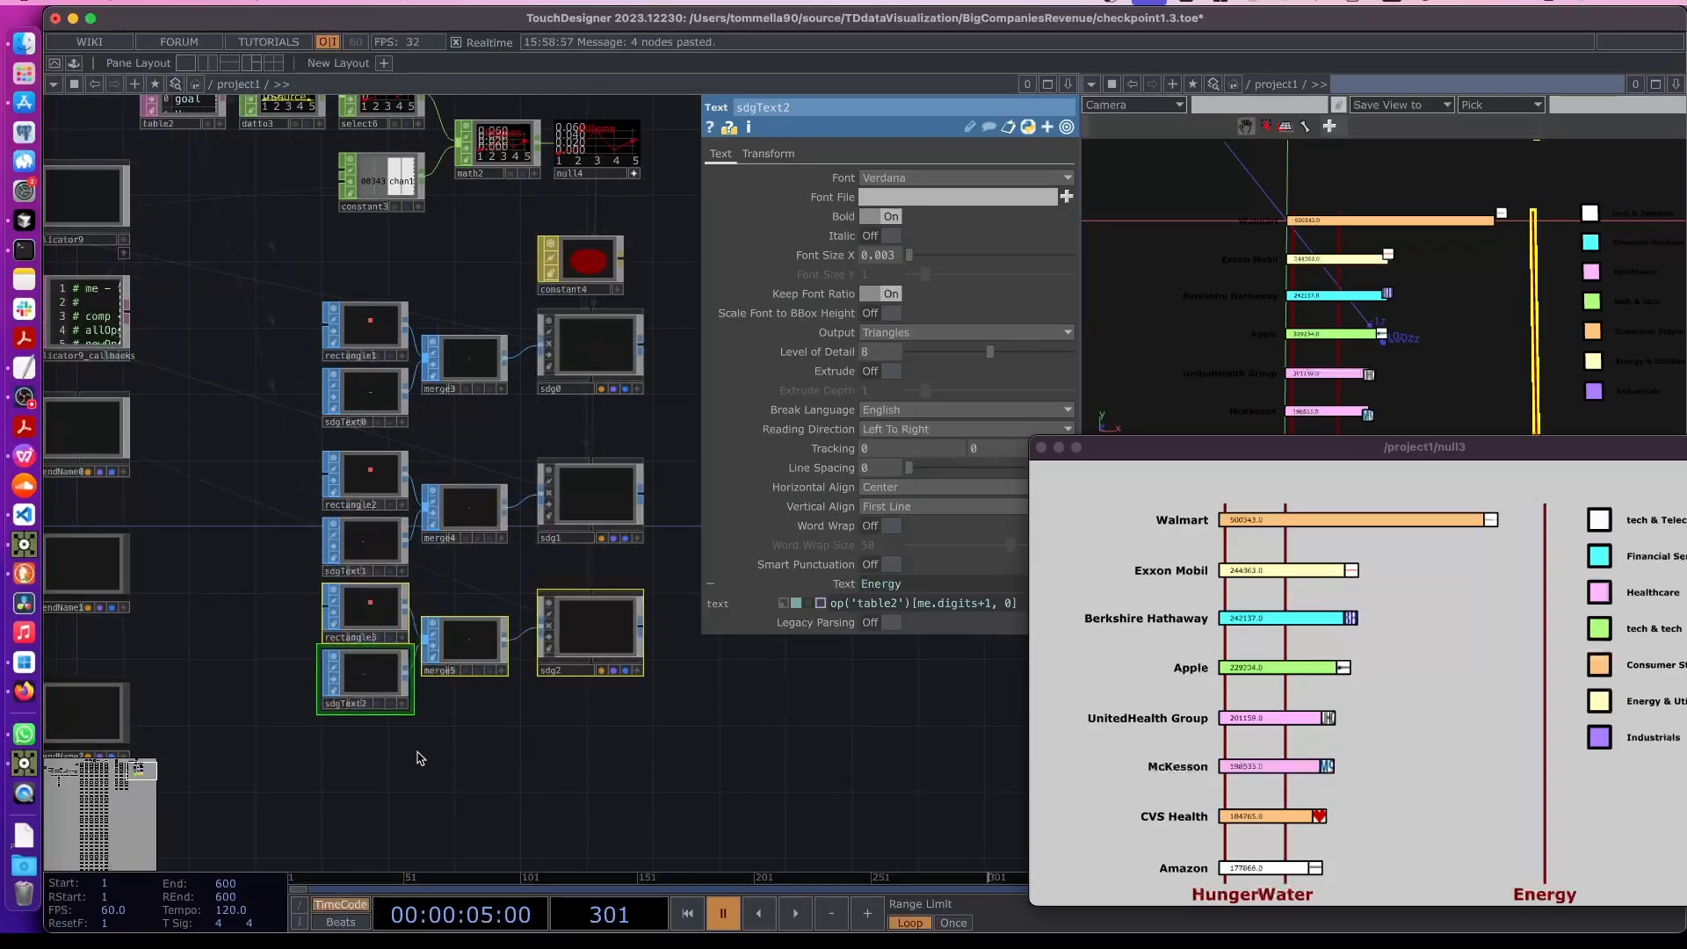
{"action": "left_click_drag", "start_coordinate": [395, 744], "coordinate": [422, 659]}
{"action": "left_click_drag", "start_coordinate": [379, 548], "coordinate": [378, 565]}
{"action": "left_click", "coordinate": [397, 692]}
{"action": "left_click_drag", "start_coordinate": [375, 732], "coordinate": [403, 658]}
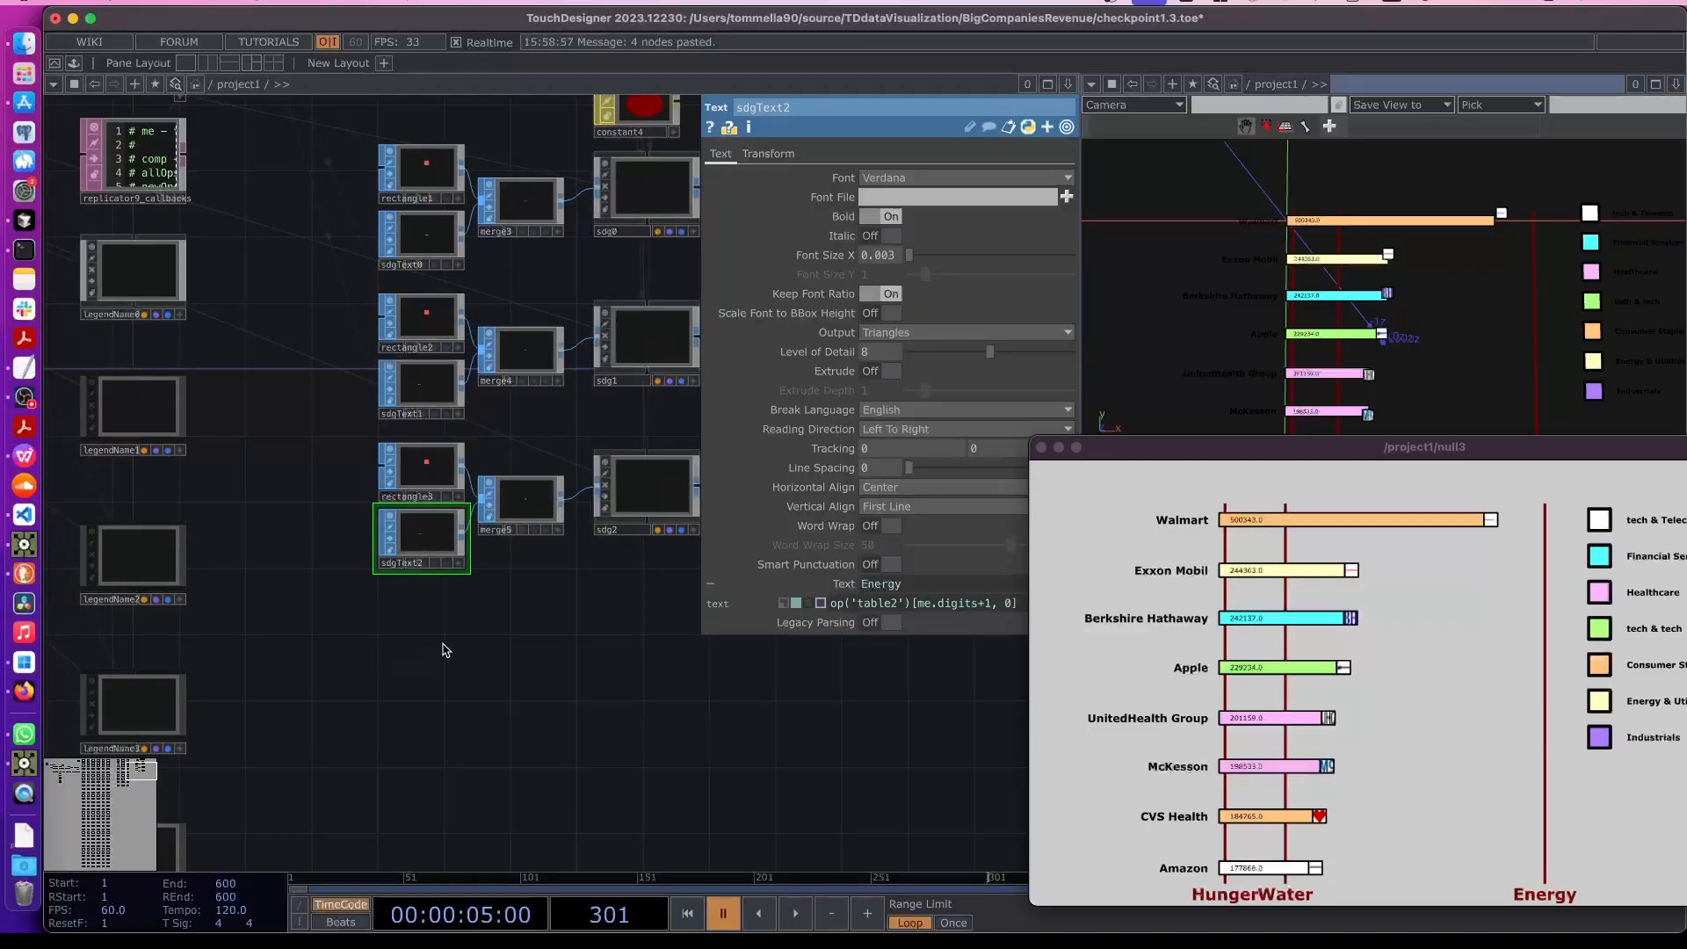
- Paste a fourth copy of the node group and place it beneath the others
{"action": "key", "text": "super+v"}
{"action": "left_click_drag", "start_coordinate": [455, 637], "coordinate": [425, 709]}
{"action": "scroll", "coordinate": [1389, 350], "scroll_direction": "down", "scroll_amount": 5}
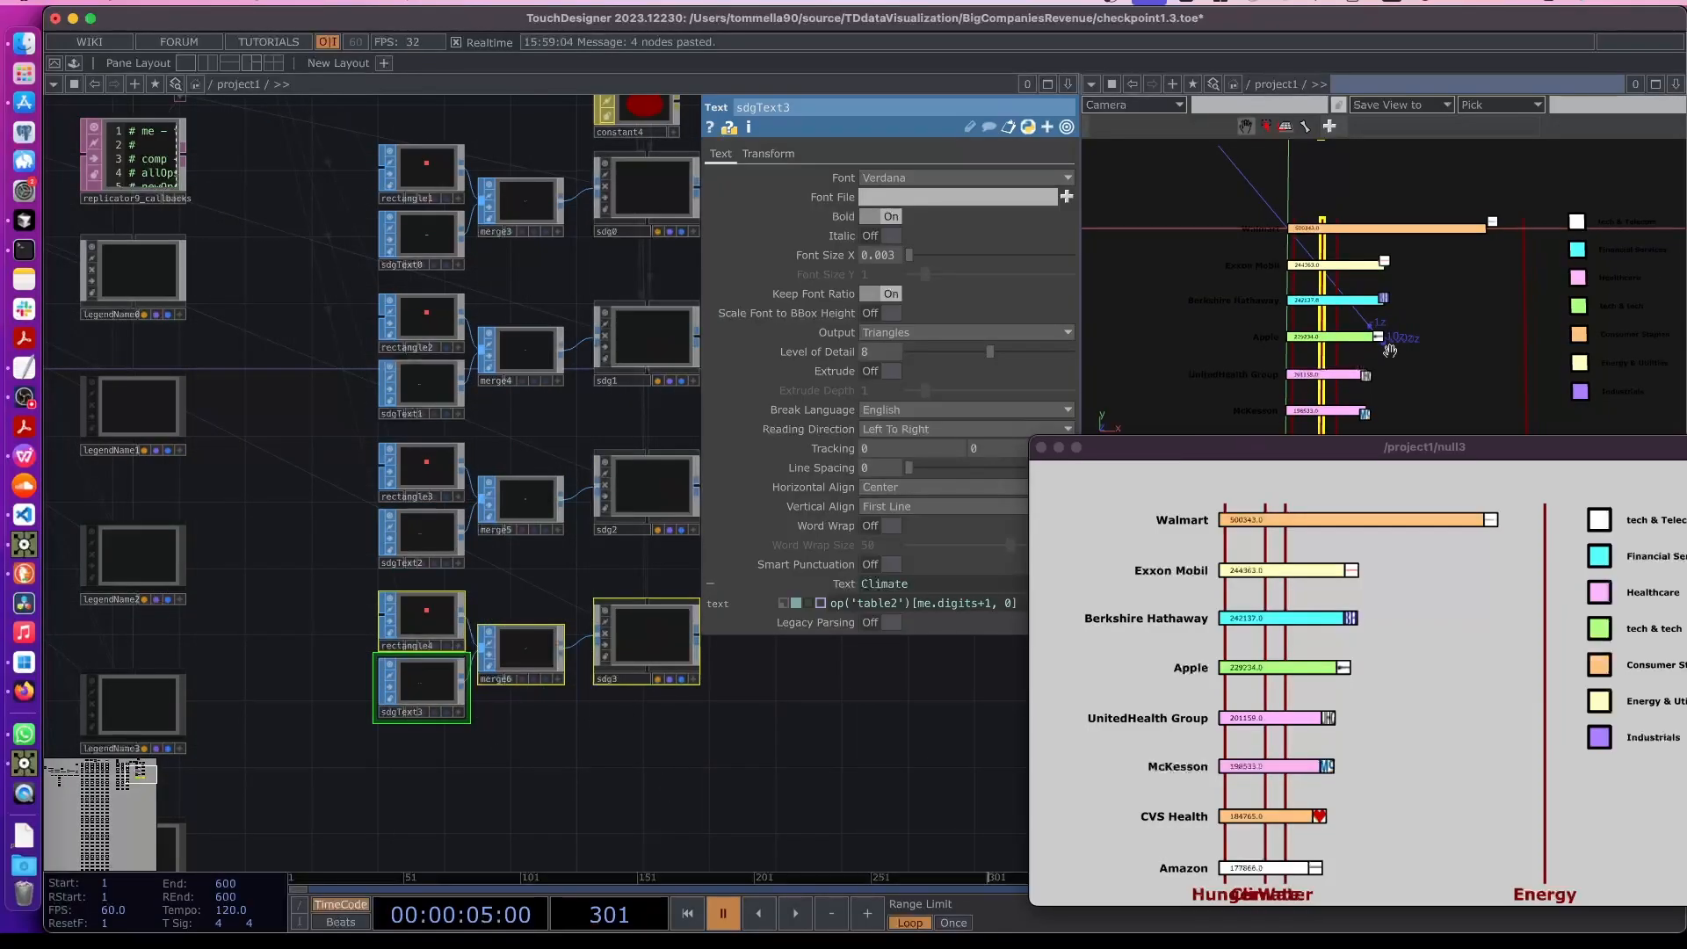
{"action": "left_click", "coordinate": [428, 776]}
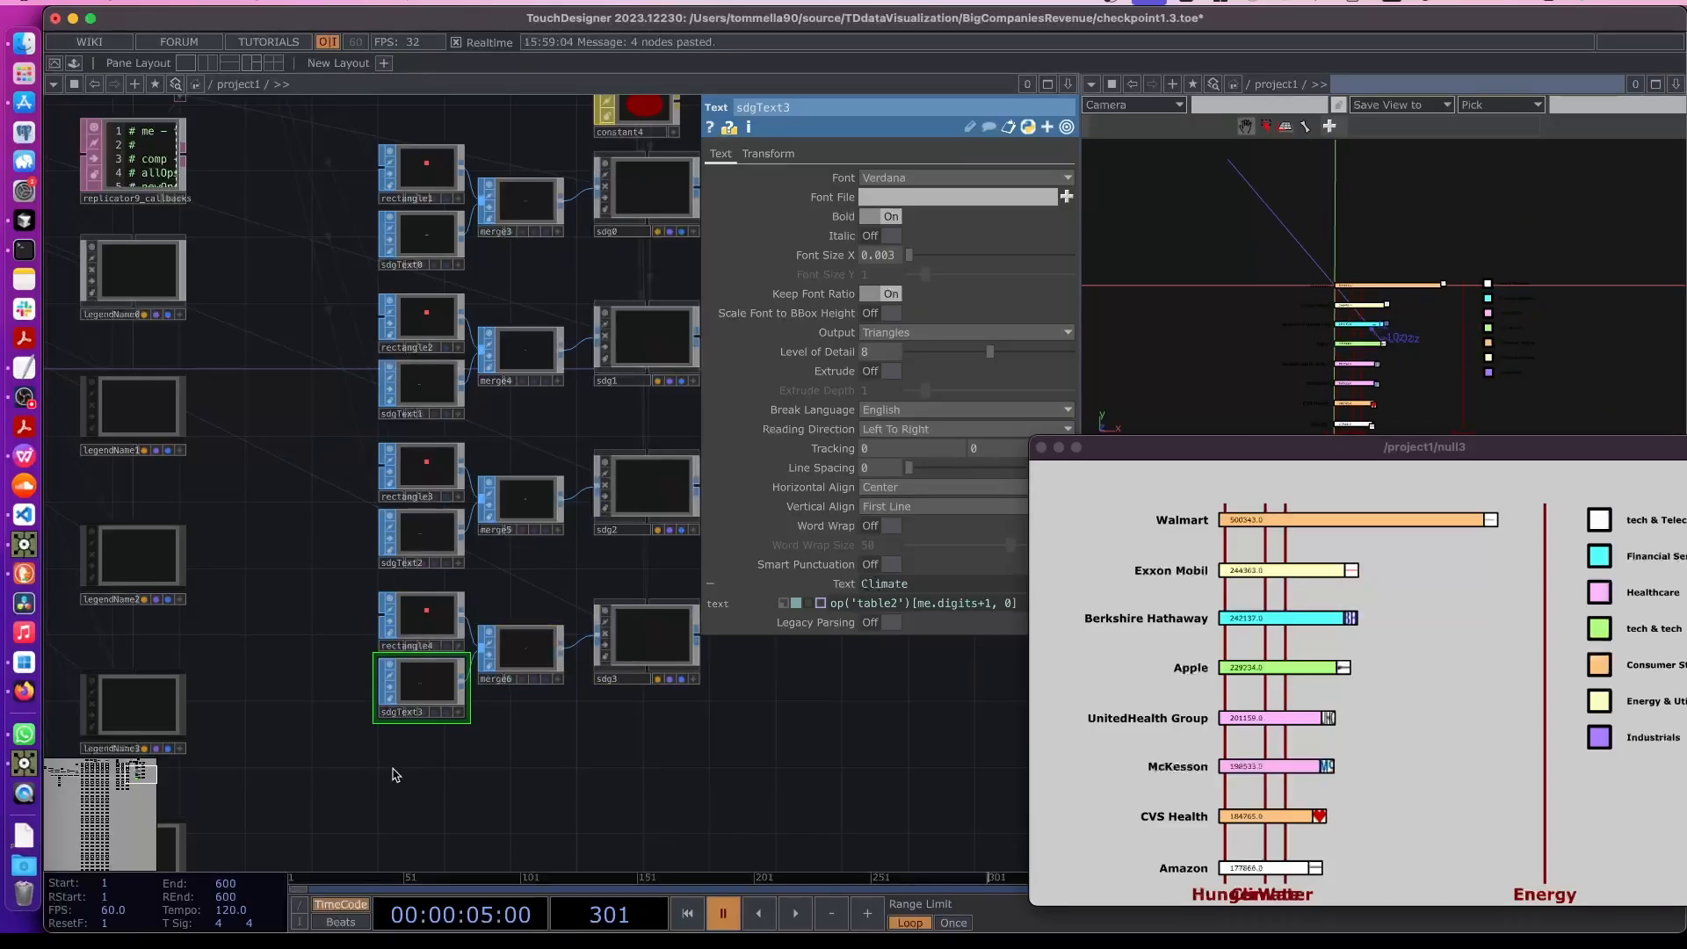
- Paste a fifth copy of the rectangle, text, merge and sdg node group and arrange it beneath the others
{"action": "key", "text": "super+v"}
{"action": "left_click_drag", "start_coordinate": [499, 823], "coordinate": [512, 759]}
{"action": "left_click_drag", "start_coordinate": [413, 715], "coordinate": [442, 801]}
{"action": "scroll", "coordinate": [352, 607], "scroll_direction": "down", "scroll_amount": 3}
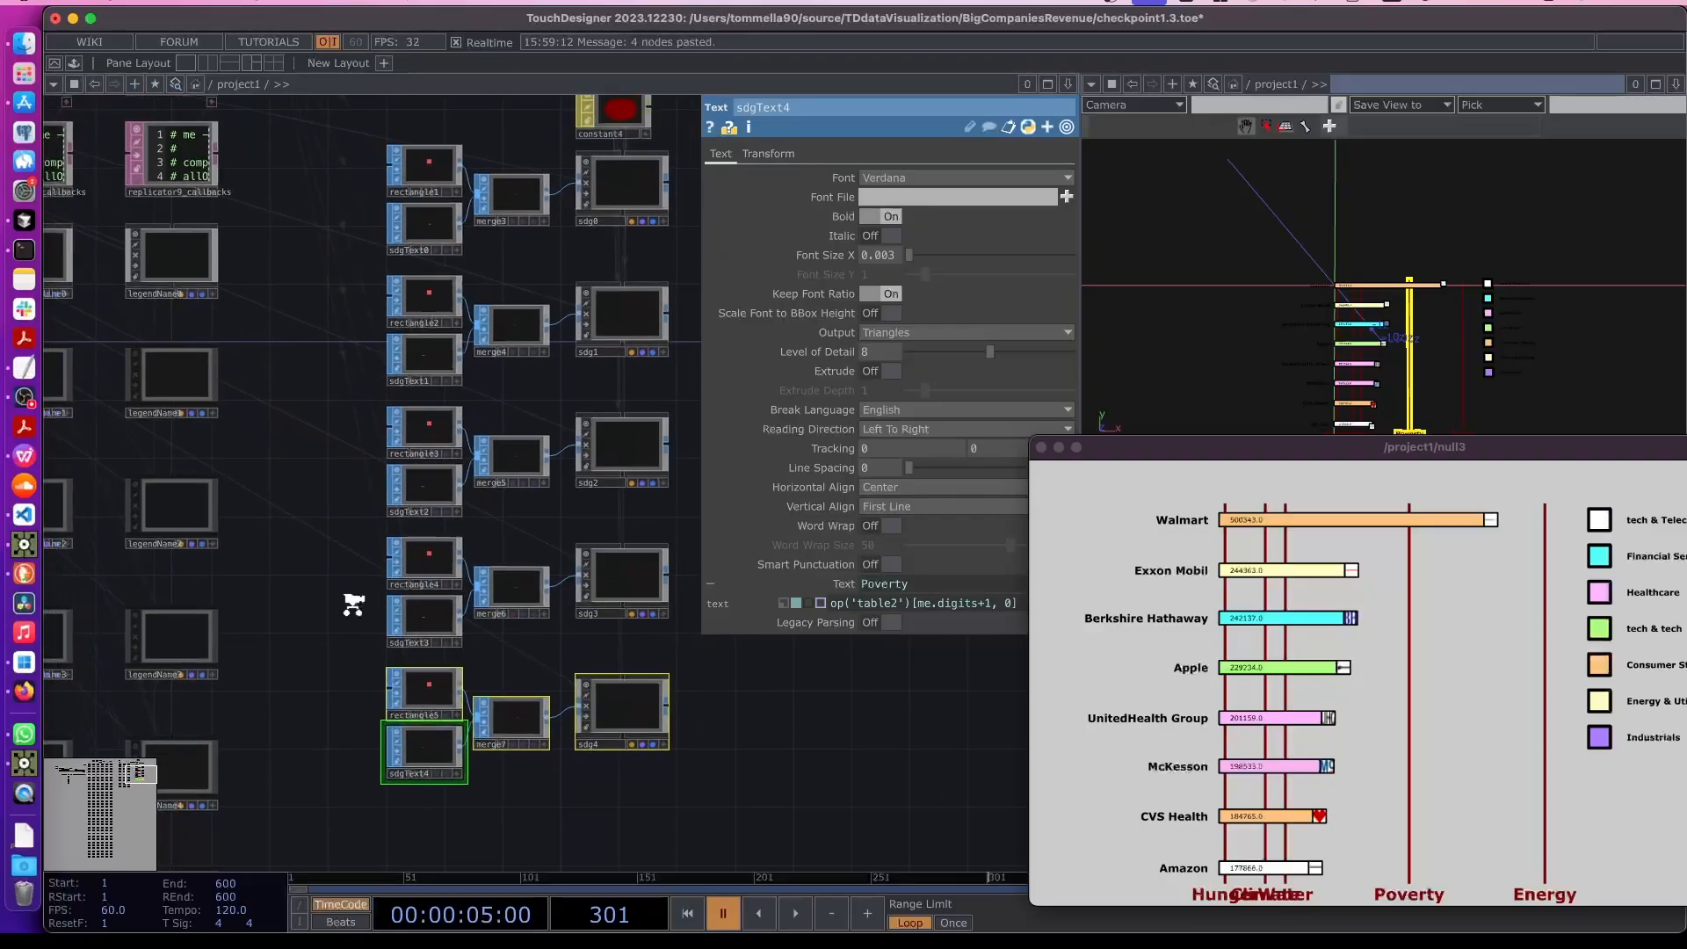
- Look over the network and the table2 goal data to check the new SDG marker set
{"action": "left_click_drag", "start_coordinate": [433, 413], "coordinate": [610, 747]}
{"action": "scroll", "coordinate": [448, 307], "scroll_direction": "up", "scroll_amount": 10}
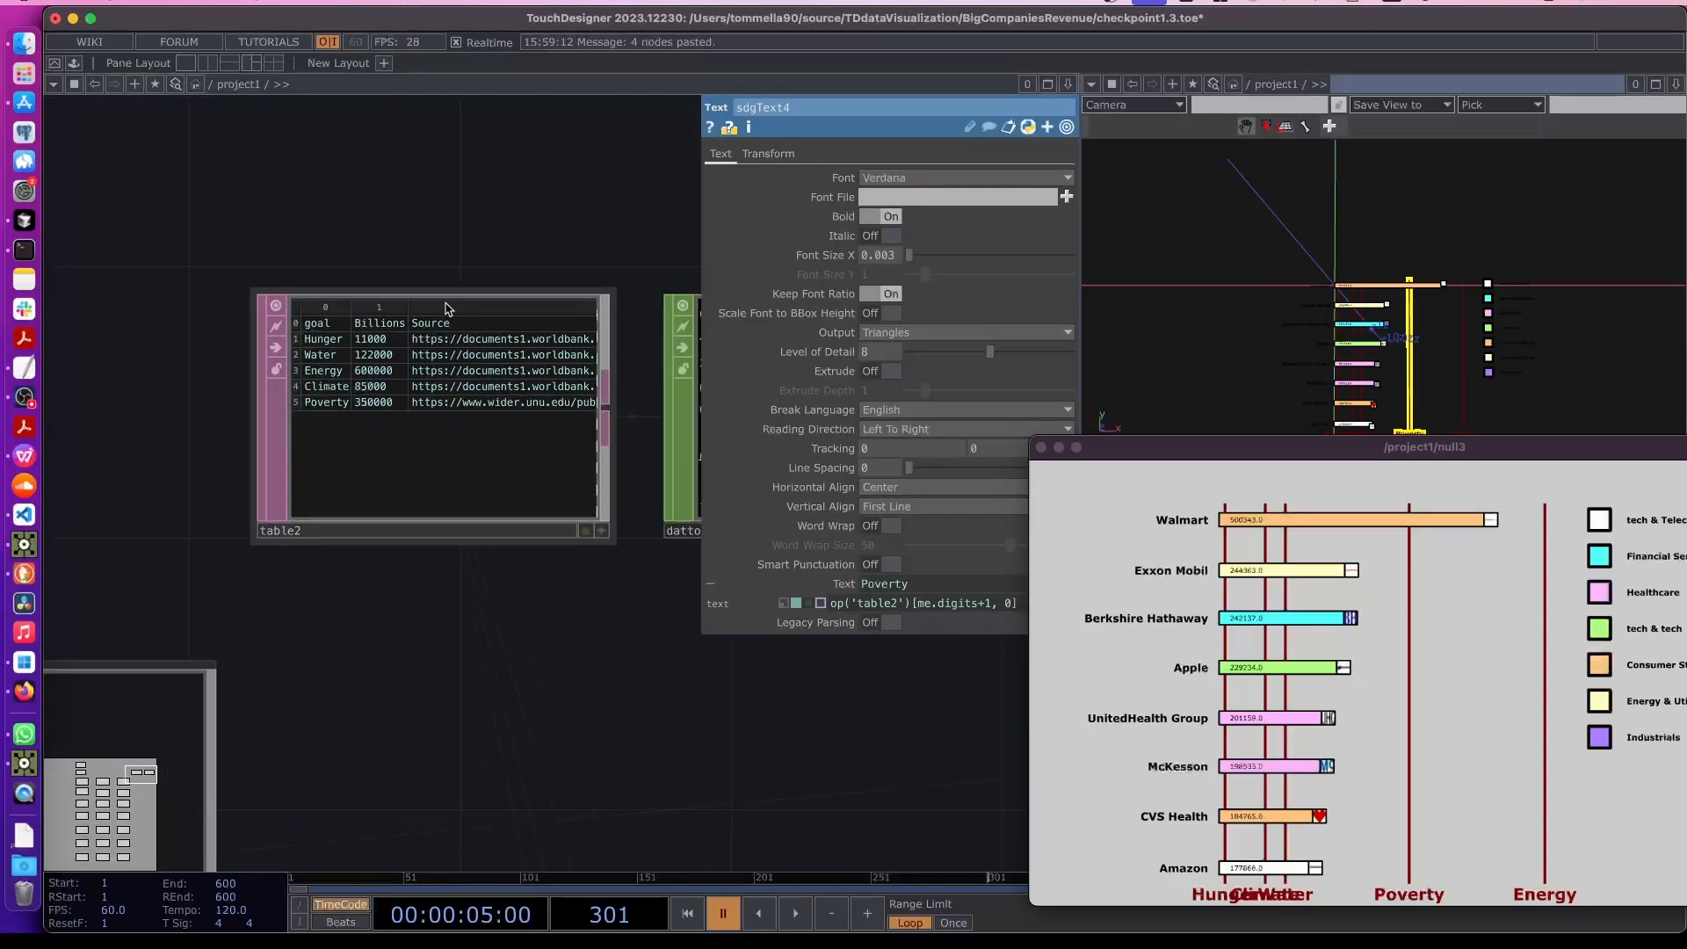
{"action": "scroll", "coordinate": [436, 524], "scroll_direction": "down", "scroll_amount": 10}
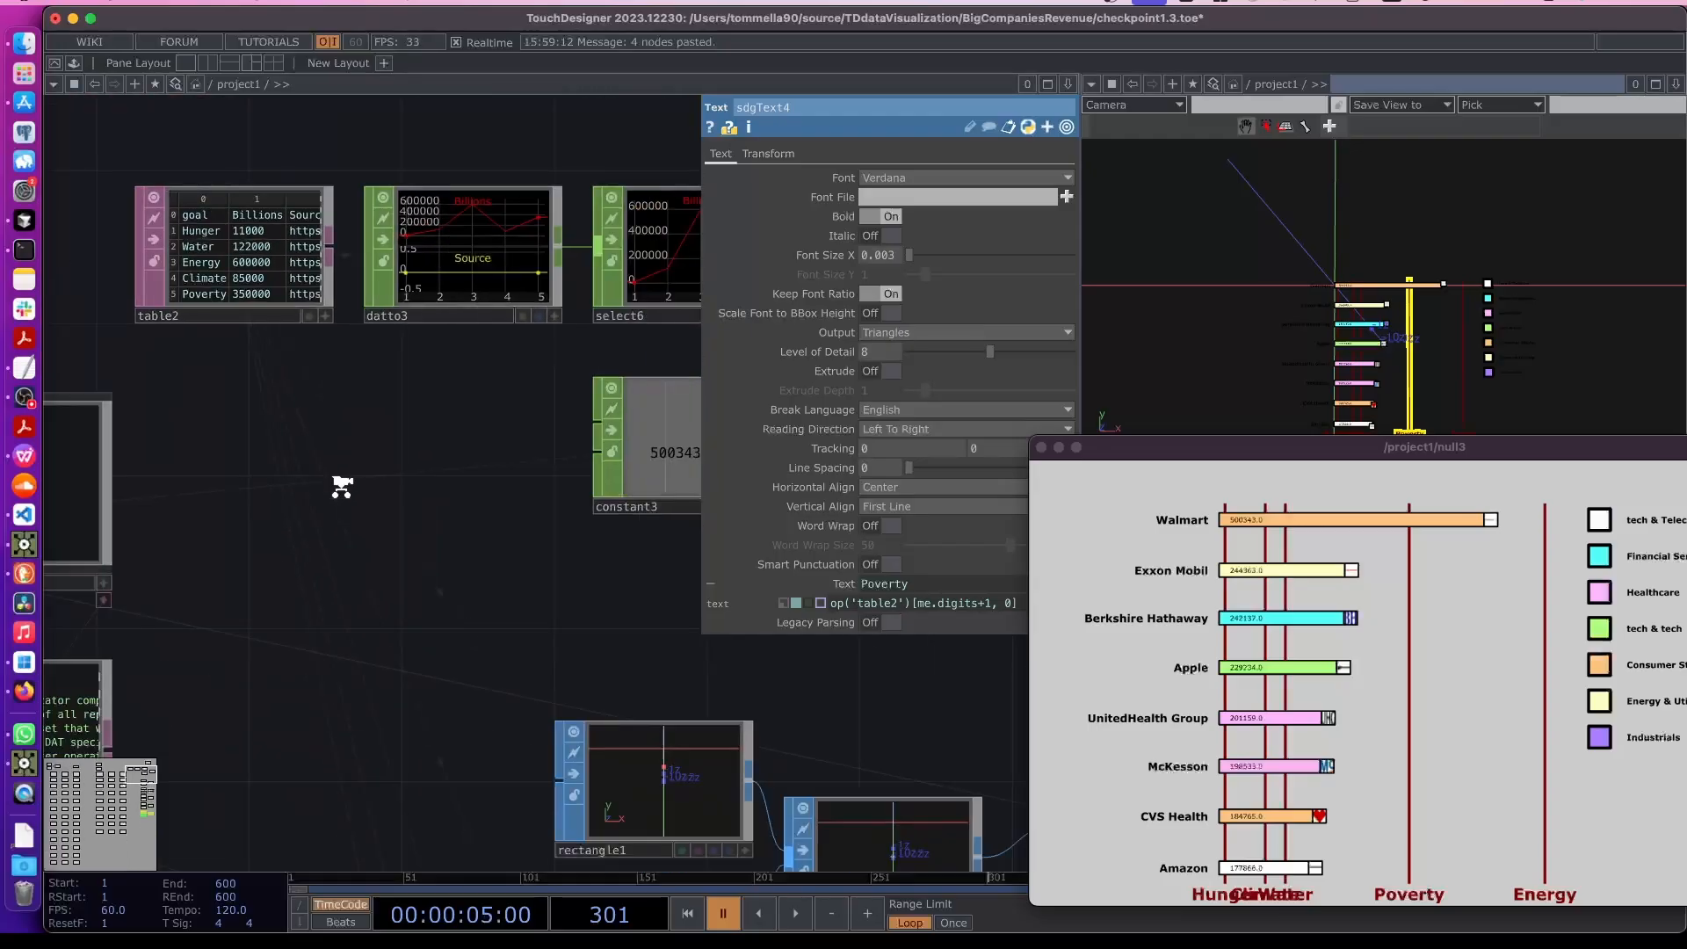
{"action": "left_click_drag", "start_coordinate": [845, 693], "coordinate": [582, 444]}
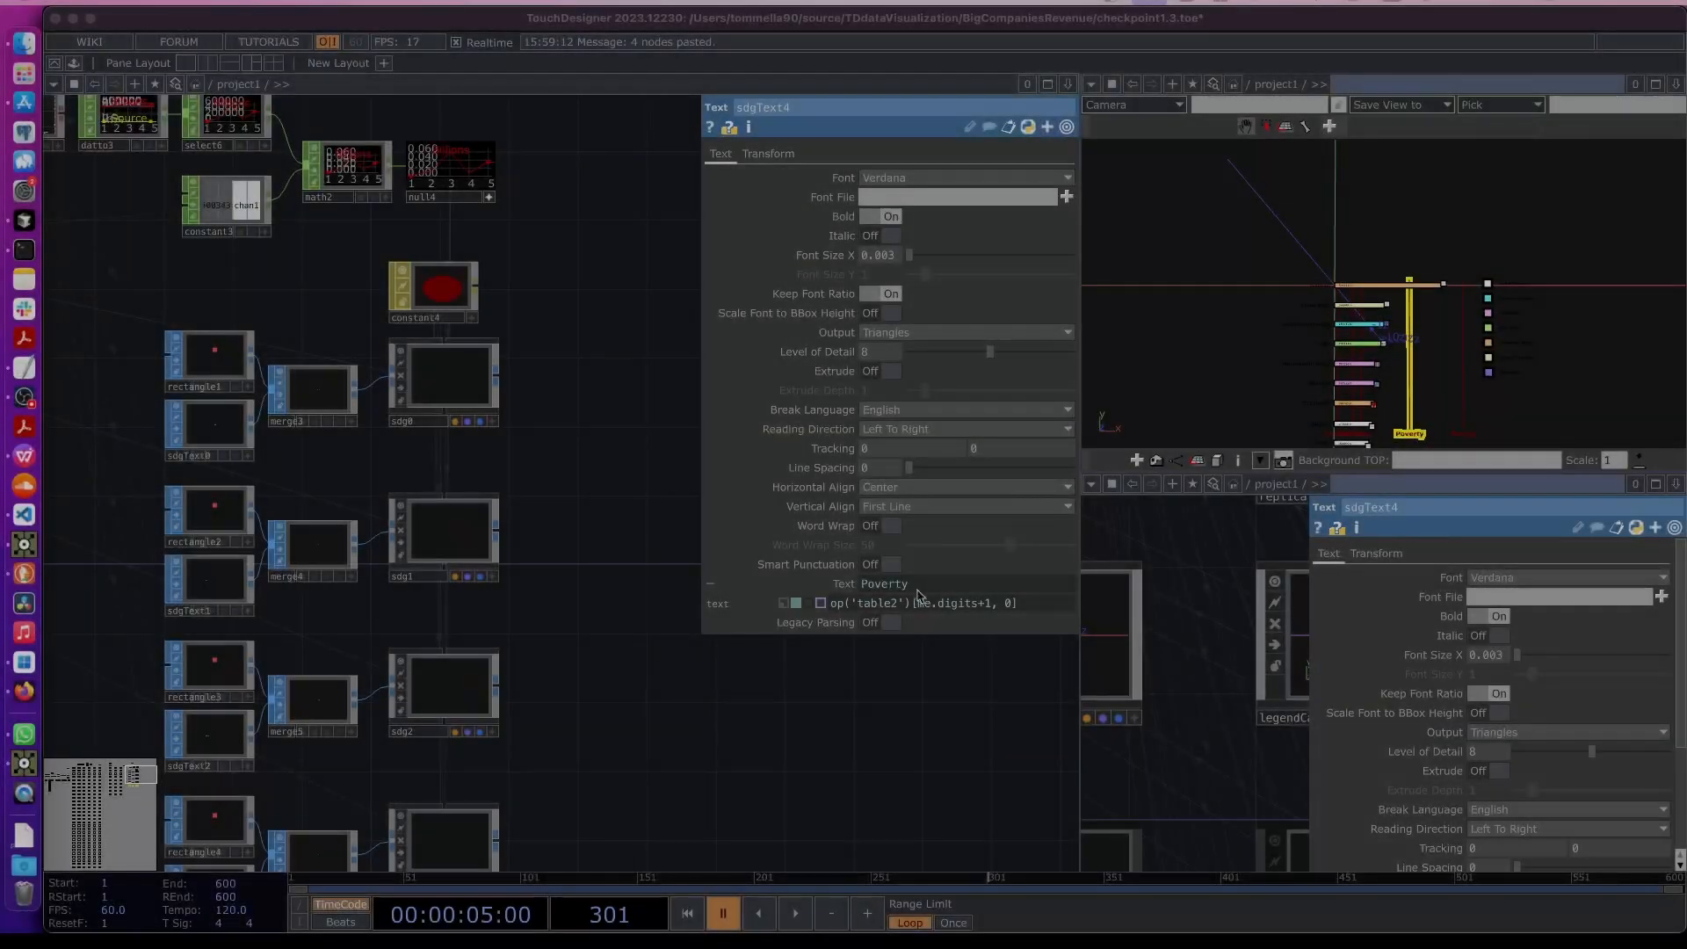
{"action": "scroll", "coordinate": [312, 602], "scroll_direction": "down", "scroll_amount": 3}
{"action": "left_click", "coordinate": [261, 612]}
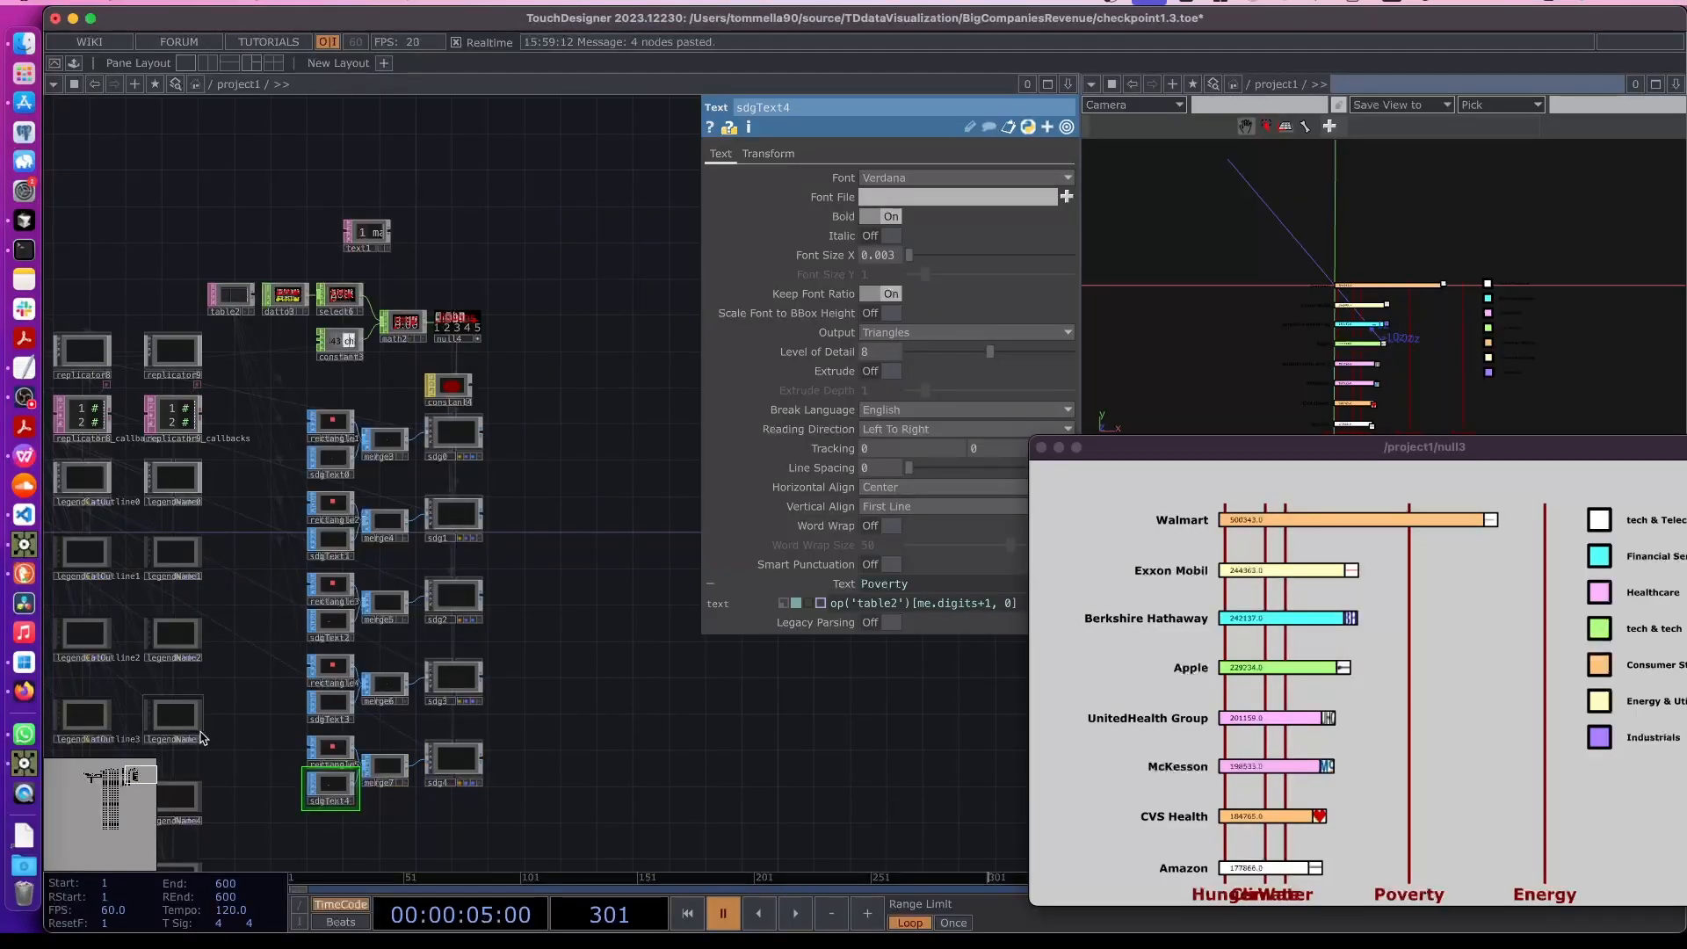
{"action": "left_click_drag", "start_coordinate": [257, 734], "coordinate": [1020, 732]}
{"action": "left_click_drag", "start_coordinate": [73, 477], "coordinate": [660, 571]}
{"action": "left_click_drag", "start_coordinate": [92, 525], "coordinate": [428, 516]}
{"action": "scroll", "coordinate": [432, 515], "scroll_direction": "up", "scroll_amount": 5}
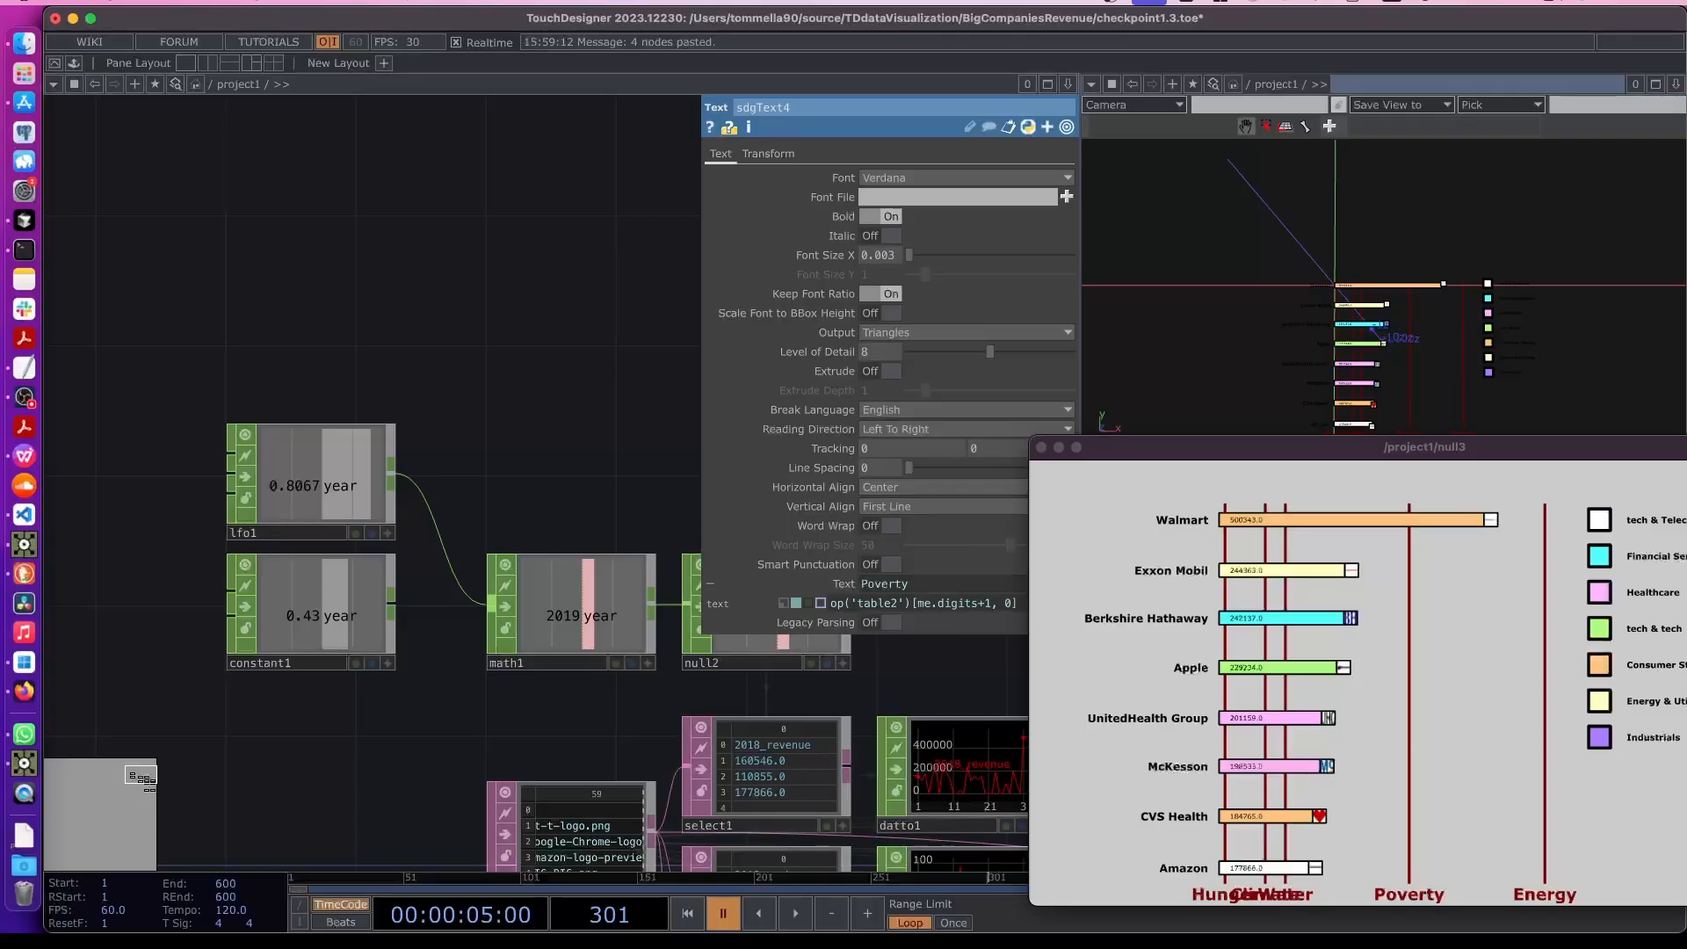
- Play the timeline to preview the animated chart, then navigate the network to the lag node chain
{"action": "key", "text": "space"}
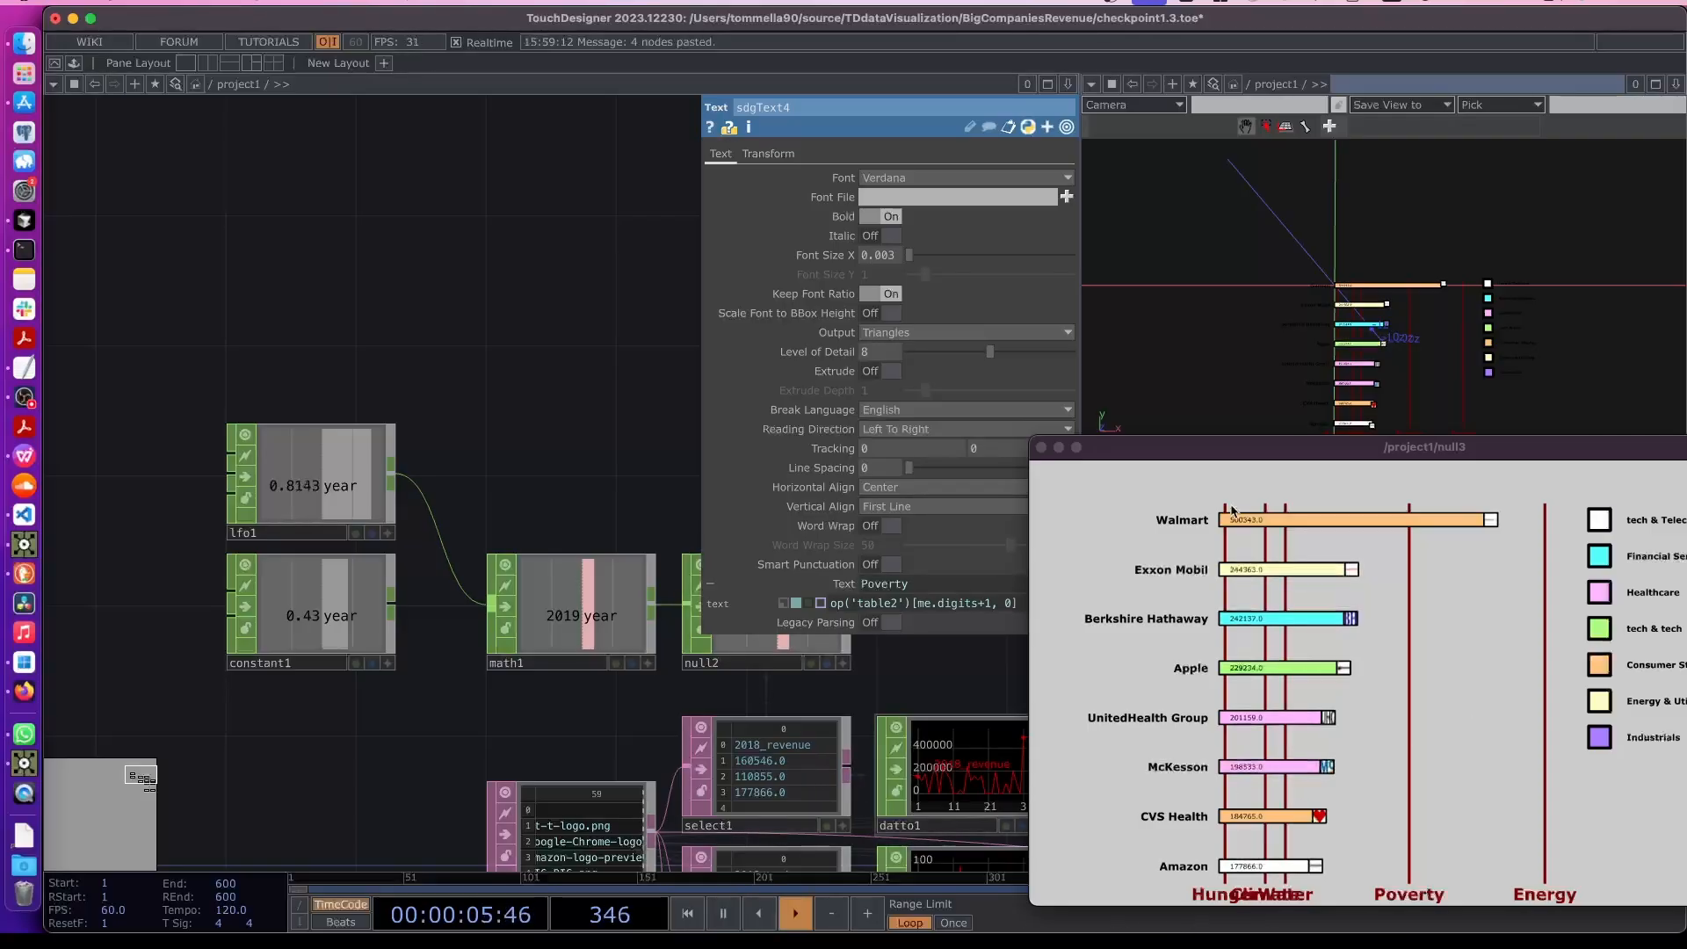
{"action": "left_click_drag", "start_coordinate": [1247, 450], "coordinate": [1157, 366]}
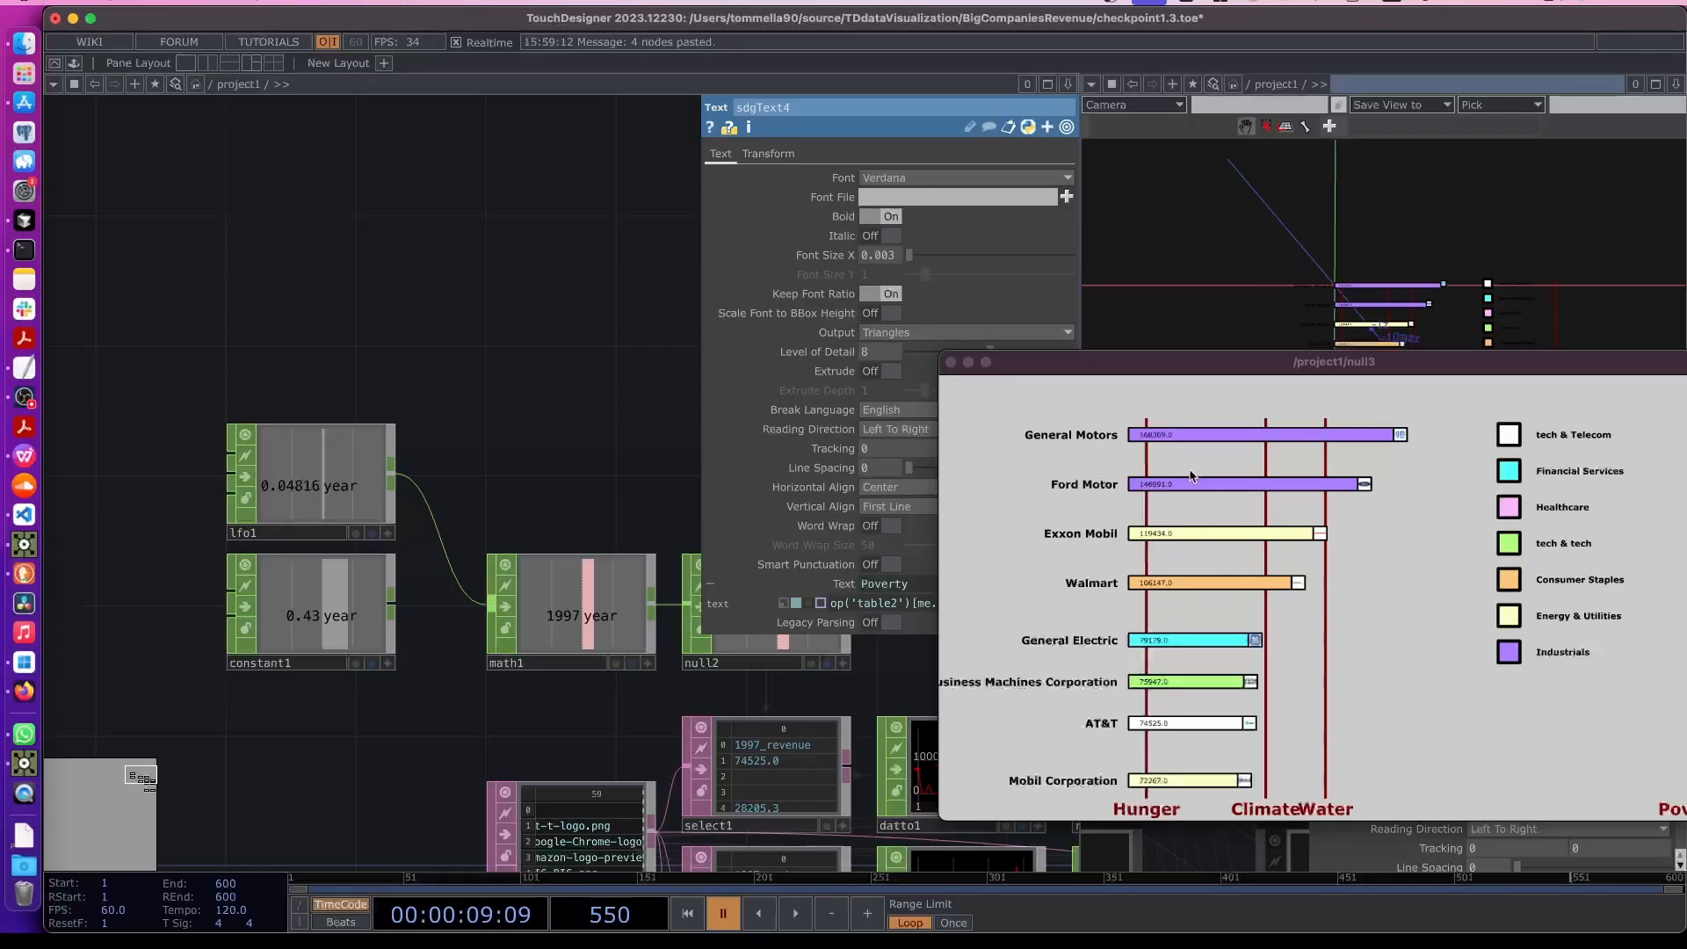
{"action": "scroll", "coordinate": [640, 697], "scroll_direction": "right", "scroll_amount": 5}
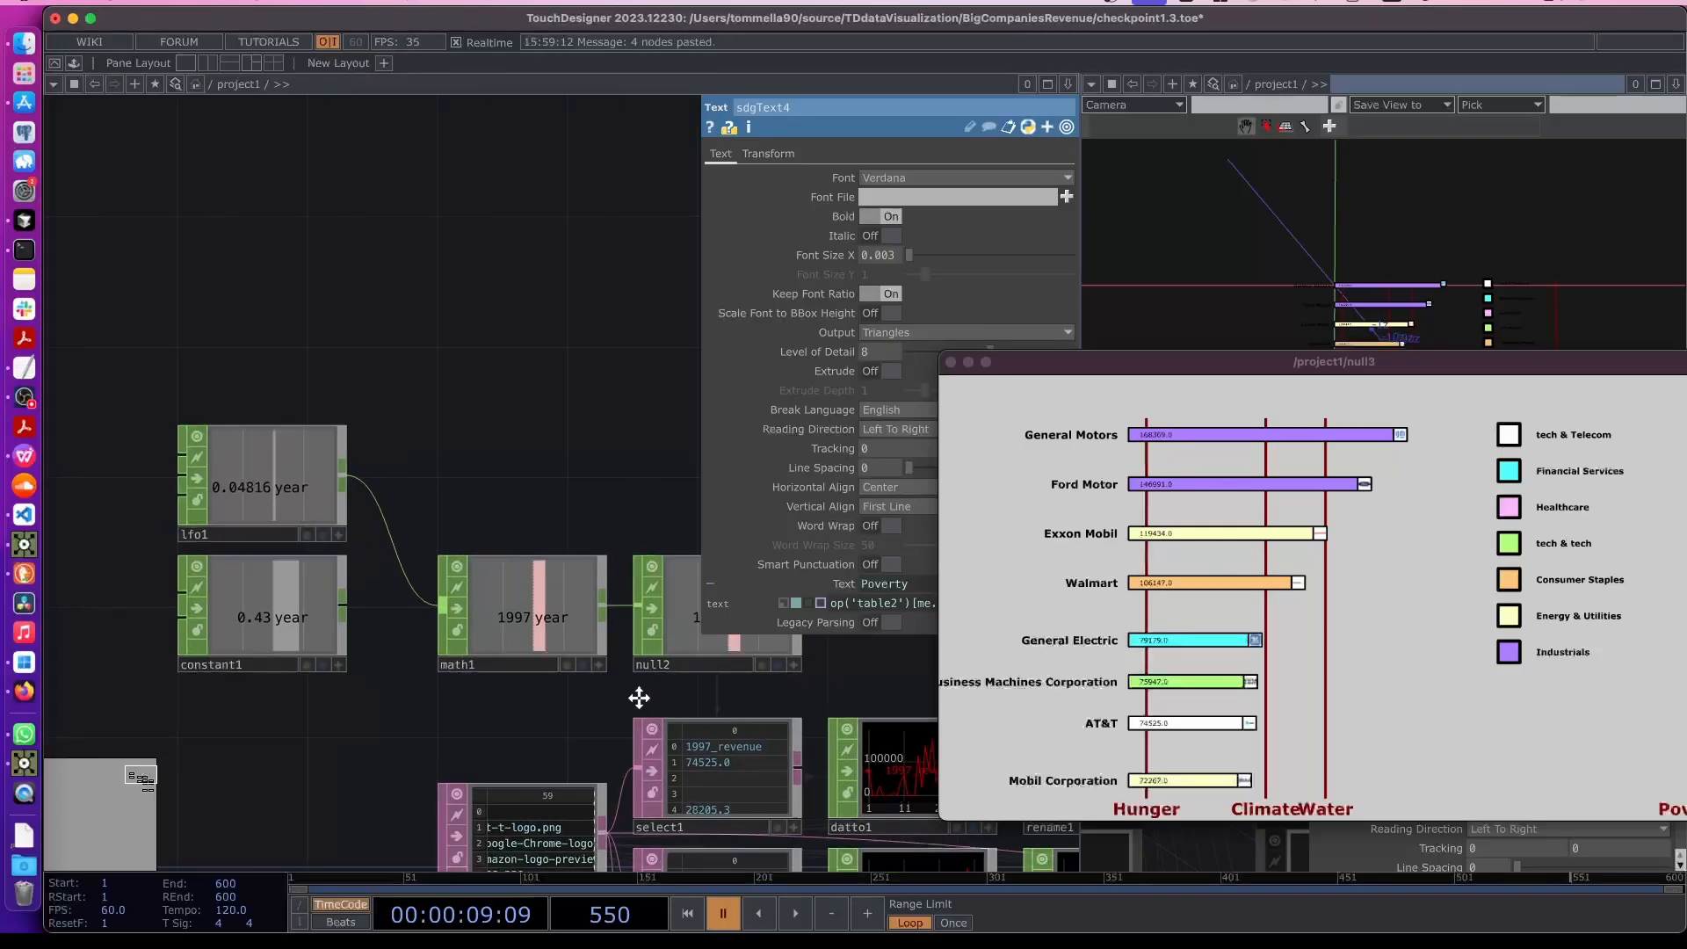
{"action": "scroll", "coordinate": [669, 706], "scroll_direction": "right", "scroll_amount": 6}
{"action": "scroll", "coordinate": [670, 706], "scroll_direction": "down", "scroll_amount": 2}
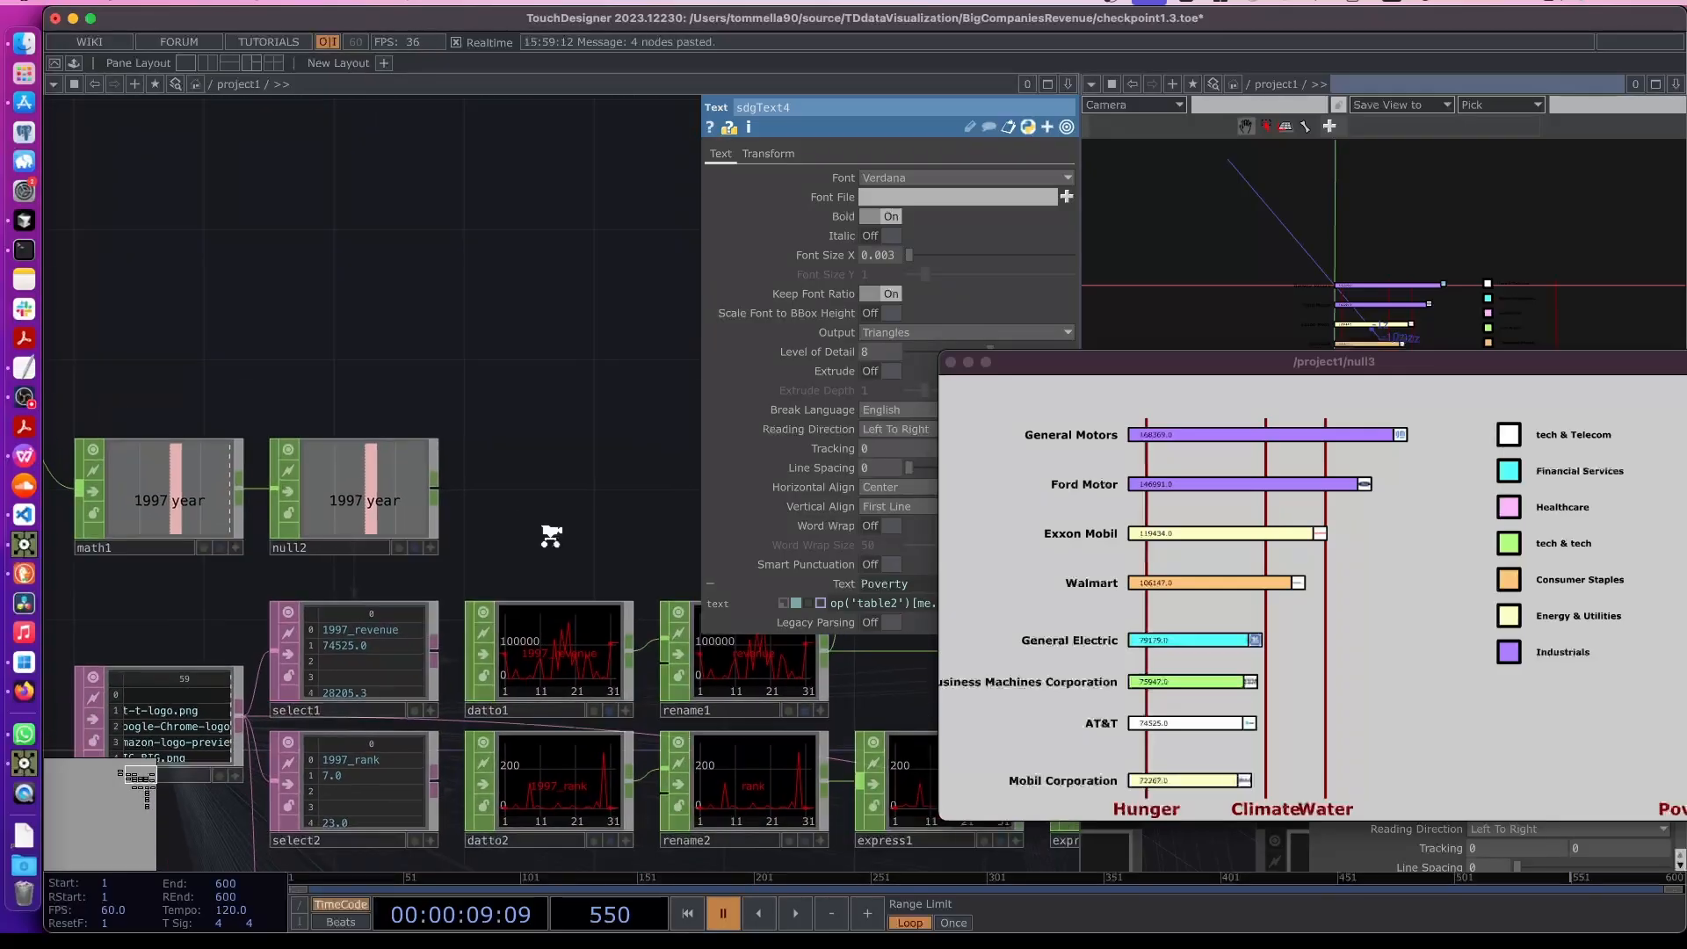
{"action": "scroll", "coordinate": [602, 684], "scroll_direction": "right", "scroll_amount": 9}
{"action": "scroll", "coordinate": [602, 683], "scroll_direction": "down", "scroll_amount": 1}
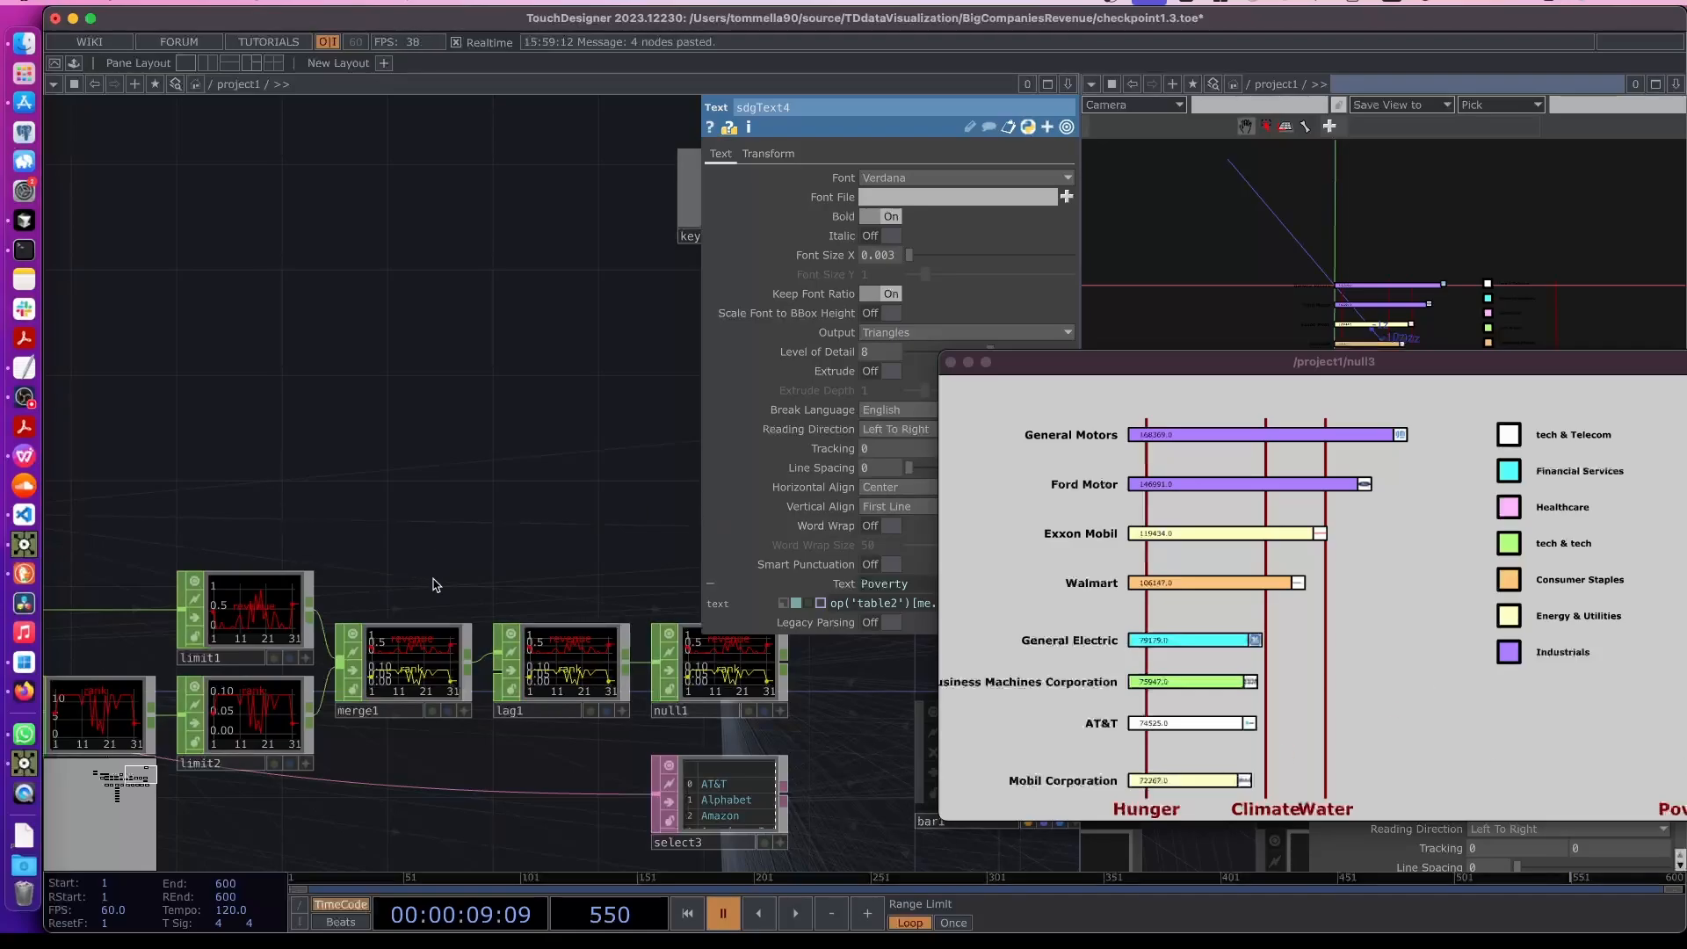
- Copy the lag1 node, paste it, and wire the new lag2 between rename1 and the revenue node
{"action": "left_click", "coordinate": [546, 662]}
{"action": "scroll", "coordinate": [625, 490], "scroll_direction": "left", "scroll_amount": 10}
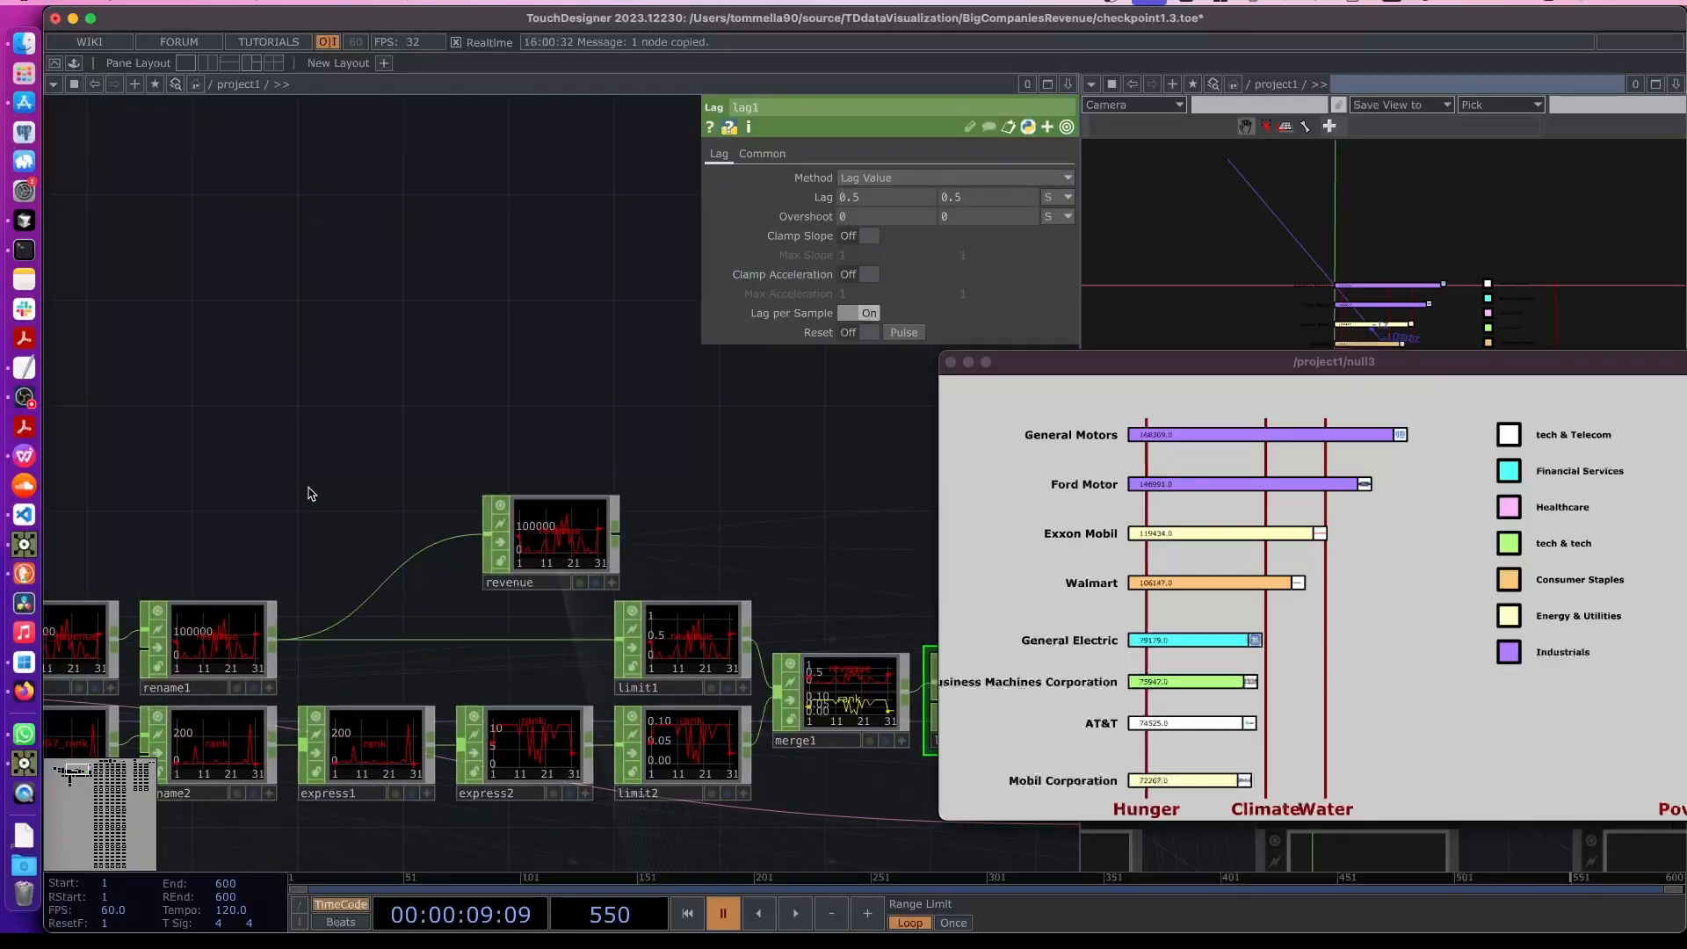
{"action": "key", "text": "super+v"}
{"action": "left_click", "coordinate": [324, 525]}
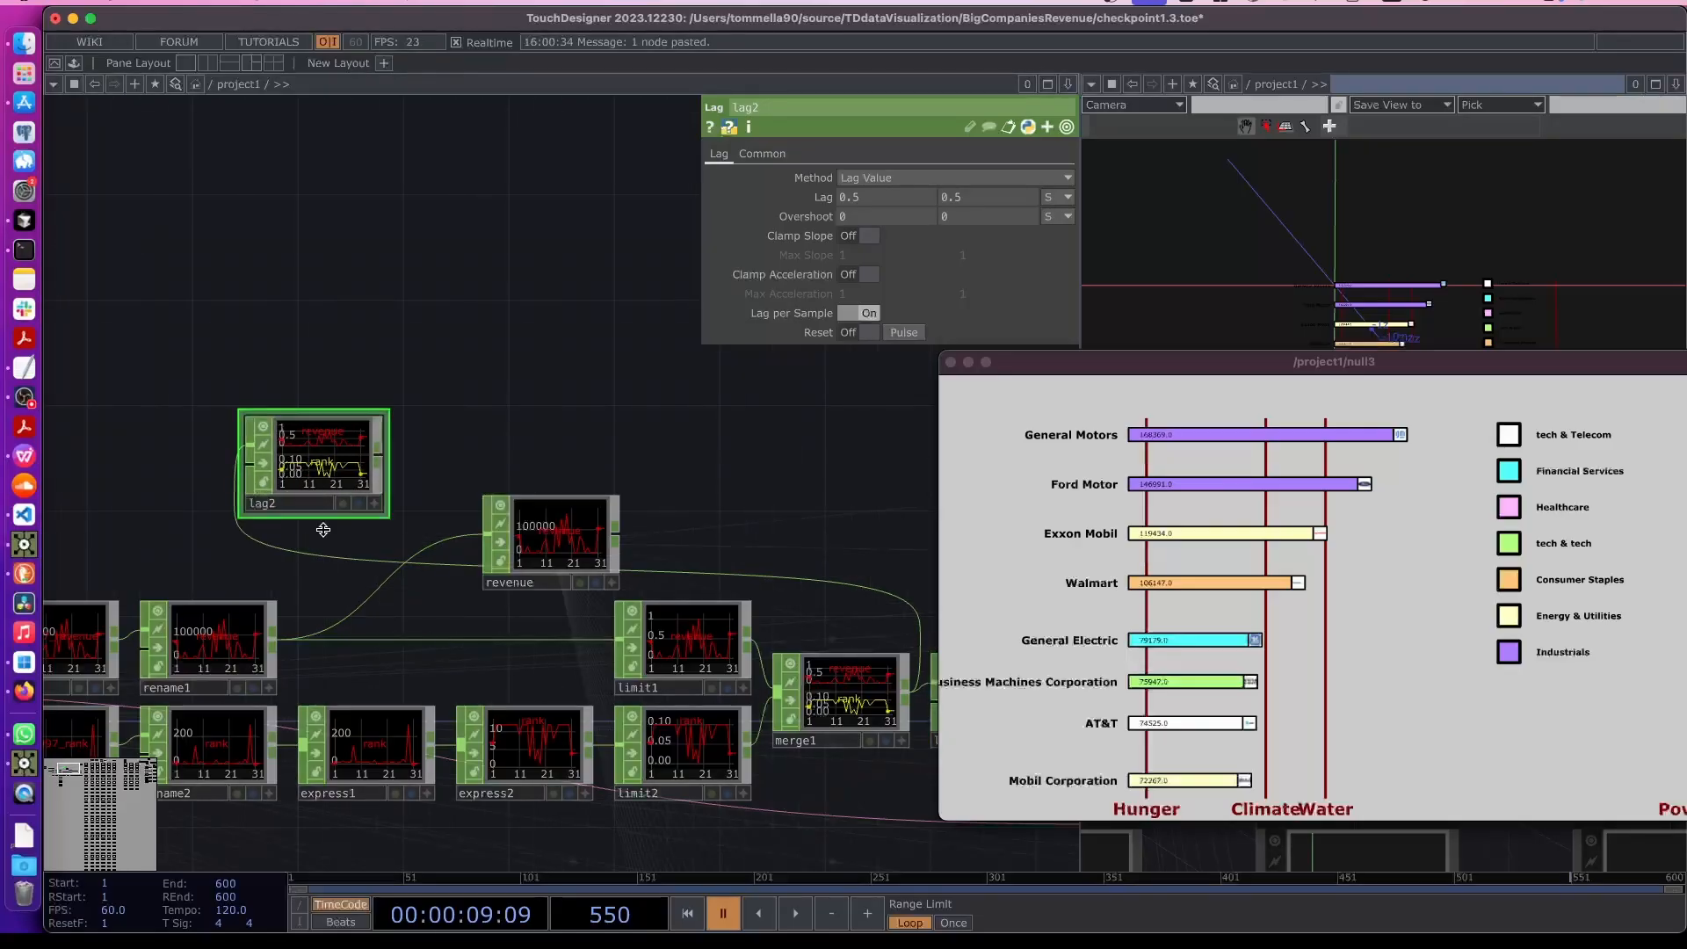
{"action": "left_click_drag", "start_coordinate": [274, 637], "coordinate": [231, 463]}
{"action": "left_click_drag", "start_coordinate": [378, 455], "coordinate": [485, 534]}
{"action": "left_click_drag", "start_coordinate": [350, 479], "coordinate": [402, 557]}
- Play the timeline to preview the smoothed revenue bar animation in the output window
{"action": "key", "text": "space"}
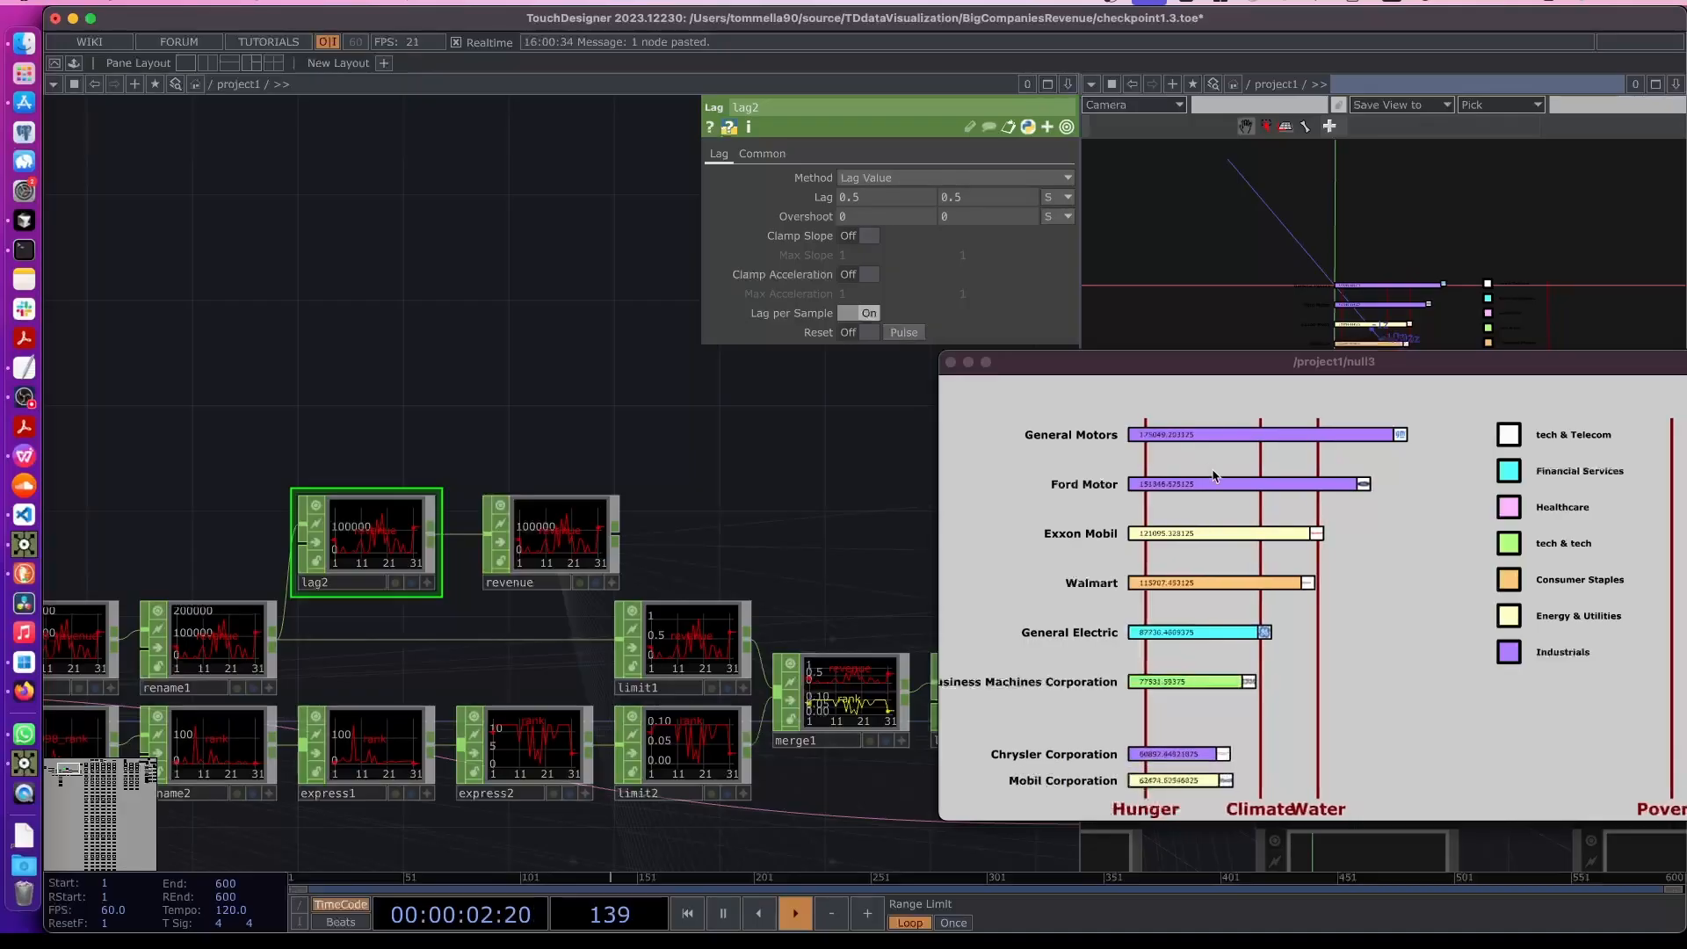
{"action": "left_click_drag", "start_coordinate": [1375, 373], "coordinate": [1252, 340]}
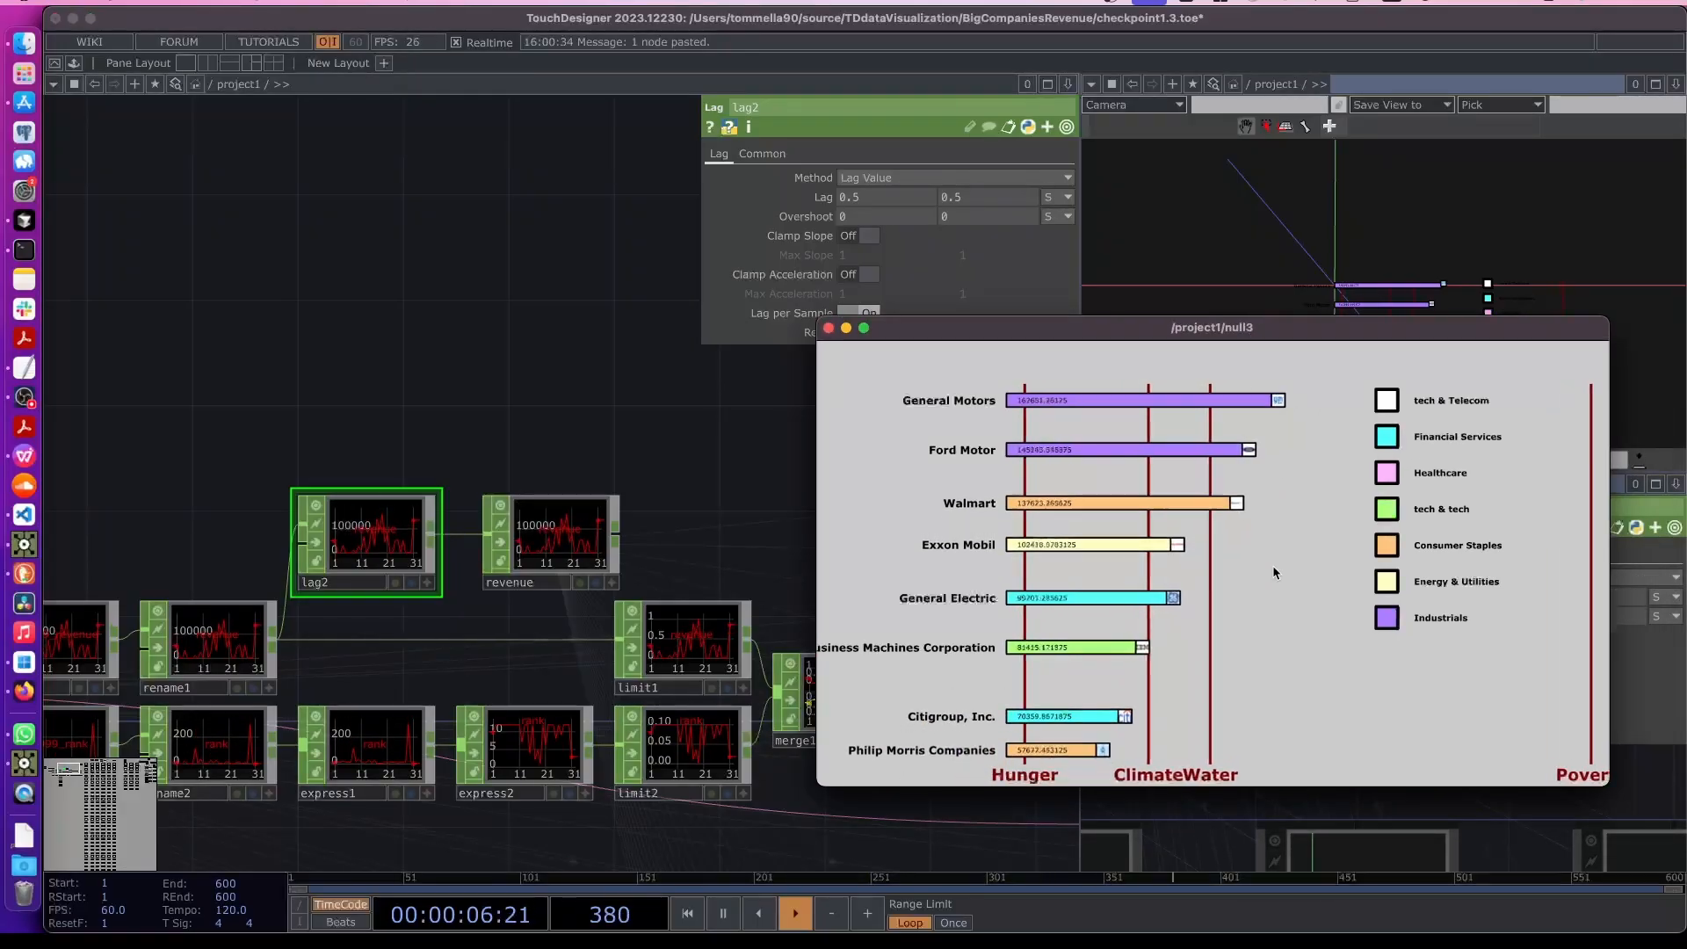
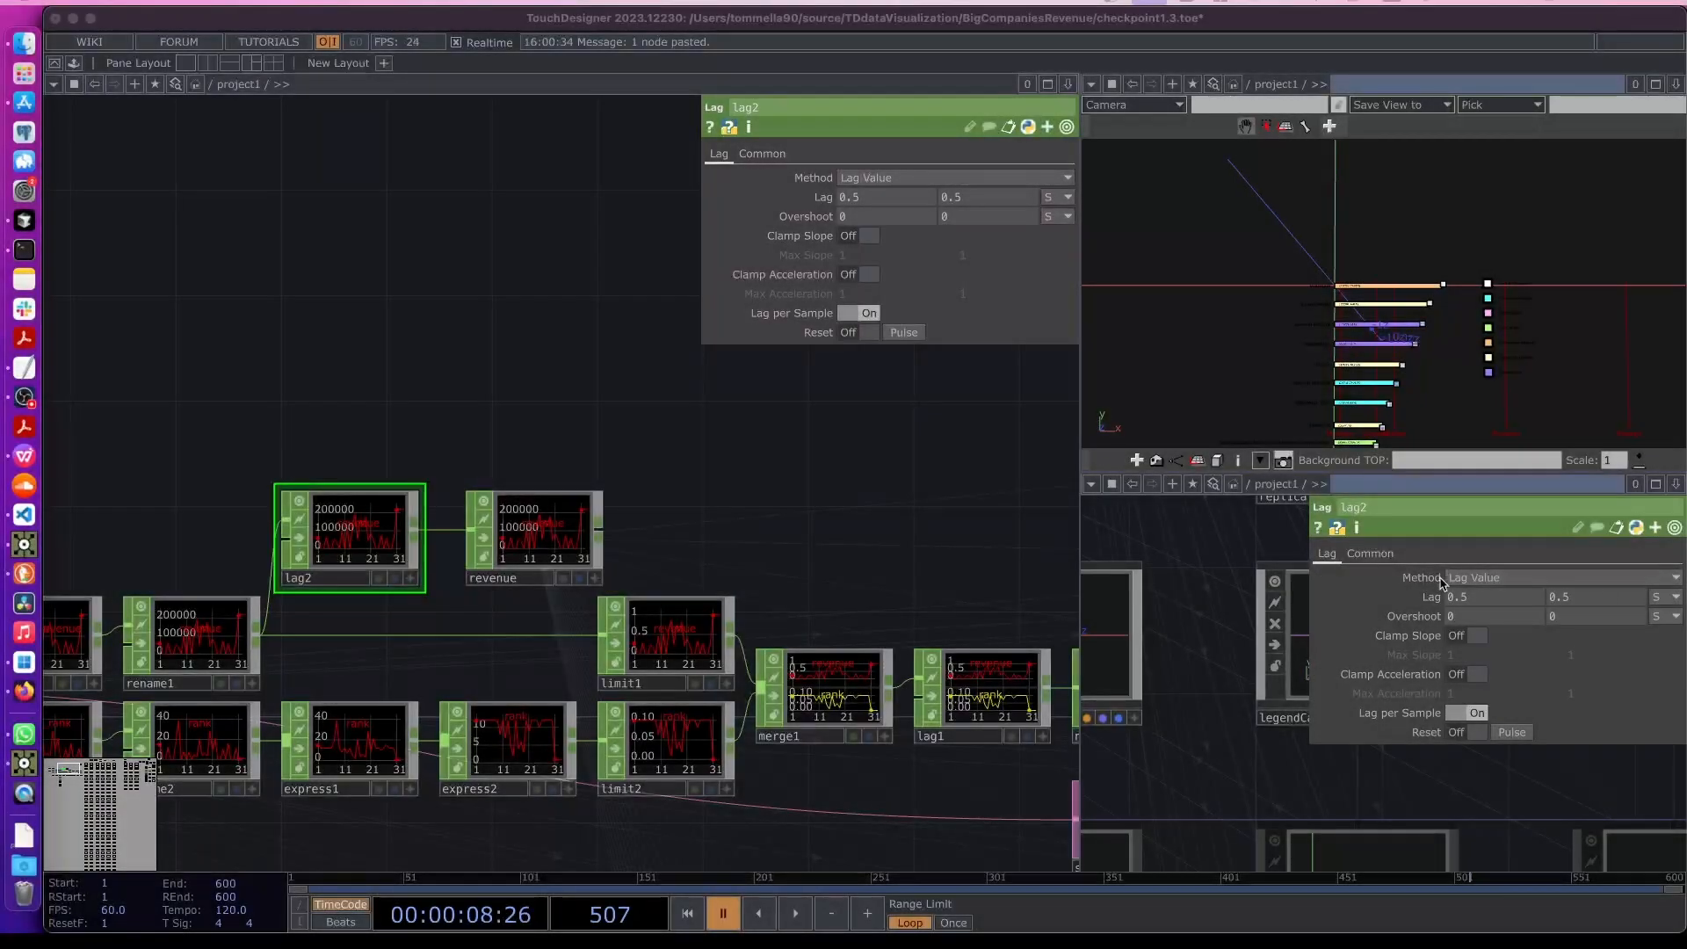
- Navigate the network to an empty area beside the SDG label nodes and create a Text SOP there
{"action": "left_click", "coordinate": [977, 537]}
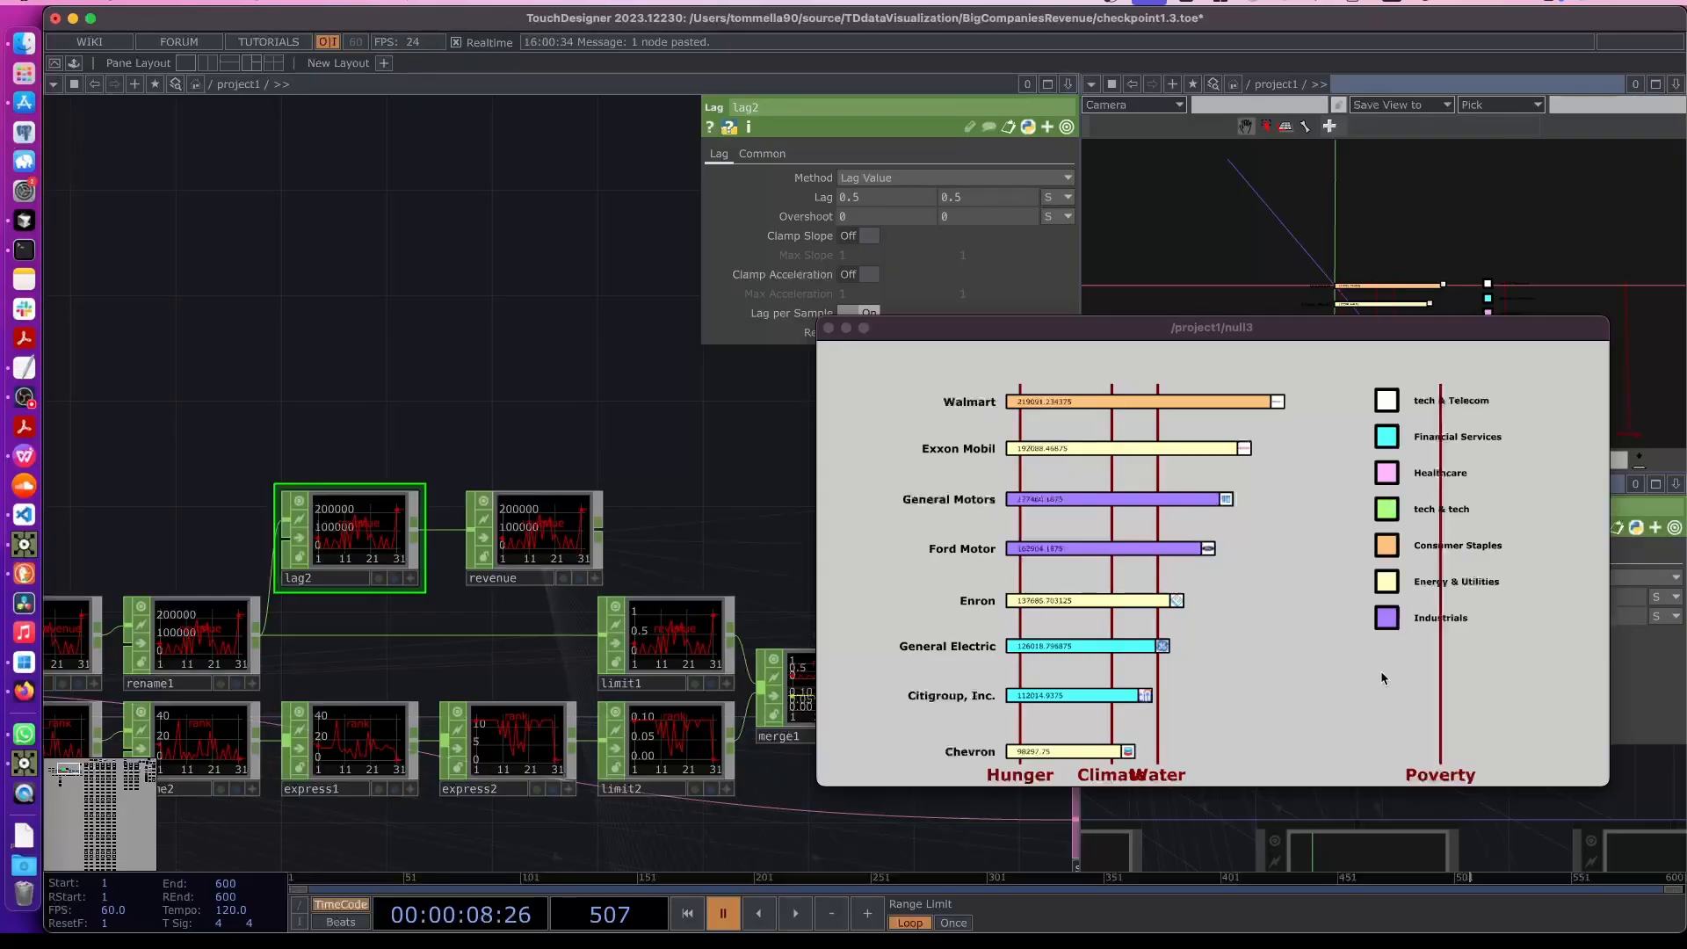
{"action": "scroll", "coordinate": [425, 537], "scroll_direction": "down", "scroll_amount": 2}
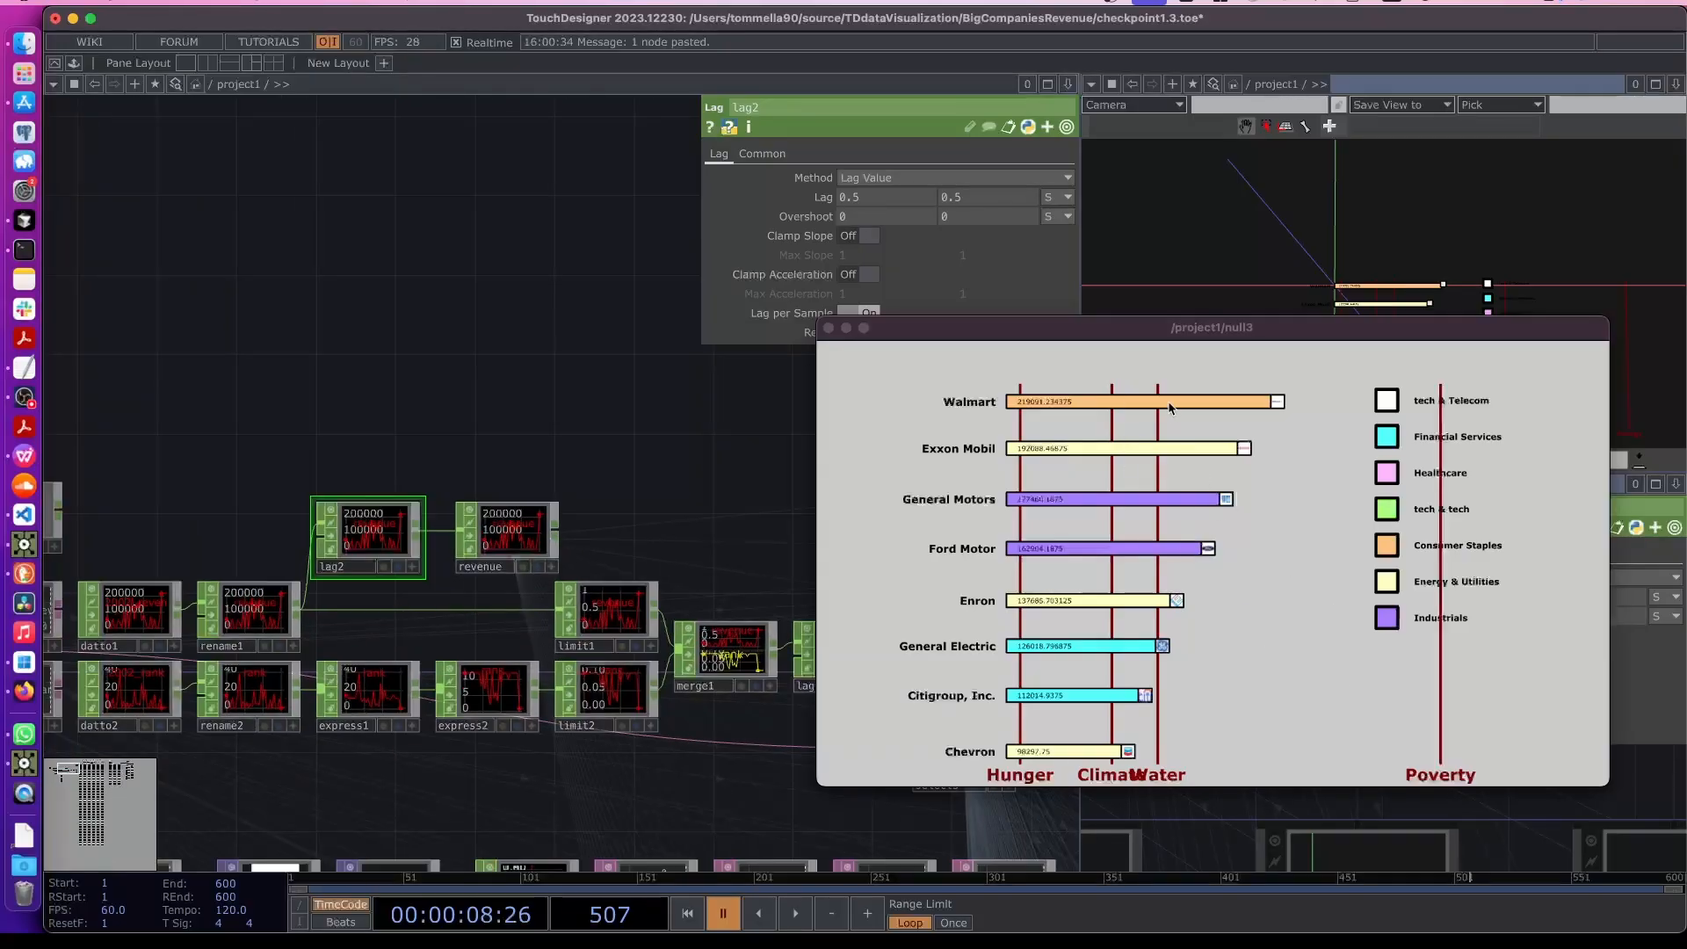
{"action": "left_click_drag", "start_coordinate": [252, 441], "coordinate": [518, 516]}
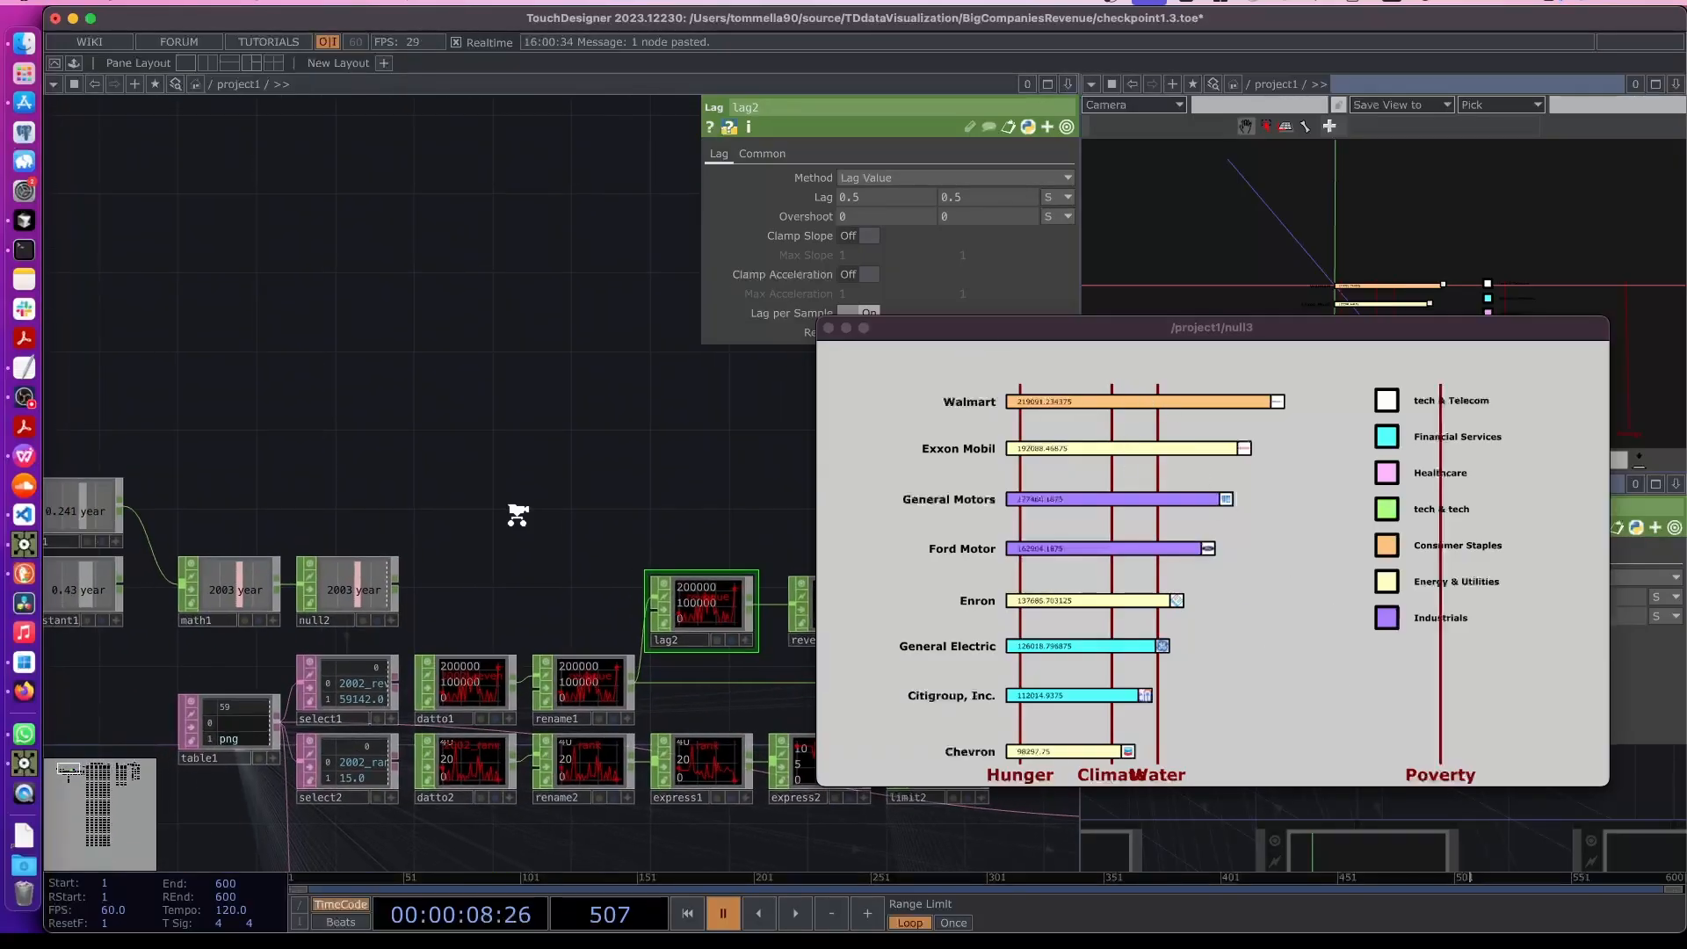
{"action": "scroll", "coordinate": [518, 515], "scroll_direction": "down", "scroll_amount": 5}
{"action": "left_click_drag", "start_coordinate": [418, 557], "coordinate": [291, 591]}
{"action": "scroll", "coordinate": [561, 527], "scroll_direction": "down", "scroll_amount": 6}
{"action": "left_click_drag", "start_coordinate": [397, 406], "coordinate": [158, 392]}
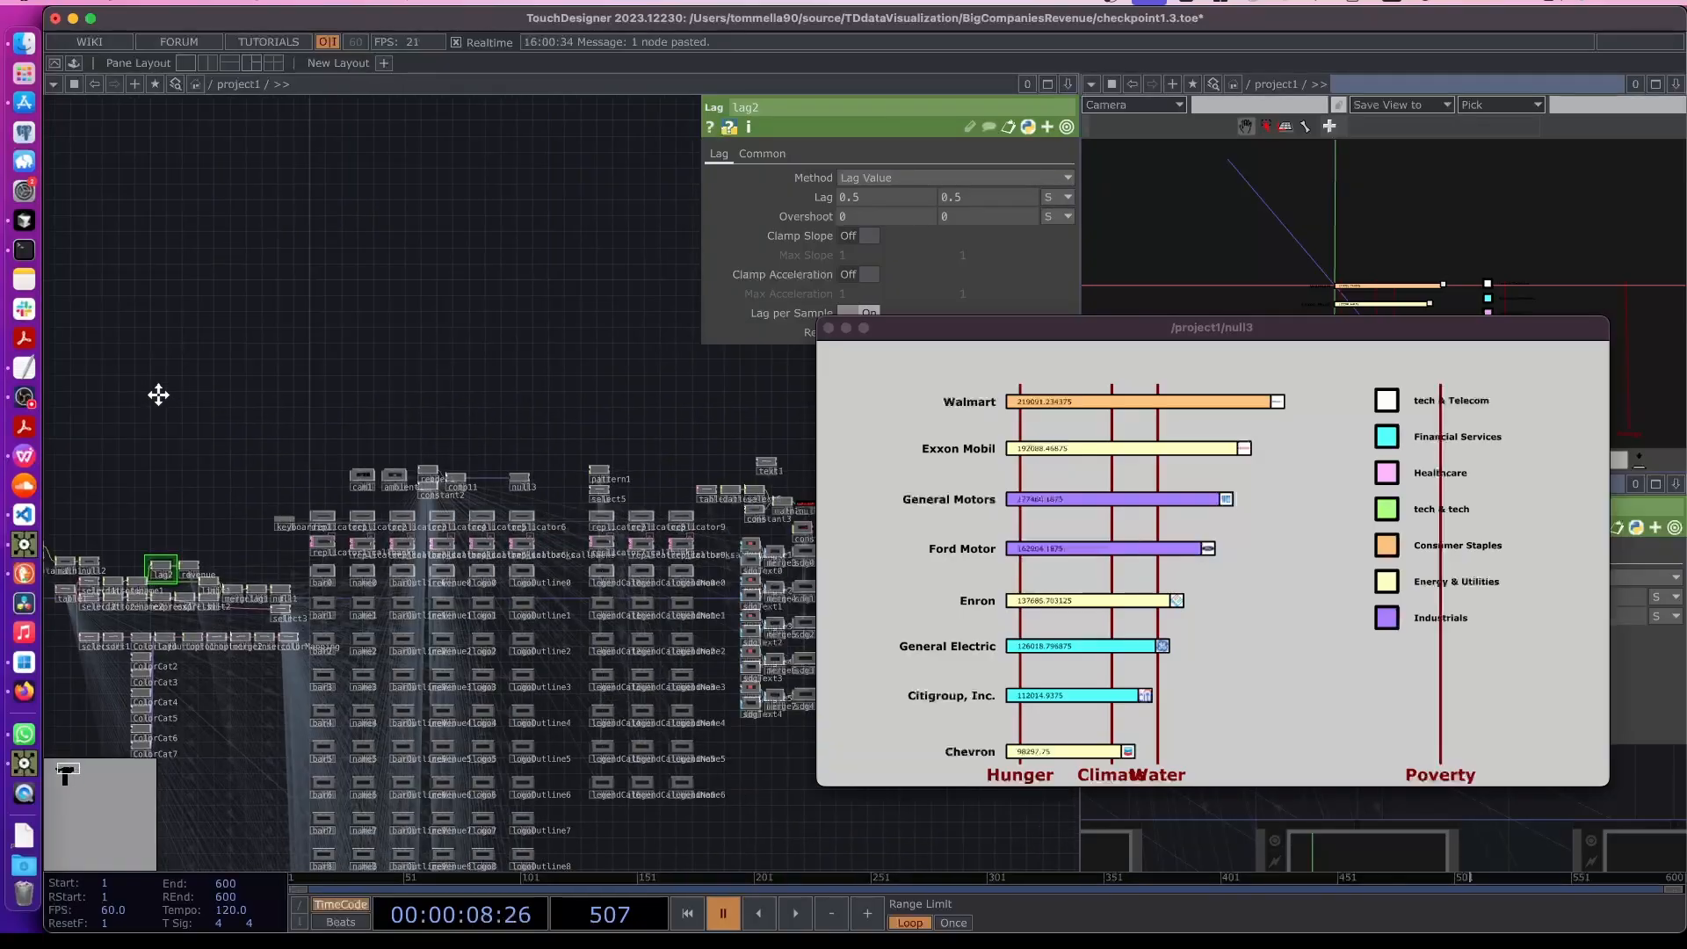
{"action": "left_click_drag", "start_coordinate": [747, 527], "coordinate": [439, 488]}
{"action": "scroll", "coordinate": [505, 555], "scroll_direction": "up", "scroll_amount": 5}
{"action": "left_click_drag", "start_coordinate": [575, 501], "coordinate": [602, 557]}
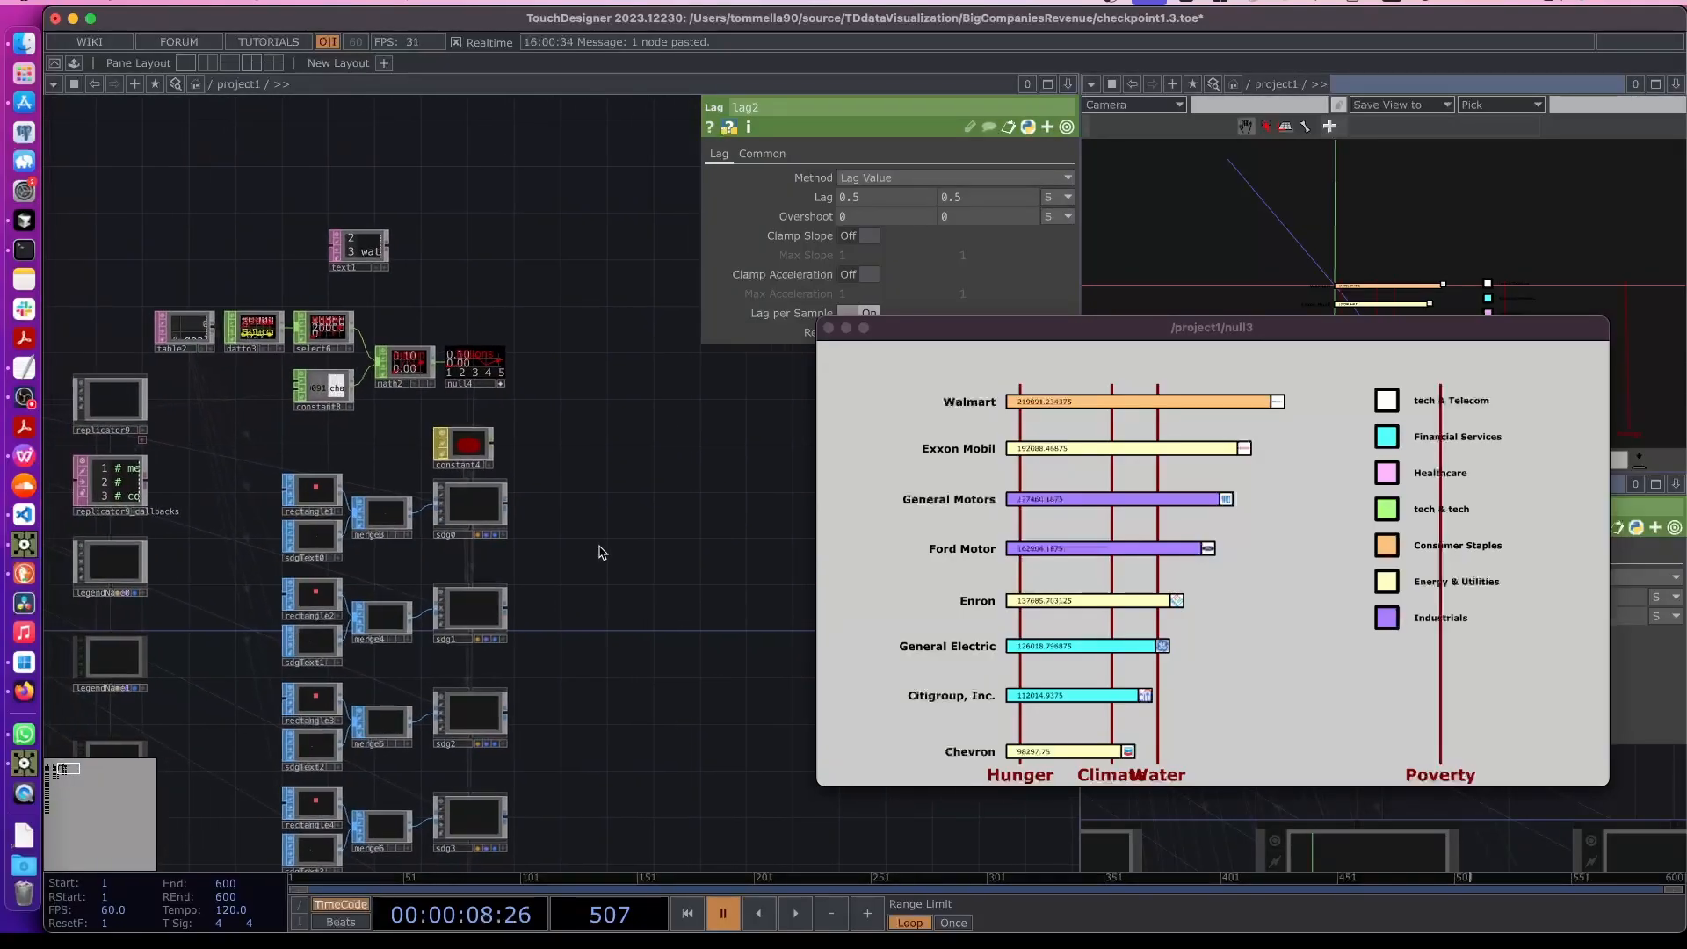
{"action": "scroll", "coordinate": [603, 557], "scroll_direction": "down", "scroll_amount": 5}
{"action": "scroll", "coordinate": [603, 539], "scroll_direction": "up", "scroll_amount": 5}
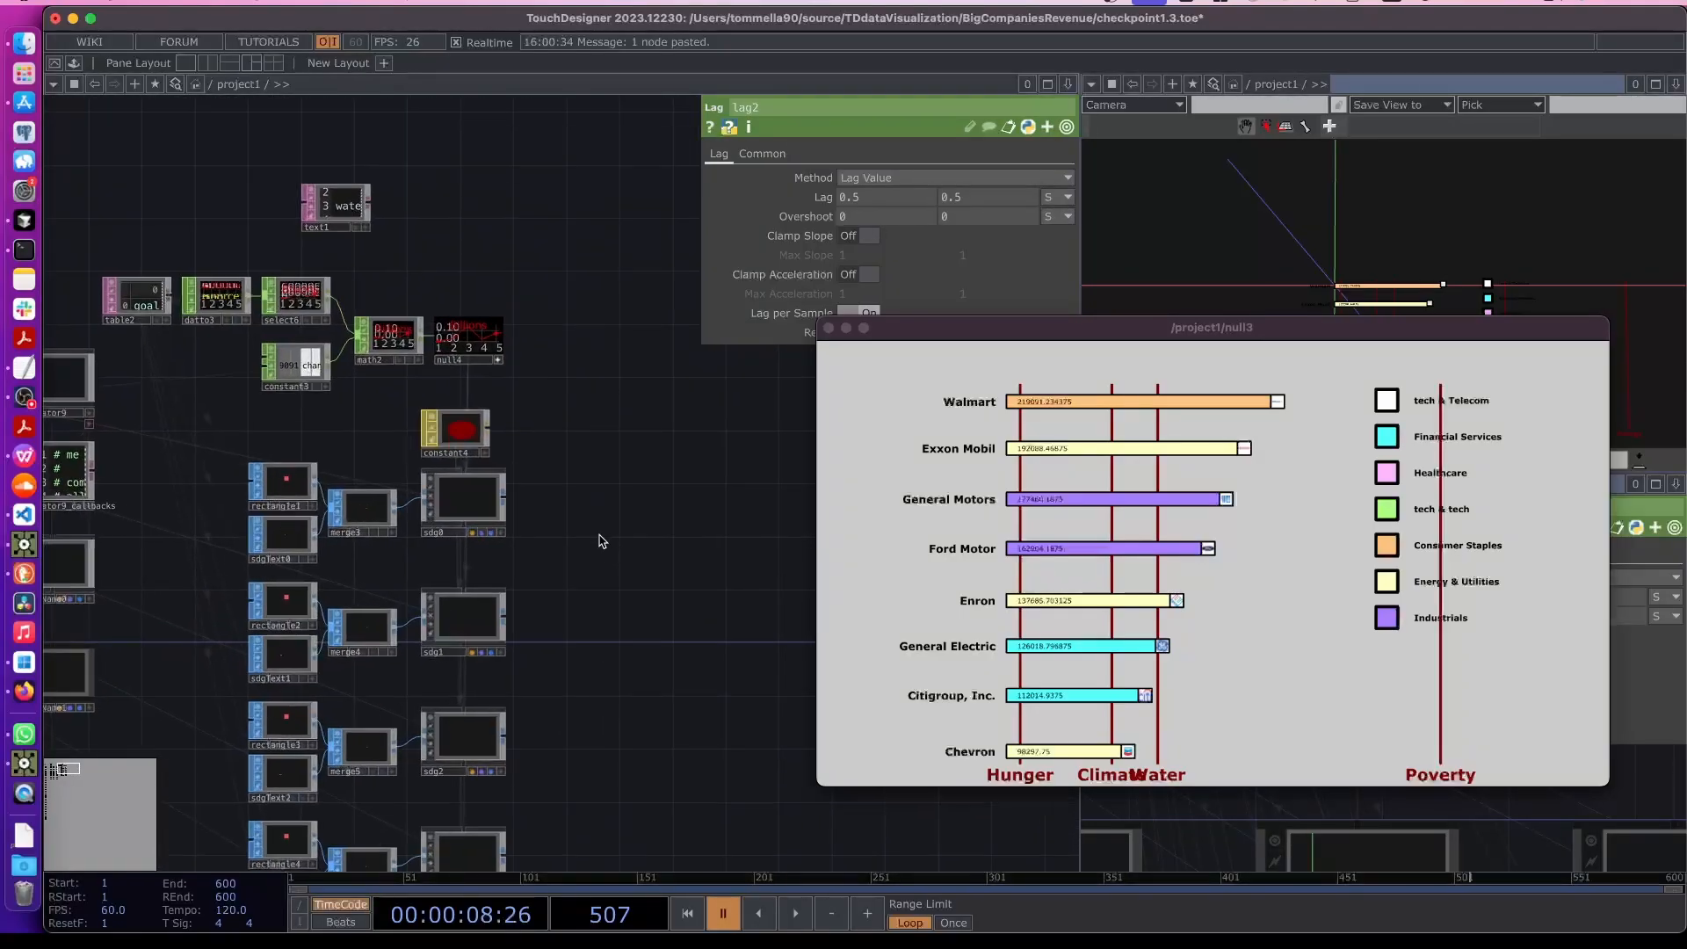
{"action": "key", "text": "Tab"}
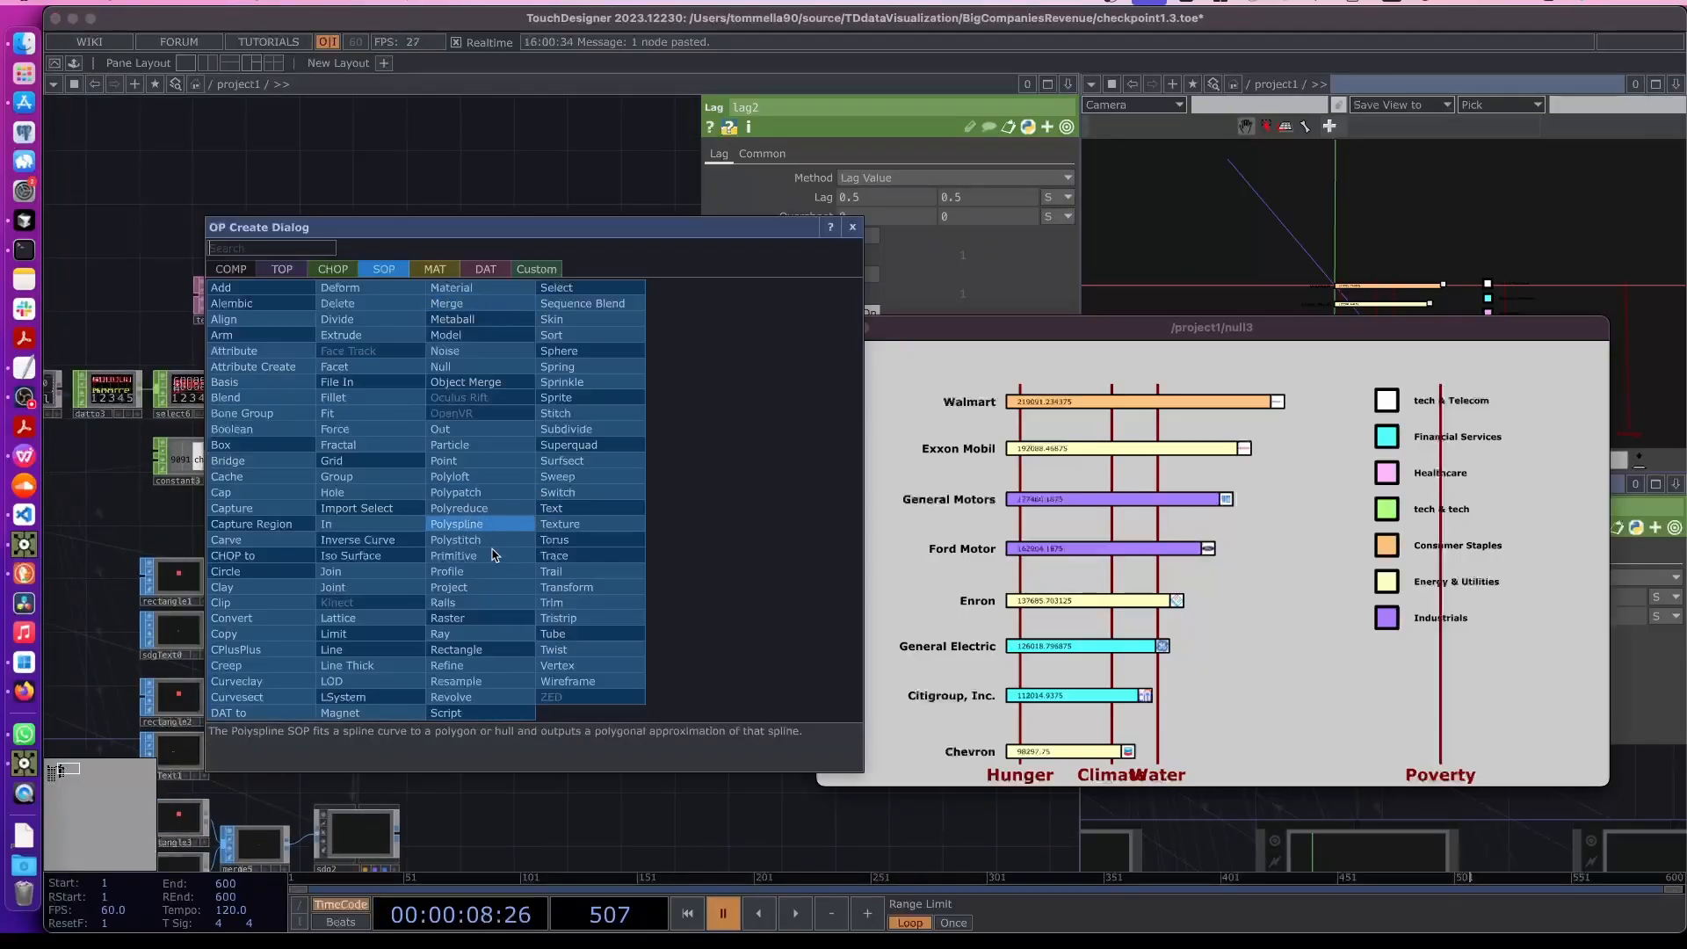
{"action": "type", "text": "tex"}
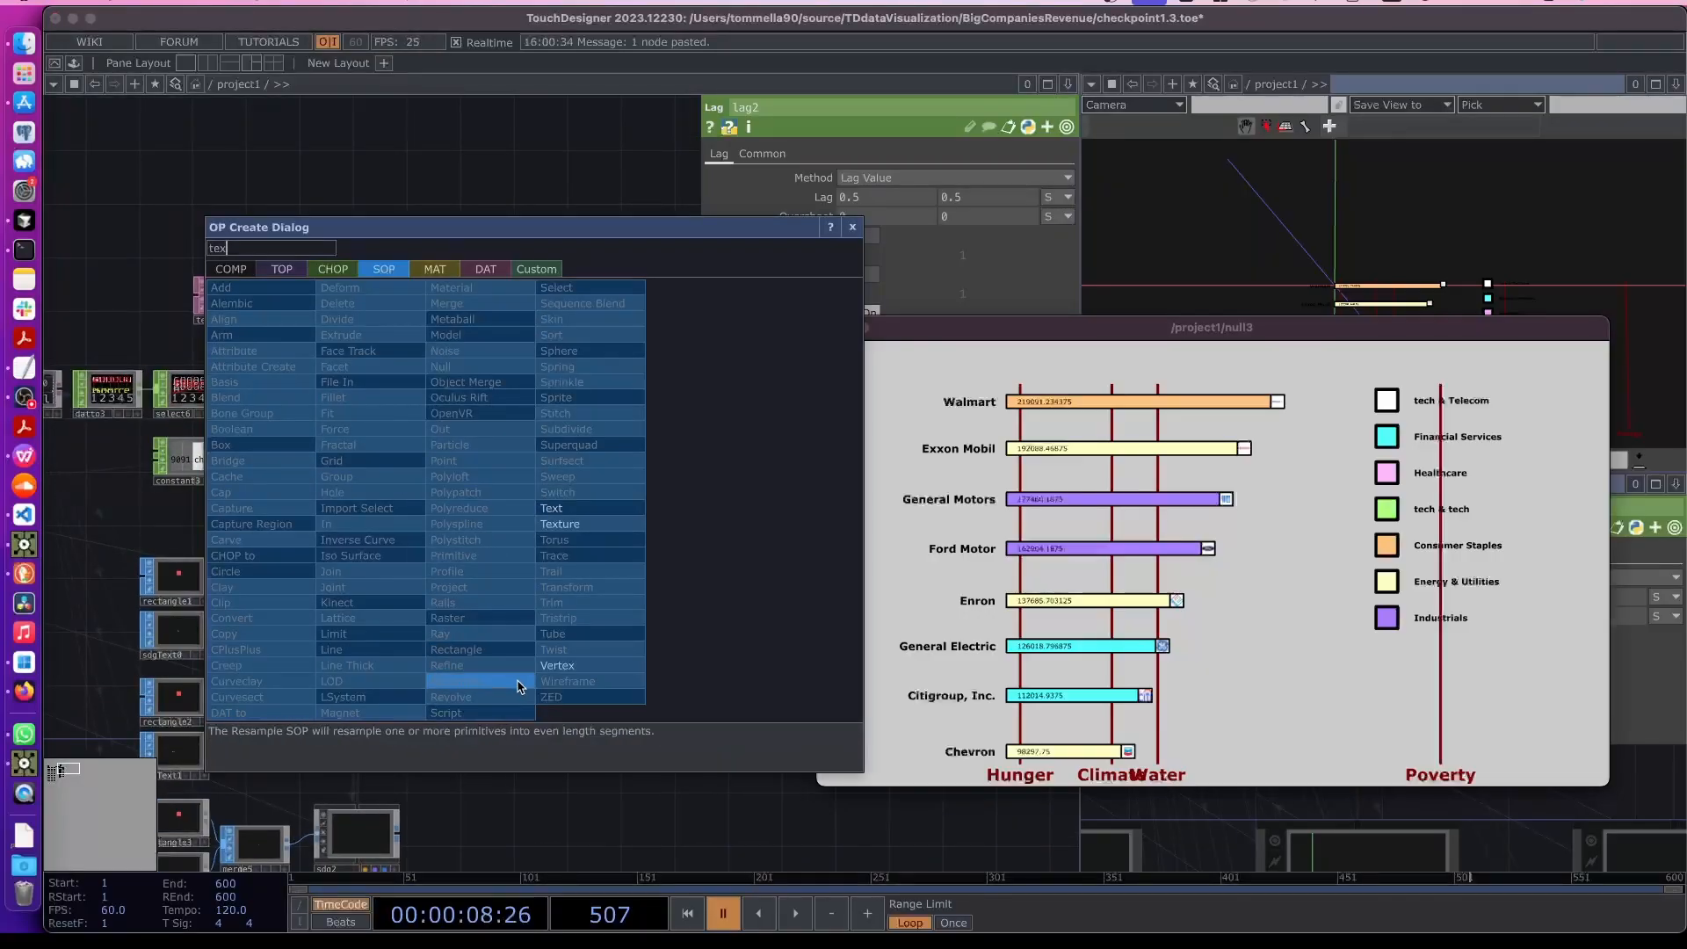
{"action": "left_click", "coordinate": [571, 509]}
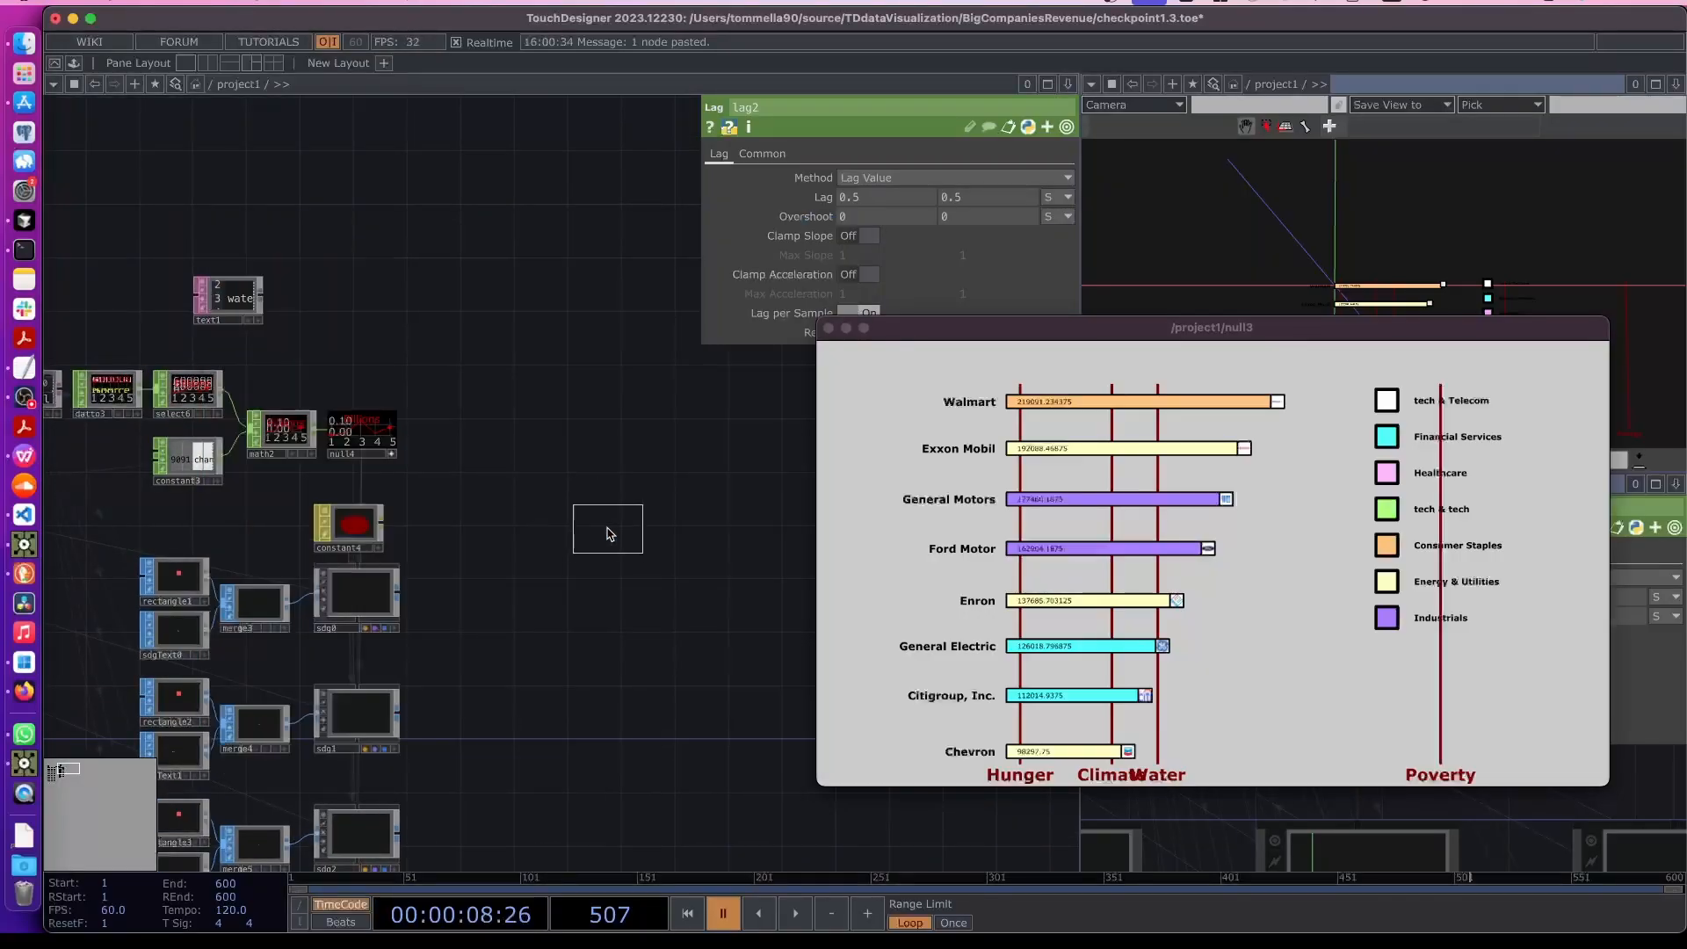
{"action": "left_click", "coordinate": [565, 571]}
- Add a Geometry COMP wired to the output of the new text2 SOP
{"action": "left_click_drag", "start_coordinate": [585, 582], "coordinate": [470, 572]}
{"action": "scroll", "coordinate": [472, 545], "scroll_direction": "up", "scroll_amount": 3}
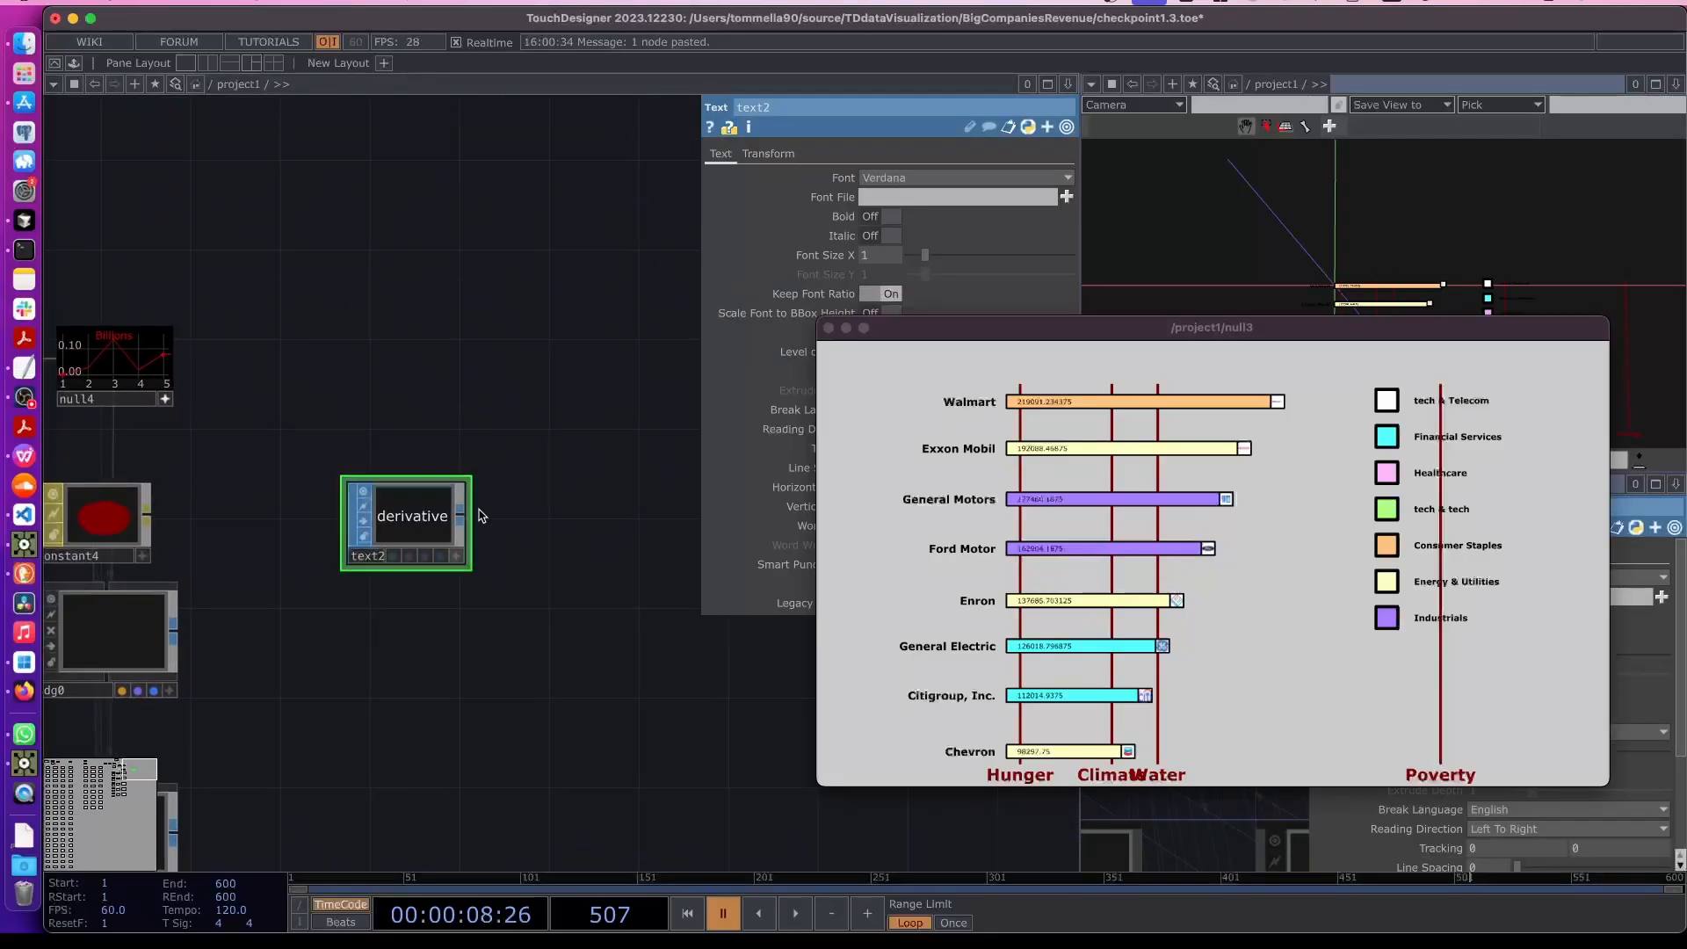
{"action": "key", "text": "Tab"}
{"action": "type", "text": "ge"}
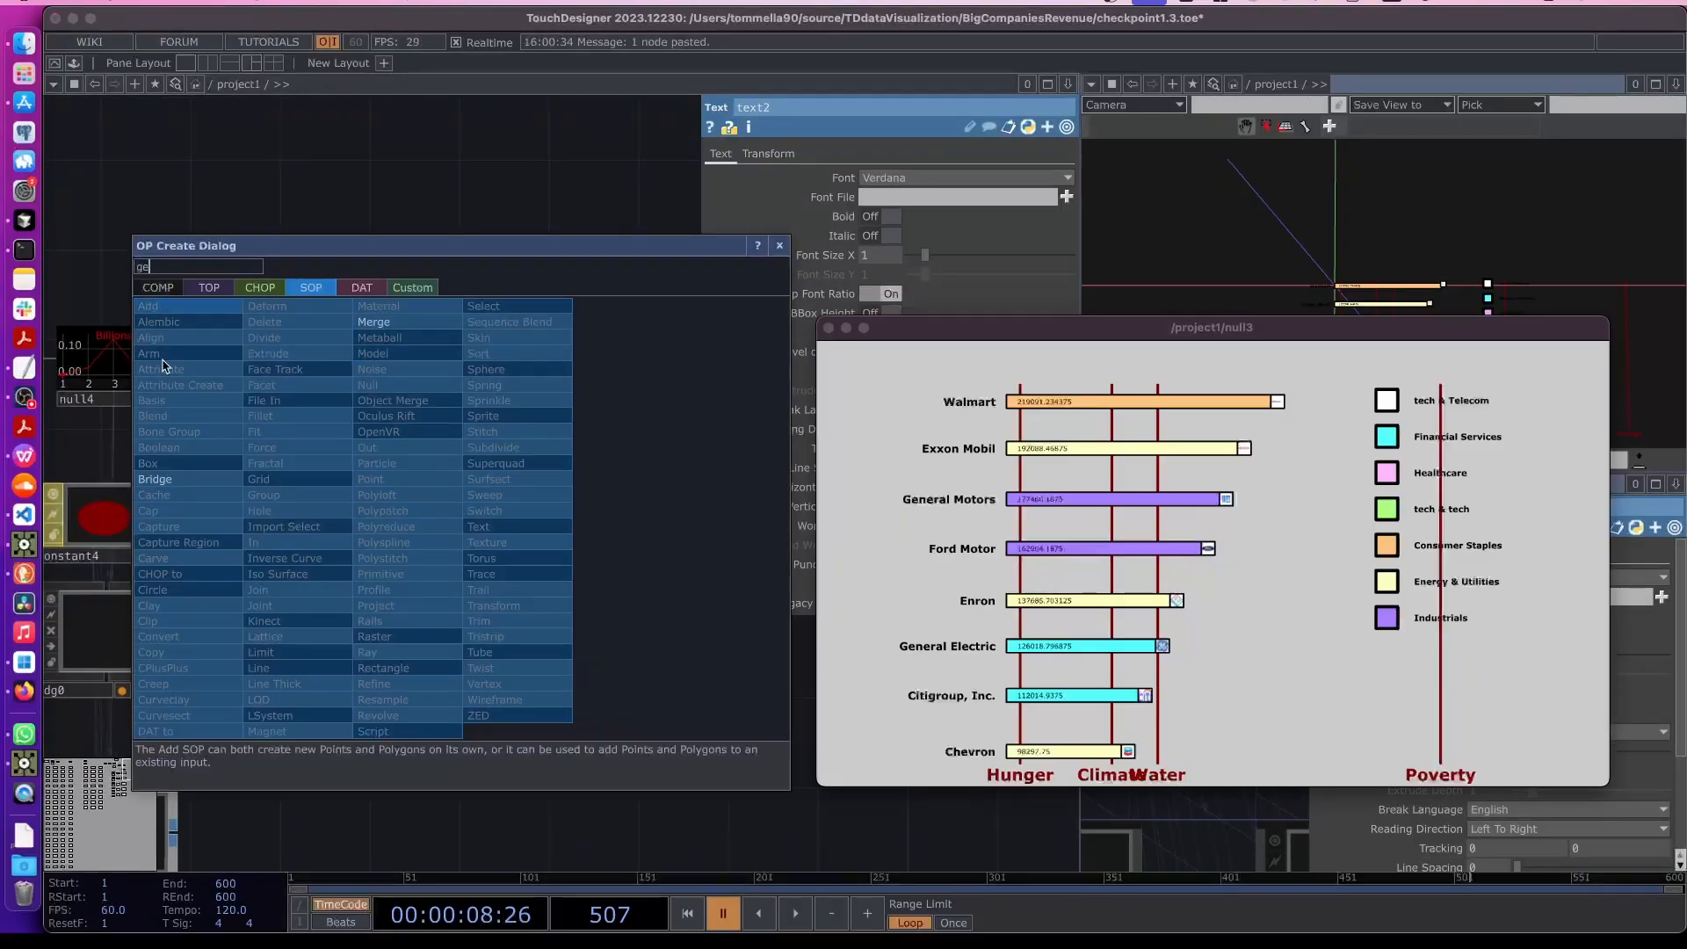
{"action": "left_click", "coordinate": [167, 432]}
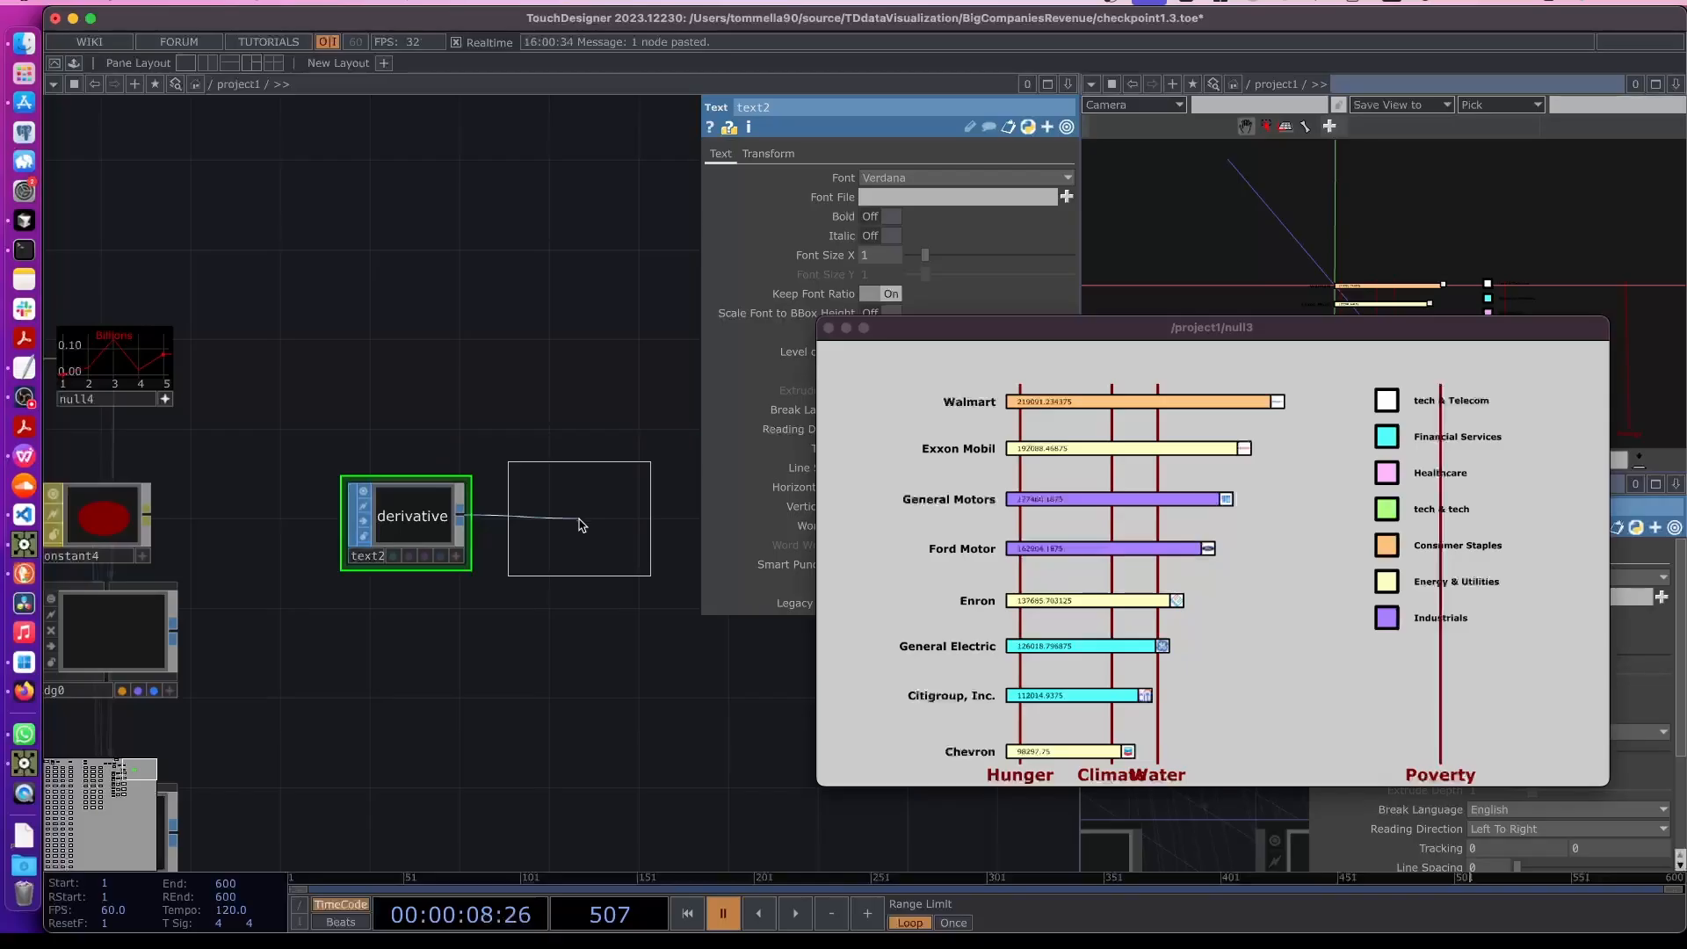
{"action": "left_click", "coordinate": [580, 518]}
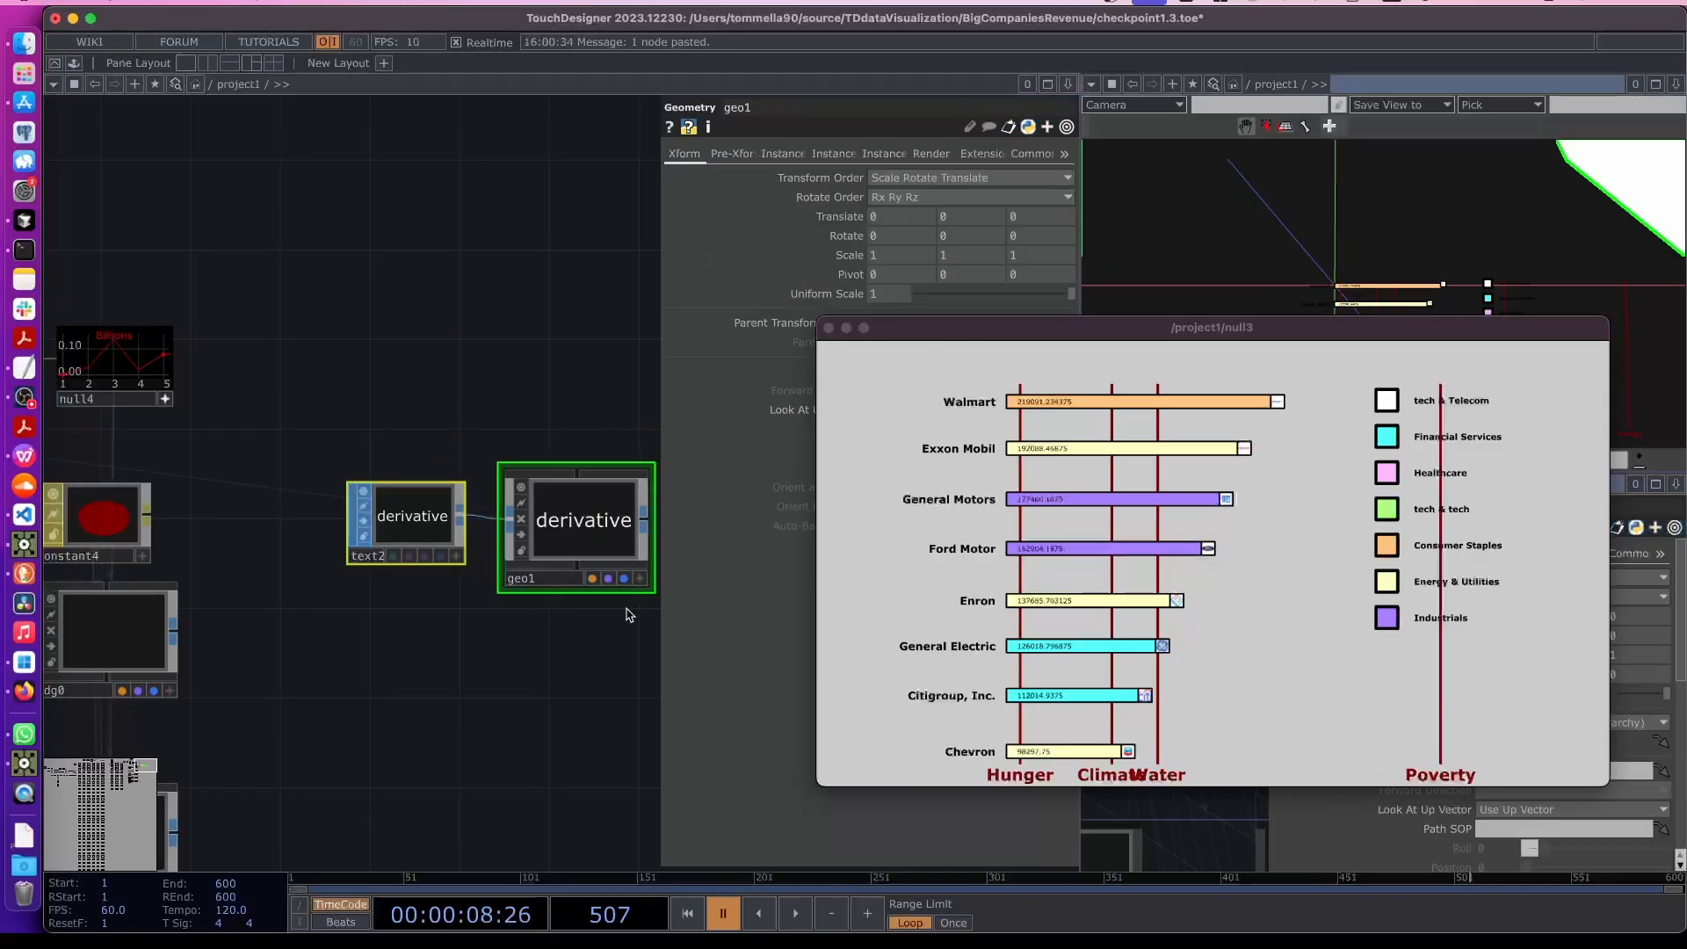
- Set text2's font size to 0.01
{"action": "left_click_drag", "start_coordinate": [498, 656], "coordinate": [413, 642]}
{"action": "left_click_drag", "start_coordinate": [1080, 335], "coordinate": [946, 314]}
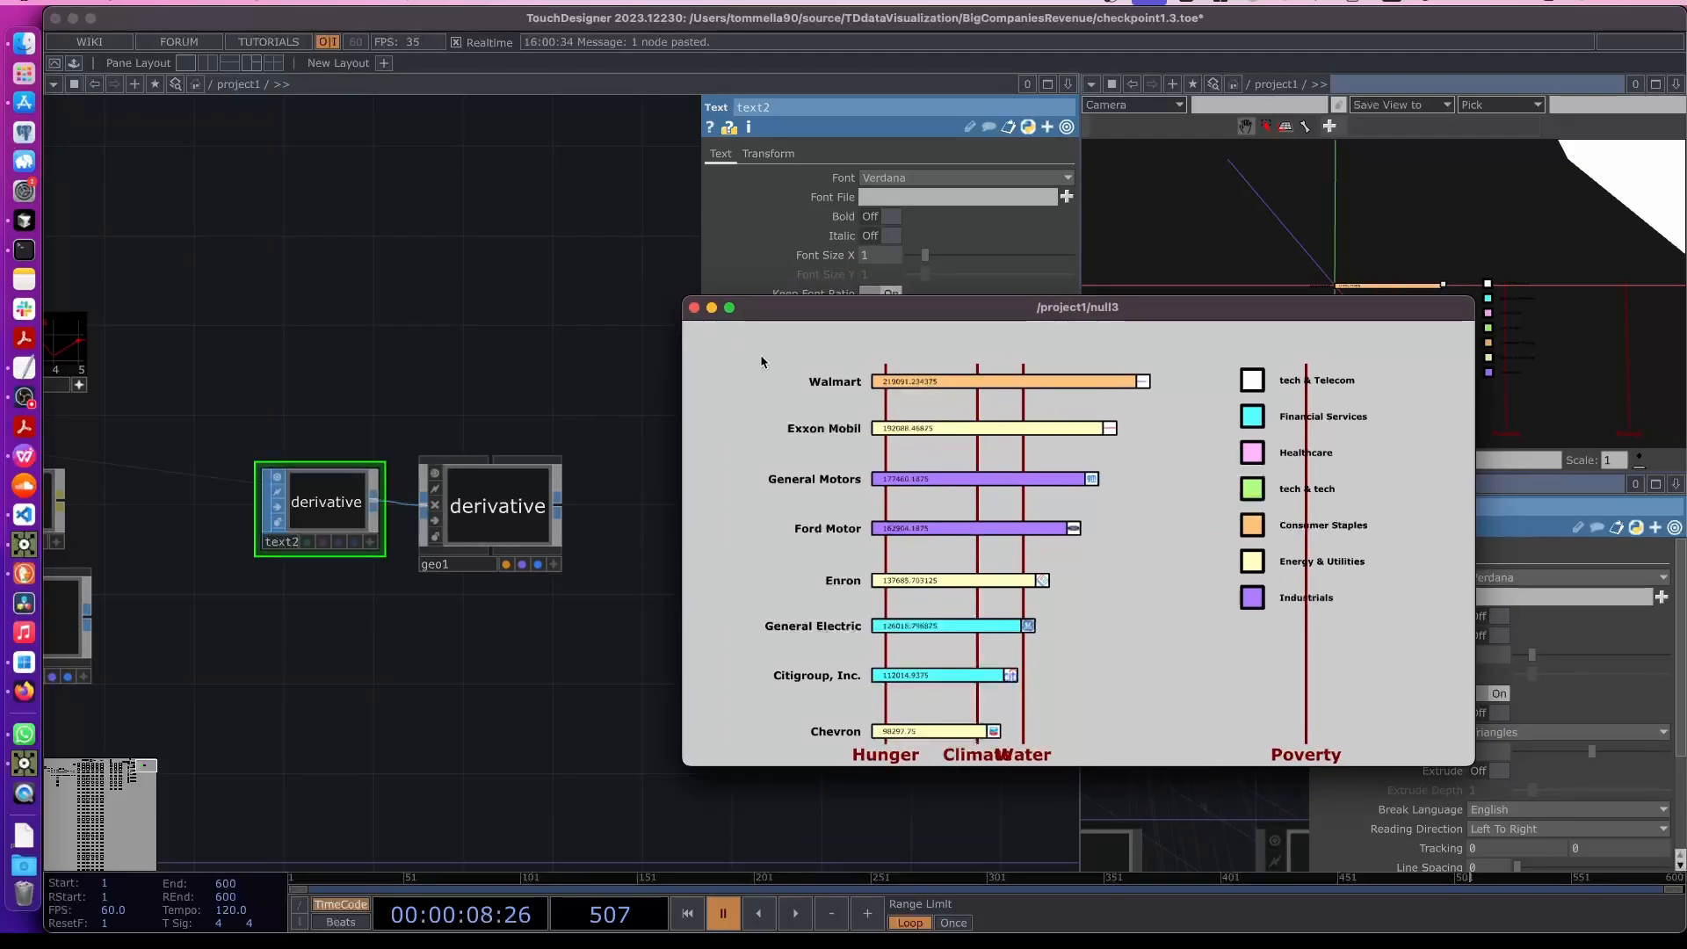
{"action": "left_click_drag", "start_coordinate": [803, 317], "coordinate": [795, 531]}
{"action": "left_click", "coordinate": [881, 254]}
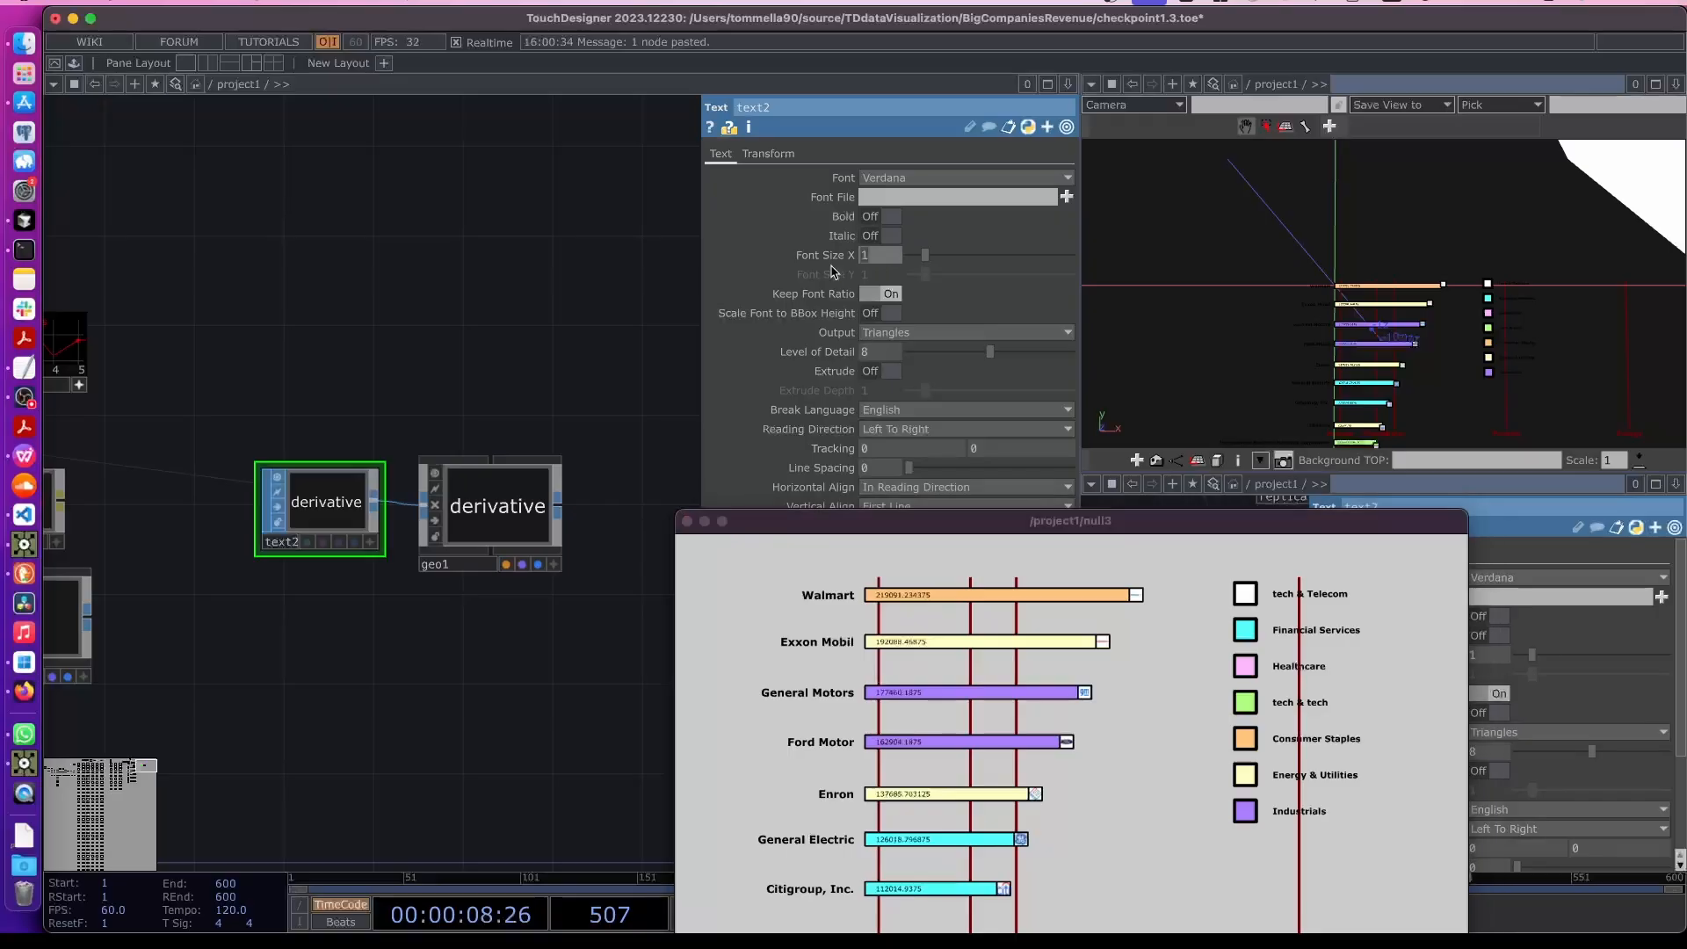
{"action": "key", "text": "Return"}
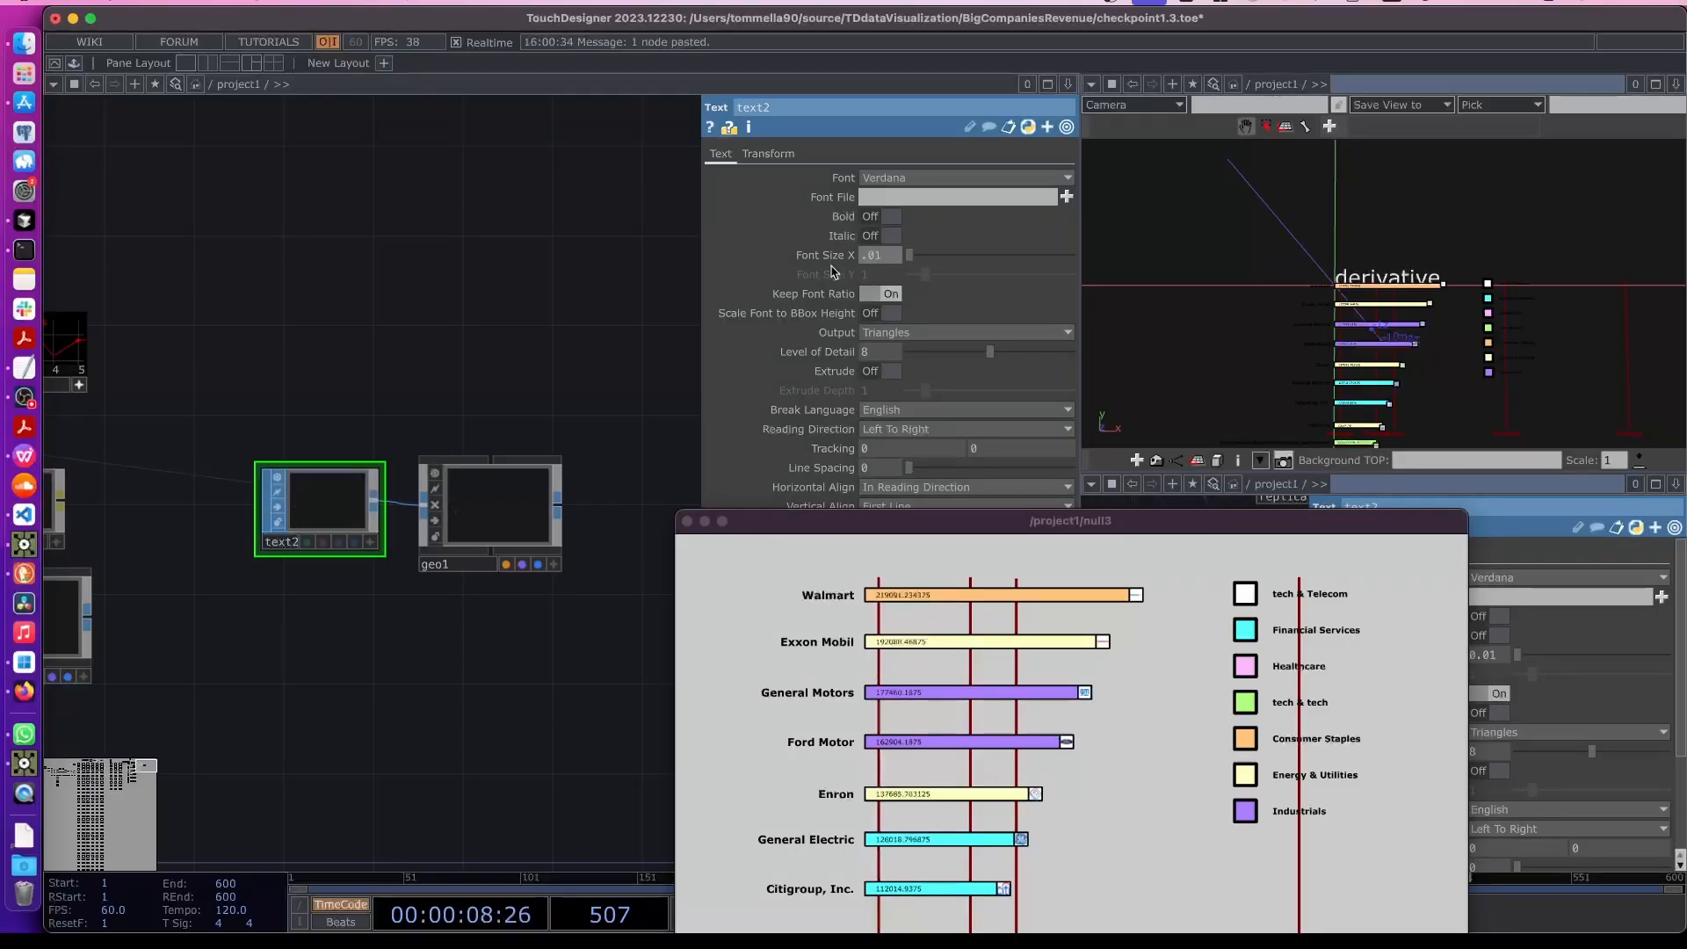
- Add a Constant MAT, set its color to black, and assign it as geo1's material
{"action": "key", "text": "Tab"}
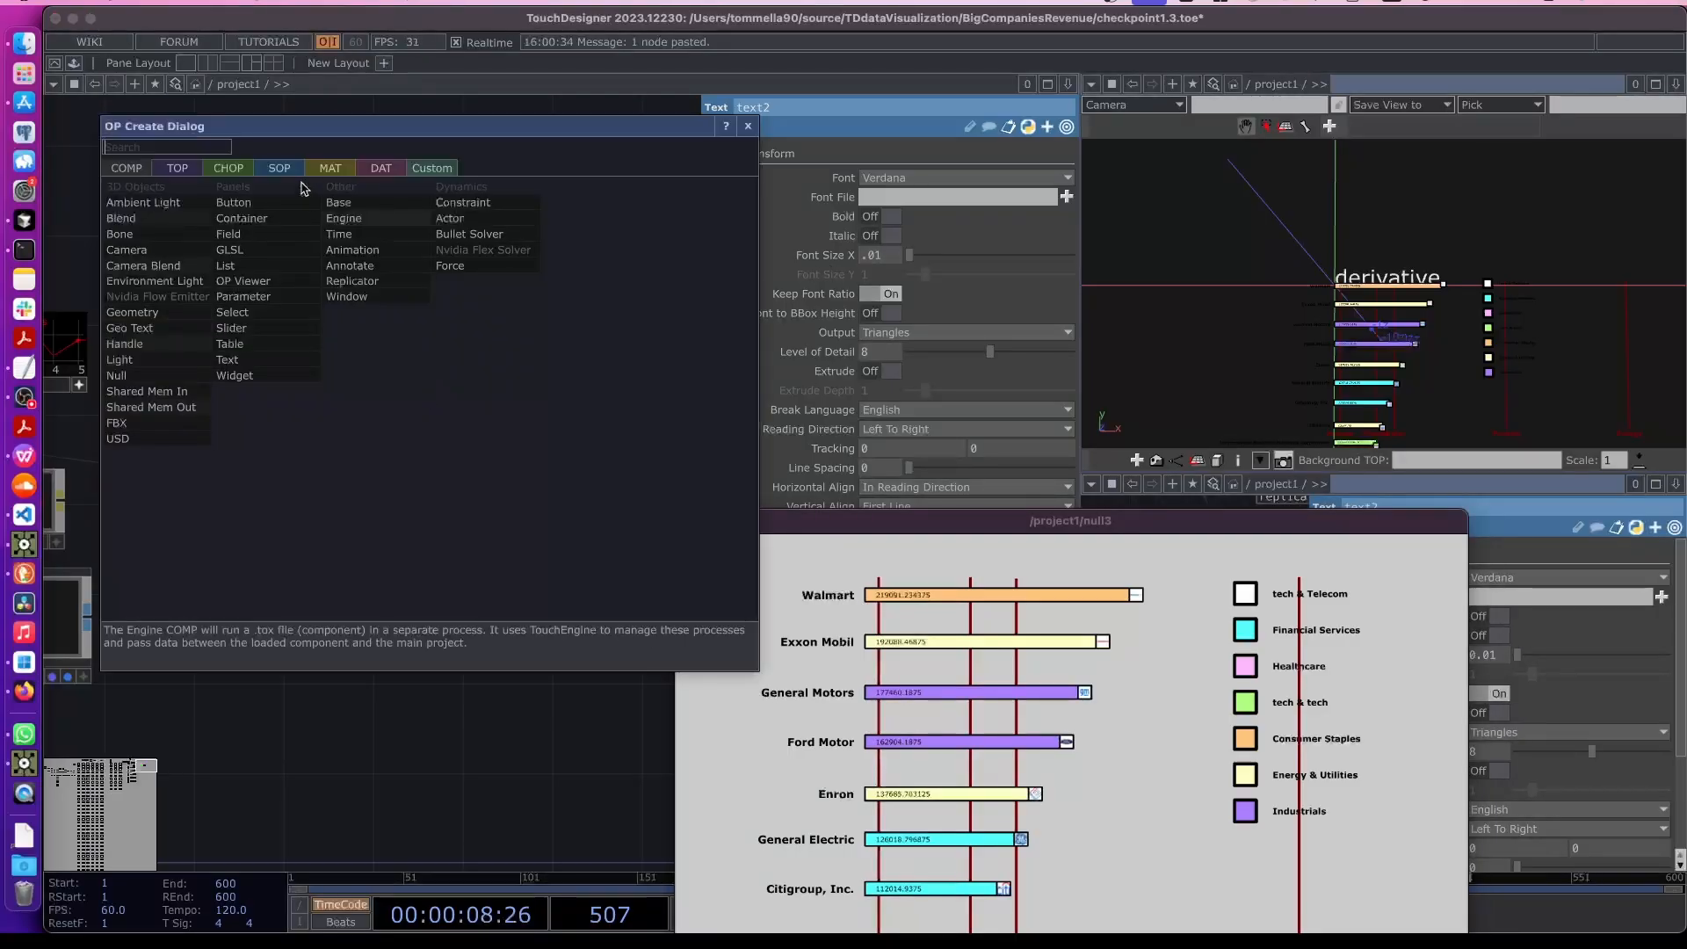
{"action": "left_click", "coordinate": [141, 202]}
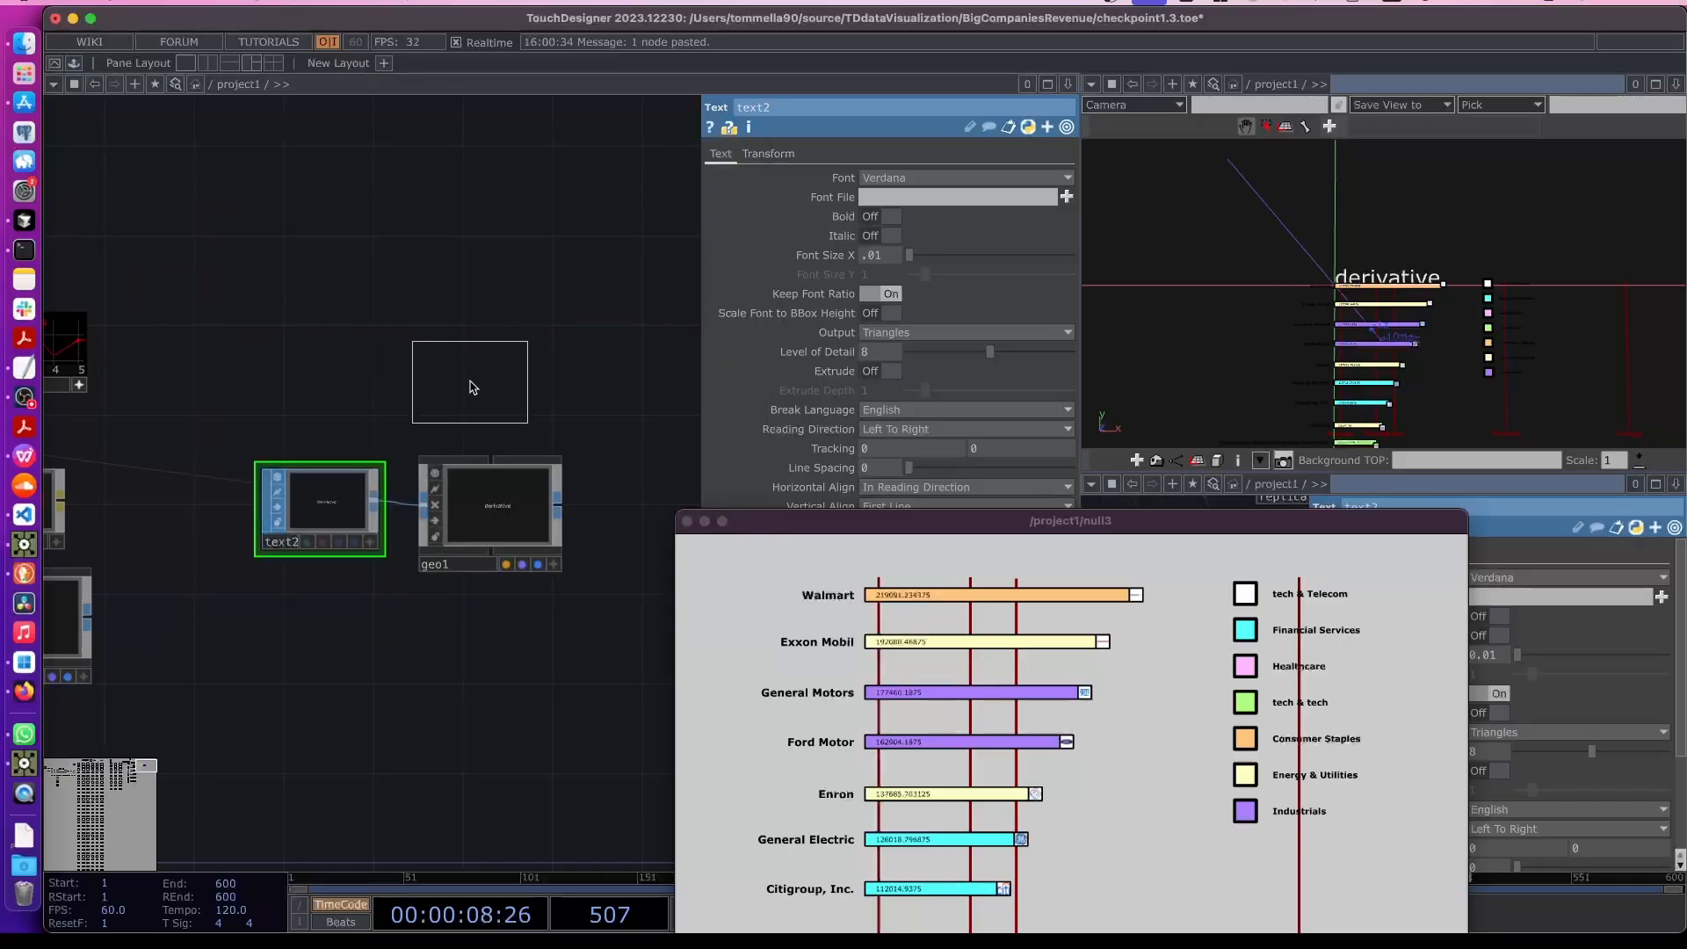
{"action": "left_click", "coordinate": [521, 373]}
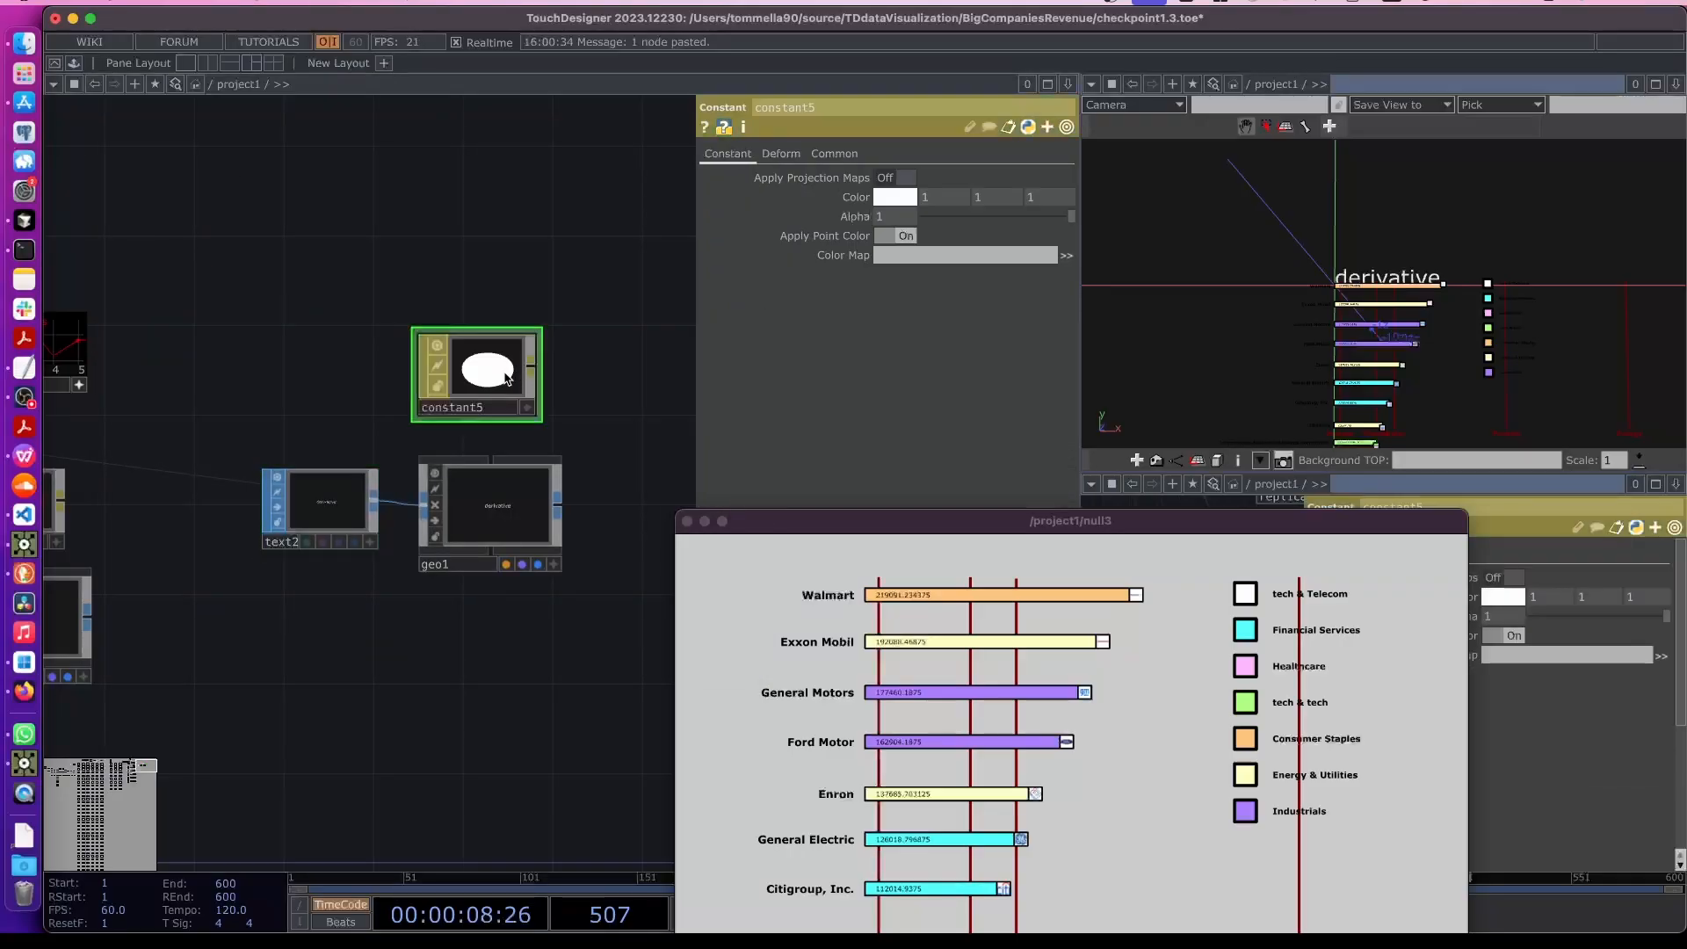
{"action": "left_click", "coordinate": [860, 203]}
{"action": "left_click", "coordinate": [871, 203]}
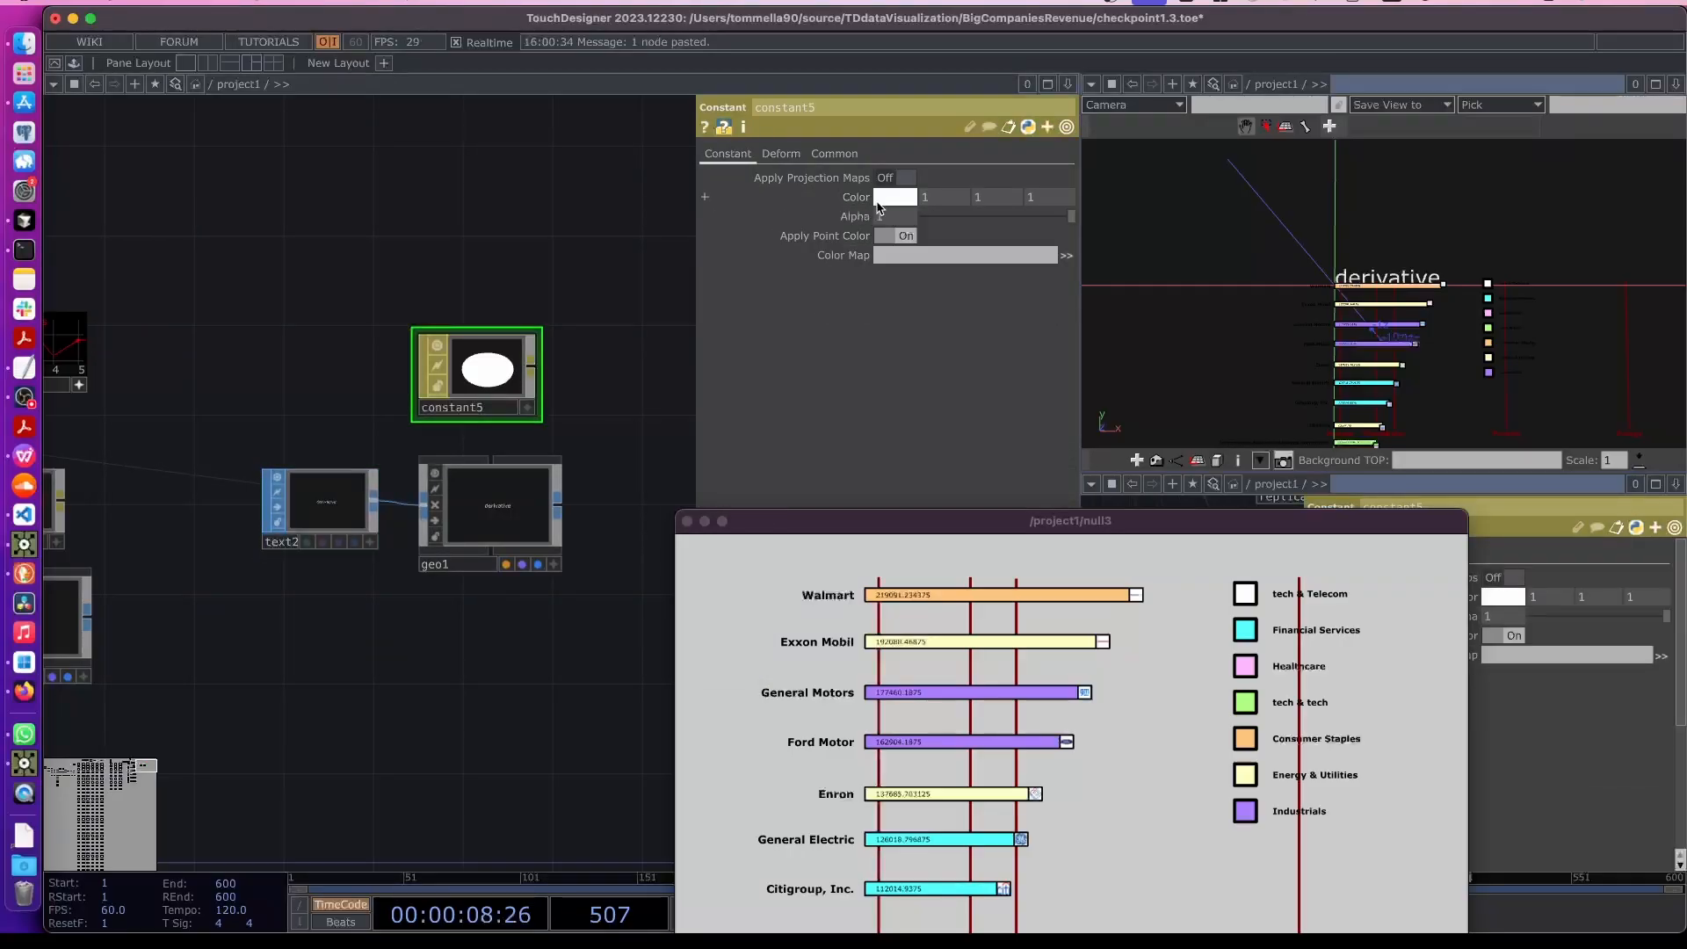
{"action": "left_click", "coordinate": [882, 205]}
{"action": "left_click", "coordinate": [345, 279]}
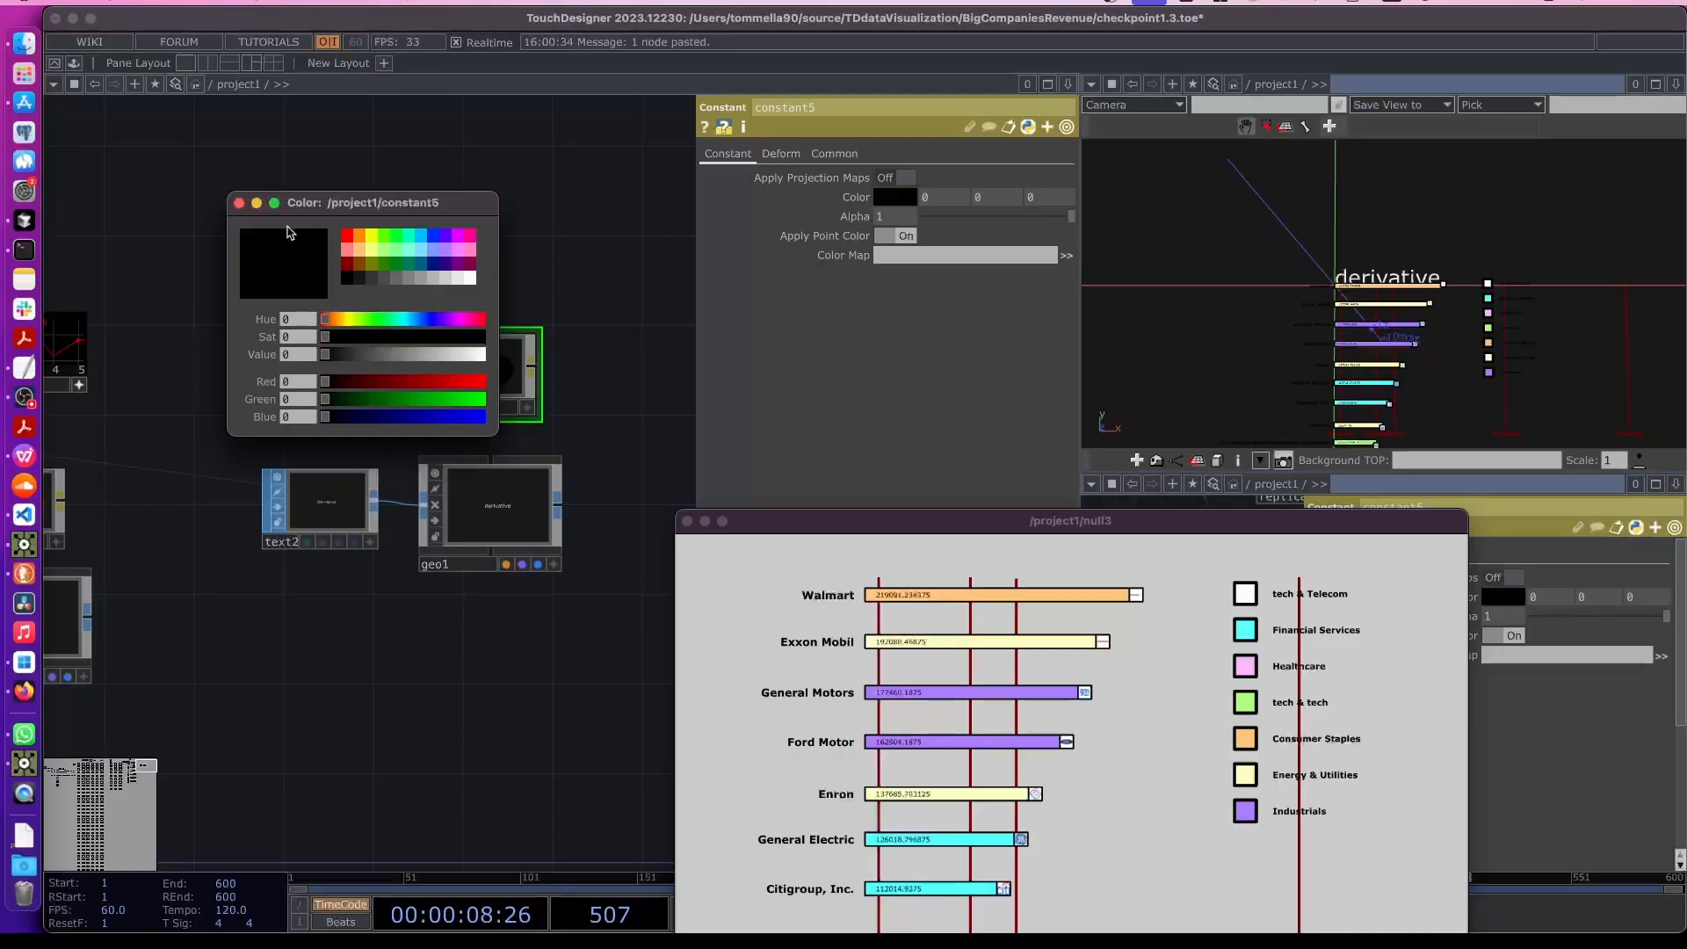
{"action": "left_click", "coordinate": [239, 204]}
{"action": "left_click_drag", "start_coordinate": [479, 374], "coordinate": [490, 479]}
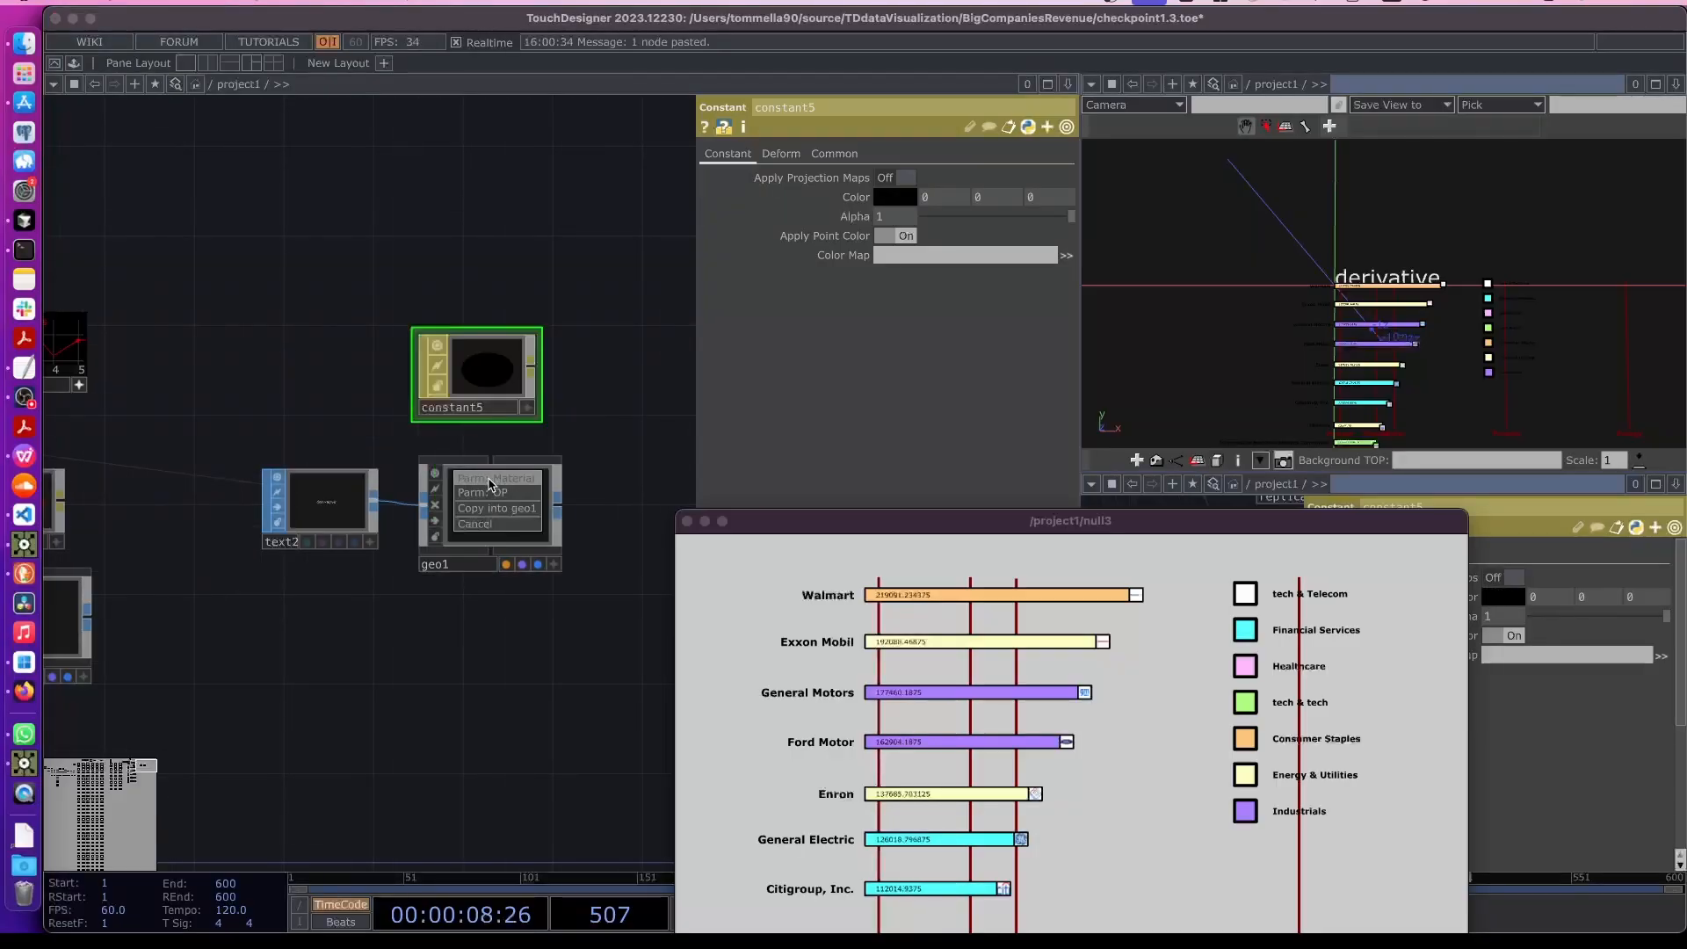
{"action": "left_click", "coordinate": [490, 482]}
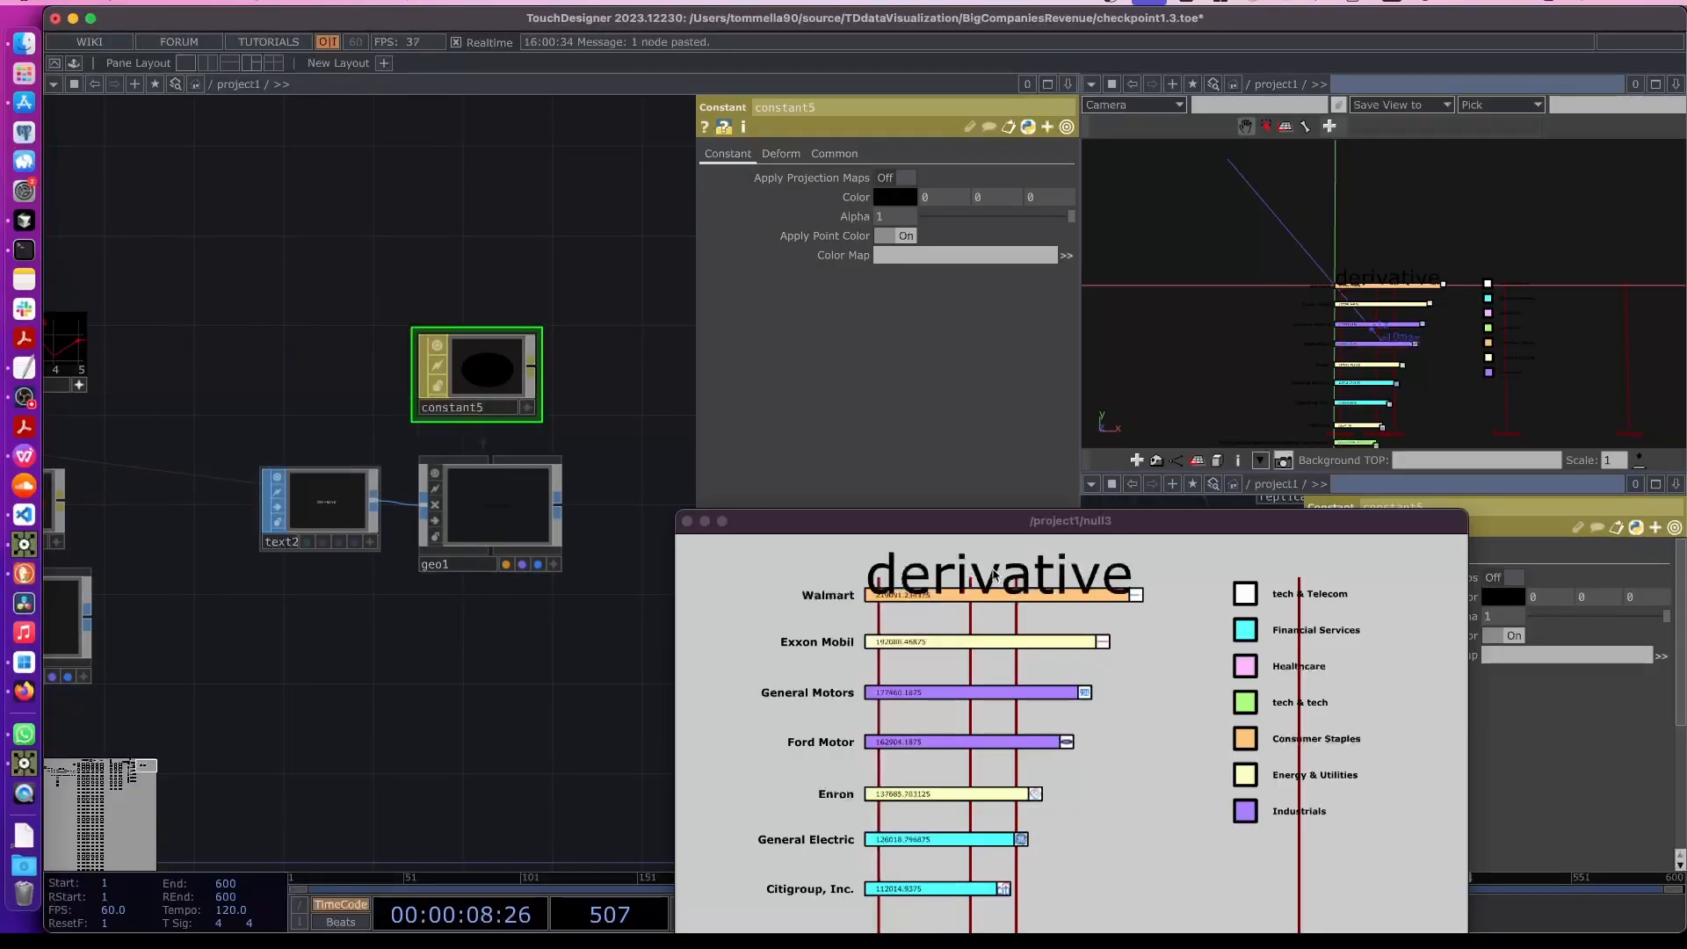
- Shrink text2's font size to 0.006 and raise it with a translate Y of 0.005
{"action": "left_click", "coordinate": [360, 512]}
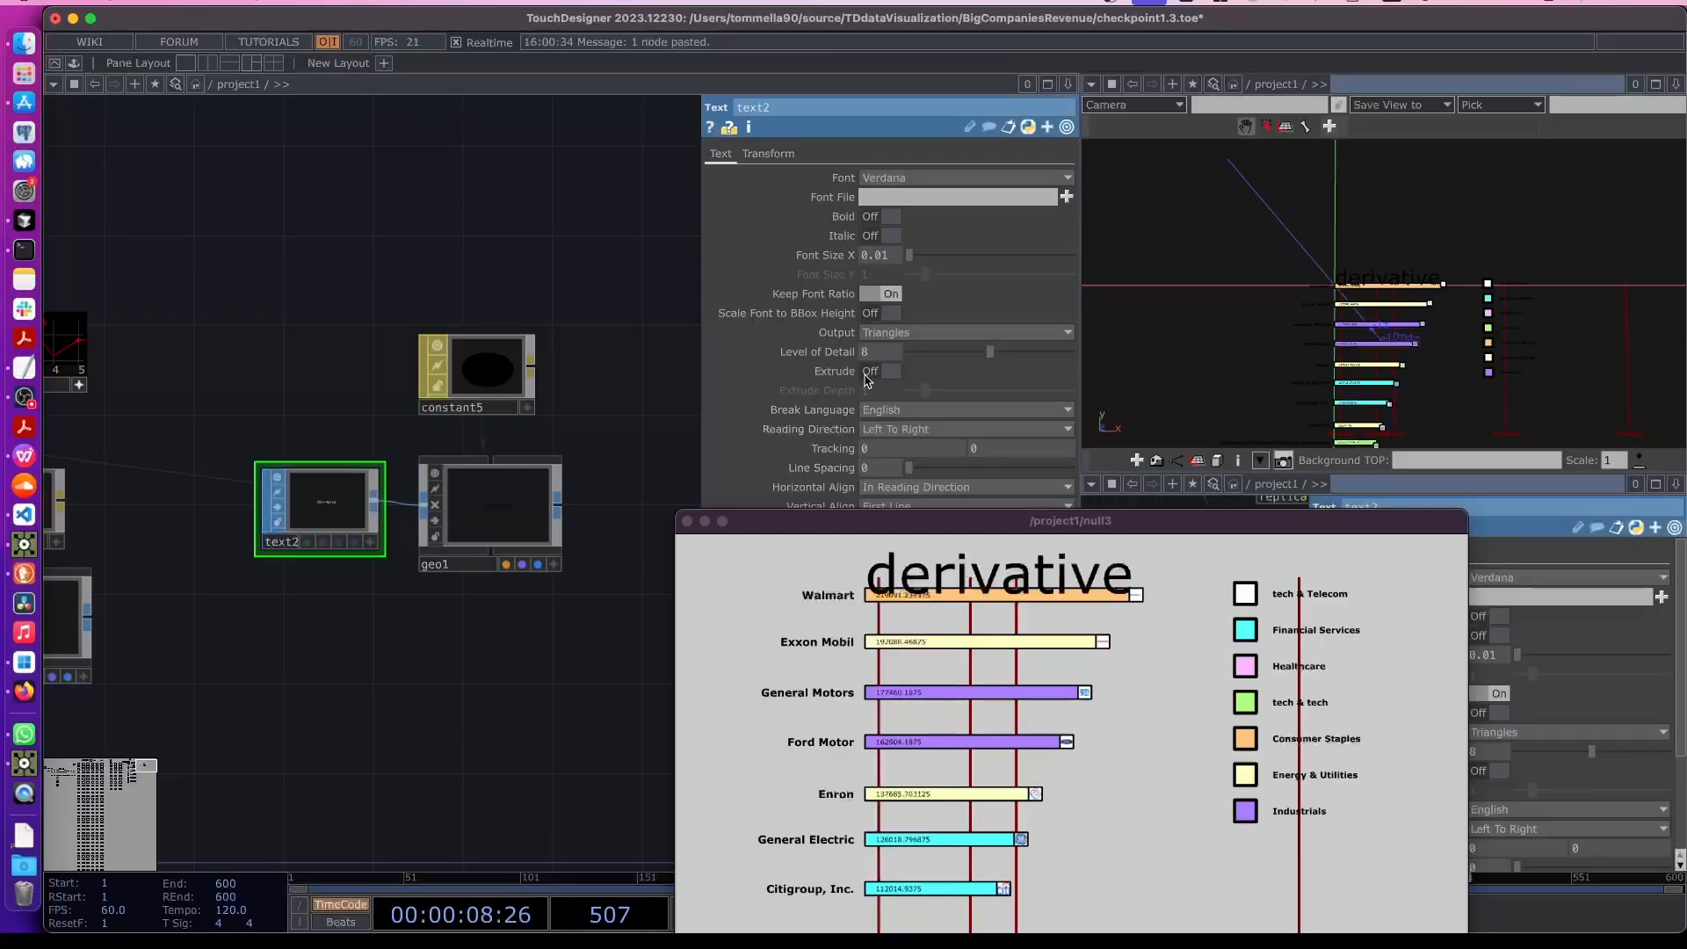
{"action": "left_click_drag", "start_coordinate": [926, 520], "coordinate": [933, 568]}
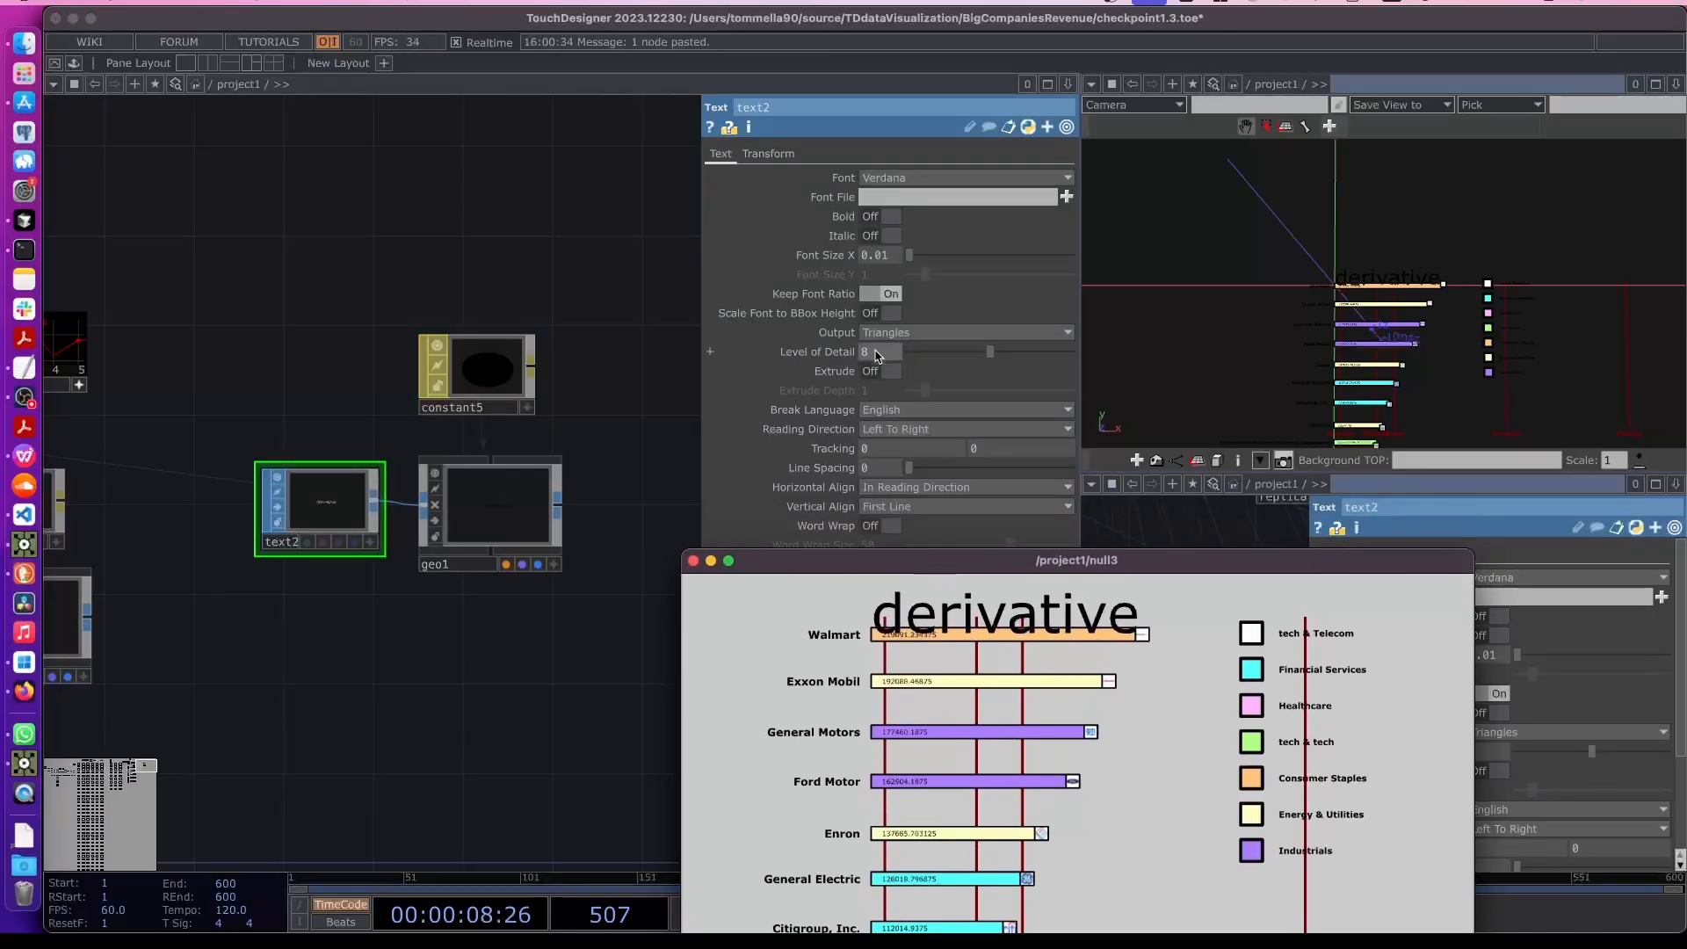
{"action": "middle_click_drag", "start_coordinate": [829, 256], "coordinate": [817, 222]}
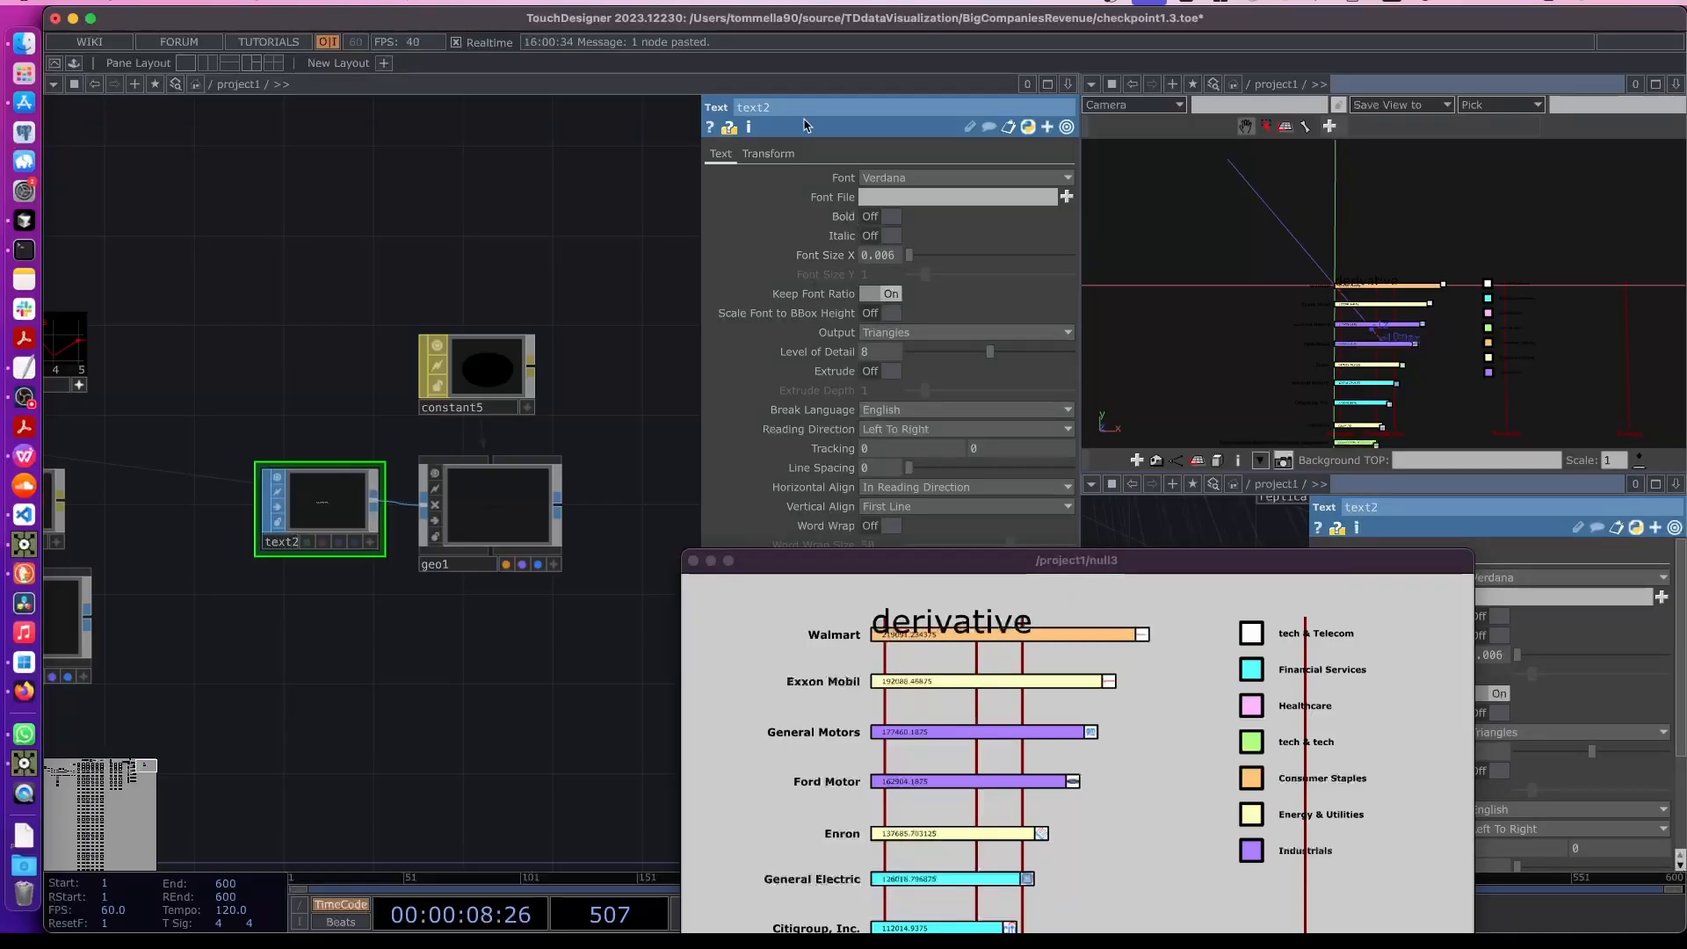
{"action": "left_click", "coordinate": [768, 154]}
{"action": "middle_click_drag", "start_coordinate": [948, 217], "coordinate": [953, 187]}
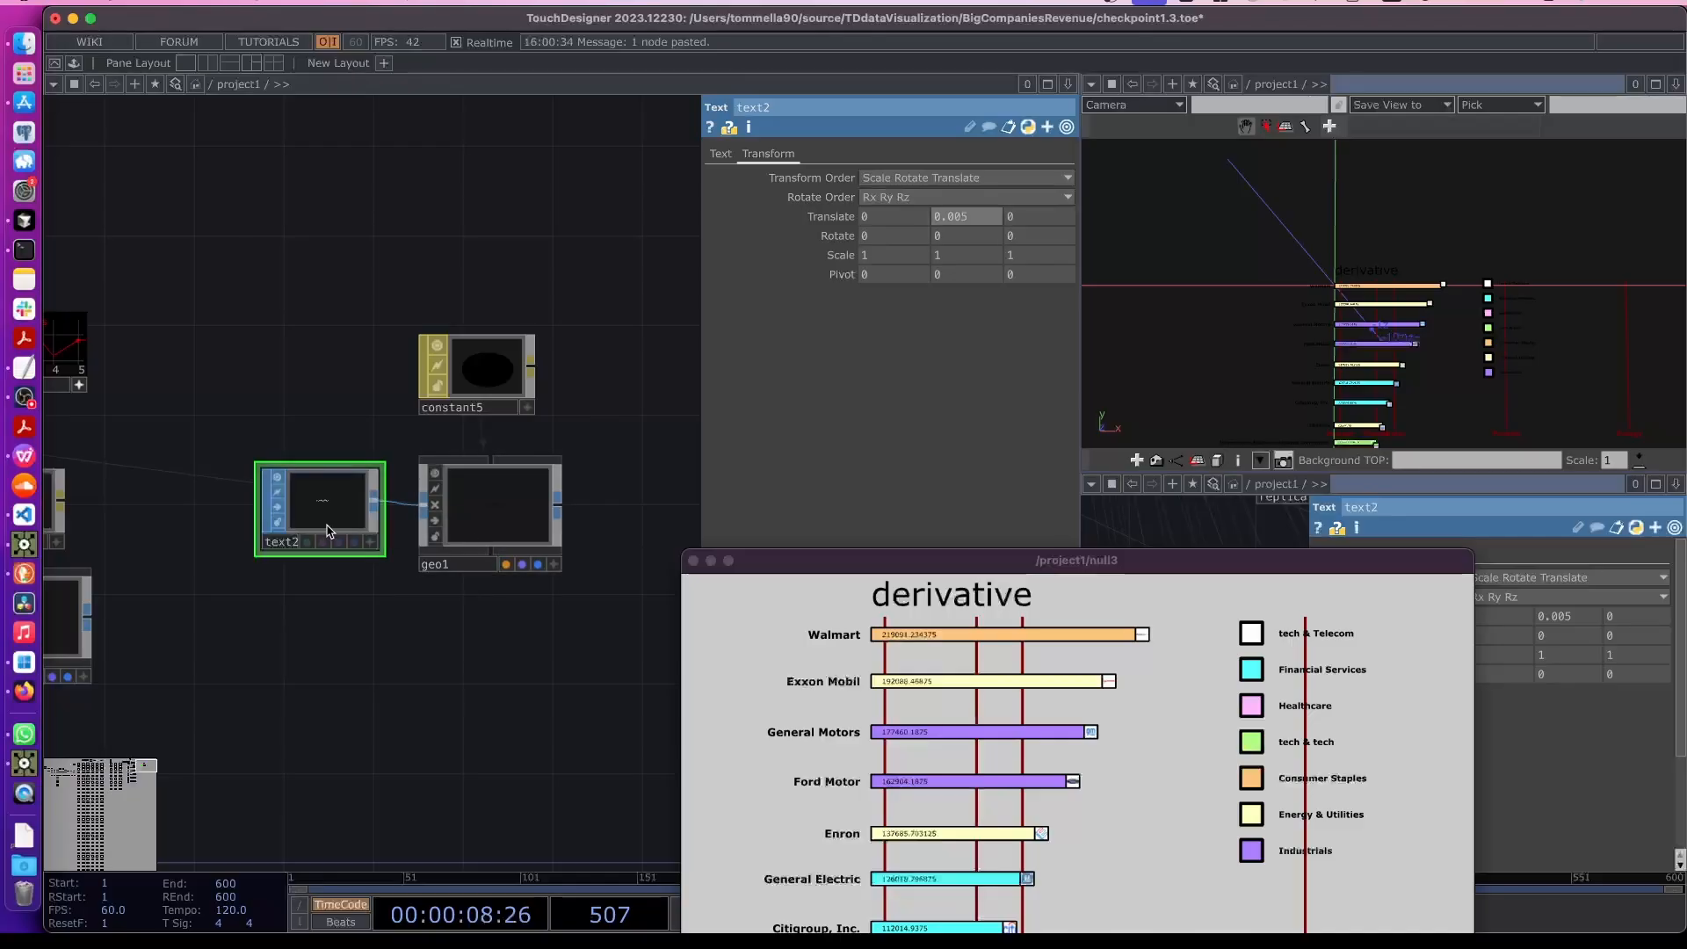
- Set text2's text to "Companies Revenues by Year"
{"action": "left_click_drag", "start_coordinate": [837, 560], "coordinate": [835, 650]}
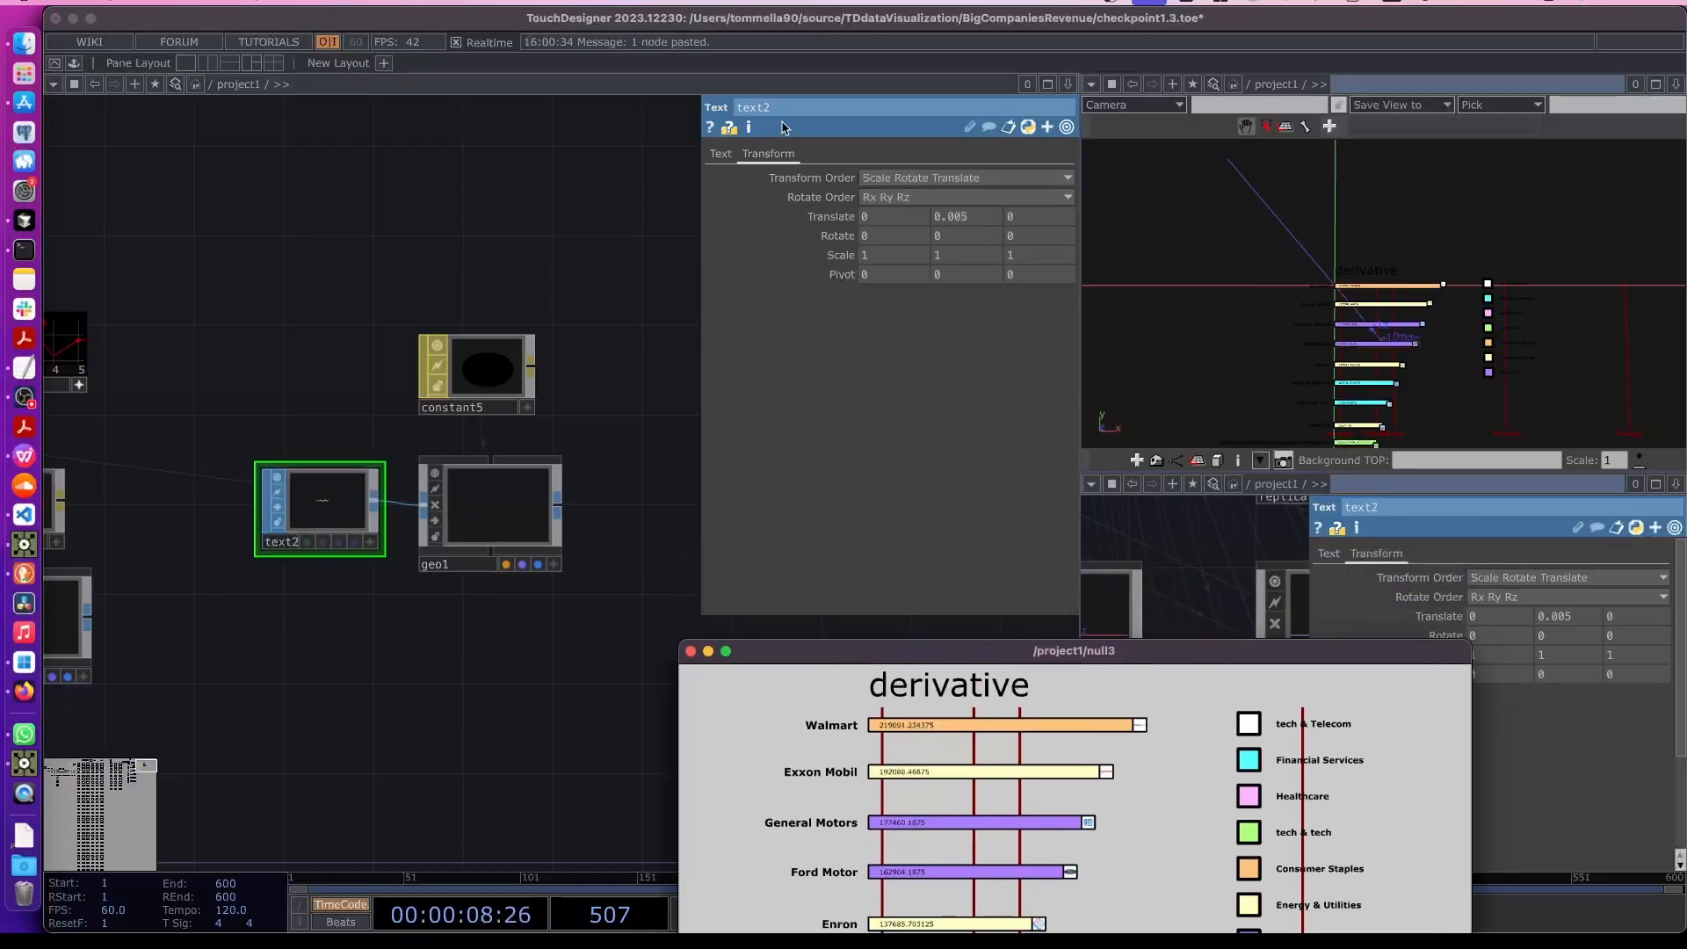
{"action": "left_click", "coordinate": [721, 153]}
{"action": "left_click", "coordinate": [869, 584]}
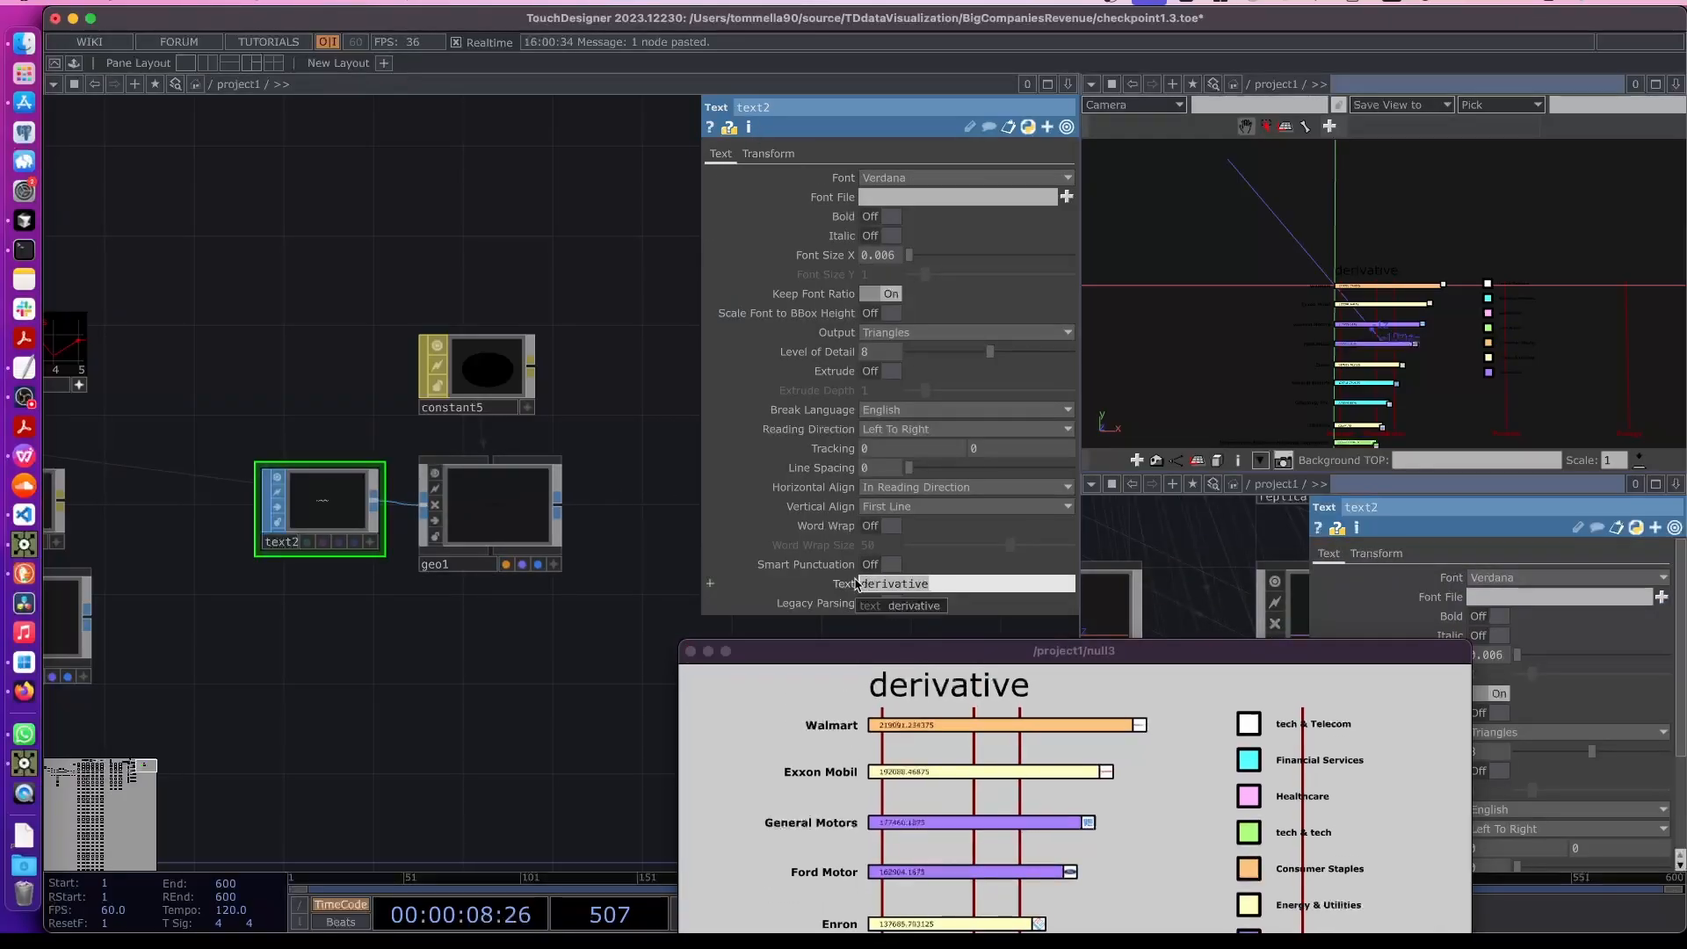
{"action": "type", "text": "Companies Revenues by"}
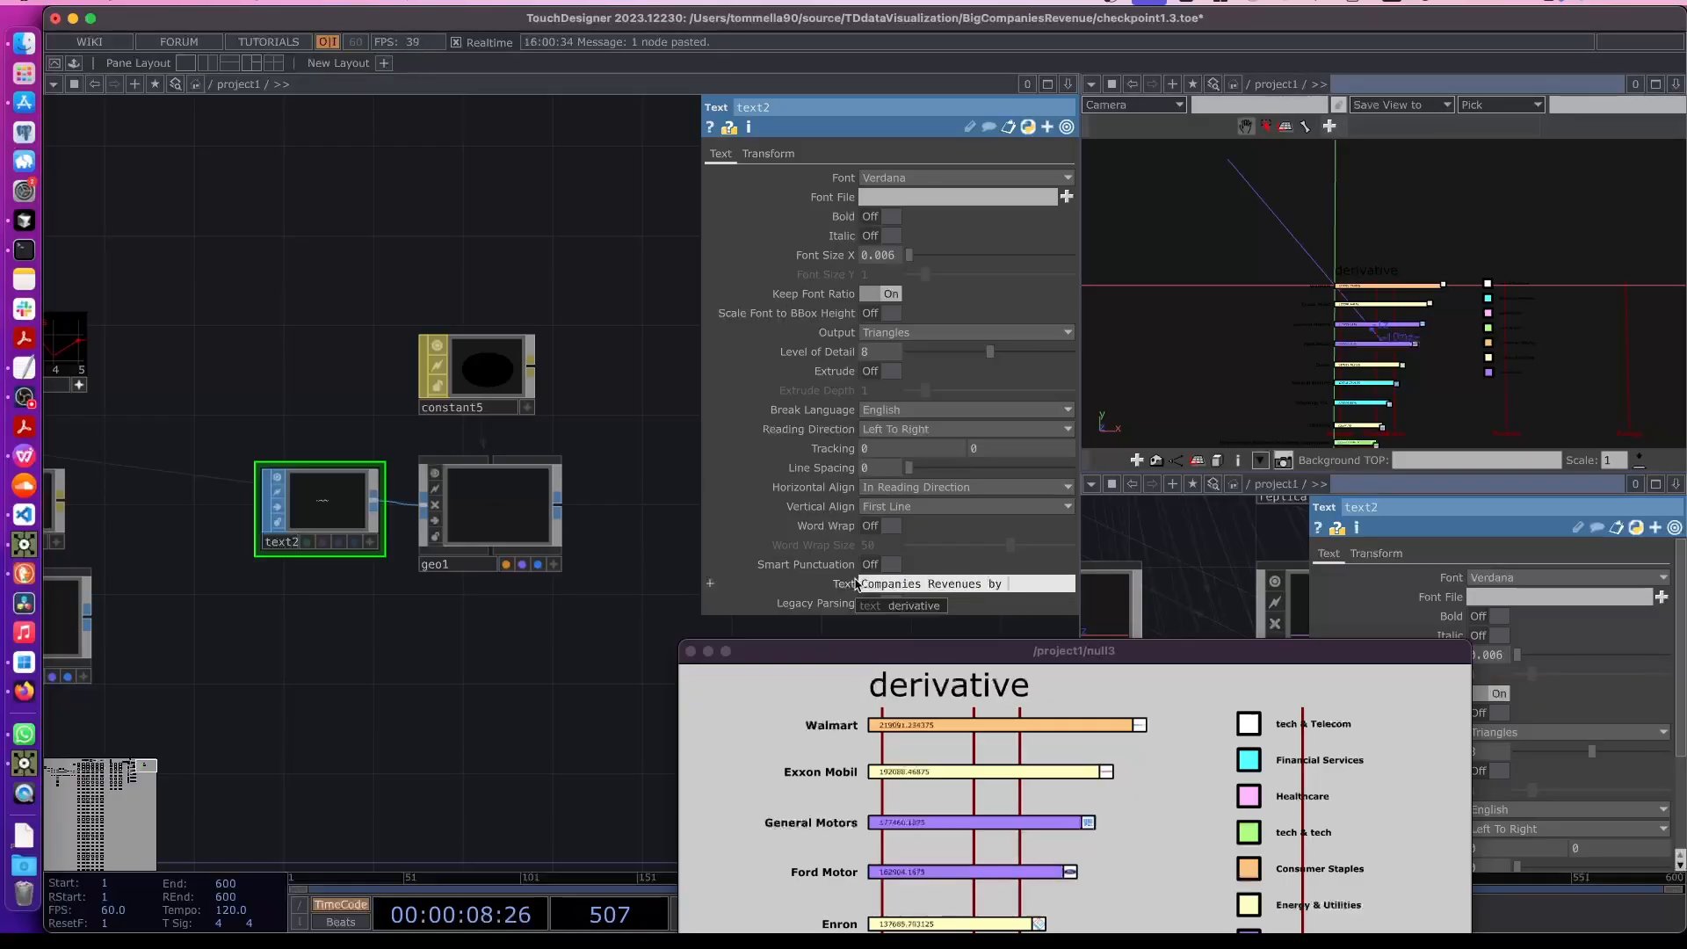
{"action": "type", "text": " Year"}
{"action": "key", "text": "Return"}
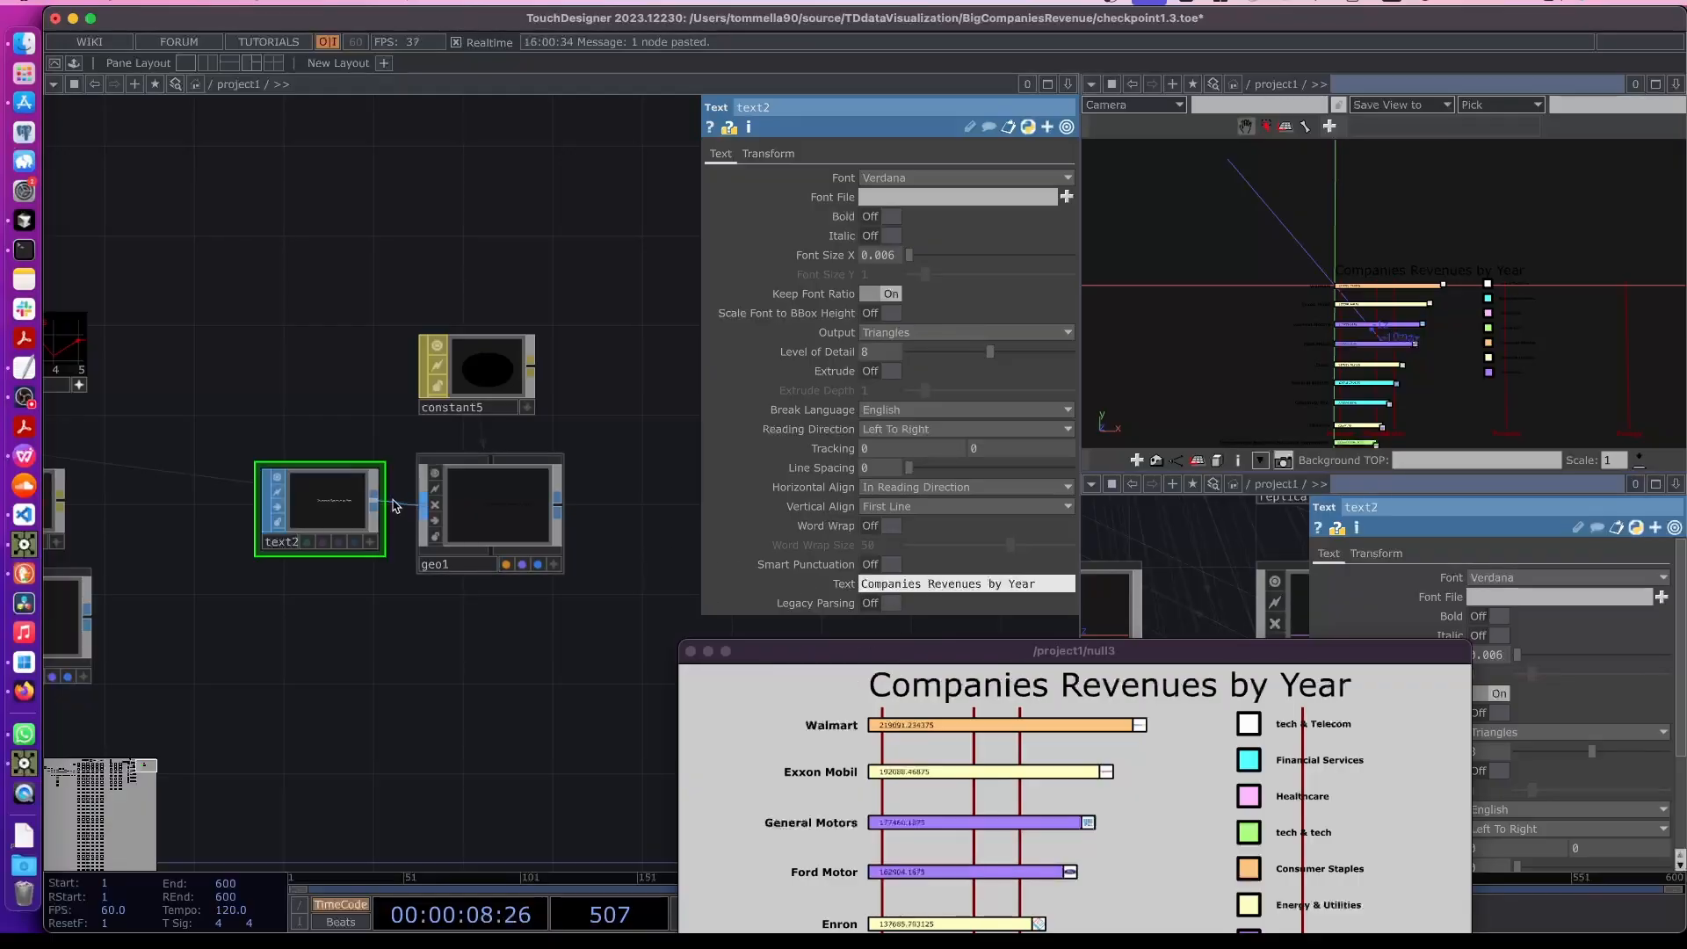
- Reduce the title's font size to 0.004 and turn Bold on
{"action": "left_click_drag", "start_coordinate": [817, 255], "coordinate": [812, 294]}
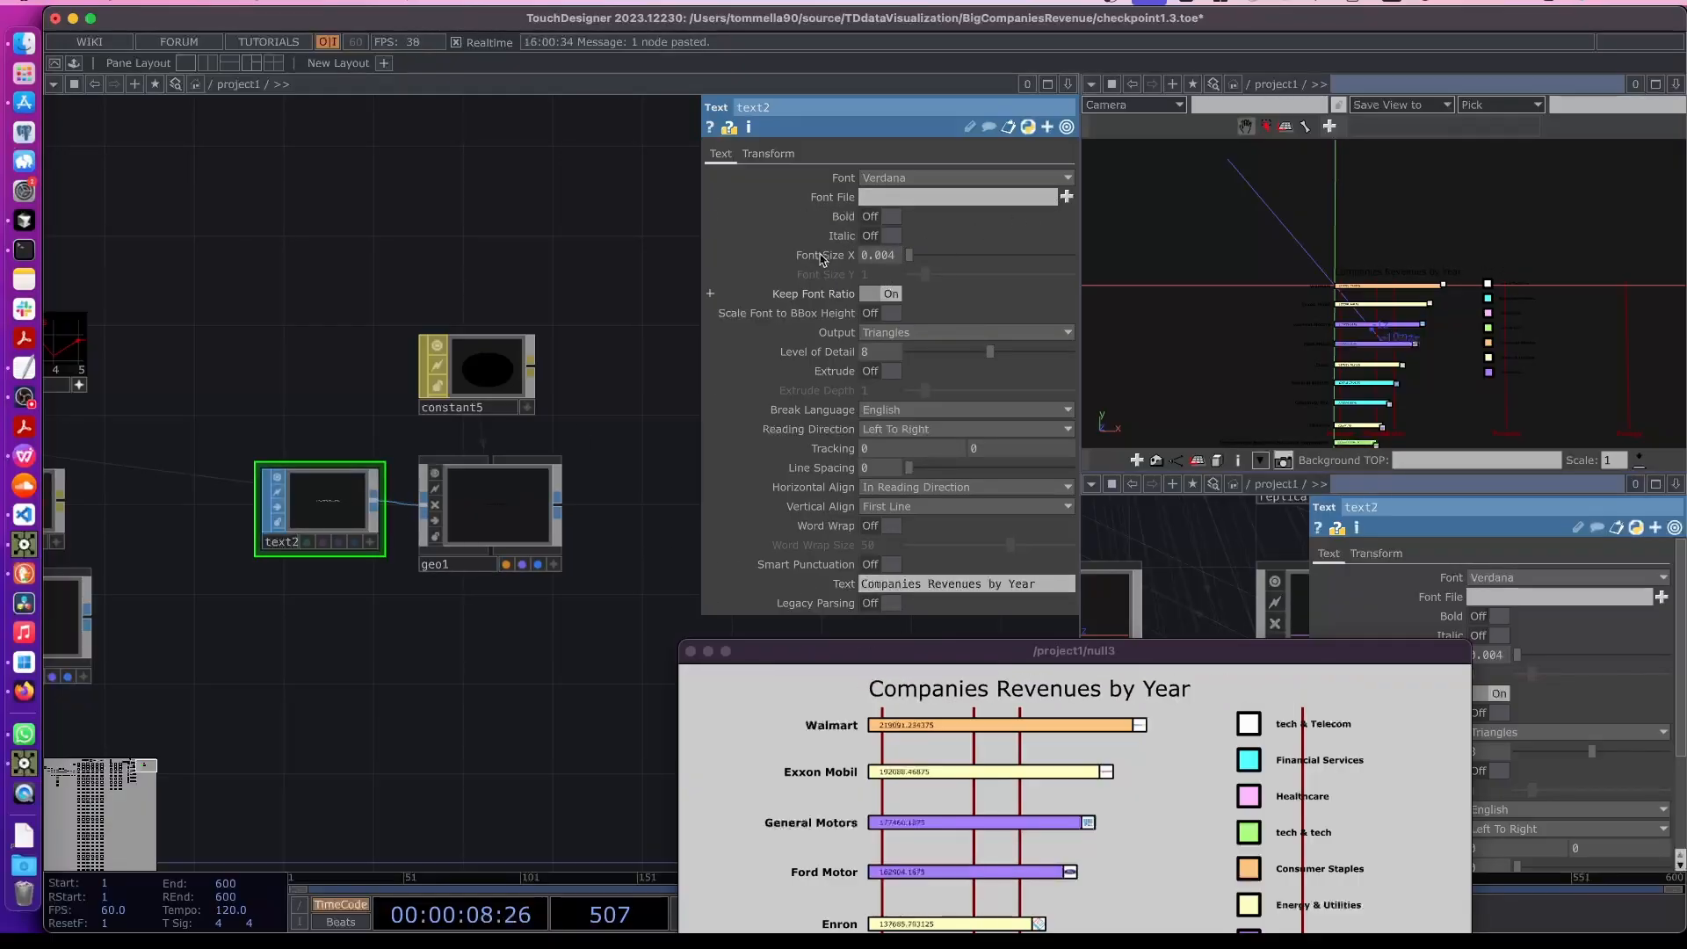
{"action": "left_click_drag", "start_coordinate": [1128, 659], "coordinate": [1184, 550]}
{"action": "left_click", "coordinate": [883, 216]}
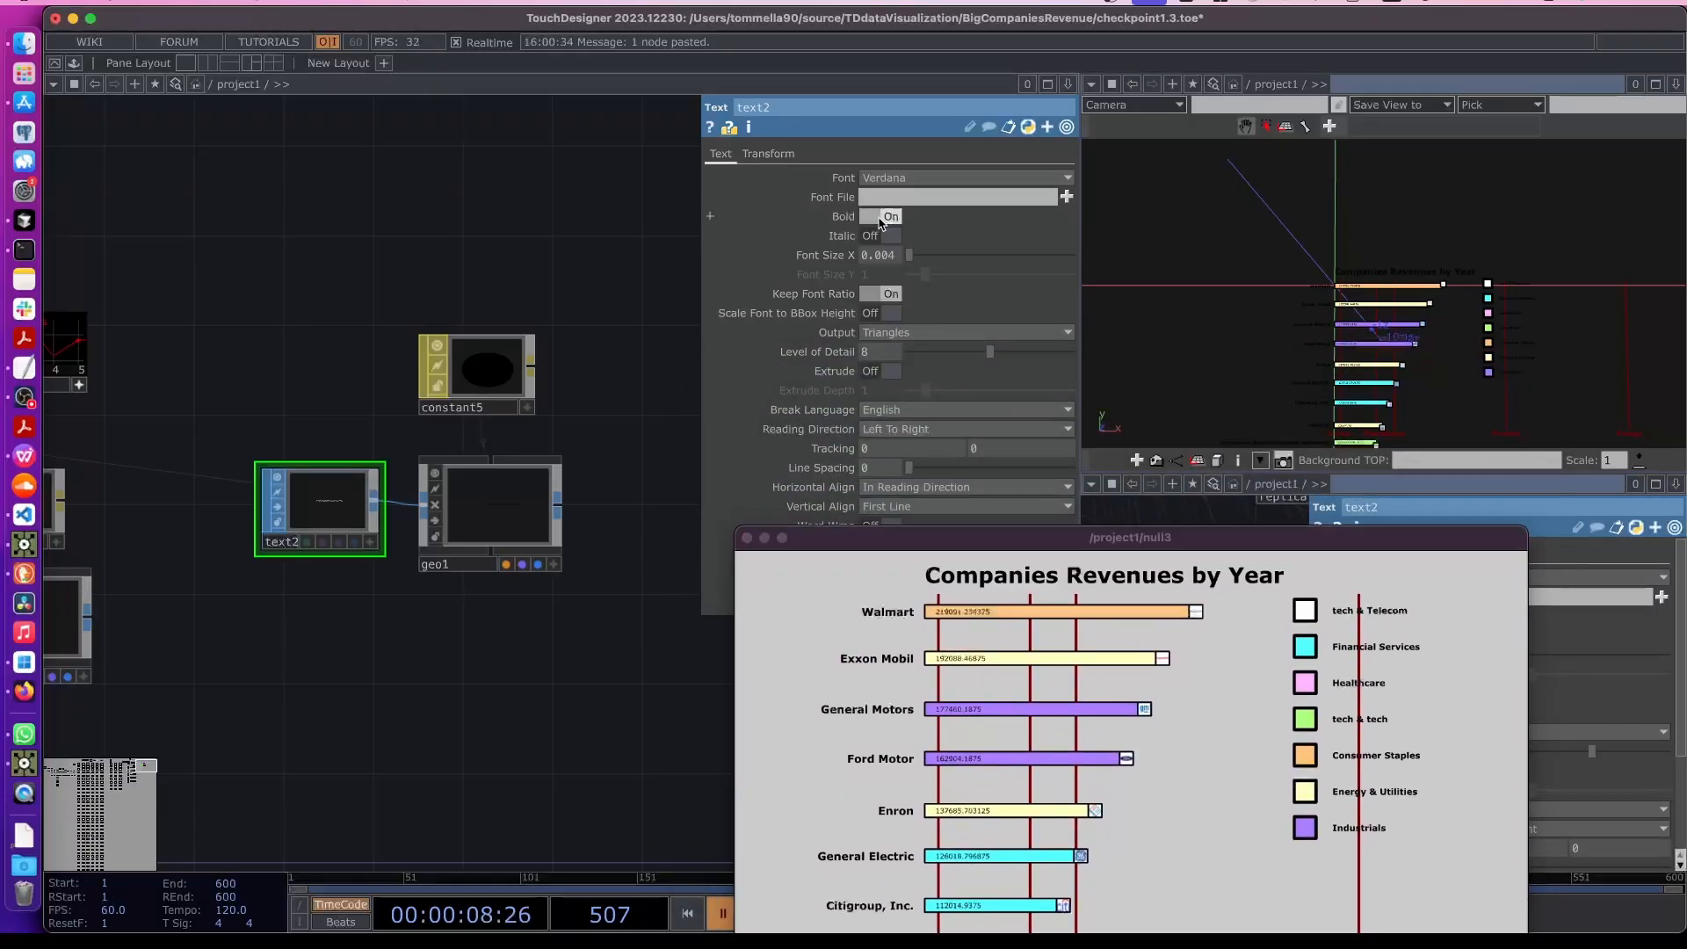
{"action": "left_click", "coordinate": [984, 537]}
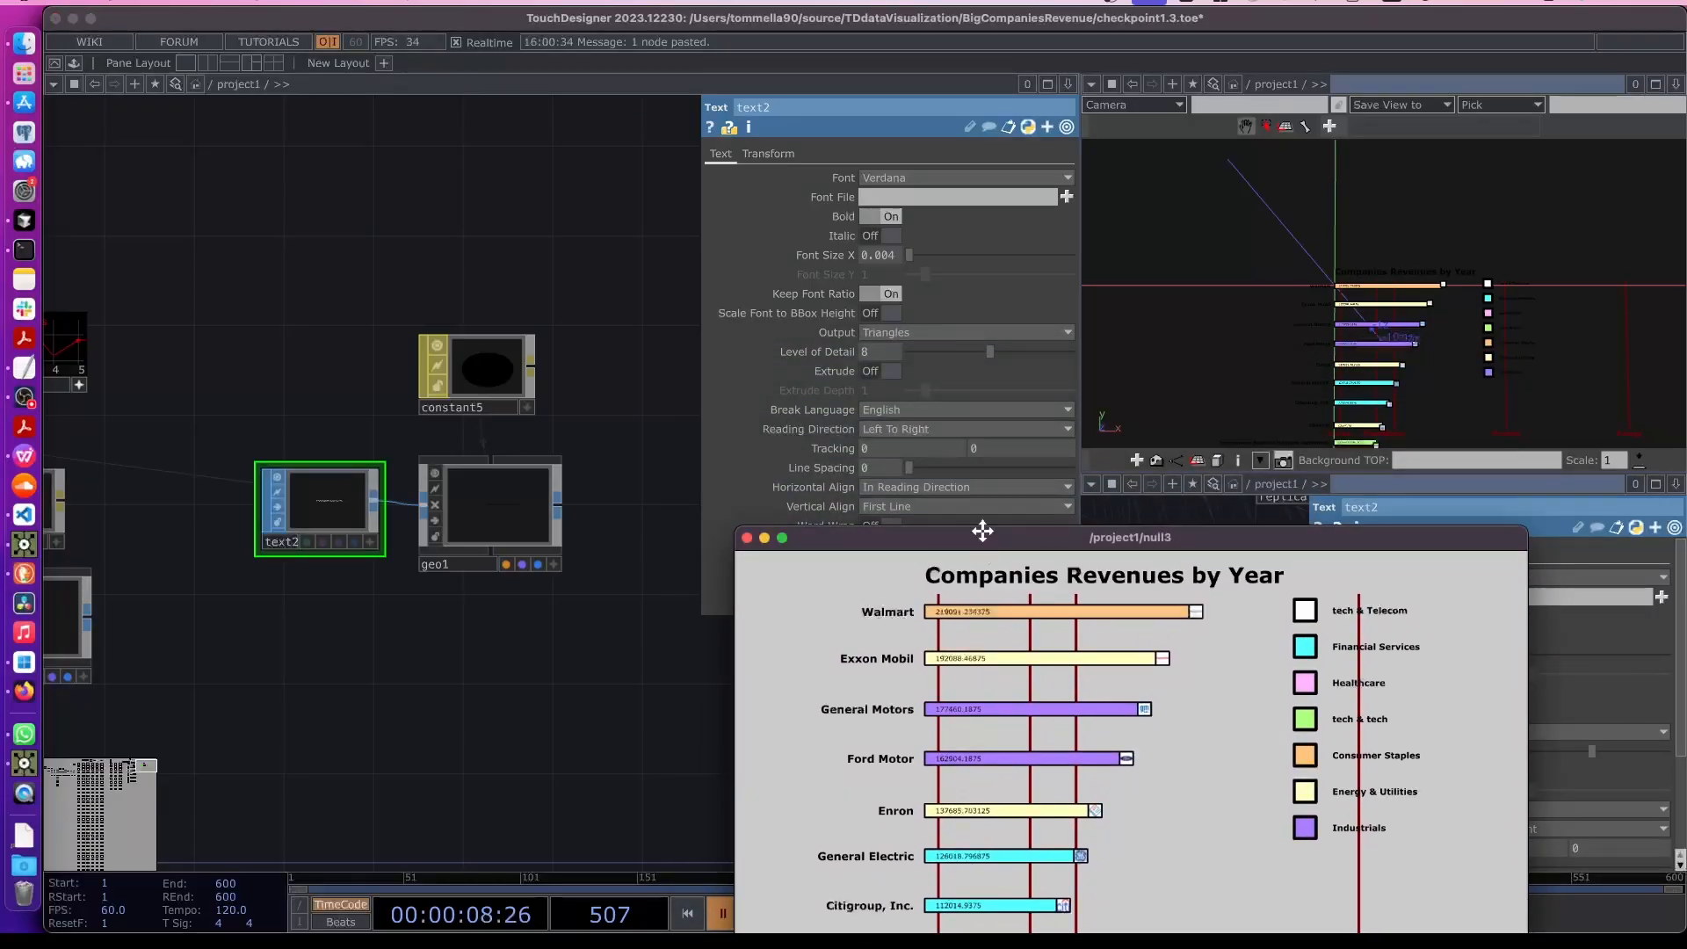
{"action": "left_click_drag", "start_coordinate": [1034, 544], "coordinate": [1027, 355]}
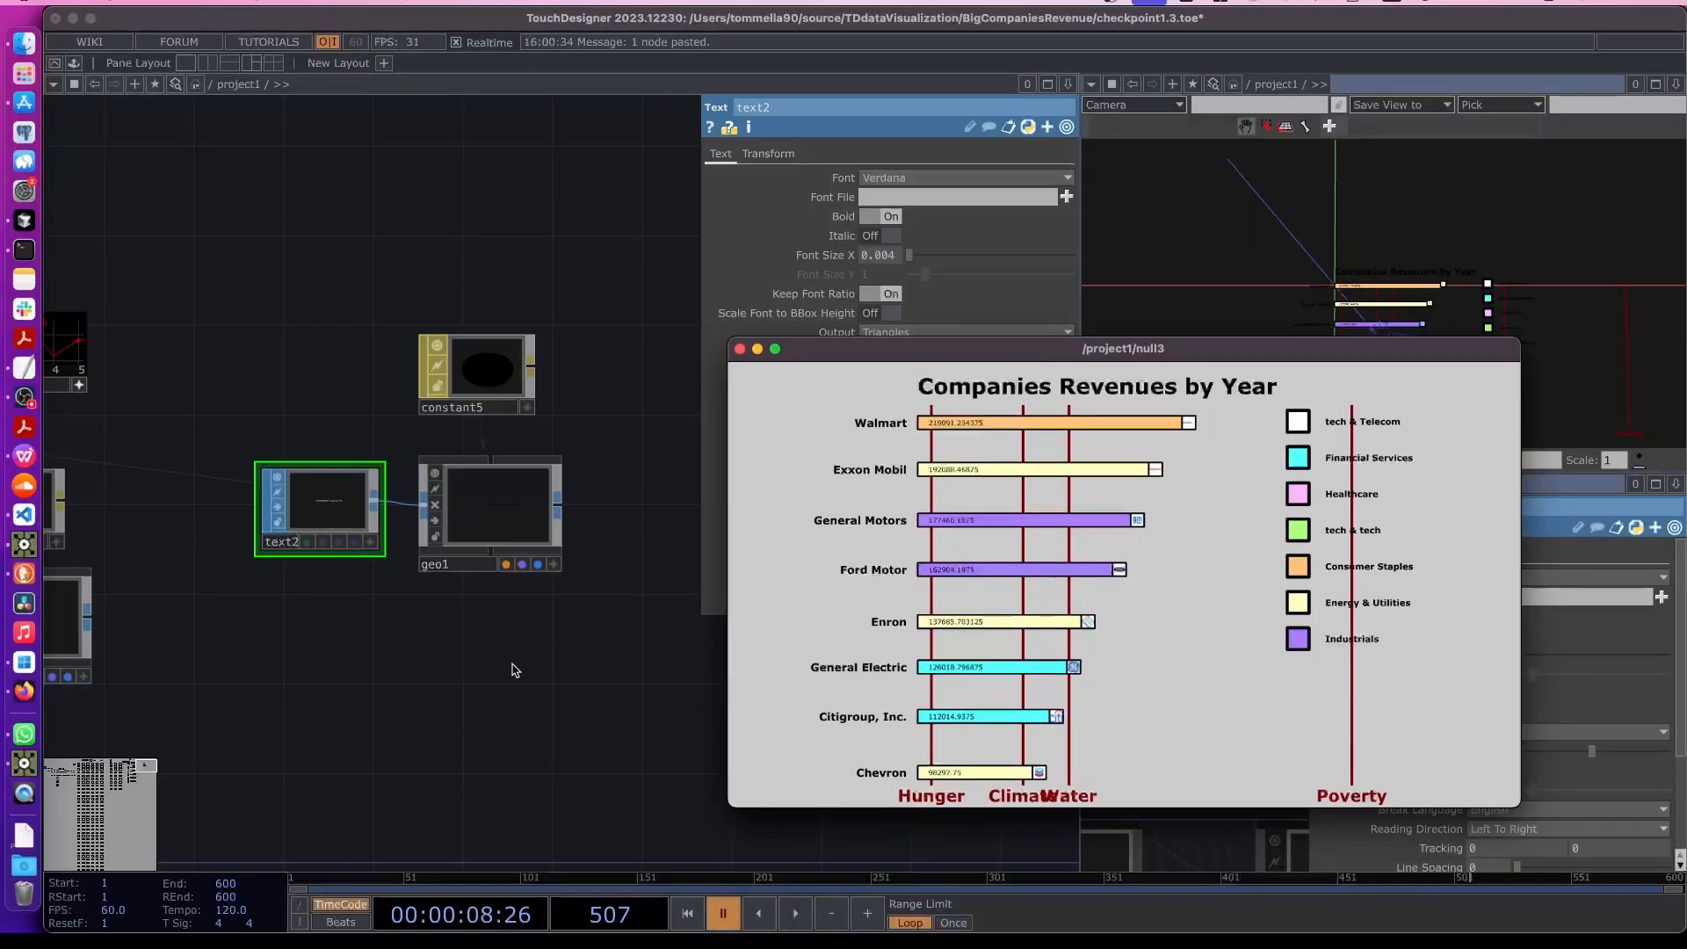
- Duplicate the title's text2 and geo1 nodes to create a second text and geometry pair
{"action": "left_click", "coordinate": [310, 630]}
{"action": "right_click", "coordinate": [311, 630]}
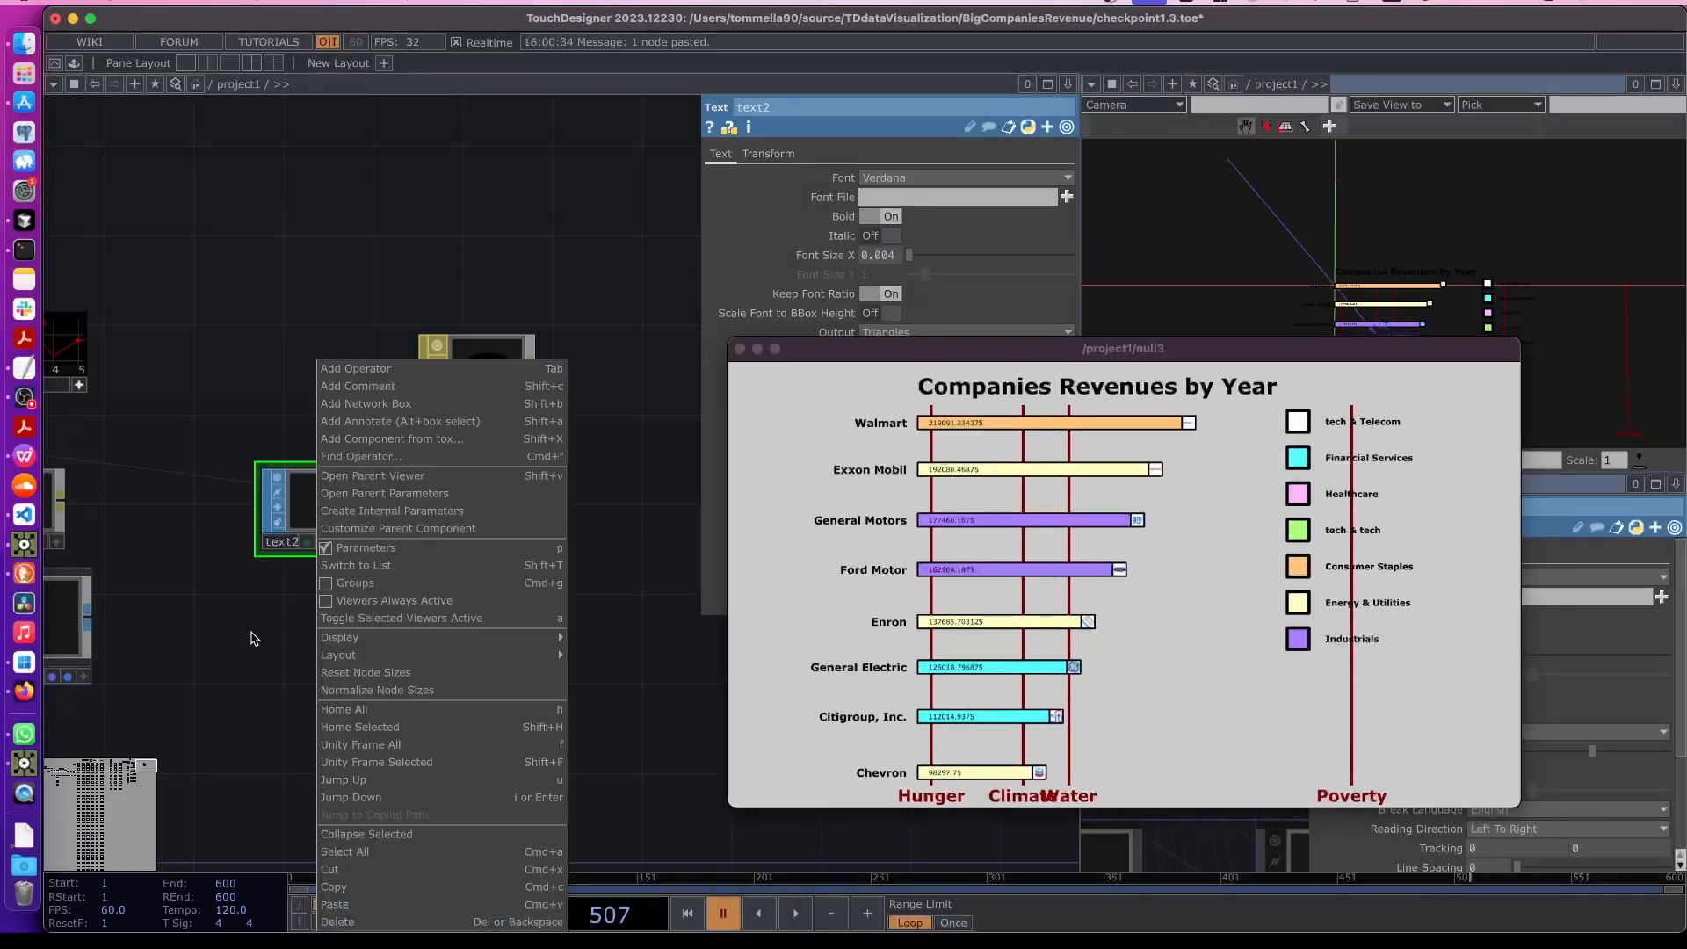
{"action": "left_click", "coordinate": [254, 633]}
{"action": "right_click_drag", "start_coordinate": [257, 632], "coordinate": [532, 471]}
{"action": "key", "text": "super+c"}
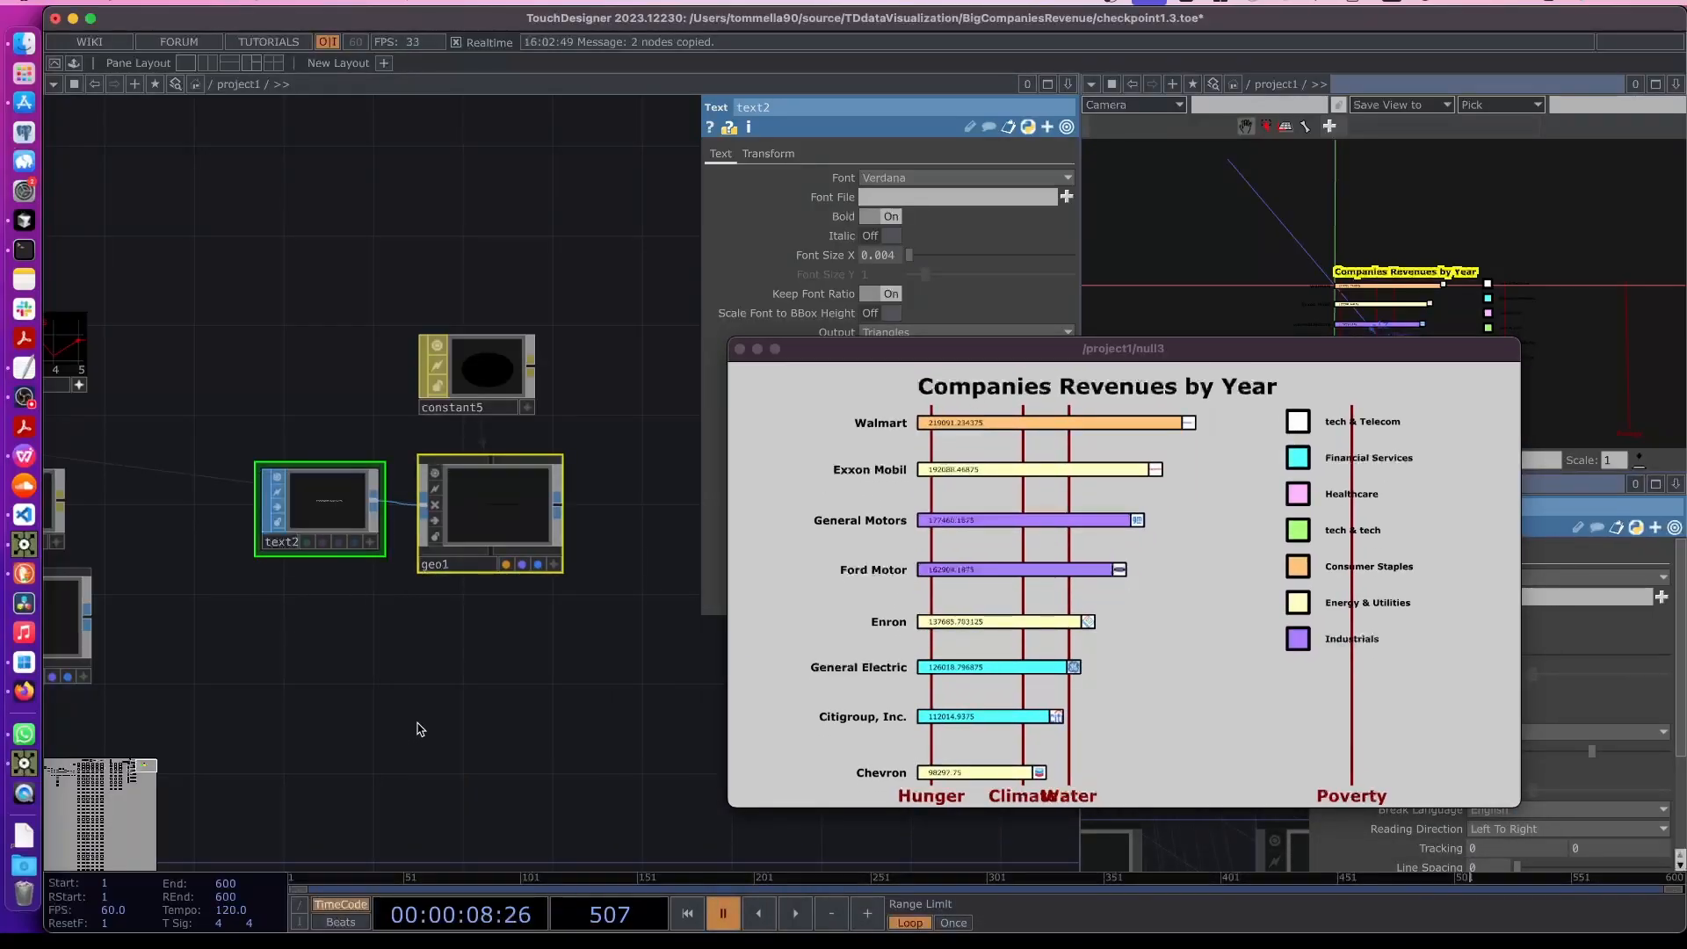
{"action": "key", "text": "super+v"}
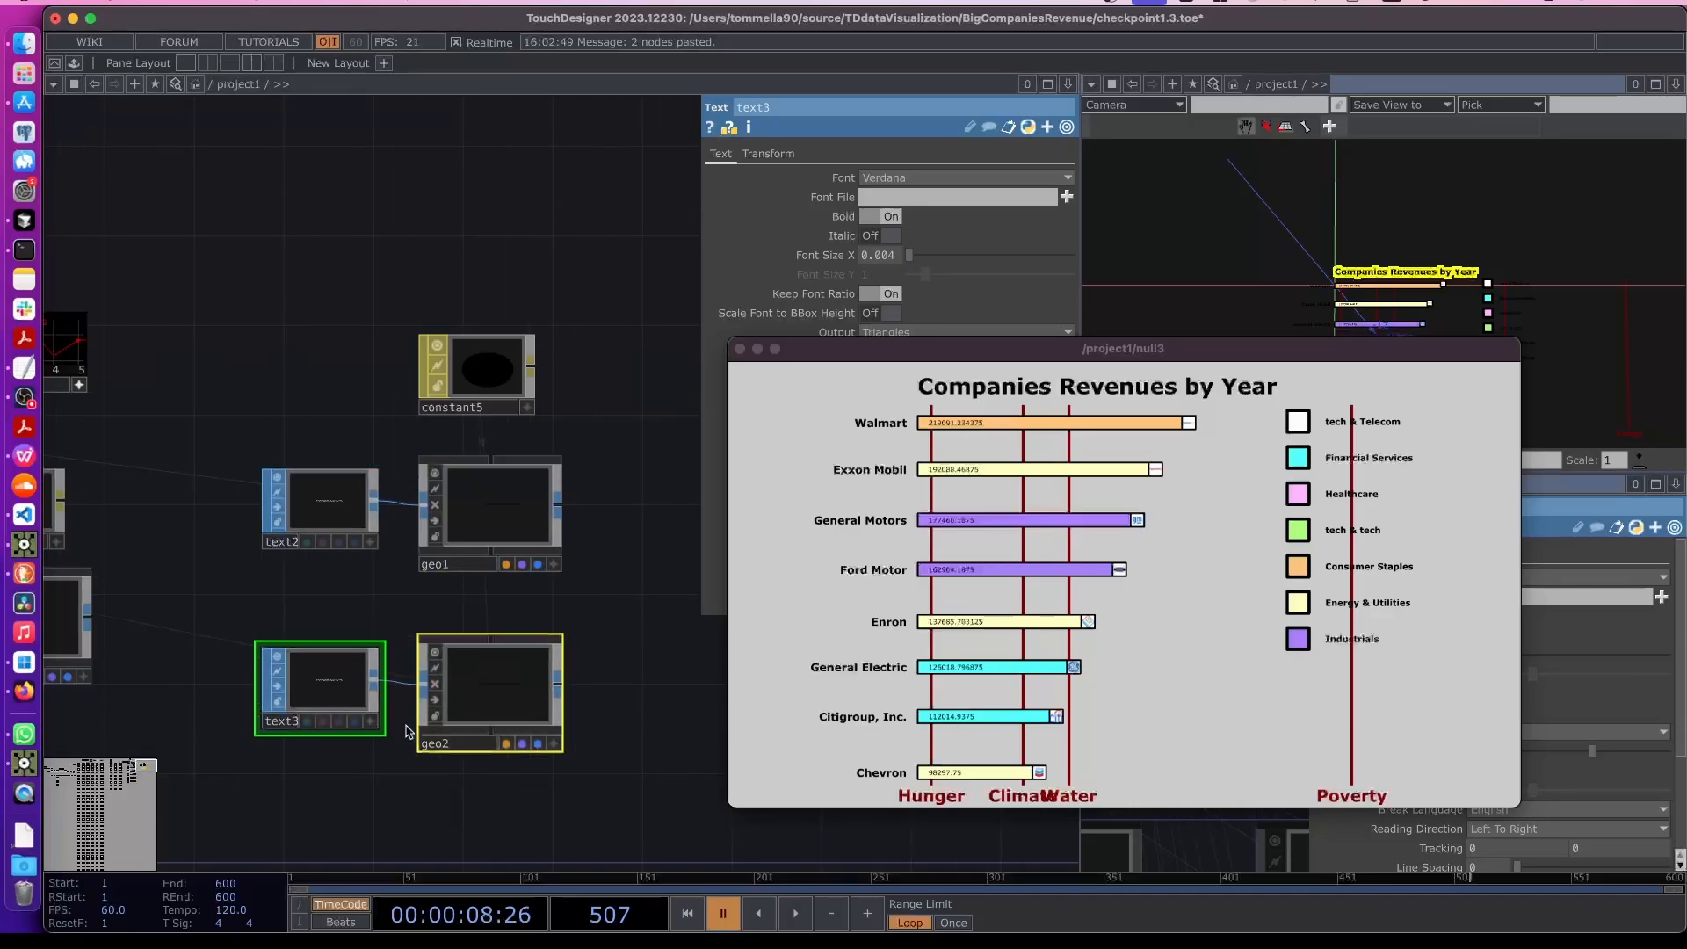
- Set text3's text to "Year"
{"action": "left_click", "coordinate": [356, 702]}
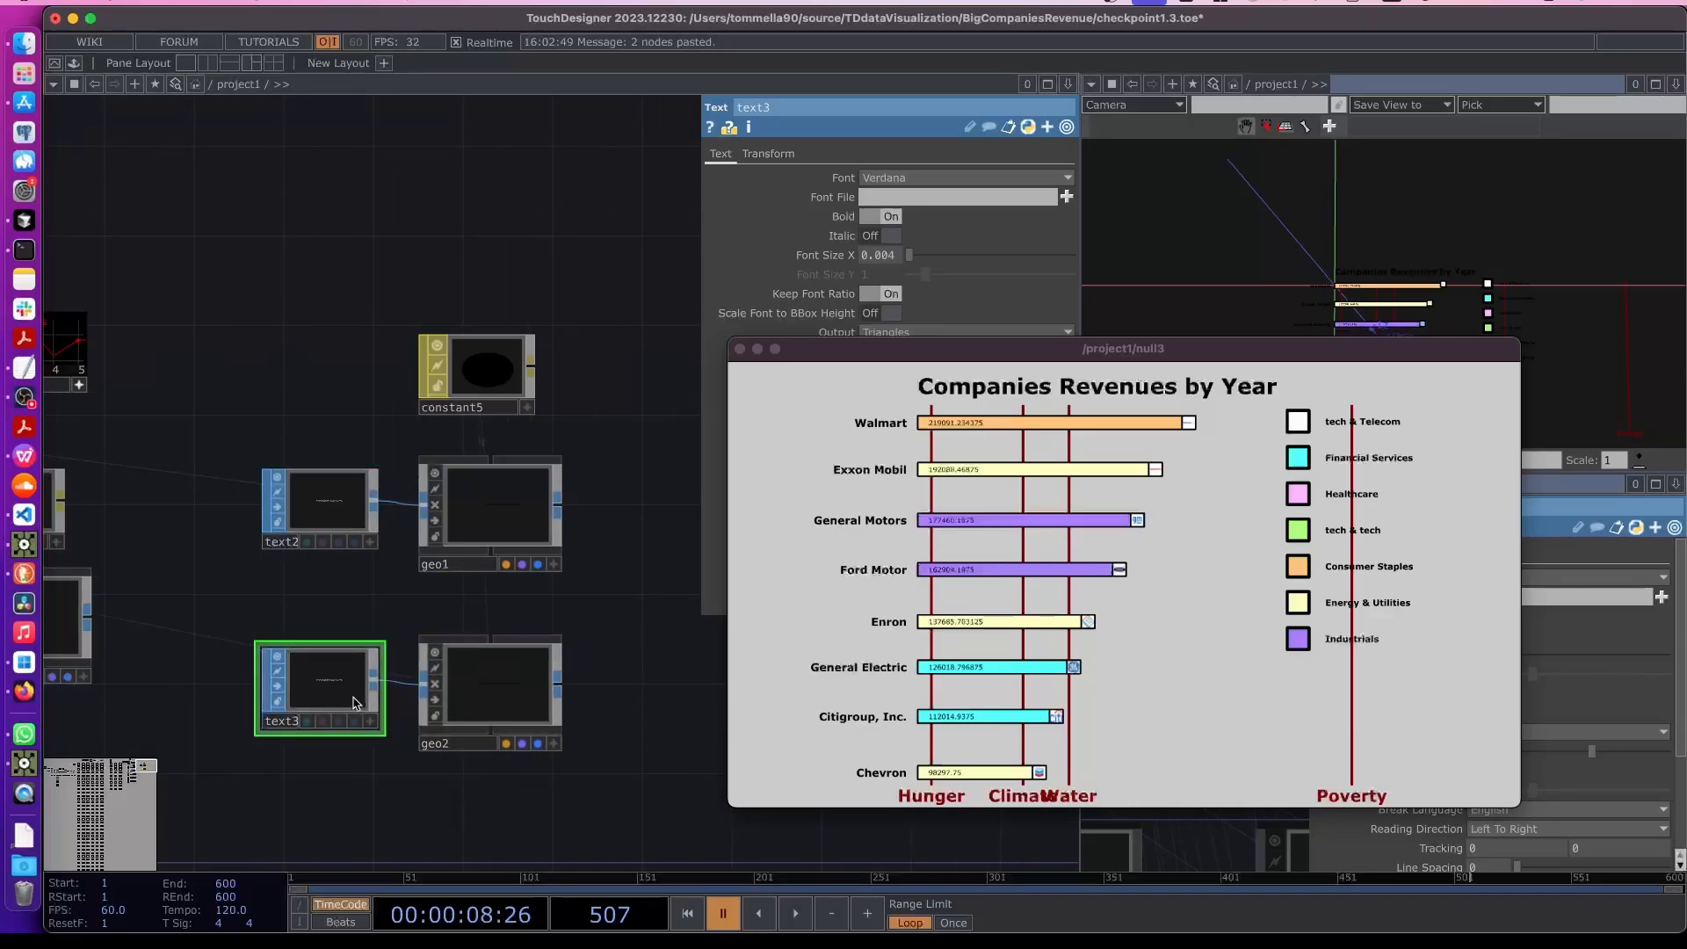
{"action": "left_click", "coordinate": [490, 685]}
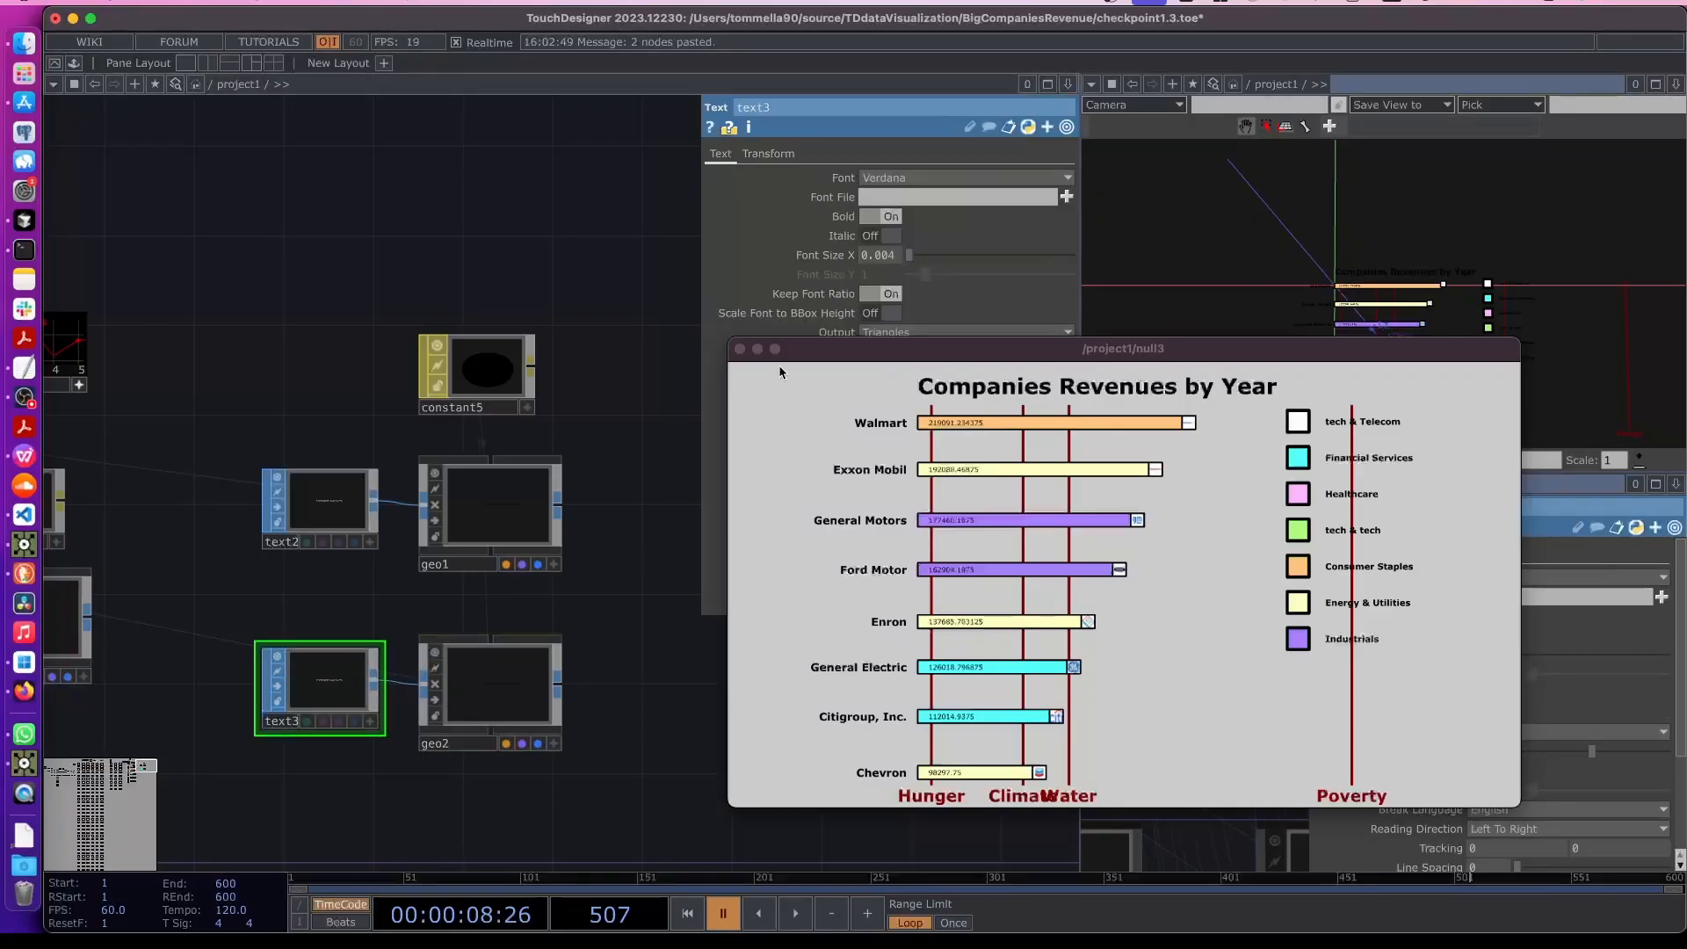
{"action": "left_click_drag", "start_coordinate": [778, 352], "coordinate": [771, 613]}
{"action": "left_click", "coordinate": [1034, 586]}
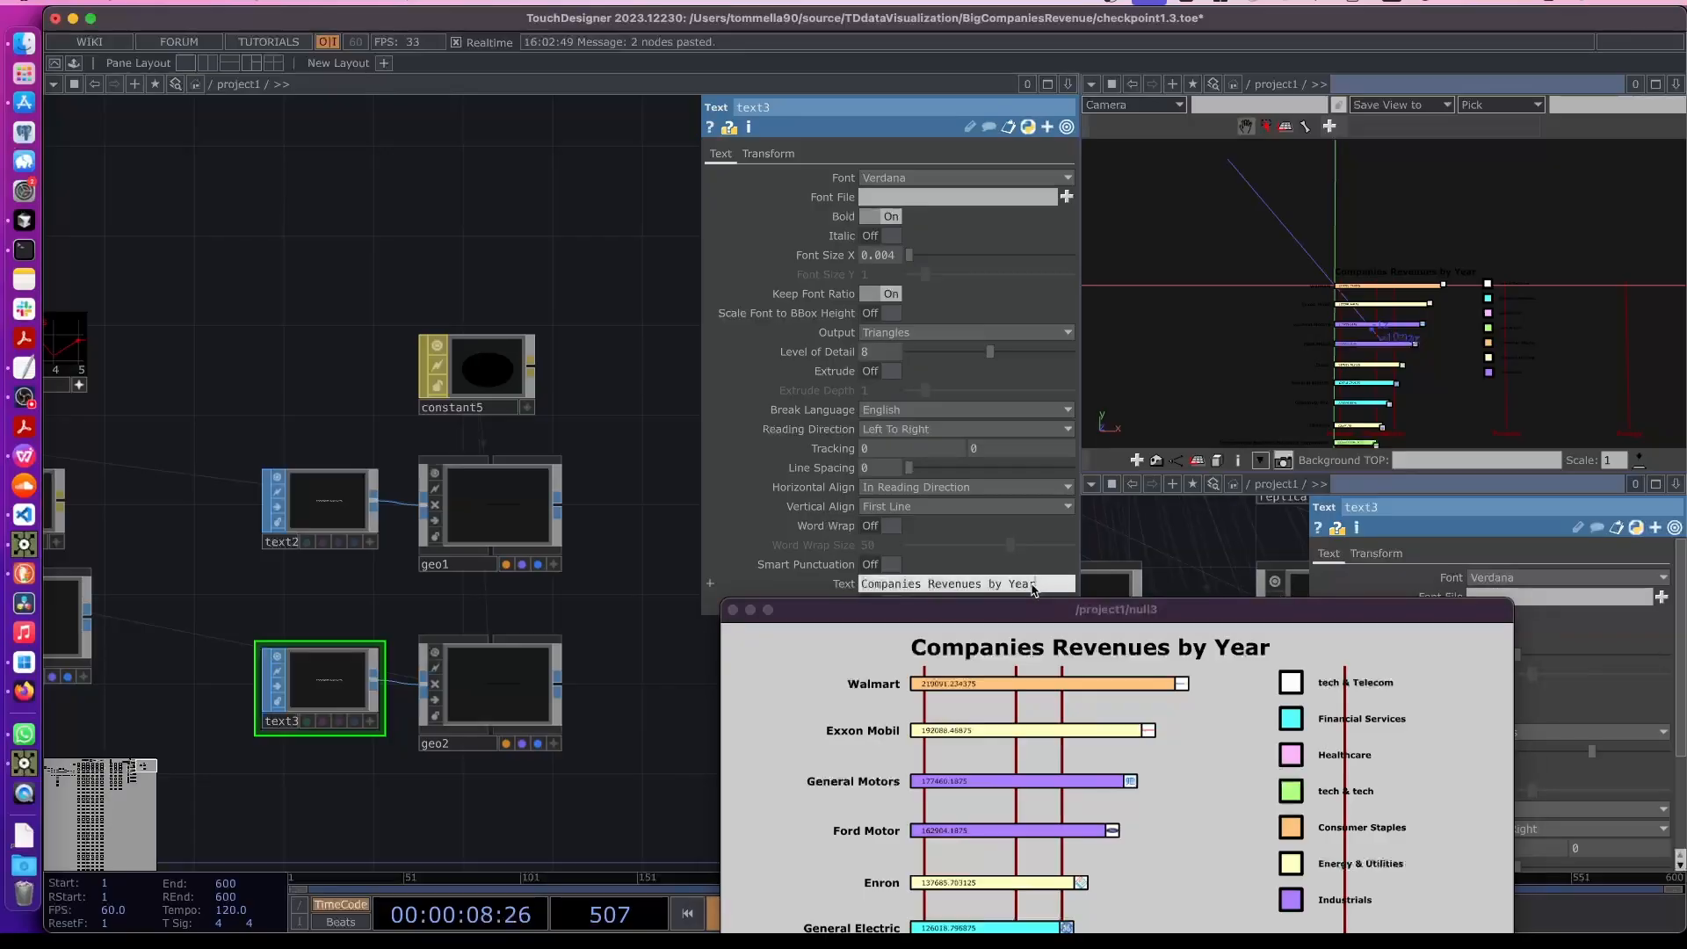
{"action": "left_click_drag", "start_coordinate": [1010, 586], "coordinate": [796, 578]}
{"action": "key", "text": "BackSpace"}
{"action": "left_click_drag", "start_coordinate": [664, 627], "coordinate": [709, 626]}
{"action": "left_click_drag", "start_coordinate": [889, 612], "coordinate": [804, 673]}
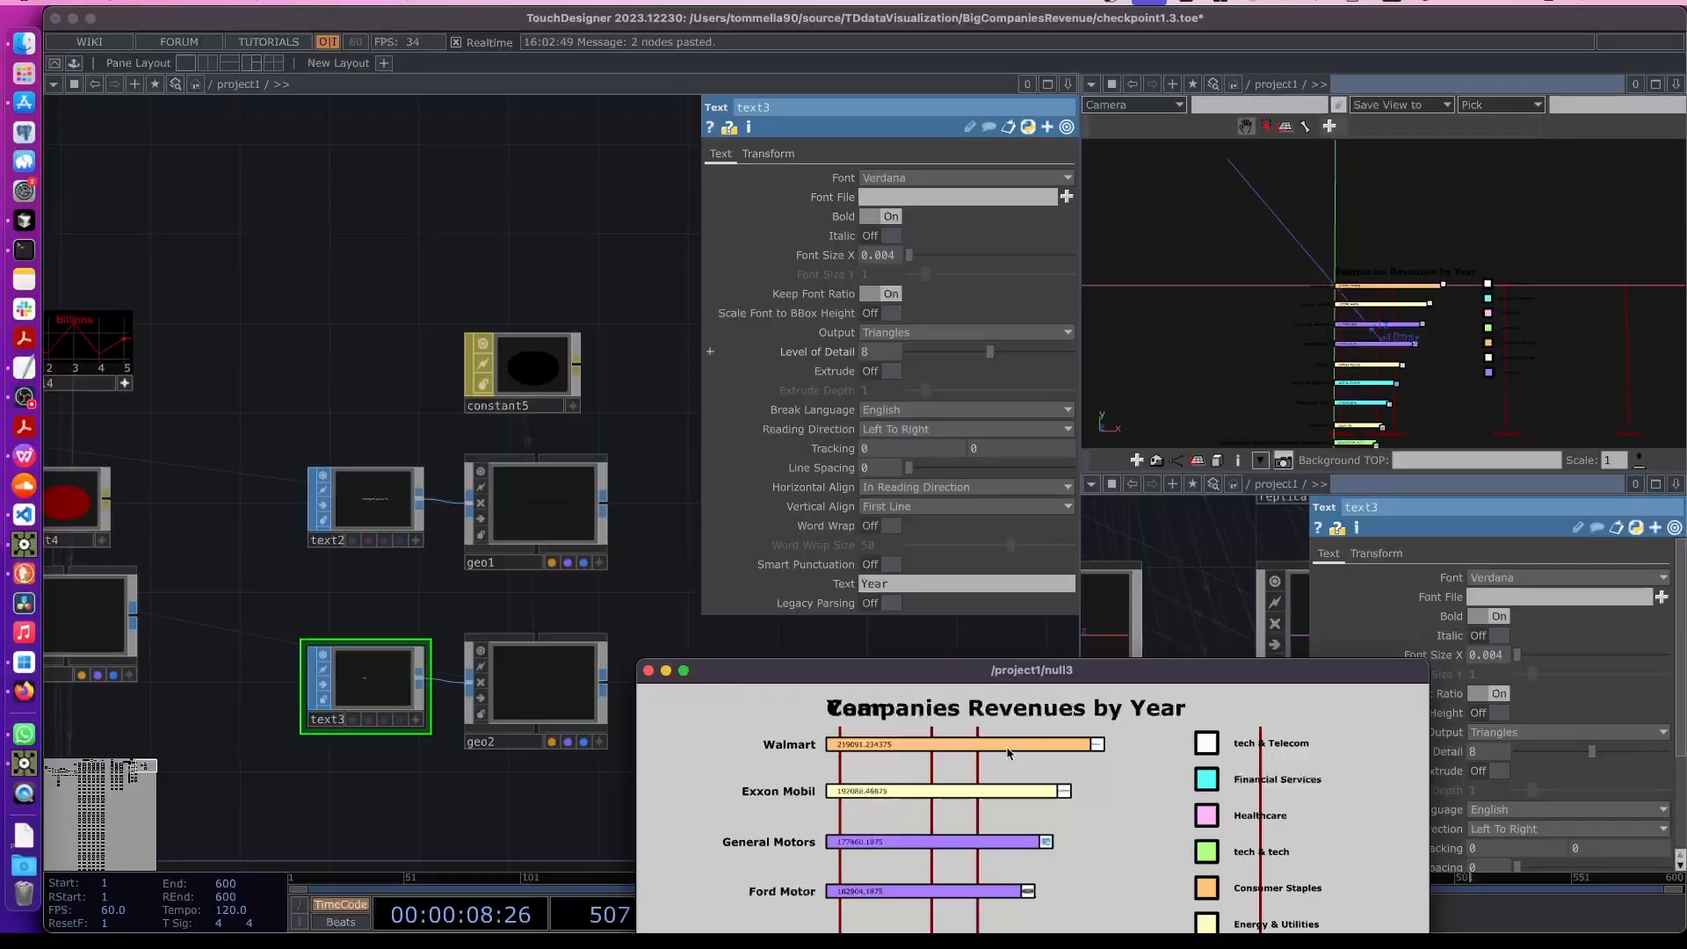
- Move the Year label down by setting text3's translate to 0.05, -0.054
{"action": "left_click_drag", "start_coordinate": [982, 669], "coordinate": [408, 123]}
{"action": "left_click_drag", "start_coordinate": [689, 119], "coordinate": [518, 119]}
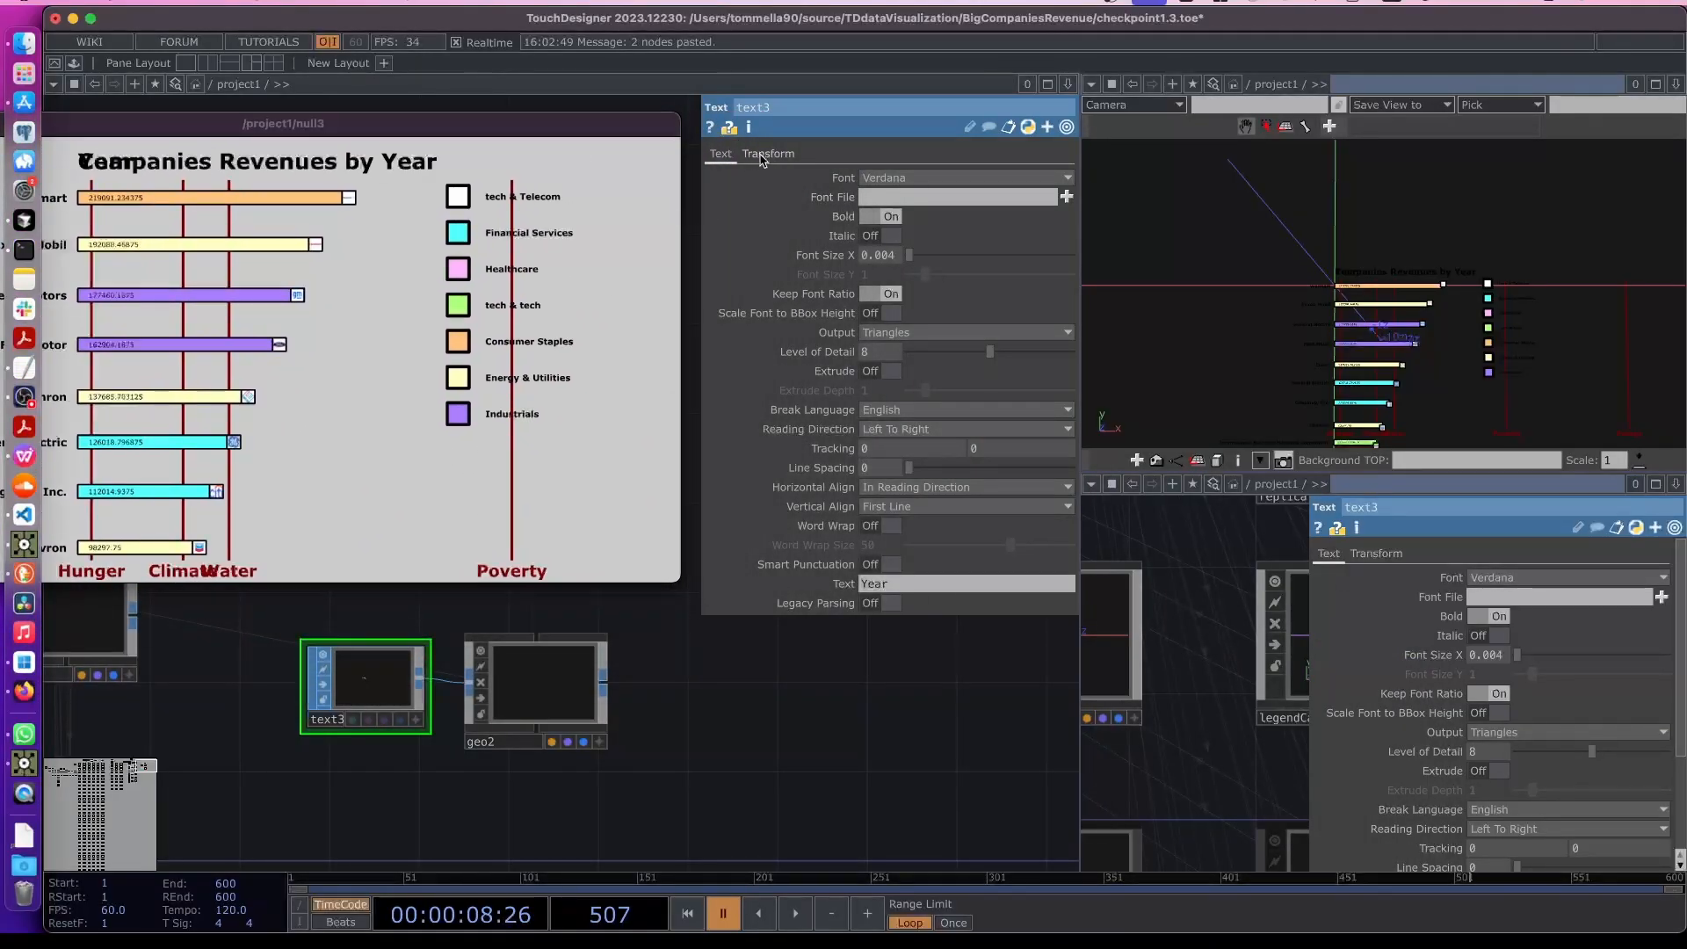
{"action": "left_click", "coordinate": [768, 154]}
{"action": "middle_click_drag", "start_coordinate": [951, 216], "coordinate": [910, 184]}
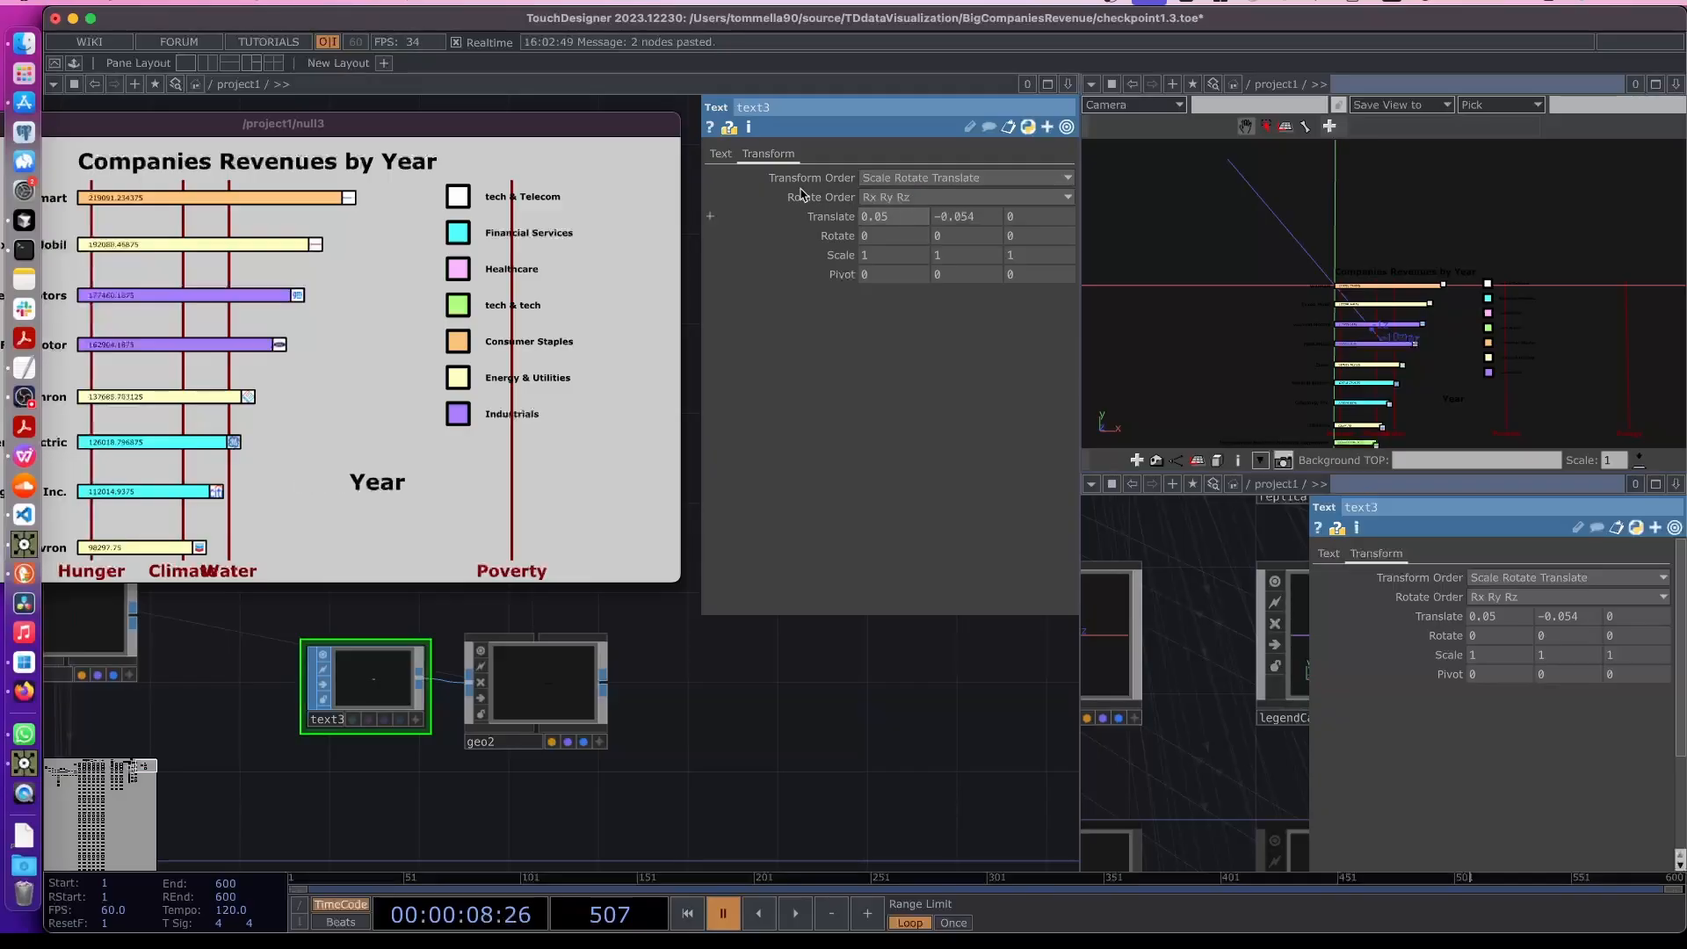
{"action": "left_click_drag", "start_coordinate": [550, 127], "coordinate": [1331, 301]}
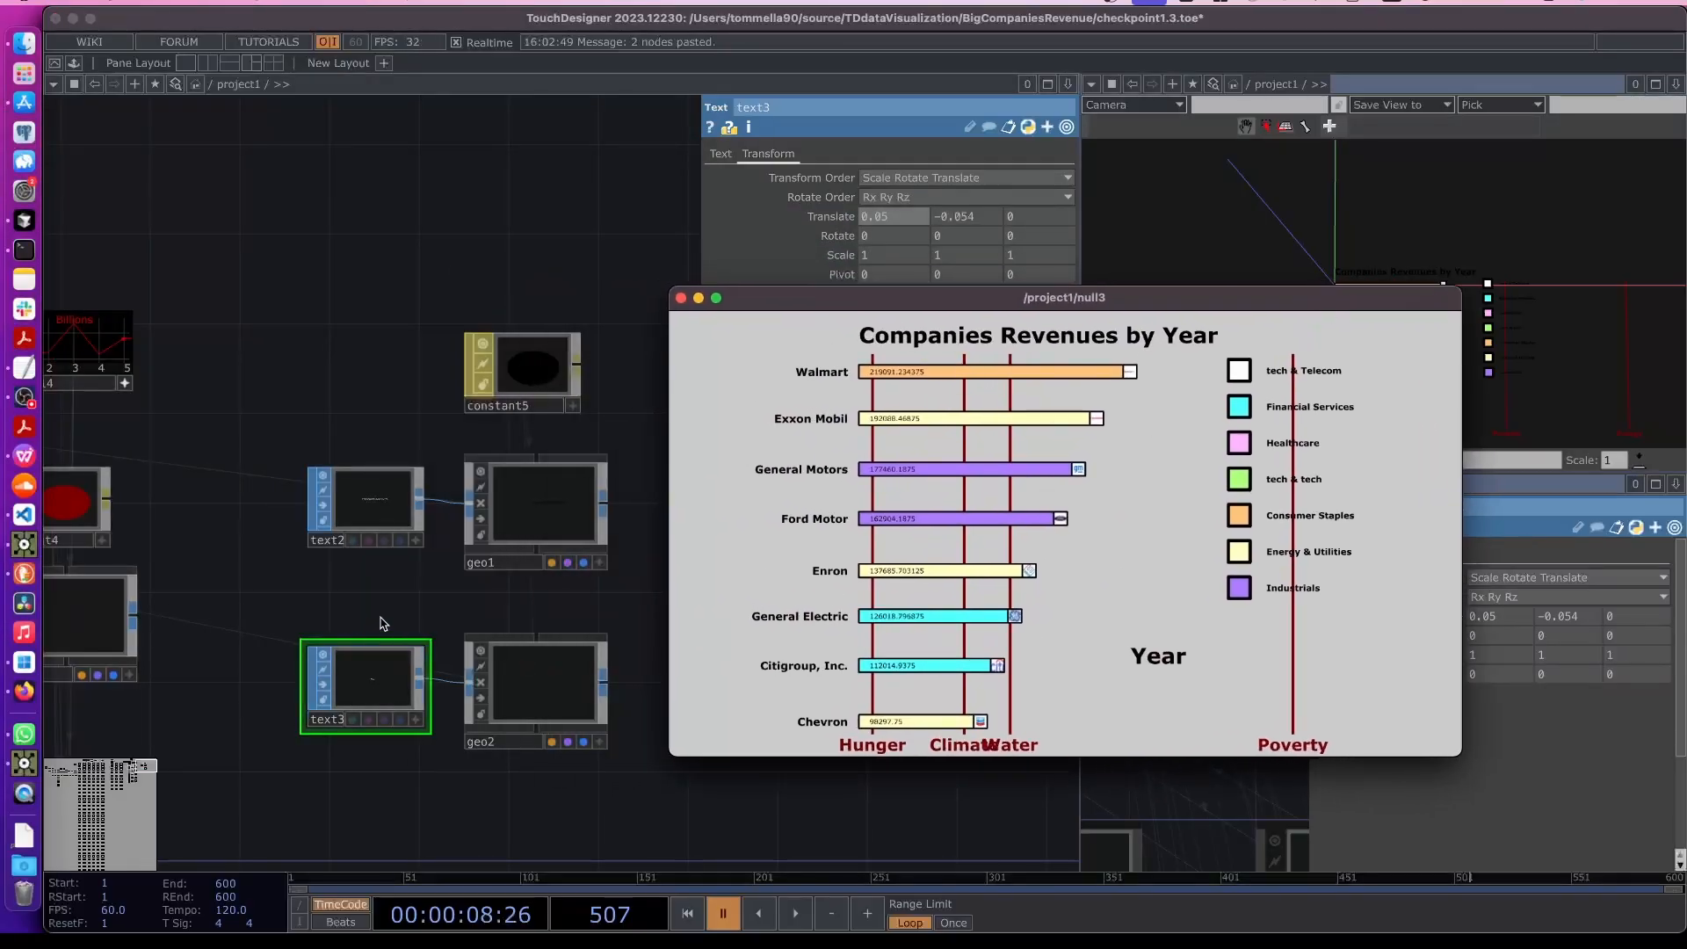
- Create a new Constant MAT beside geo2
{"action": "right_click_drag", "start_coordinate": [380, 617], "coordinate": [534, 724]}
{"action": "left_click_drag", "start_coordinate": [535, 729], "coordinate": [537, 841]}
{"action": "left_click_drag", "start_coordinate": [502, 606], "coordinate": [493, 522]}
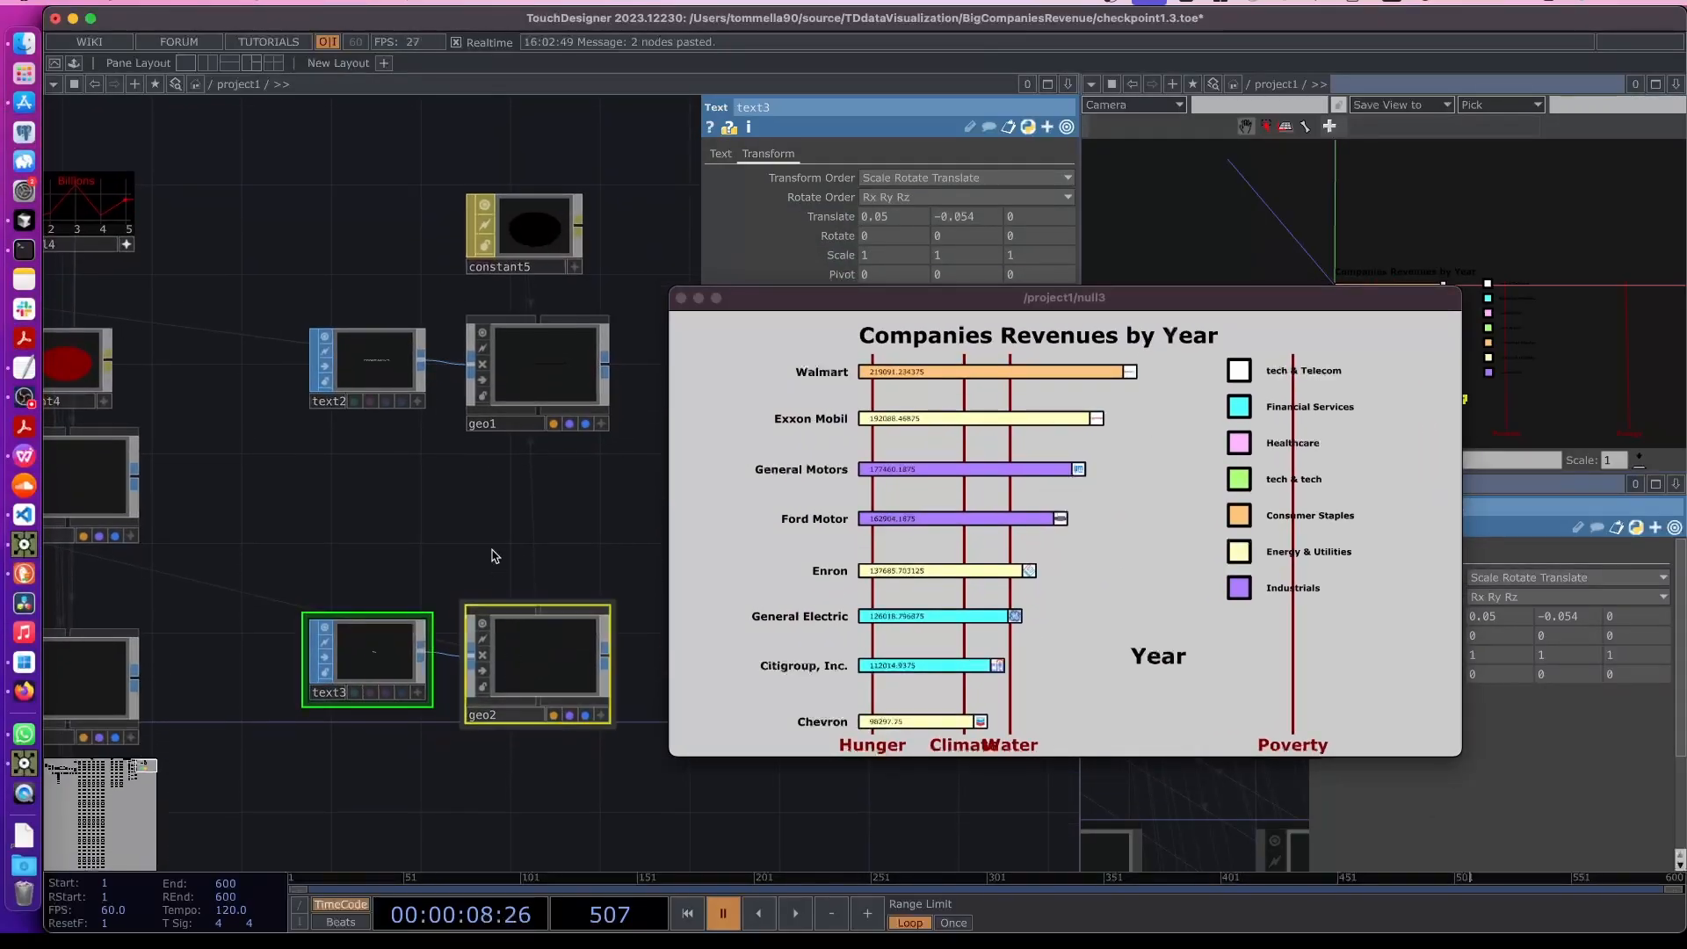
{"action": "key", "text": "Tab"}
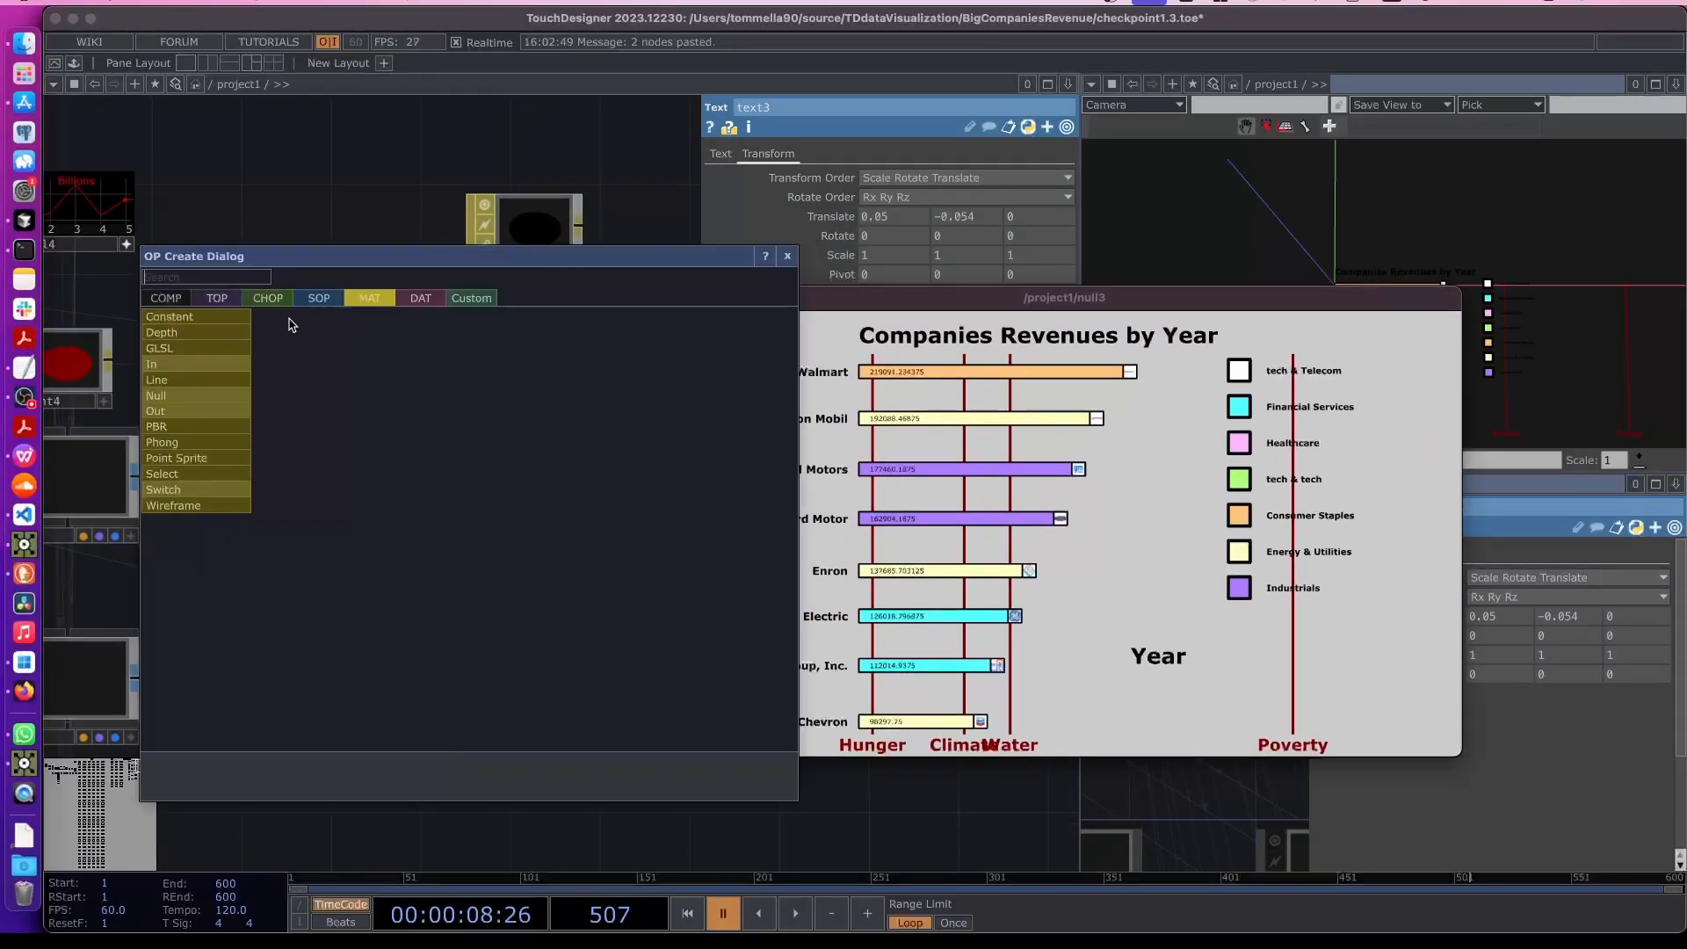
{"action": "left_click", "coordinate": [187, 318]}
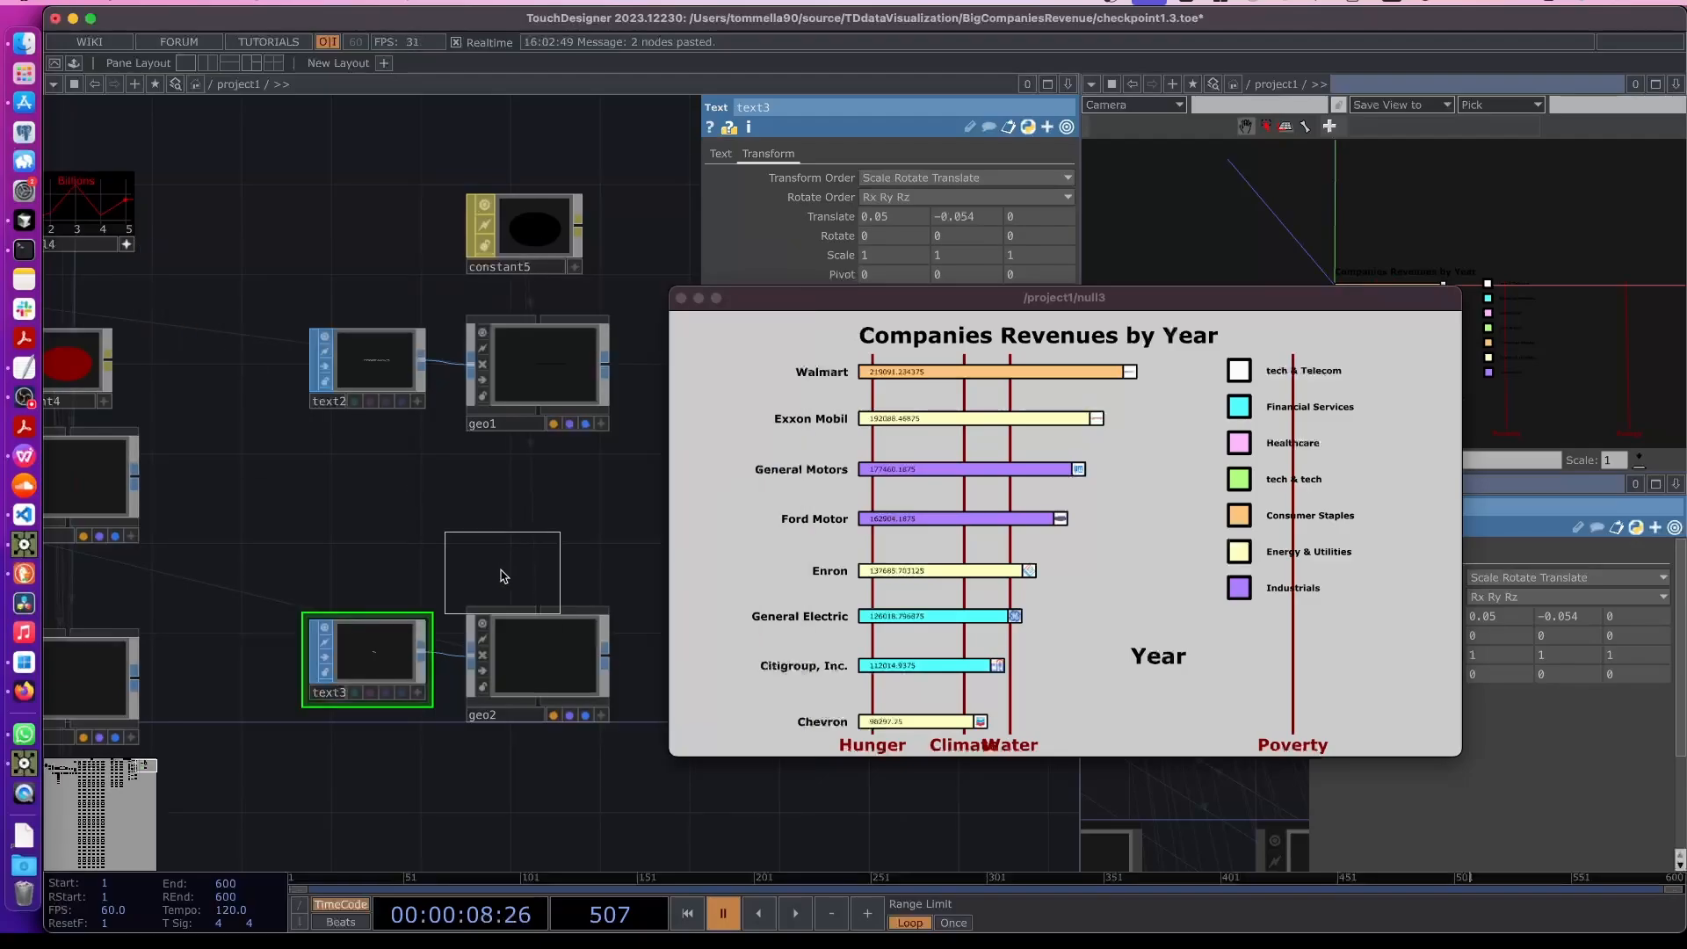
{"action": "left_click", "coordinate": [522, 531]}
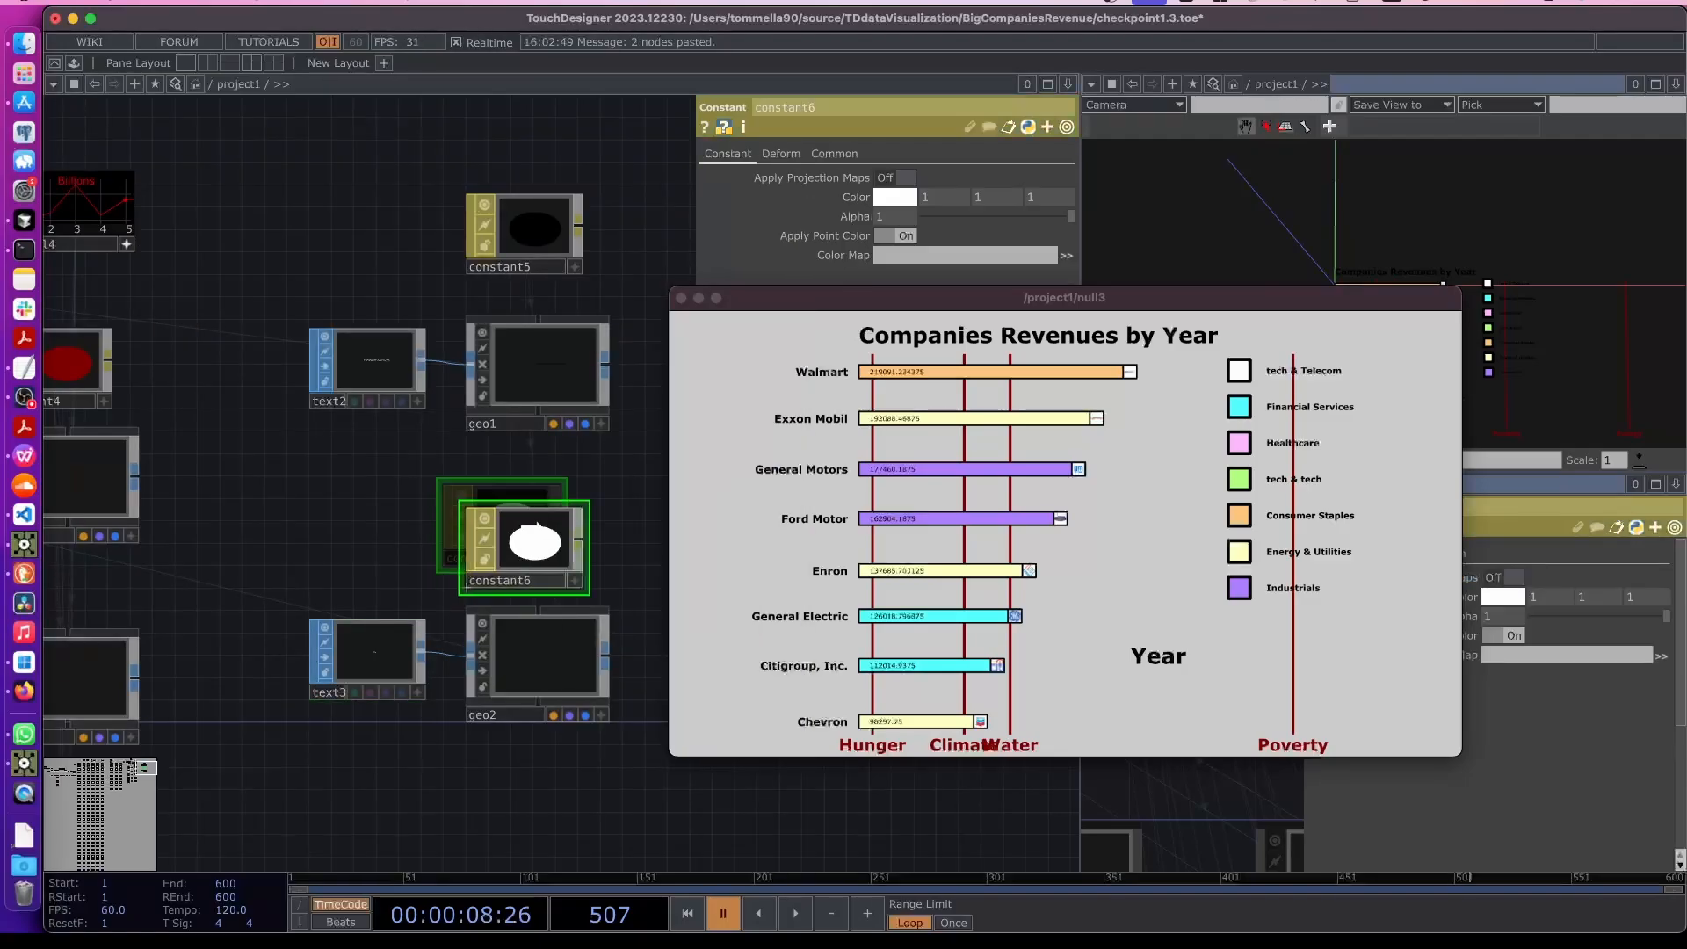
- Set constant6's color to gray 0.6 and apply it as geo2's material
{"action": "left_click", "coordinate": [897, 198]}
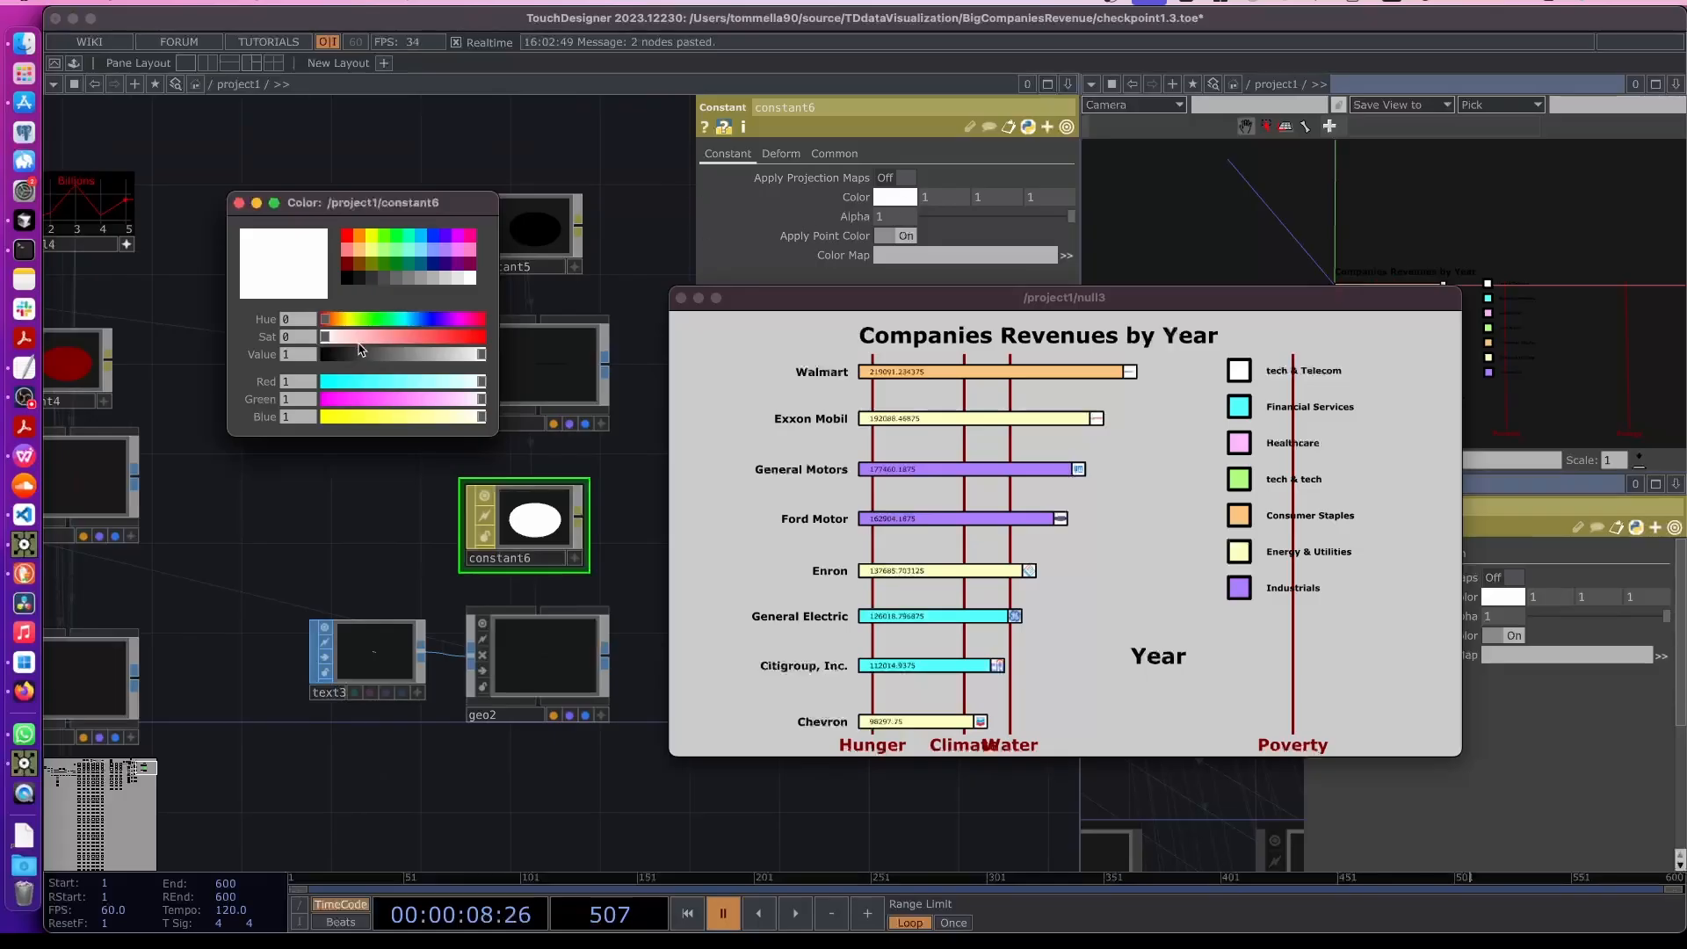
{"action": "left_click", "coordinate": [428, 279]}
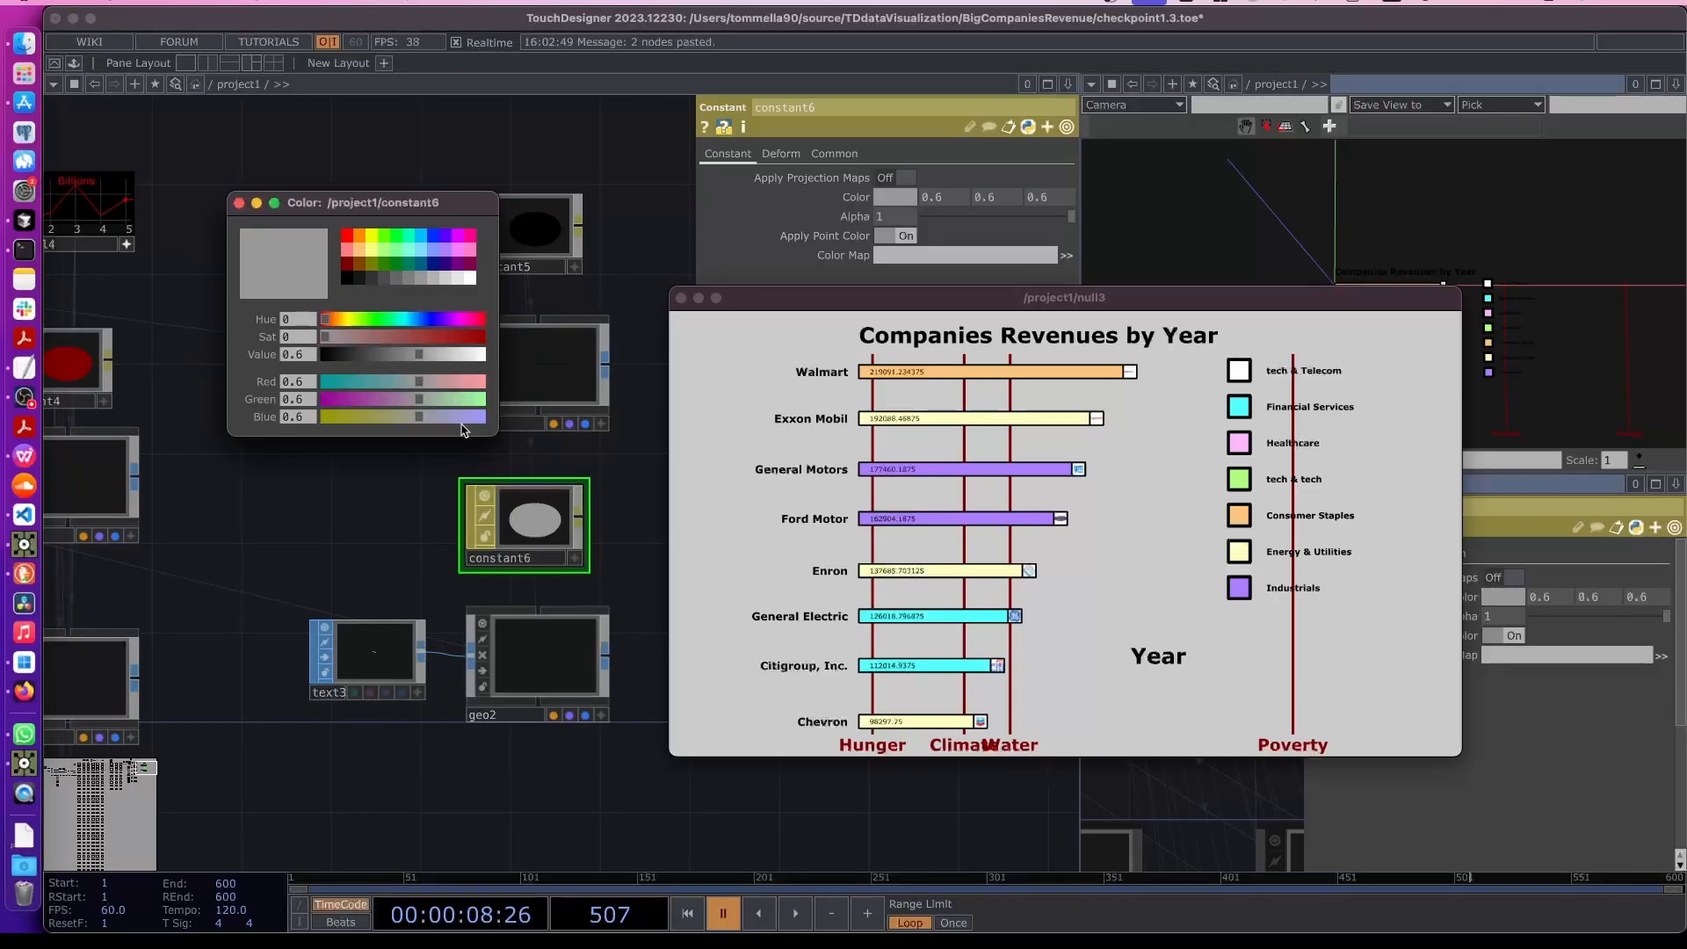
{"action": "left_click_drag", "start_coordinate": [527, 513], "coordinate": [543, 646]}
{"action": "left_click", "coordinate": [548, 620]}
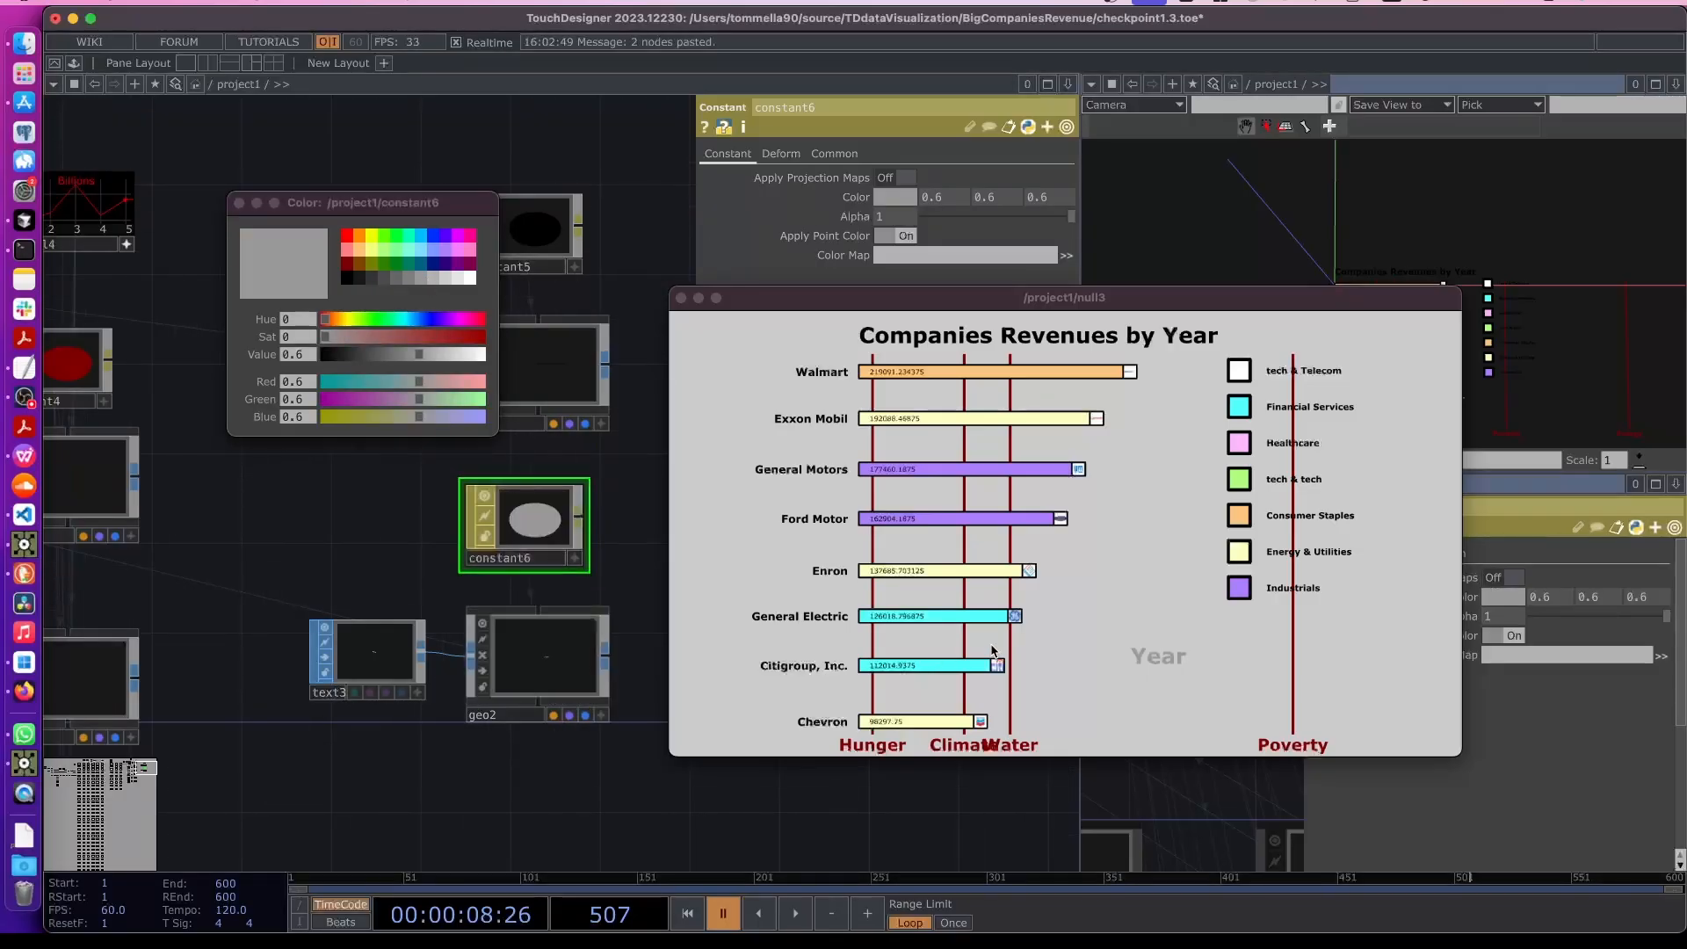
- Change constant6's color to white and assign it to geo2's Material parameter
{"action": "left_click", "coordinate": [381, 673]}
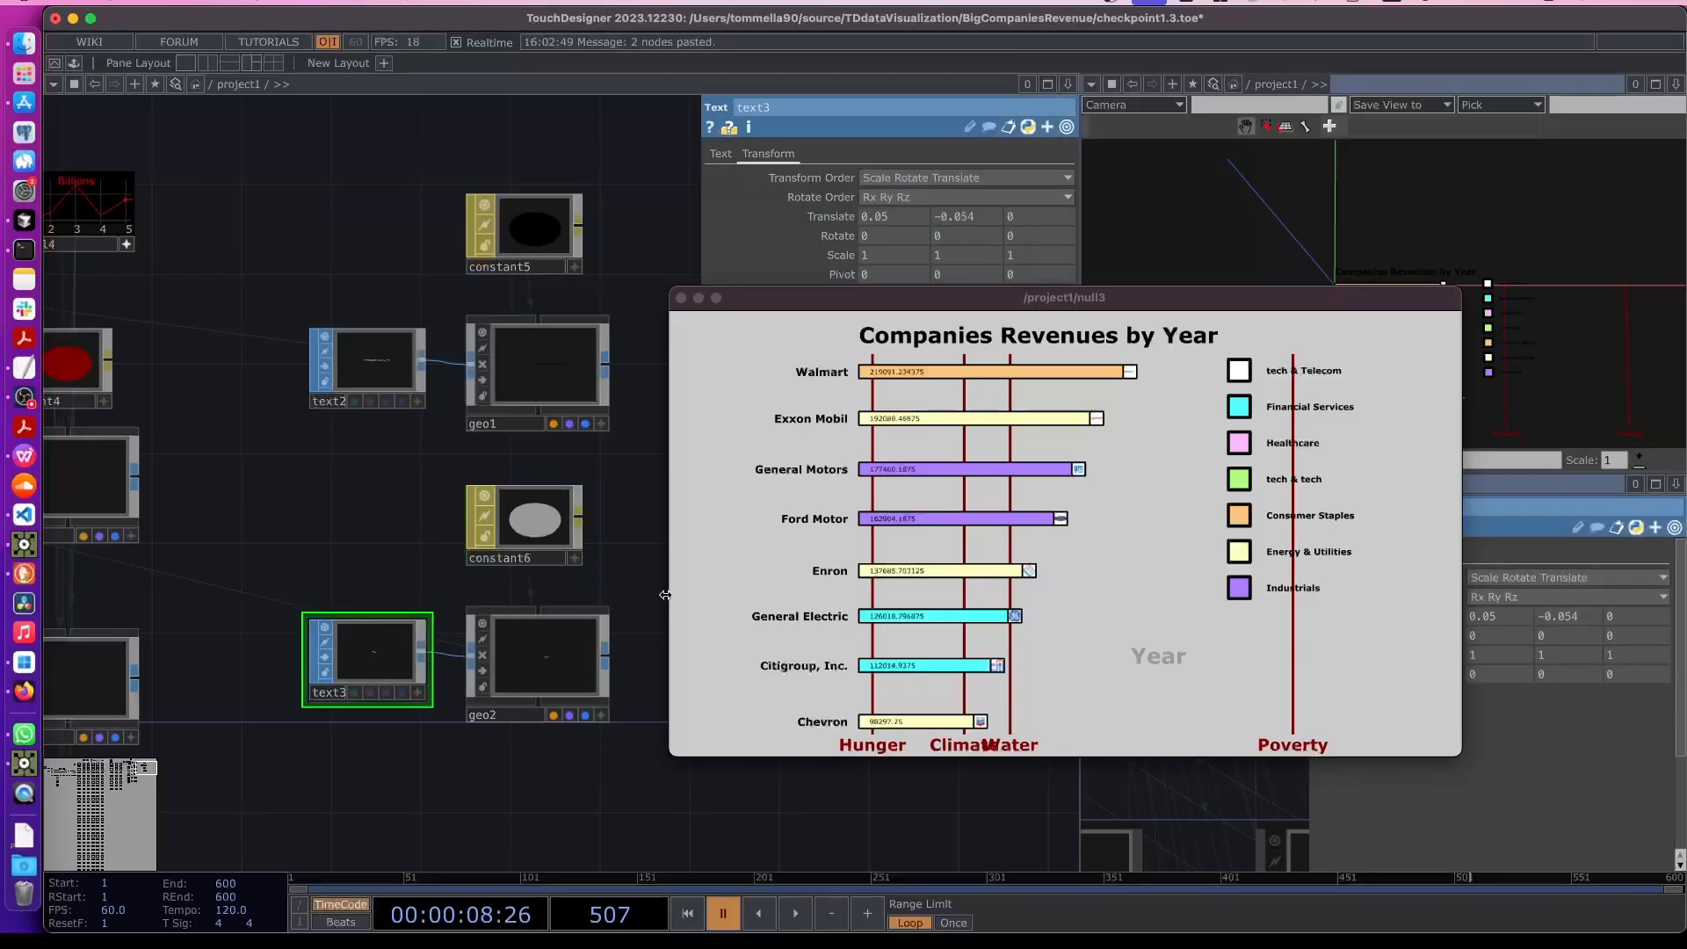
{"action": "left_click", "coordinate": [563, 541]}
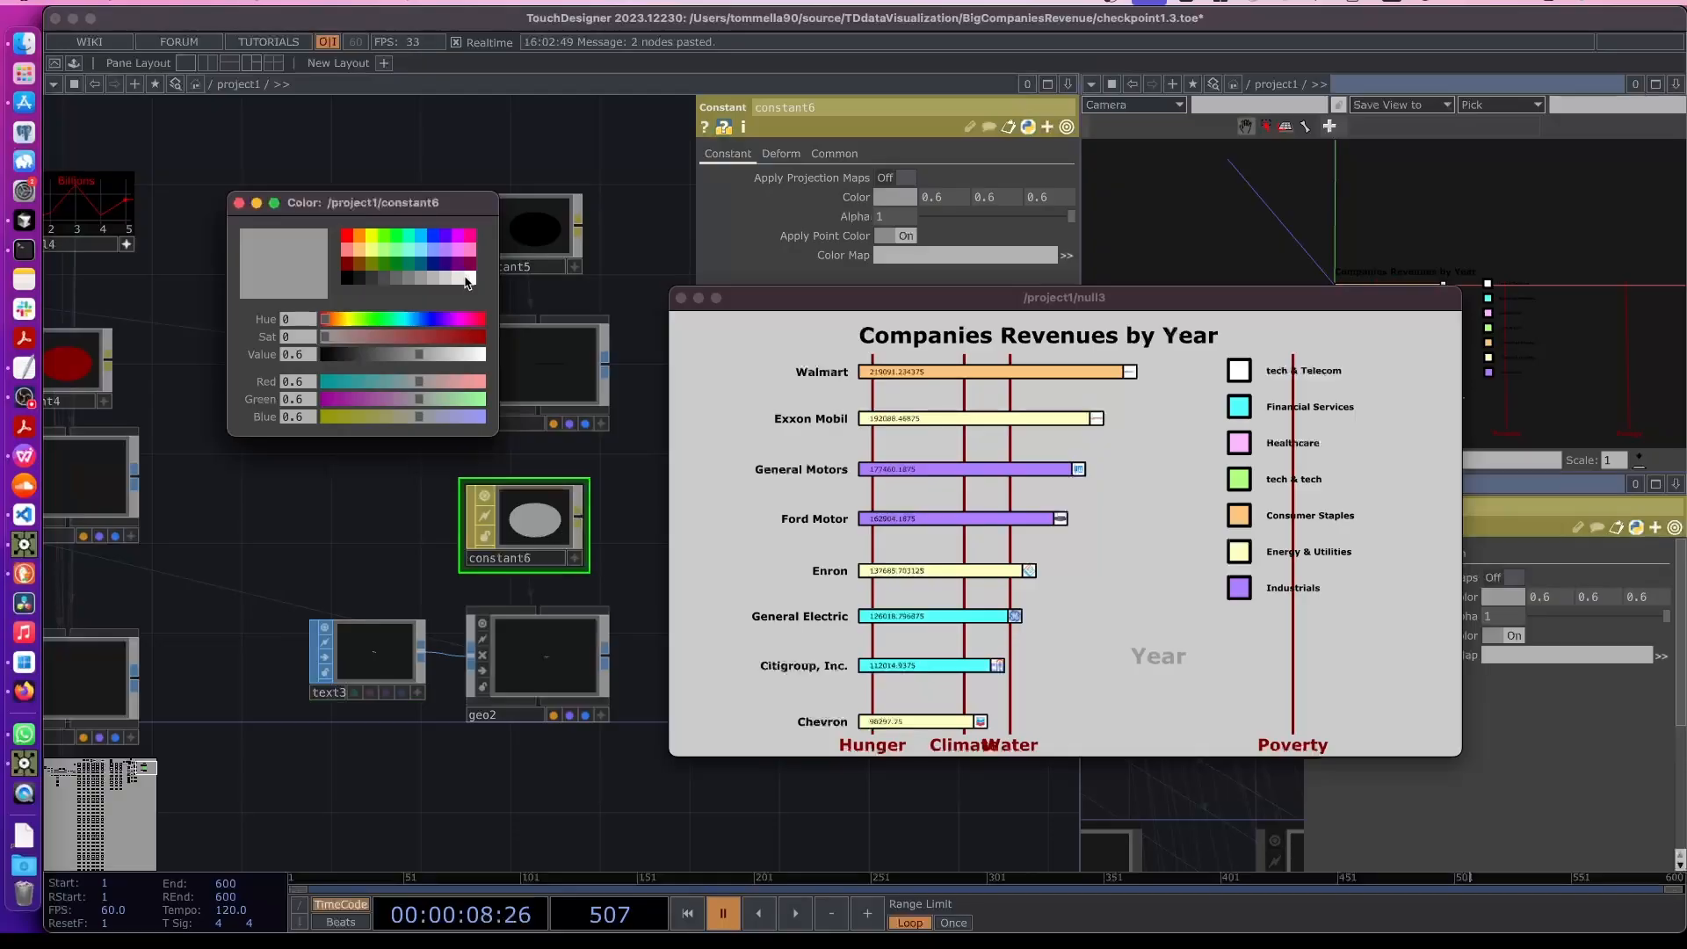
{"action": "left_click", "coordinate": [467, 278]}
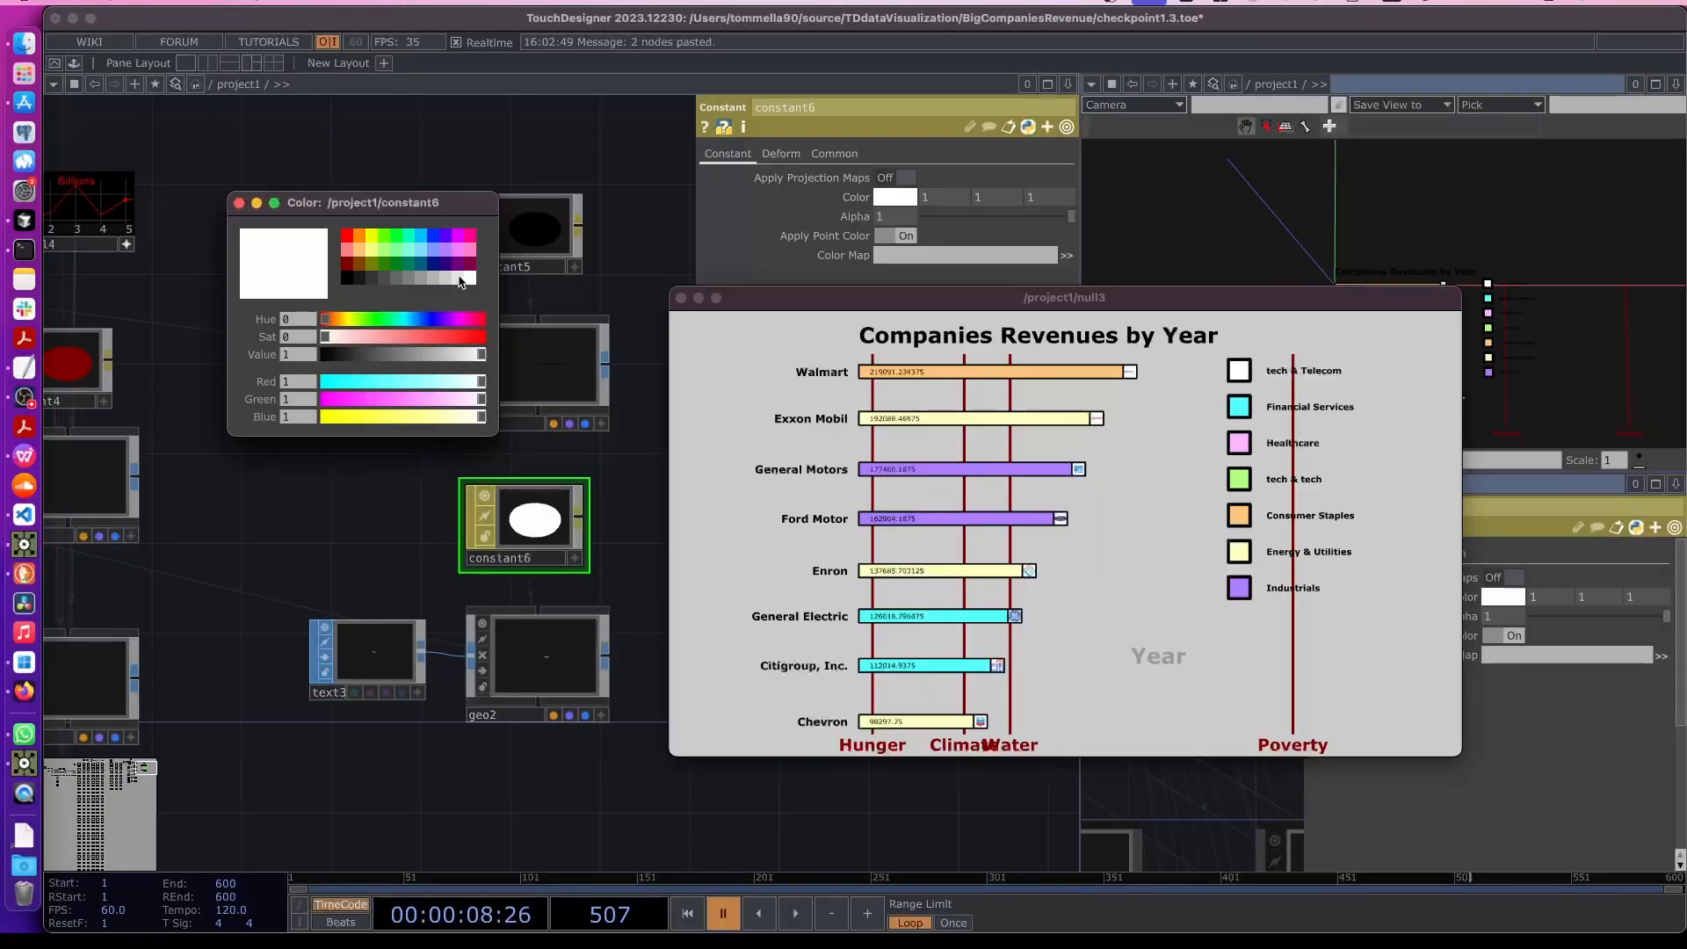
{"action": "left_click", "coordinate": [458, 276]}
{"action": "left_click", "coordinate": [470, 279]}
{"action": "left_click_drag", "start_coordinate": [538, 551], "coordinate": [570, 666]}
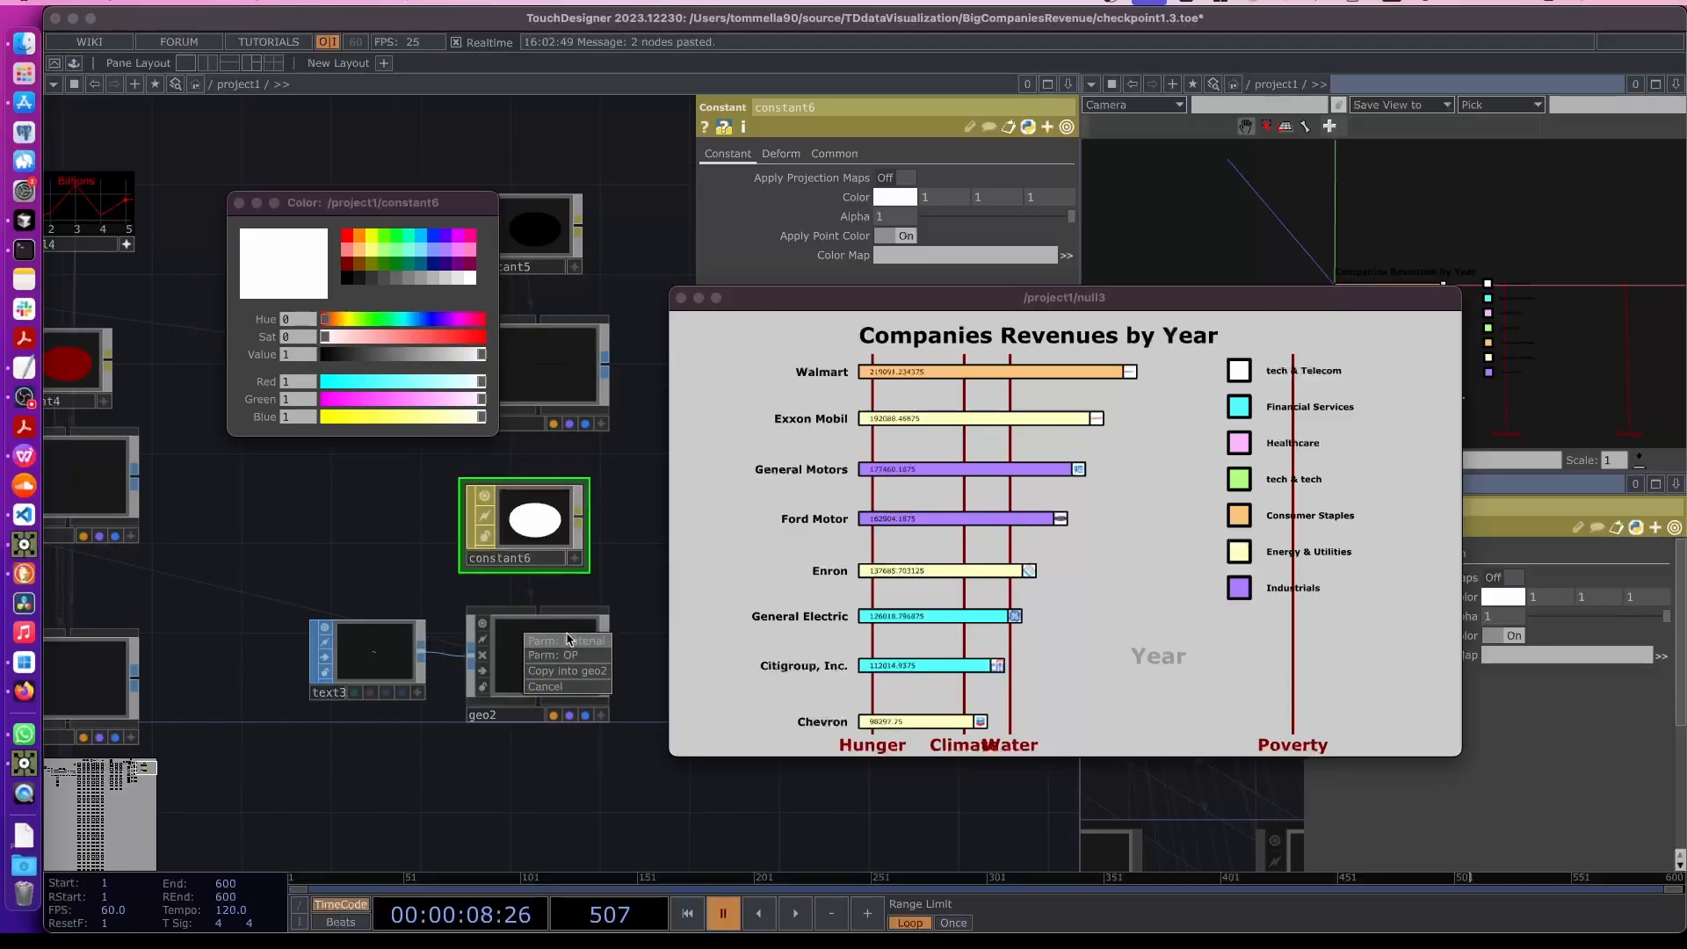
{"action": "left_click", "coordinate": [571, 645]}
- Increase text3's font size to 0.01
{"action": "left_click_drag", "start_coordinate": [381, 553], "coordinate": [427, 521]}
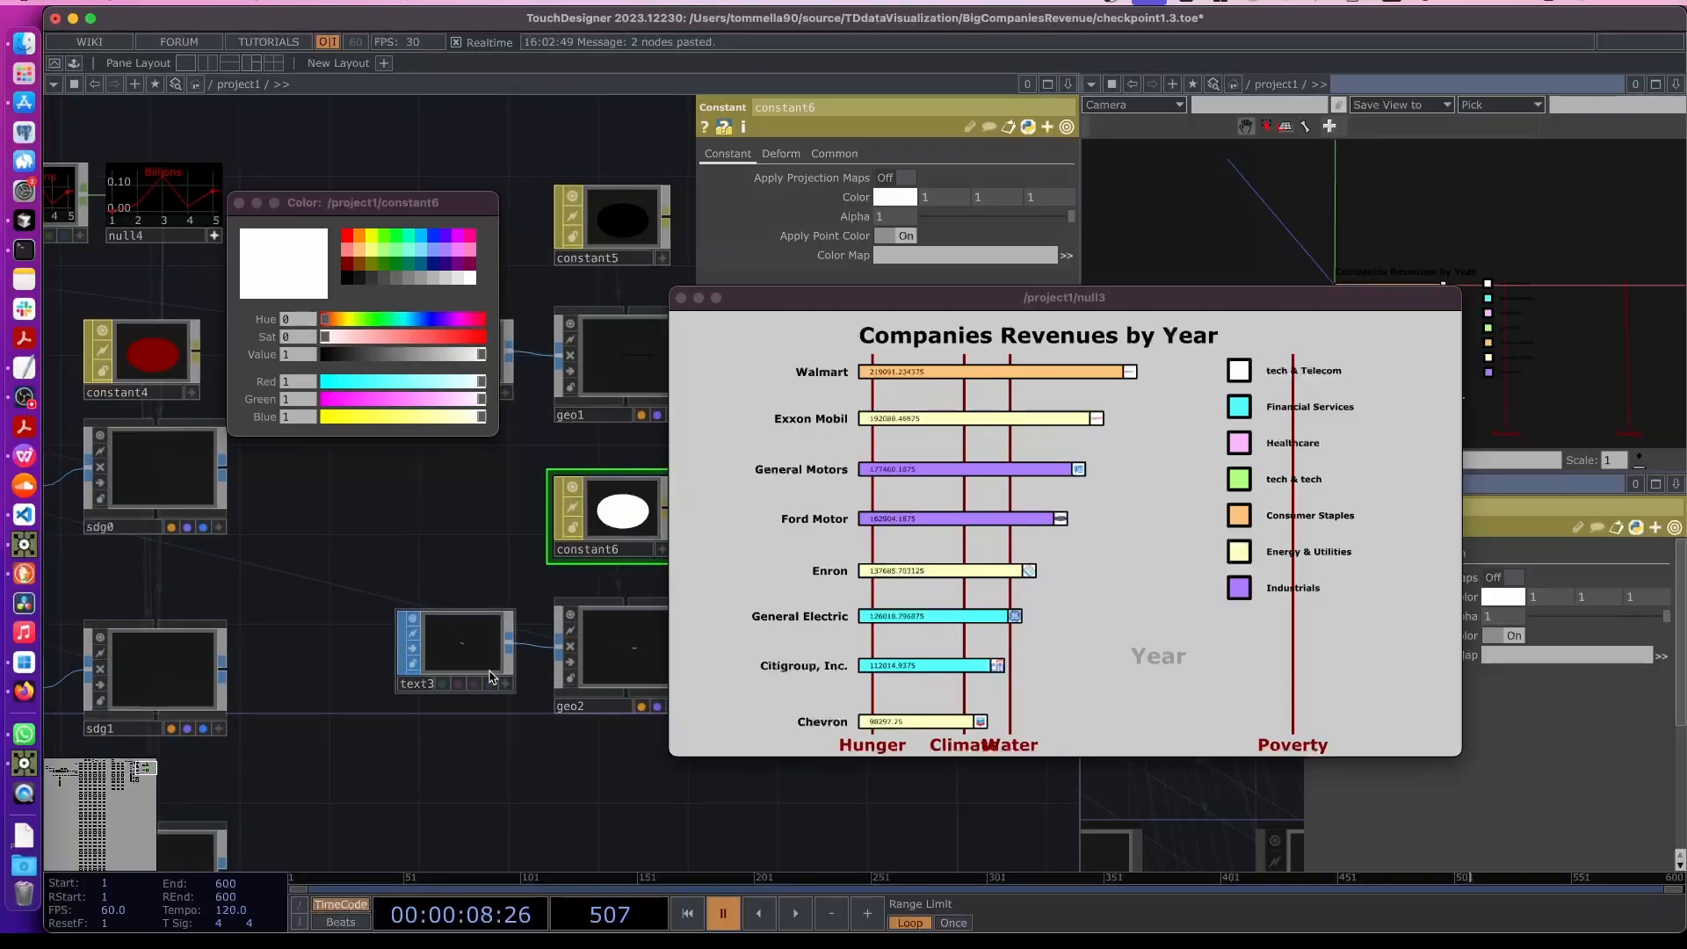
{"action": "left_click", "coordinate": [457, 654]}
{"action": "left_click_drag", "start_coordinate": [575, 776], "coordinate": [462, 727]}
{"action": "left_click", "coordinate": [454, 598]}
{"action": "left_click", "coordinate": [454, 598]}
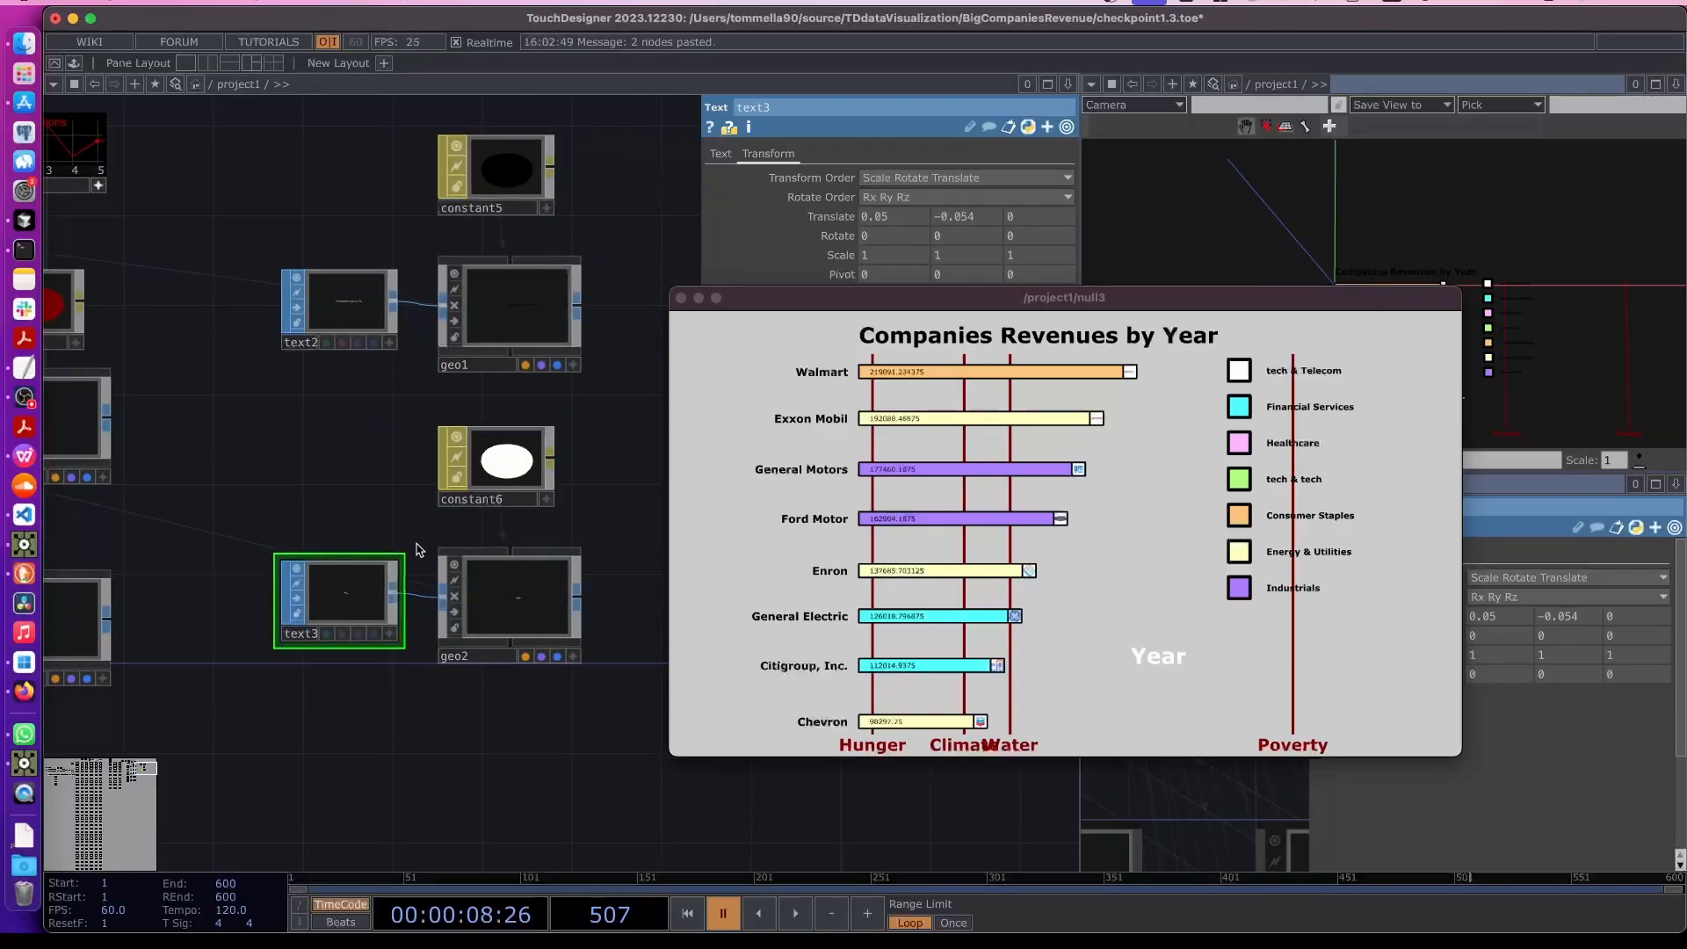
{"action": "key", "text": "p"}
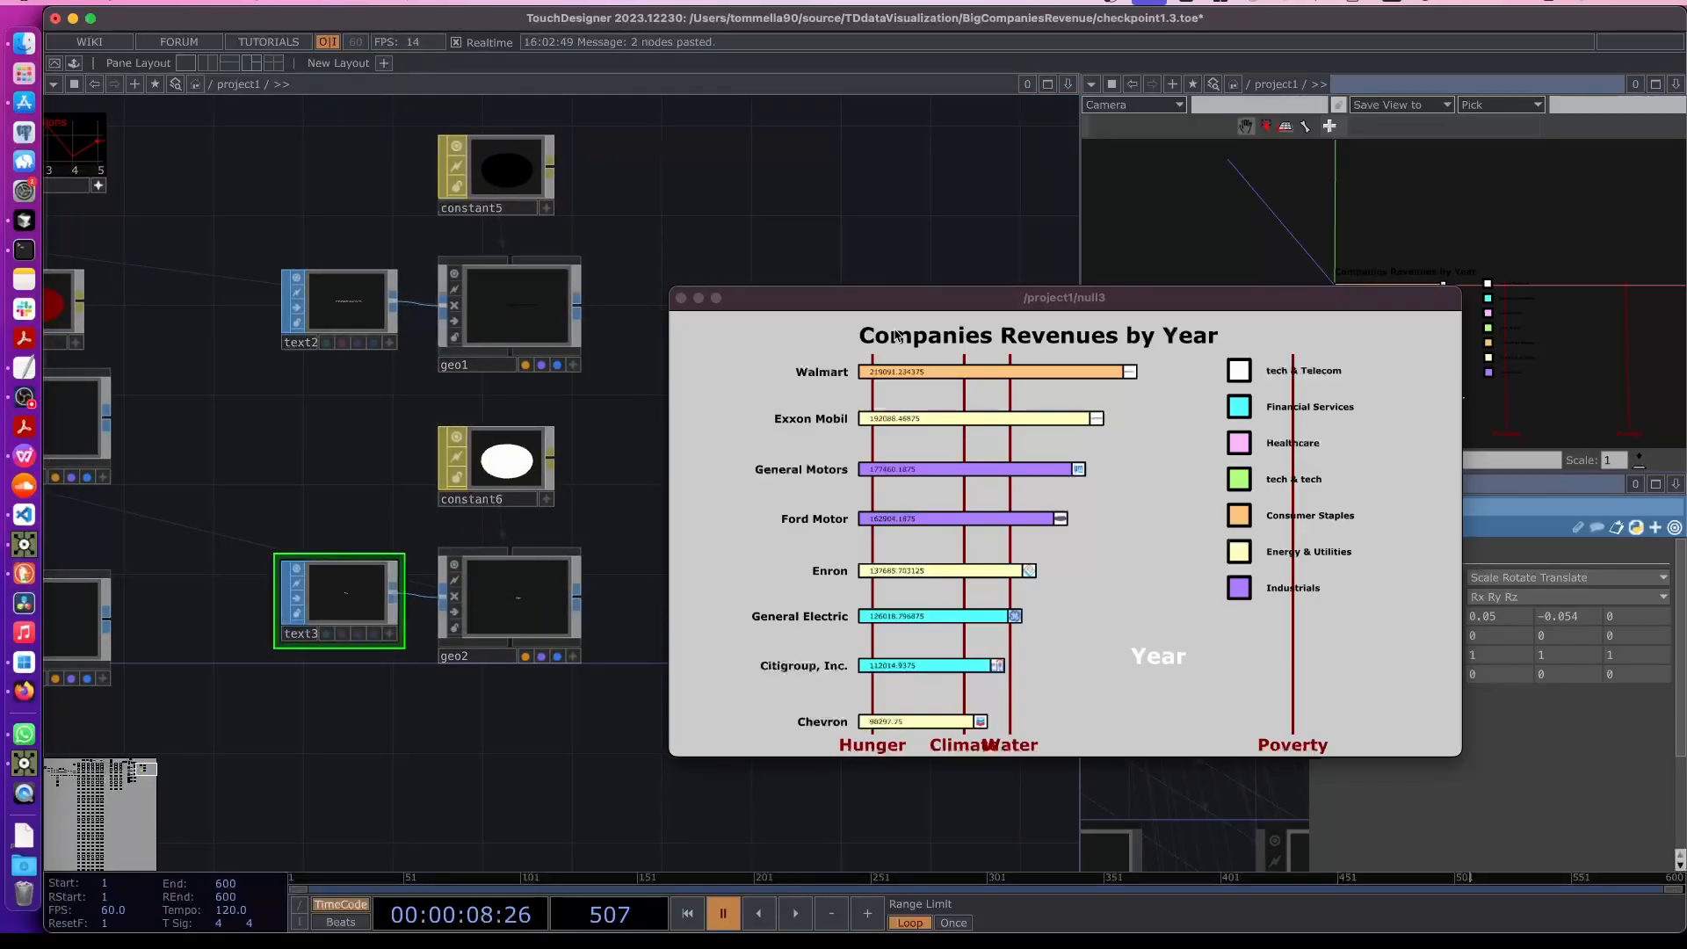
{"action": "key", "text": "p"}
{"action": "left_click_drag", "start_coordinate": [879, 301], "coordinate": [718, 411]}
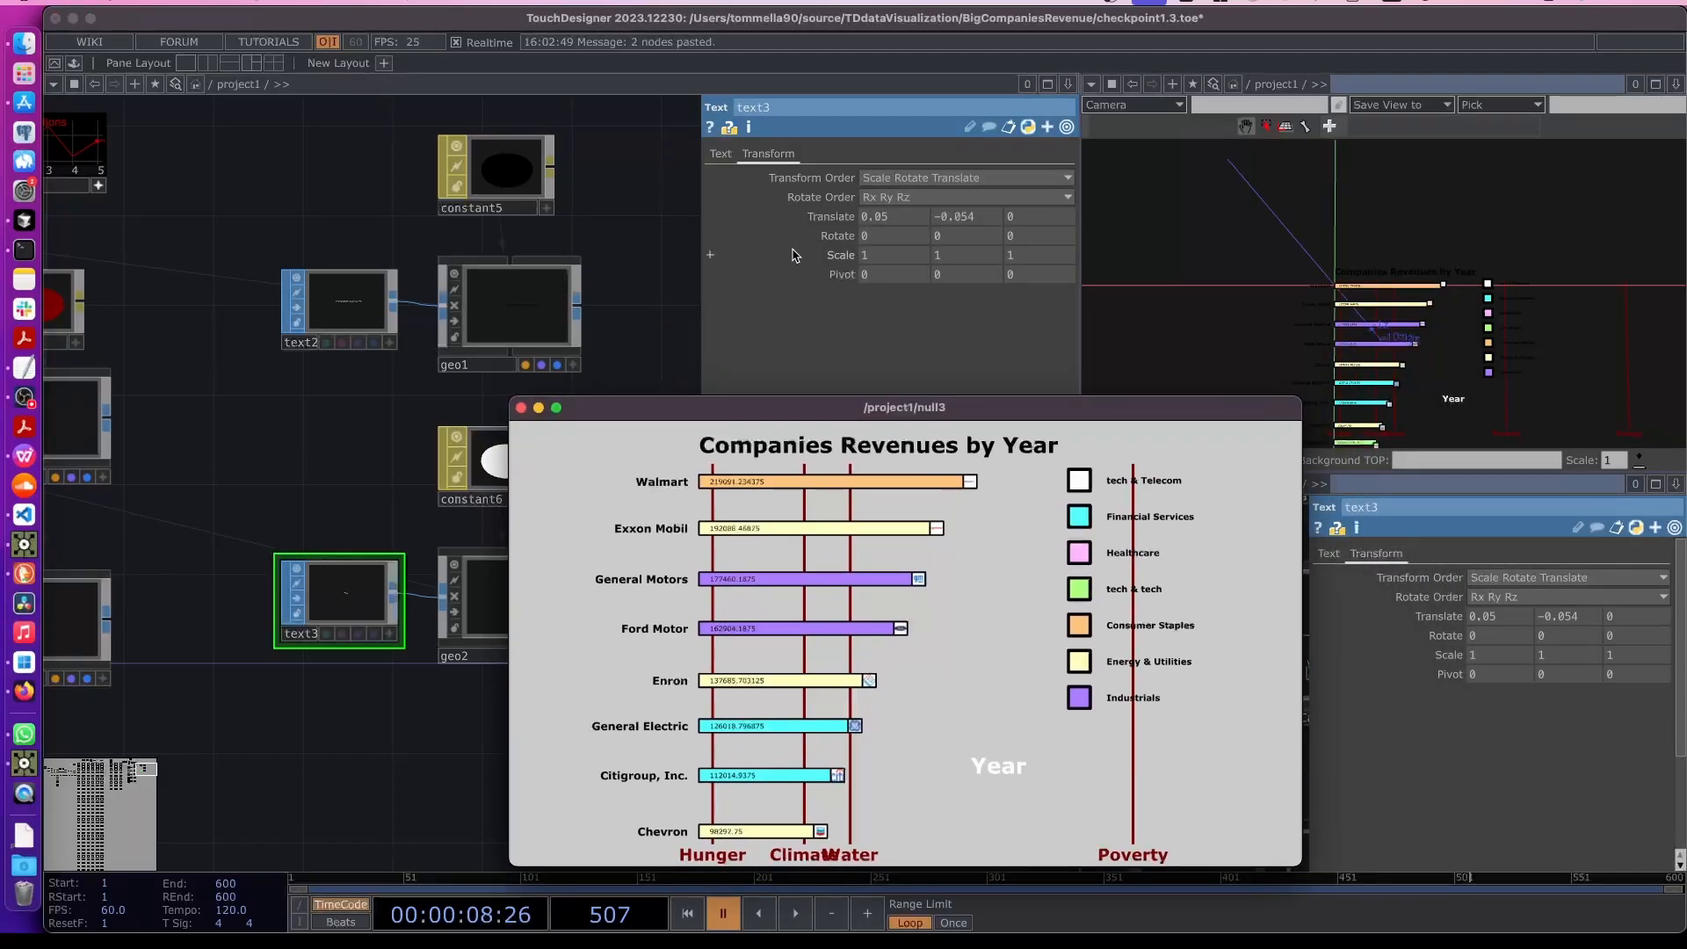
{"action": "left_click_drag", "start_coordinate": [820, 255], "coordinate": [810, 219]}
{"action": "left_click", "coordinate": [720, 153]}
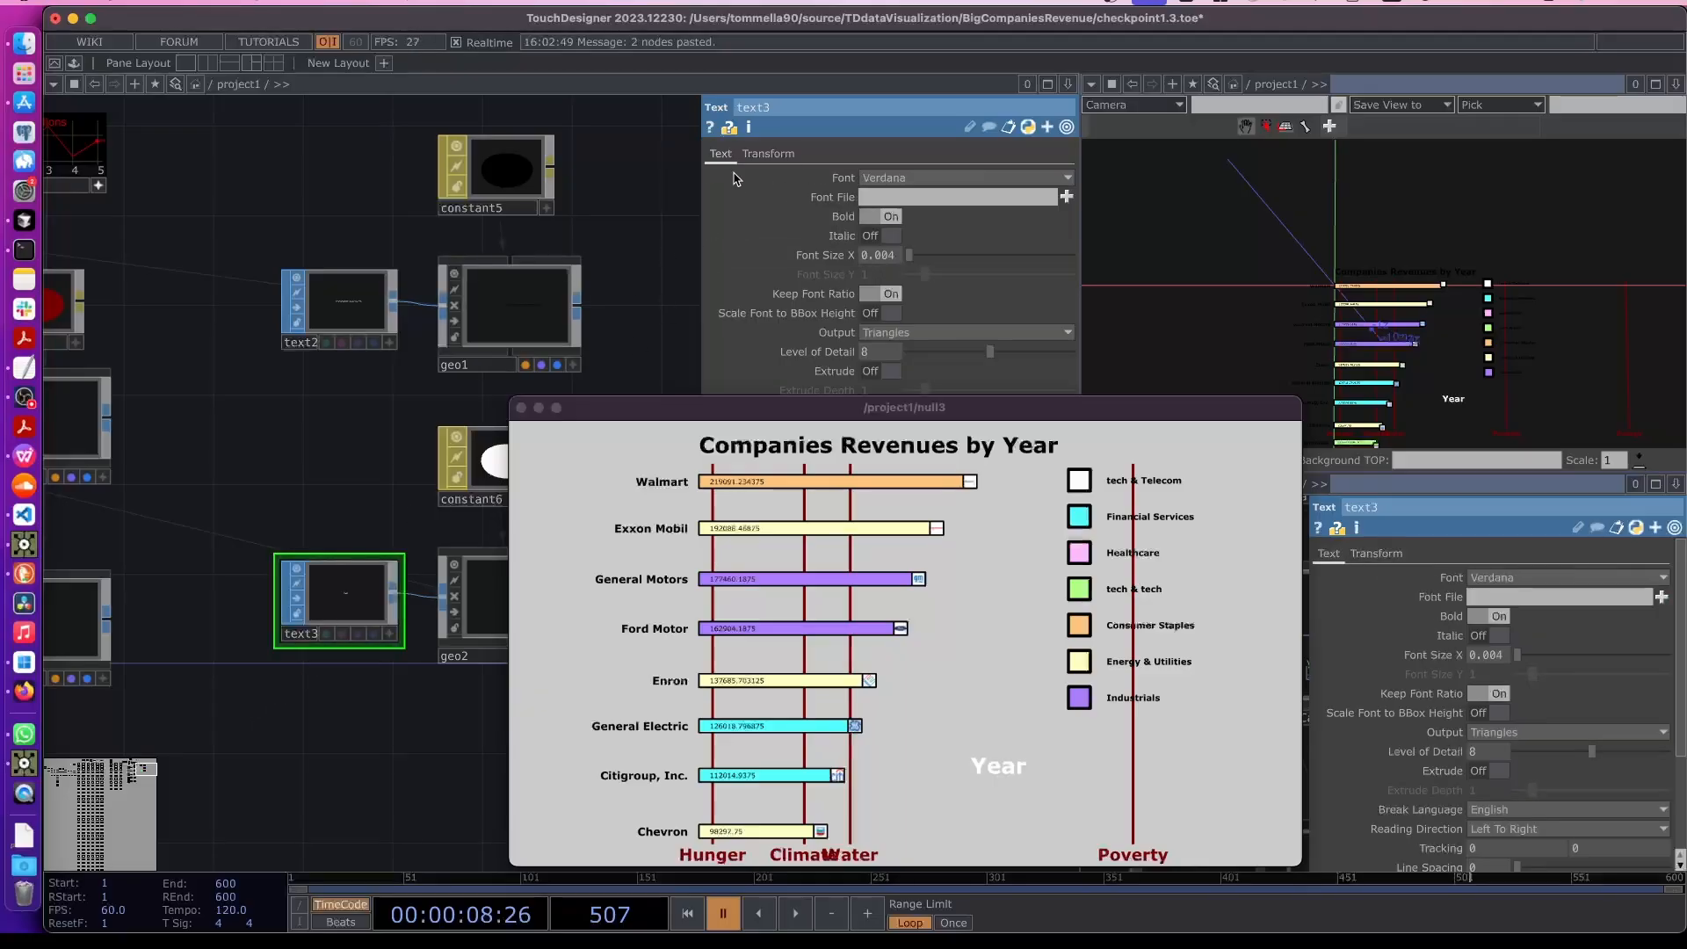
{"action": "mouse_move", "coordinate": [830, 256]}
{"action": "left_mouse_down"}
{"action": "mouse_move", "coordinate": [856, 278]}
{"action": "mouse_move", "coordinate": [826, 280]}
{"action": "mouse_move", "coordinate": [833, 227]}
{"action": "mouse_move", "coordinate": [827, 260]}
{"action": "left_mouse_up"}
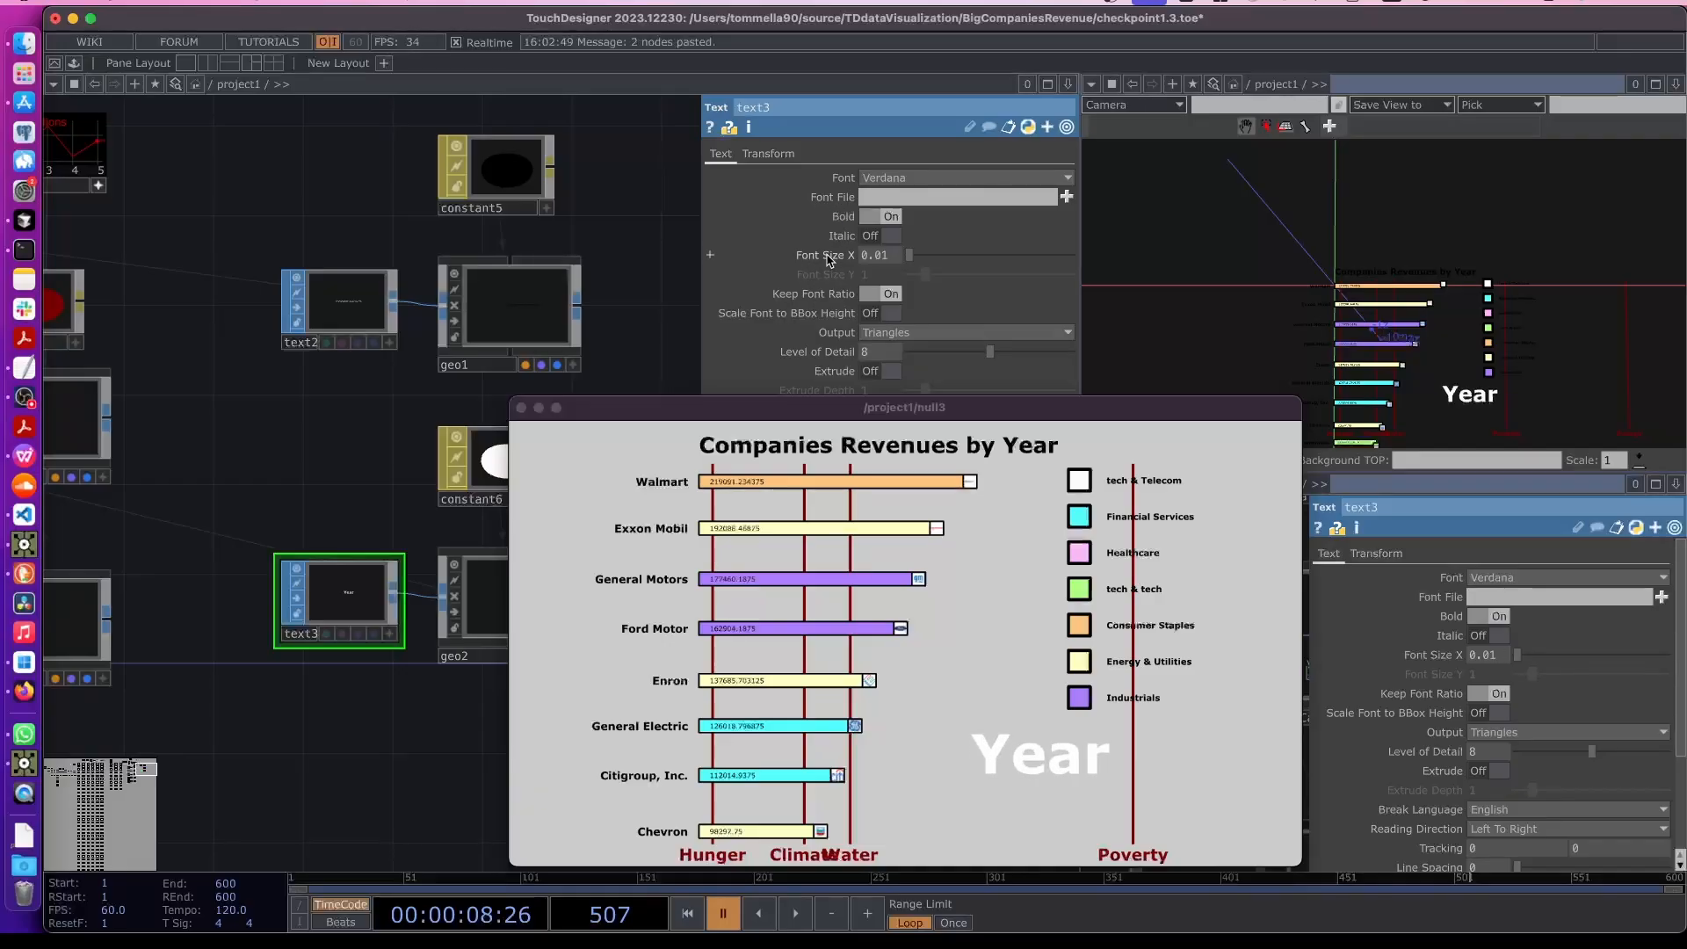
- Lower the Year label by setting text3's translate Y to -0.058
{"action": "left_click_drag", "start_coordinate": [696, 409], "coordinate": [709, 534]}
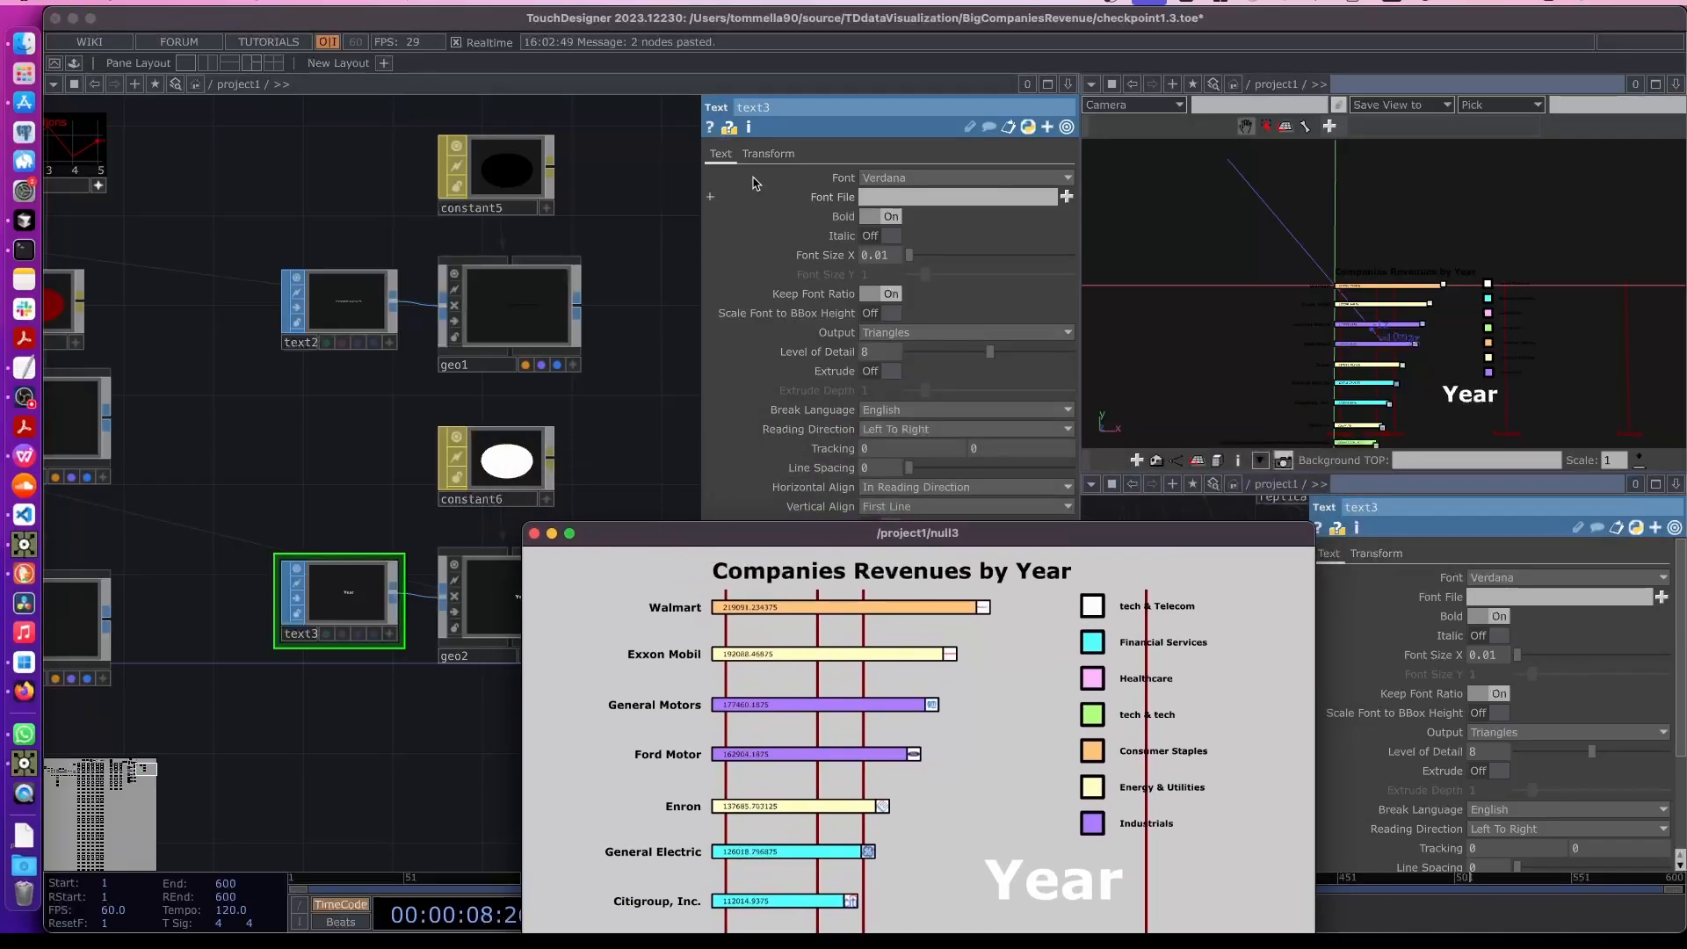
{"action": "left_click", "coordinate": [768, 154]}
{"action": "left_click_drag", "start_coordinate": [883, 566], "coordinate": [501, 382]}
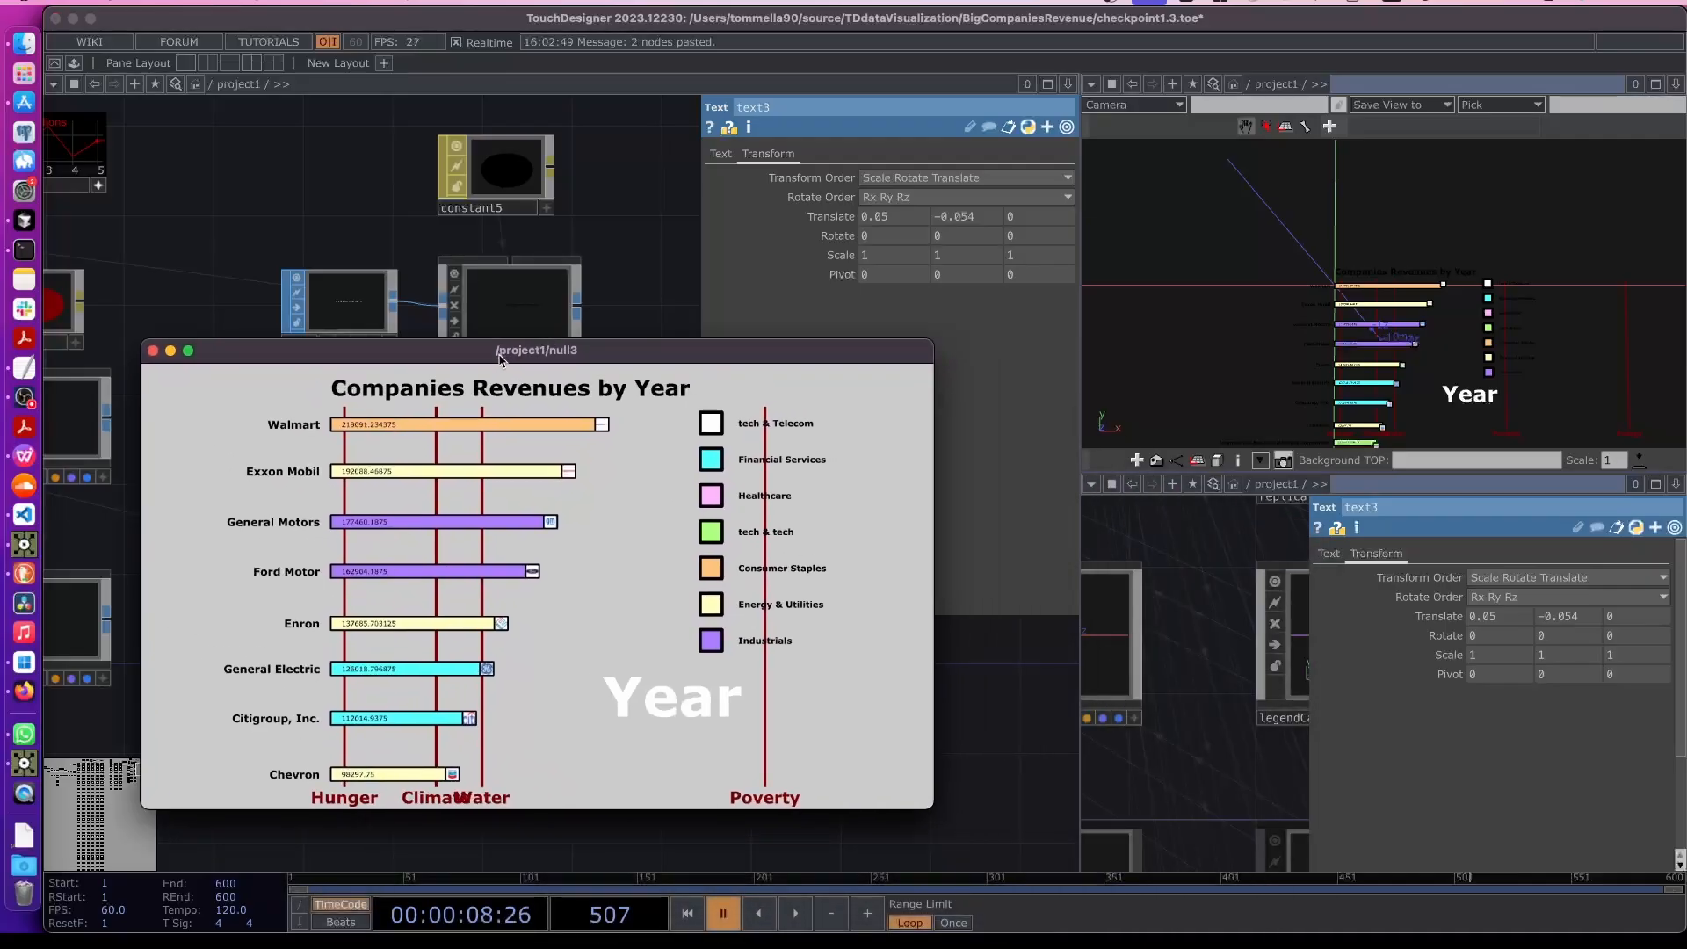
{"action": "mouse_move", "coordinate": [966, 216]}
{"action": "left_mouse_down"}
{"action": "mouse_move", "coordinate": [969, 255]}
{"action": "mouse_move", "coordinate": [952, 255]}
{"action": "mouse_move", "coordinate": [970, 229]}
{"action": "left_mouse_up"}
{"action": "left_click_drag", "start_coordinate": [622, 350], "coordinate": [1130, 387]}
{"action": "left_click_drag", "start_coordinate": [509, 459], "coordinate": [509, 482]}
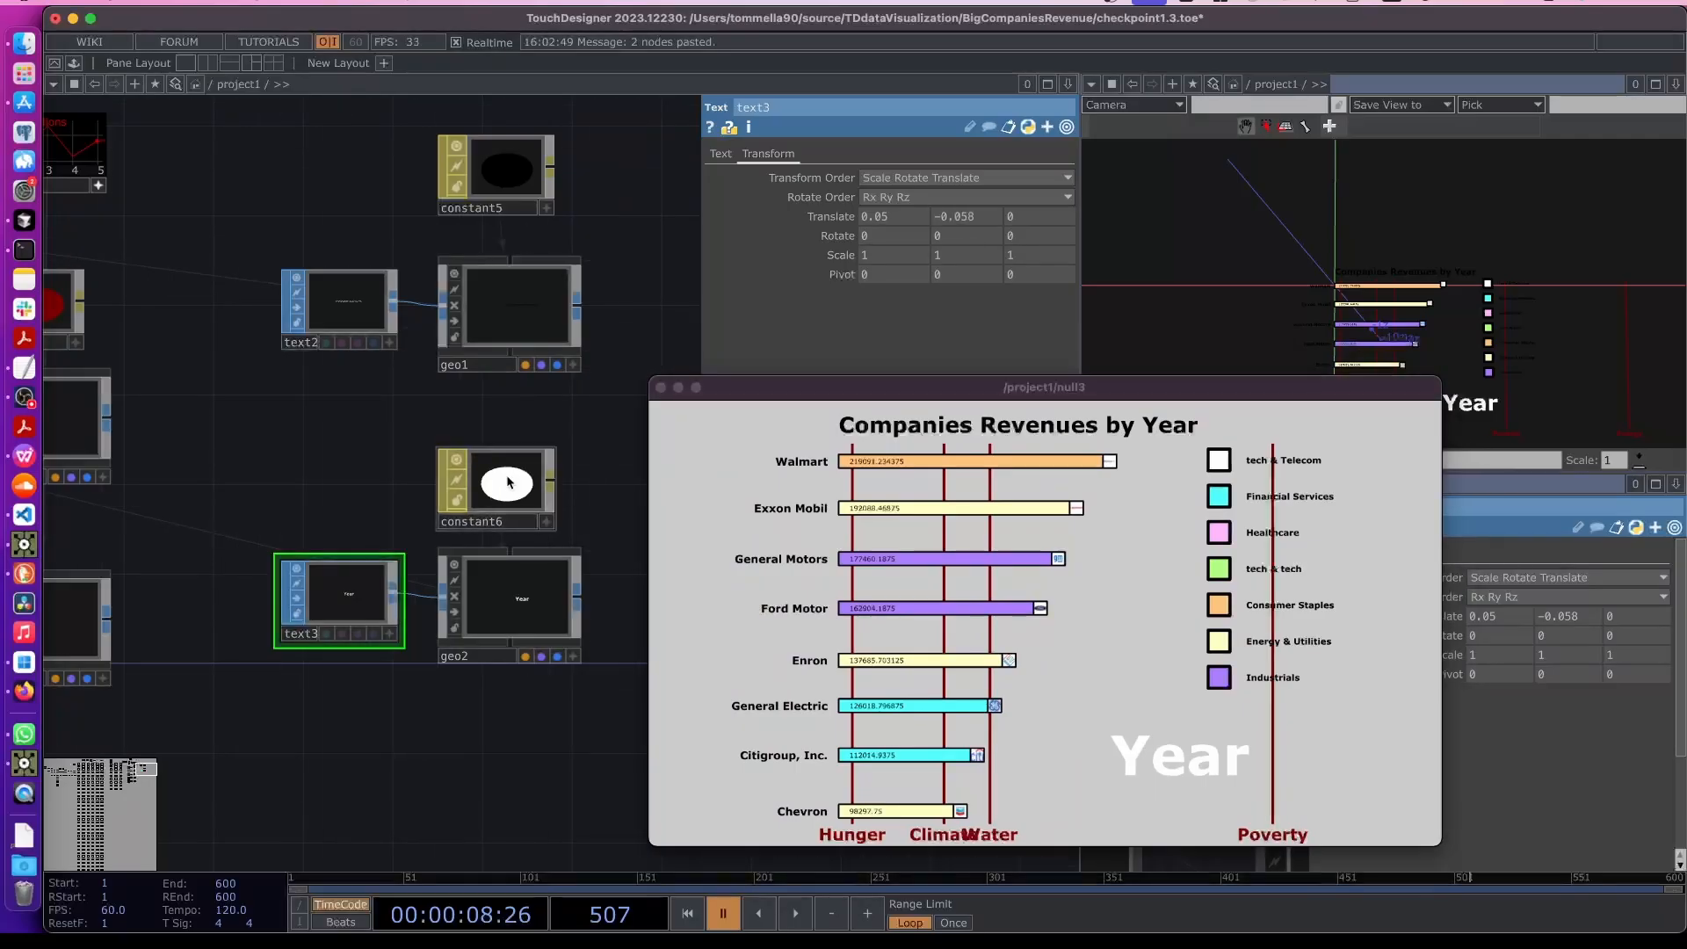
- Set constant6's alpha to about 0.66 to make the Year label semi-transparent
{"action": "left_click", "coordinate": [490, 483]}
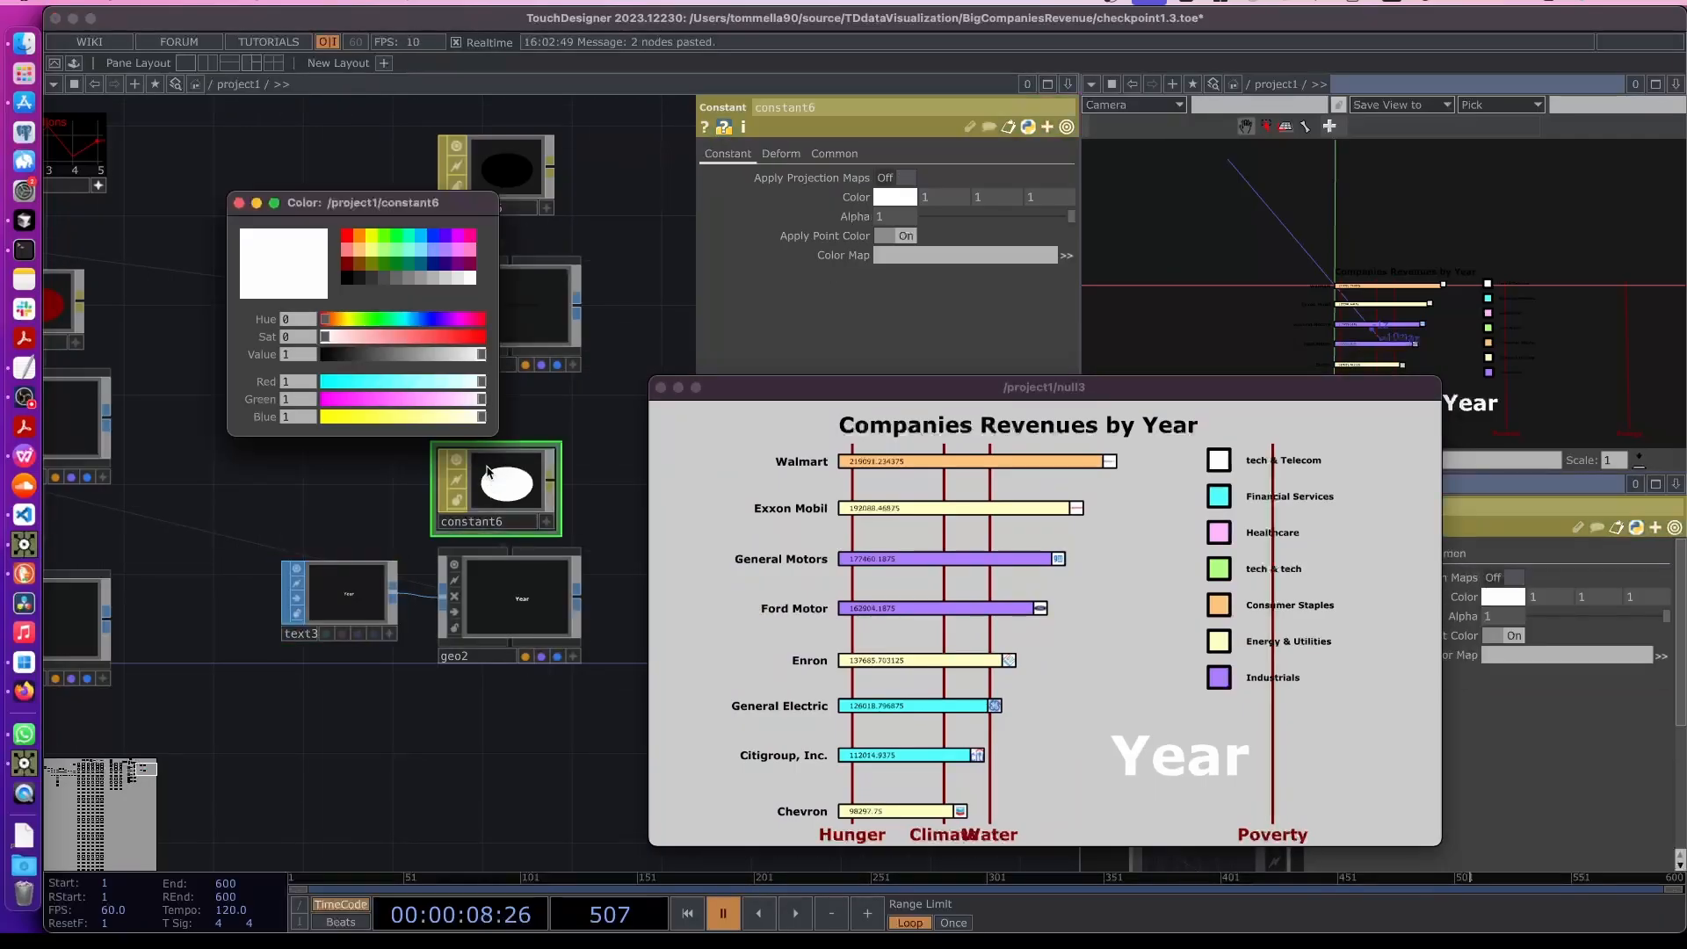
{"action": "left_click", "coordinate": [240, 204]}
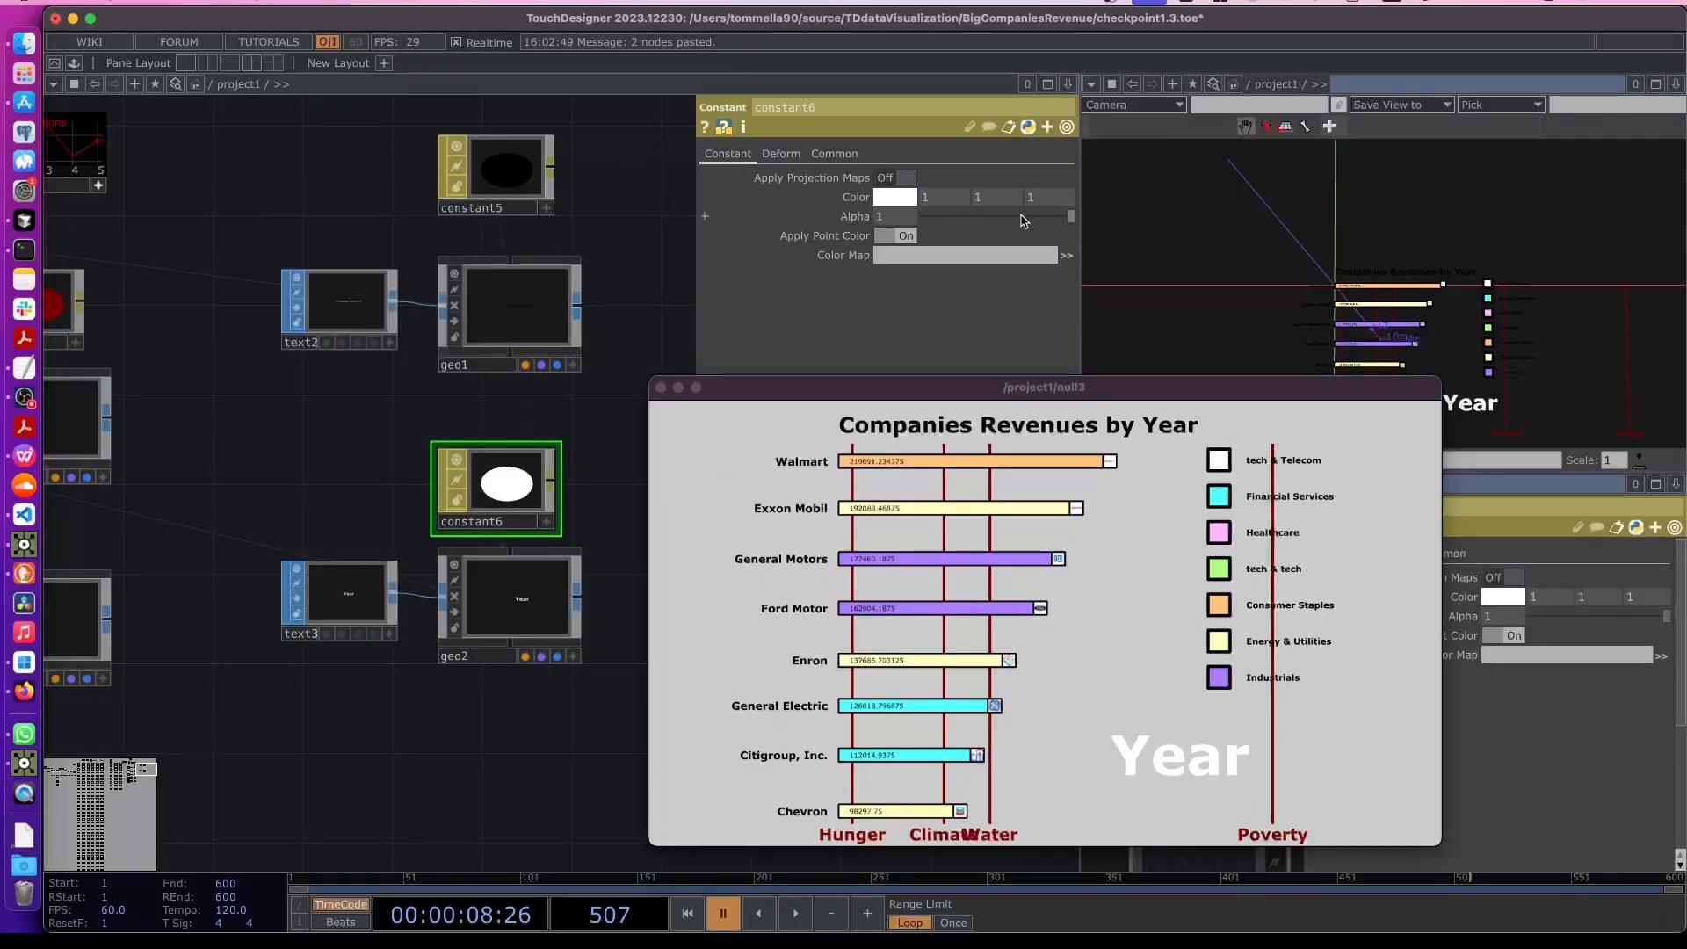
{"action": "mouse_move", "coordinate": [1022, 220]}
{"action": "left_mouse_down"}
{"action": "mouse_move", "coordinate": [984, 218]}
{"action": "mouse_move", "coordinate": [1022, 220]}
{"action": "left_mouse_up"}
{"action": "left_click_drag", "start_coordinate": [1006, 388], "coordinate": [981, 293]}
{"action": "left_click", "coordinate": [451, 599]}
{"action": "left_click", "coordinate": [452, 598]}
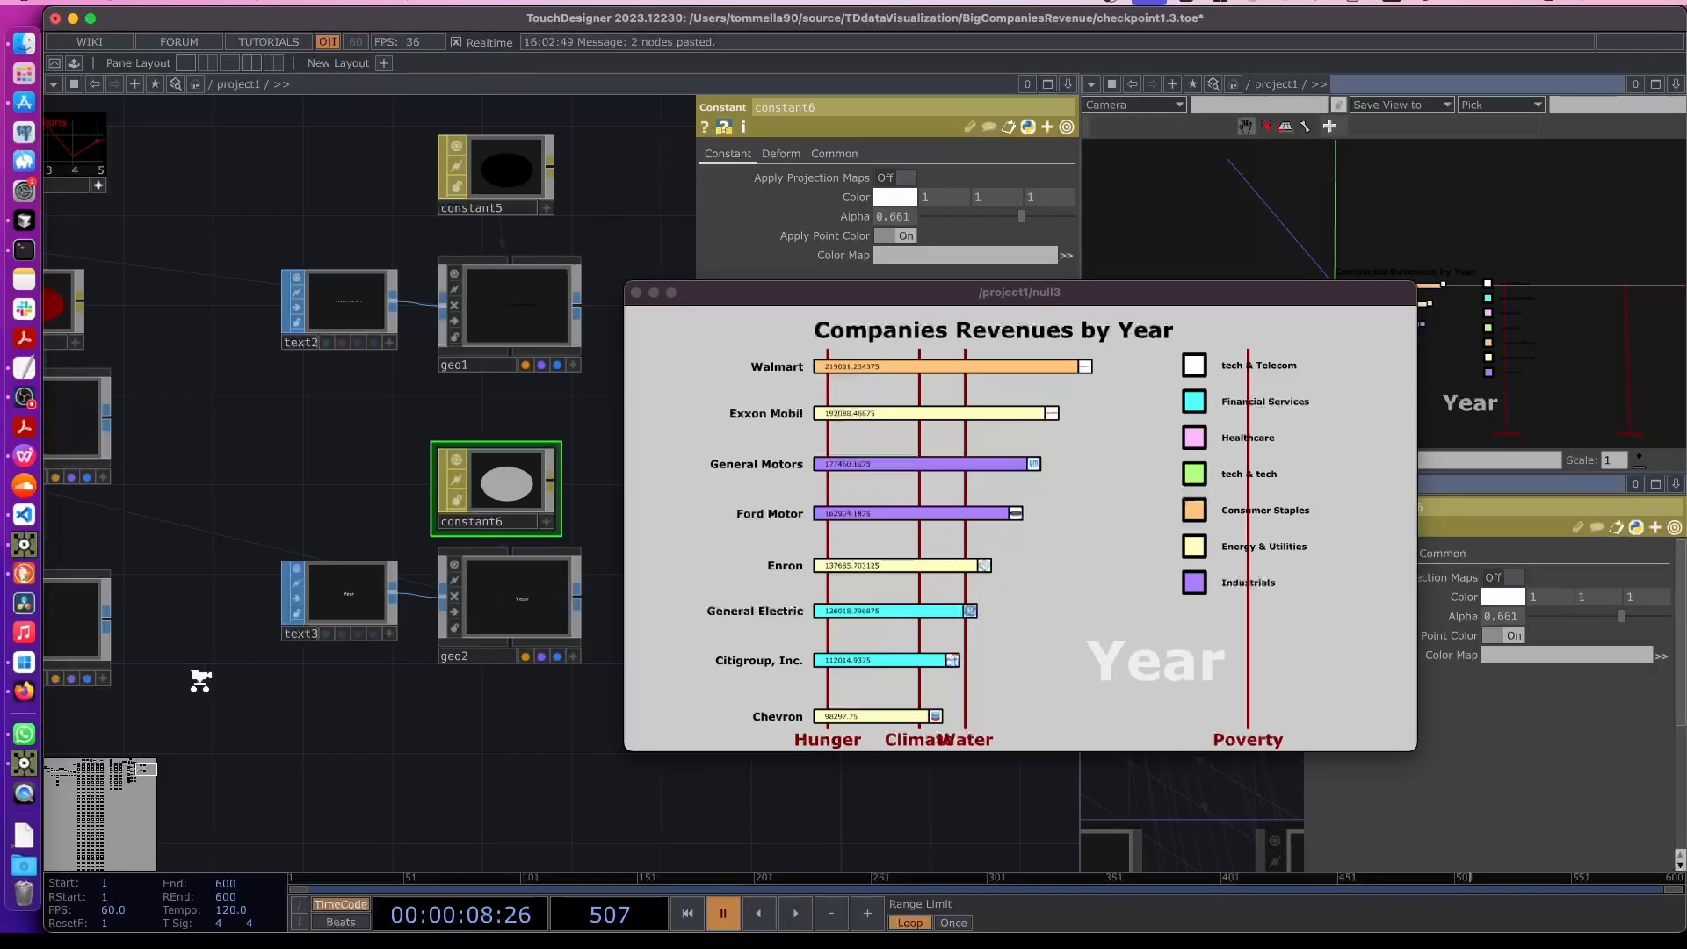
{"action": "scroll", "coordinate": [199, 681], "scroll_direction": "down", "scroll_amount": 4}
{"action": "left_click_drag", "start_coordinate": [267, 753], "coordinate": [523, 743]}
{"action": "scroll", "coordinate": [522, 743], "scroll_direction": "down", "scroll_amount": 1}
{"action": "scroll", "coordinate": [522, 743], "scroll_direction": "down", "scroll_amount": 8}
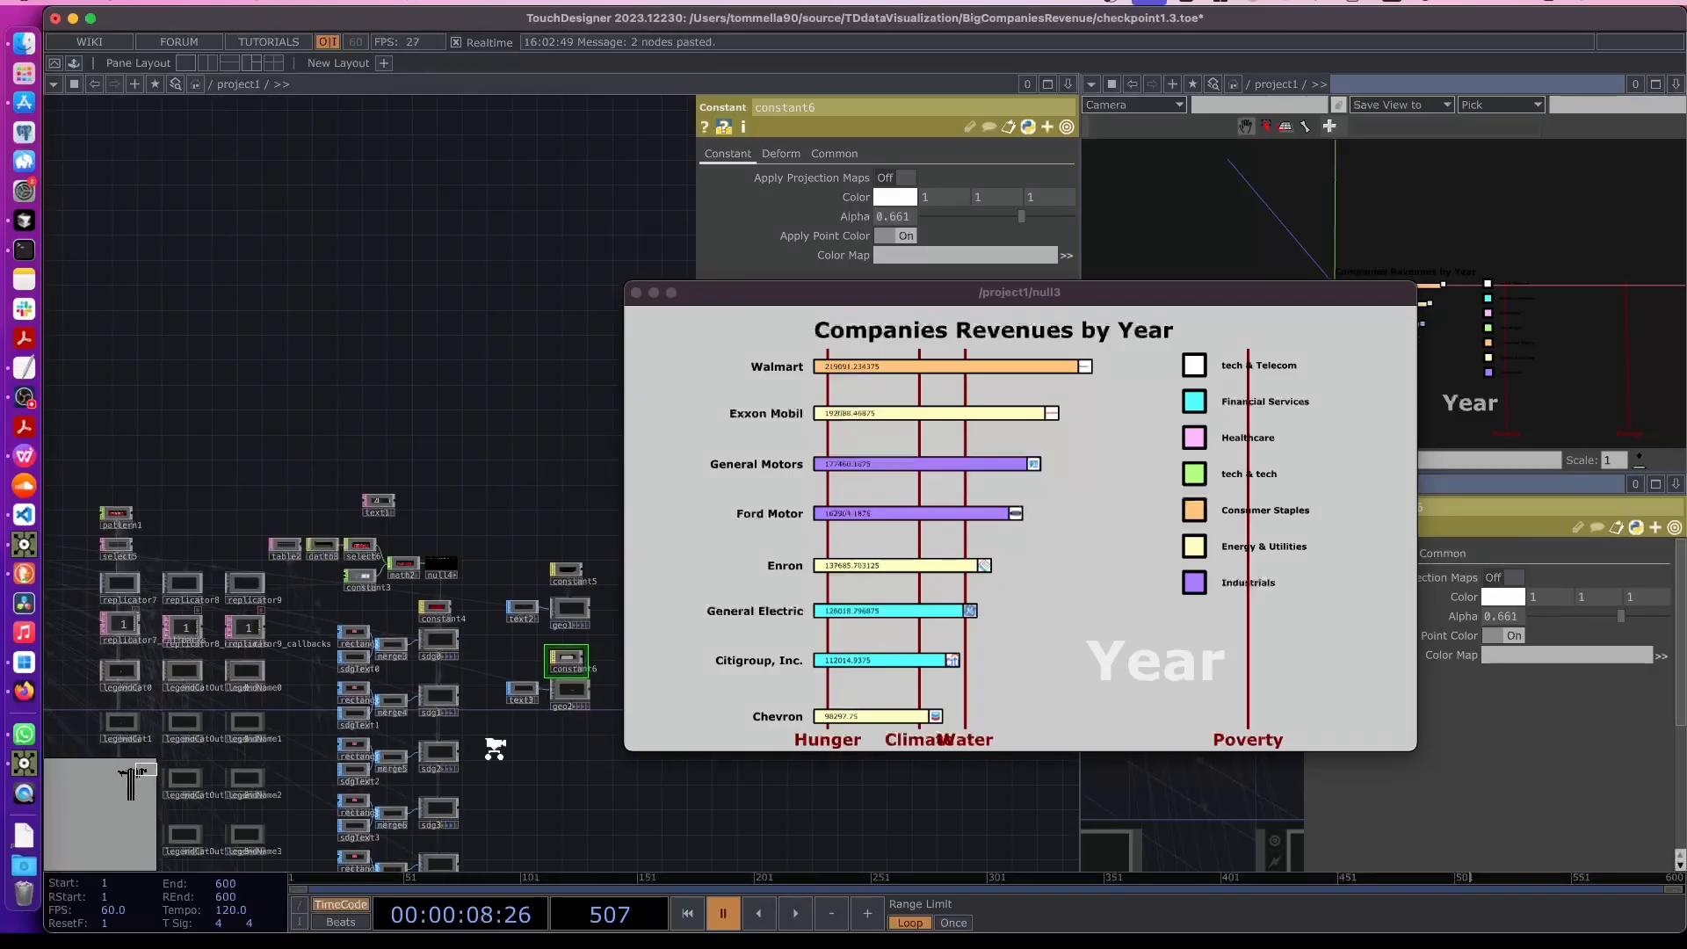
{"action": "left_click_drag", "start_coordinate": [188, 500], "coordinate": [446, 447]}
{"action": "left_click_drag", "start_coordinate": [155, 594], "coordinate": [177, 602]}
{"action": "scroll", "coordinate": [176, 602], "scroll_direction": "up", "scroll_amount": 10}
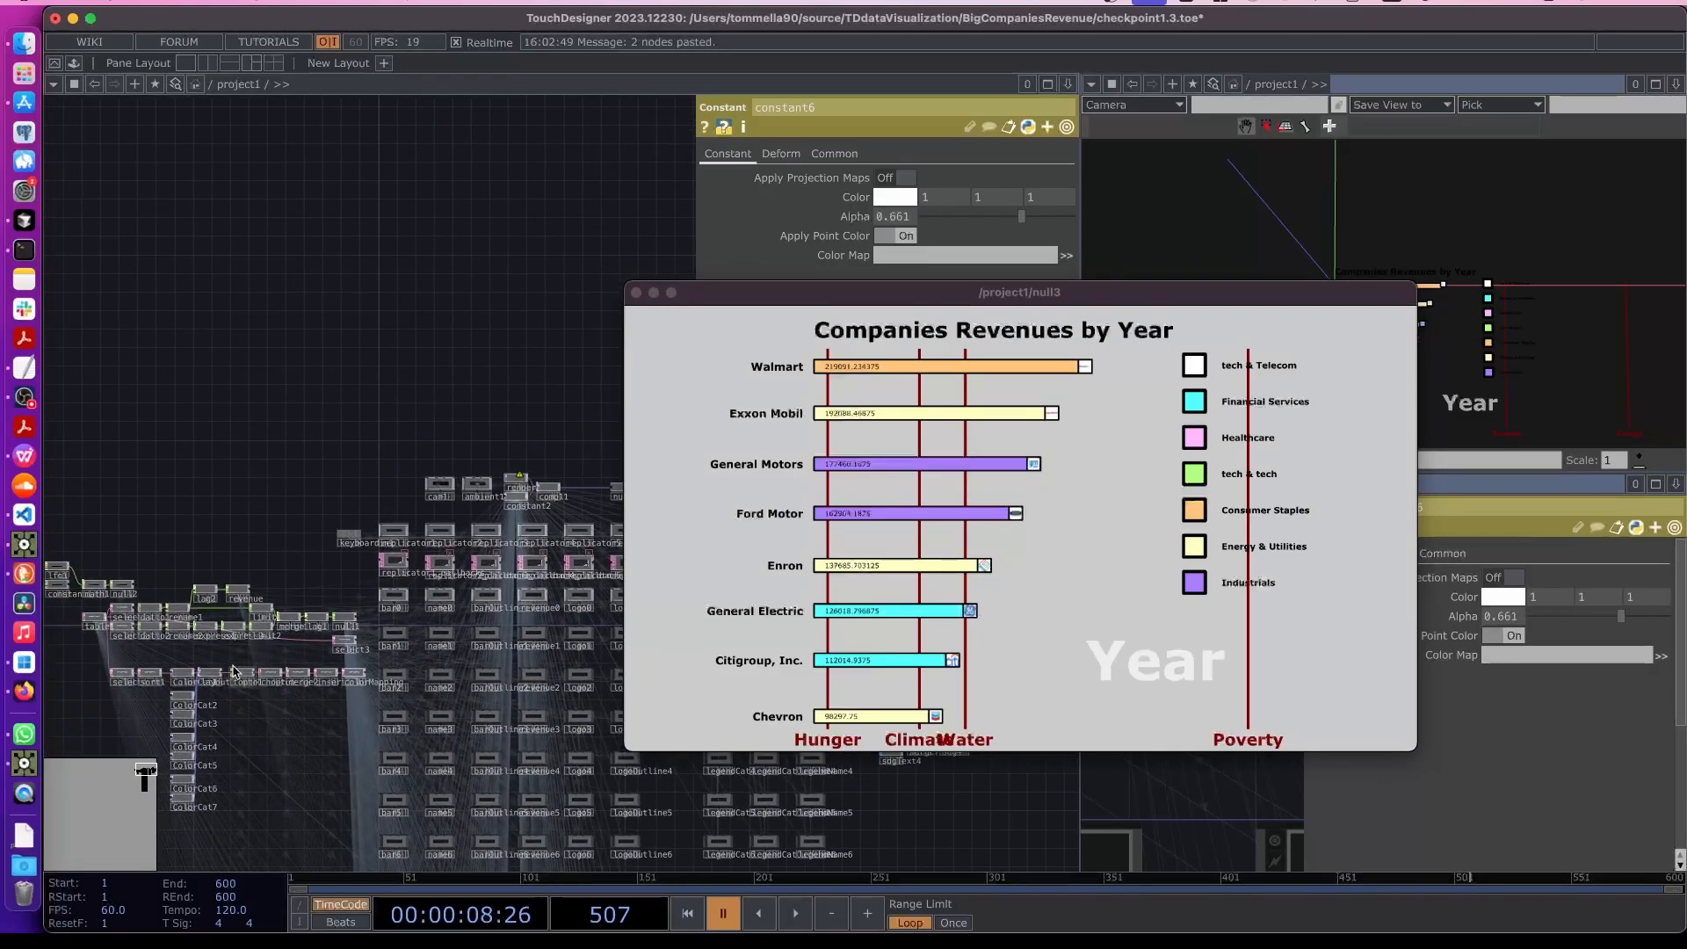
- Copy the null2 year expression from select2's start column name parameter
{"action": "scroll", "coordinate": [261, 607], "scroll_direction": "up", "scroll_amount": 3}
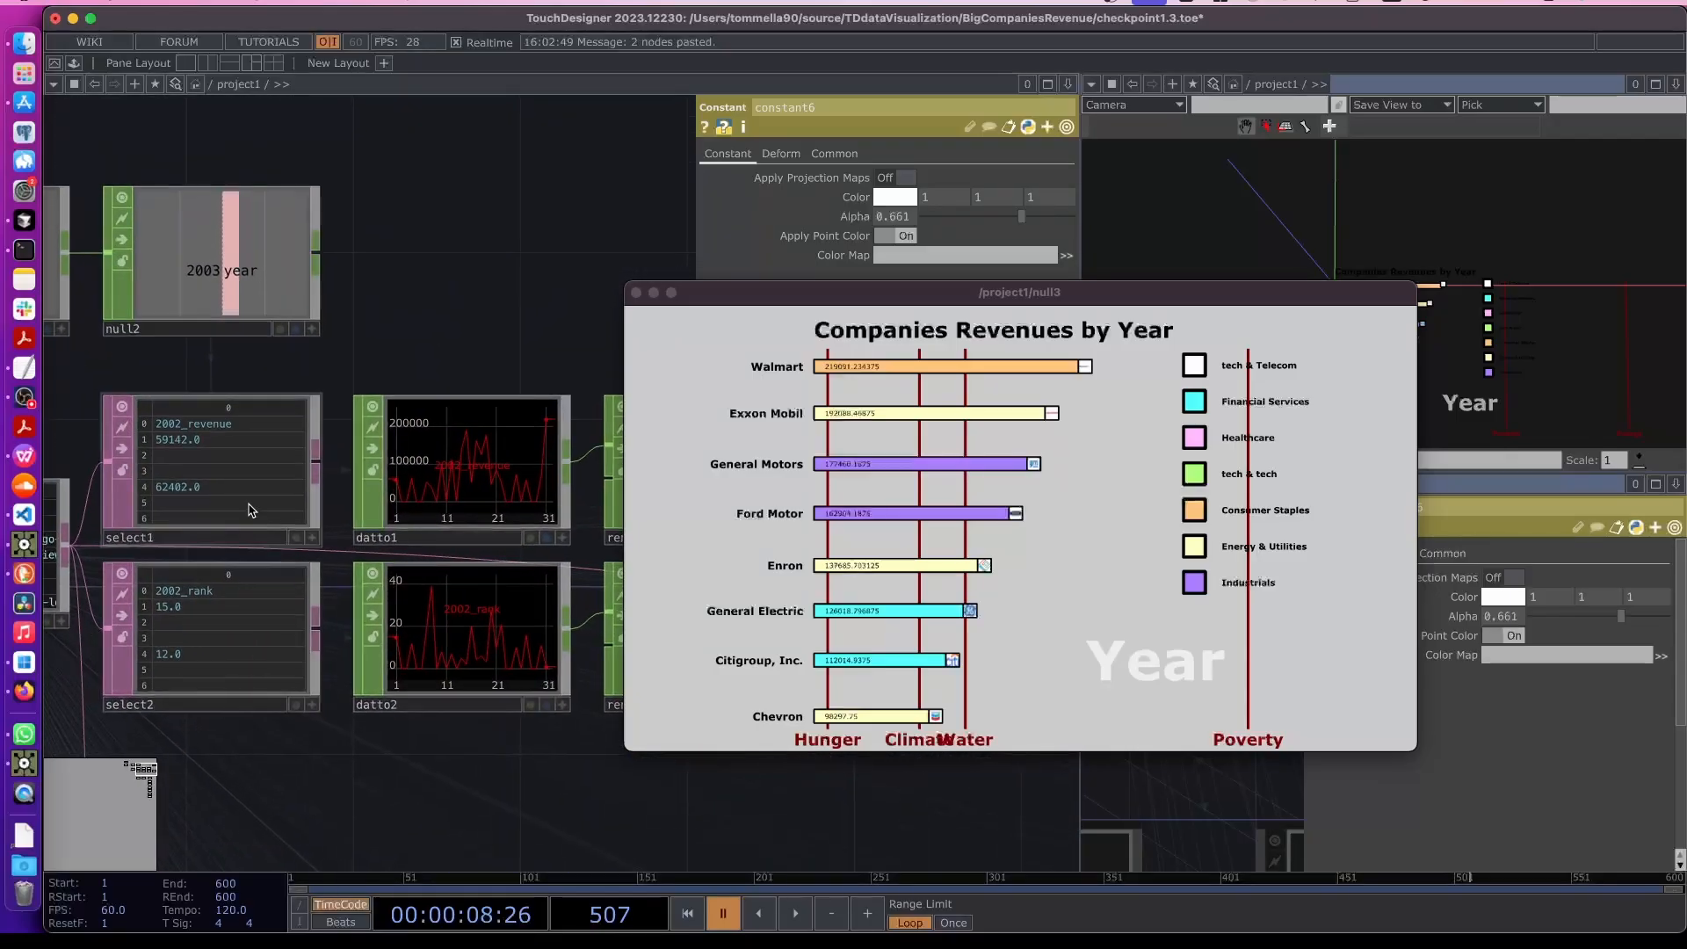
{"action": "left_click", "coordinate": [220, 474]}
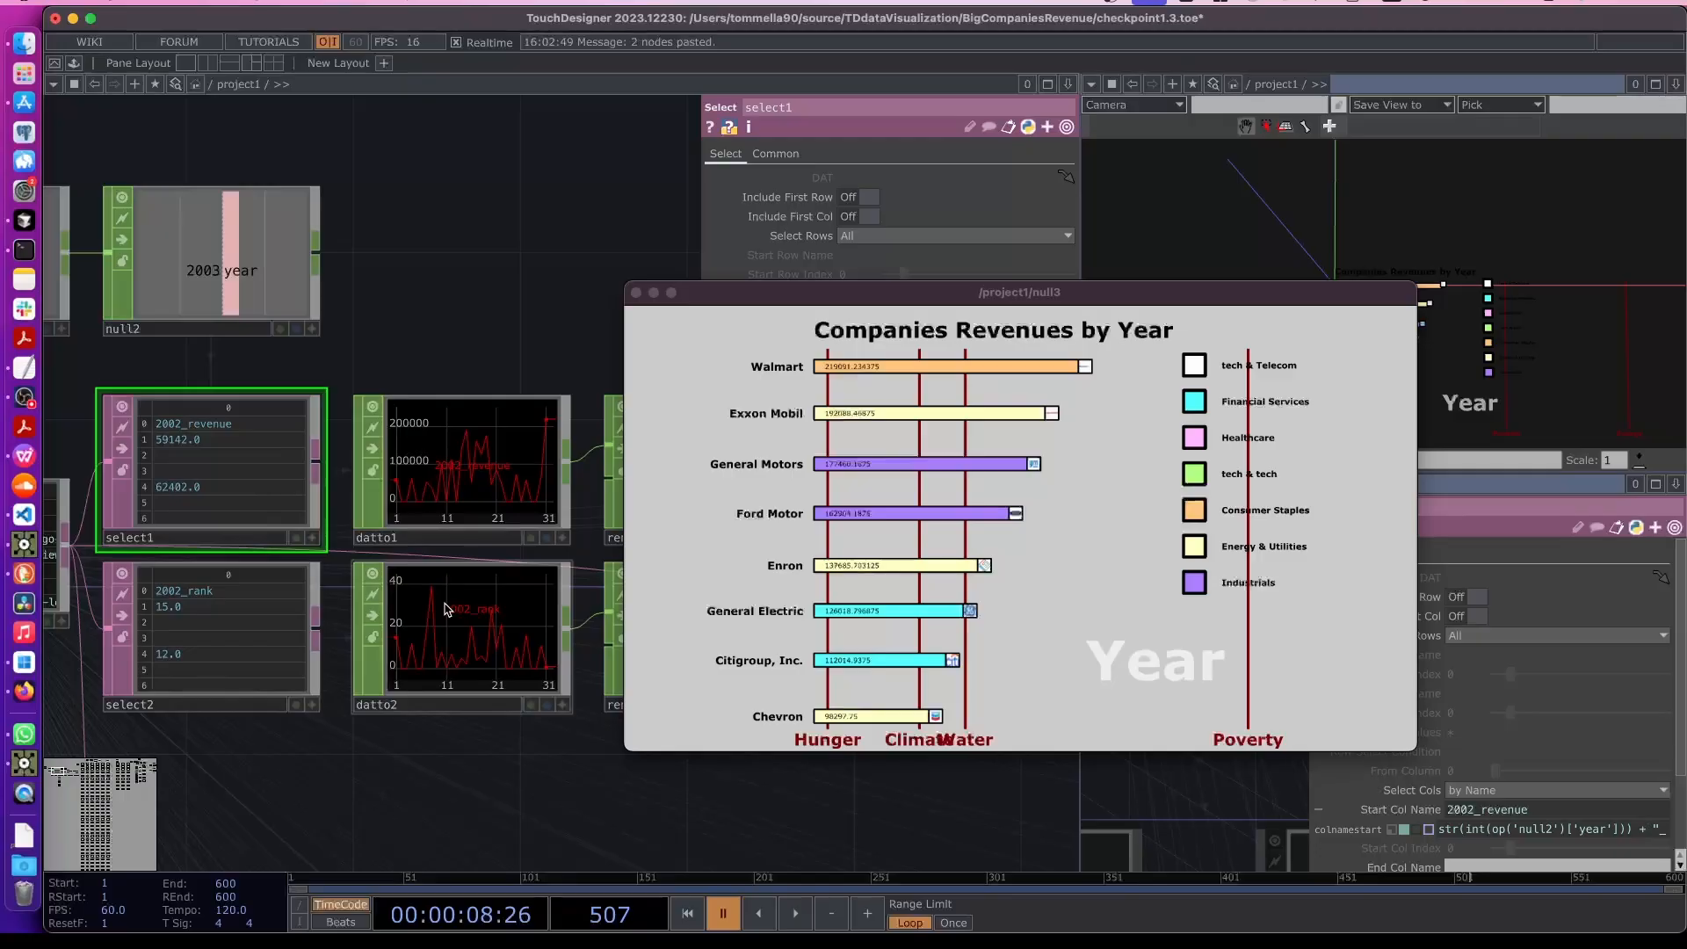
{"action": "left_click", "coordinate": [448, 608]}
{"action": "left_click_drag", "start_coordinate": [772, 304], "coordinate": [949, 477]}
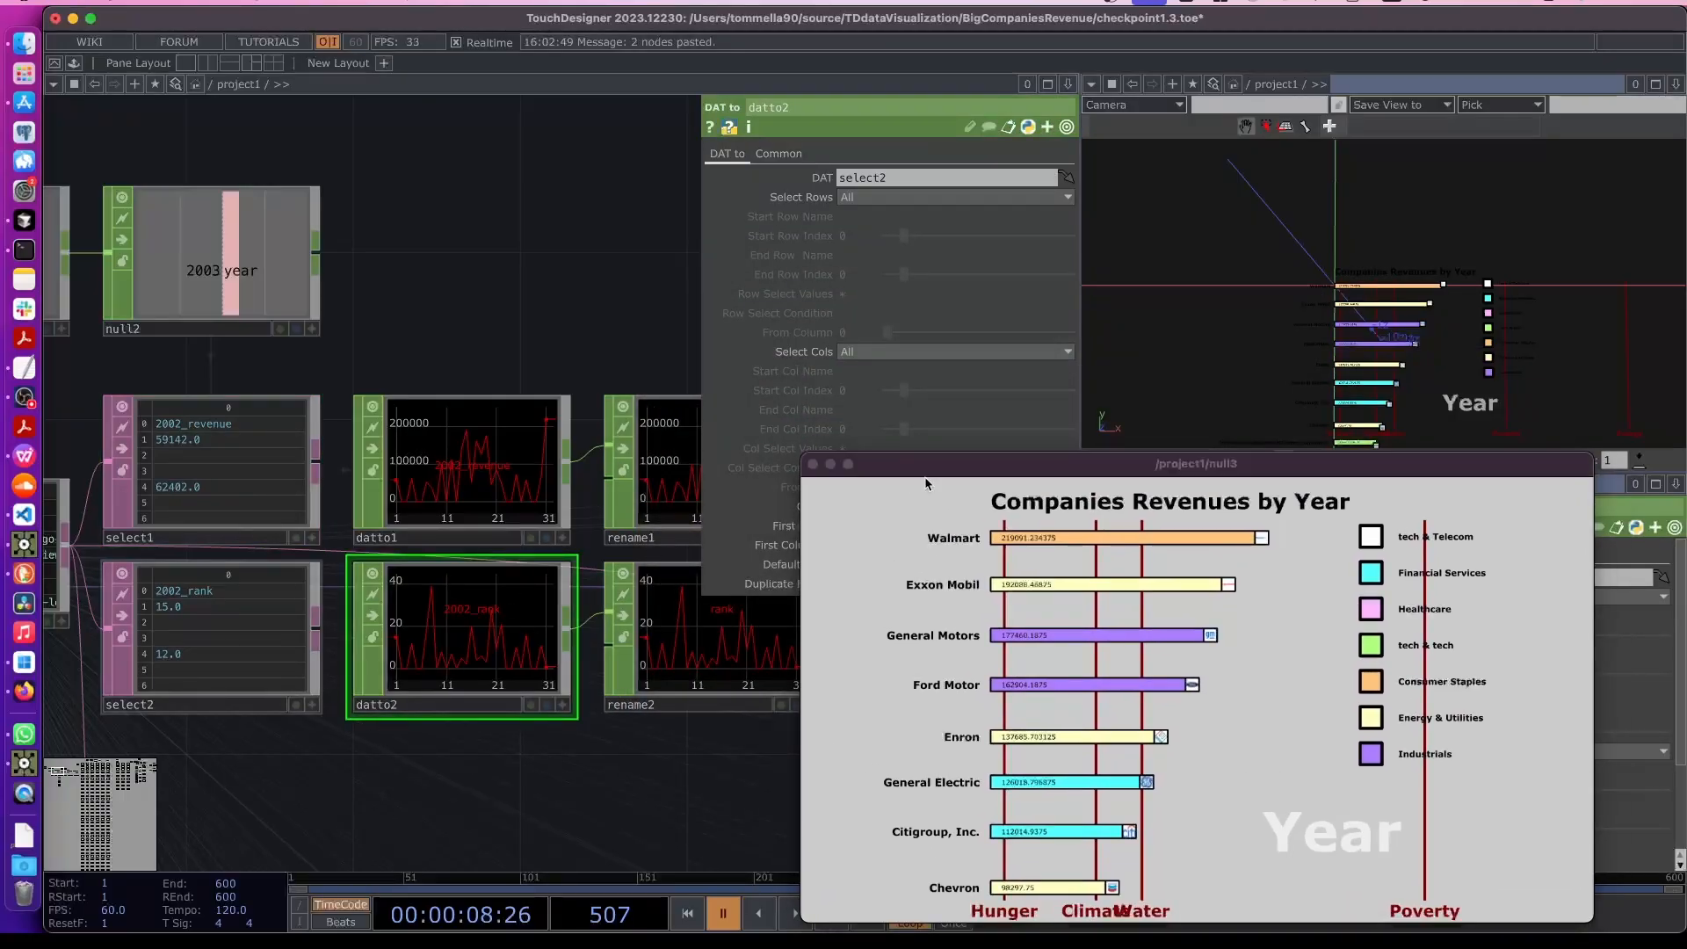
{"action": "scroll", "coordinate": [430, 318], "scroll_direction": "up", "scroll_amount": 5}
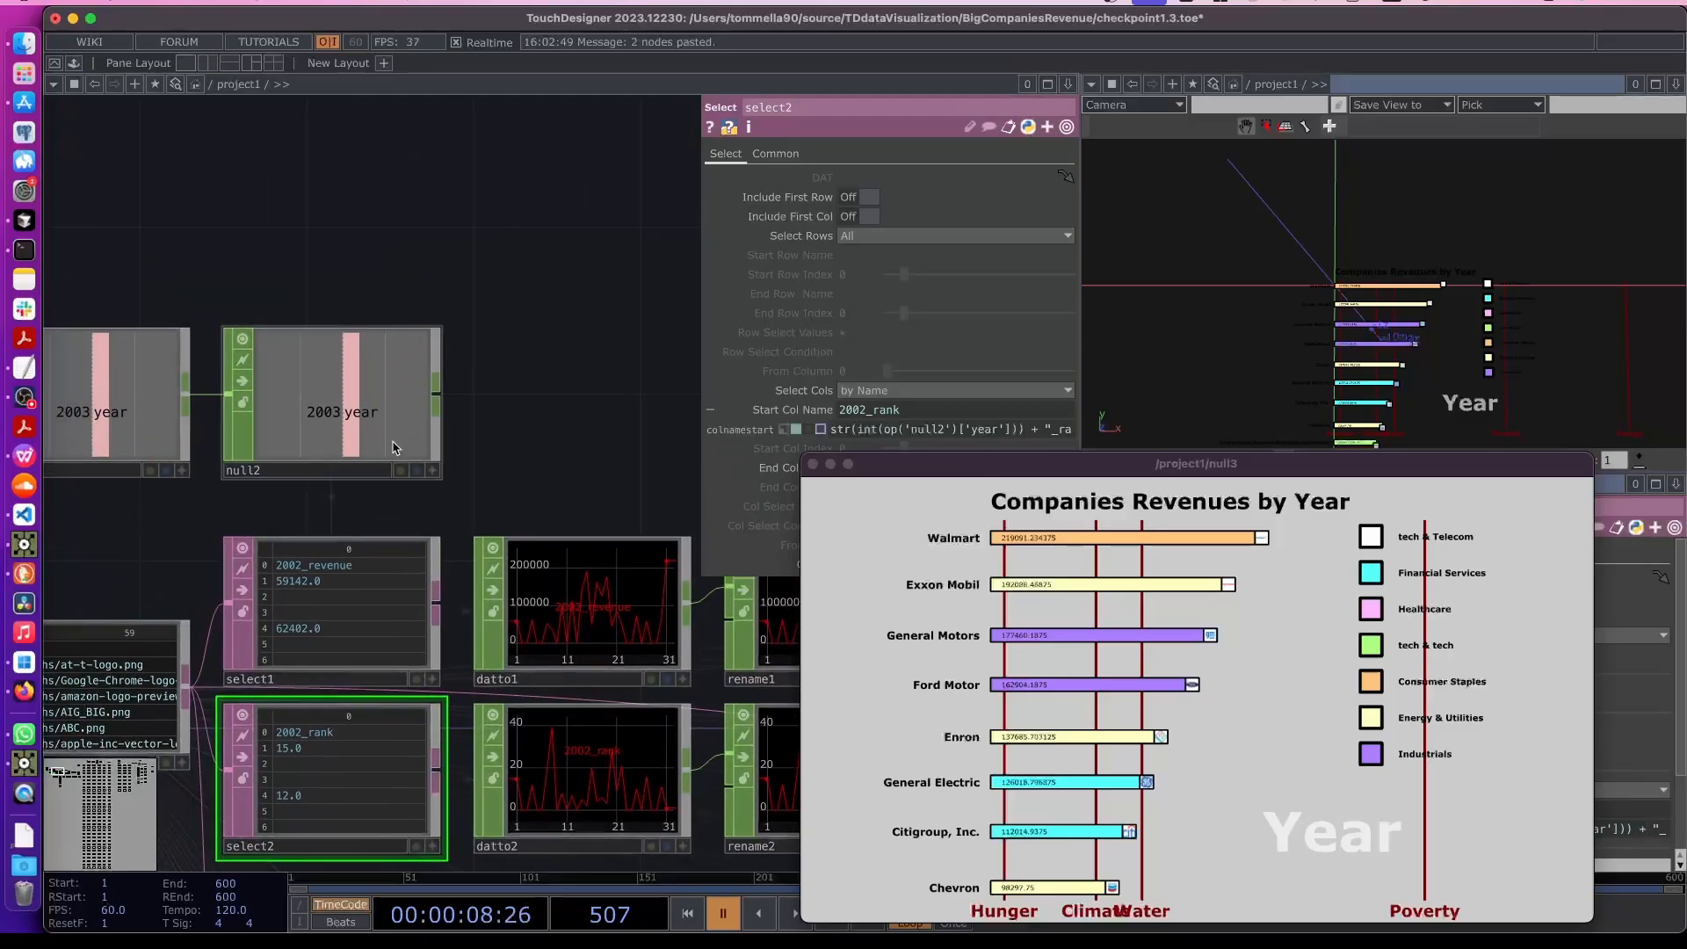
{"action": "scroll", "coordinate": [356, 426], "scroll_direction": "down", "scroll_amount": 2}
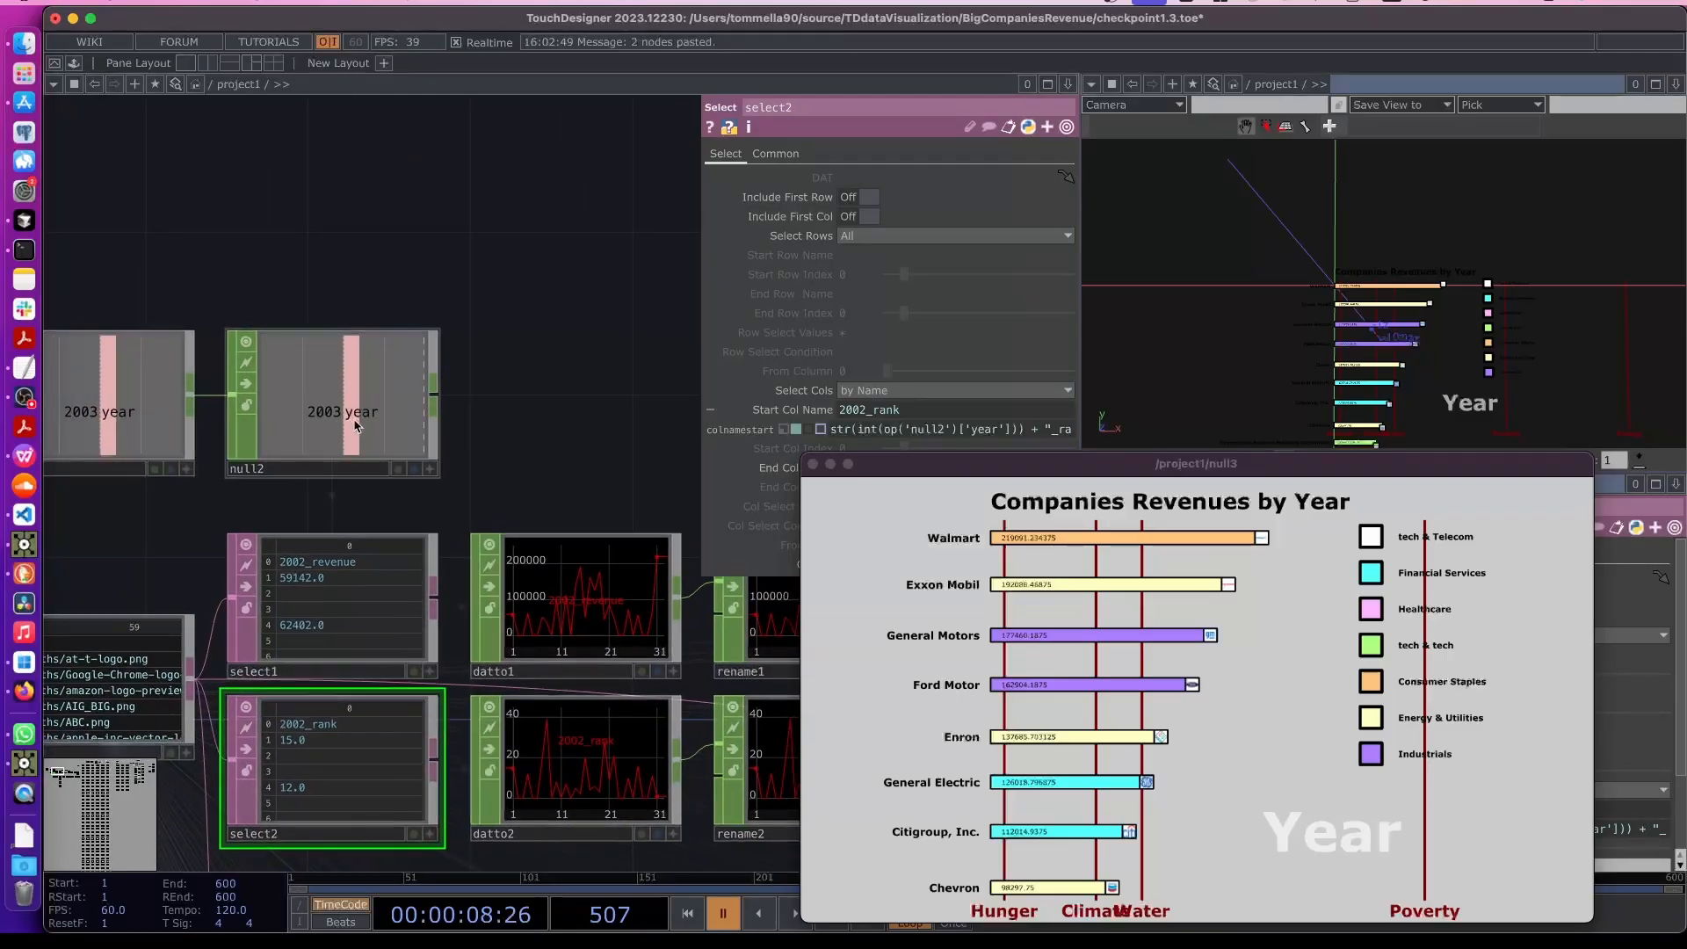
{"action": "left_click", "coordinate": [316, 406]}
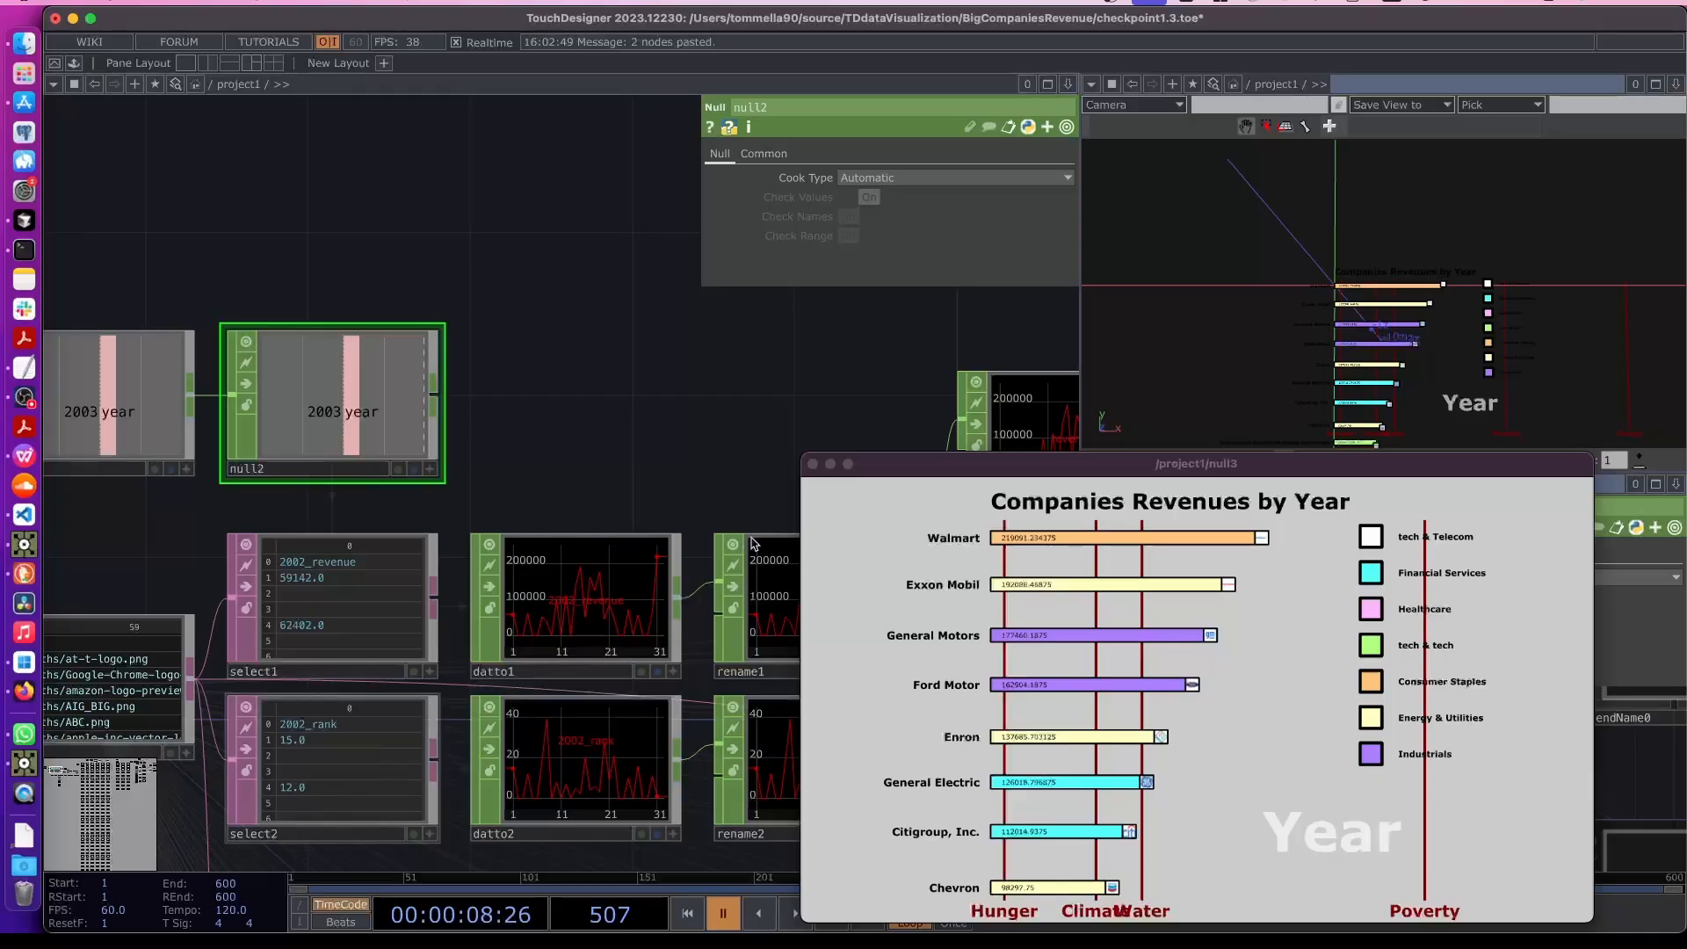
{"action": "left_click", "coordinate": [418, 754]}
{"action": "left_click_drag", "start_coordinate": [933, 472], "coordinate": [930, 514]}
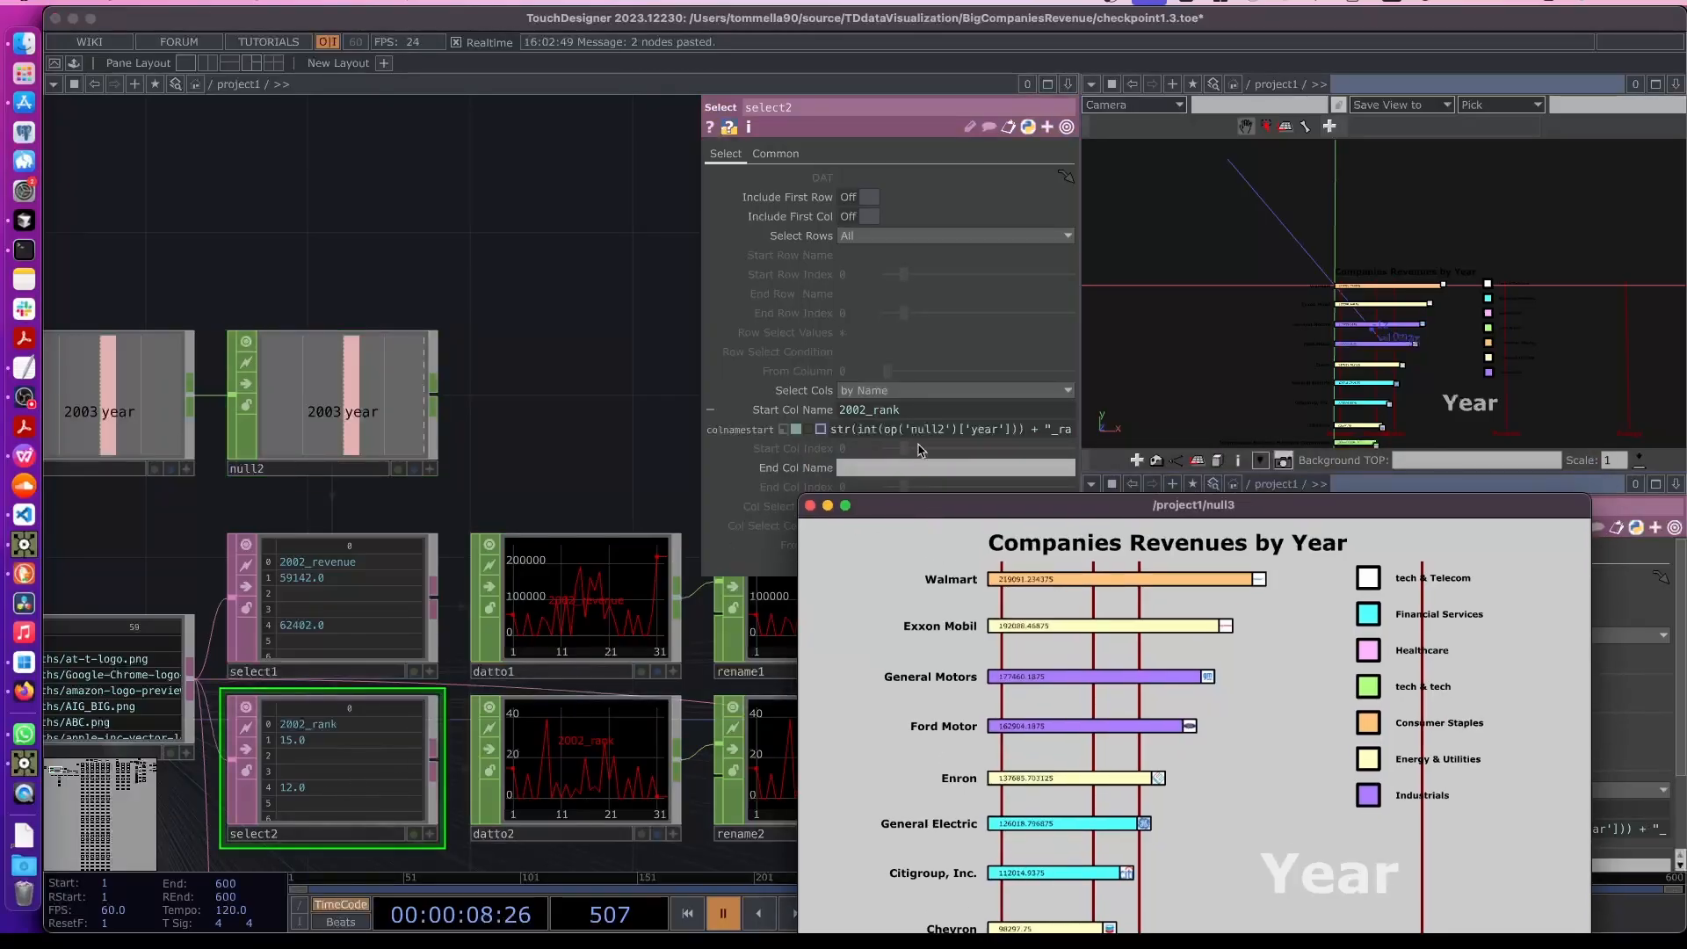
{"action": "left_click_drag", "start_coordinate": [834, 437], "coordinate": [1022, 437]}
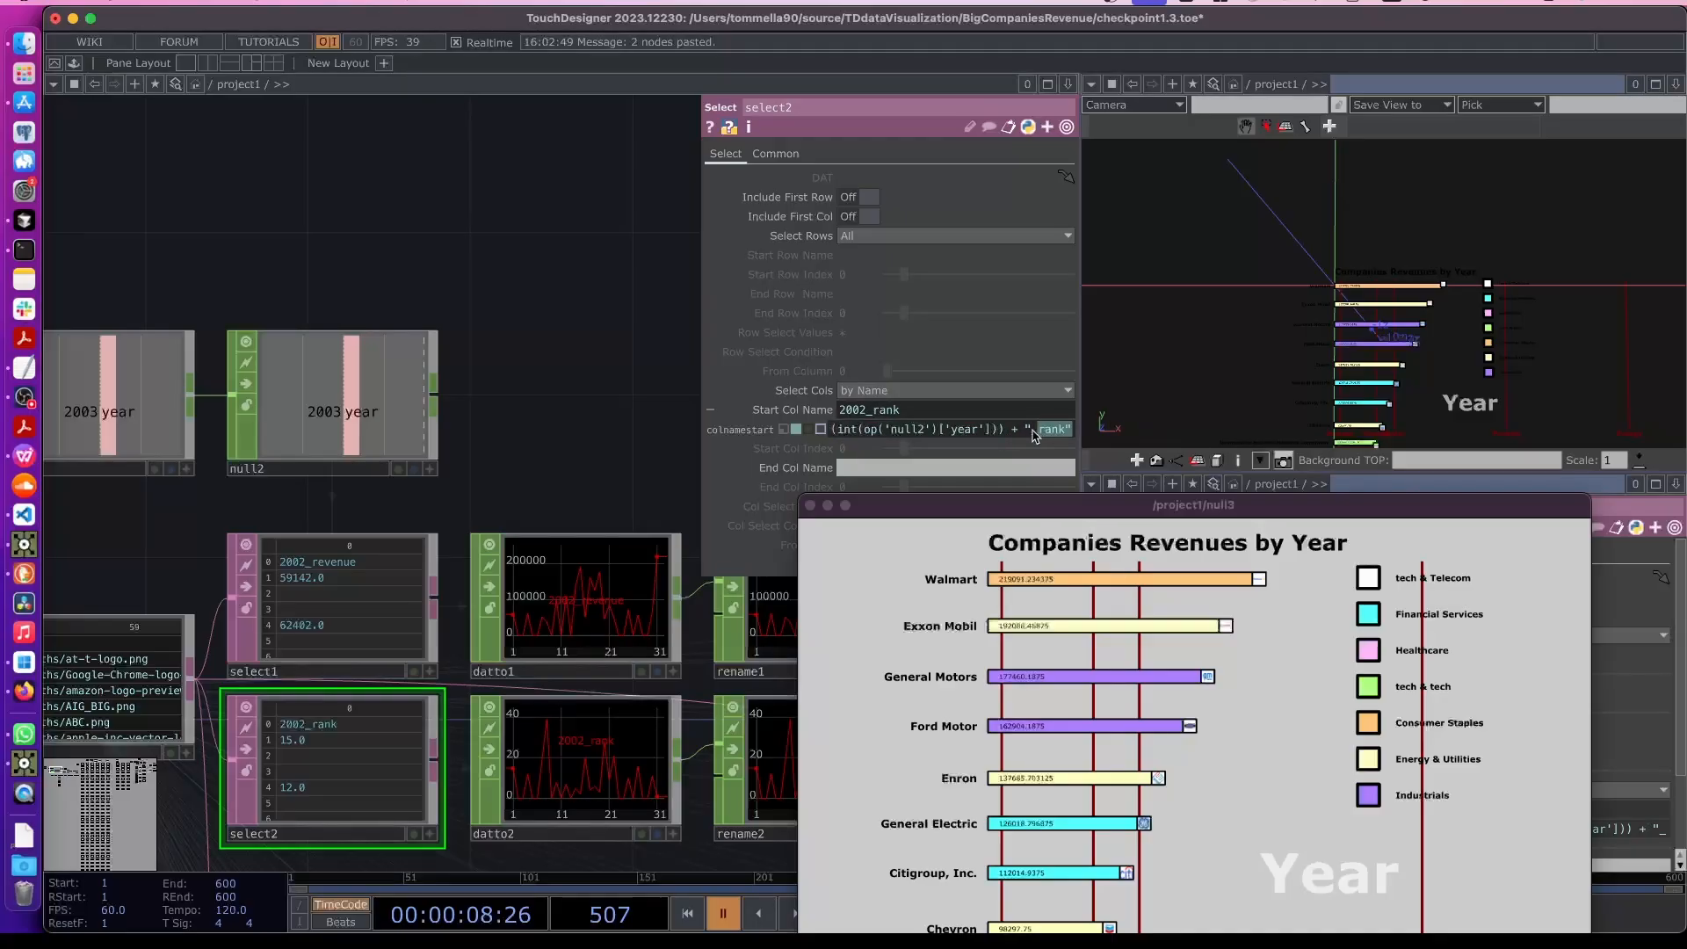
- Set text3's text to the expression str(int(op('null2')['year'])) so the label shows the current year
{"action": "scroll", "coordinate": [602, 467], "scroll_direction": "down", "scroll_amount": 10}
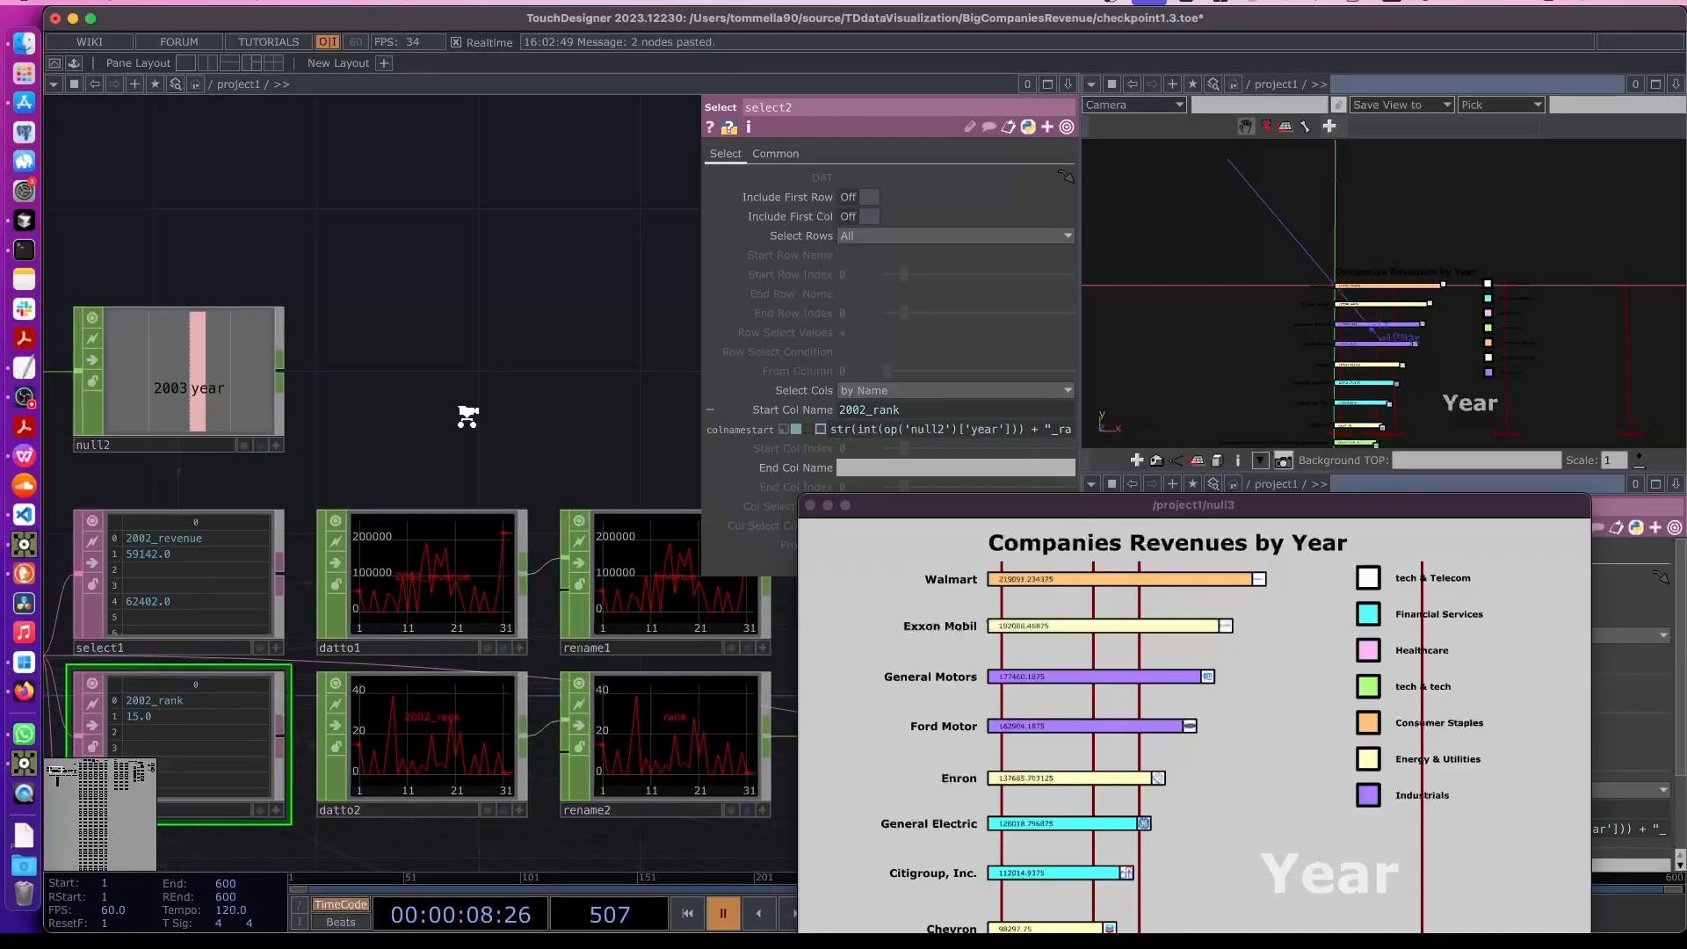
{"action": "scroll", "coordinate": [632, 386], "scroll_direction": "up", "scroll_amount": 10}
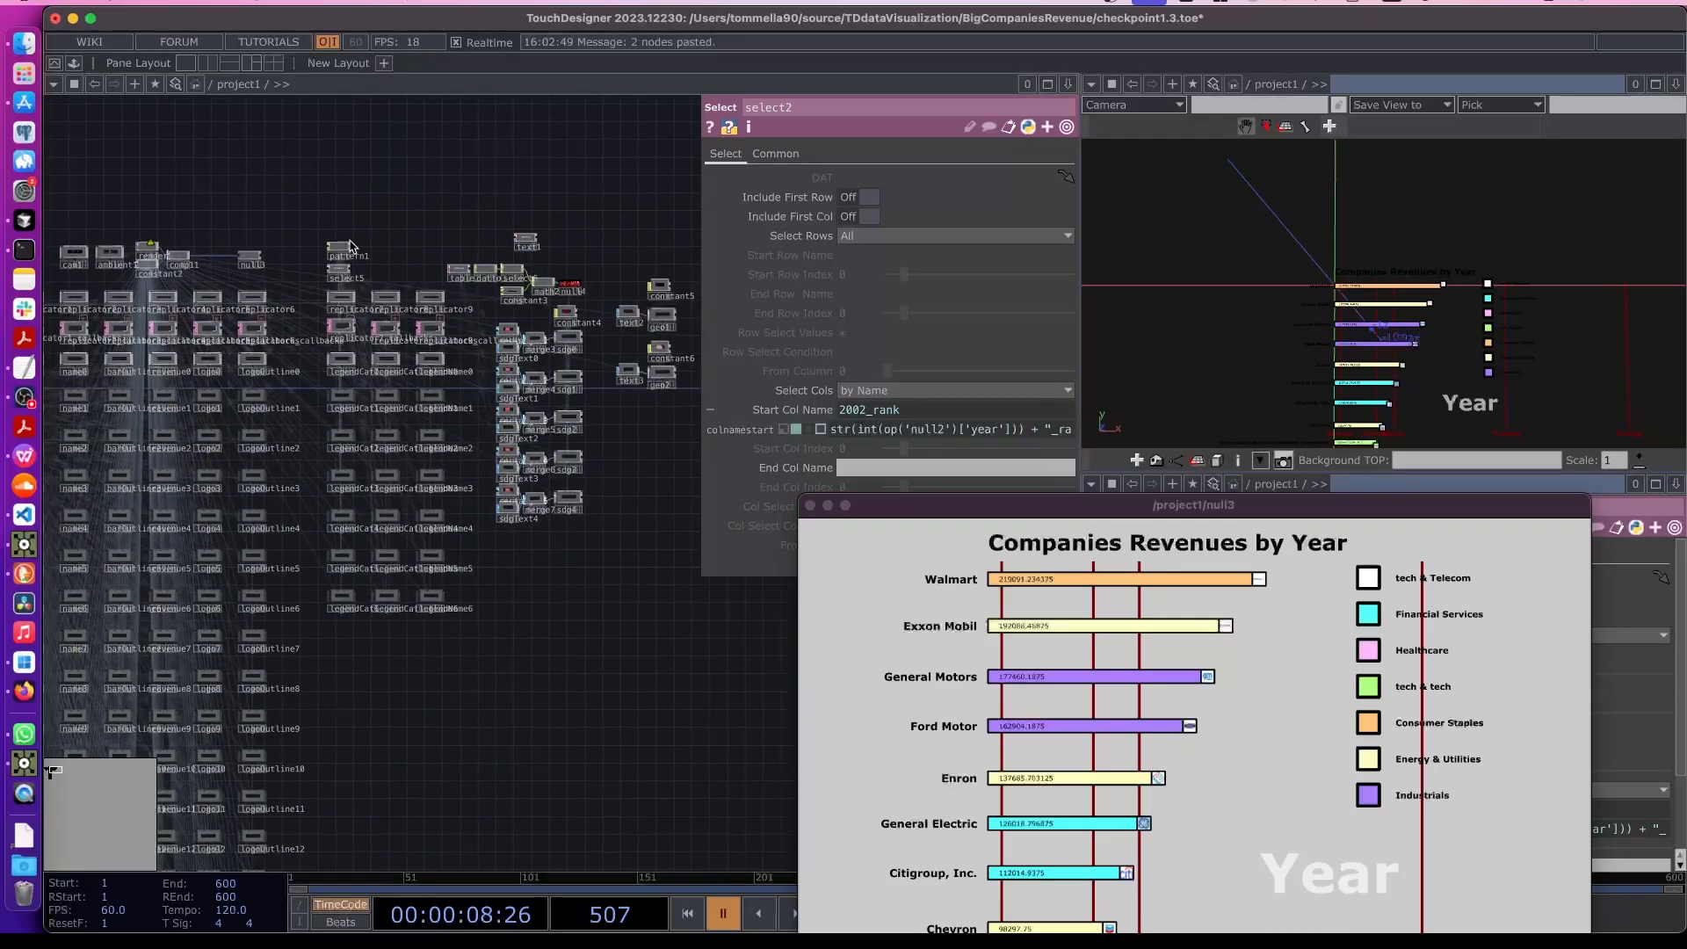
{"action": "scroll", "coordinate": [493, 448], "scroll_direction": "up", "scroll_amount": 5}
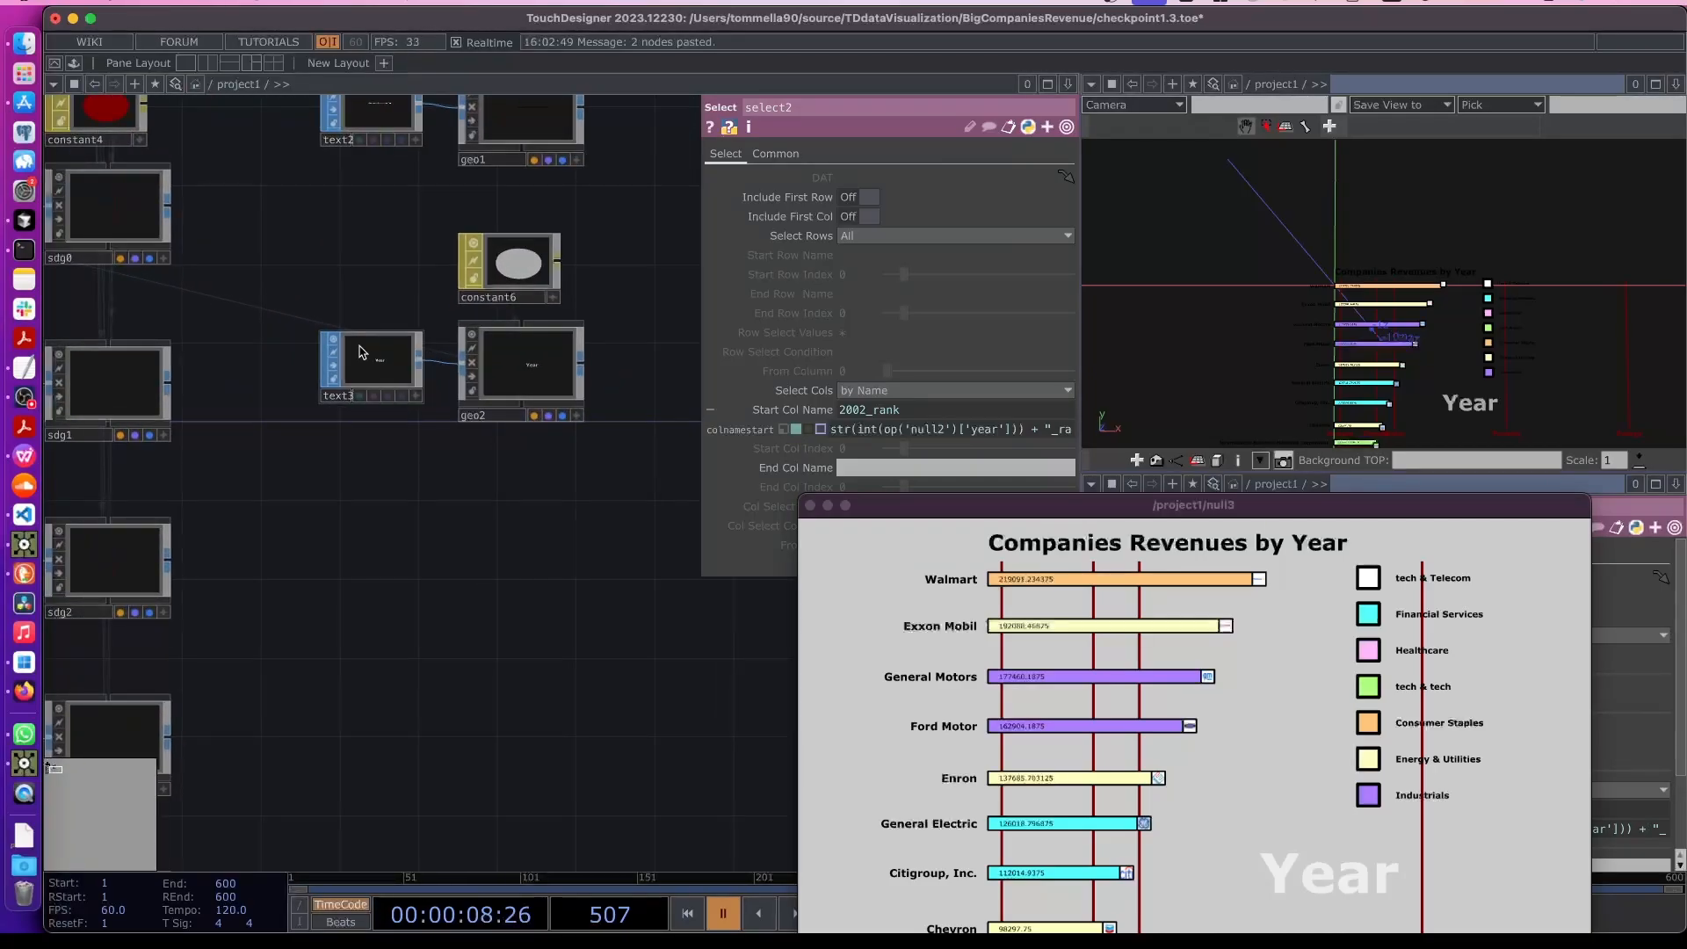
{"action": "left_click", "coordinate": [387, 376]}
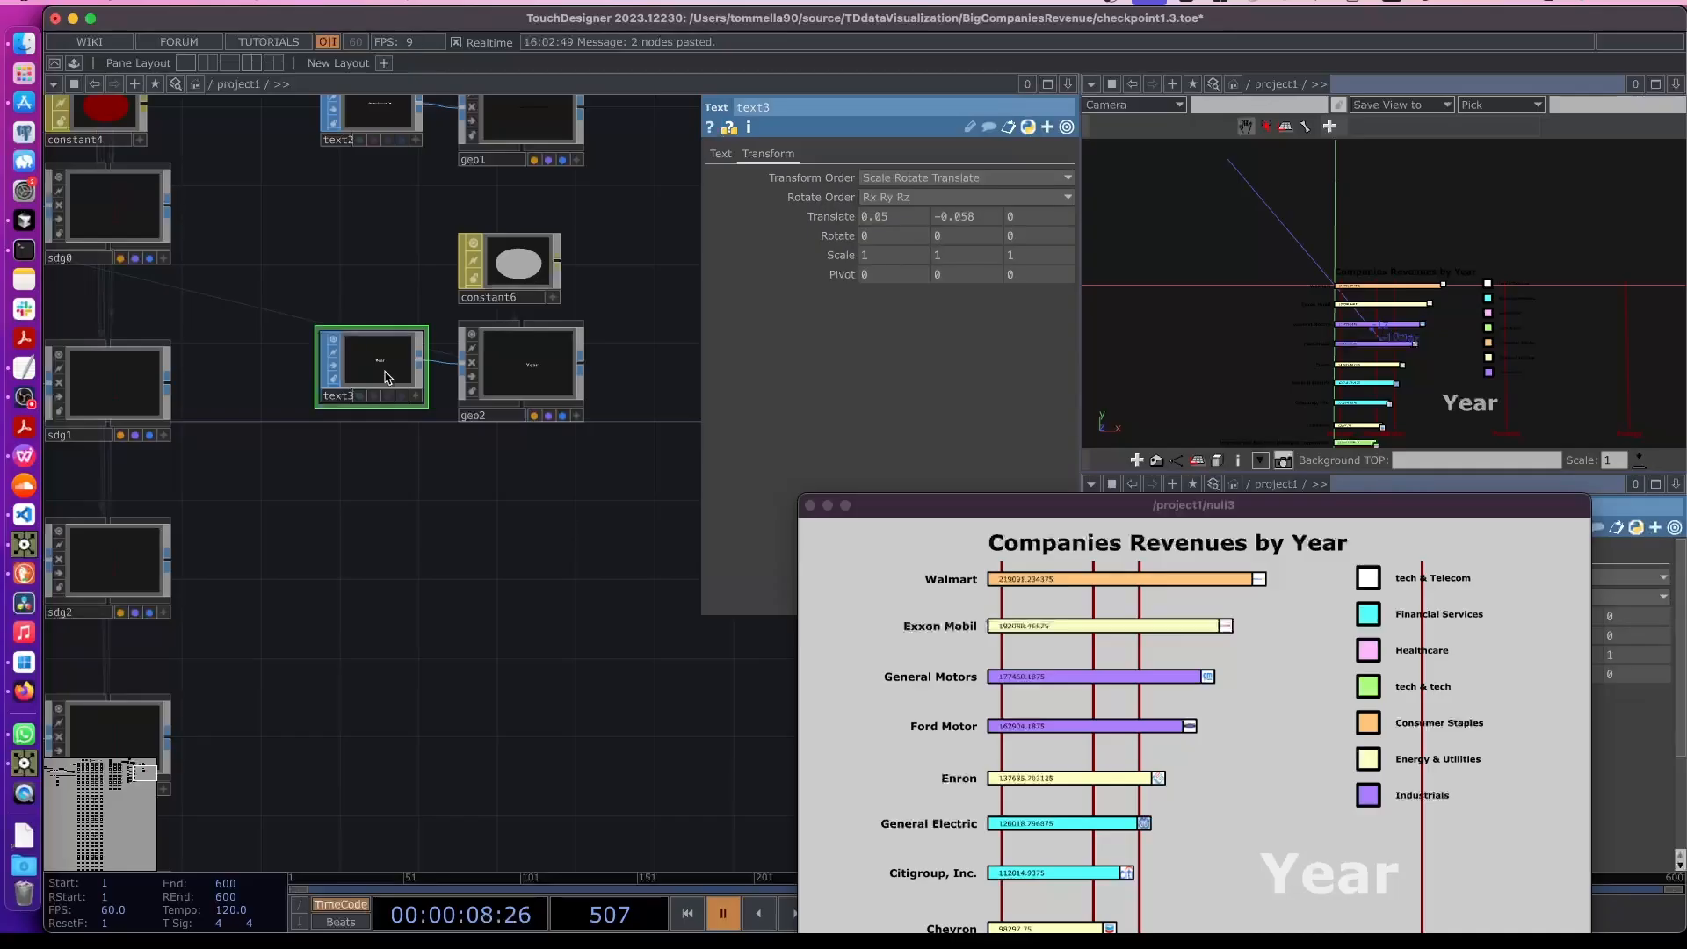
{"action": "left_click", "coordinate": [717, 155]}
{"action": "left_click_drag", "start_coordinate": [905, 505], "coordinate": [846, 656]}
{"action": "left_click", "coordinate": [848, 585]}
{"action": "left_click", "coordinate": [796, 604]}
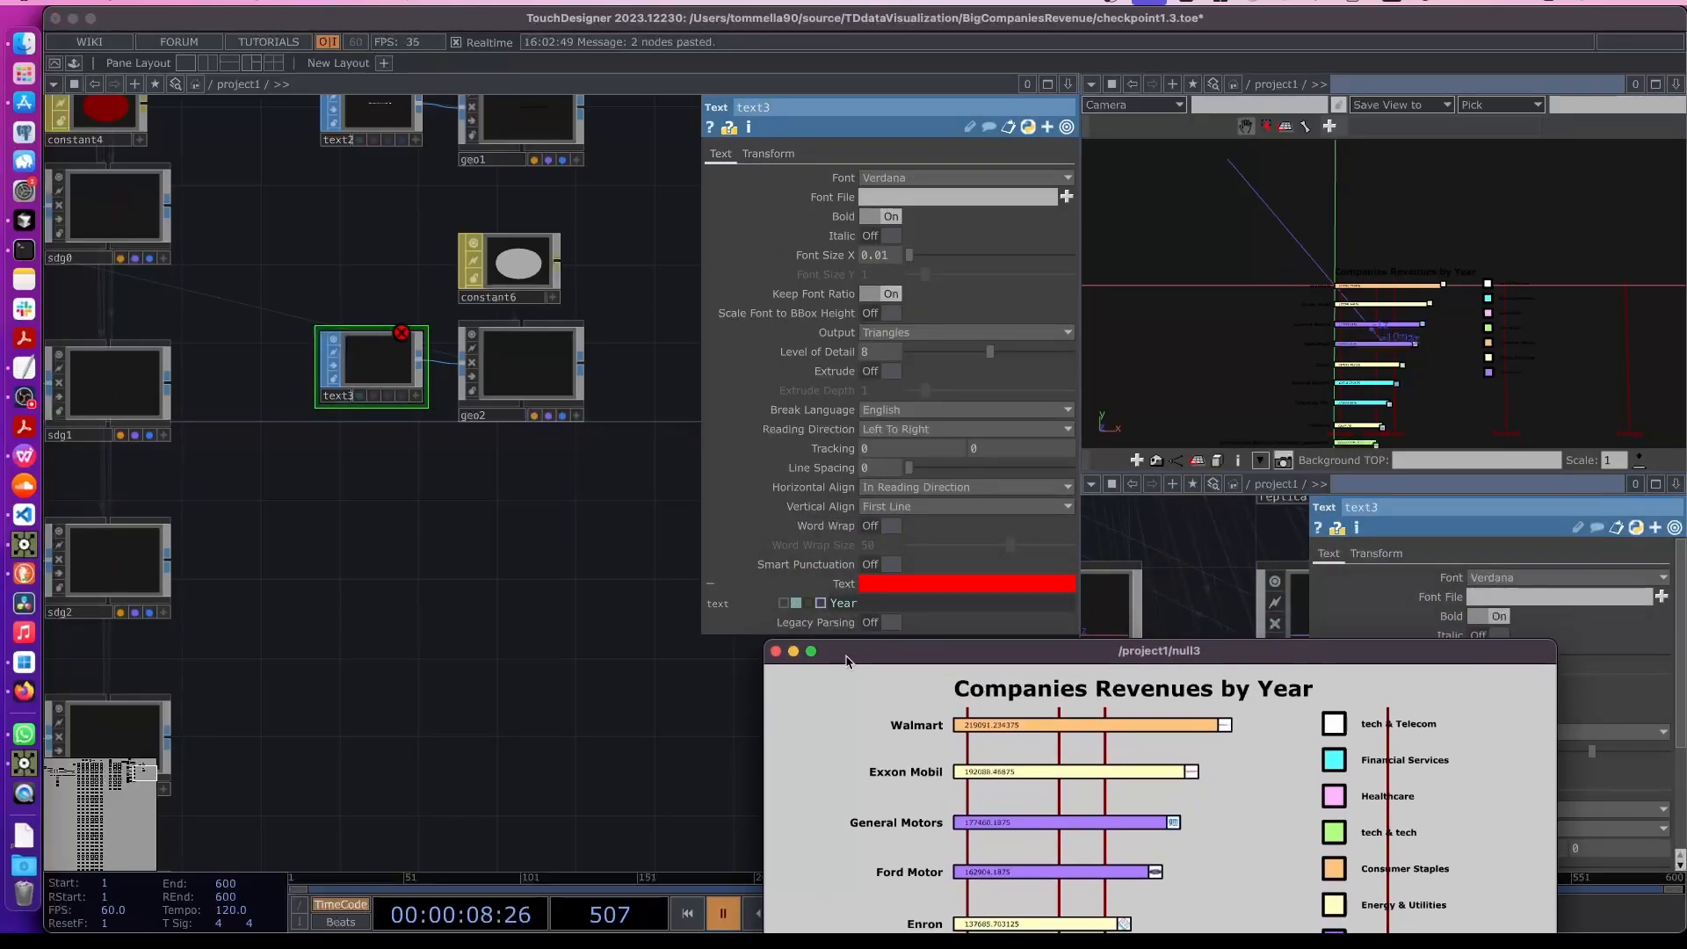
{"action": "left_click", "coordinate": [840, 603]}
{"action": "type", "text": "str(int(op('null2')['year']))"}
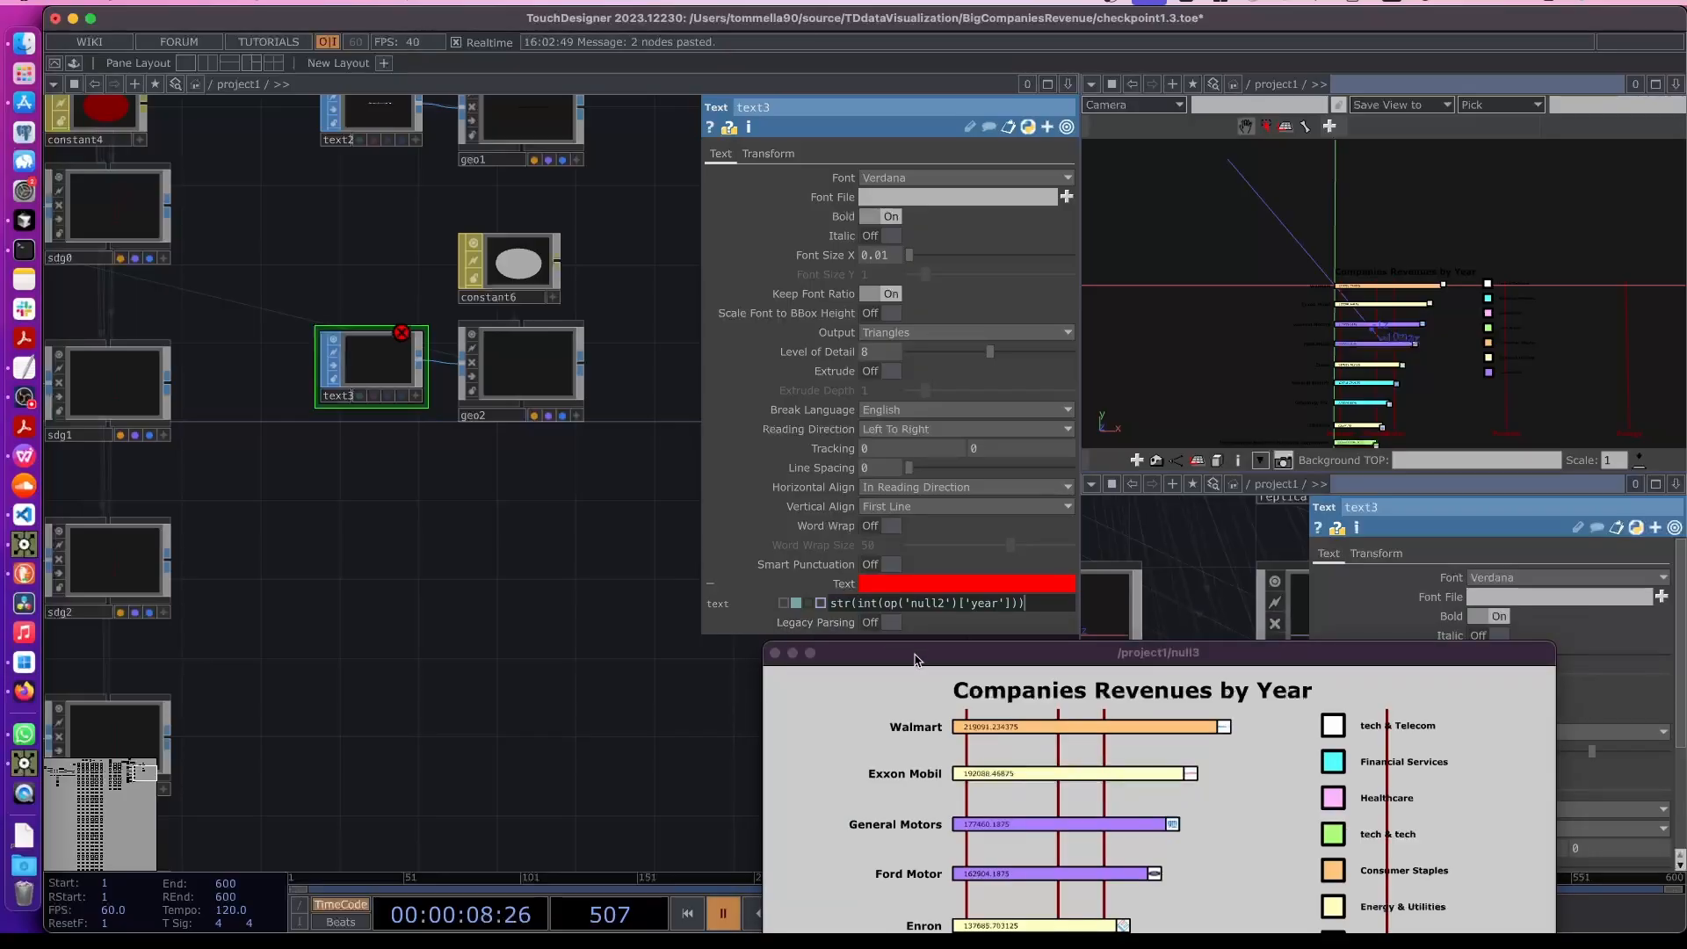
{"action": "key", "text": "Return"}
- Play the timeline to preview the animated year label in the output
{"action": "left_click_drag", "start_coordinate": [995, 666], "coordinate": [835, 241]}
{"action": "key", "text": "space"}
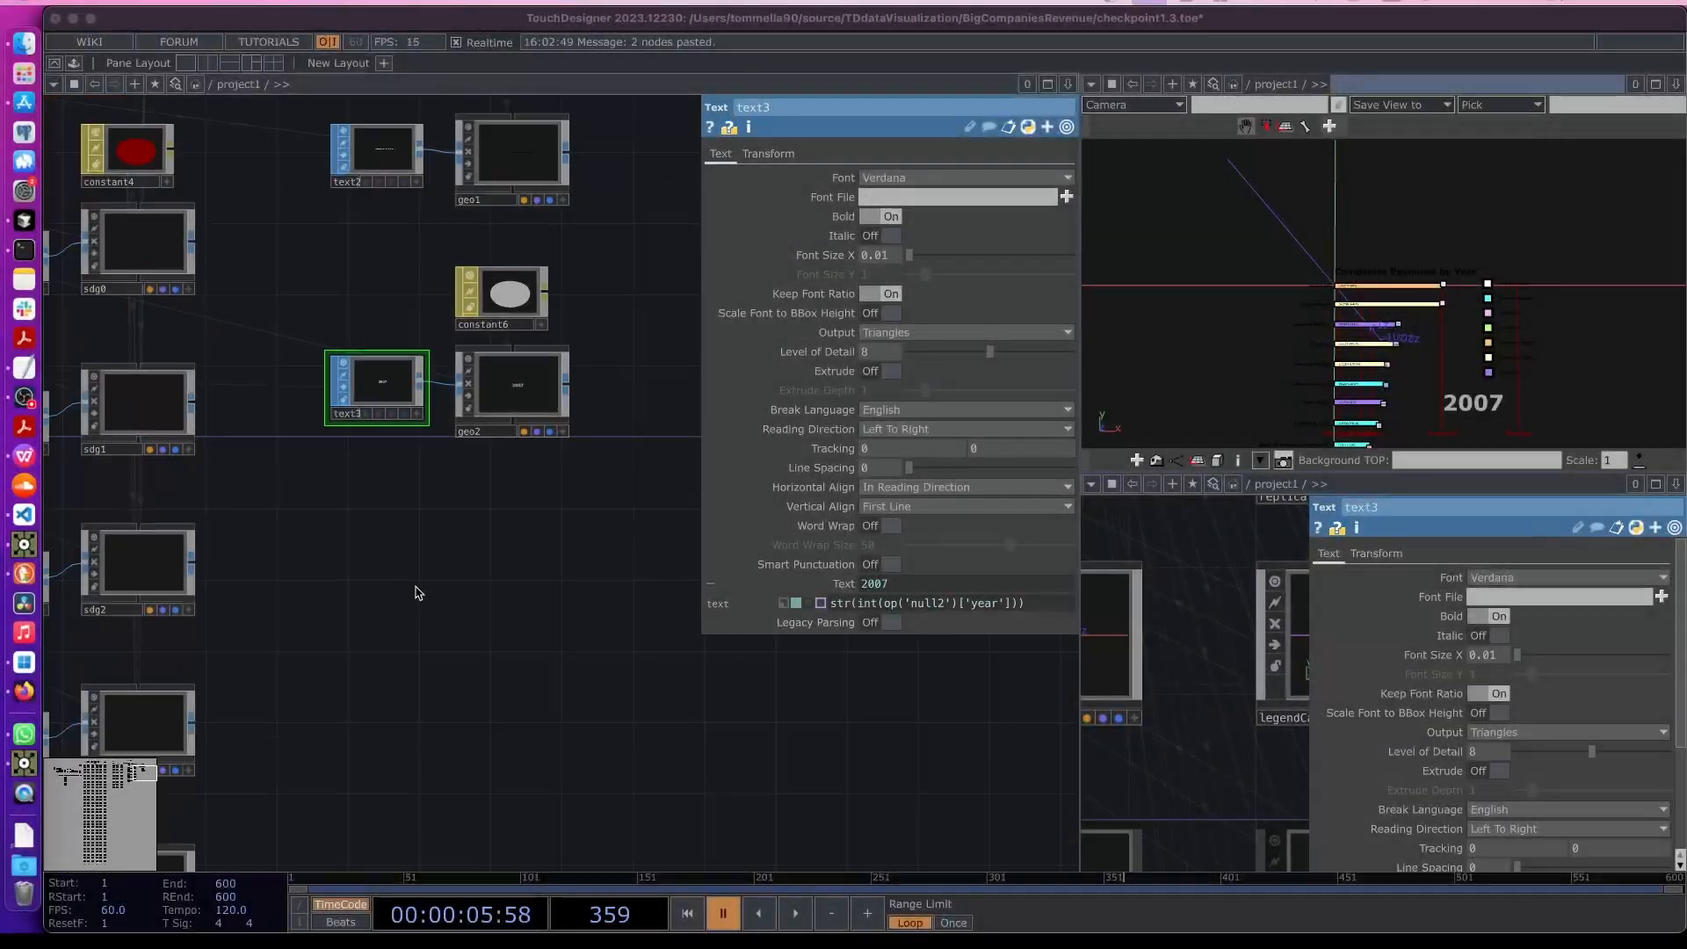
{"action": "scroll", "coordinate": [412, 597], "scroll_direction": "down", "scroll_amount": 5}
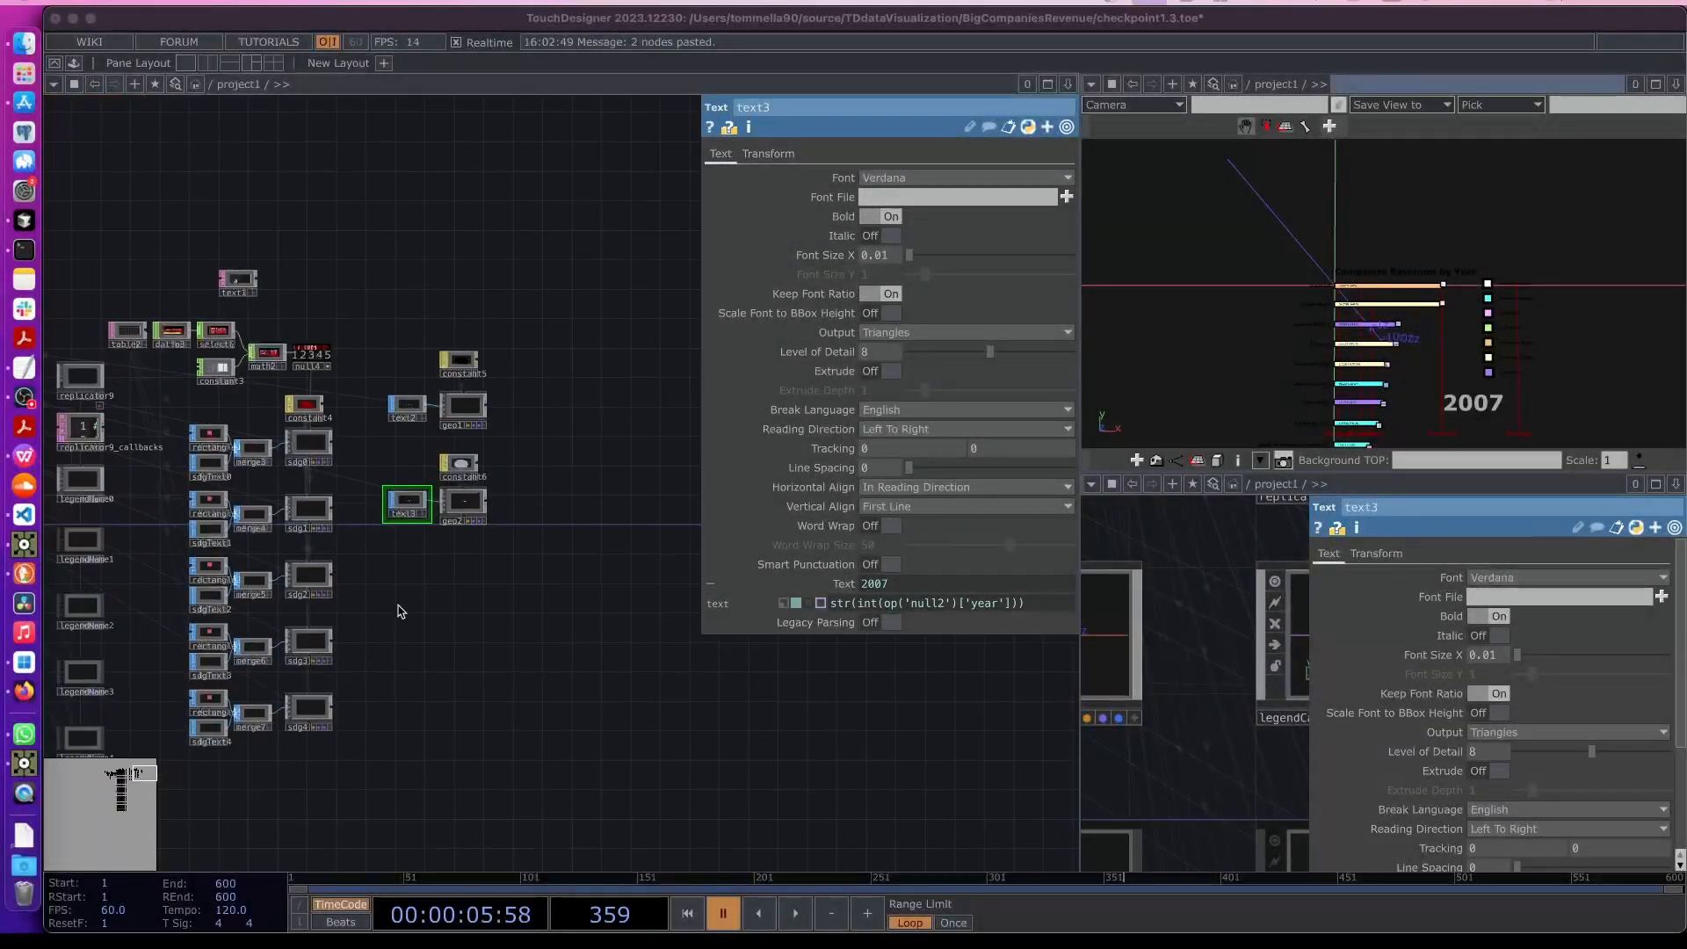
{"action": "scroll", "coordinate": [483, 549], "scroll_direction": "up", "scroll_amount": 4}
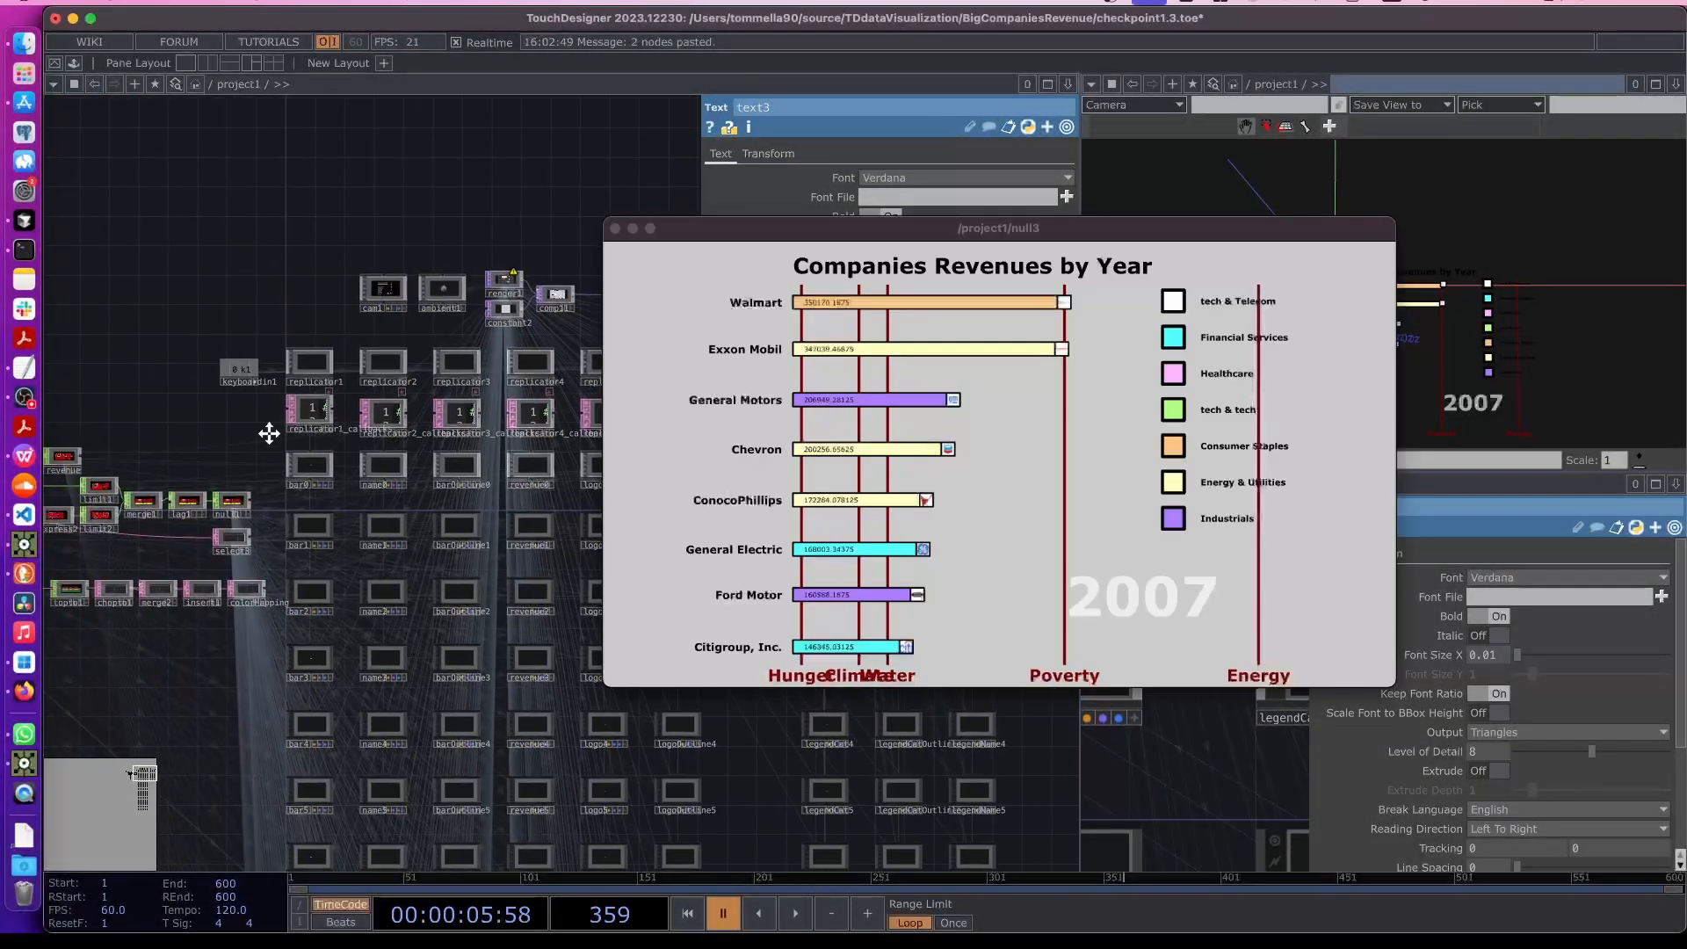
{"action": "scroll", "coordinate": [269, 432], "scroll_direction": "up", "scroll_amount": 5}
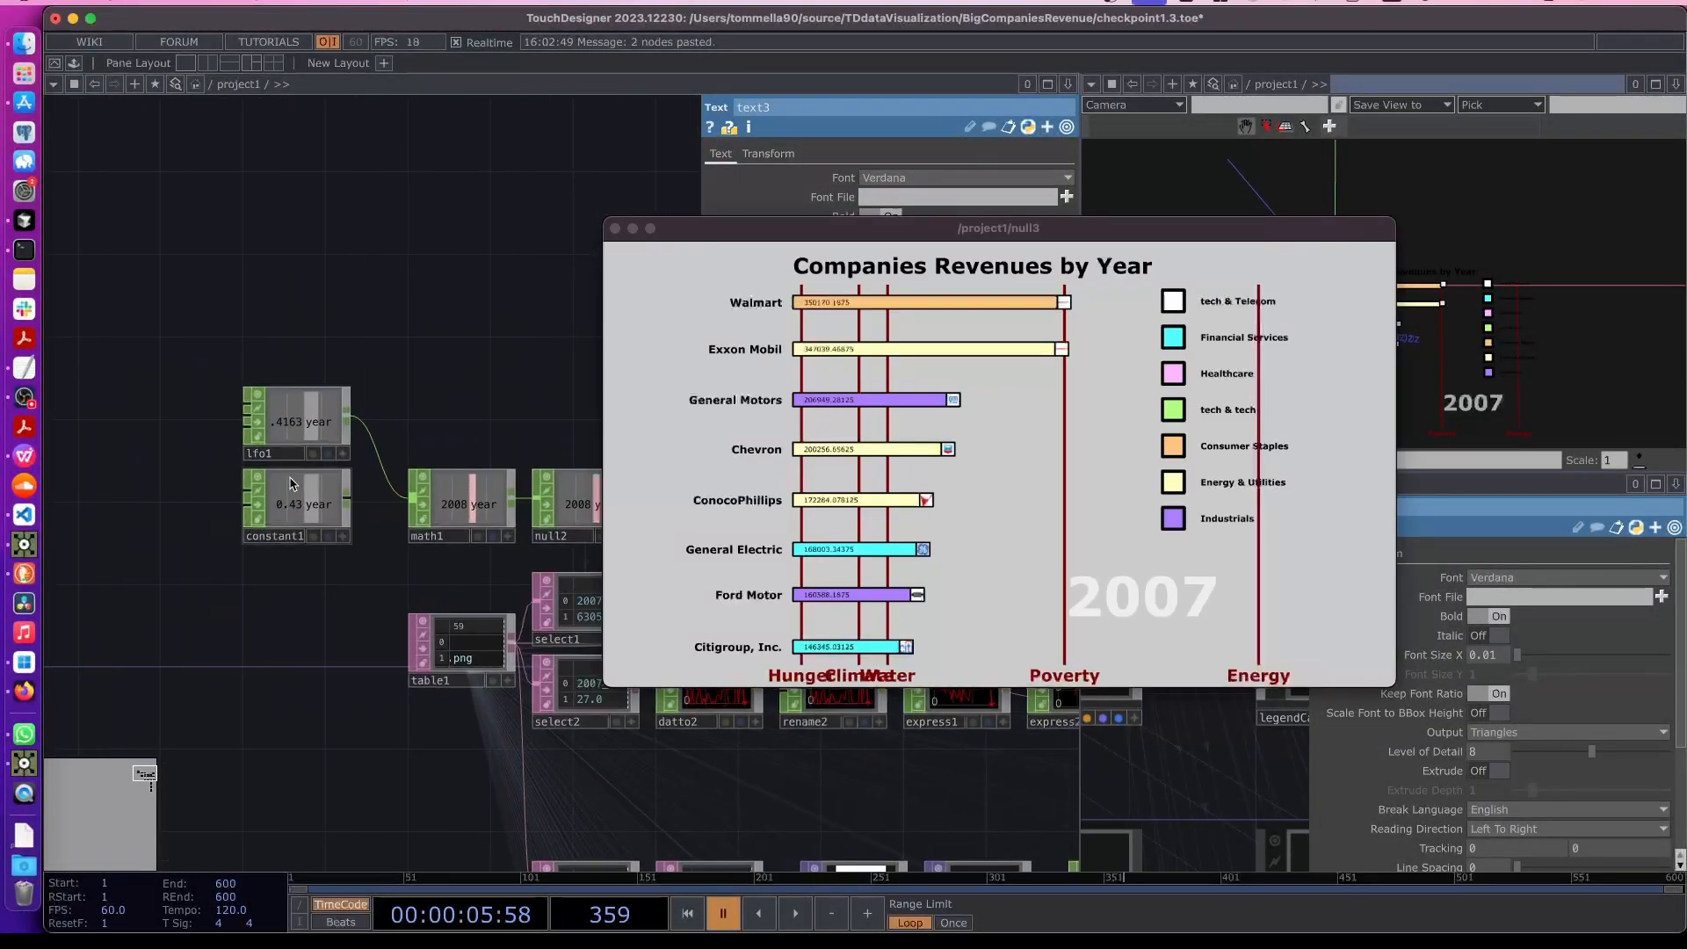
- Pulse lfo1's Reset to restart the year animation and enlarge the null3 viewer window
{"action": "left_click_drag", "start_coordinate": [289, 483], "coordinate": [265, 484]}
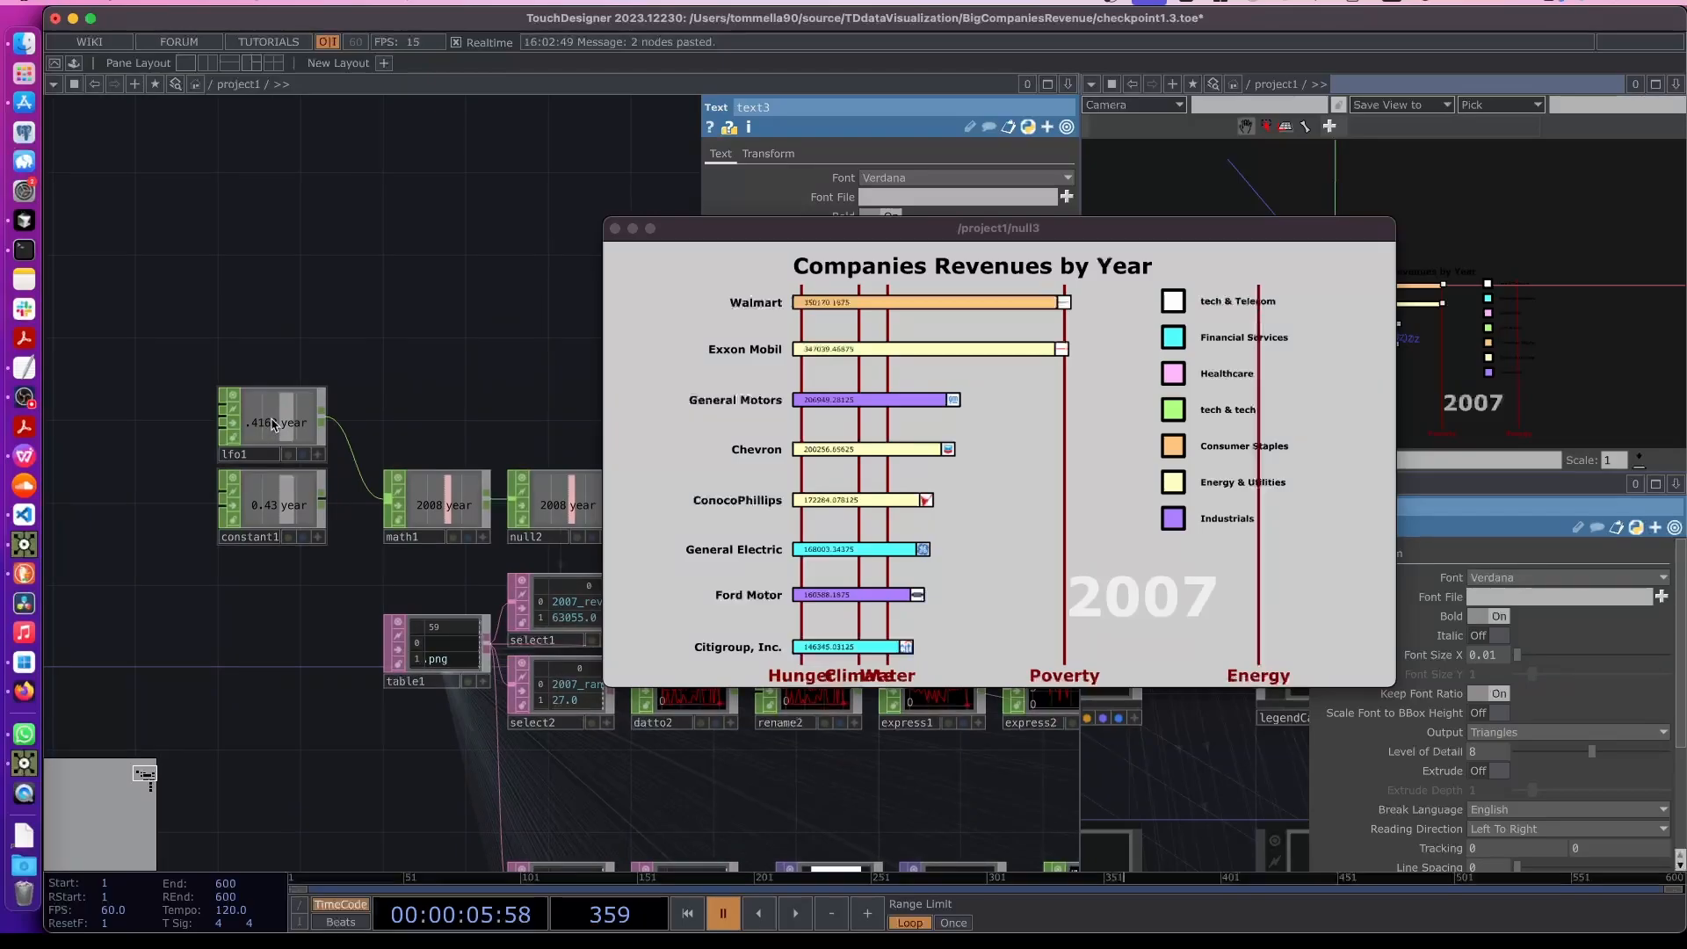
{"action": "left_click", "coordinate": [269, 431]}
{"action": "left_click_drag", "start_coordinate": [800, 234], "coordinate": [664, 414]}
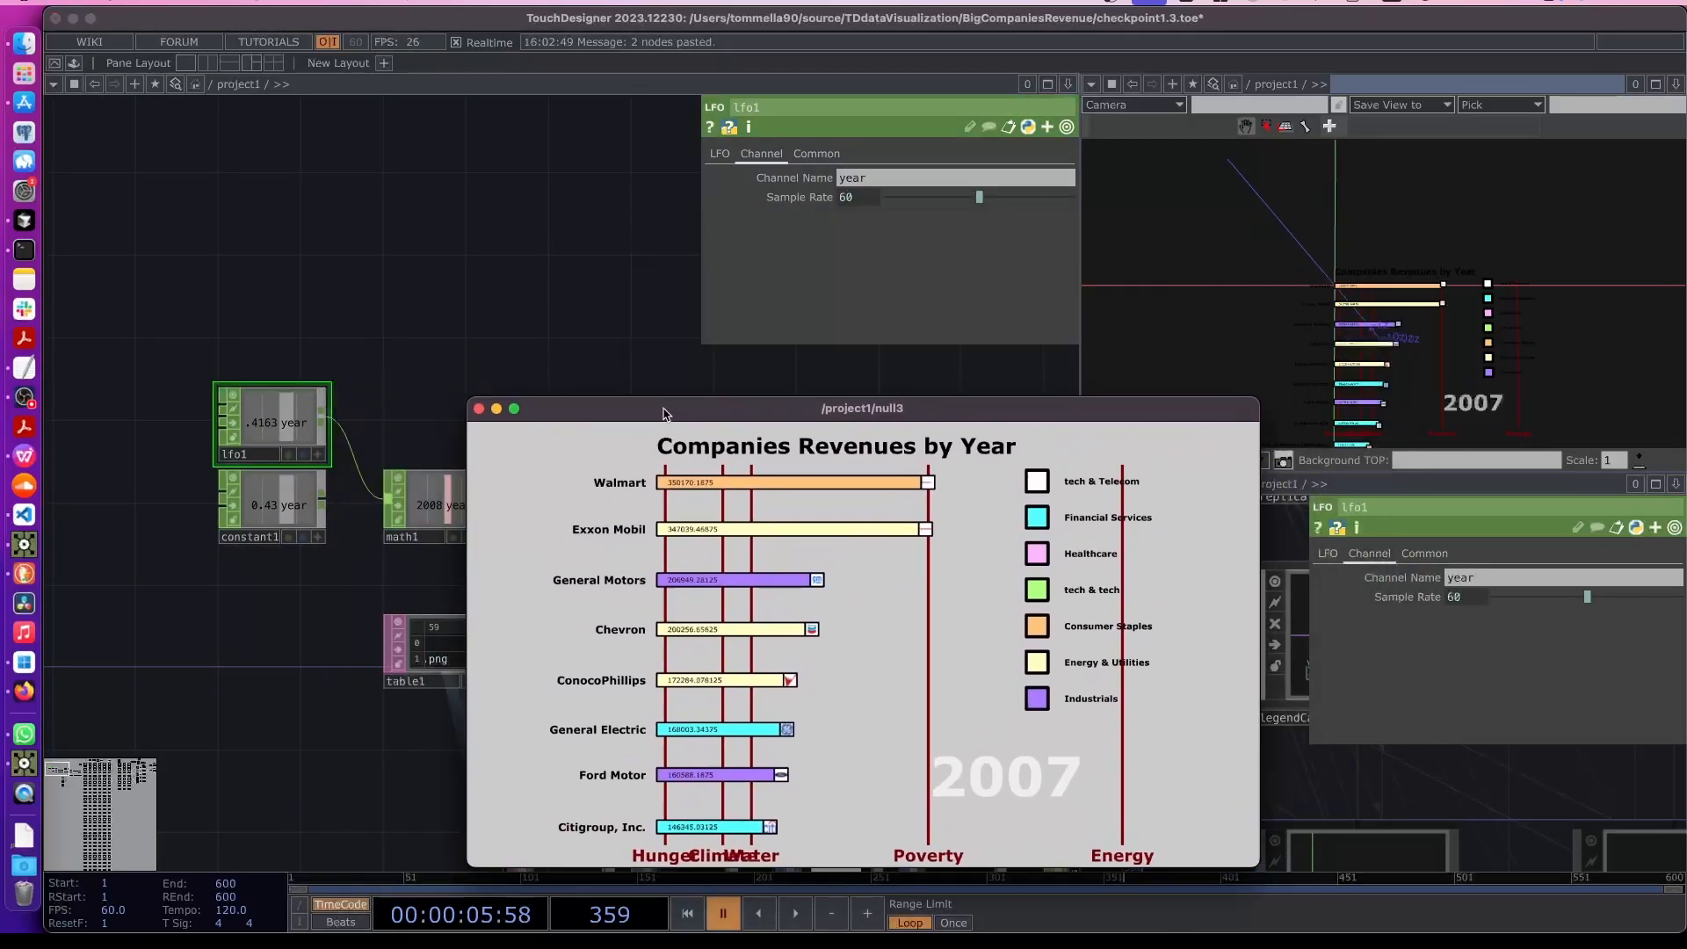
{"action": "left_click", "coordinate": [722, 155]}
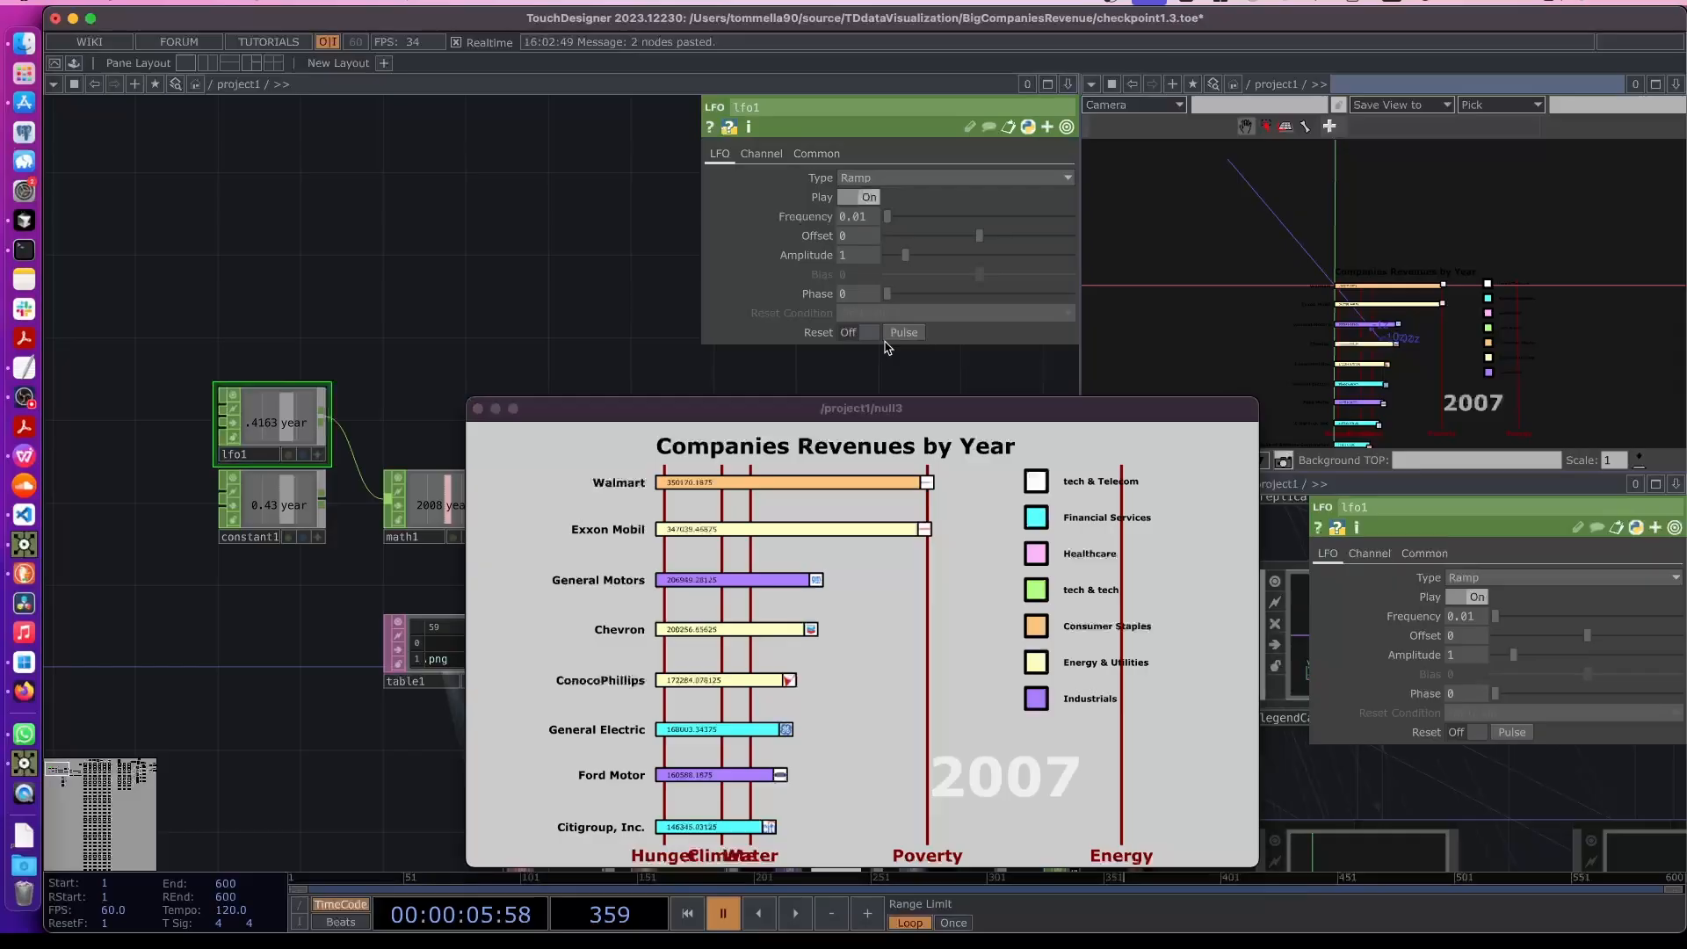
{"action": "left_click", "coordinate": [904, 335]}
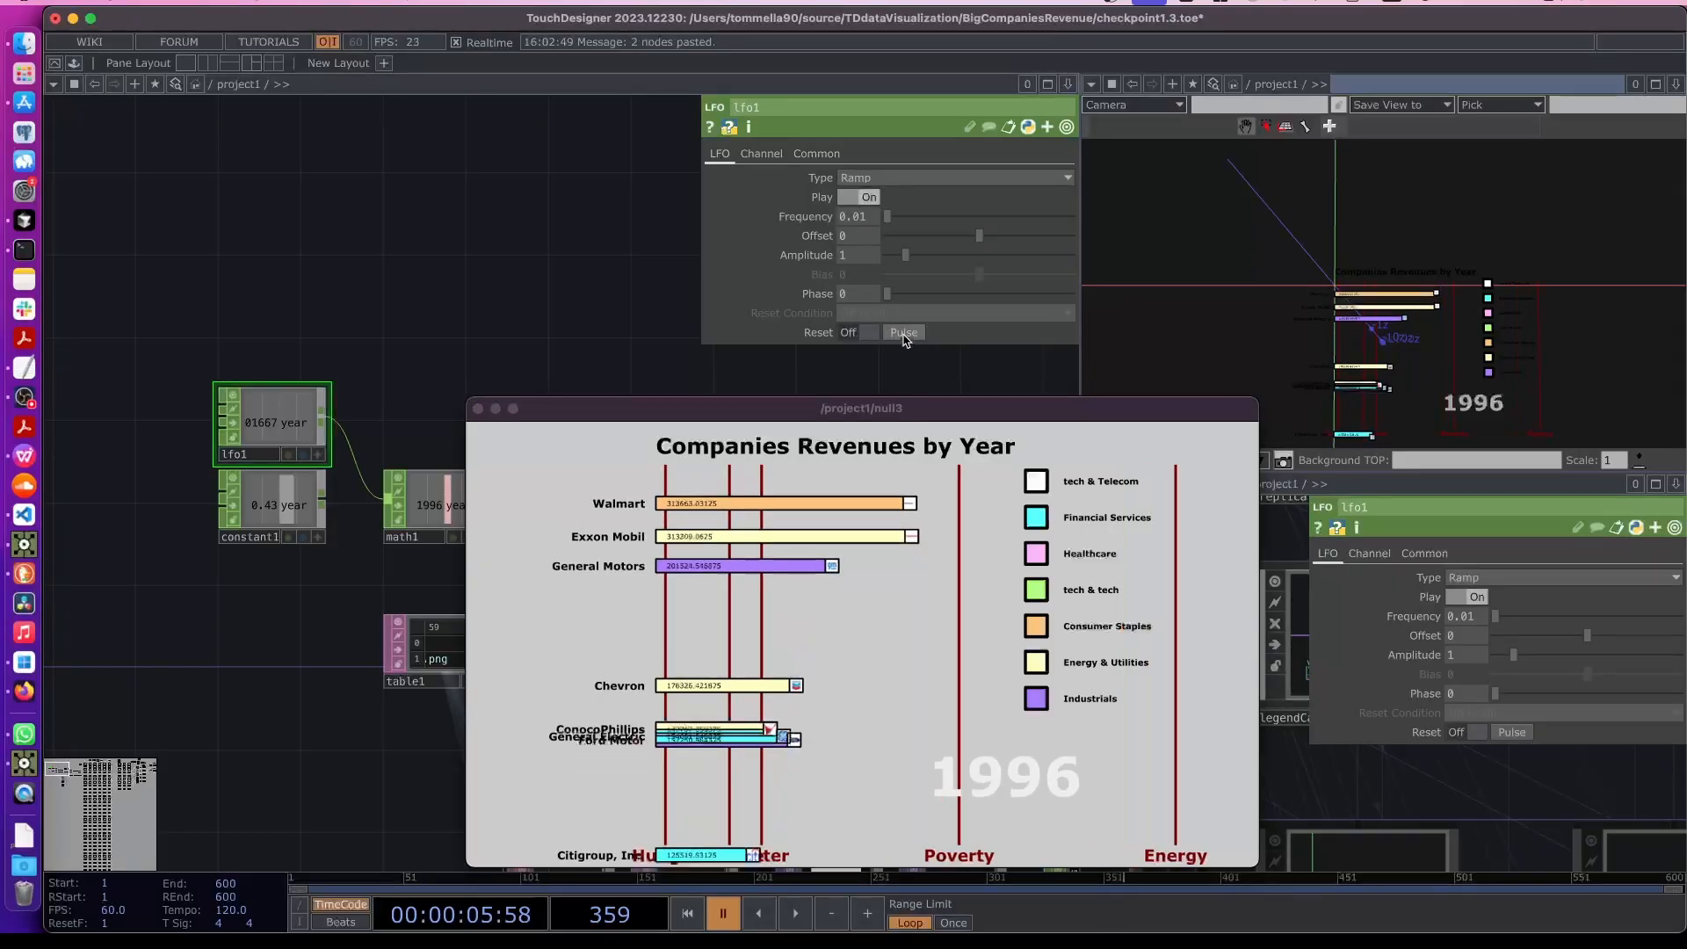
{"action": "double_click", "coordinate": [585, 420]}
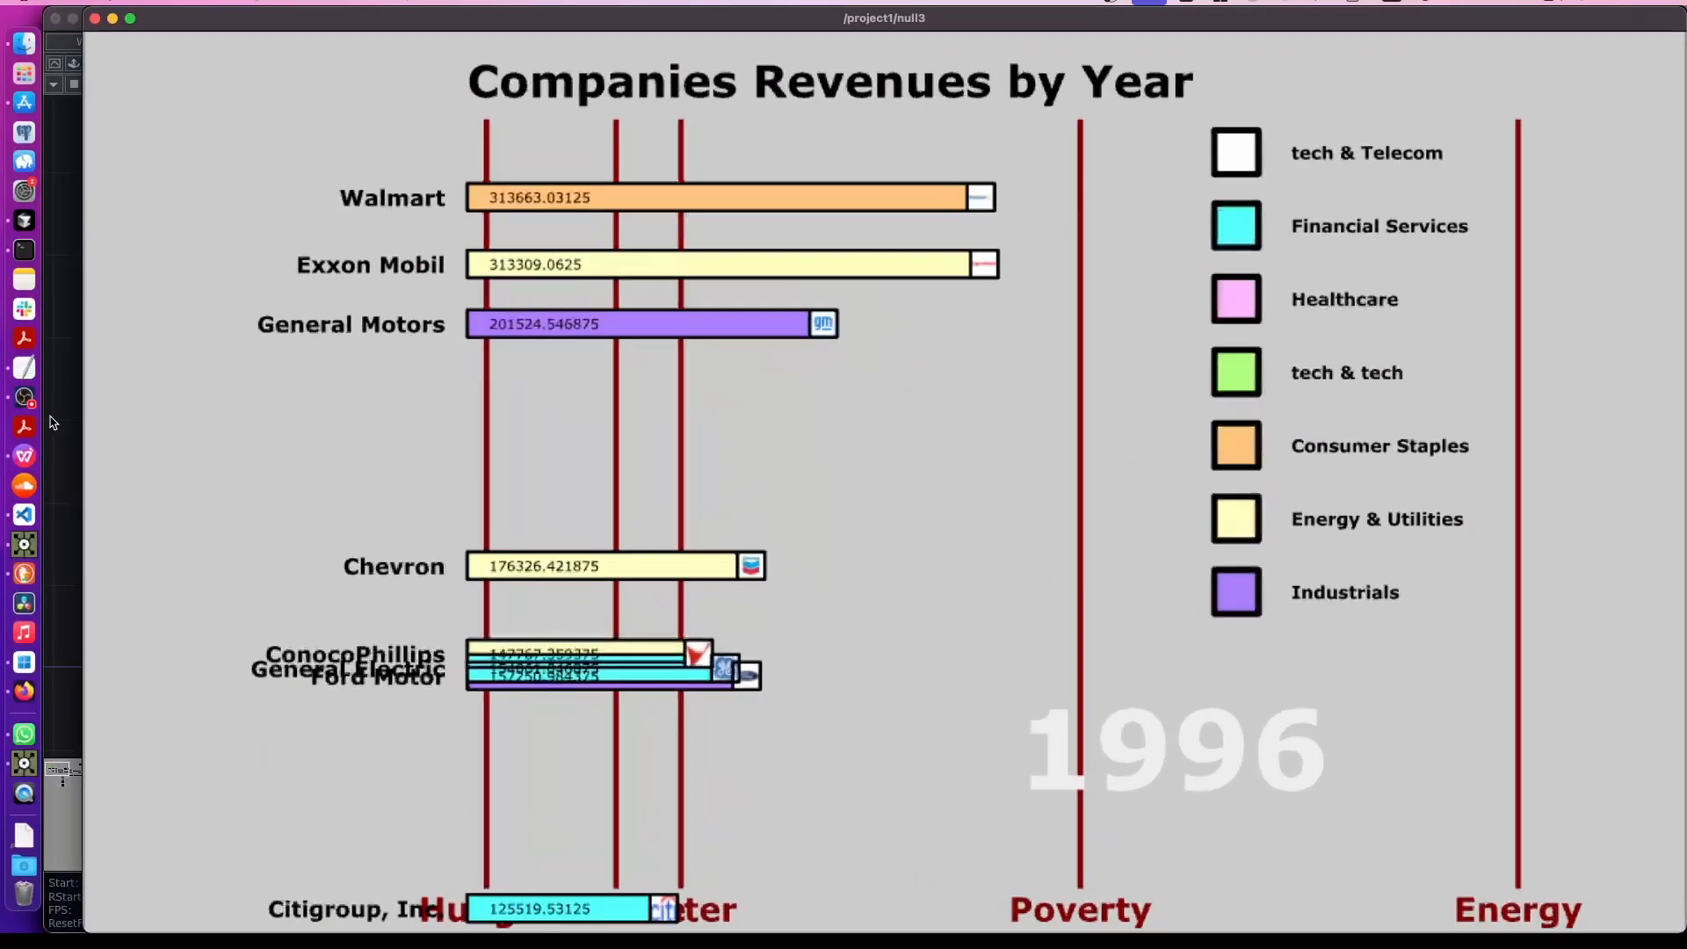
{"action": "left_click", "coordinate": [61, 418]}
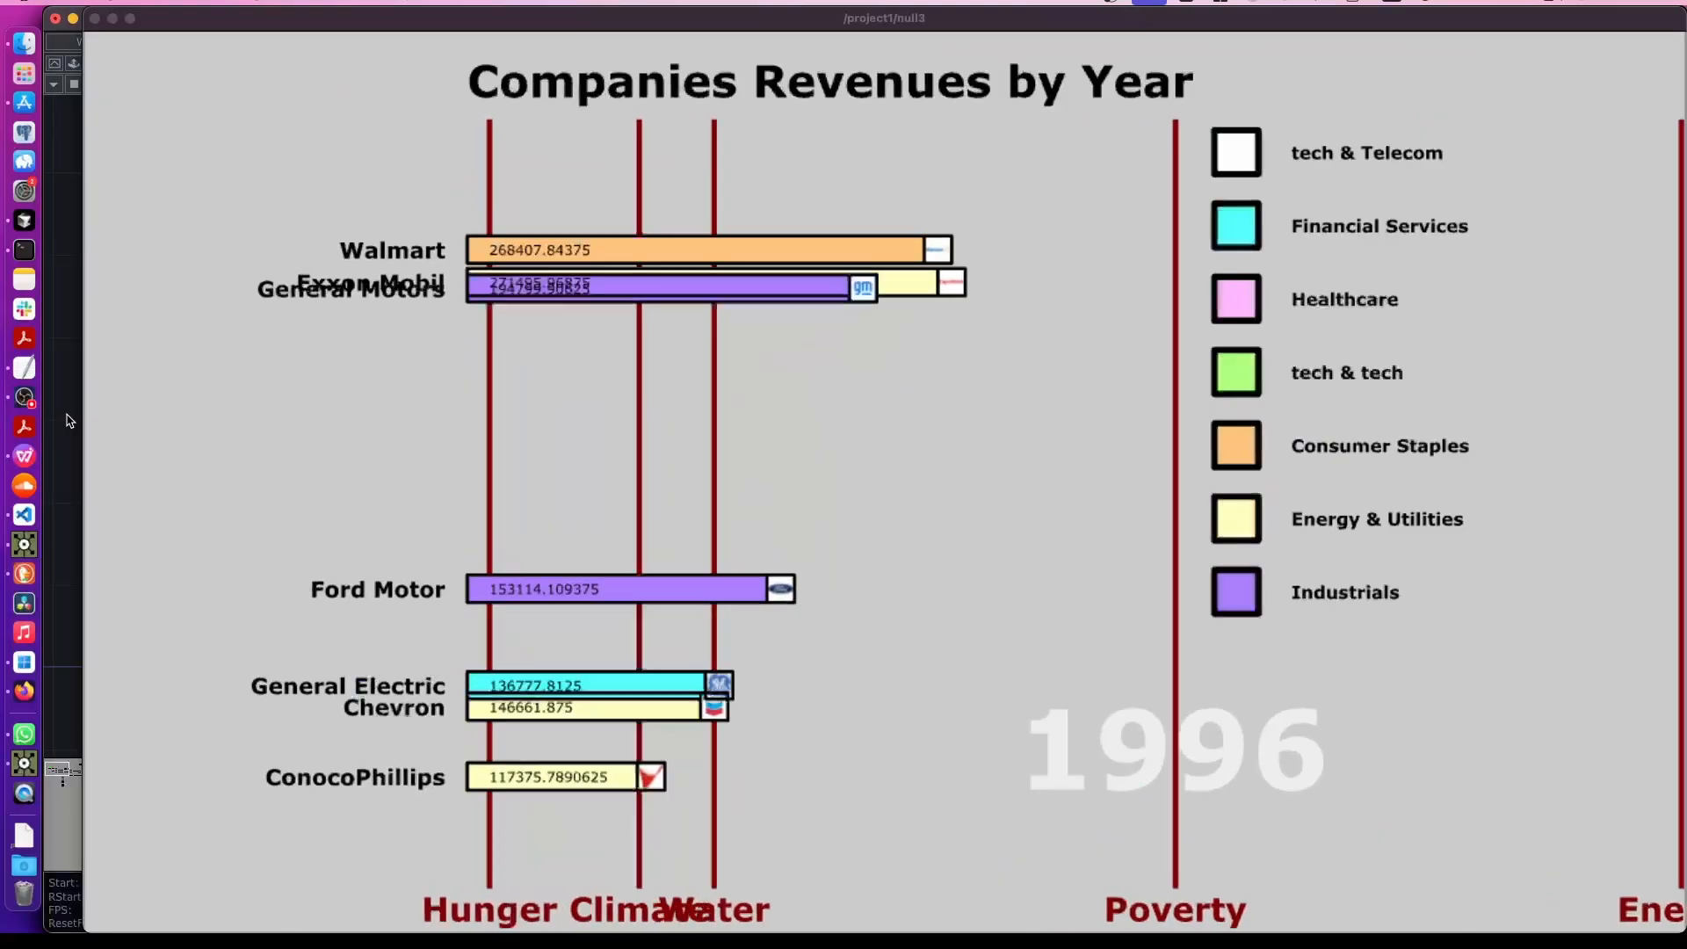